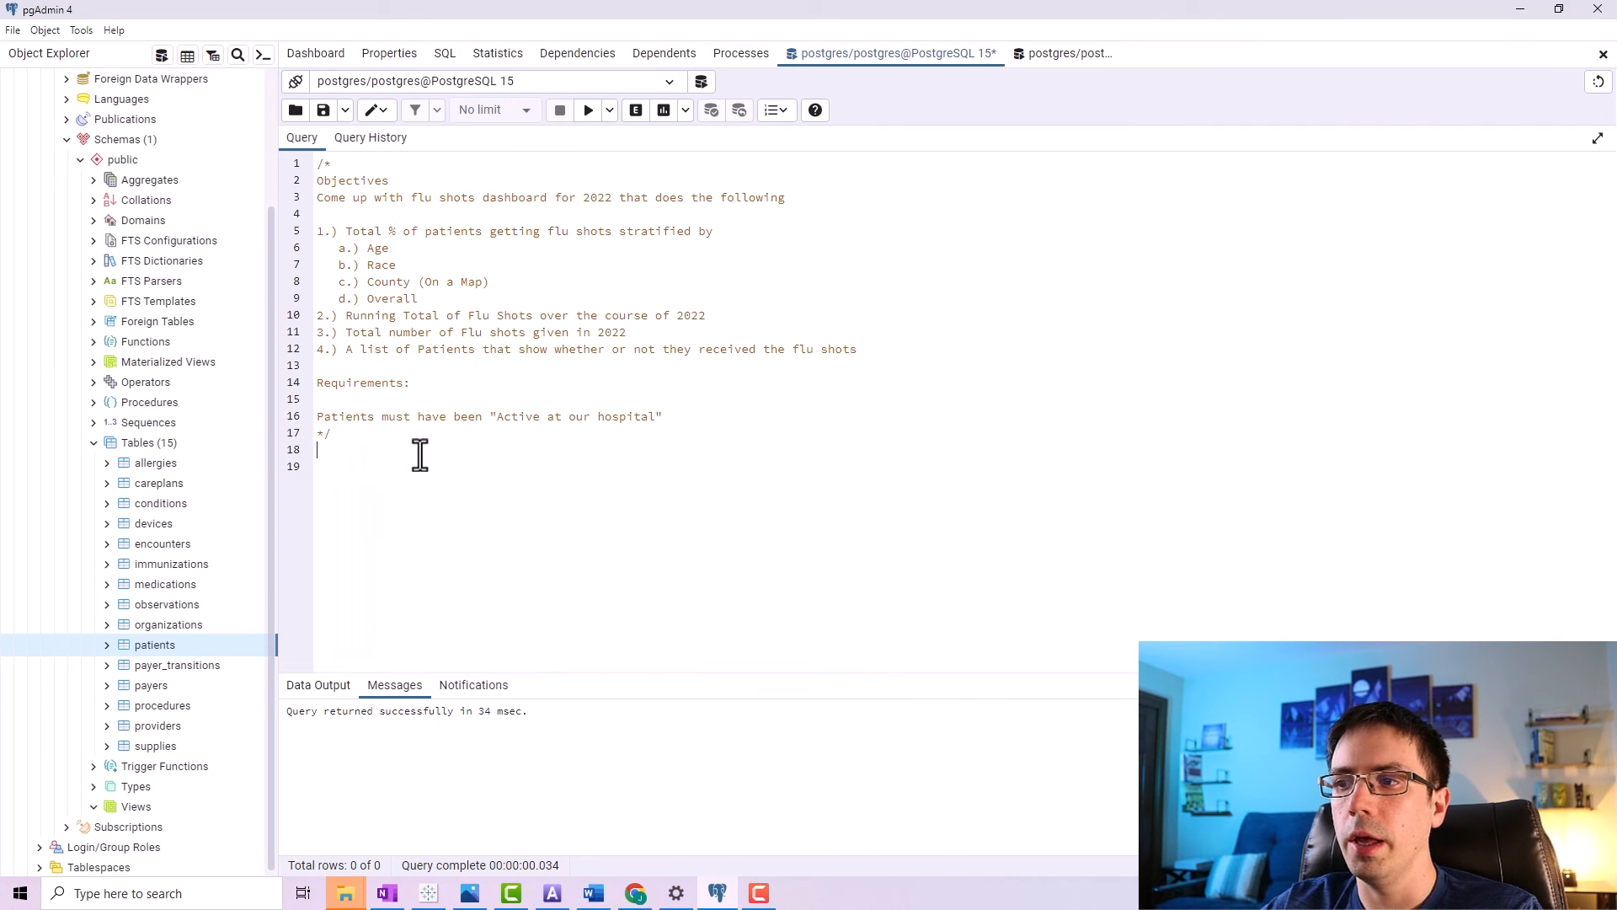
Review the dashboard objectives and the active-patient requirement written in the query comment.
left_click(419, 455)
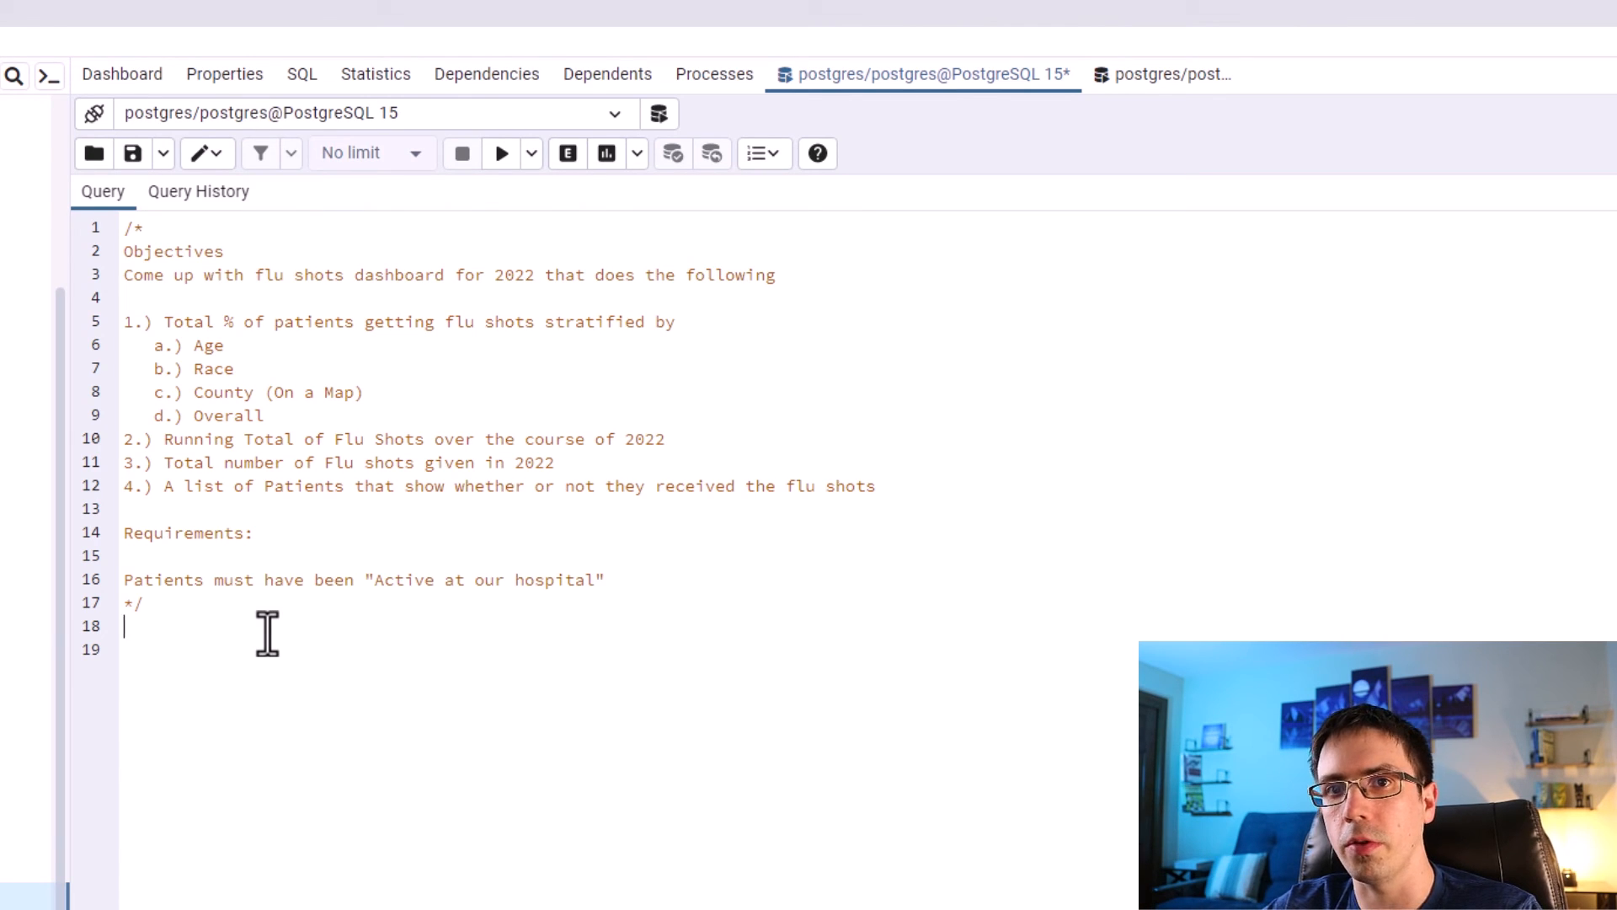
left_click_drag(287, 413, 119, 327)
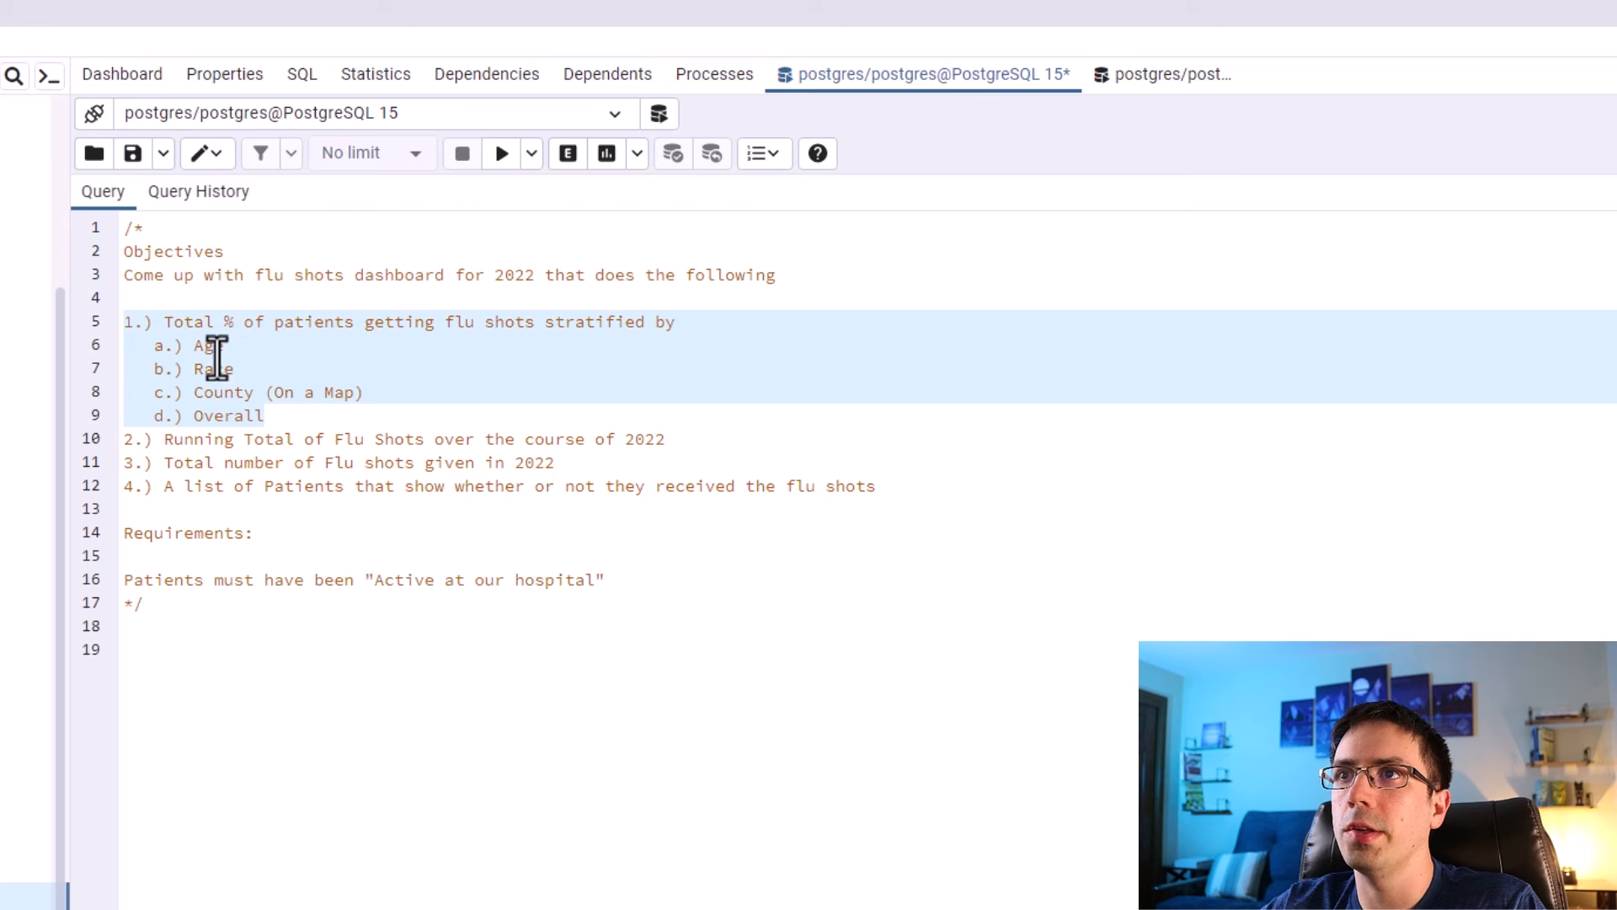
left_click(277, 390)
left_click_drag(279, 413, 64, 411)
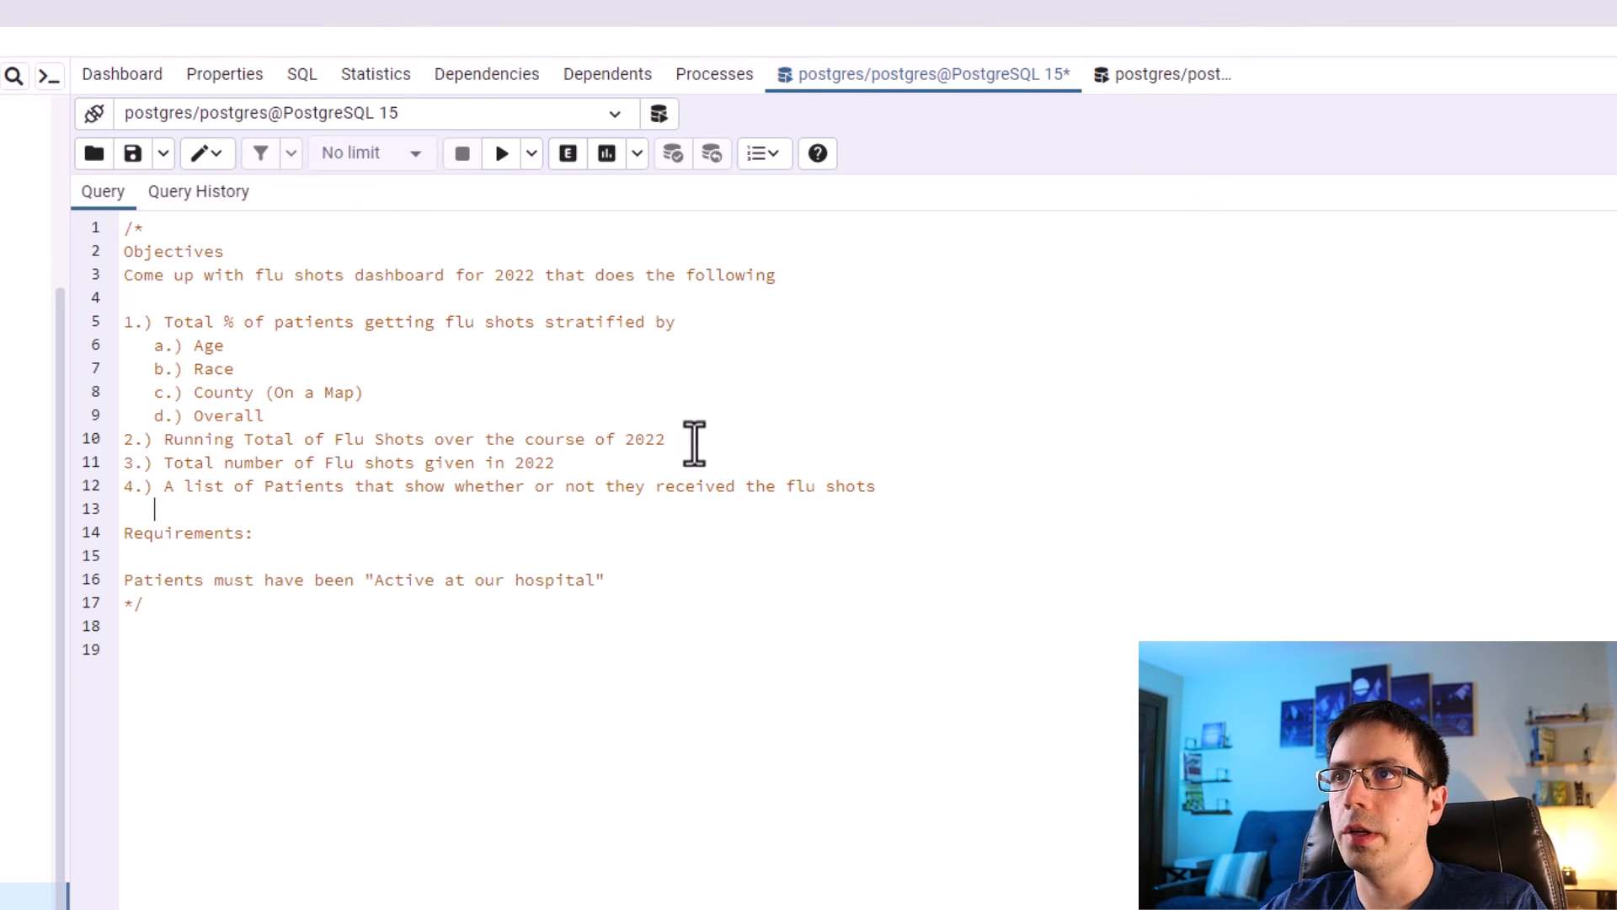
left_click_drag(694, 442, 155, 451)
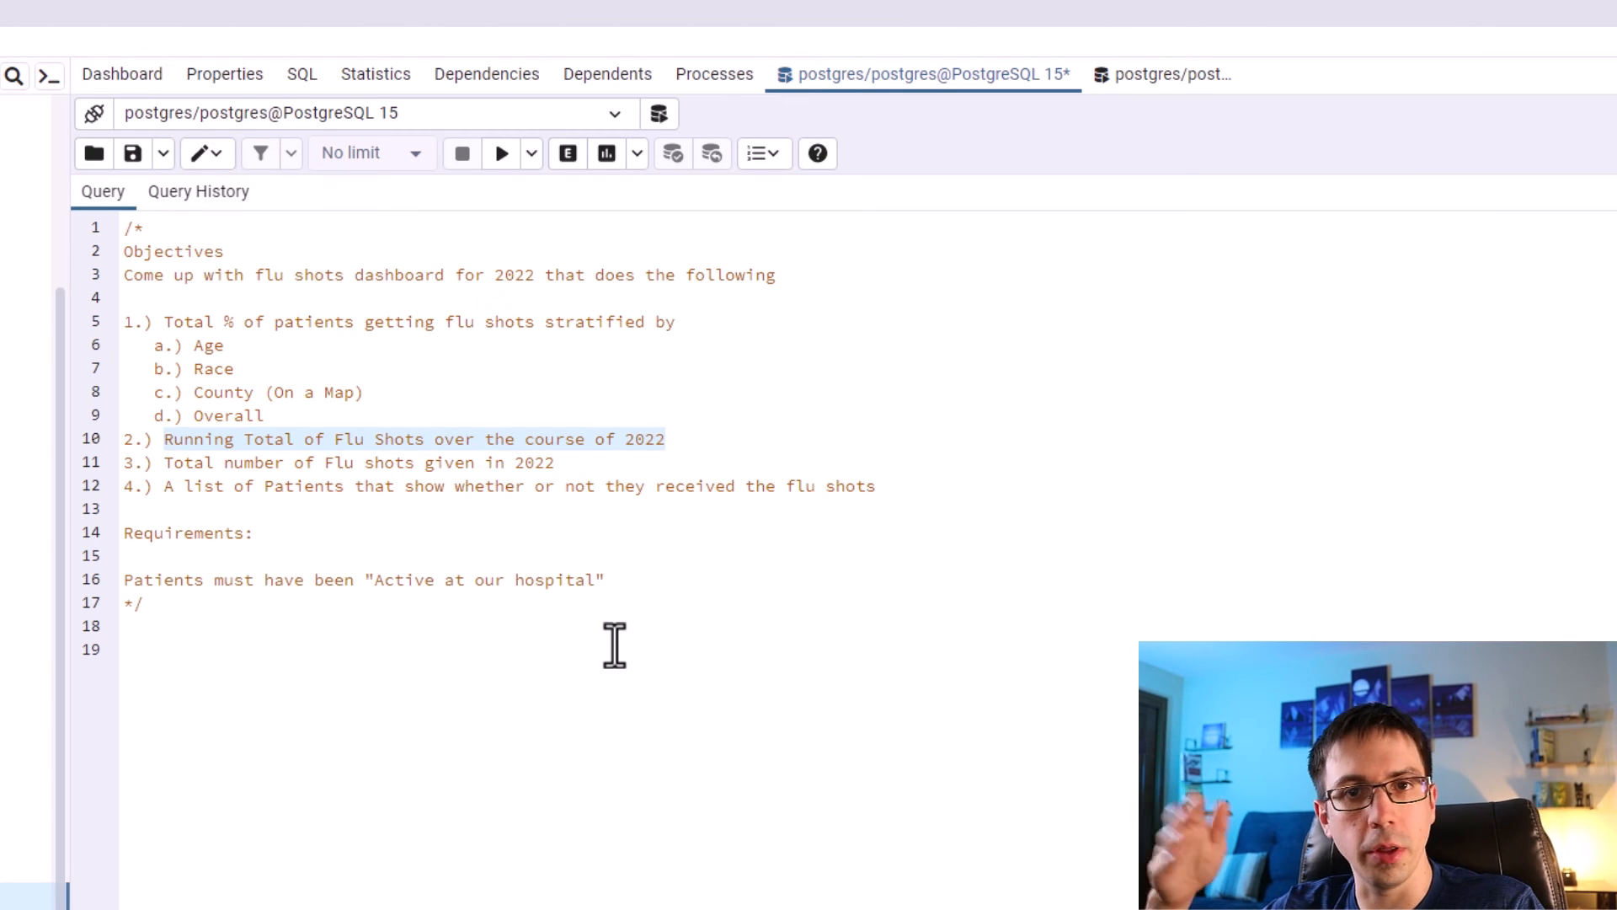
left_click_drag(607, 458, 160, 464)
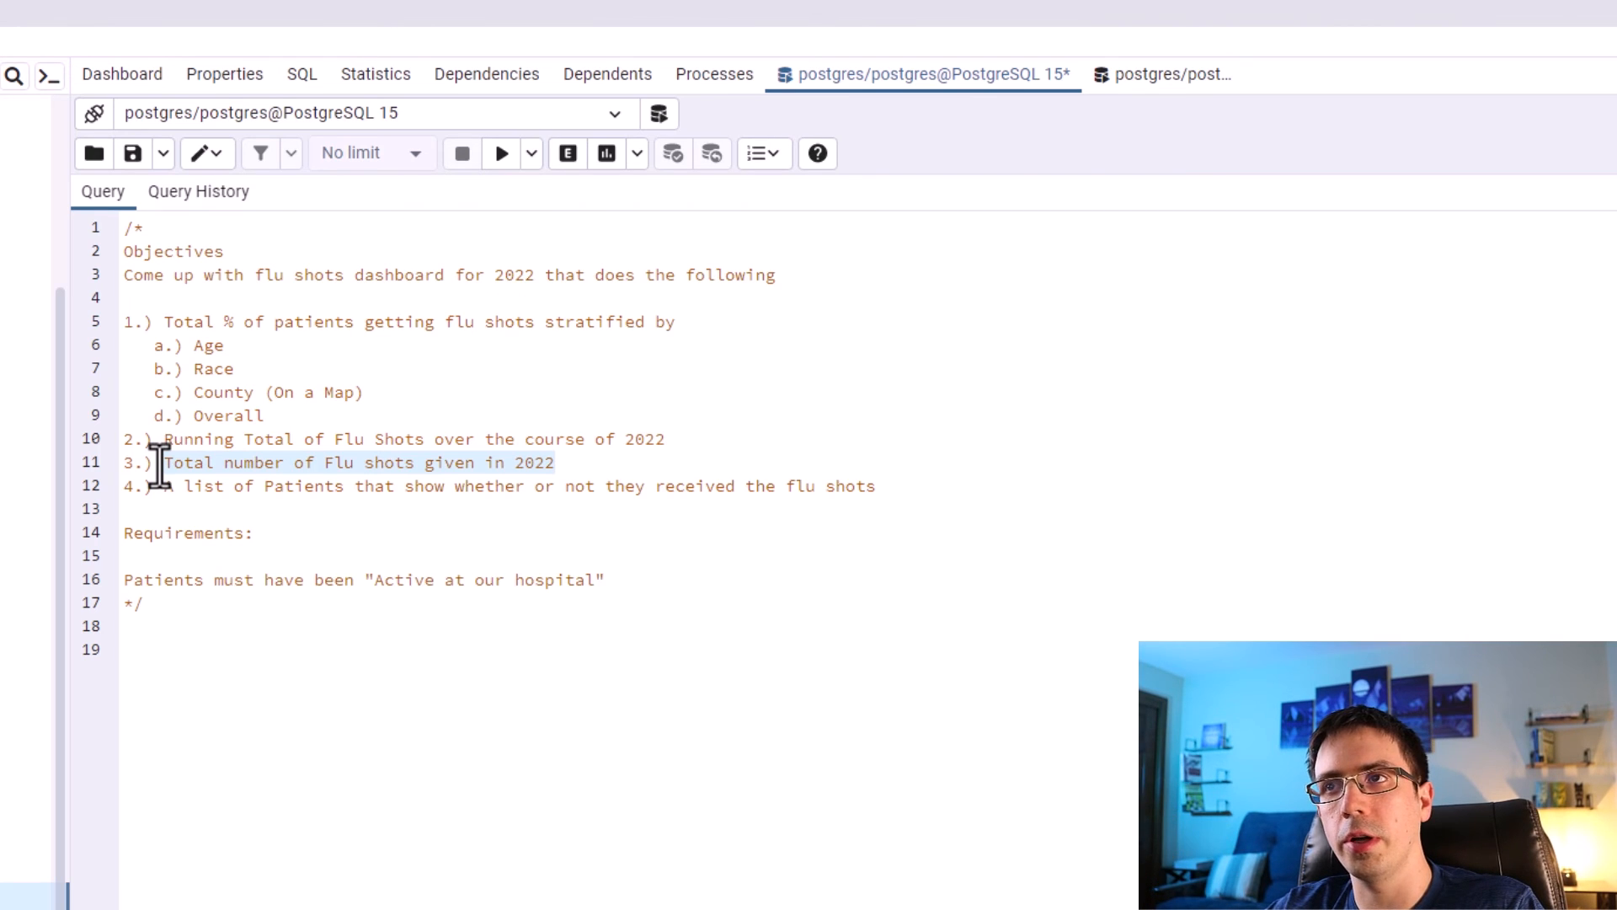
left_click(891, 489)
left_click_drag(893, 492, 157, 497)
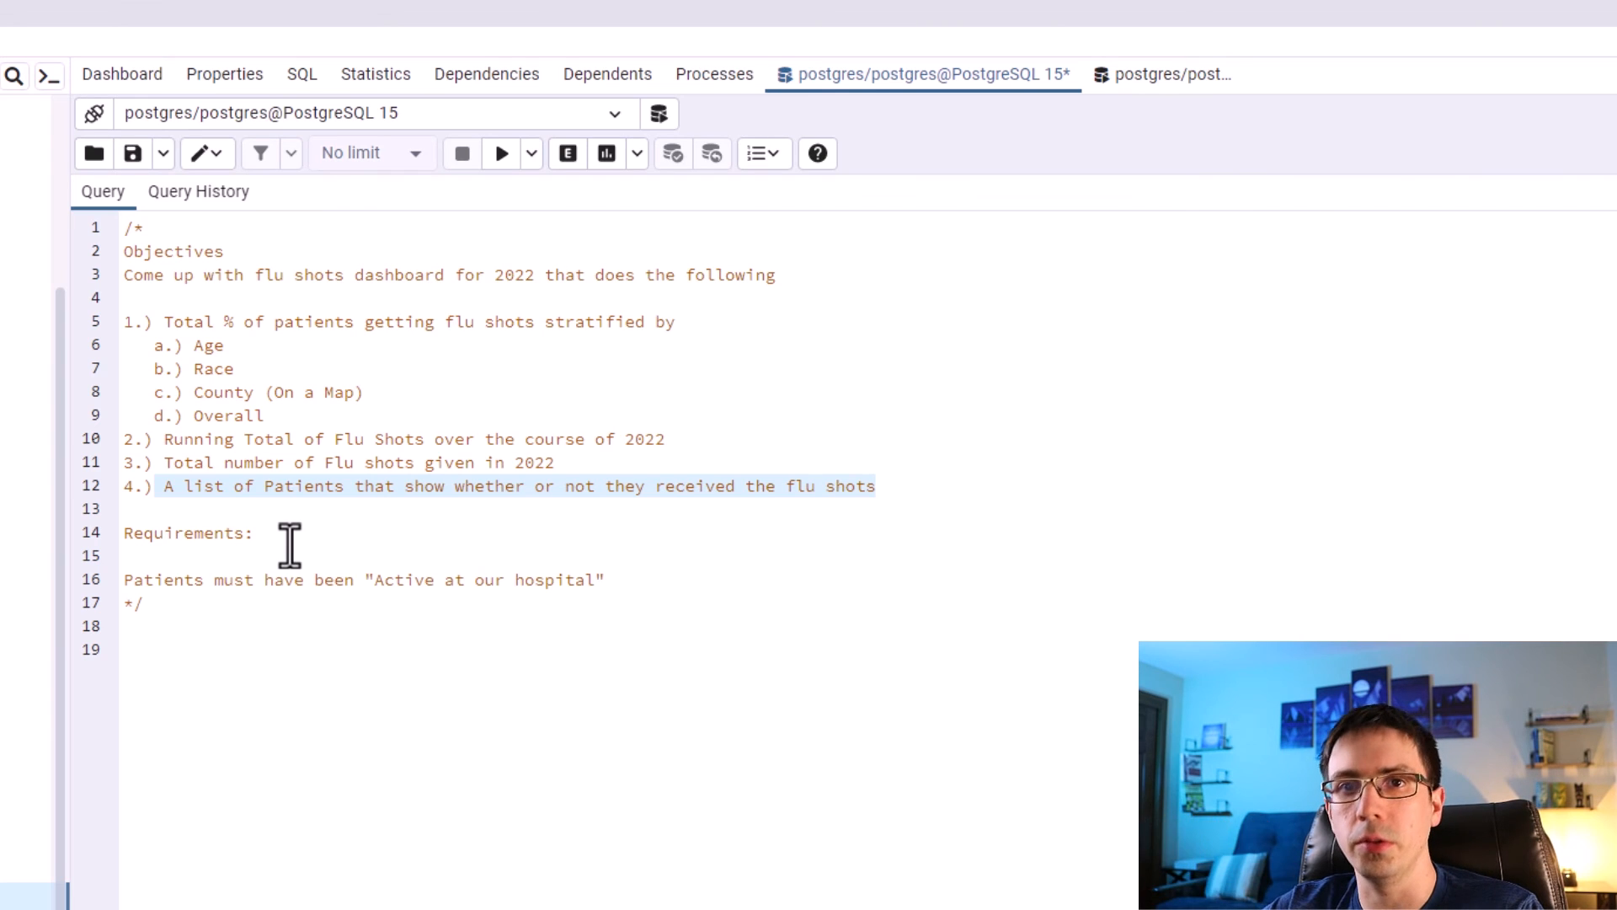
left_click_drag(126, 533, 605, 581)
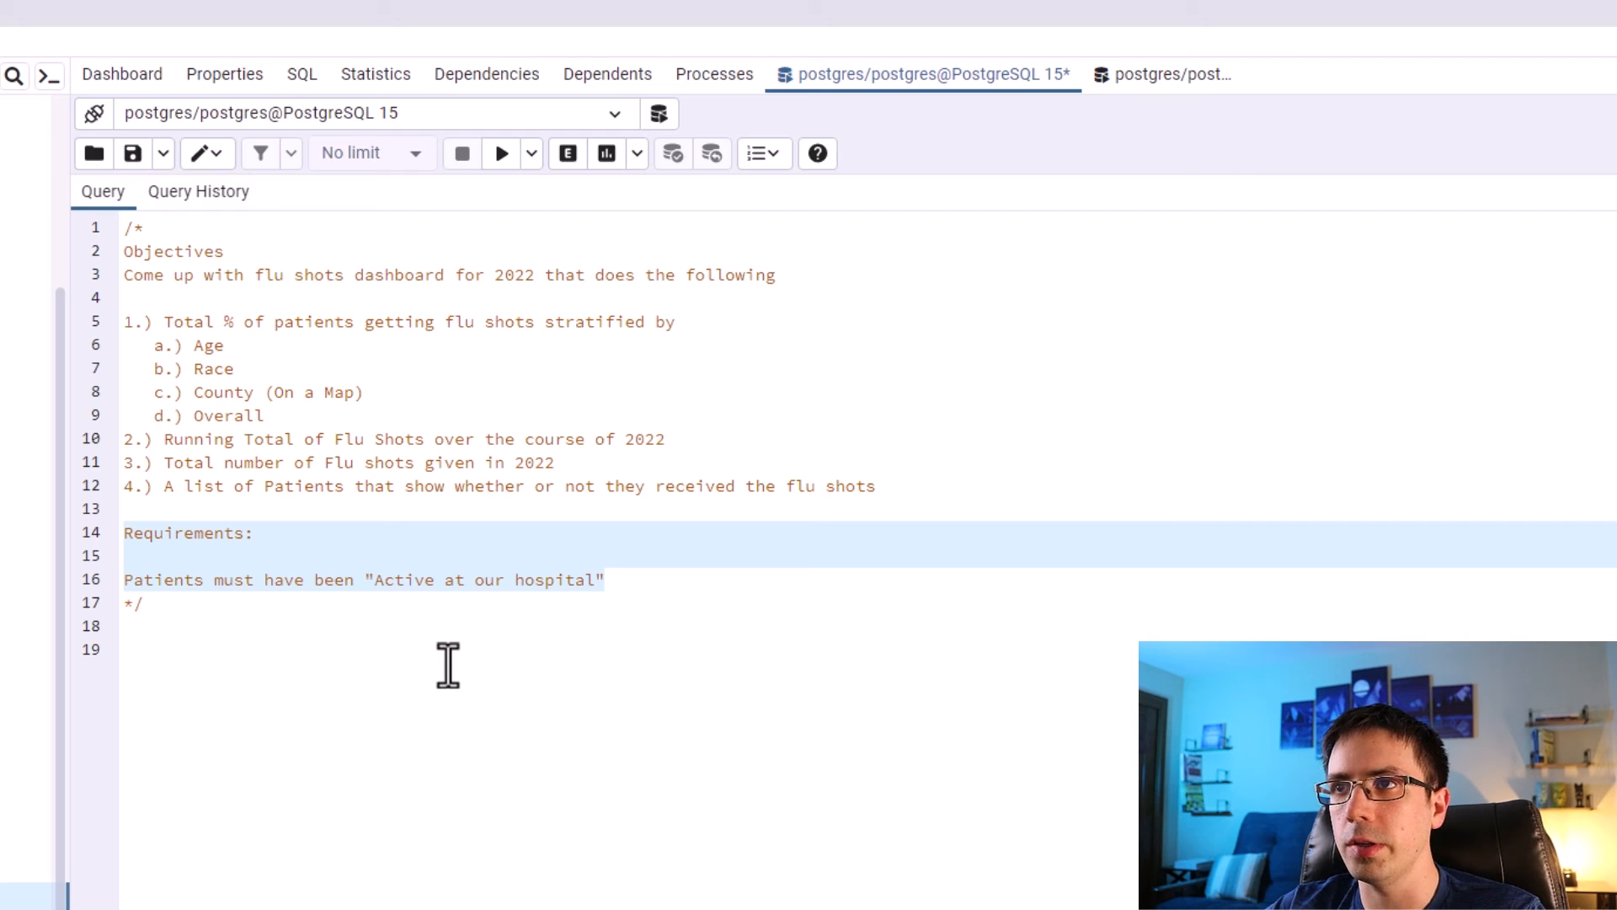
left_click(634, 628)
left_click_drag(632, 579, 84, 575)
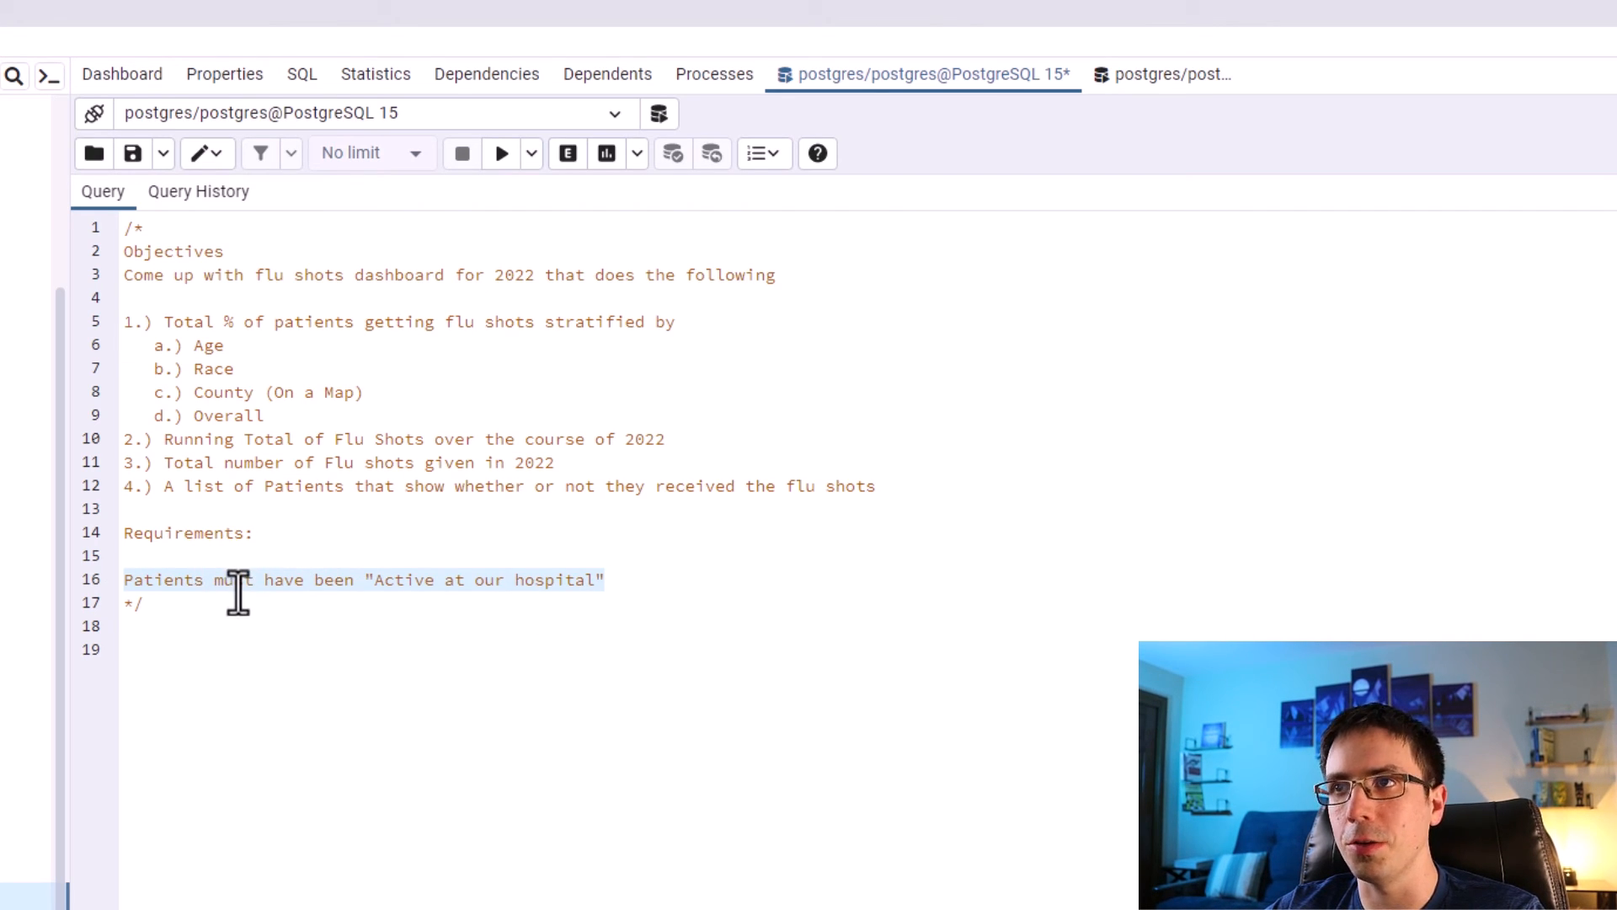
left_click(221, 653)
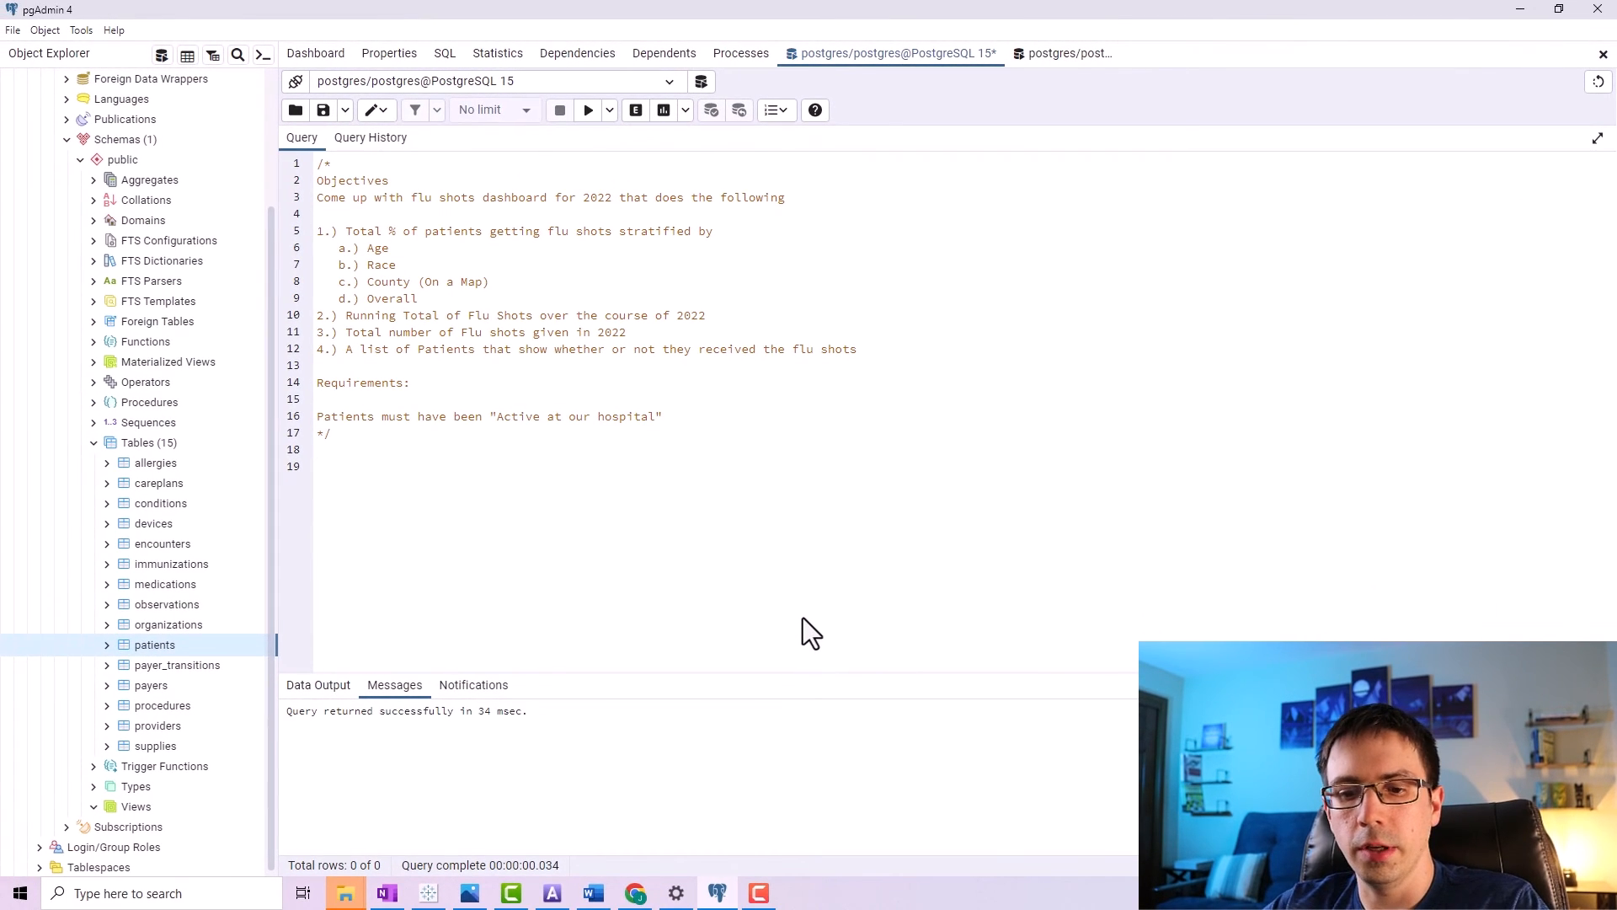
Write and run a query selecting all columns from the patients table.
type("select * from patients")
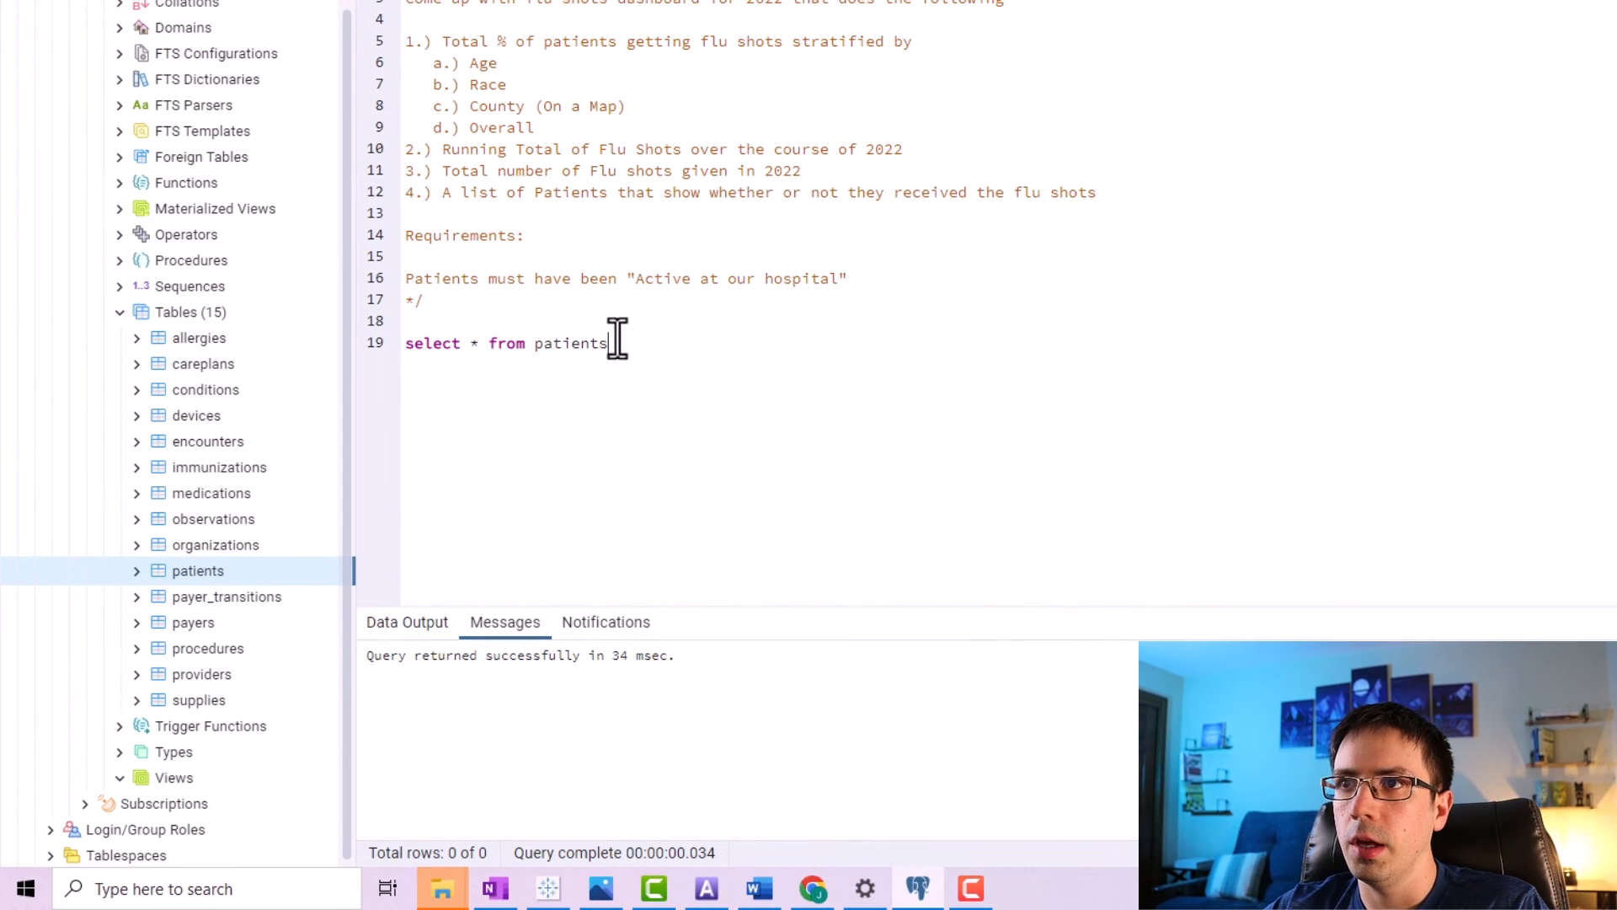
key("F5")
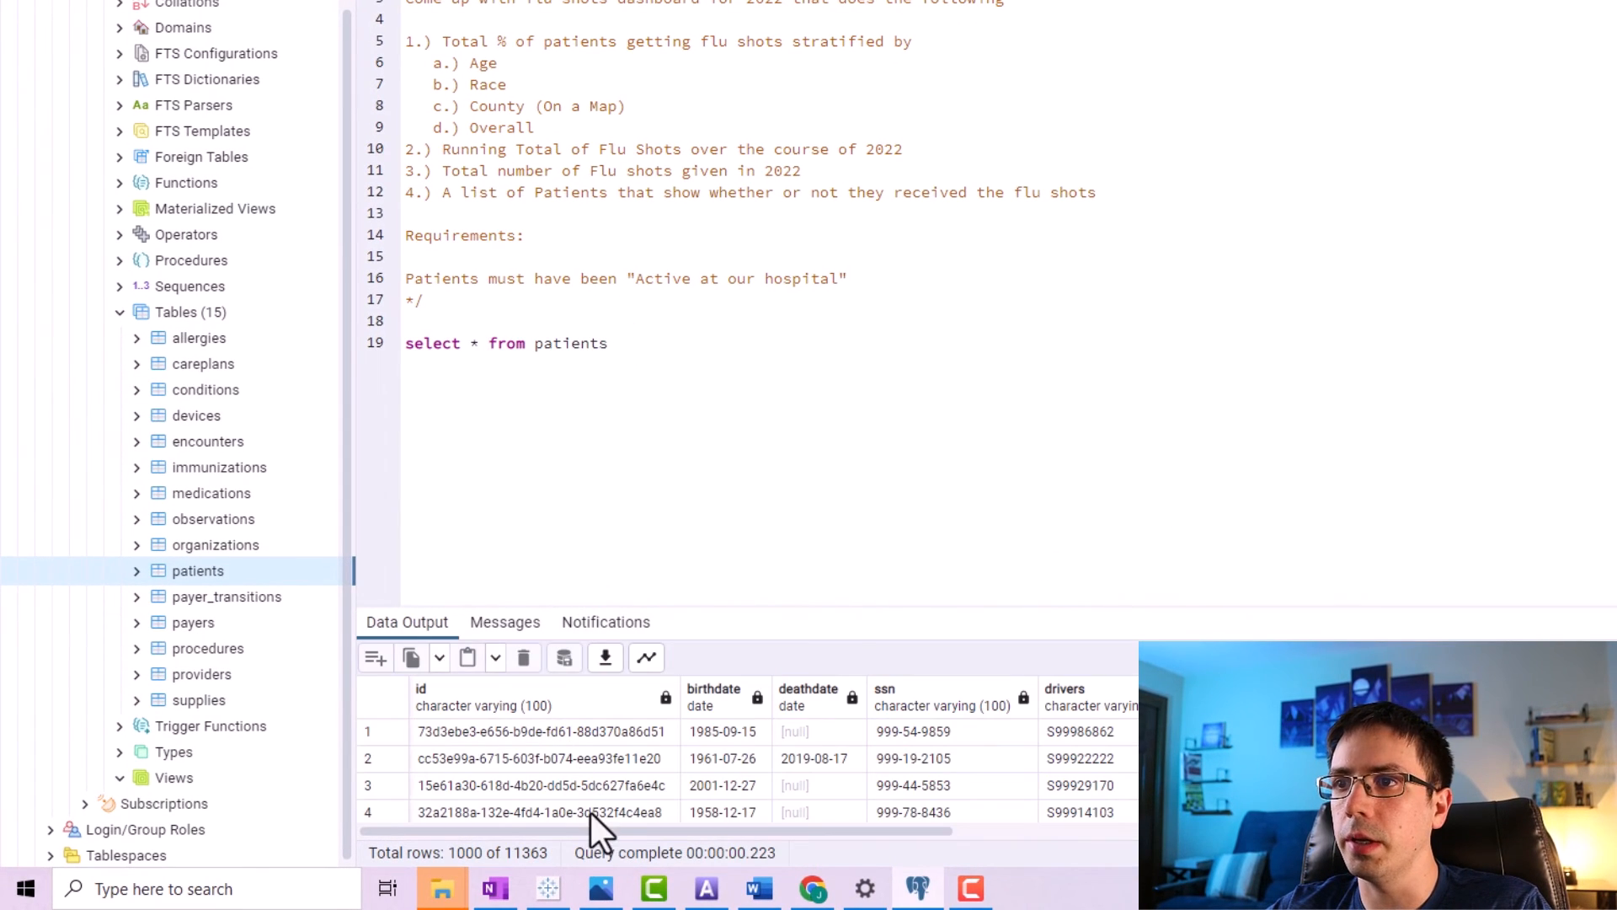
Inspect the patients query results, including the birthdate column and the location columns.
left_click_drag(737, 605, 775, 428)
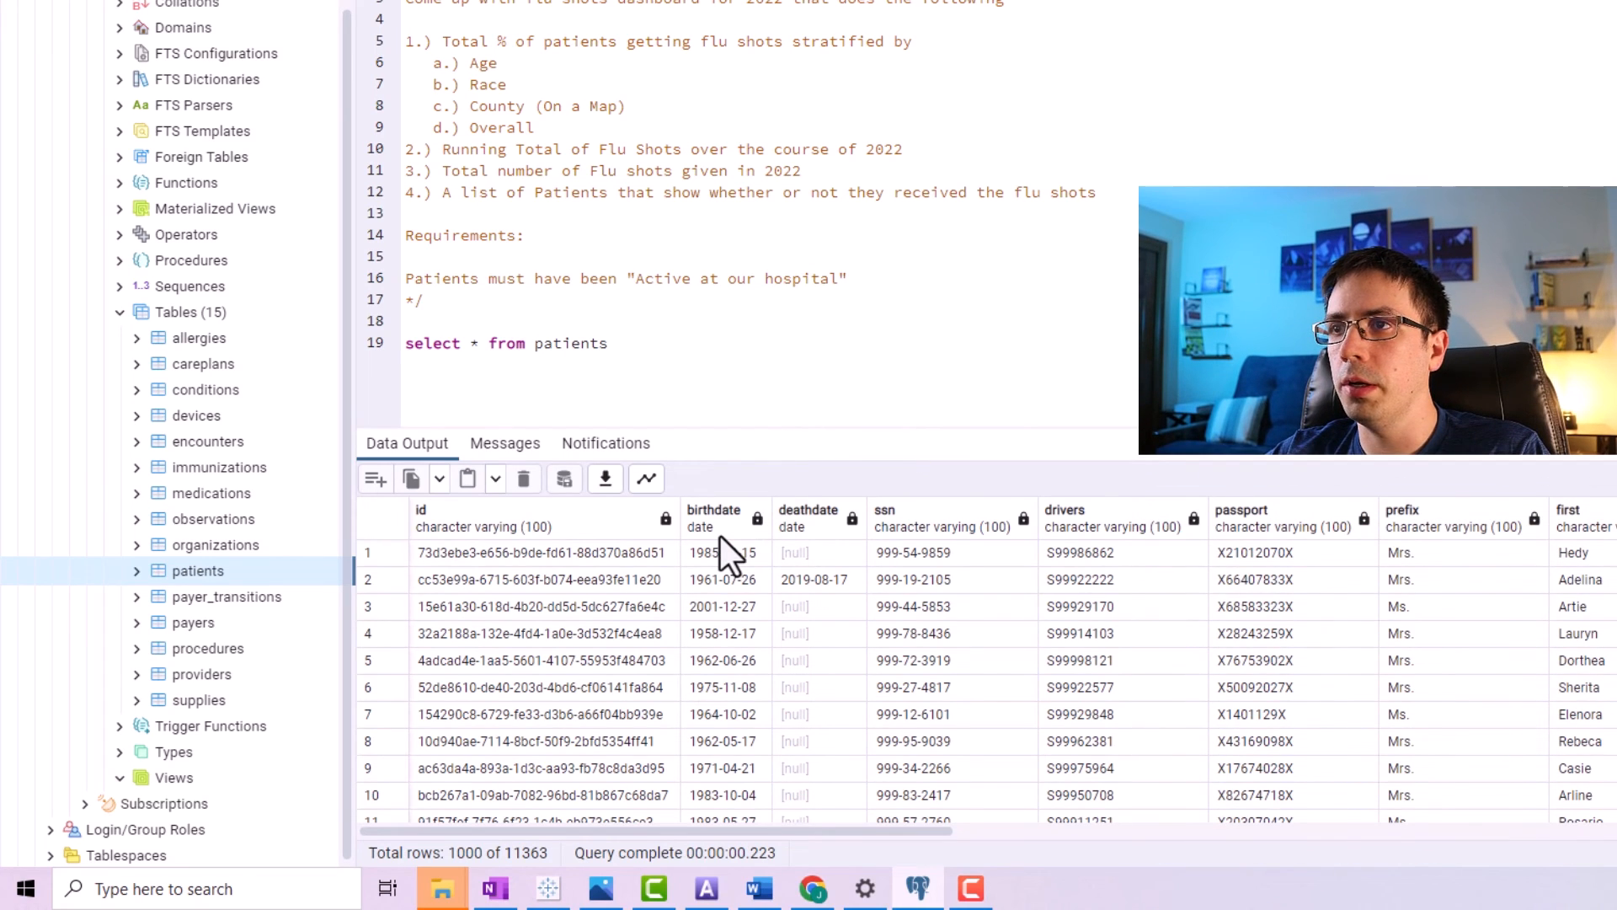
left_click_drag(707, 556, 689, 792)
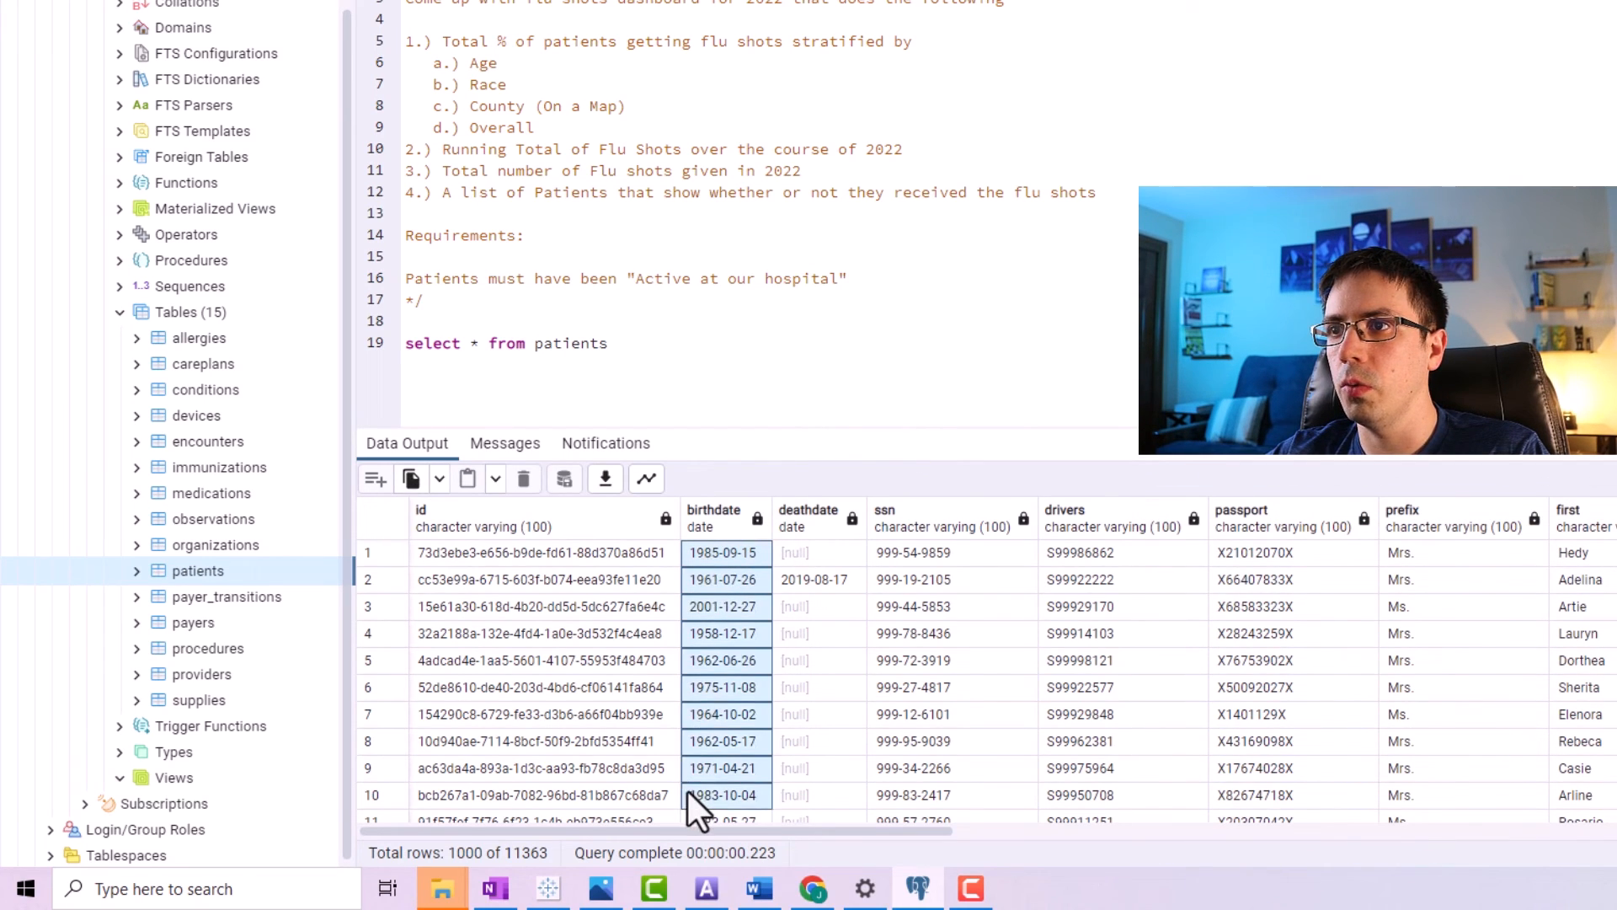
left_click_drag(539, 63, 423, 65)
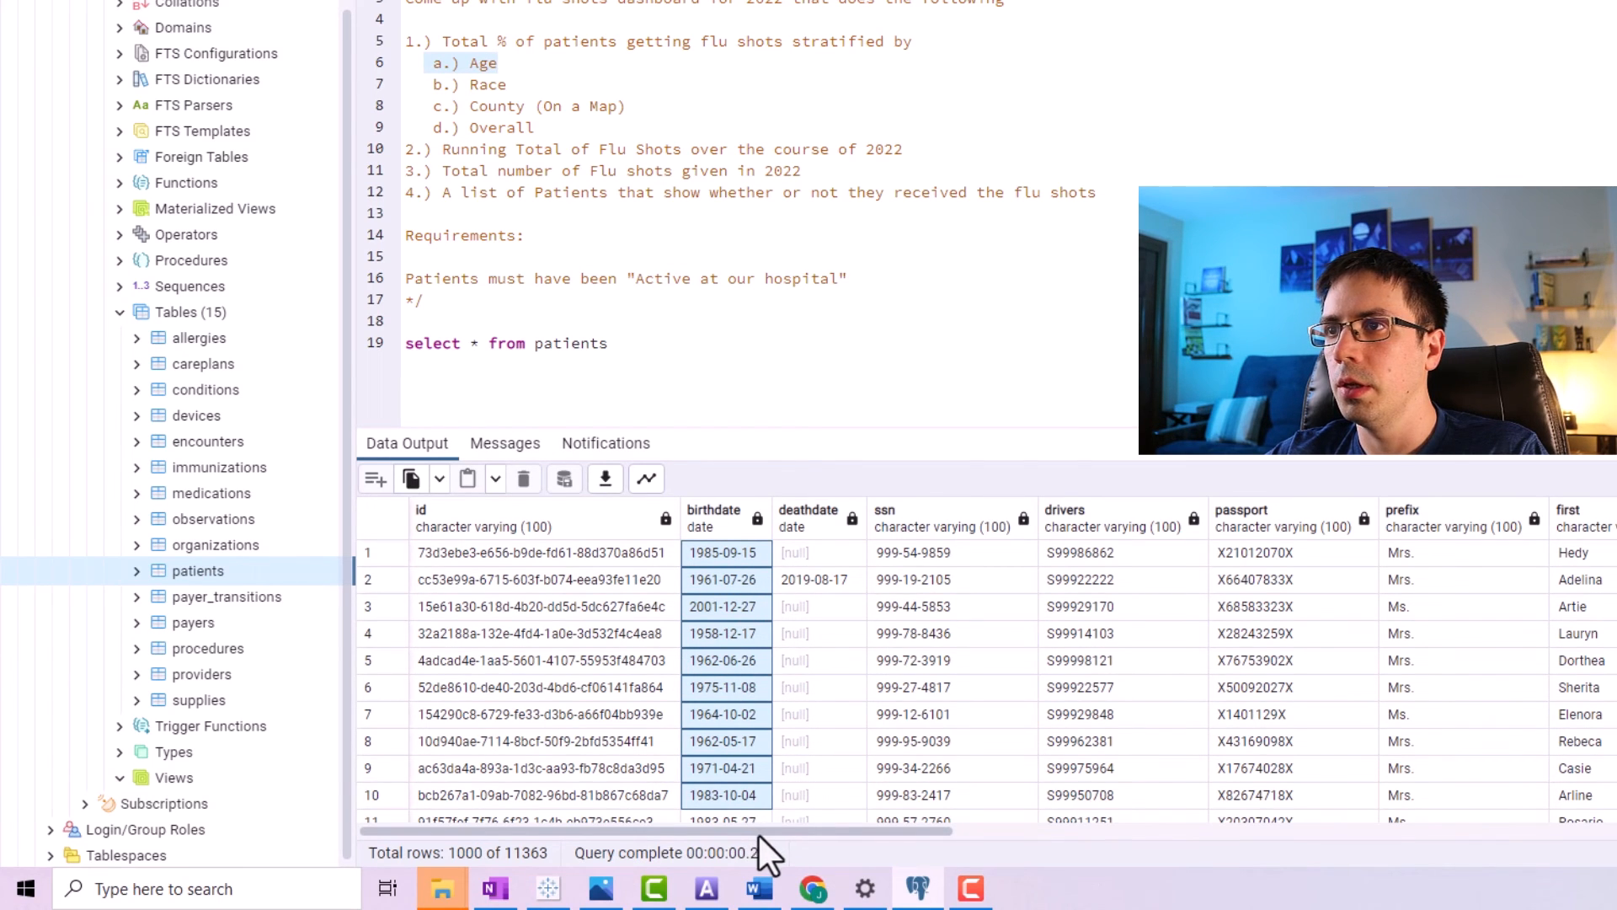
scroll(756, 836, "right", 2)
scroll(757, 836, "right", 10)
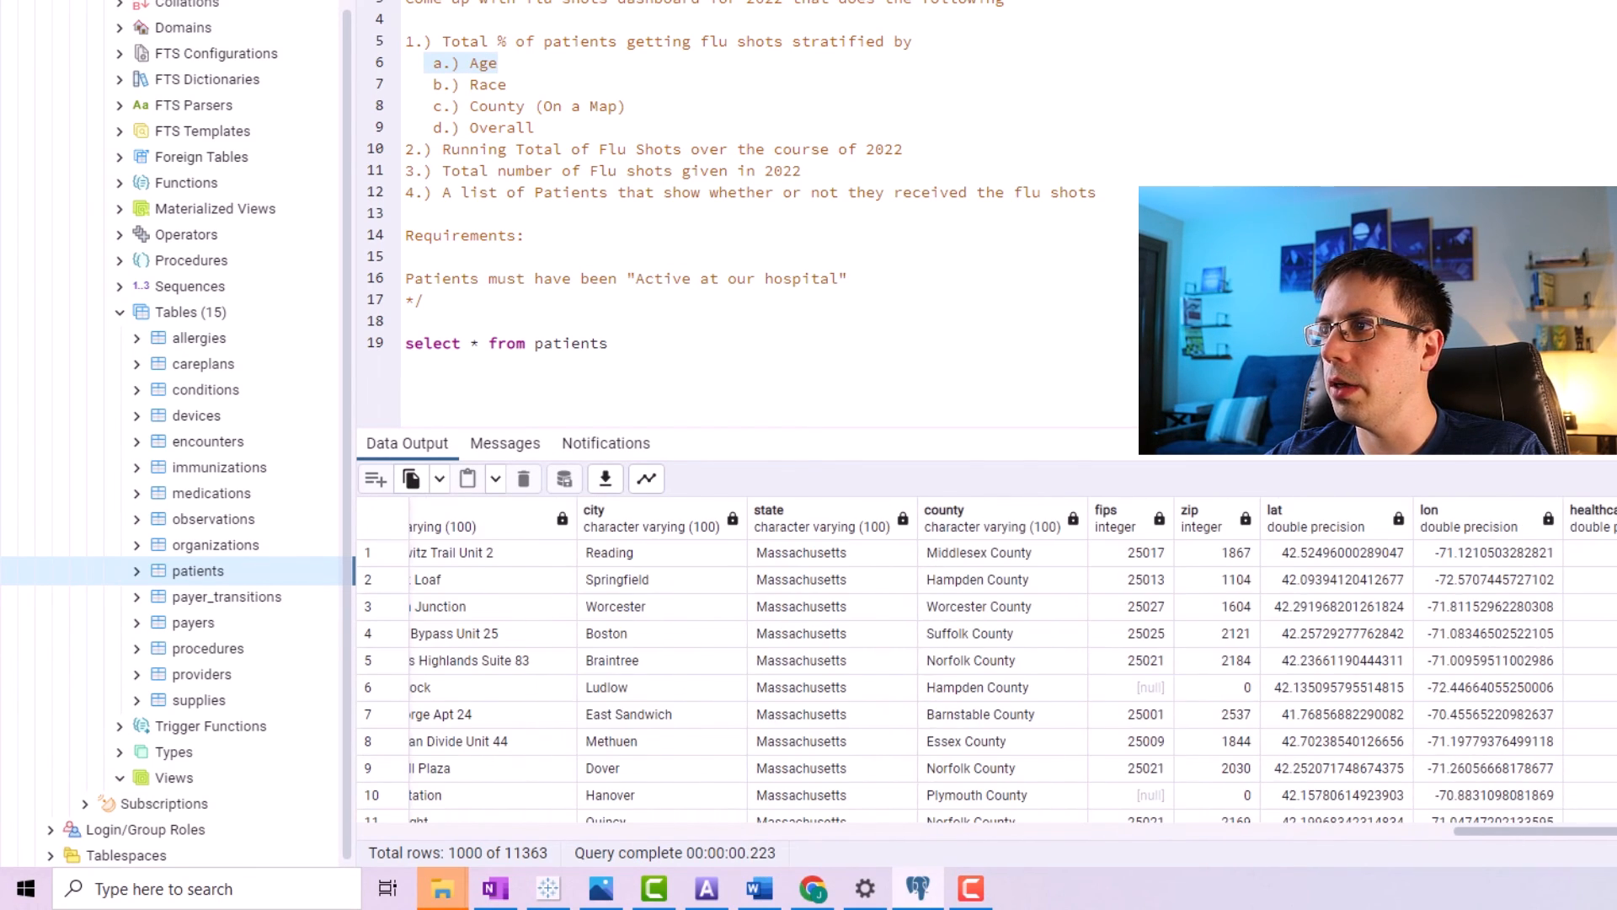
left_click_drag(1616, 906, 699, 831)
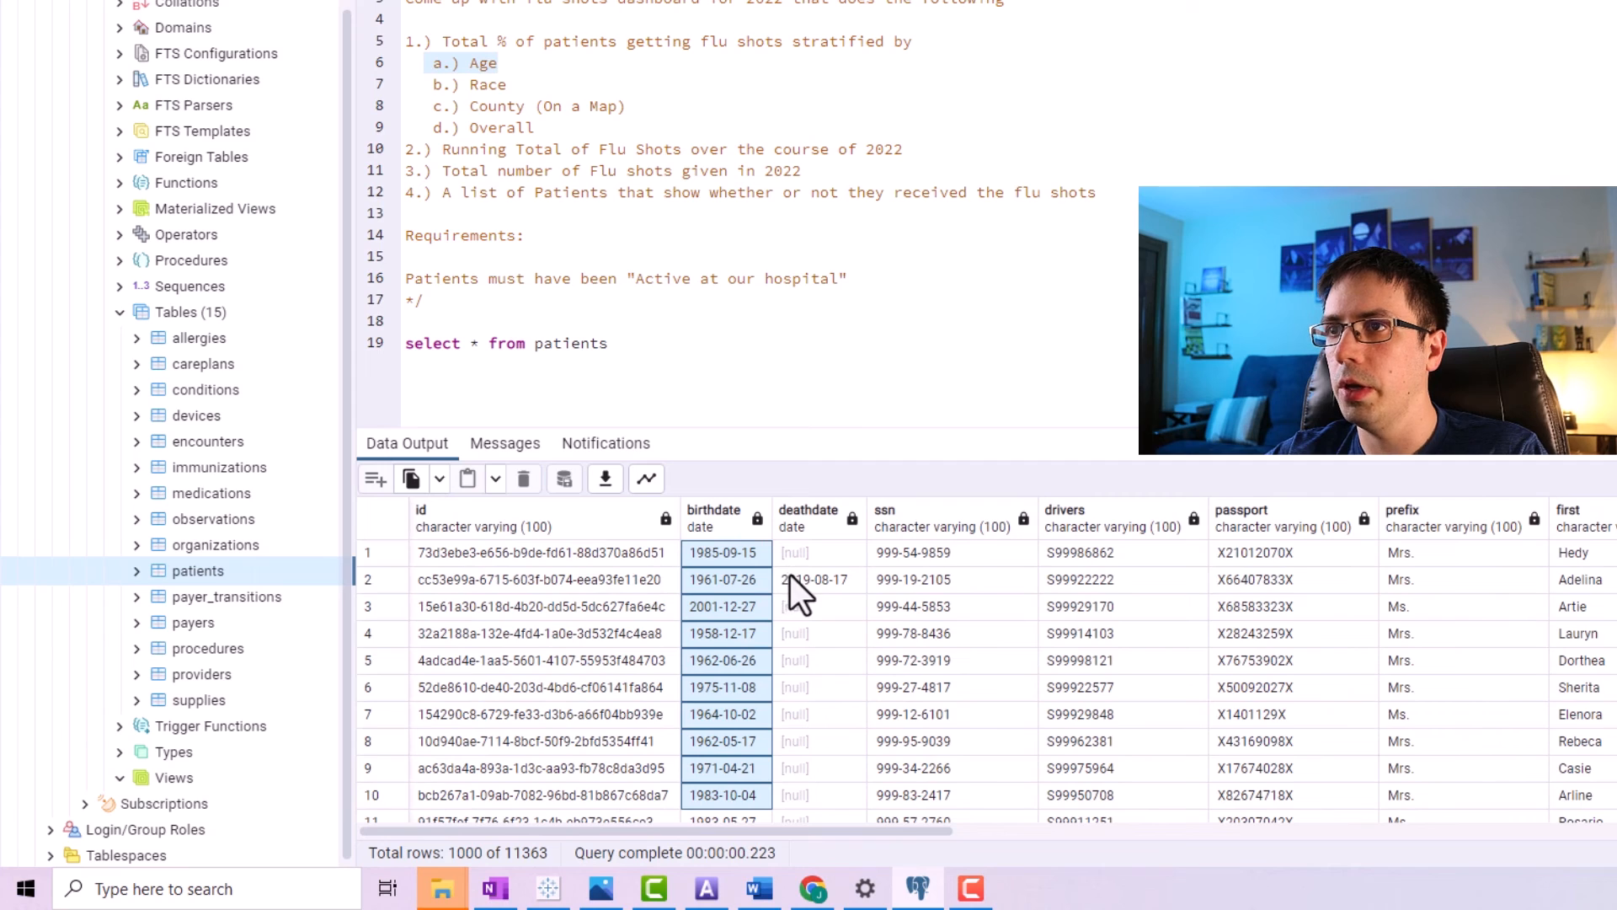
Rewrite the query to select pat.birthdate from patients aliased as pat, starting a new column line.
left_click(487, 337)
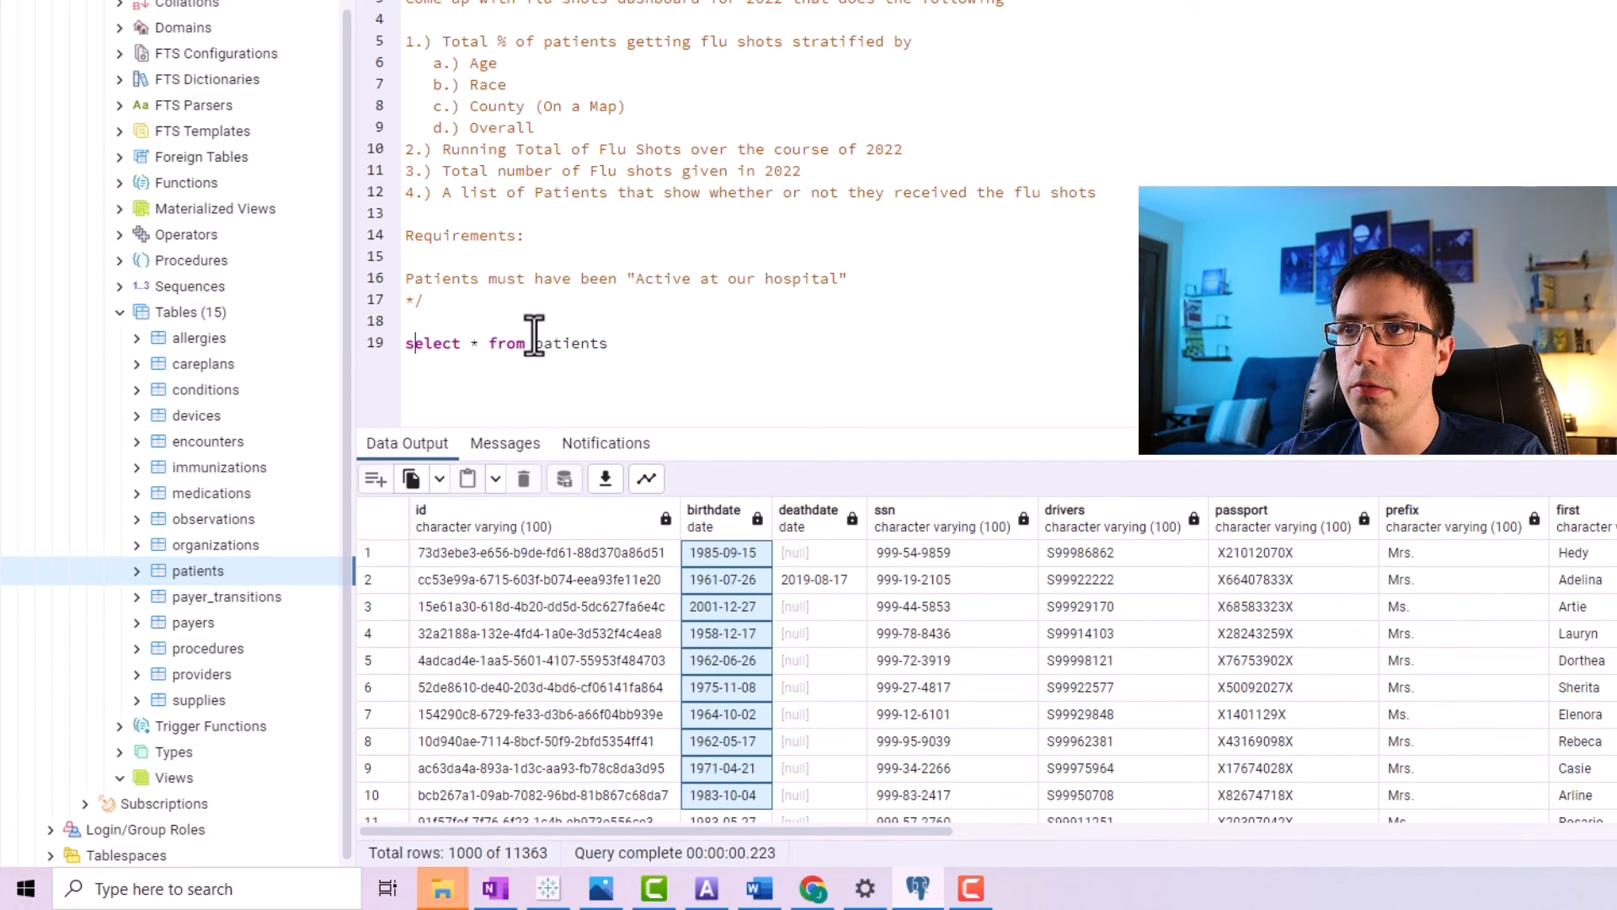
key("Return")
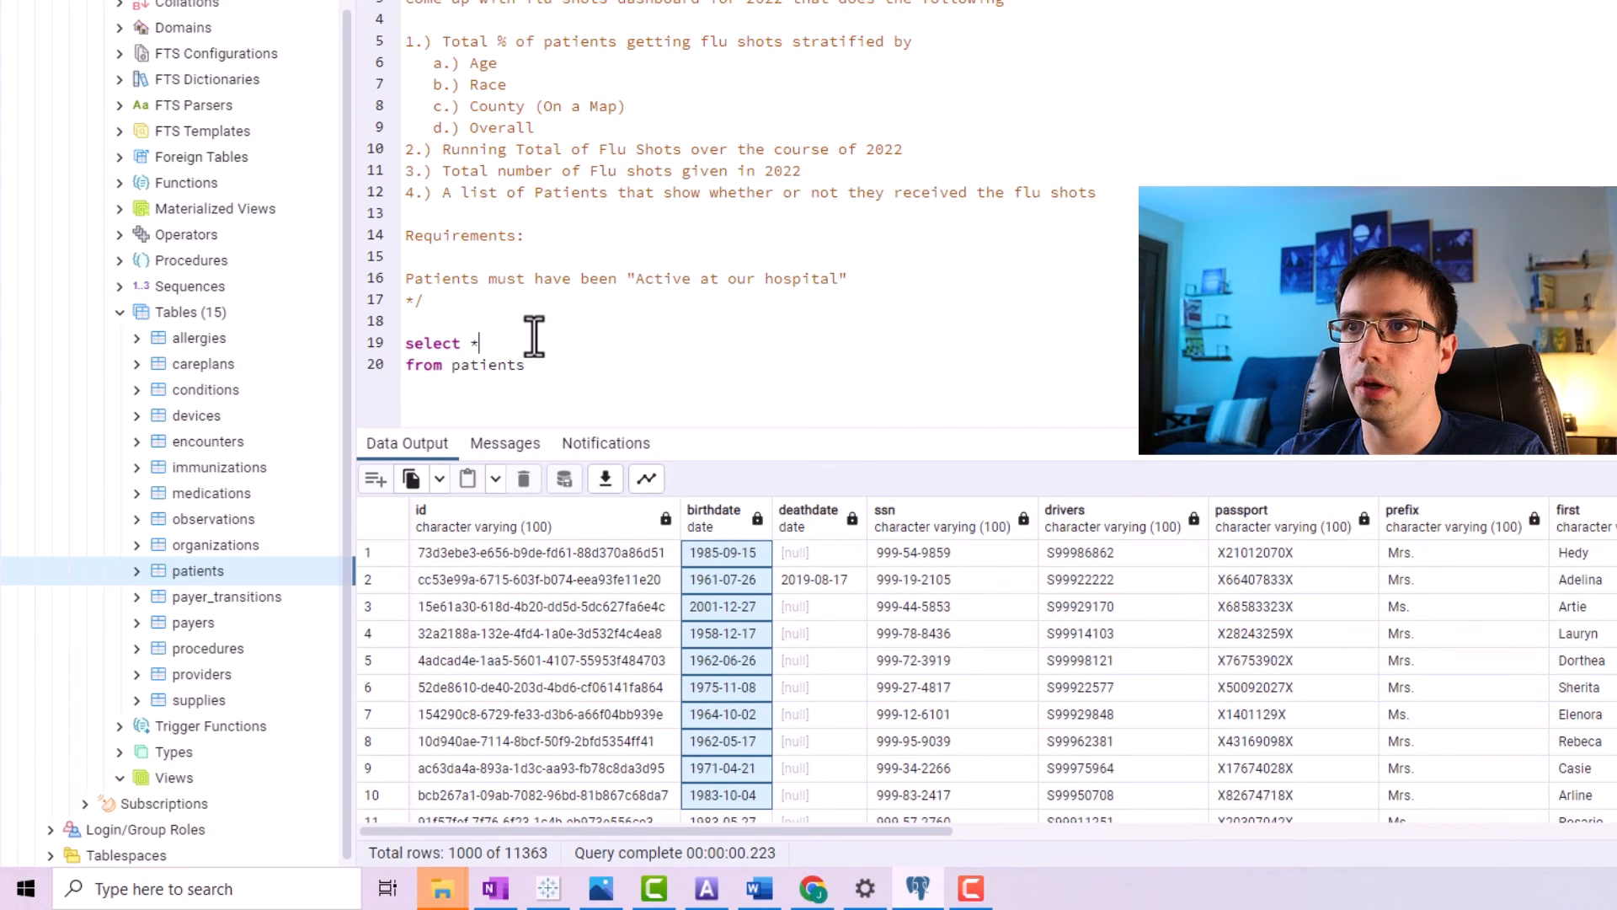
key("BackSpace")
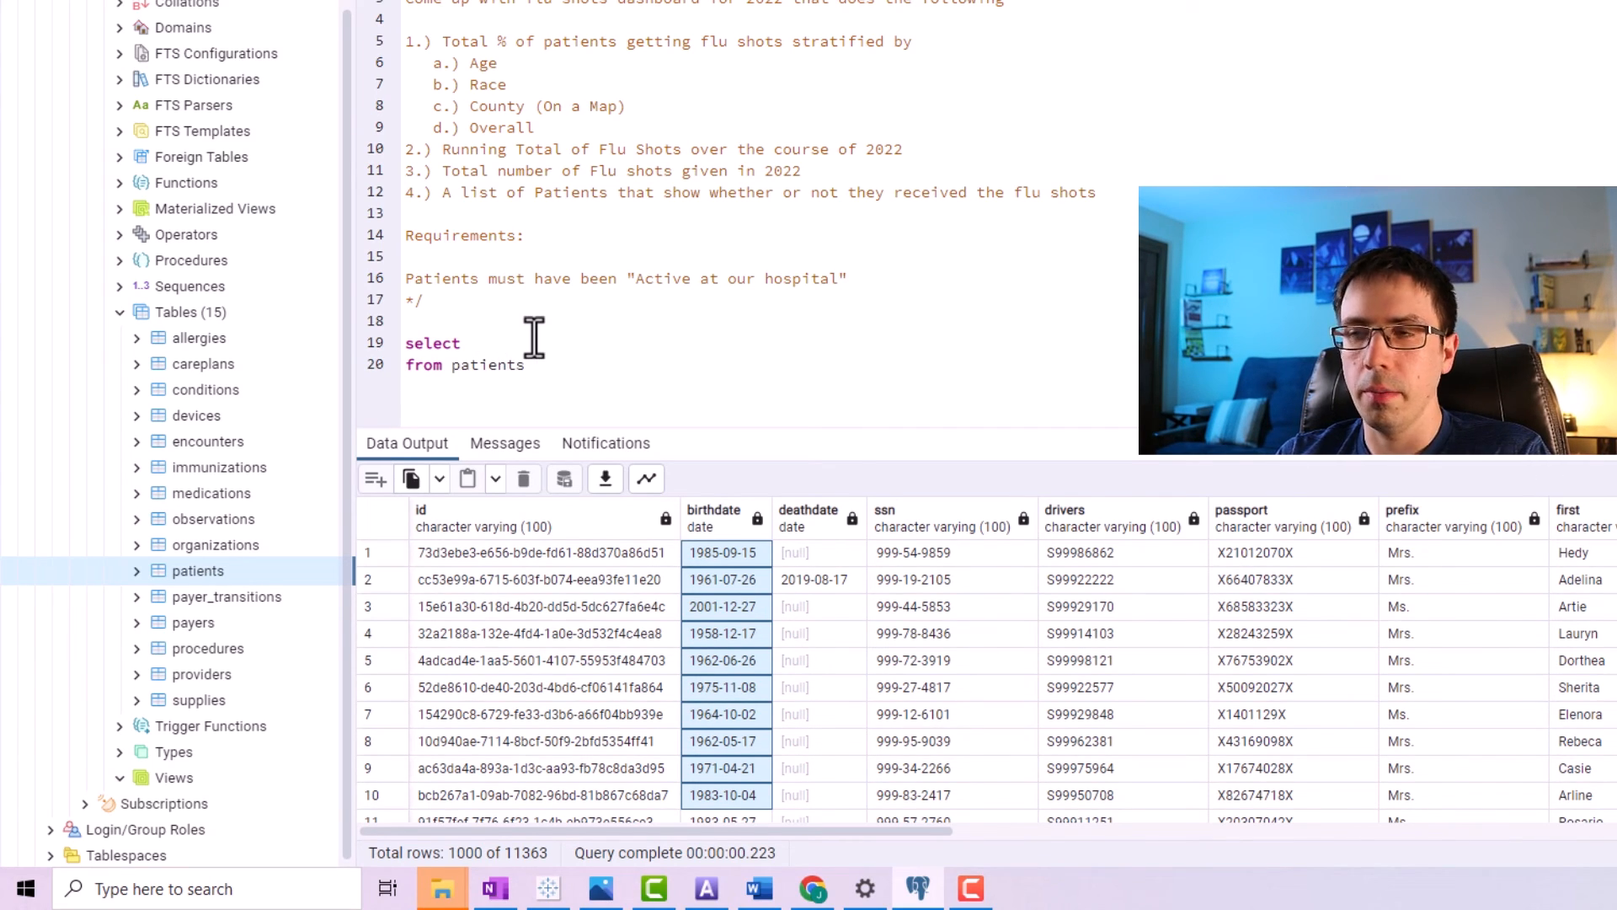
type("s pat")
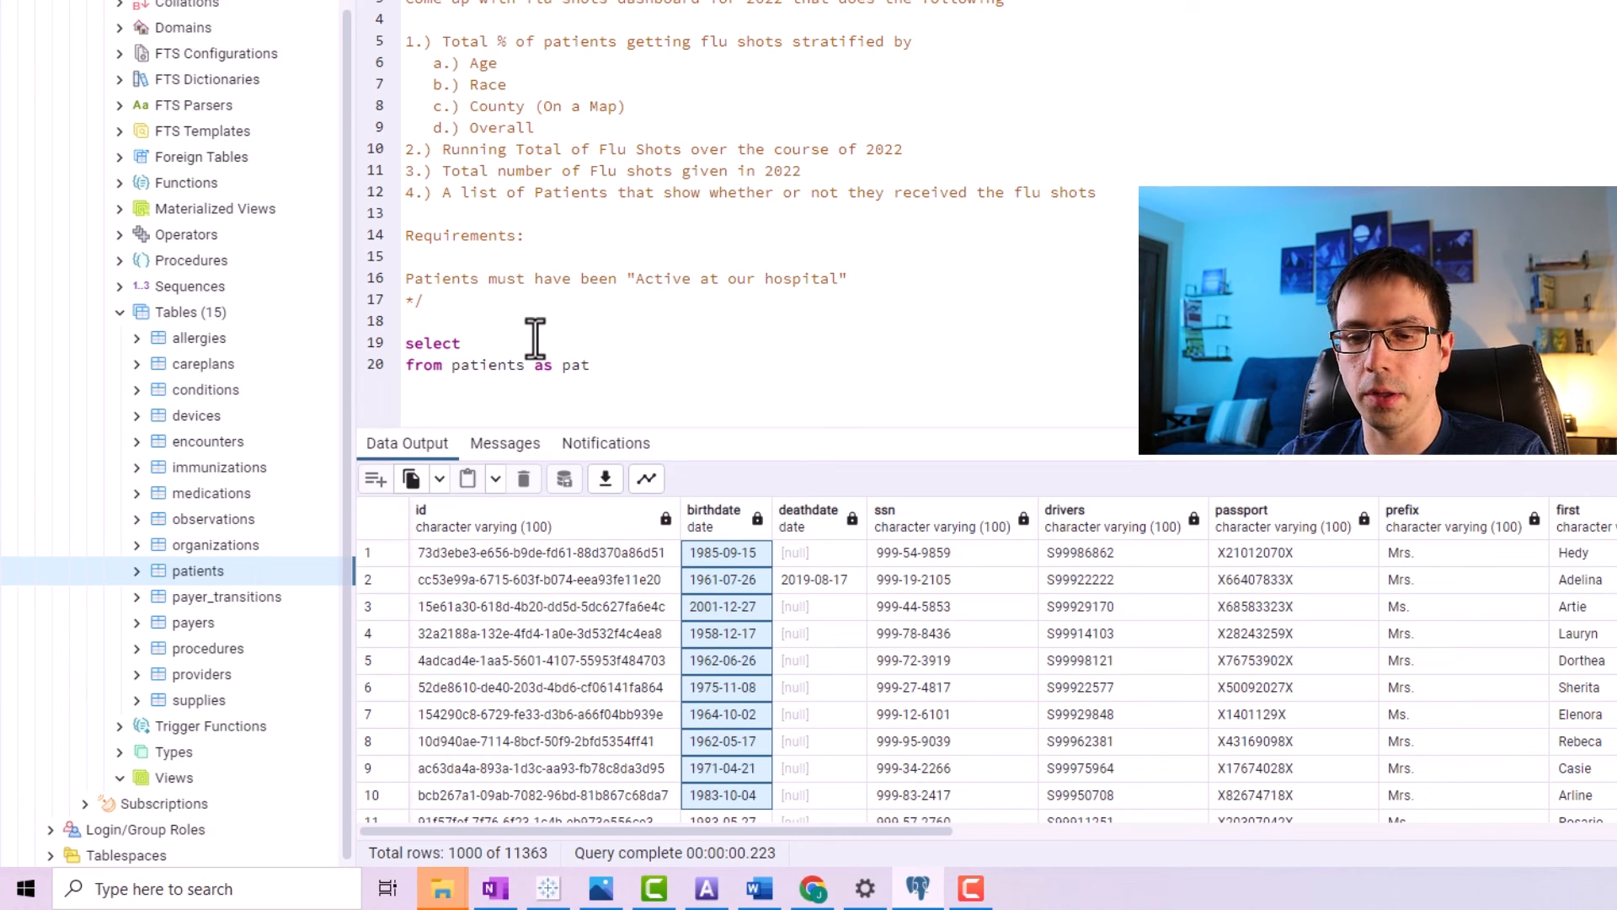
key("BackSpace")
key("End")
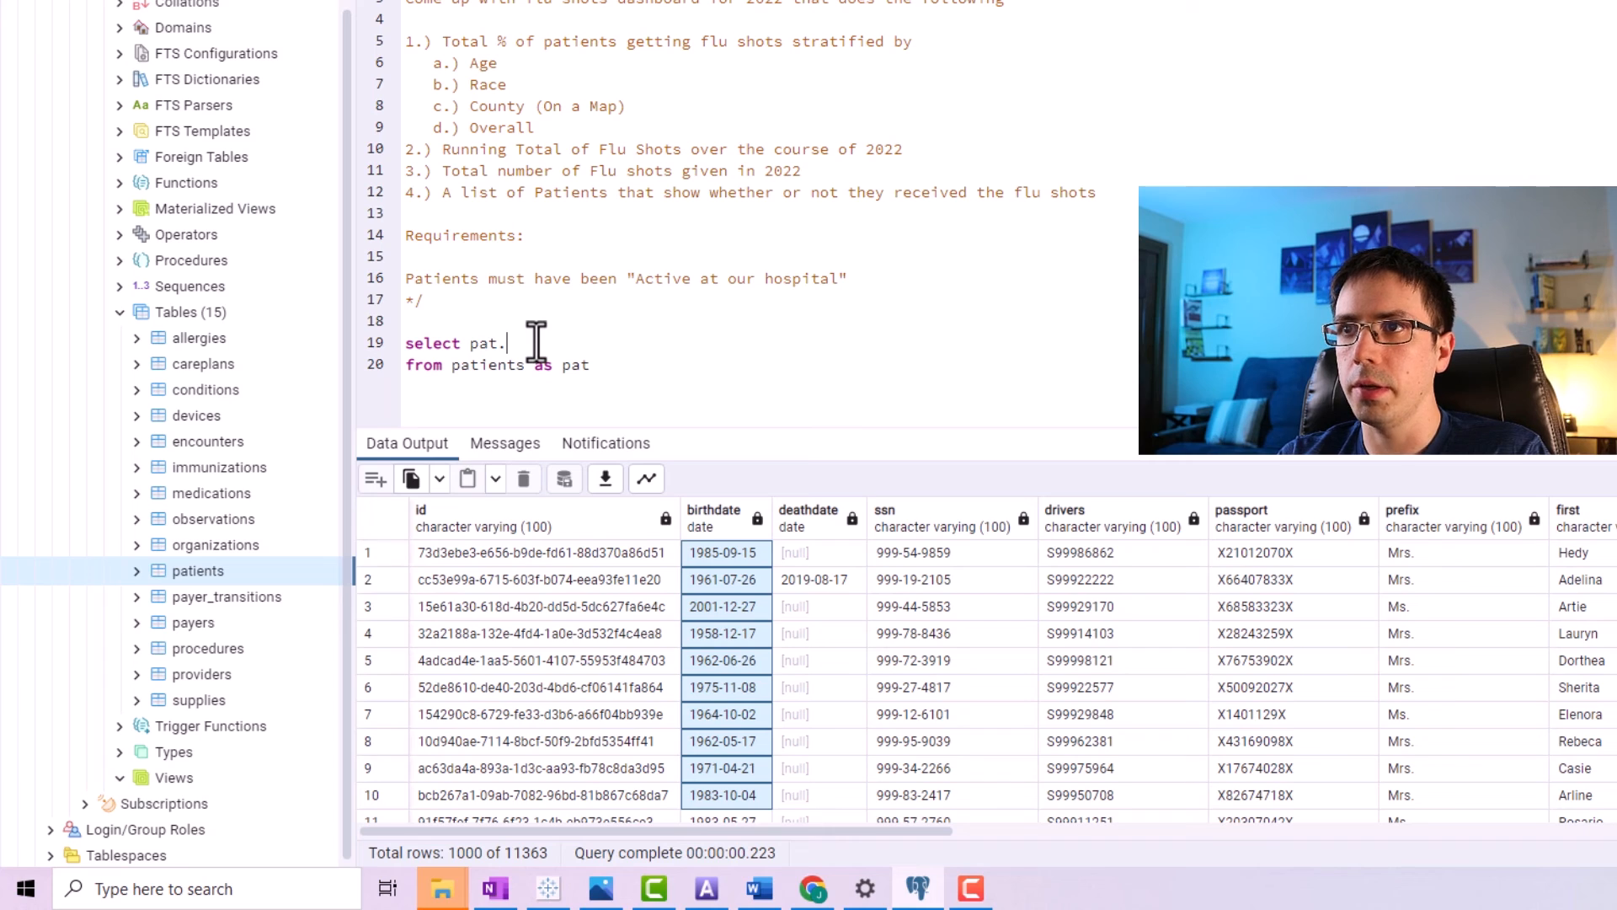
type("birthdate")
key("Return")
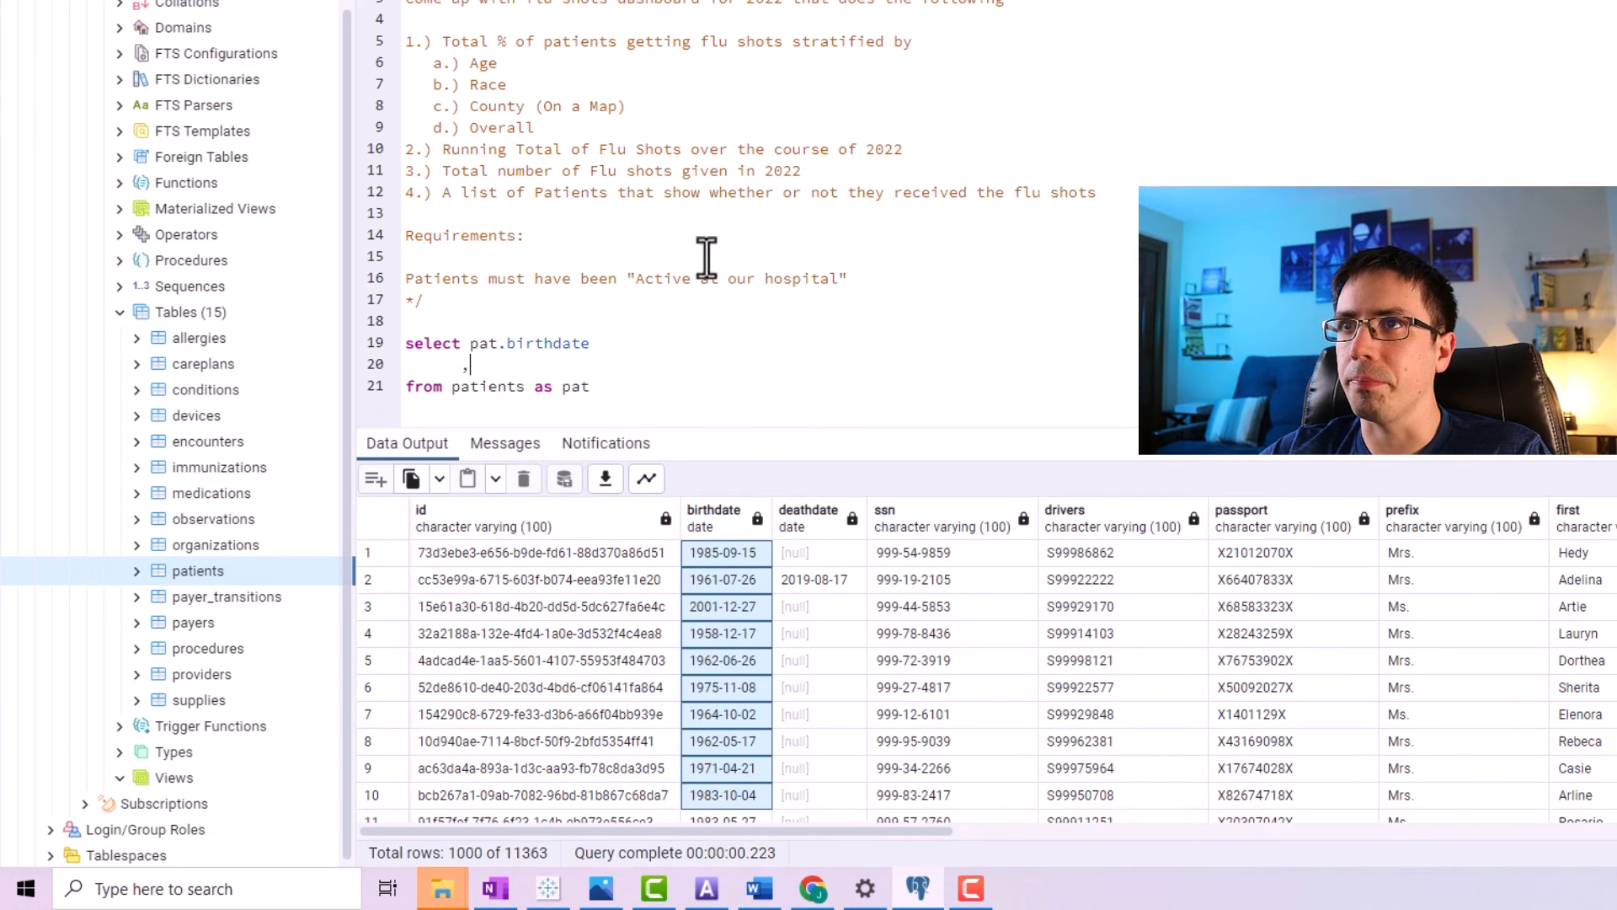
Add pat.race as the next selected column and start another column line.
left_click_drag(518, 84, 396, 83)
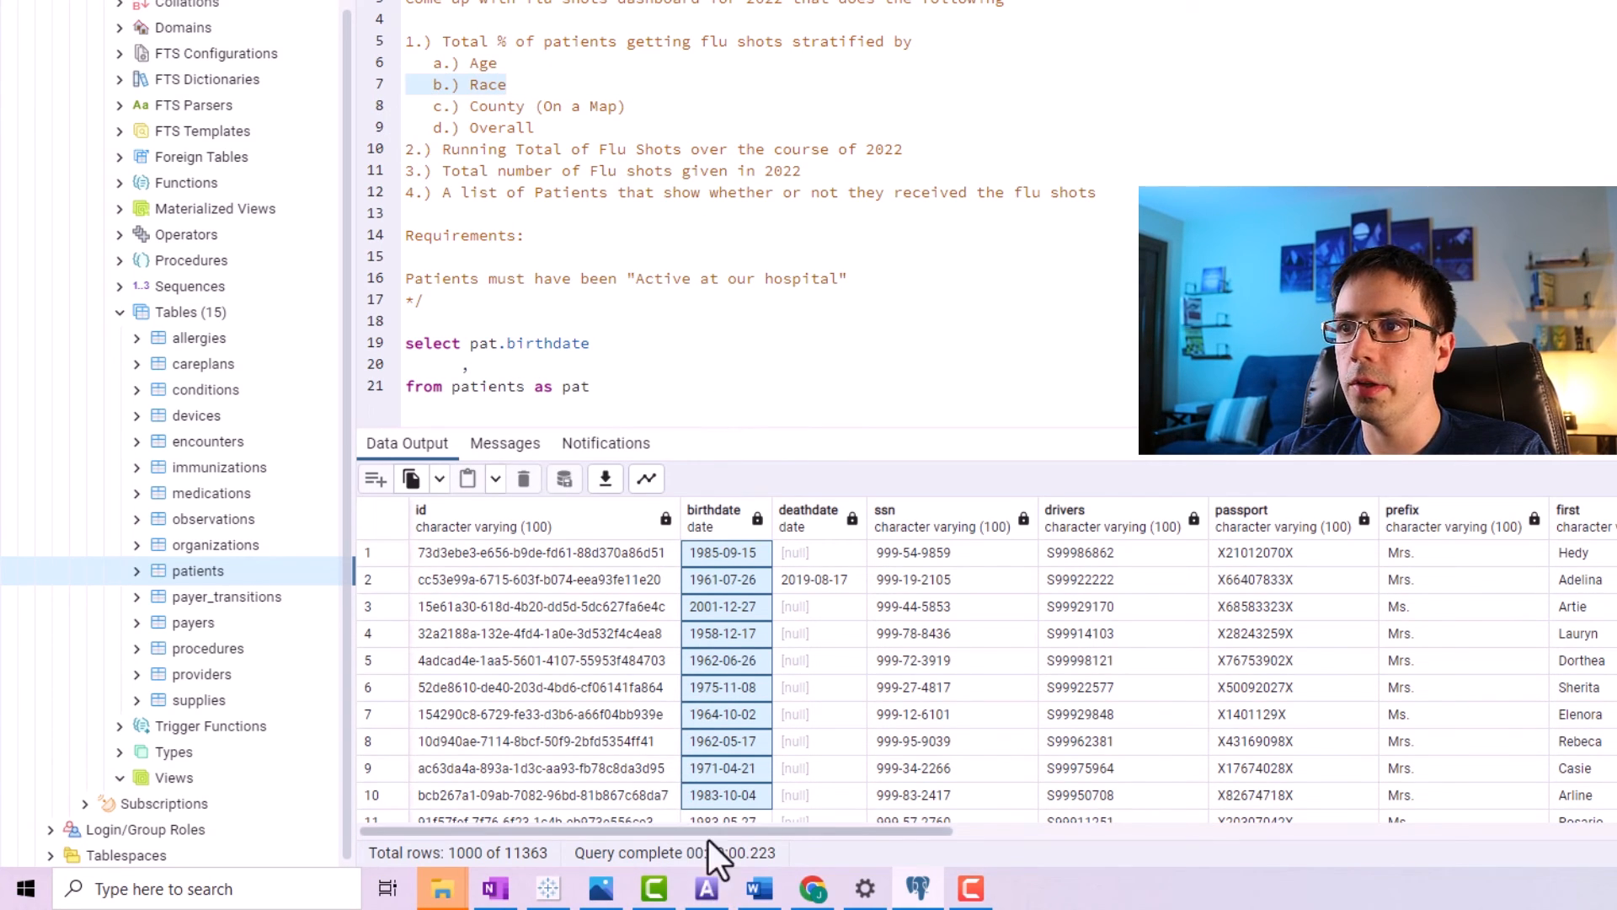
left_click_drag(705, 832, 1045, 830)
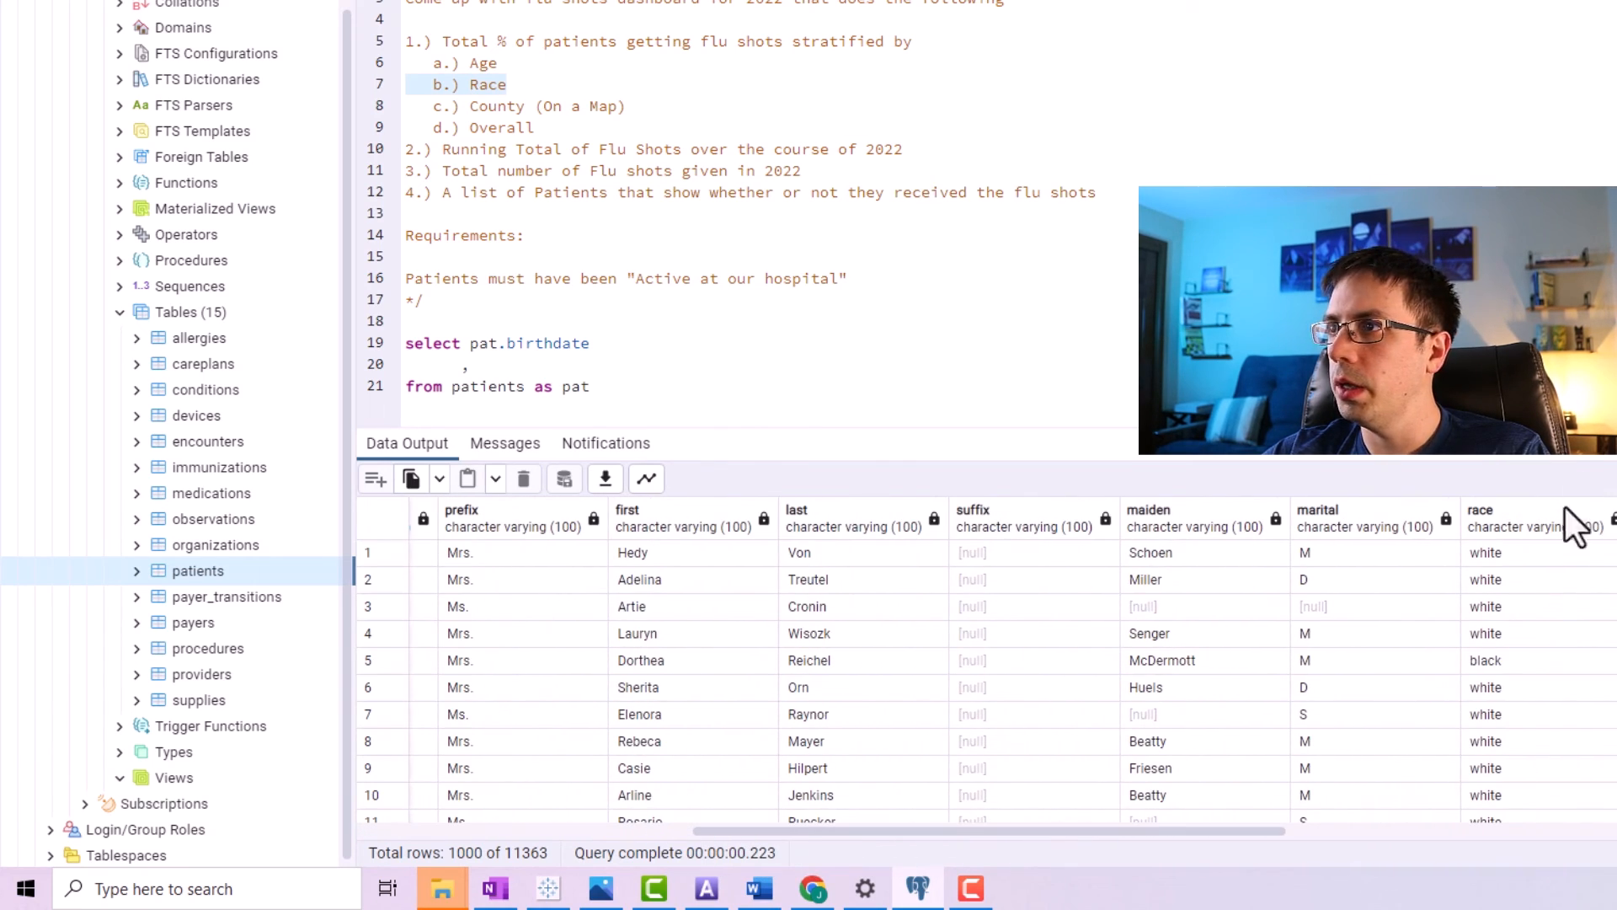
left_click(481, 364)
type("pat.race")
key("Return")
type(",")
Add pat.county as the third selected column of the query.
left_click_drag(622, 108, 371, 106)
left_click_drag(895, 834, 1483, 834)
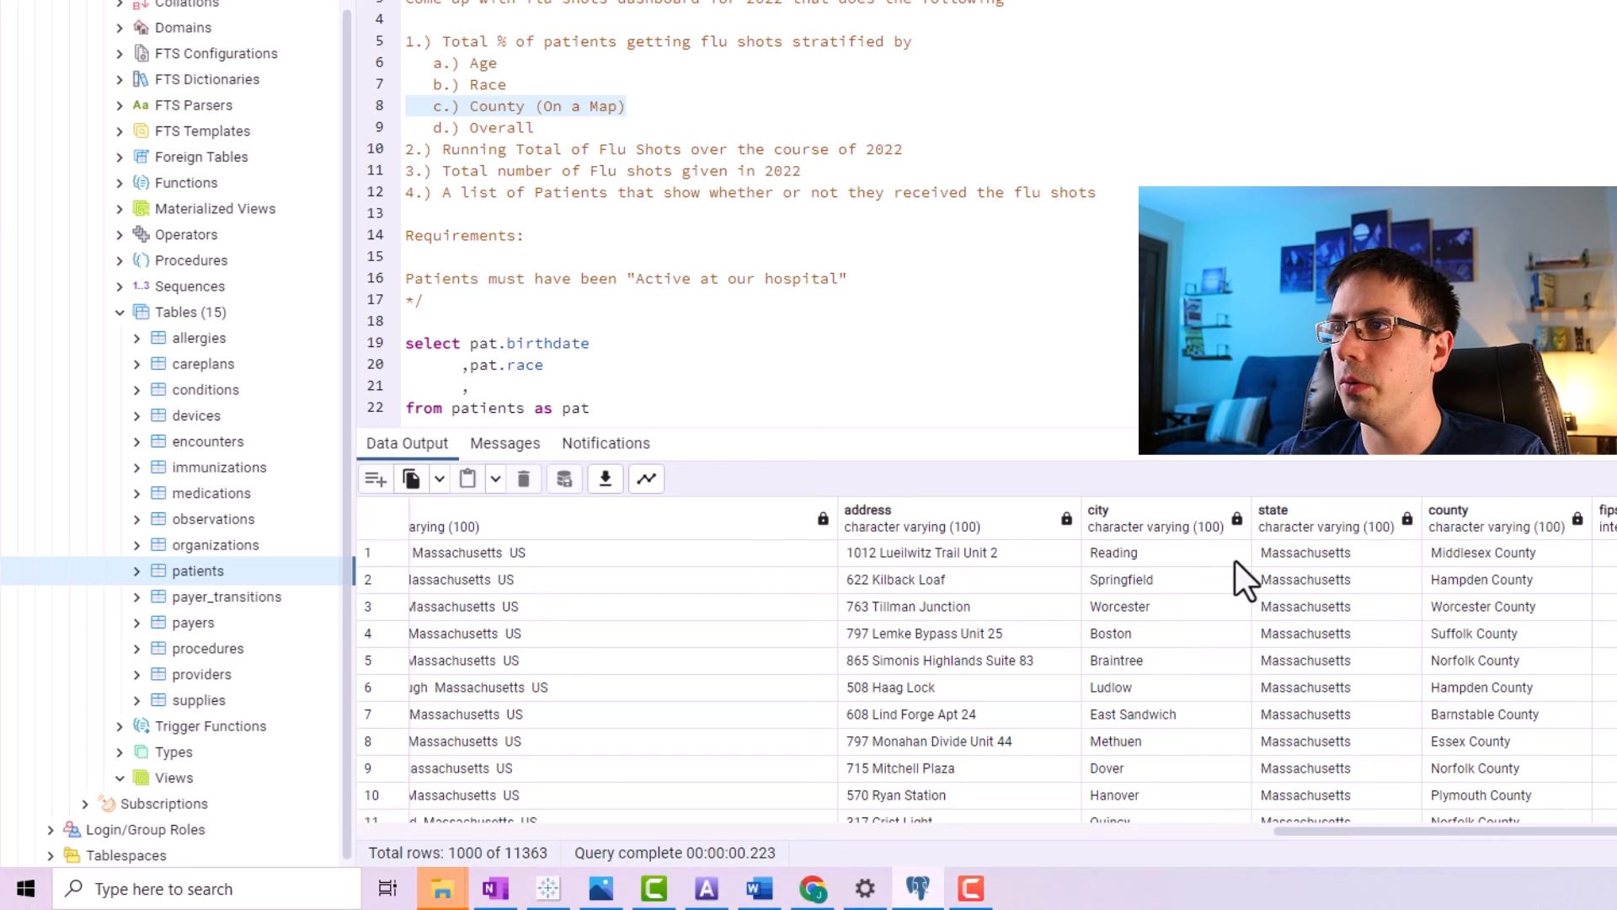
scroll(1372, 643, "down", 10)
scroll(1348, 655, "up", 3)
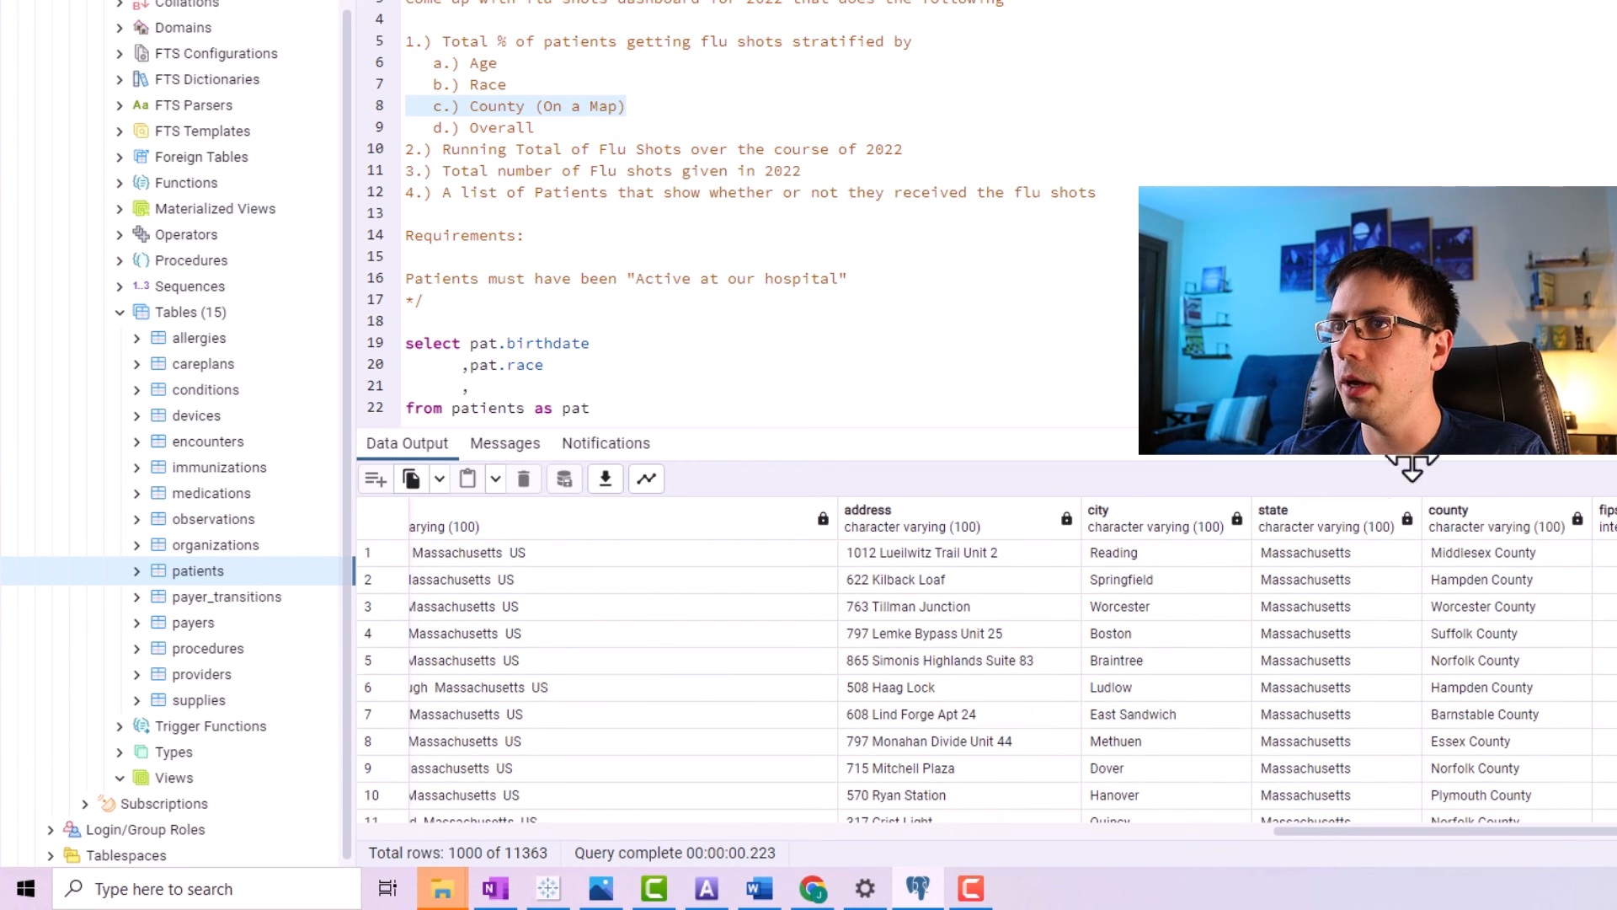
left_click(476, 387)
type(",pat,county")
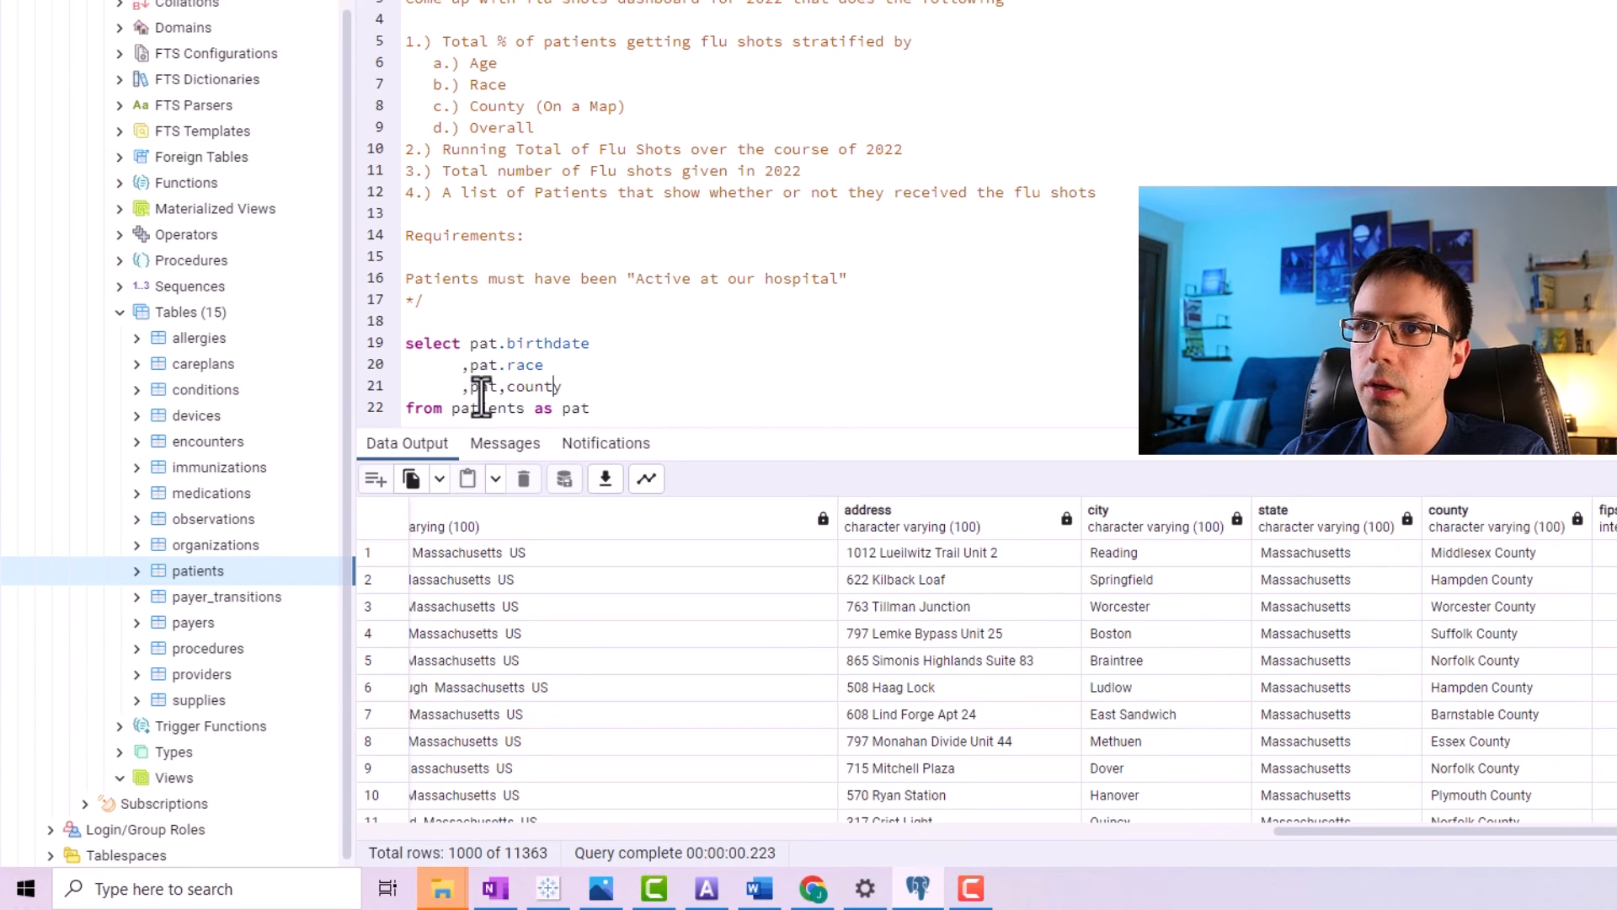
key("Left")
key("Left")
key("Left")
key("Left")
key("Left")
key("Left")
key("BackSpace")
type(".")
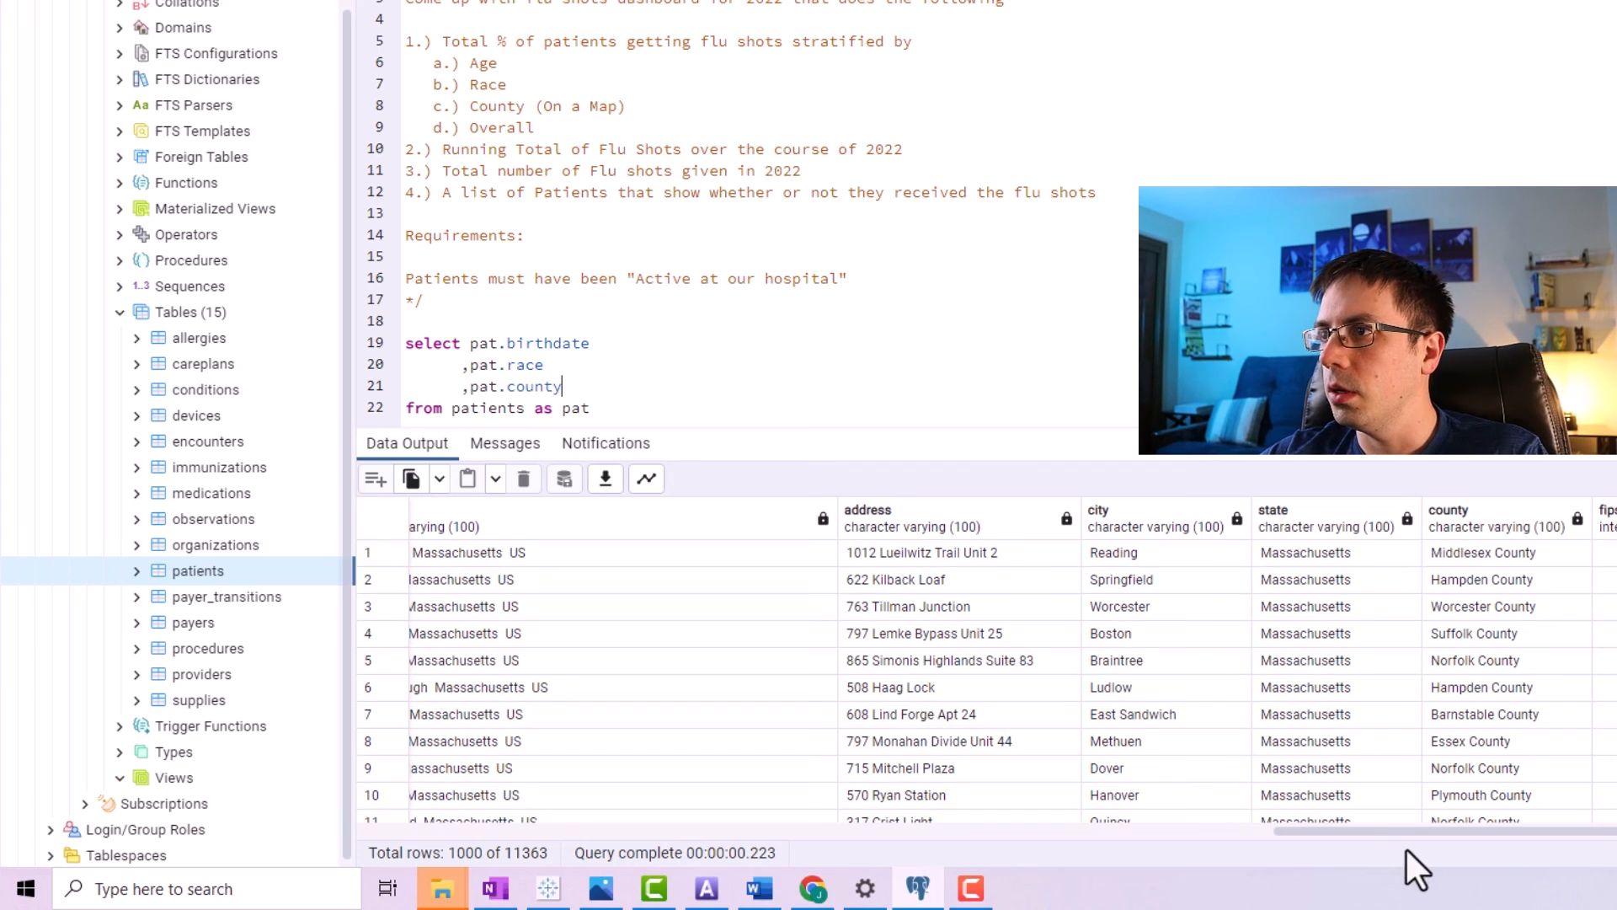
Review the dashboard objectives, then add pat.id as a new selected column and start another column line.
left_click_drag(550, 126, 389, 135)
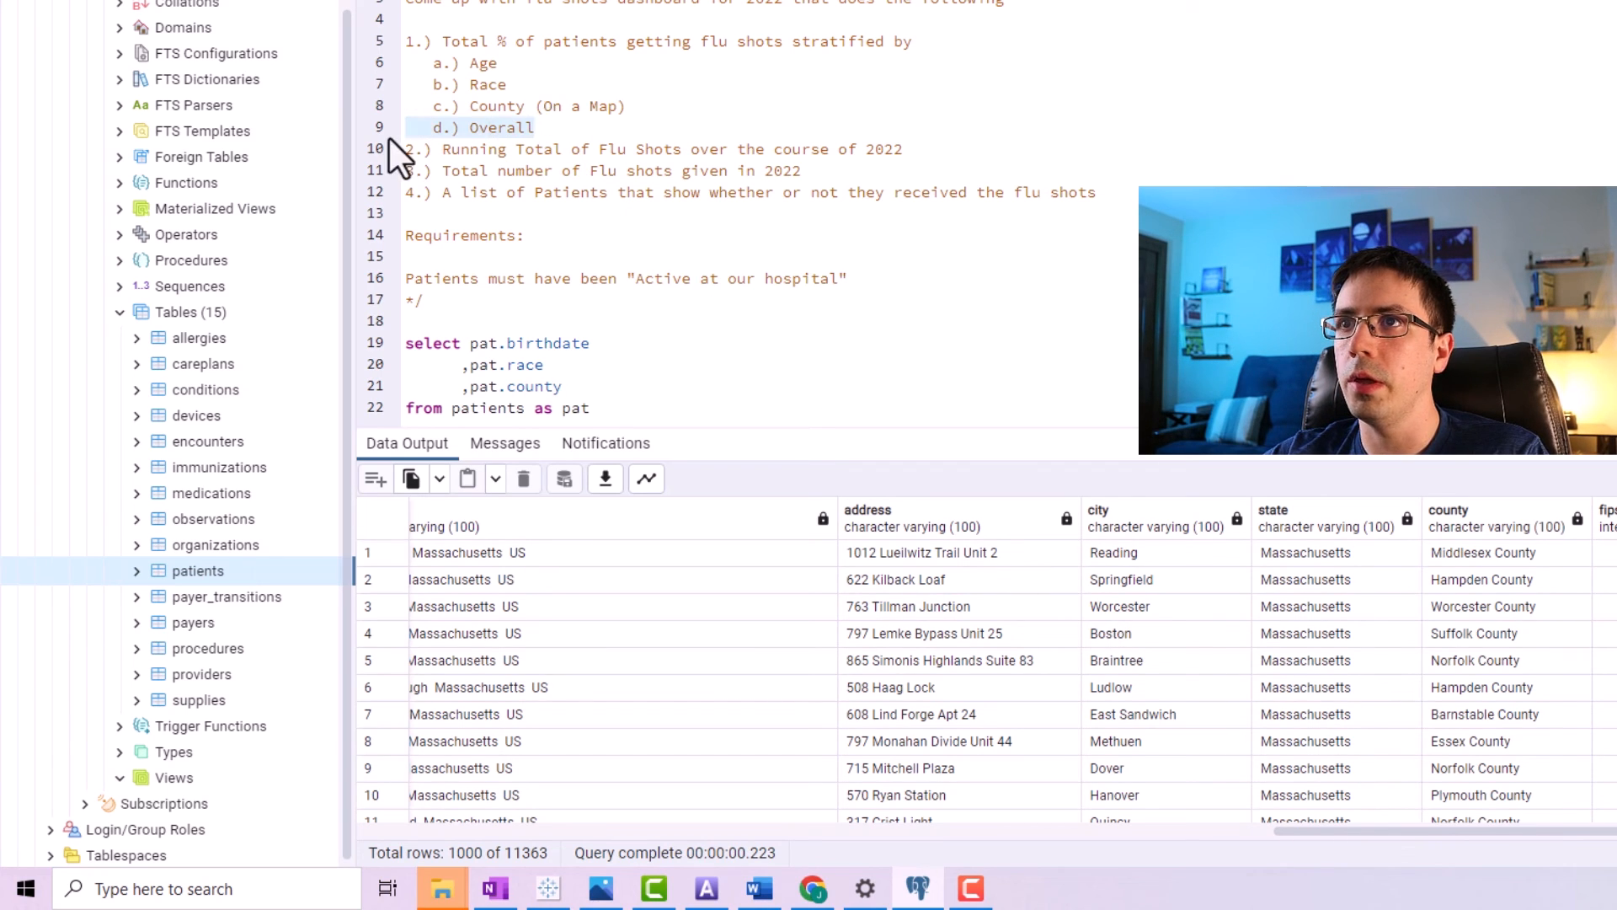
left_click_drag(1340, 832, 379, 765)
left_click_drag(560, 396, 390, 347)
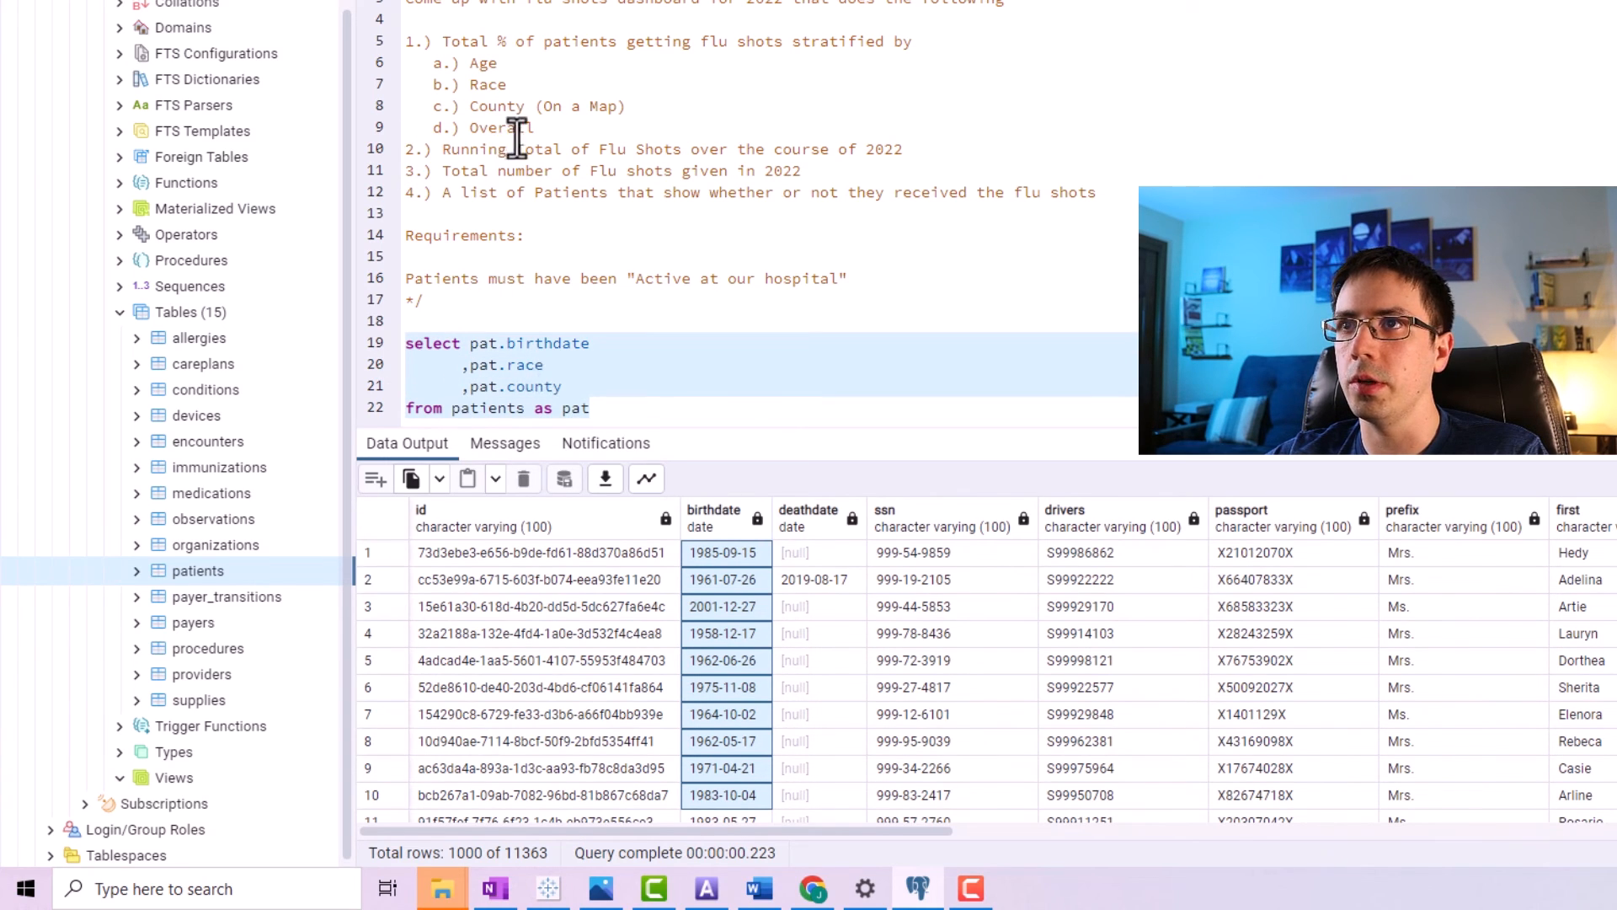
left_click(386, 135)
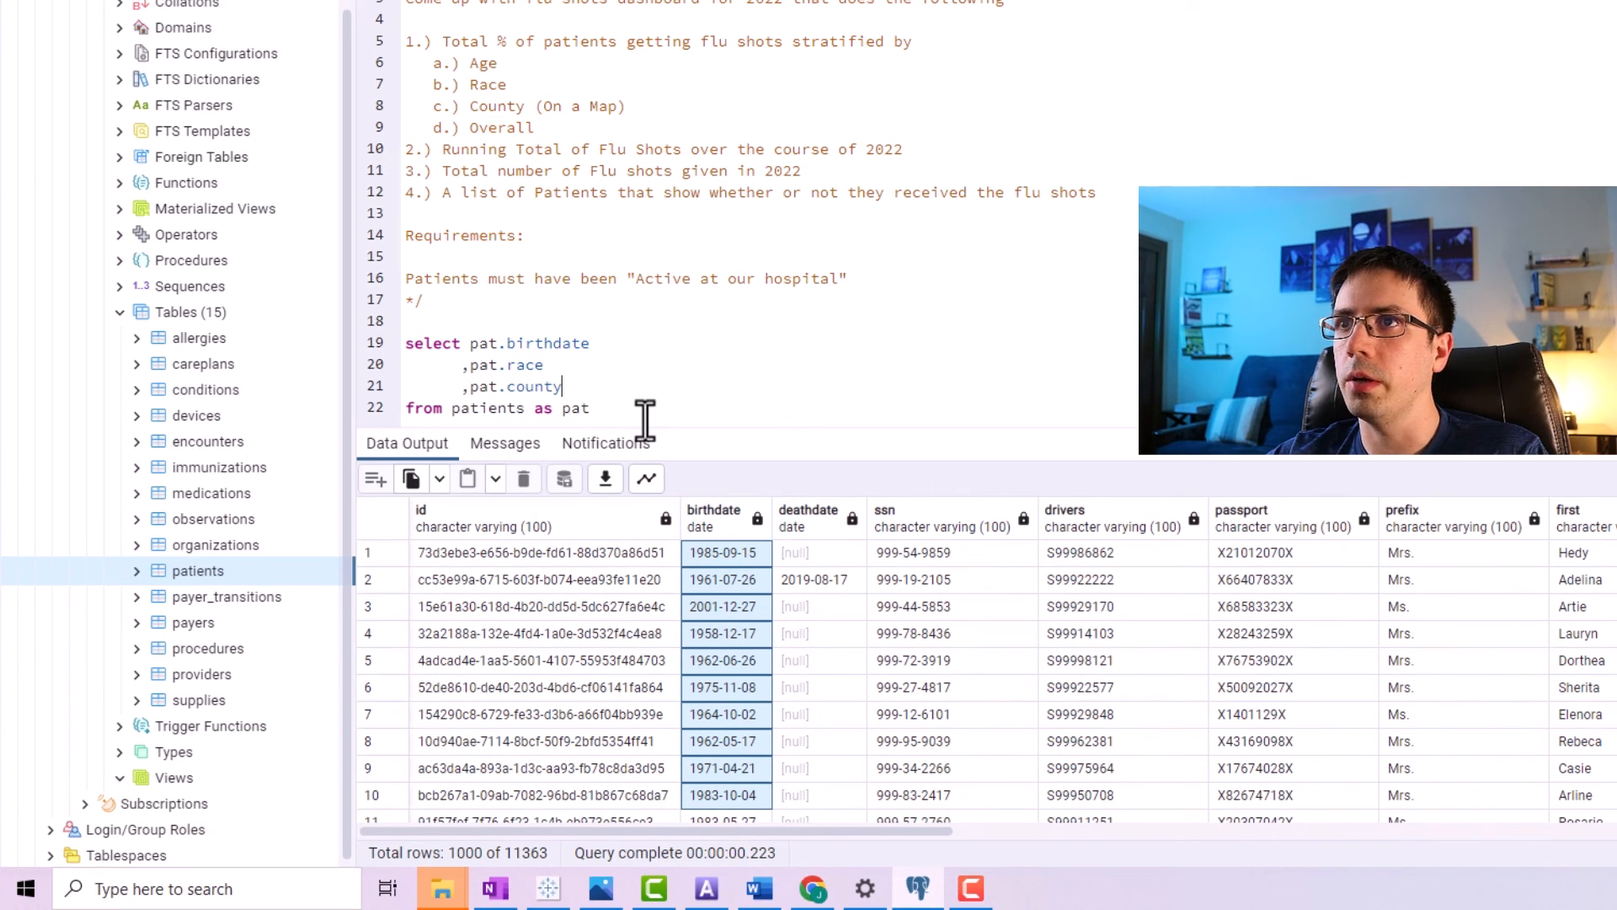
left_click_drag(607, 192, 433, 193)
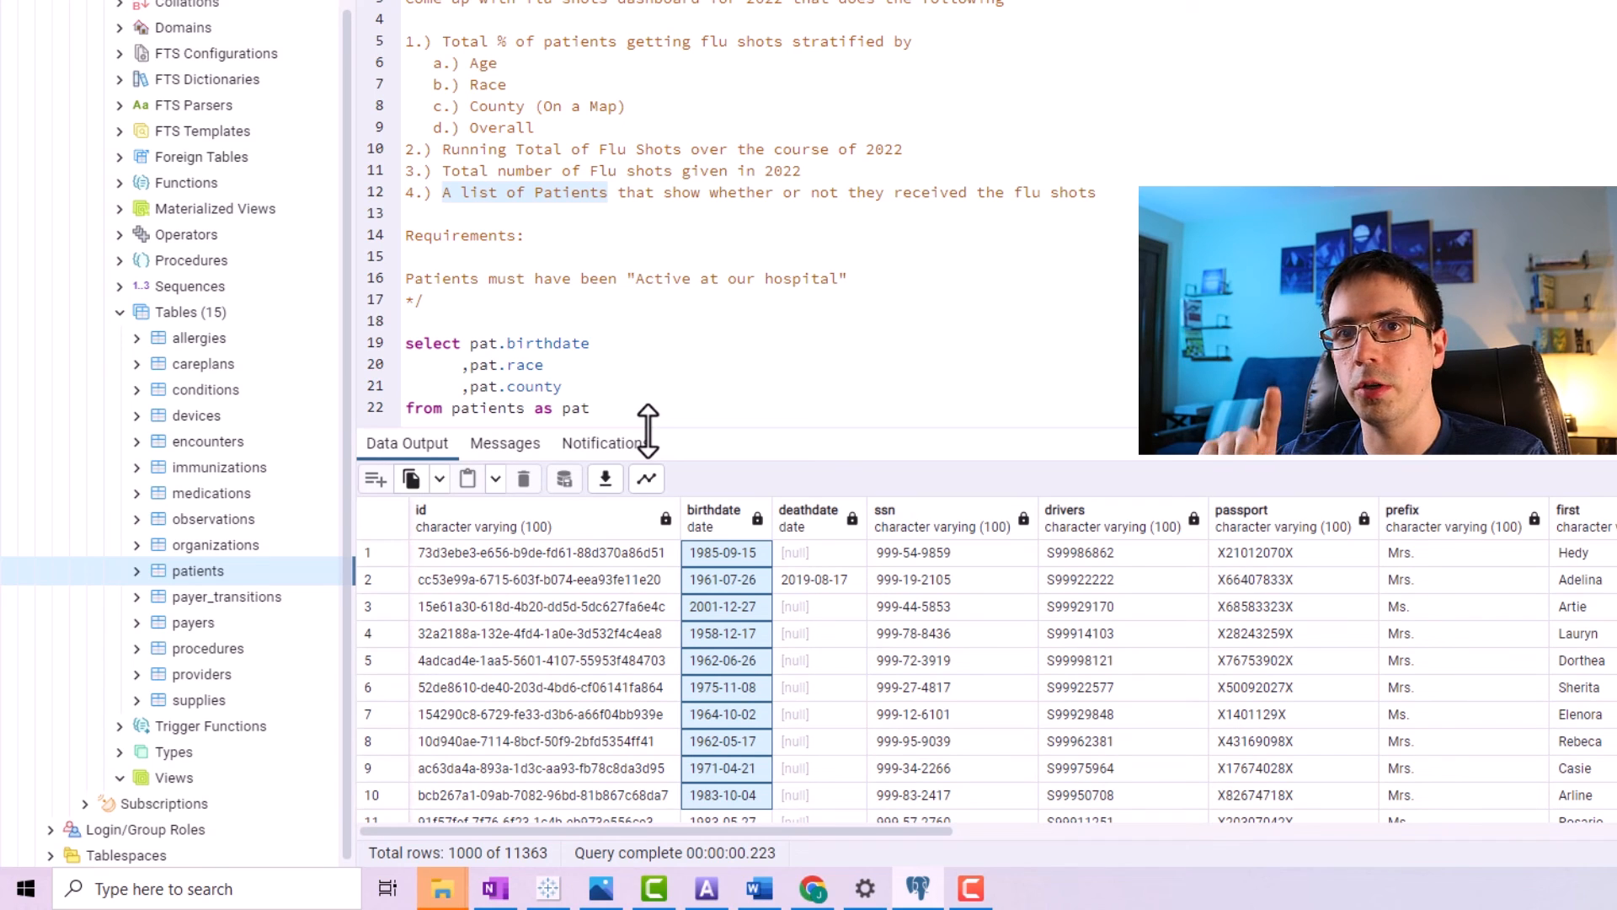
left_click(584, 392)
key("Return")
type(",")
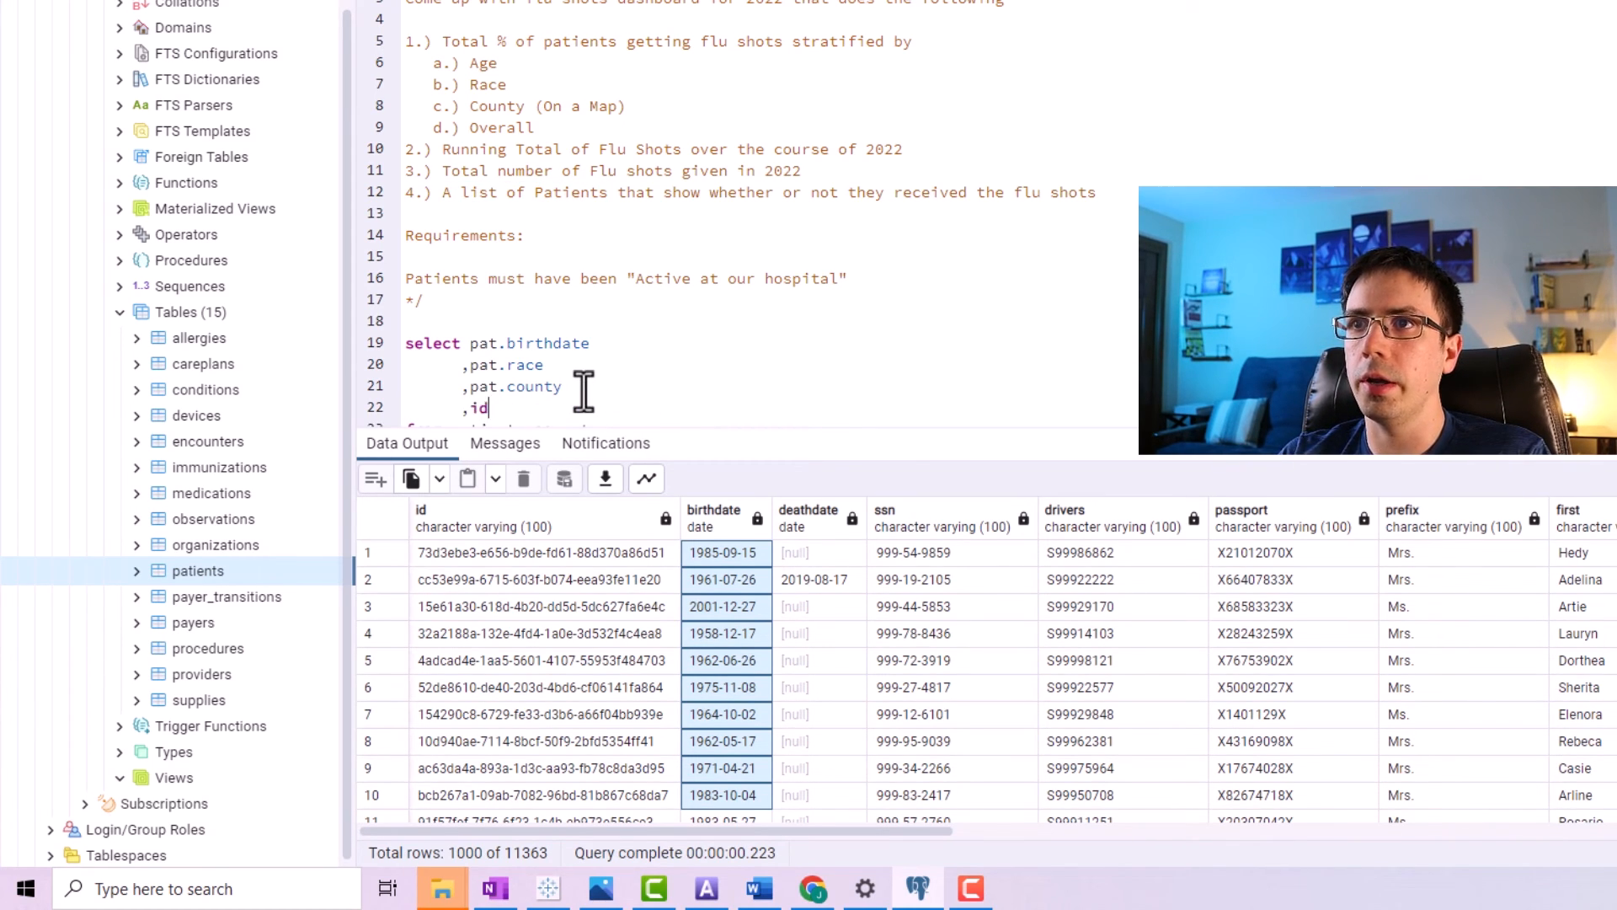
type("pat.")
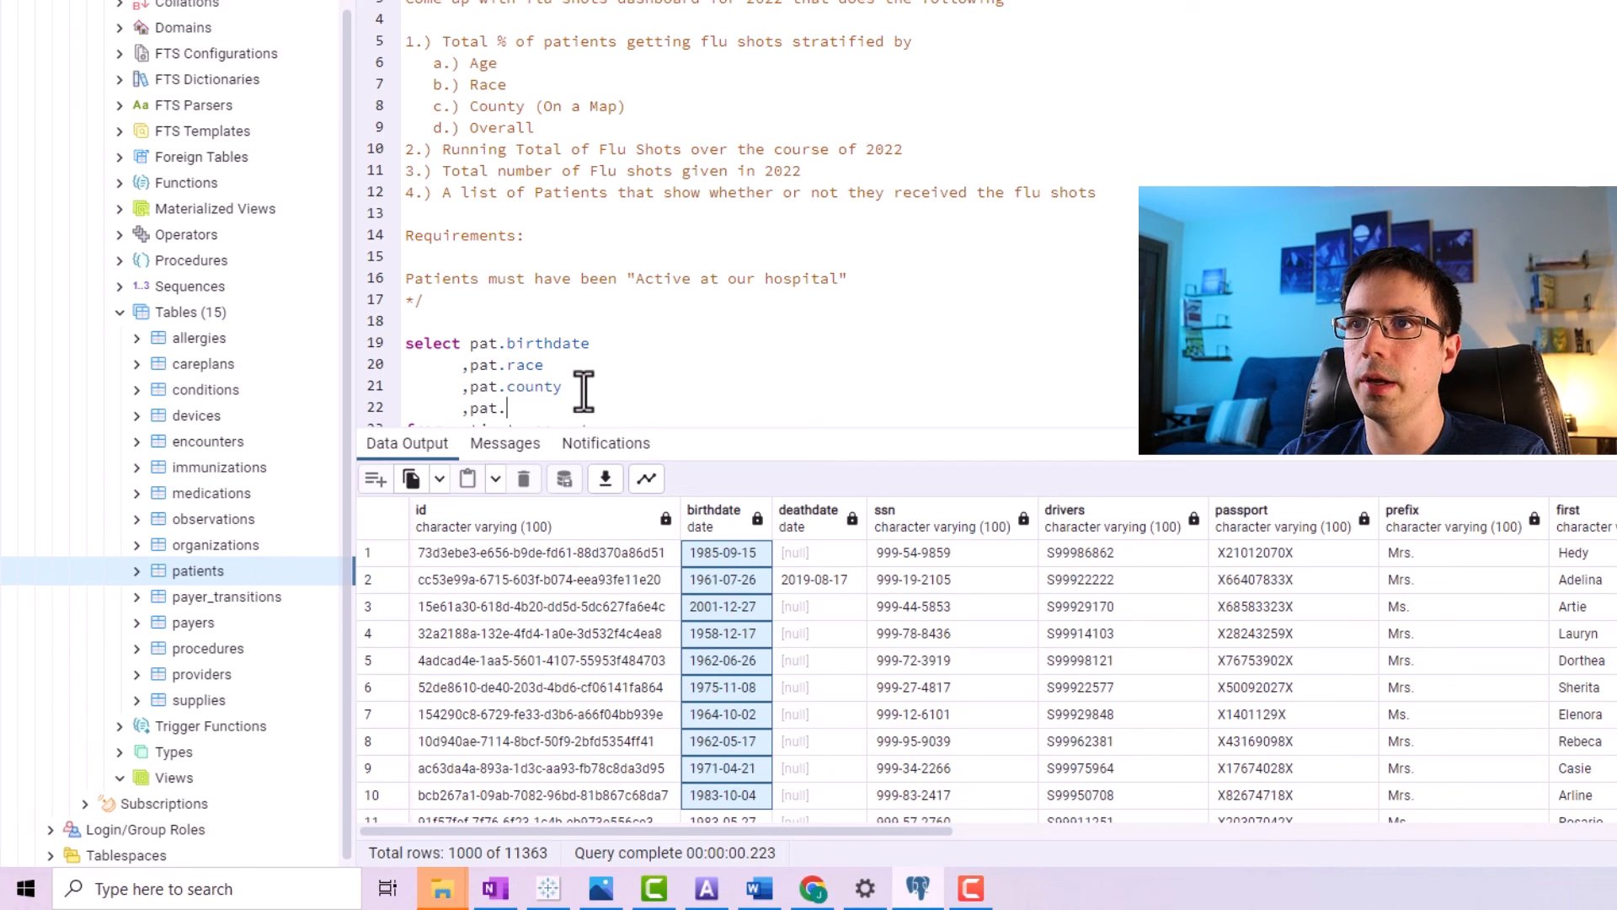
type("id")
key("Return")
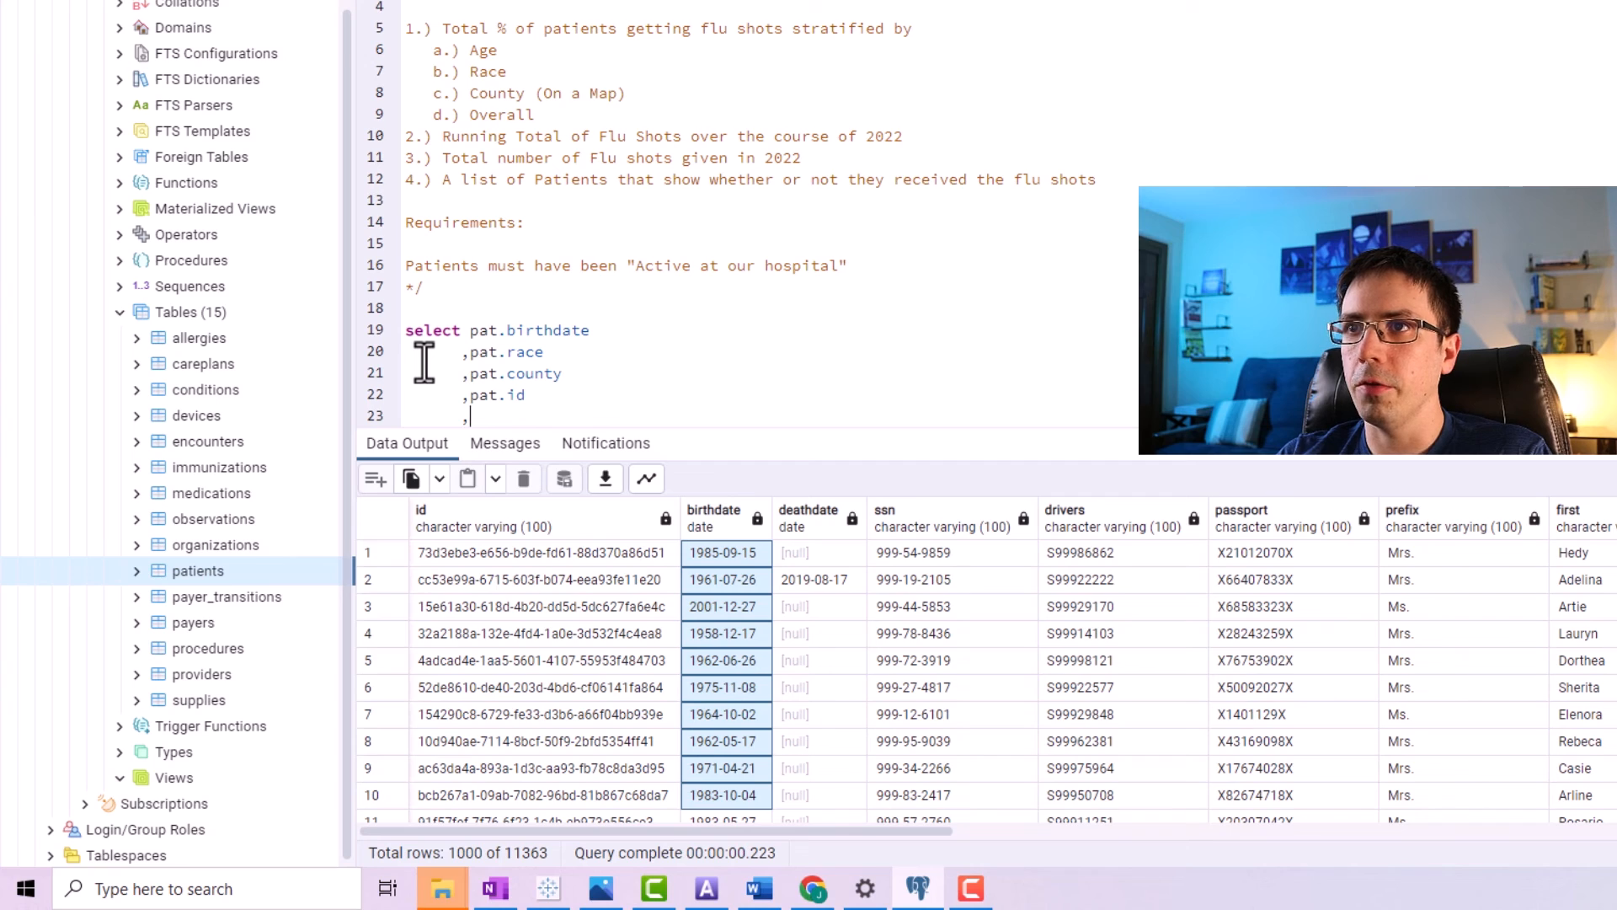
Add pat.first and pat.last as further selected columns of the patients query.
type(",pat.first")
key("Return")
type(",pat.last")
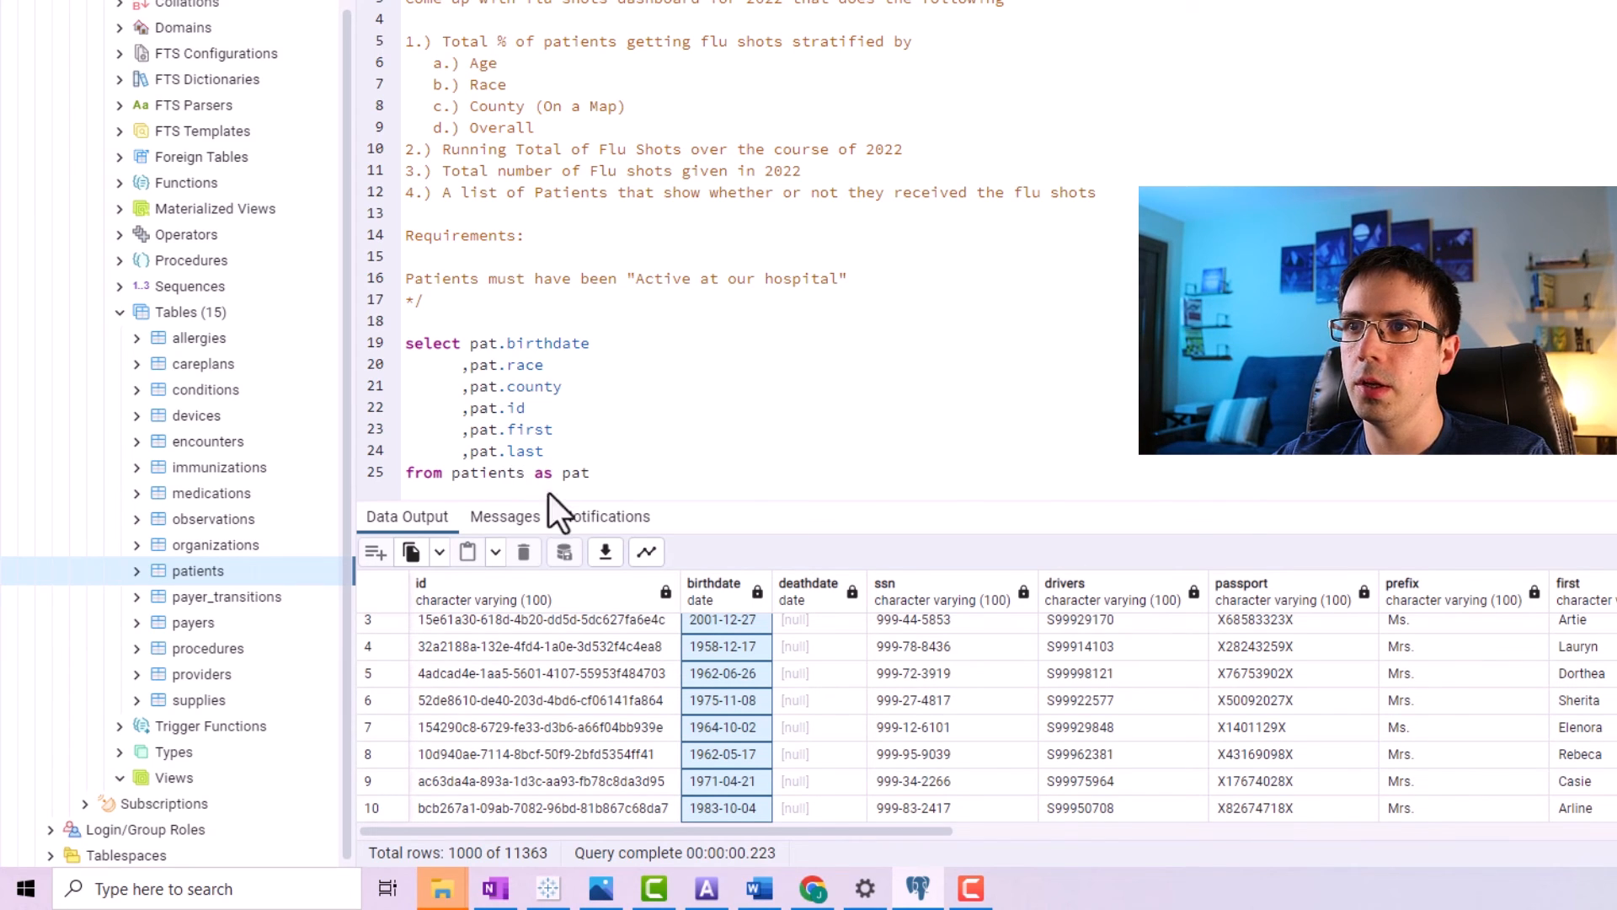
Write select * from immunizations on a new line below the patients query and run it.
left_click(505, 645)
scroll(505, 640, "up", 1)
left_click_drag(509, 637, 503, 776)
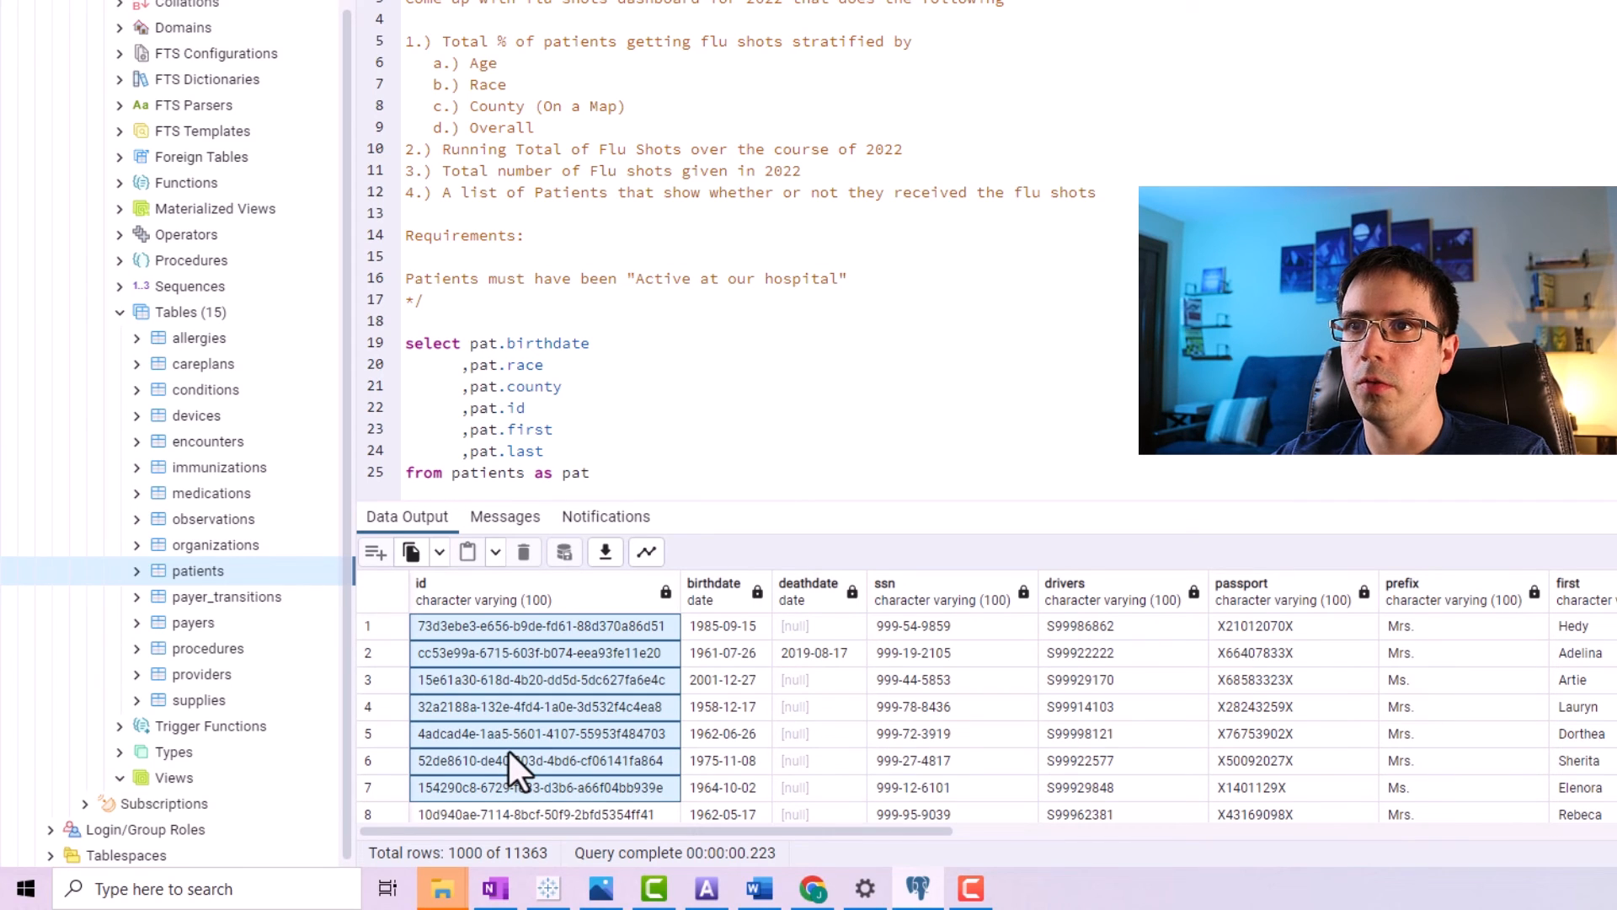
left_click(220, 467)
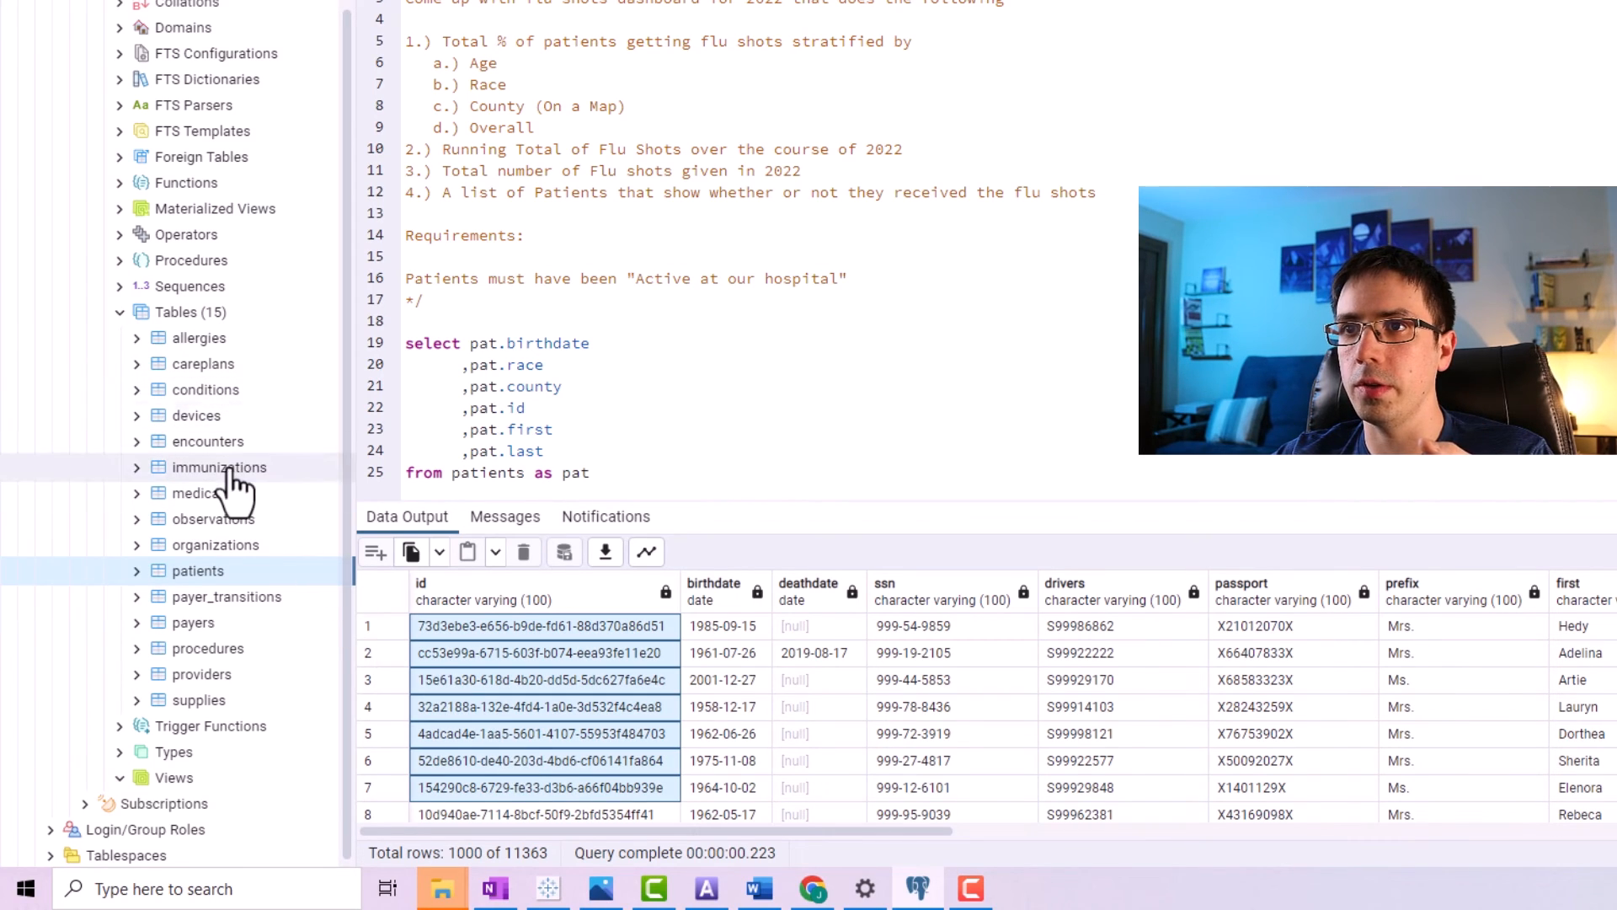
left_click(627, 470)
key("Return")
key("Return")
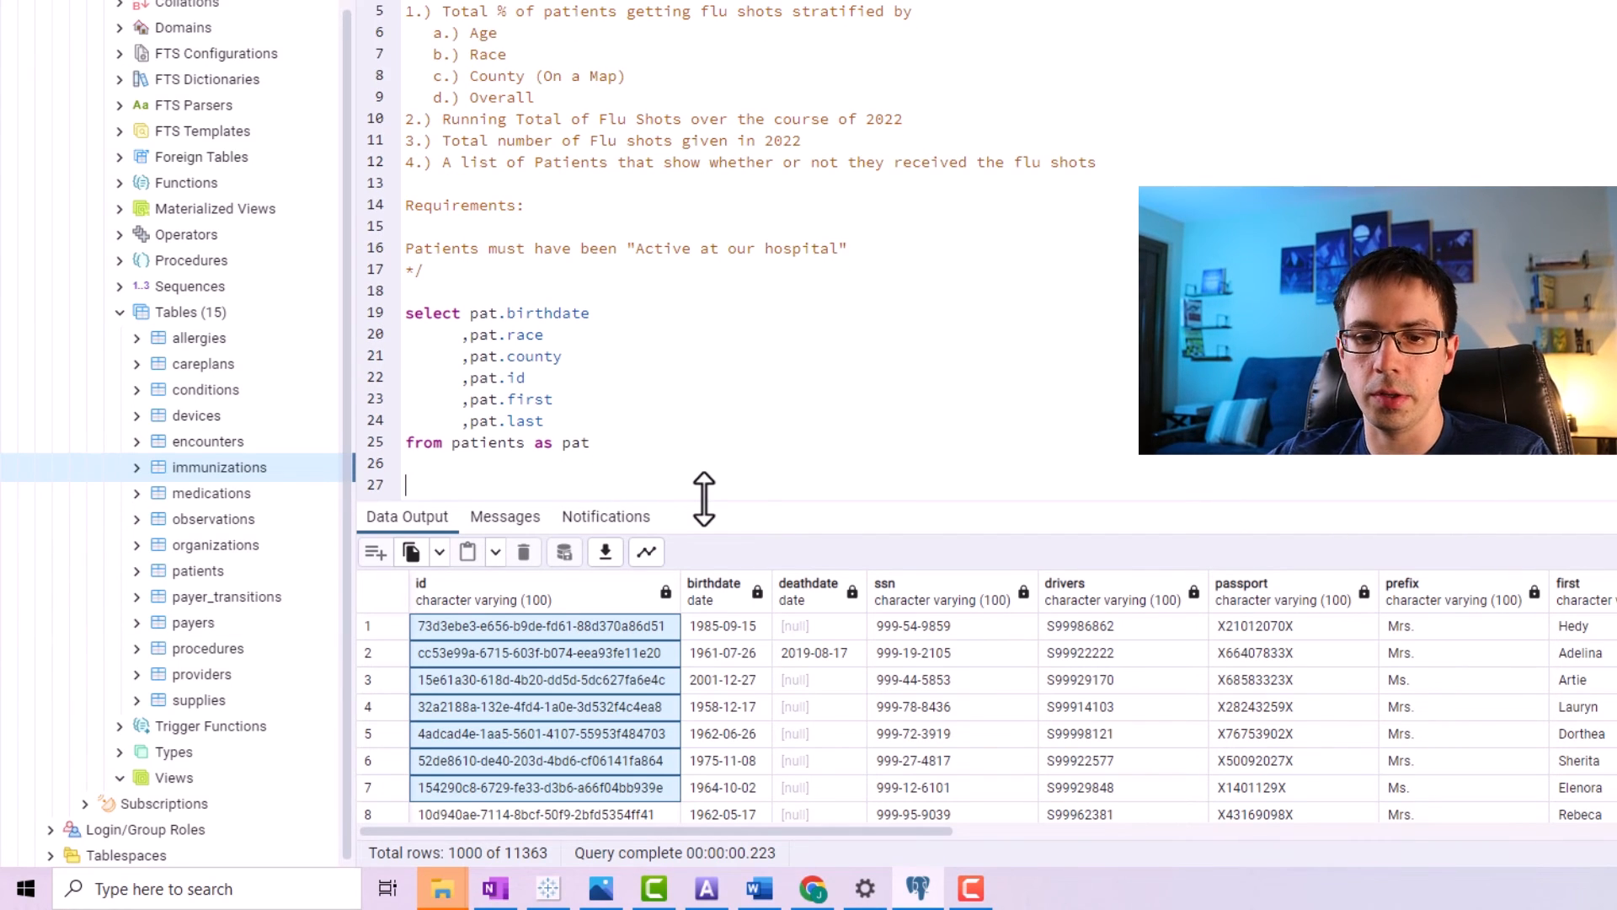
type("s")
type("elect * from i")
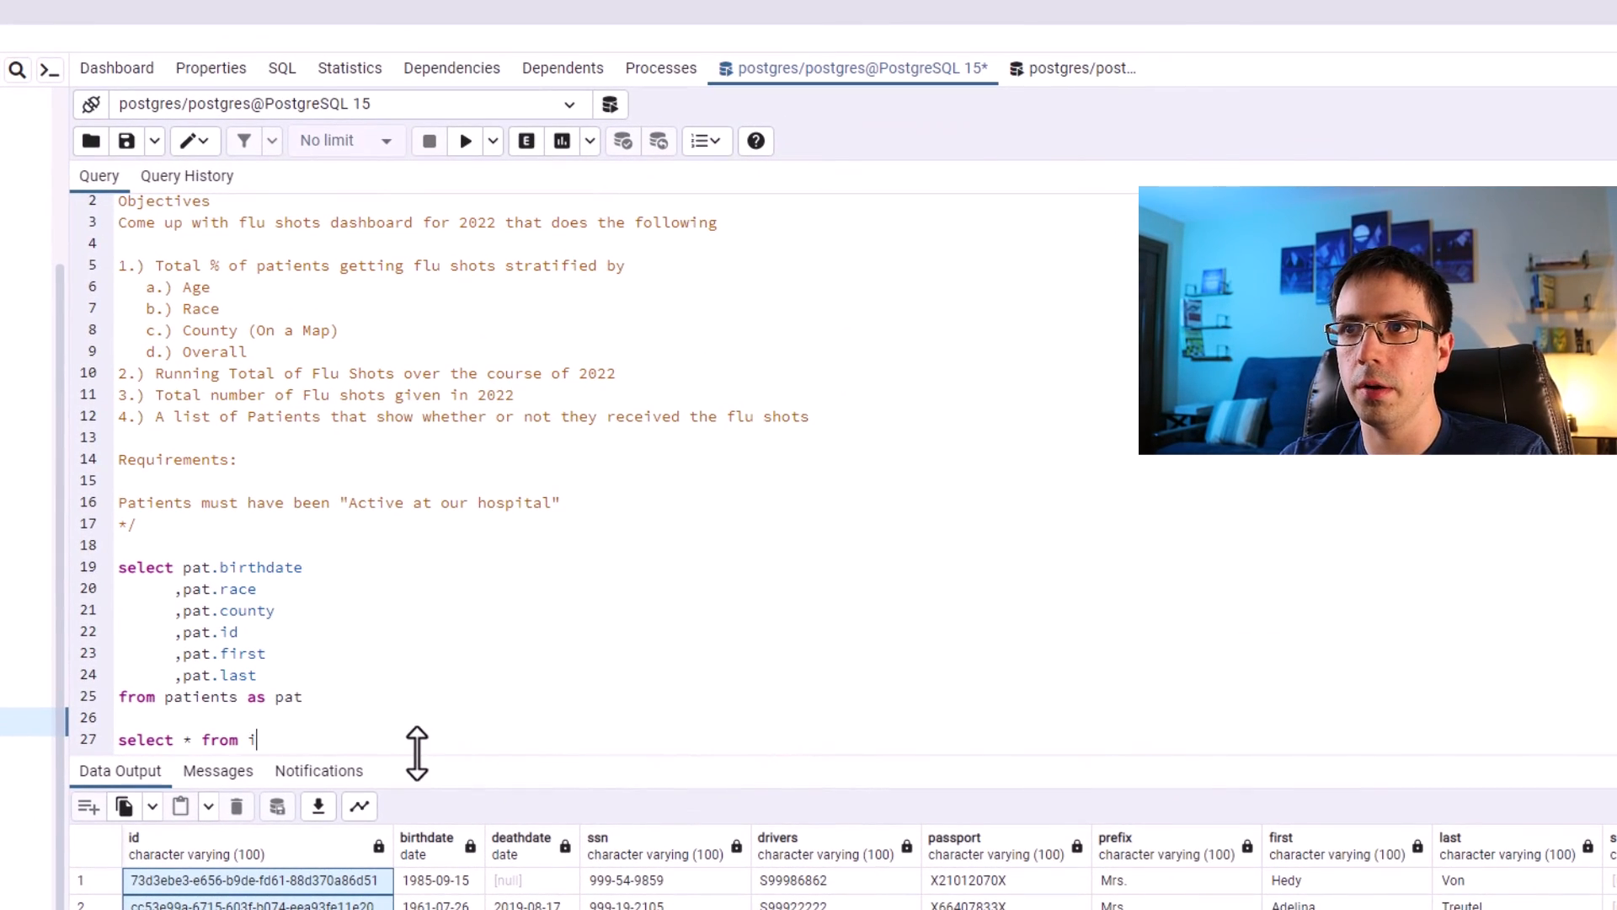
type("mmunizations")
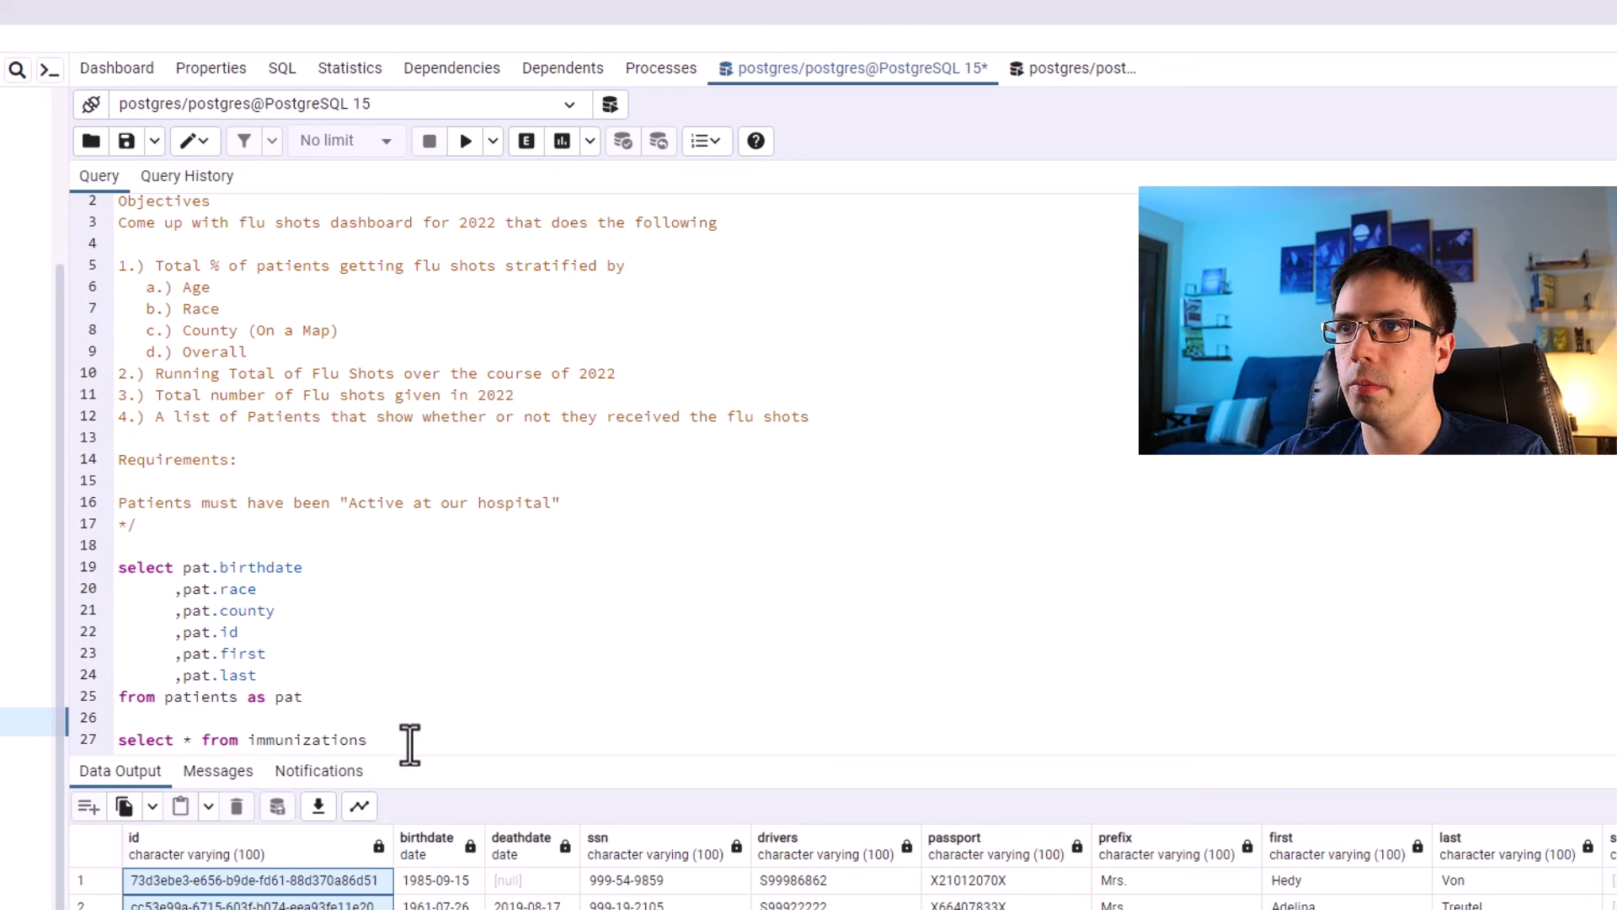
left_click_drag(412, 747, 38, 748)
left_click(466, 140)
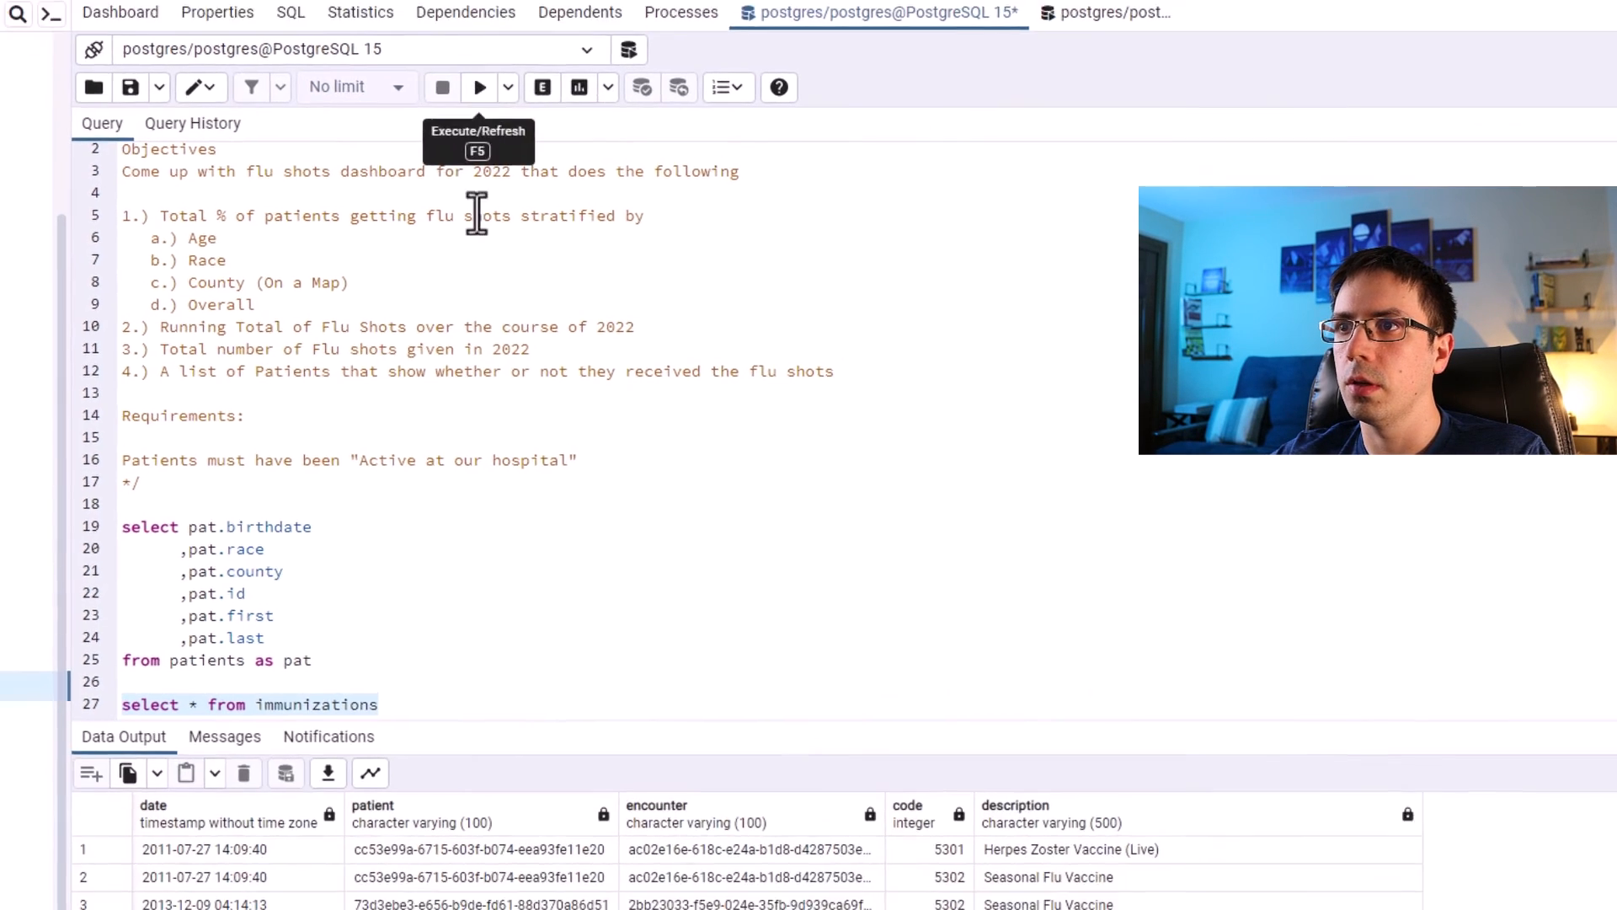
Inspect the immunizations results, comparing the description and patient columns with the patients query's id column.
left_click(1213, 694)
left_click(1211, 728)
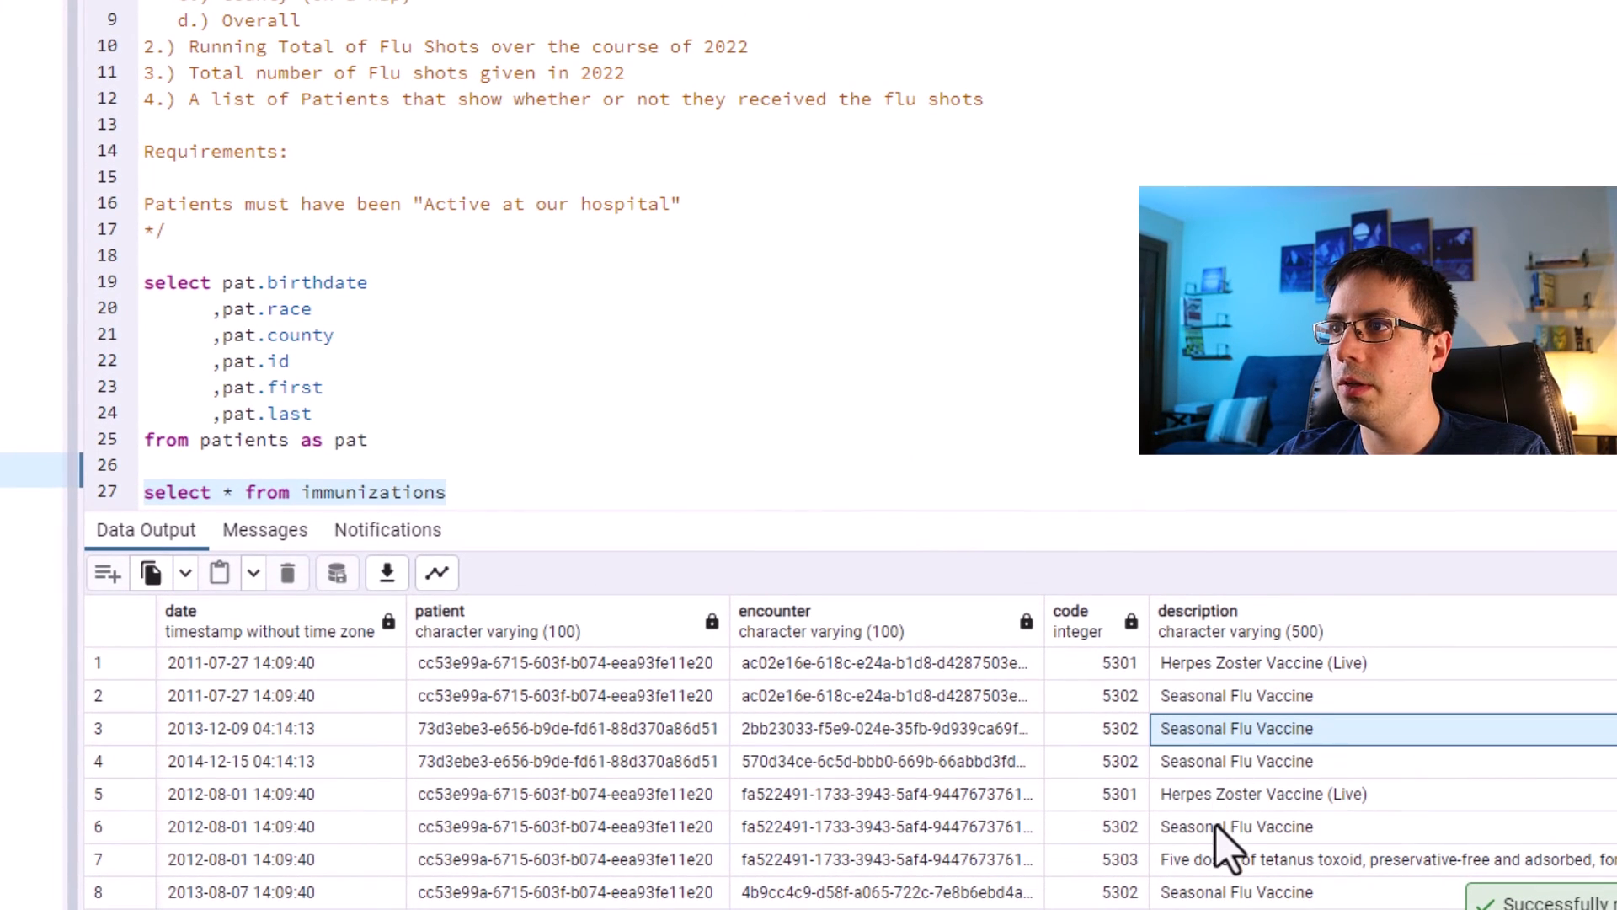
left_click(1214, 828)
scroll(1204, 863, "down", 1)
left_click(1215, 763)
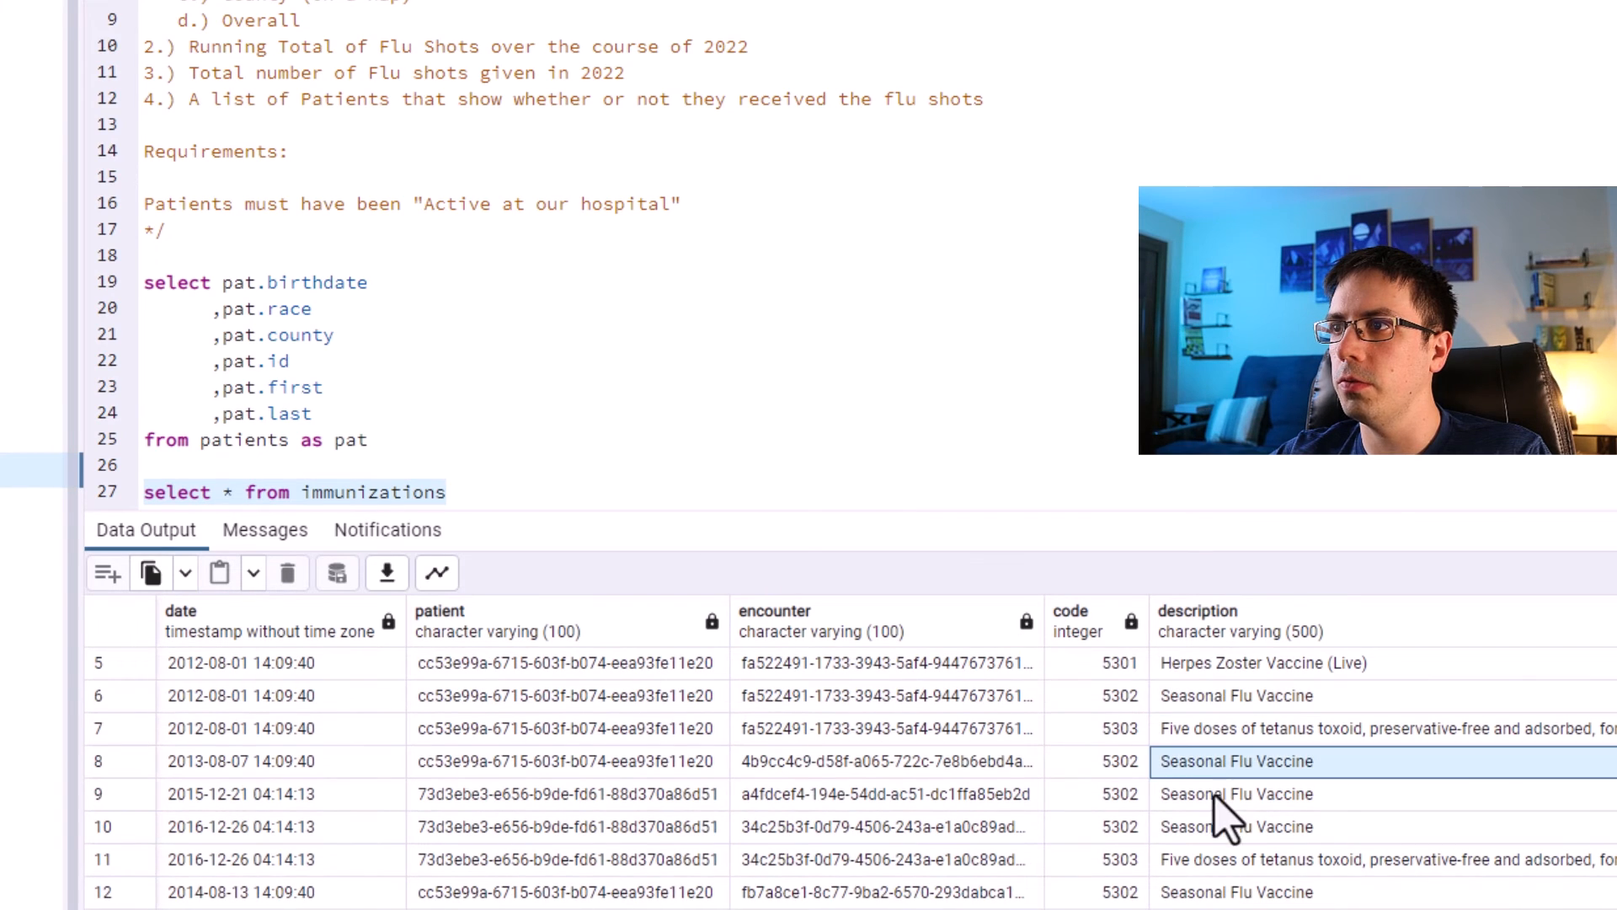
left_click(1210, 827)
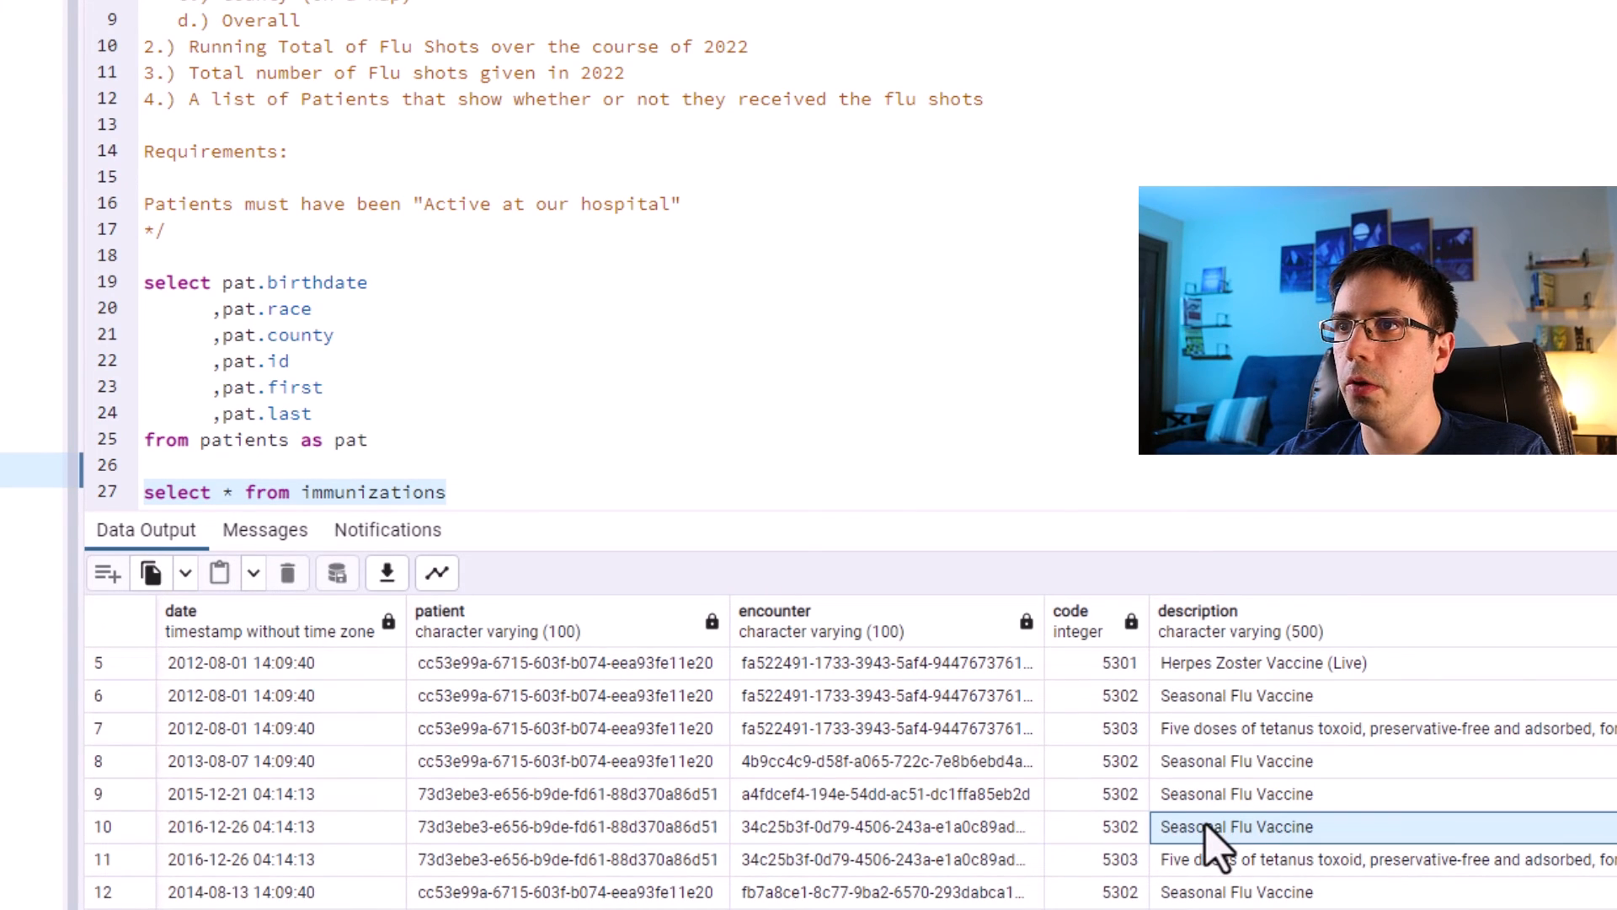
left_click_drag(539, 666, 553, 867)
scroll(560, 808, "down", 2)
left_click(556, 793)
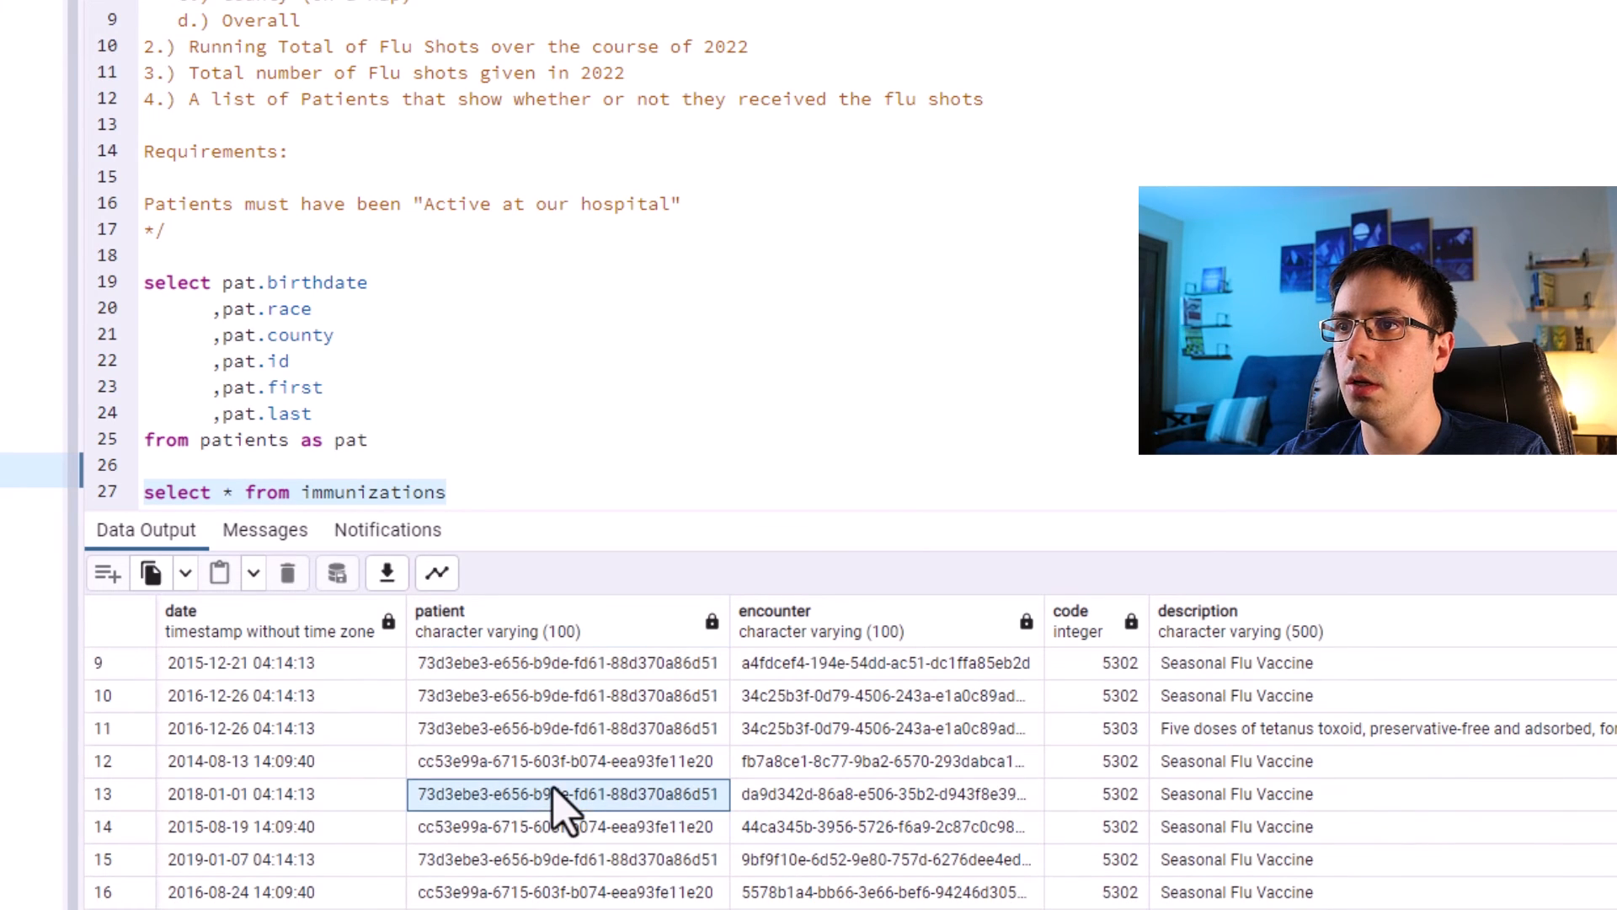
left_click(554, 837)
left_click(555, 765)
left_click_drag(320, 360, 207, 362)
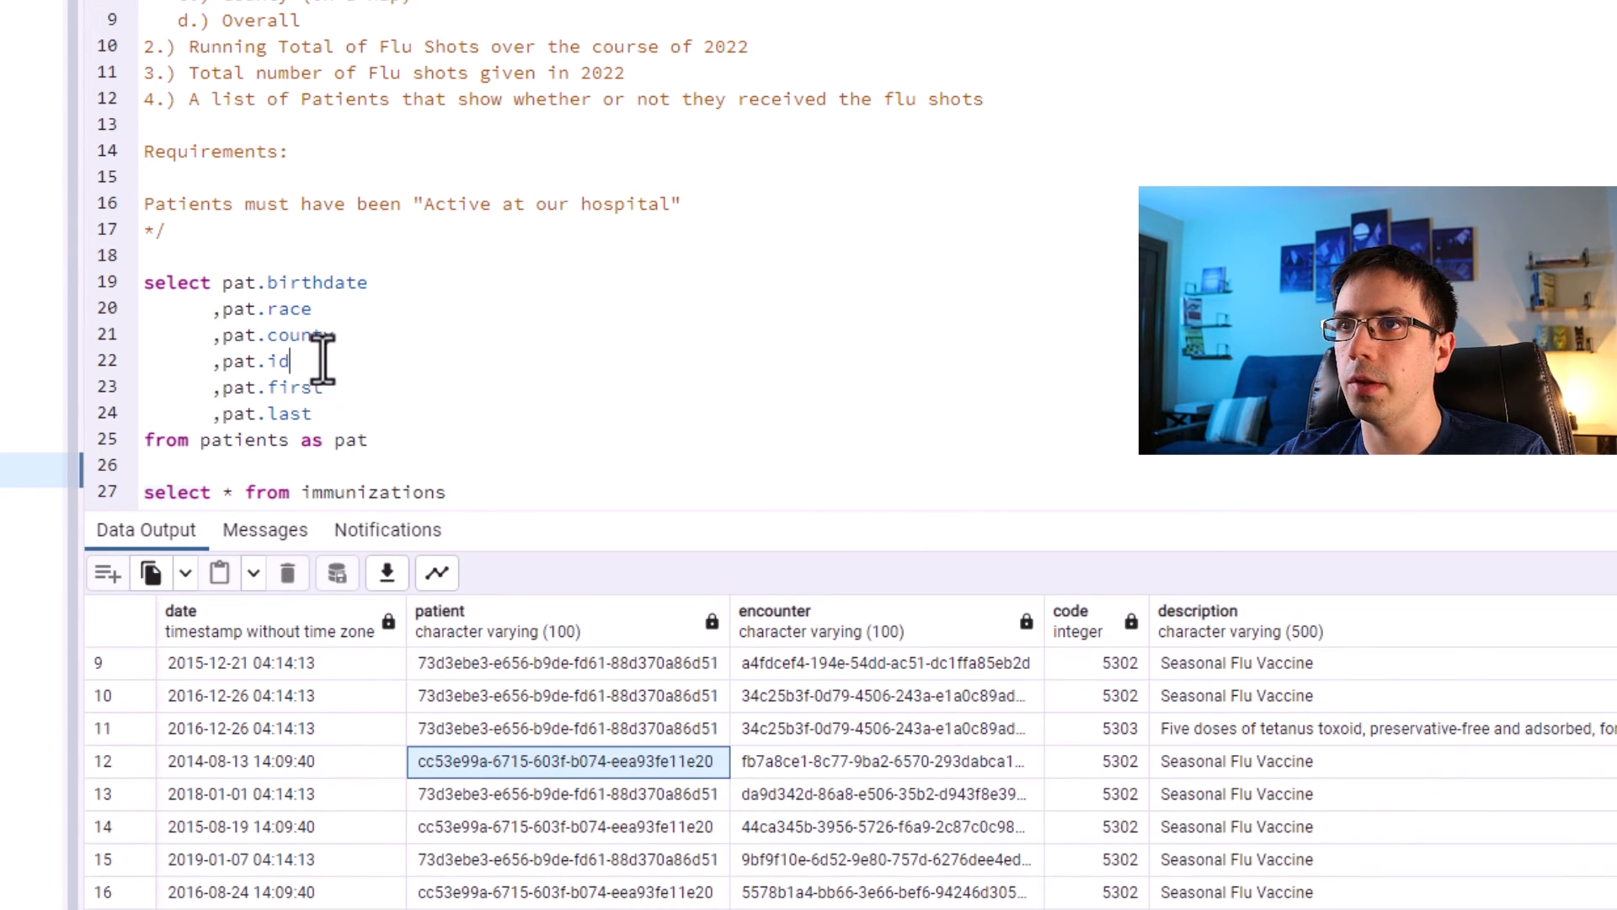
left_click_drag(311, 361, 217, 362)
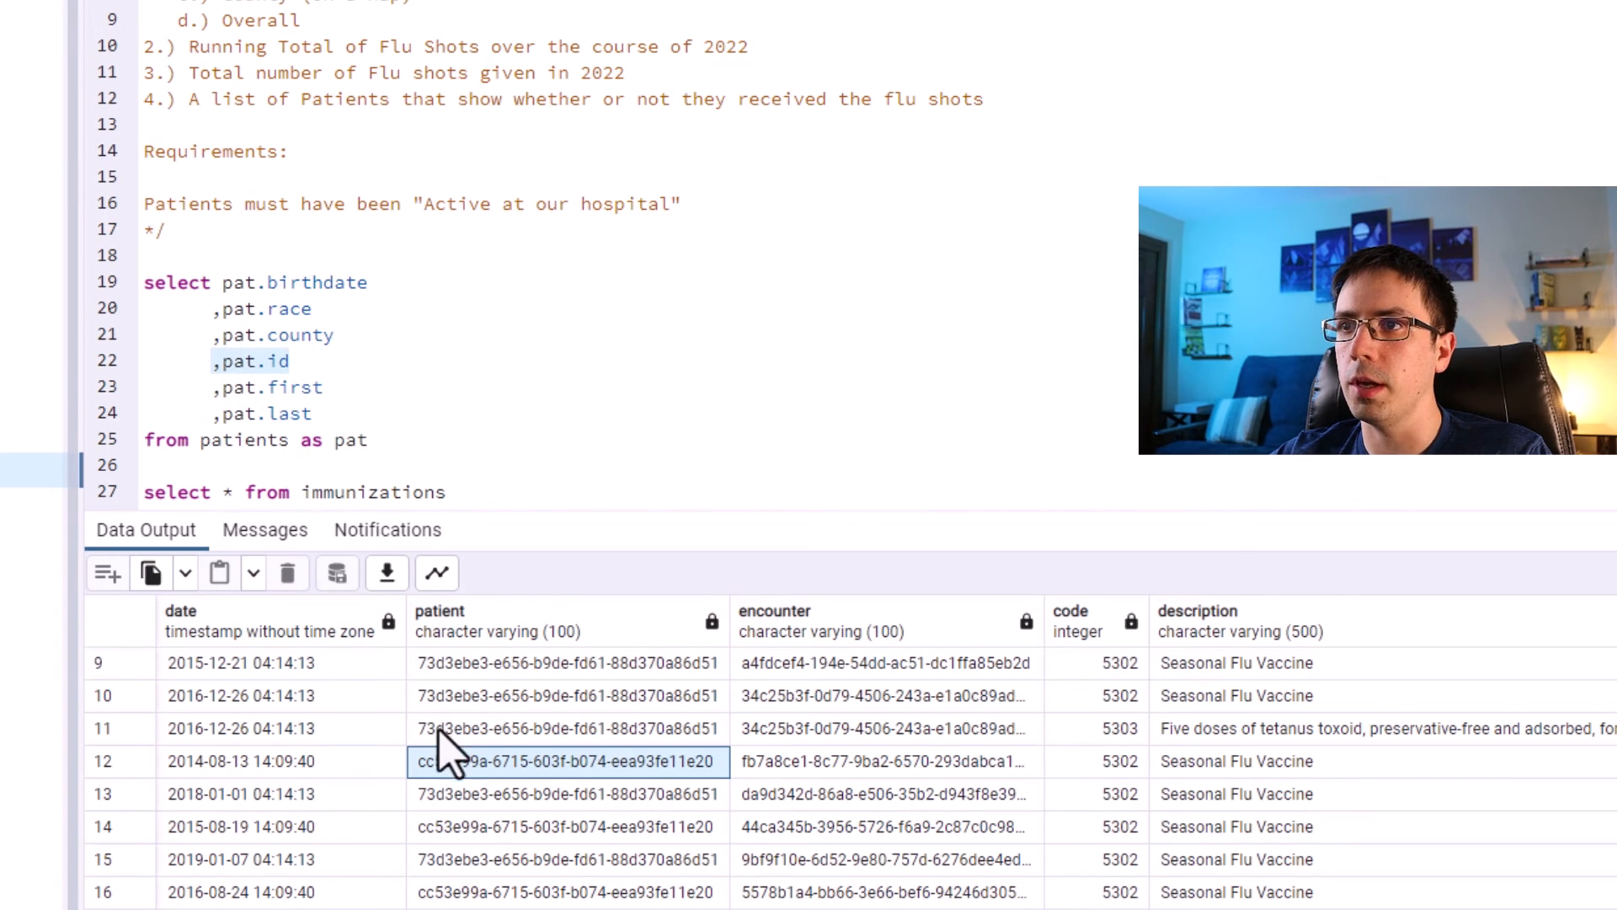
left_click(493, 695)
left_click(497, 665)
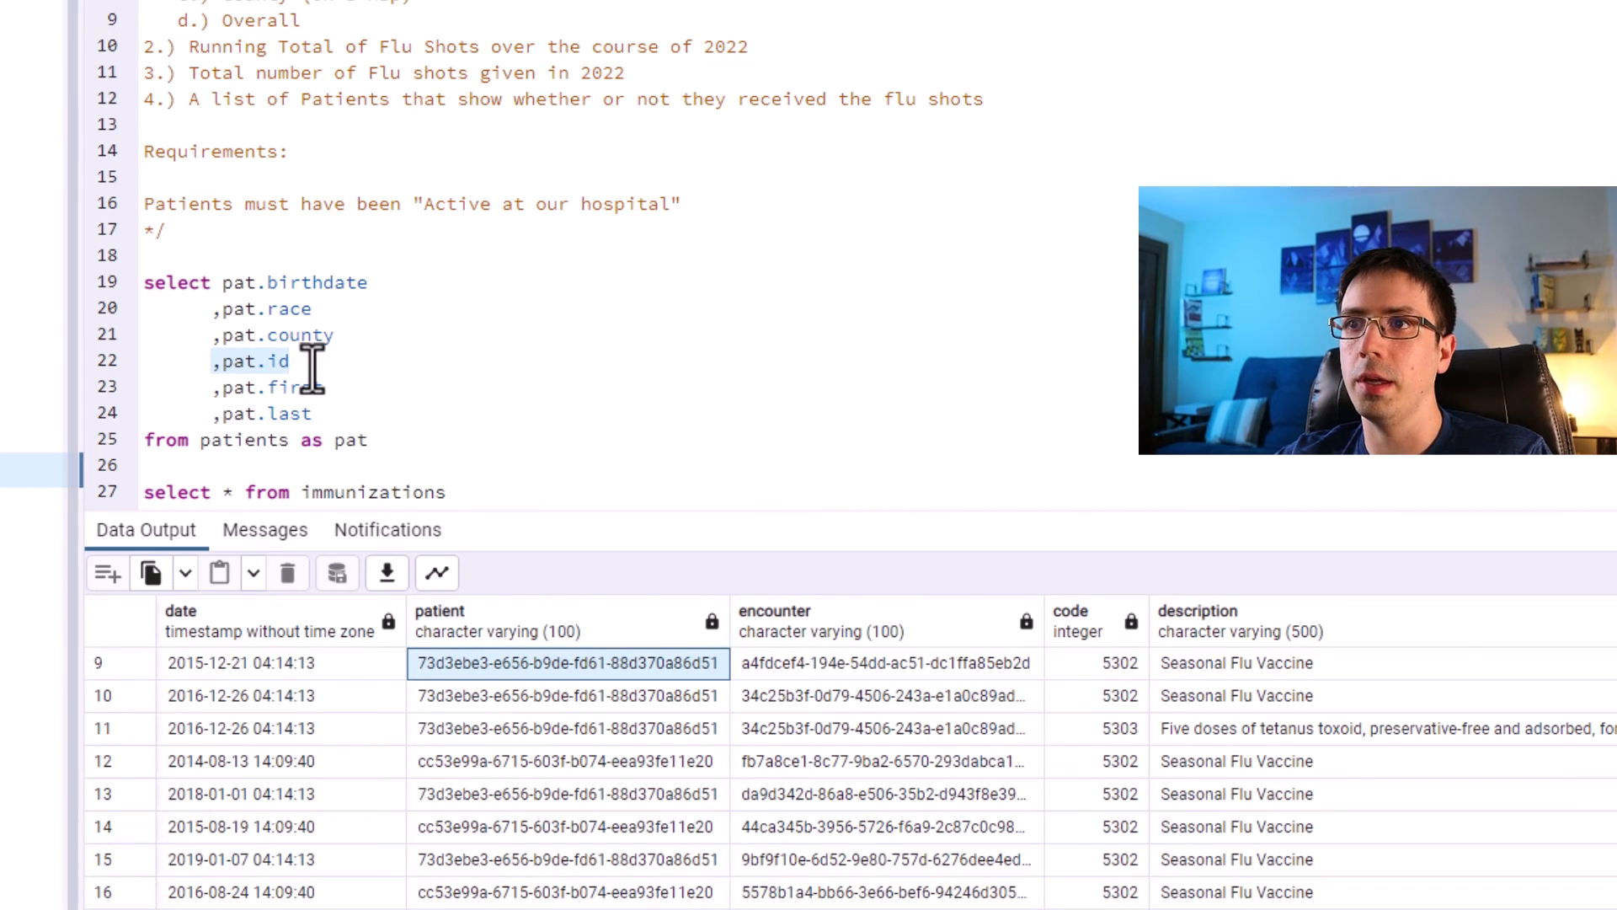
left_click(465, 696)
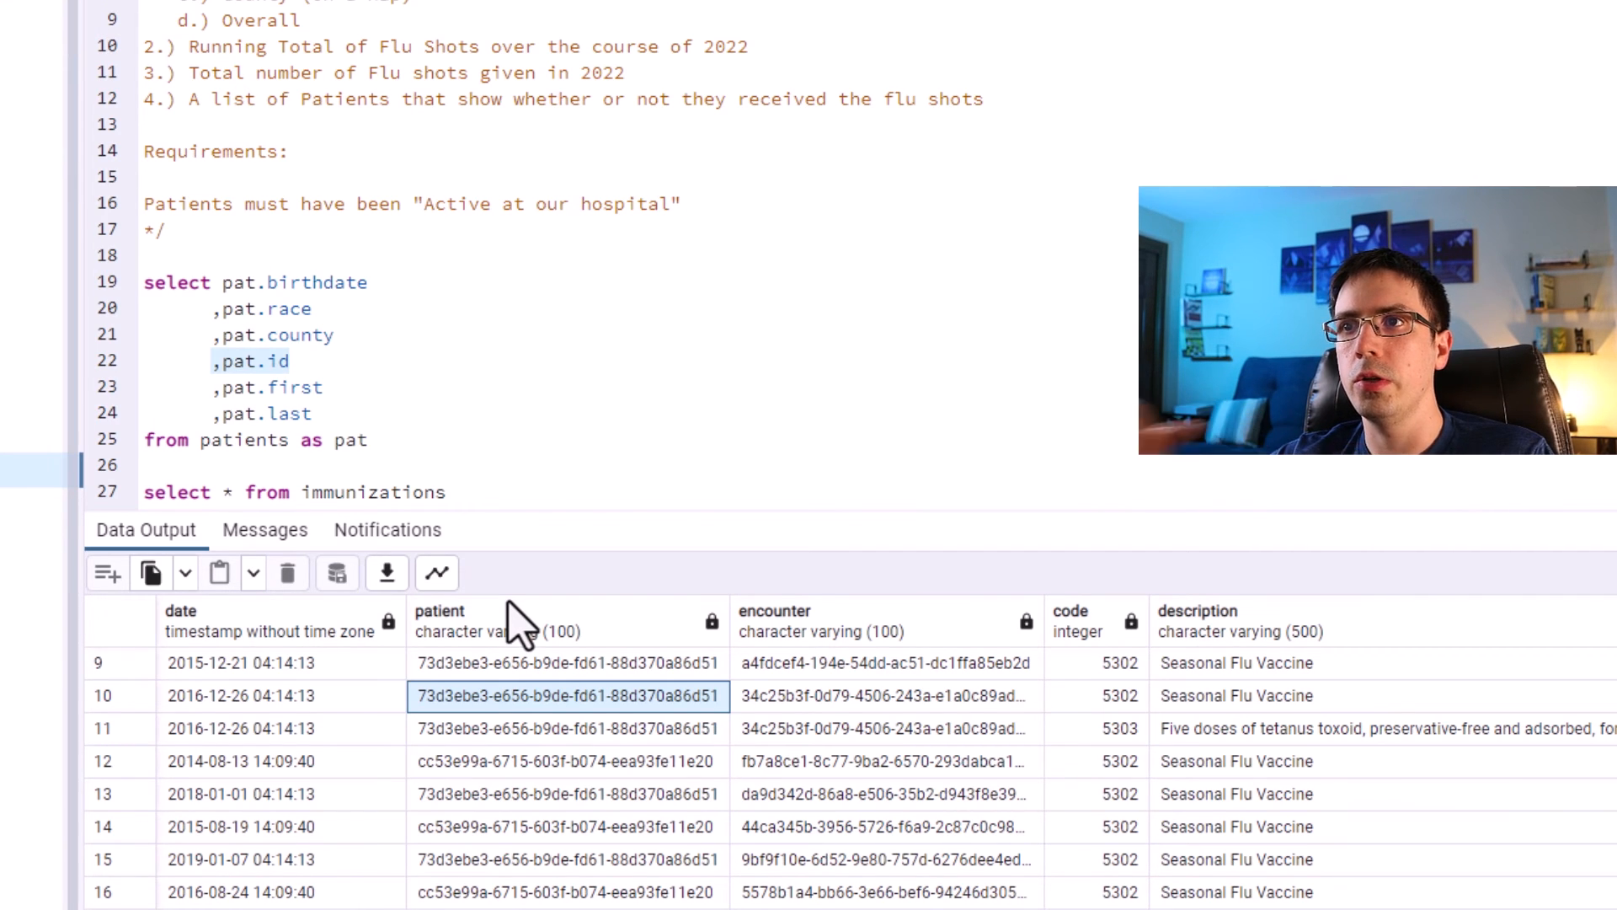
left_click_drag(1260, 861, 397, 580)
left_click_drag(379, 464, 114, 293)
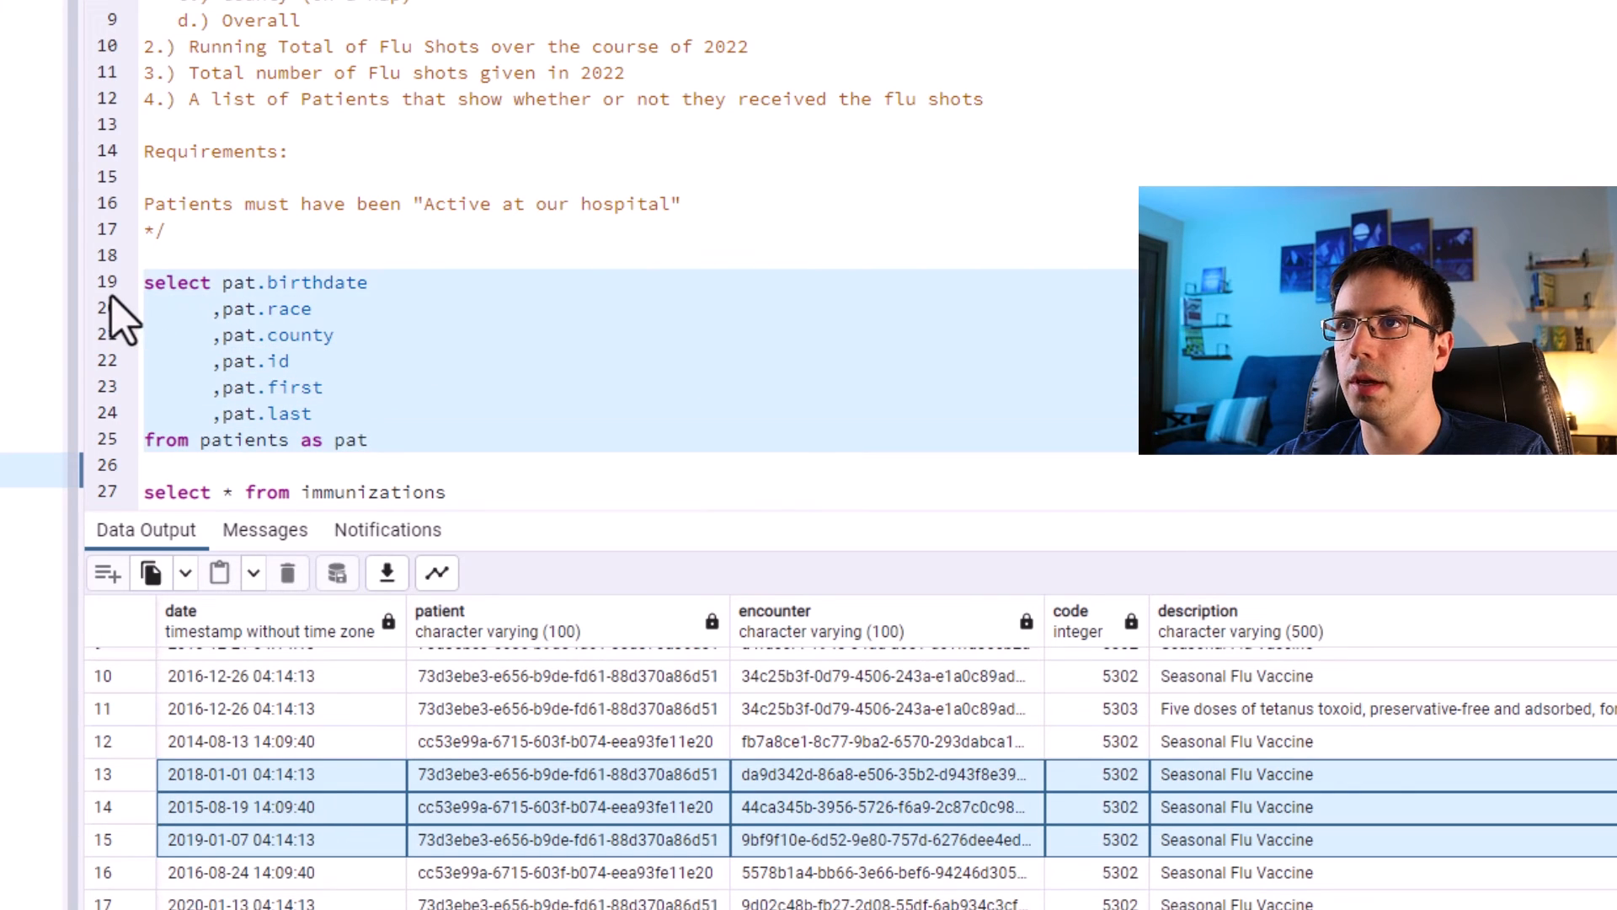
left_click(556, 840)
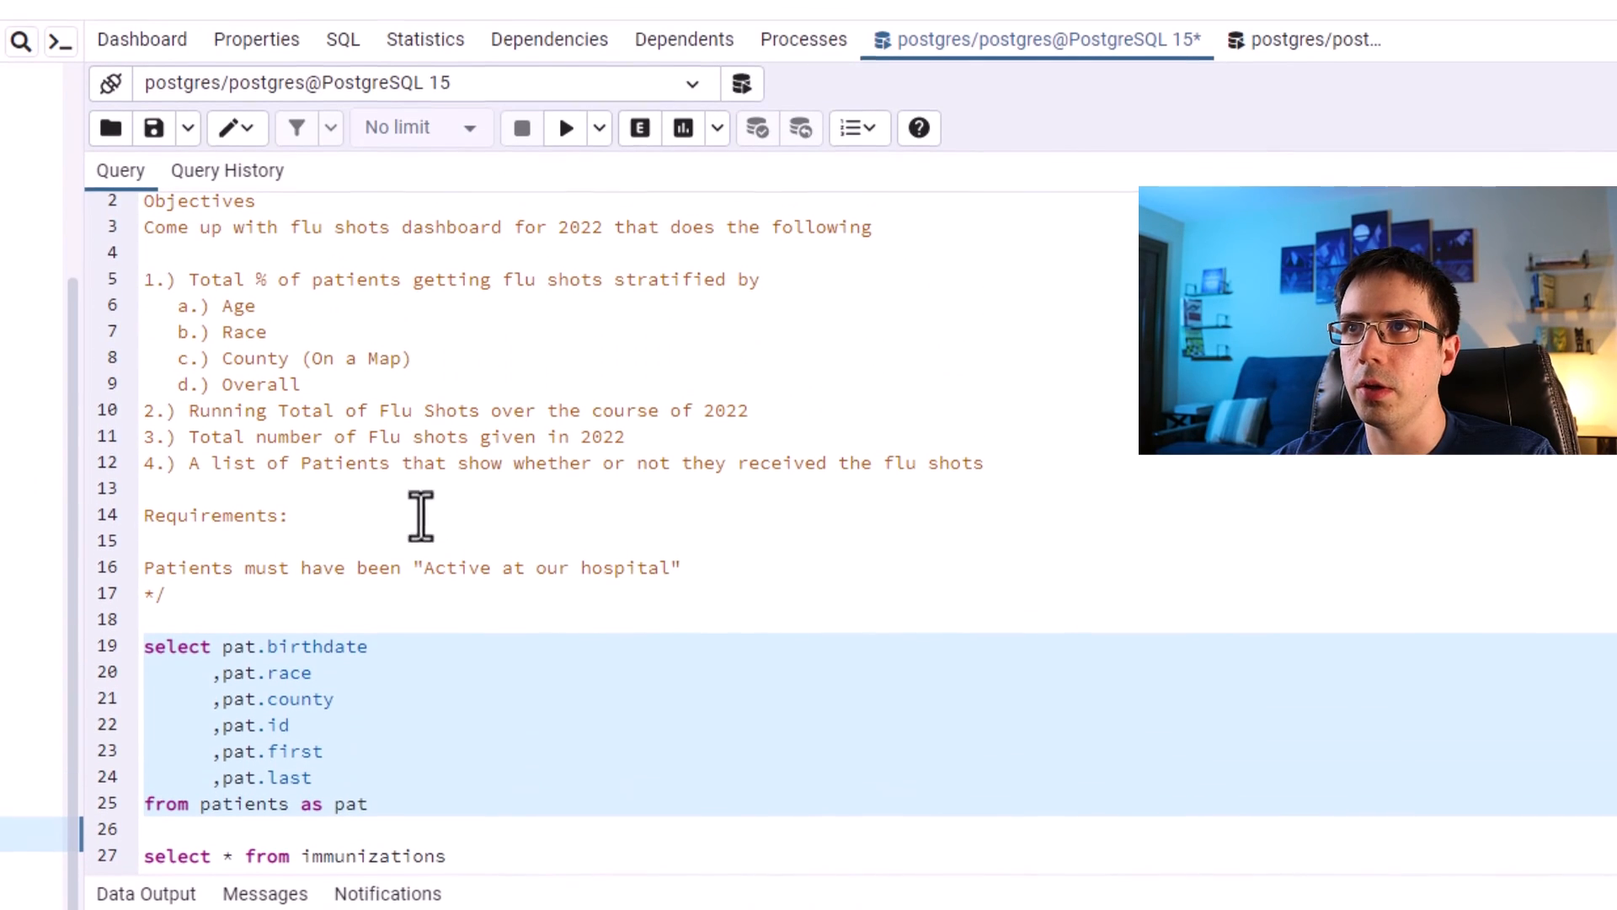
Run only the patients query and examine its total row count.
left_click(365, 339)
left_click_drag(339, 392, 121, 282)
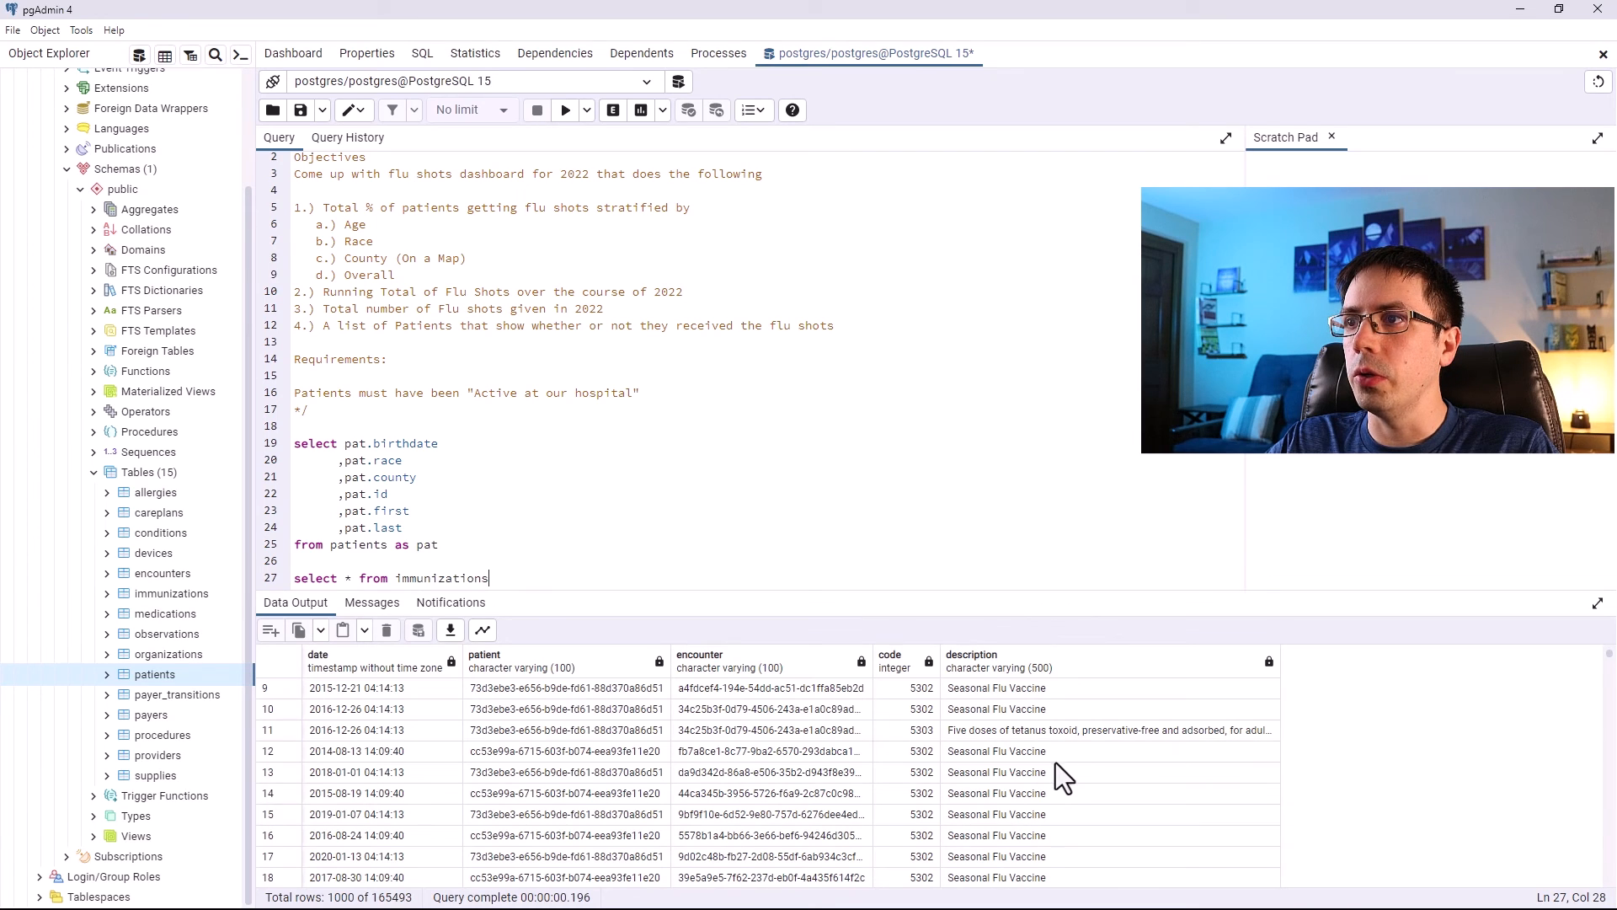
left_click_drag(1046, 834, 337, 722)
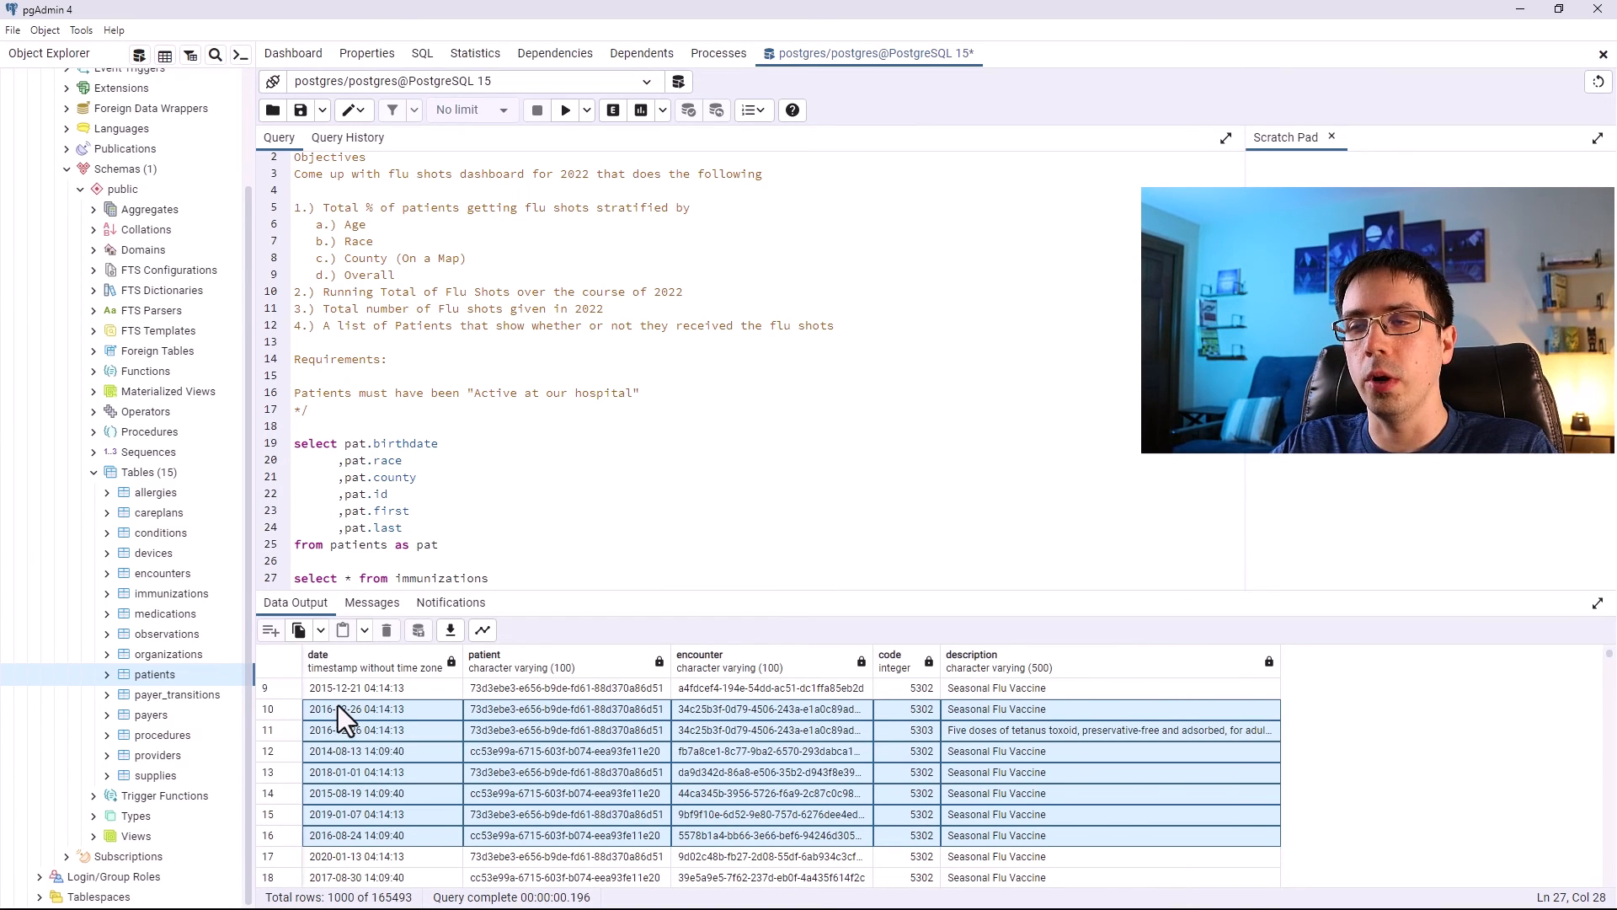
left_click(383, 527)
left_click_drag(396, 511, 287, 444)
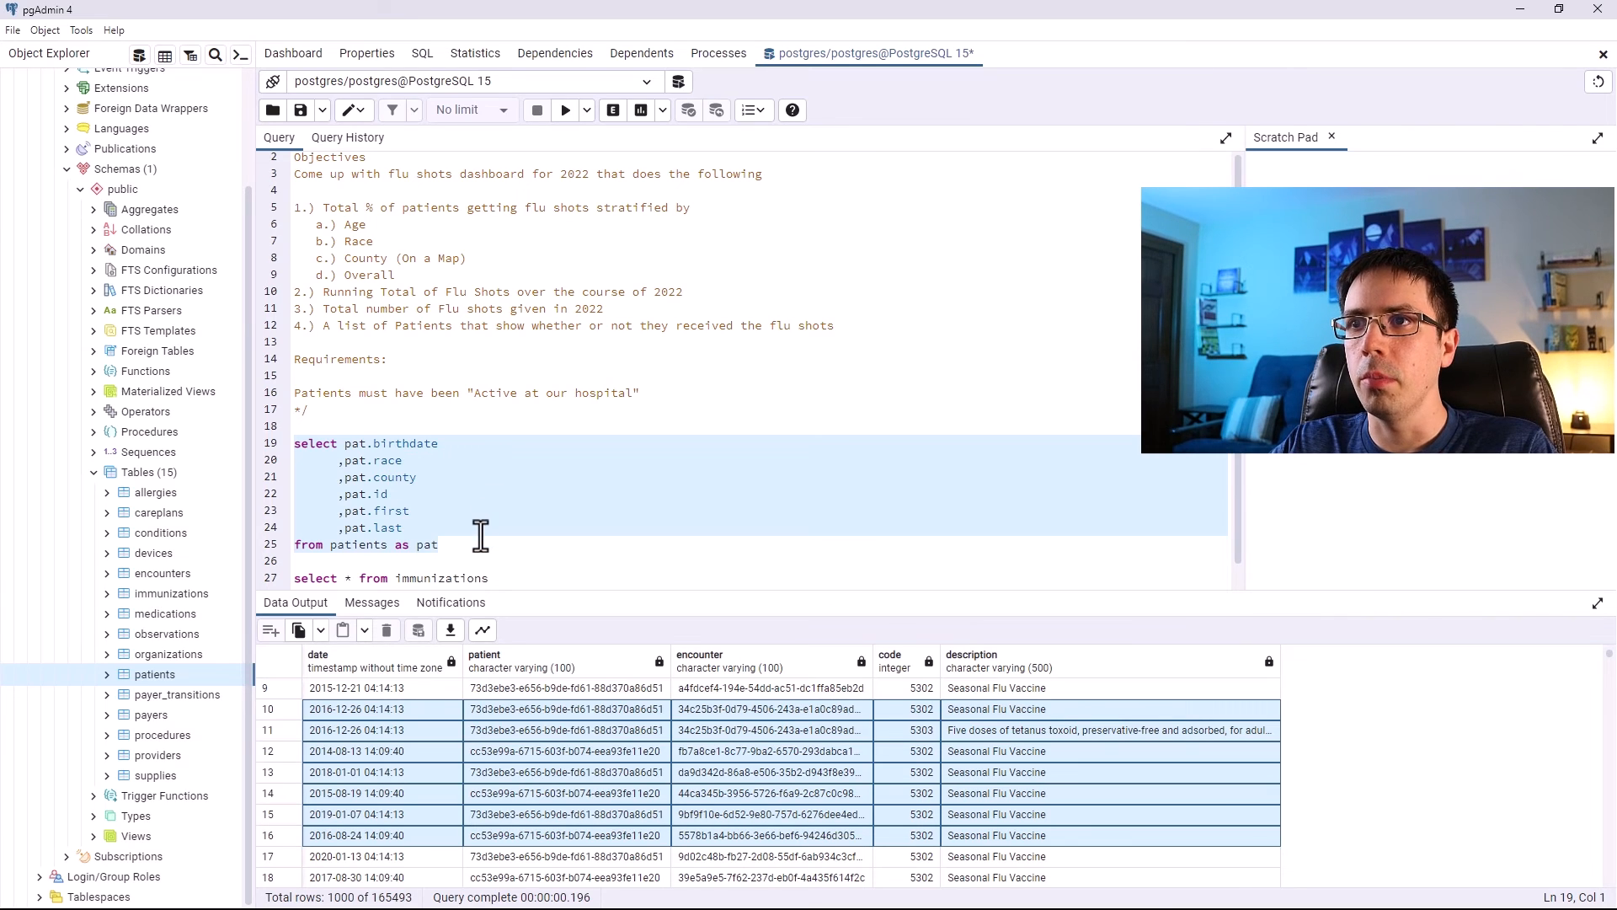
left_click(497, 578)
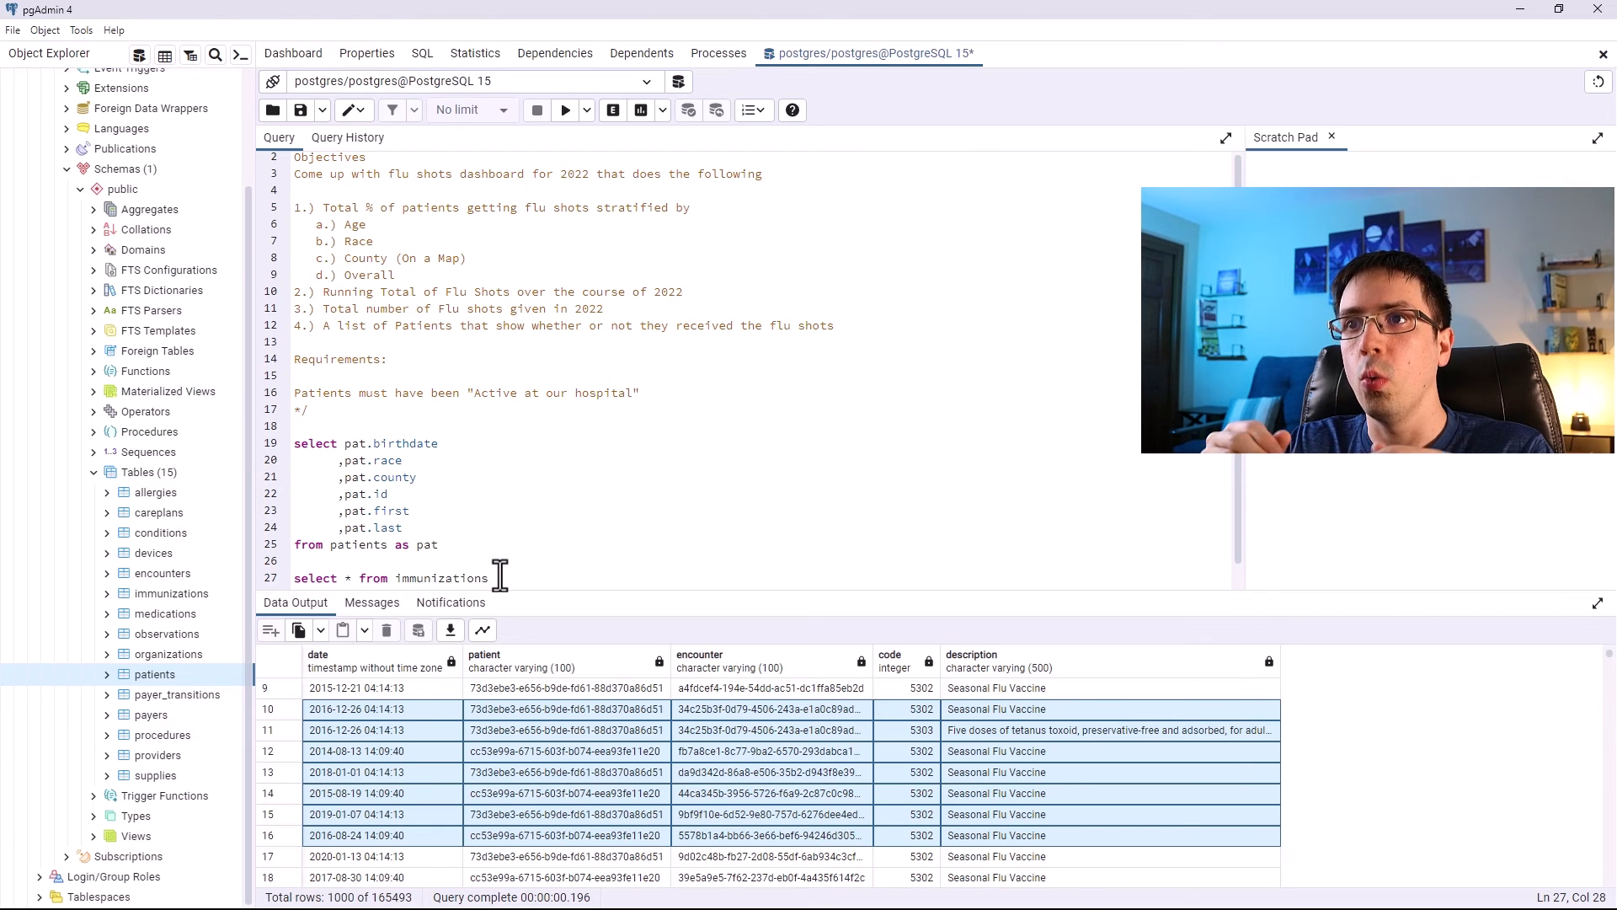
left_click_drag(440, 544, 295, 443)
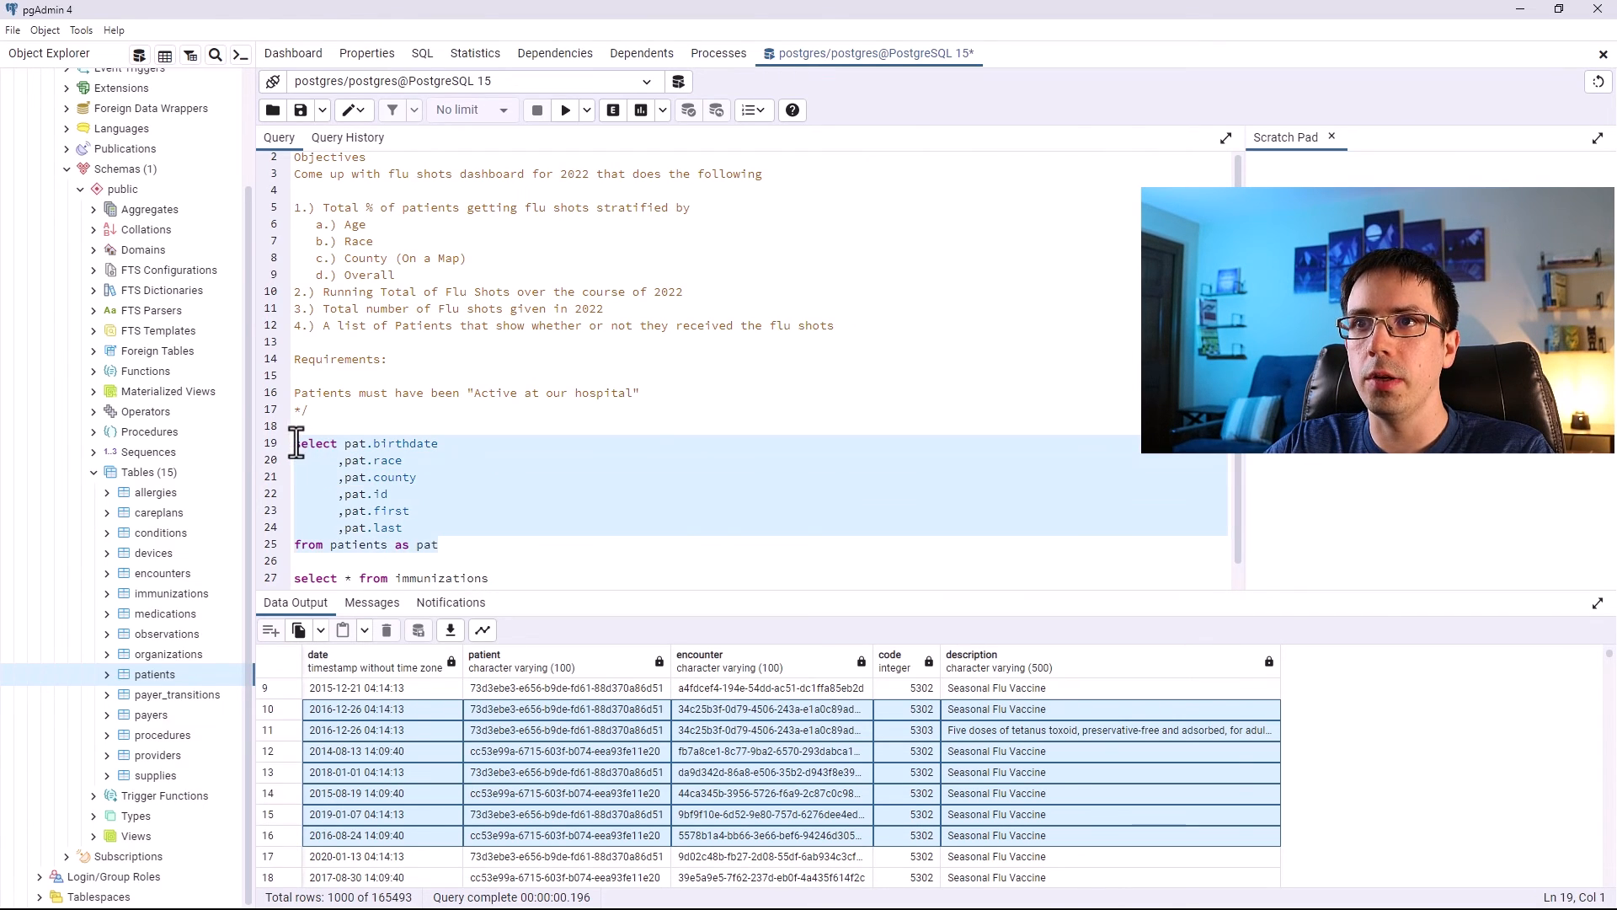
left_click(480, 520)
left_click_drag(463, 546, 292, 444)
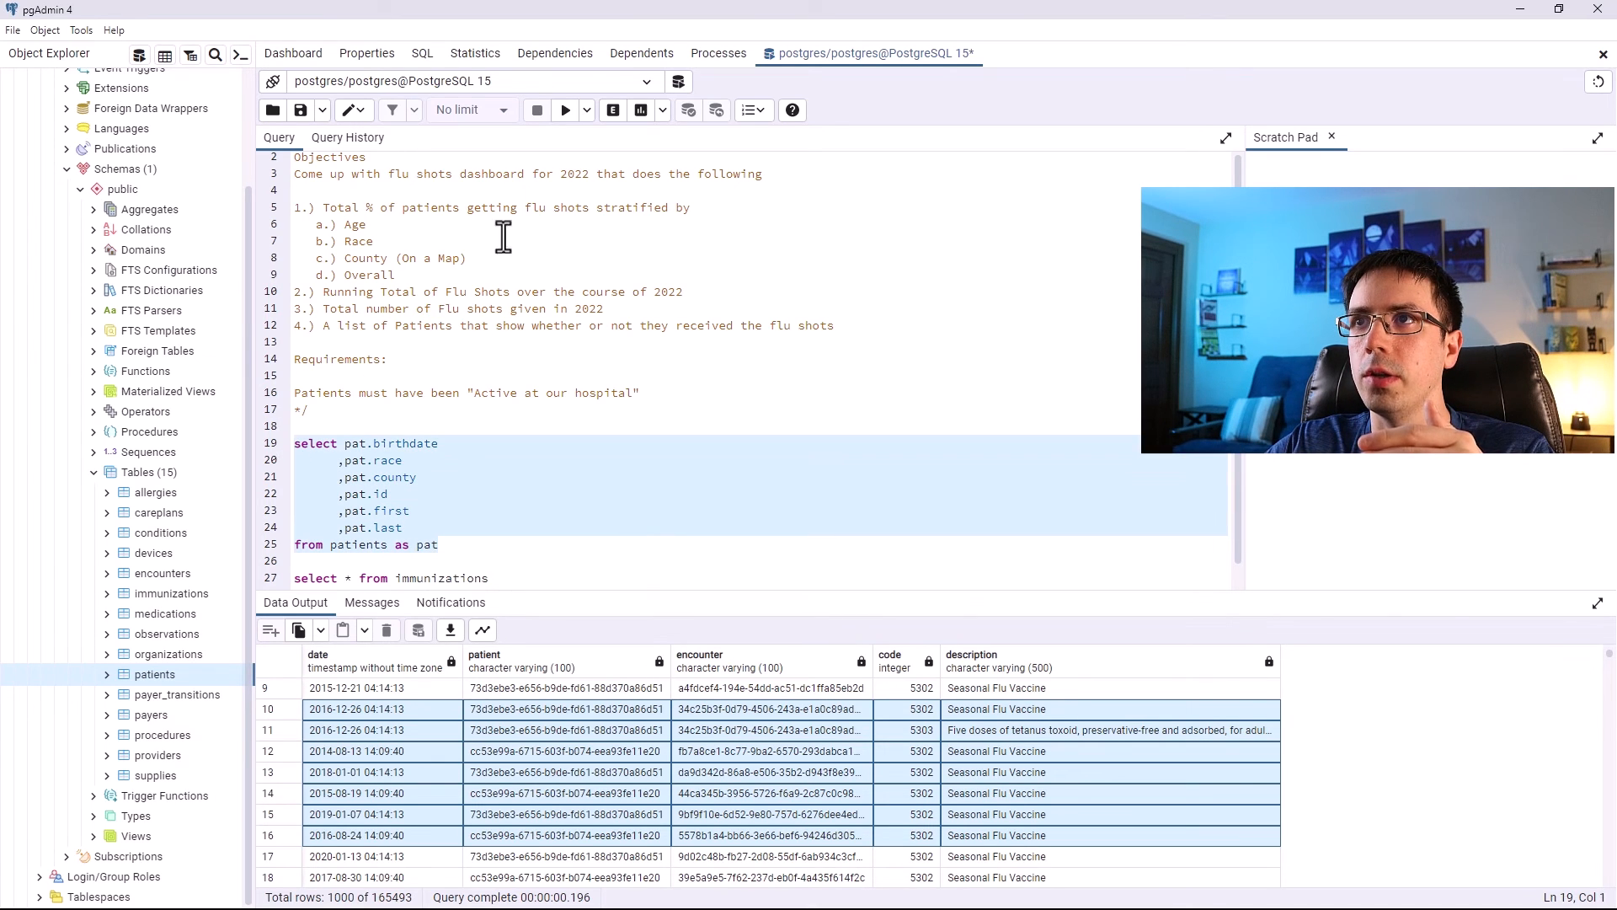
left_click(559, 116)
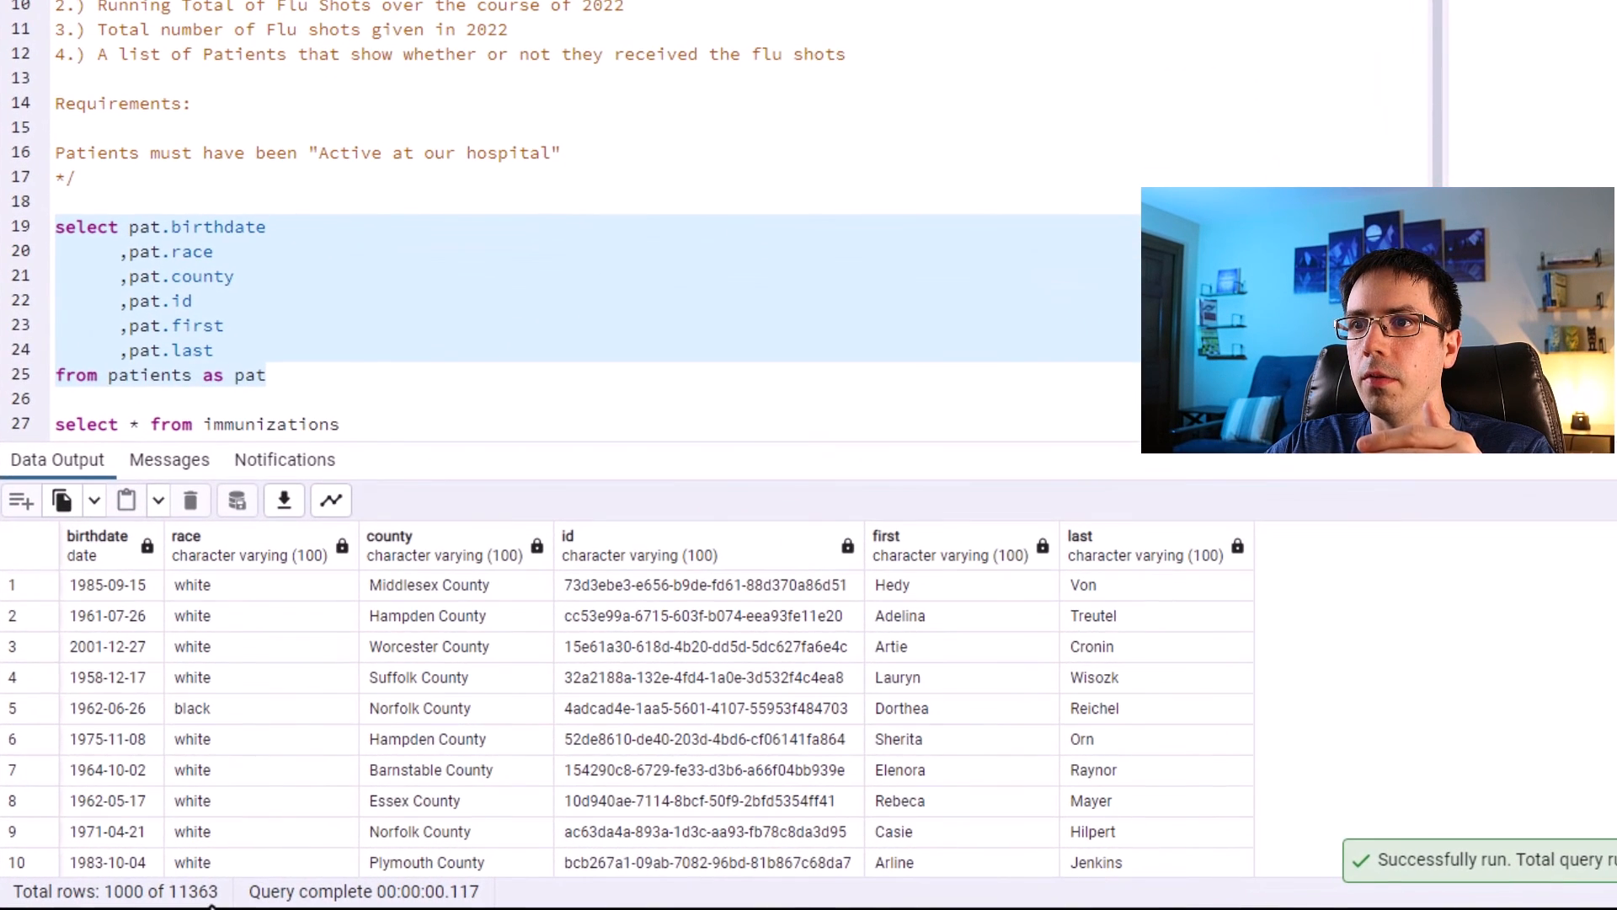
double_click(208, 889)
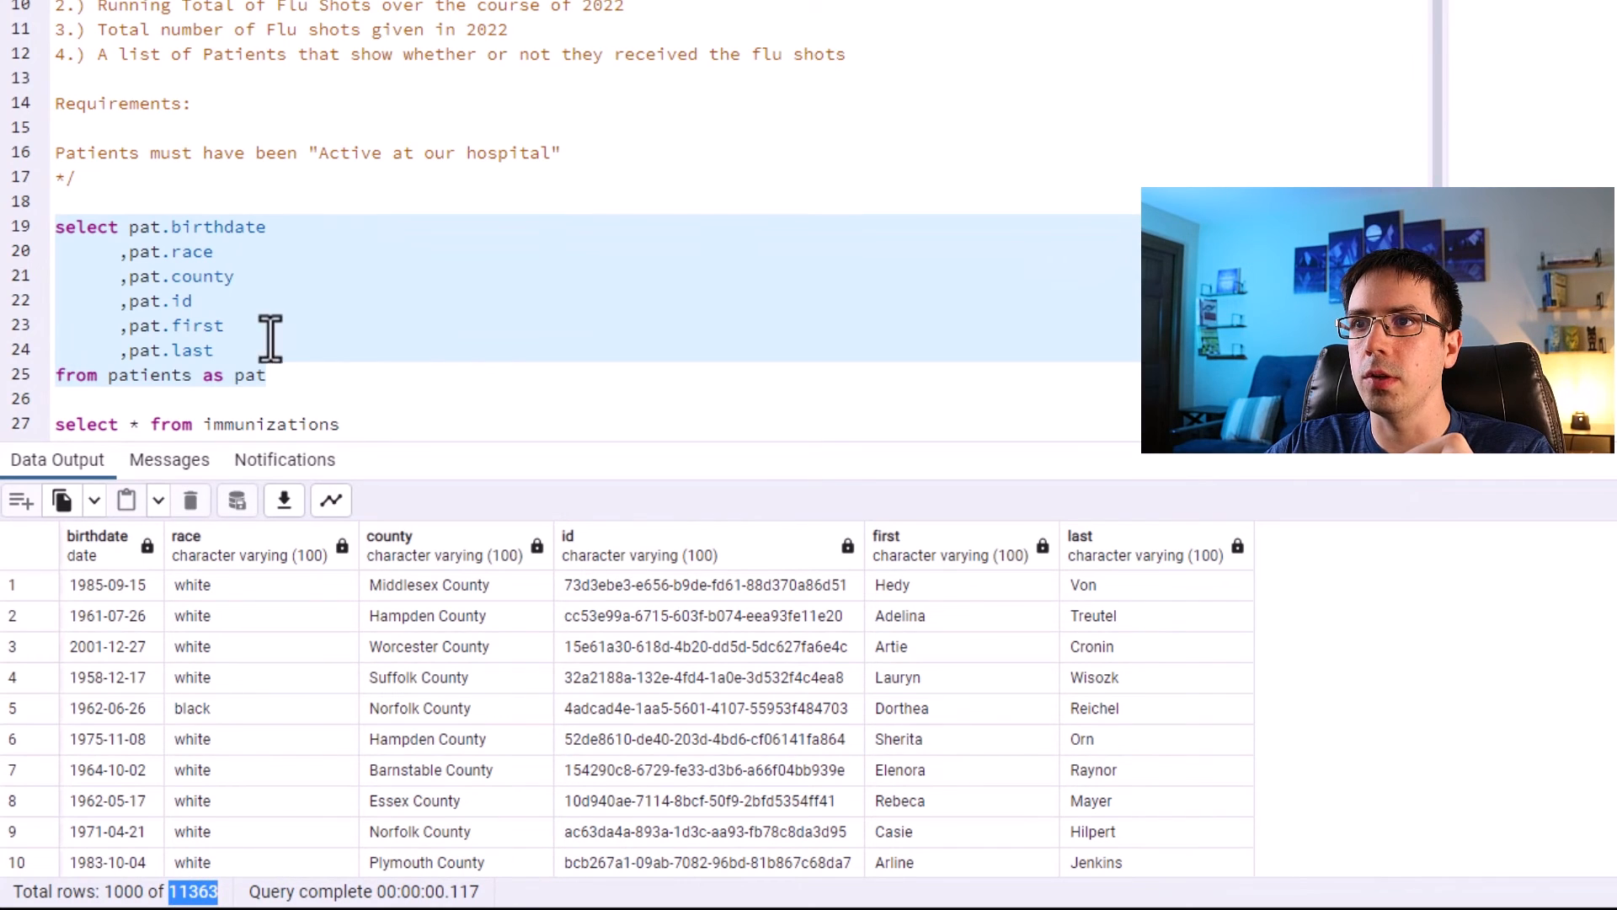
Run only the immunizations query to view its results again.
left_click_drag(341, 425, 53, 430)
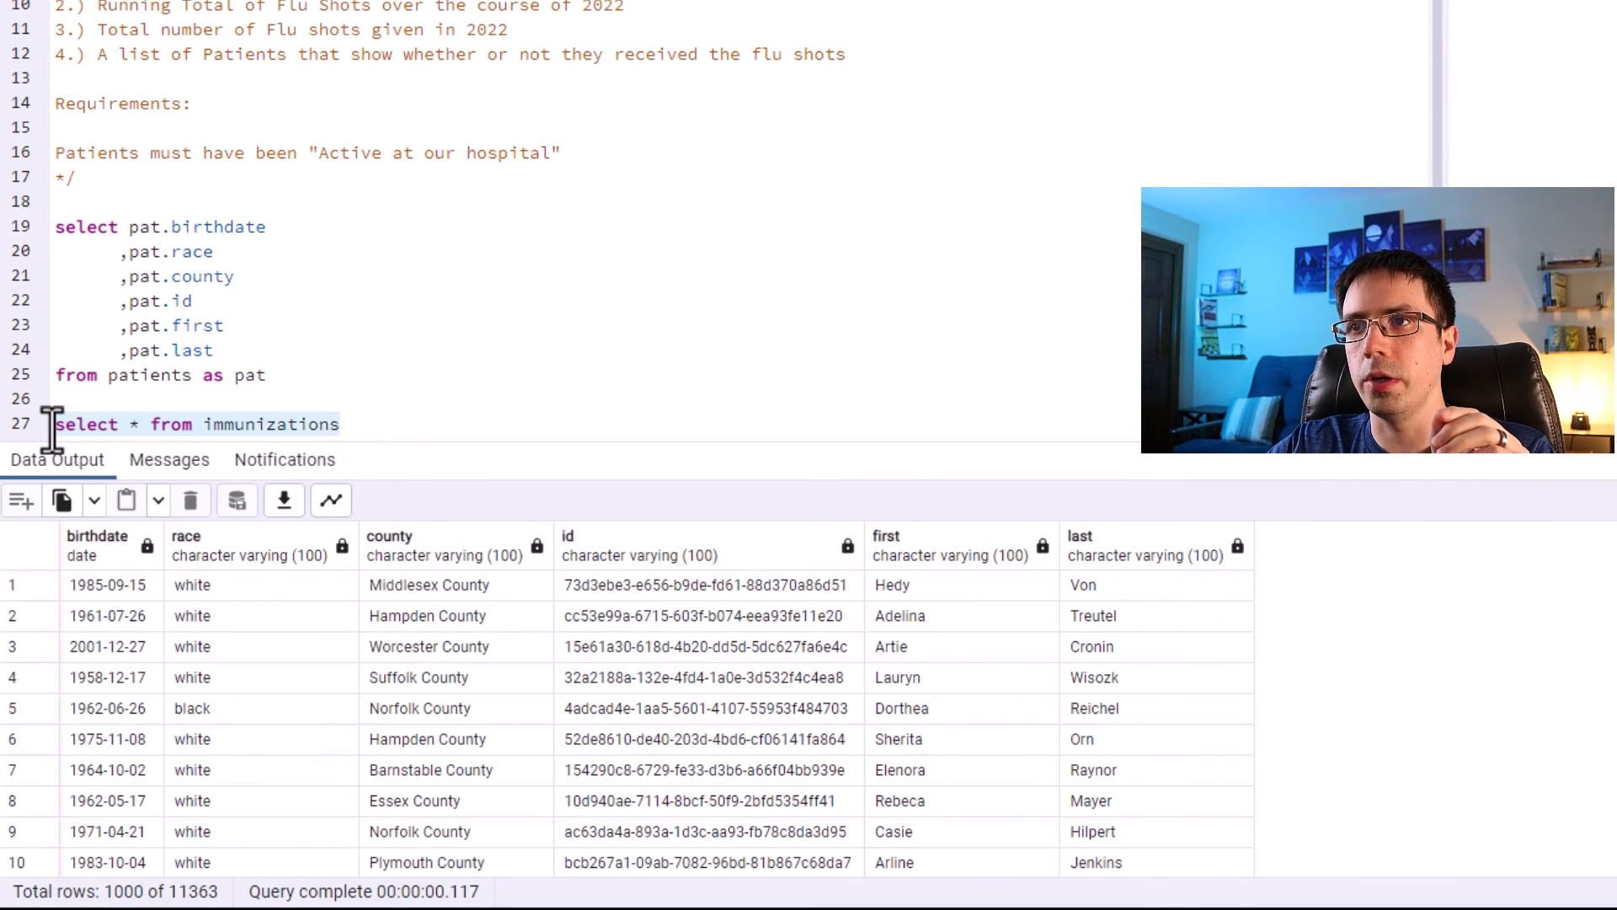
key("F5")
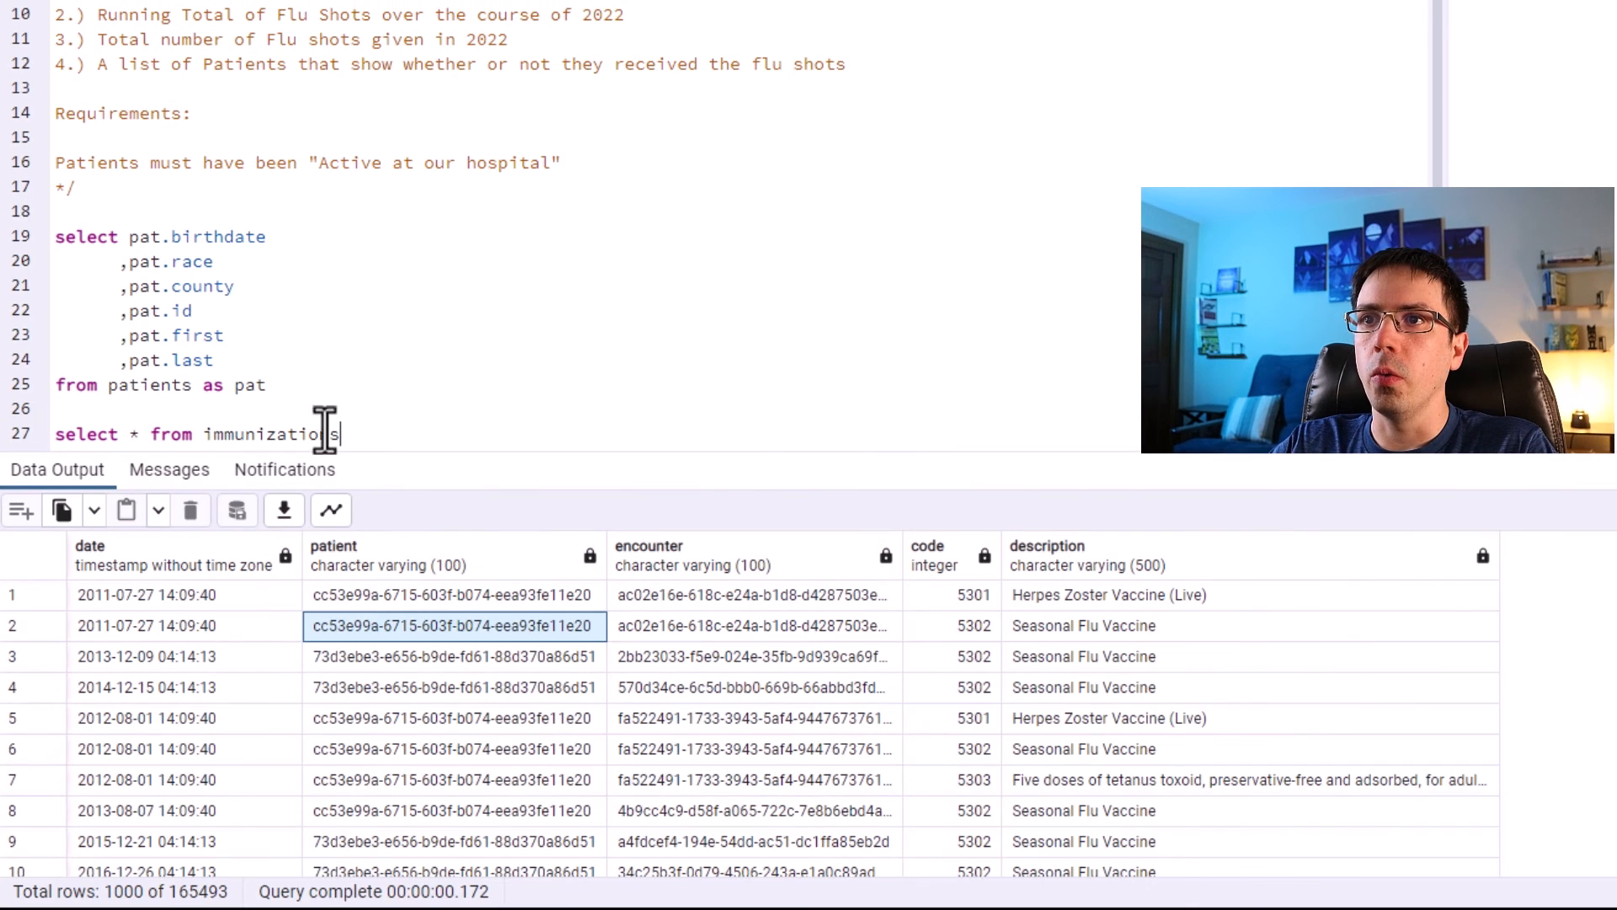
left_click_drag(1, 454, 25, 436)
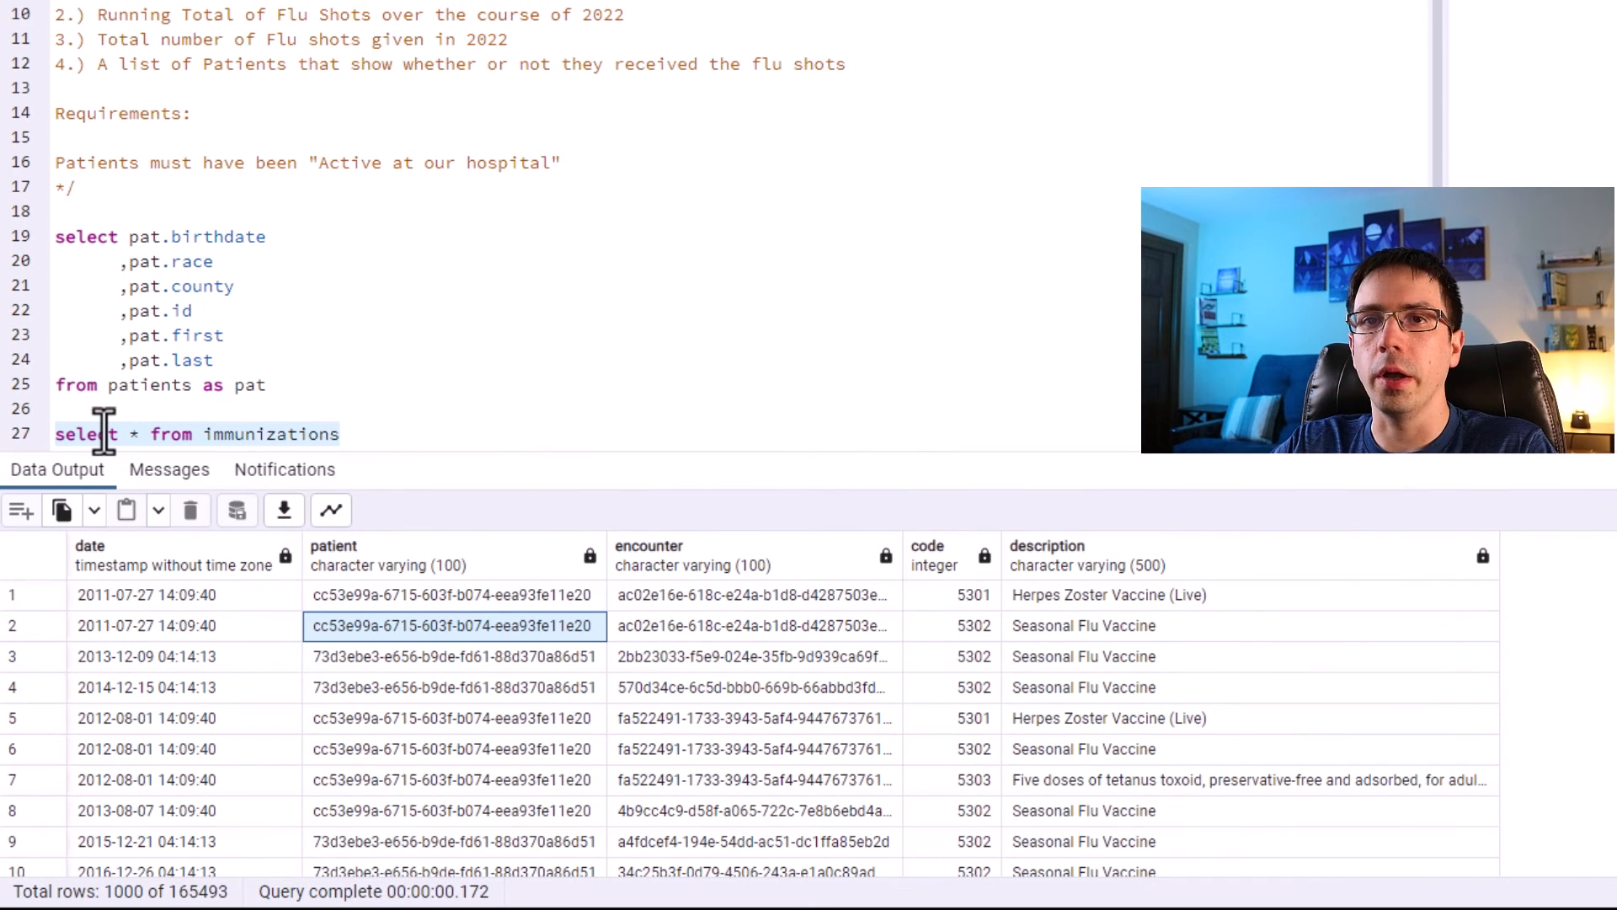
Examine the immunization rows' patient, code and description values in the results grid.
left_click(481, 609)
left_click(482, 629)
left_click(447, 608)
left_click_drag(447, 610, 189, 628)
left_click(654, 627)
left_click(530, 599)
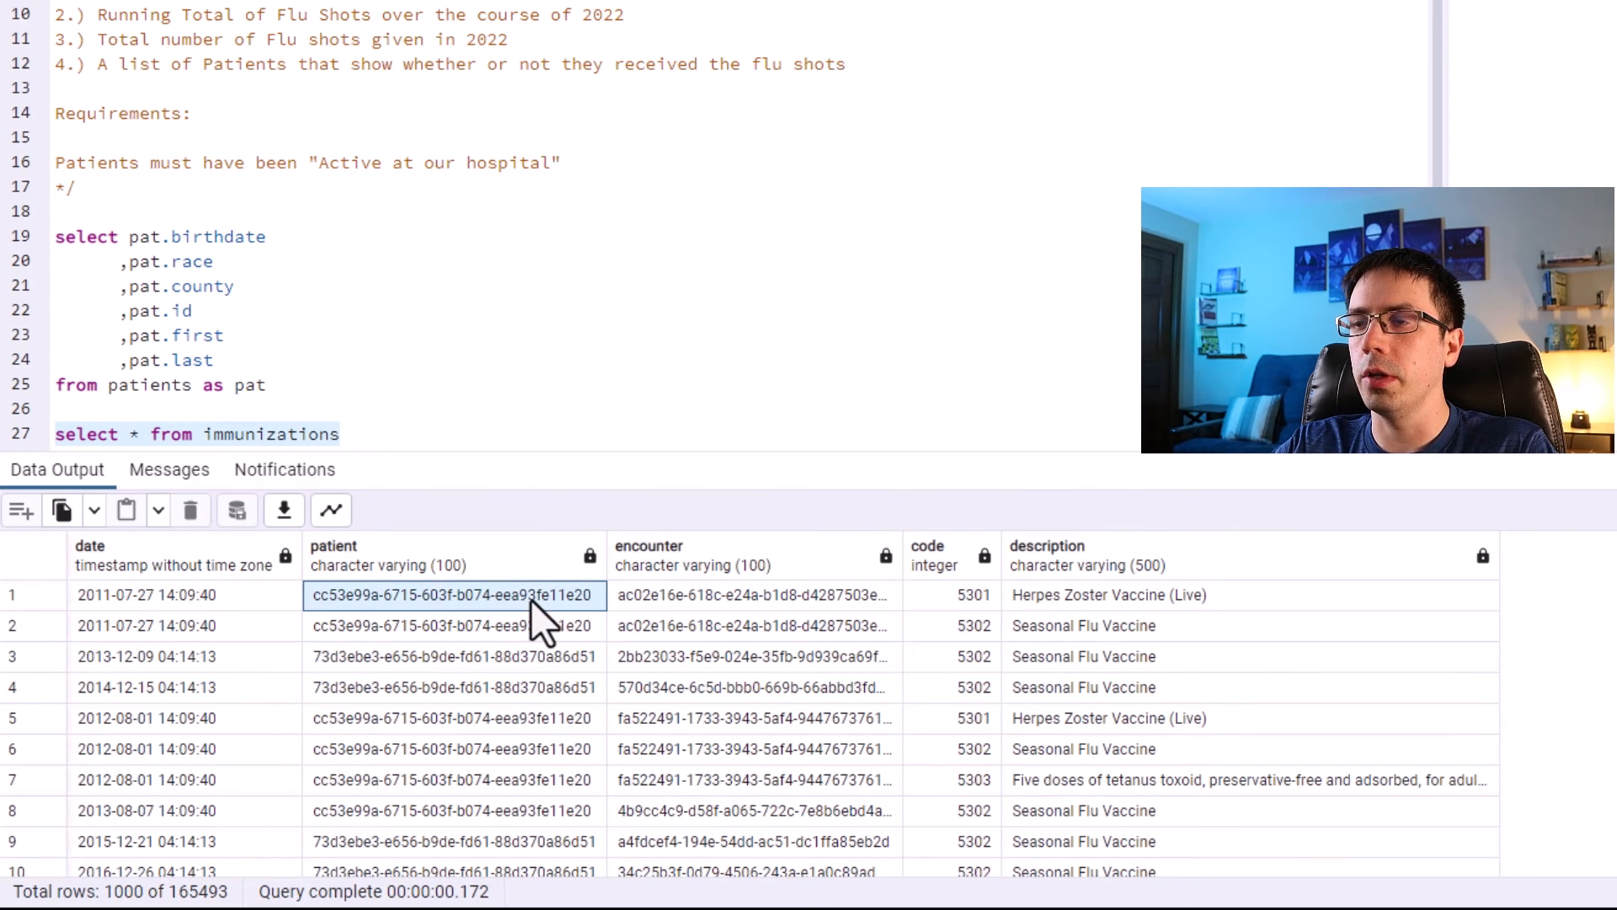
left_click_drag(1038, 630, 522, 620)
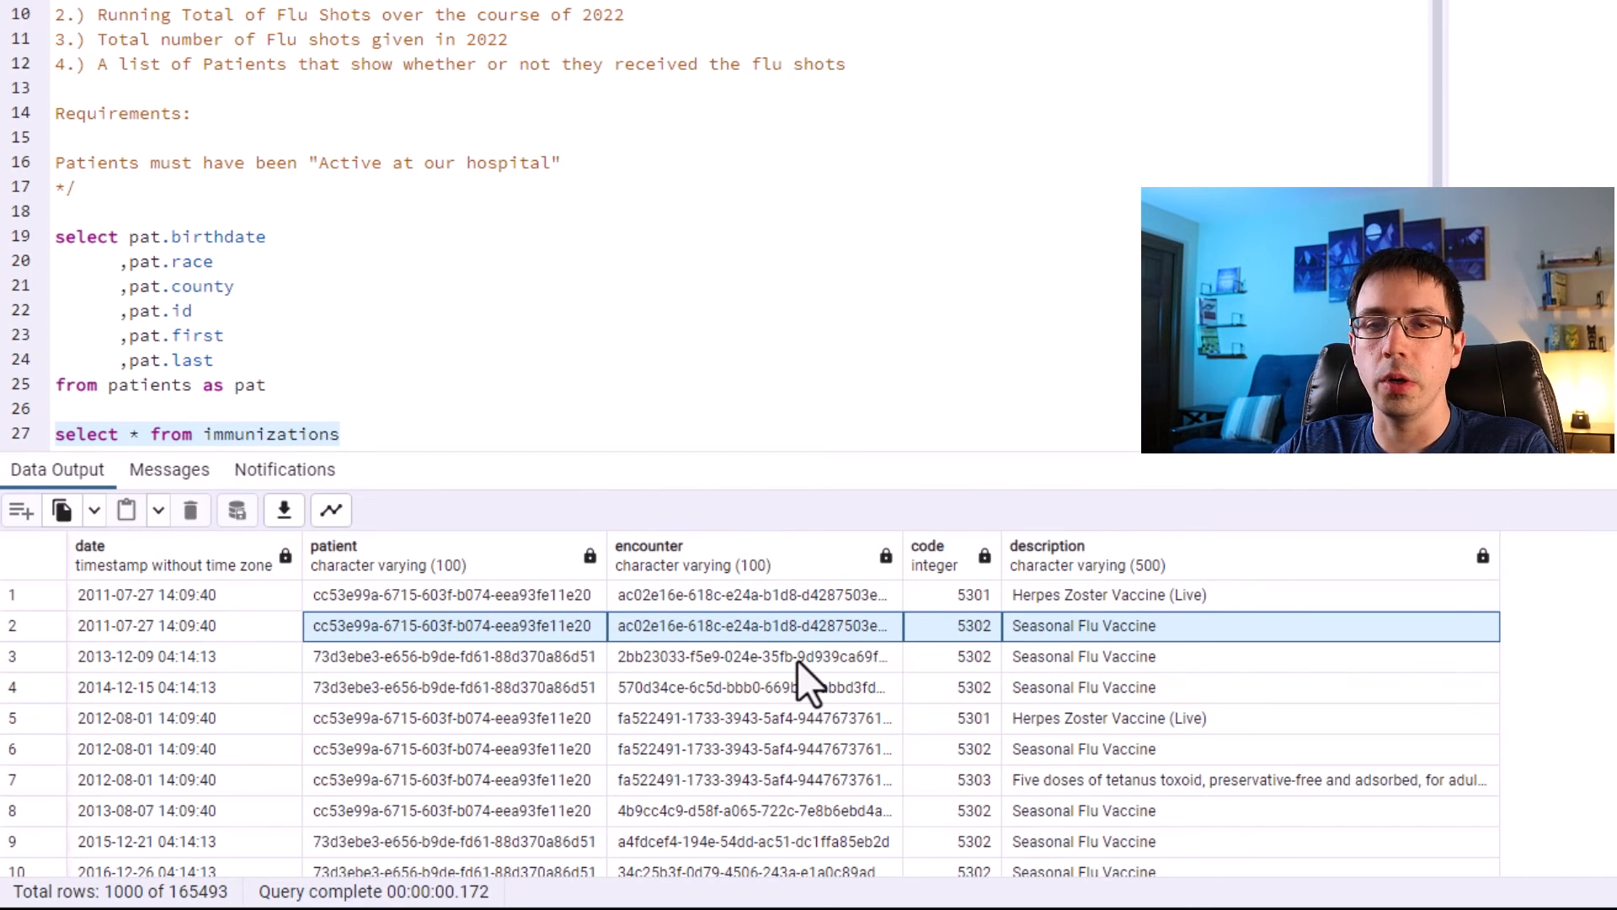
scroll(795, 691, "down", 2)
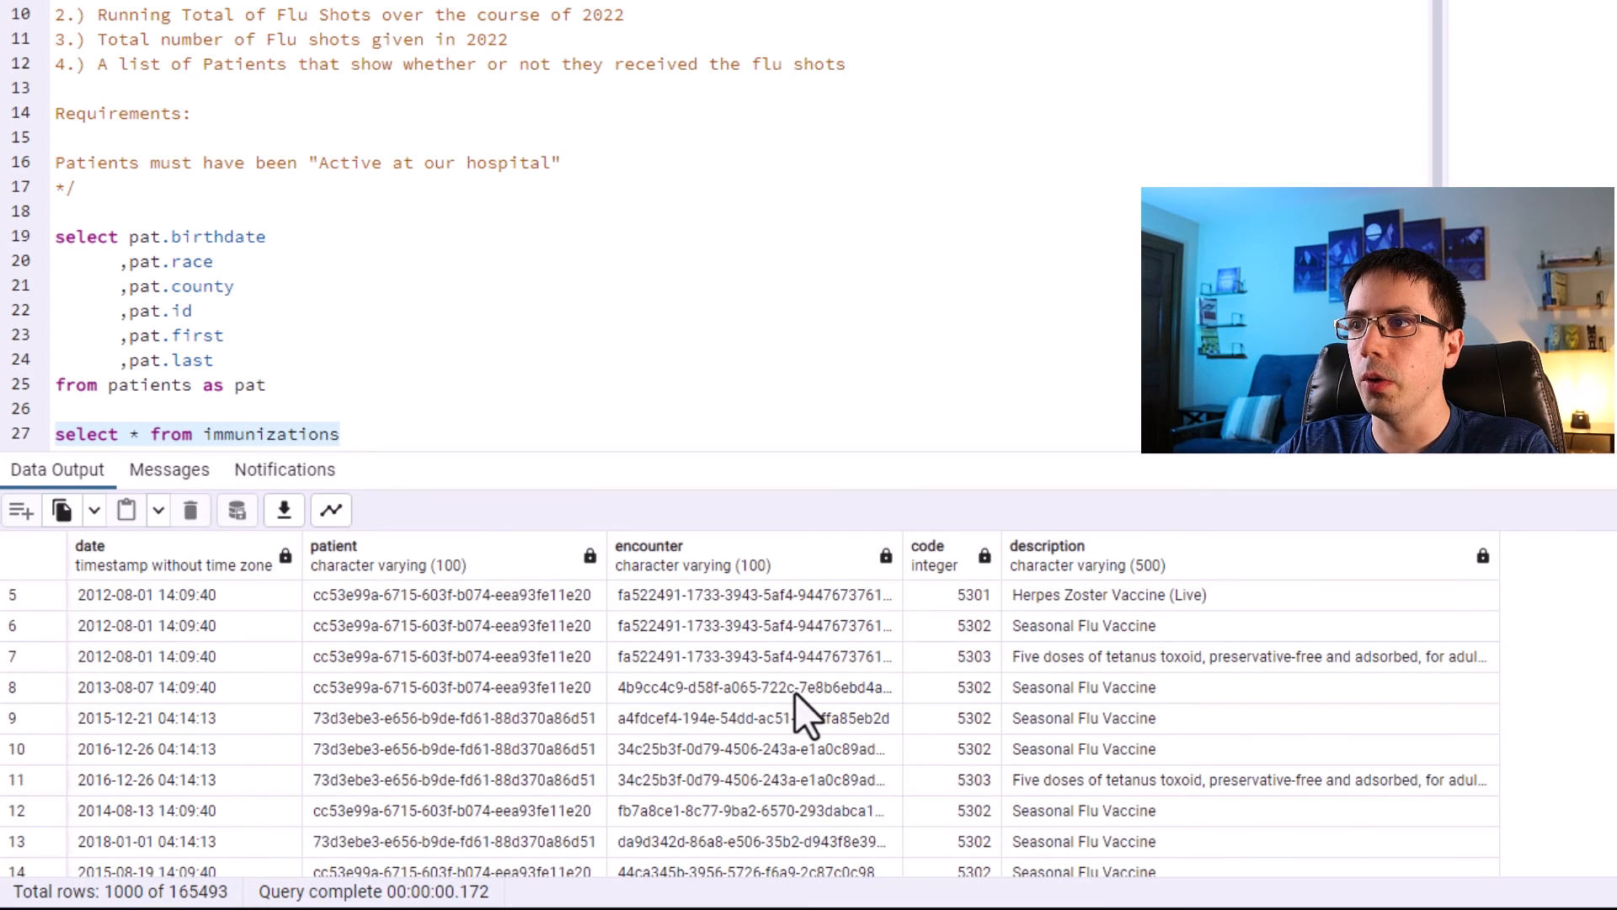
Add a where clause filtering the immunizations query to code = '5302'.
left_click(372, 433)
key("Return")
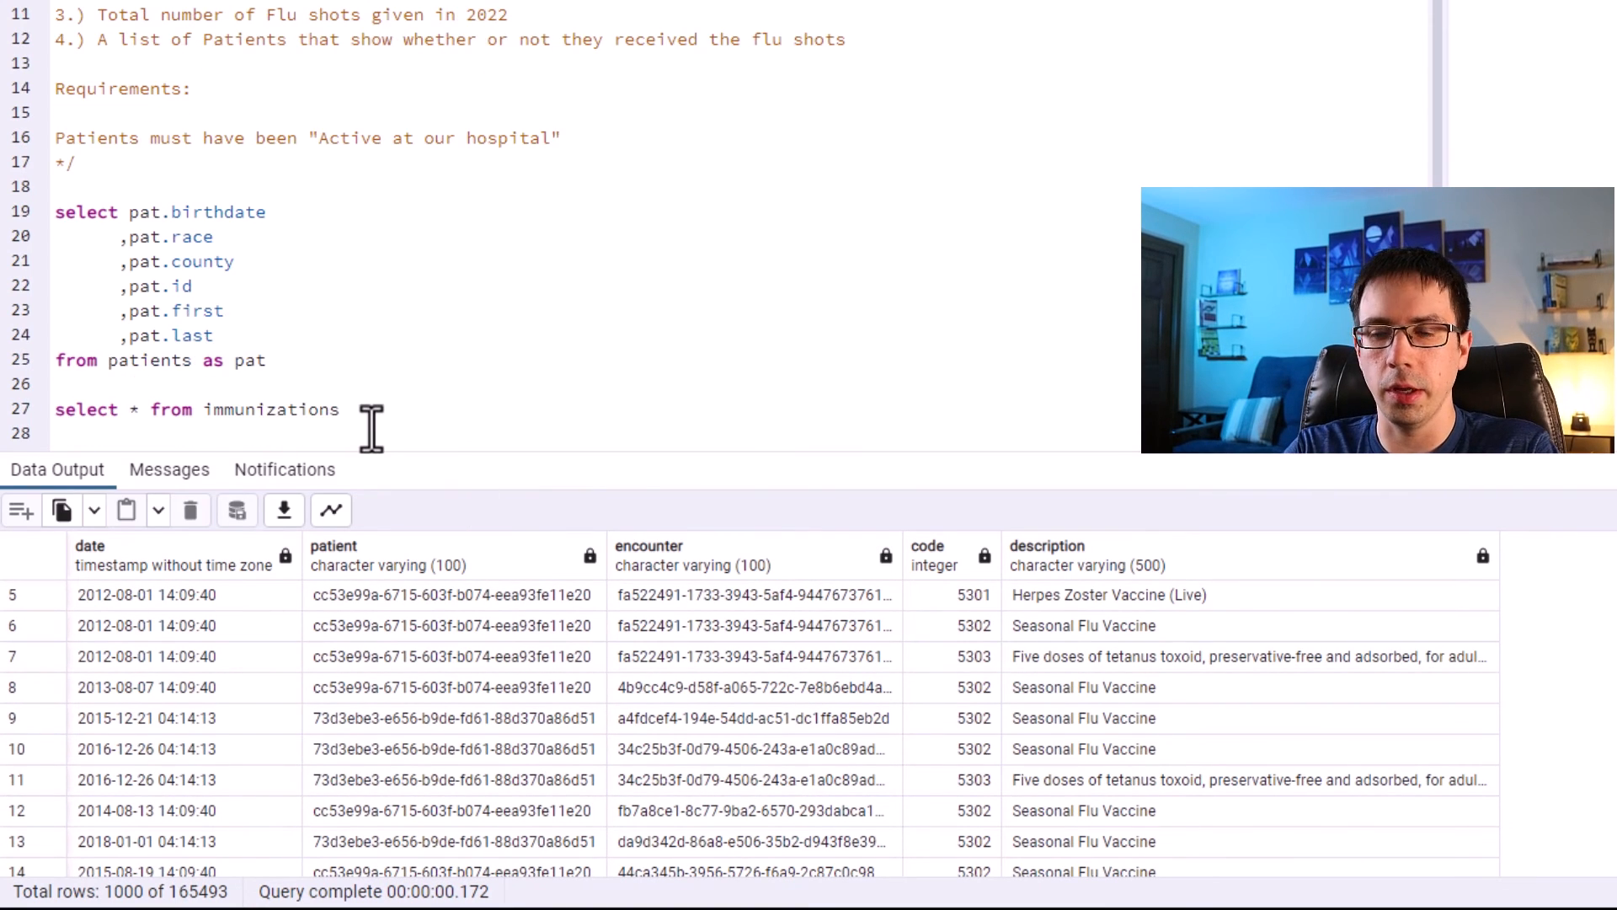
type("where code = '5302'")
key("Left")
key("Left")
key("Left")
key("Left")
key("Left")
type("'")
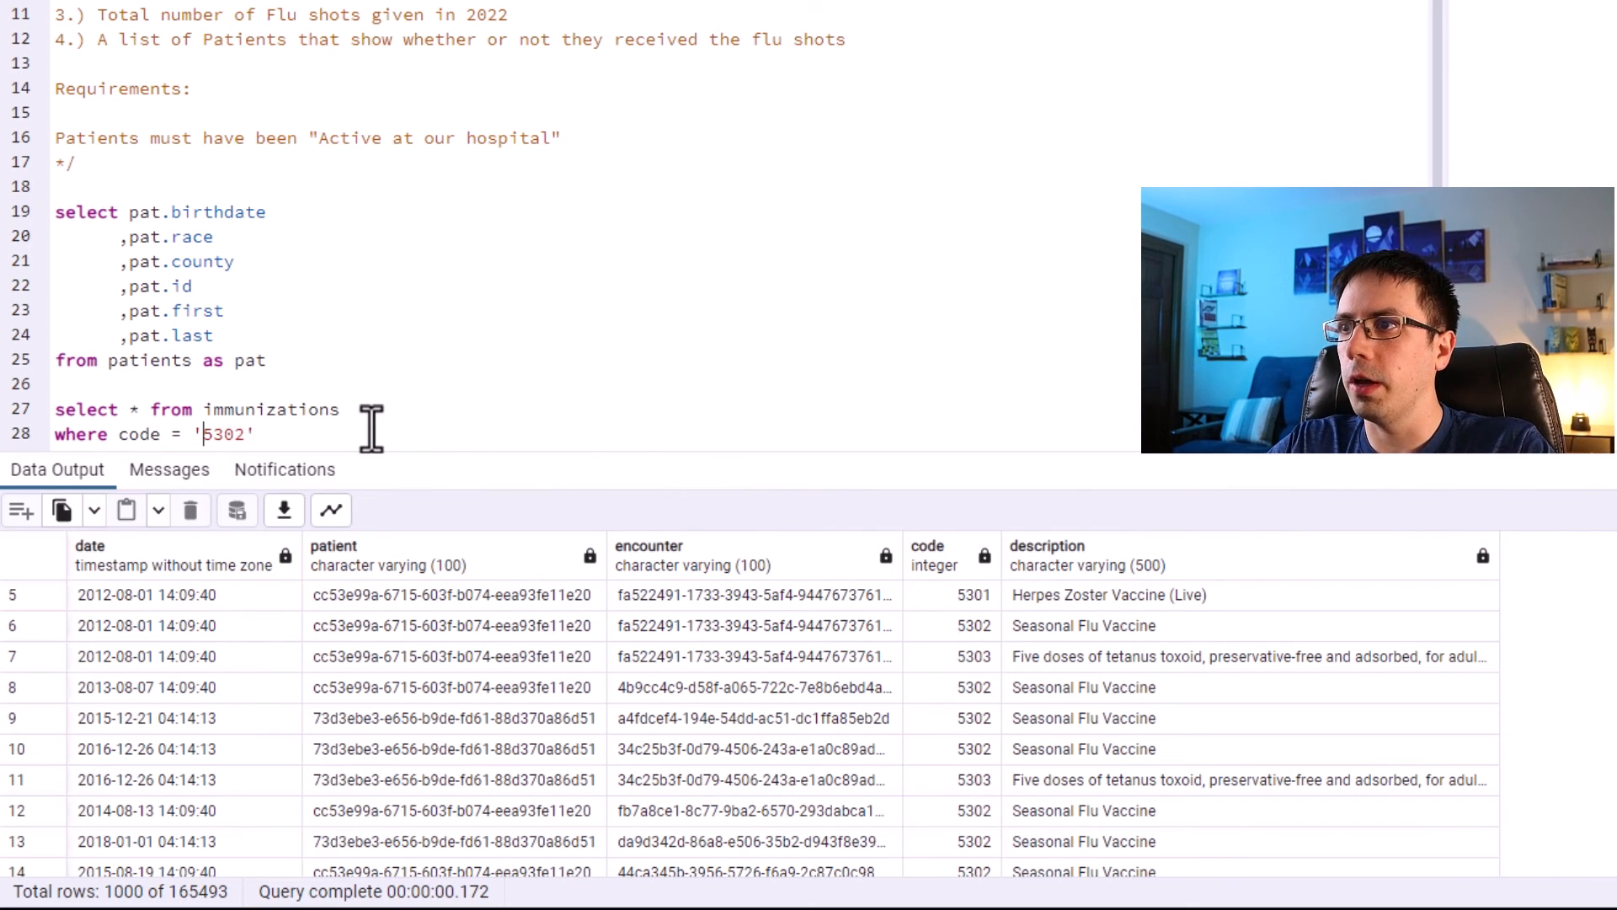
Inspect the code and description cells of the seasonal flu vaccine rows in the results.
left_click(965, 699)
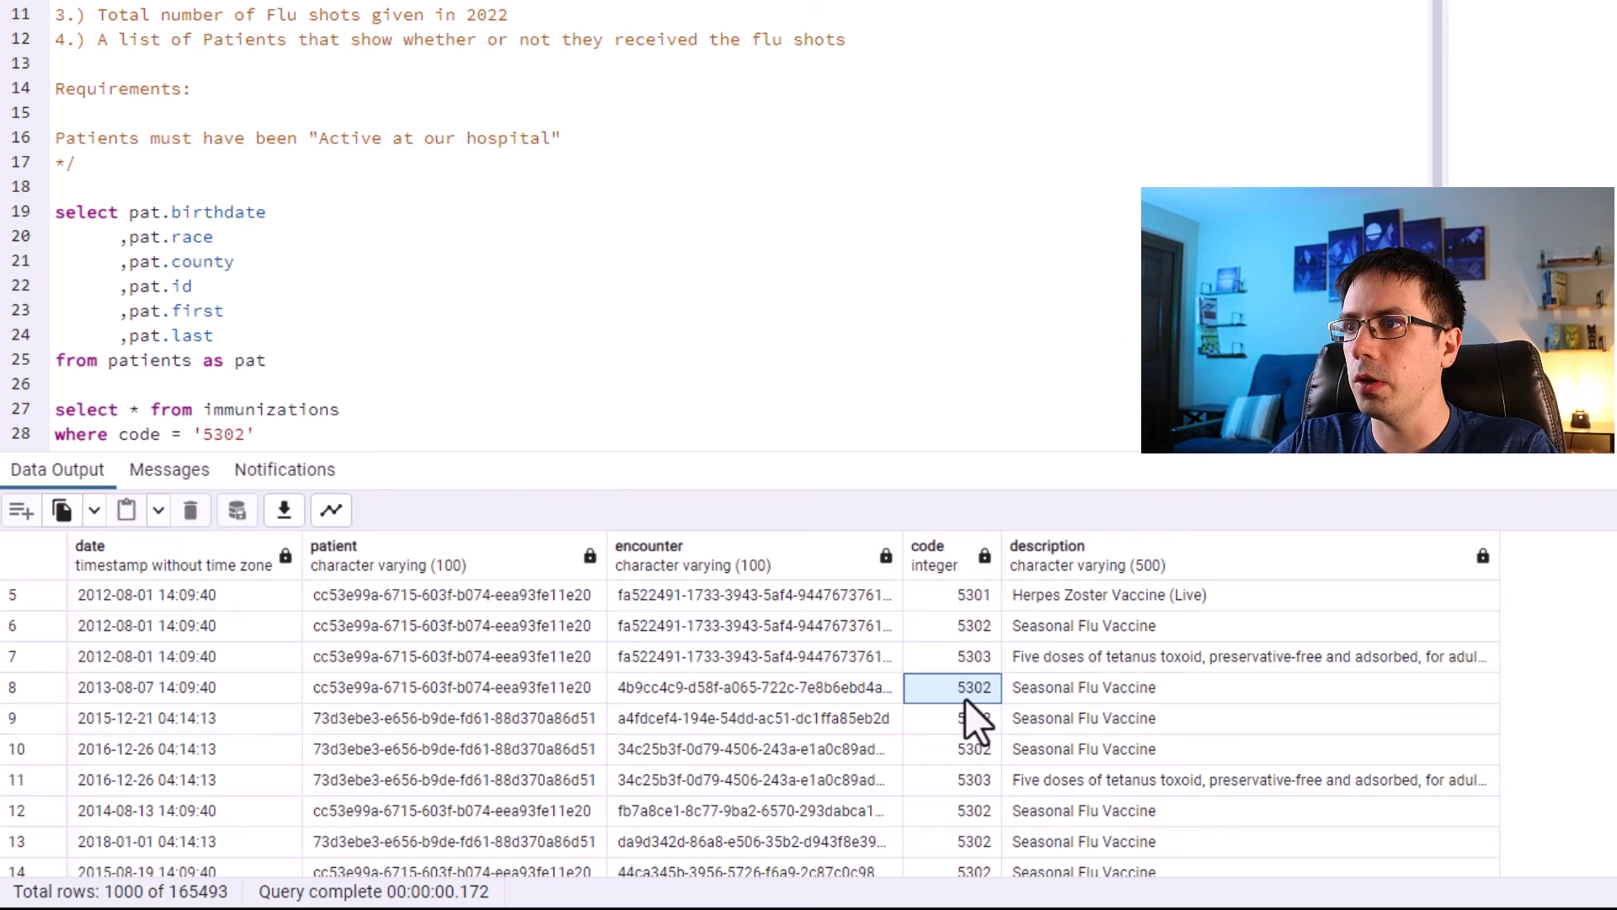
left_click(1100, 702, "shift")
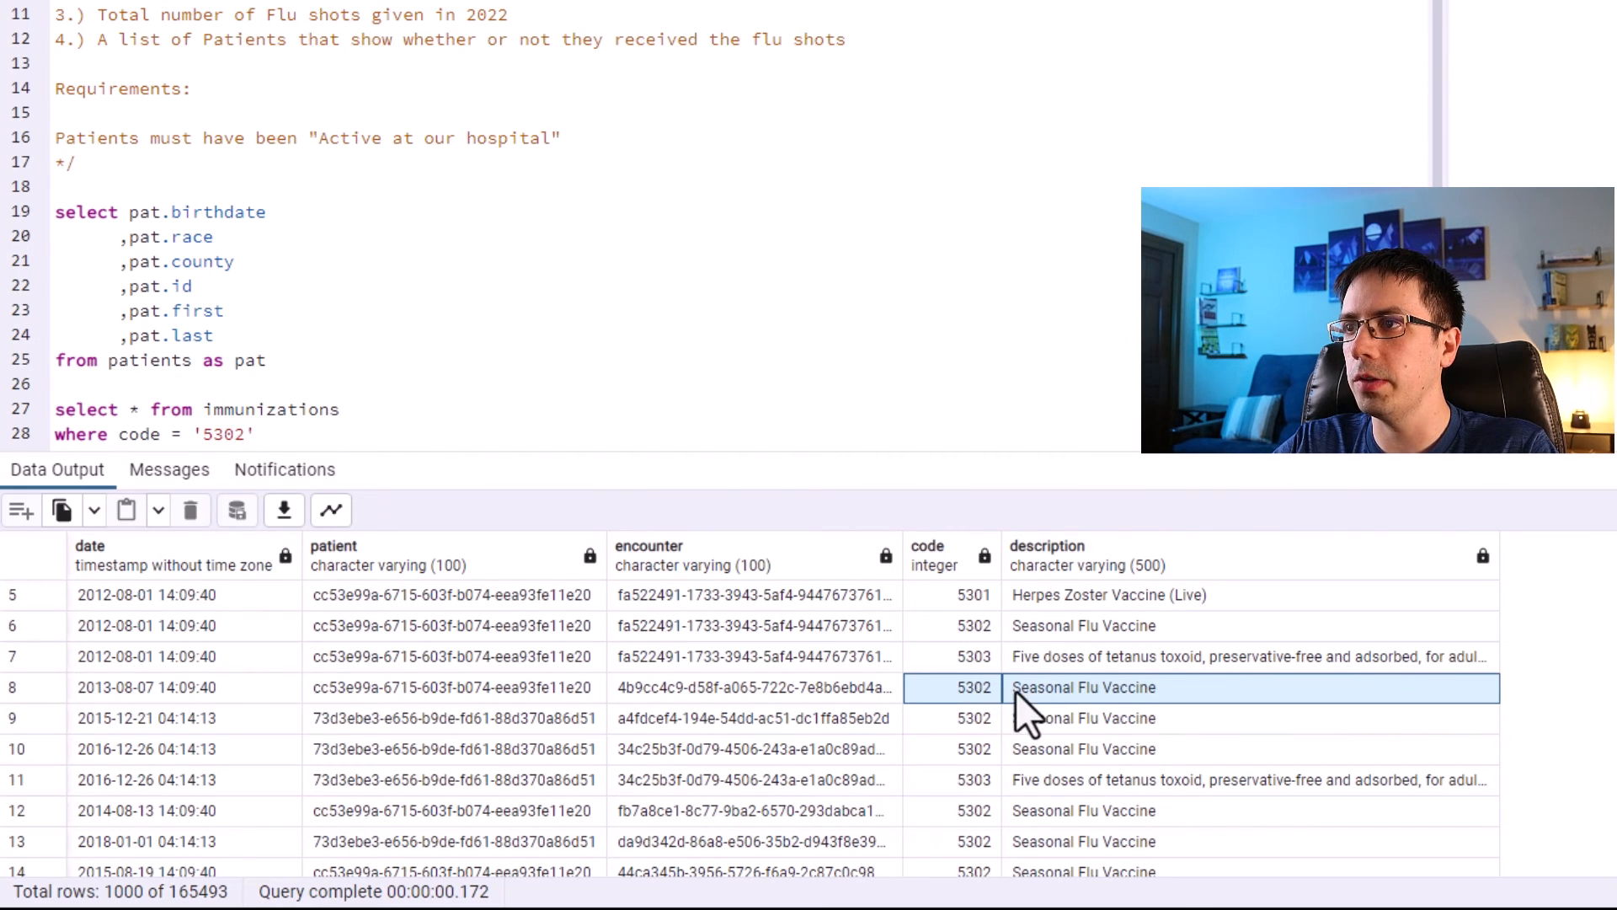
left_click(964, 694)
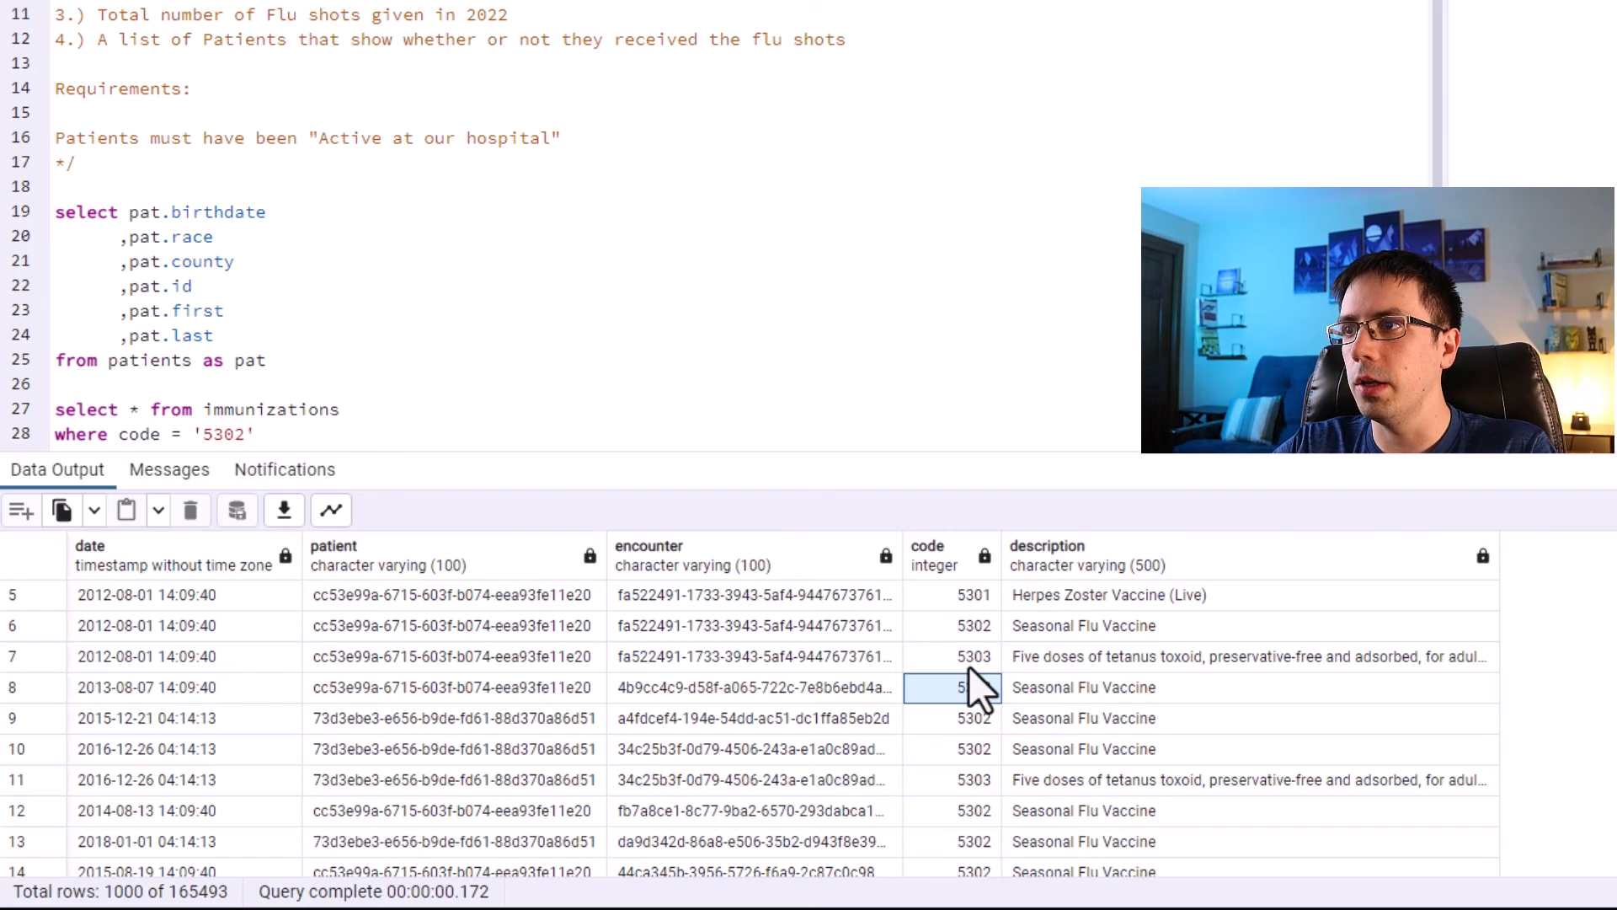
key("Down")
key("Right")
key("Up")
key("Down")
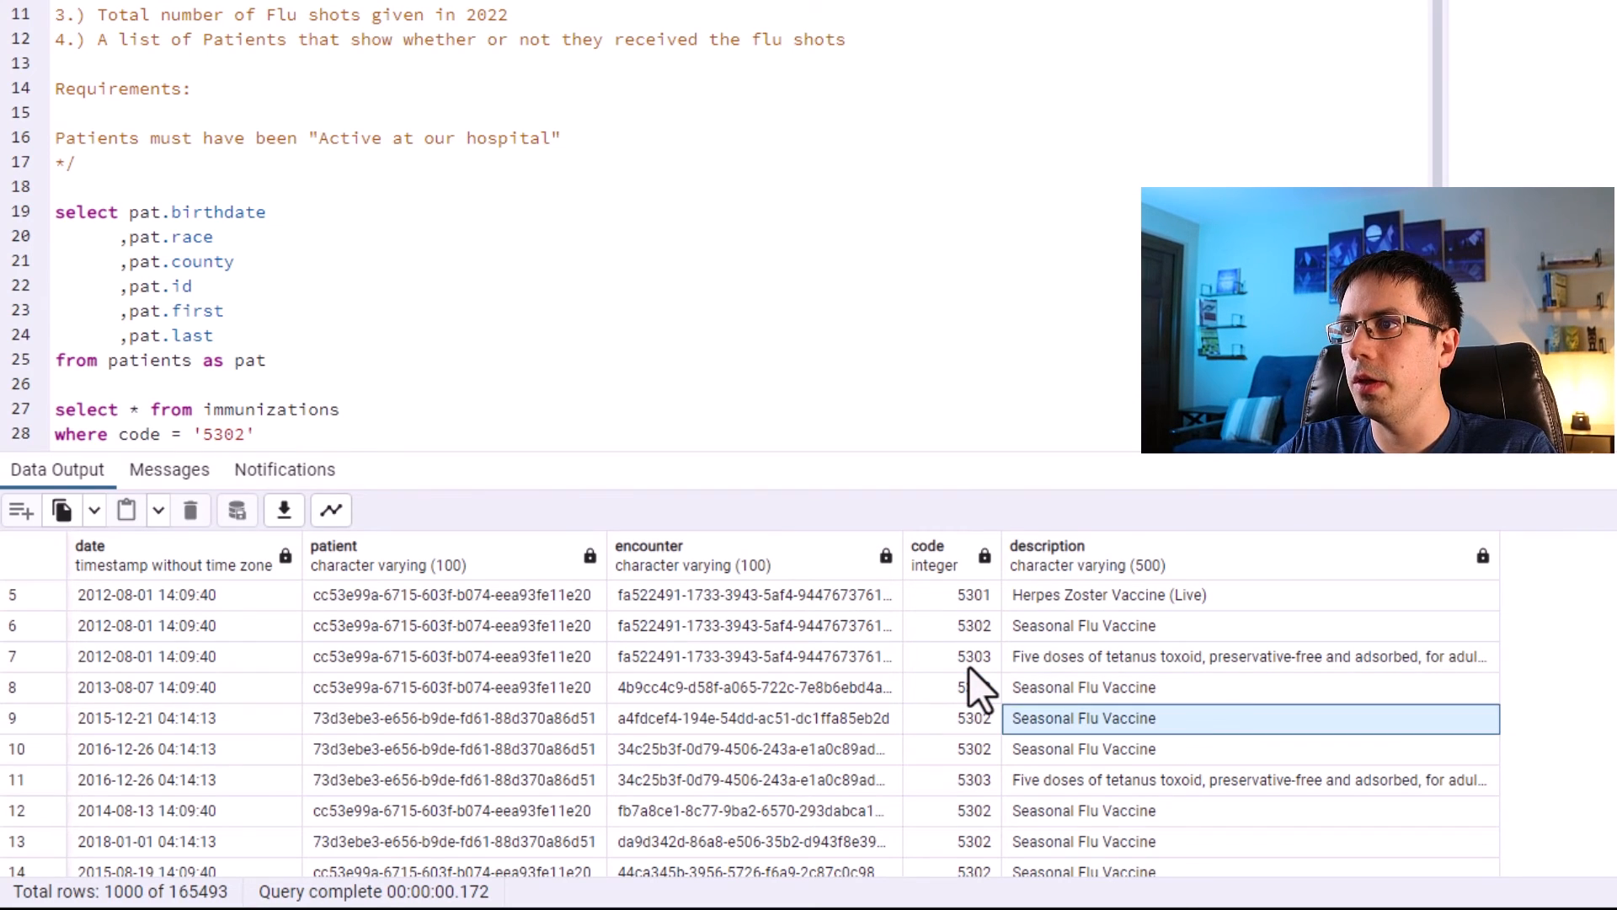
key("Down")
key("Up")
key("Up")
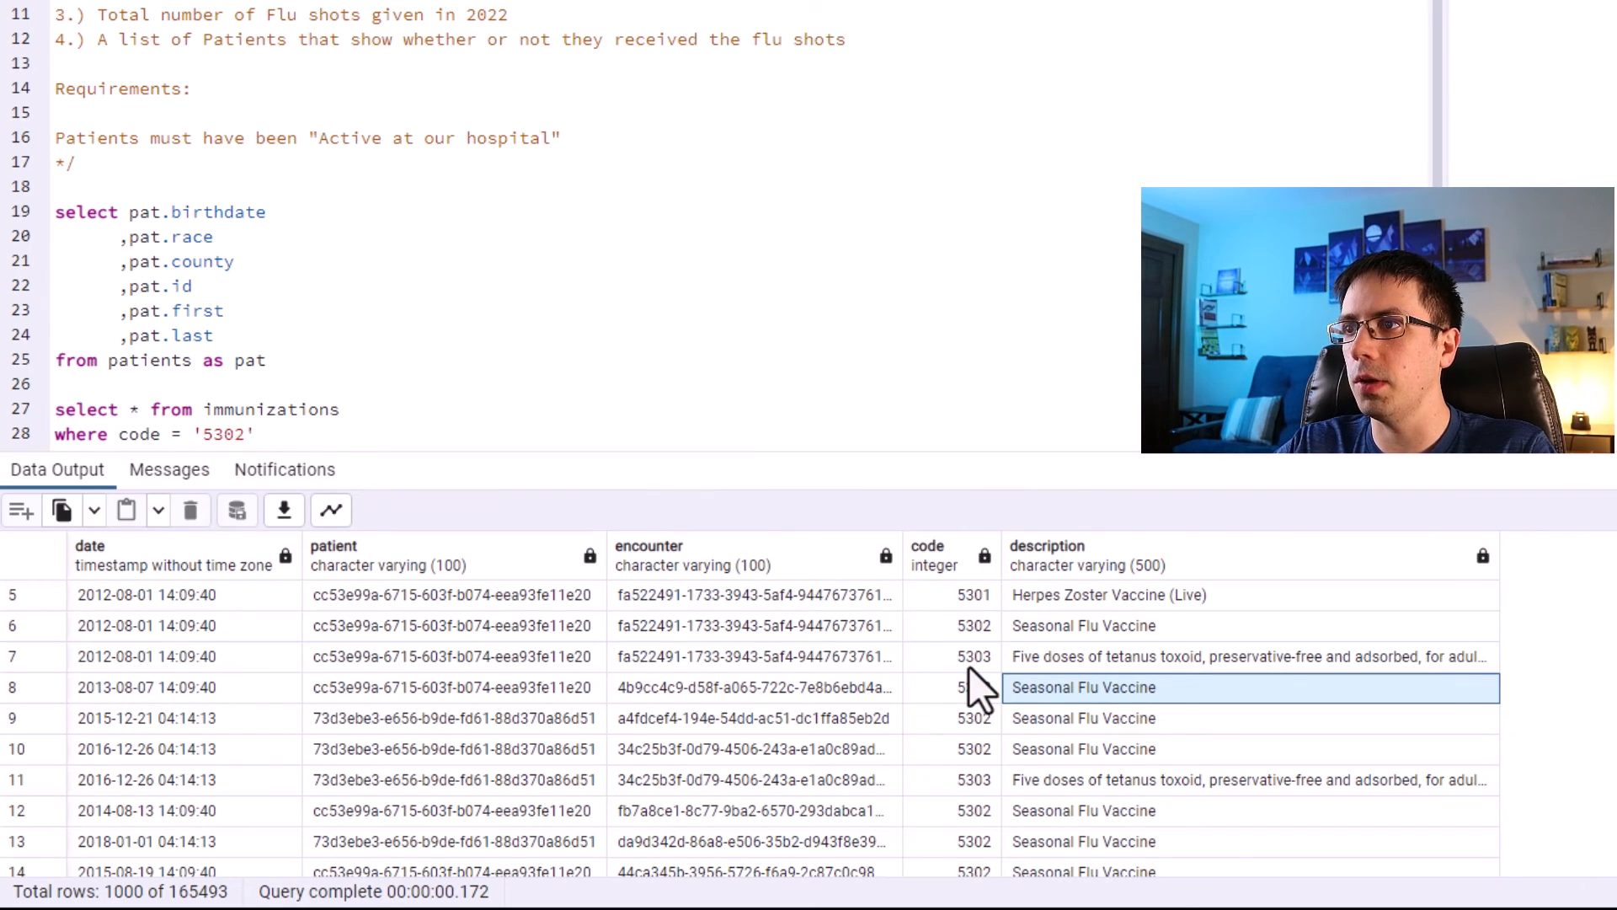
left_click_drag(968, 695, 1104, 701)
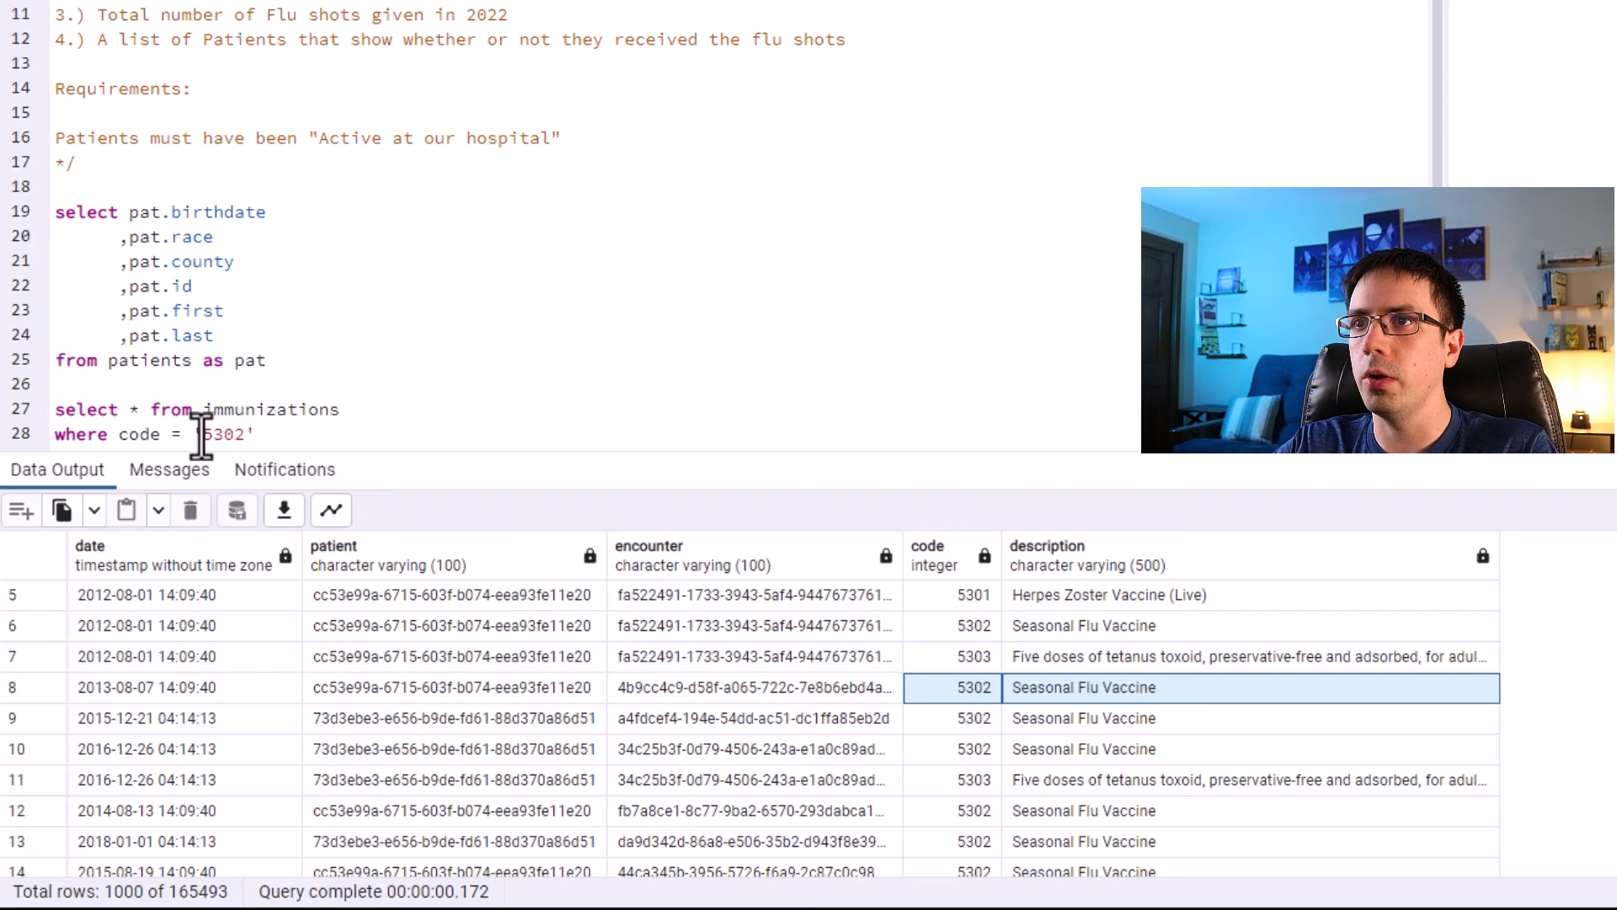
key("Return")
type("and da")
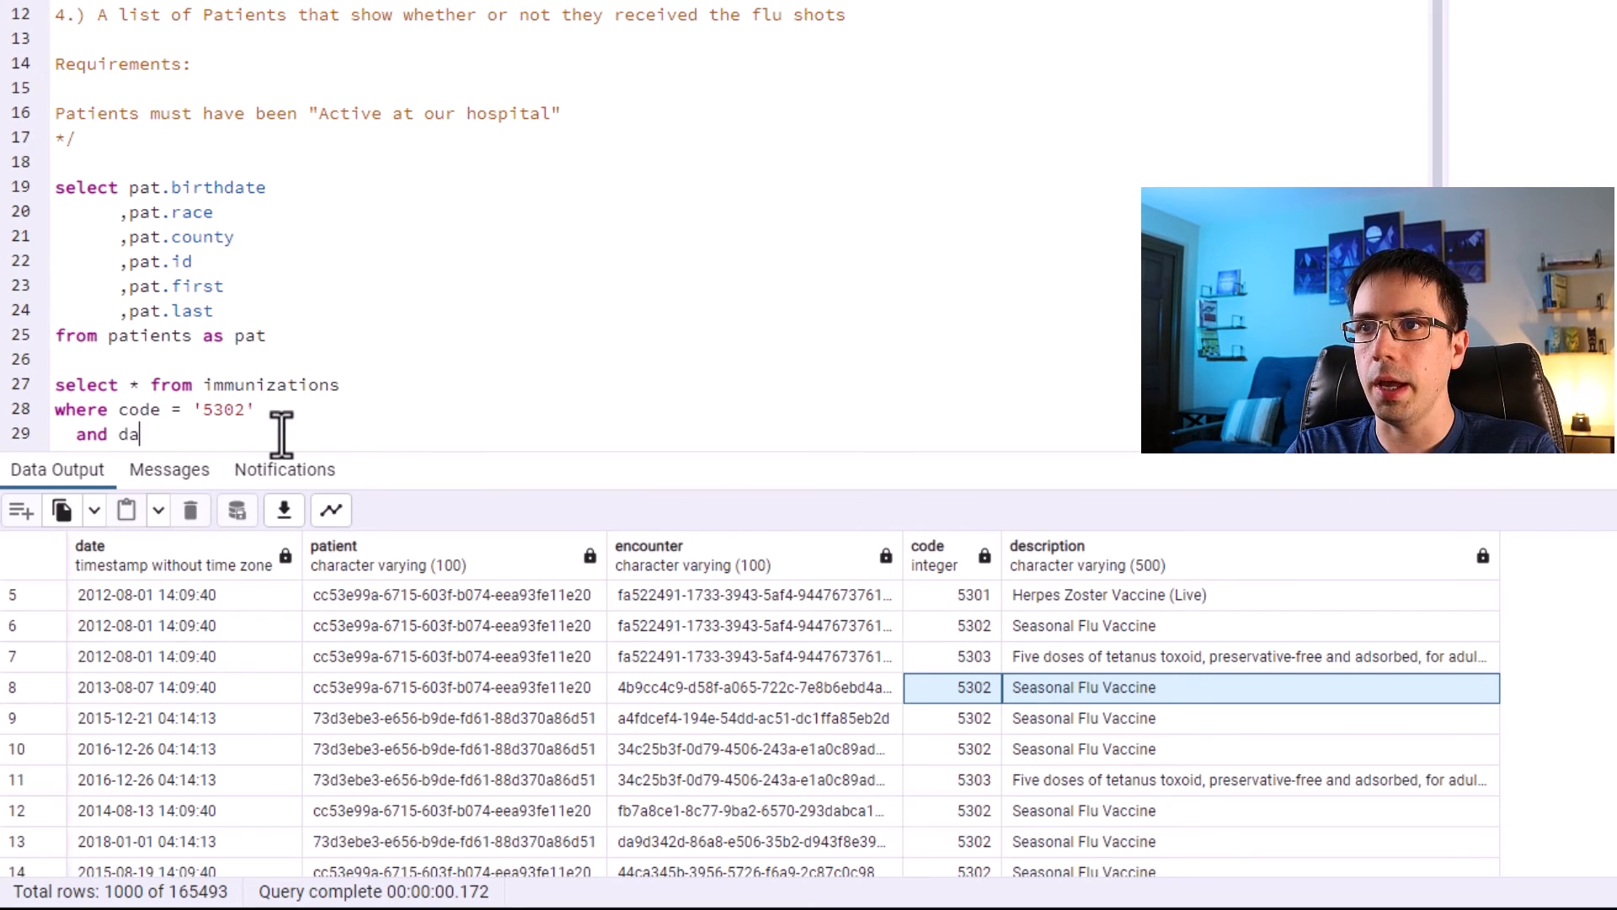
type("te between '' and ")
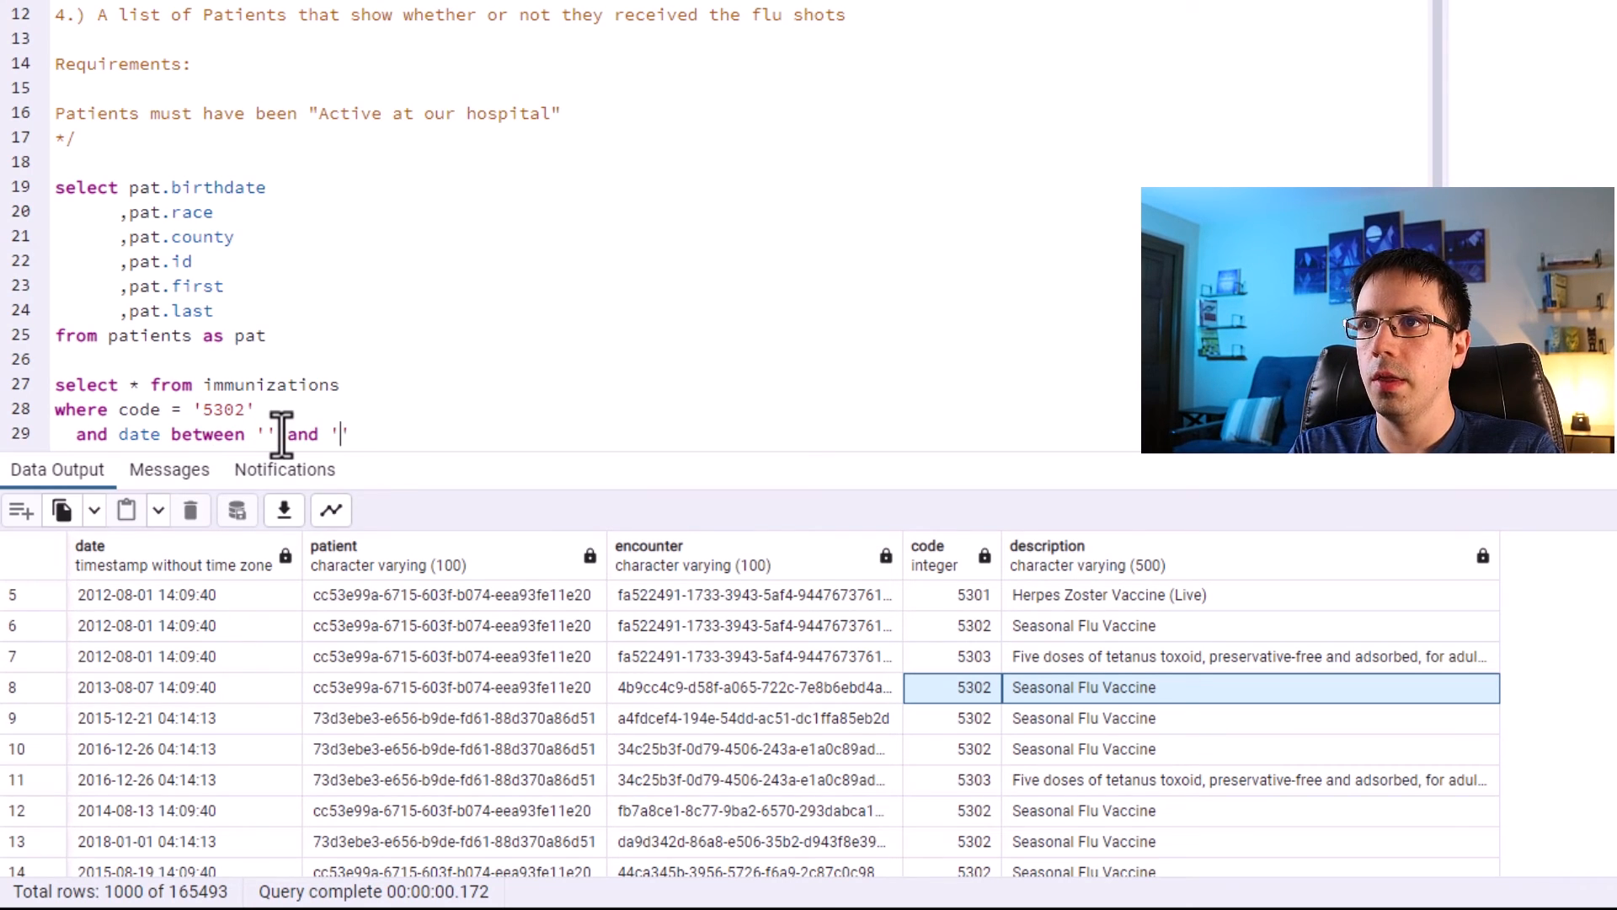
type("2022*-")
key("BackSpace")
key("BackSpace")
key("Insert")
type("-01-0")
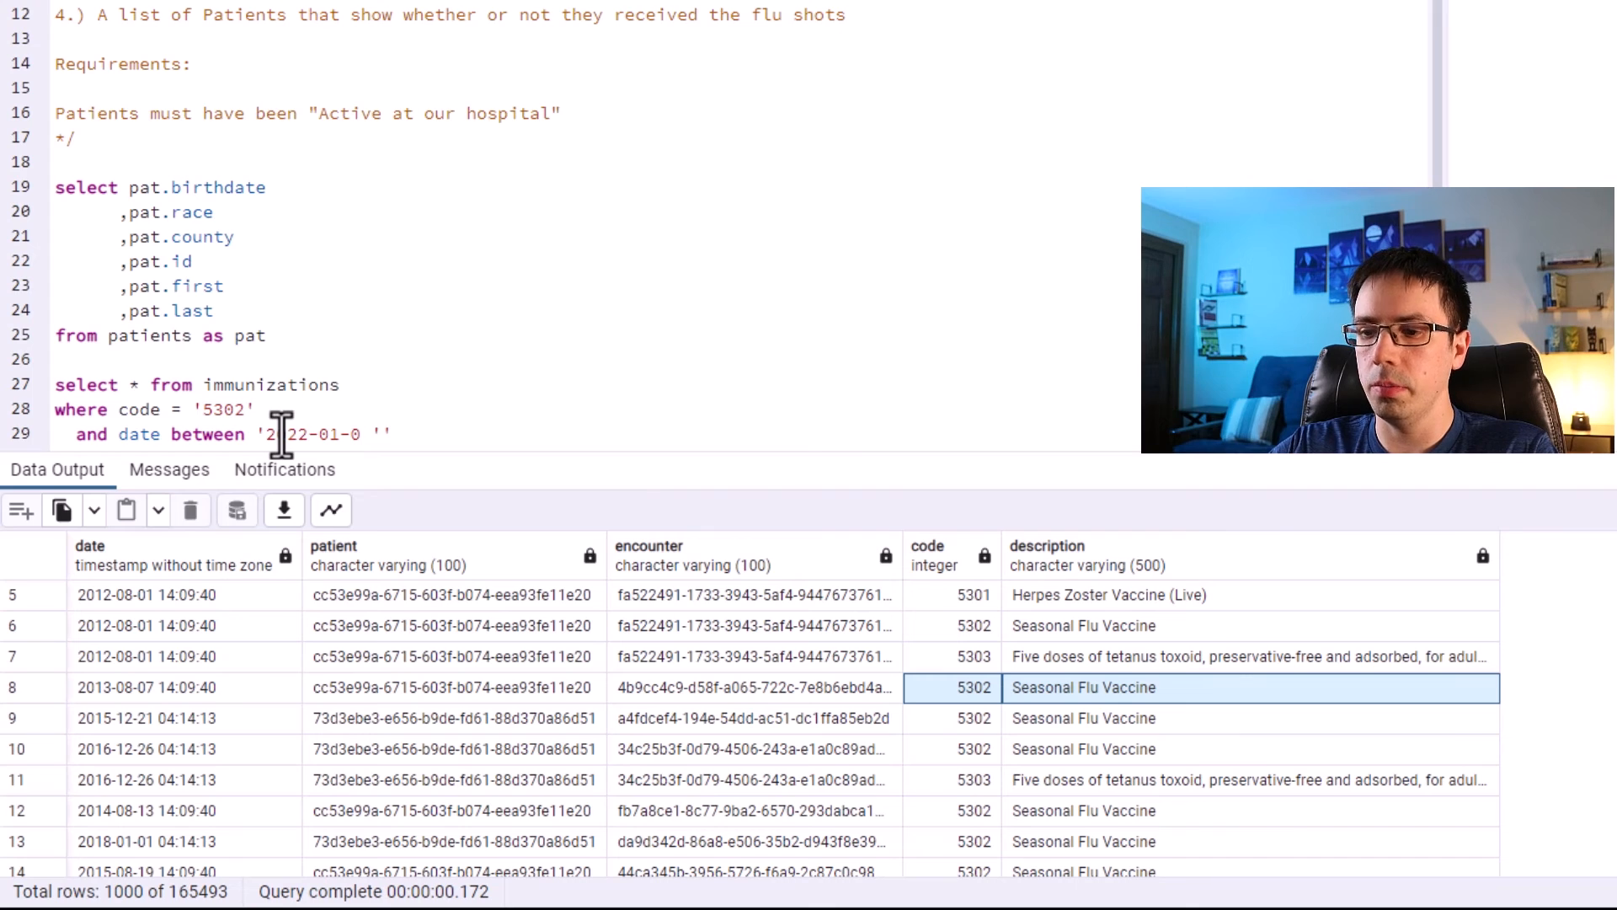
key("ctrl+z")
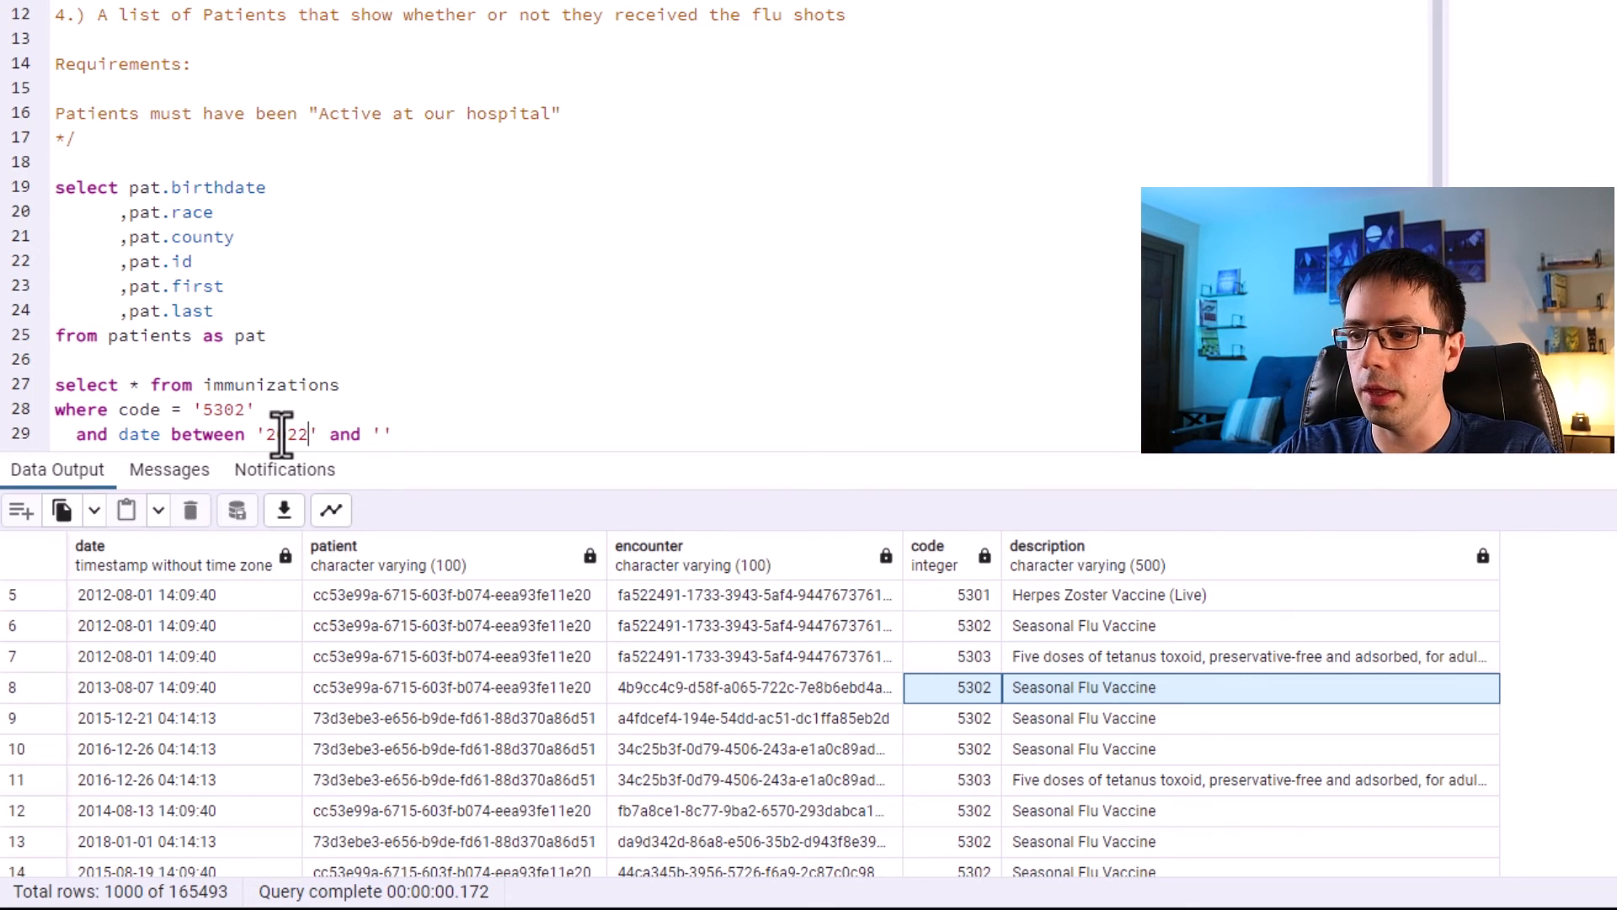
type("-01-01")
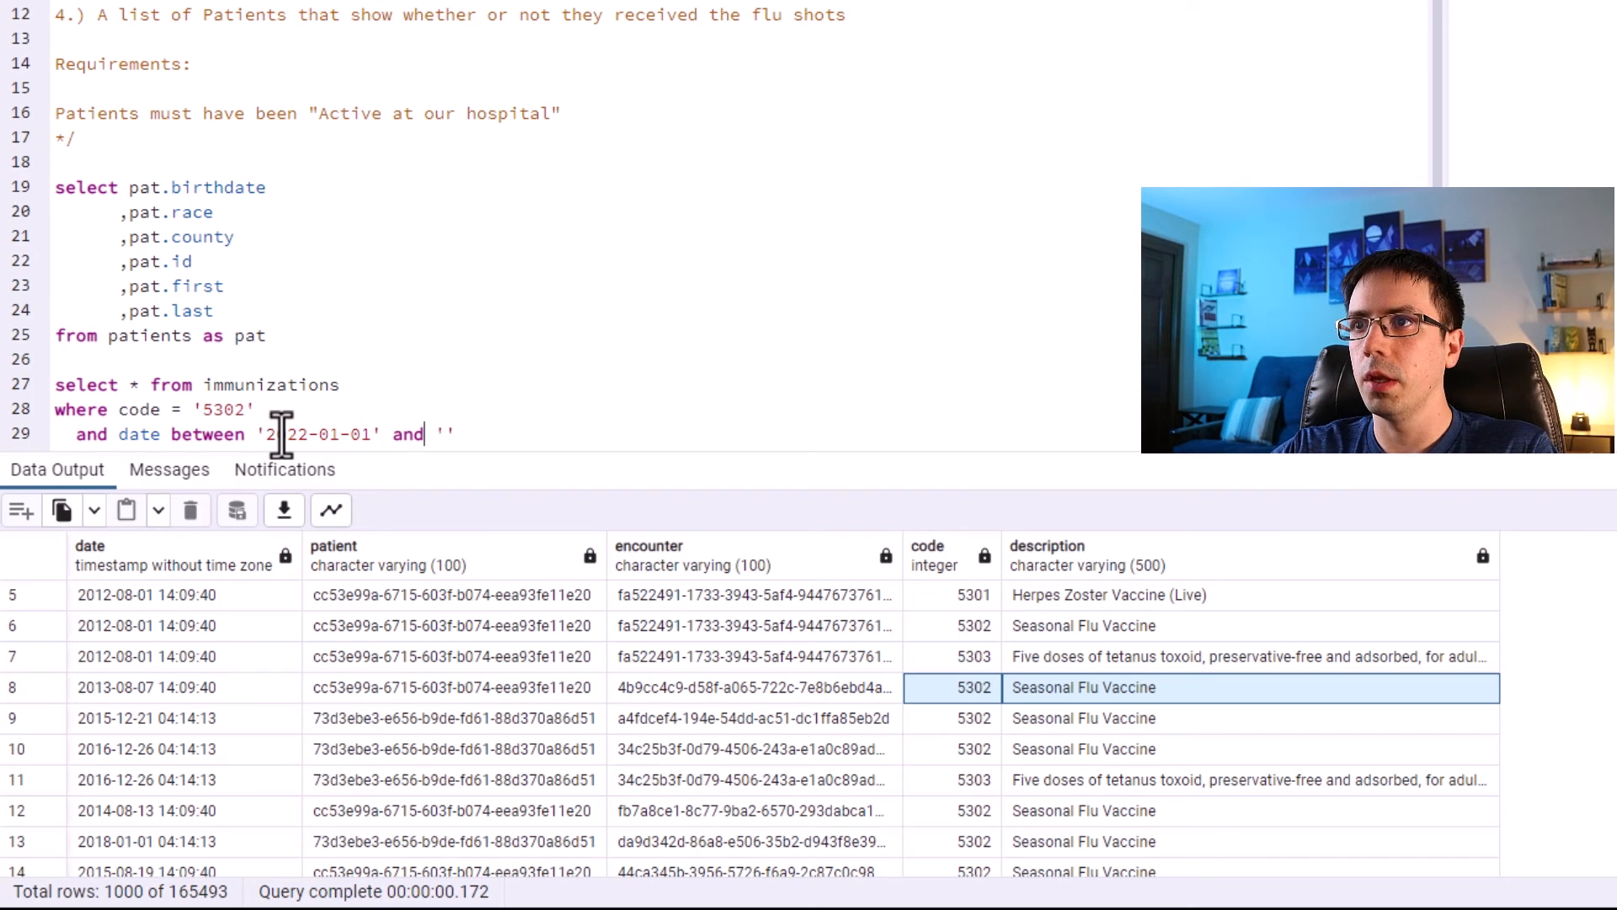
type(" 00:00")
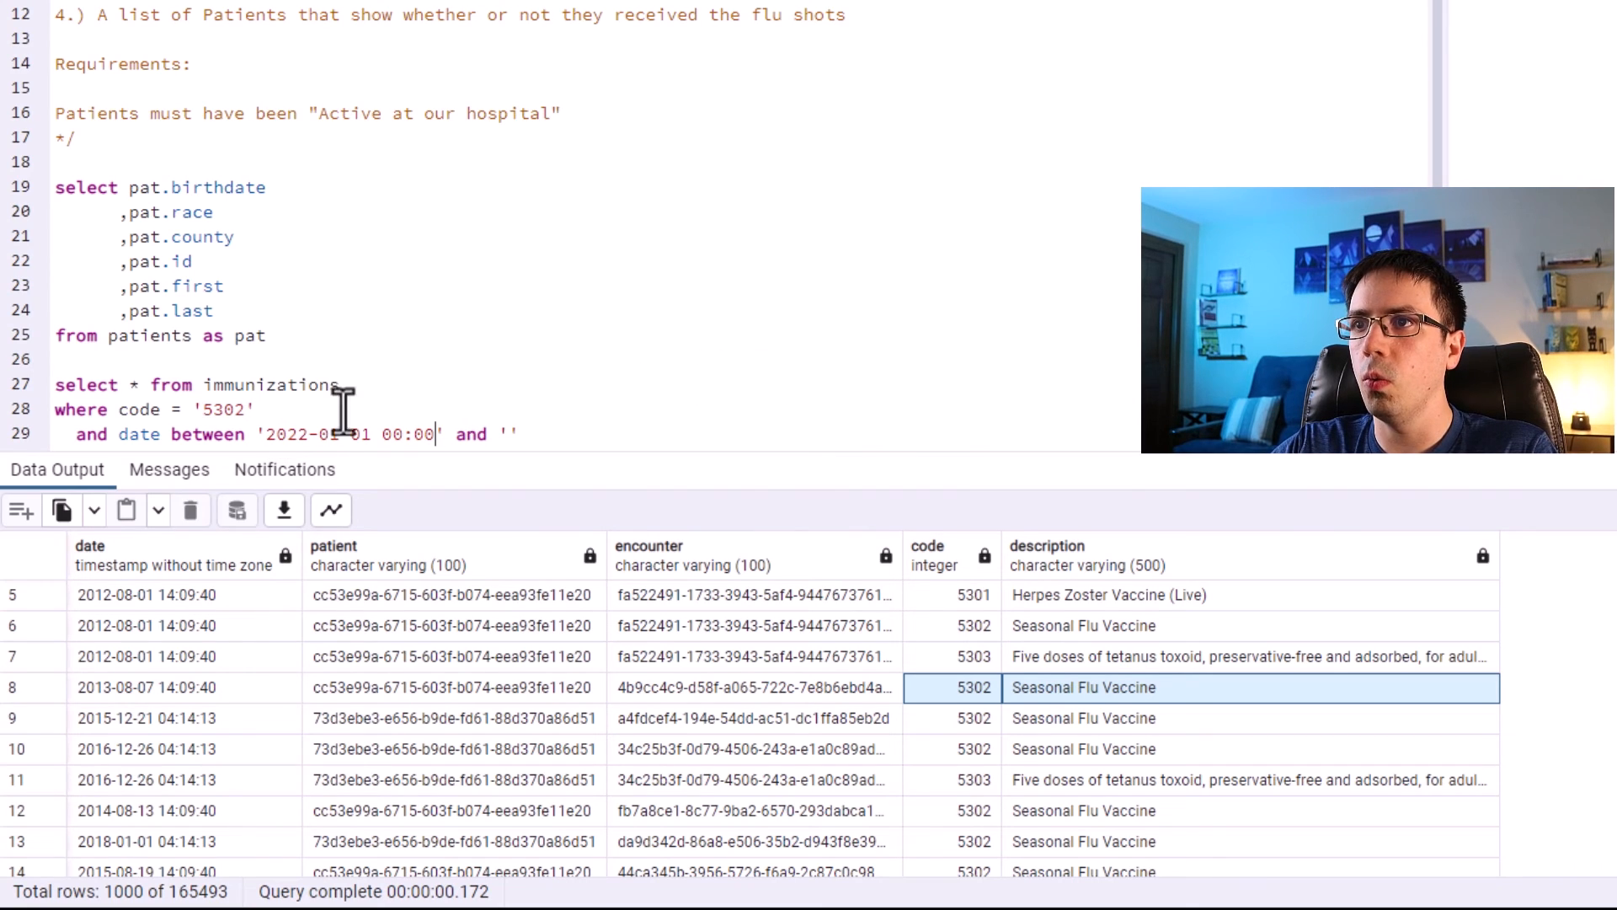
left_click_drag(430, 434, 270, 434)
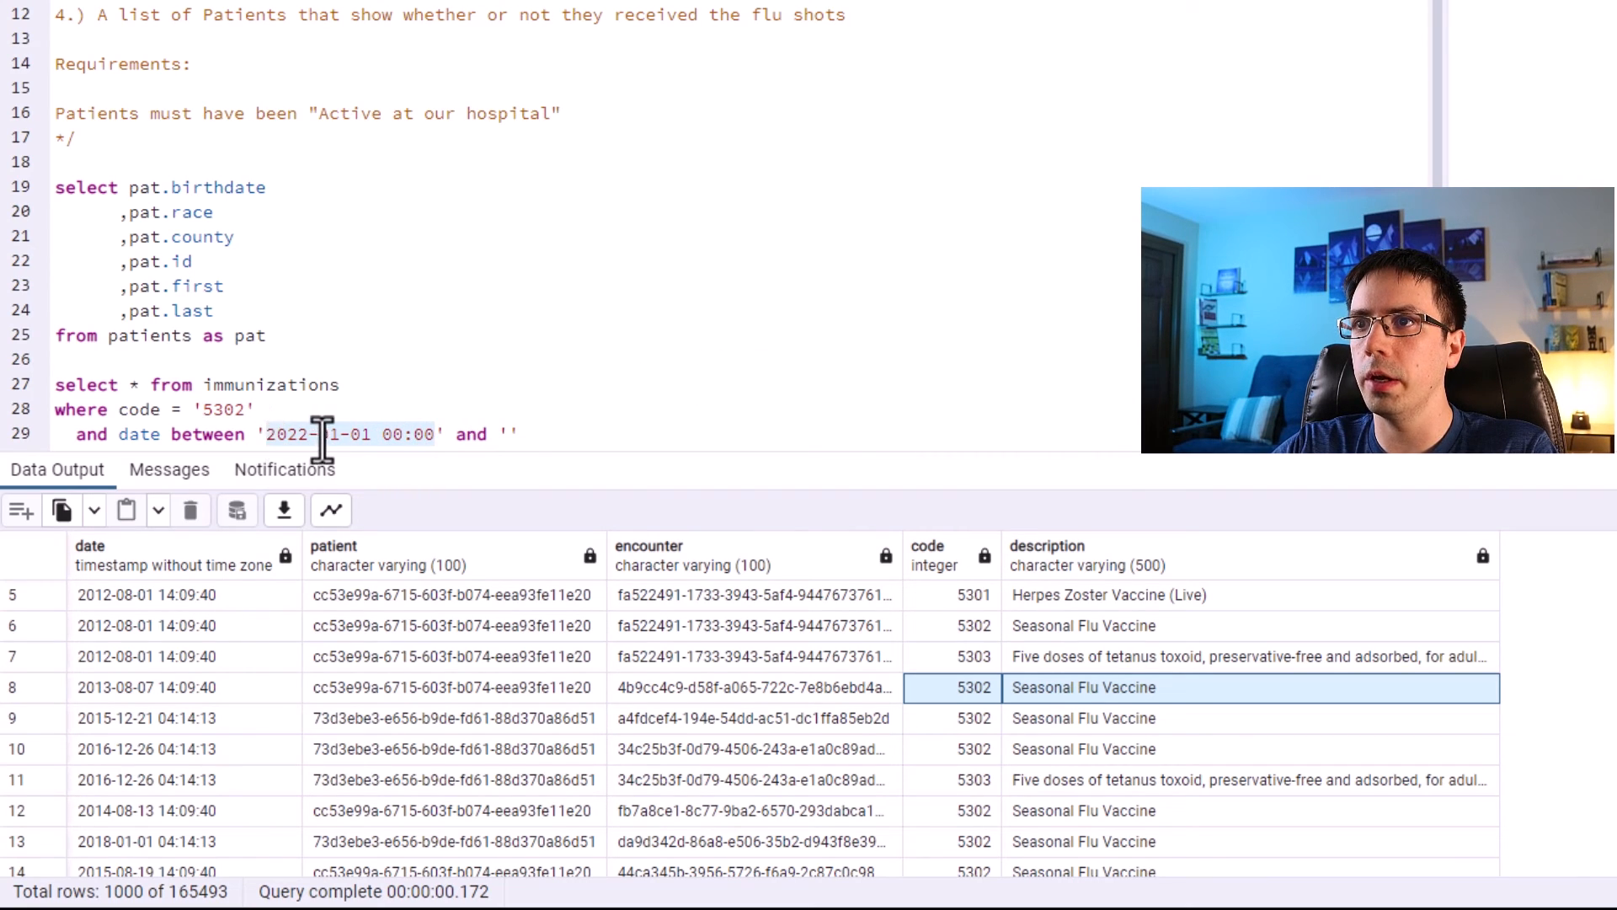
left_click(508, 434)
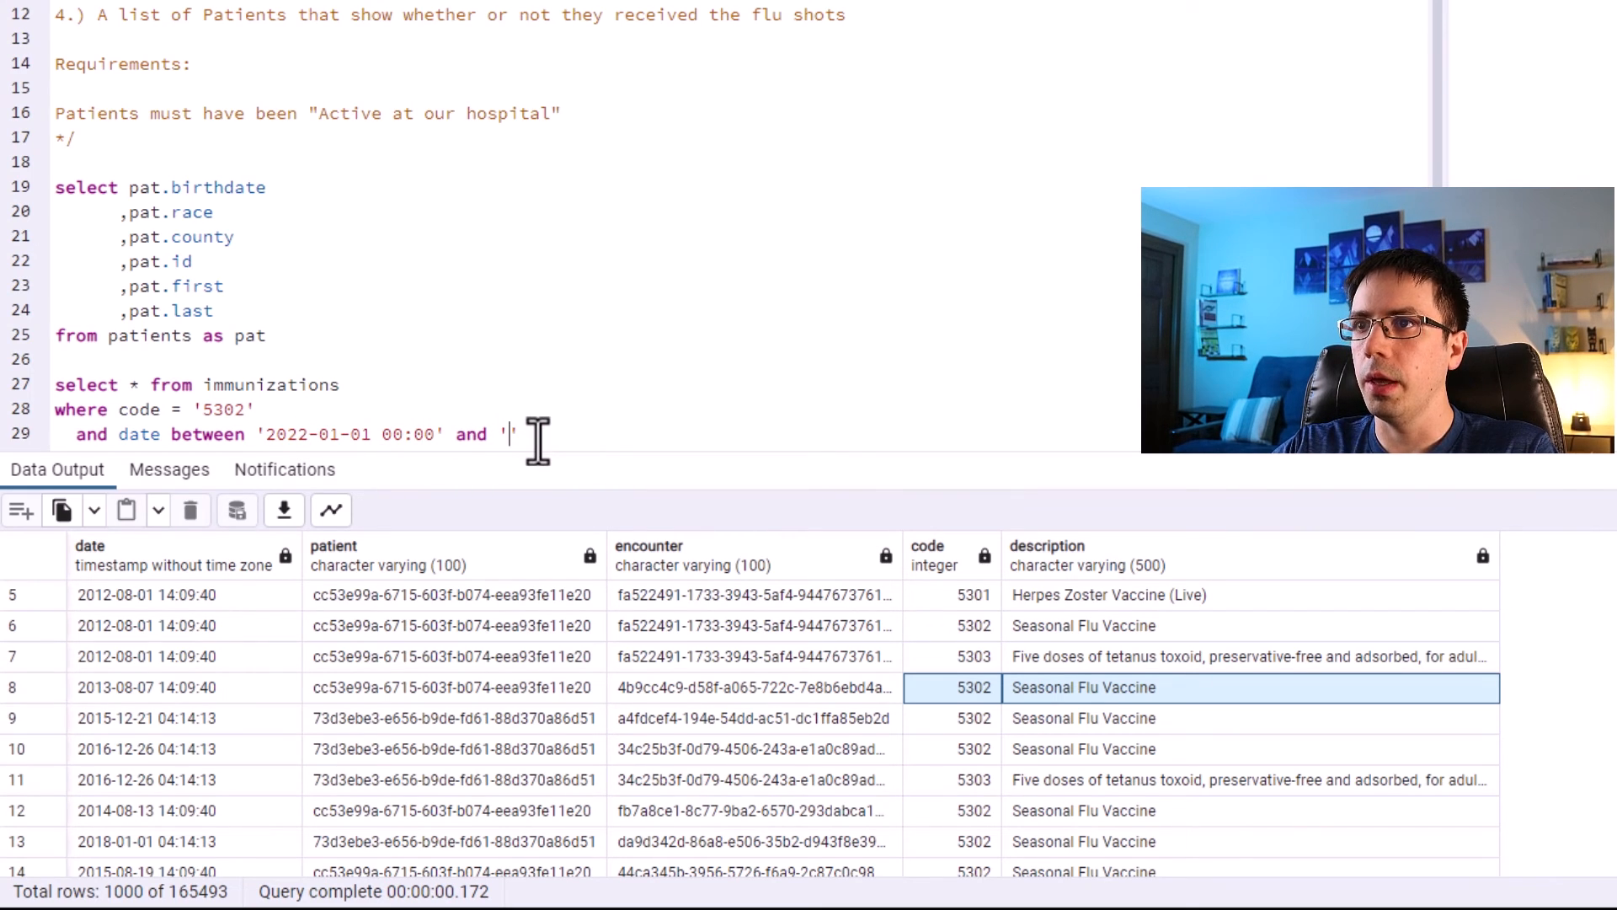
type("2022-12-31")
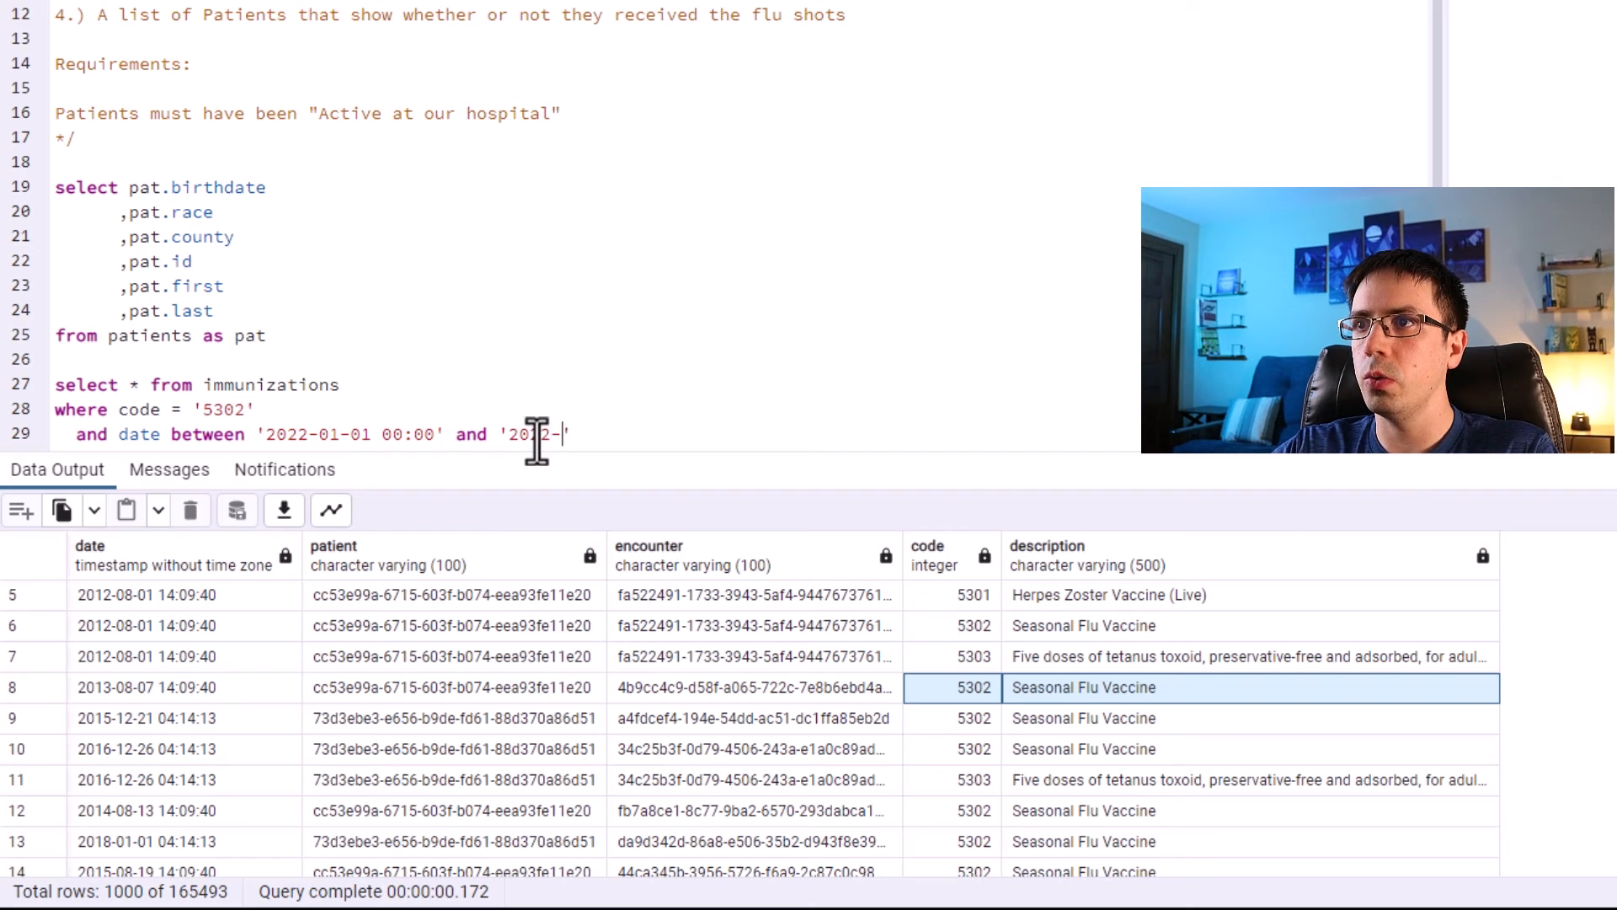
type(" 23:")
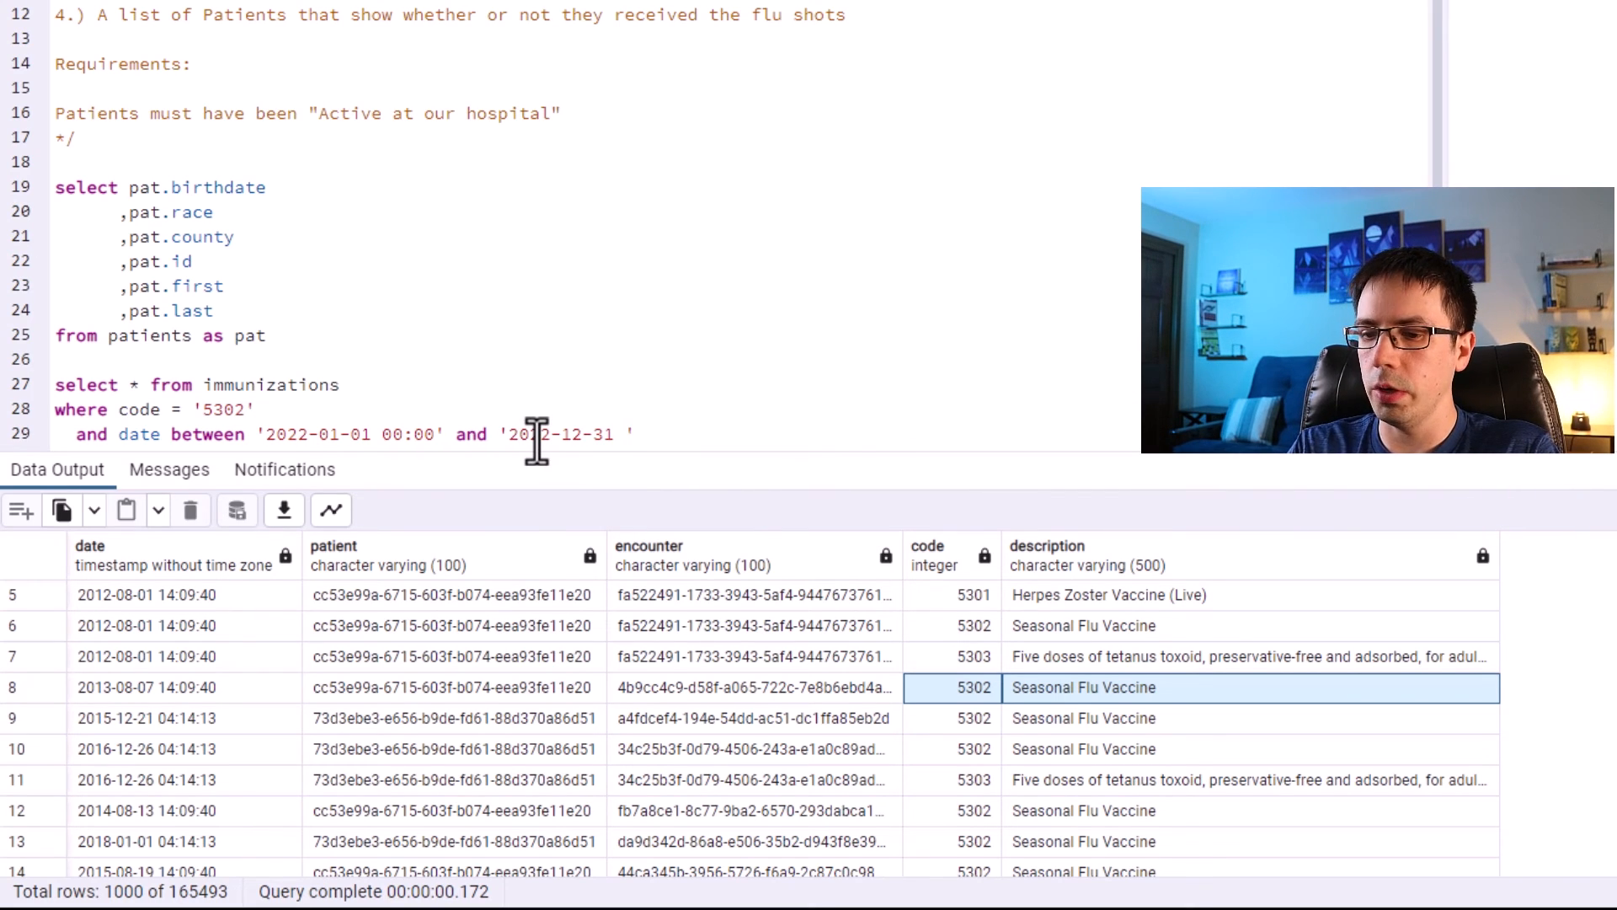
type("59")
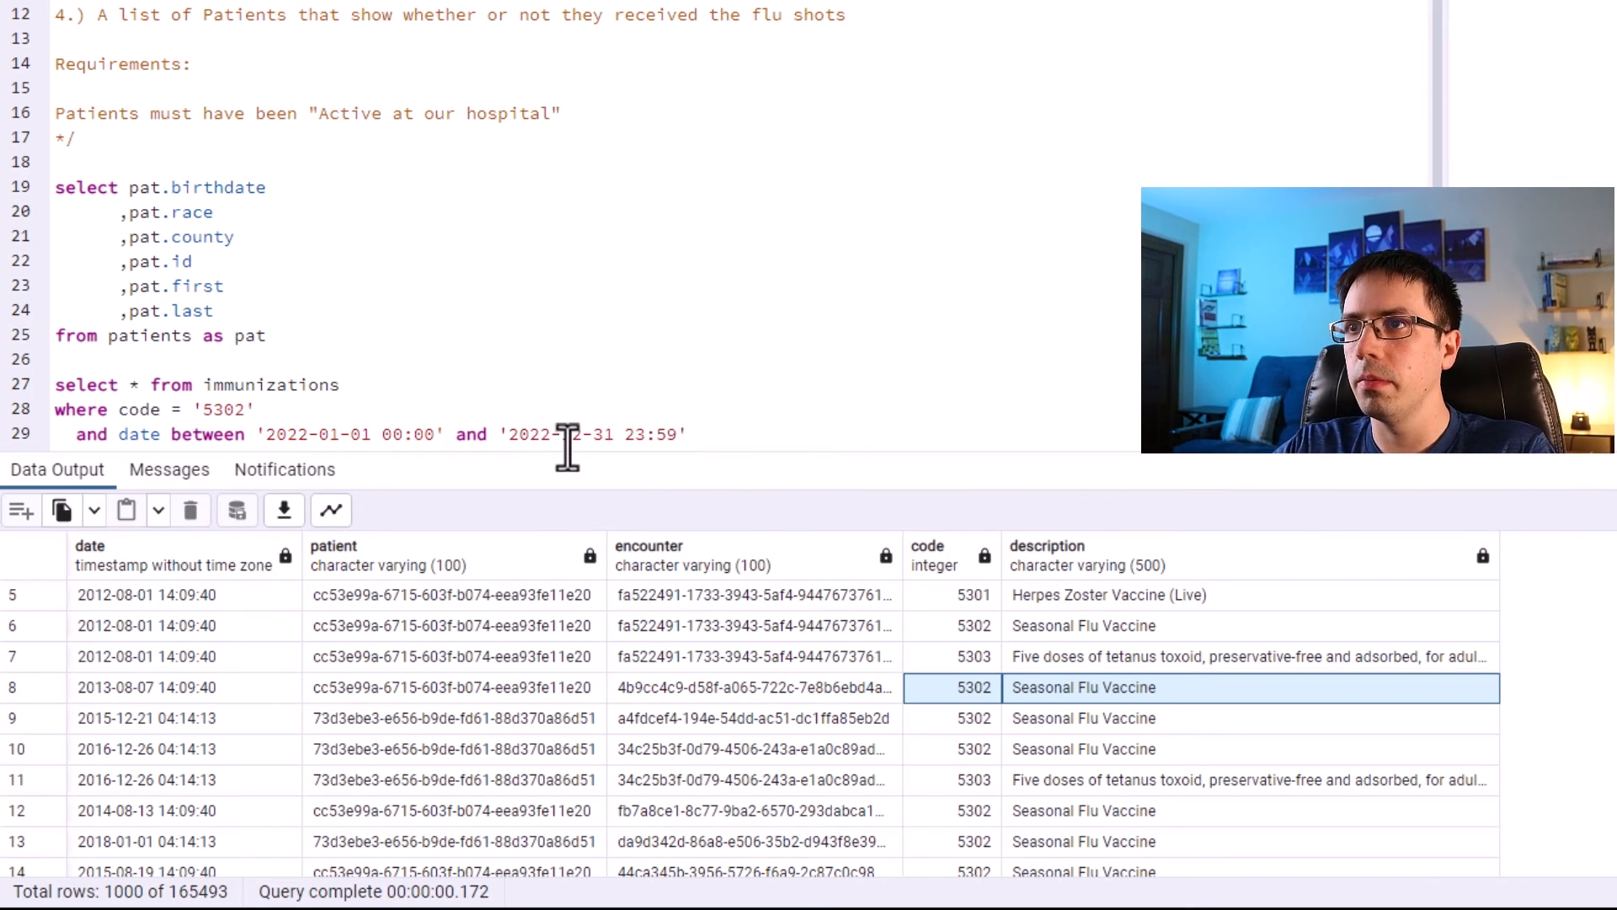
Run only the filtered immunizations query.
left_click_drag(747, 455, 757, 518)
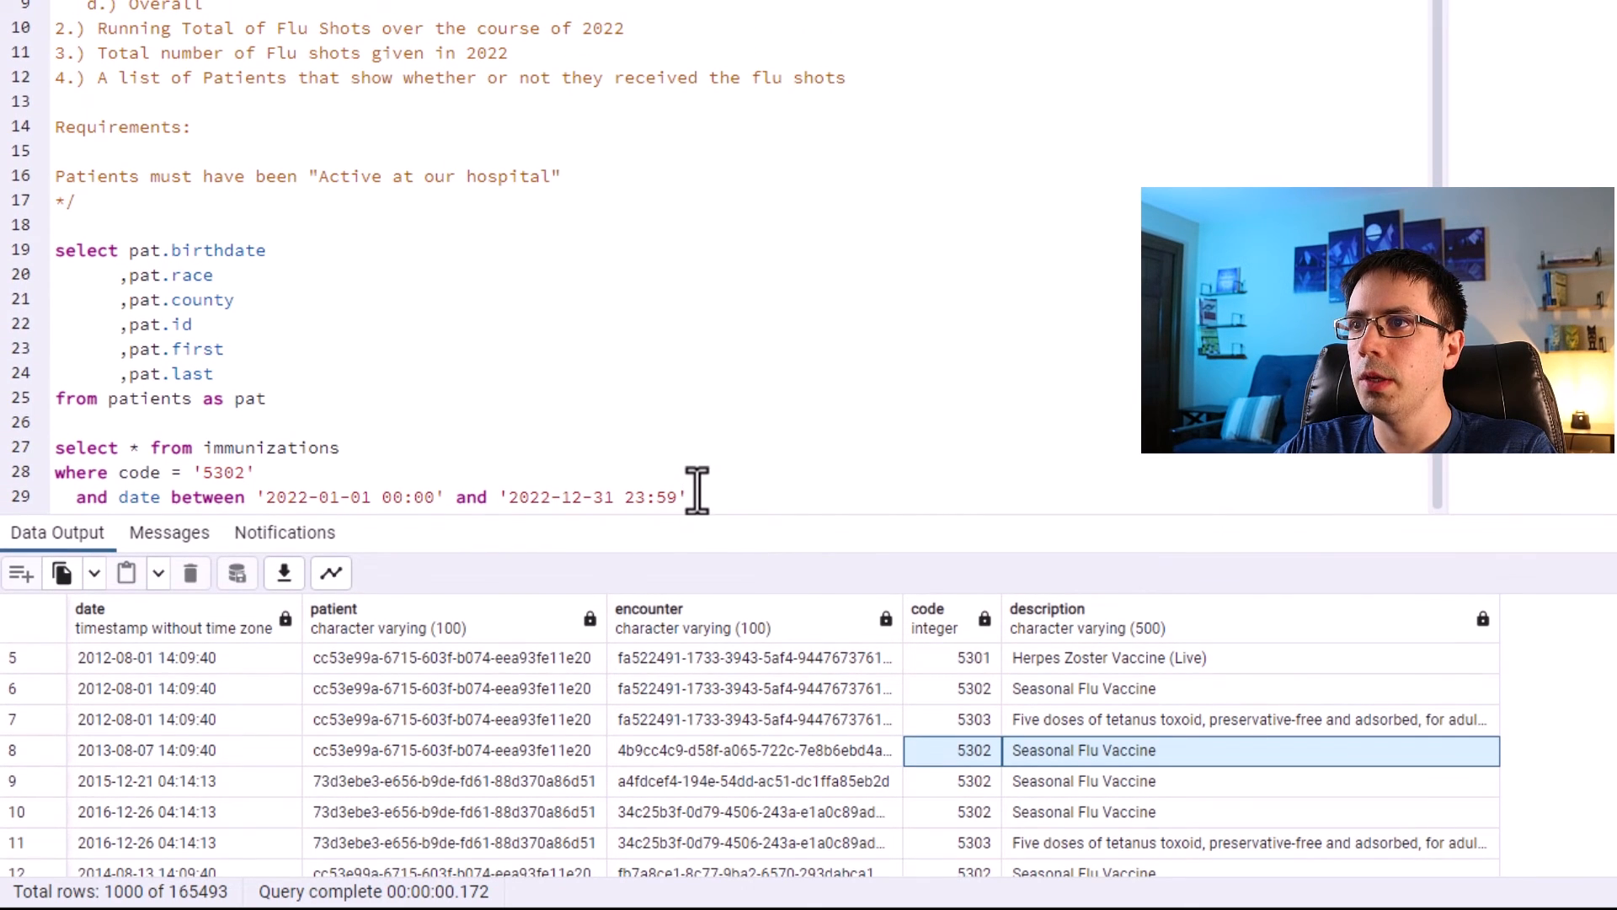
left_click_drag(698, 497, 53, 451)
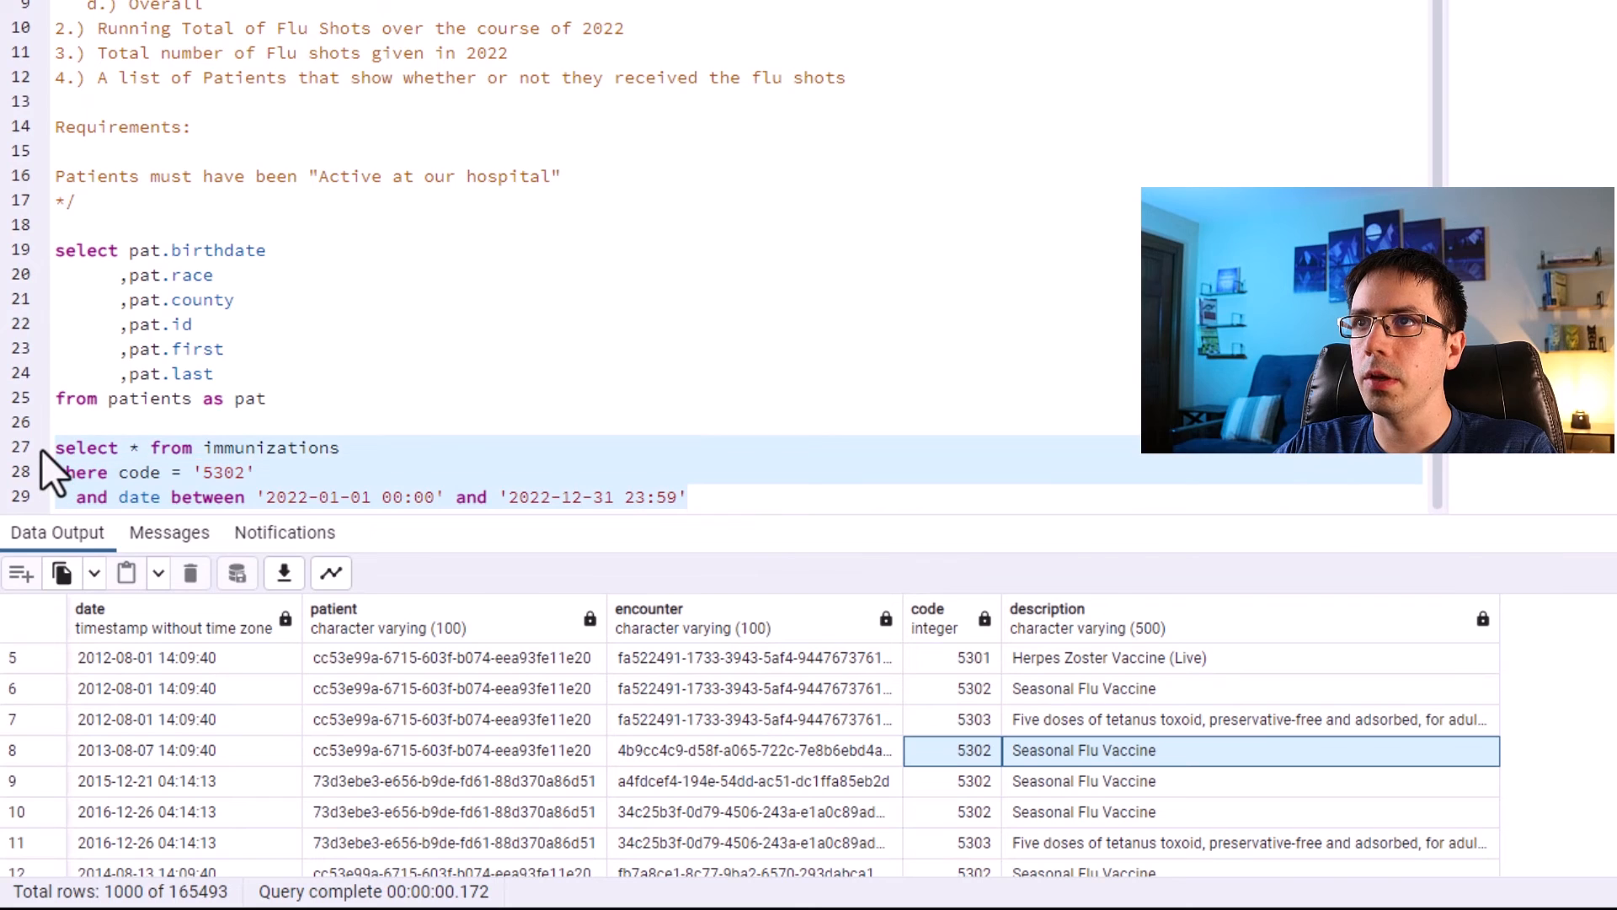
key("F5")
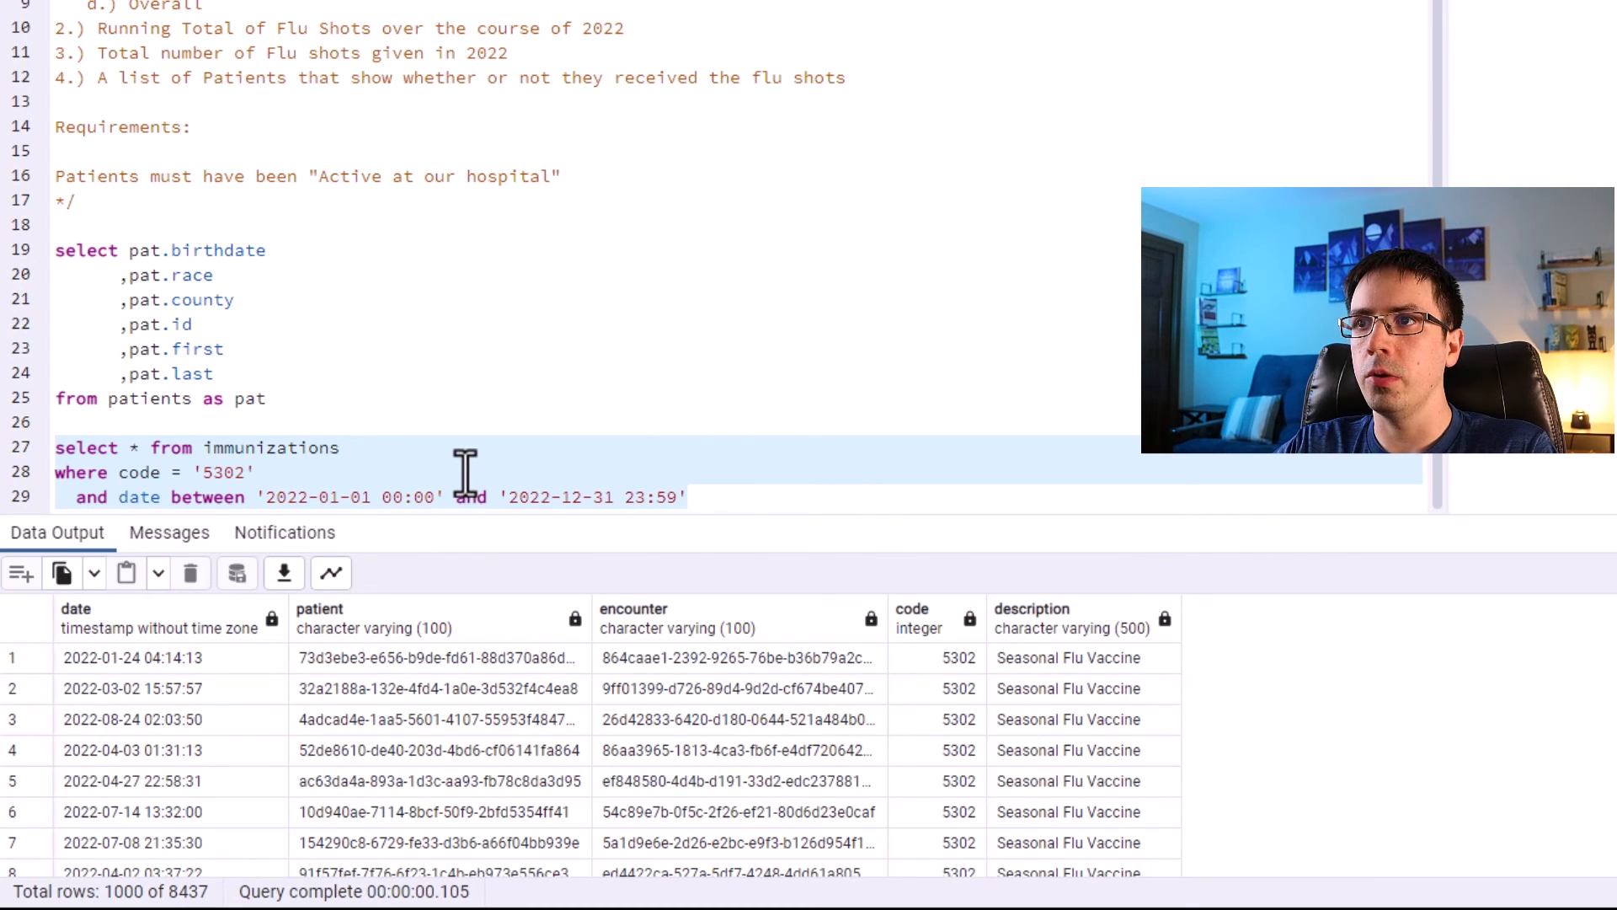
Review the patients and immunizations queries alongside the filtered results' dates.
left_click(520, 495)
left_click_drag(689, 497, 6, 457)
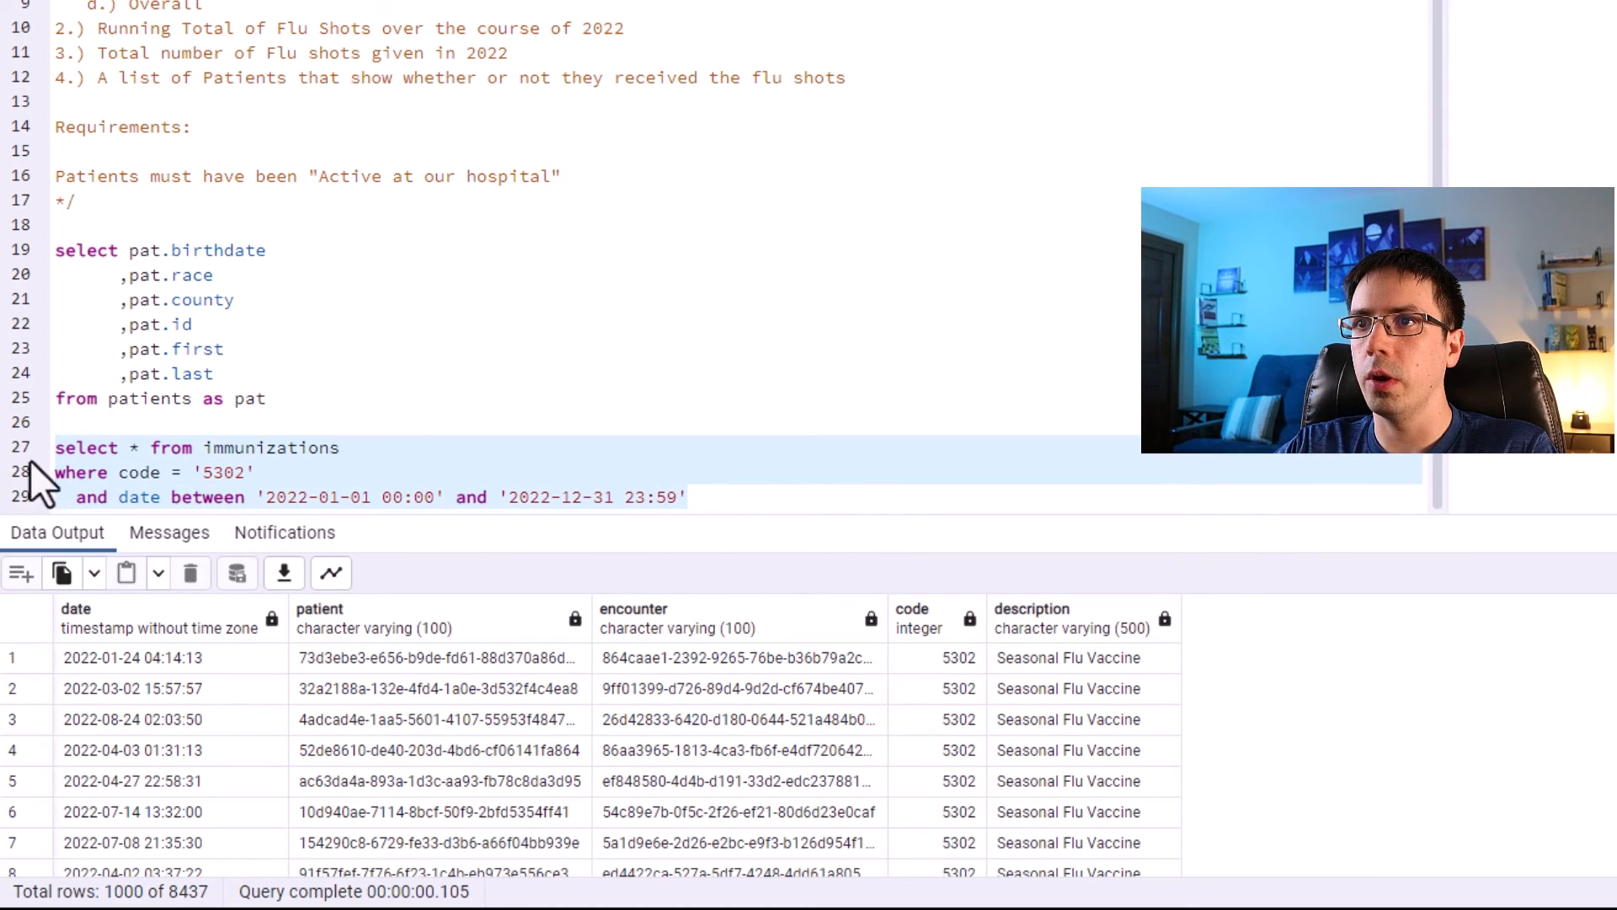
left_click_drag(278, 401, 22, 250)
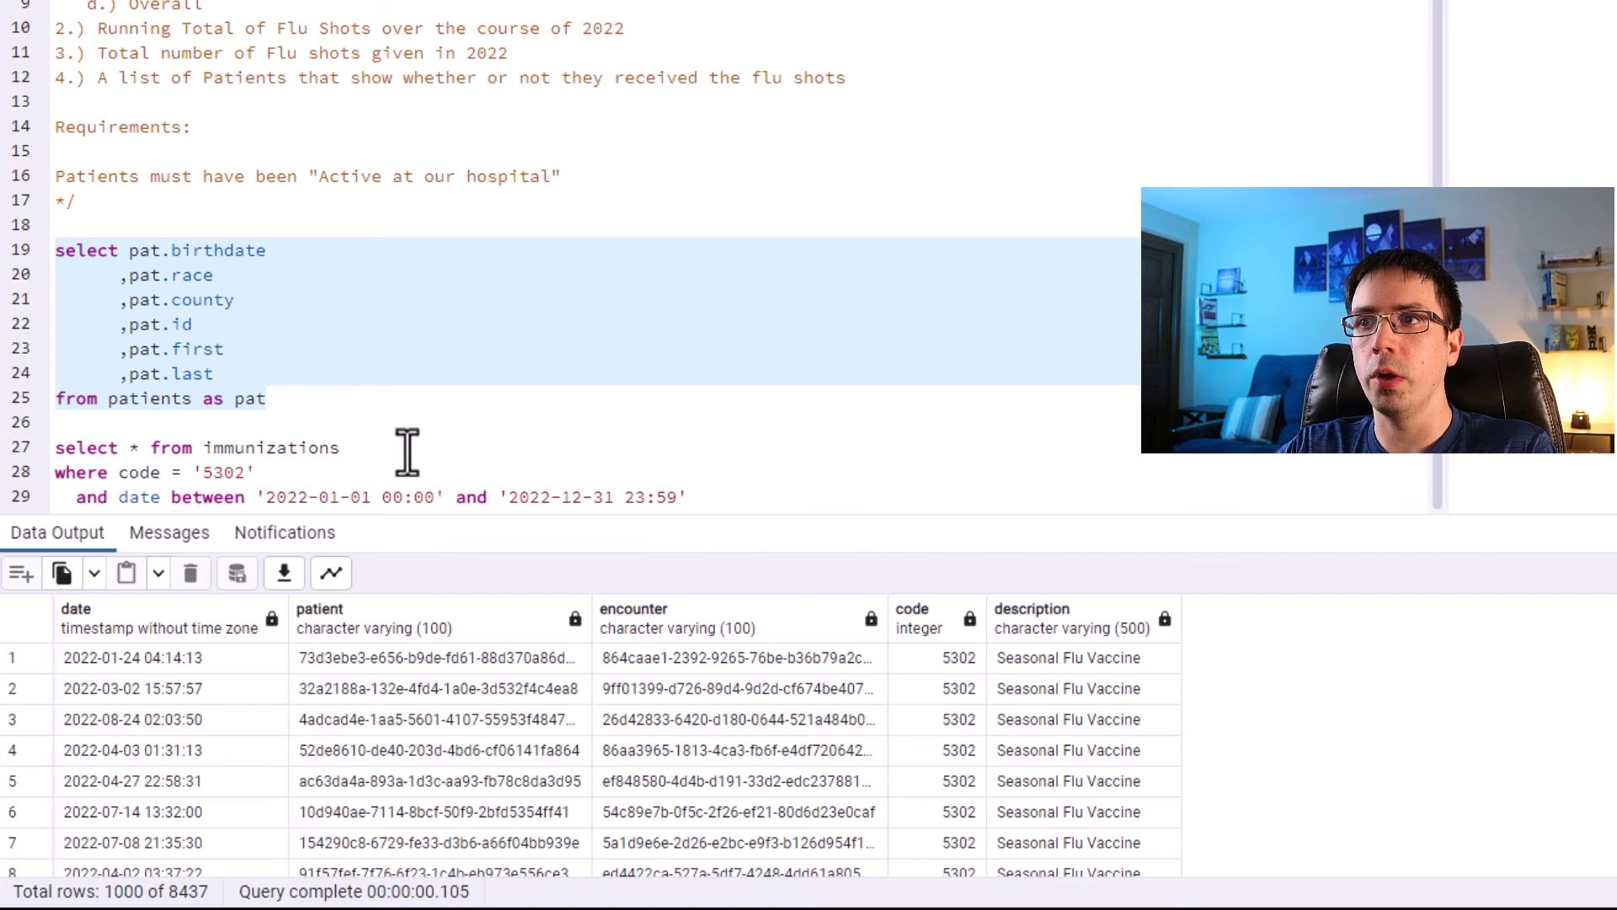
left_click_drag(699, 504, 28, 471)
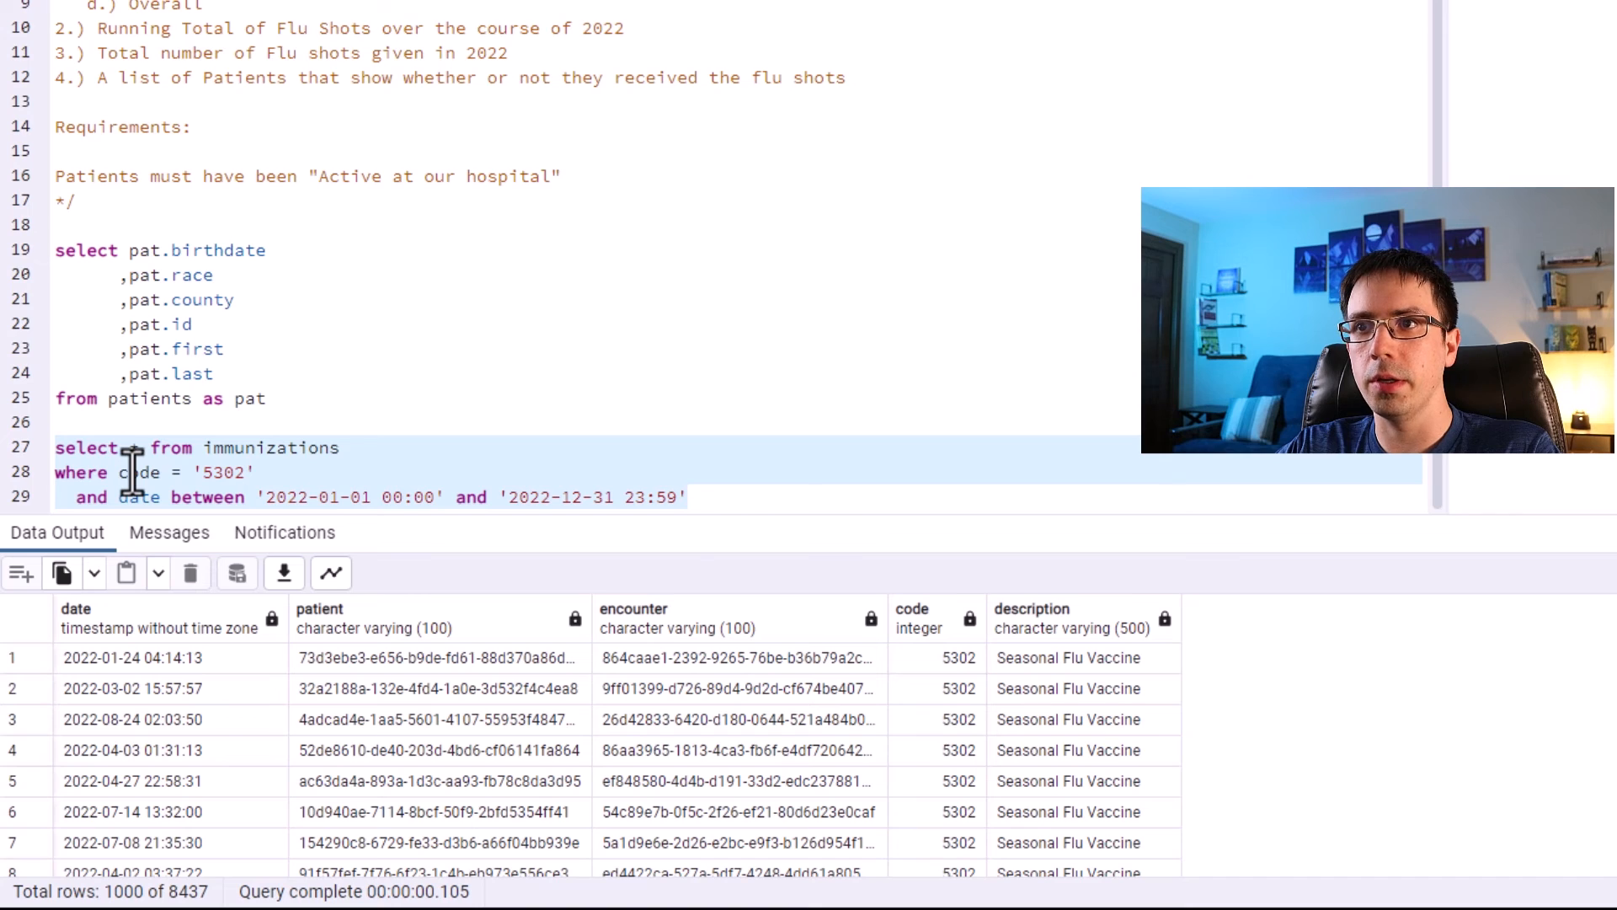
left_click(150, 657)
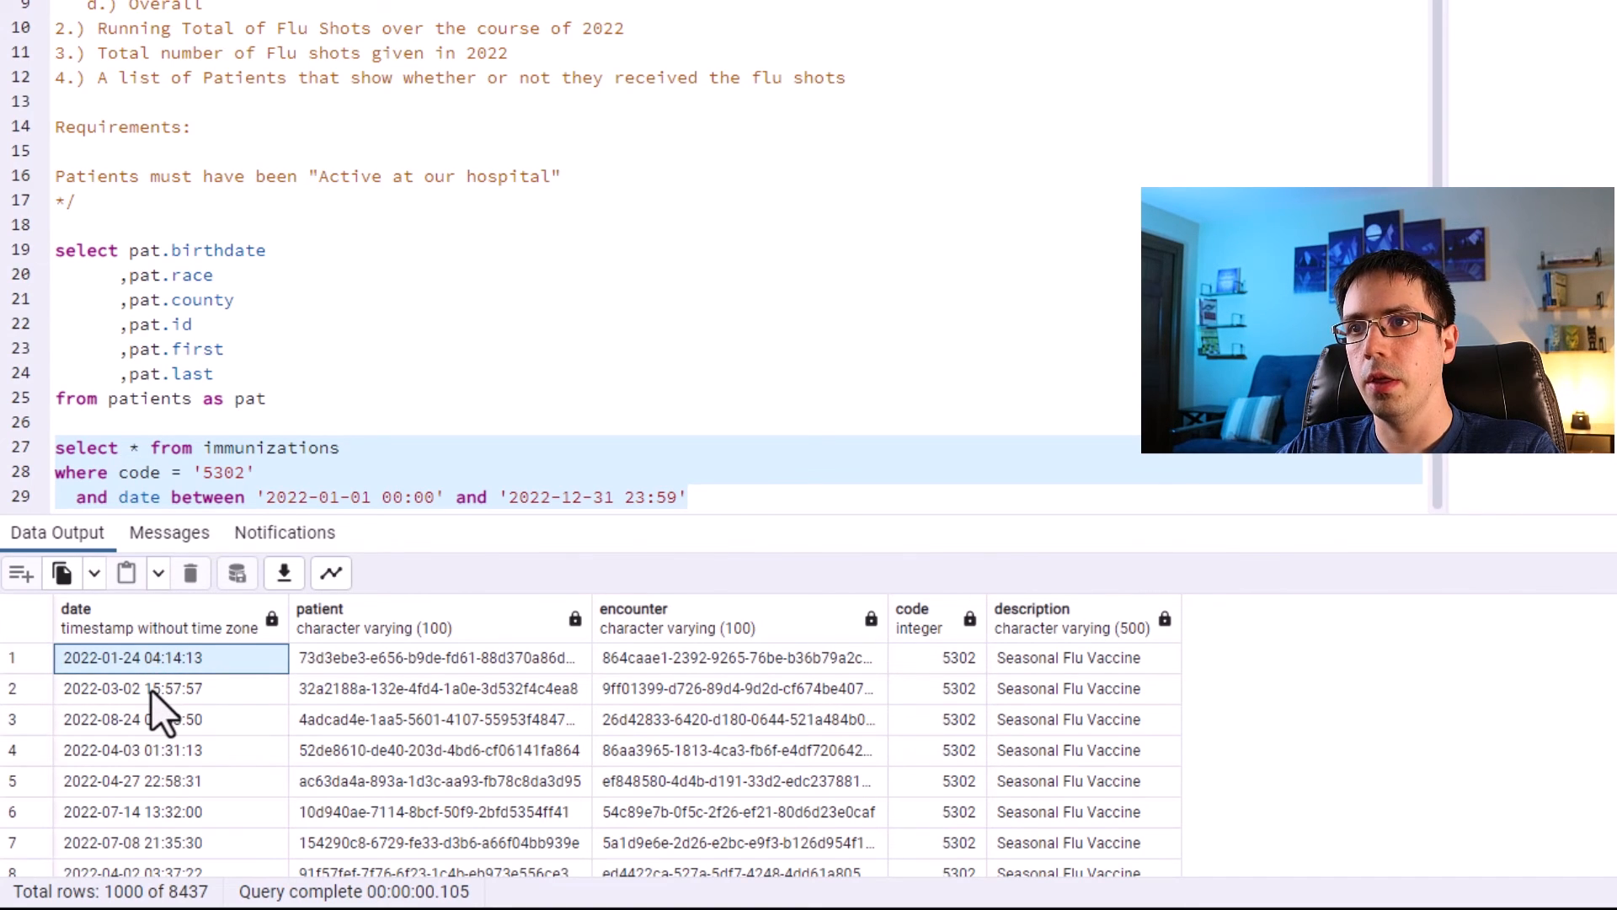
left_click(150, 689)
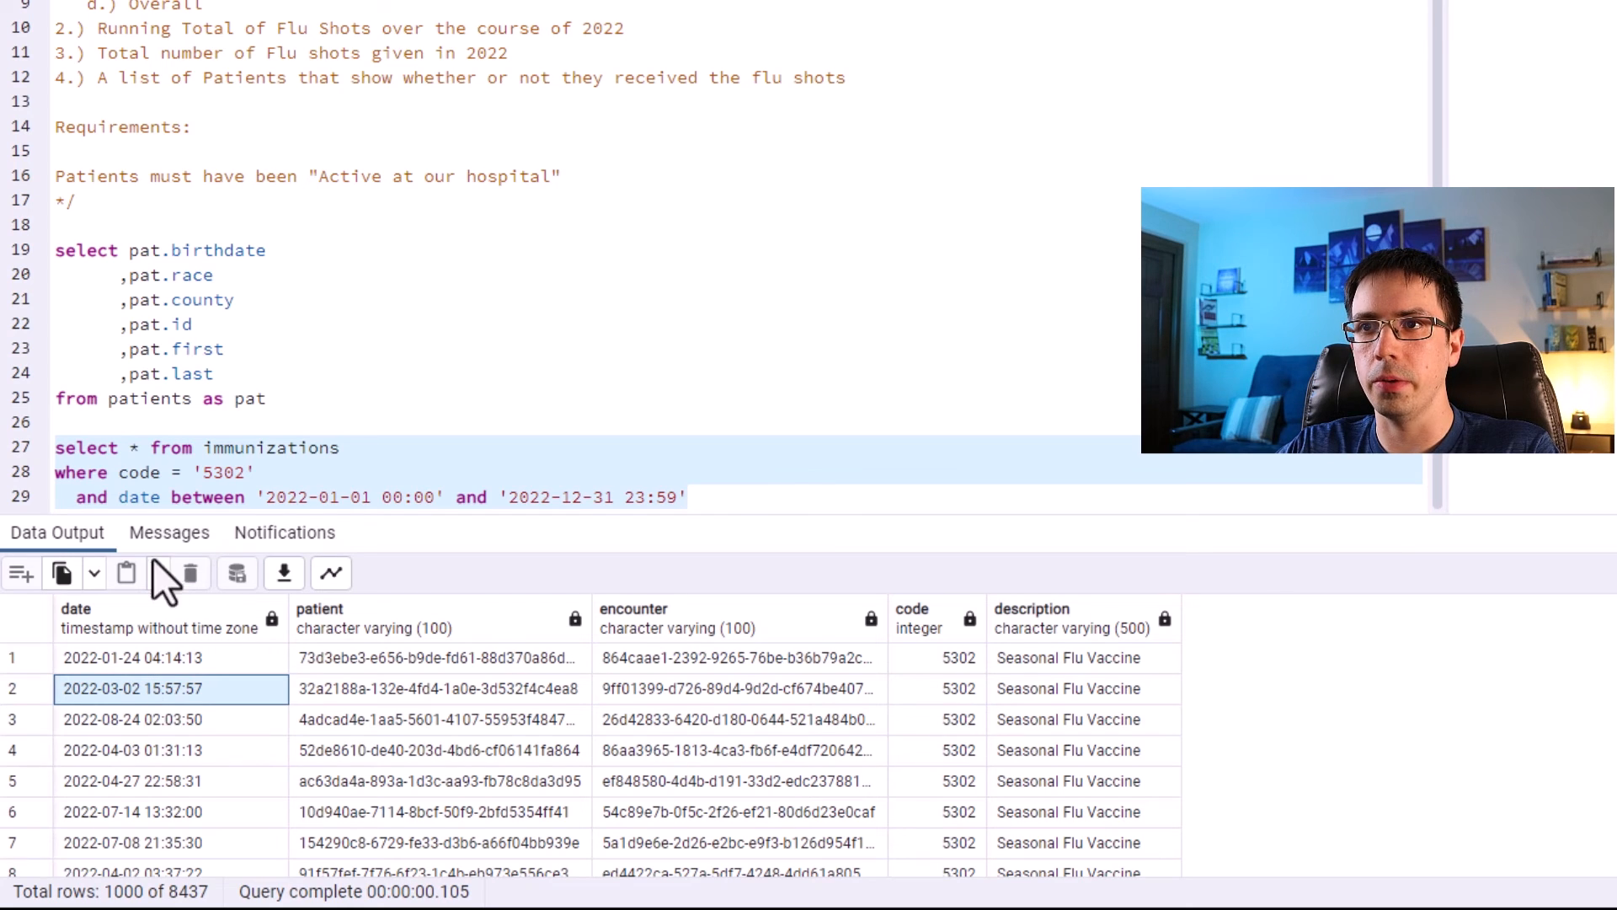
Move the from immunizations clause onto its own line.
left_click(153, 442)
key("Return")
scroll(241, 373, "down", 1)
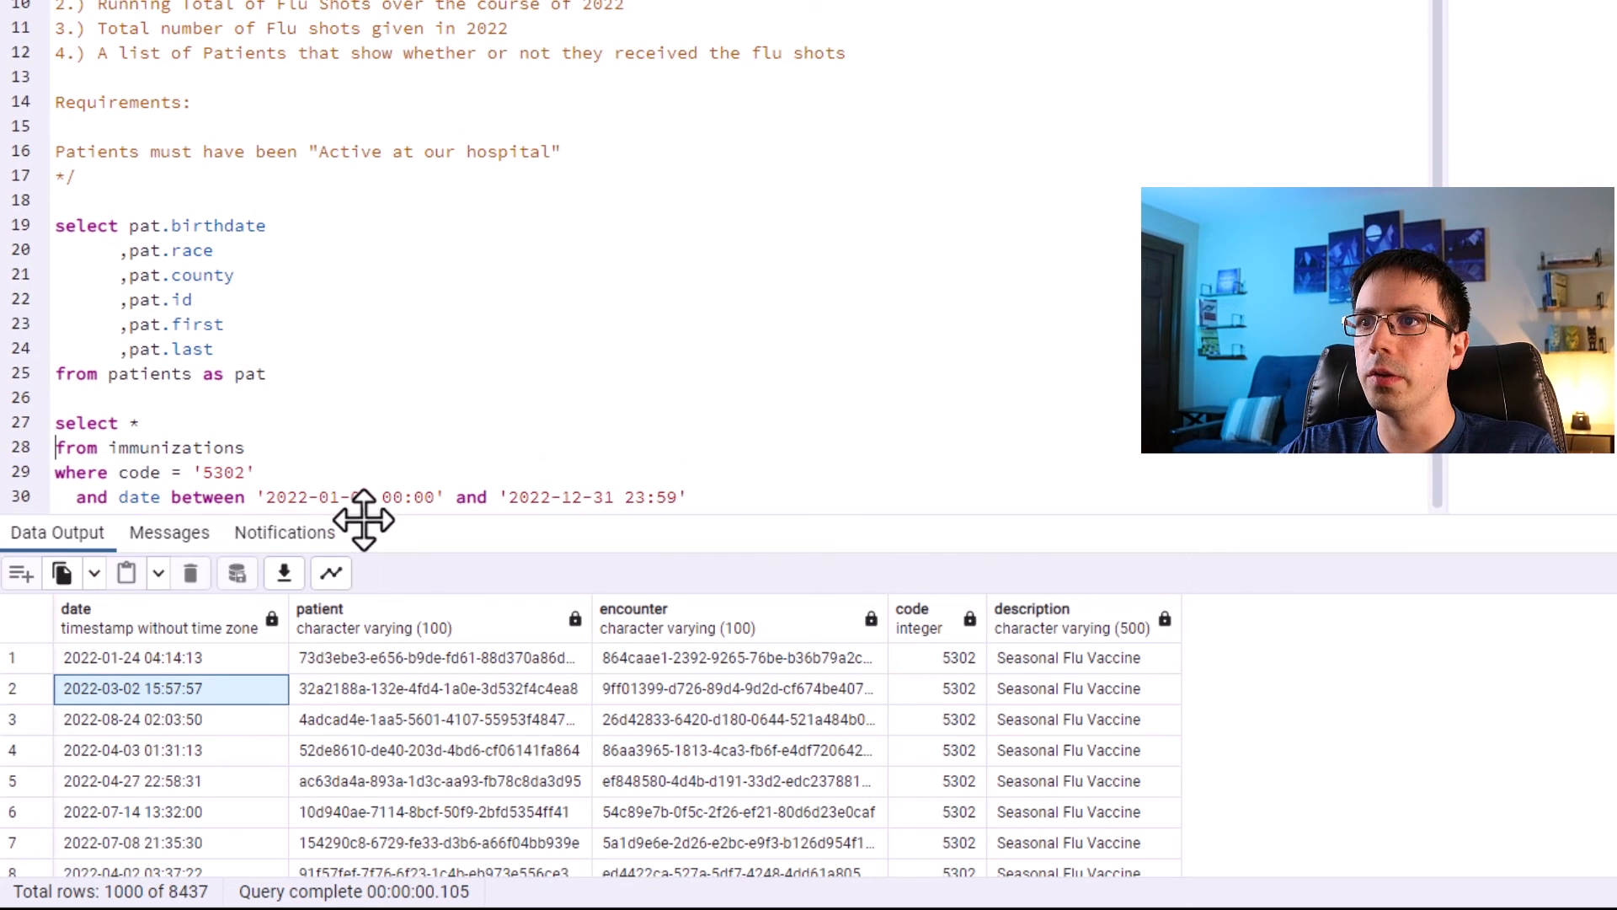
left_click_drag(361, 523, 390, 631)
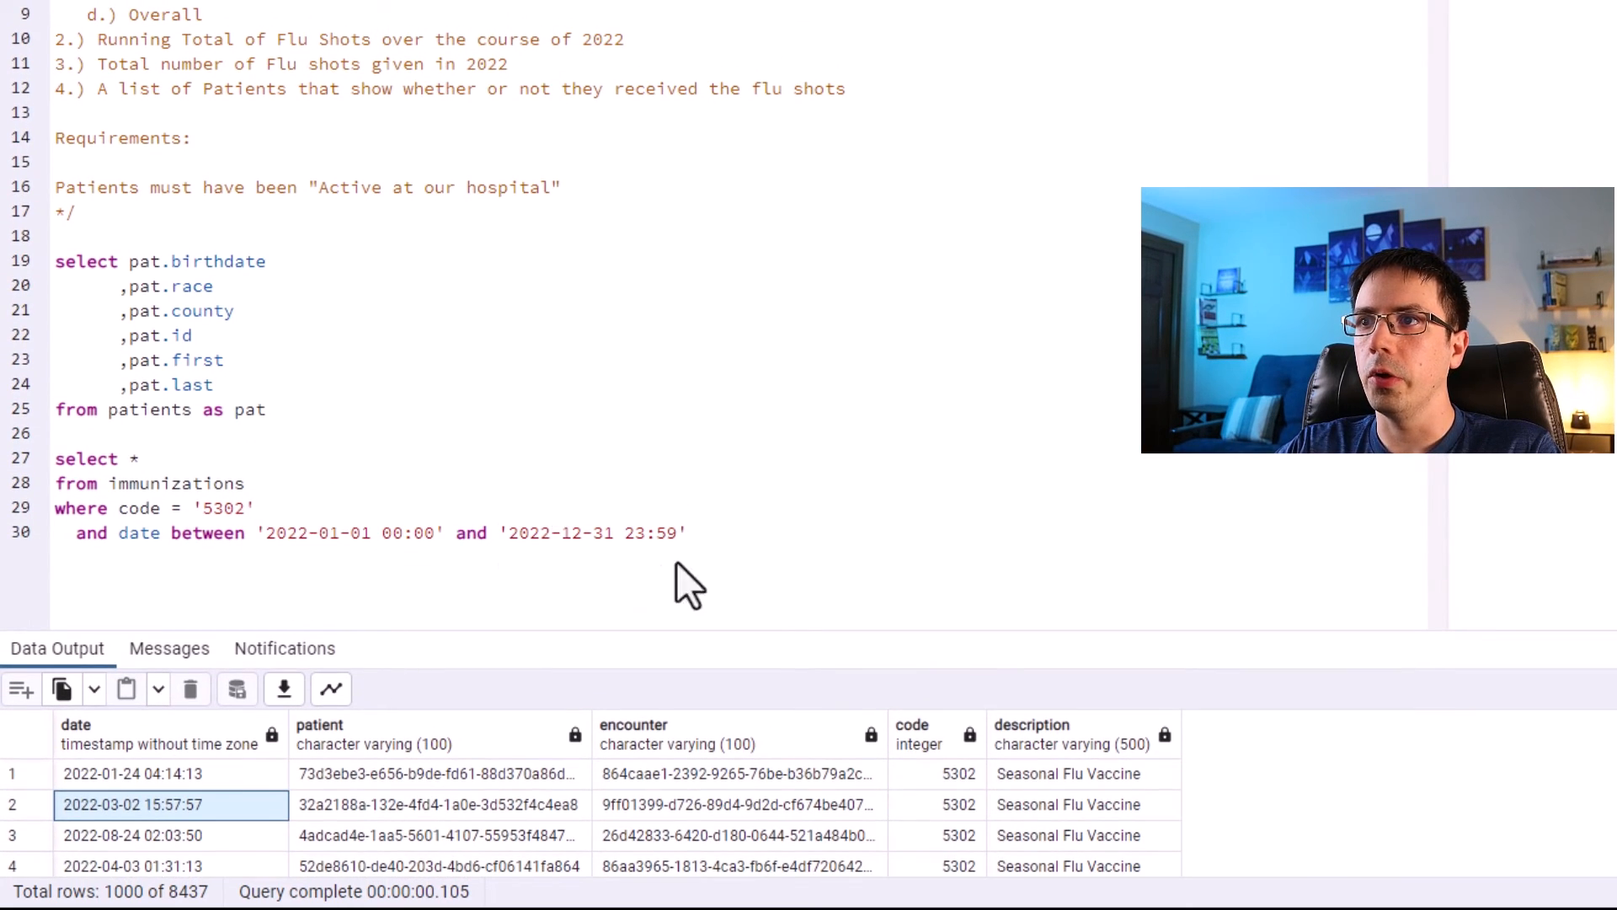
Add a group by patient clause to the end of the immunizations query.
left_click(710, 526)
key("Return")
type("gr")
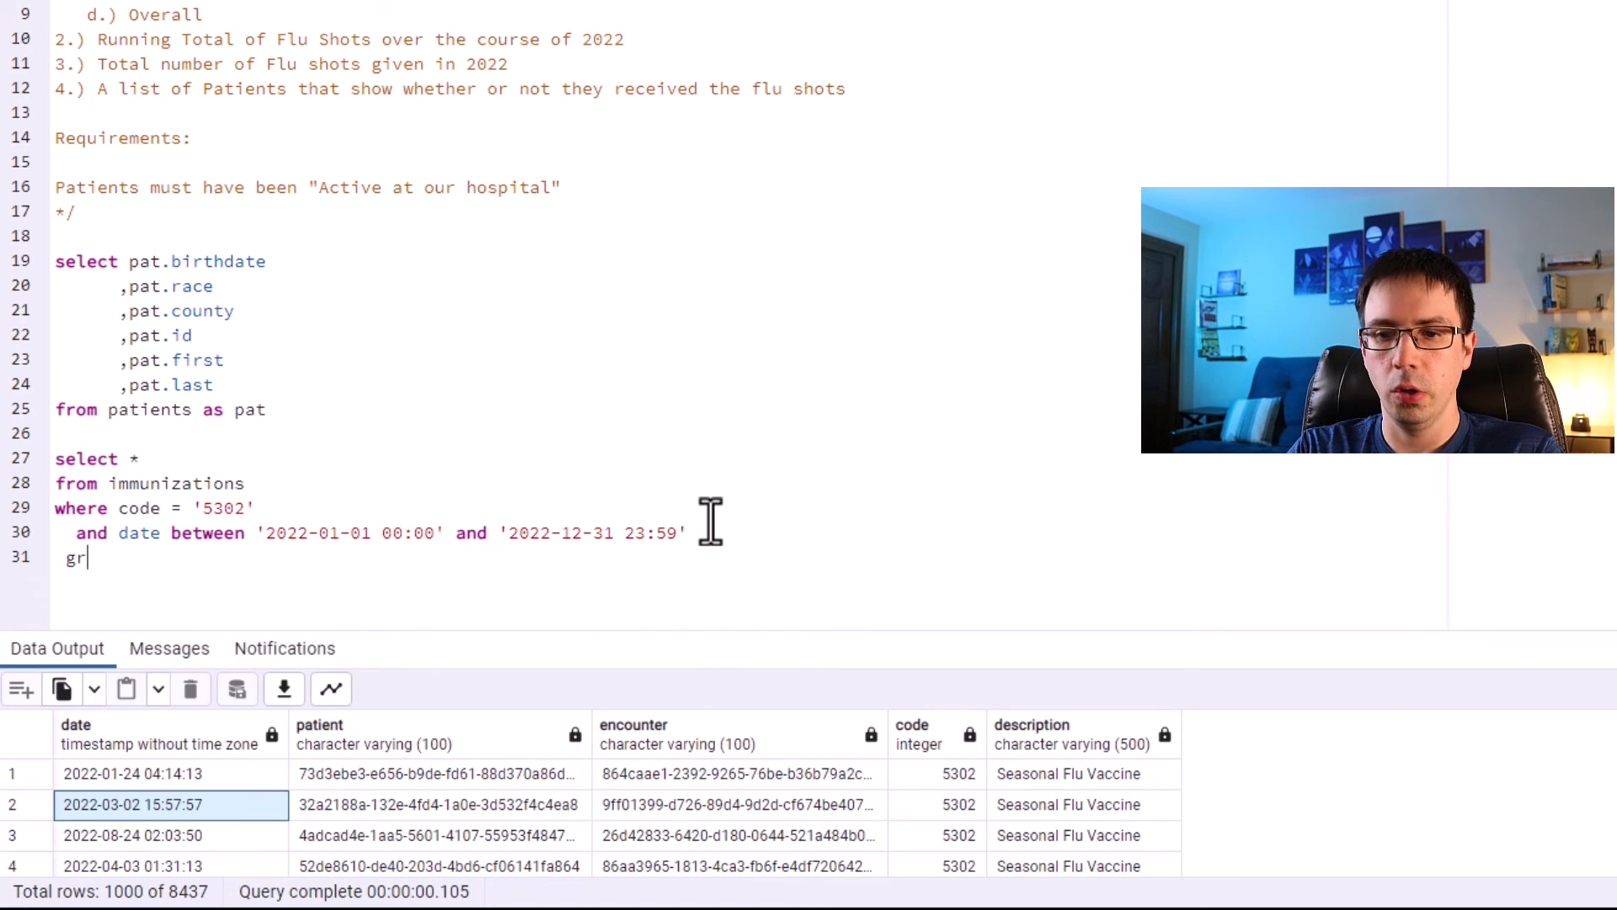
key("BackSpace")
type("group by ")
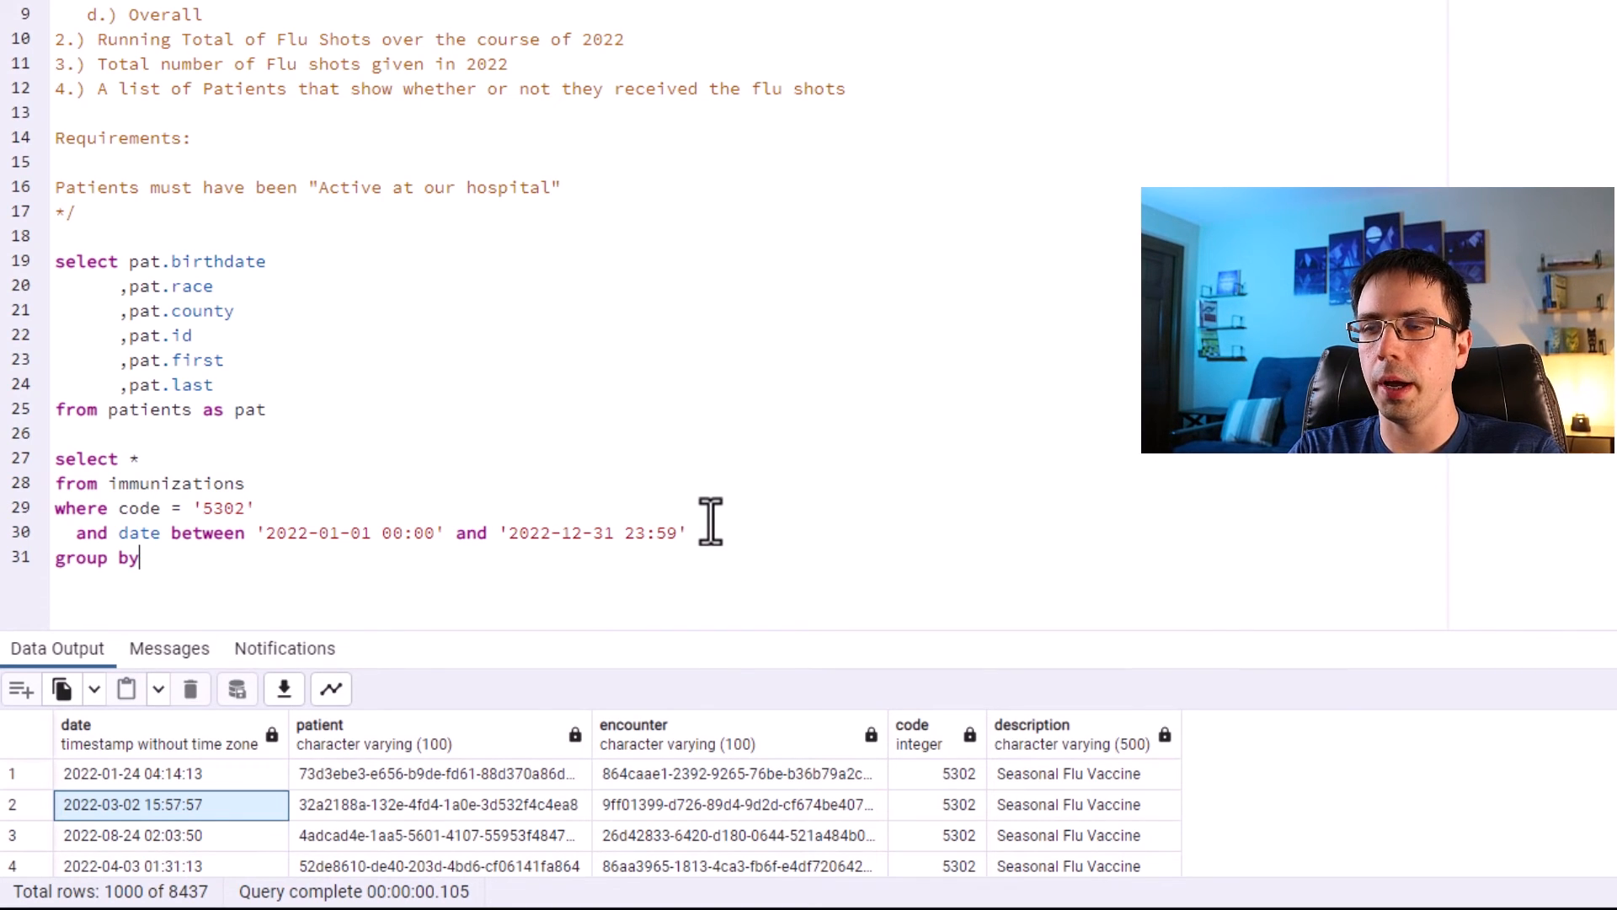
type("patei")
key("BackSpace")
key("BackSpace")
key("BackSpace")
type("ient")
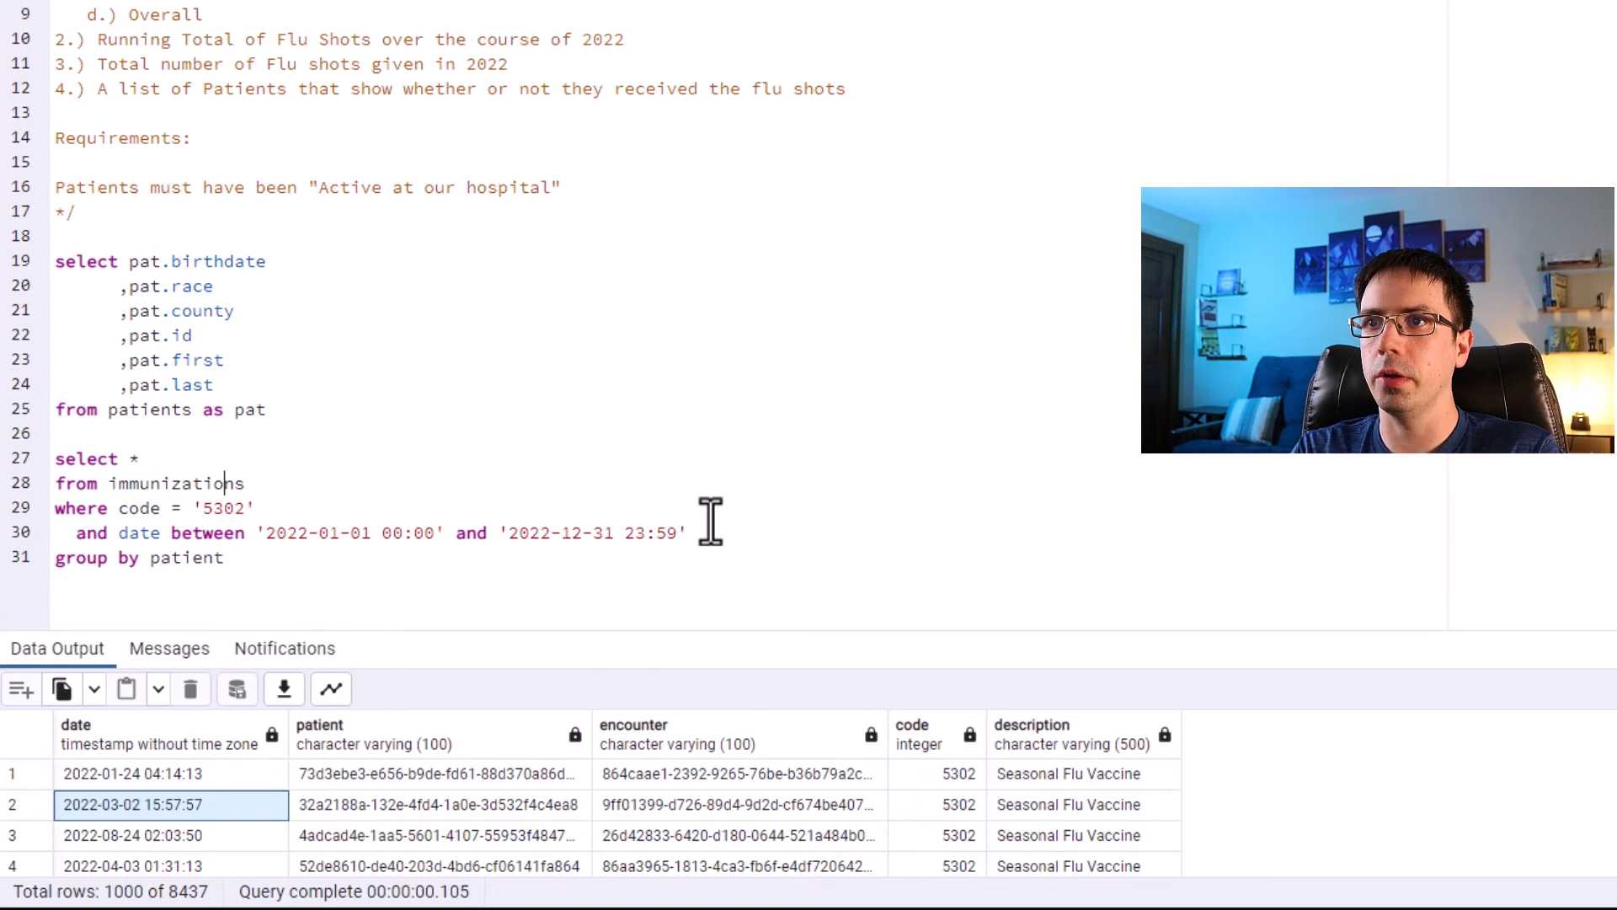
type(" patient, min")
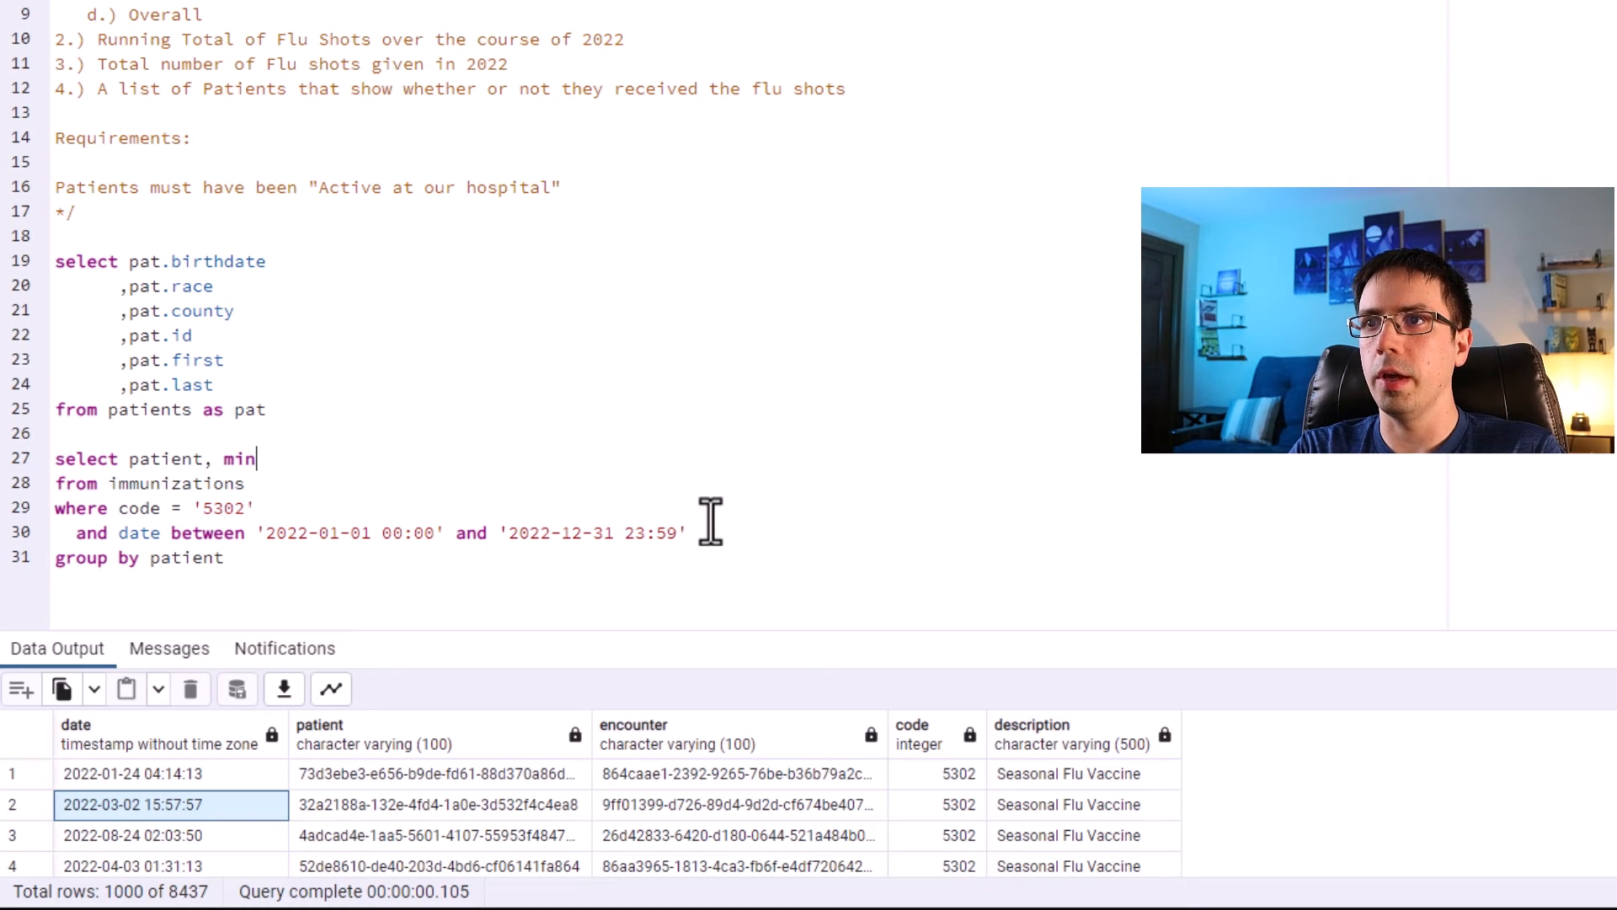
type("(date as earliest_flu_shot_2022")
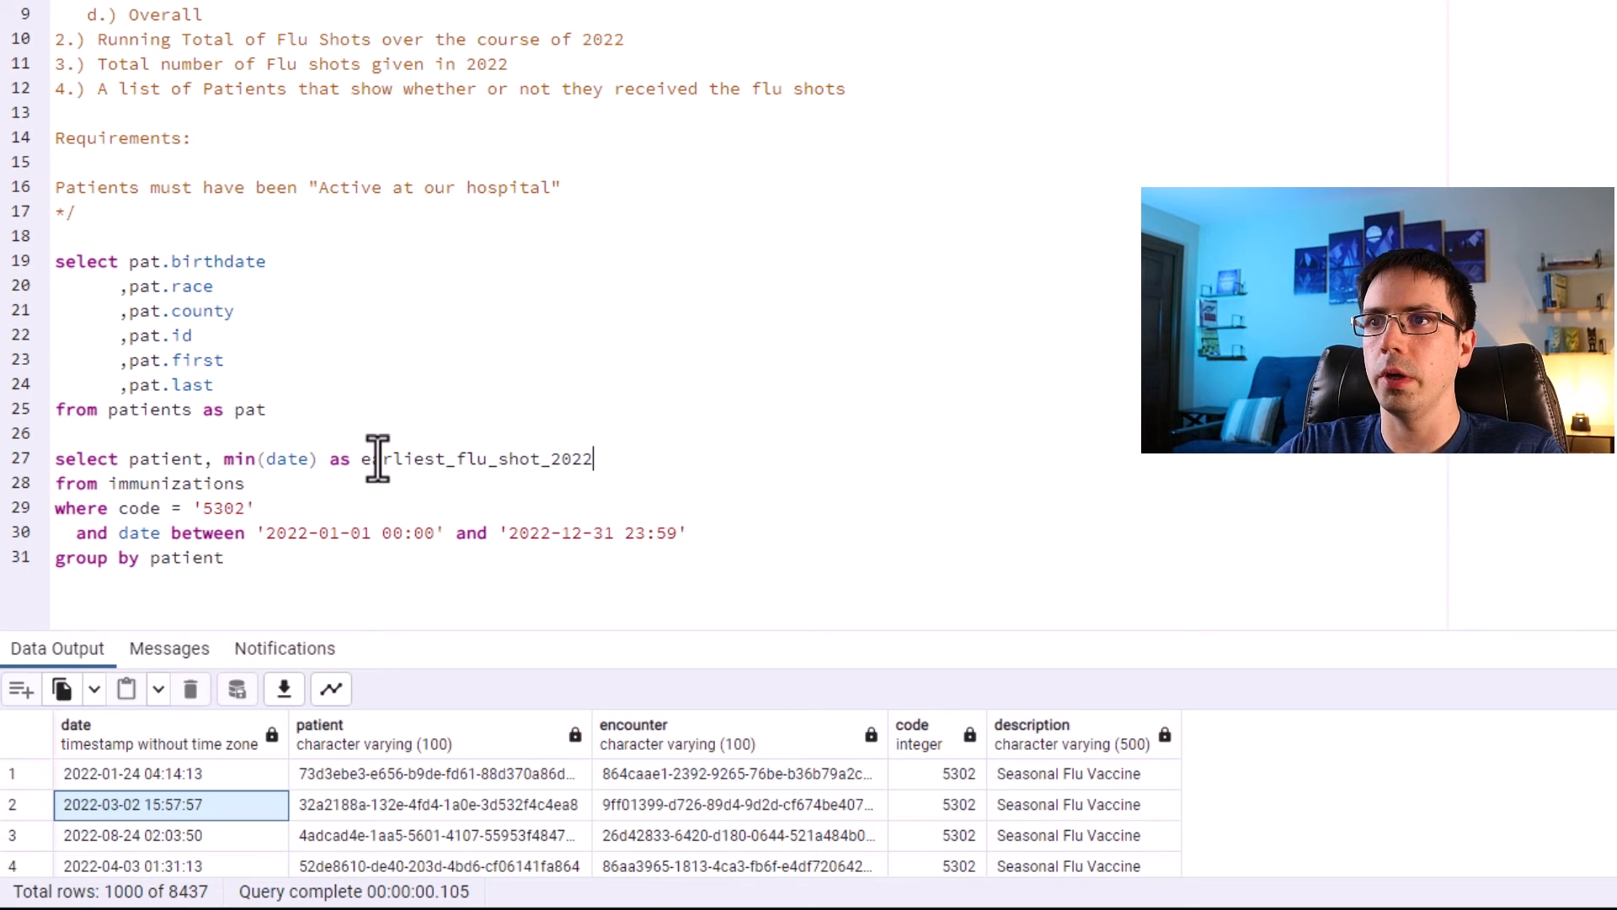
Wrap the immunizations query in parentheses on separate lines.
left_click(364, 436)
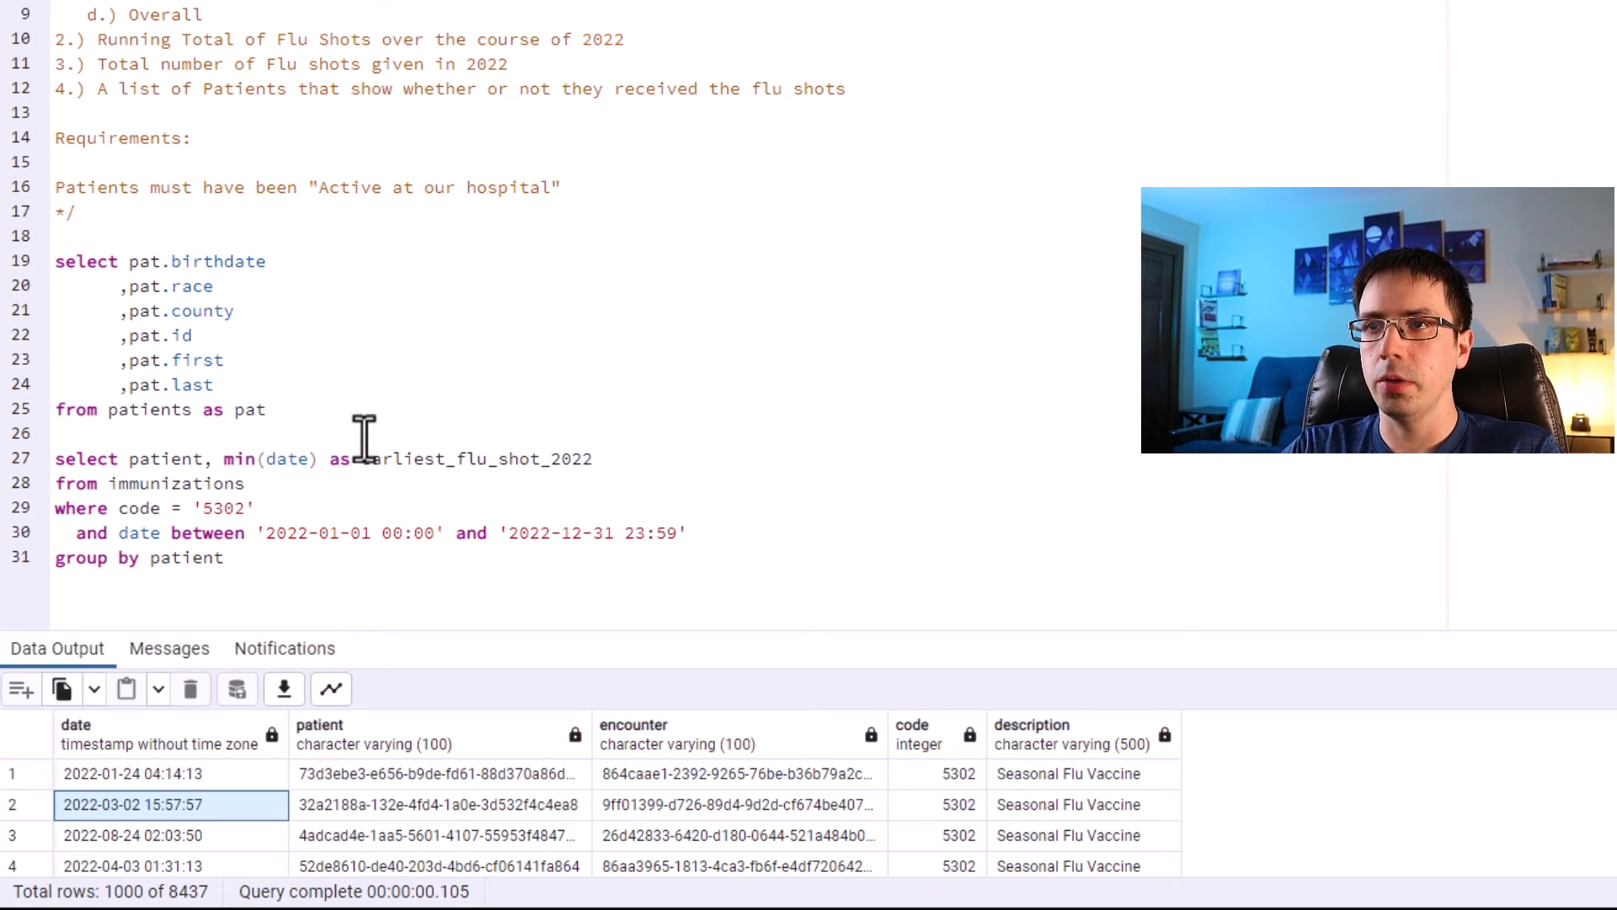
key("Return")
type("(date")
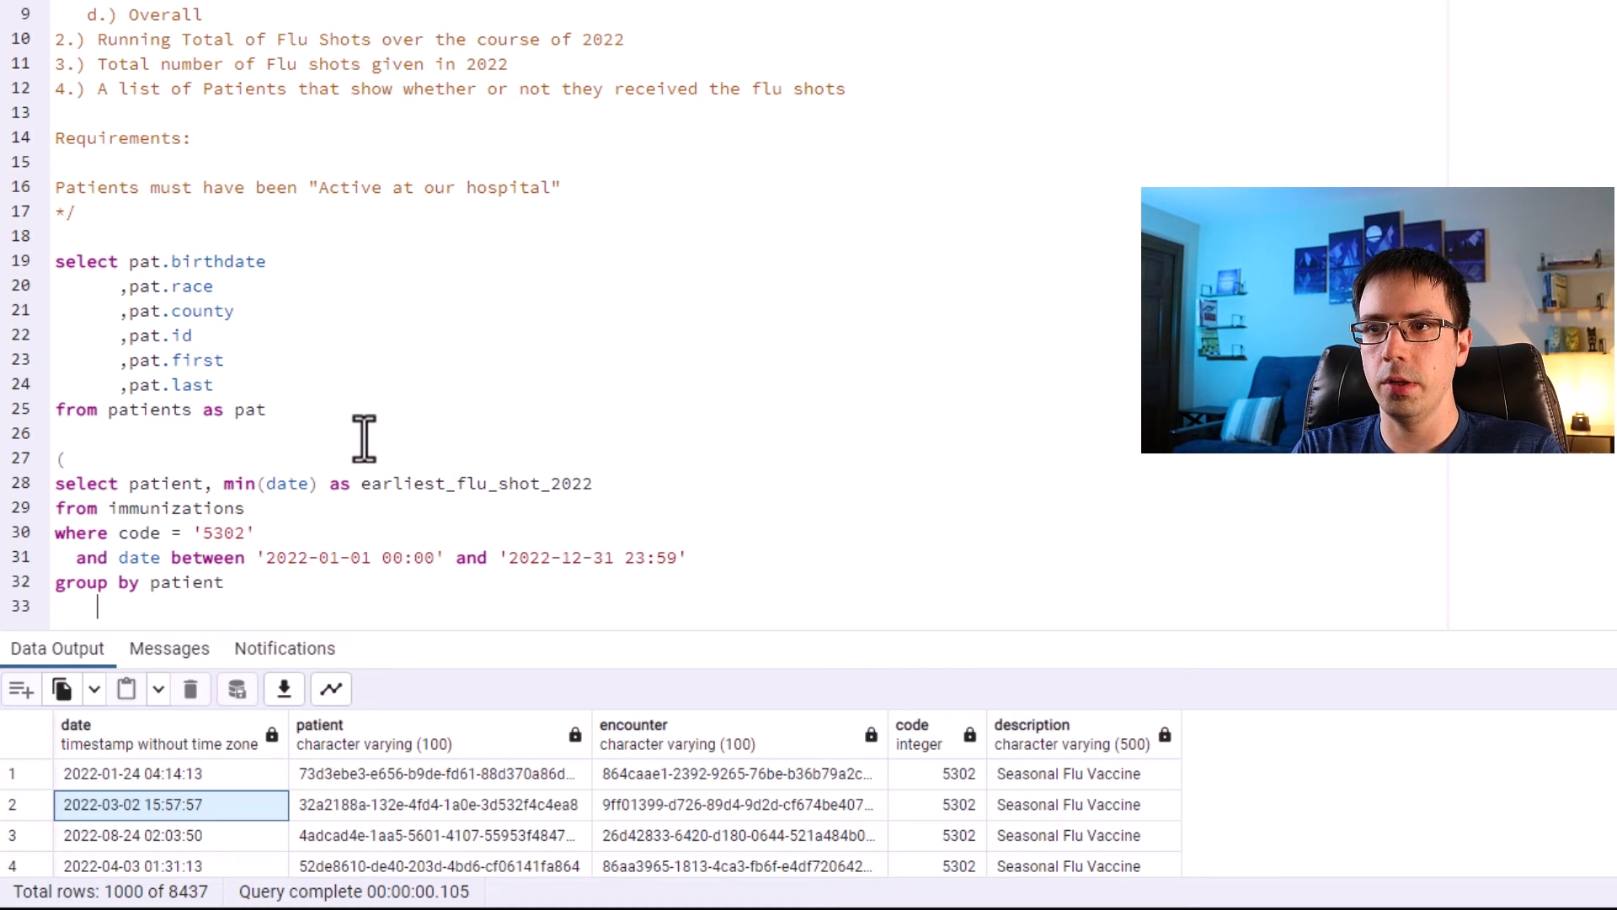
type(")")
key("Up")
key("Up")
key("Left")
key("Return")
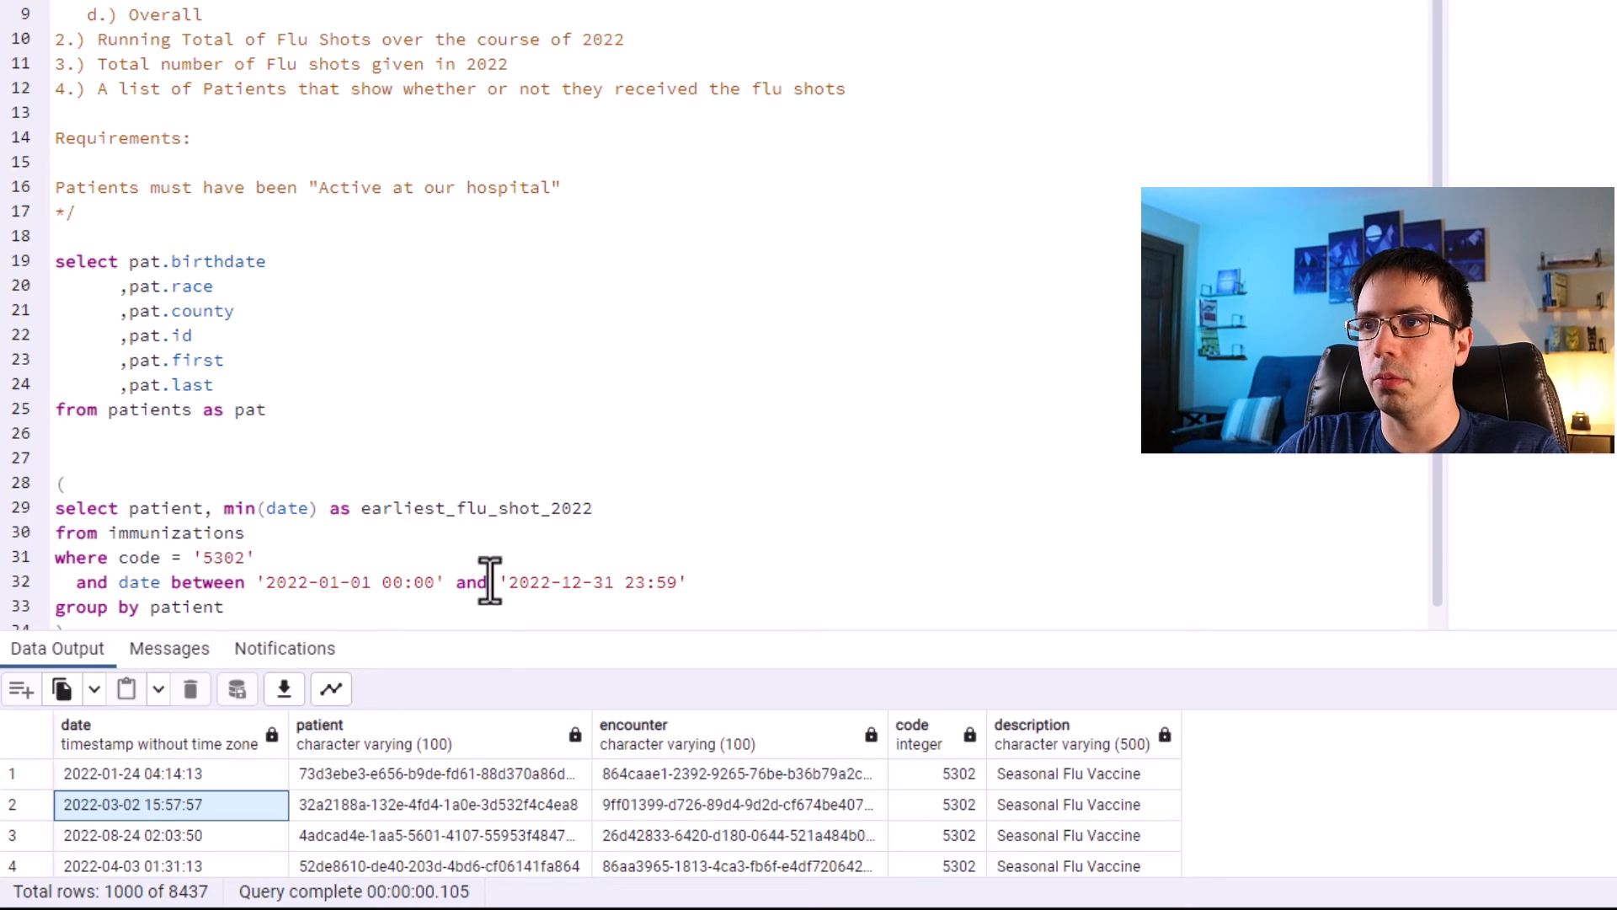
left_click_drag(500, 646, 504, 721)
Name the parenthesized query as a CTE with flu_shot_2022 as.
left_click(70, 462)
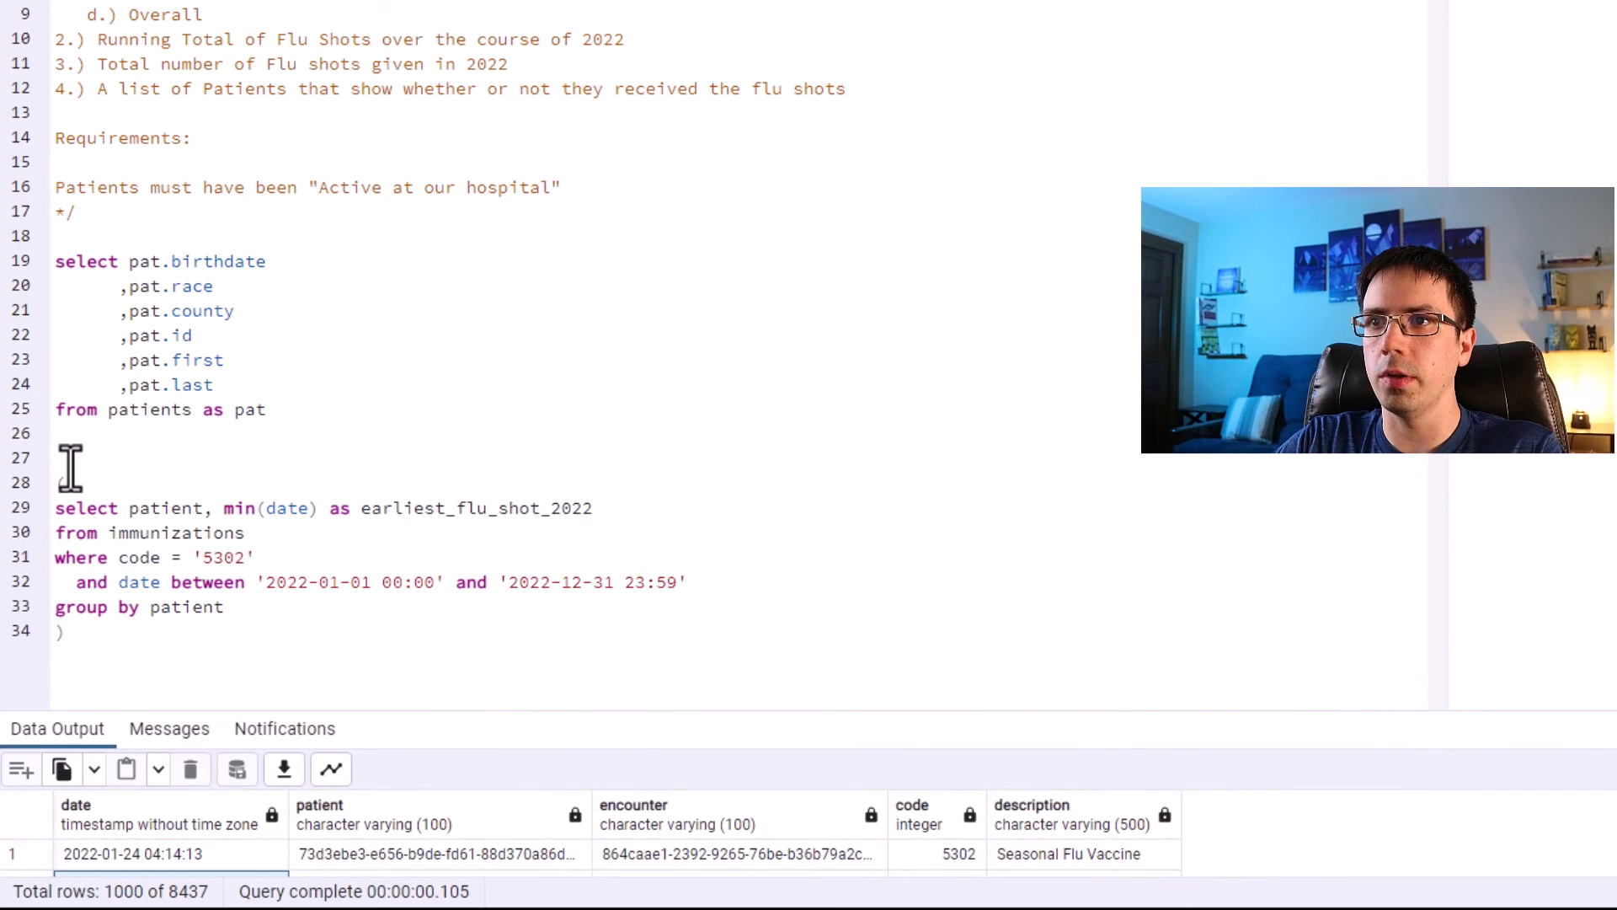
type("with flu_s")
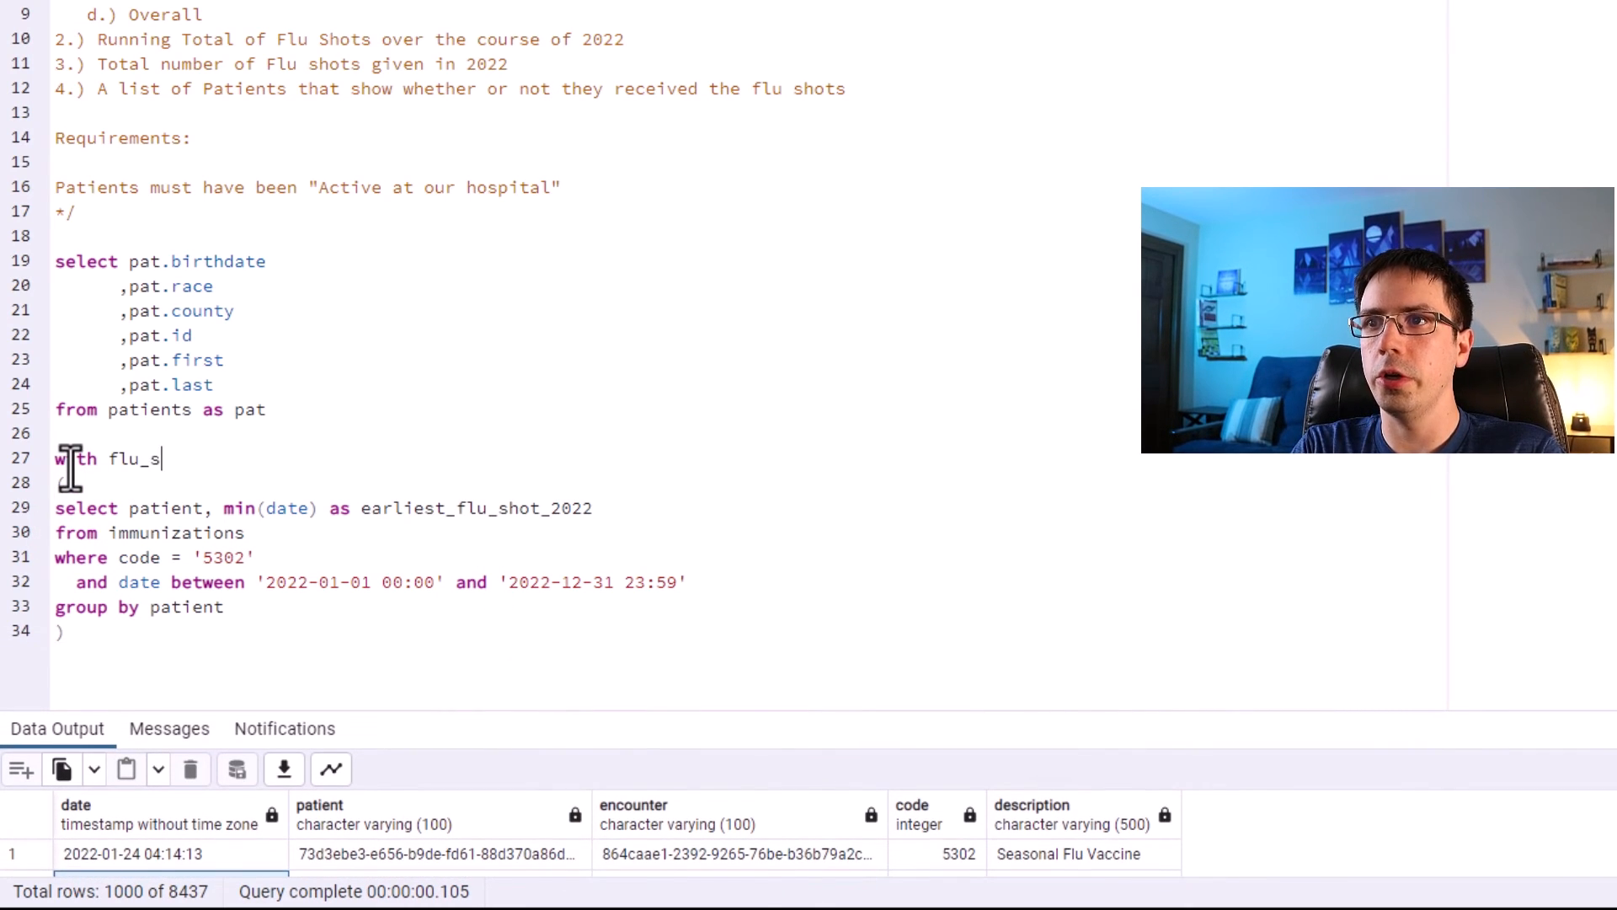
type("hot_2022 as")
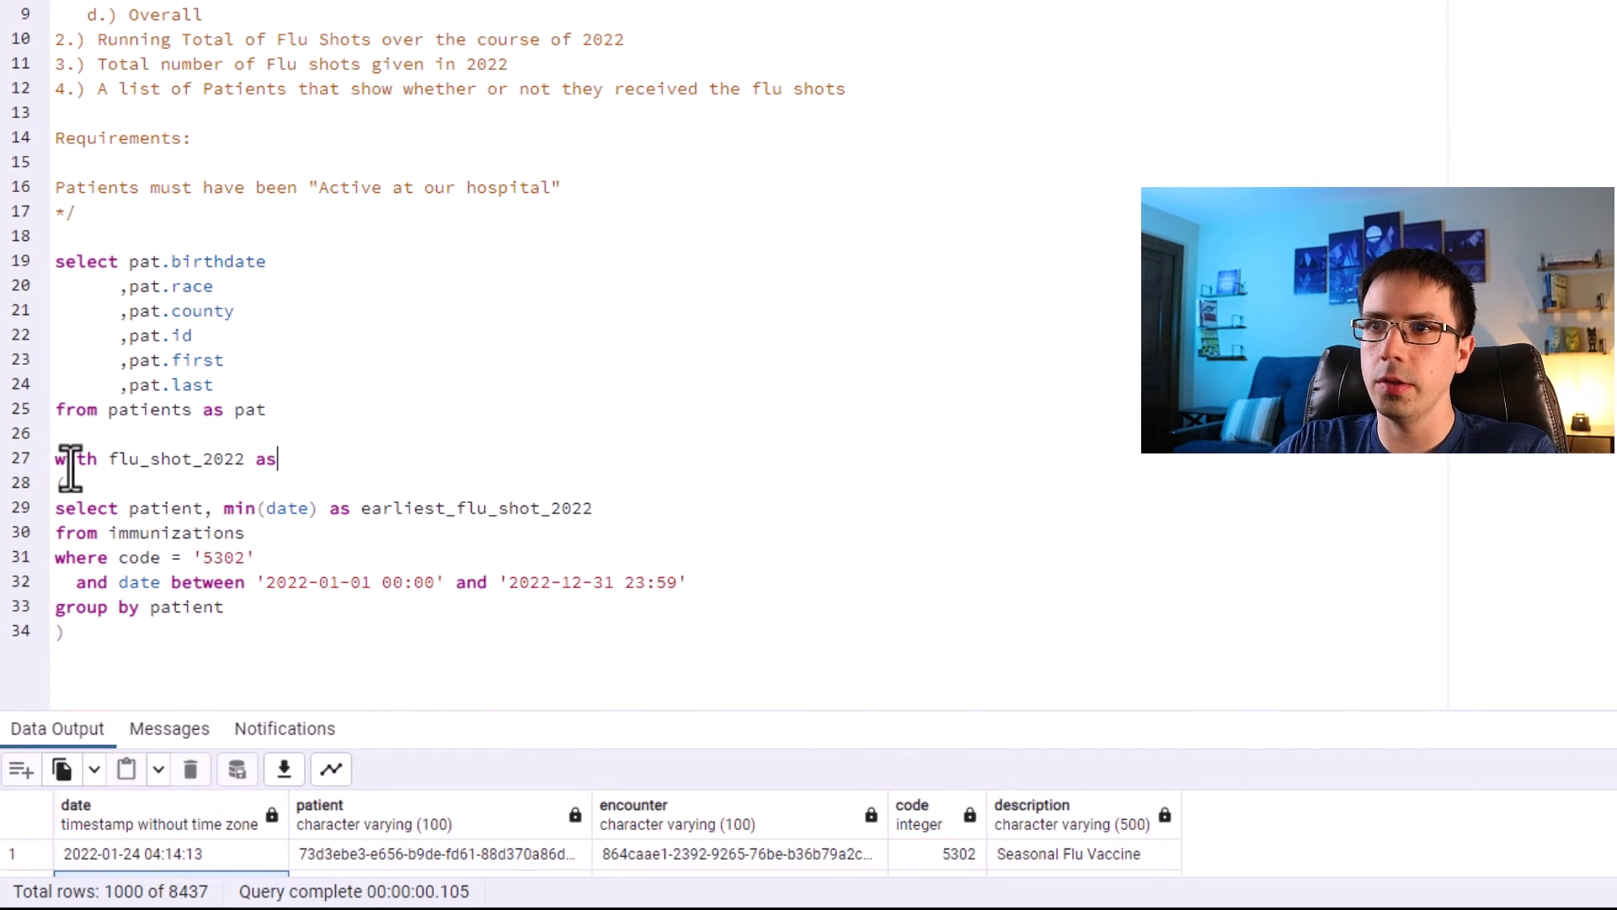
Move the flu_shot_2022 CTE above the patients query.
left_click_drag(100, 649, 38, 456)
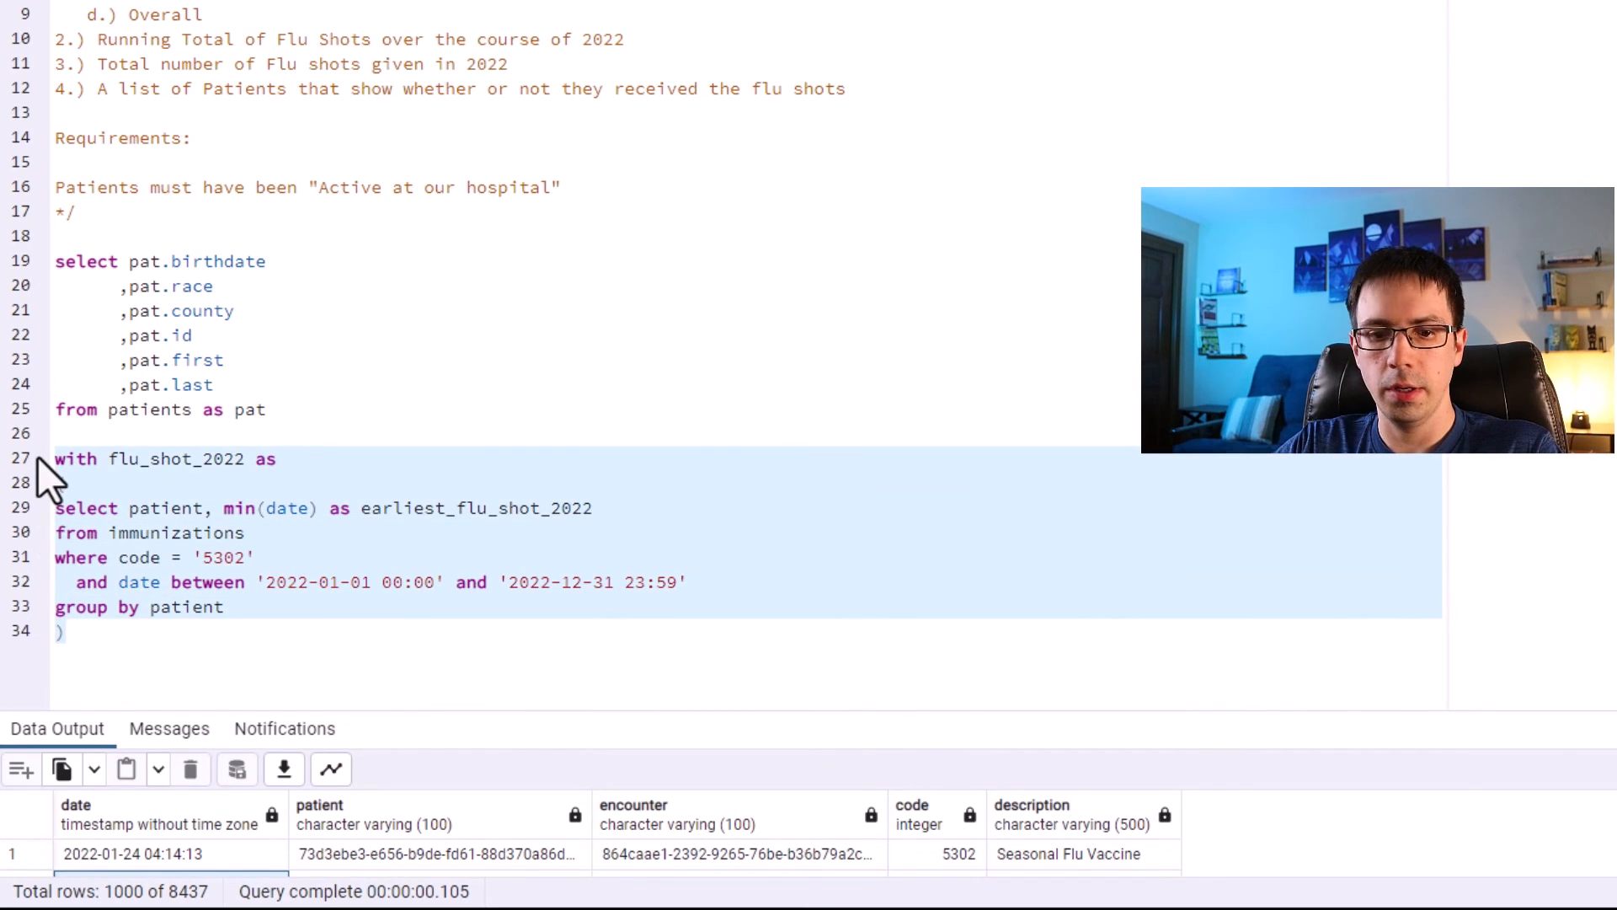
key("ctrl+x")
left_click(99, 238)
key("Return")
key("Return")
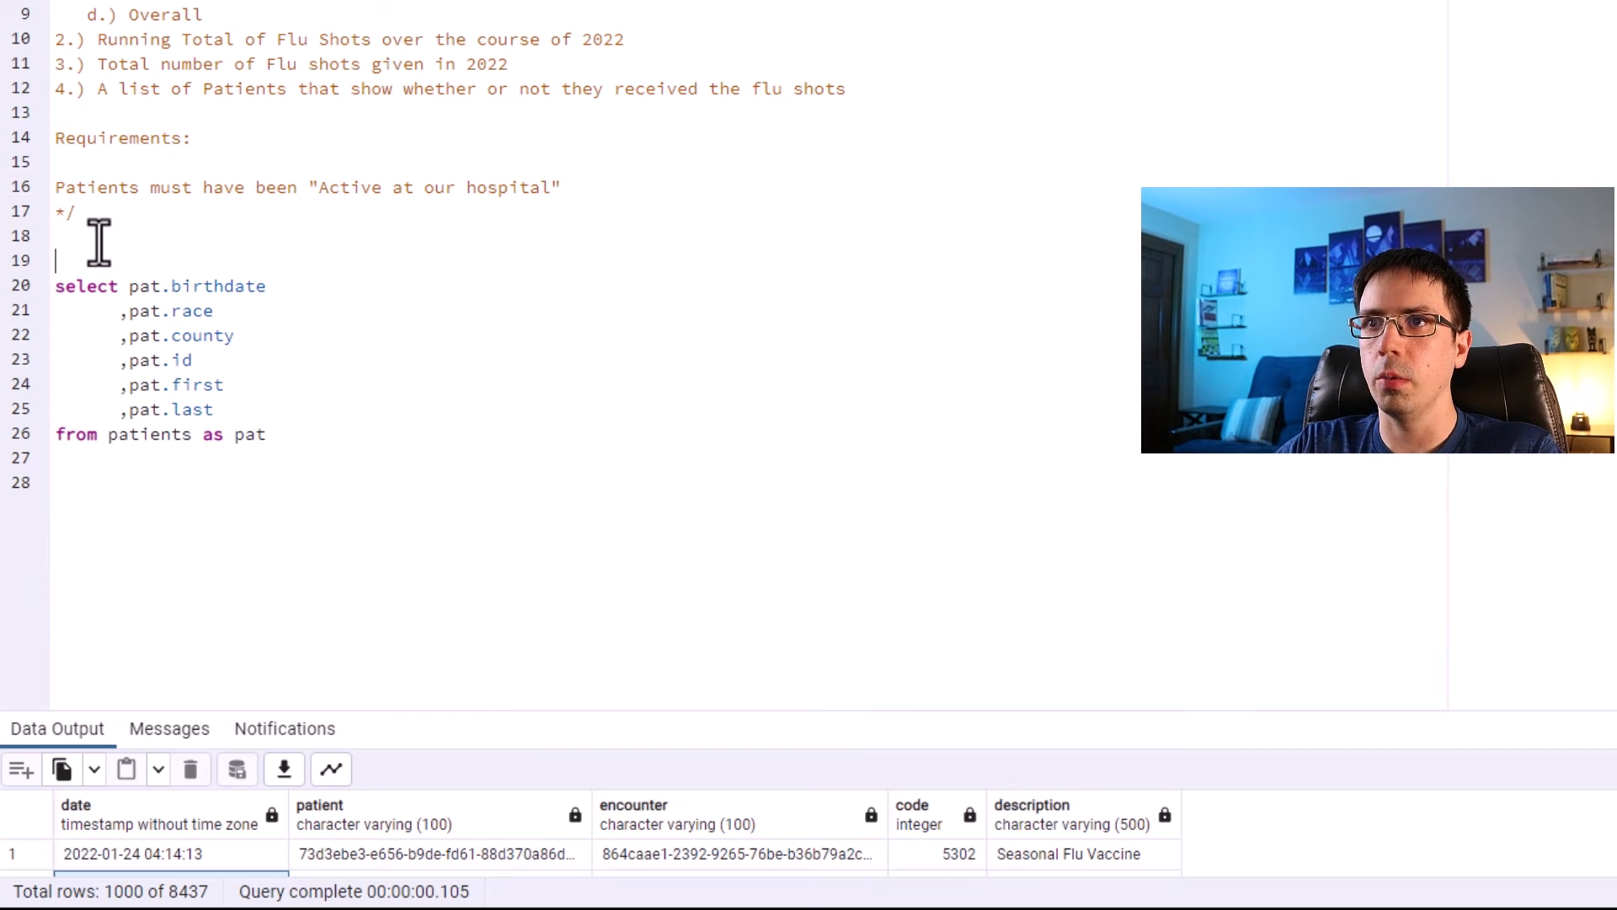
key("Up")
key("ctrl+v")
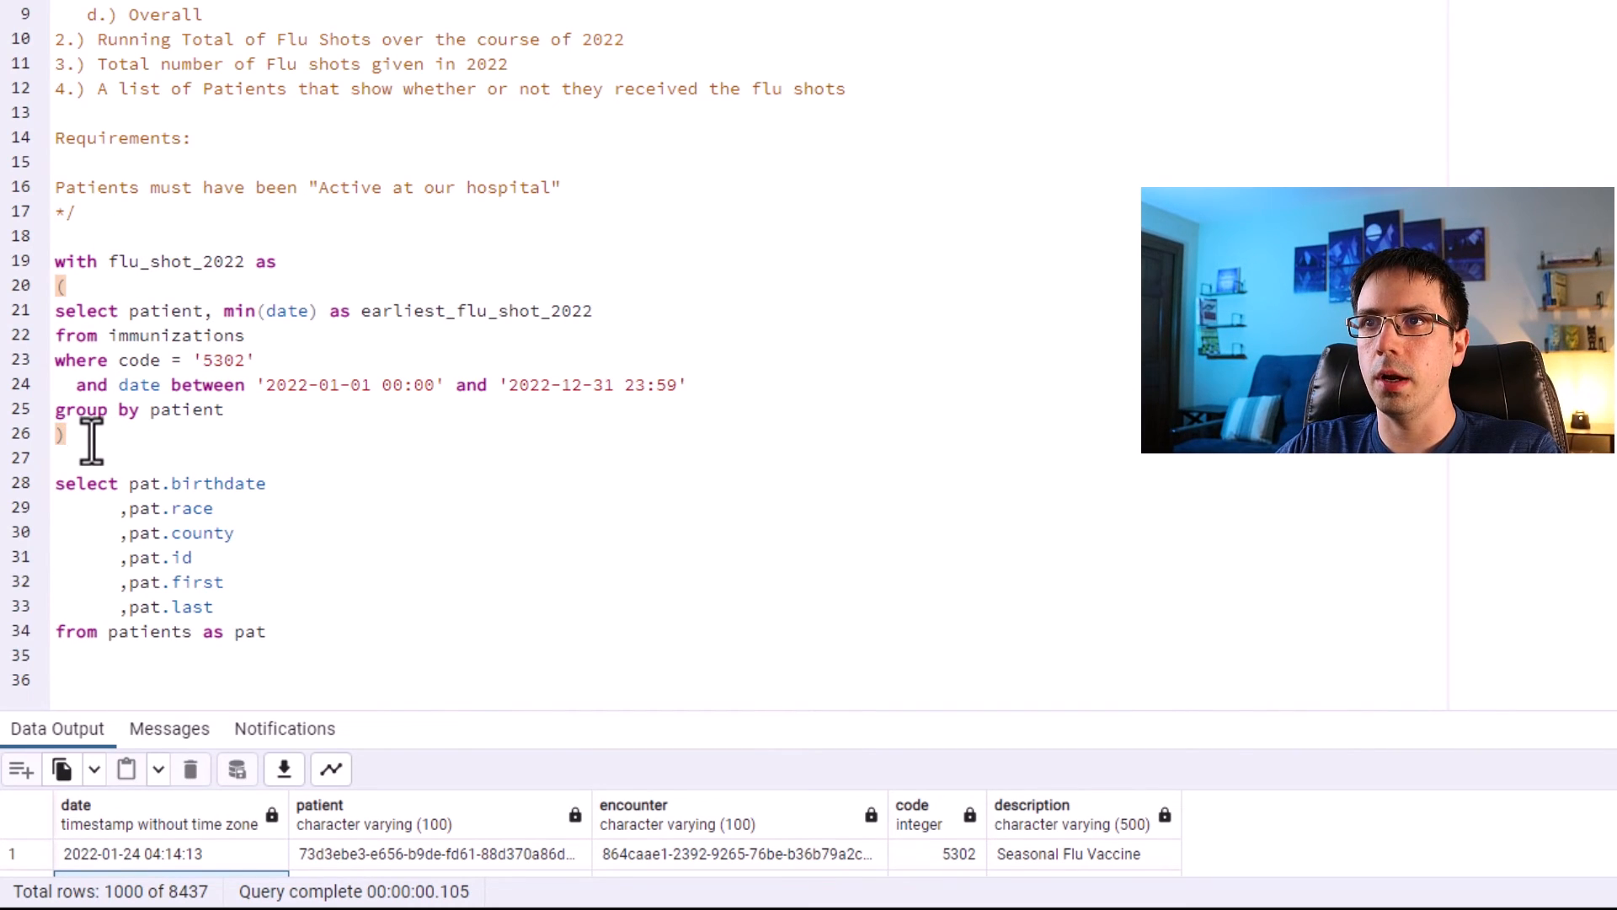
Run only the select statement inside the flu_shot_2022 CTE.
left_click_drag(91, 440, 38, 264)
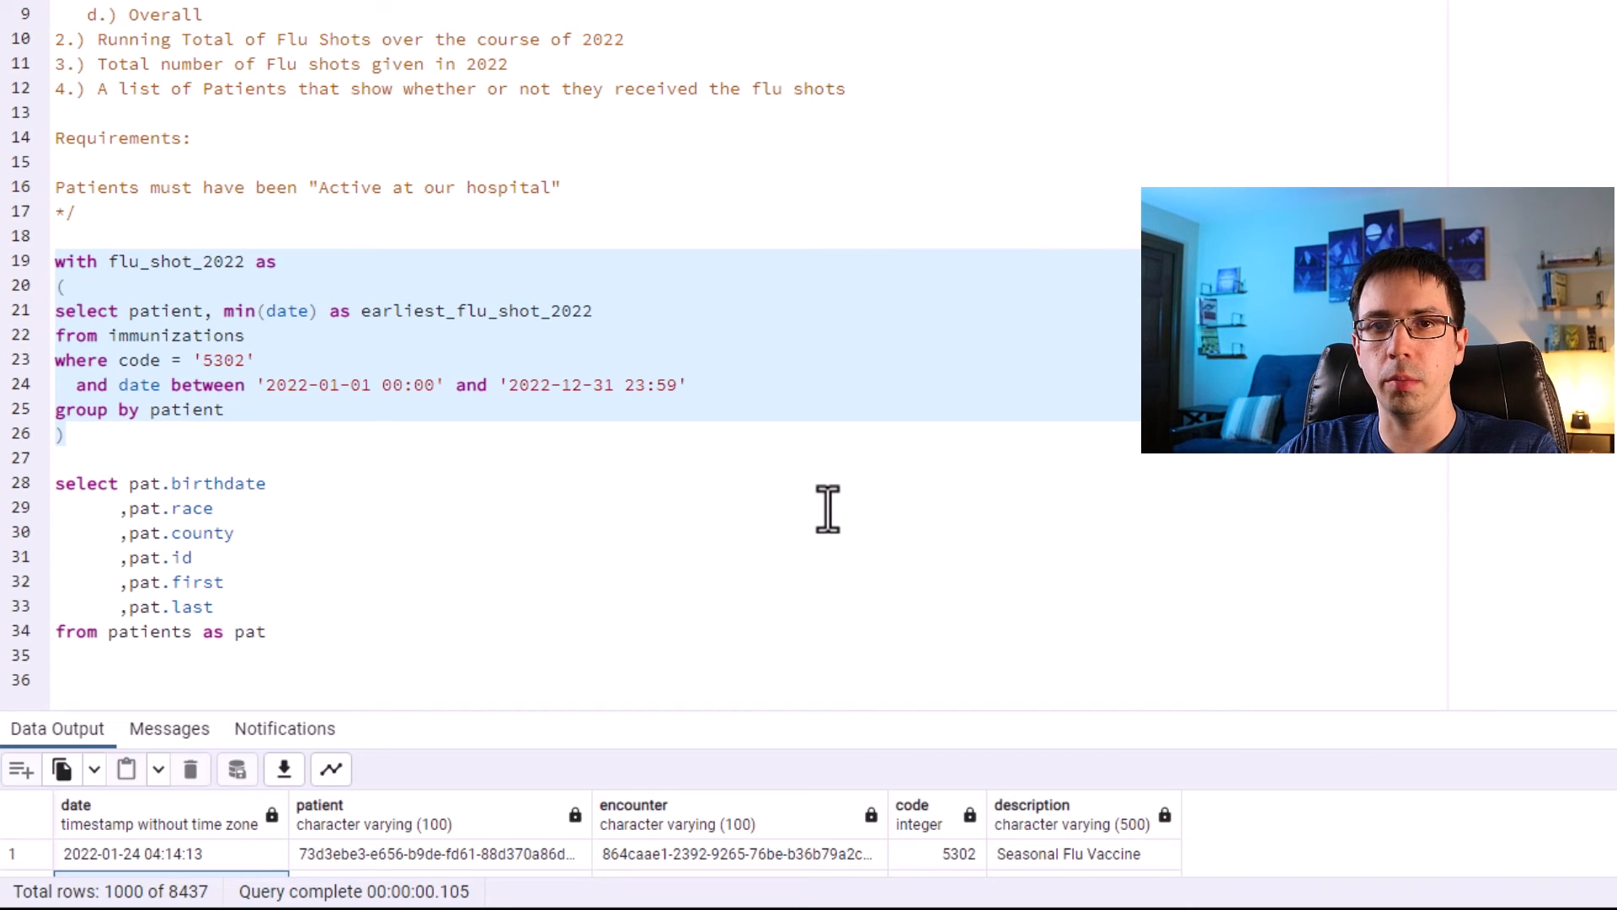
left_click(278, 379)
left_click_drag(225, 411, 50, 311)
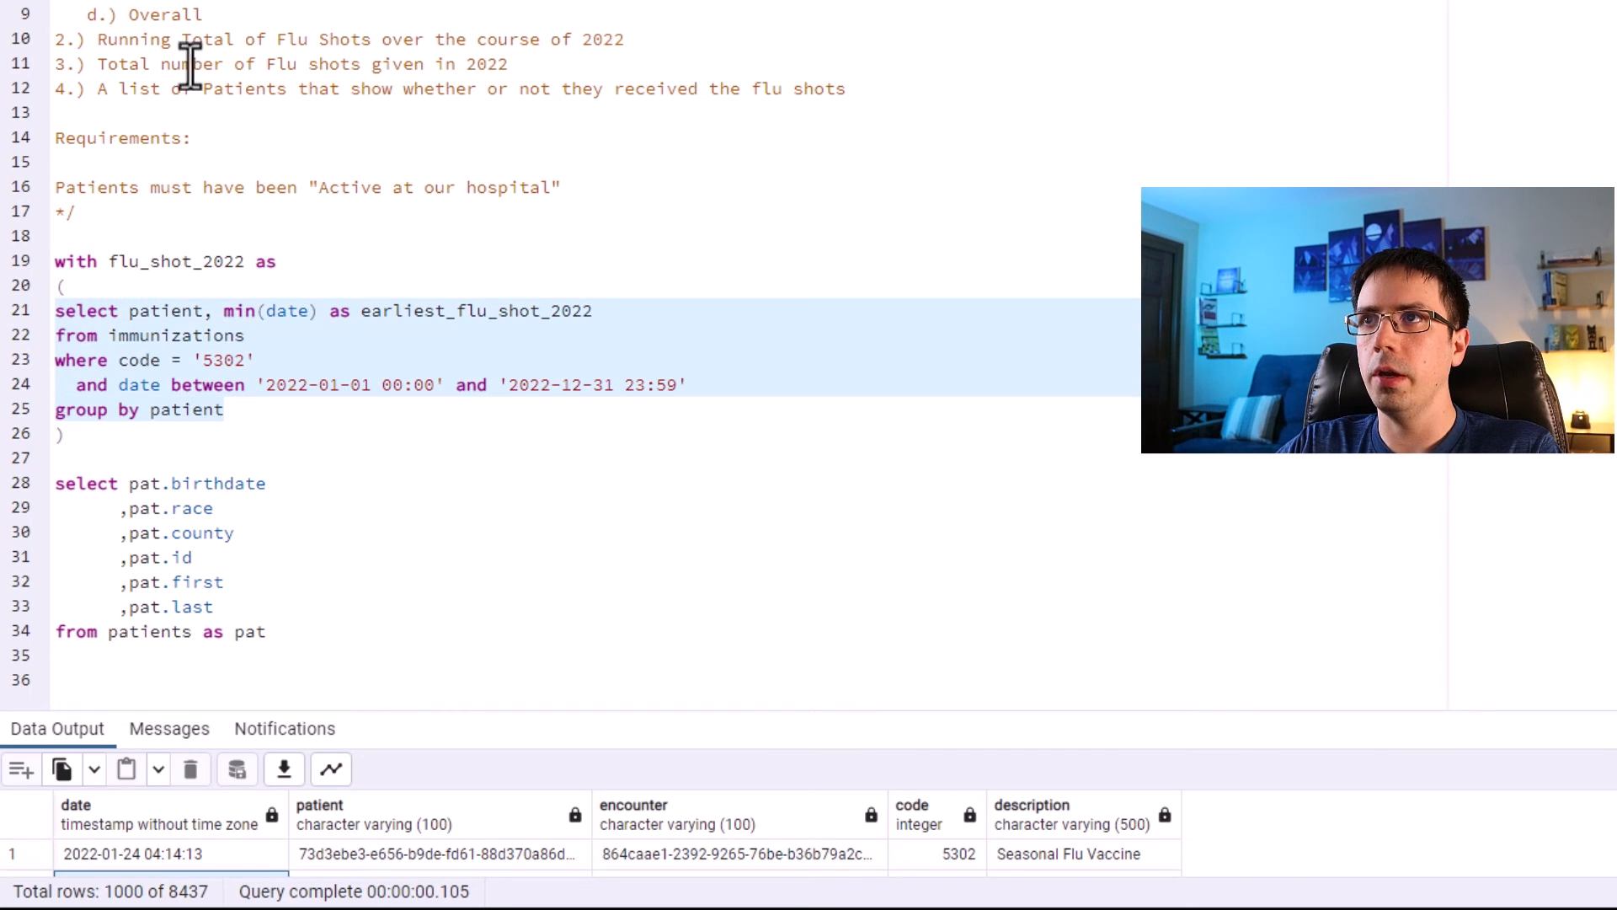
key("F5")
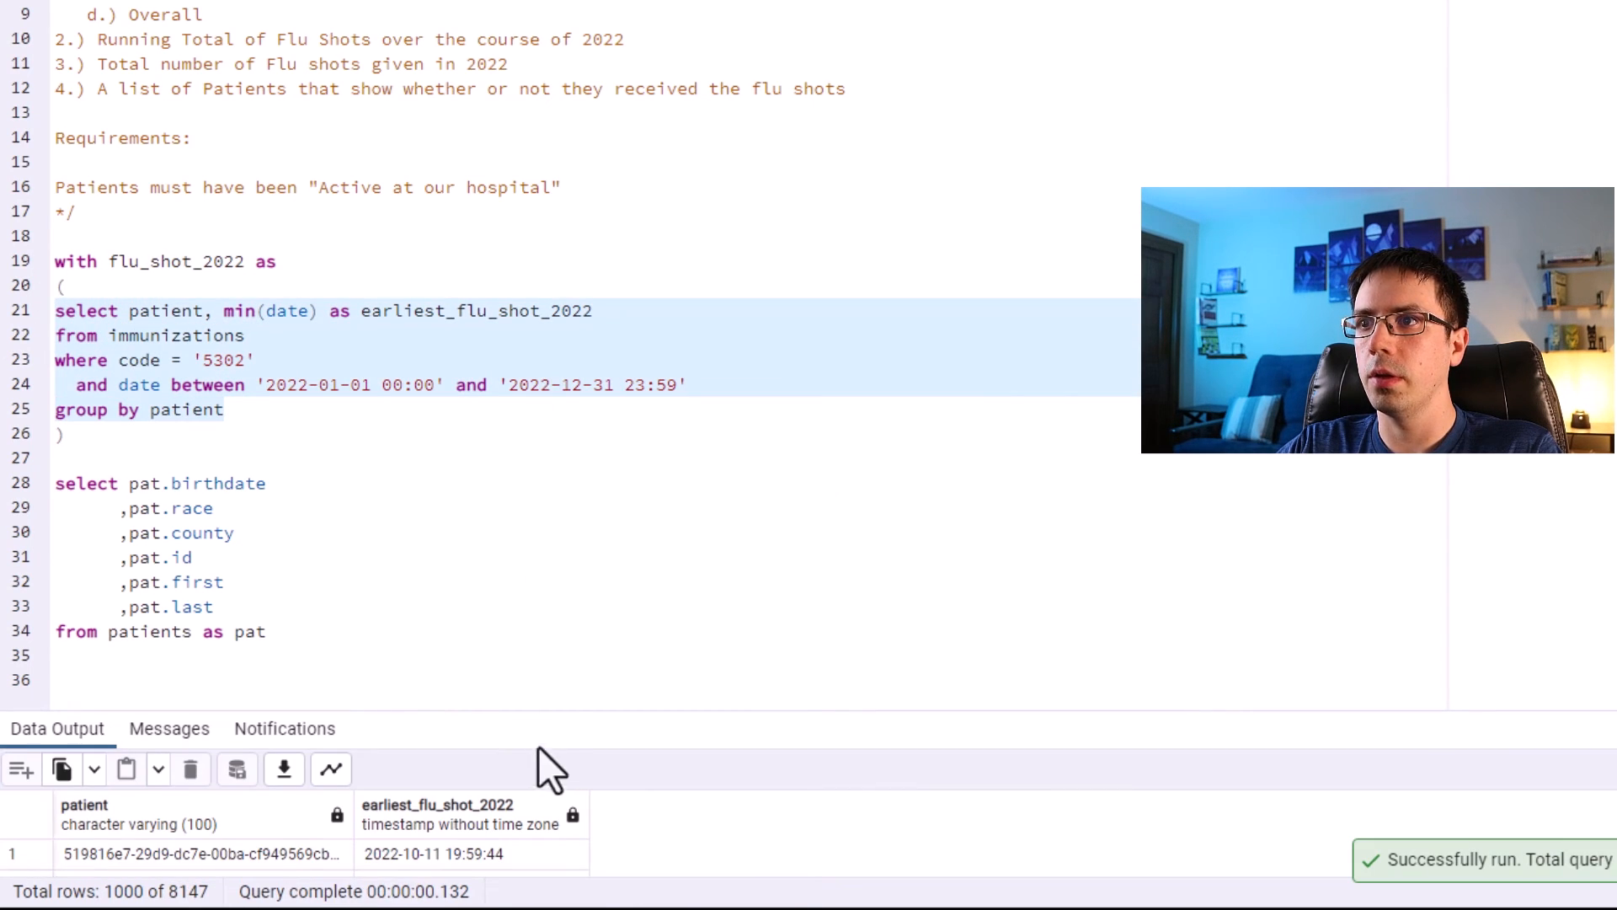
Review the patient IDs and earliest flu shot dates in the results.
left_click_drag(524, 711, 491, 467)
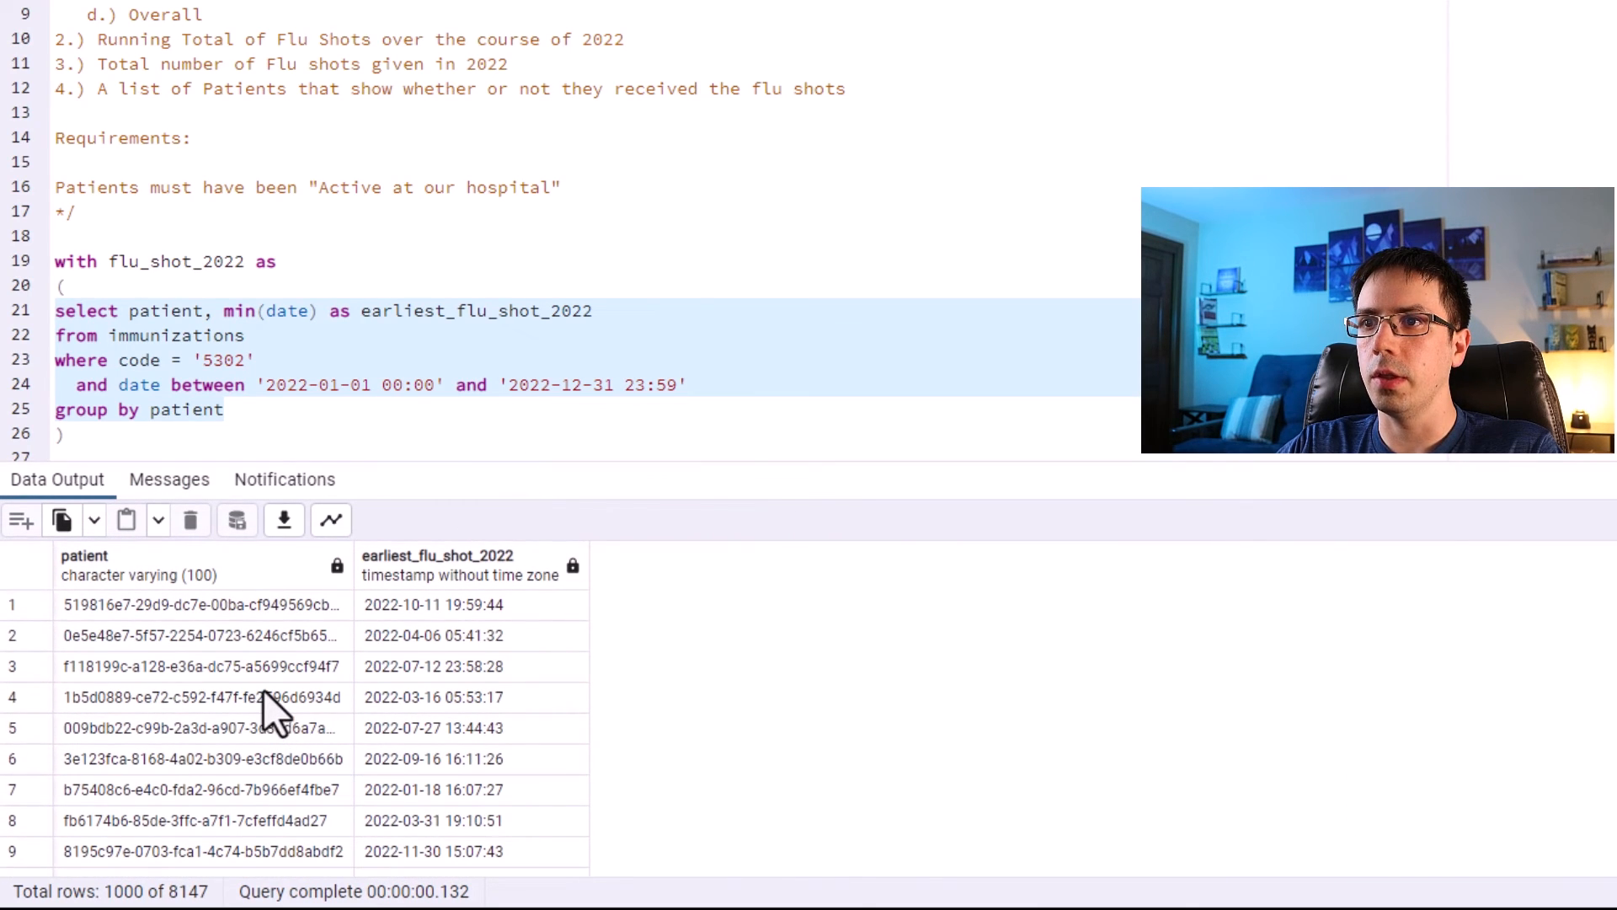
left_click(181, 614)
left_click(184, 633)
left_click(196, 673)
left_click(211, 699)
left_click(217, 727)
left_click(458, 608)
left_click(446, 637)
left_click(435, 653)
left_click(406, 698)
left_click(392, 727)
left_click(384, 761)
left_click(392, 789)
left_click(409, 821)
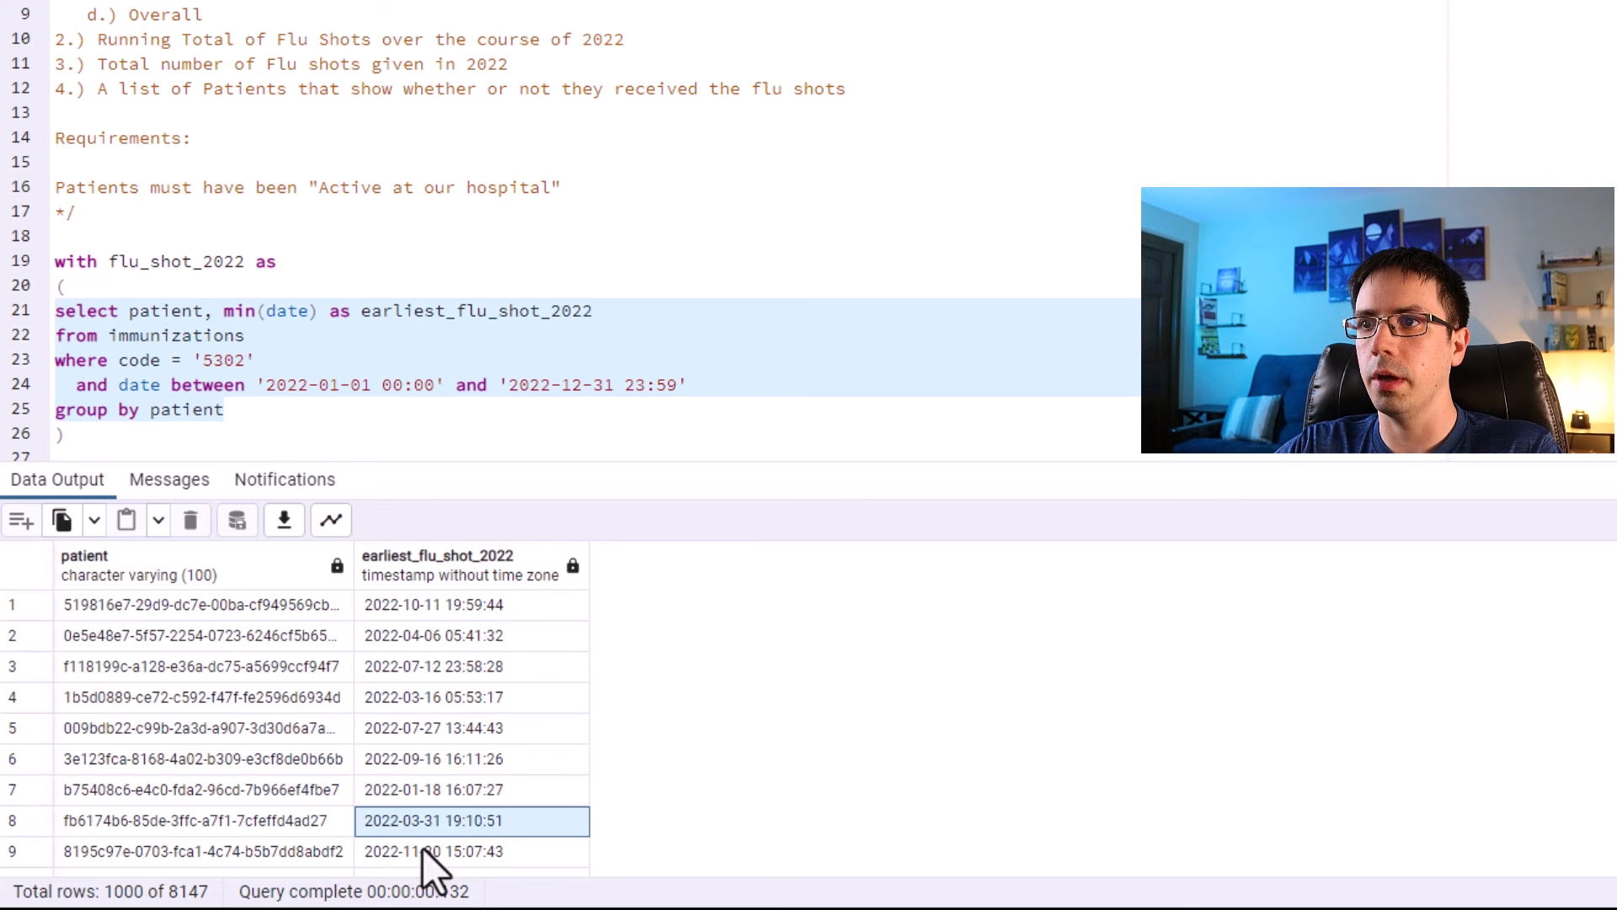
left_click(421, 849)
Compare the CTE's patient column with the patients query's id field.
left_click_drag(71, 233, 47, 54)
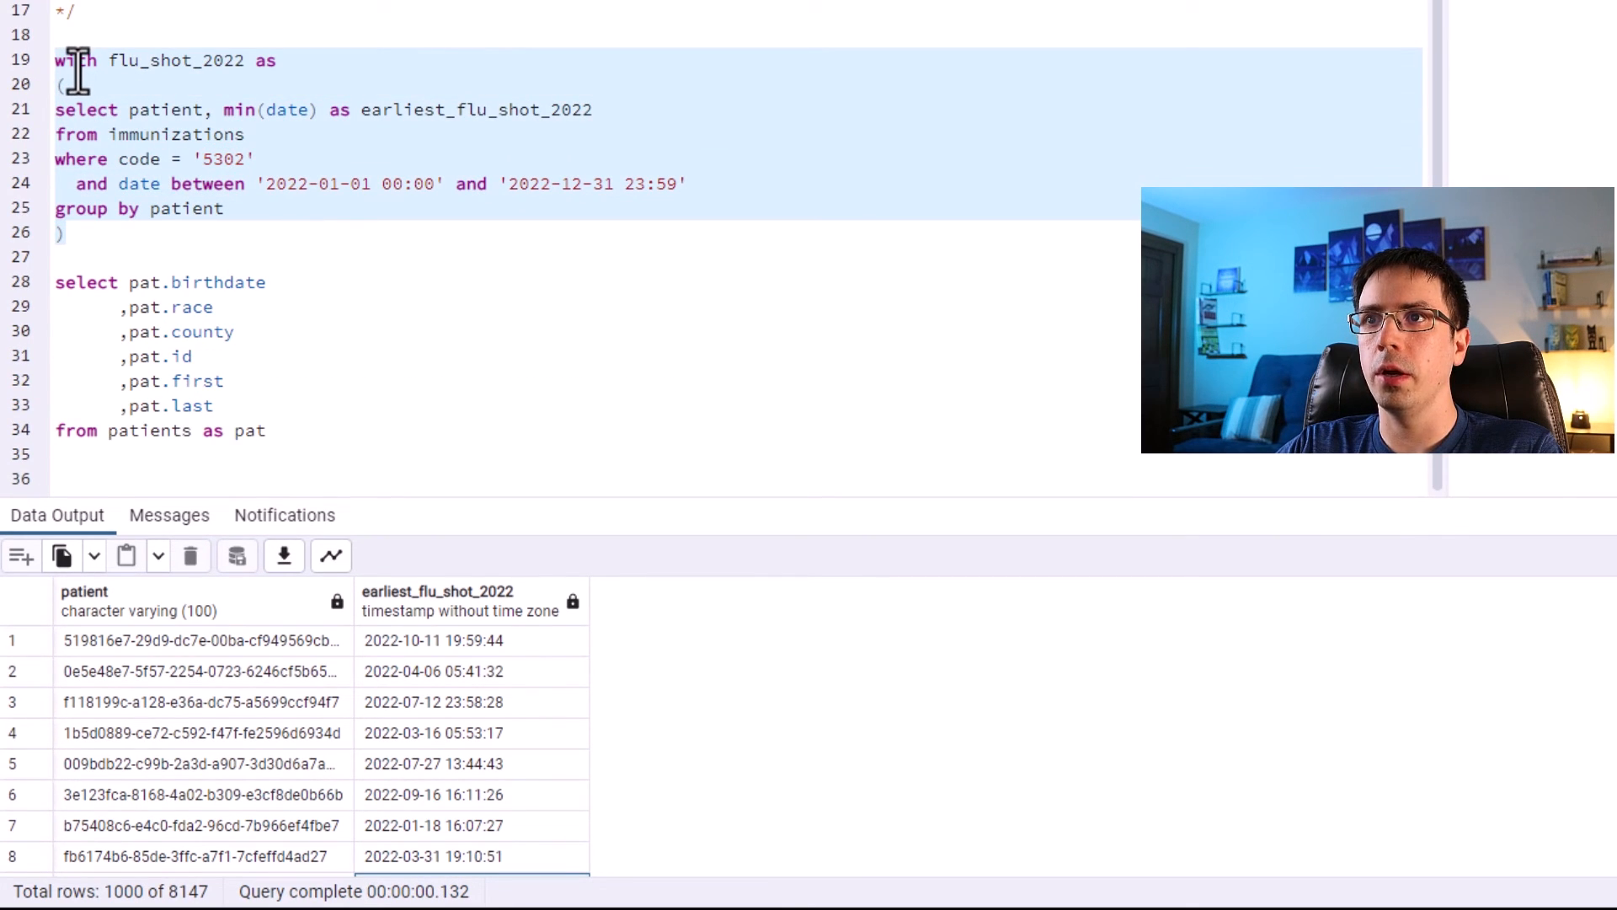
left_click_drag(271, 431, 27, 276)
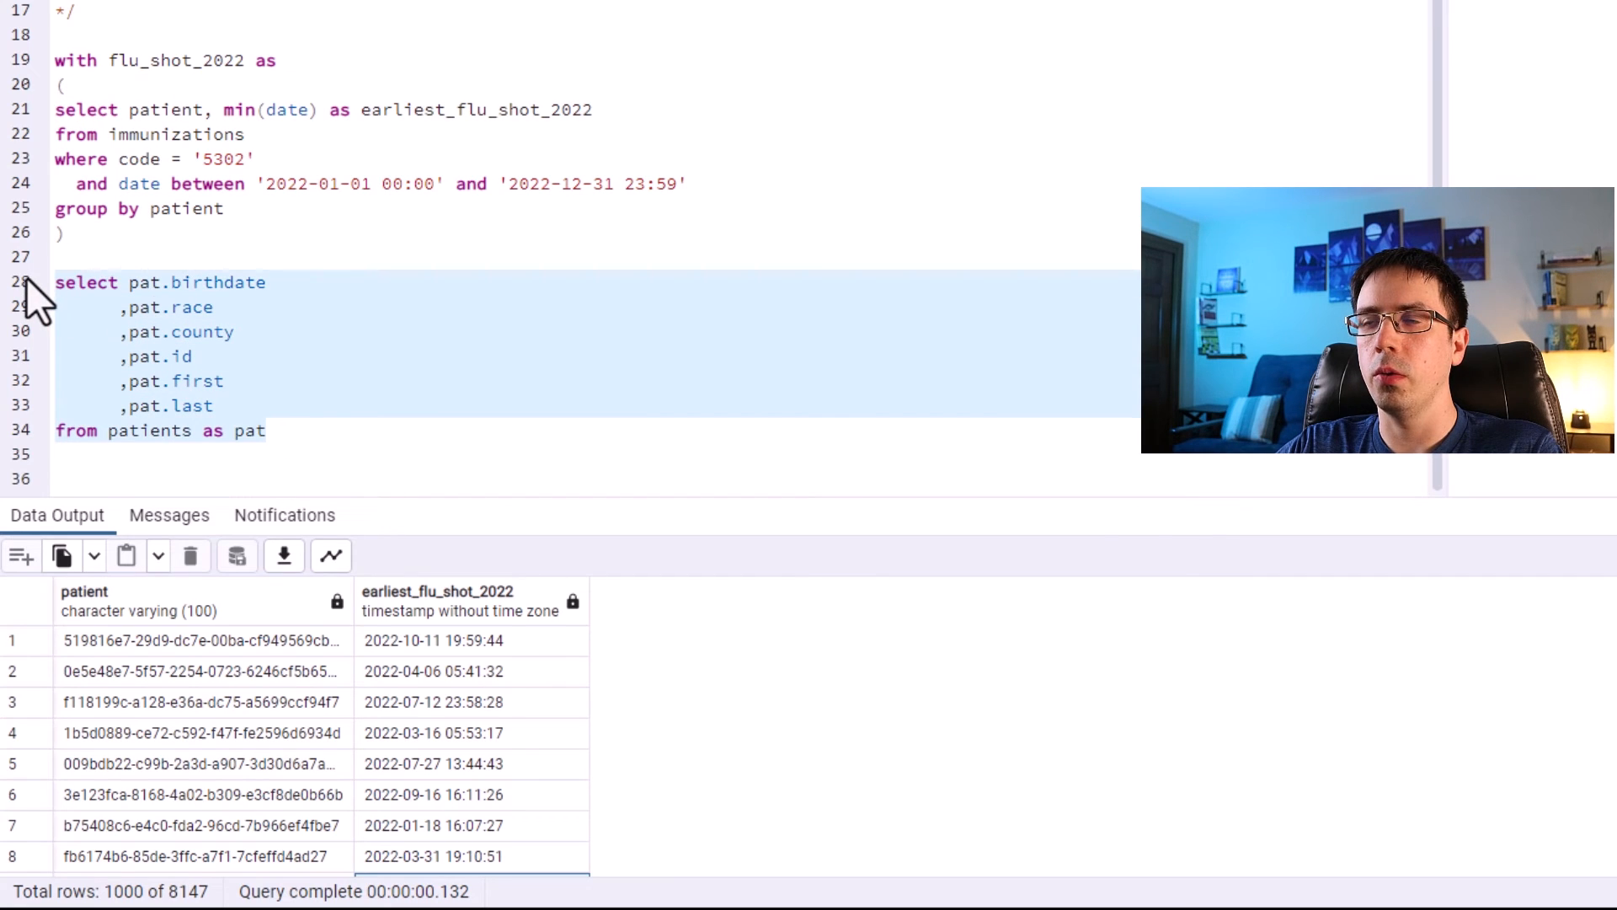
left_click(175, 235)
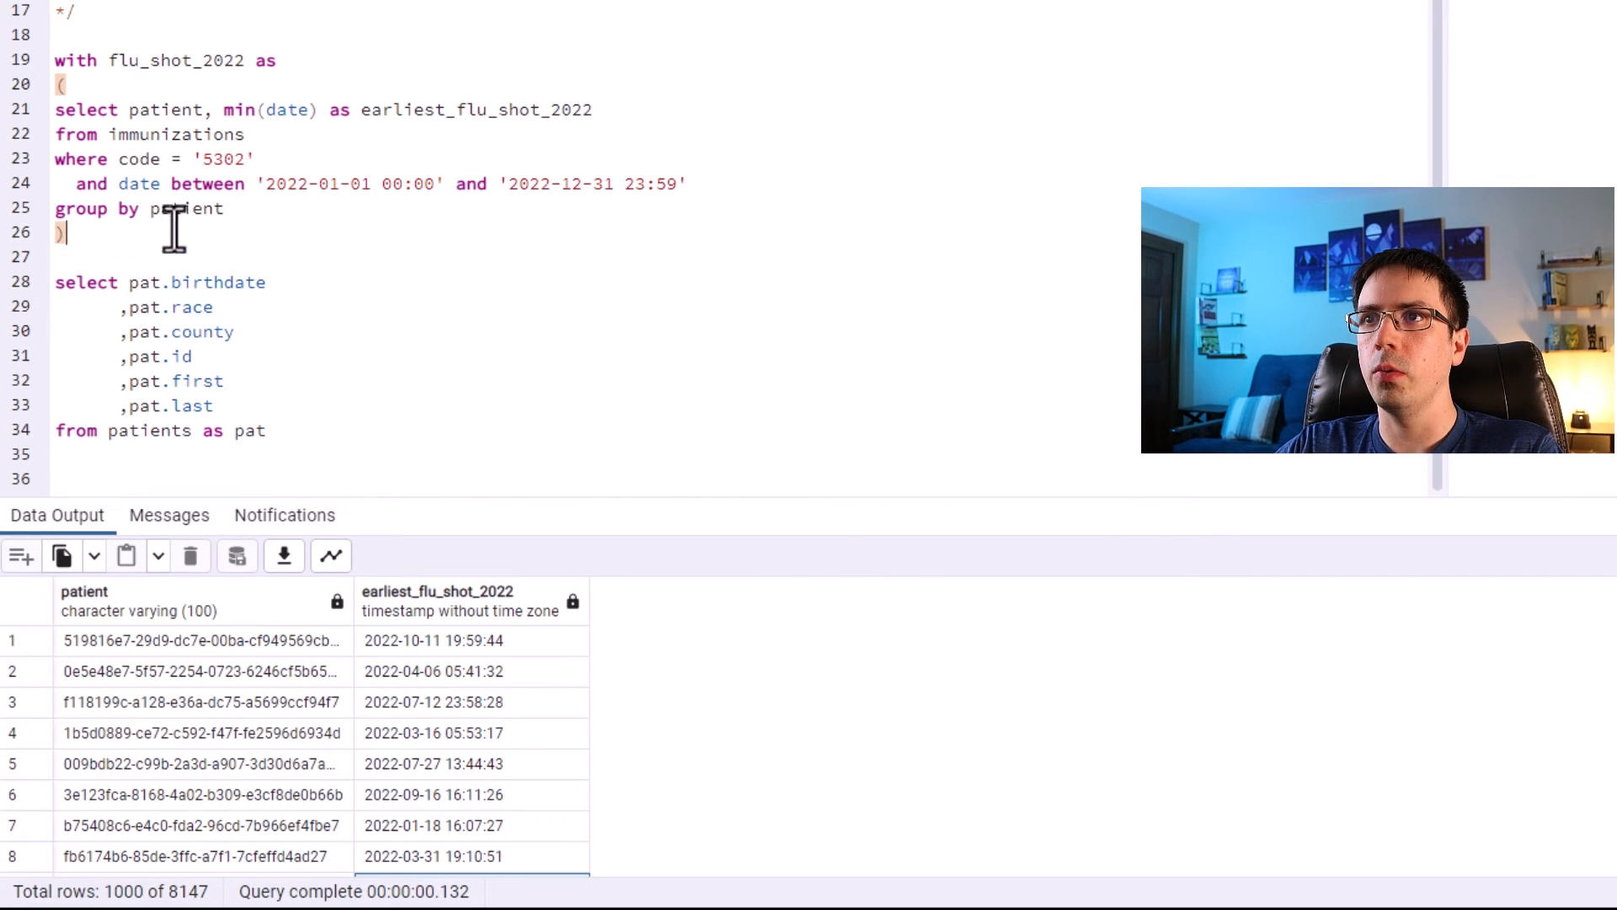
left_click_drag(131, 642, 148, 794)
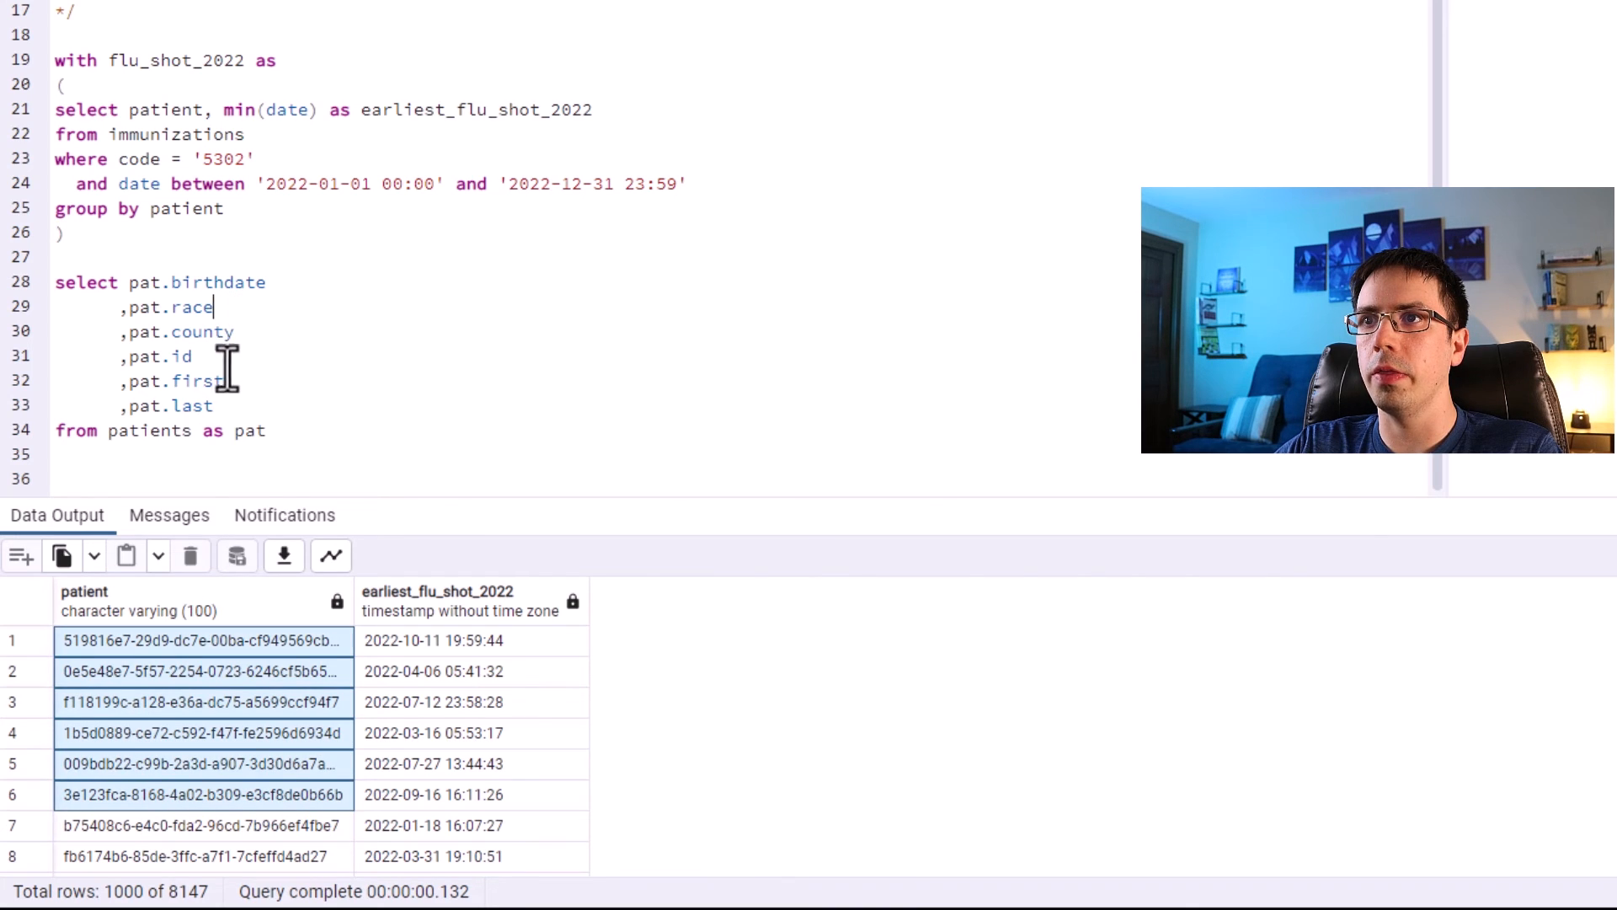
left_click_drag(193, 356, 127, 354)
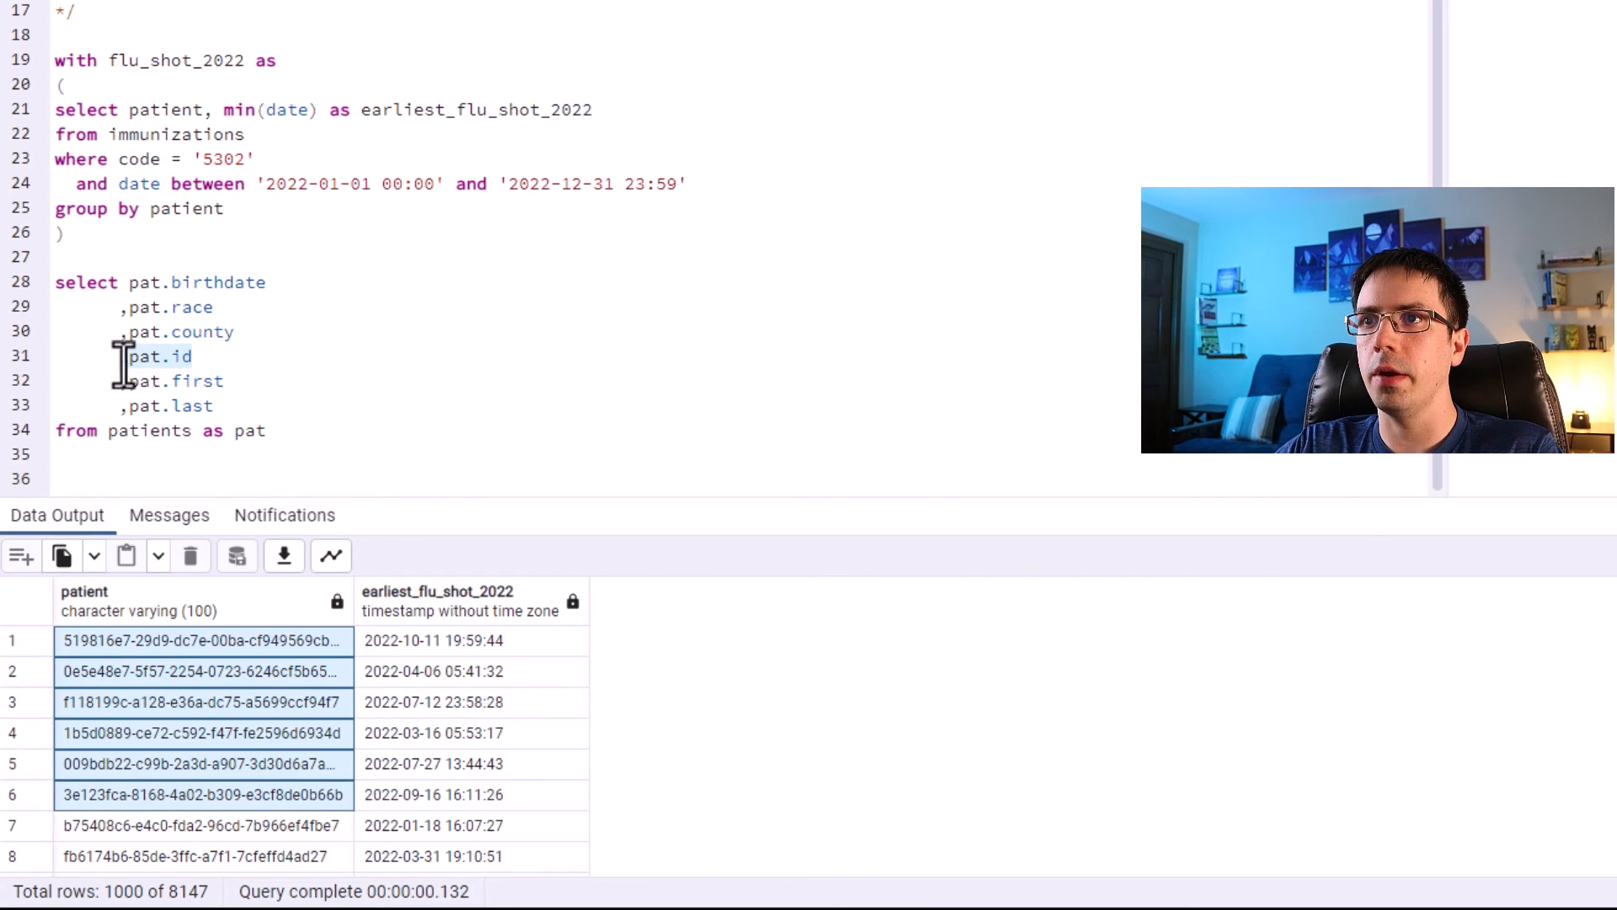
Left join flu_shot_2022 as flu to patients on pat.id = flu.patient.
left_click(278, 438)
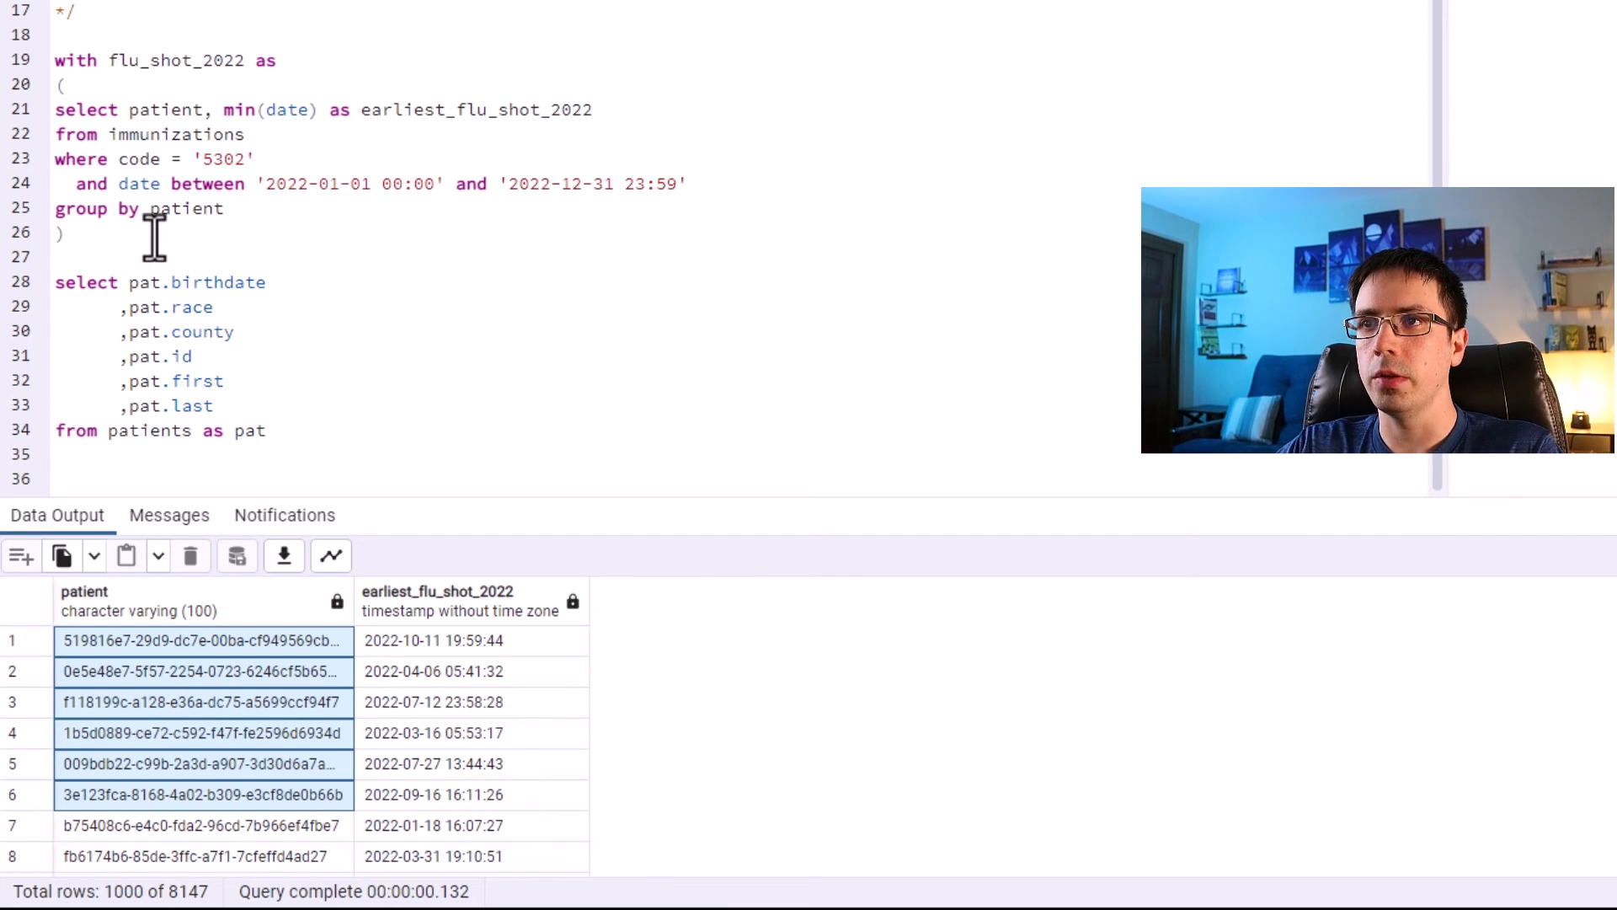
left_click(307, 443)
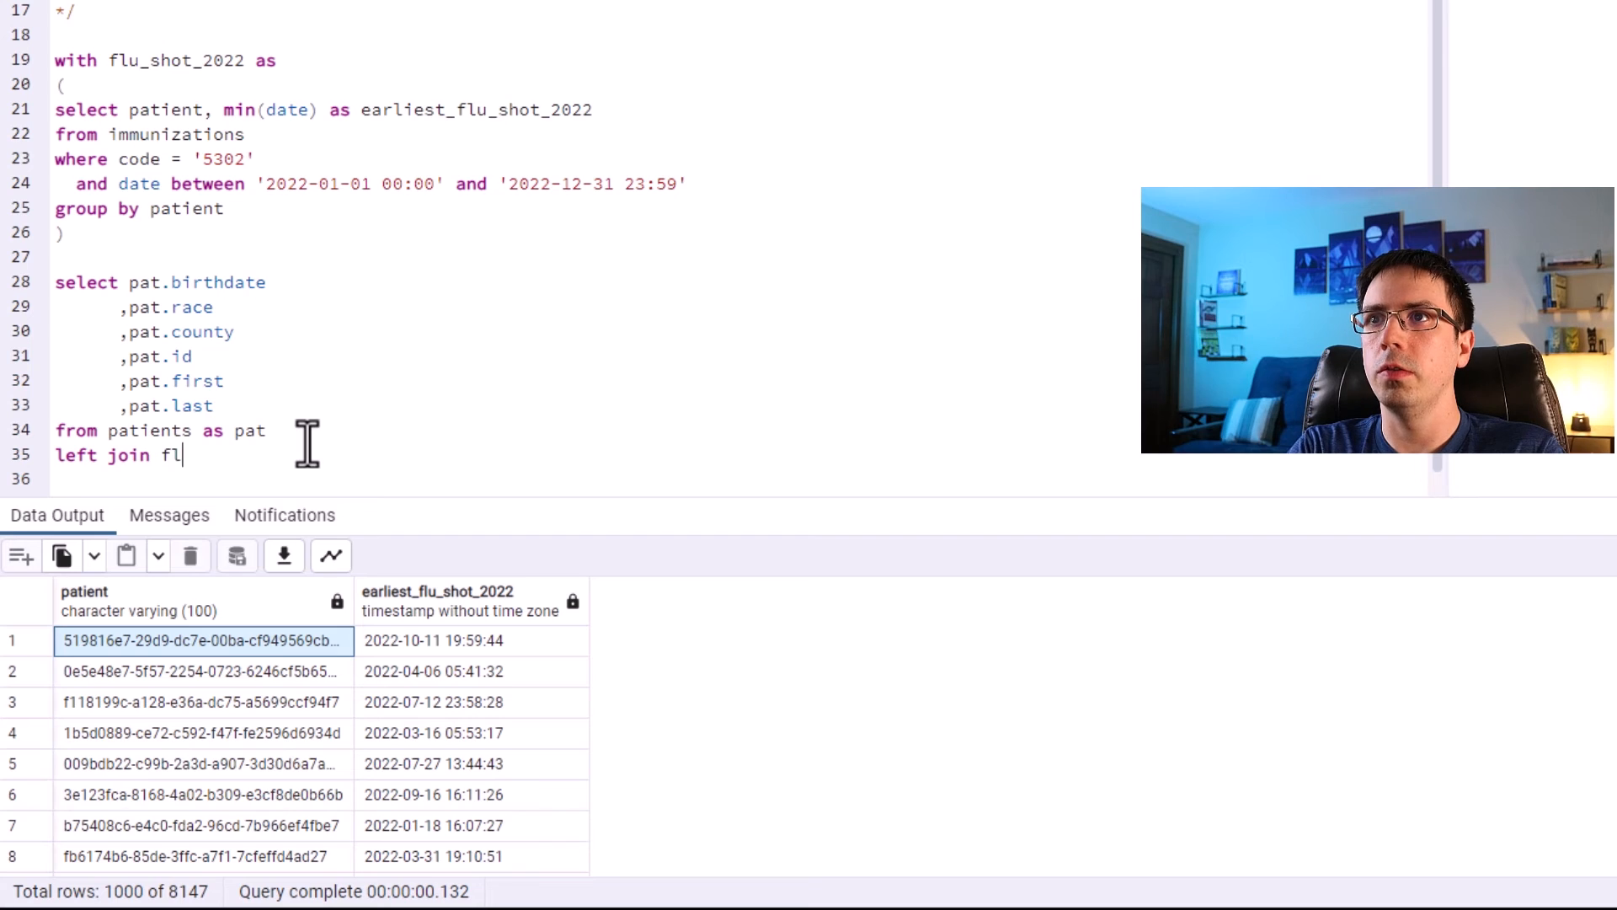
type("left join flu_shot_2022 as")
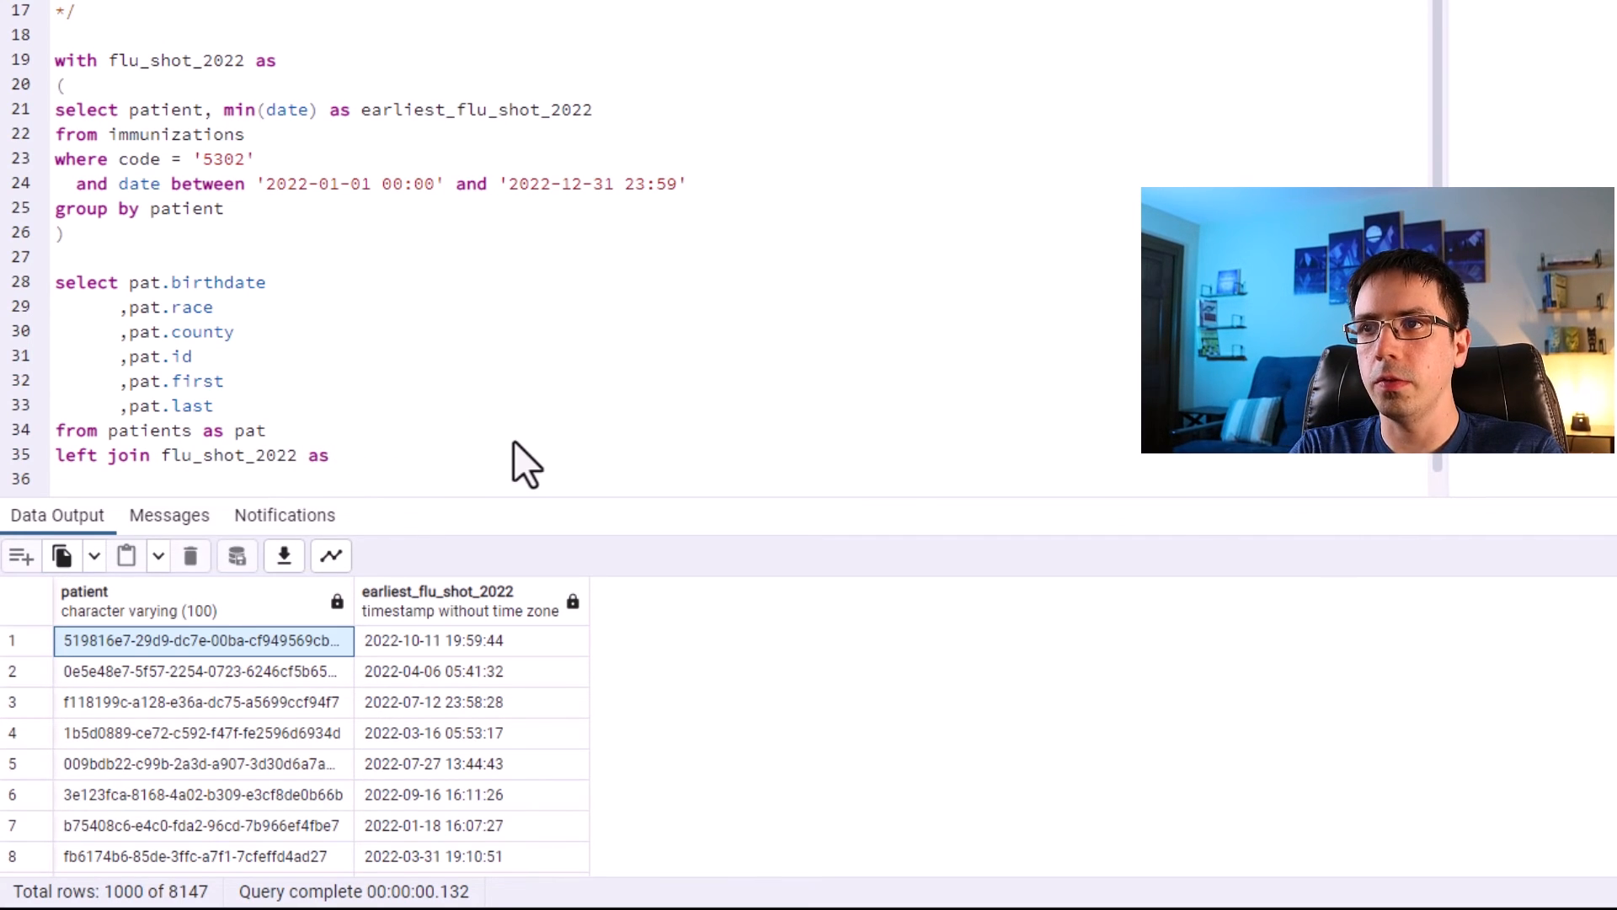
type(" flu   on pat.")
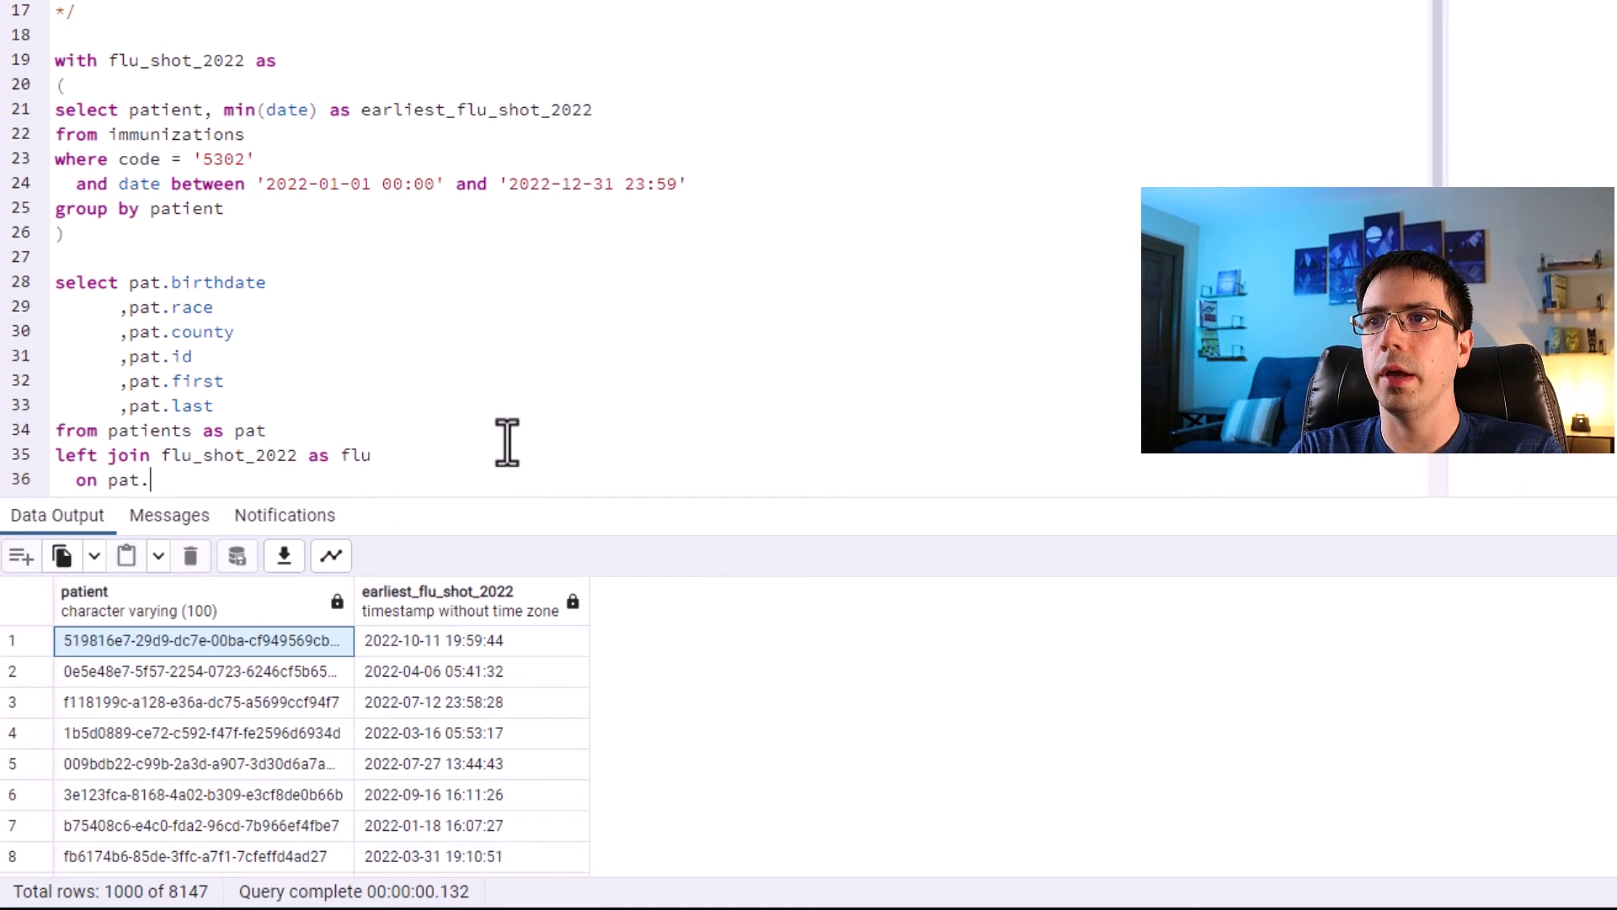
type("id = flu")
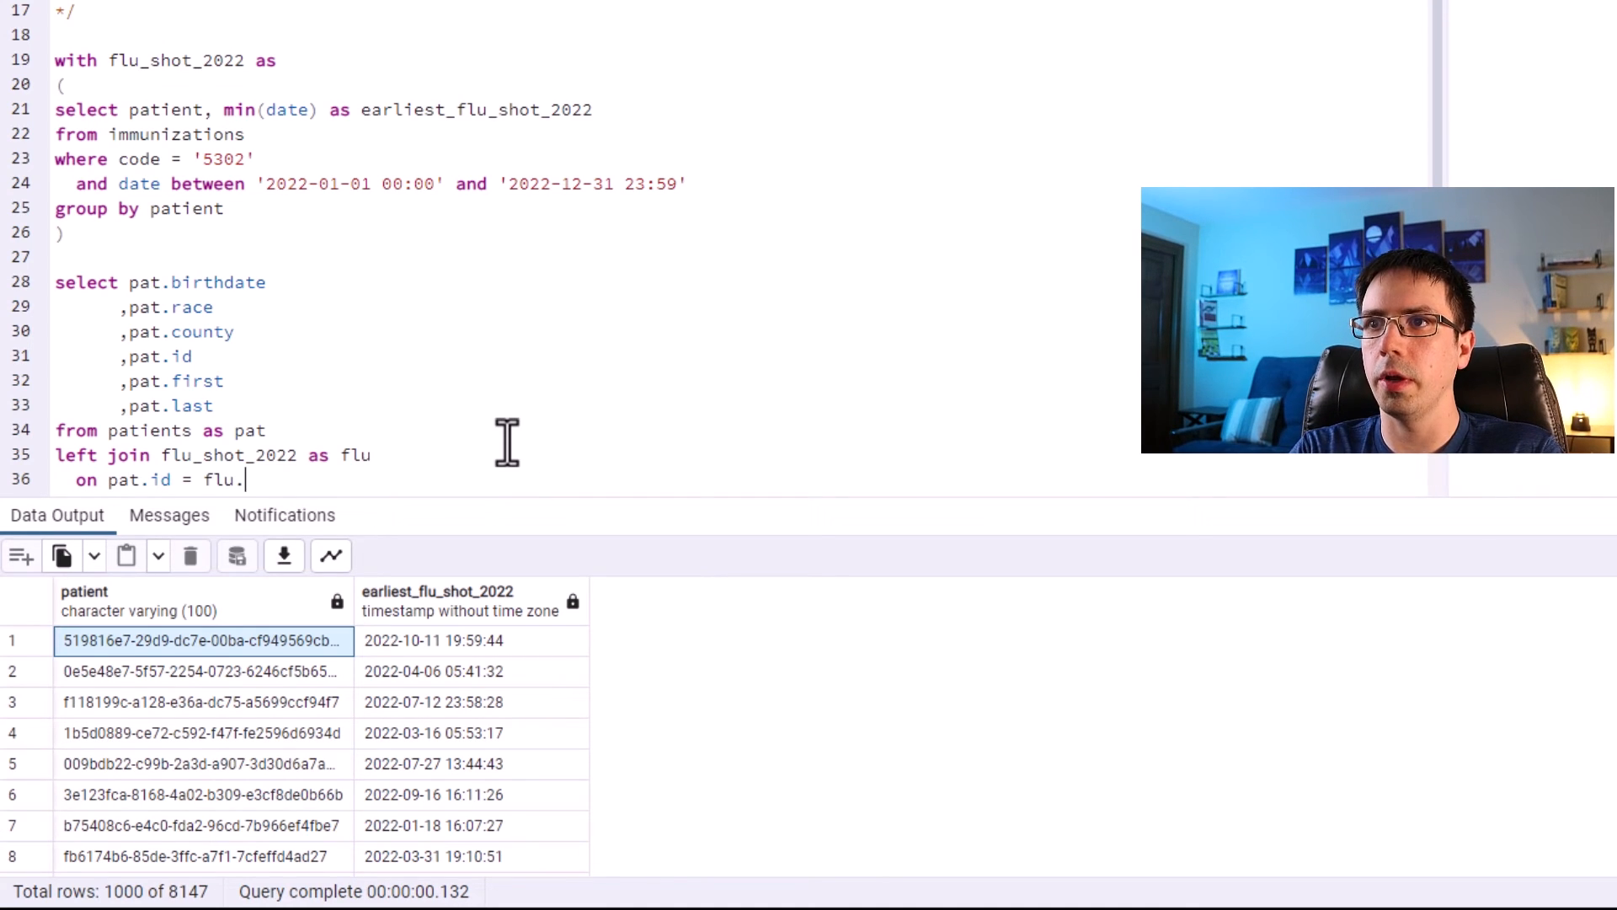
type(".patient")
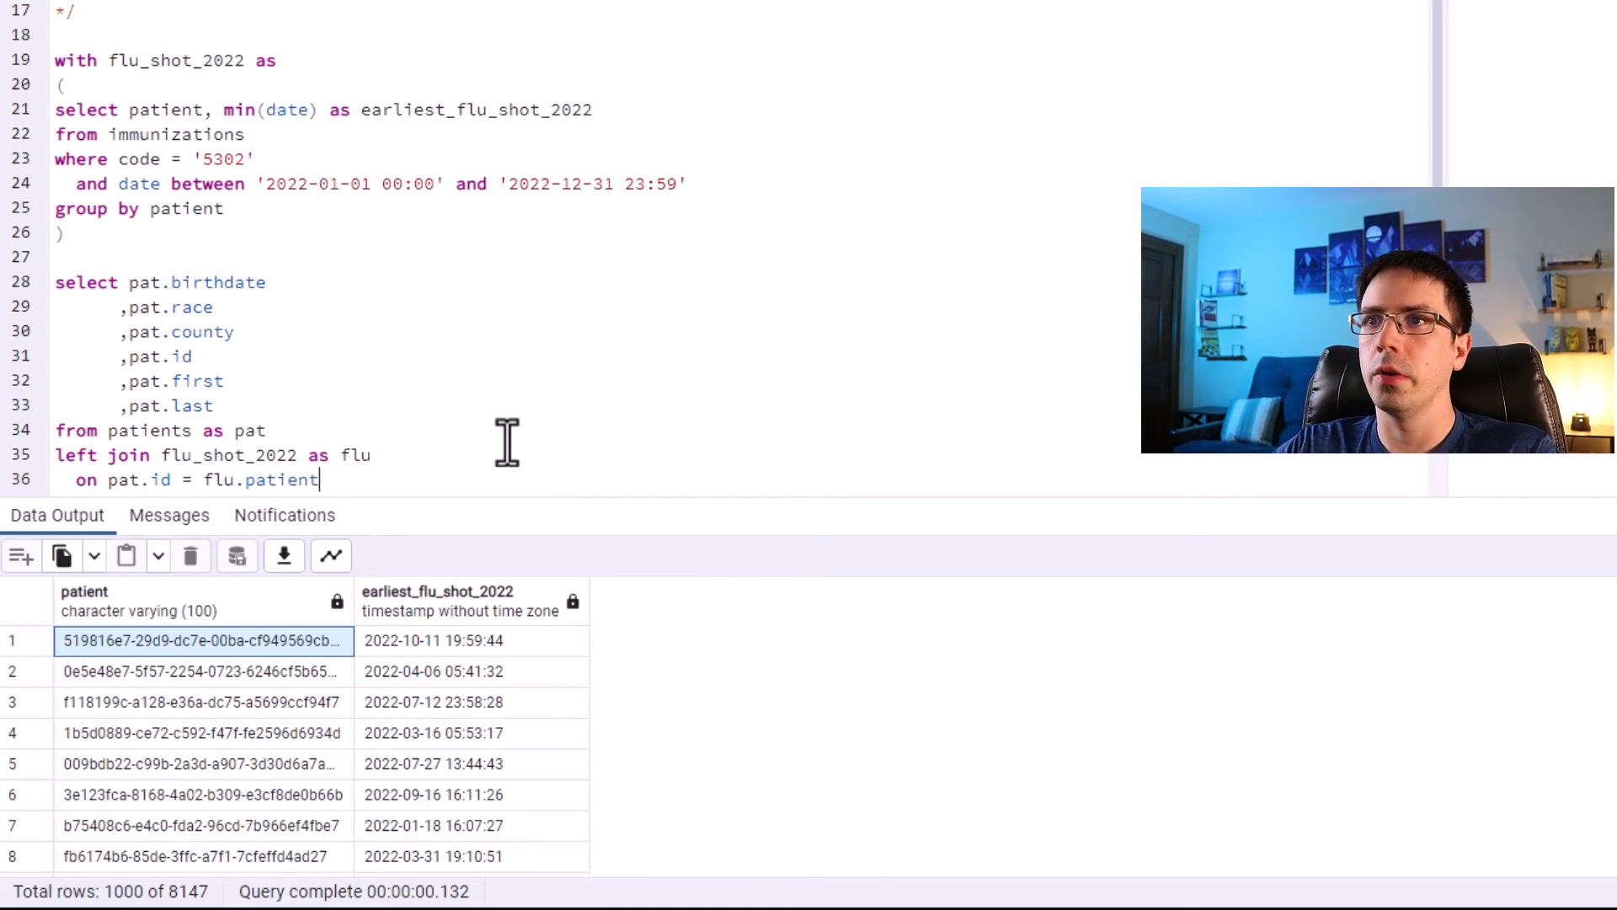
key("Return")
key("Return")
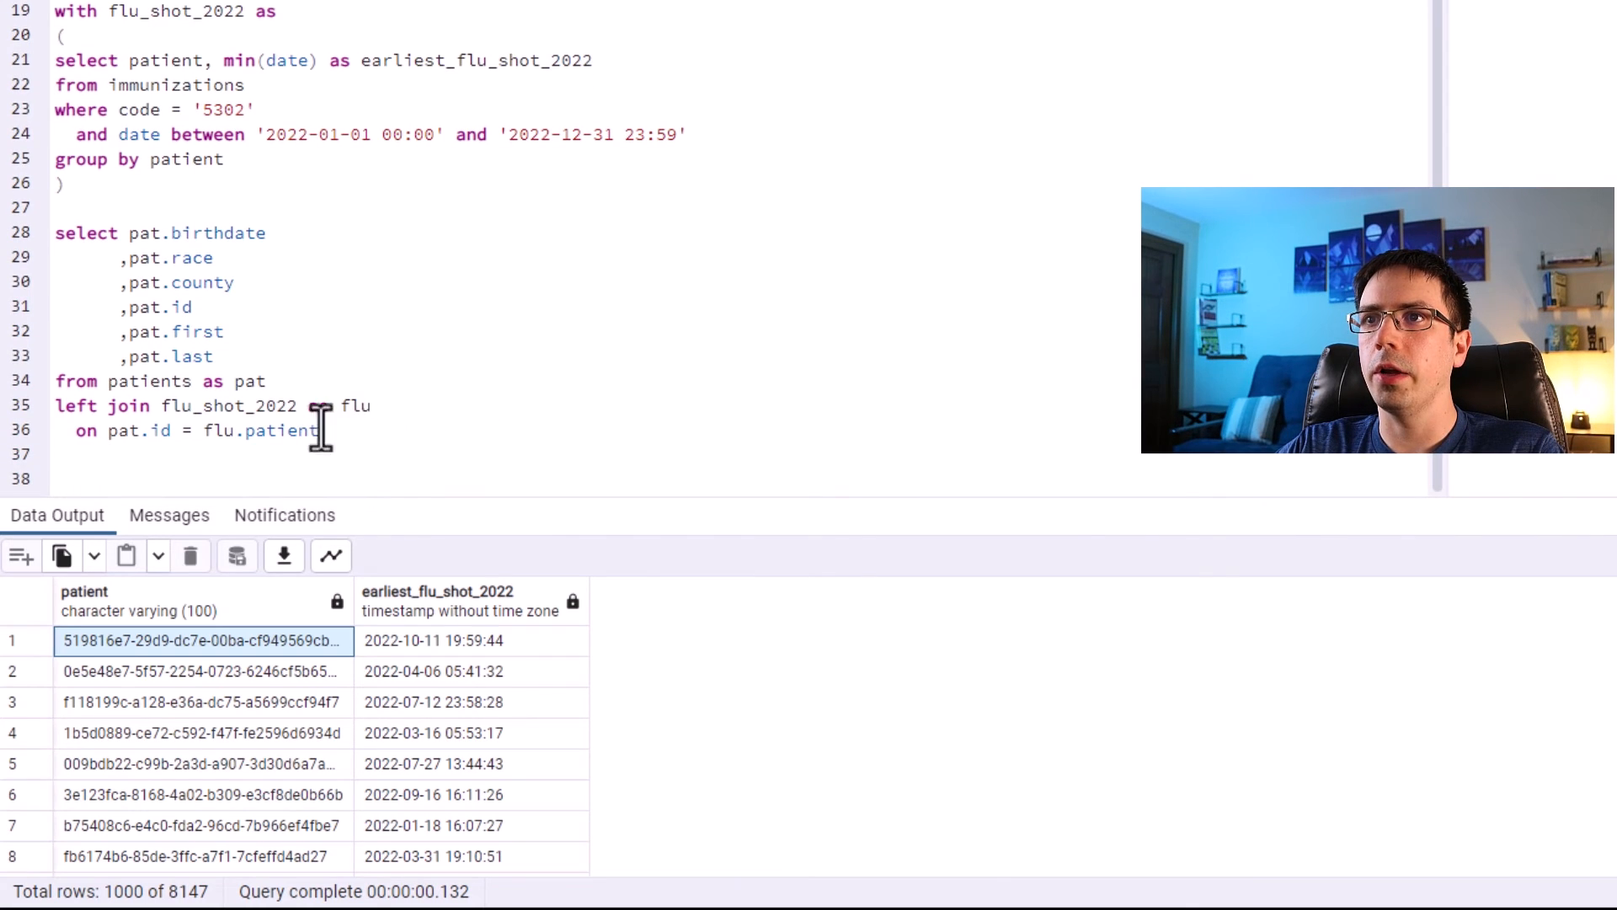
Run only the patients select statement and check its row total.
left_click_drag(336, 430, 24, 237)
left_click_drag(278, 381, 49, 235)
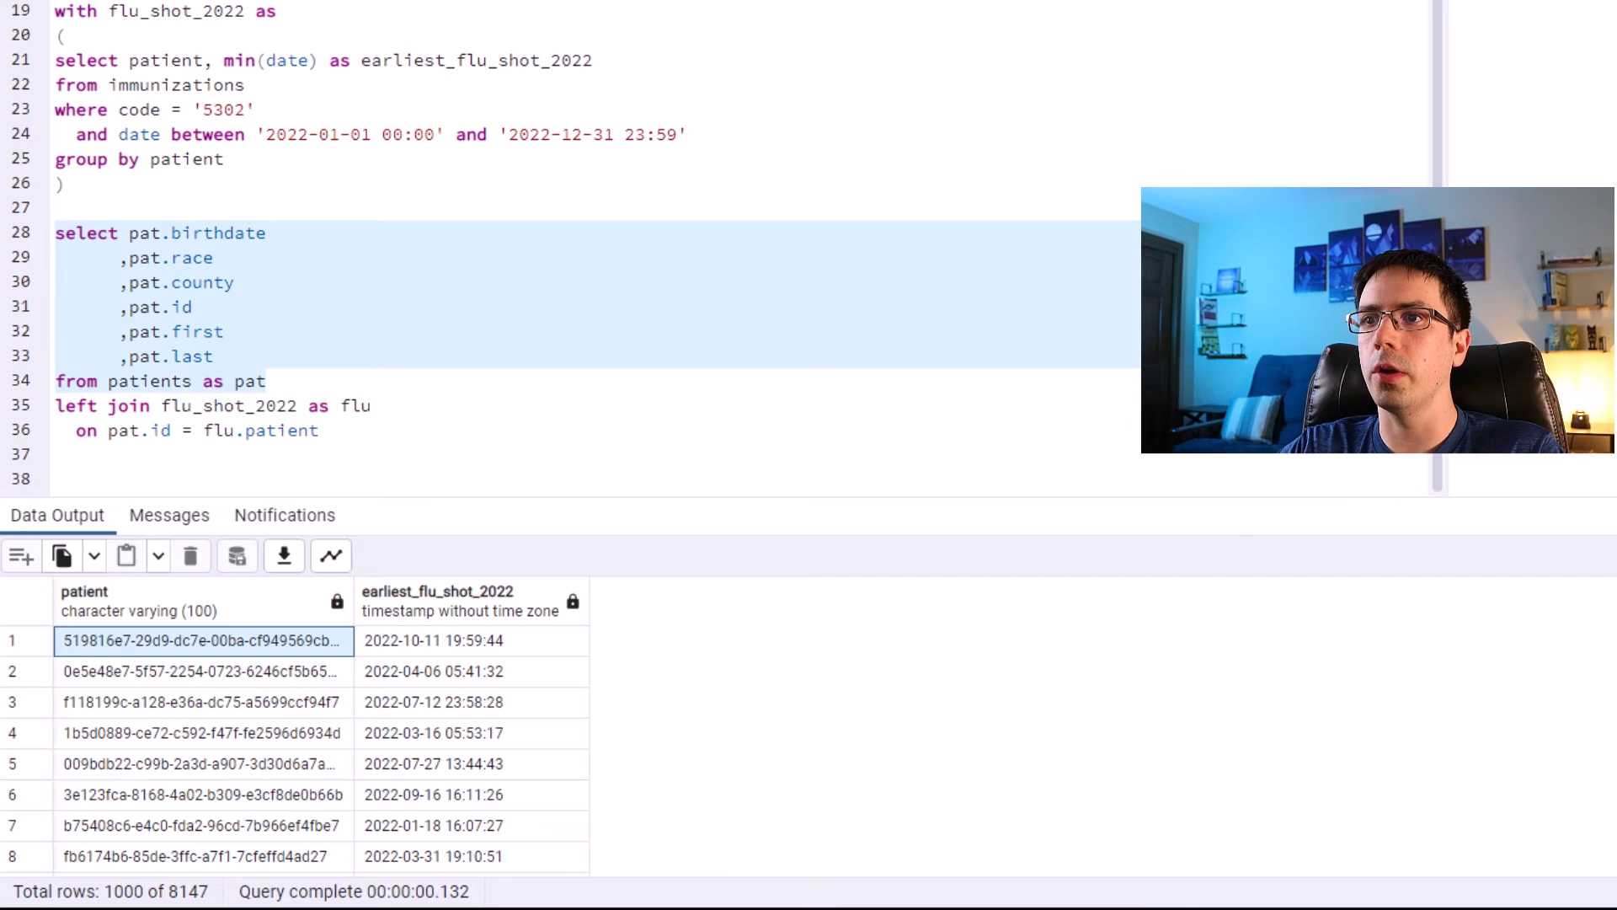
key("F5")
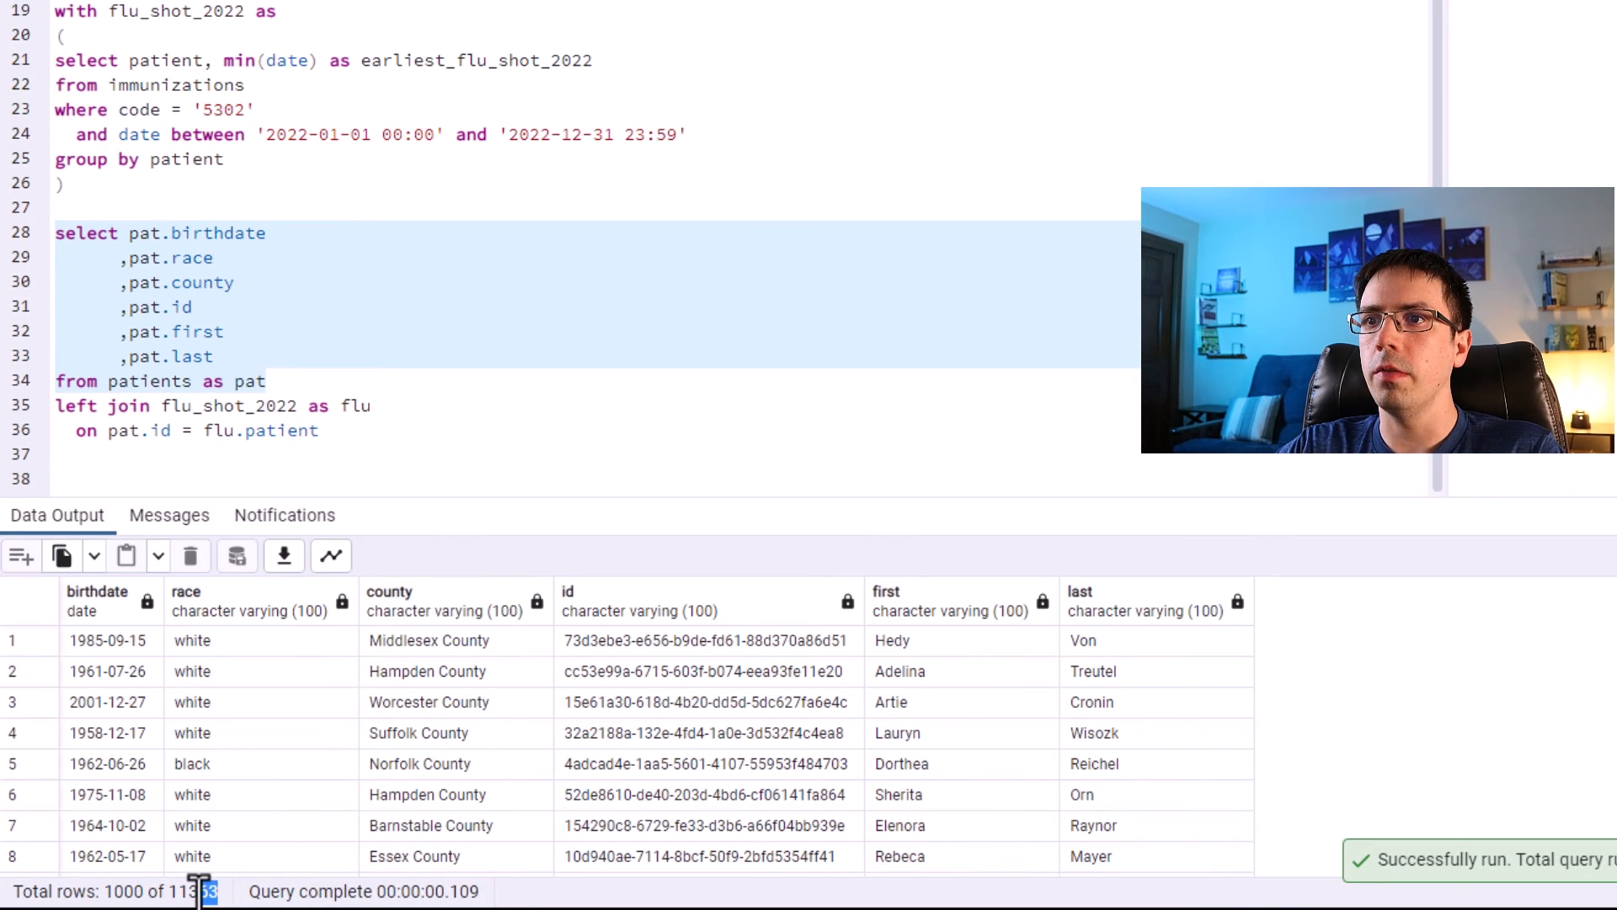
left_click_drag(169, 886, 238, 868)
Run the whole query including the CTE and left join, and check the row total.
left_click(321, 423)
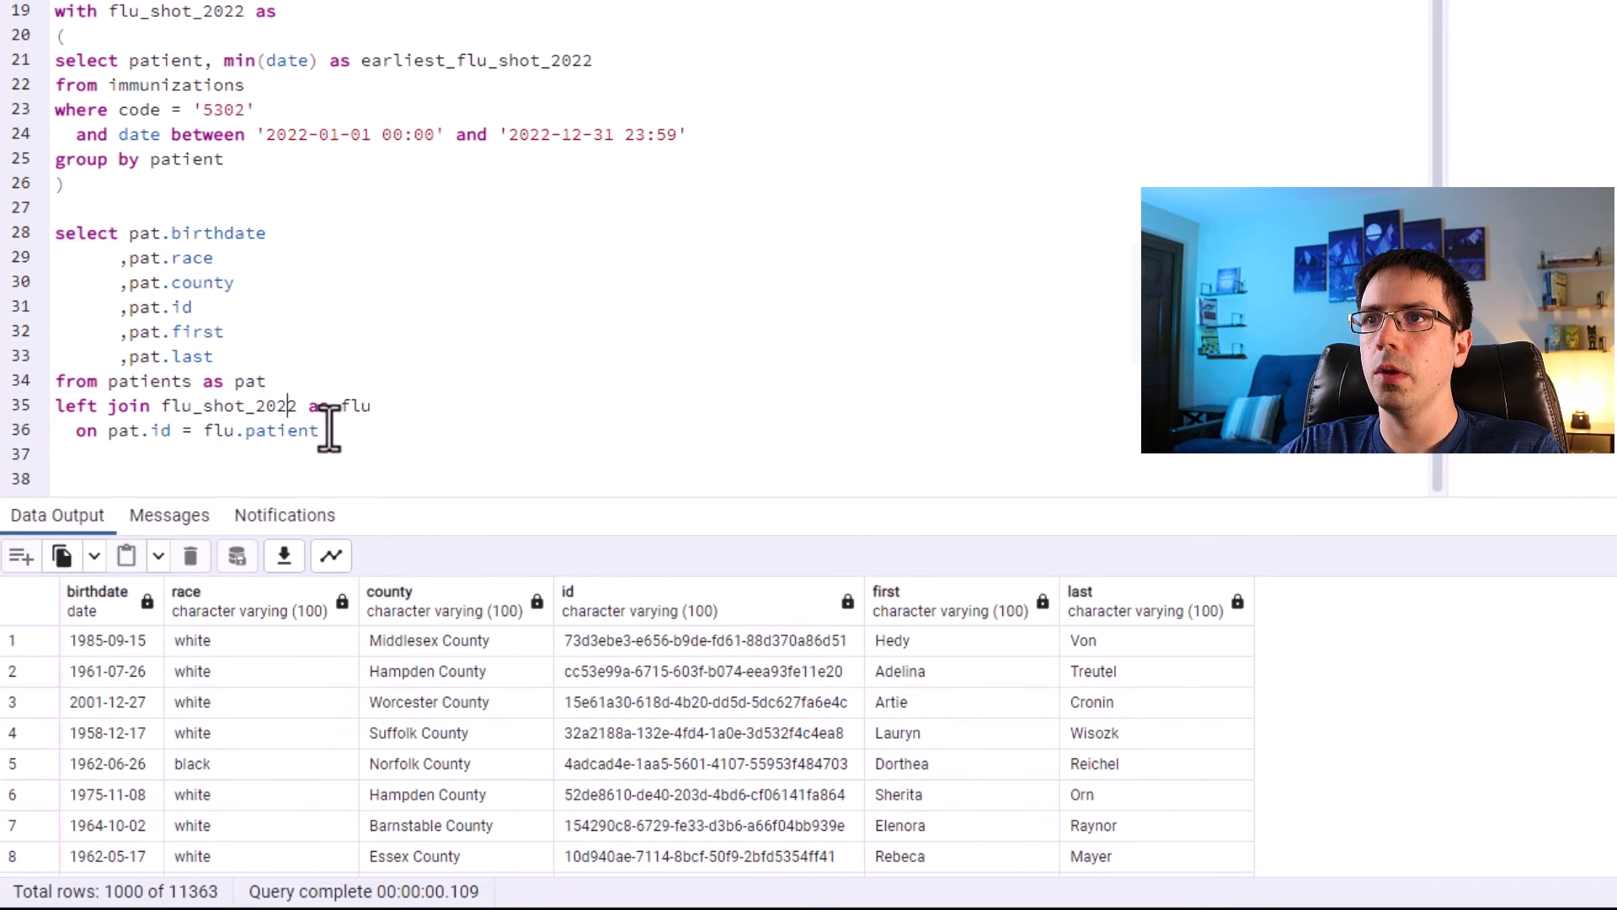
left_click_drag(348, 438, 9, 15)
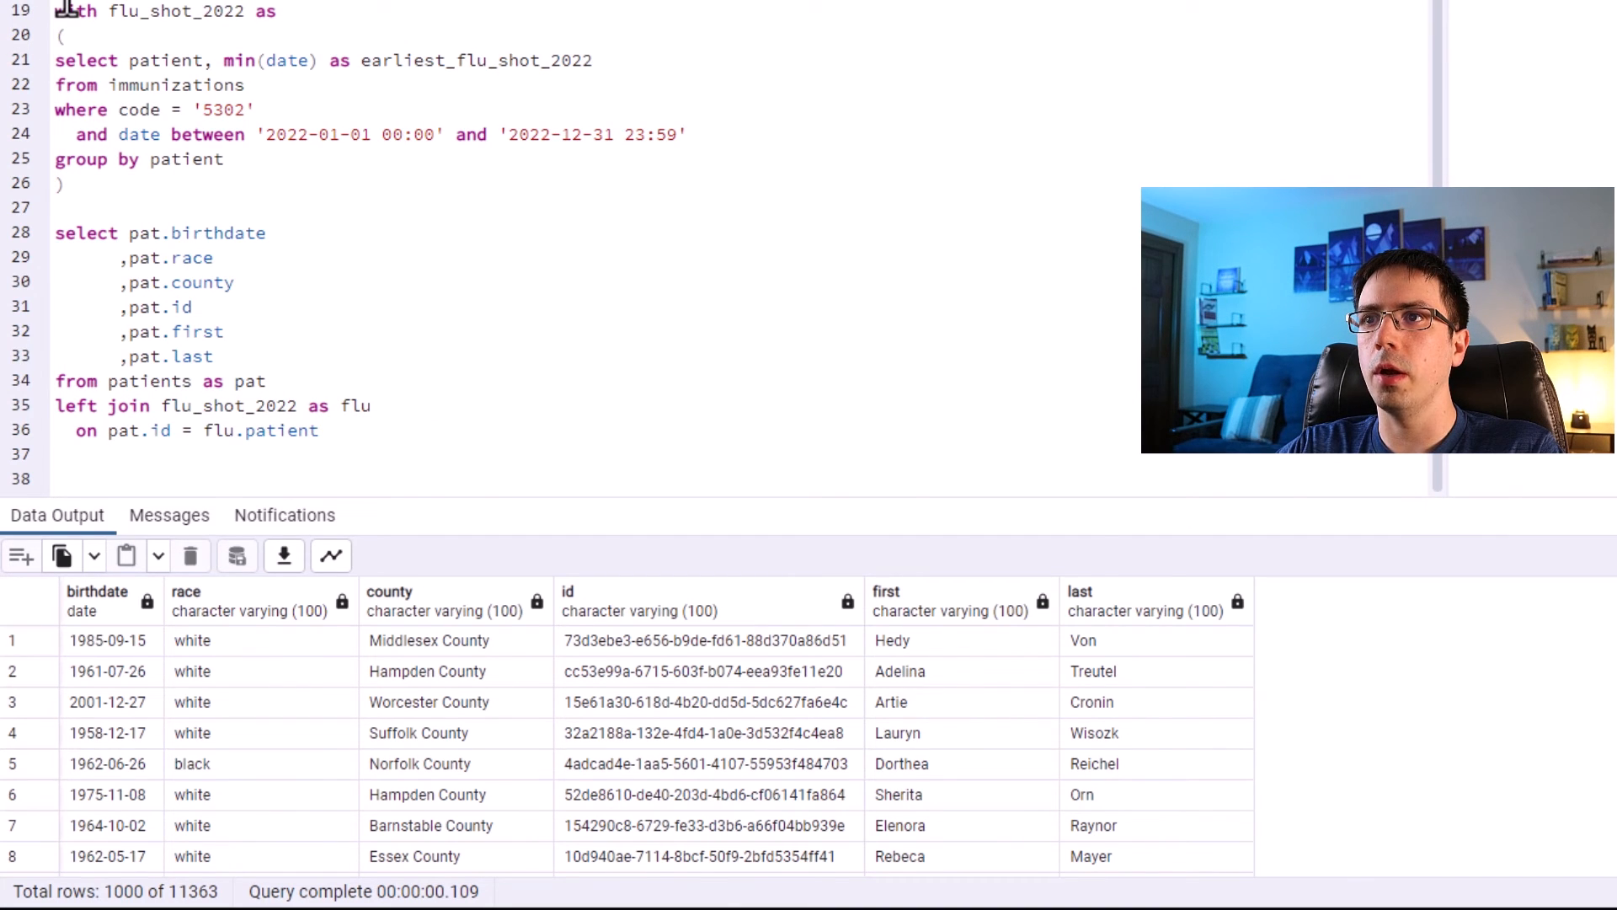
left_click_drag(66, 10, 365, 437)
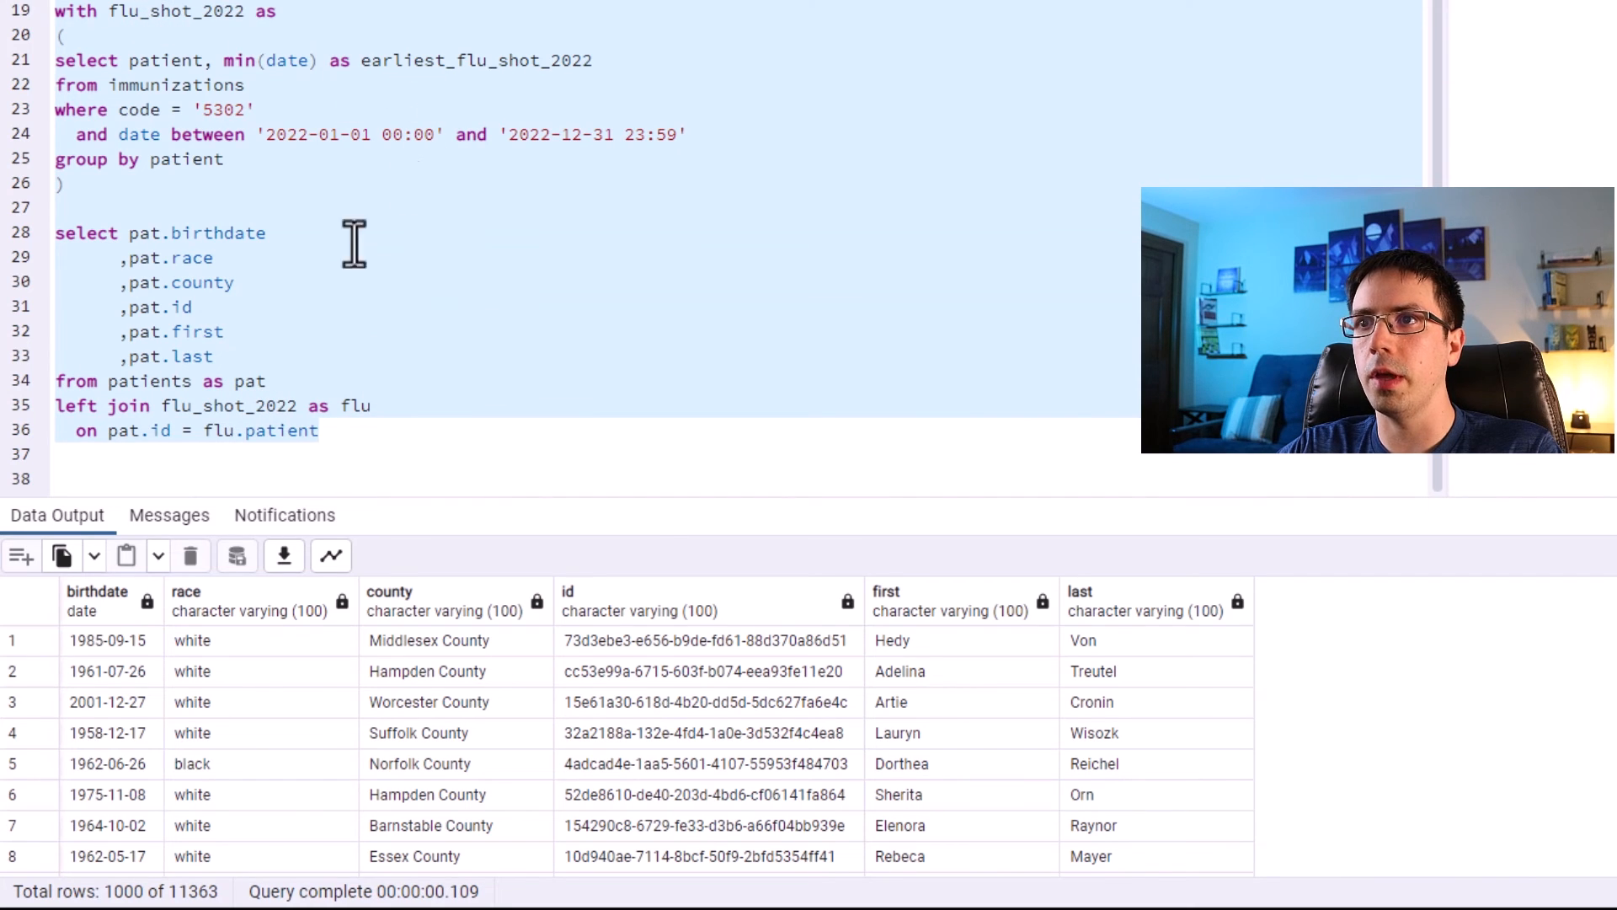
key("F5")
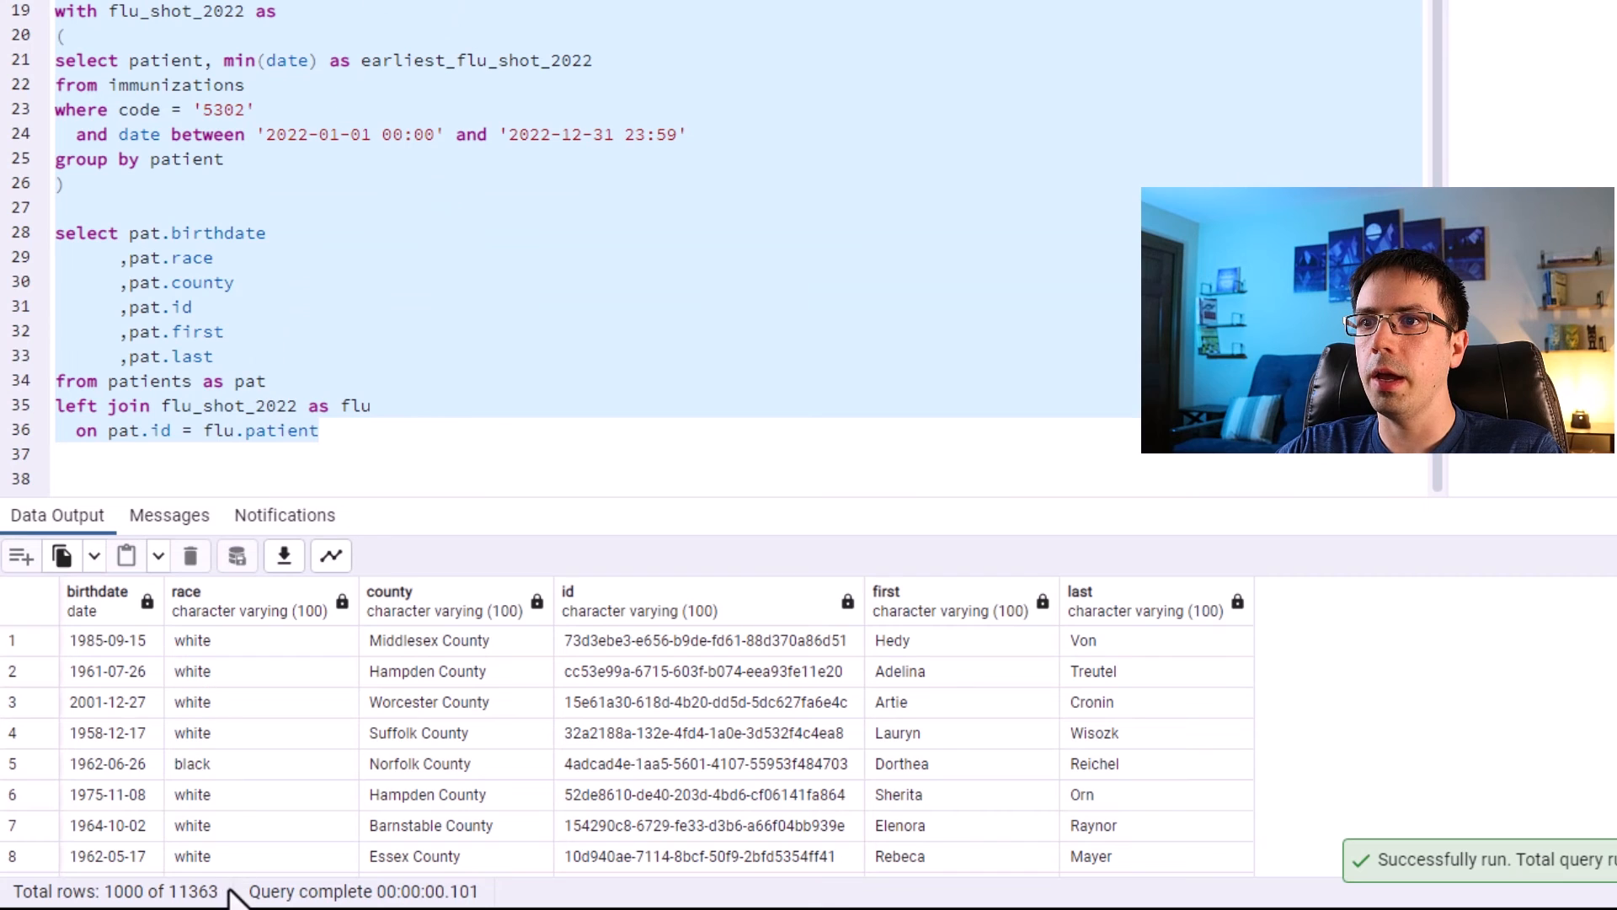
left_click_drag(221, 891, 167, 891)
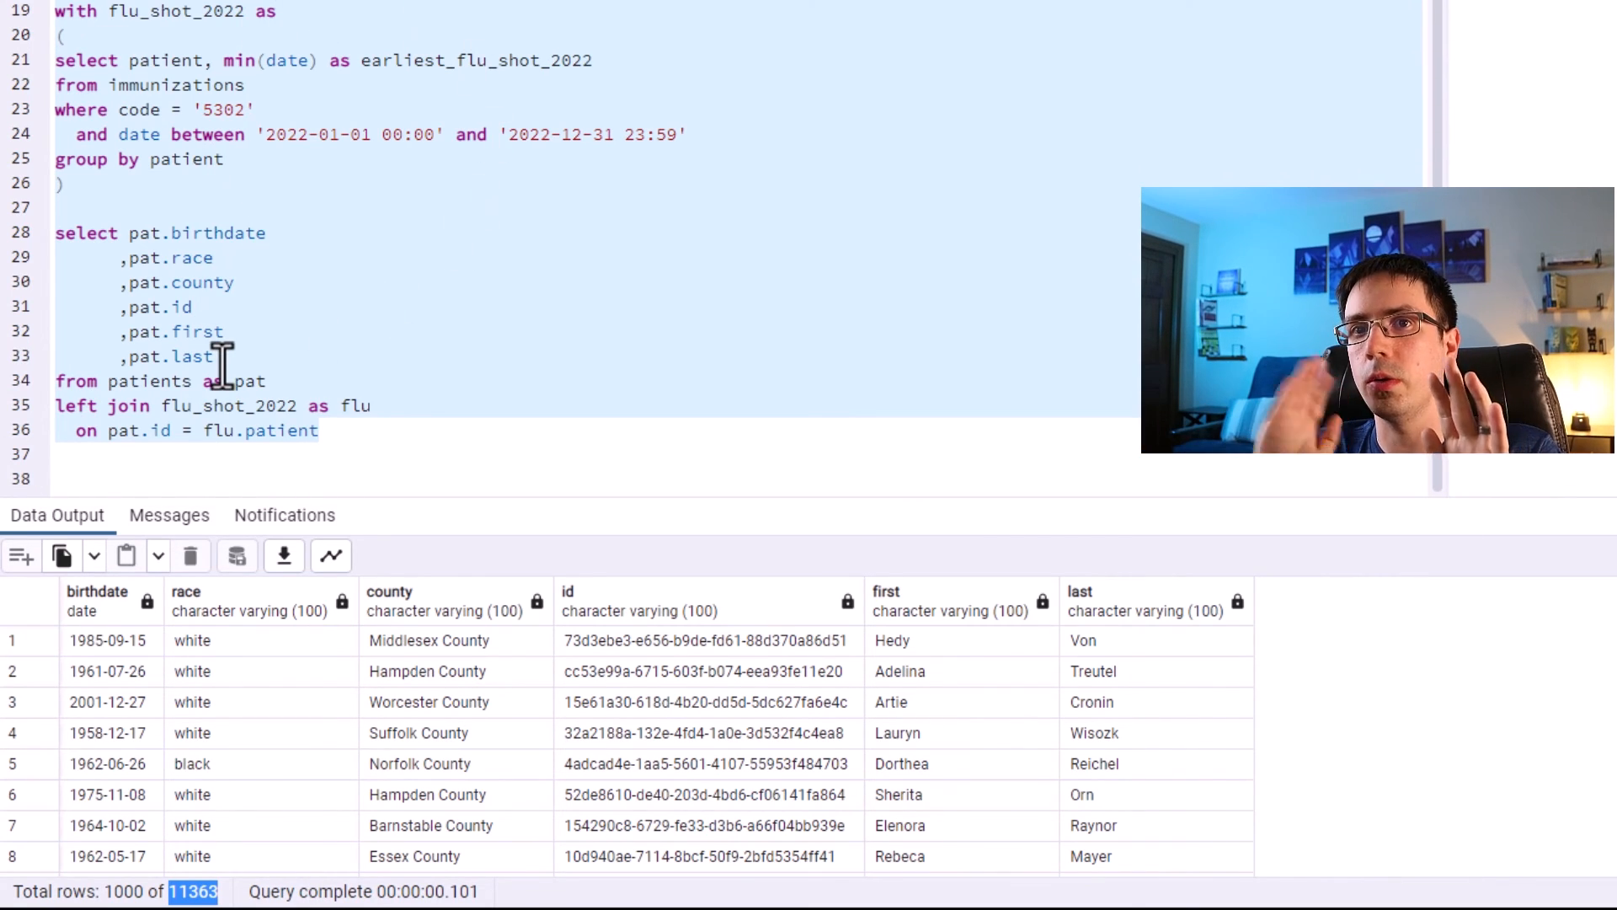
Highlight and review the CTE block and the main select statement of the query.
key("F5")
left_click(380, 480)
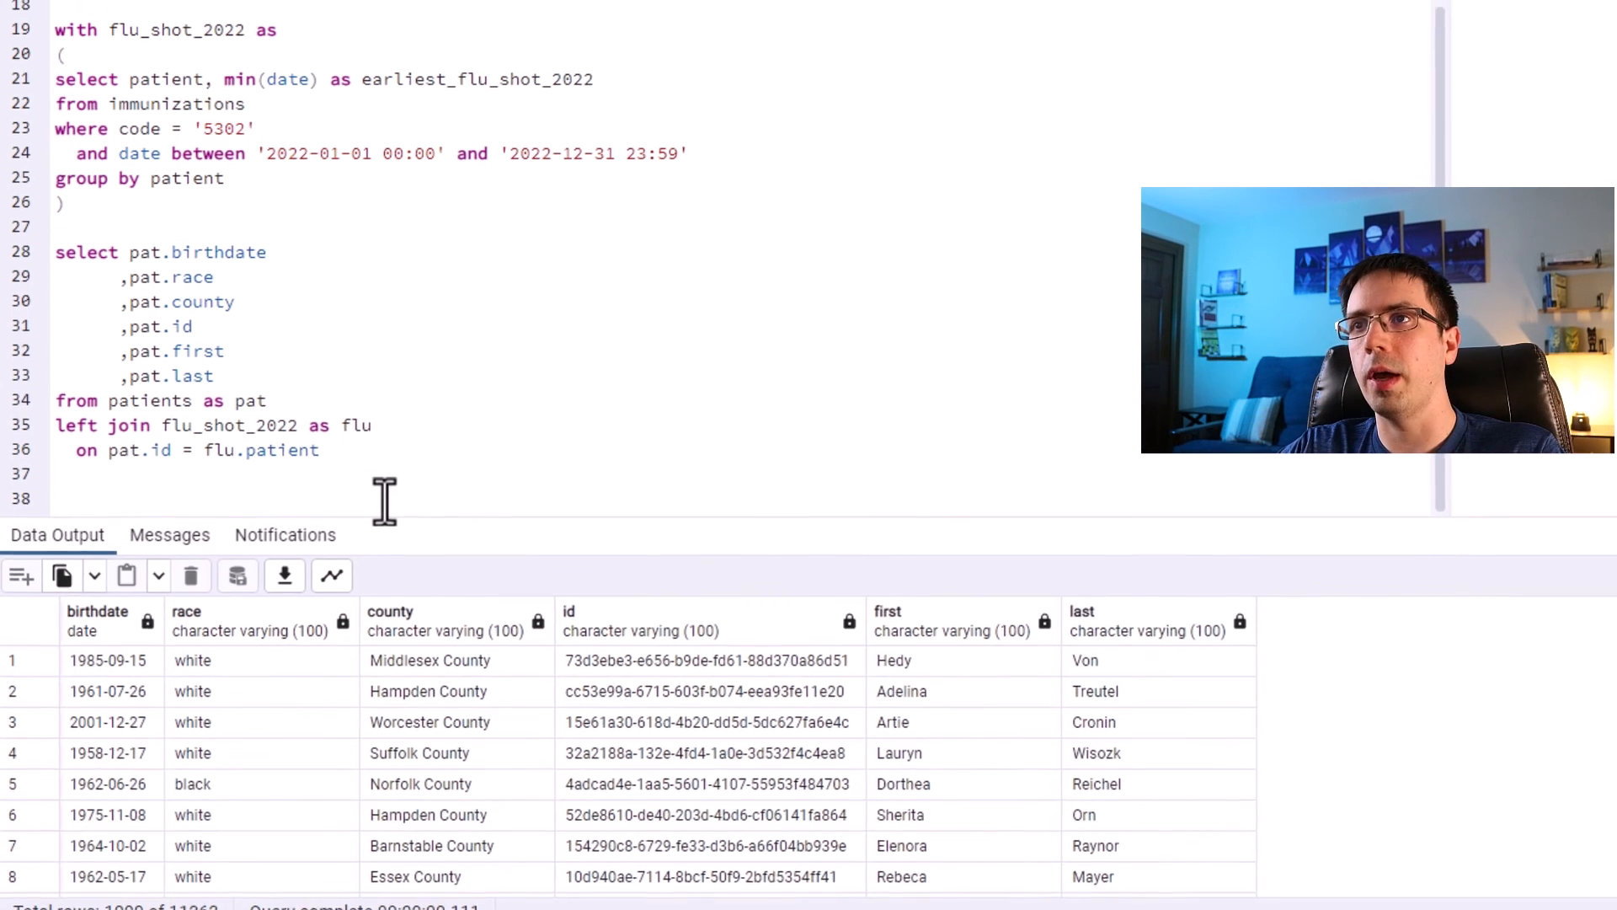
left_click_drag(226, 178, 55, 81)
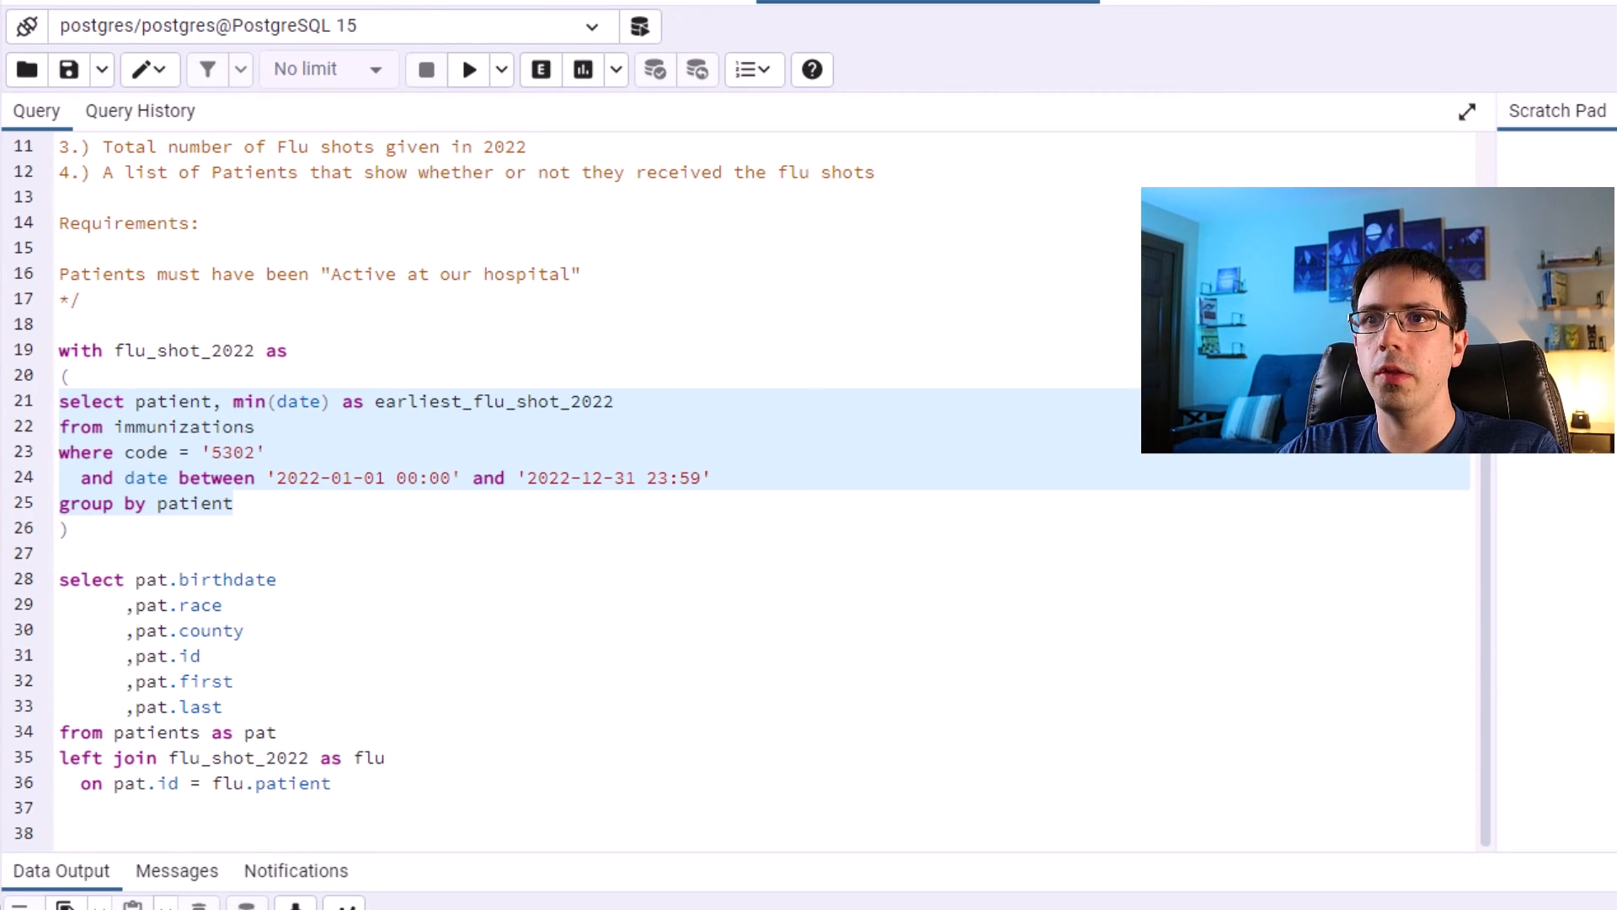
left_click_drag(270, 509, 61, 396)
left_click_drag(126, 523, 39, 356)
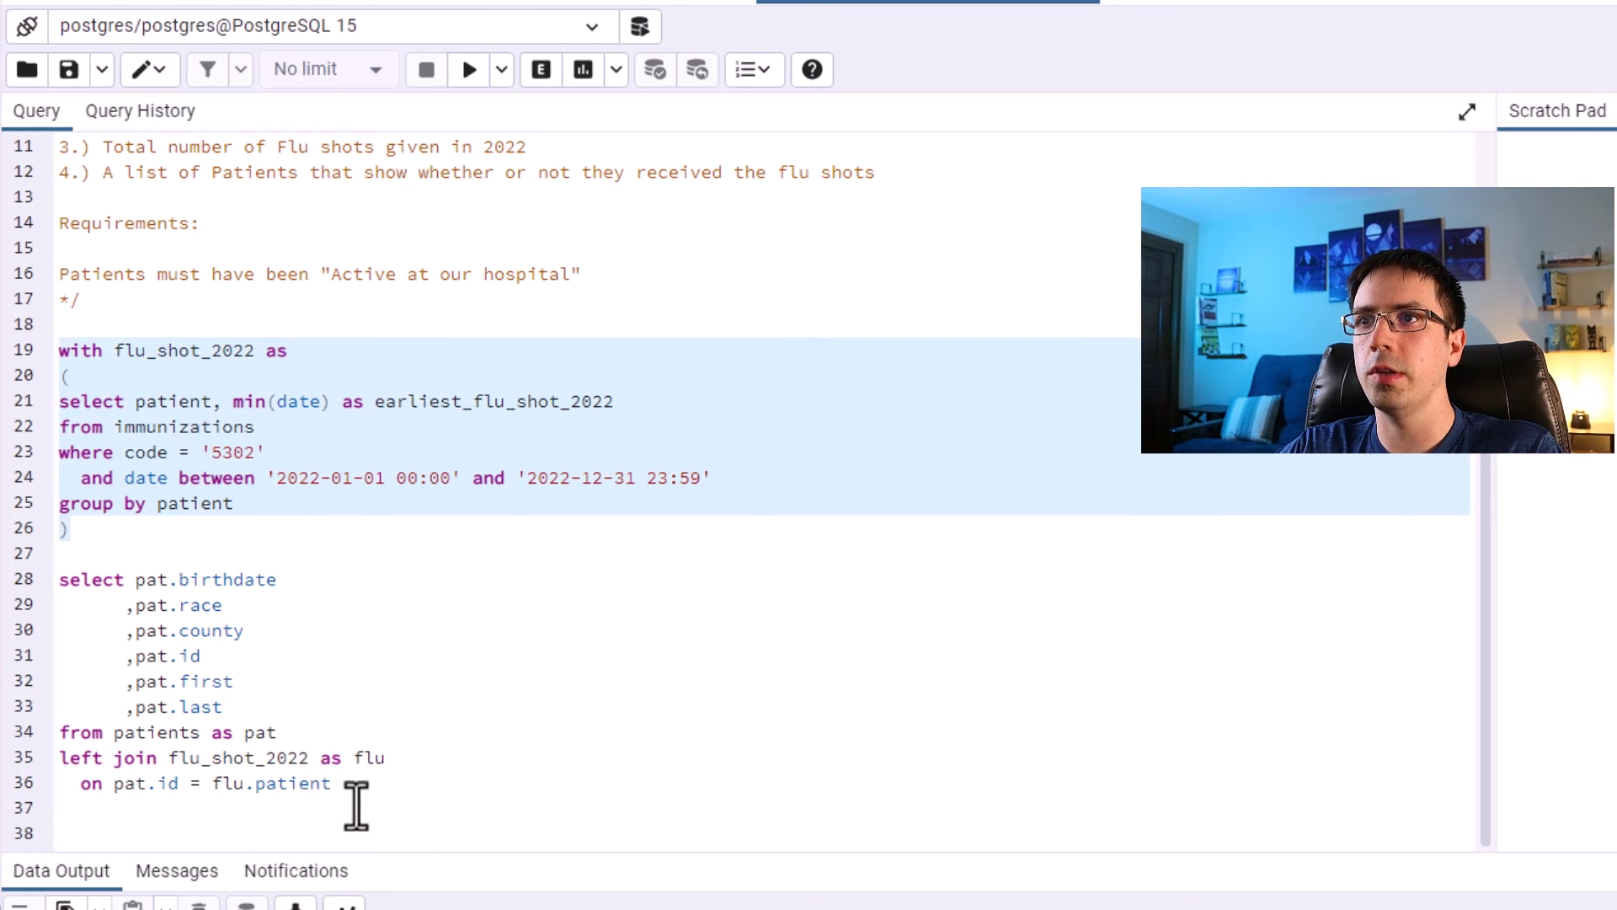
left_click_drag(357, 807, 39, 354)
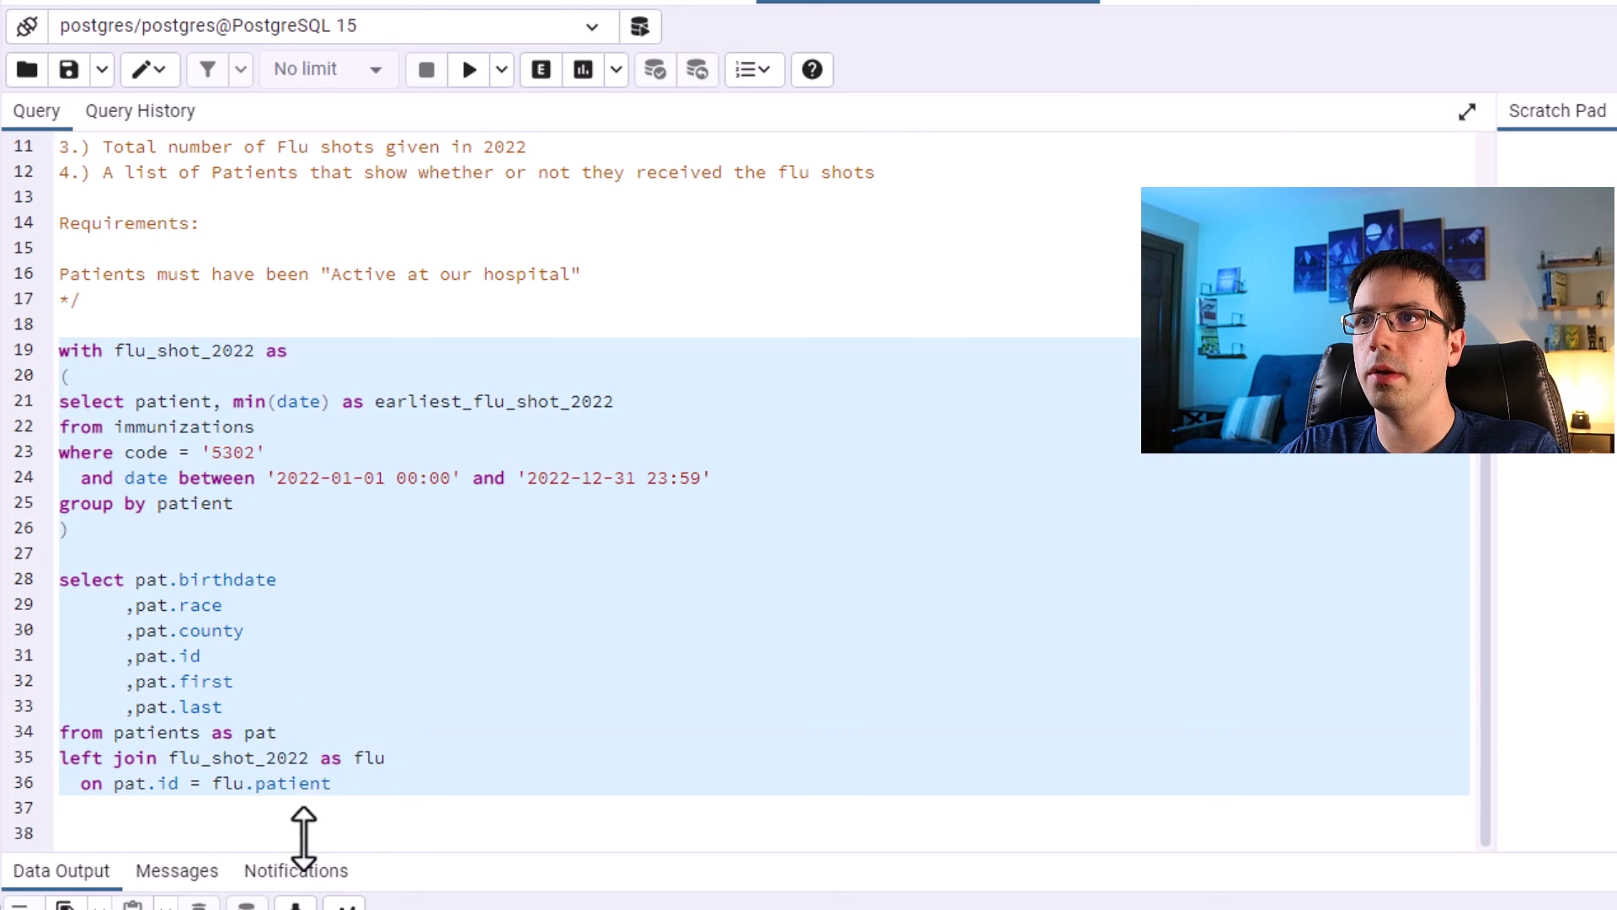
left_click(372, 801)
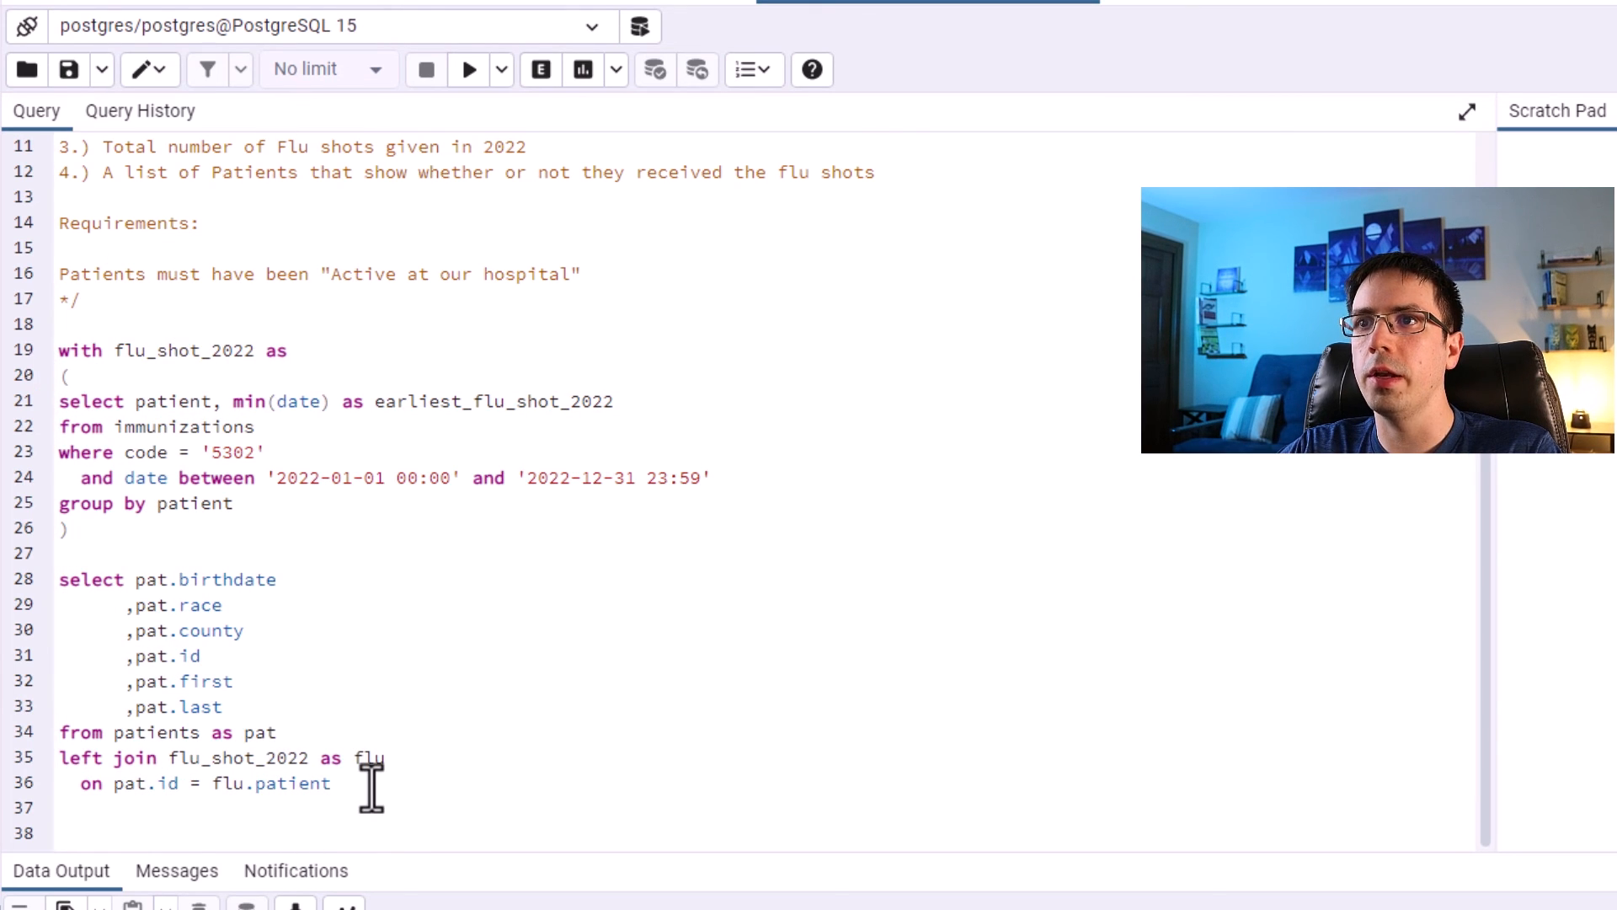
left_click_drag(371, 787, 59, 579)
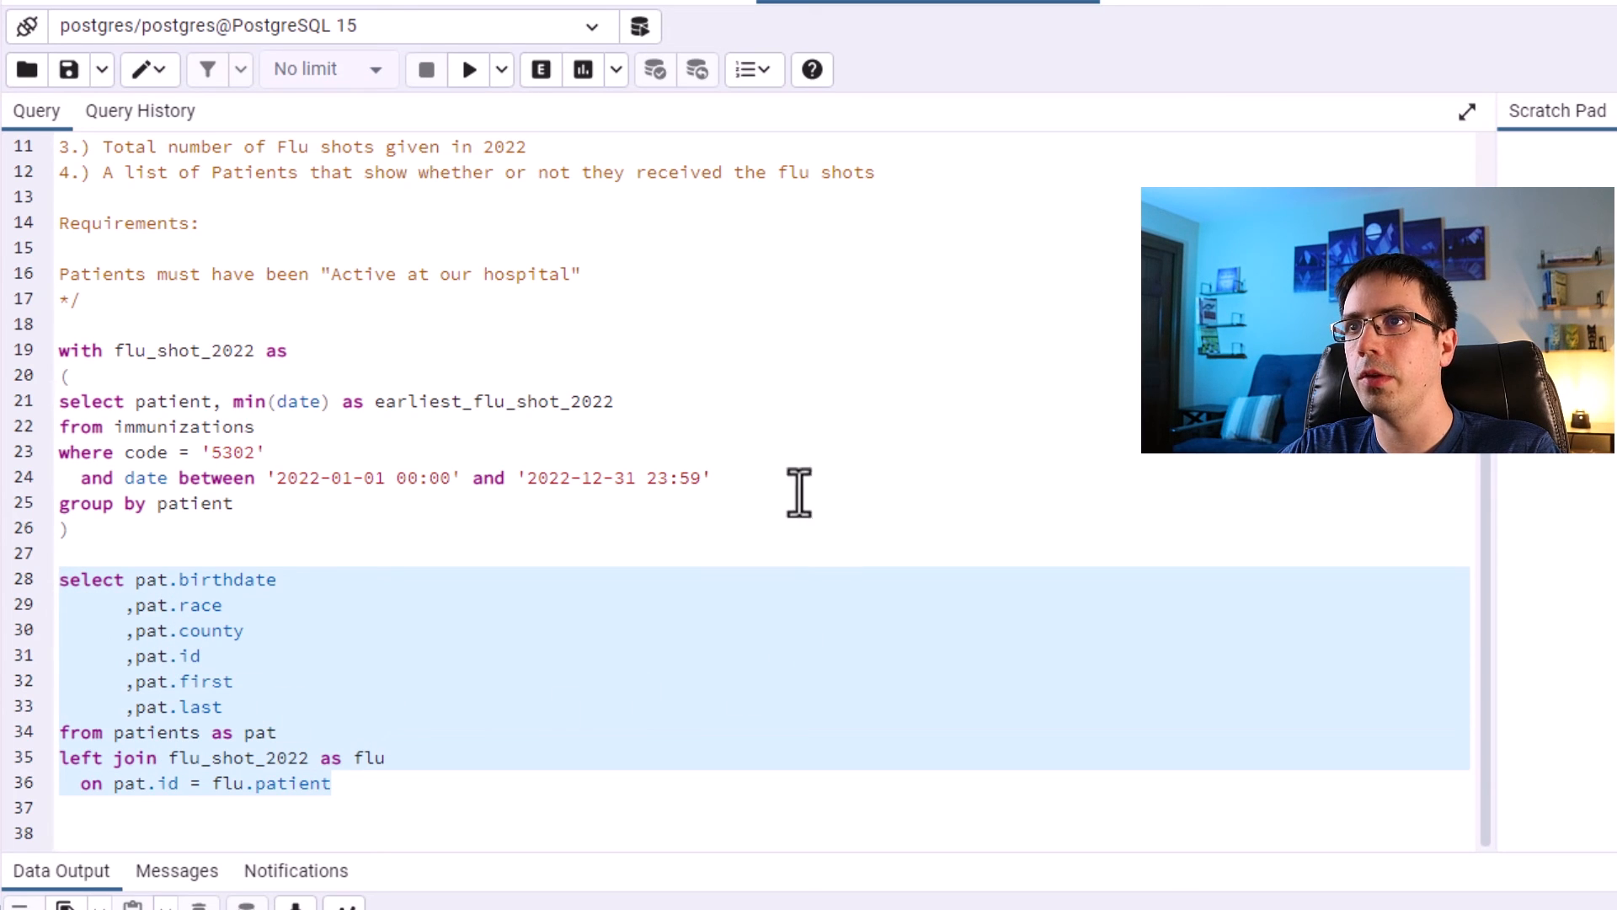
left_click(366, 784)
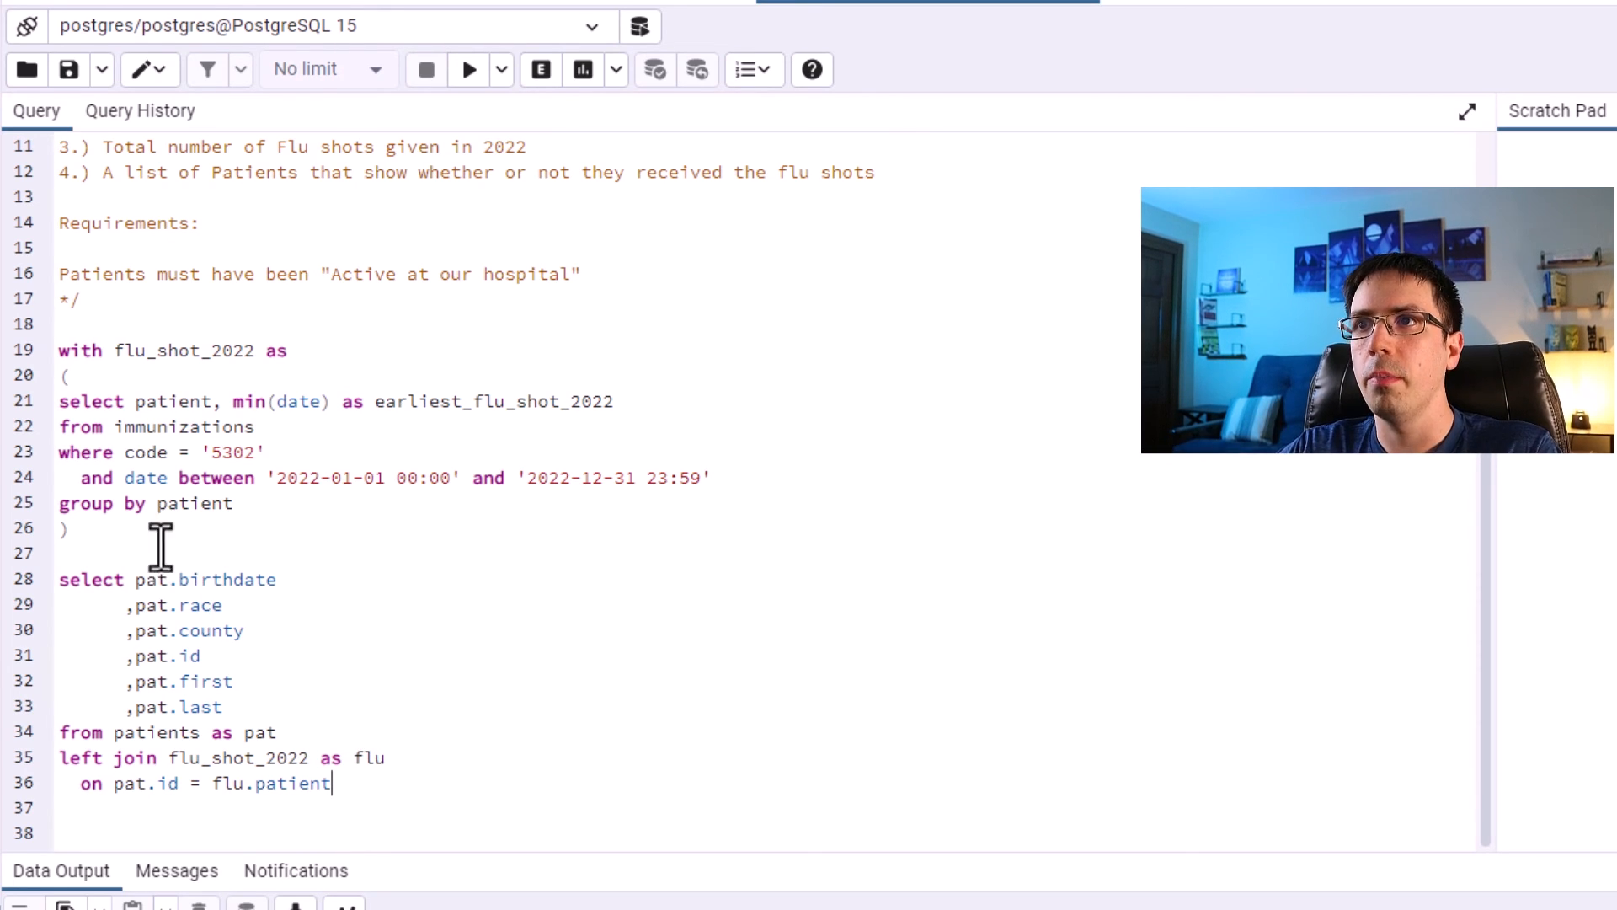
Run only the CTE's inner select statement and inspect its patient and earliest_flu_shot_2022 results.
left_click_drag(236, 504, 59, 401)
left_click(466, 53)
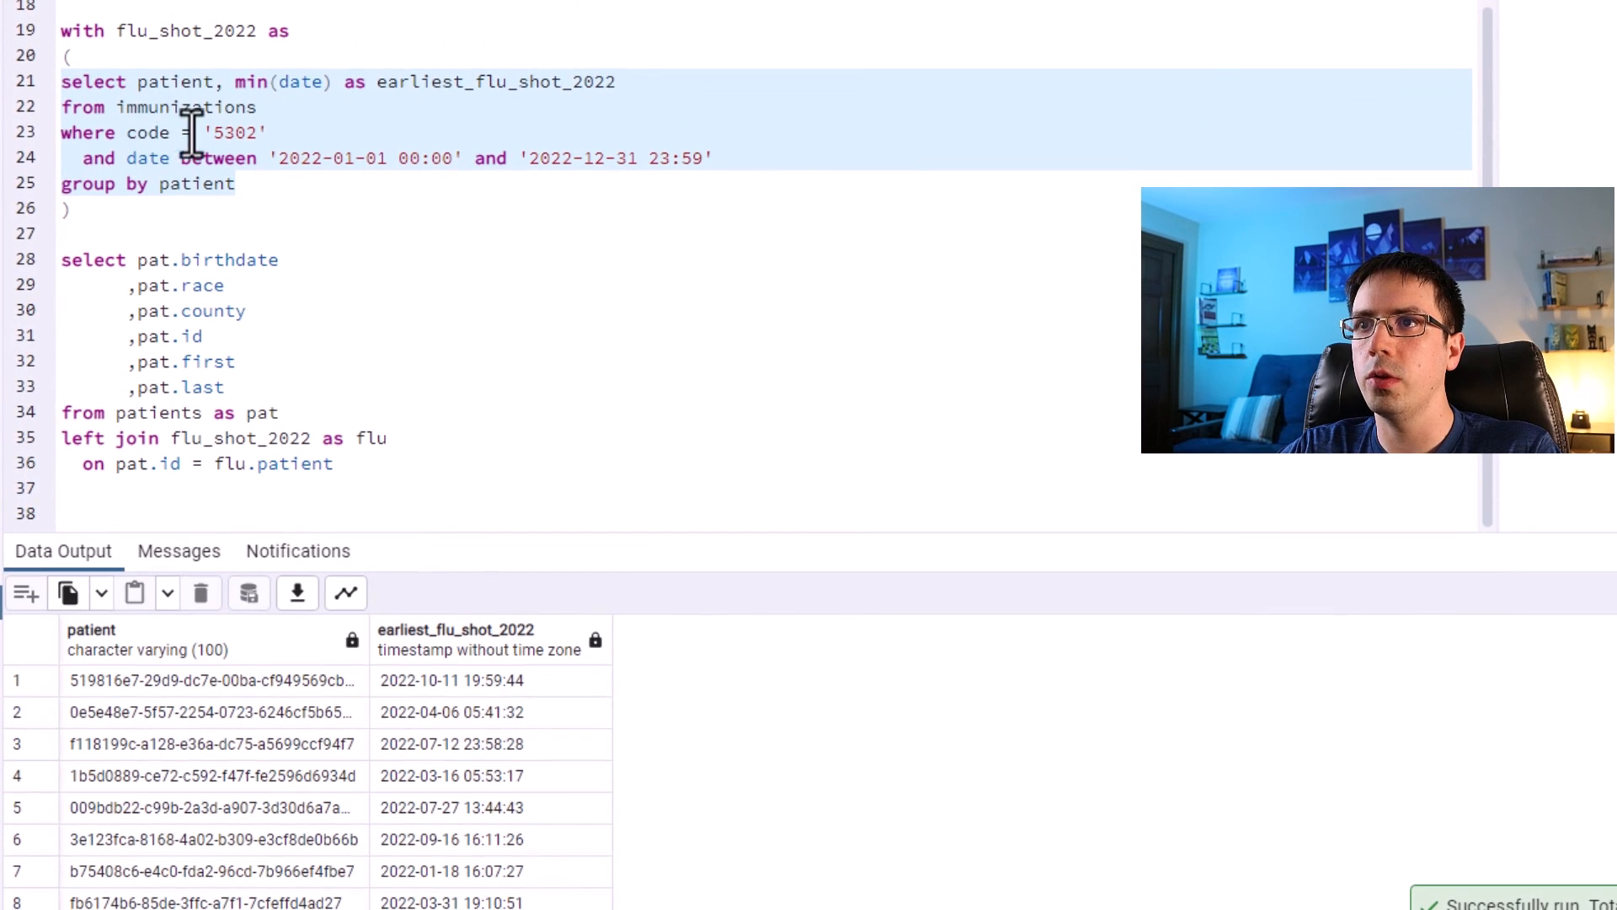
left_click(119, 684)
left_click(124, 716)
left_click(138, 735)
left_click(148, 775)
left_click(150, 811)
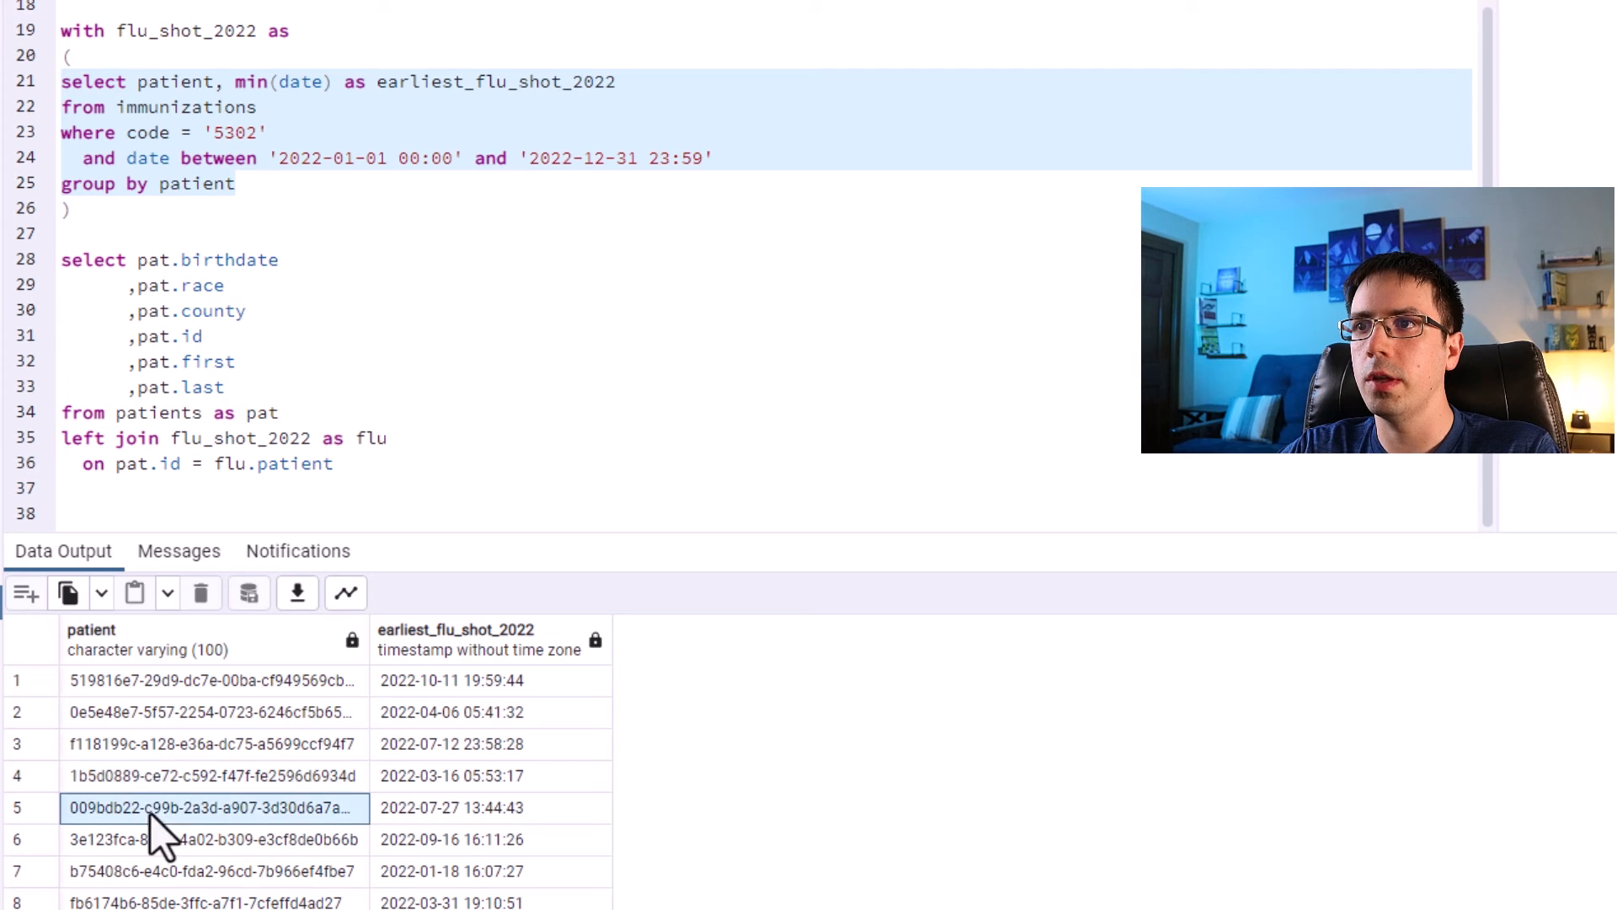
left_click(463, 679)
left_click(433, 714)
left_click(428, 745)
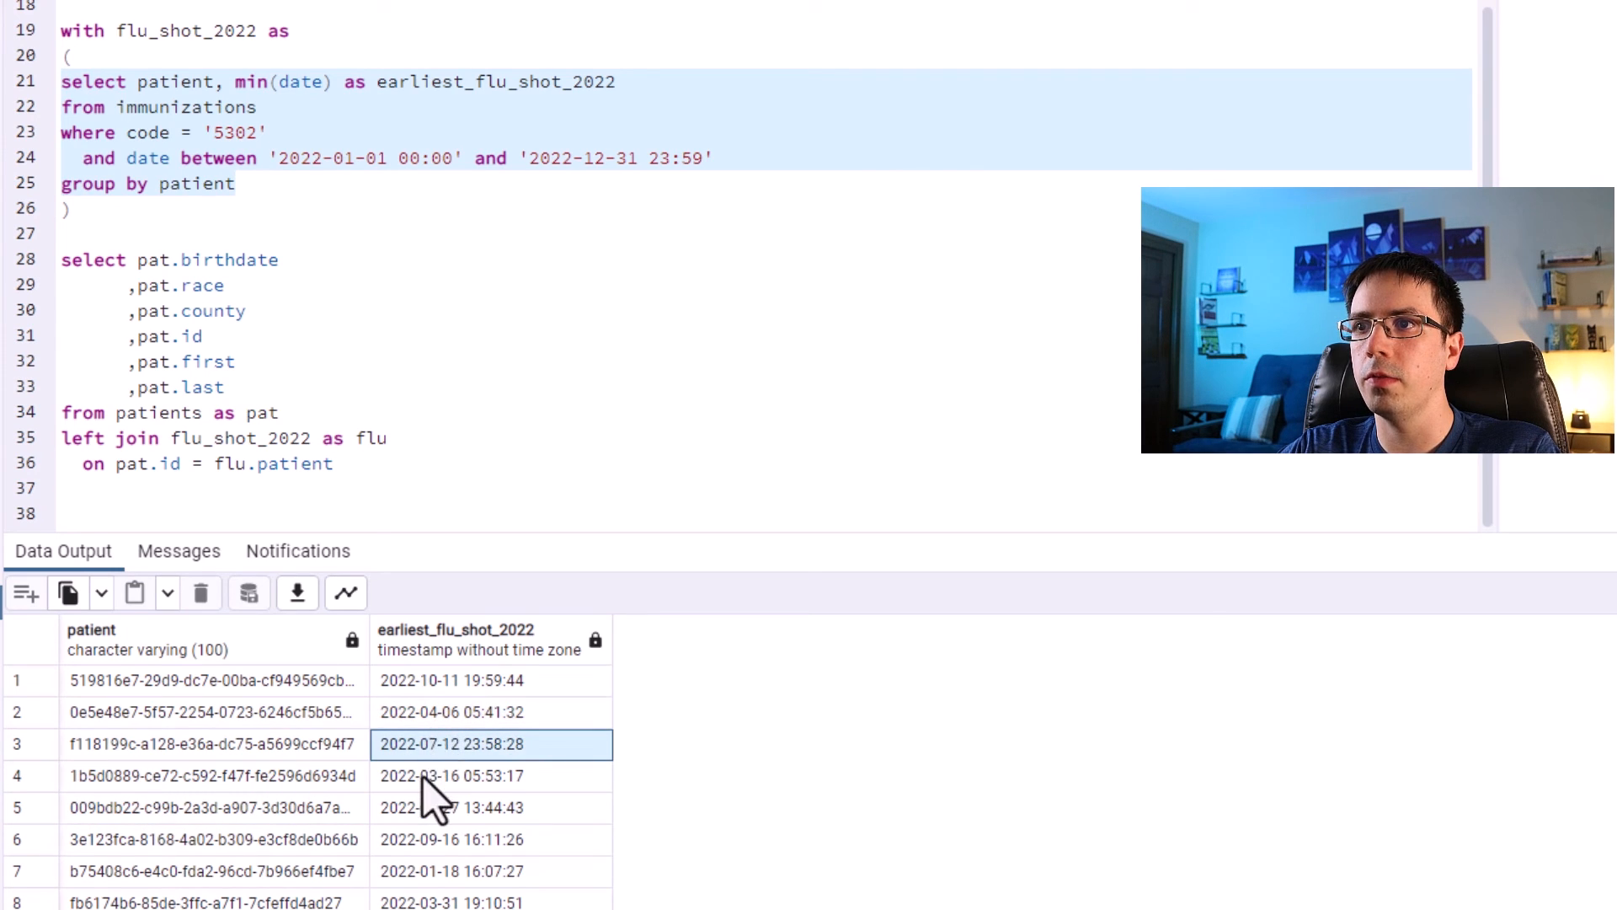
left_click(423, 775)
left_click(417, 807)
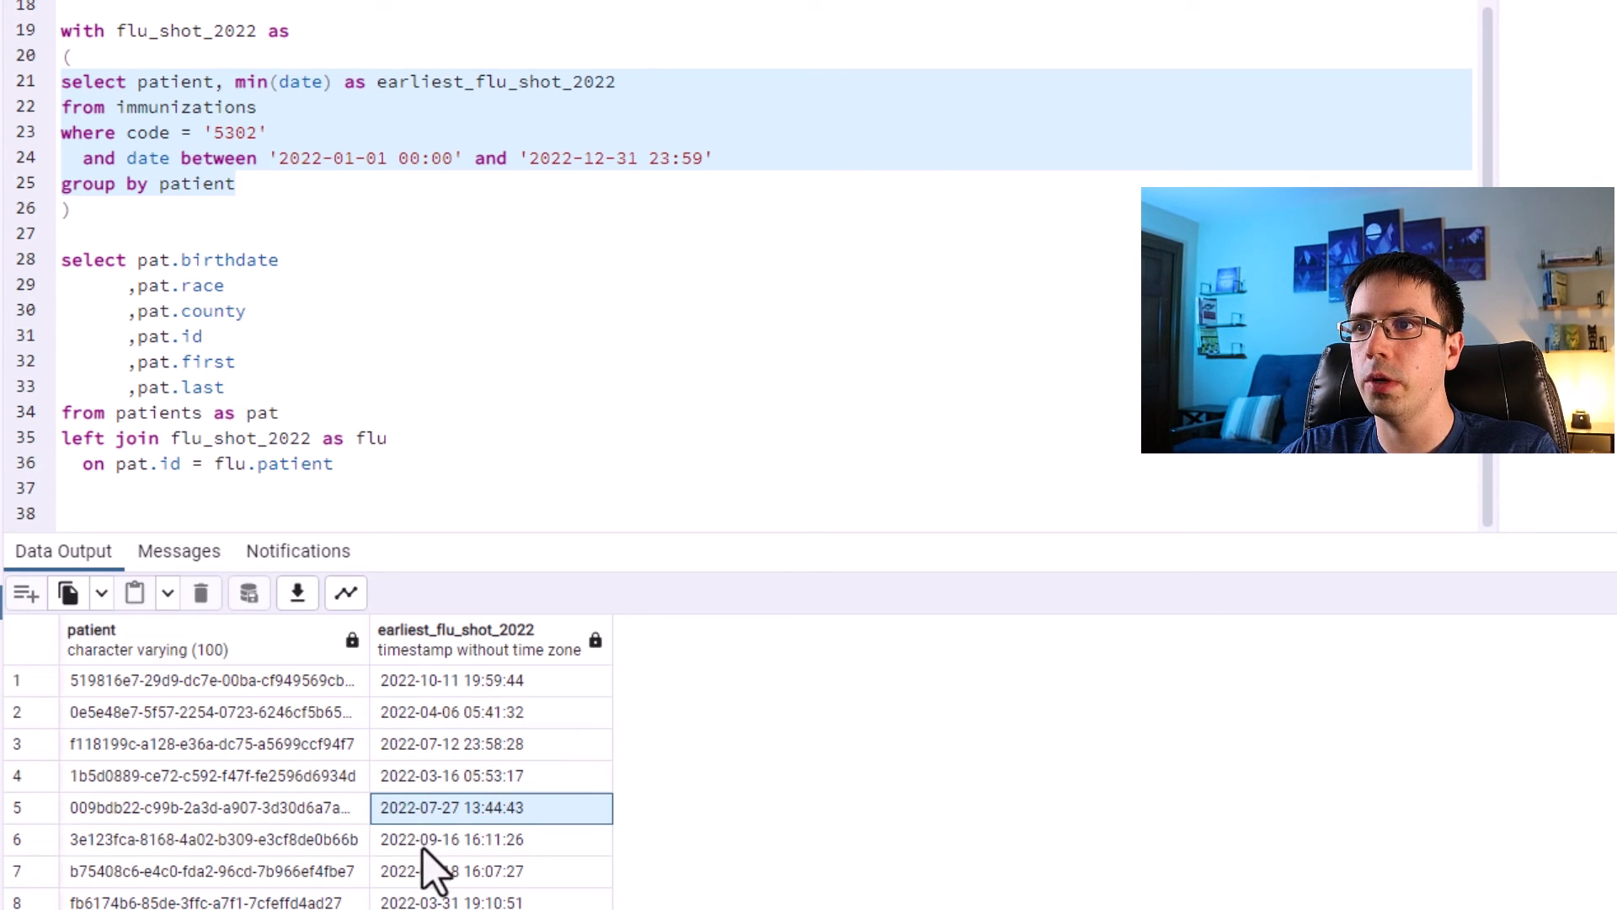
left_click(423, 846)
Add flu.patient as a new column in the main select list and rerun the whole query.
left_click_drag(361, 476, 29, 436)
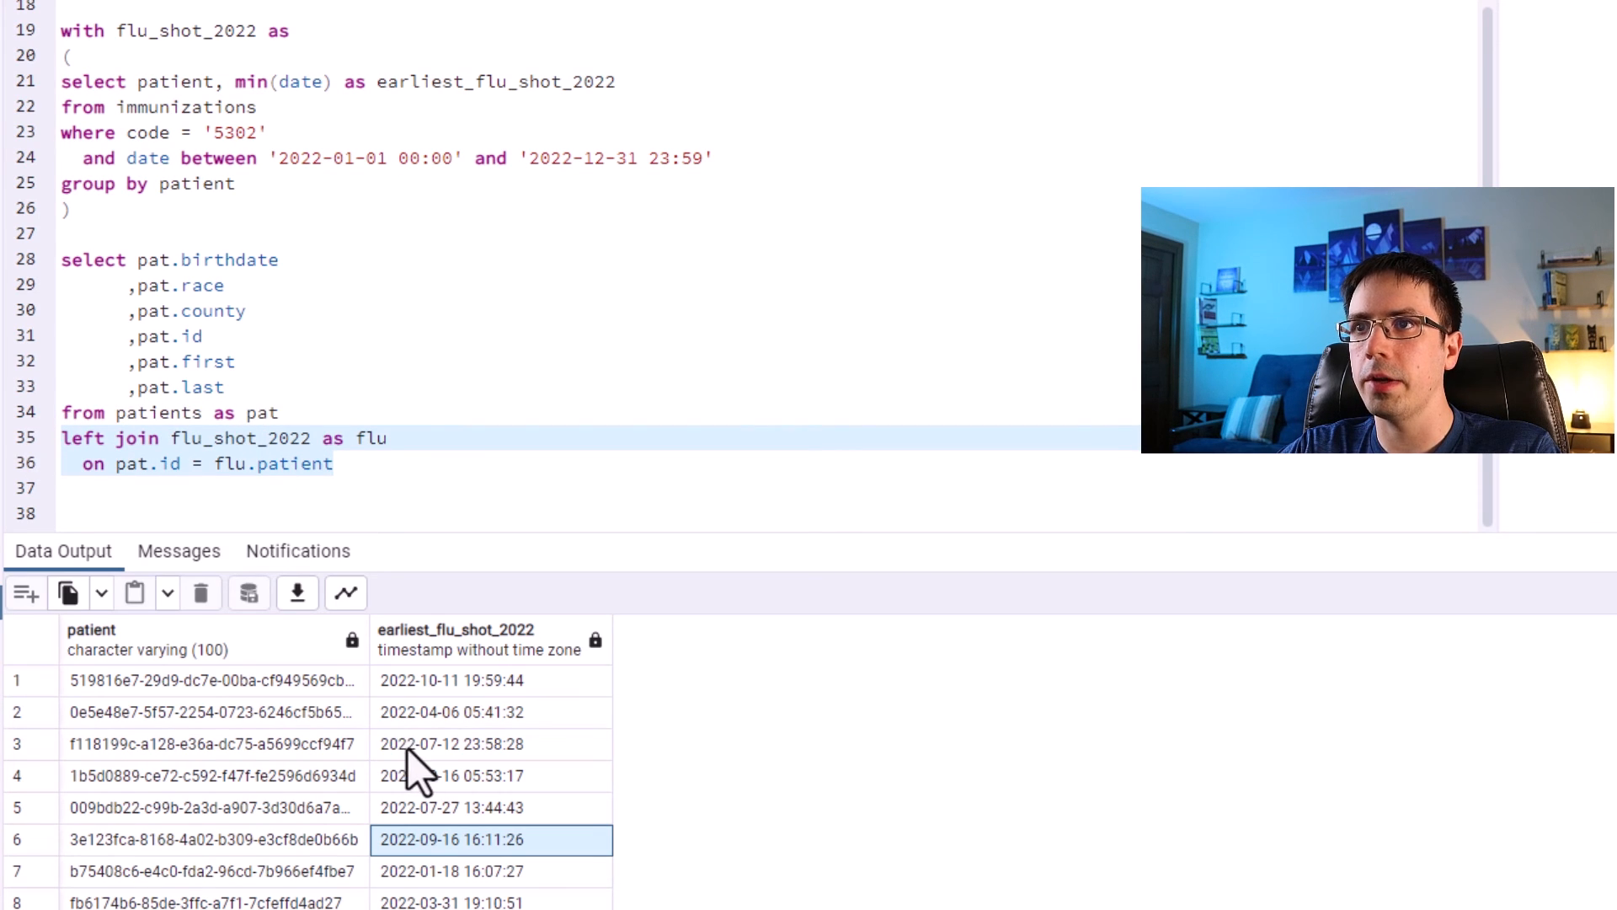
left_click_drag(281, 414, 22, 408)
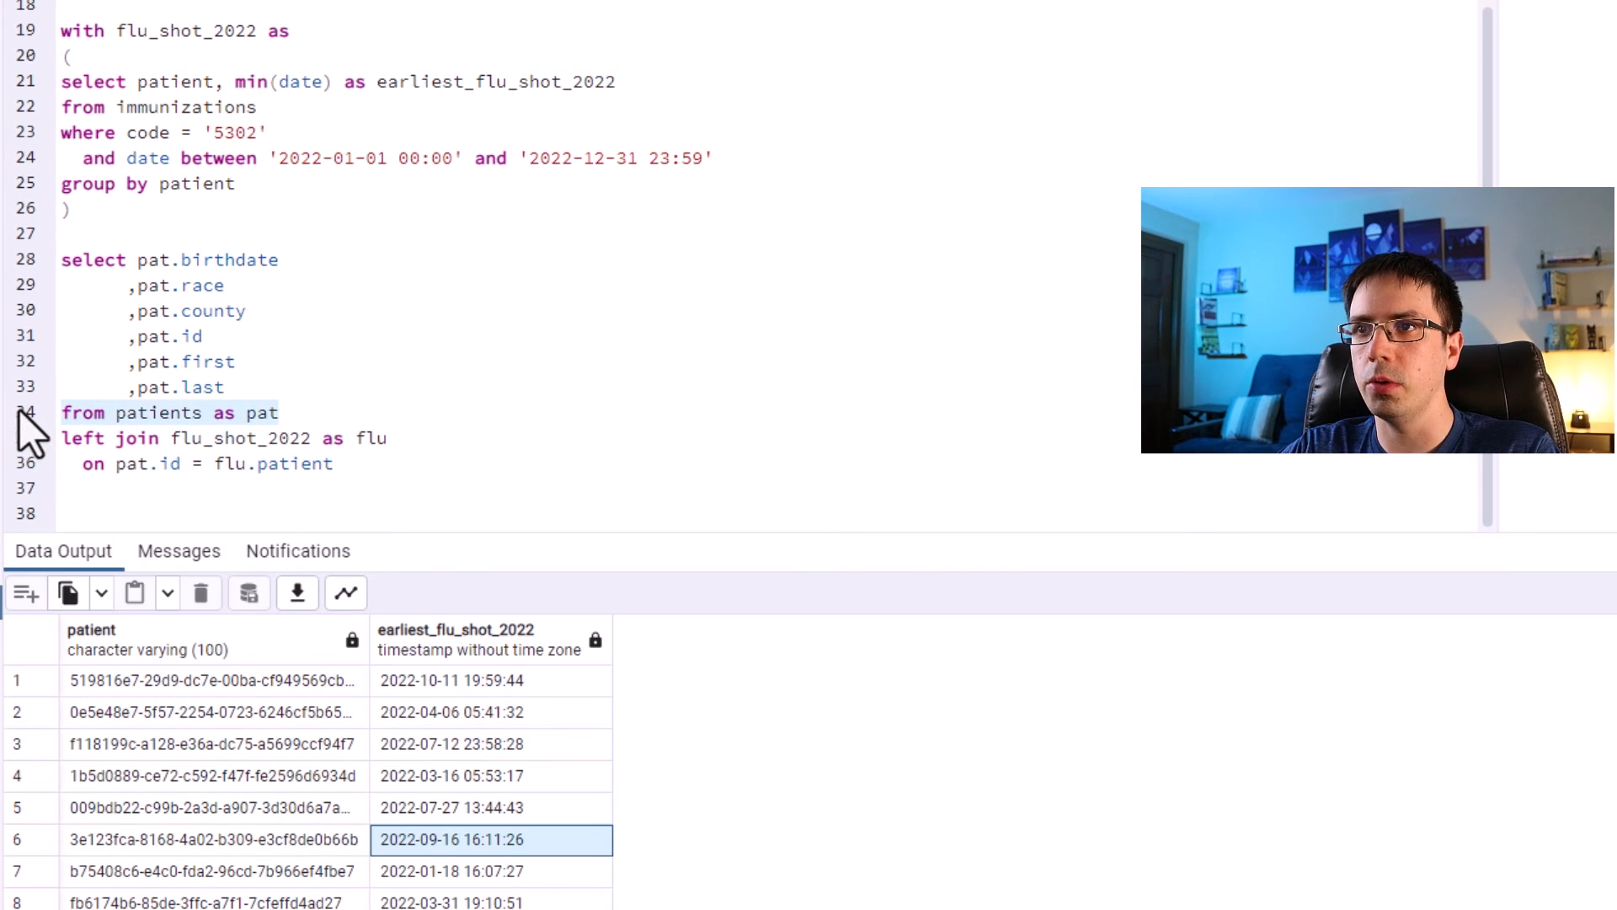
left_click(260, 387)
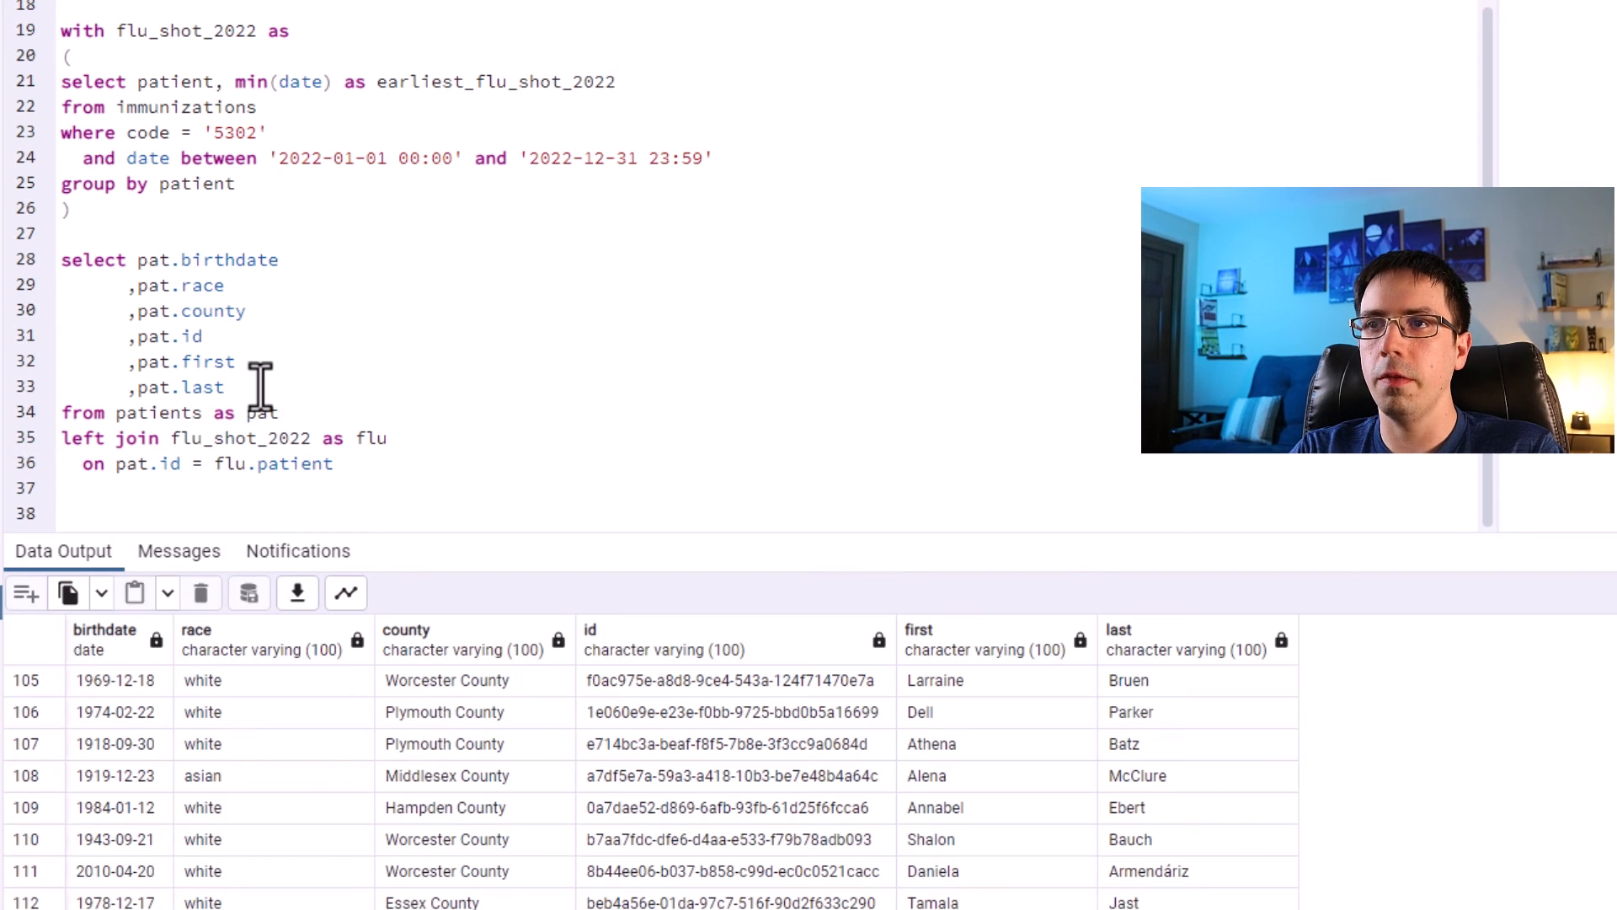
key("Return")
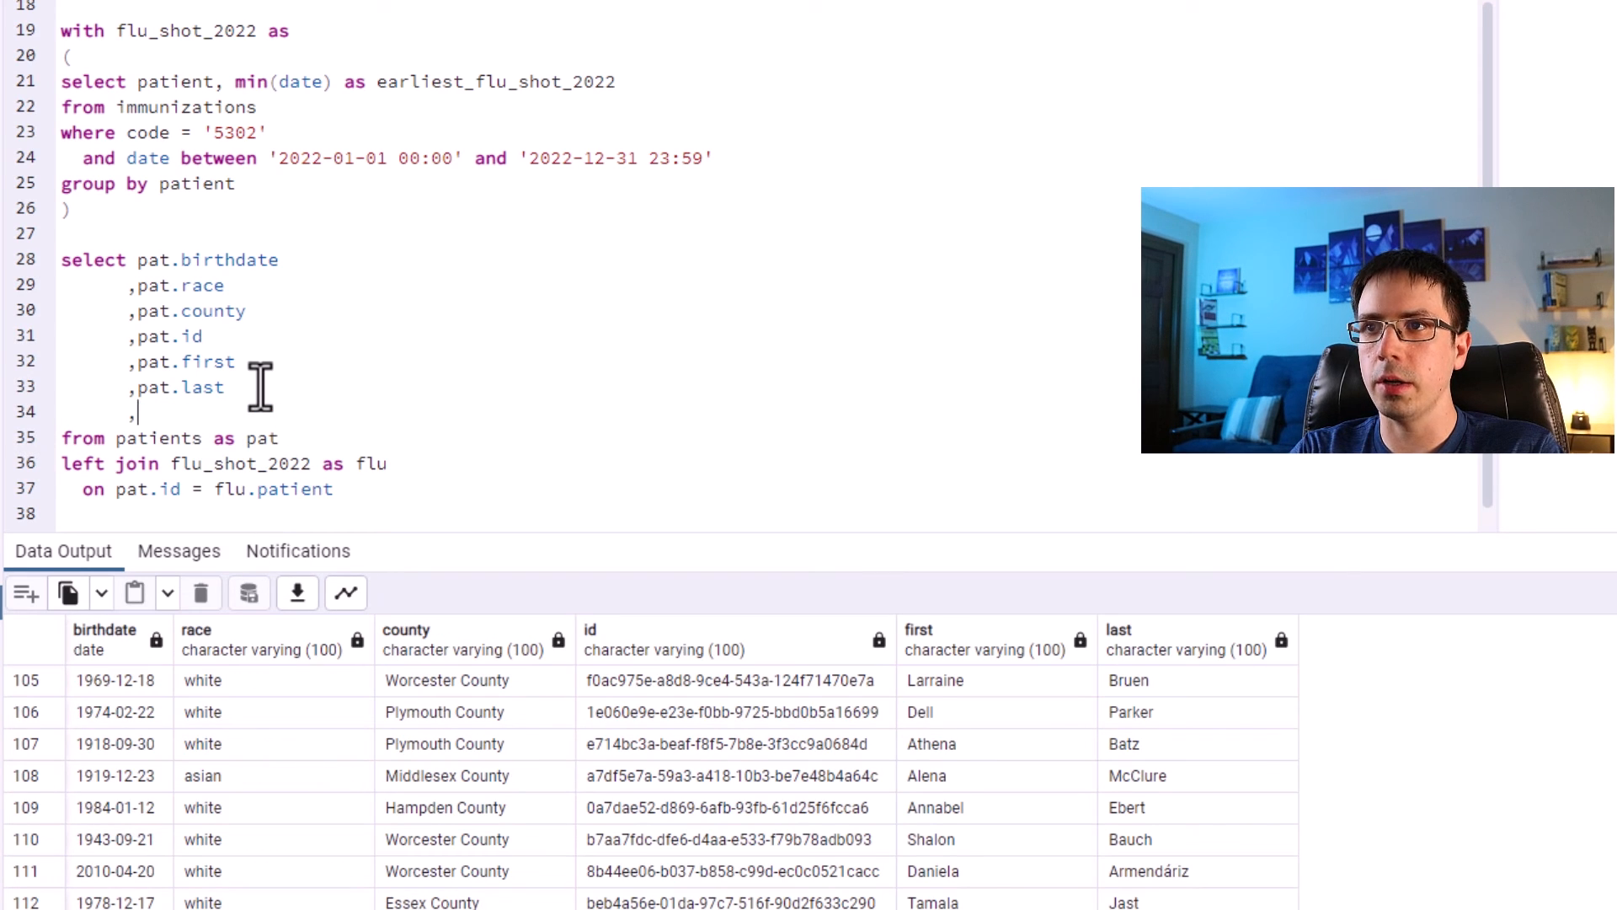
type(",flu.patient")
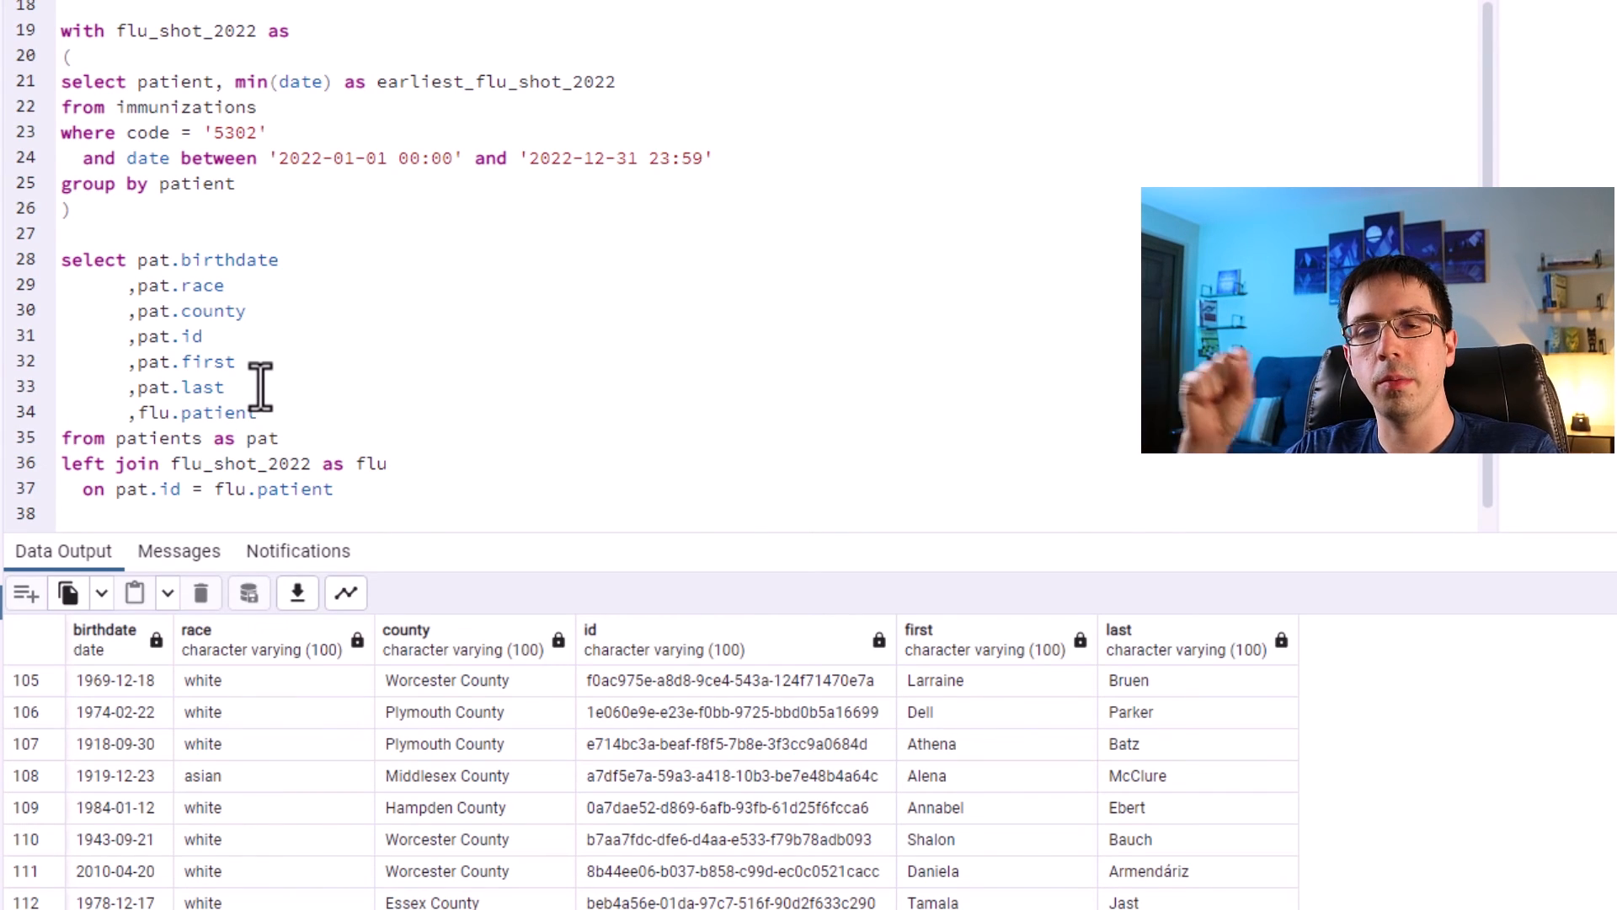
left_click_drag(334, 491, 50, 29)
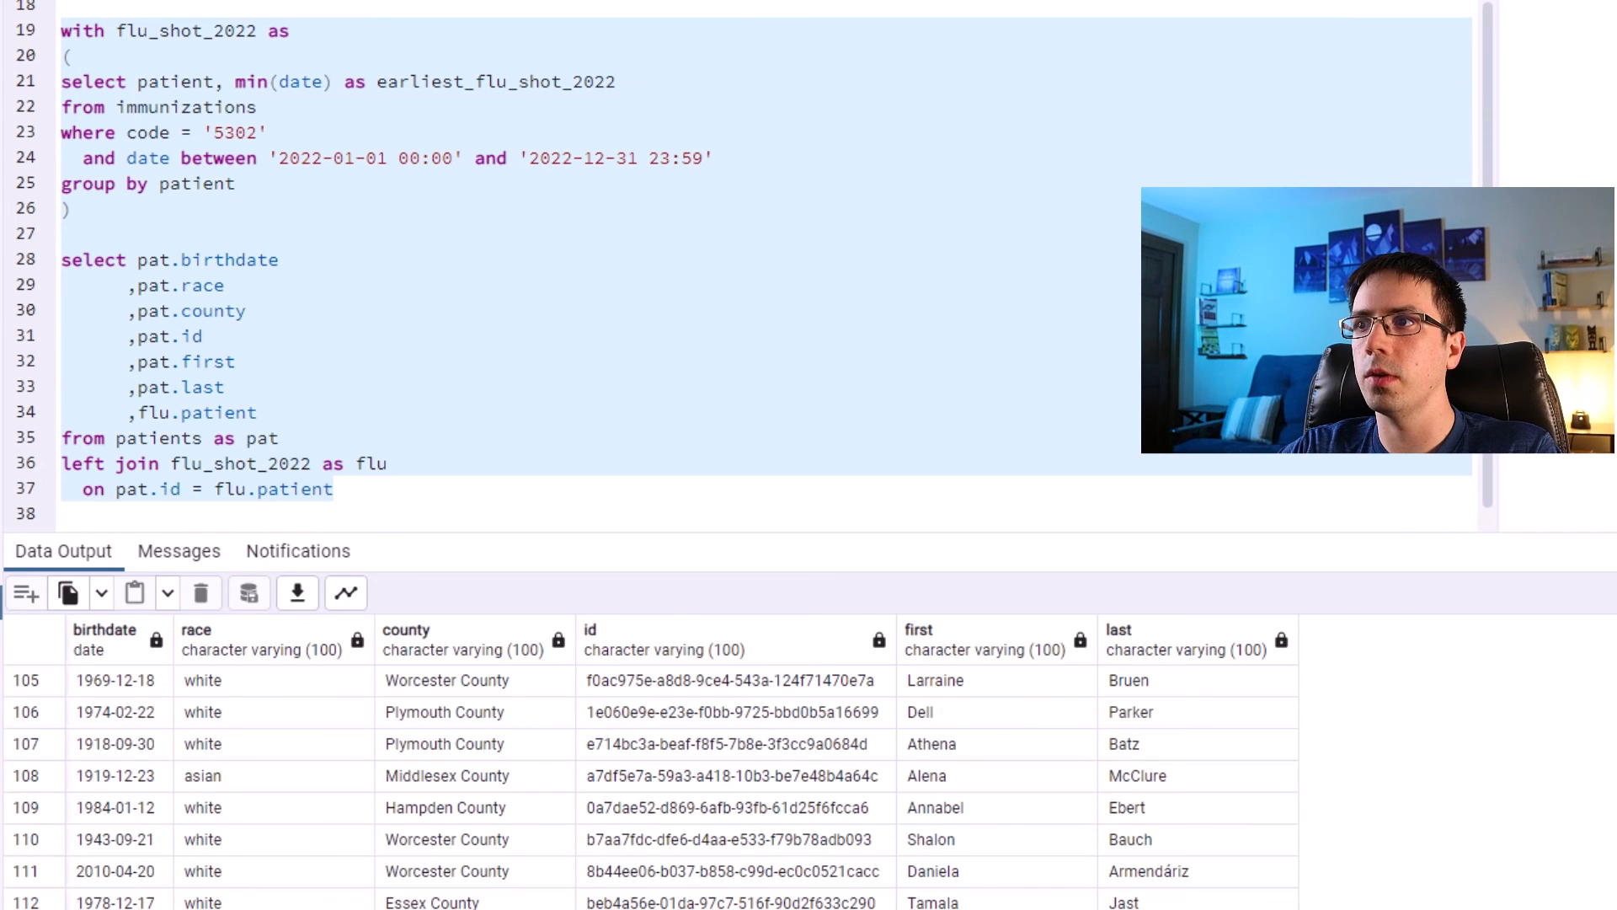
key("F5")
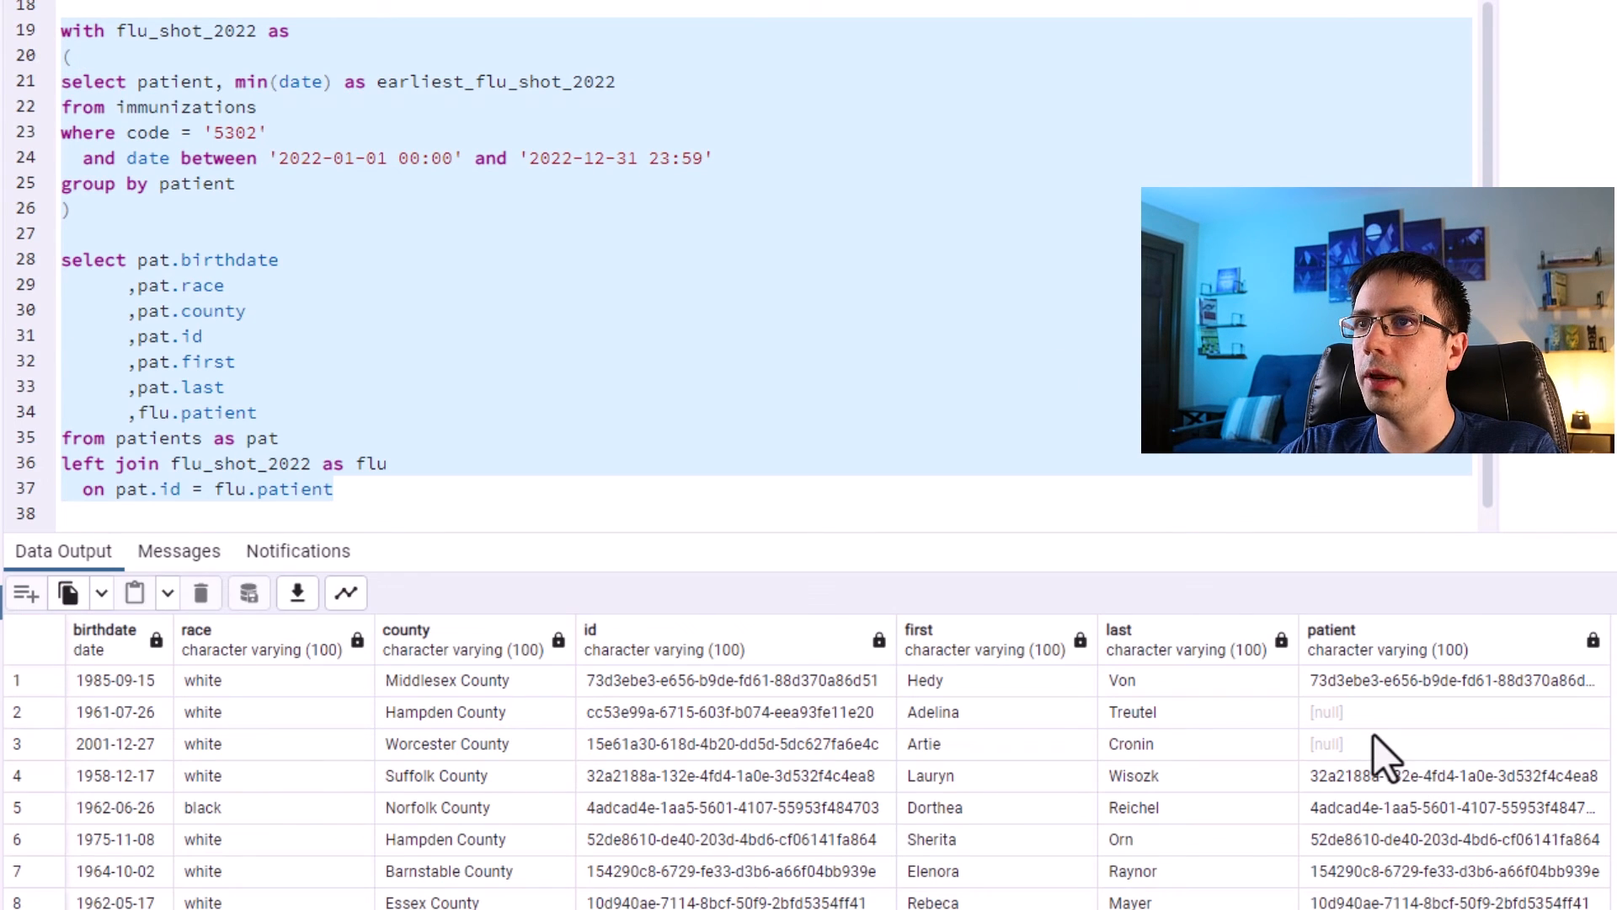
Inspect the joined results for patients with and without a matching flu shot record.
left_click(32, 685)
left_click(29, 715, "shift")
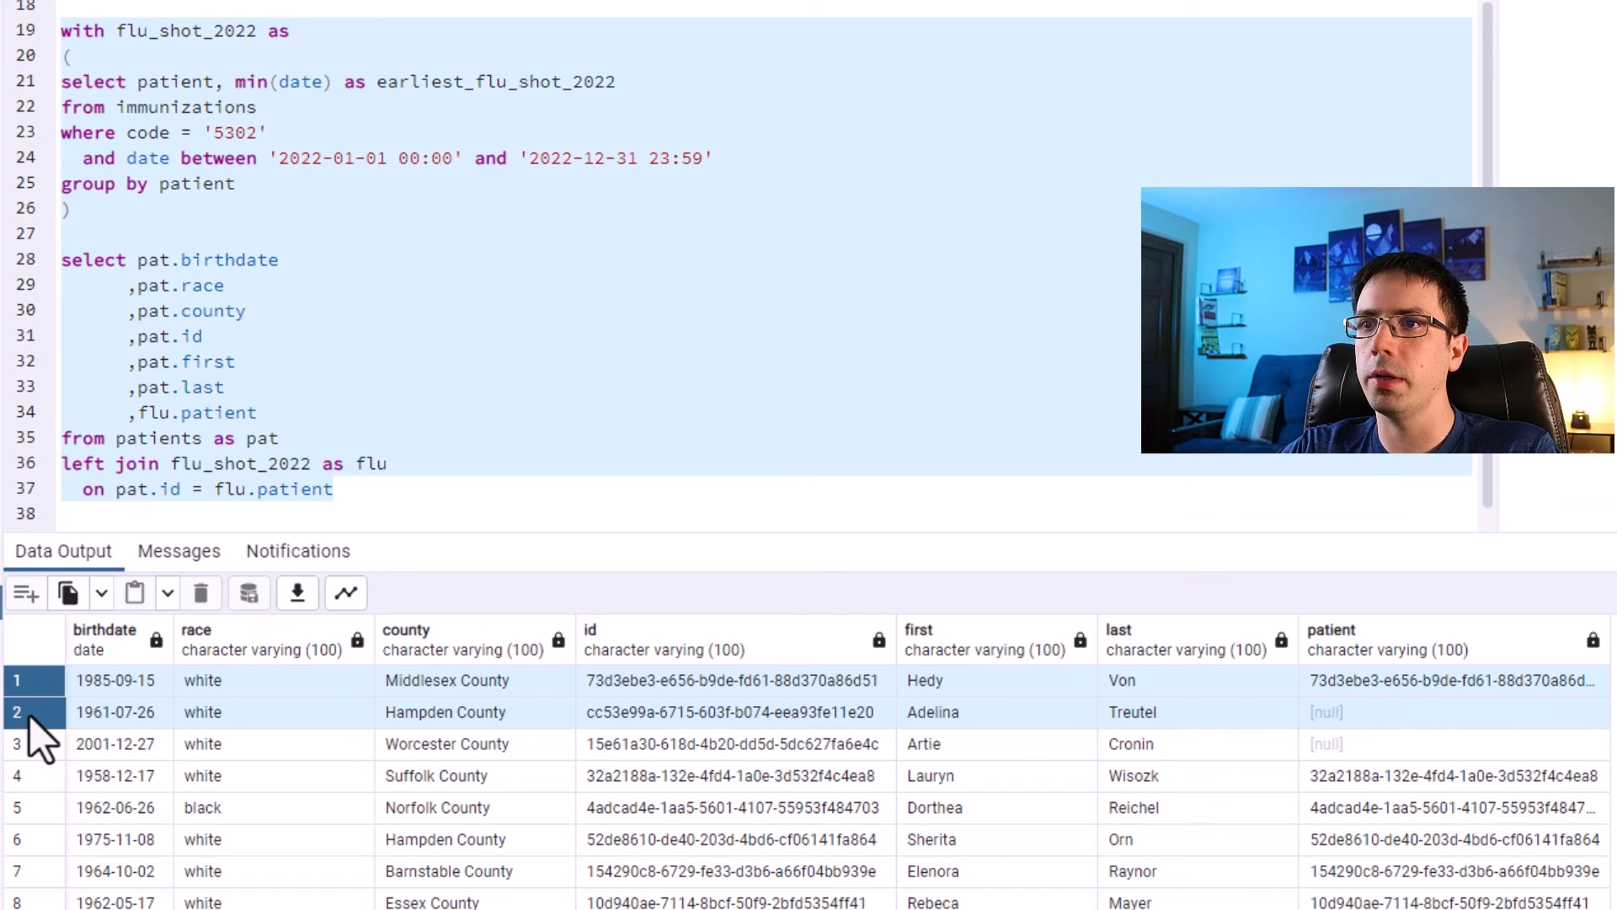
left_click(29, 715)
left_click(33, 685)
left_click_drag(1368, 699, 82, 715)
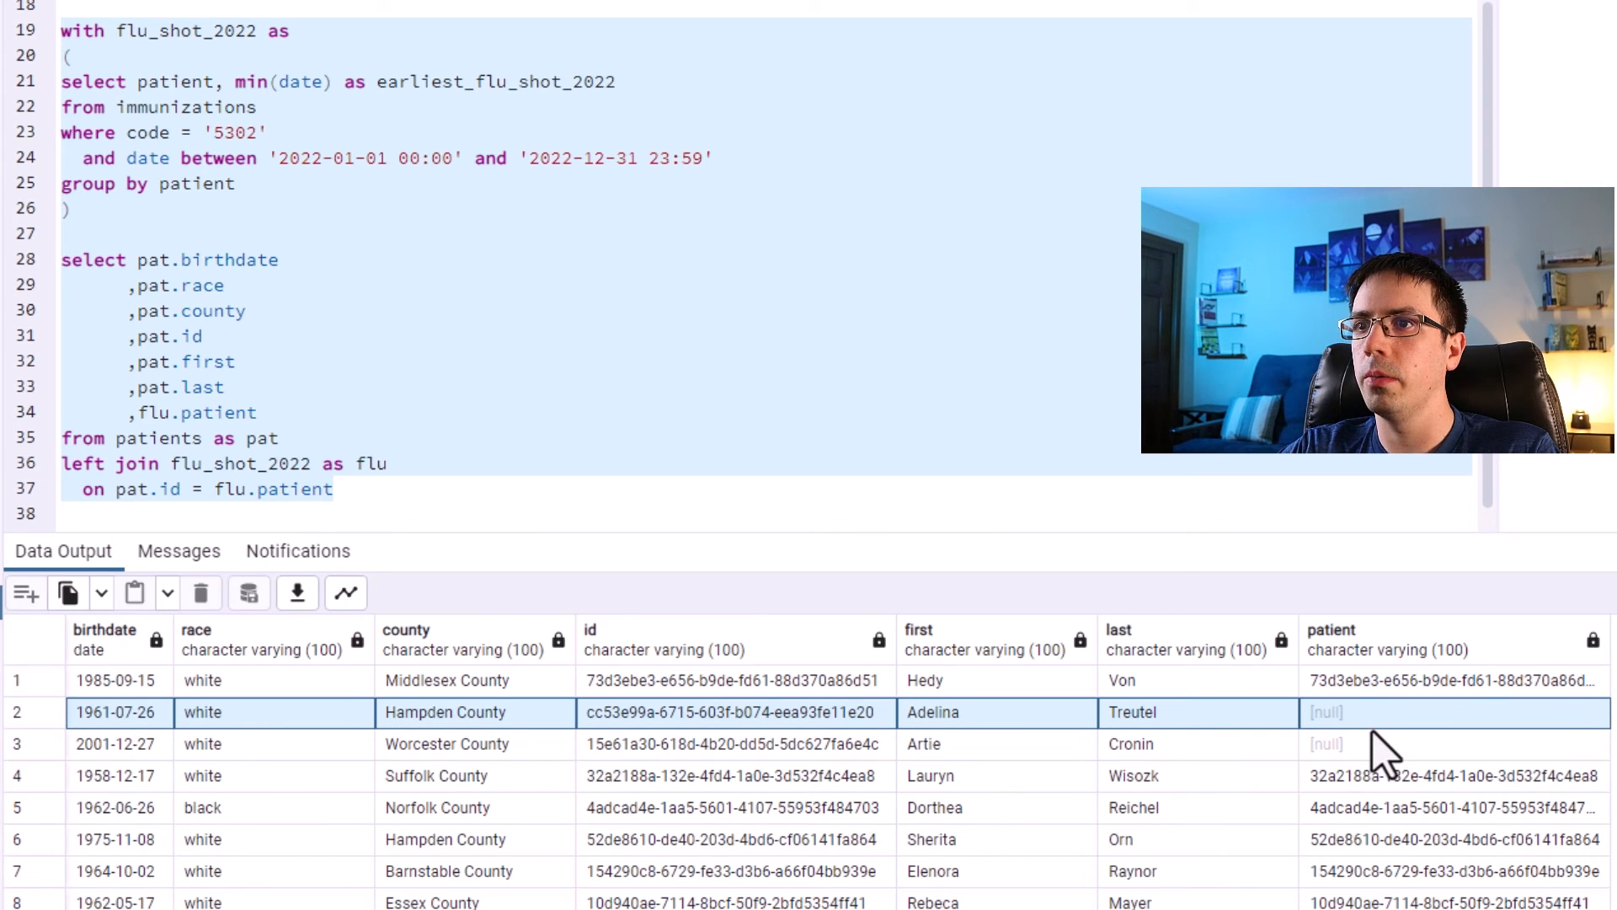
left_click(515, 743)
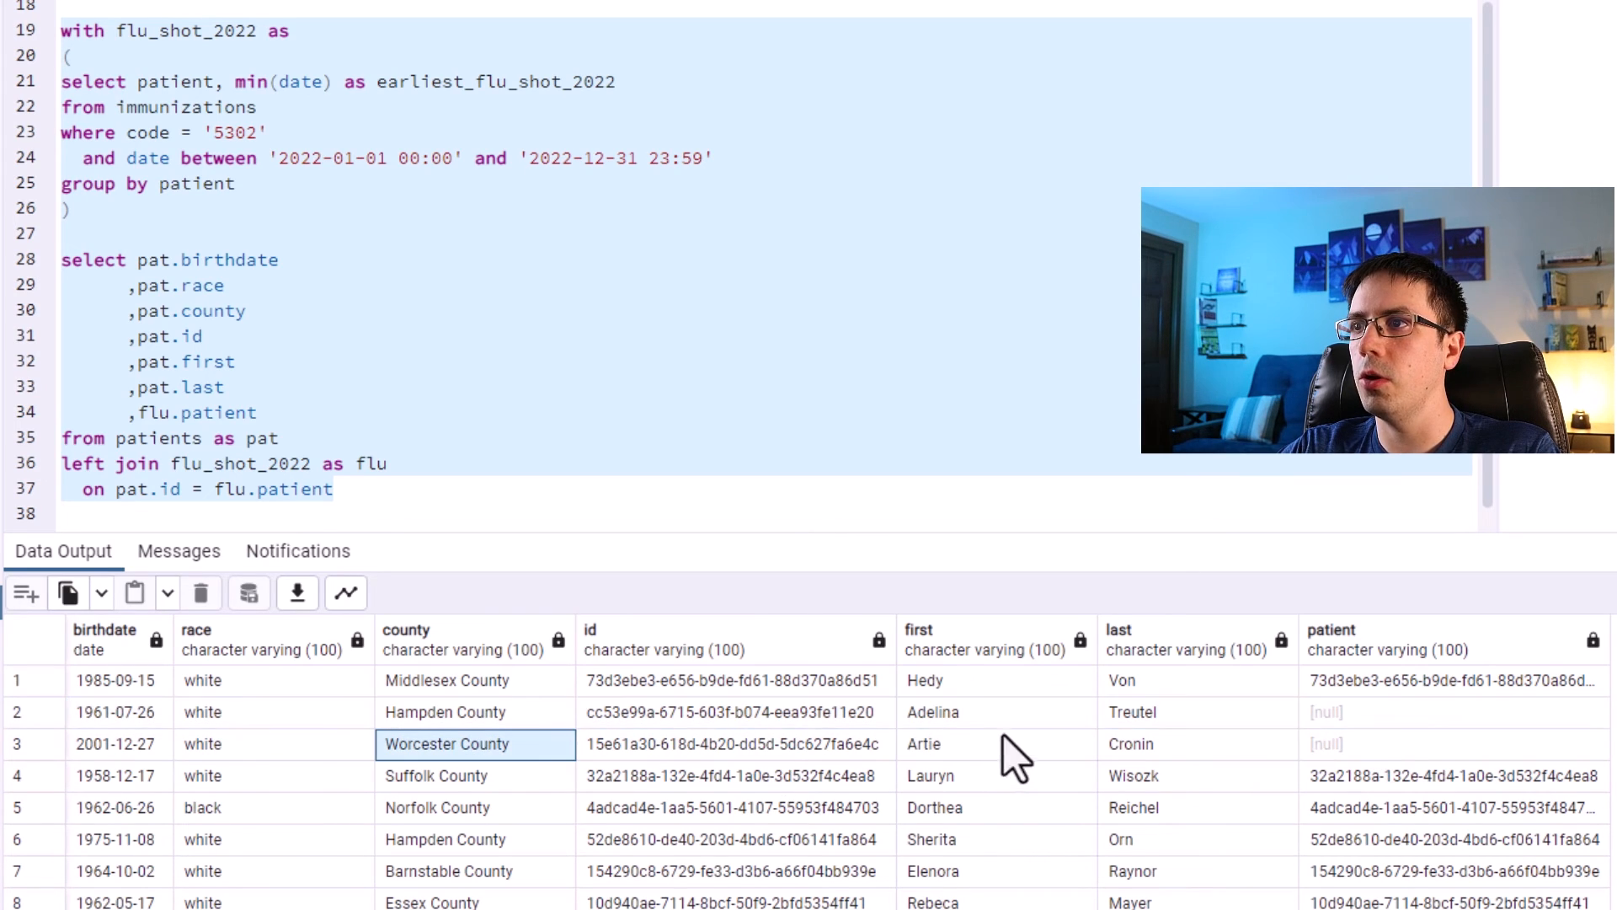
left_click_drag(1137, 713, 101, 718)
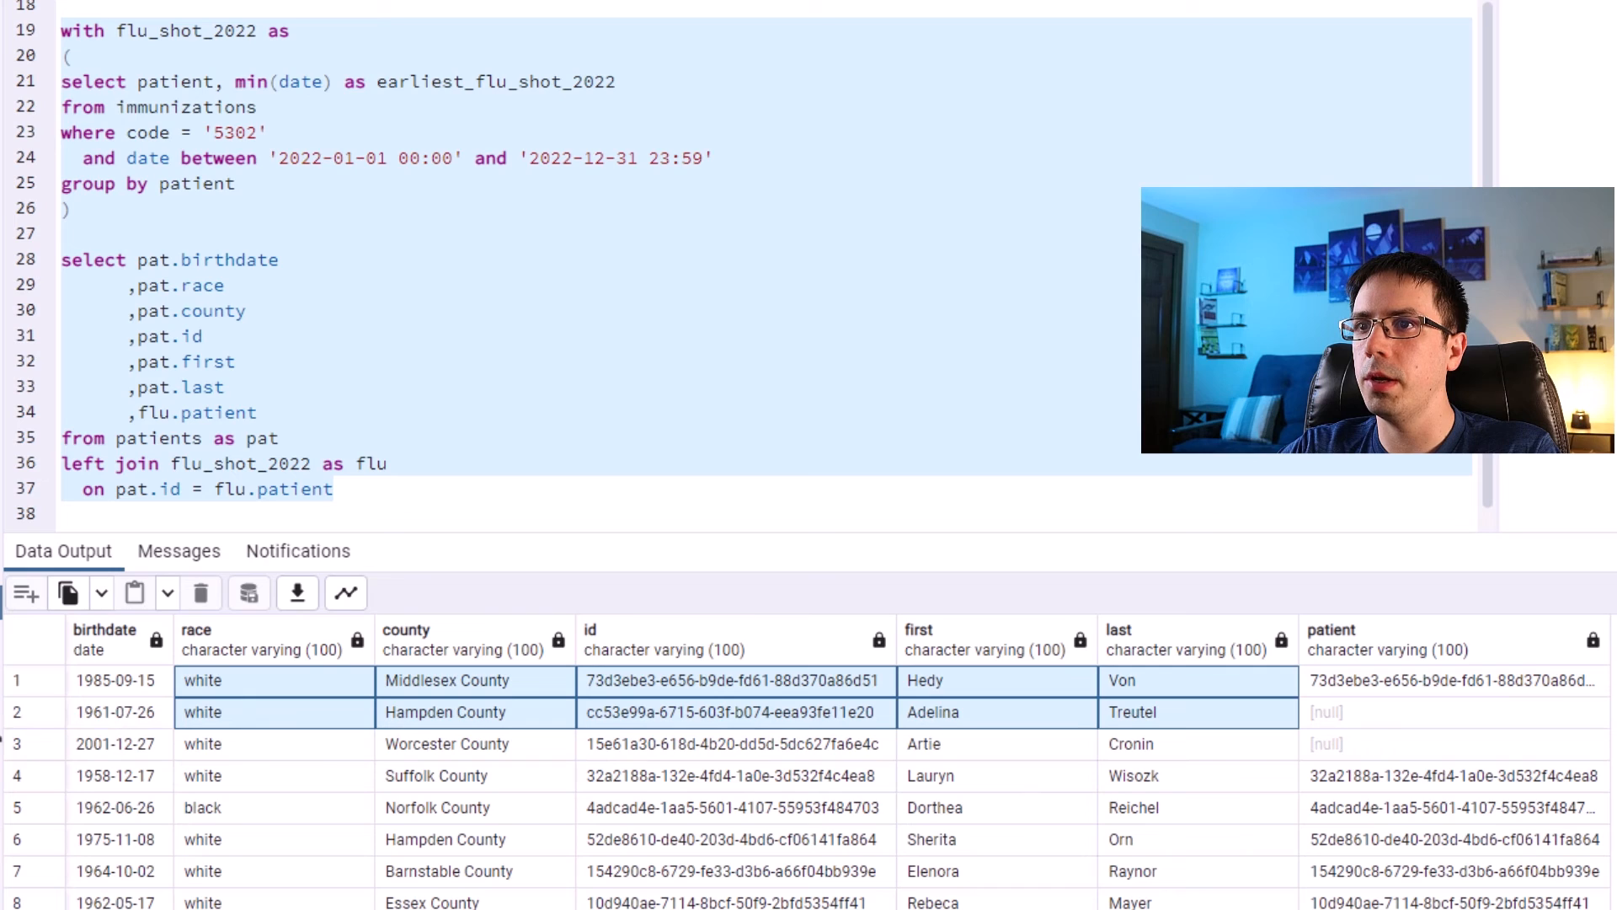
left_click(1314, 713)
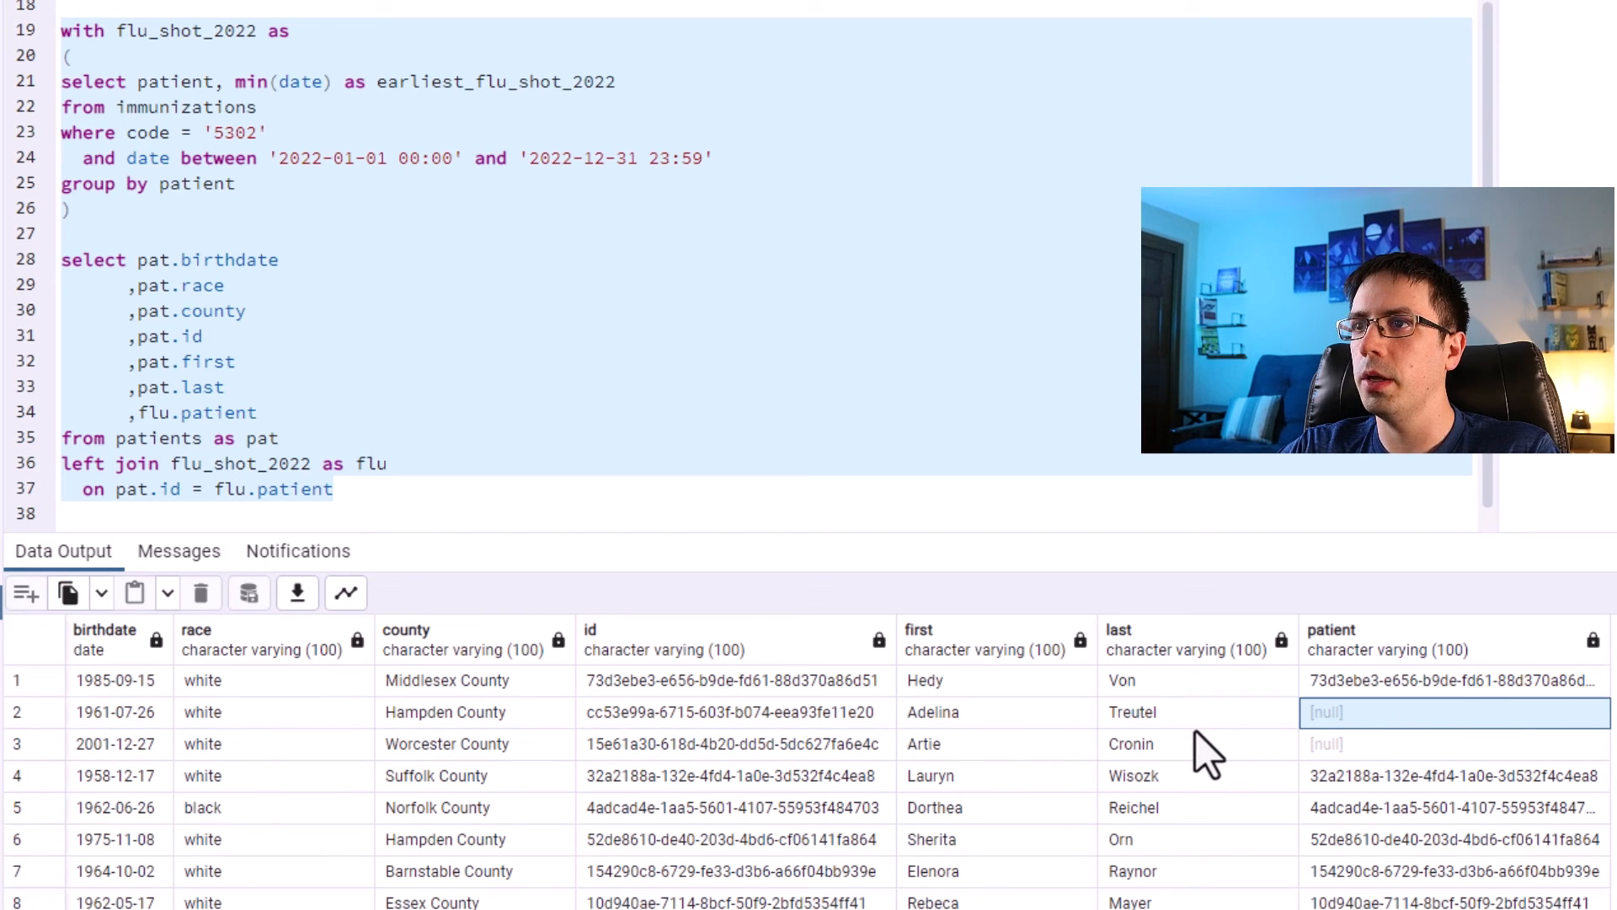
left_click_drag(252, 185, 52, 82)
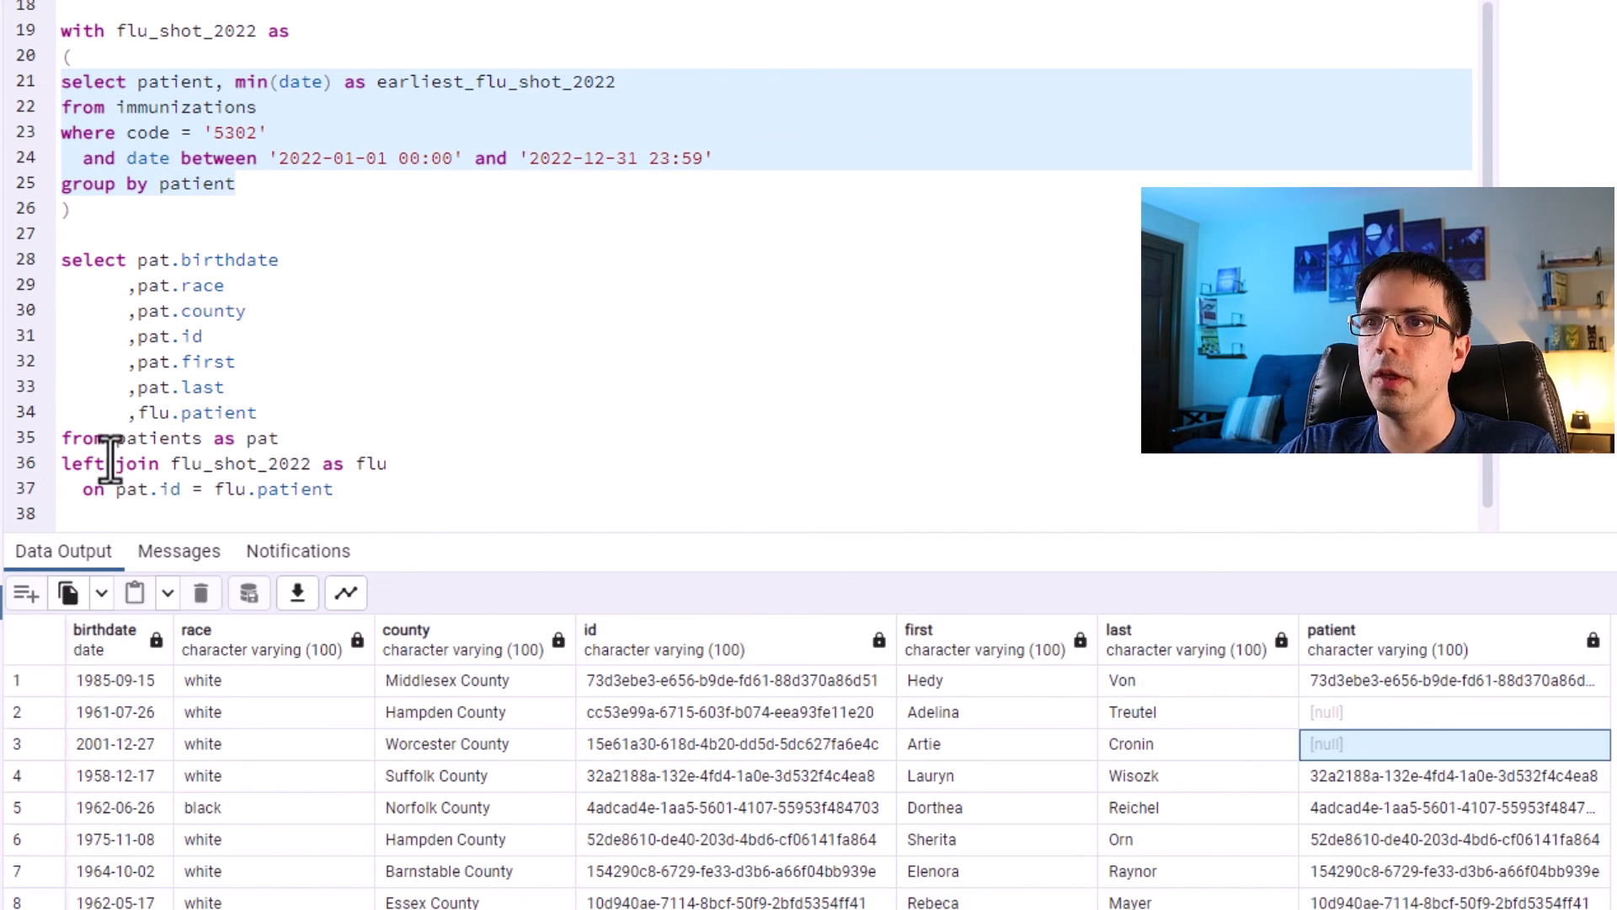
left_click_drag(113, 460, 84, 460)
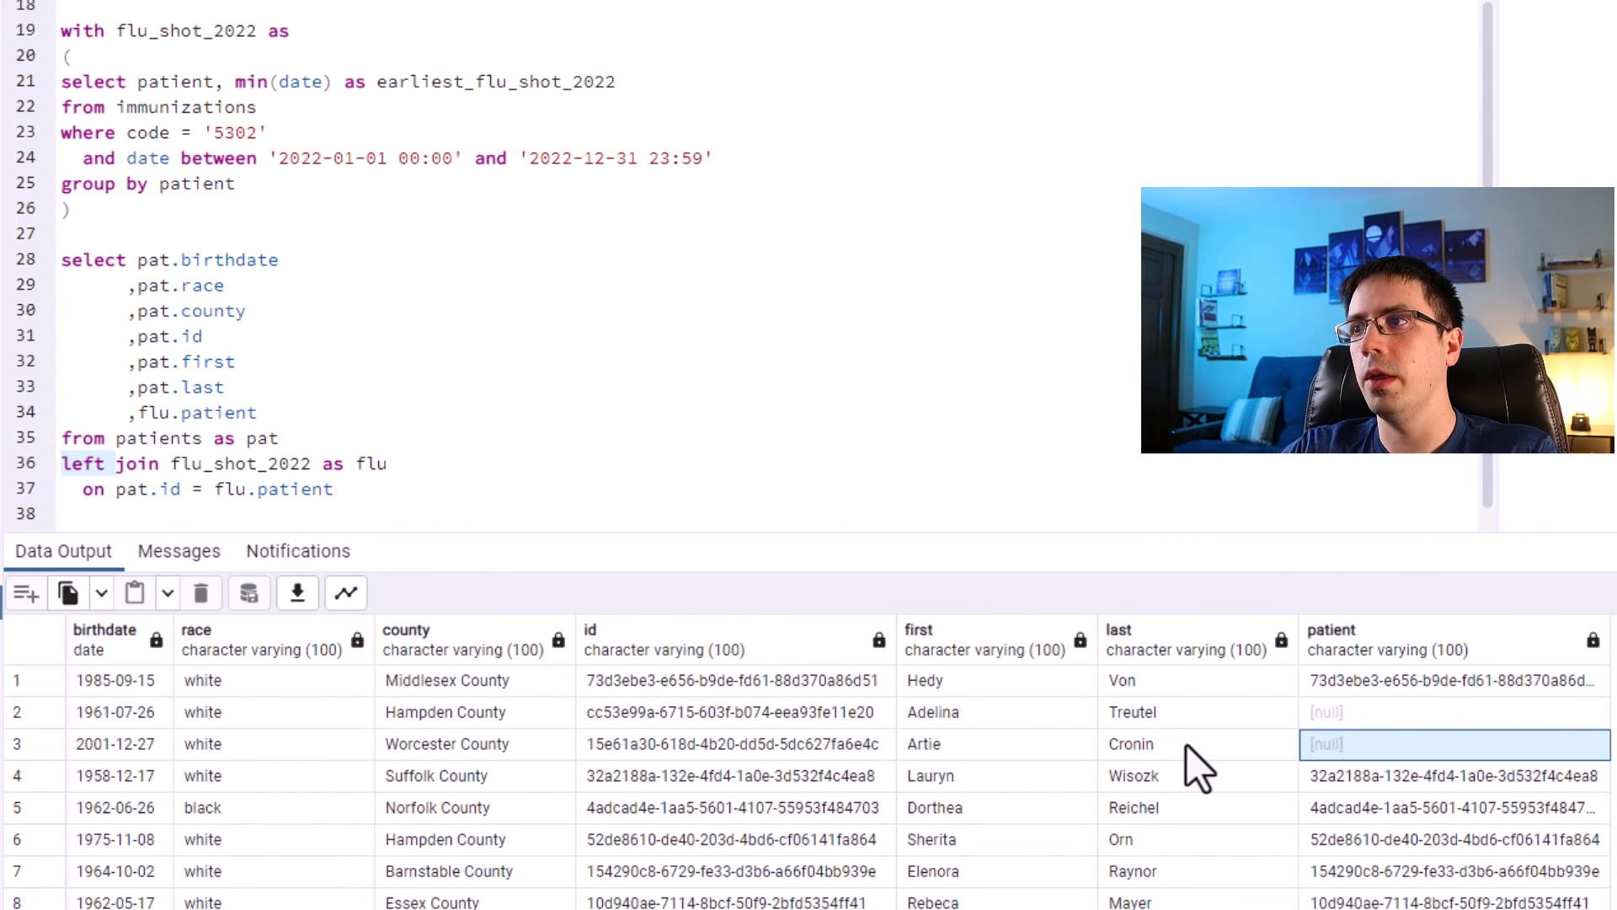
scroll(1350, 740, "down", 3)
left_click(1340, 723)
left_click(1335, 776)
left_click(1335, 840)
scroll(1334, 841, "down", 3)
left_click(1341, 776)
scroll(1346, 806, "up", 6)
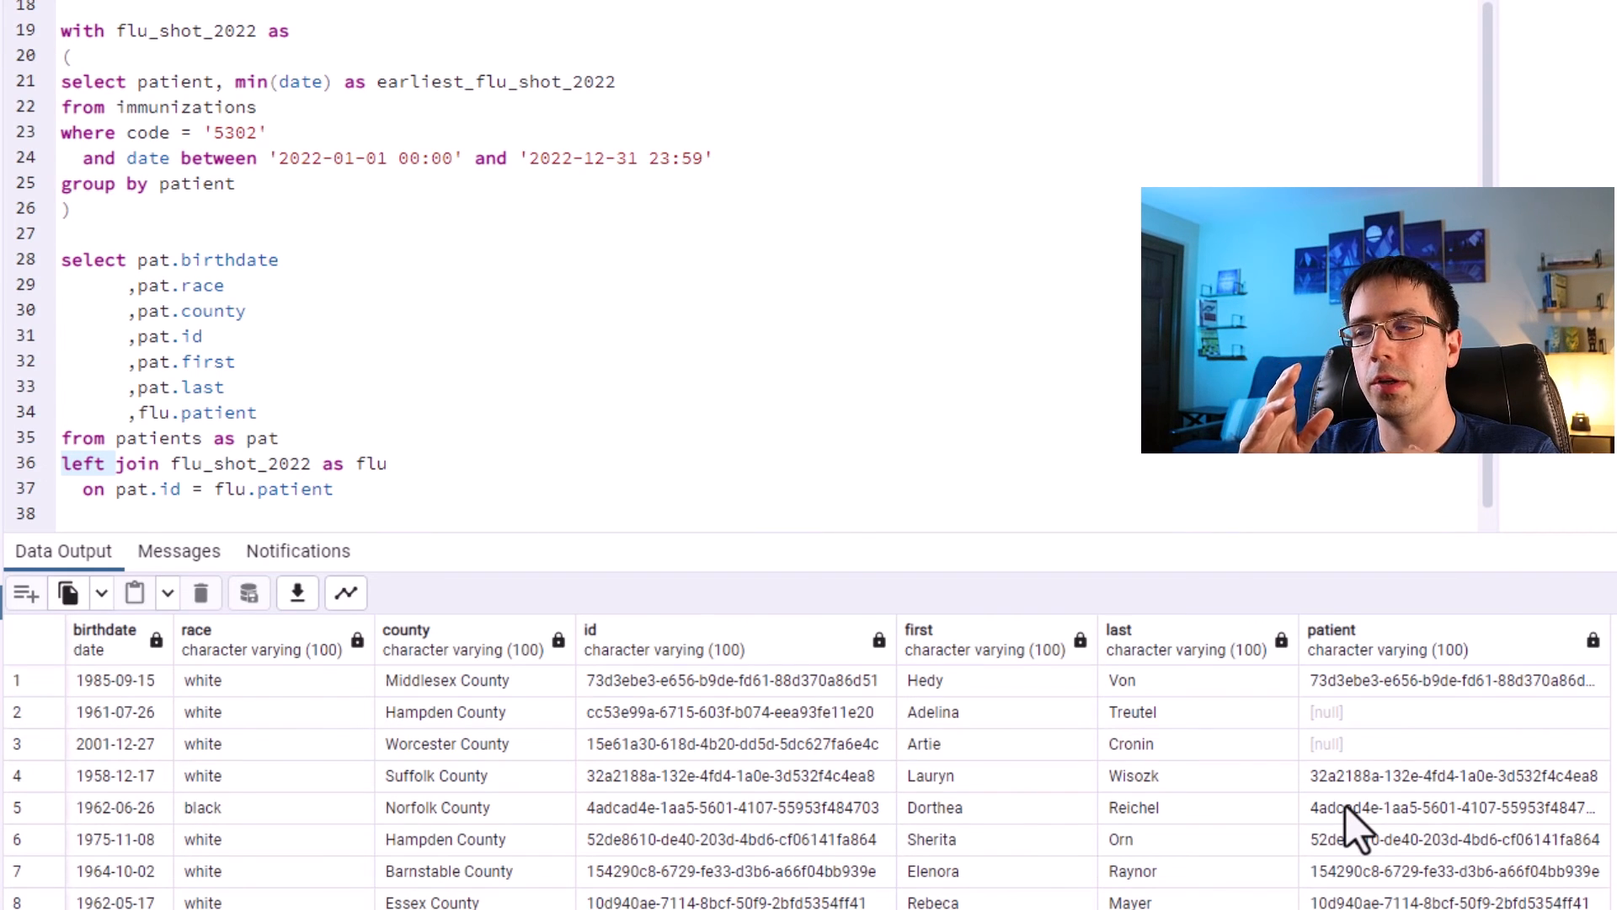
Replace flu.patient with flu.earliest_flu_shot_2022 in the select list, rerun the whole query, and check the dates.
double_click(189, 415)
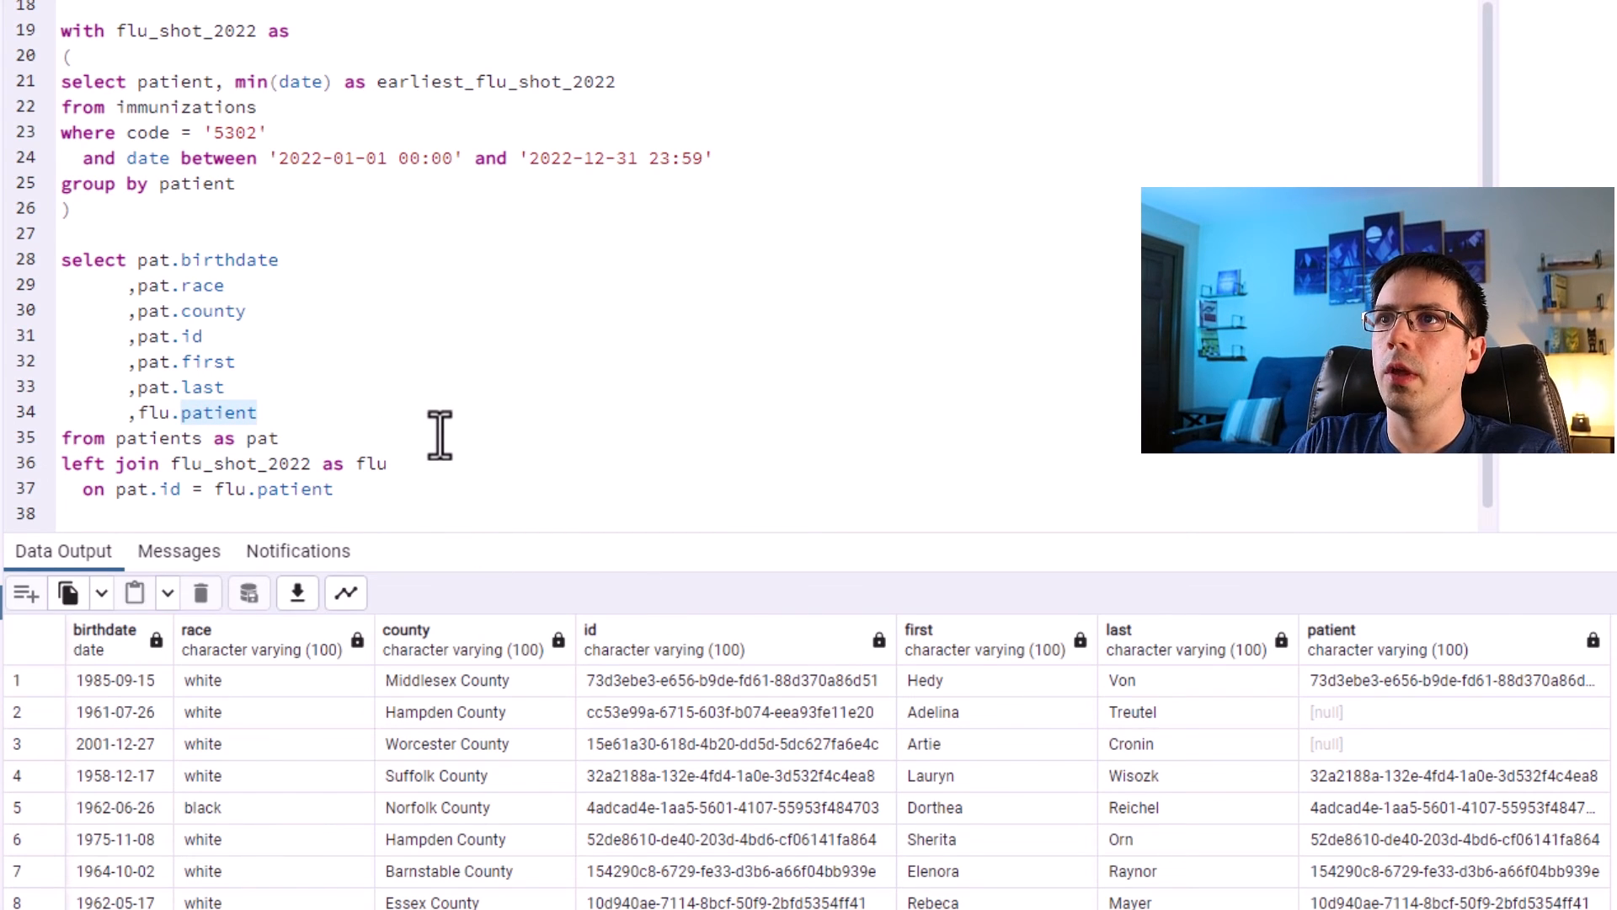
left_click_drag(630, 84, 372, 91)
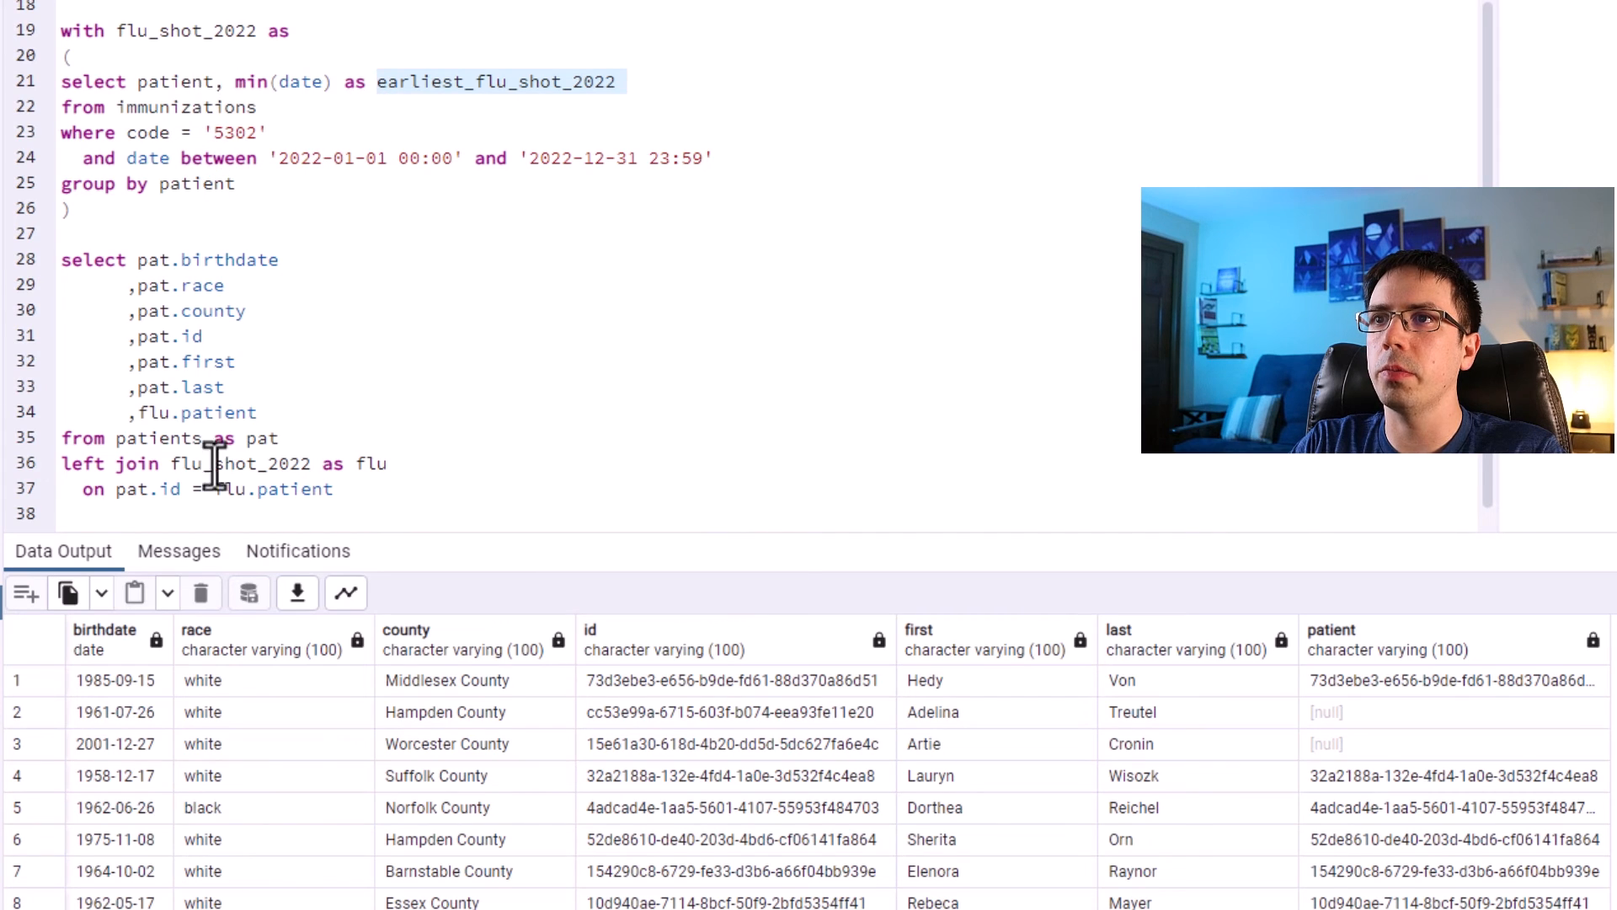
left_click_drag(257, 413, 181, 413)
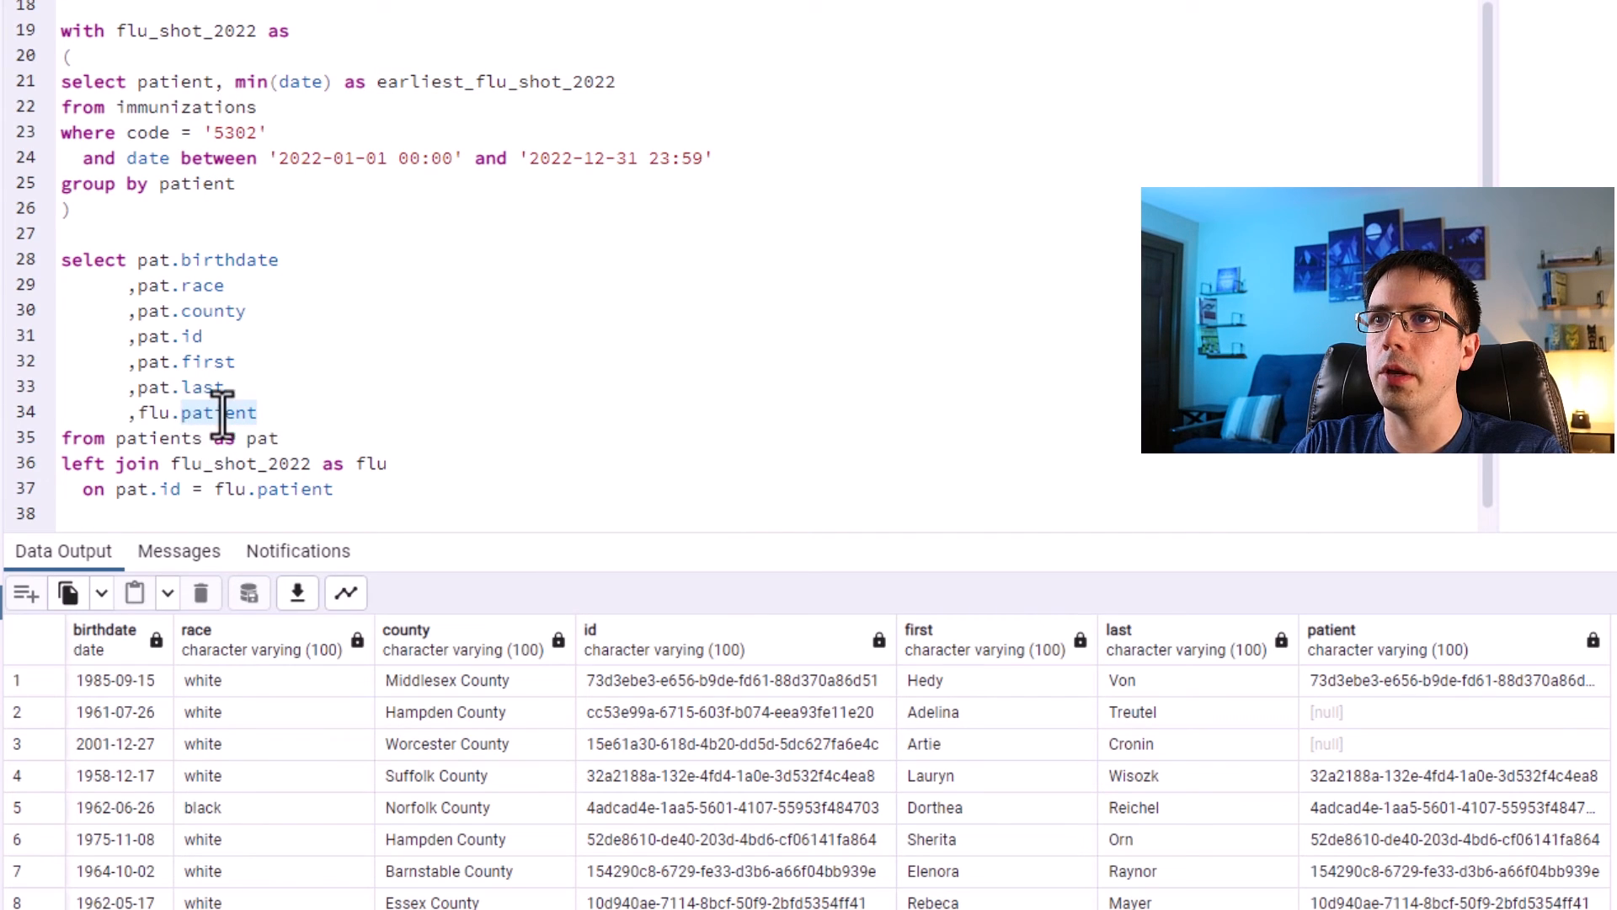
type("earlies")
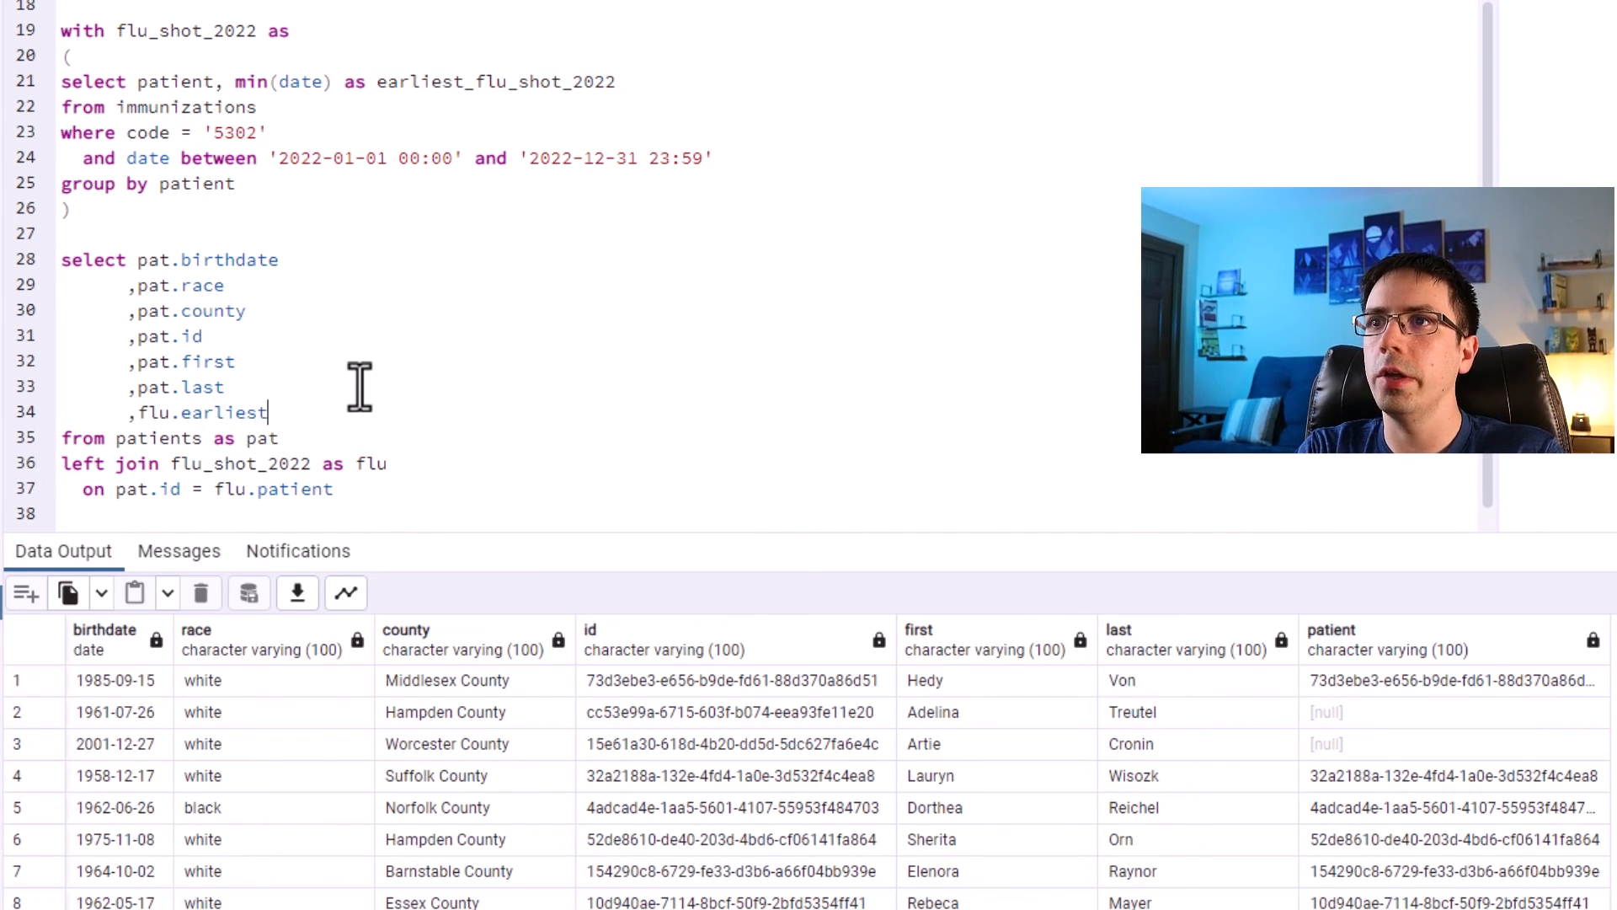
type("t_flu_shot_2022")
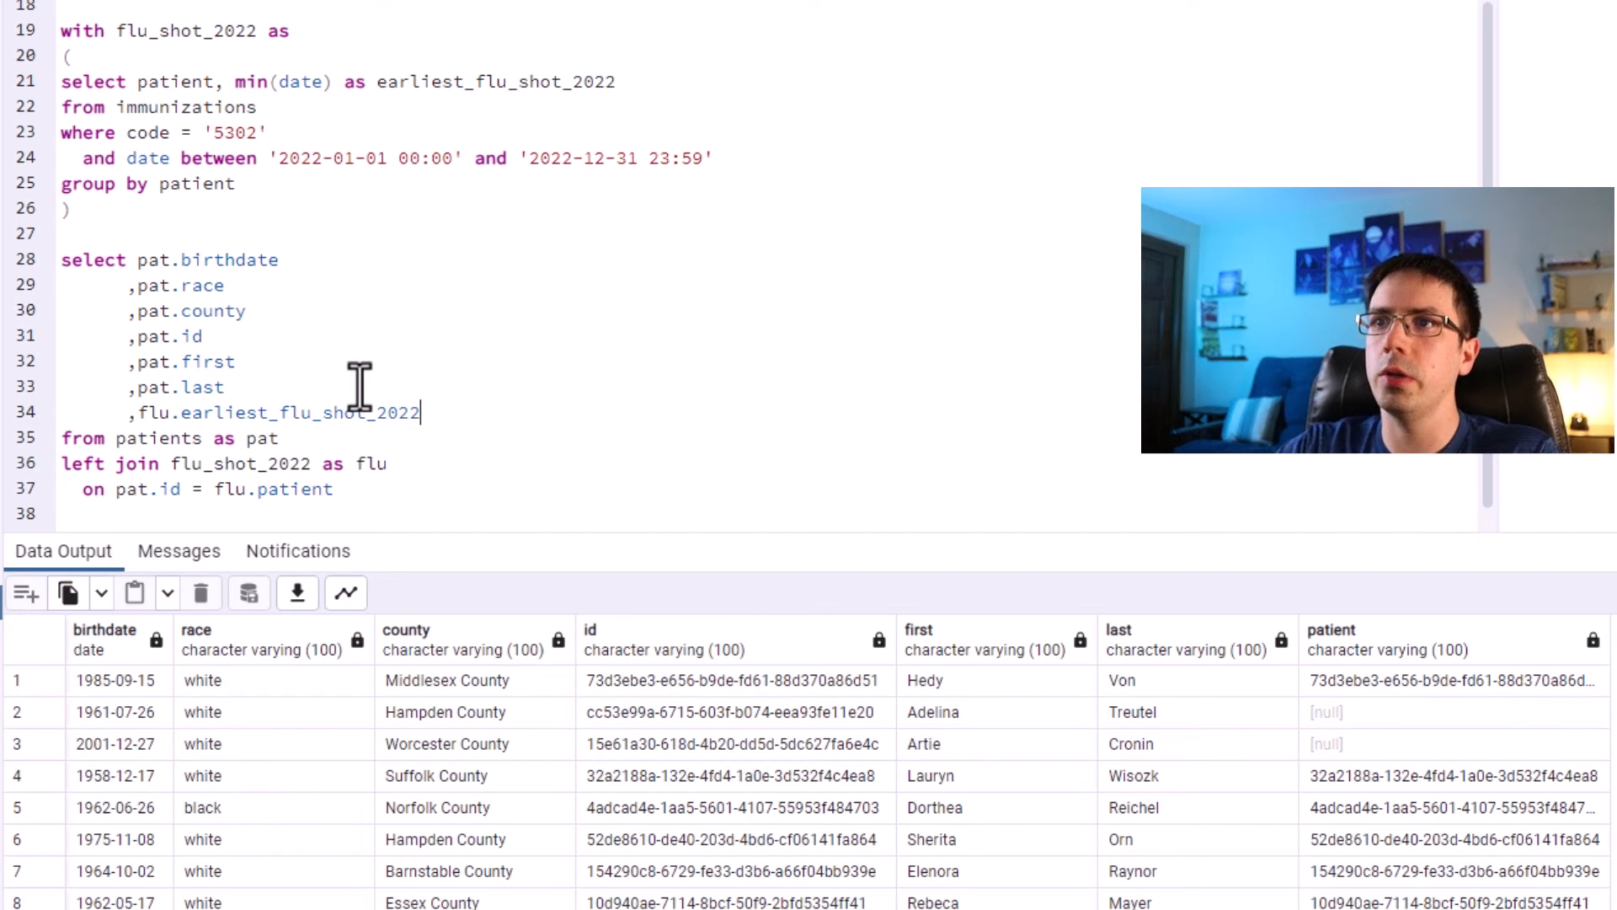
left_click_drag(342, 480, 60, 30)
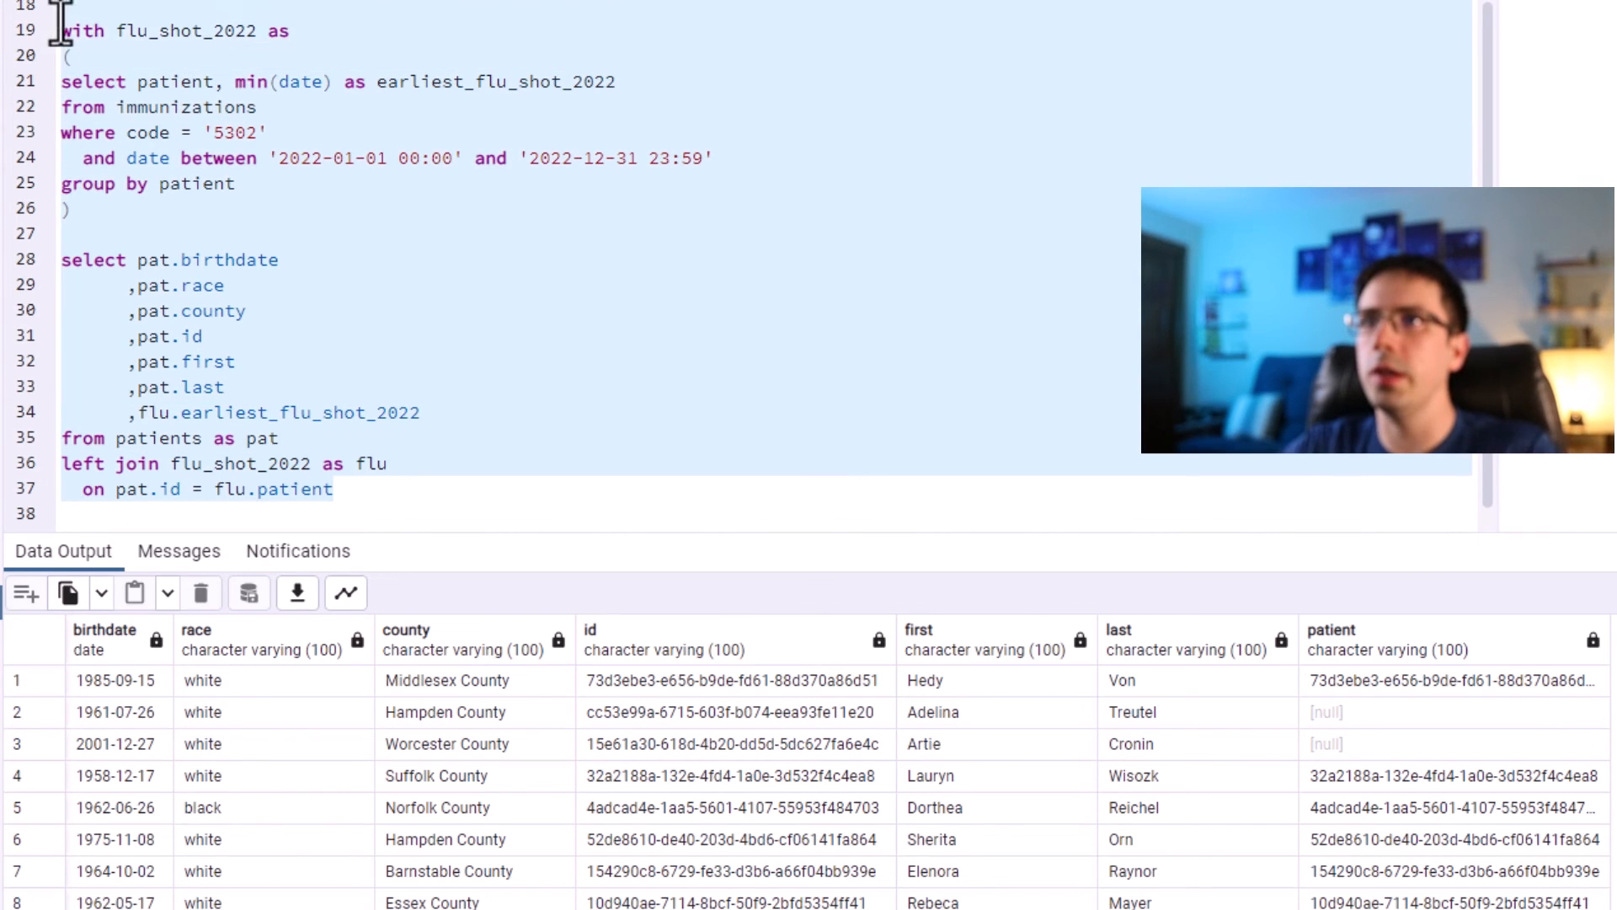
key("F5")
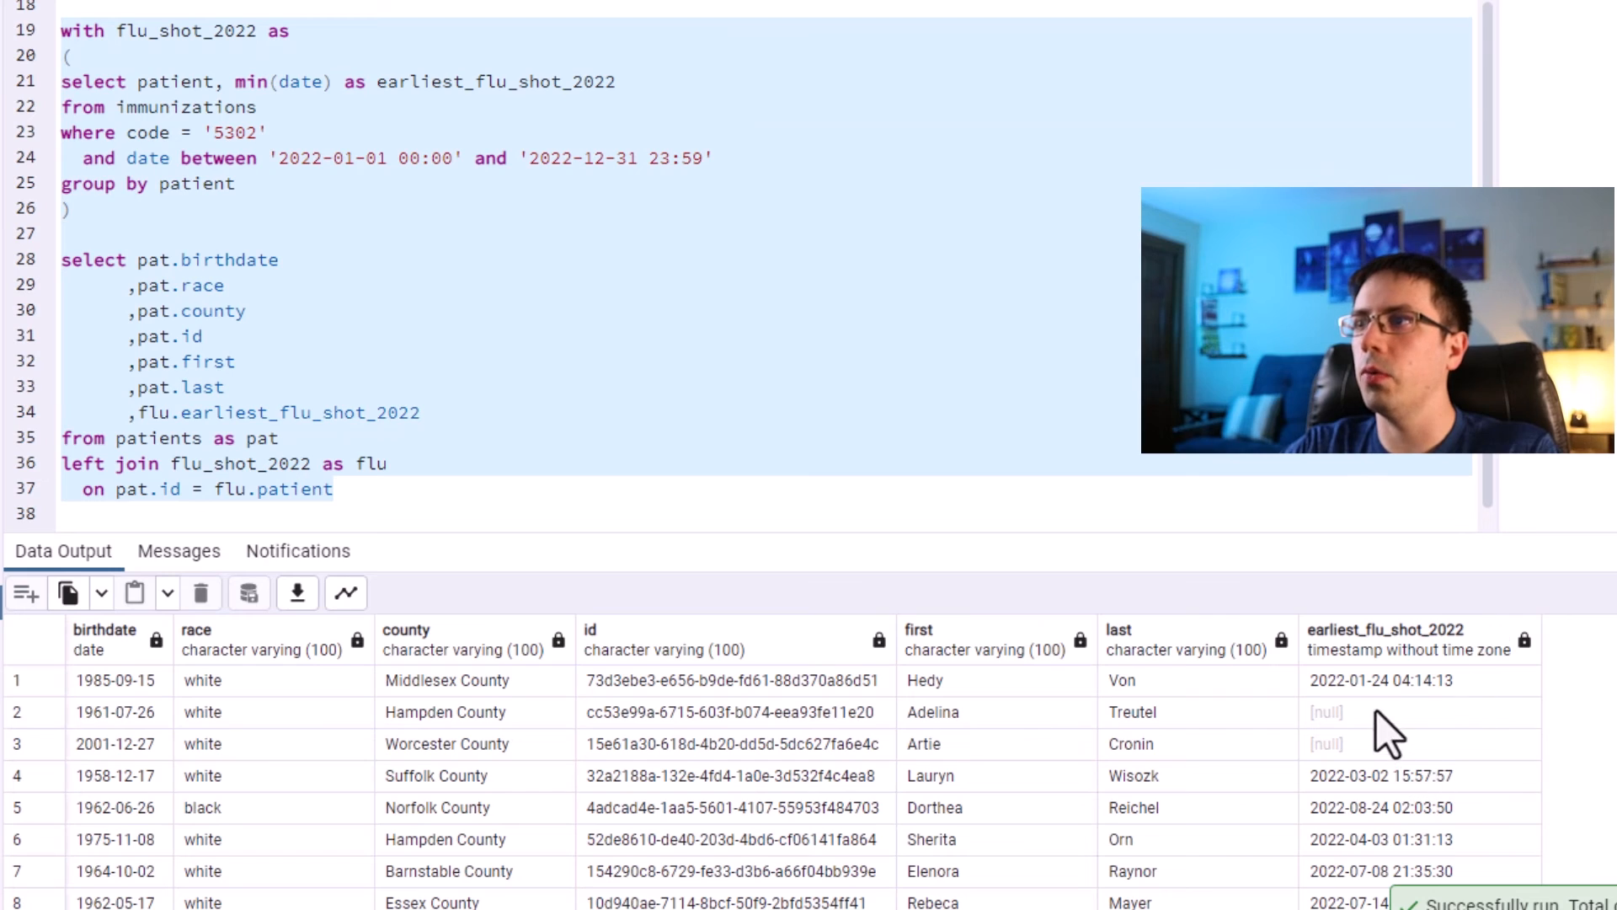
left_click(1369, 684)
left_click(1347, 775)
left_click(1354, 807)
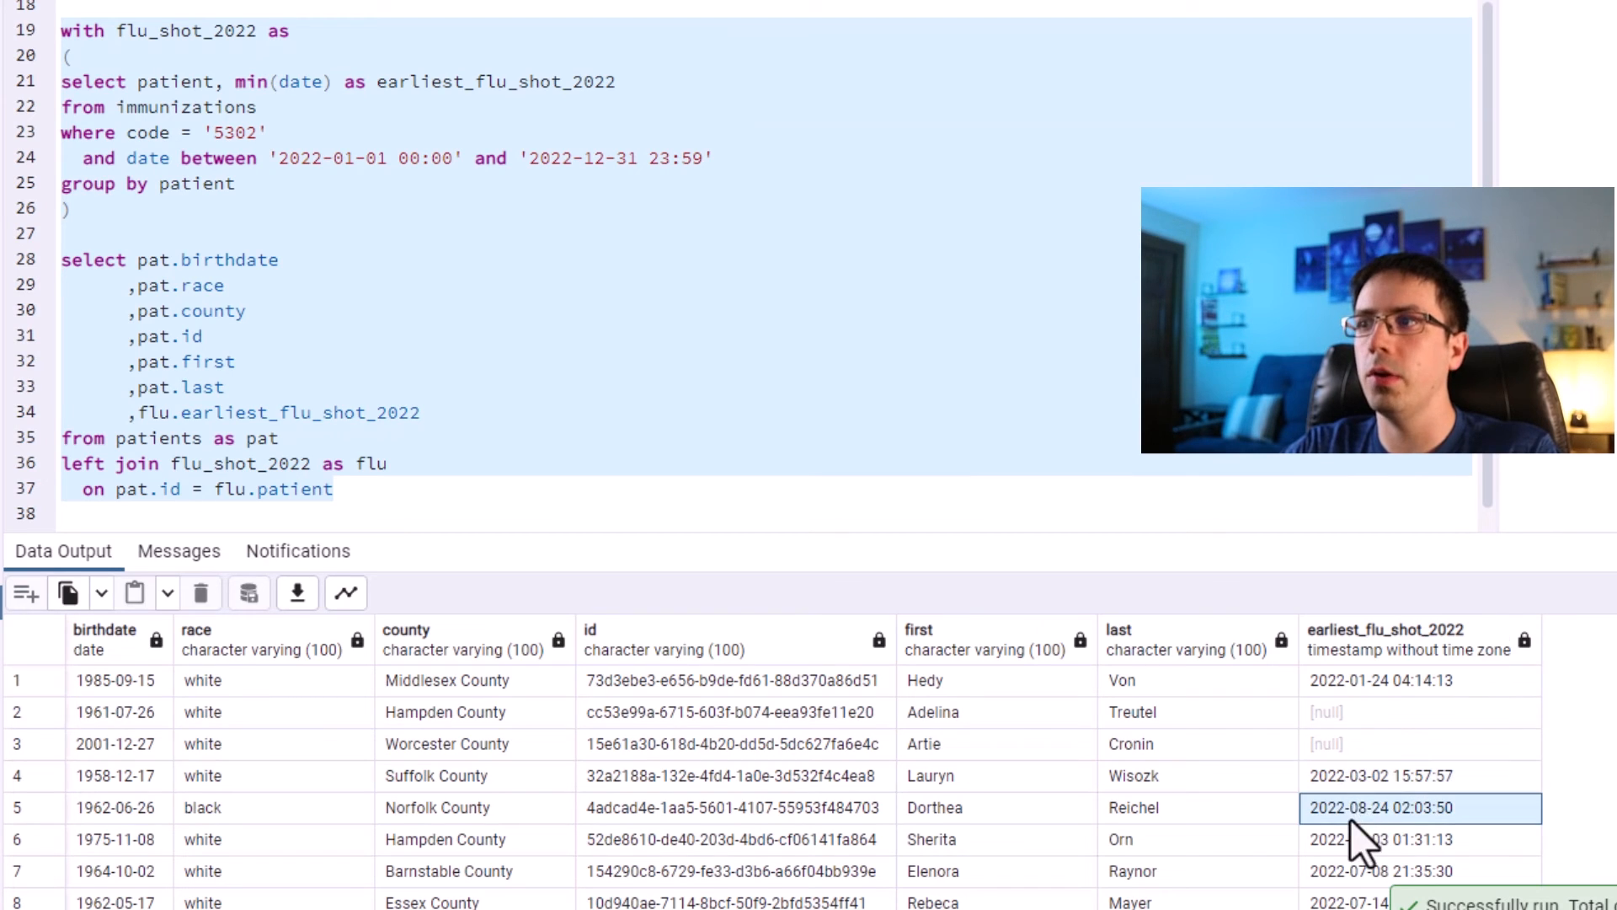
left_click(1350, 839)
left_click(1336, 871)
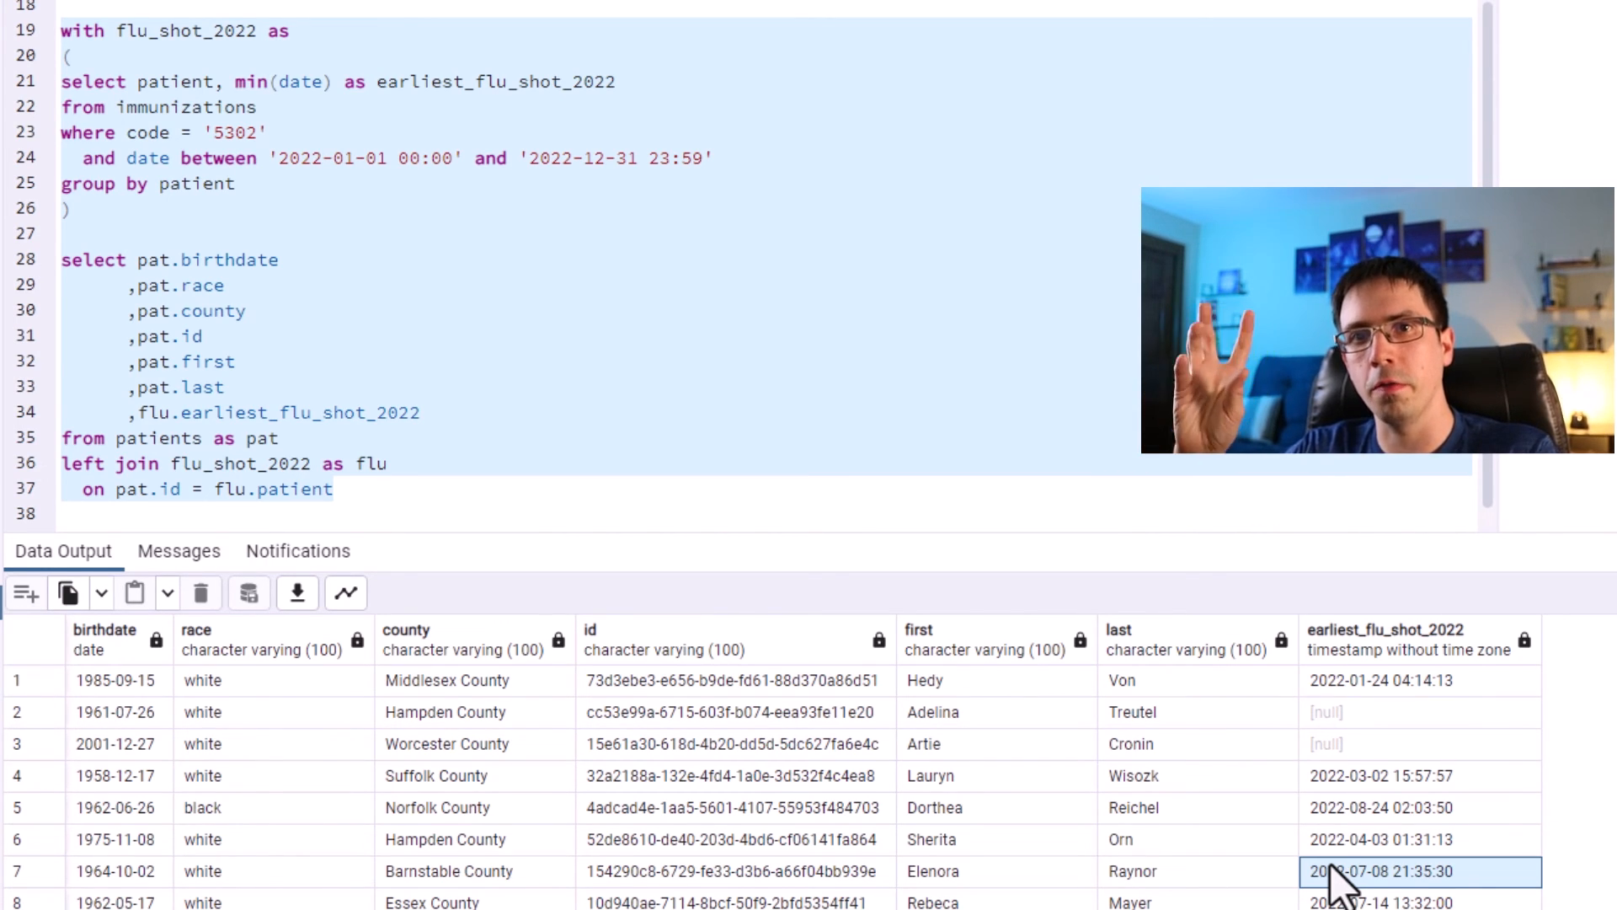
Add a case expression to the select list returning 1 when flu.patient is not null, else 0, aliased flu_shot_2022.
left_click(988, 414)
key("Return")
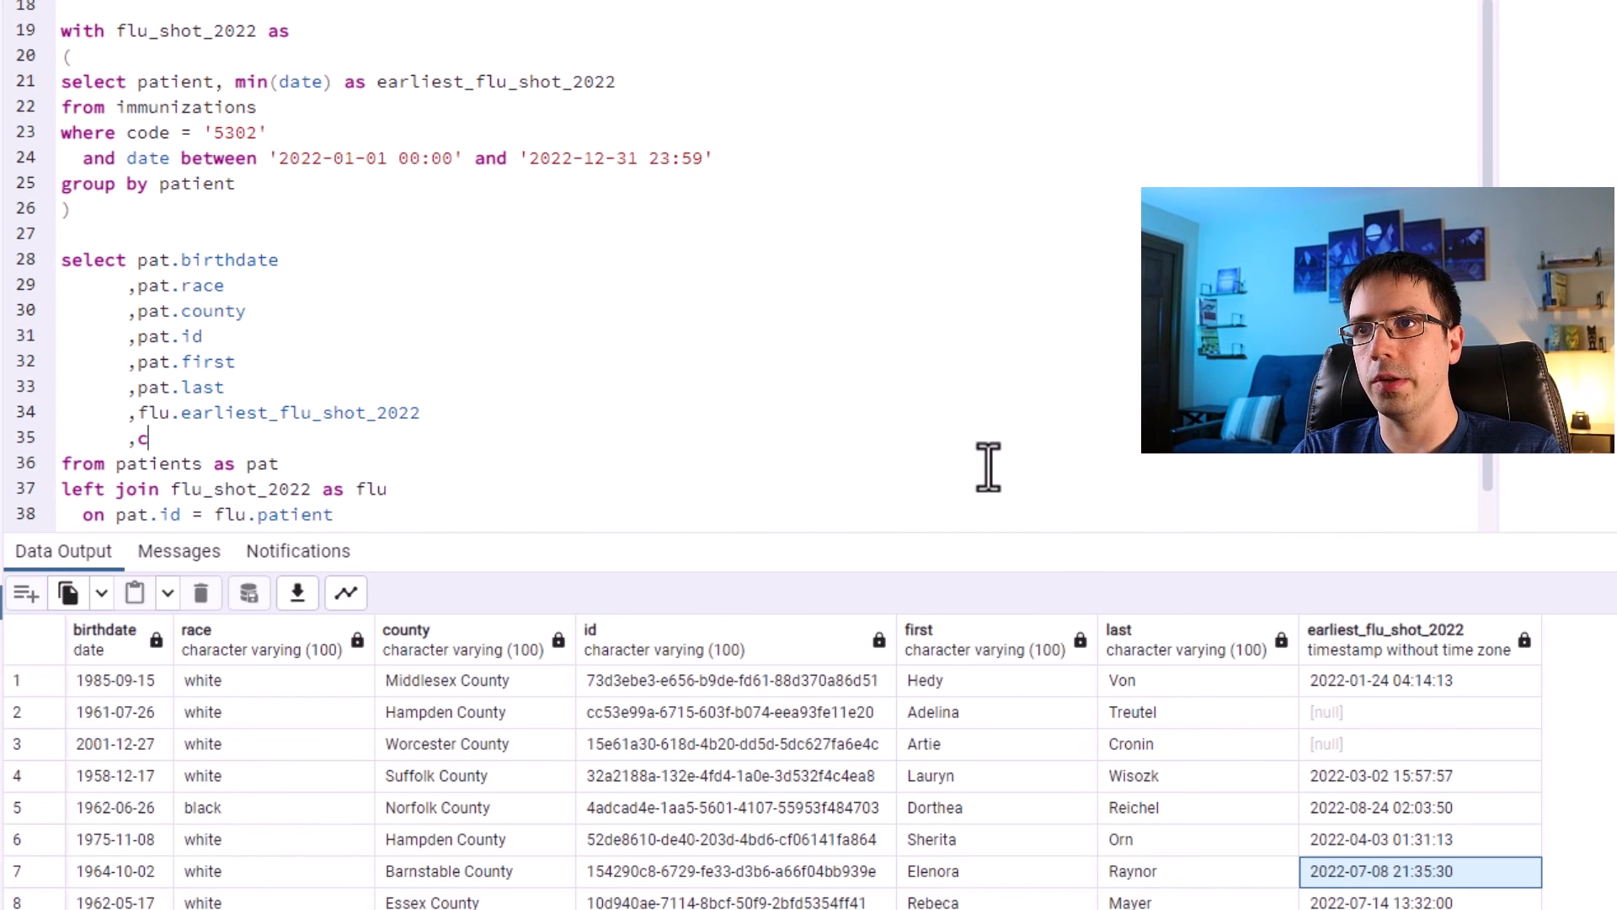
type("when flu.patient is not null then 1 else 0")
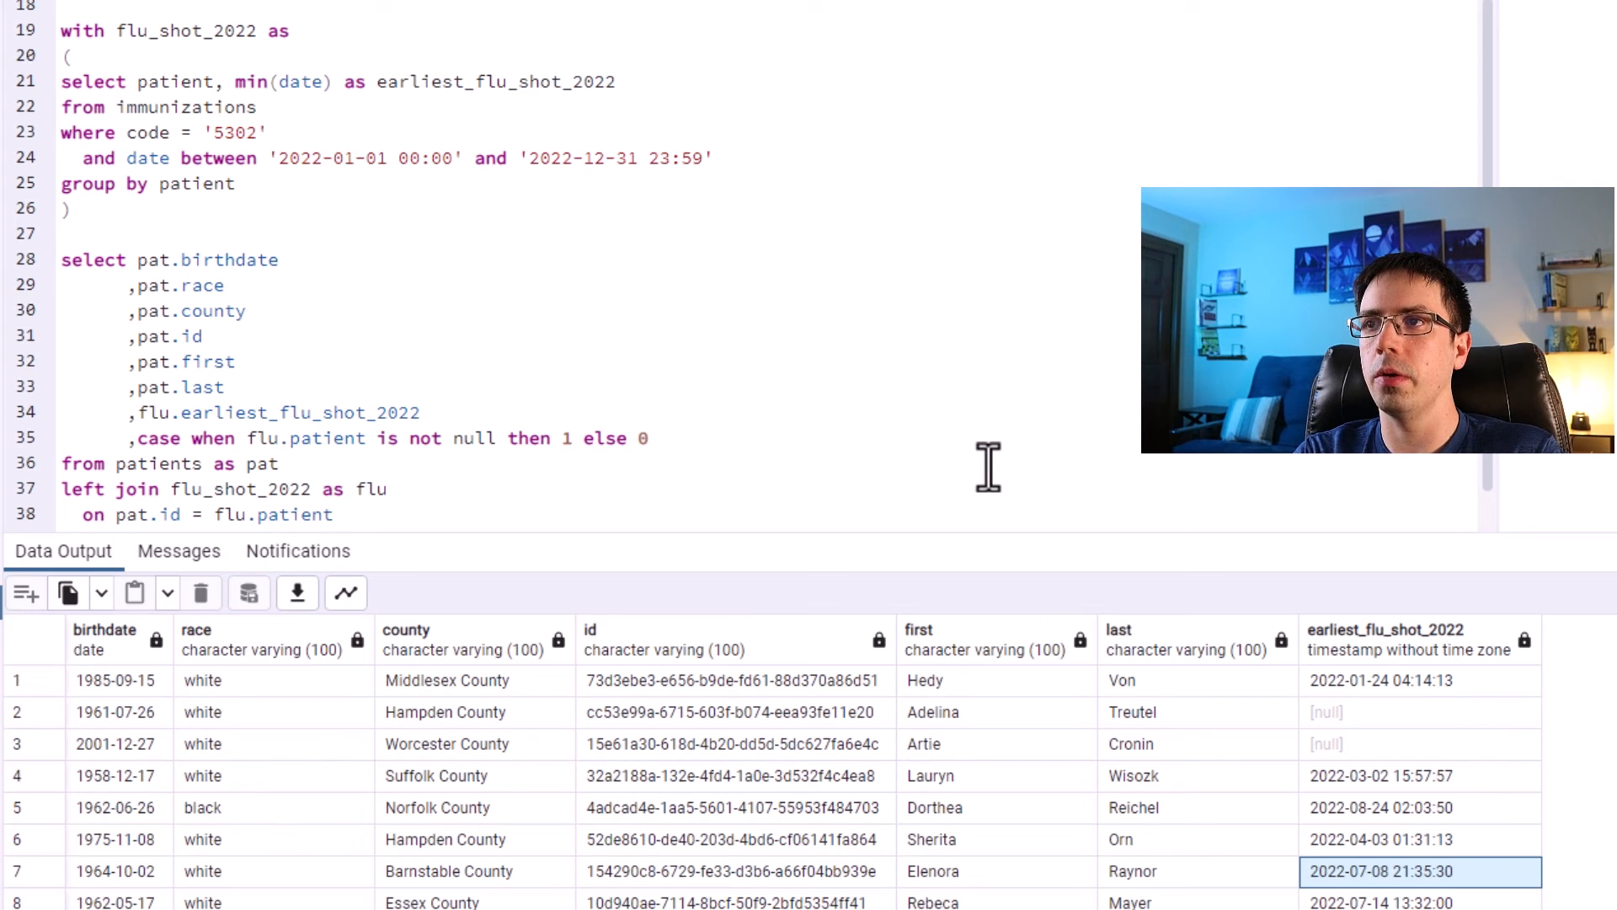
key("ctrl+Left")
key("ctrl+Left")
key("Return")
key("End")
key("Return")
type("end as flu_shot_2022")
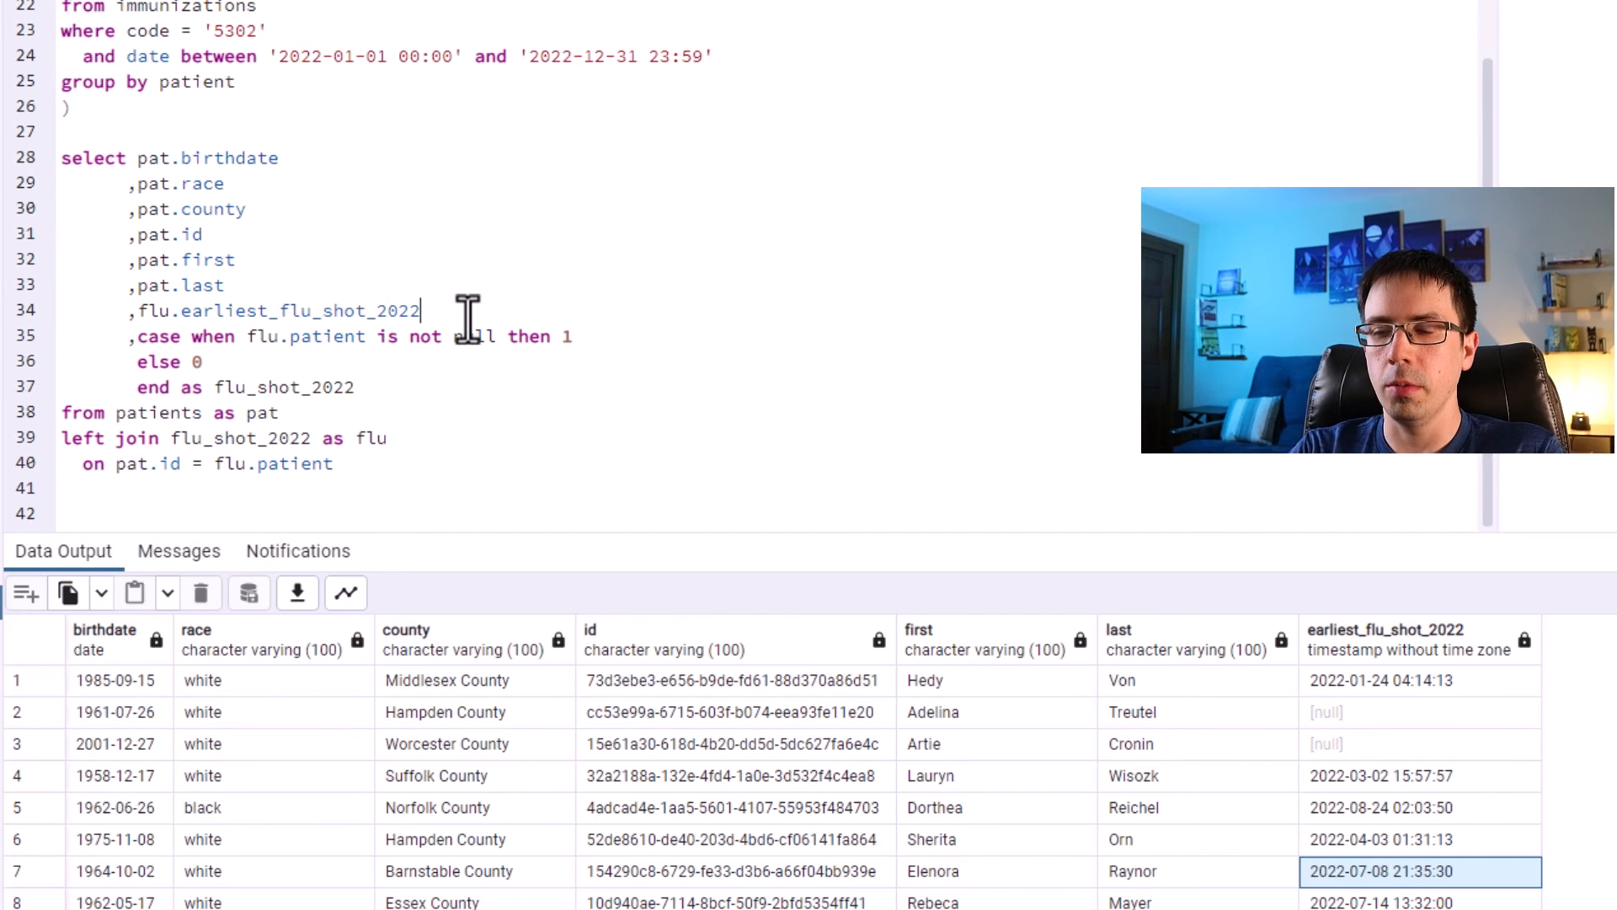
Add flu.patient back as a column above the case expression and rerun the whole query.
key("Return")
type(",flu.")
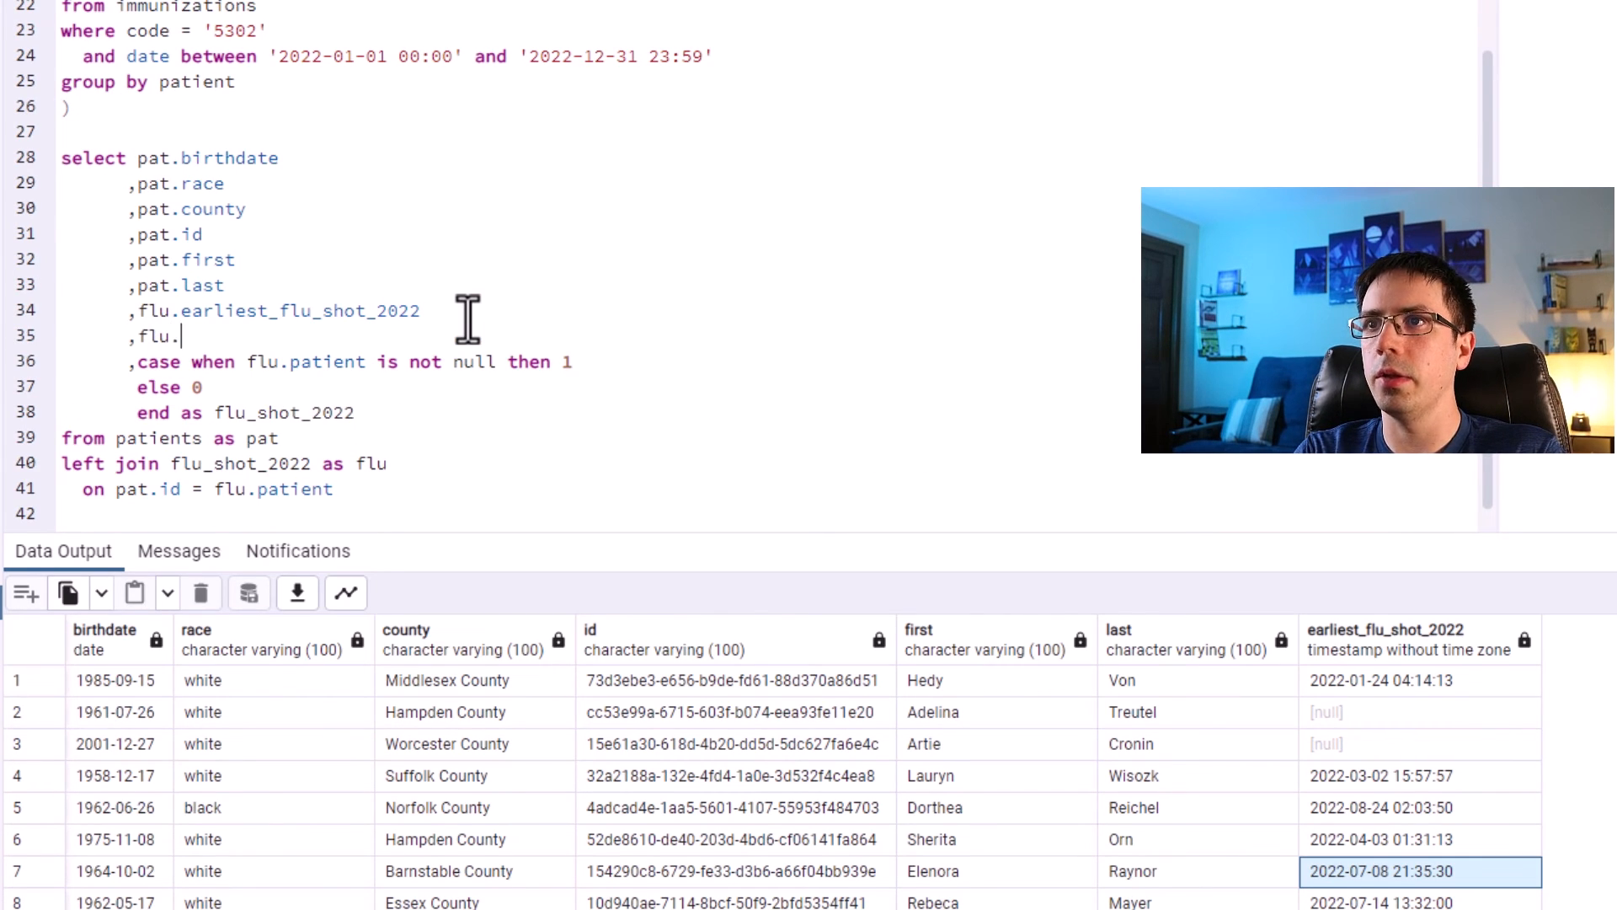
type("patient")
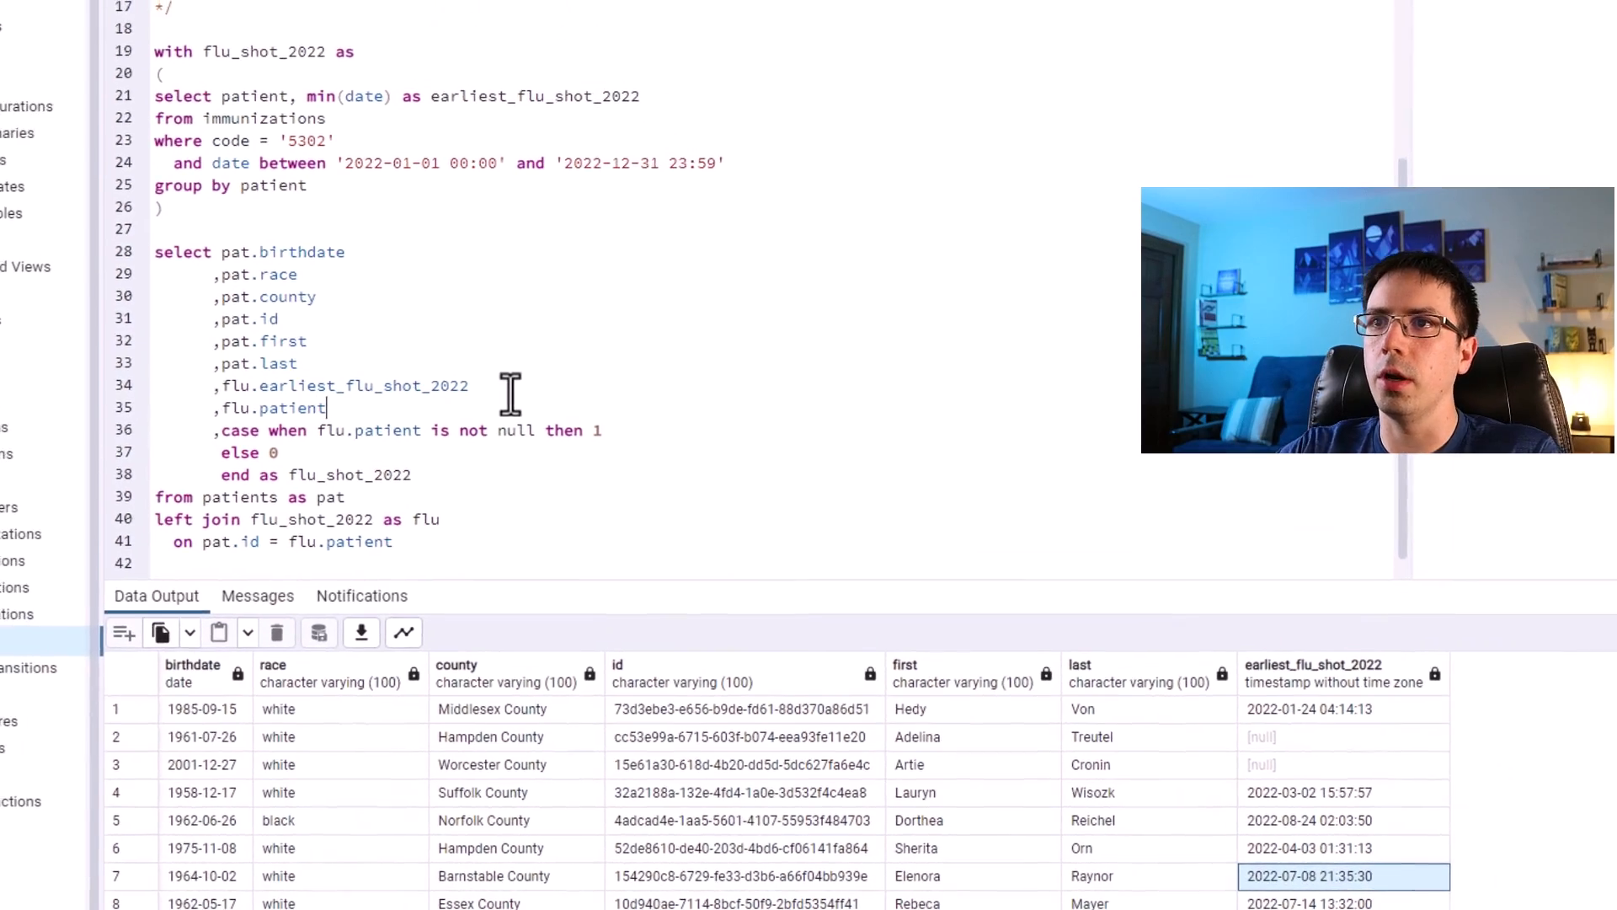
left_click_drag(396, 543, 157, 55)
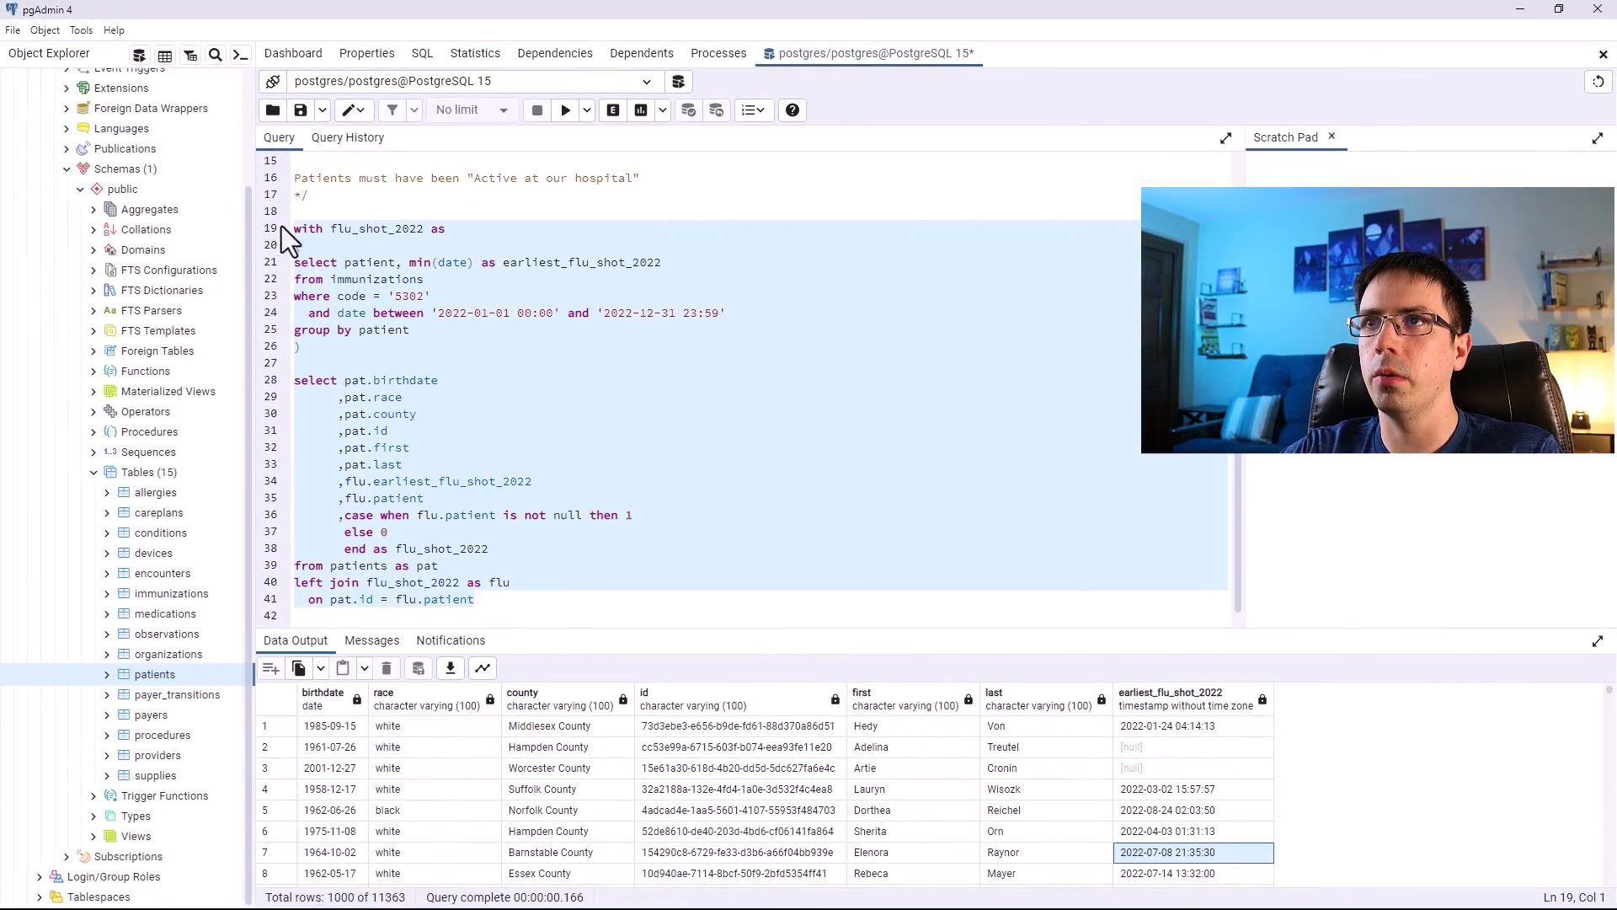
left_click(566, 111)
left_click_drag(278, 725, 276, 747)
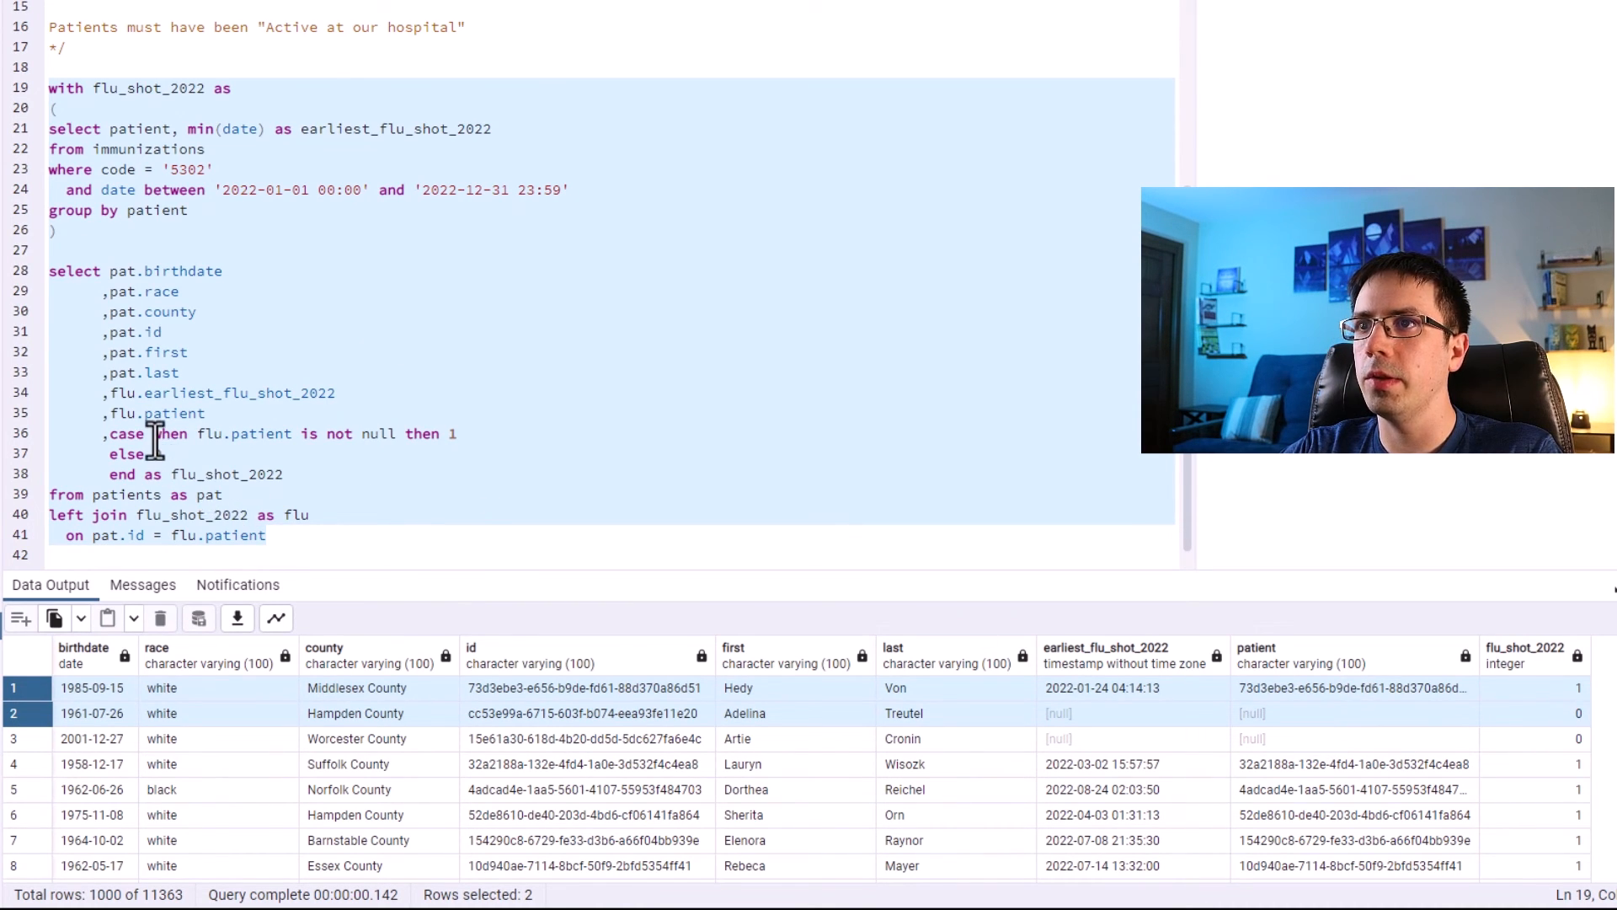
Compare the patient and flu_shot_2022 columns in the results for rows with and without flu shots.
left_click(1287, 655)
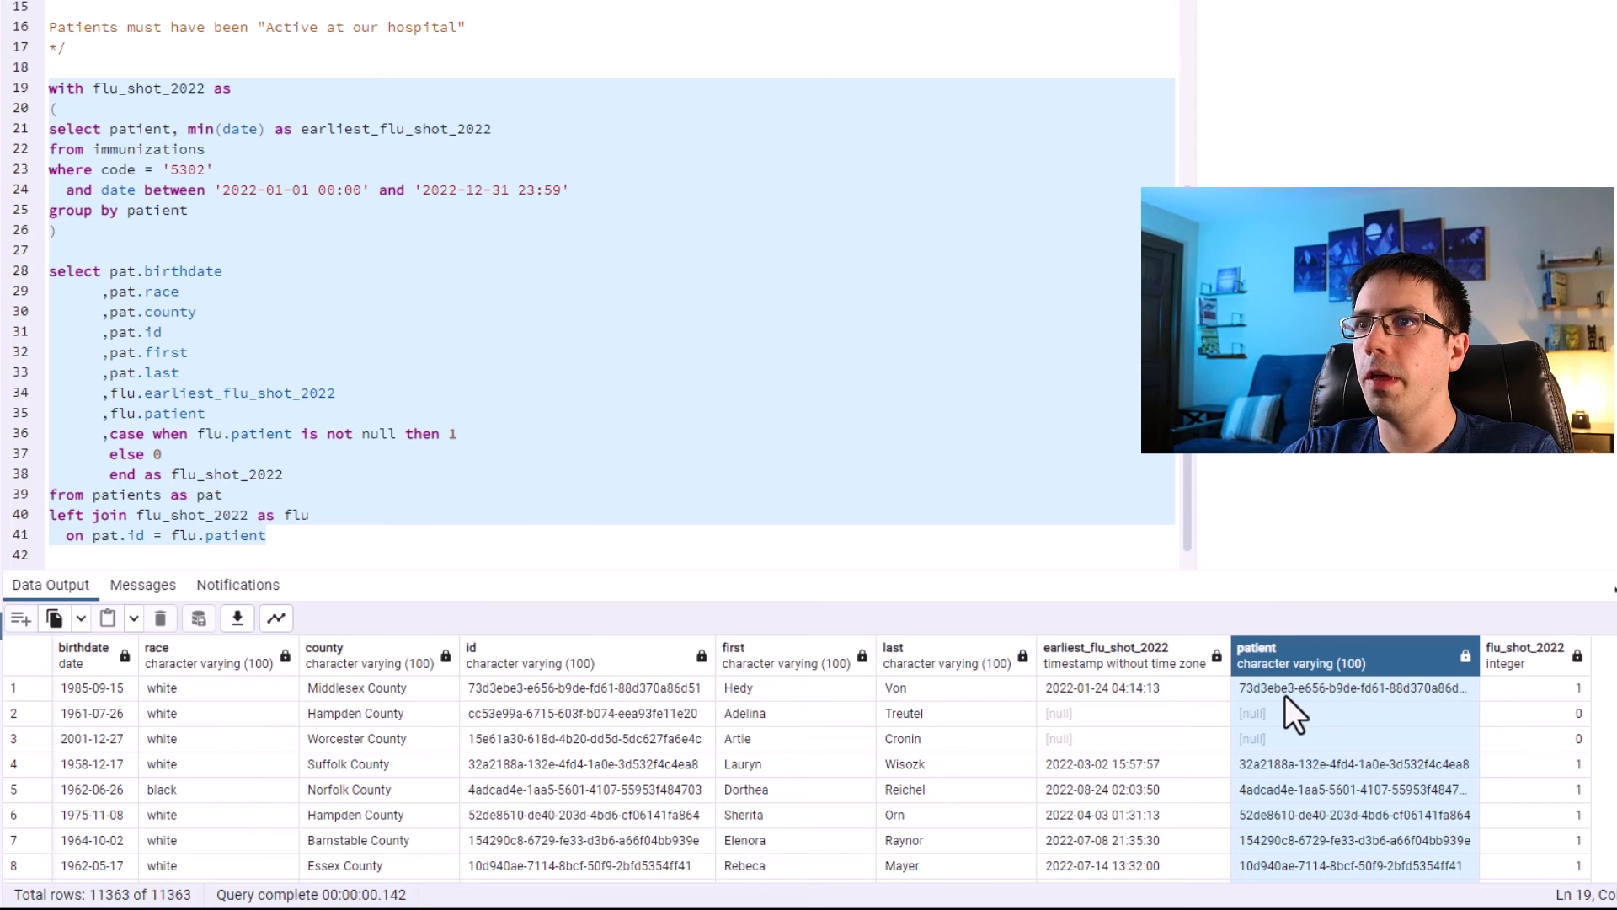
left_click(1292, 688)
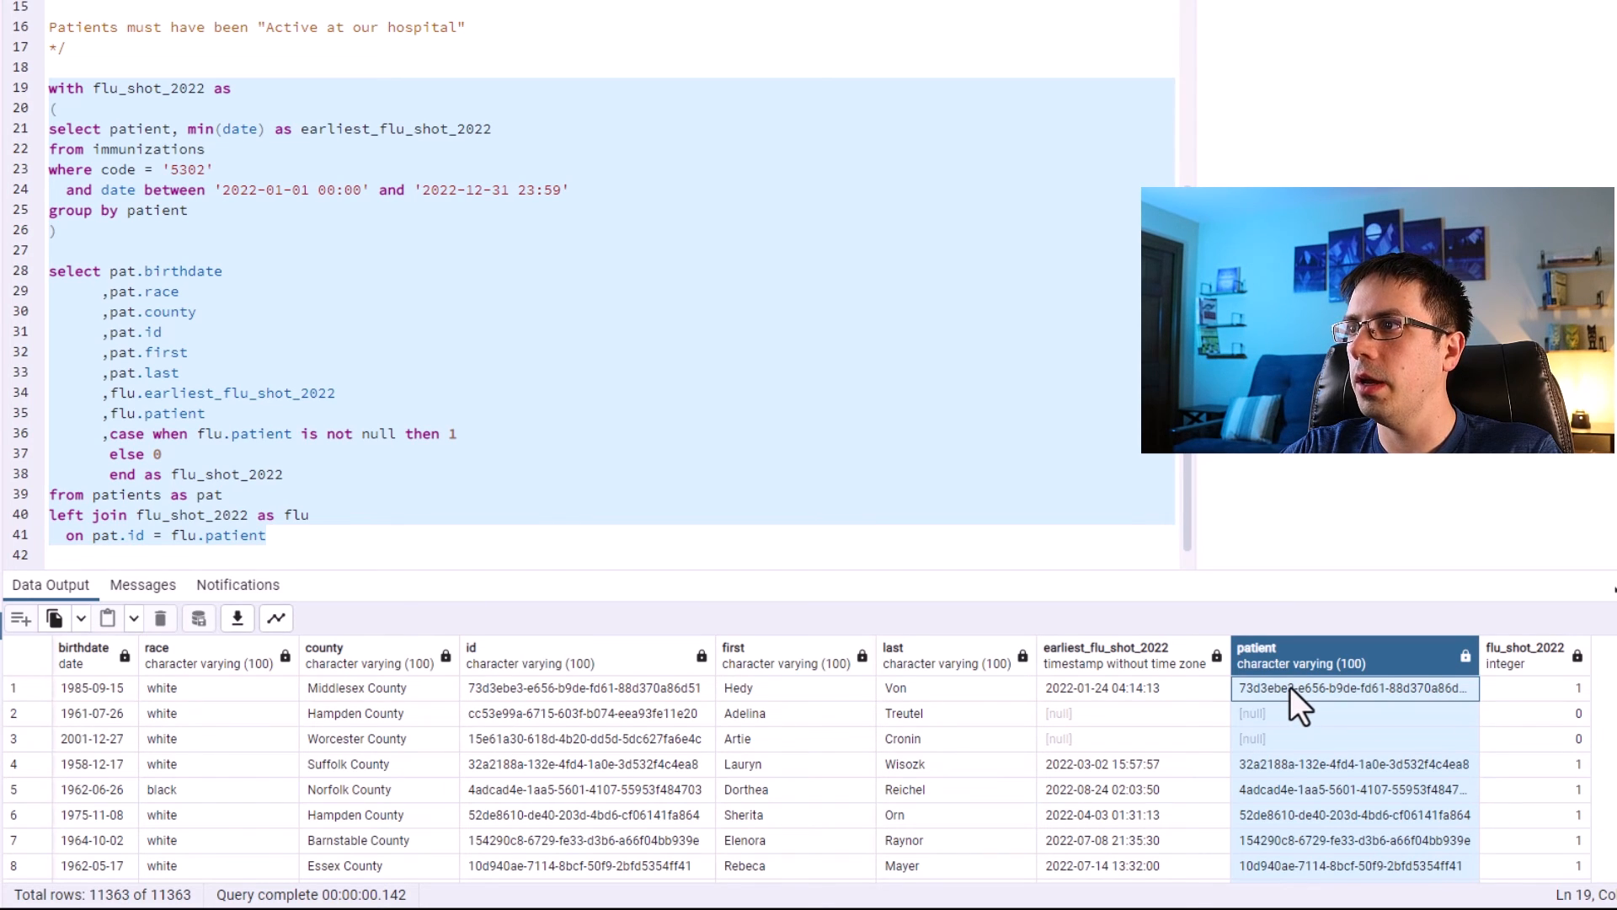
left_click(1515, 690)
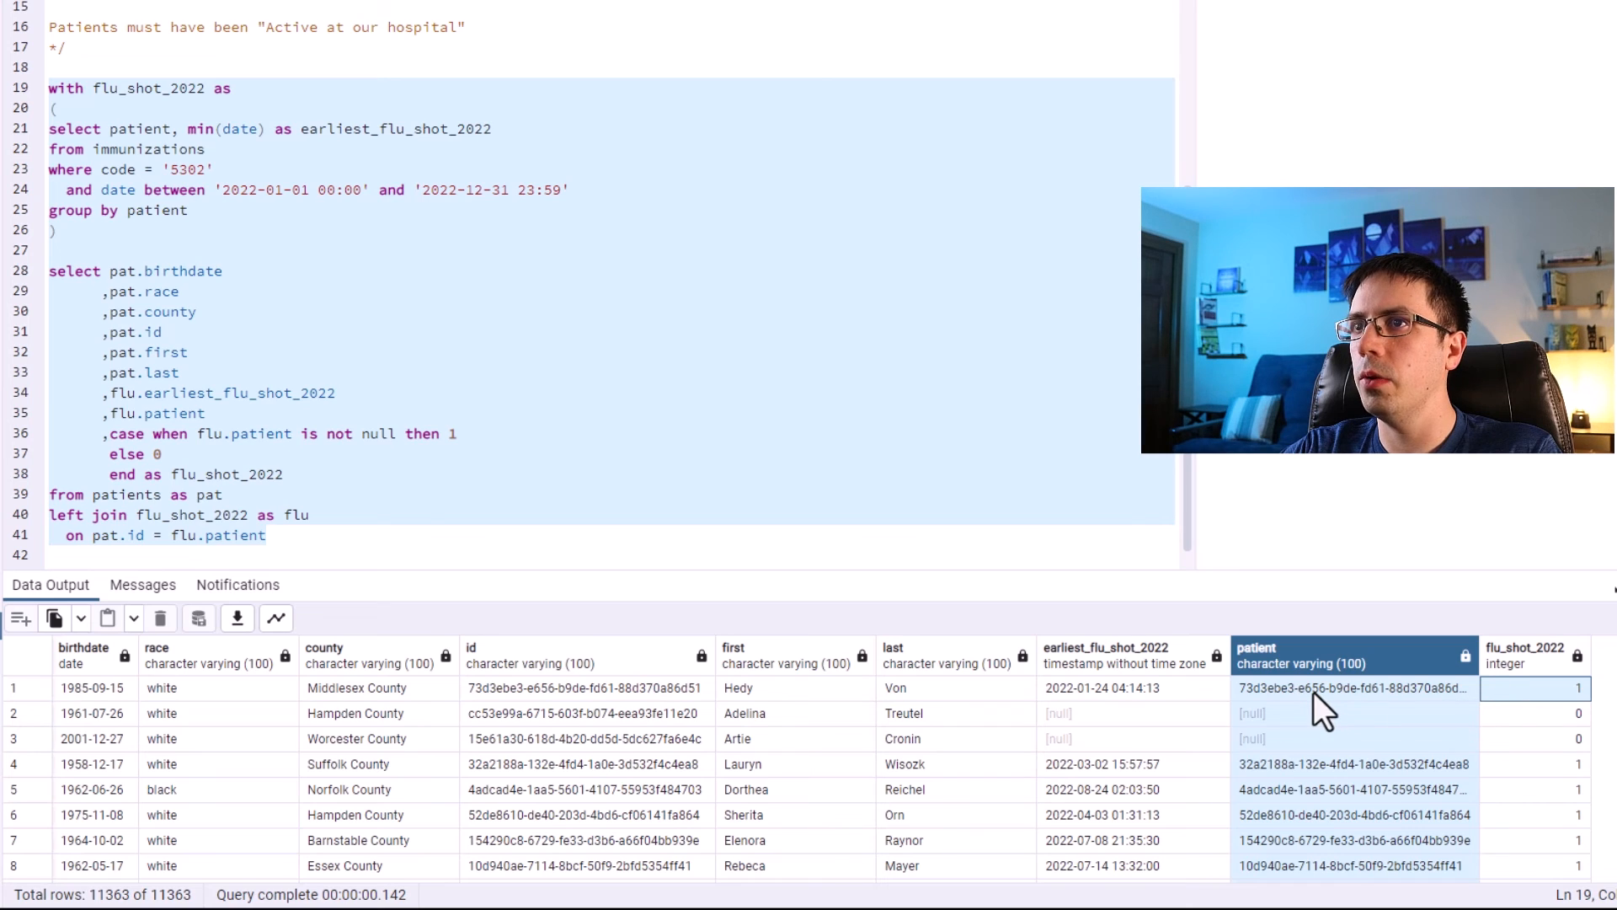
left_click(1512, 713)
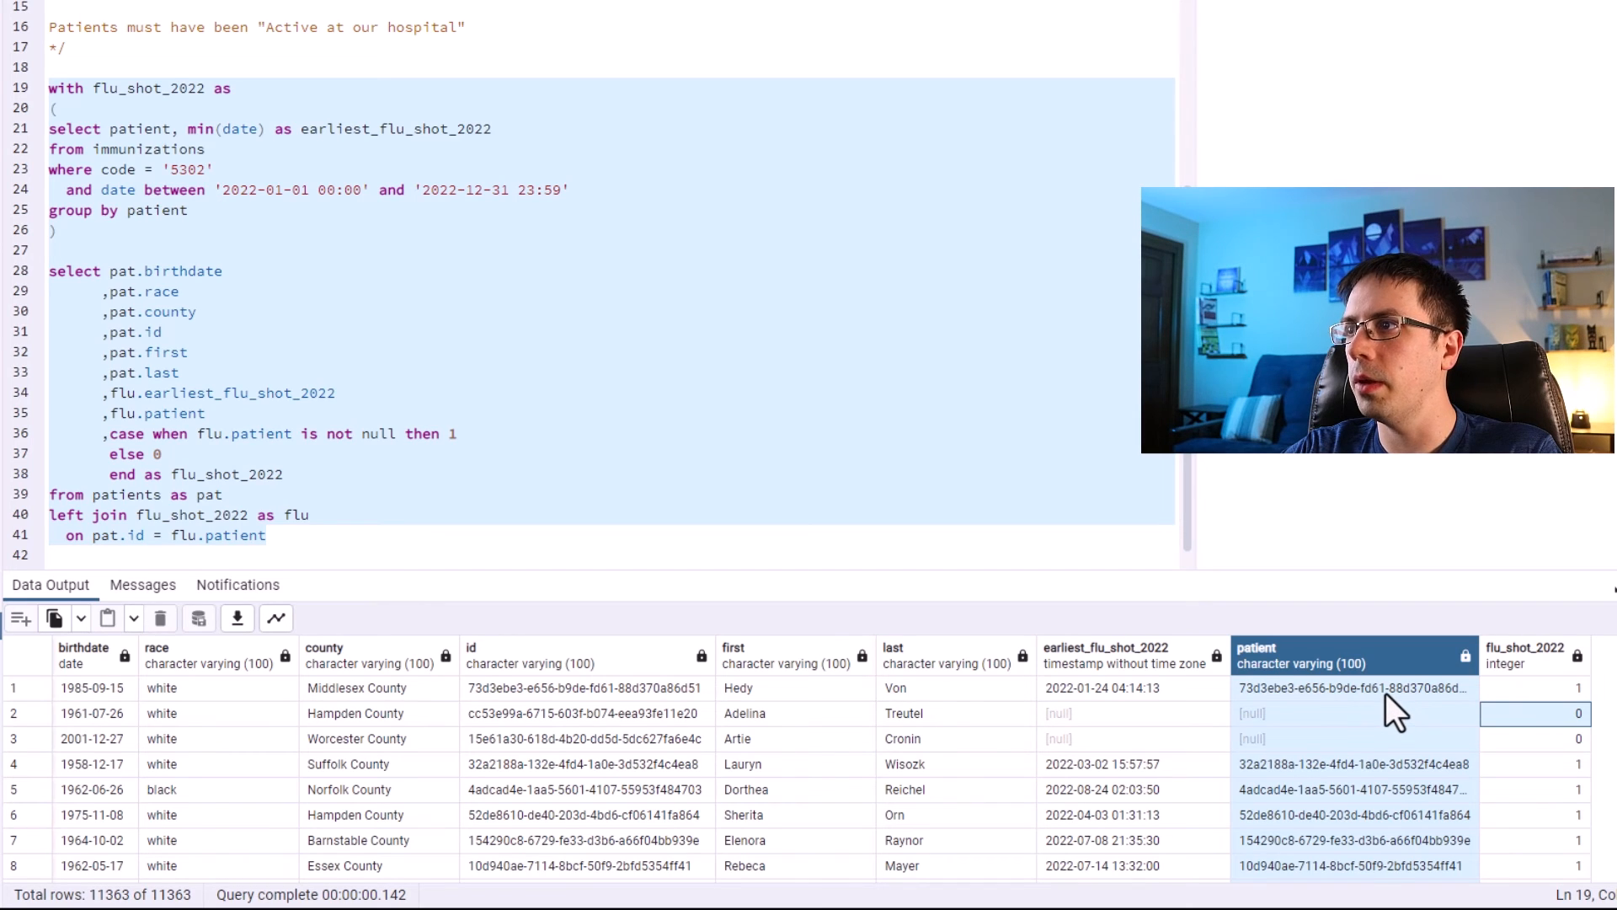
left_click(1359, 713)
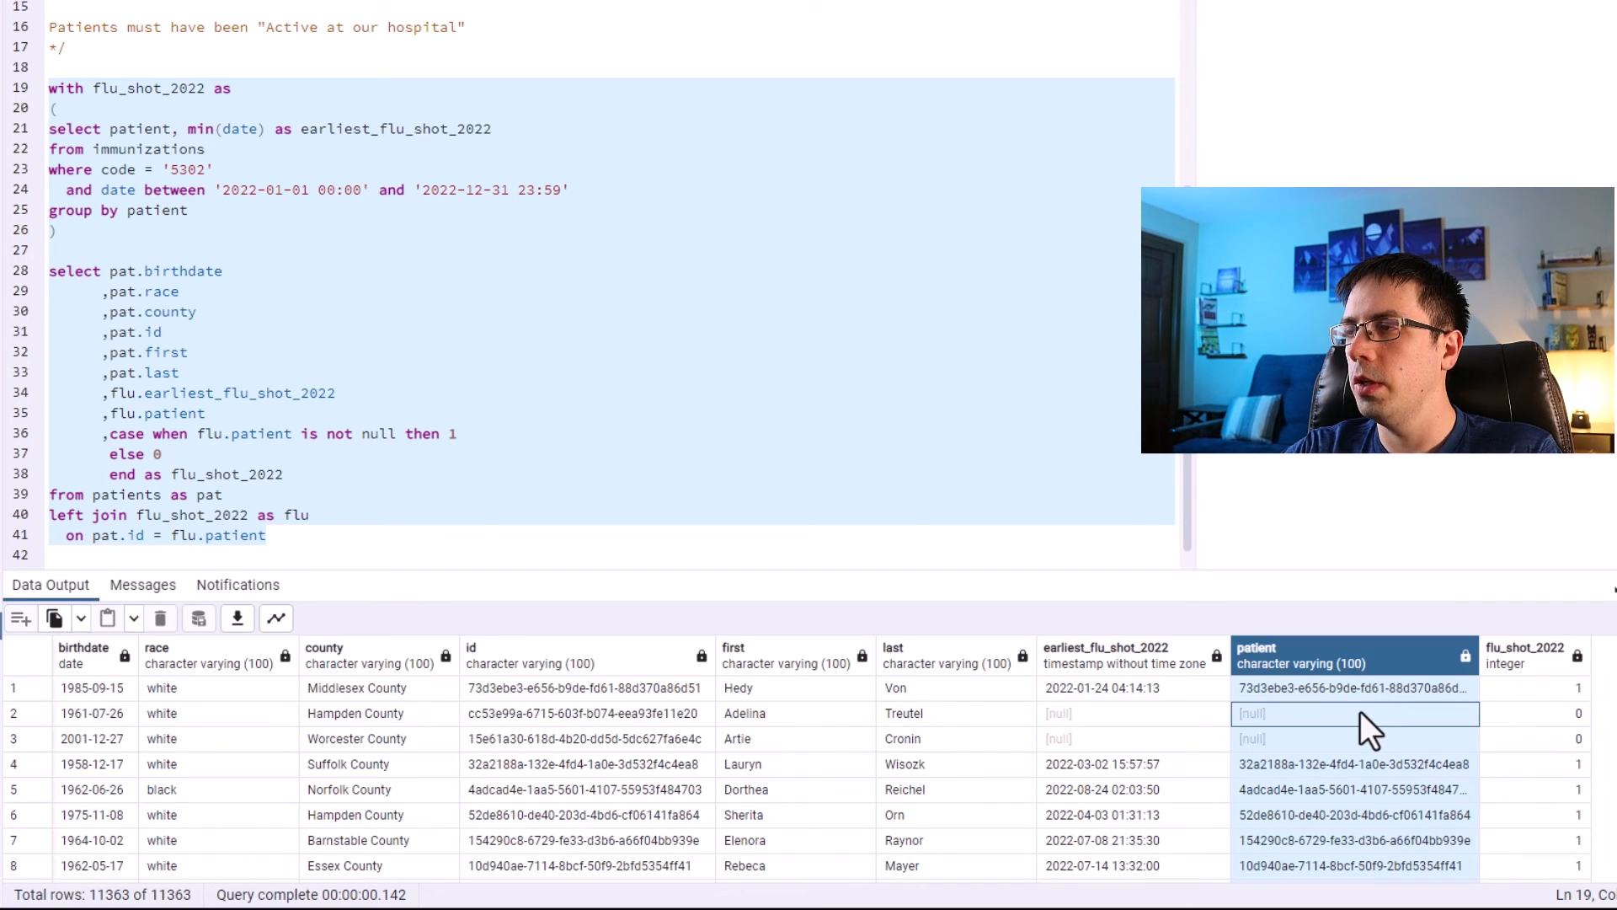
left_click(1381, 686)
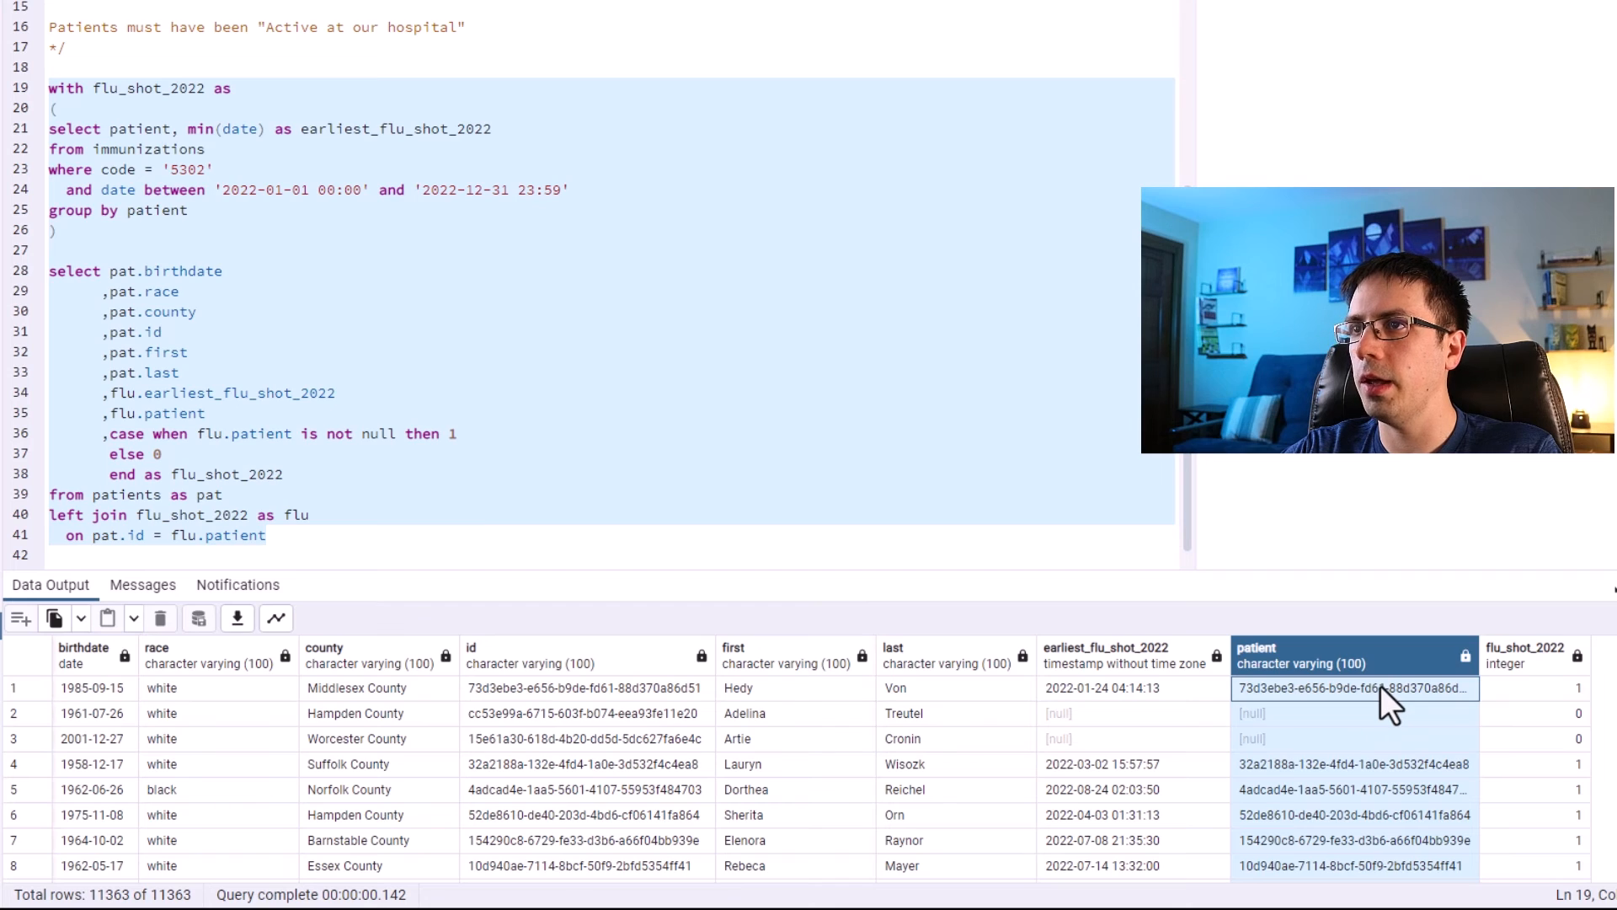
left_click(1509, 700)
left_click(1372, 717)
left_click(1495, 713)
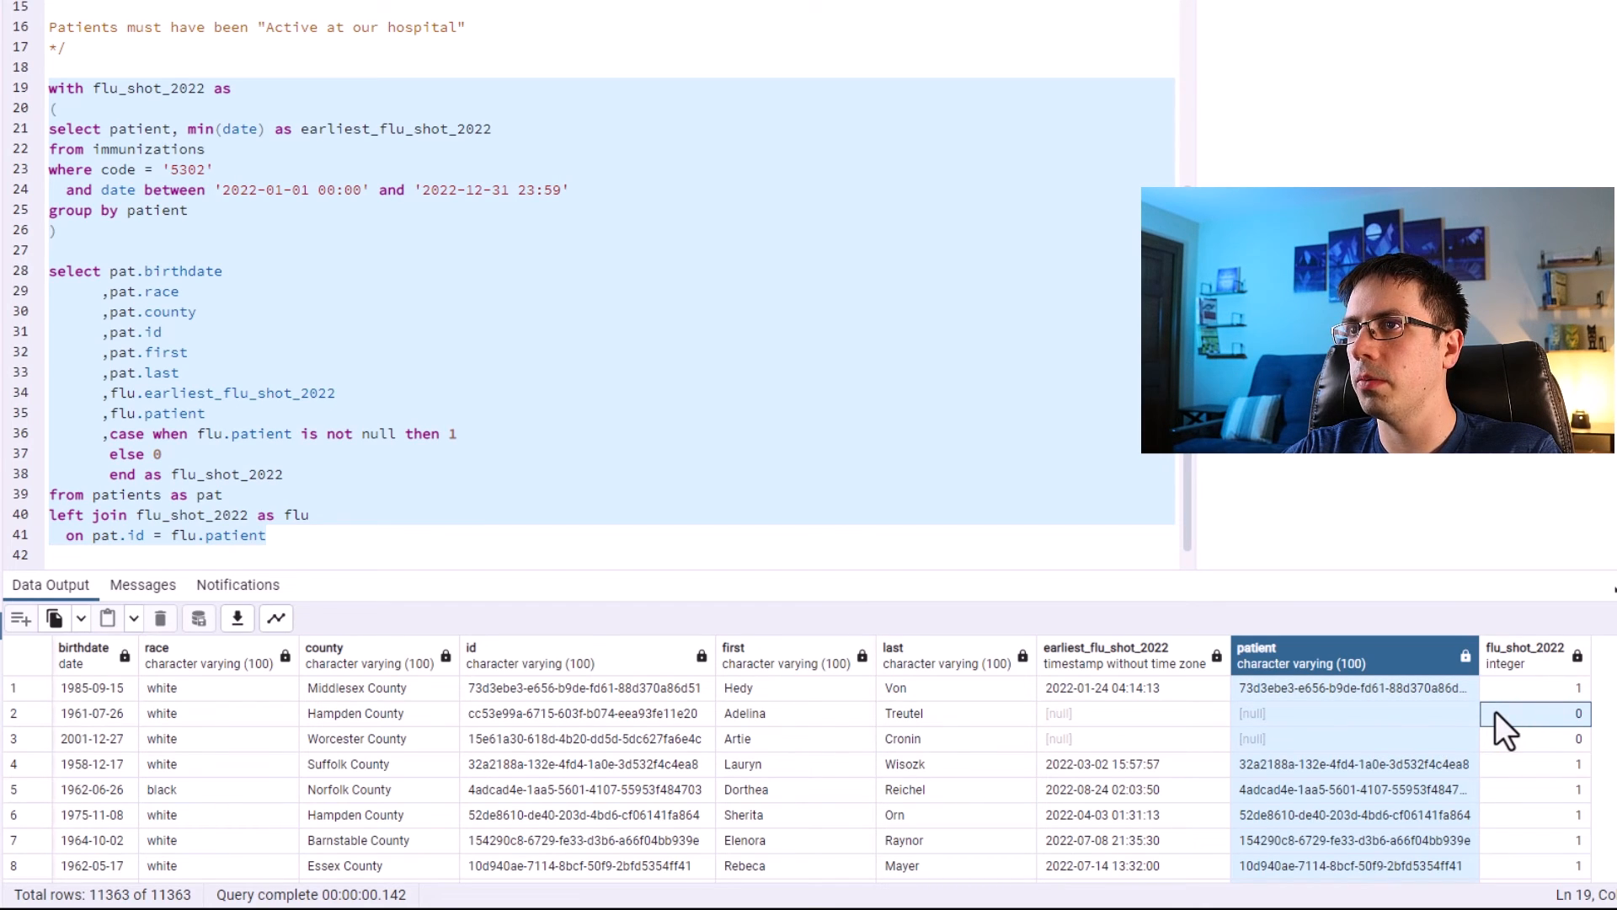
left_click(1506, 685)
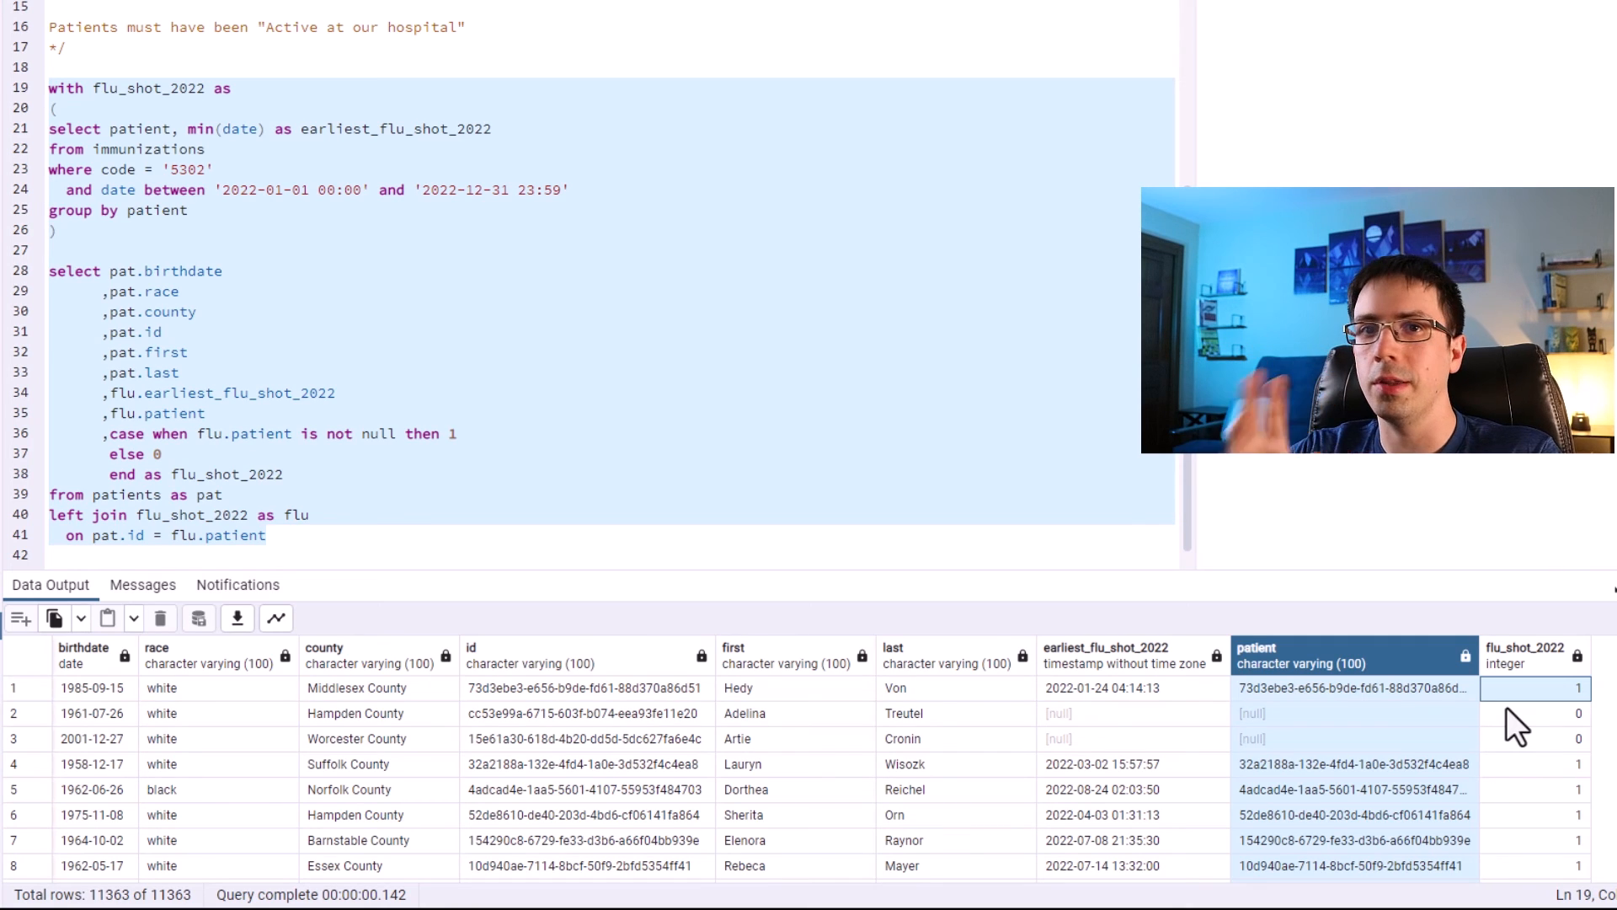
Review the objectives and requirements listed in the header comment.
left_click(373, 488)
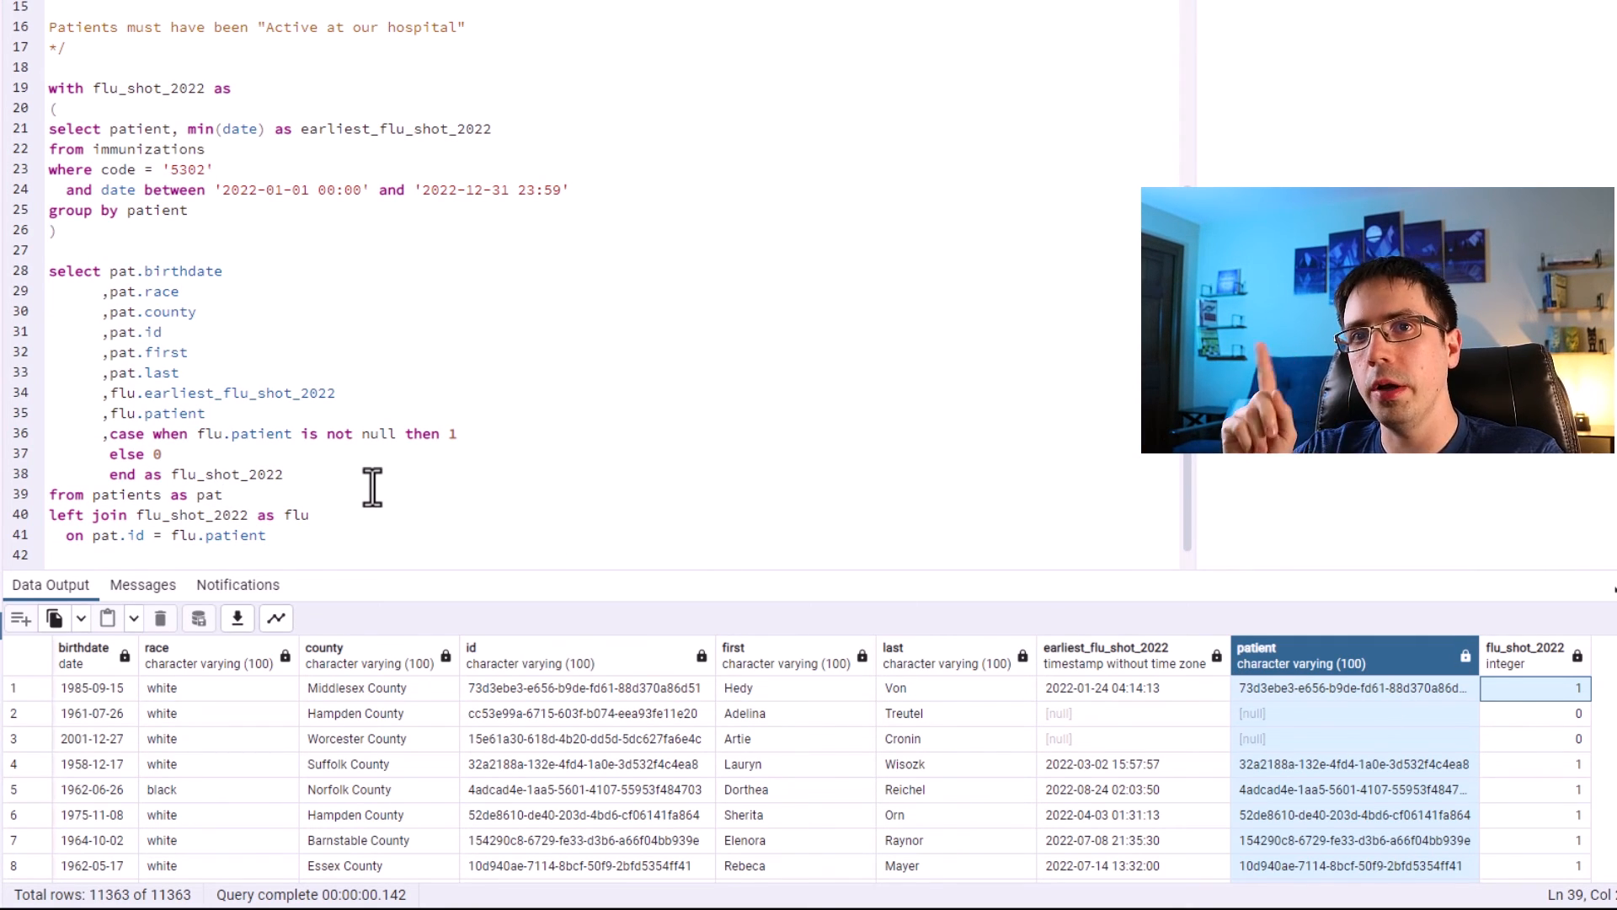
scroll(416, 469, "up", 5)
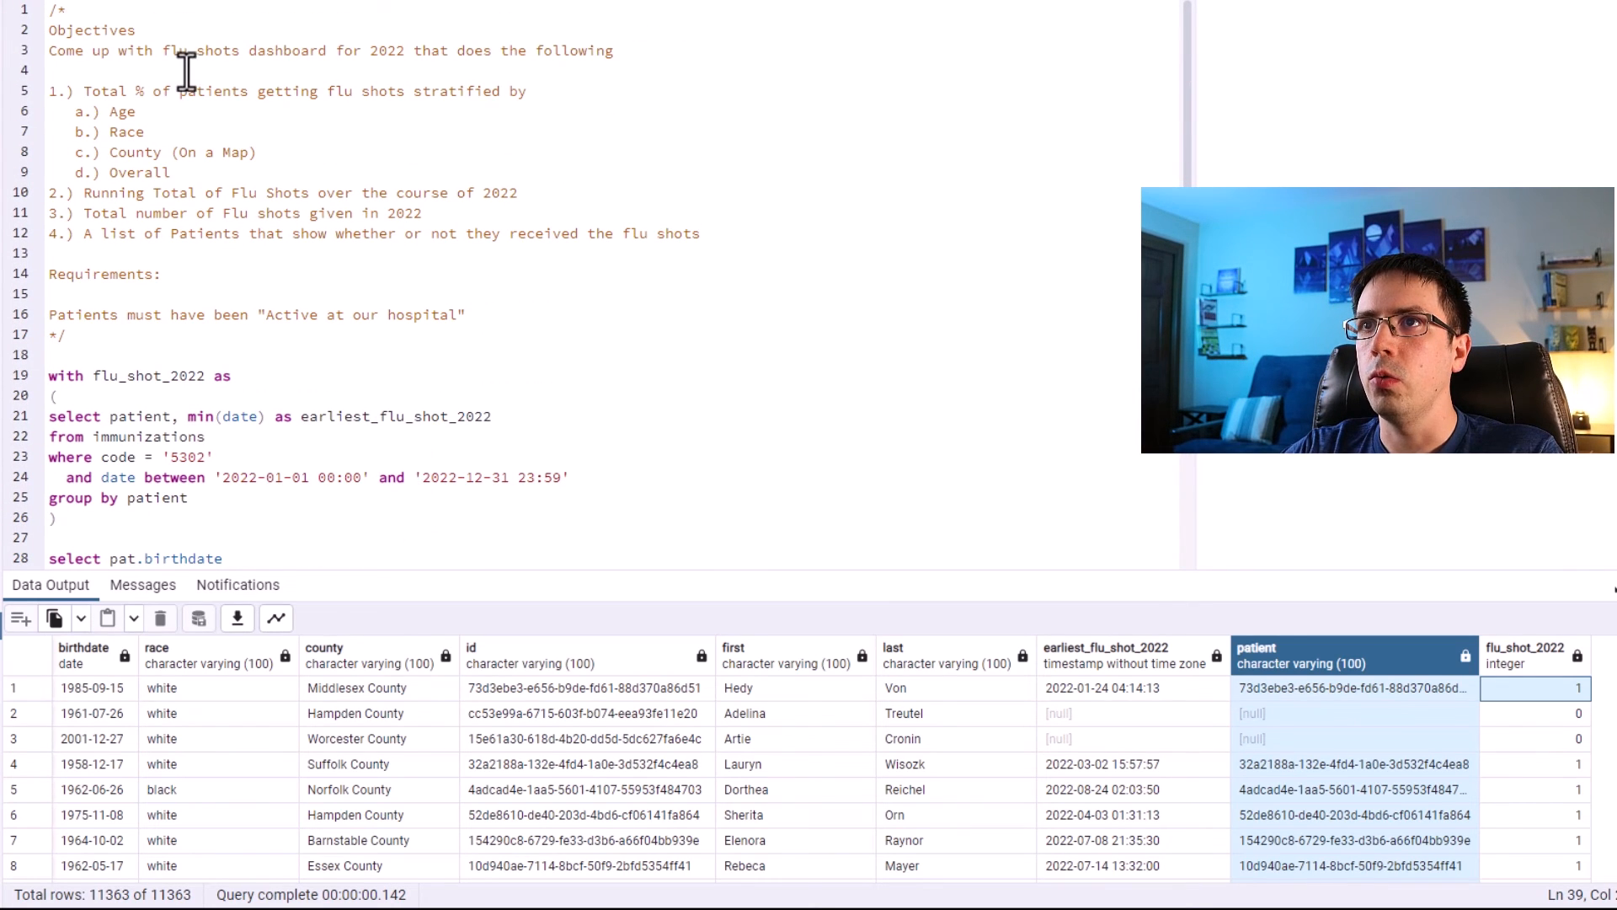
left_click_drag(94, 111, 110, 174)
left_click_drag(257, 155, 82, 159)
left_click_drag(424, 215, 34, 189)
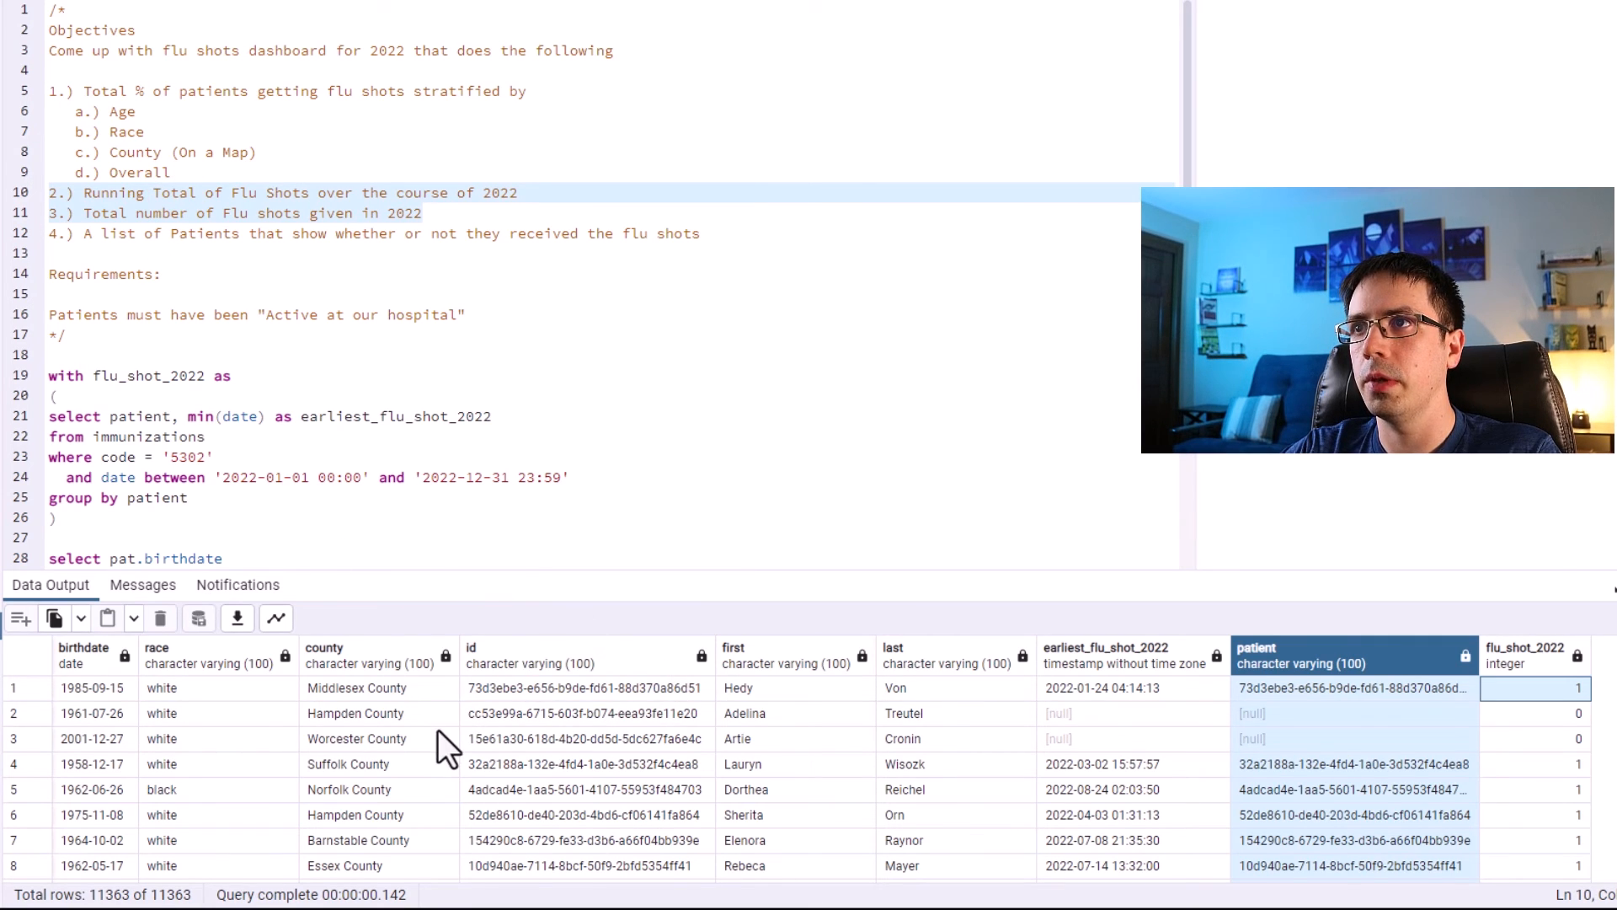
left_click_drag(702, 236, 48, 235)
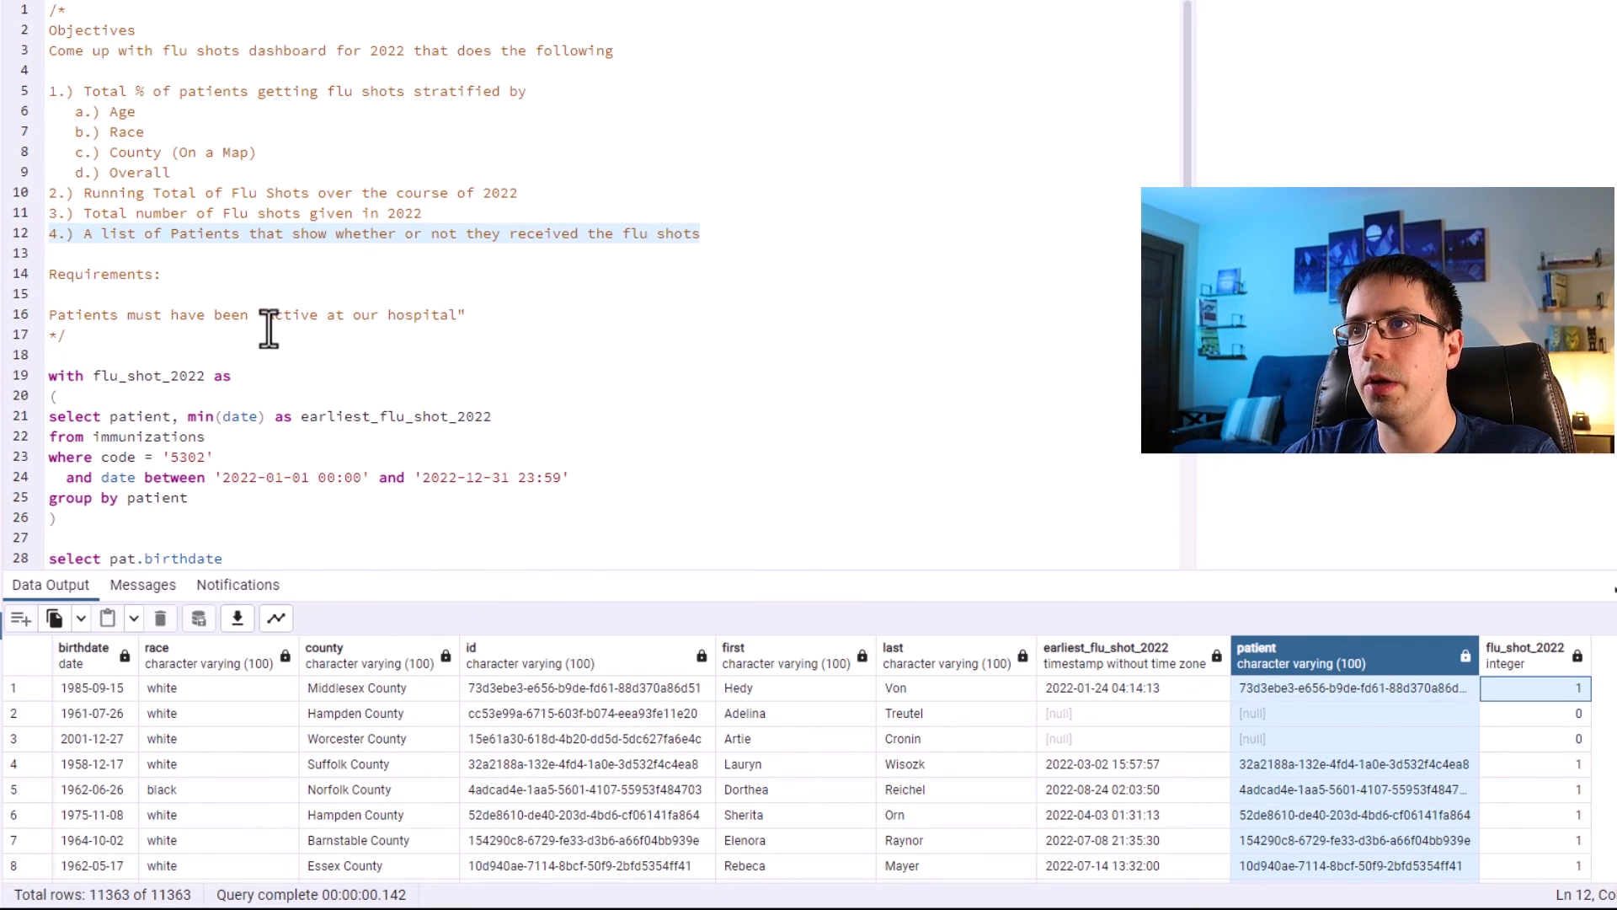
left_click_drag(472, 321, 17, 320)
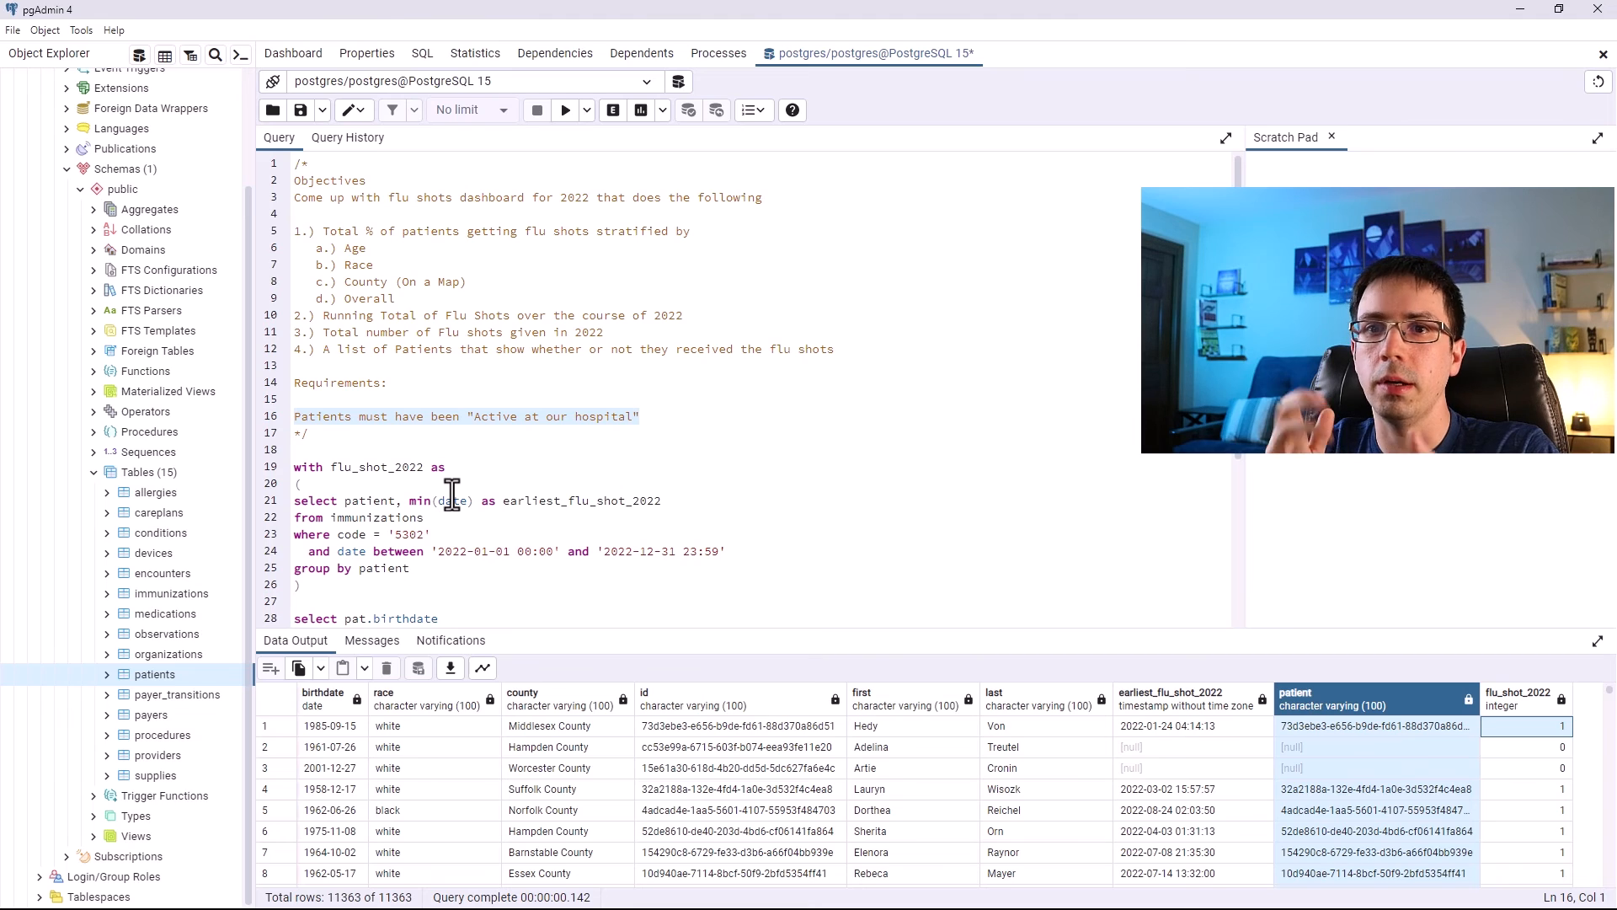
Write a select * from patients query below the header comment and run it on its own.
scroll(447, 491, "down", 1)
scroll(455, 517, "down", 2)
scroll(455, 516, "up", 2)
left_click(328, 367)
key("Return")
key("Up")
type("select * from patiet")
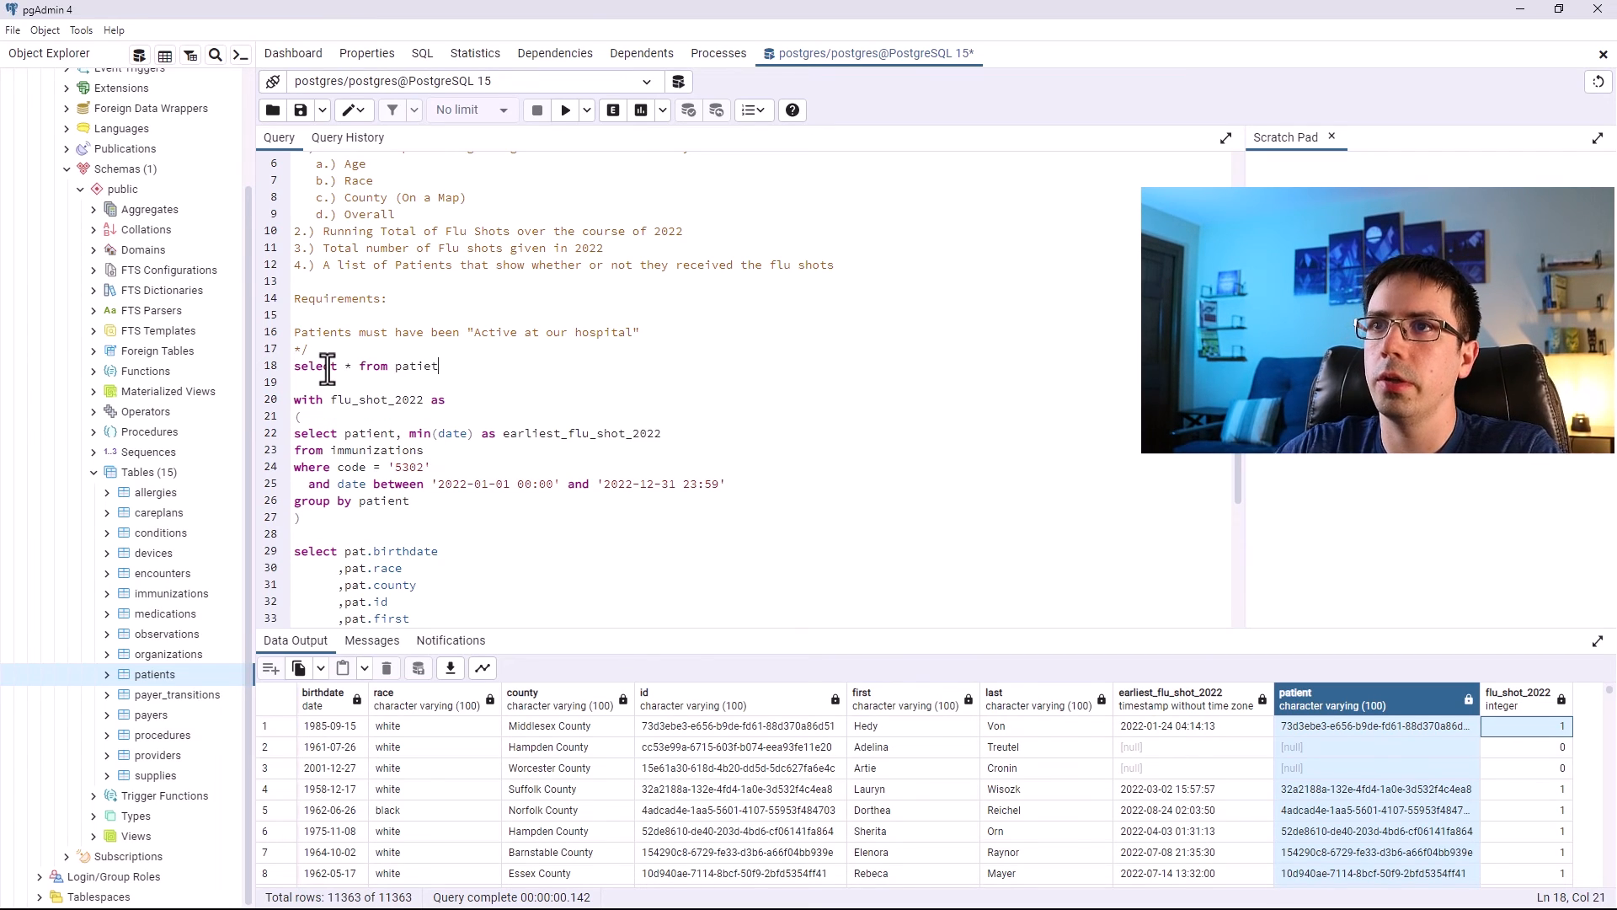
key("BackSpace")
type("nt")
left_click_drag(448, 366, 287, 371)
left_click(566, 111)
left_click(469, 368)
type("s")
left_click_drag(481, 368, 268, 377)
left_click(566, 110)
Browse the patients table results and the requirement that patients be active at the hospital.
scroll(629, 781, "down", 7)
scroll(481, 797, "down", 12)
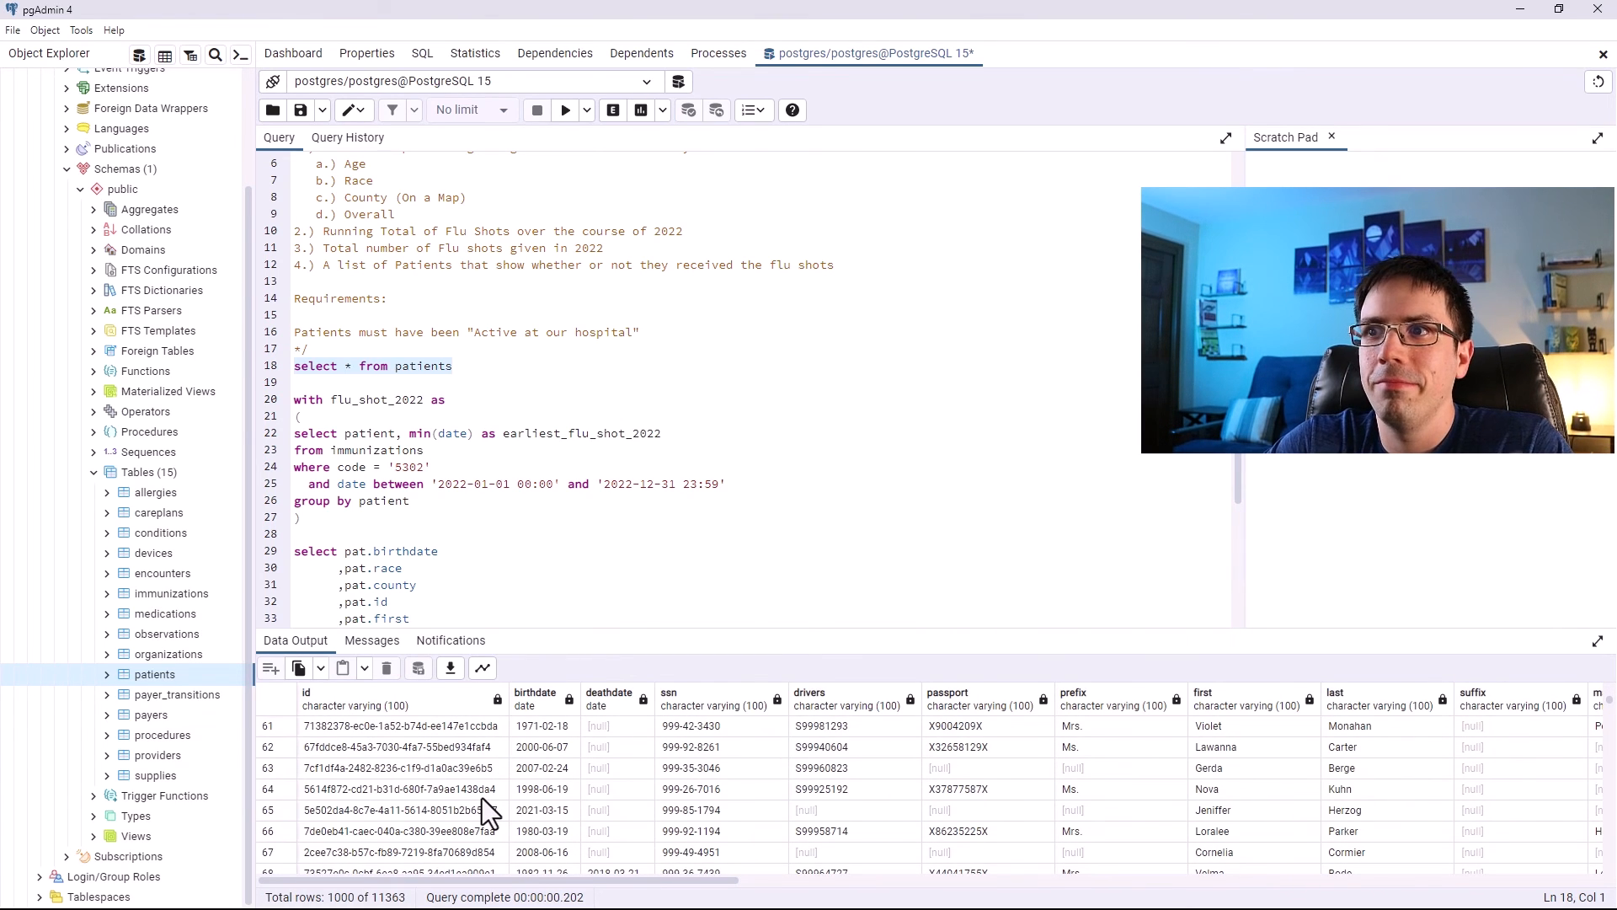
scroll(482, 796, "down", 1)
scroll(482, 797, "down", 1)
left_click(633, 790)
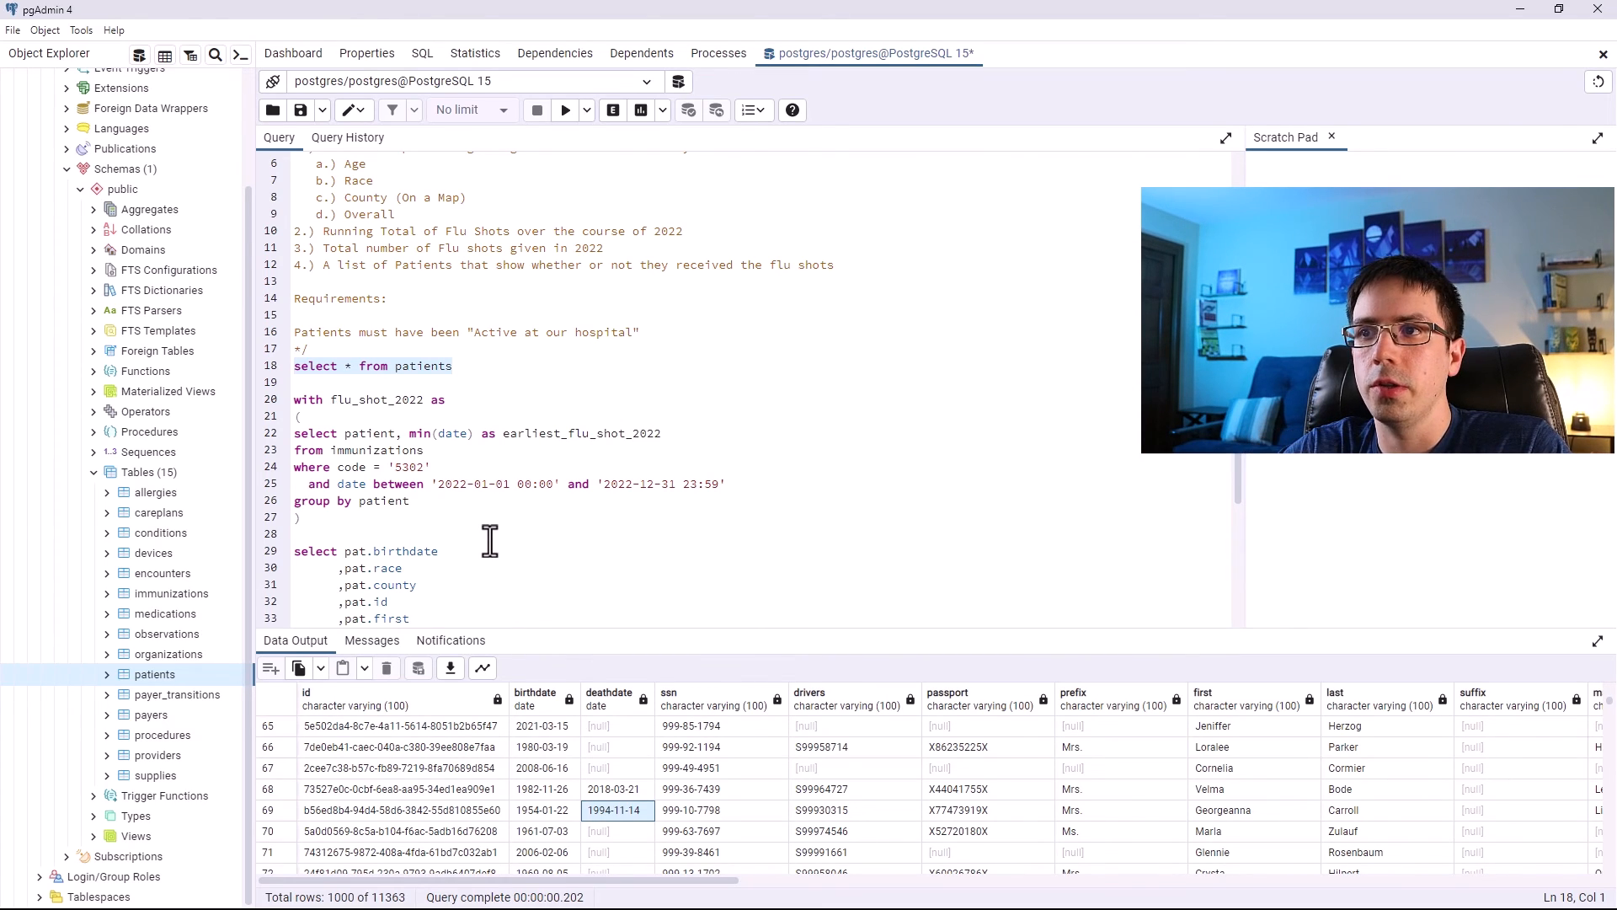
left_click_drag(655, 333, 295, 333)
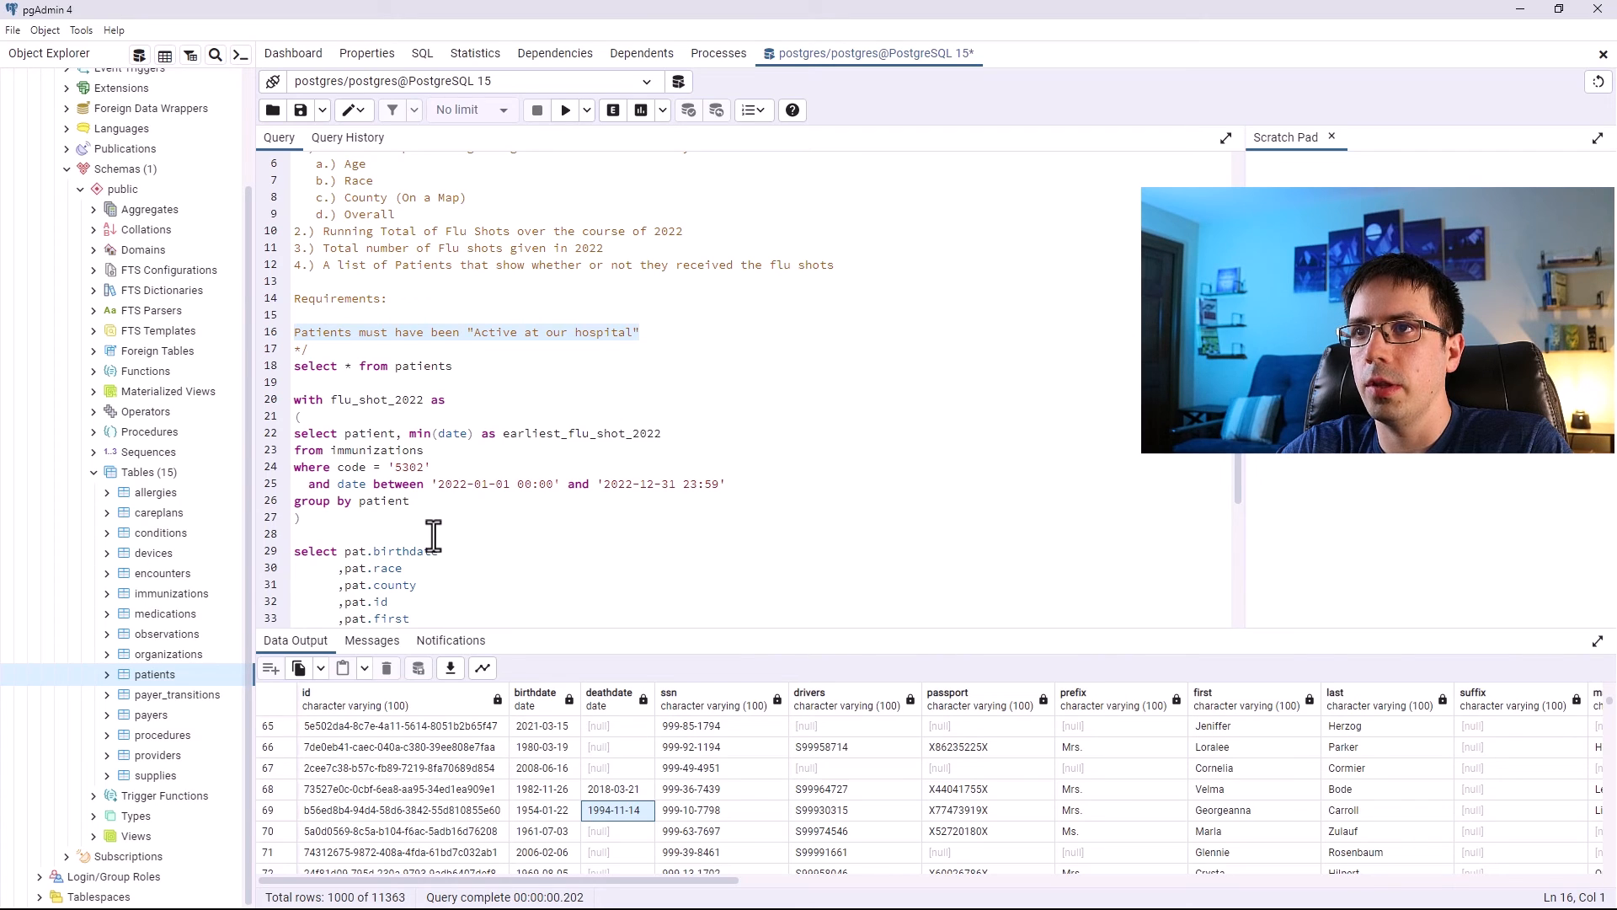
scroll(434, 535, "down", 4)
scroll(510, 550, "up", 4)
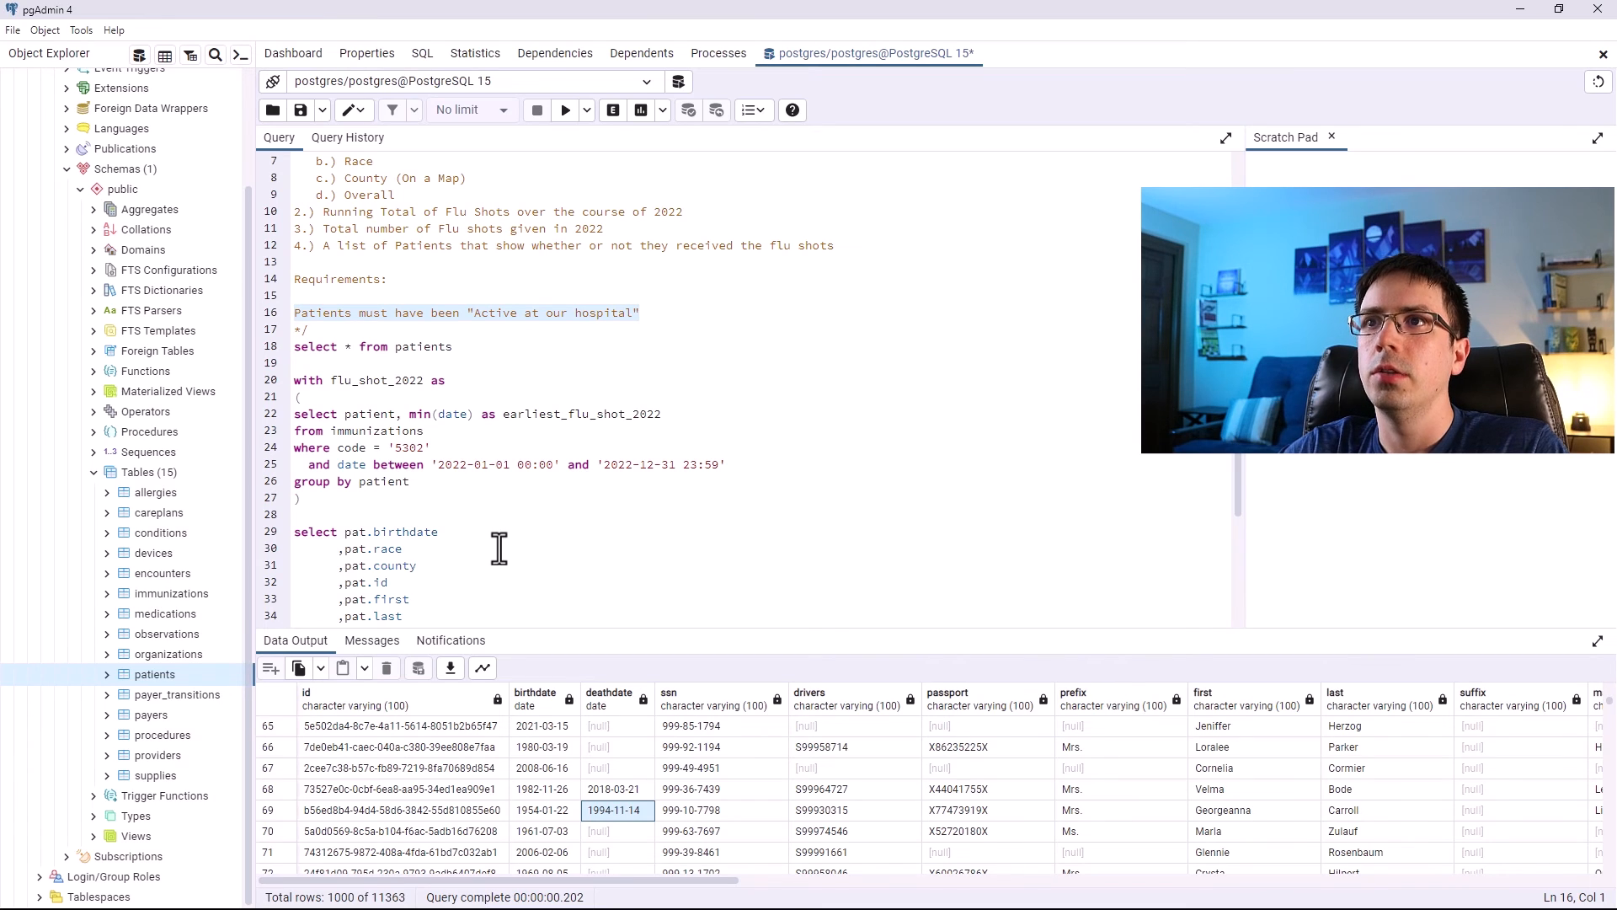
Change the exploratory query to select all from encounters and run it.
left_click_drag(454, 347, 391, 346)
type("encounters")
left_click_drag(478, 346, 266, 354)
left_click(576, 110)
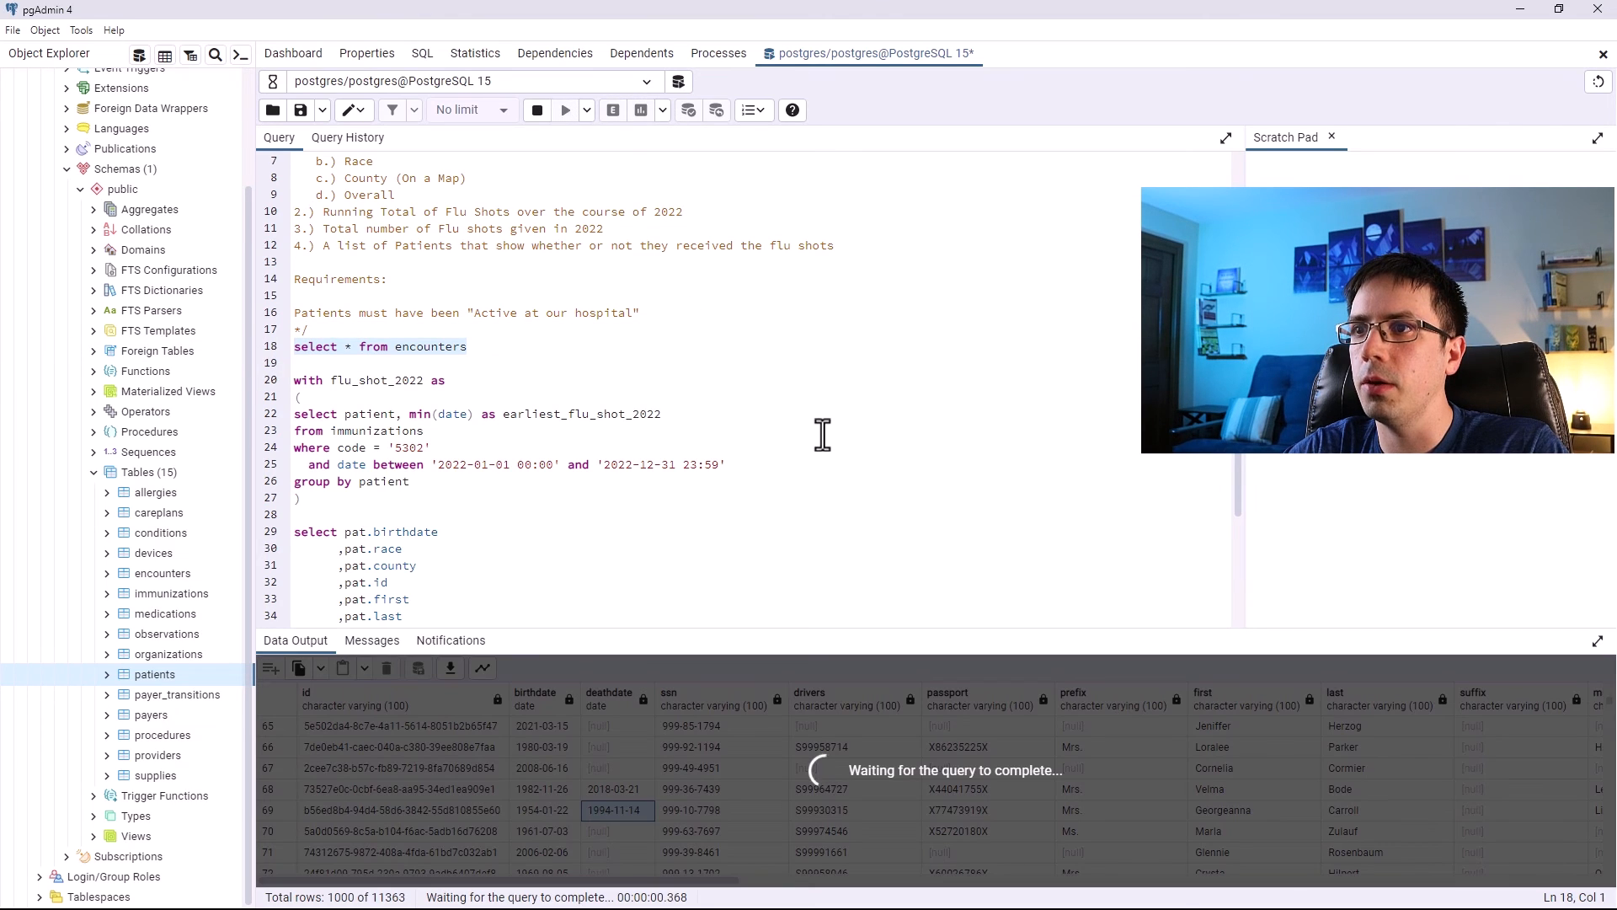
Inspect the encounters results, looking through the patient and start date columns.
left_click_drag(754, 633, 725, 515)
left_click(417, 640)
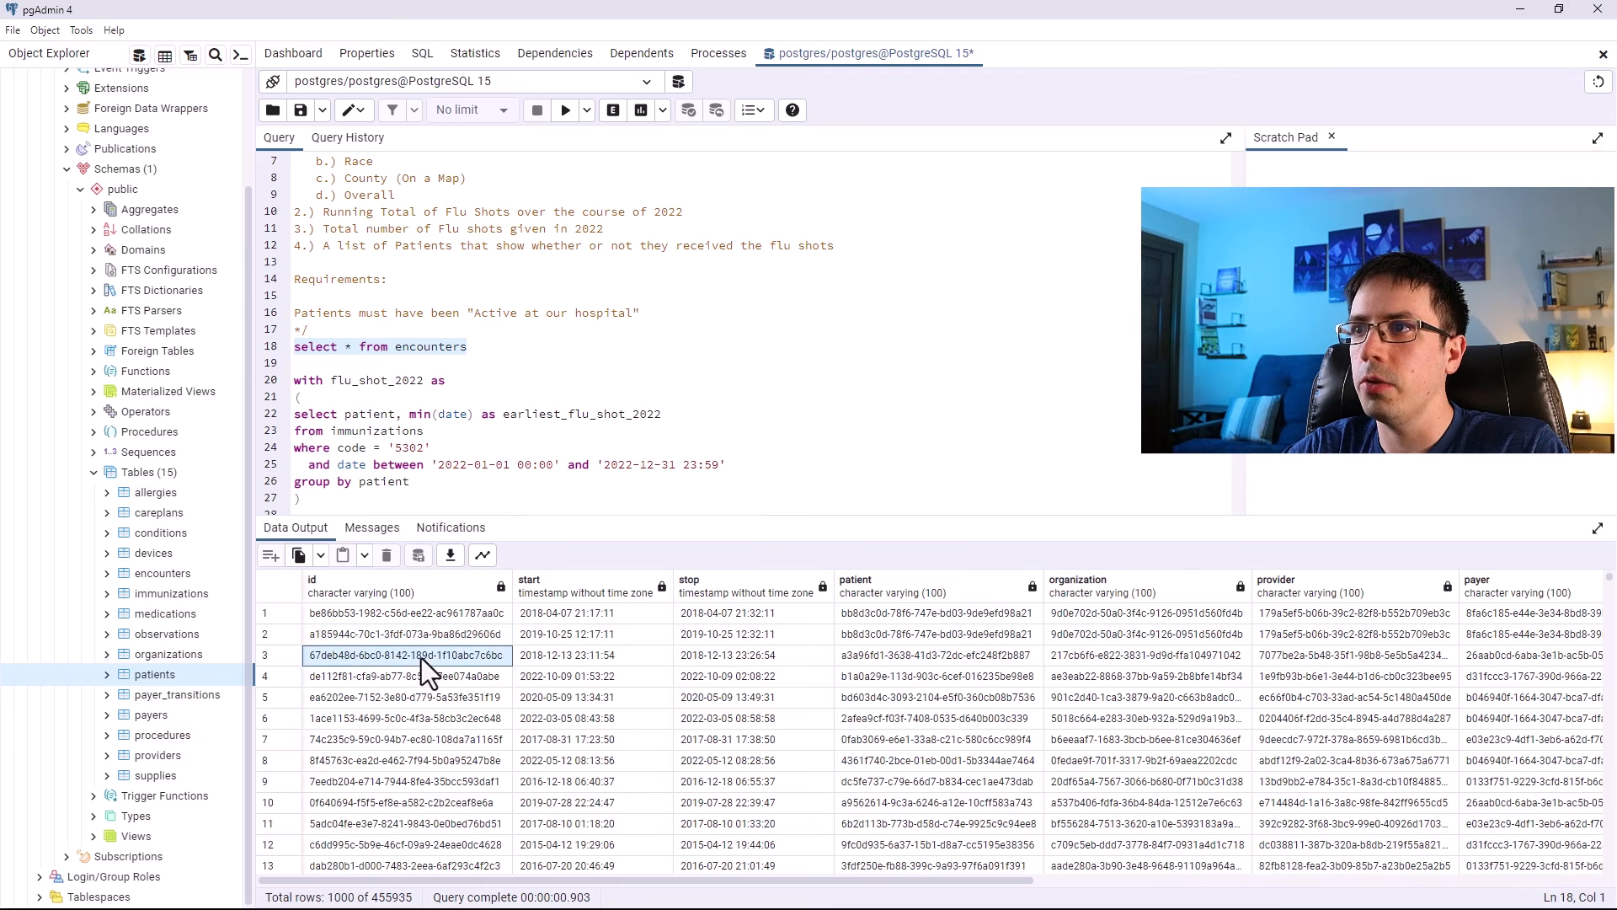
left_click(933, 620)
left_click(929, 634)
left_click(923, 655)
left_click(915, 676)
left_click(908, 696)
left_click(893, 718)
left_click(916, 739)
left_click(902, 760)
left_click(927, 781)
left_click(896, 802)
left_click(634, 612)
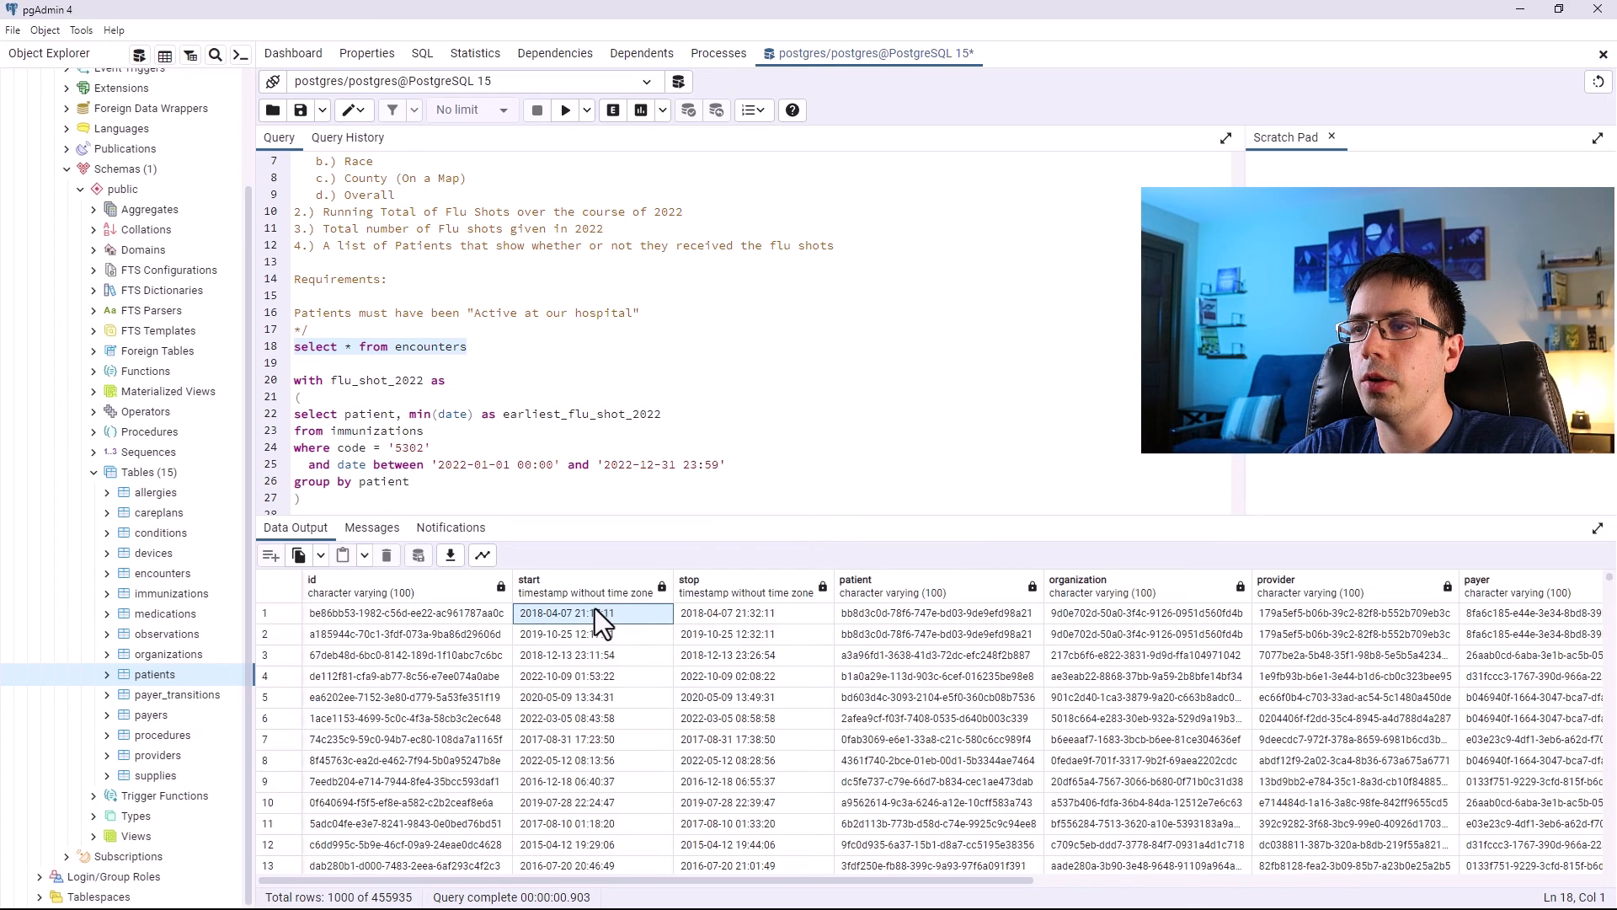
left_click_drag(726, 516, 737, 722)
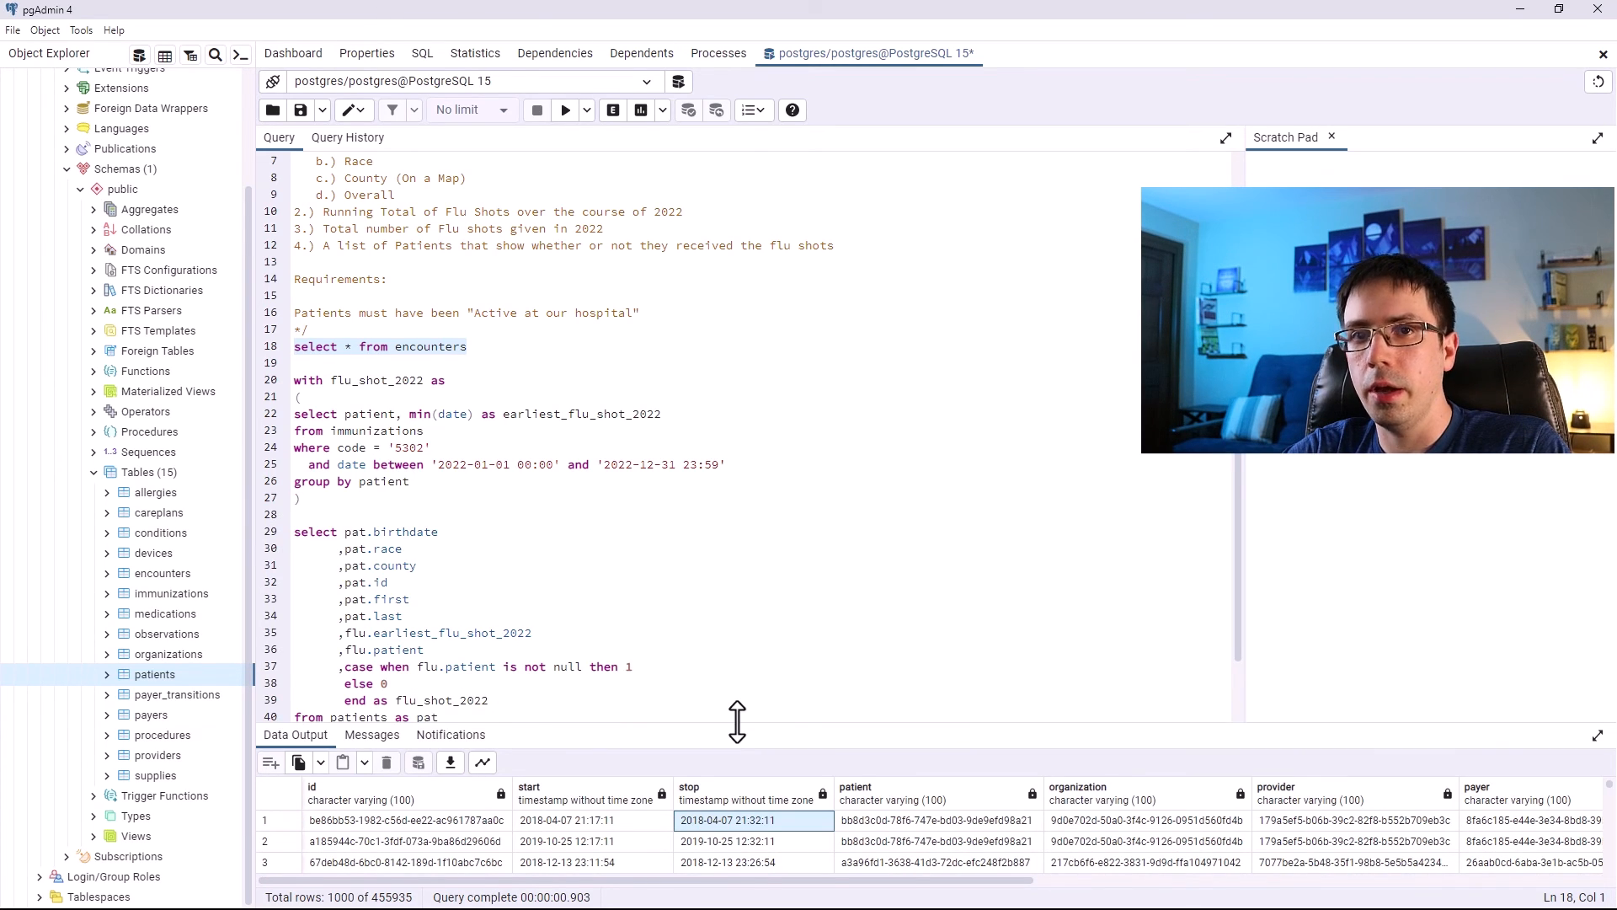
Review the main select statement of the flu shot query.
scroll(614, 603, "down", 2)
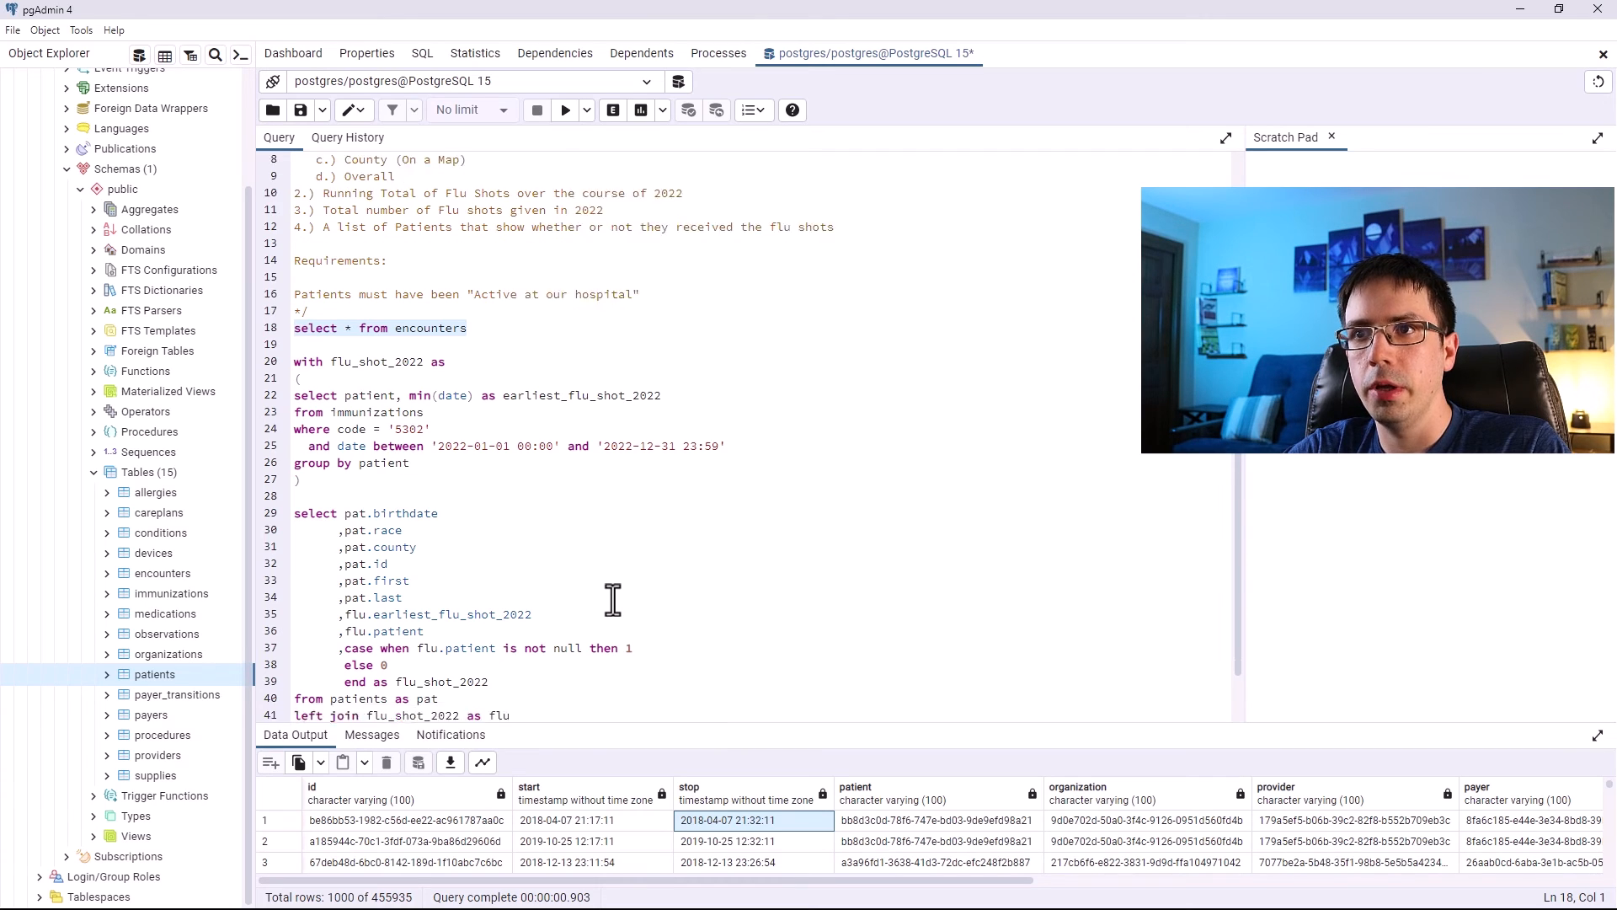
left_click(478, 679)
left_click_drag(508, 675, 296, 457)
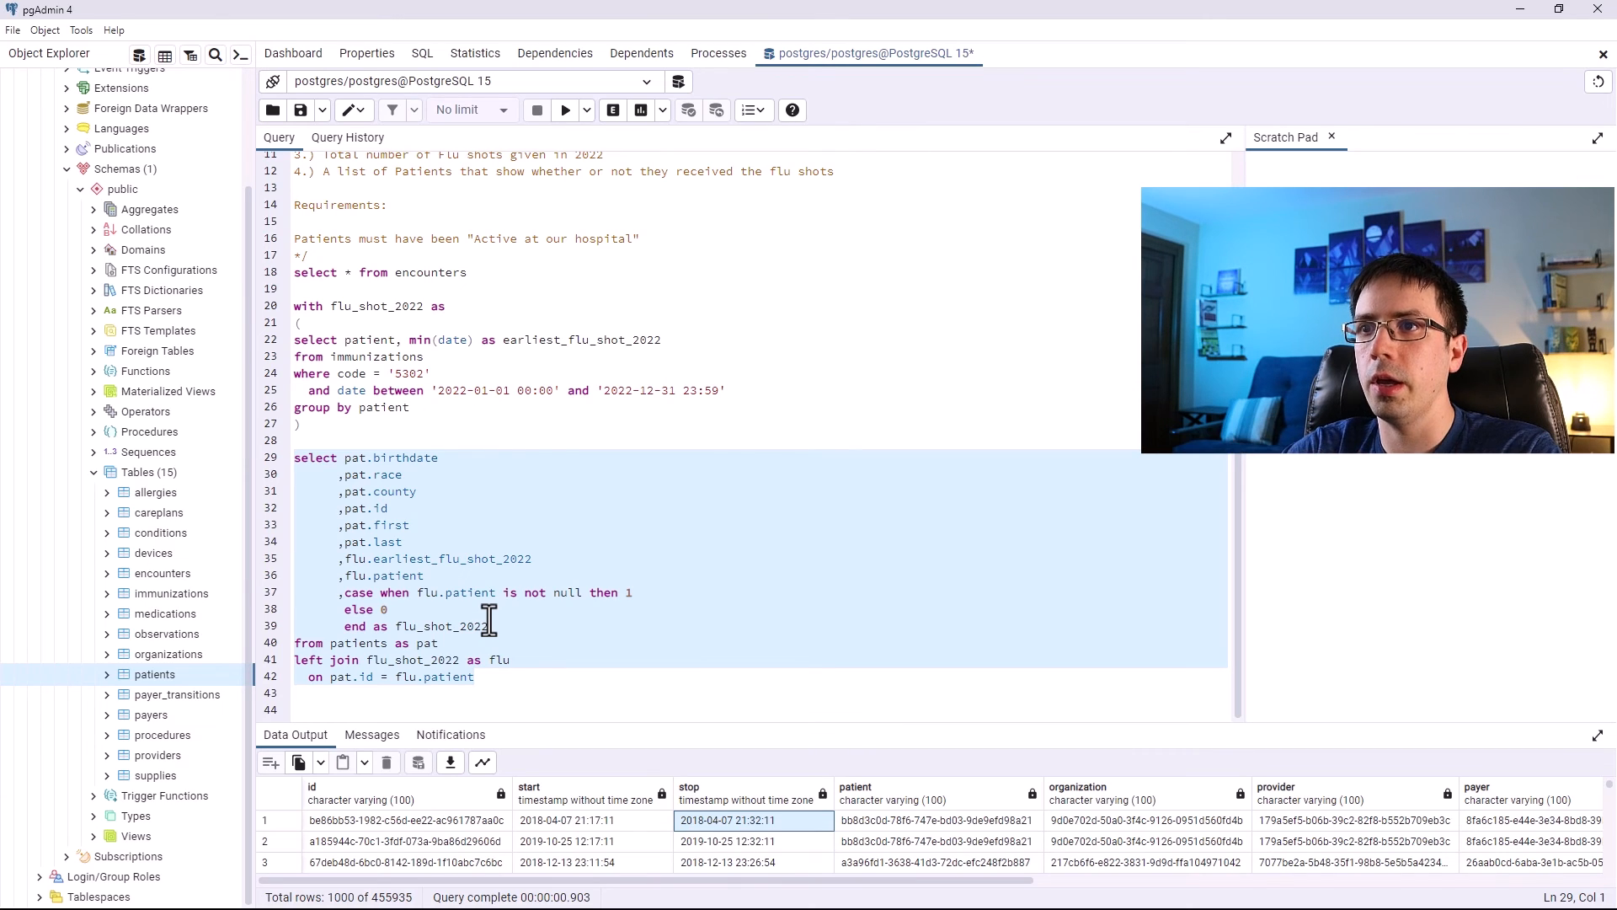
left_click(495, 695)
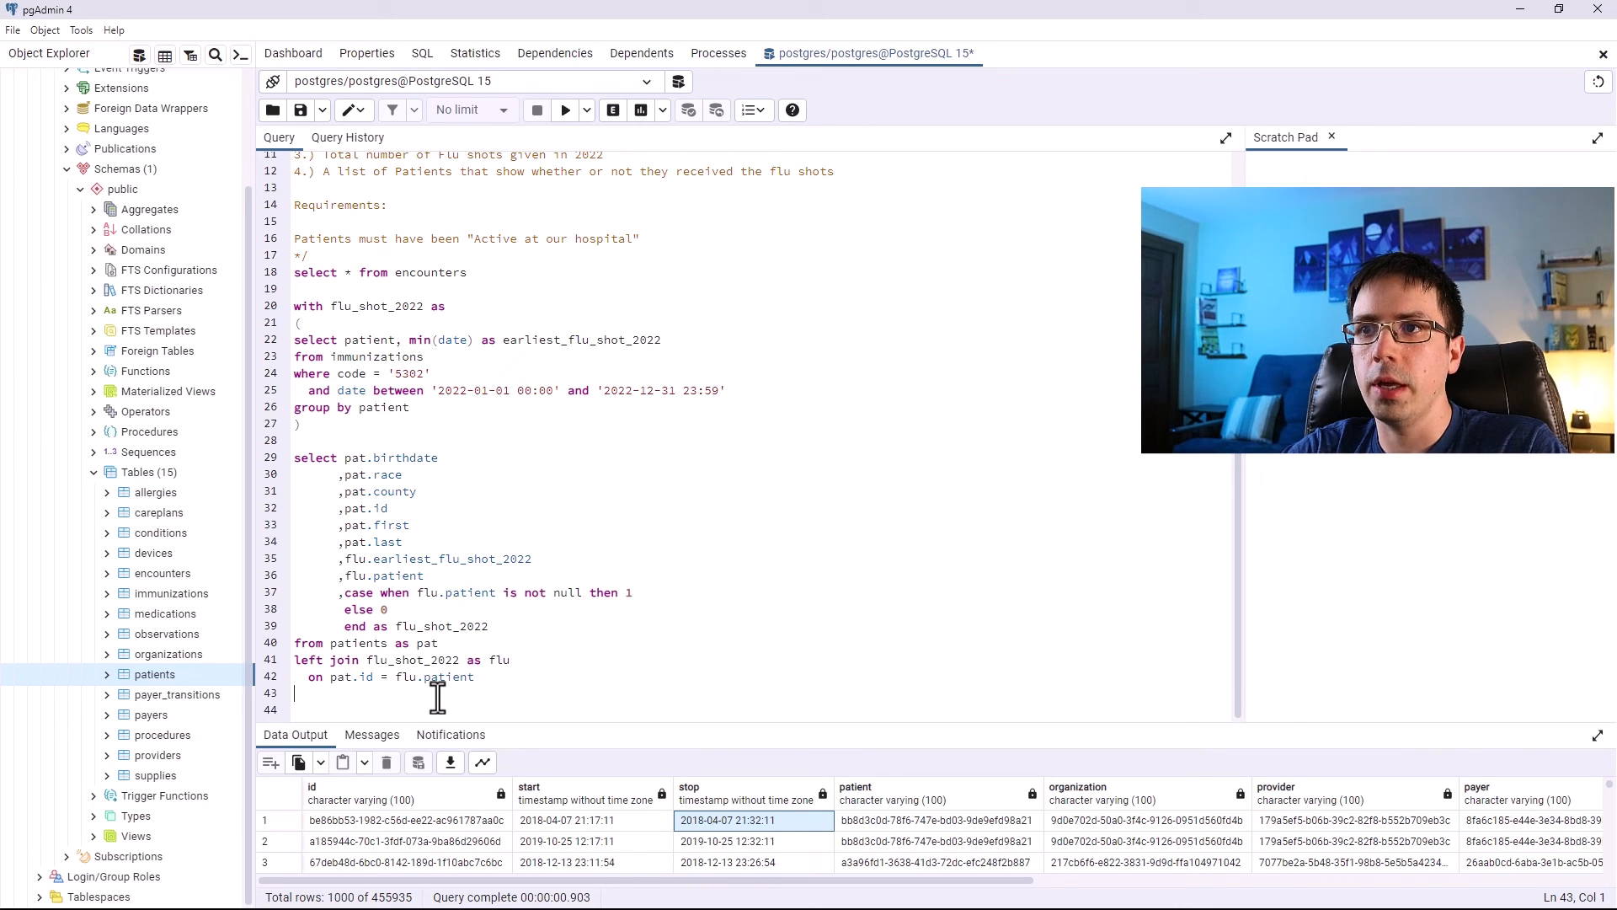
left_click_drag(485, 677, 288, 466)
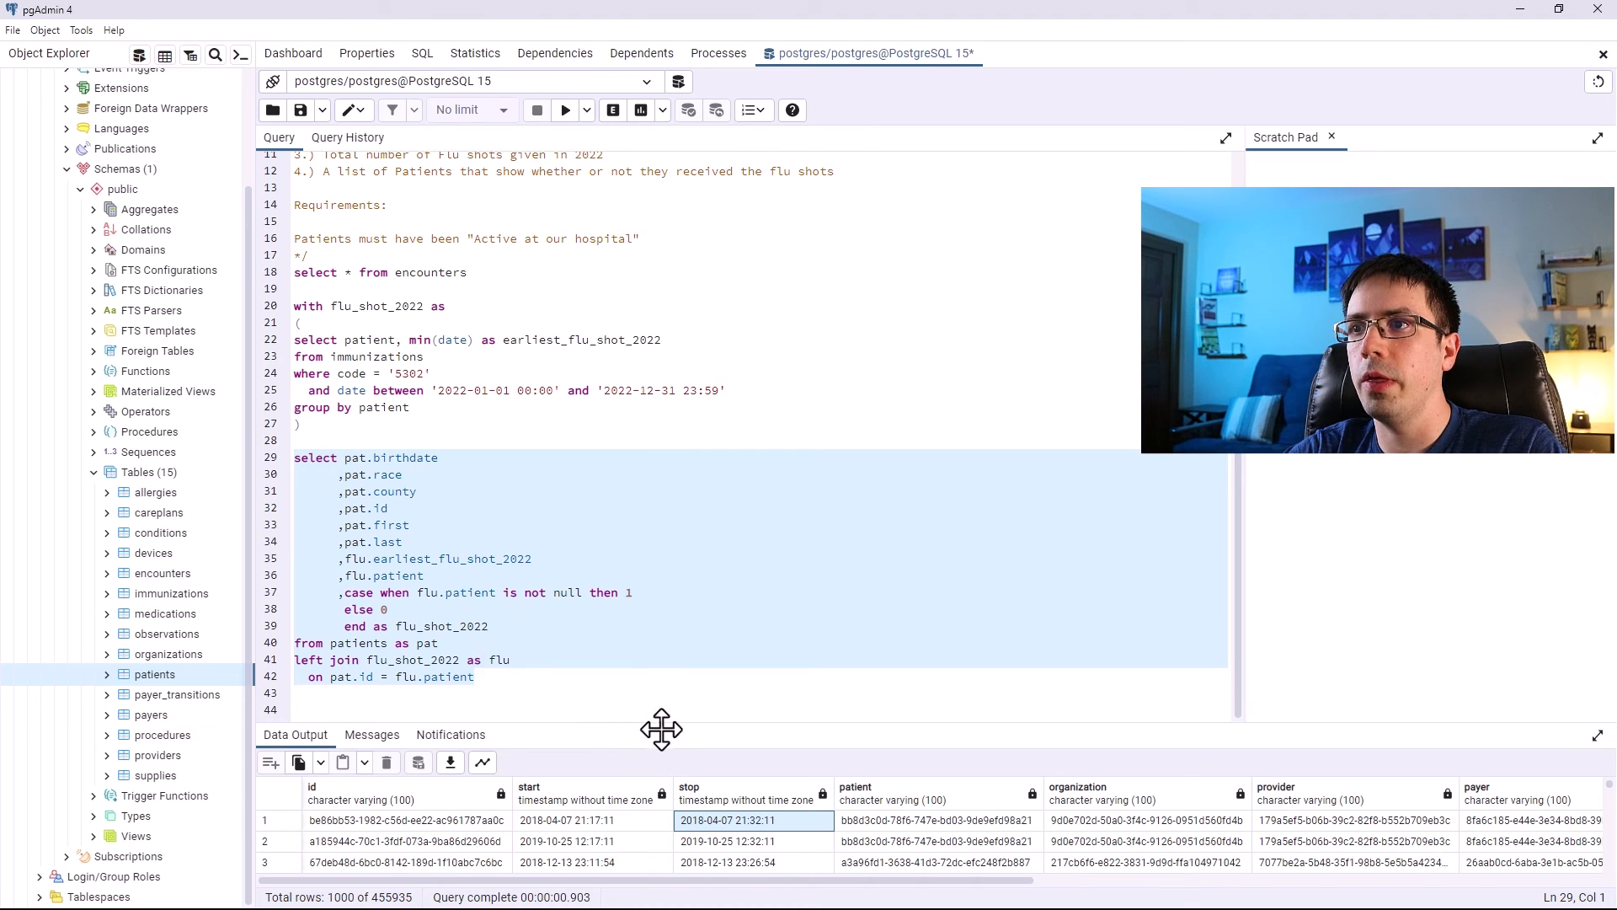
left_click_drag(663, 719, 666, 638)
scroll(542, 476, "down", 2)
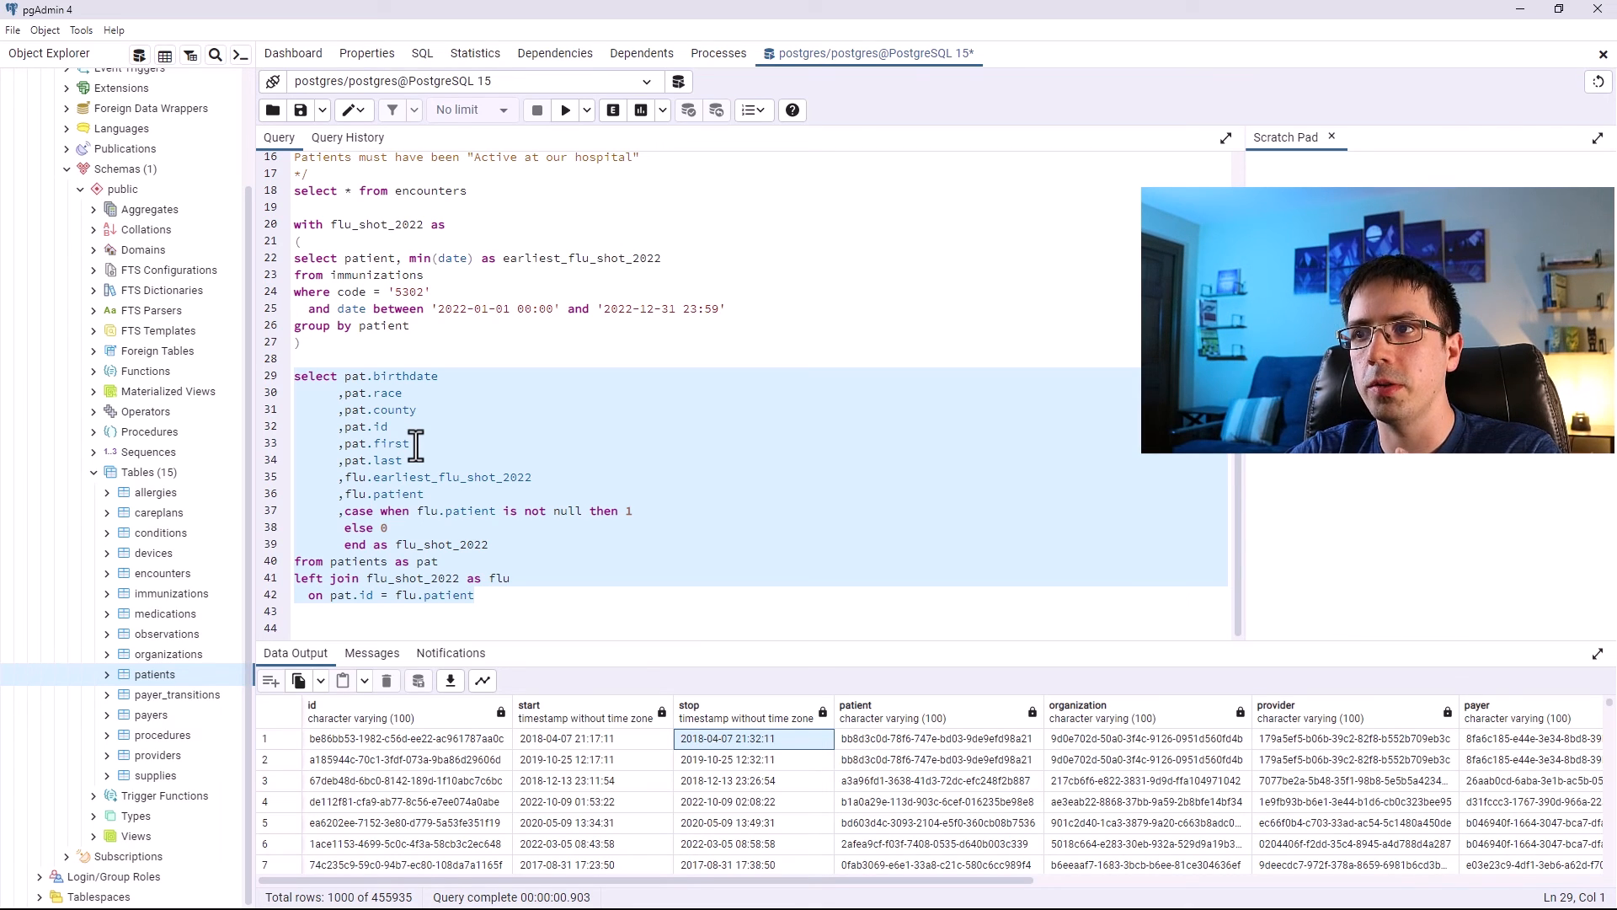
scroll(427, 410, "up", 2)
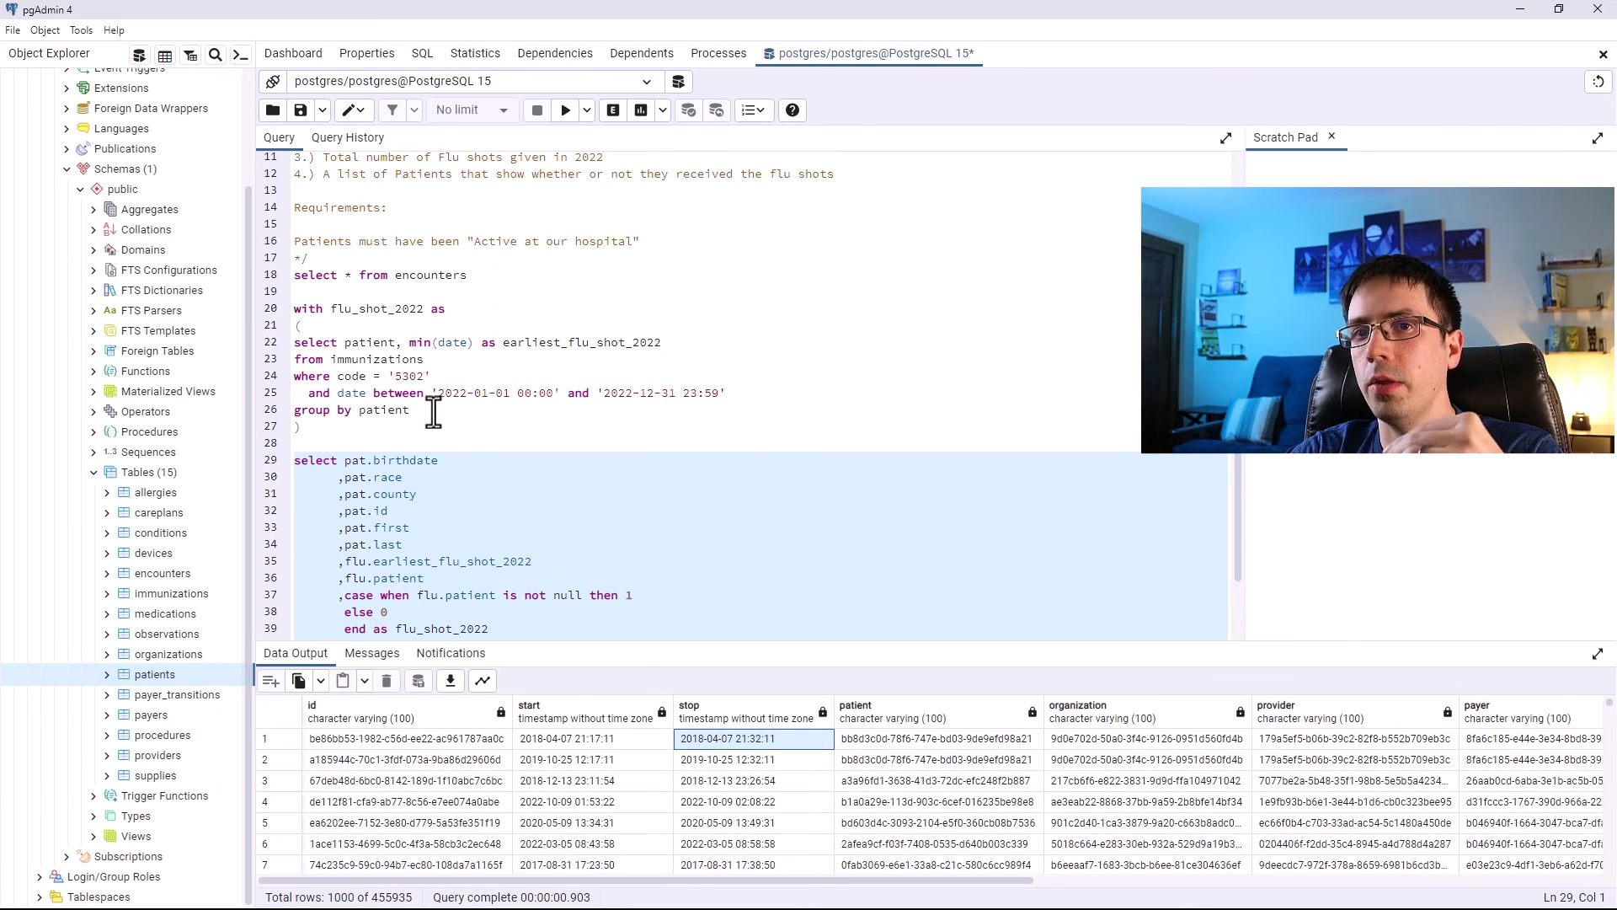
Open a new CTE named active_patients with empty parentheses and a trailing comma above the flu_shot_2022 CTE.
scroll(433, 412, "down", 2)
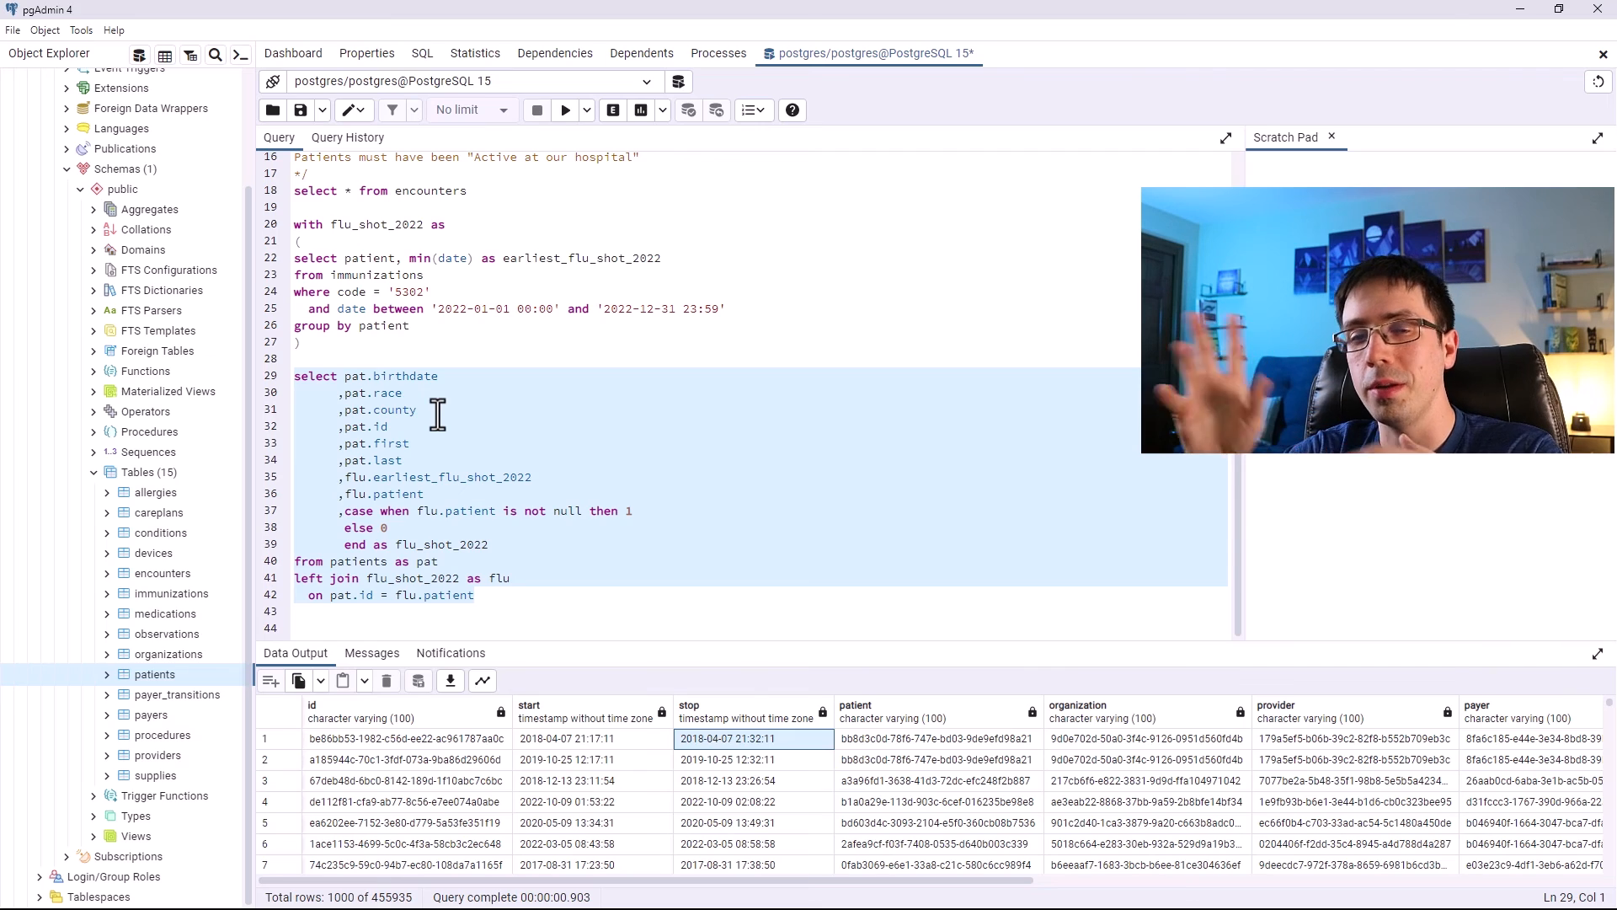
scroll(438, 412, "up", 2)
left_click(302, 291)
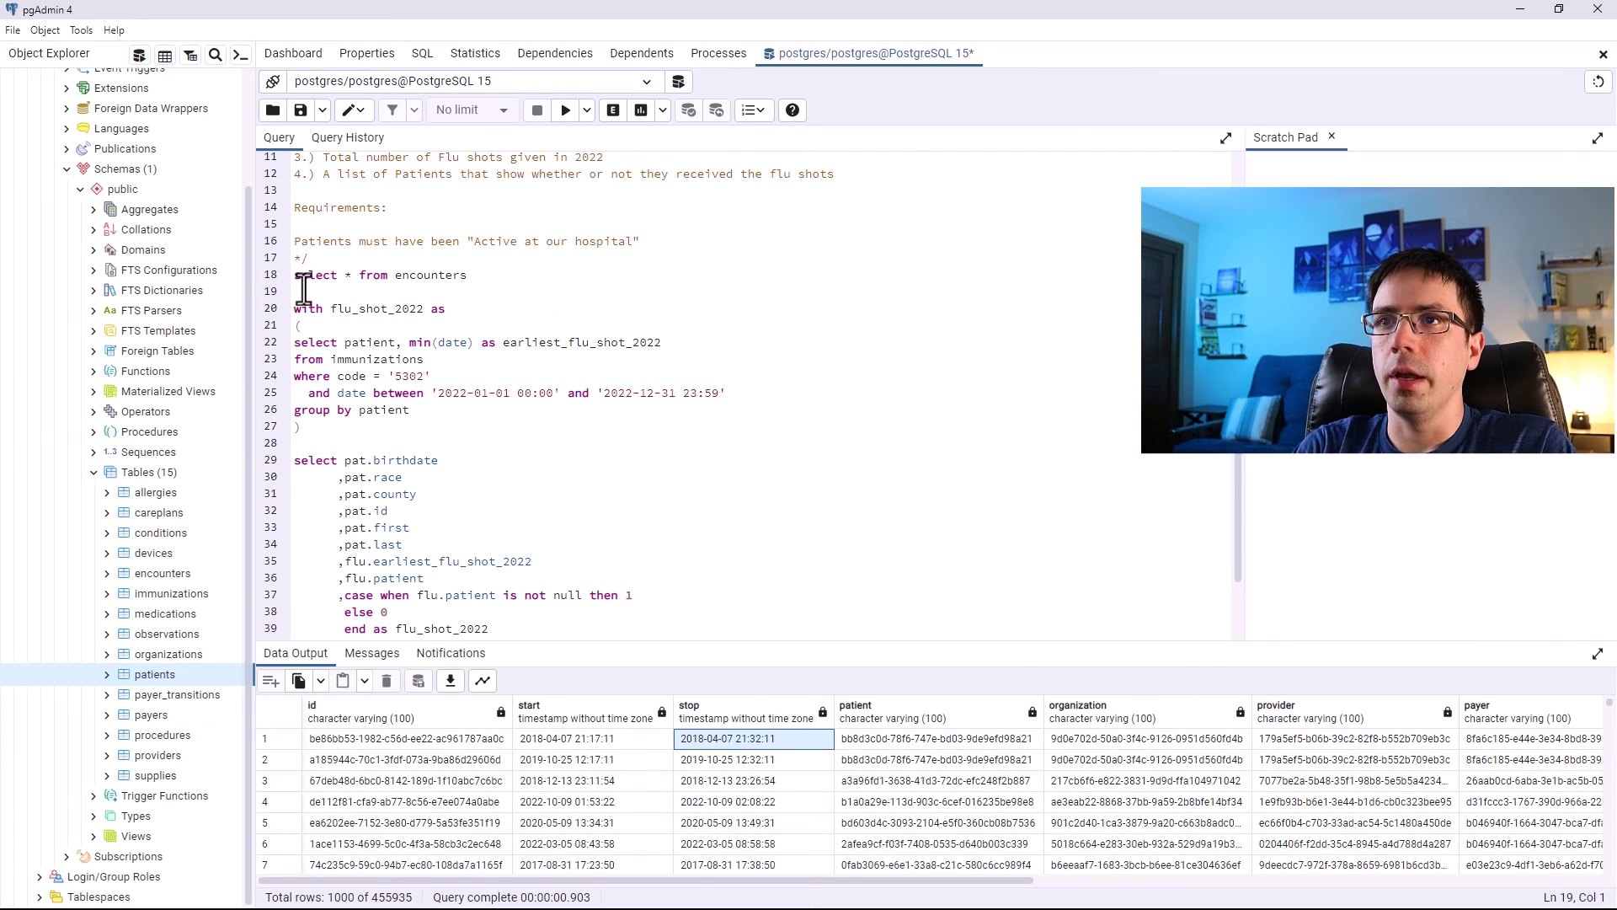
key("Return")
key("Return")
key("Return")
key("Up")
key("Up")
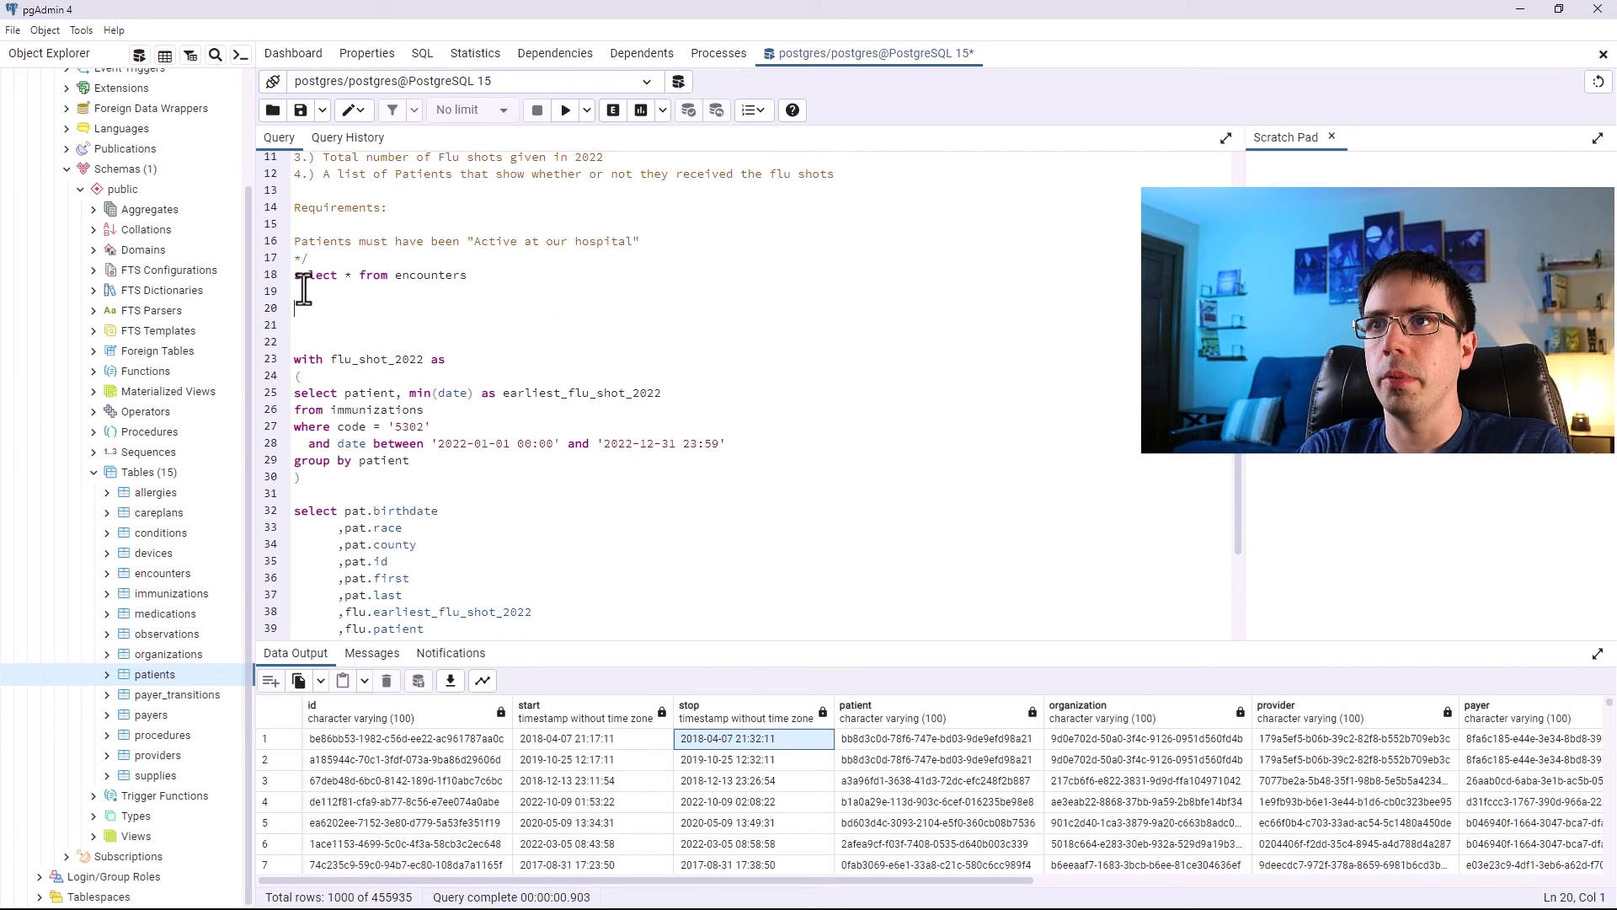
type("wit")
type("h activ")
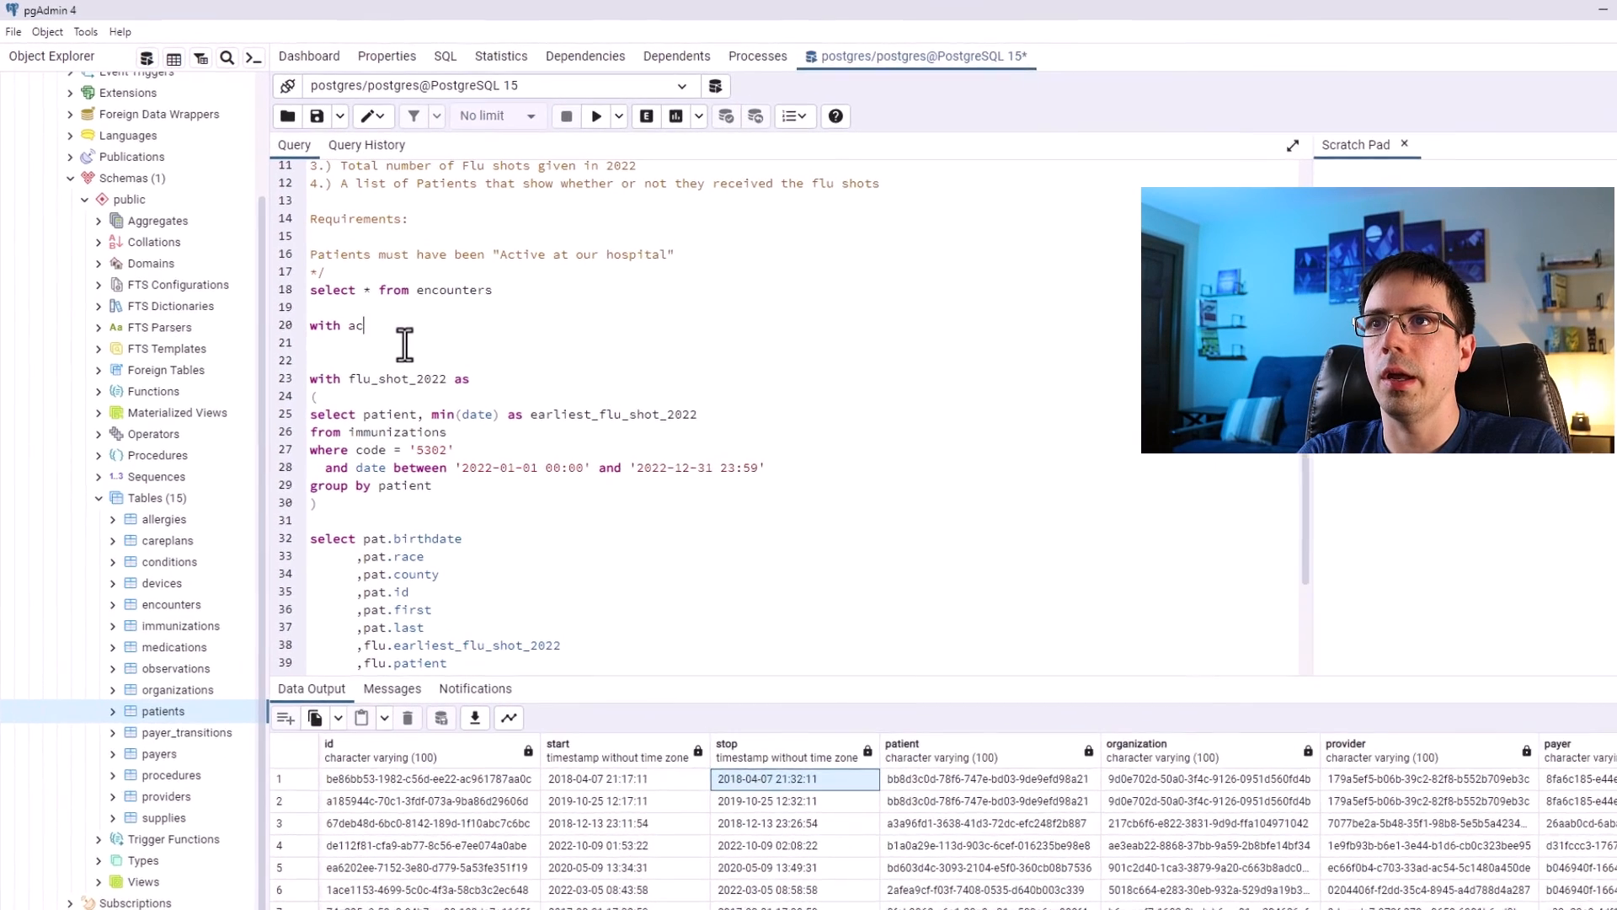
type("e_patie")
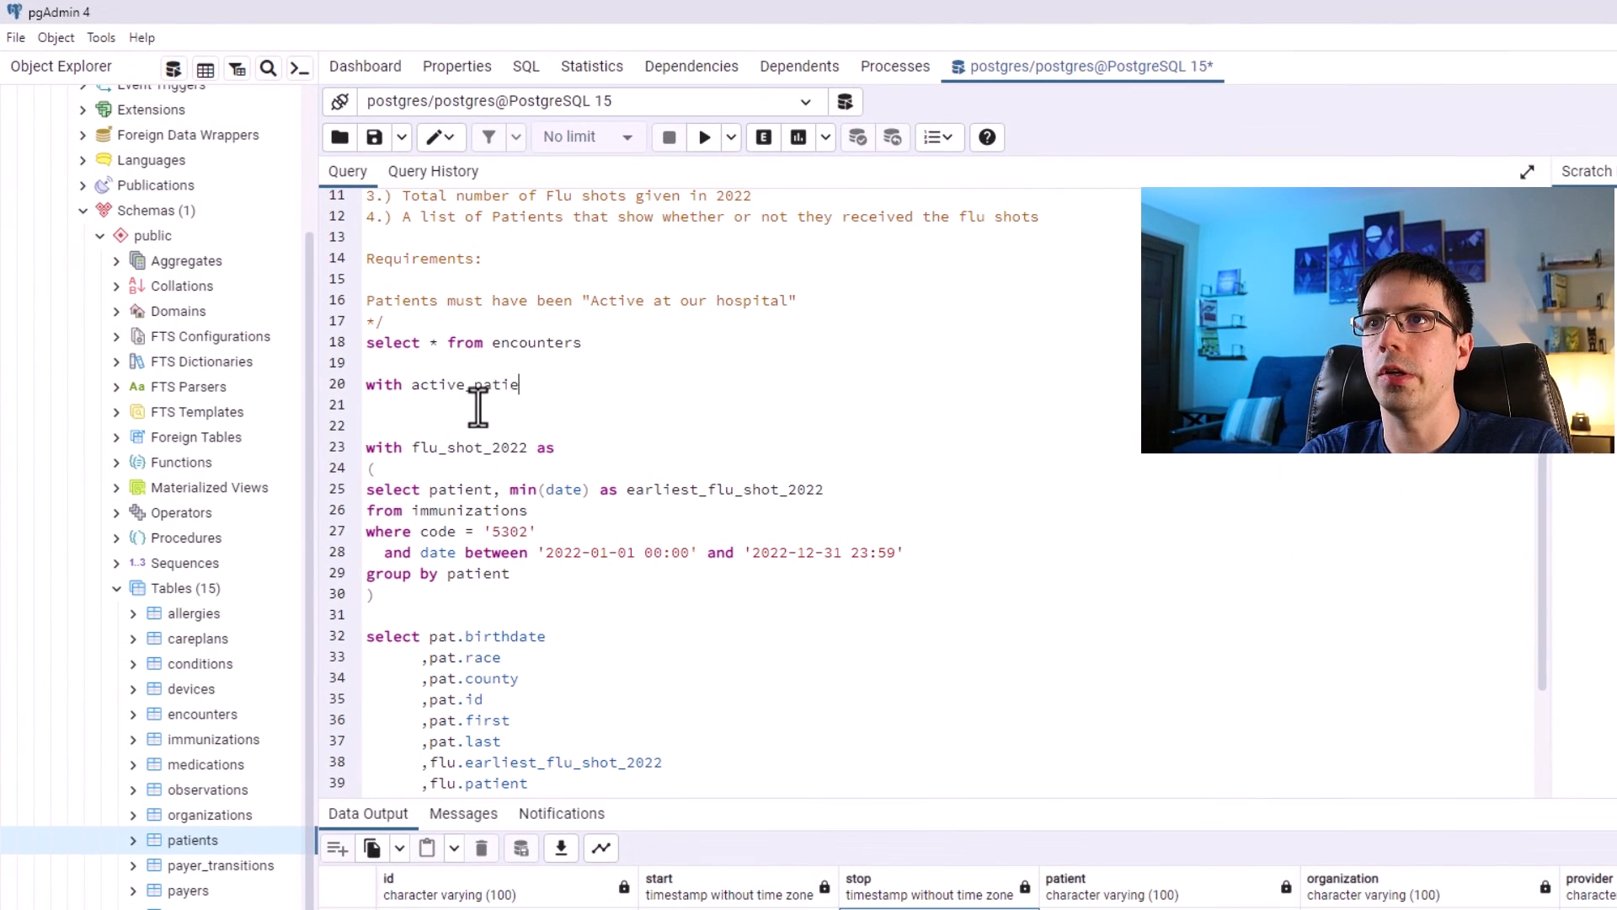
type("nts as")
key("Return")
type("(")
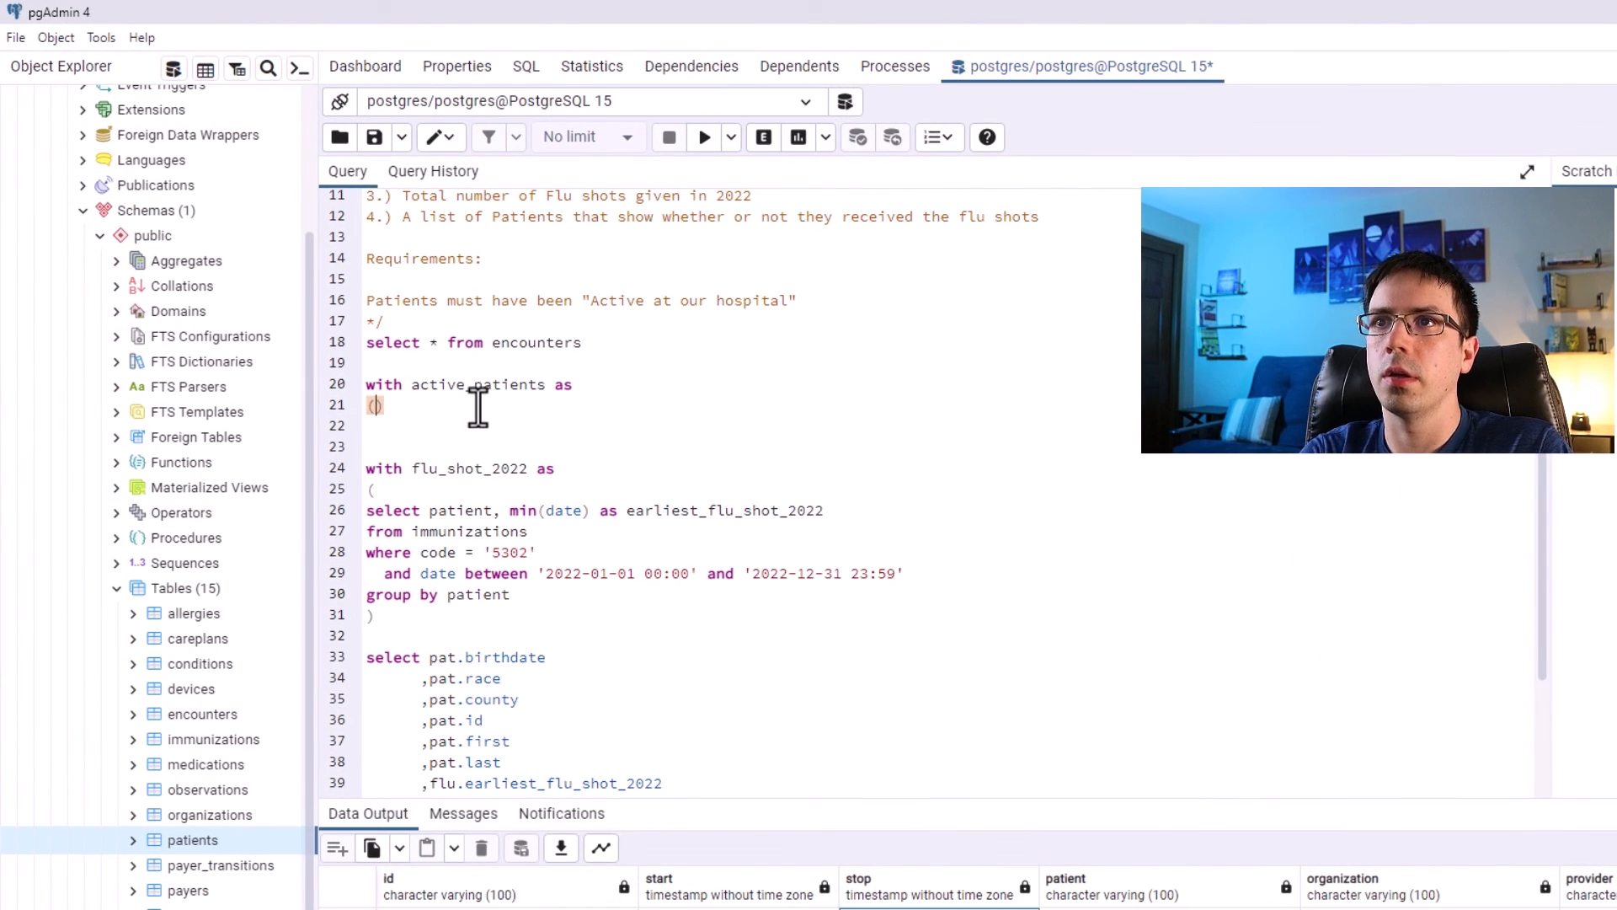
key("Return")
key("Return")
key("Return")
left_click(447, 467)
type(",")
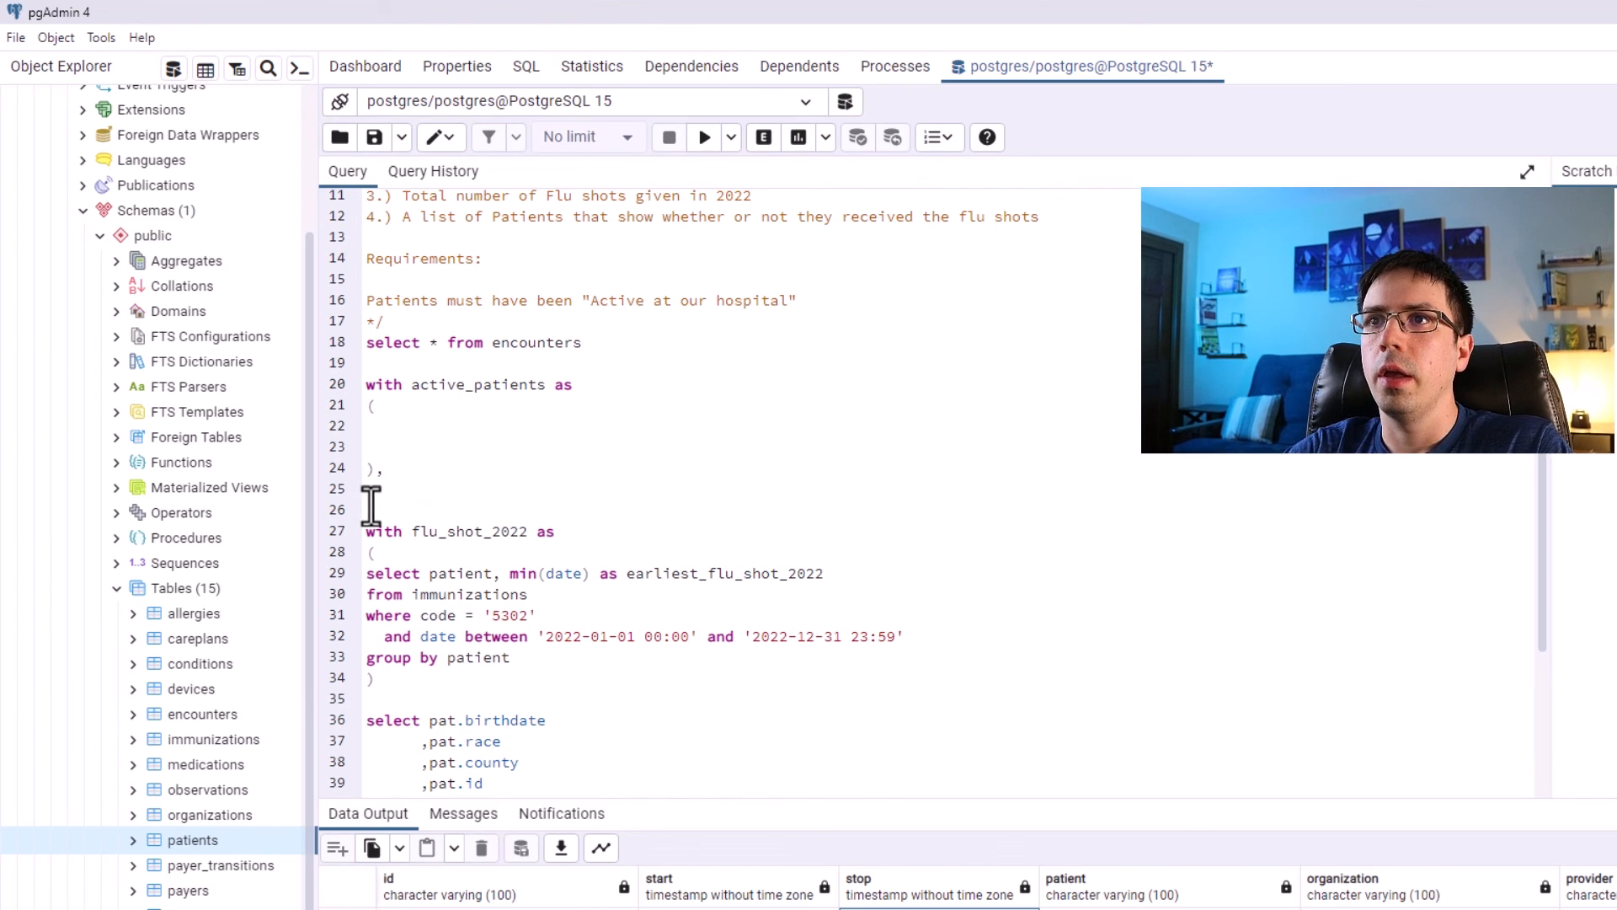
Remove the extra blank line and the 'with' keyword before flu_shot_2022 so both CTEs share one with clause.
left_click(396, 505)
key("Delete")
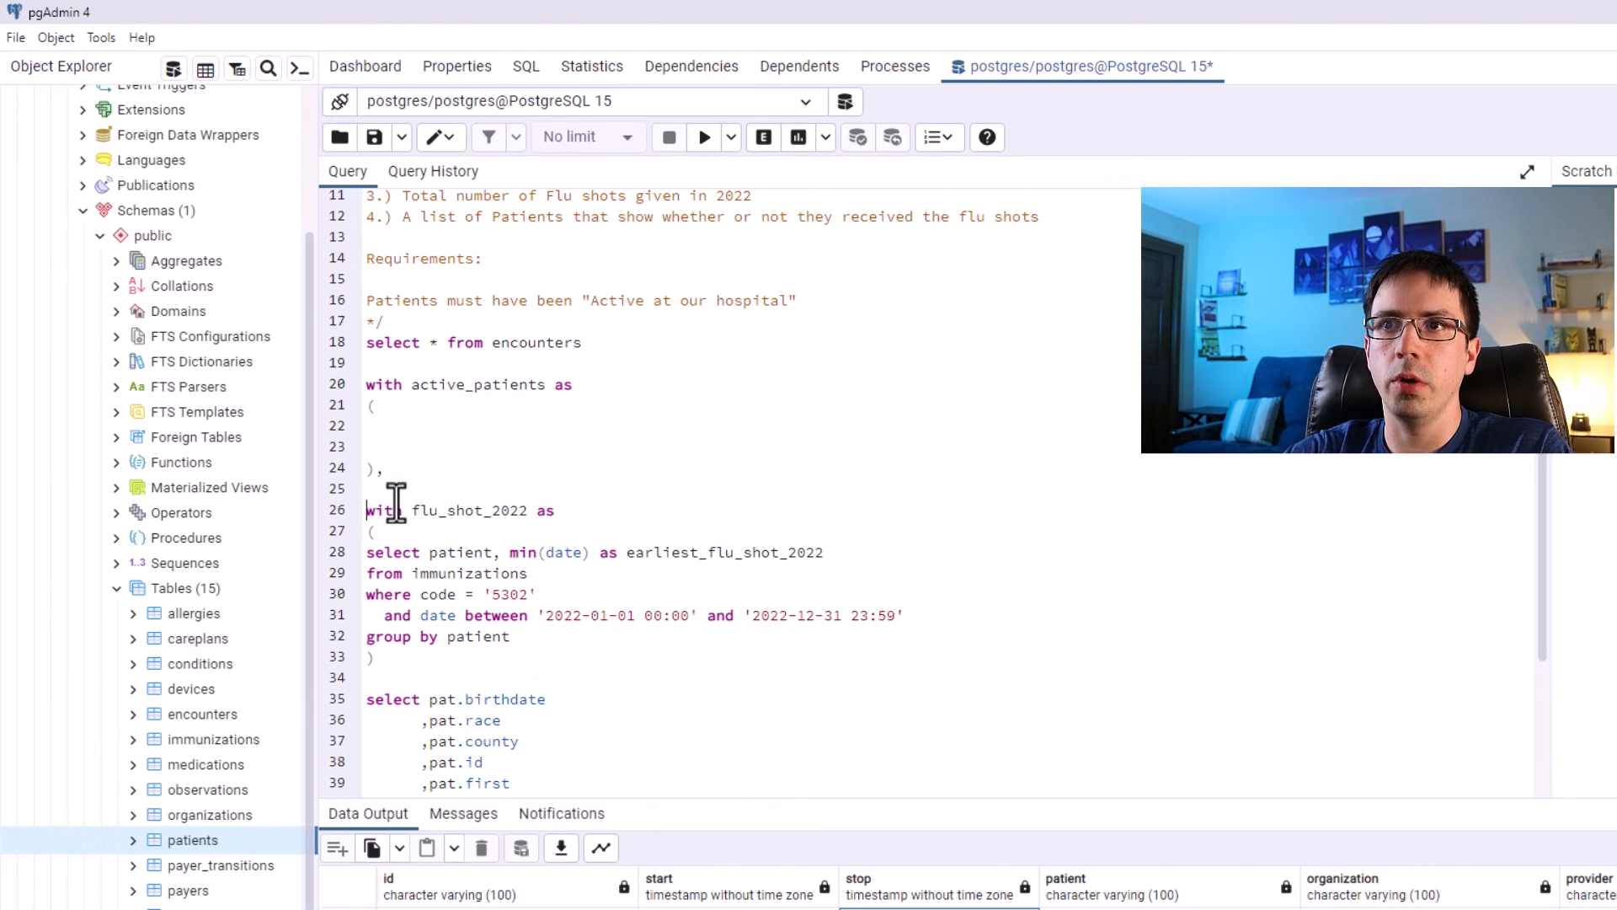
scroll(469, 506, "down", 1)
left_click_drag(397, 562, 363, 356)
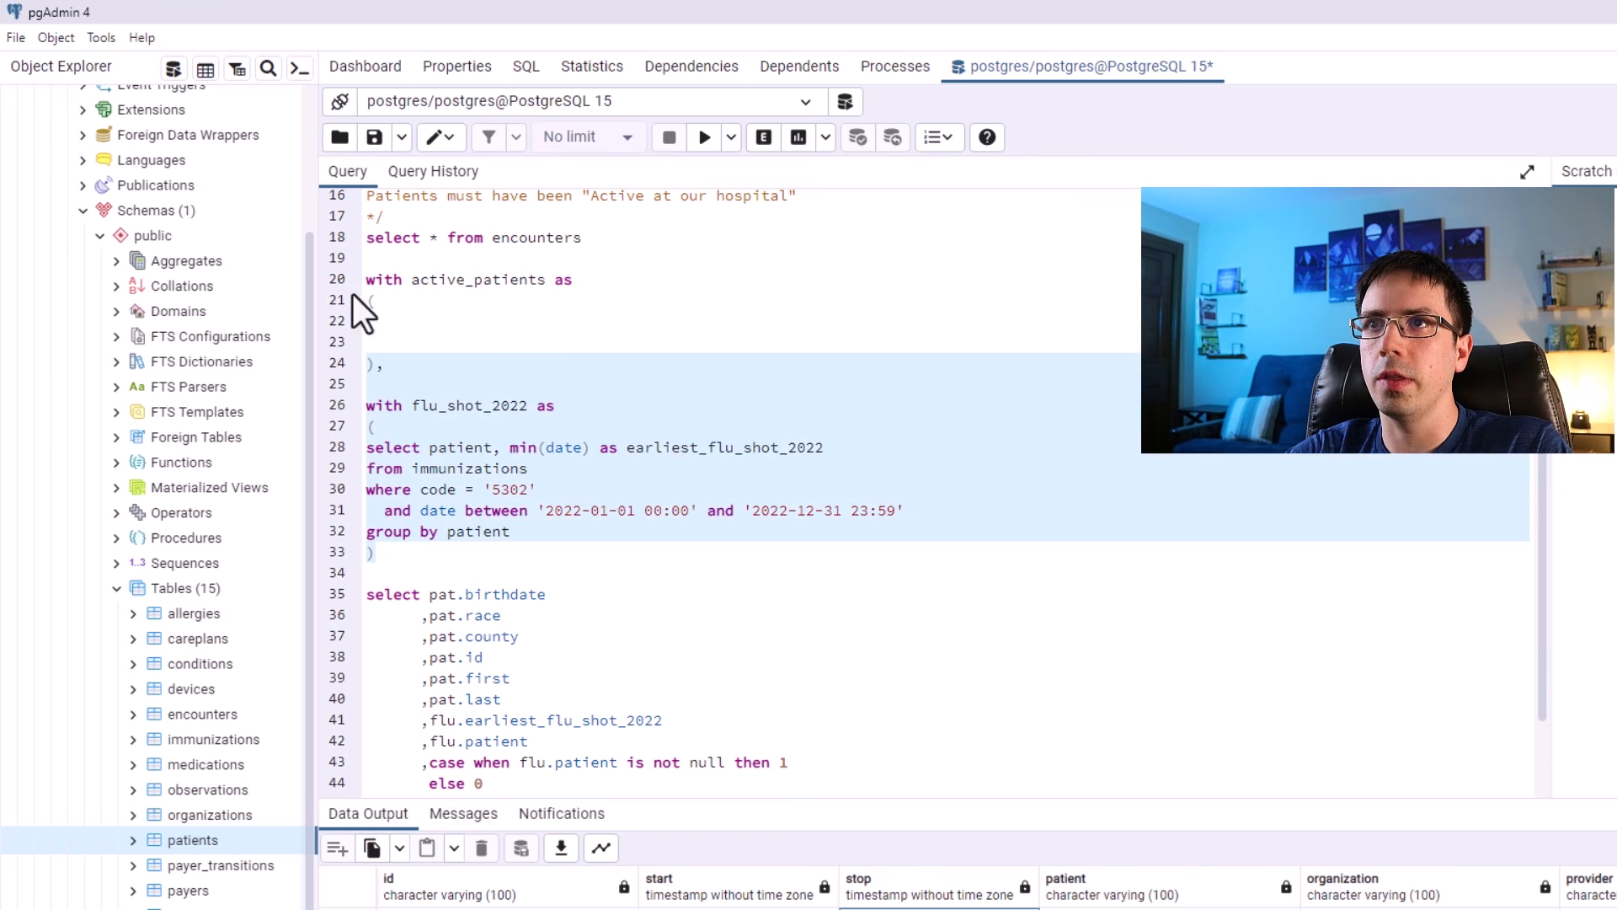
left_click_drag(581, 280, 364, 280)
left_click(444, 305)
left_click(606, 403)
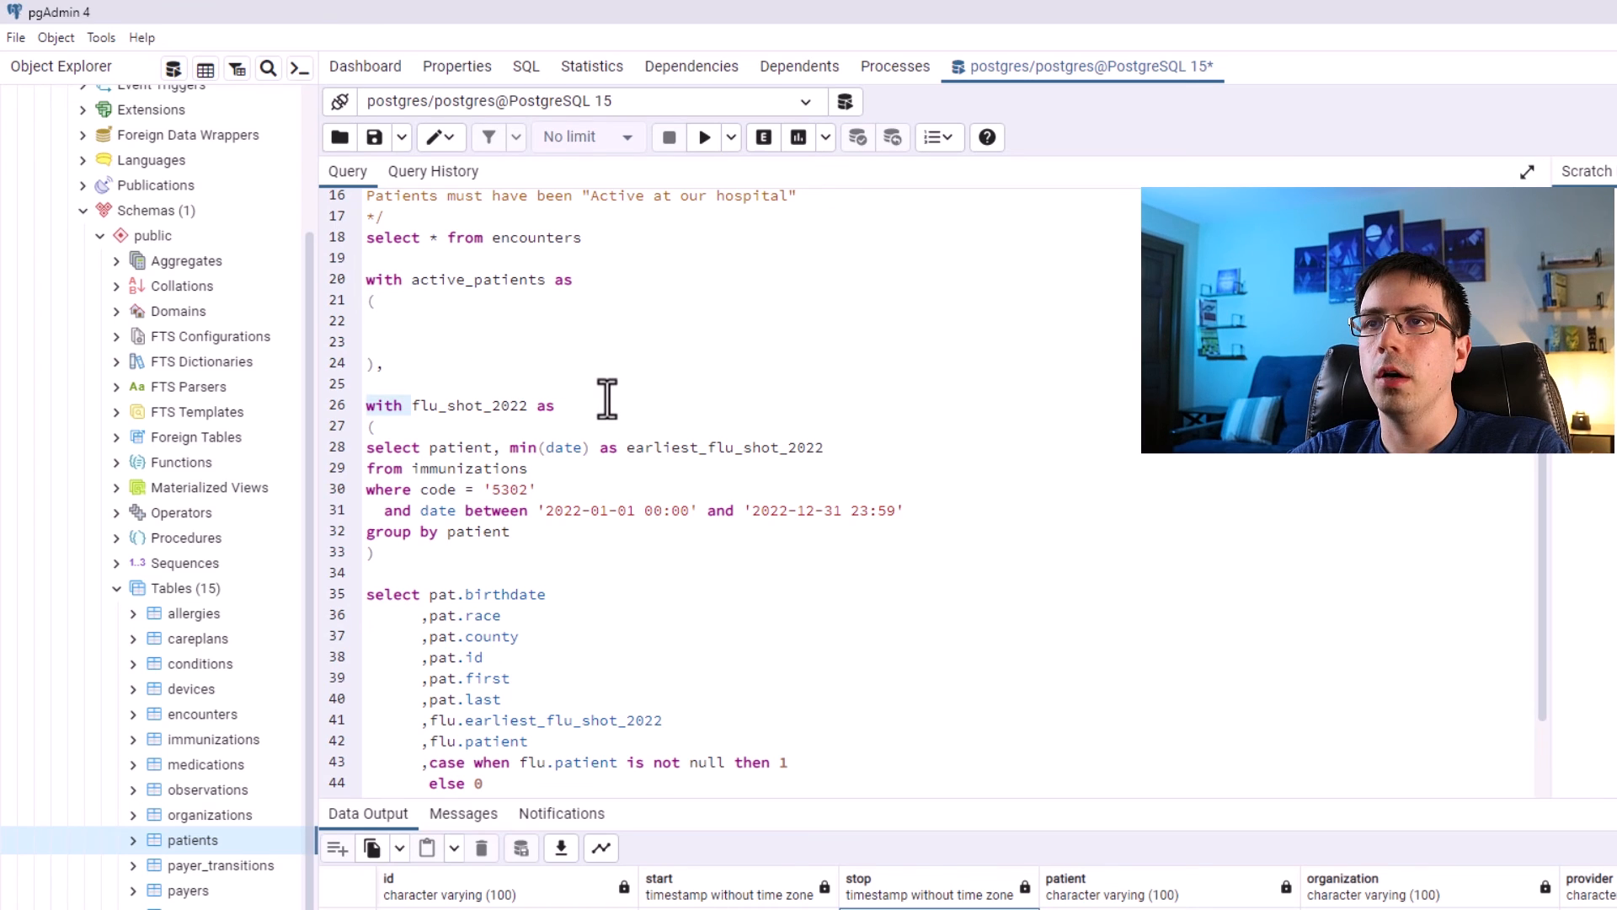
left_click_drag(574, 280, 365, 284)
left_click(410, 409)
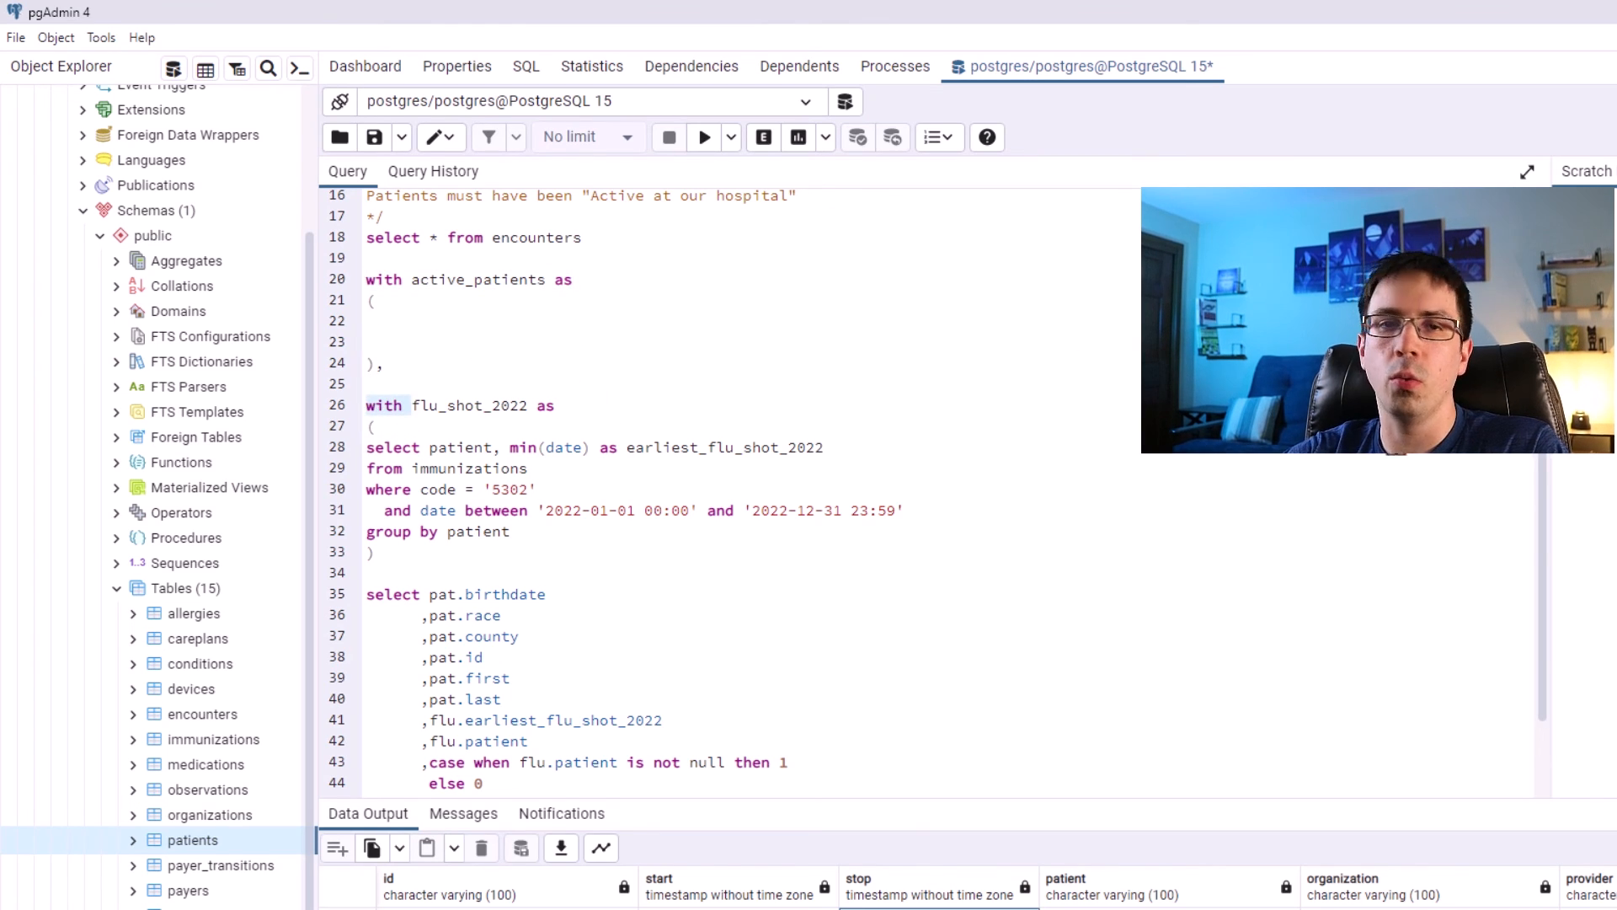
key("ctrl+BackSpace")
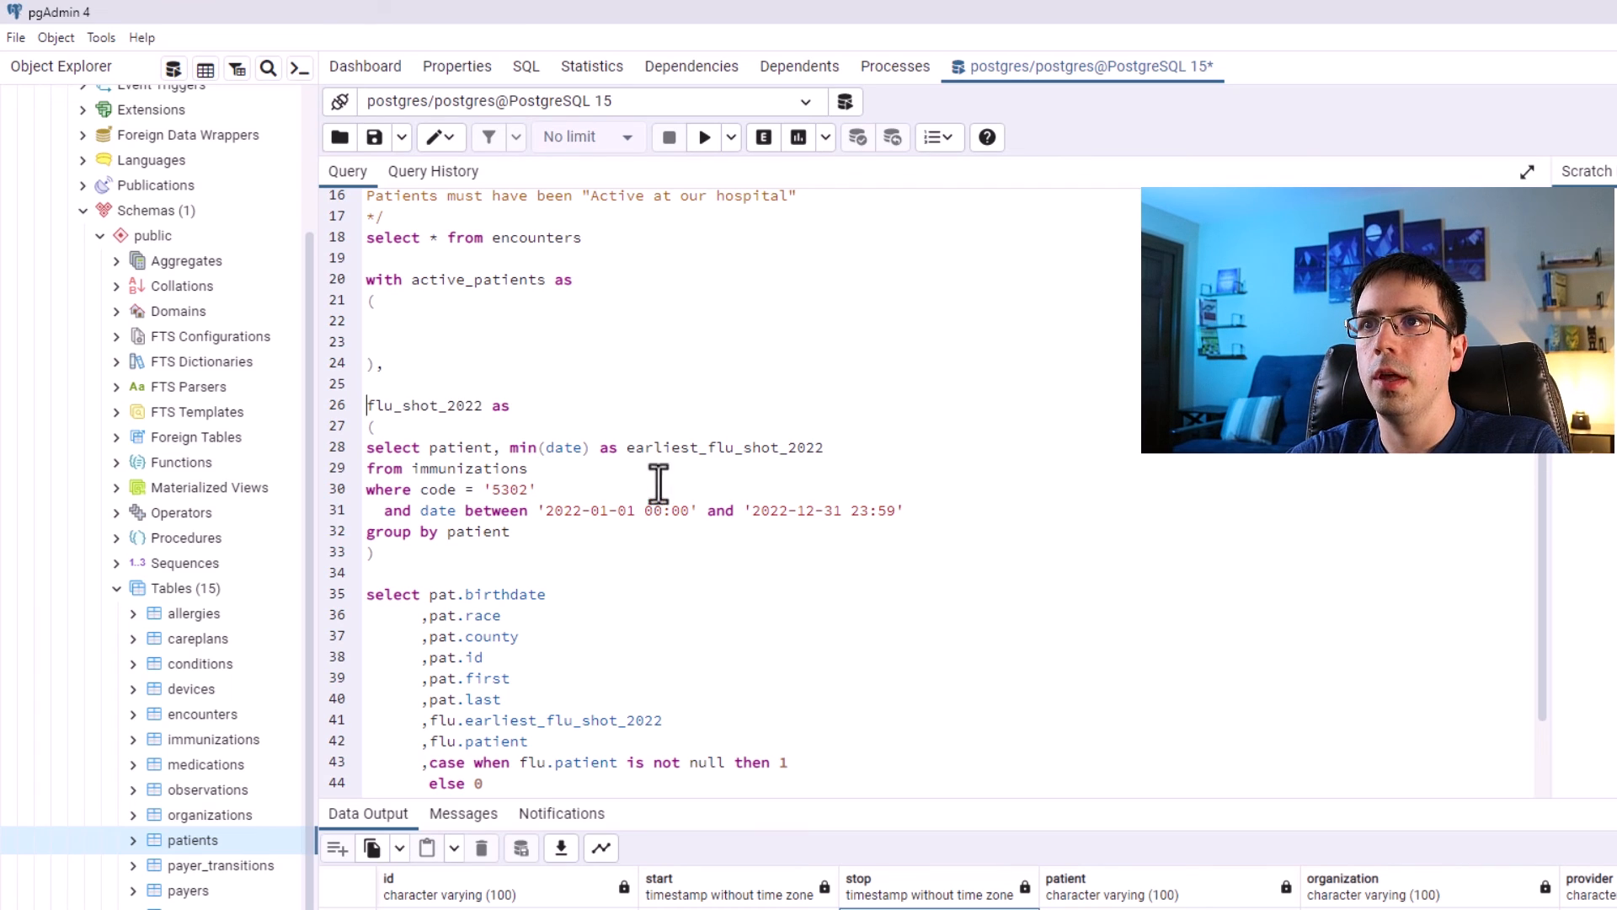
left_click(364, 412)
left_click_drag(364, 419, 363, 408)
left_click_drag(509, 411, 479, 410)
left_click_drag(388, 372, 373, 372)
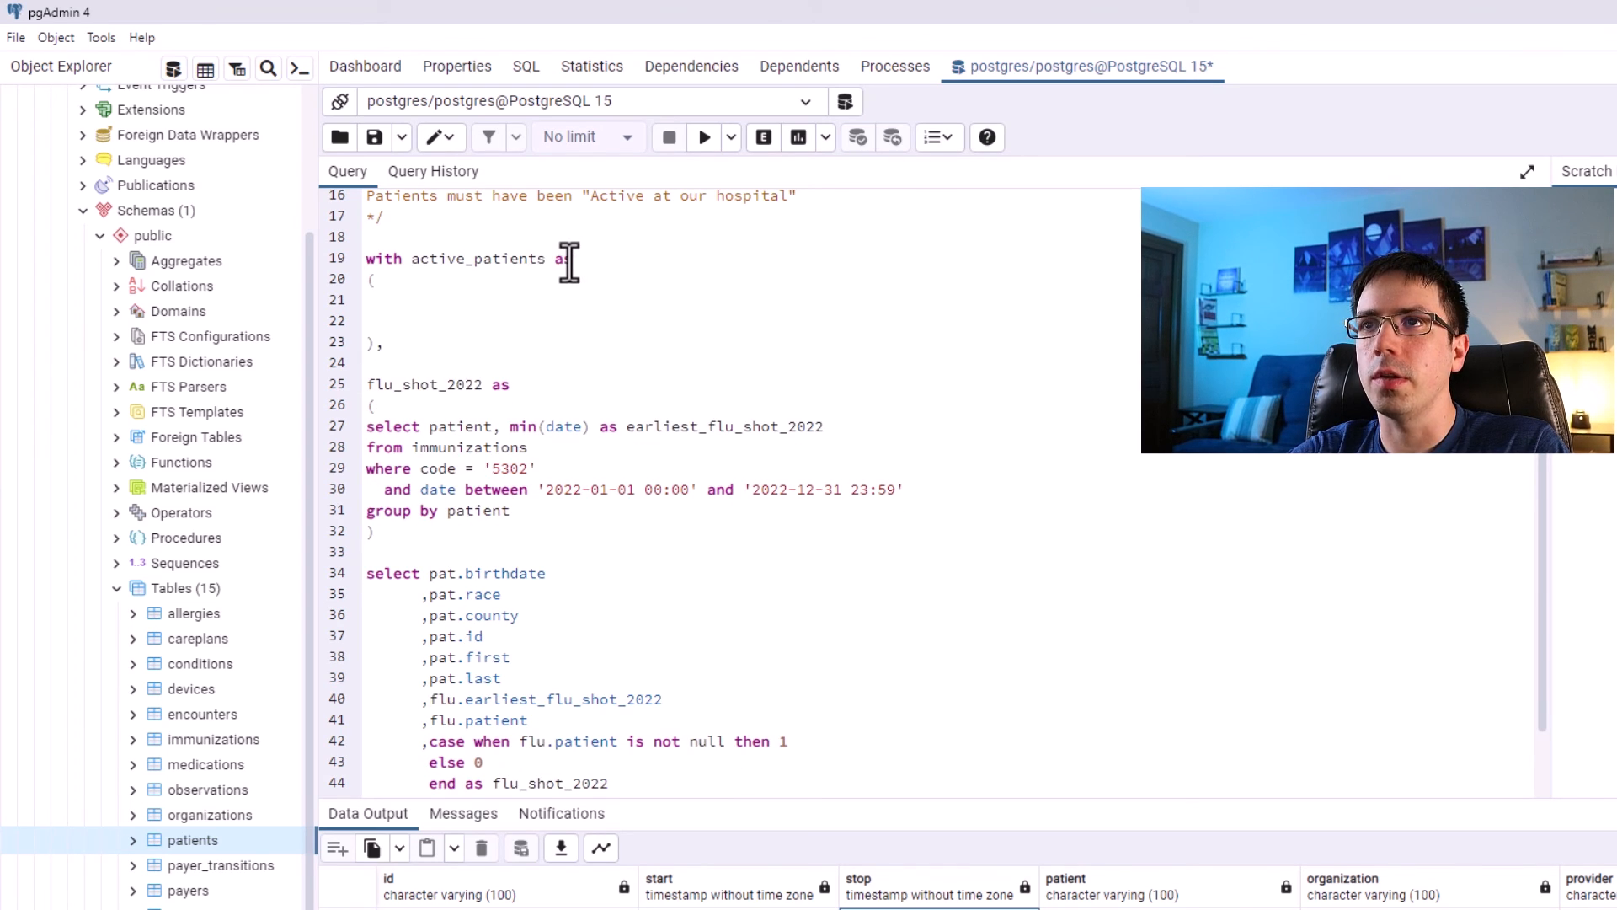
Inside active_patients, select patient from encounters as e joined to patients as pat on e.patient = pat.id.
left_click(451, 296)
type("select patient,")
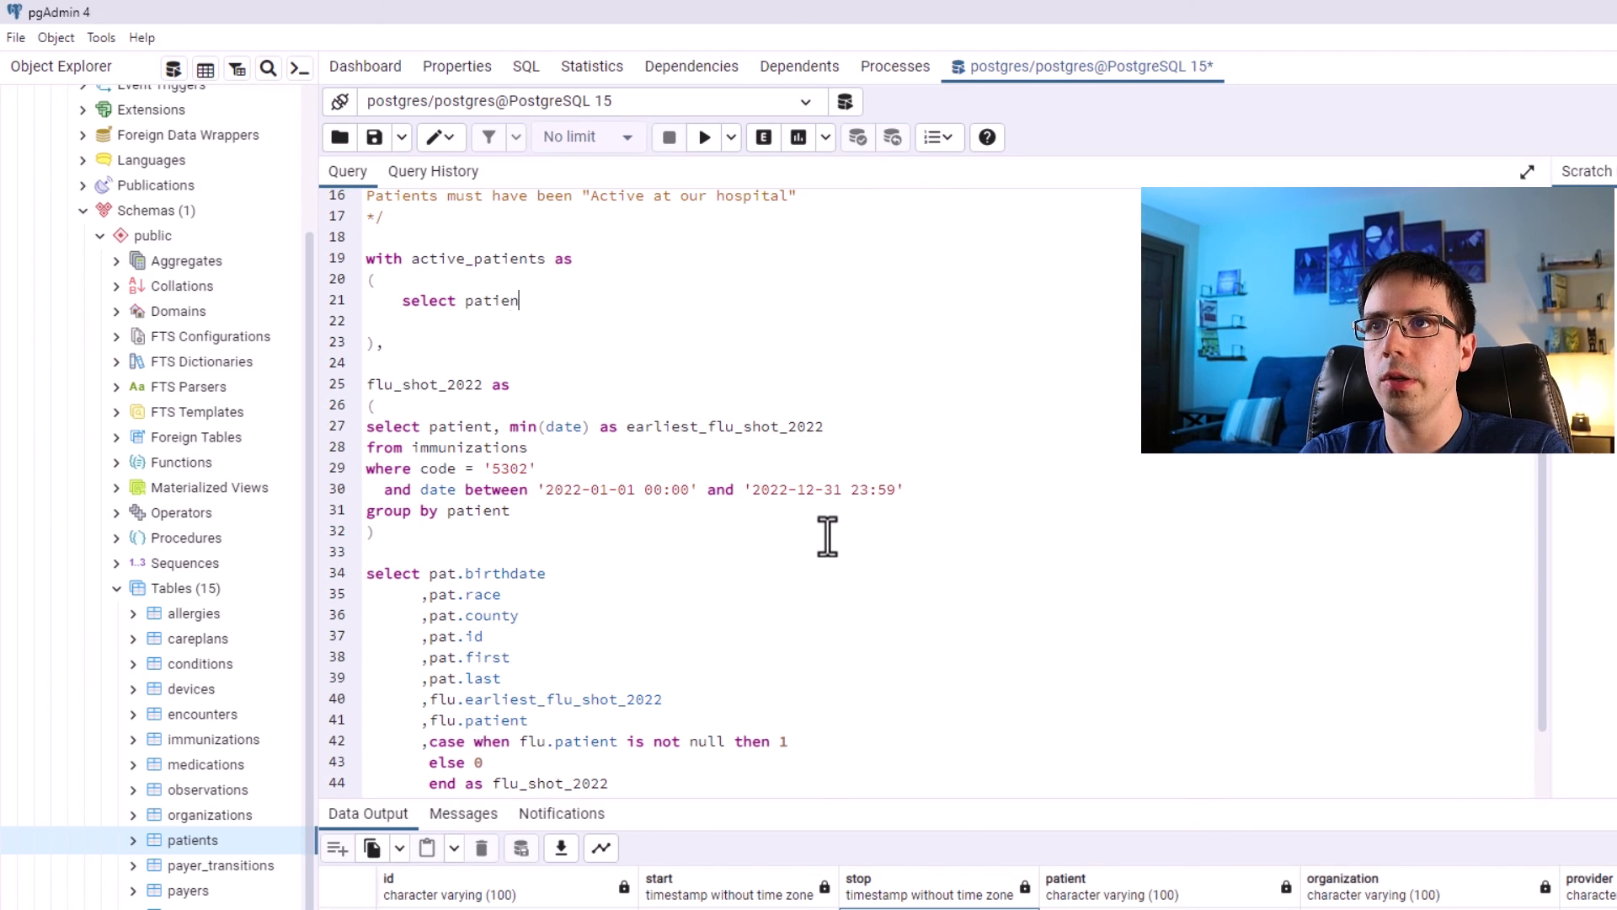
key("Return")
type("from encounters as ")
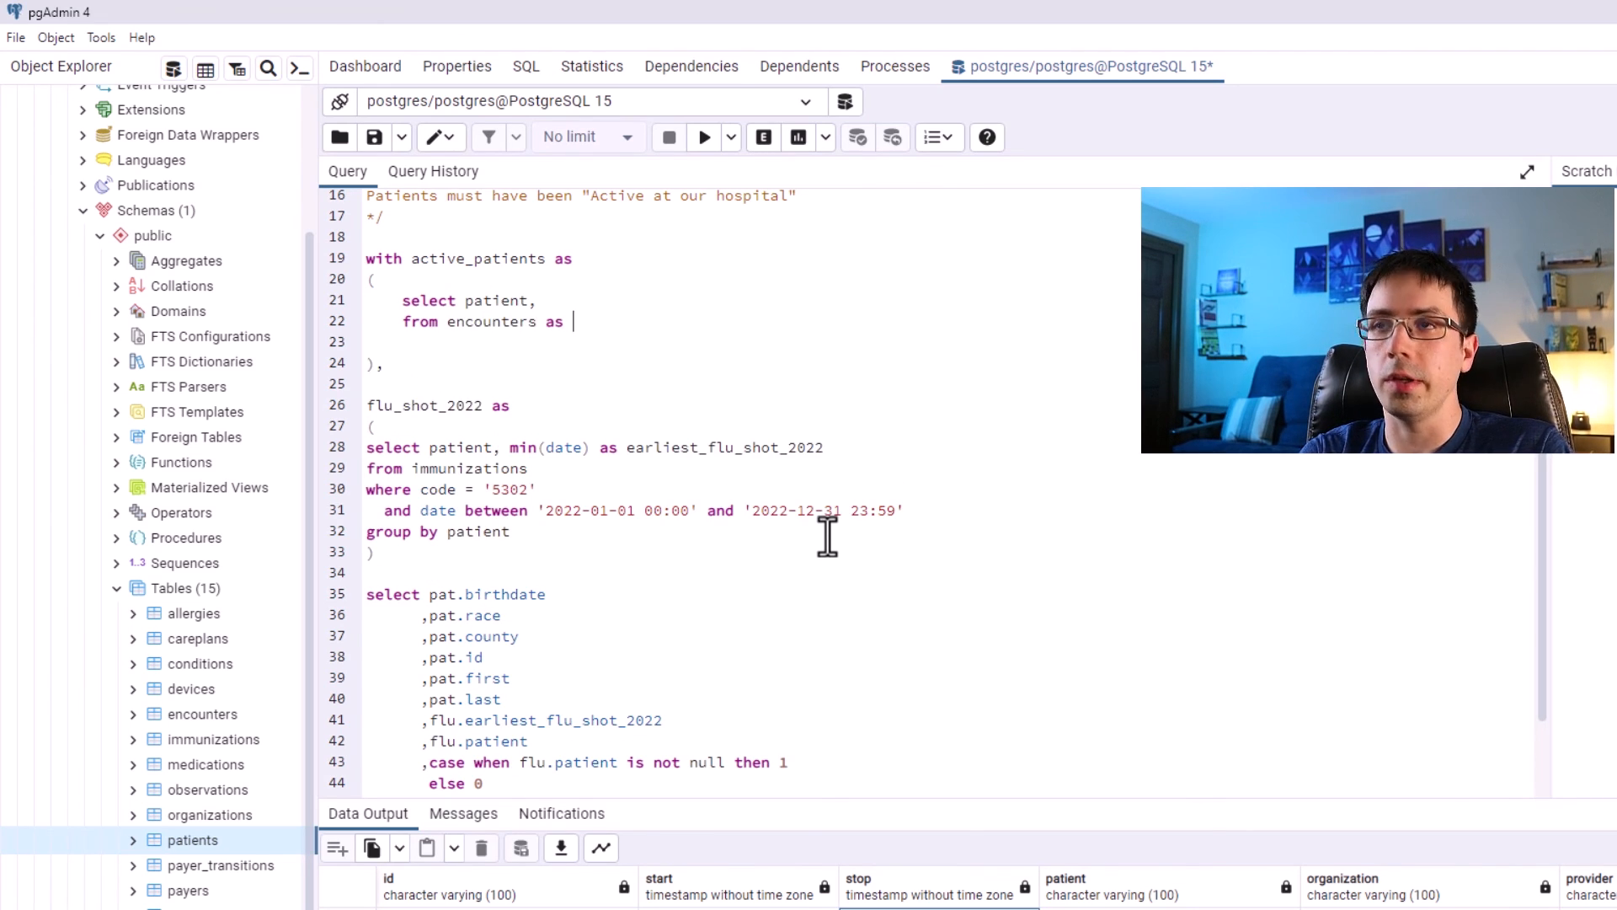
type("e.")
key("BackSpace")
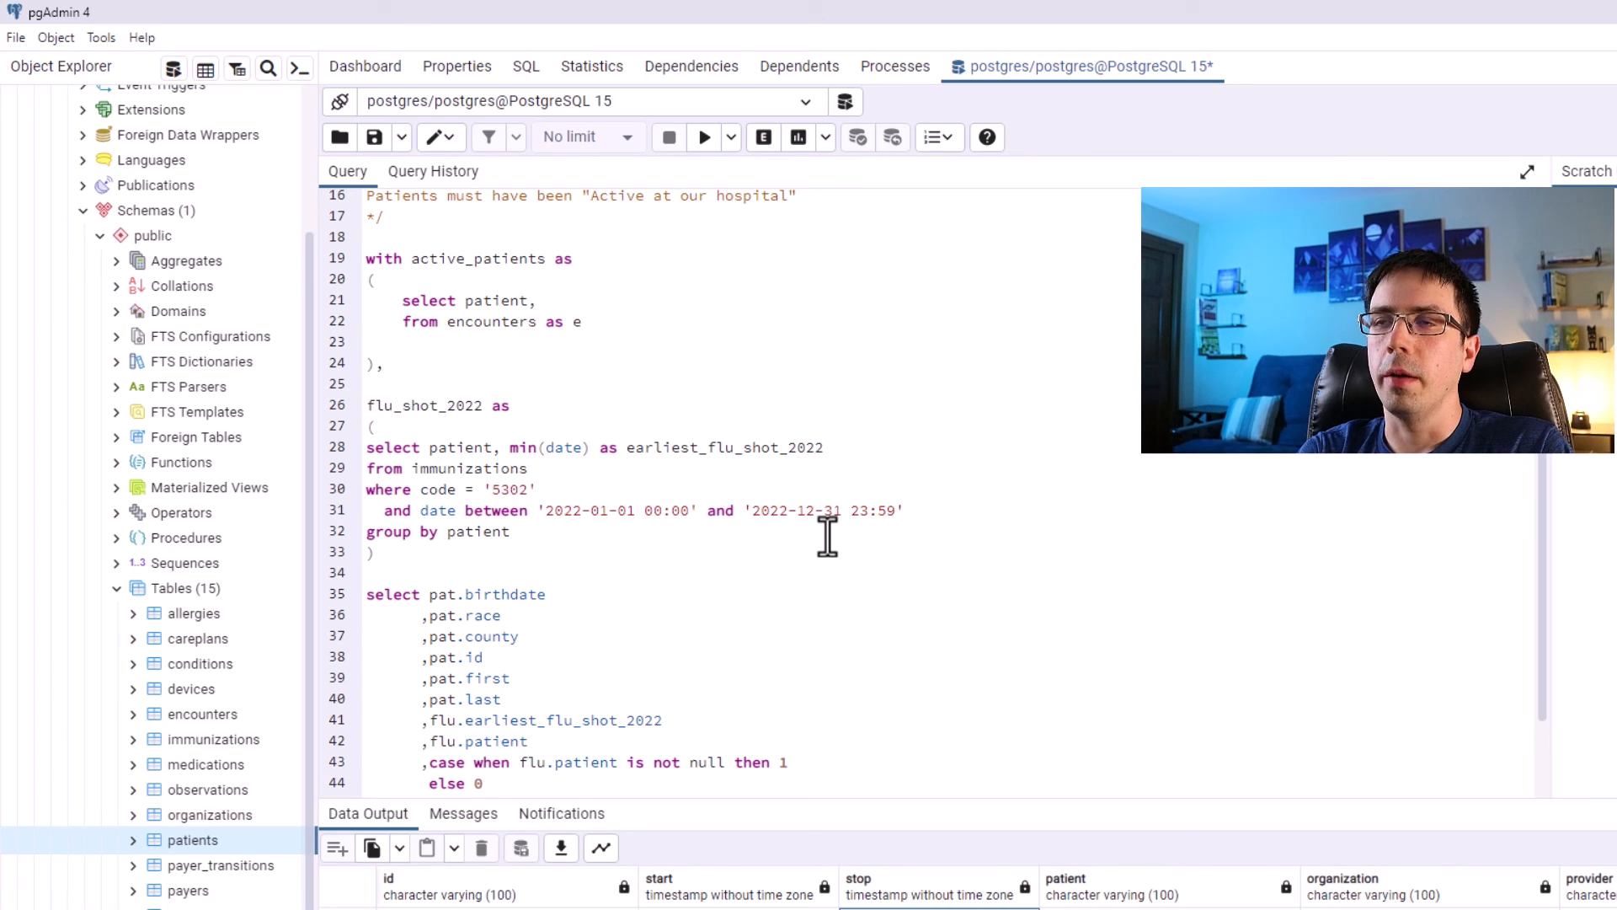
key("Return")
type("join ")
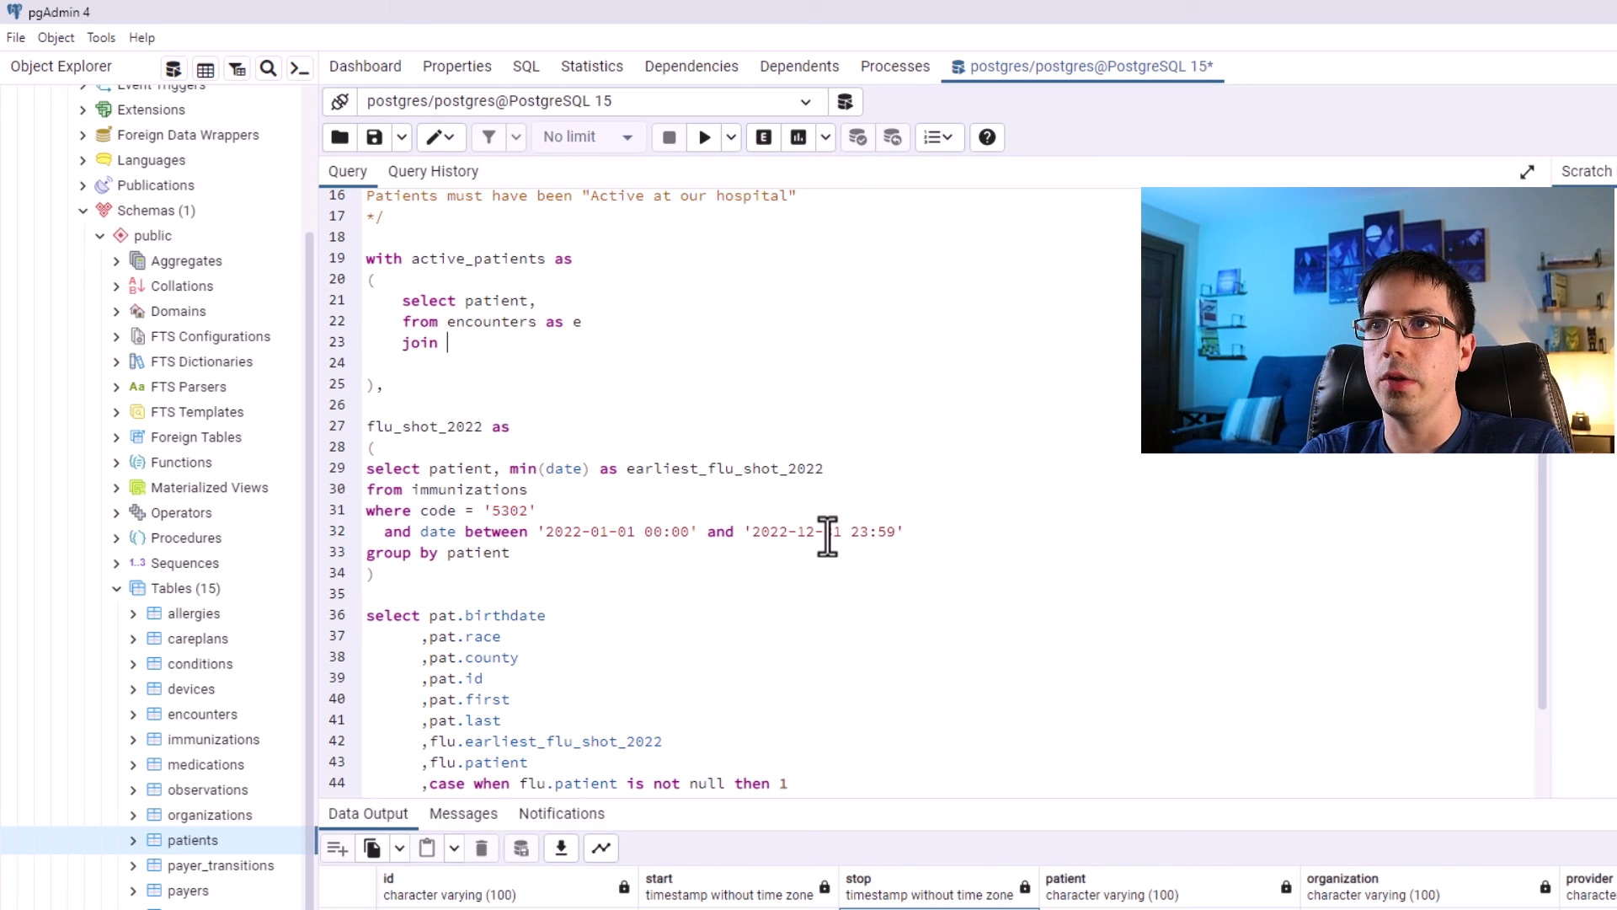
type("patients as pat")
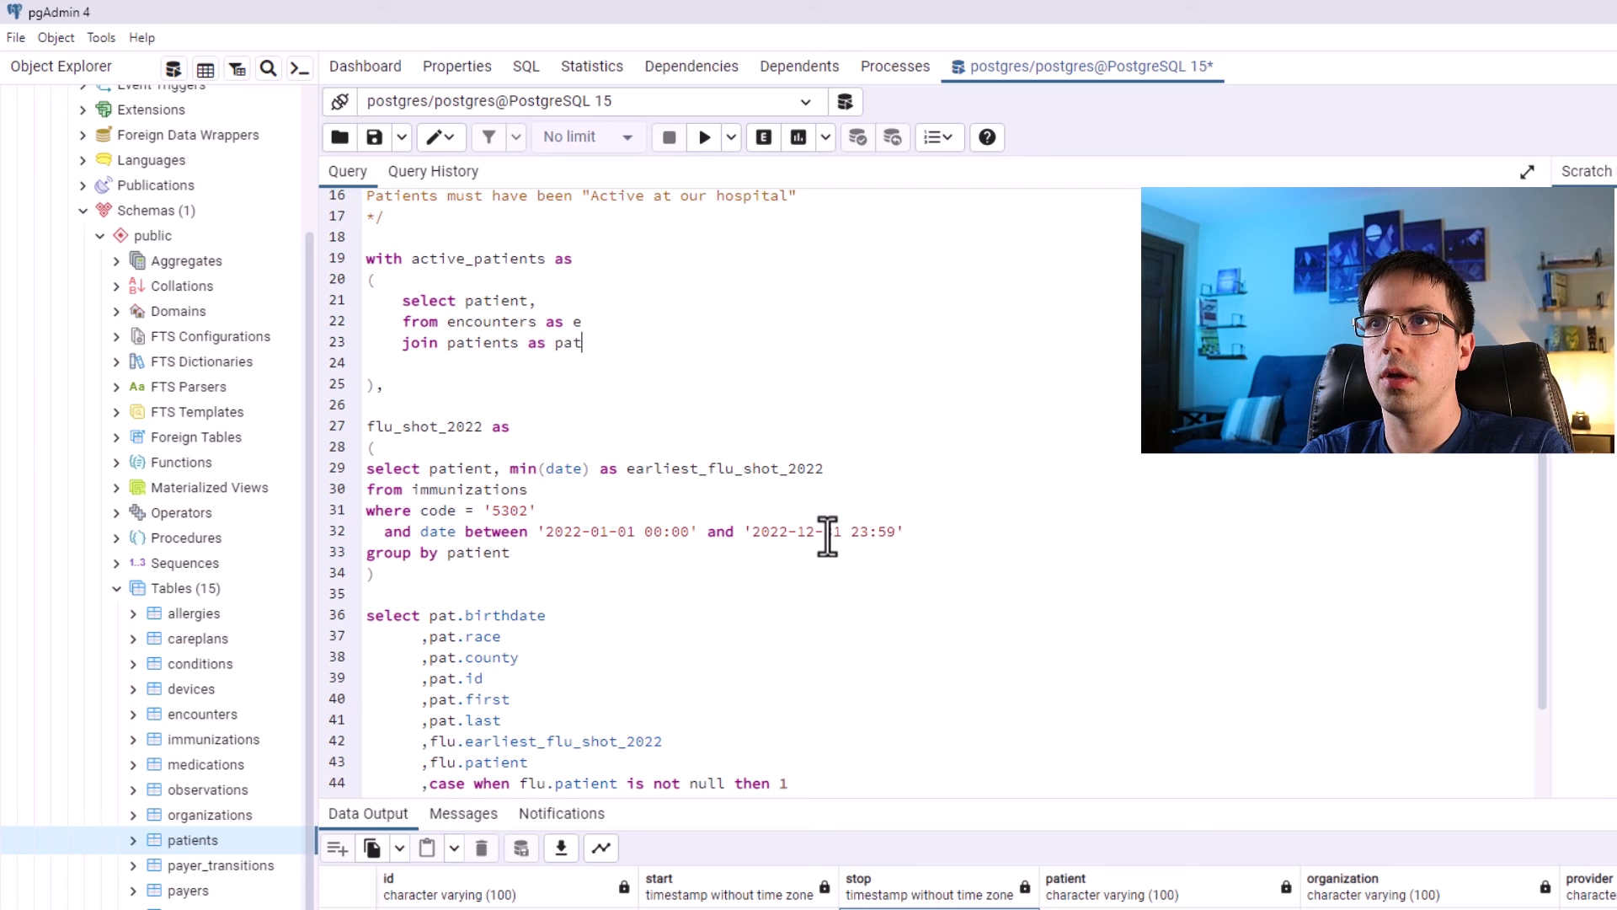
key("Return")
type("on e.")
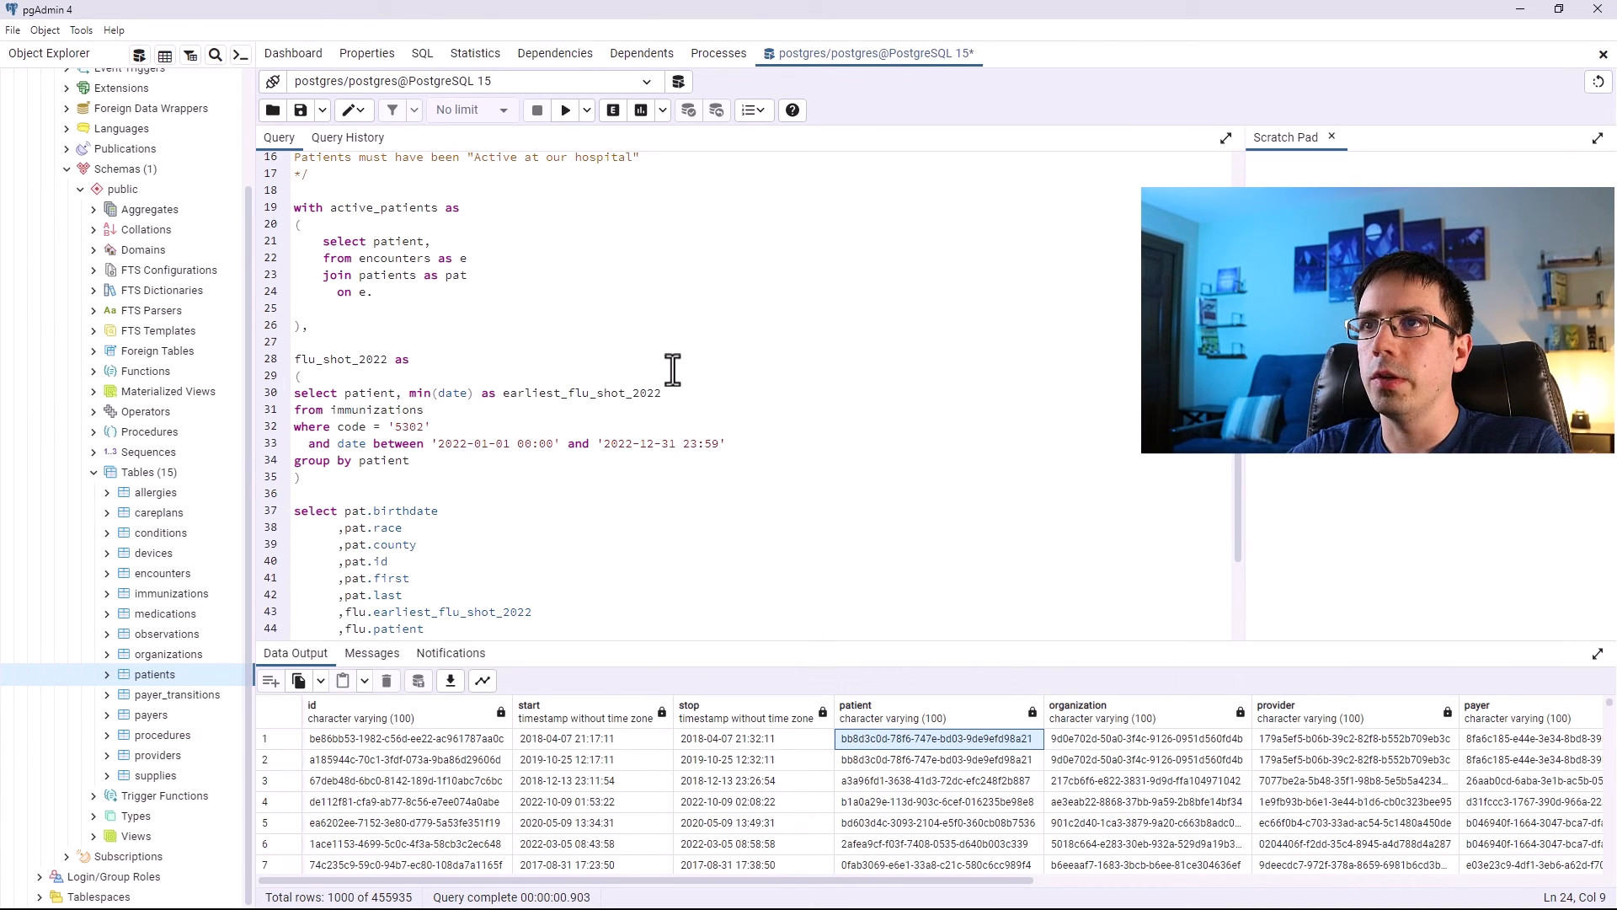
type("patient ")
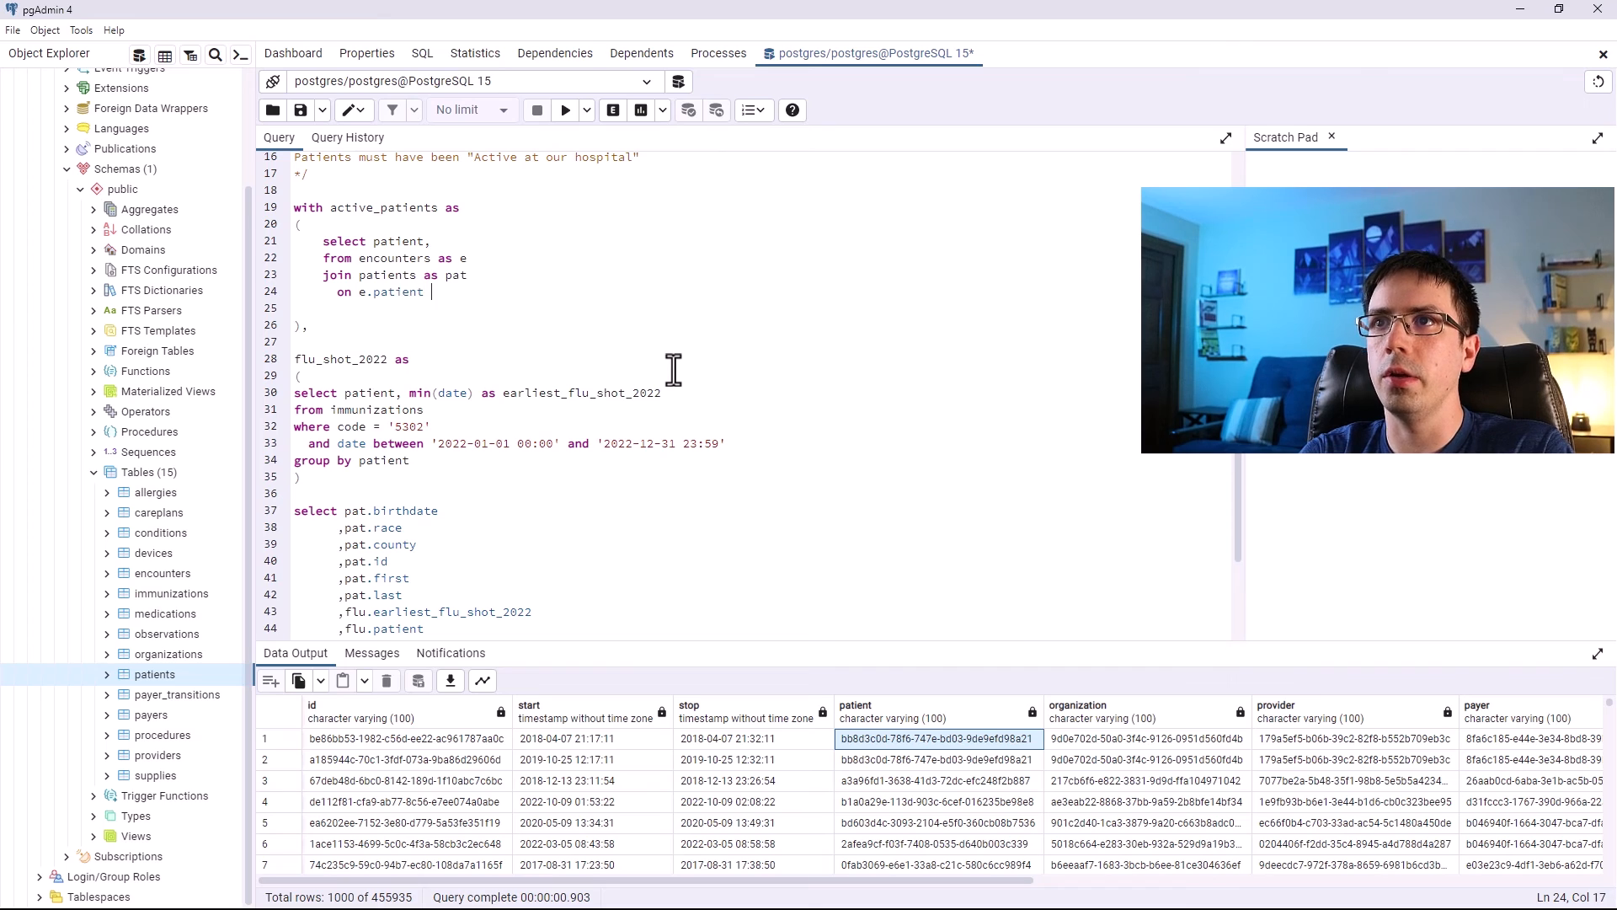
type("= pat.id")
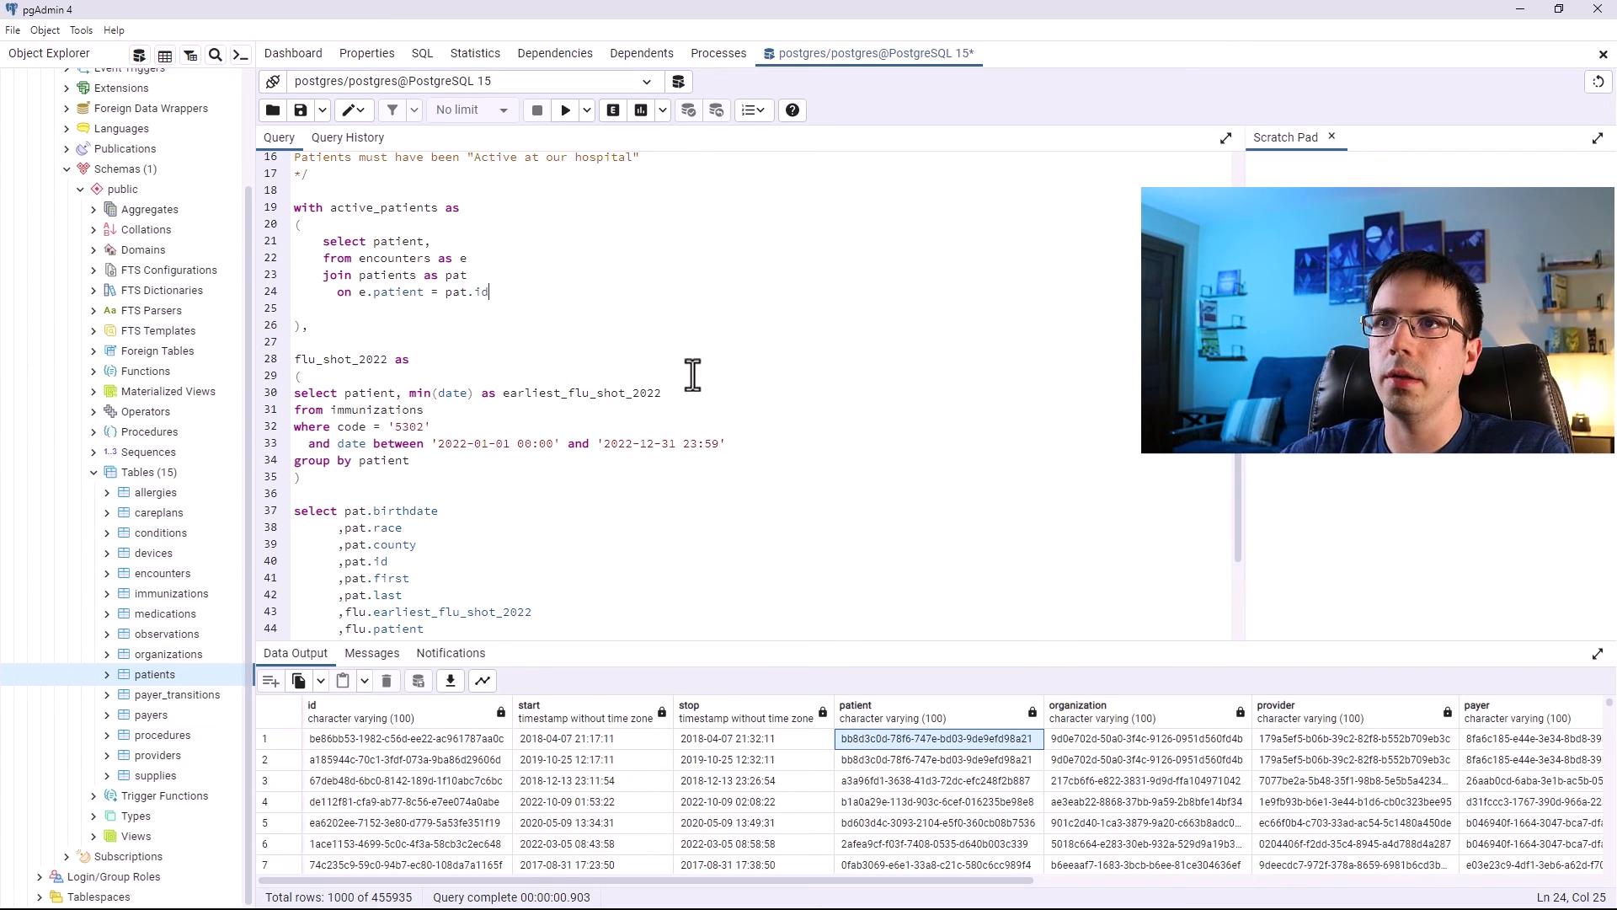
key("Return")
type("where star")
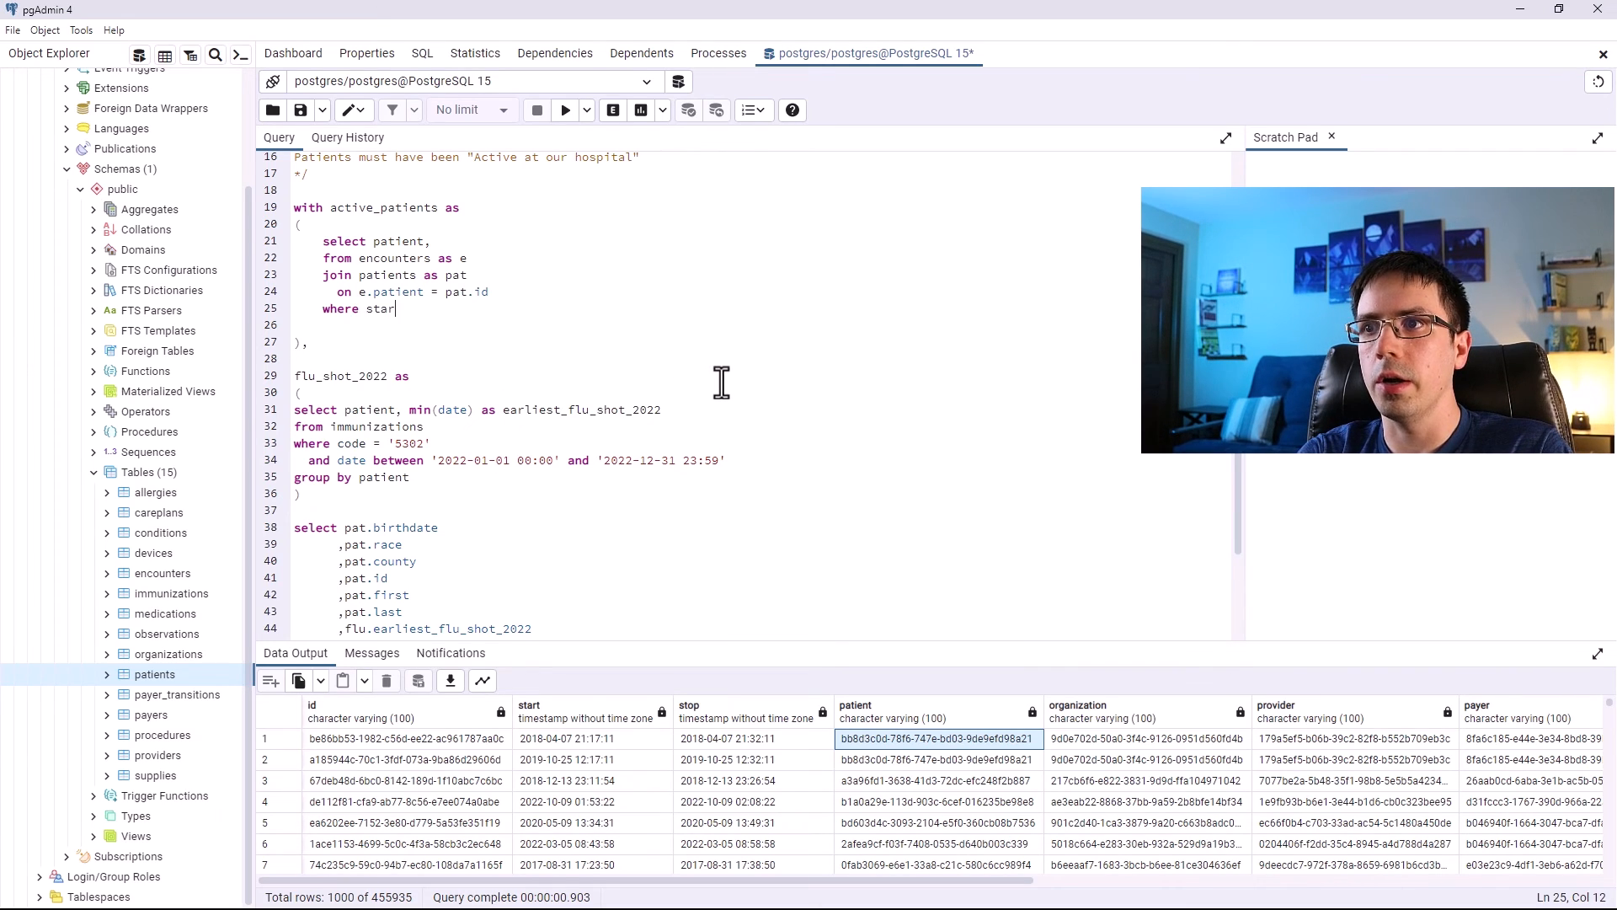
type("t between '' ")
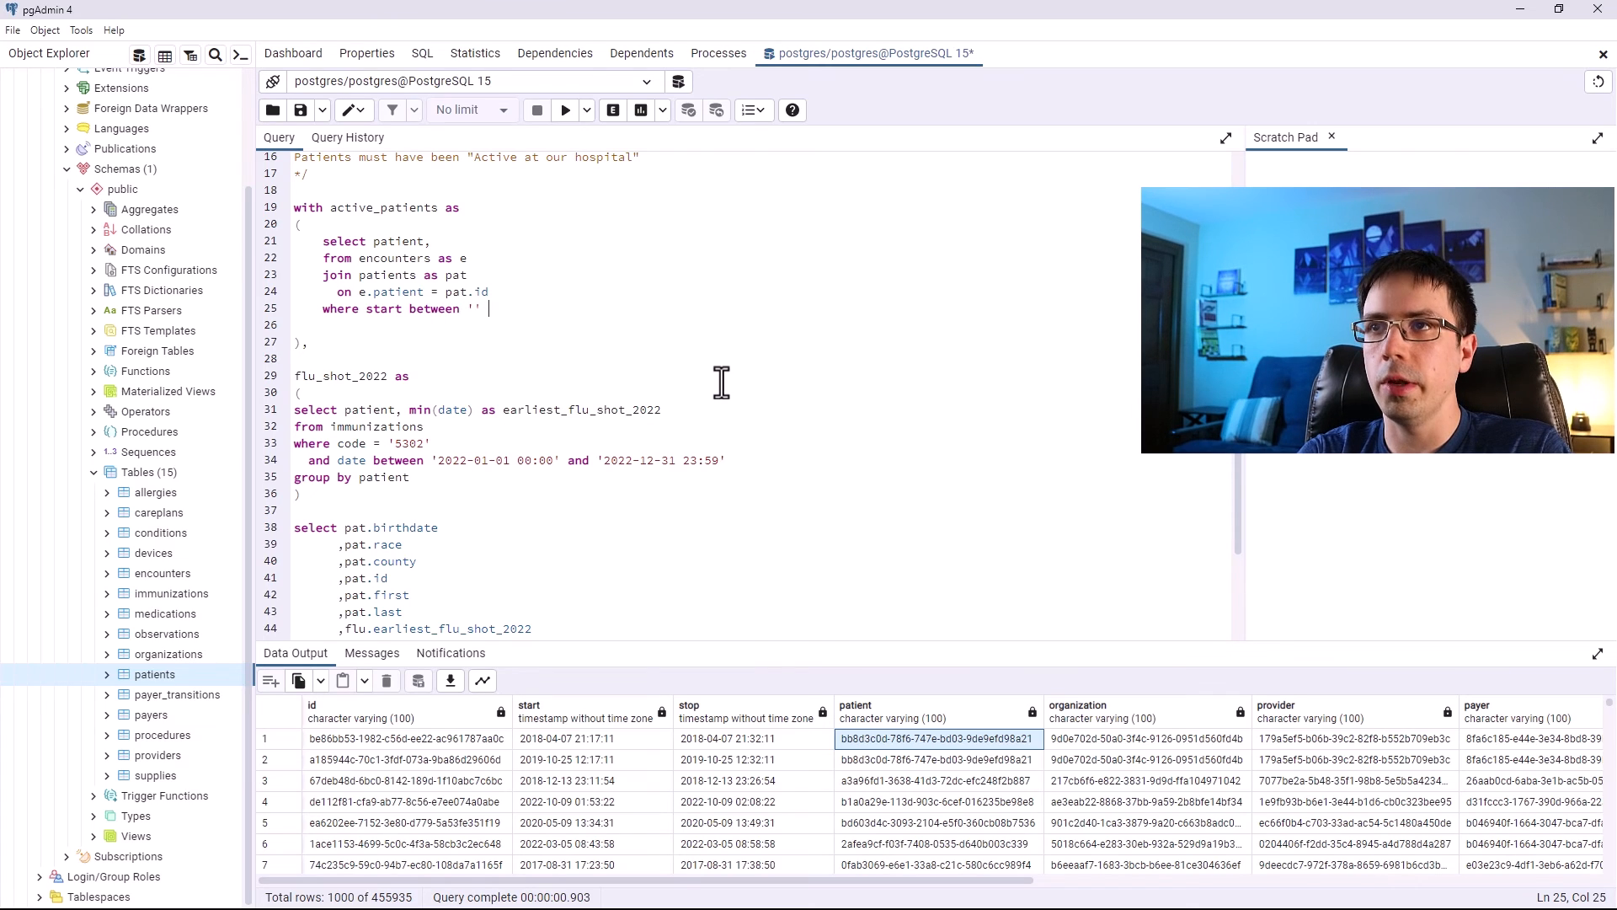
type("2022-01-01")
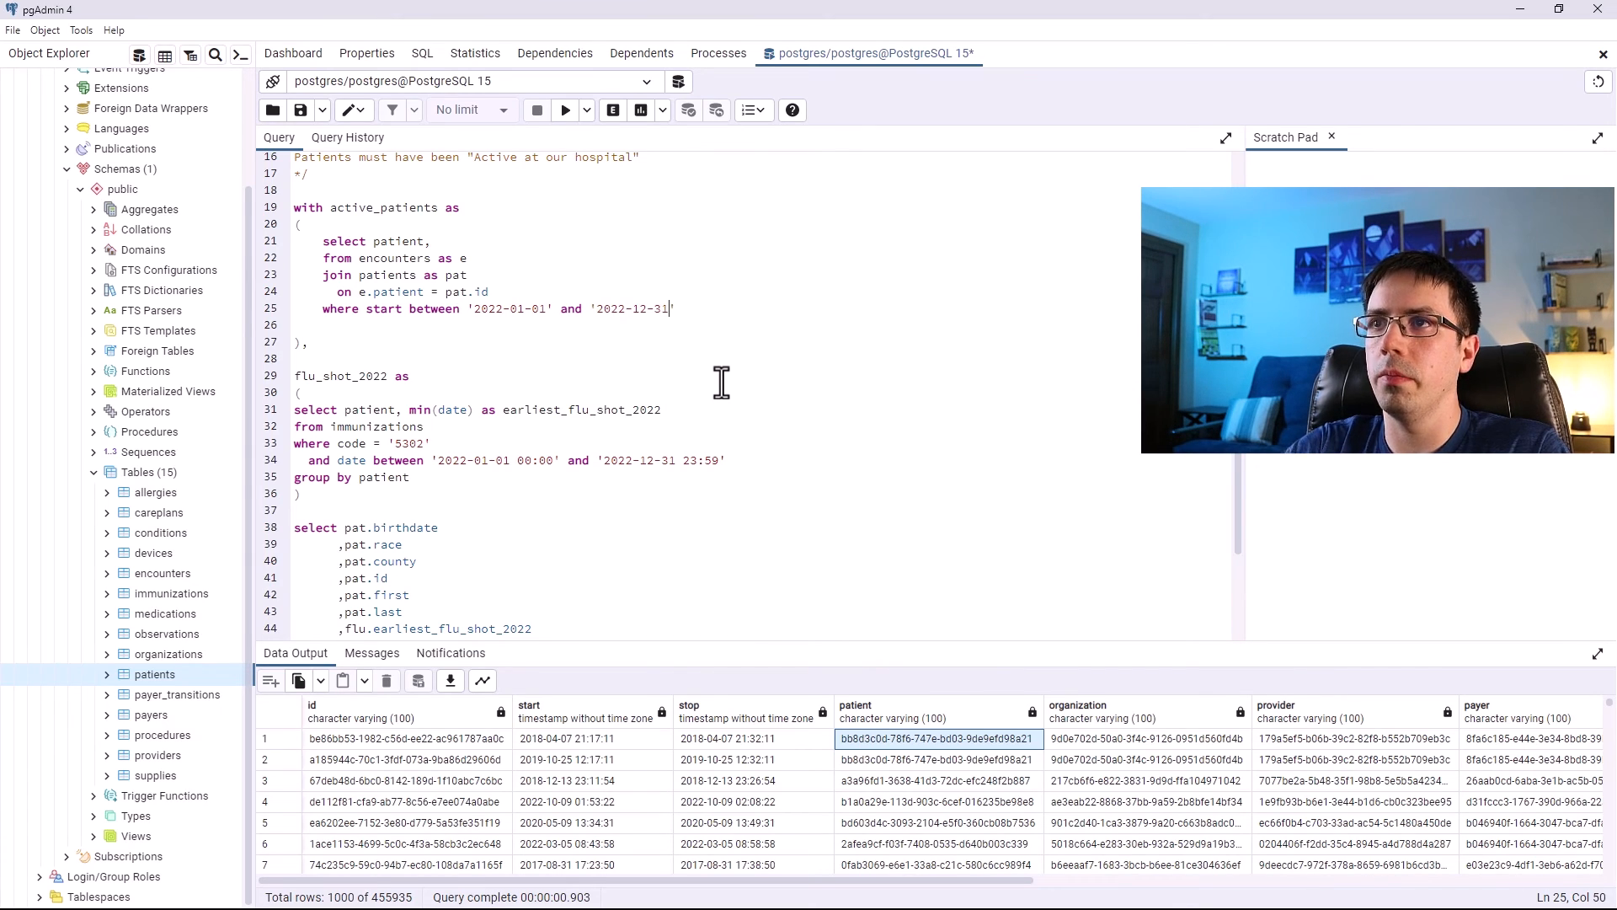
left_click(543, 309)
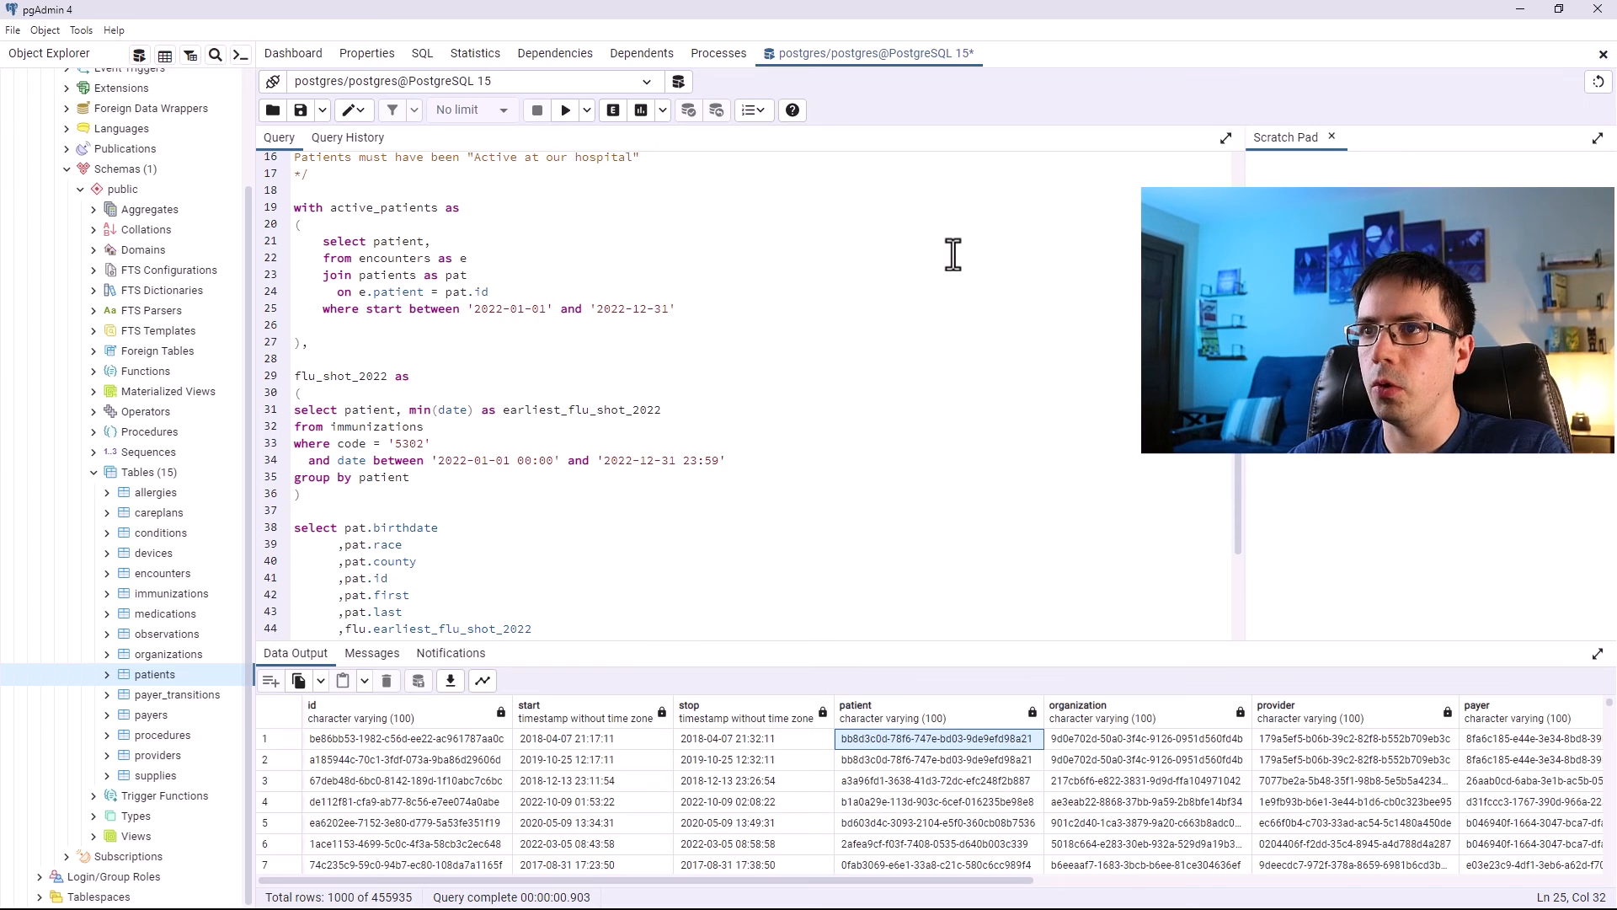
type("00:00")
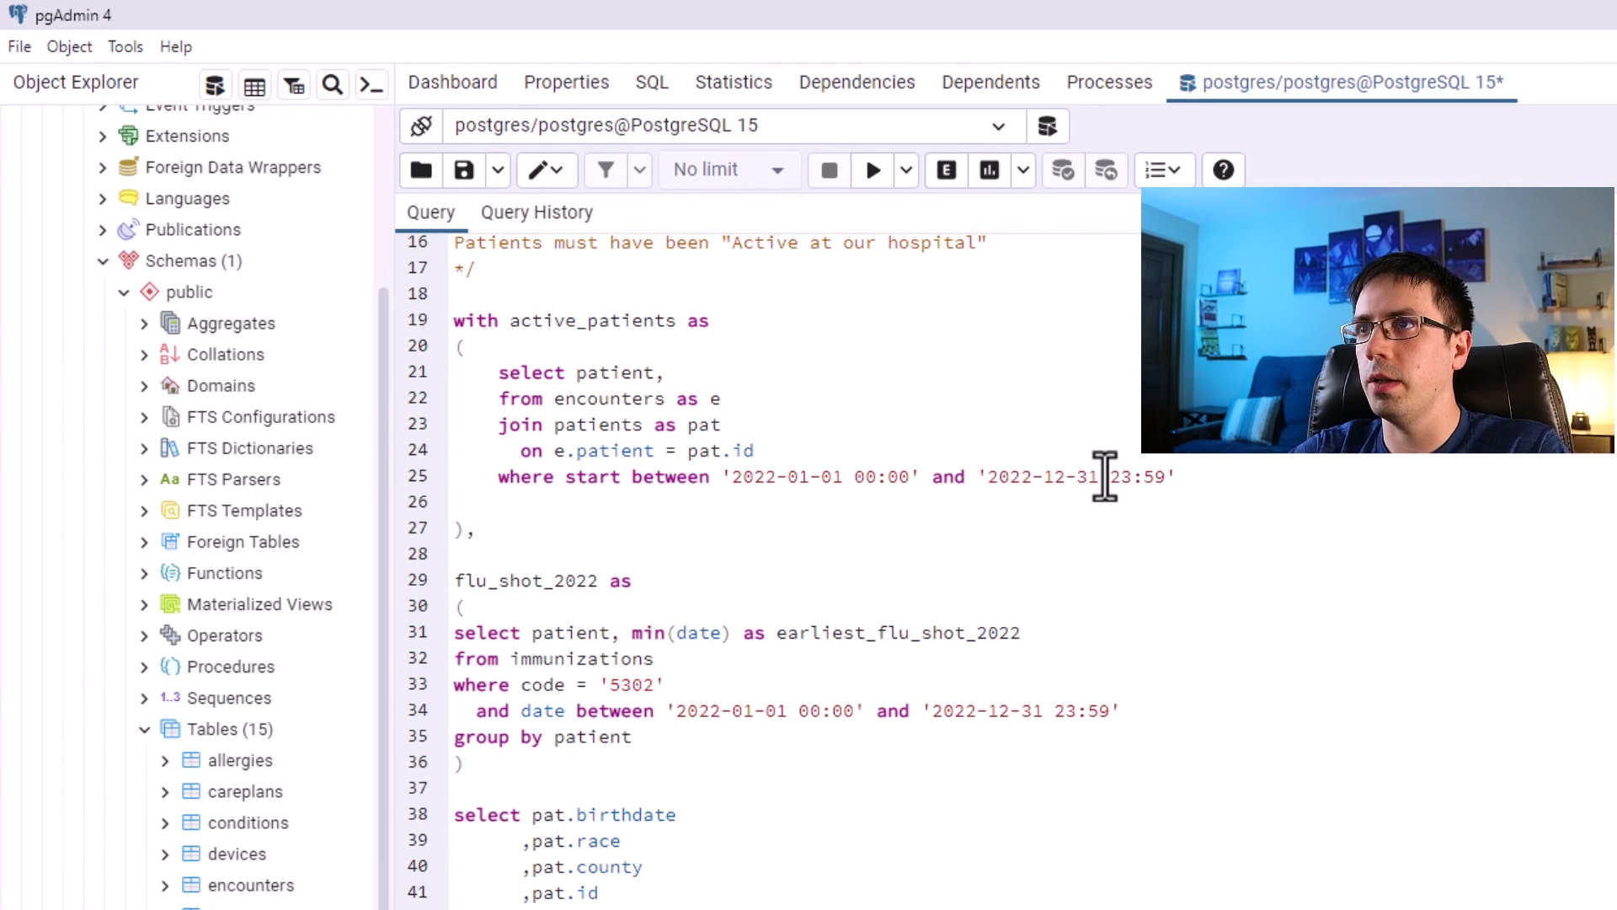
left_click_drag(1167, 474, 990, 480)
key("BackSpace")
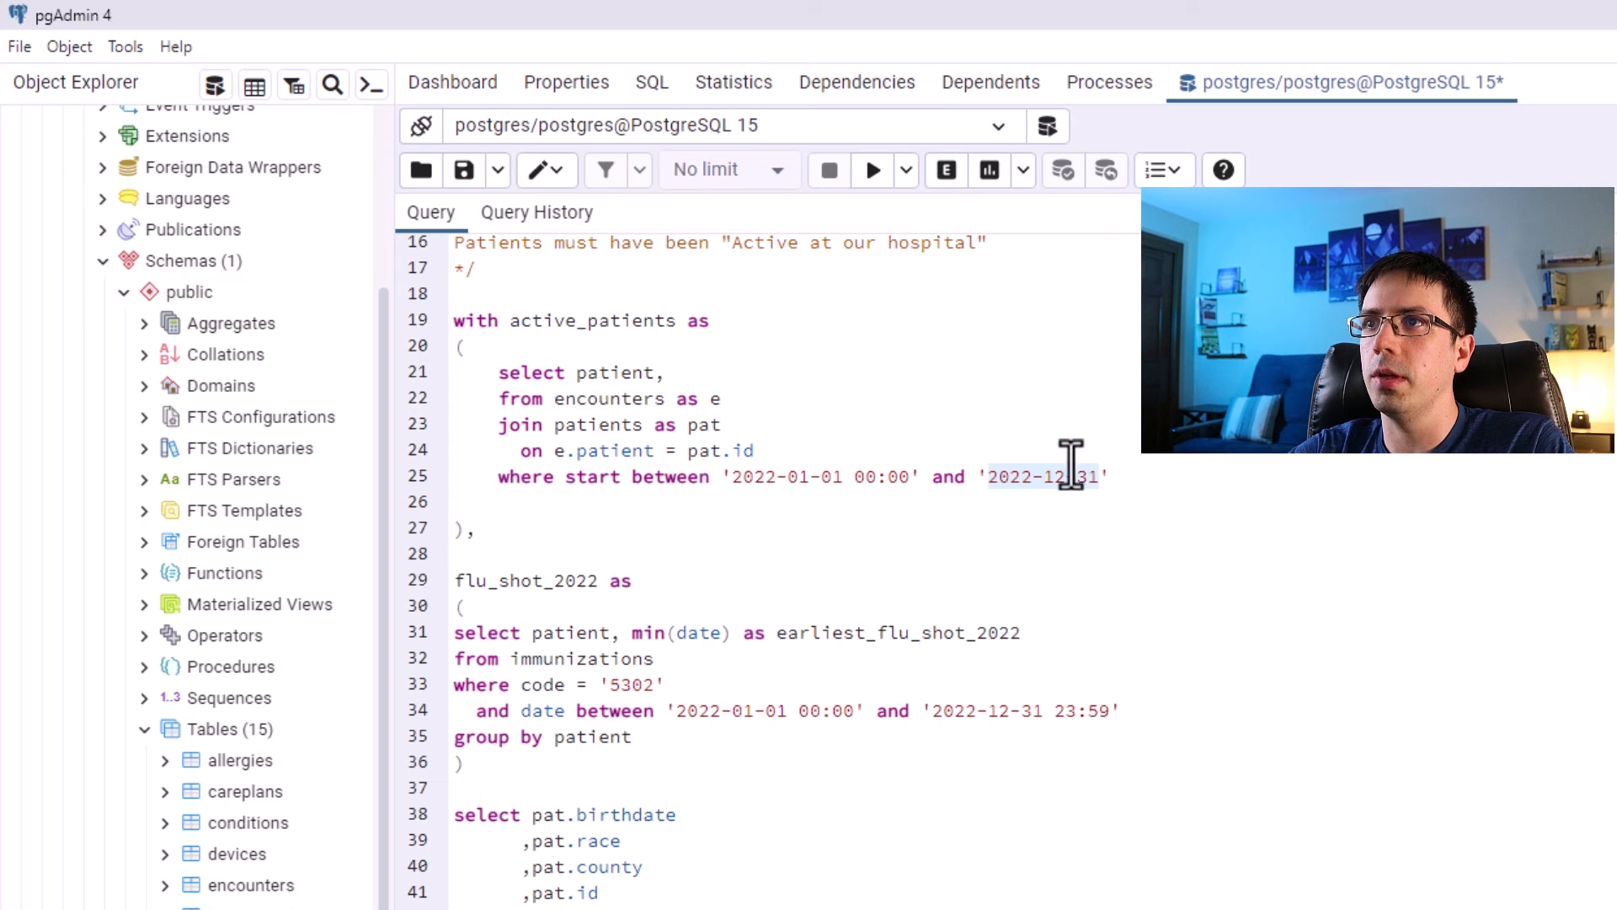
left_click(1104, 477)
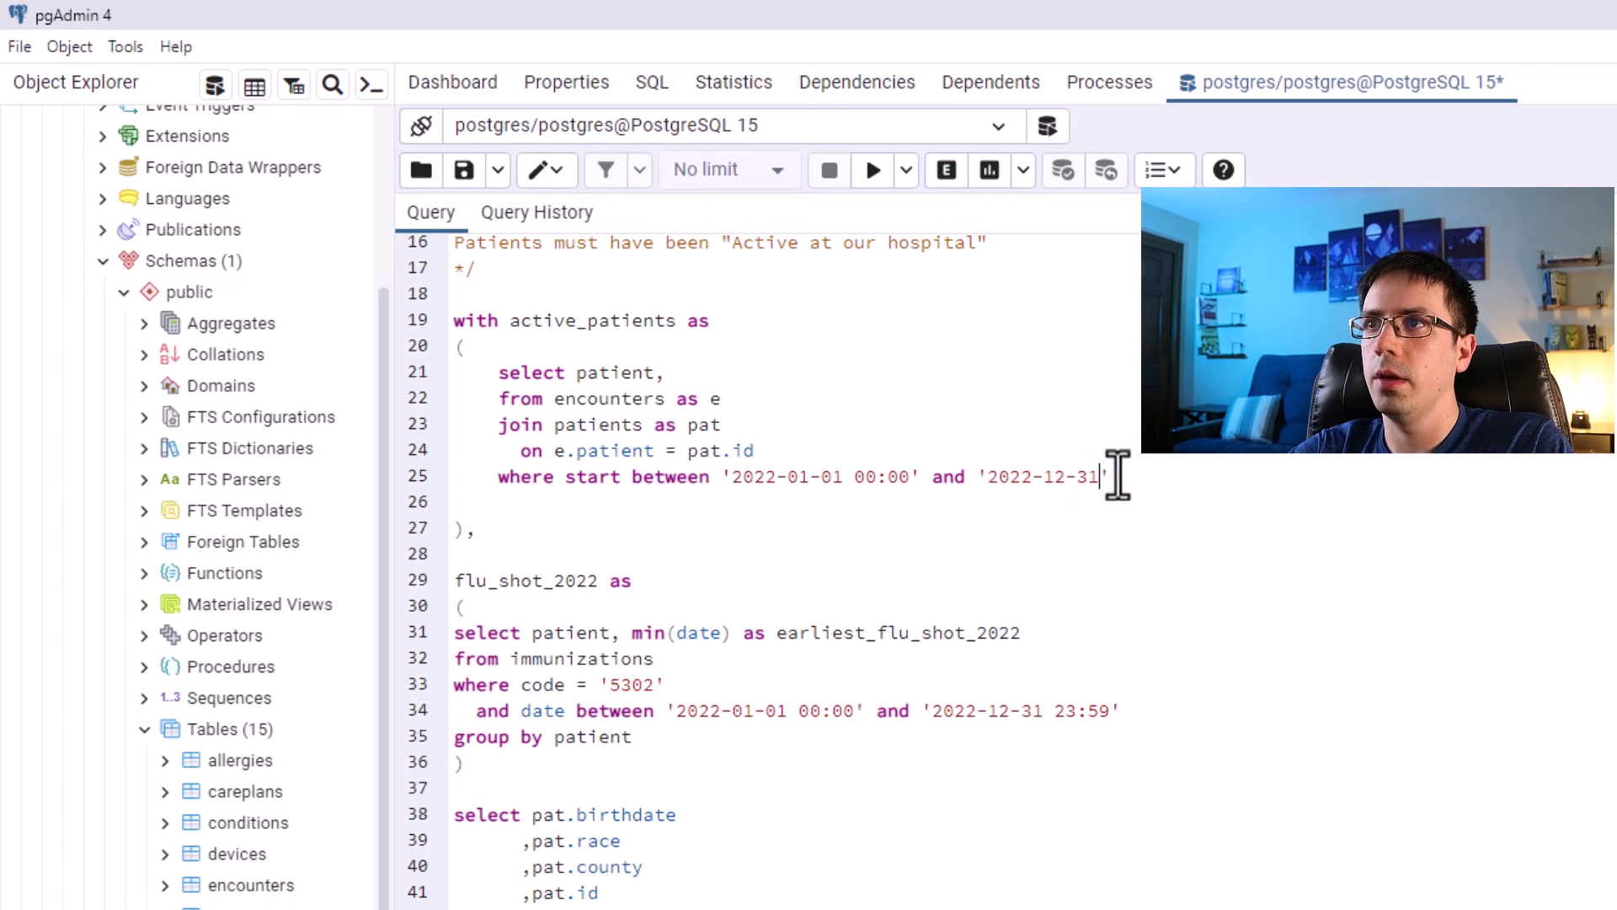
type("23:")
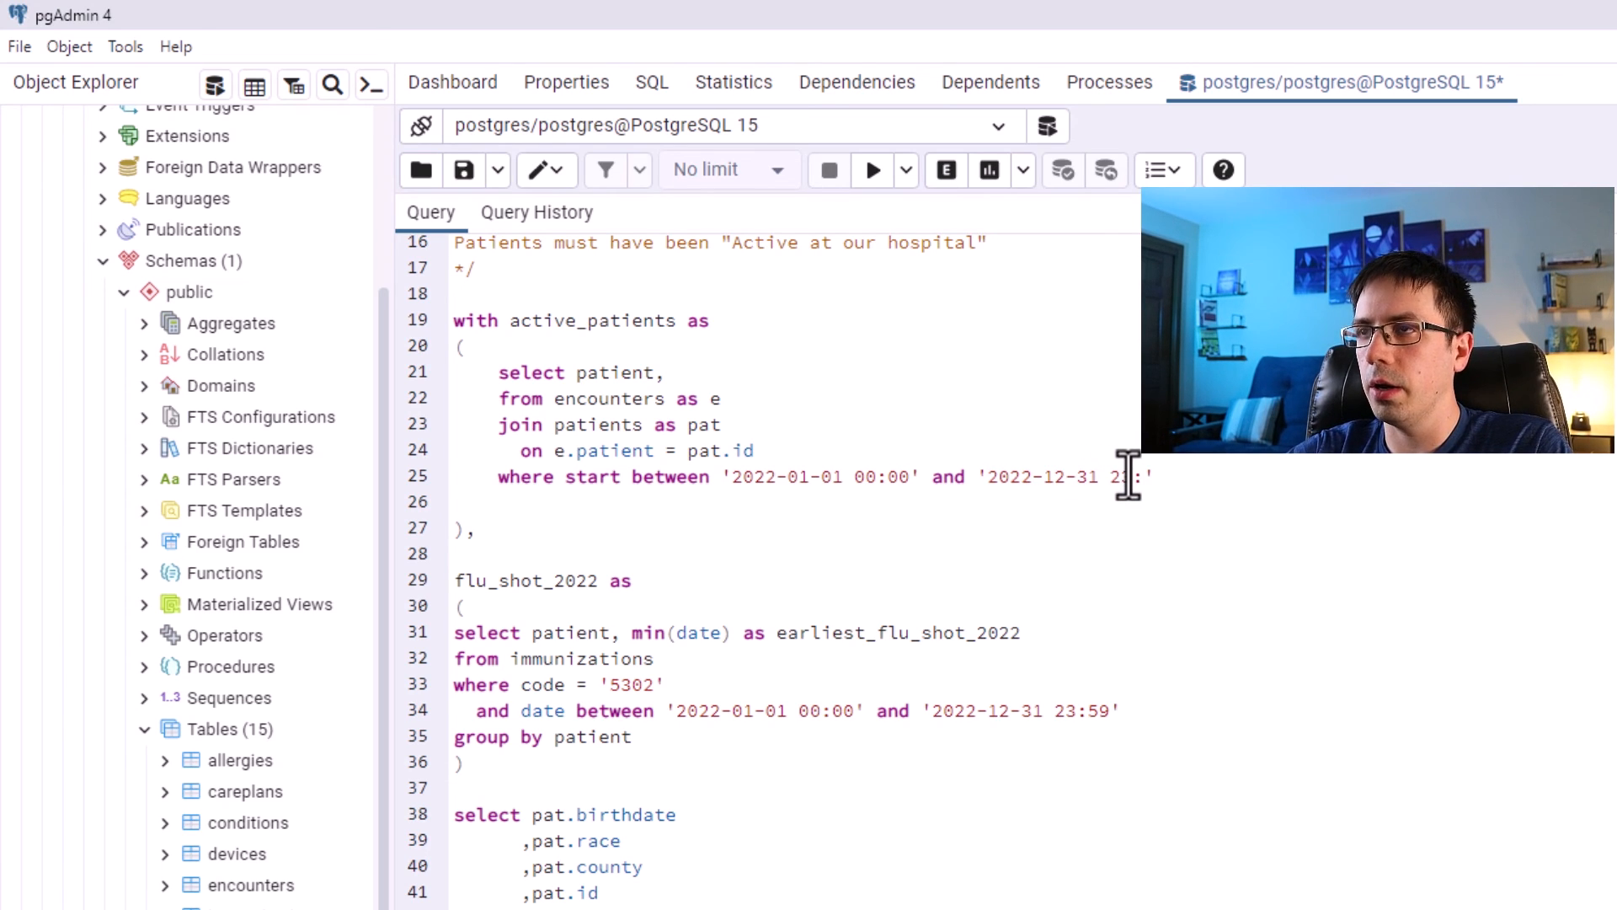
type("59")
left_click_drag(1165, 478, 1114, 484)
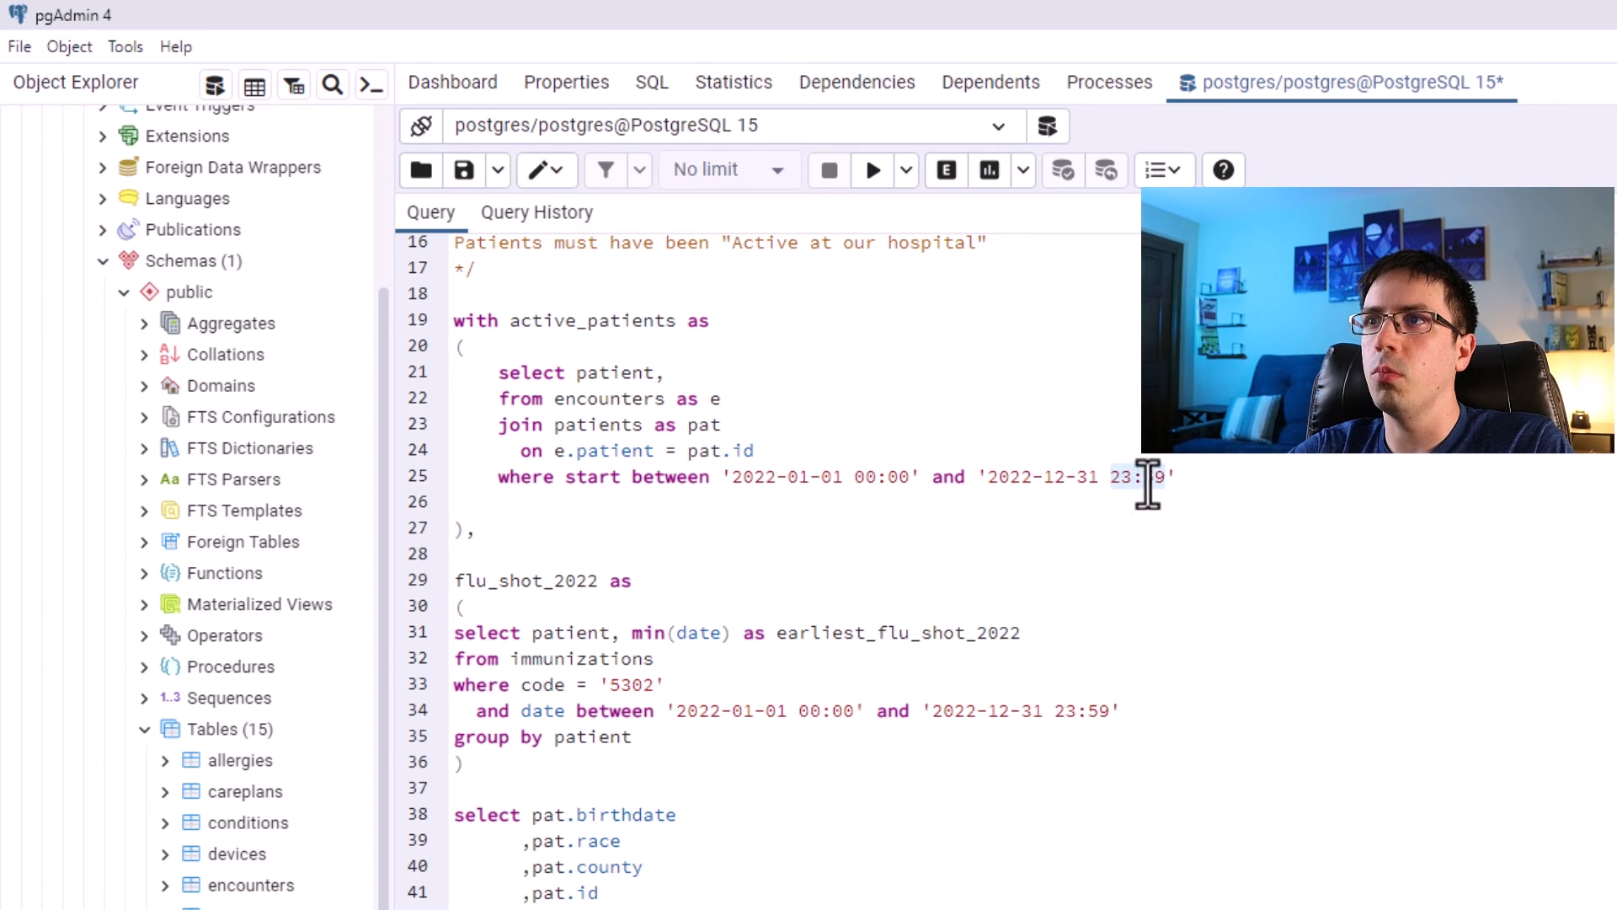
left_click(1145, 469)
left_click_drag(1165, 479, 1022, 473)
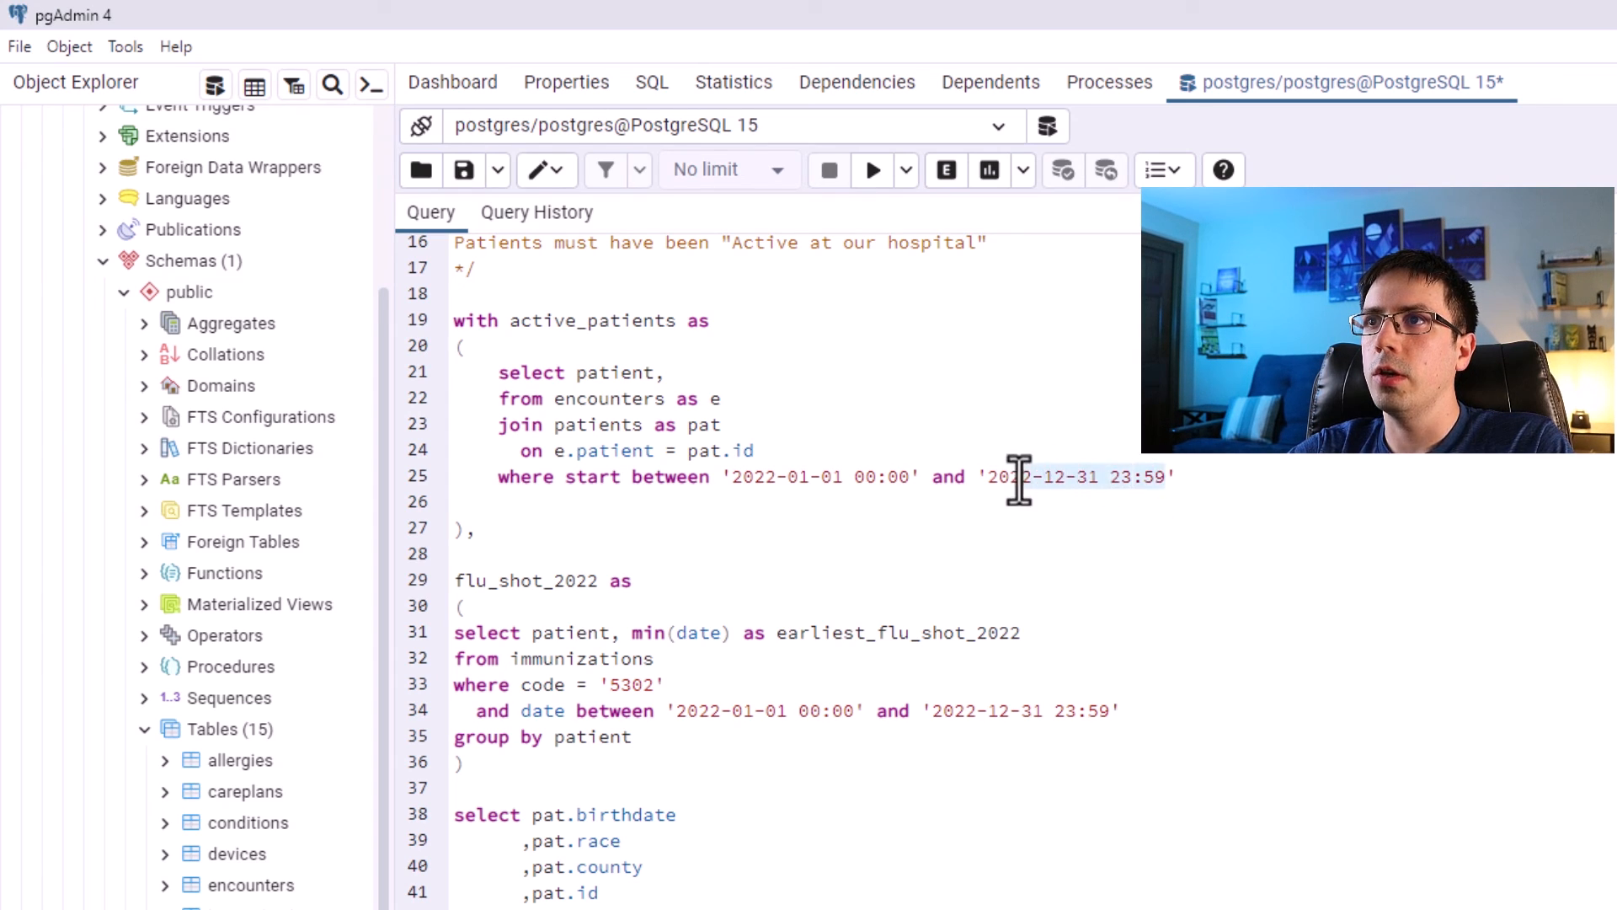
type("3-01-01 00:00")
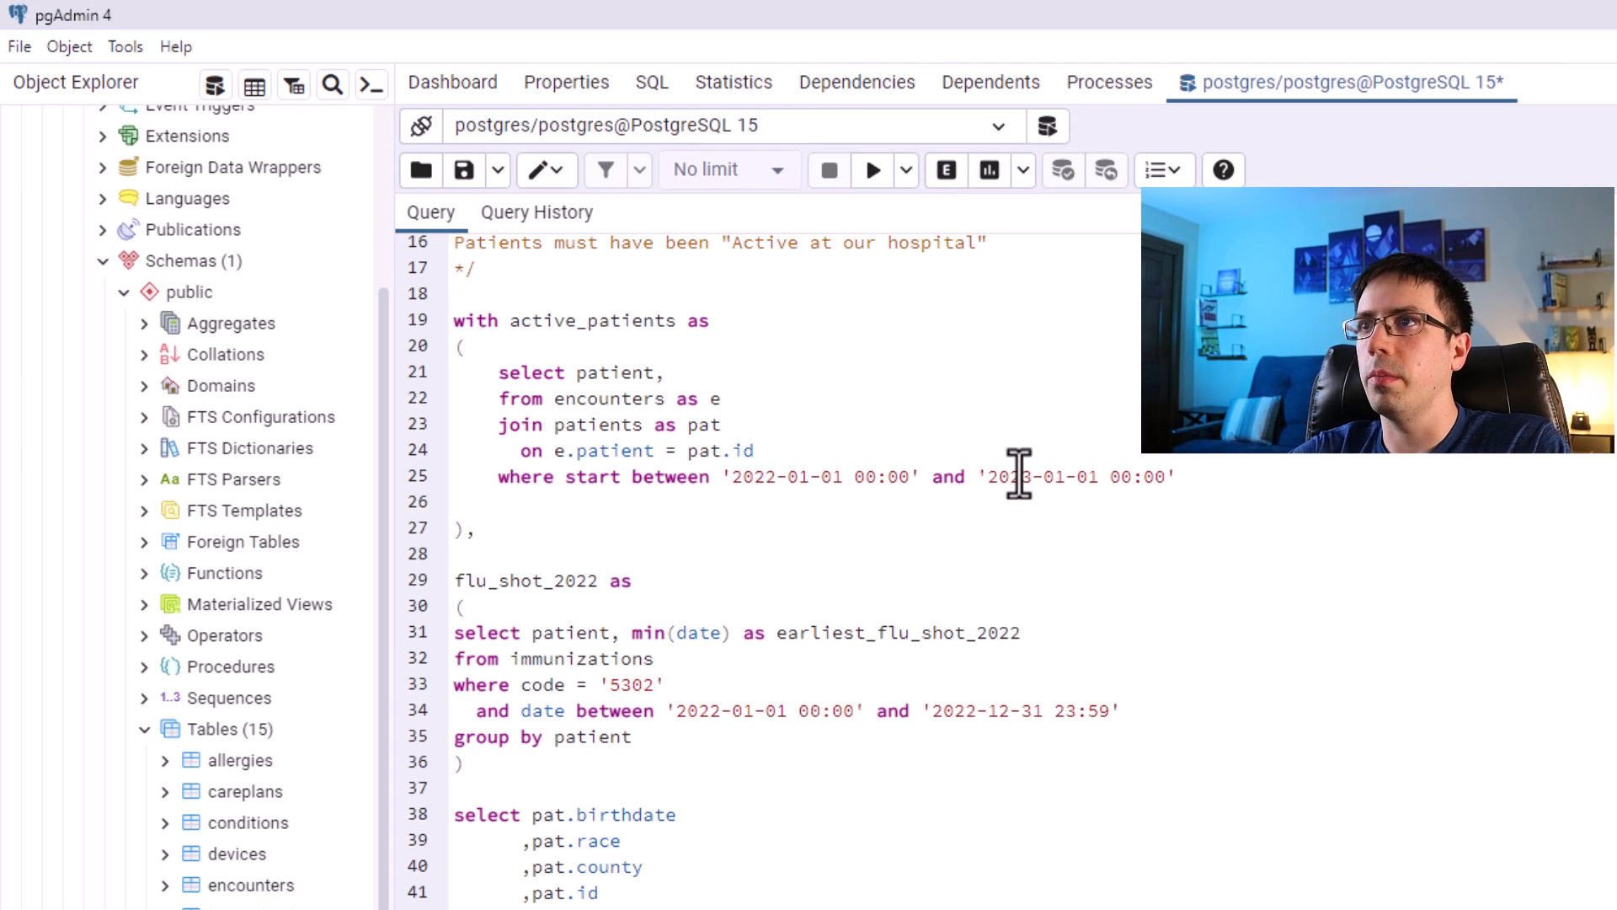
left_click_drag(1165, 482, 1022, 484)
type("2-")
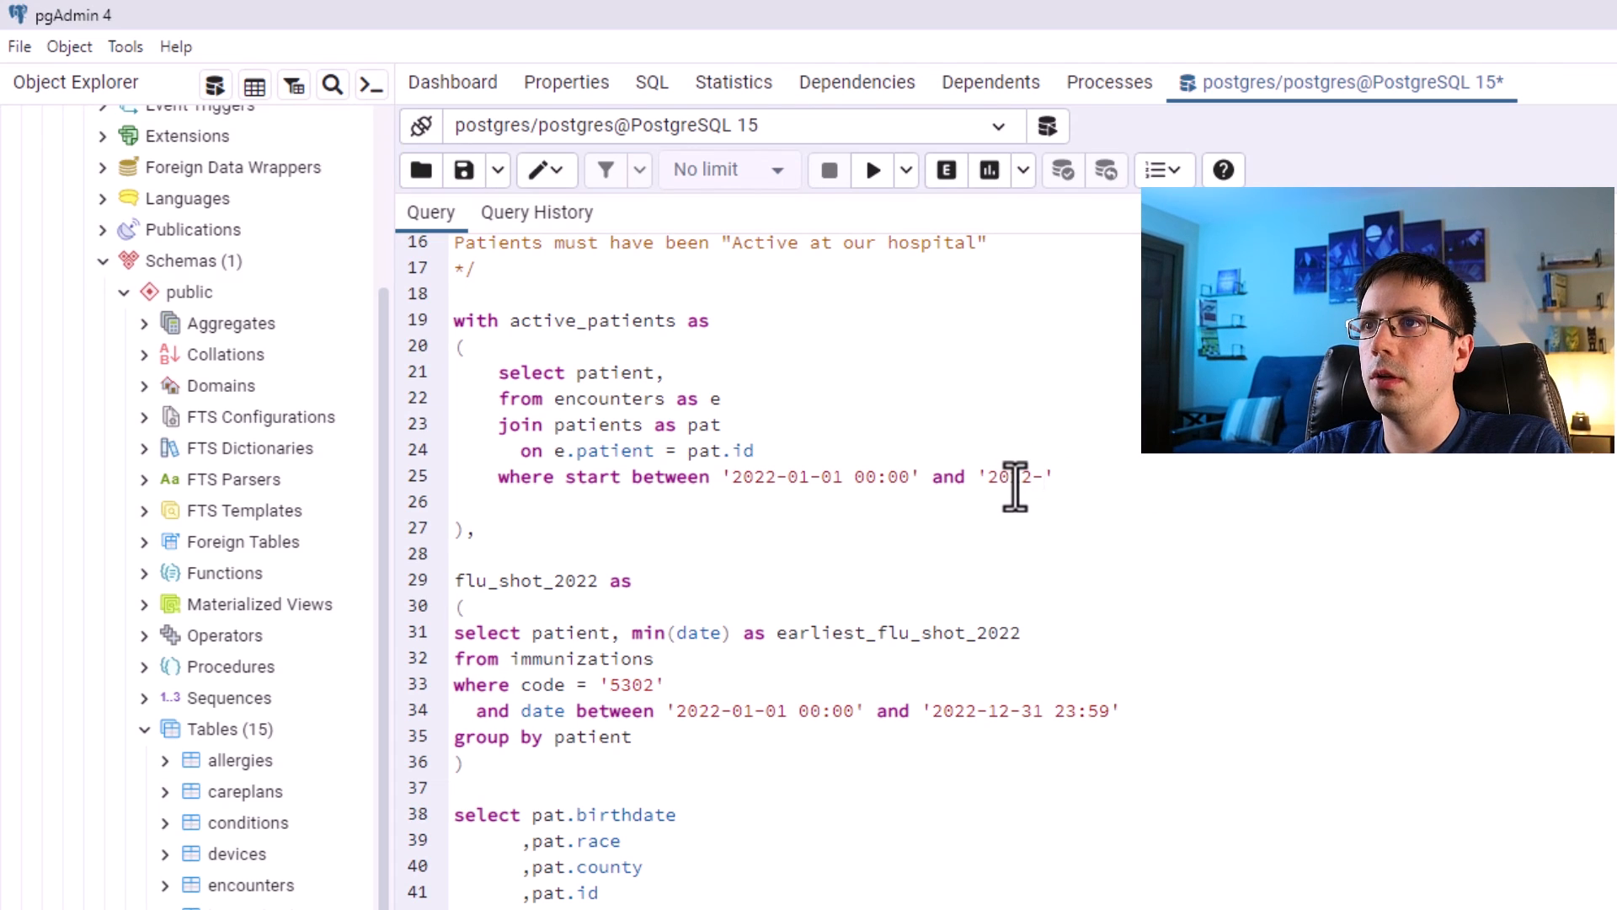
type("12-31")
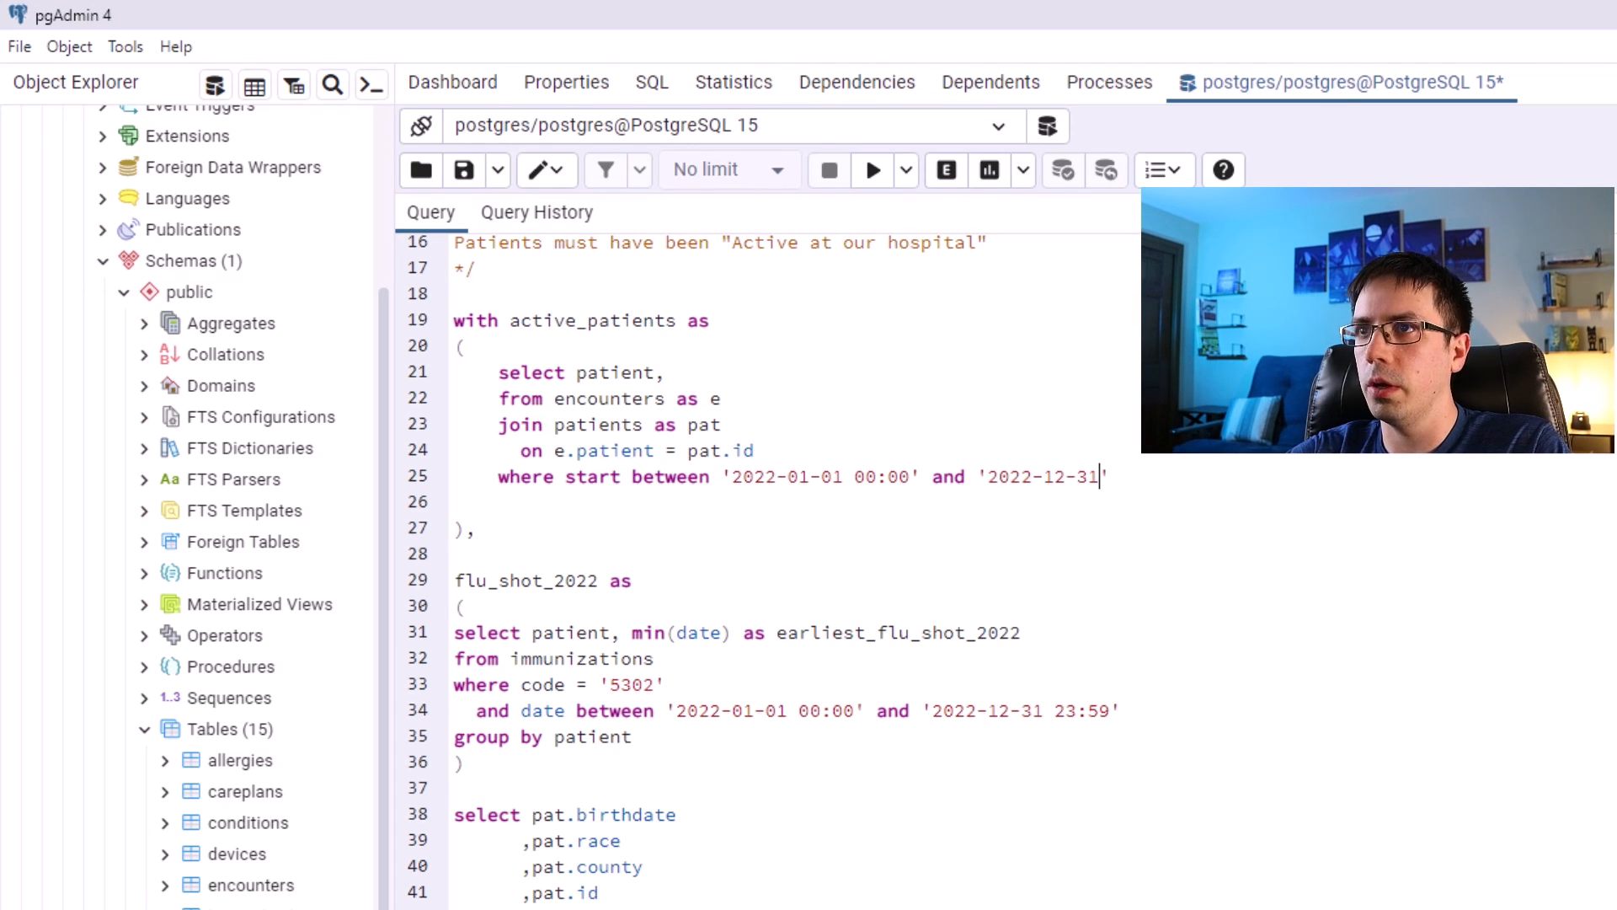
type(" 23:59")
Add the condition and pat.deathdate is null on a new line of the active_patients filter.
left_click(1175, 480)
key("Return")
type("and")
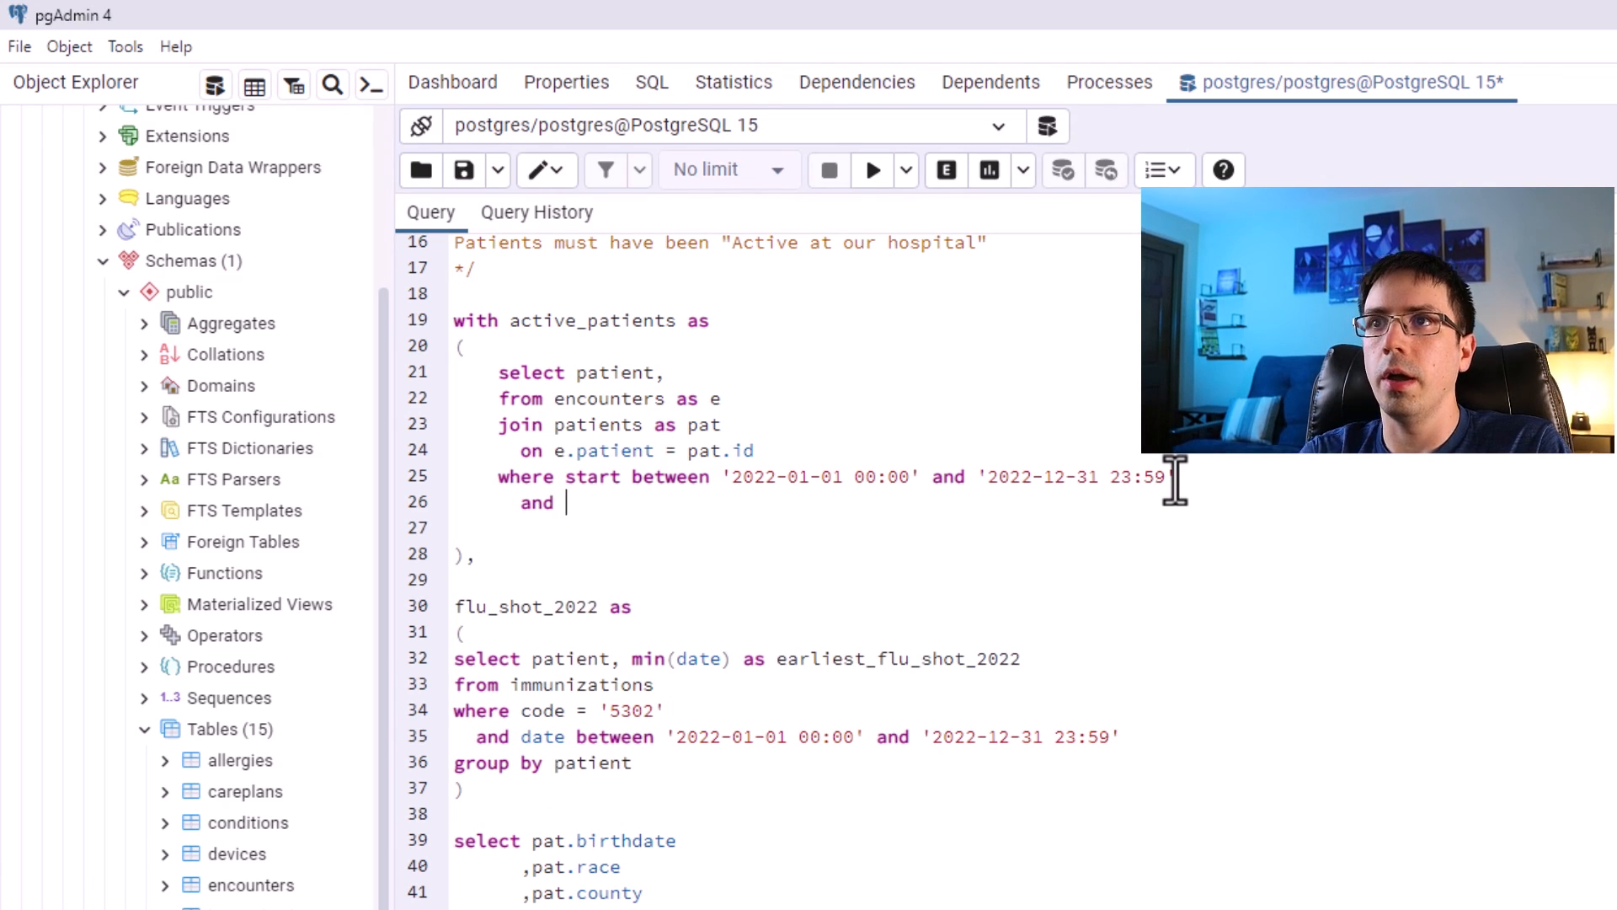
left_click_drag(722, 425, 555, 434)
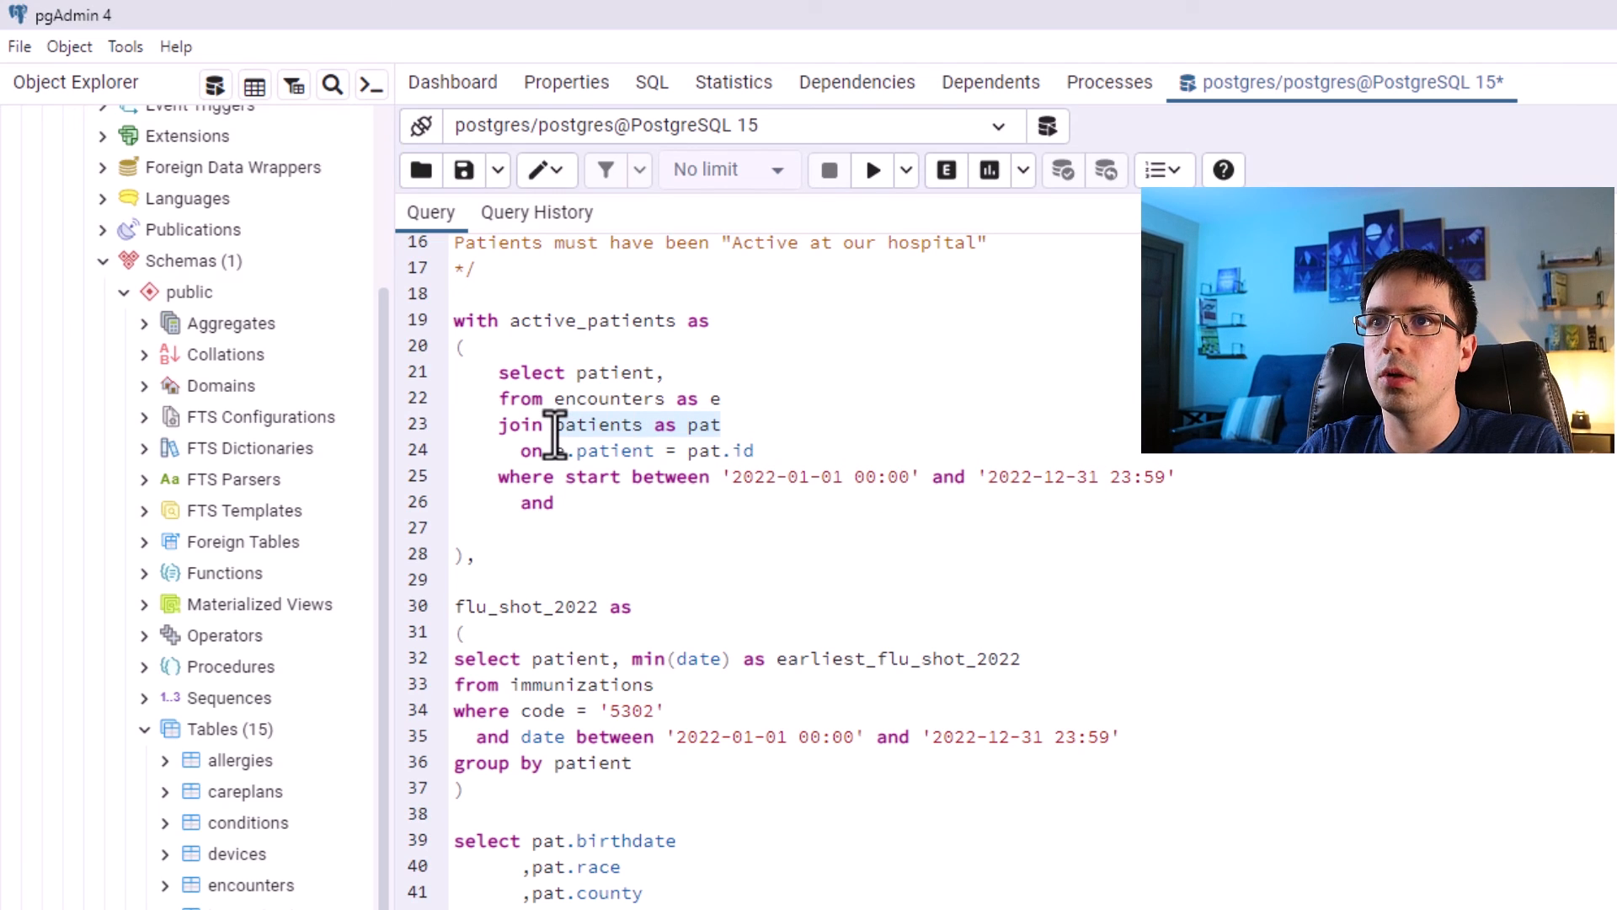
left_click(578, 503)
type("pat.death")
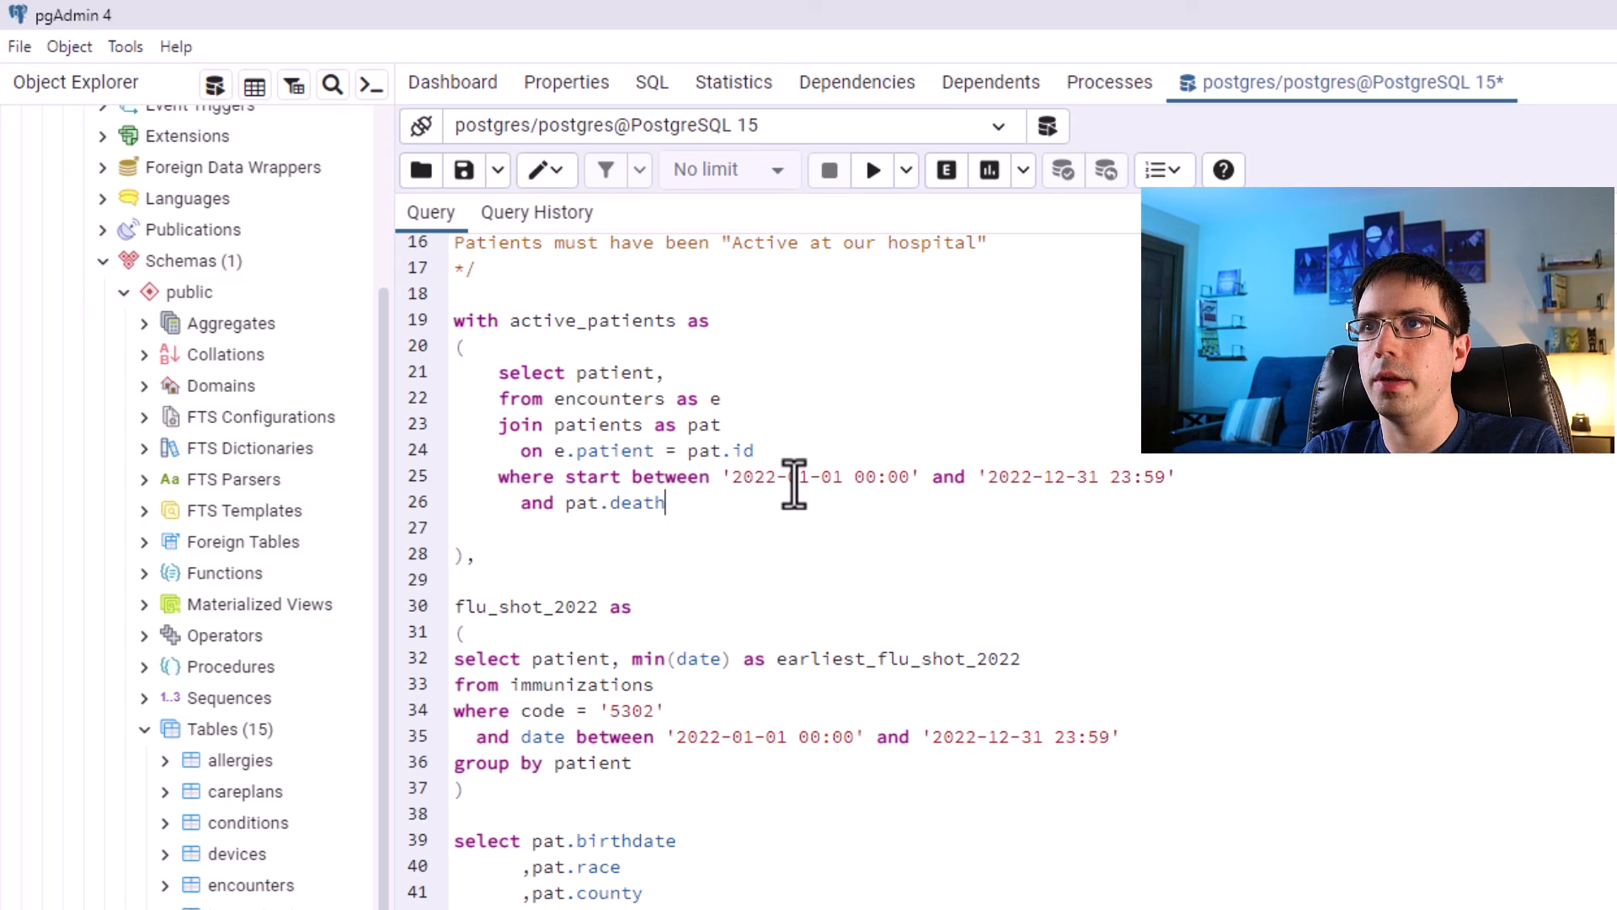
type("date is null")
left_click(671, 503)
key("BackSpace")
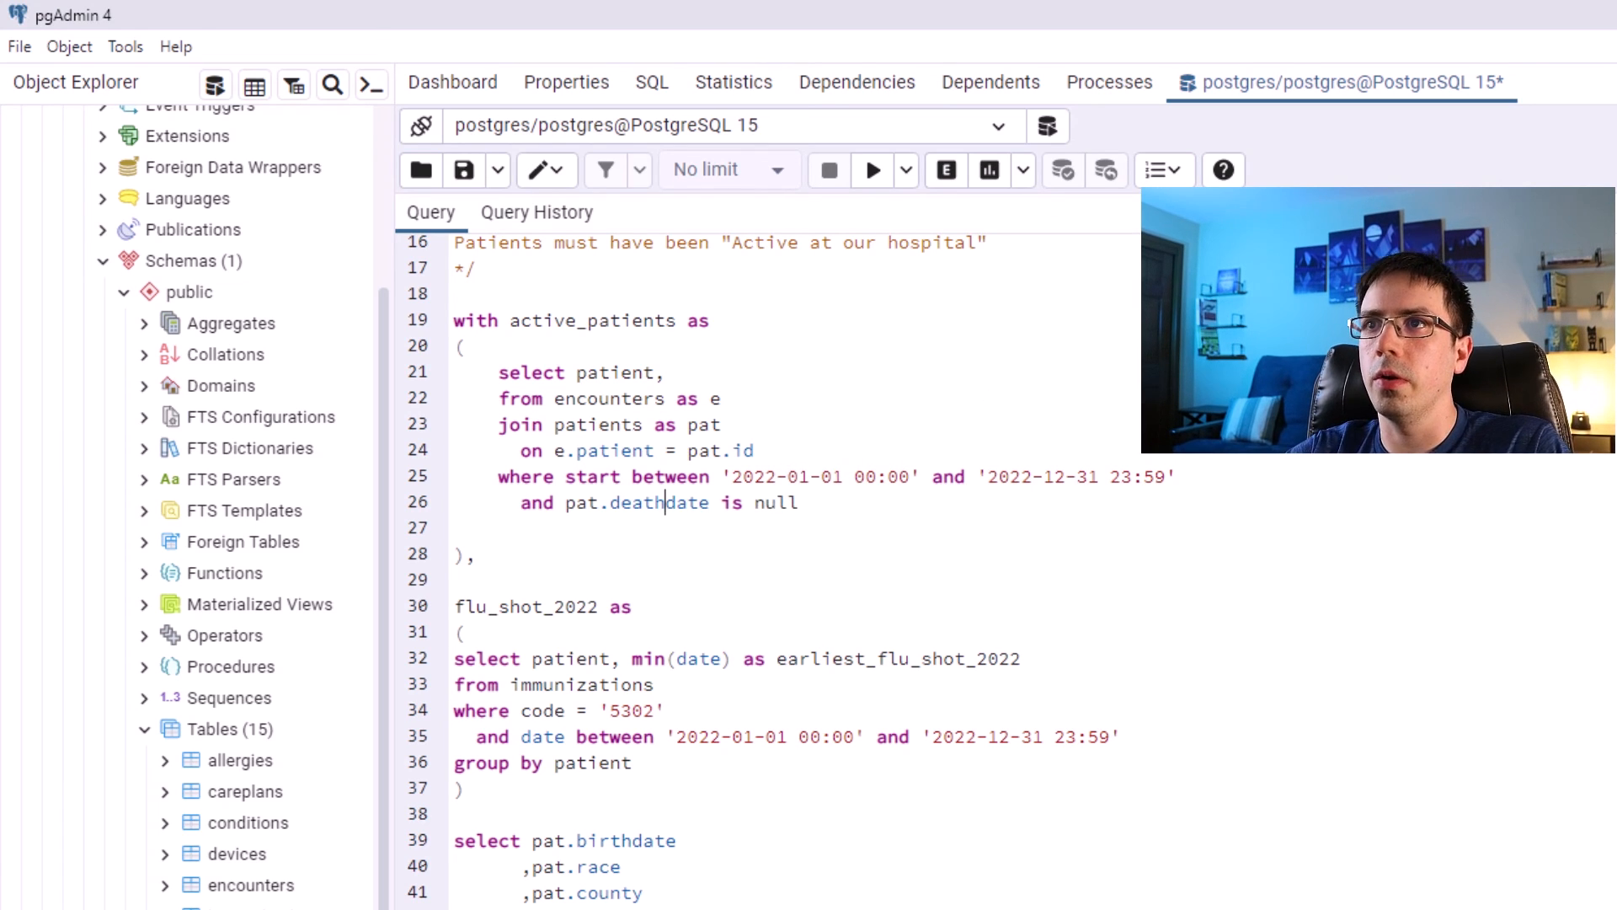
Remove the trailing comma after select patient and run the active_patients inner query on its own.
left_click_drag(800, 503, 422, 438)
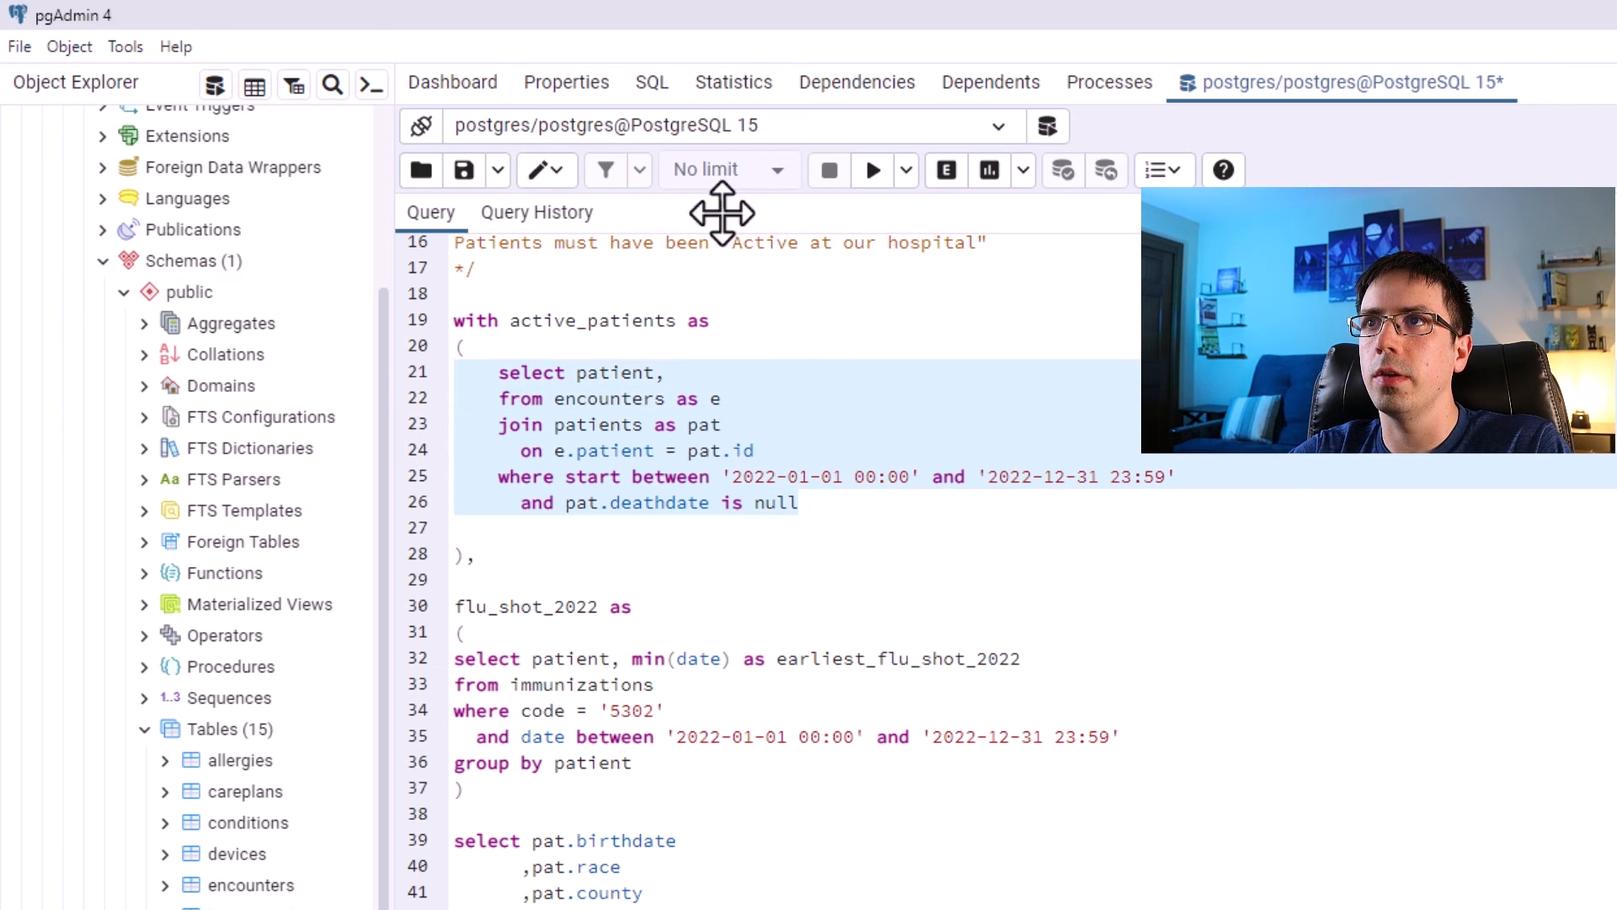
left_click(874, 170)
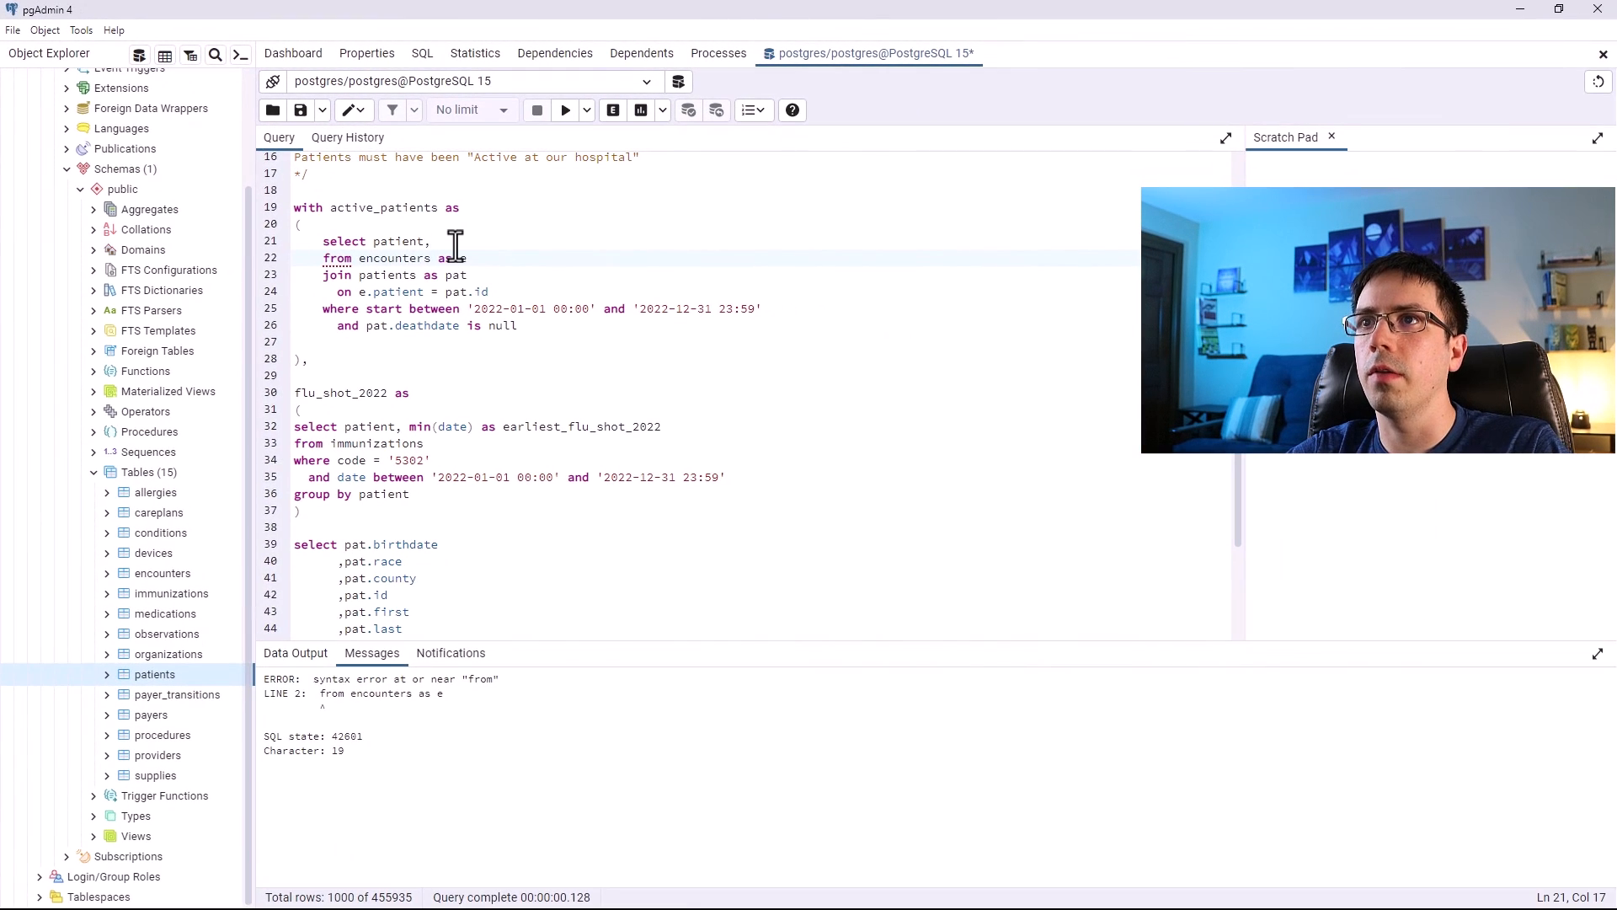
key("BackSpace")
left_click_drag(518, 327, 285, 239)
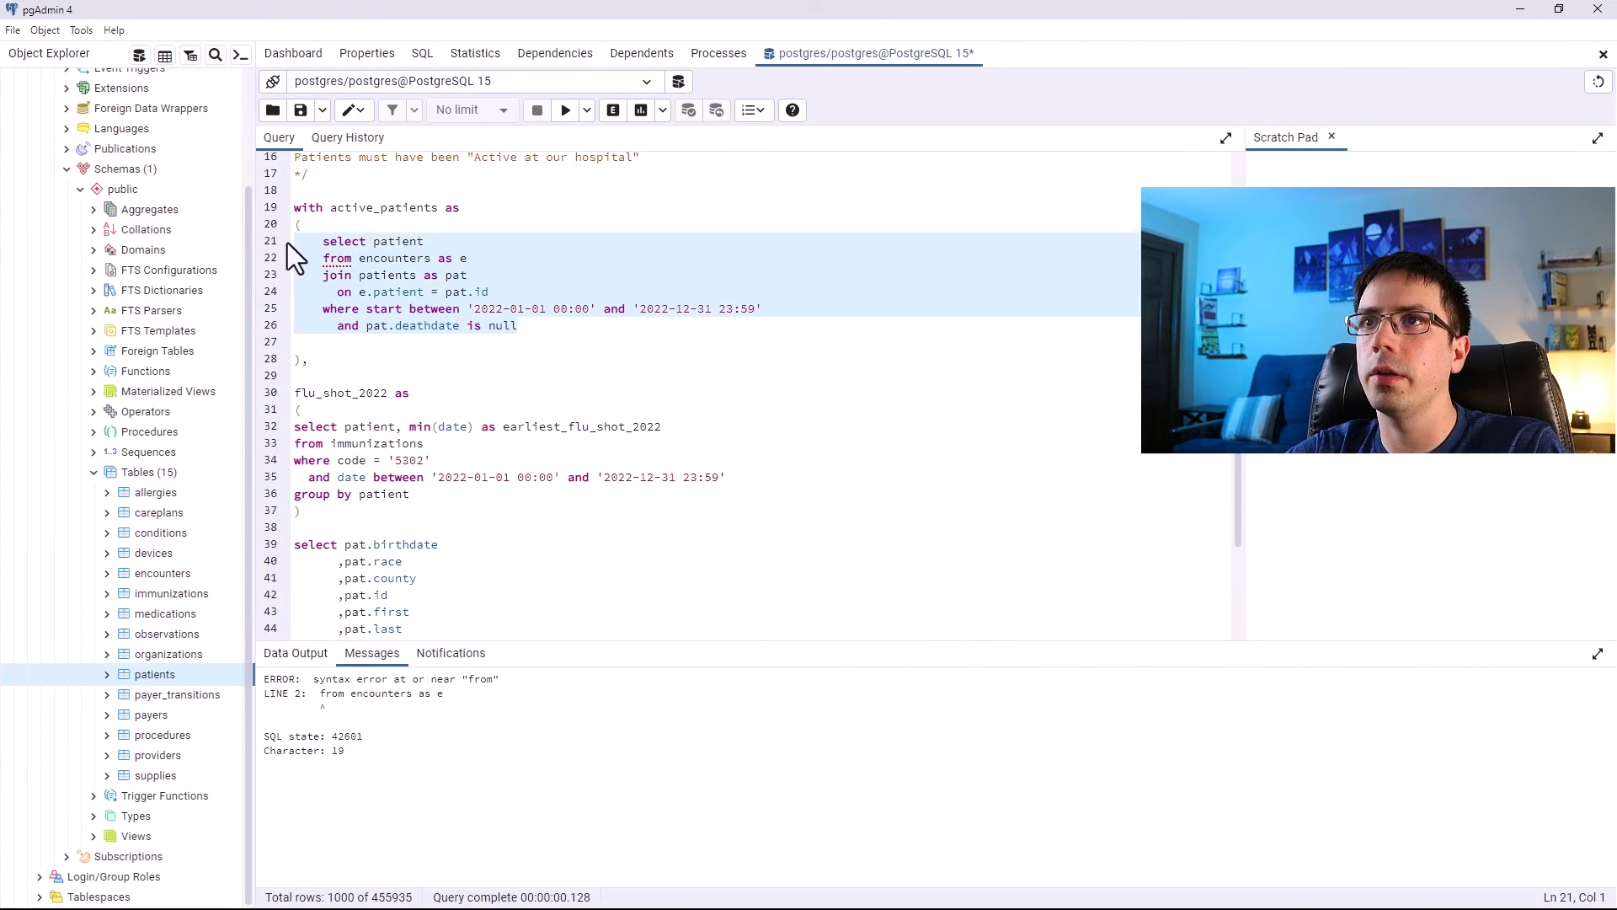
left_click(566, 111)
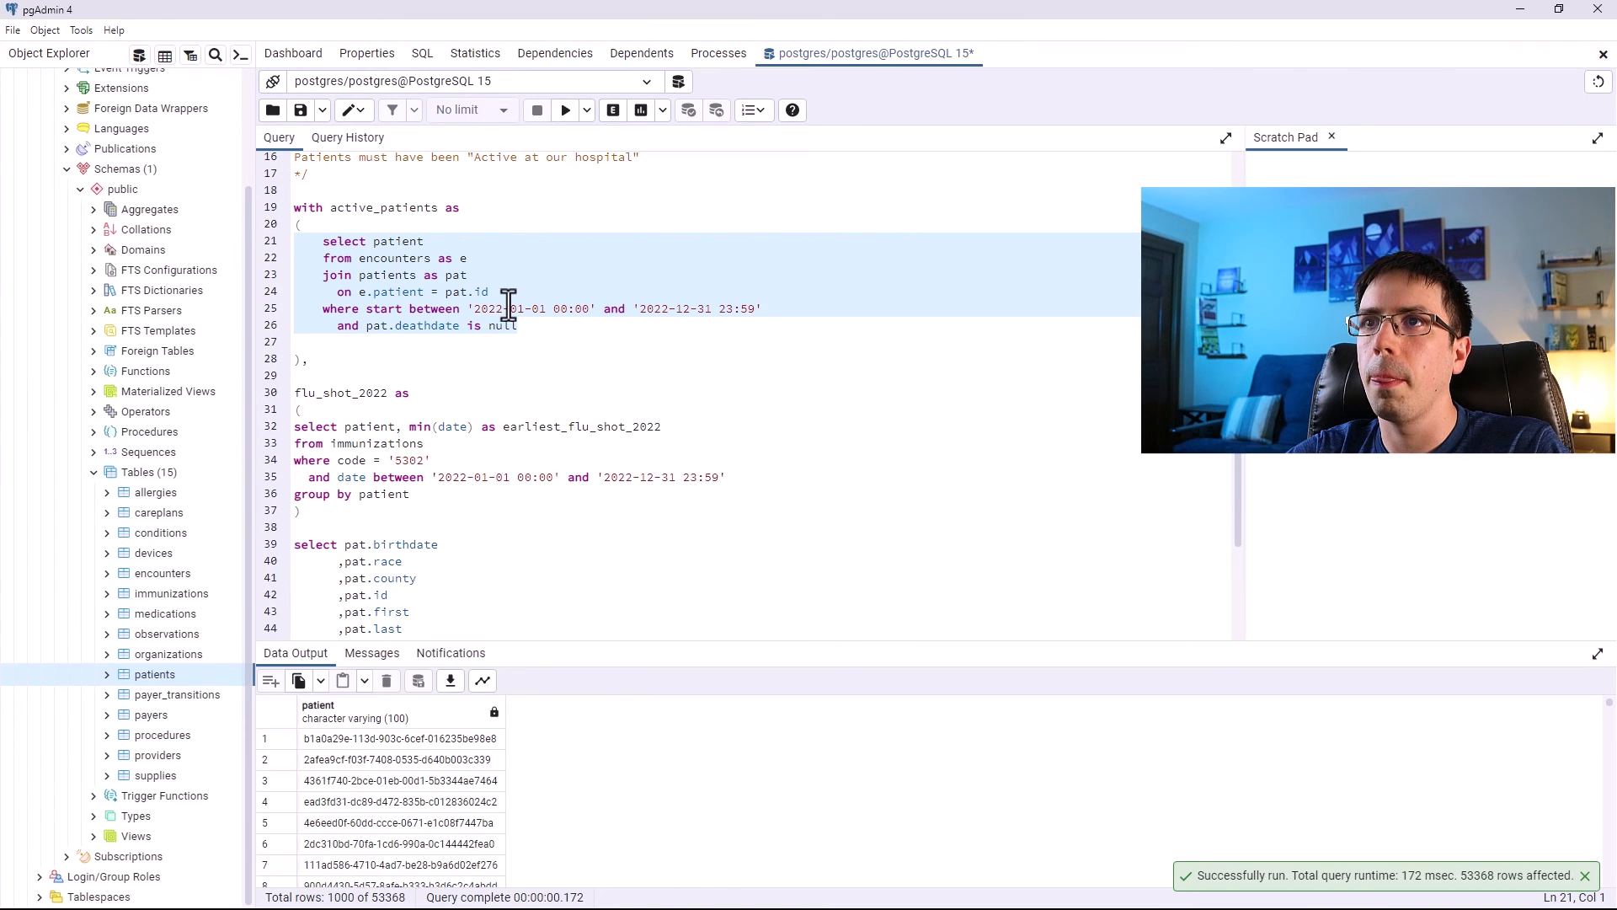
Review the objectives and requirements comment at the top of the script.
left_click(386, 344)
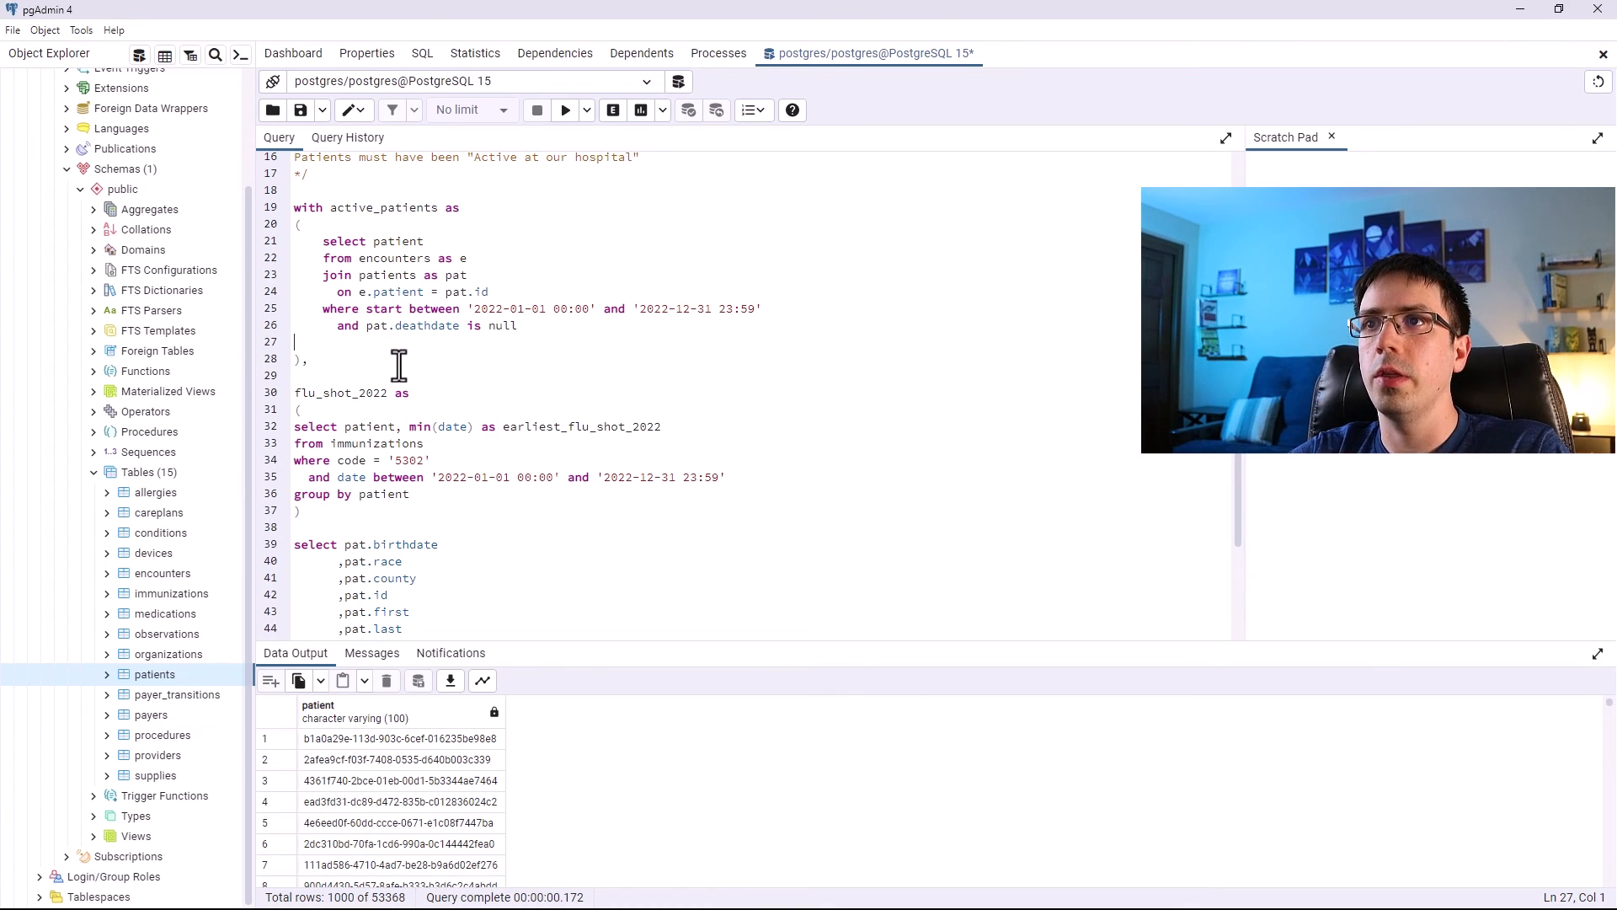
left_click_drag(356, 348, 278, 246)
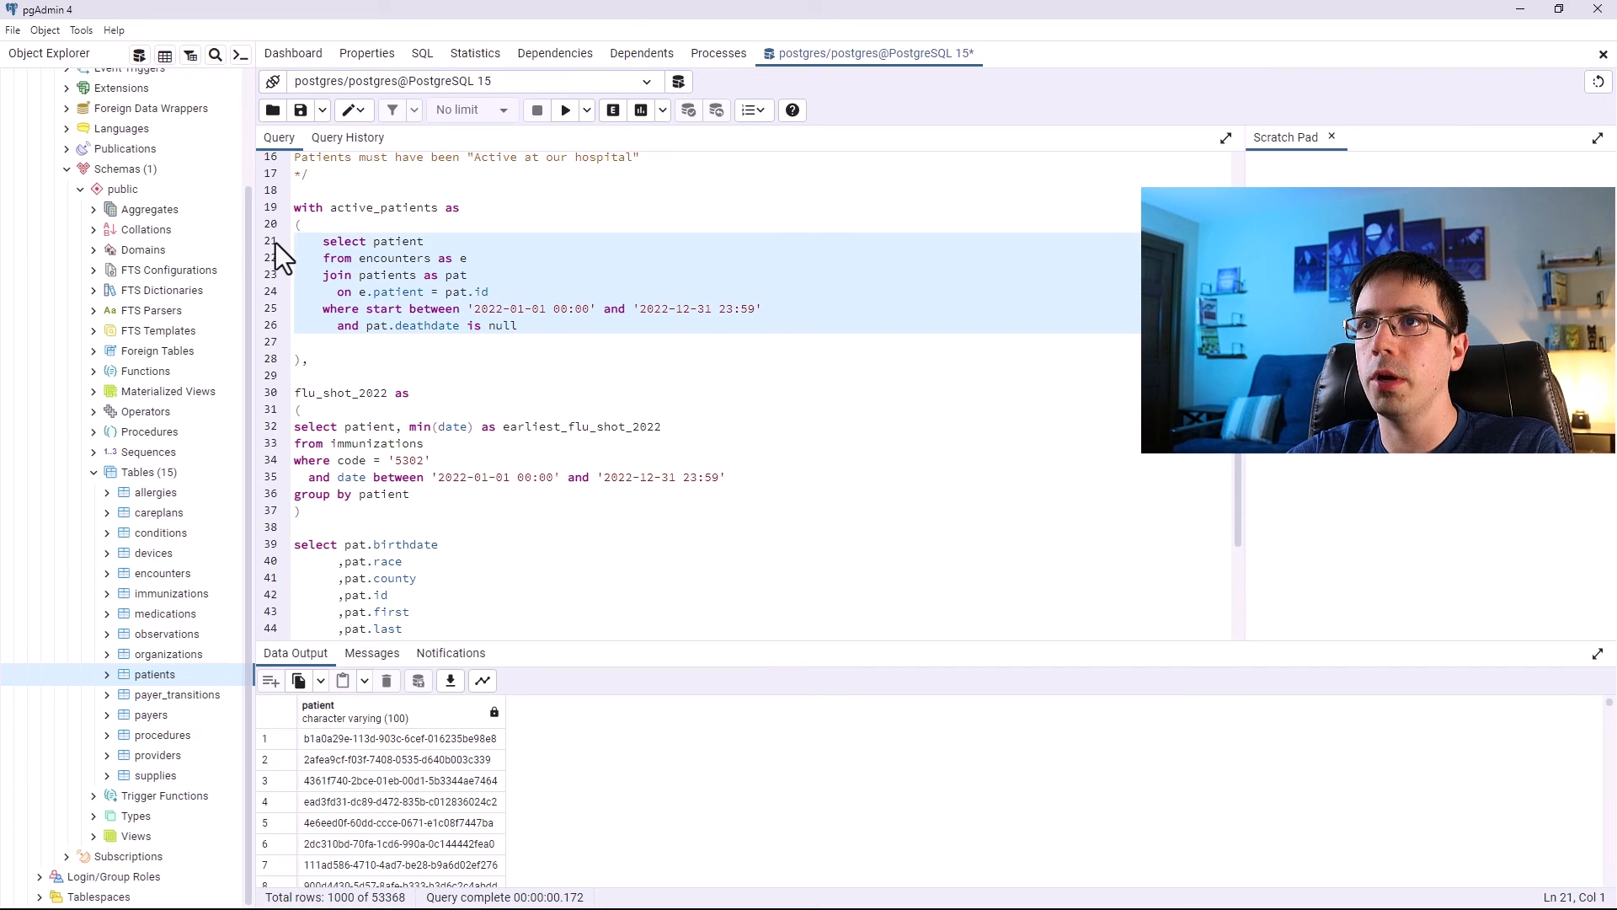
scroll(540, 404, "up", 5)
left_click(501, 382)
left_click_drag(651, 424, 320, 182)
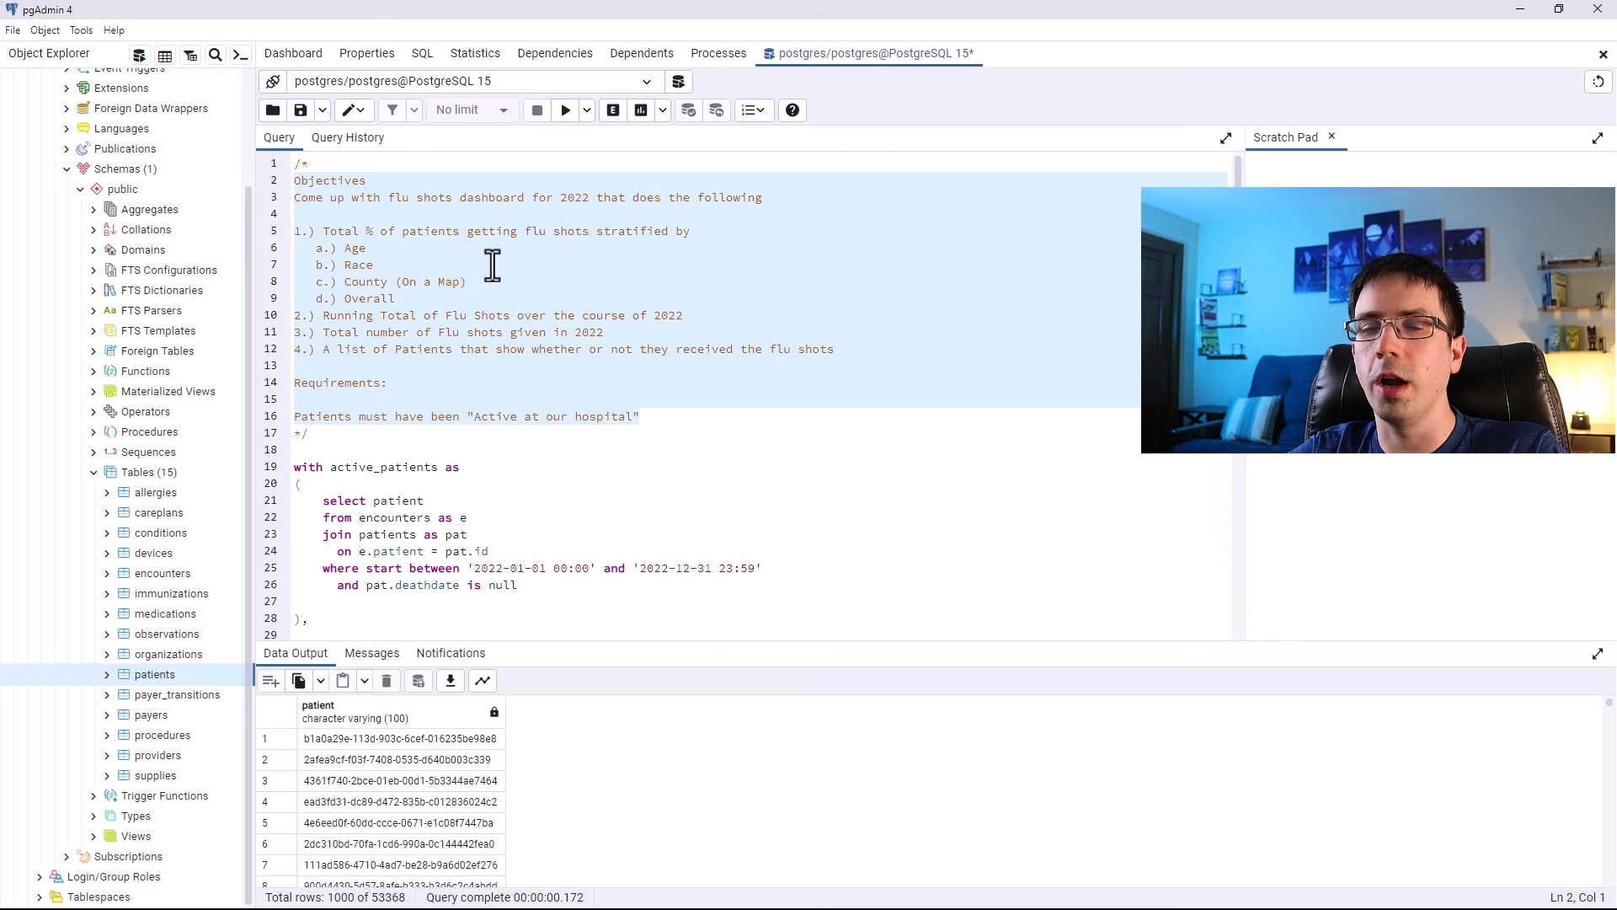
scroll(493, 346, "down", 5)
left_click(493, 353)
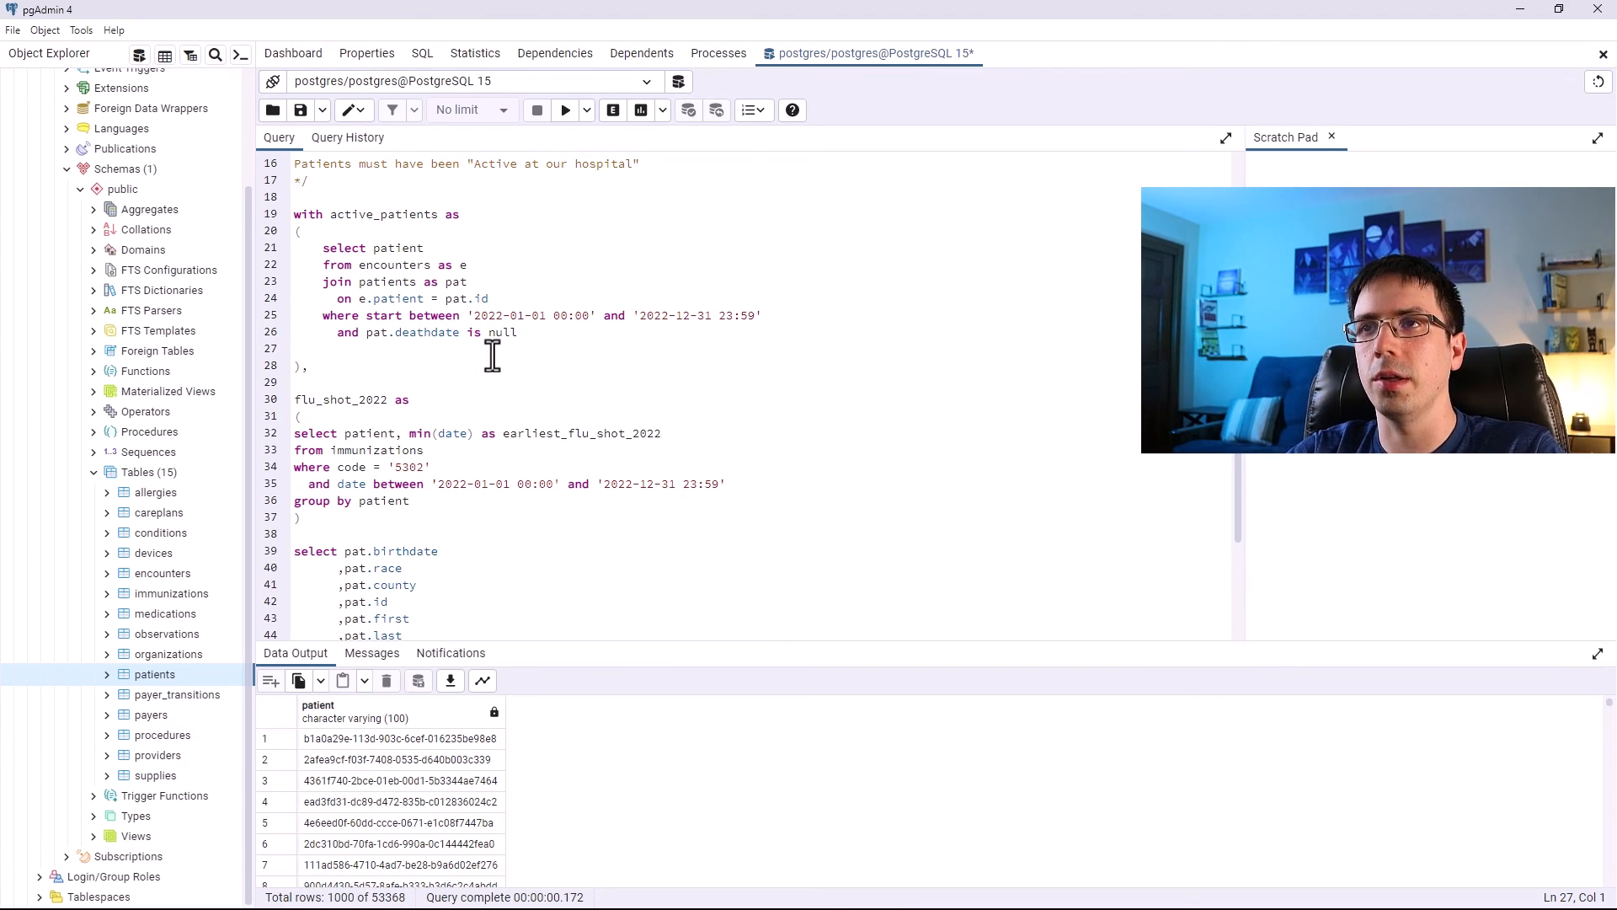
Add a new filter line to active_patients: and age('2022-12-31',pat.birthdate).
key("BackSpace")
key("Return")
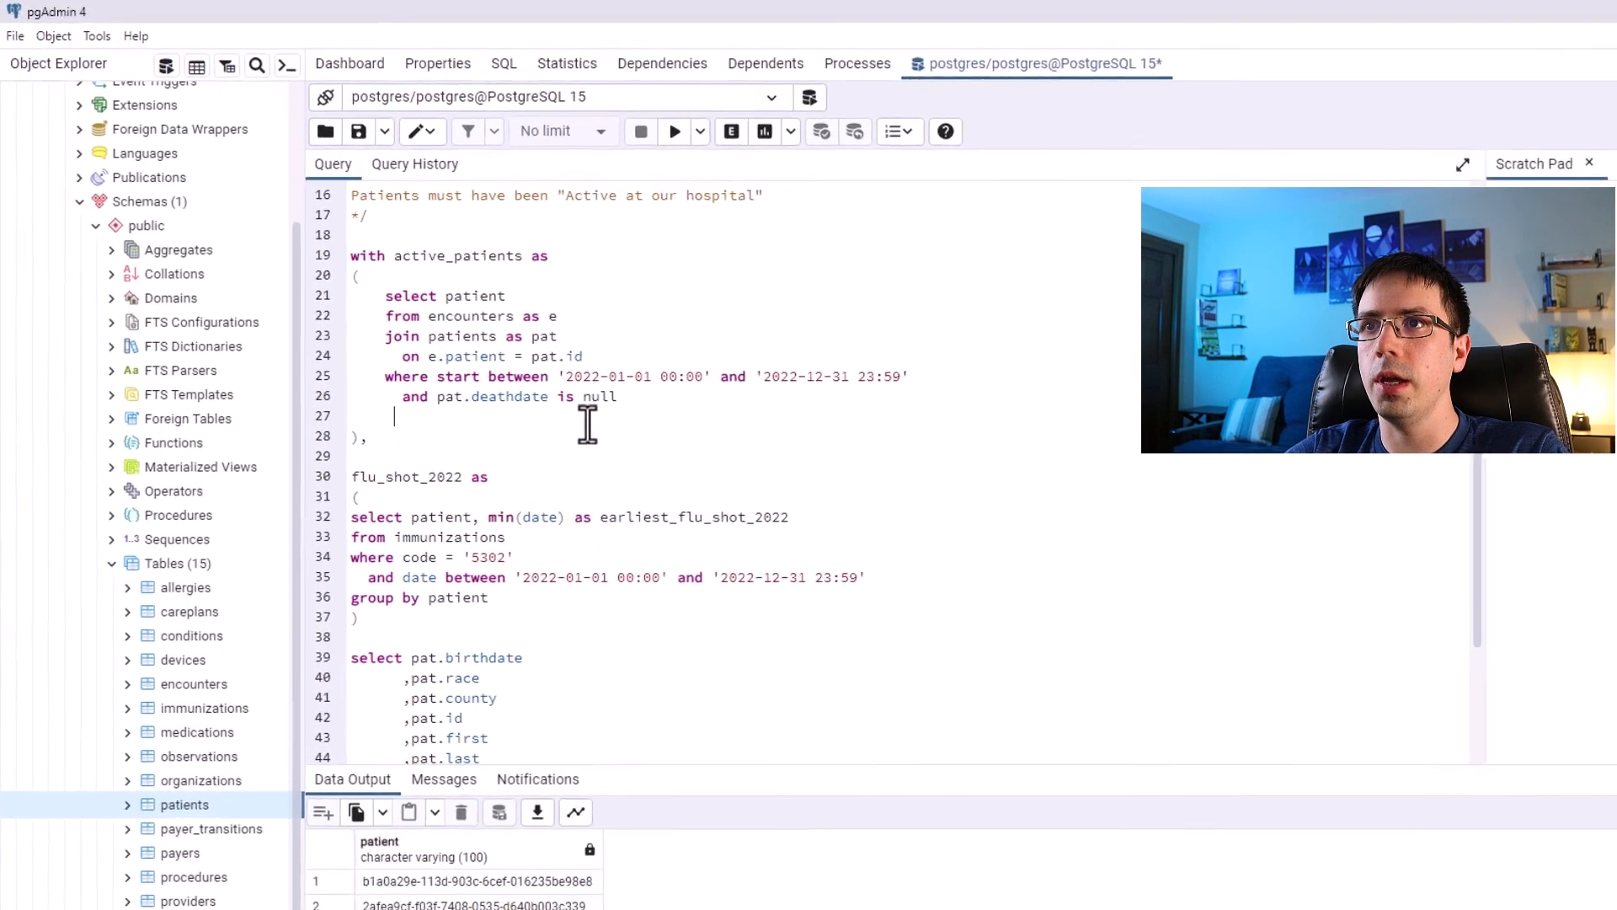
left_click_drag(500, 338, 447, 338)
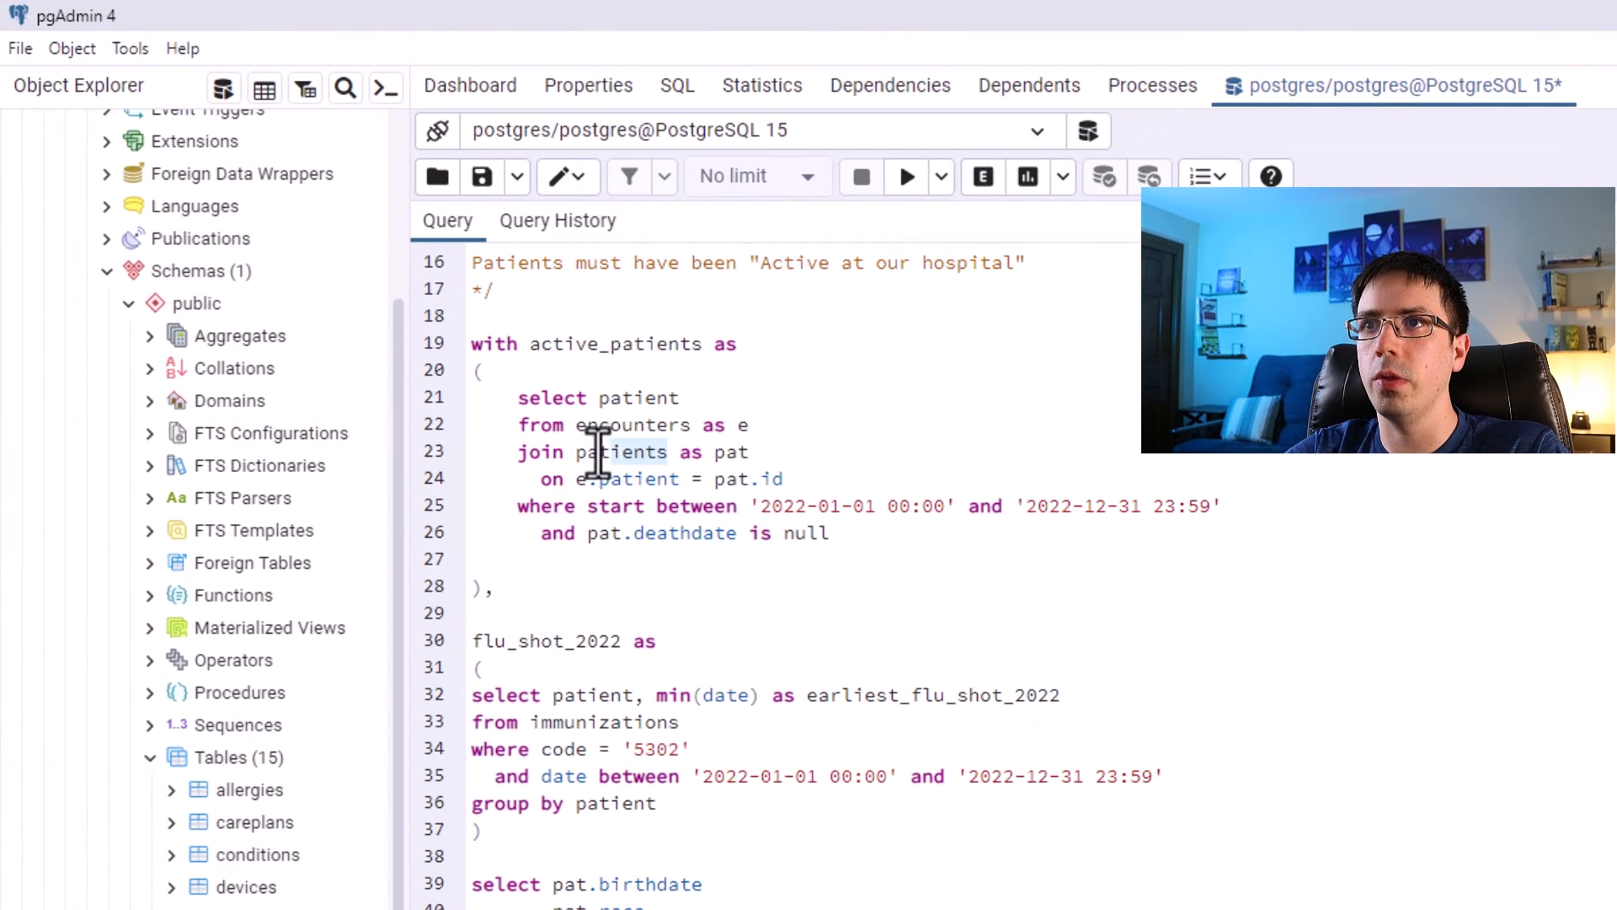
left_click_drag(598, 455, 570, 448)
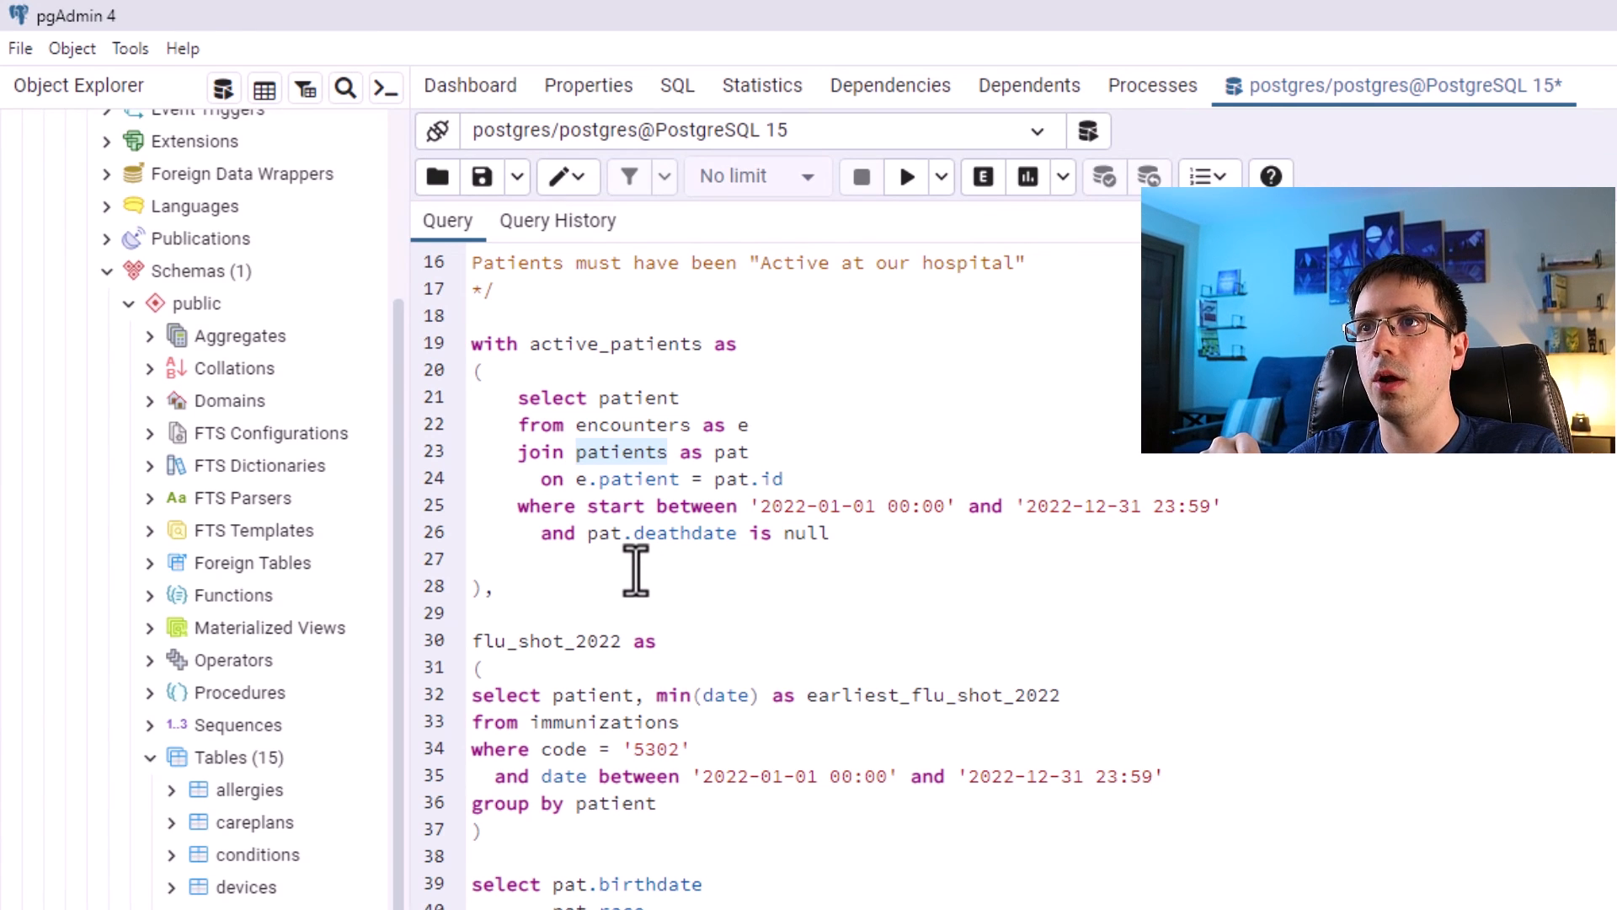
key("Right")
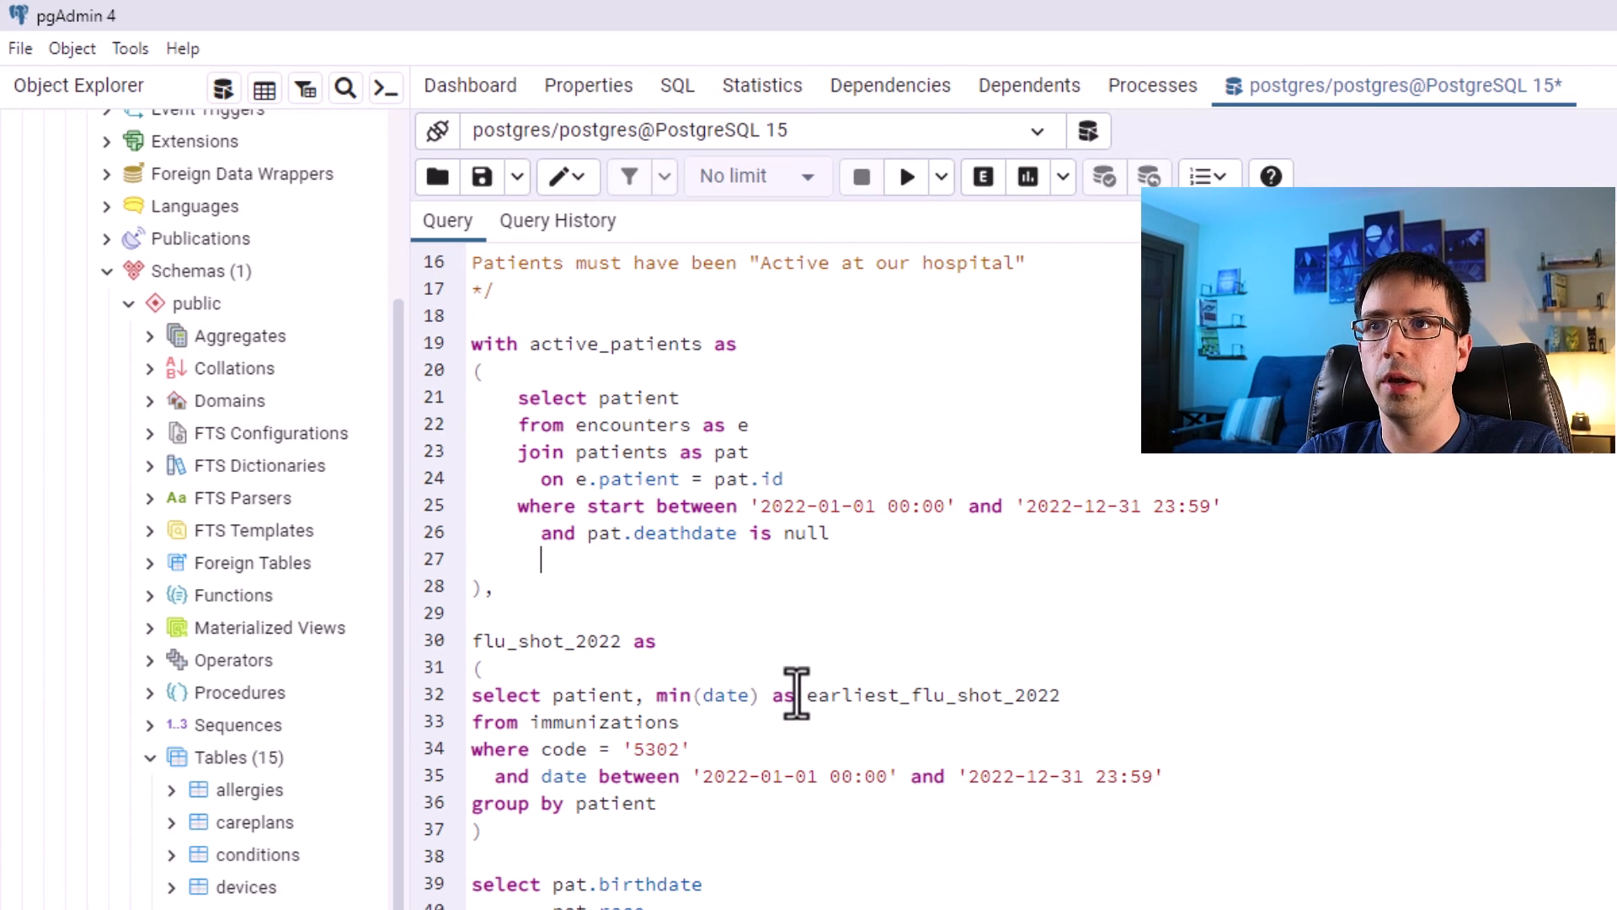
type("nd")
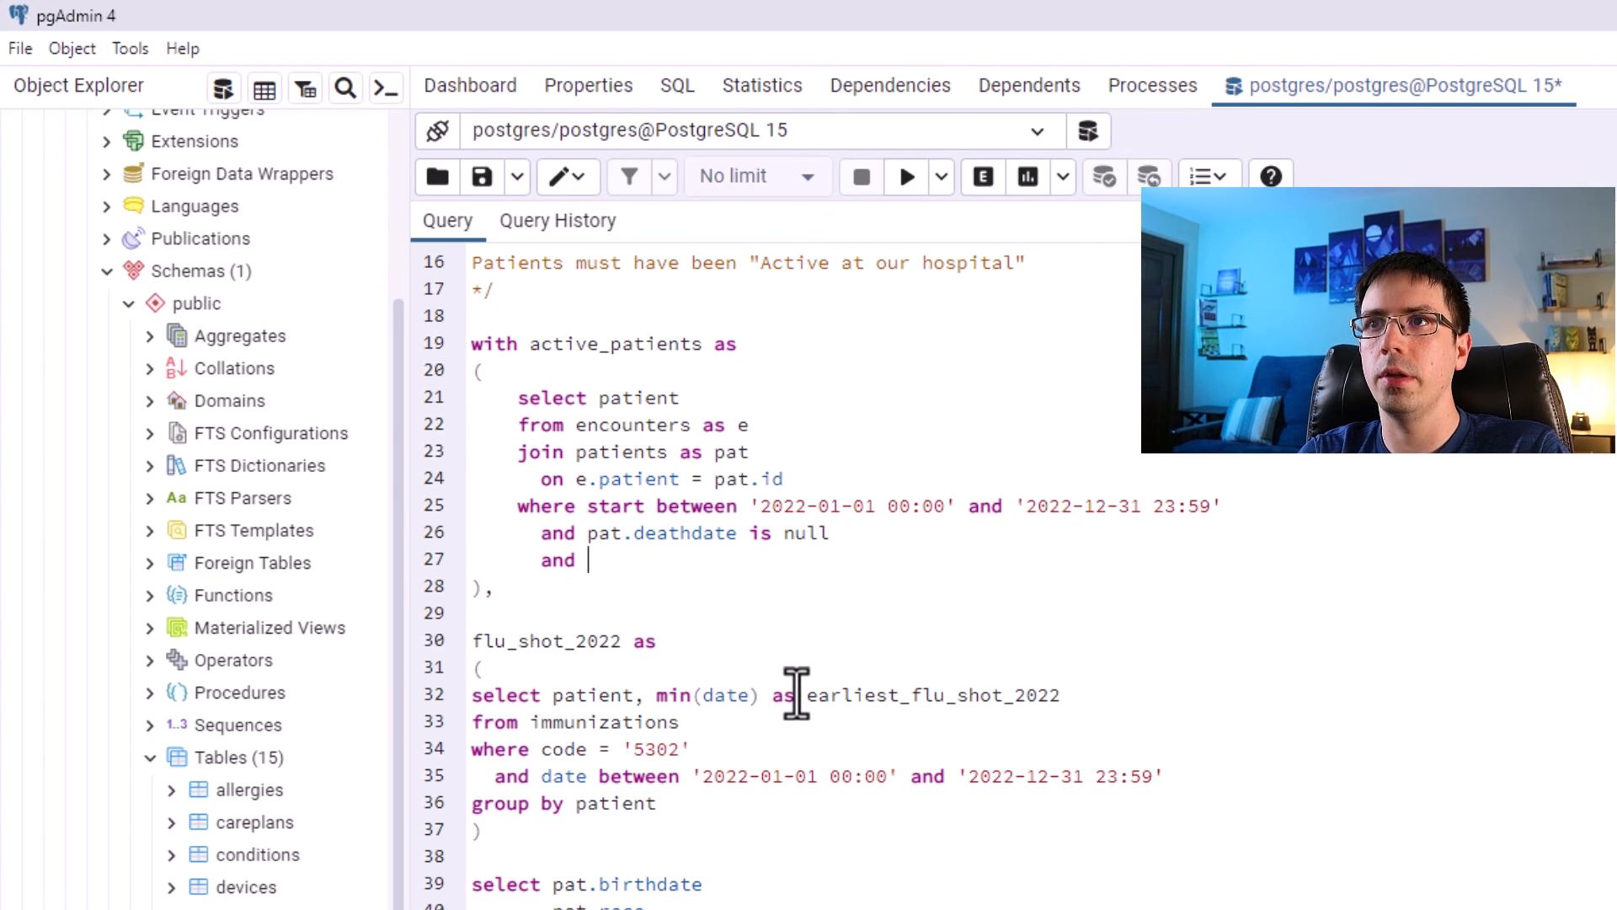
type(" age")
key("BackSpace")
key("BackSpace")
type("age('2022-12-31',")
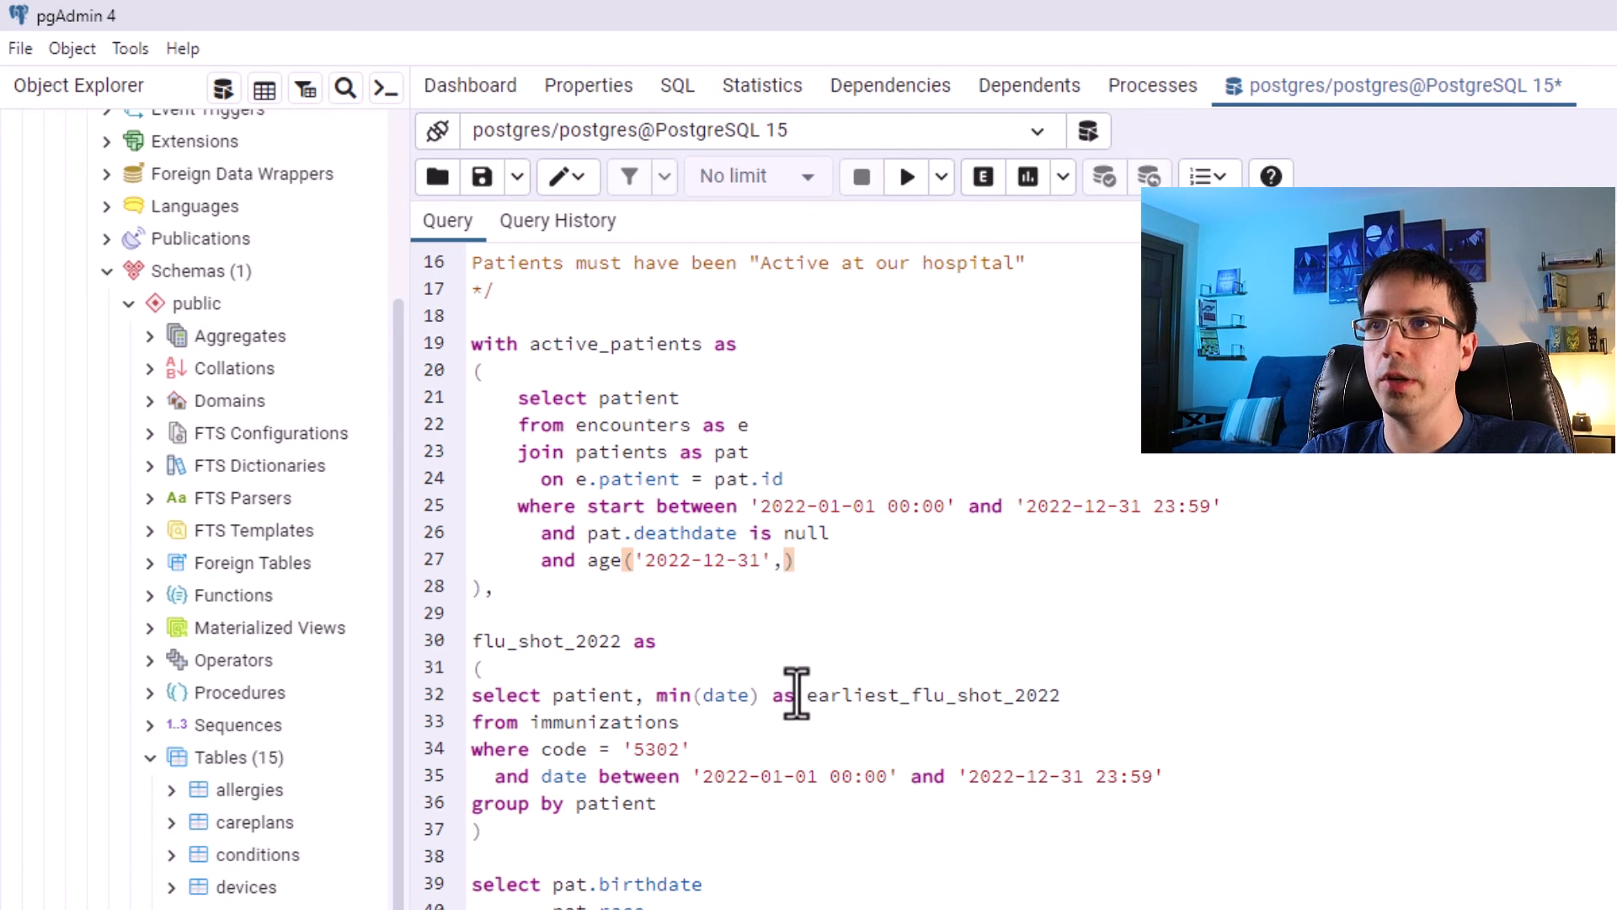
type("pat.birthdate")
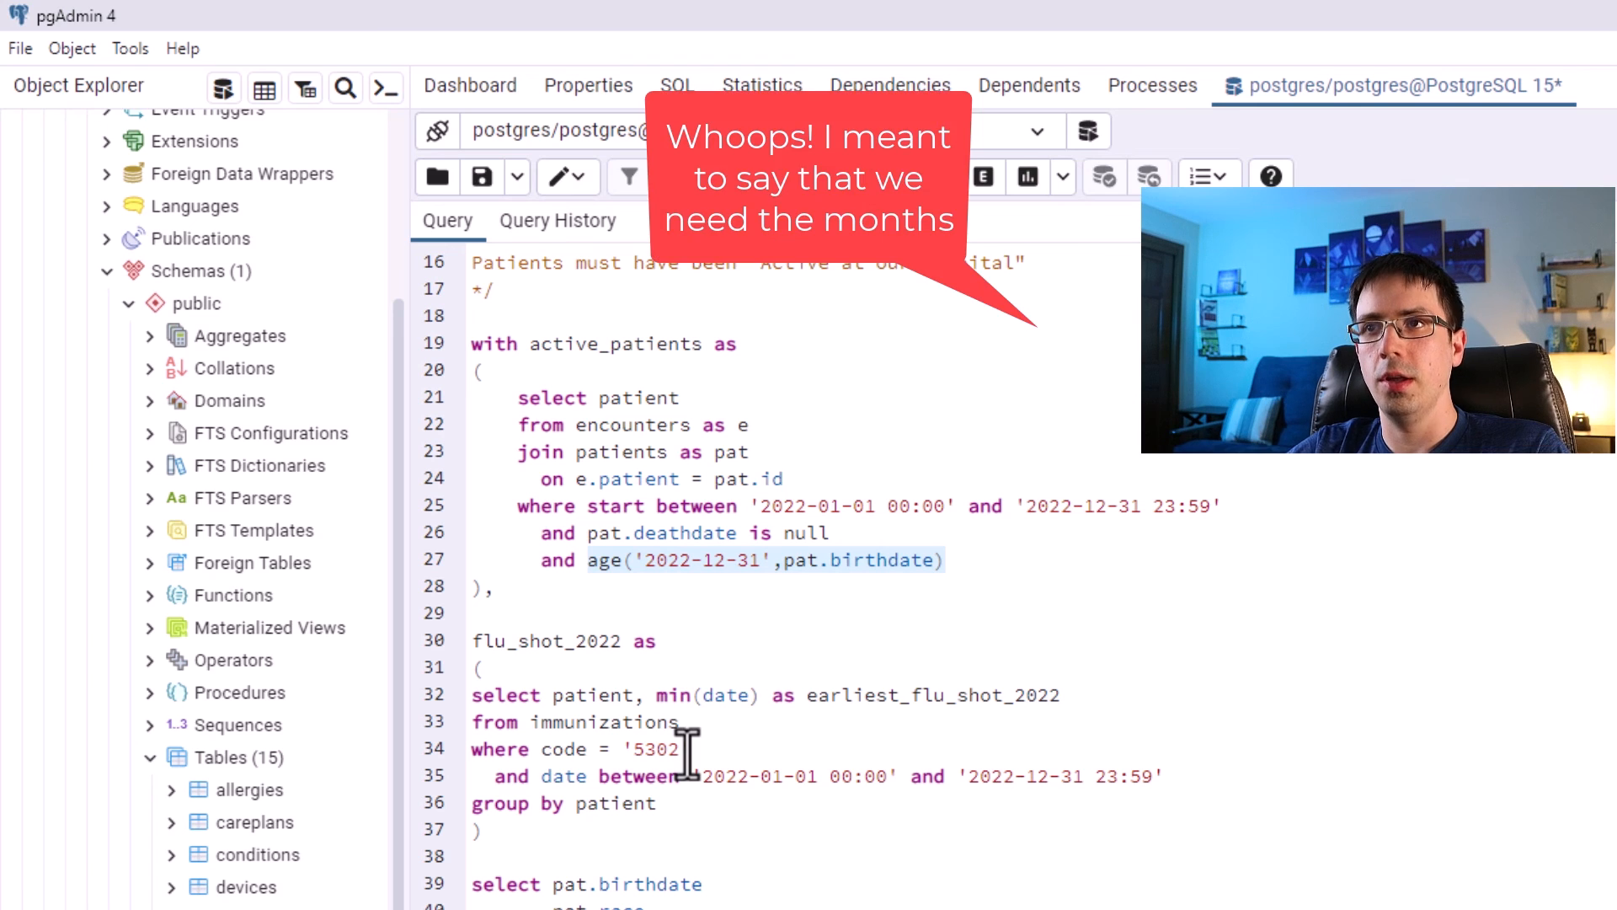
Wrap the age expression as extract(month from age('2022-12-31',pat.birthdate)) >= 6 and run the active_patients query.
key("Left")
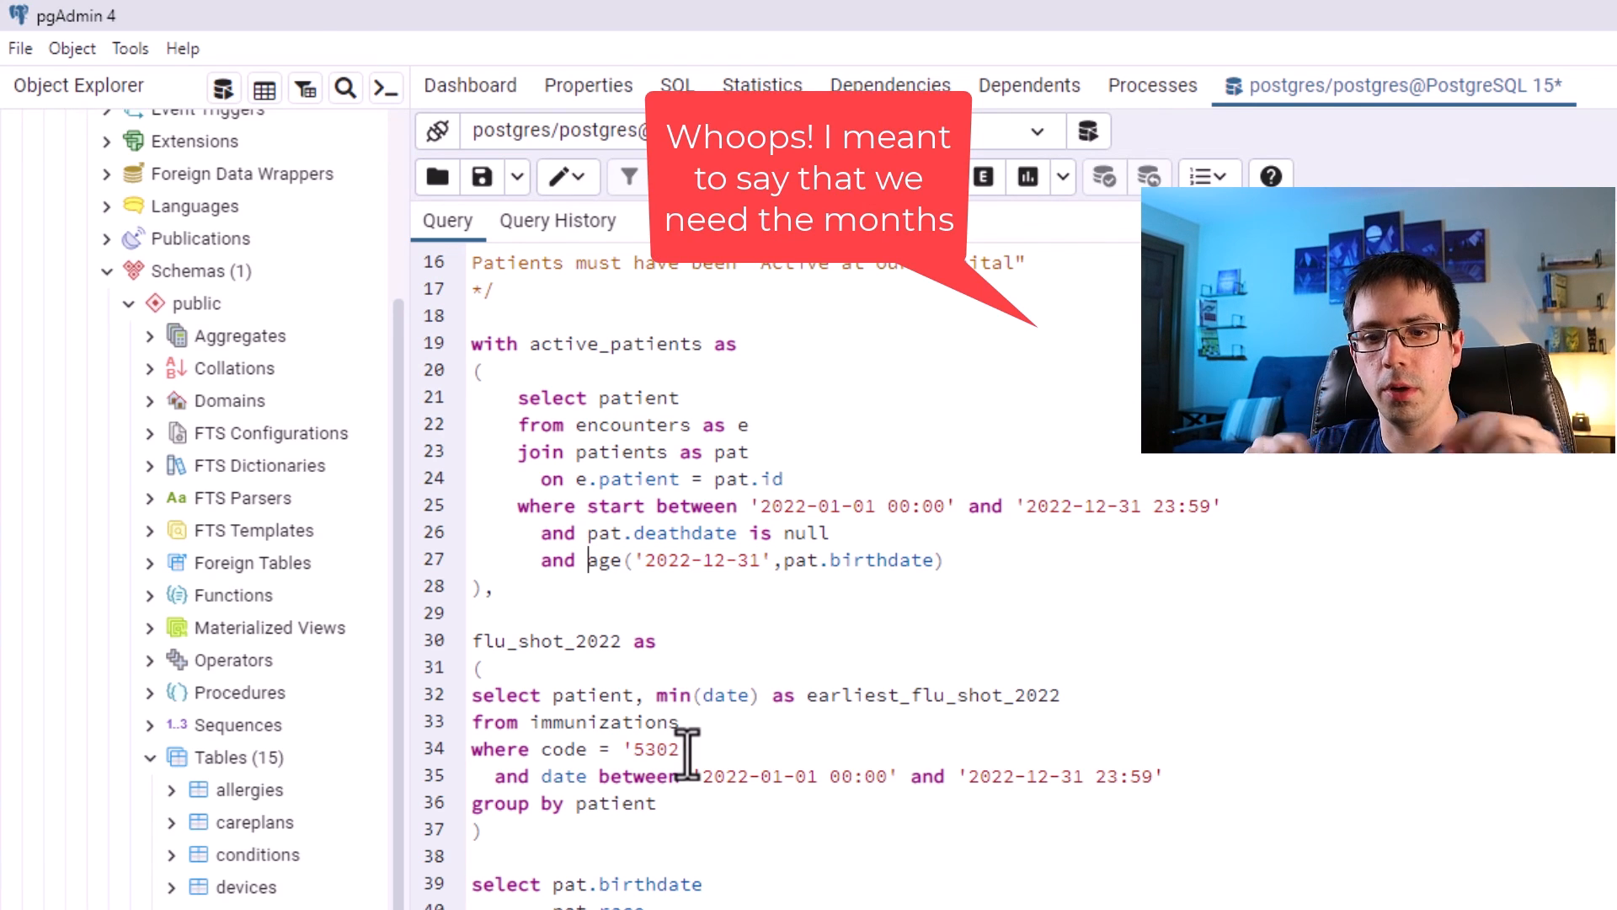
type("EXTRACT(")
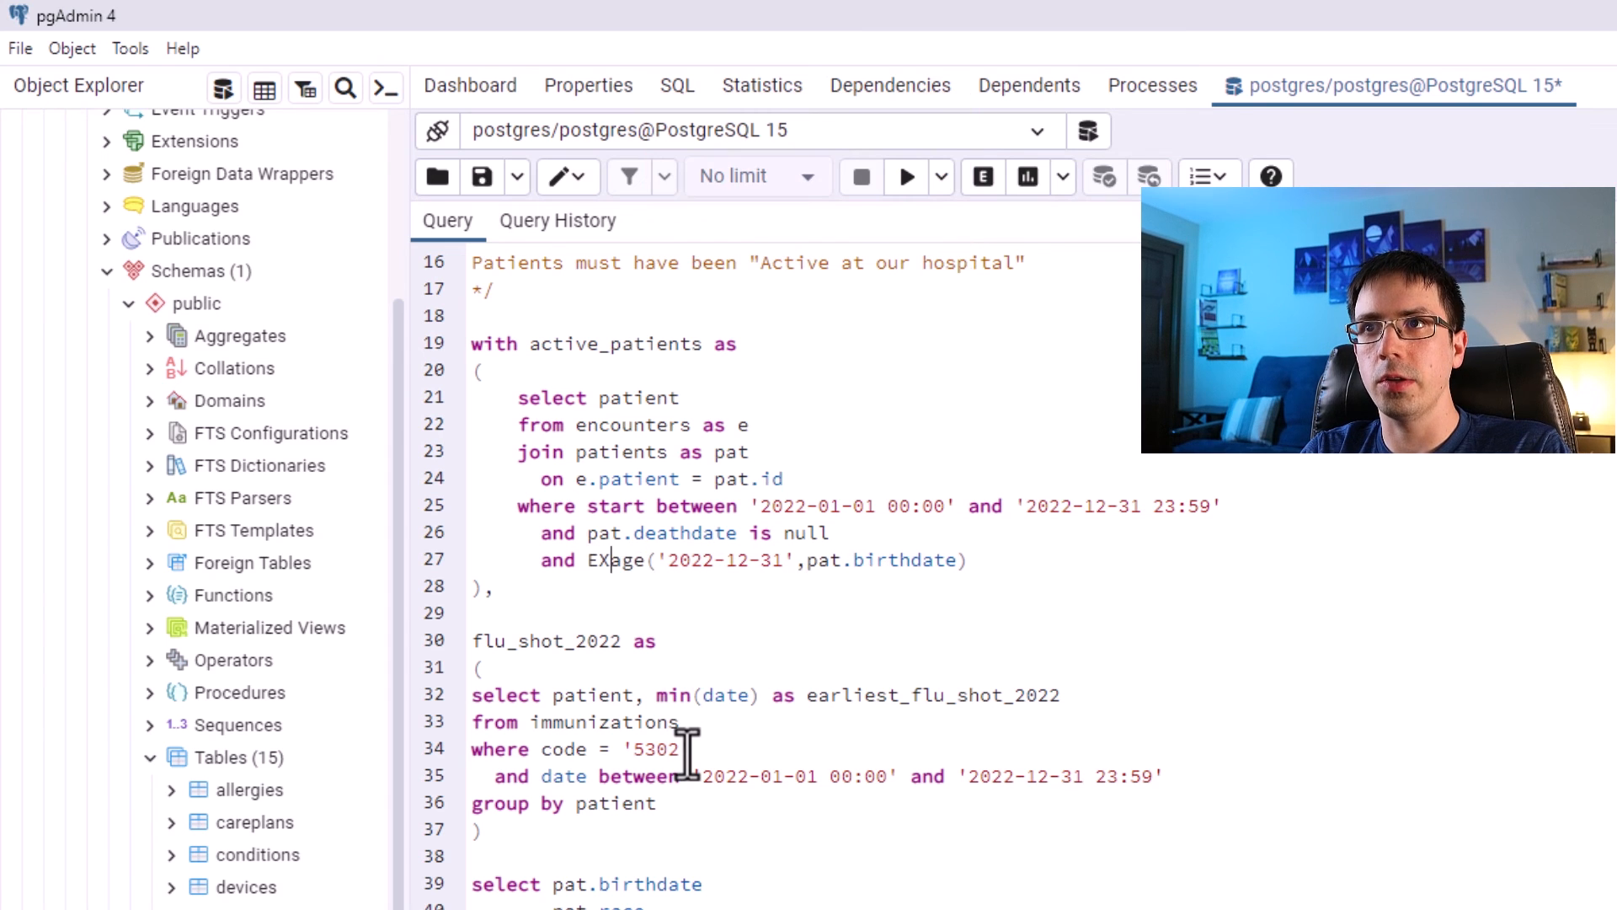
key("BackSpace")
key("BackSpace")
key("BackSpace")
key("BackSpace")
key("BackSpace")
key("BackSpace")
key("BackSpace")
key("BackSpace")
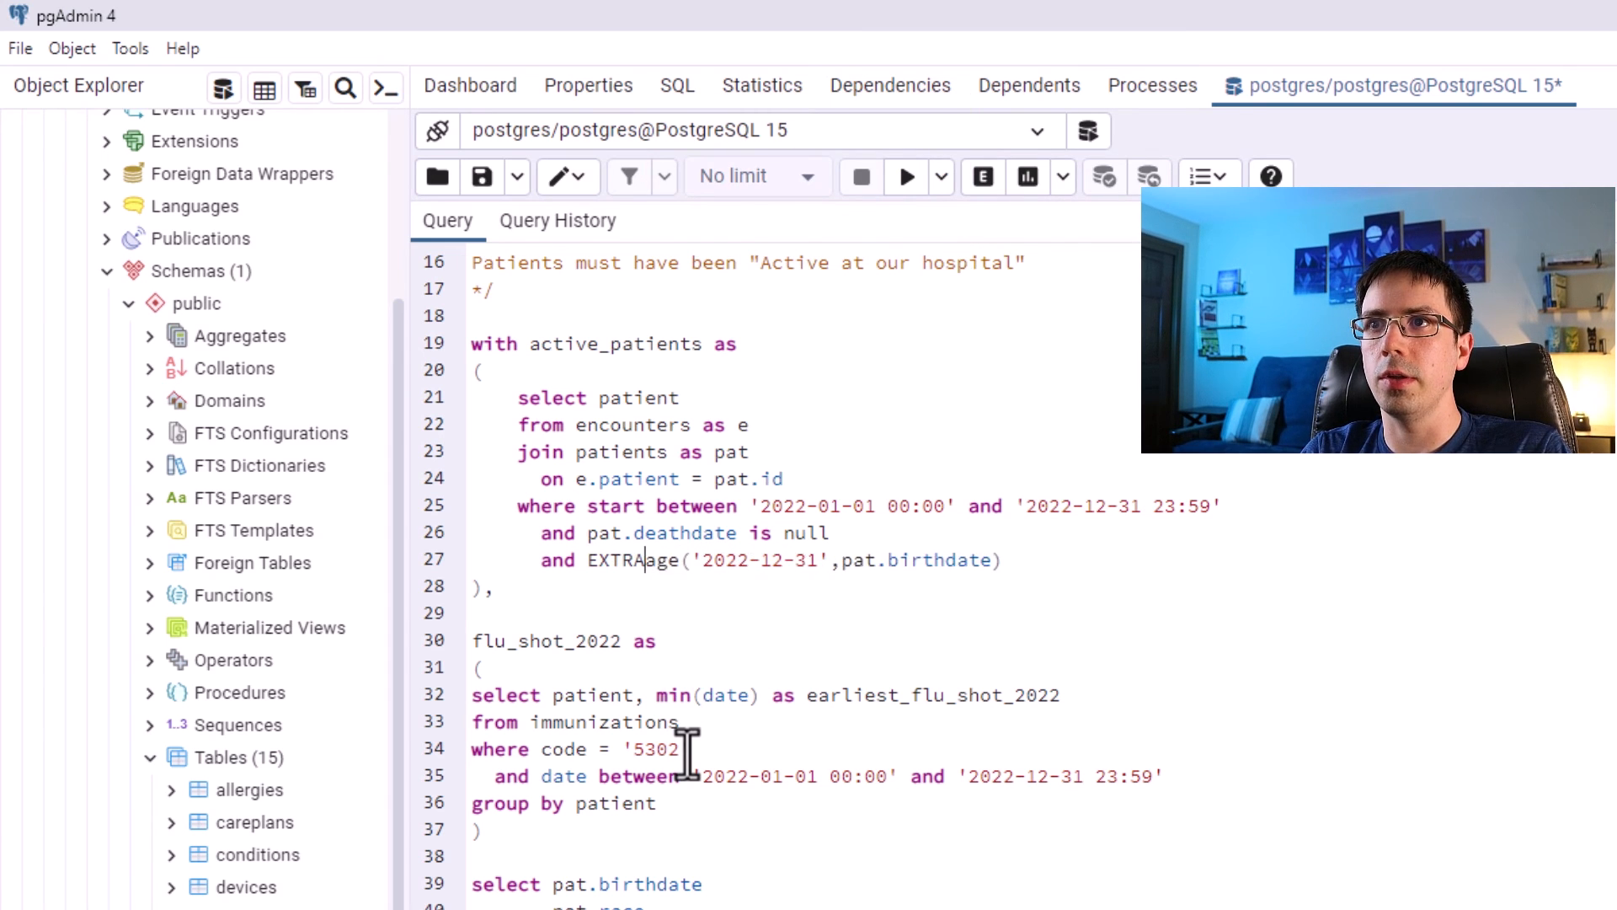
type("extract")
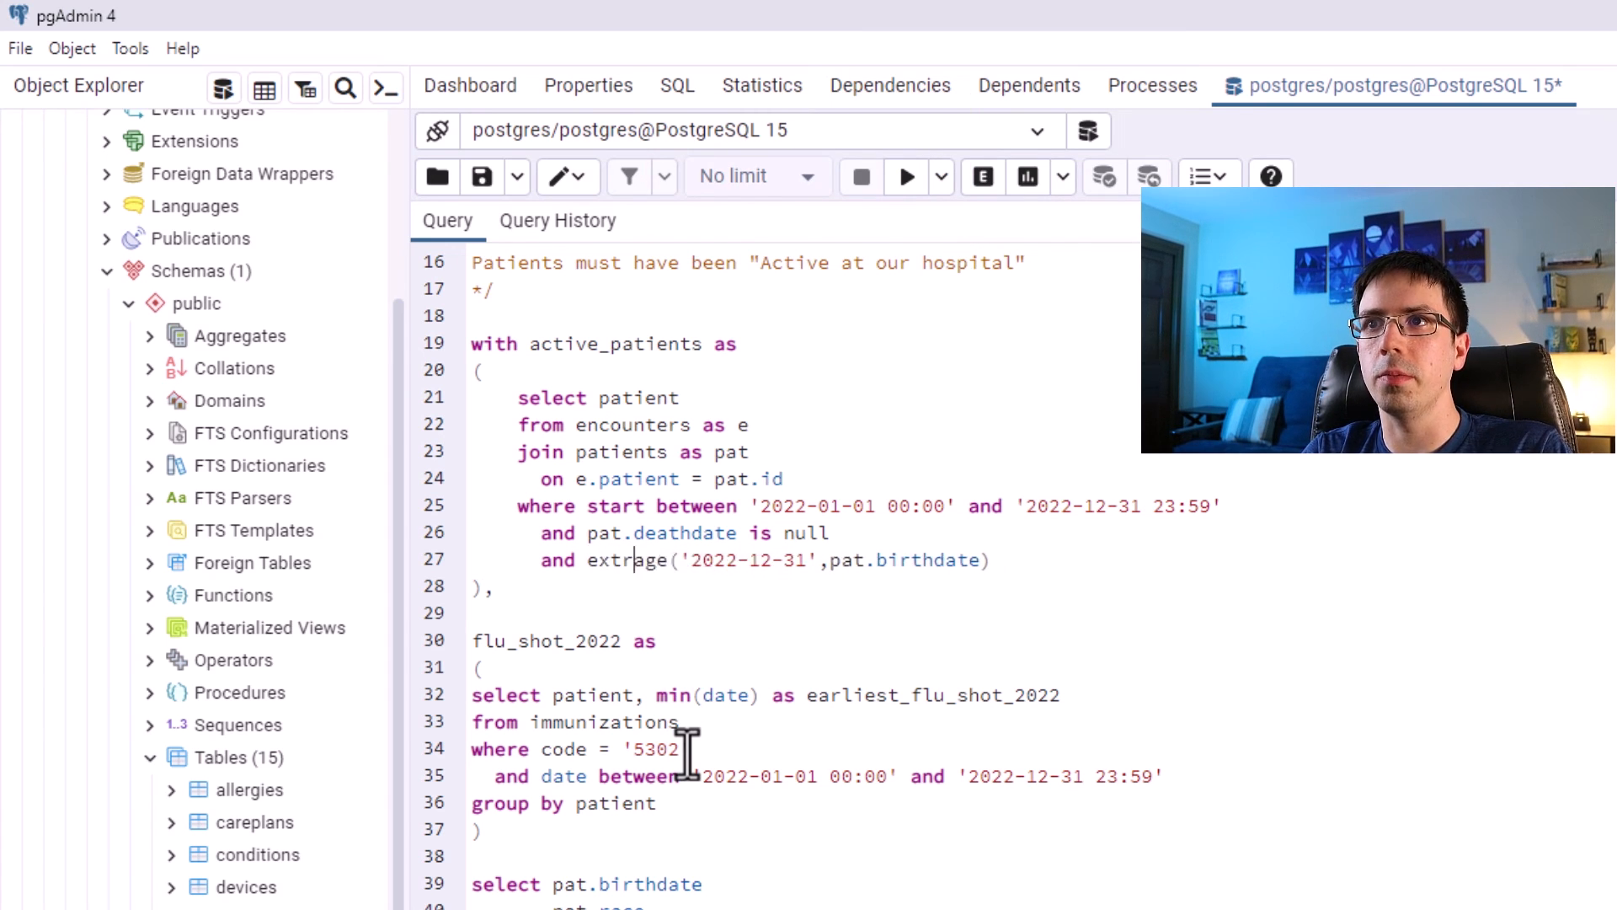
type("(month from")
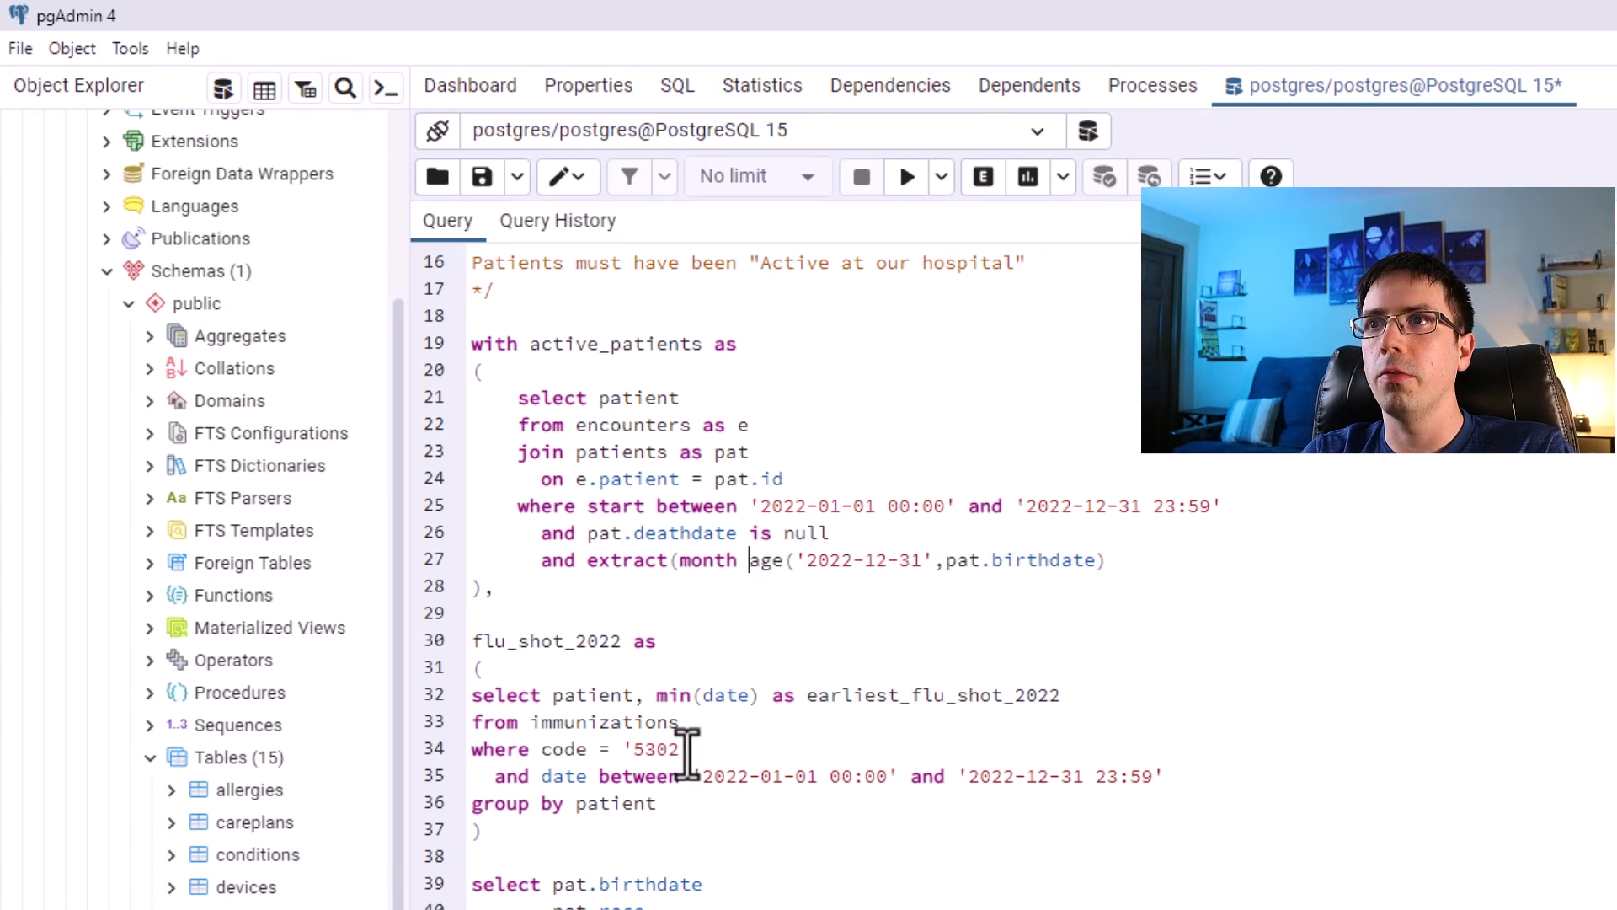
key("End")
type(")")
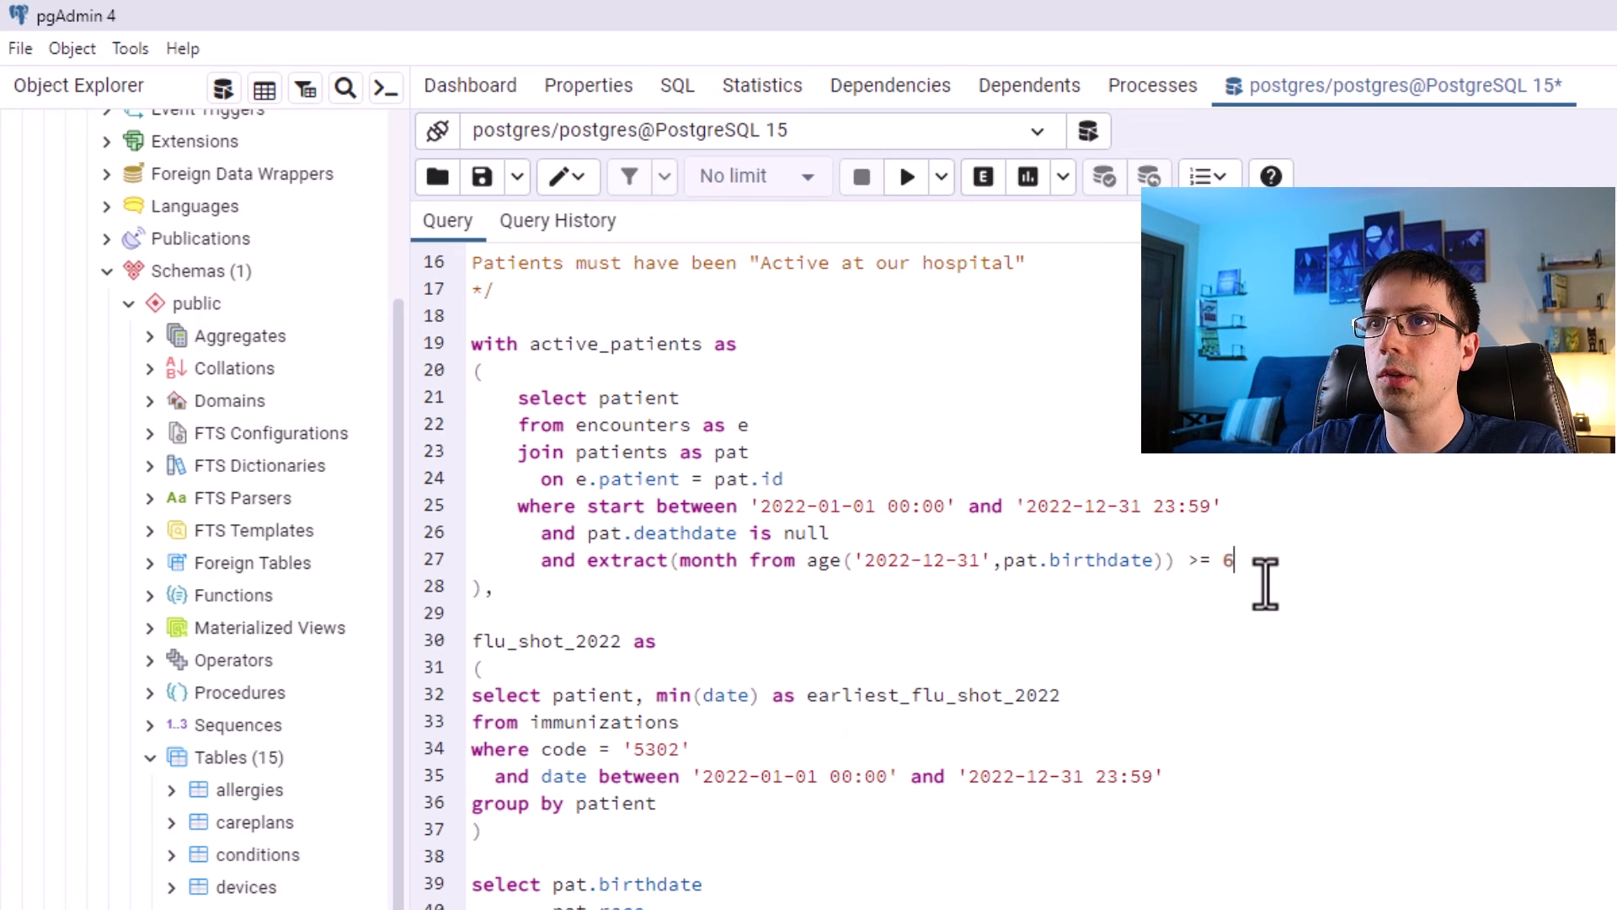
left_click_drag(1246, 562, 409, 396)
left_click(906, 176)
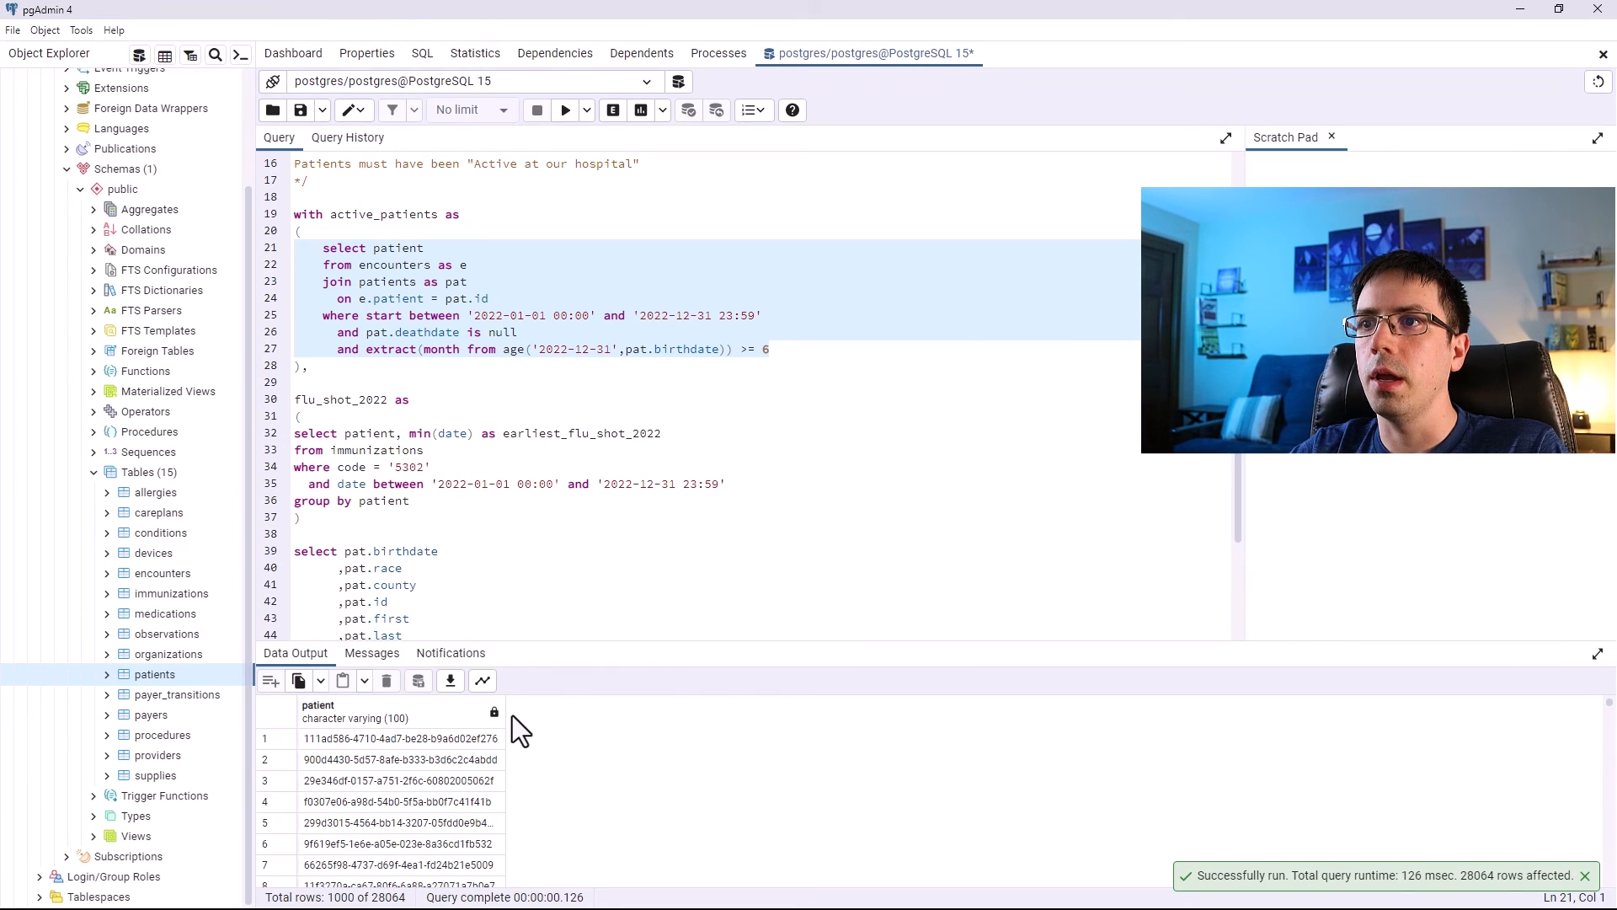
left_click_drag(503, 716, 563, 724)
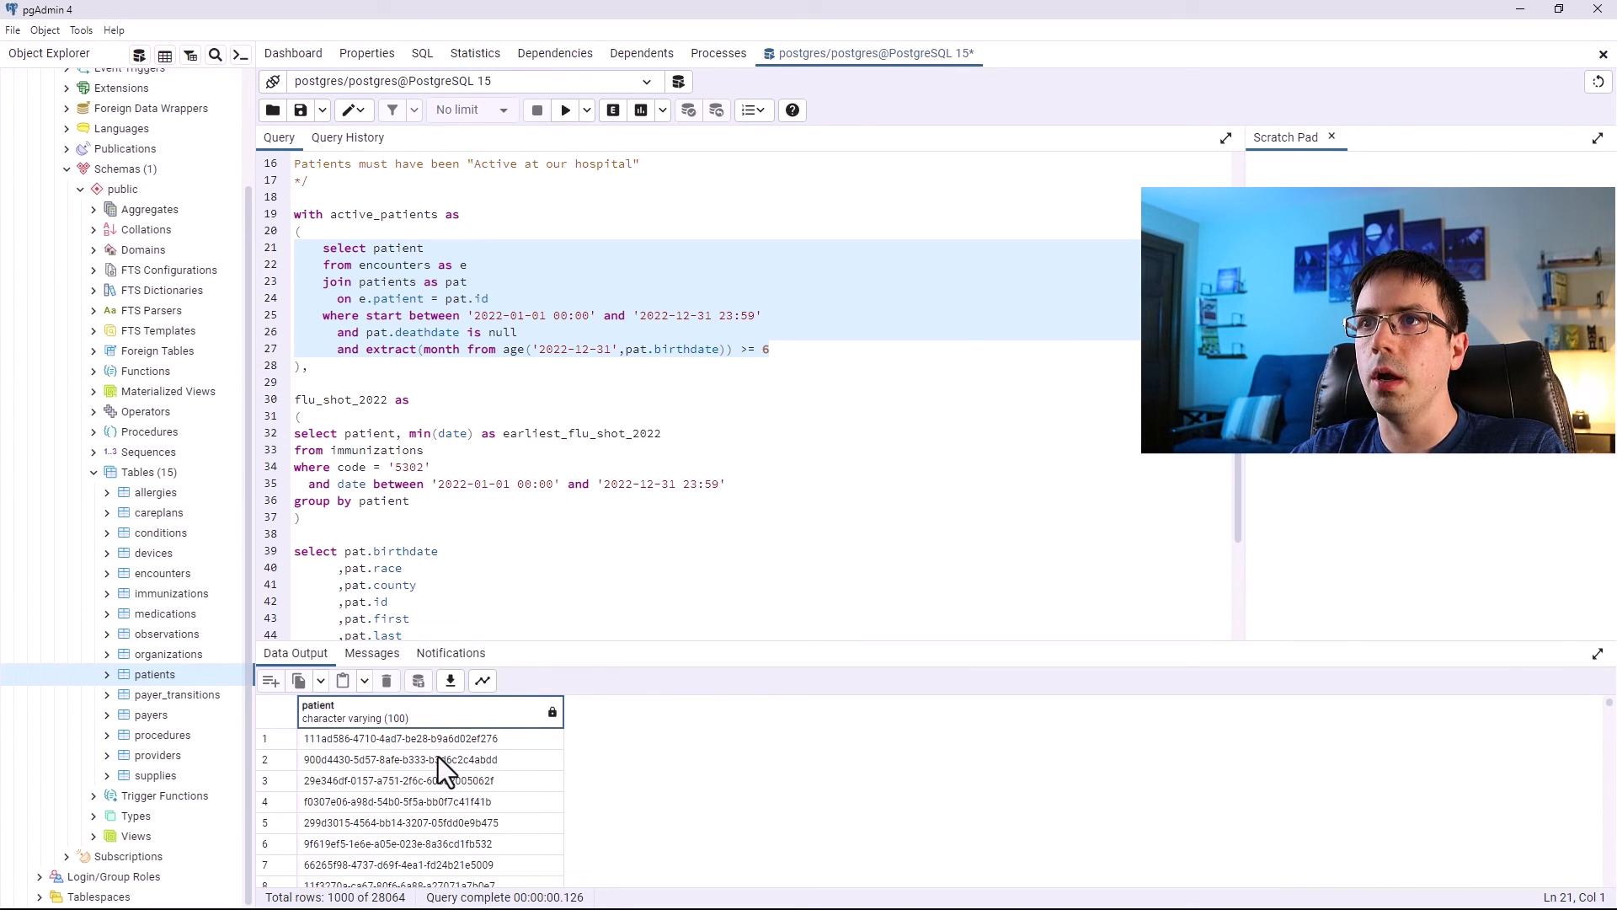
left_click(409, 741)
left_click_drag(762, 315, 467, 315)
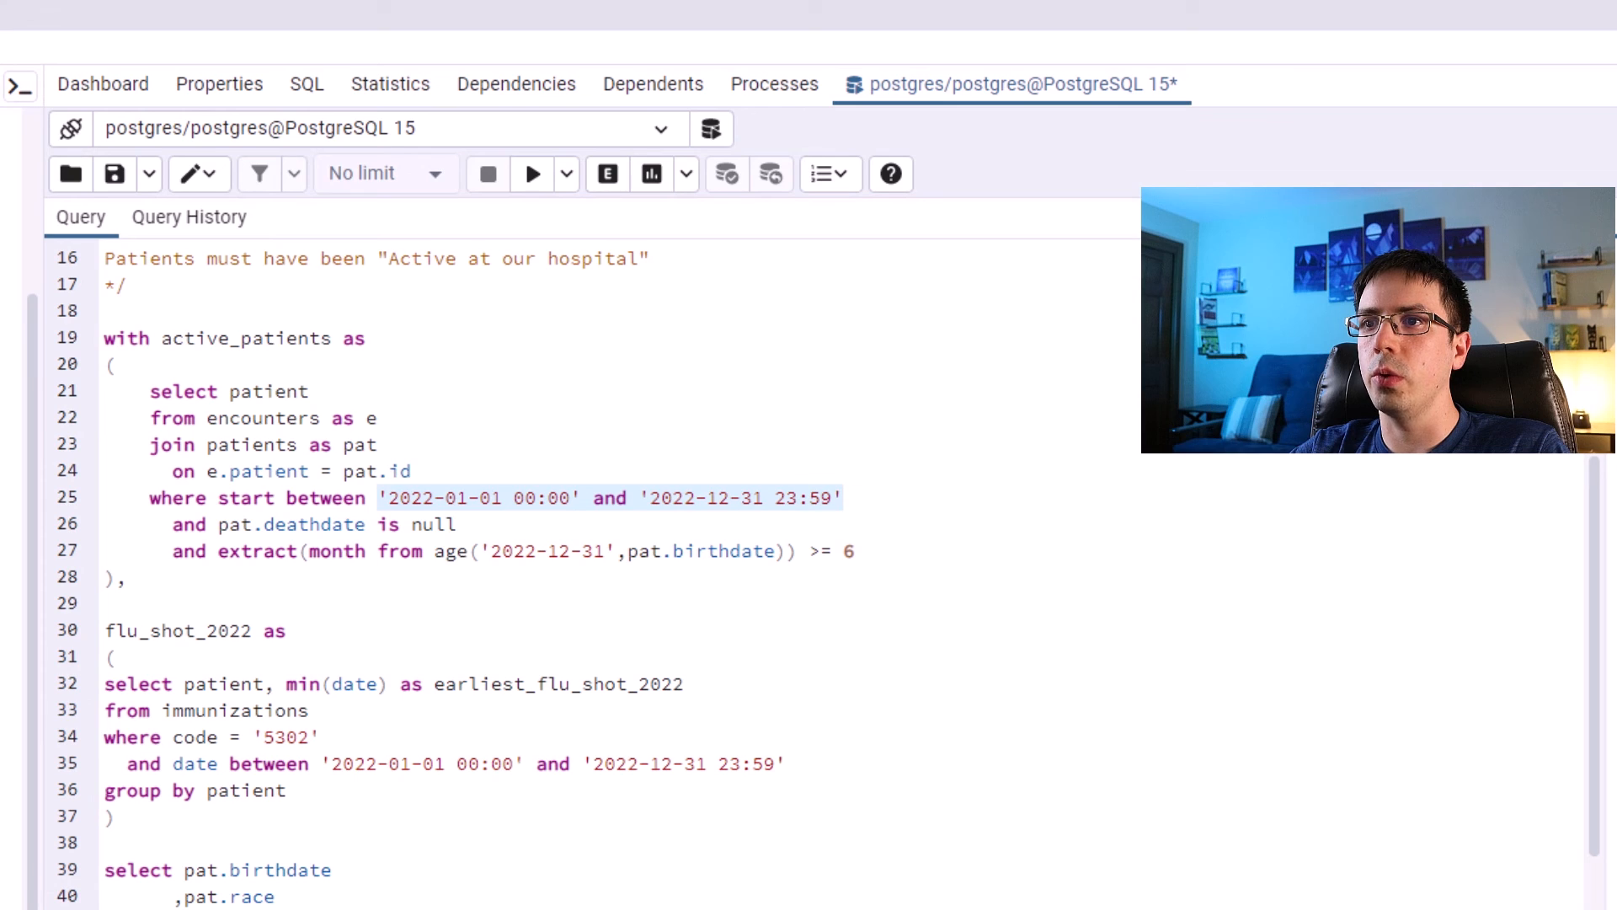
left_click_drag(866, 551, 188, 575)
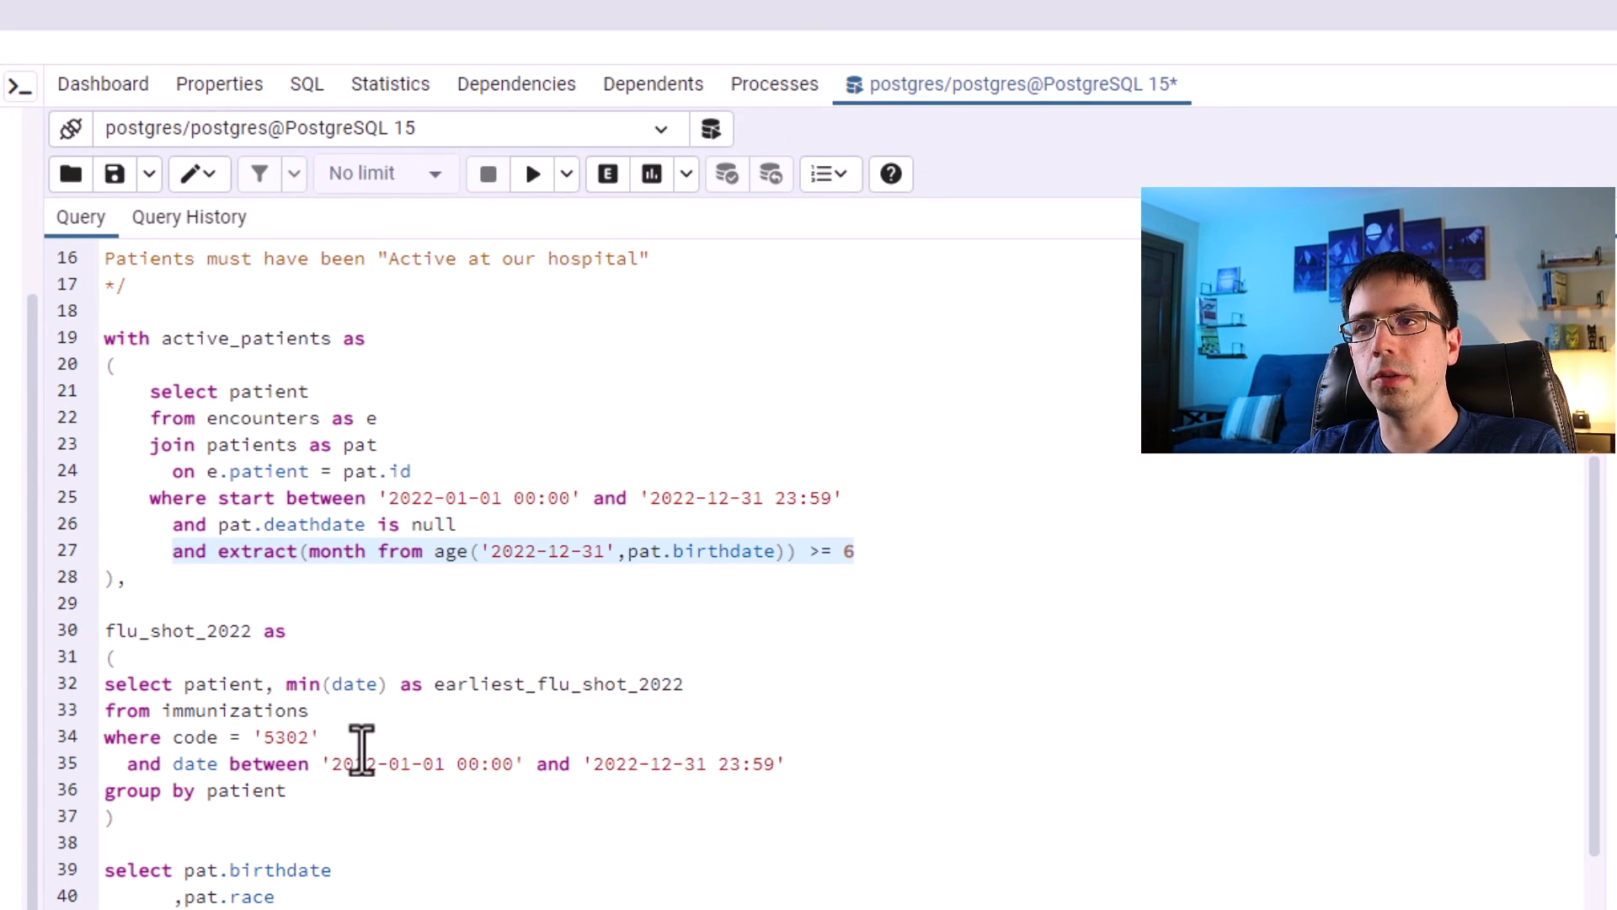
left_click(415, 485)
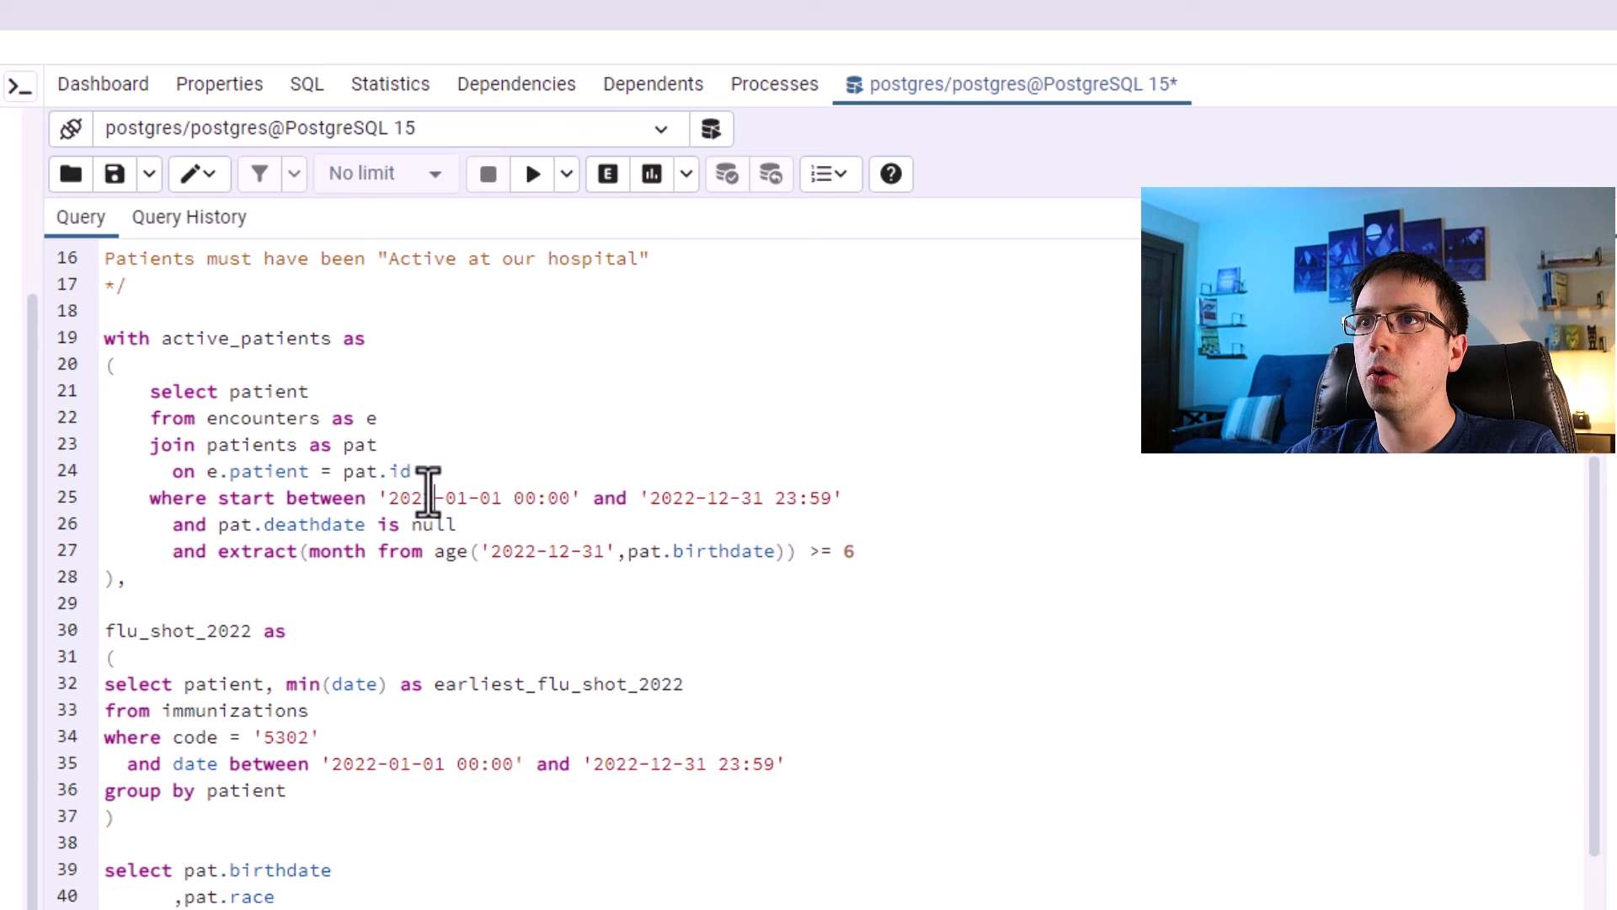
left_click_drag(862, 498, 373, 504)
left_click(435, 498)
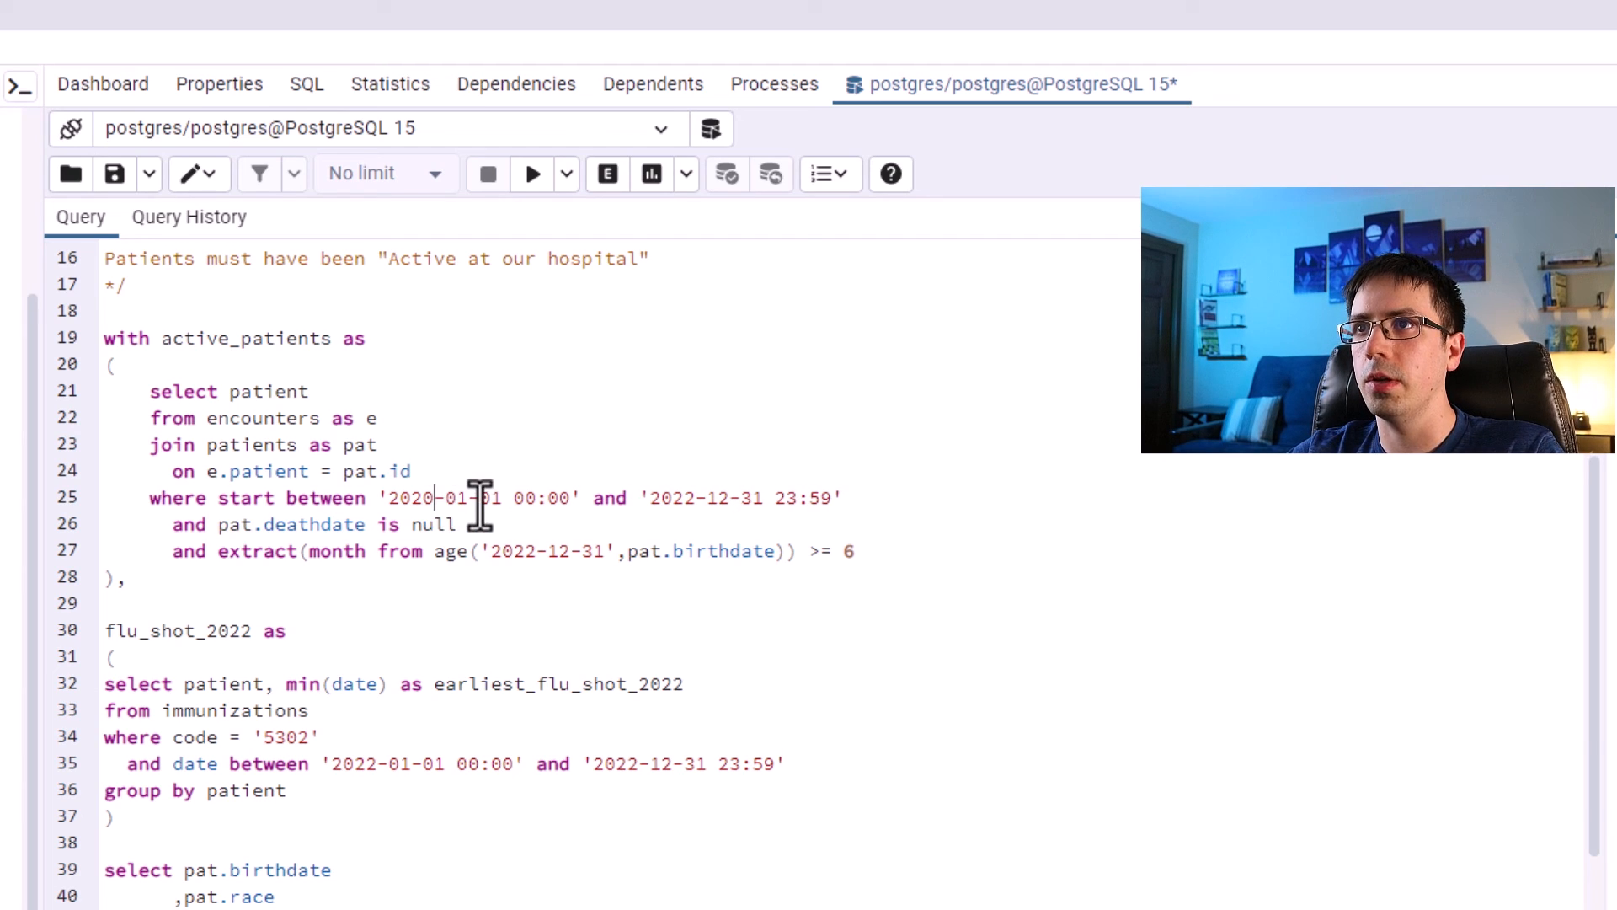
left_click_drag(646, 498, 830, 497)
left_click_drag(873, 550, 56, 386)
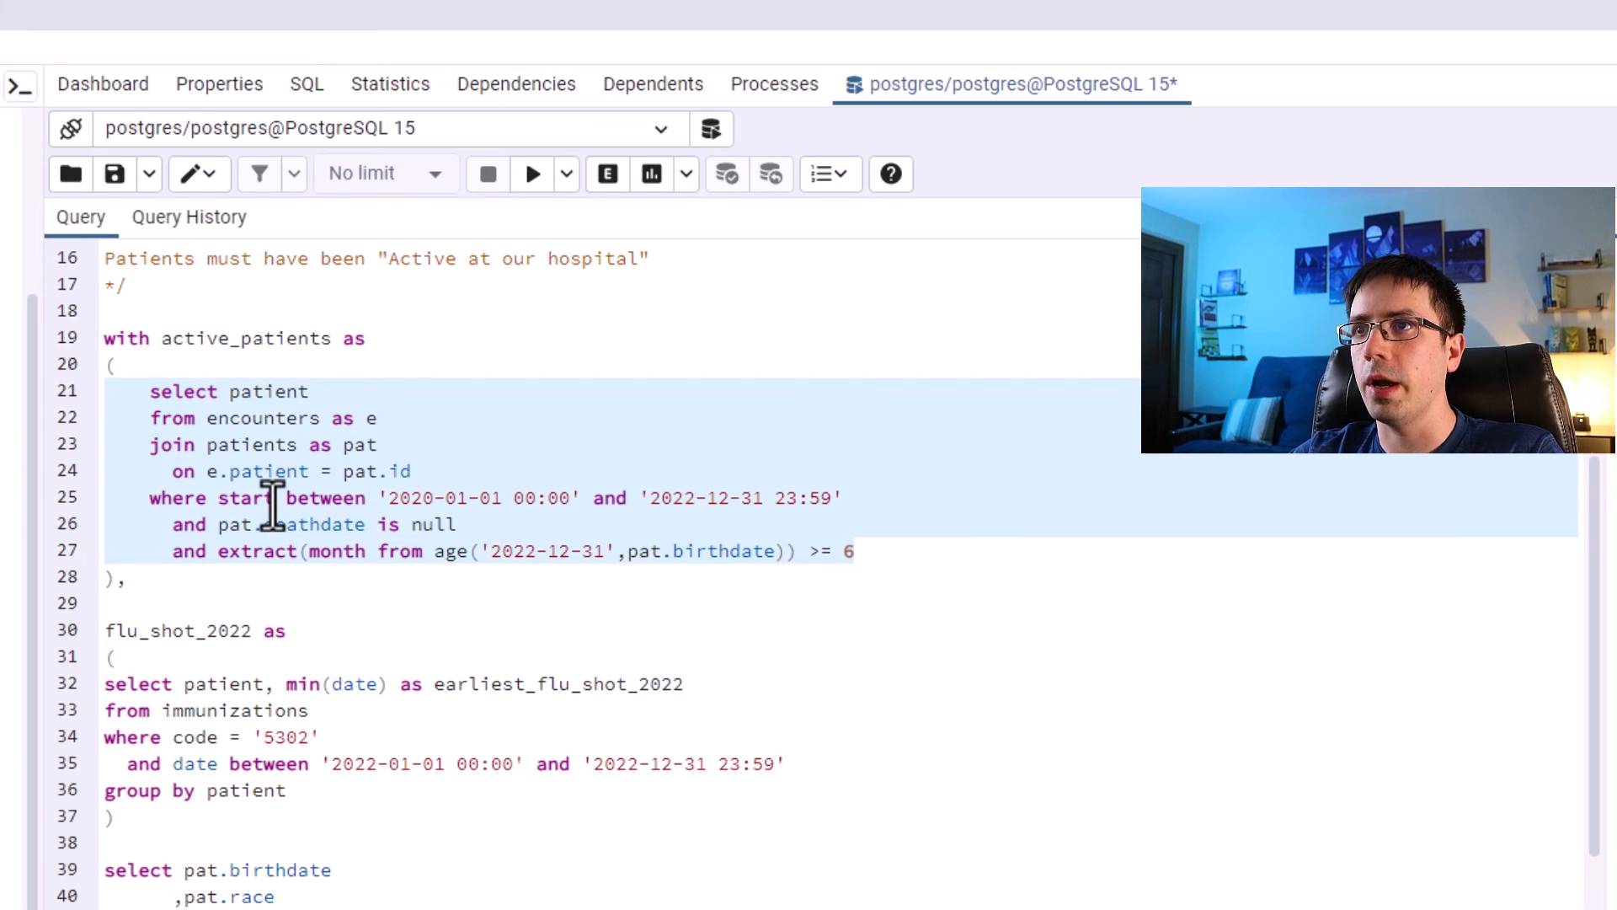
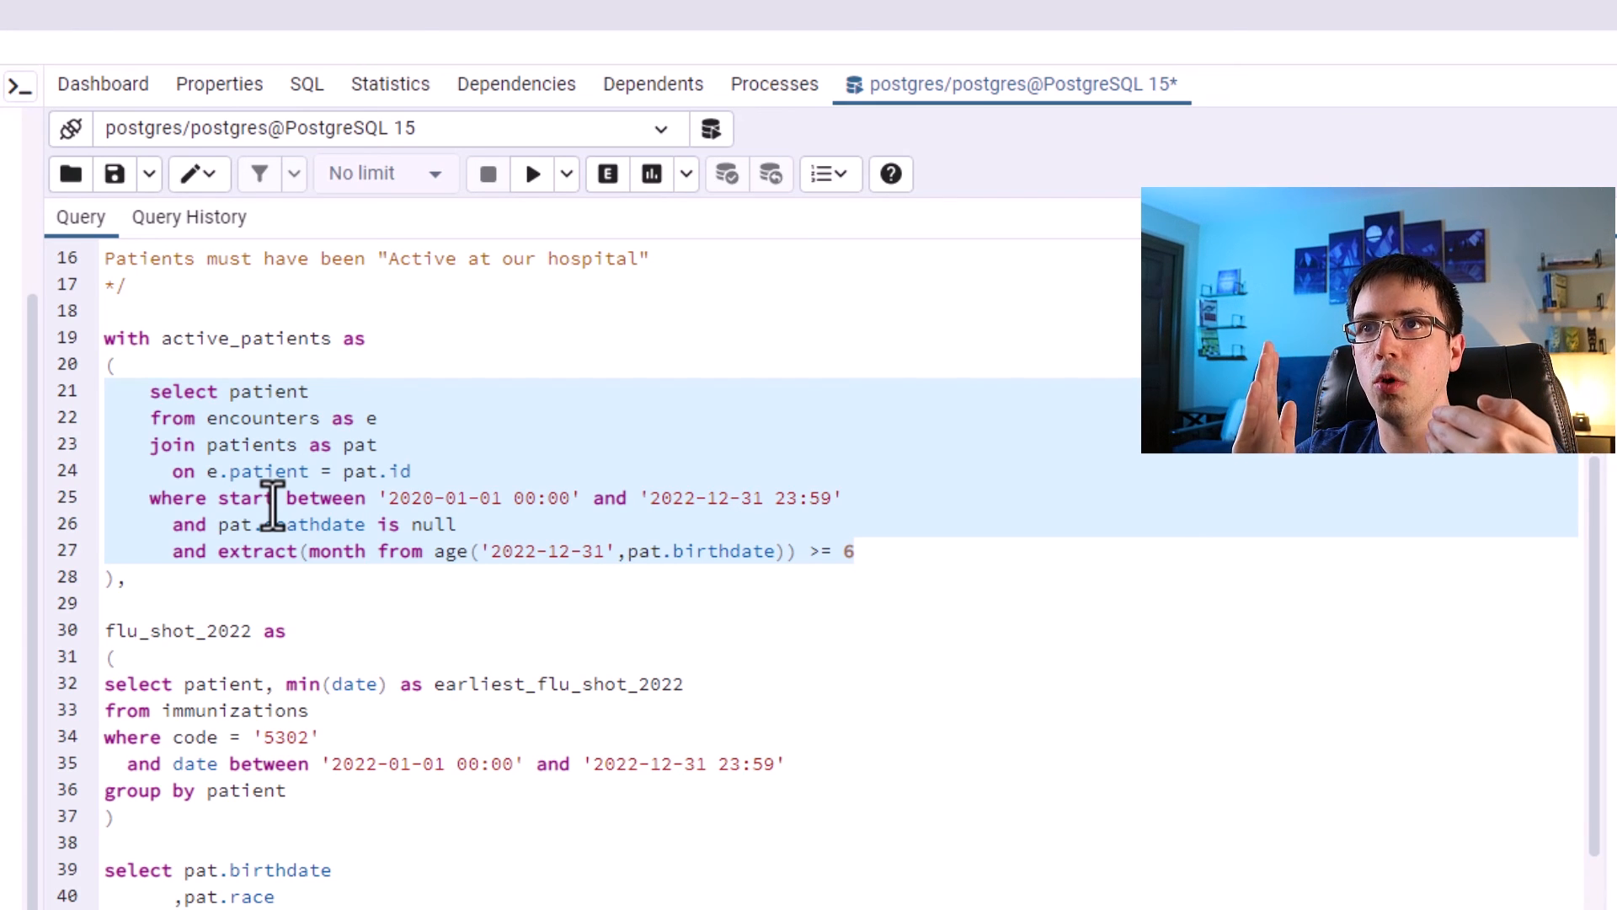
Review the active_patients and flu_shot_2022 CTE definitions in the script.
left_click_drag(134, 578, 103, 337)
left_click(997, 786)
left_click_drag(872, 549, 108, 386)
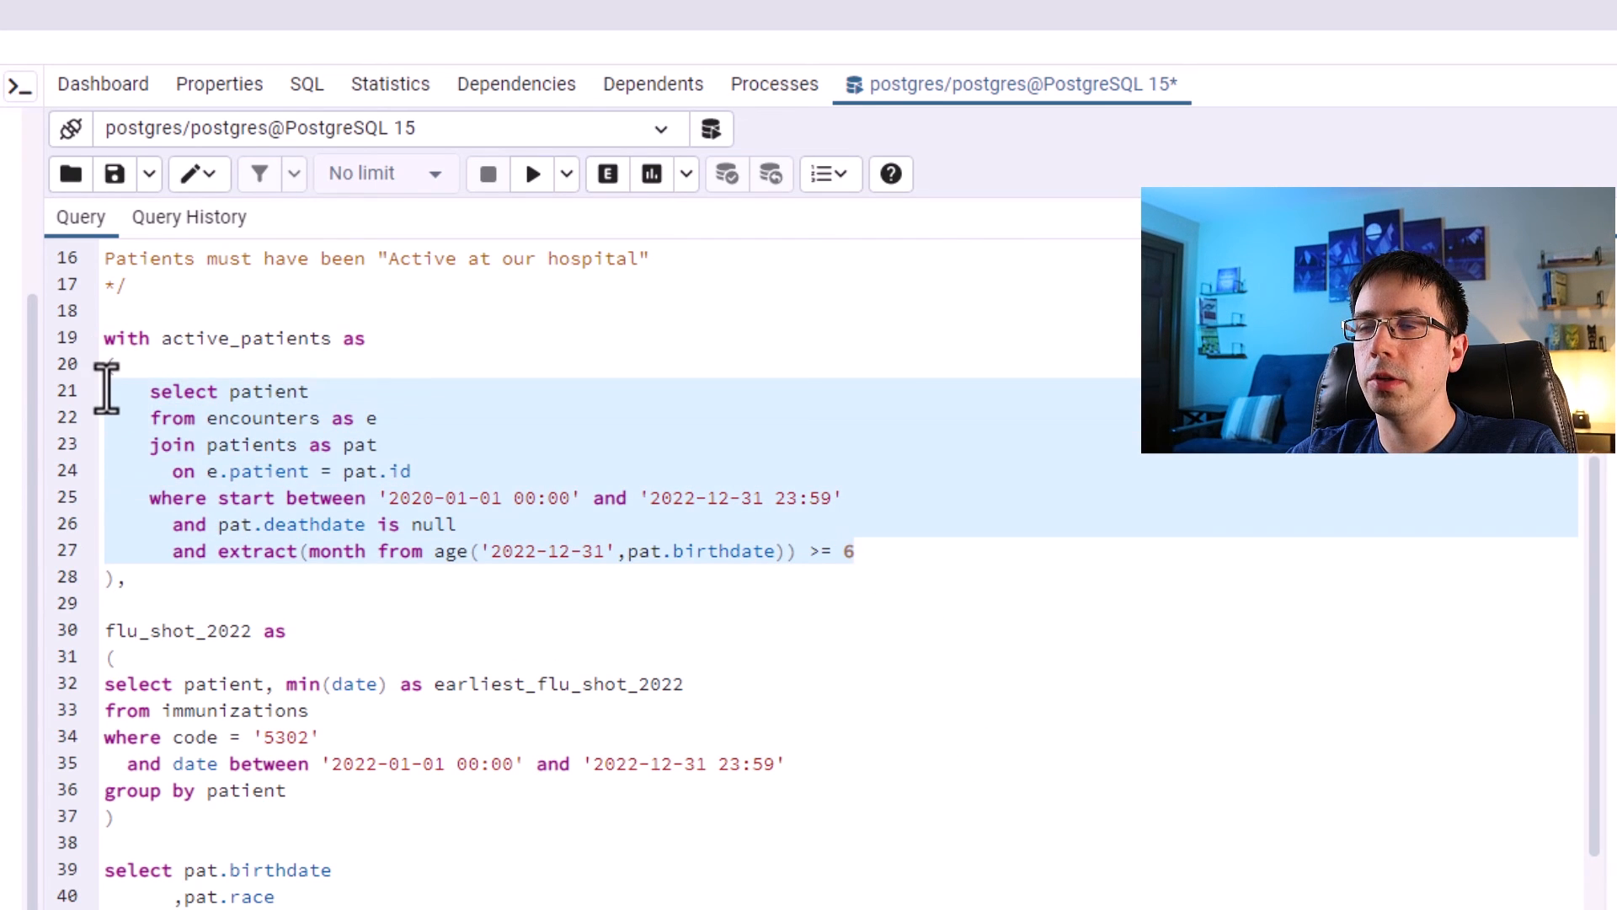
left_click(566, 708)
left_click_drag(444, 811, 43, 696)
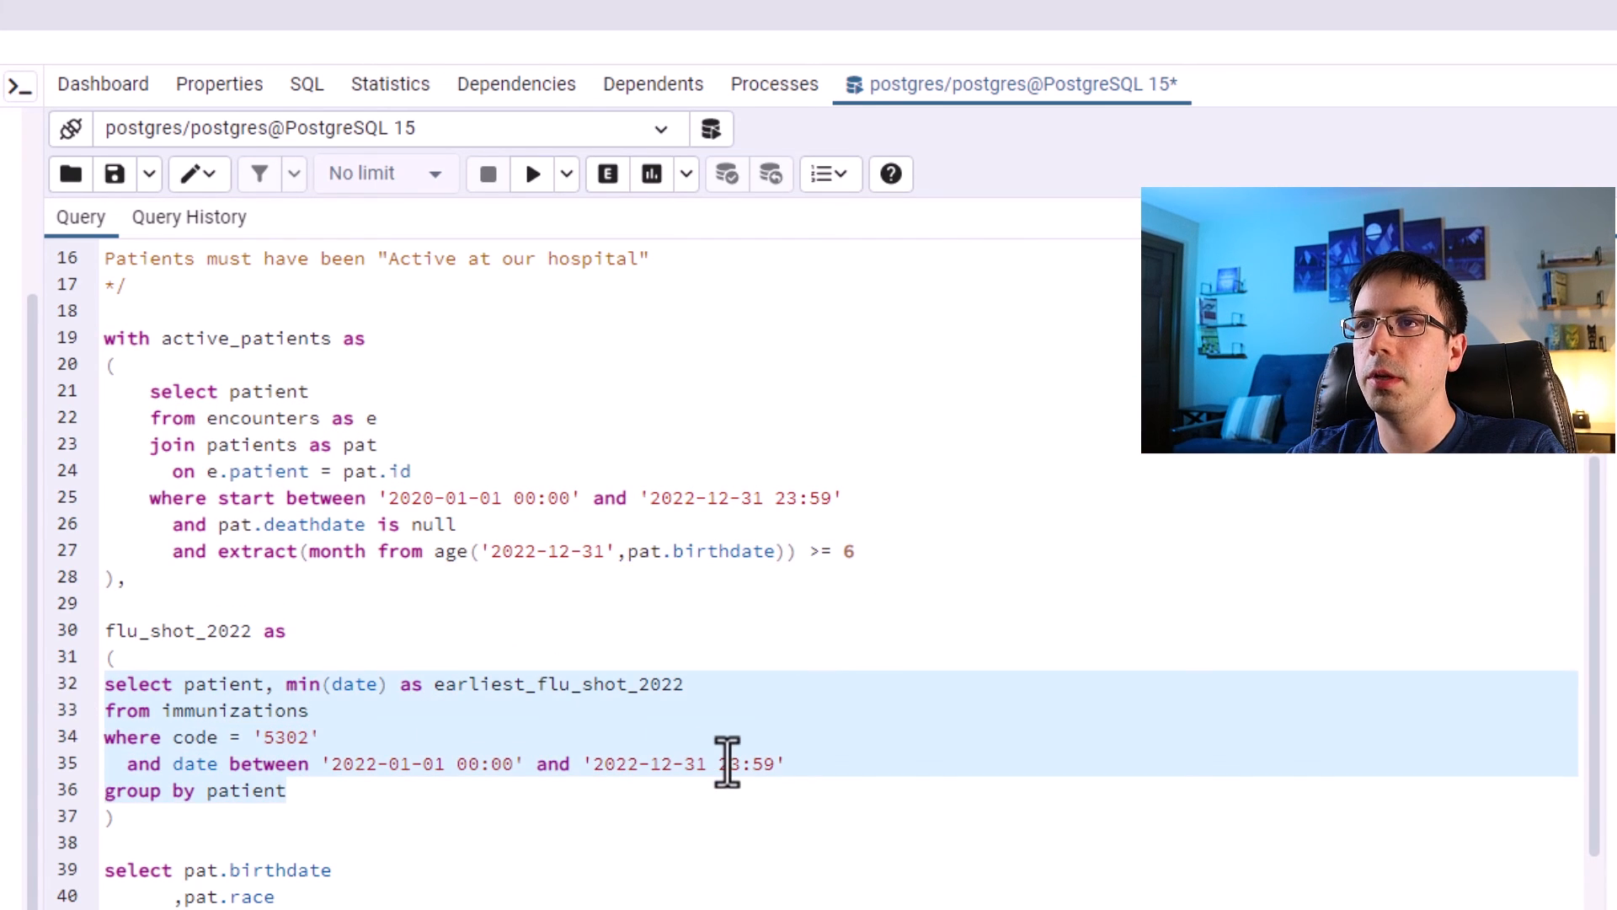
left_click(882, 553)
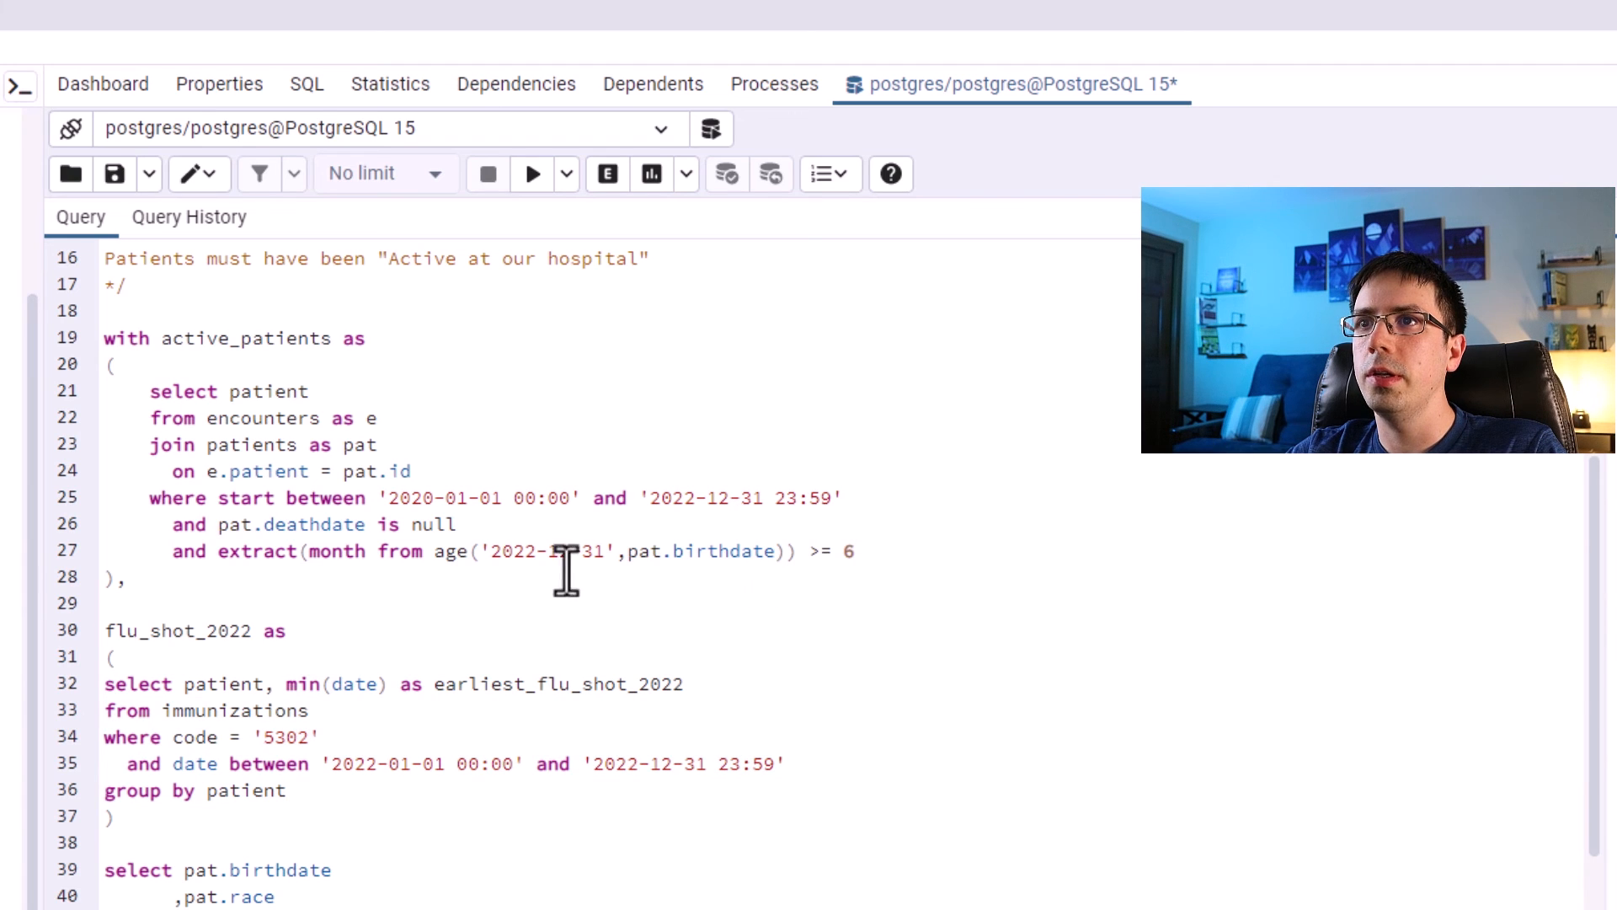
left_click_drag(202, 575, 63, 379)
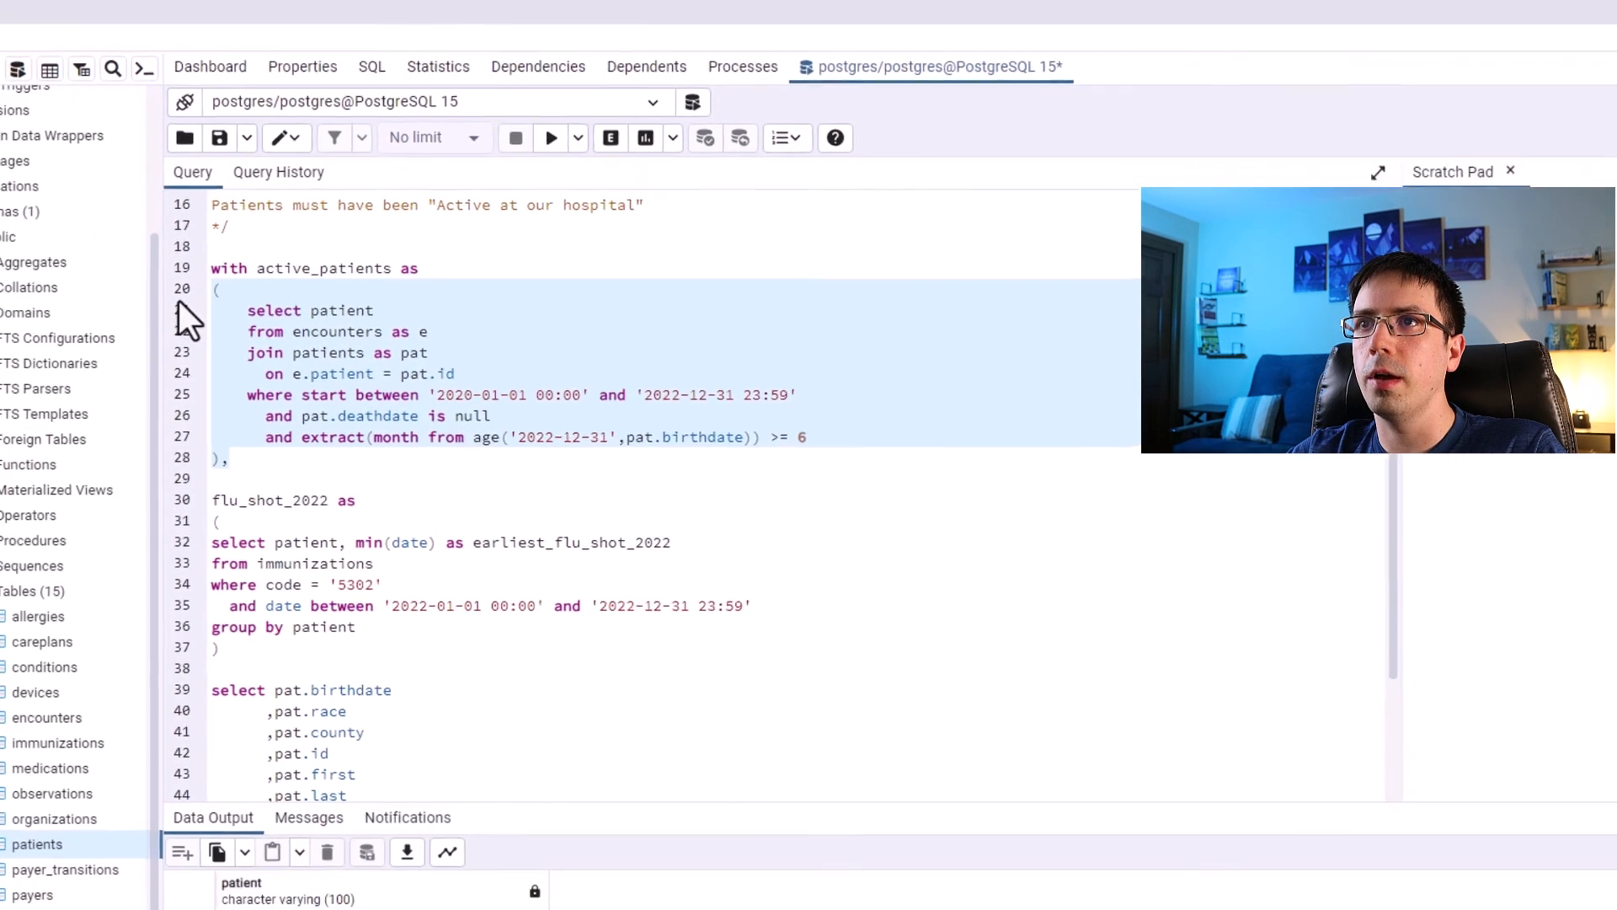
scroll(522, 394, "down", 3)
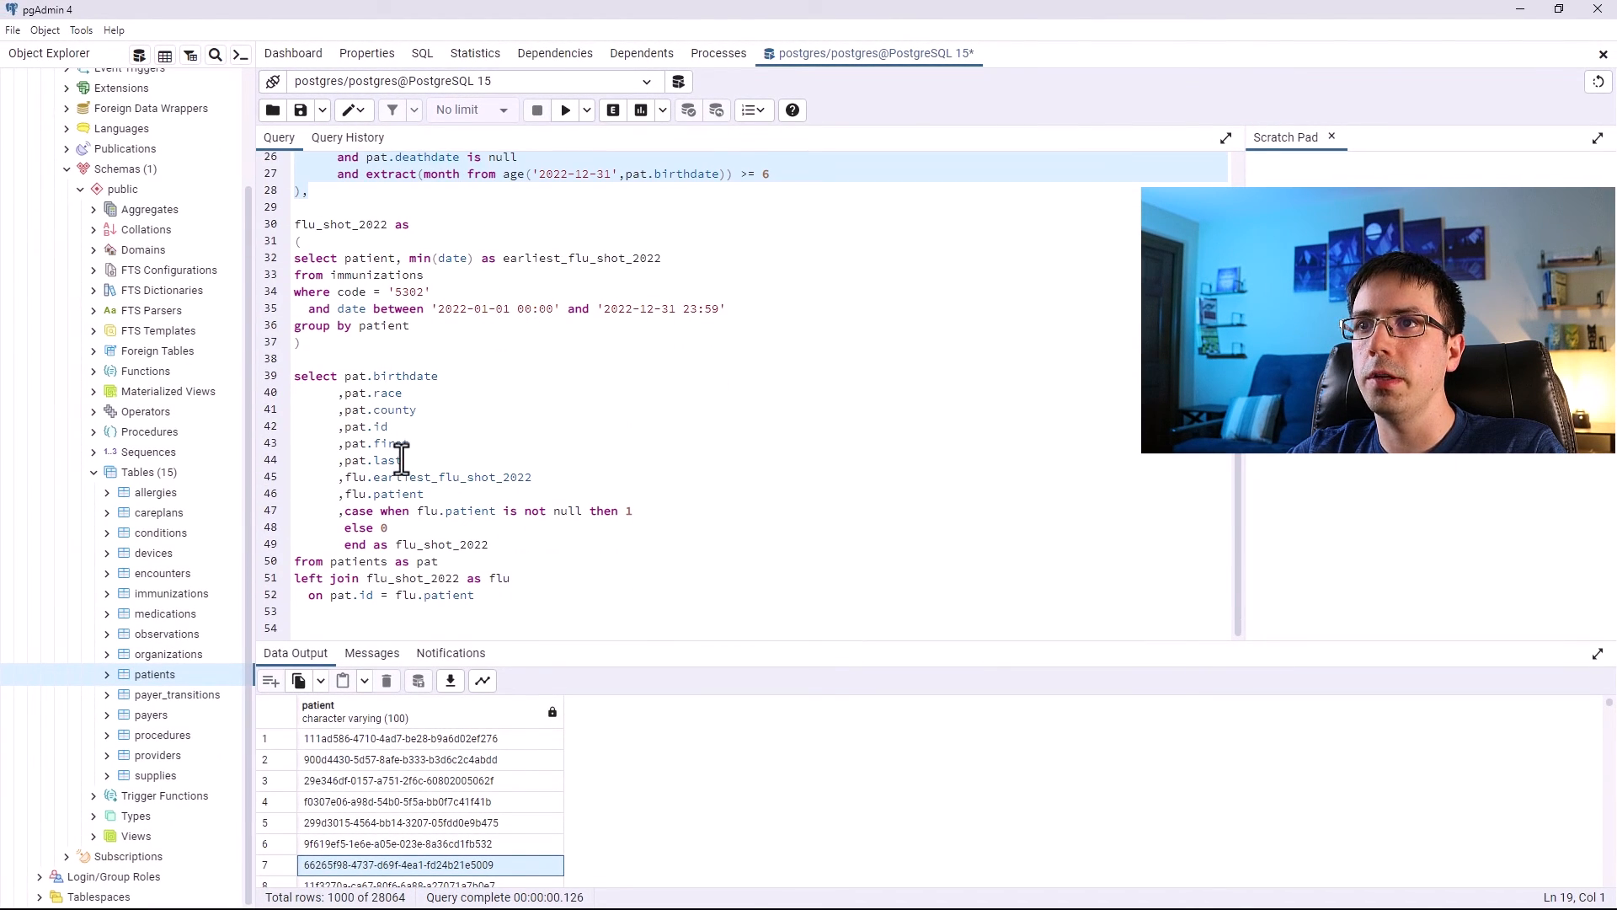
Add a where 1=1 clause to the final query with the filter and pat.id in (select patient from active patients).
left_click(469, 588, "shift")
left_click(491, 600)
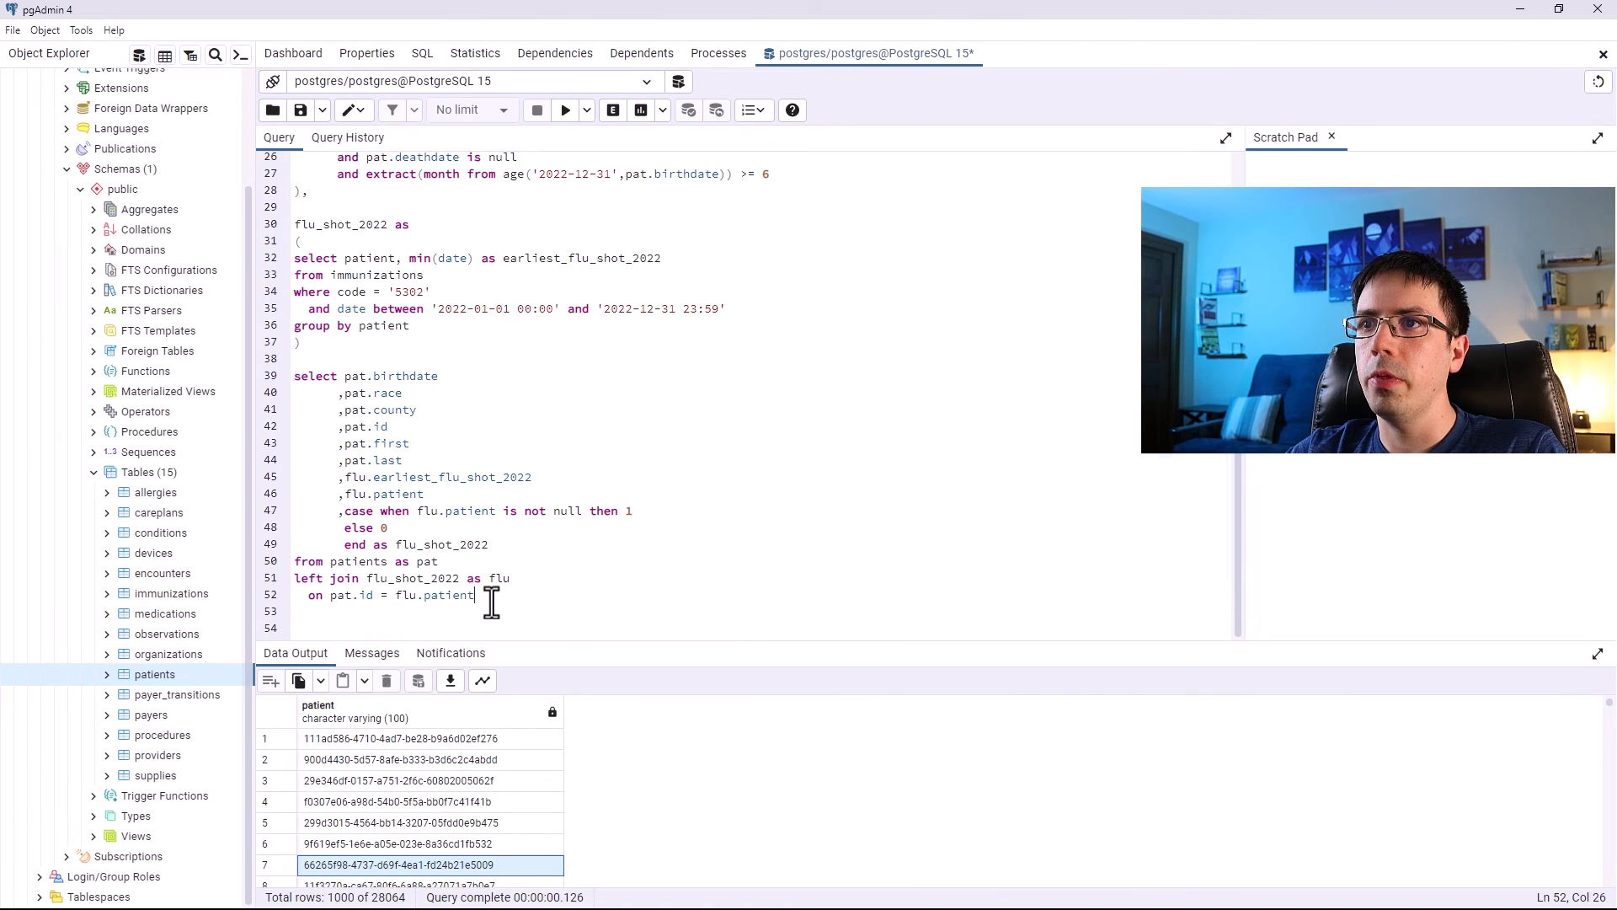
key("Down")
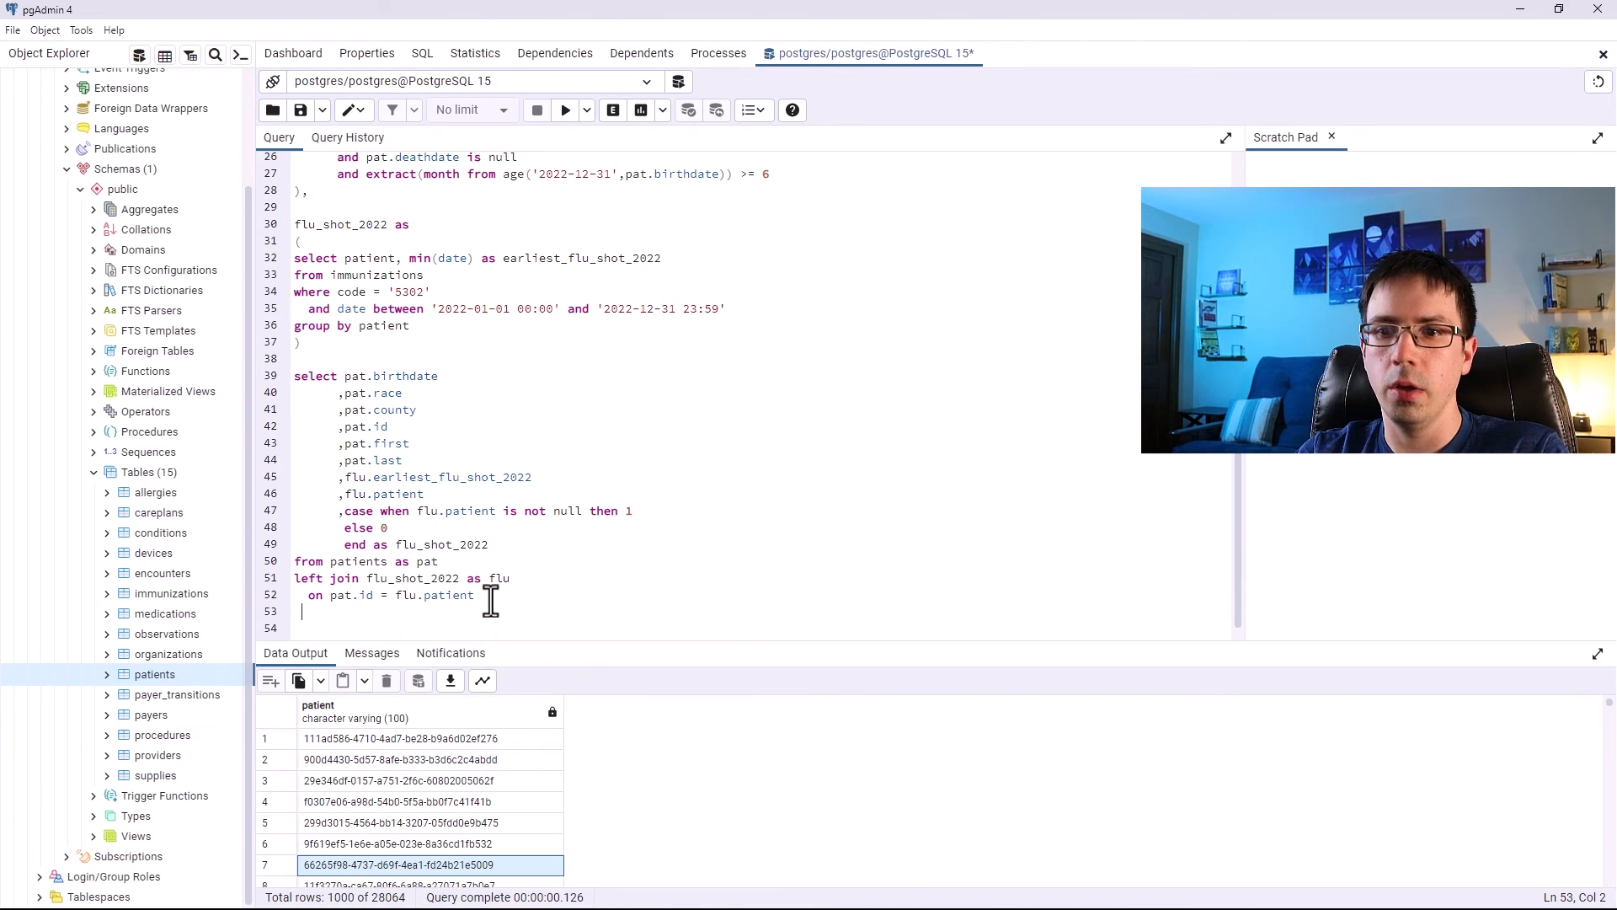
type("where 1=1")
key("Return")
type("and ")
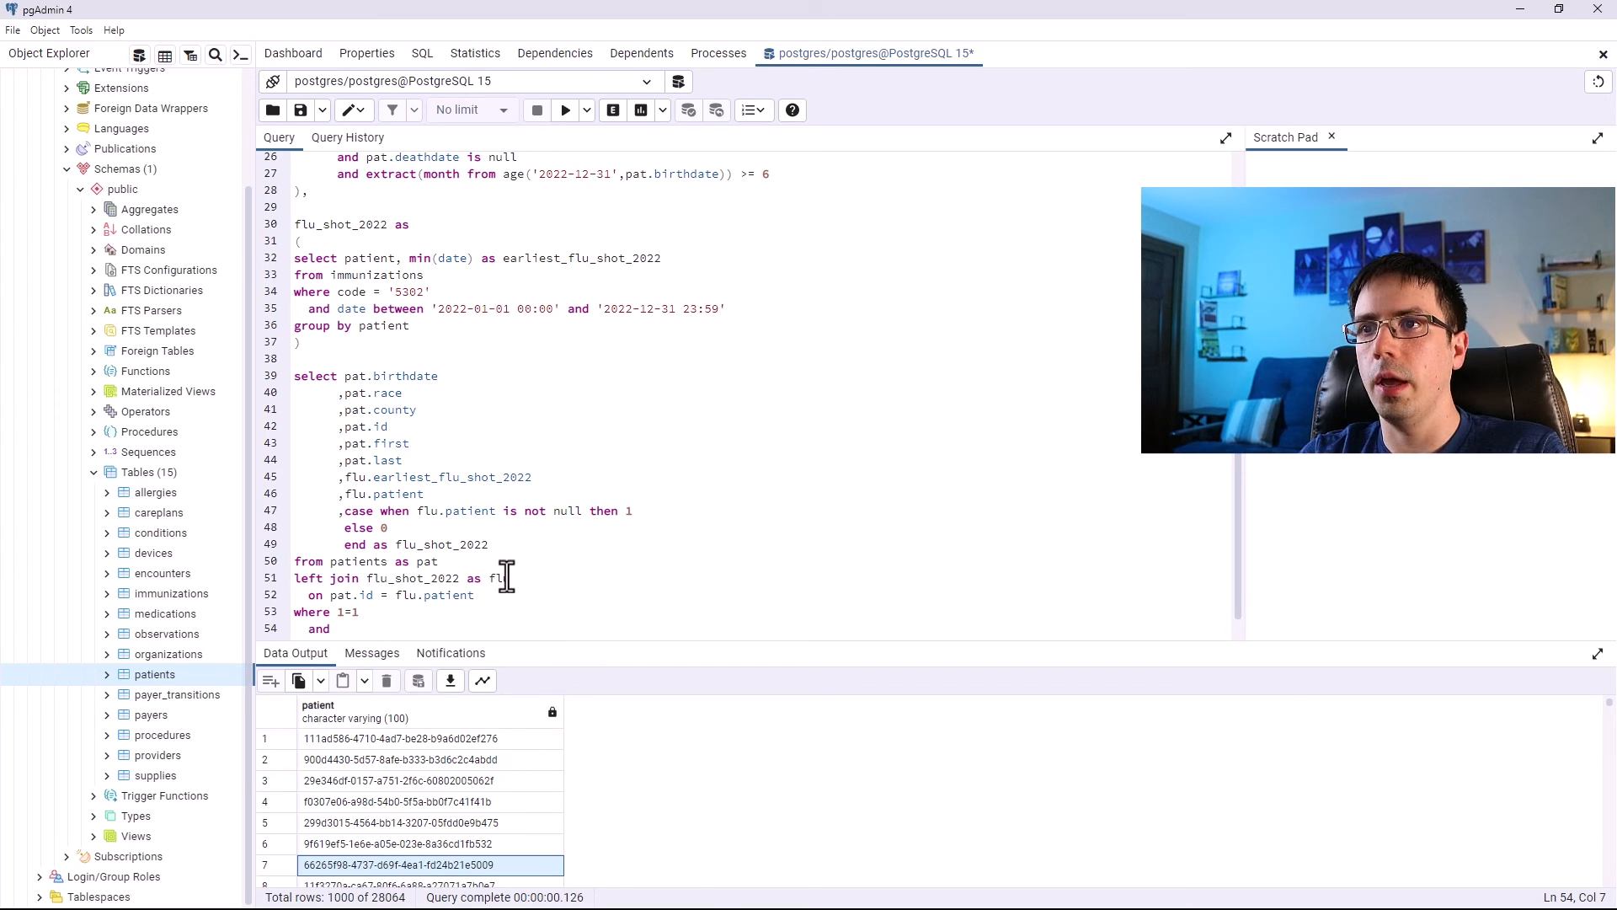
type("pat.id in (")
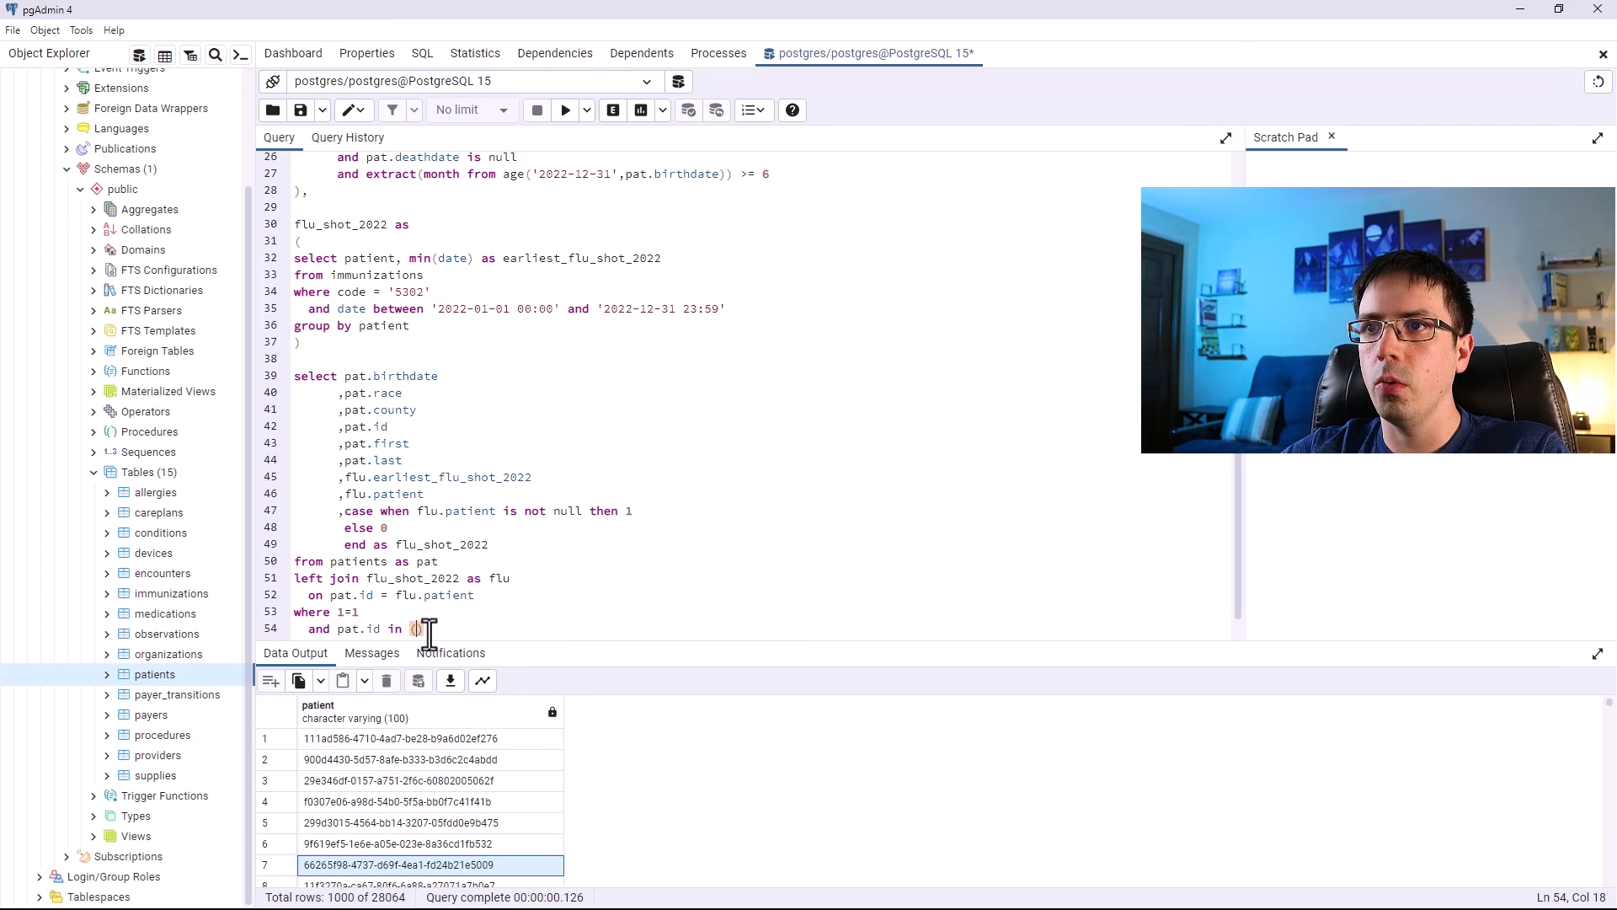
key("Left")
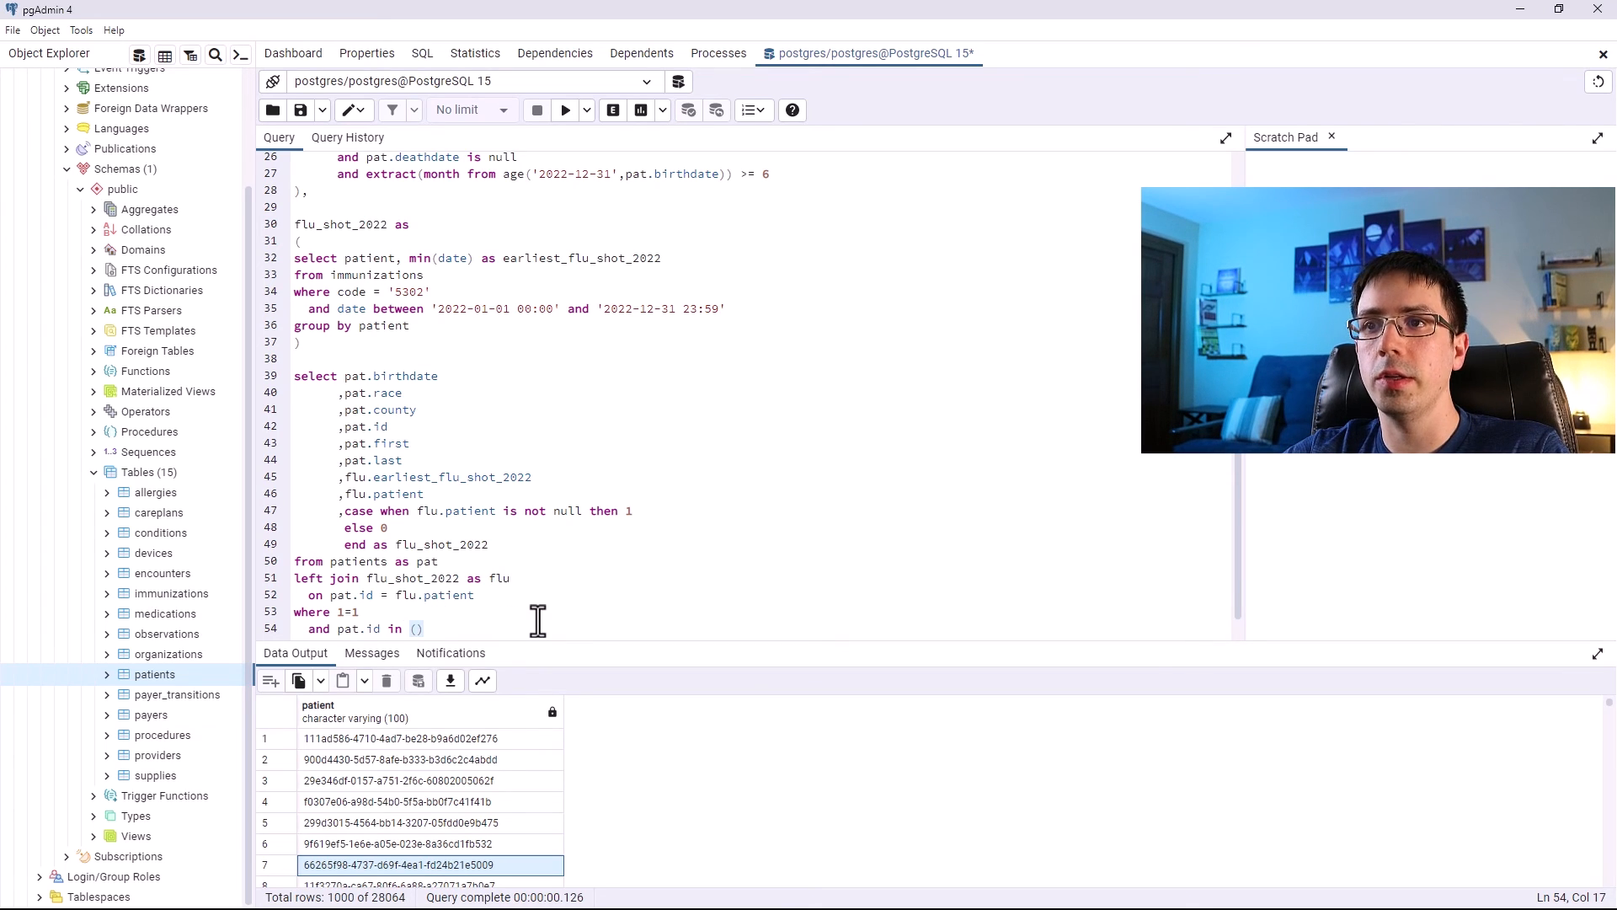
left_click_drag(431, 630, 281, 376)
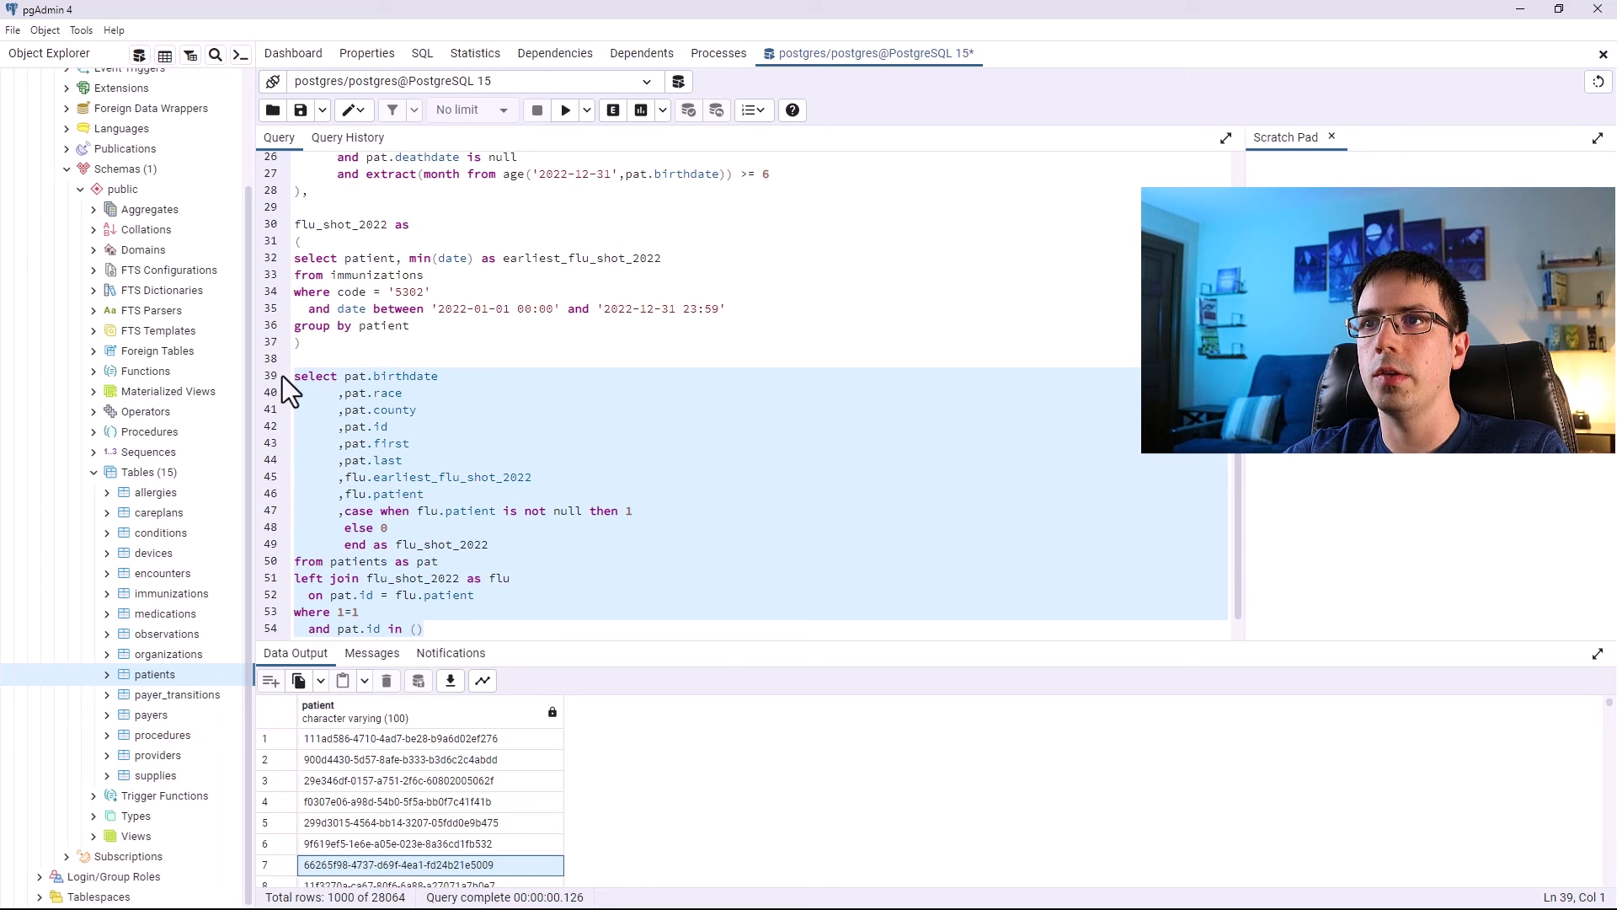
left_click(436, 630)
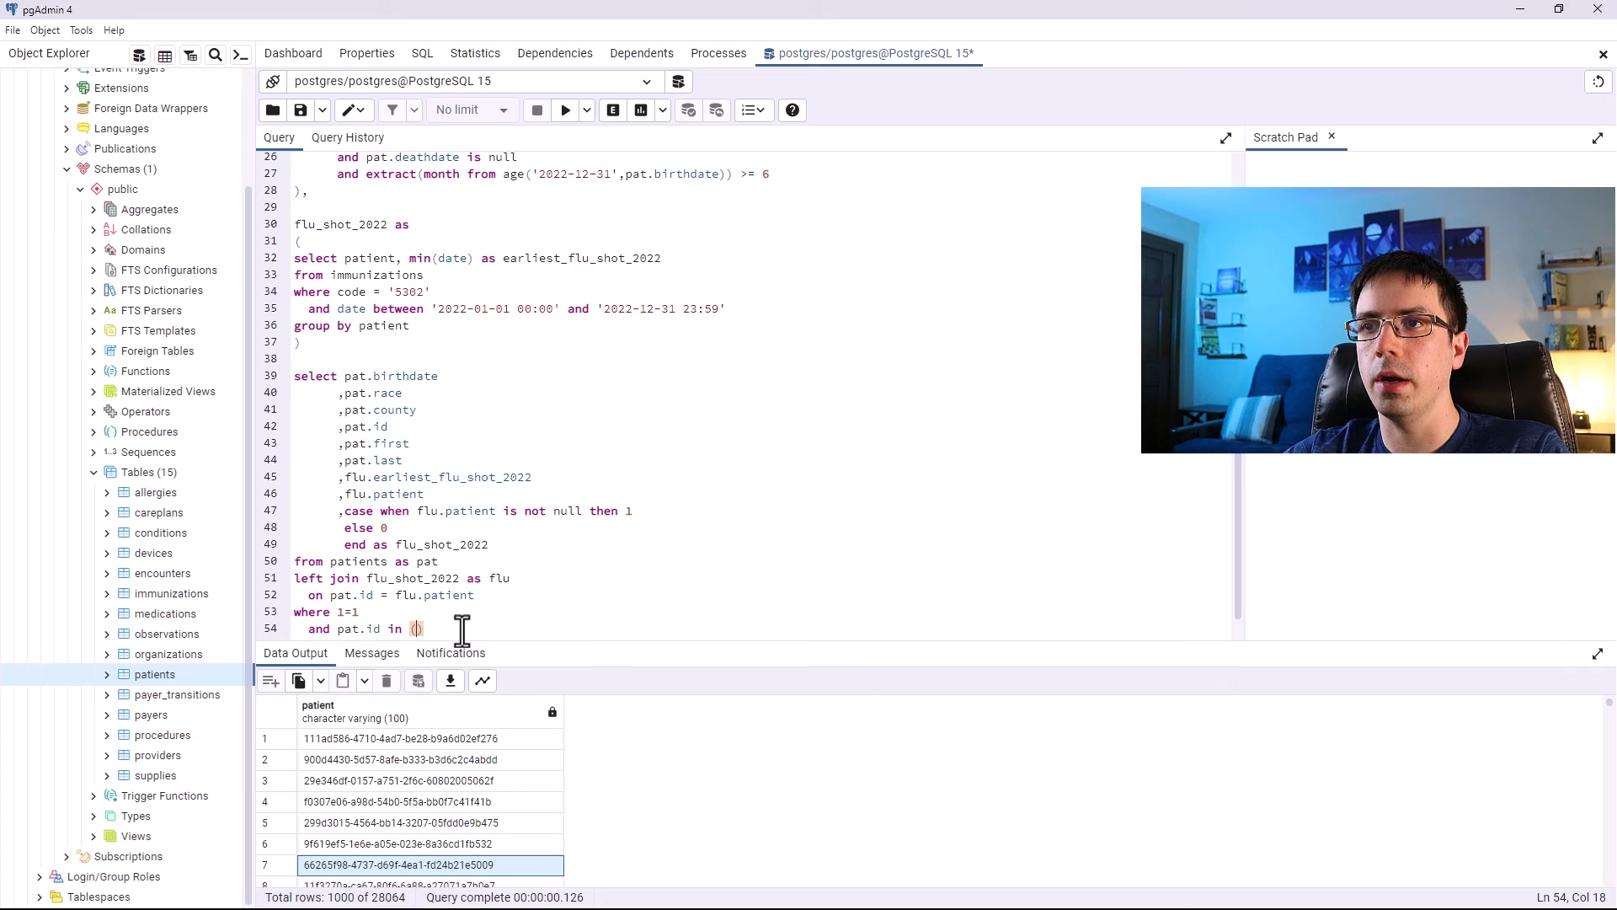
type("select patient from ac")
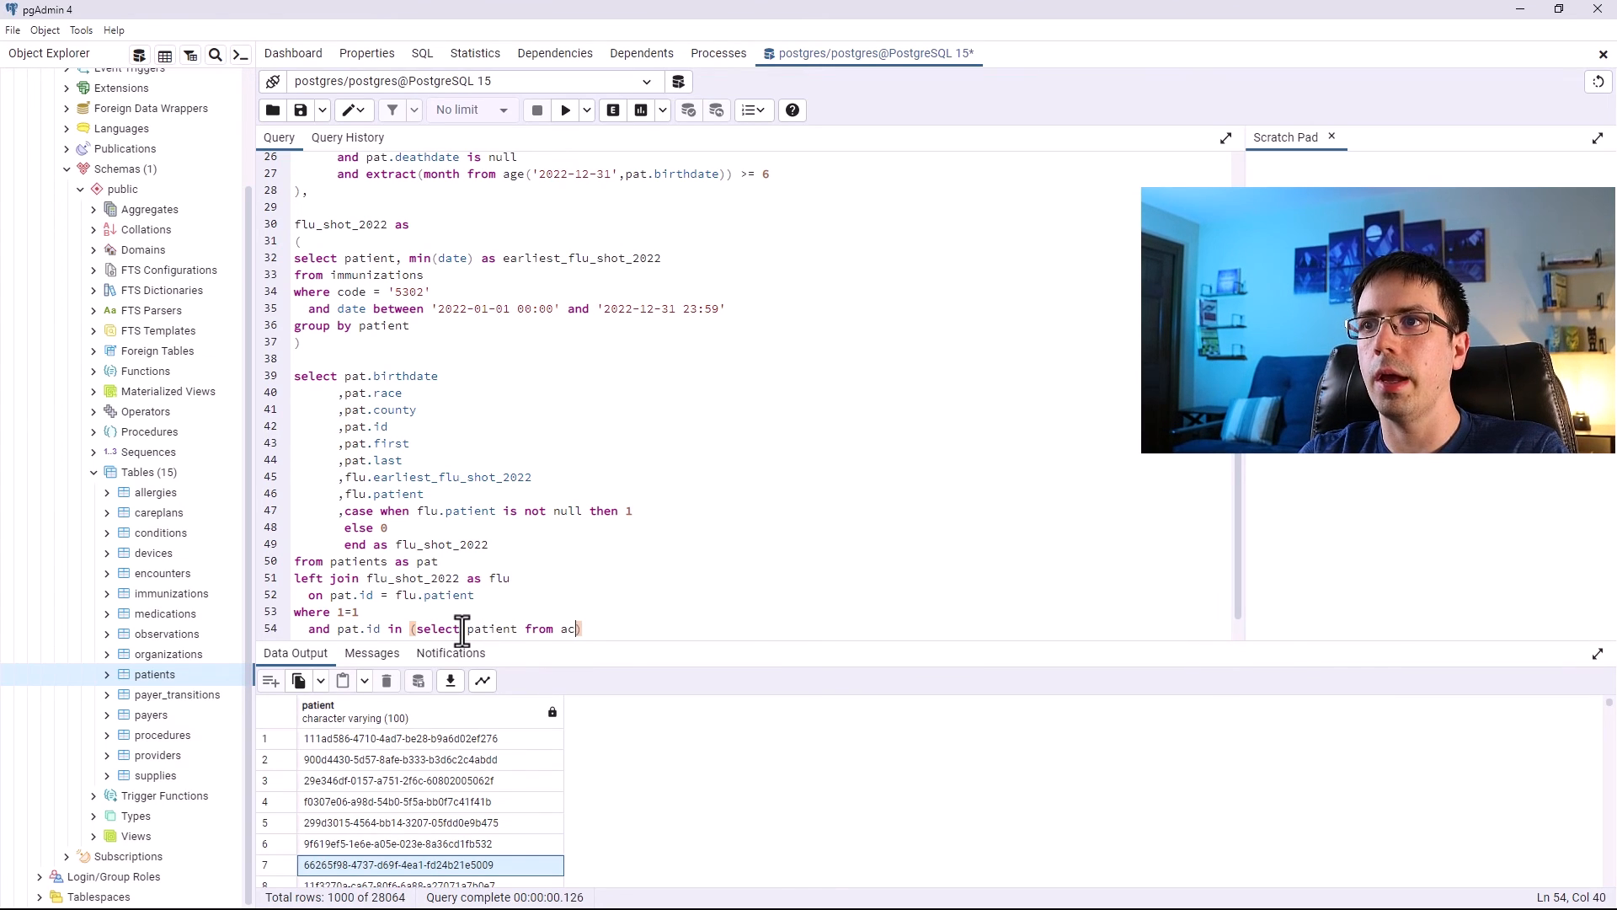
type("tive patients")
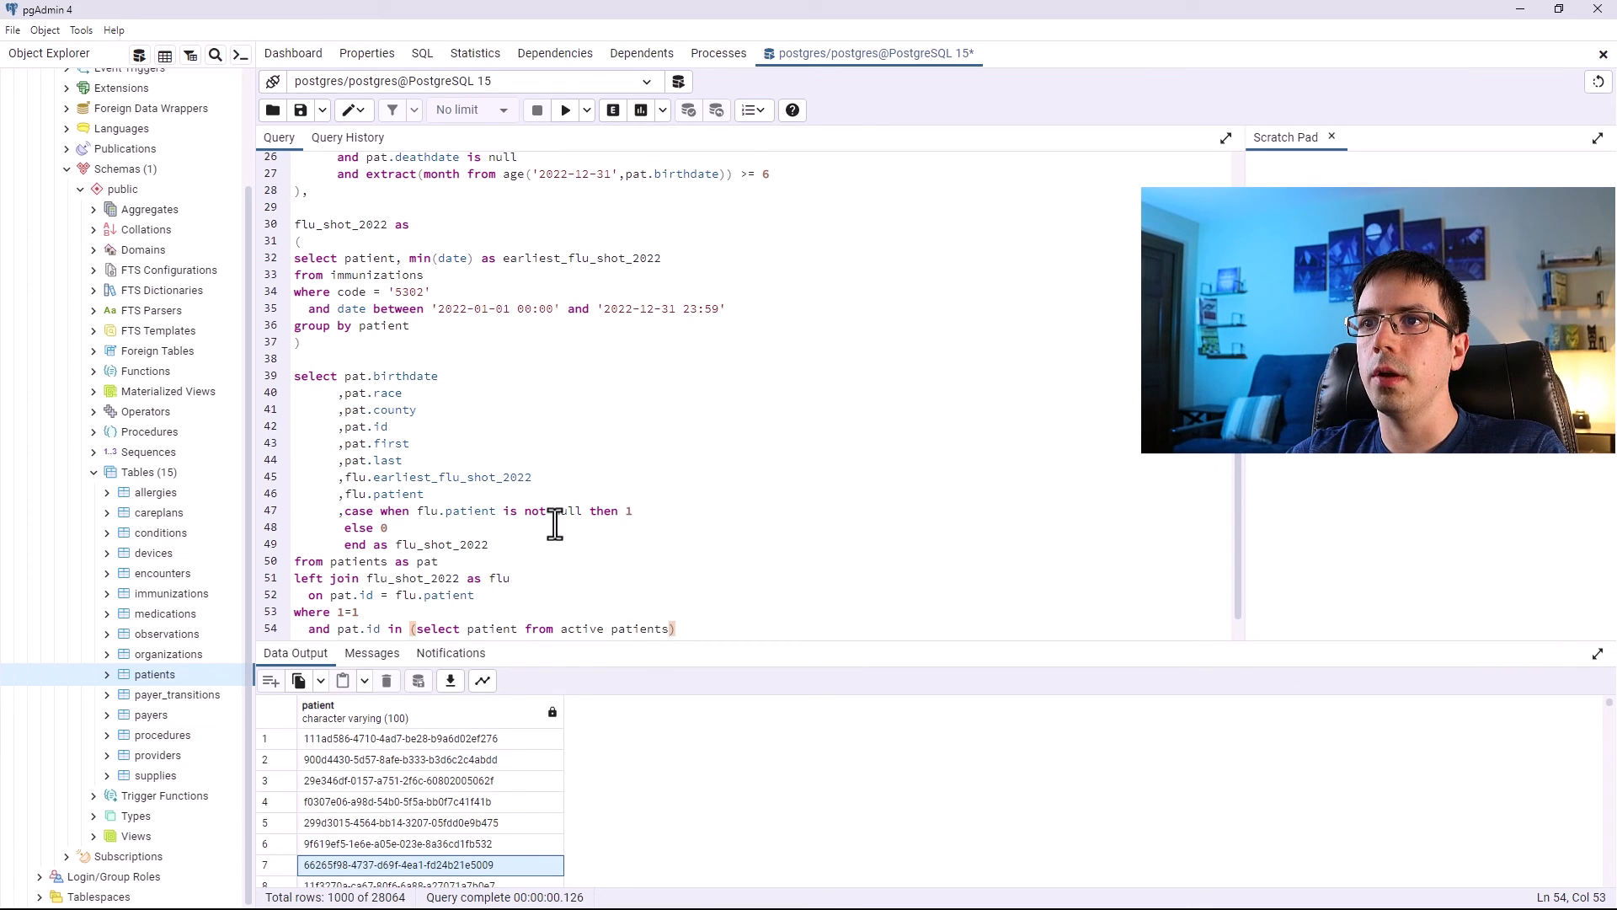
Review the final select query and its new patient filter.
left_click_drag(692, 630, 193, 640)
left_click(509, 546)
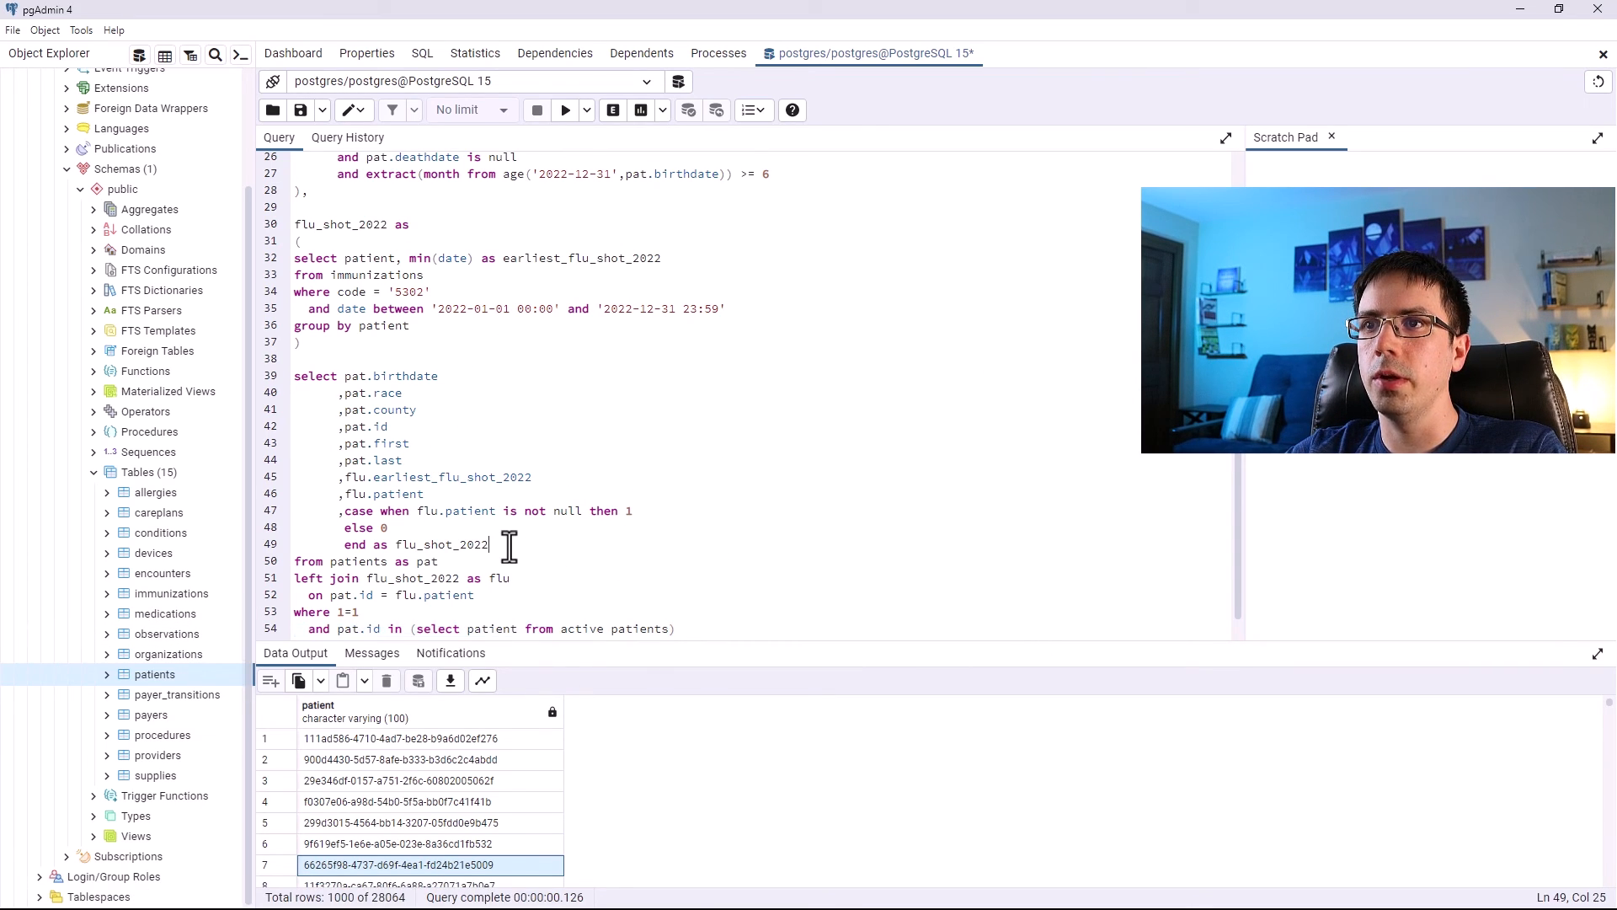
left_click_drag(412, 615, 292, 380)
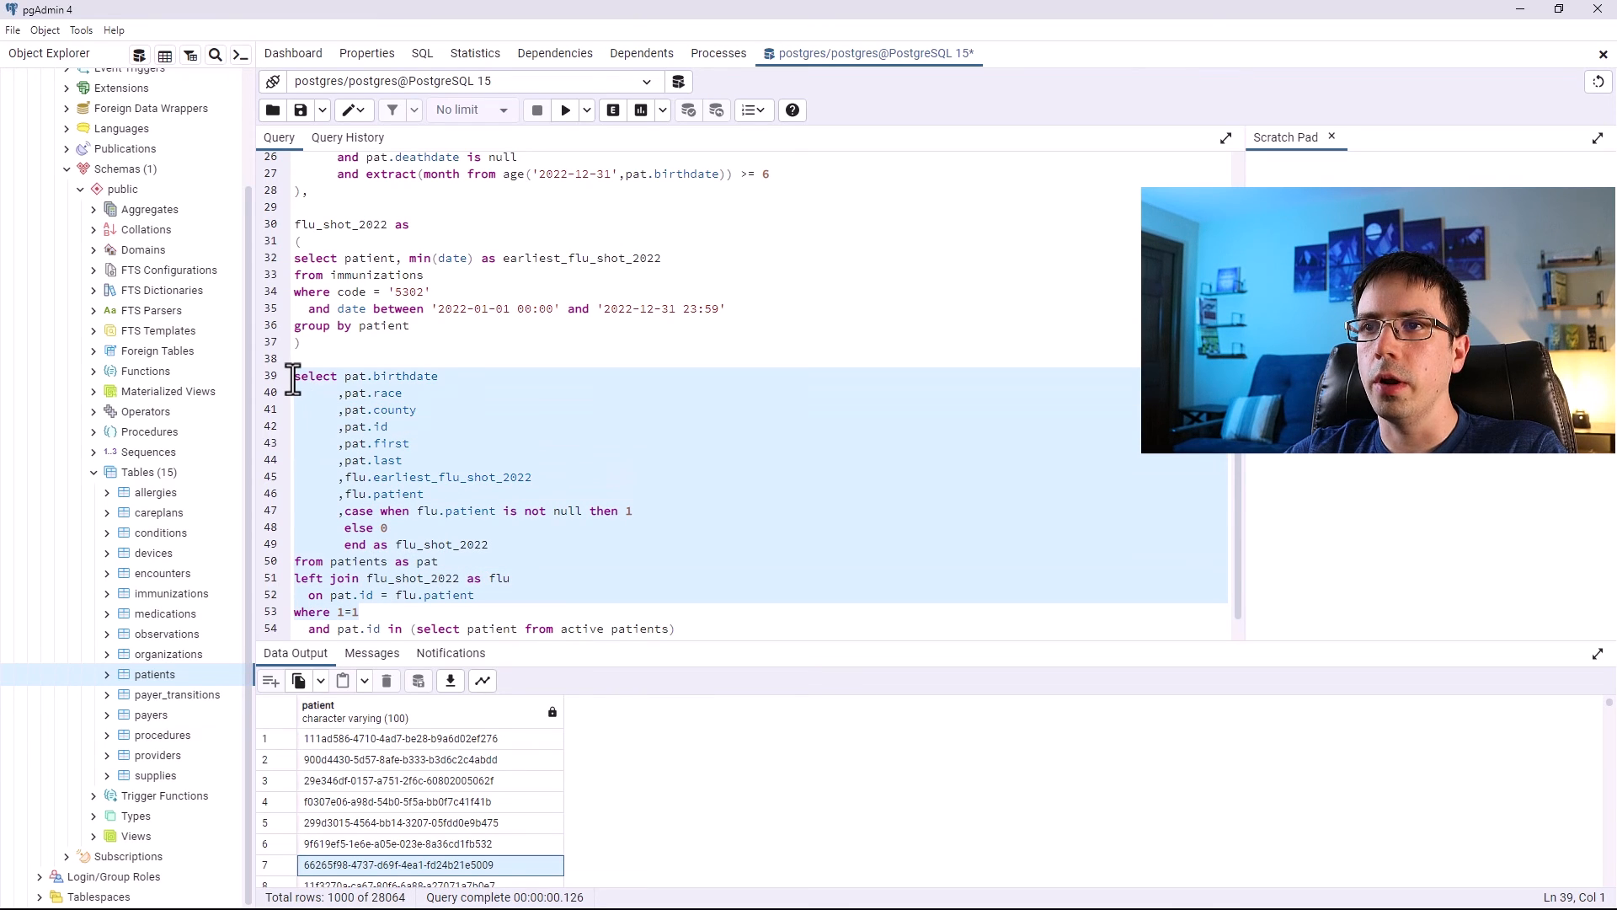
left_click(377, 630)
left_click_drag(377, 631, 340, 630)
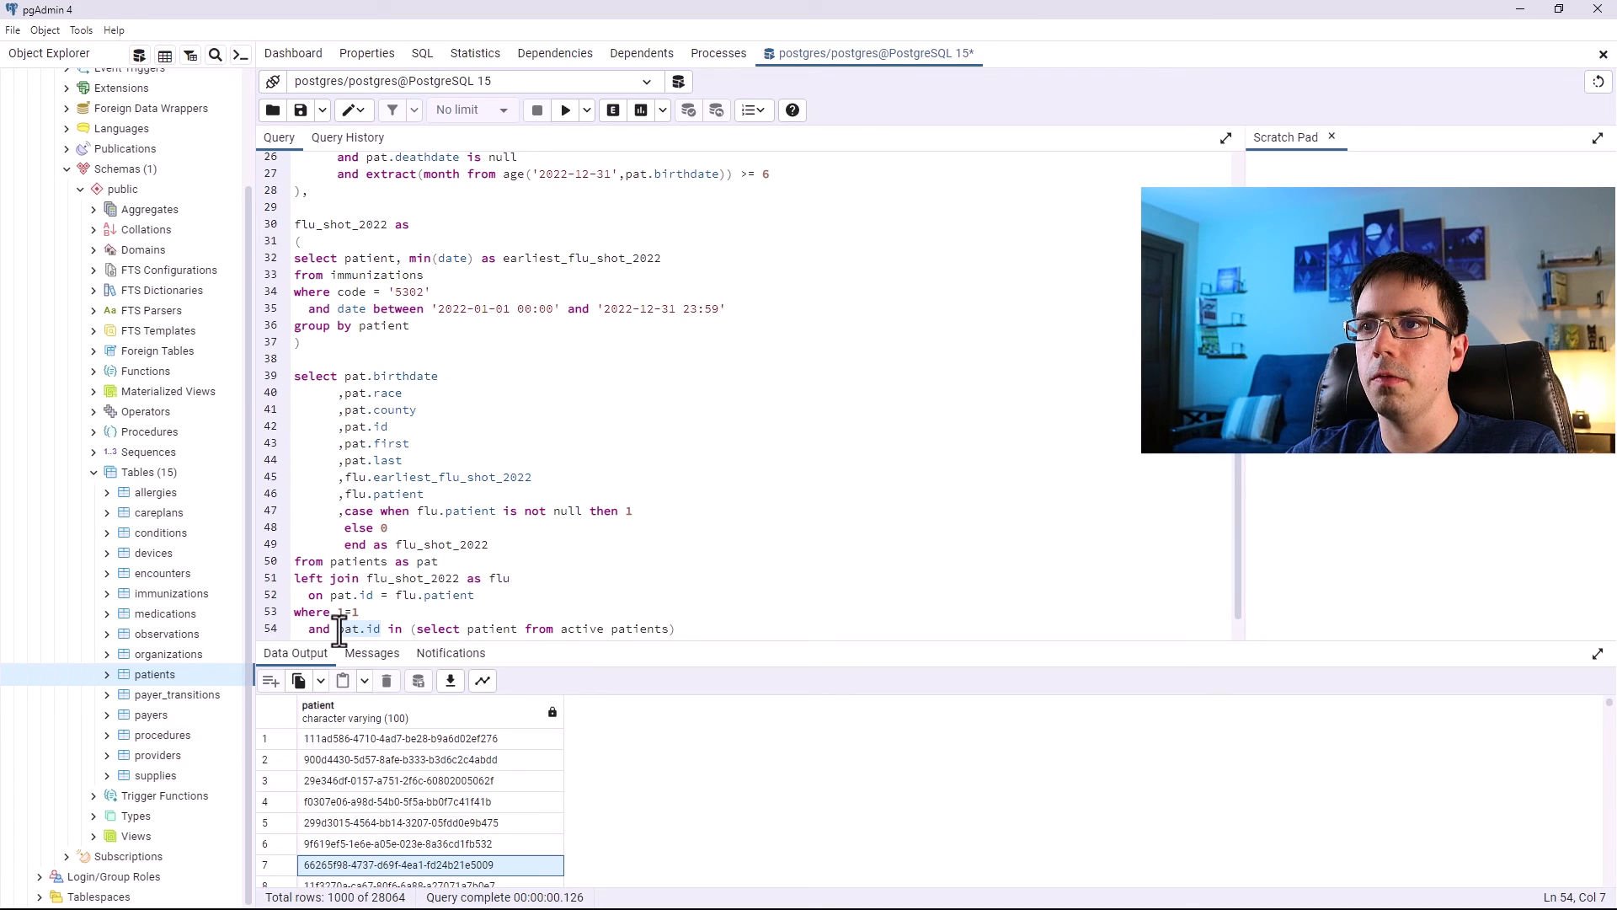
left_click_drag(413, 630, 665, 616)
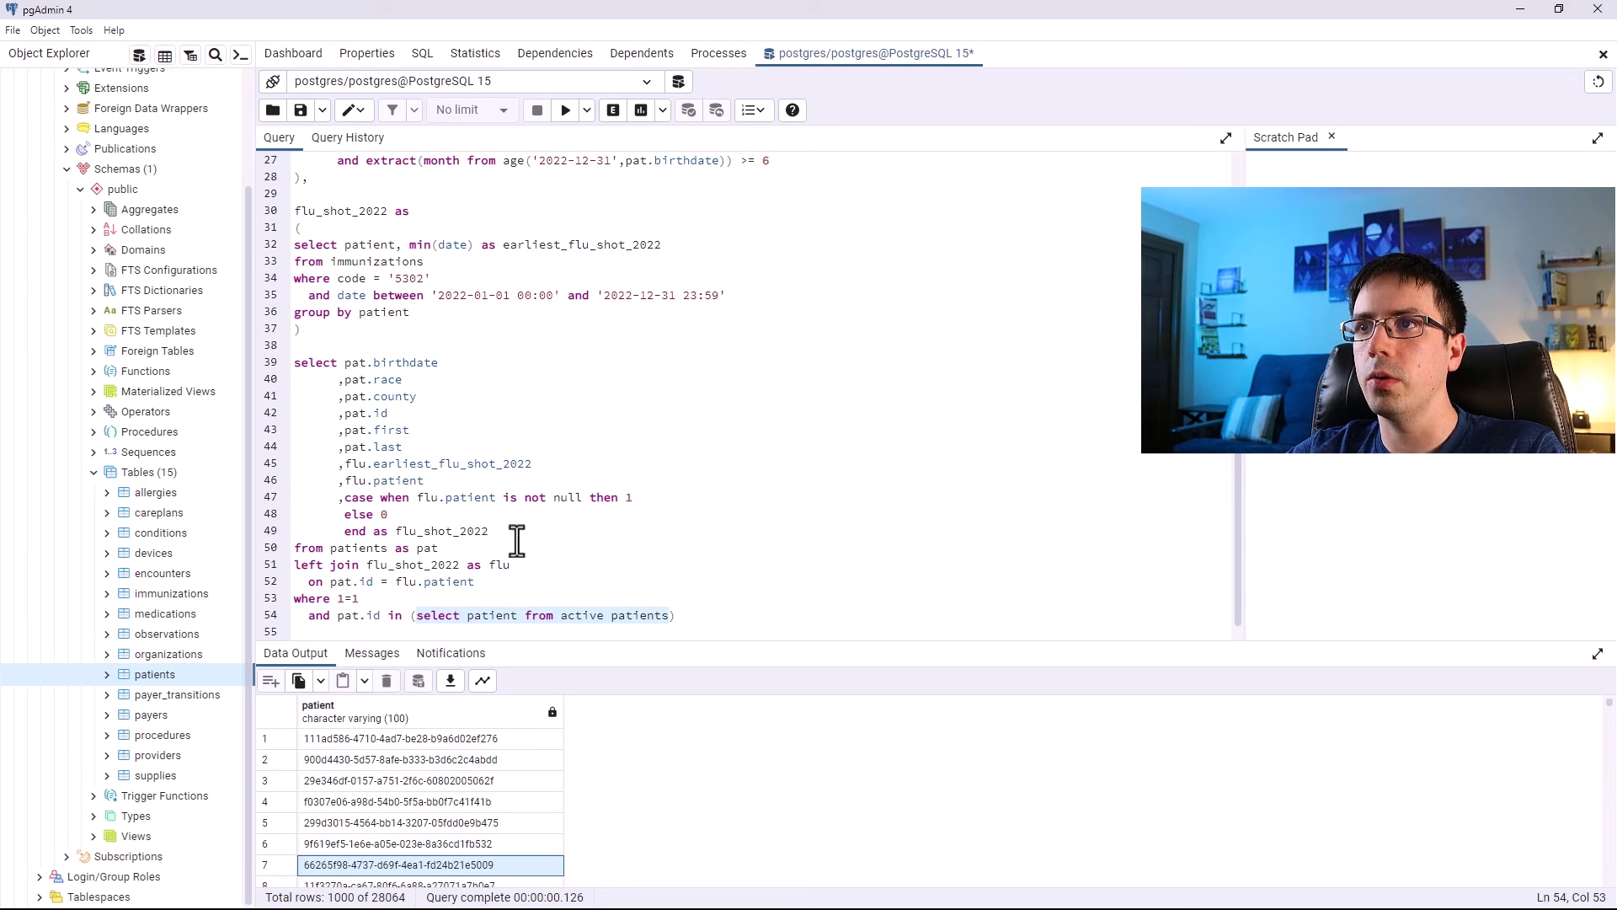
Run the active_patients CTE body on its own.
scroll(515, 541, "up", 7)
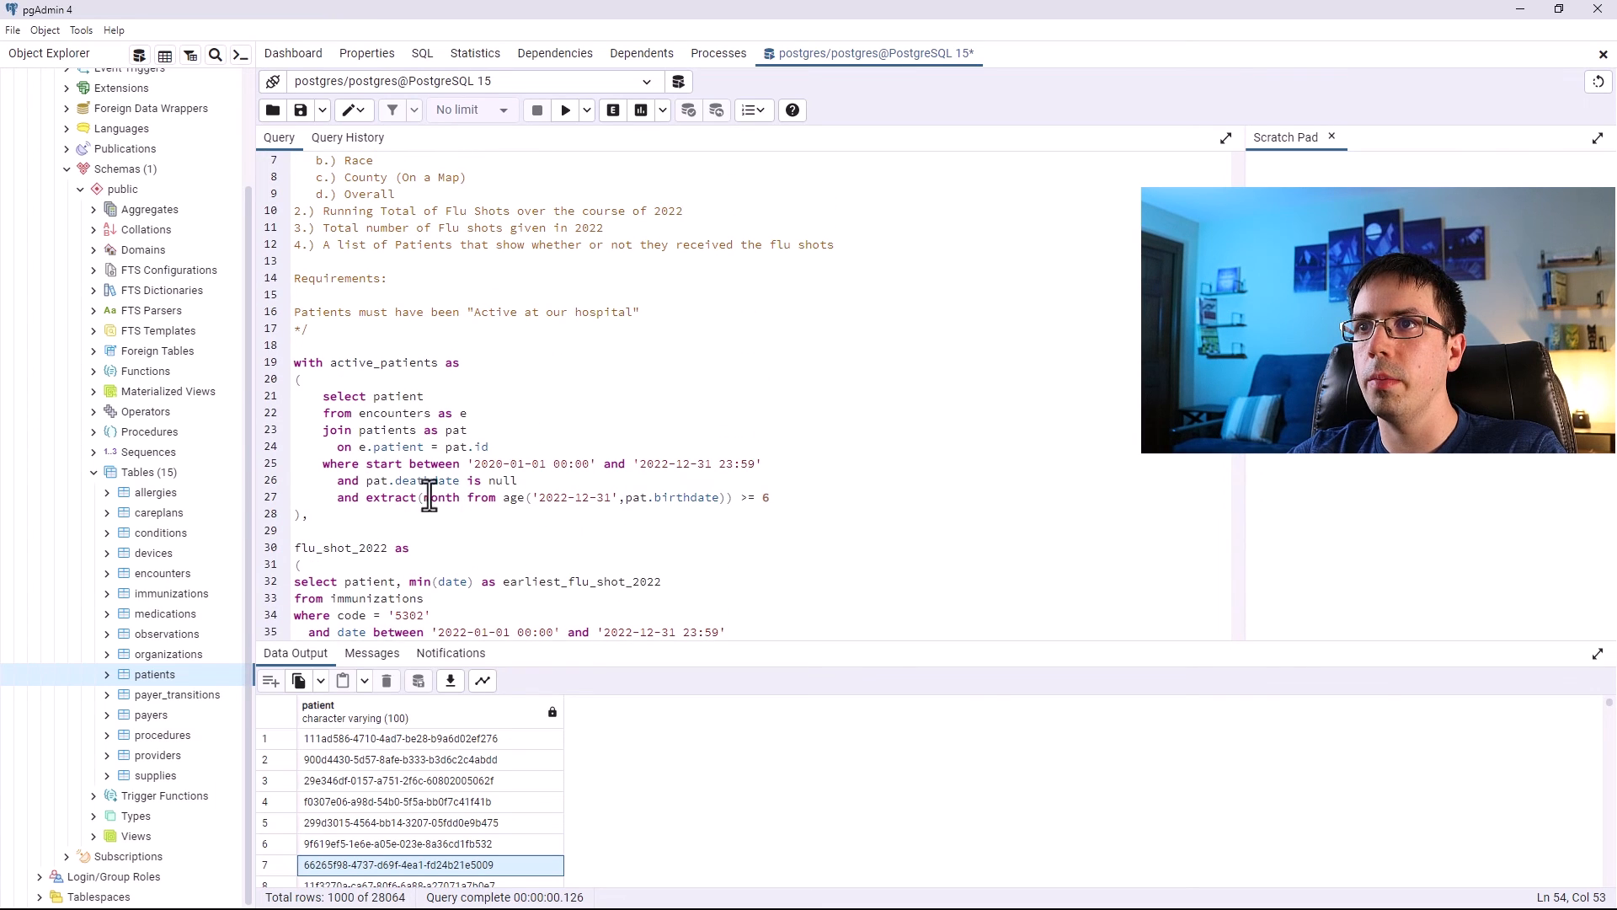
scroll(801, 448, "down", 2)
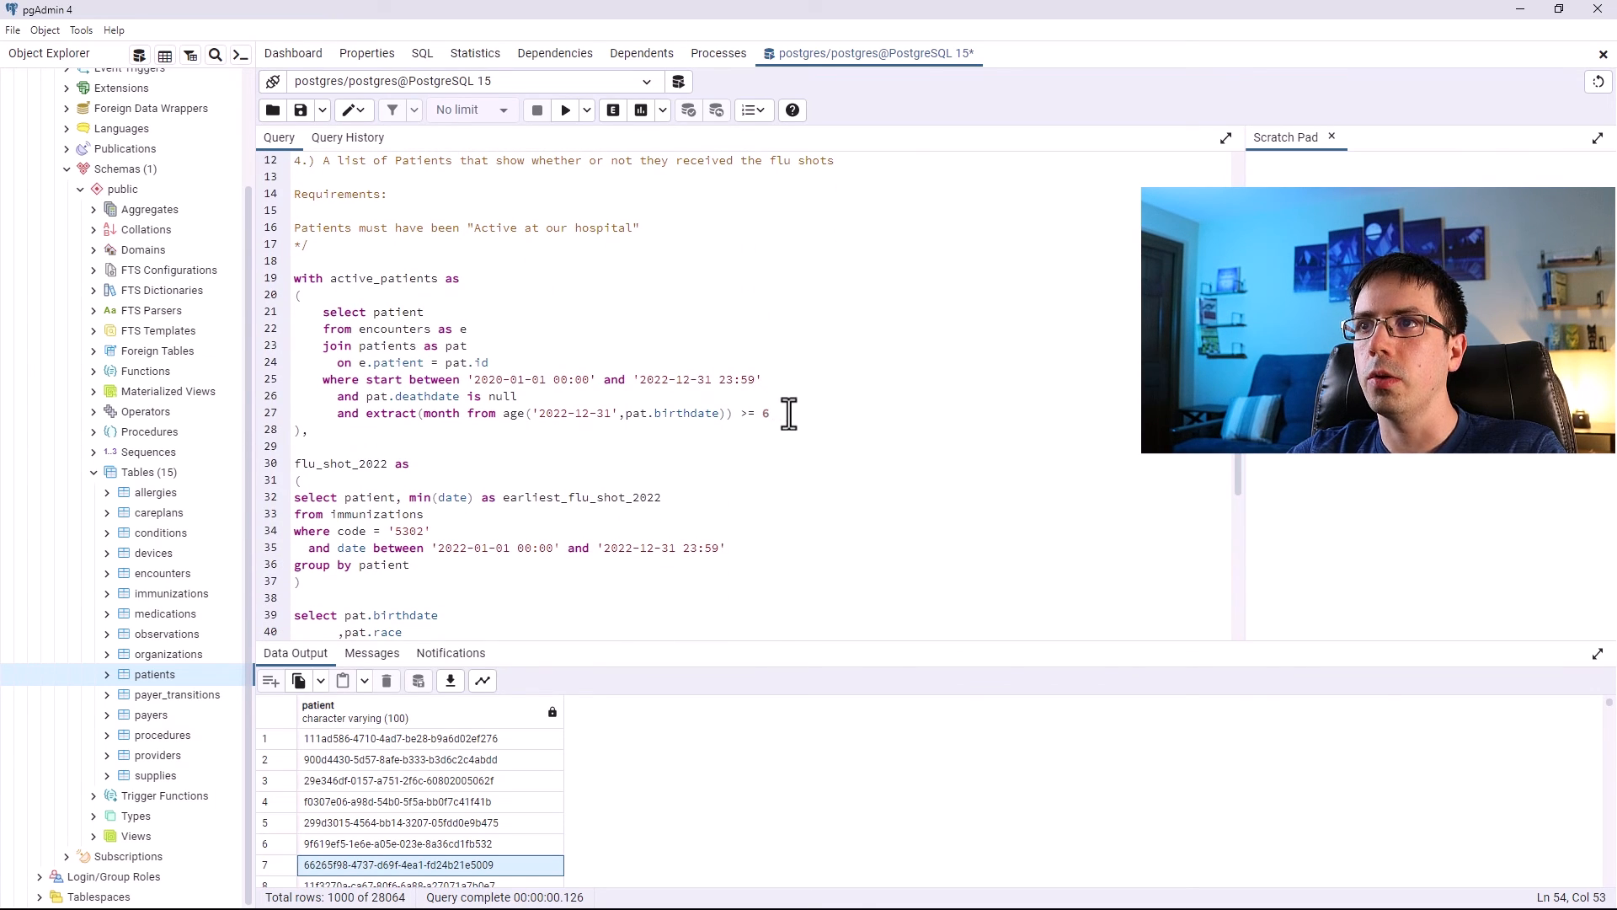
left_click_drag(787, 413, 296, 311)
left_click(566, 120)
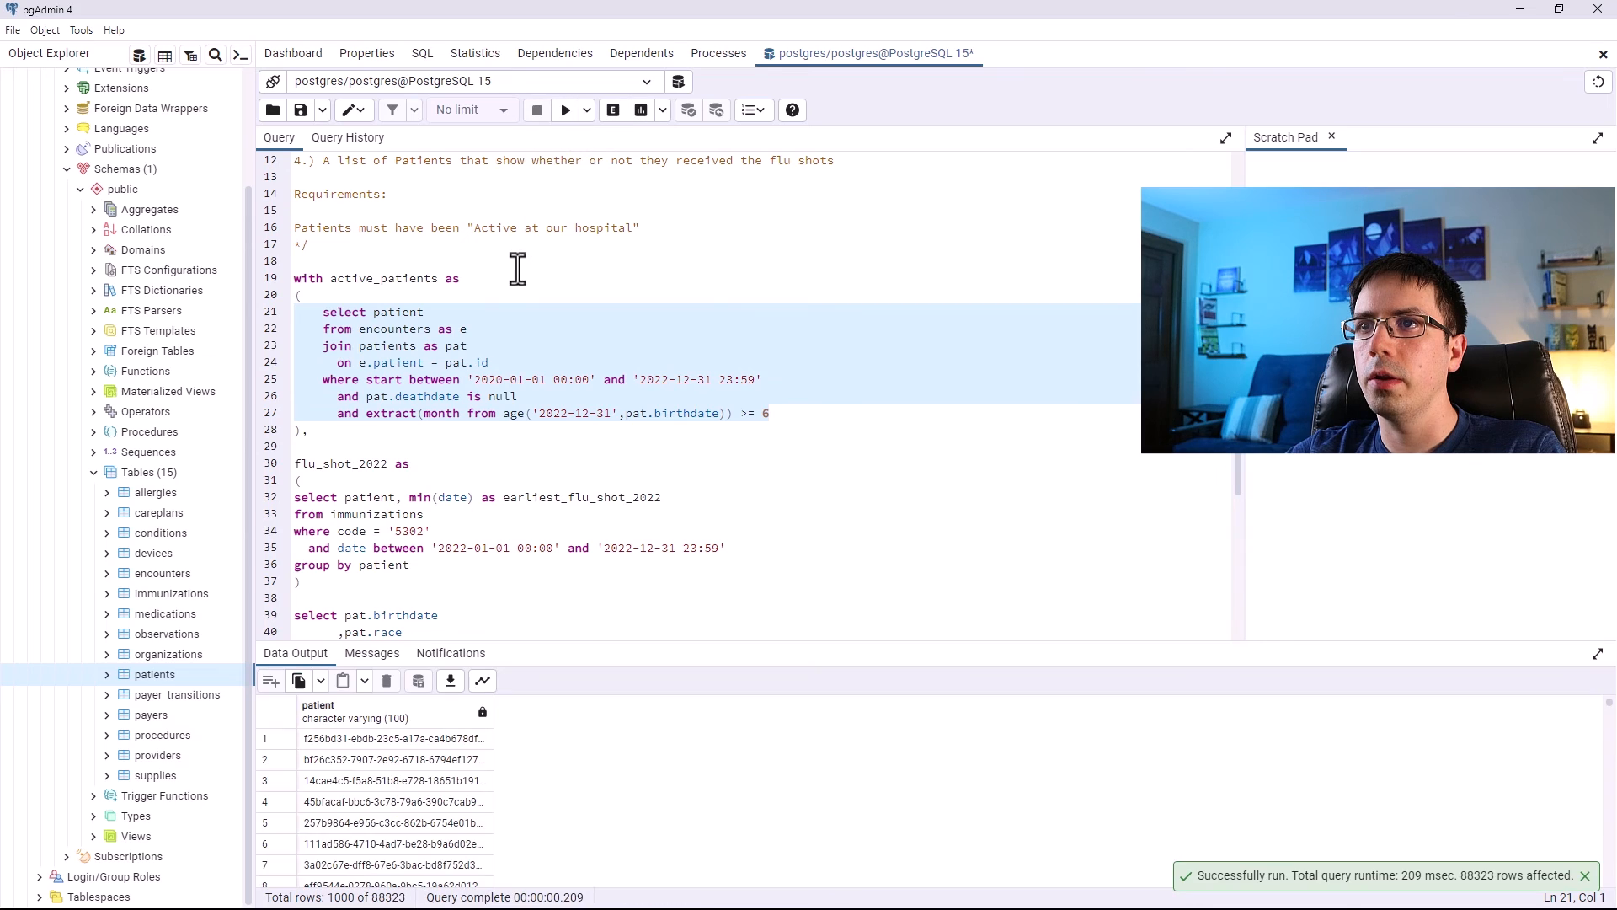
Review the active_patients conditions and the final query's where clause.
scroll(516, 289, "down", 6)
left_click_drag(676, 596, 282, 341)
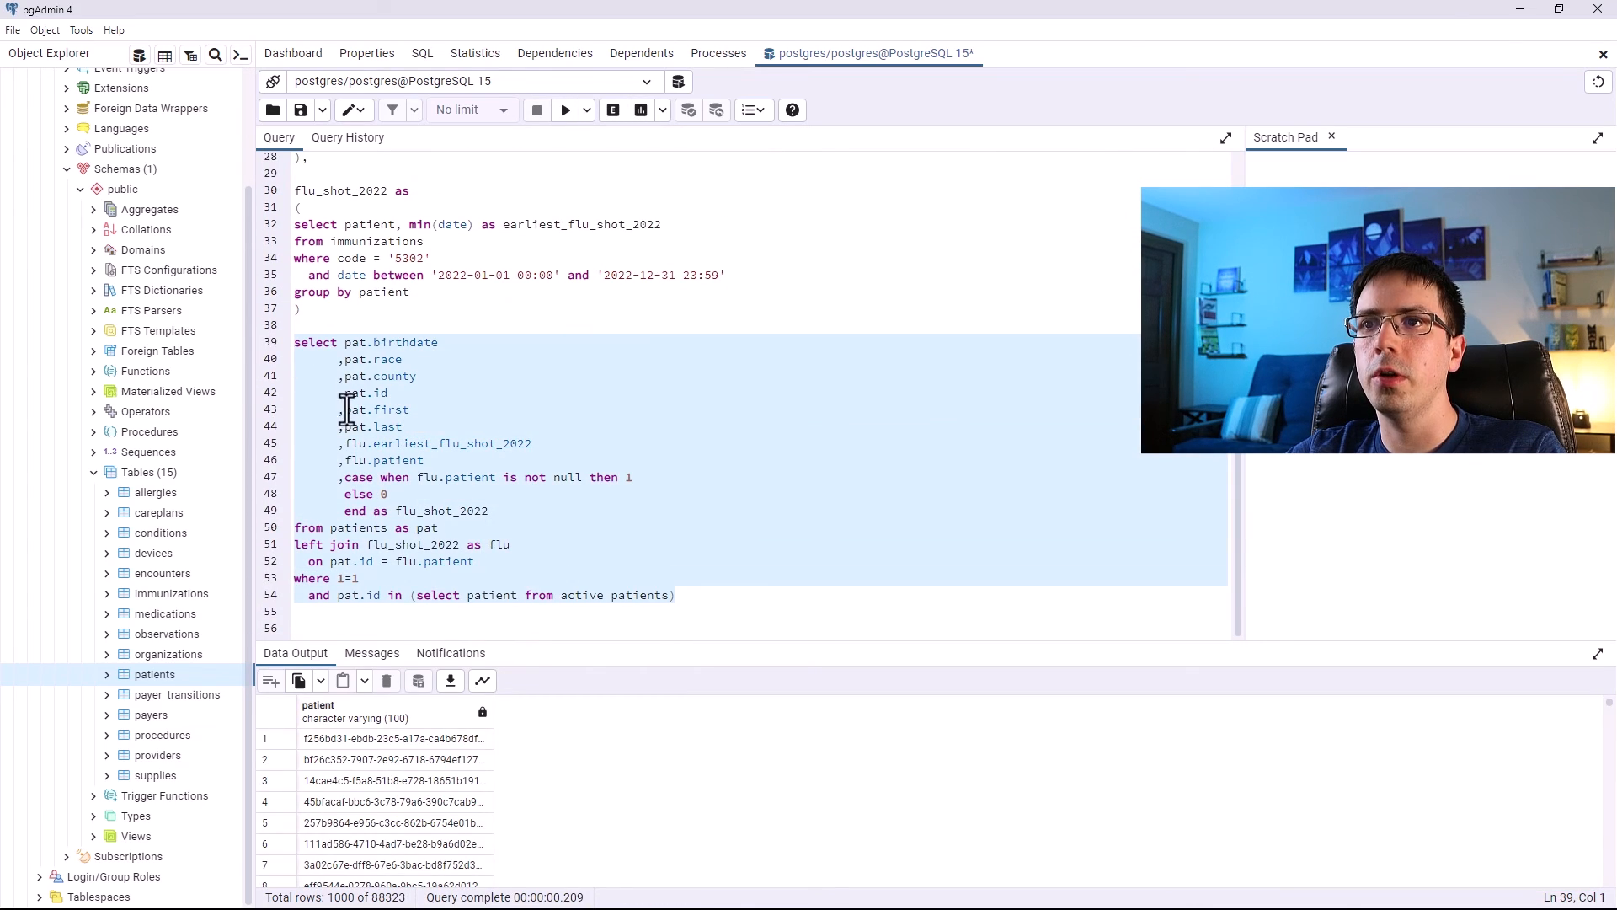
scroll(387, 509, "up", 9)
scroll(657, 434, "down", 2)
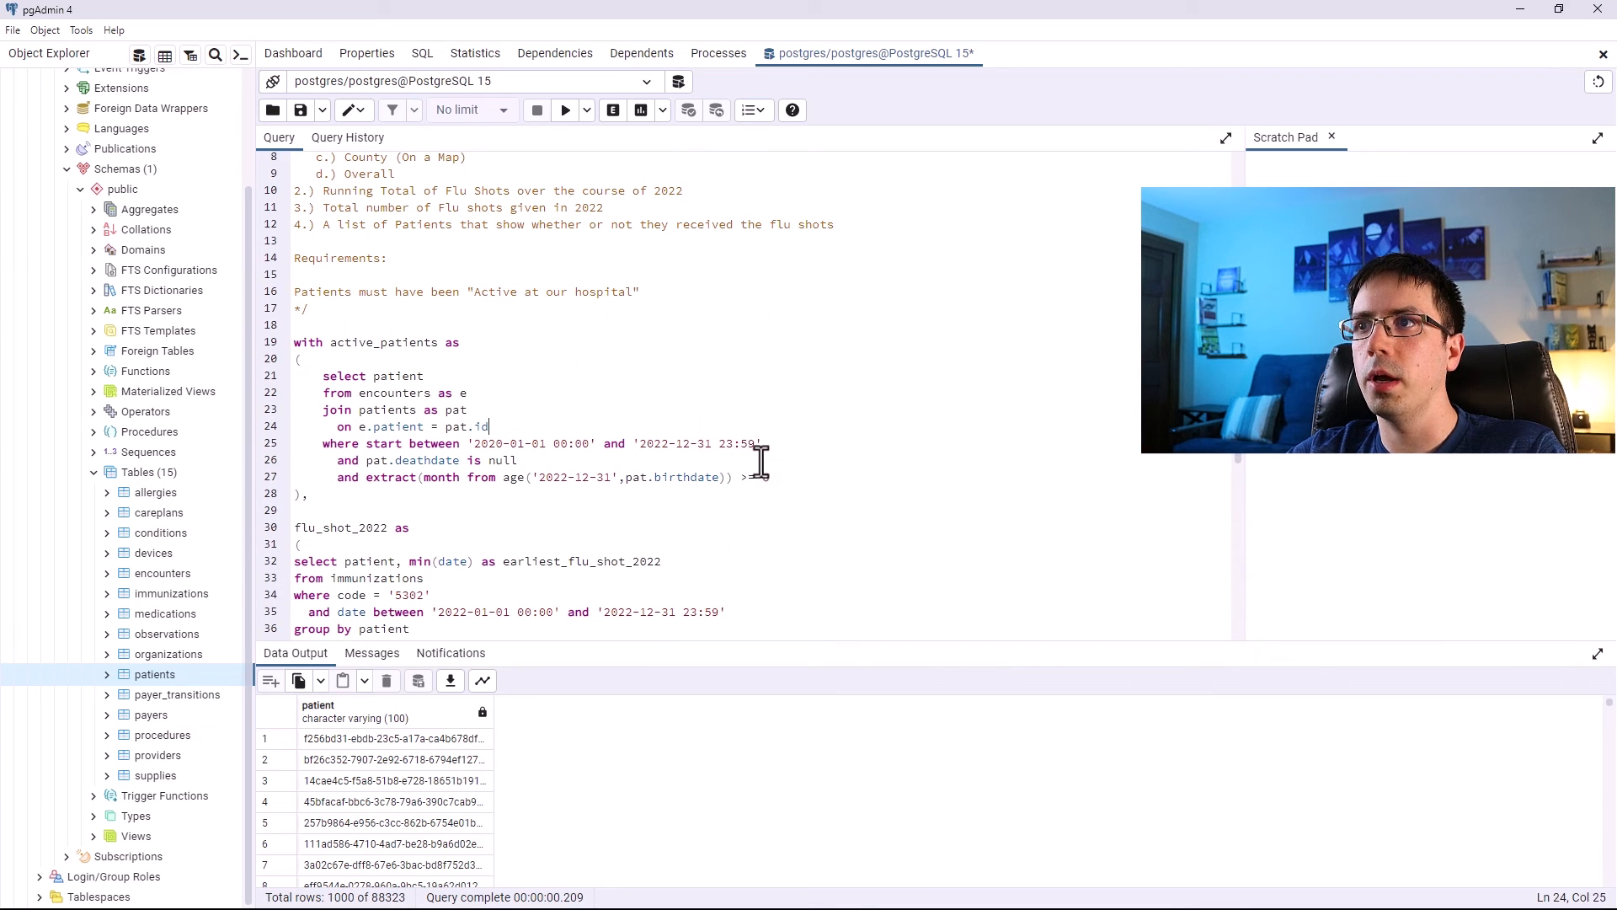
left_click_drag(776, 477, 337, 375)
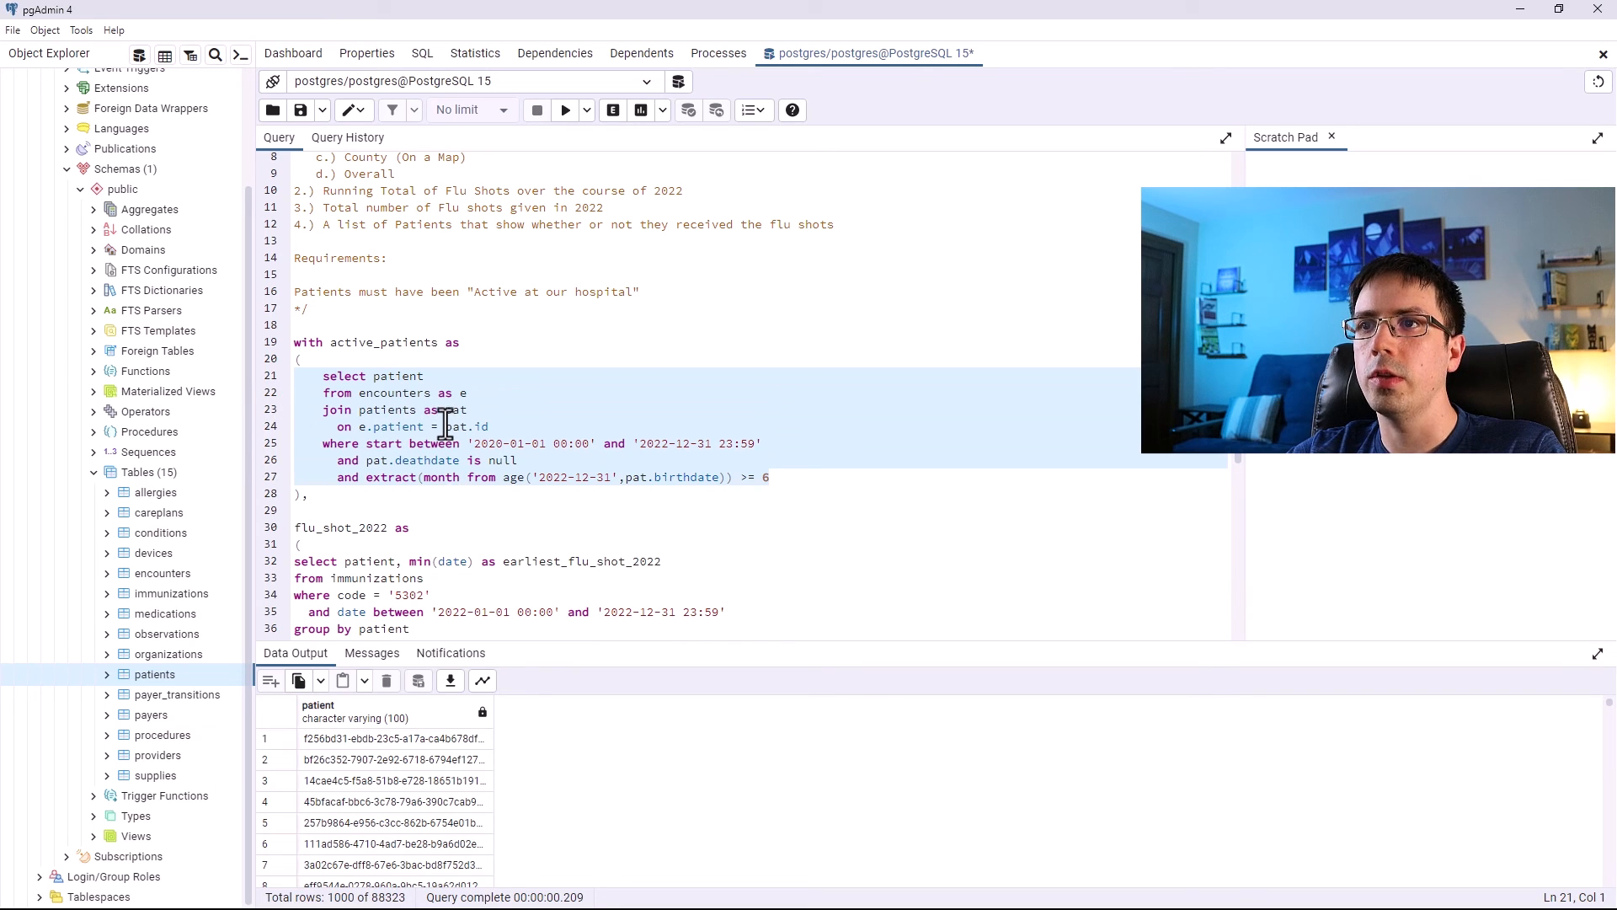
scroll(444, 421, "down", 7)
left_click_drag(683, 595, 286, 347)
scroll(523, 422, "up", 7)
left_click_drag(769, 477, 274, 392)
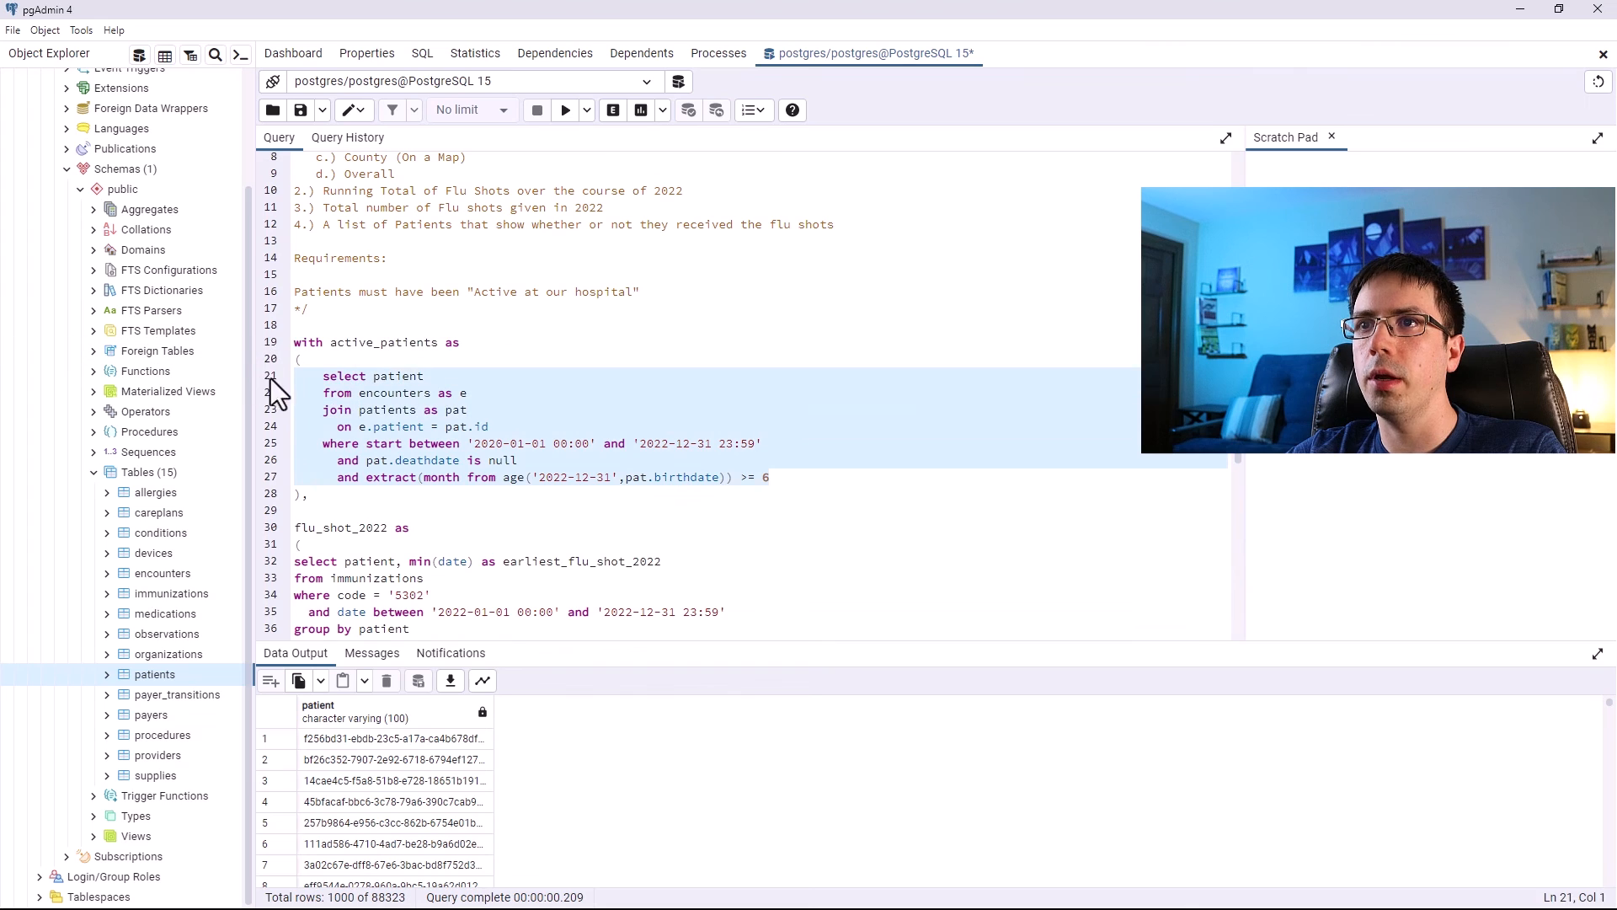
left_click_drag(769, 477, 270, 381)
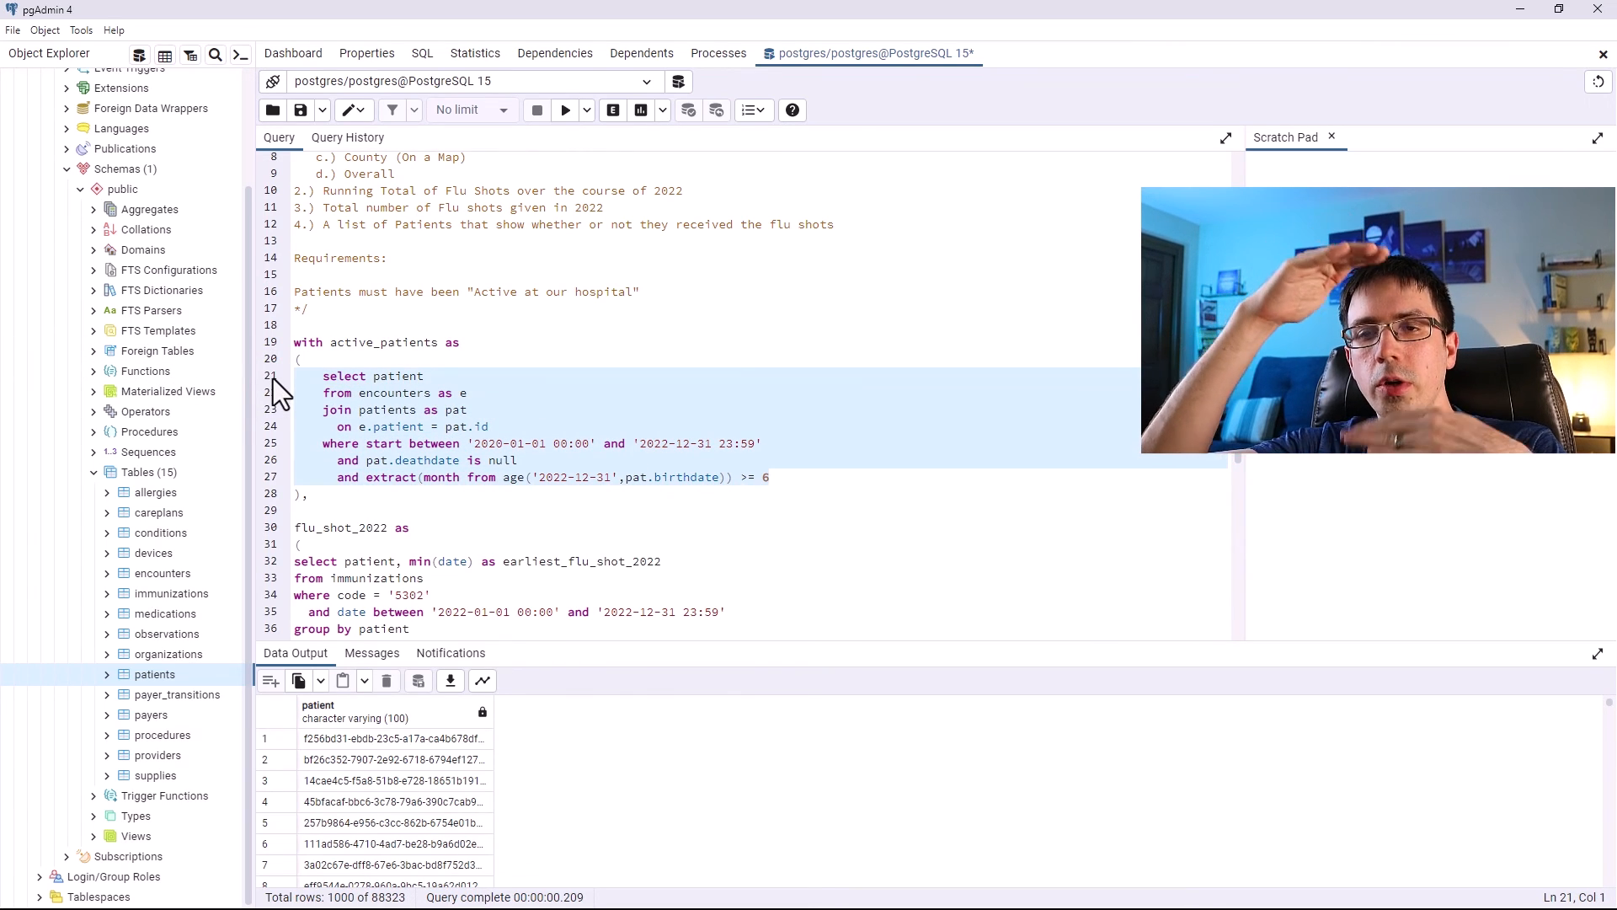
left_click(377, 376)
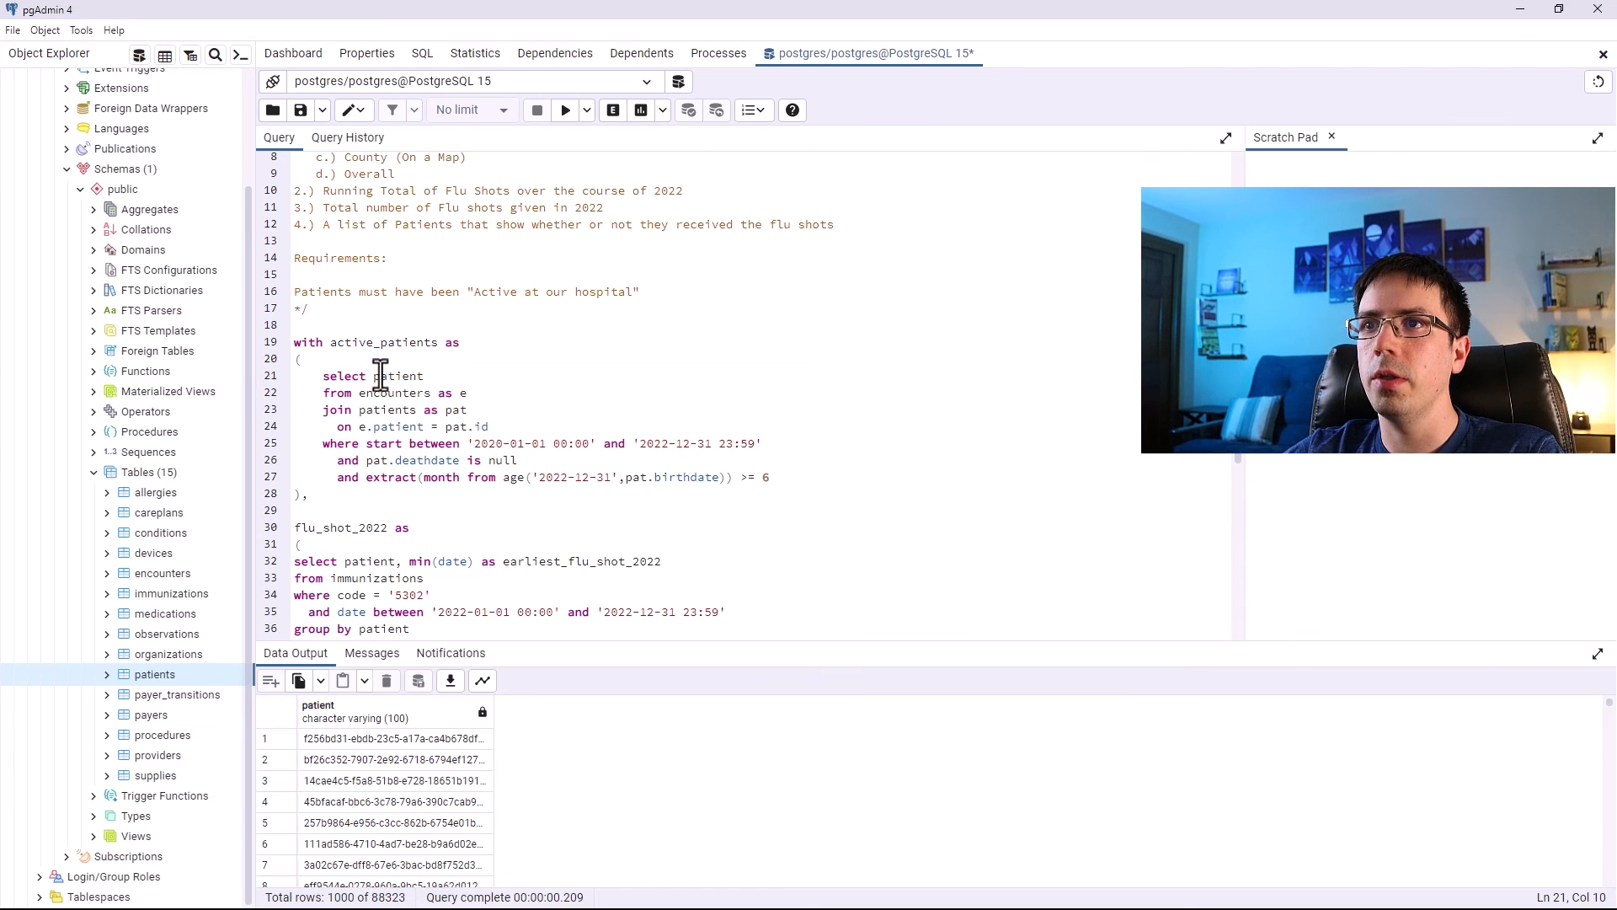
left_click_drag(775, 441, 466, 441)
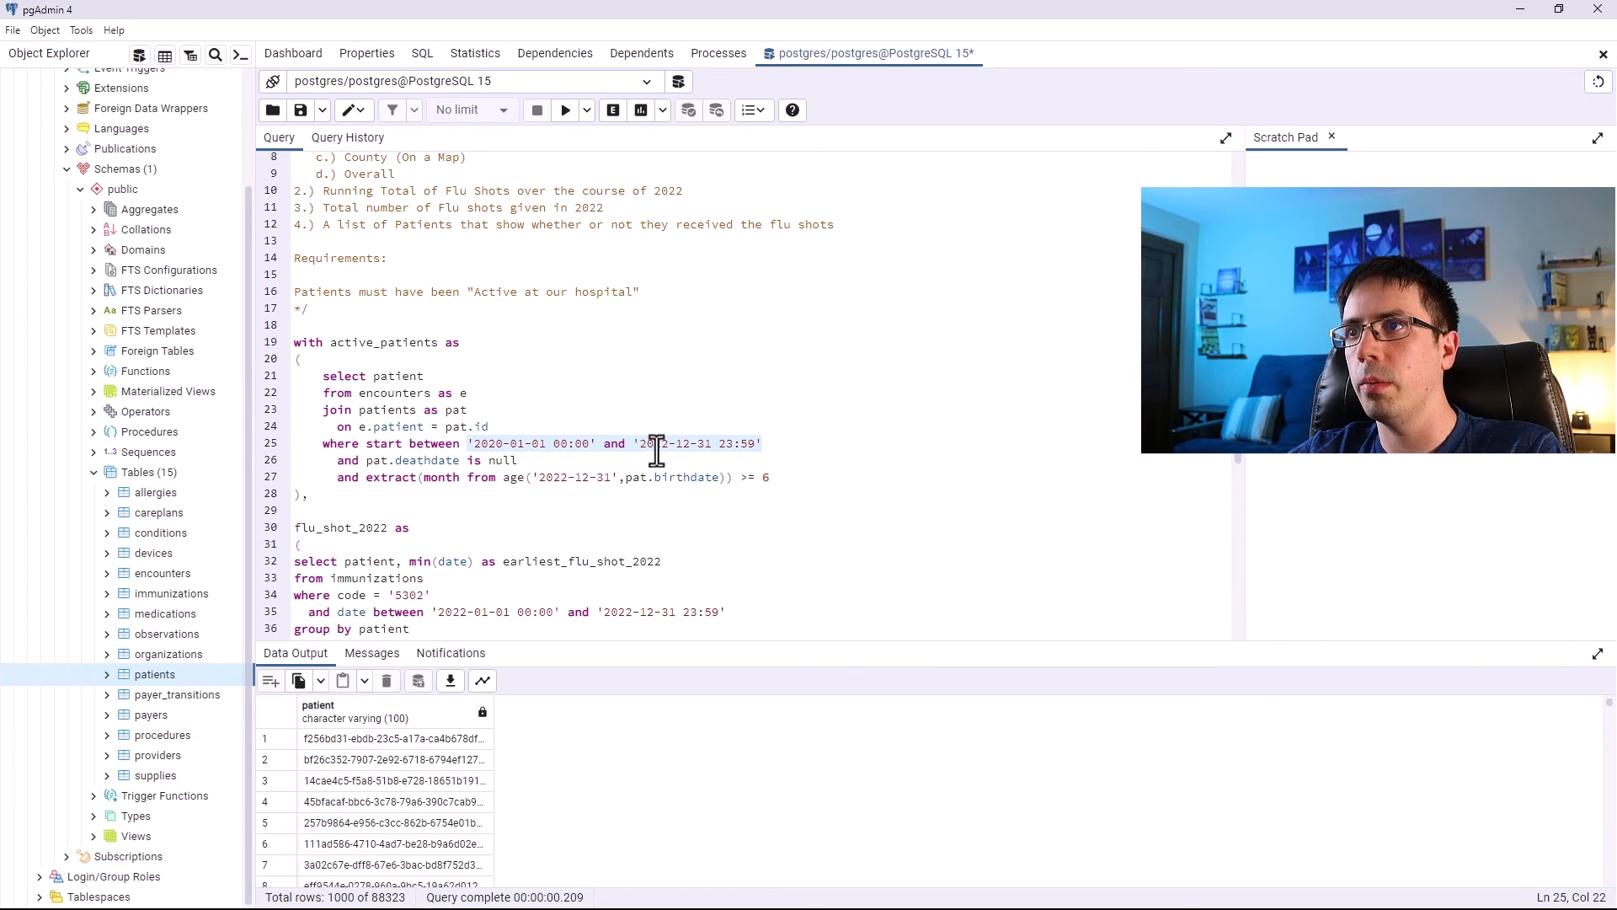
left_click_drag(539, 461, 332, 460)
left_click_drag(770, 477, 331, 483)
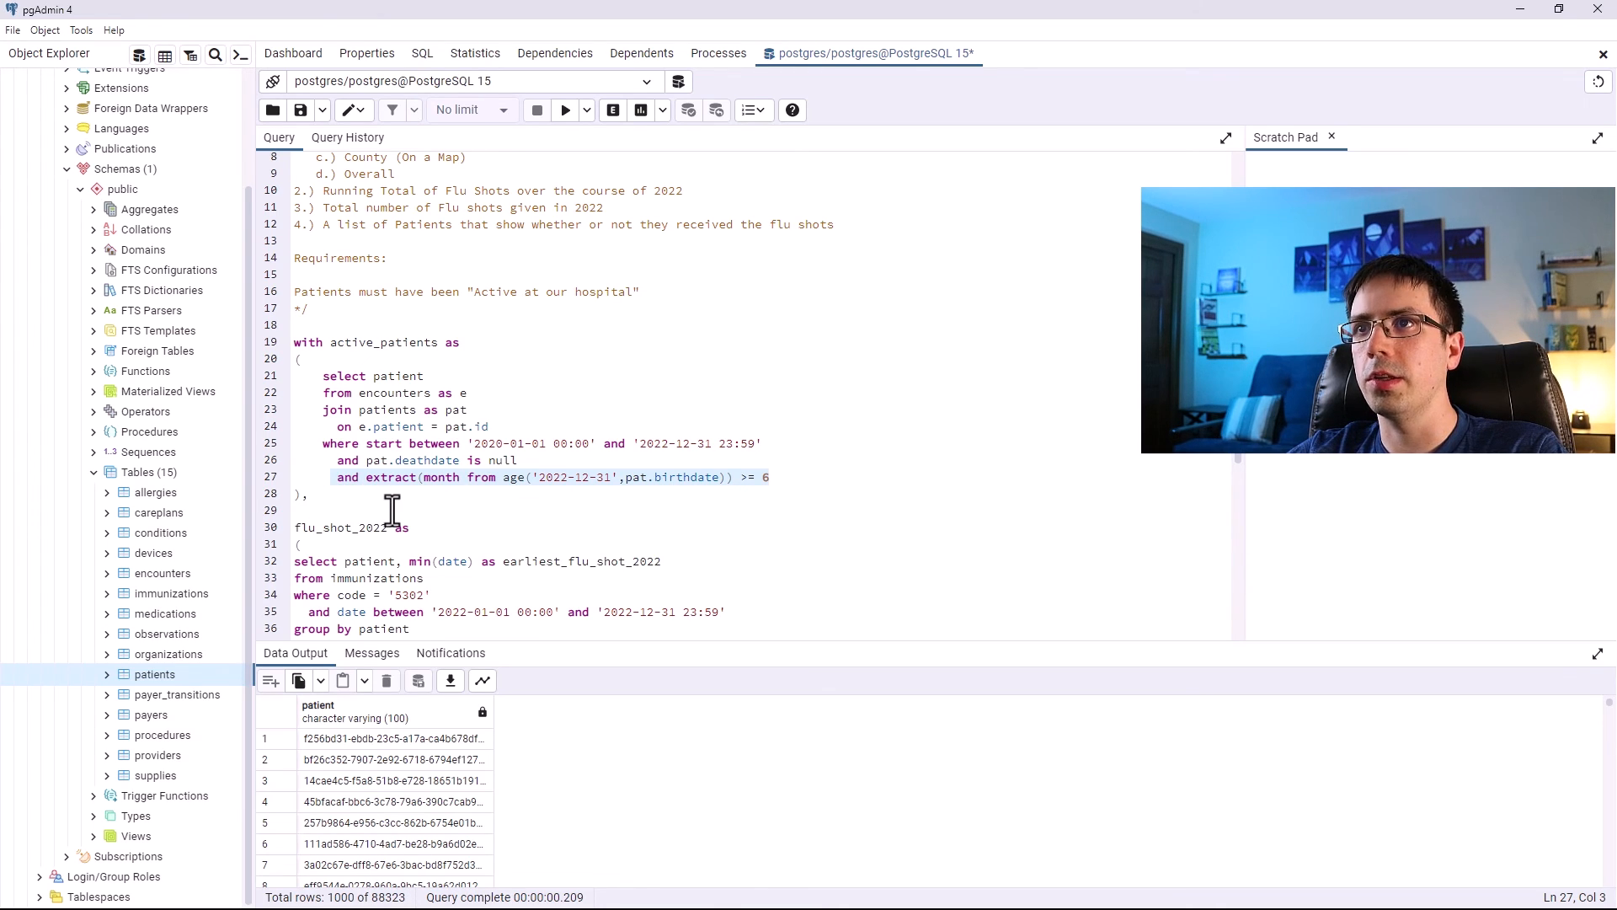
scroll(421, 509, "down", 5)
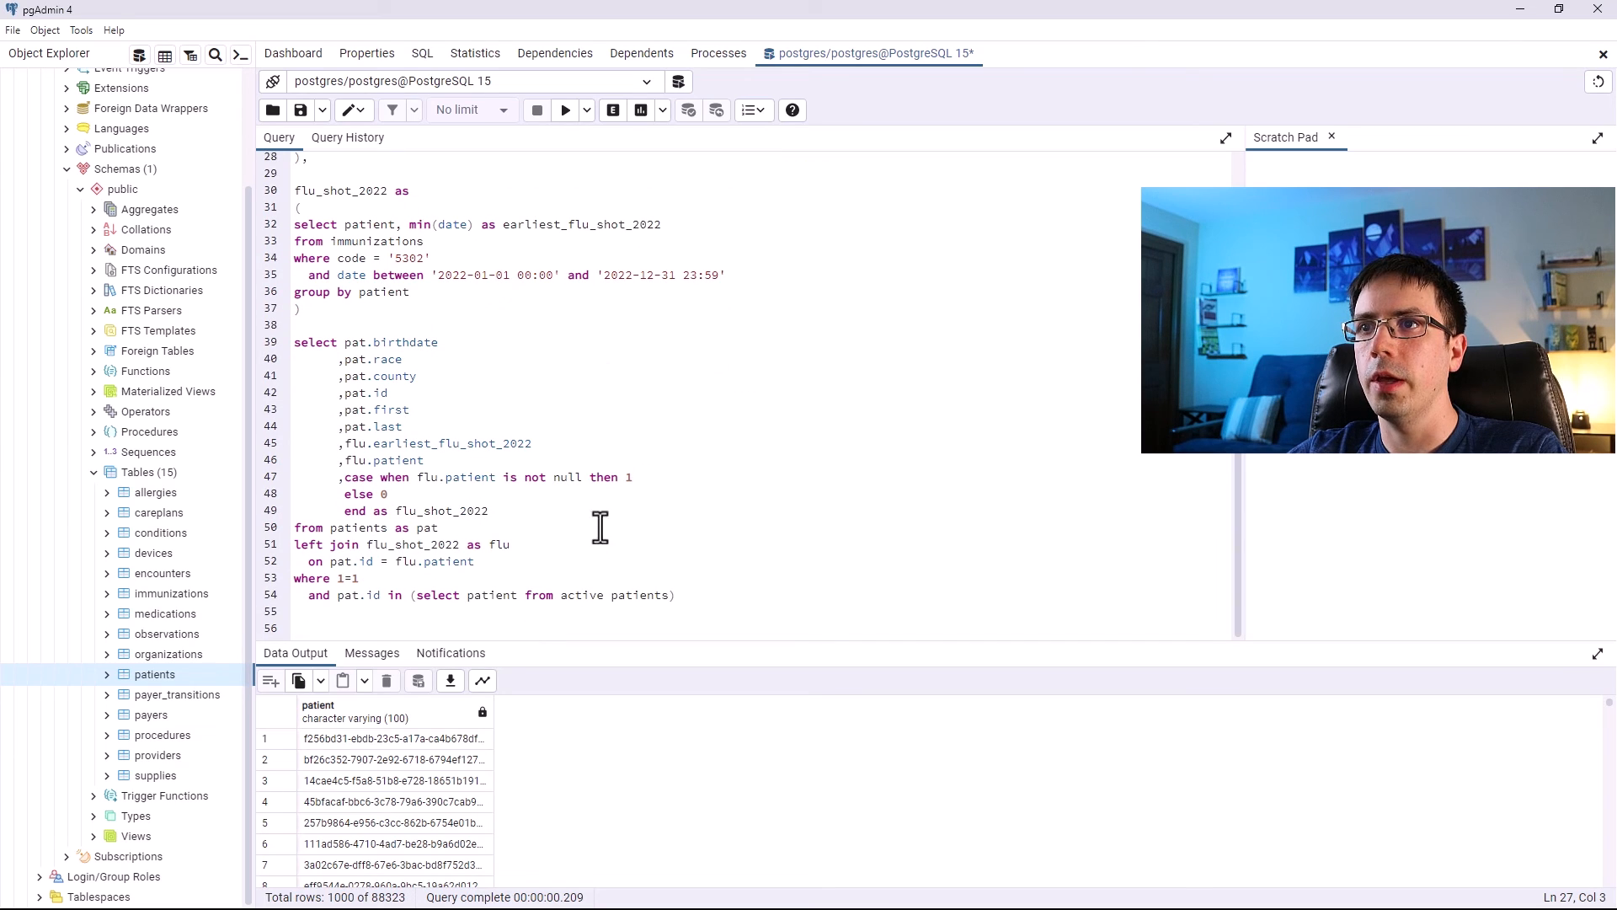
left_click_drag(827, 602, 274, 581)
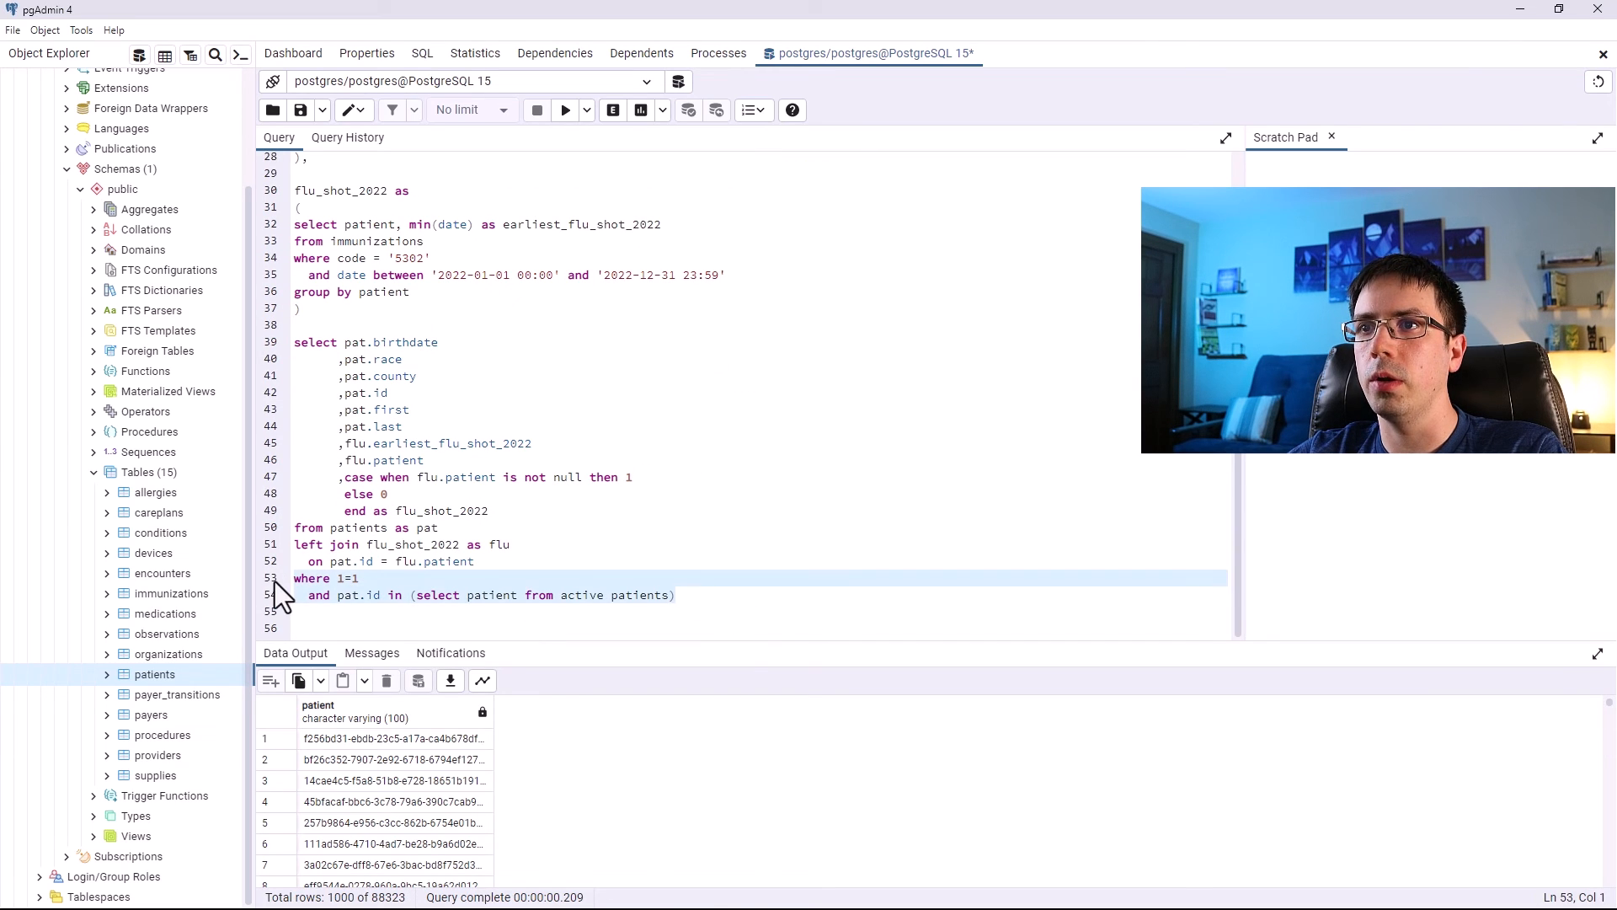
left_click(739, 568)
Correct the subquery's table name to active_patients and run the full query.
left_click_drag(715, 606, 266, 249)
left_click(565, 110)
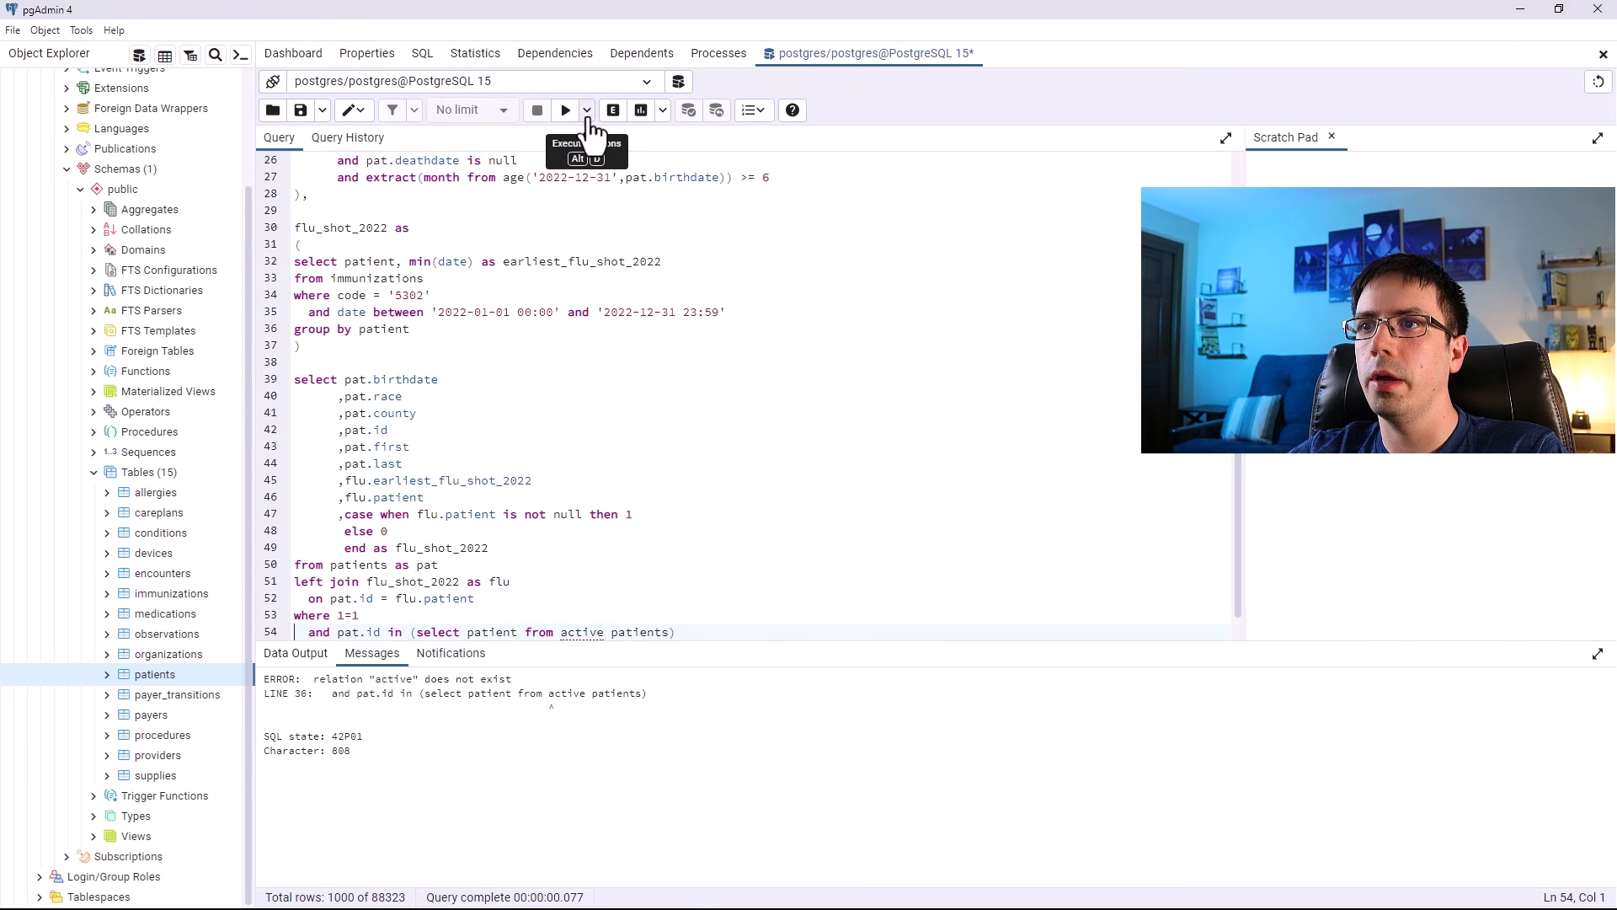
scroll(543, 371, "down", 1)
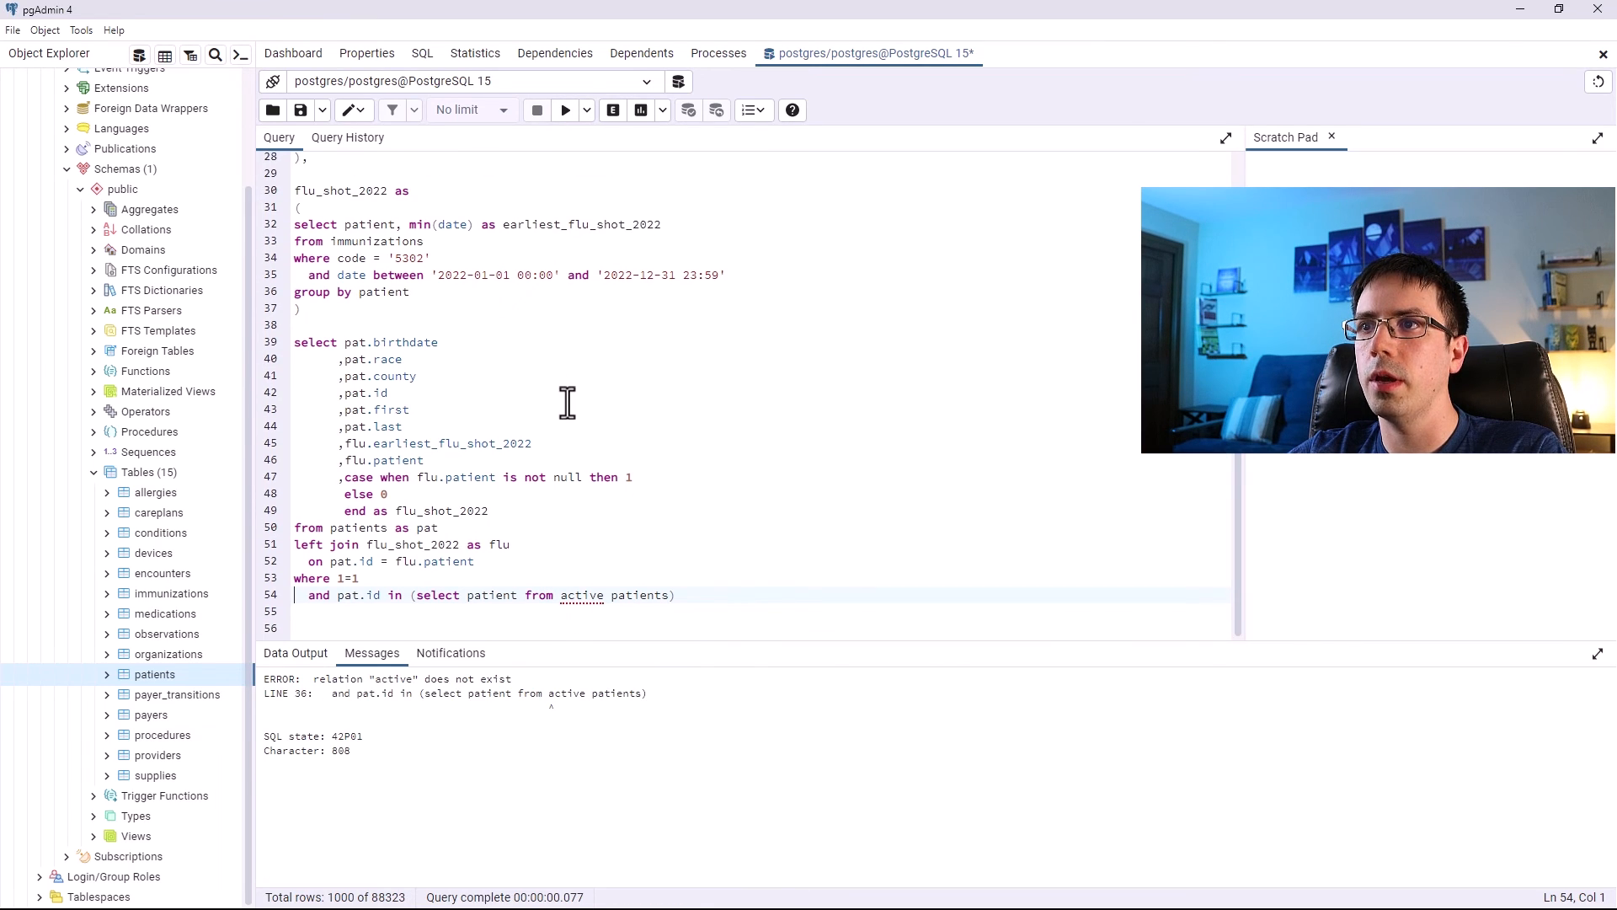
left_click(609, 598)
key("BackSpace")
type("_")
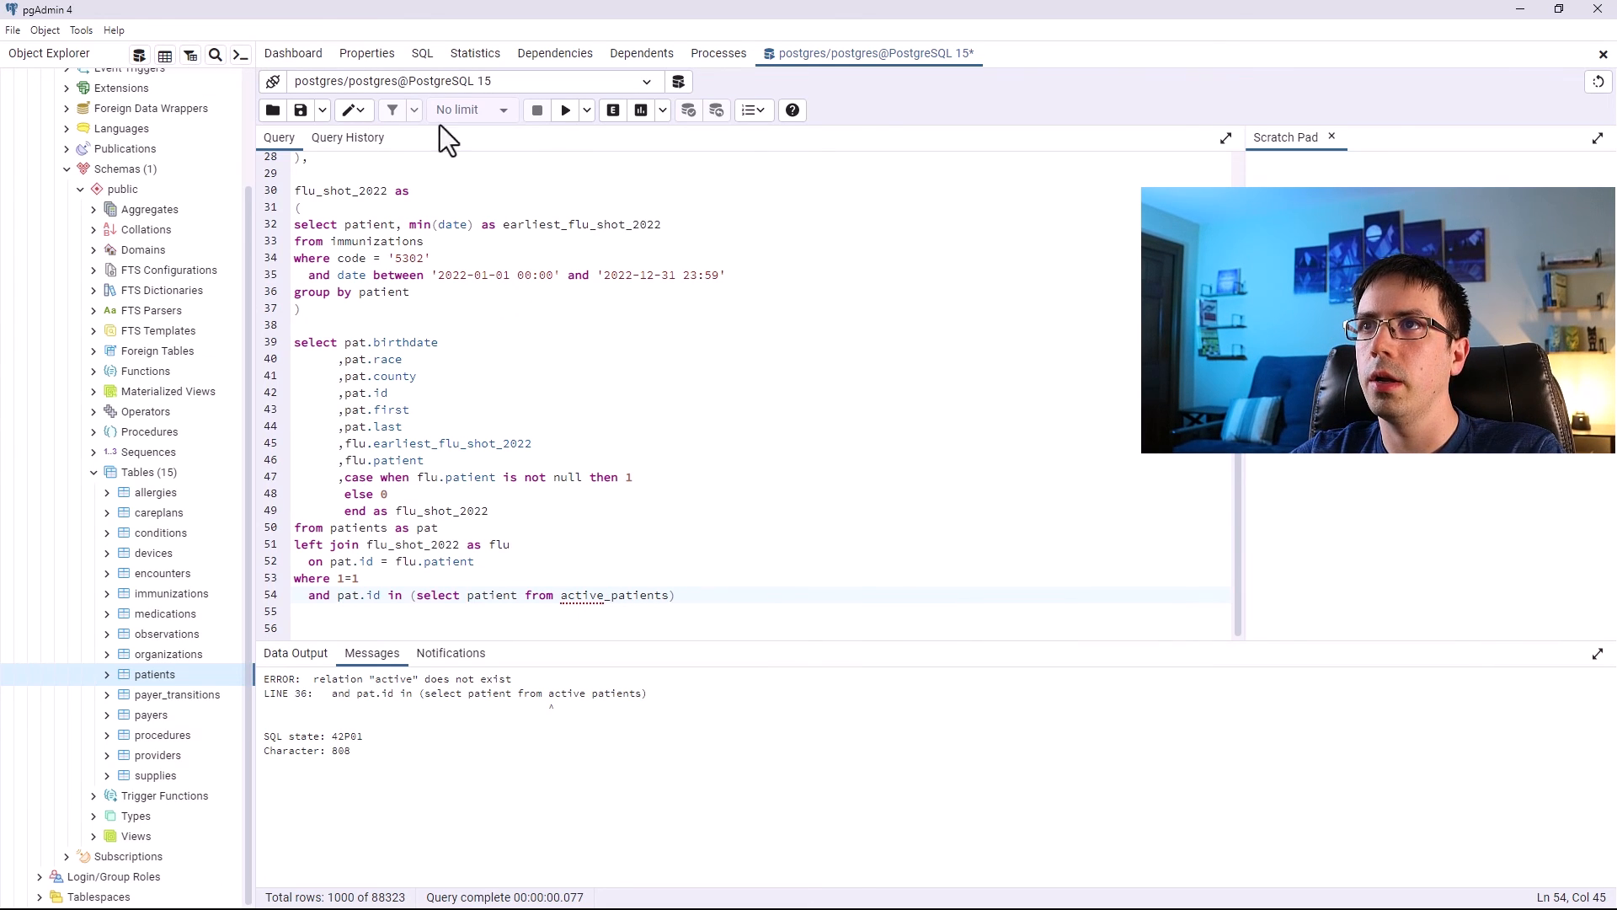
left_click(566, 110)
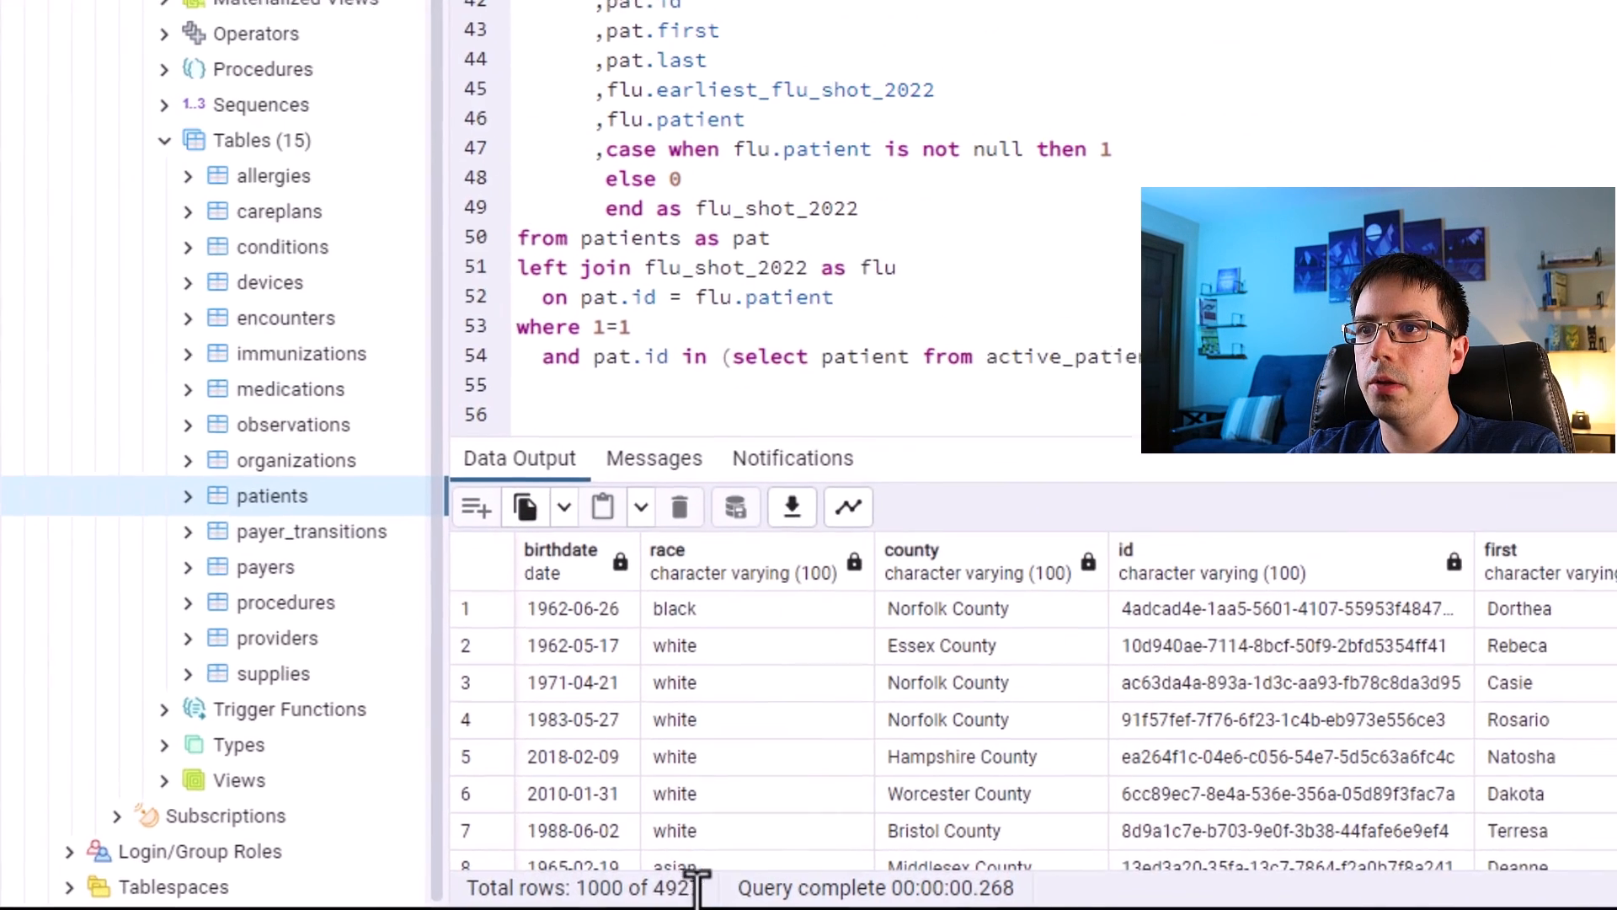
left_click_drag(399, 898, 374, 898)
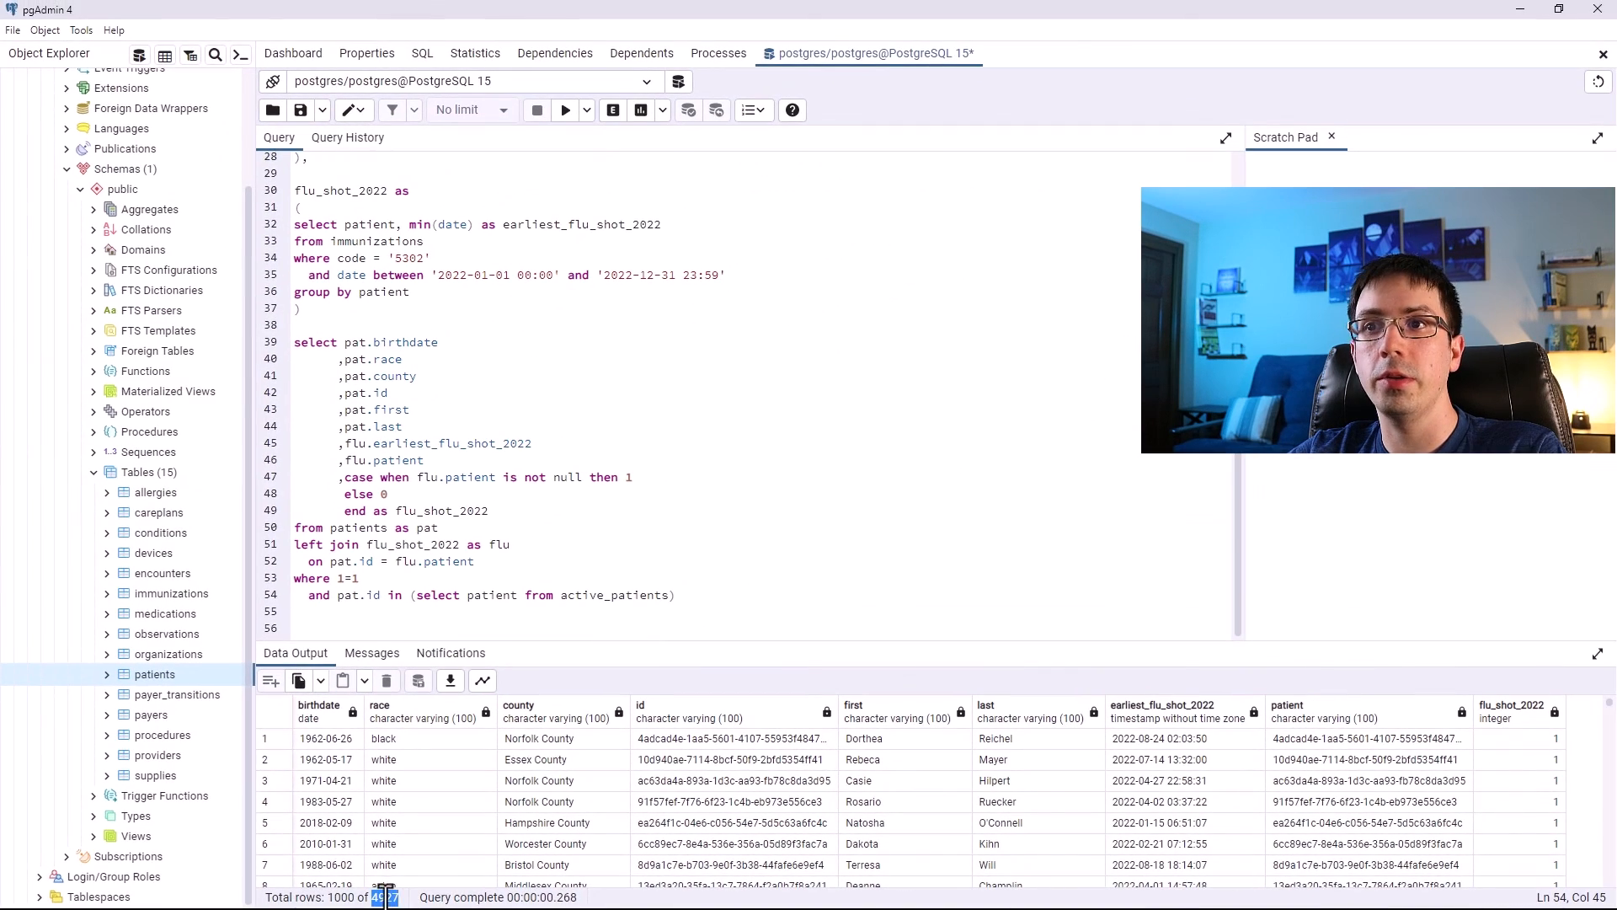
Select the active_patients CTE body and run it by itself to inspect its patient rows.
left_click_drag(684, 596, 295, 588)
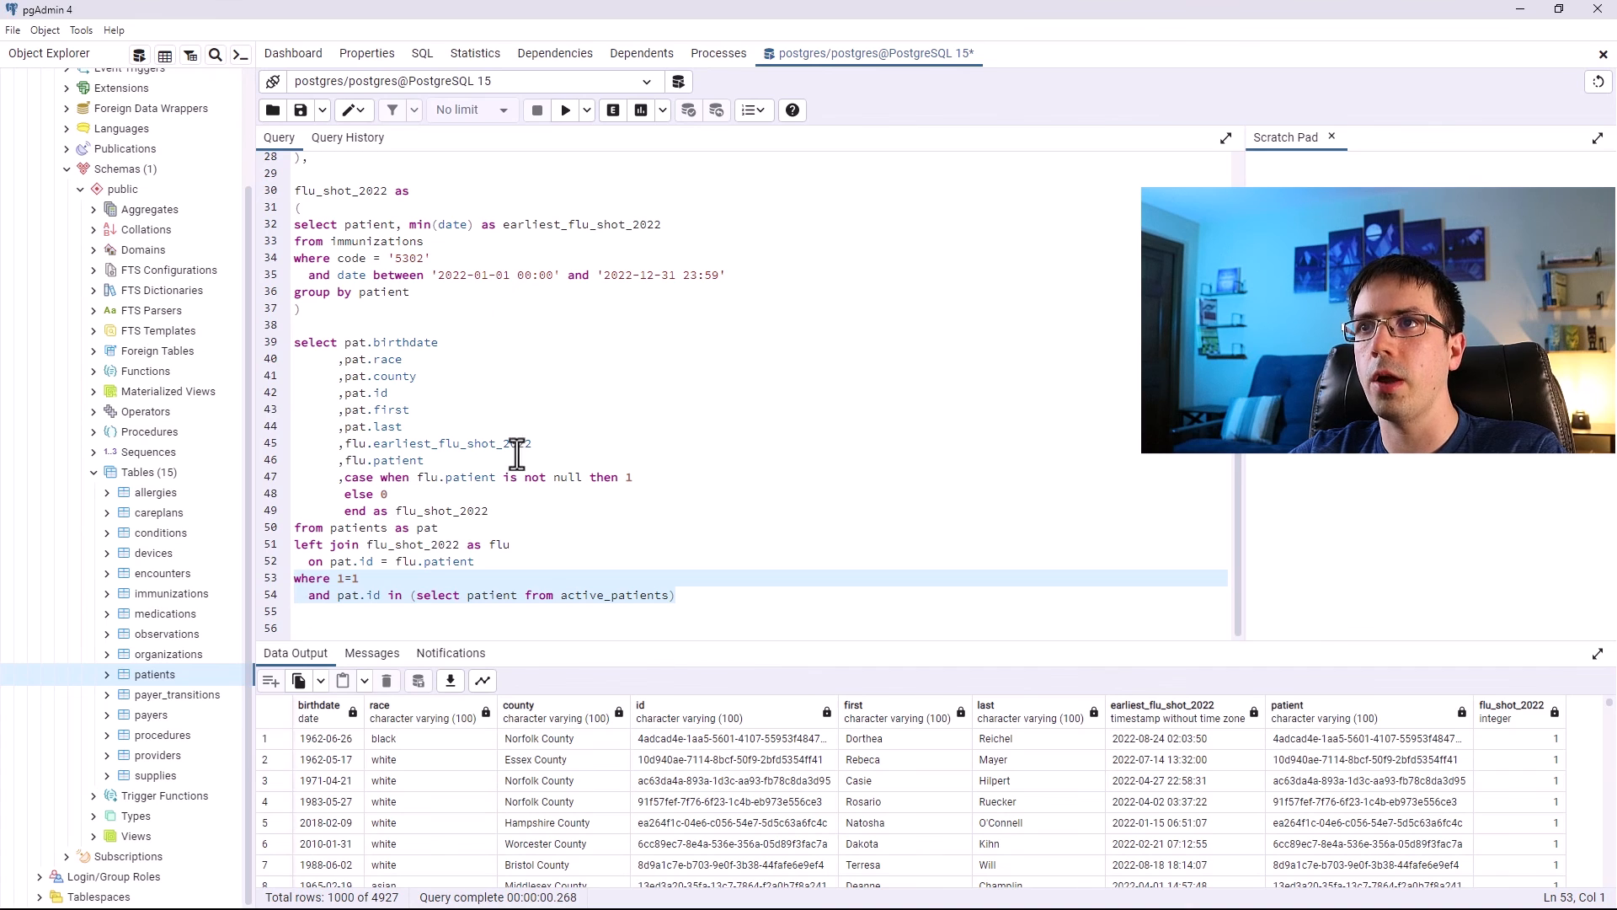
scroll(528, 402, "up", 6)
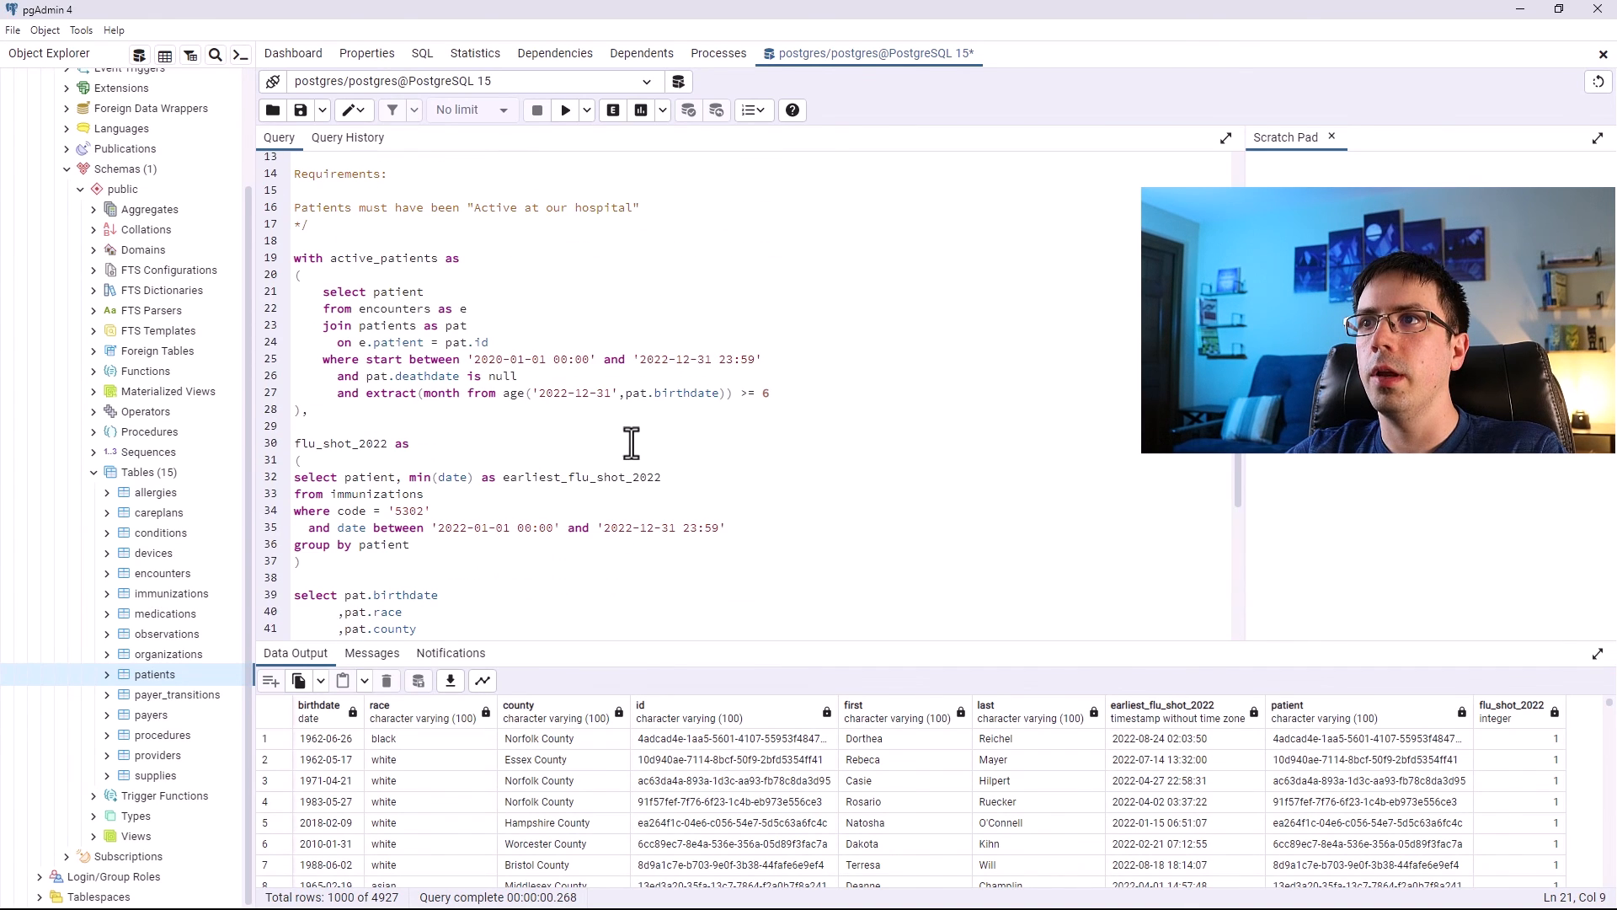
left_click_drag(784, 393, 299, 292)
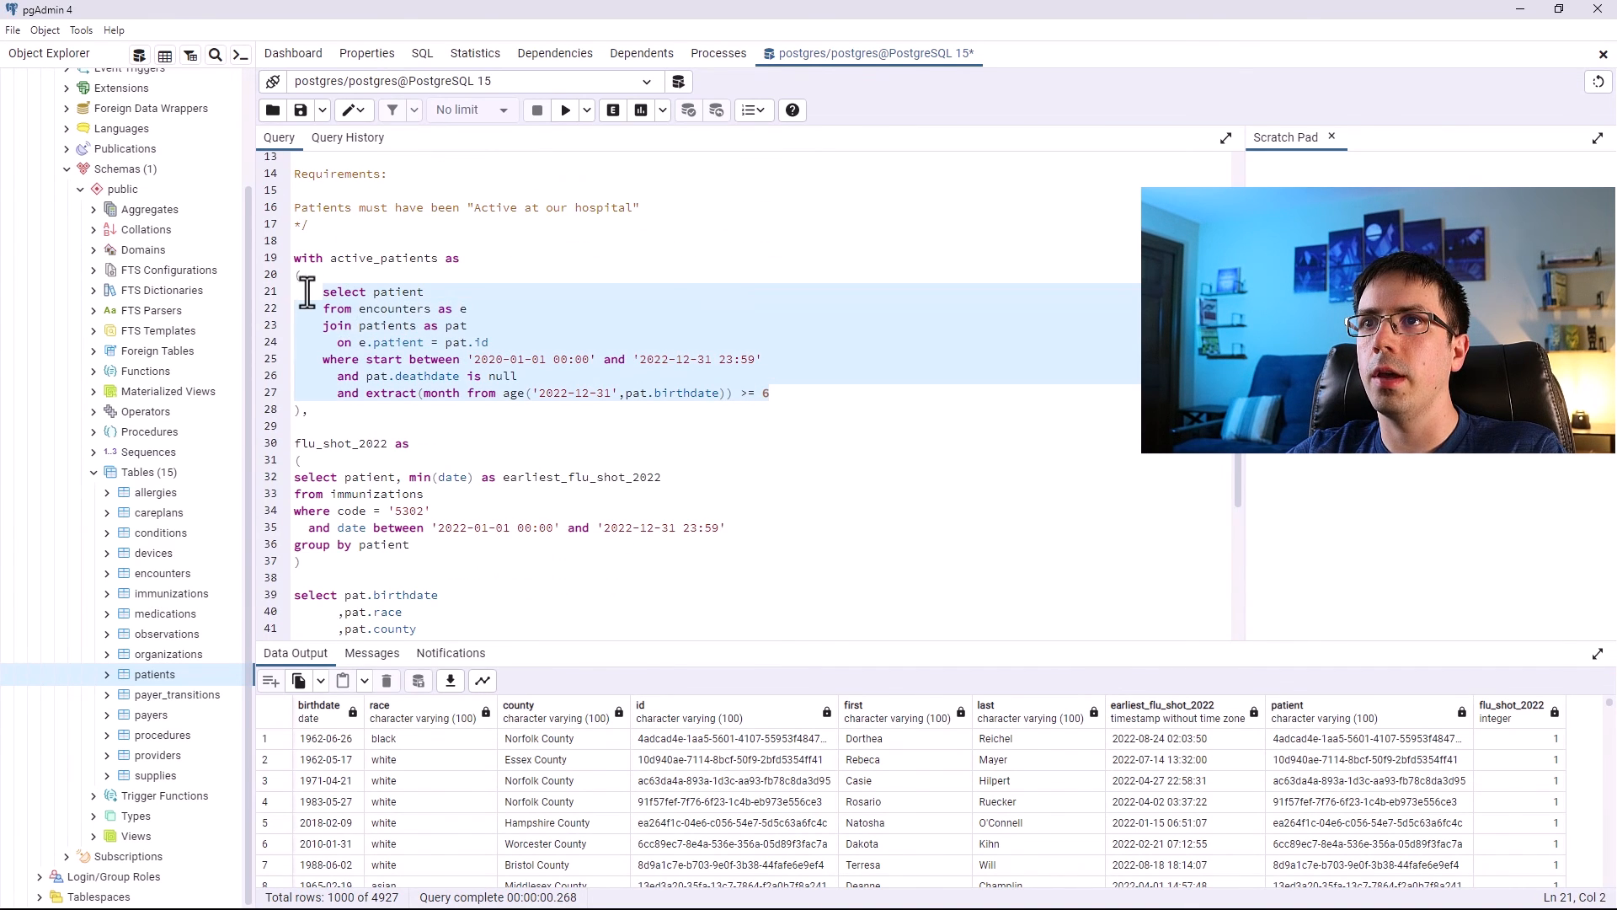
left_click(565, 111)
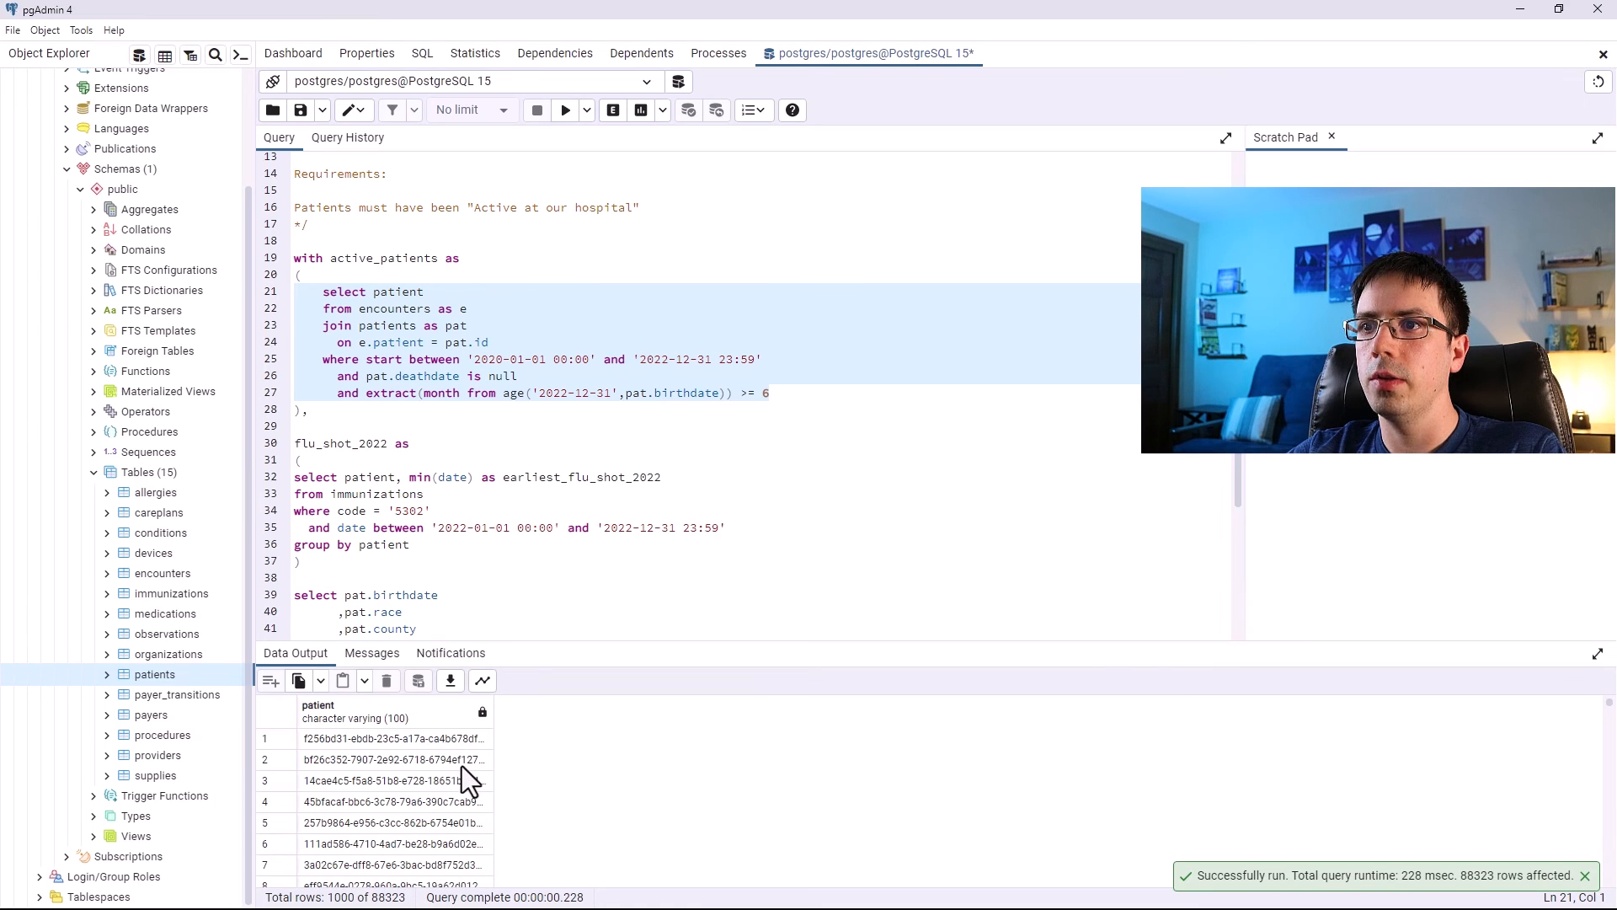
Add distinct to the active_patients select and rerun the CTE body alone.
left_click(373, 291)
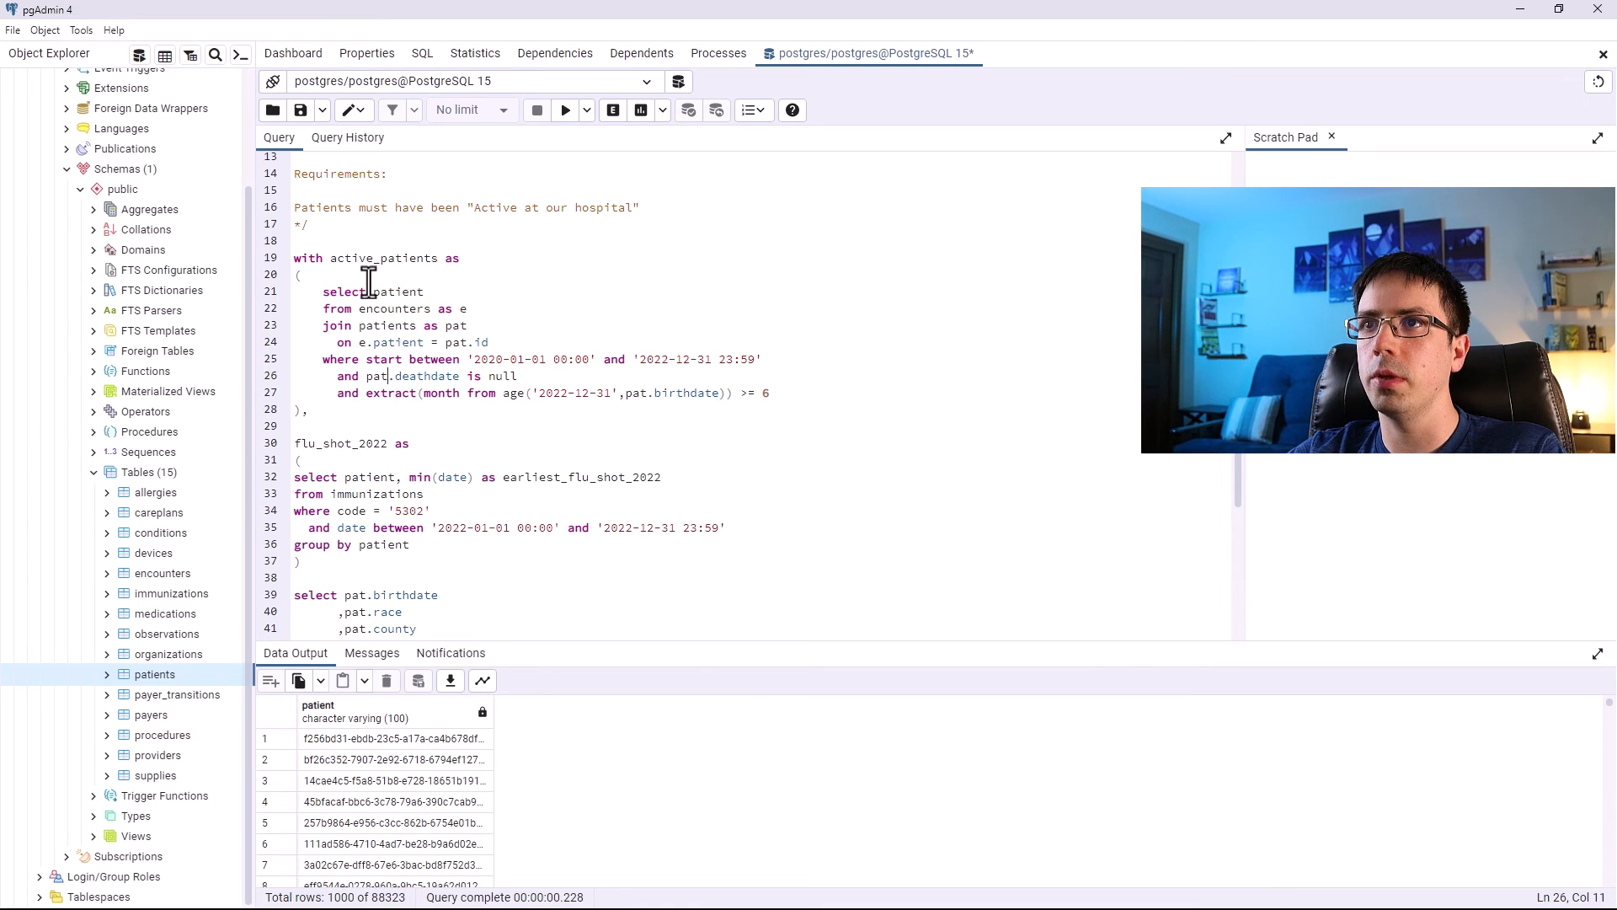
type("distinct")
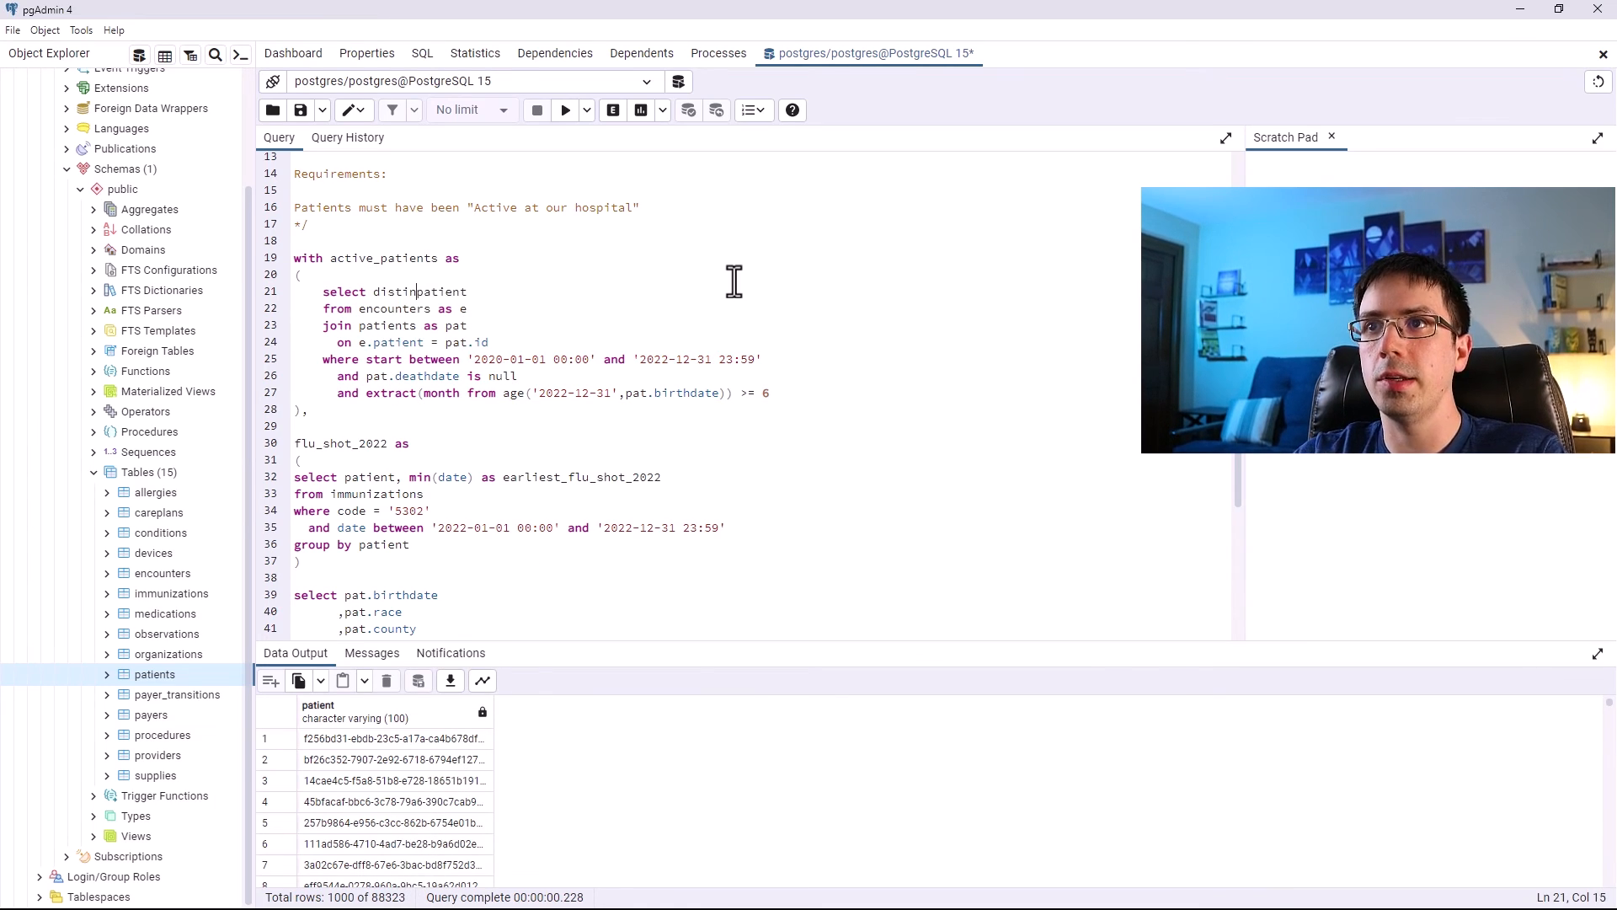
left_click_drag(771, 392, 284, 296)
left_click(565, 112)
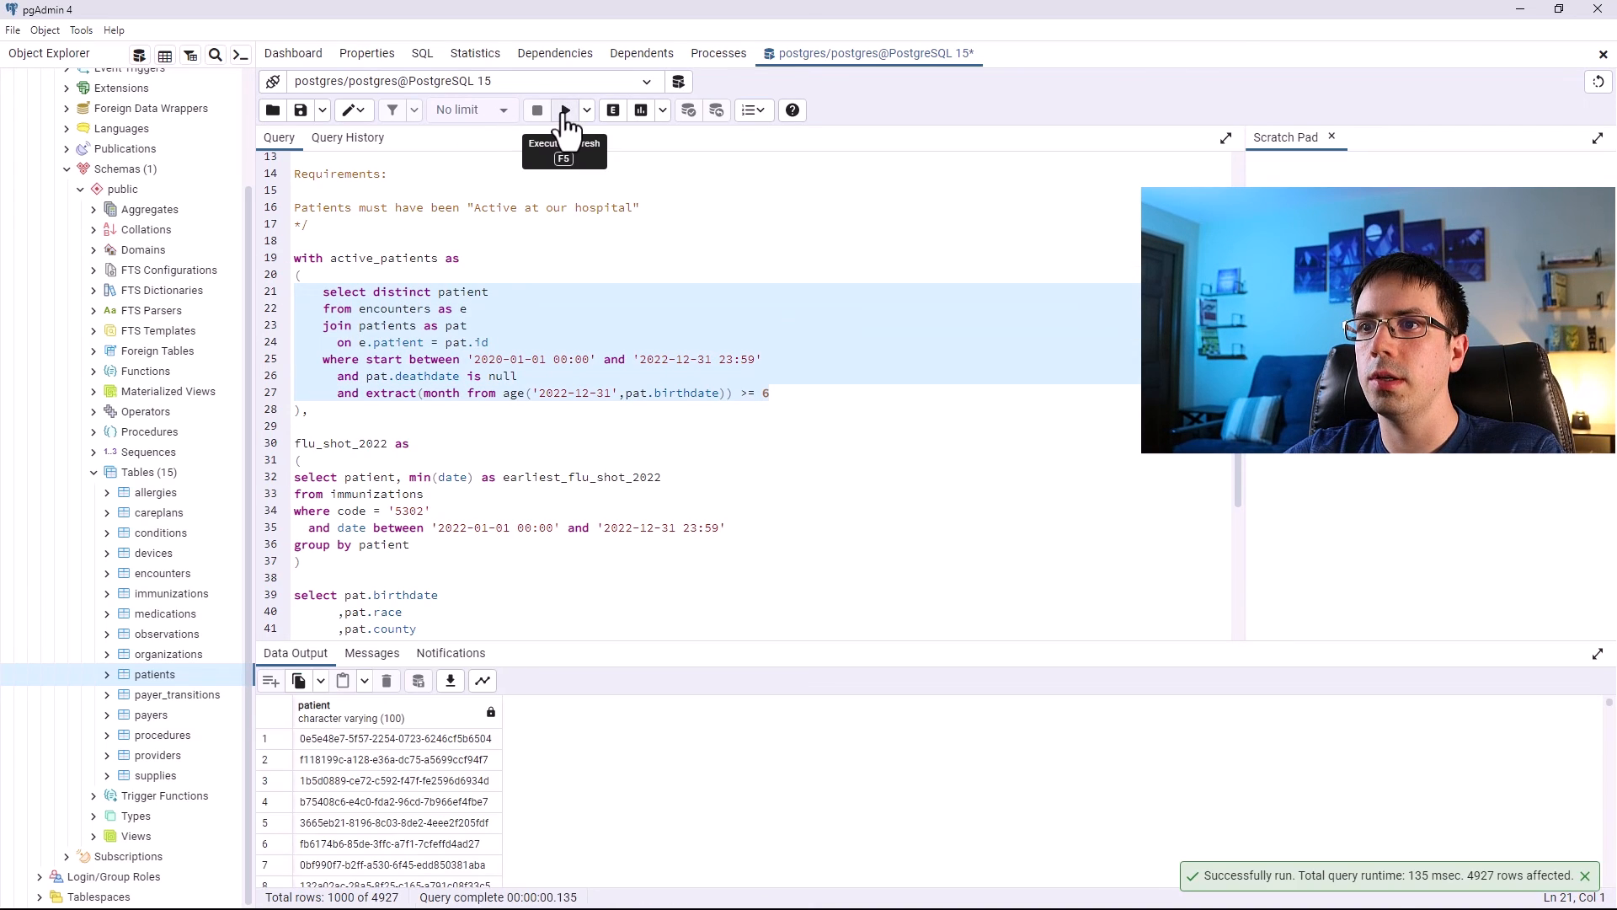
Review the row count and the CTE and final query definitions after the distinct change.
left_click_drag(399, 897, 384, 897)
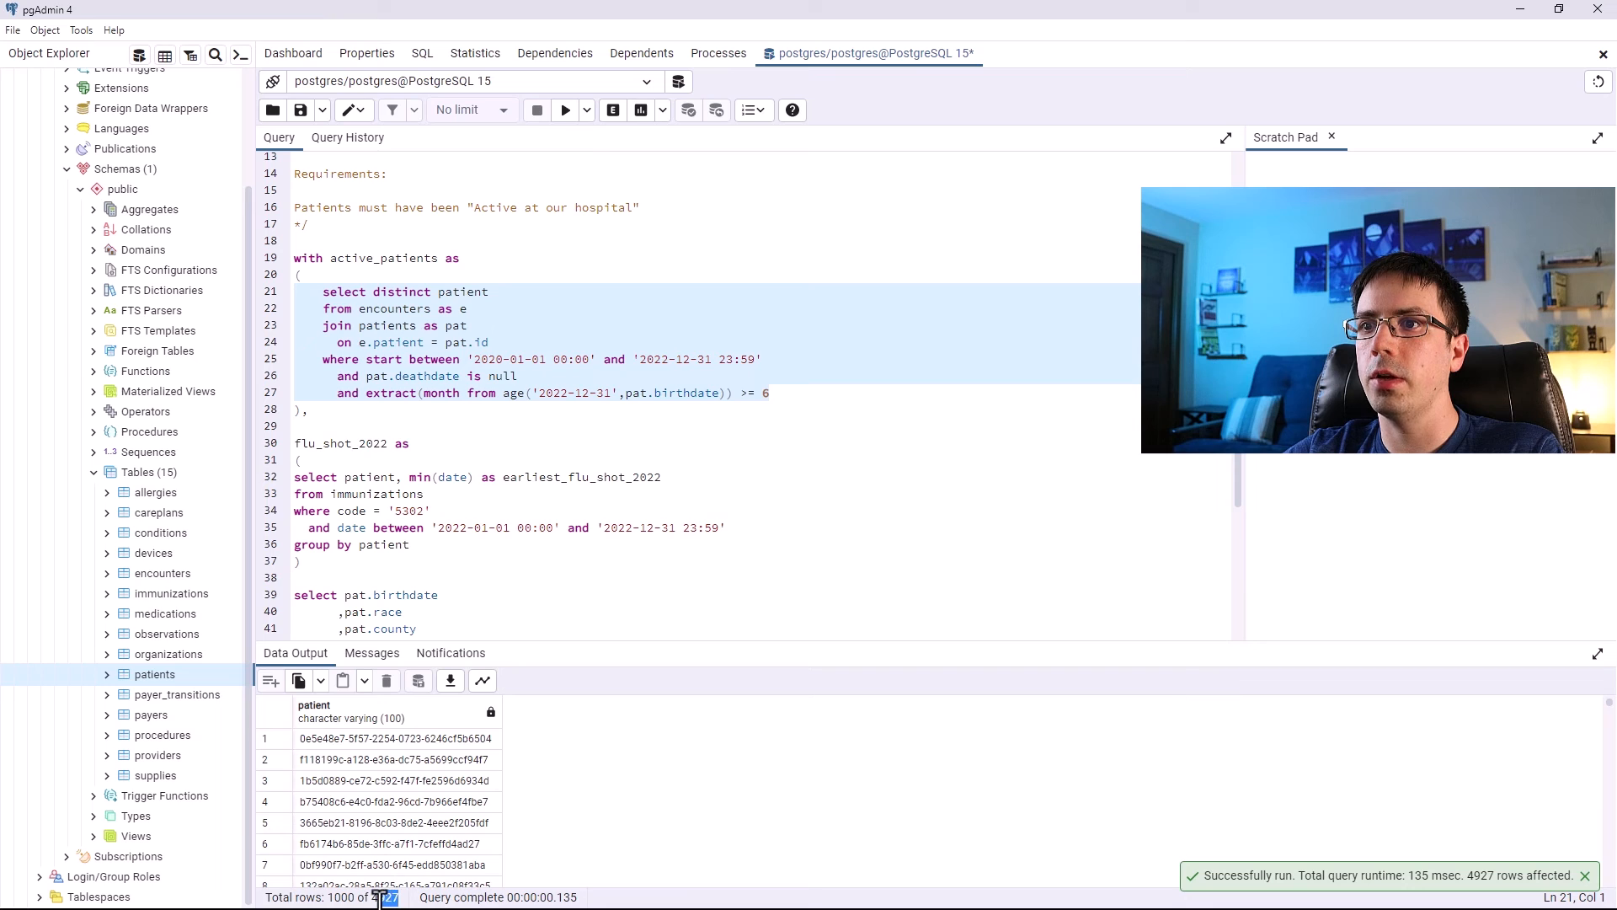
scroll(396, 318, "down", 3)
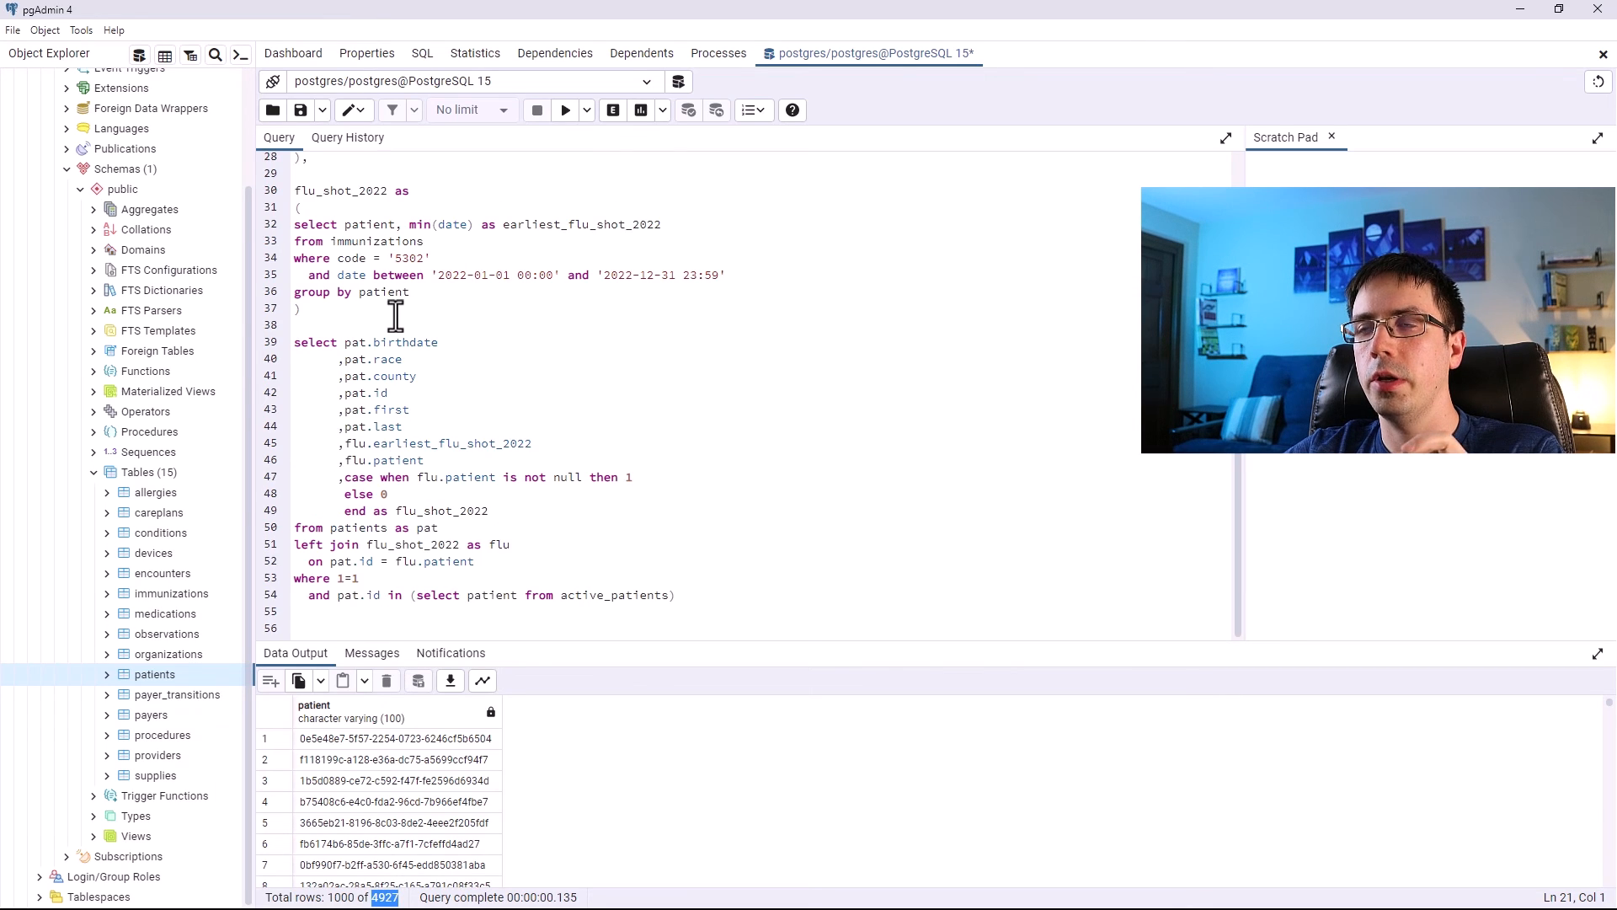
scroll(396, 318, "up", 4)
scroll(396, 321, "down", 2)
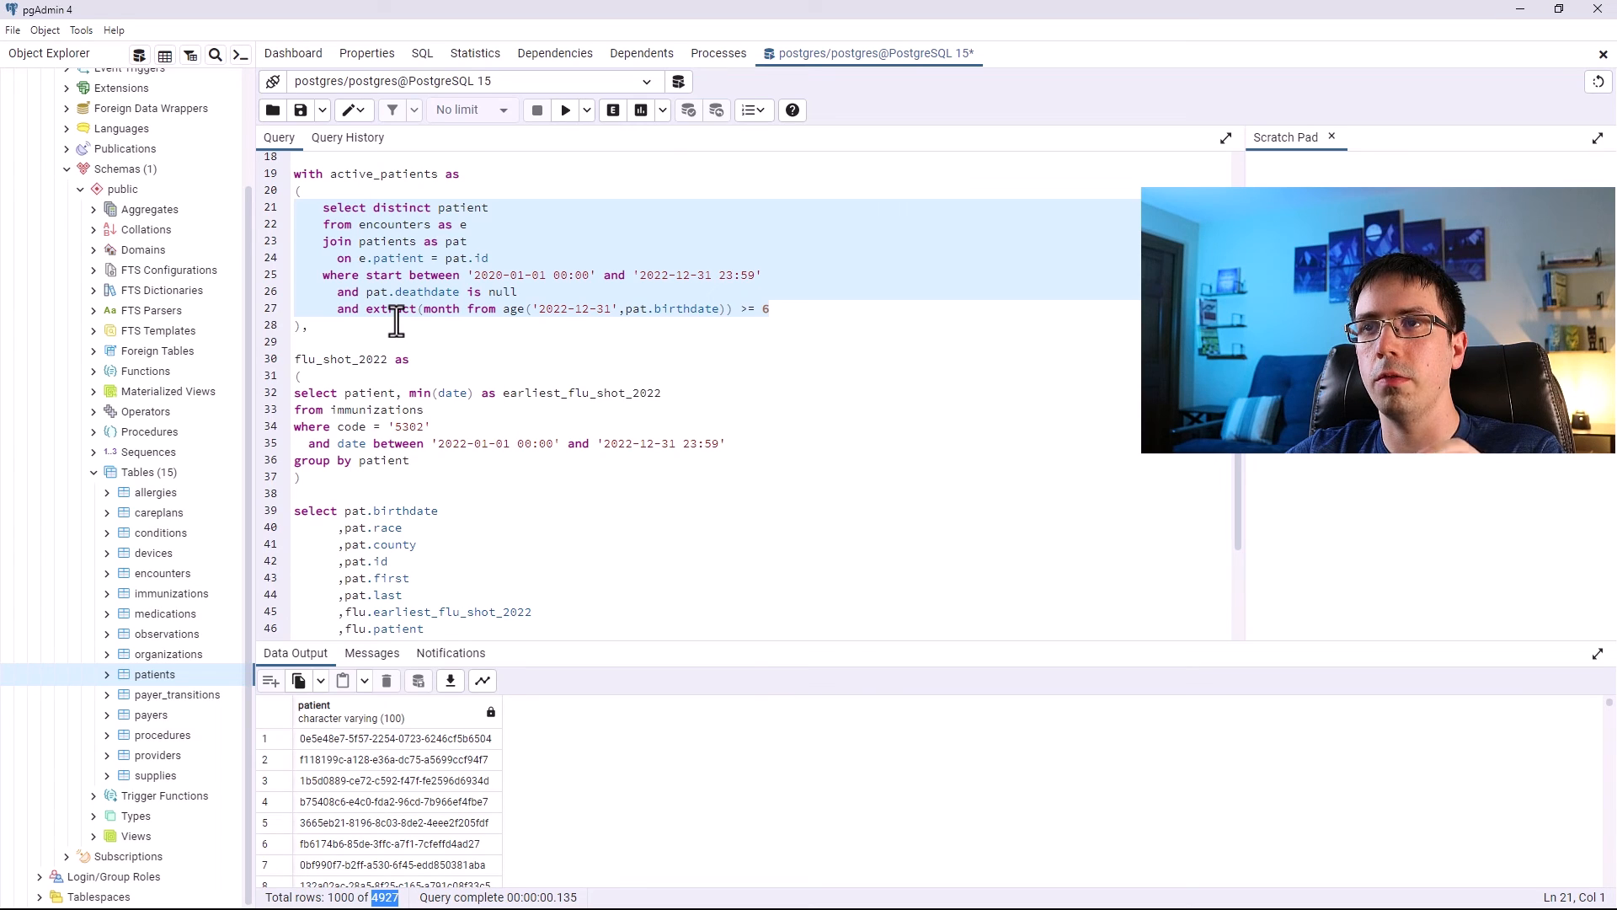
scroll(395, 319, "down", 3)
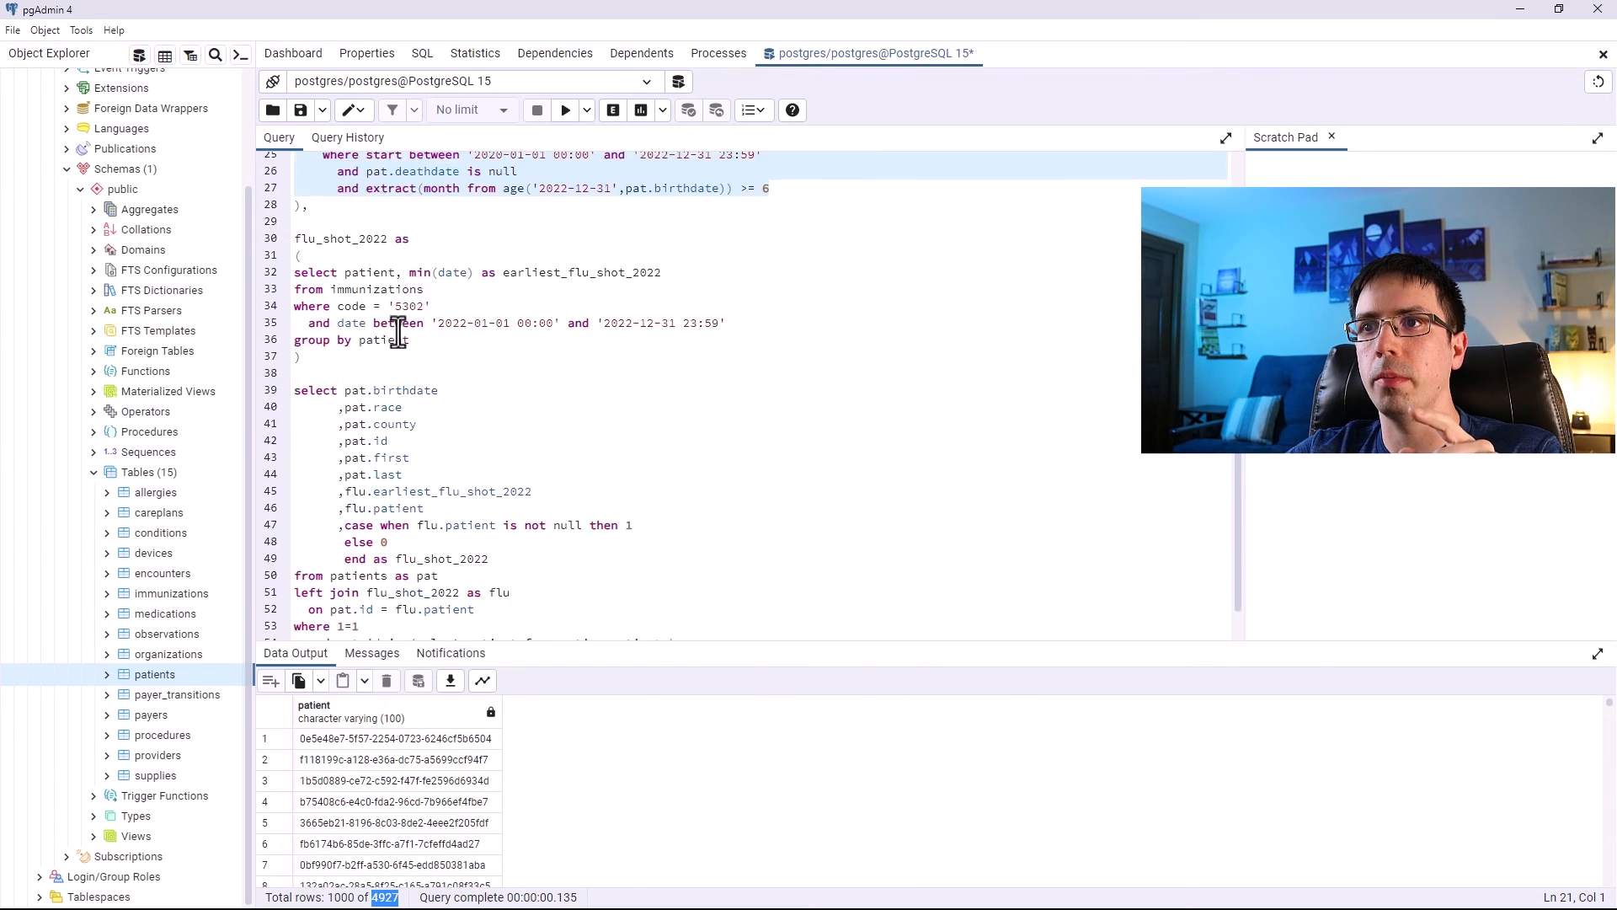
left_click(377, 599)
left_click_drag(378, 598, 336, 598)
scroll(419, 600, "up", 6)
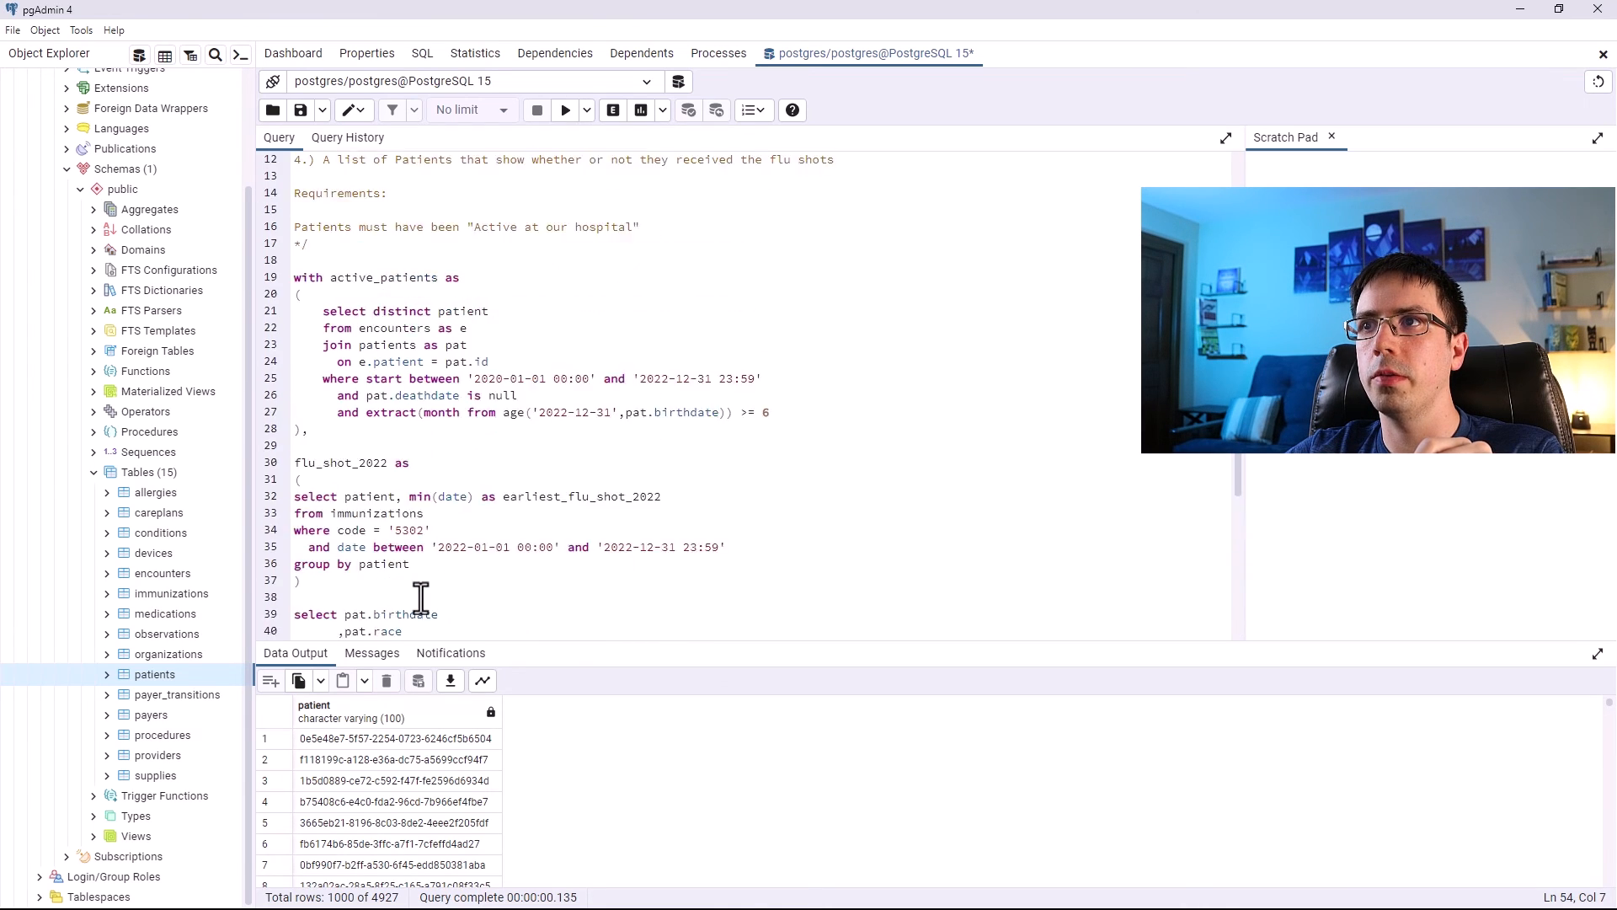
left_click_drag(799, 480, 297, 376)
scroll(710, 410, "down", 6)
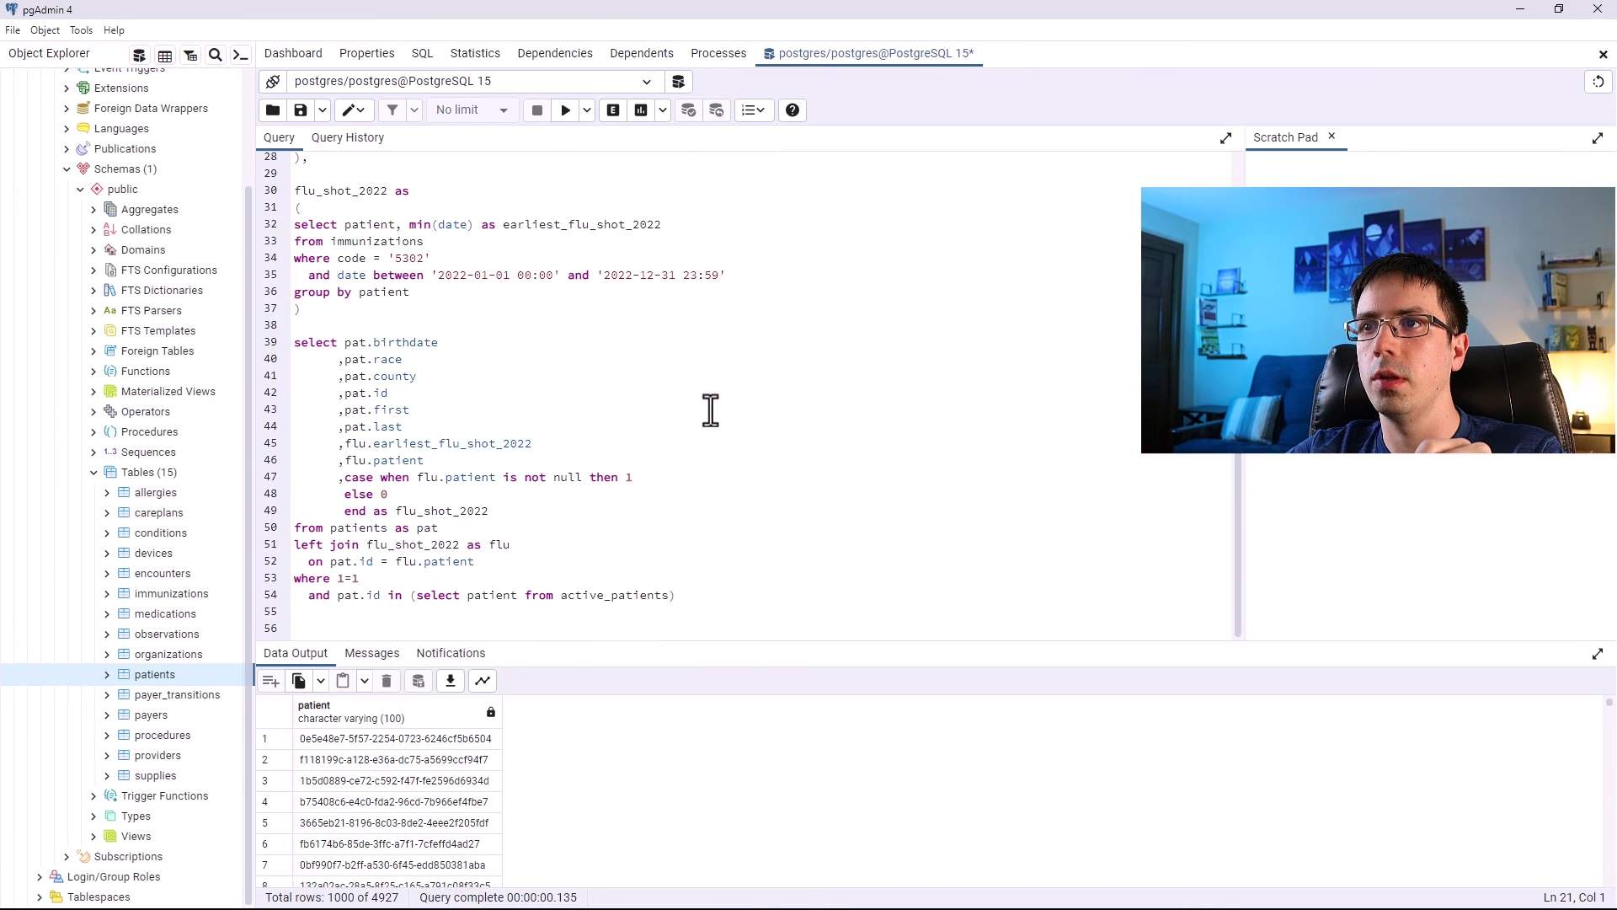
Run the full query with the deduplicated active patients and check the total row count.
left_click(697, 599)
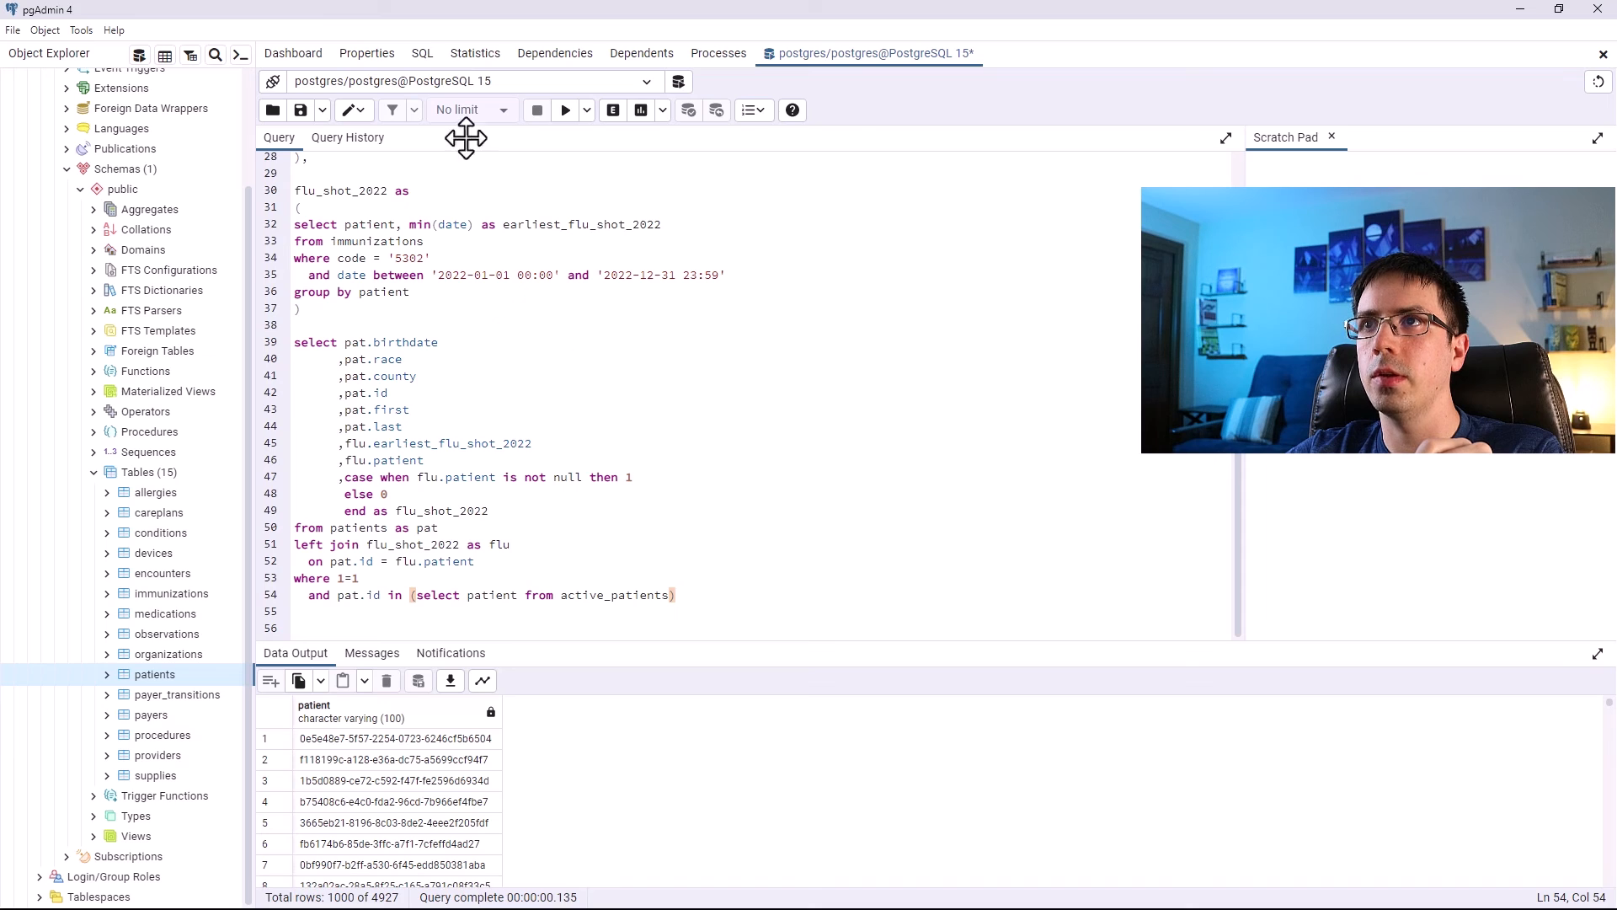
left_click(566, 112)
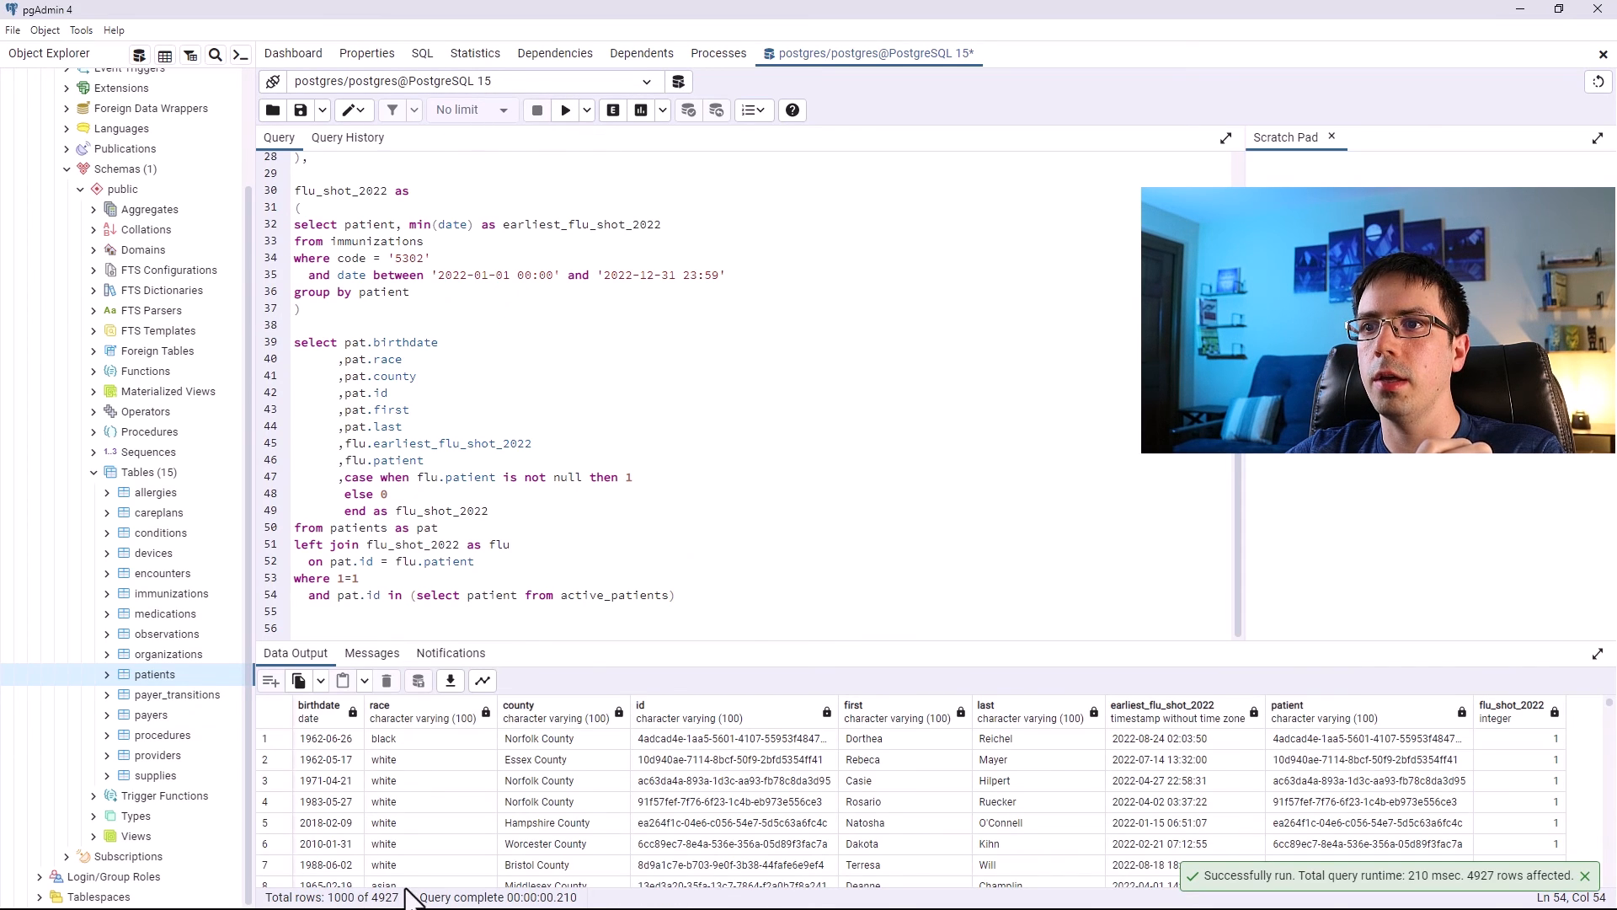
left_click_drag(407, 899, 383, 899)
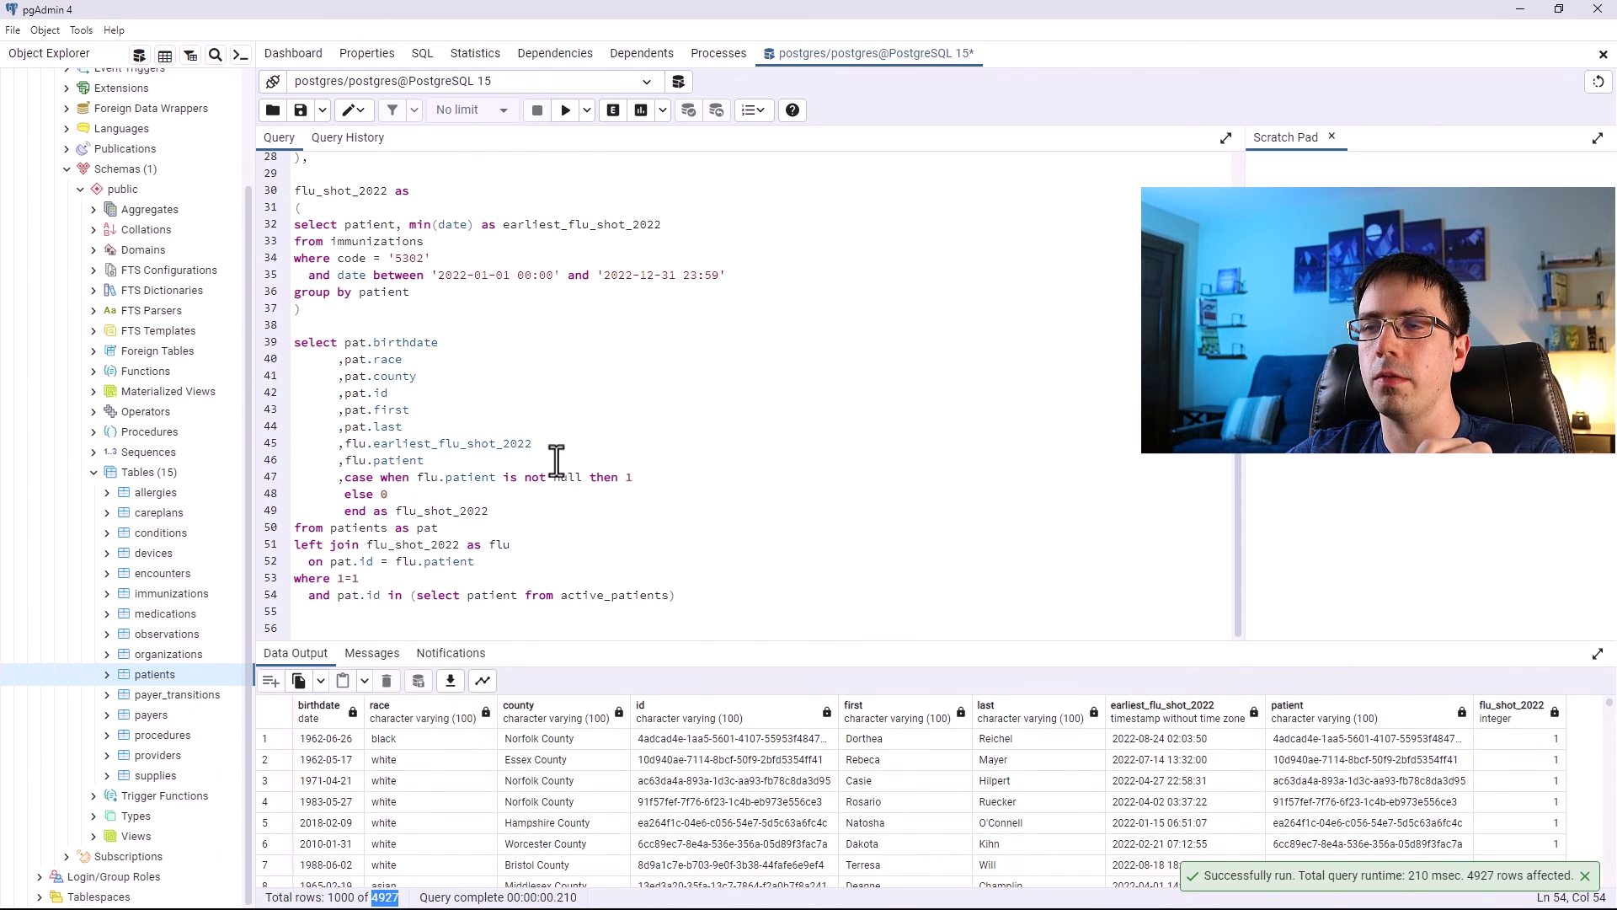
Walk through the final select, its flu_shot_2022 join and the active patient filter.
left_click_drag(679, 595, 294, 344)
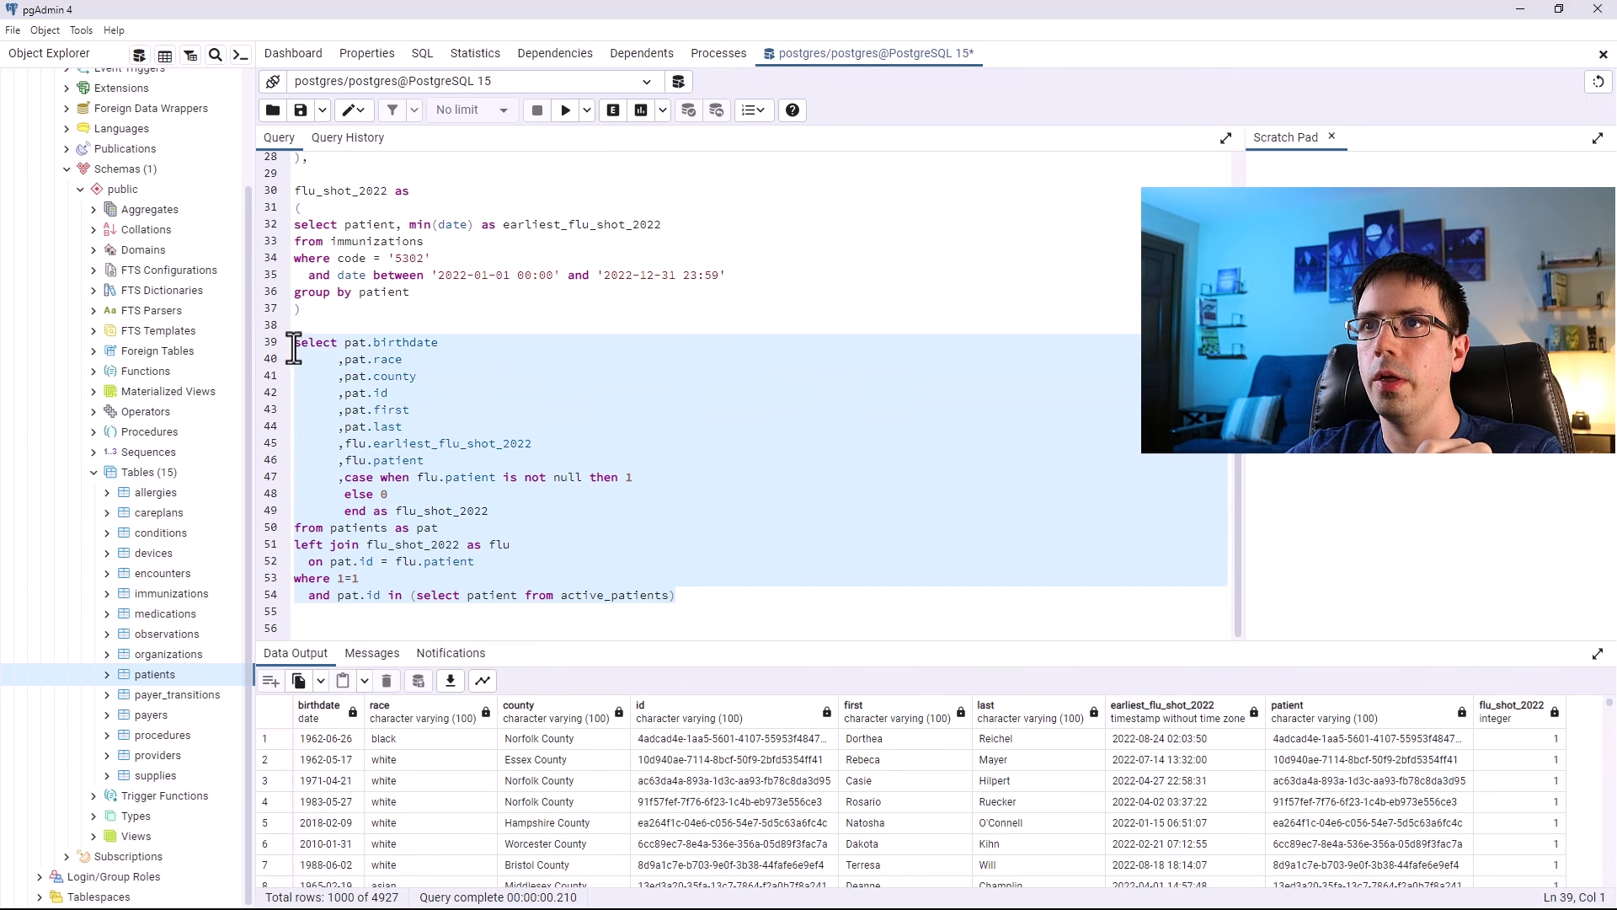
scroll(438, 497, "up", 4)
left_click_drag(783, 478, 295, 377)
scroll(430, 386, "down", 3)
left_click_drag(410, 378, 294, 312)
scroll(375, 331, "down", 3)
left_click_drag(513, 562, 263, 549)
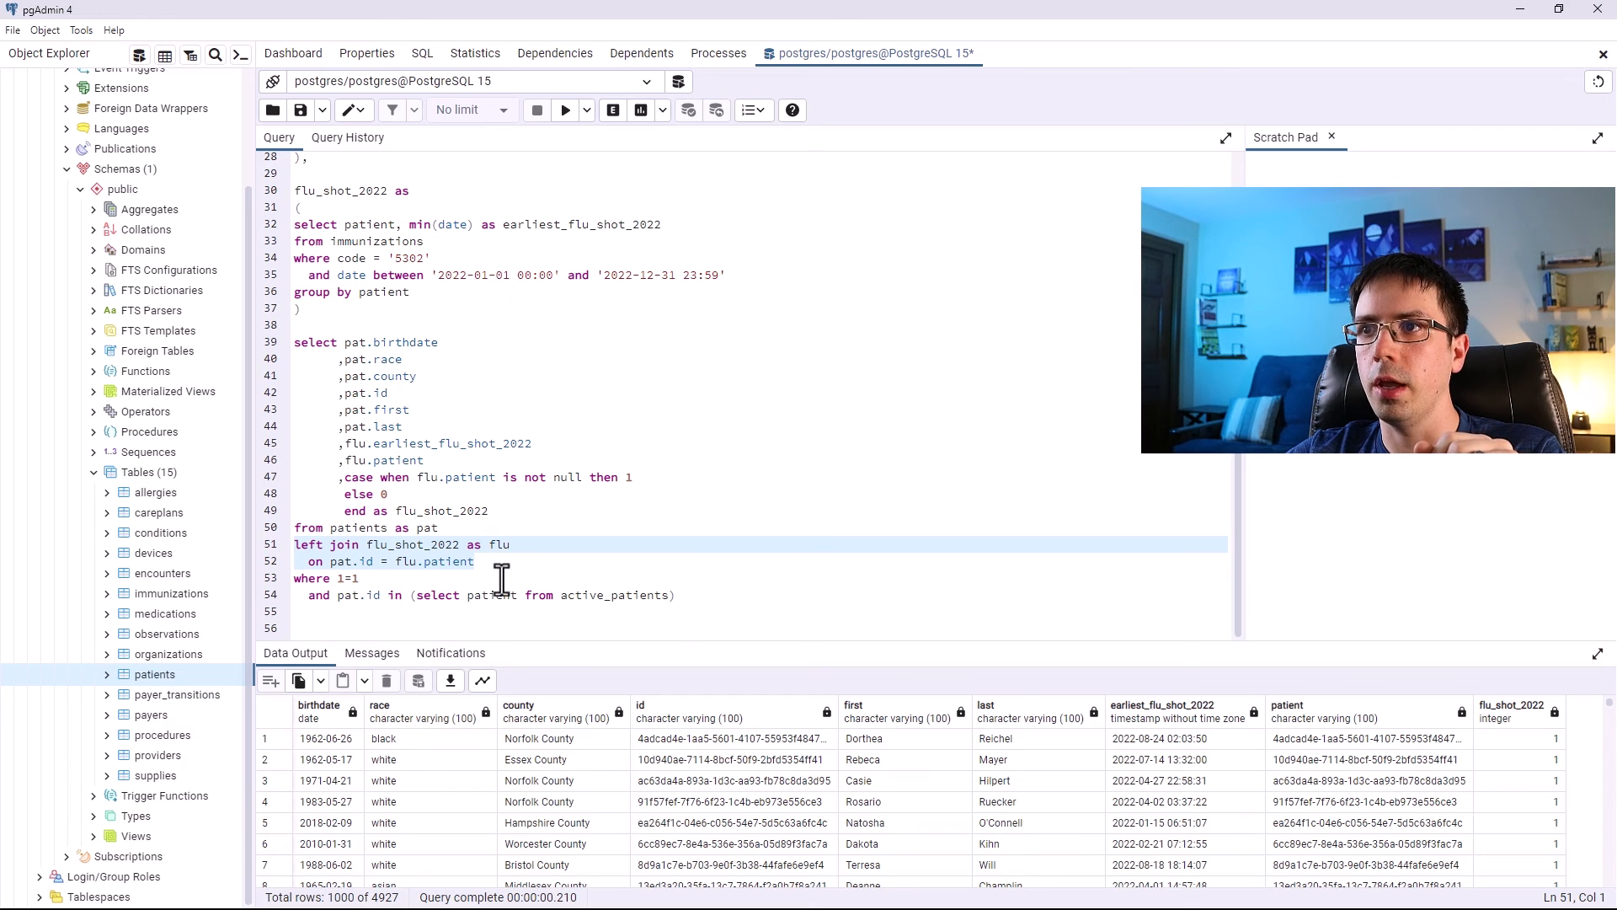
left_click_drag(678, 595, 282, 138)
Rerun the whole script and browse the results' flu_shot_2022 flag values.
left_click(558, 115)
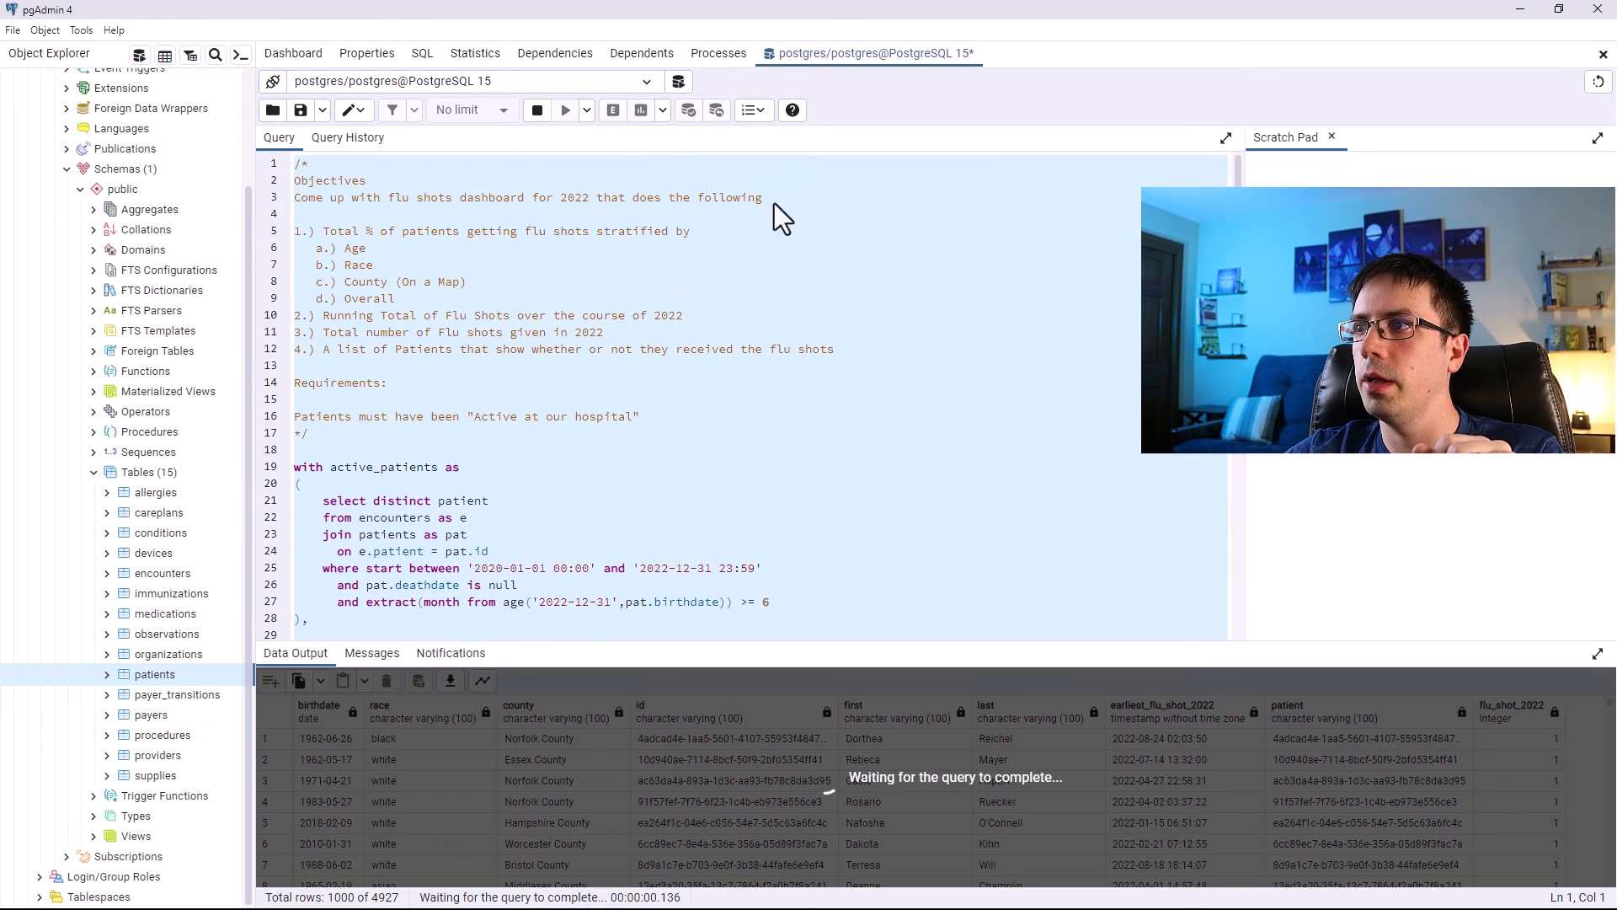
scroll(1410, 767, "down", 4)
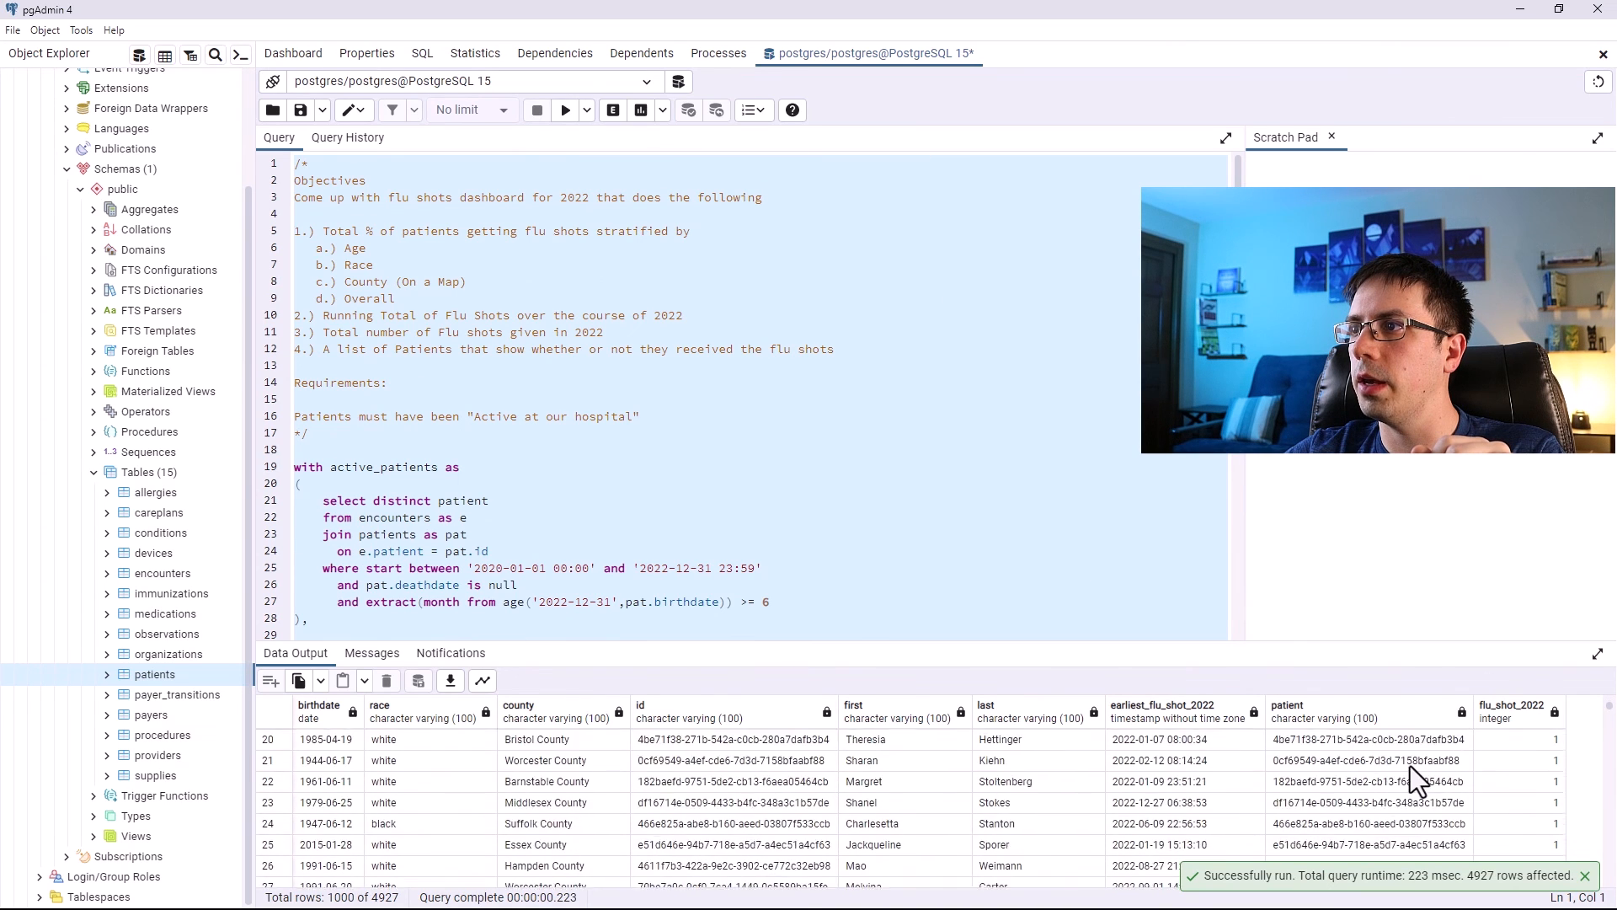
left_click(1543, 802)
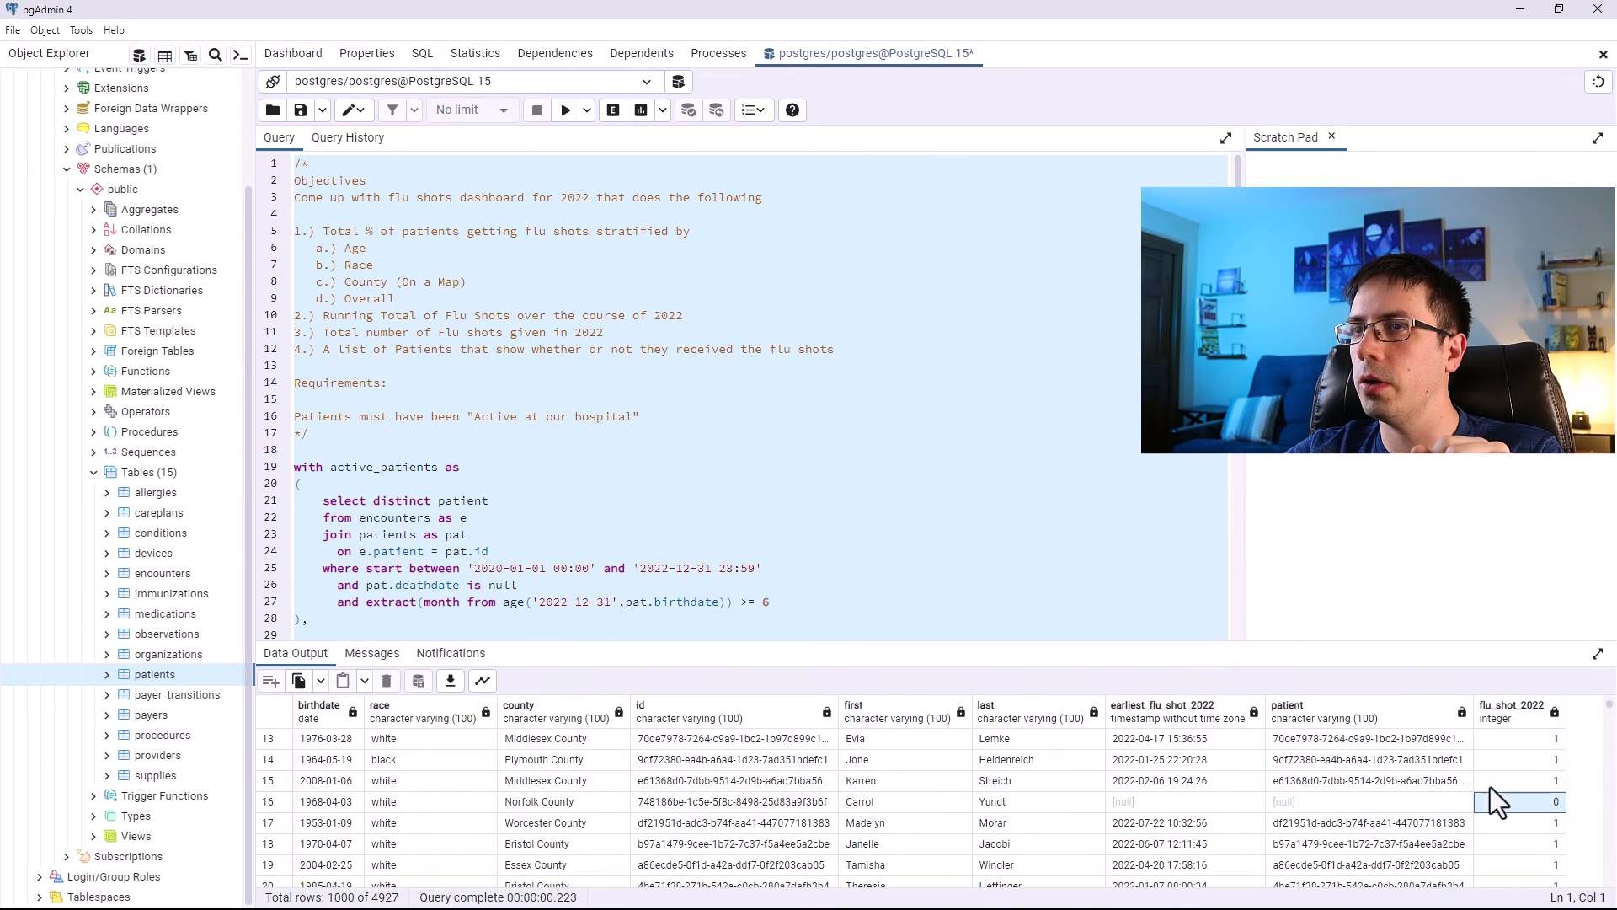
scroll(373, 288, "down", 5)
scroll(460, 318, "down", 1)
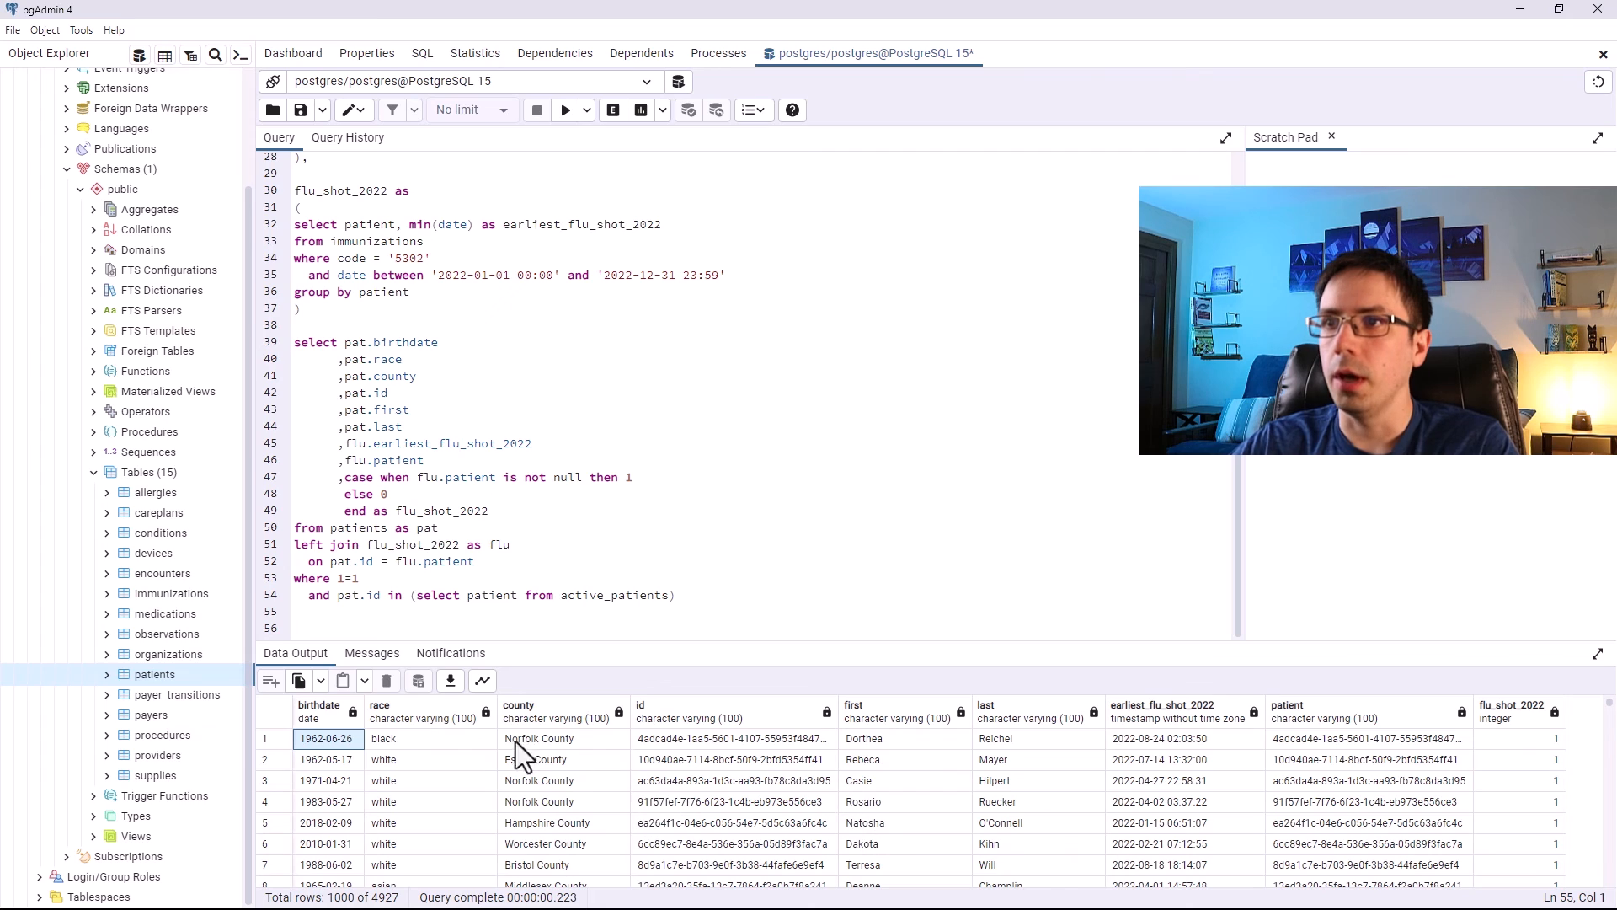
Export the query results to a CSV file named Immunizations Demo on the Desktop.
left_click(449, 684)
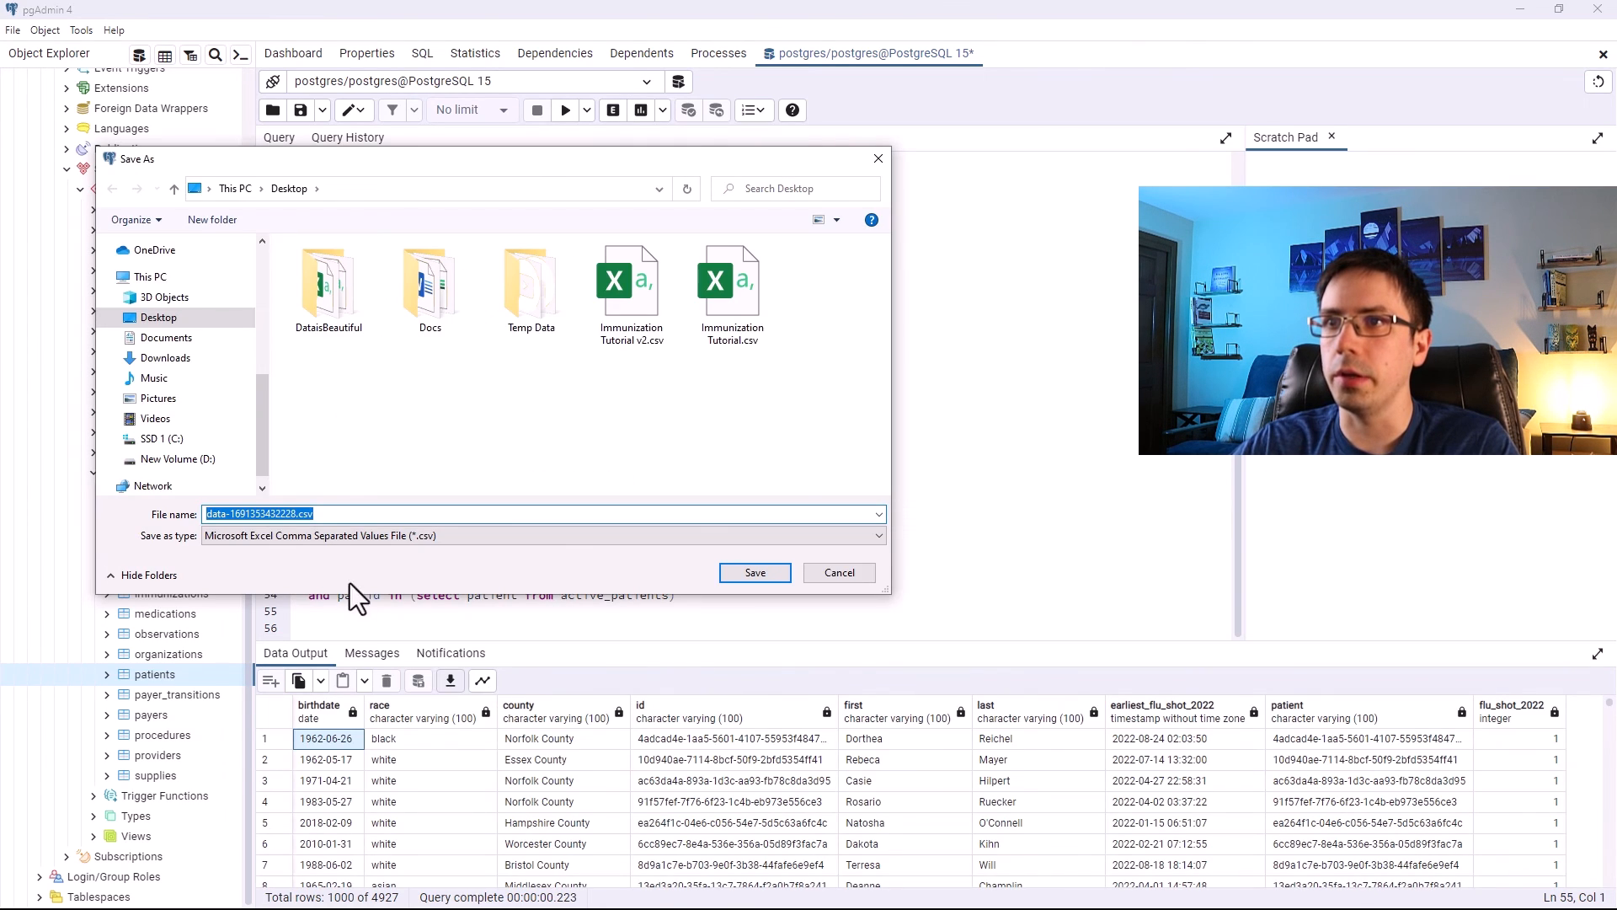
left_click(283, 514)
left_click_drag(293, 516, 101, 509)
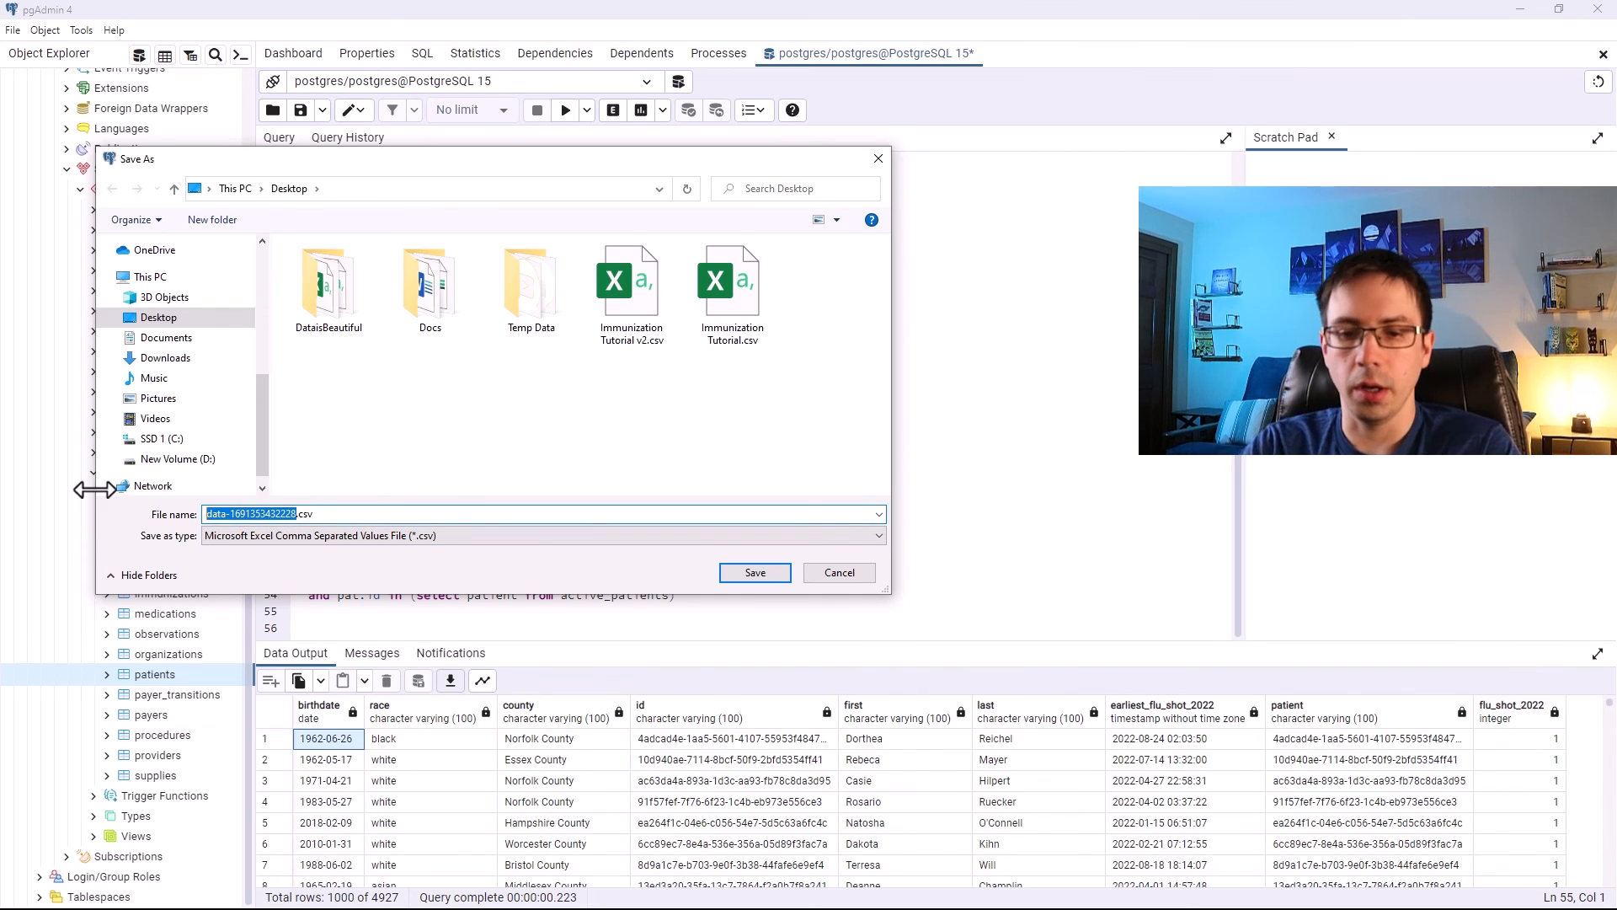
type("Immunizations Demo")
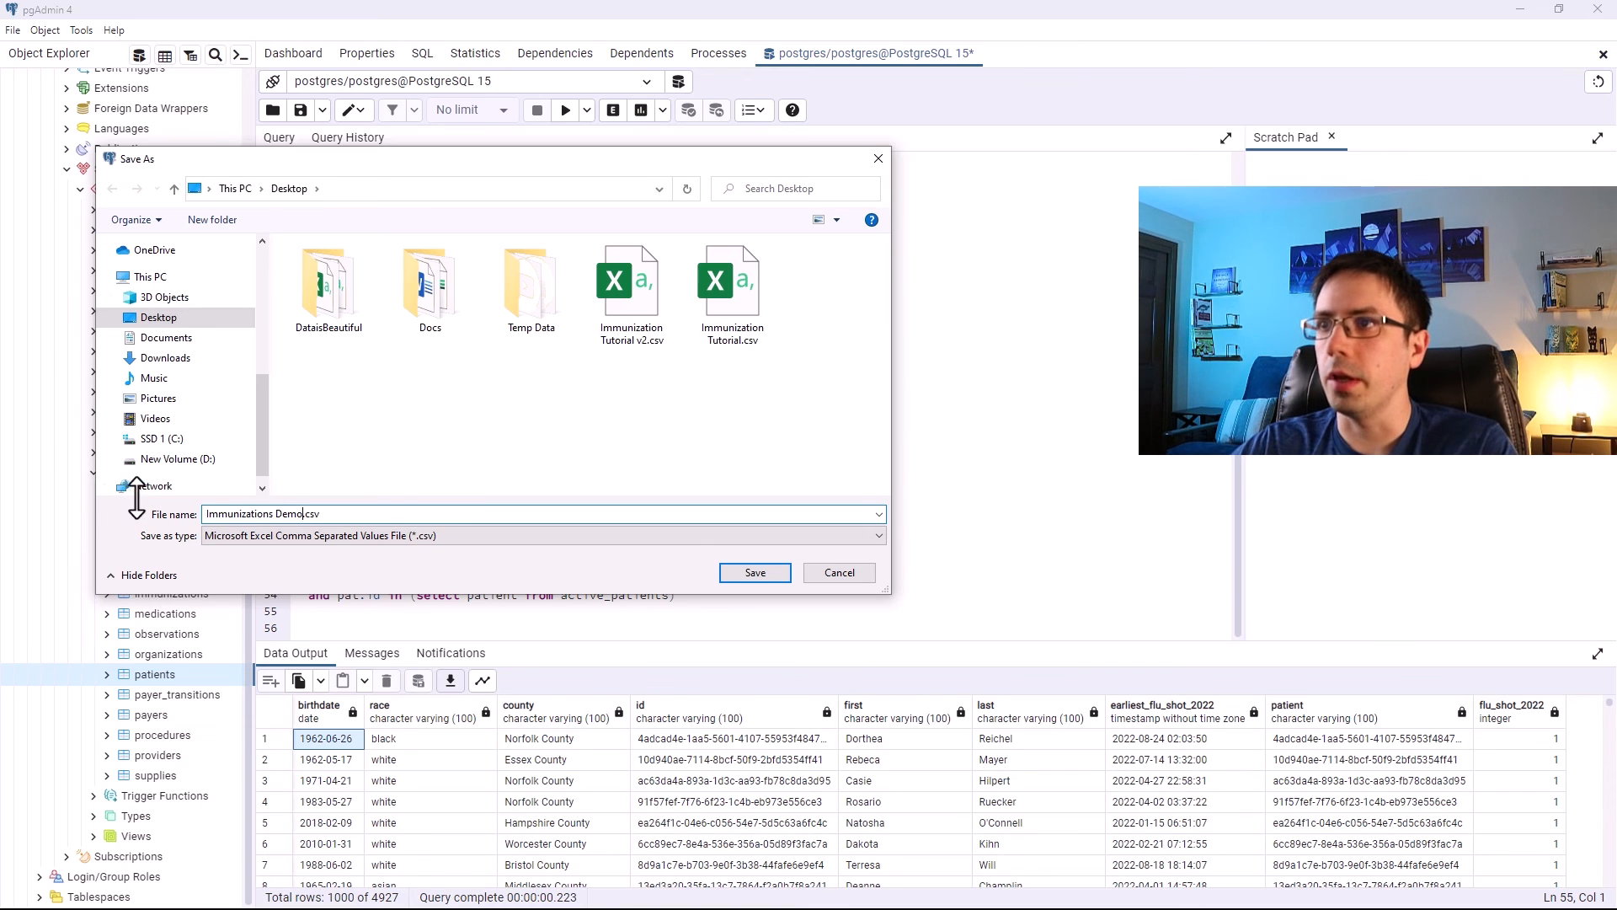
left_click(756, 573)
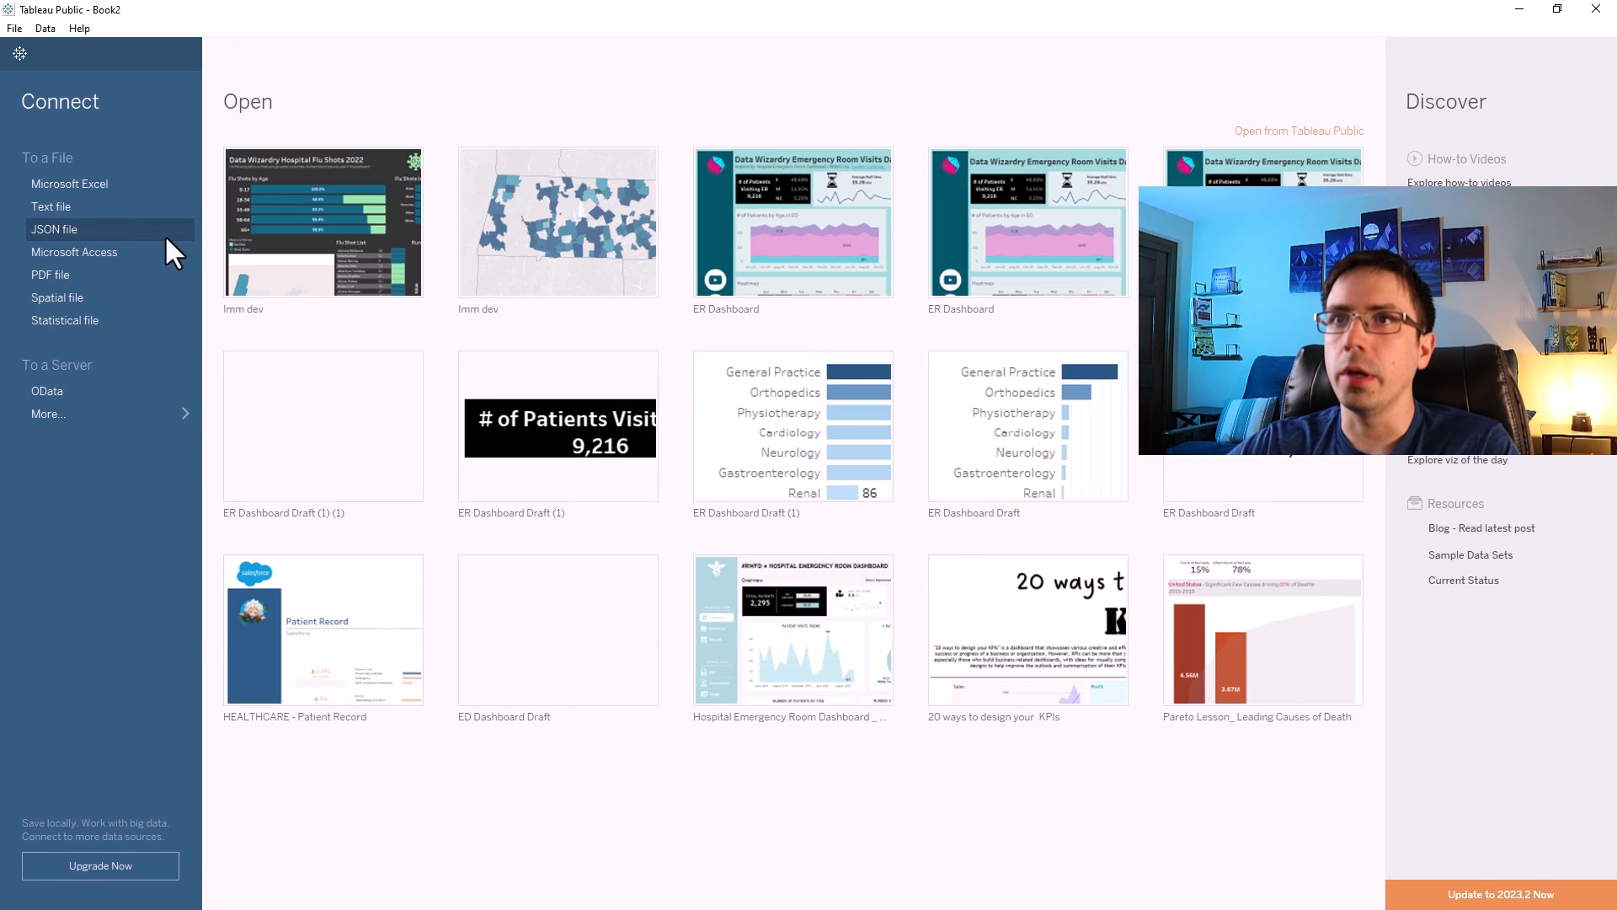
Switch to Tableau Public, connect to the Immunizations Demo.csv text file and open Sheet 1.
left_click(59, 207)
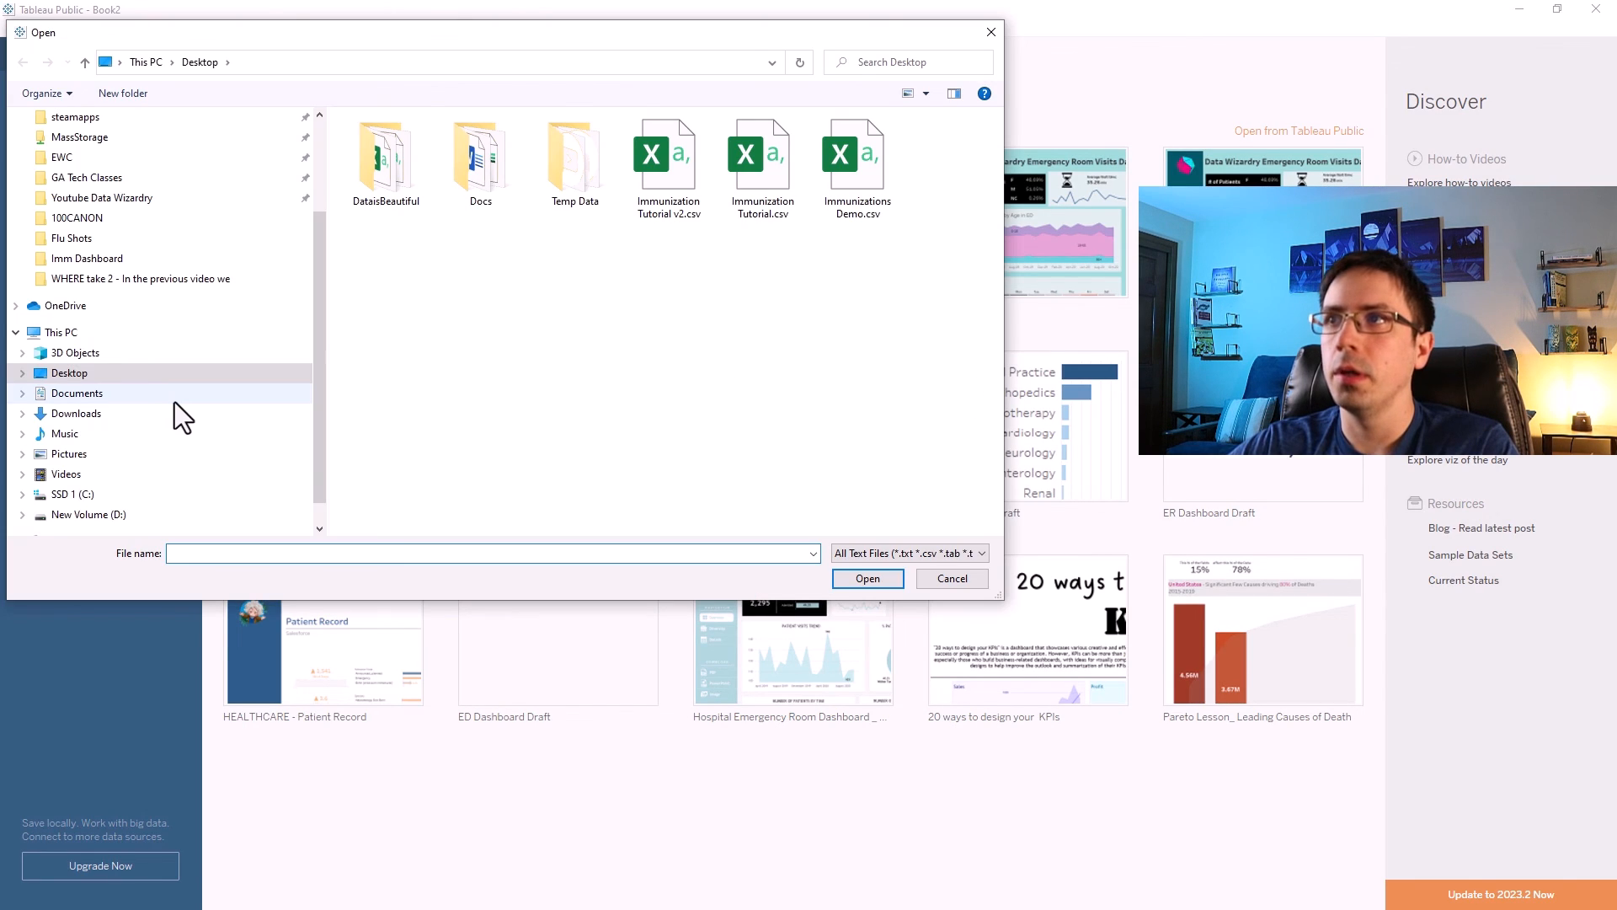
left_click(874, 164)
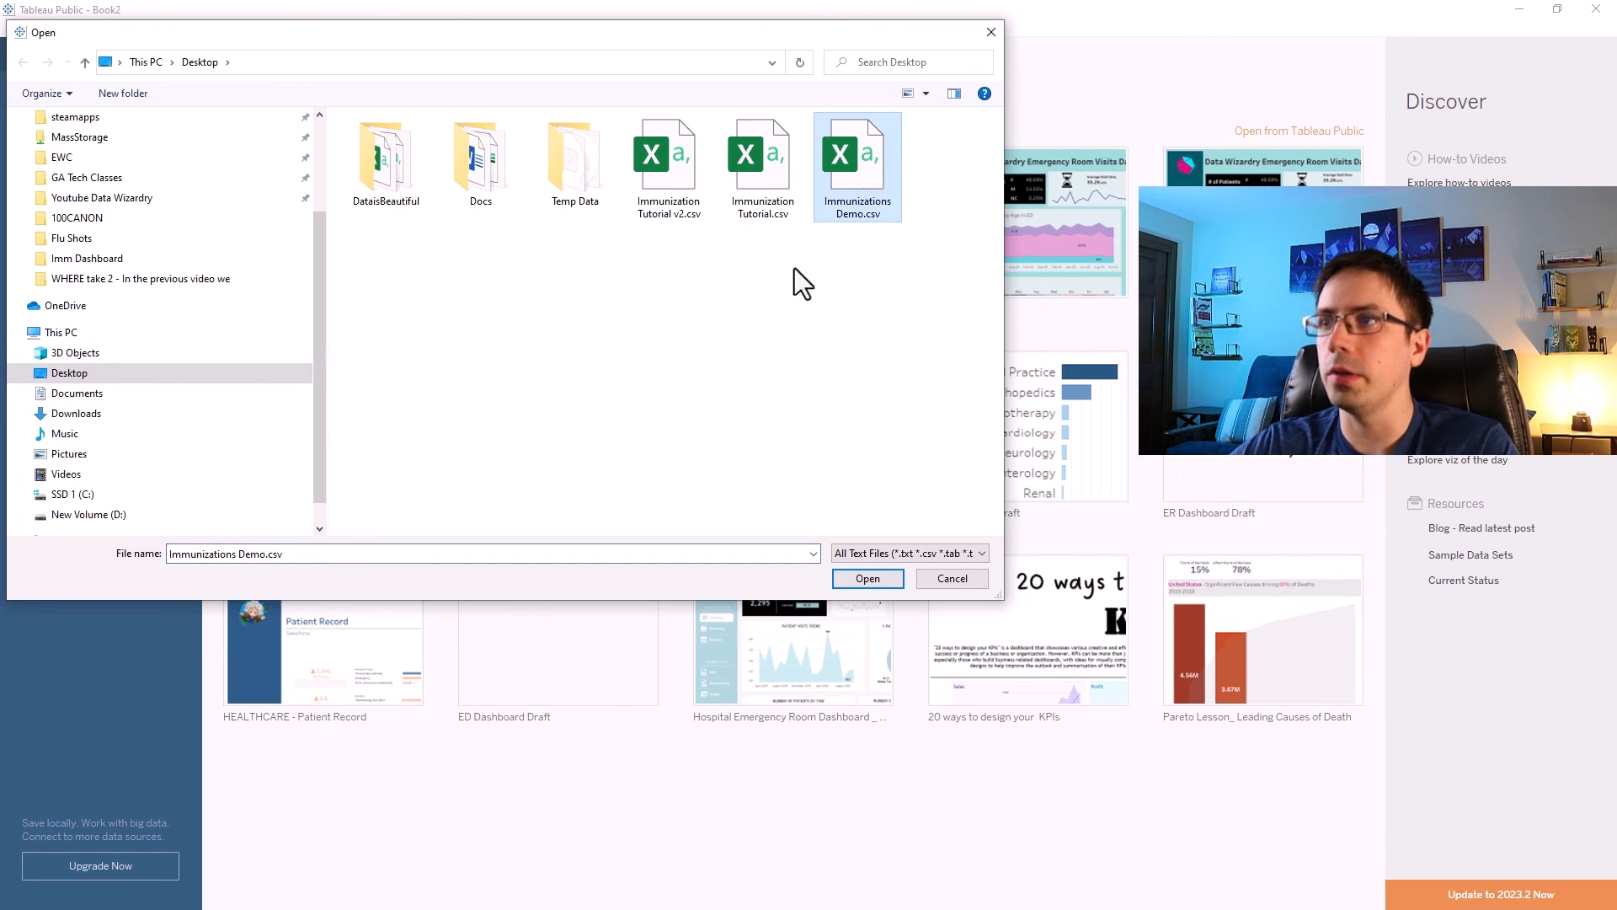
left_click(861, 581)
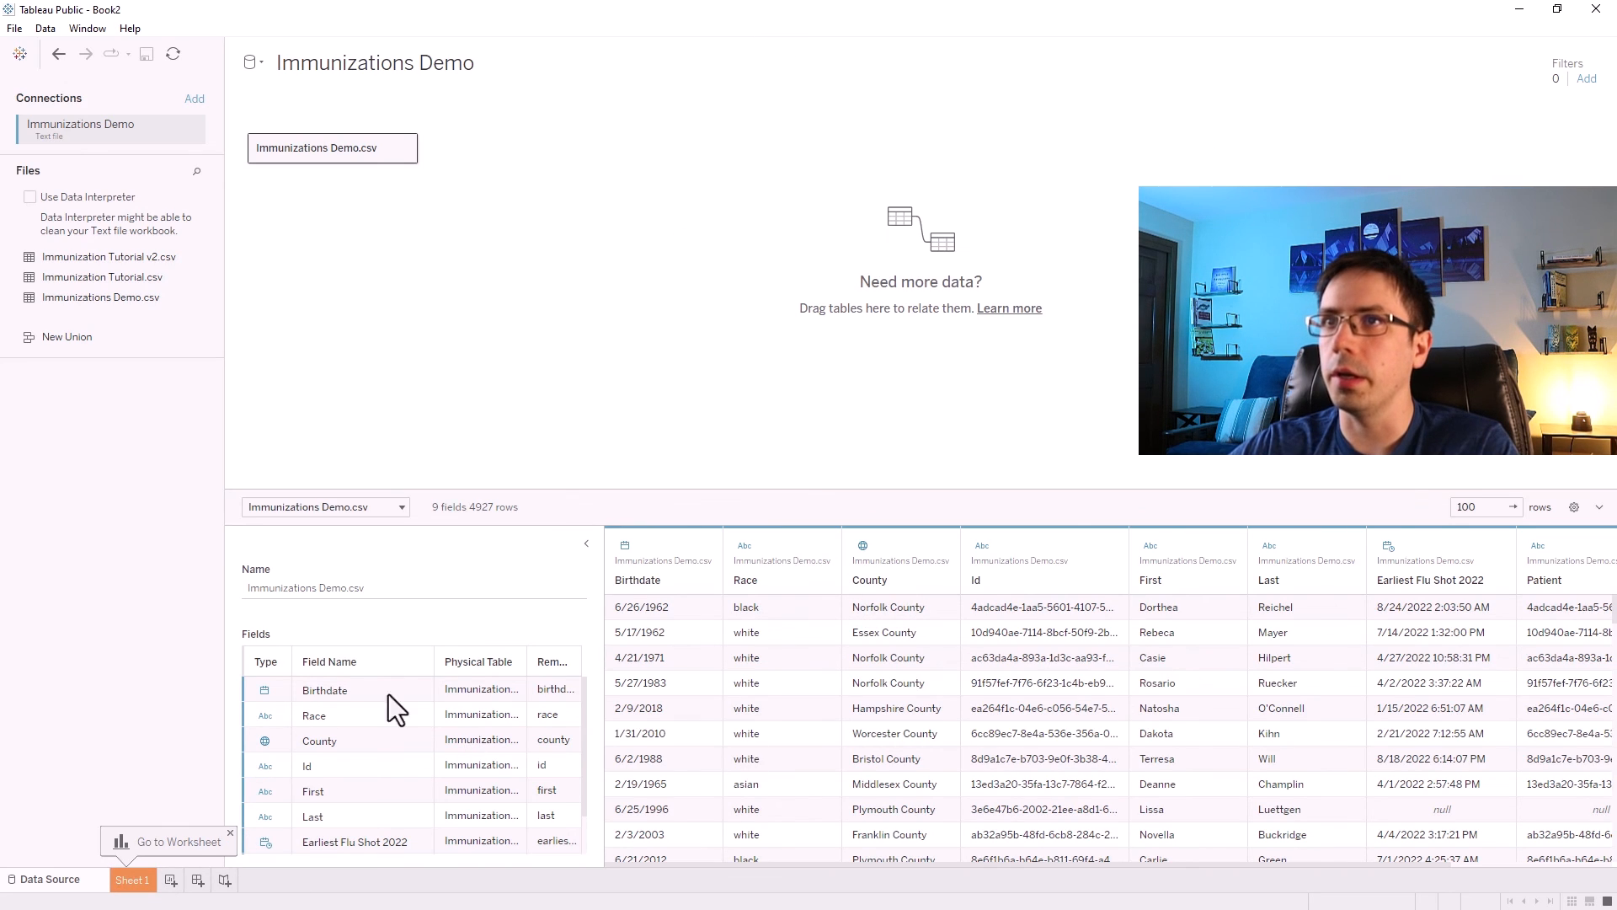
left_click(145, 879)
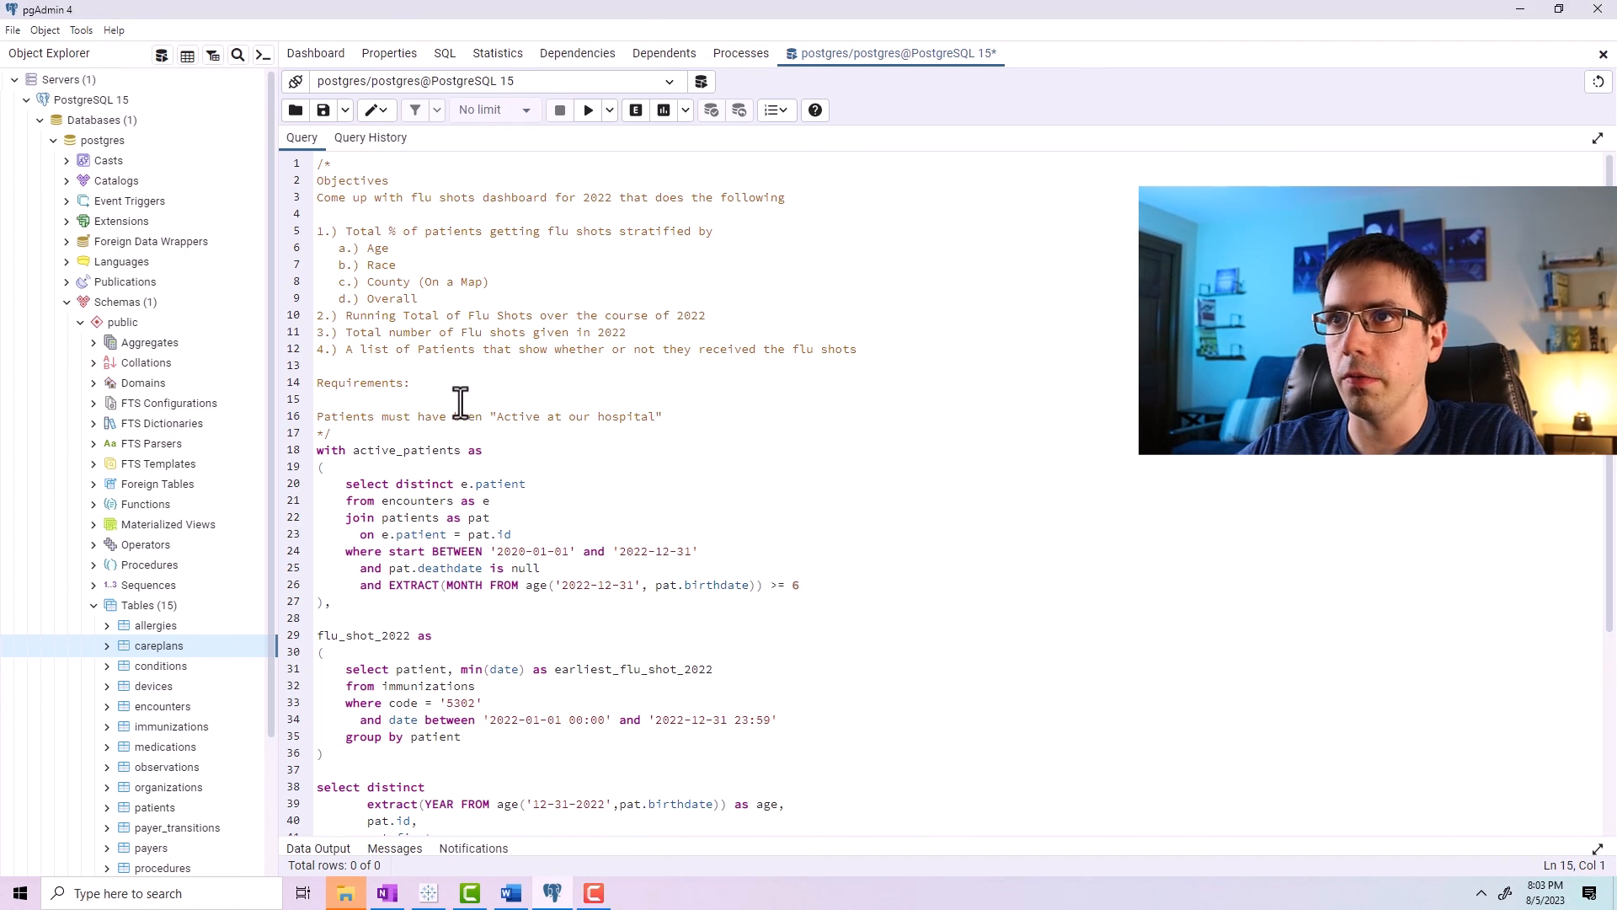
Launch Tableau 9.3 from the Windows start menu.
key("ctrl+a")
left_click(124, 893)
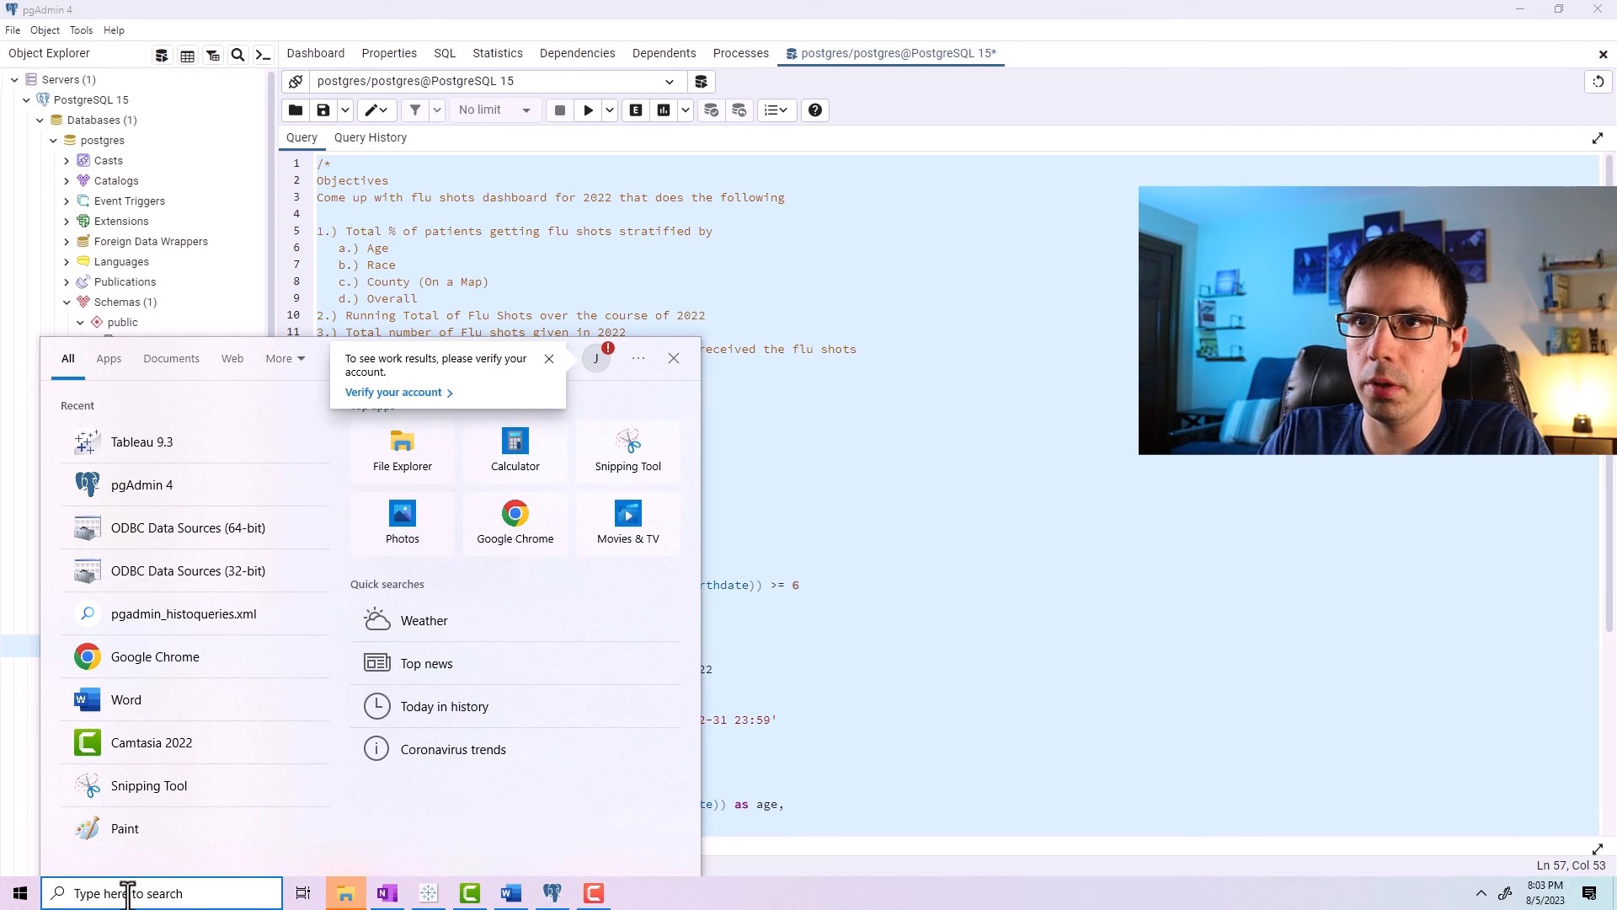
left_click(109, 447)
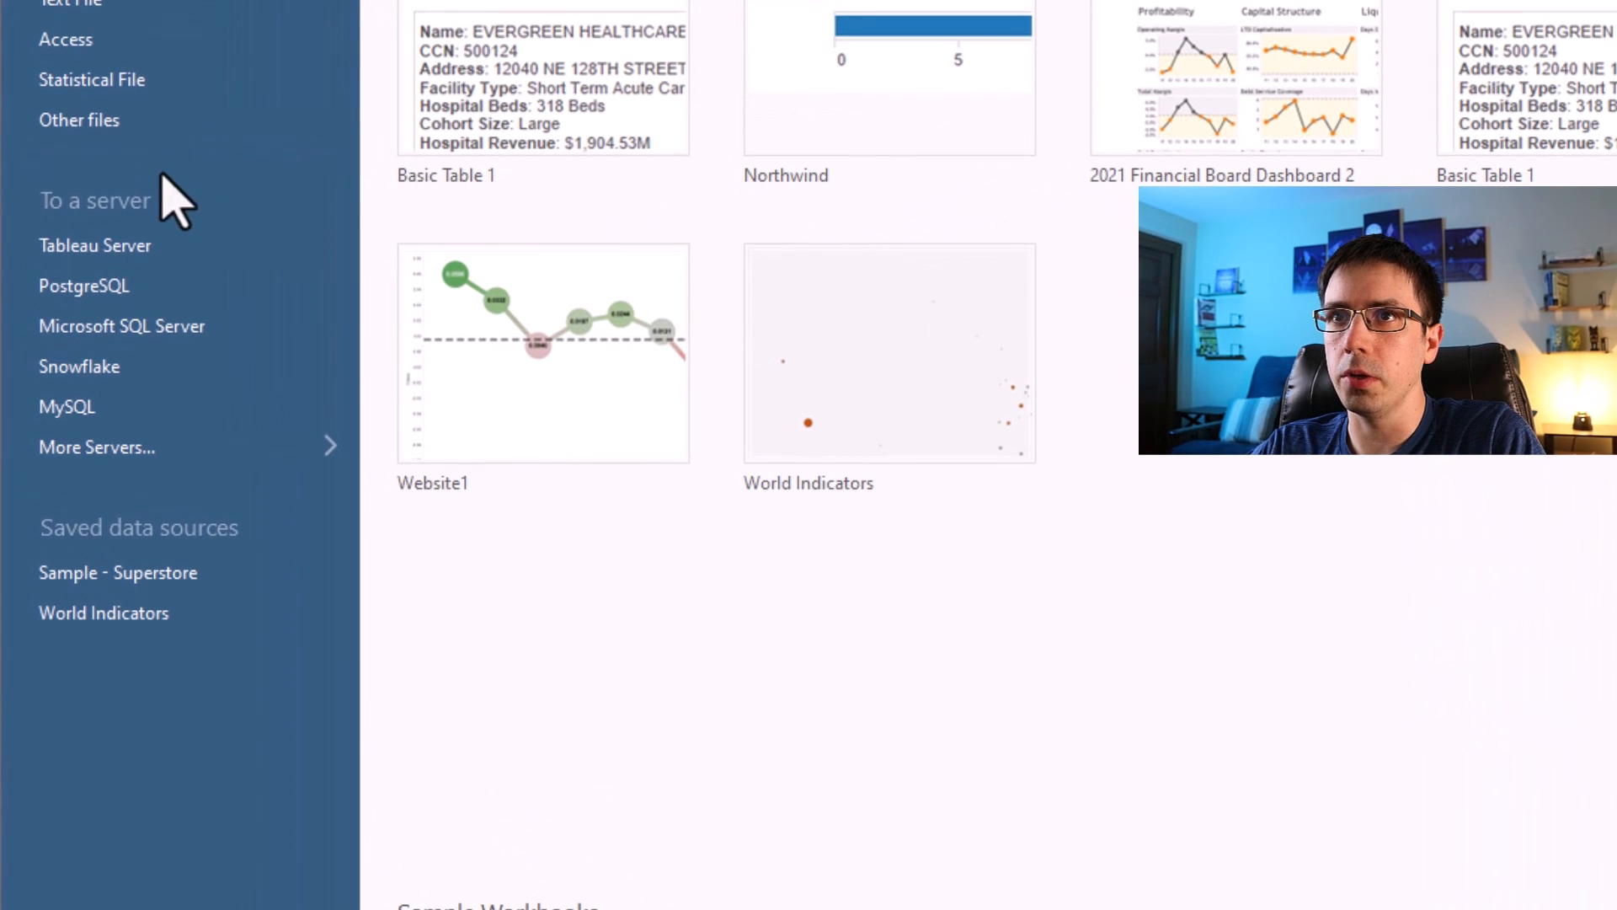
Connect to PostgreSQL with server localhost, database postgres and username postgres.
left_click(76, 288)
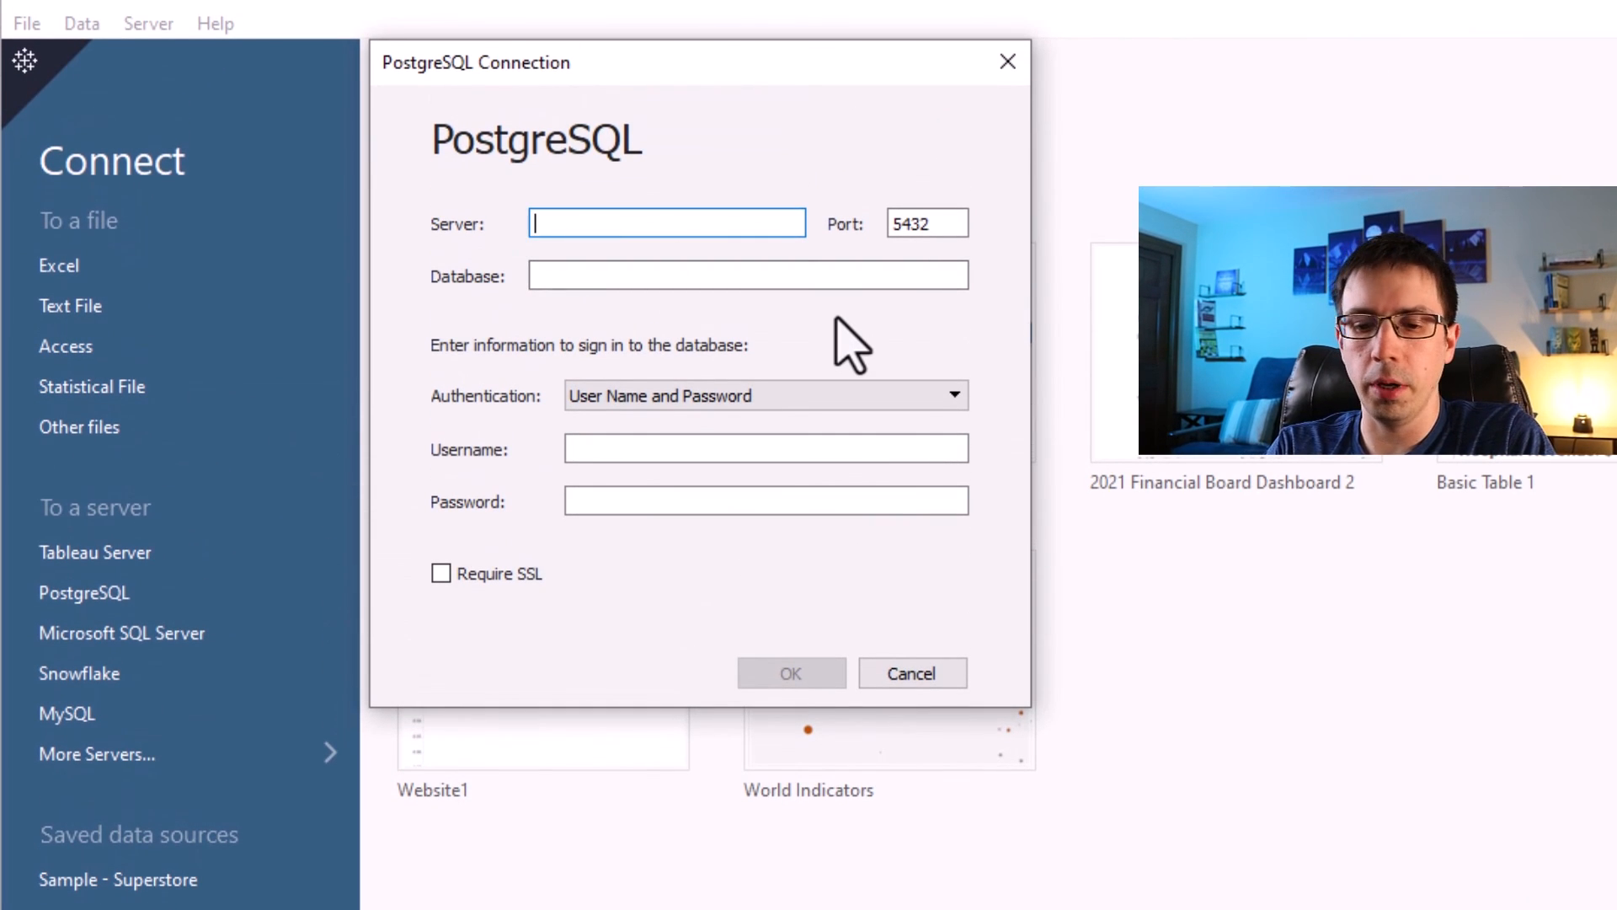
type("localhost")
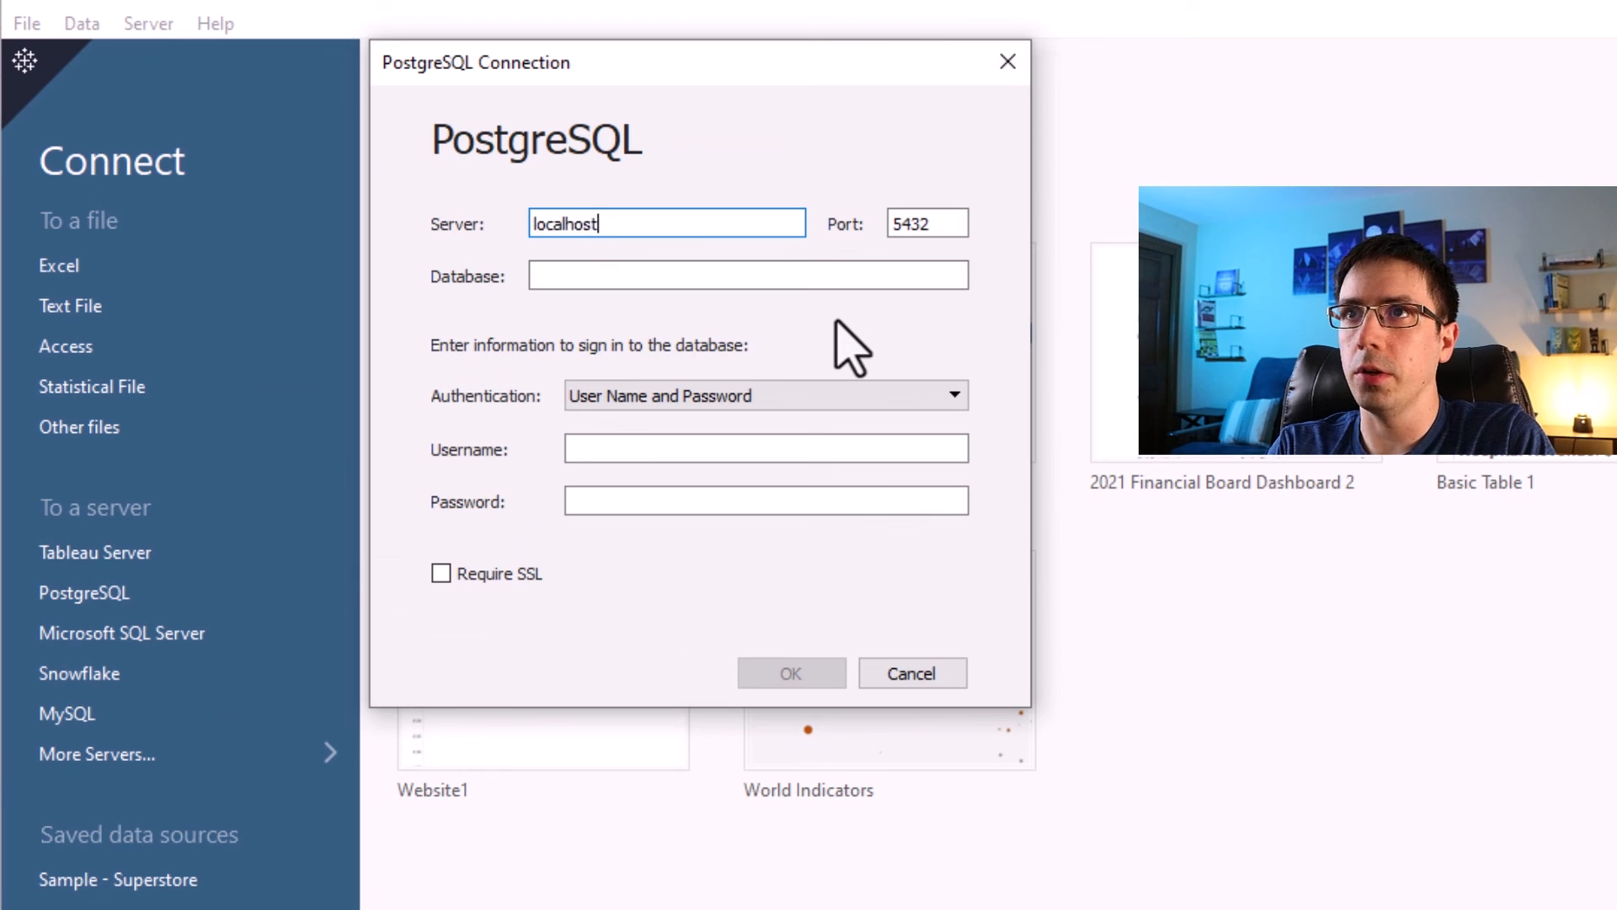
key("Tab")
key("Tab")
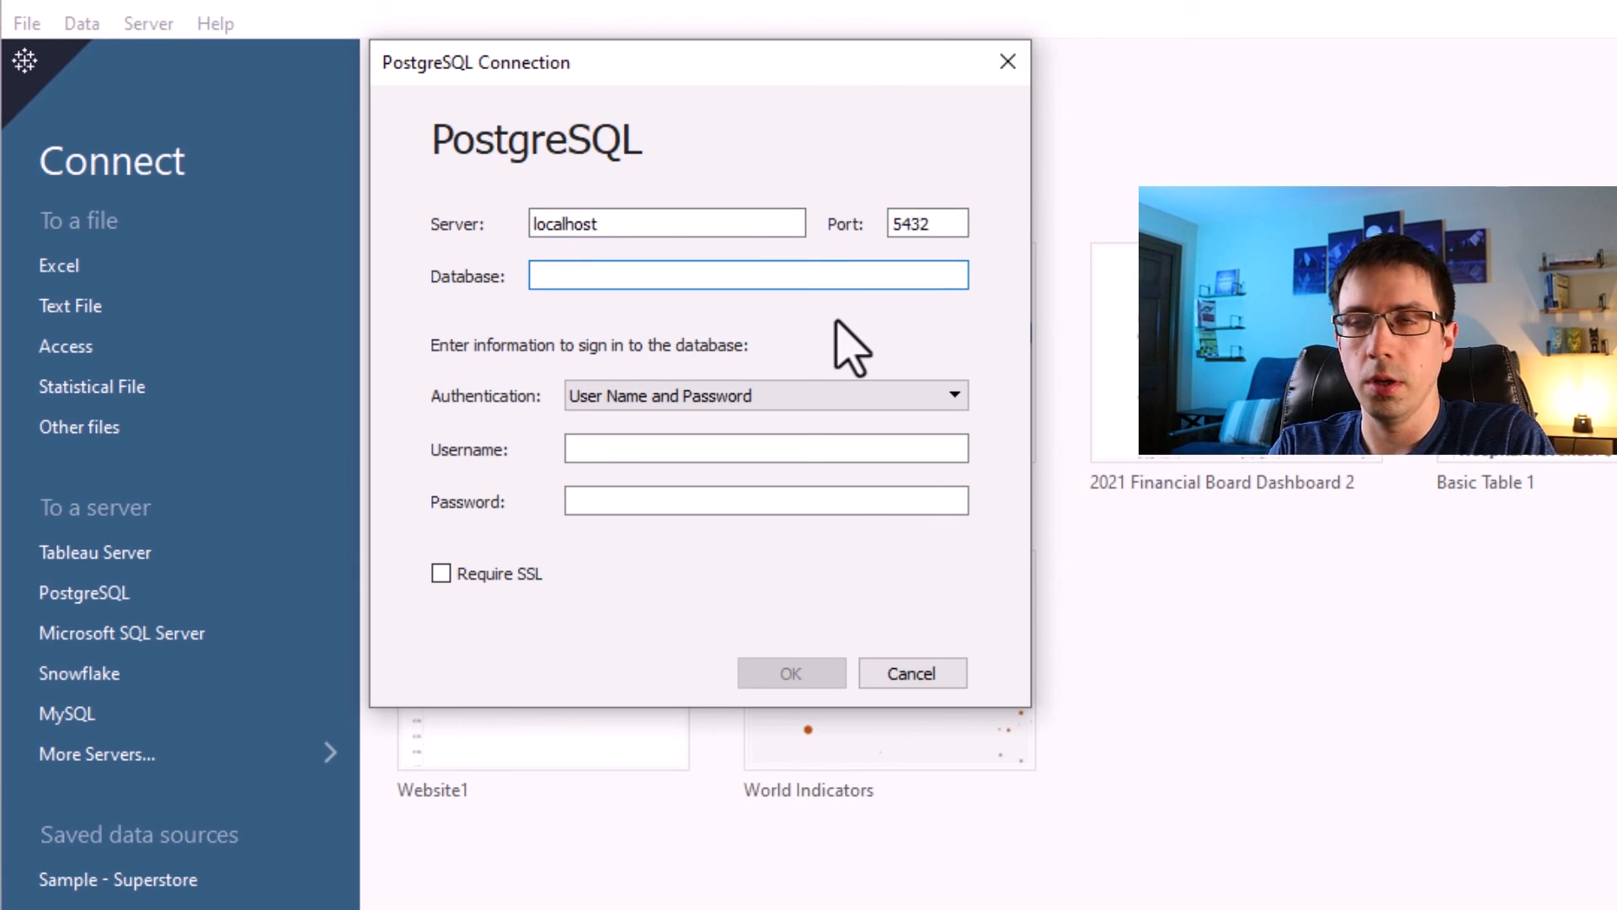
type("postgres")
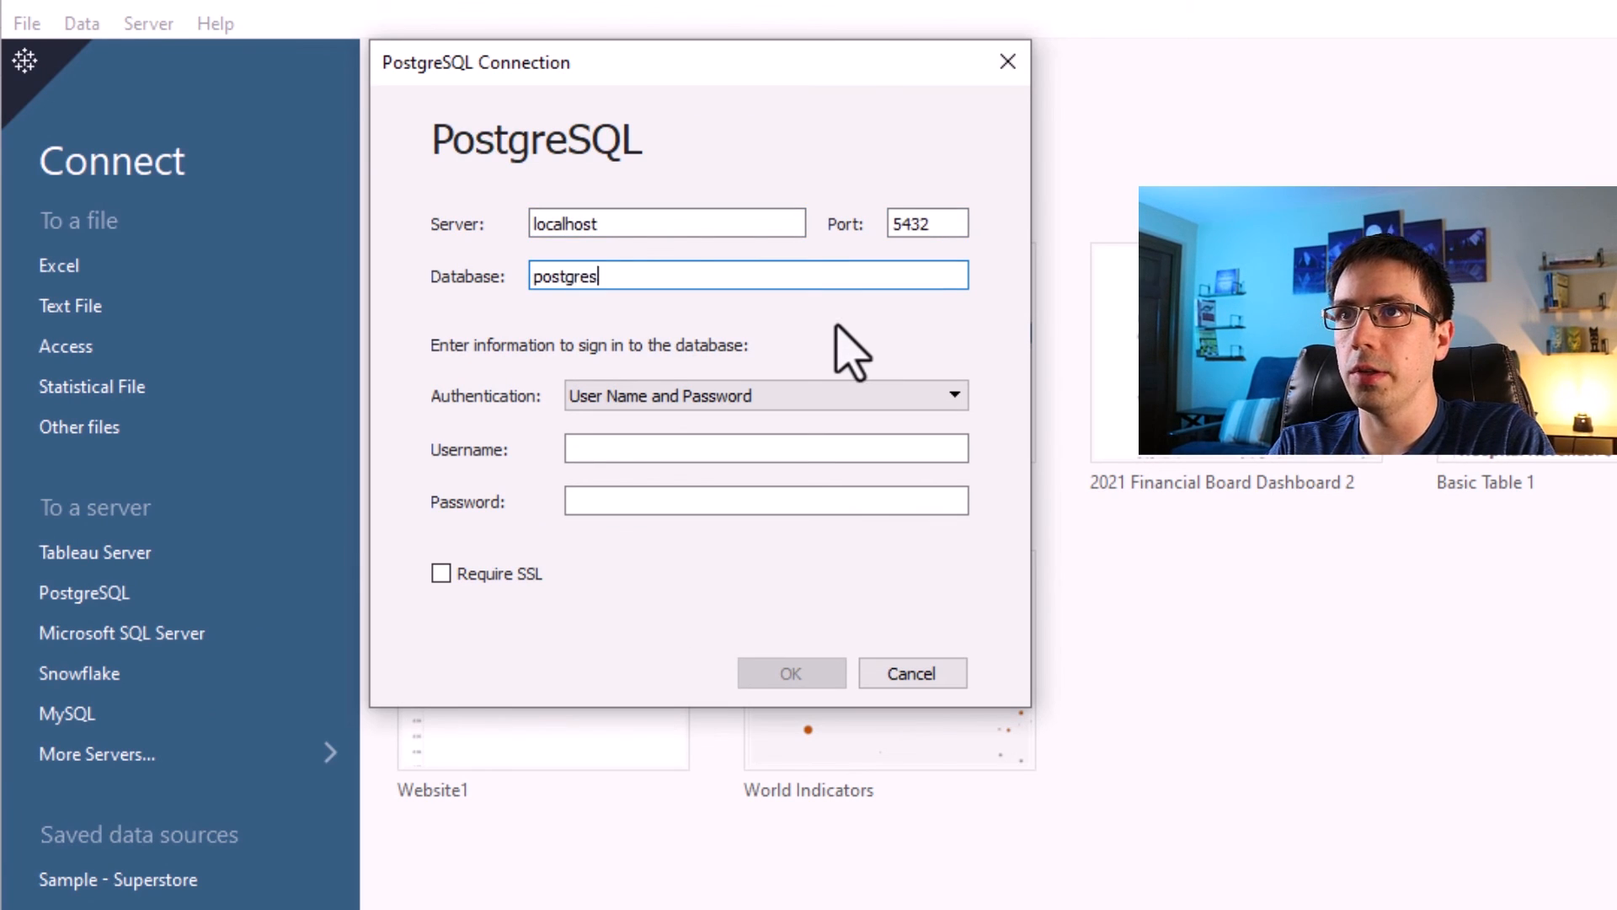
key("Tab")
key("Tab")
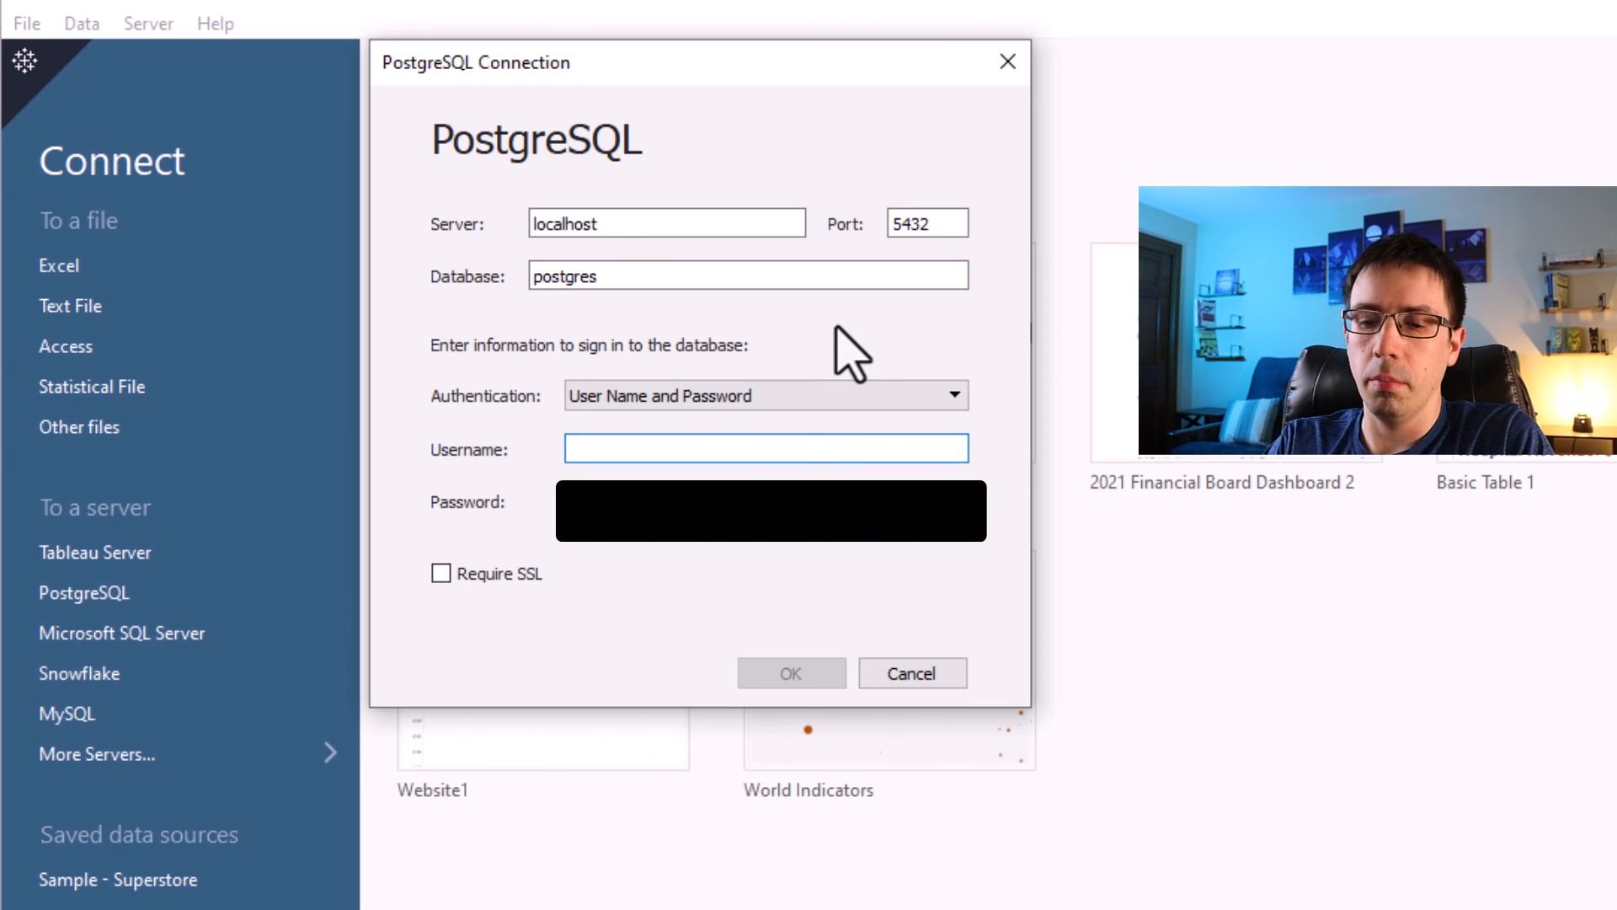
type("postgres")
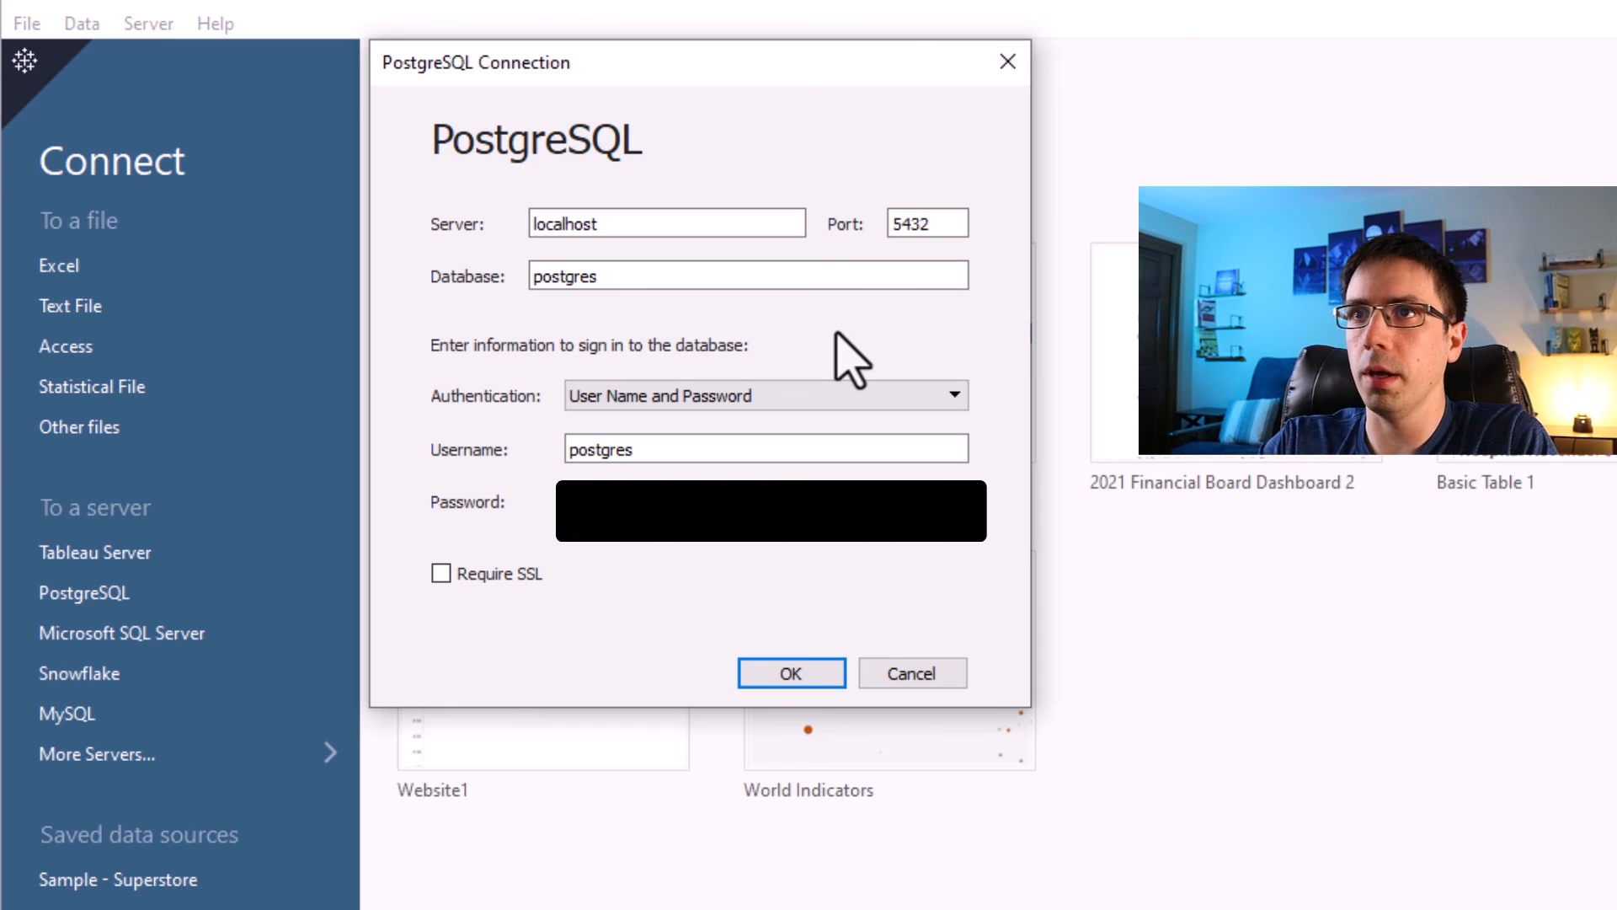
left_click(781, 684)
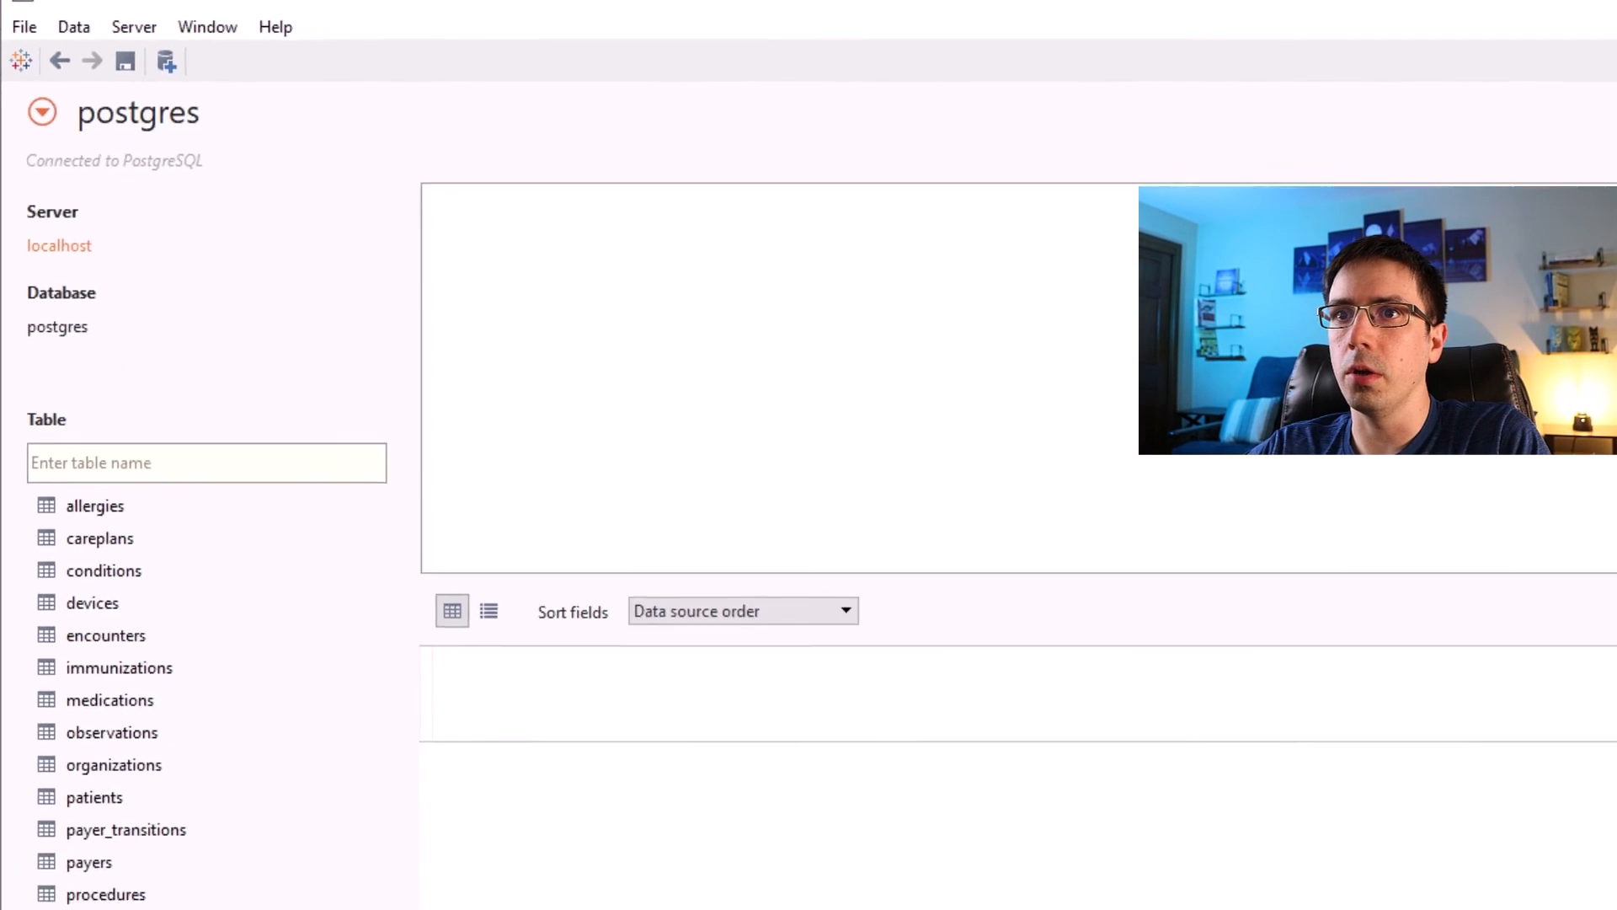
Add a new custom SQL query by pasting the flu shot script, preview its results and confirm it.
double_click(82, 653)
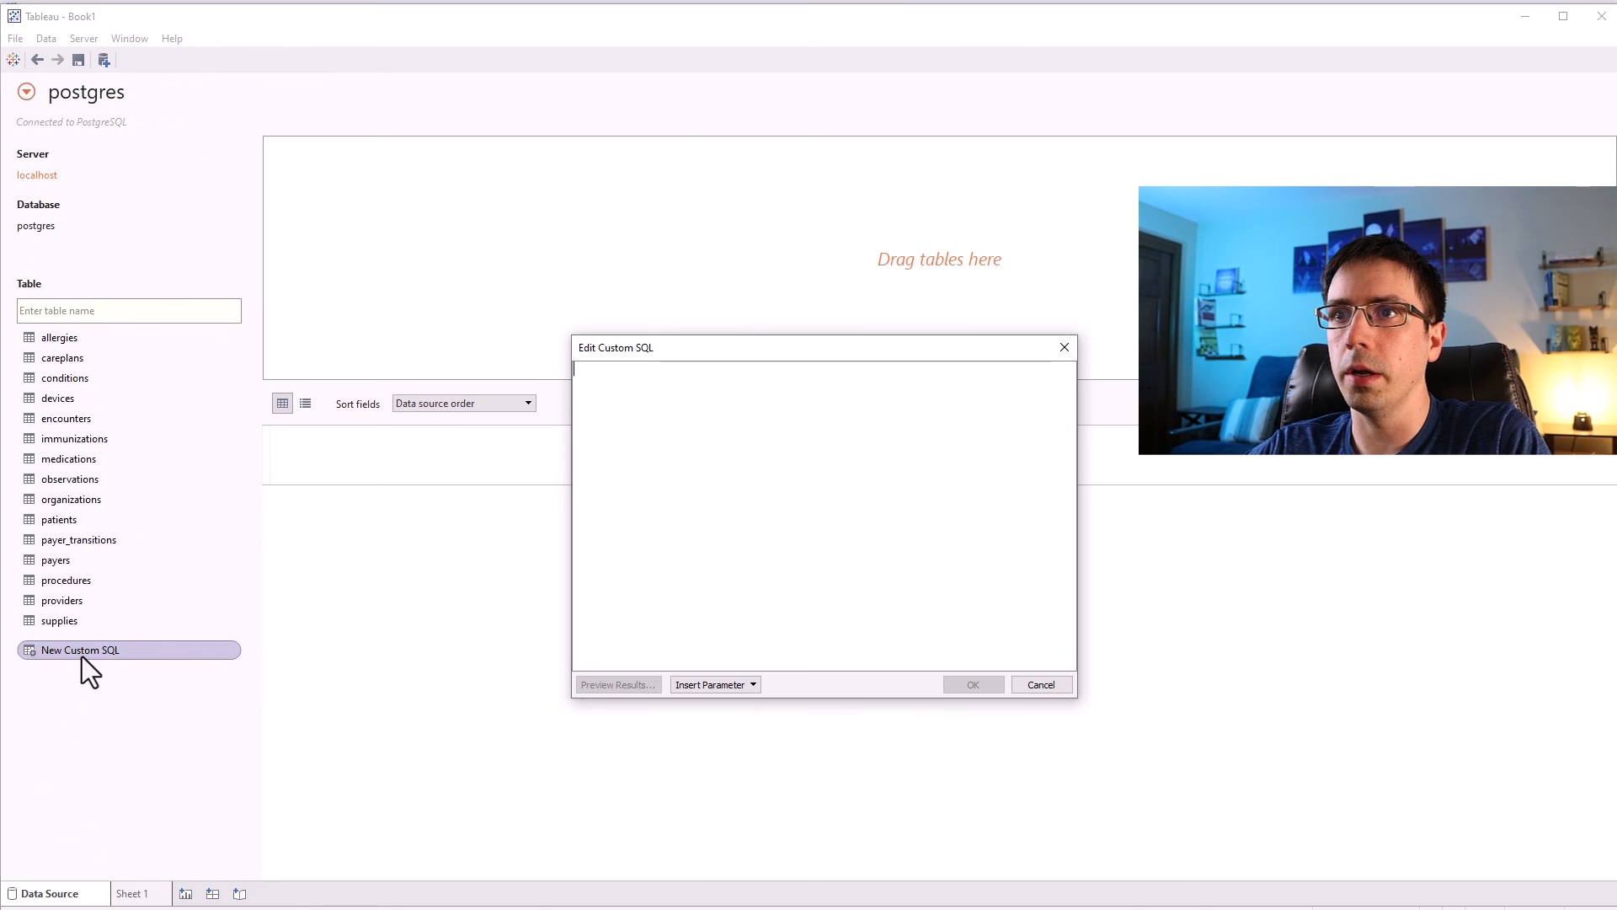
key("ctrl+v")
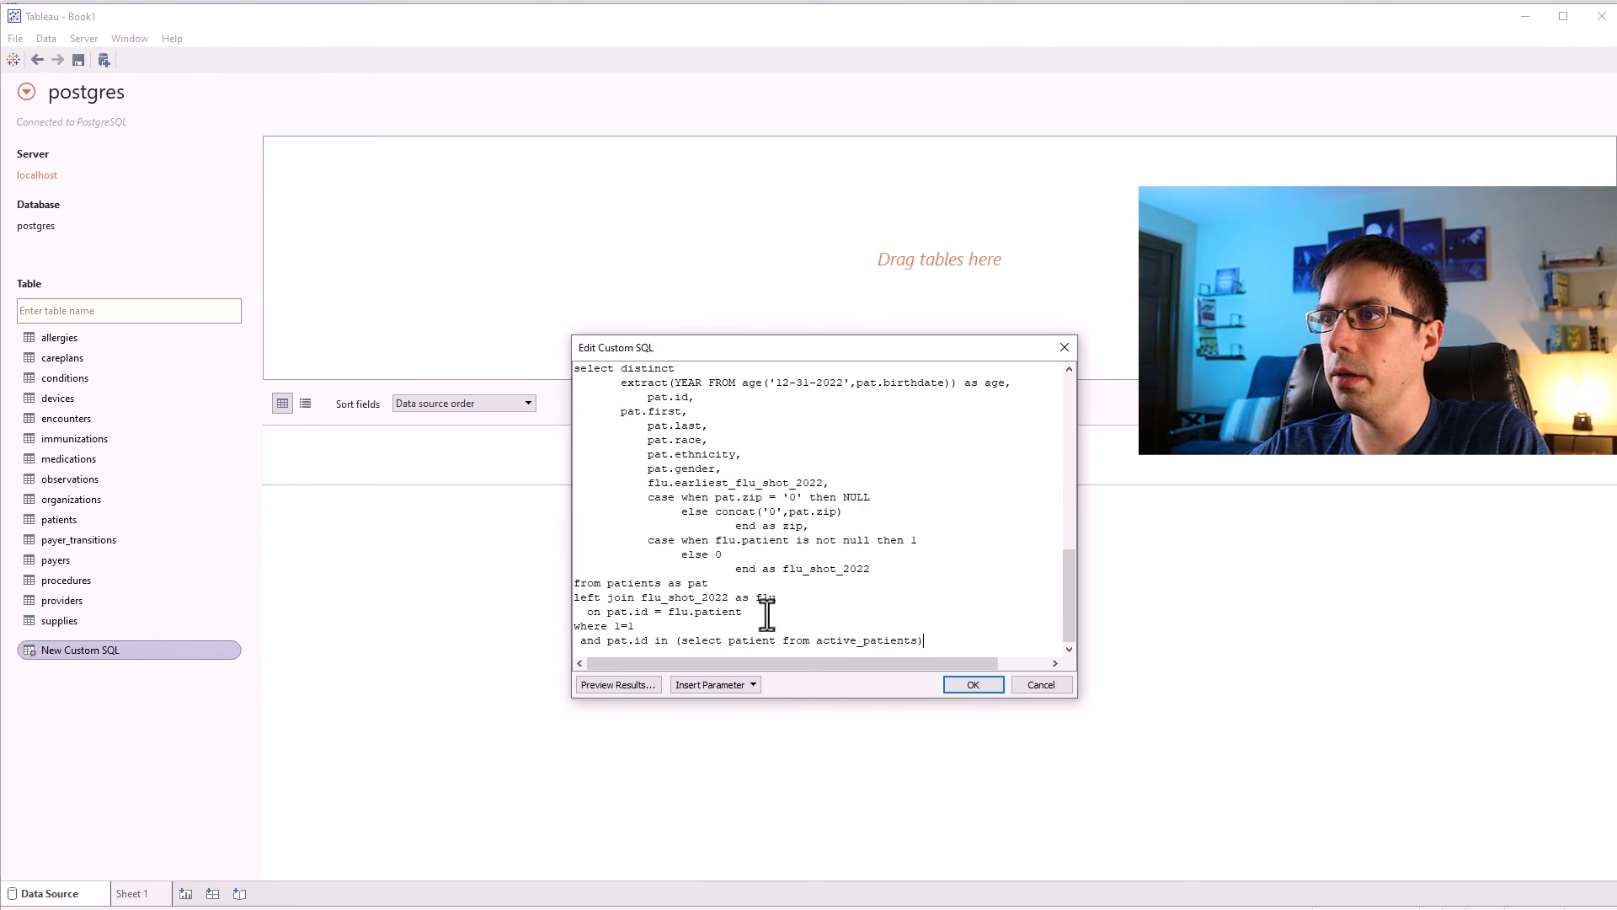
left_click(618, 684)
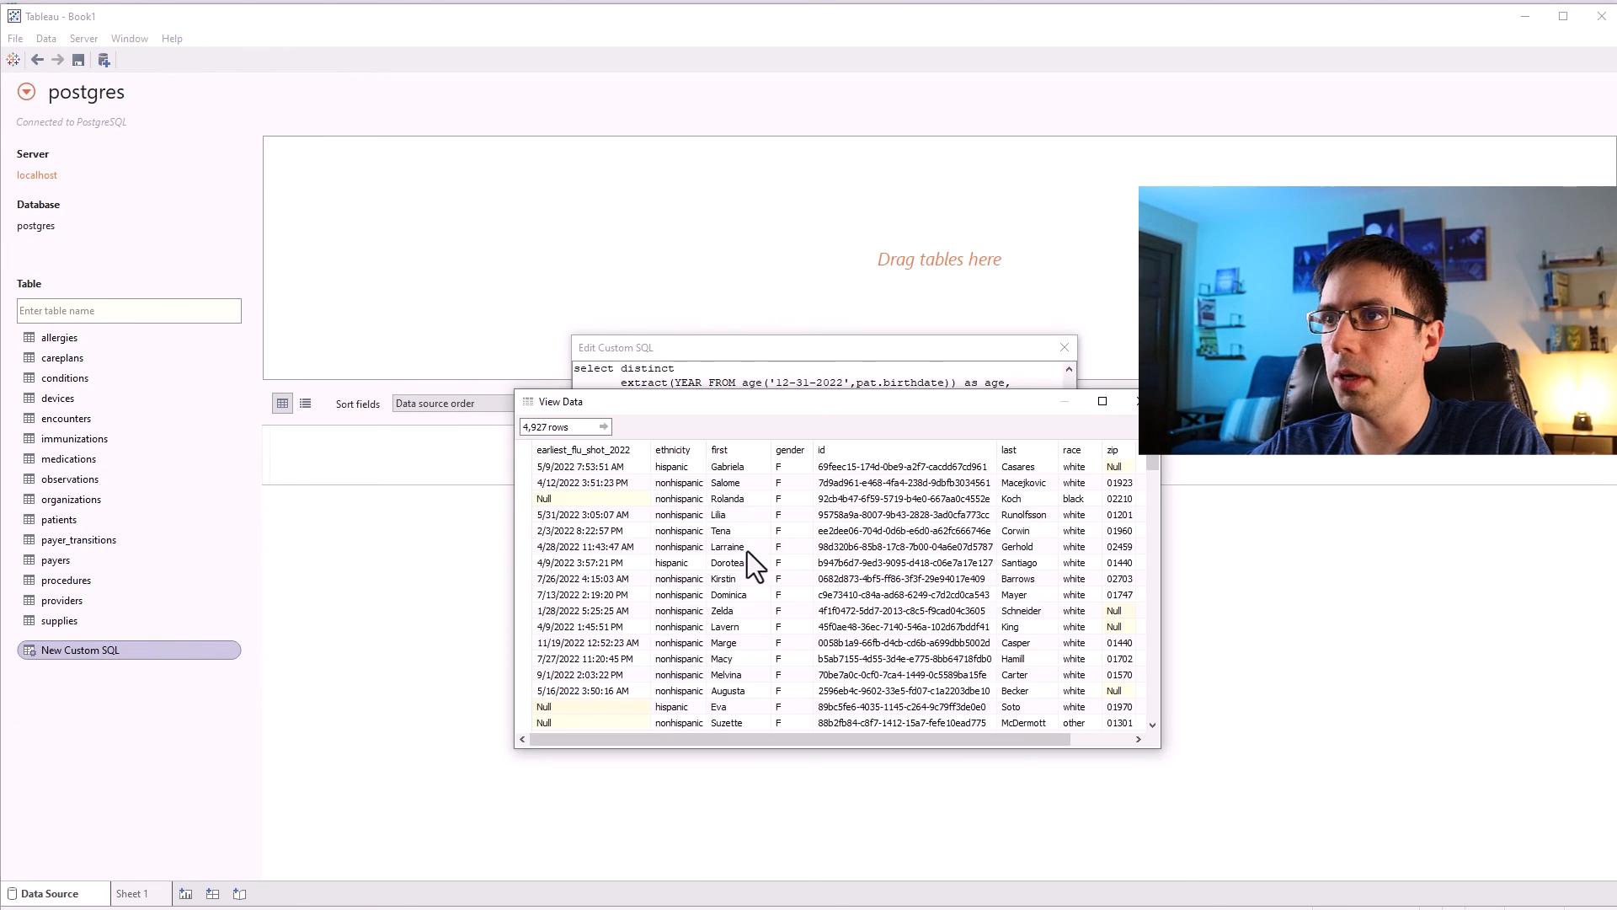
left_click(1133, 403)
left_click(953, 684)
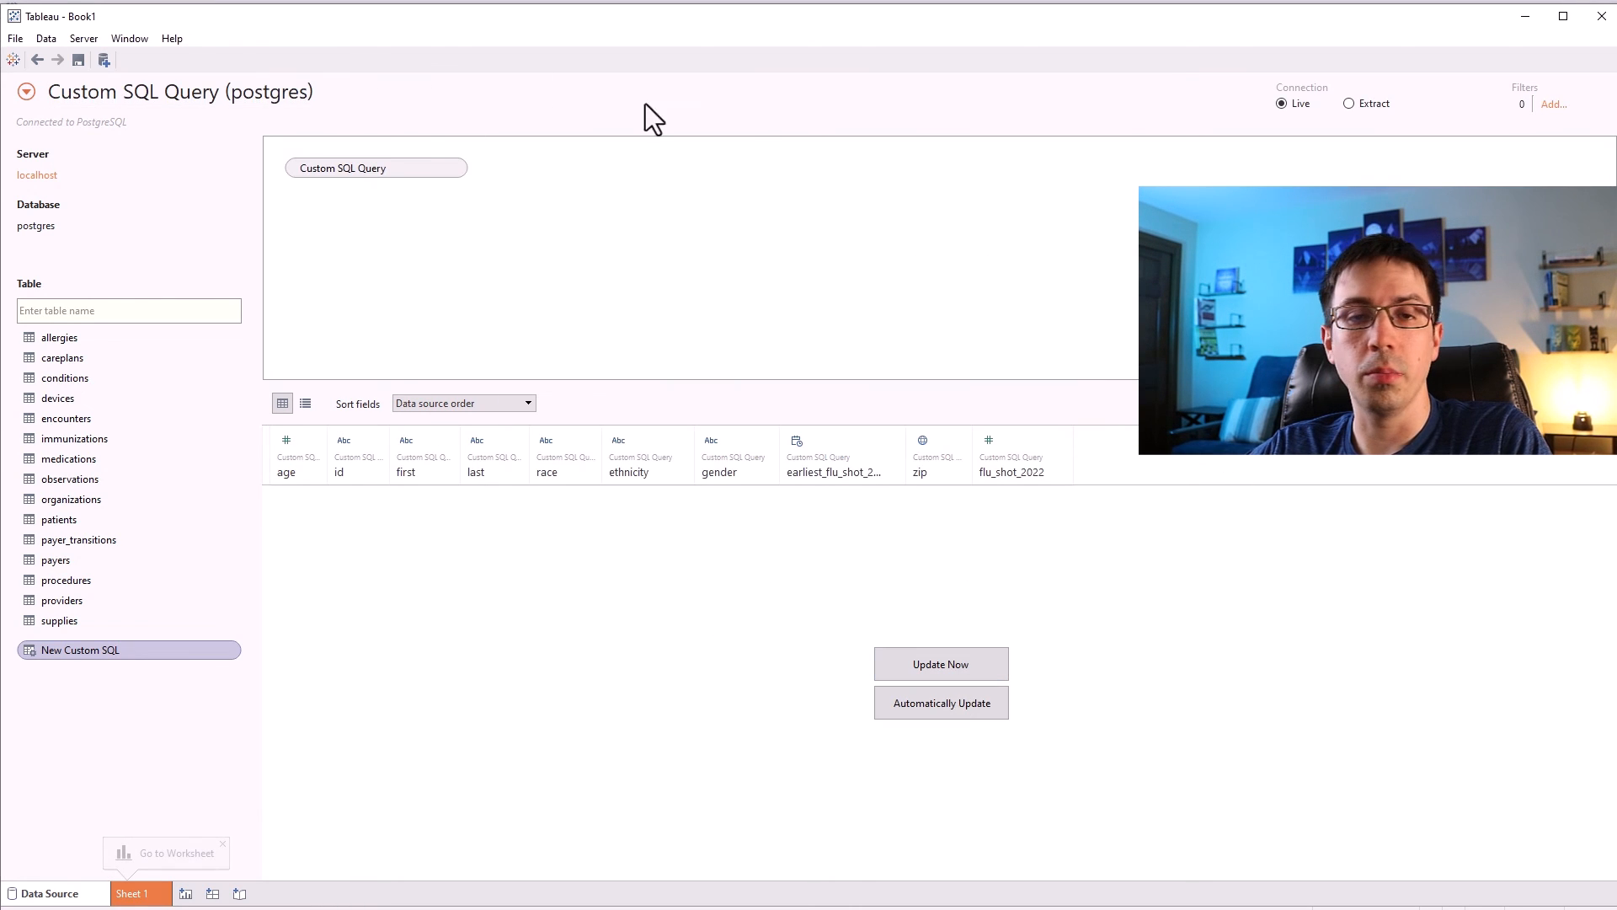
left_click(148, 895)
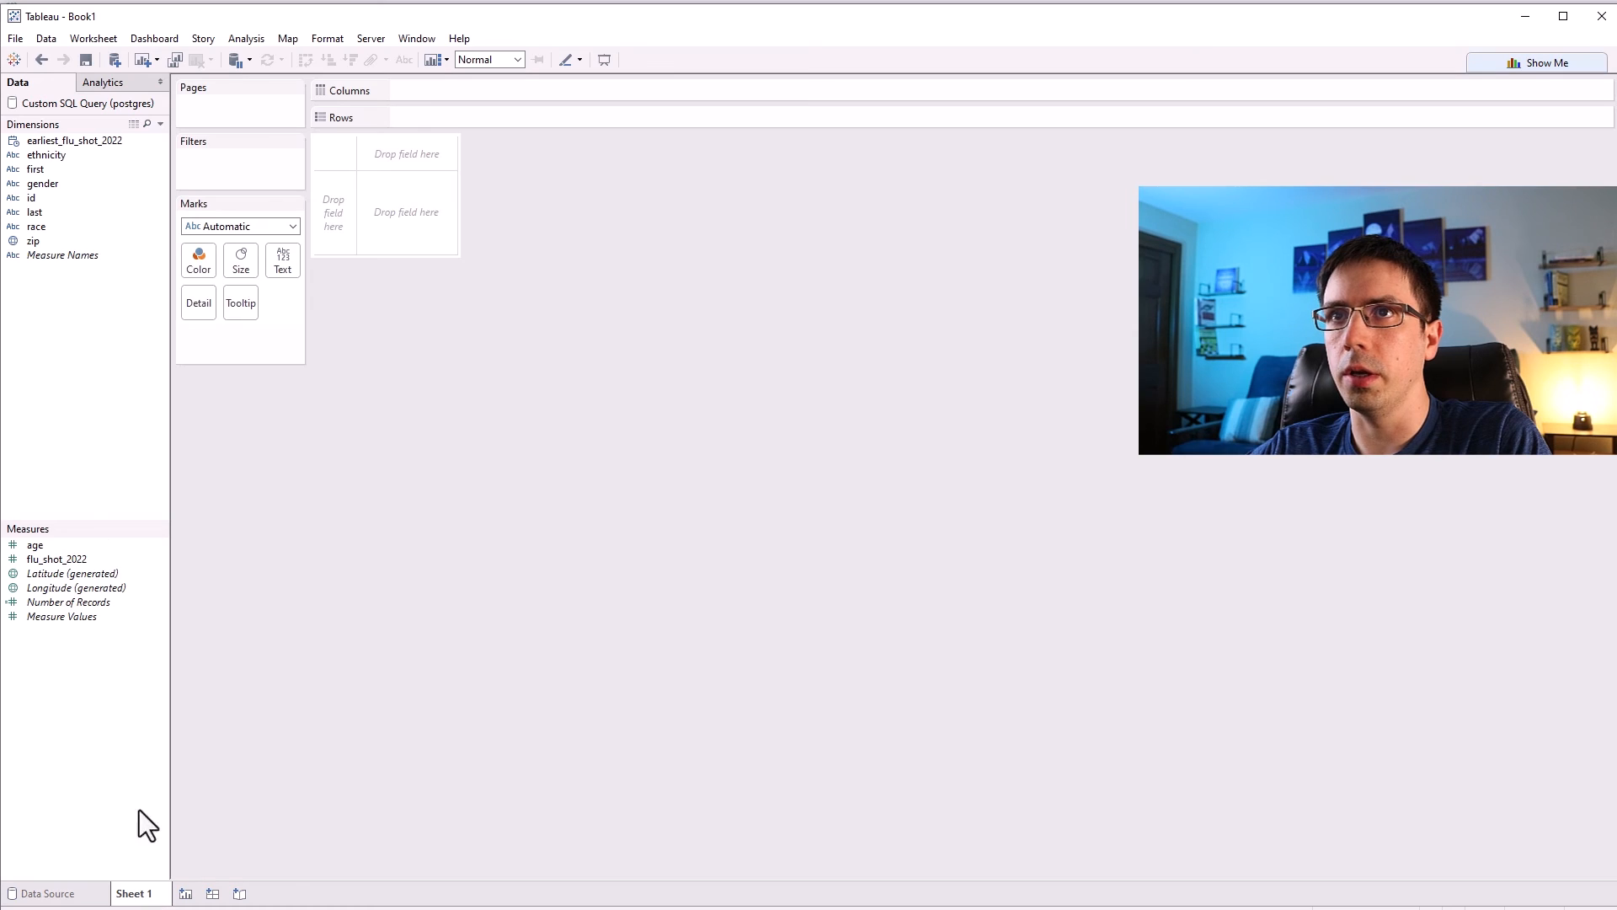
double_click(38, 170)
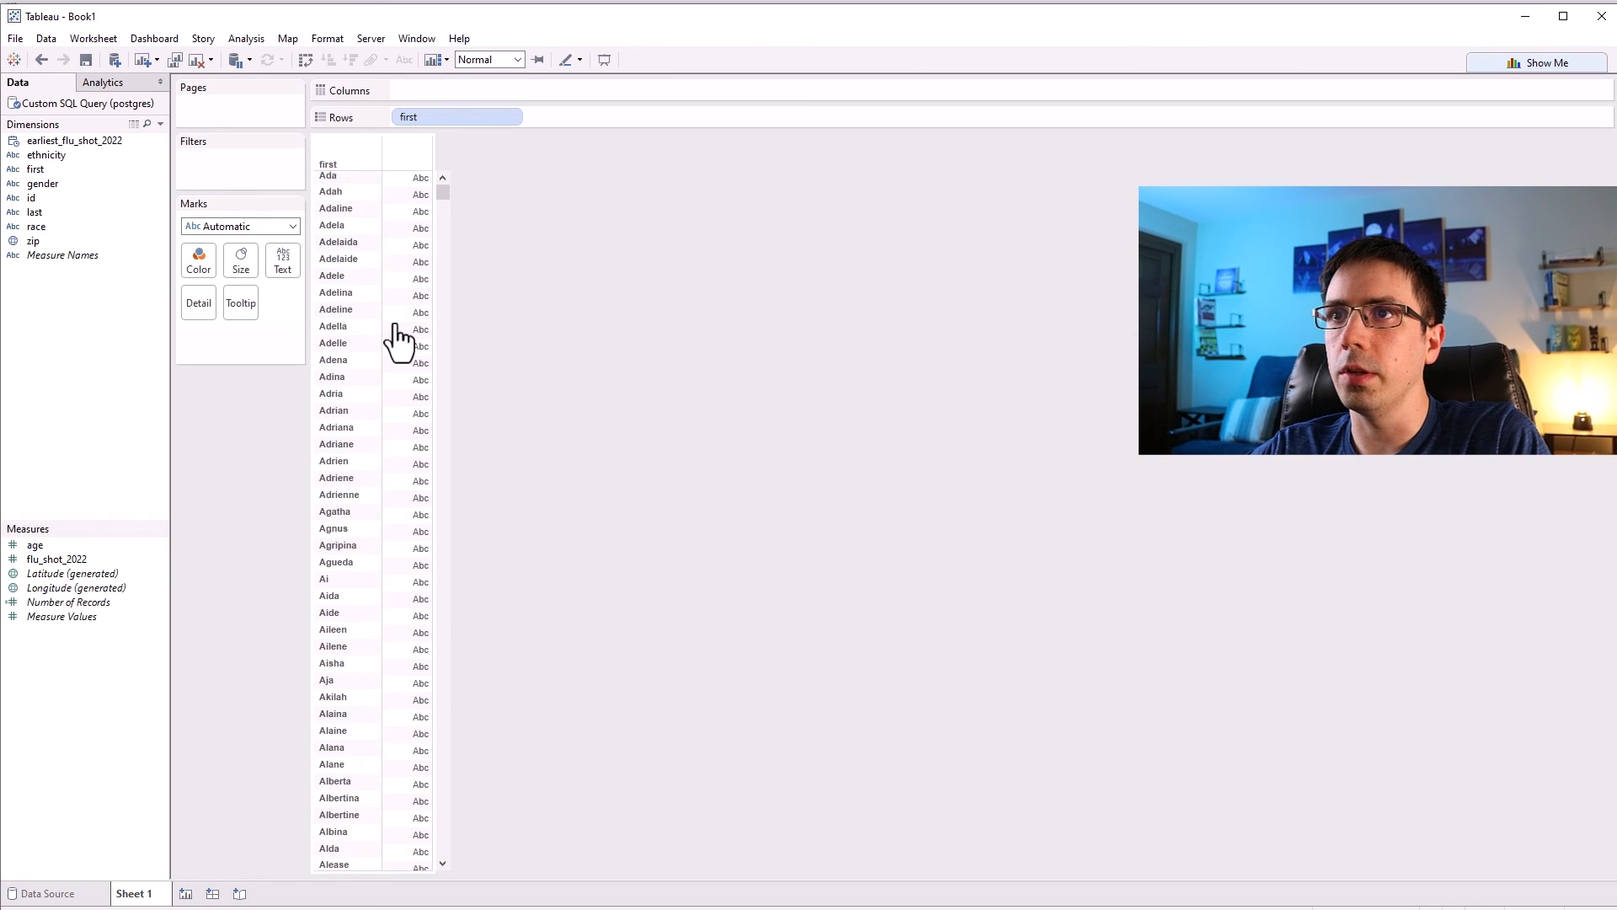
key("ctrl+z")
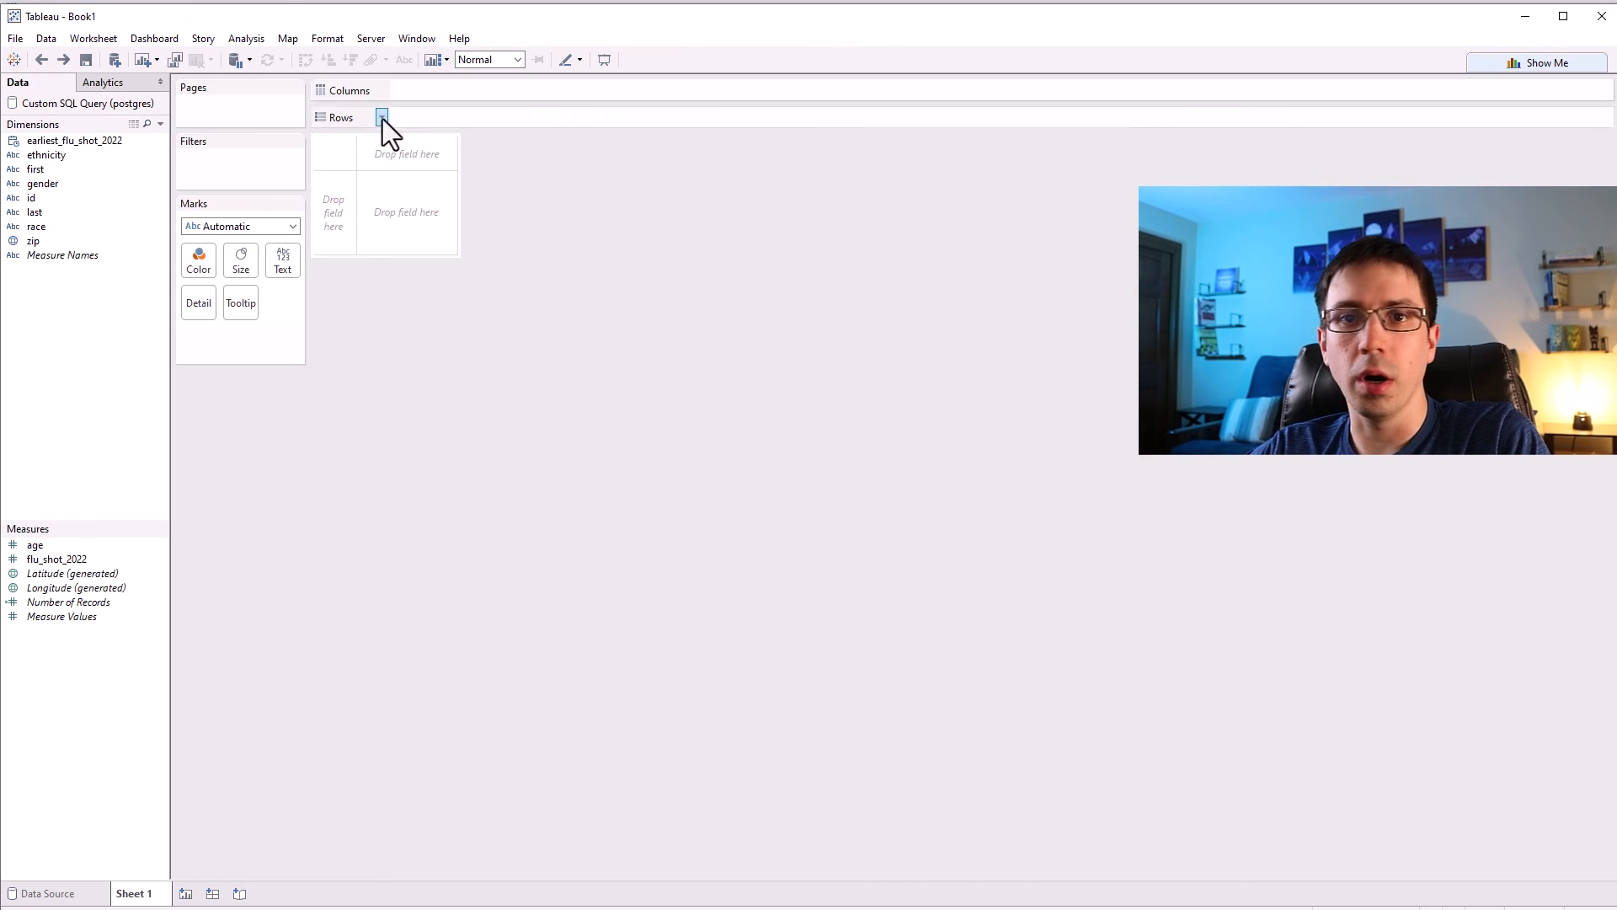
left_click(51, 894)
Browse the list of additional server connectors available for a new data source.
left_click(103, 59)
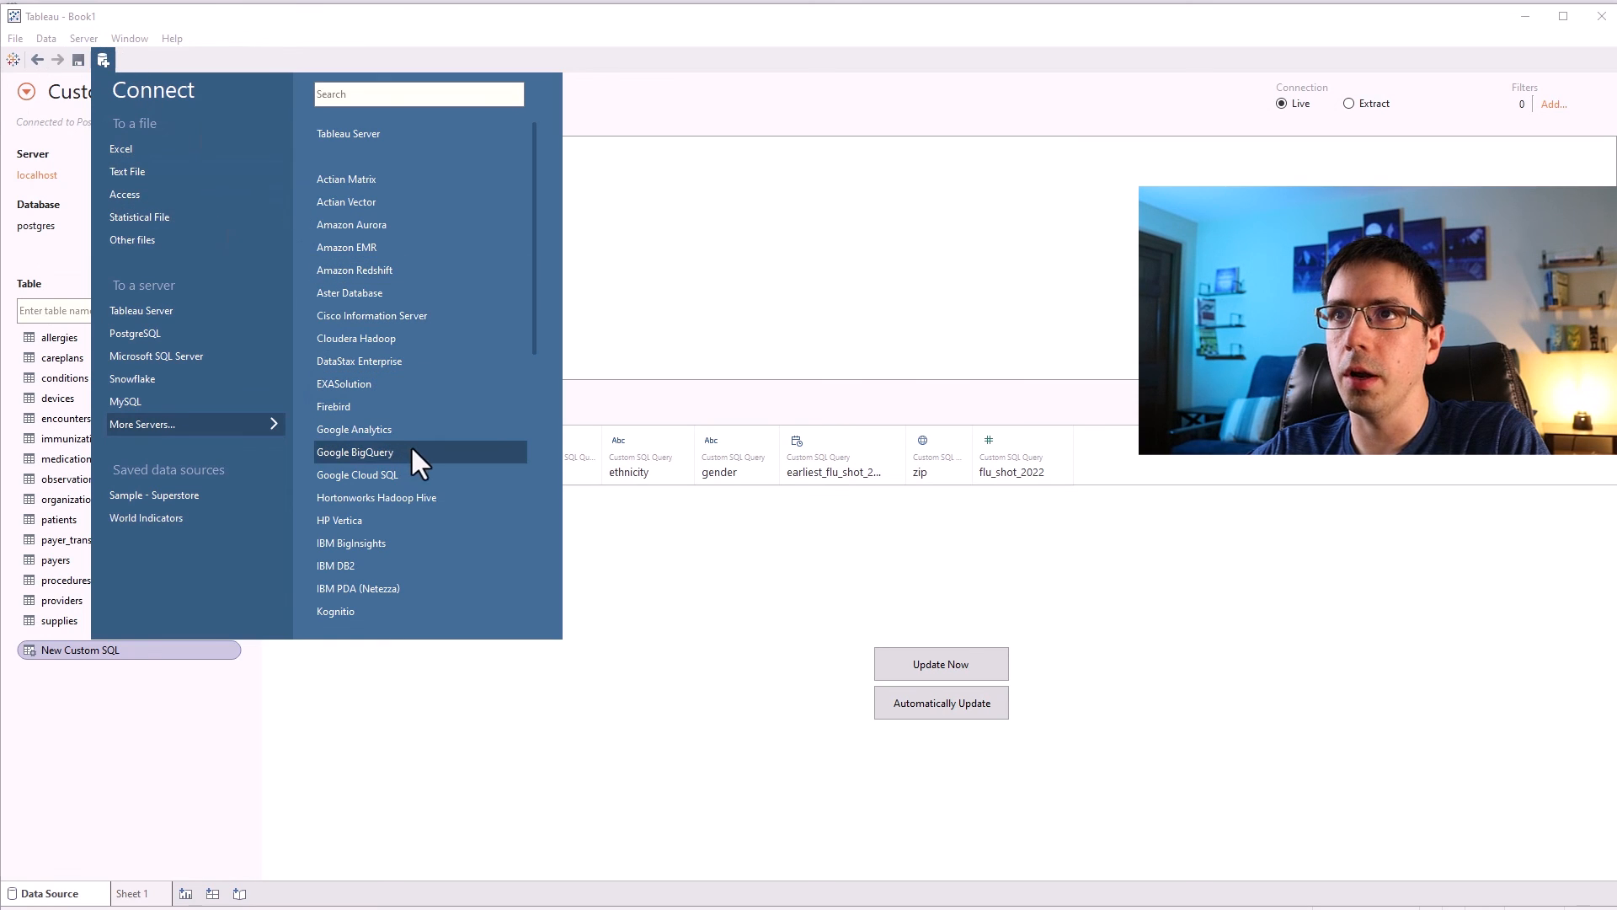
scroll(406, 379, "down", 8)
scroll(377, 428, "up", 8)
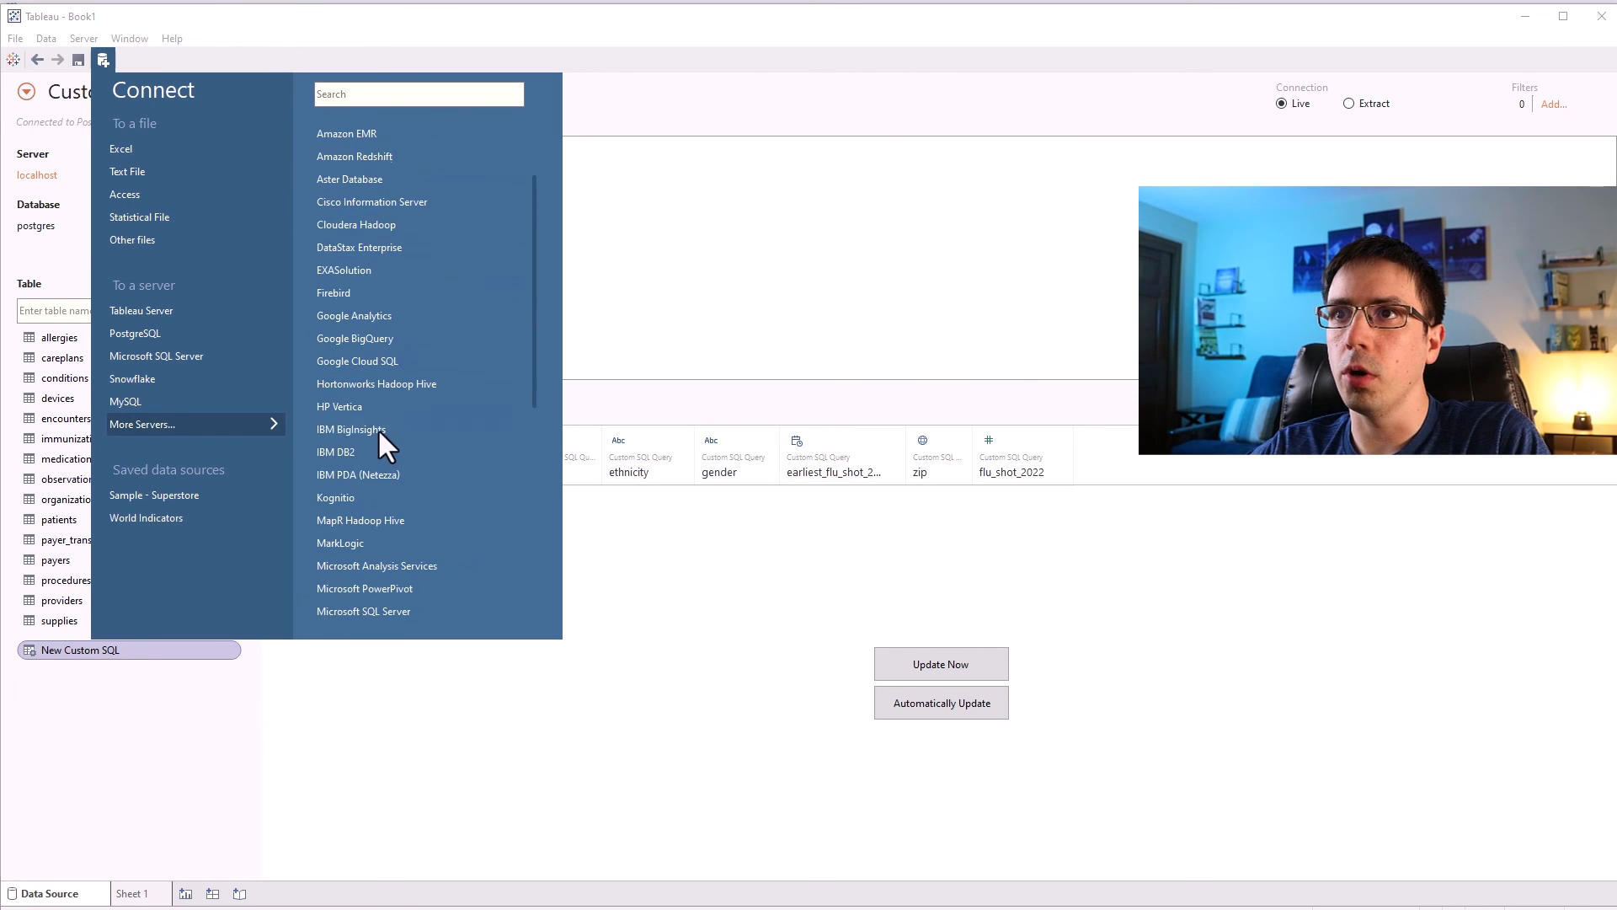
scroll(408, 268, "down", 8)
scroll(396, 291, "up", 6)
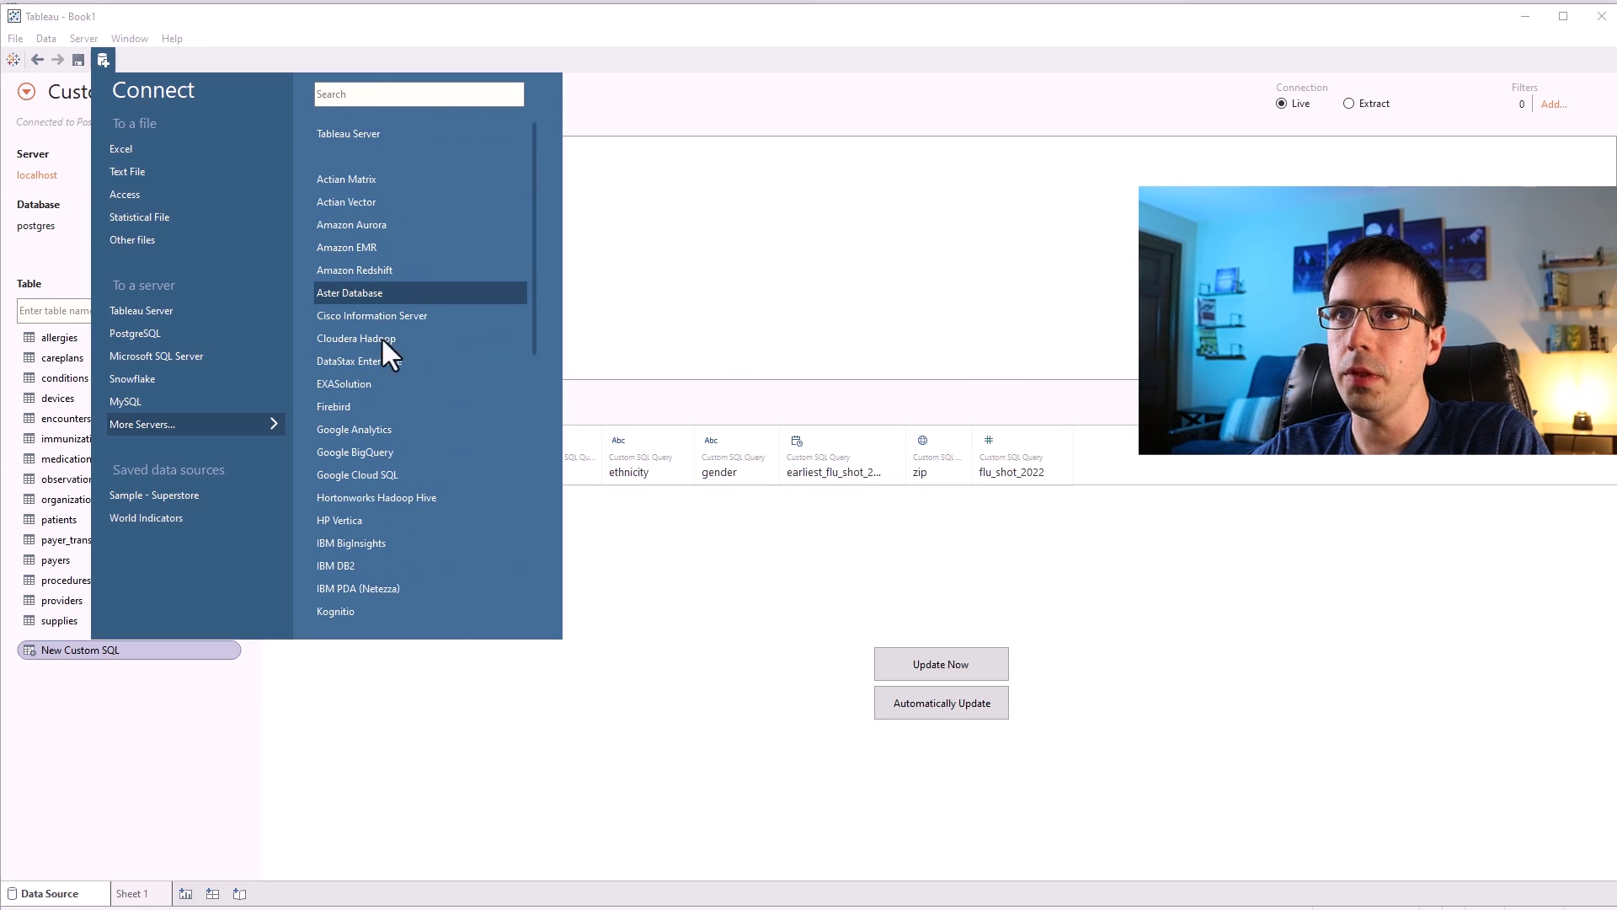
left_click(291, 733)
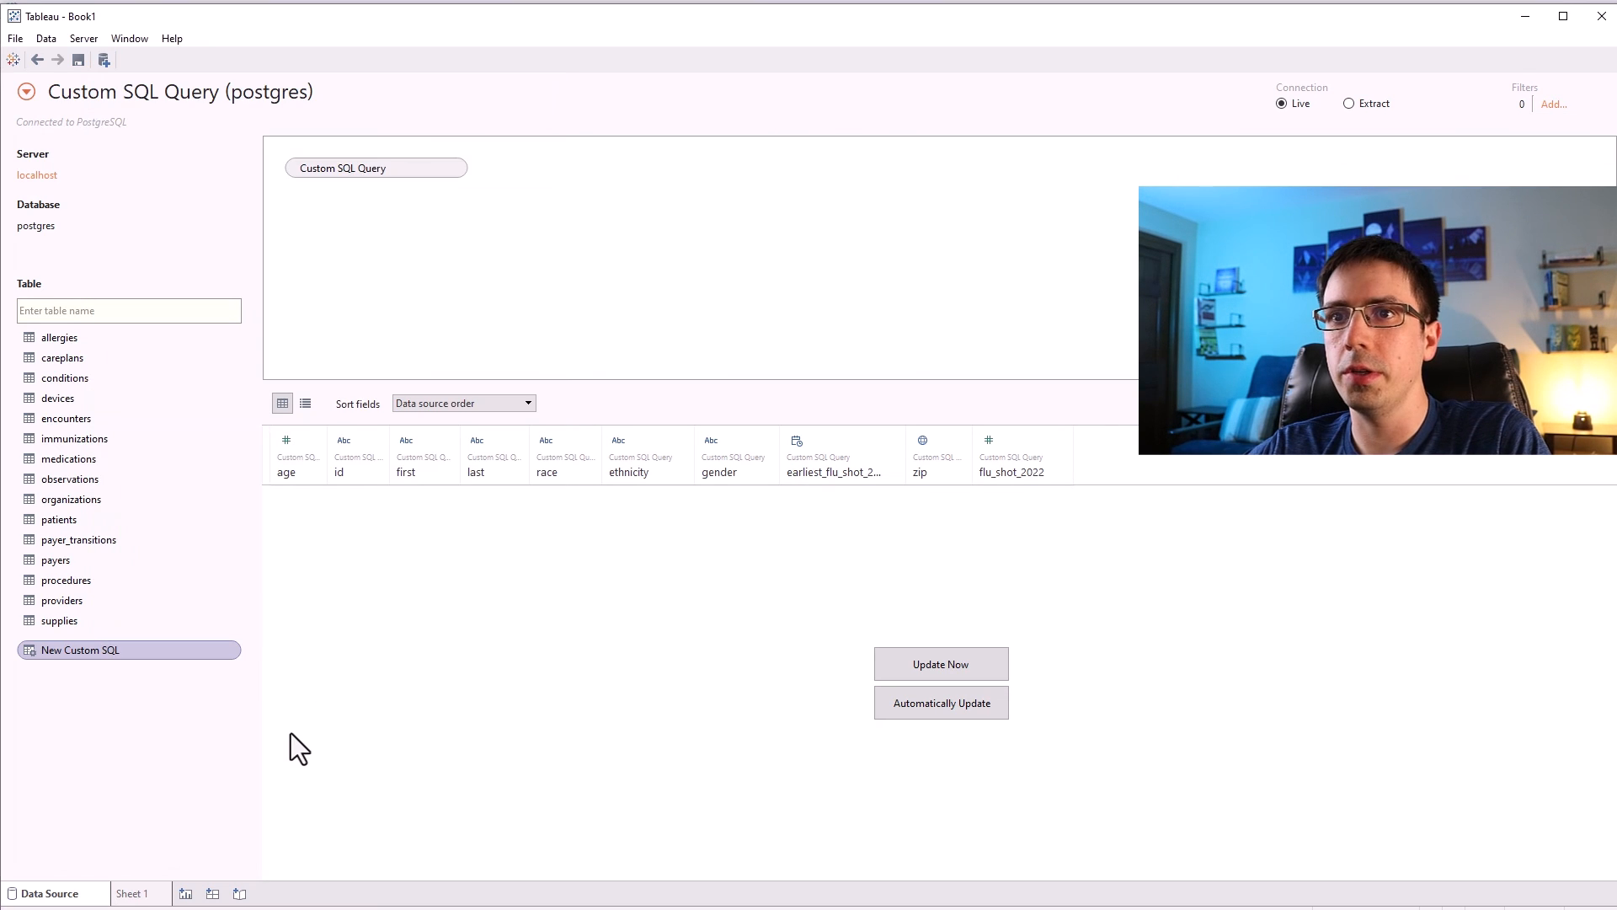
double_click(101, 652)
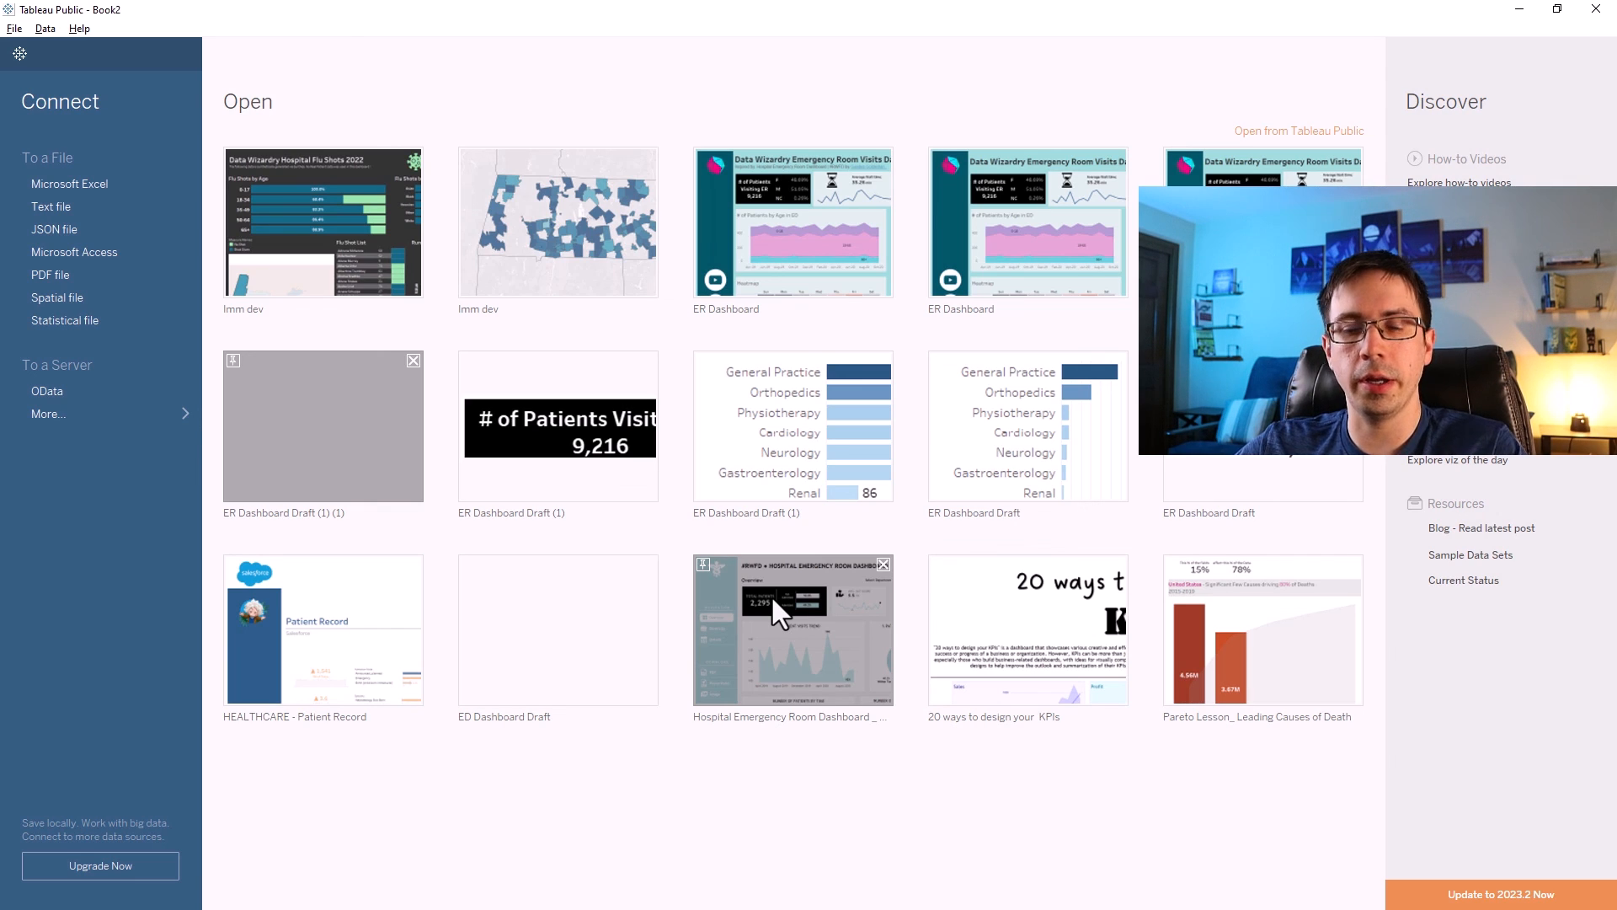
Switch to the browser and download Immunization Tutorial v2.csv from the Data Wizardry SQL + Tableau Flu Shots Project page.
key("alt+Tab")
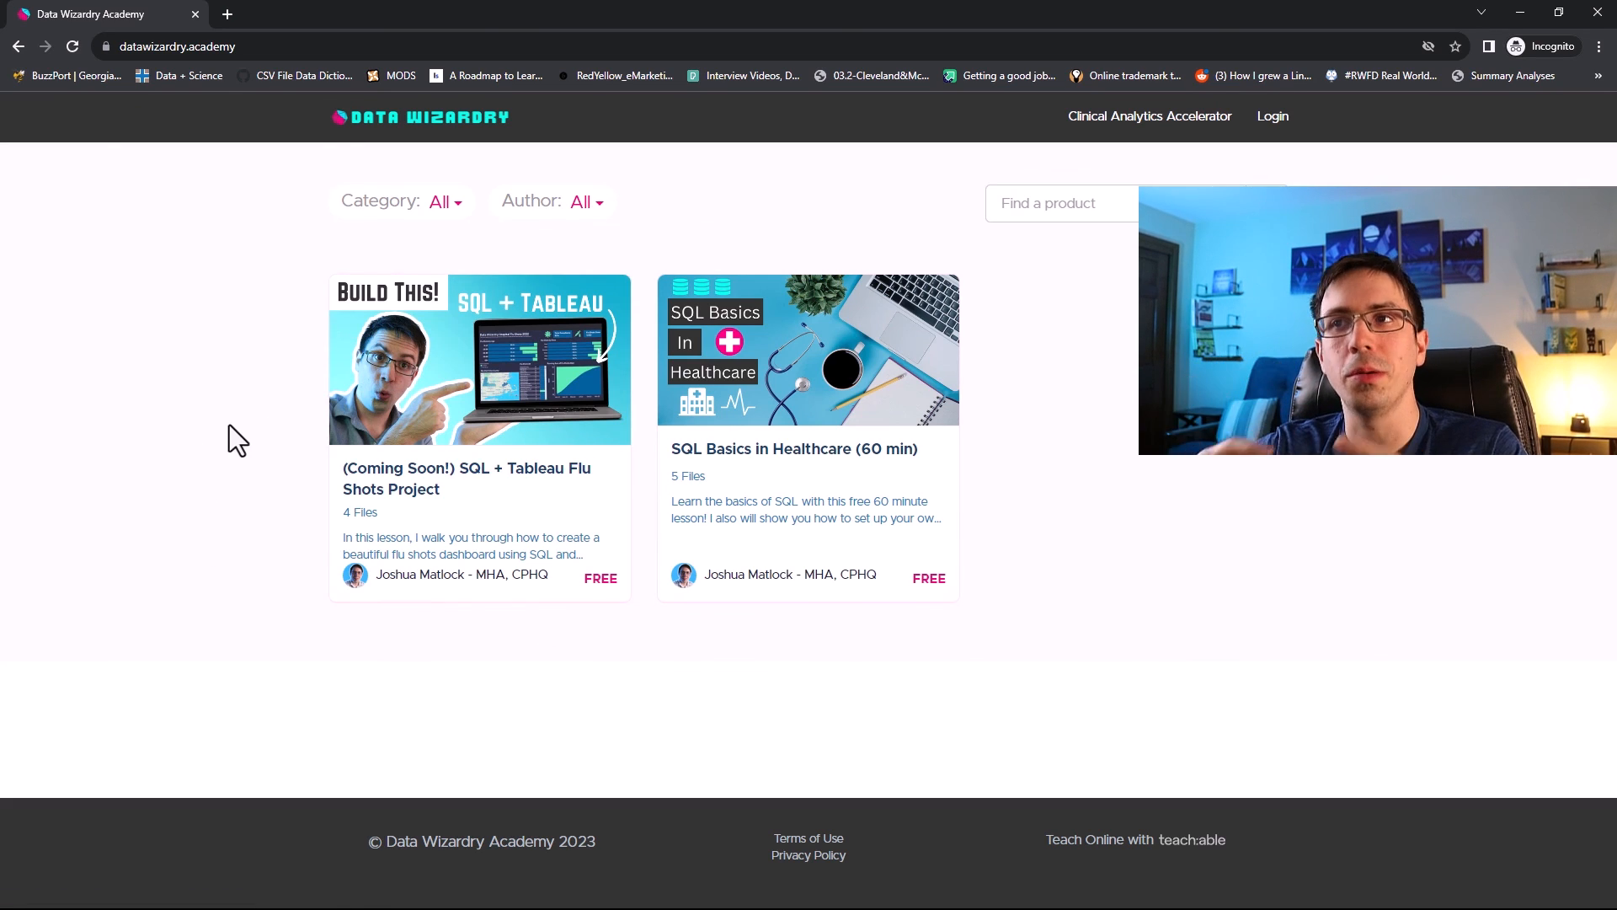
left_click(450, 365)
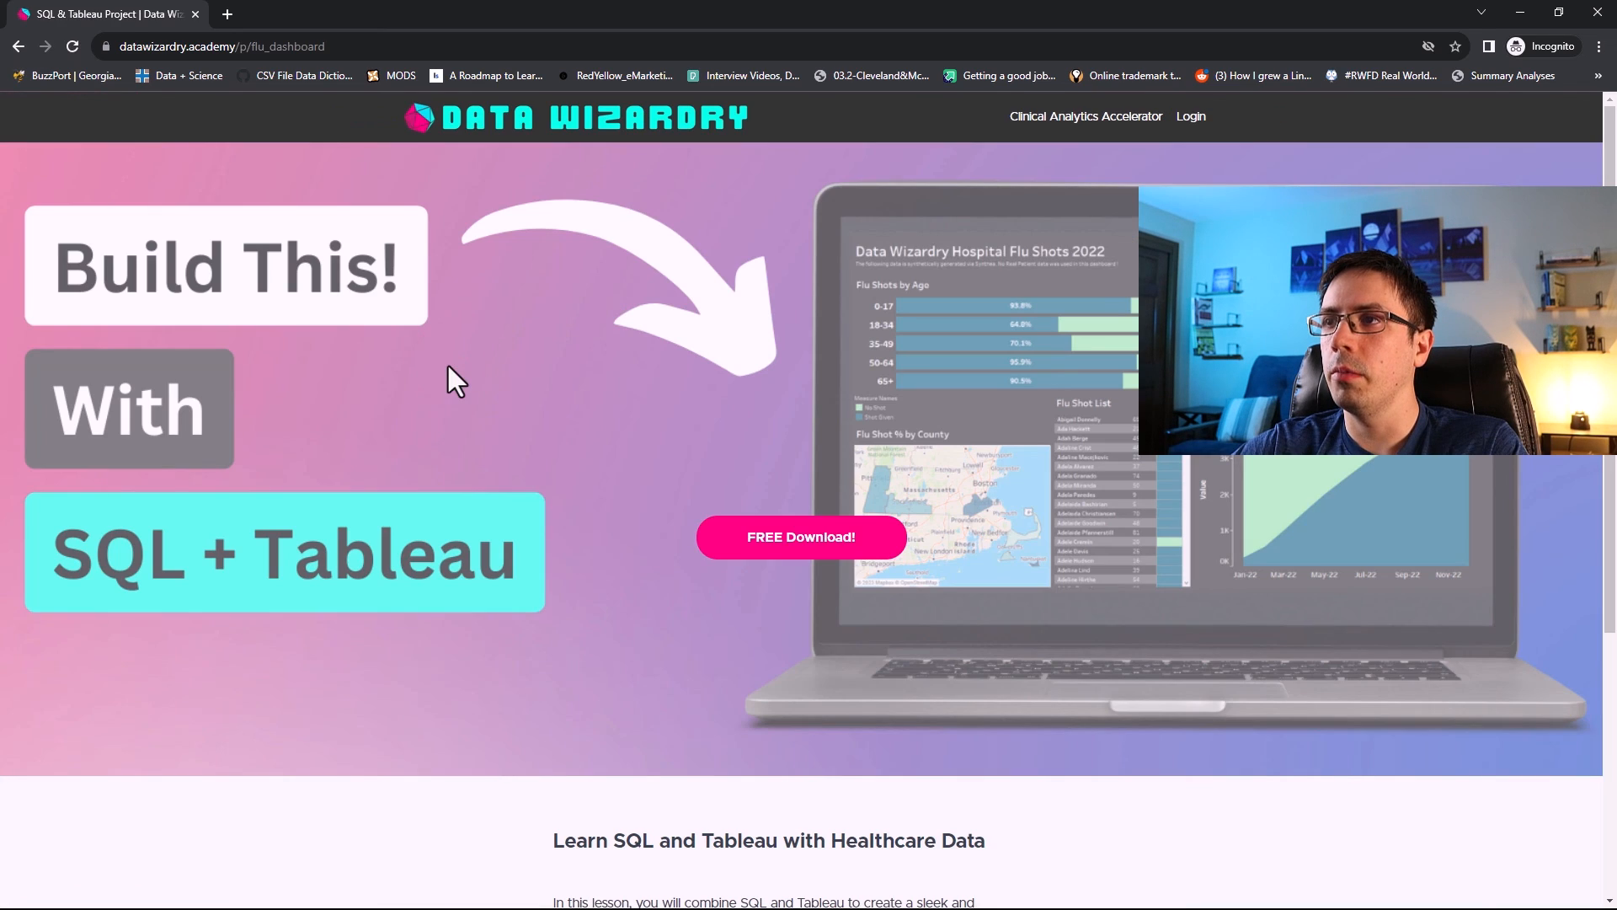
left_click(776, 543)
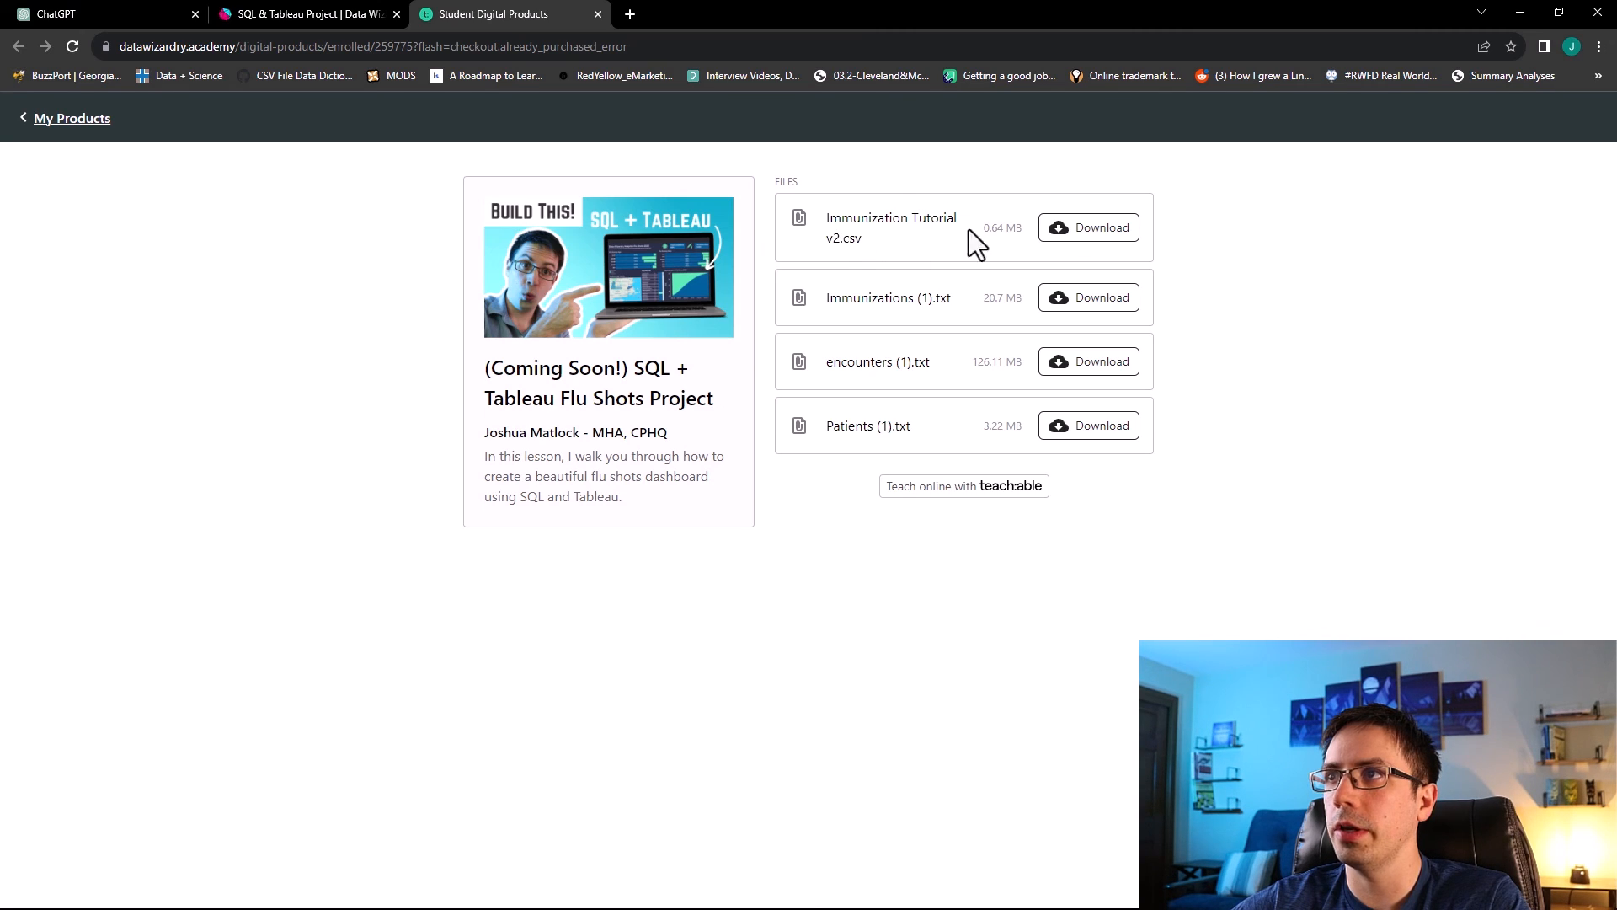
left_click(1063, 227)
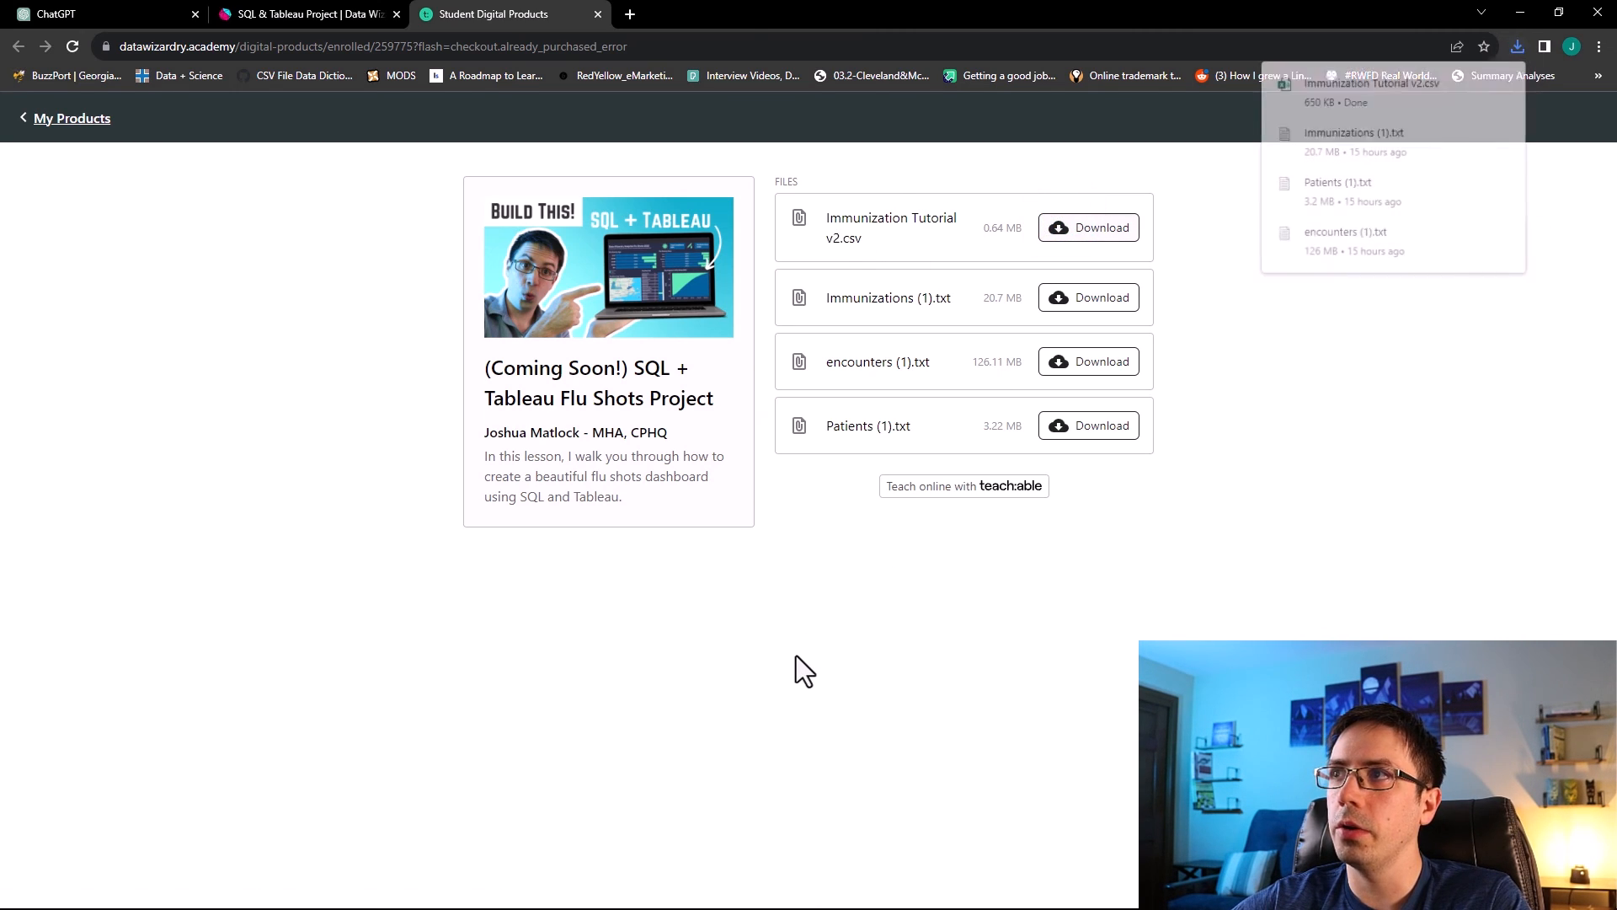
left_click(1390, 86)
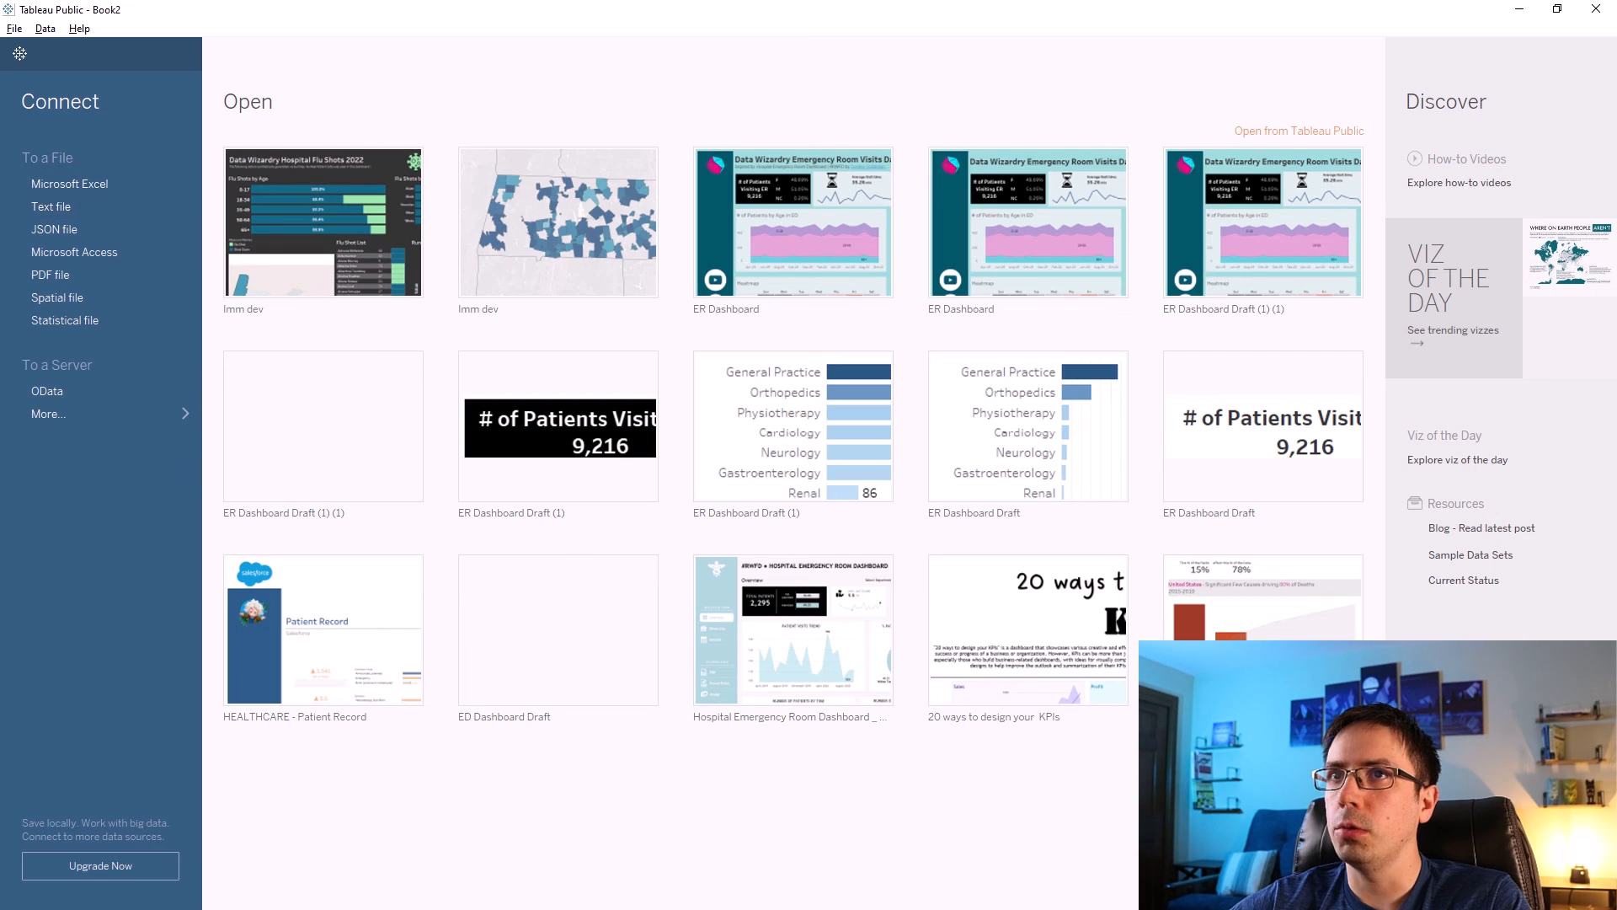
Connect Tableau Public to the Immunization Tutorial v2.csv text file in Downloads and open Sheet 1.
left_click(54, 206)
left_click(72, 170)
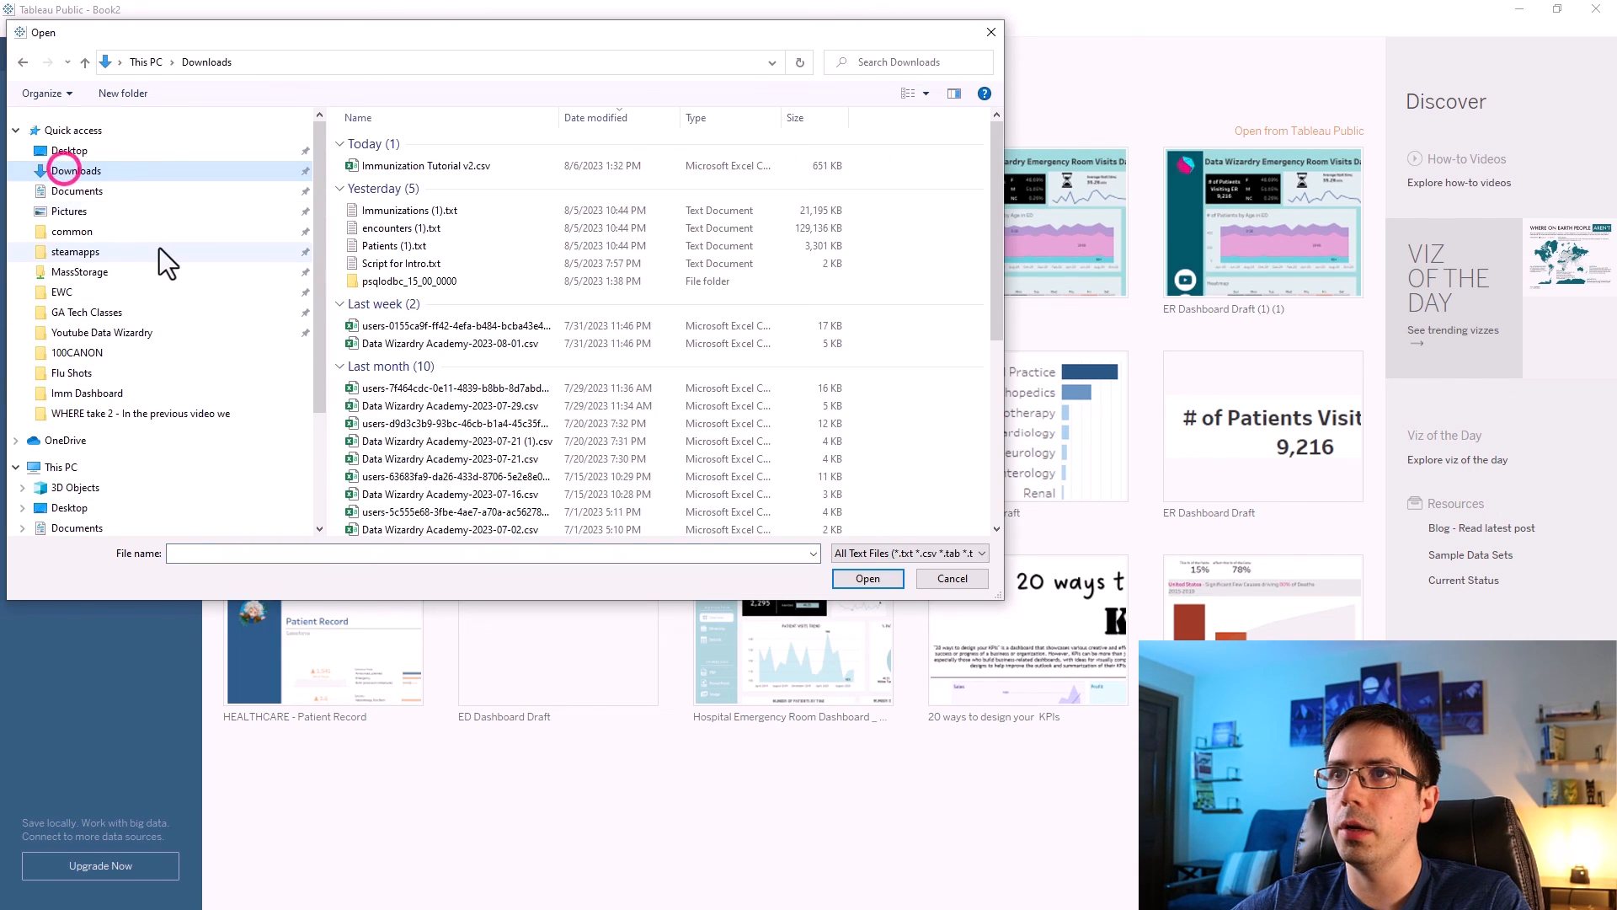
left_click(386, 168)
left_click(856, 585)
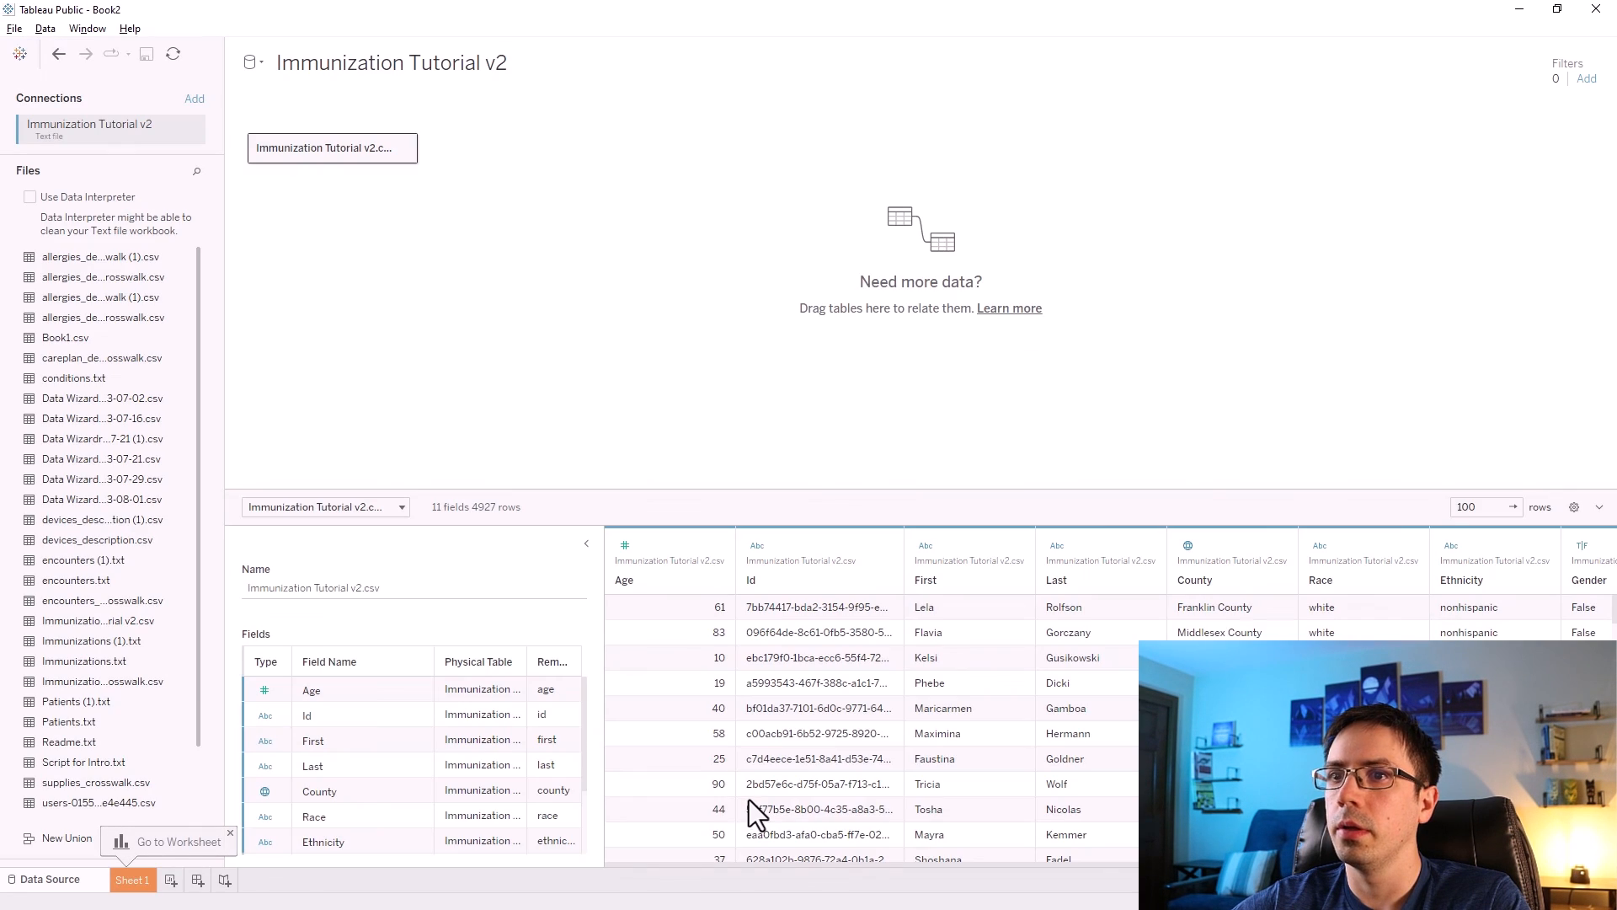
left_click(131, 880)
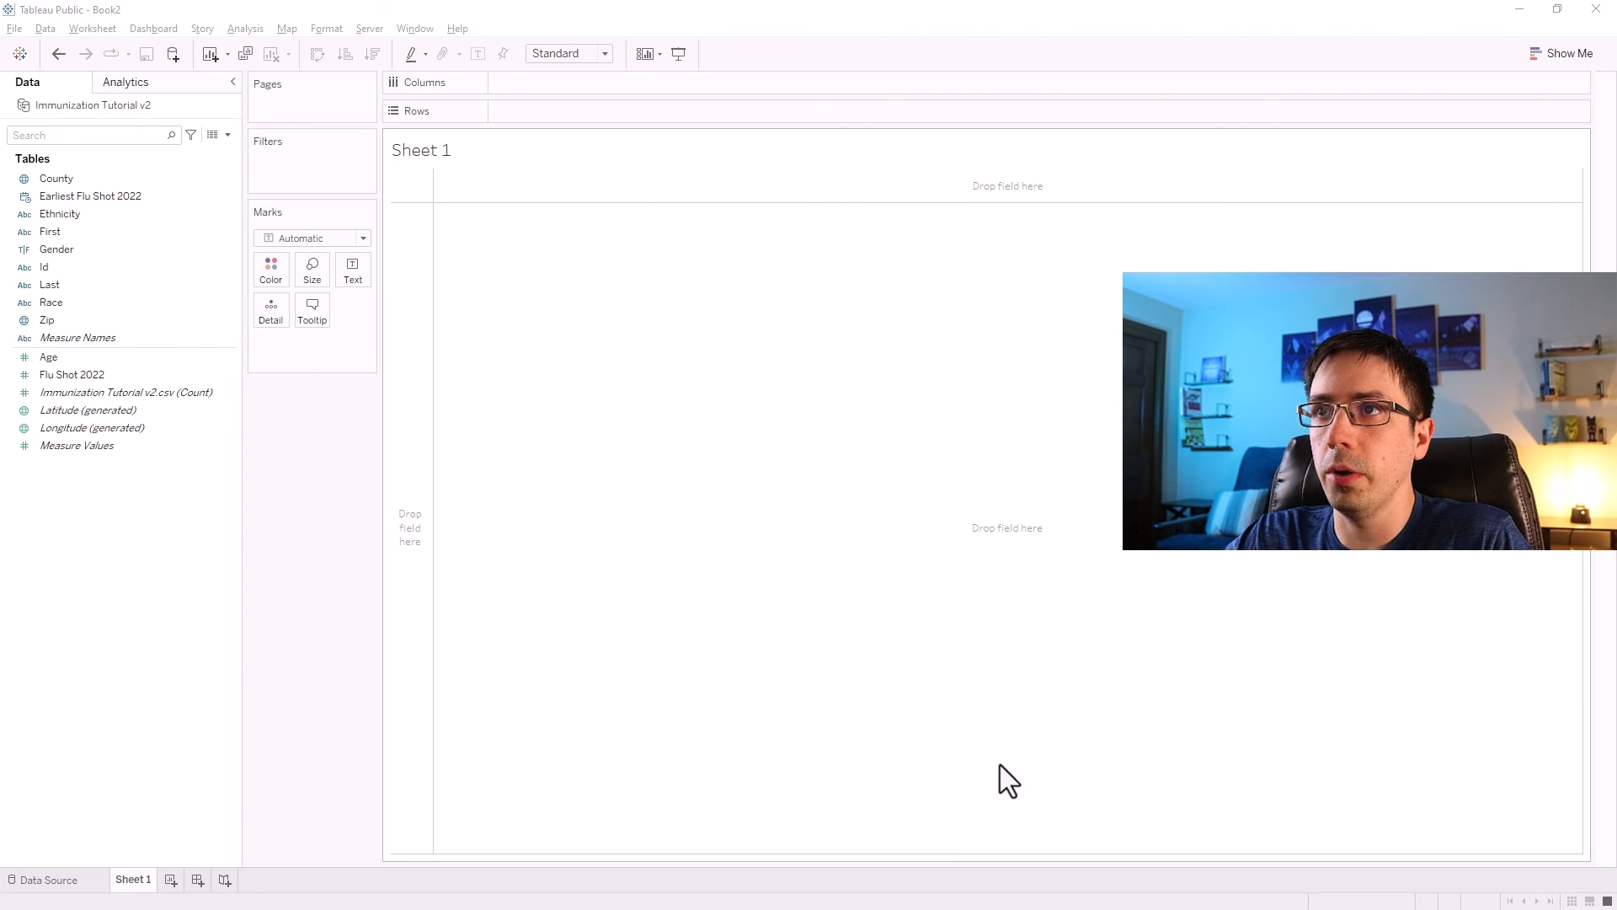
Open the mark color picker's extra colors and add #5c5a74 to the custom colors.
left_click(272, 280)
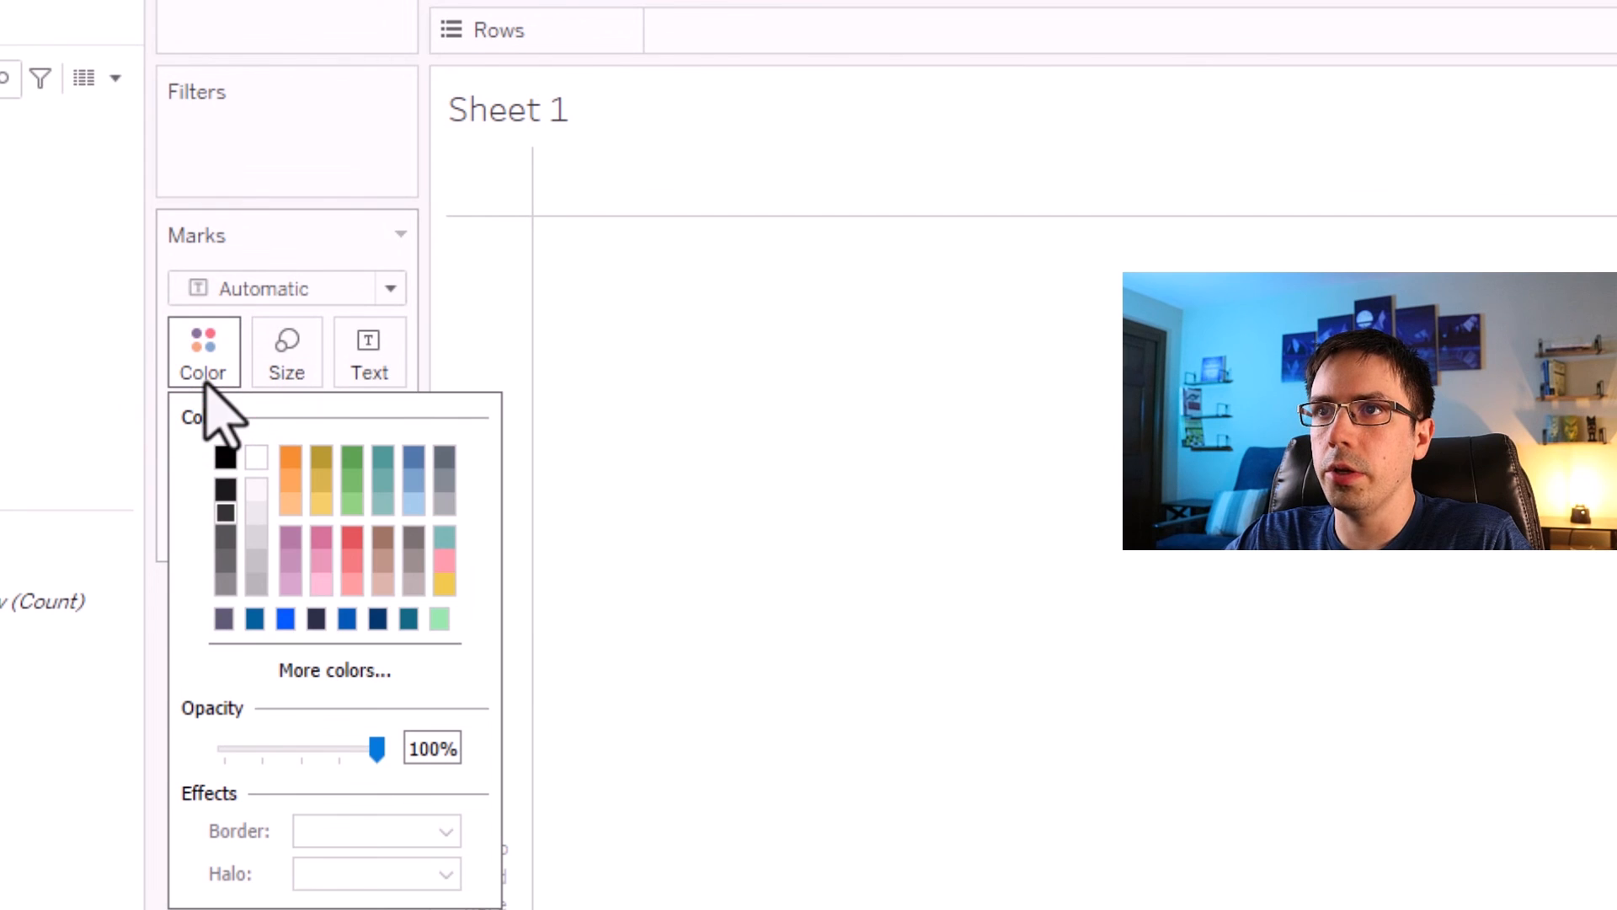
left_click(337, 671)
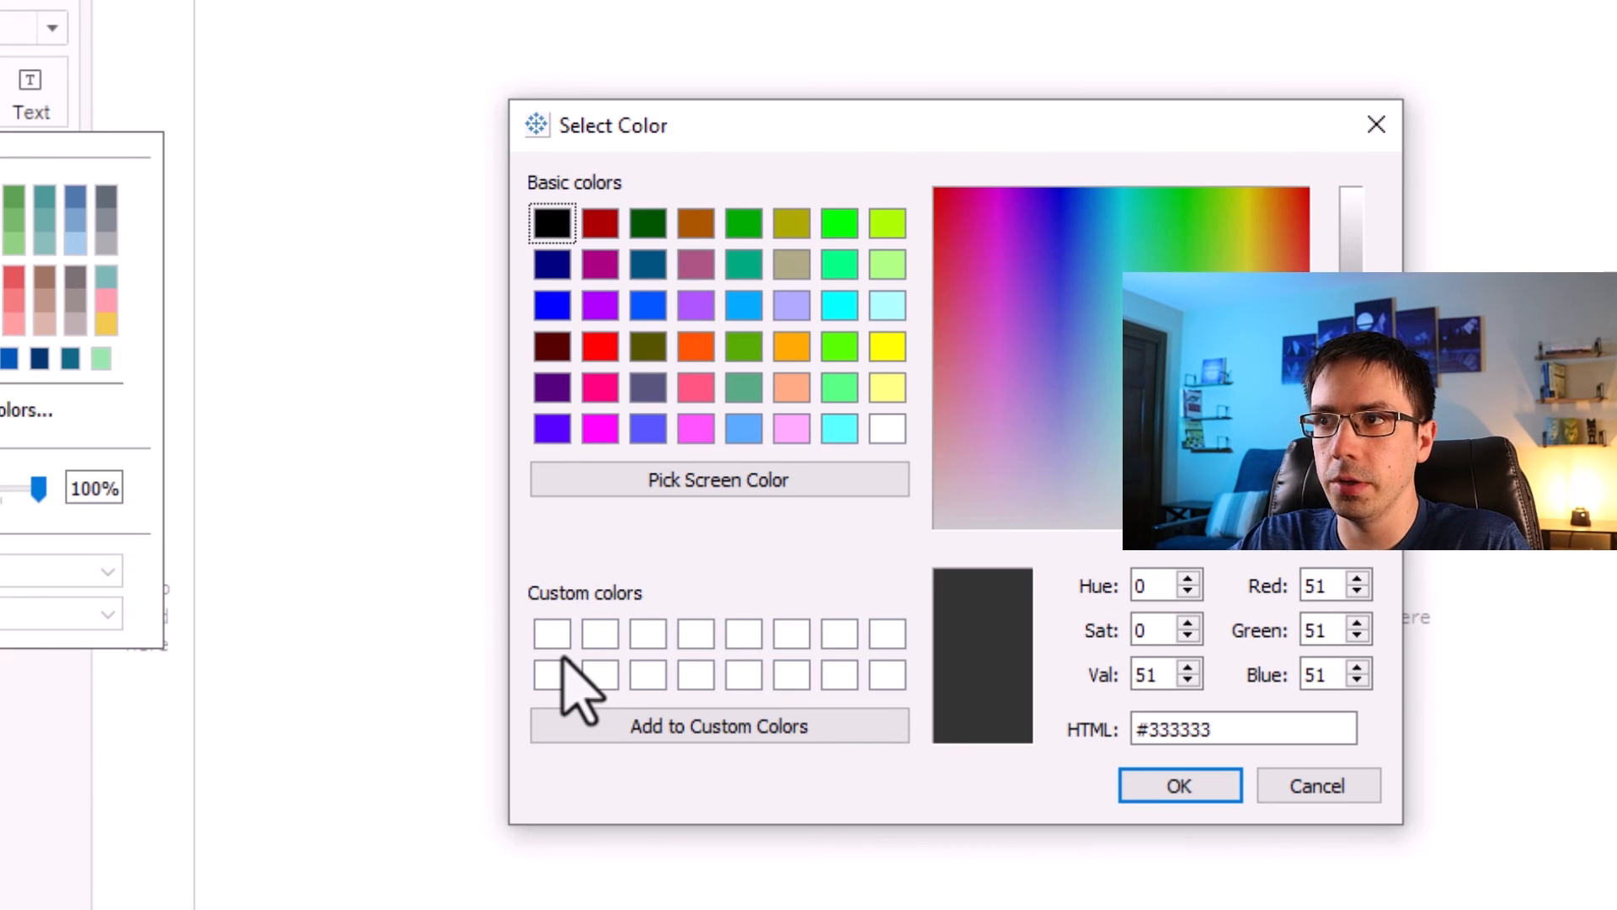
left_click_drag(1222, 732, 1092, 732)
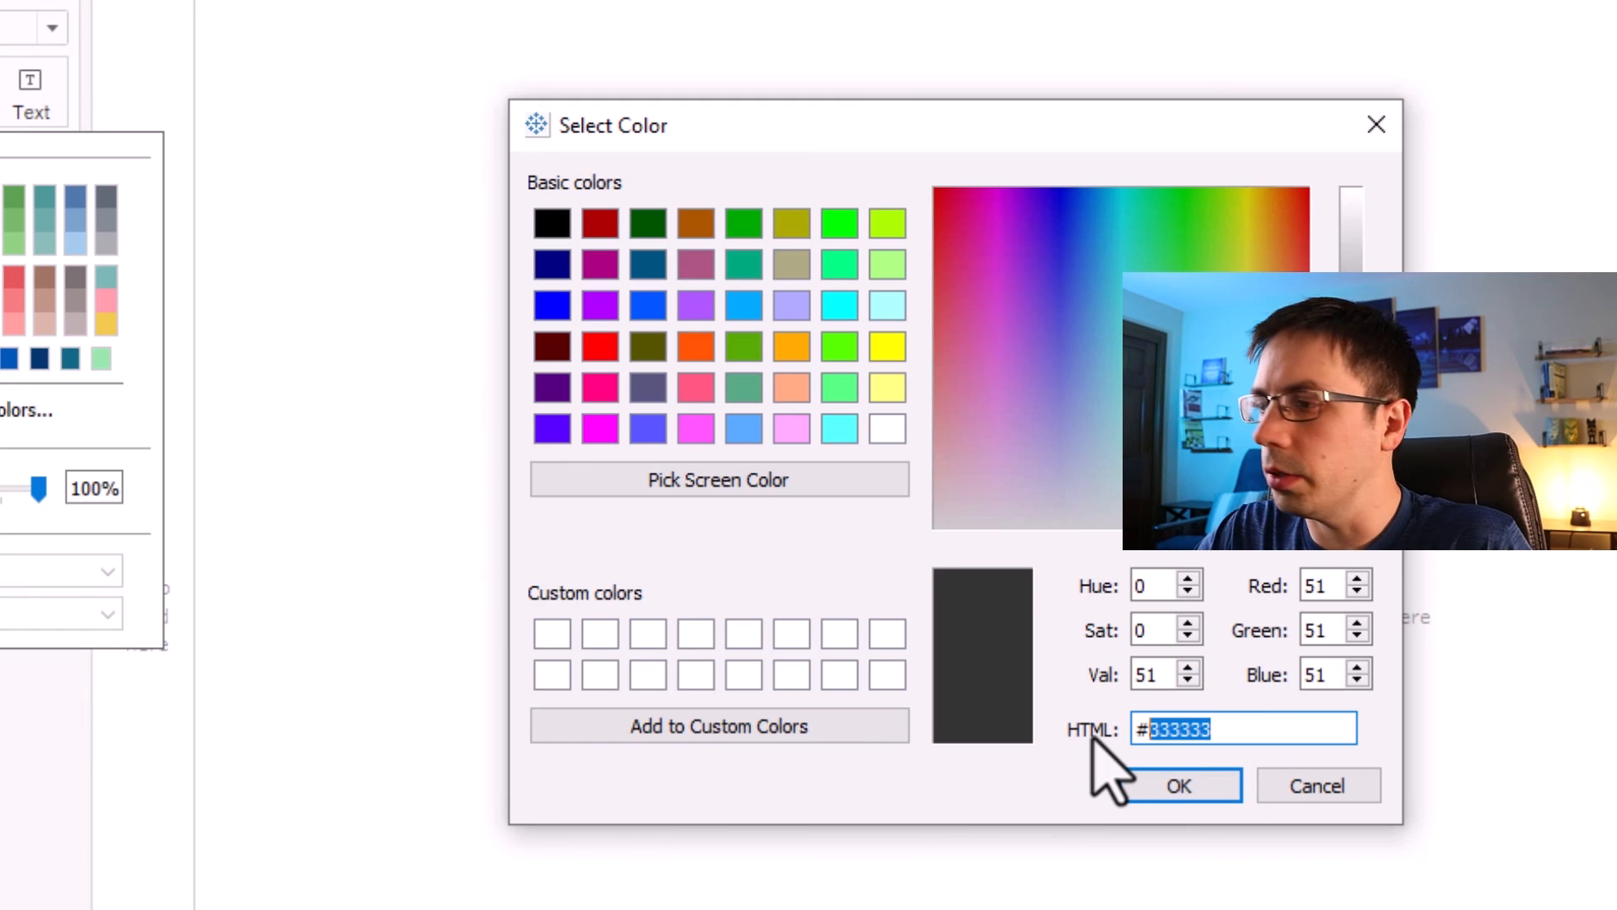
type("5c5a74")
left_click_drag(992, 650, 887, 636)
Add the color #2b3048 to the custom colors.
left_click_drag(1230, 731, 1143, 735)
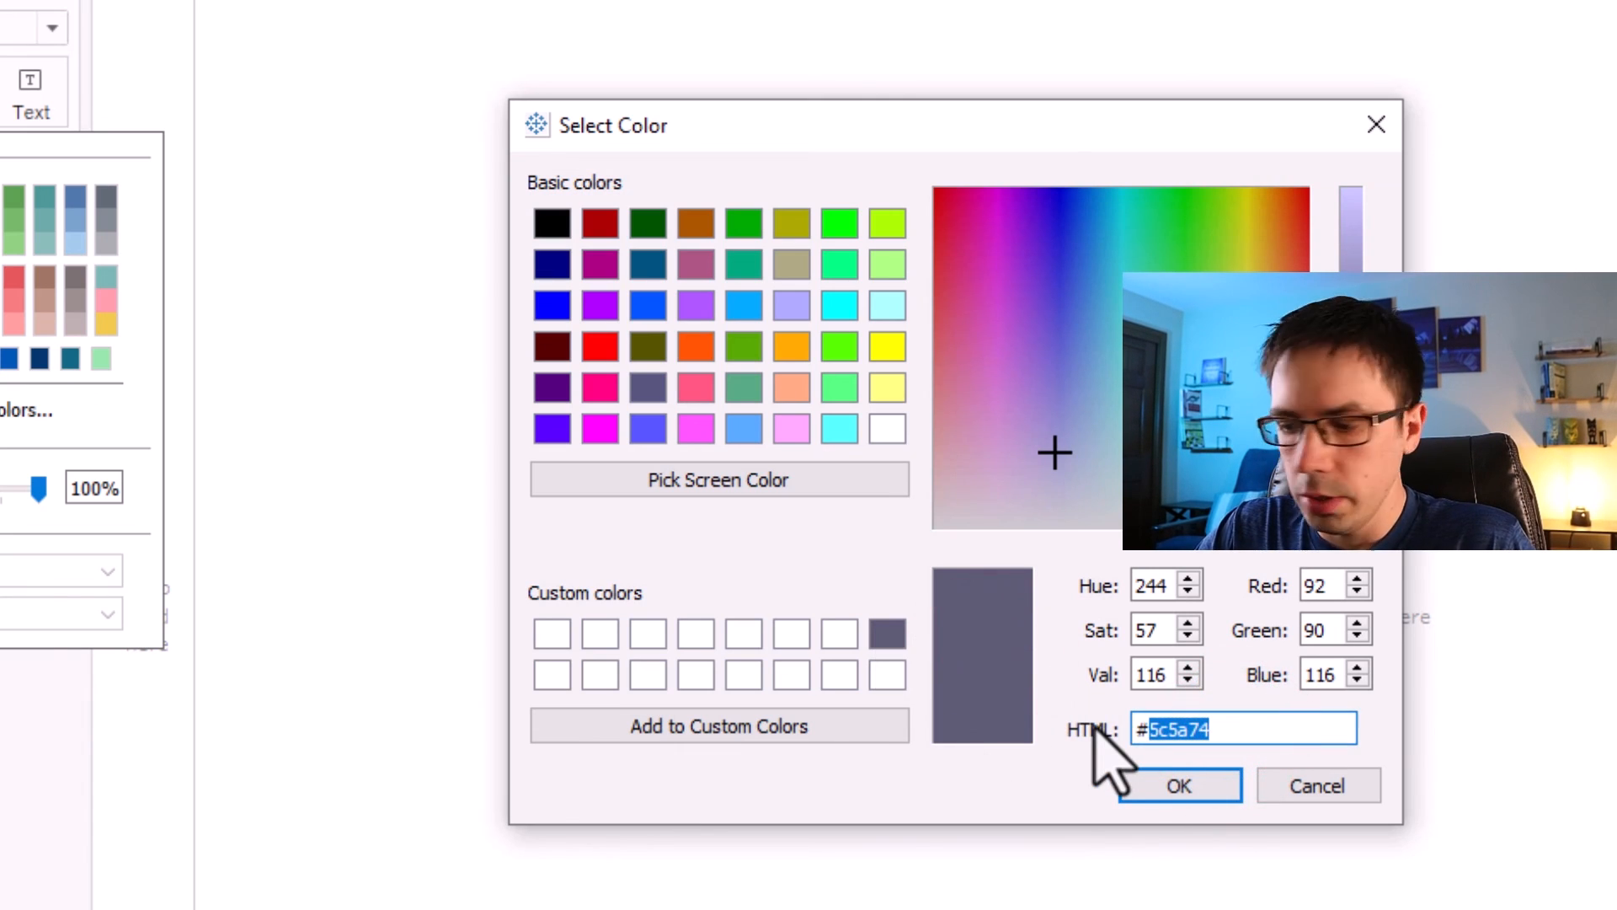
type("2b")
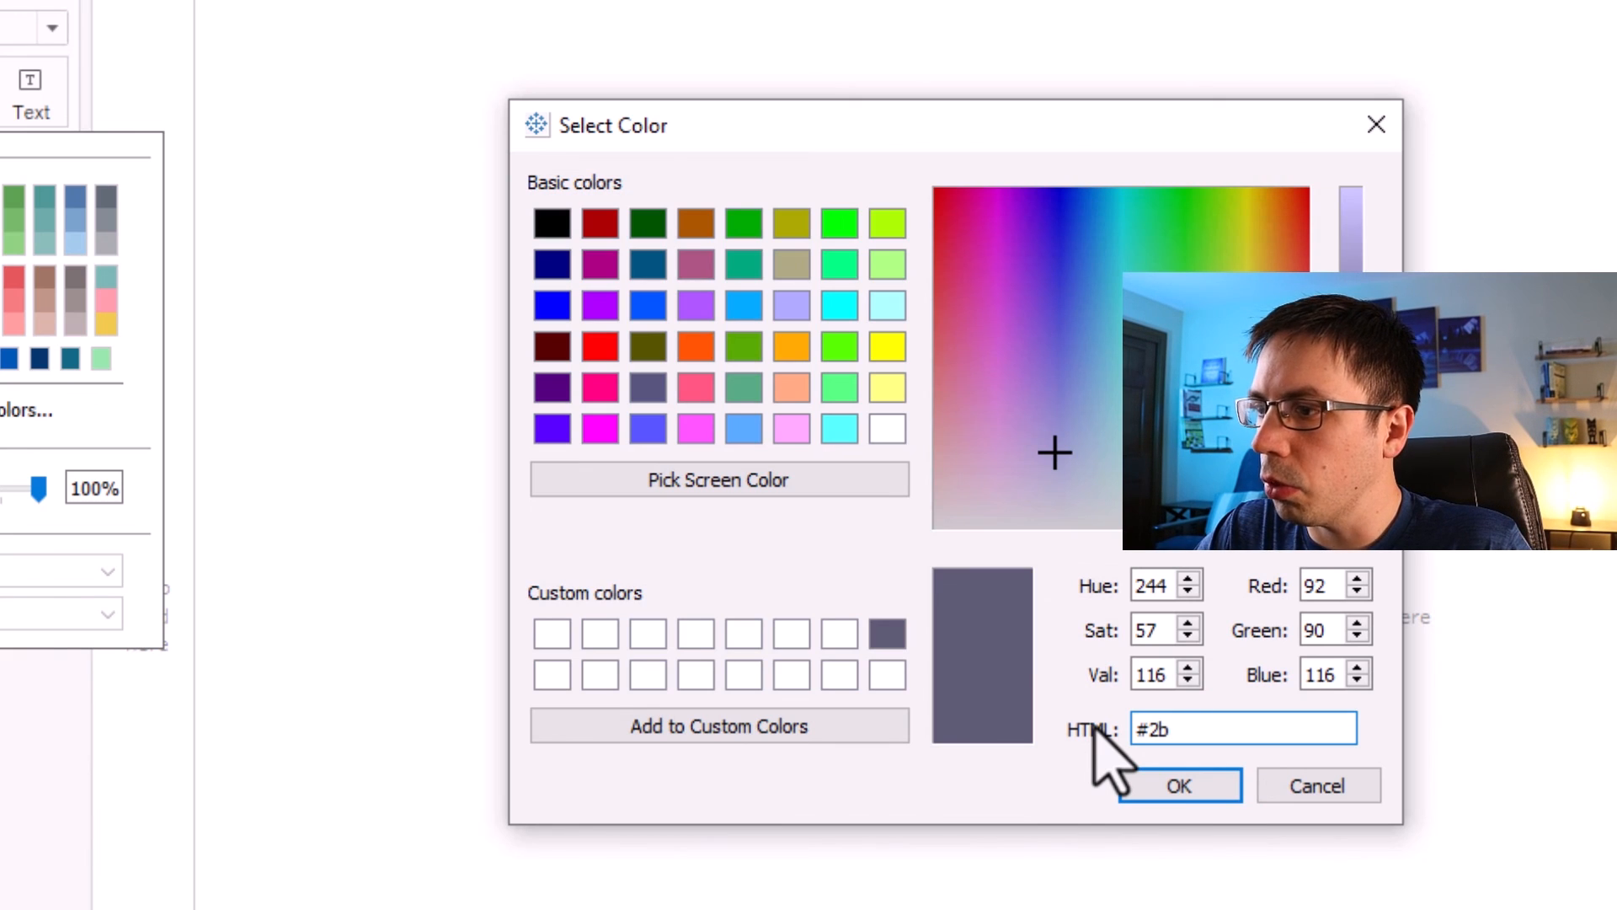
type("3048")
left_click_drag(1015, 658, 887, 674)
Add the color #005f9c to the custom colors.
left_click_drag(1235, 731, 1154, 729)
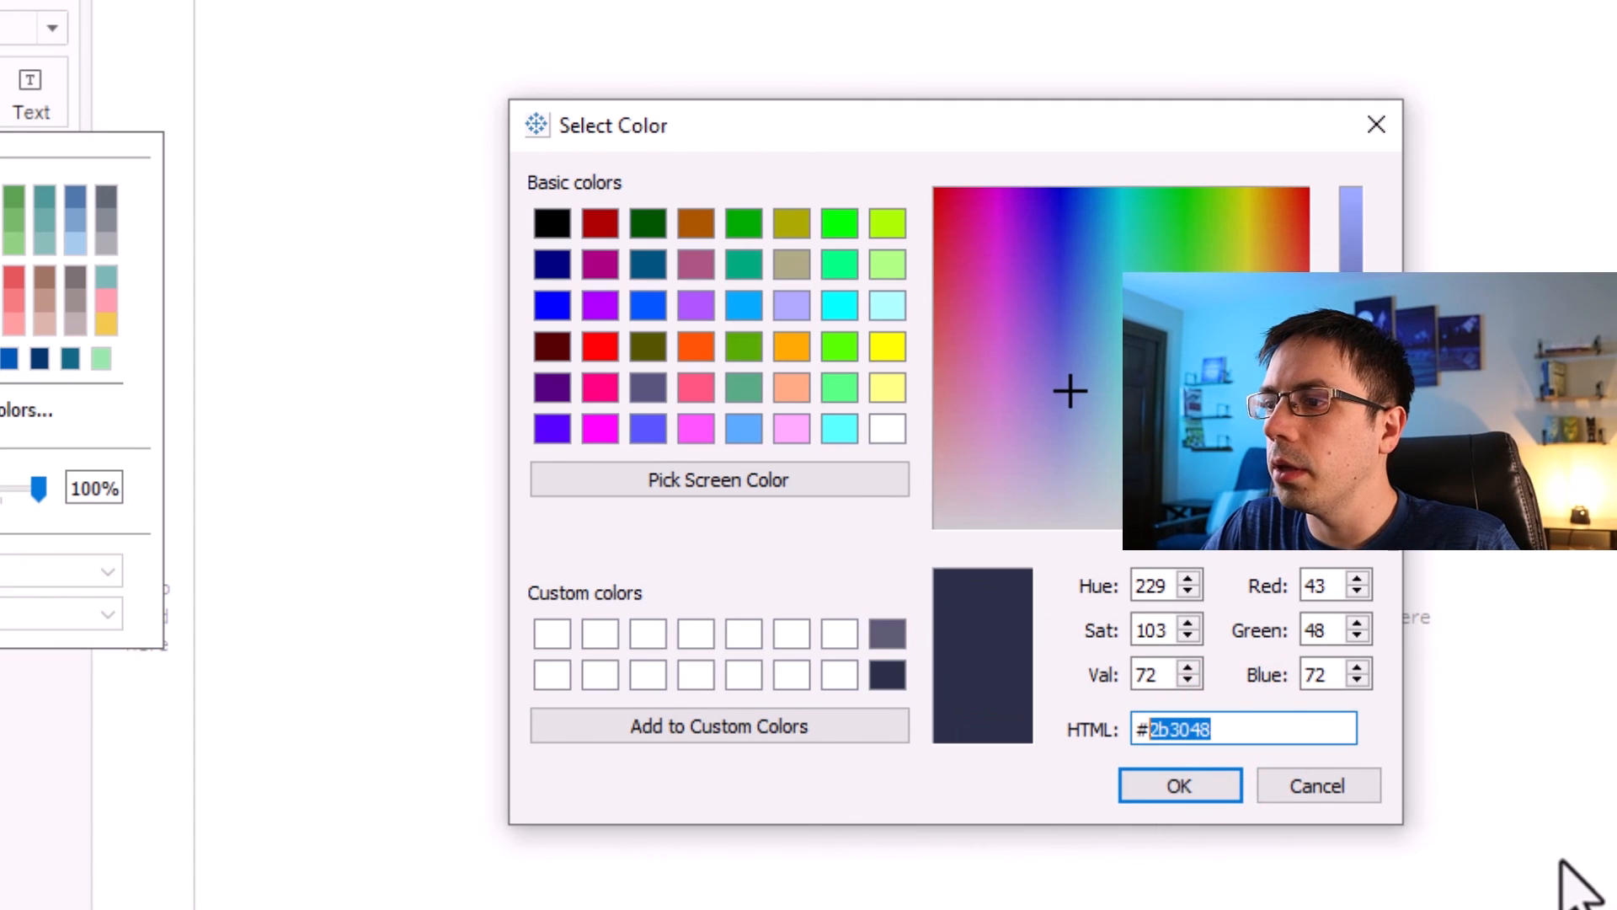
type("005")
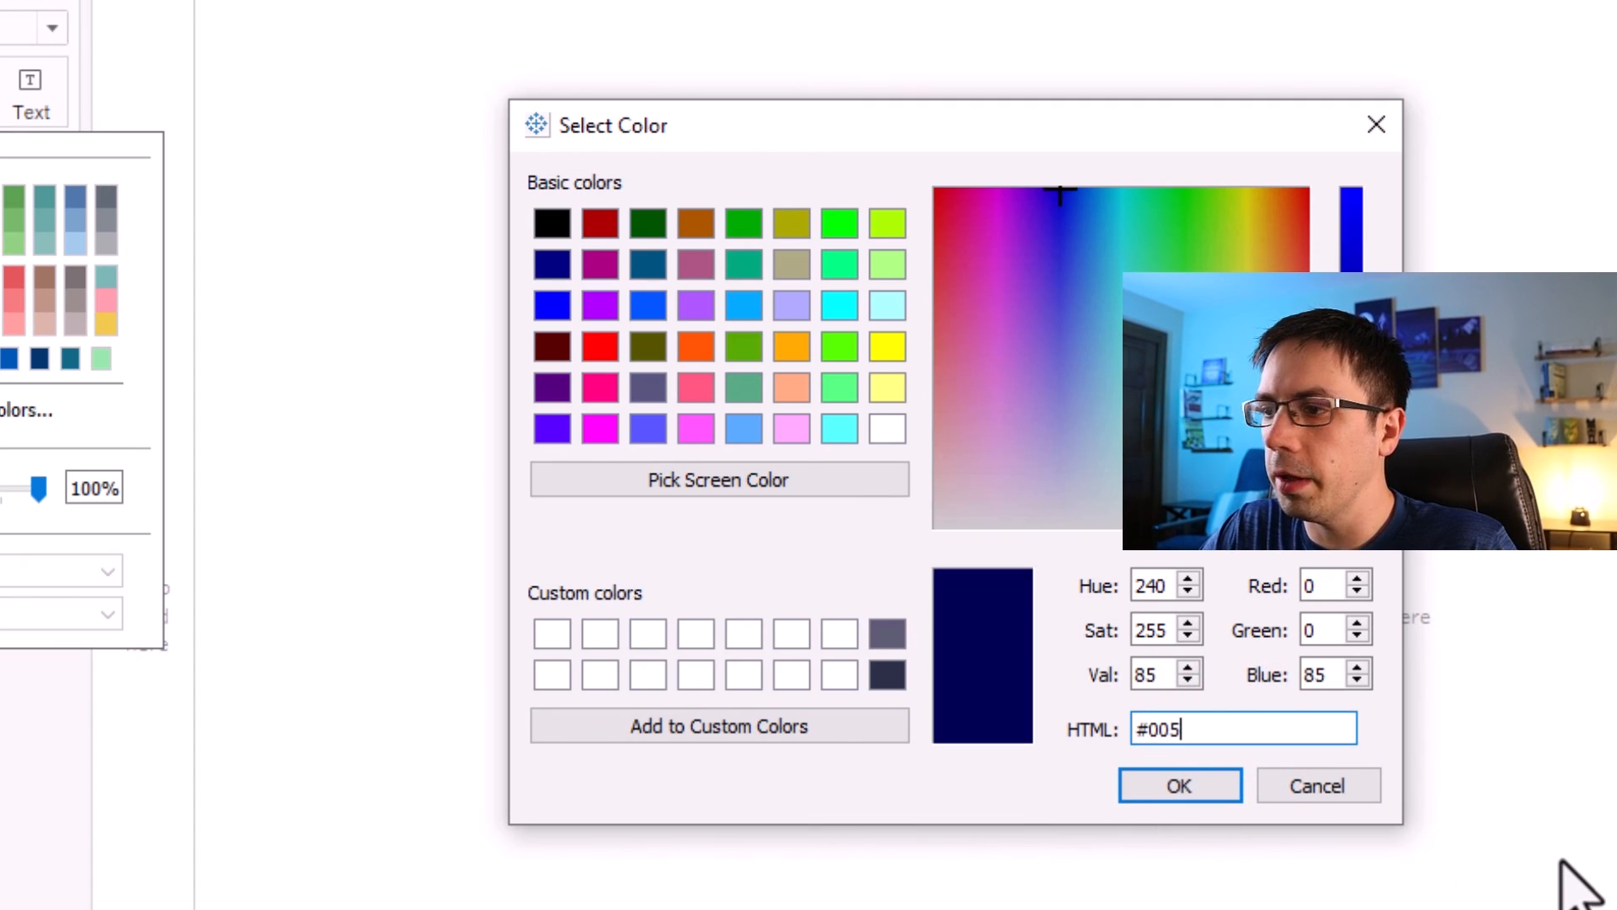
type("f9c")
left_click_drag(1022, 697, 840, 674)
Add the color #57ecb2 to the custom colors and close the color picker.
left_click_drag(1228, 730, 1149, 730)
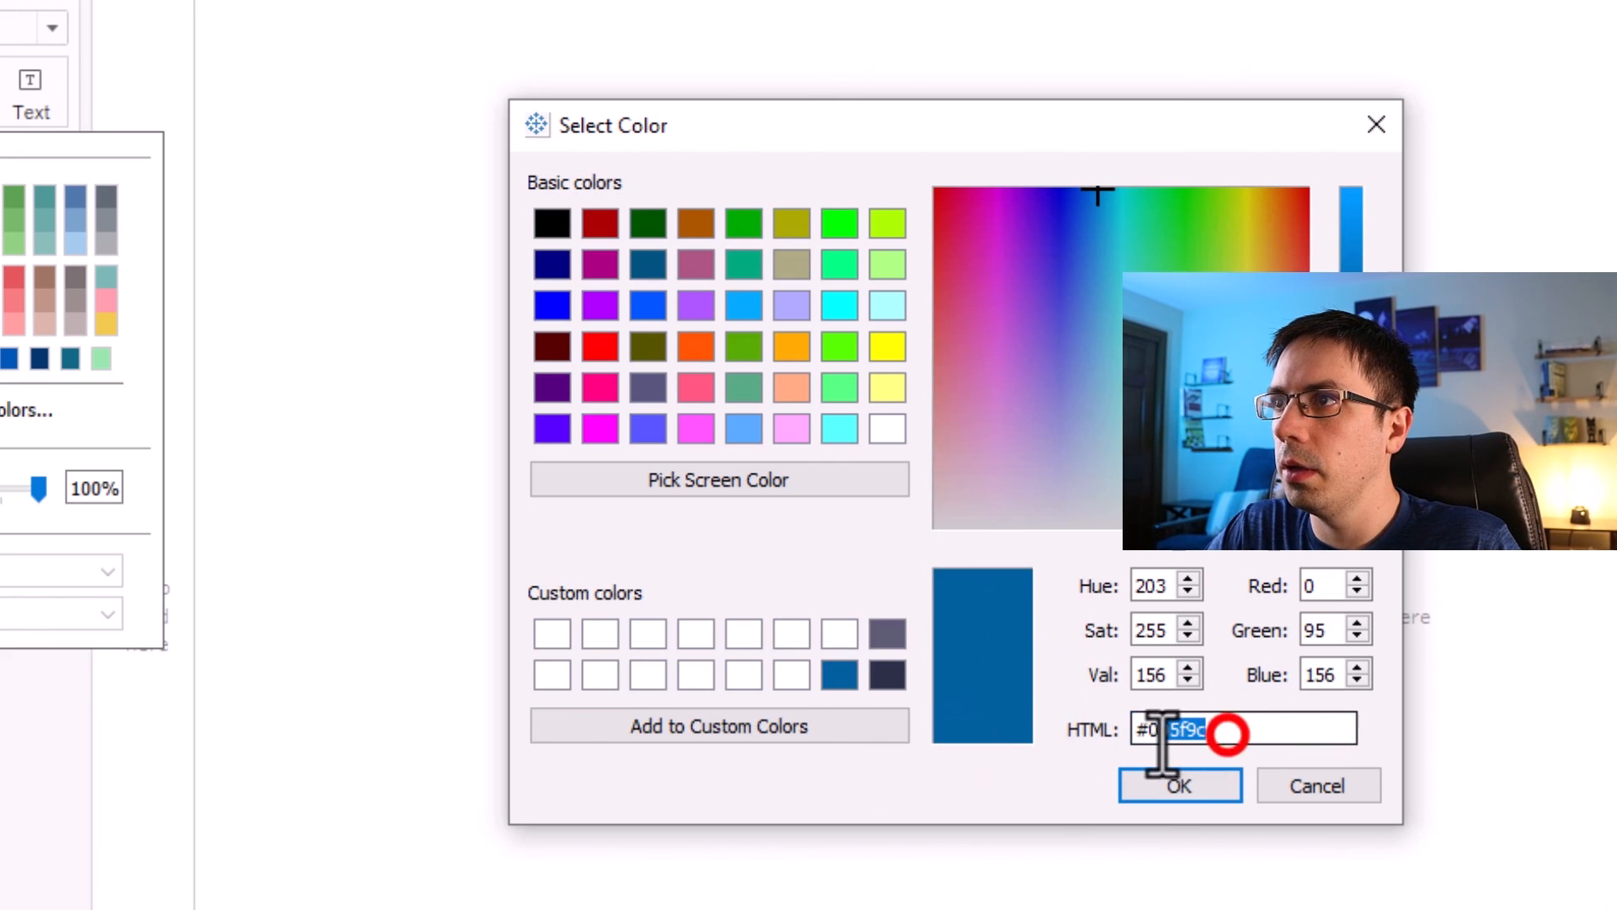
type("57ecb")
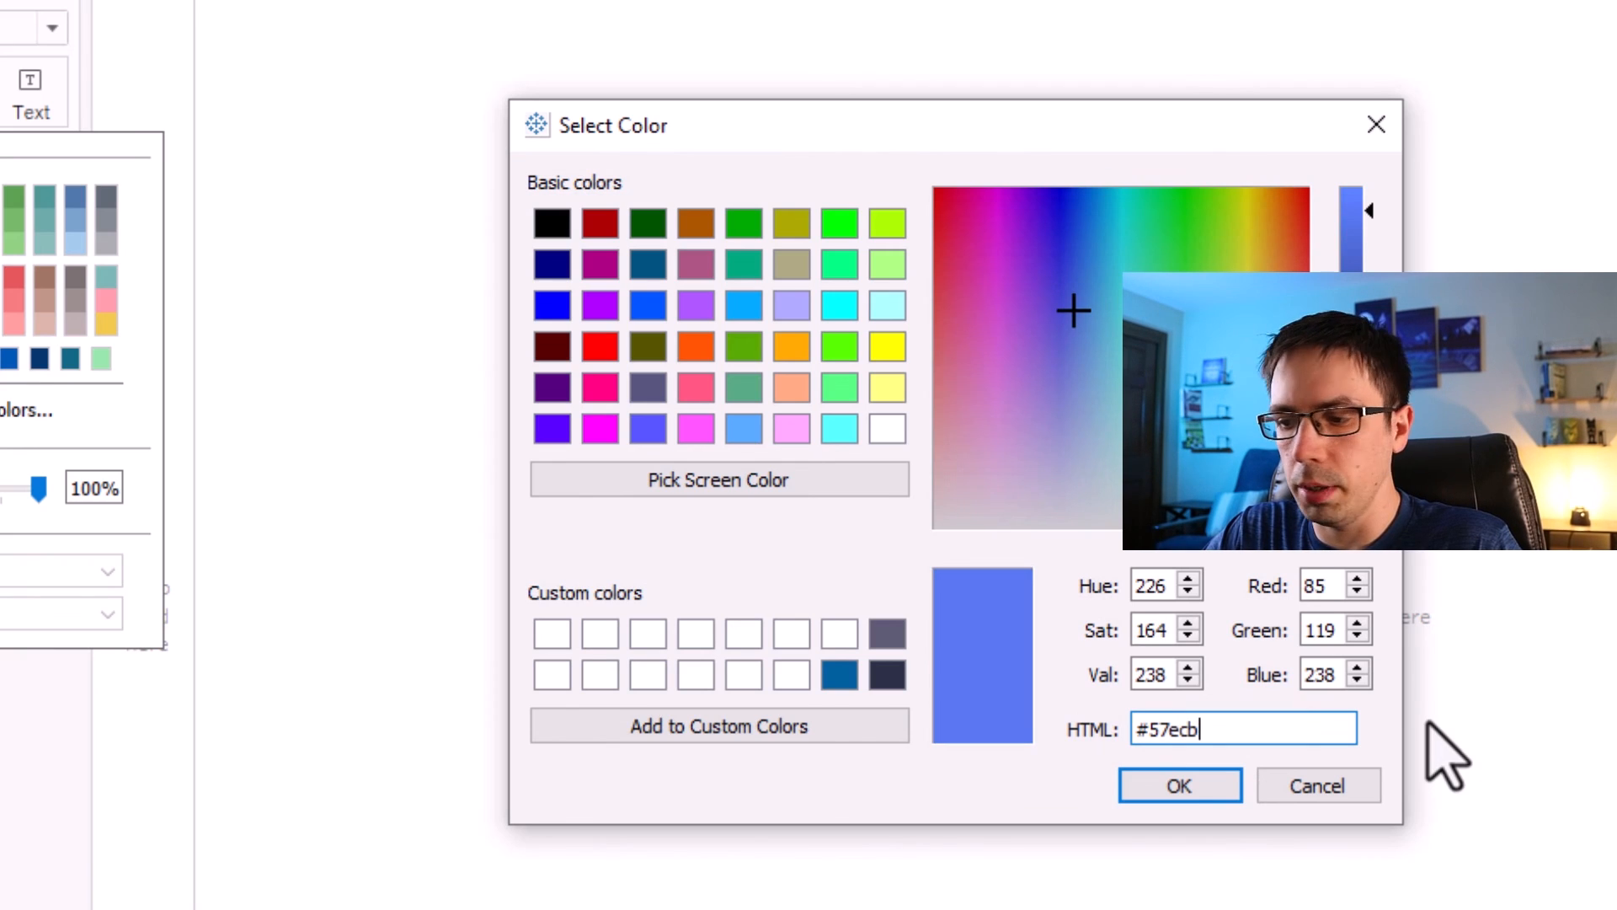
type("2")
left_click_drag(967, 686, 840, 636)
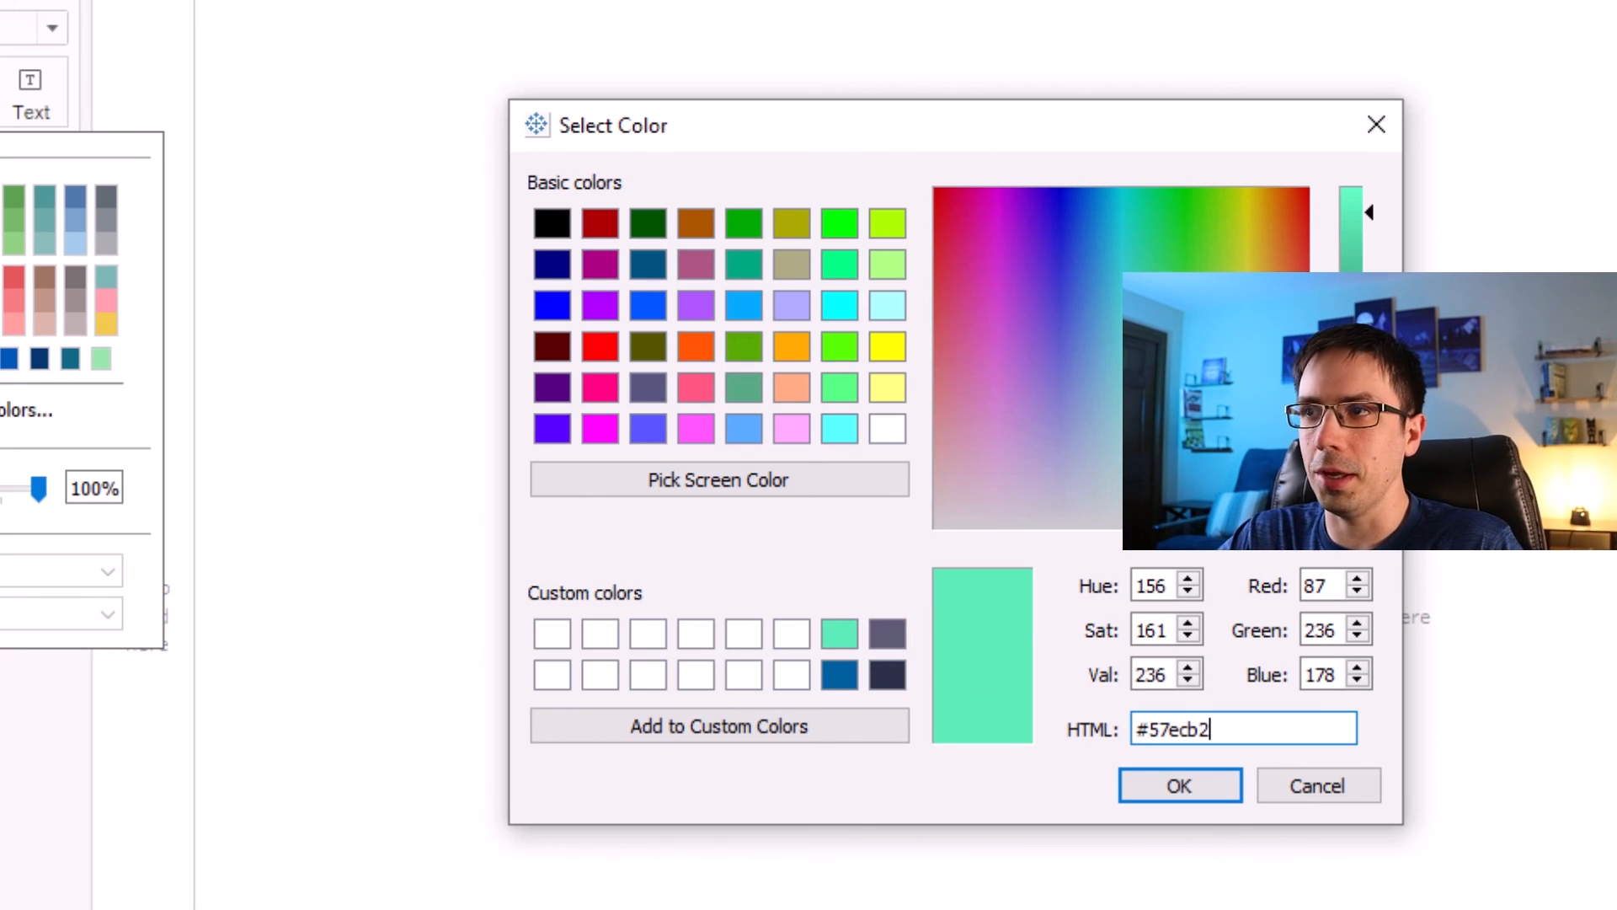
left_click(1178, 789)
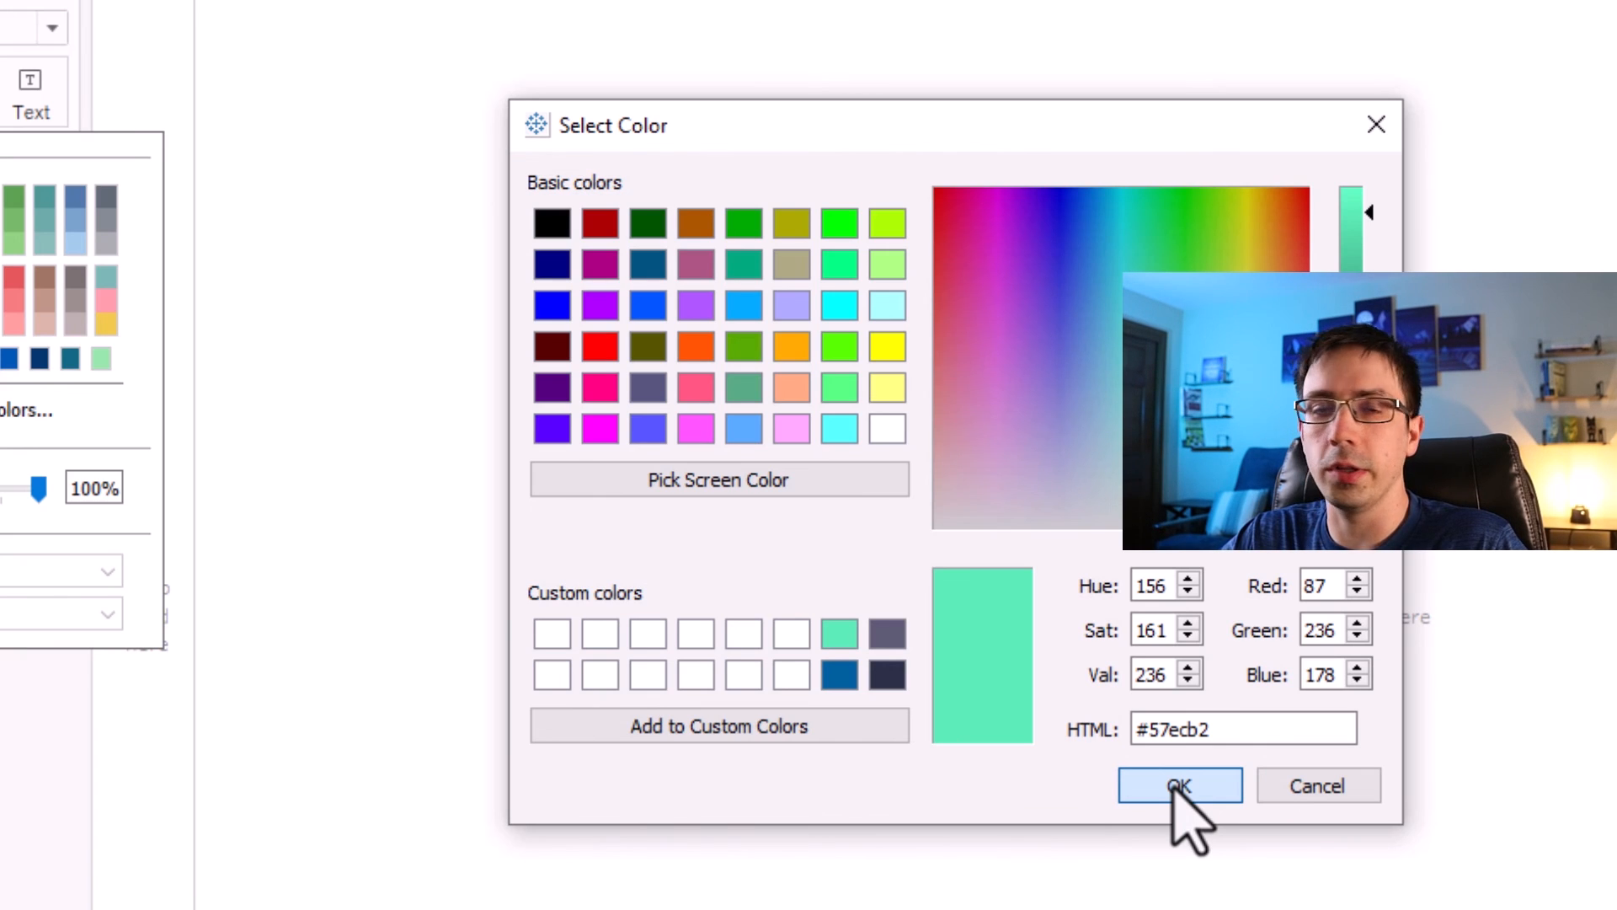
left_click(1178, 786)
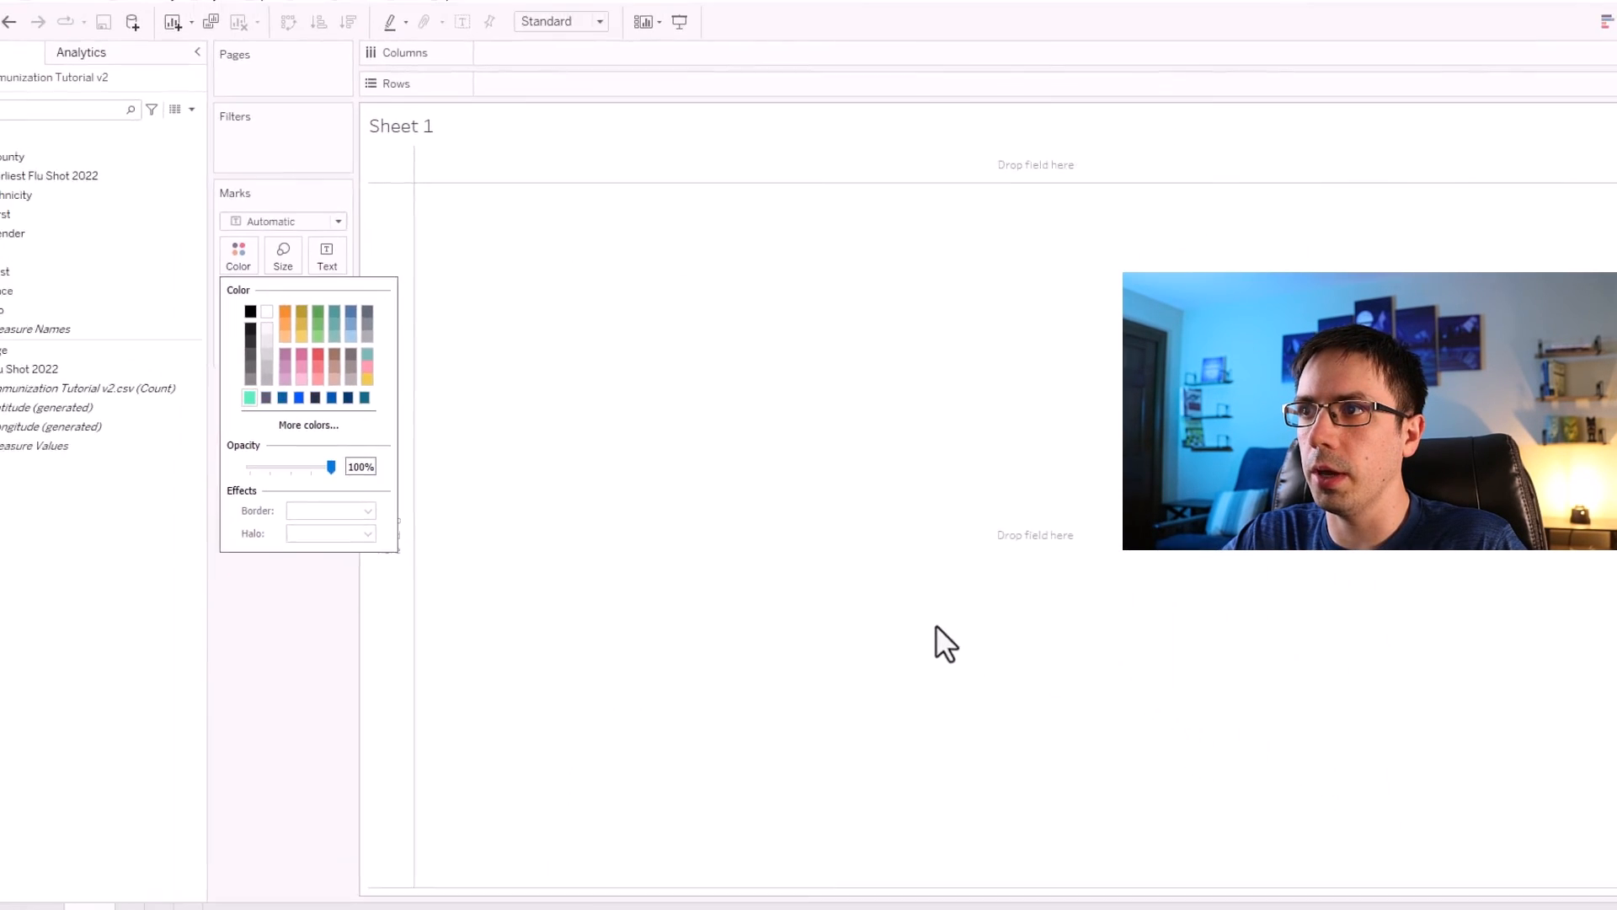
left_click(18, 821)
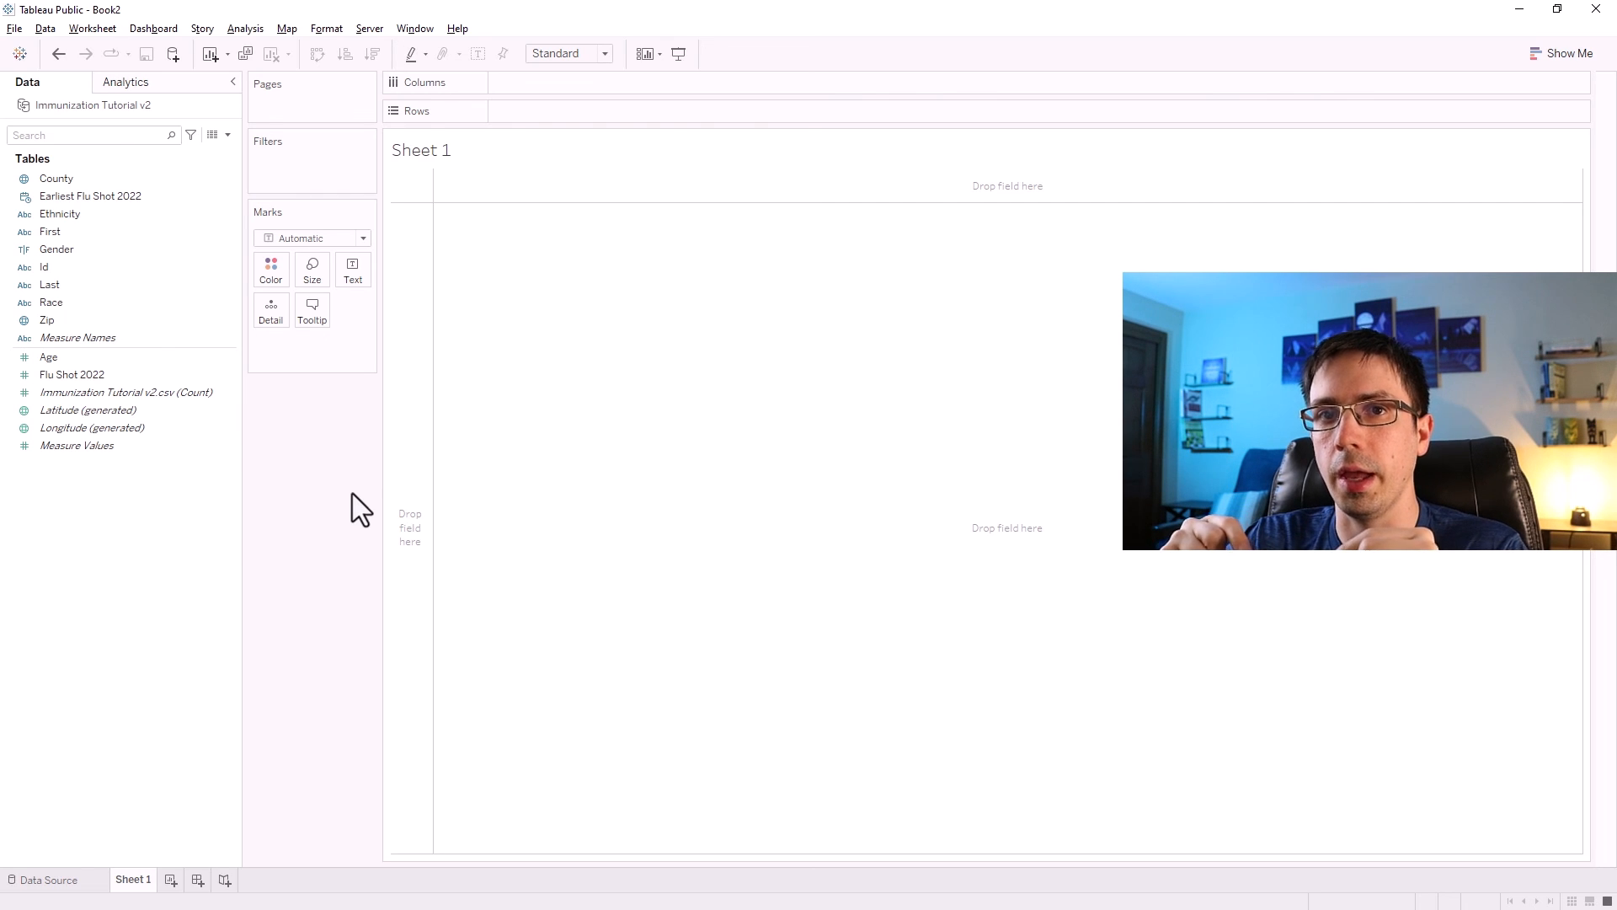
Create a new calculated field named Age Range.
left_click(228, 134)
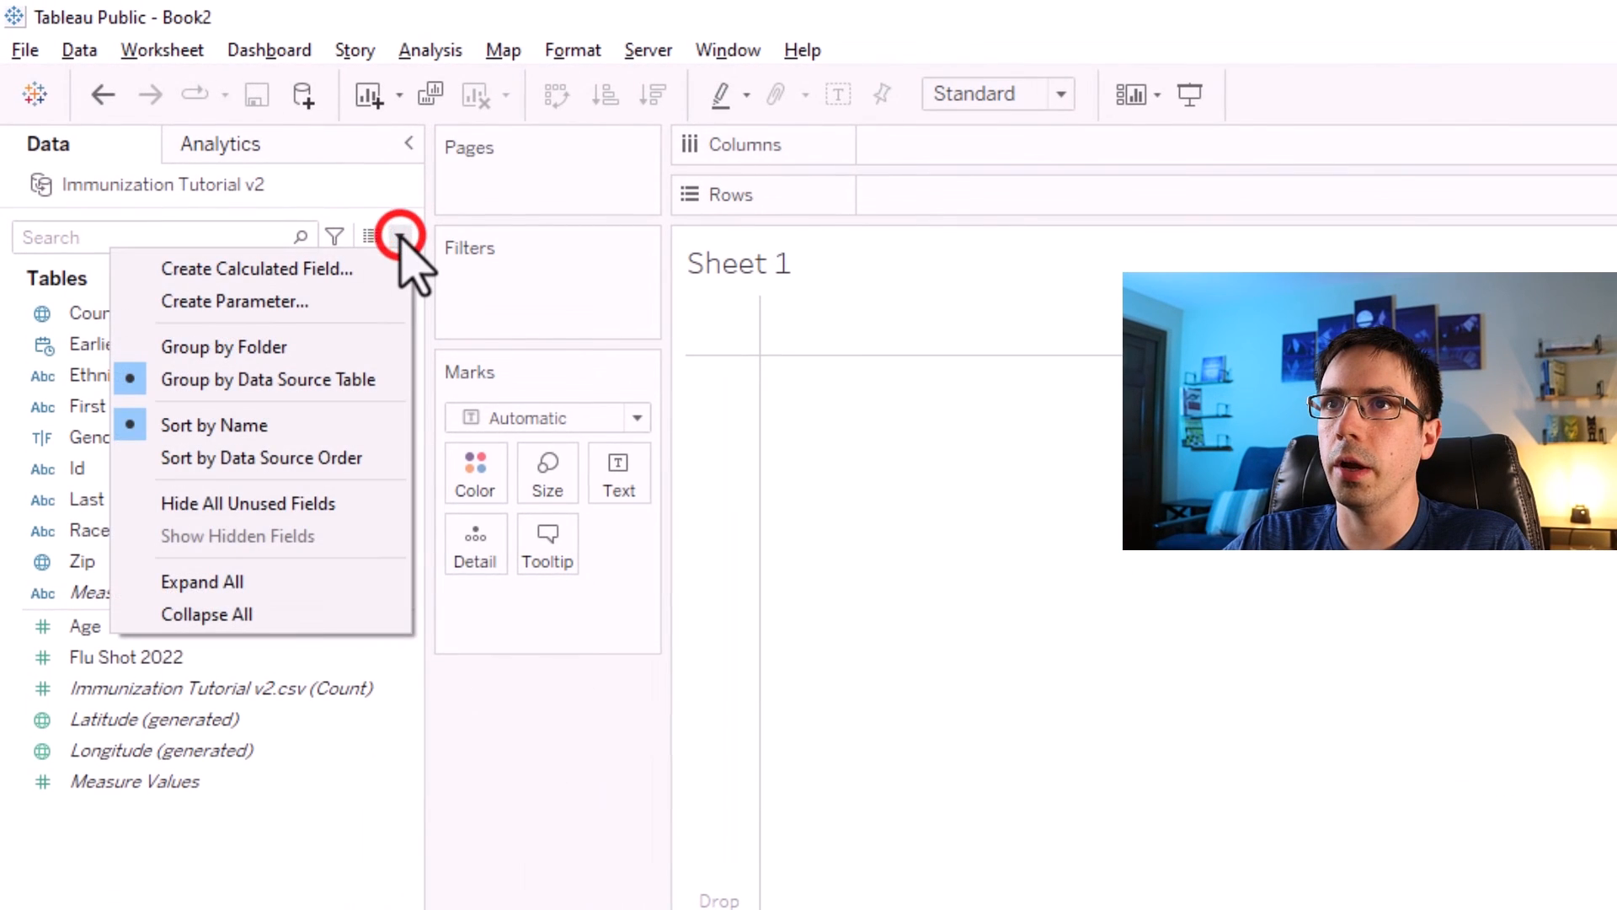
left_click(291, 269)
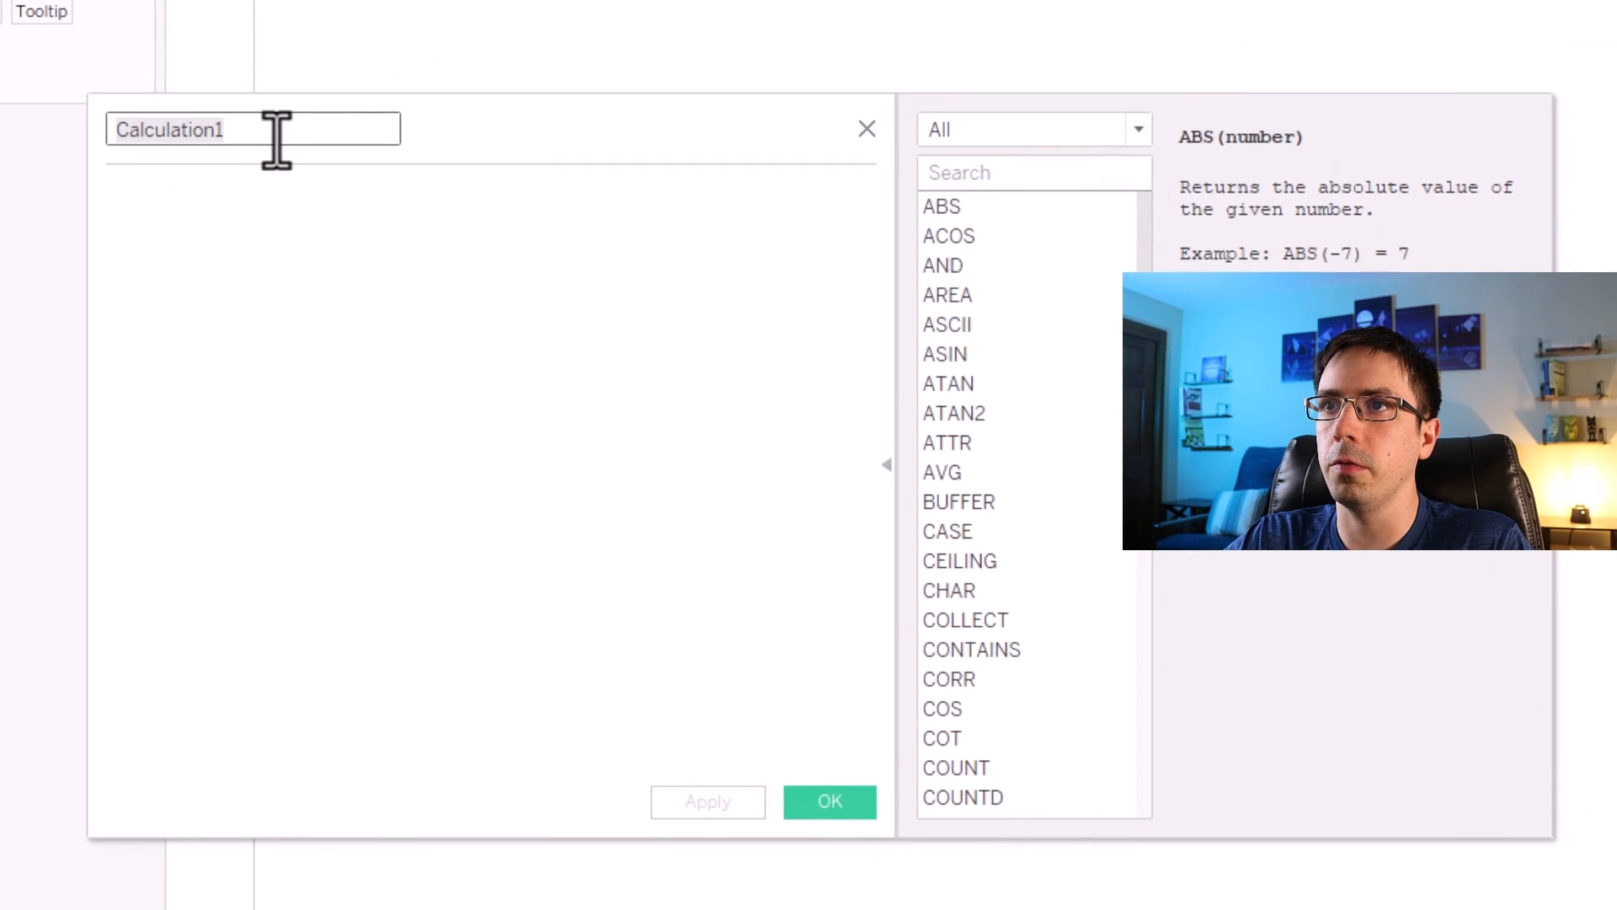
type("Age Range")
key("Tab")
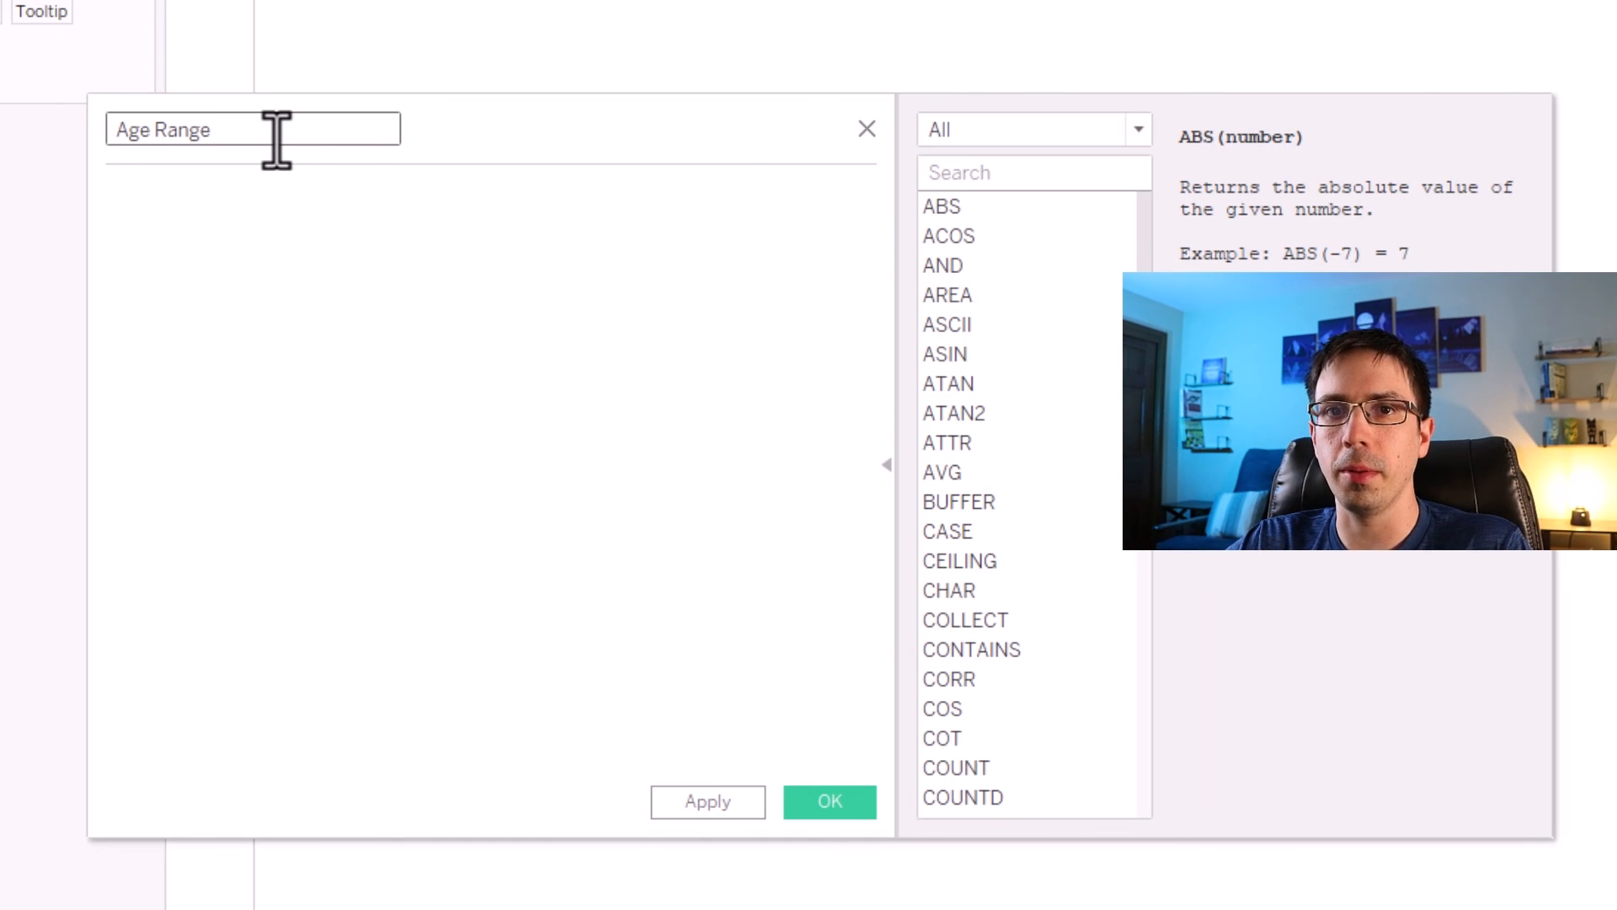
Write the first condition IF [Age] >= 0 and [Age] <= 17 then '0-17' and start a new line.
type("IF [AGE]")
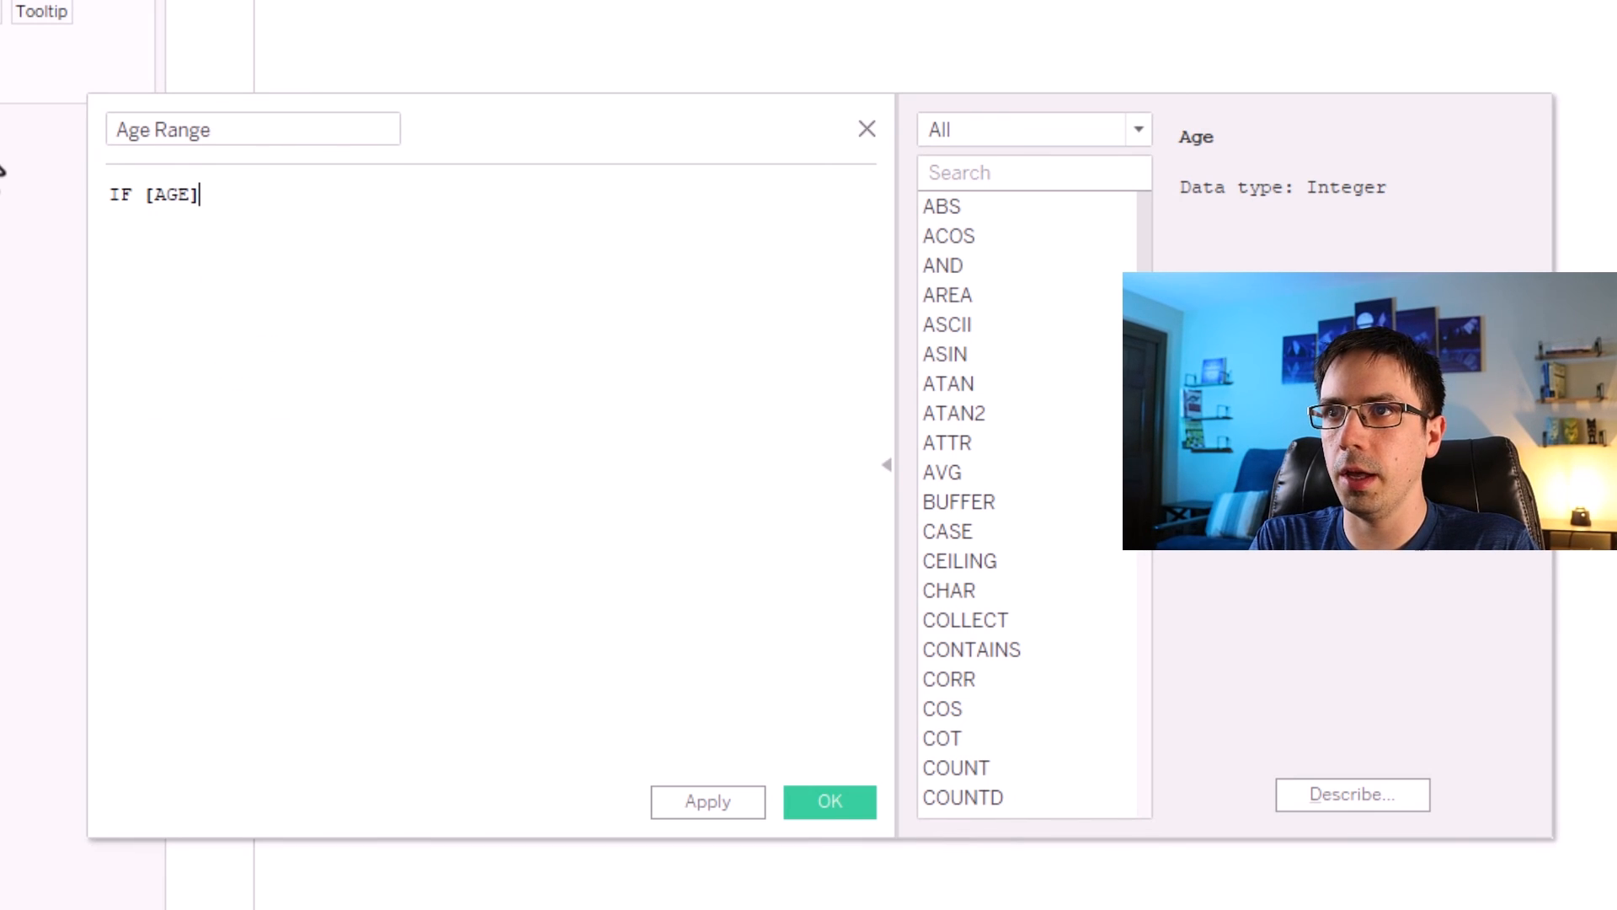
key("BackSpace")
key("BackSpace")
key("BackSpace")
key("BackSpace")
type("Age]")
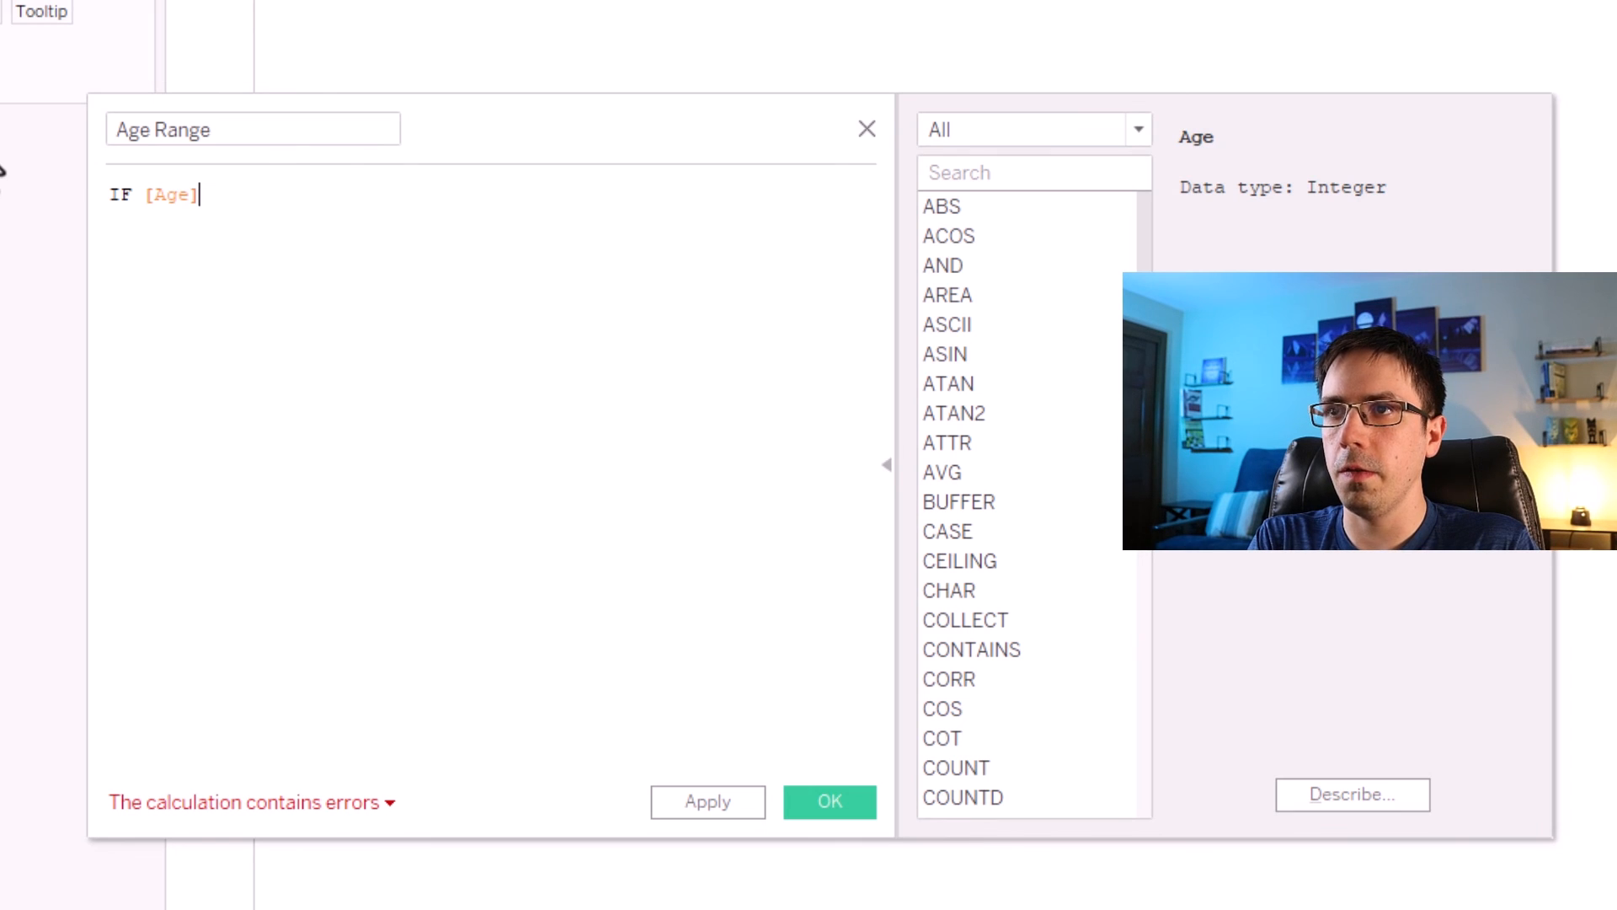
type(" >= 0 and [Age] <=")
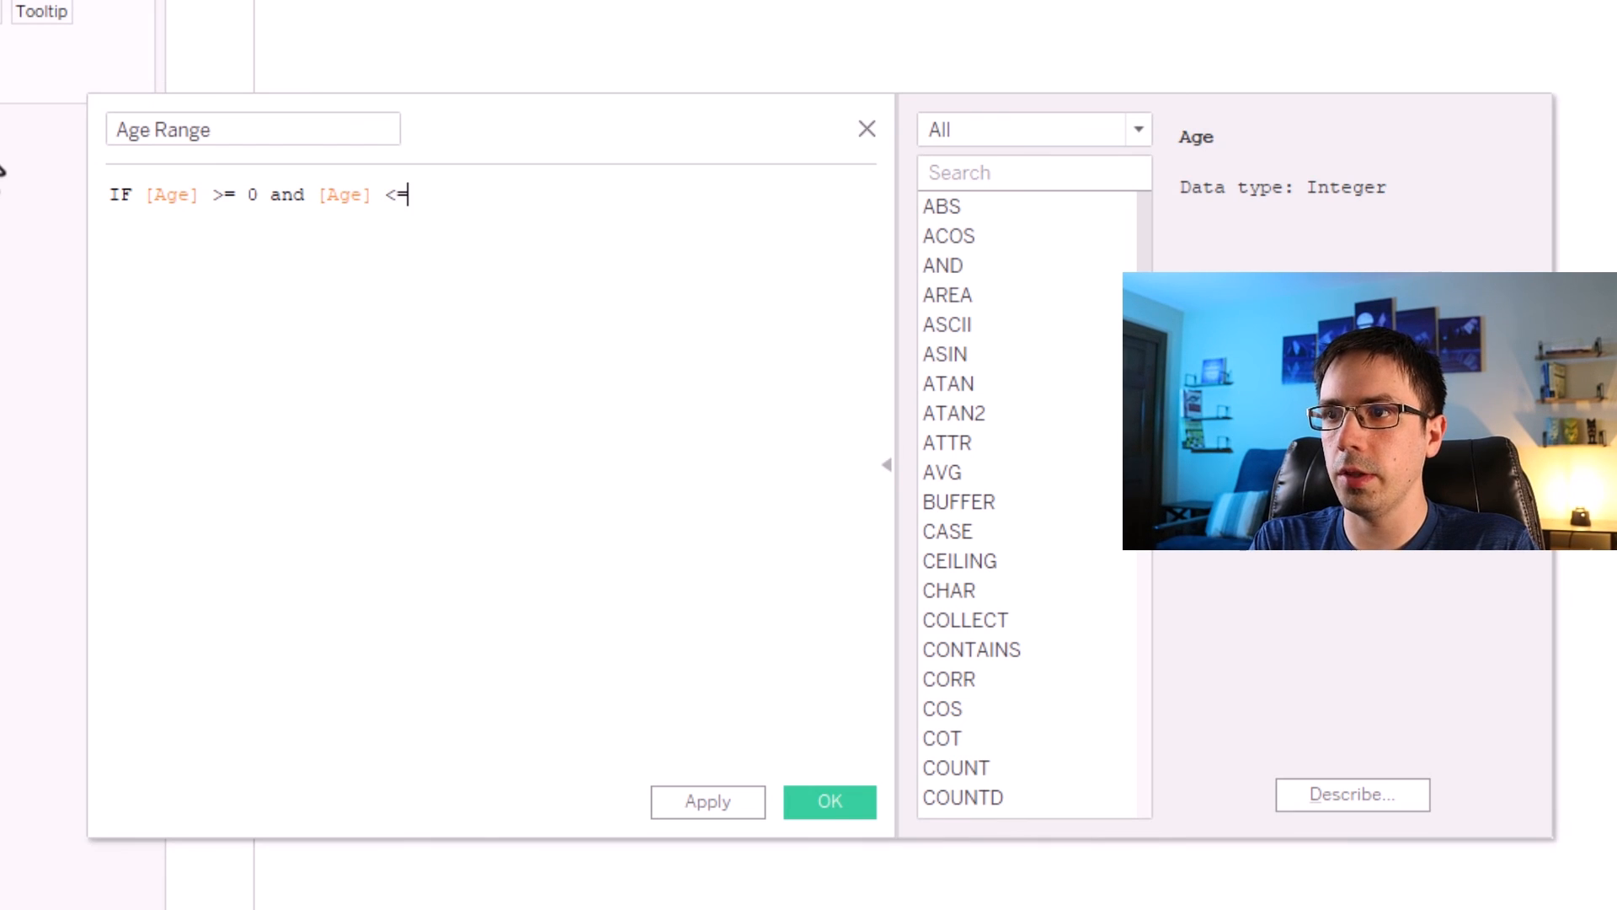
type(" 17 then '0-17")
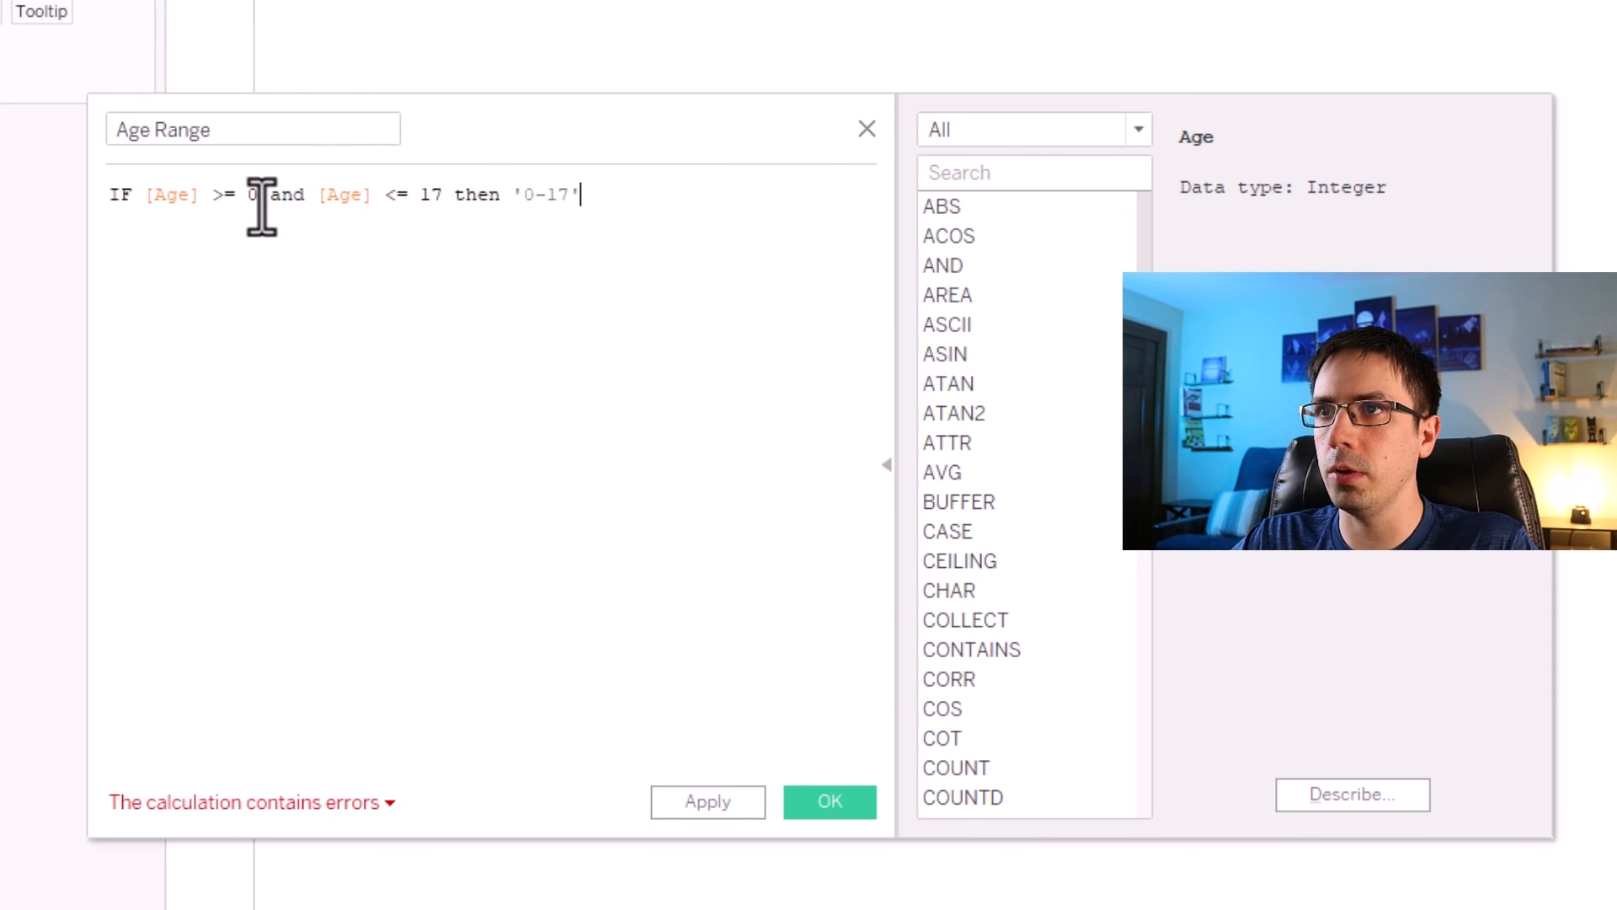
left_click(582, 194)
left_click_drag(581, 195, 510, 198)
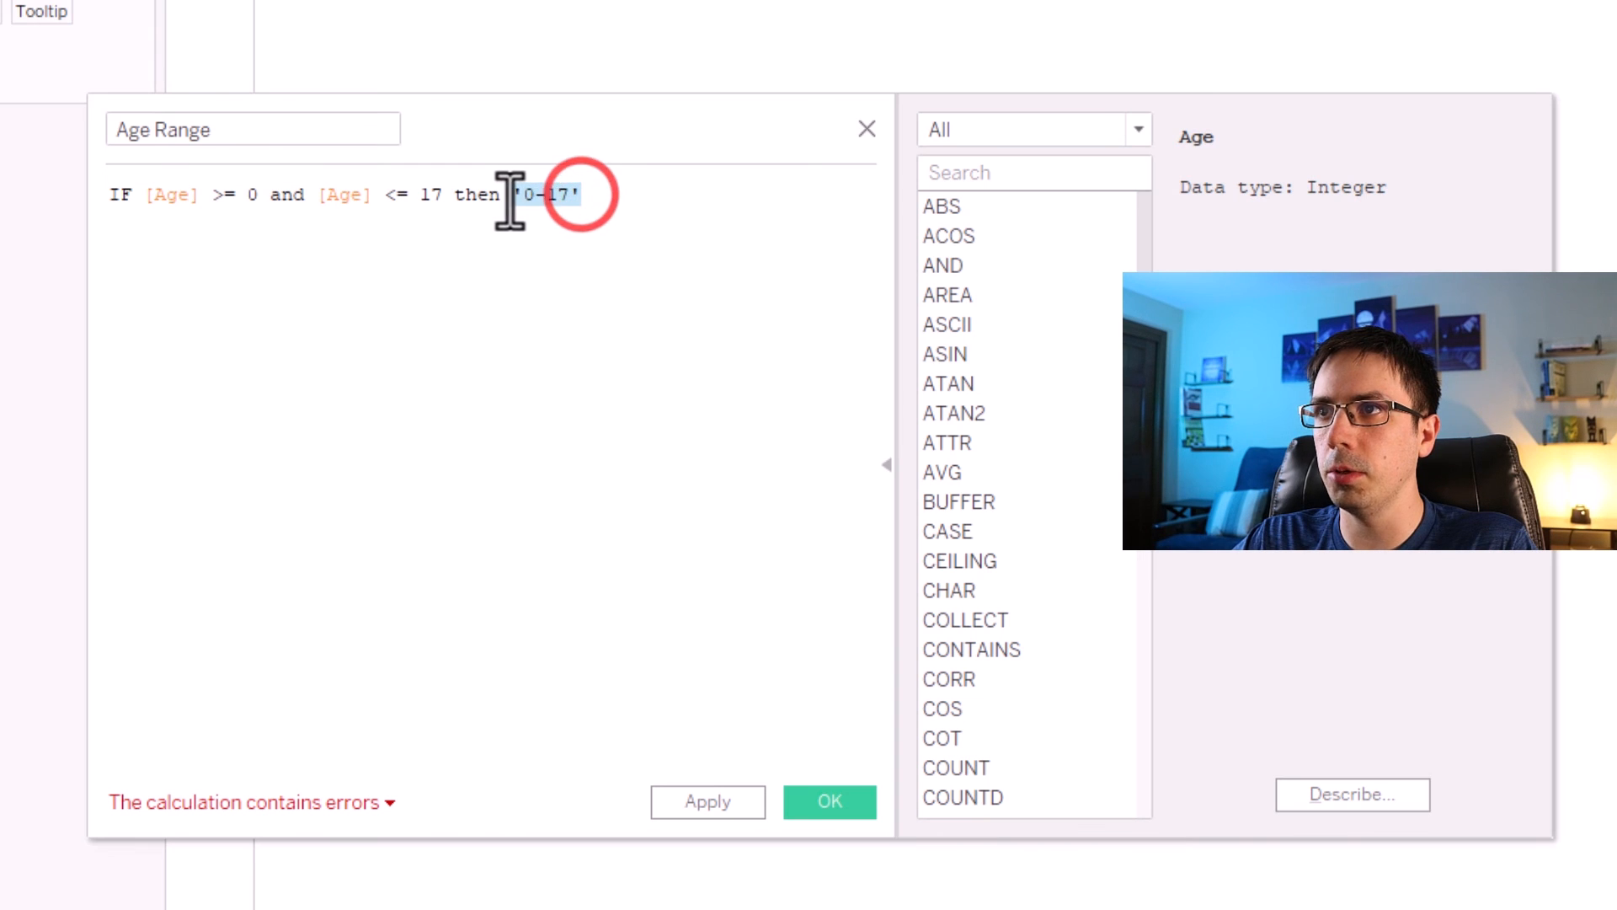
left_click(590, 191)
key("Return")
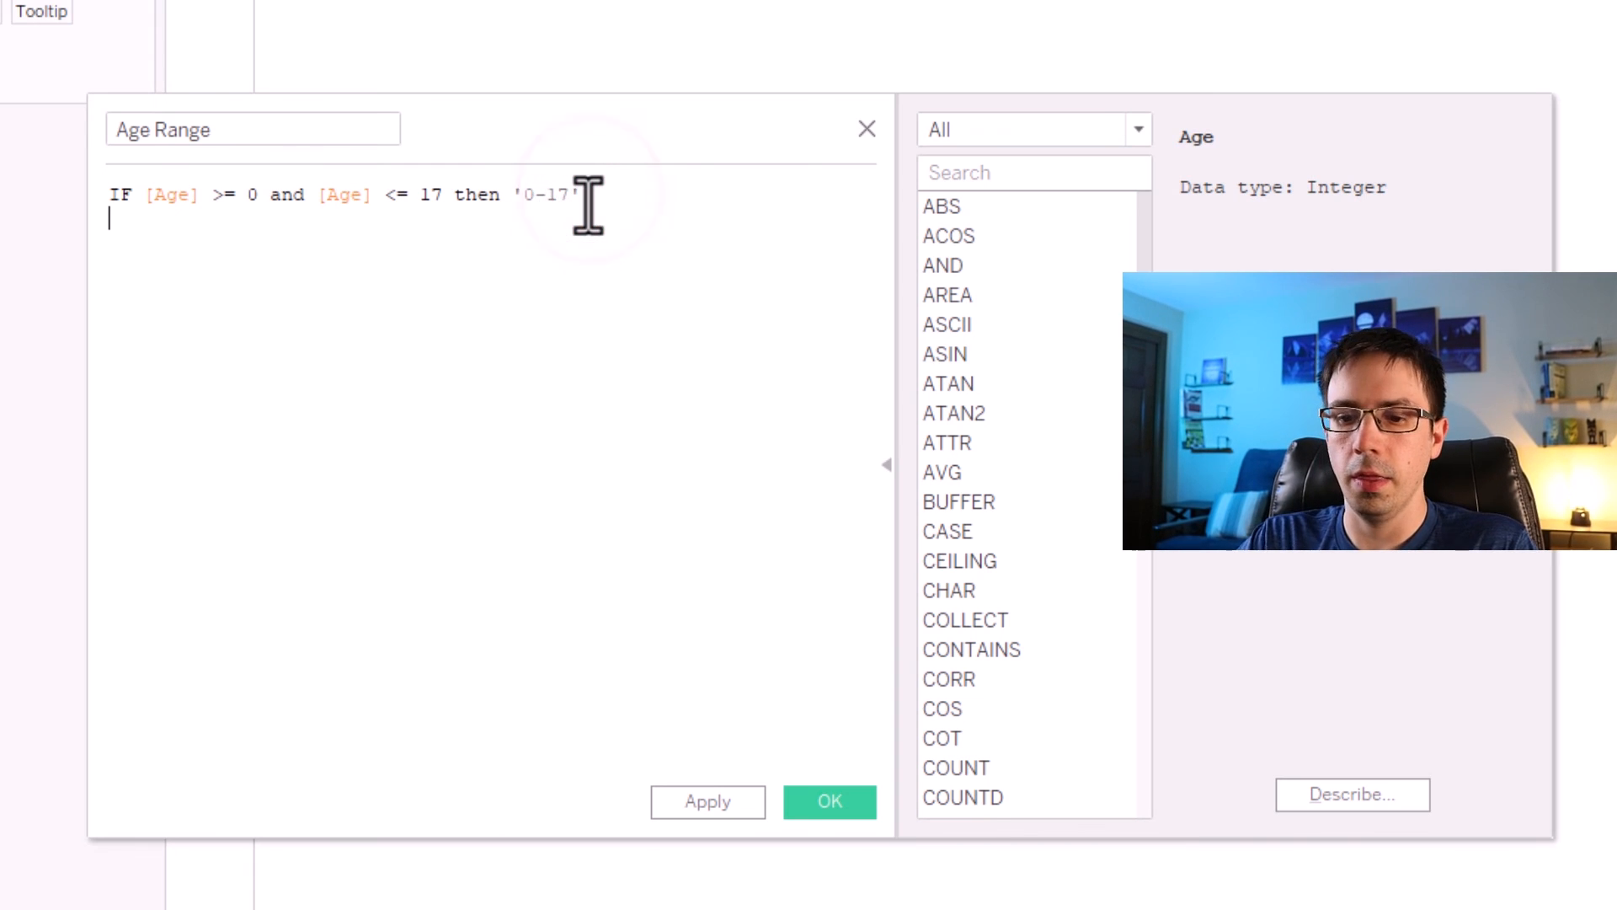
Add the line ELSEIF [Age] >= 18 and [Age] <= 34 then '0-34' and copy it.
type("ELSEIF [Age]")
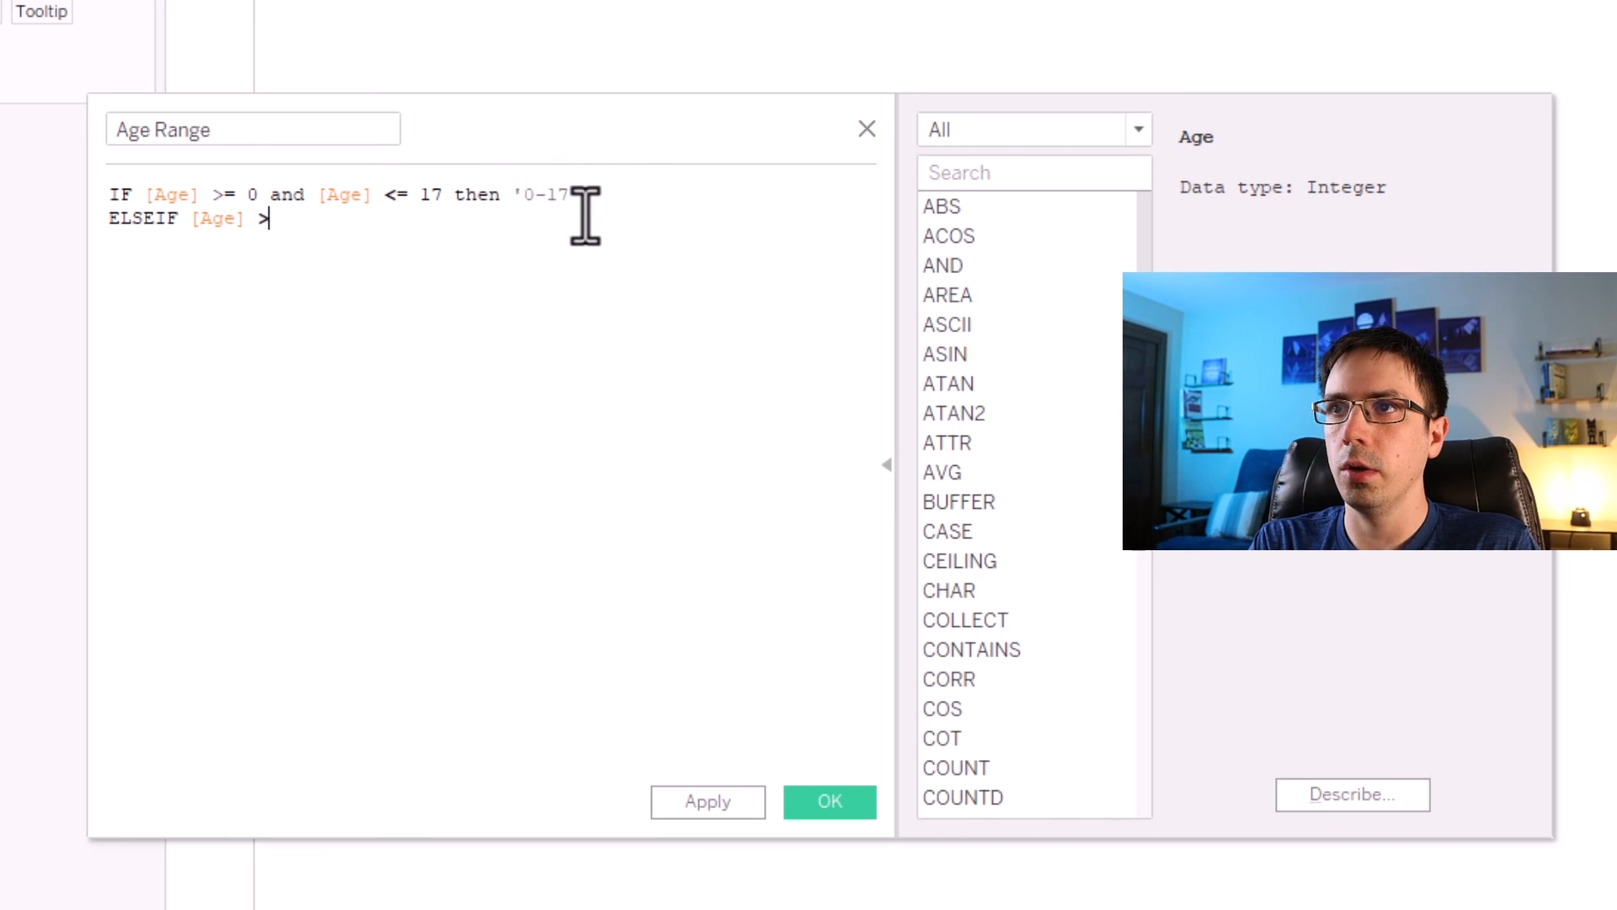
type(" >= 18 and ")
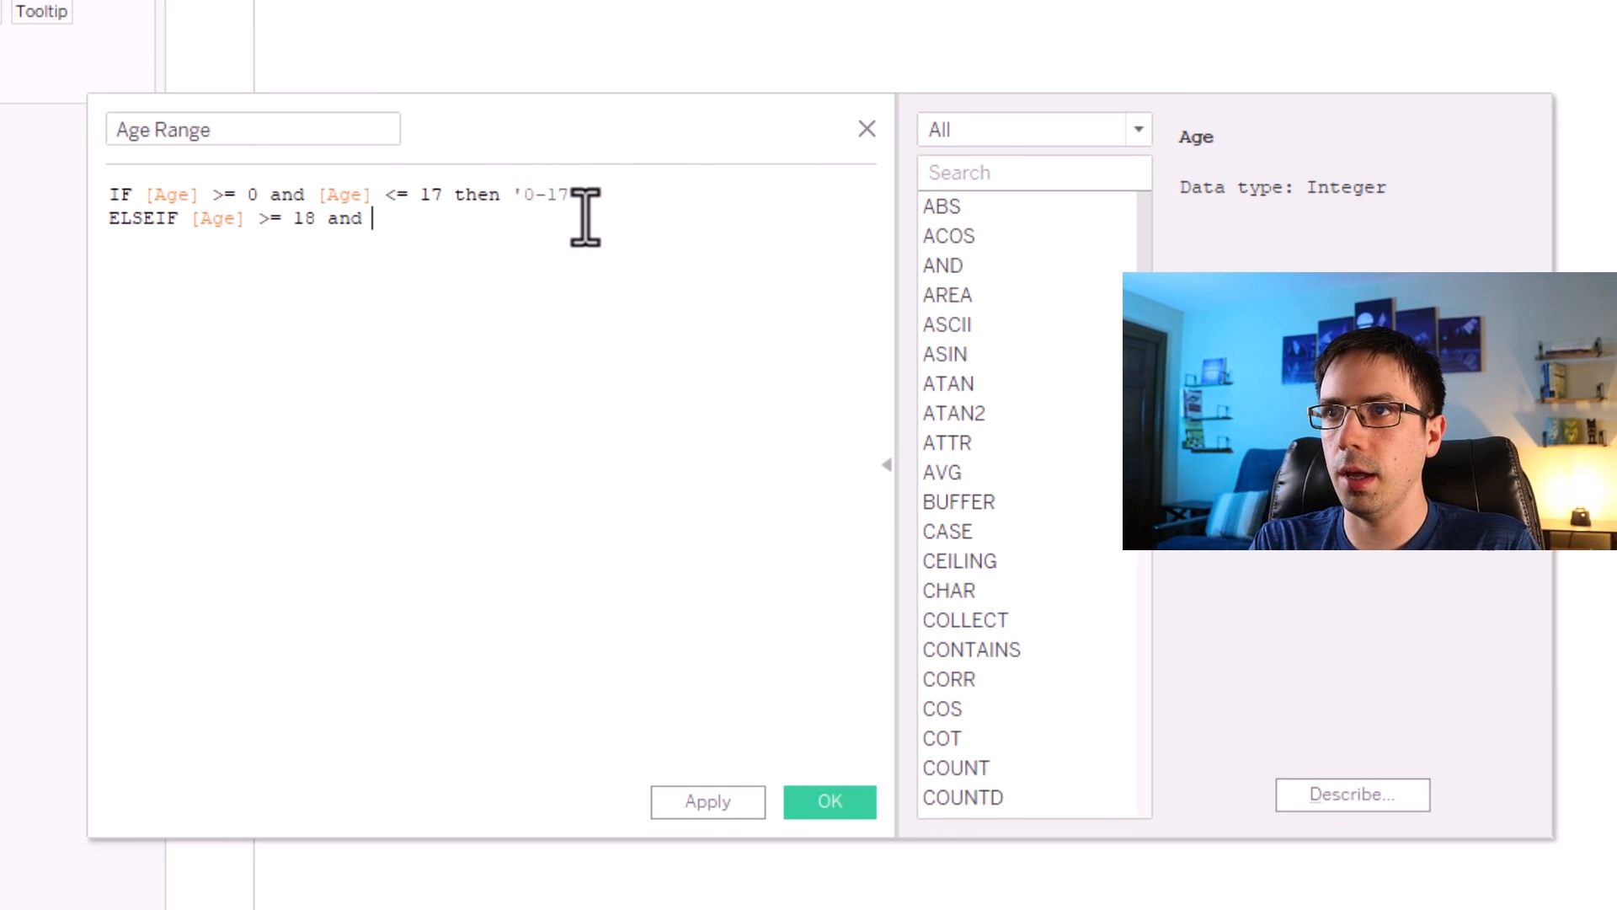
type("[Age")
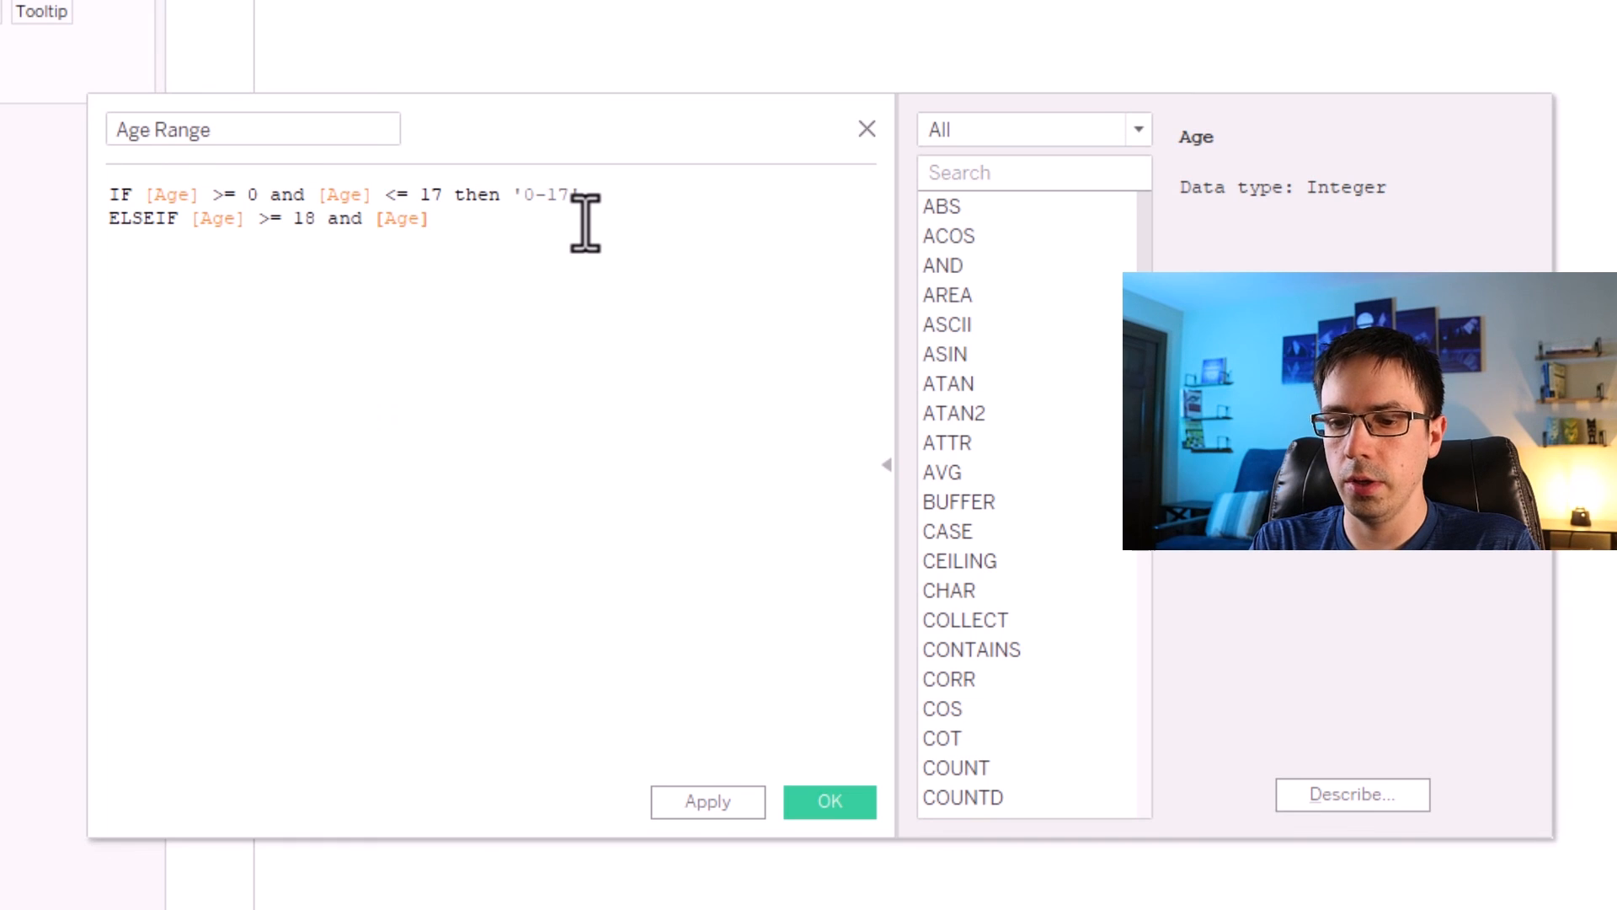
type("<=")
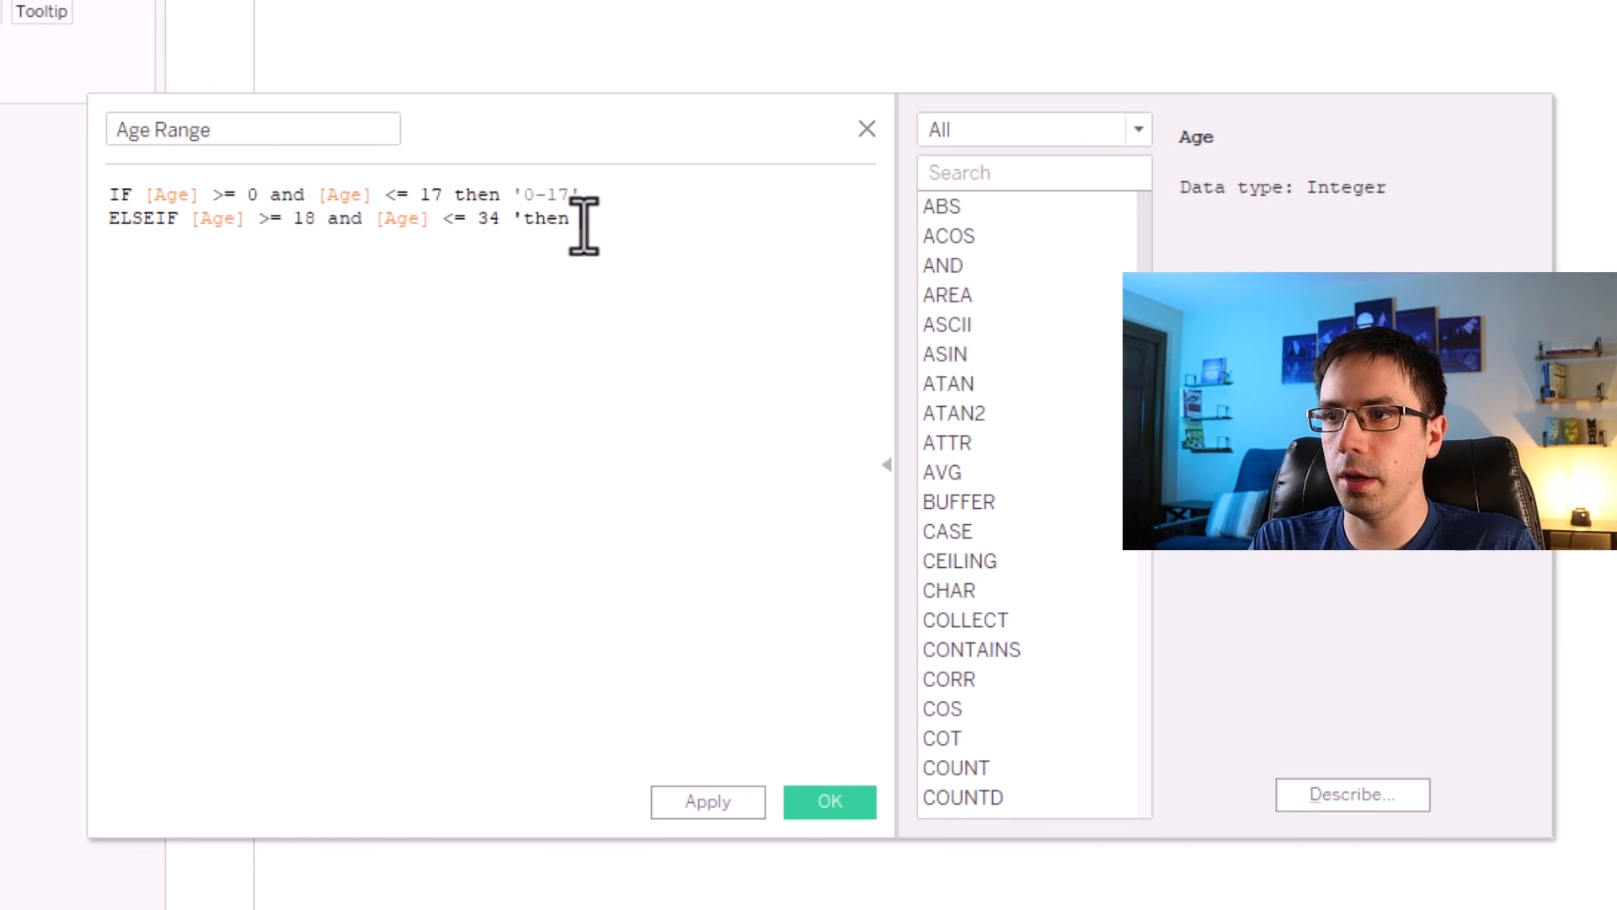
type(" 34 'th")
key("BackSpace")
key("BackSpace")
key("BackSpace")
type("then")
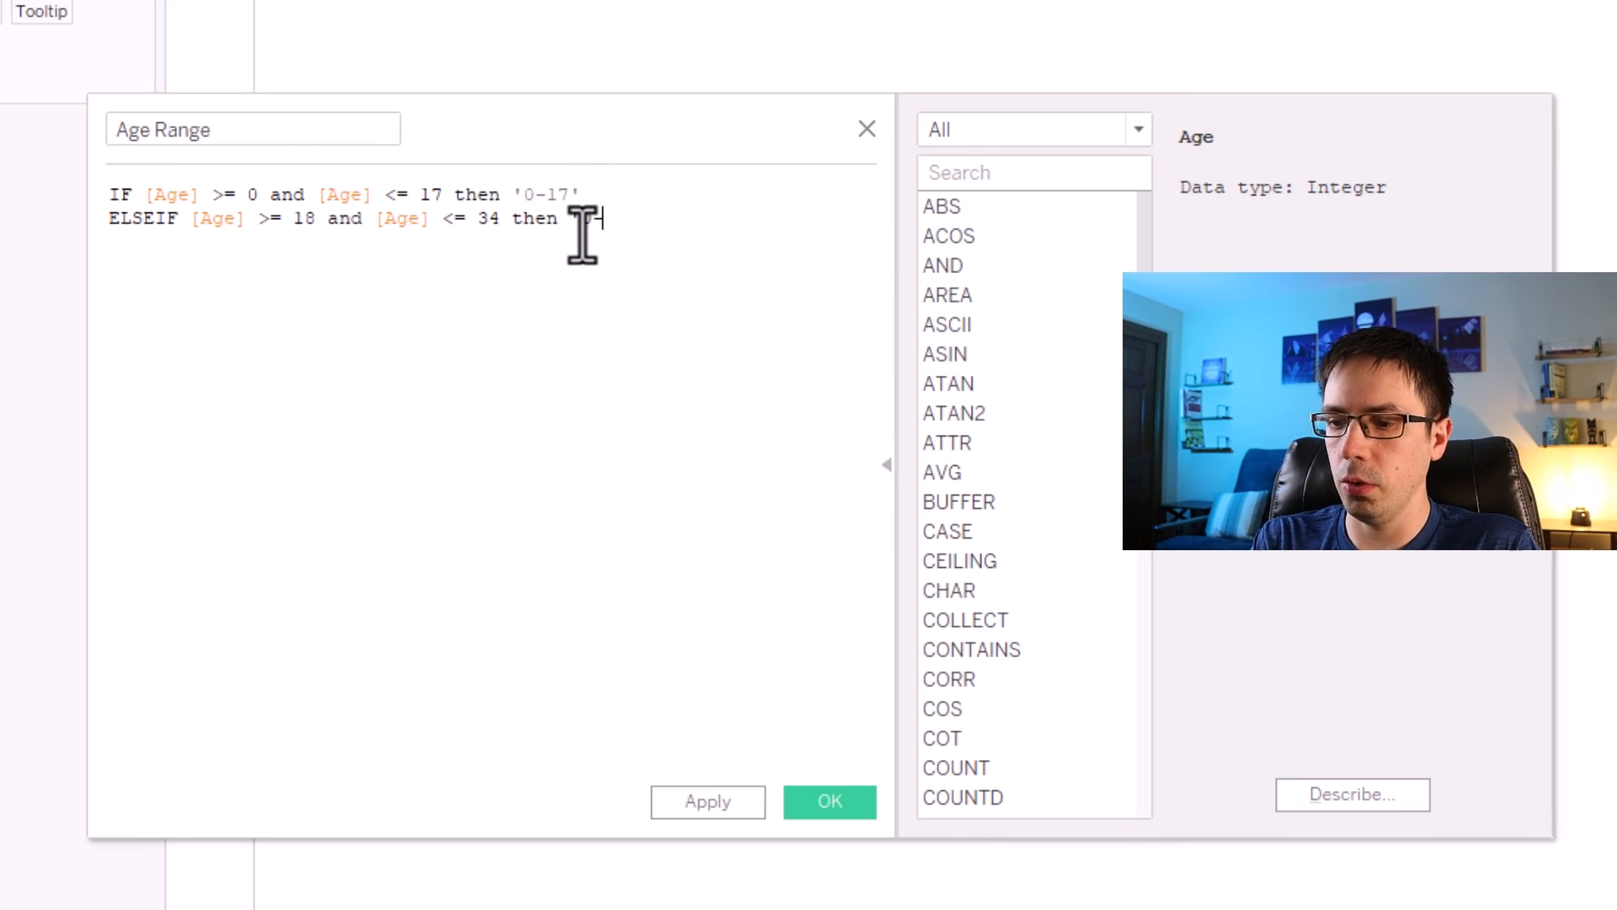
left_click(588, 211)
left_click_drag(678, 230, 339, 281)
left_click(339, 281)
left_click_drag(645, 220, 90, 227)
key("ctrl+c")
left_click(672, 212)
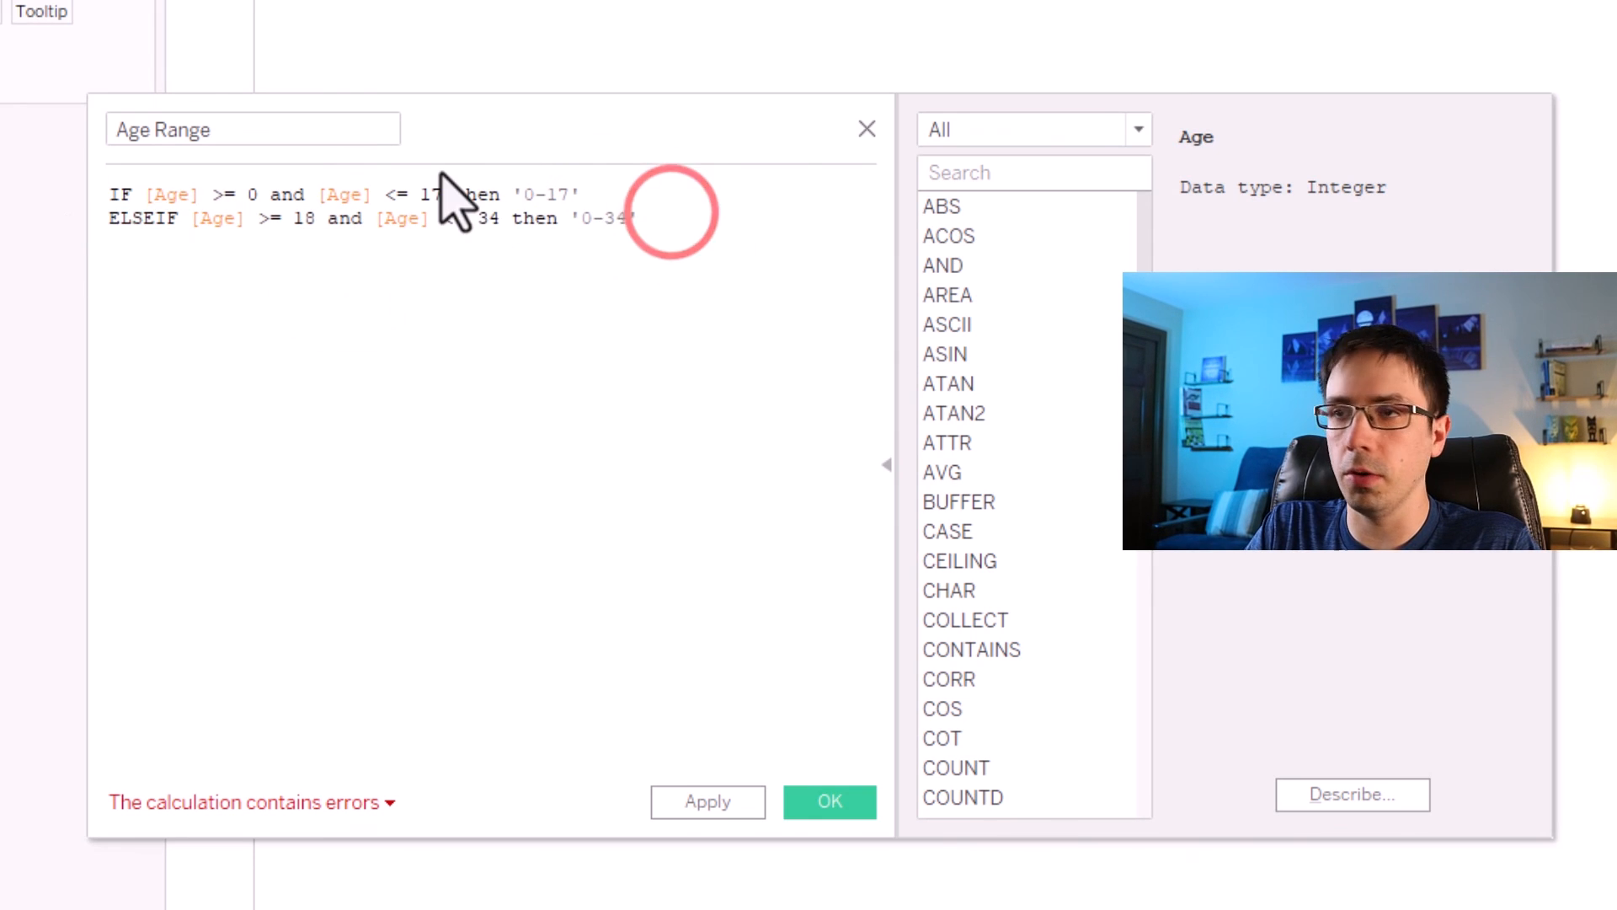
Paste the copied ELSEIF line three times below and change the second line's label to '18-34'.
key("Return")
key("ctrl+v")
key("Return")
key("ctrl+v")
key("Return")
key("ctrl+v")
key("Return")
double_click(588, 211)
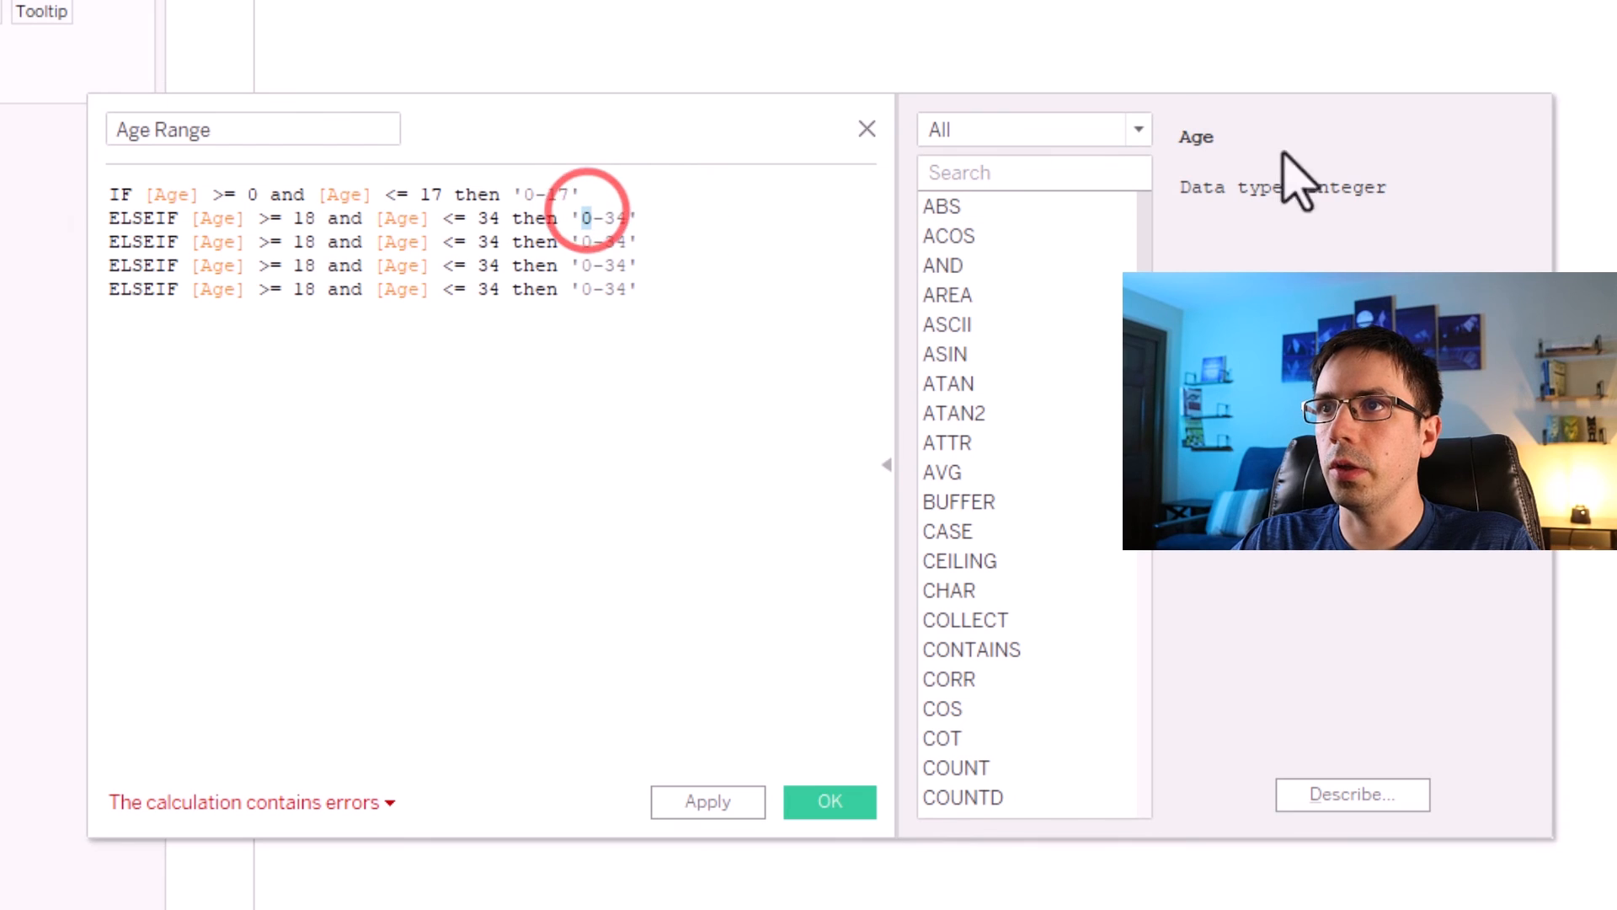
type("18")
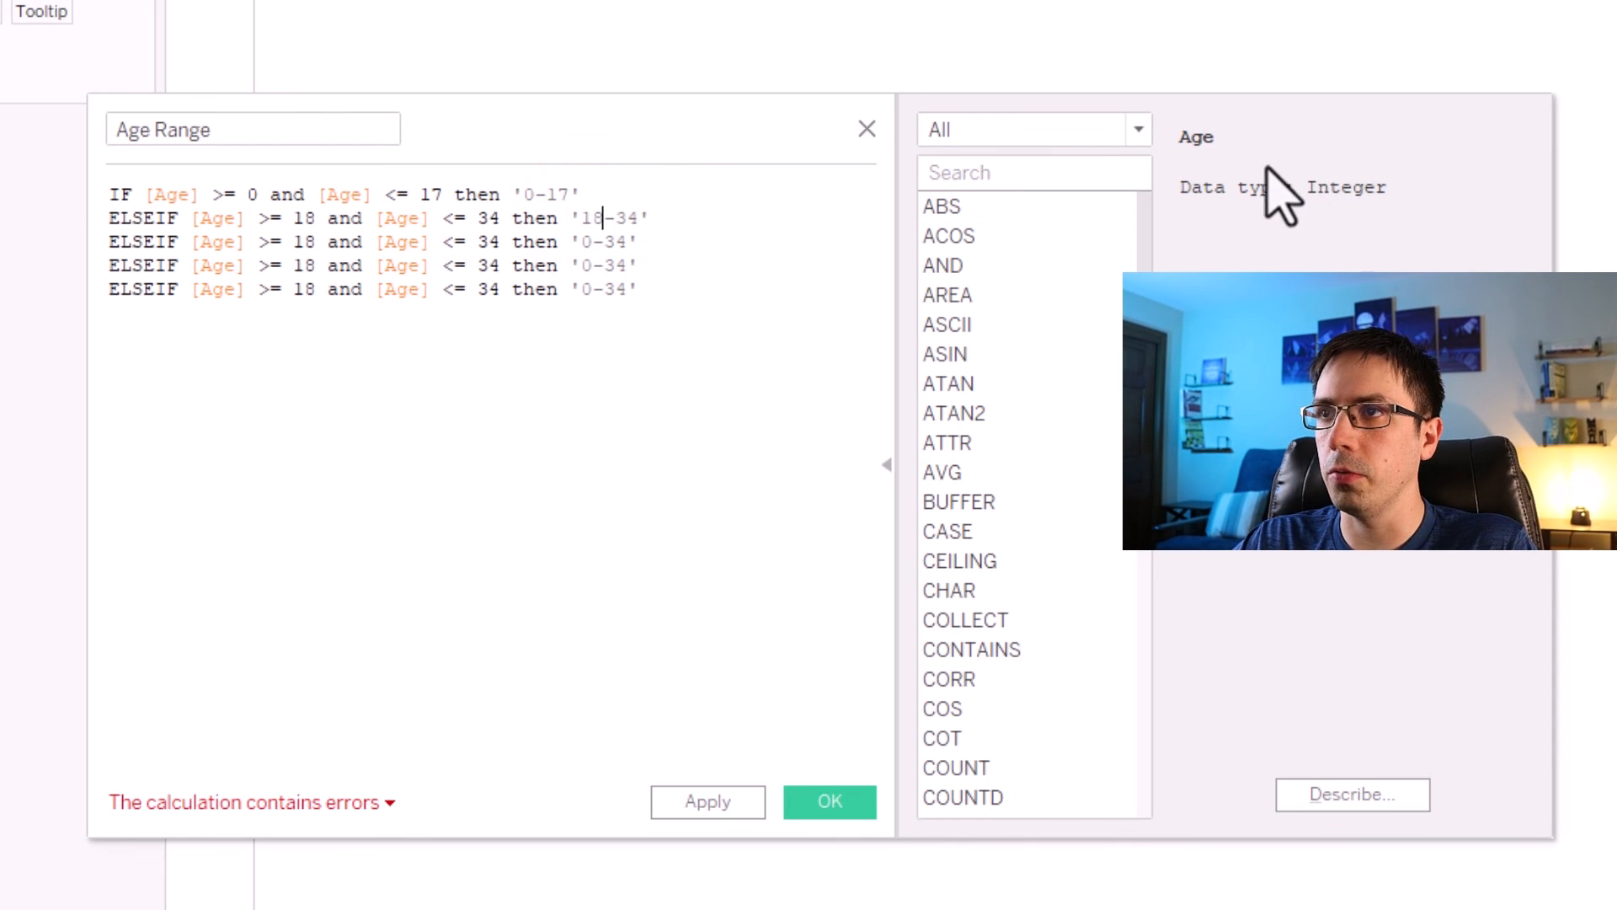
Edit the third line to ages >= 35 and <= 49 with the label '35-49'.
double_click(315, 240)
type("35")
double_click(493, 248)
type("49")
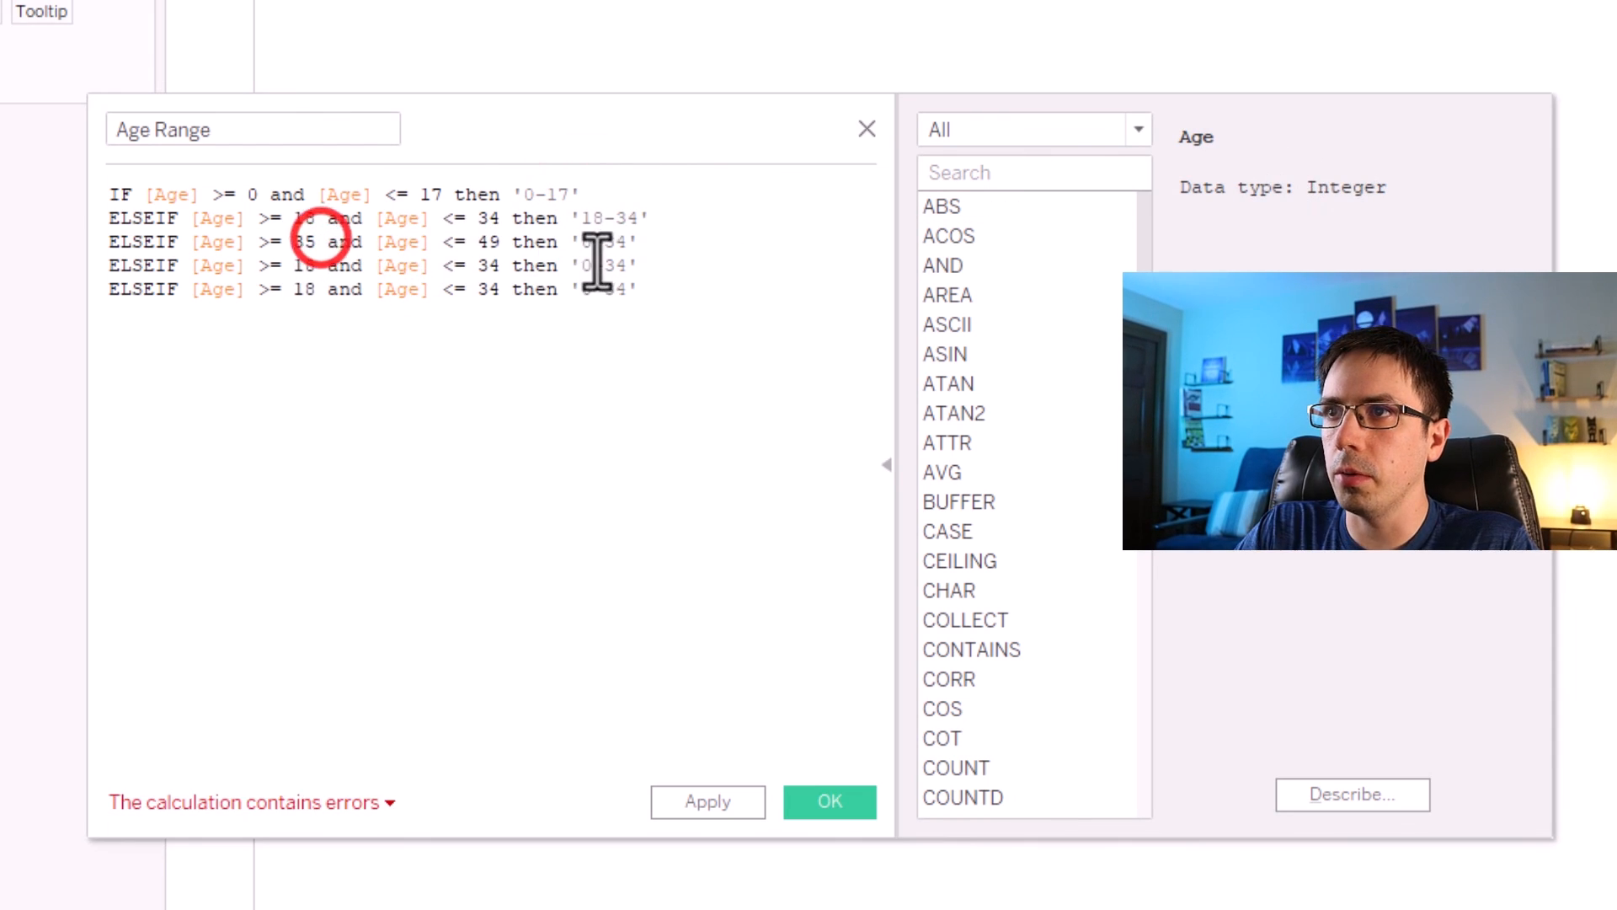
double_click(594, 249)
type("35")
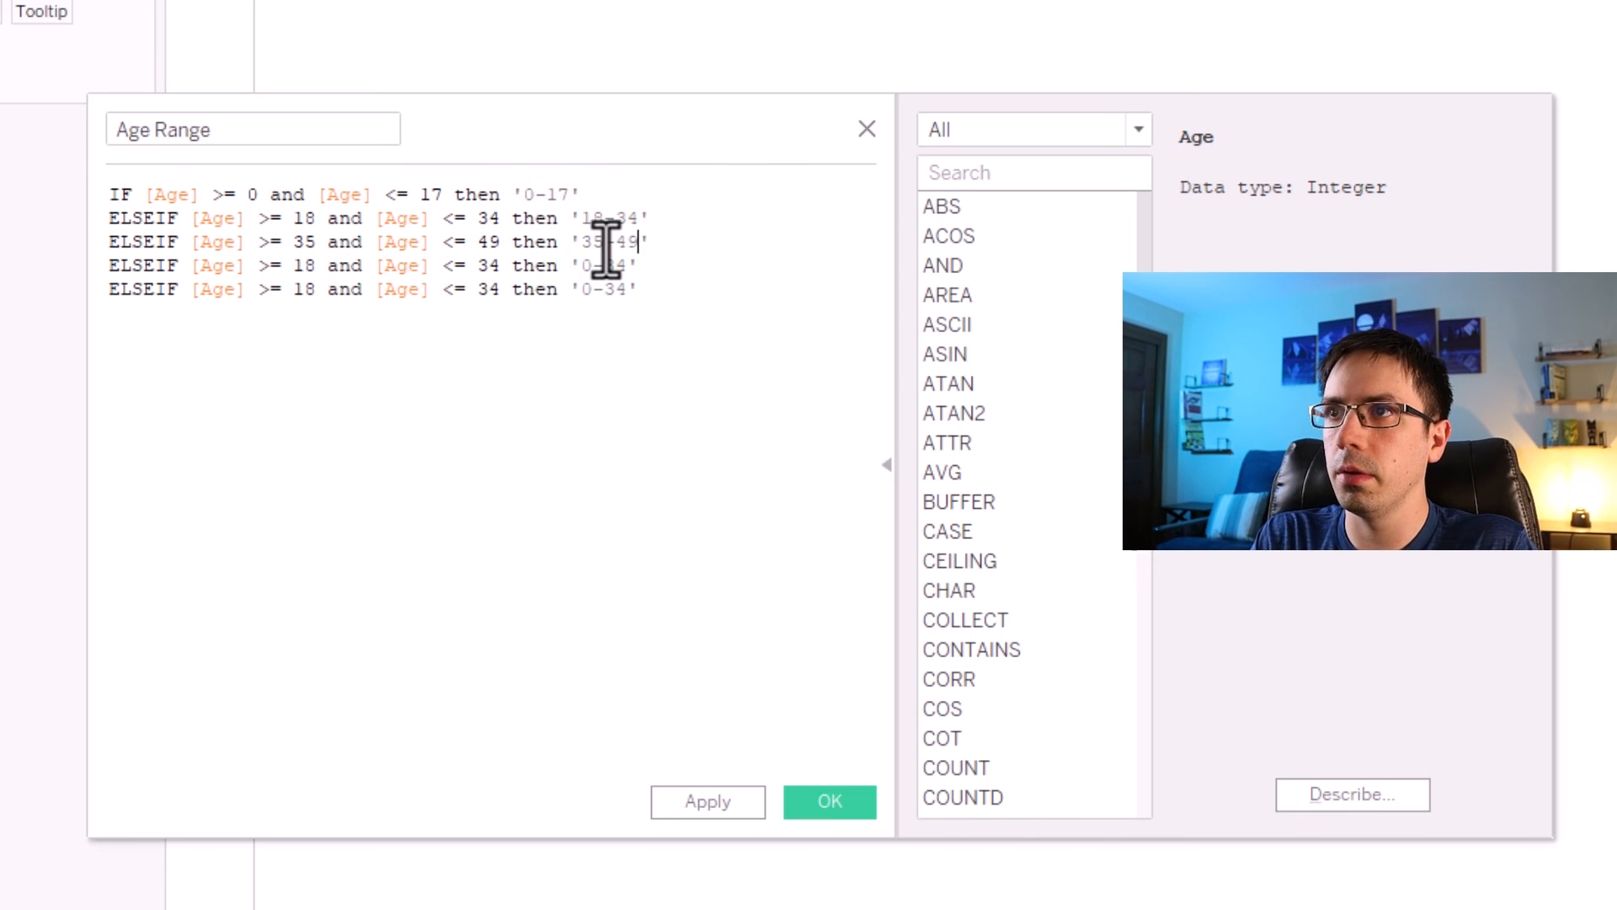
Edit the fourth line to ages >= 50 and <= 64 with the label '50-64'.
double_click(305, 266)
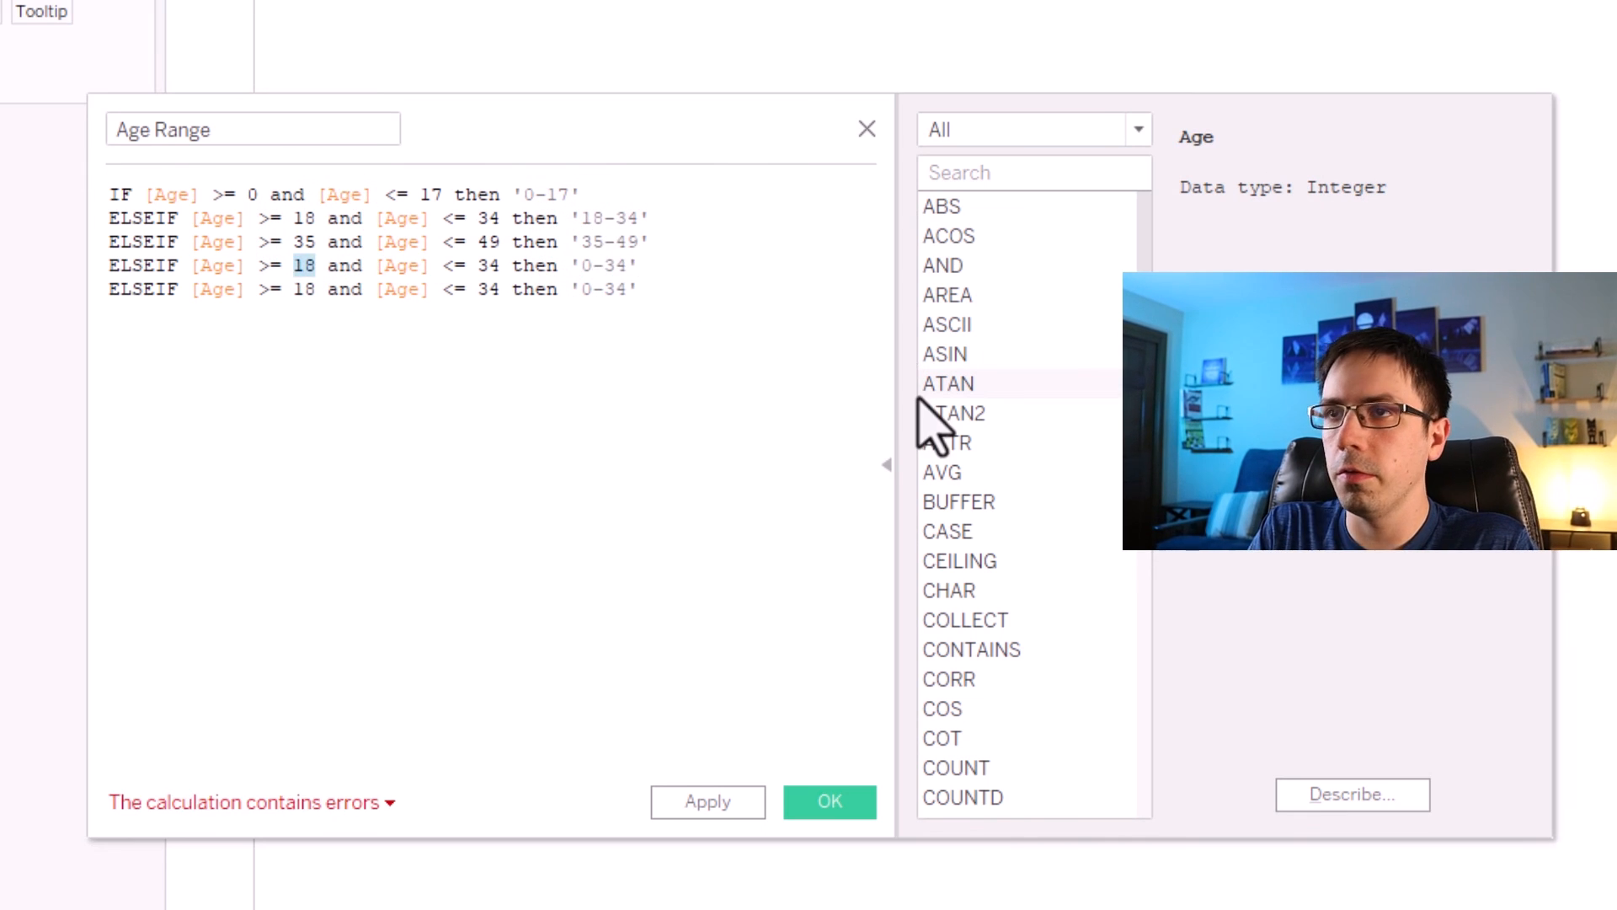
type("50")
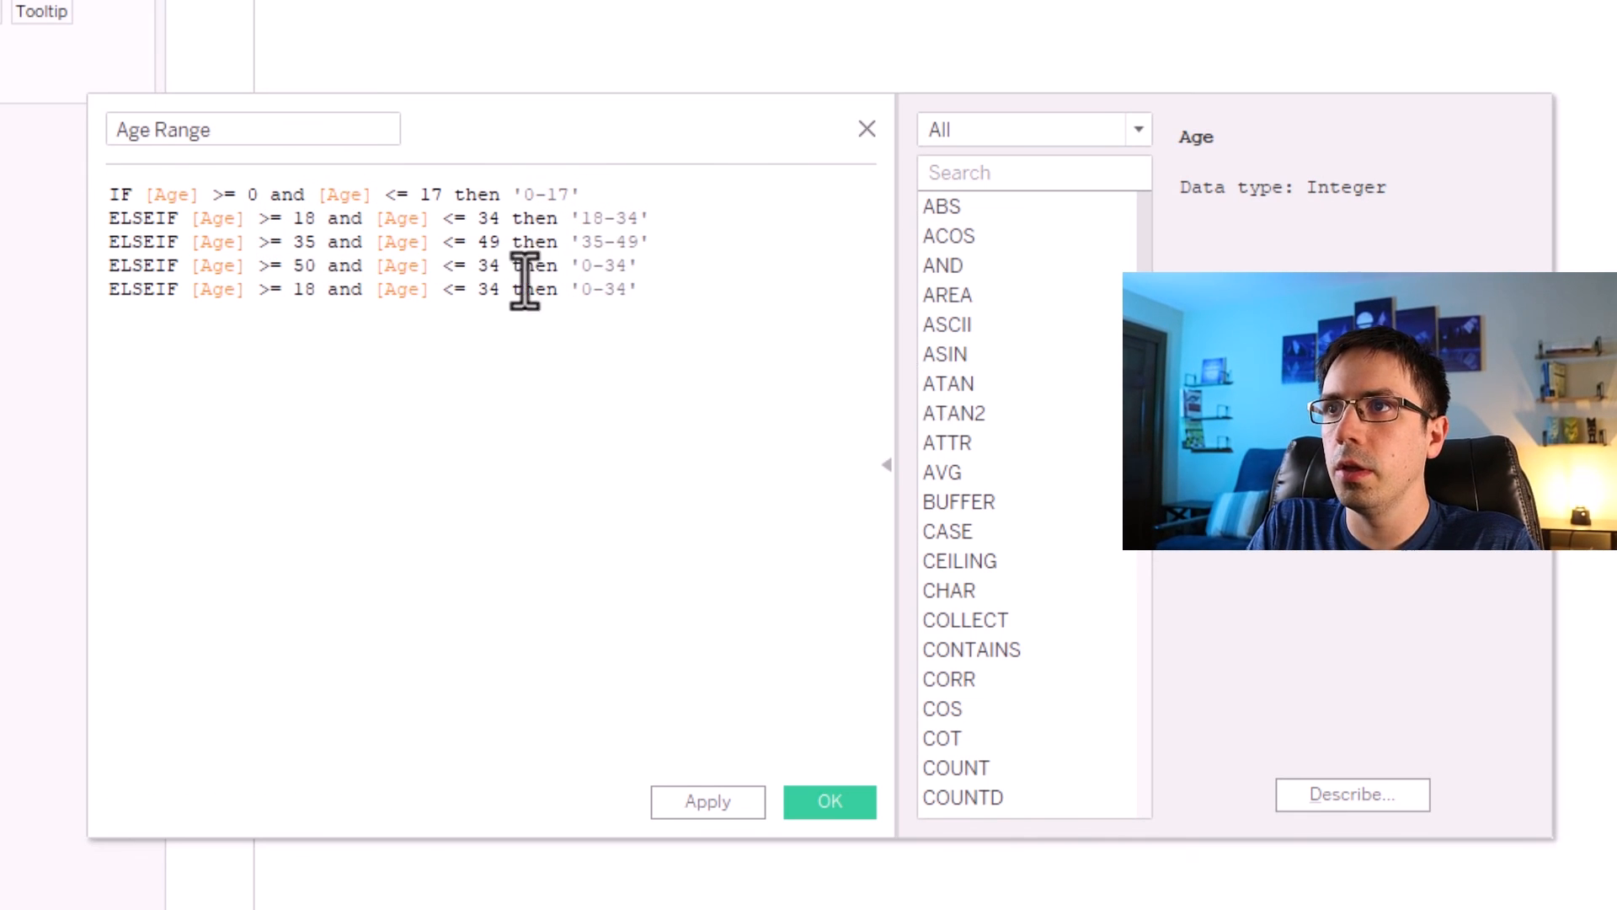
double_click(494, 269)
type("64")
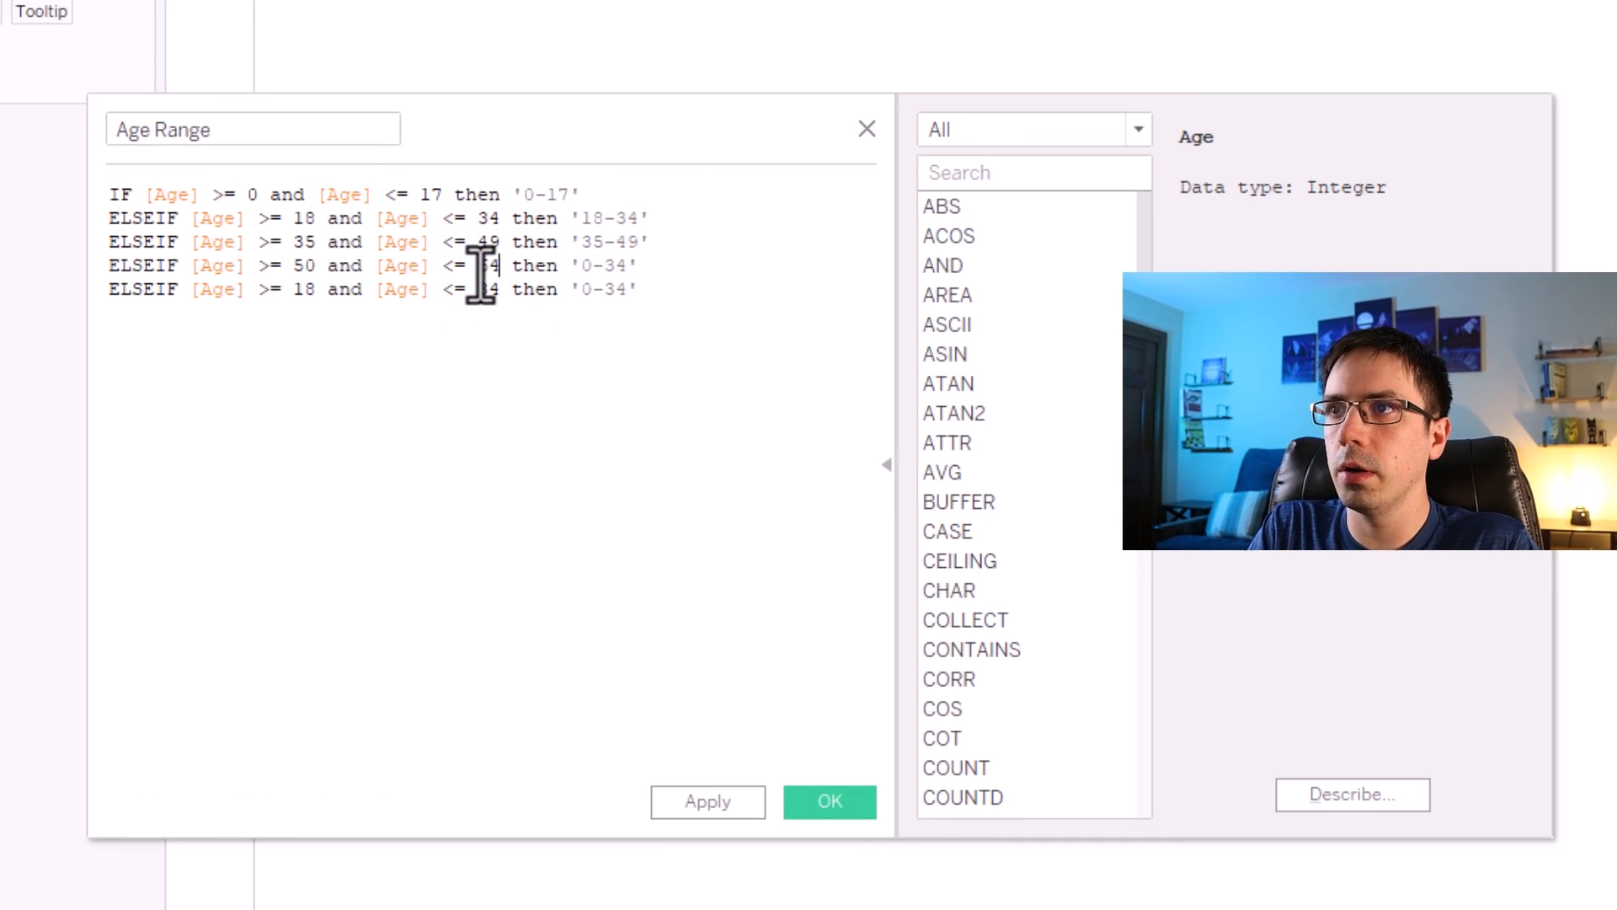
left_click_drag(630, 264, 587, 266)
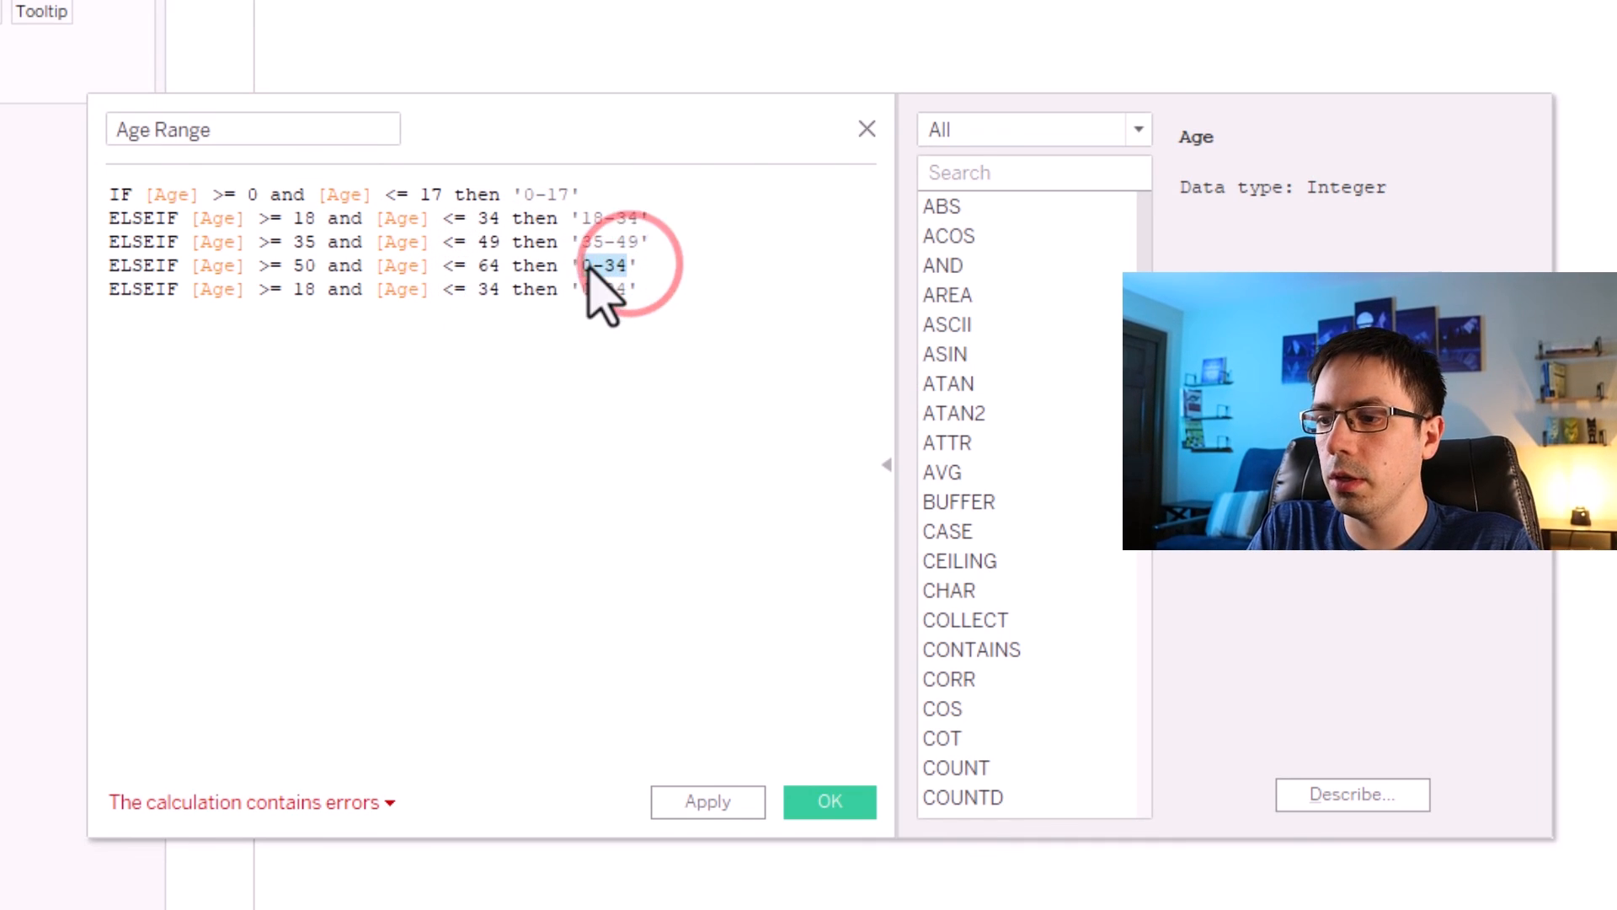
type("40-")
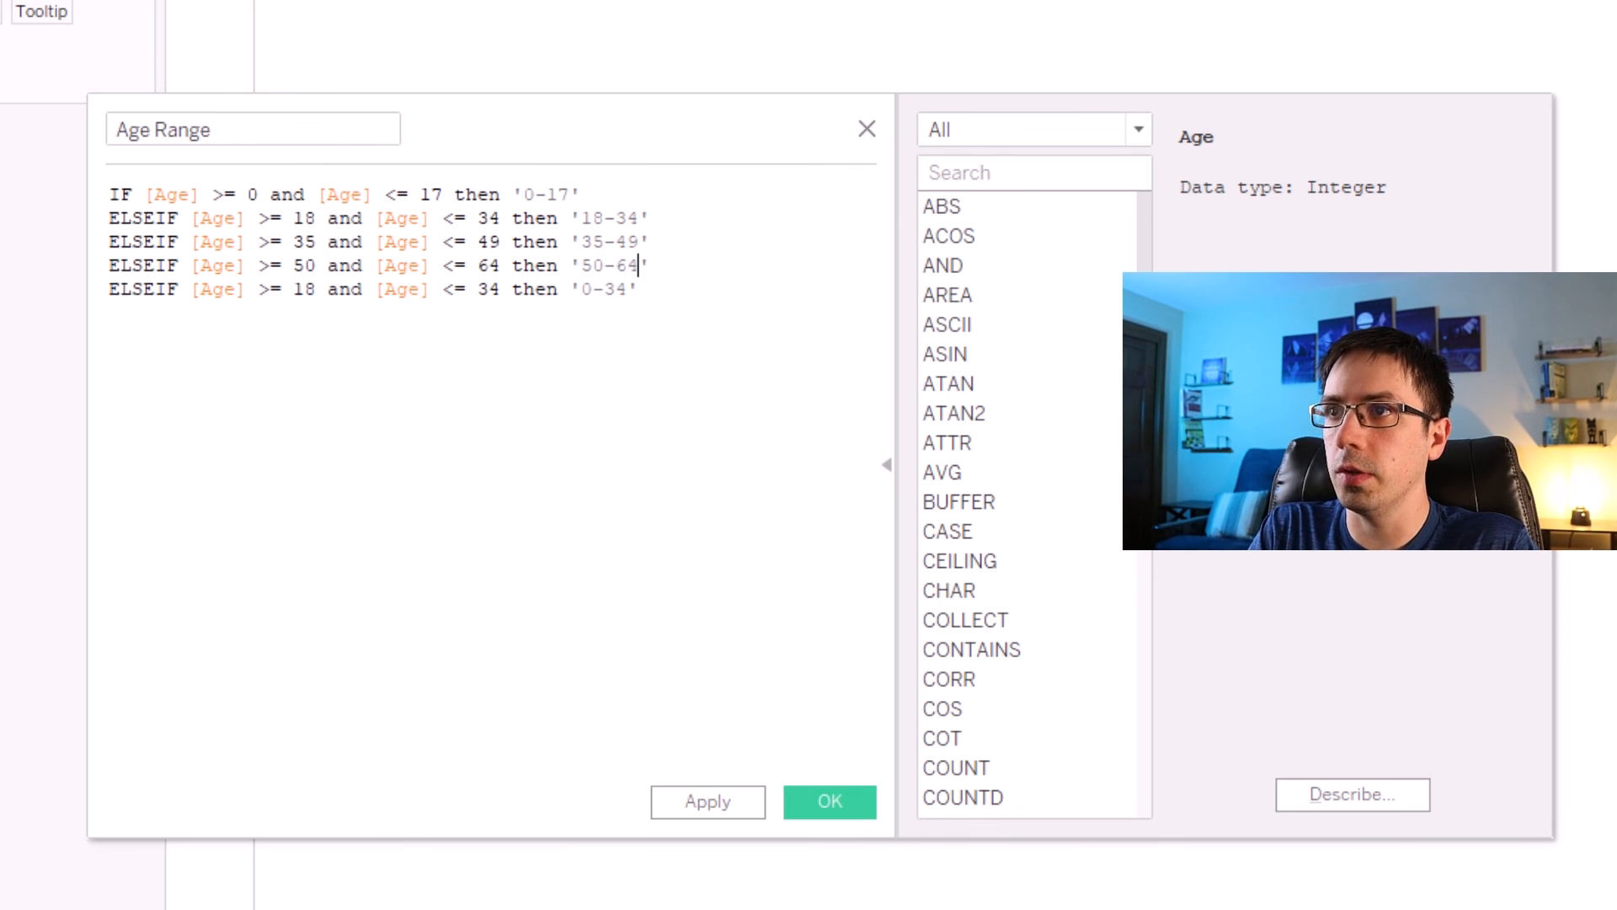
Rewrite the last line as ELSEIF [Age] >= 65 then '65+'.
left_click_drag(640, 289, 278, 290)
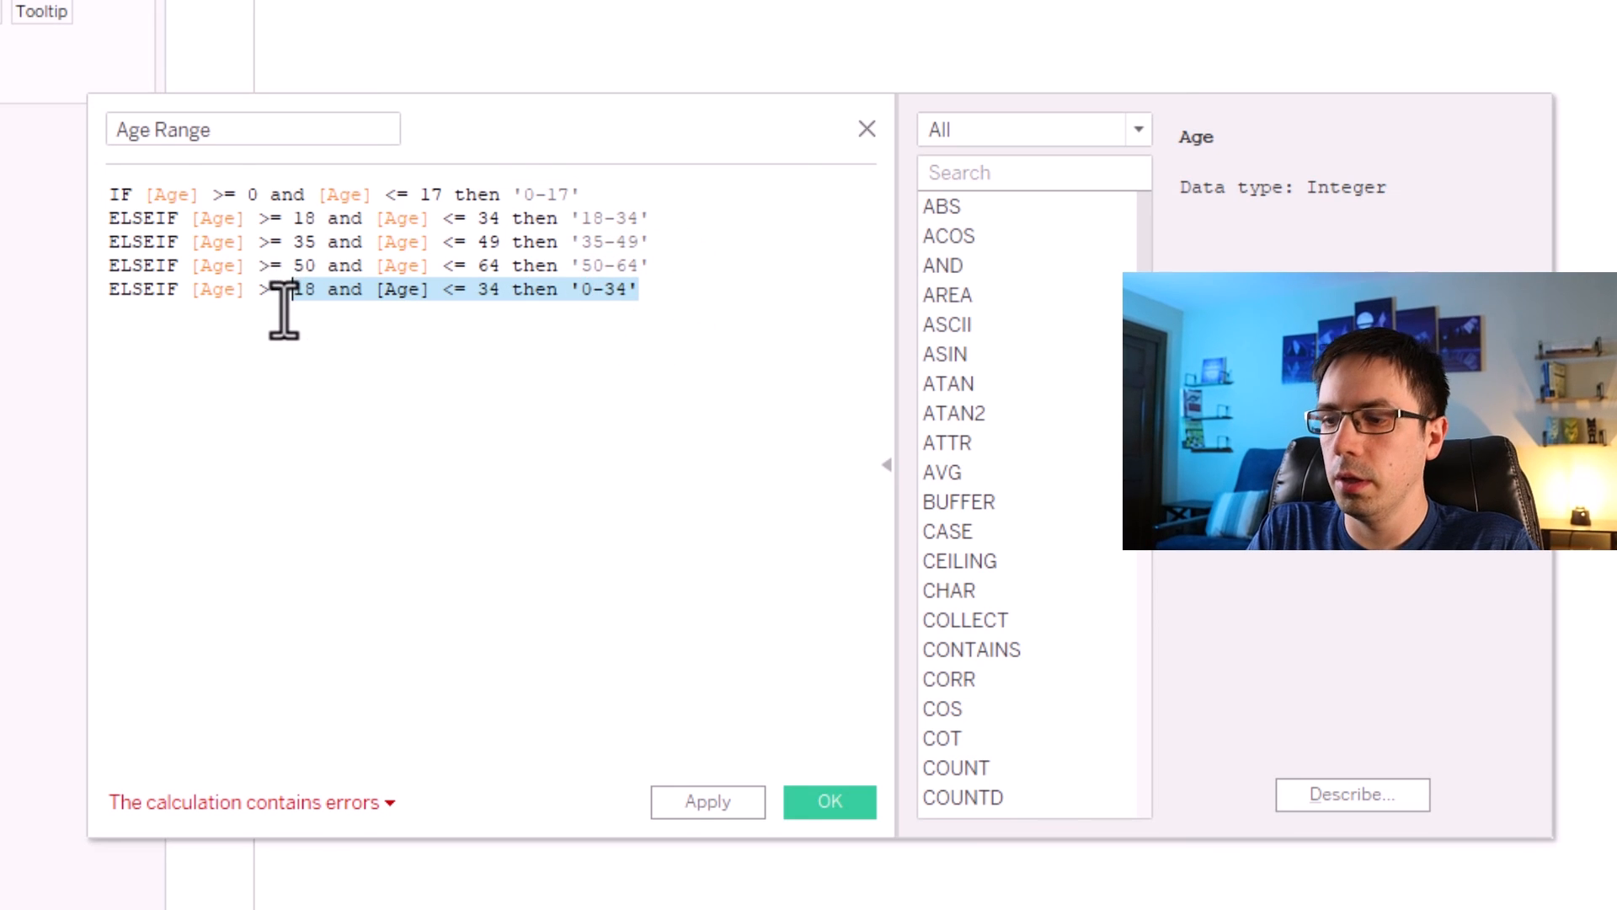
type("65")
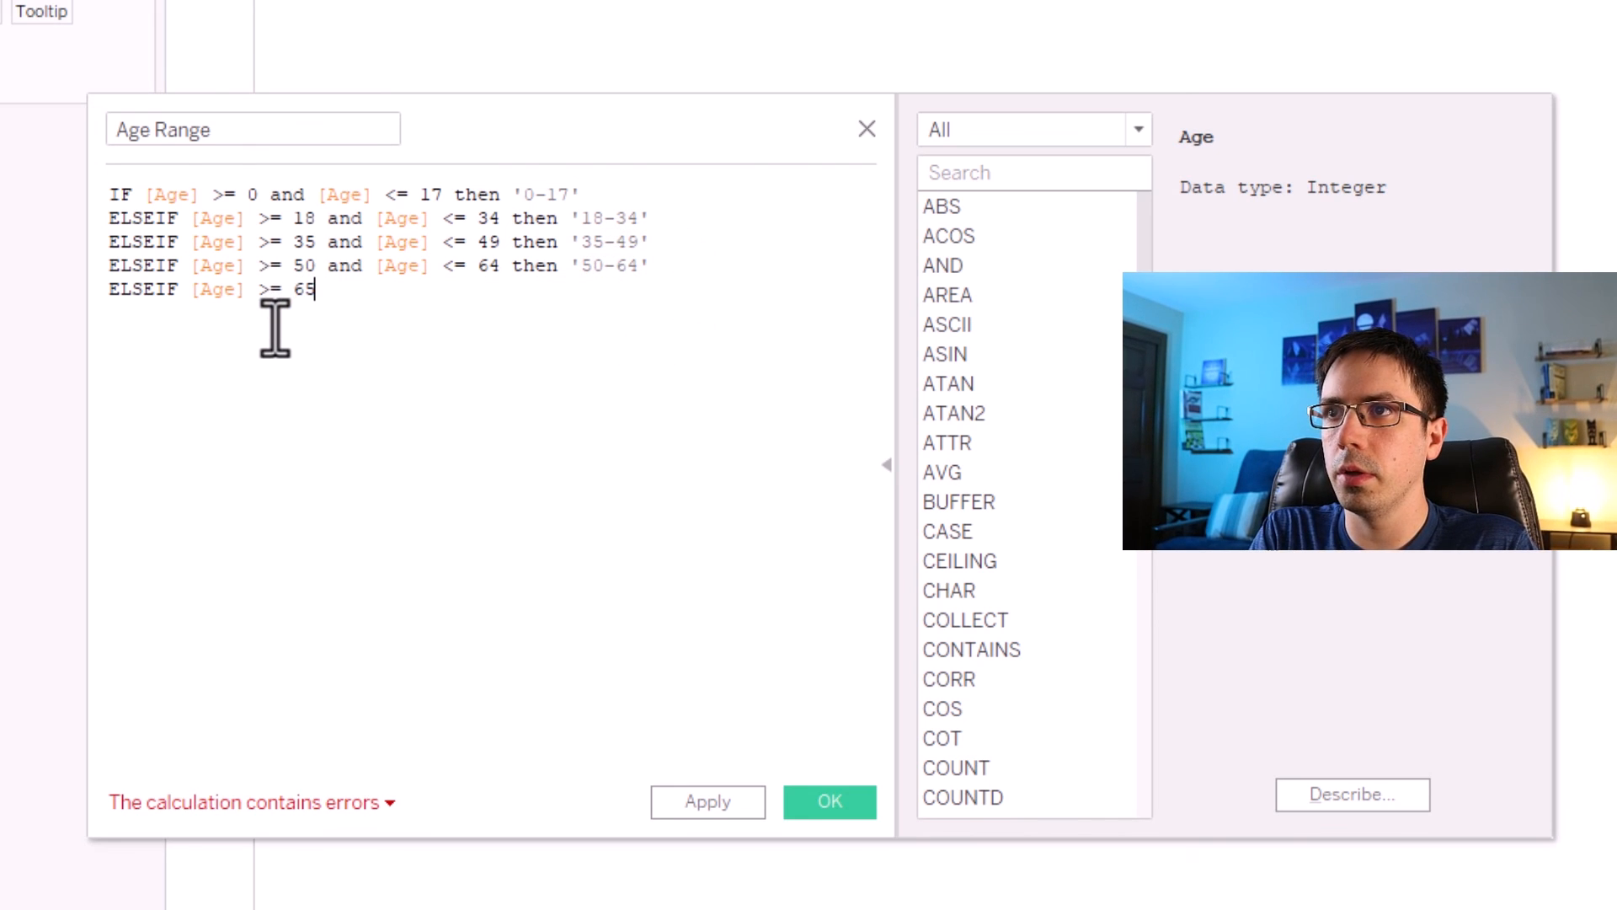
type(" then '65+")
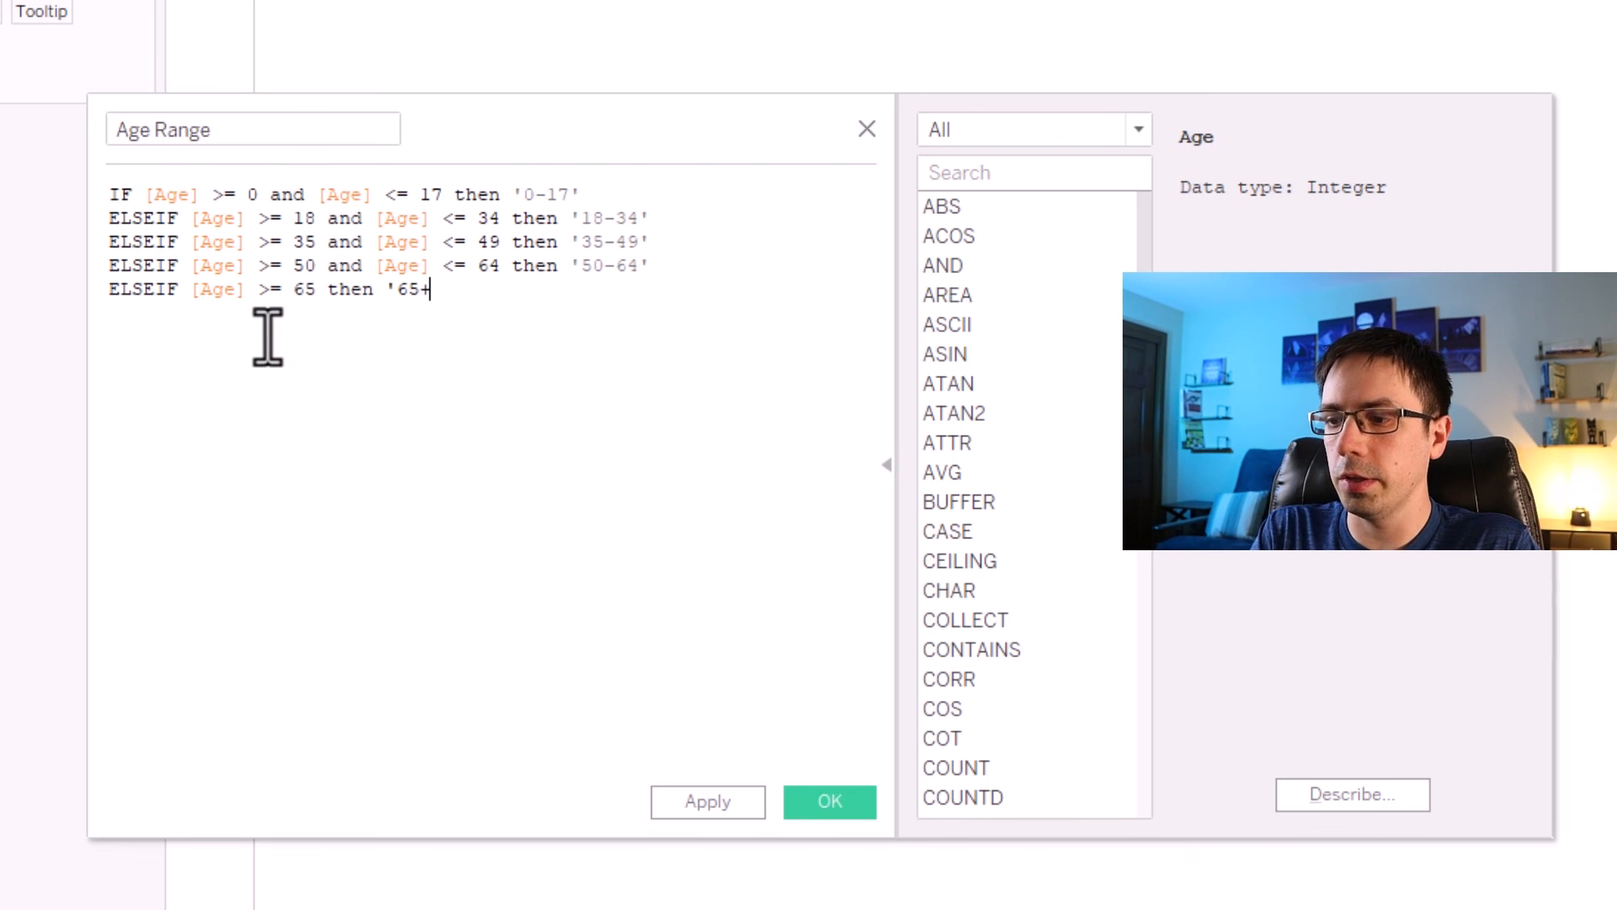
Close the Age Range calculation with END on a new line.
key("Return")
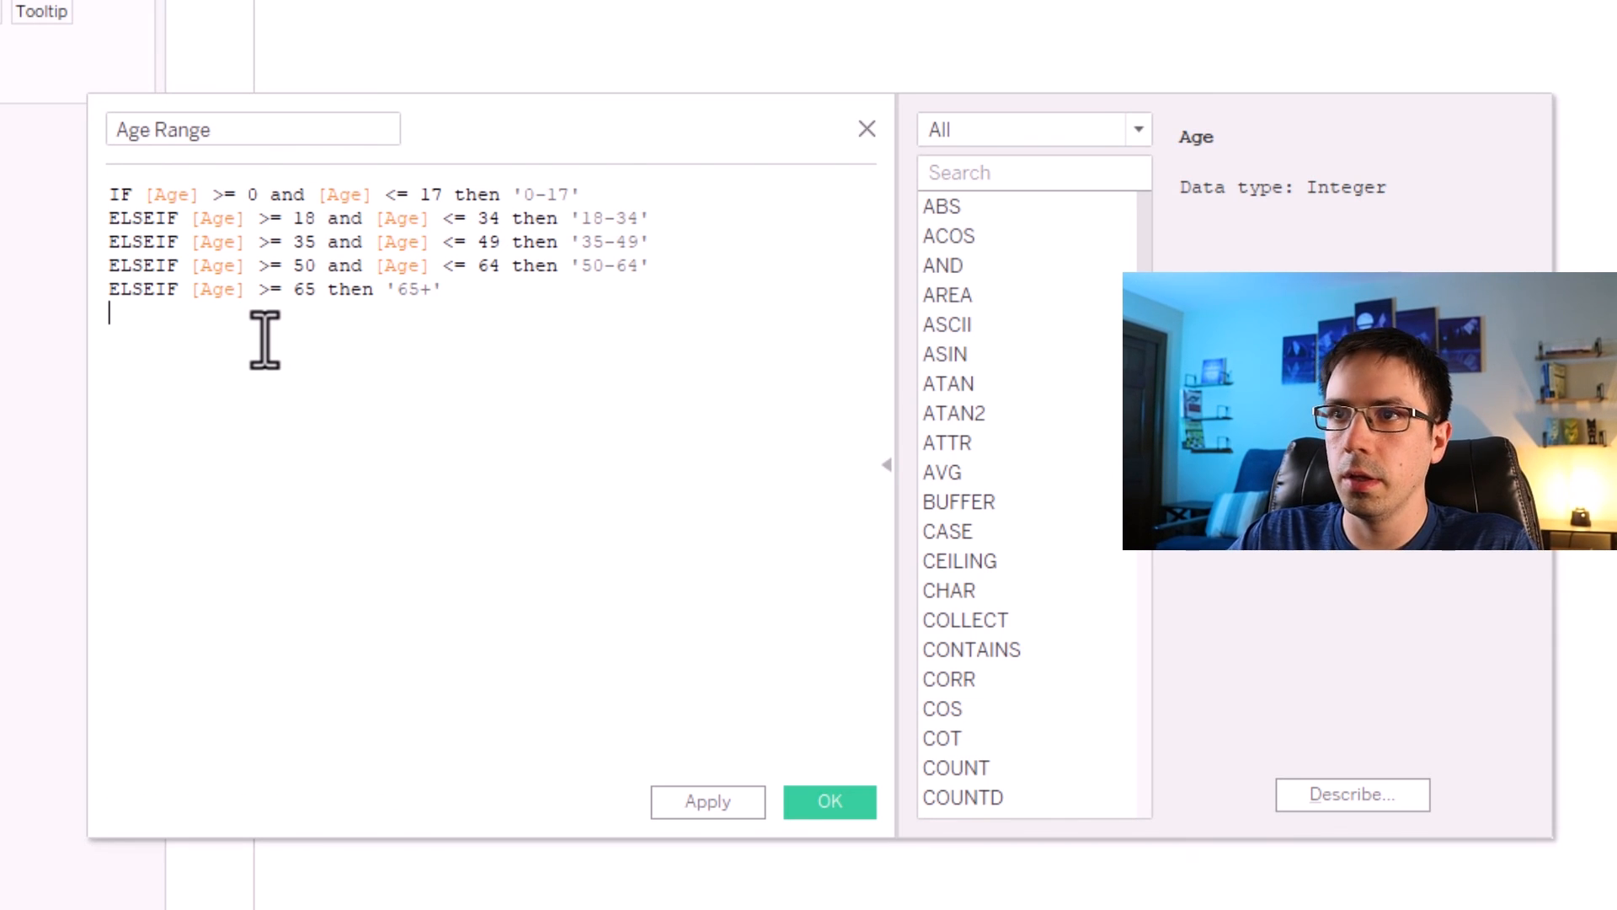
type("END")
left_click(504, 323)
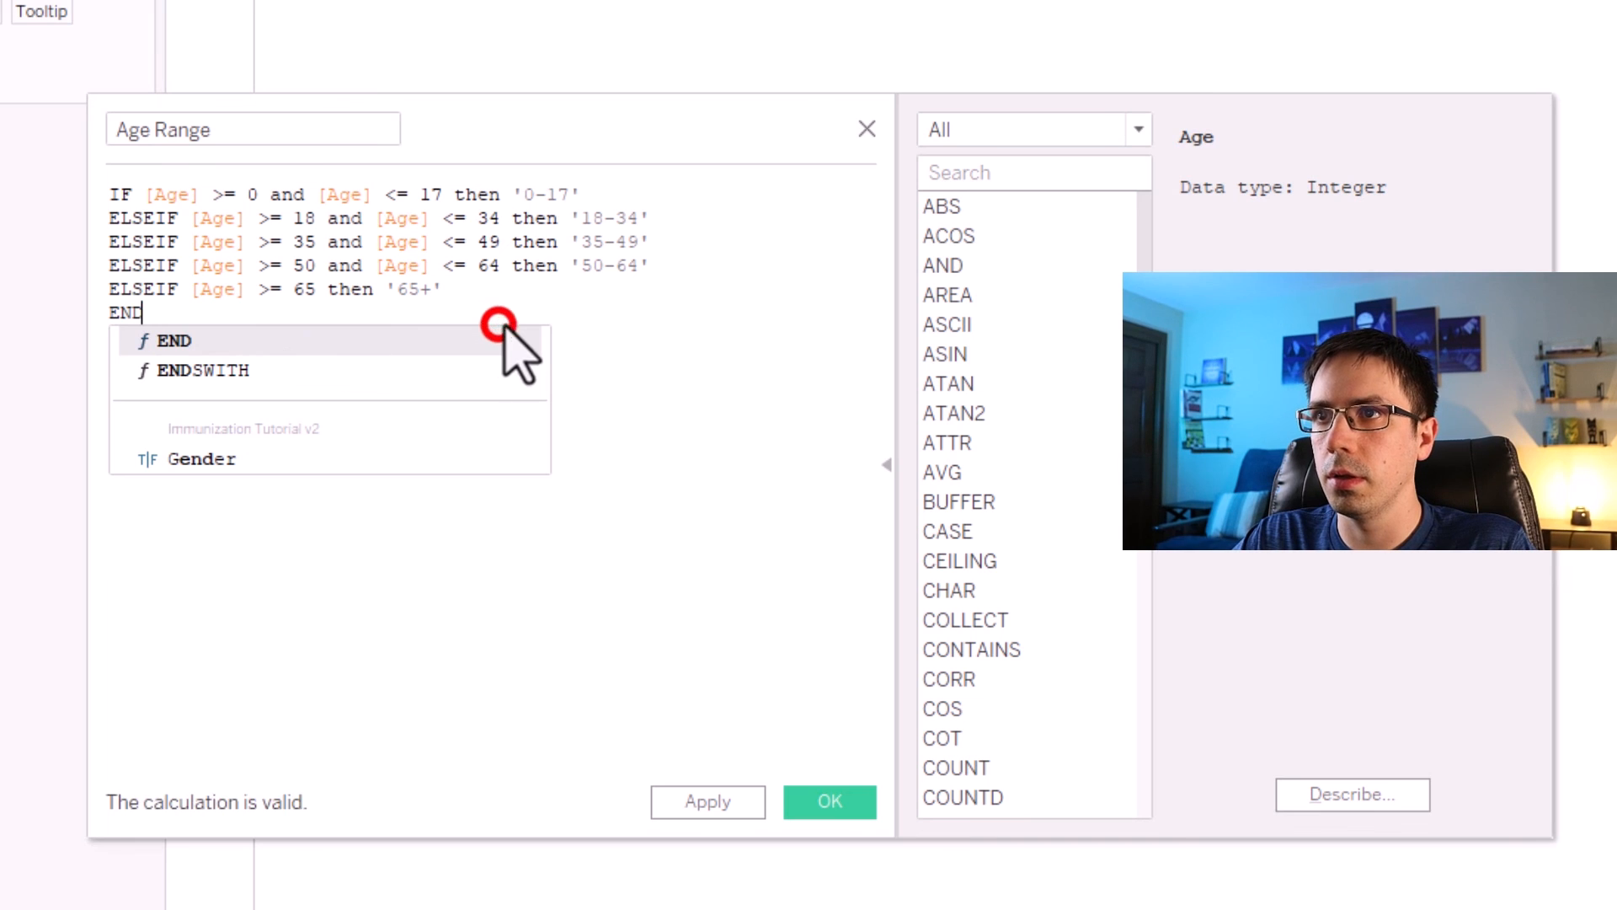
Save the Age Range calculated field, reopen it to review the formula, and close it again.
left_click(684, 795)
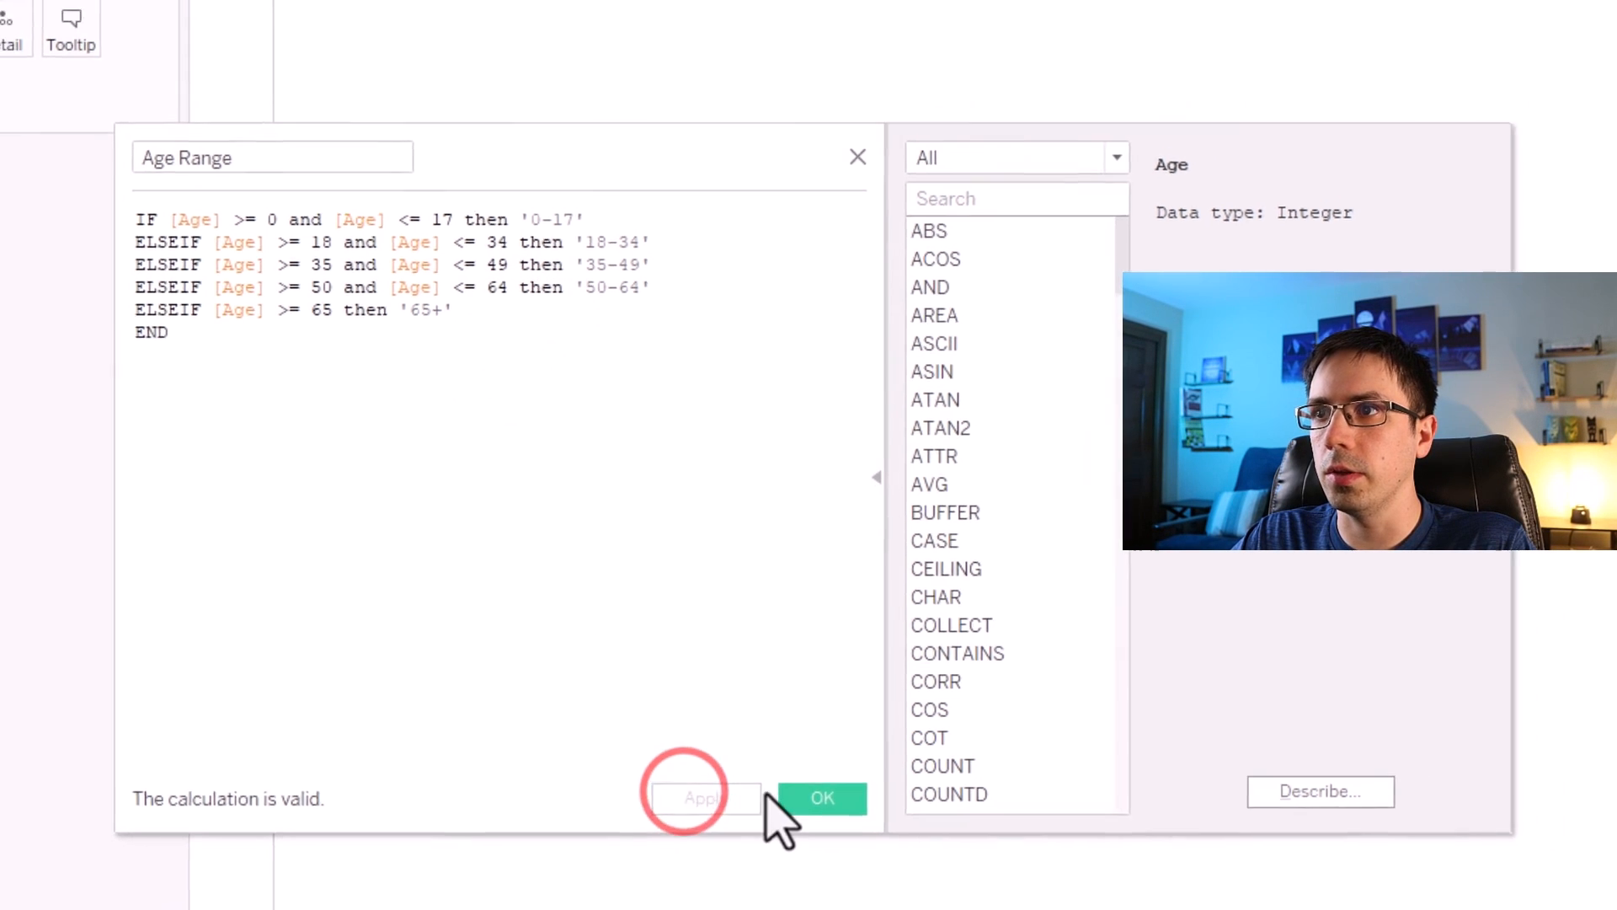
left_click(796, 801)
right_click(44, 175)
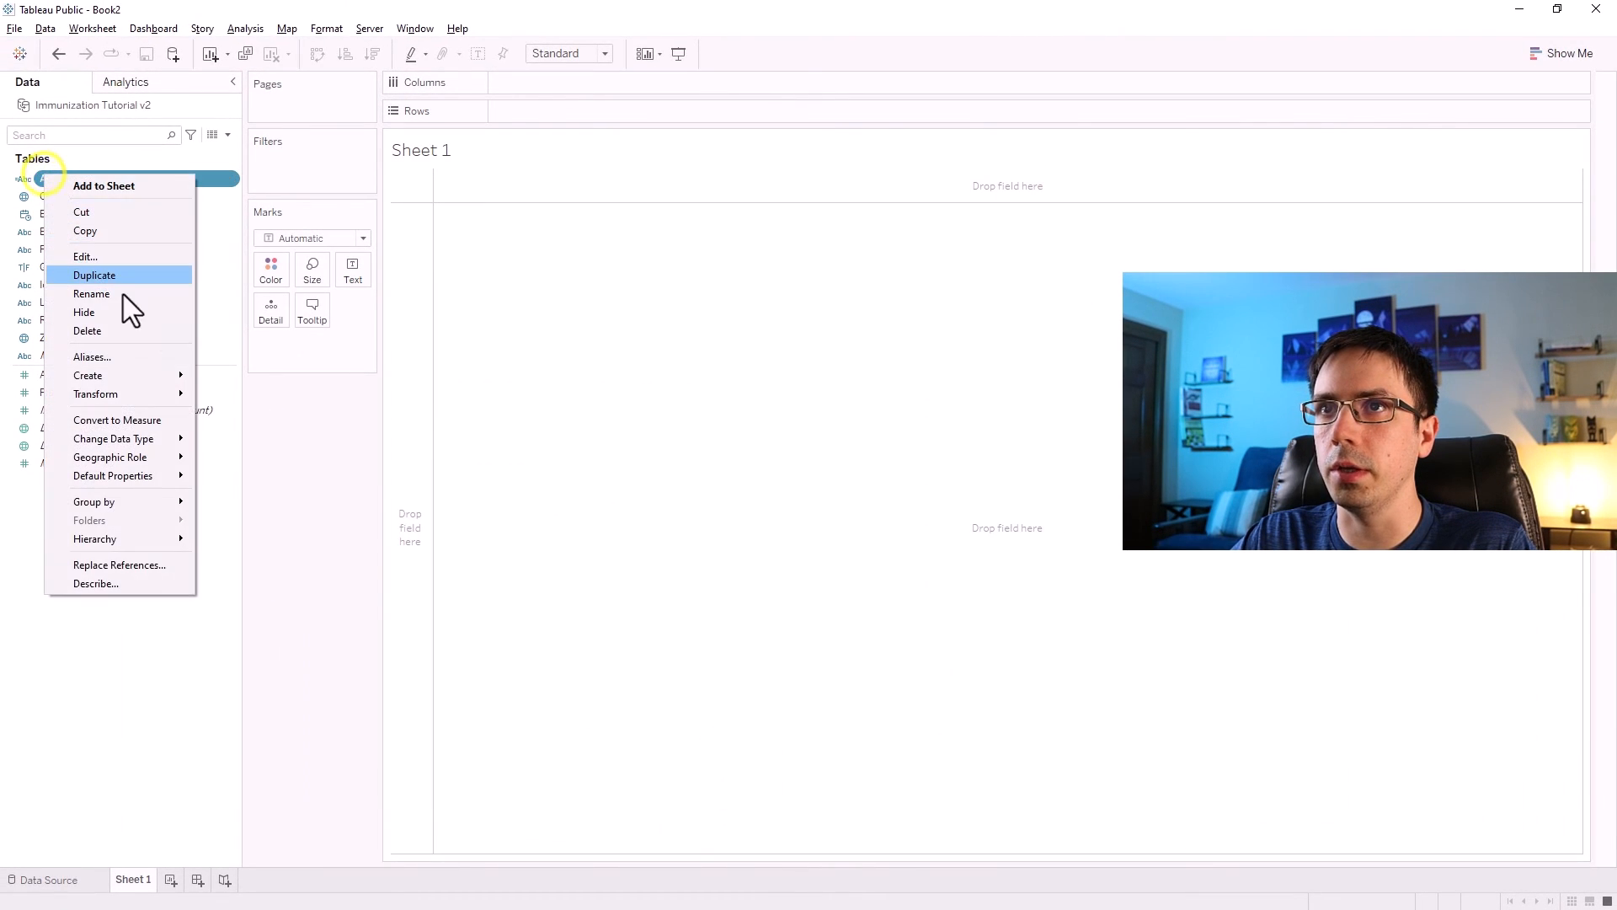
left_click(85, 253)
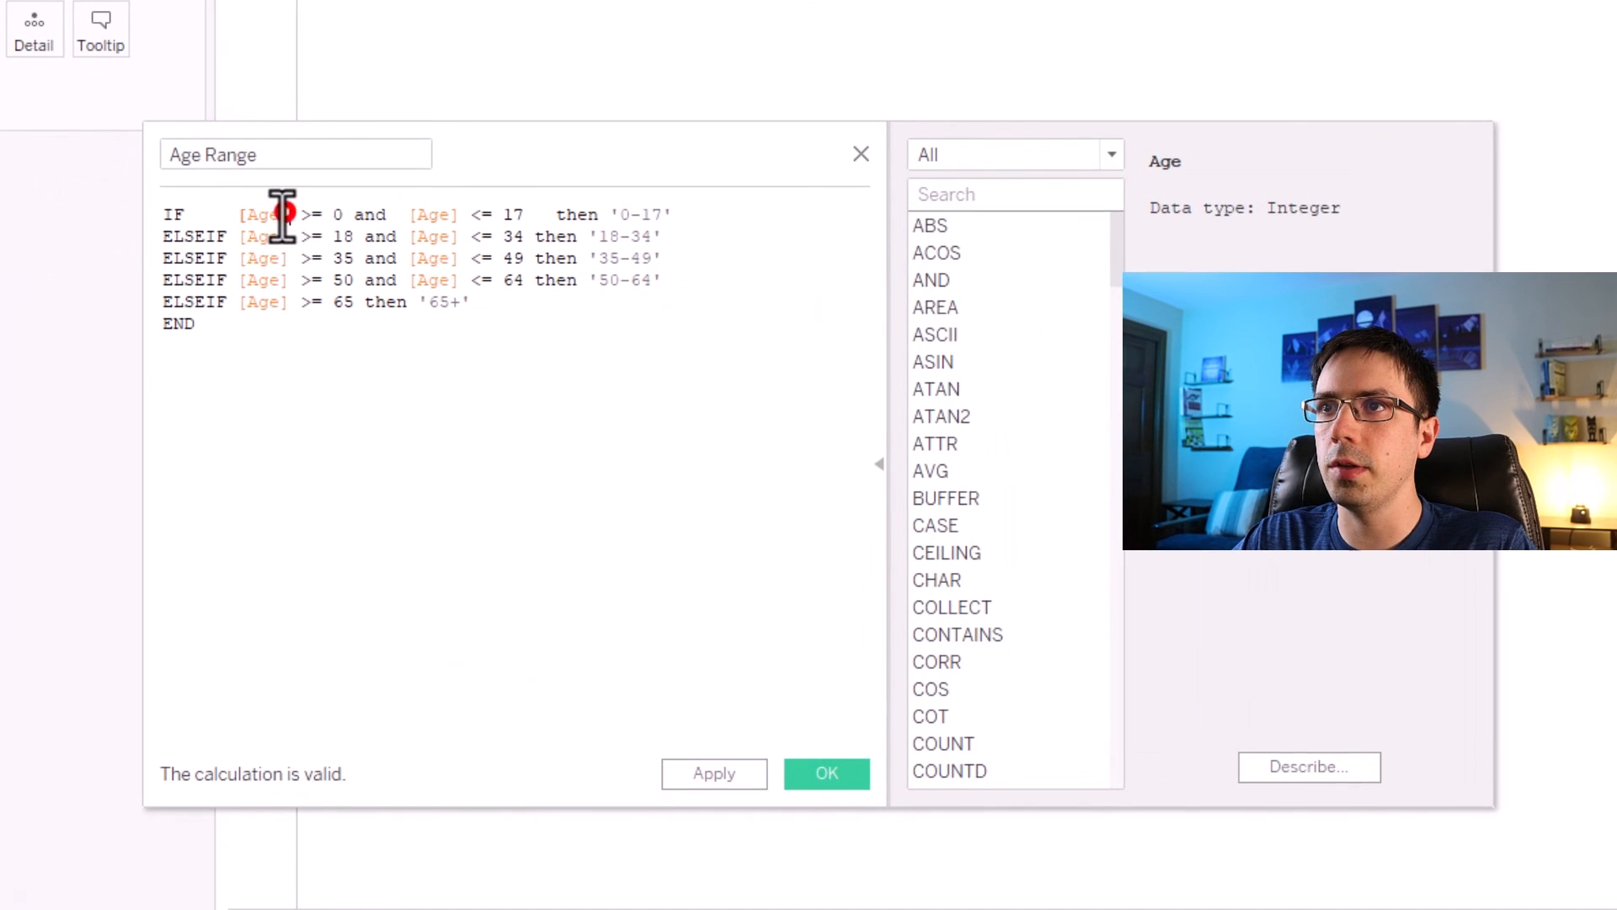
double_click(282, 215)
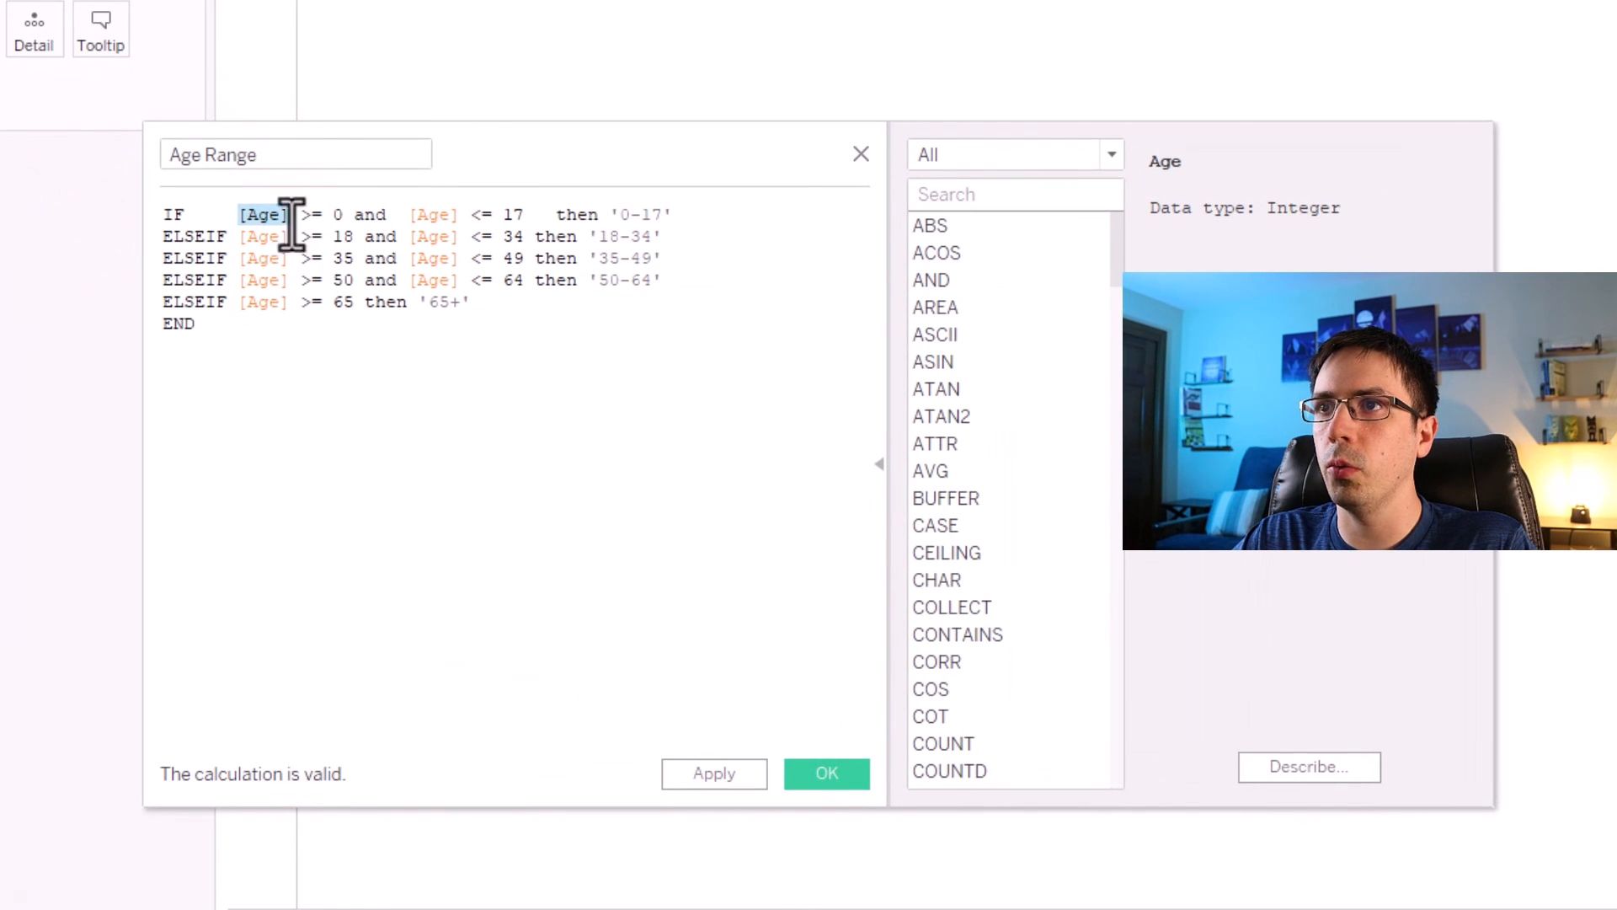
left_click_drag(679, 214, 585, 249)
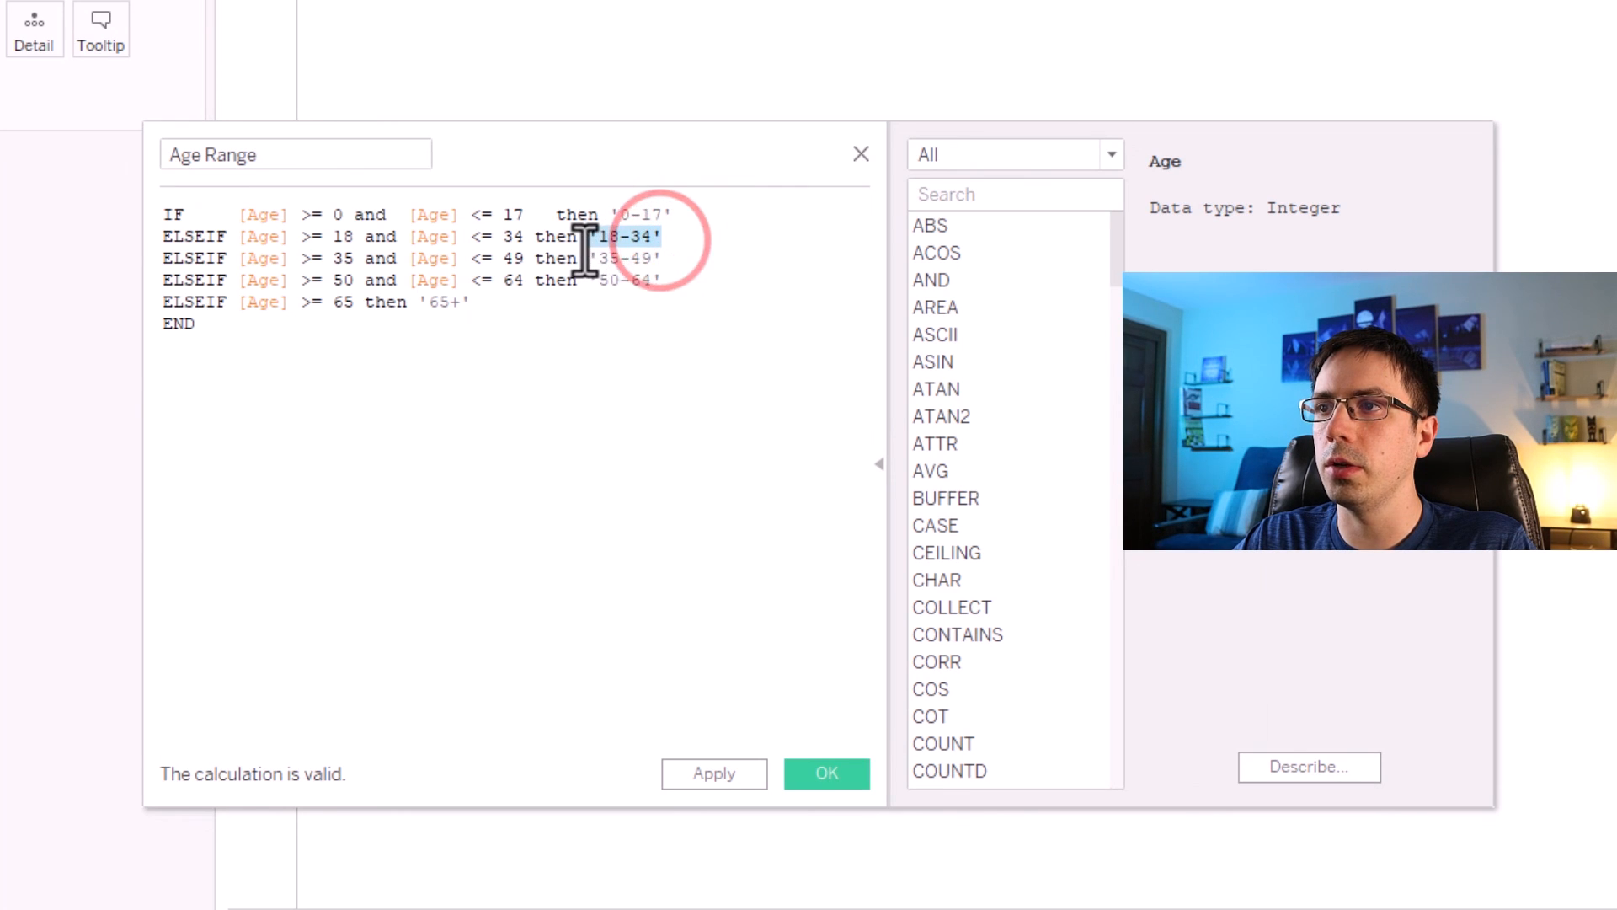
left_click(792, 775)
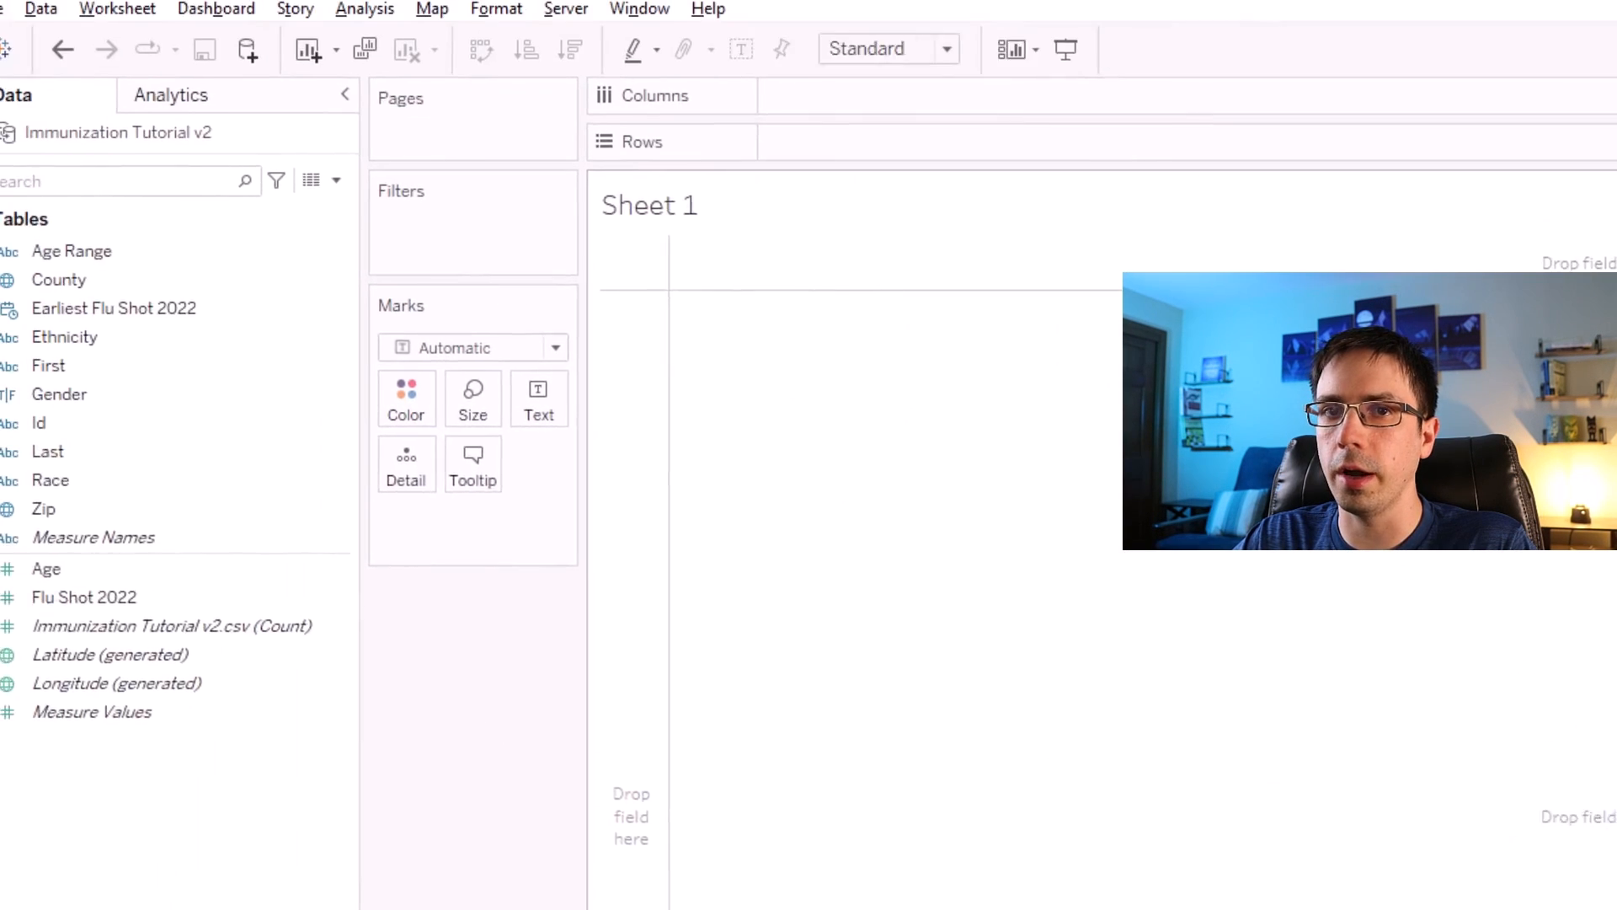
Place Age Range on Rows and retitle the sheet 'Flu Shots by Age'.
left_click_drag(72, 251, 916, 189)
double_click(684, 242)
left_click_drag(825, 631, 581, 631)
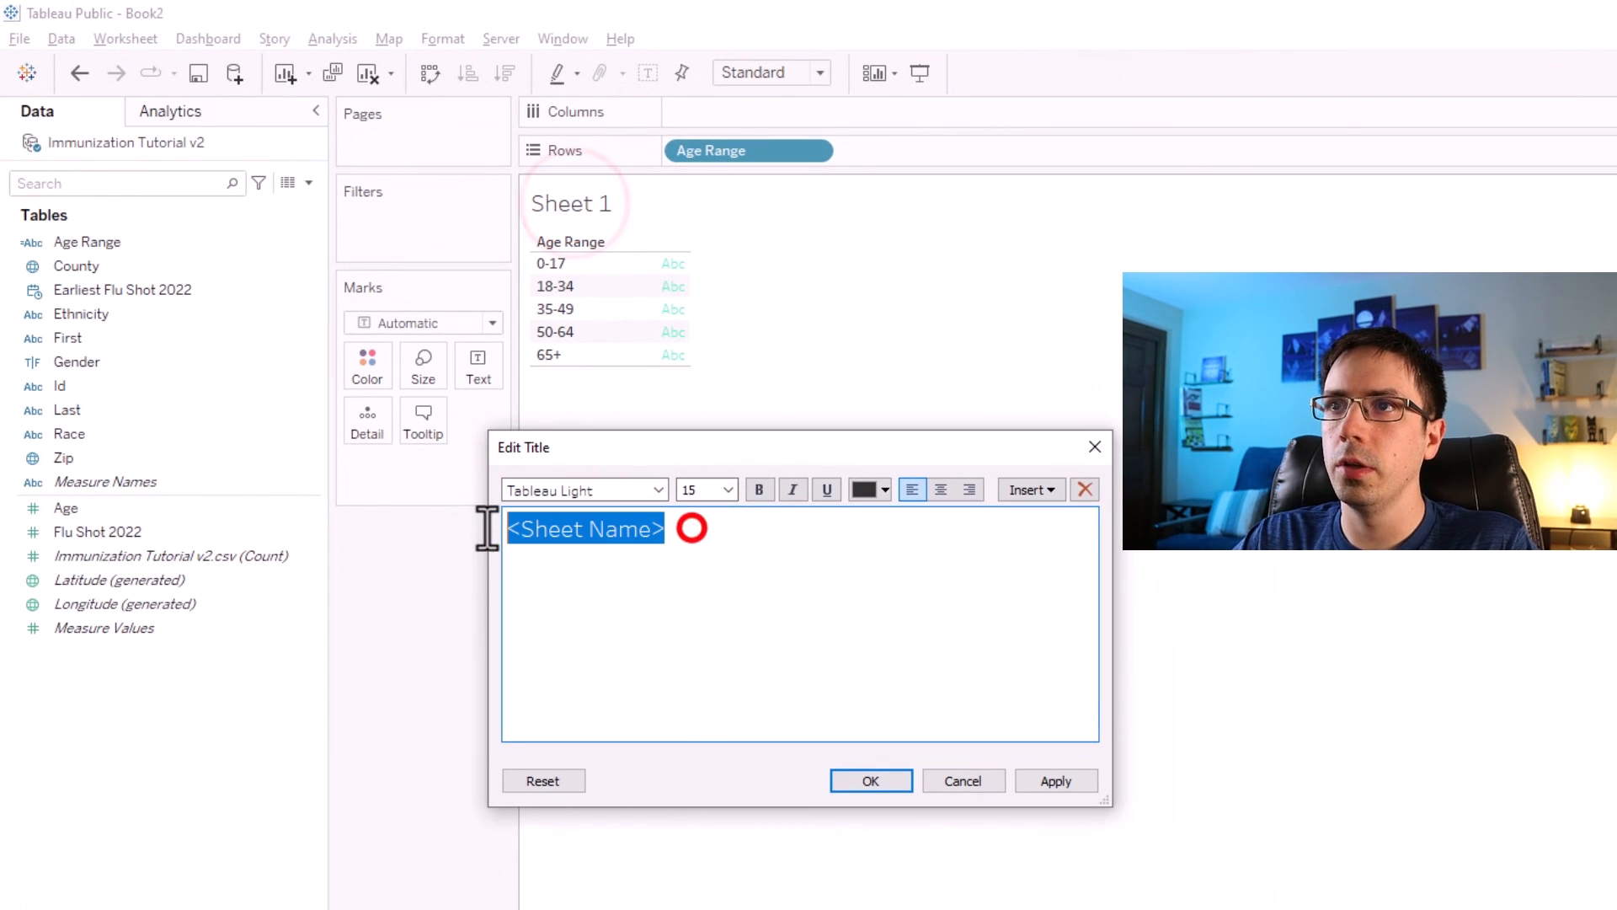
type("Flu Shots by Age")
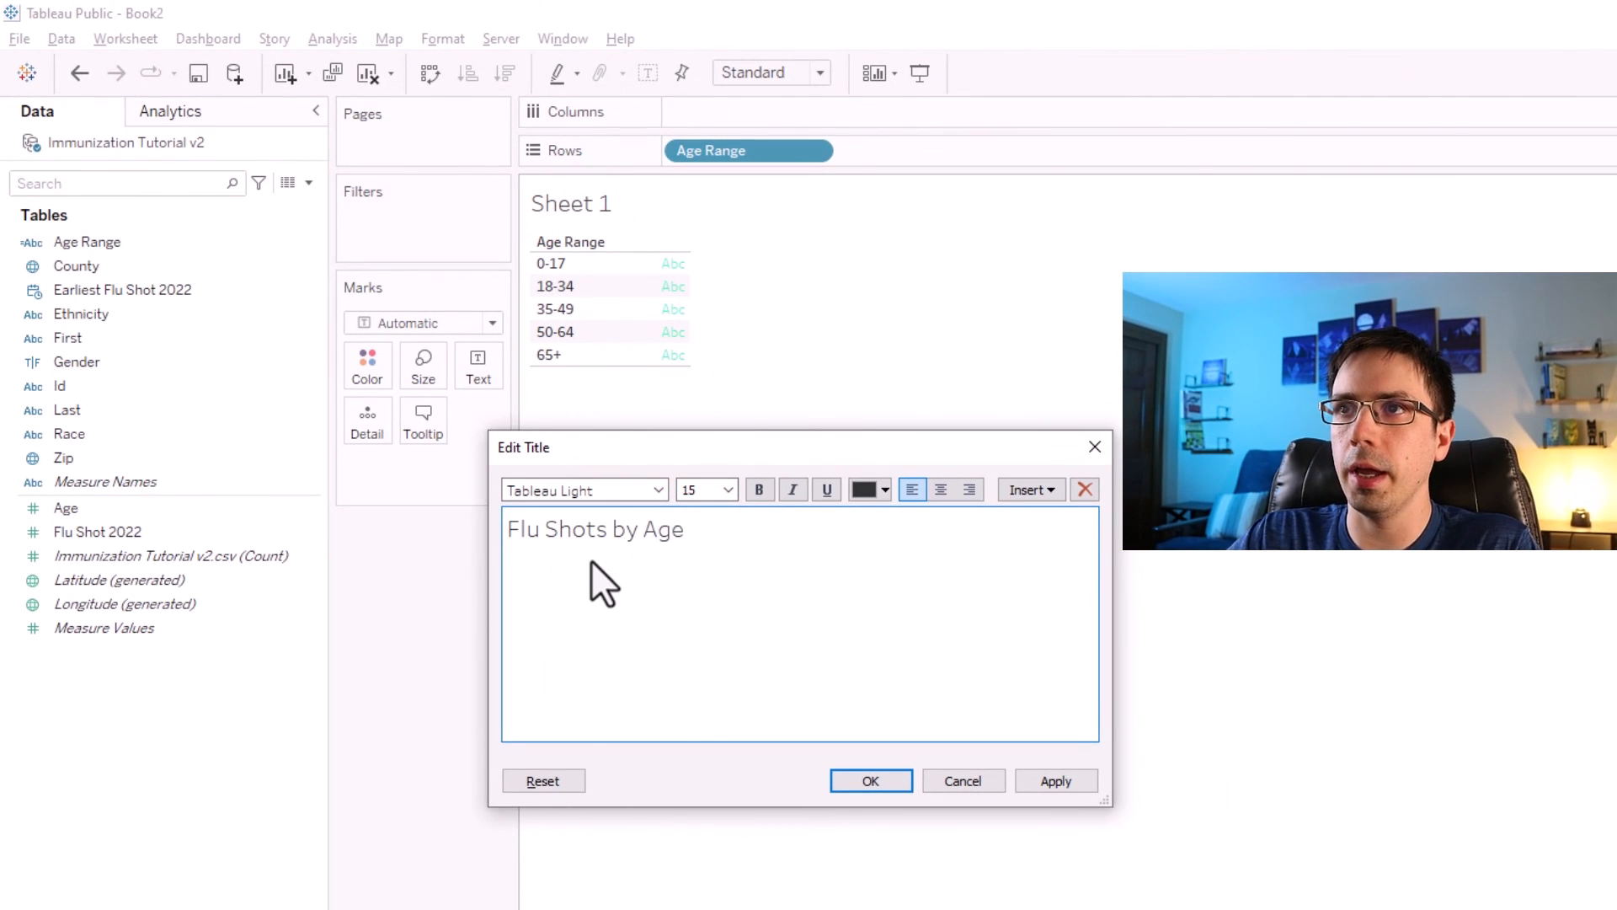
key("Return")
Create a calculated field named '# of Records' with the formula 1.
left_click(309, 183)
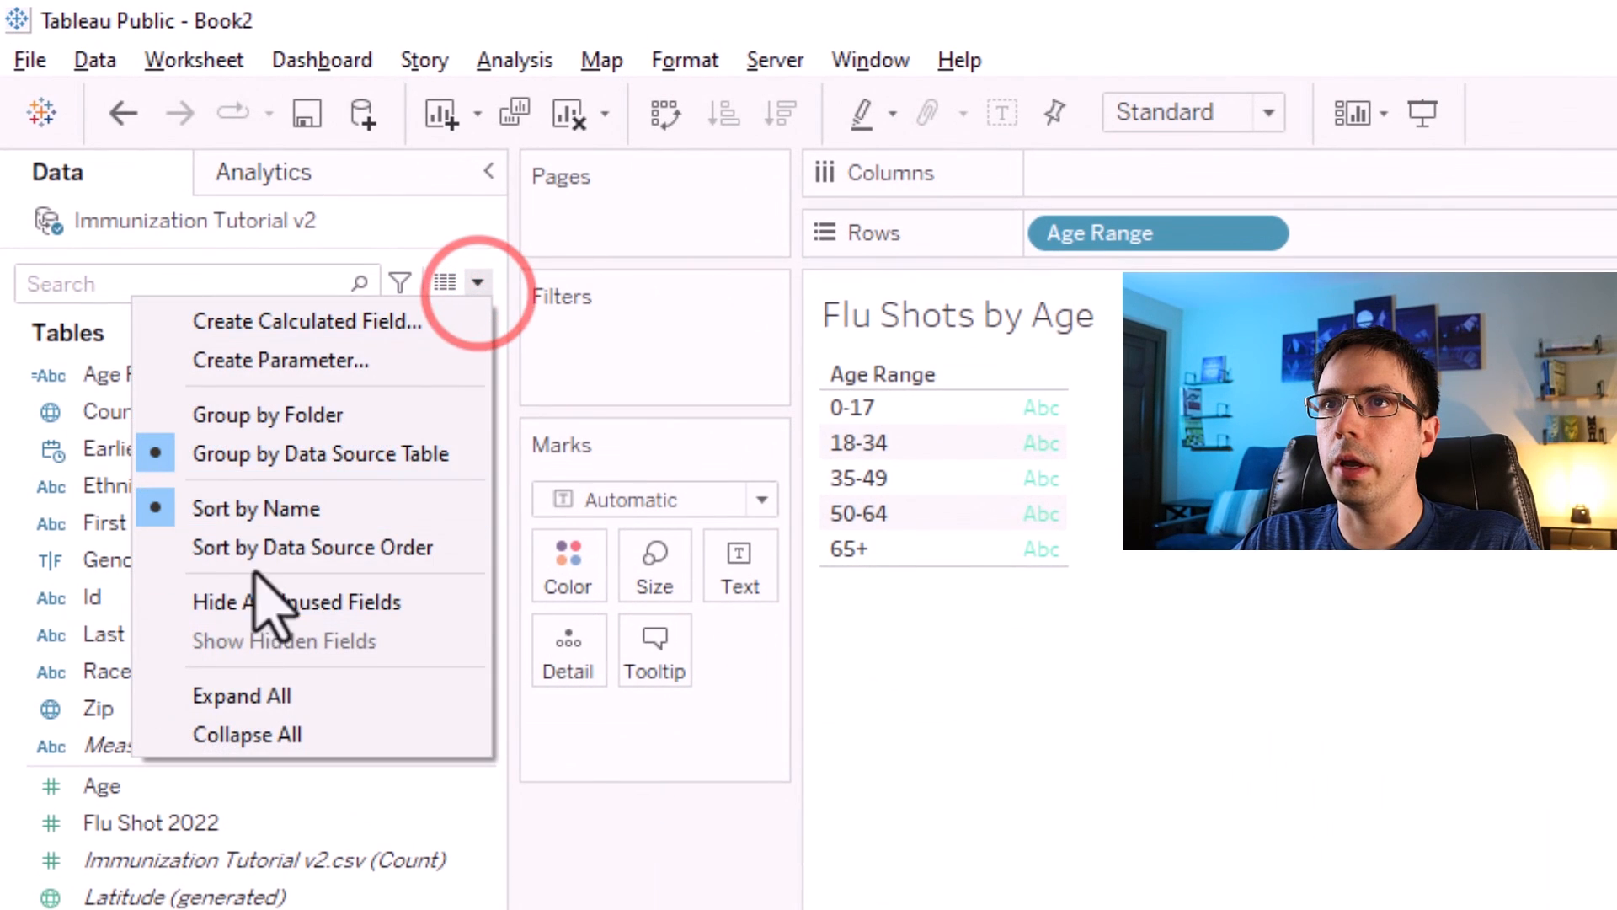
left_click(257, 322)
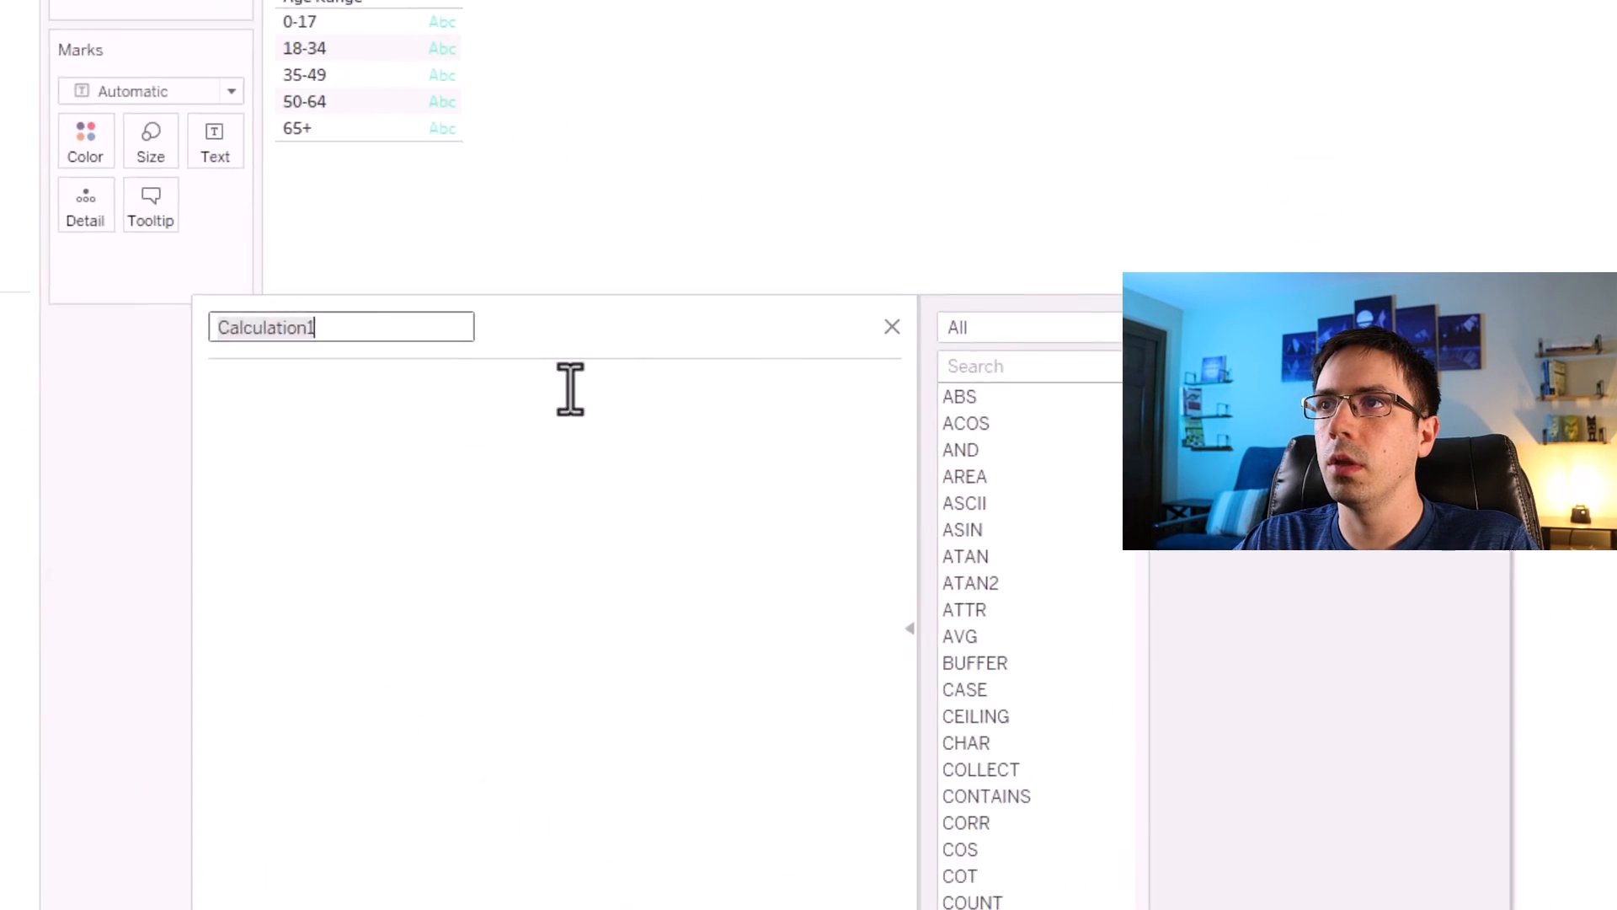
left_click(628, 462)
type("1")
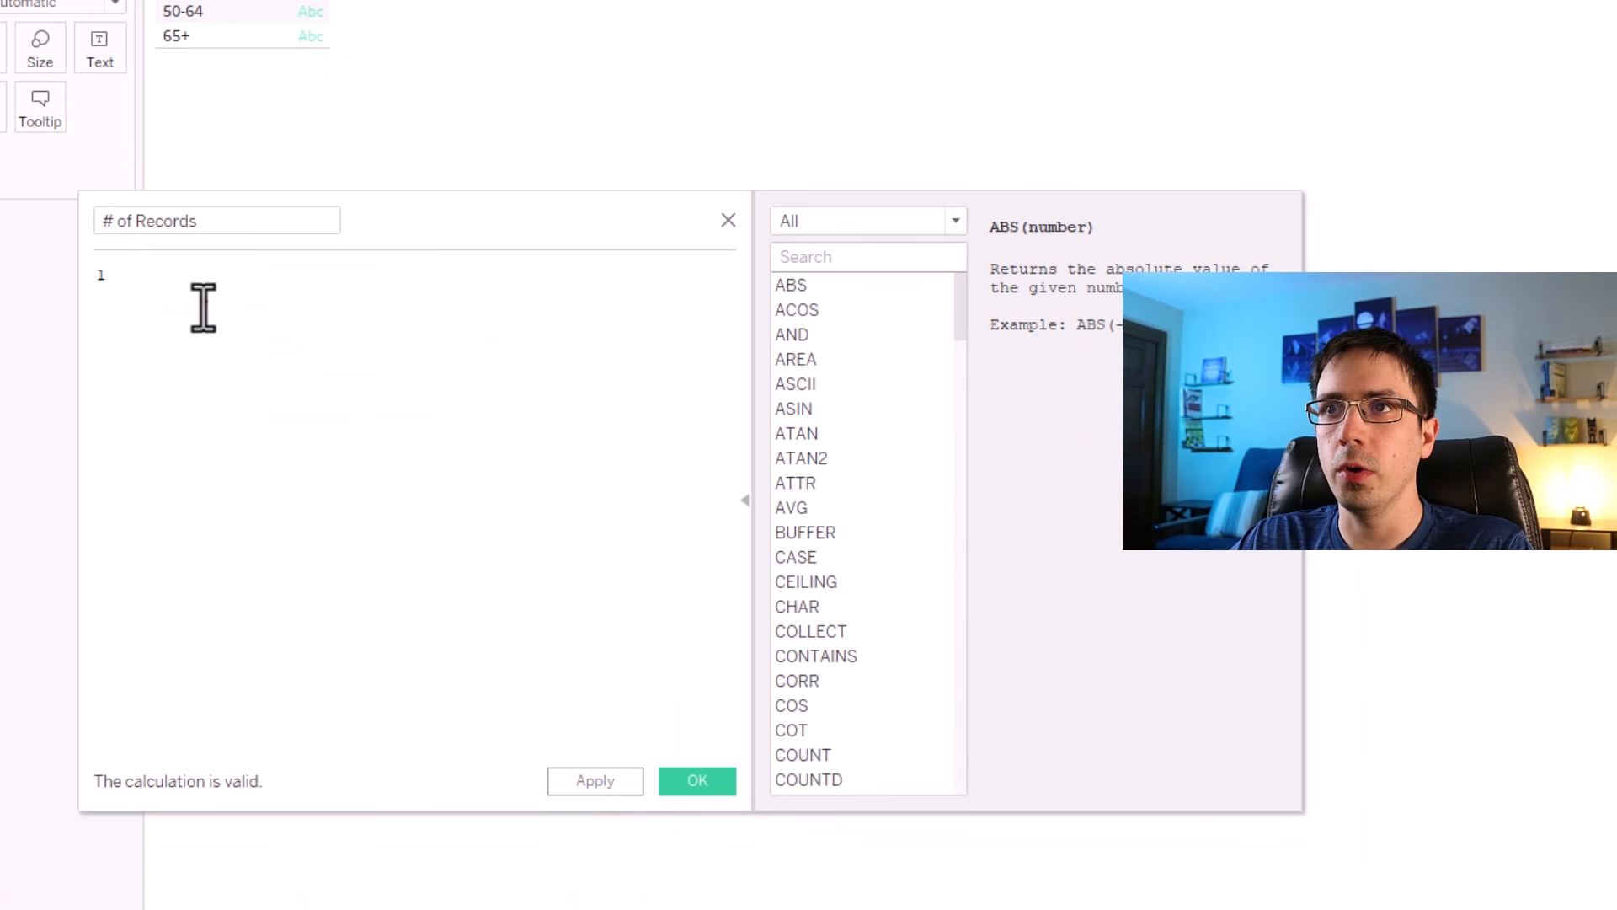
left_click(202, 307)
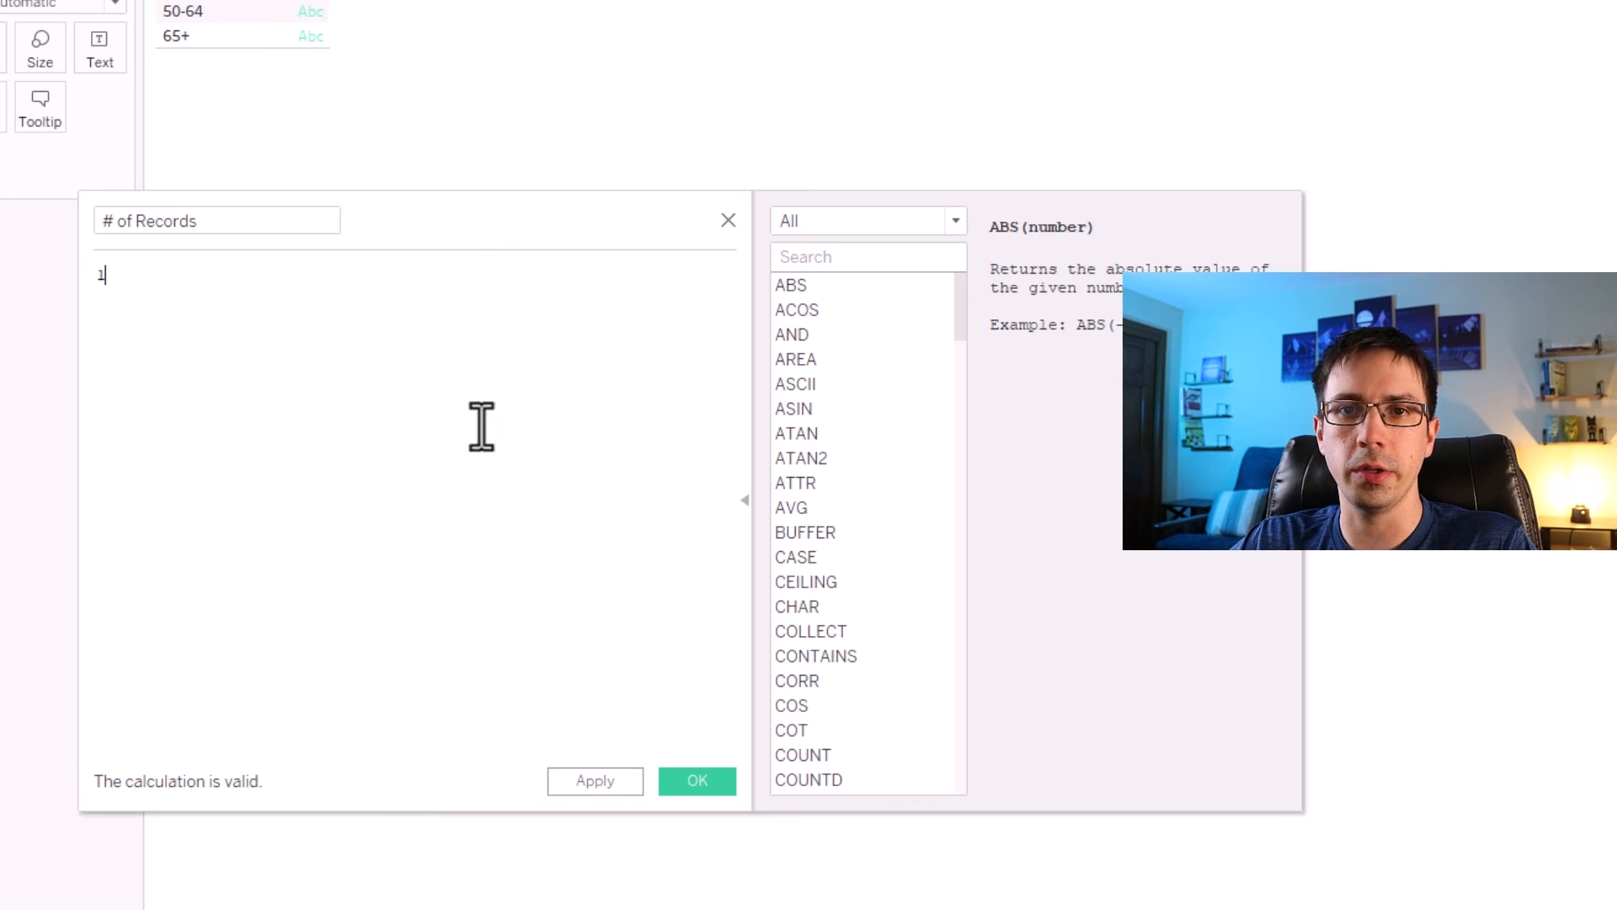
left_click(697, 781)
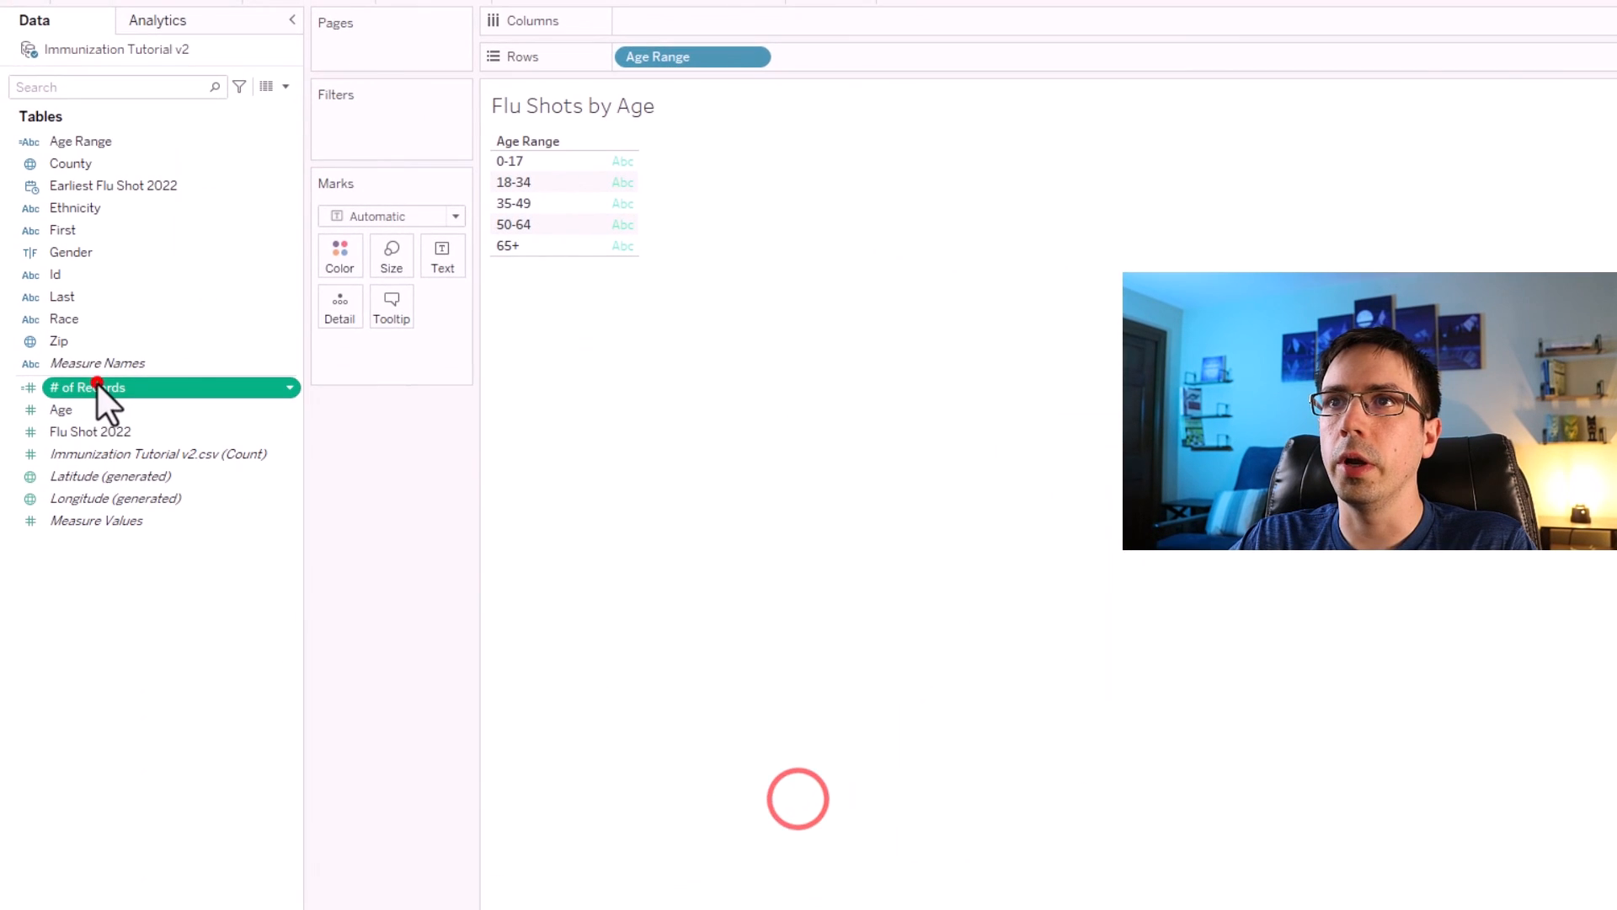
Add # of Records to Columns and change its aggregation to Average.
left_click_drag(97, 382, 723, 20)
right_click(706, 15)
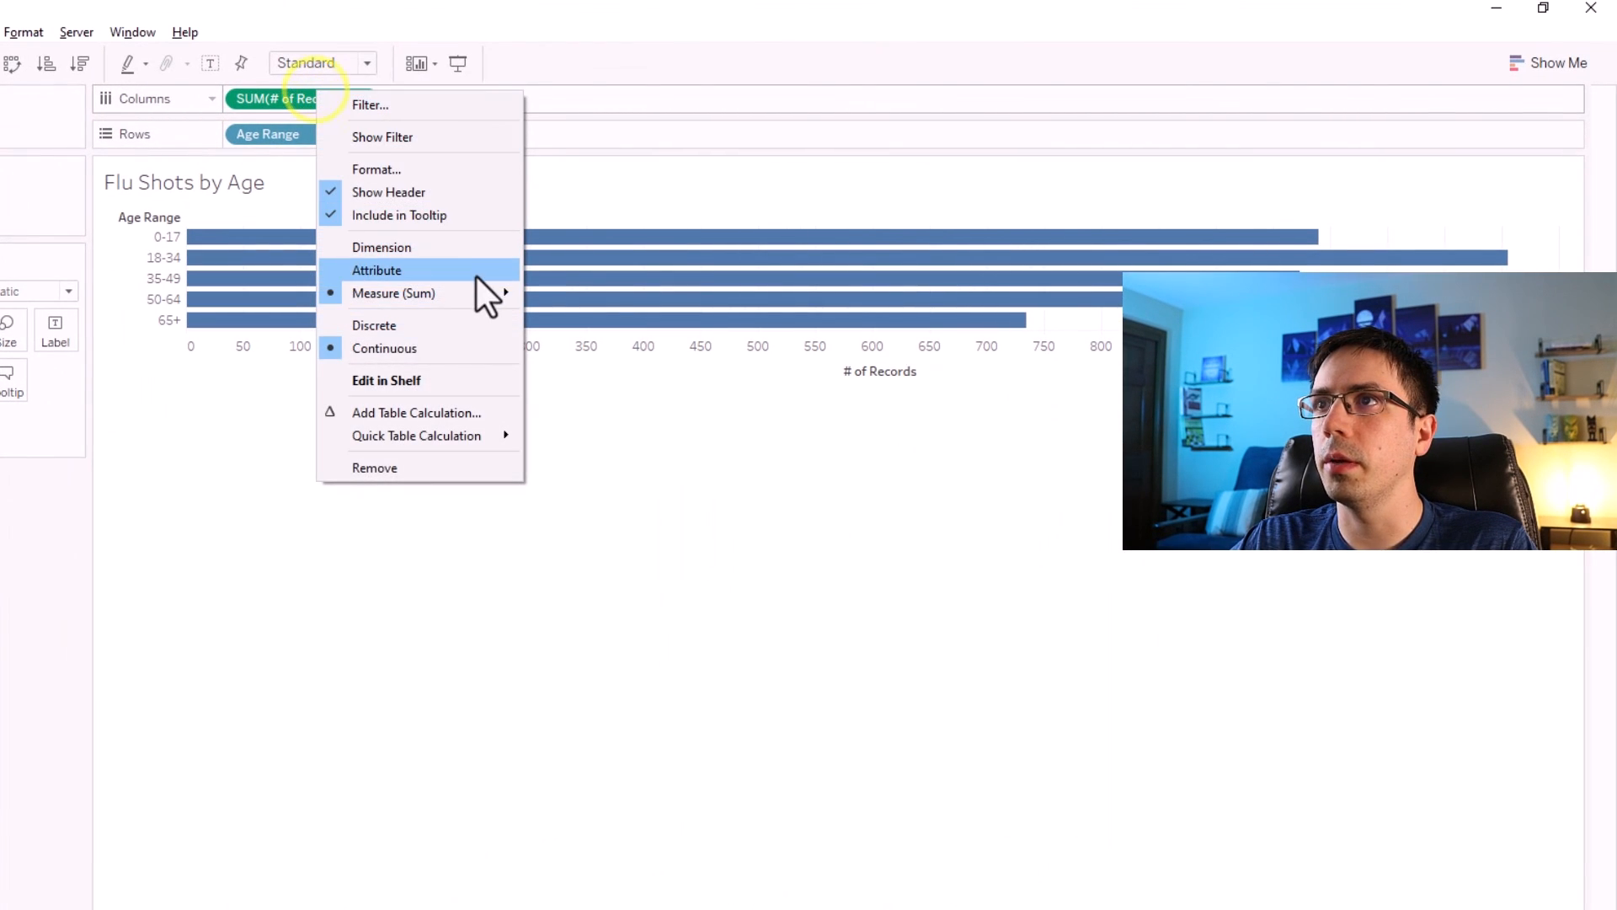
mouse_move(464, 293)
left_click(579, 309)
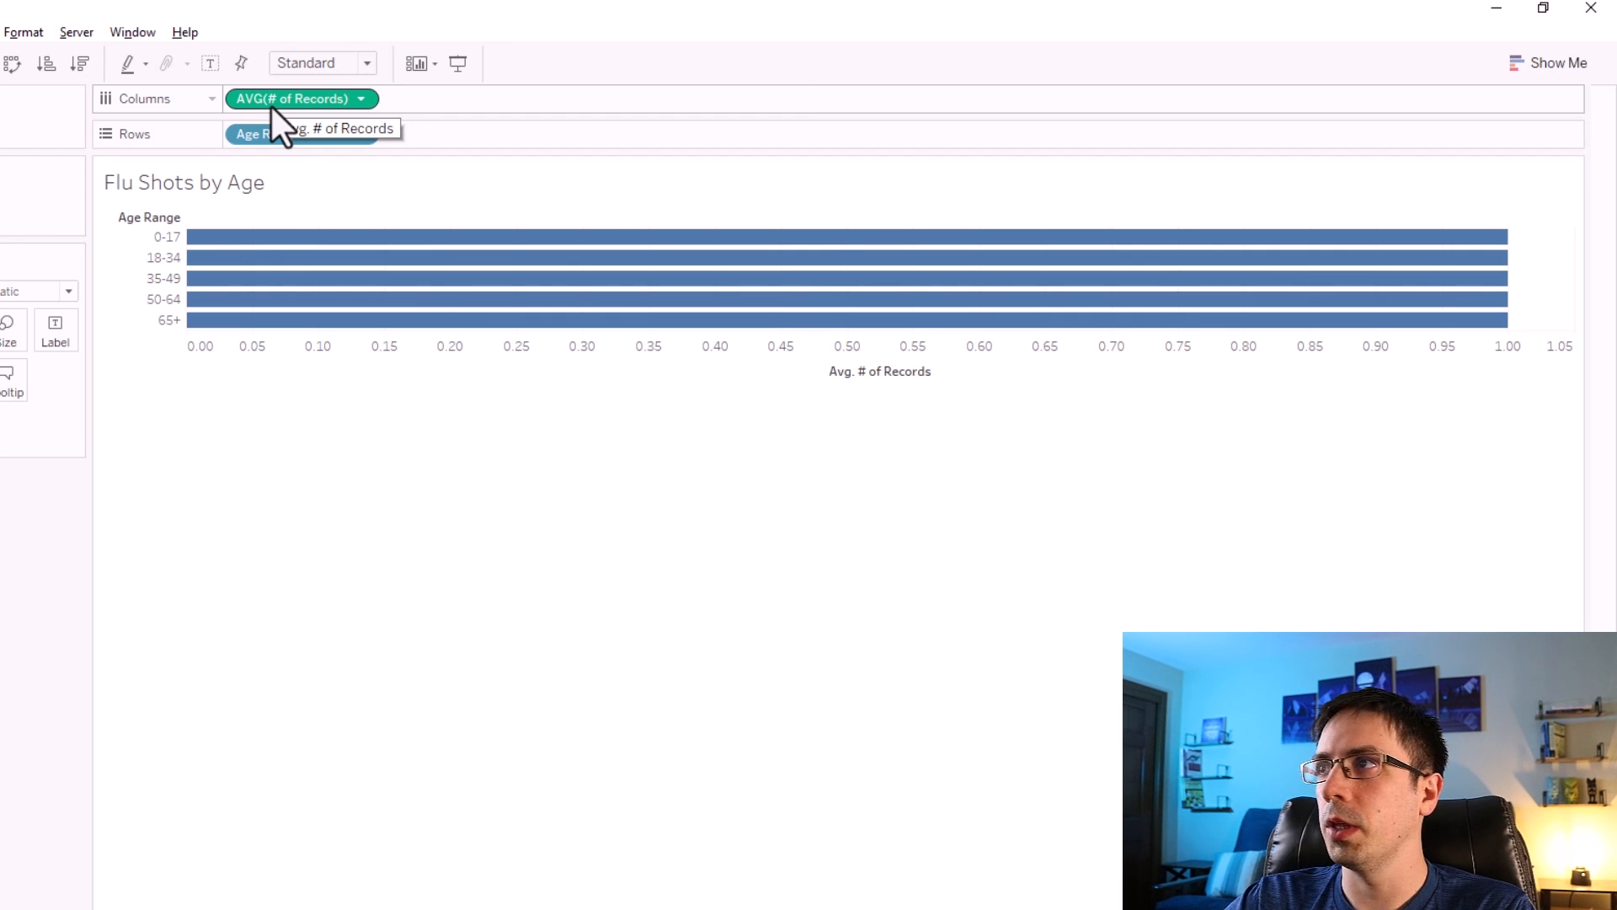
Create a new calculated field with the formula SUM([Flu Shot 2022]) / COUNT([Flu Shot 2022]).
mouse_move(1444, 346)
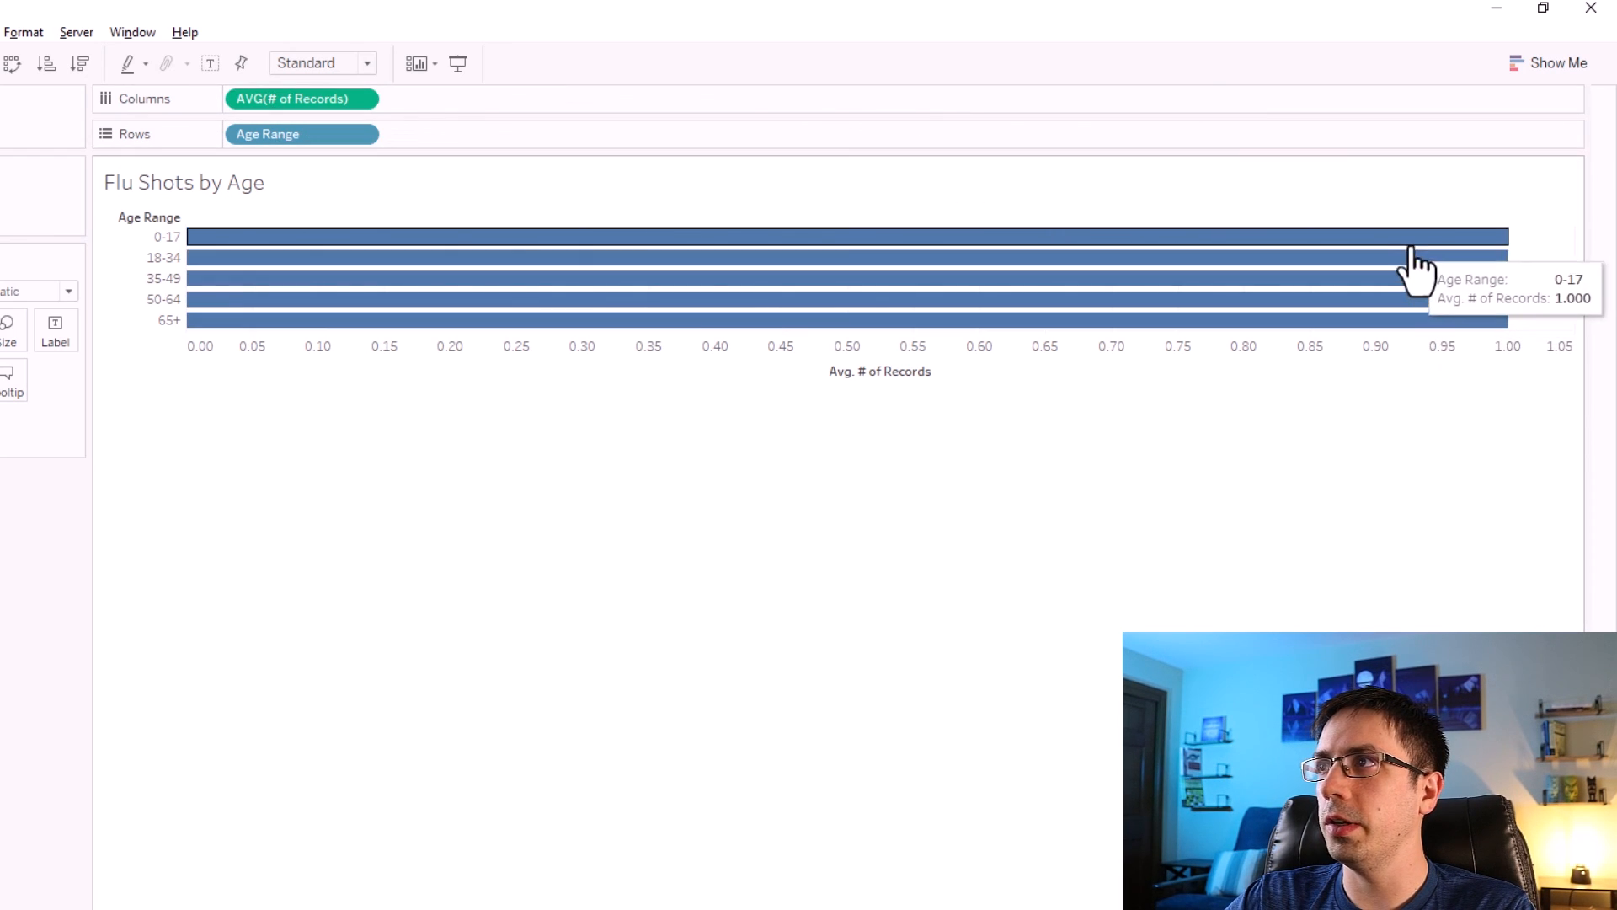
mouse_move(313, 244)
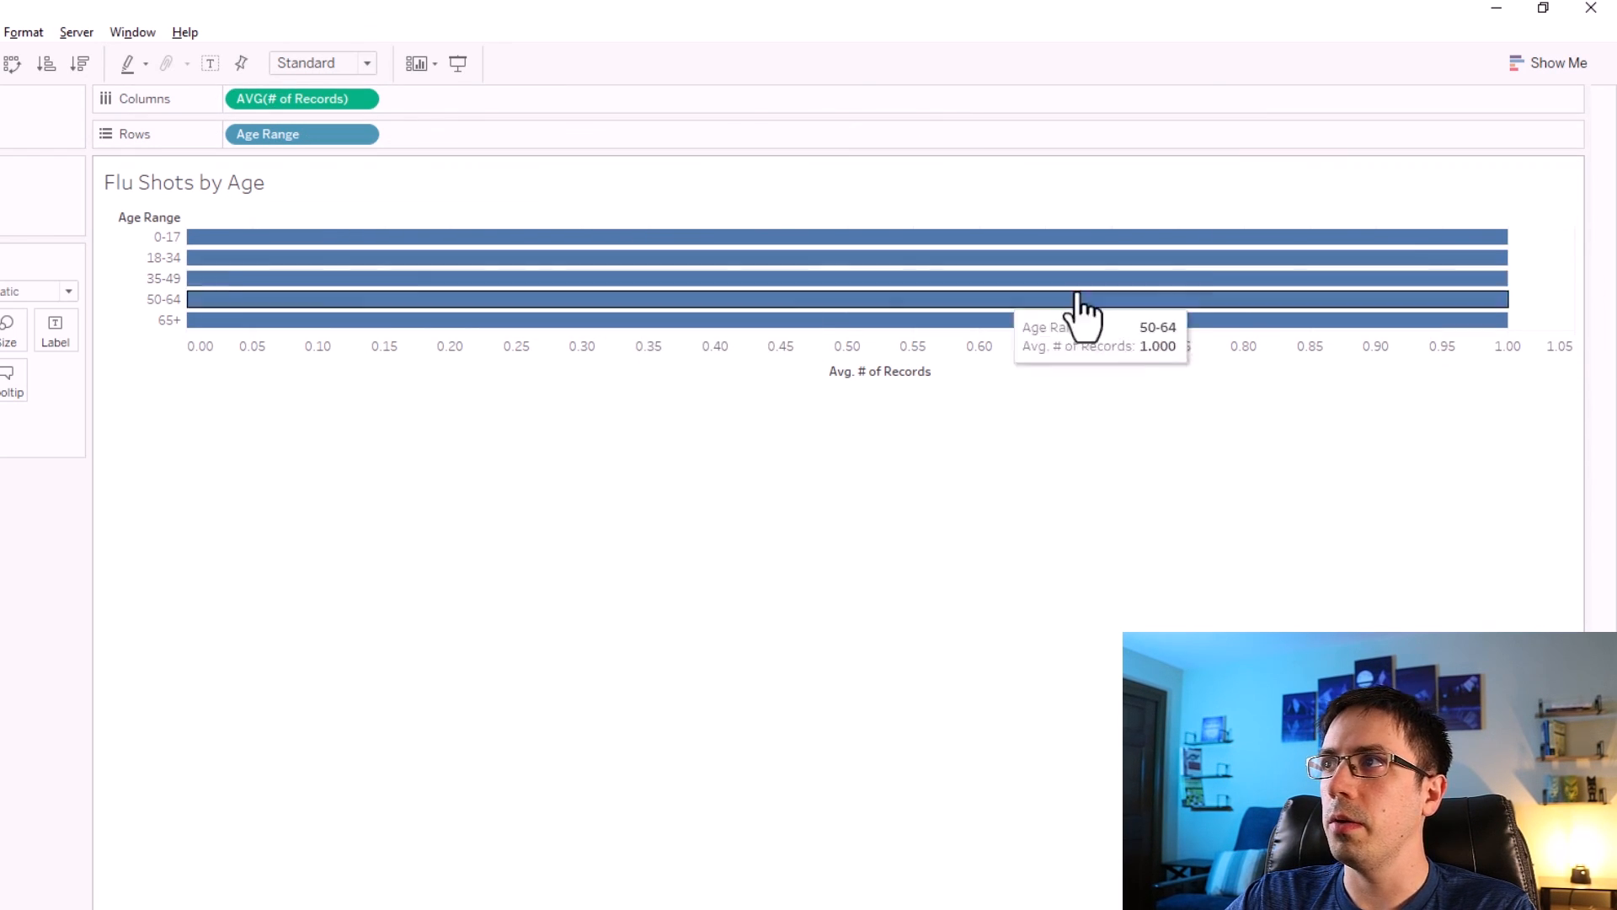
mouse_move(1426, 255)
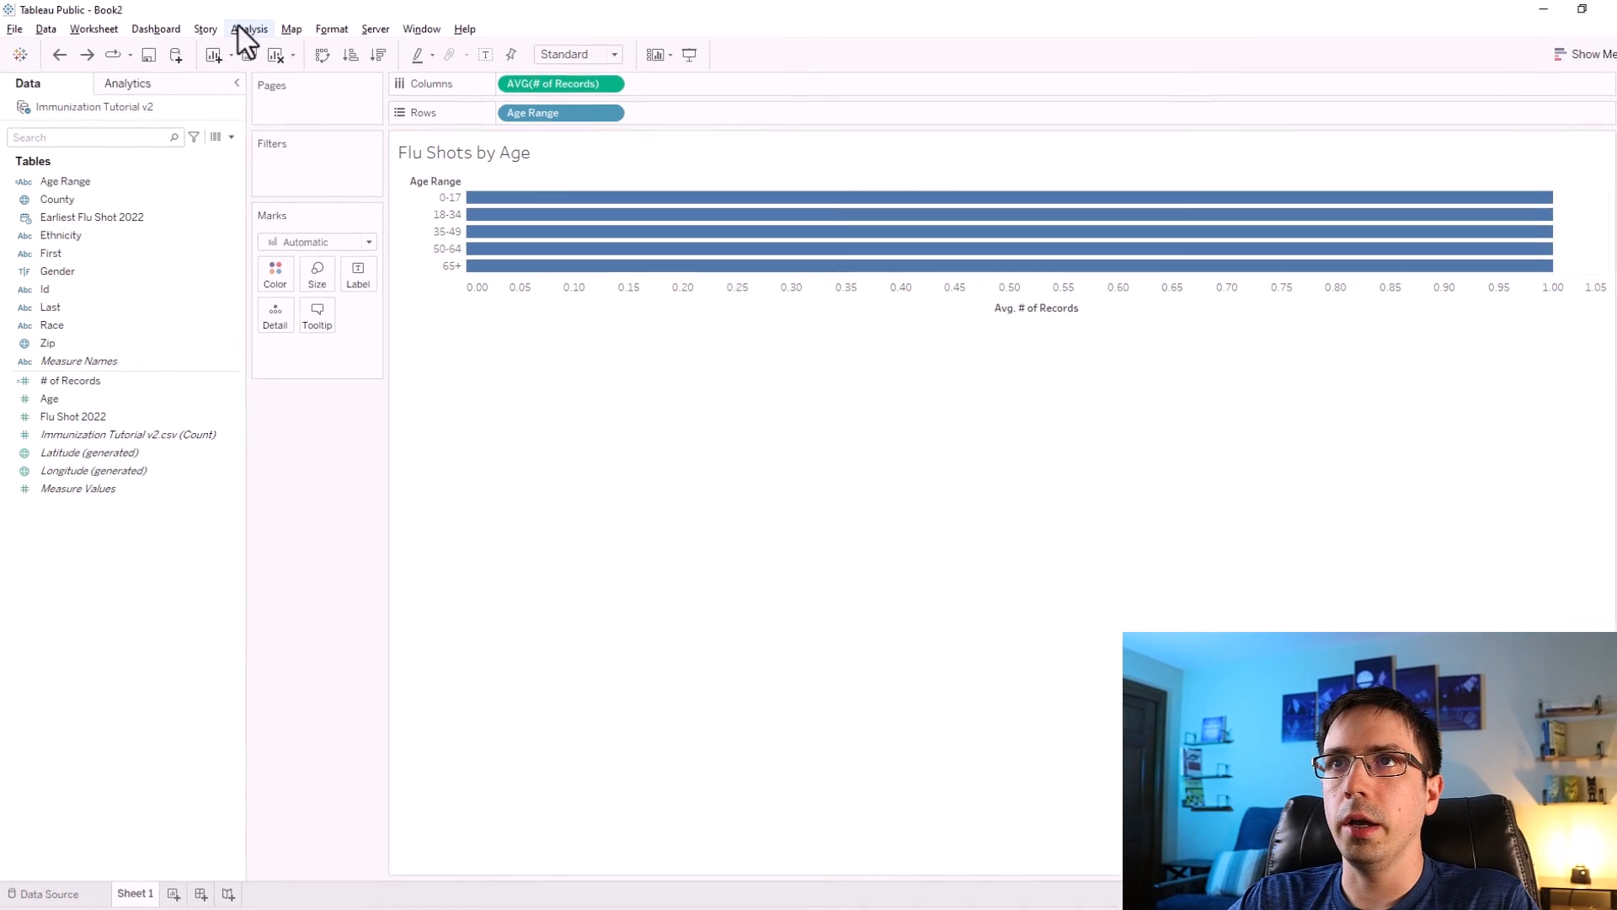
left_click(228, 135)
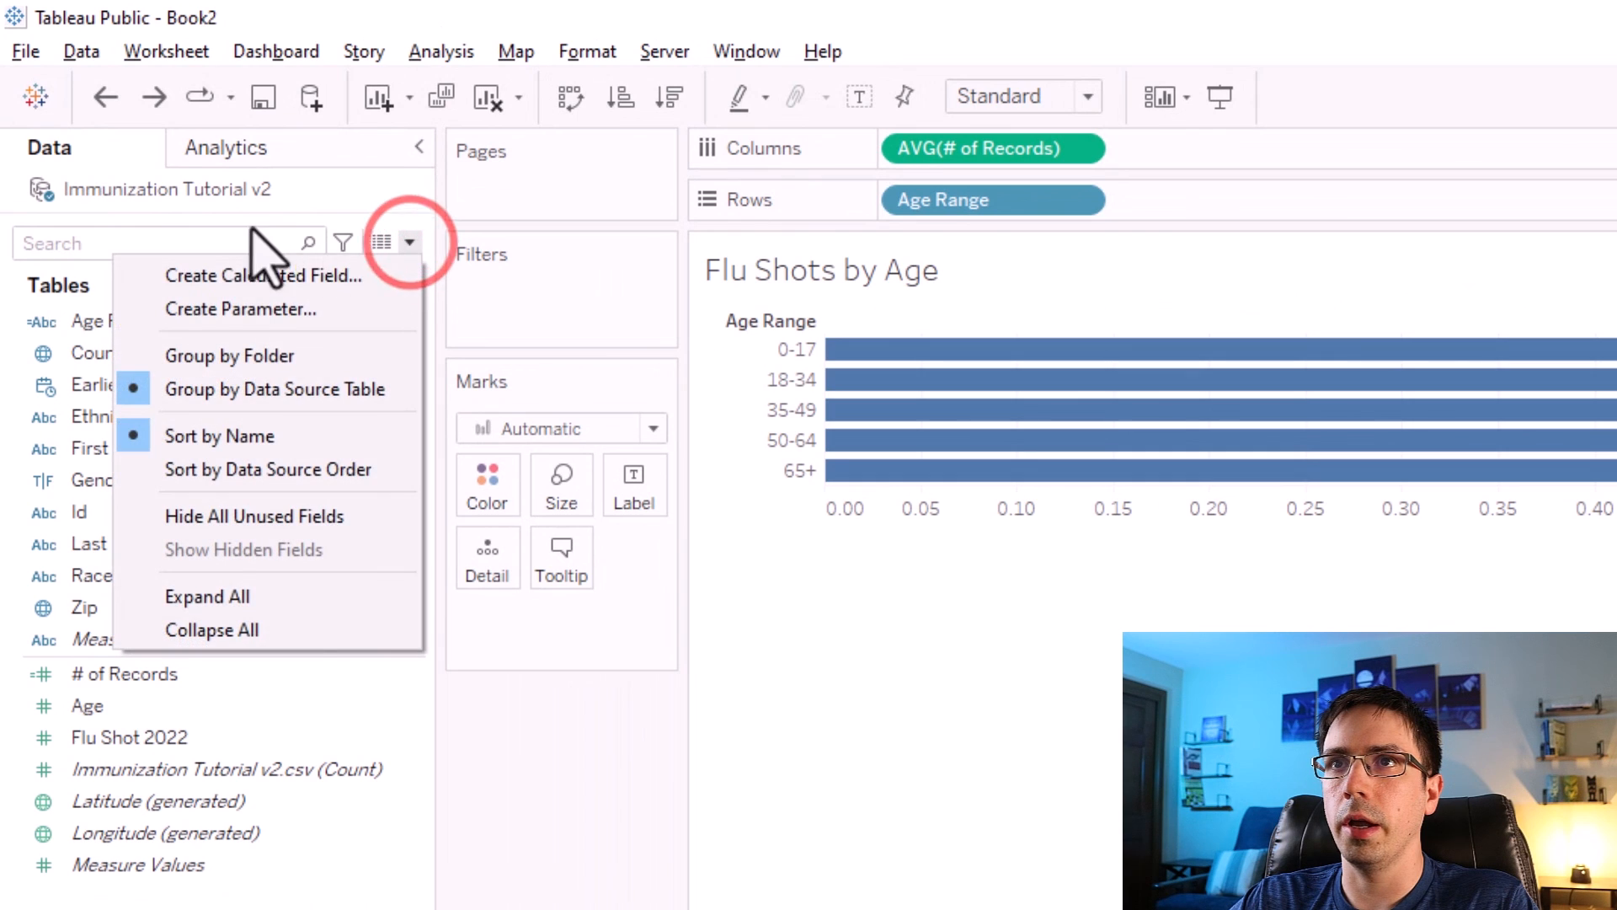
left_click(263, 276)
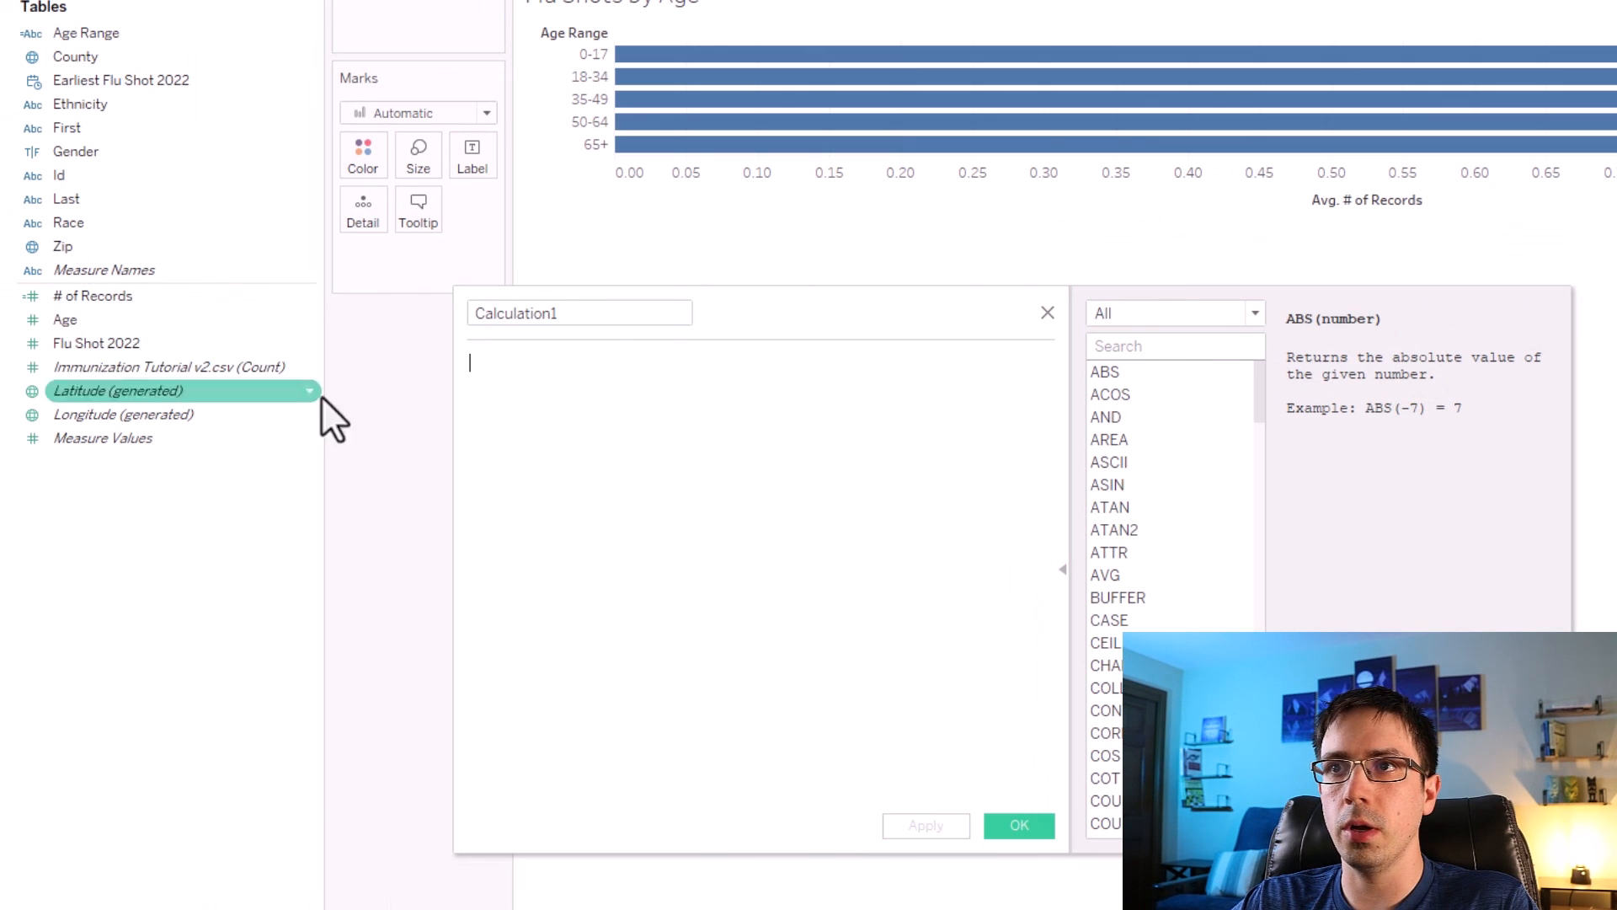
left_click(578, 385)
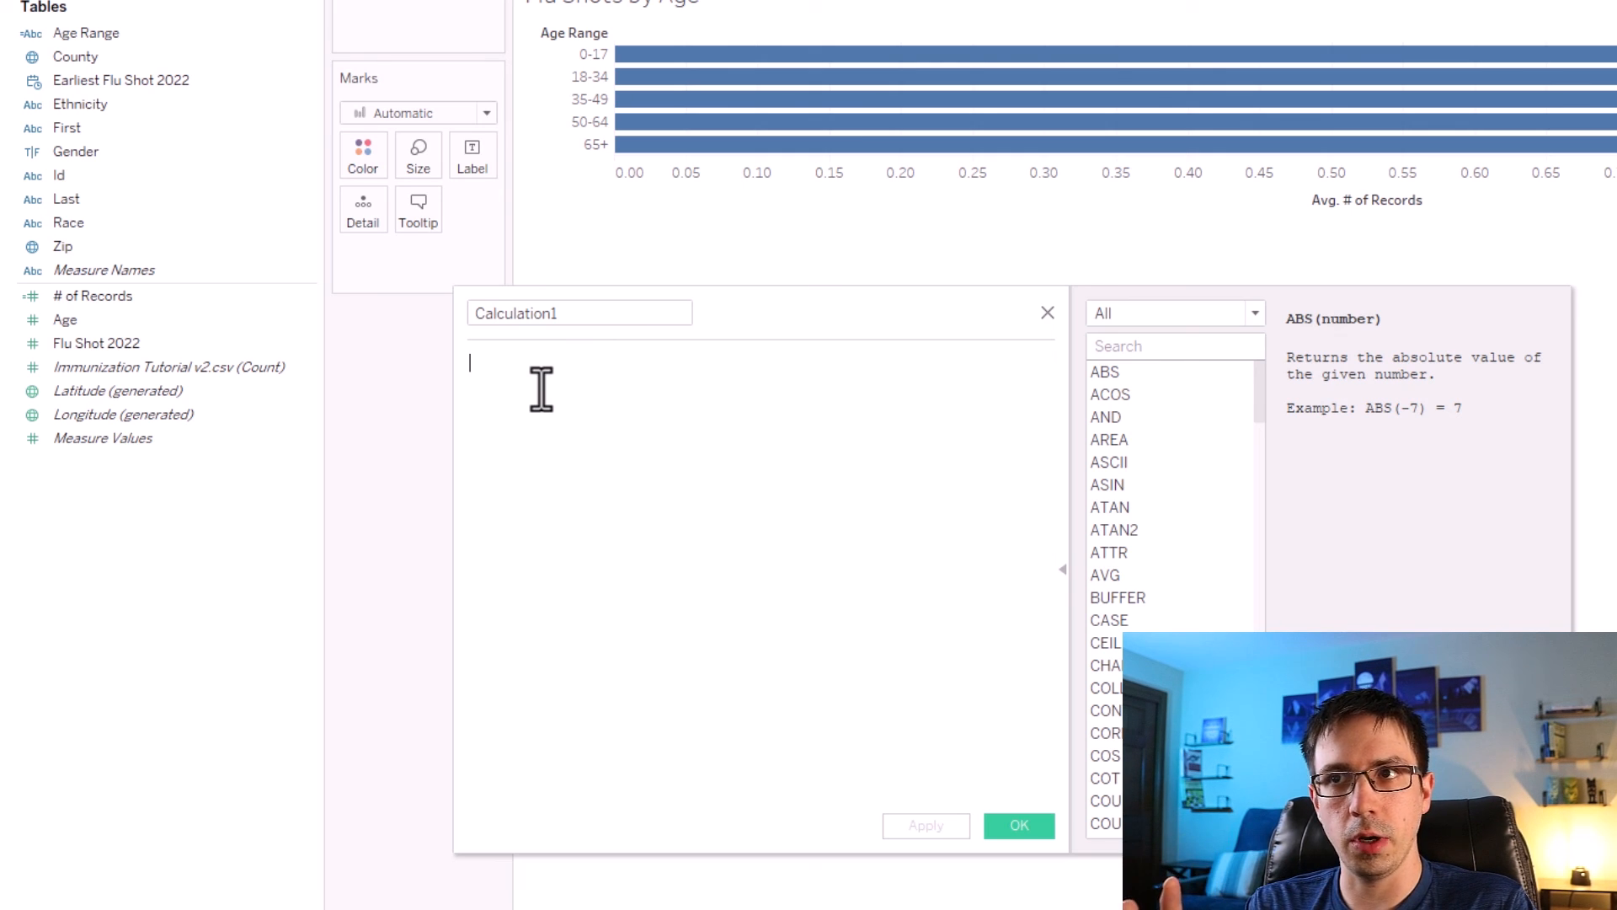
type("S")
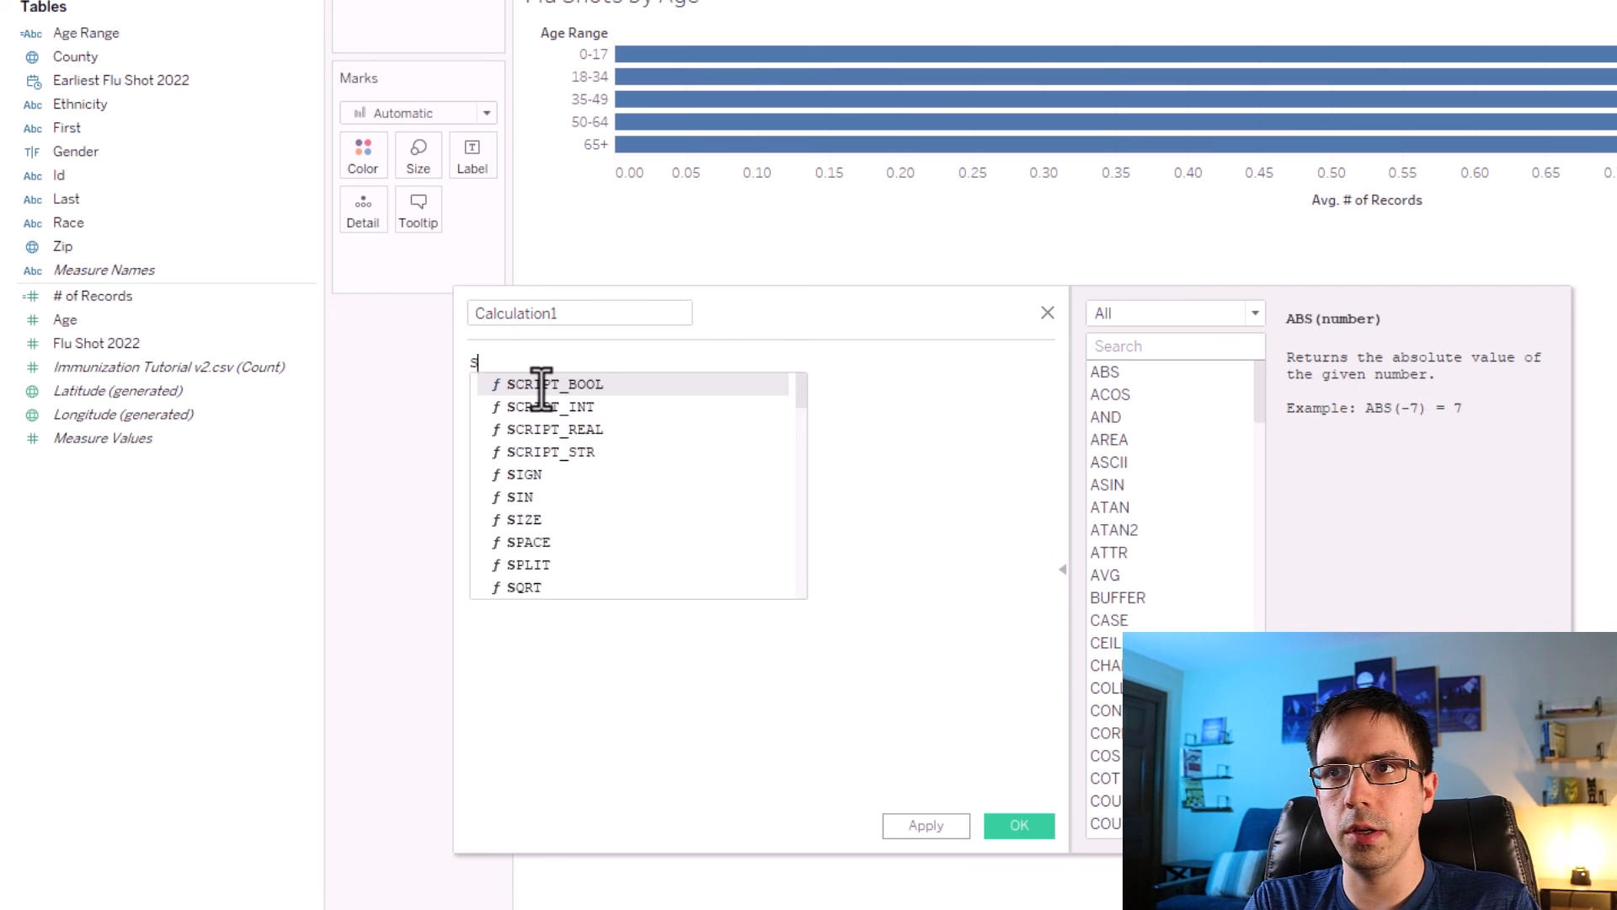
type("UM([Flu")
key("Return")
type(")")
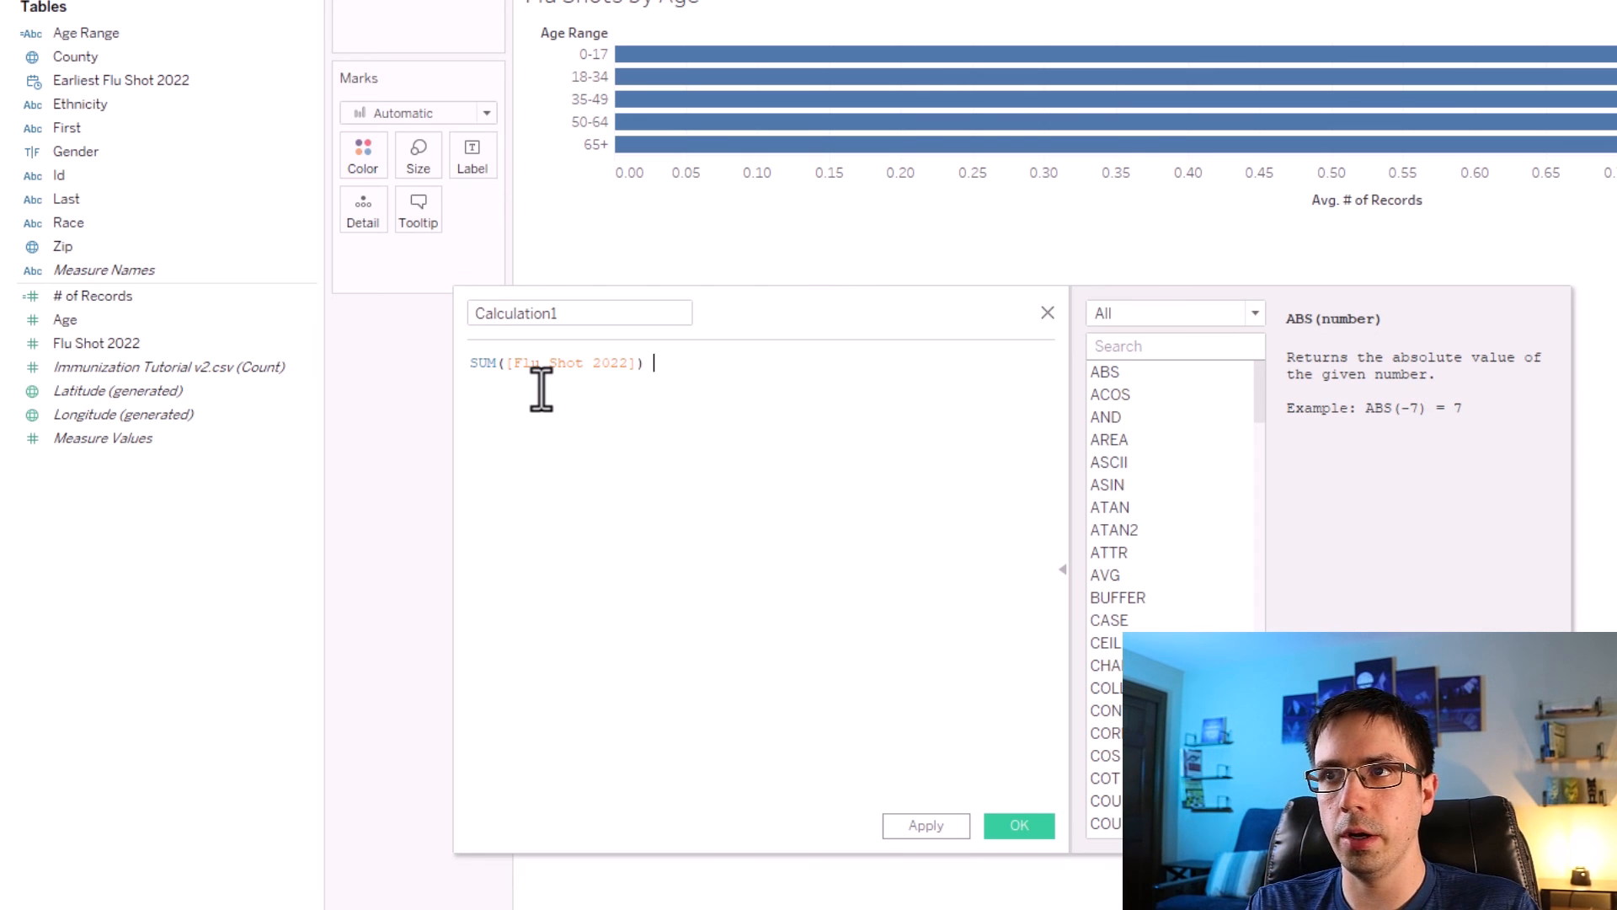
type("/")
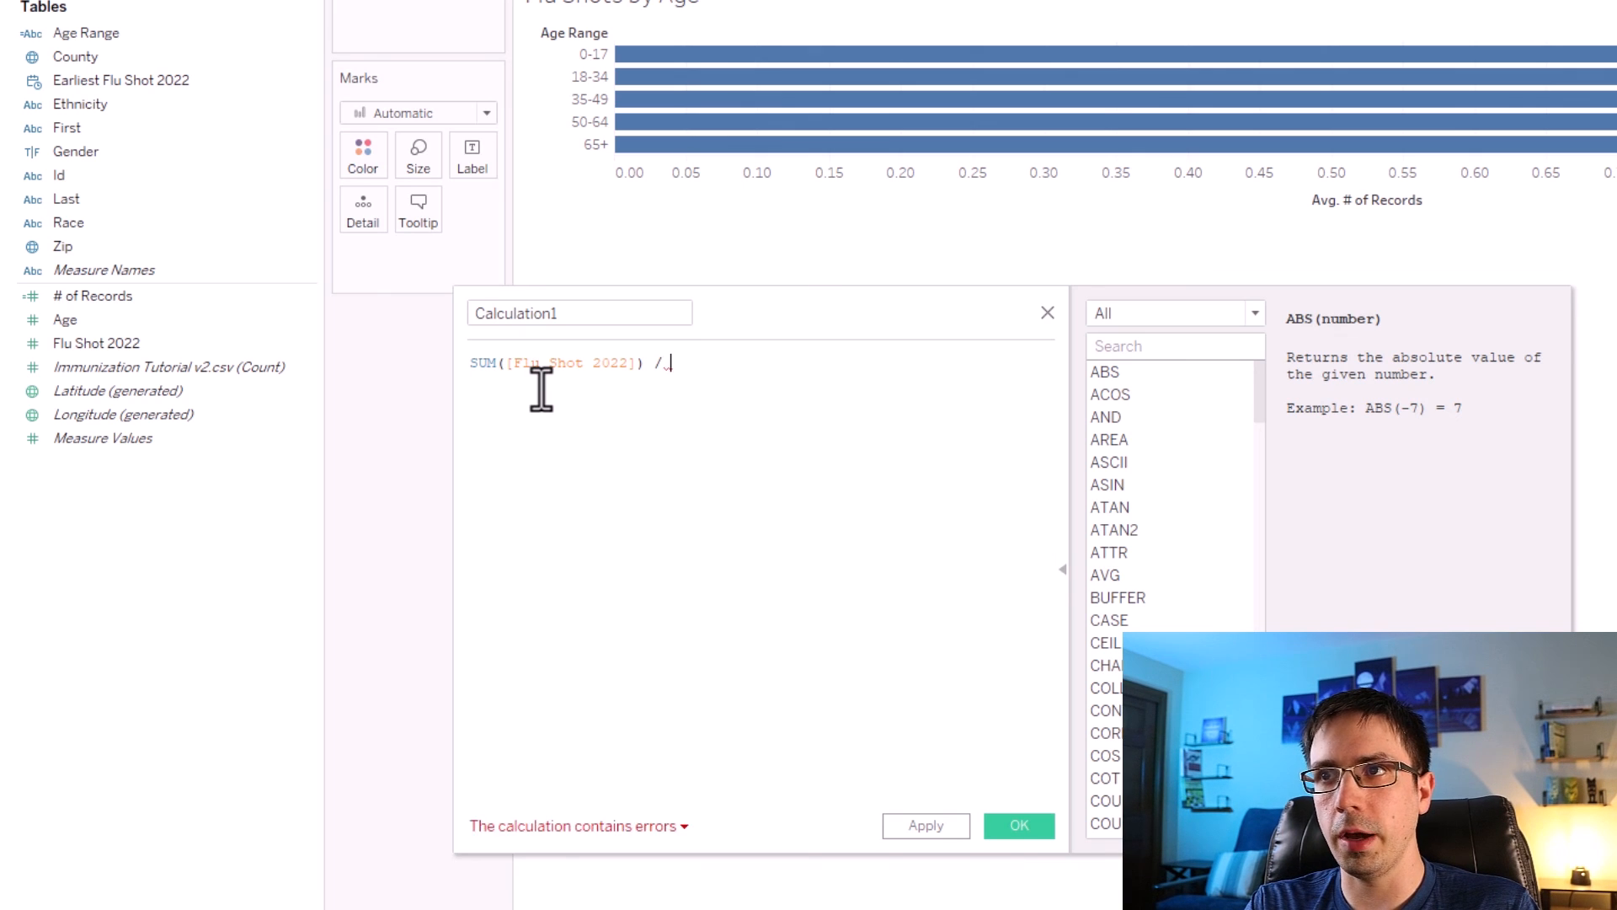
type(" COUNT(")
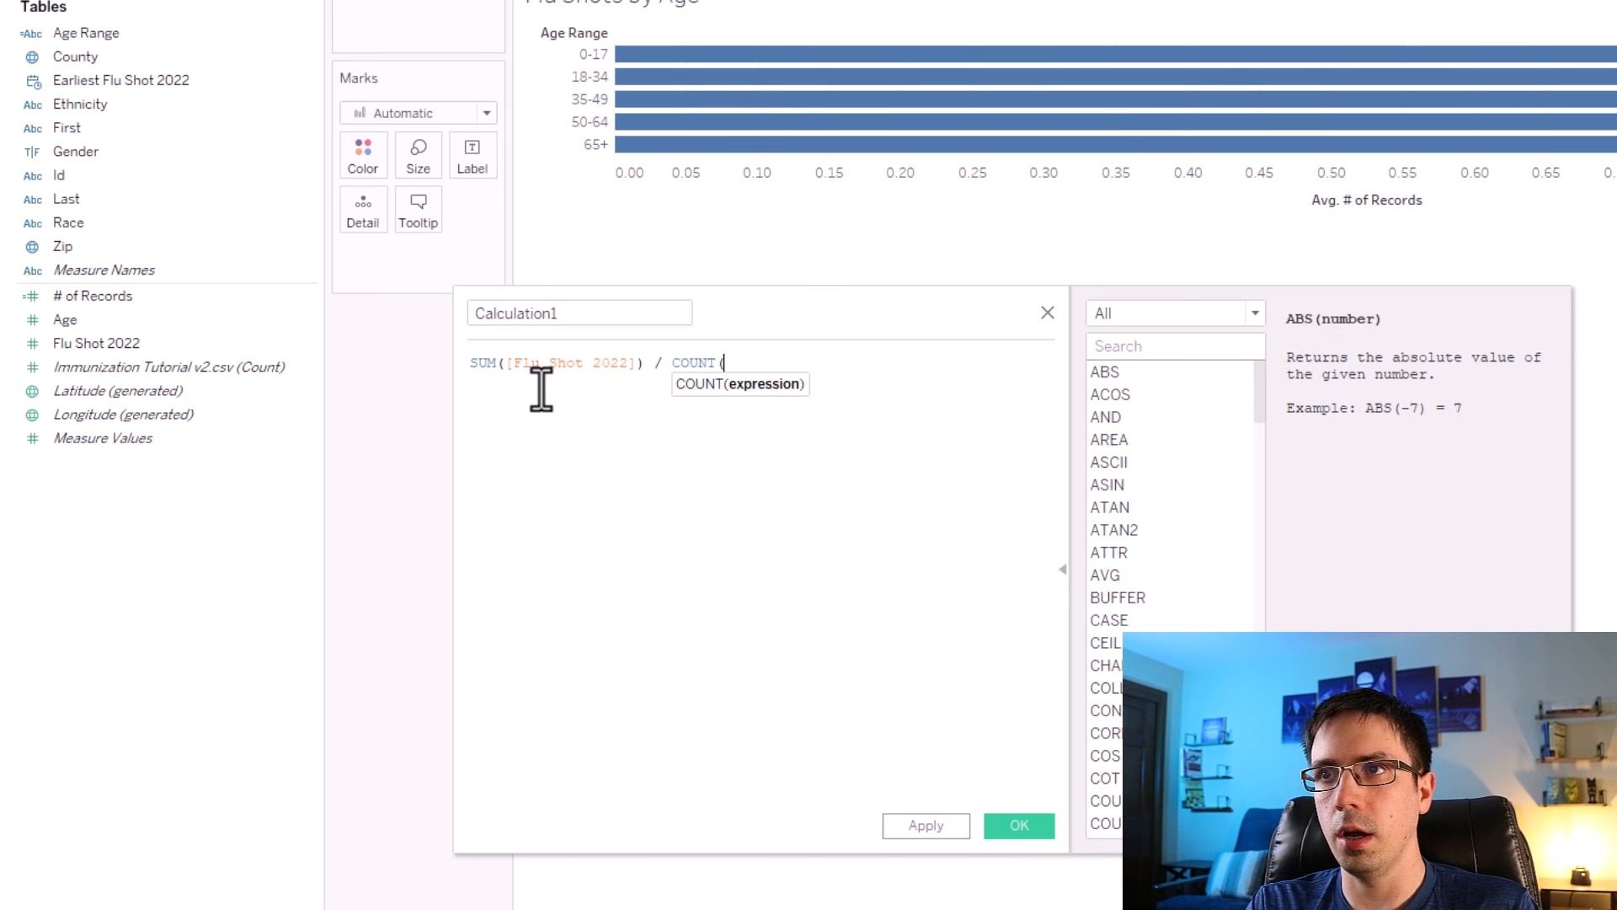
type("[Flu Shot 2022])")
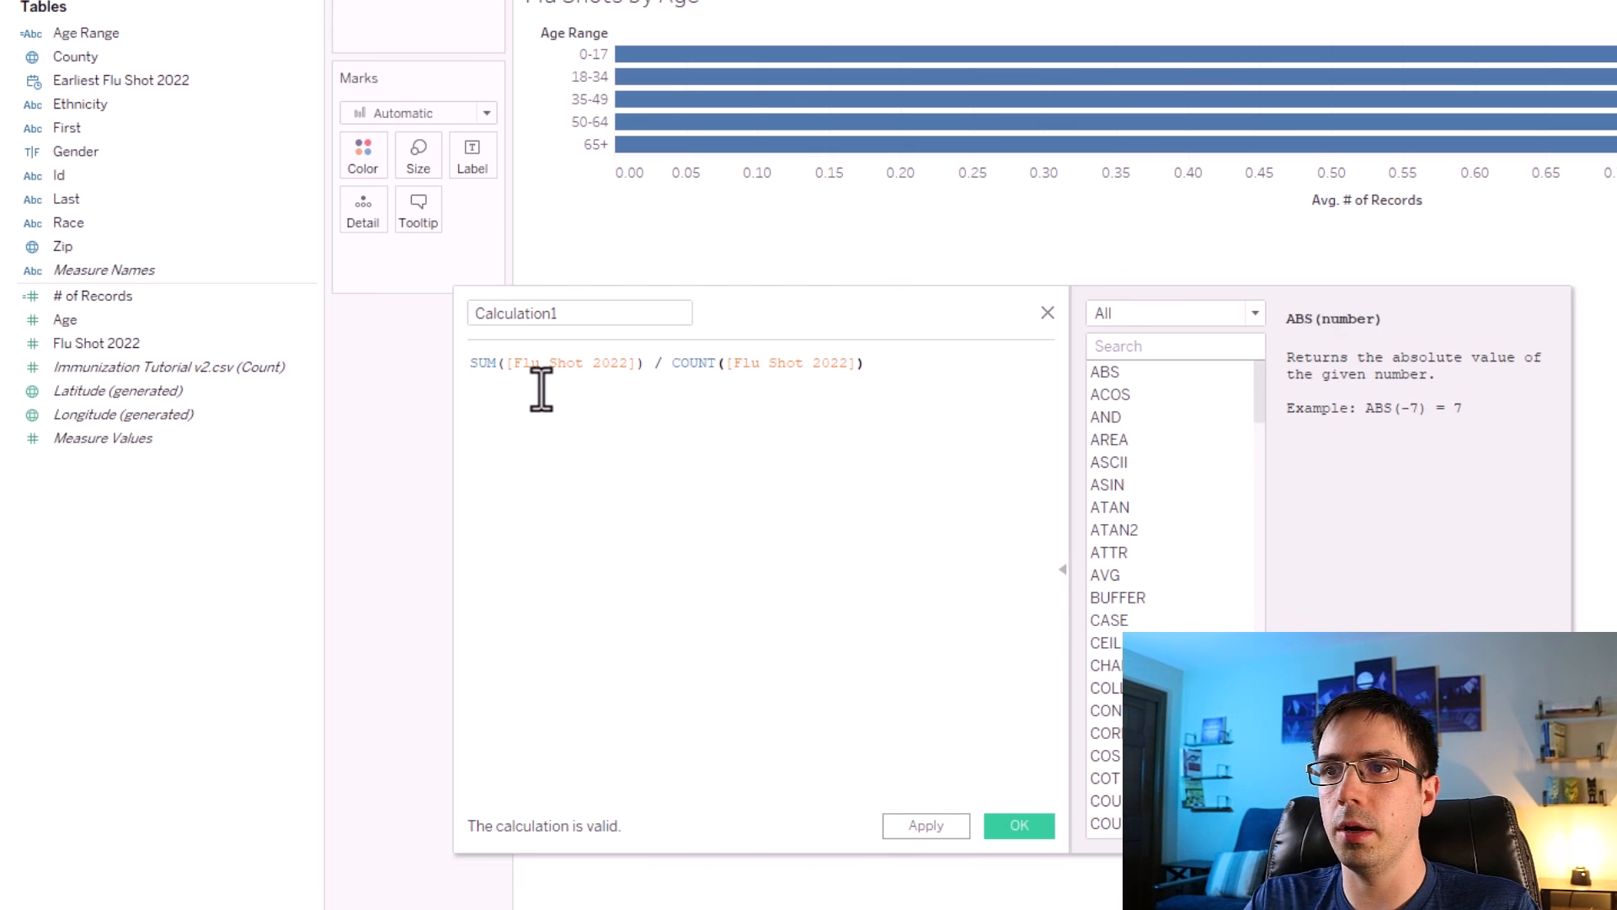
Name the new calculation '% of Flu Shot 2022', apply it and save it.
double_click(570, 313)
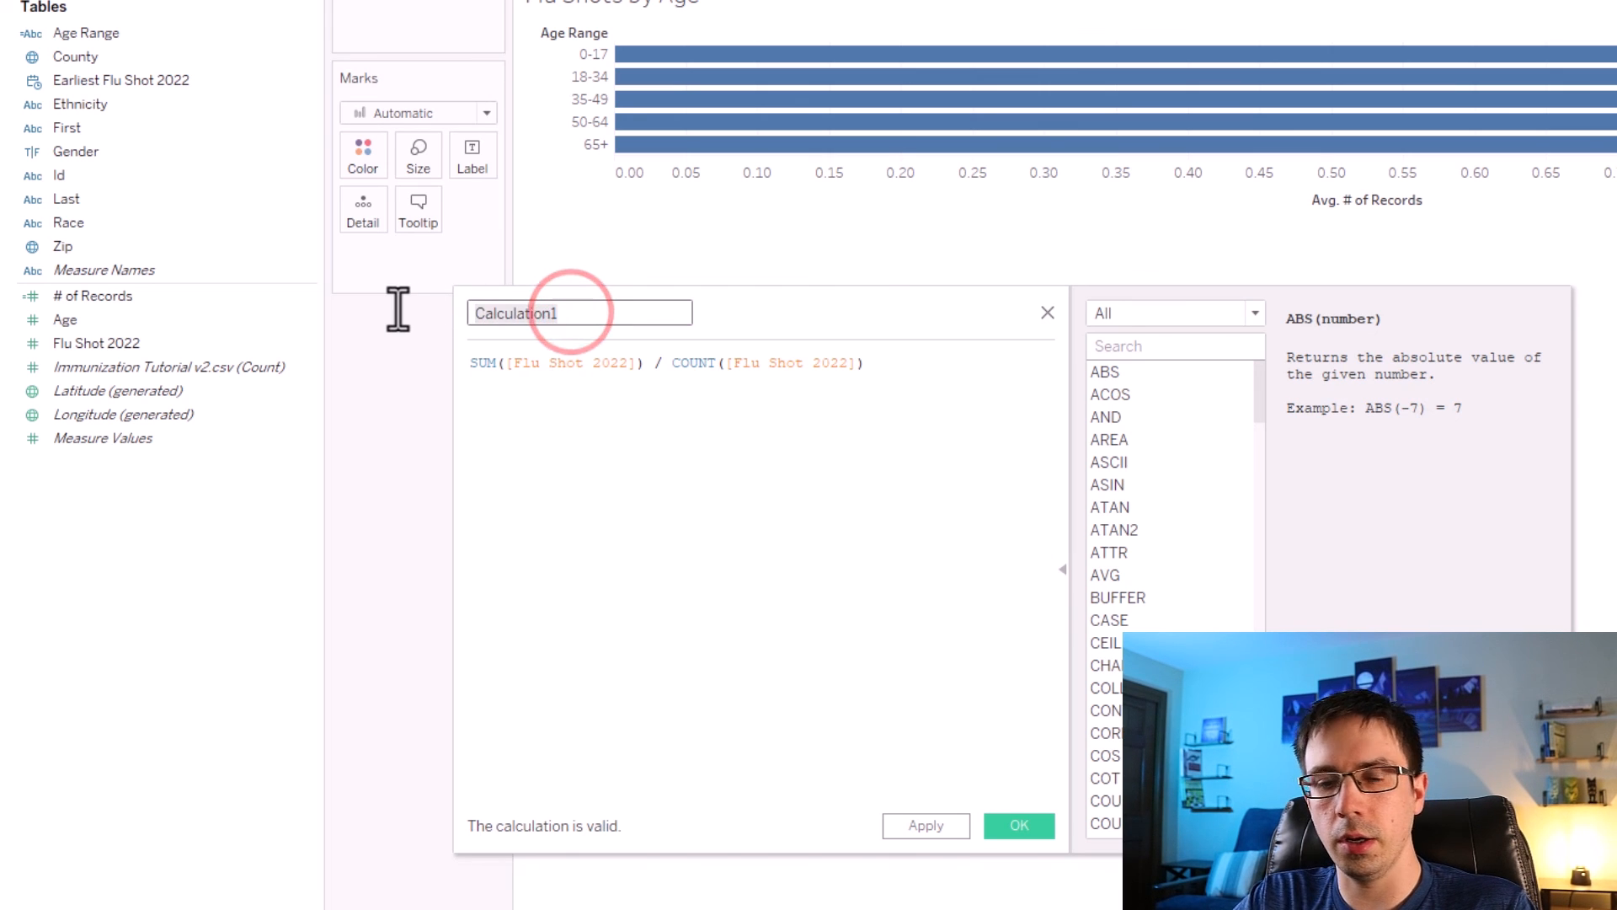
type("% of Flu Shot 2022")
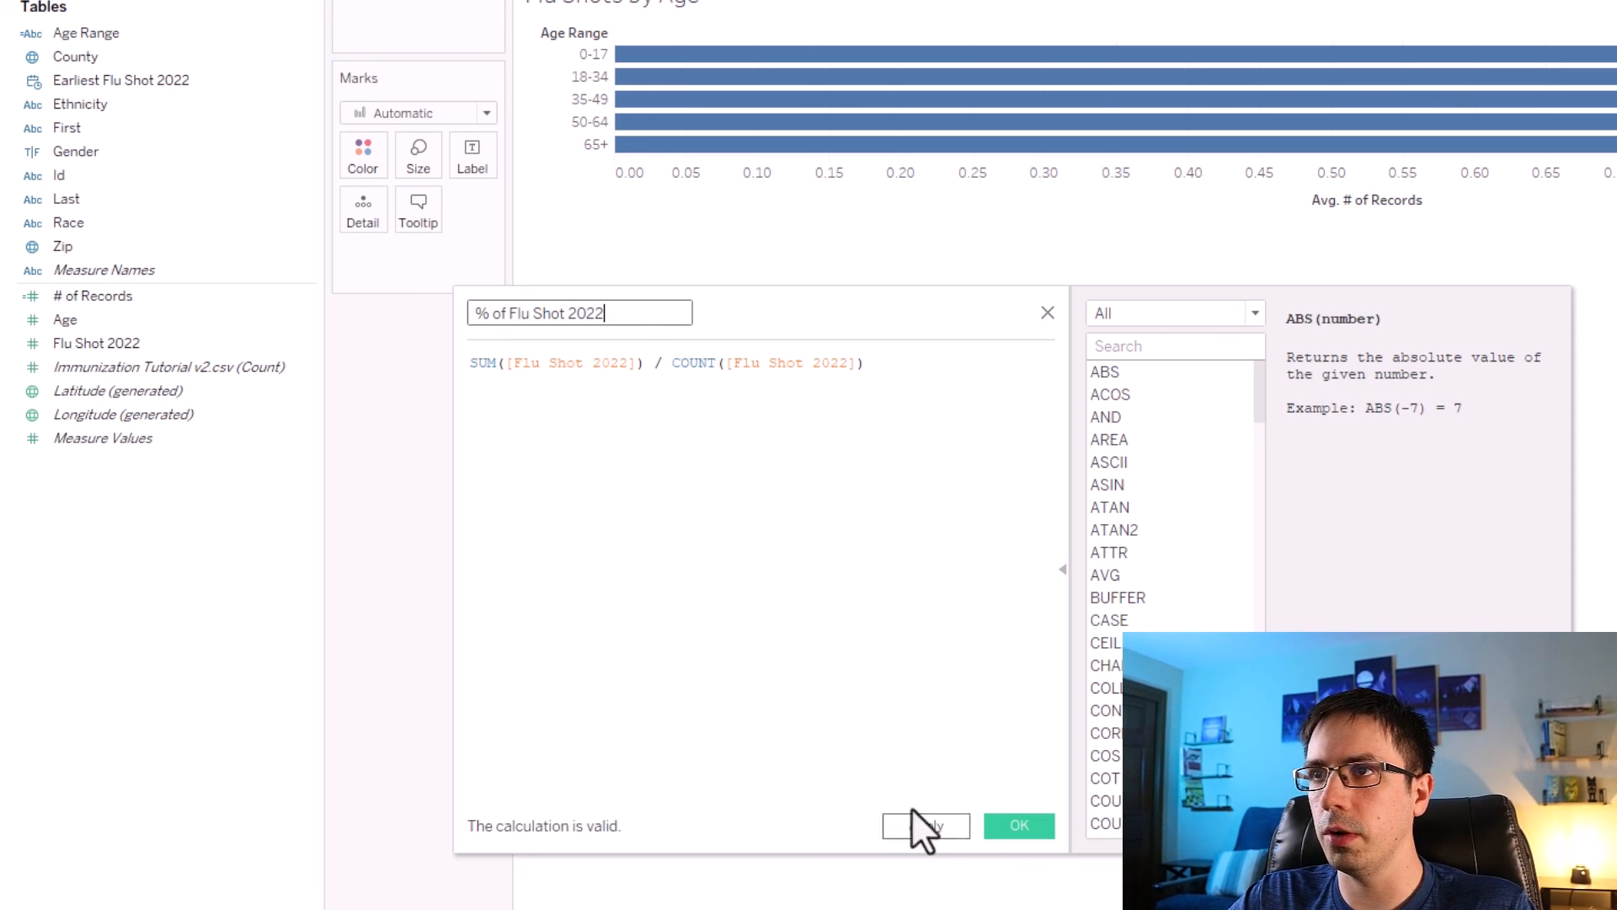
left_click_drag(884, 362, 469, 362)
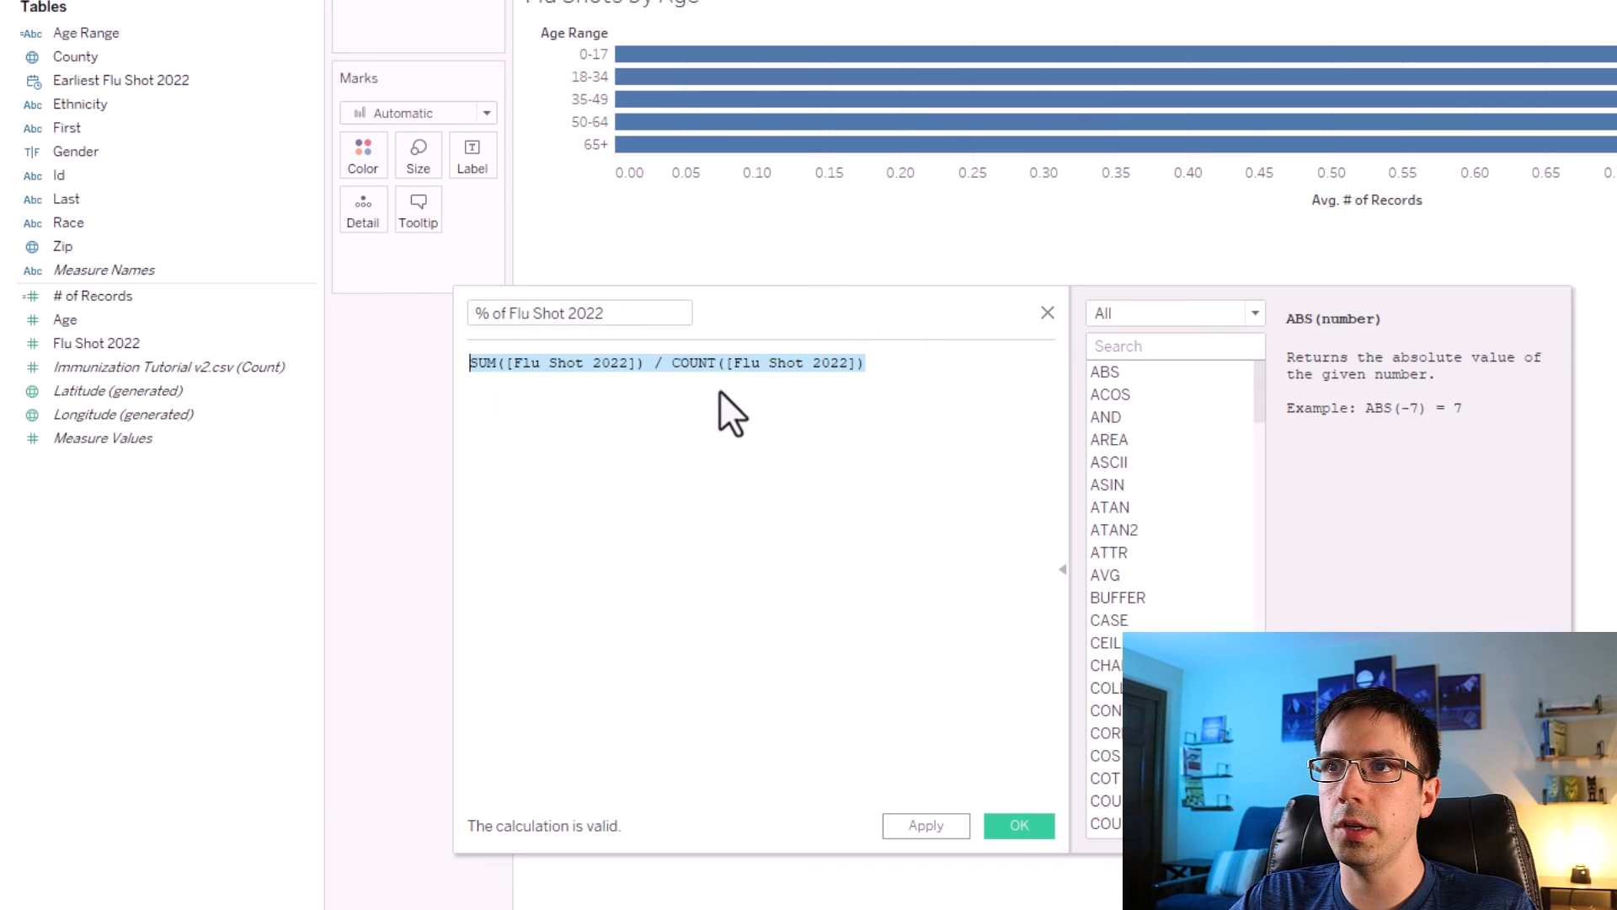
left_click(607, 362)
double_click(631, 362)
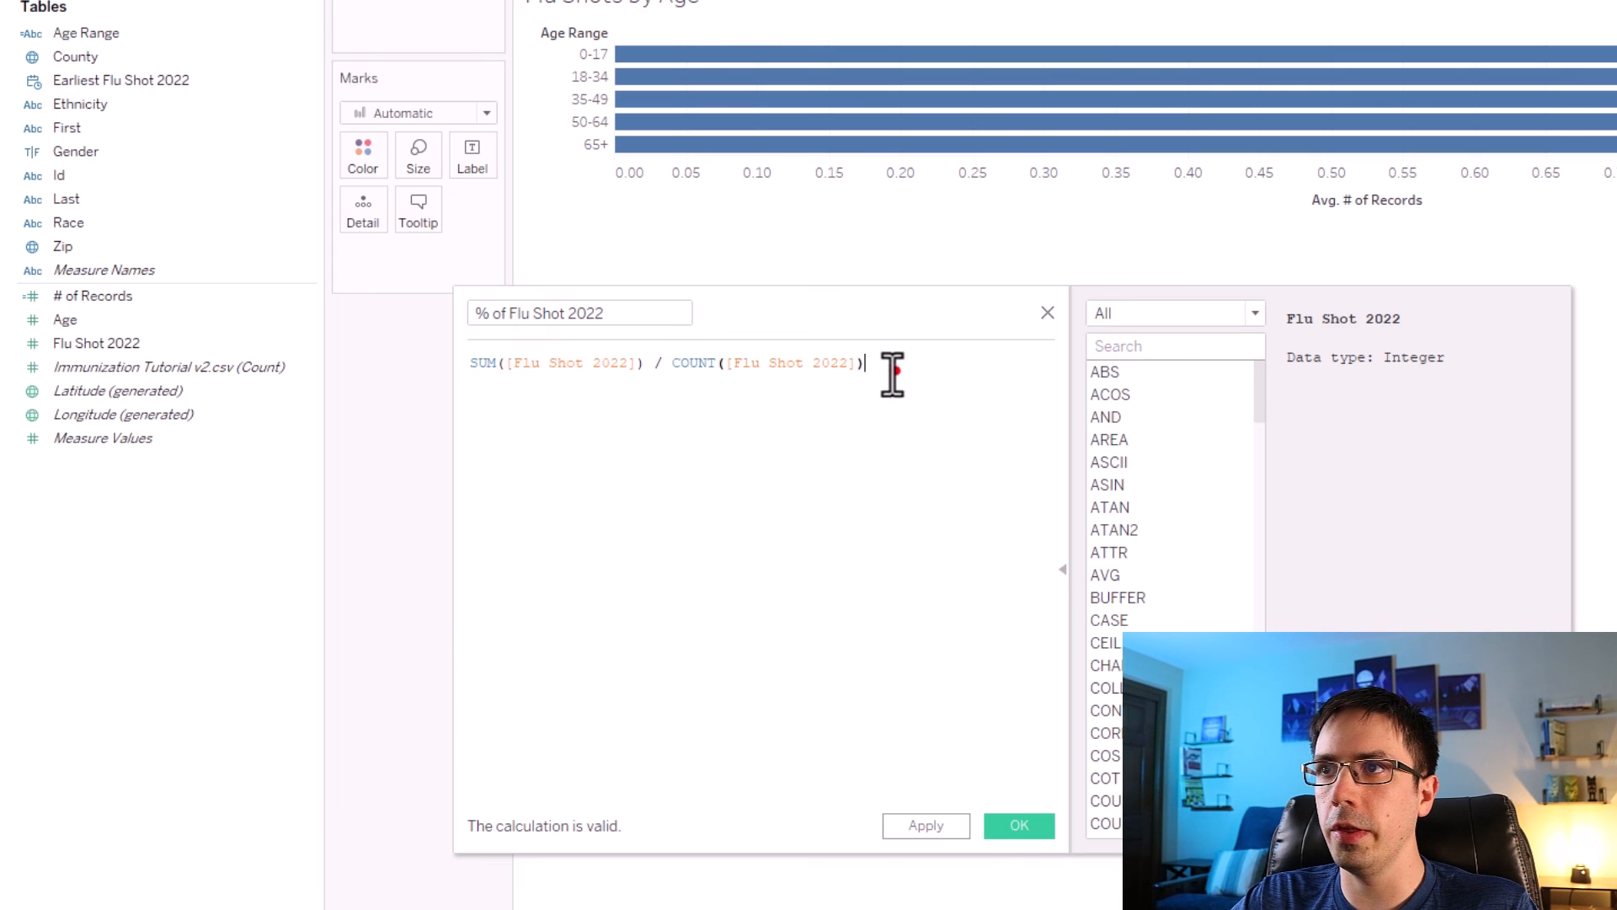
left_click_drag(888, 364, 437, 358)
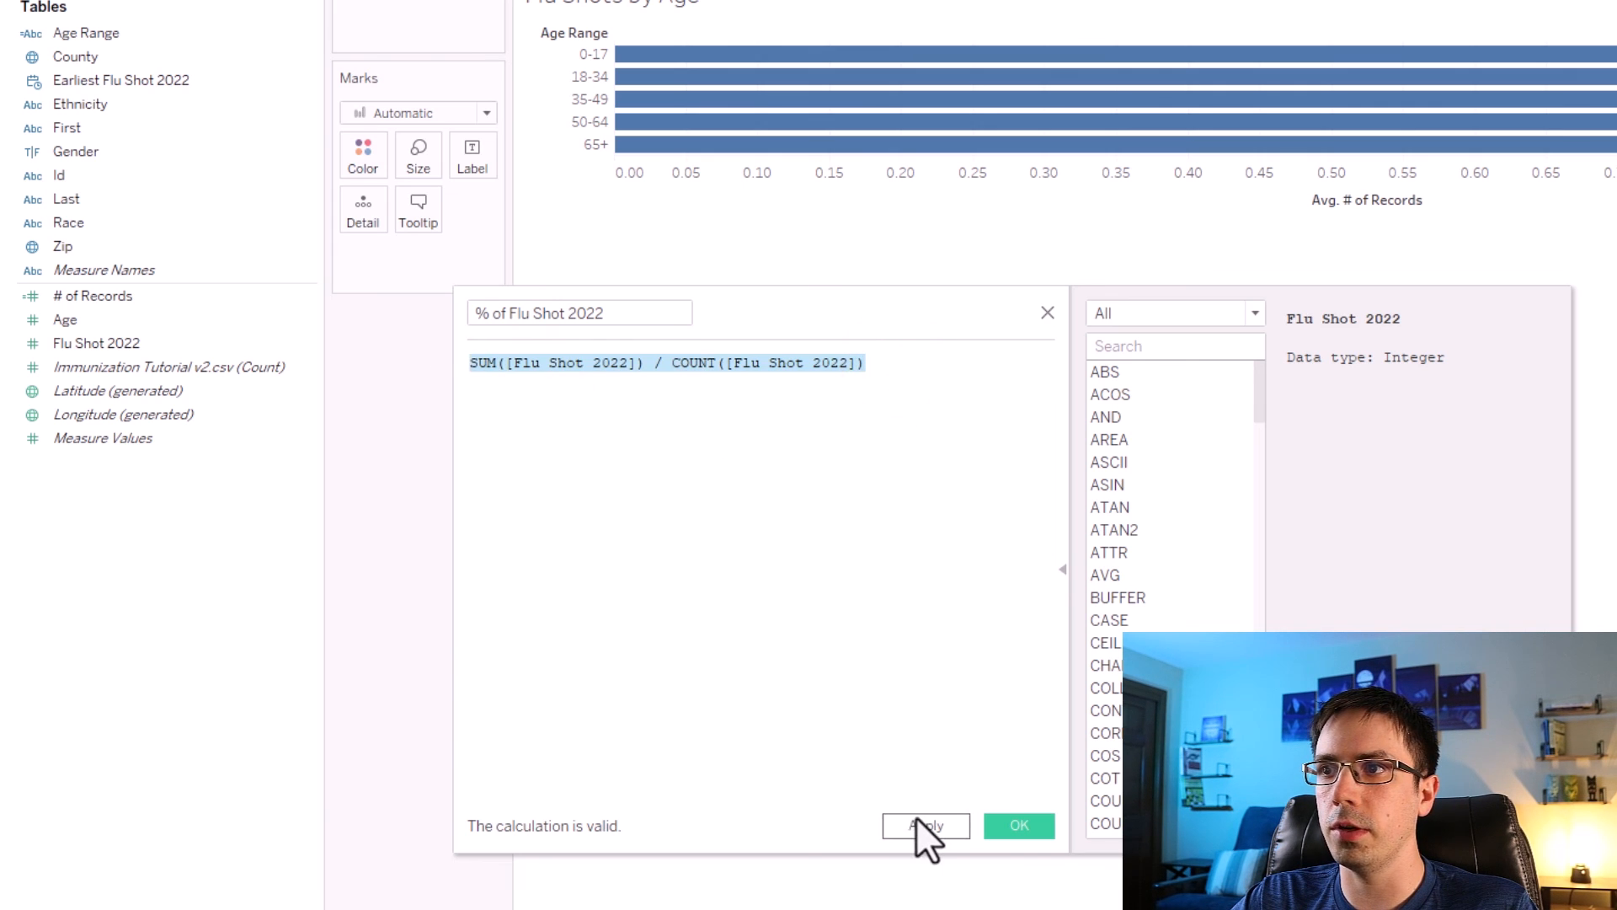
left_click(918, 818)
left_click(1017, 825)
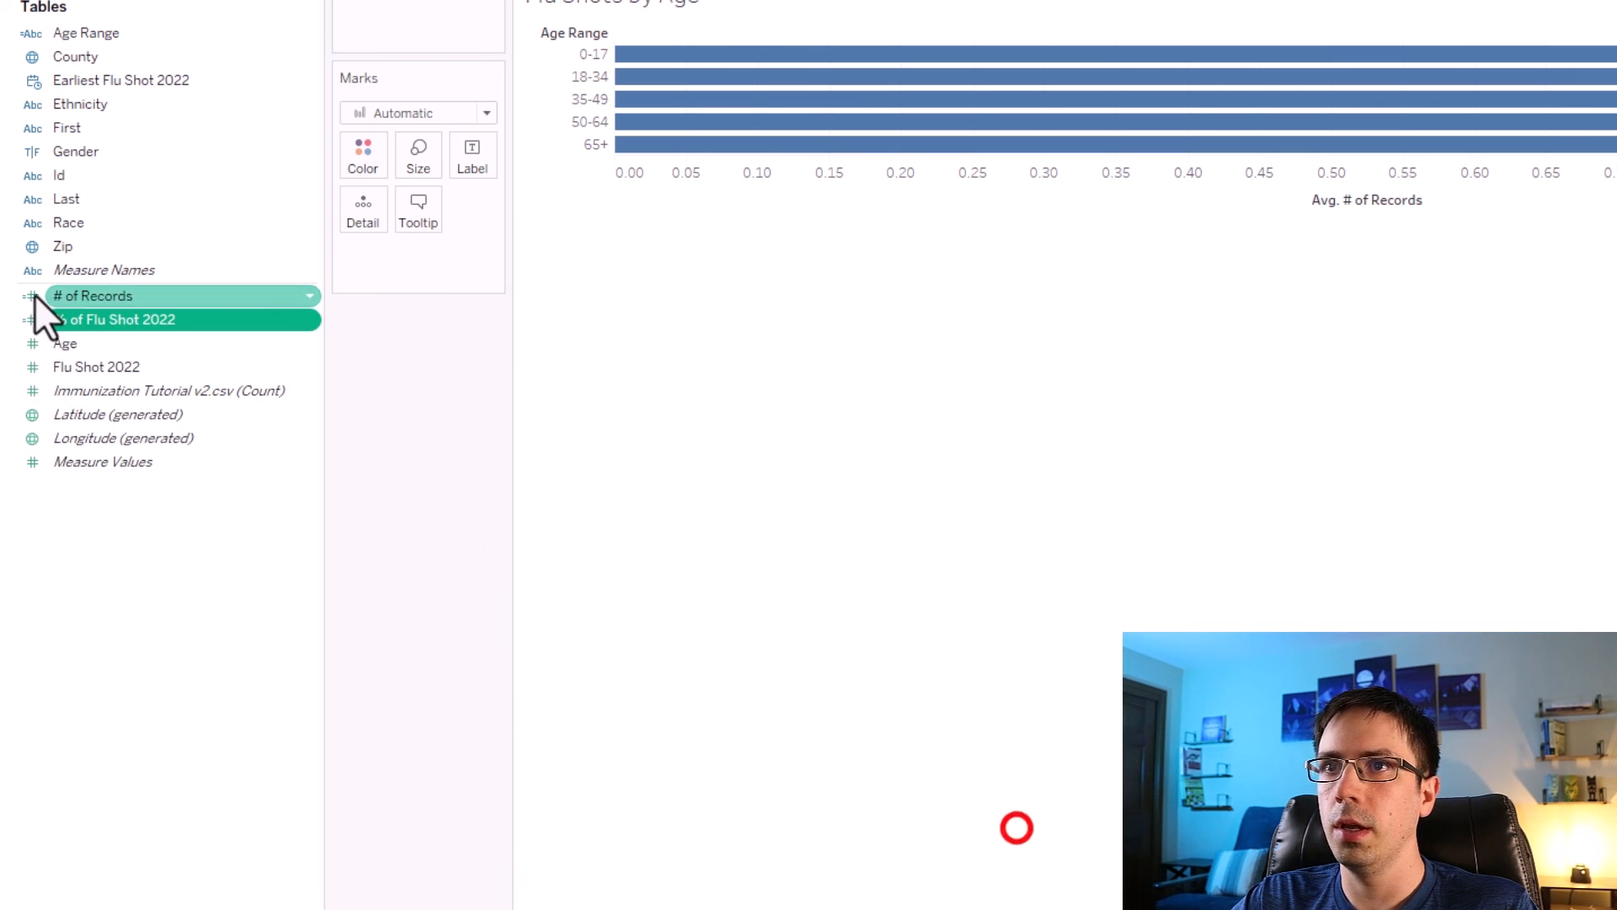
Add % of Flu Shot 2022 to Columns next to the average record bars.
left_click_drag(73, 322, 773, 88)
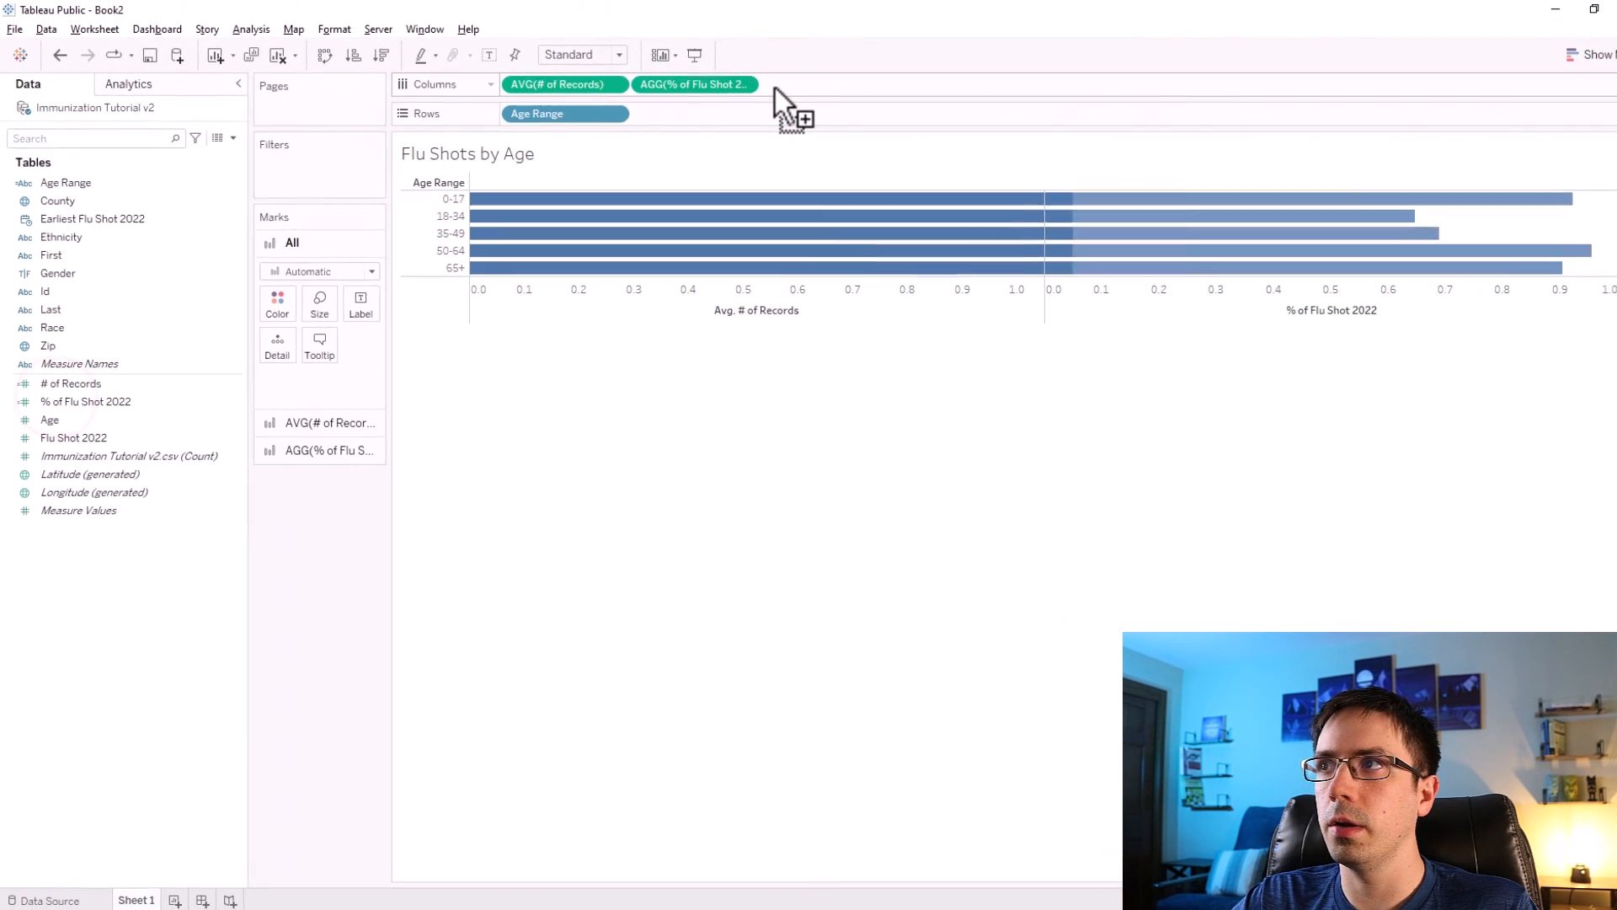
mouse_move(1298, 218)
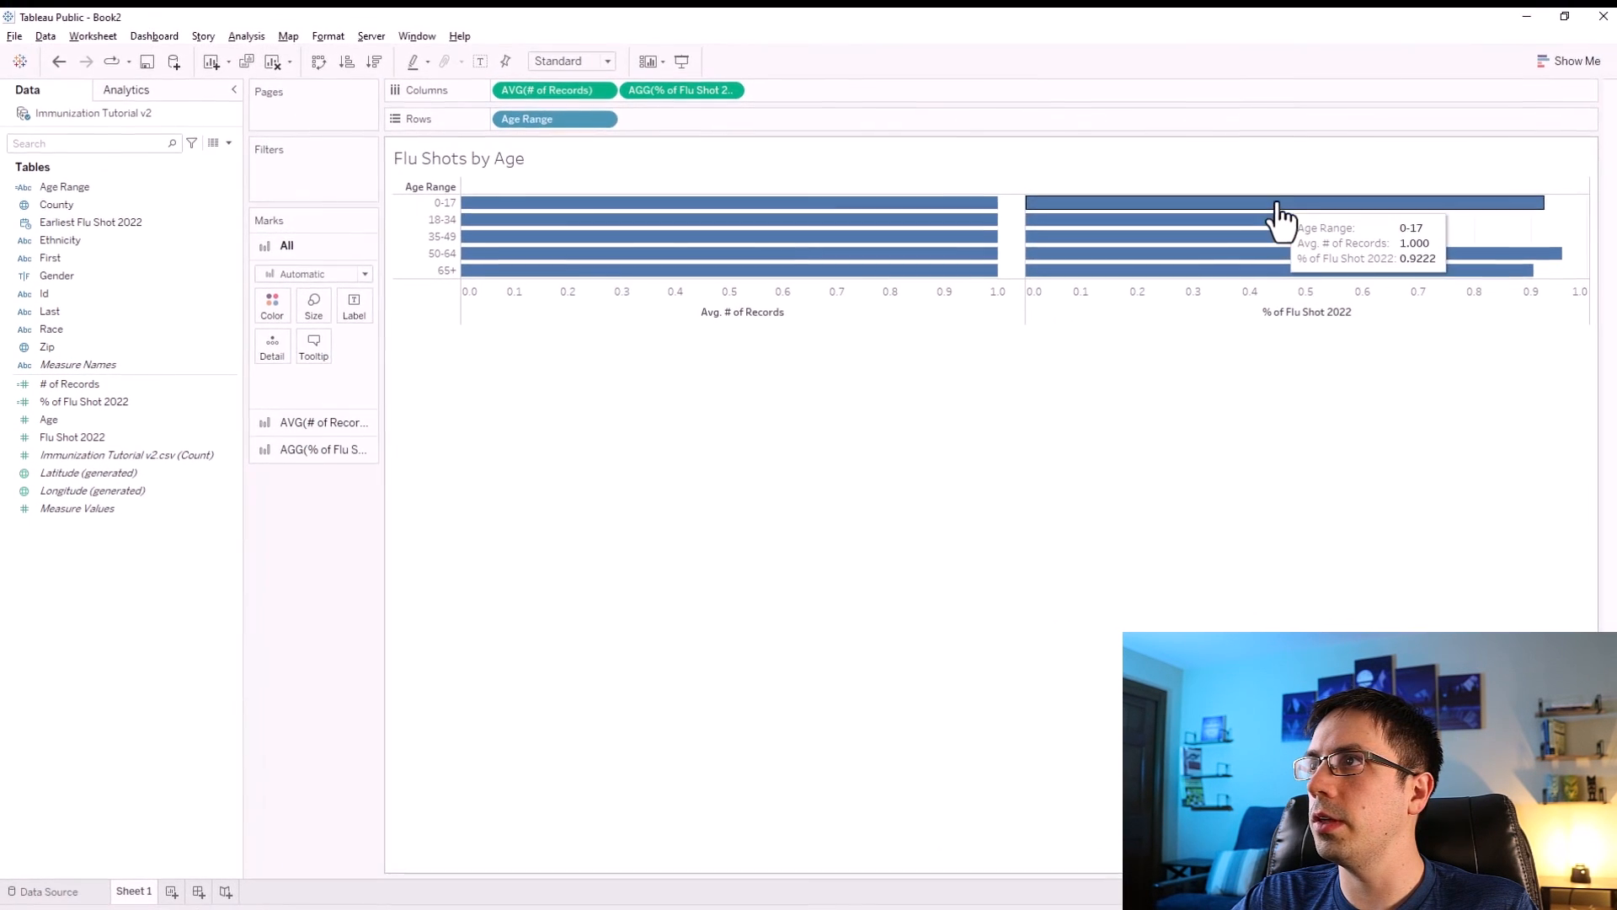
mouse_move(1373, 274)
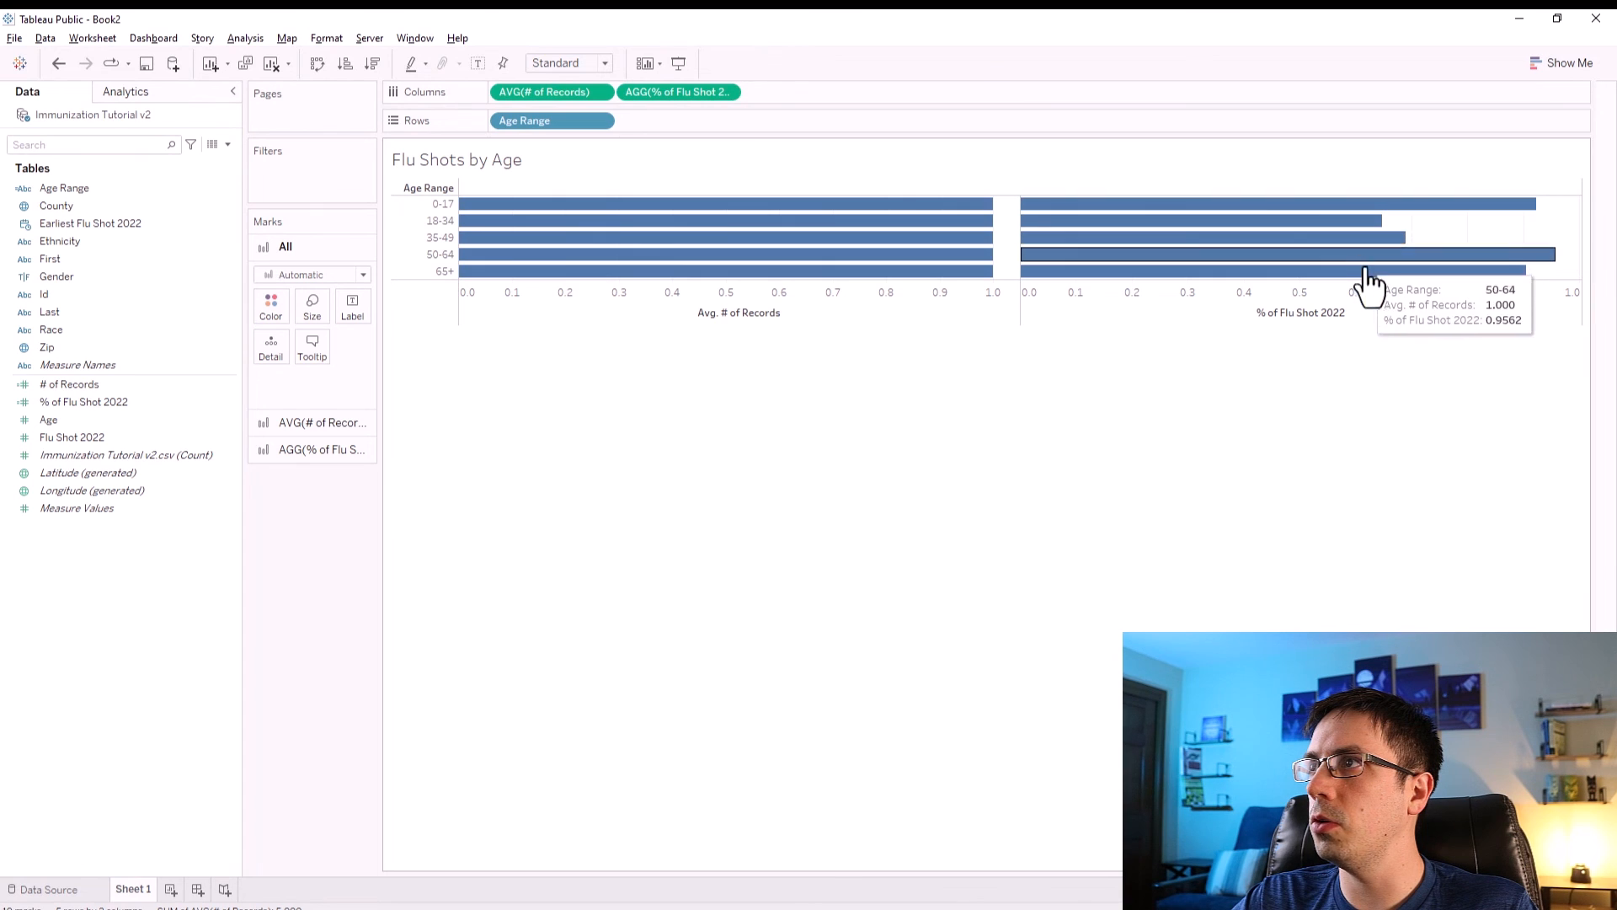
mouse_move(1453, 215)
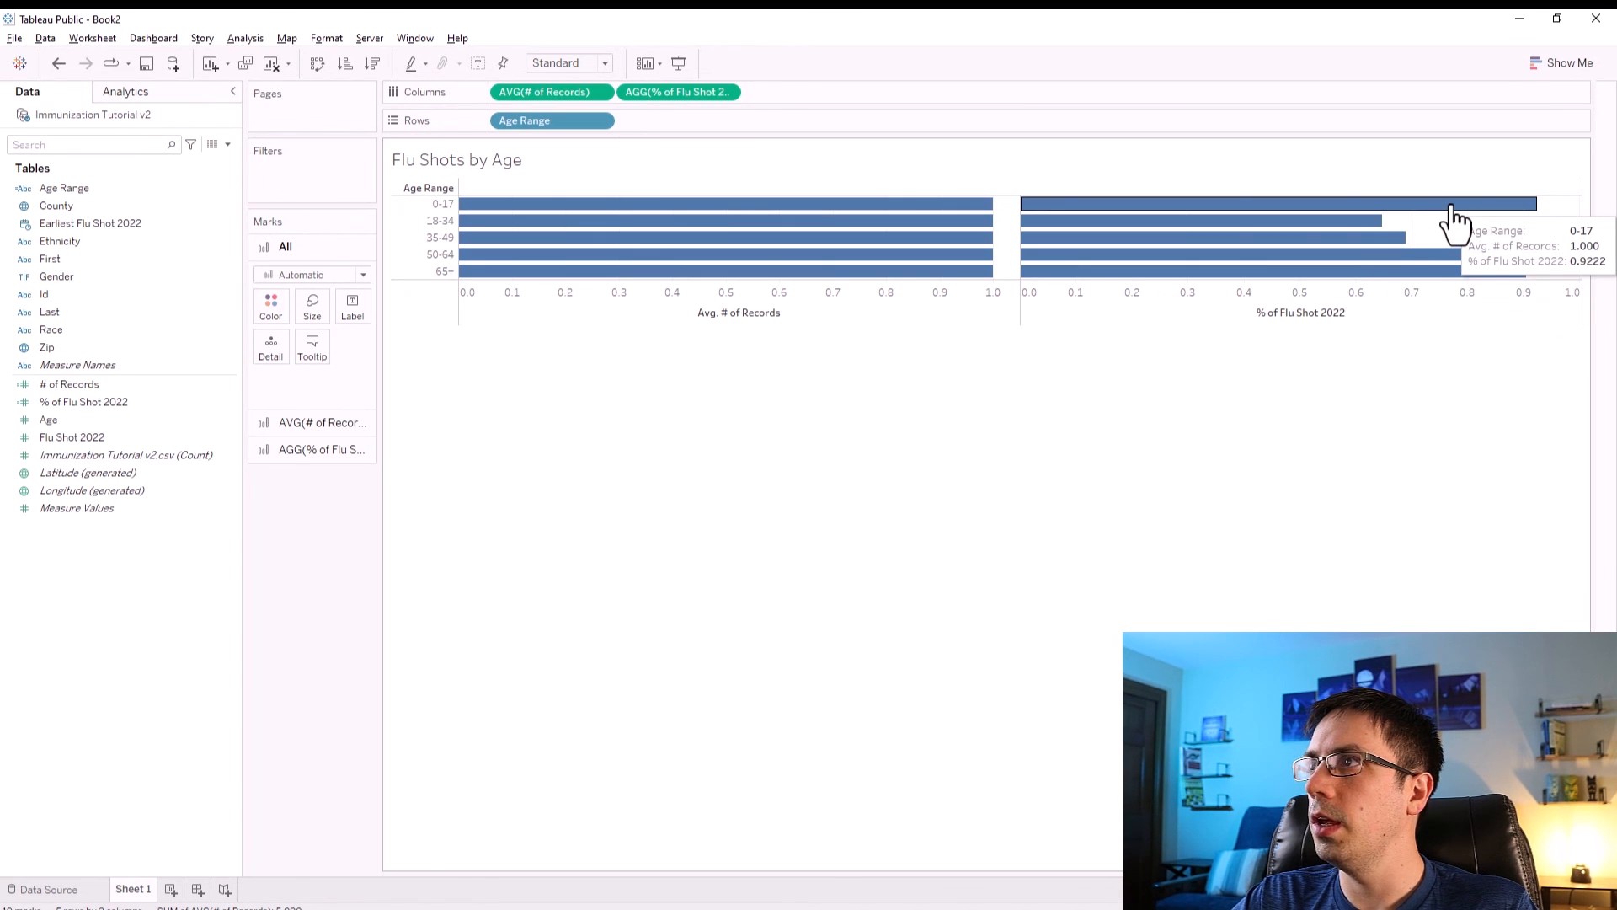
Format the % of Flu Shot 2022 axis numbers as Percentage.
left_click(1346, 372)
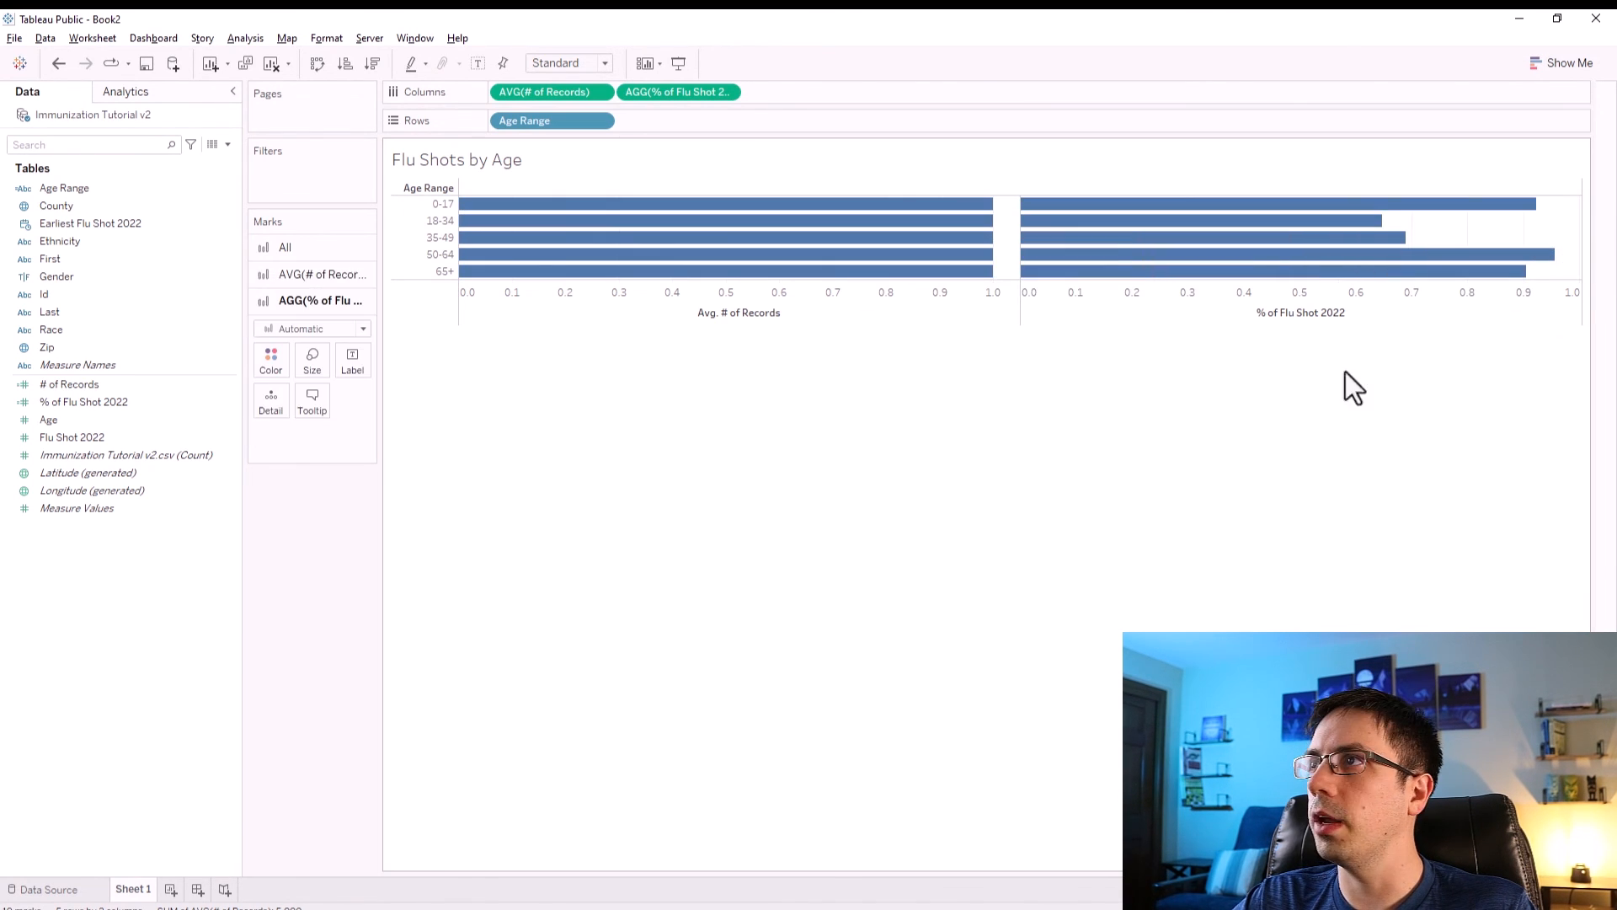
mouse_move(1310, 254)
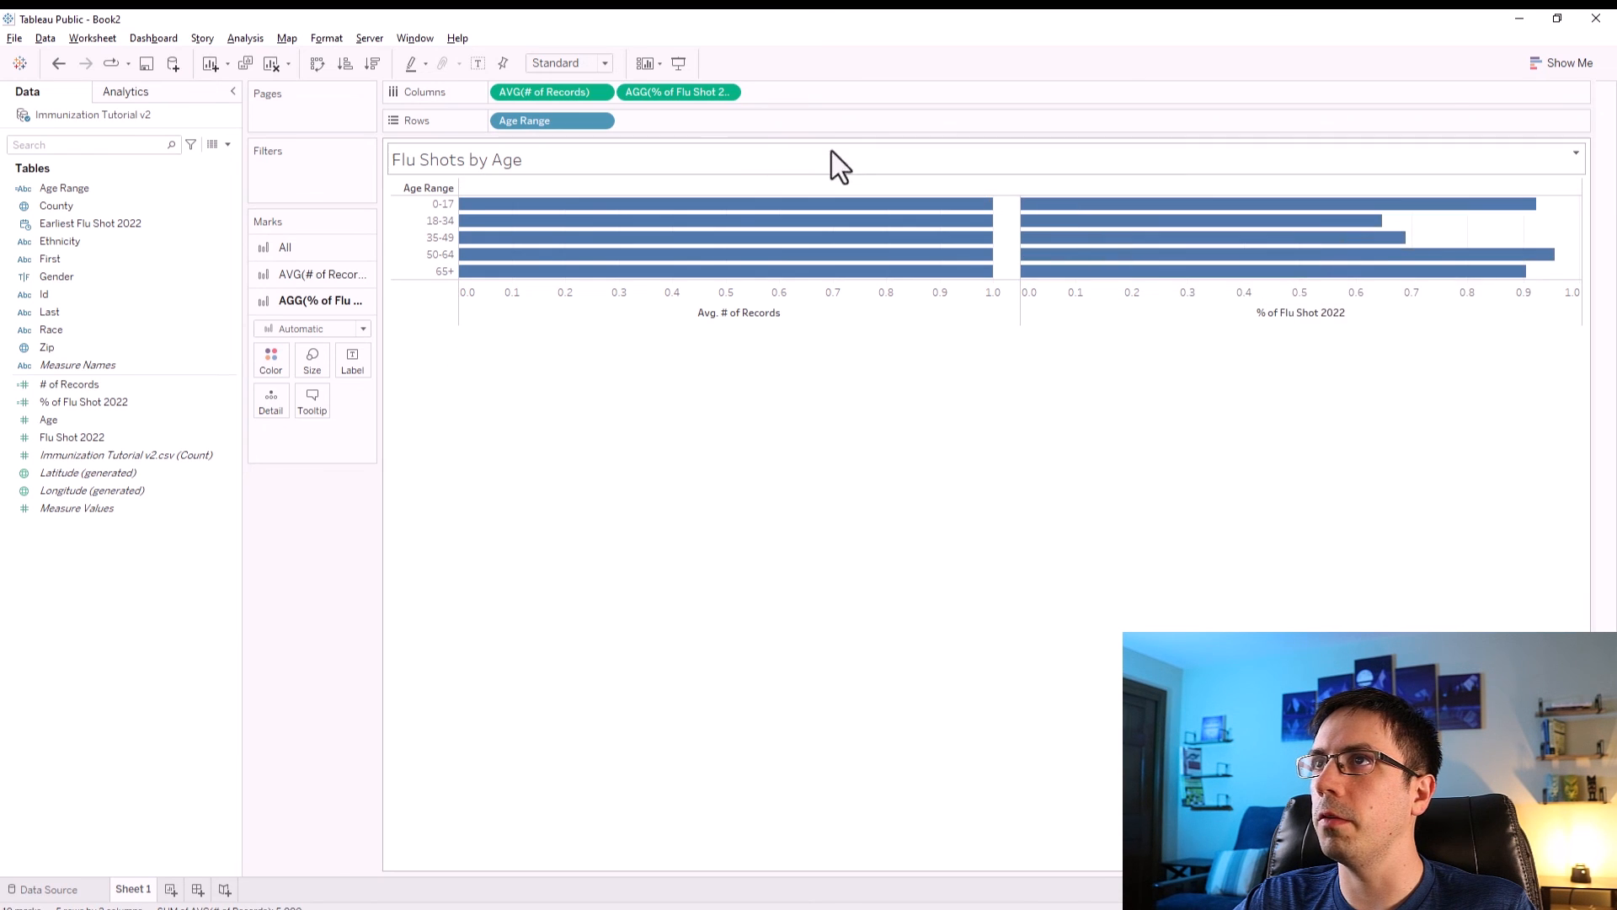
right_click(664, 95)
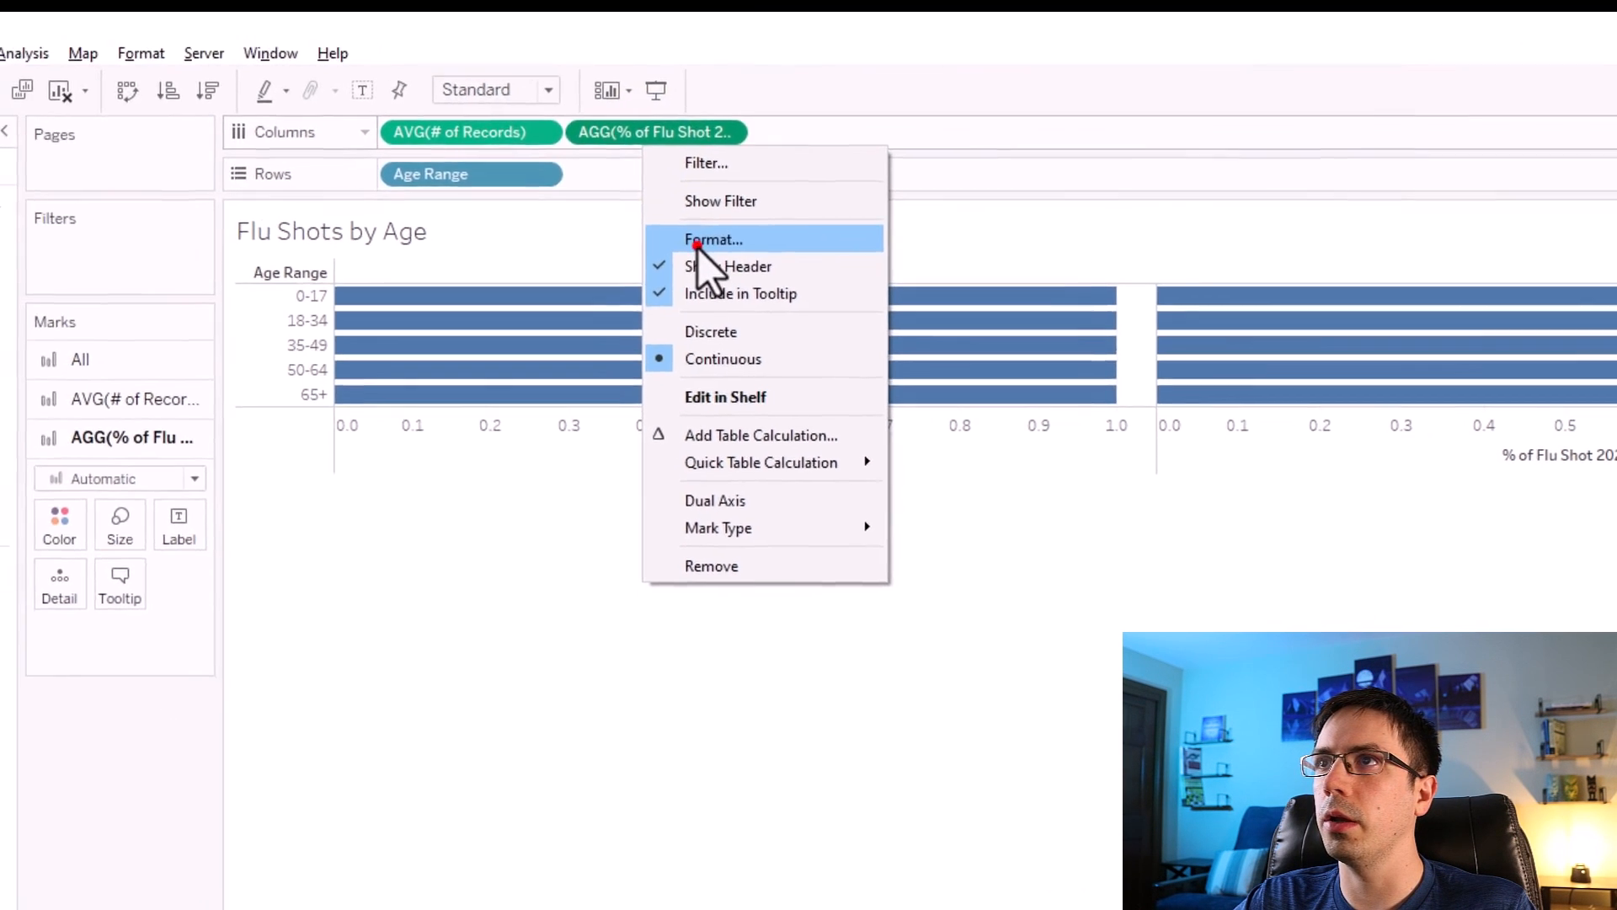
left_click(669, 254)
left_click(153, 350)
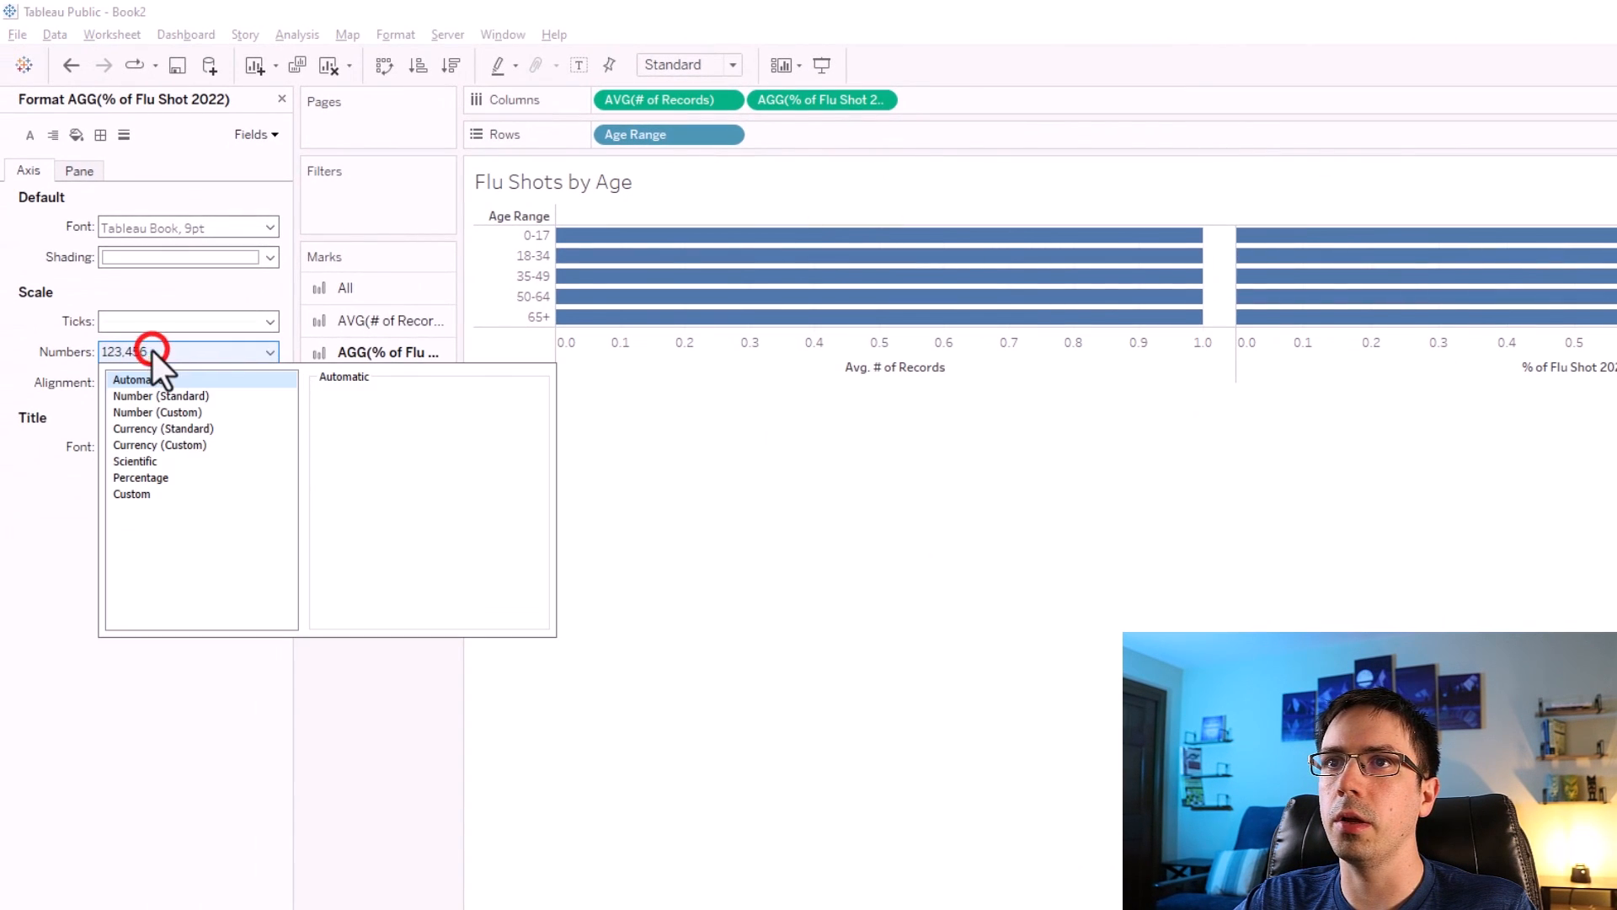
left_click(143, 477)
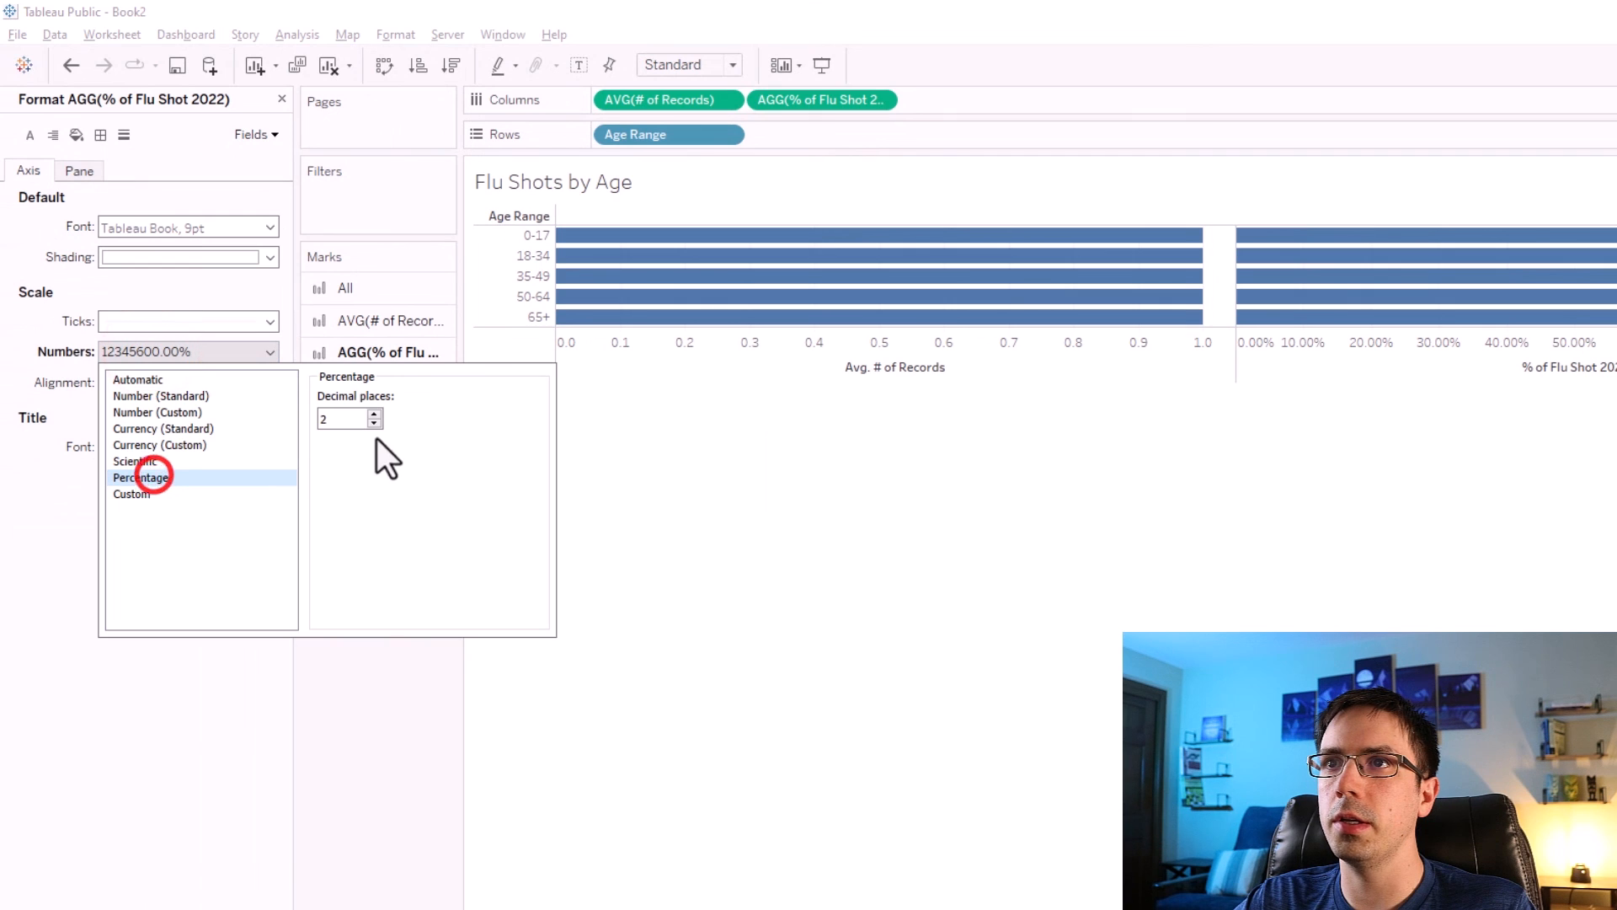
left_click(433, 639)
Copy % of Flu Shot 2022 onto the label of its bars and set the label font colour to black.
left_click_drag(848, 101, 418, 435)
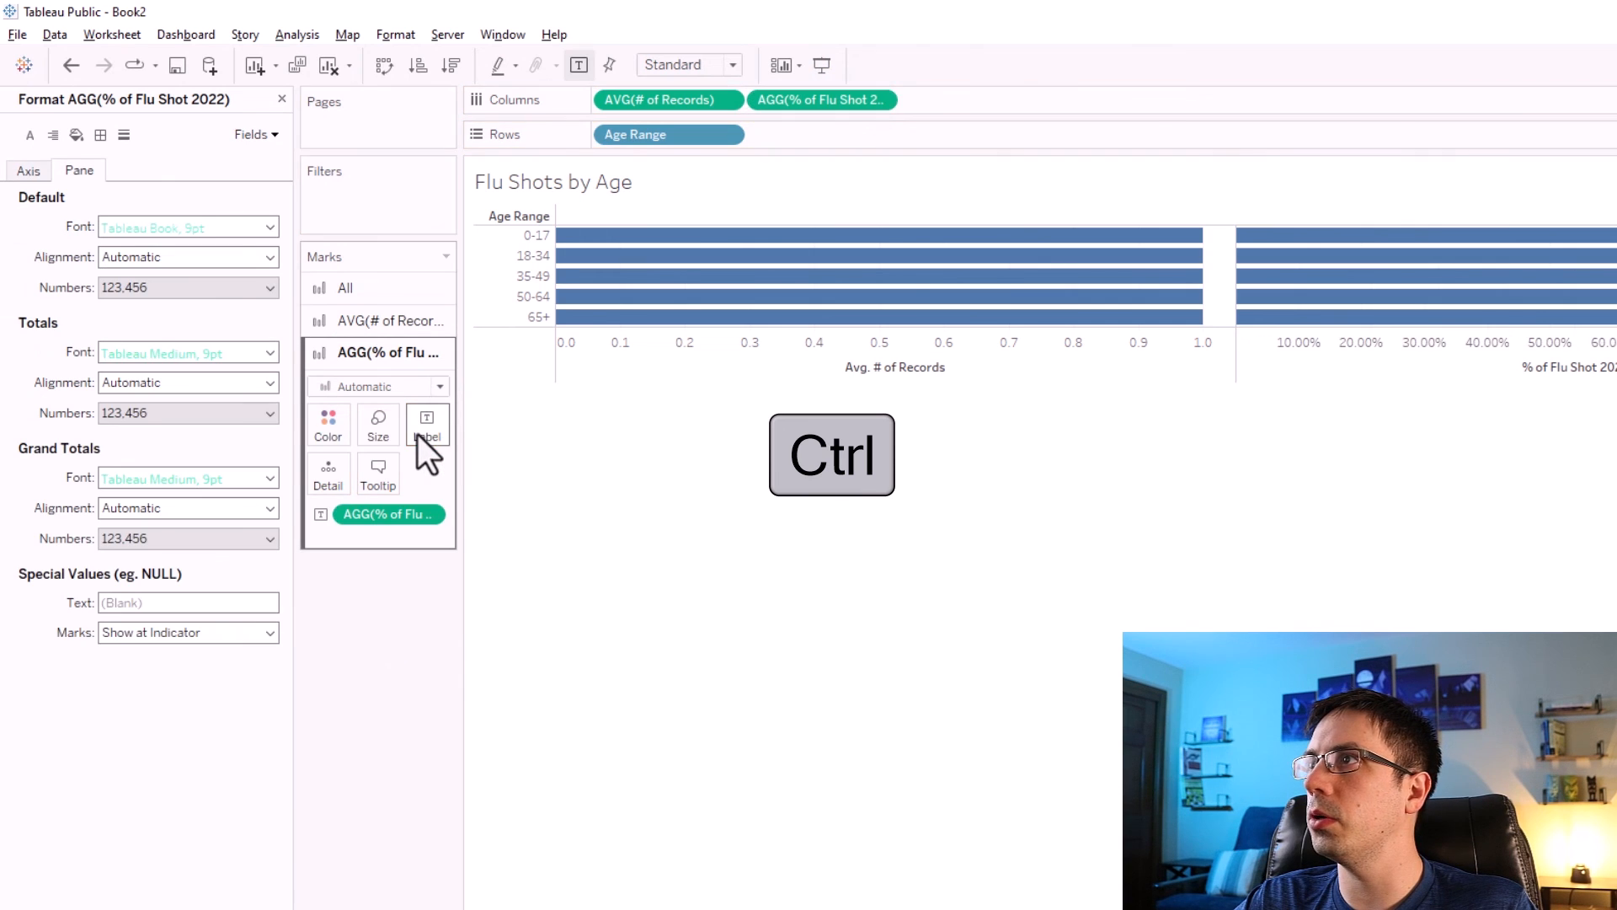
left_click(427, 427)
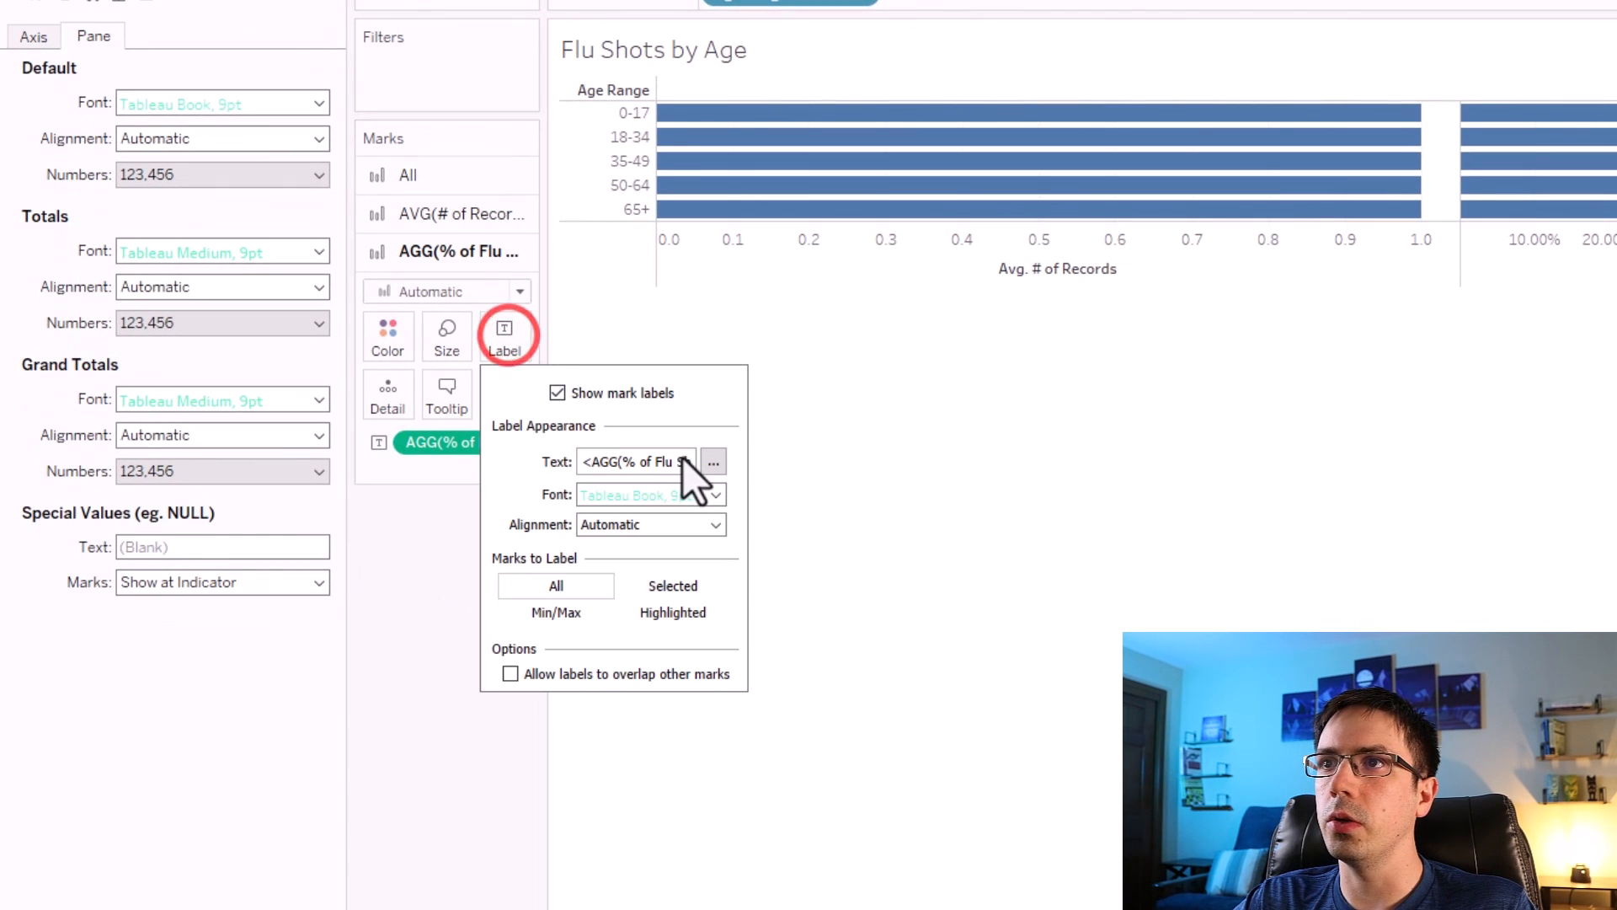
left_click(716, 494)
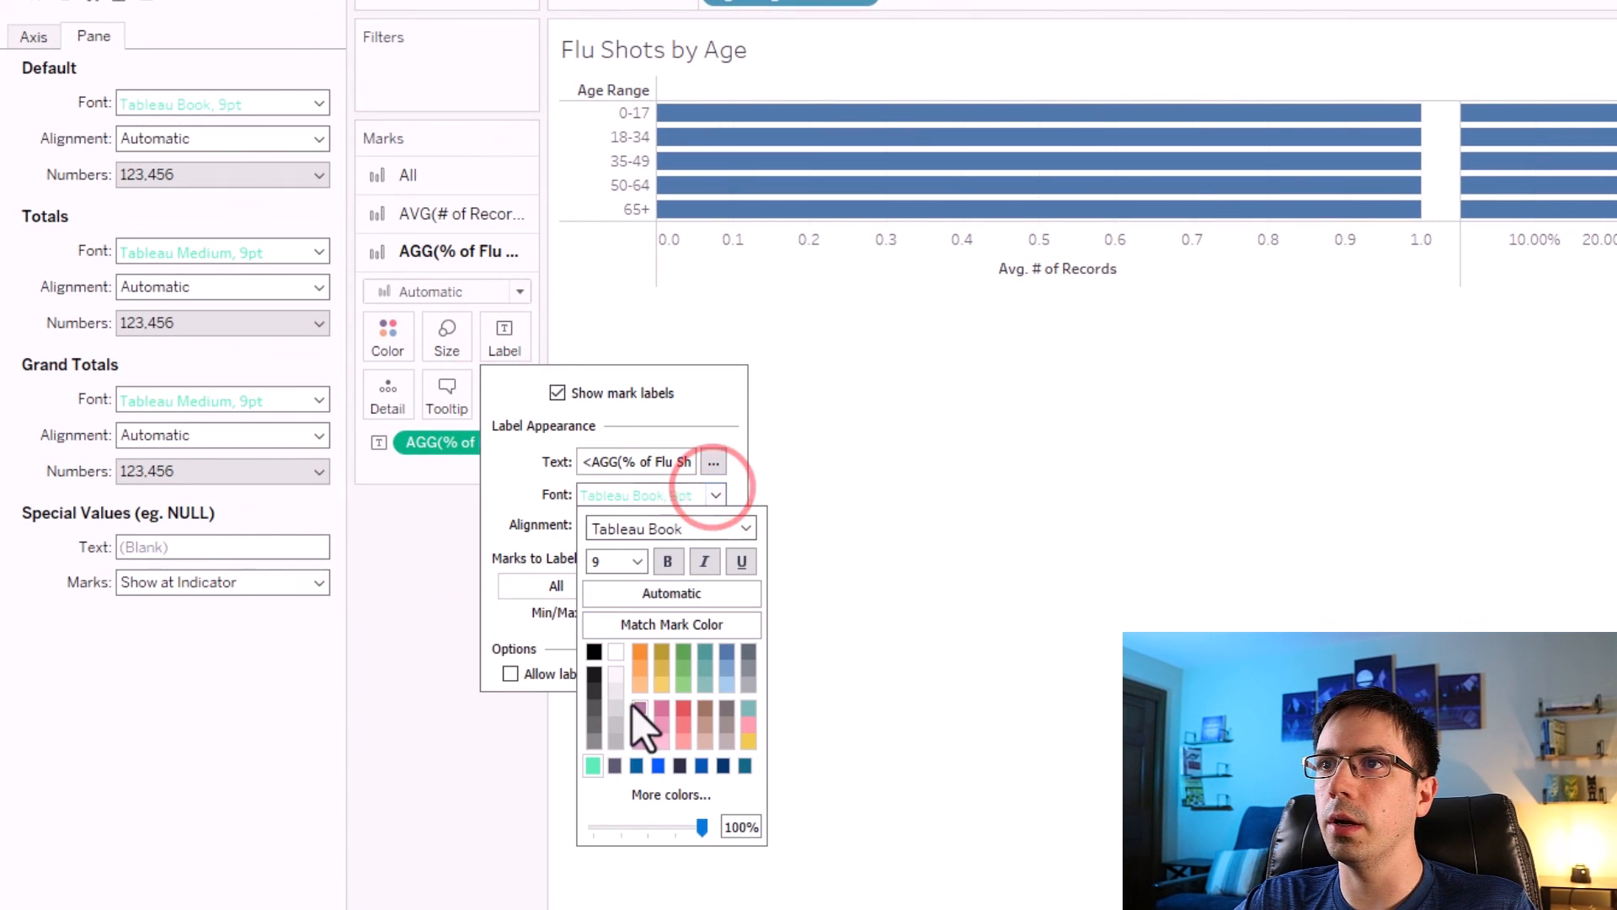
left_click(594, 650)
left_click(1538, 559)
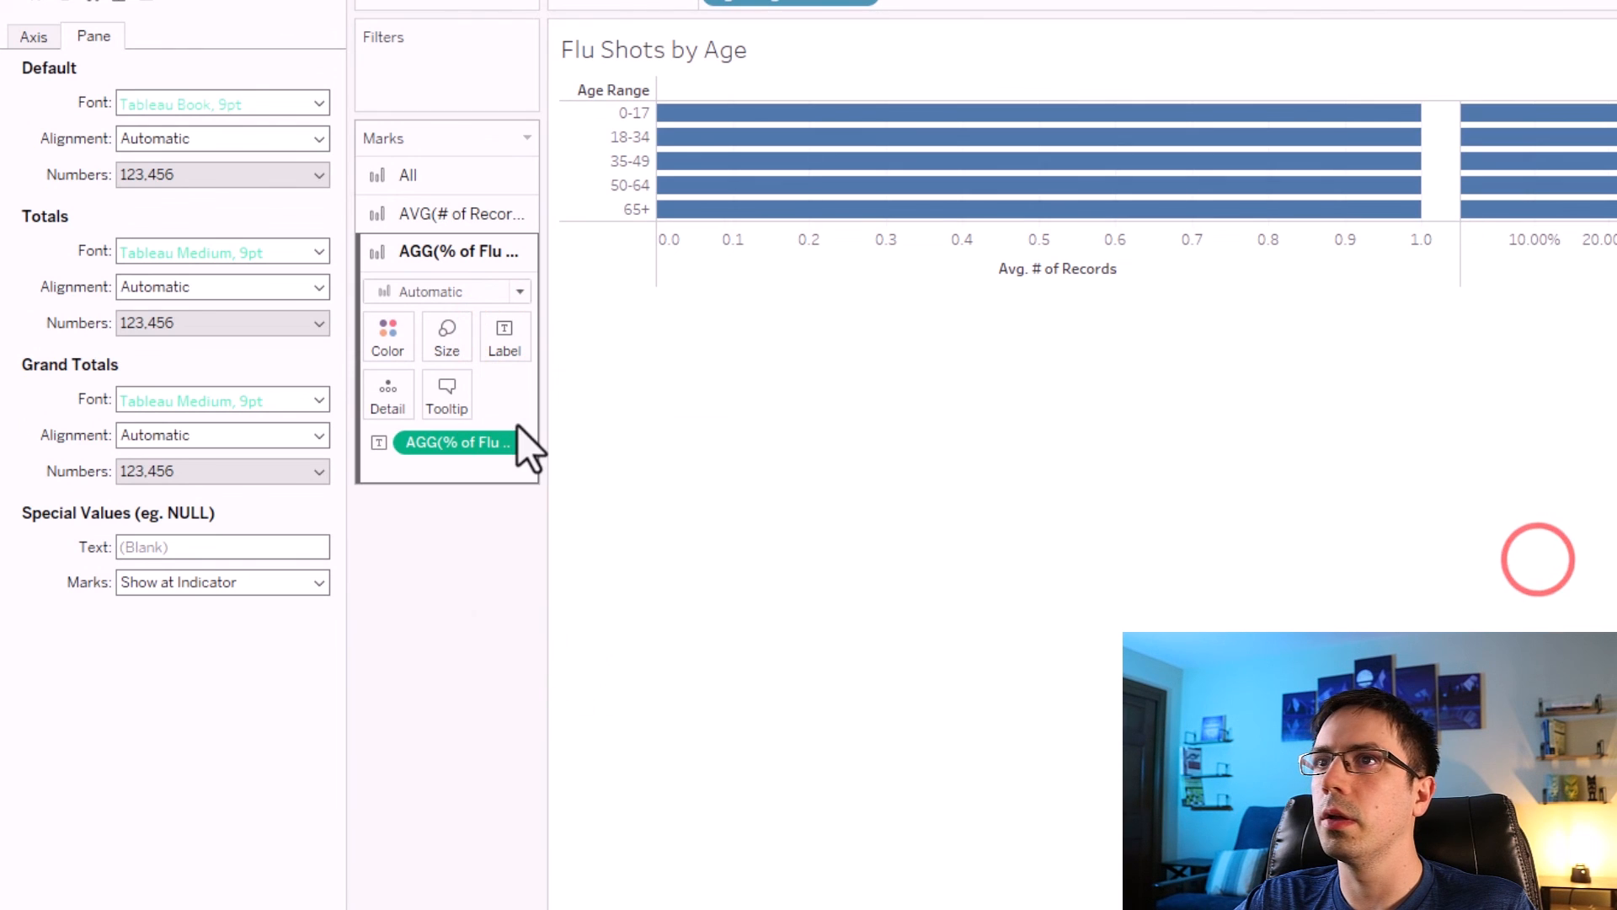
Format the bar label numbers of % of Flu Shot 2022 as Percentage.
right_click(444, 442)
left_click(480, 515)
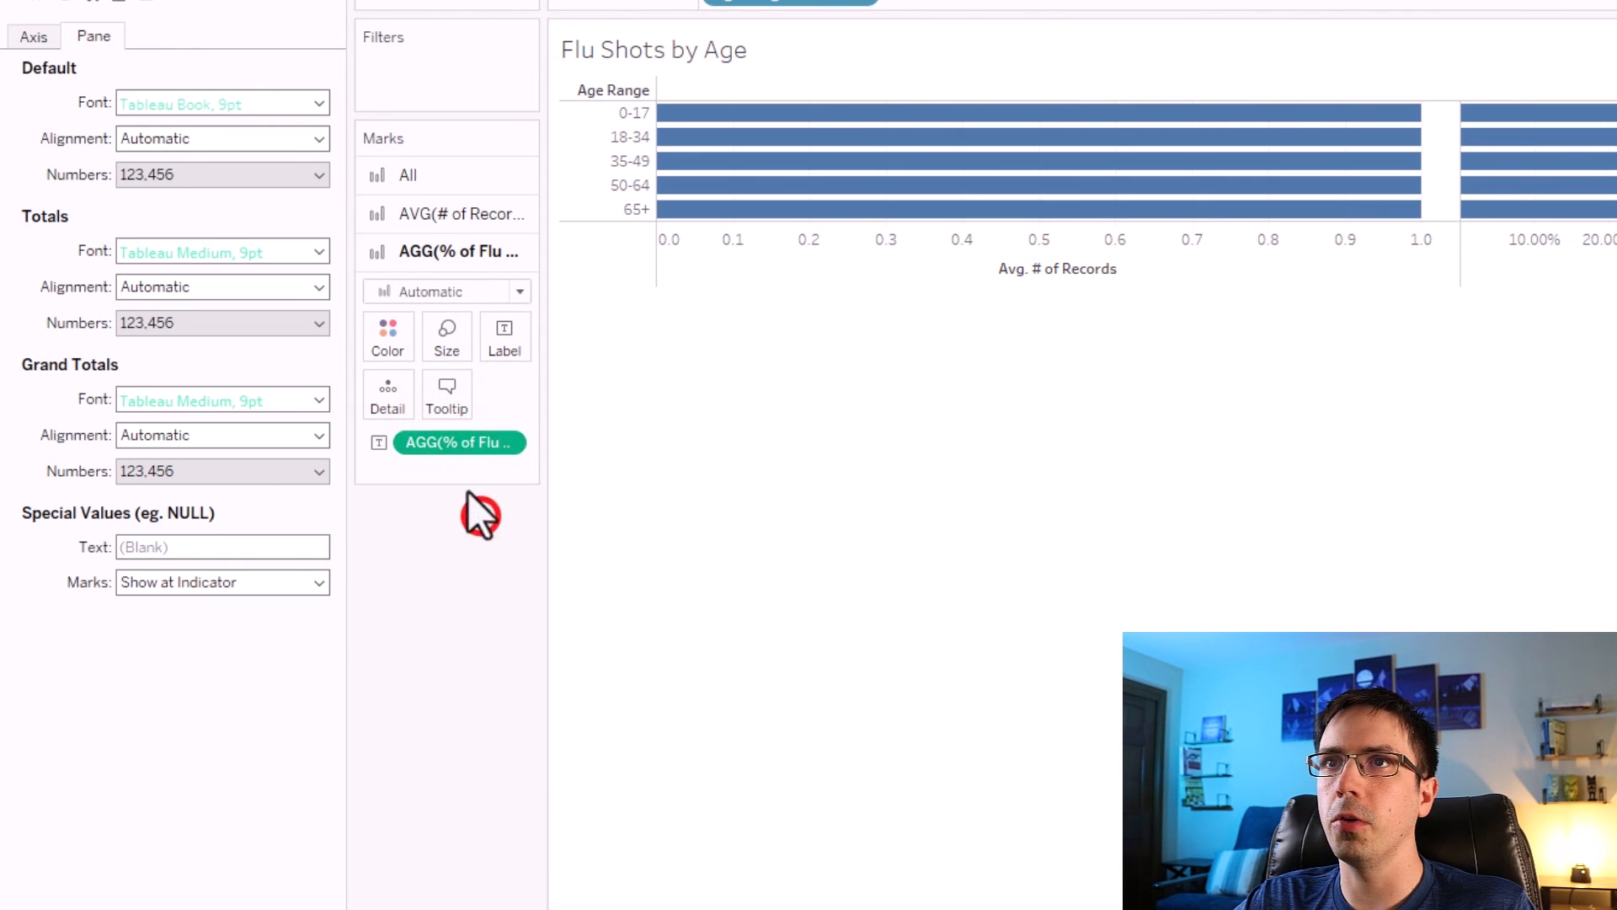
left_click(175, 176)
left_click(167, 324)
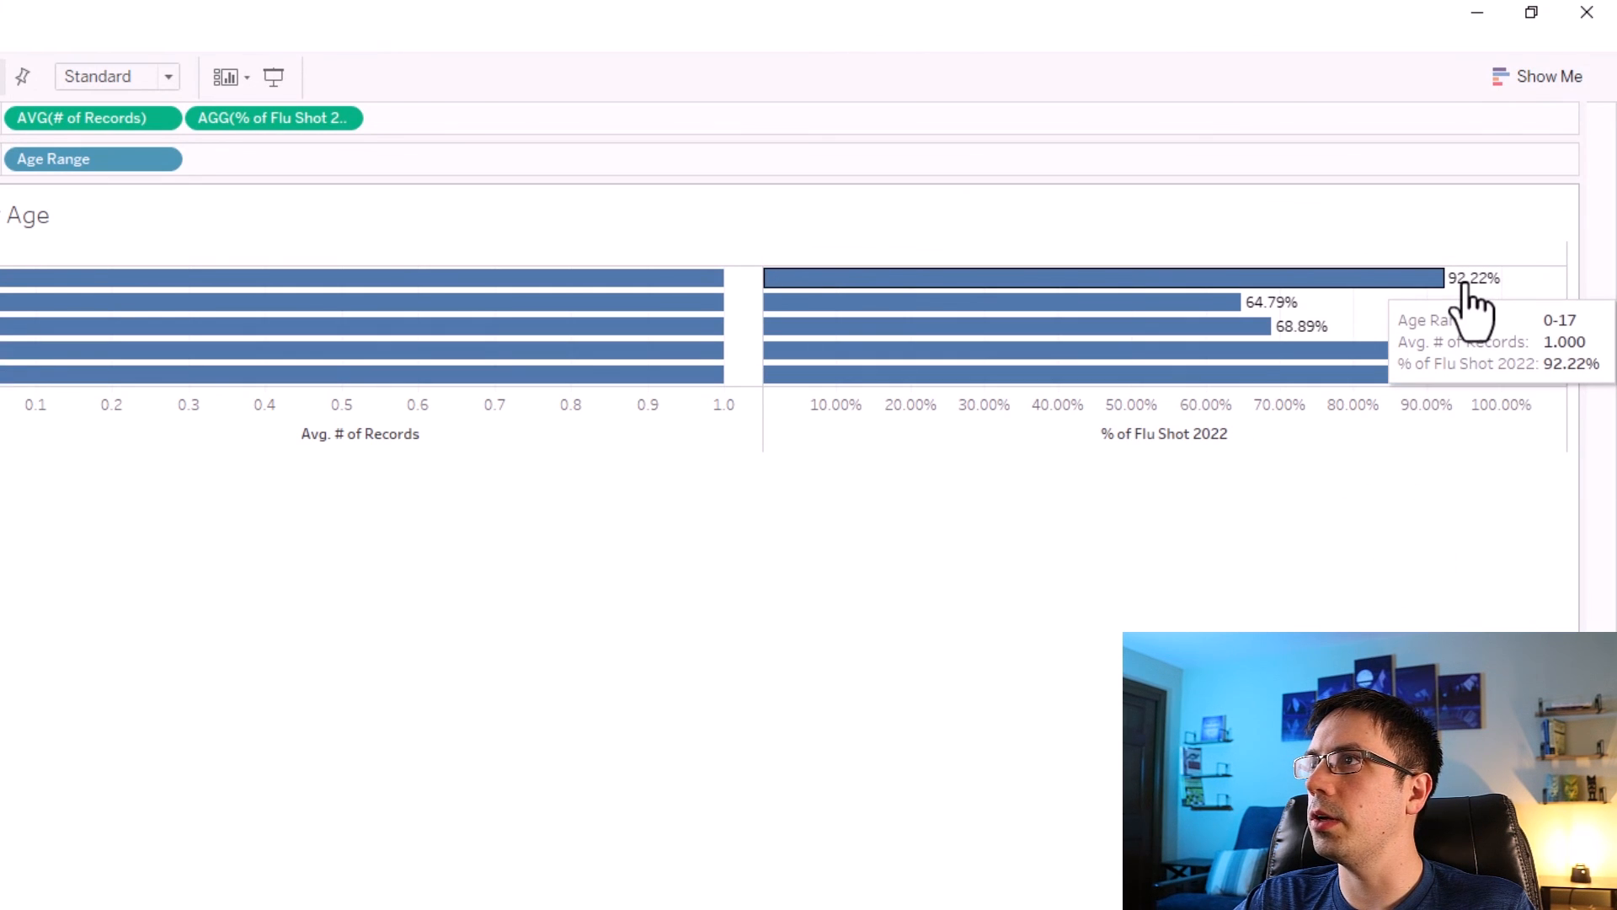
mouse_move(1458, 299)
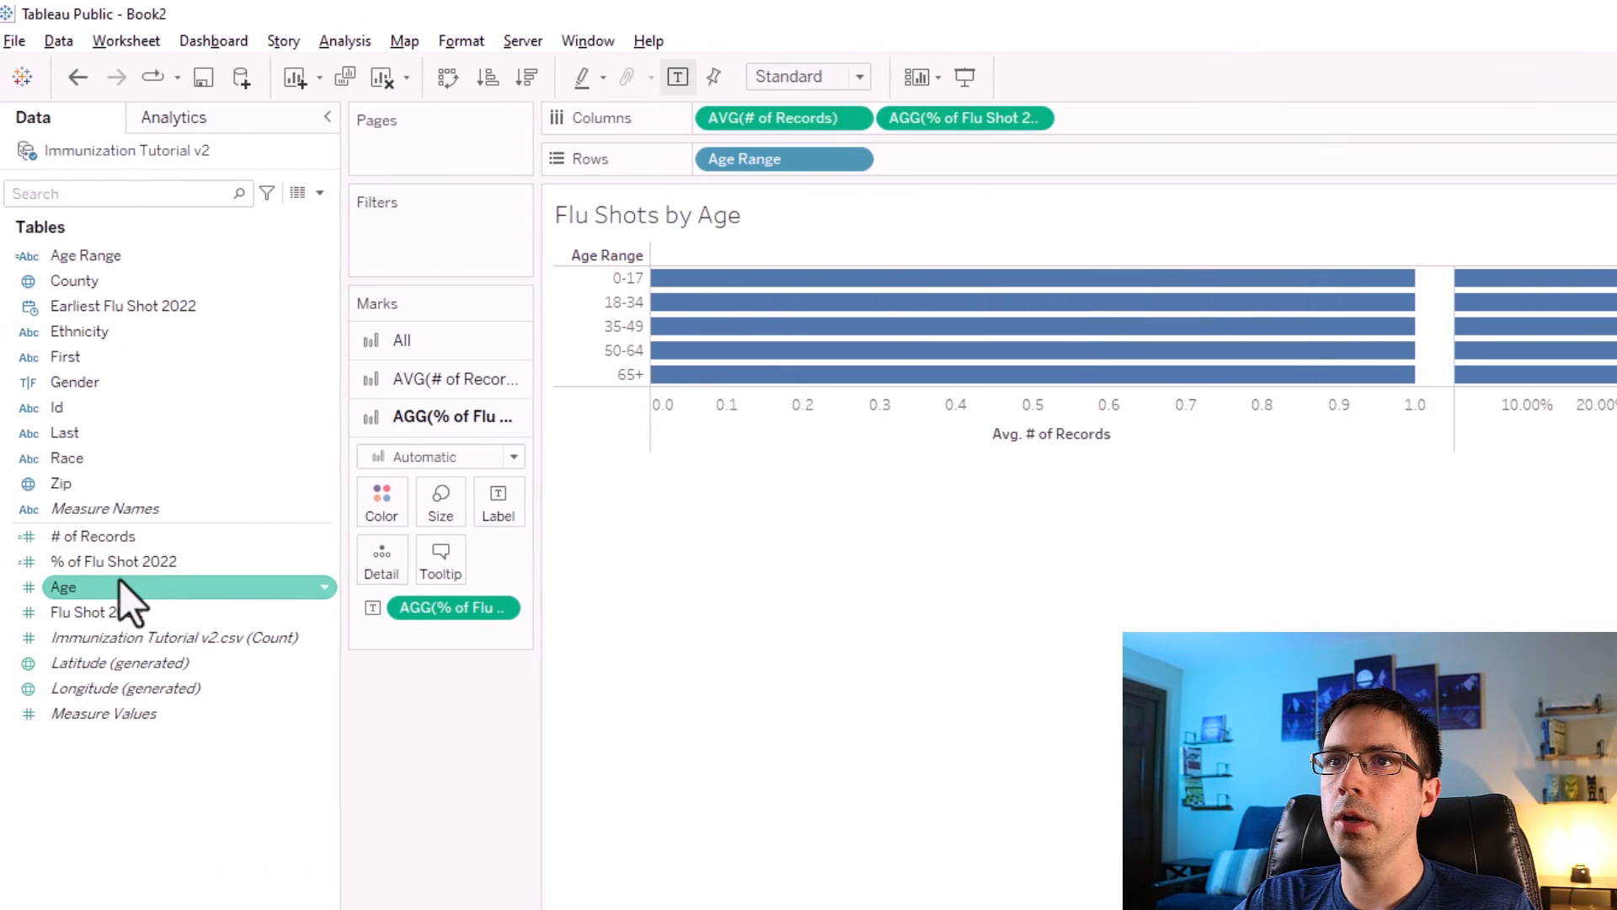
Edit the % of Flu Shot 2022 calculation so its formula becomes AVG([Flu Shot 2022]).
right_click(137, 561)
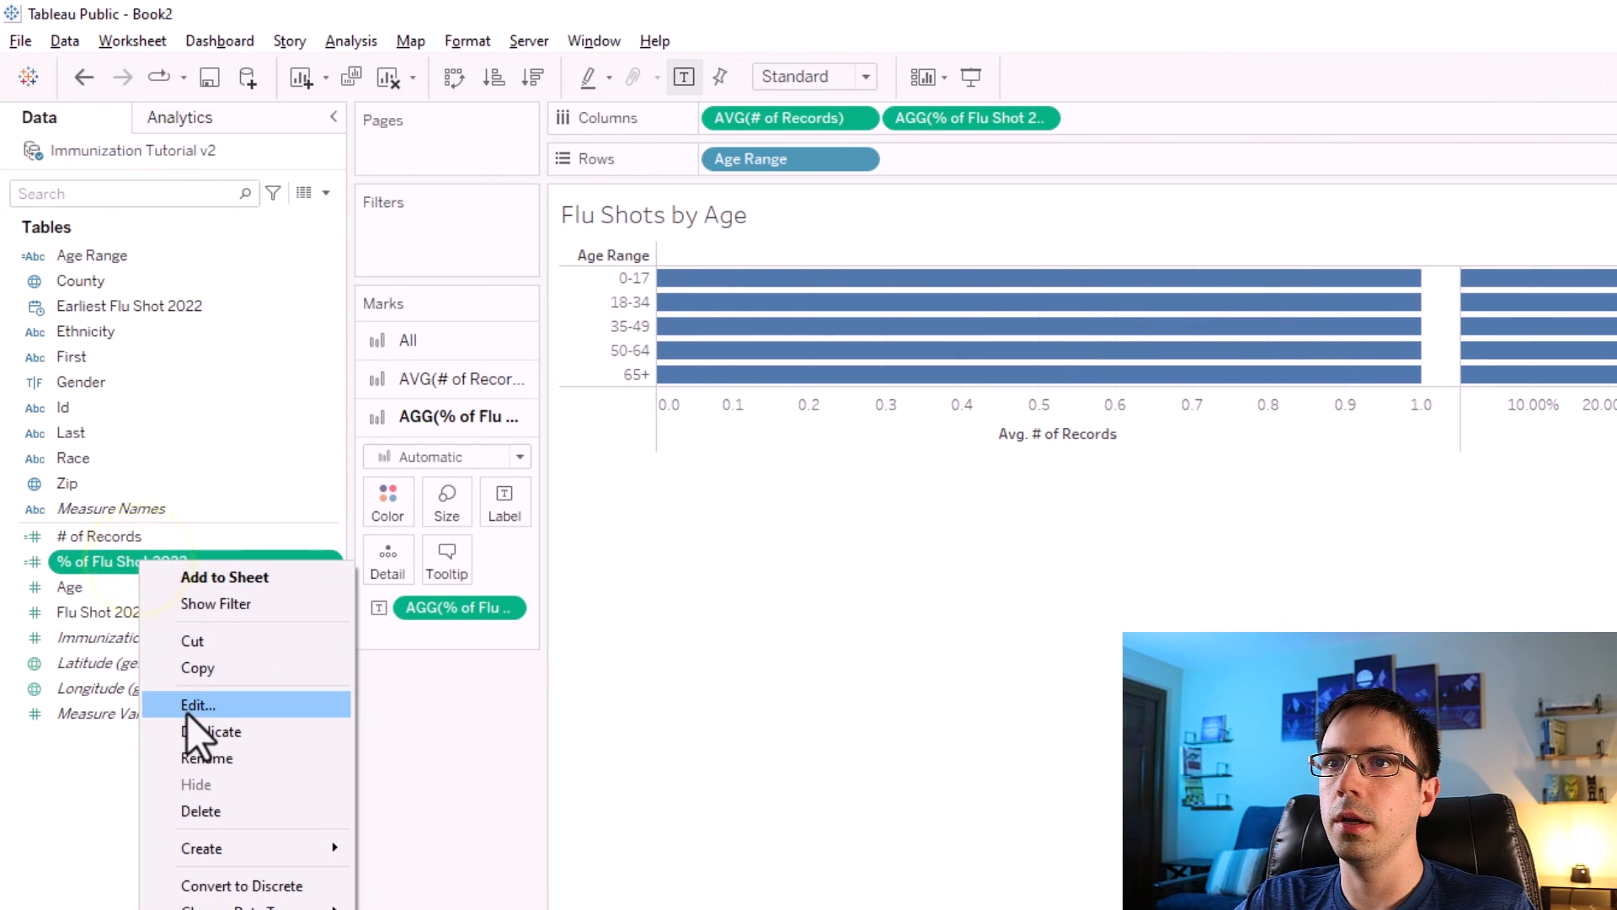
left_click(185, 710)
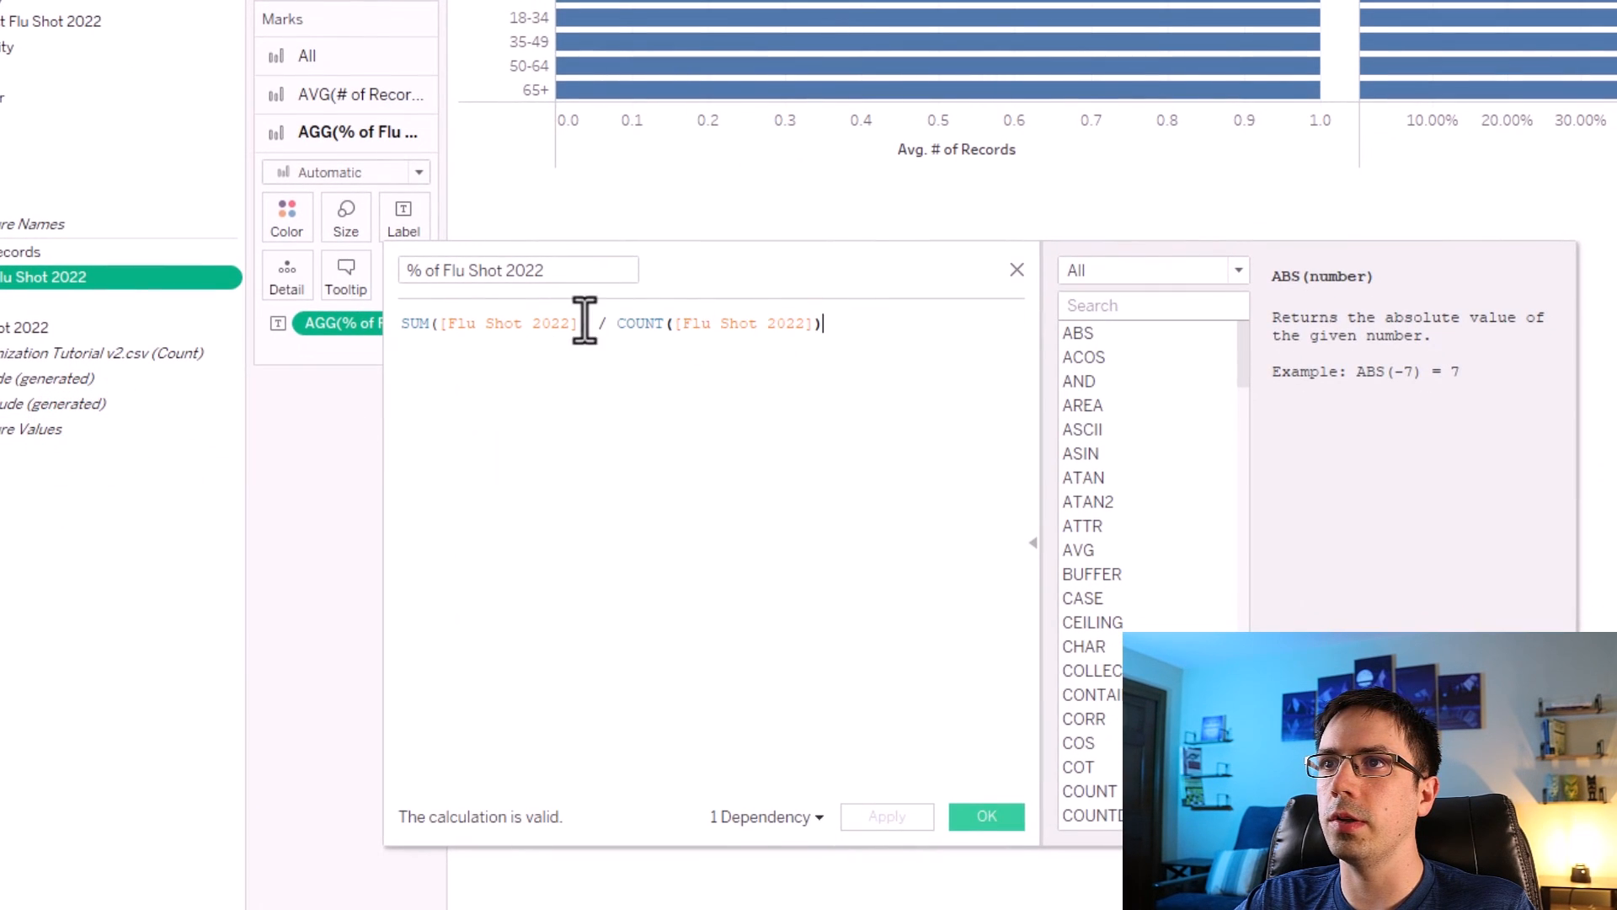
left_click(832, 327)
left_click(430, 322)
type("AVG")
left_click_drag(838, 325, 591, 329)
key("BackSpace")
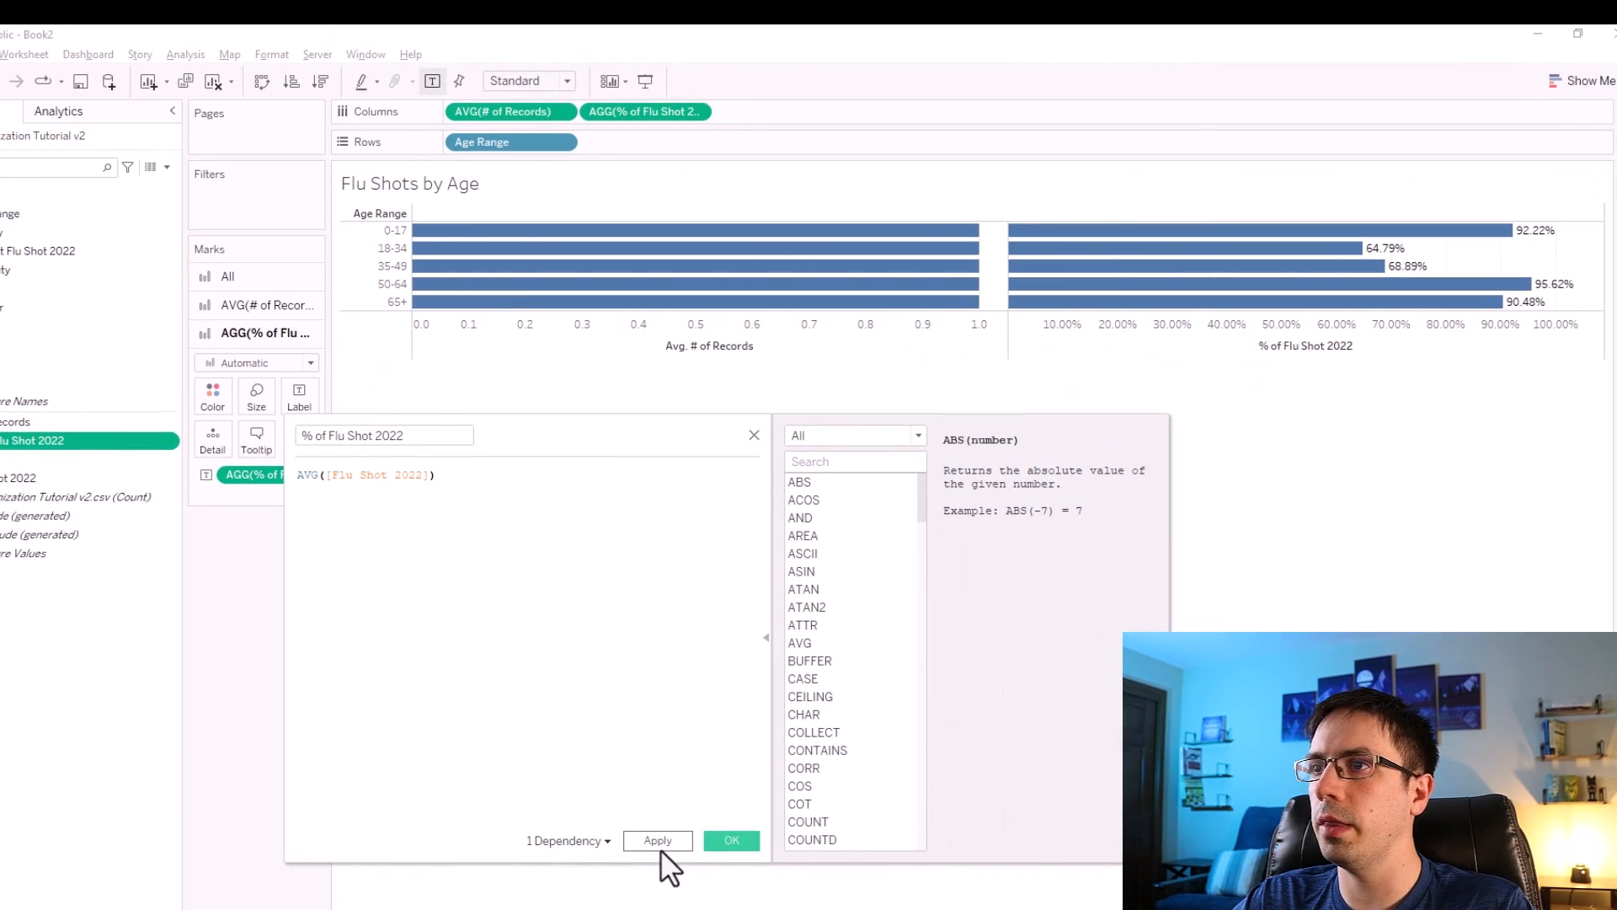
left_click(712, 840)
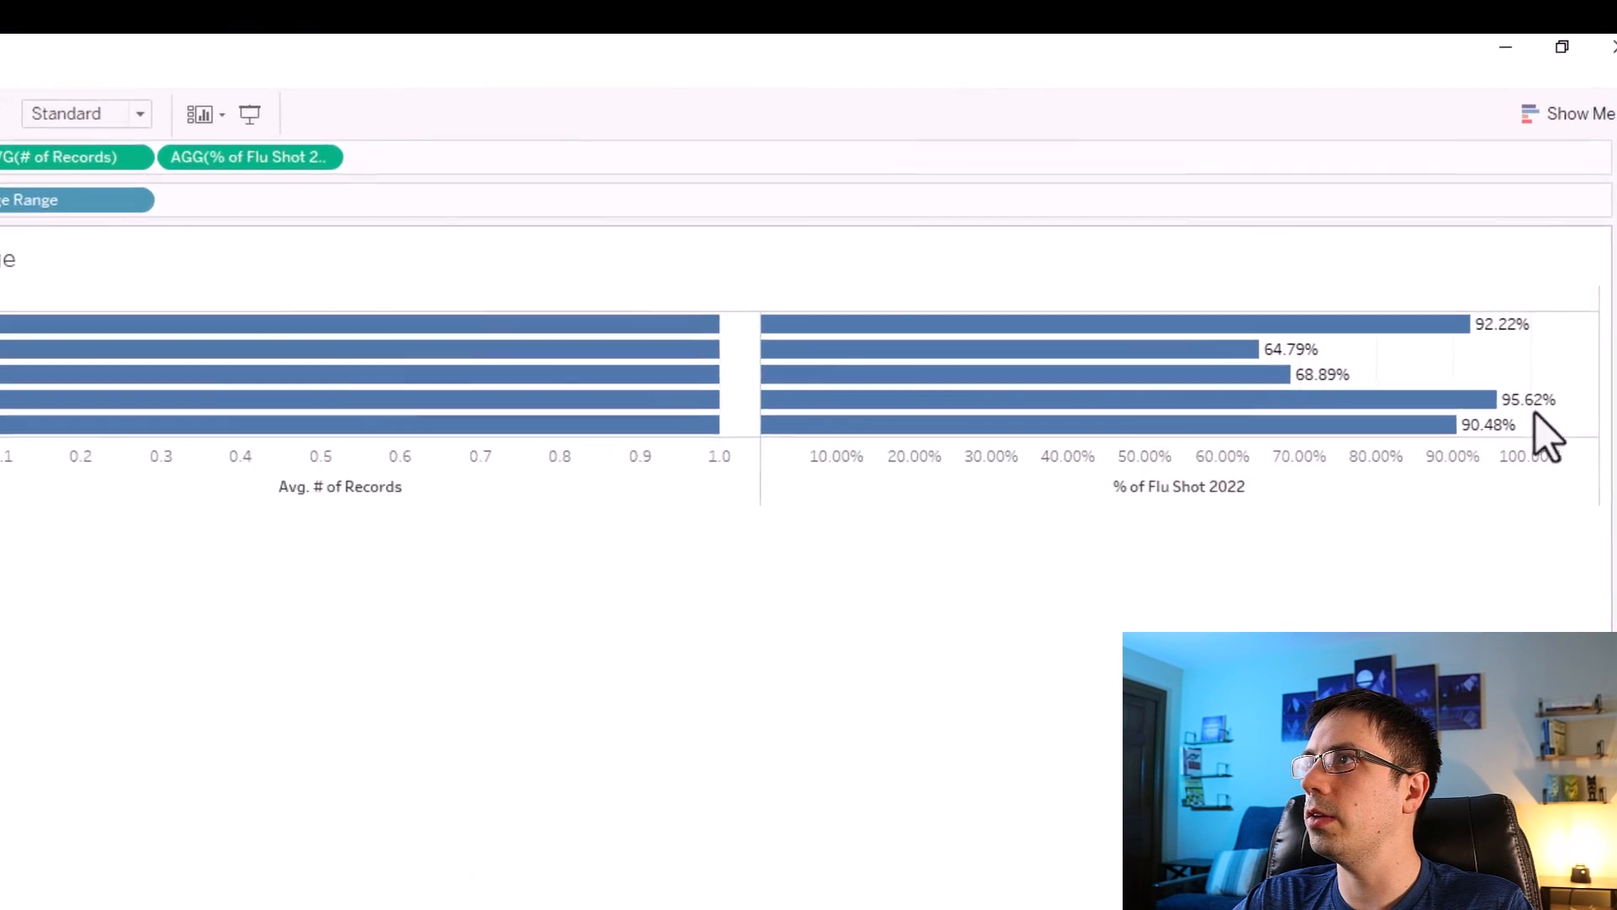
mouse_move(1410, 278)
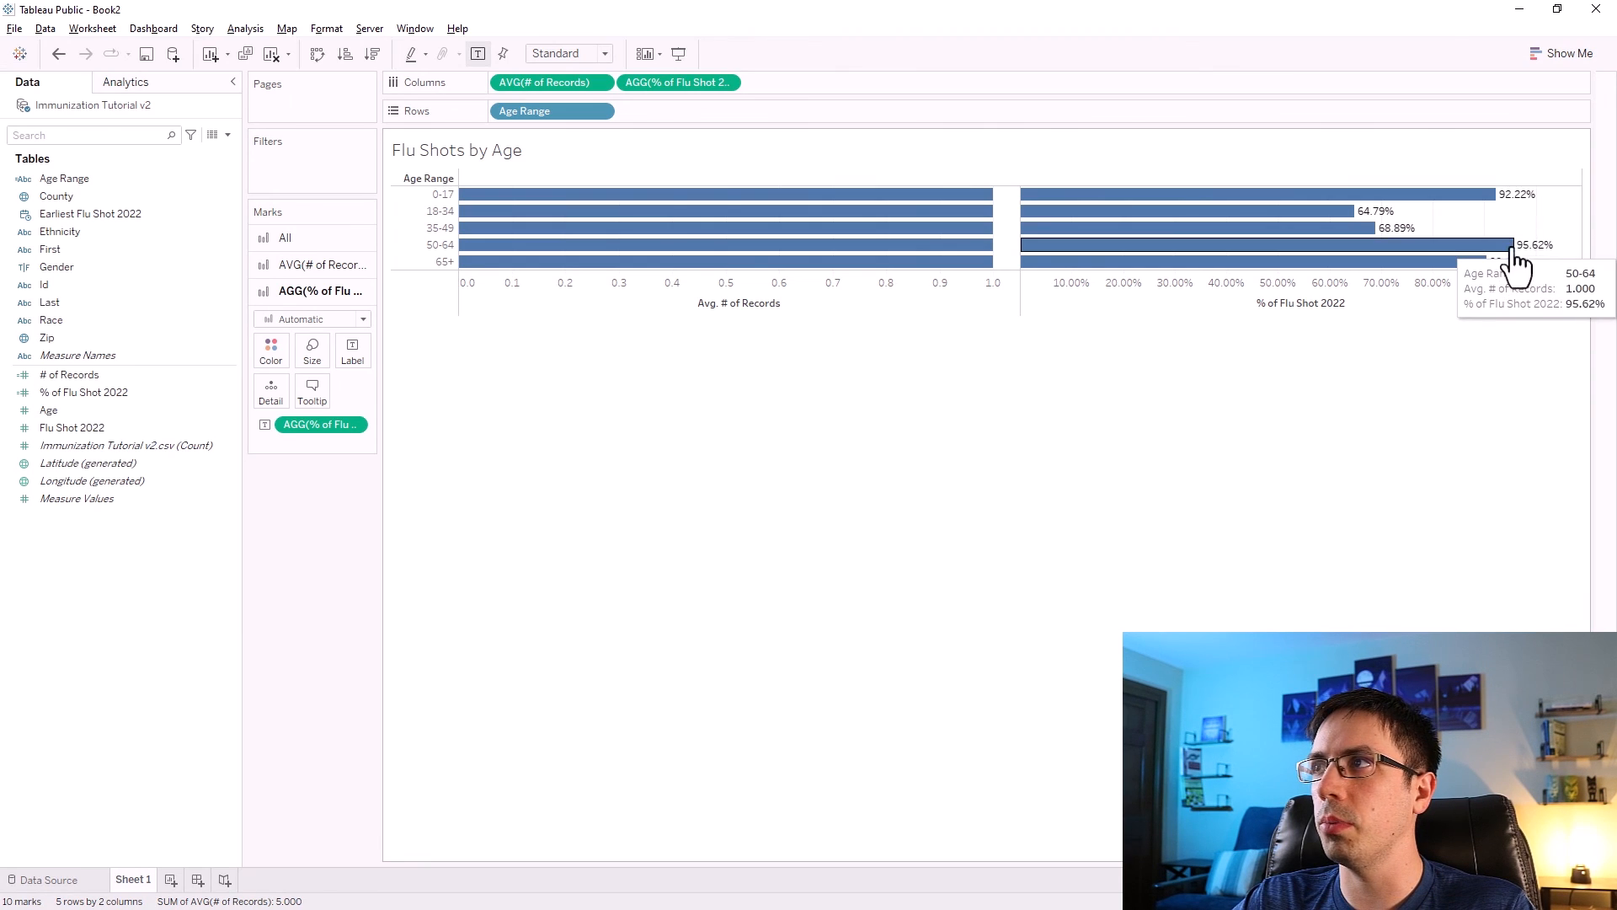
Remove % of Flu Shot 2022 from Columns and delete the calculated field from the data pane.
left_click_drag(678, 82, 298, 533)
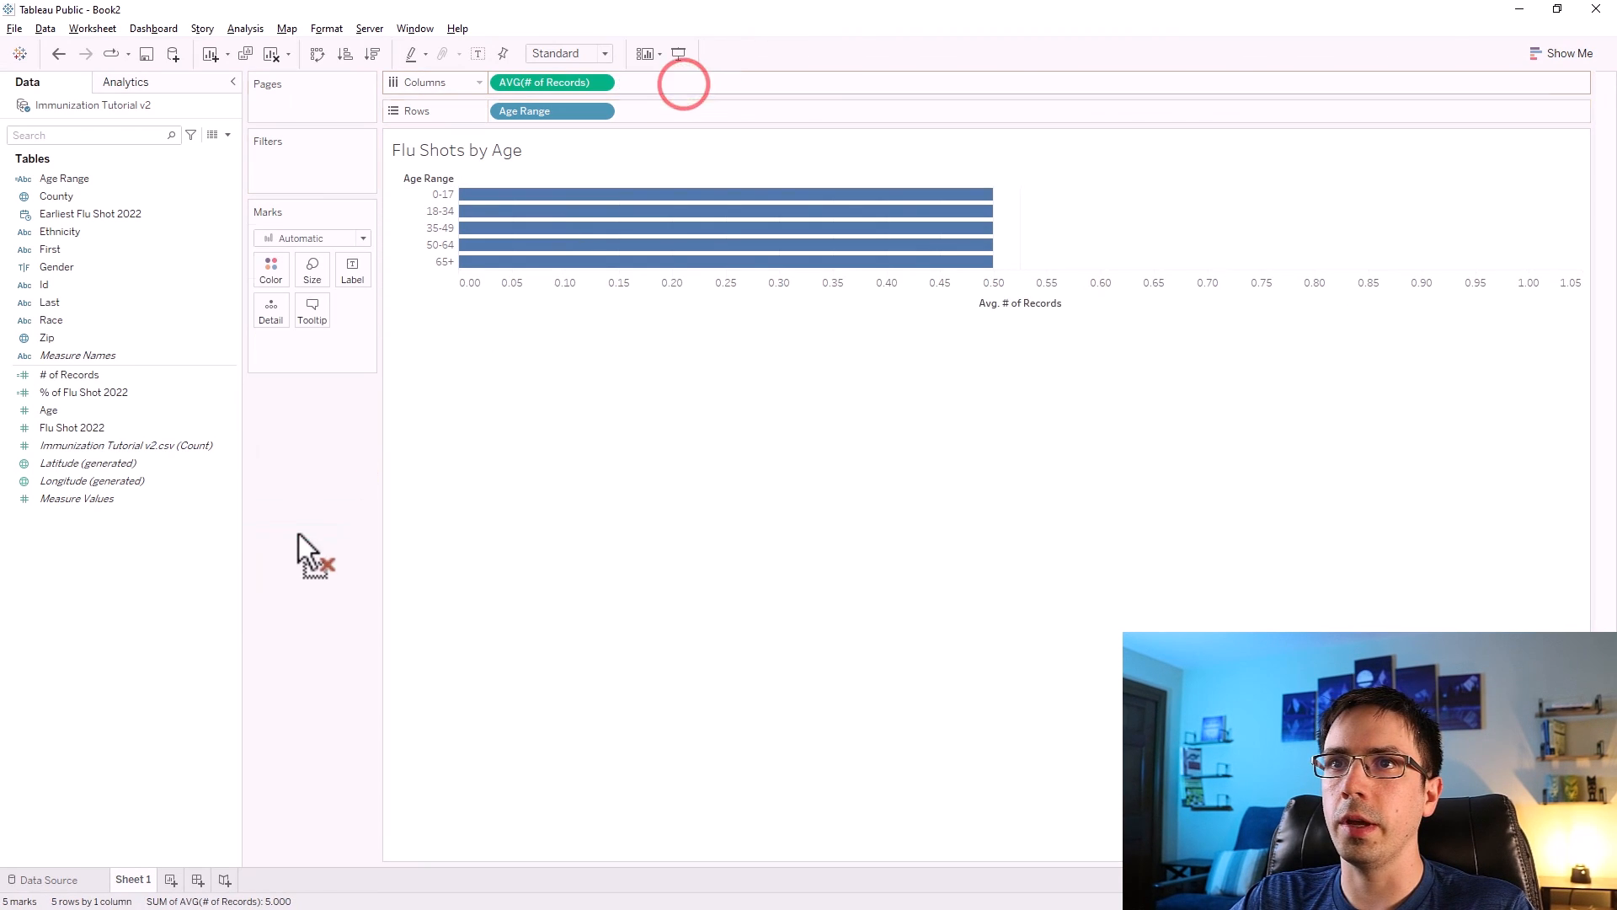
right_click(127, 392)
left_click(158, 559)
Add Flu Shot 2022 to Columns and change its aggregation to Average.
left_click_drag(80, 410, 695, 95)
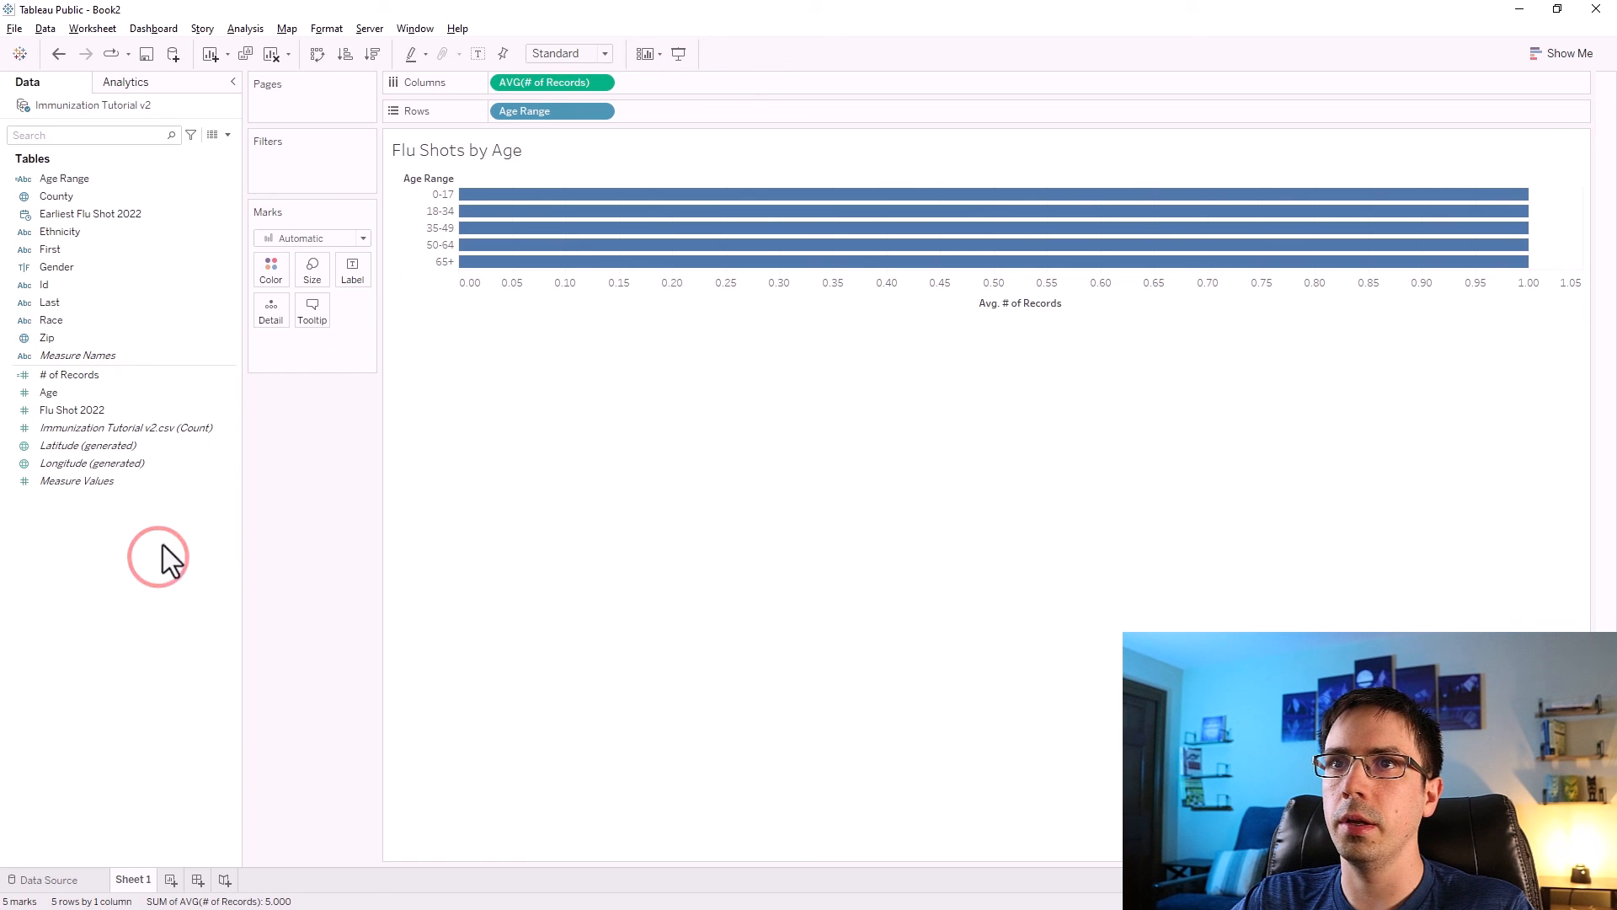
left_click_drag(832, 113, 842, 103)
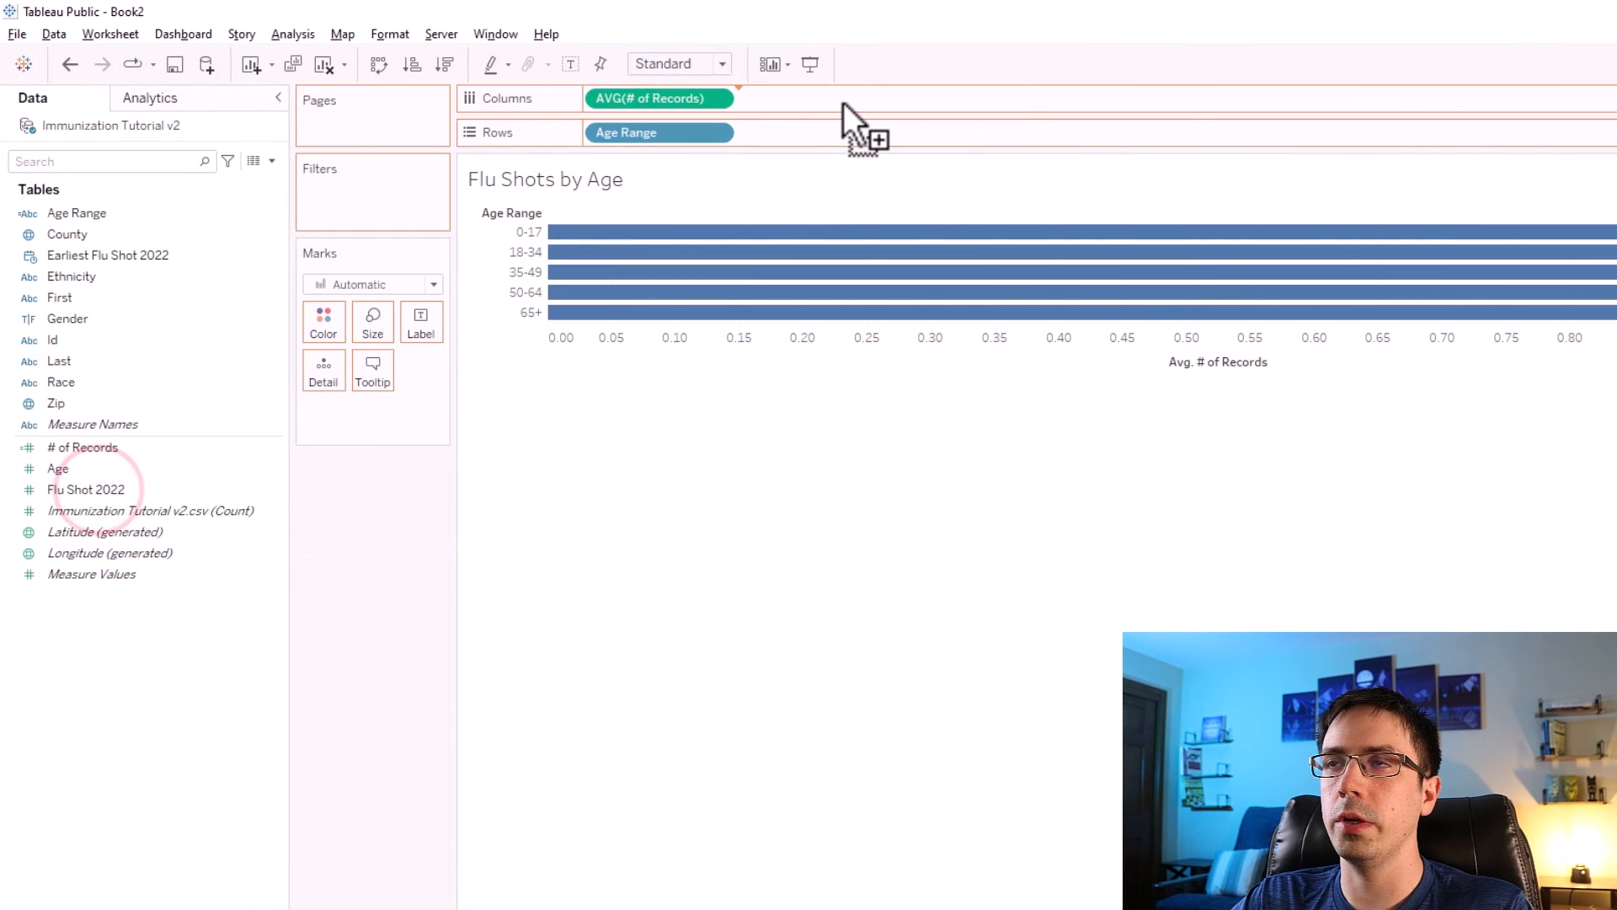
right_click(802, 102)
mouse_move(861, 300)
left_click(1036, 323)
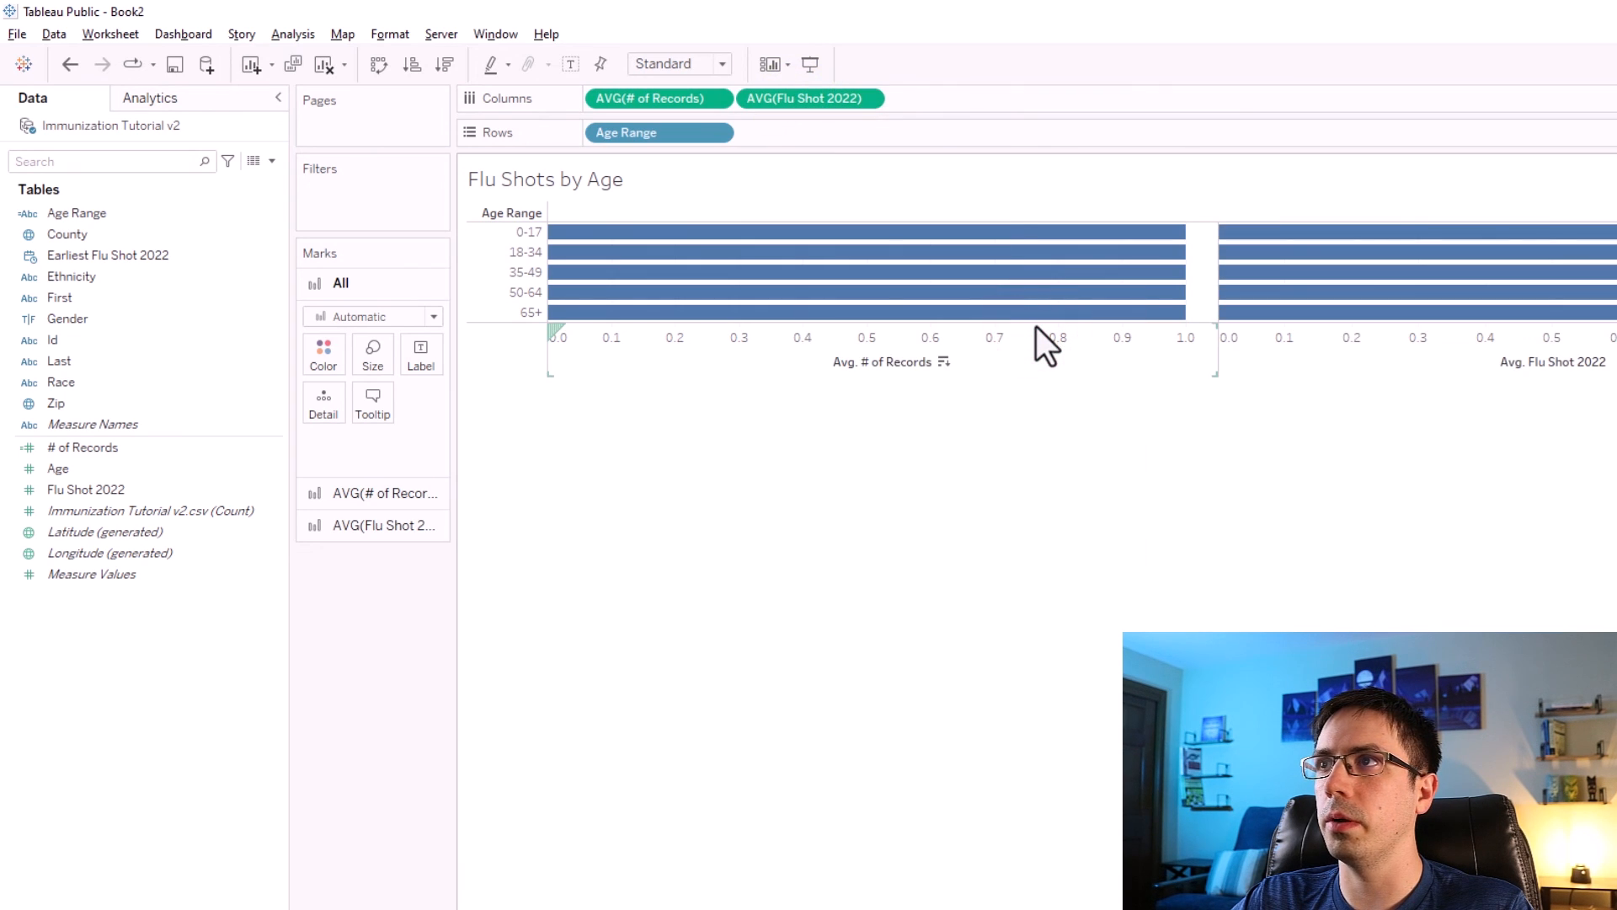
Combine the two column measures on a dual axis and set all marks to Bar.
right_click(777, 102)
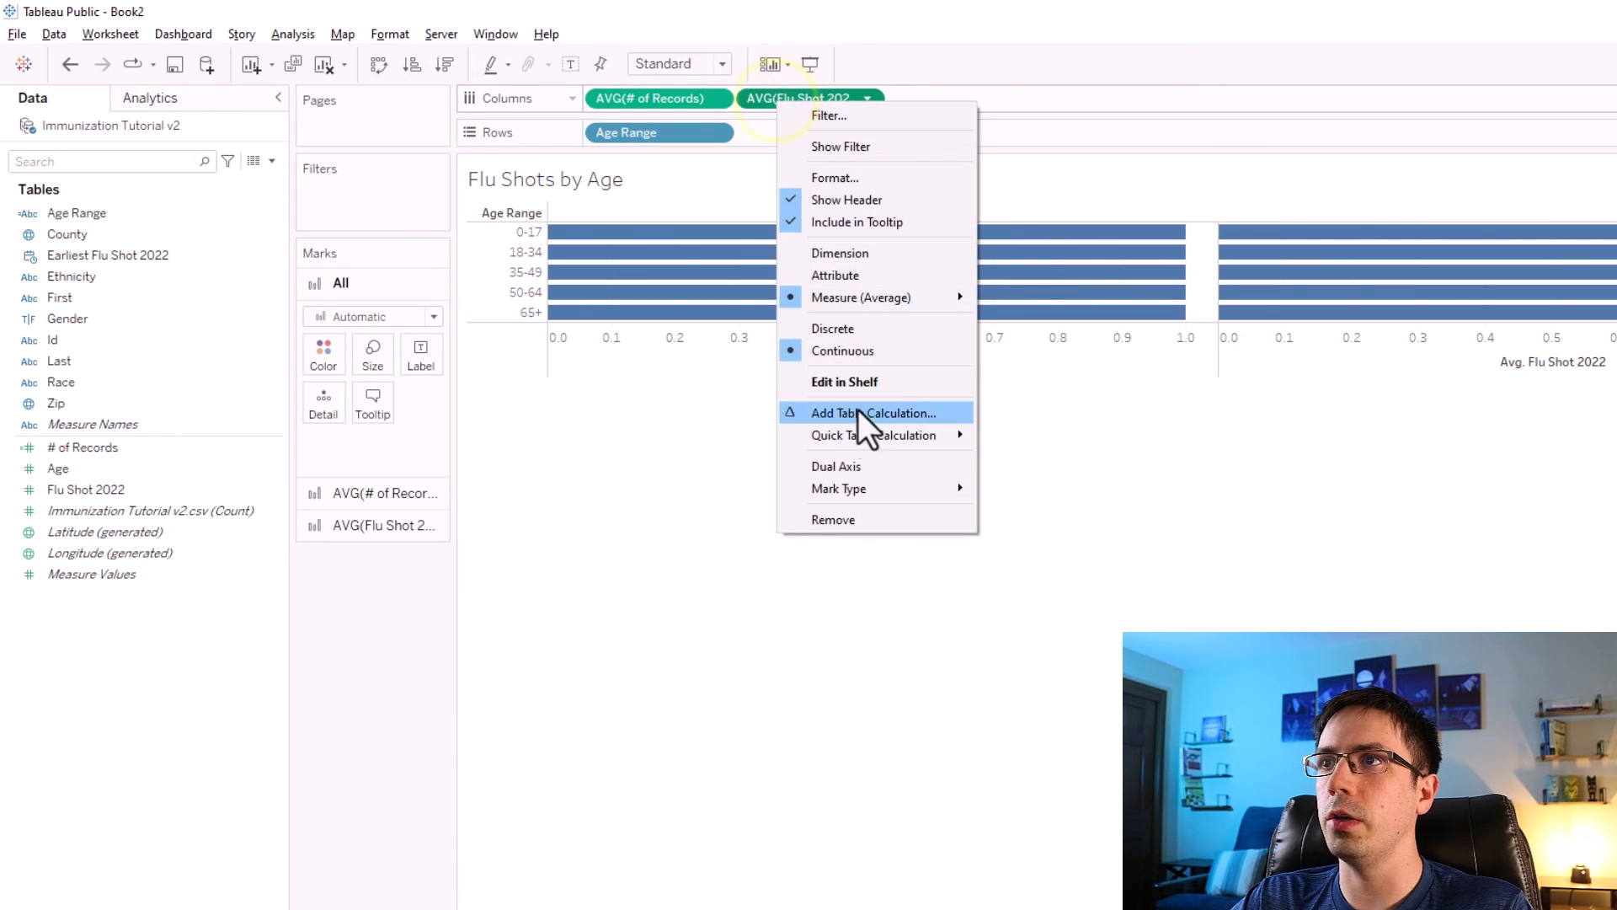
left_click(756, 99)
right_click(796, 99)
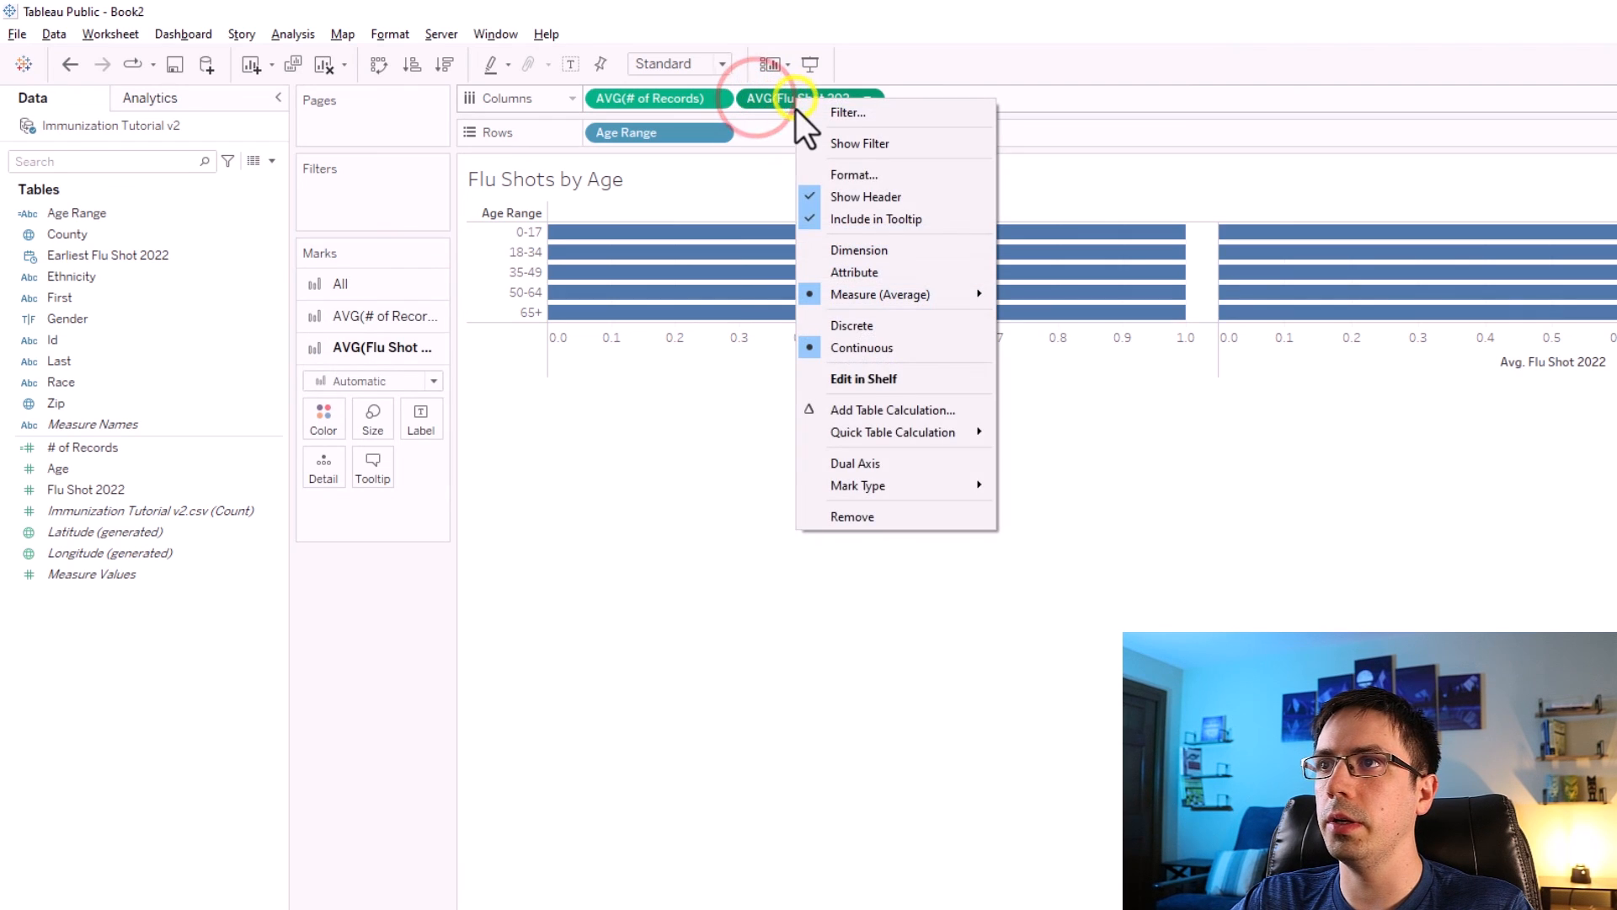
left_click(855, 463)
left_click(353, 284)
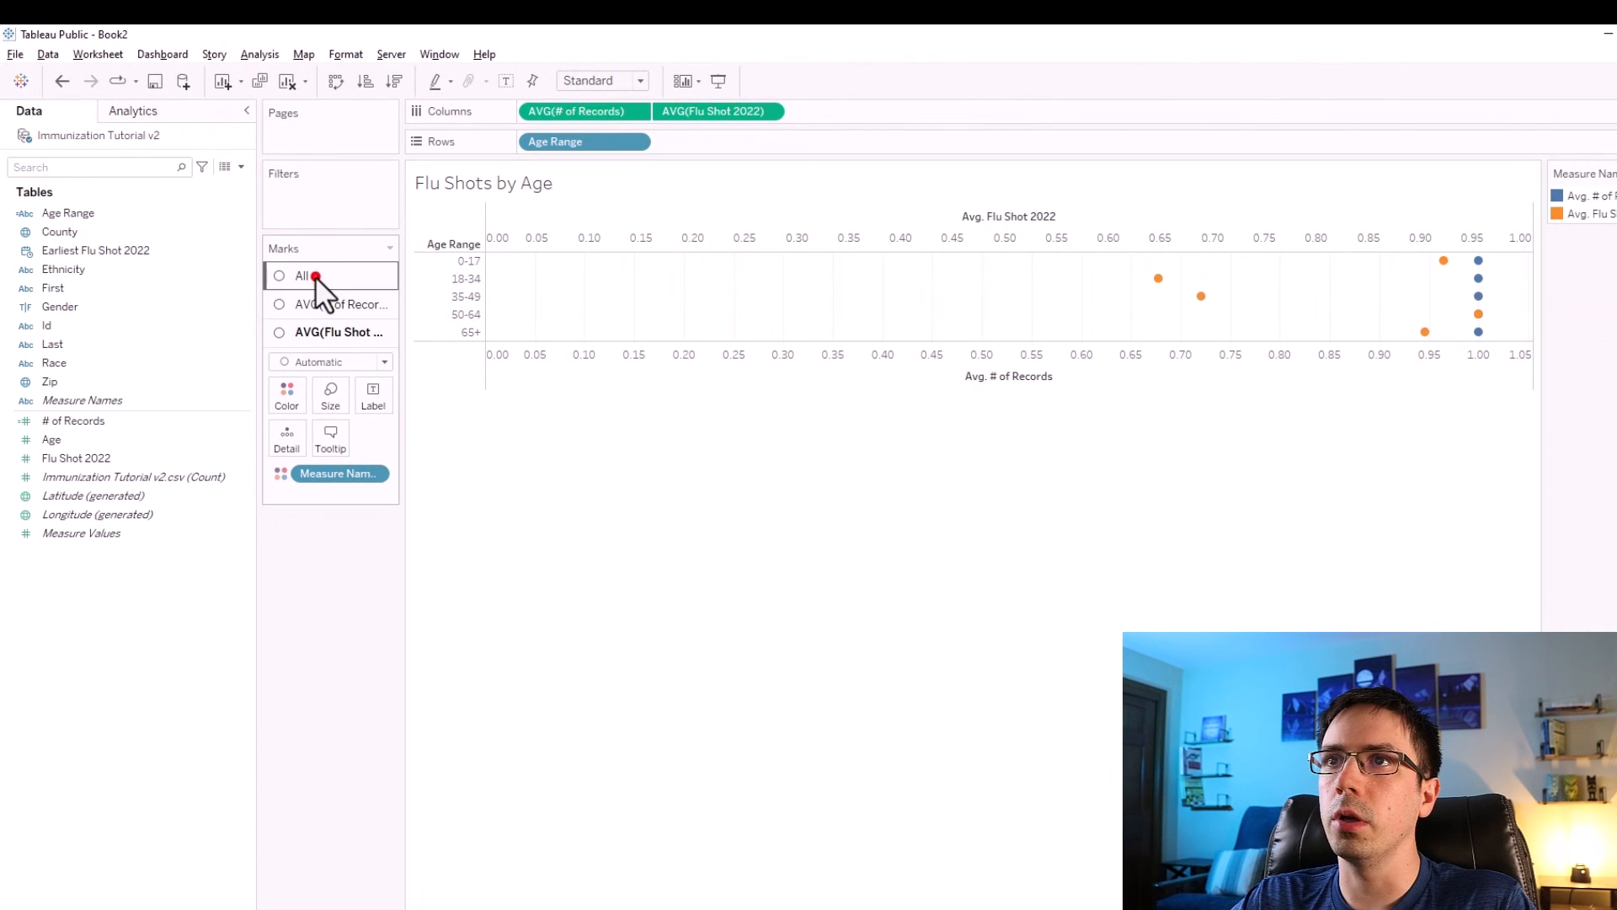
left_click(322, 303)
left_click(318, 339)
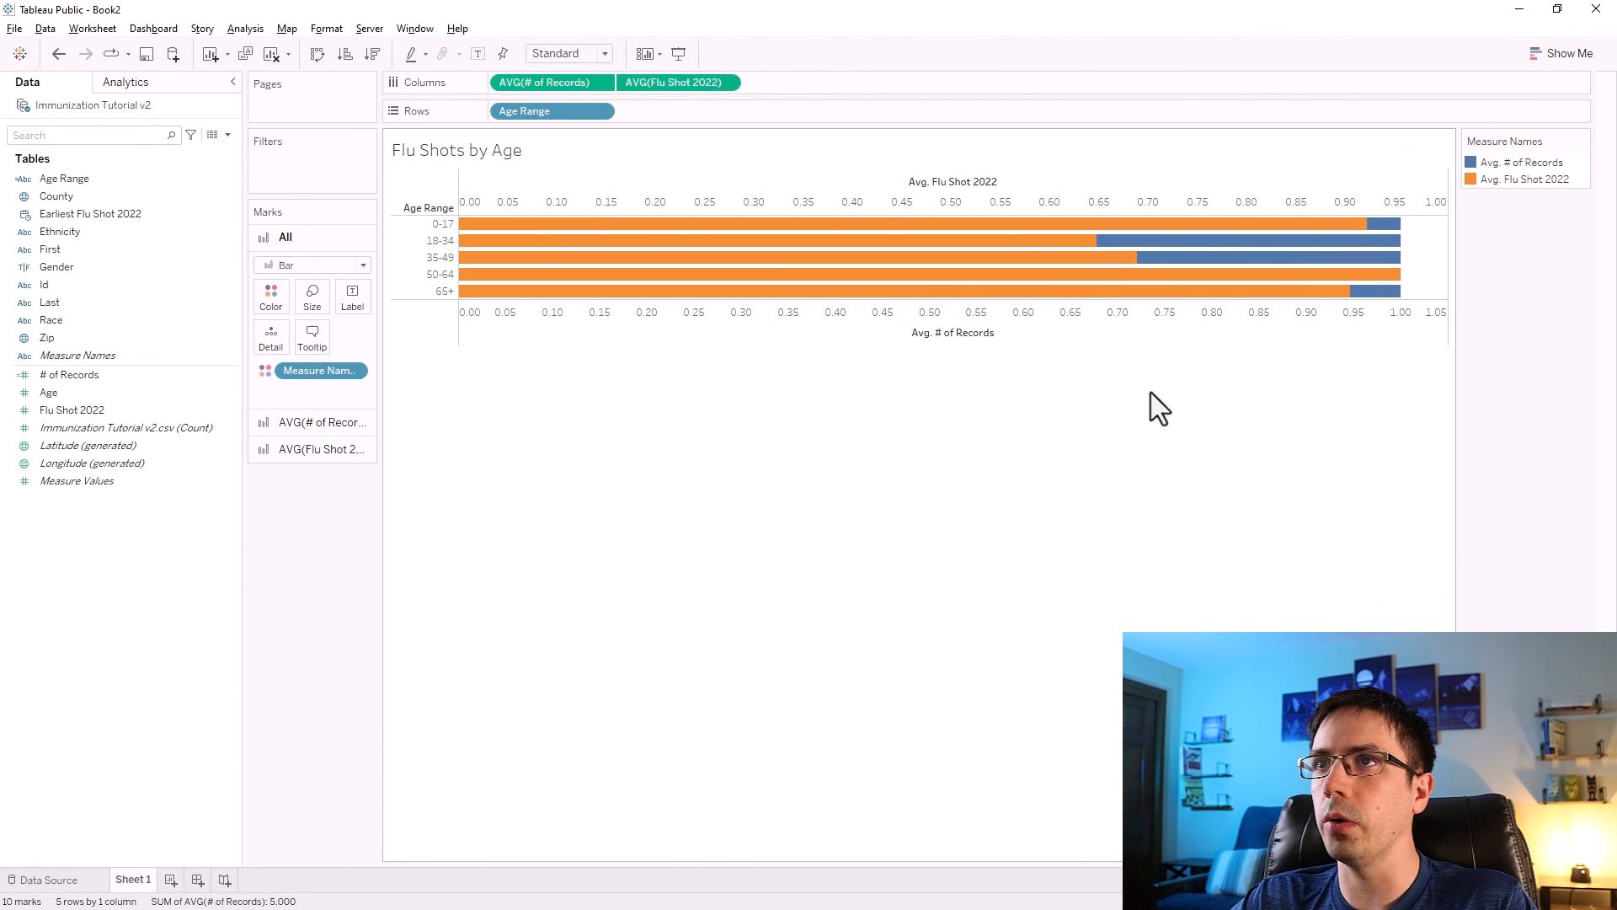
Set the worksheet shading to the custom dark colour #2b3048.
mouse_move(1262, 257)
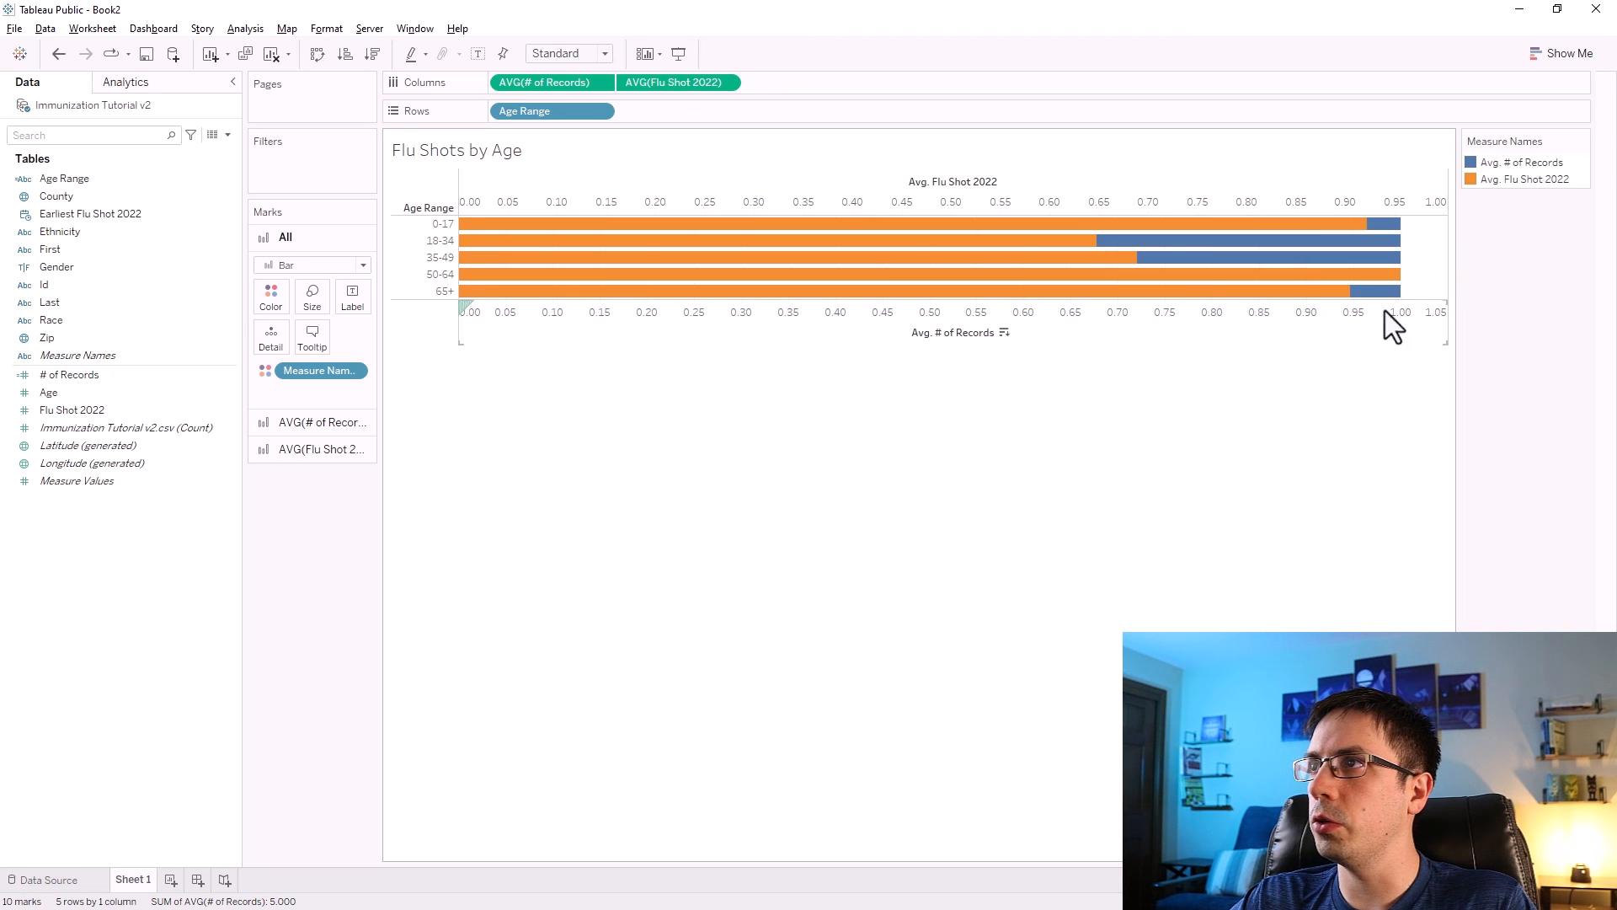
right_click(1419, 232)
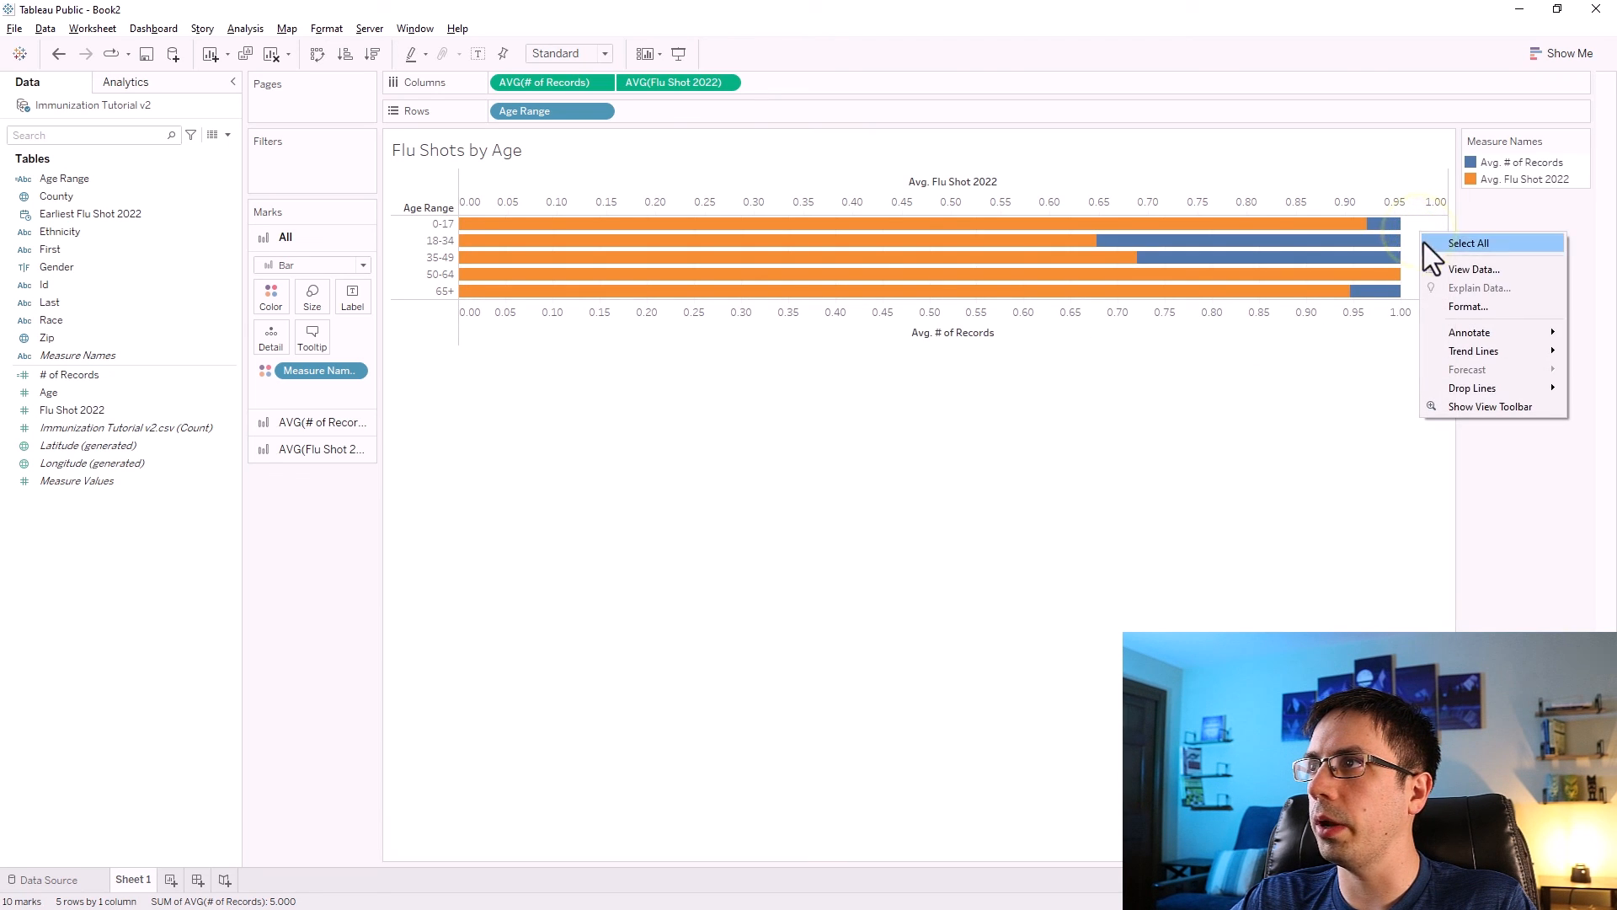
left_click(1455, 305)
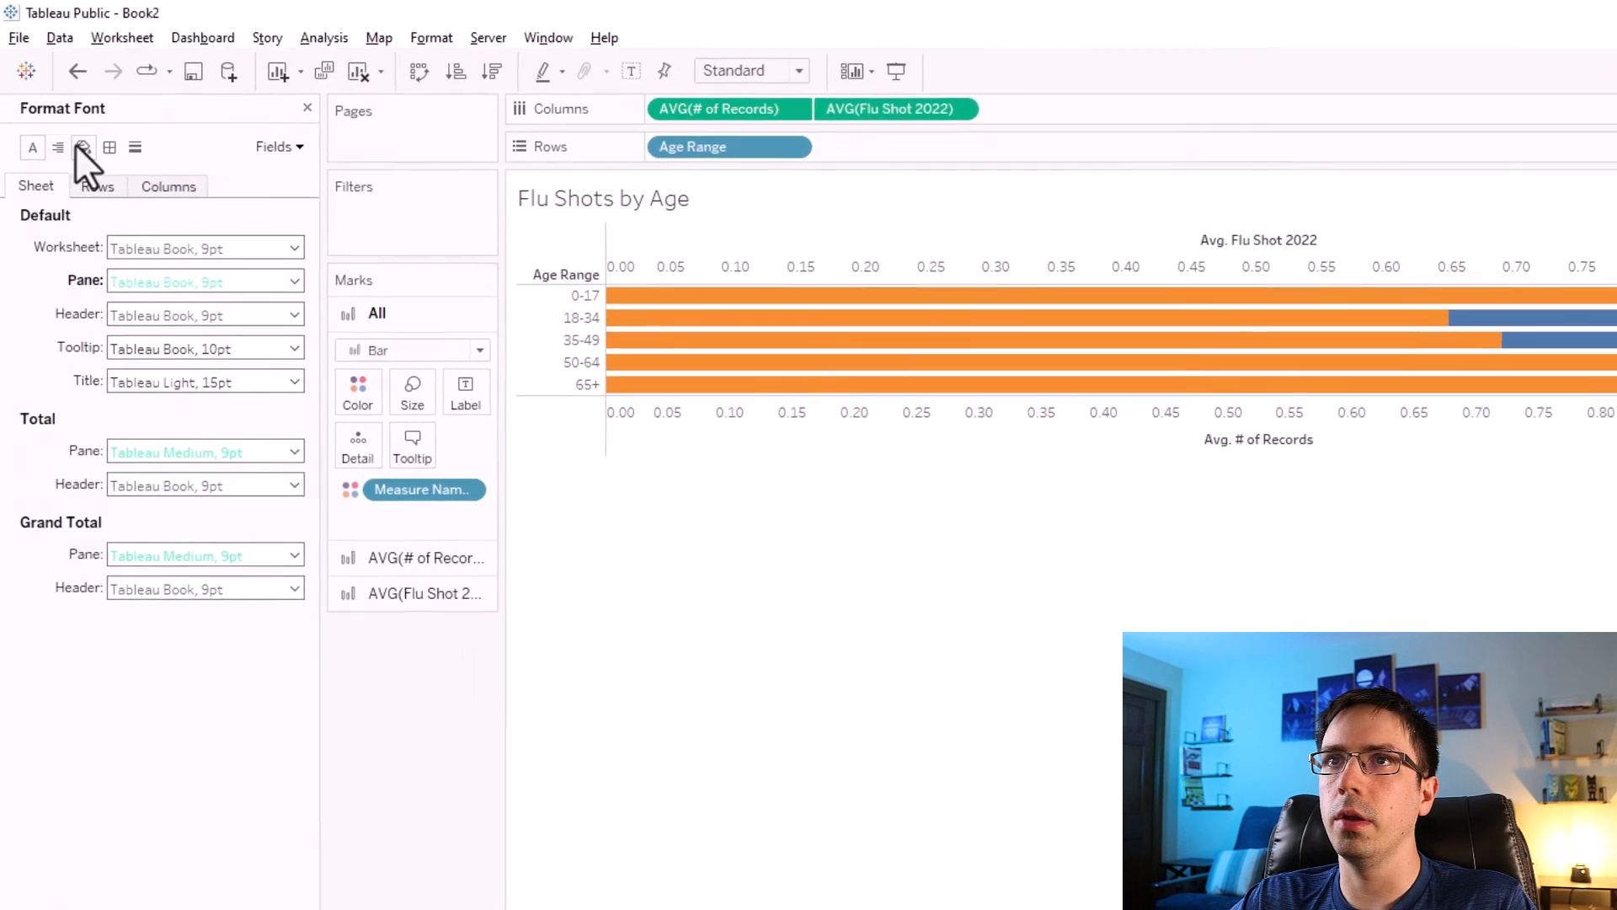
left_click(83, 147)
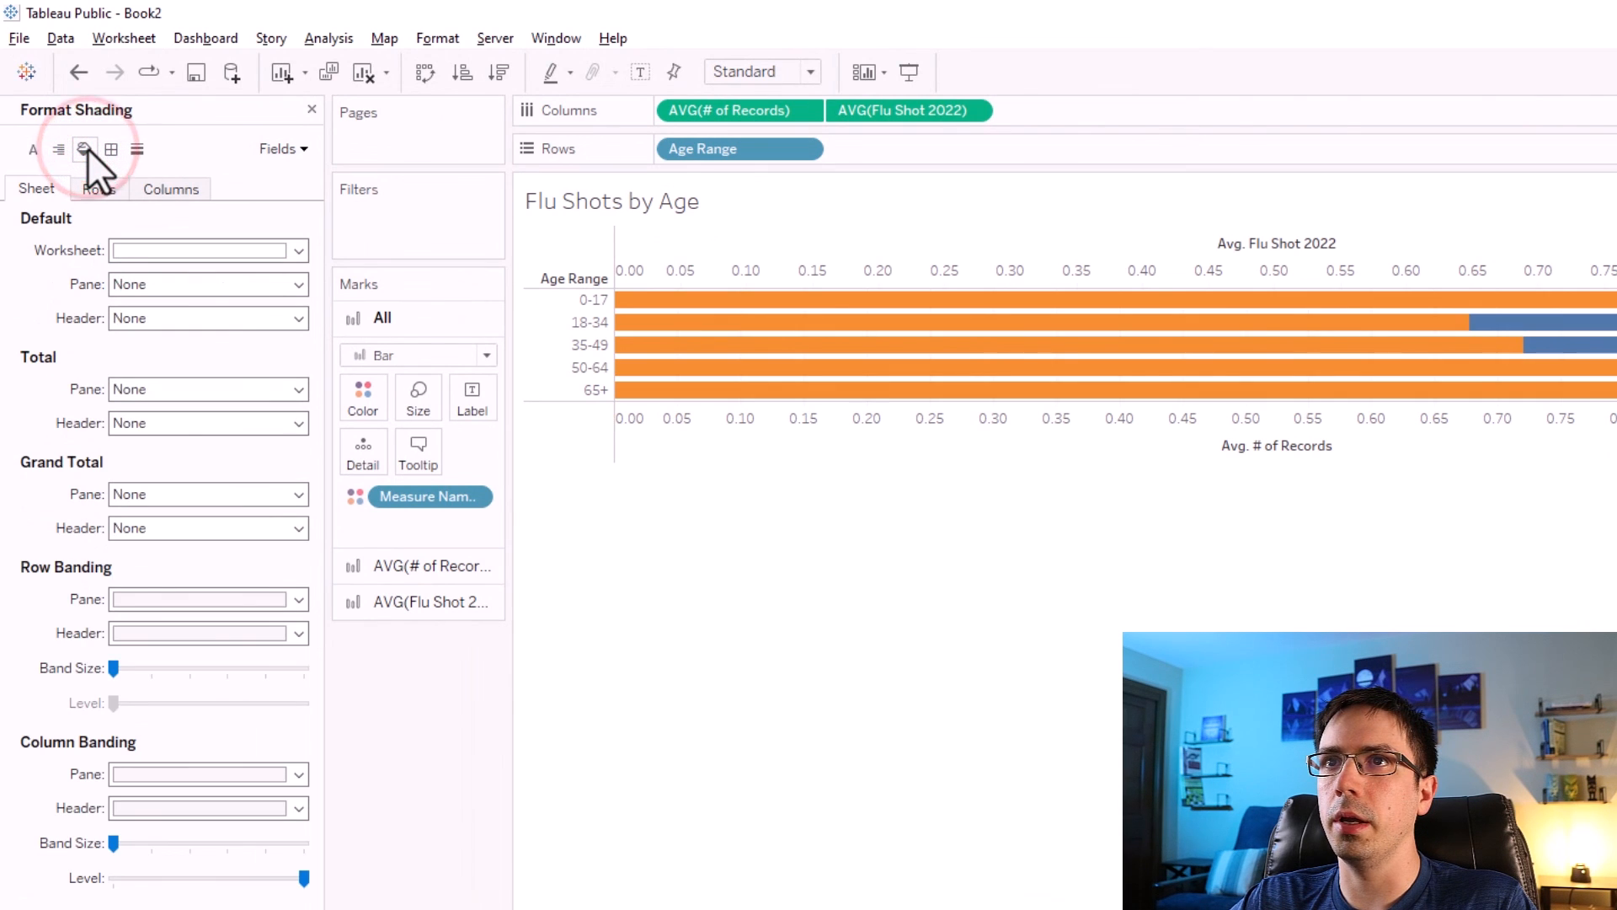
left_click(142, 253)
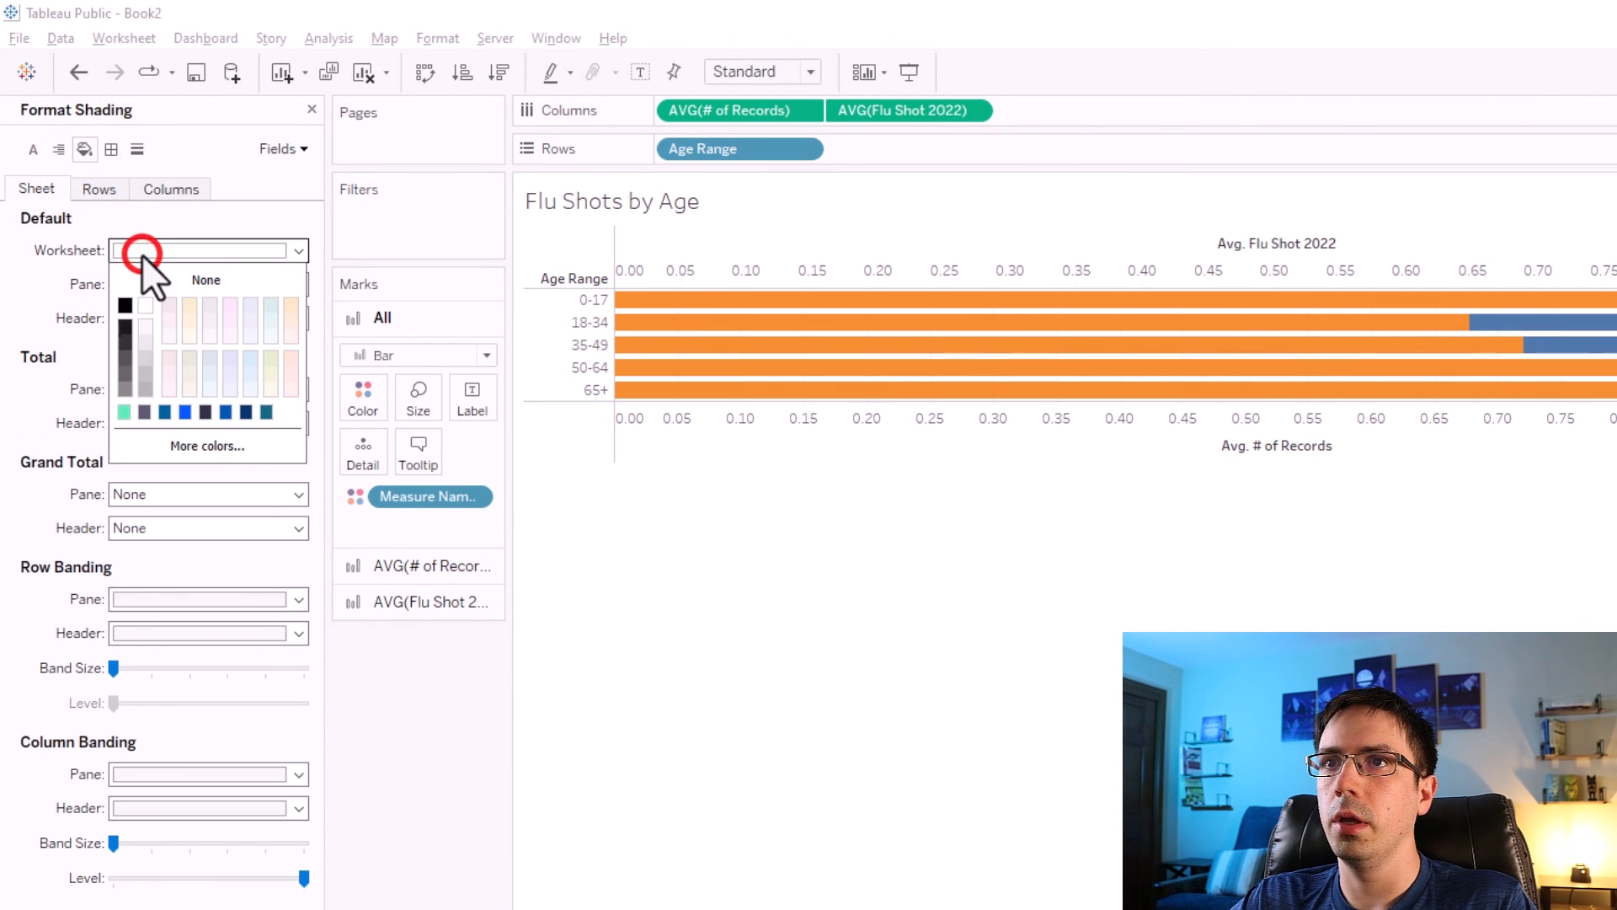
left_click(179, 436)
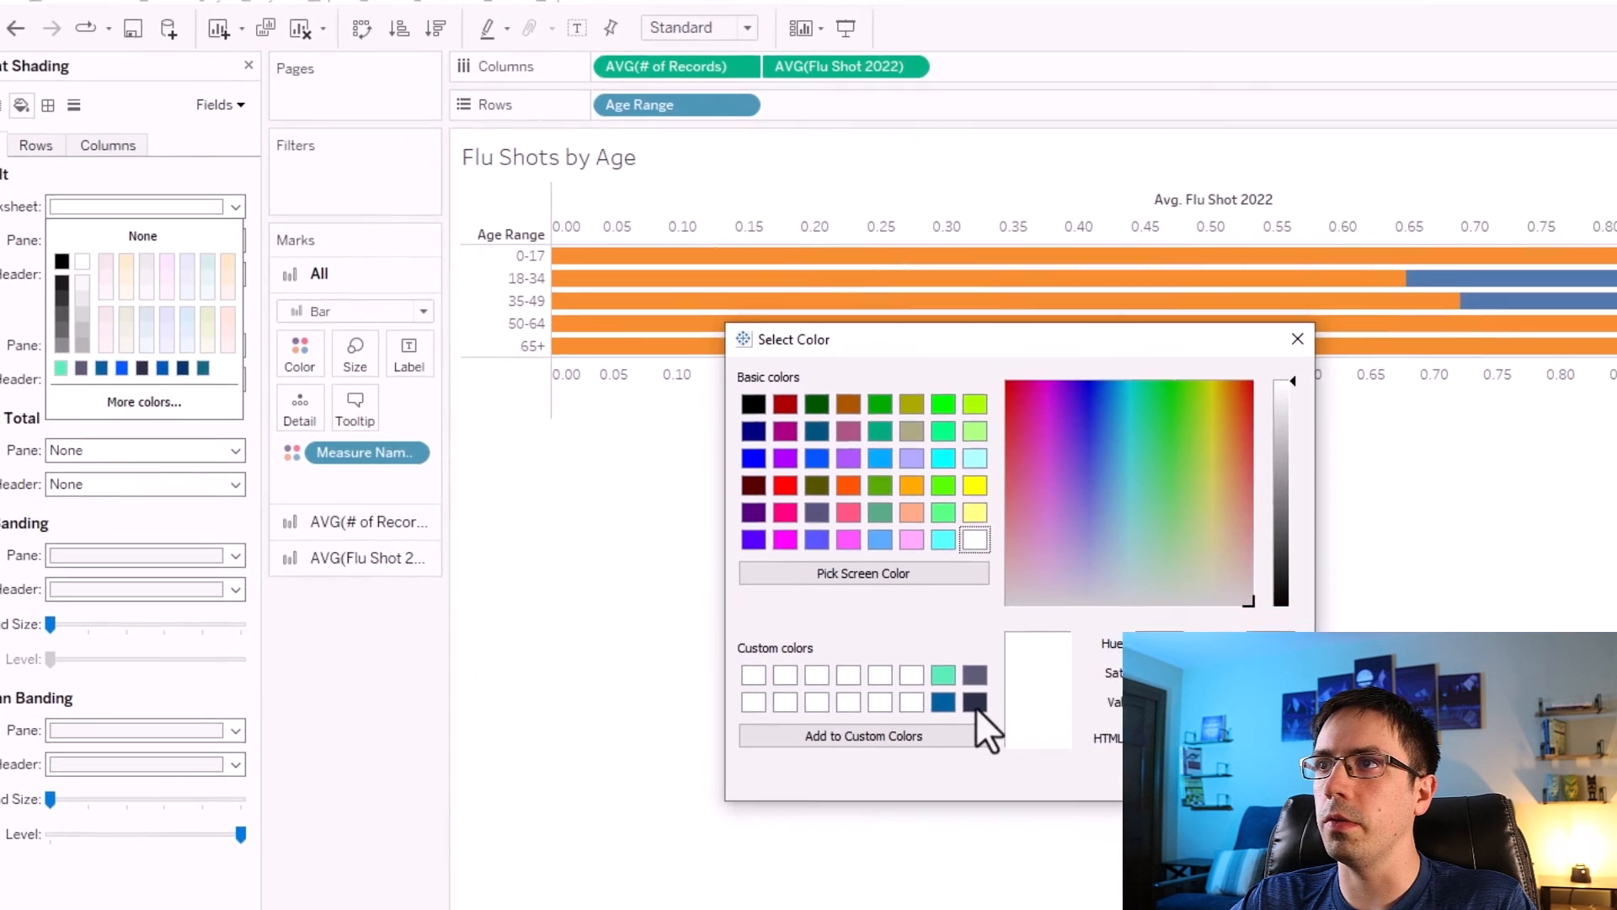
left_click(1038, 745)
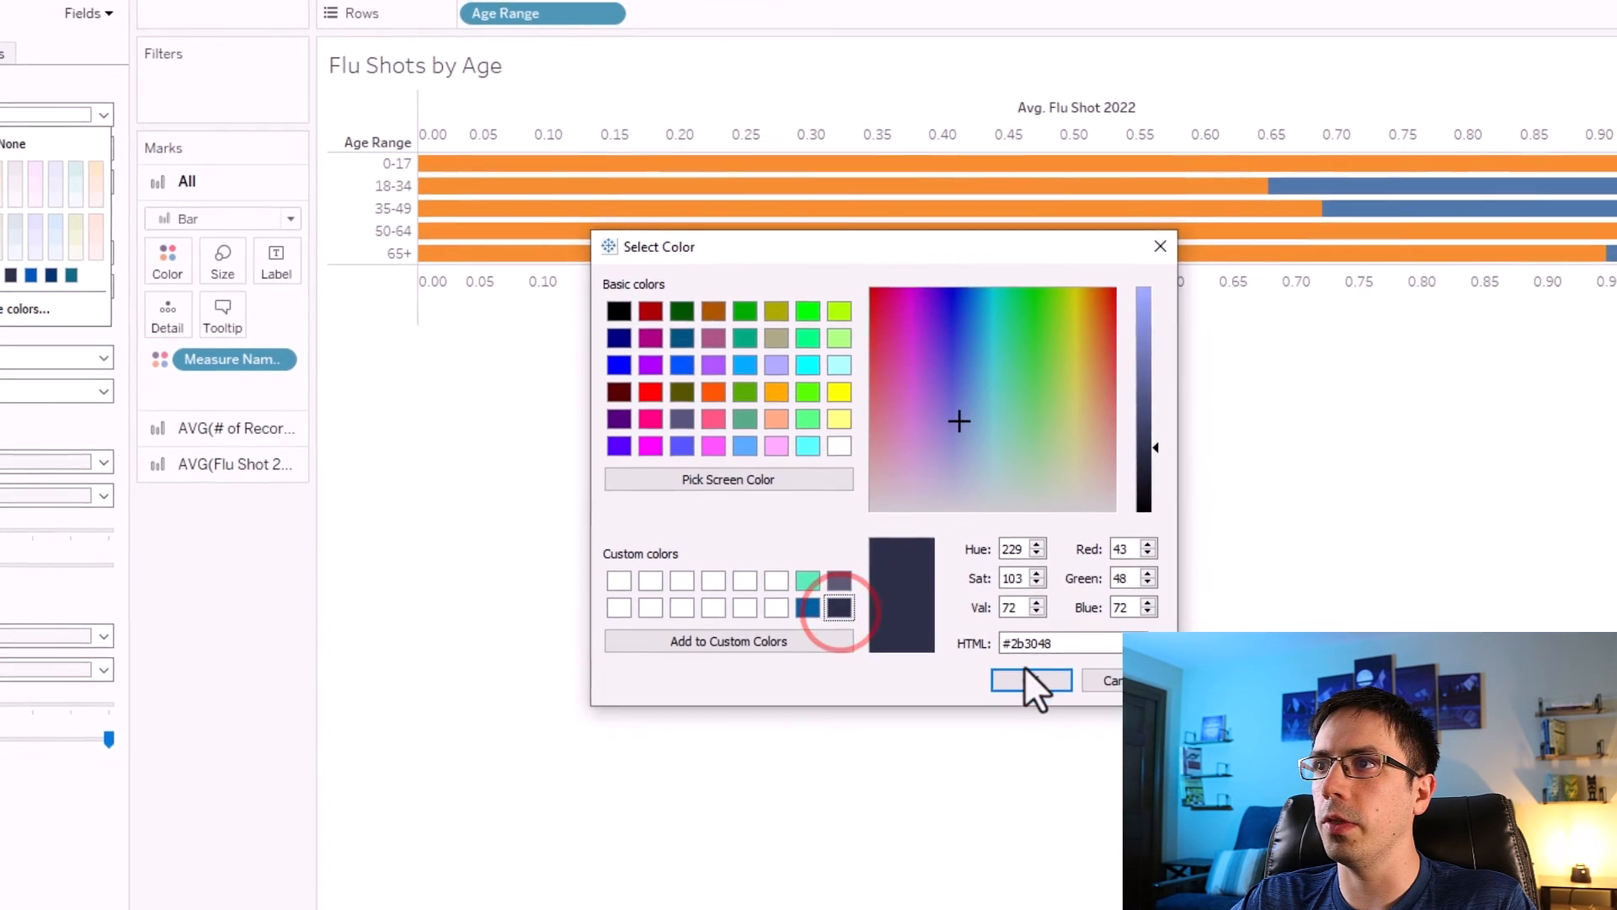
left_click(1229, 819)
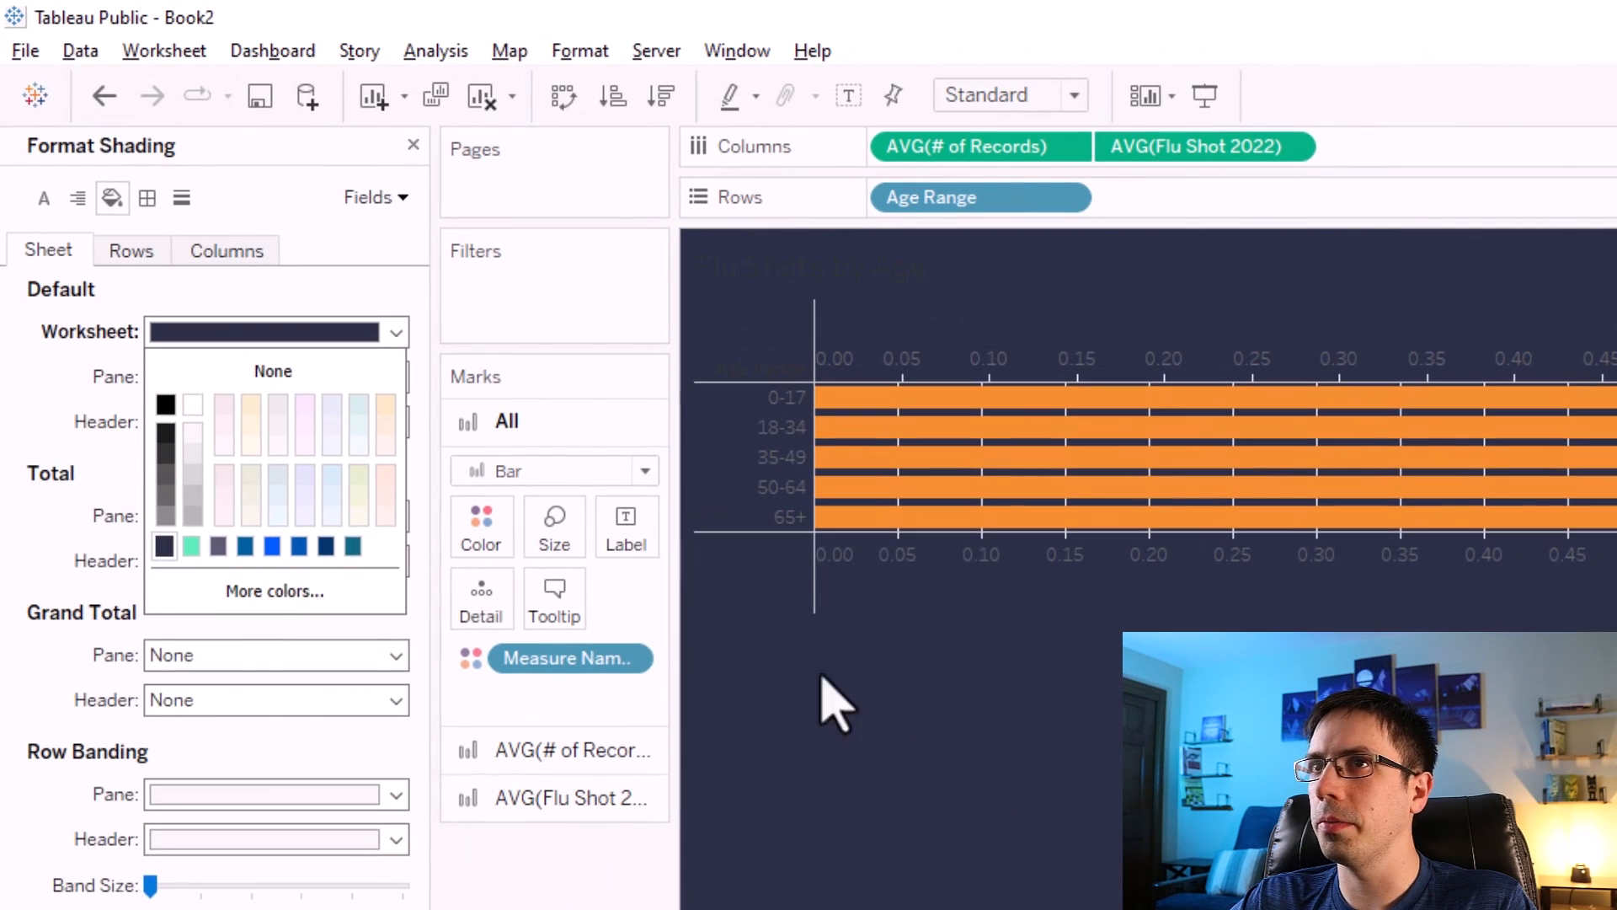
Recolour the bars: Avg. # of Records to the custom mint green #57ecb2 and Avg. Flu Shot 2022 to the custom dark blue.
left_click(271, 293)
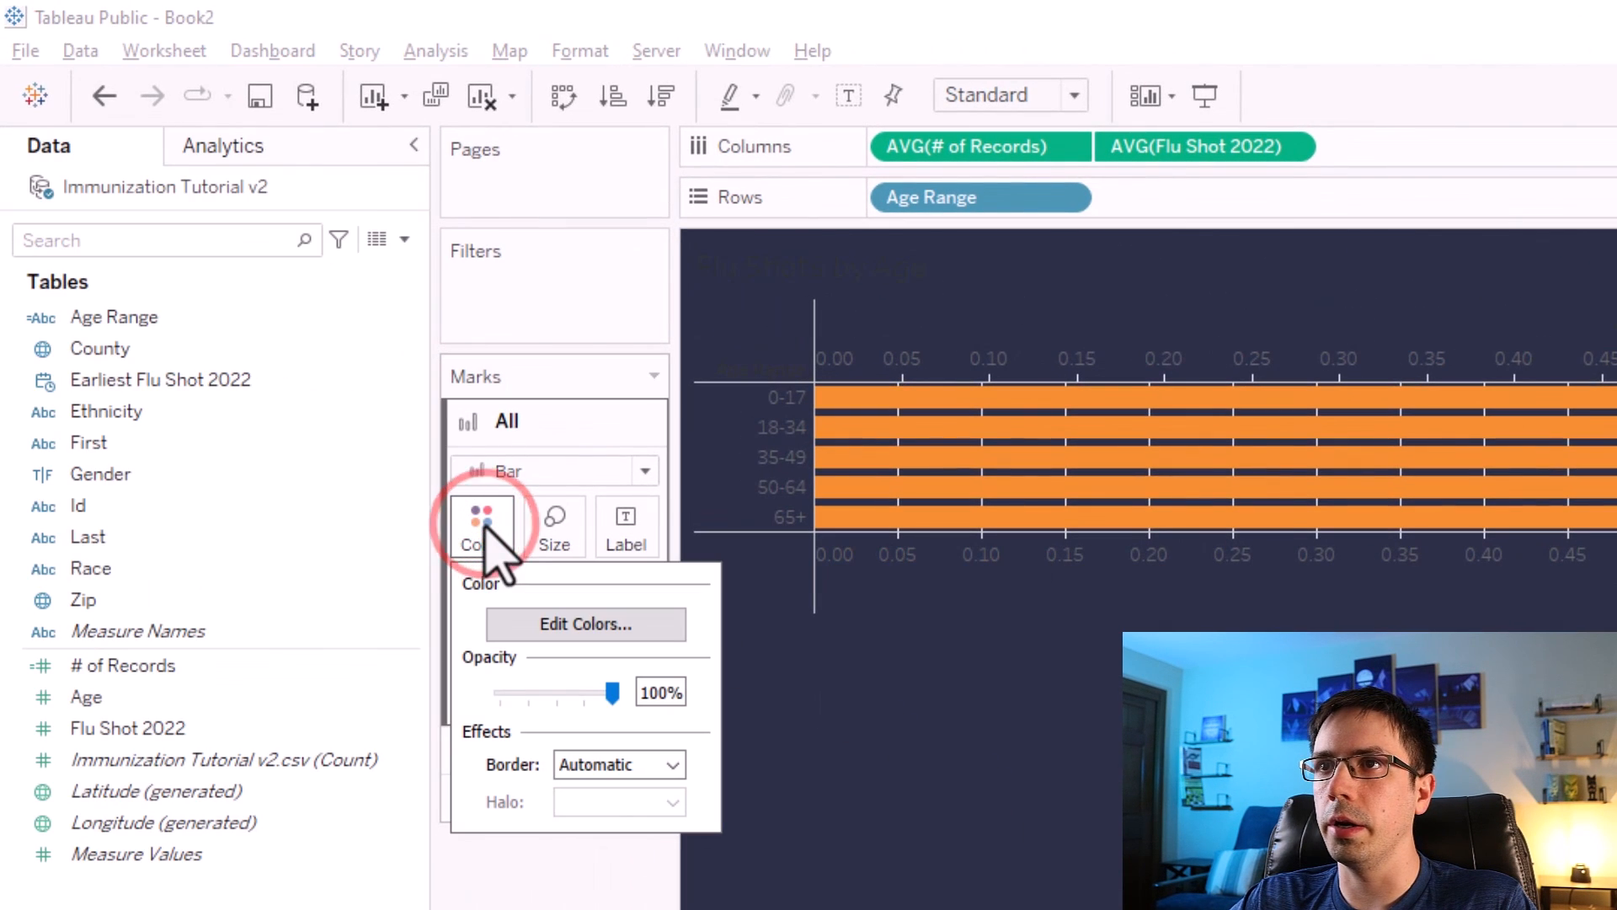
left_click(522, 620)
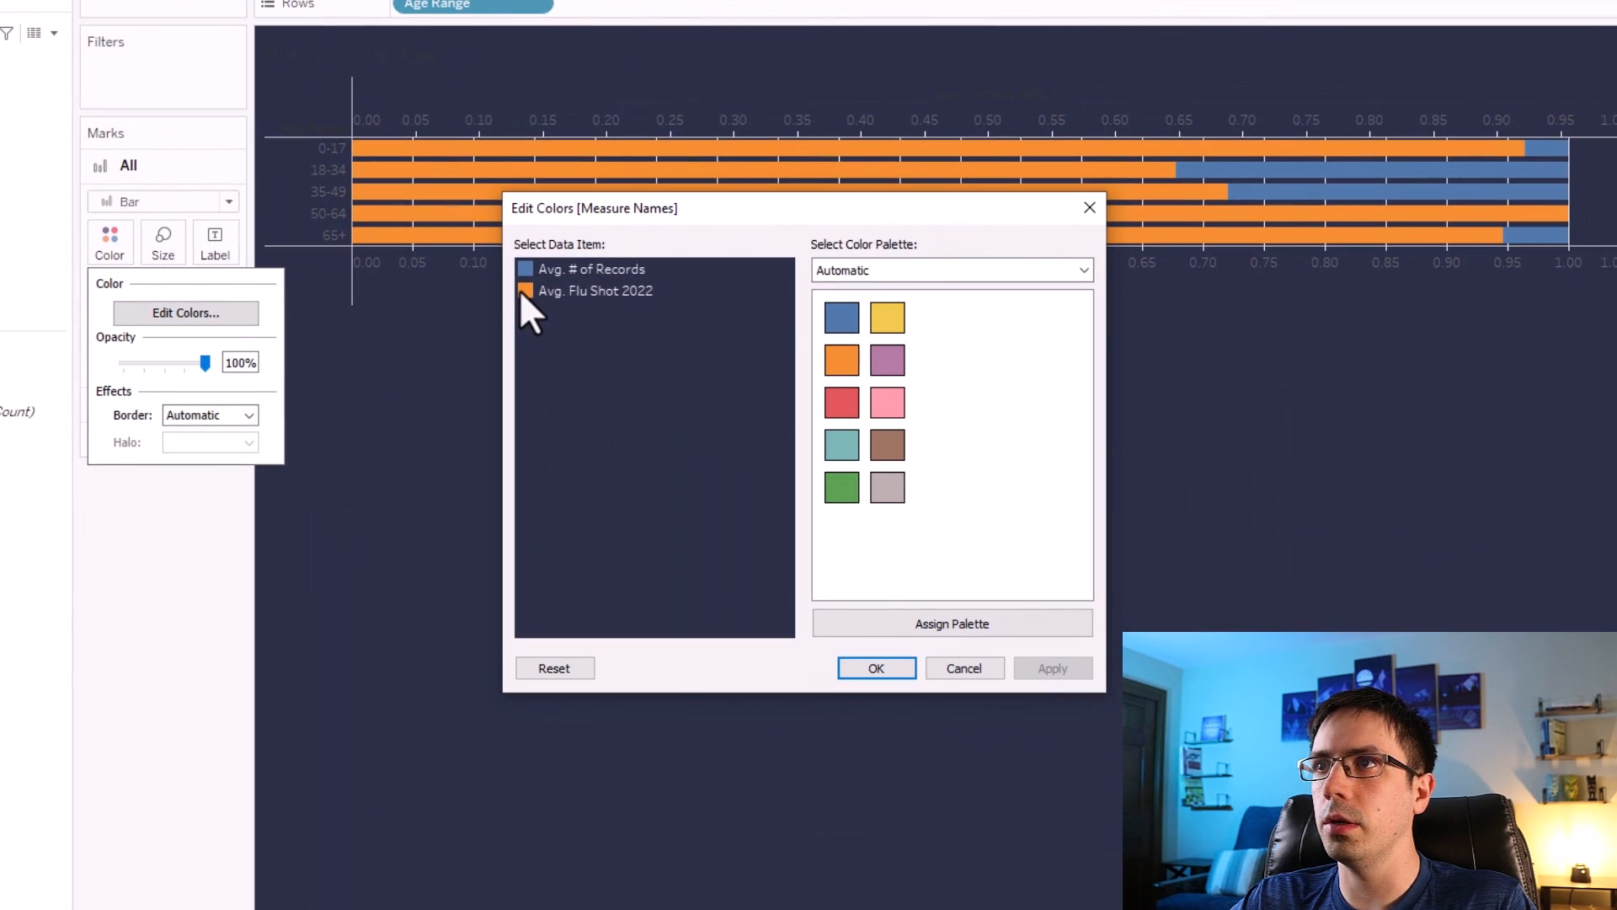
left_click(521, 291)
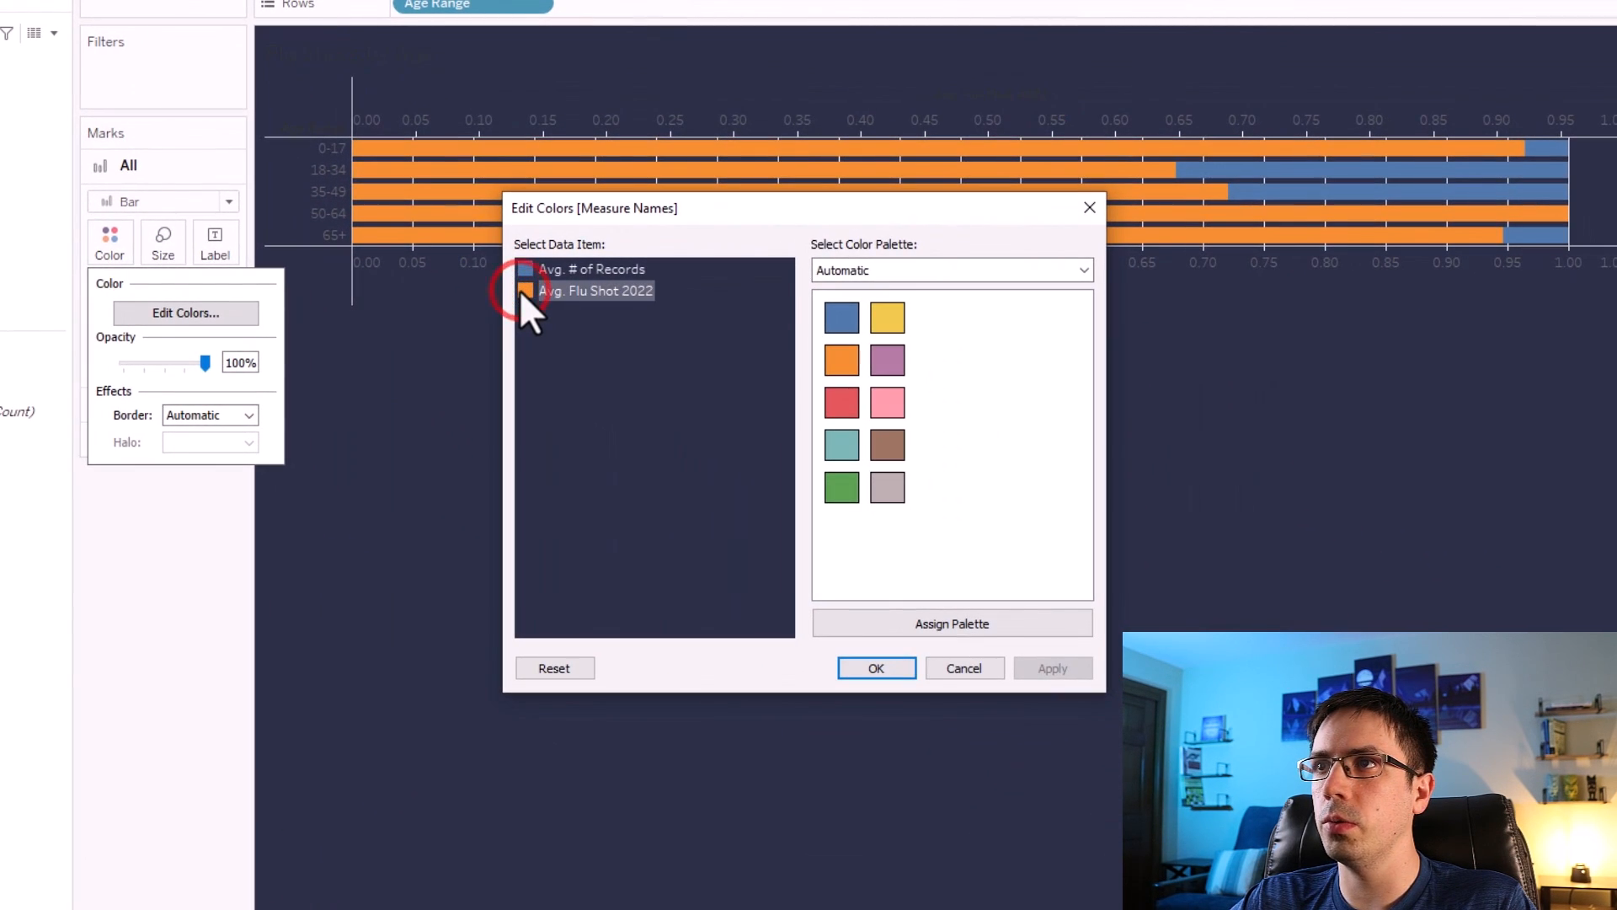
double_click(521, 269)
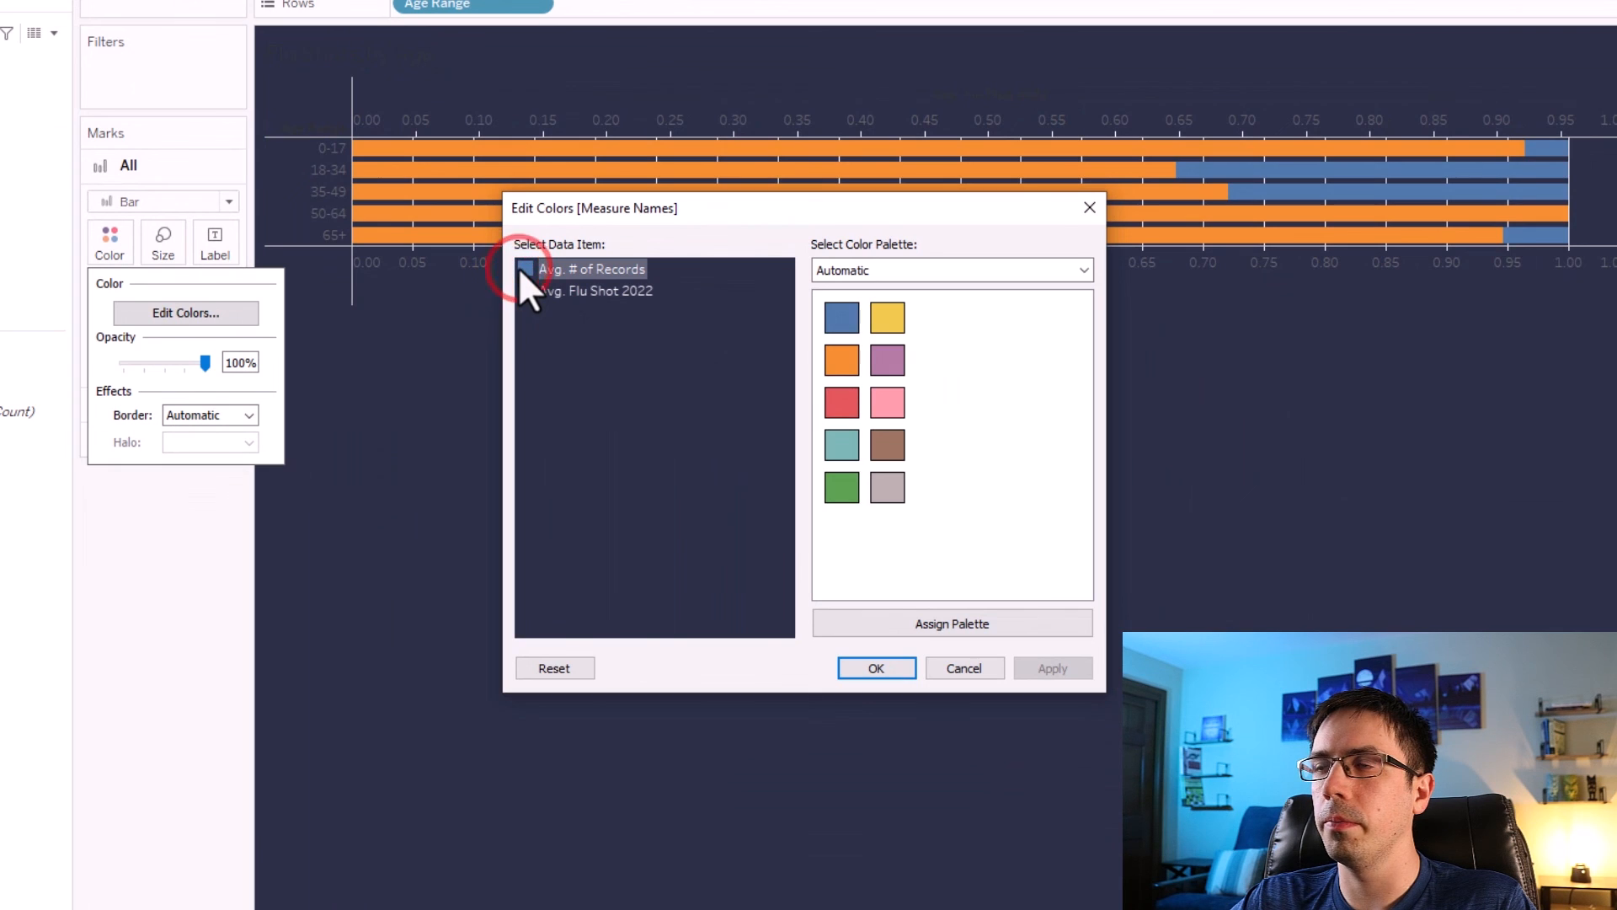
left_click(726, 550)
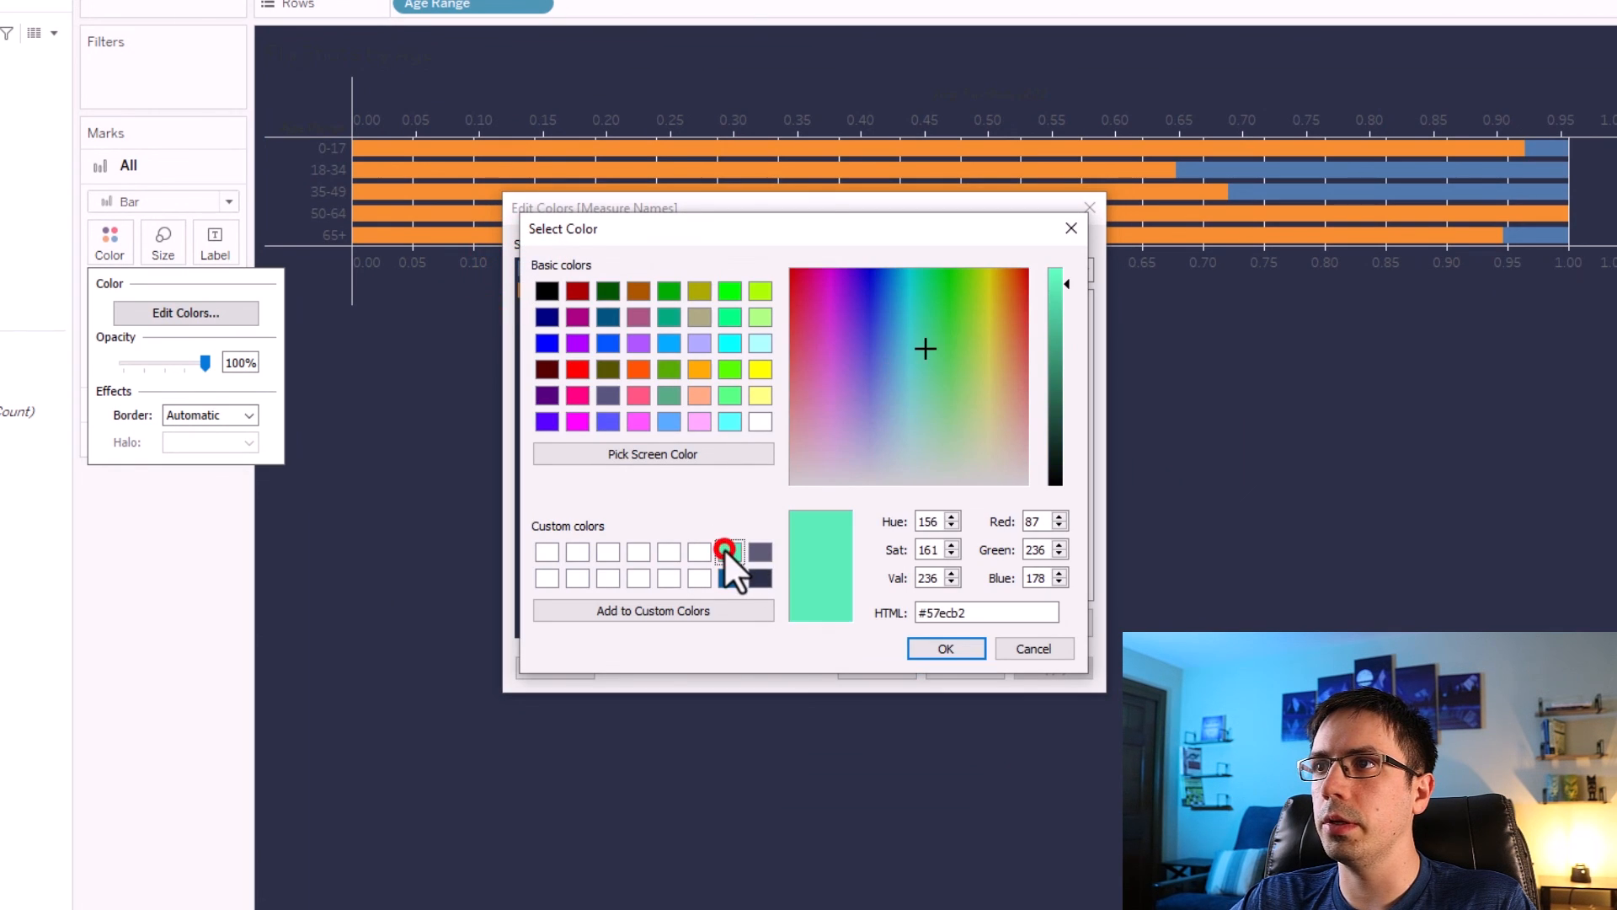
left_click(948, 648)
double_click(524, 288)
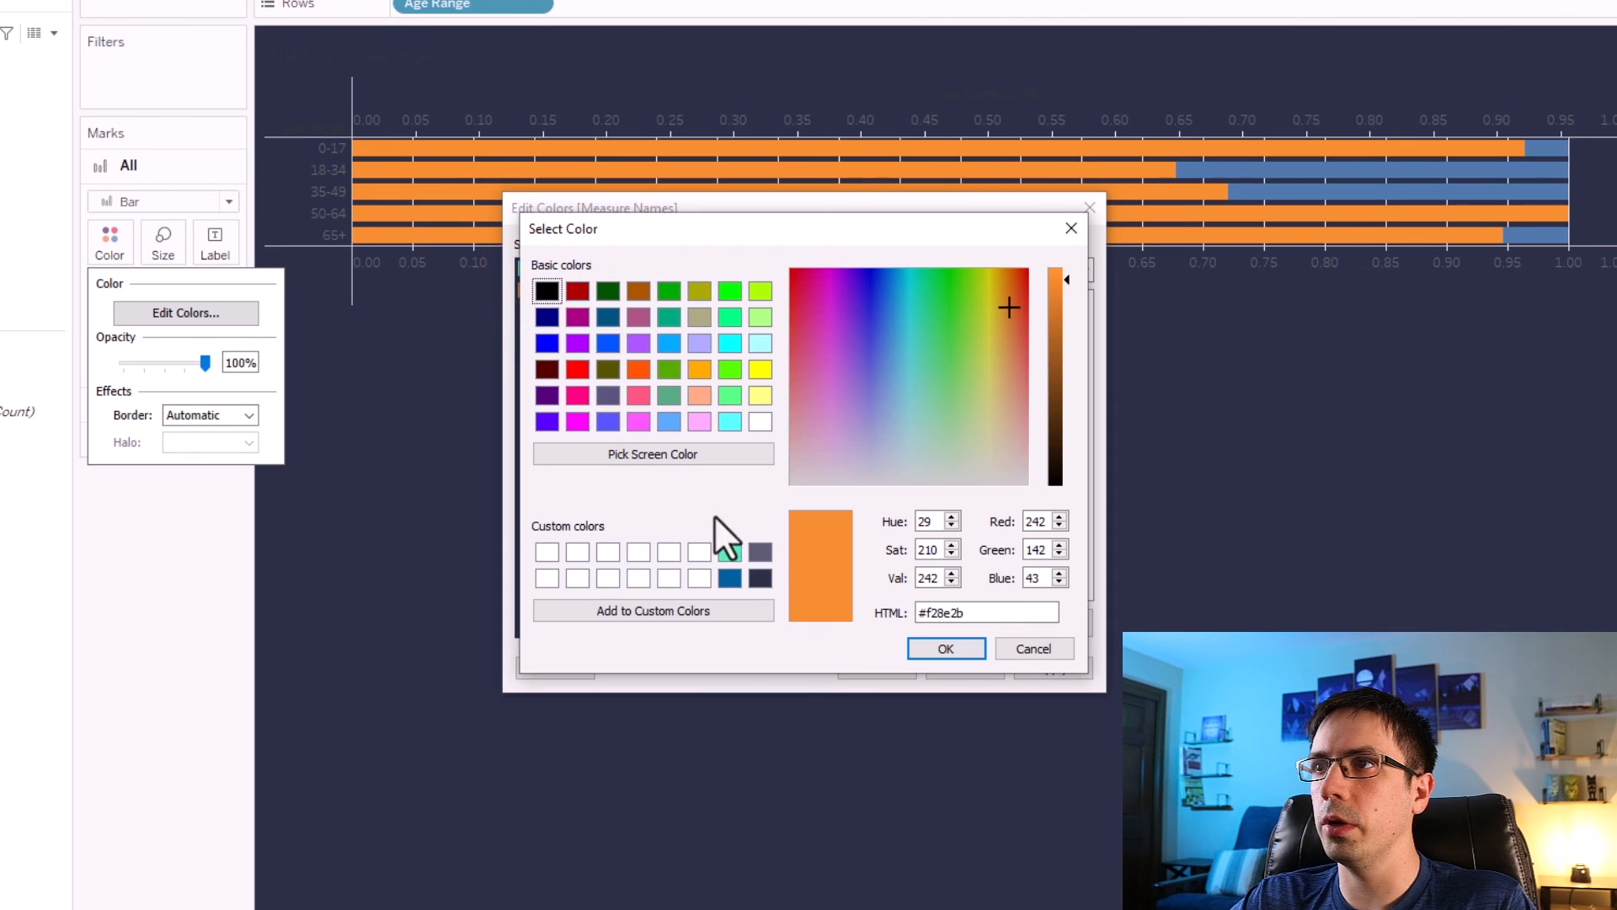
left_click(730, 578)
left_click(942, 650)
left_click(1055, 666)
left_click(874, 666)
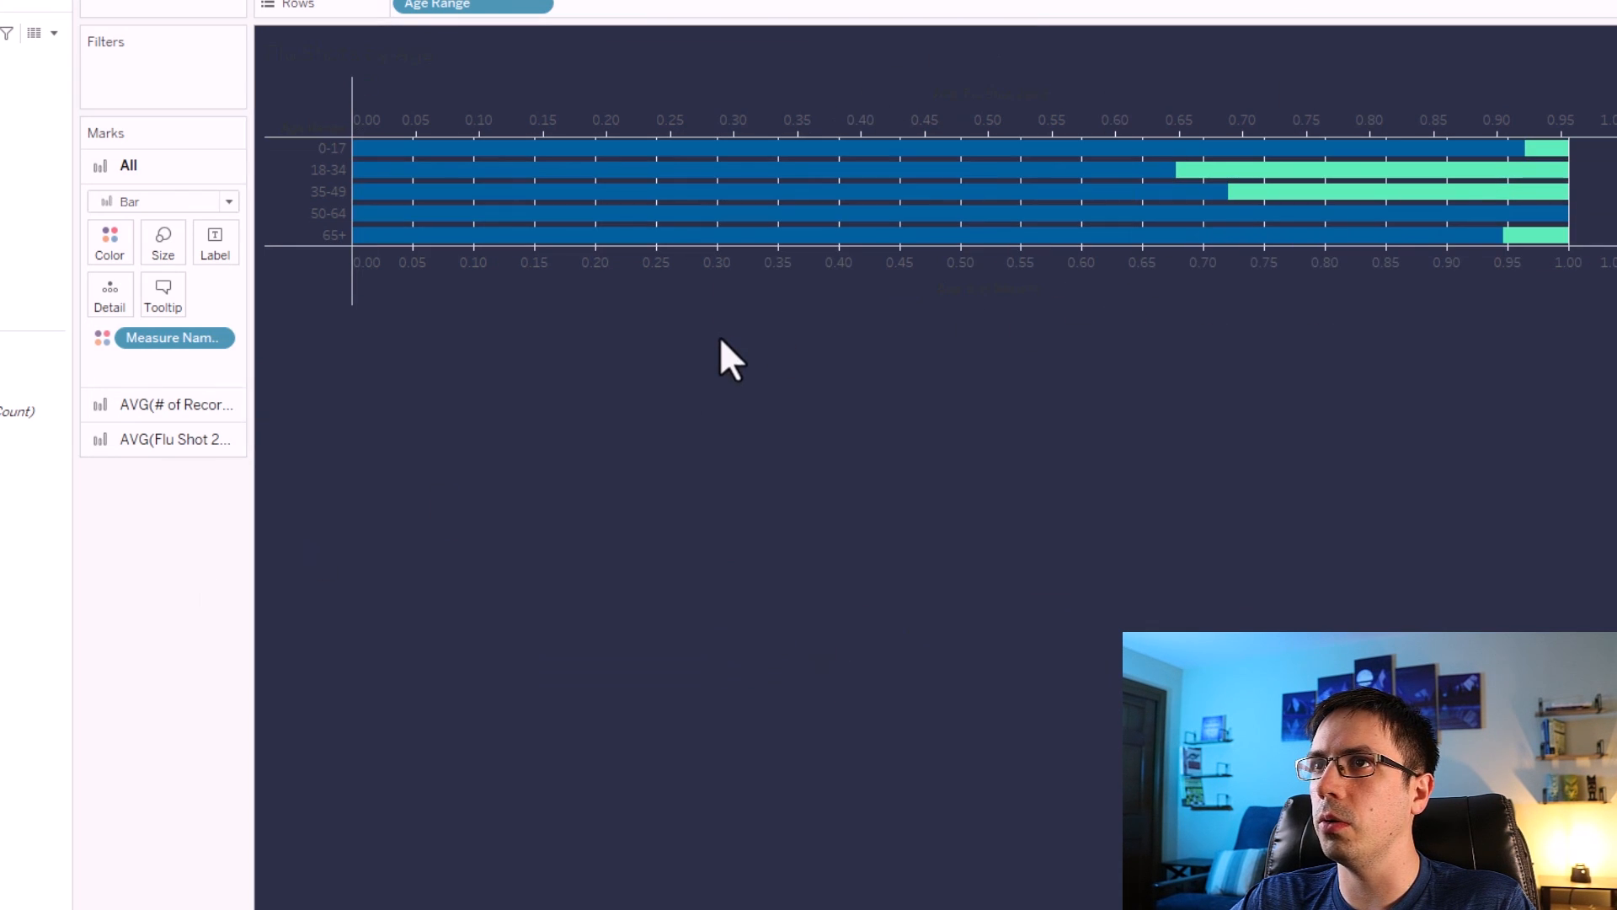
Format the title 'Flu Shots by Age' as white, bold Tableau Medium text.
double_click(344, 52)
left_click(551, 403)
key("ctrl+a")
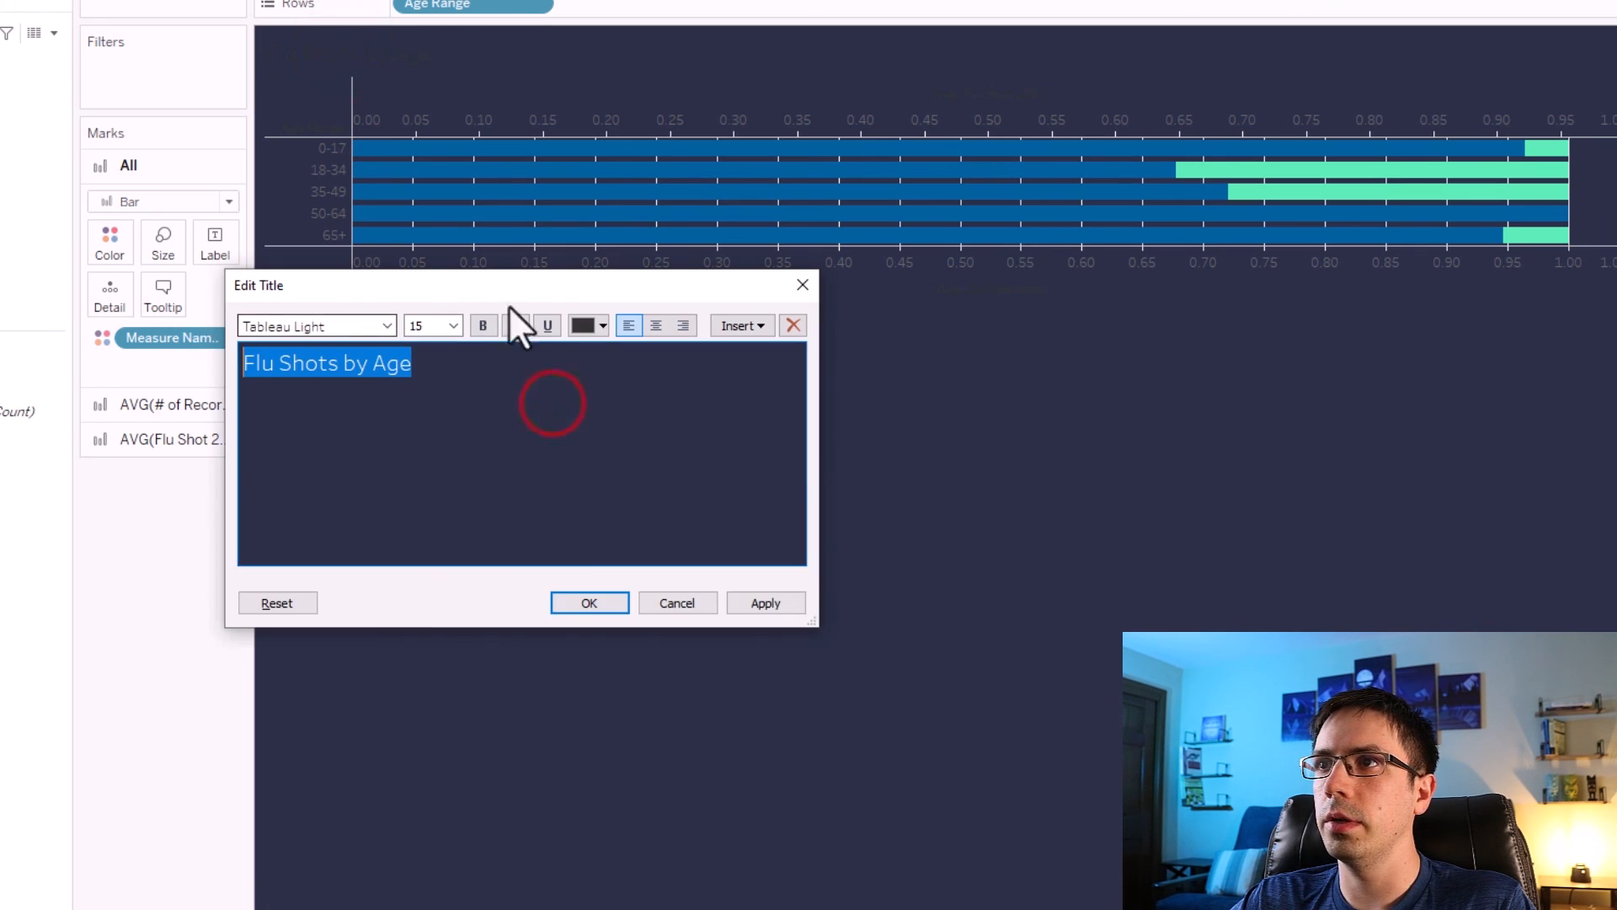
left_click(588, 320)
left_click(604, 352)
left_click(485, 325)
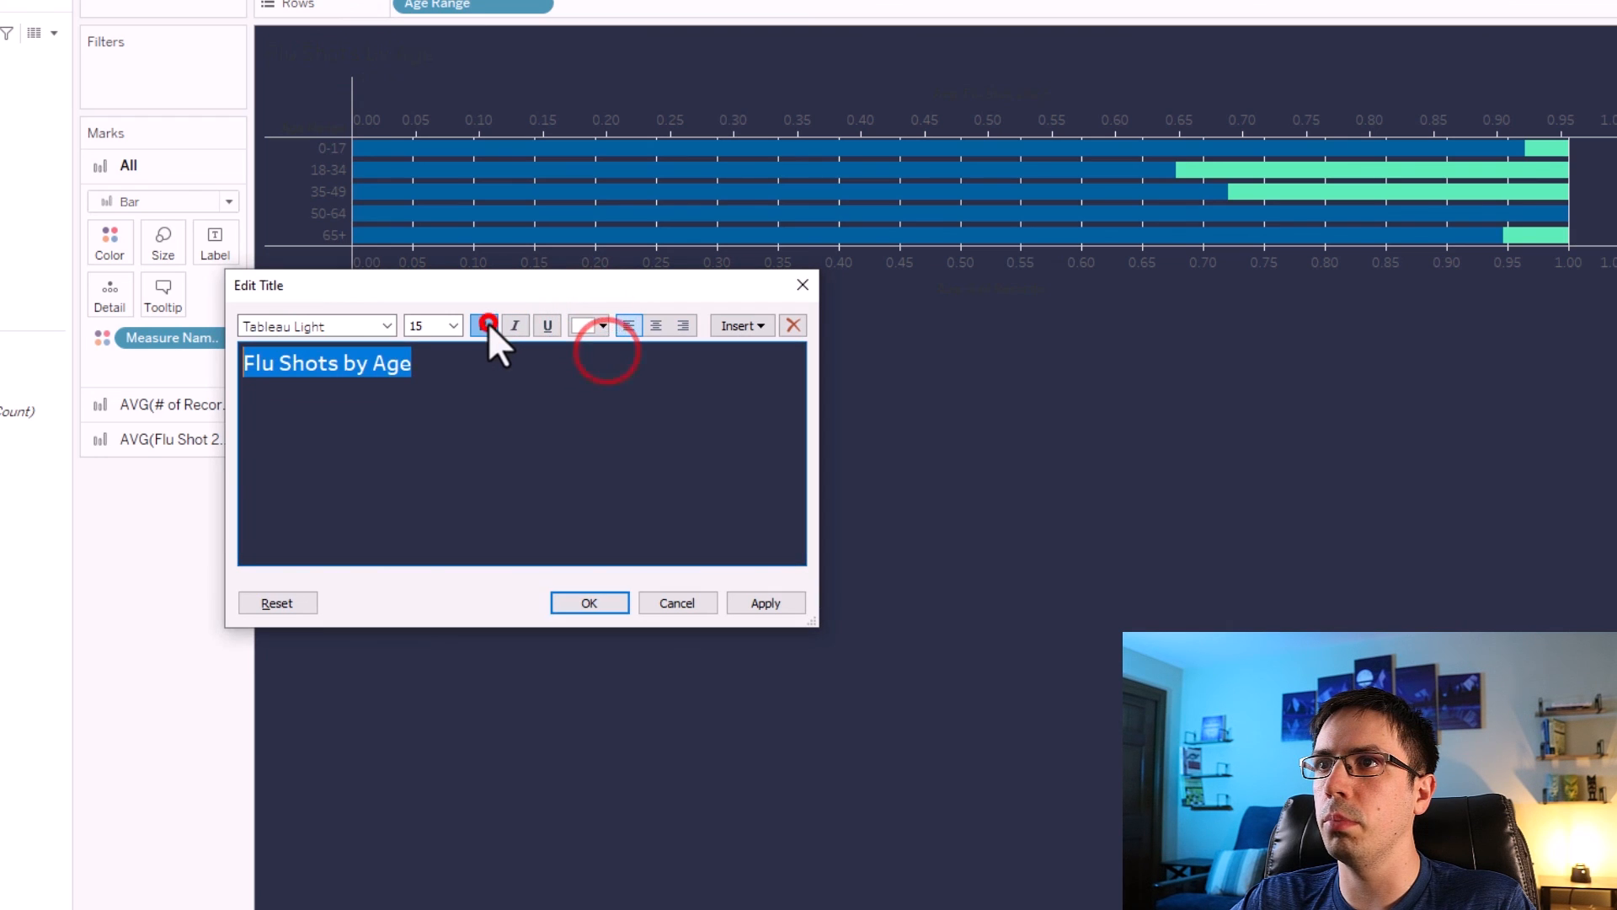
left_click(386, 326)
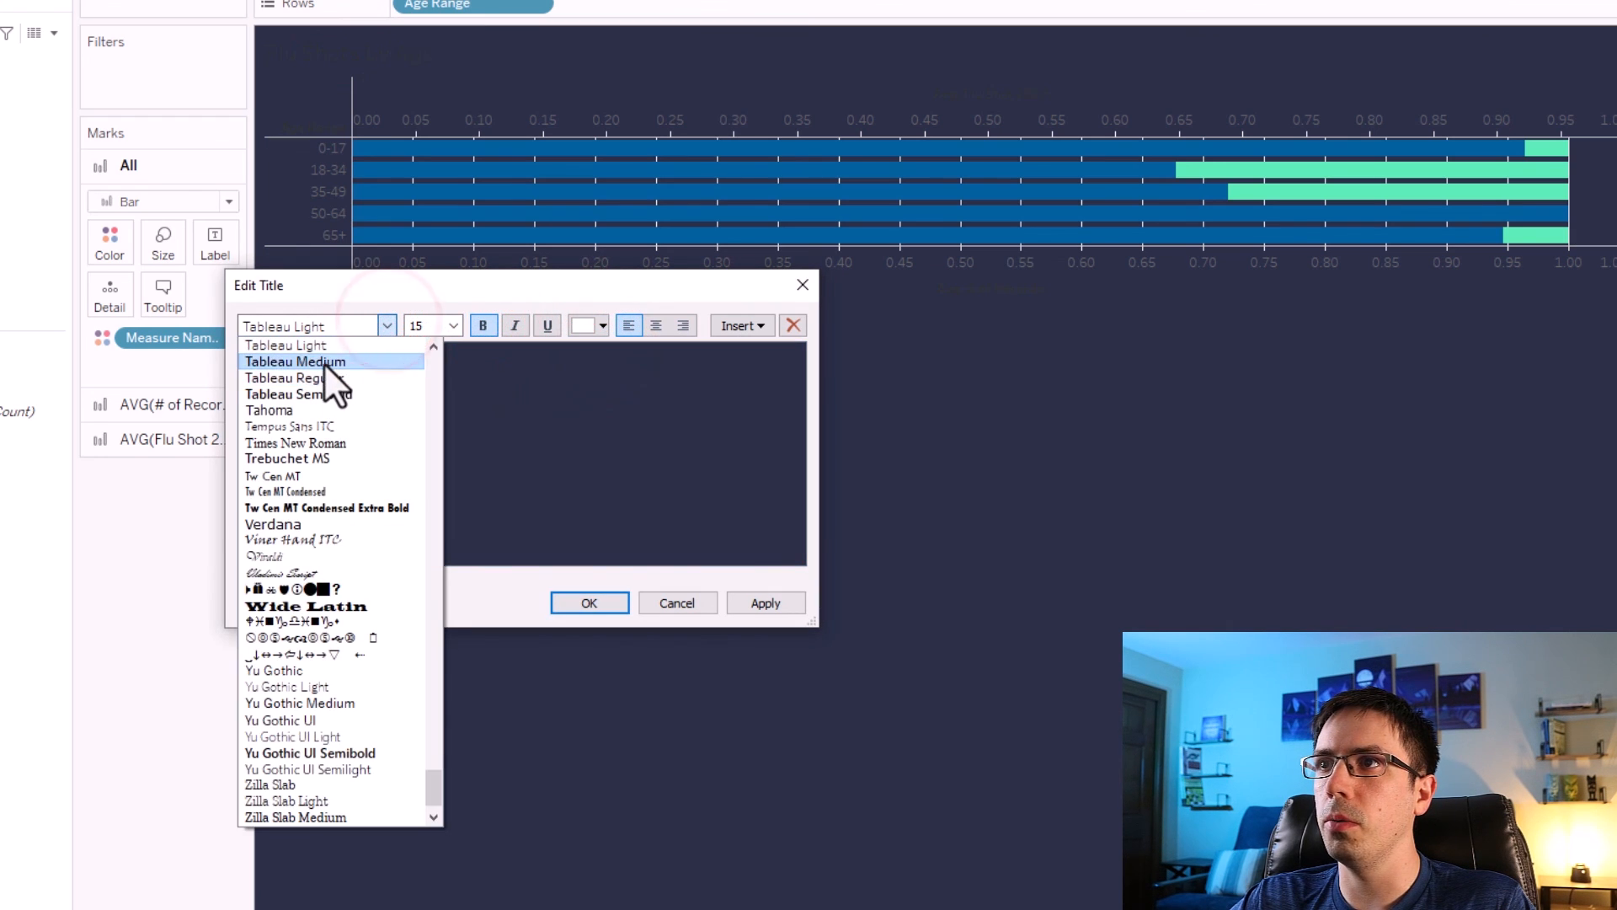
left_click(325, 362)
left_click(758, 605)
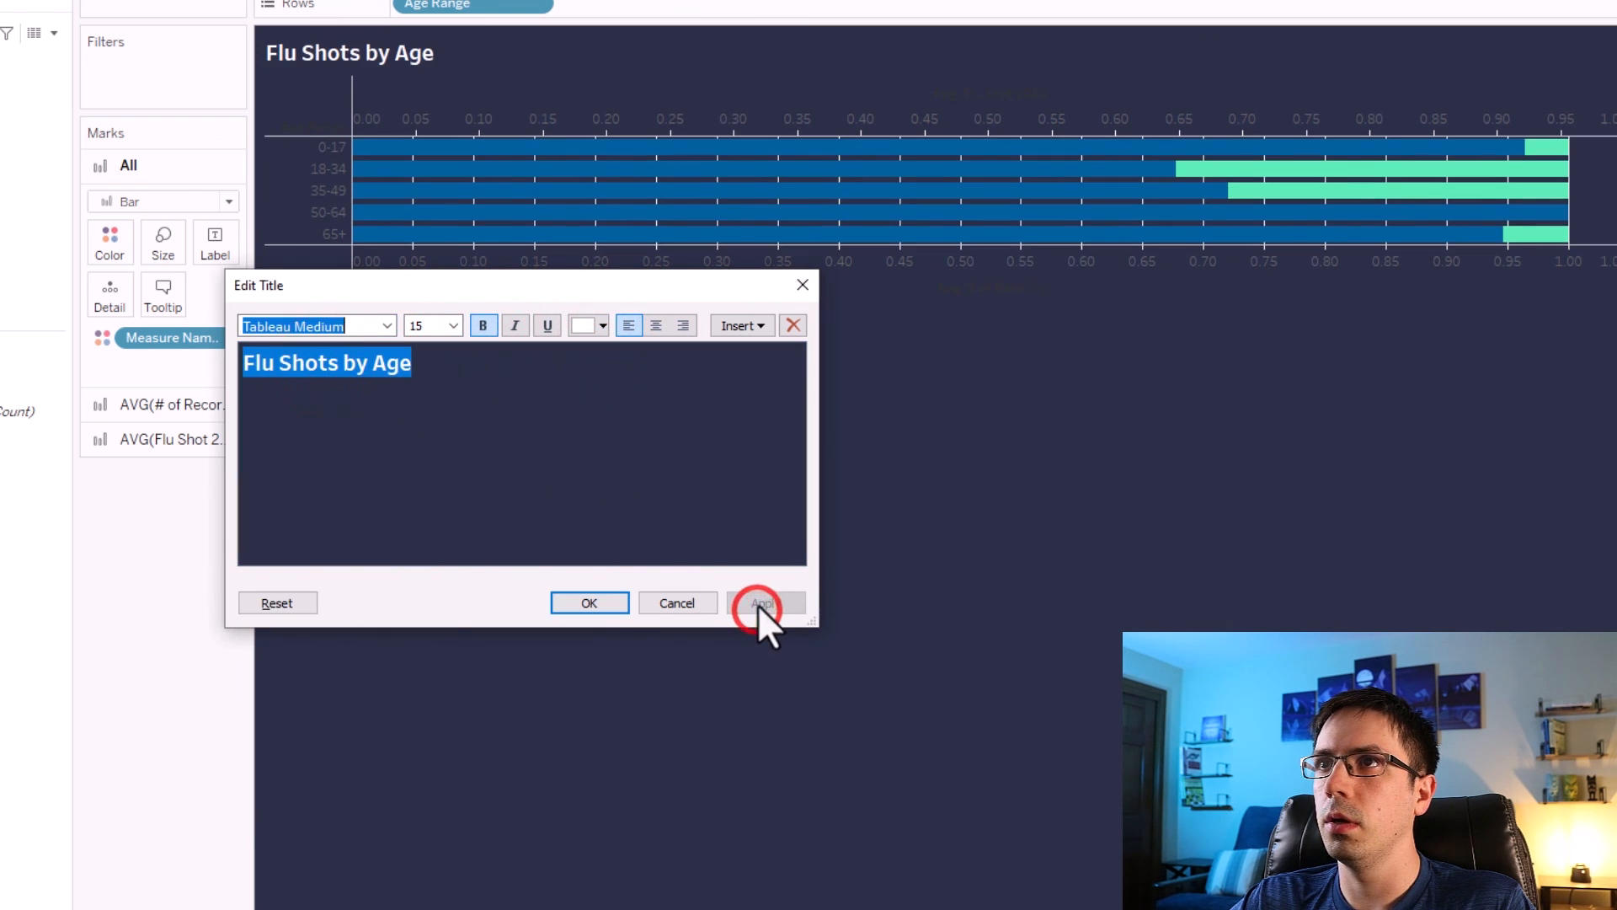
left_click(619, 599)
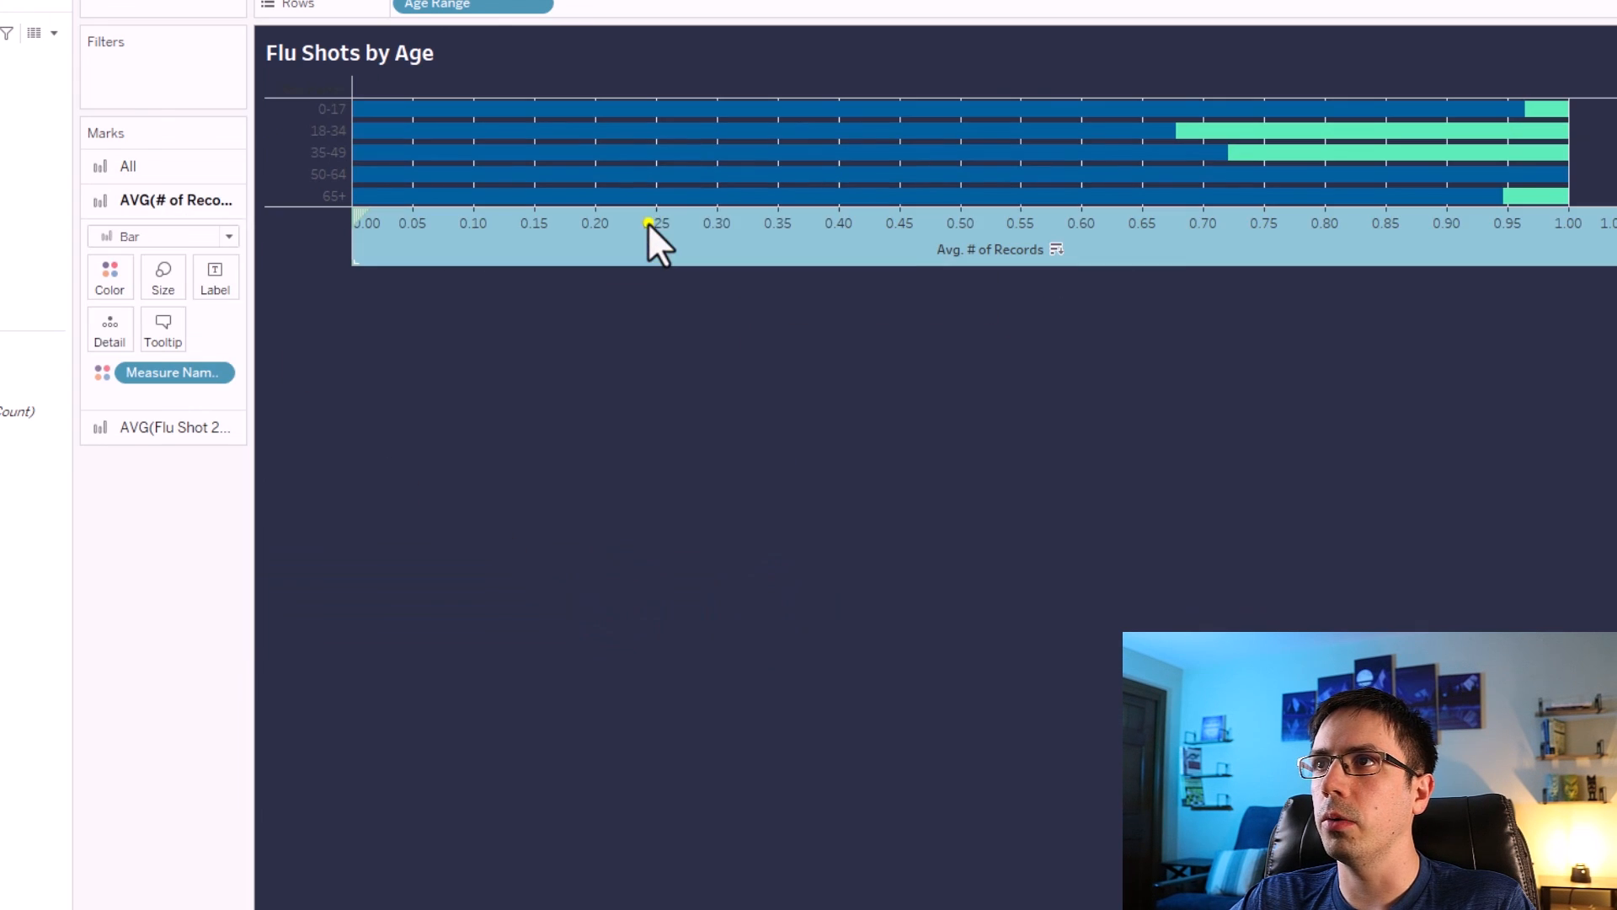
Hide the horizontal axis header.
right_click(649, 223)
left_click(735, 439)
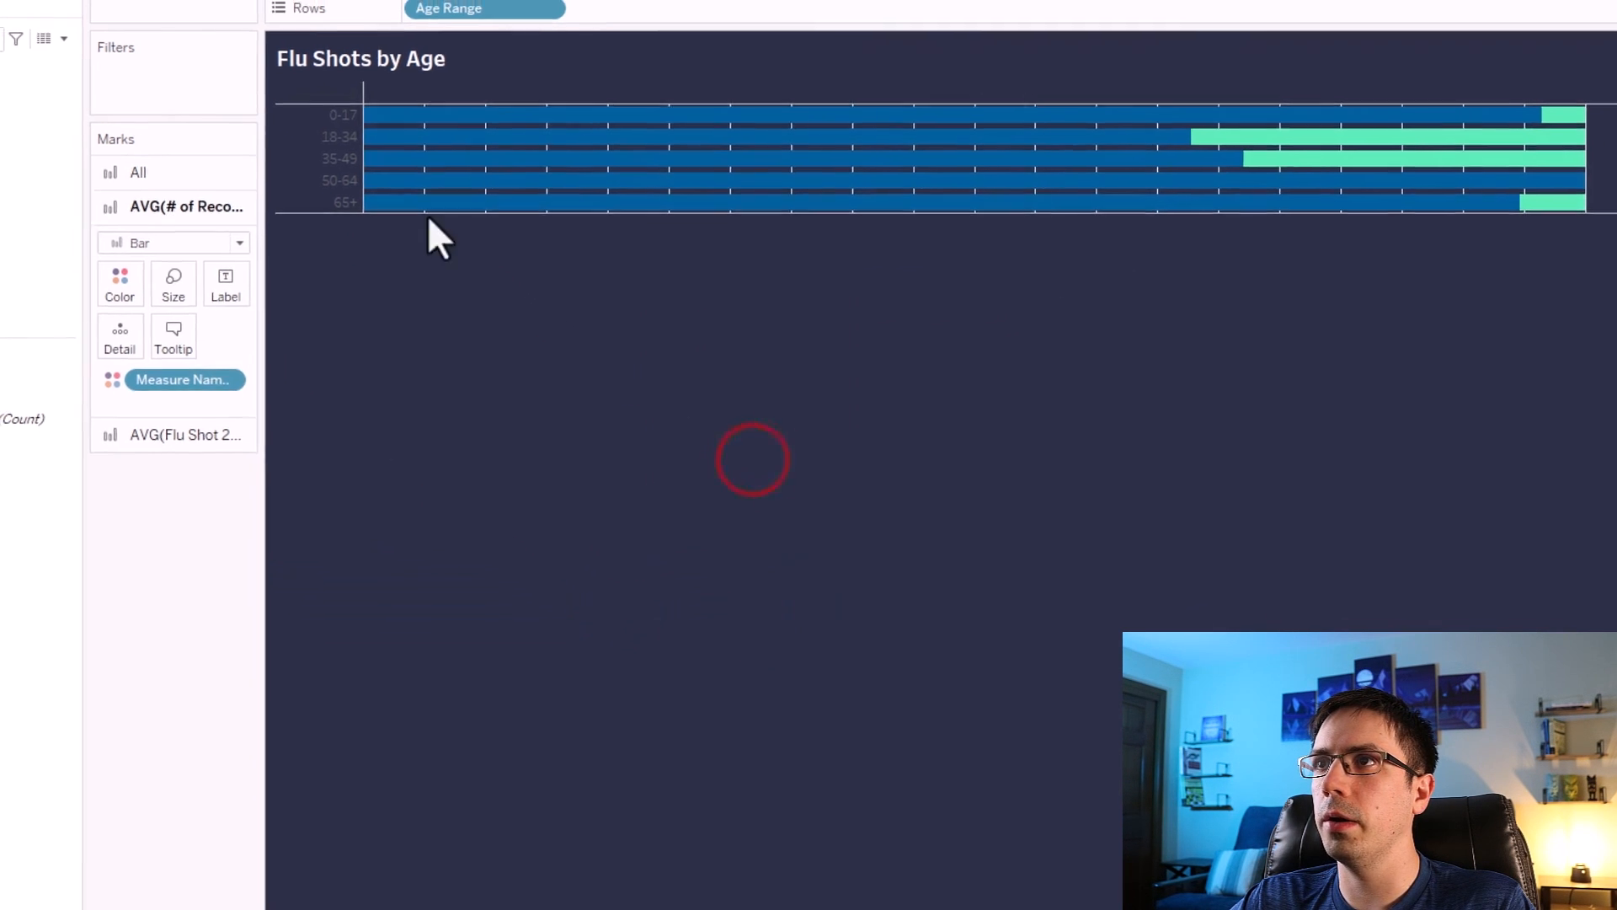
Format the Age Range header font as white, bold Tableau Medium.
right_click(337, 153)
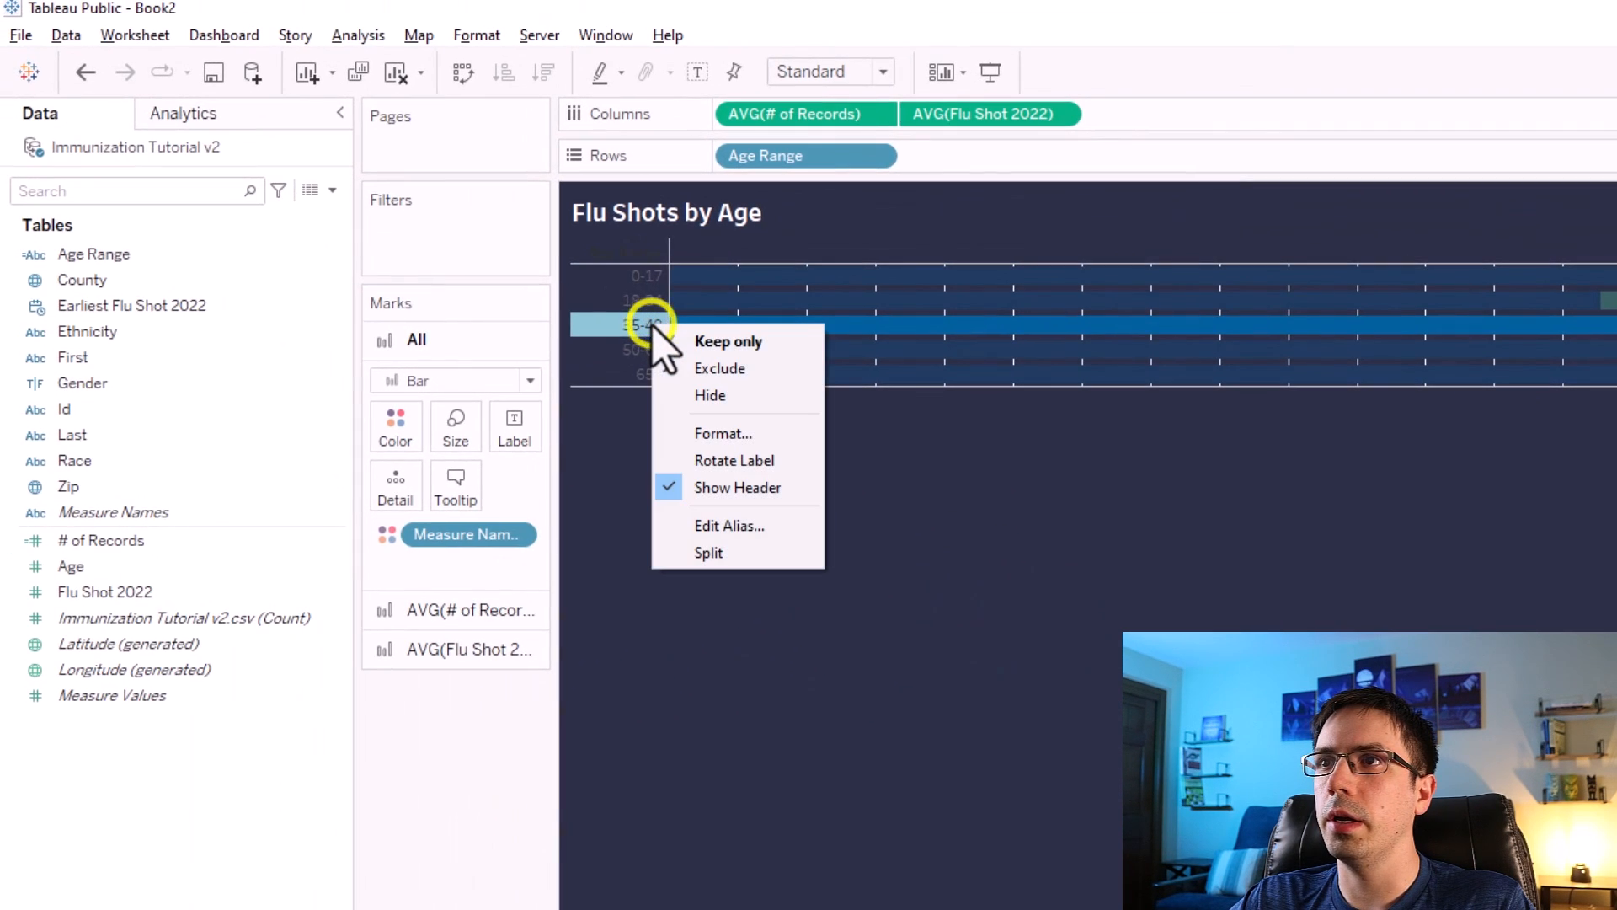
left_click(712, 431)
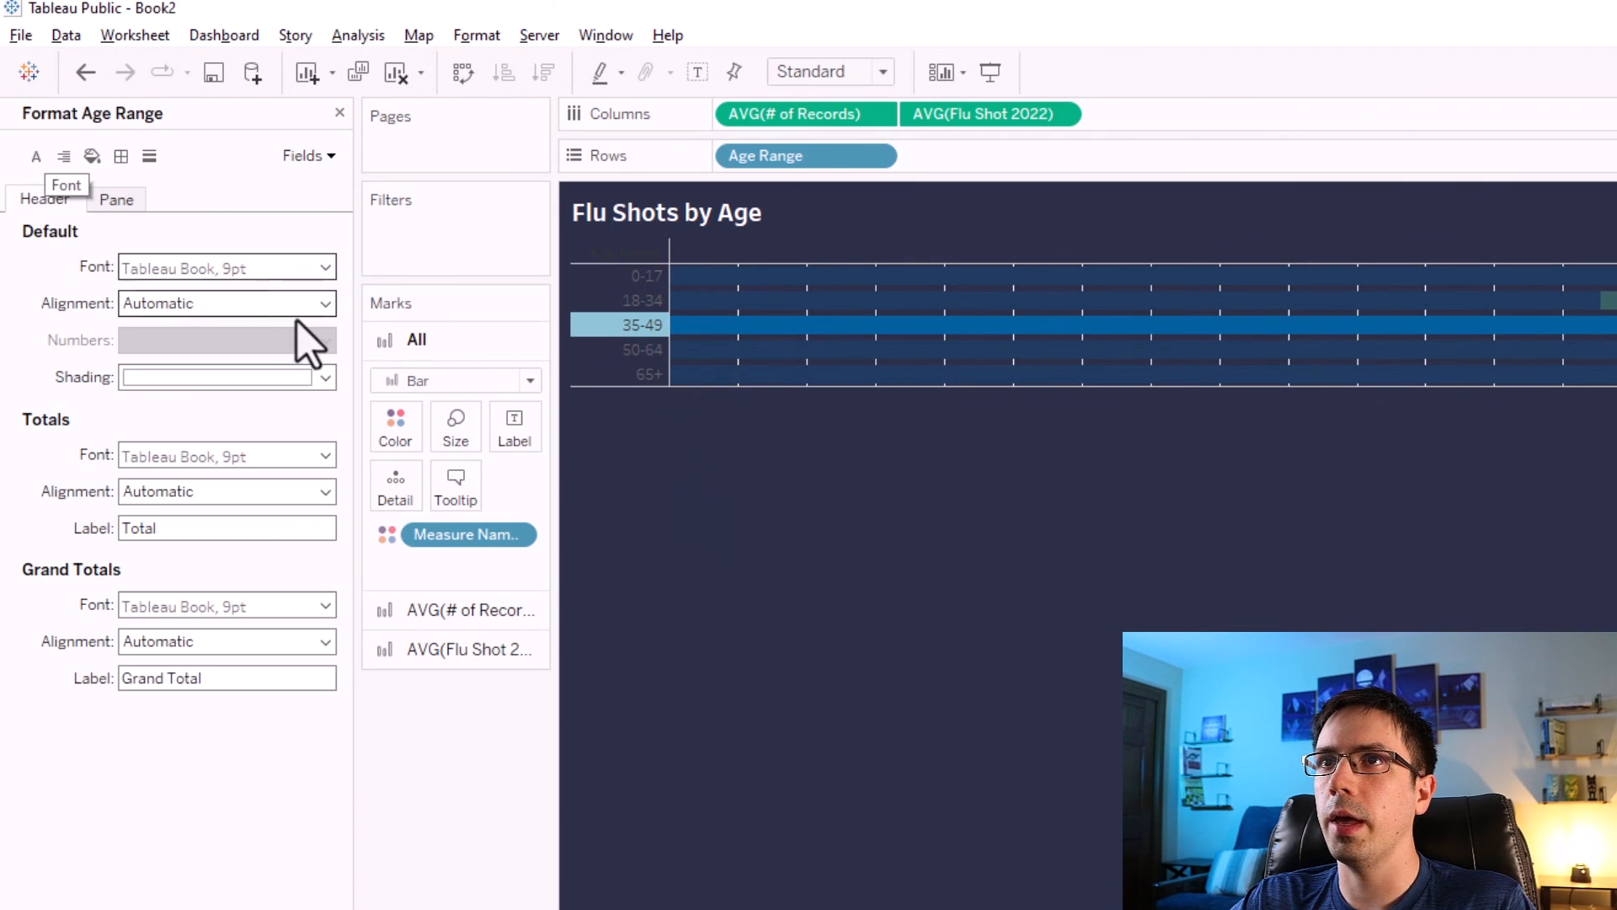
left_click(257, 270)
left_click(212, 337)
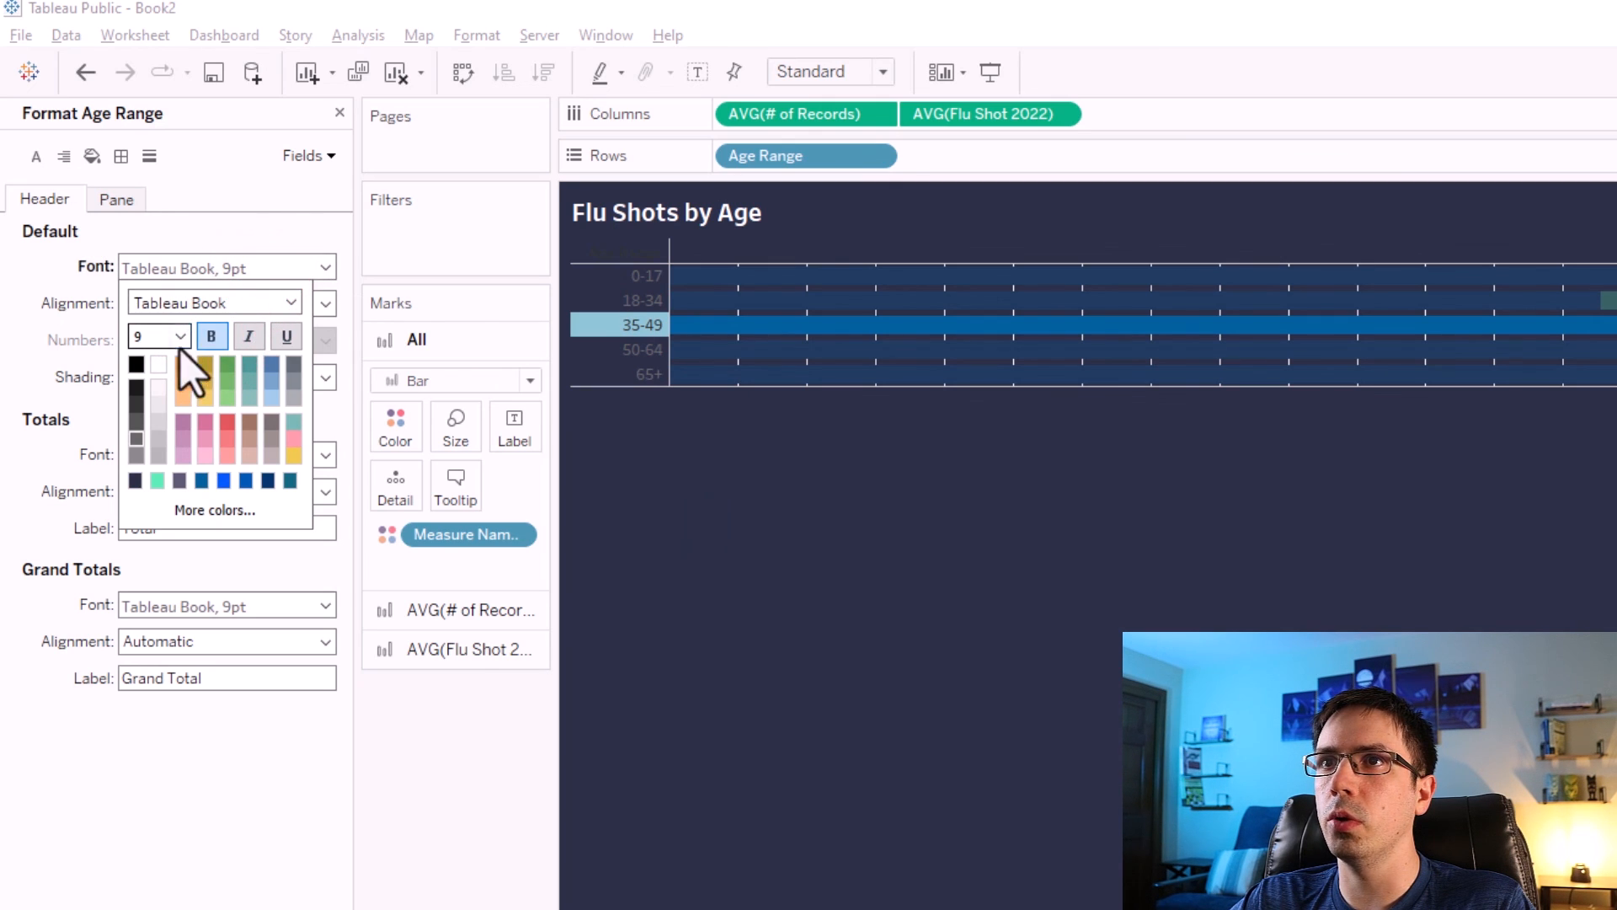
left_click(159, 366)
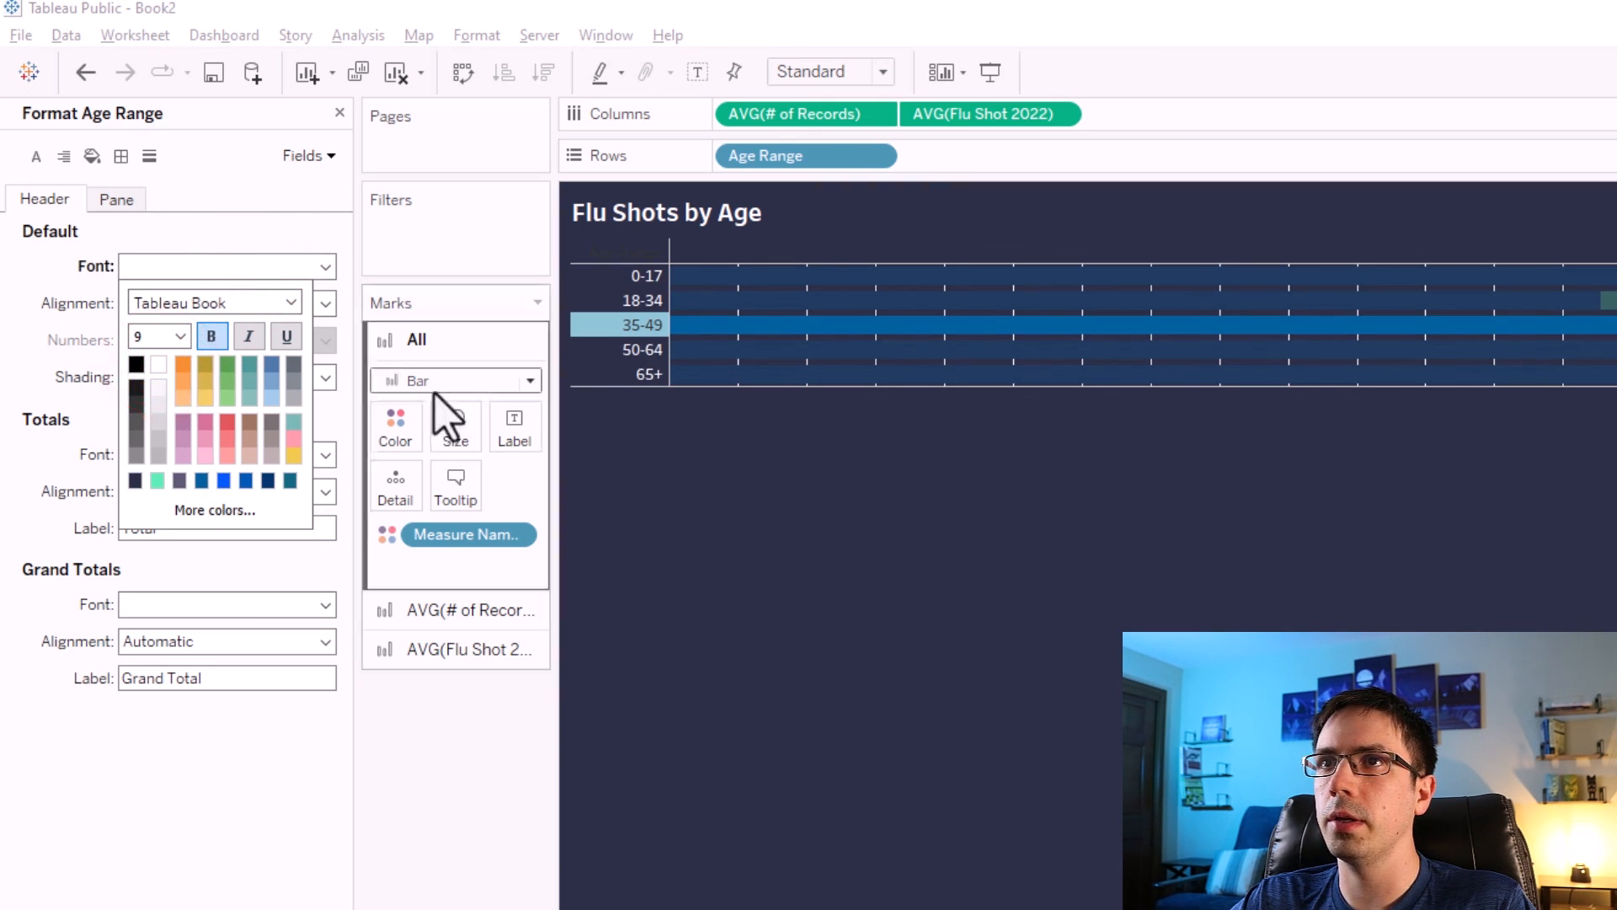
left_click(290, 302)
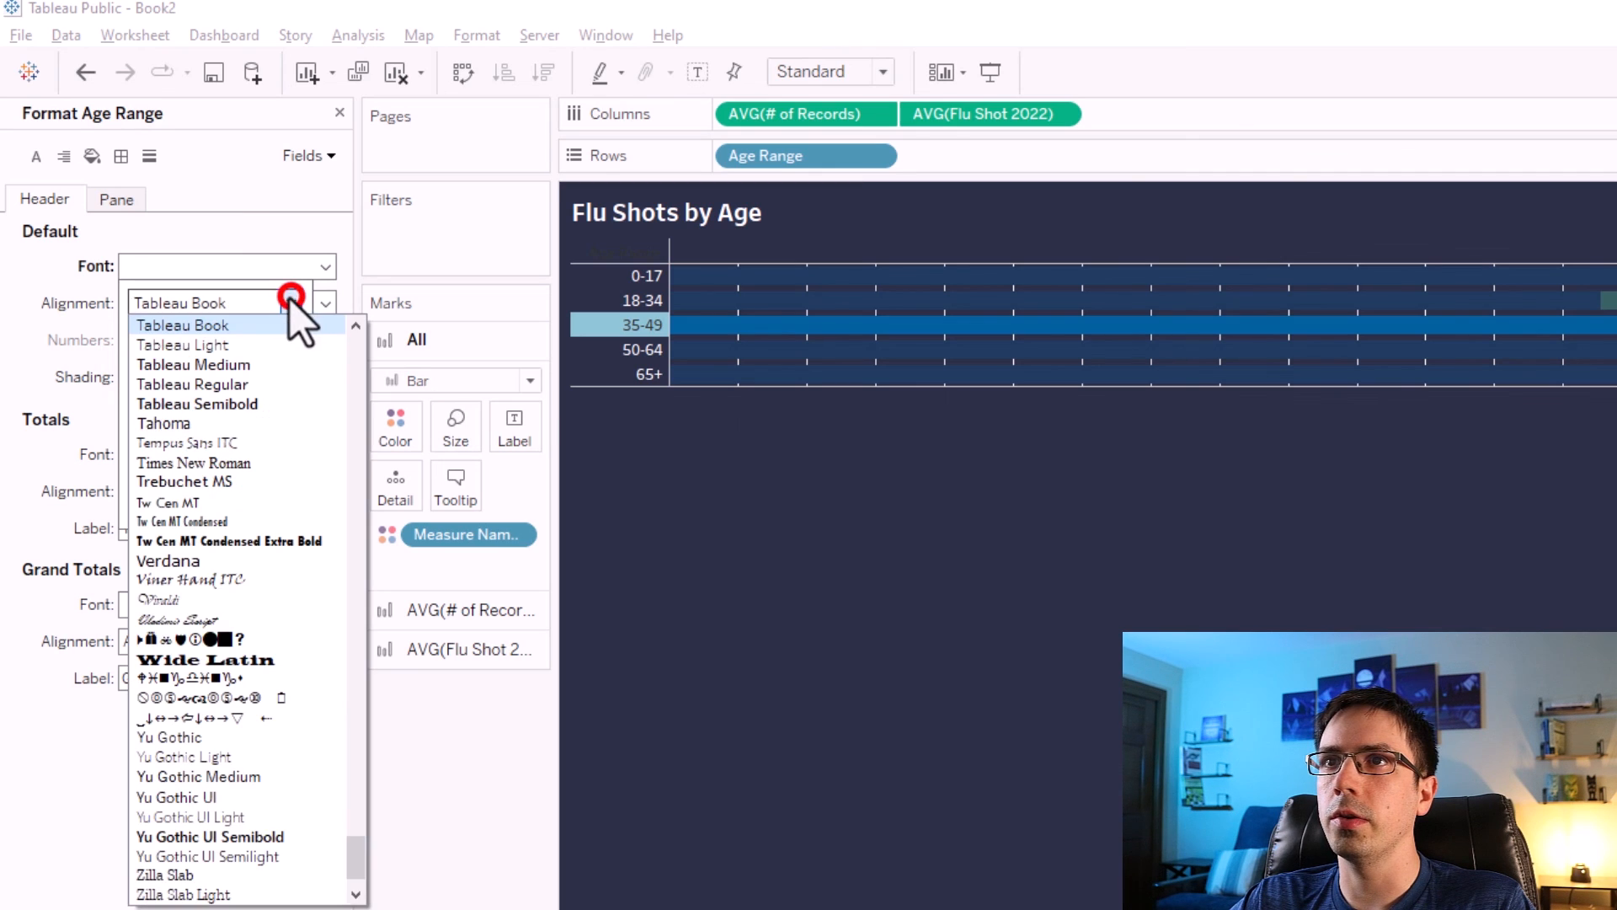
left_click(241, 360)
left_click(697, 413)
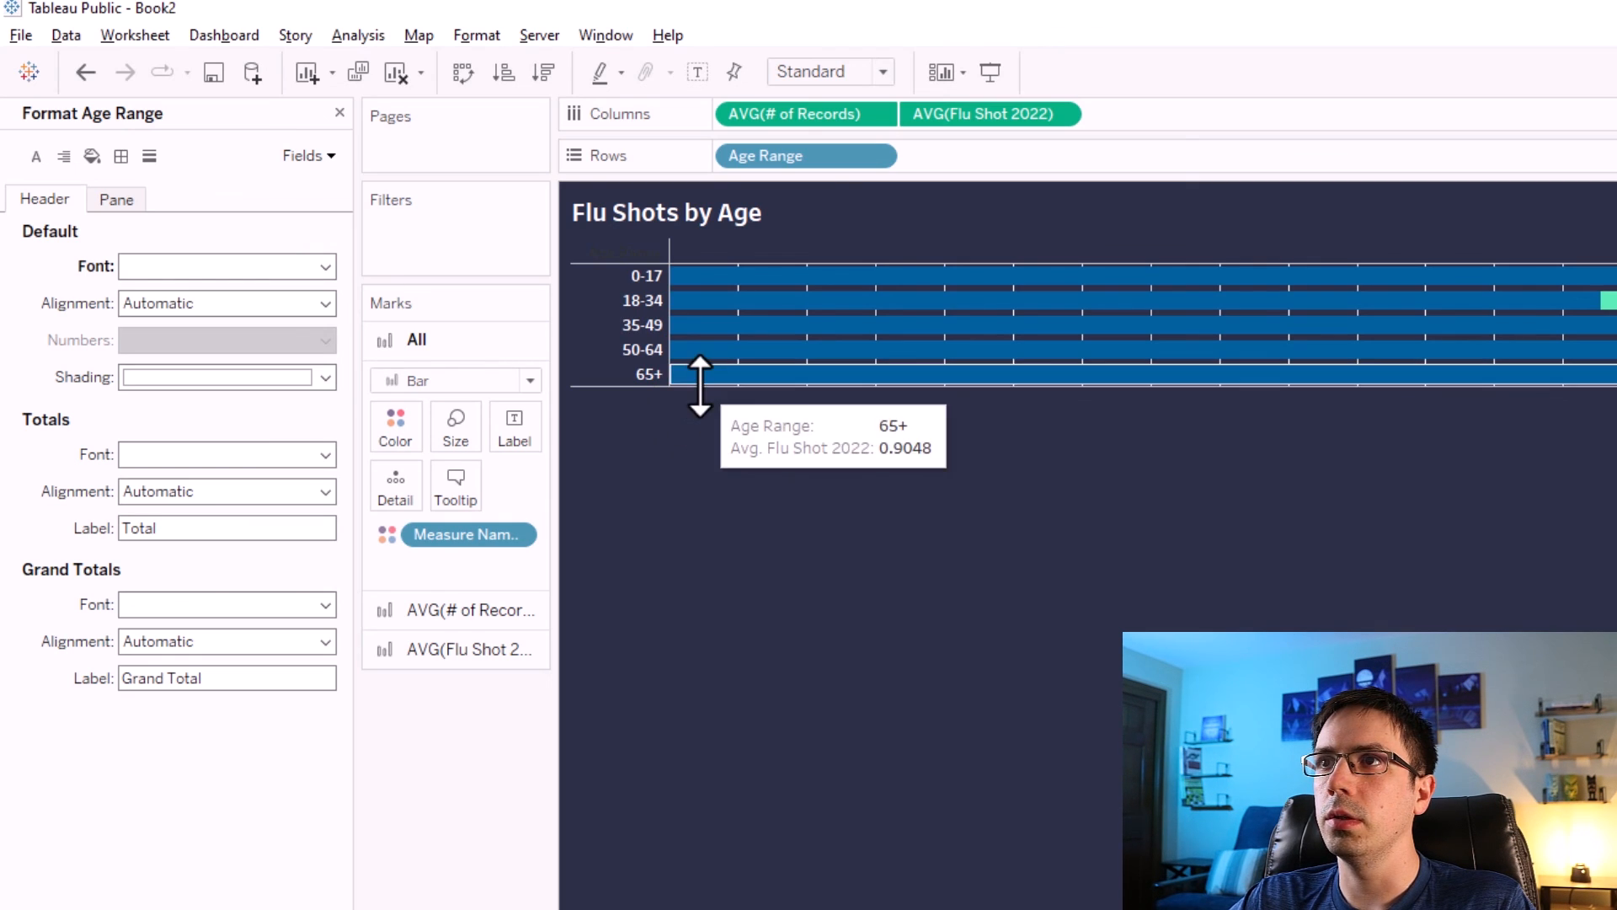
Increase the row height so the age range bars become thicker.
left_click_drag(690, 386, 689, 397)
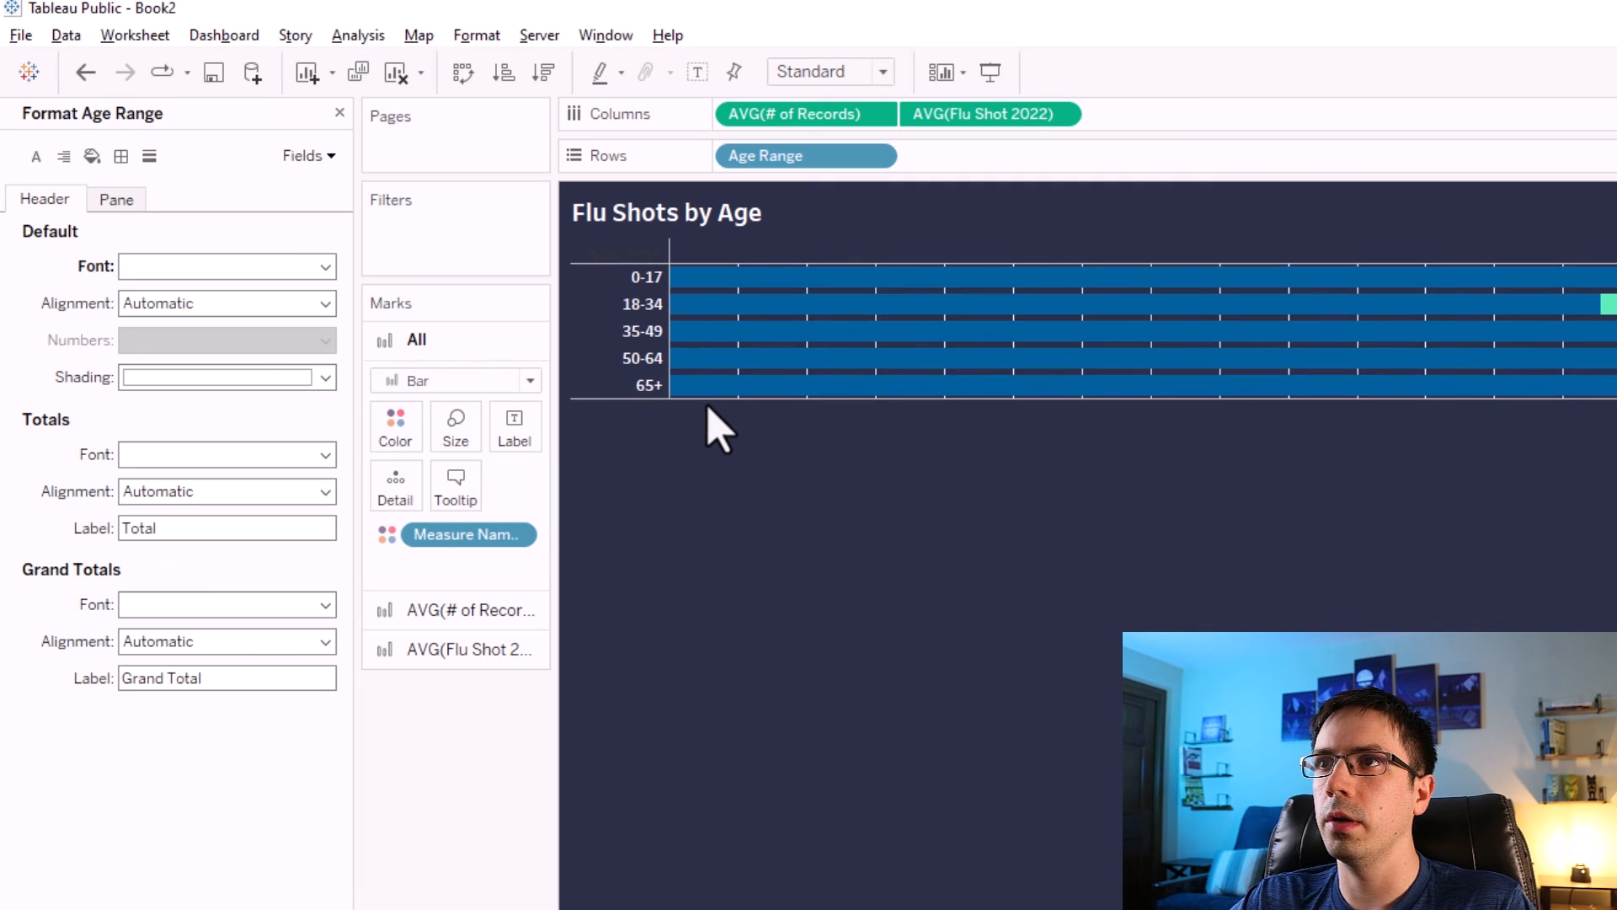
left_click(693, 390)
left_click_drag(693, 394, 700, 503)
left_click(722, 584)
left_click(760, 649)
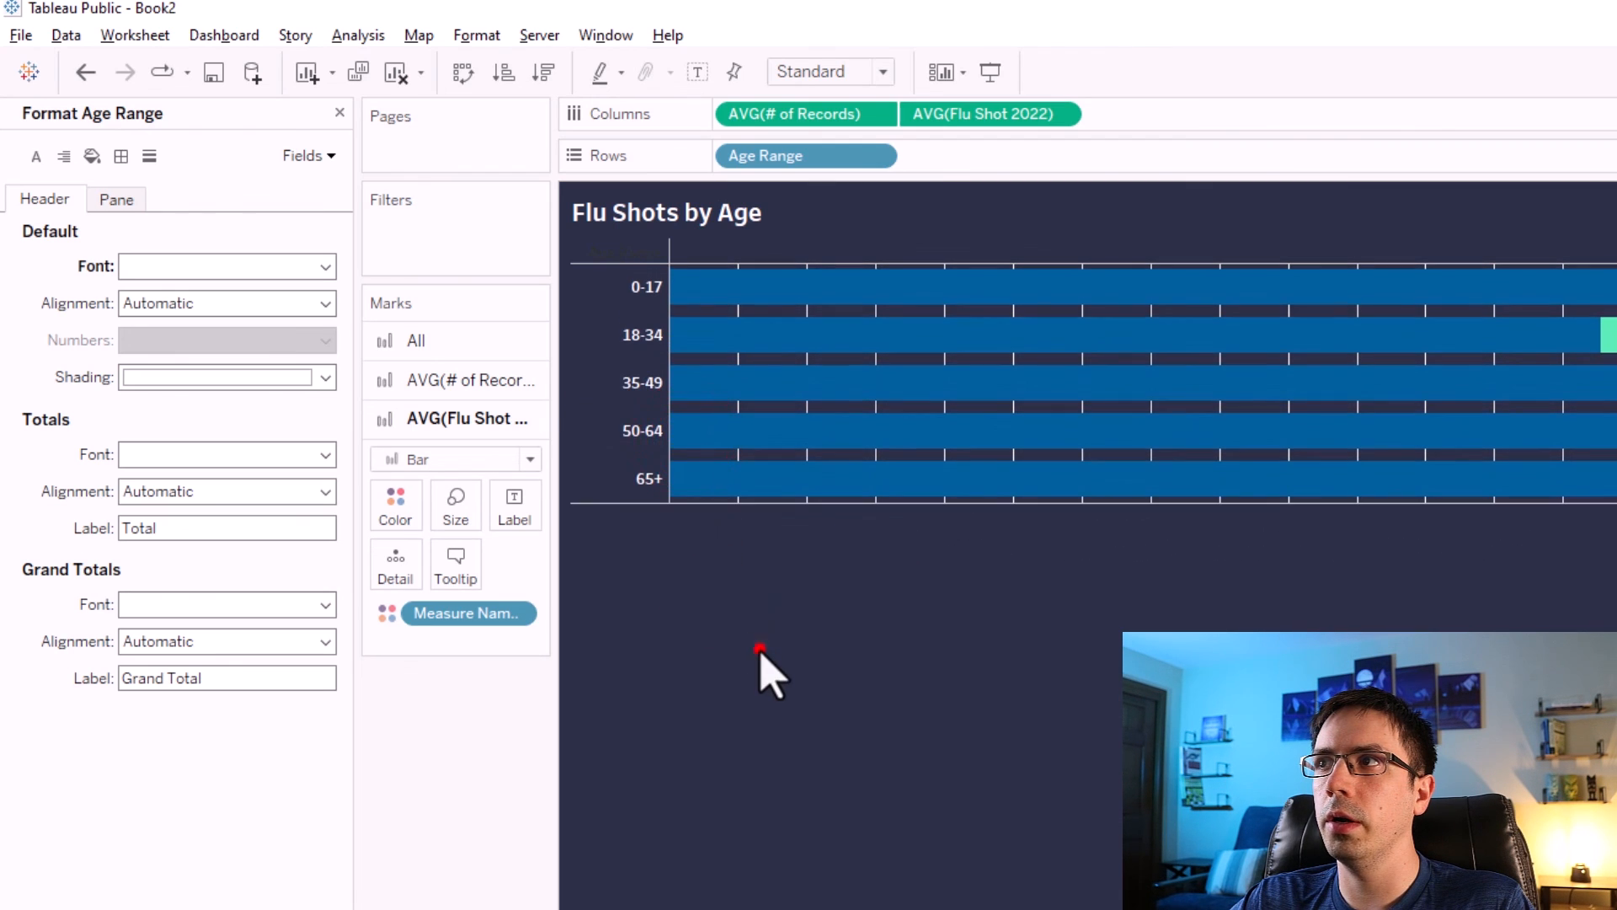
Set the Age Range header font size to 15.
right_click(645, 381)
left_click(673, 480)
left_click(158, 267)
left_click(180, 337)
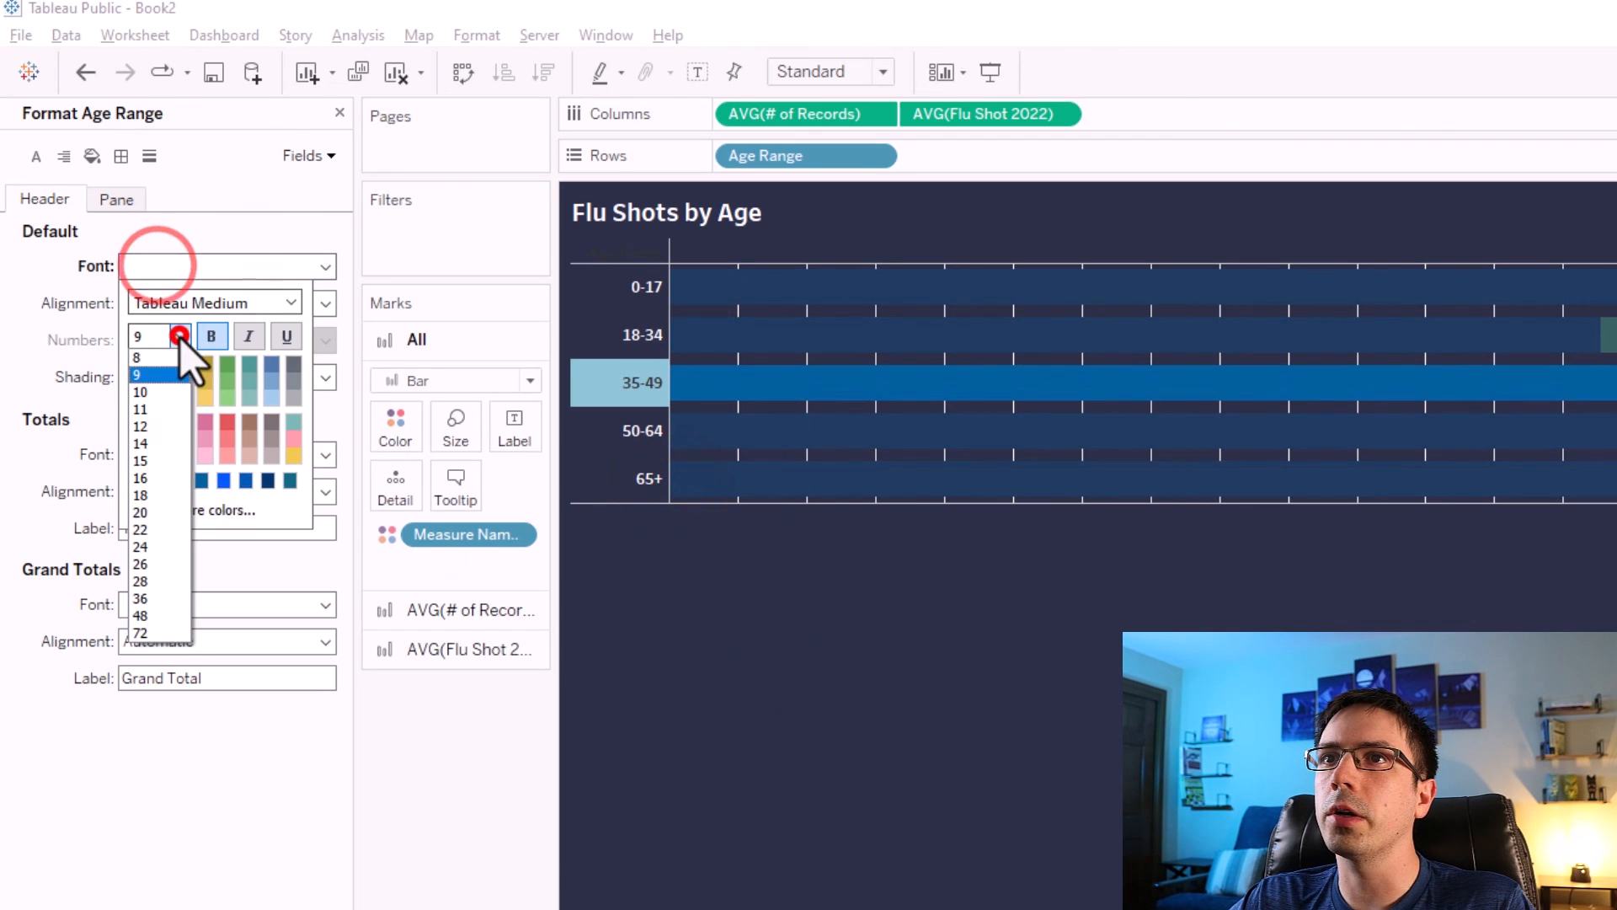
left_click(140, 461)
left_click(883, 639)
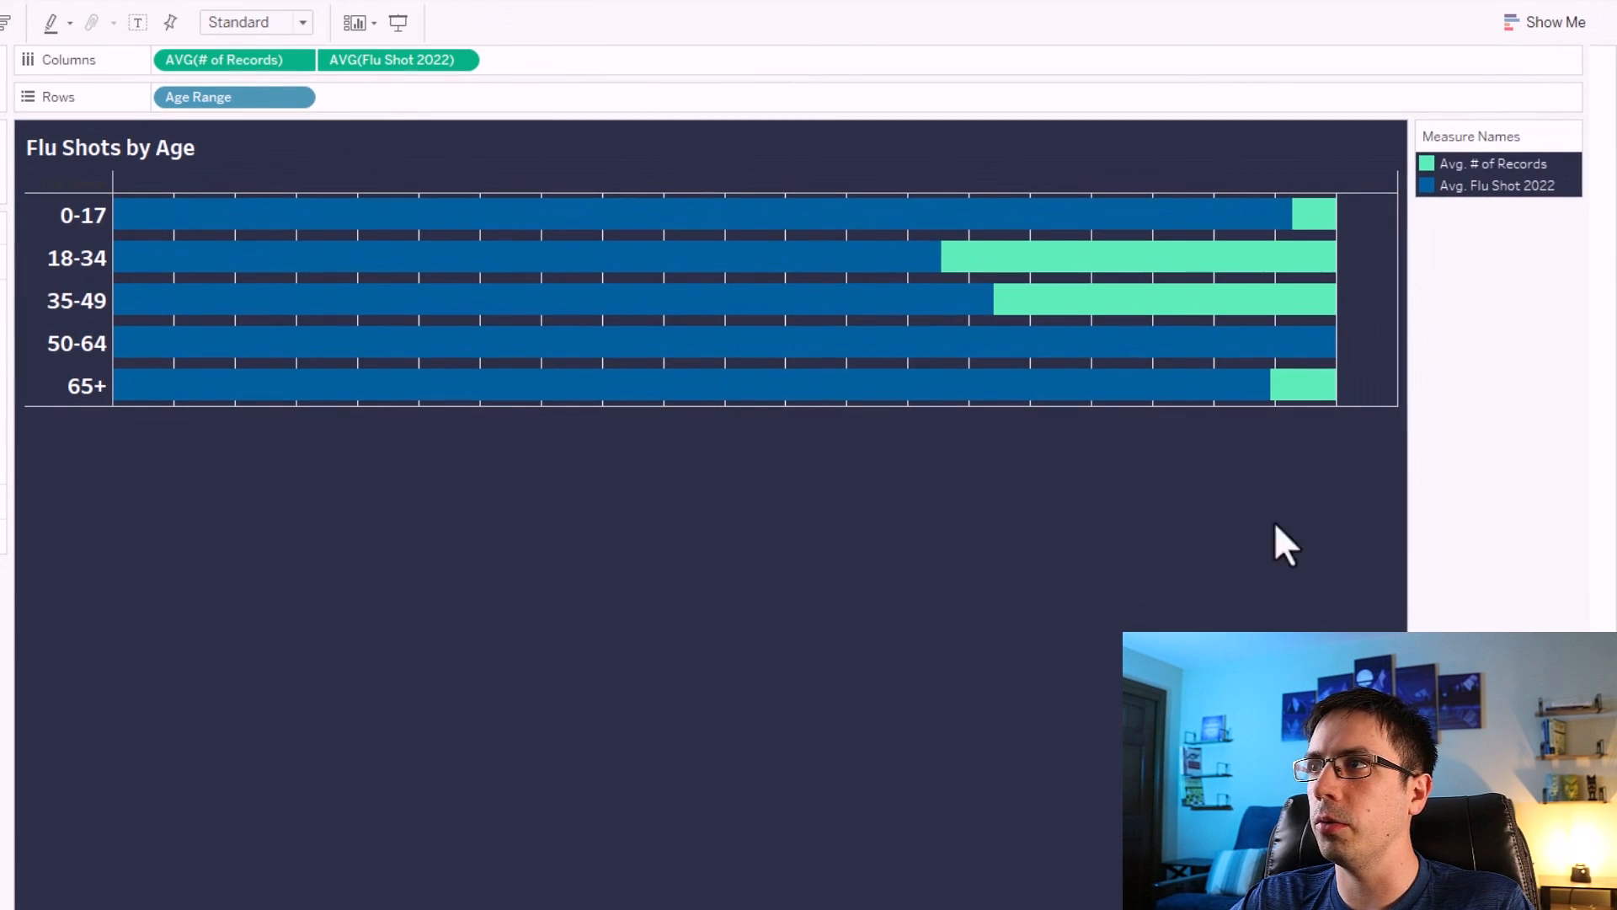
Remove the row and column divider lines from the sheet's pane borders.
right_click(1369, 306)
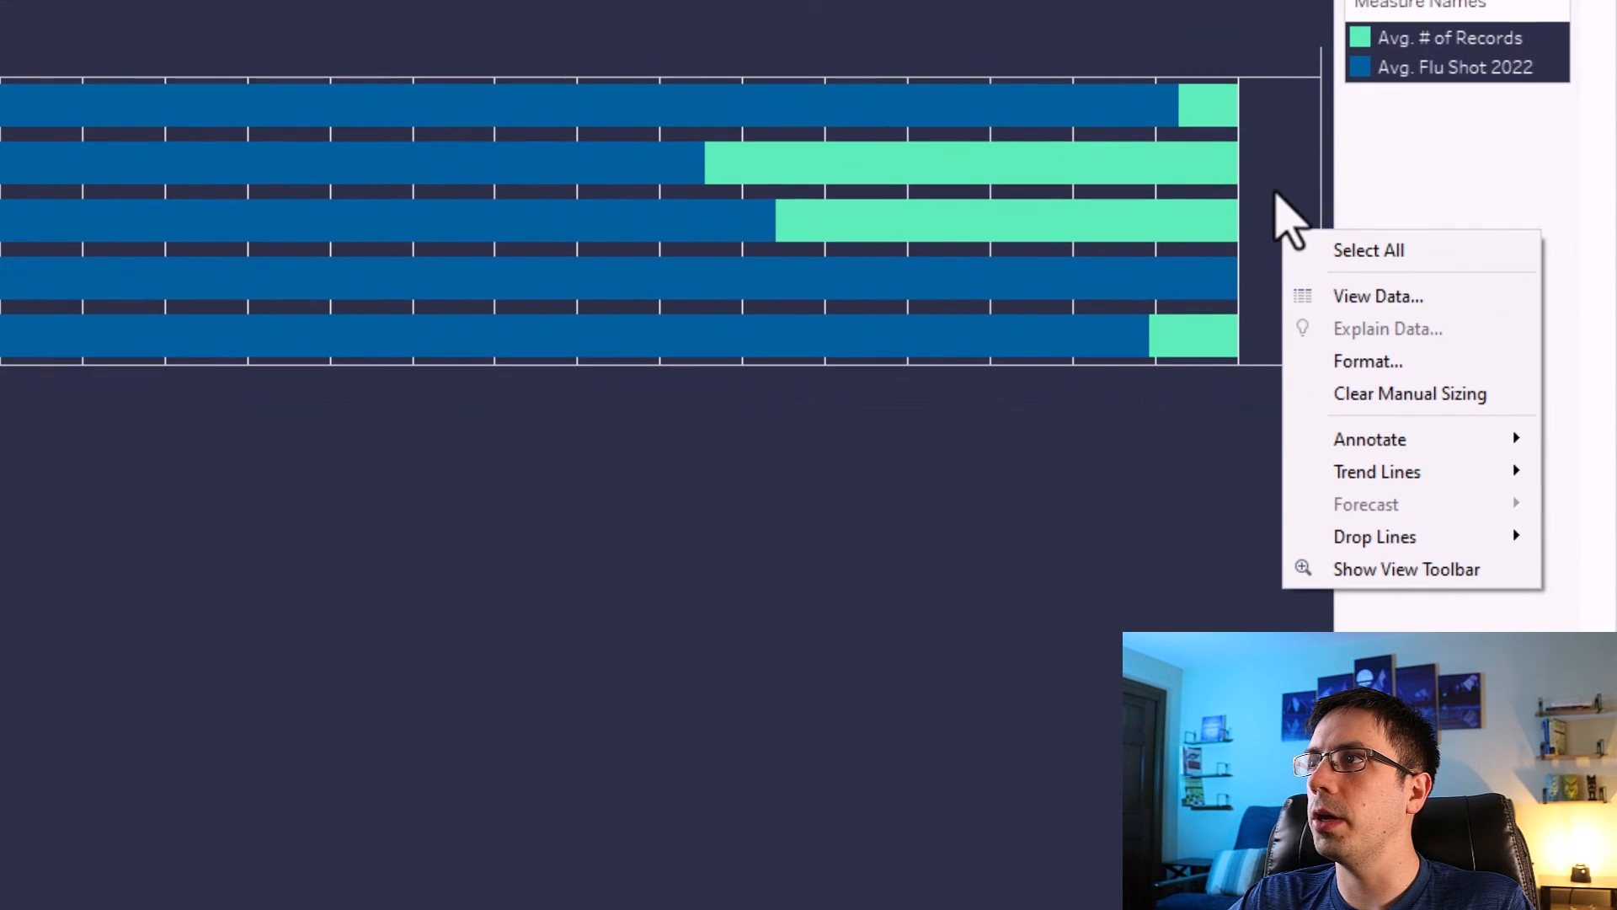
left_click(1366, 360)
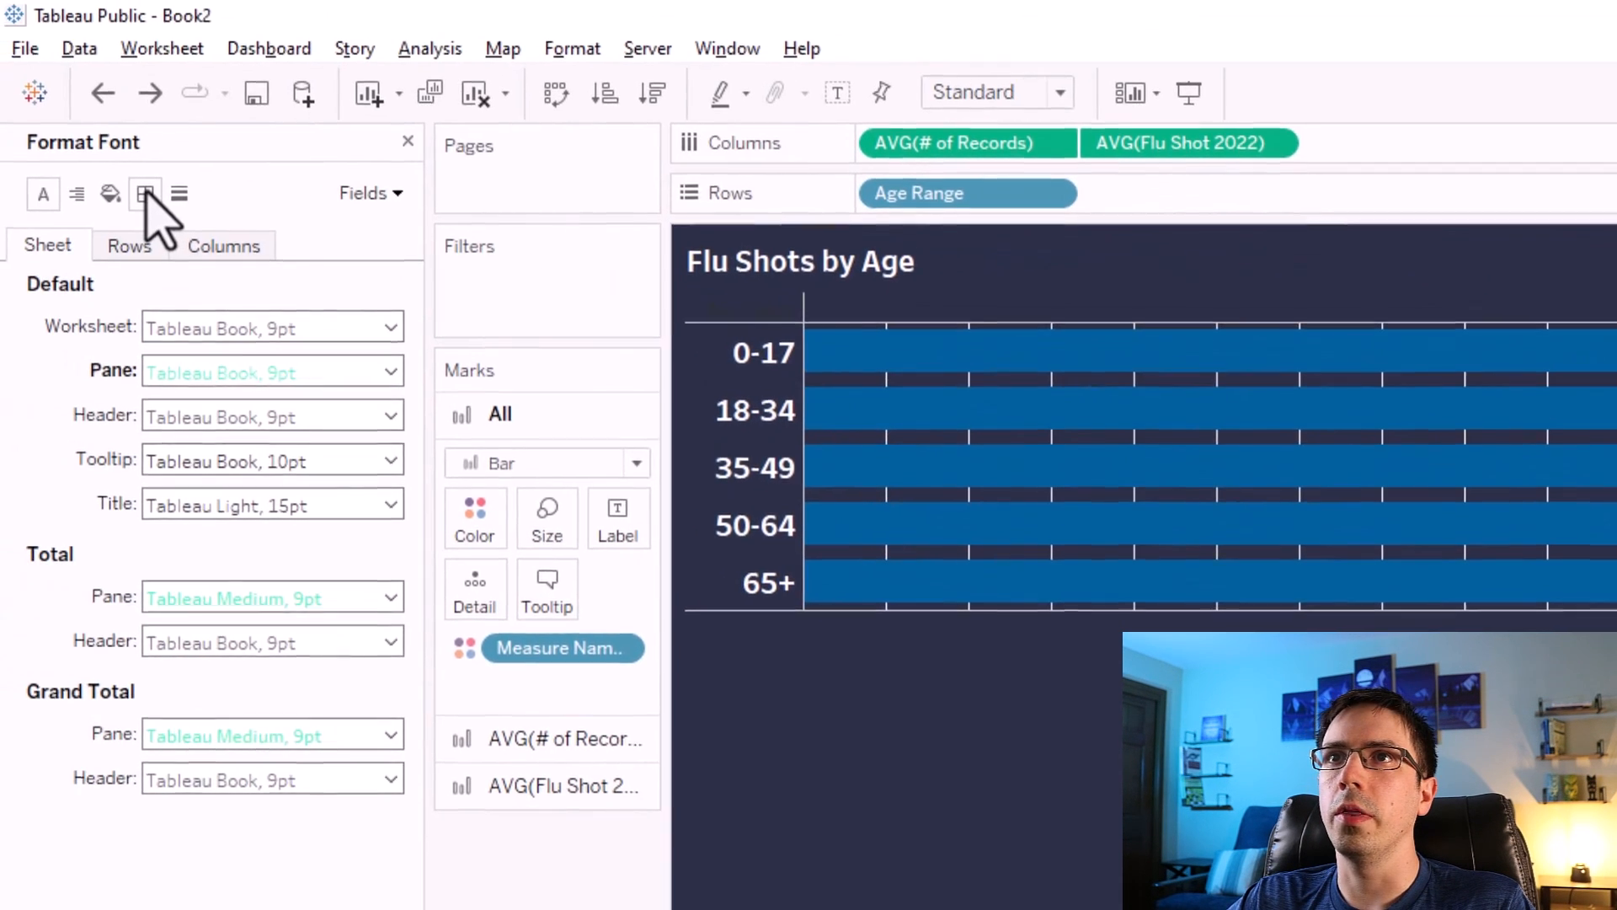
left_click(0, 157)
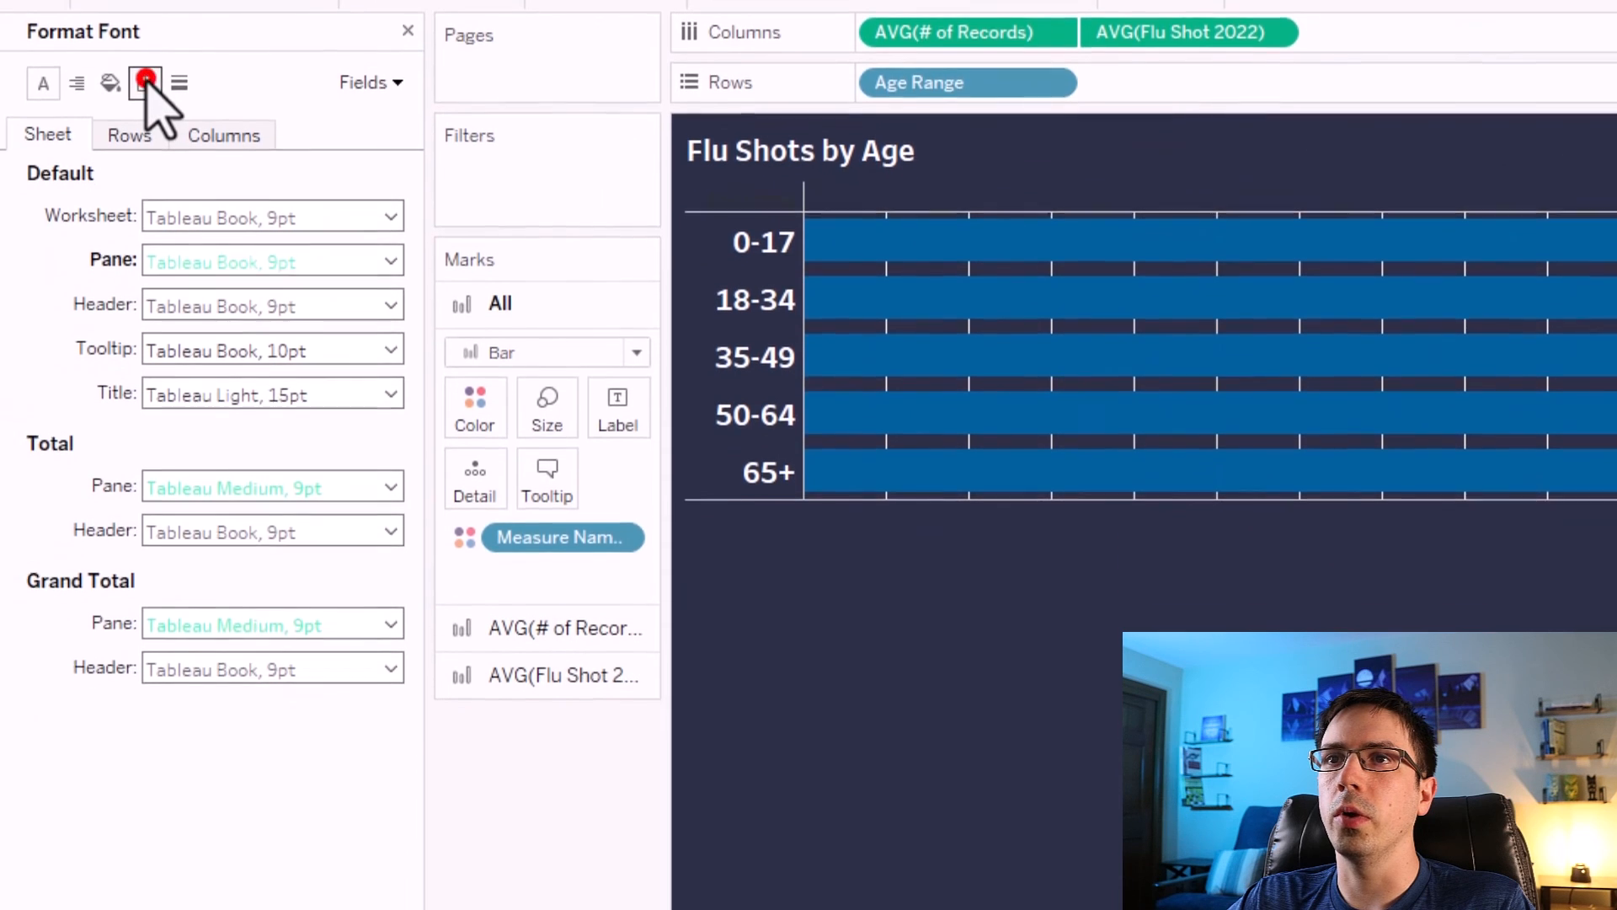
left_click(27, 741)
left_click(216, 646)
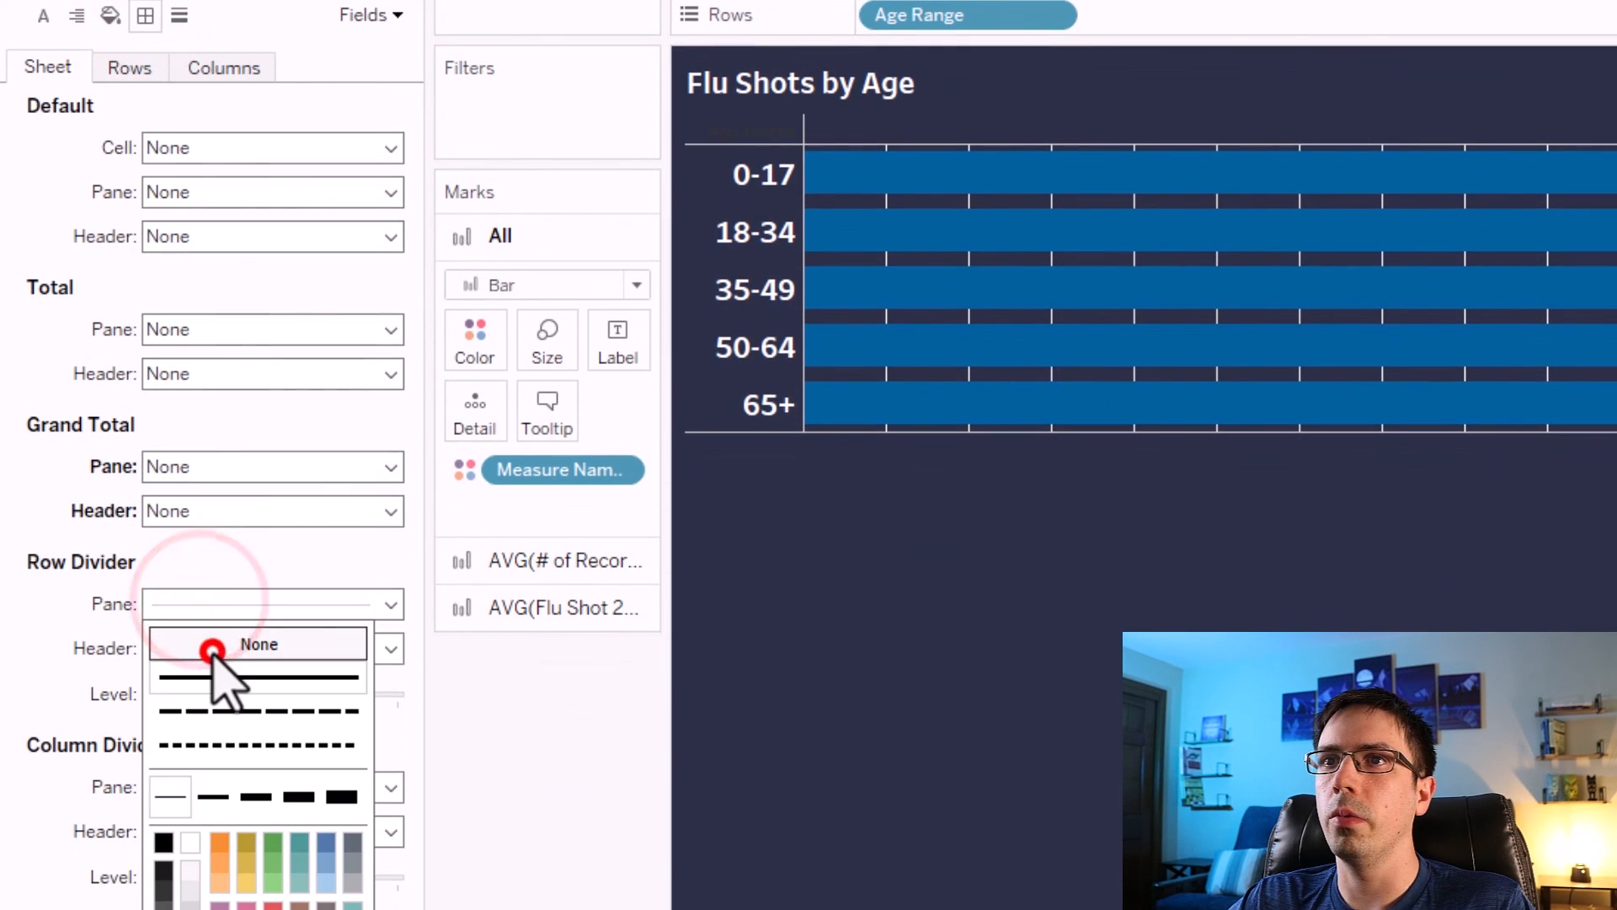
left_click(115, 578)
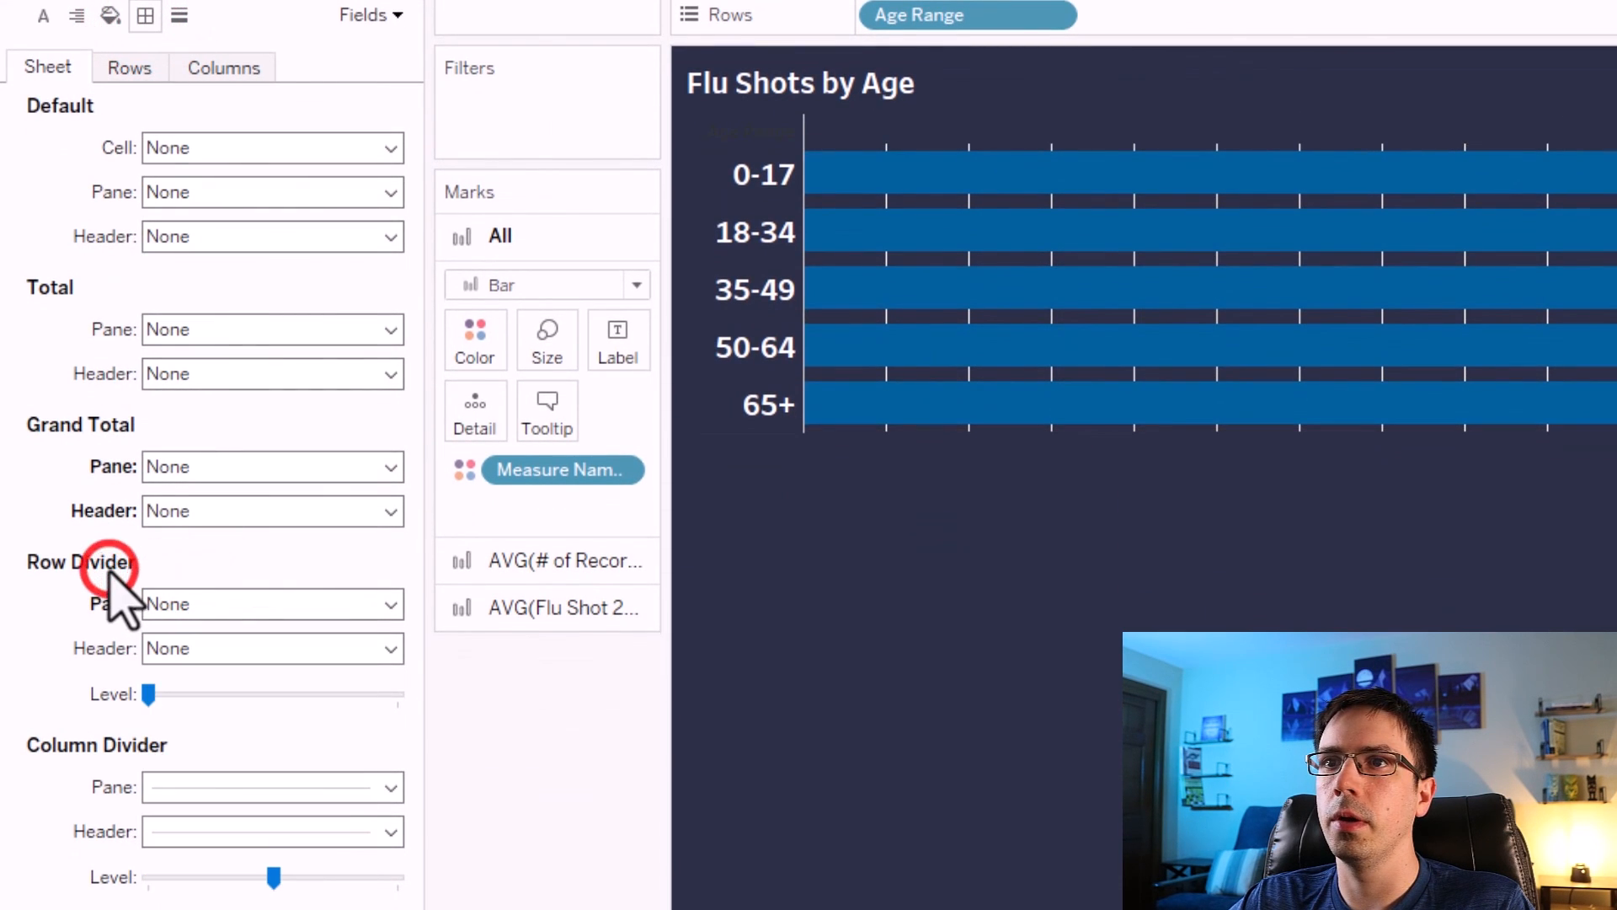
left_click(217, 787)
left_click(245, 826)
Set the columns' grid lines and zero lines to None.
left_click(179, 15)
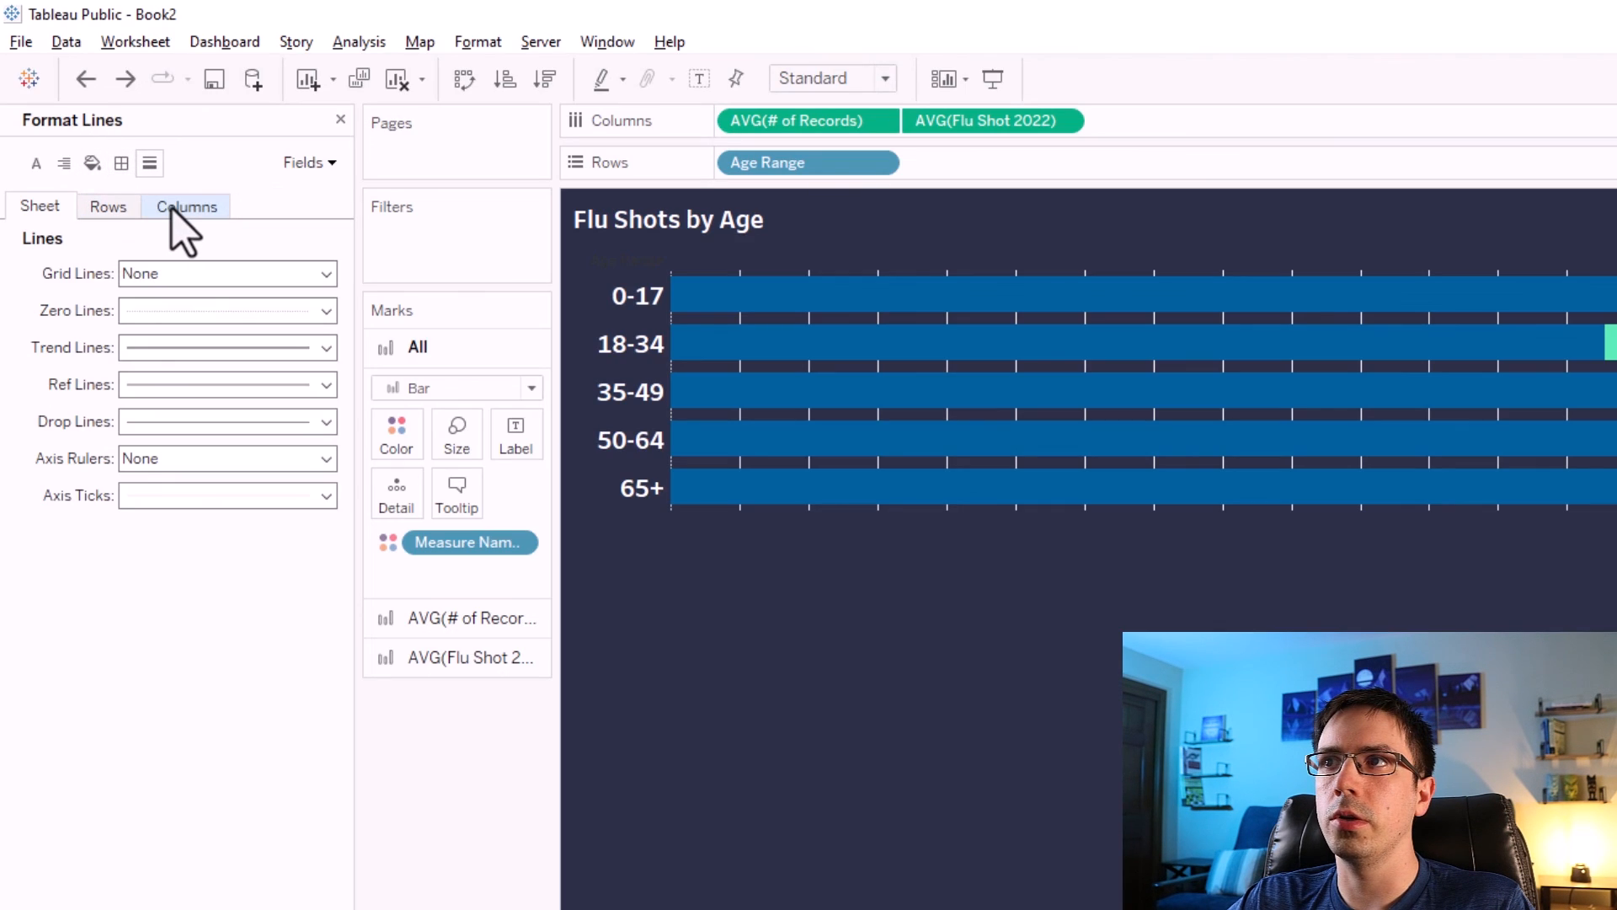
left_click(172, 209)
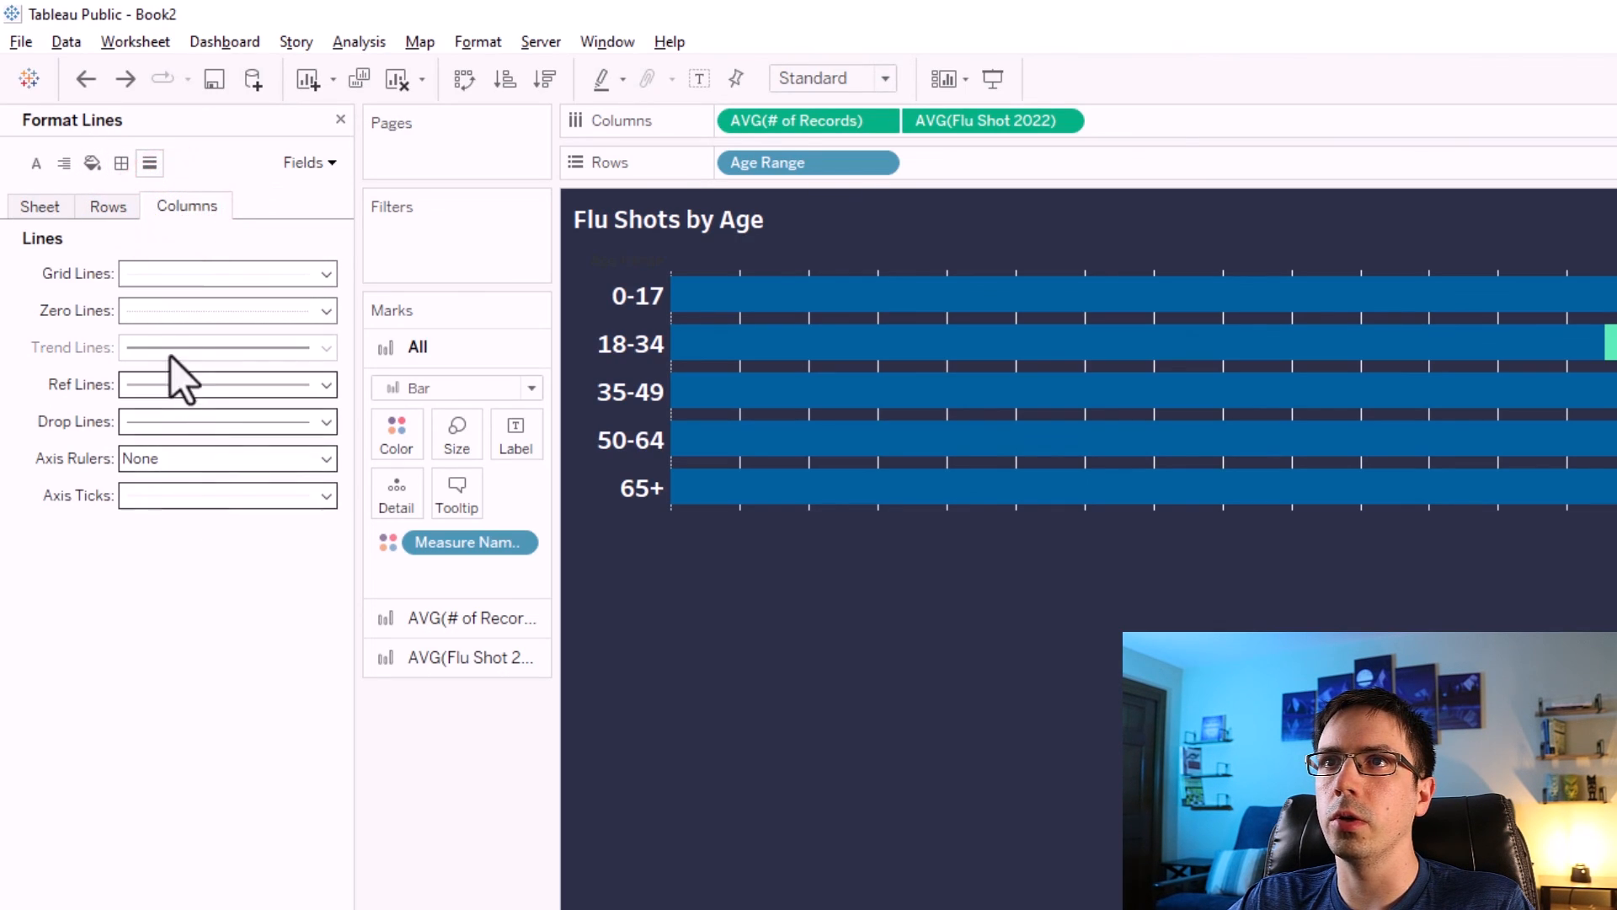
left_click(145, 278)
left_click(169, 308)
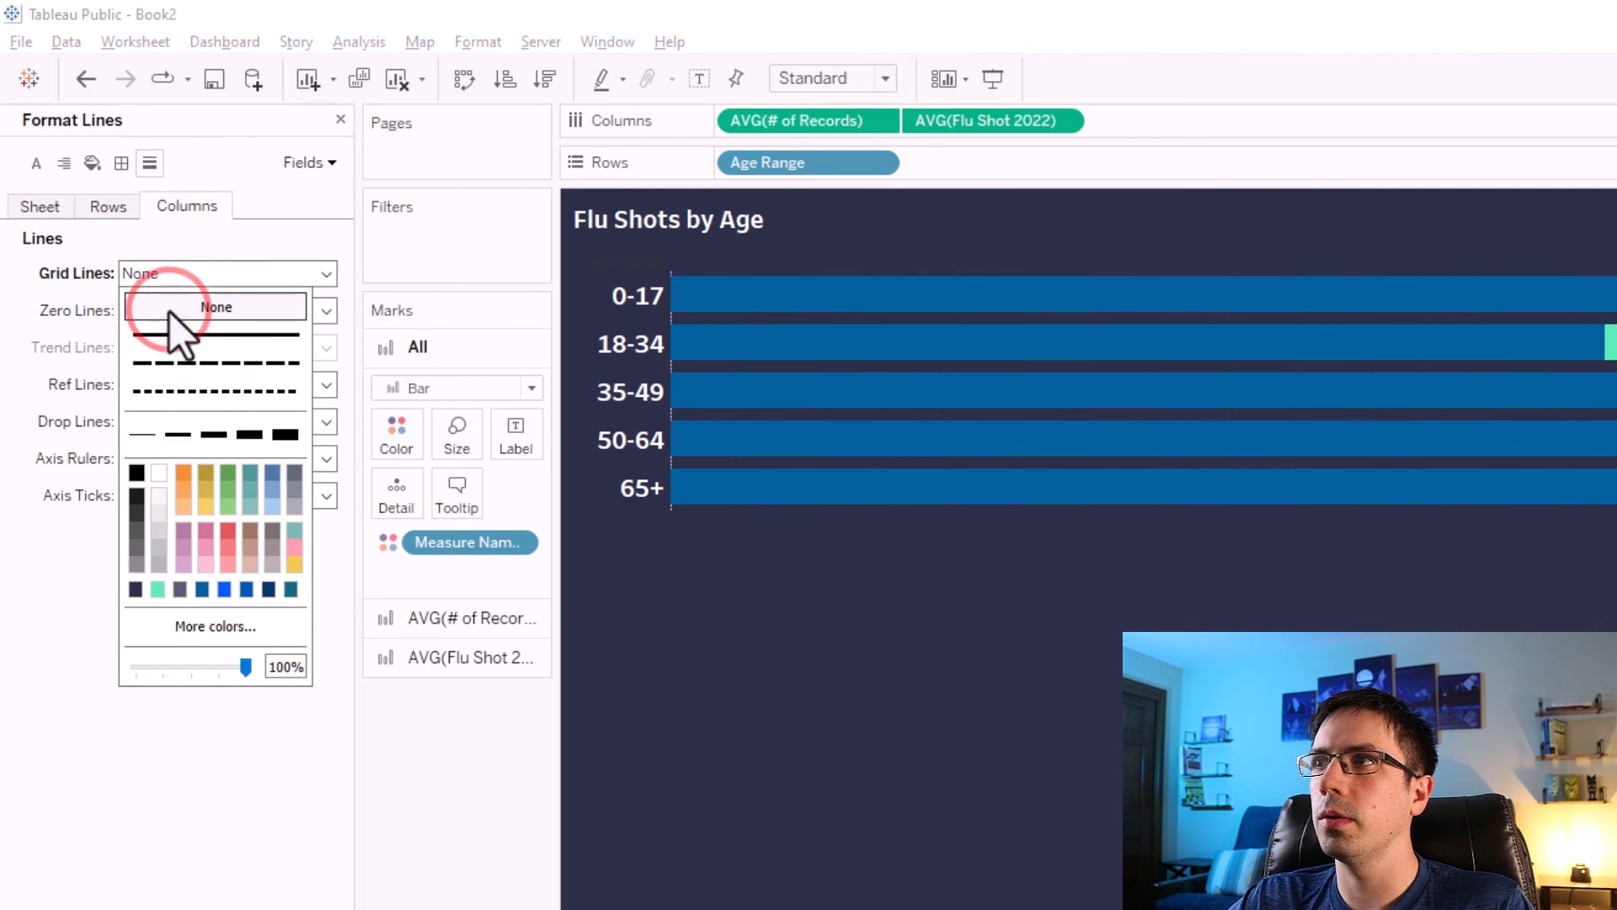
left_click(788, 706)
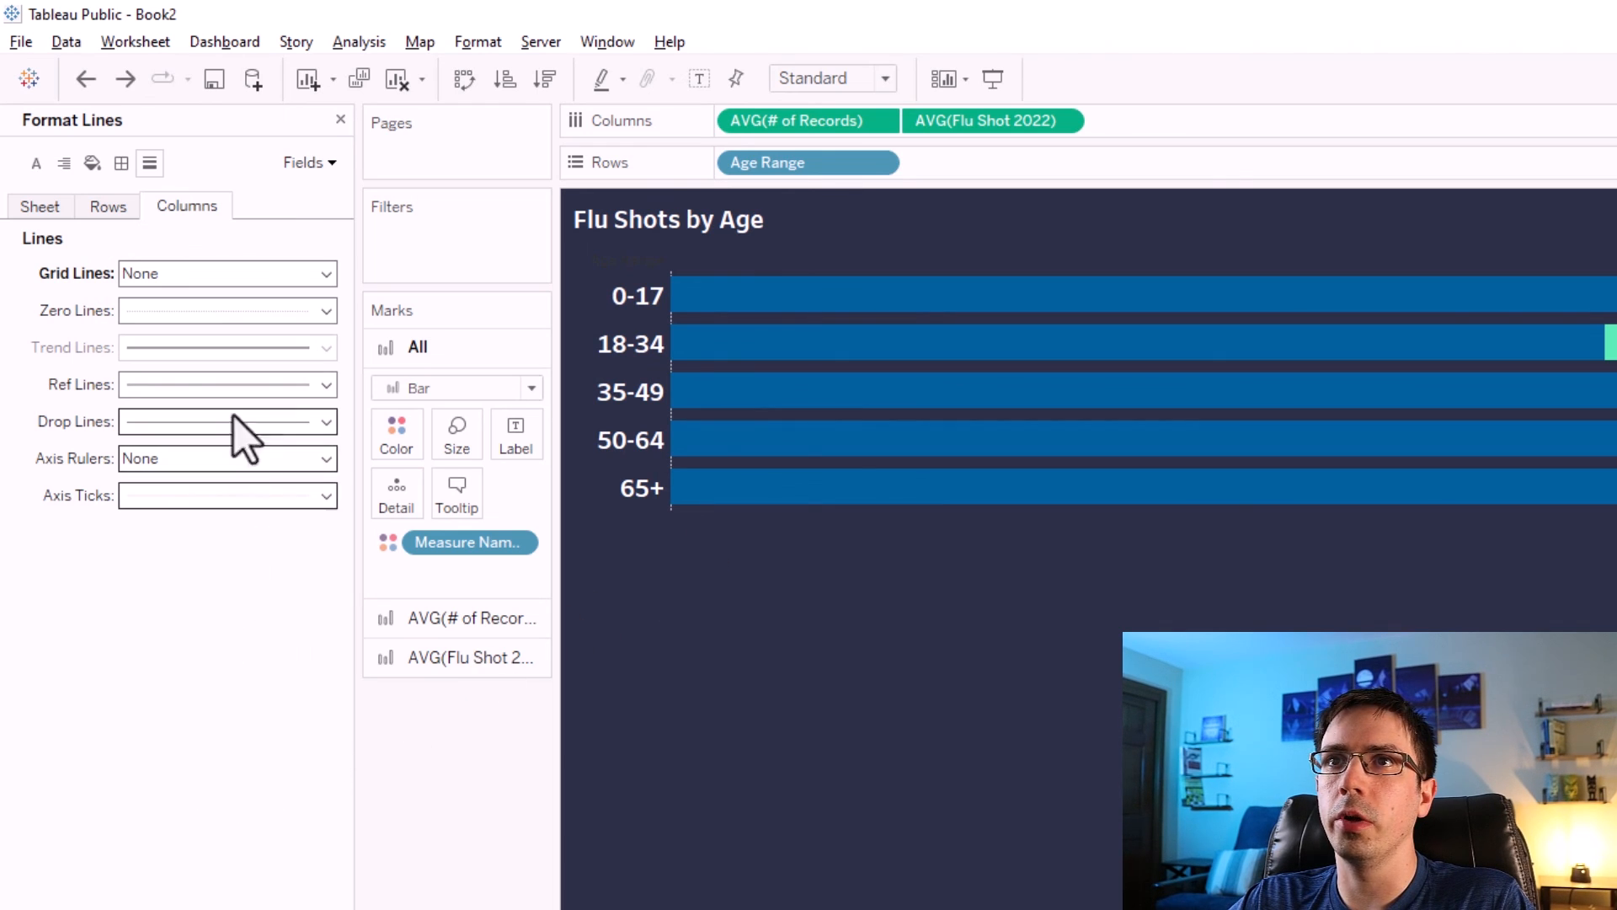
left_click(173, 310)
left_click(179, 339)
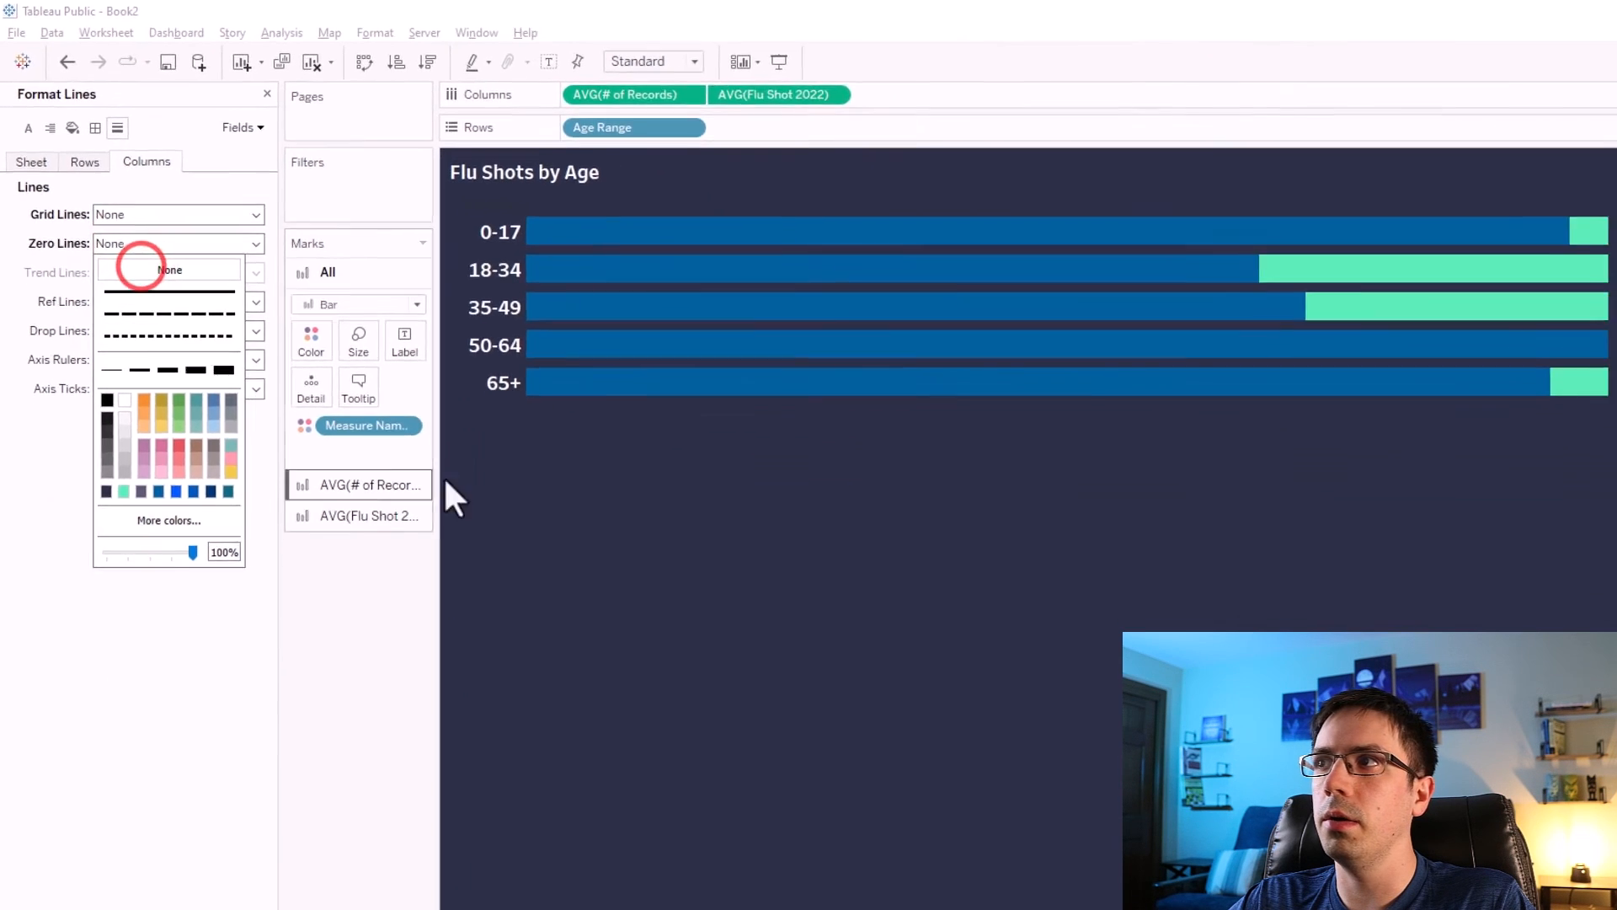
left_click(792, 558)
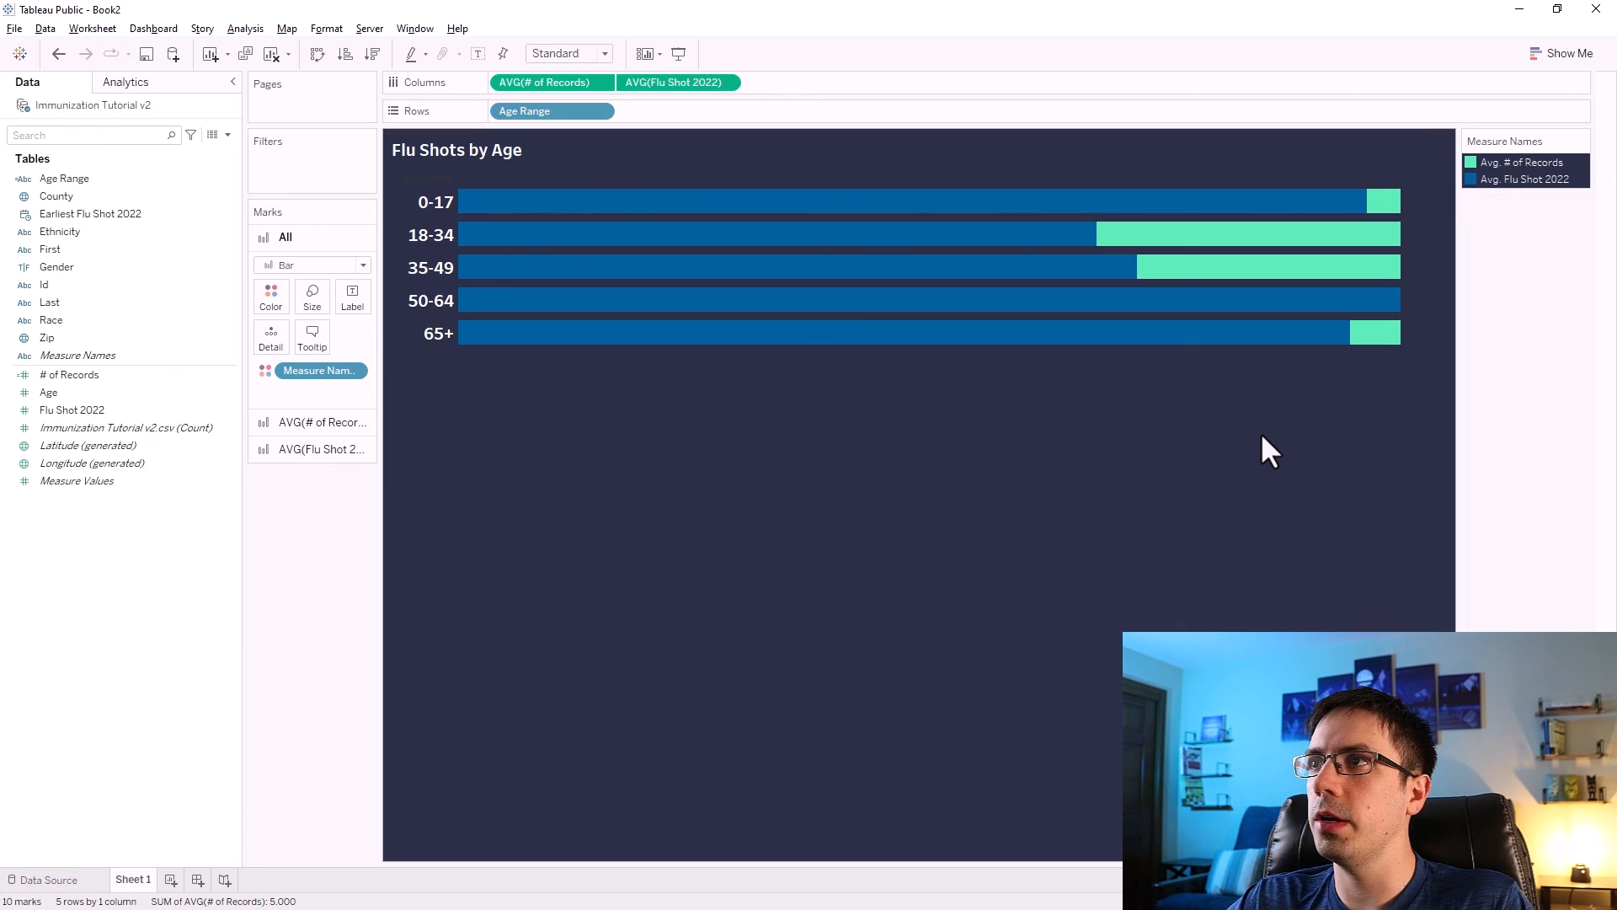
mouse_move(903, 343)
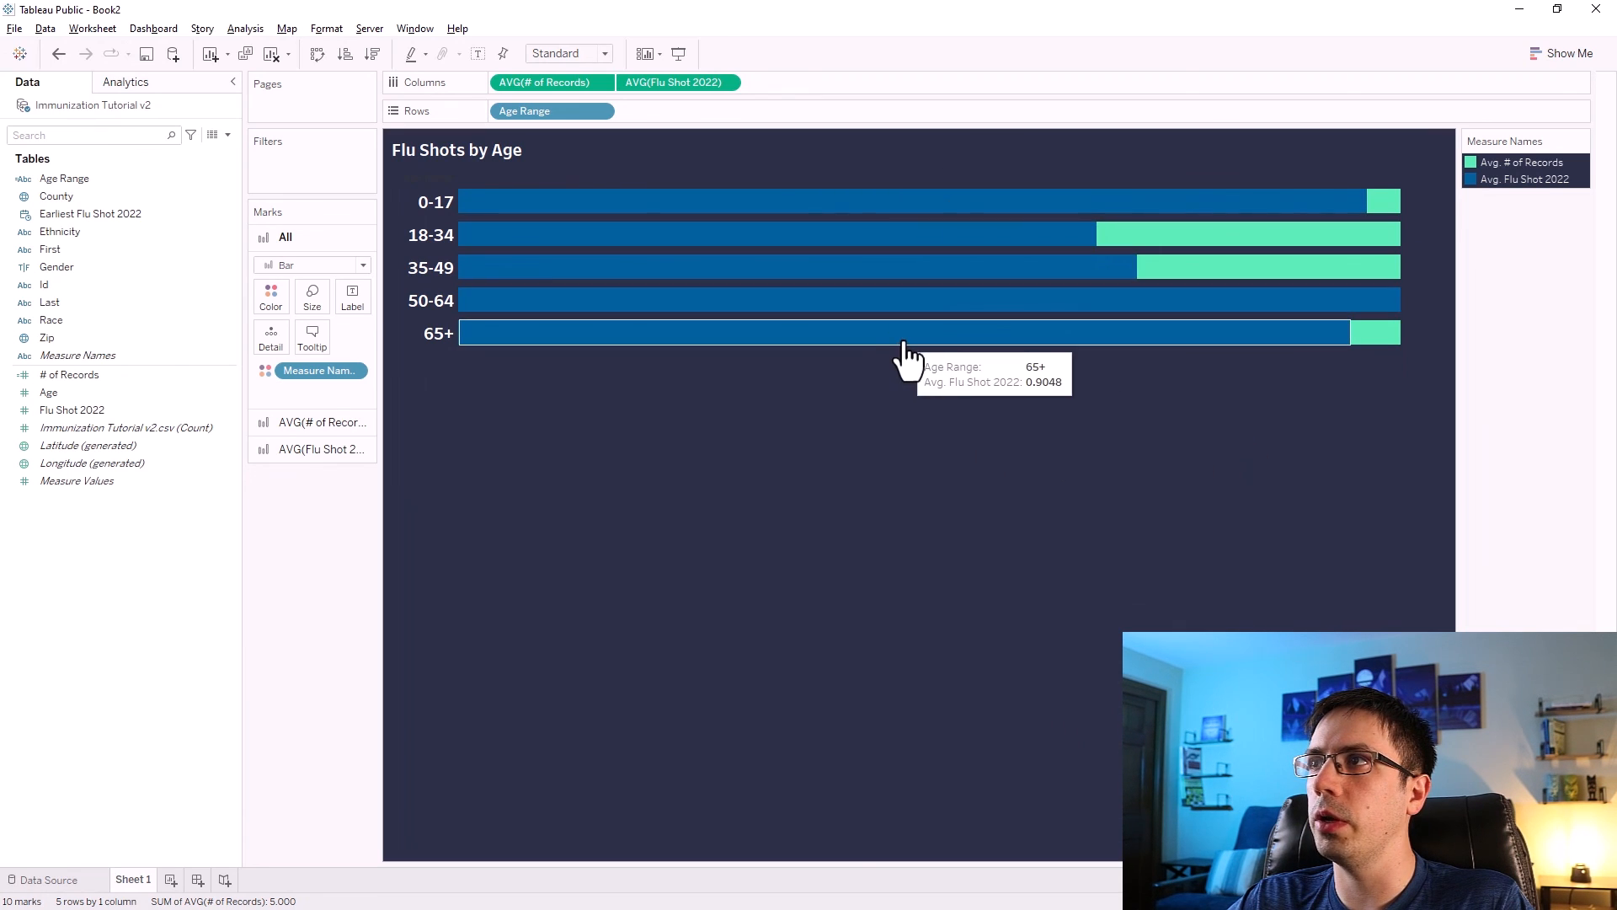
Copy the Flu Shot 2022 average onto the Label of the # of Records marks card.
mouse_move(1384, 274)
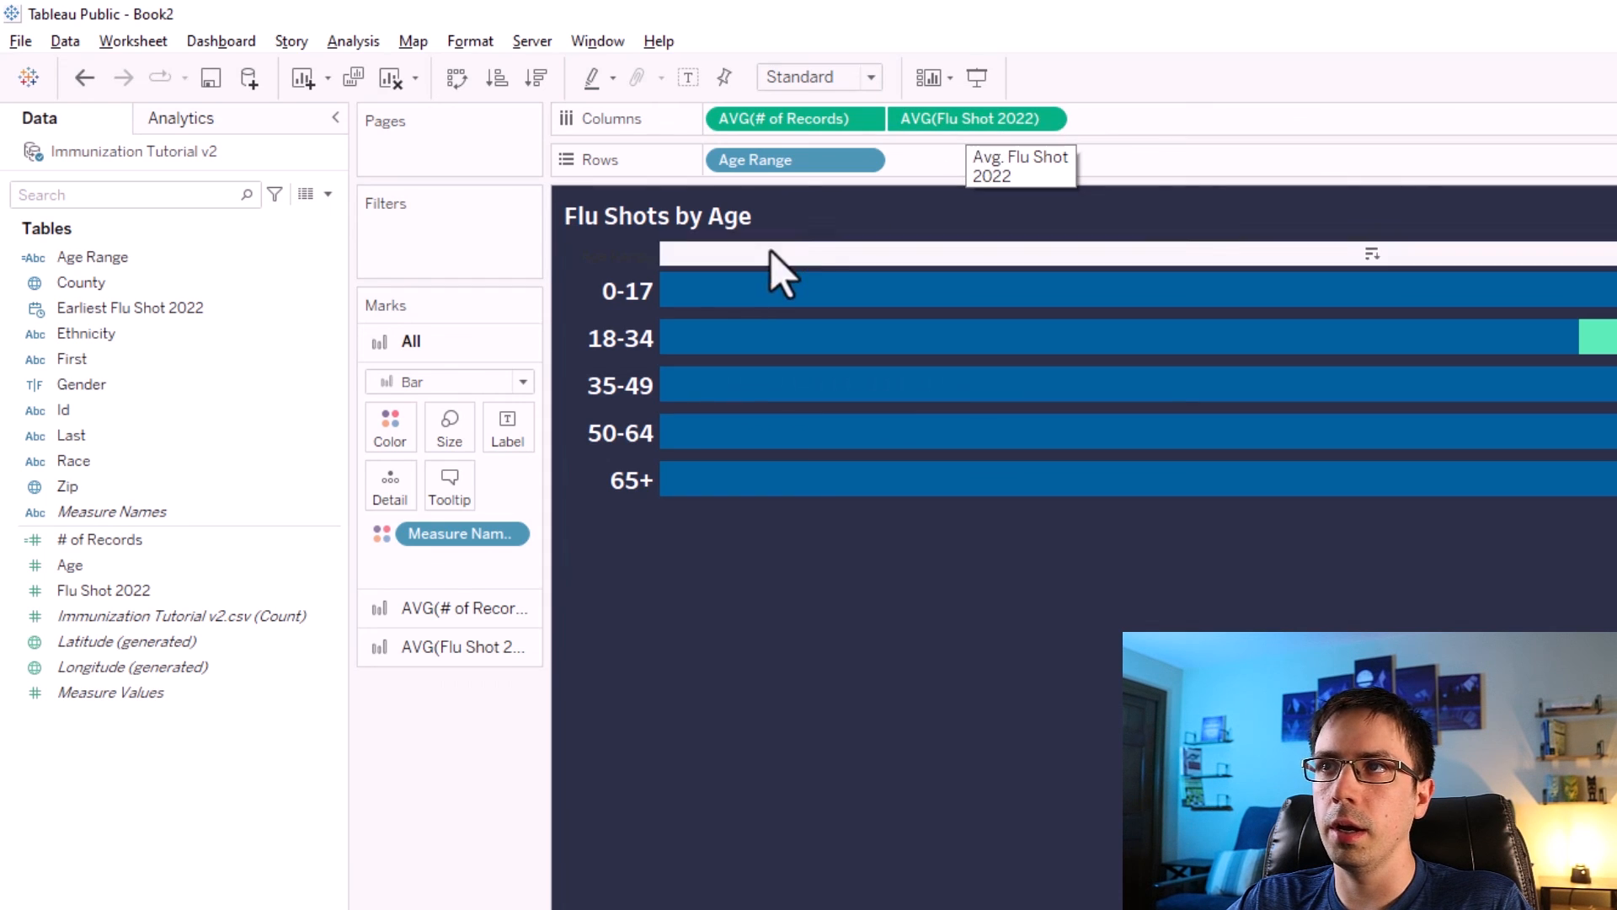
left_click(457, 610)
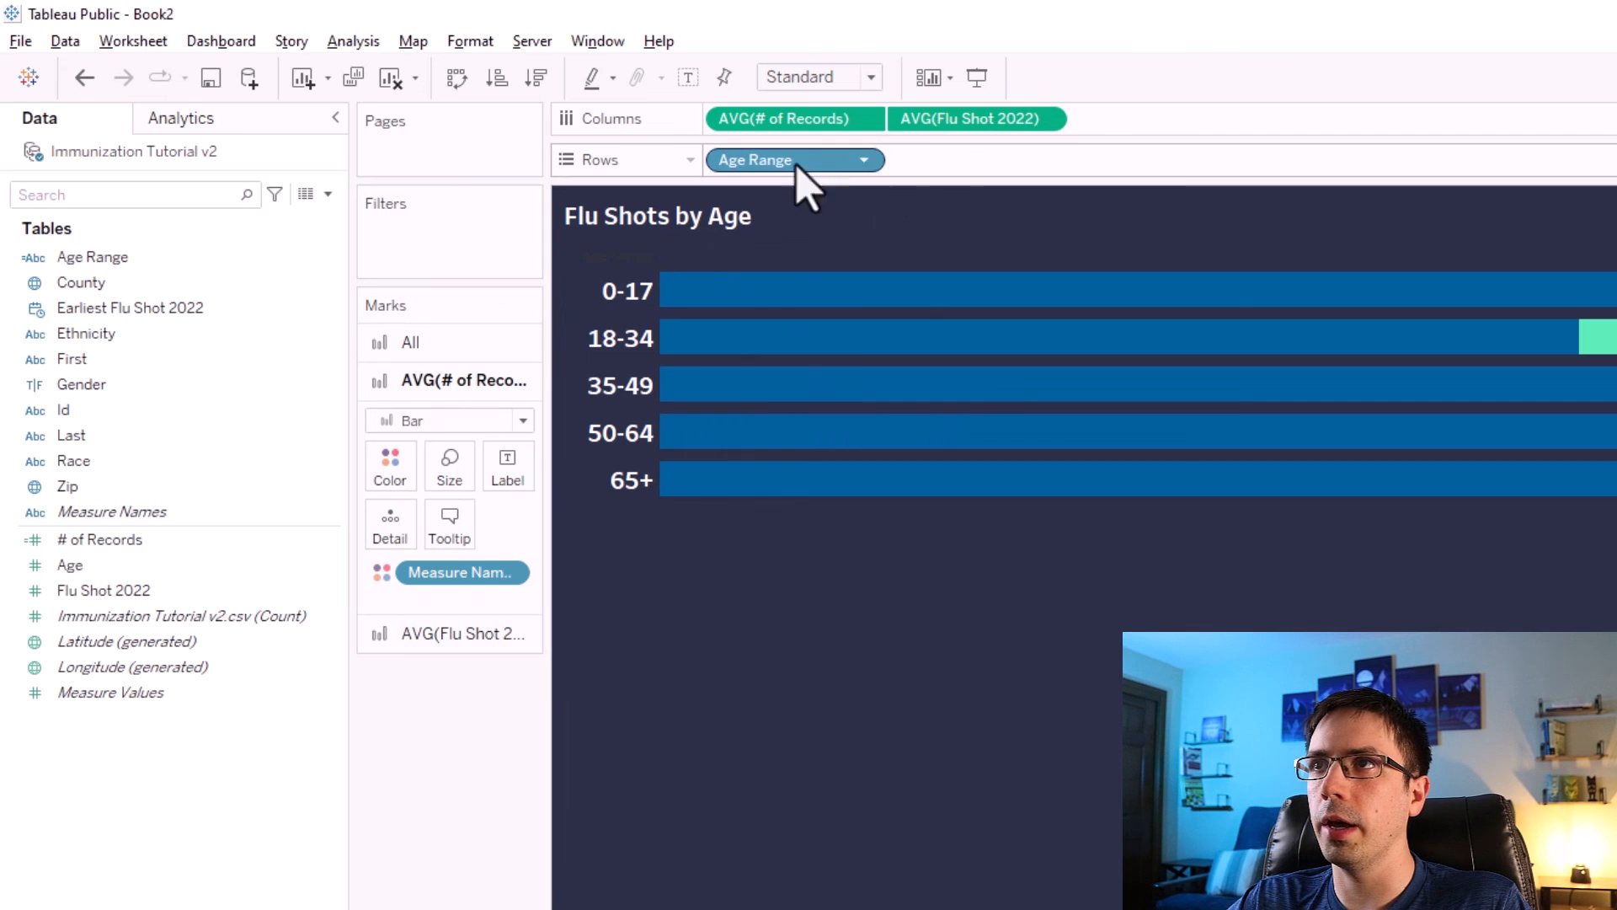
key("ctrl")
left_click(957, 118, "ctrl")
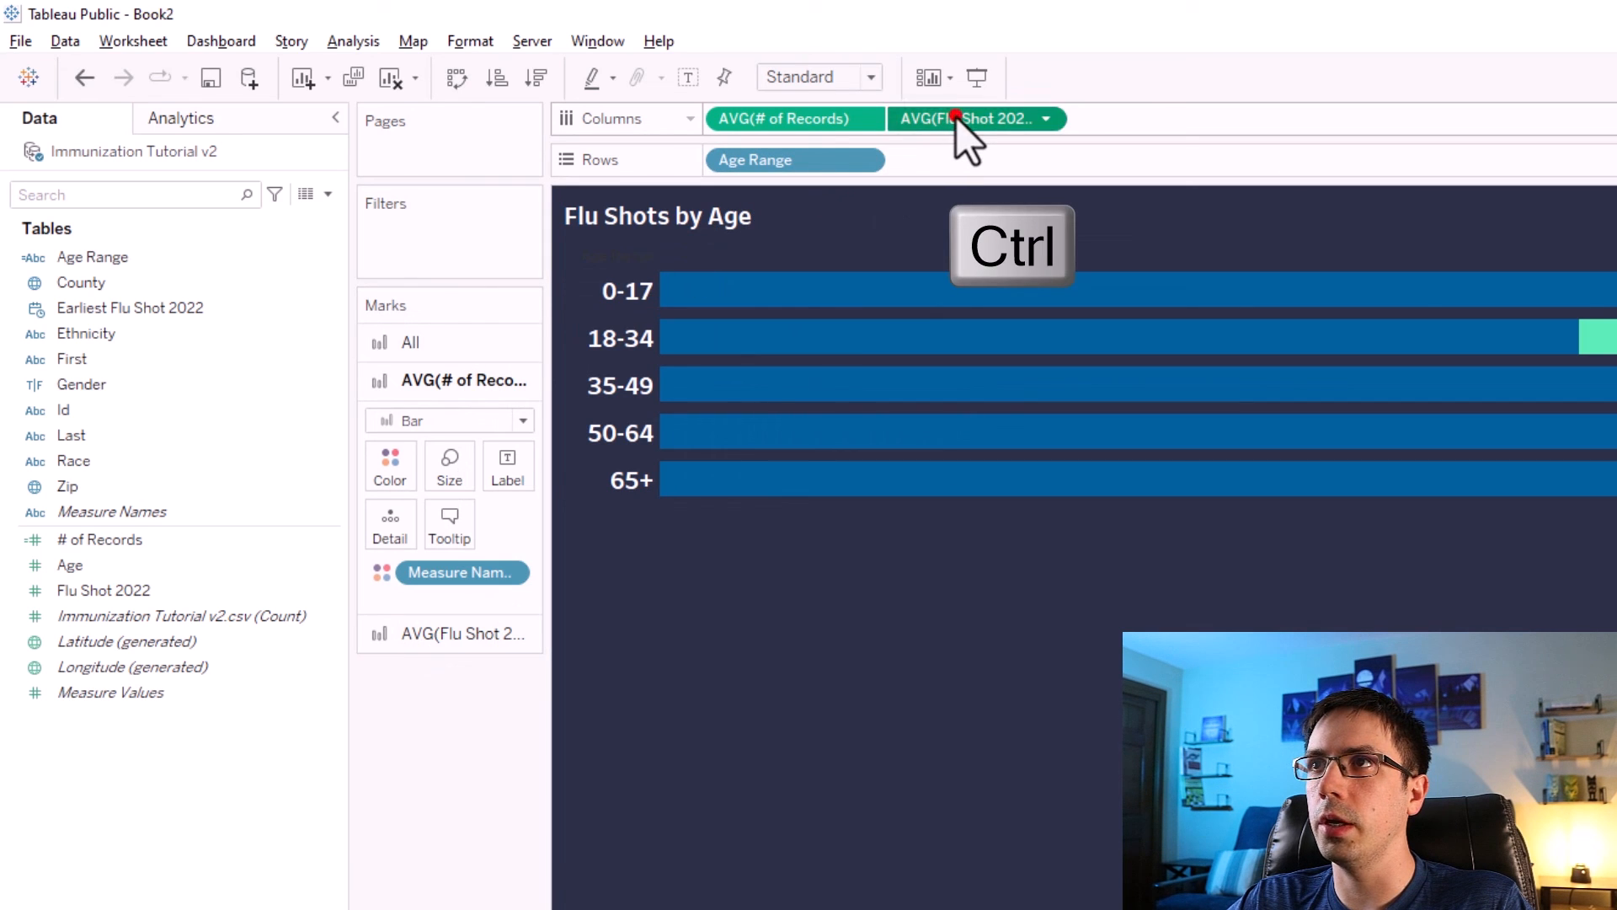
left_click_drag(957, 118, 508, 472)
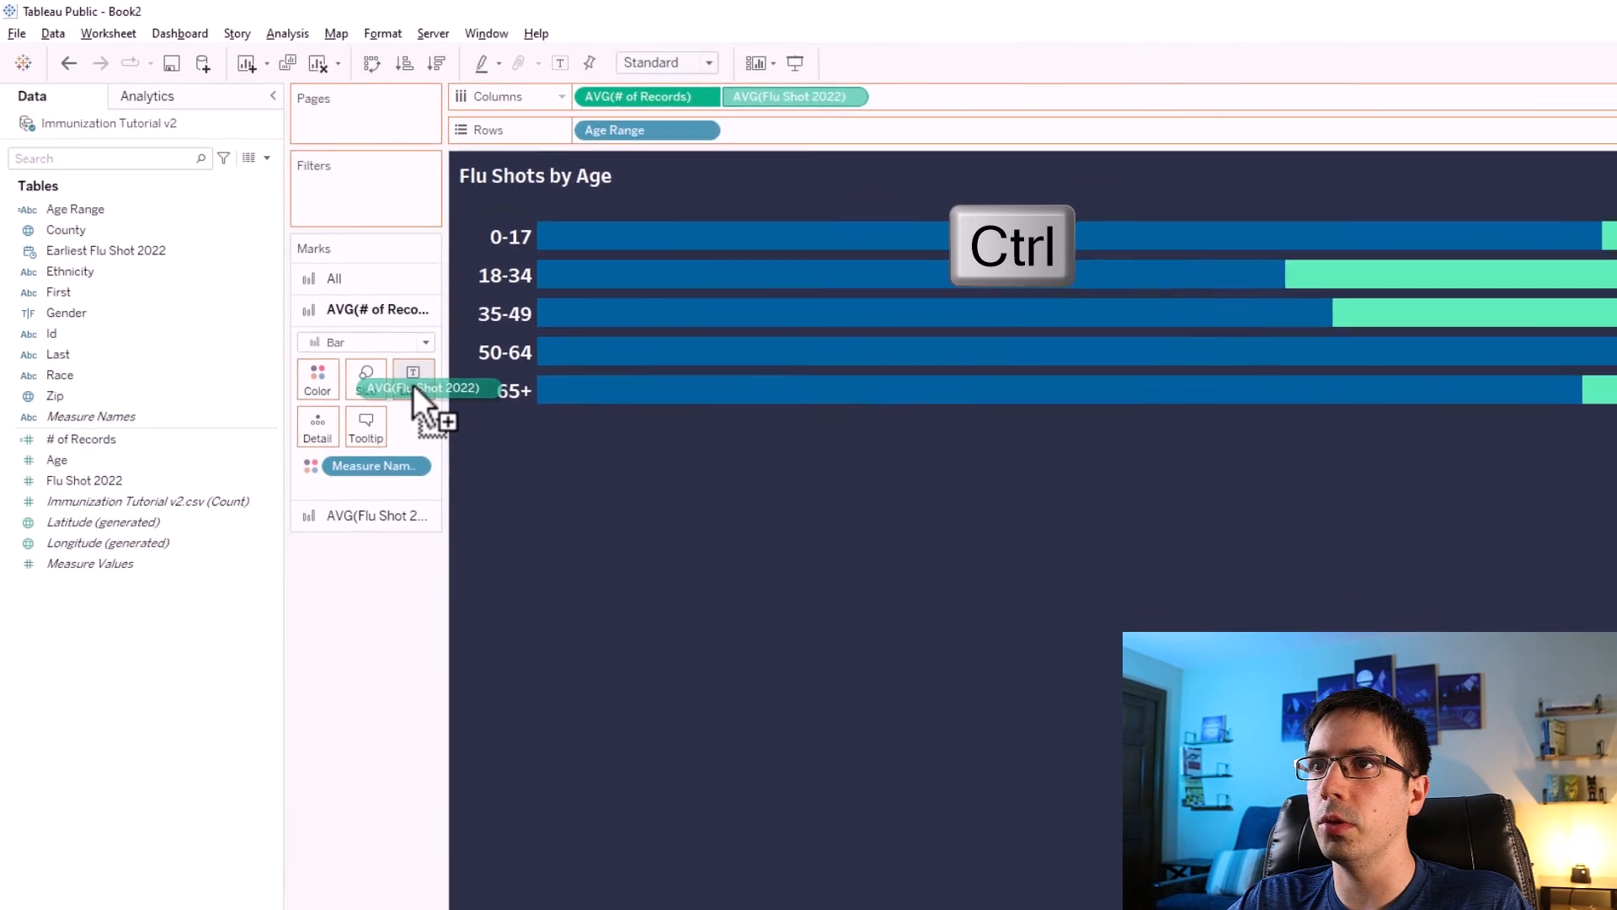
left_click_drag(413, 384, 413, 379)
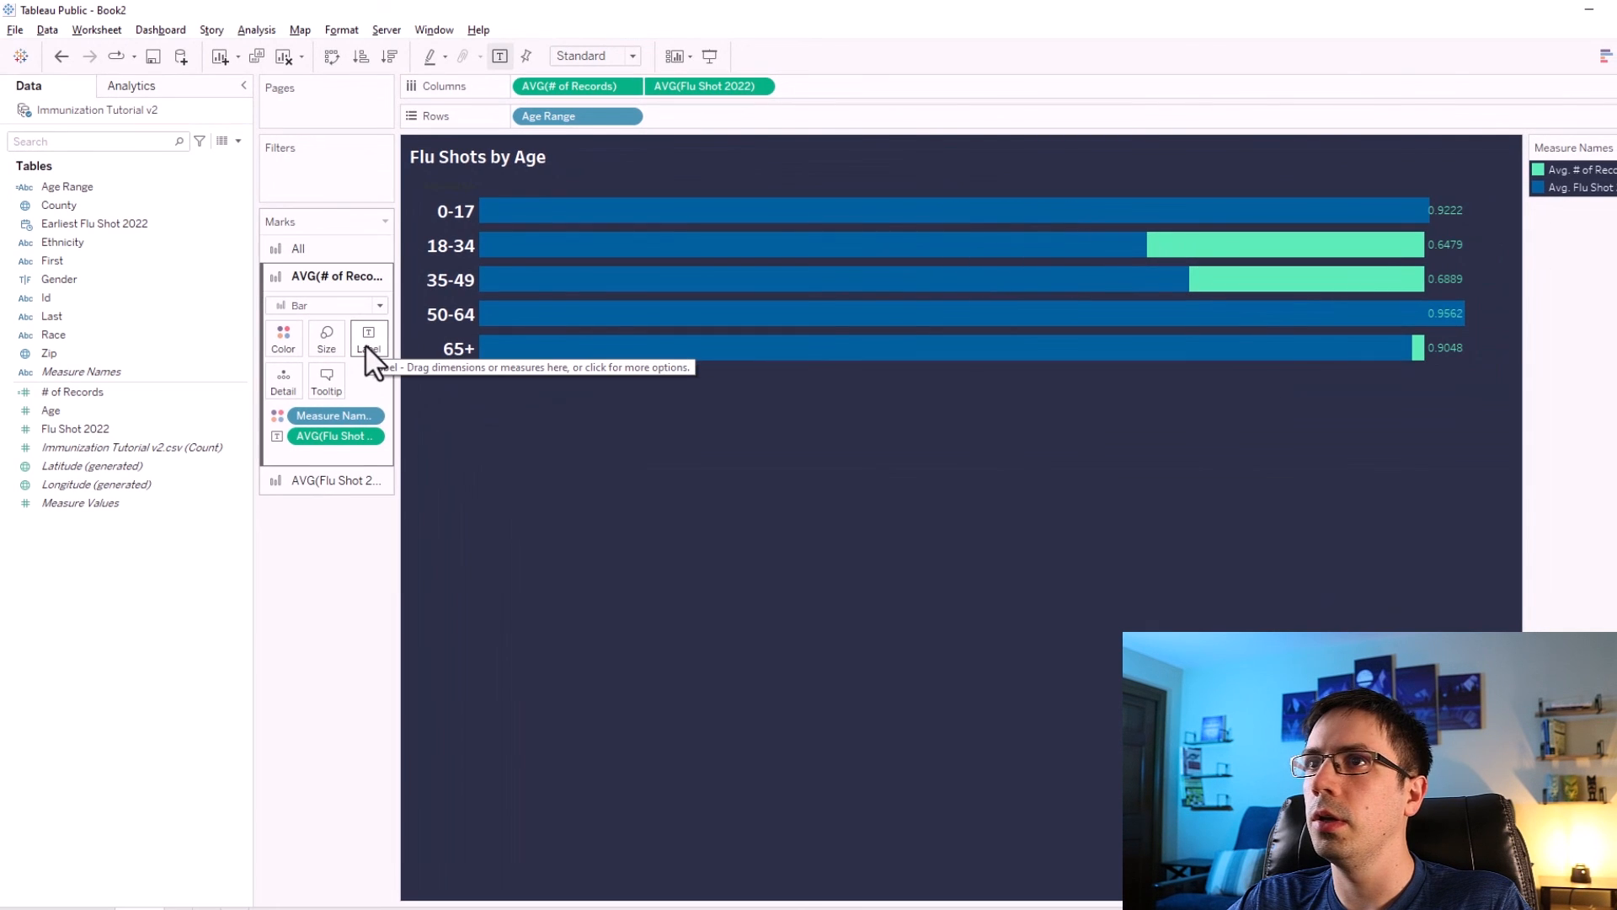
Set the bar labels' alignment to Middle Center.
left_click(363, 338)
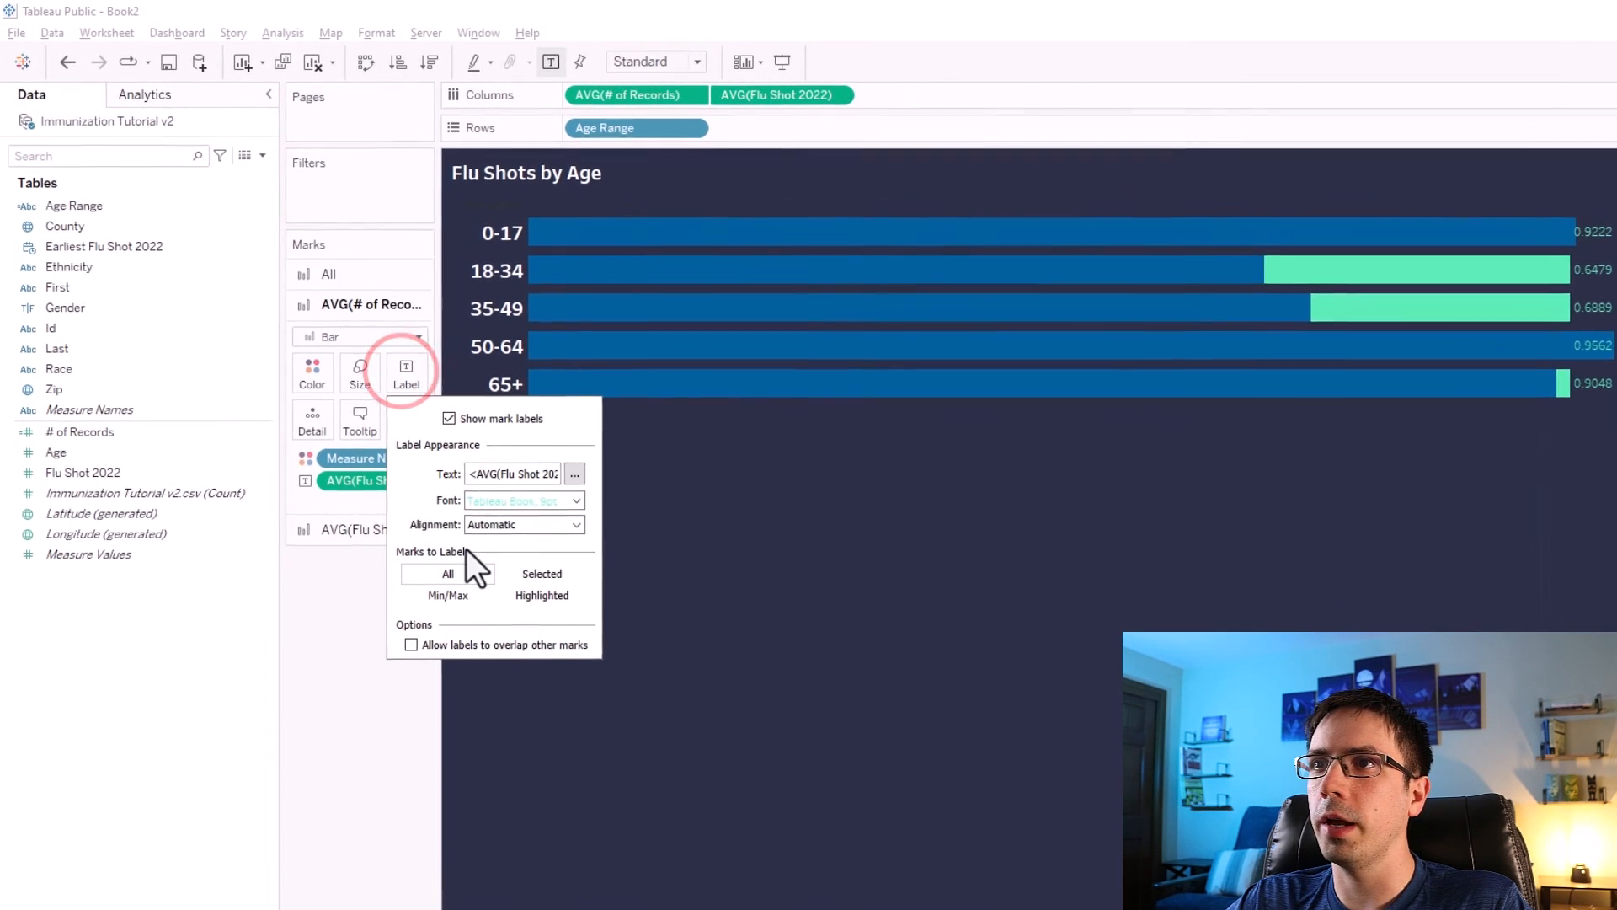
left_click(433, 385)
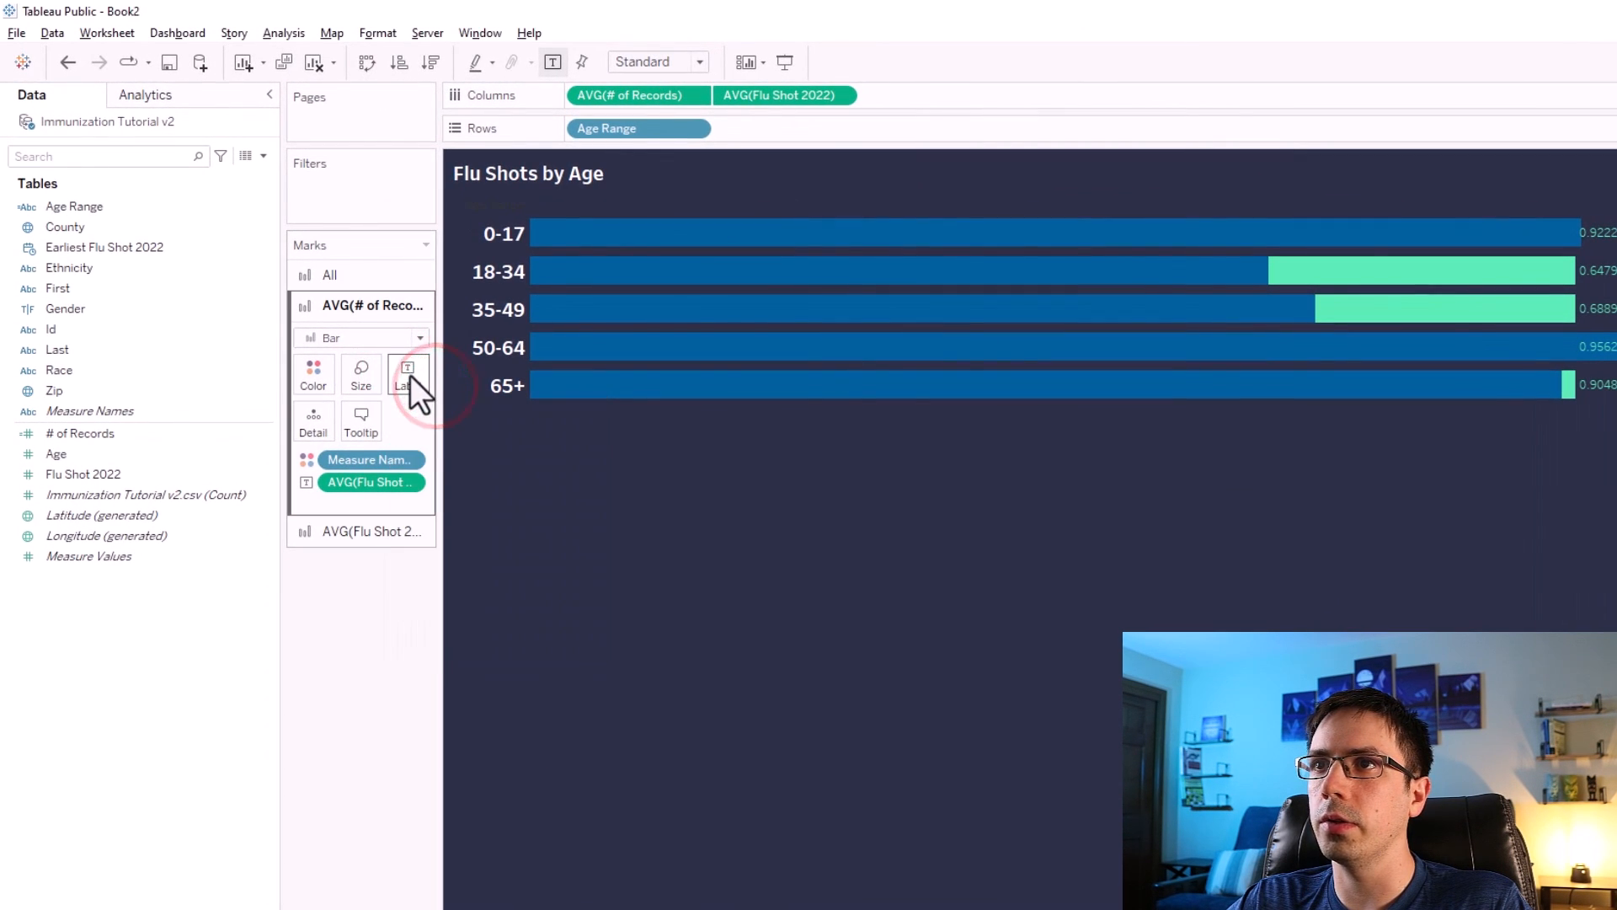
left_click(411, 375)
left_click(481, 523)
left_click(512, 601)
left_click(516, 687)
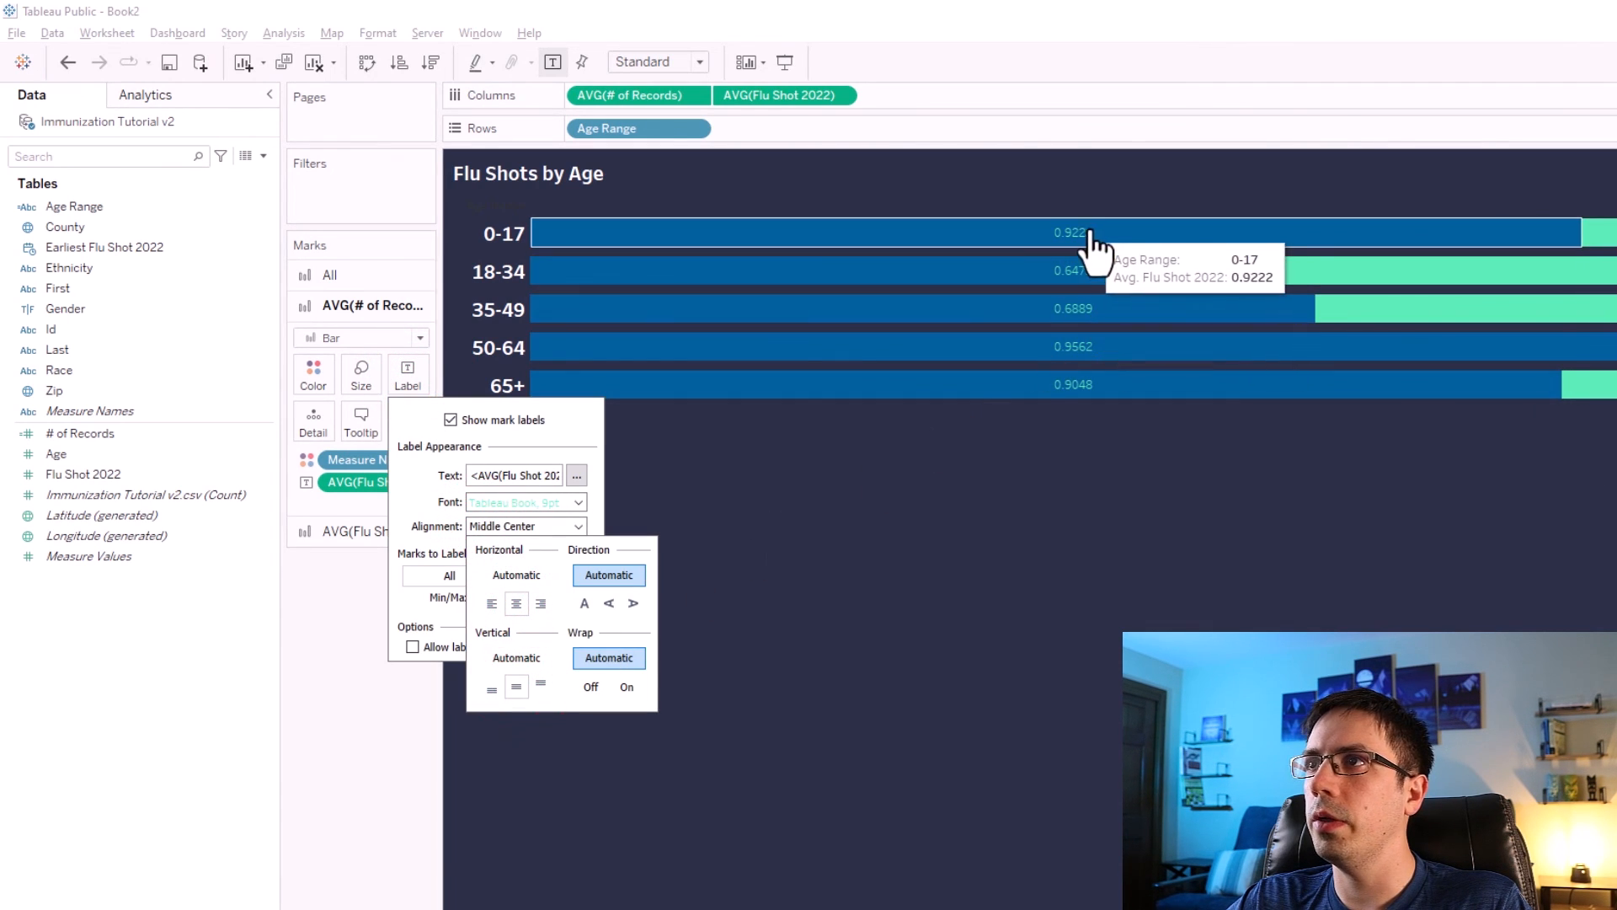
Edit the label text style to 12 pt, white, bold Tableau Medium.
left_click(579, 475)
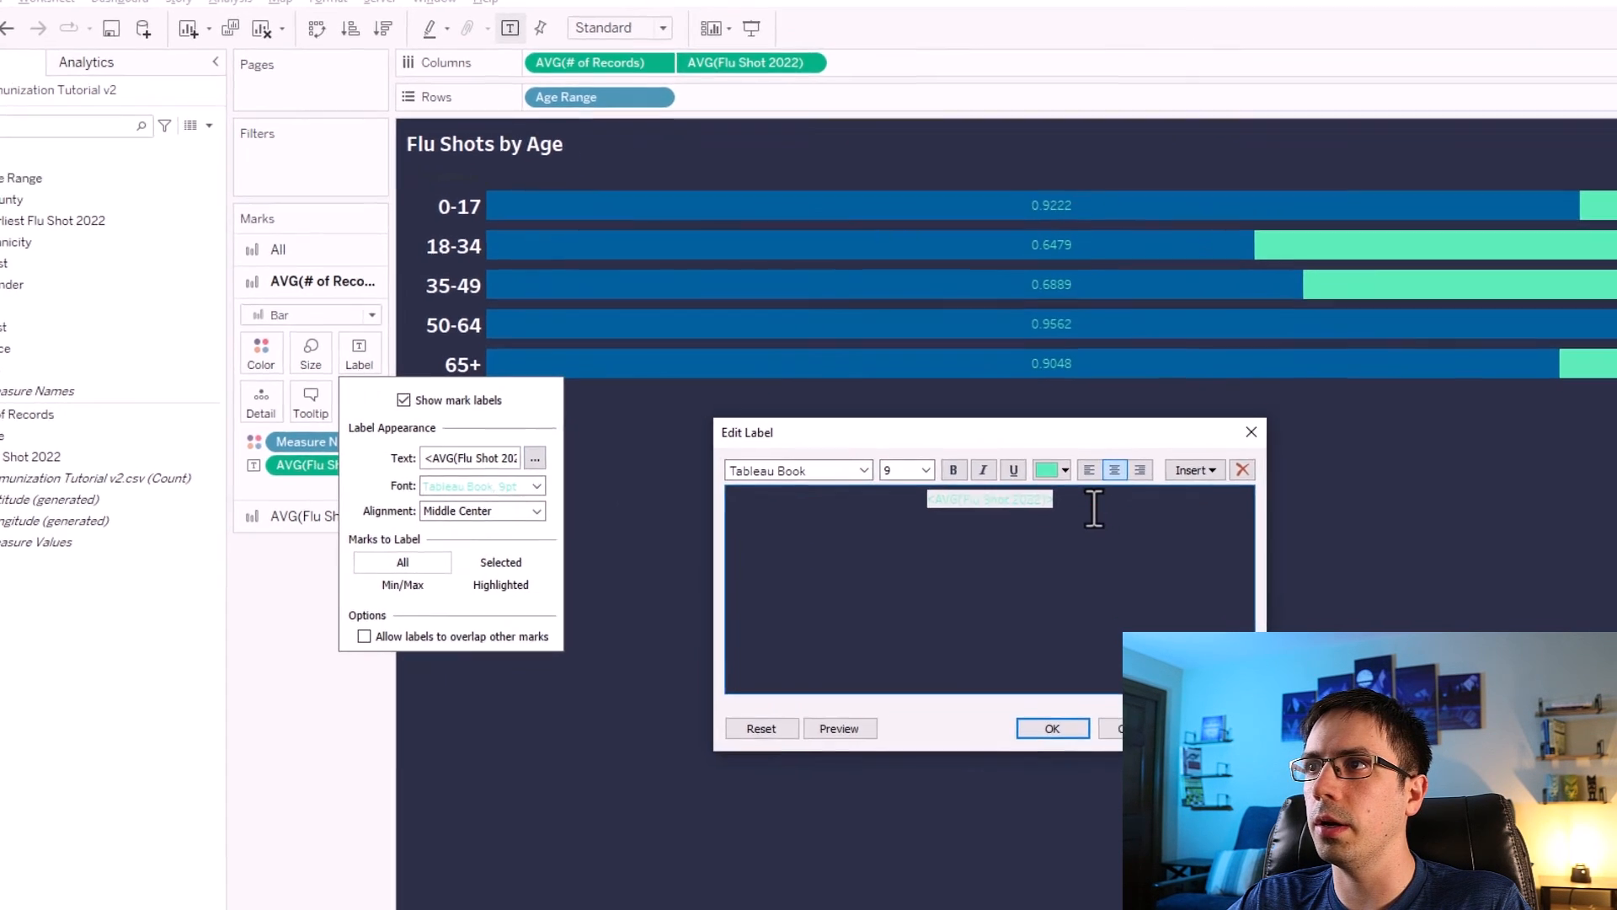
left_click_drag(1093, 508, 920, 508)
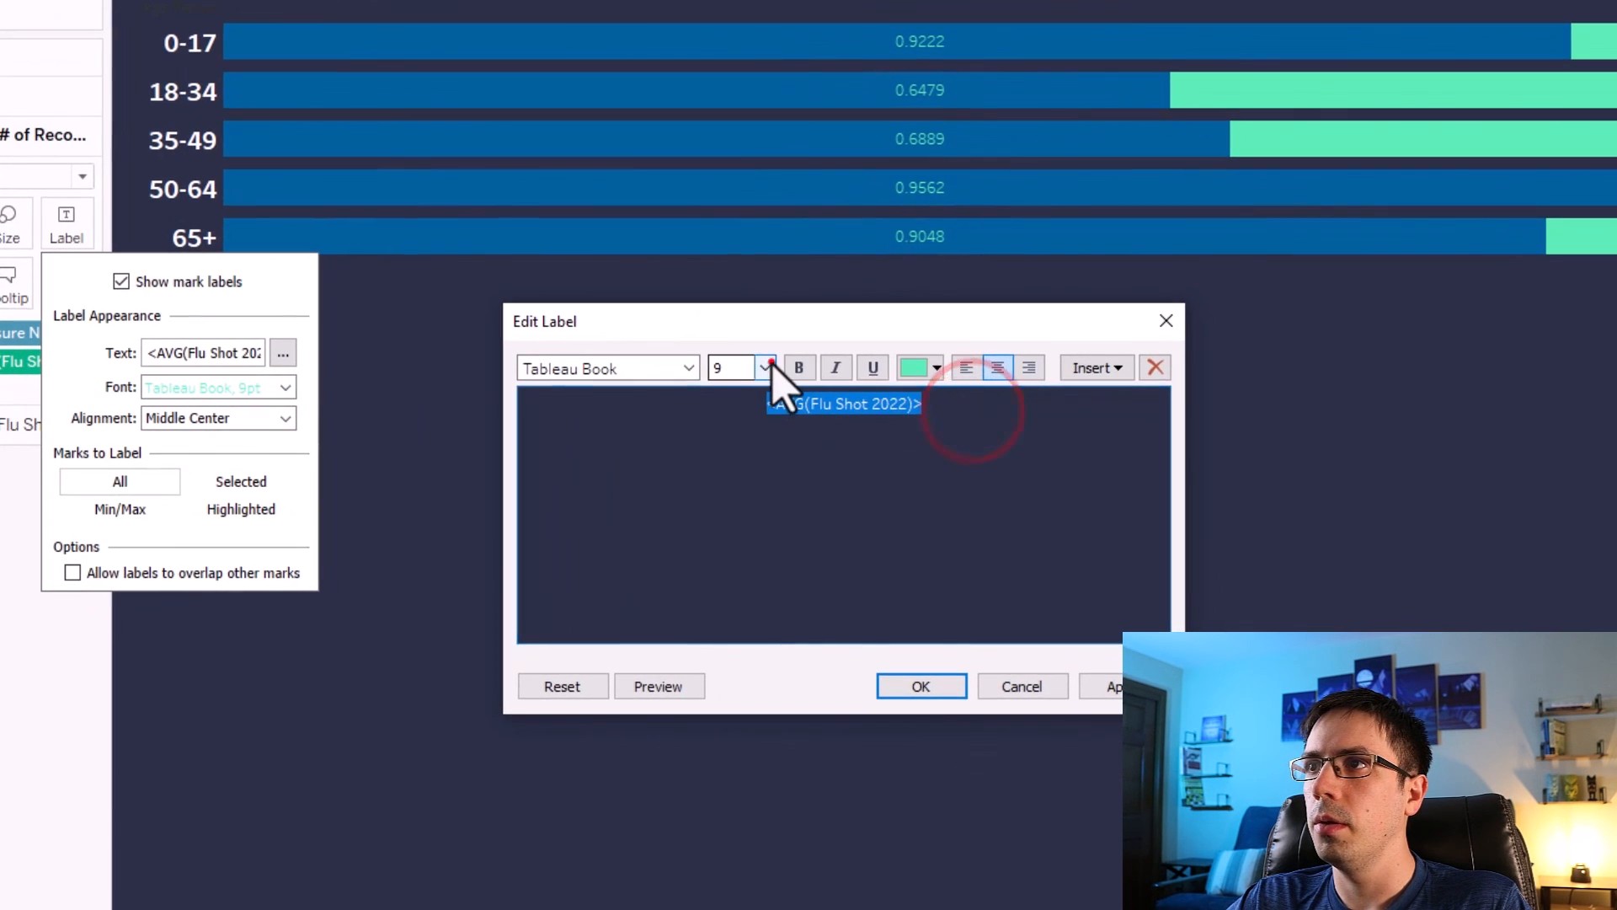
left_click(926, 470)
left_click(748, 455)
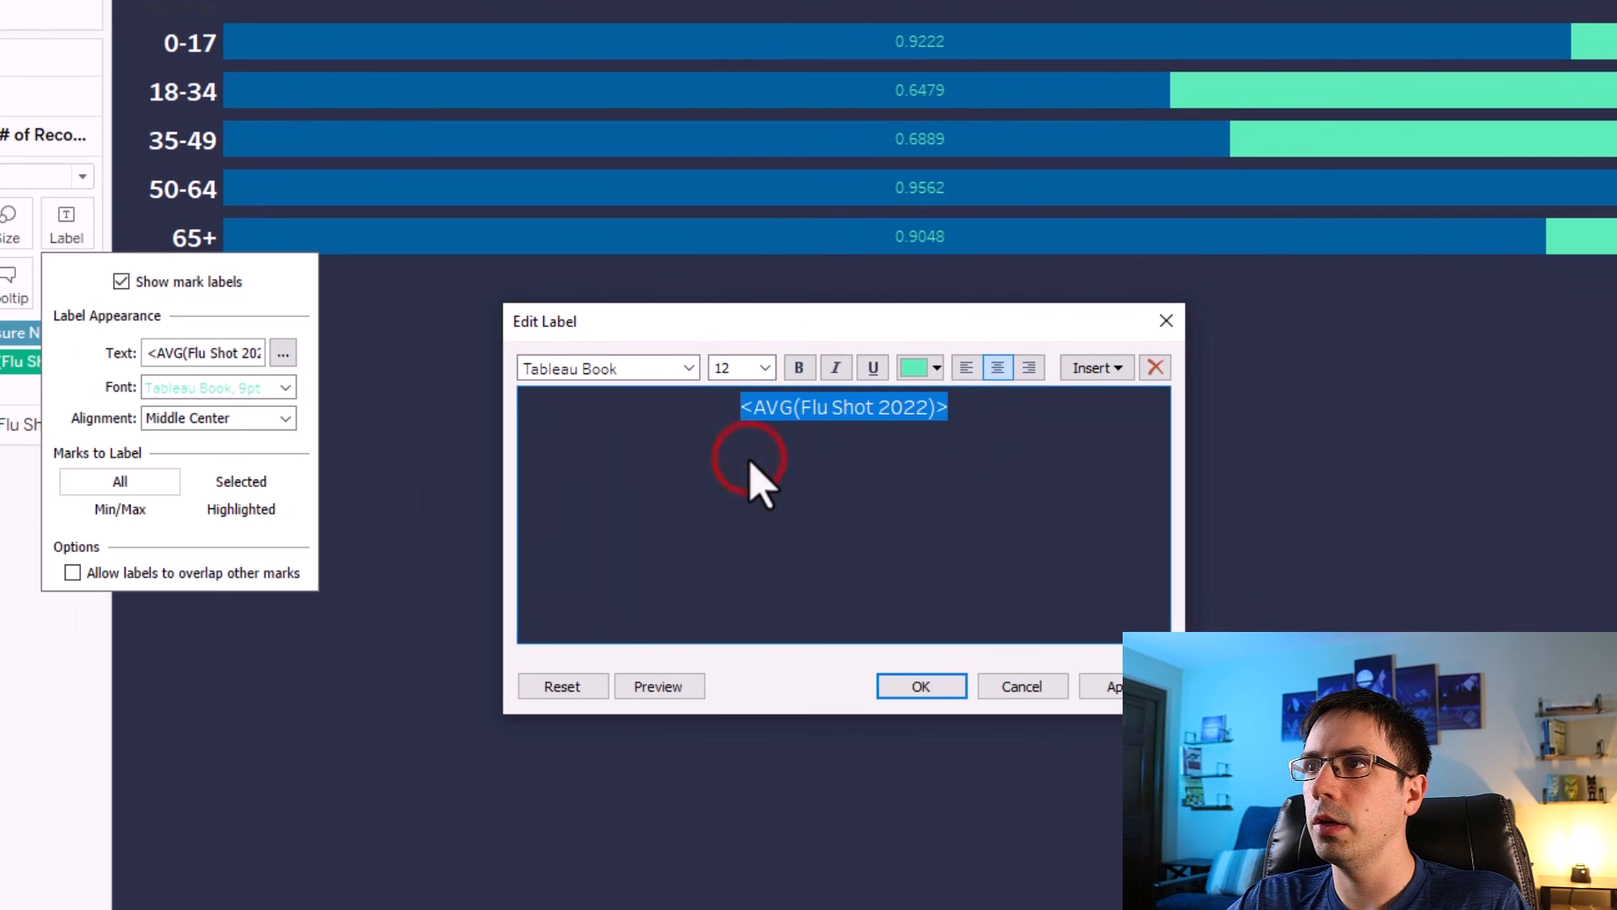
left_click(909, 368)
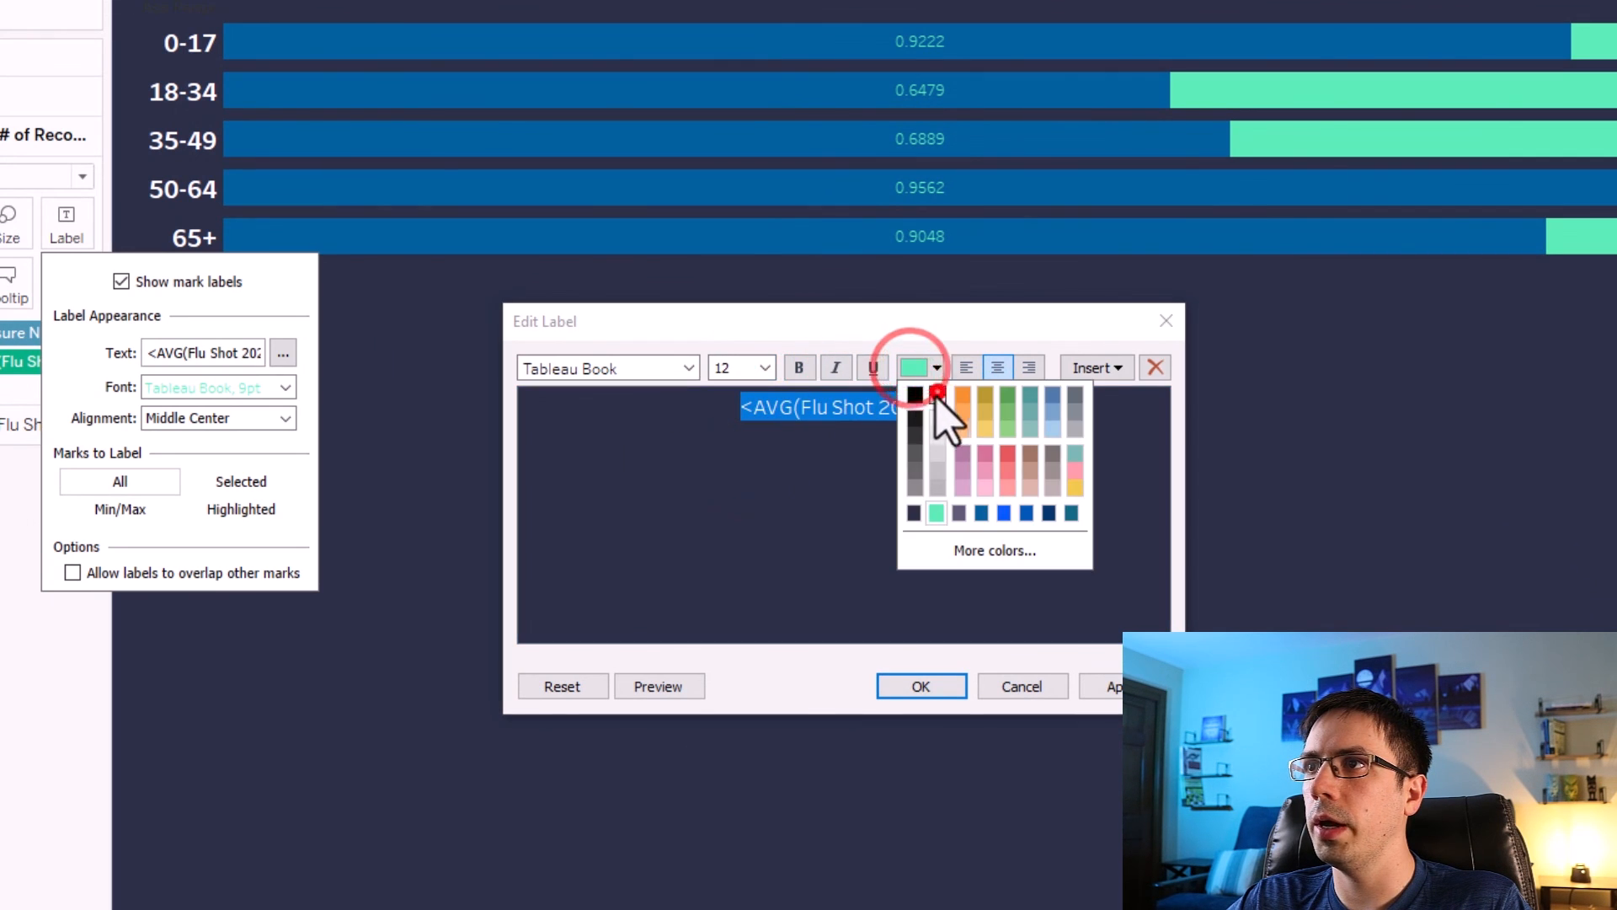
left_click(937, 393)
left_click(799, 368)
left_click(689, 368)
left_click(625, 428)
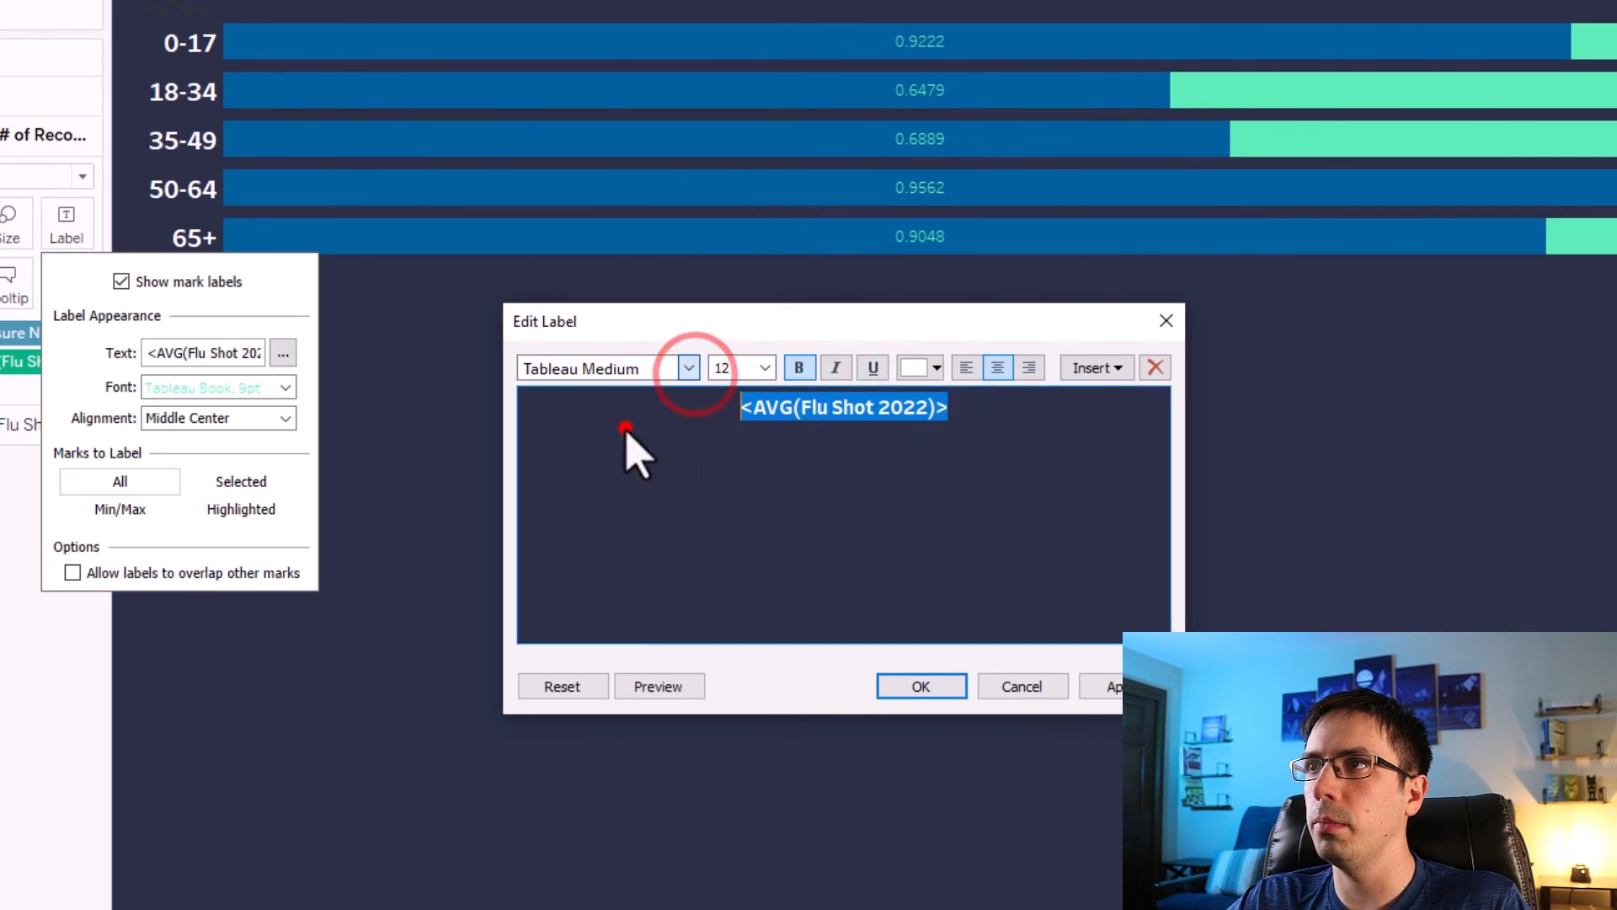
left_click(1105, 685)
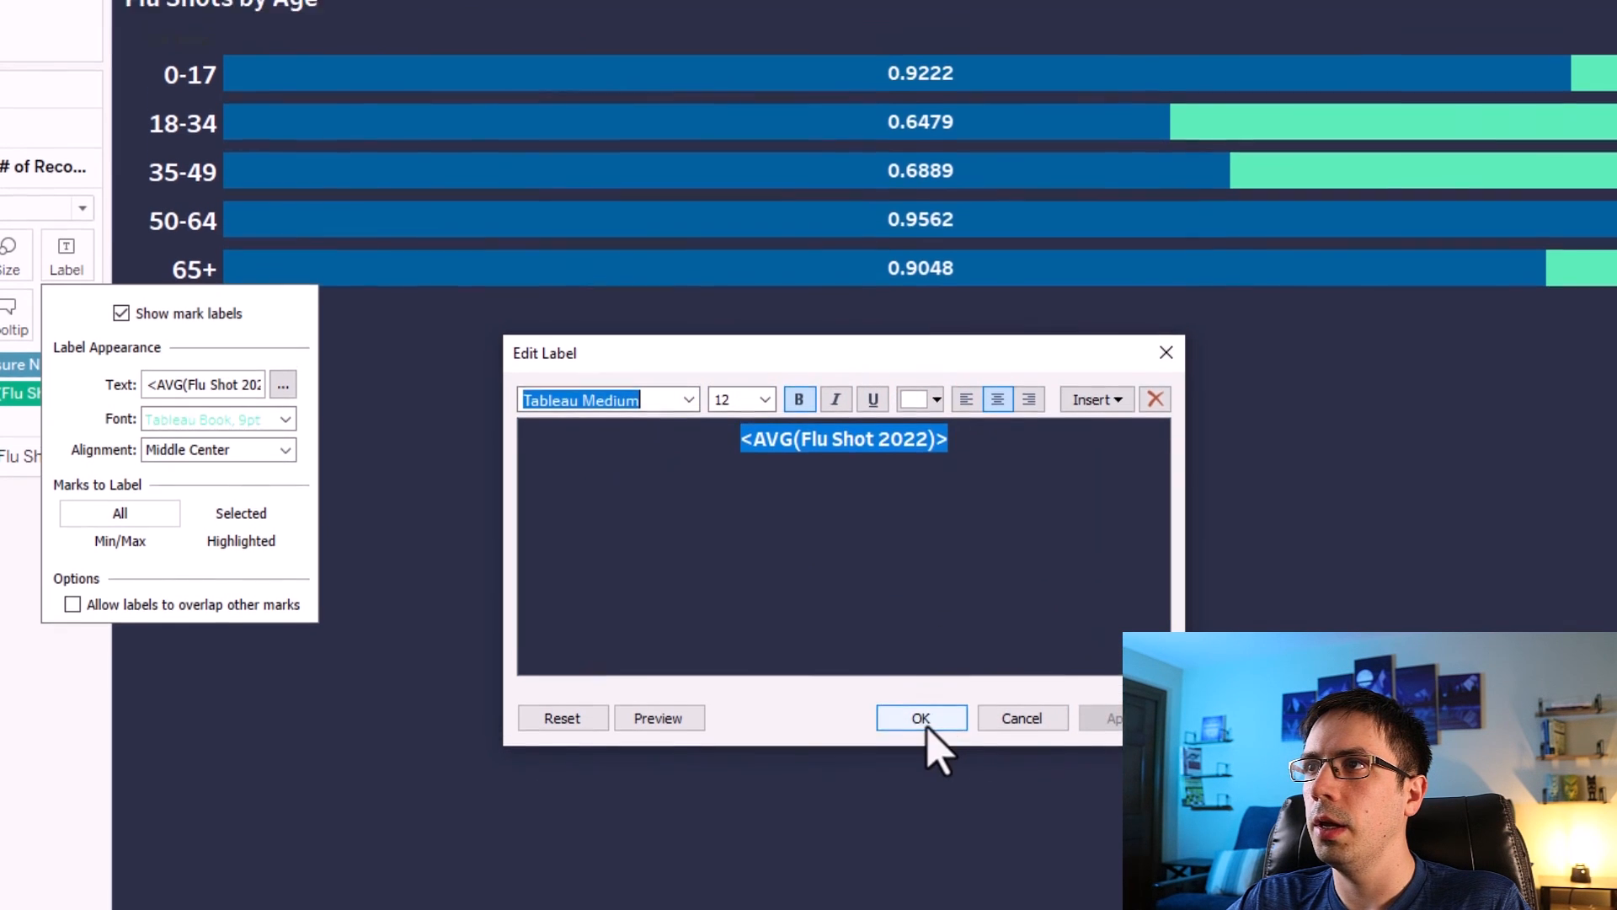
left_click(921, 686)
left_click(748, 679)
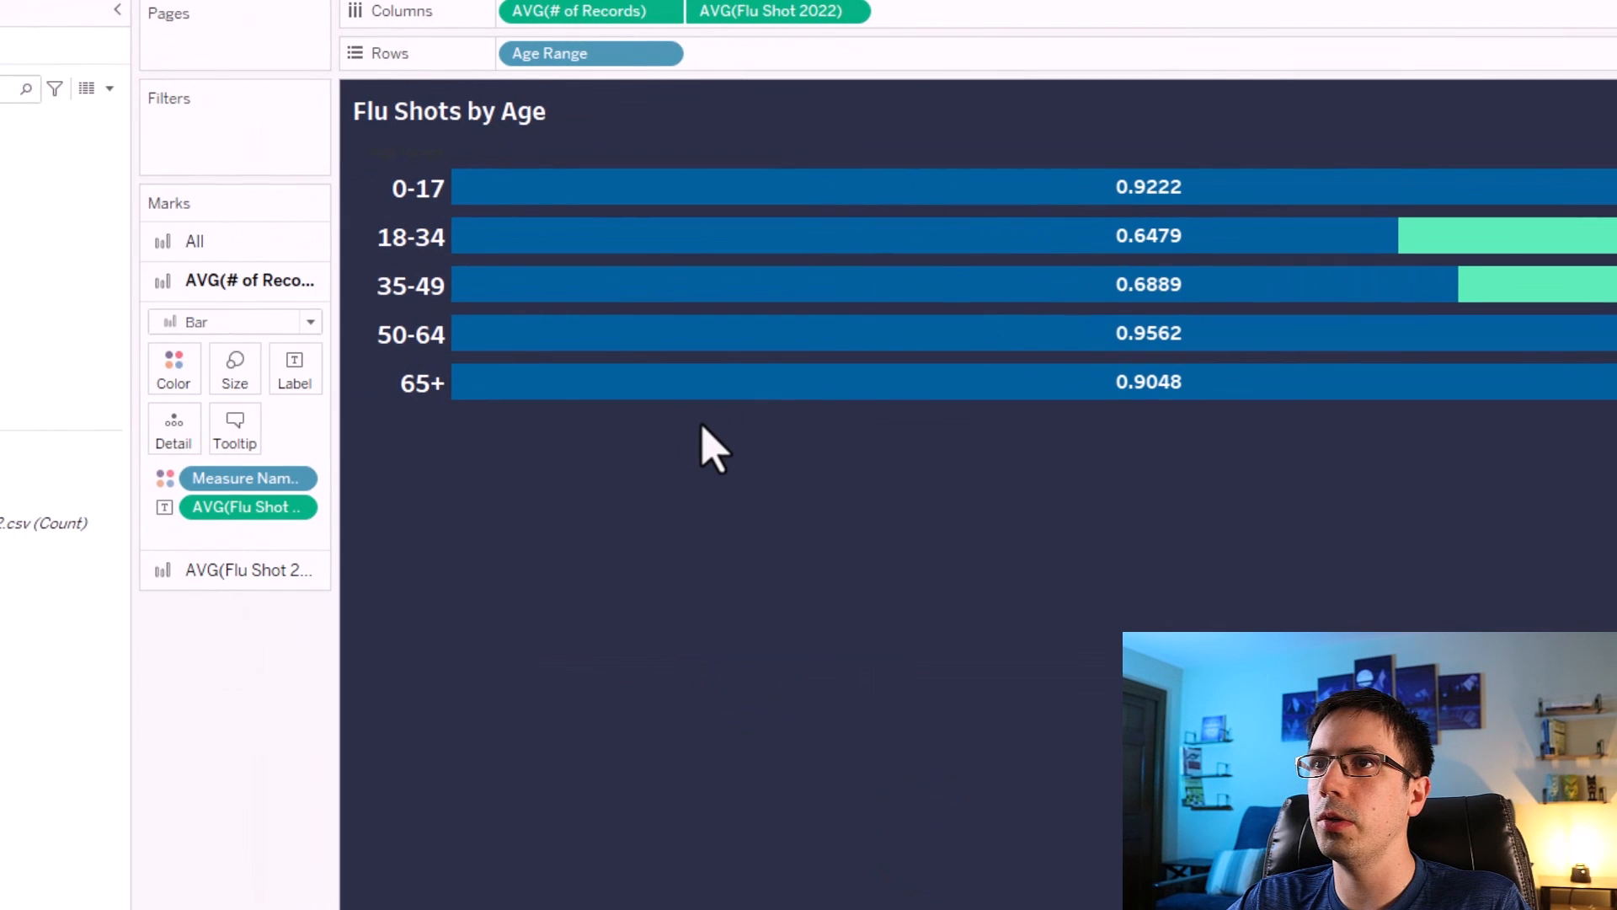
Format the Flu Shot 2022 label numbers as a percentage with 1 decimal place.
right_click(221, 507)
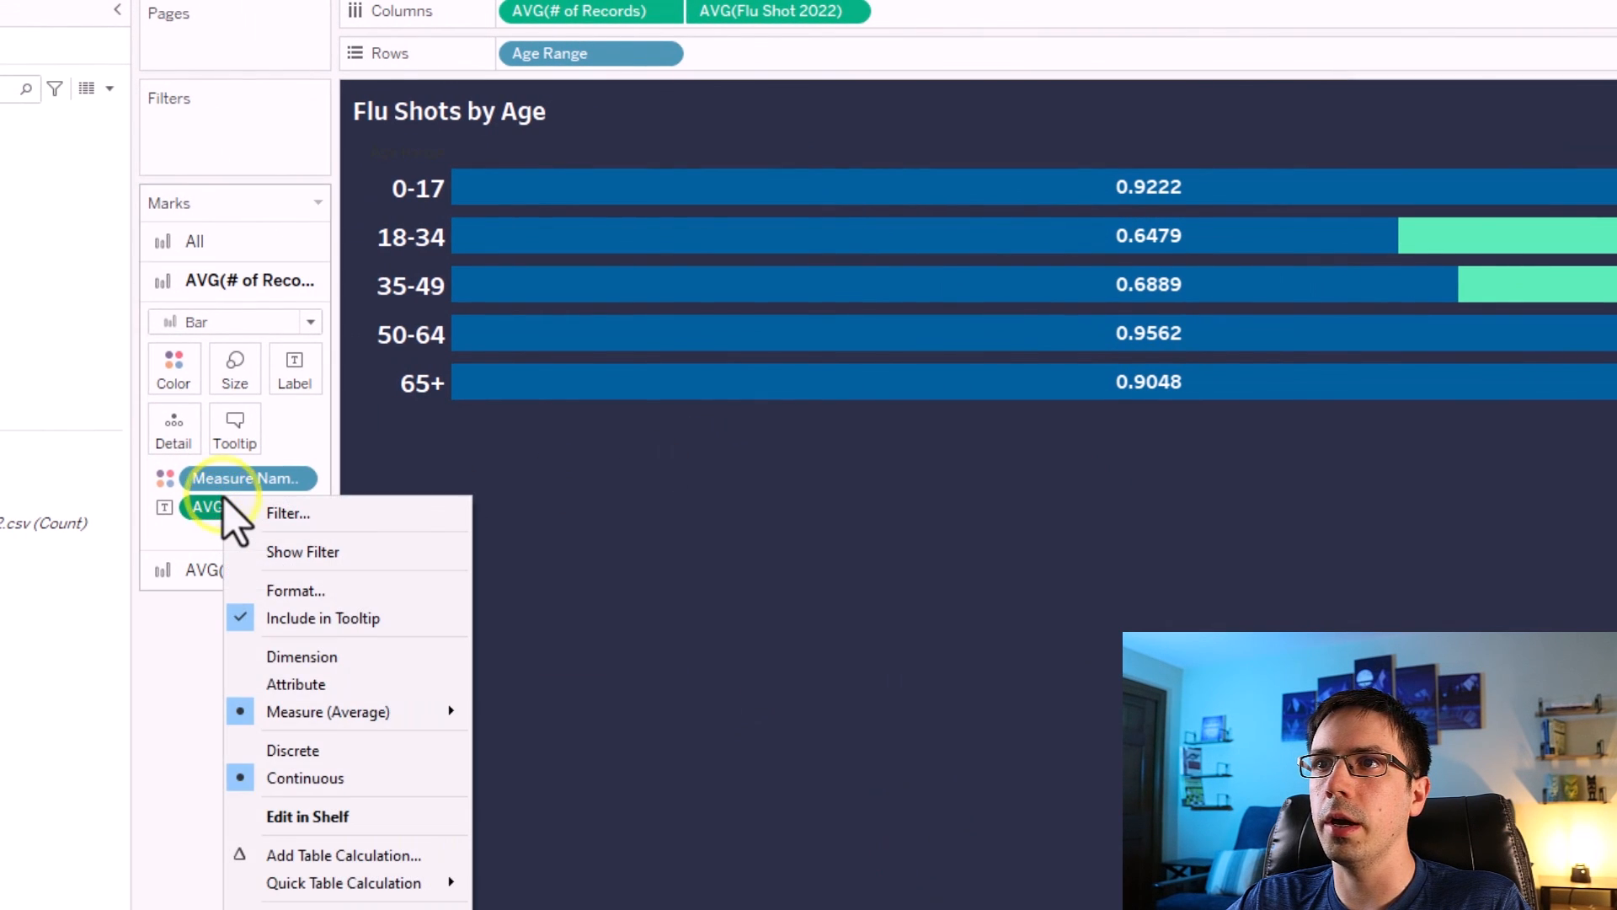
left_click(297, 590)
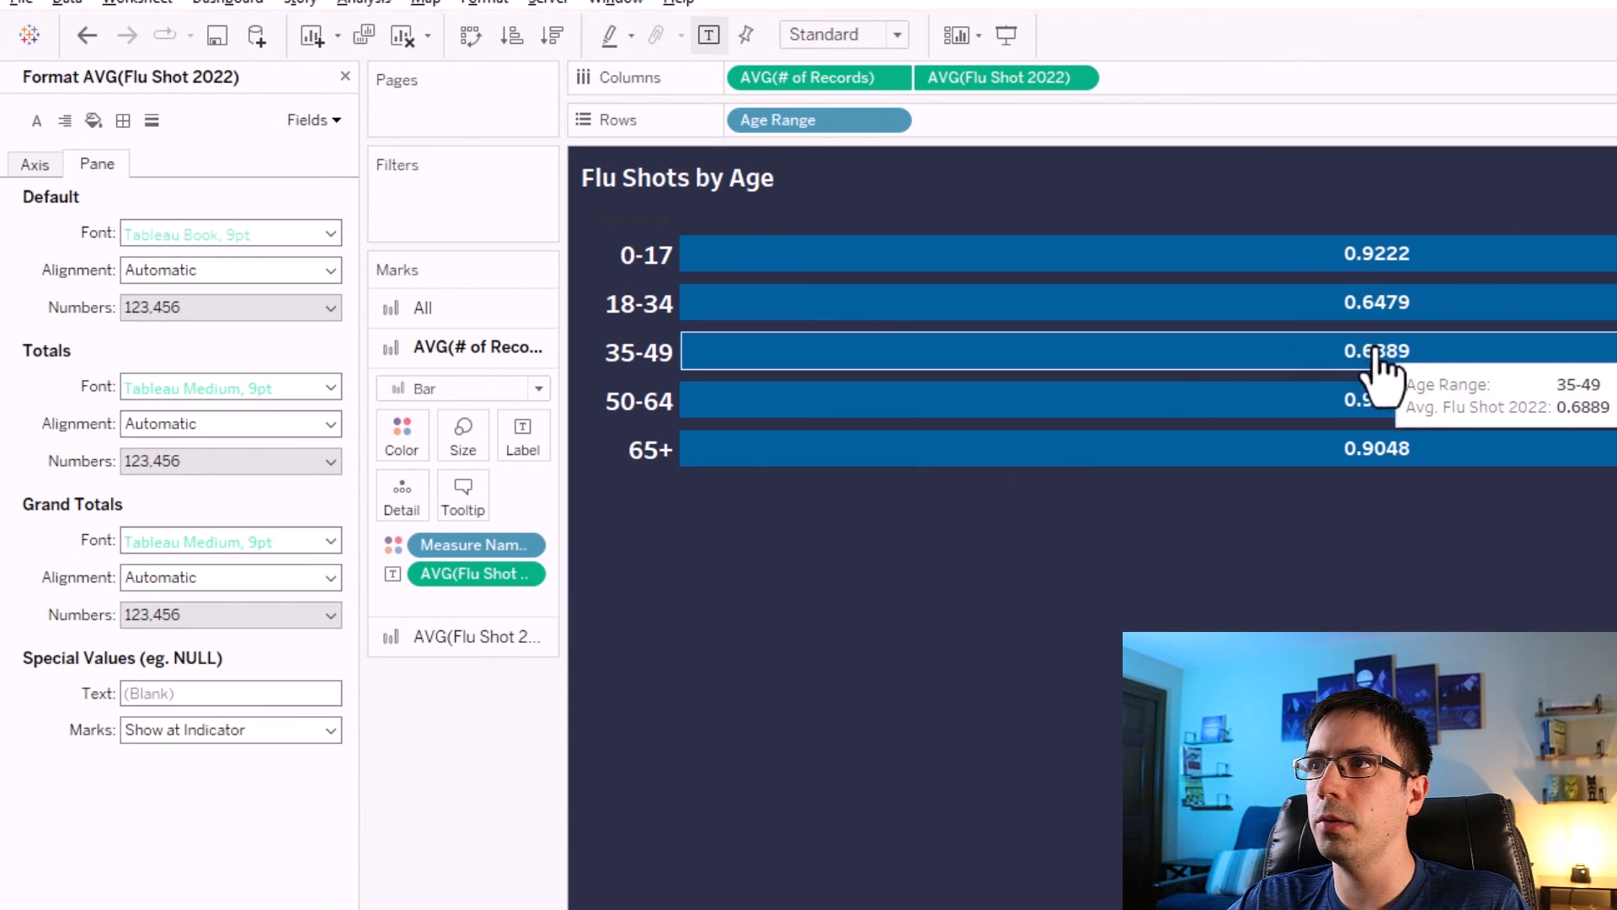
left_click(251, 308)
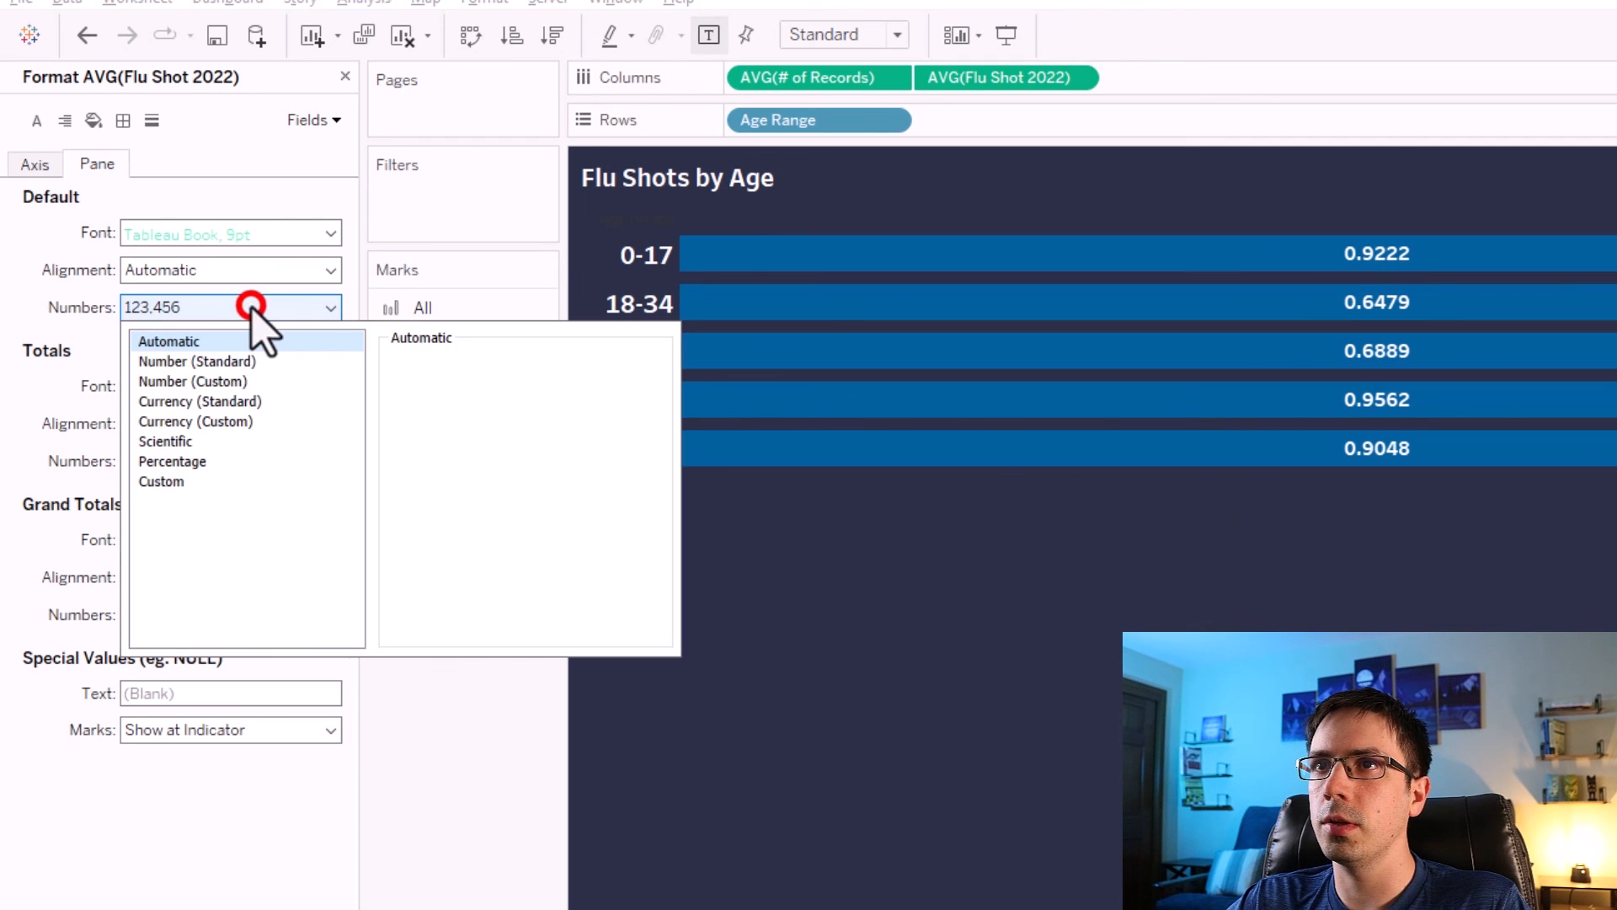
left_click(171, 462)
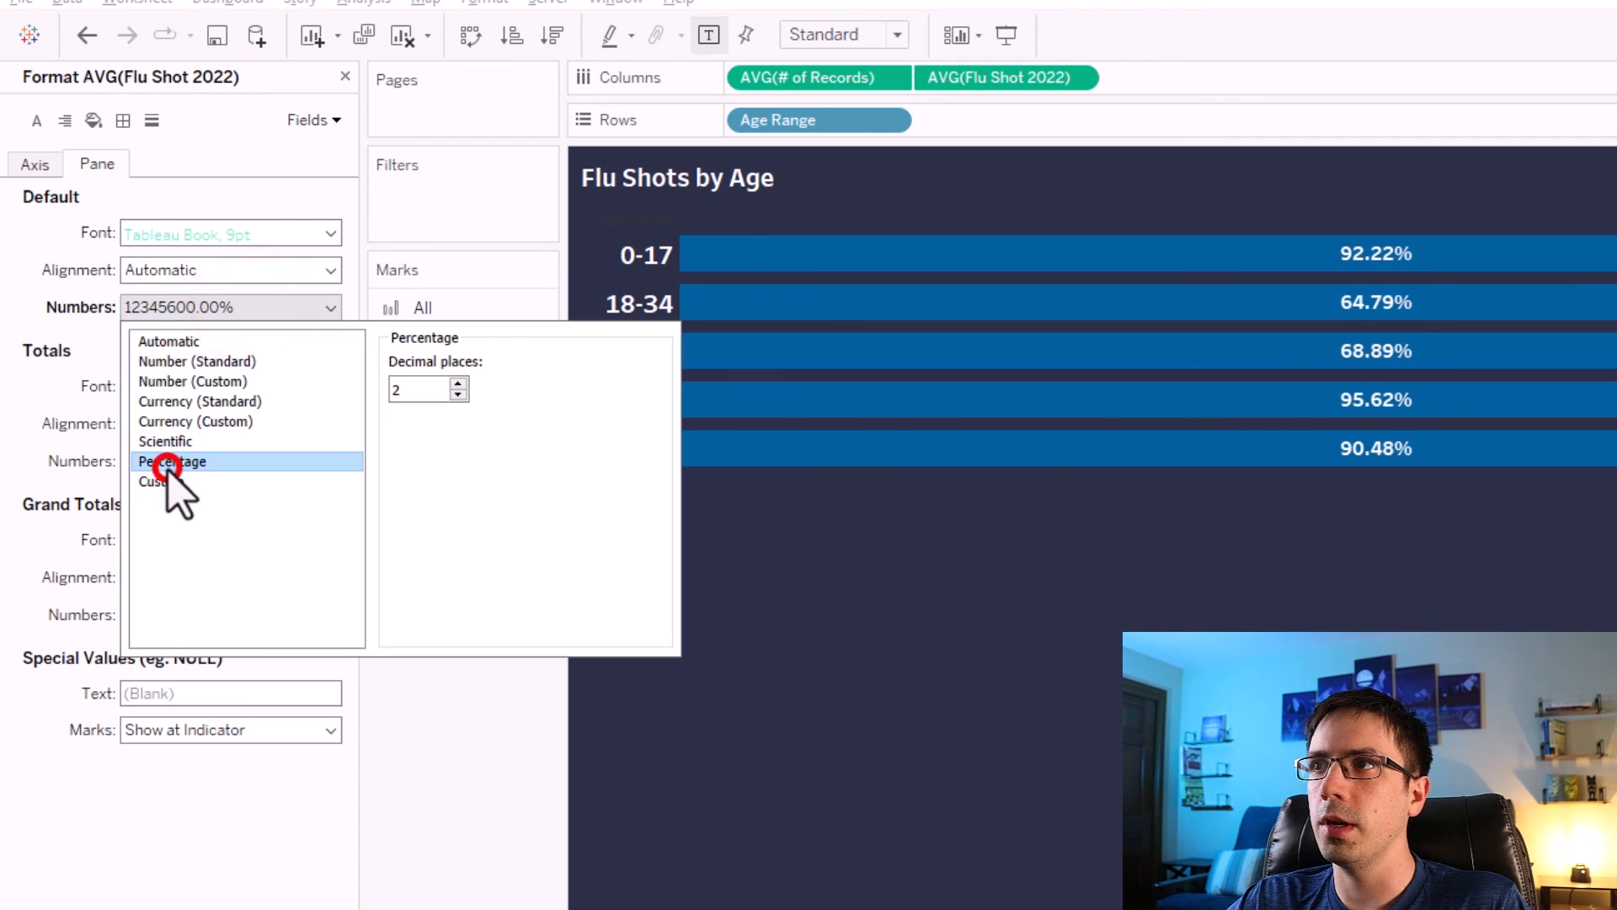
left_click(462, 396)
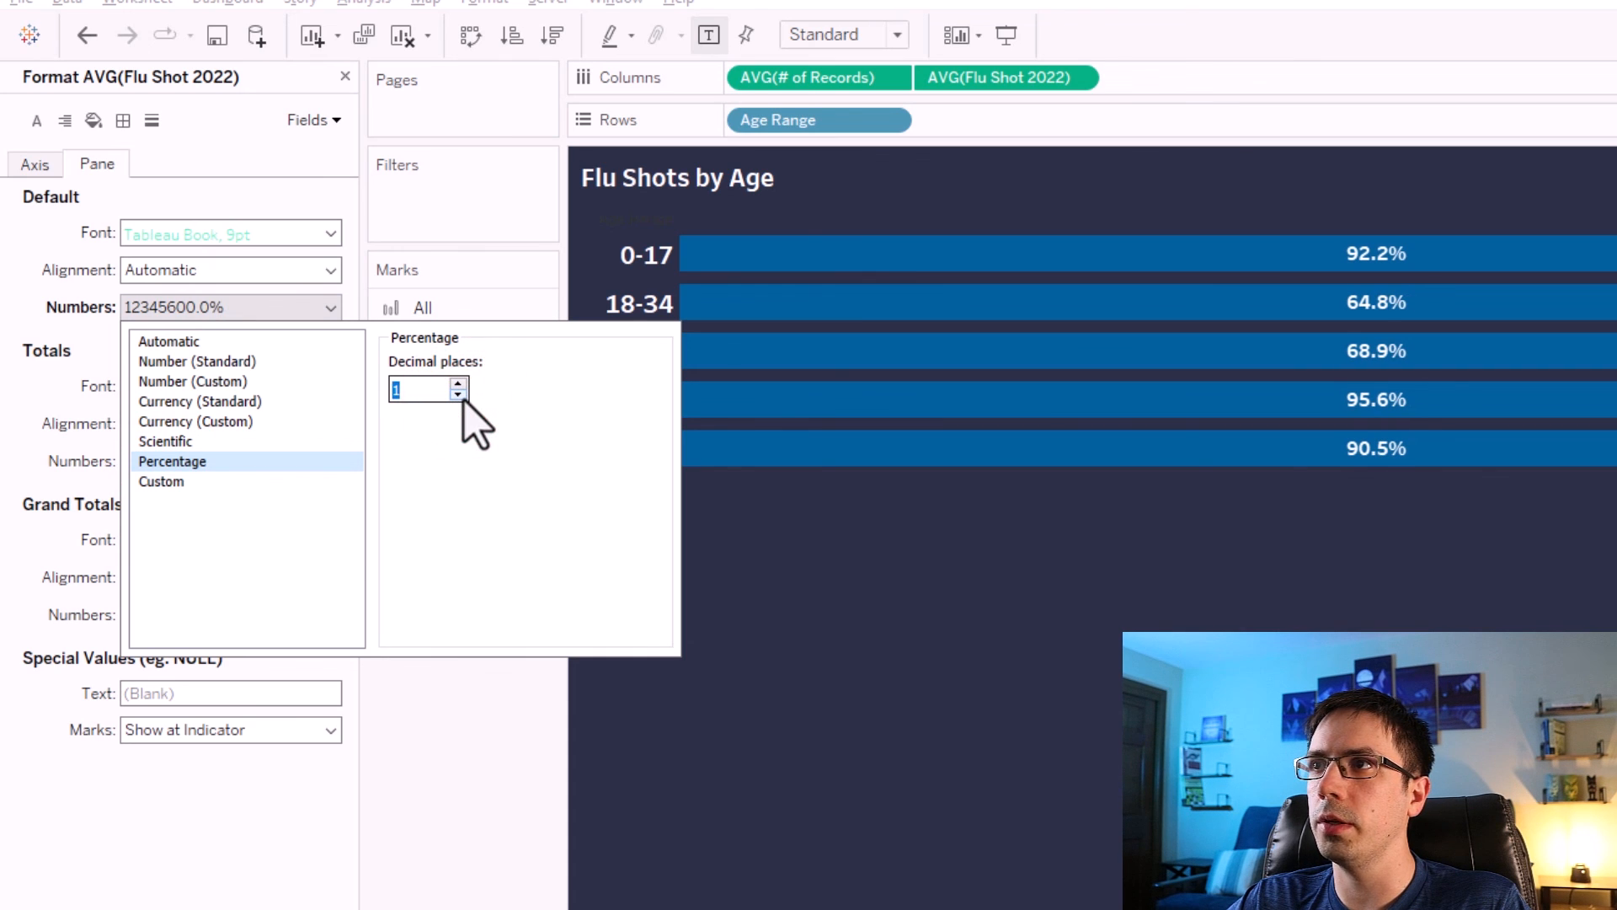
left_click(477, 656)
left_click(344, 77)
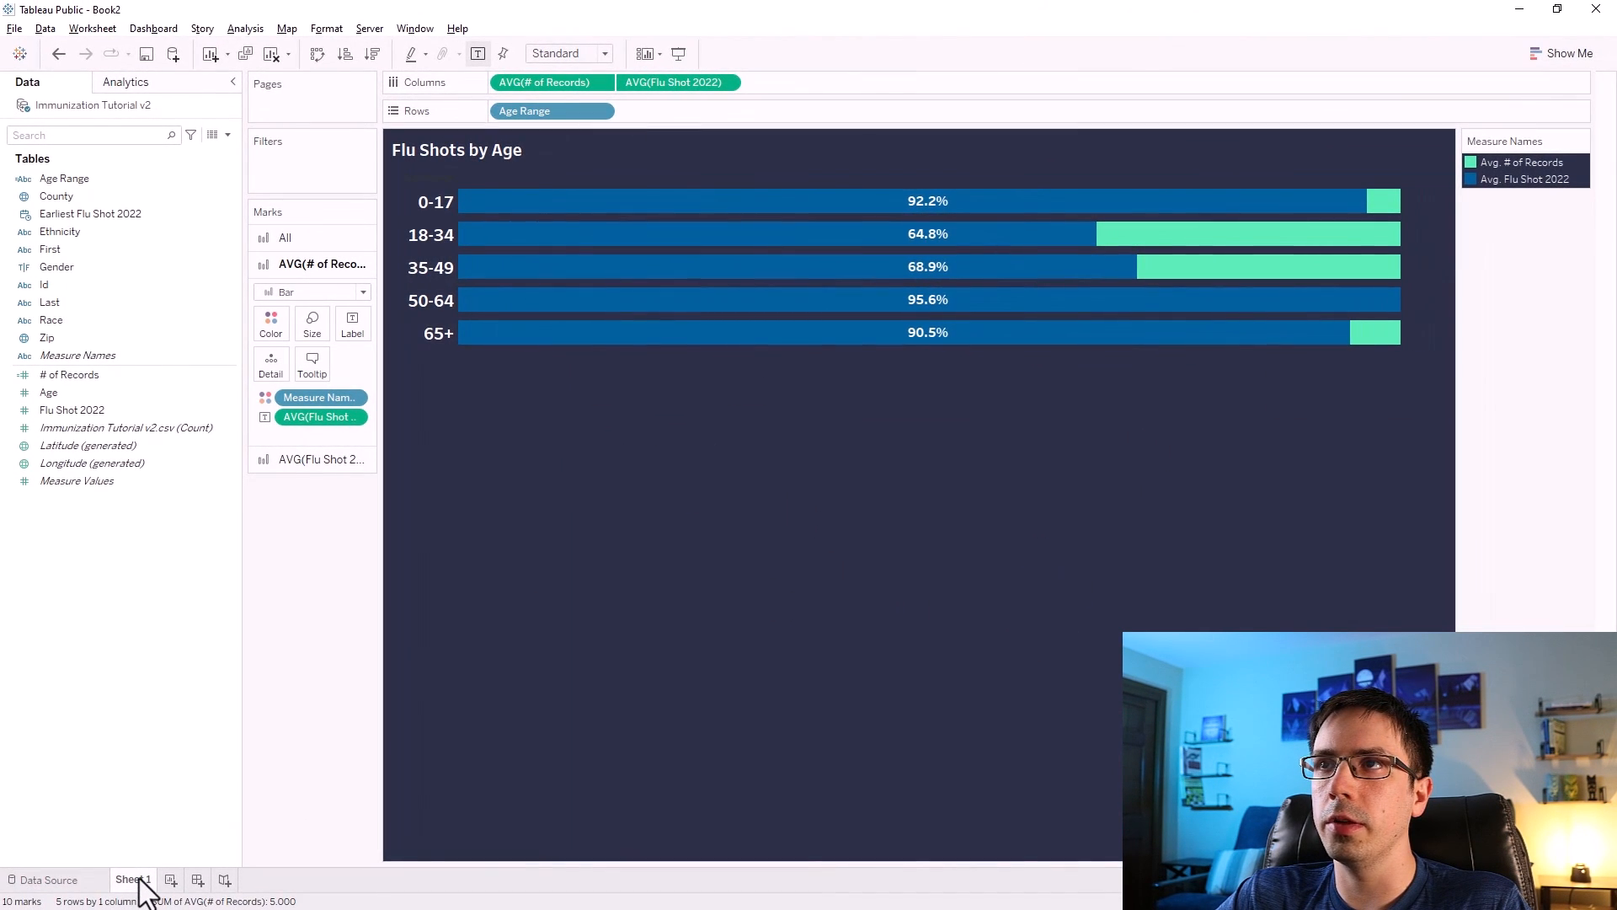
Rename the sheet as Flu Shots by Age.
double_click(135, 879)
type("Flu Shots by Age")
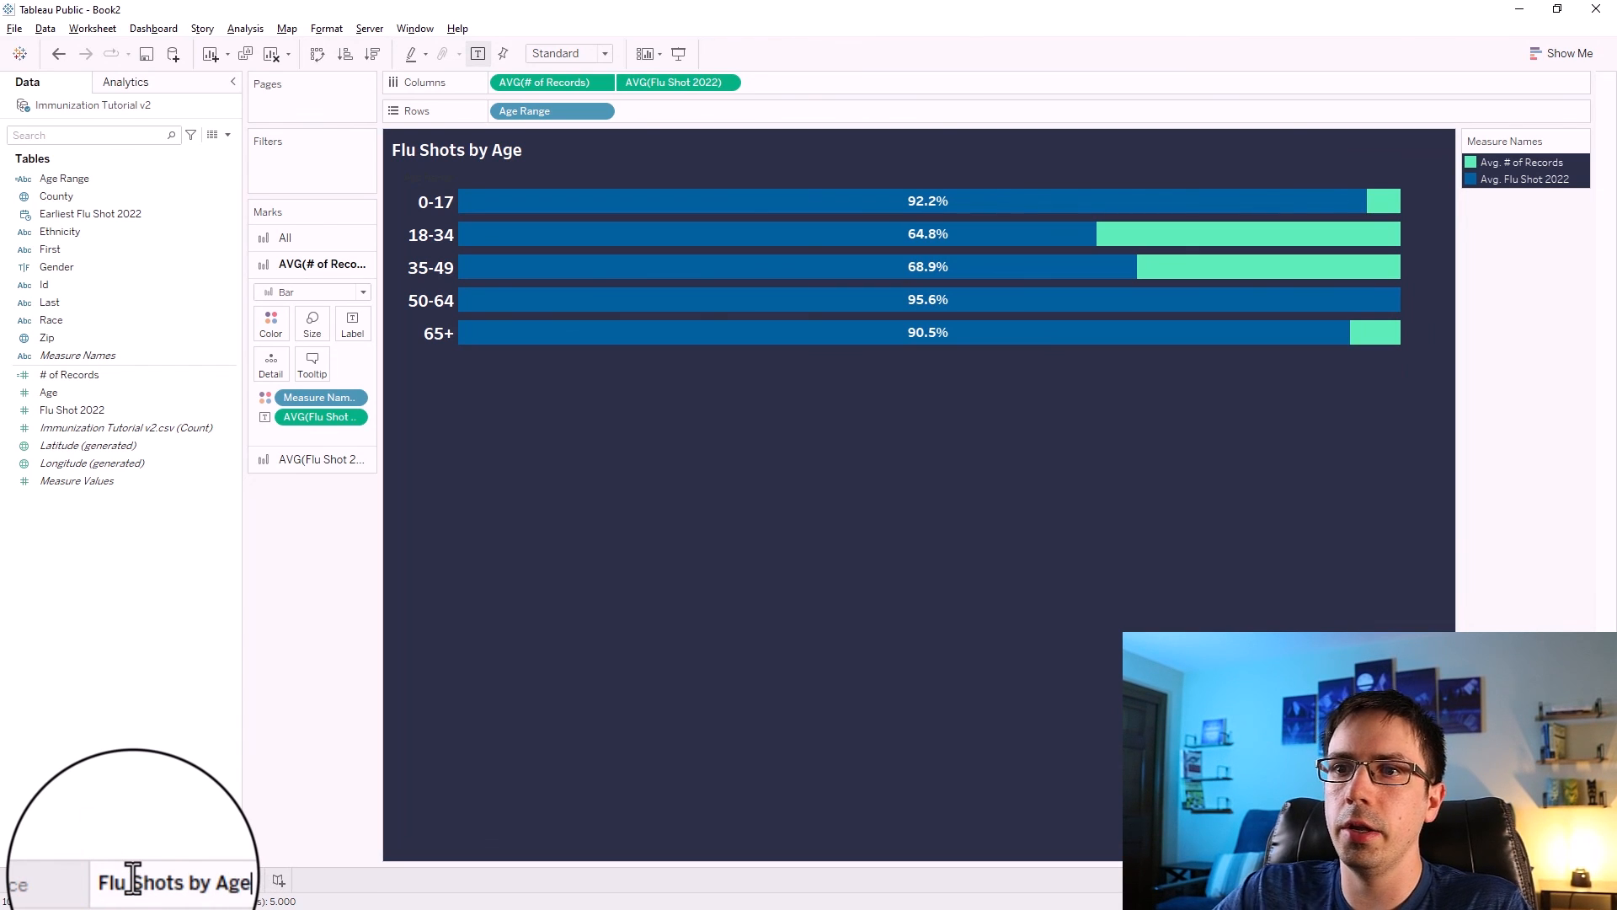
left_click(261, 736)
Duplicate the sheet and rename the copy Flu Shots by Race.
right_click(177, 889)
left_click(216, 729)
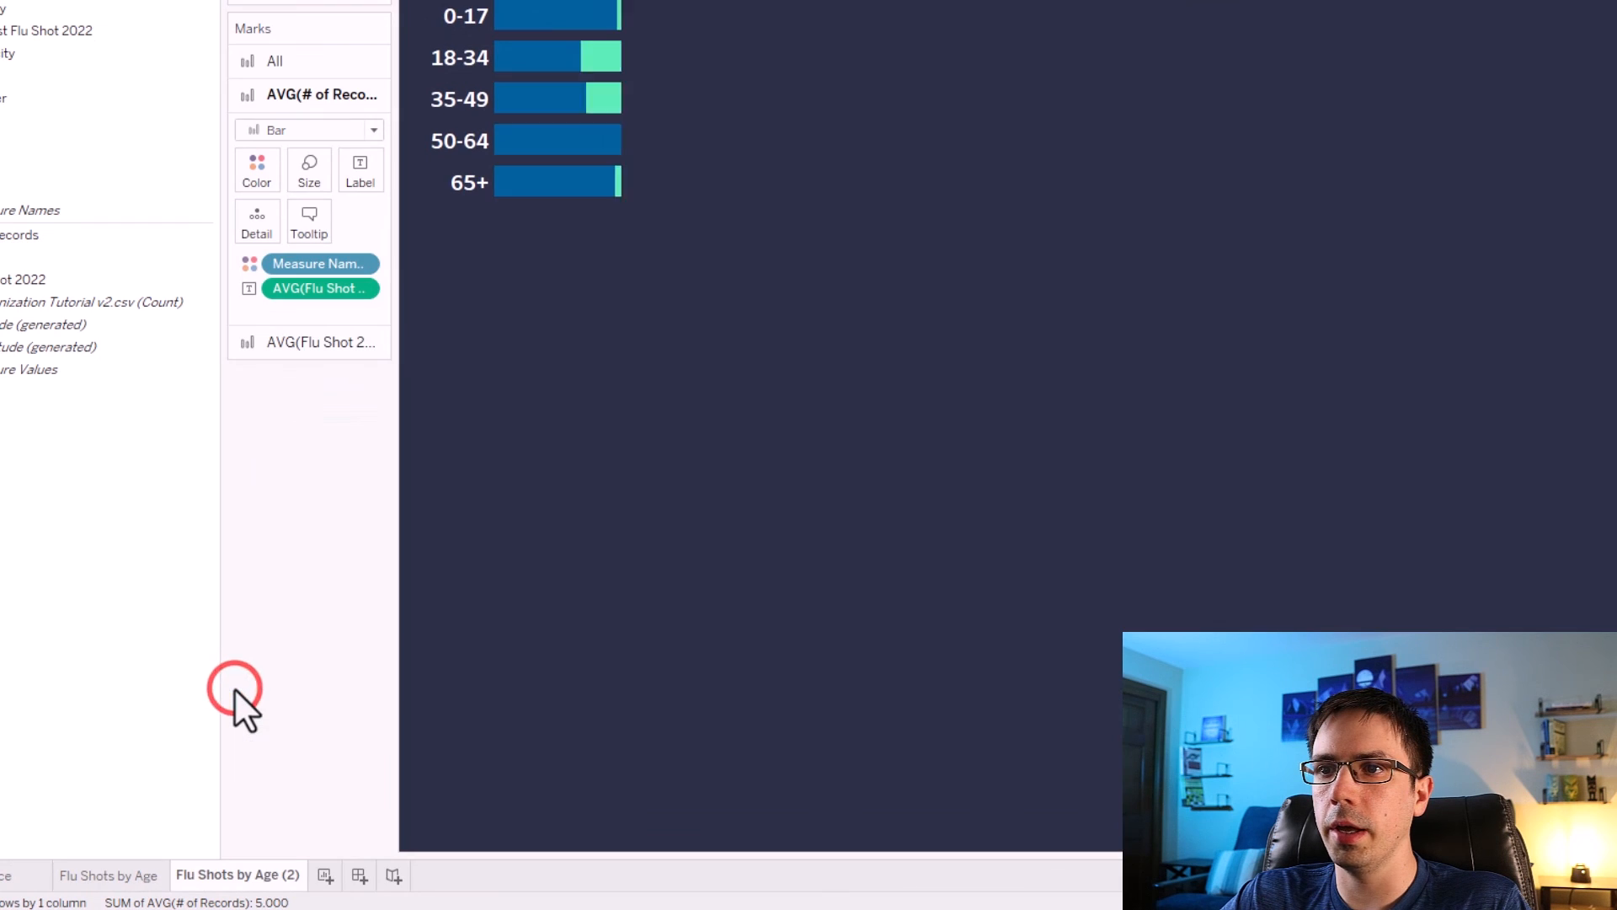
left_click(245, 876)
left_click_drag(257, 873, 324, 875)
type("Rac")
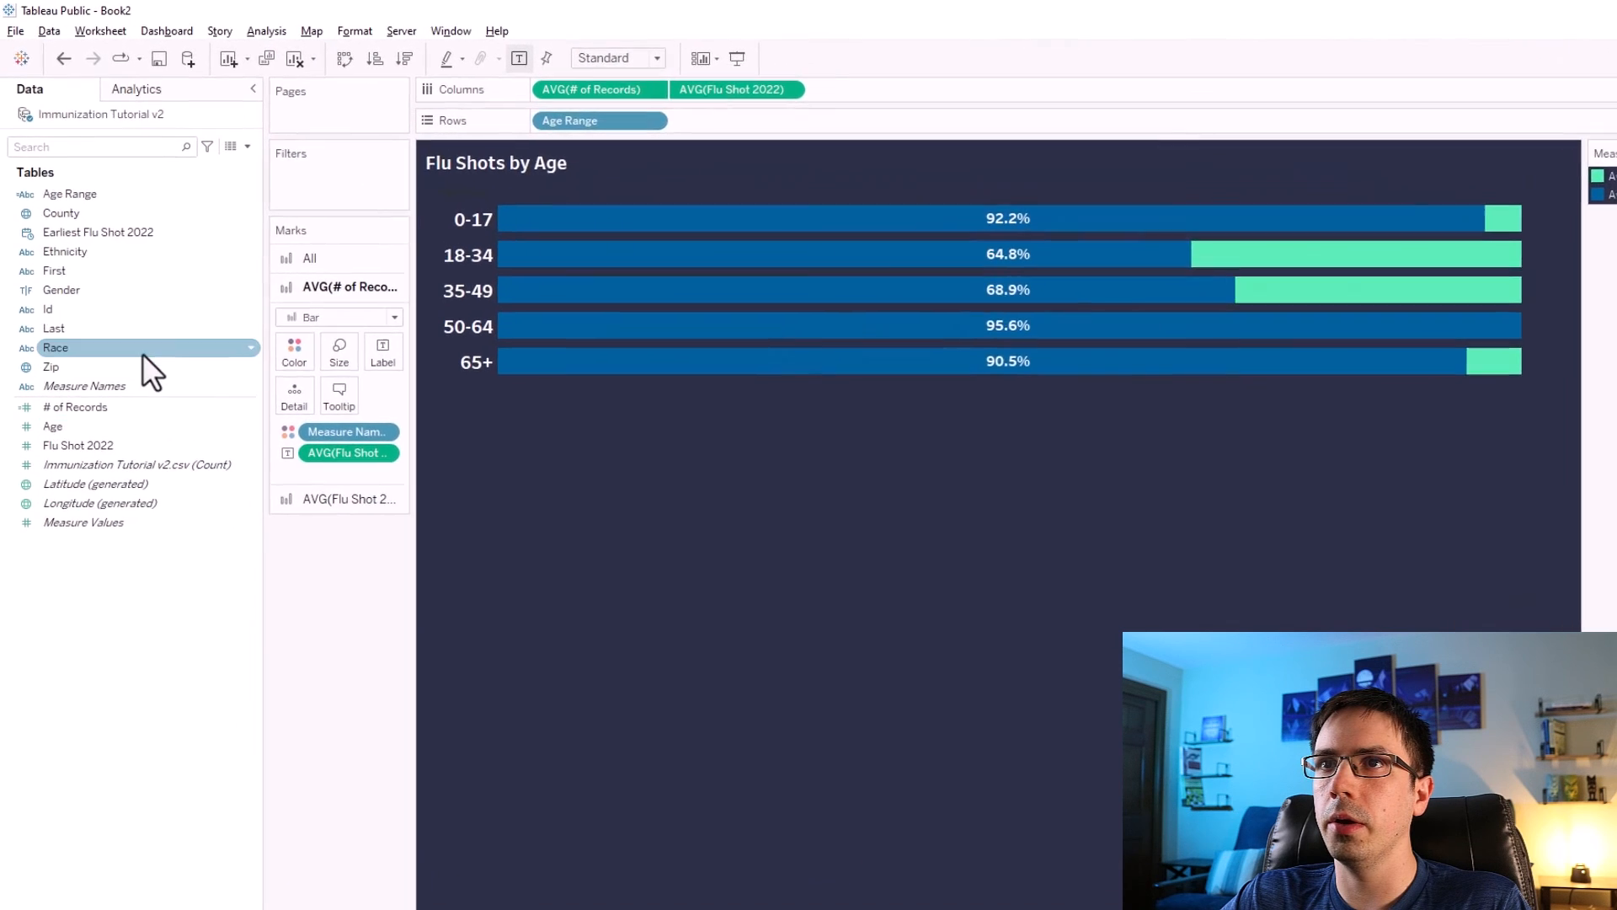
Replace Age Range with Race on the rows and retitle the chart Flu Shots by Race.
left_click_drag(115, 352, 771, 115)
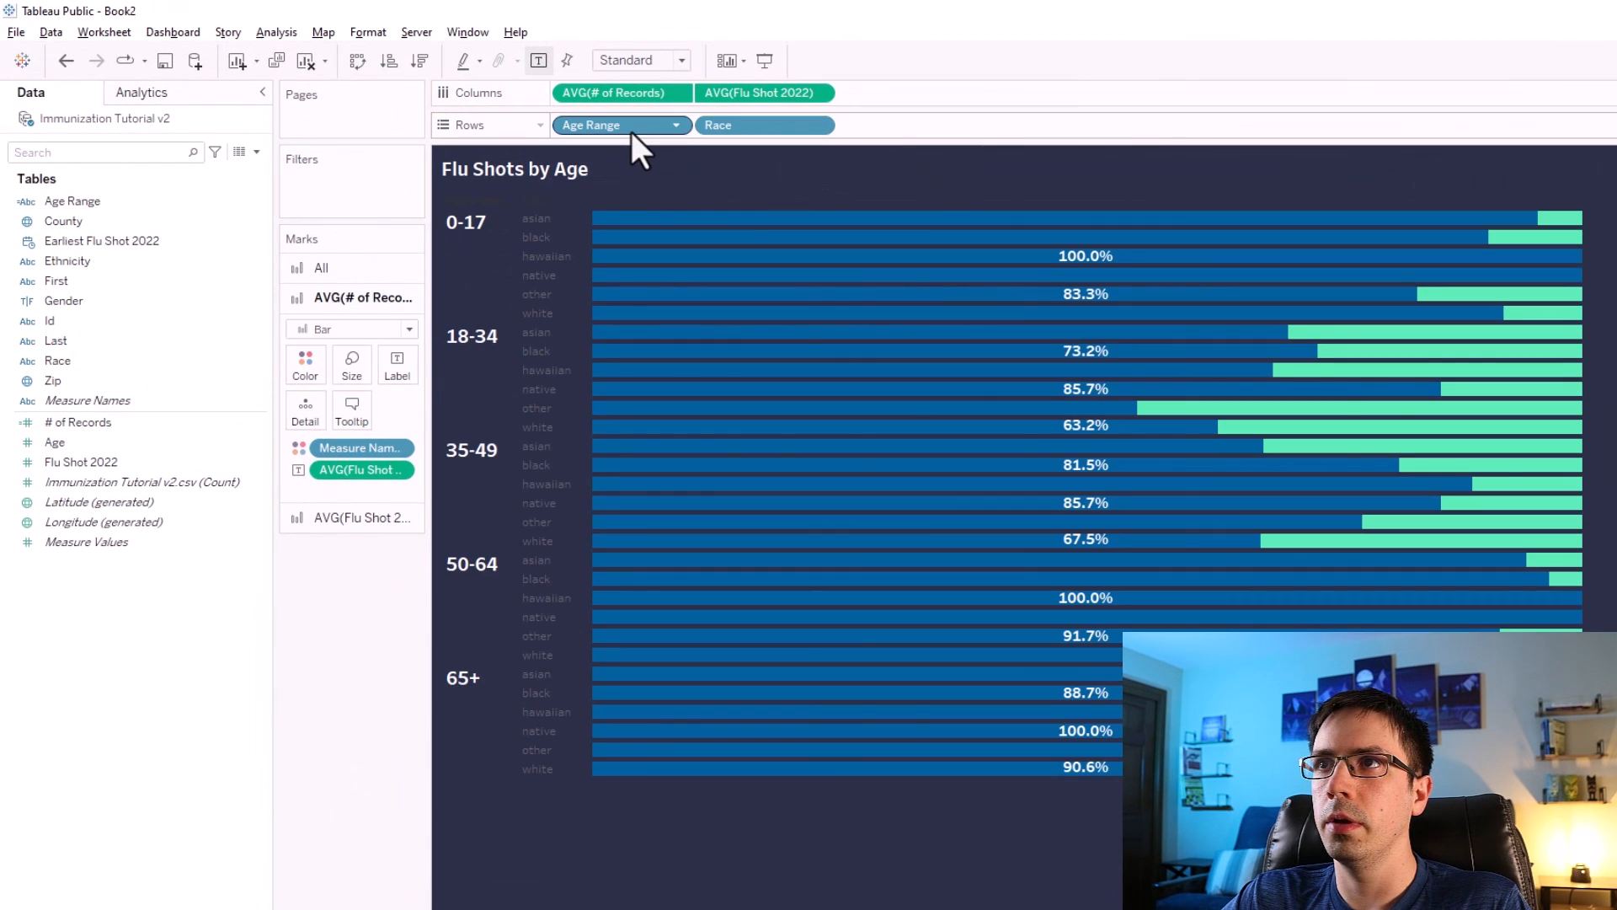
left_click_drag(630, 125, 365, 652)
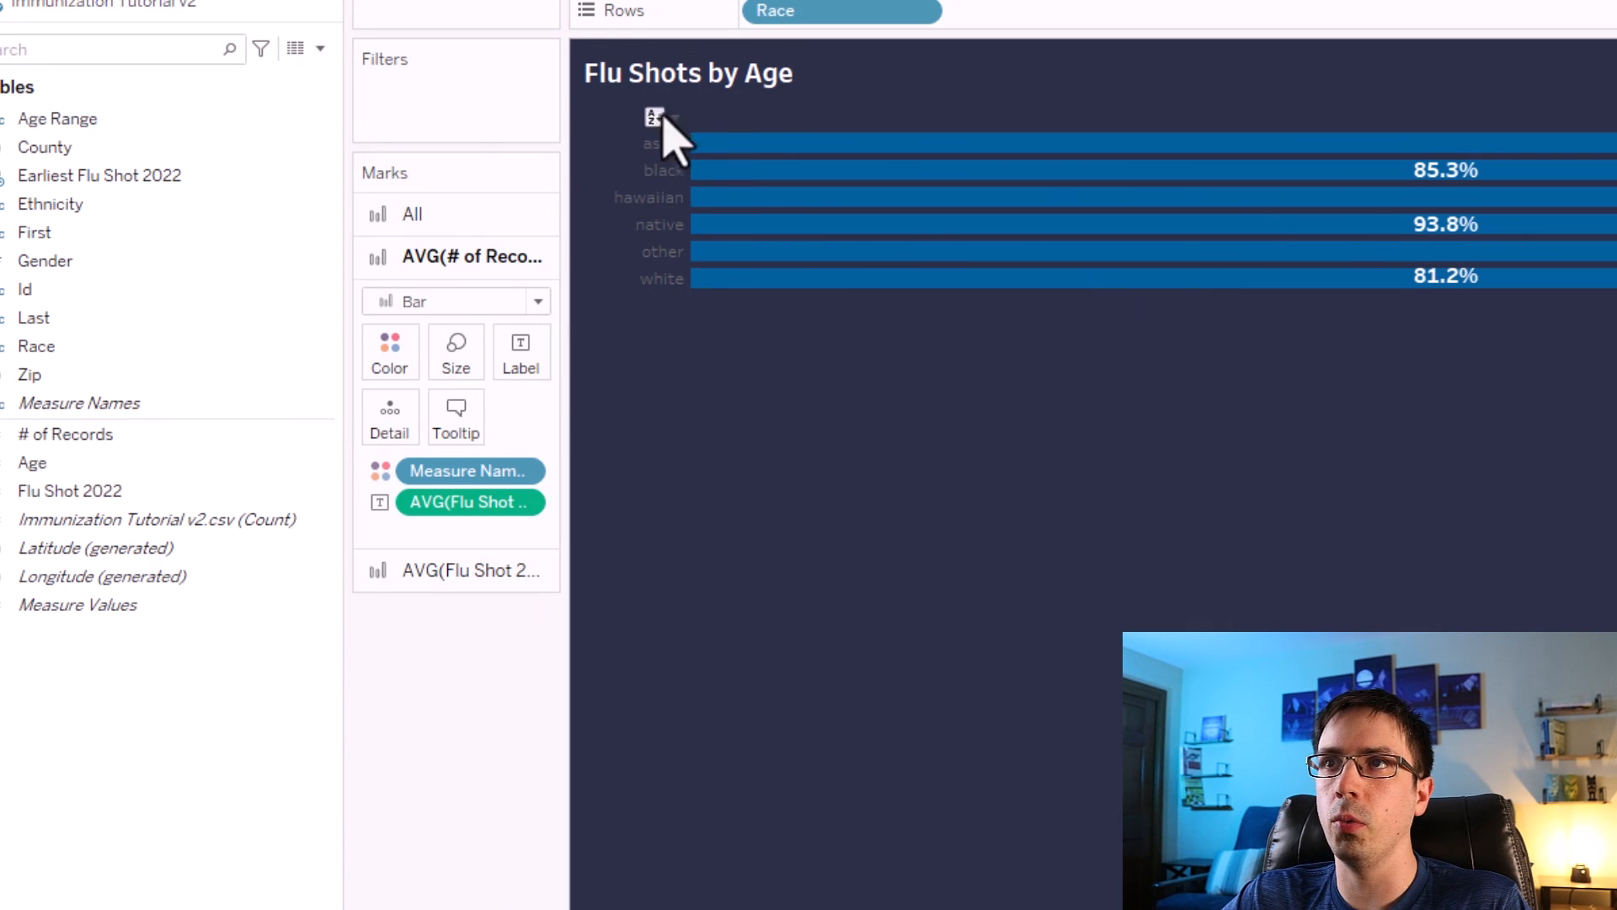
double_click(665, 59)
left_click_drag(810, 464, 723, 468)
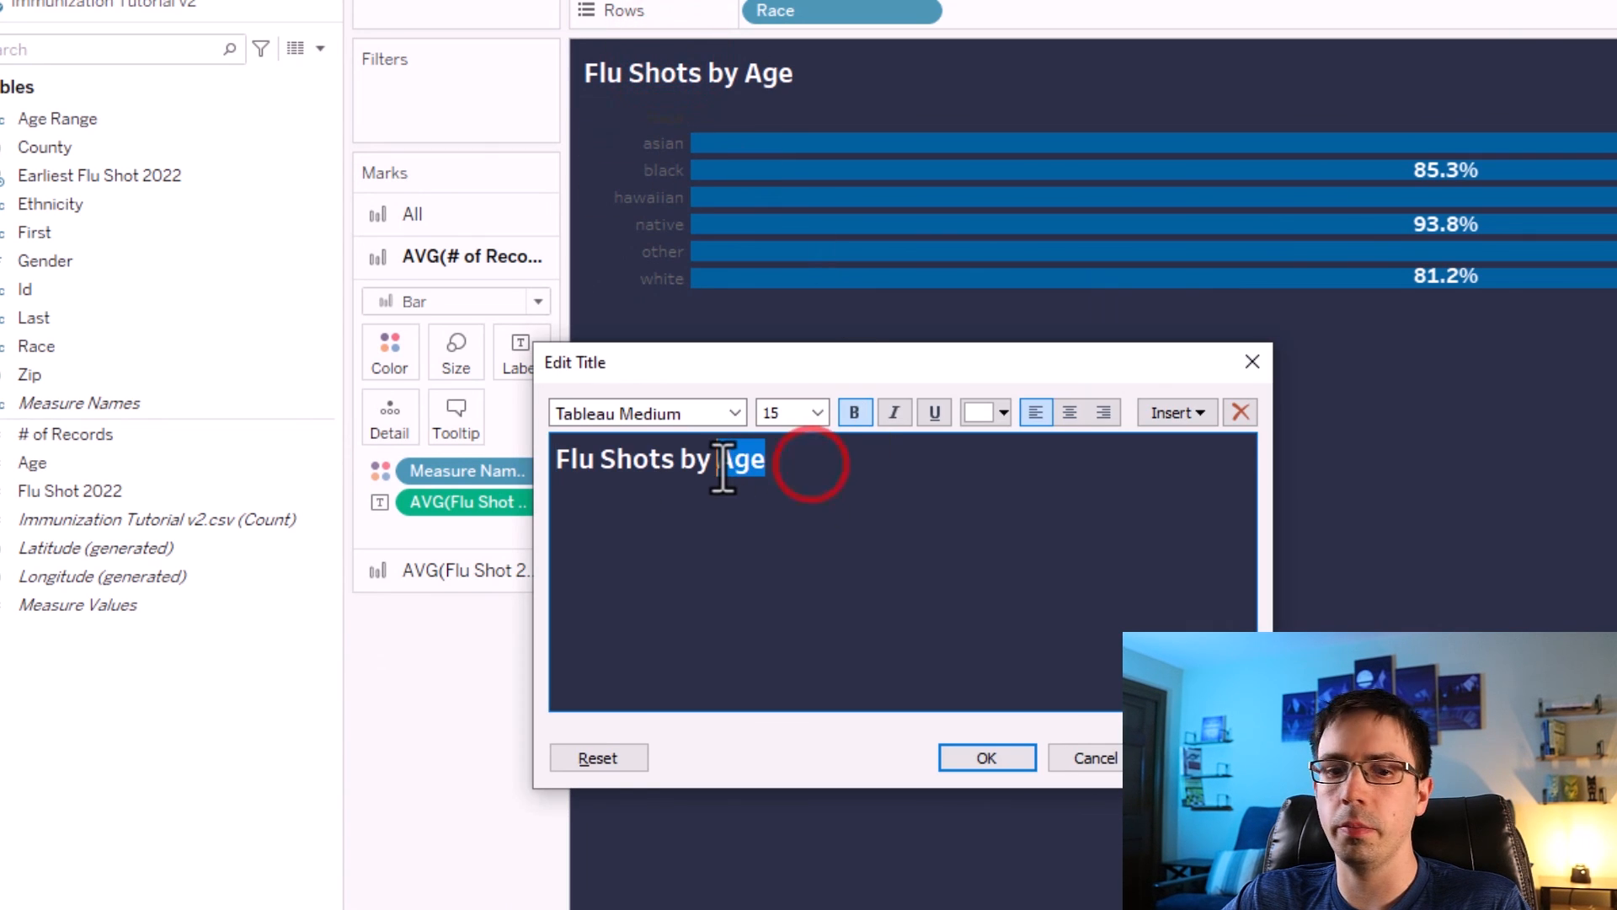
type("Race")
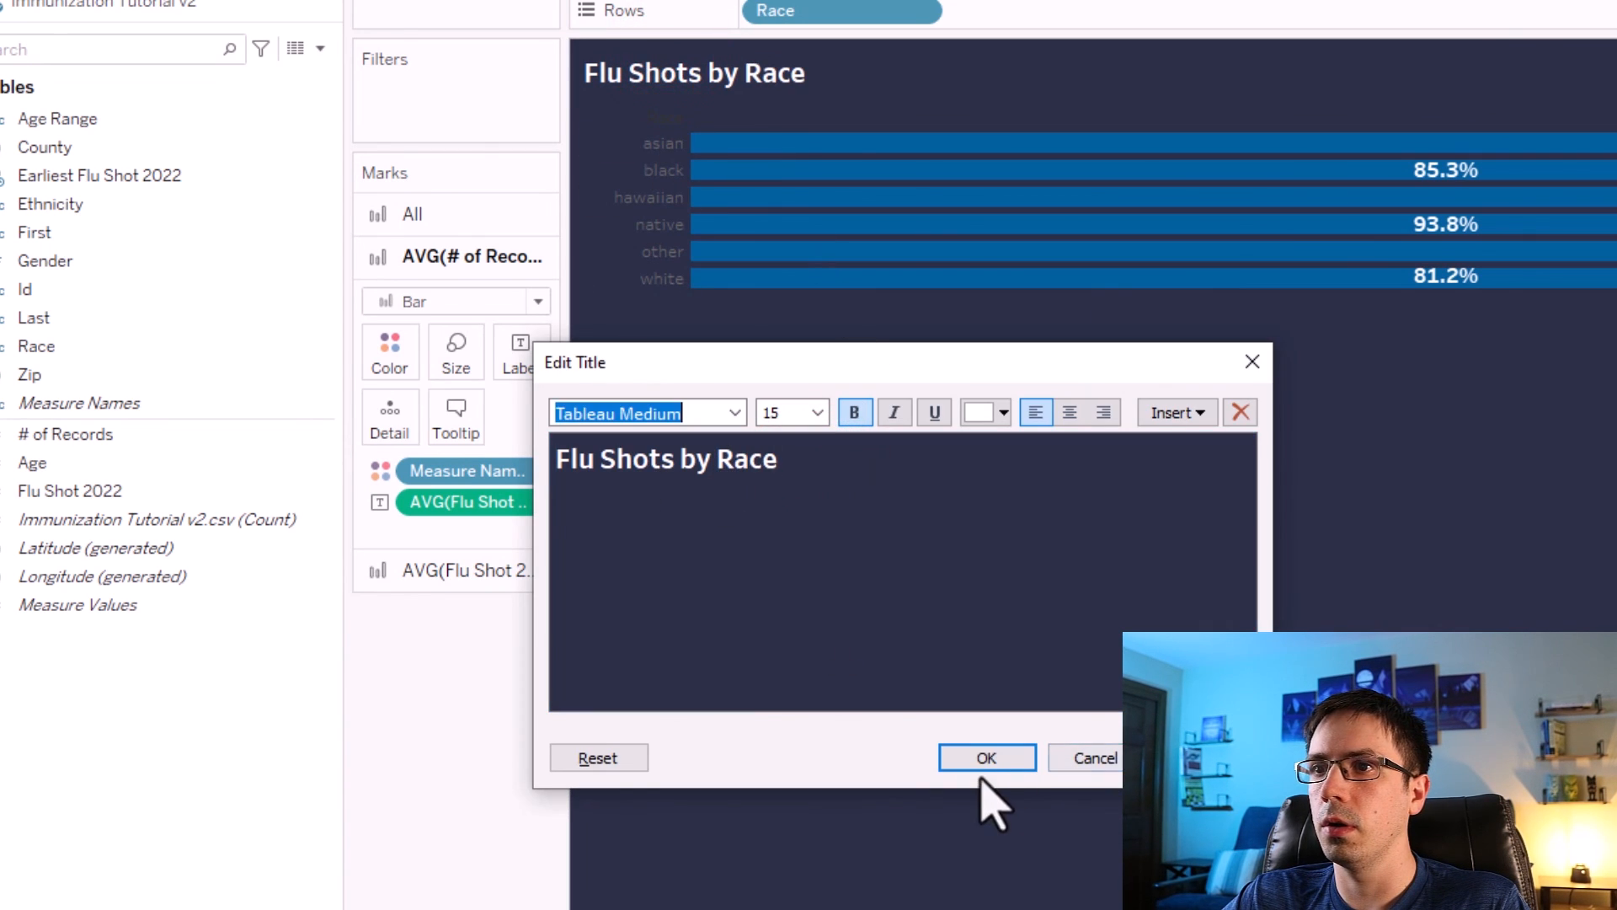
left_click(986, 758)
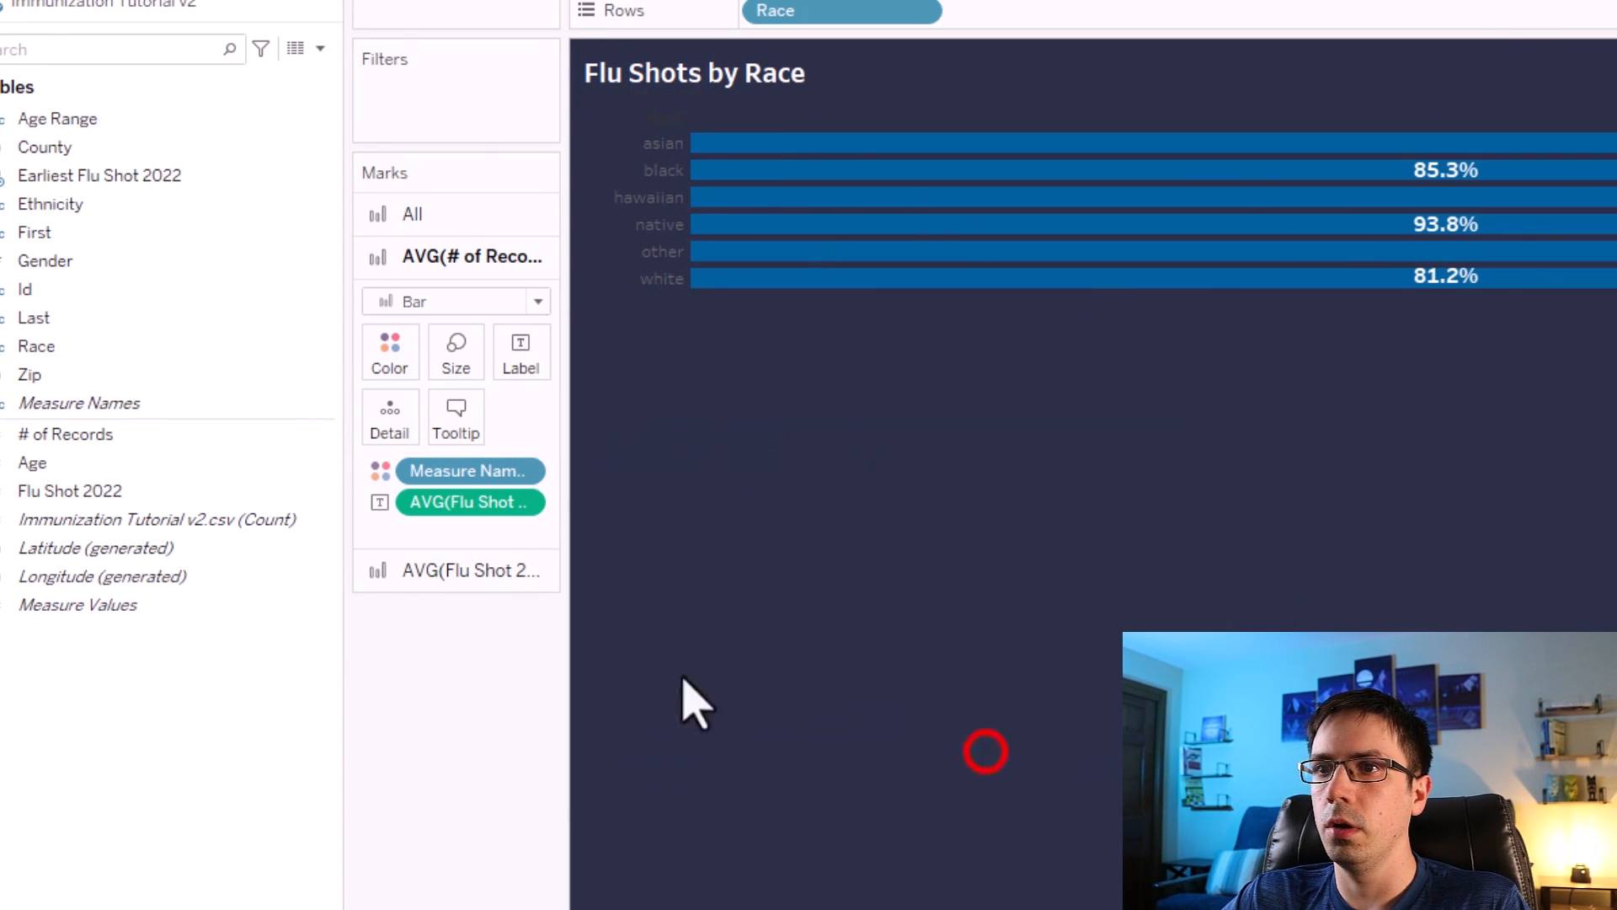
Format the Race header labels as 15 pt, bold, white Tableau Medium.
right_click(653, 145)
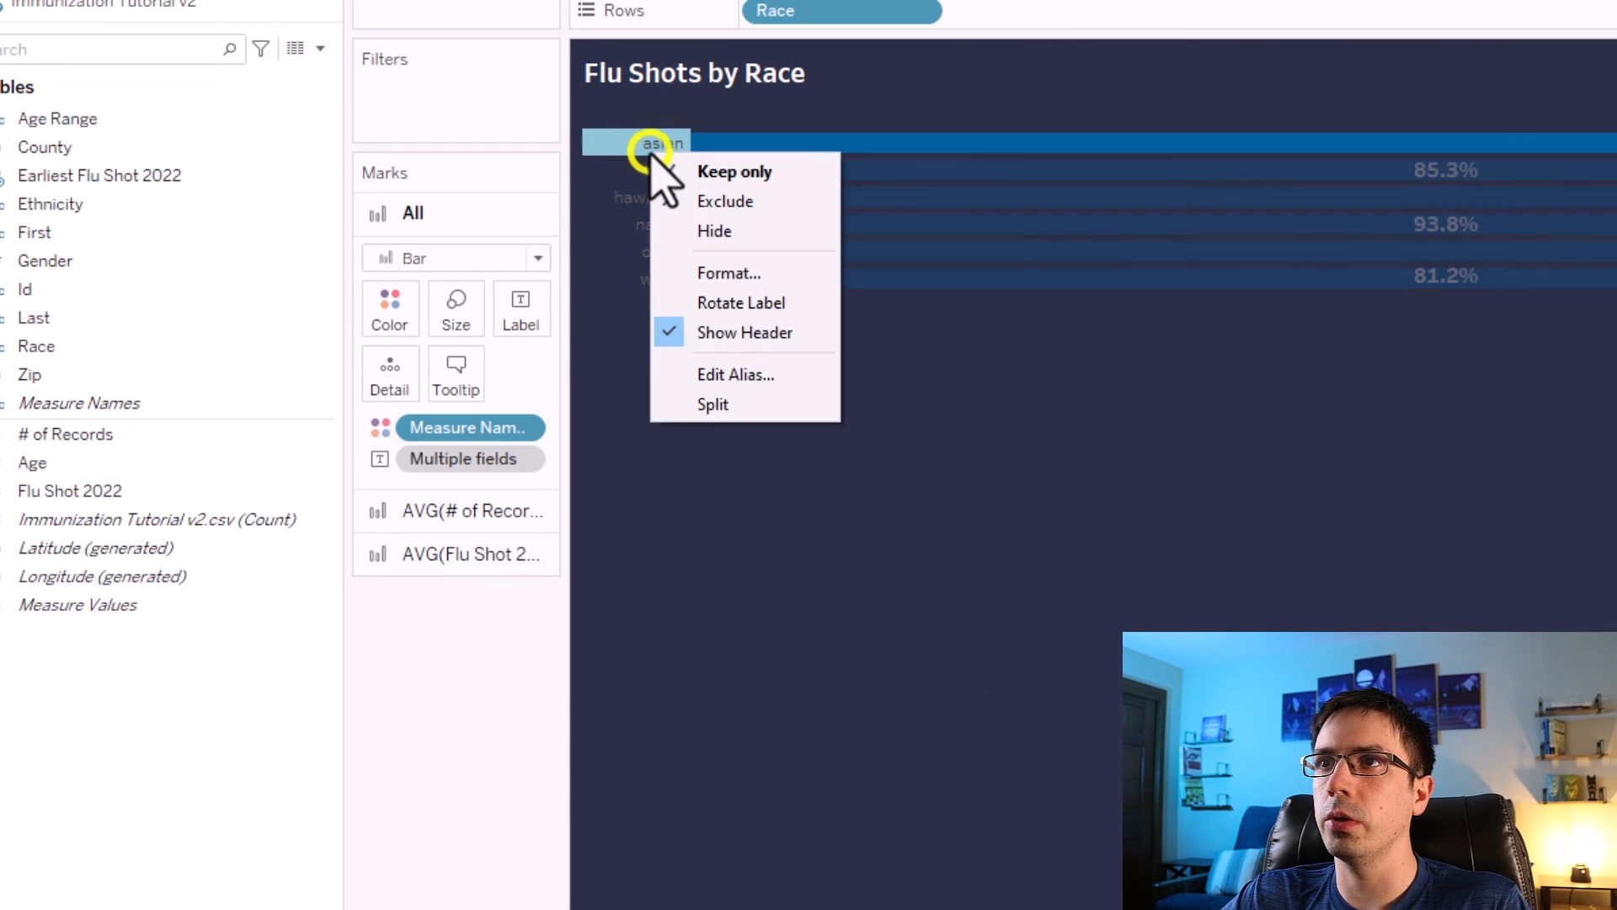
left_click(708, 271)
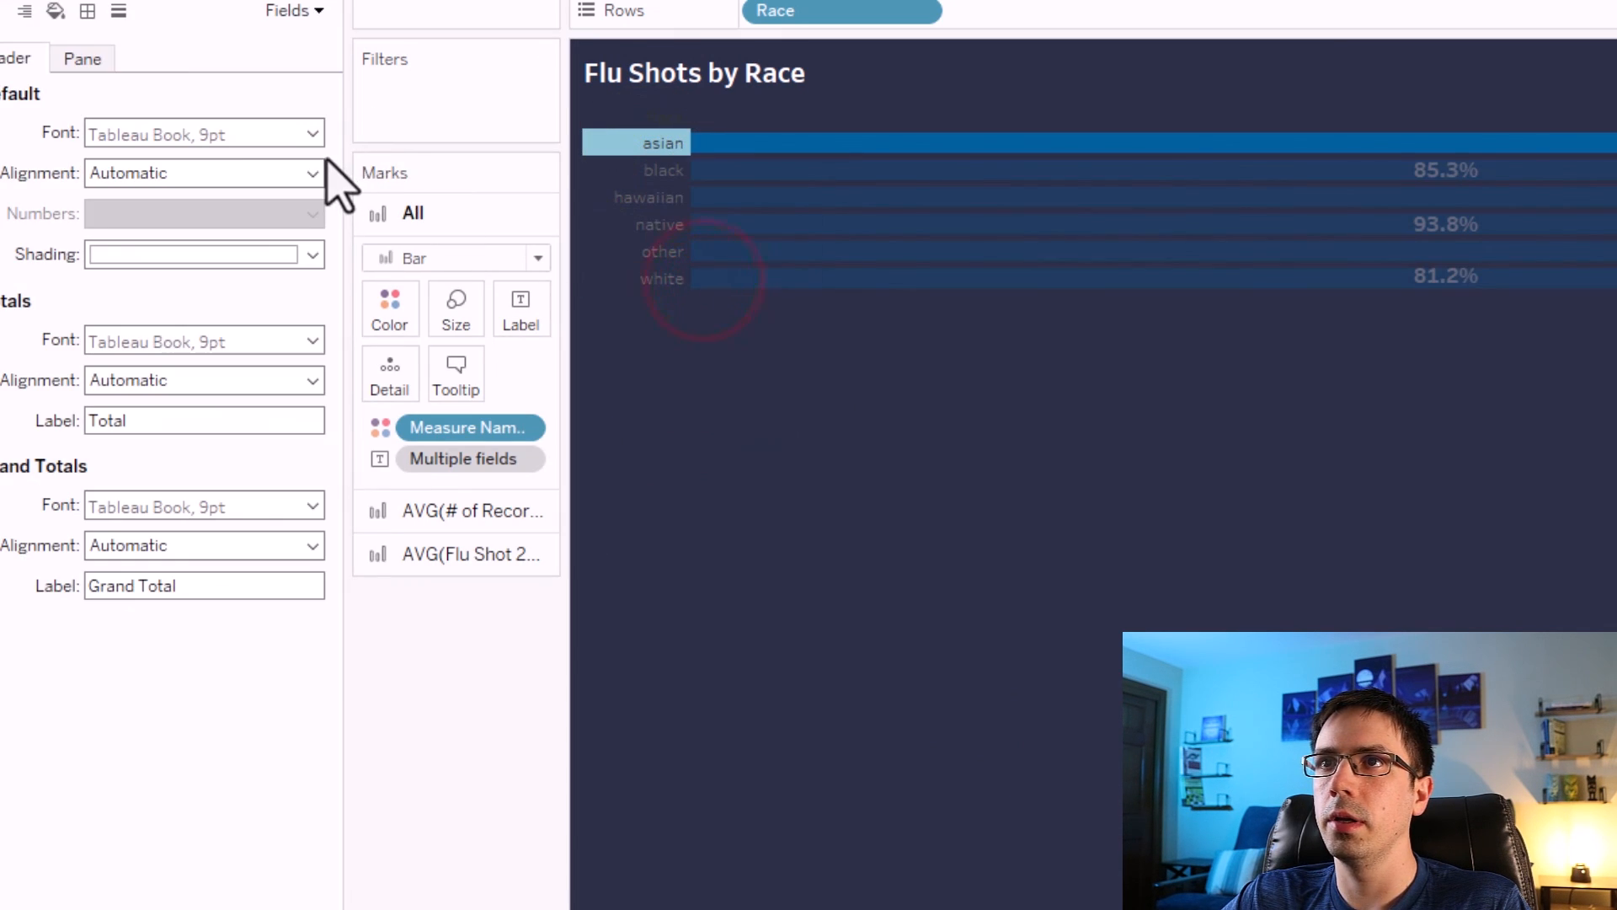
left_click(313, 133)
left_click(155, 208)
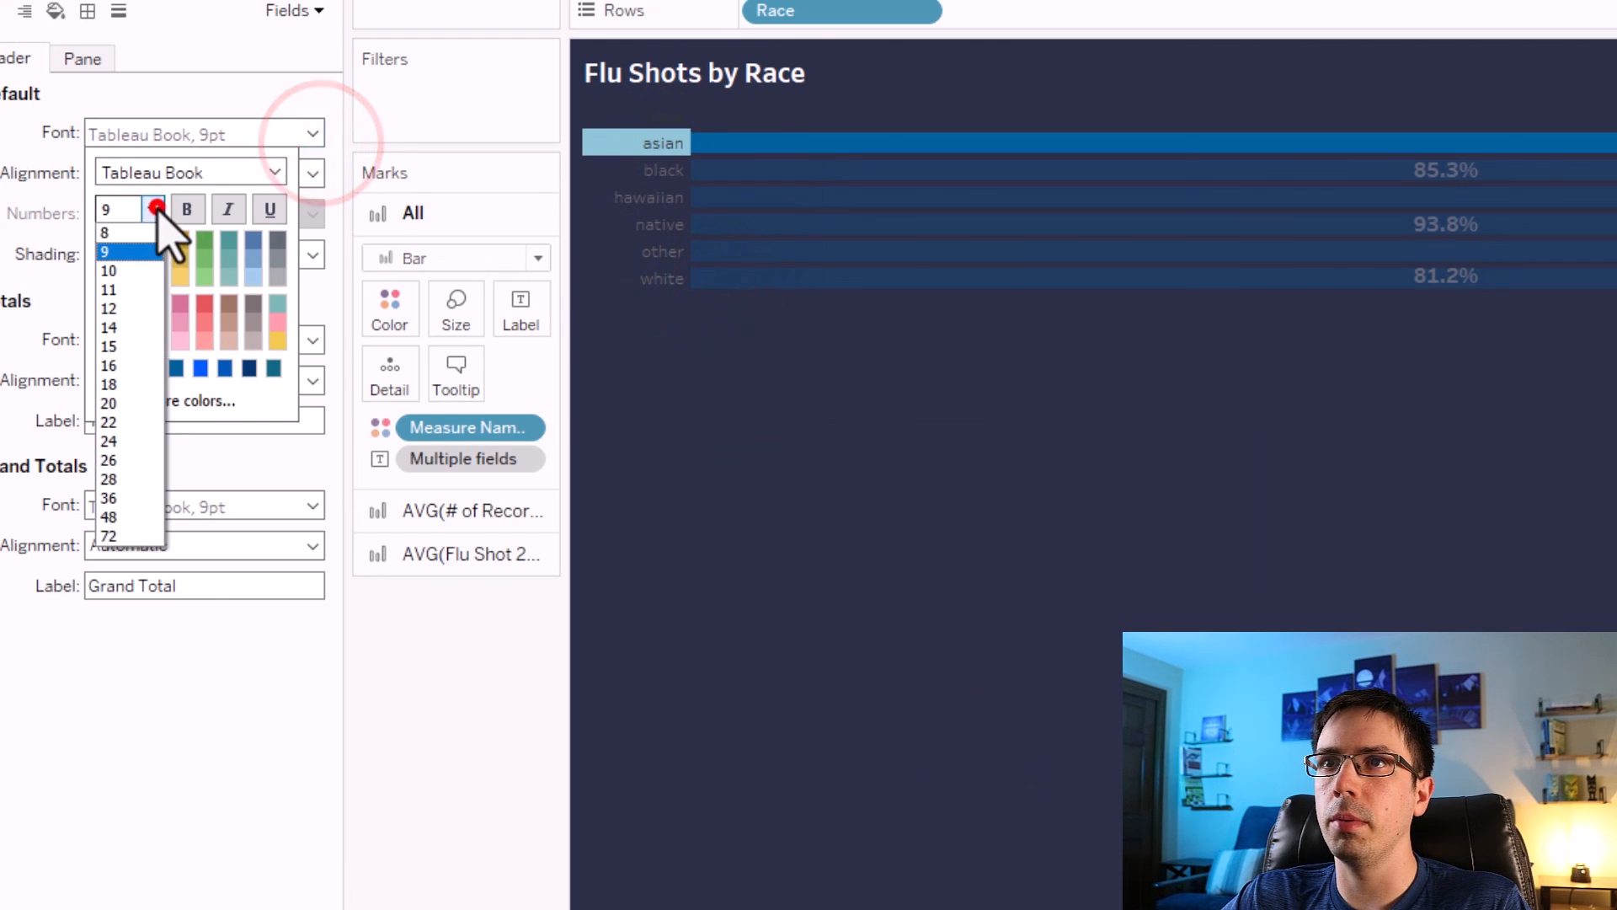
left_click(109, 346)
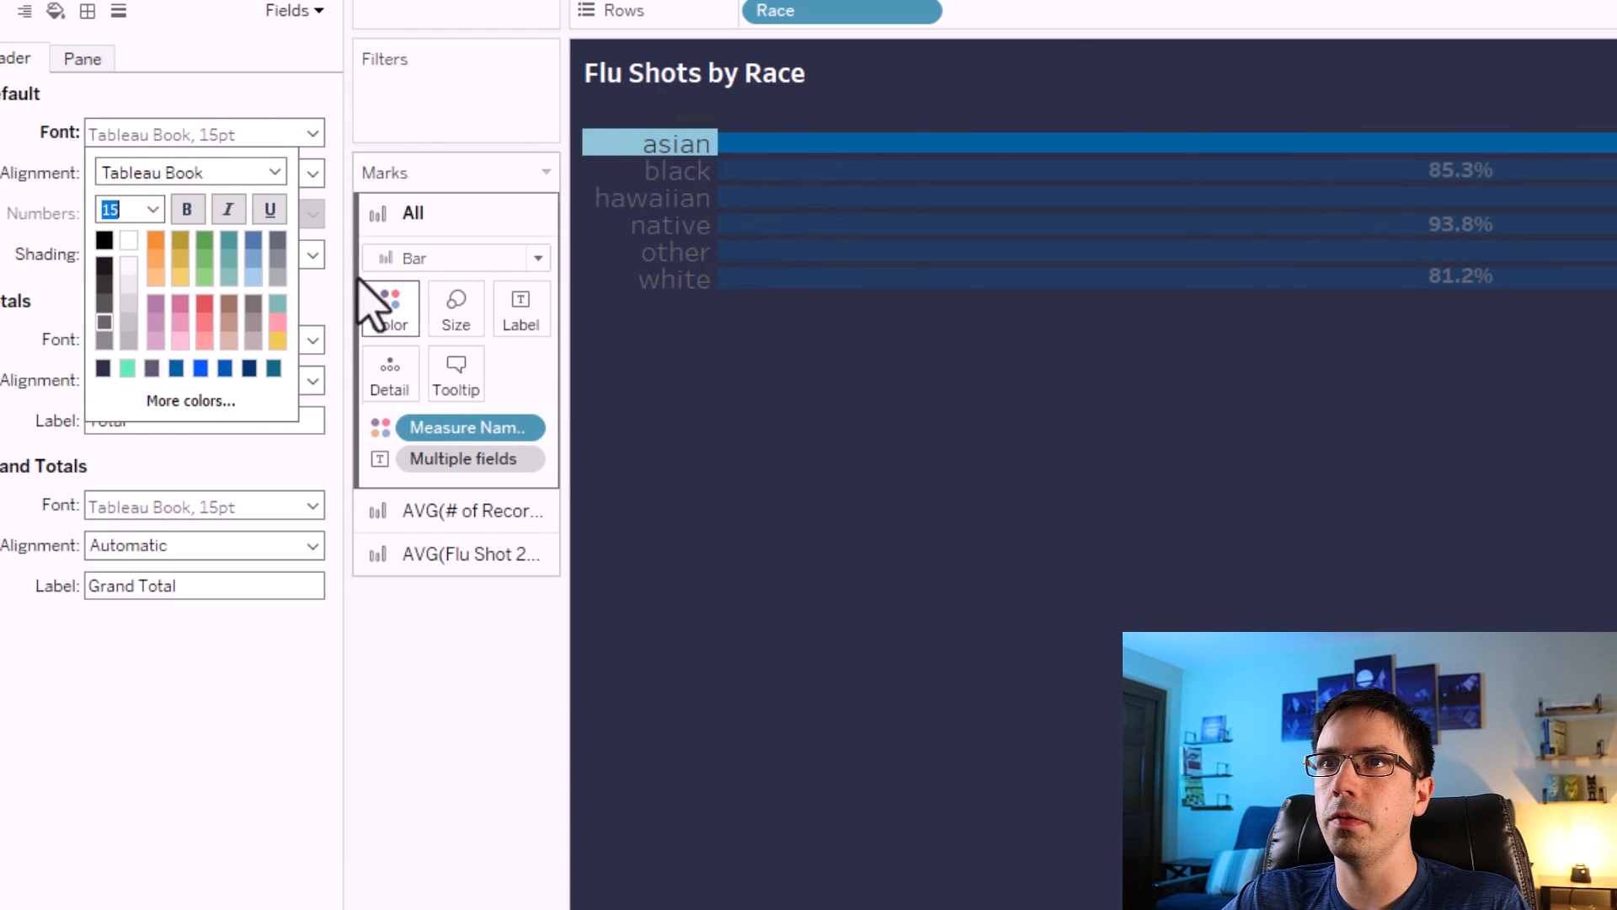
left_click(187, 209)
left_click(273, 173)
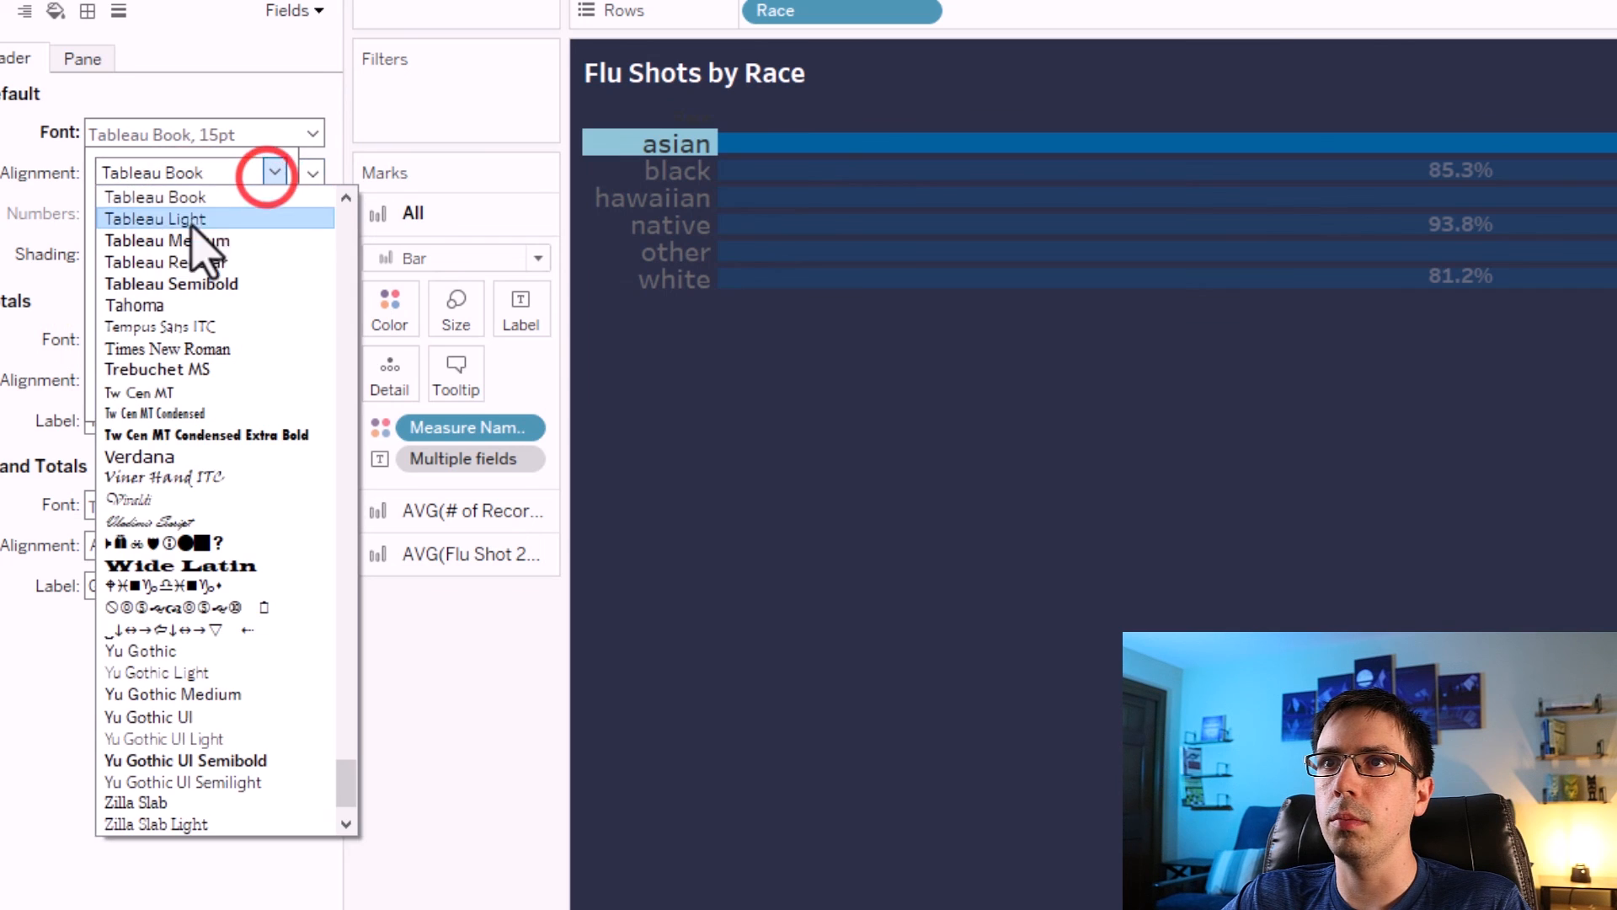
left_click(199, 240)
left_click(127, 240)
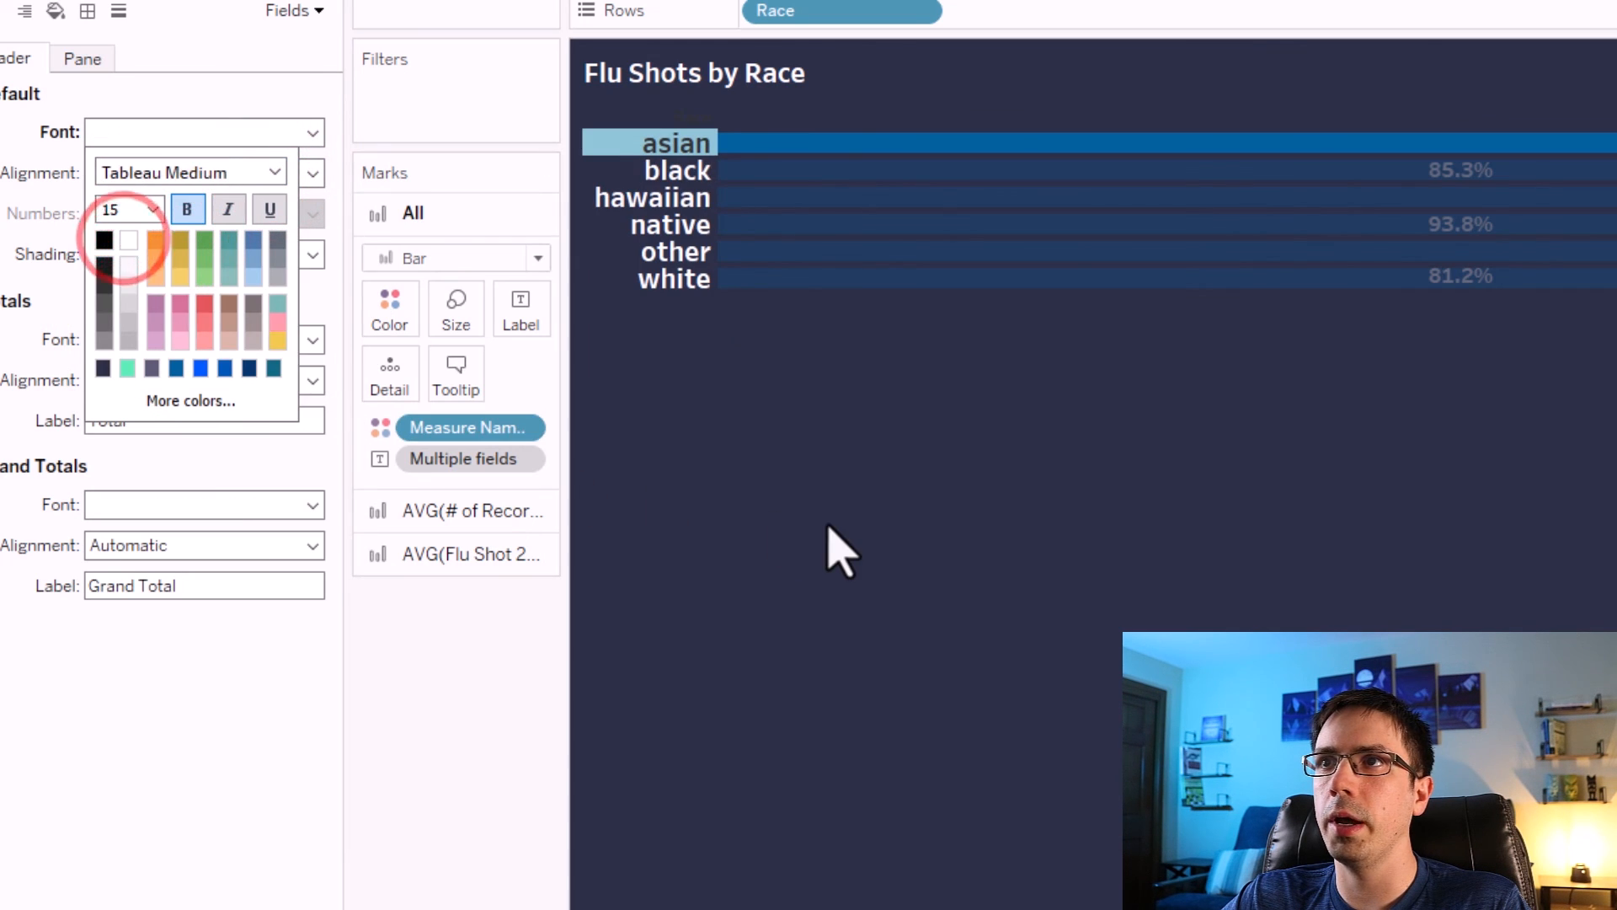
left_click(827, 523)
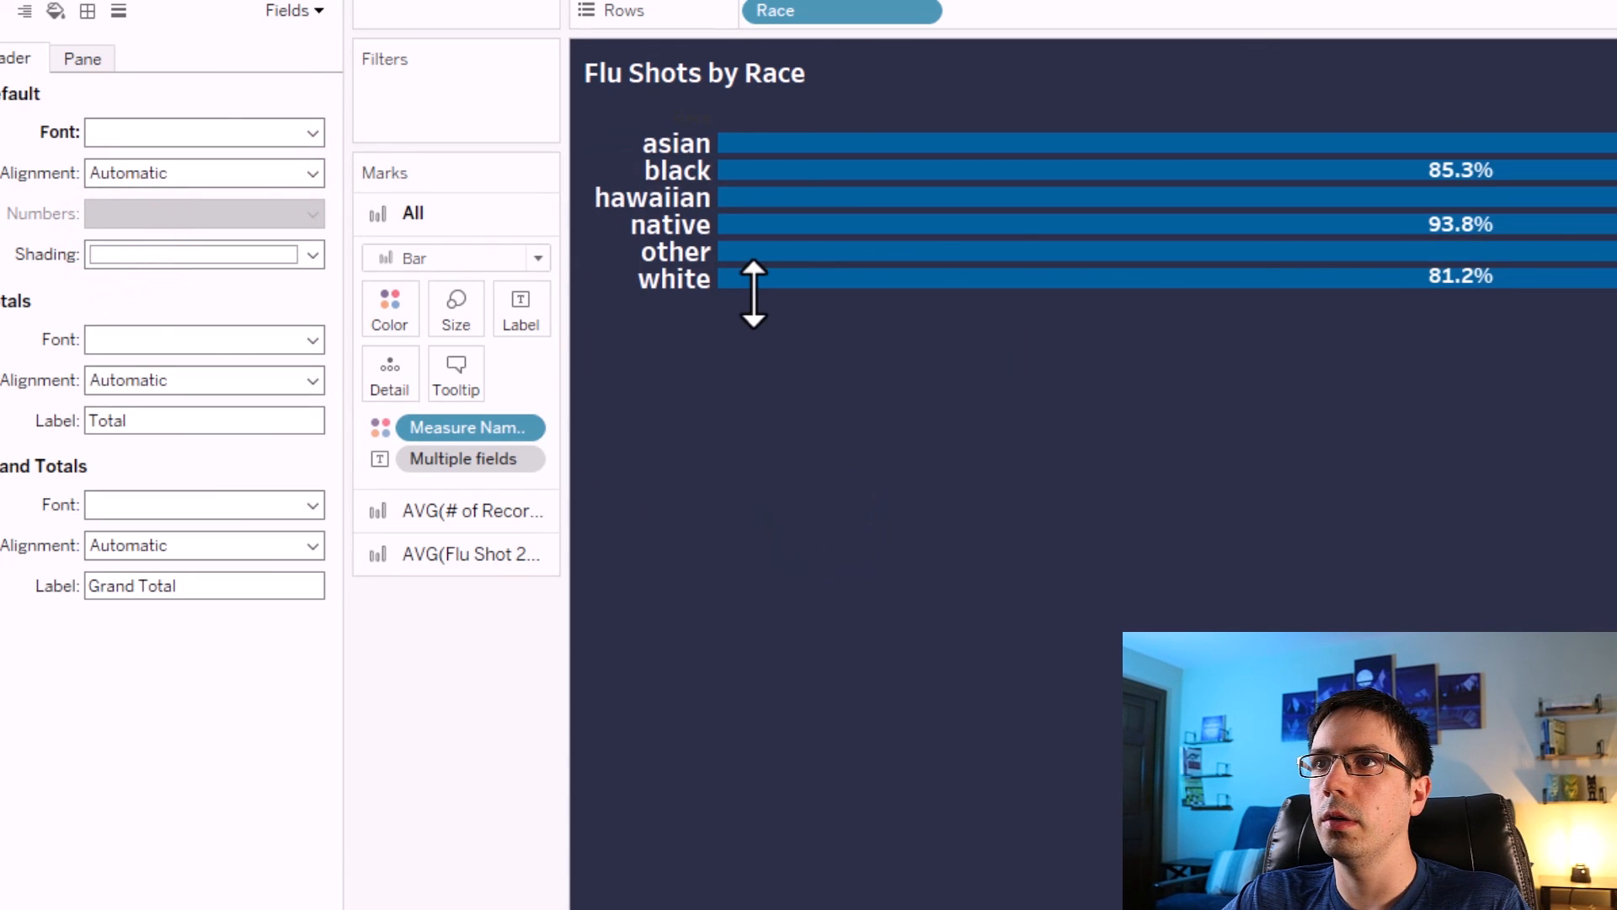
Increase the row height of the race bars to match the Flu Shots by Age chart.
left_click_drag(754, 305, 787, 405)
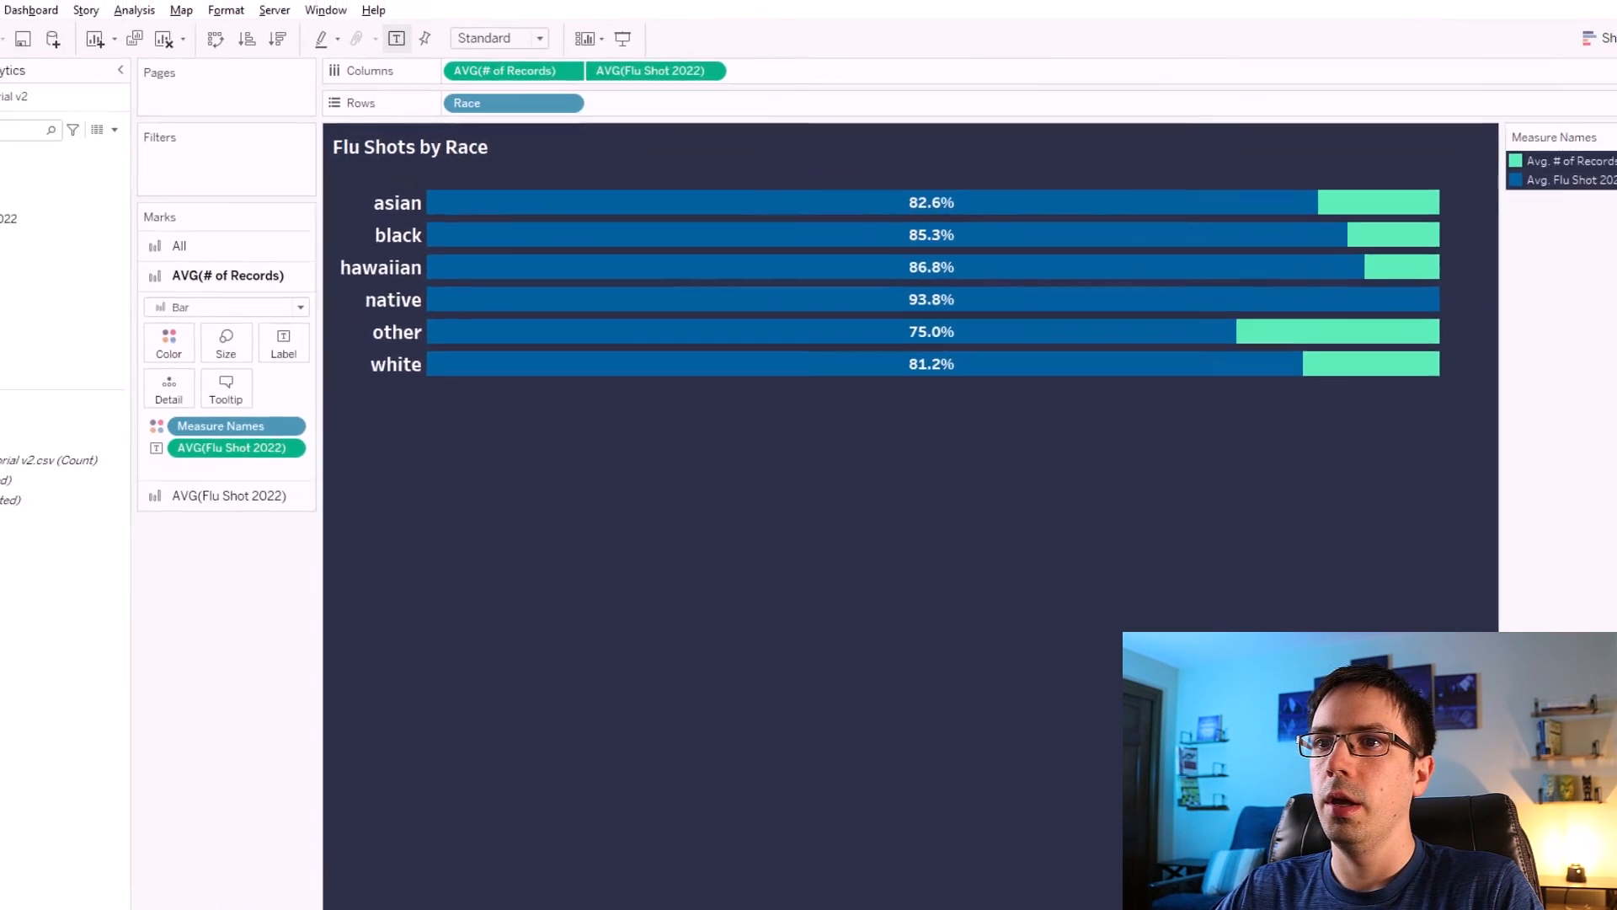
left_click(160, 880)
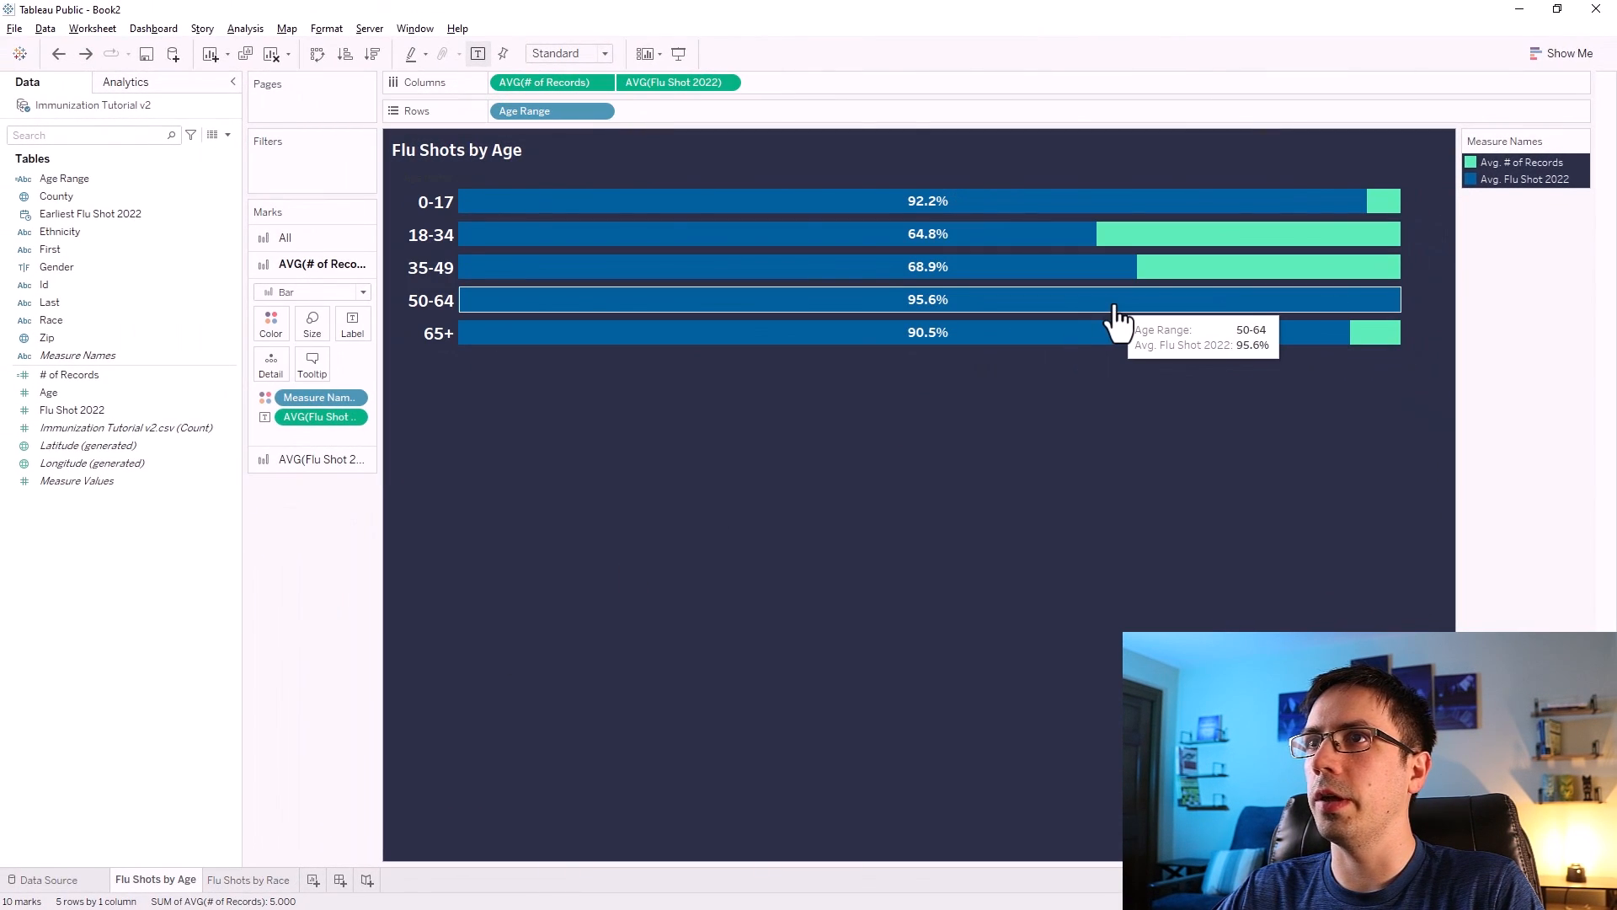
left_click(257, 881)
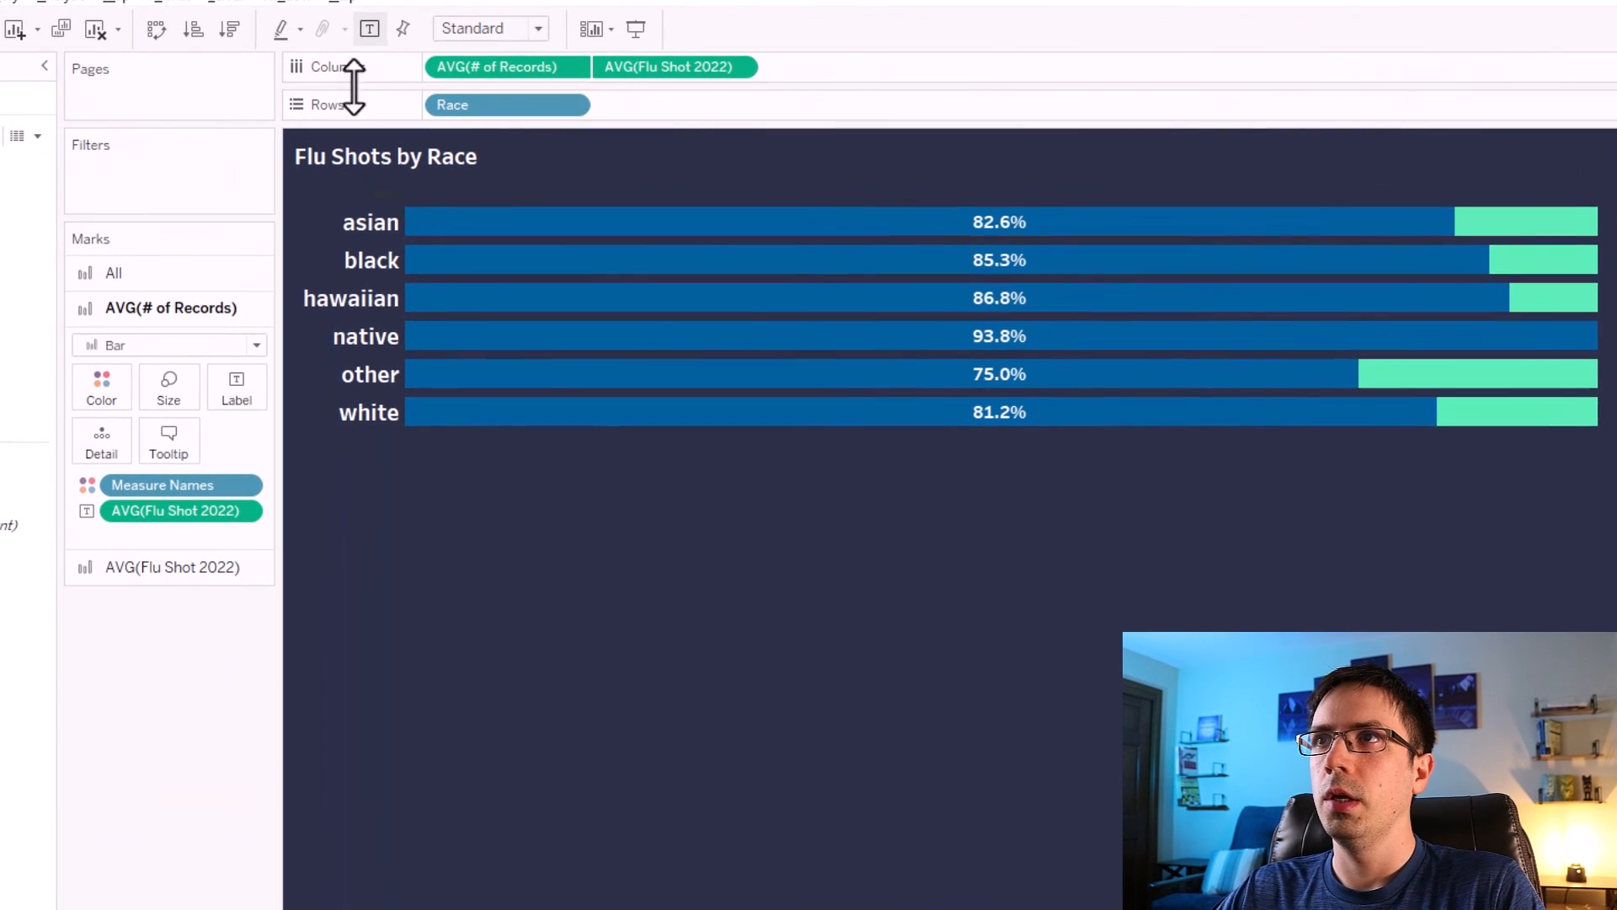
Show the axis headers for both AVG(# of Records) and AVG(Flu Shot 2022), then synchronize the dual axis.
right_click(485, 67)
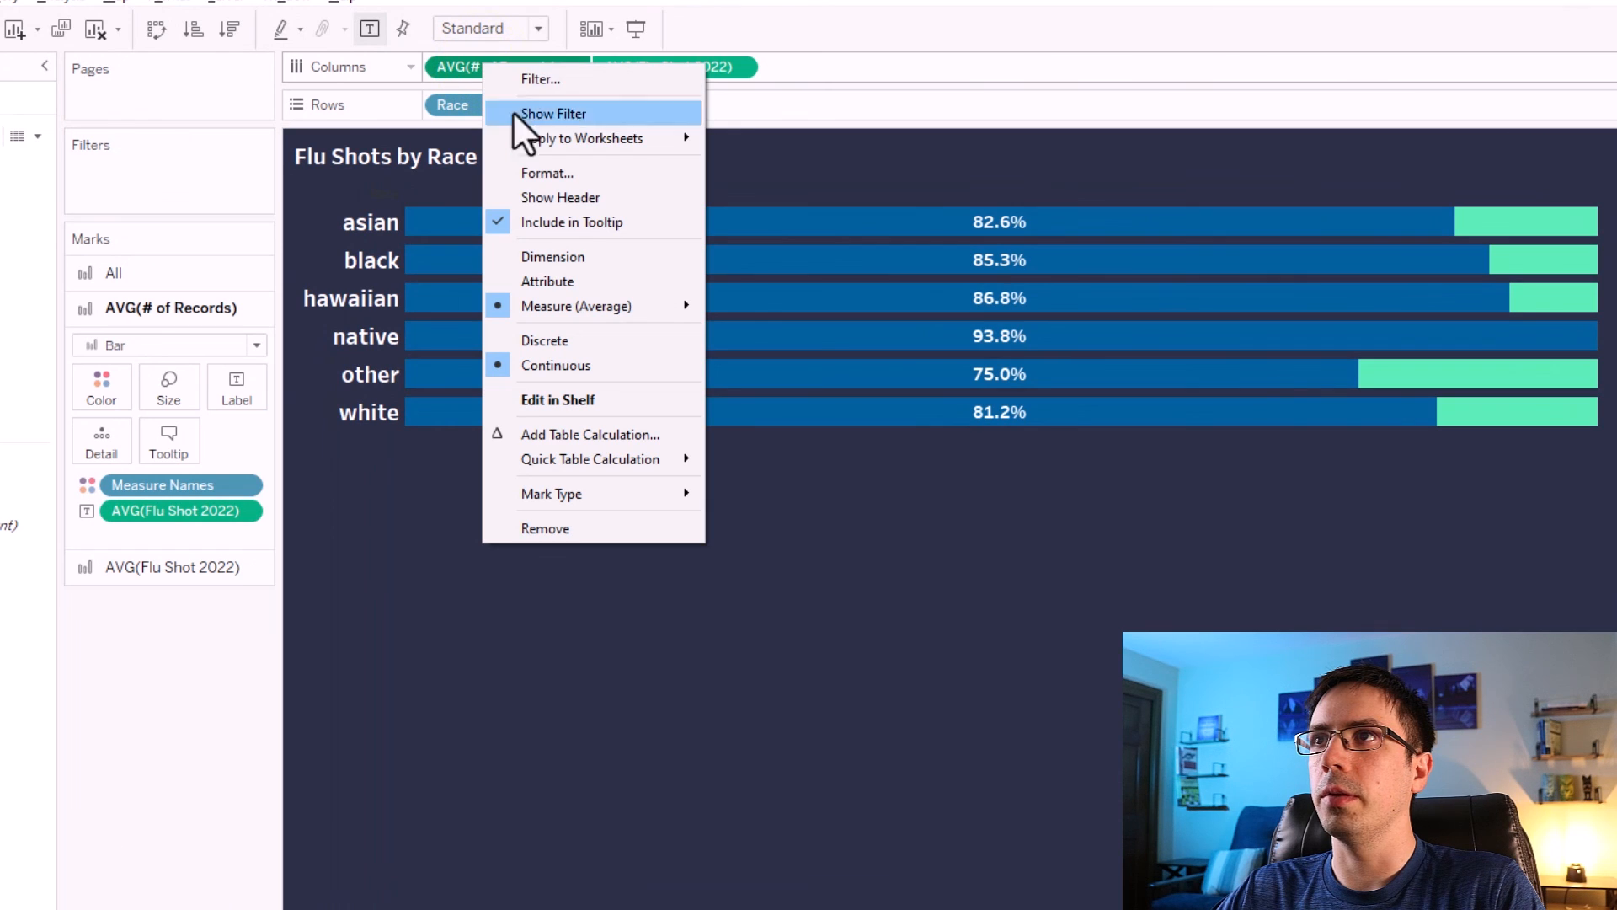
left_click(569, 197)
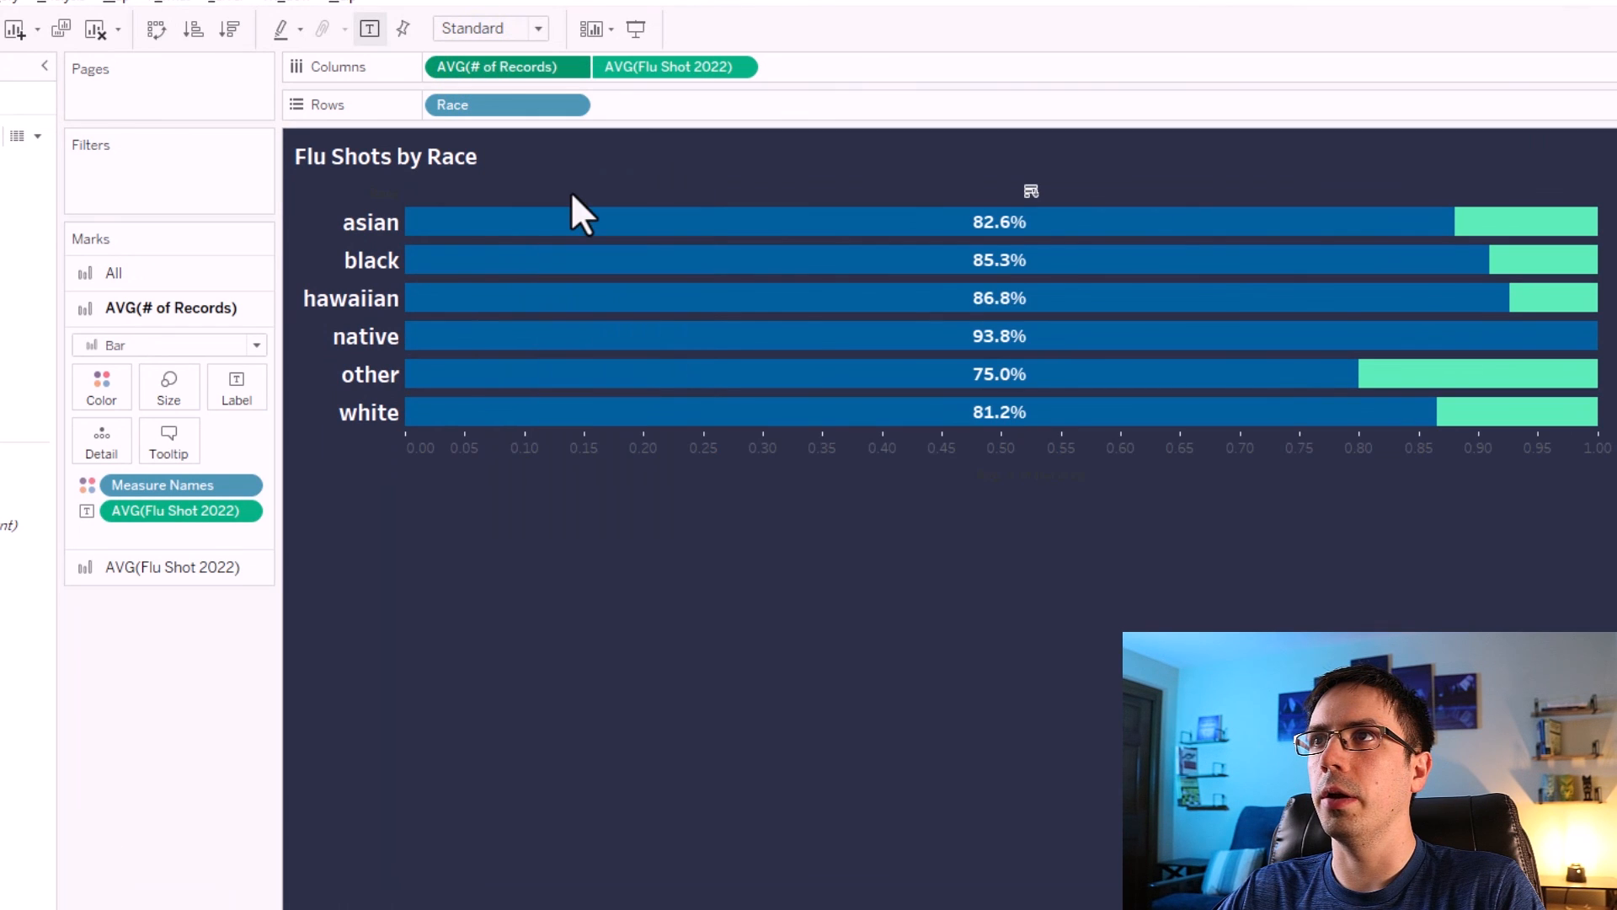
right_click(635, 72)
left_click(691, 202)
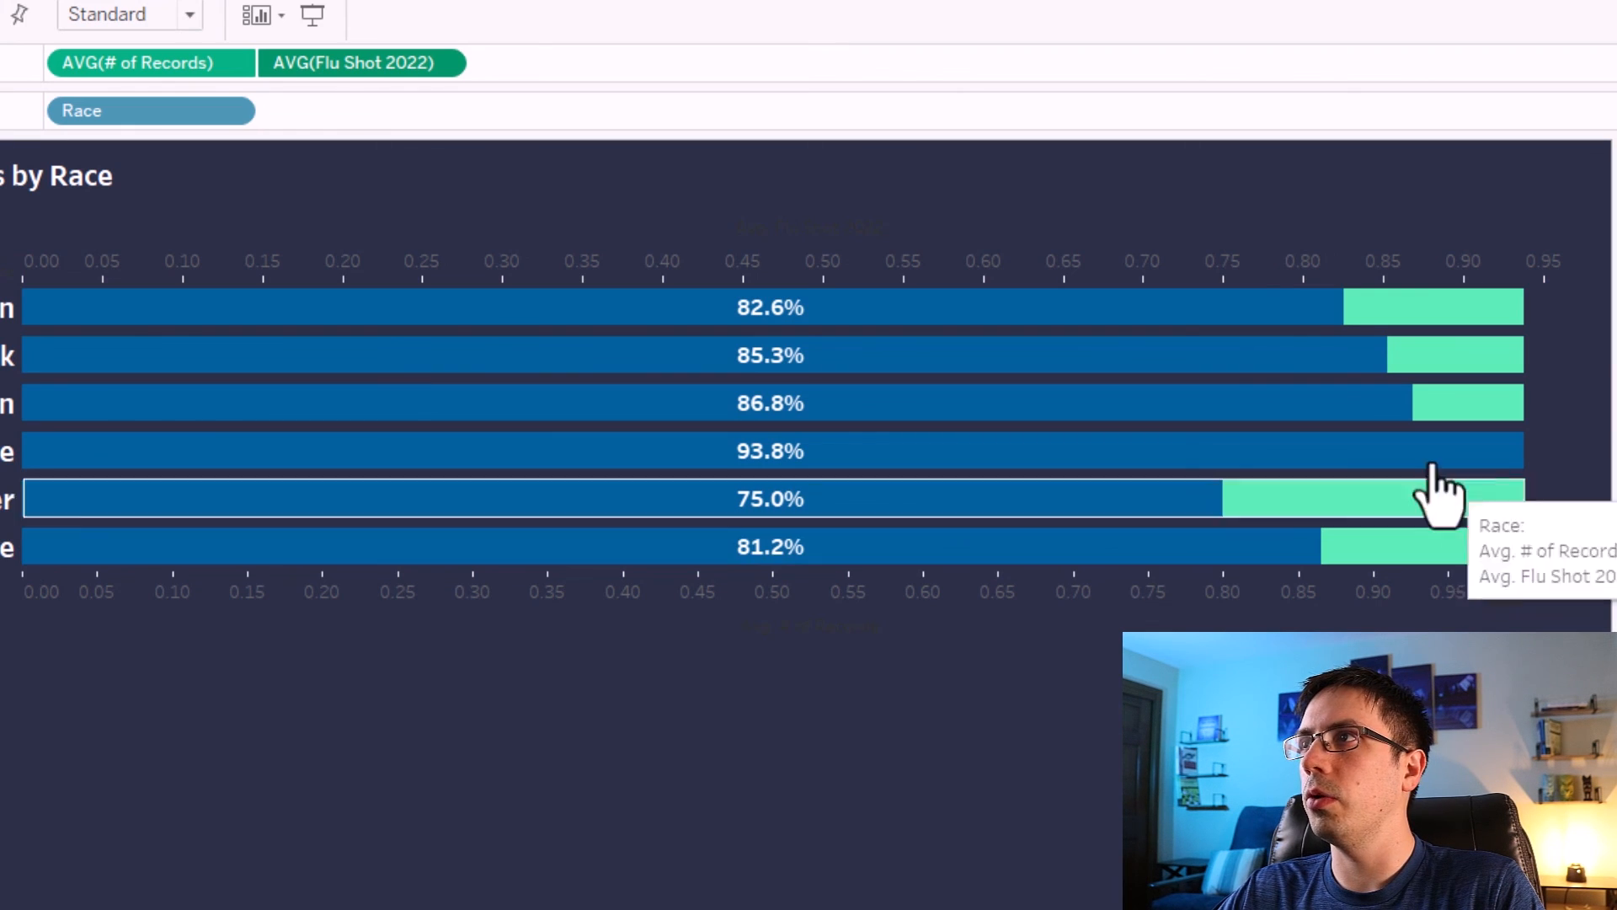
right_click(1303, 268)
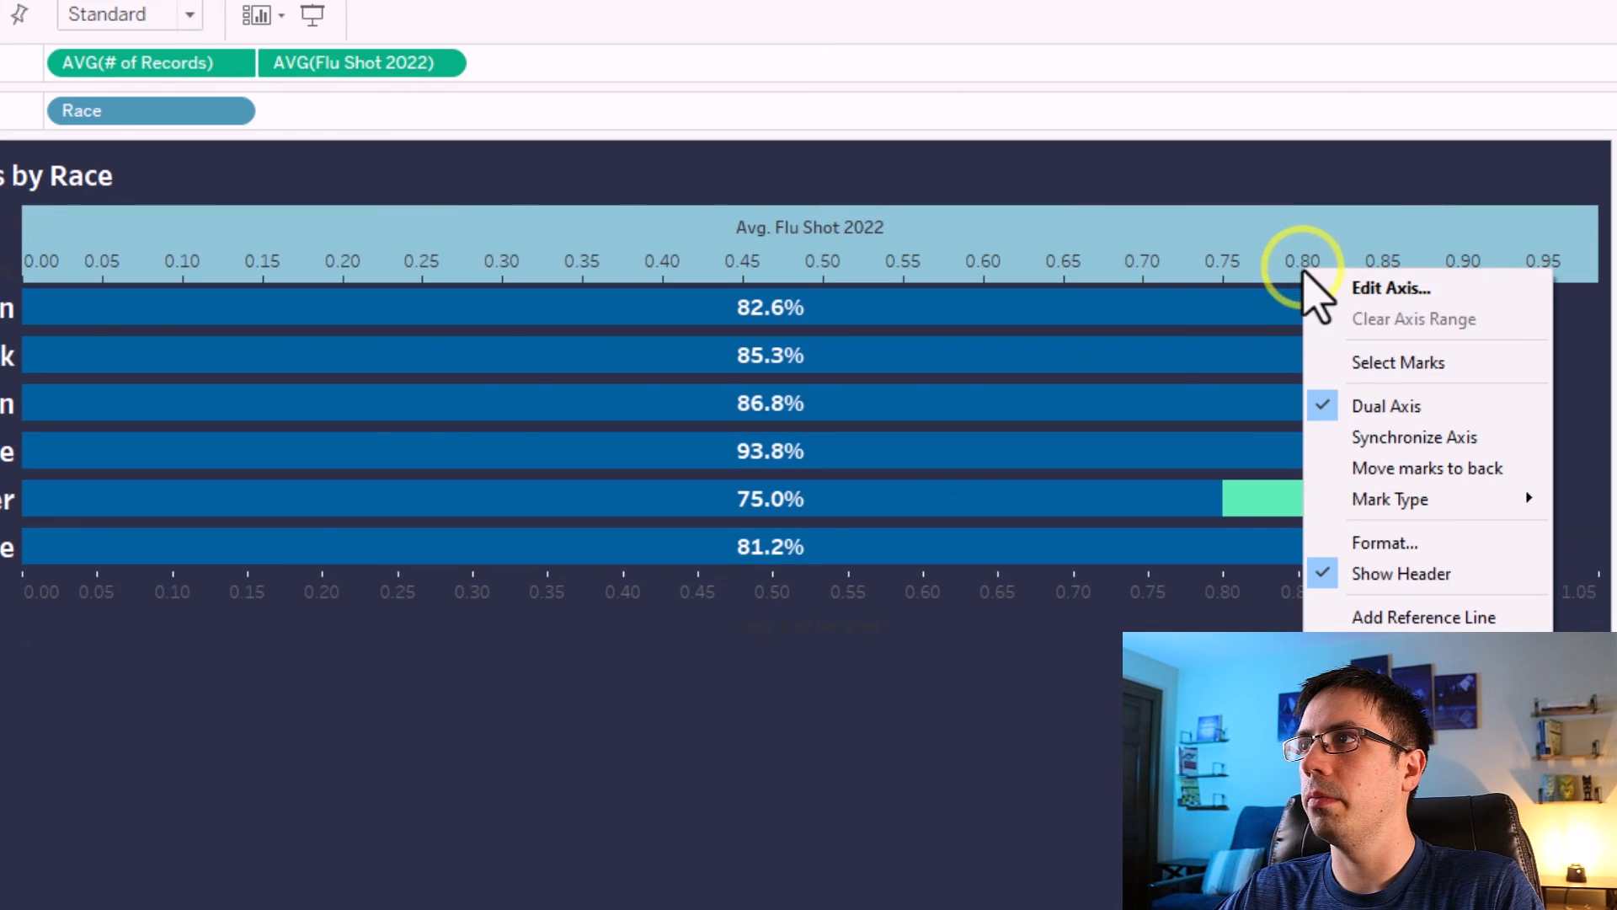
left_click(1391, 432)
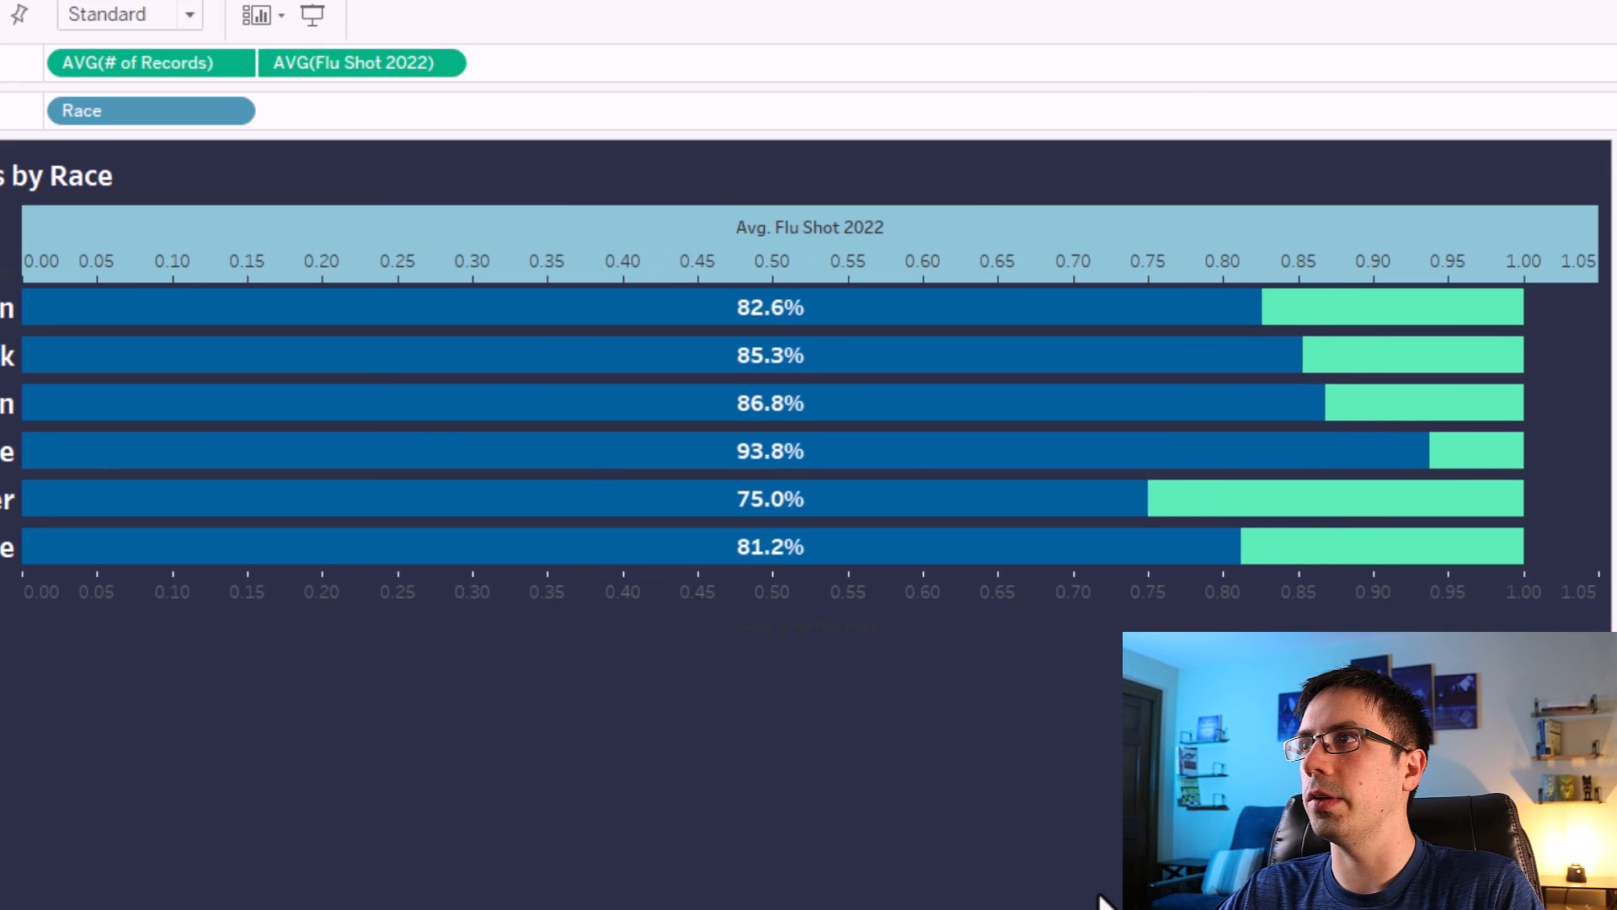
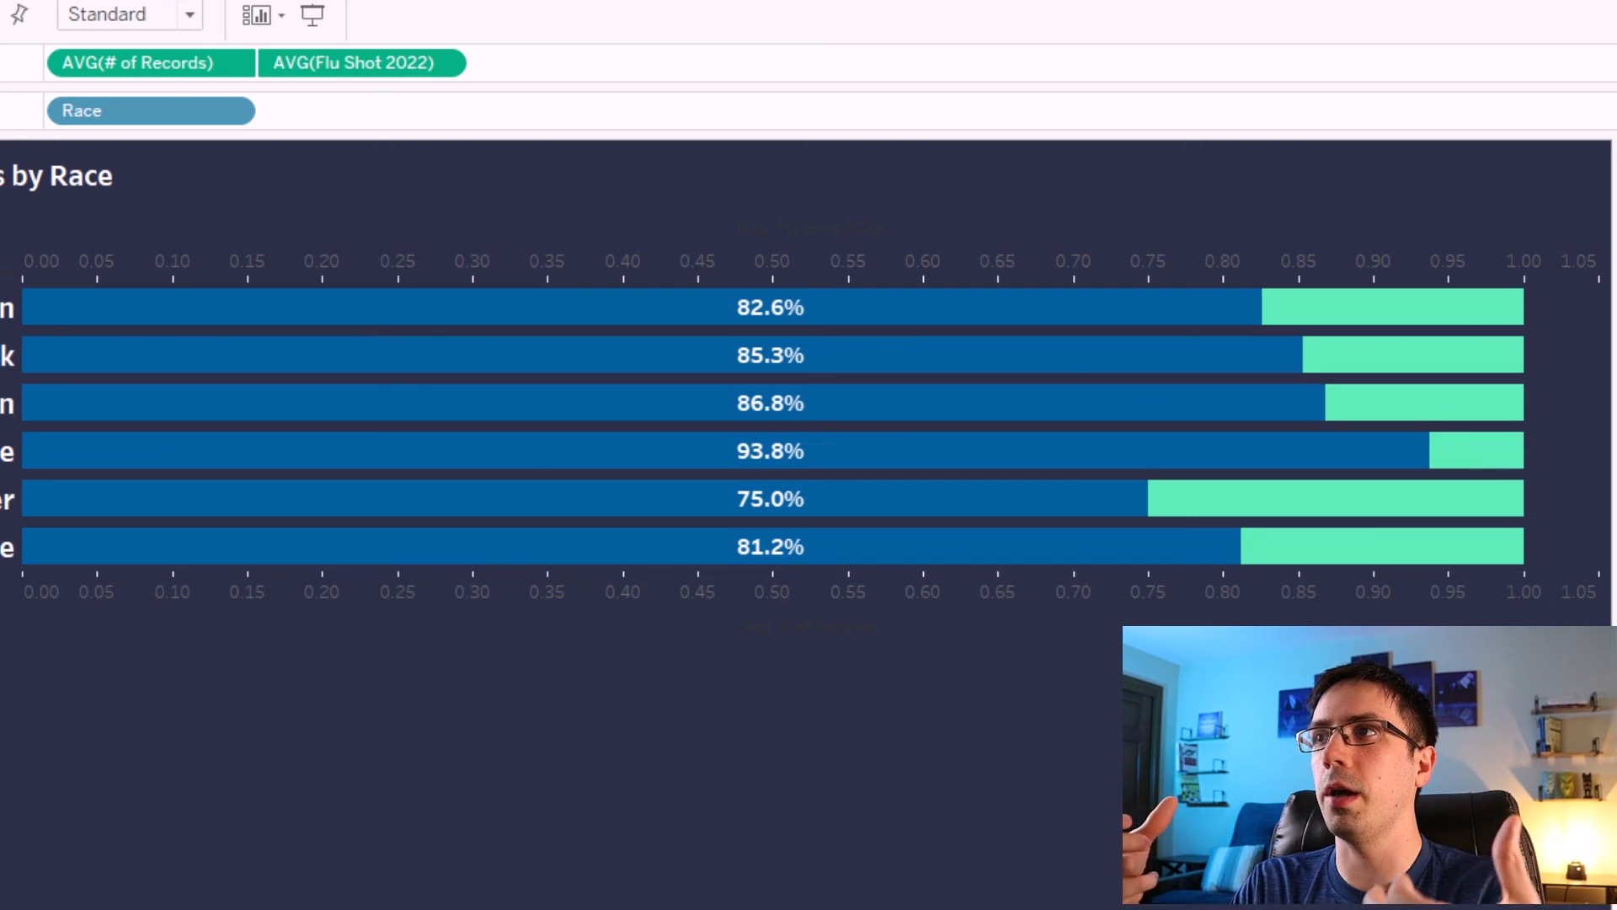
Hide the remaining axis header on the Flu Shots by Race chart.
right_click(1228, 598)
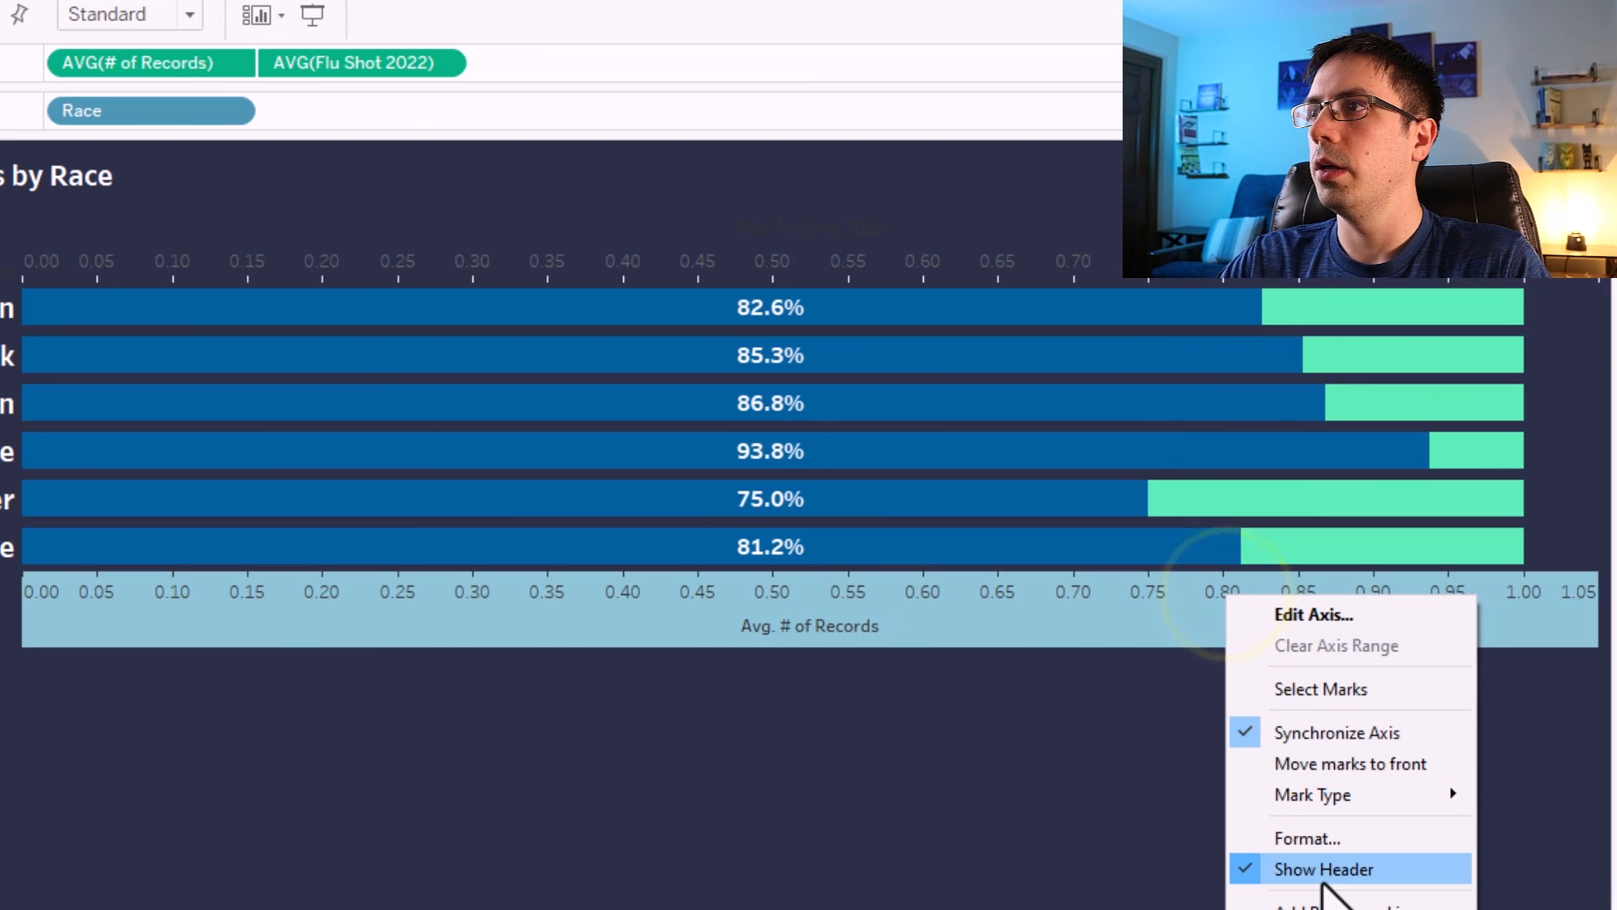
left_click(1324, 879)
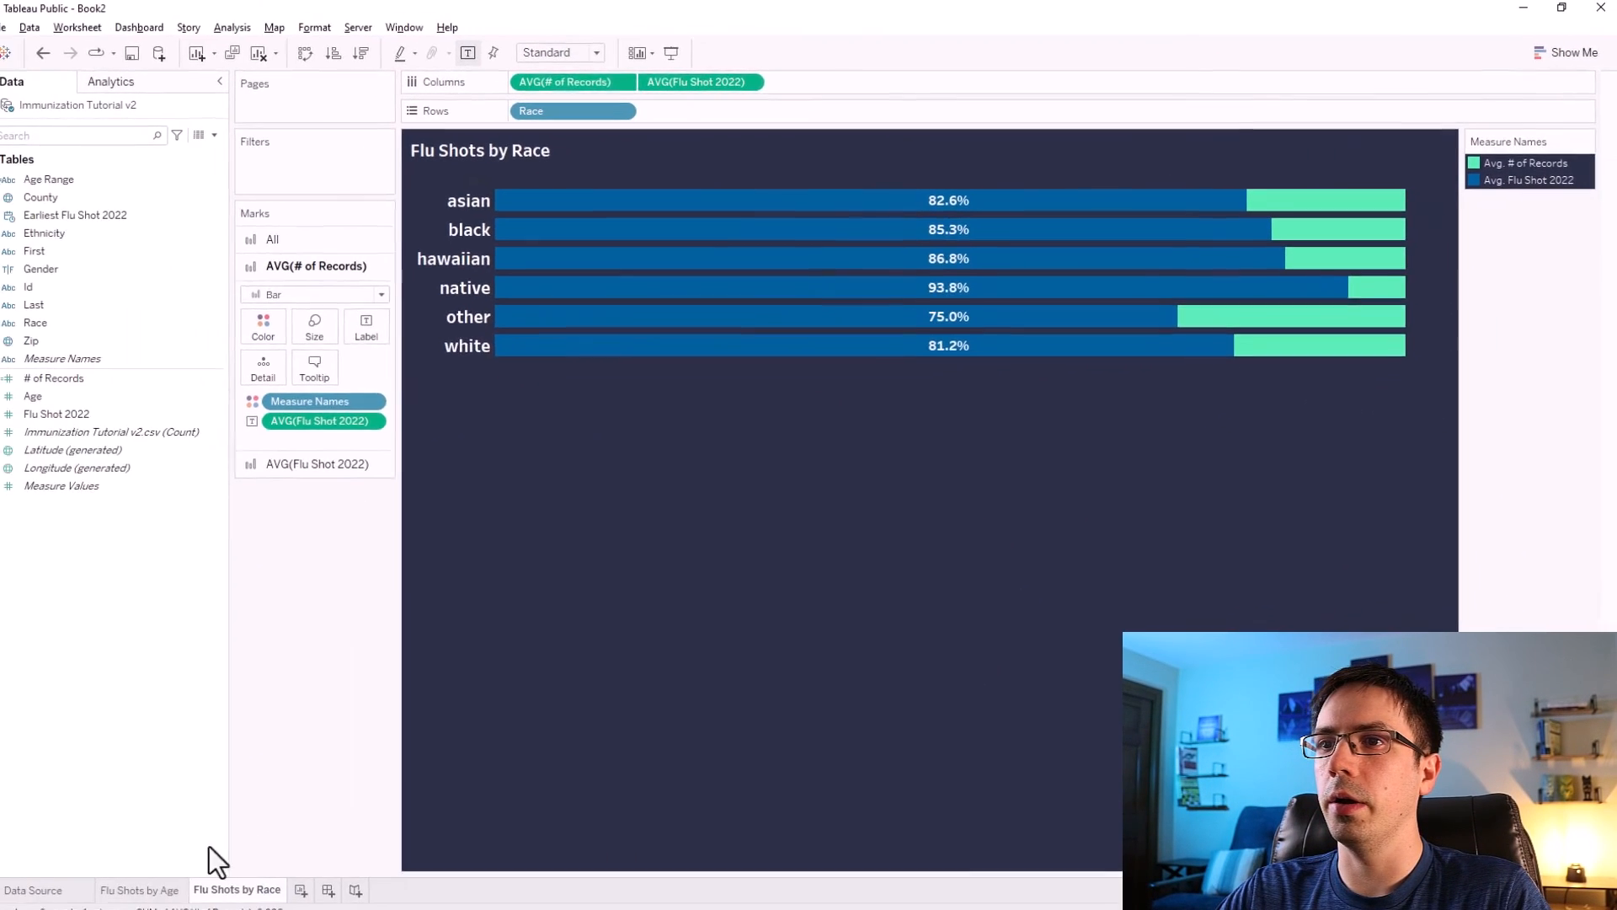
On the Flu Shots by Age sheet, show the axis headers for both measures and synchronize the dual axis.
left_click(141, 890)
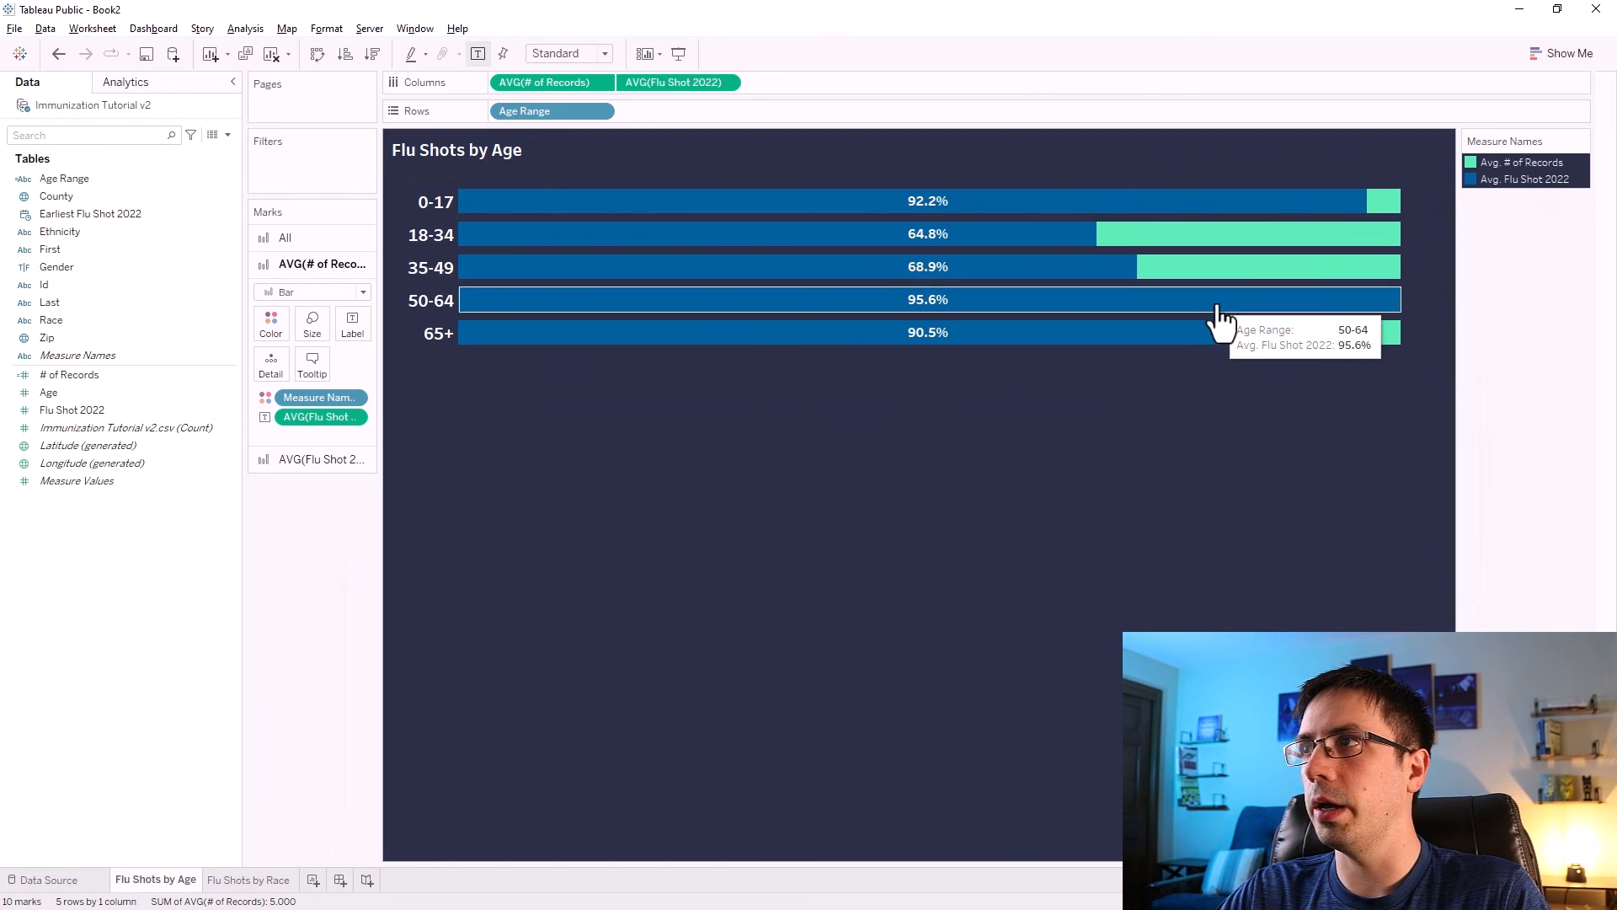
right_click(540, 82)
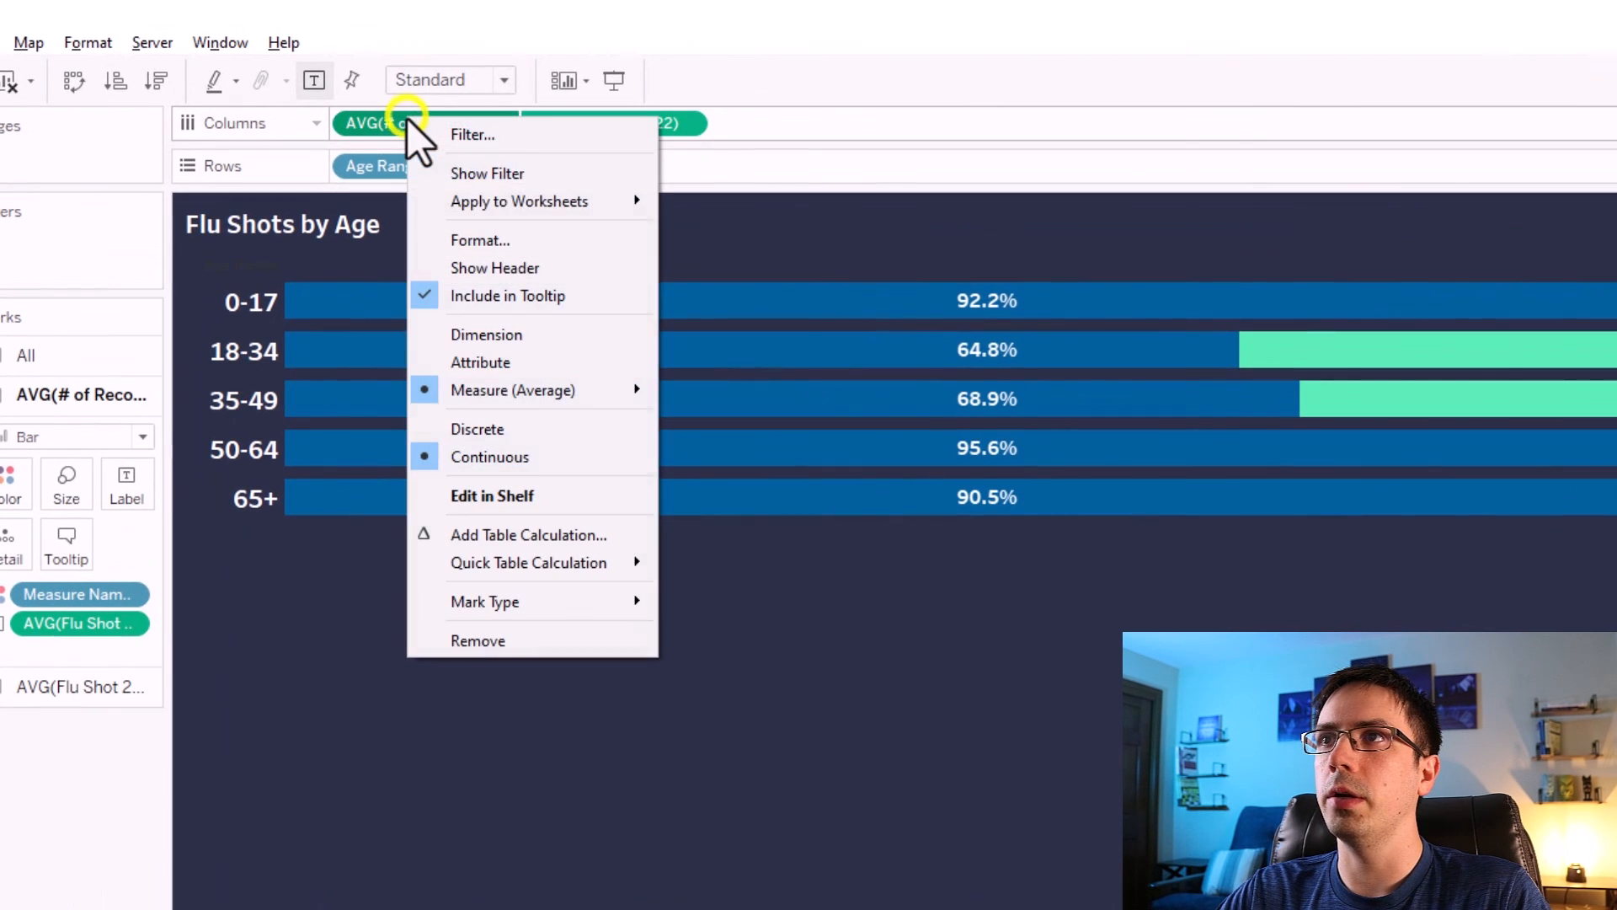
left_click(490, 269)
right_click(594, 120)
left_click(654, 270)
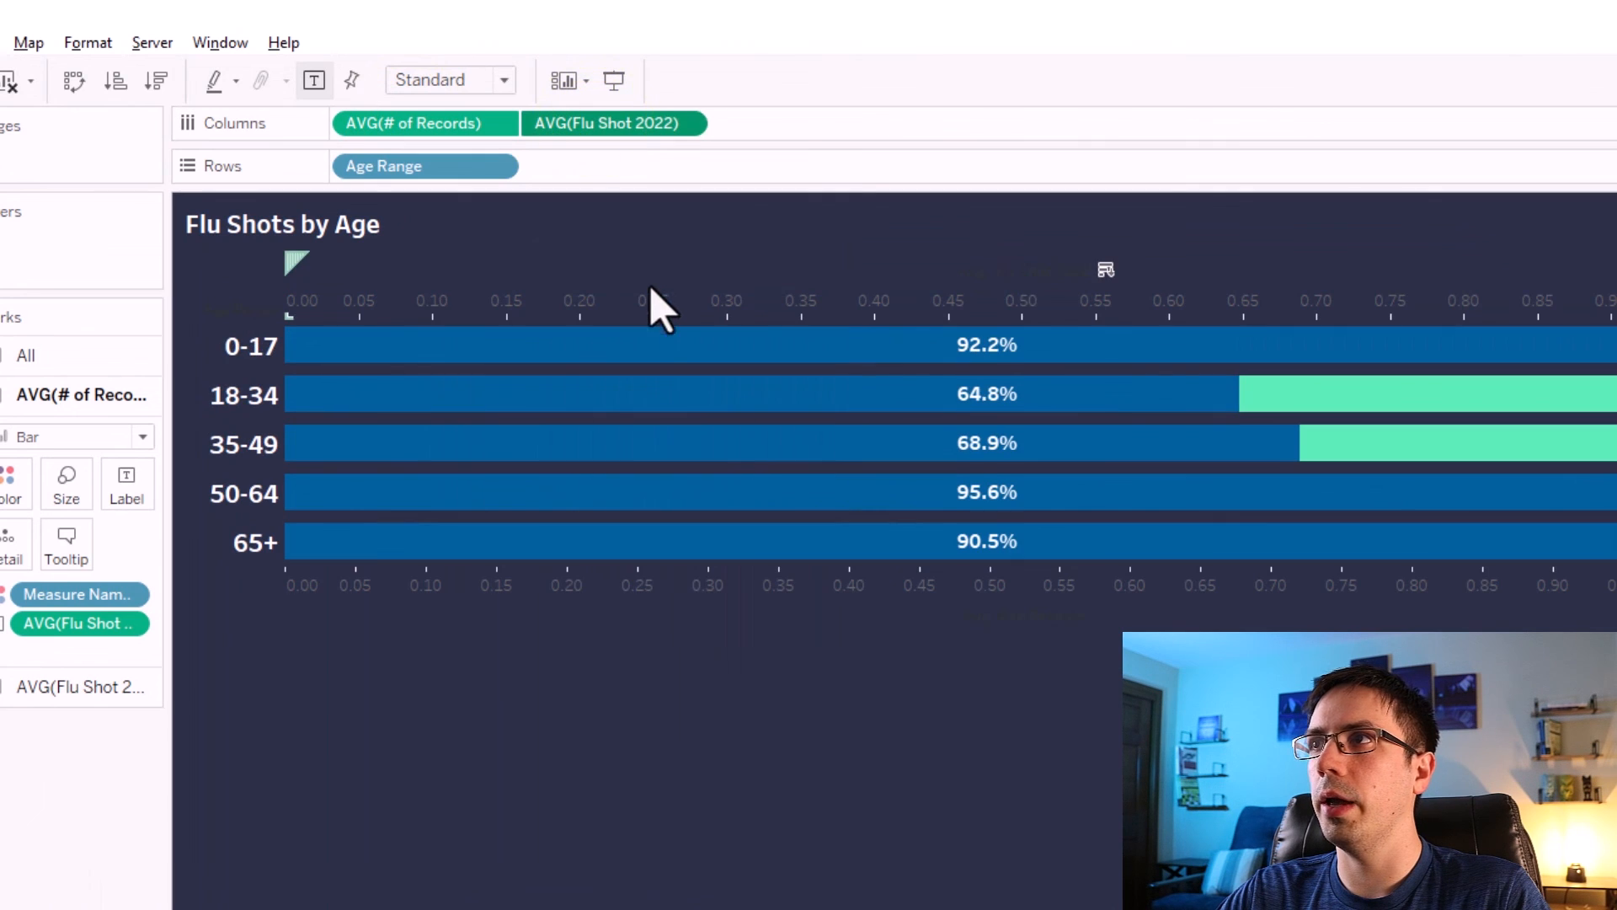
right_click(1351, 304)
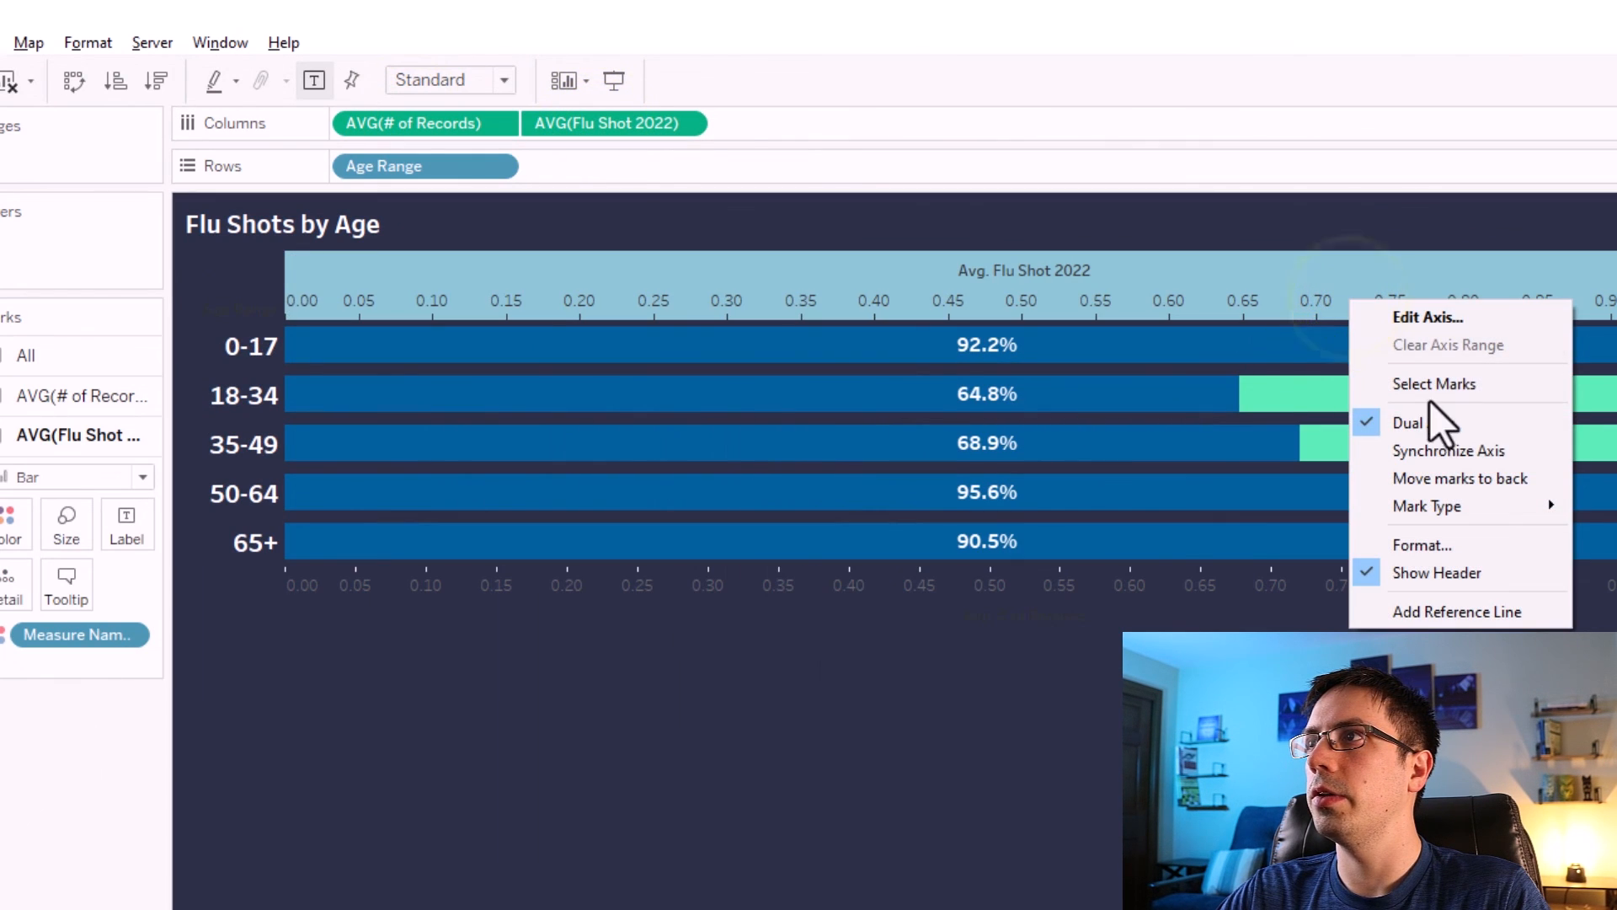
left_click(1444, 454)
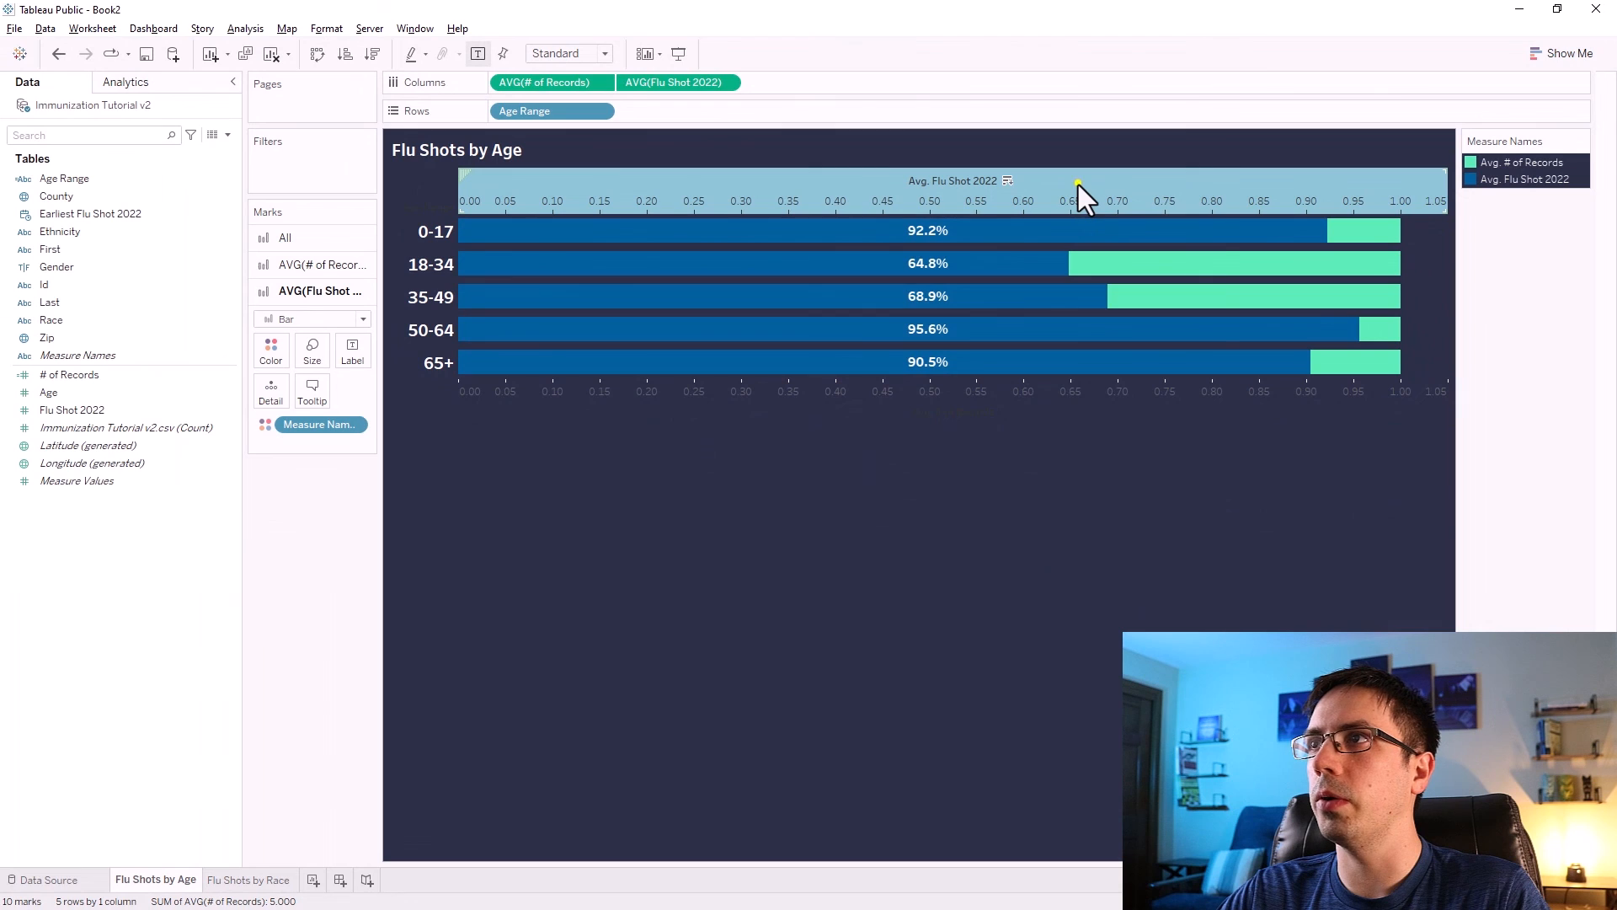
Hide both axis headers on the Flu Shots by Age chart.
right_click(1215, 276)
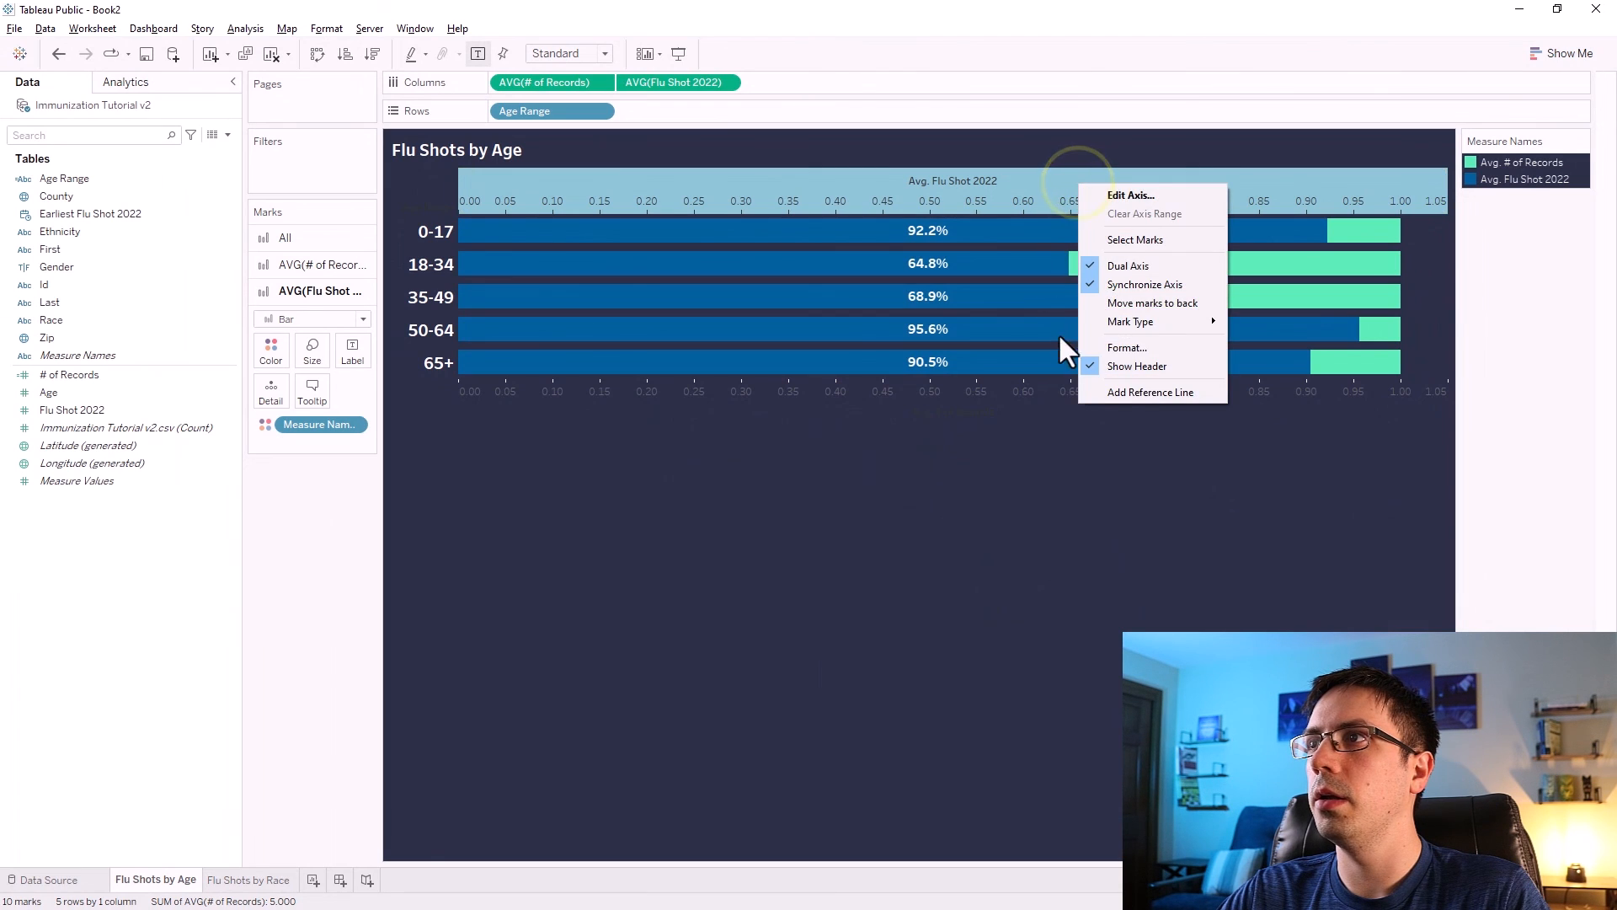
left_click(1124, 364)
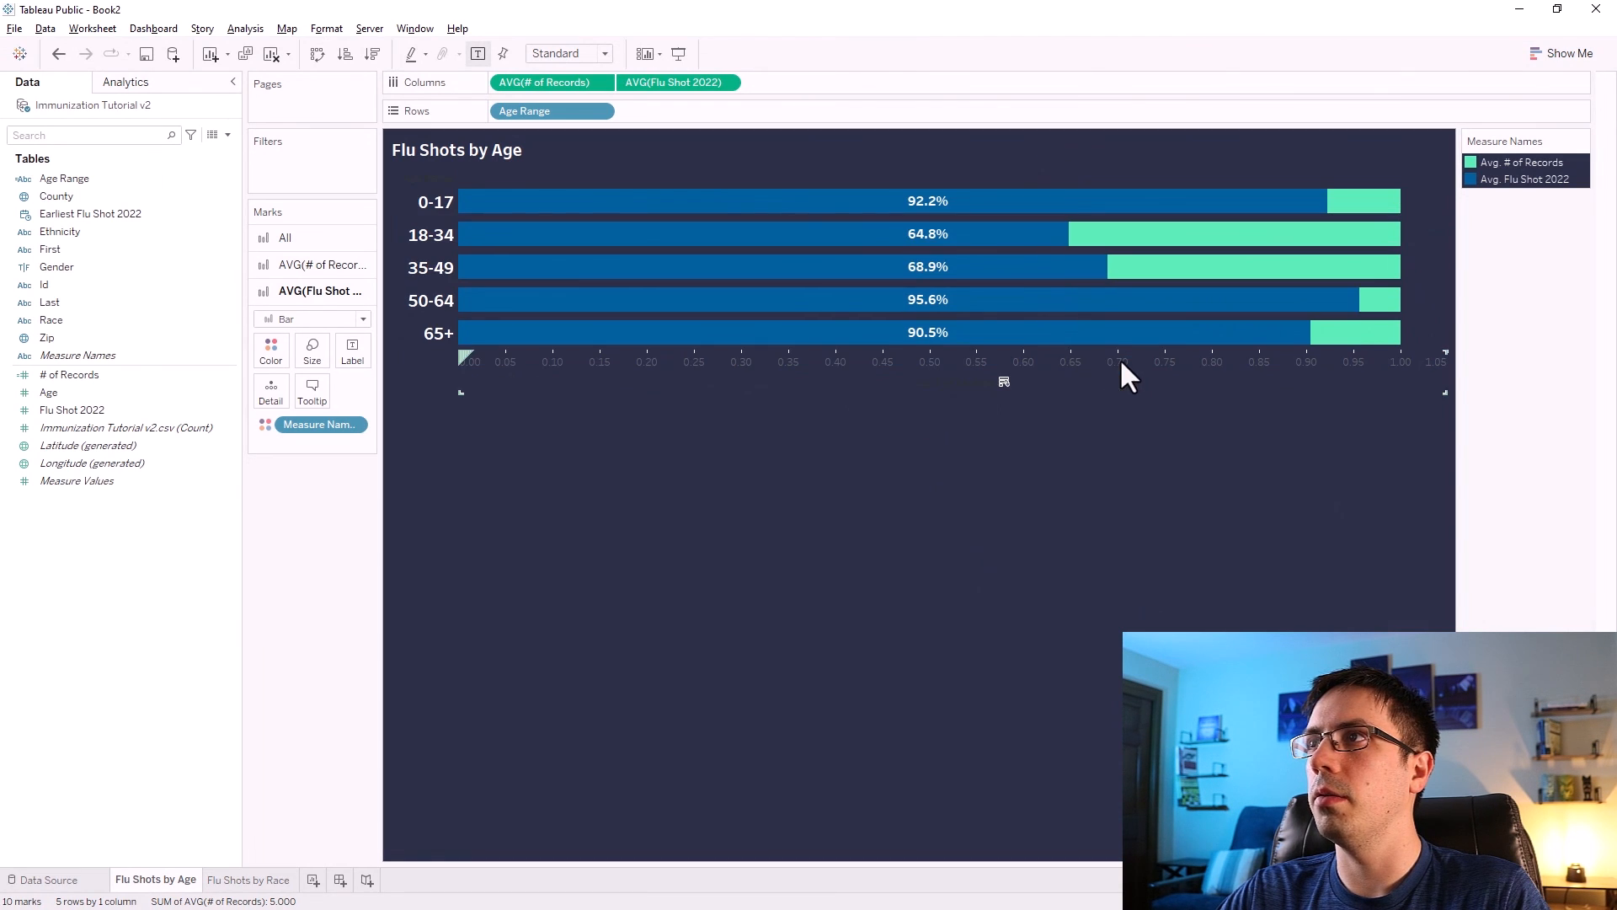
right_click(1034, 361)
left_click(1097, 521)
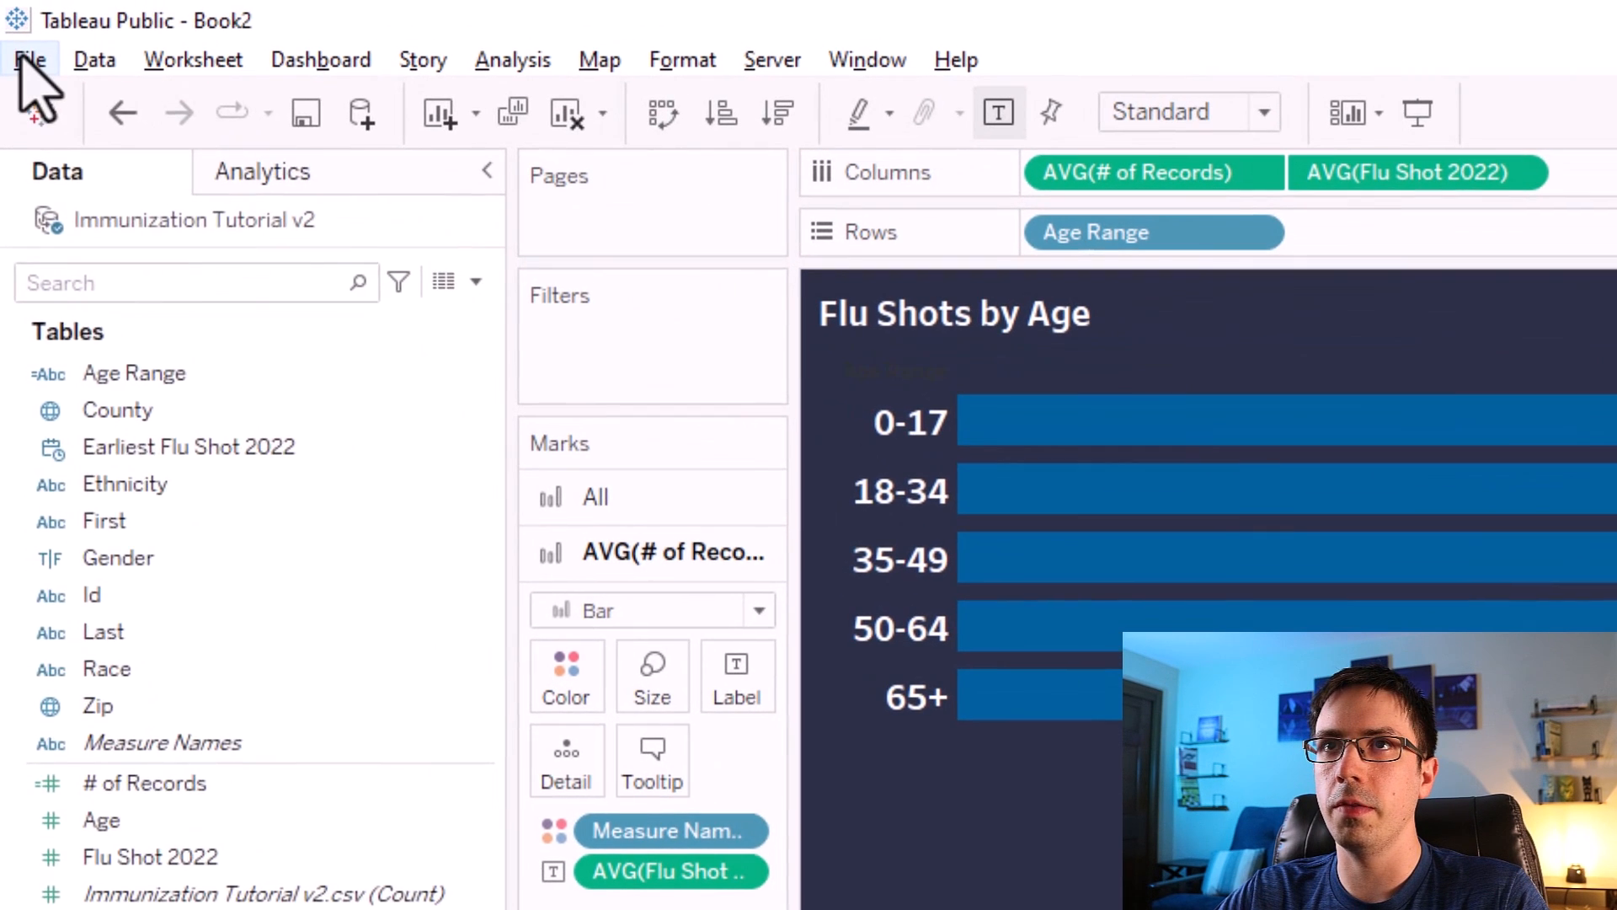
Save the workbook to Tableau Public as Immunization Dashboard.
left_click(15, 27)
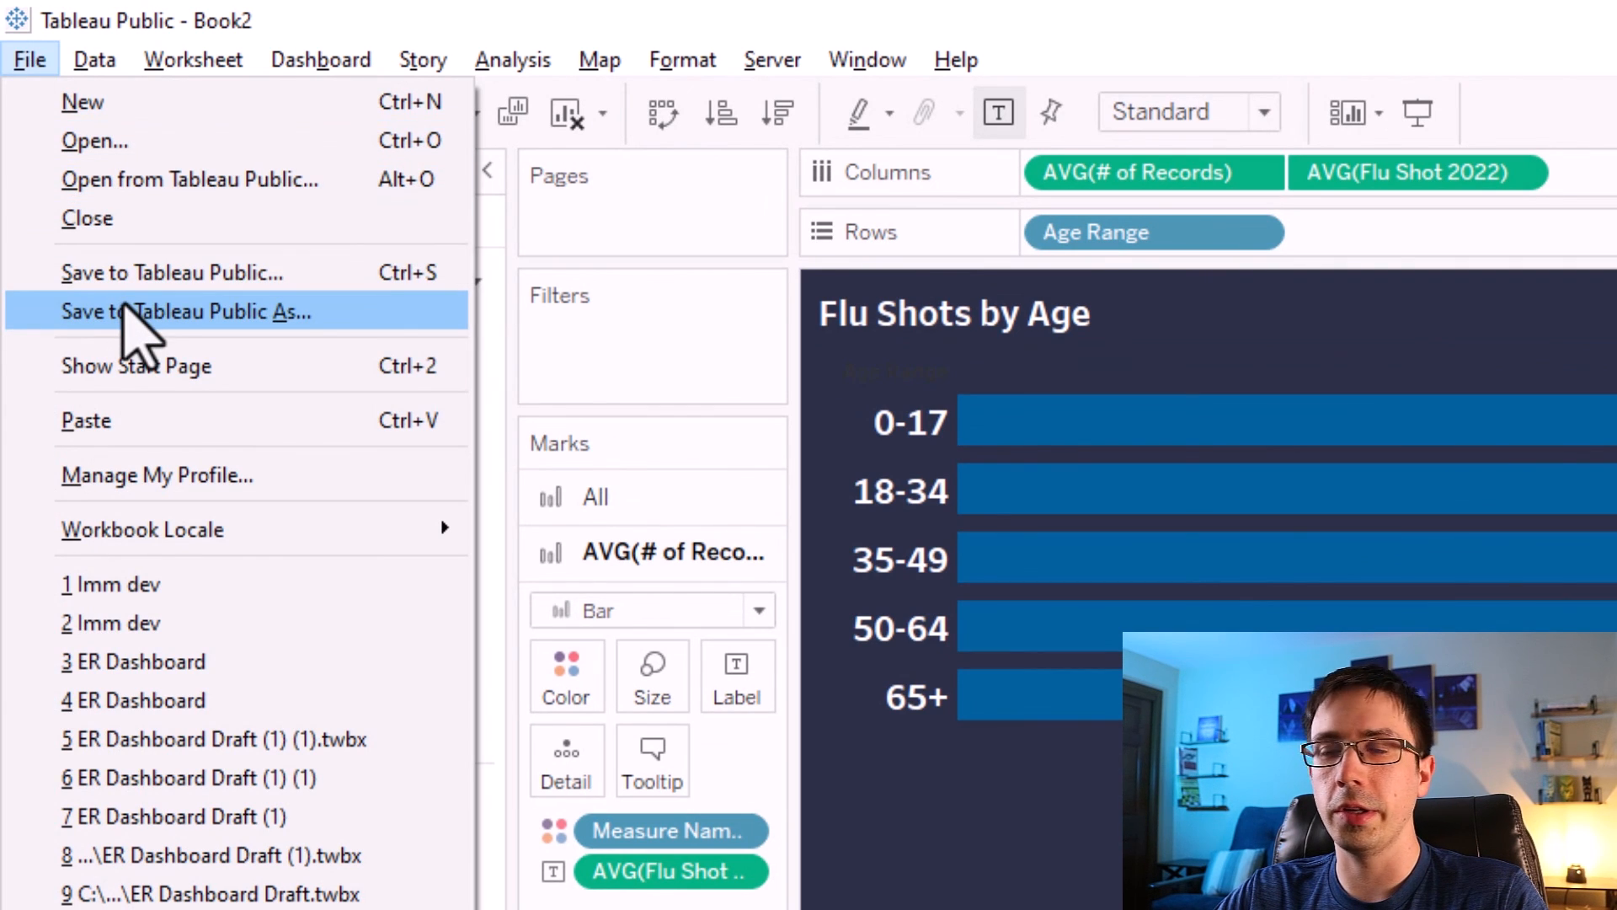
key("Escape")
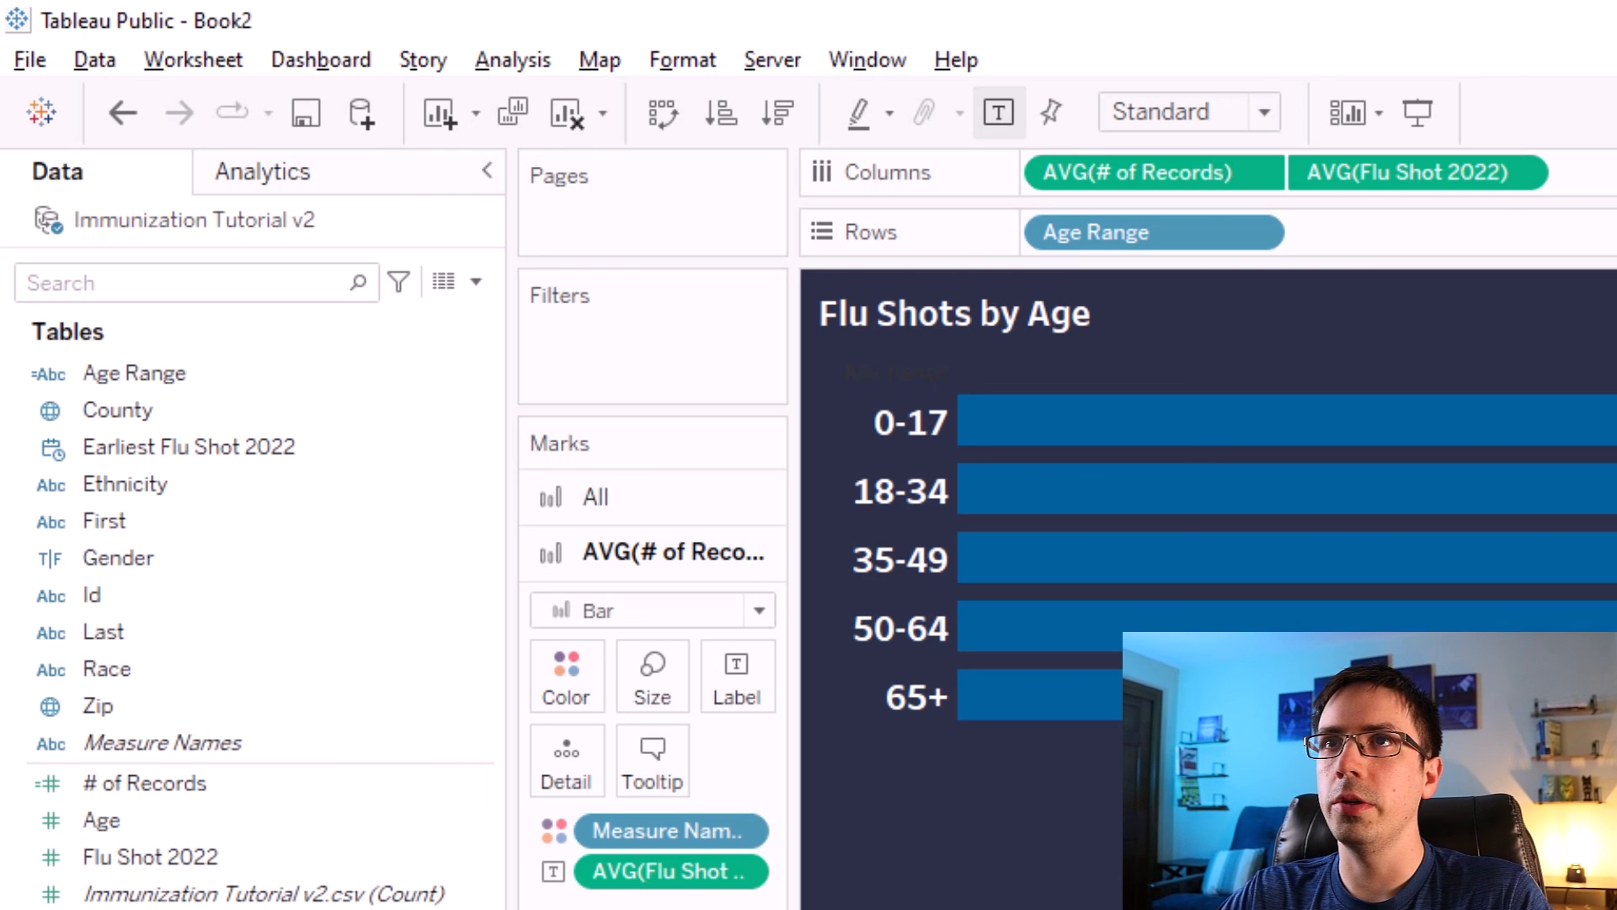
left_click(26, 59)
left_click(46, 311)
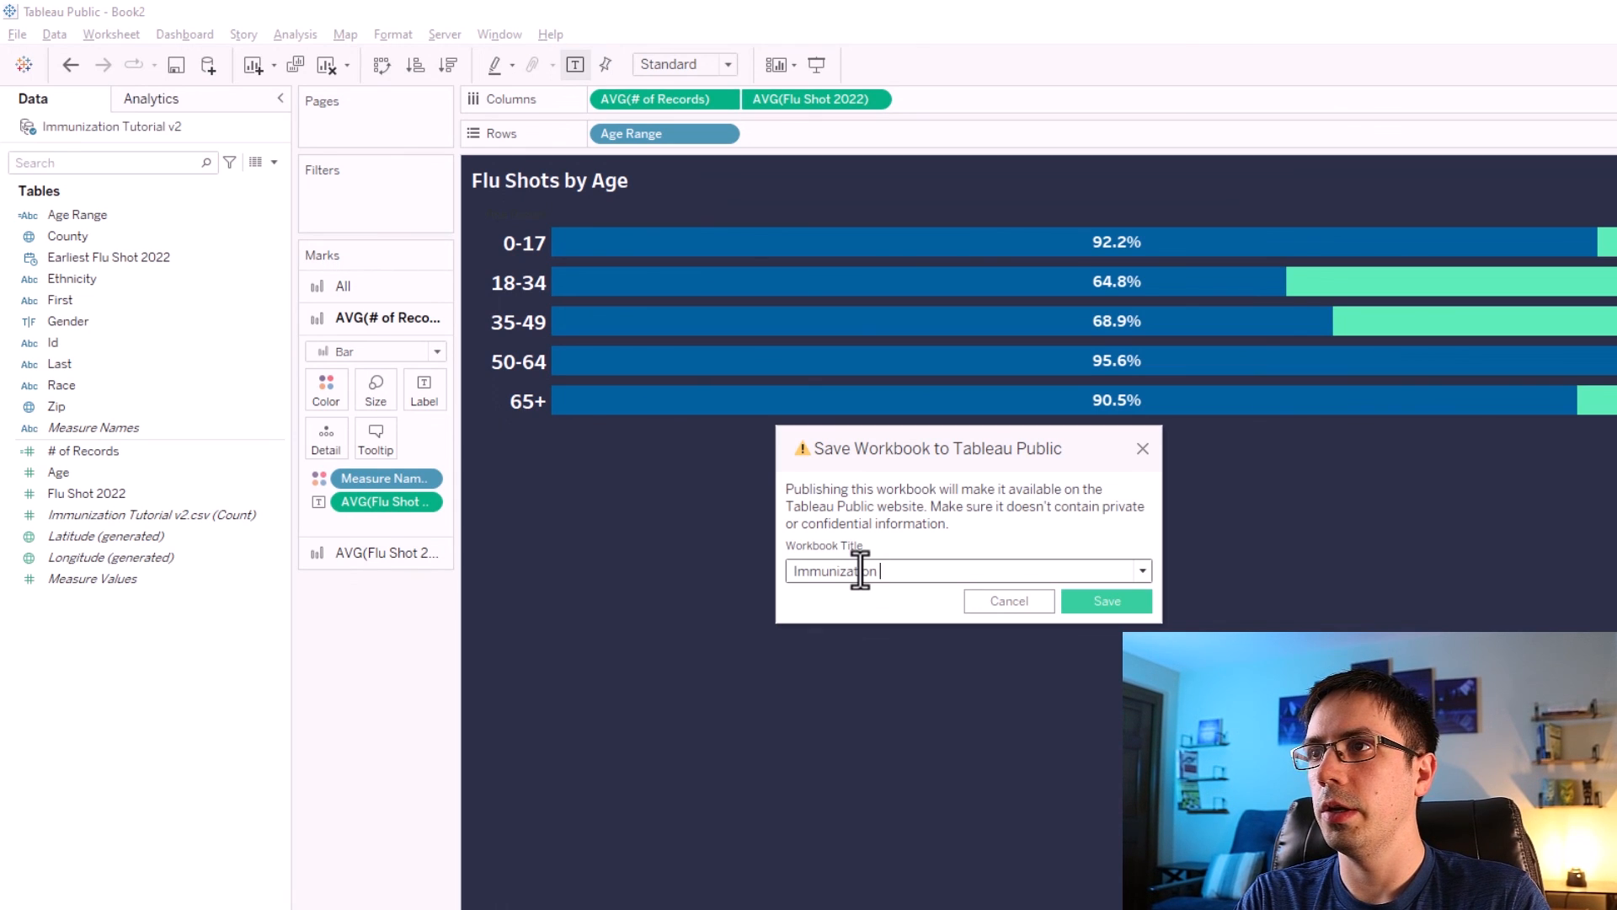
left_click(1106, 601)
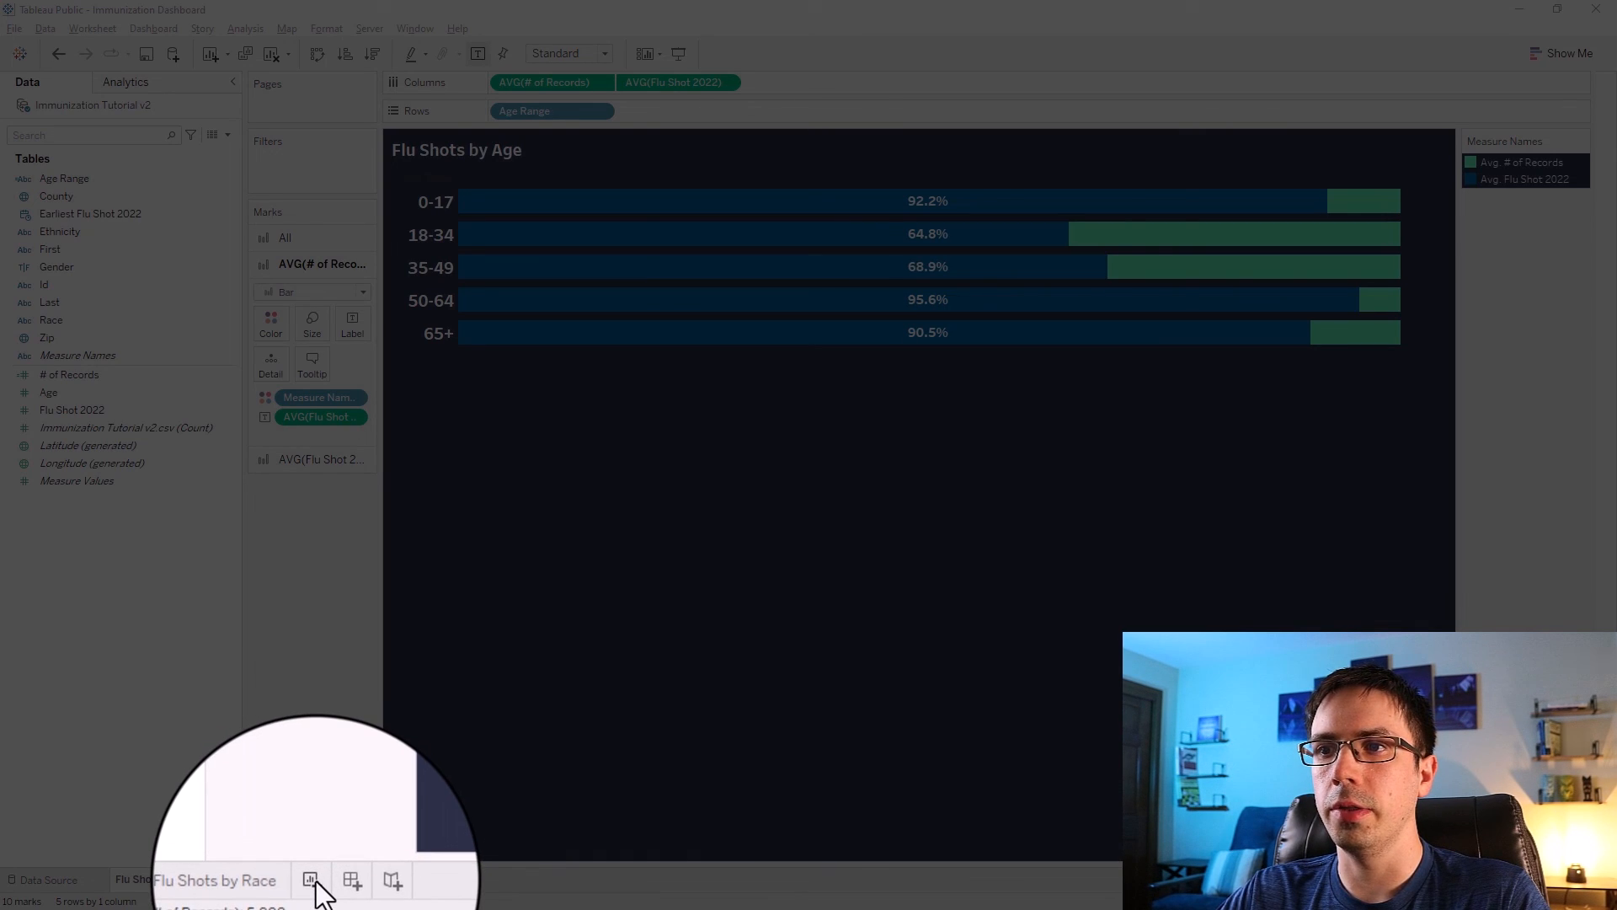
Add a new worksheet and name it Flu Shot % by County.
left_click(312, 880)
double_click(316, 880)
type("Flu s")
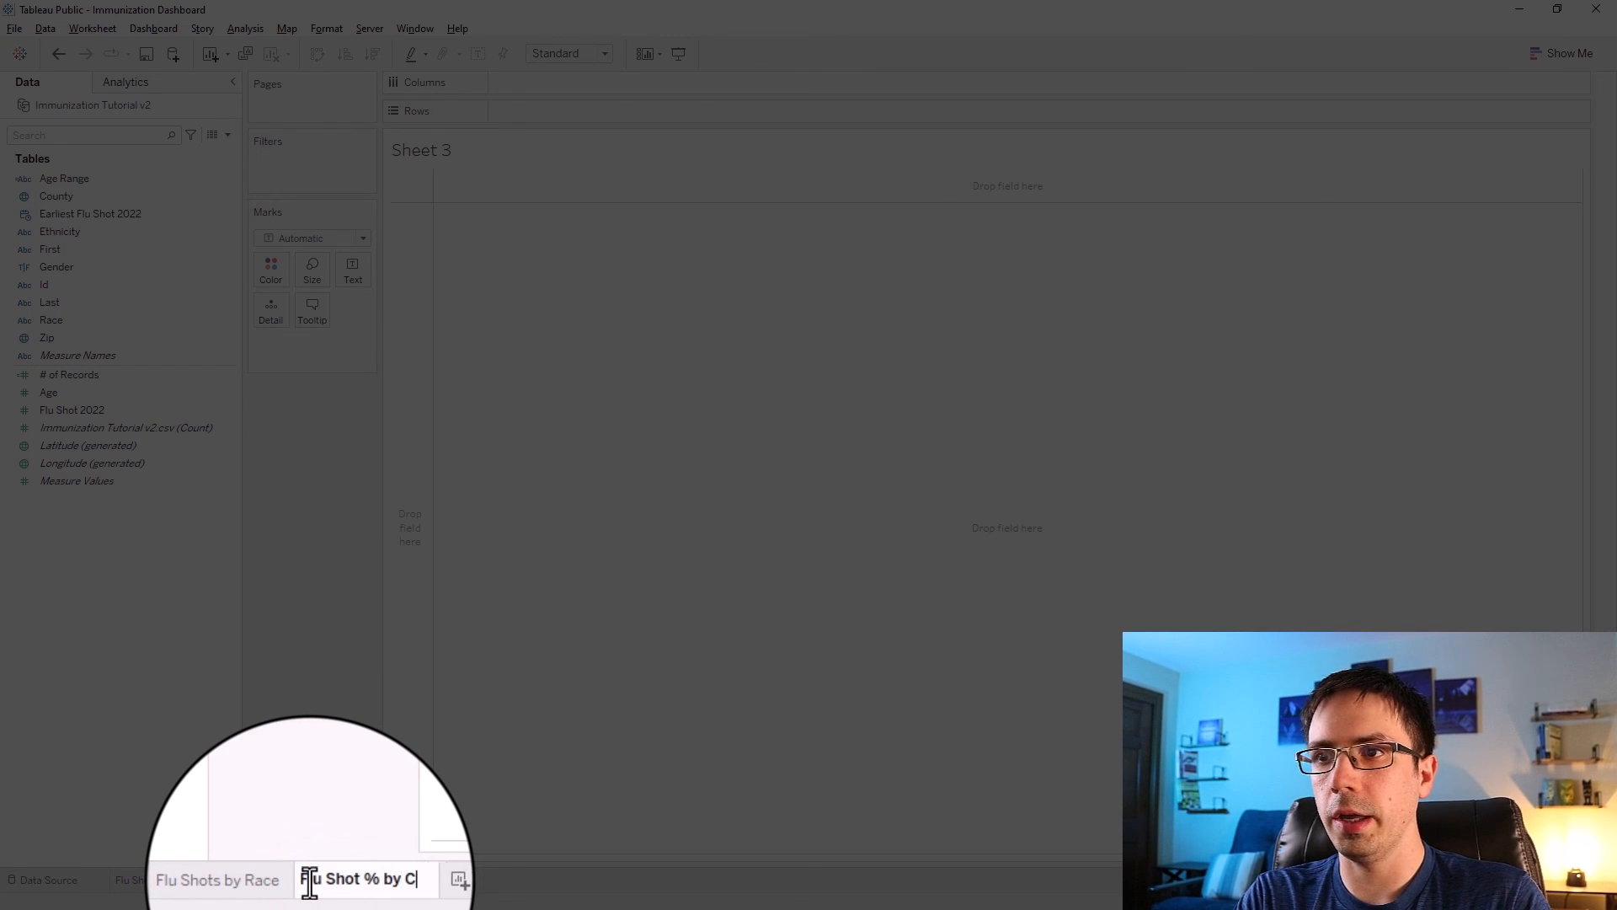
left_click(328, 756)
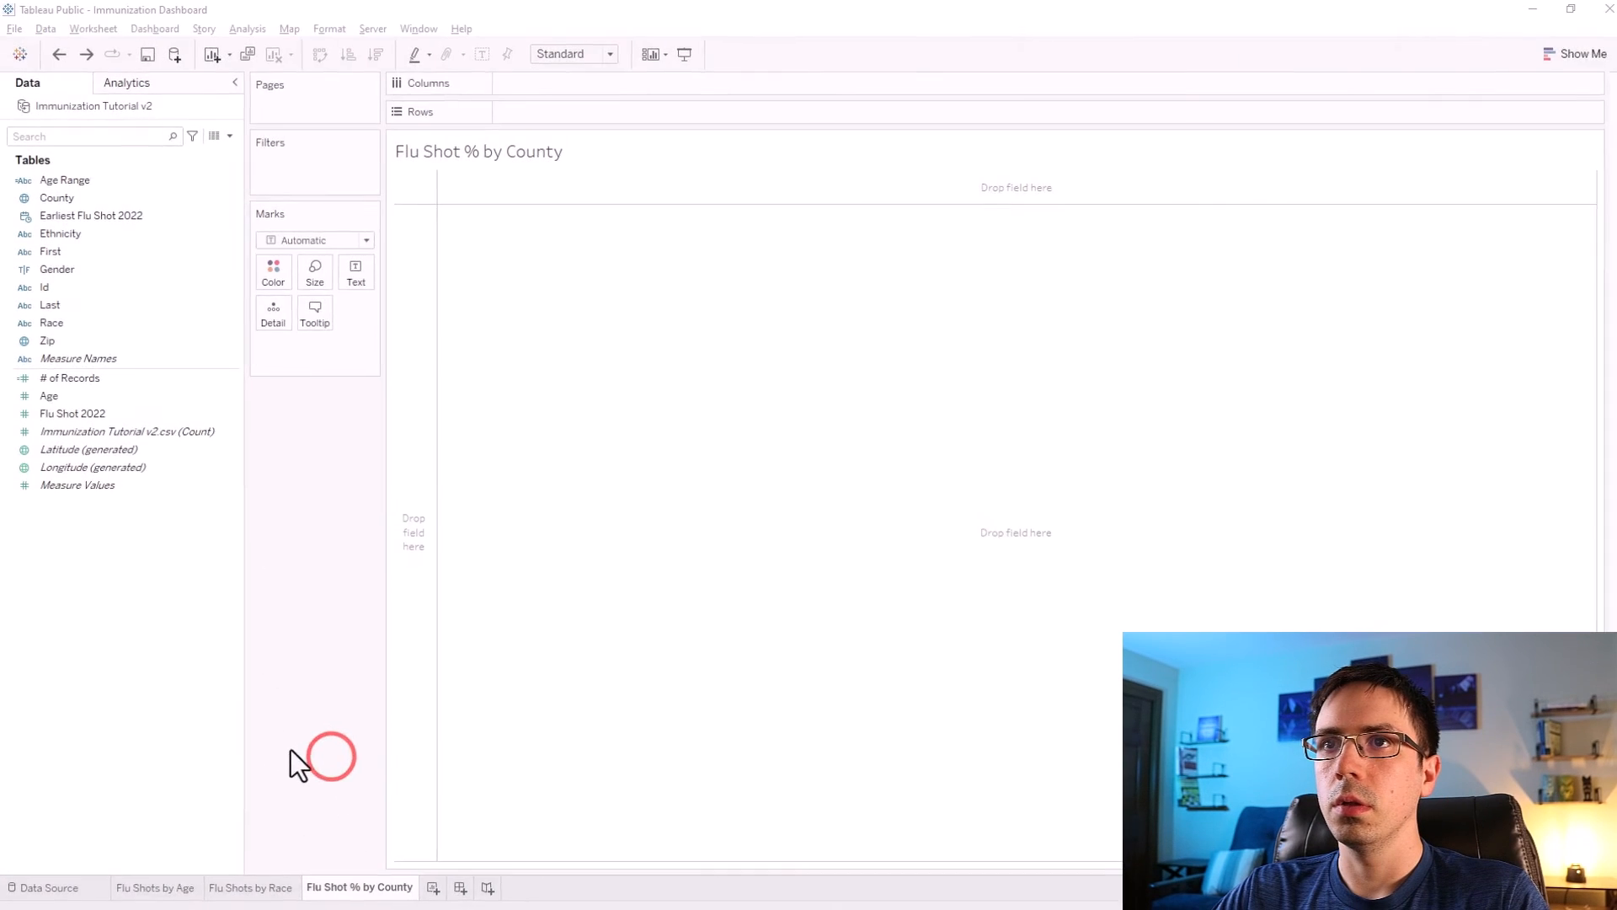
Put County on the rows and add Flu Shot 2022 to the marks, aggregated as an average.
left_click_drag(162, 255, 702, 152)
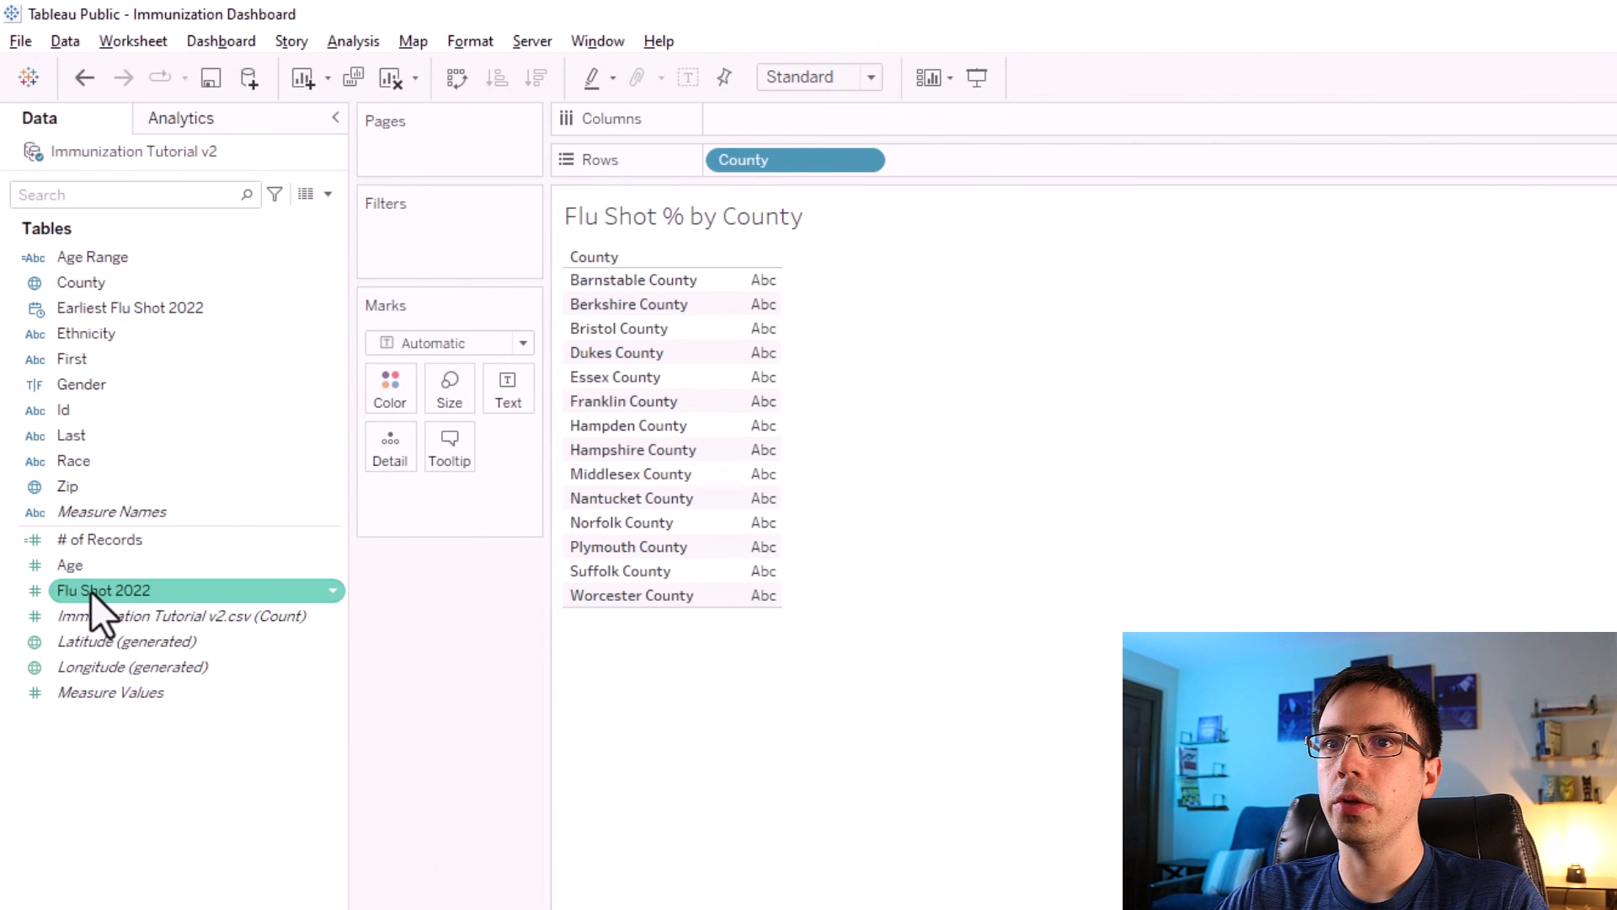
left_click_drag(91, 594, 413, 496)
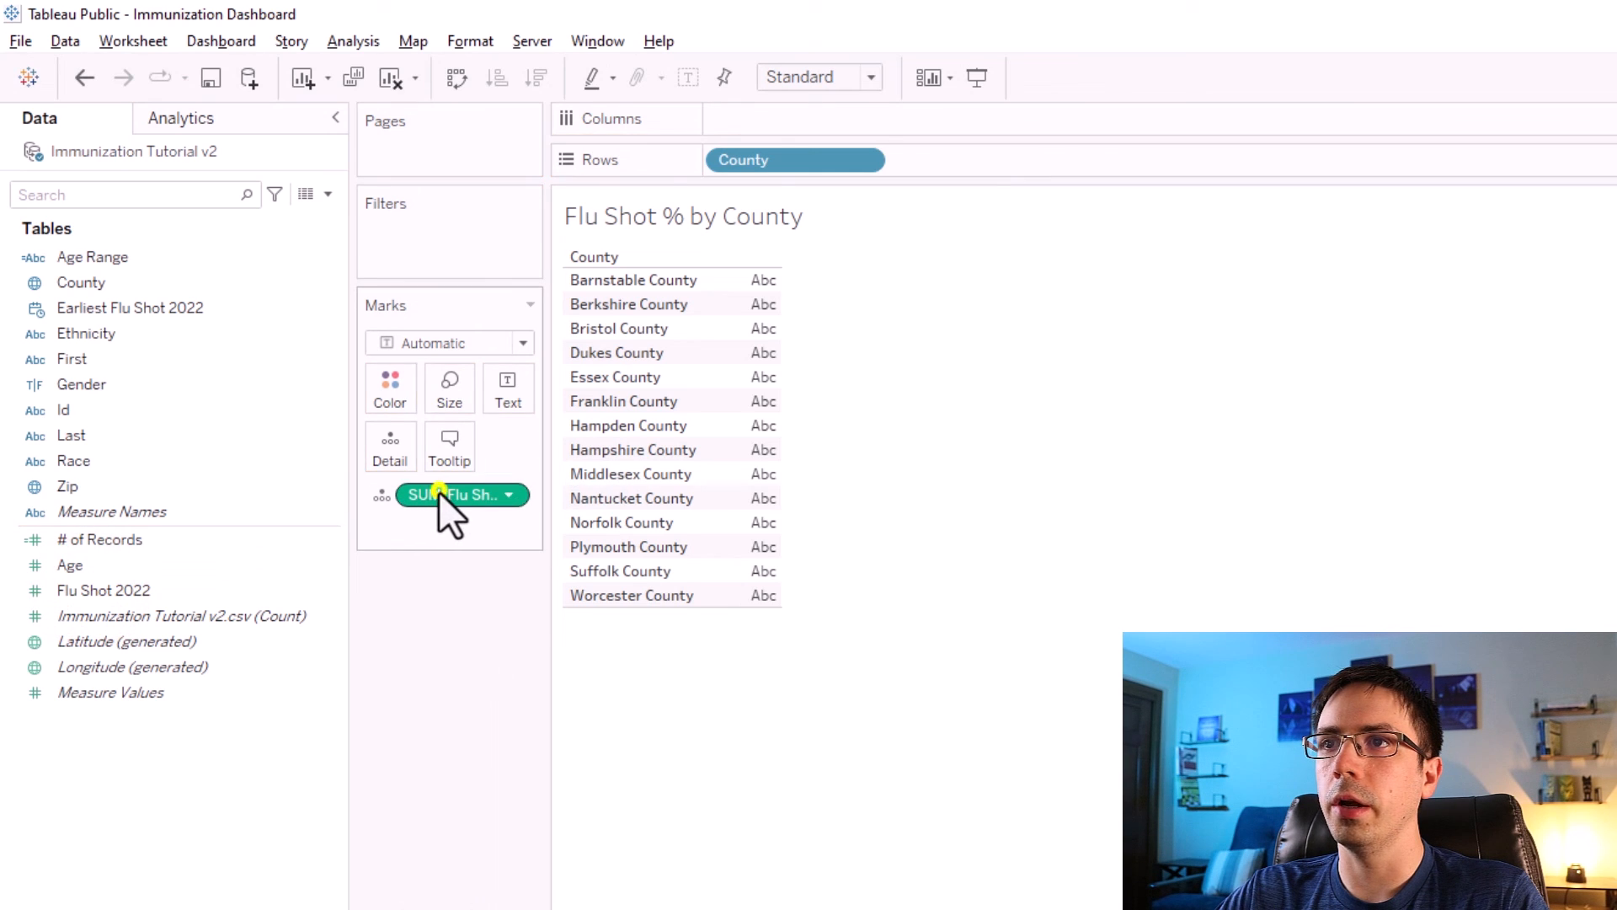
right_click(438, 492)
mouse_move(514, 731)
left_click(725, 754)
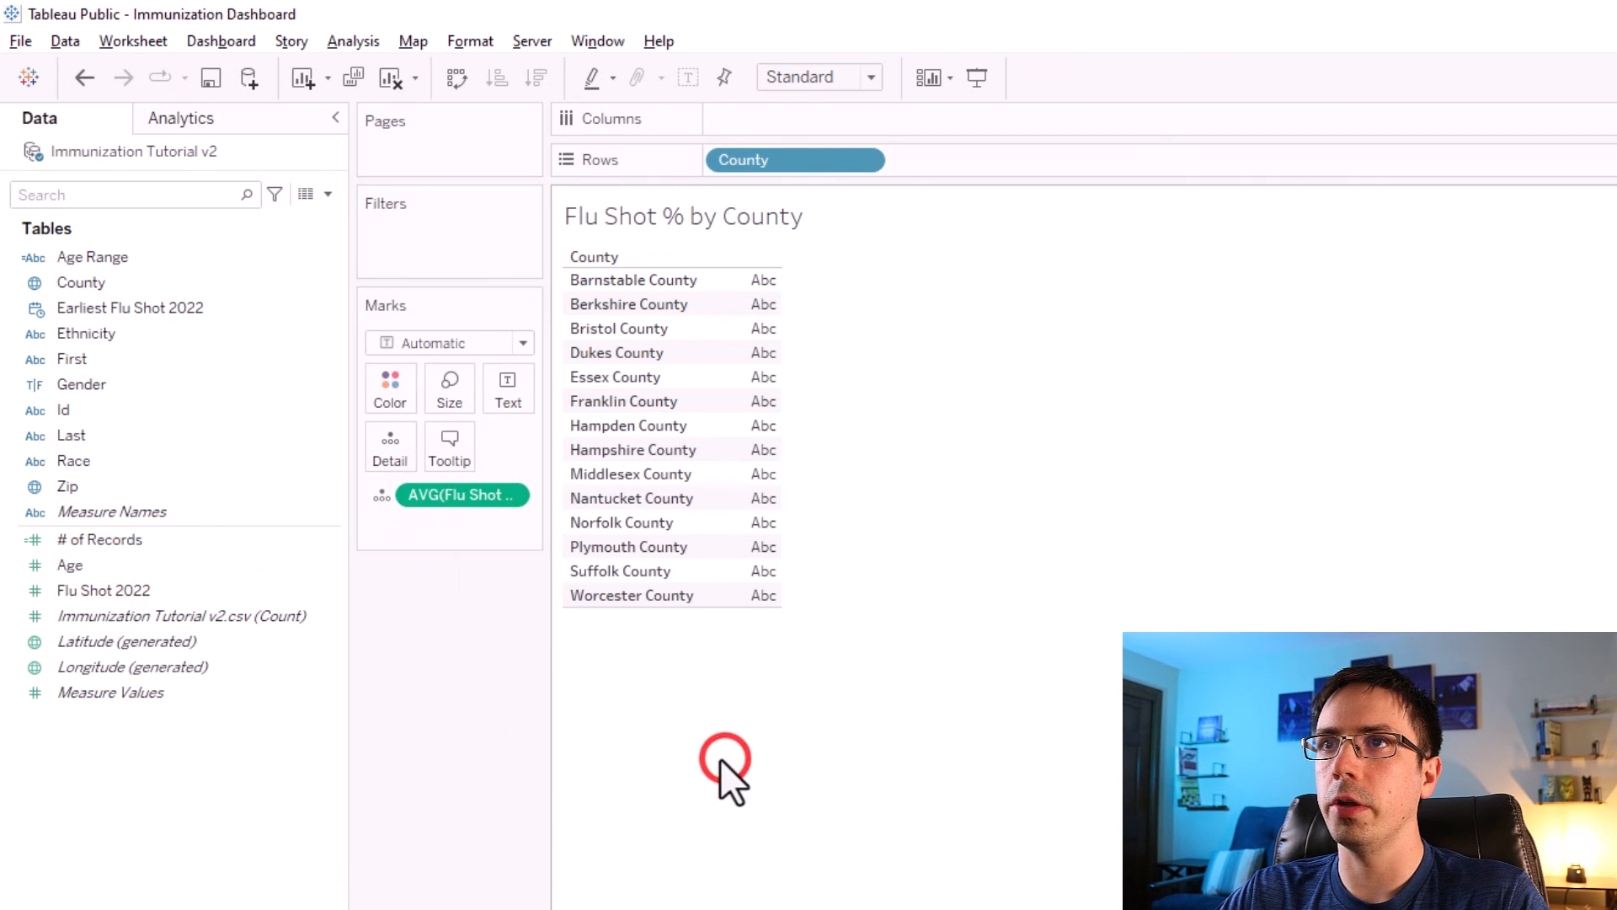
Turn the view into a filled map of counties colored by average Flu Shot 2022.
left_click_drag(450, 496, 760, 487)
left_click(1536, 80)
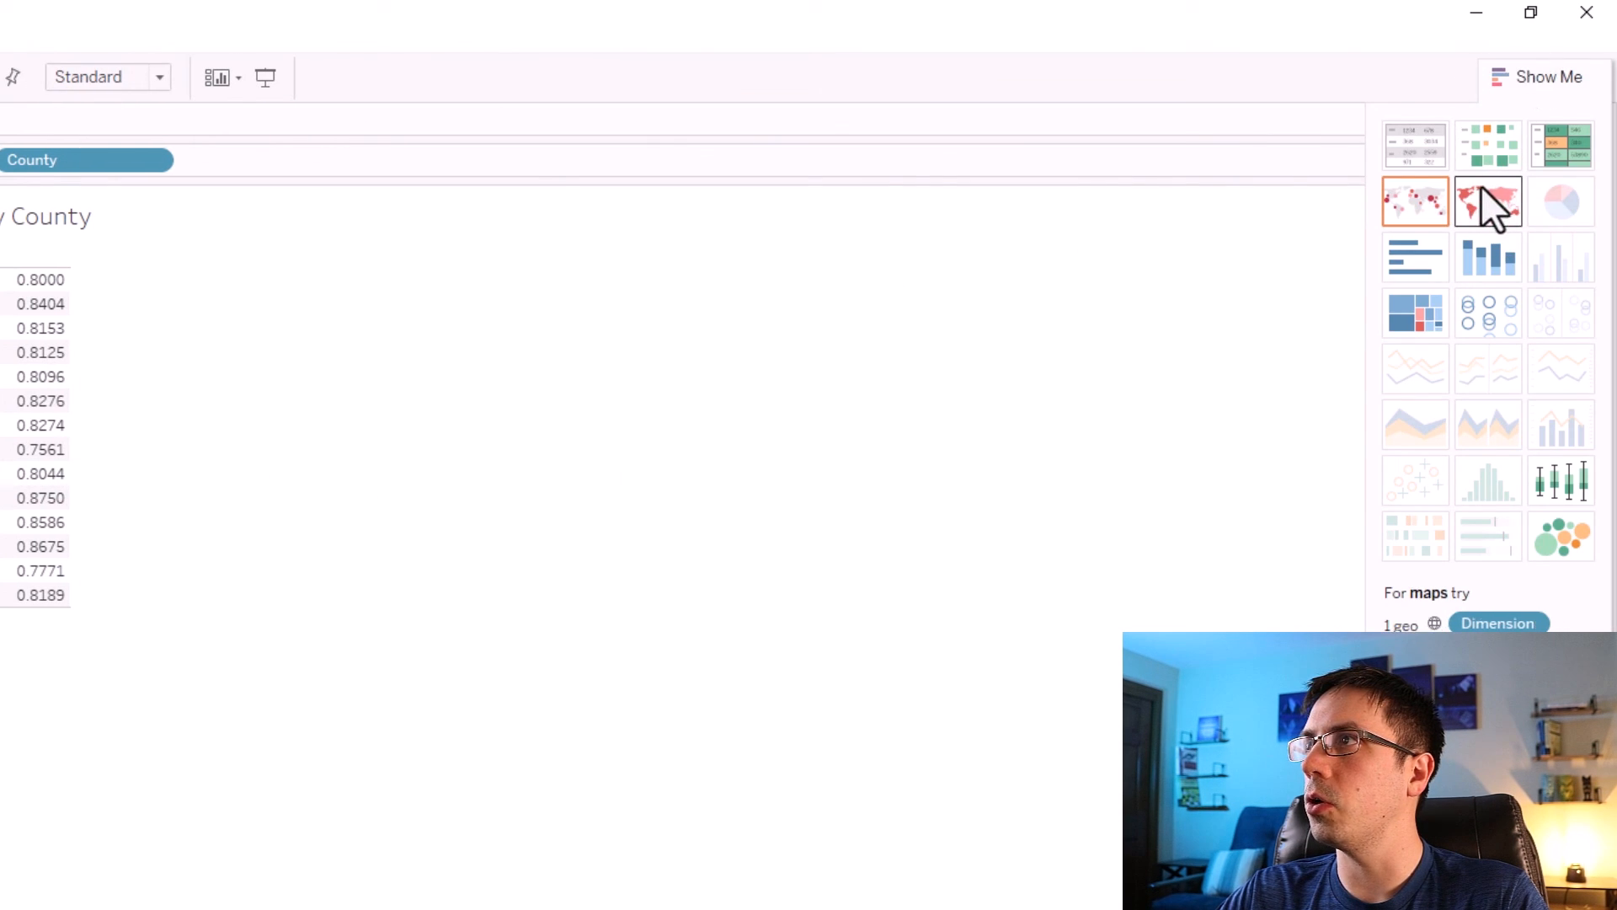
left_click(1483, 186)
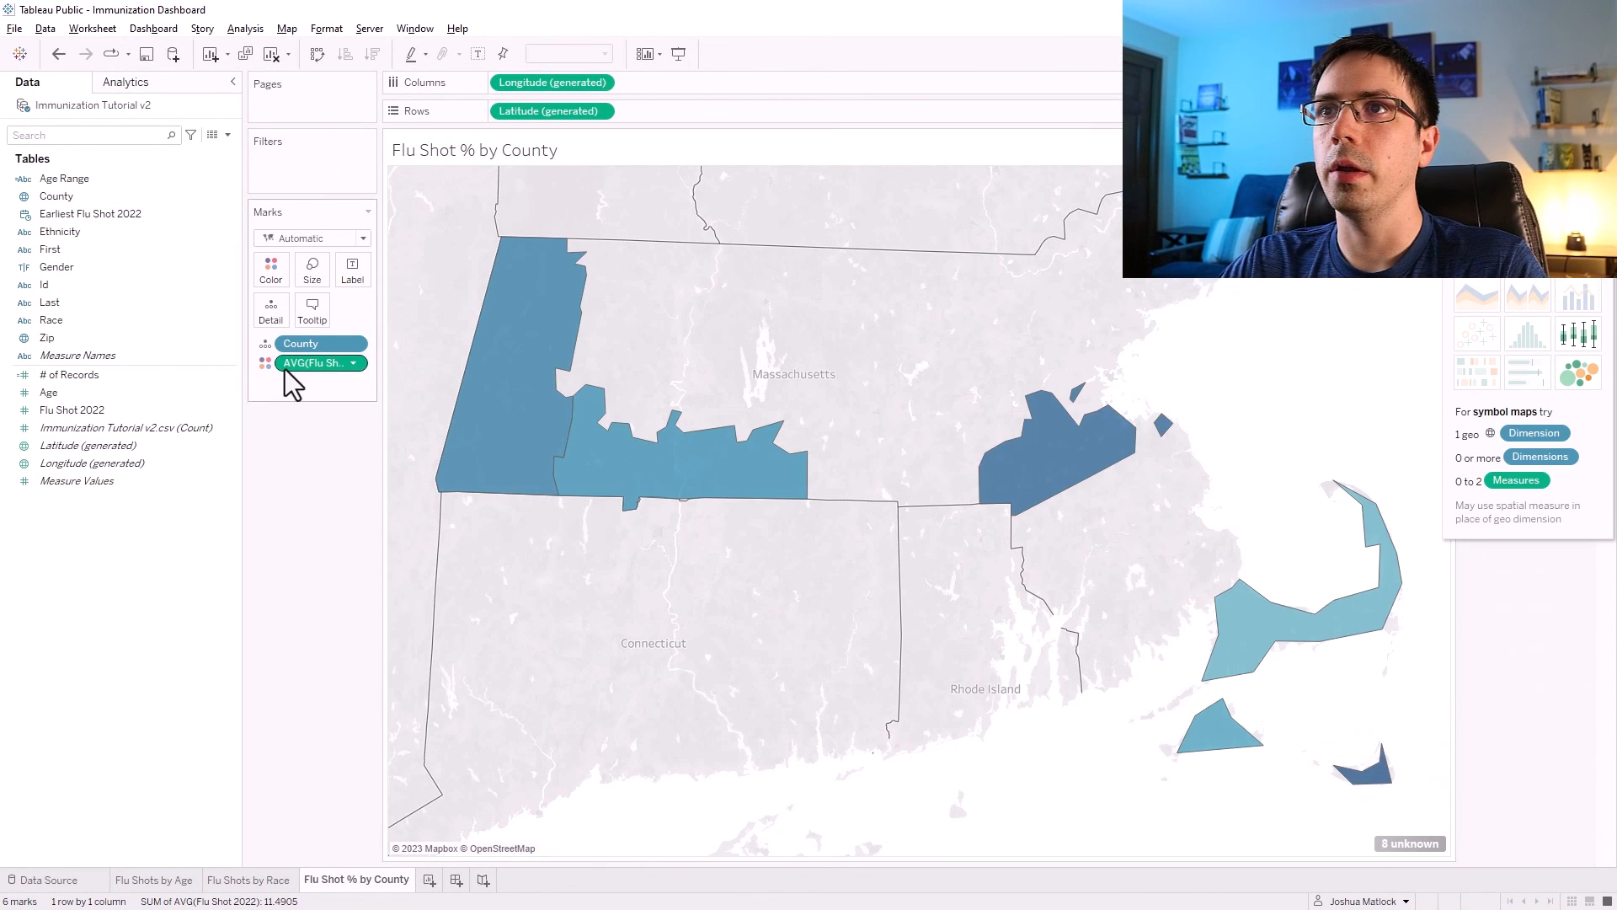
Format the AVG(Flu Shot 2022) numbers as a percentage with 1 decimal place.
right_click(309, 365)
left_click(285, 415)
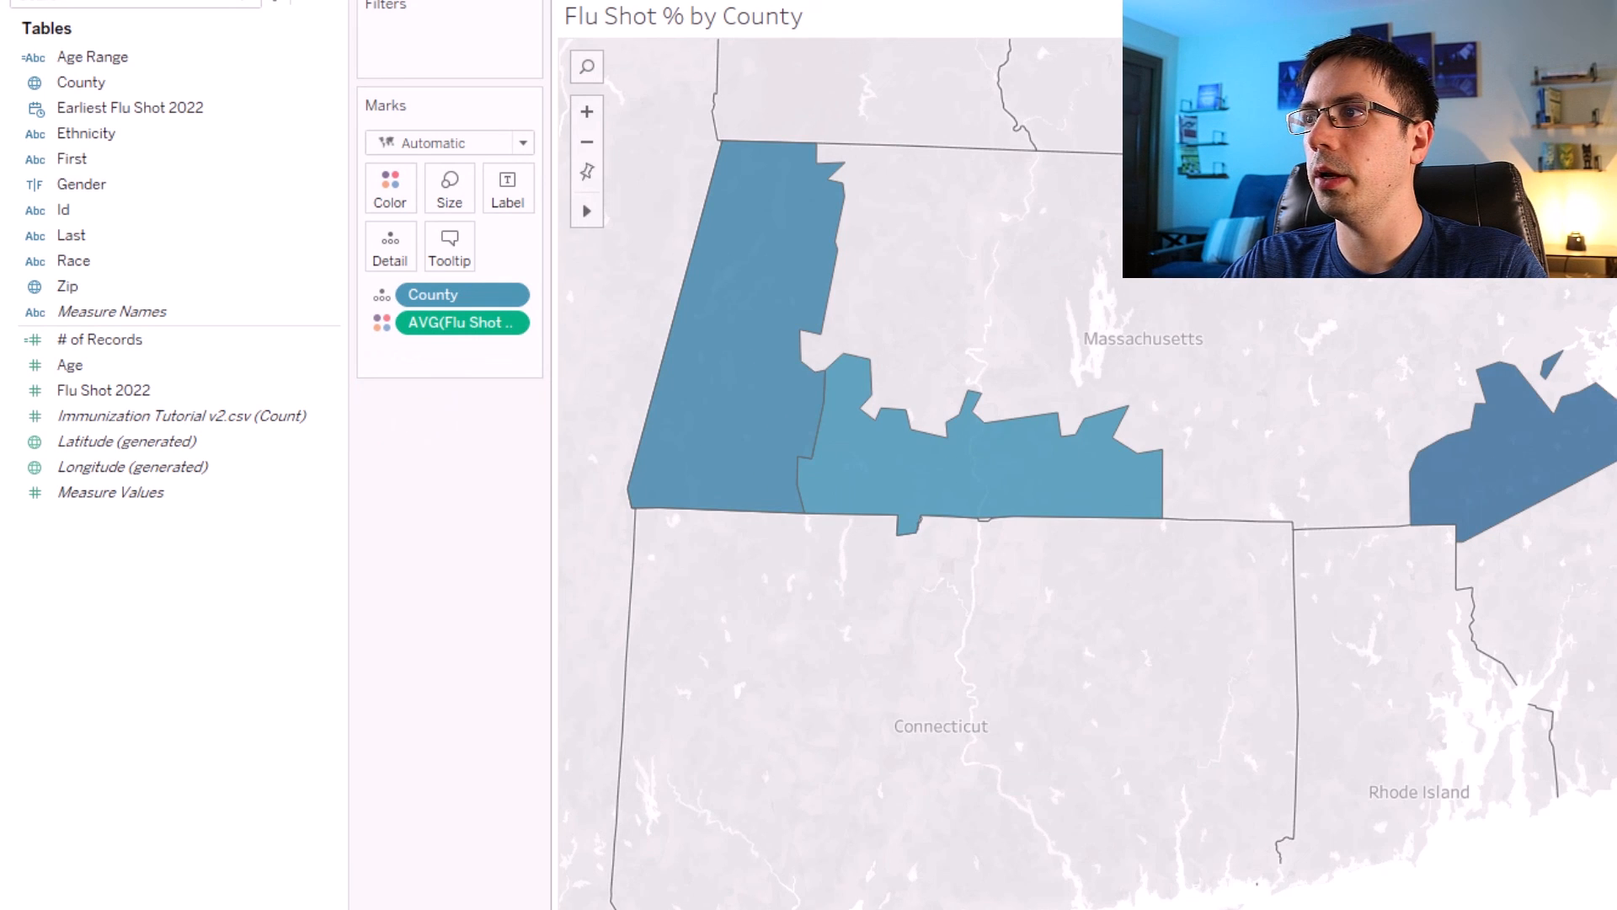
right_click(450, 319)
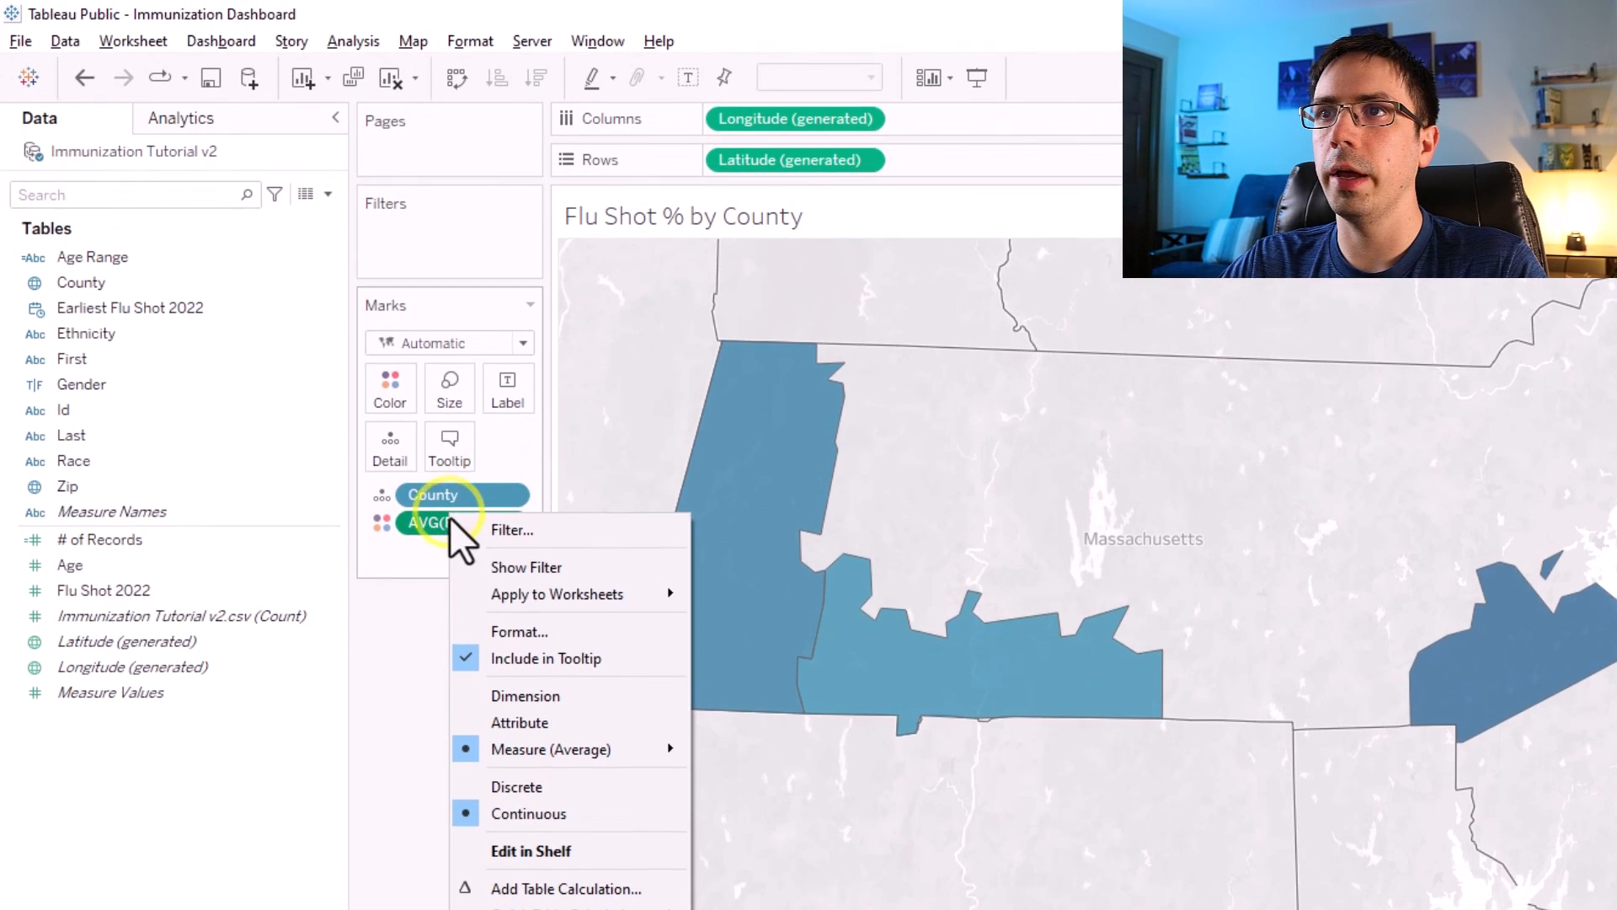
left_click(509, 633)
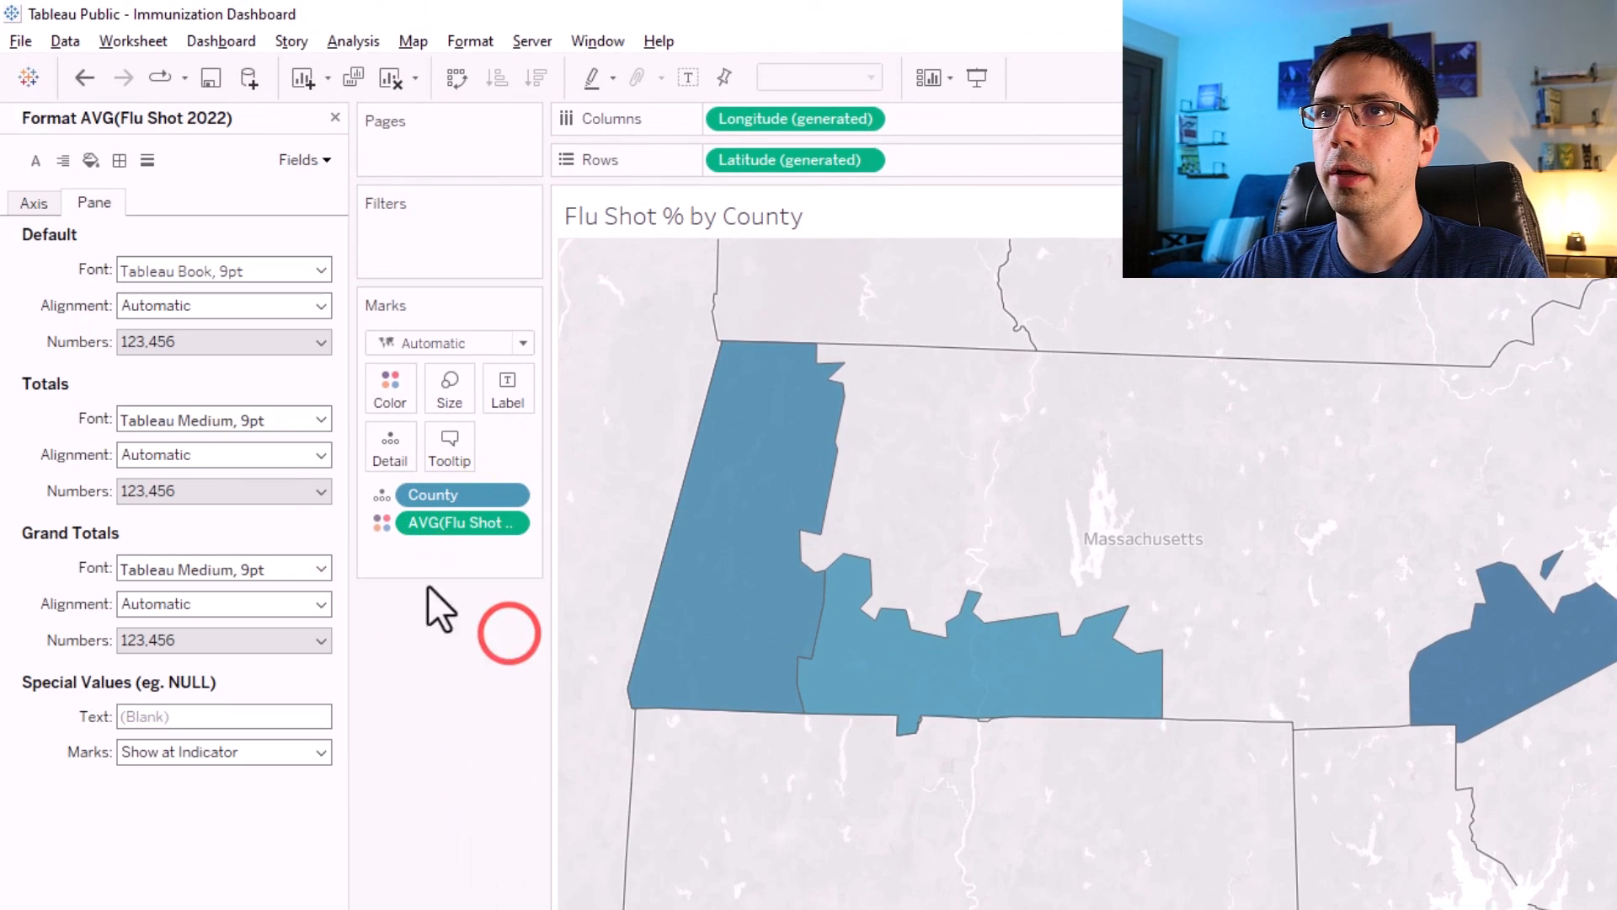
left_click(169, 344)
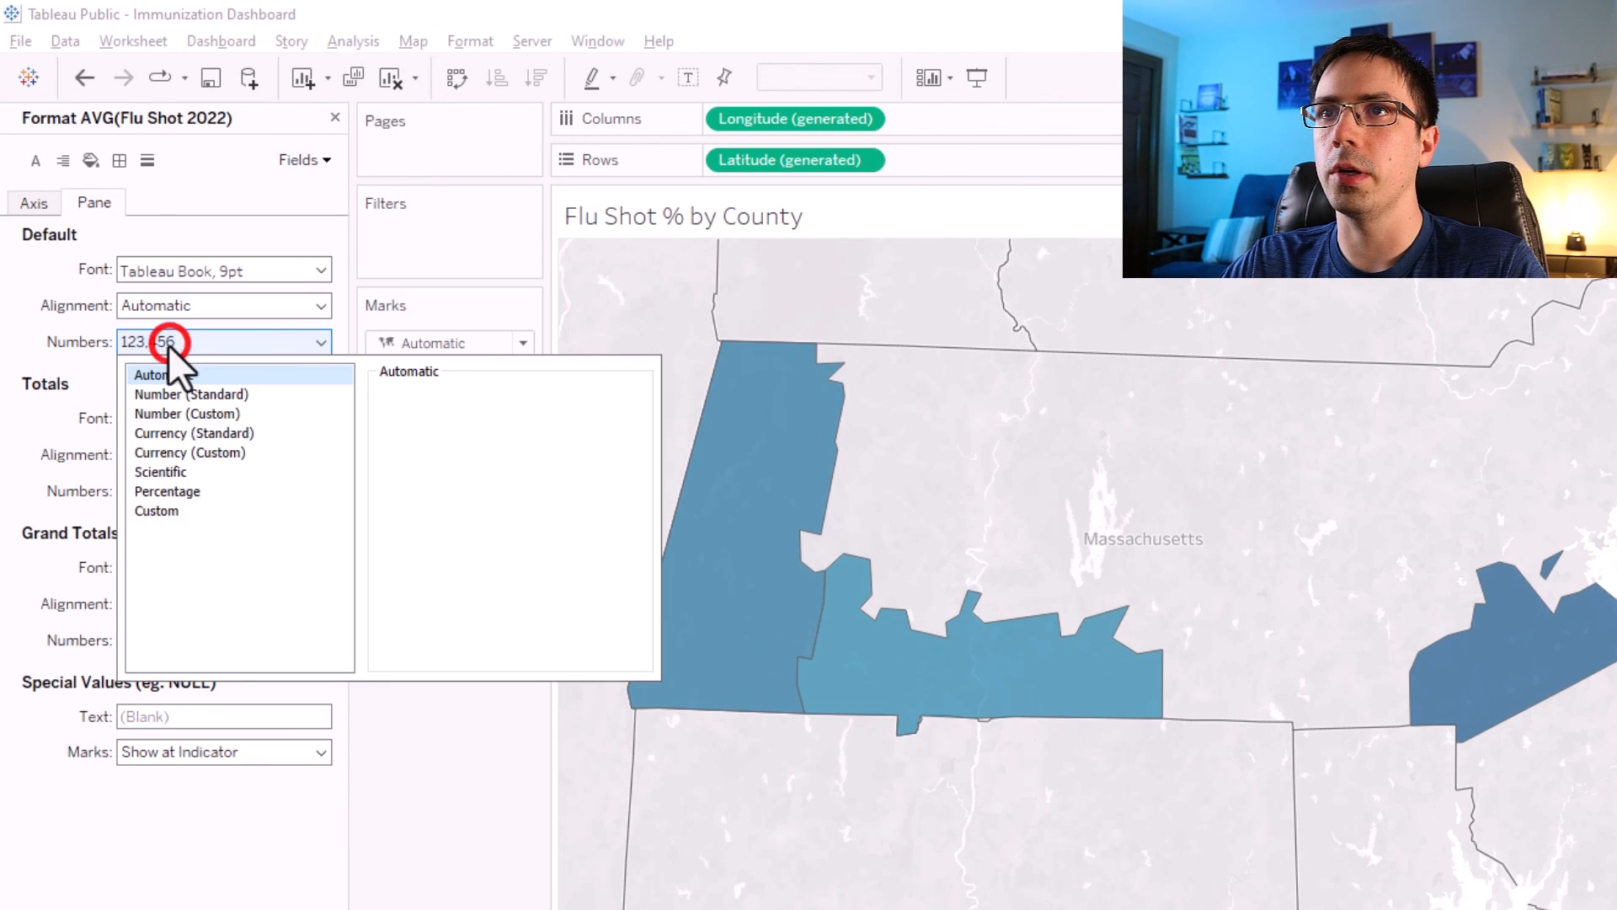
left_click(175, 495)
left_click(444, 426)
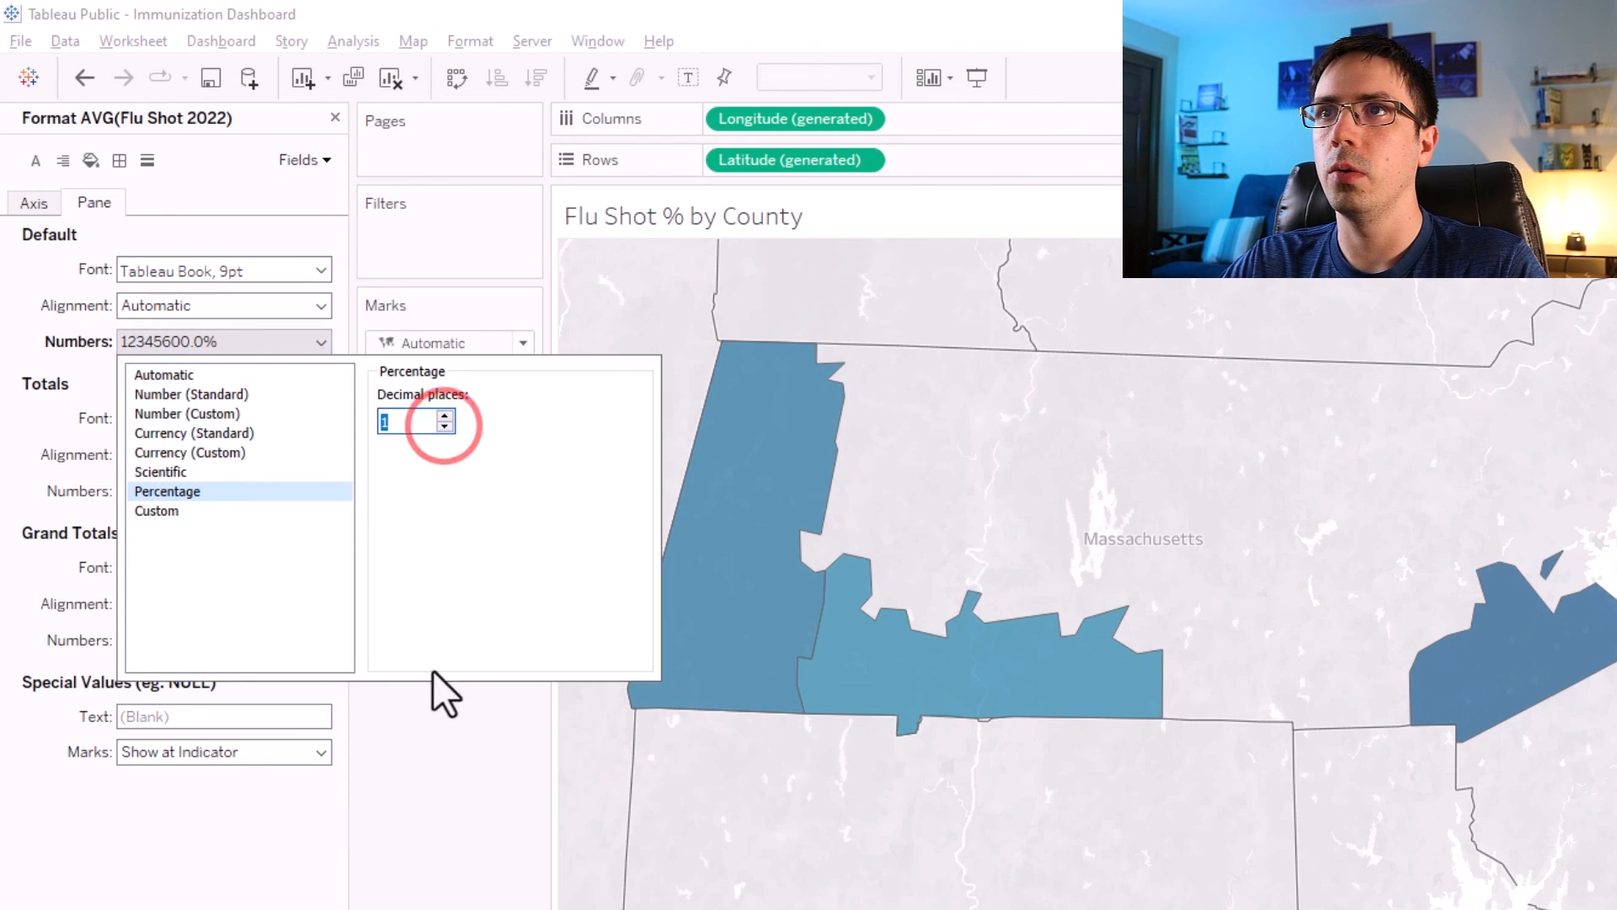
left_click(442, 775)
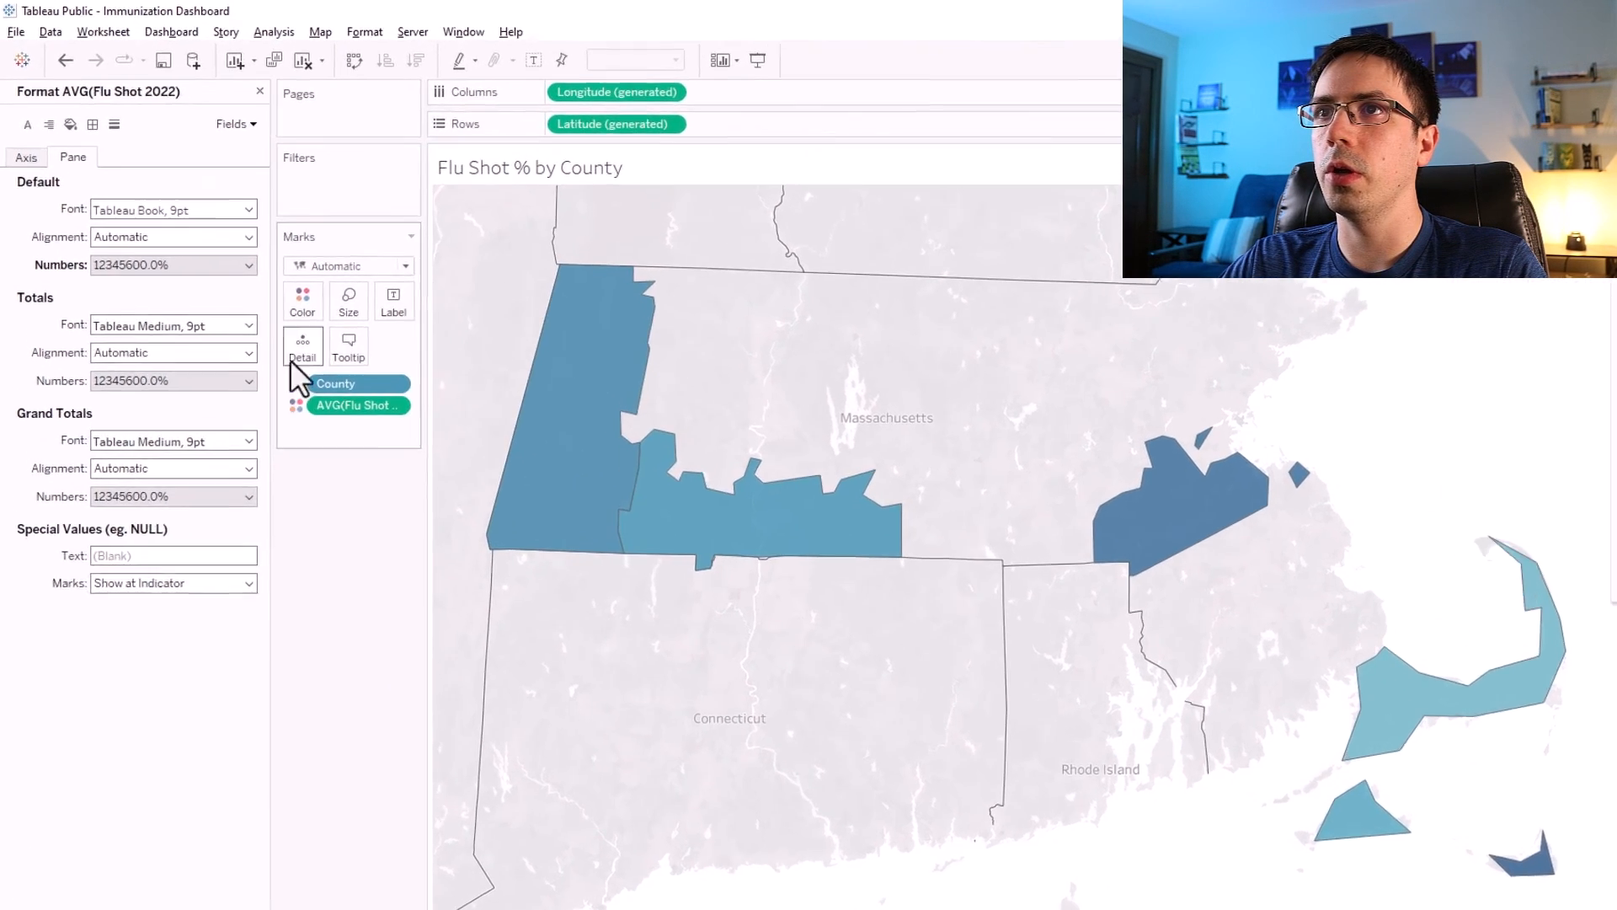
Relabel the flu shot line of the map tooltip as "% of Patients Receiving Flu Shot".
left_click(312, 309)
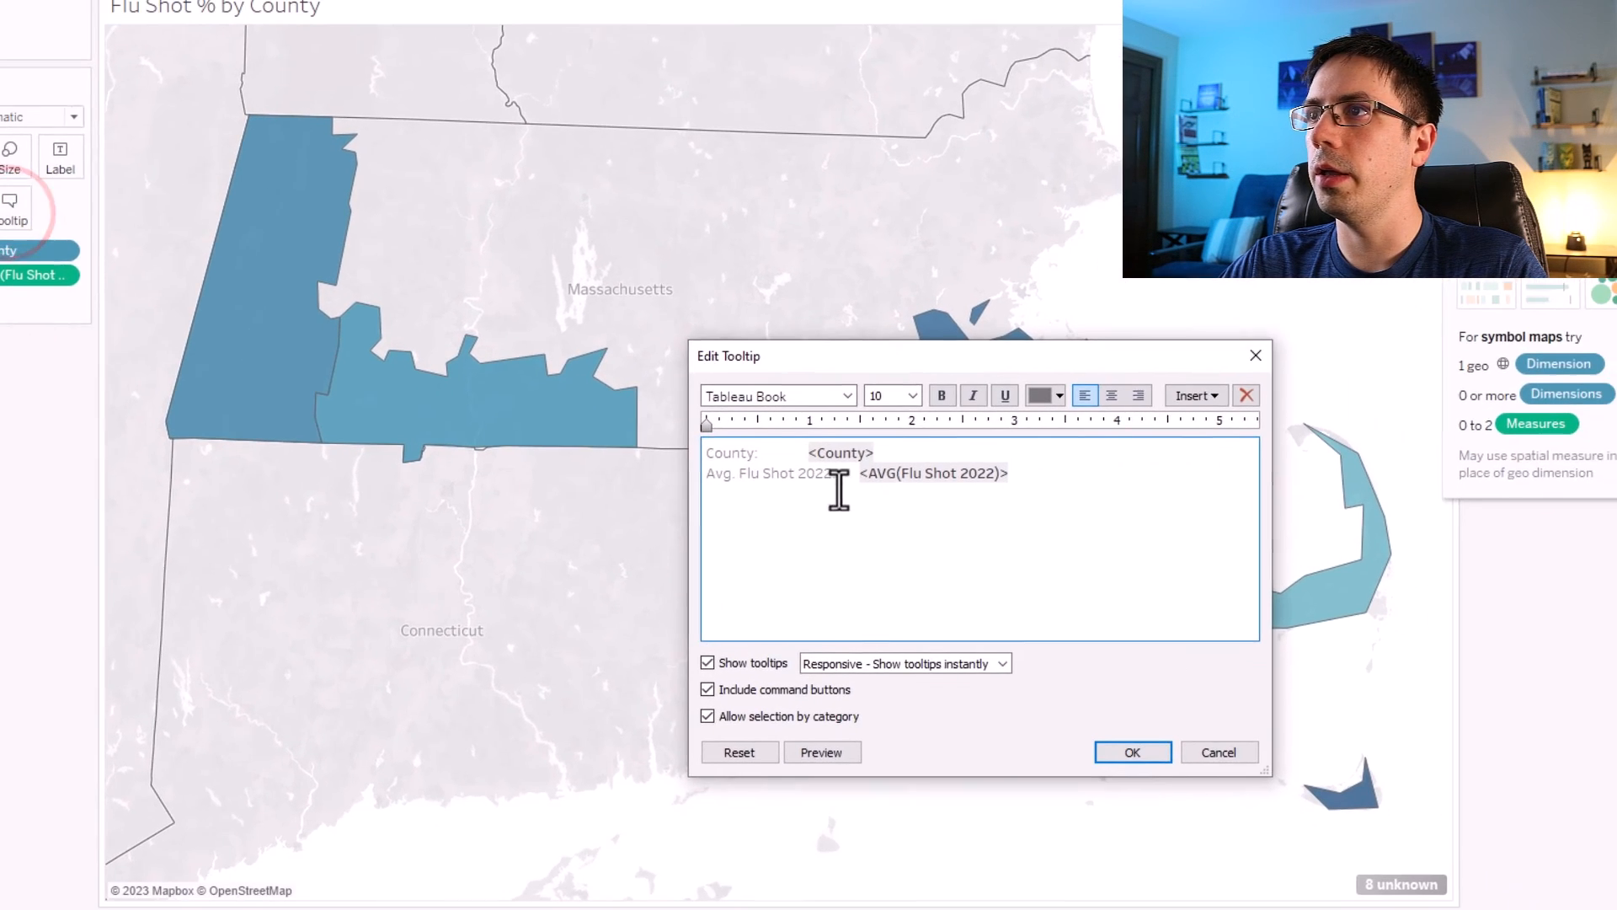
left_click_drag(828, 472, 675, 481)
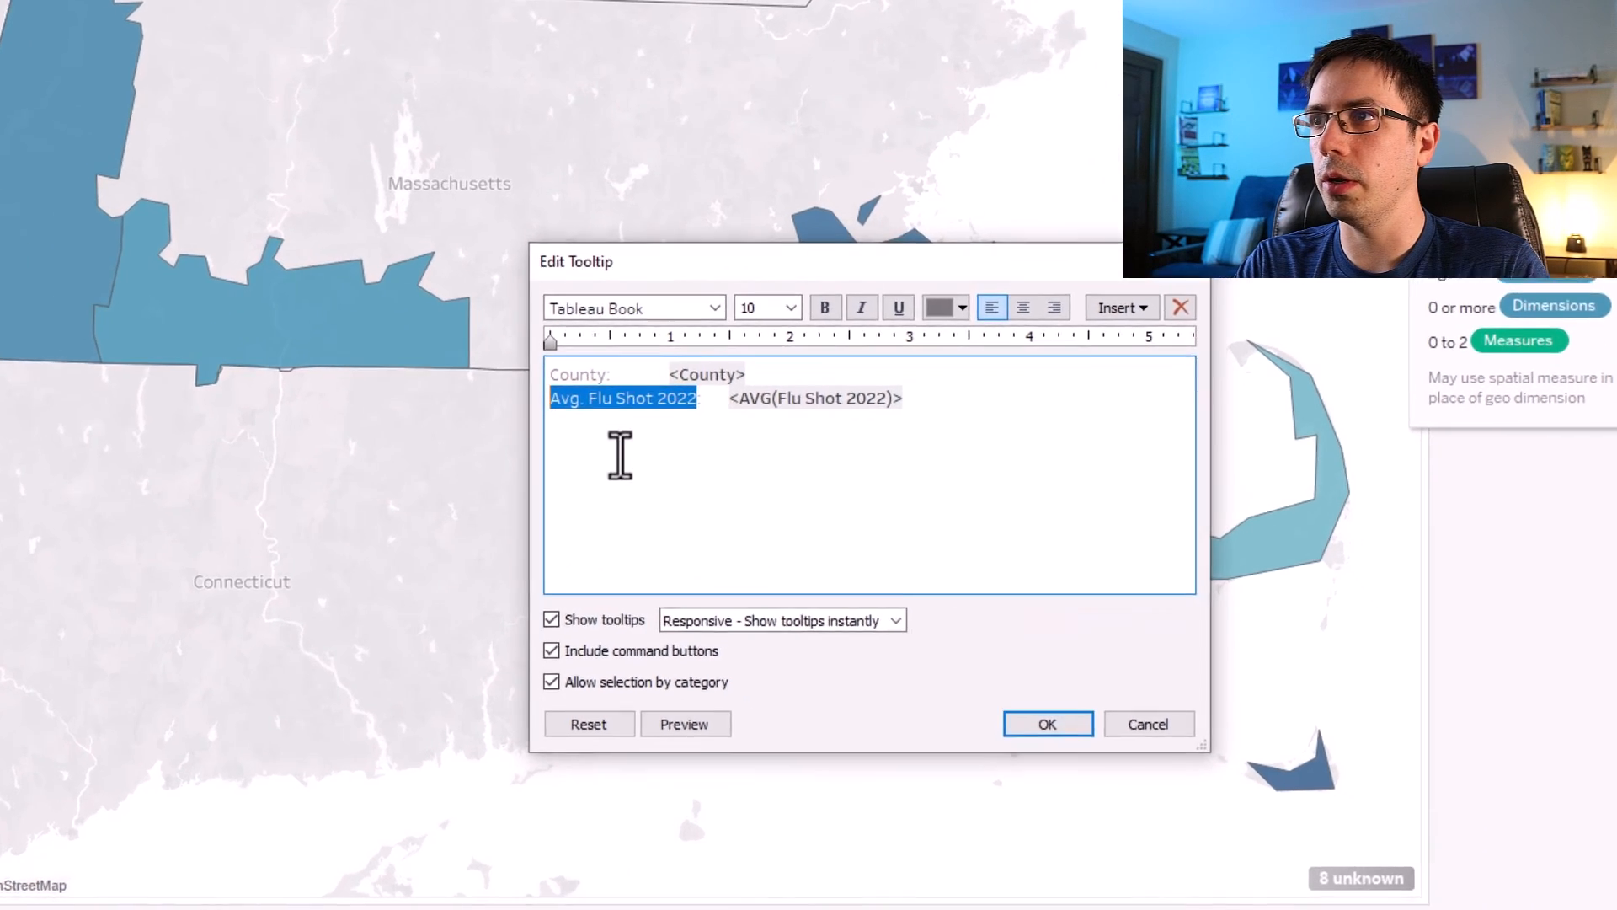
key("BackSpace")
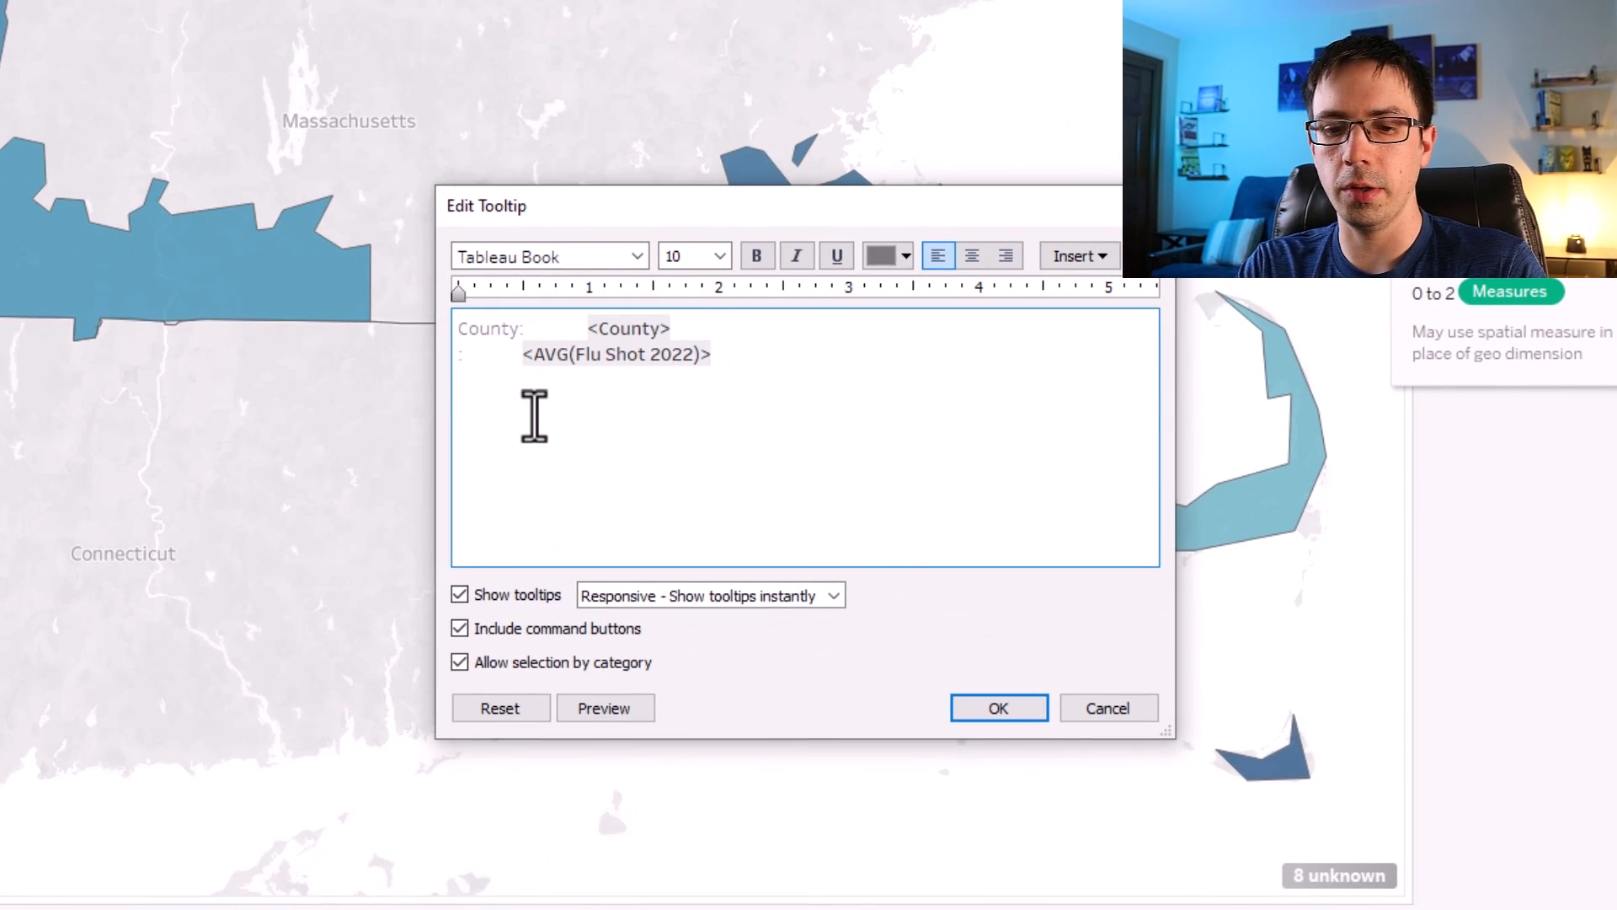
type("% of Pa")
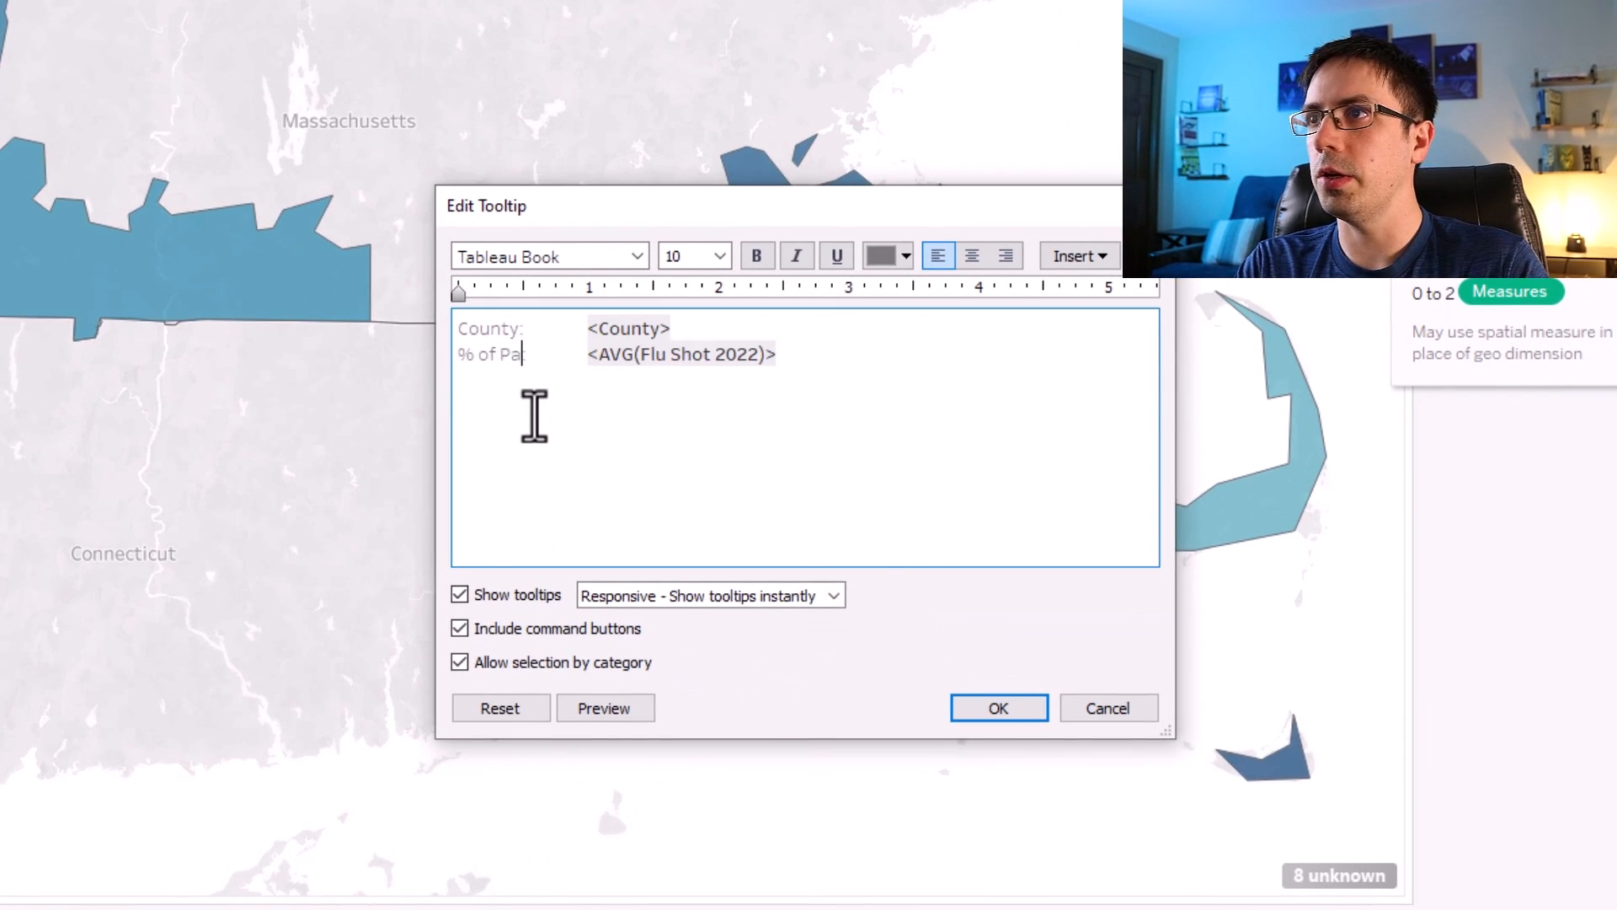
type("tients Receiving Flu Shot:")
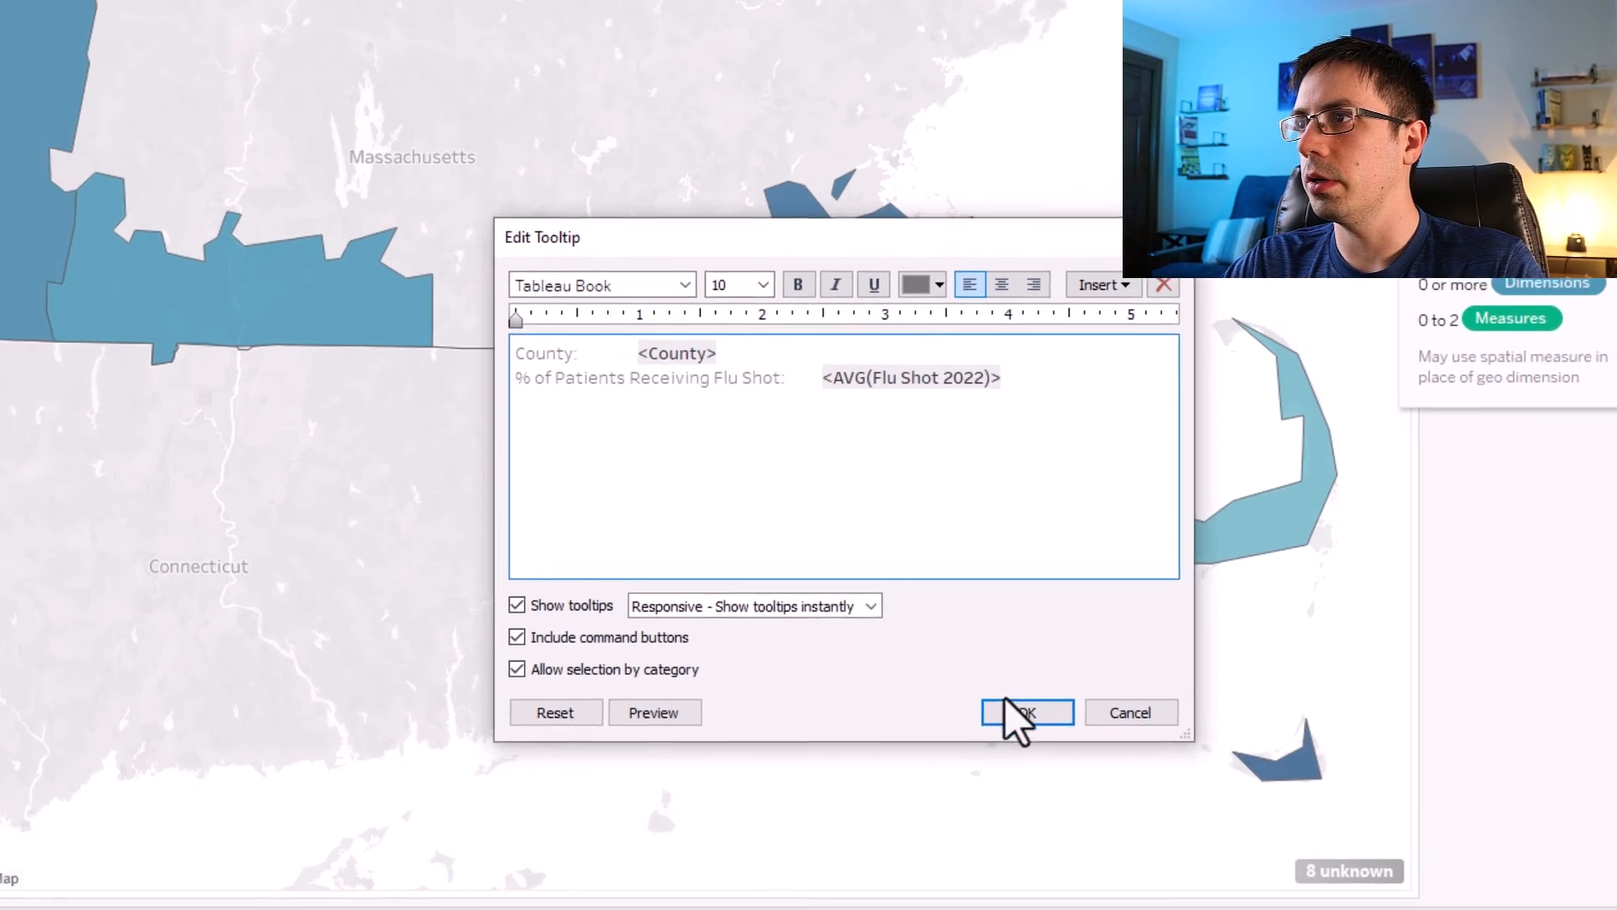
left_click(999, 707)
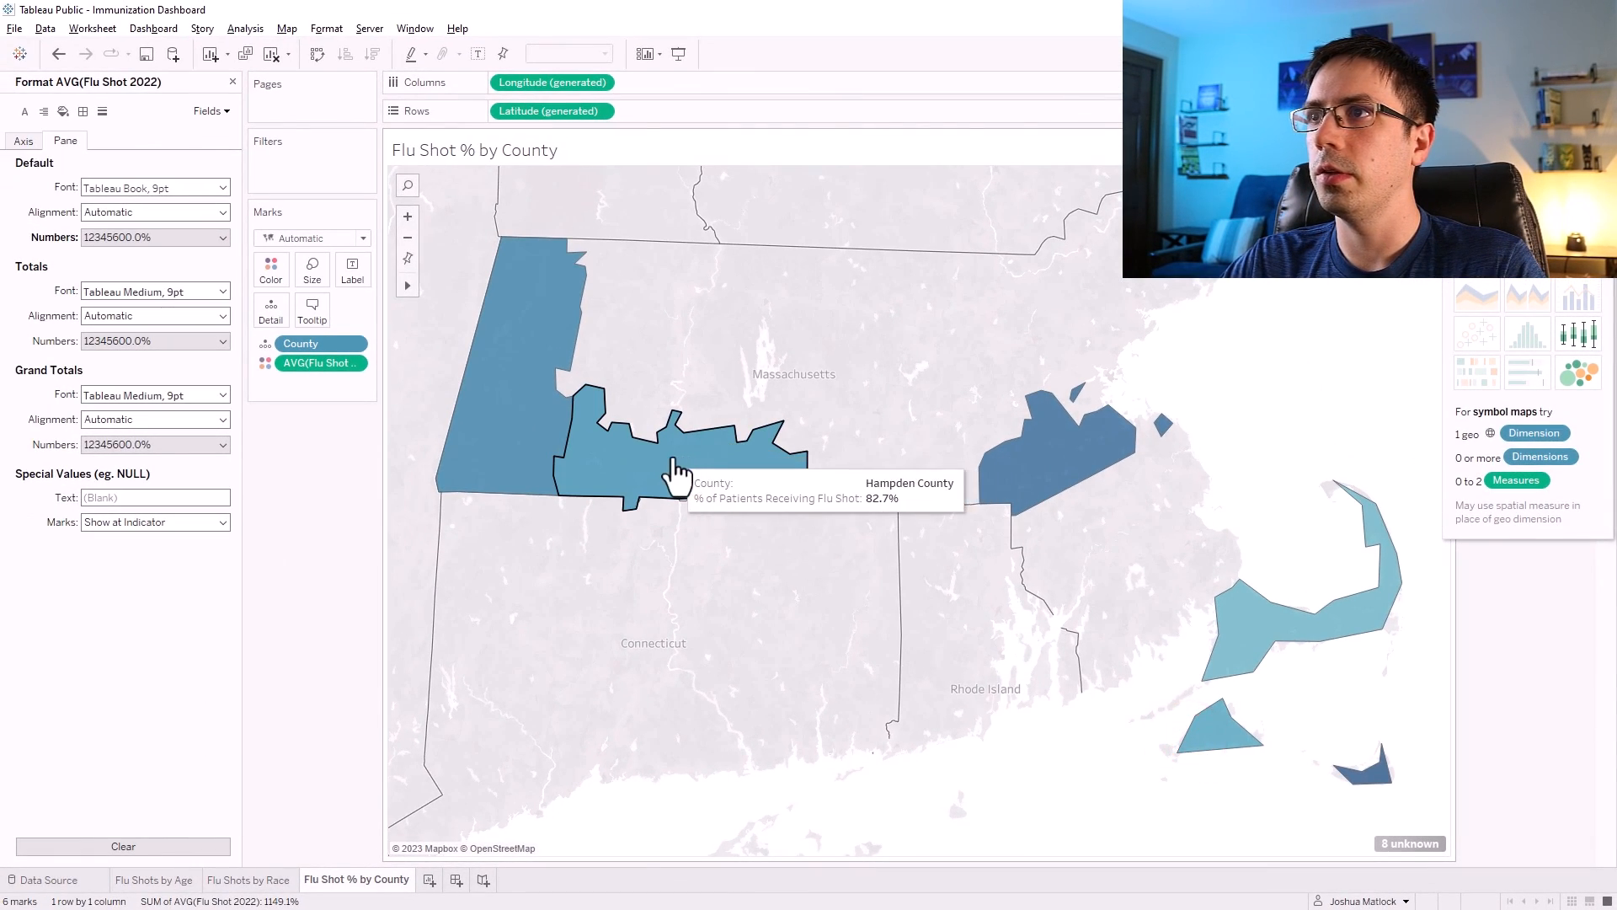
mouse_move(1081, 488)
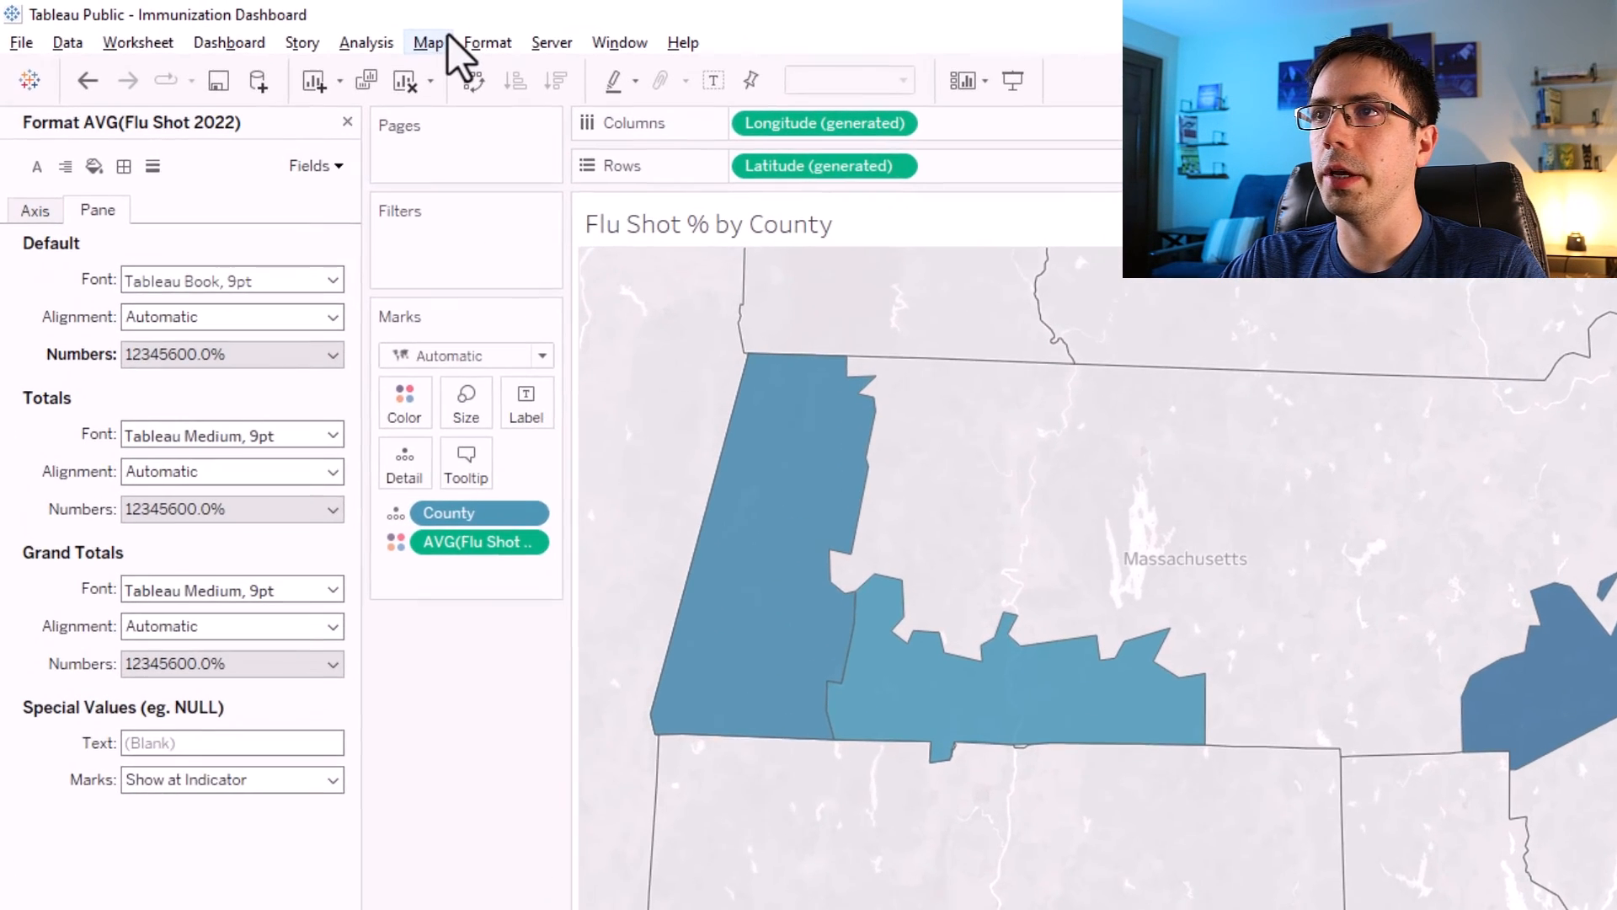
left_click(294, 28)
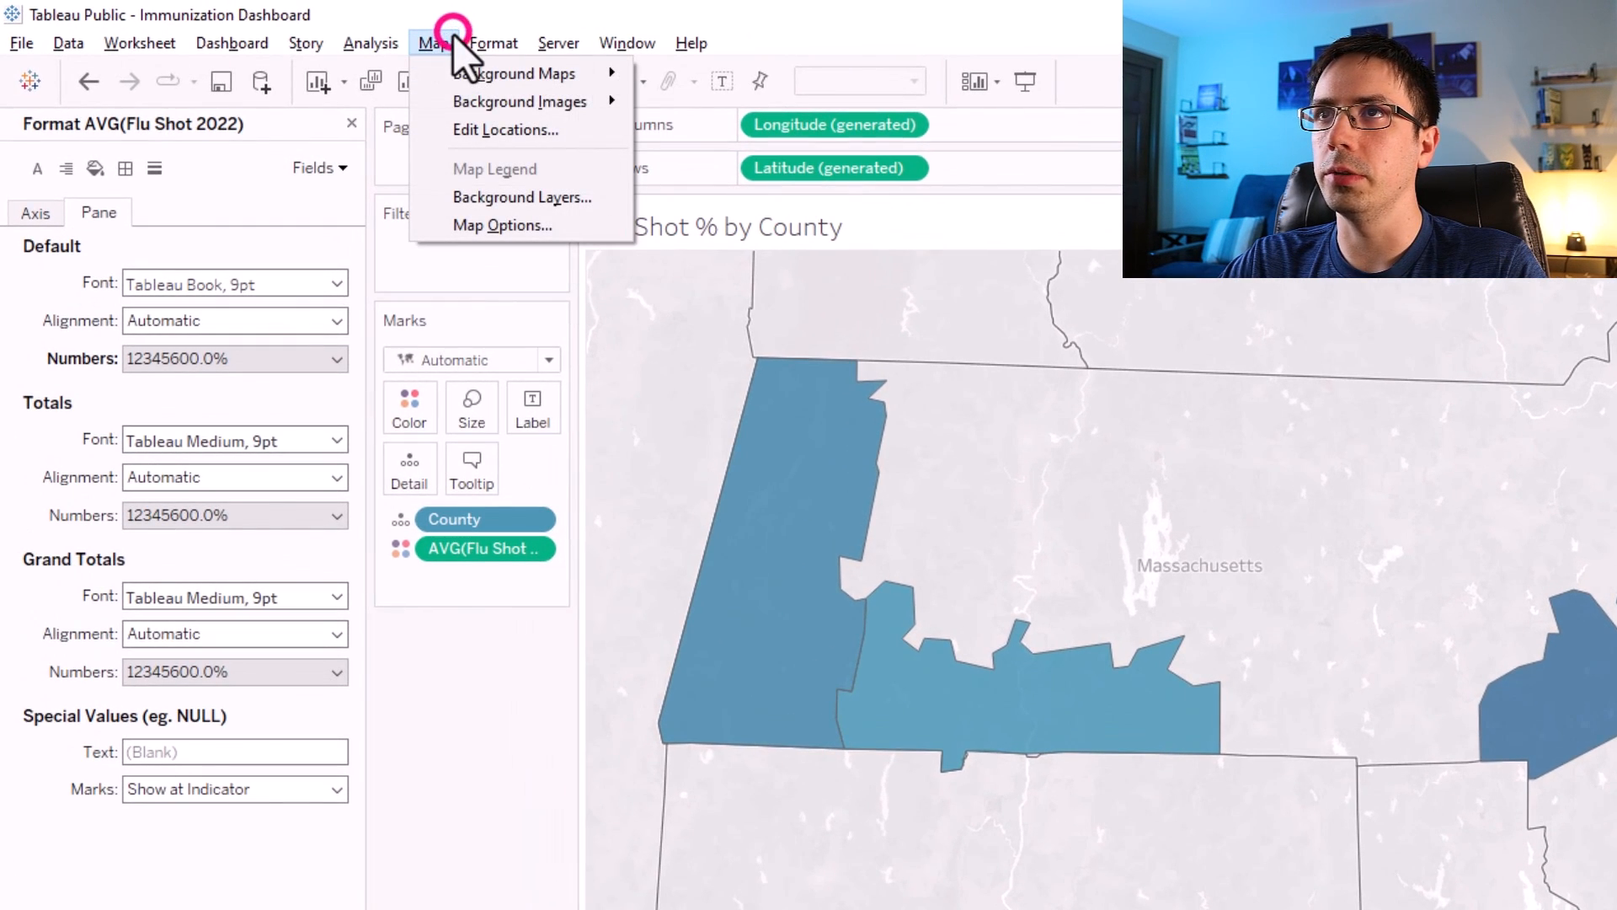
left_click(480, 657)
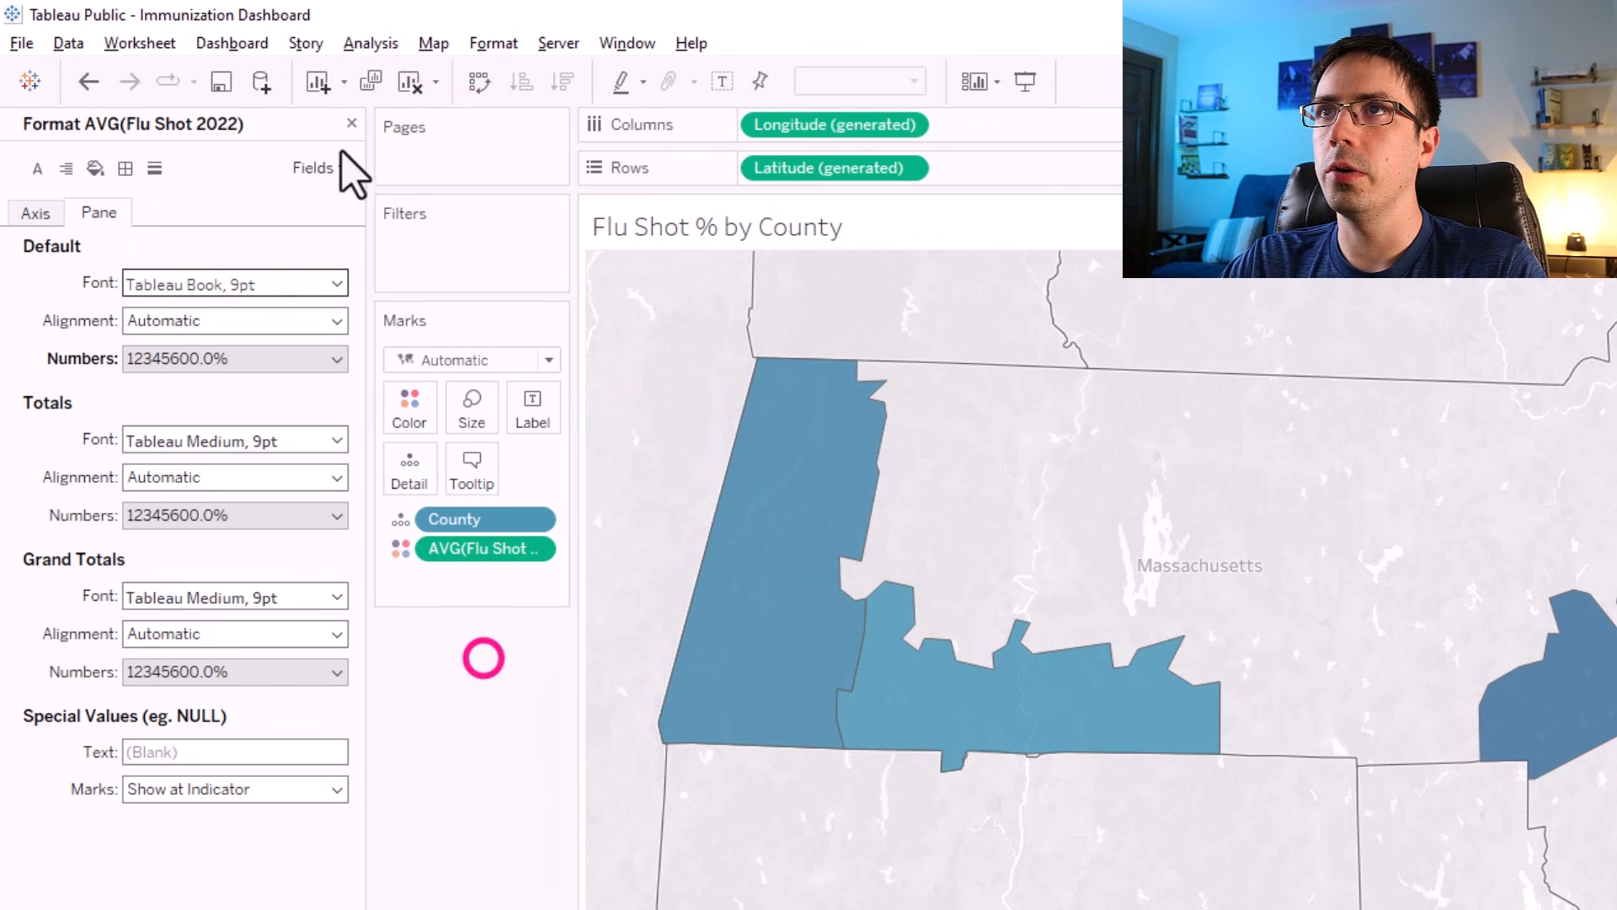
Change the map's background layer style to Streets.
left_click(435, 42)
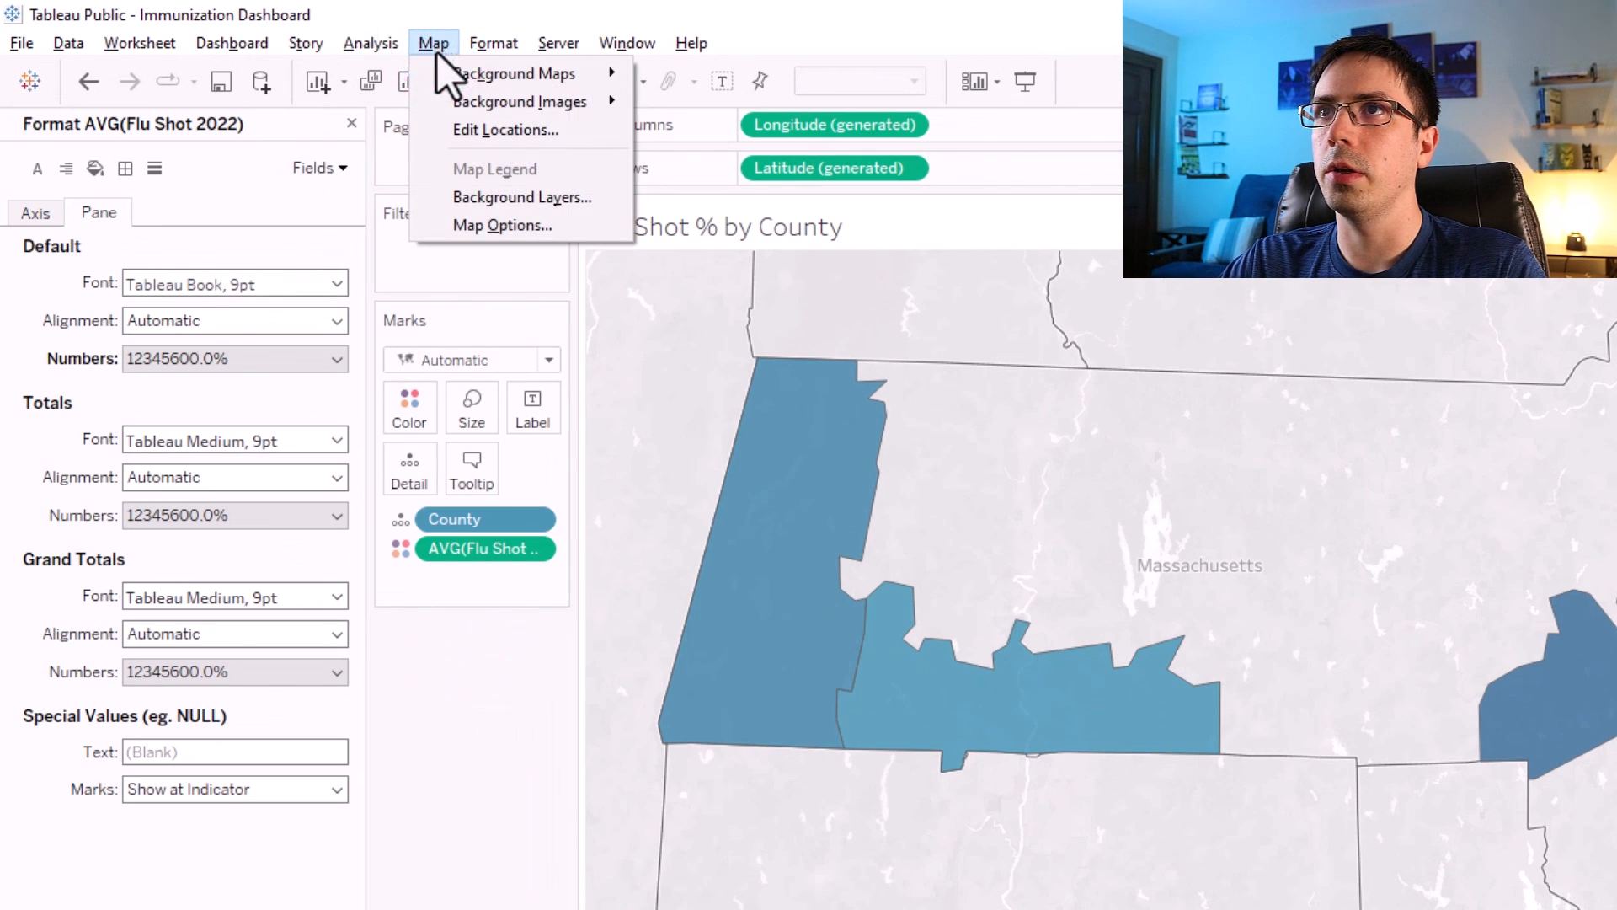
left_click(488, 195)
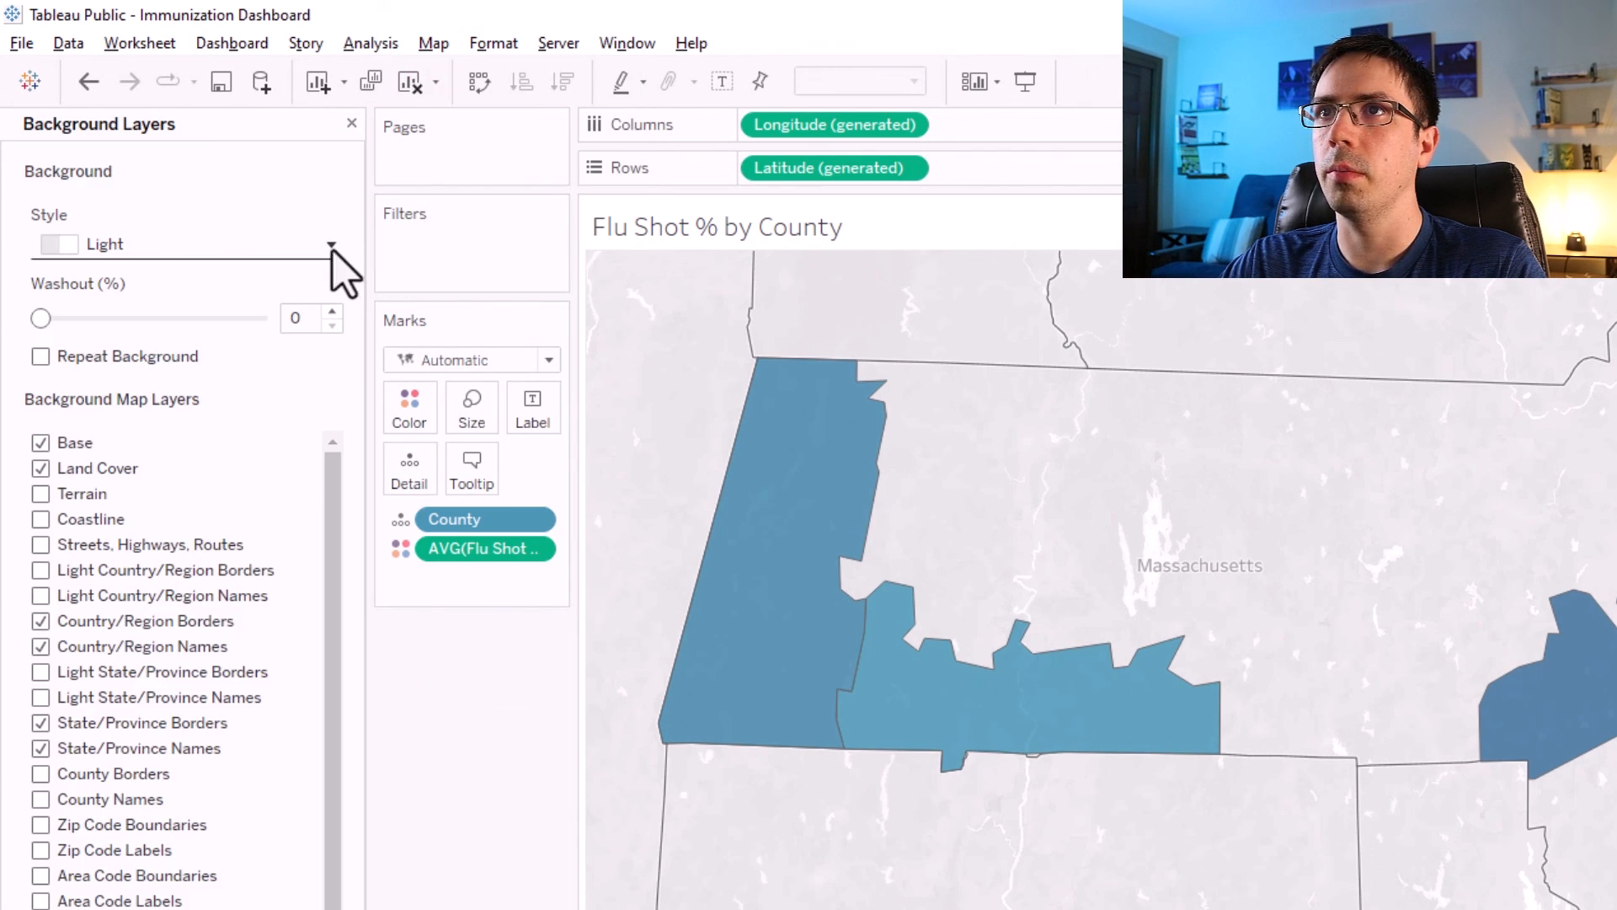
left_click(330, 246)
left_click(122, 361)
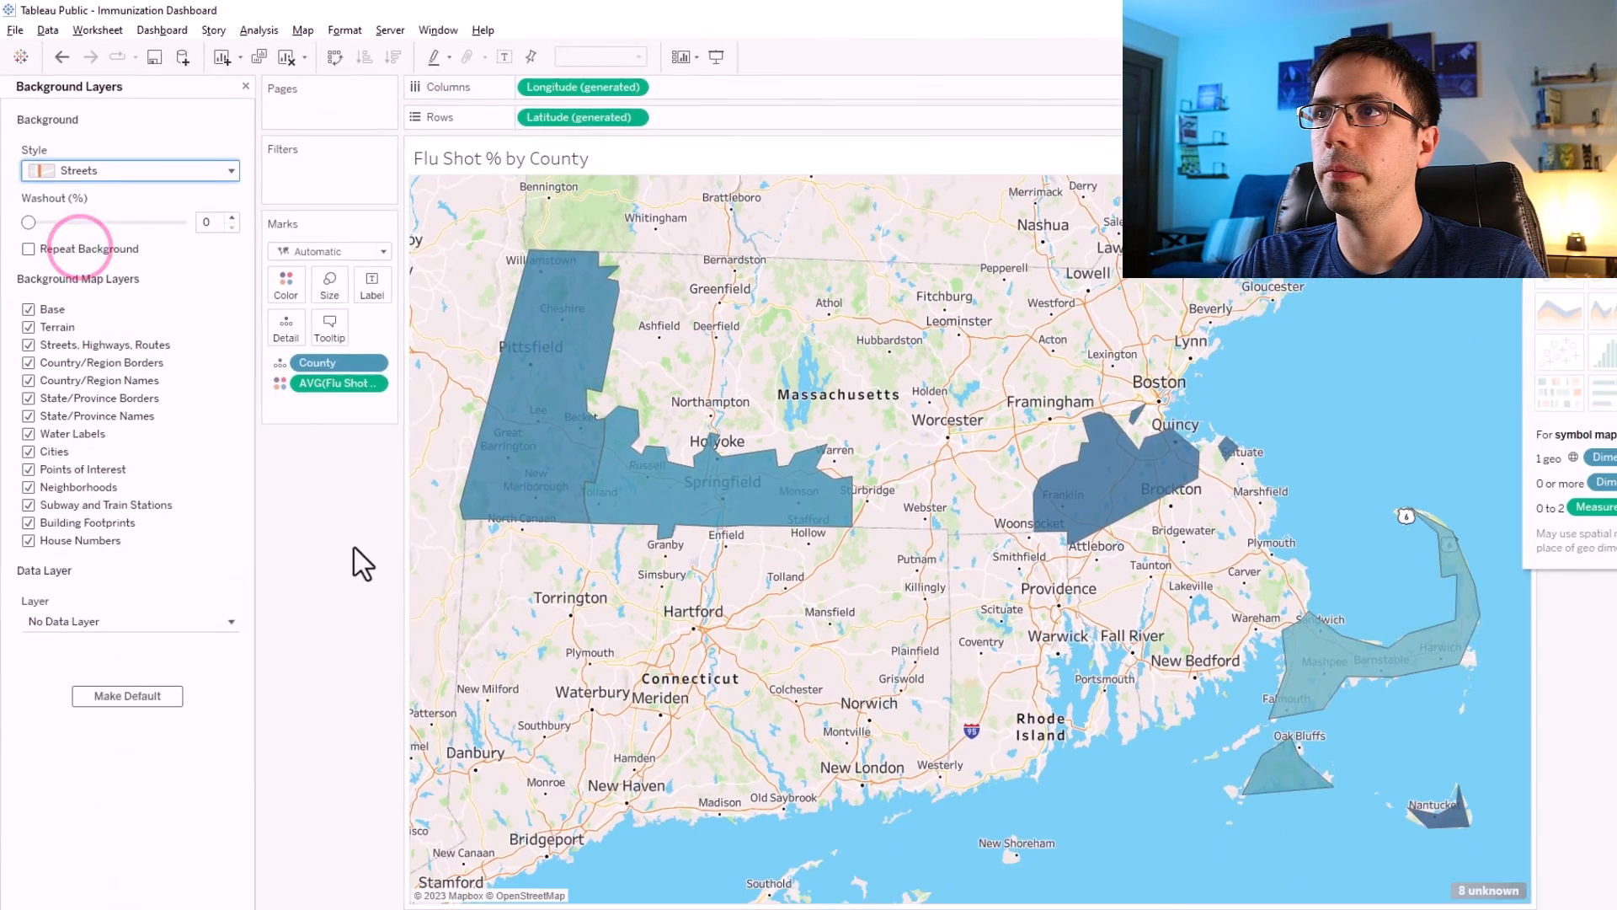
left_click(359, 558)
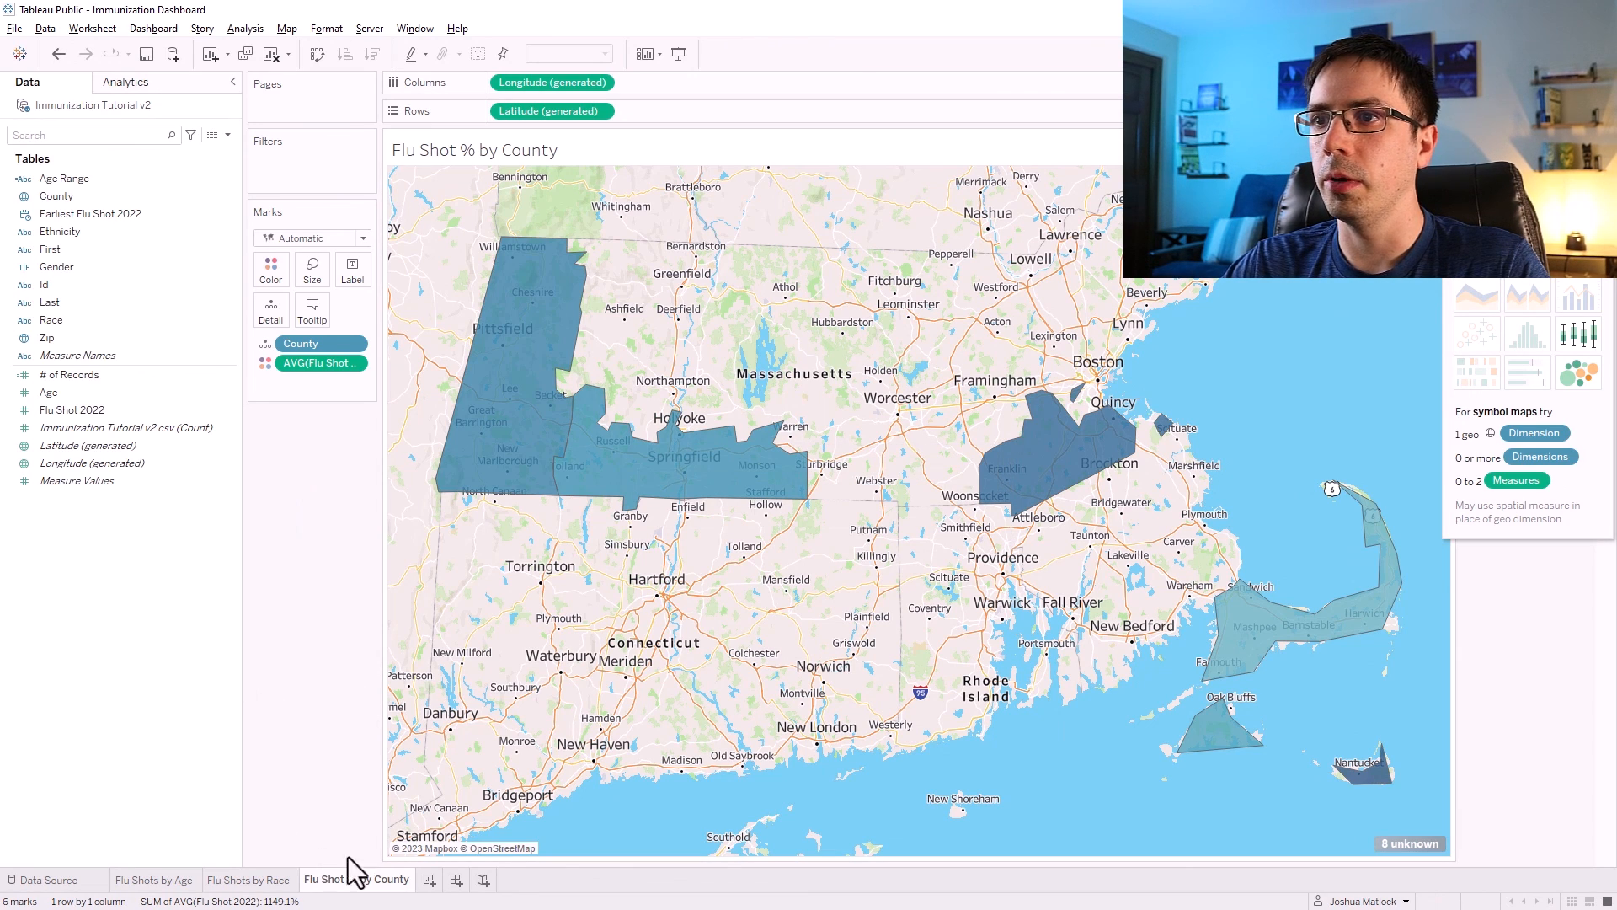
Open a new worksheet and try listing First and Last on the rows, then remove both fields again.
left_click(430, 880)
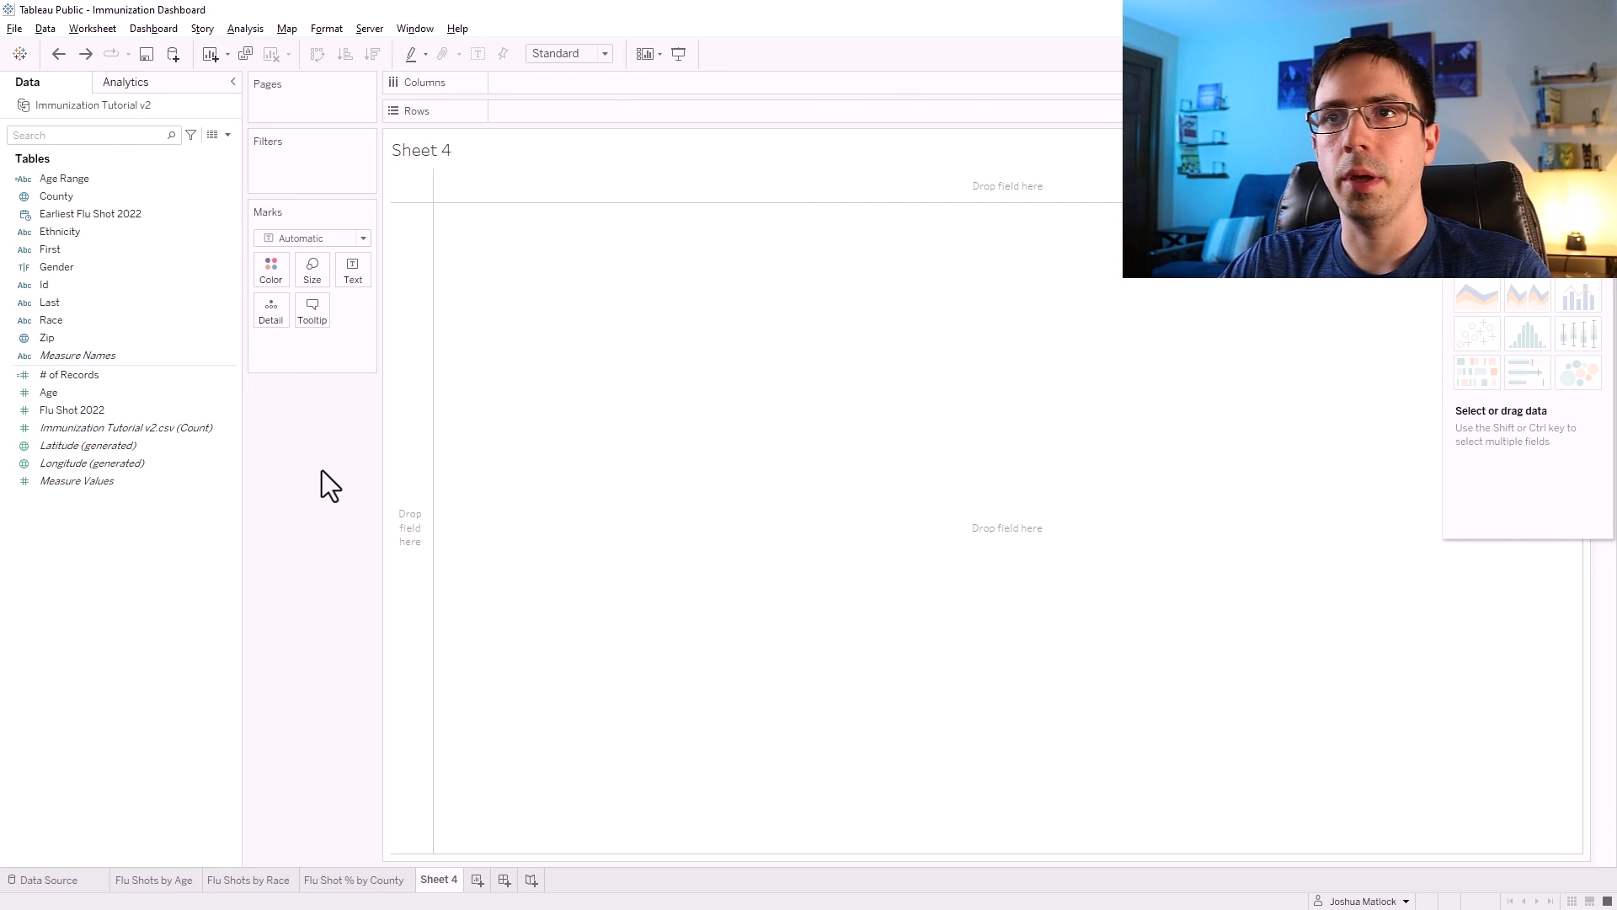
left_click(175, 372)
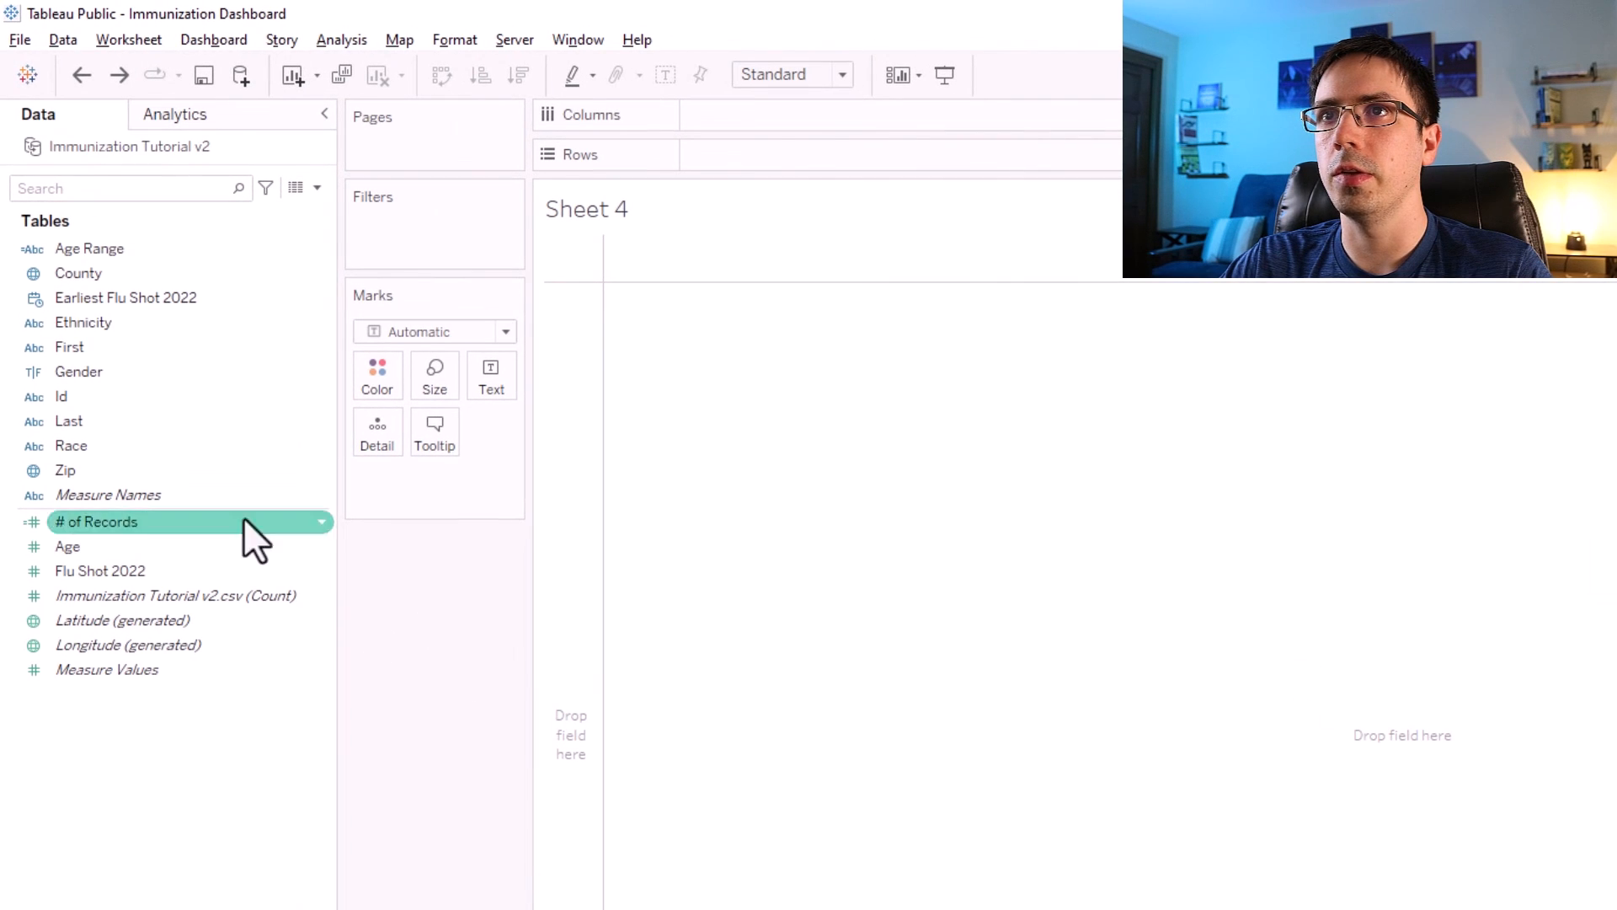
left_click_drag(145, 354, 876, 156)
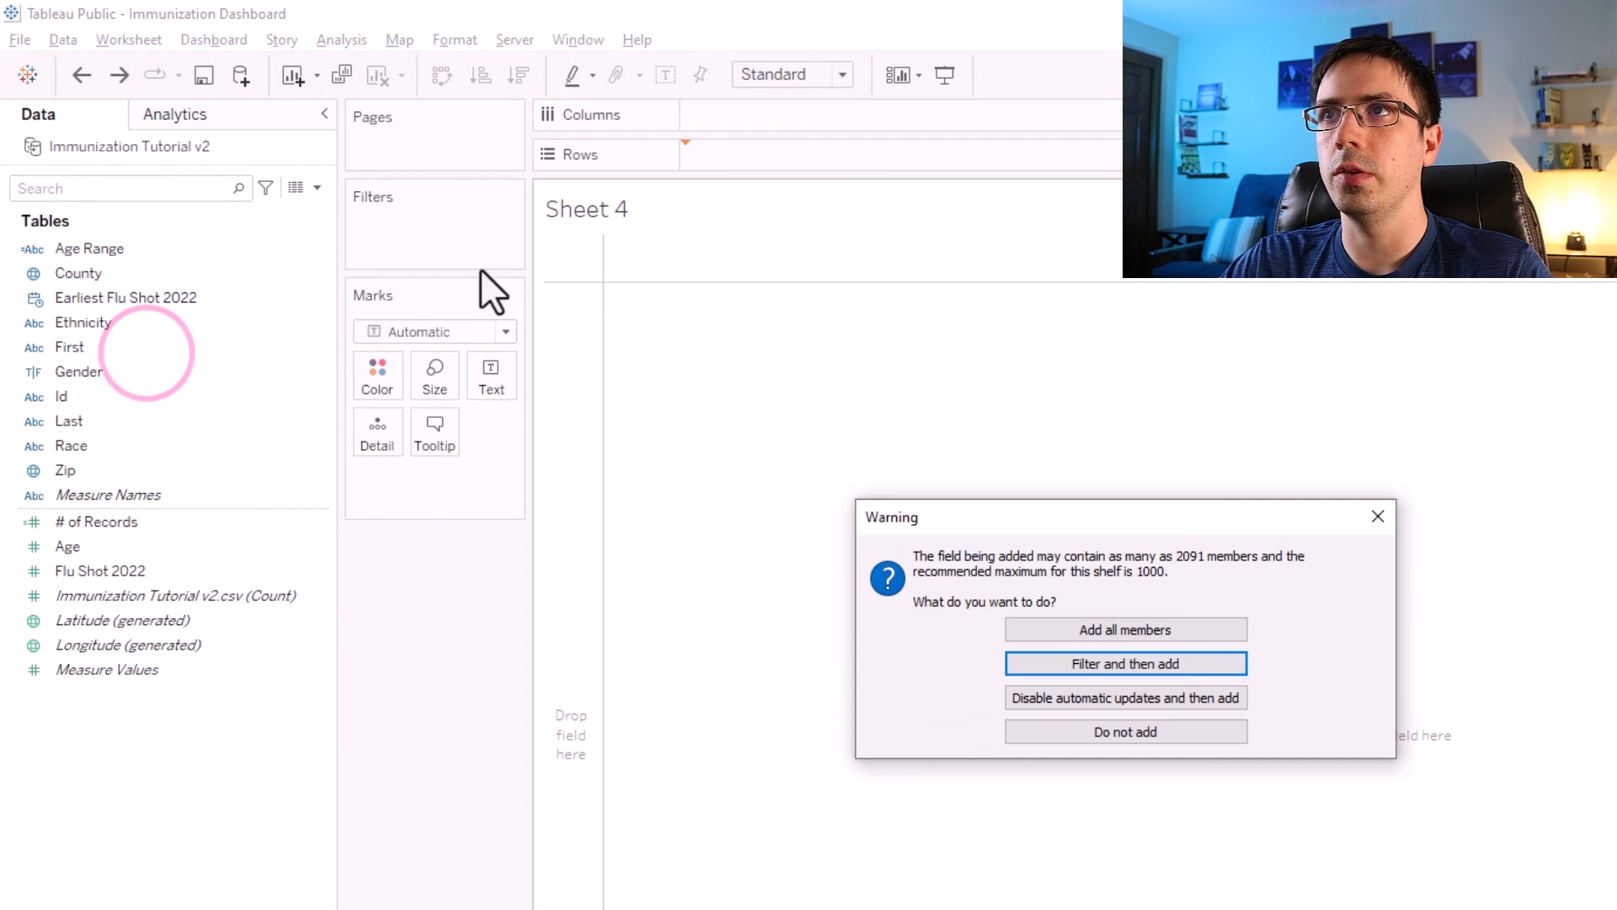
left_click(1127, 632)
left_click_drag(108, 422, 957, 158)
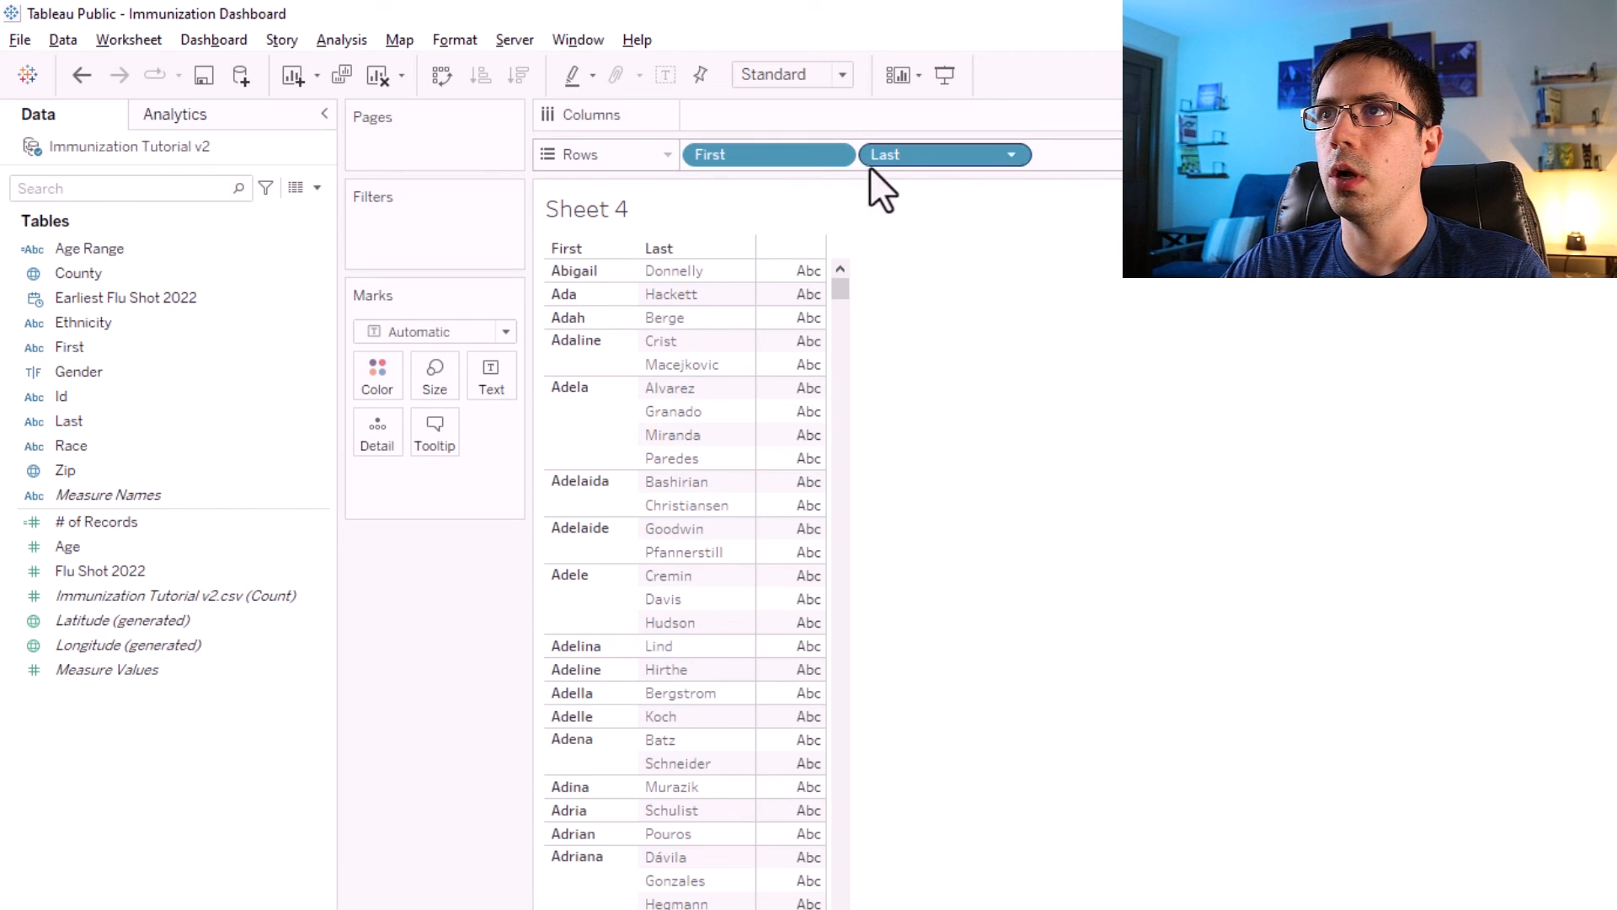
left_click_drag(906, 154, 1045, 337)
left_click_drag(751, 160, 944, 394)
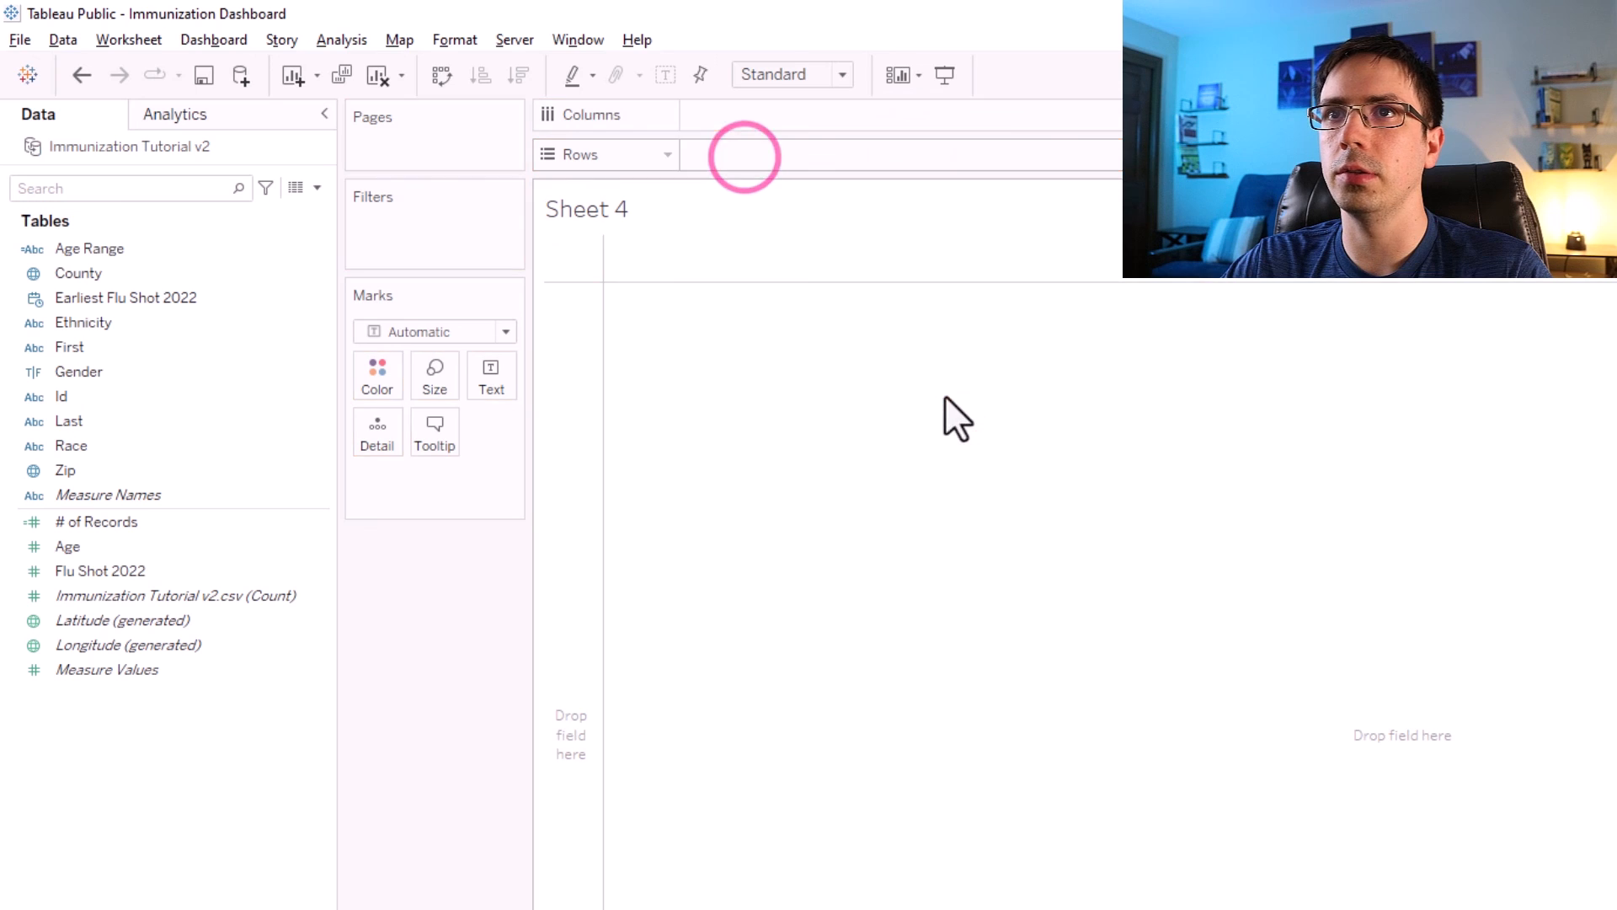
Create a calculated field named Full Name with the formula [First] + ' ' + [Last].
left_click(316, 187)
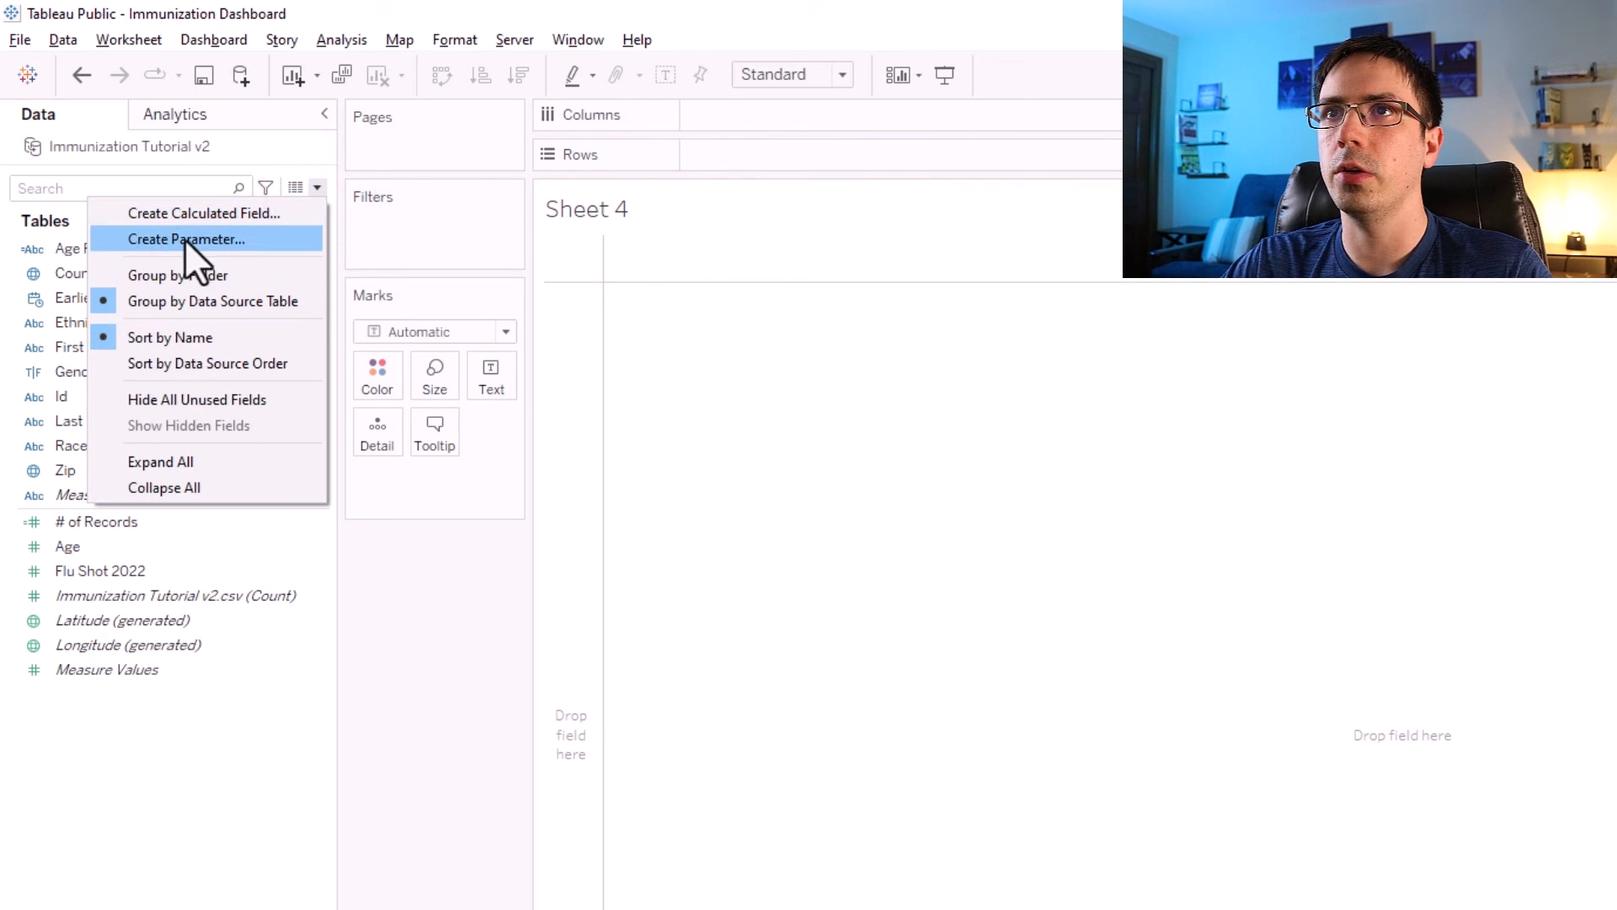
left_click(184, 216)
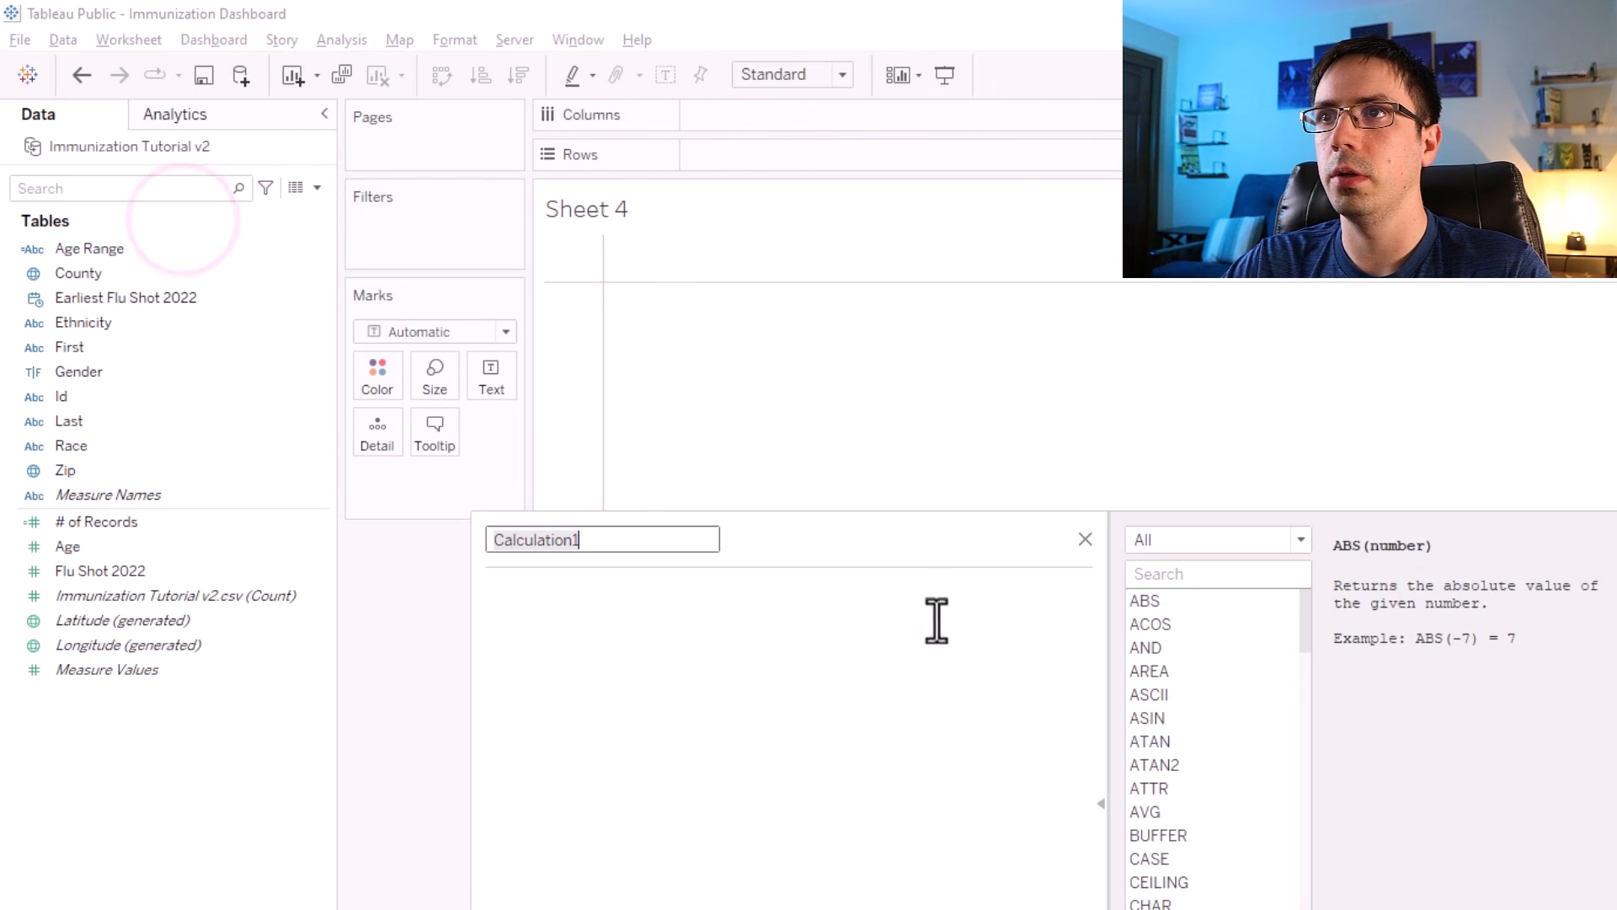
left_click(910, 644)
type("[Firs")
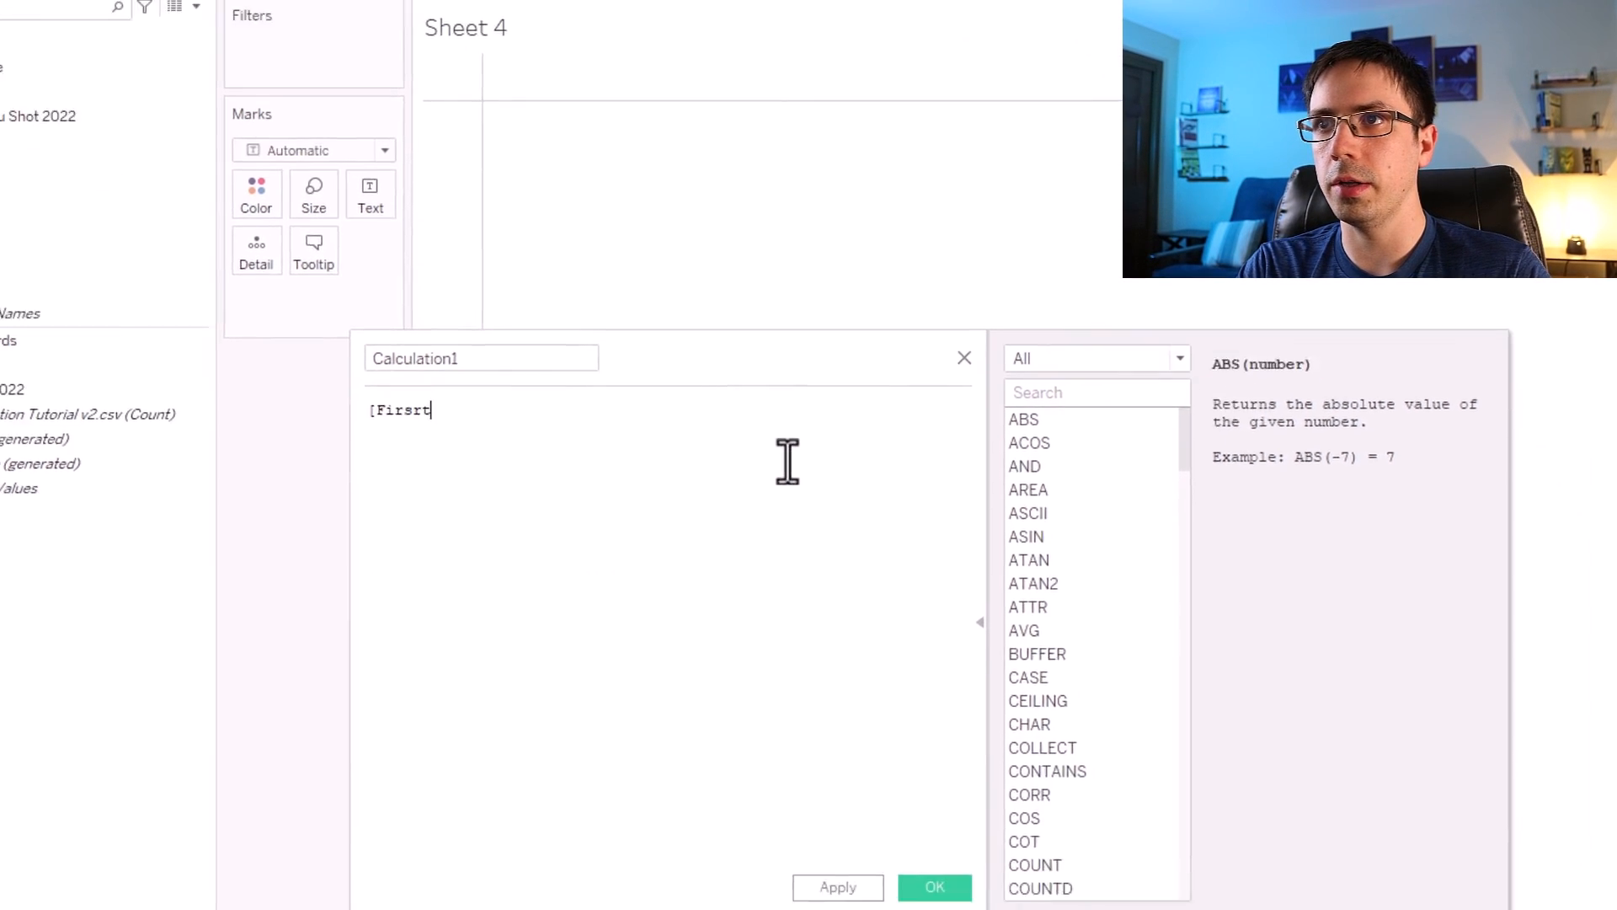
key("Return")
type("+ [L")
key("Return")
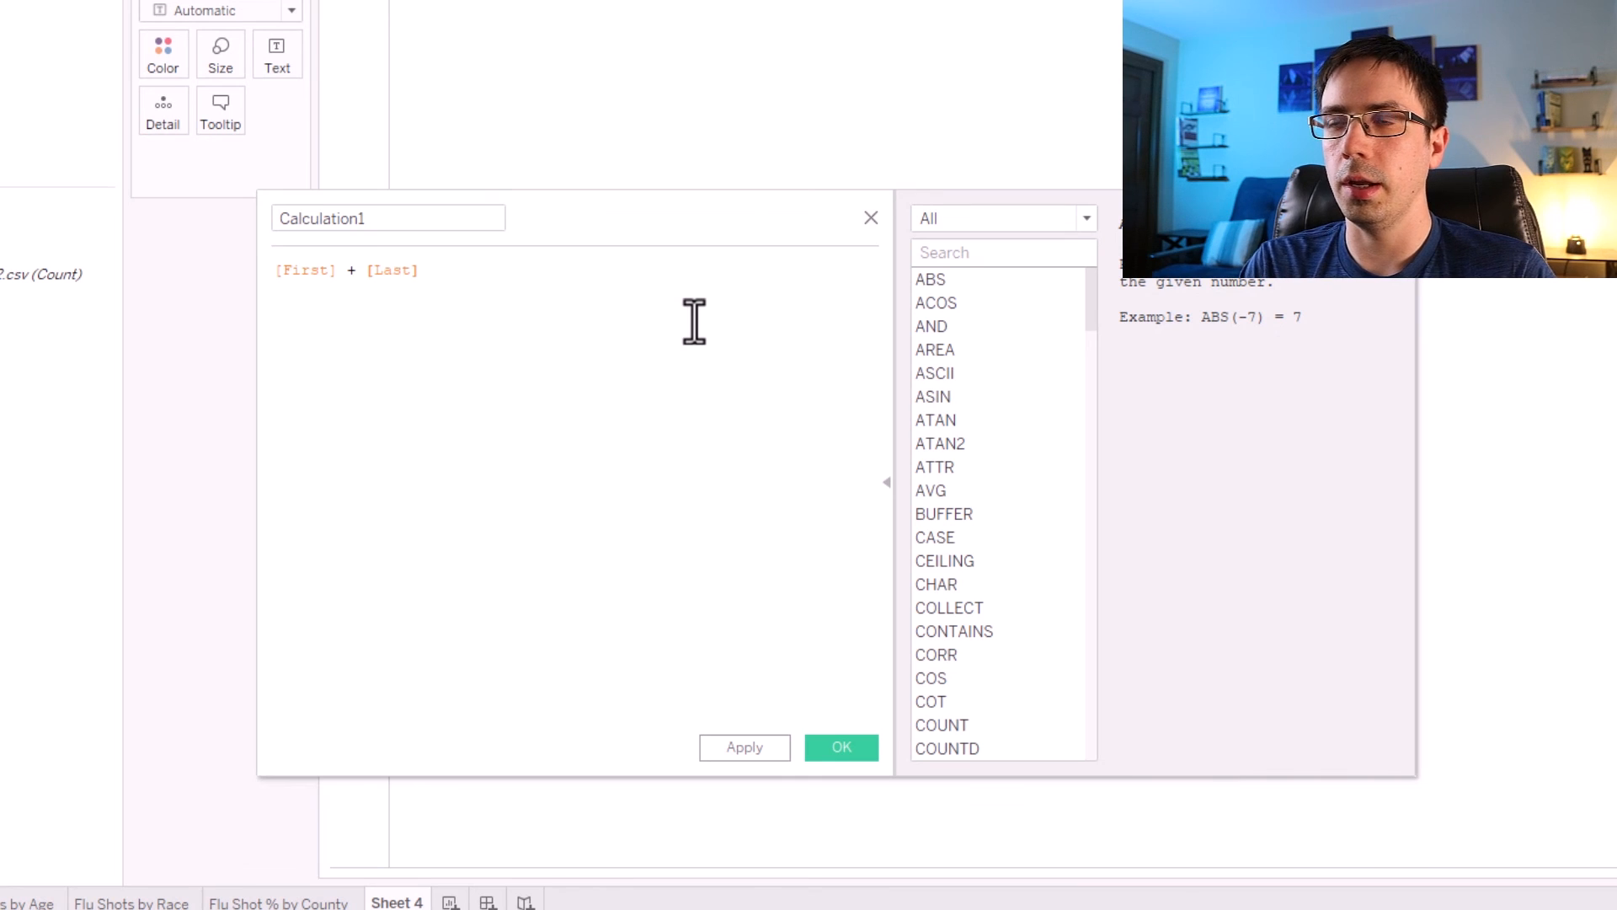
double_click(408, 217)
type("Full Name")
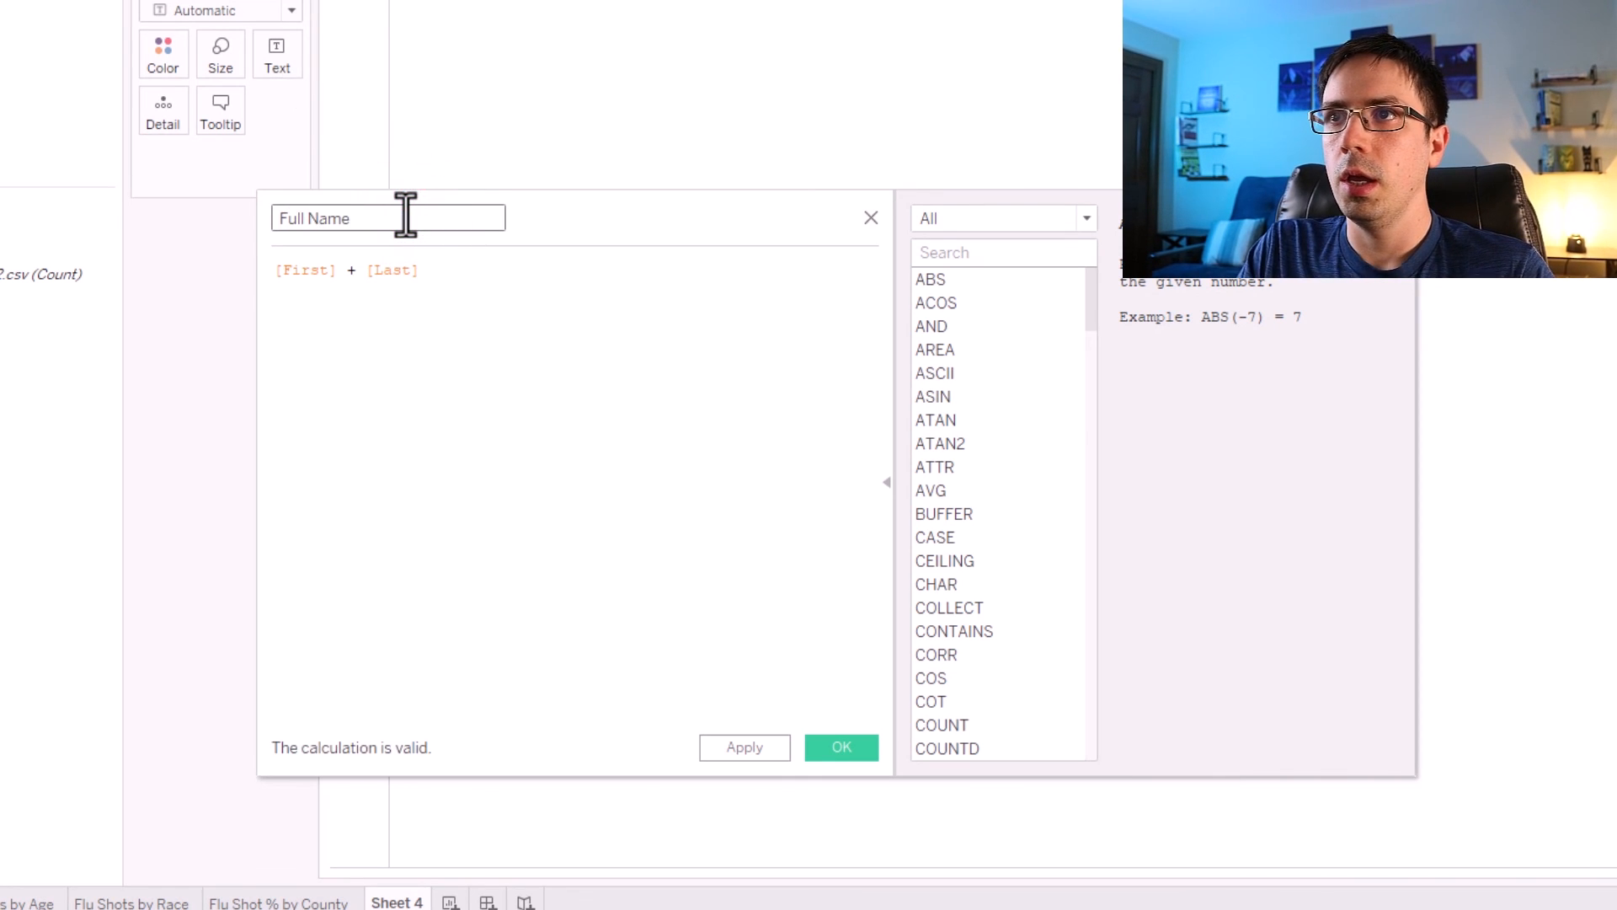
left_click(365, 275)
type("+ ")
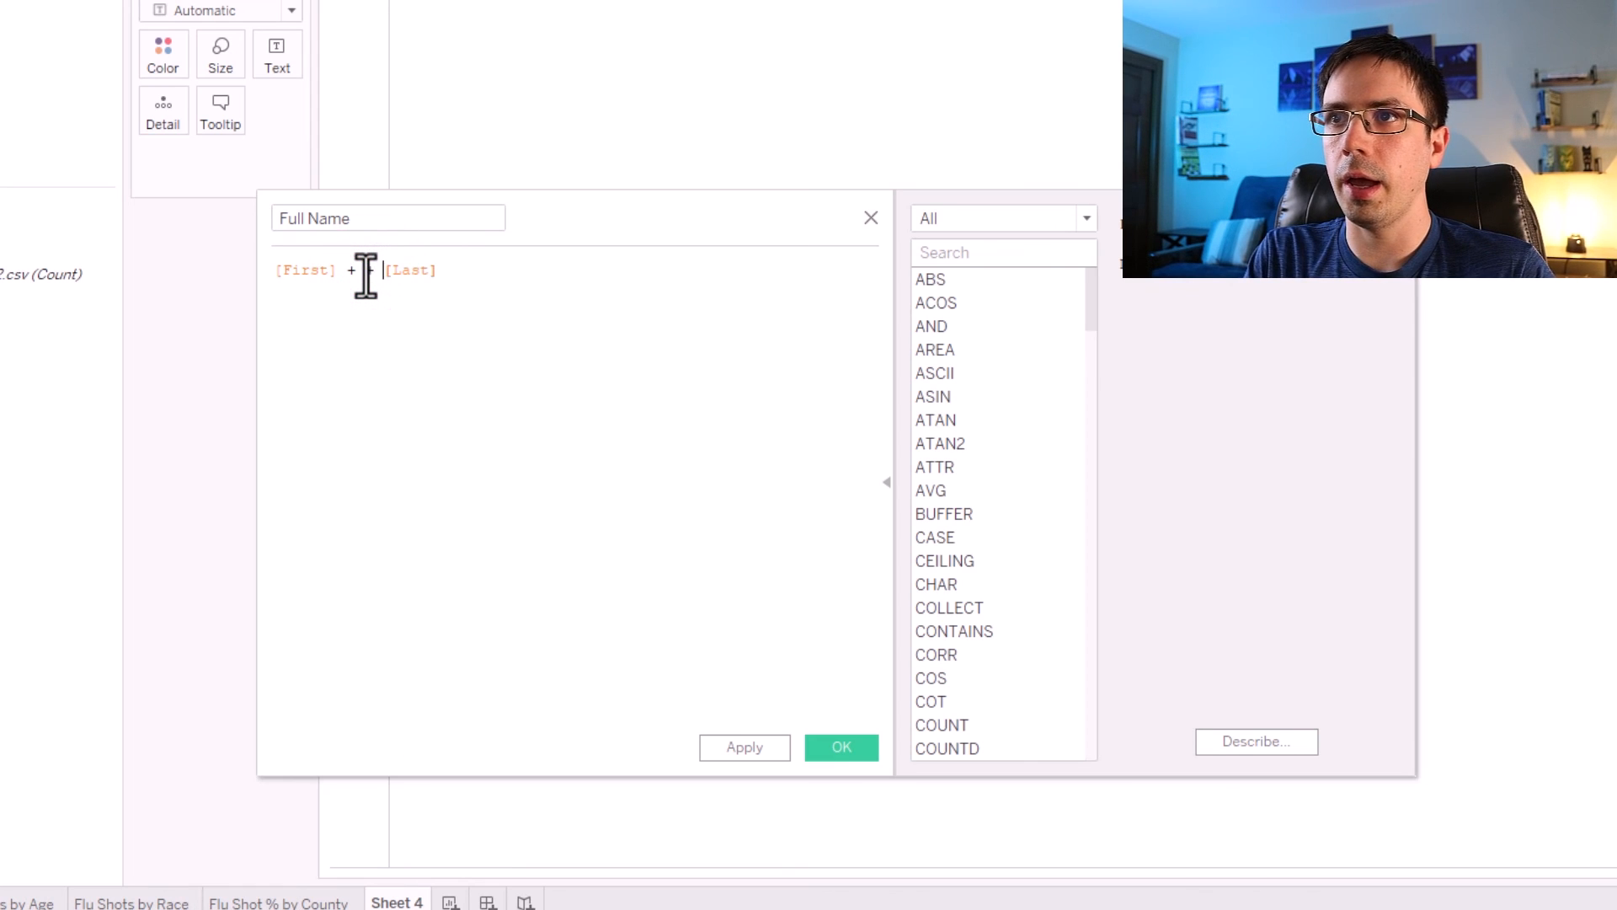
type(" '")
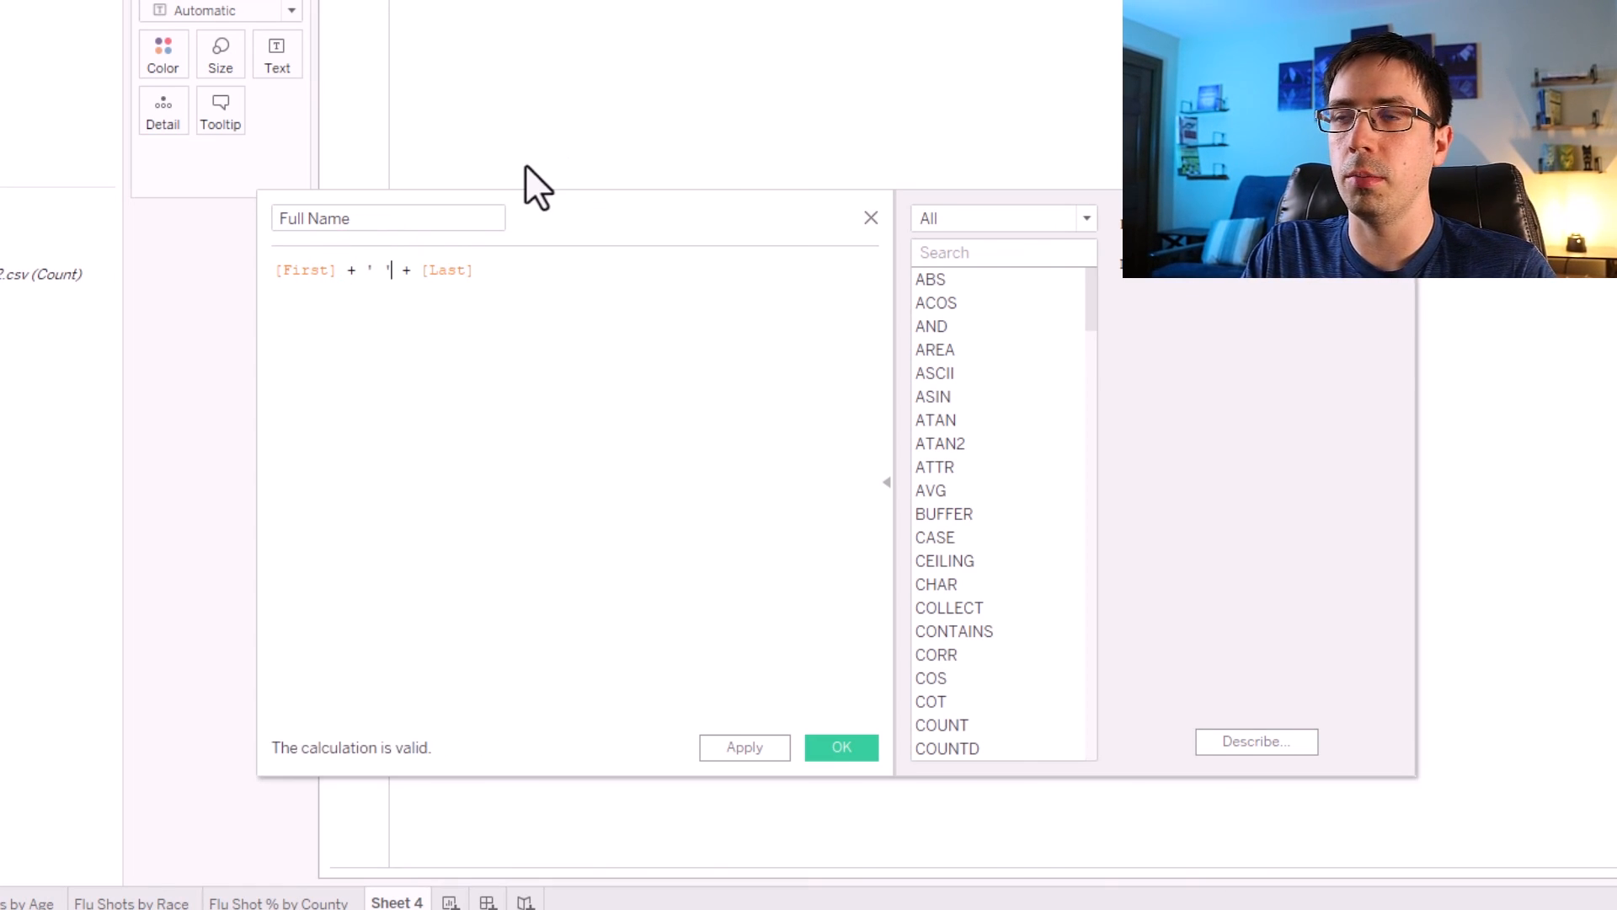
double_click(380, 269)
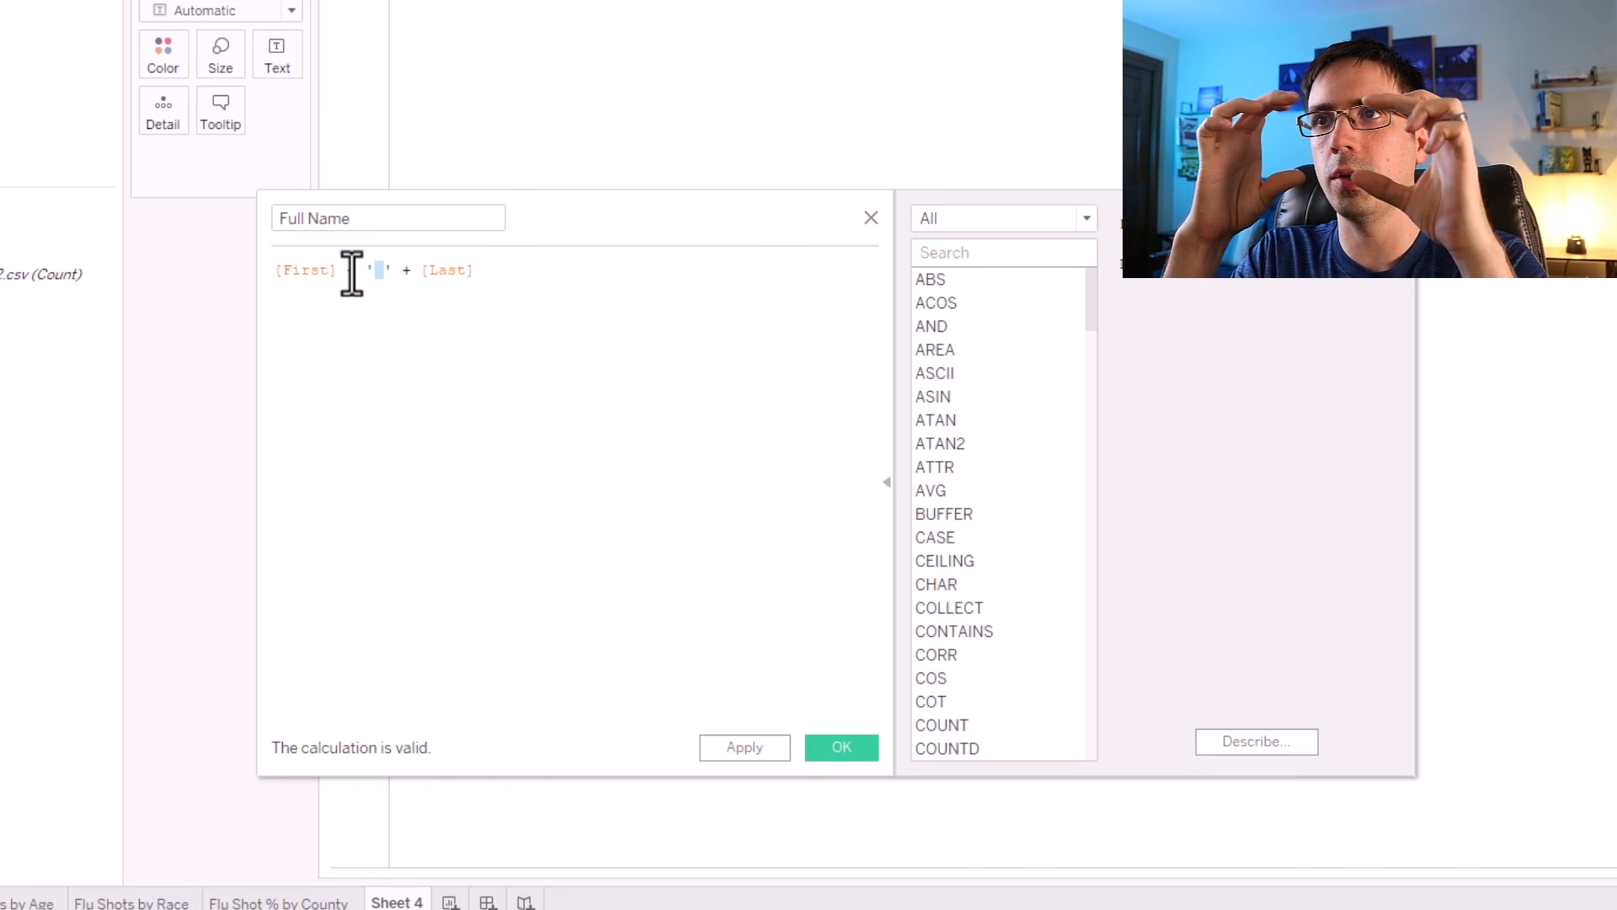
left_click(436, 331)
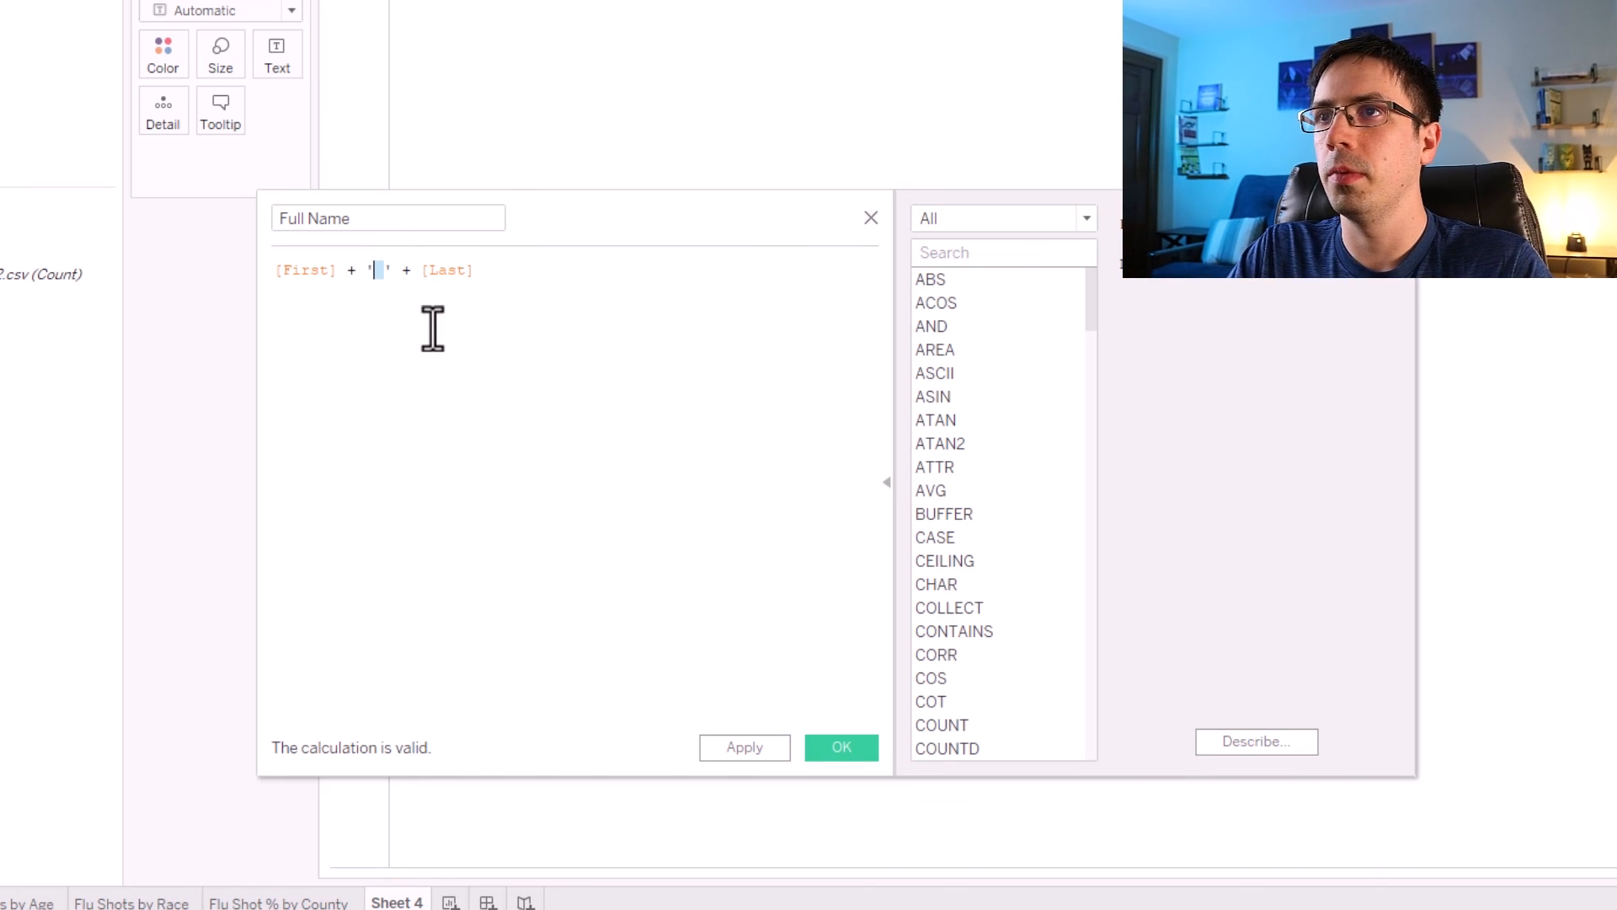
left_click(749, 751)
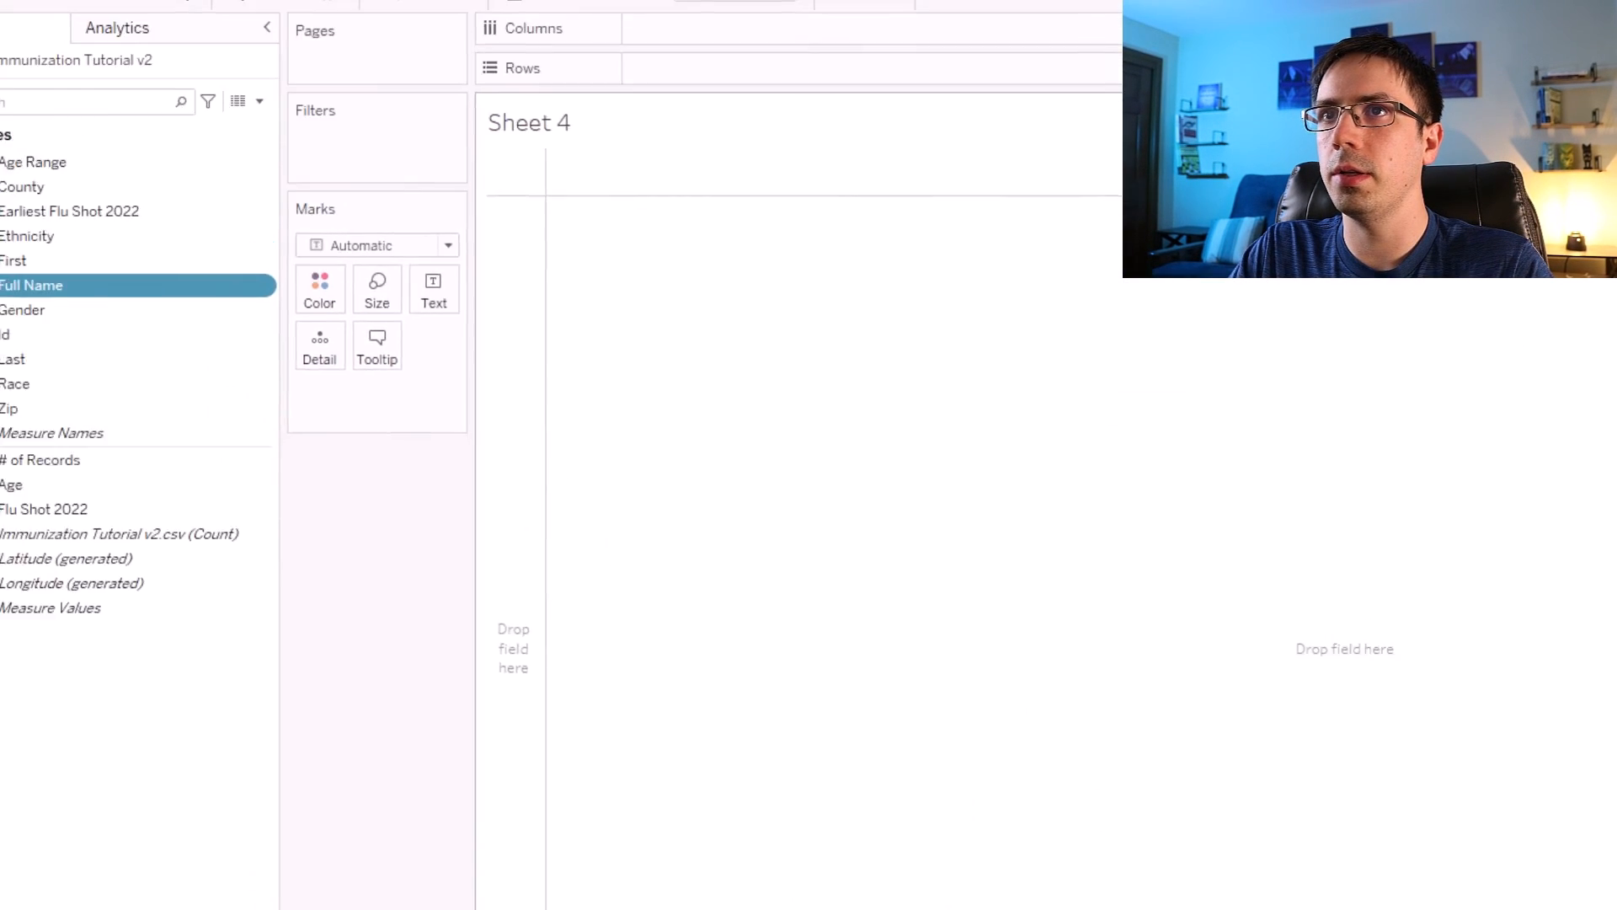
Put Full Name on the rows and add Id in front of it.
left_click_drag(92, 372, 740, 154)
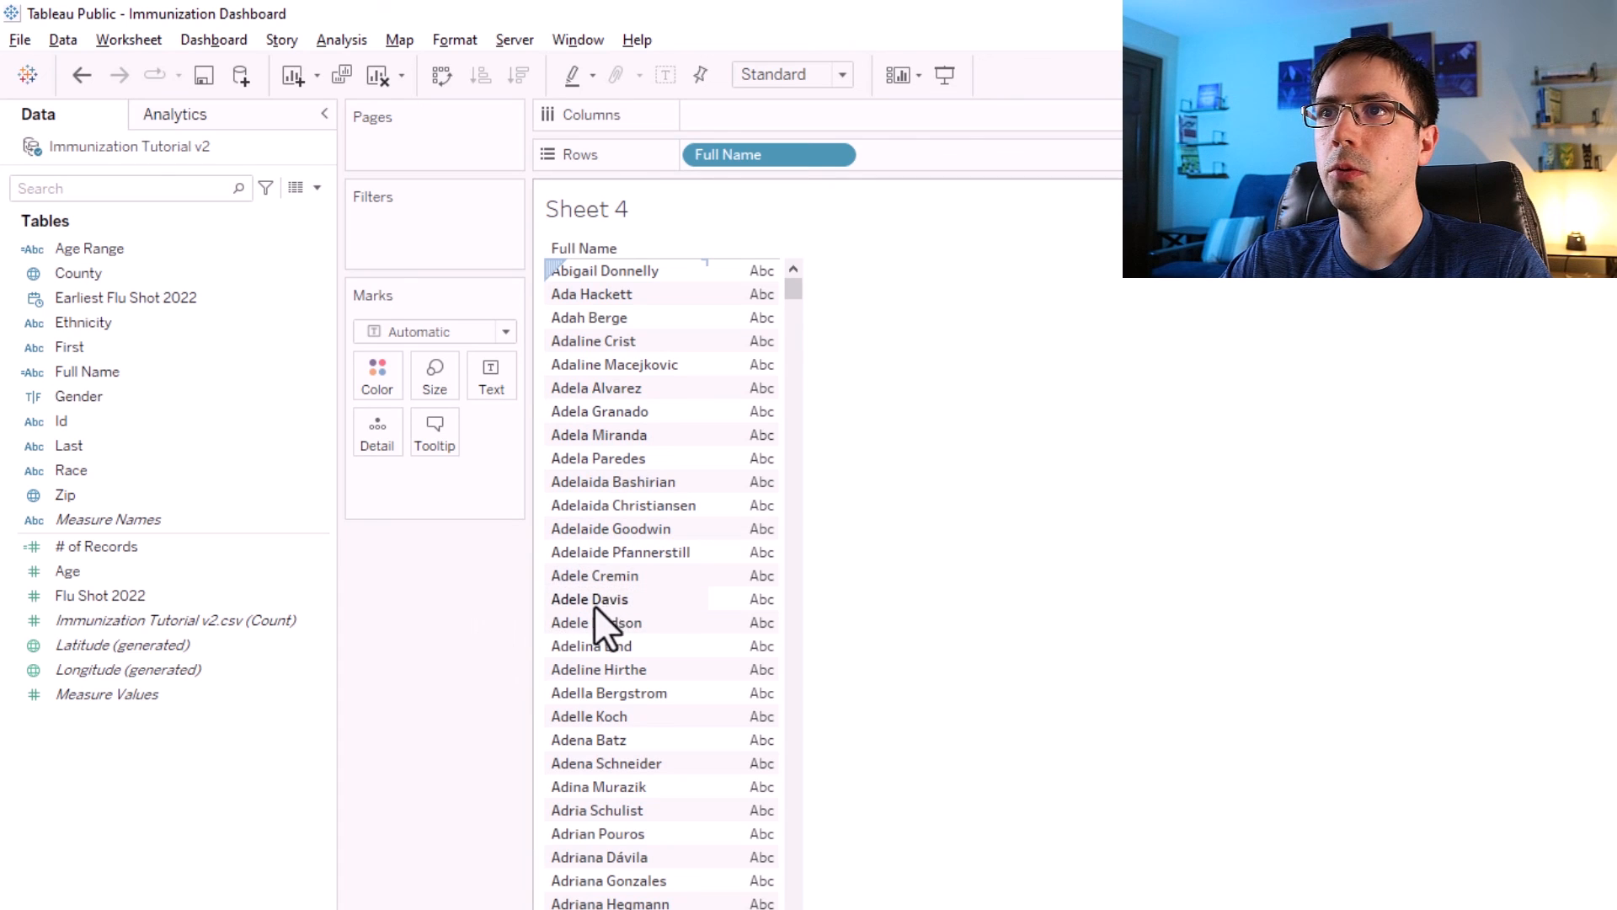
left_click(465, 567)
left_click(93, 426)
left_click_drag(93, 428, 689, 150)
left_click(1089, 629)
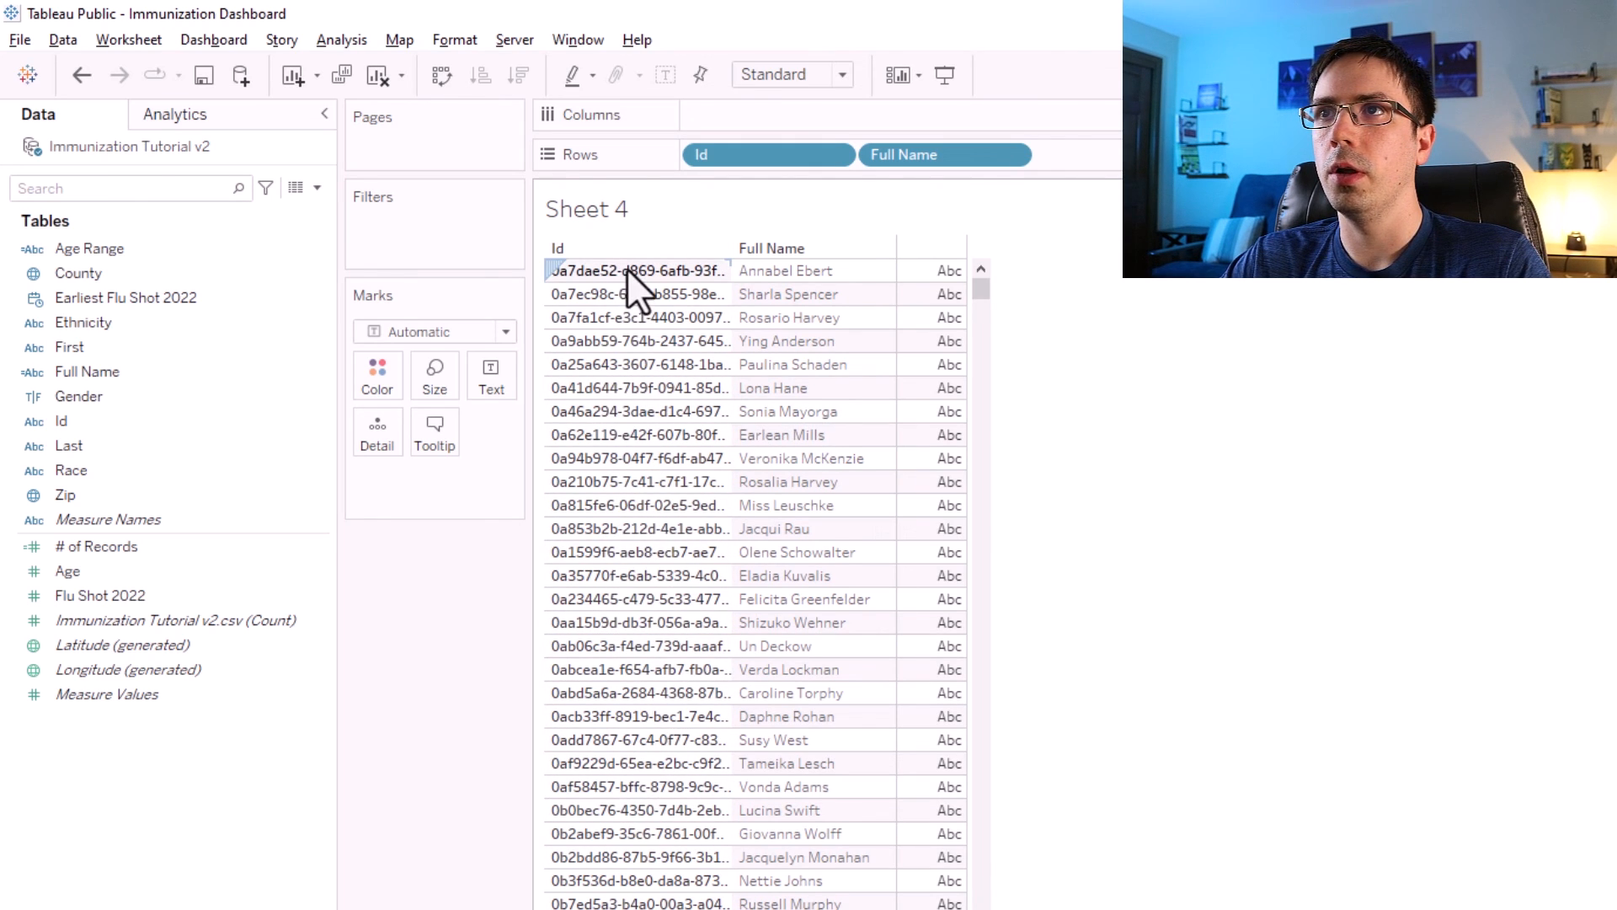
Hide the header of the Id column.
right_click(628, 346)
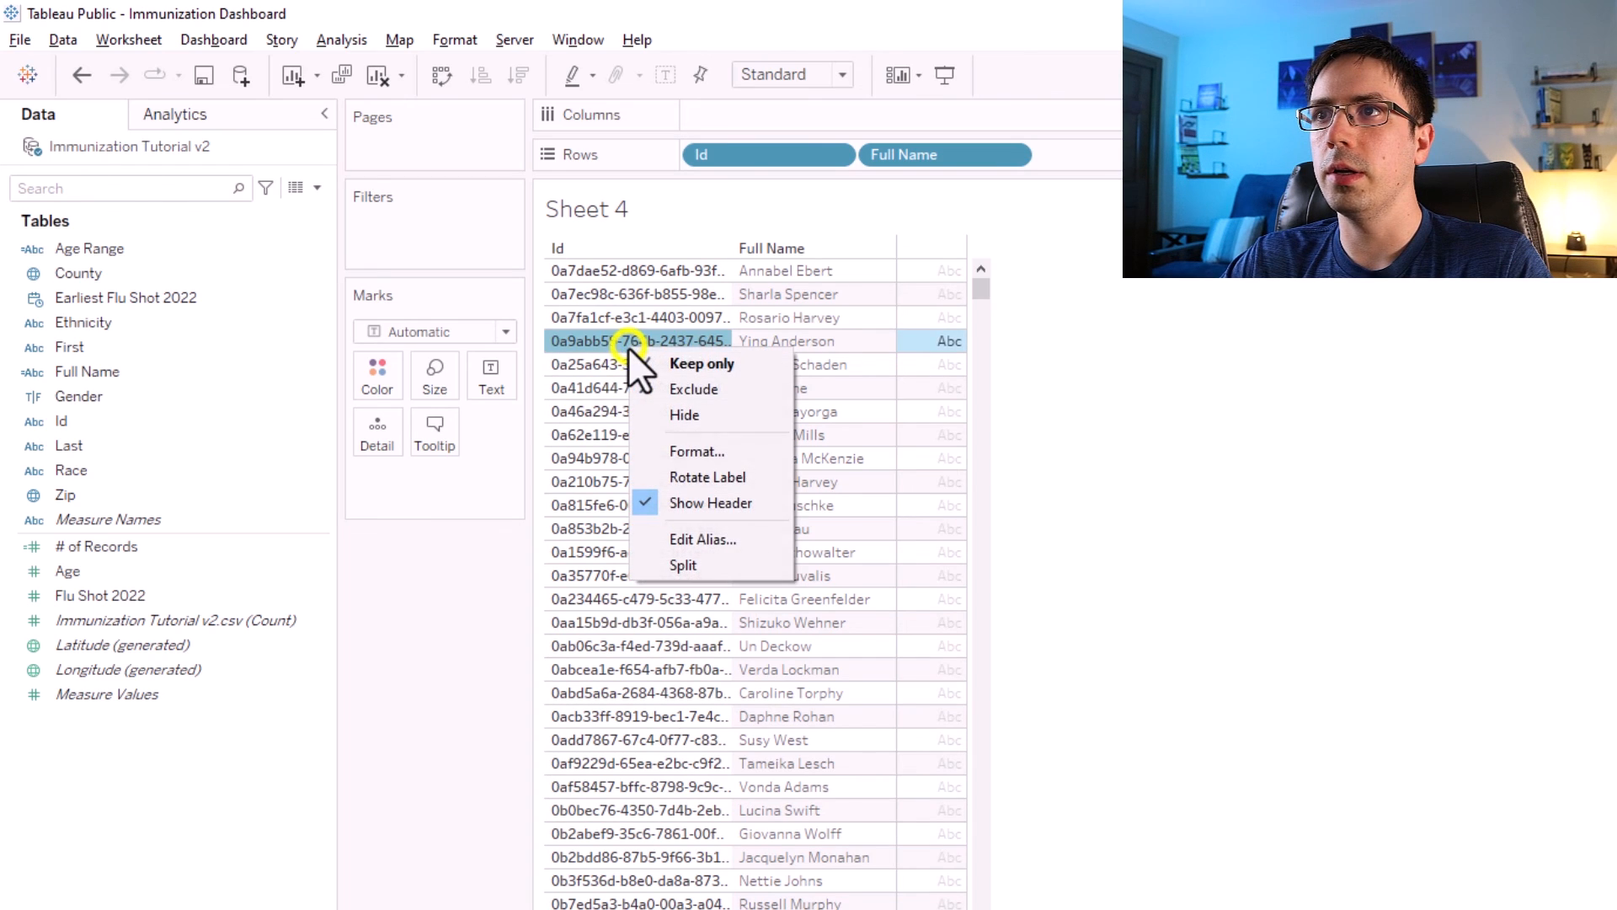
left_click(695, 509)
left_click(1072, 620)
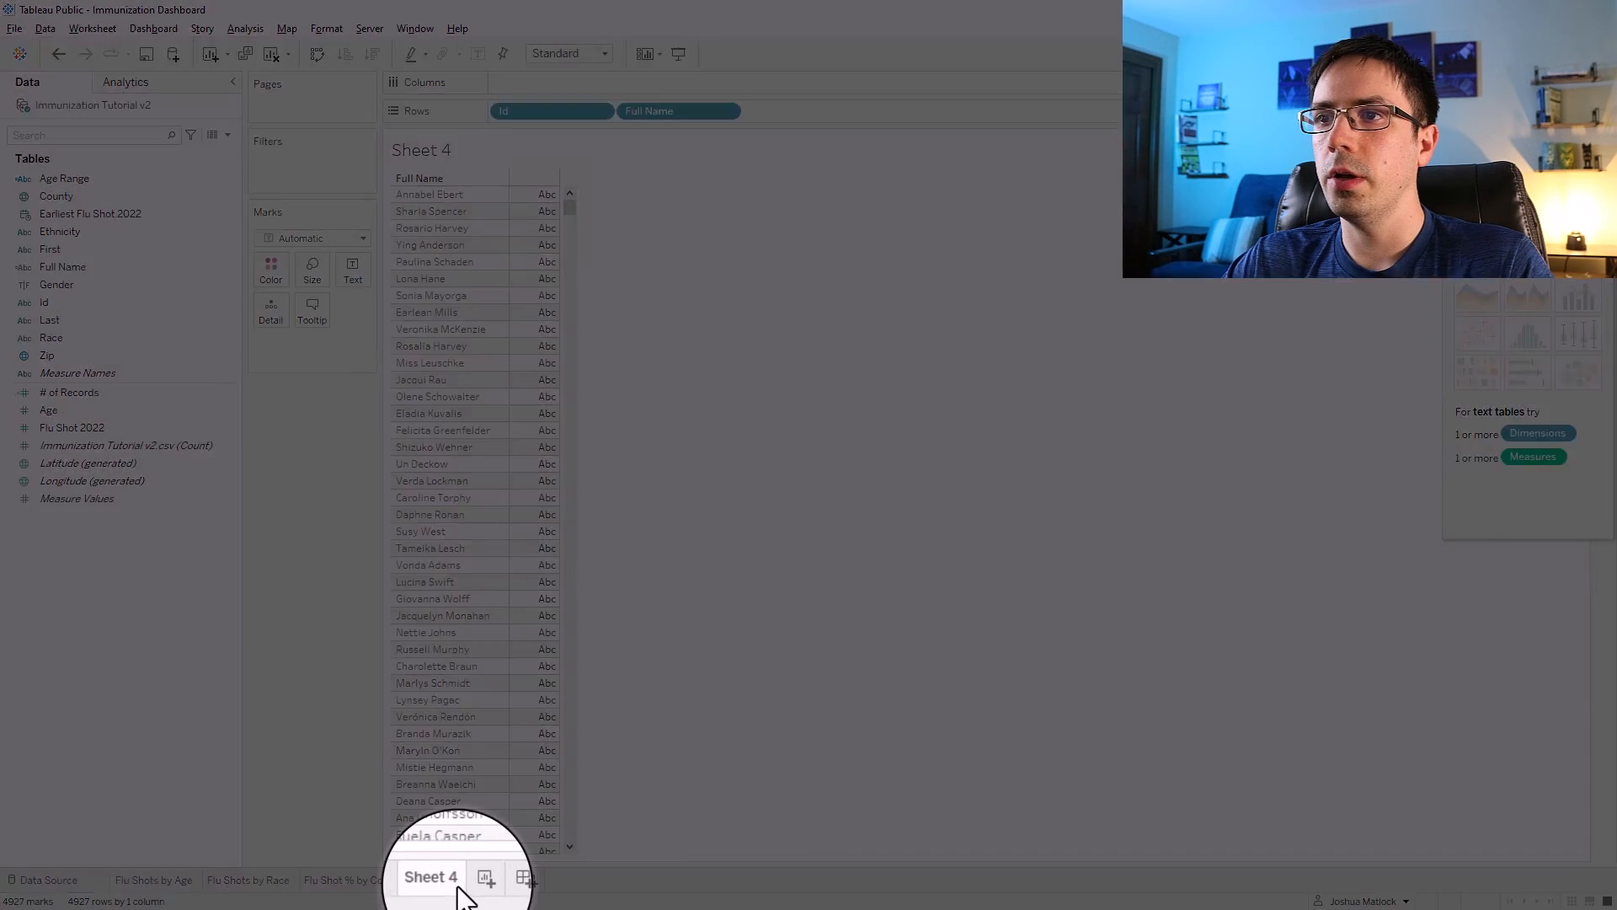
Rename the new worksheet as Flu Shots List.
double_click(439, 880)
type("Fl")
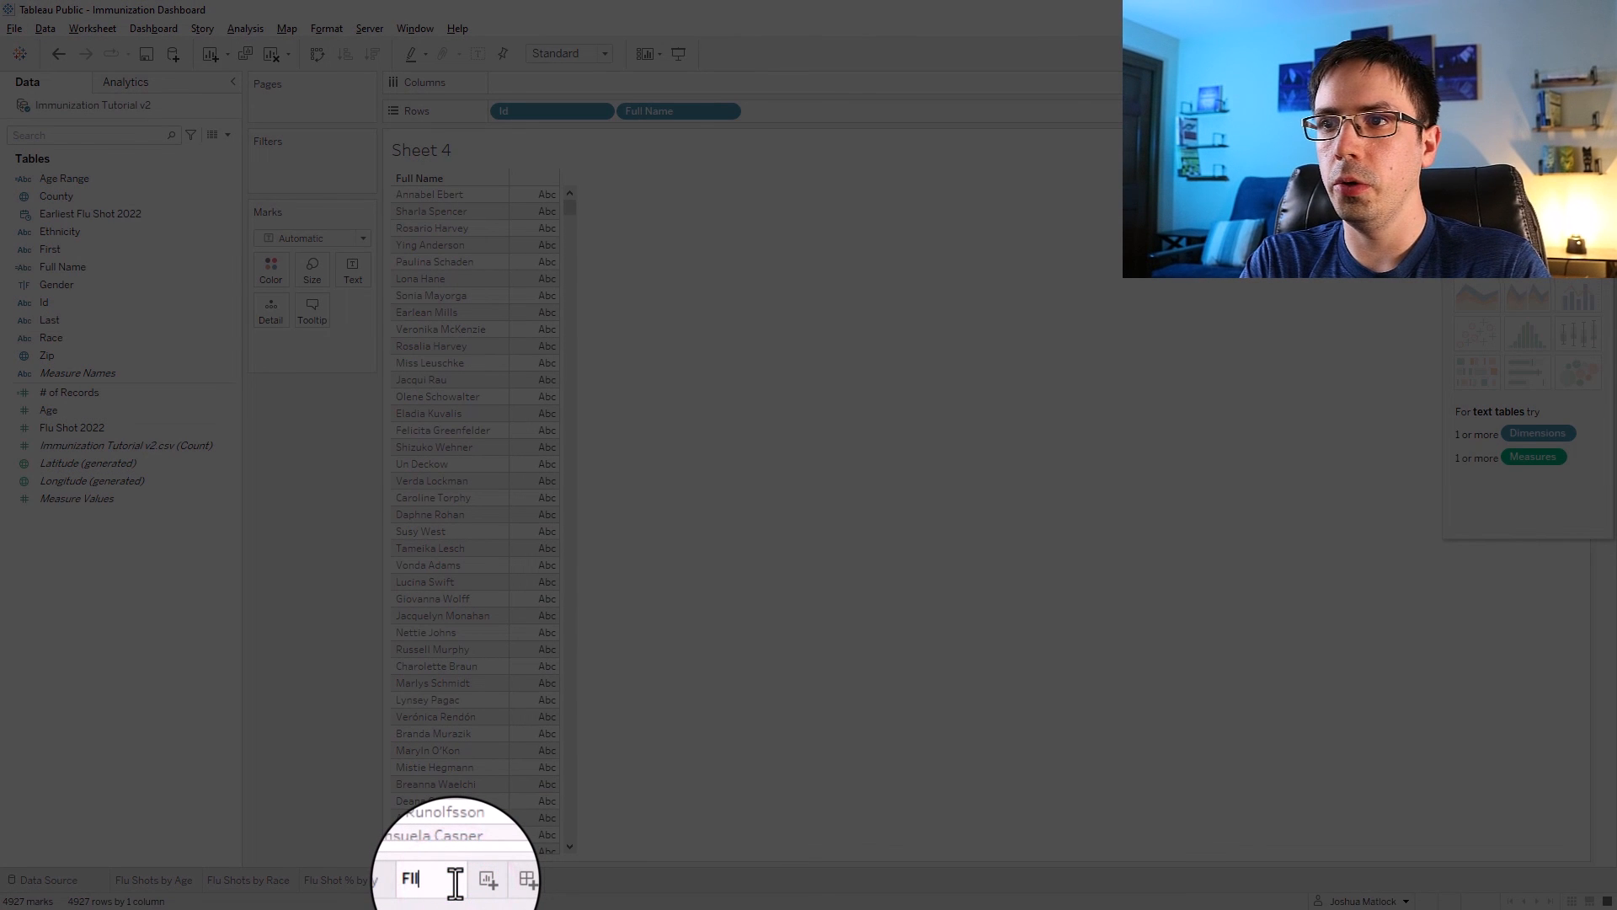
type("u Shots List")
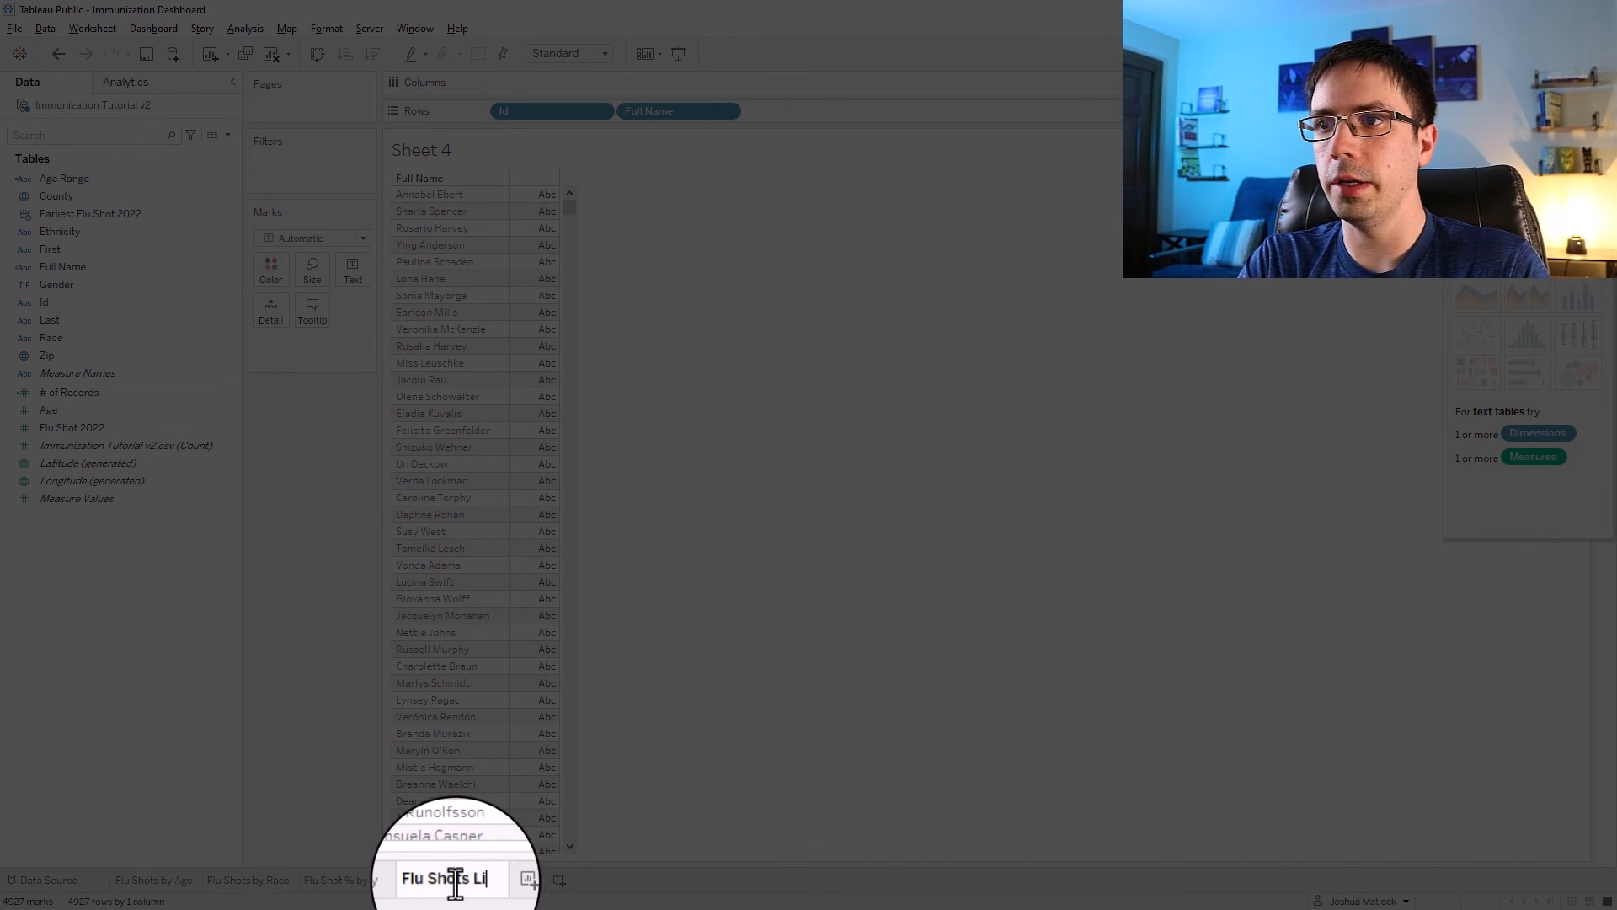
key("Return")
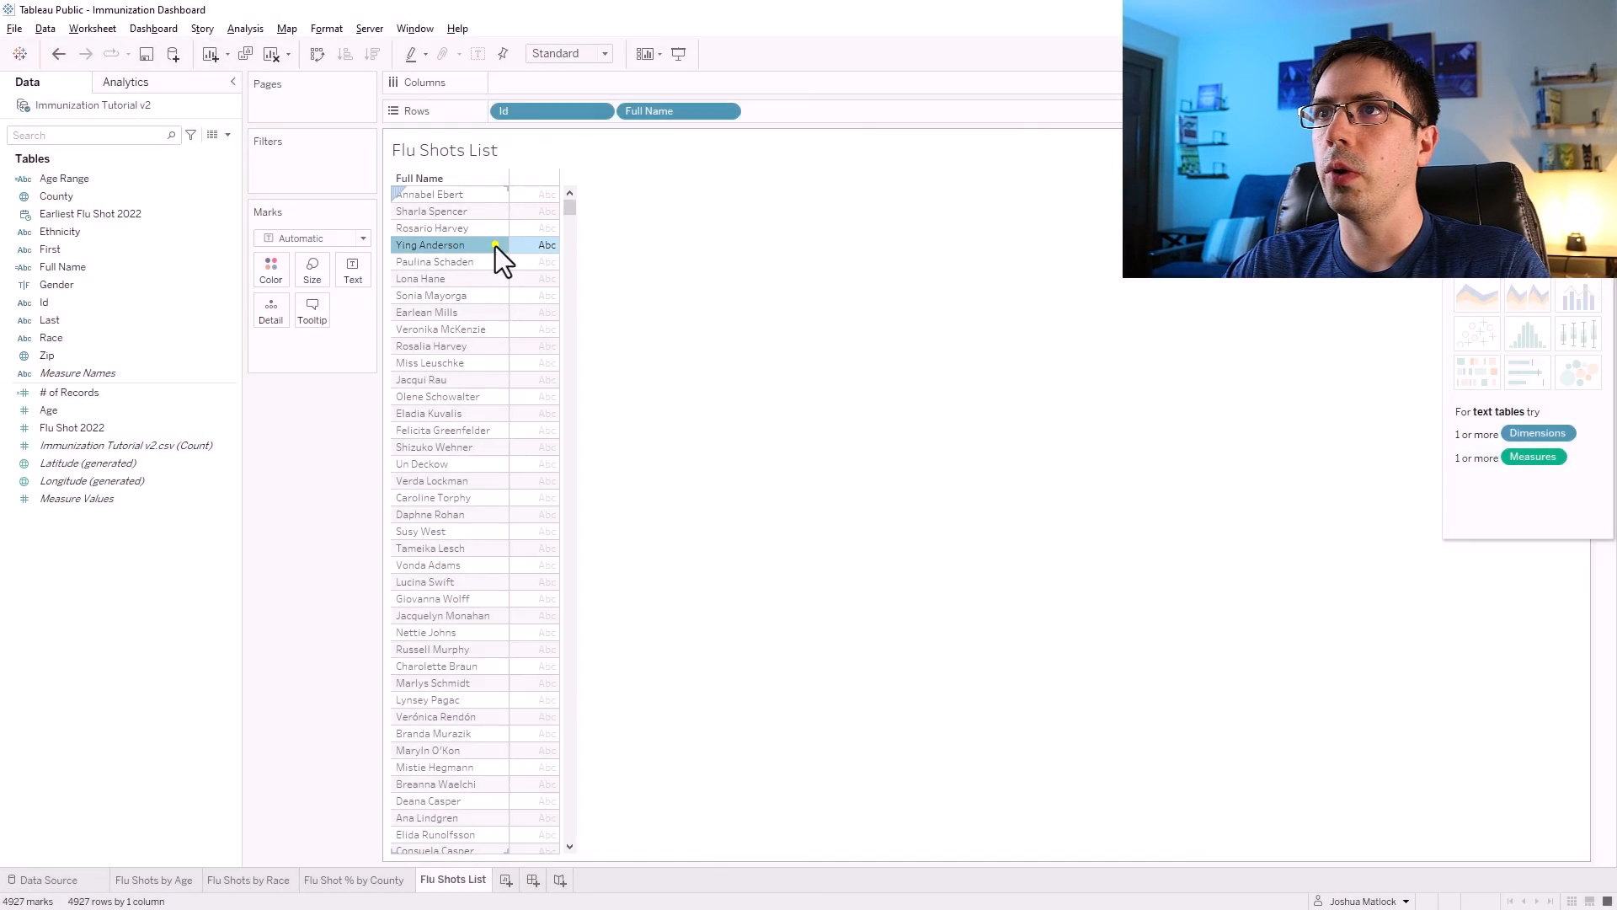
Set the worksheet shading of the list to the dark navy custom color.
right_click(495, 246)
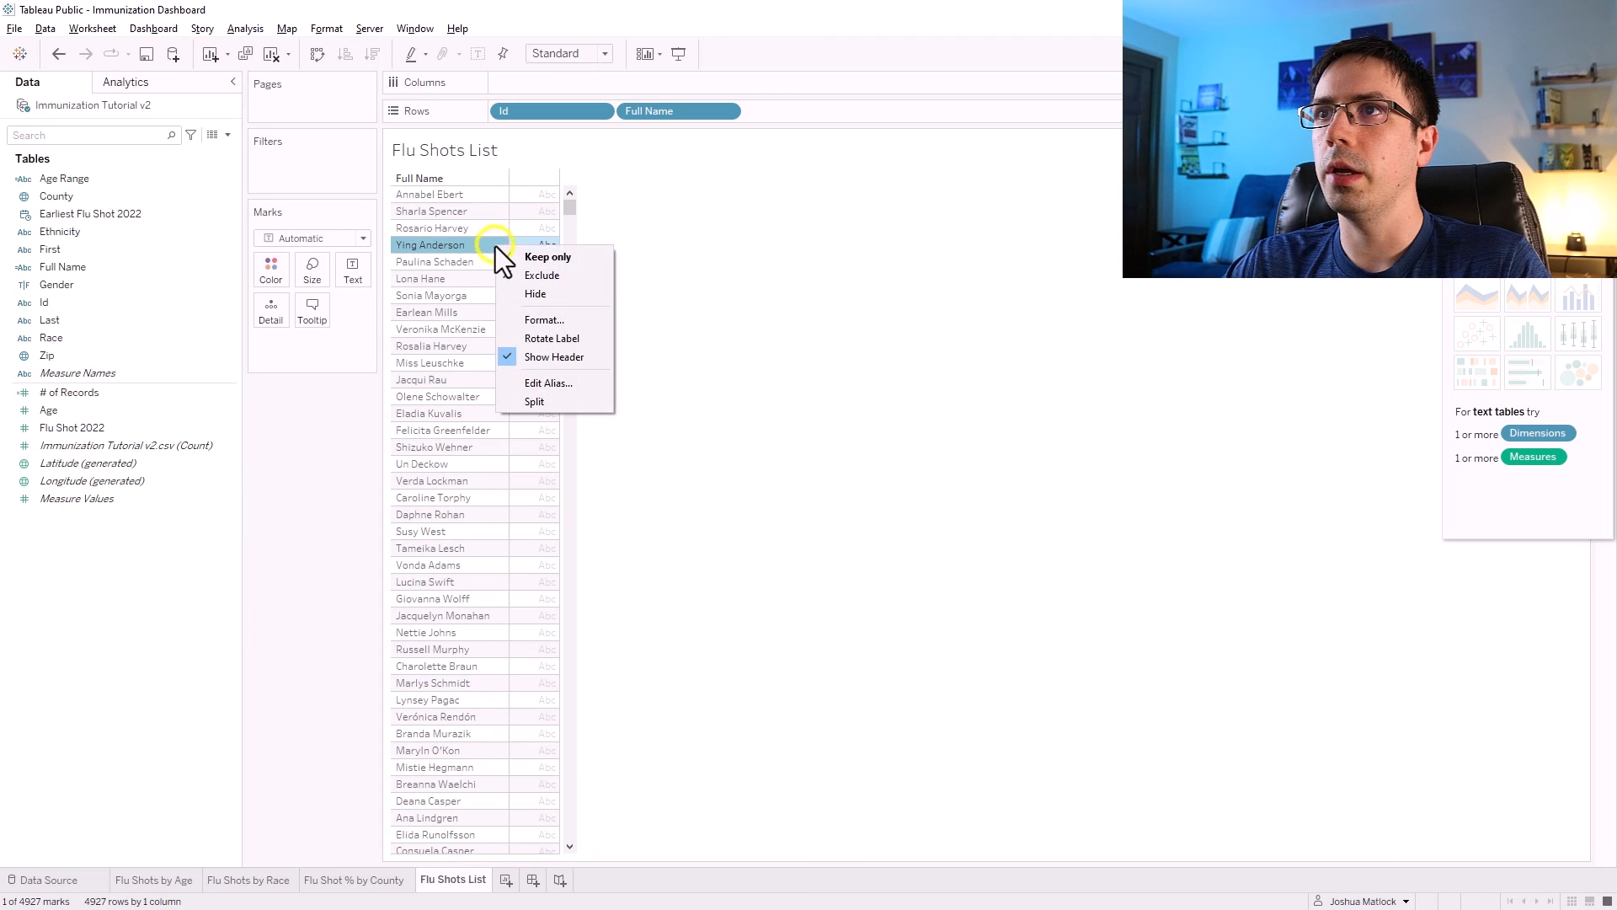
left_click(538, 321)
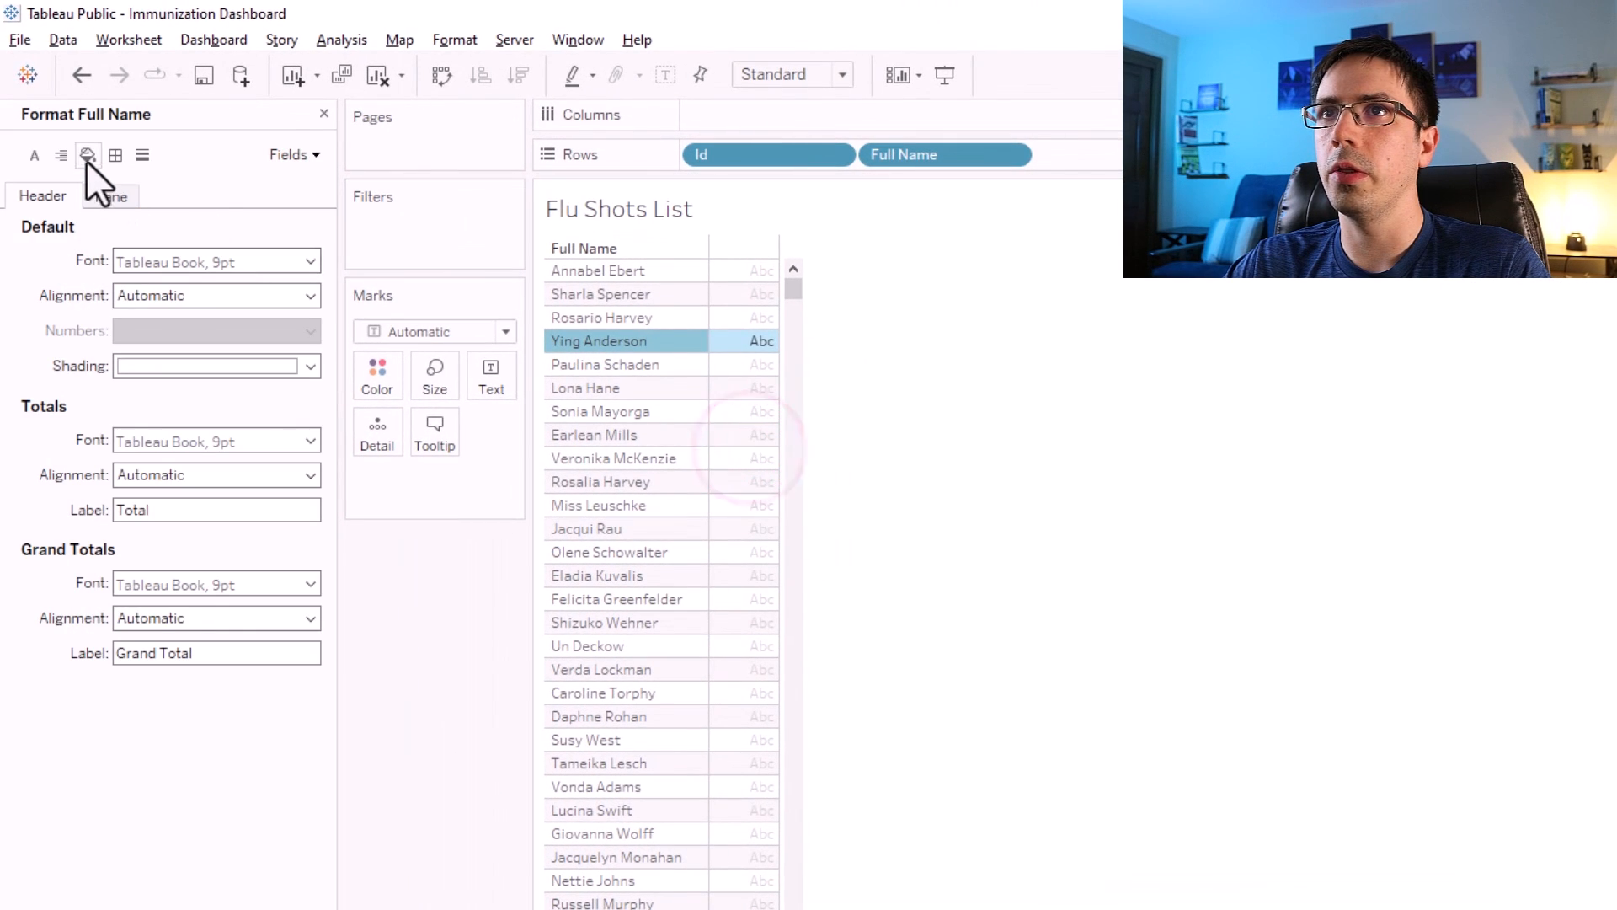
left_click(87, 156)
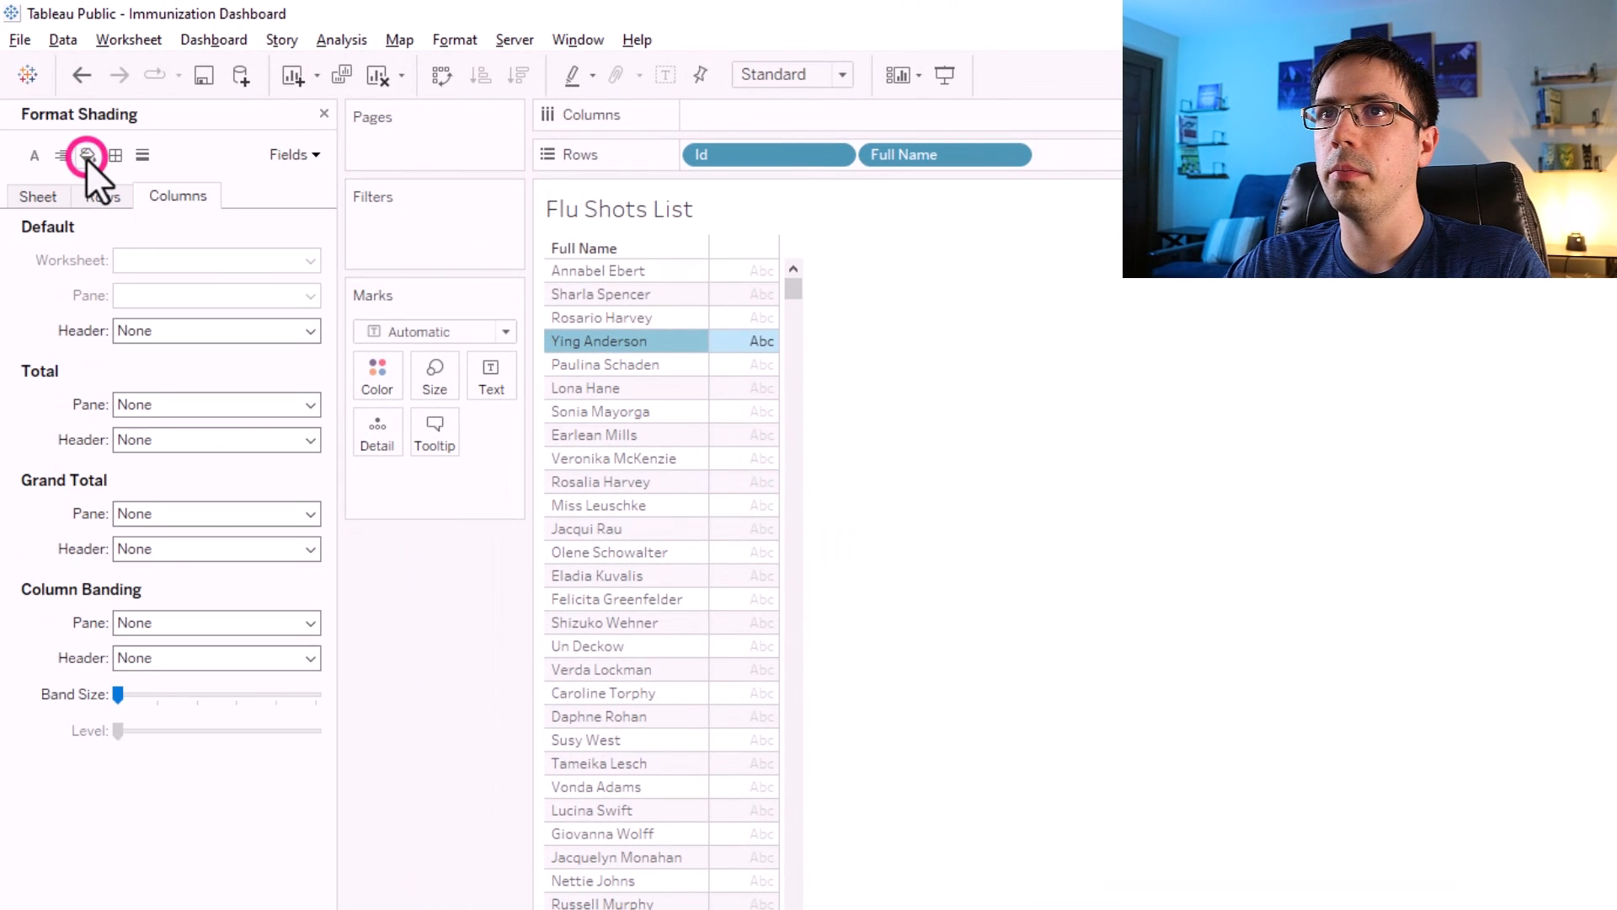
left_click(33, 195)
left_click(175, 265)
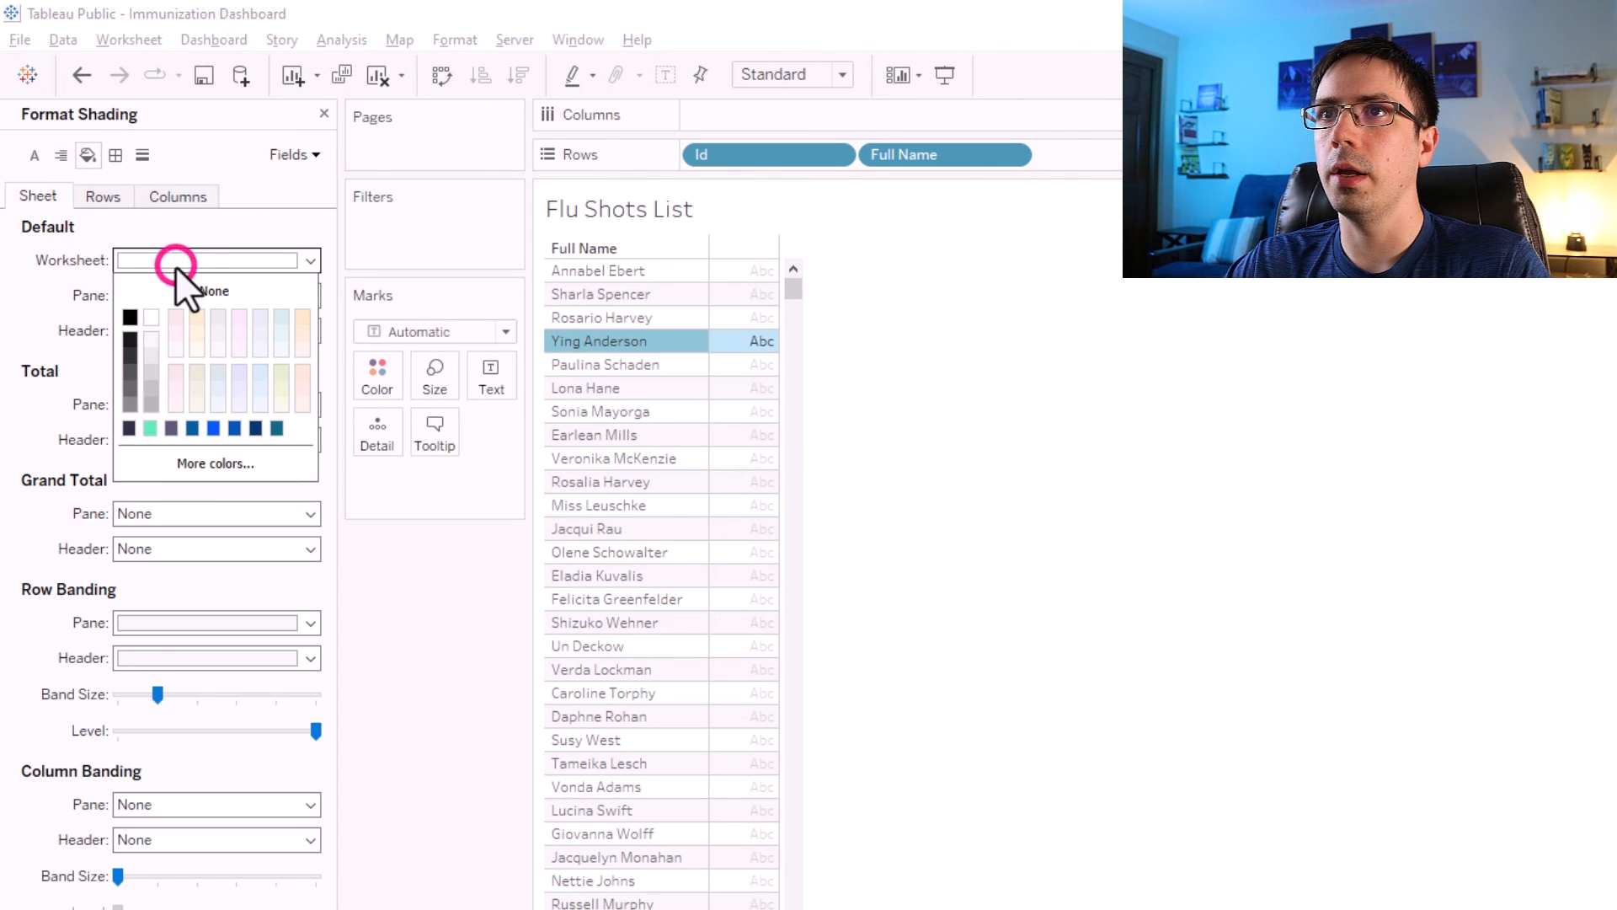
left_click(199, 462)
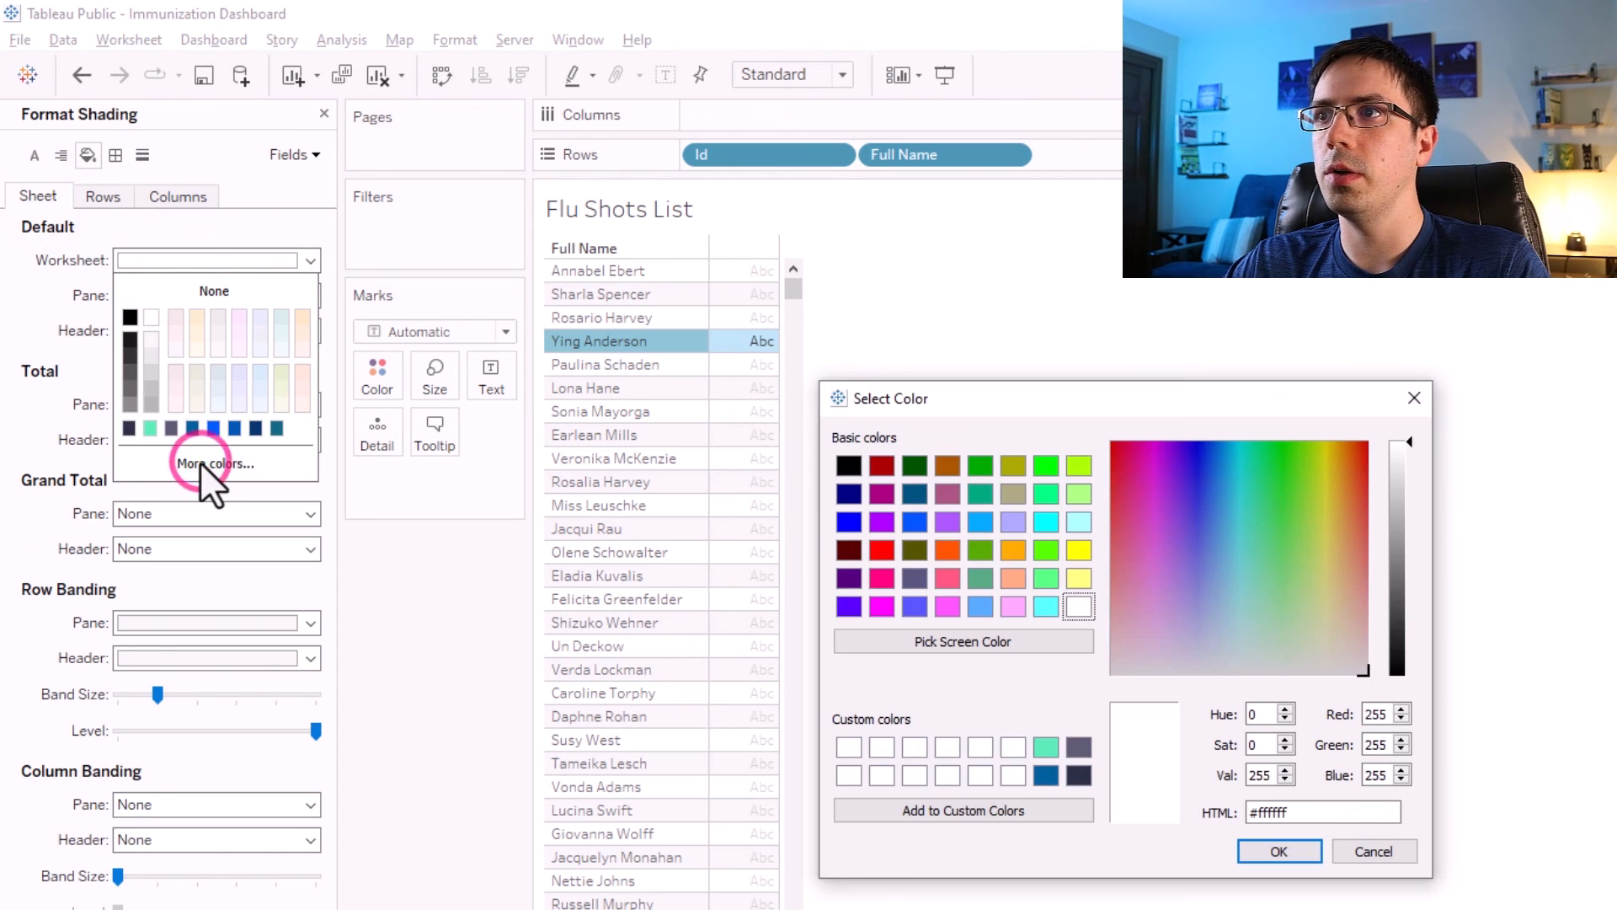
left_click(1079, 775)
left_click(1311, 853)
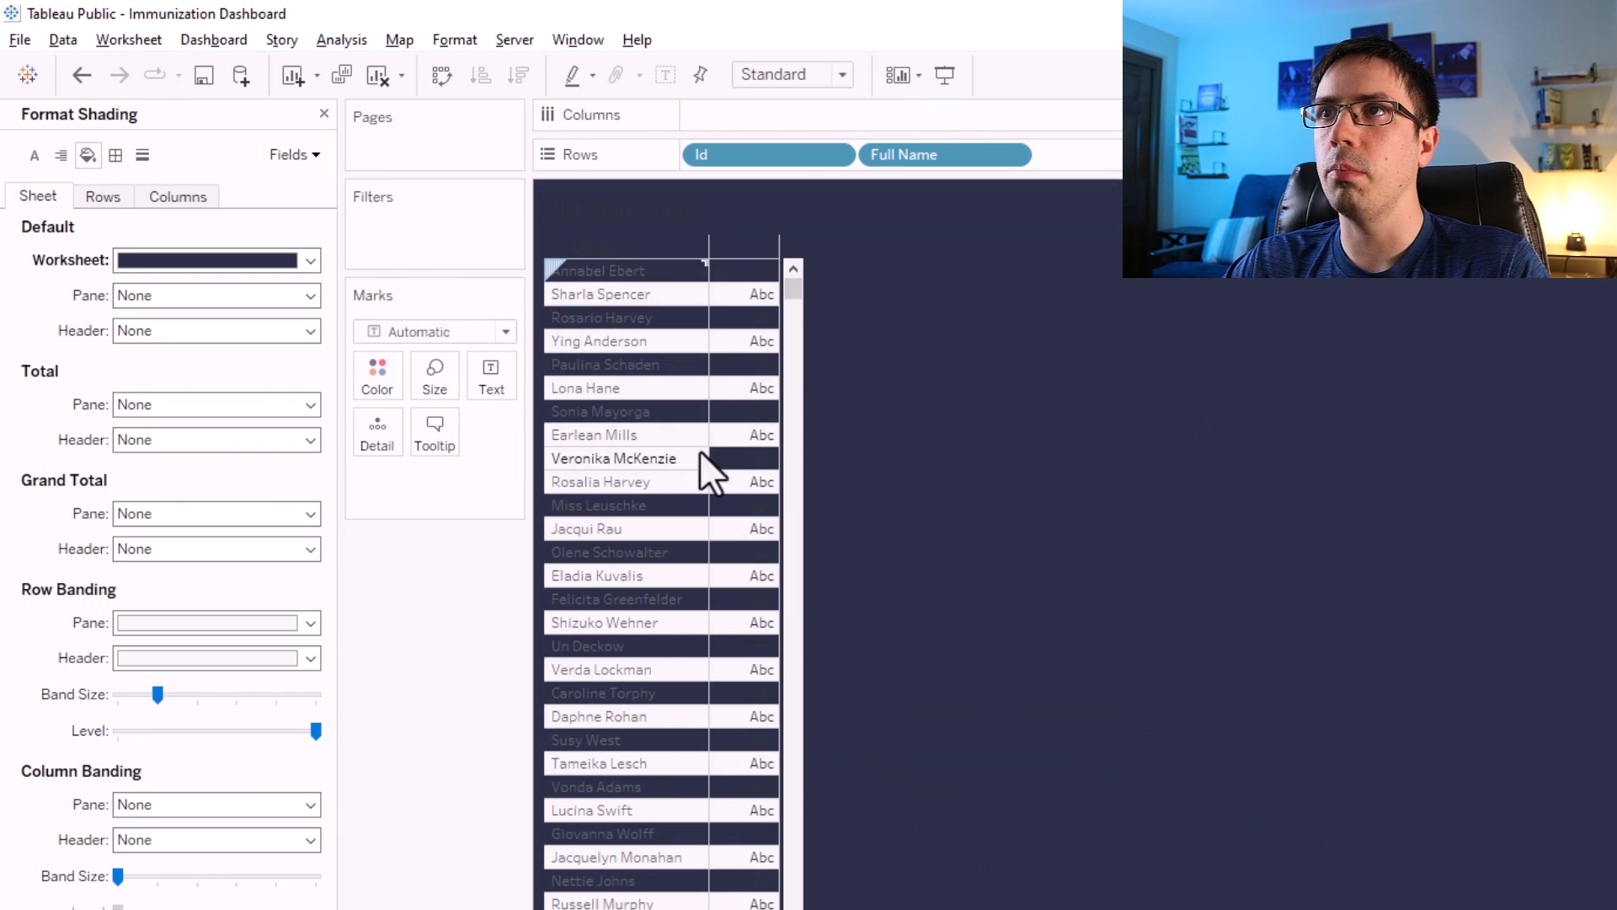
Set the row banding header shading to the custom gray-purple color #5c5a74.
left_click(97, 193)
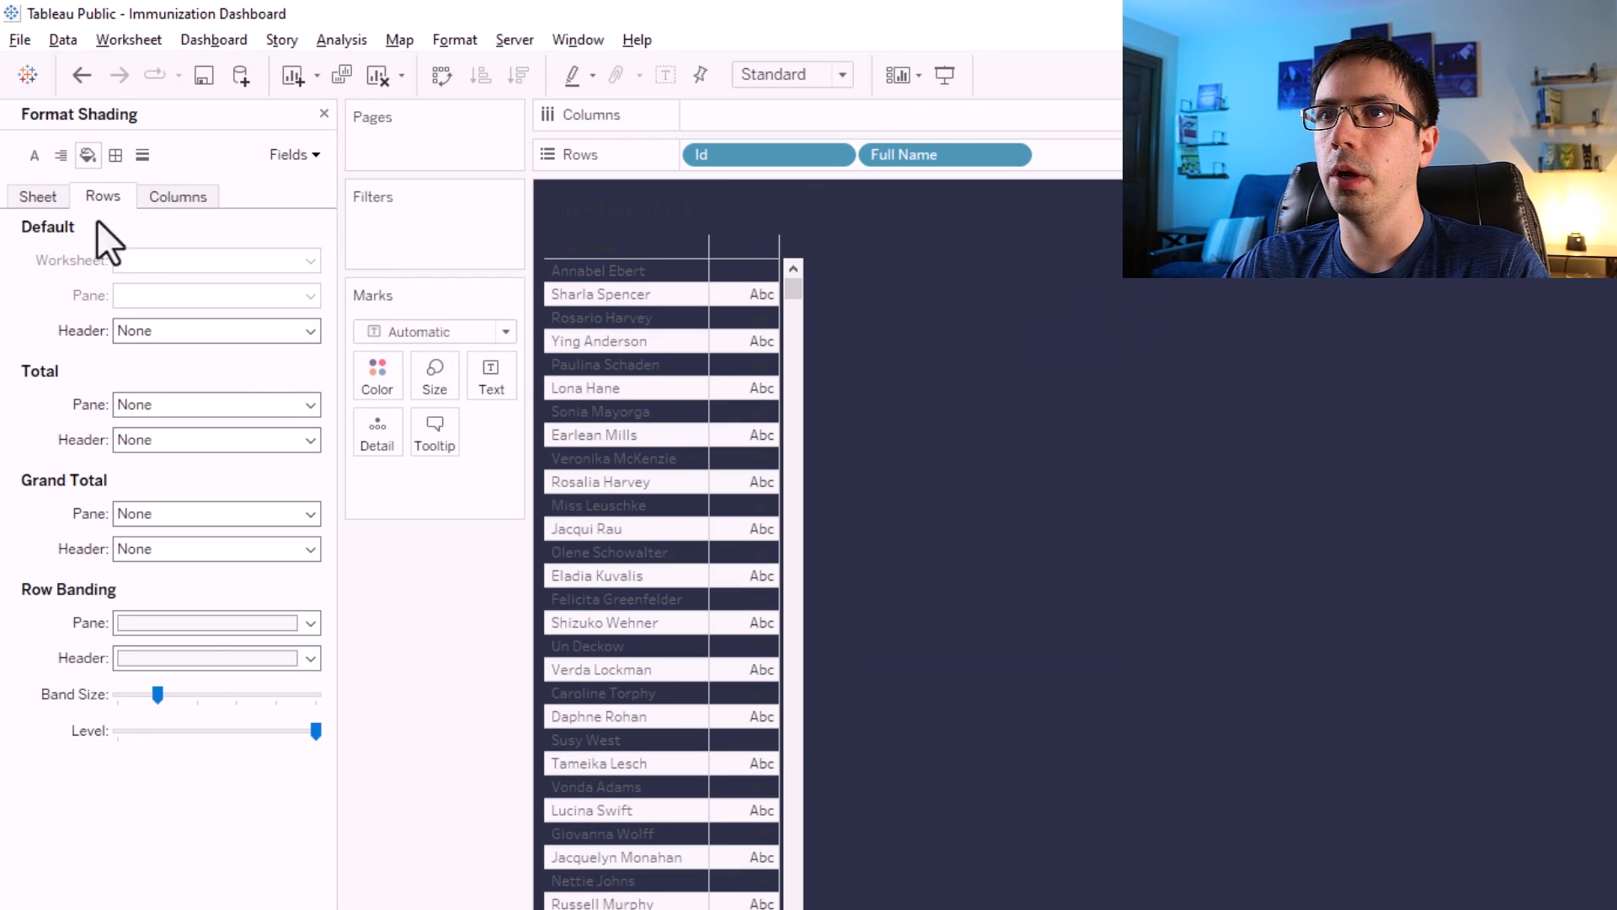
left_click(312, 658)
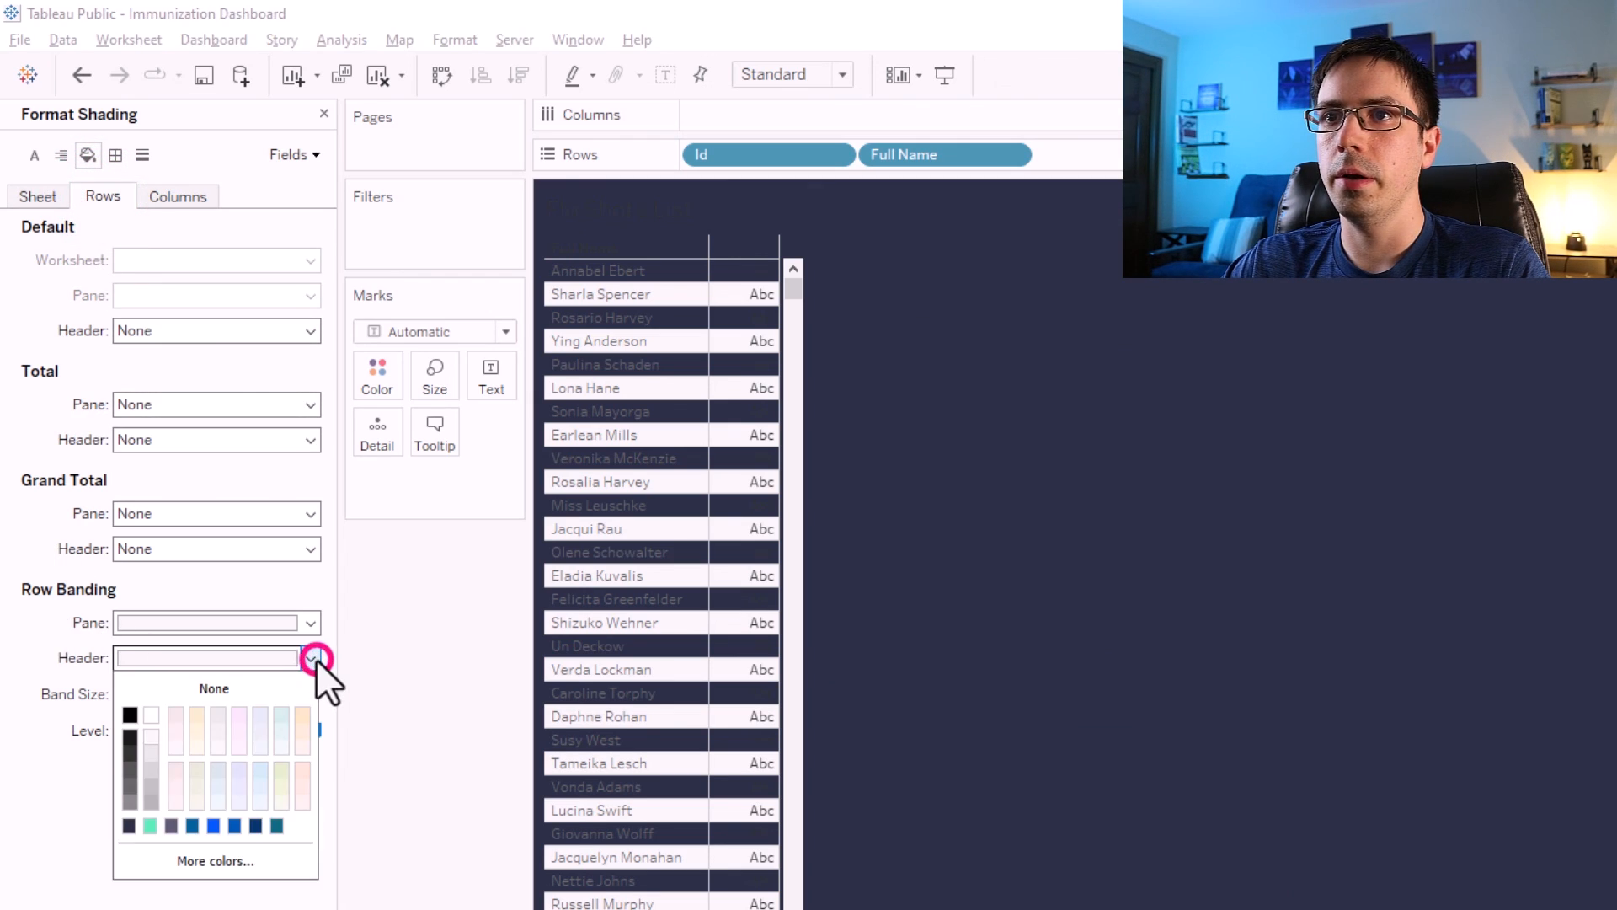
left_click(193, 855)
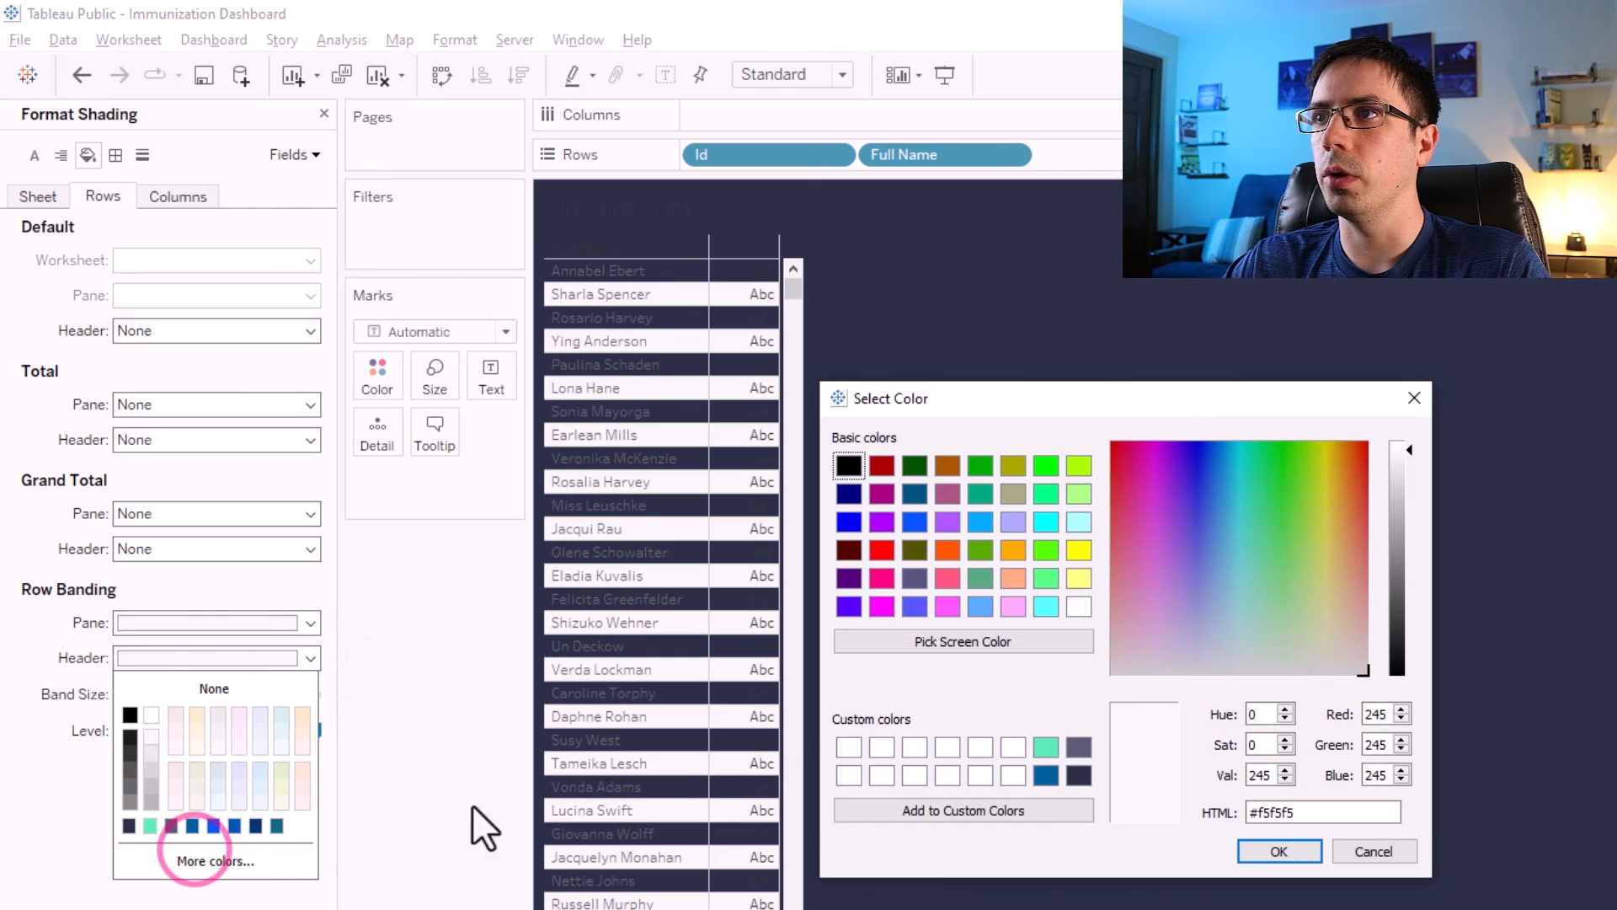
left_click(1079, 747)
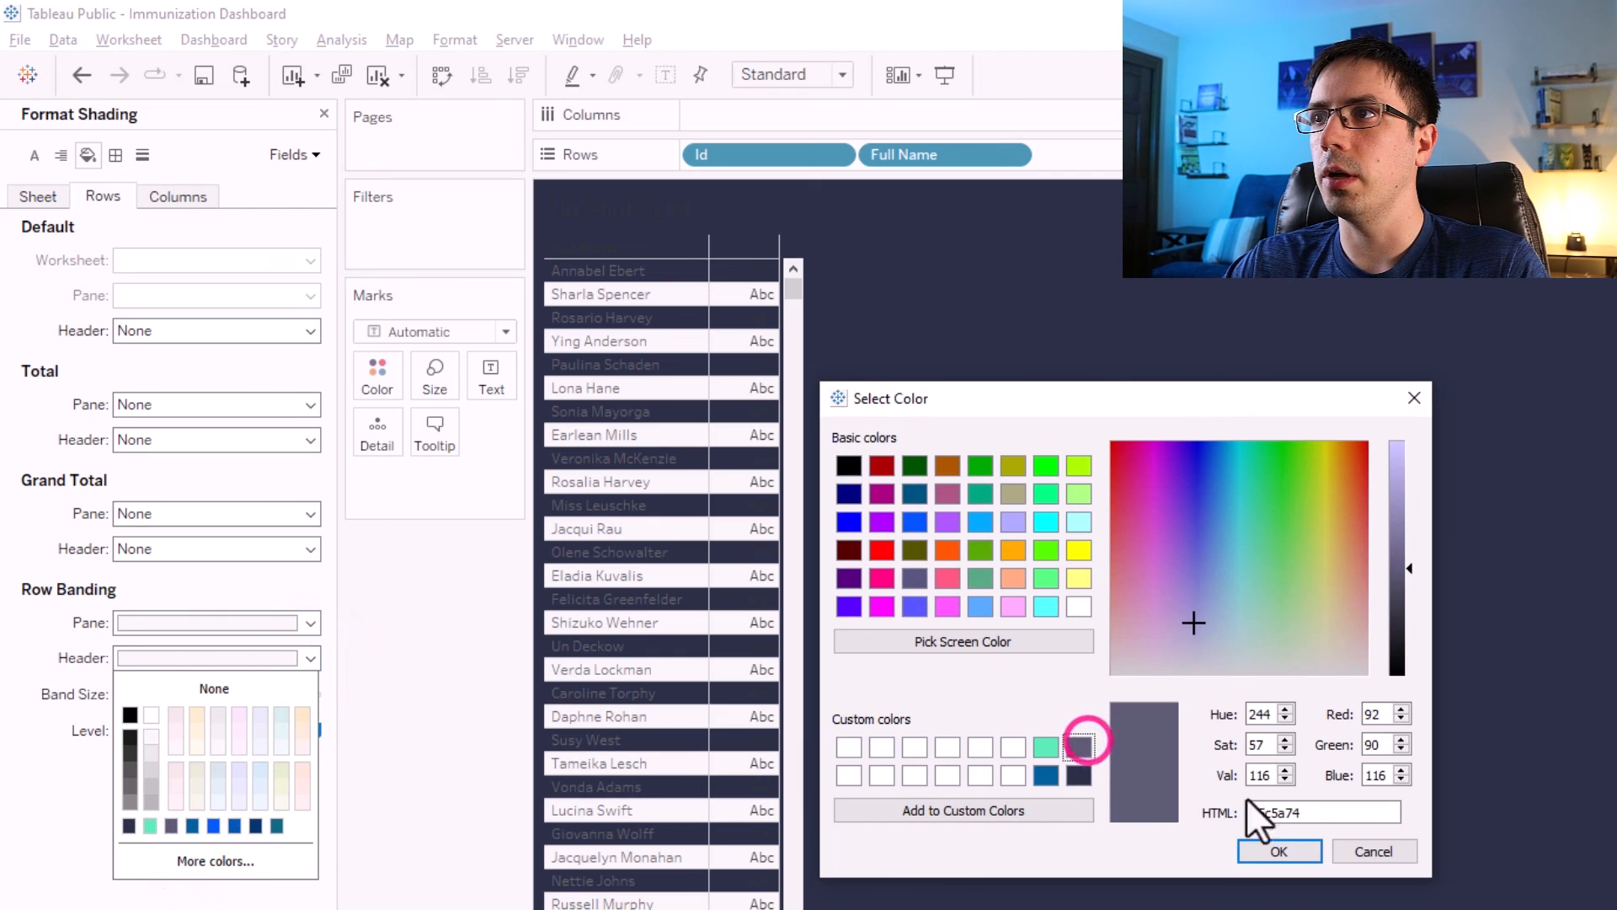
left_click(1274, 851)
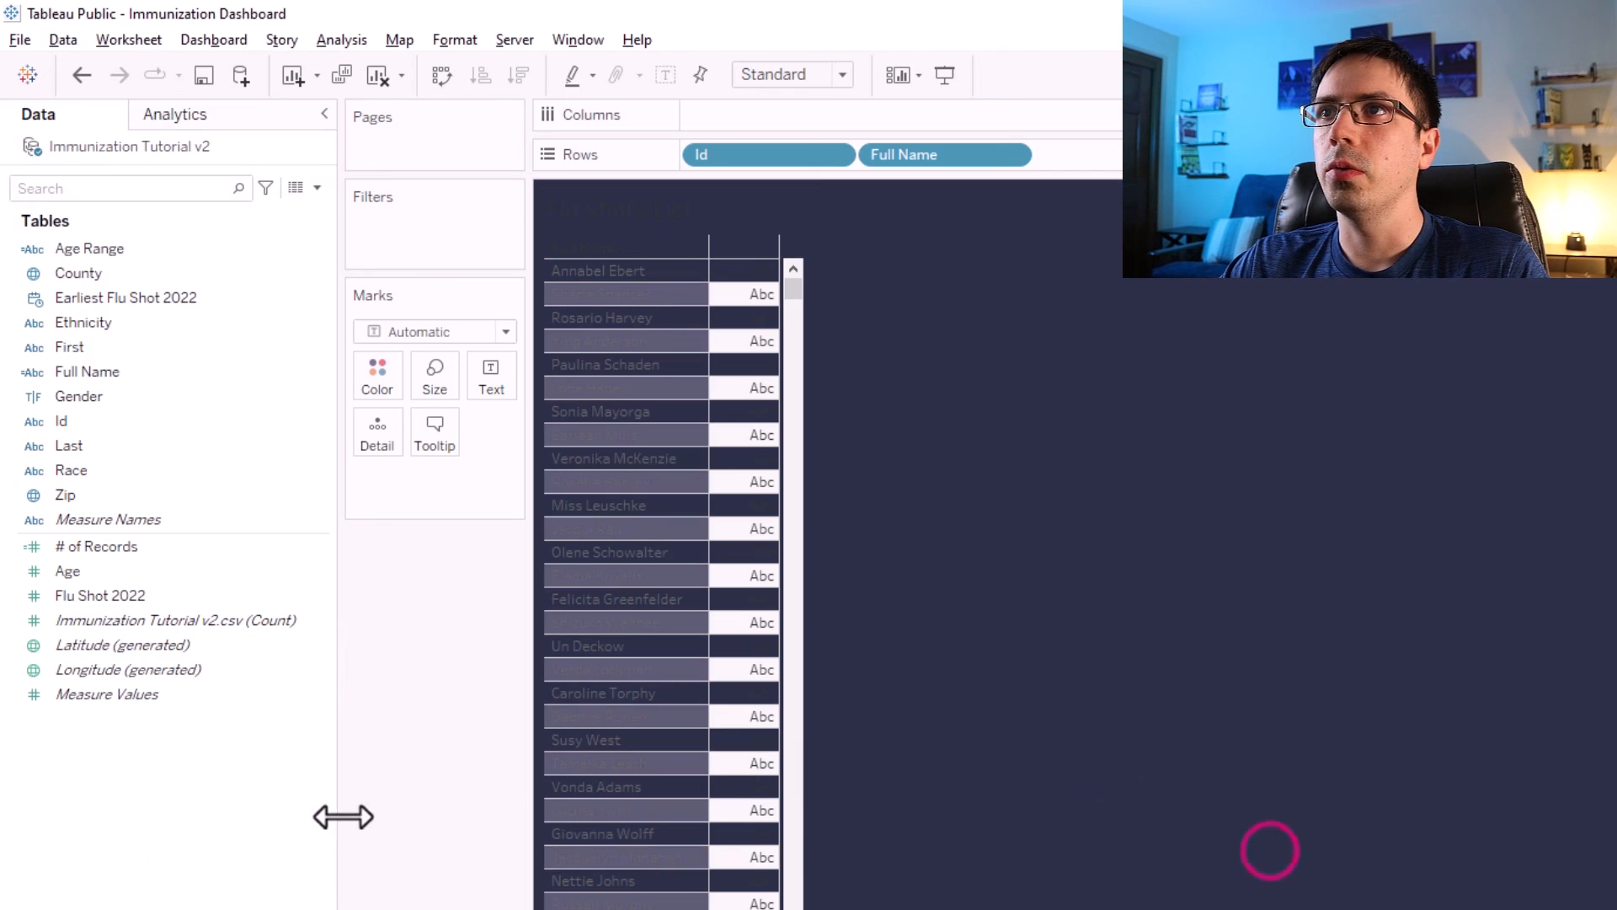
Format the sheet's worksheet font as white Tableau Medium.
right_click(620, 274)
left_click(678, 383)
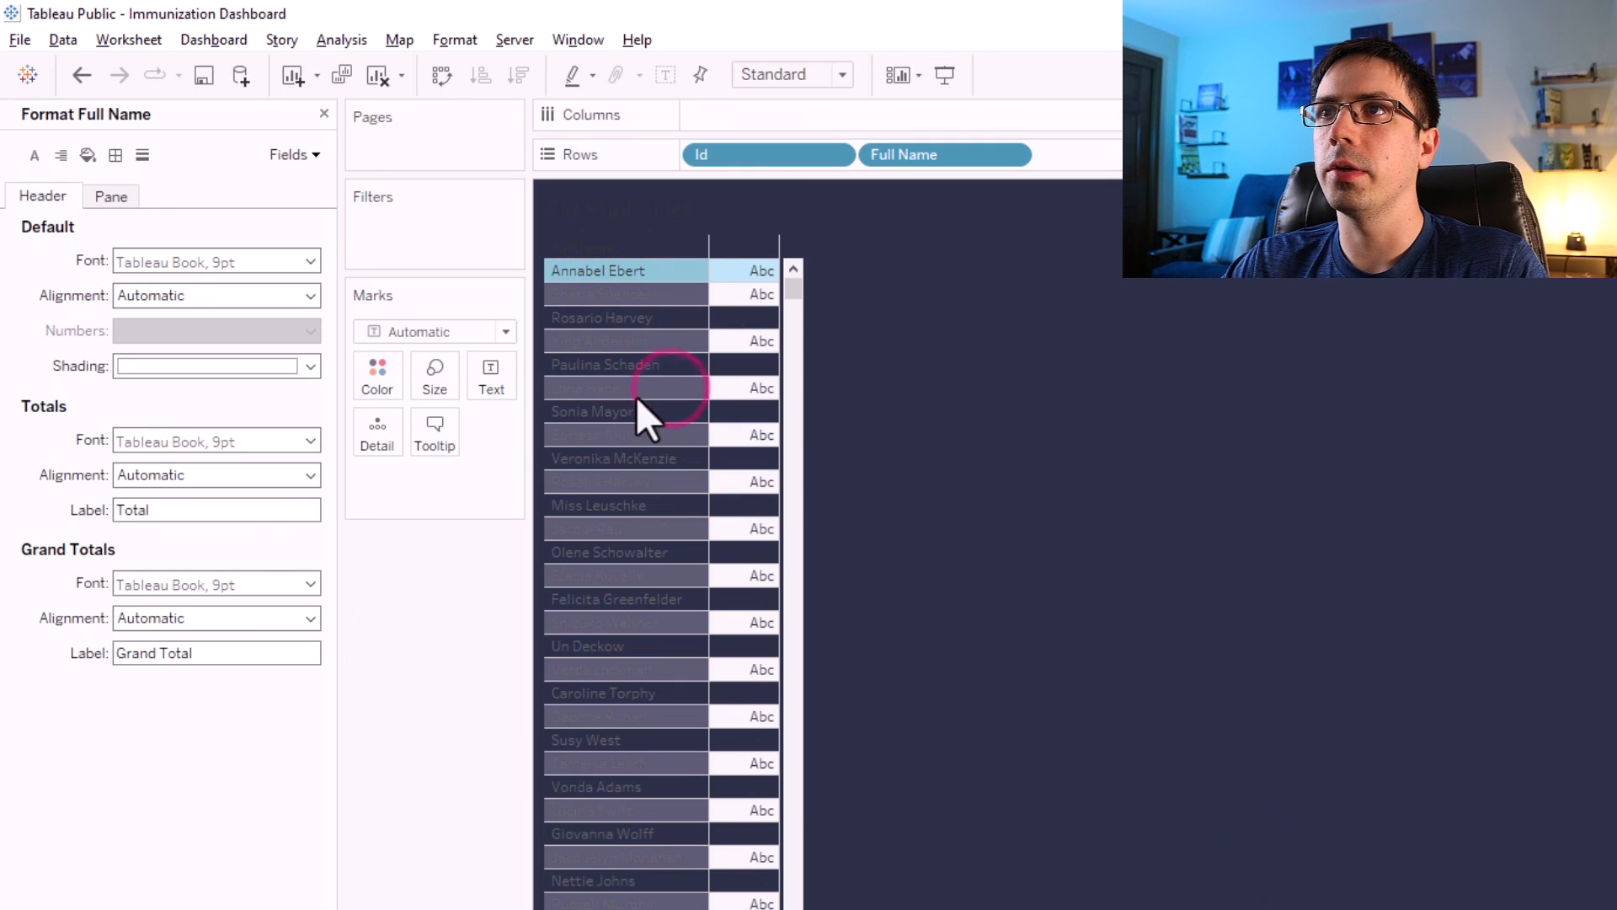
left_click(37, 156)
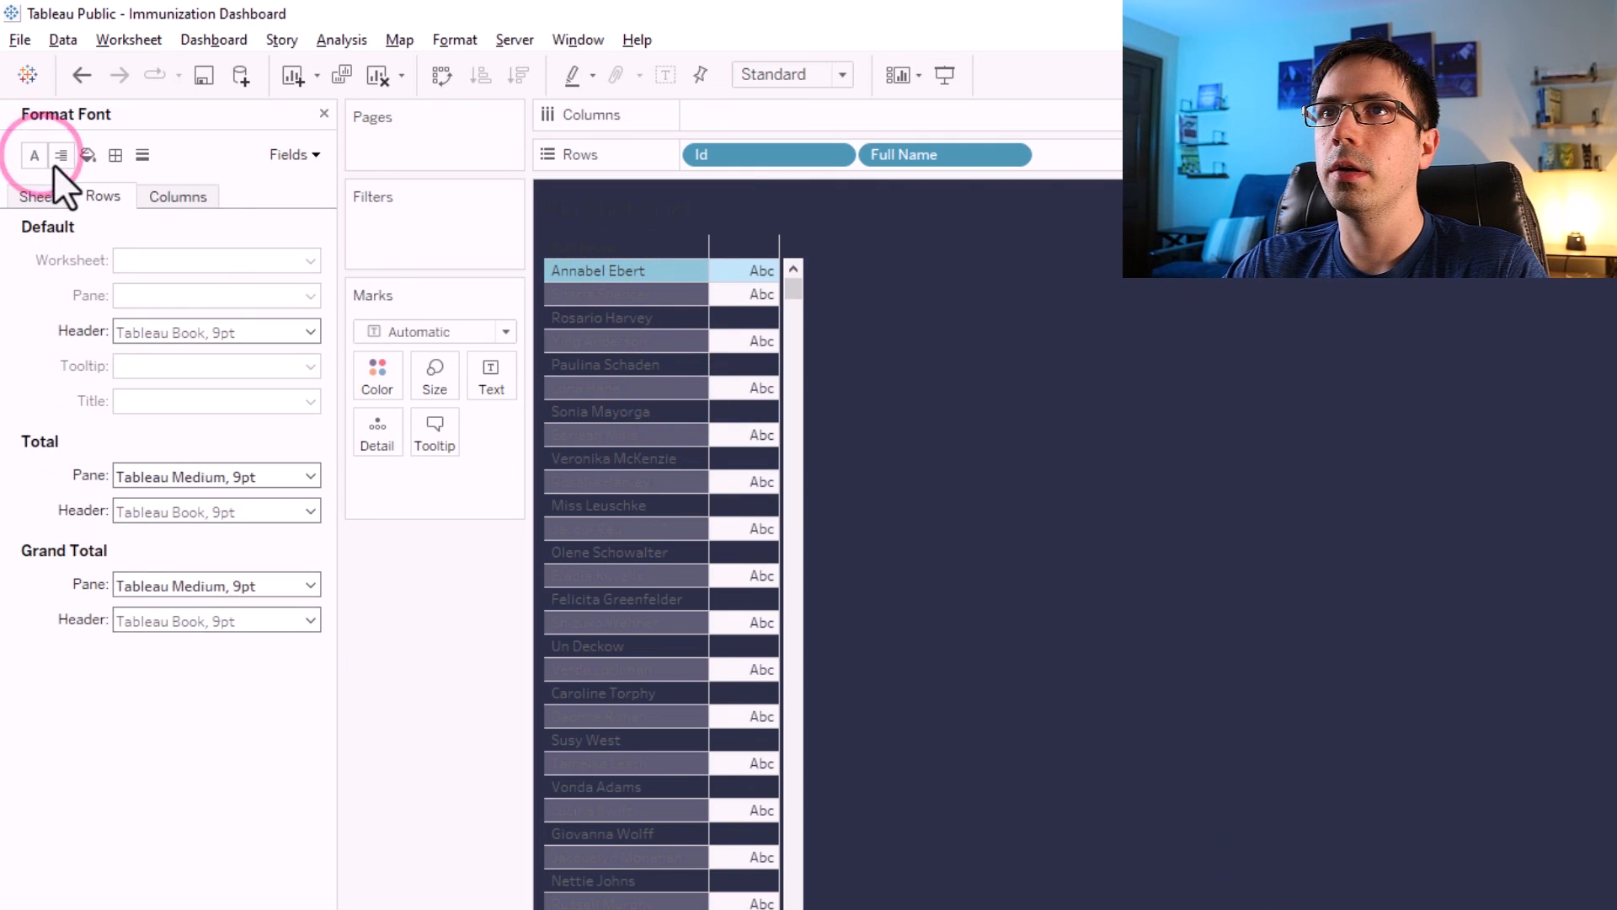
left_click(52, 204)
left_click(183, 261)
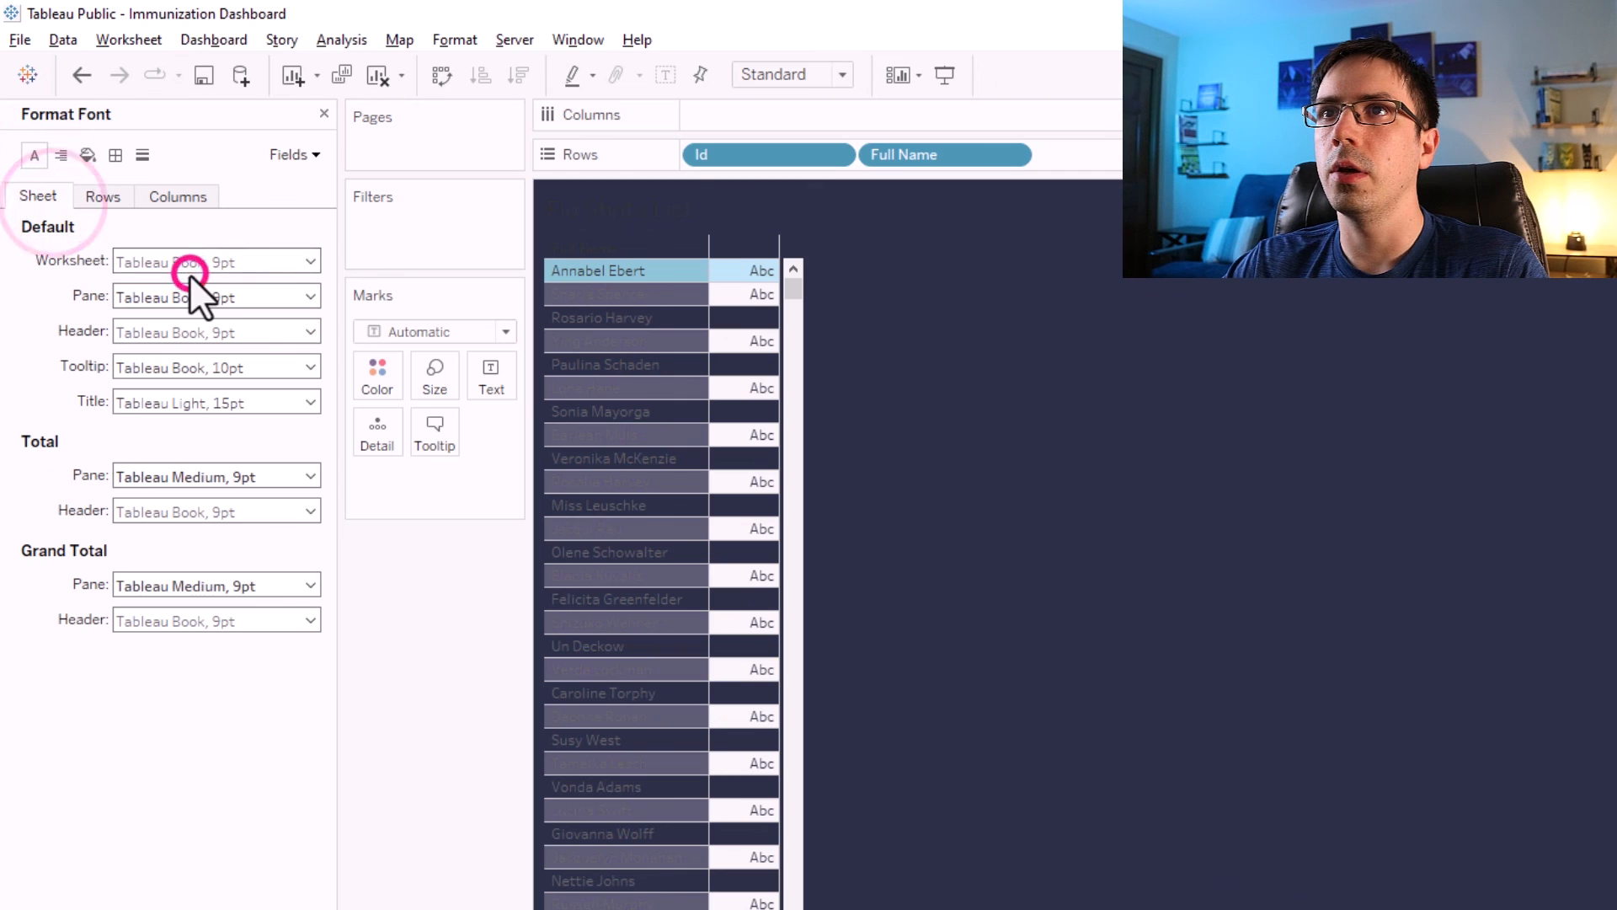
left_click(202, 327)
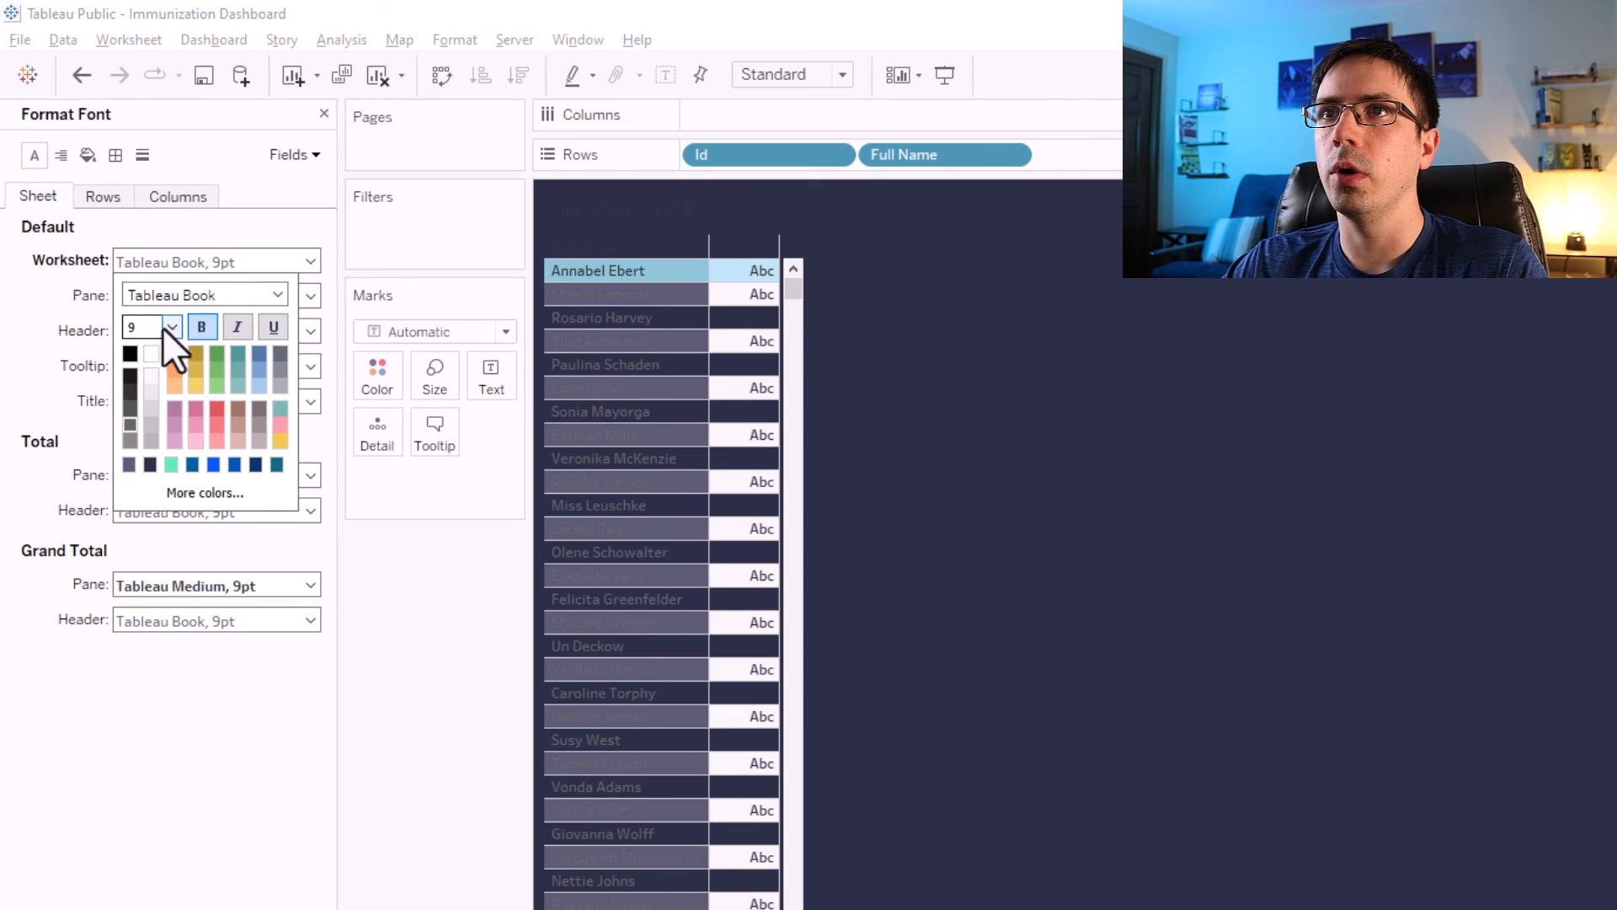
left_click(151, 354)
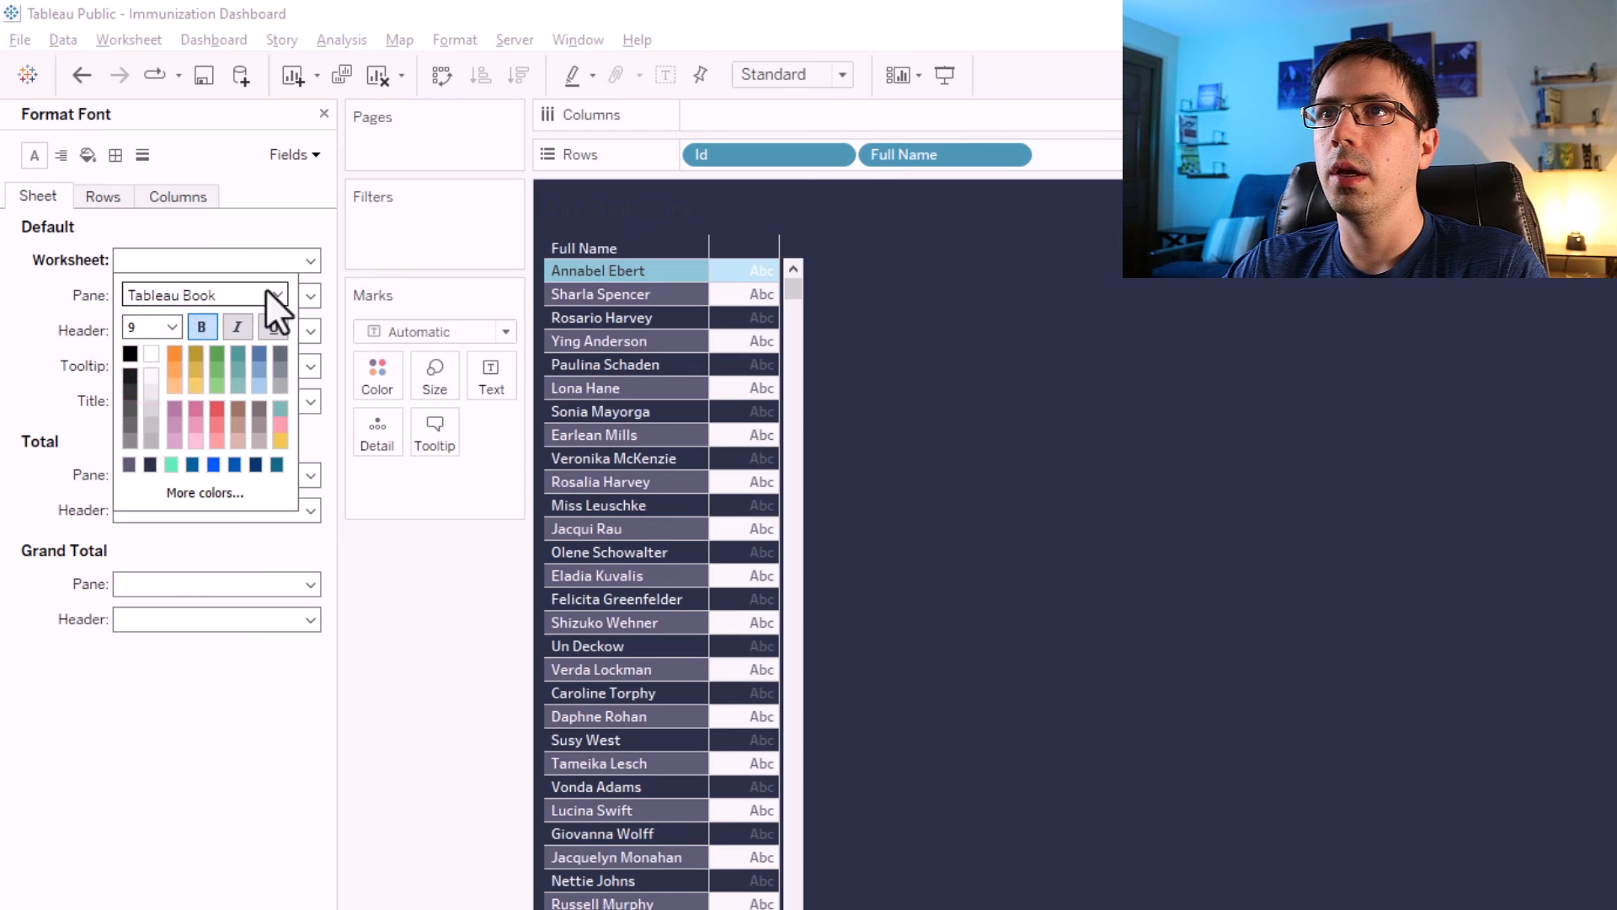
left_click(274, 289)
left_click(167, 354)
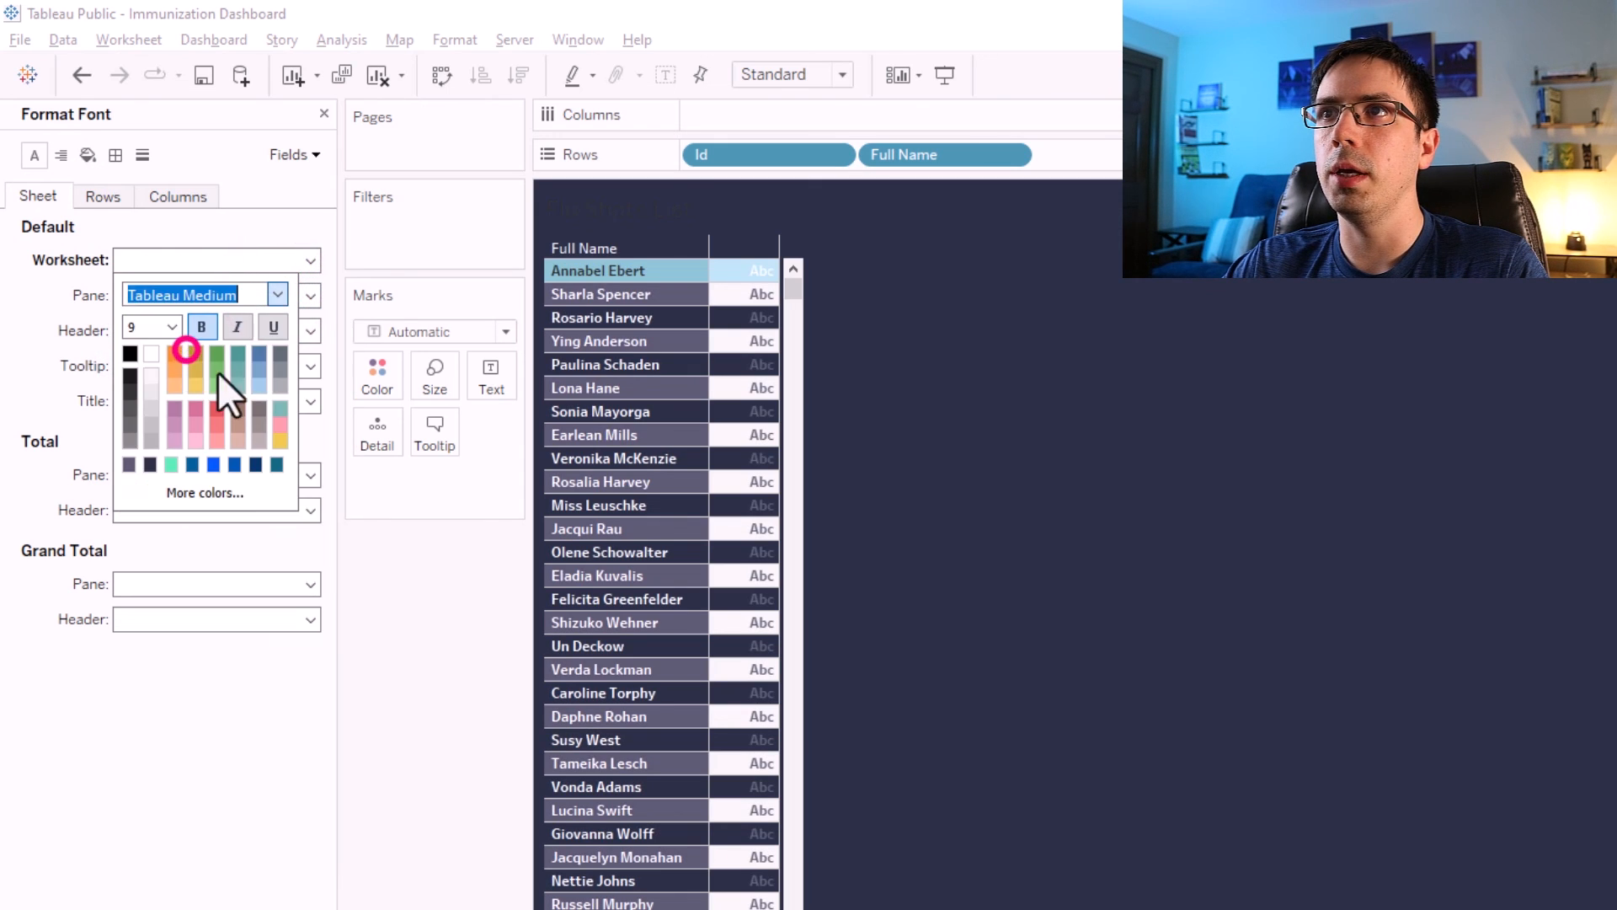
left_click(401, 574)
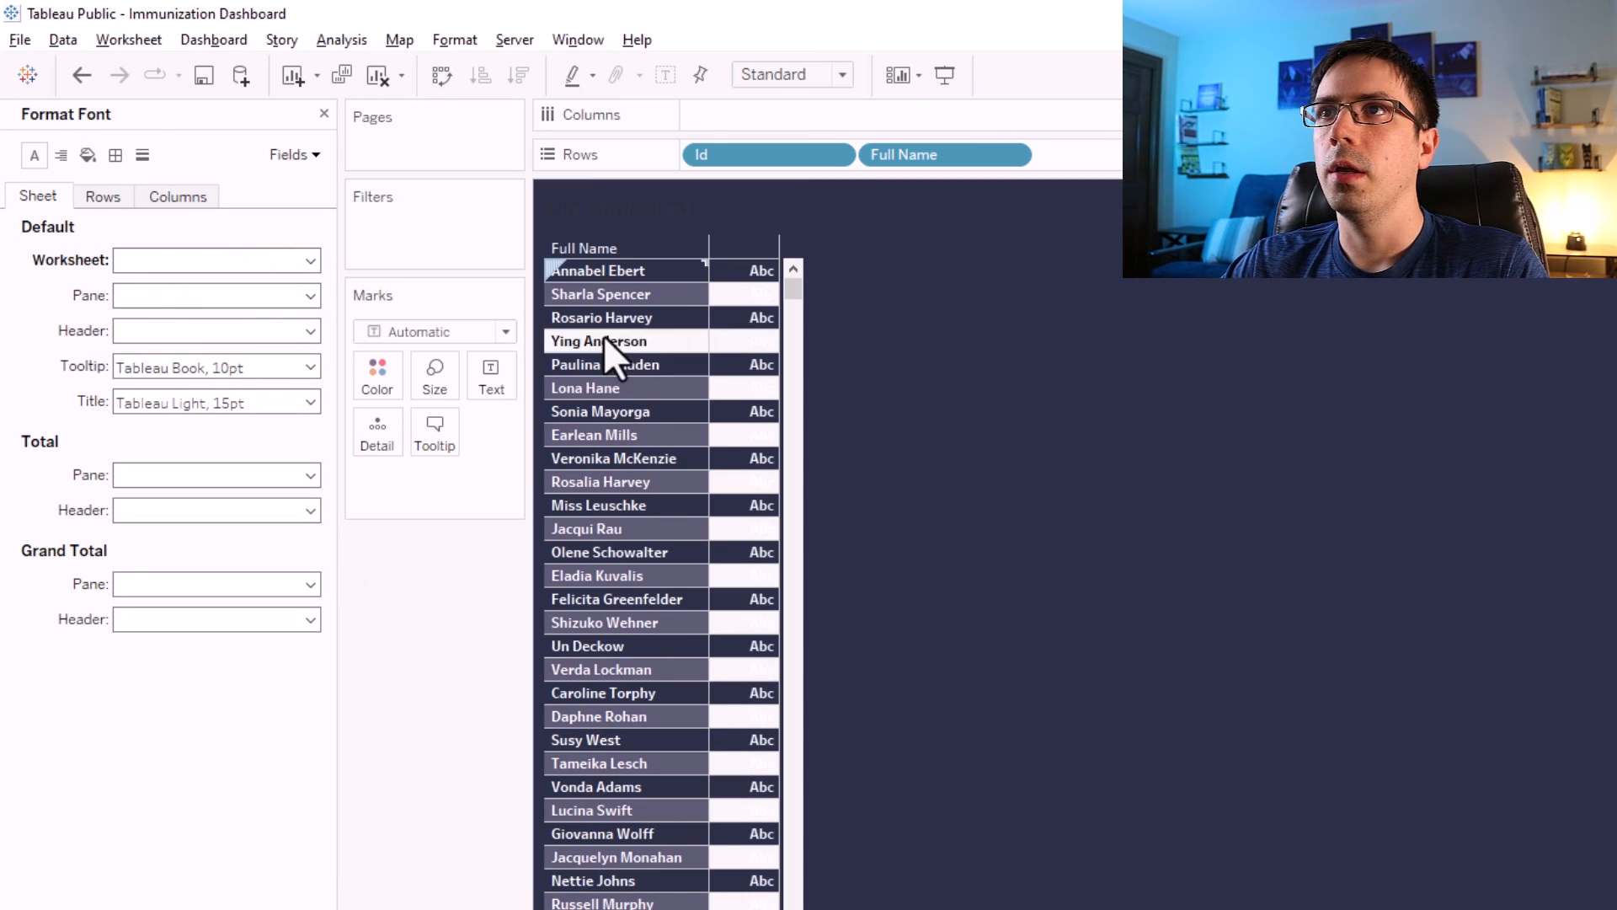
Hide the field labels for rows.
right_click(605, 242)
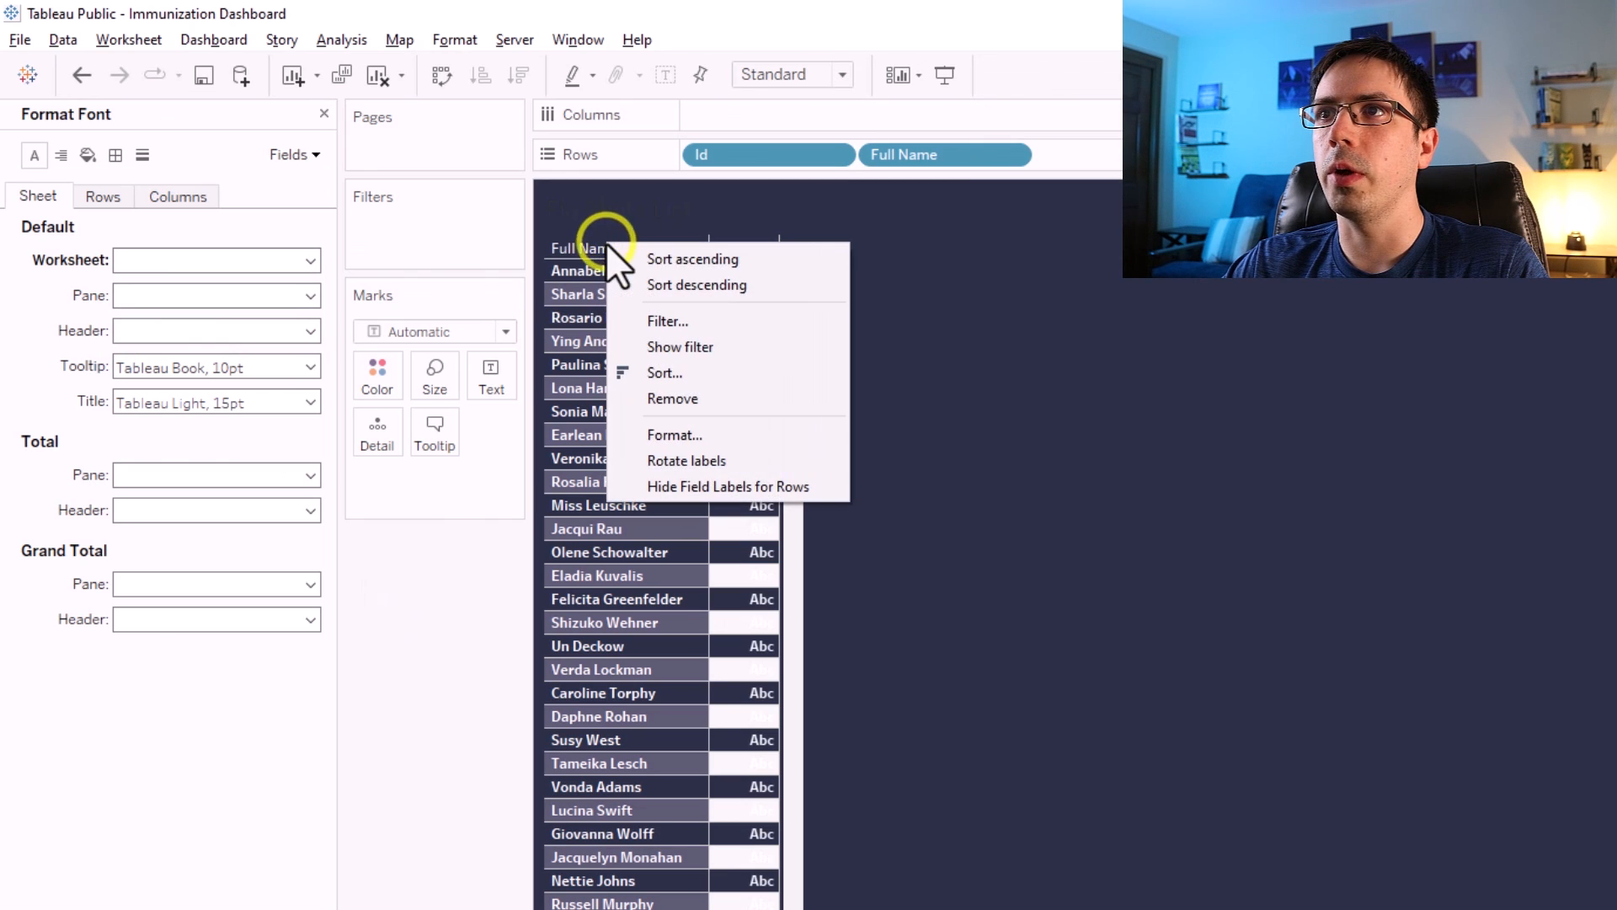
left_click(684, 486)
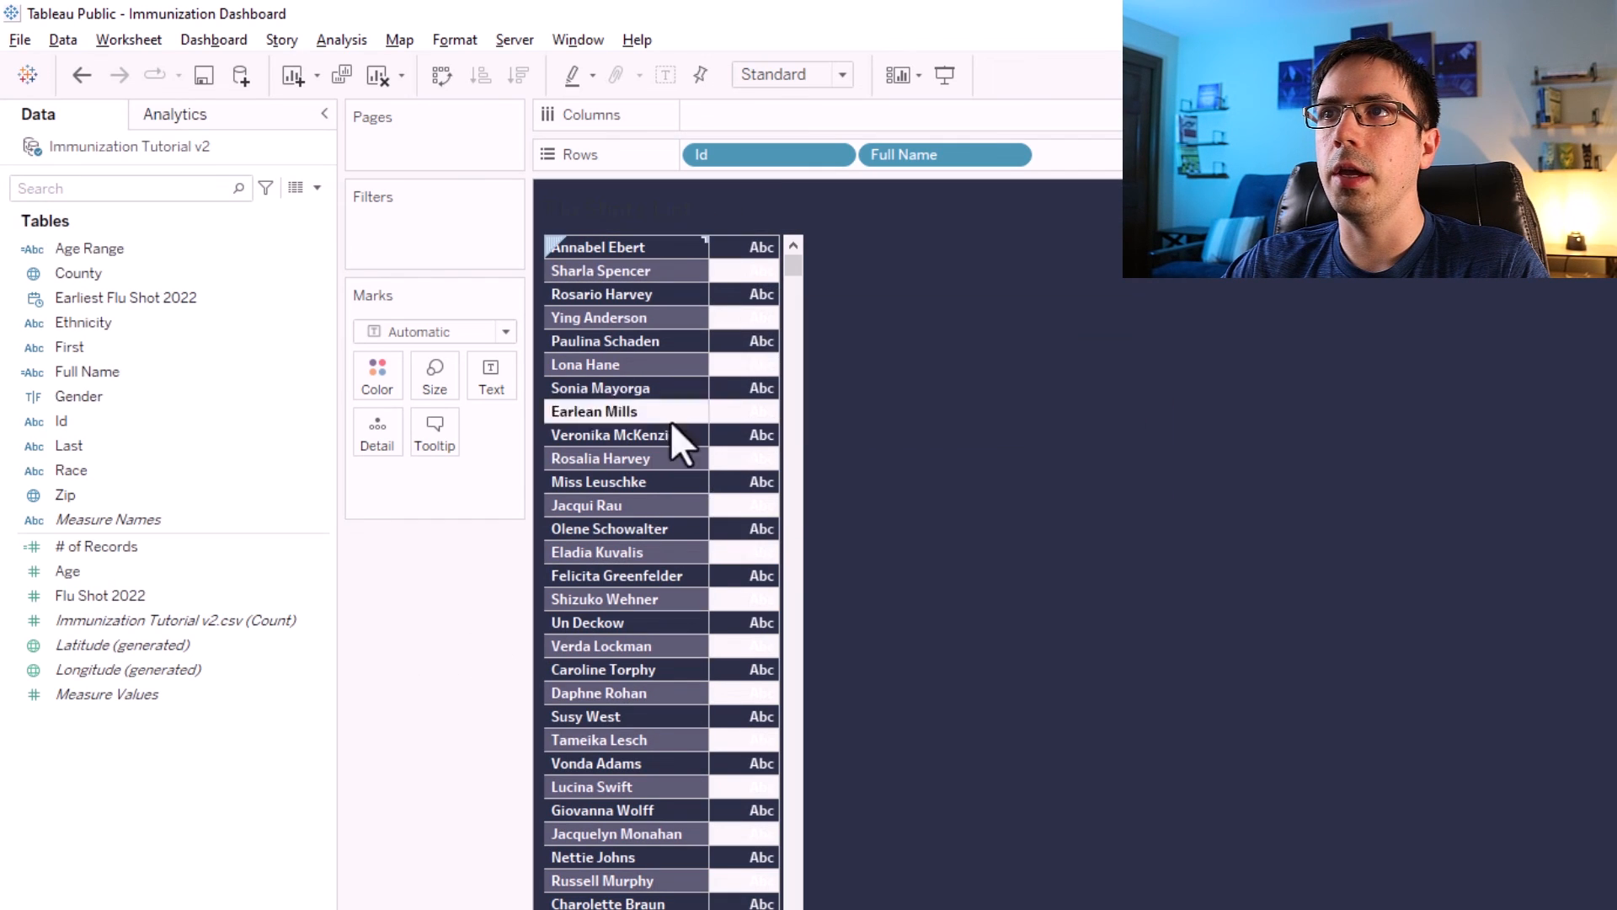
Add Age to the rows and convert it to a discrete dimension.
left_click(103, 569)
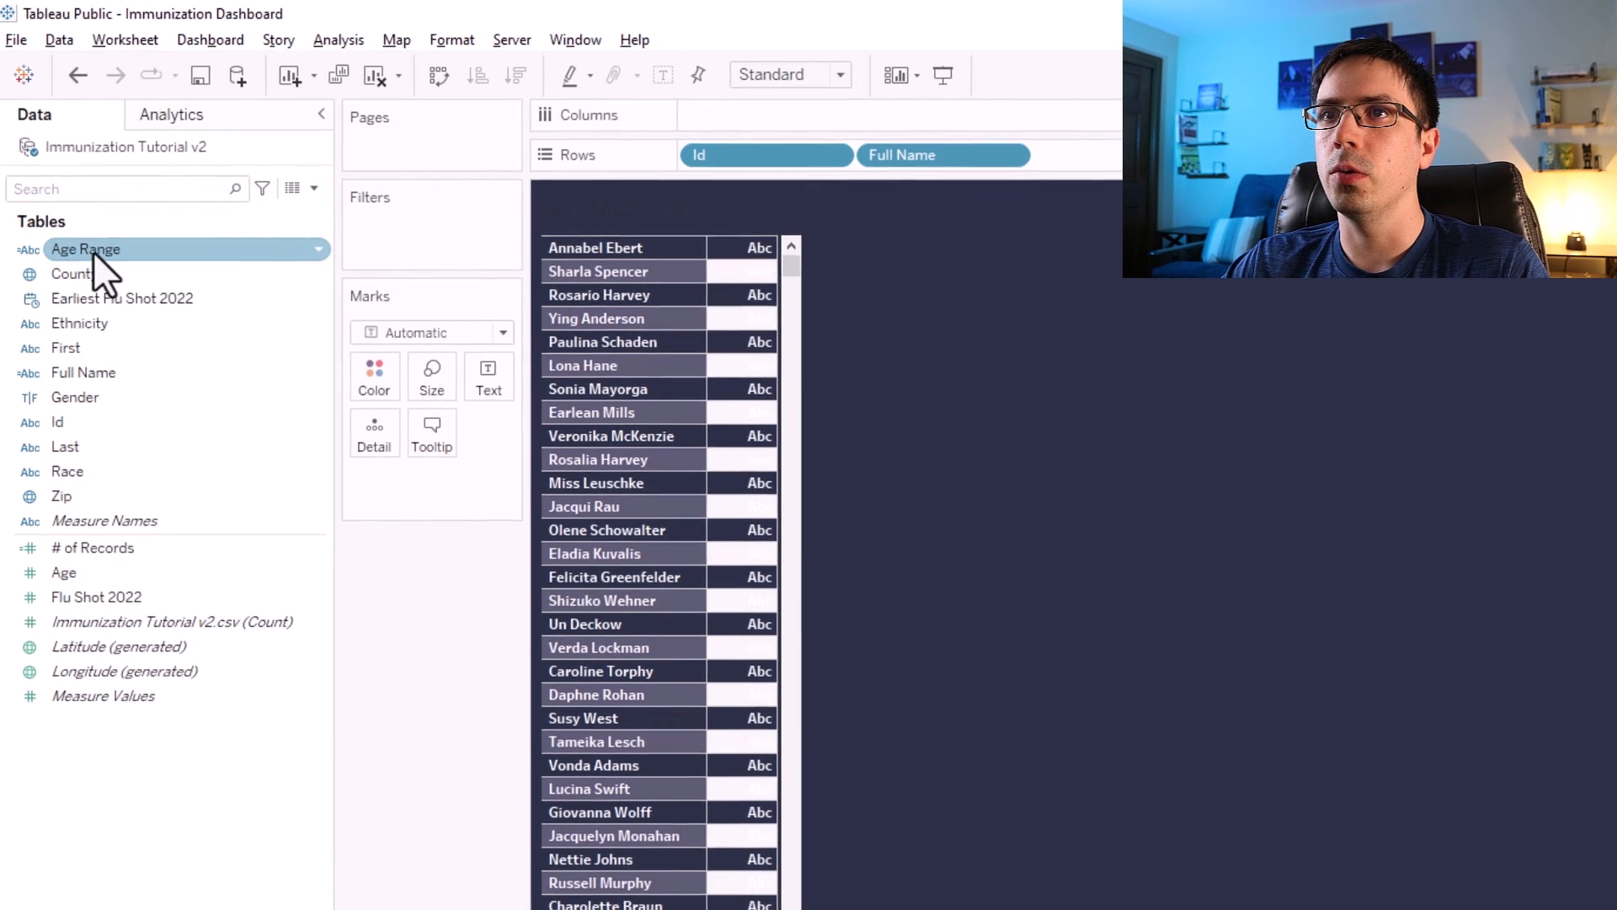
mouse_move(17, 590)
left_mouse_down()
mouse_move(844, 297)
mouse_move(1058, 165)
left_mouse_up()
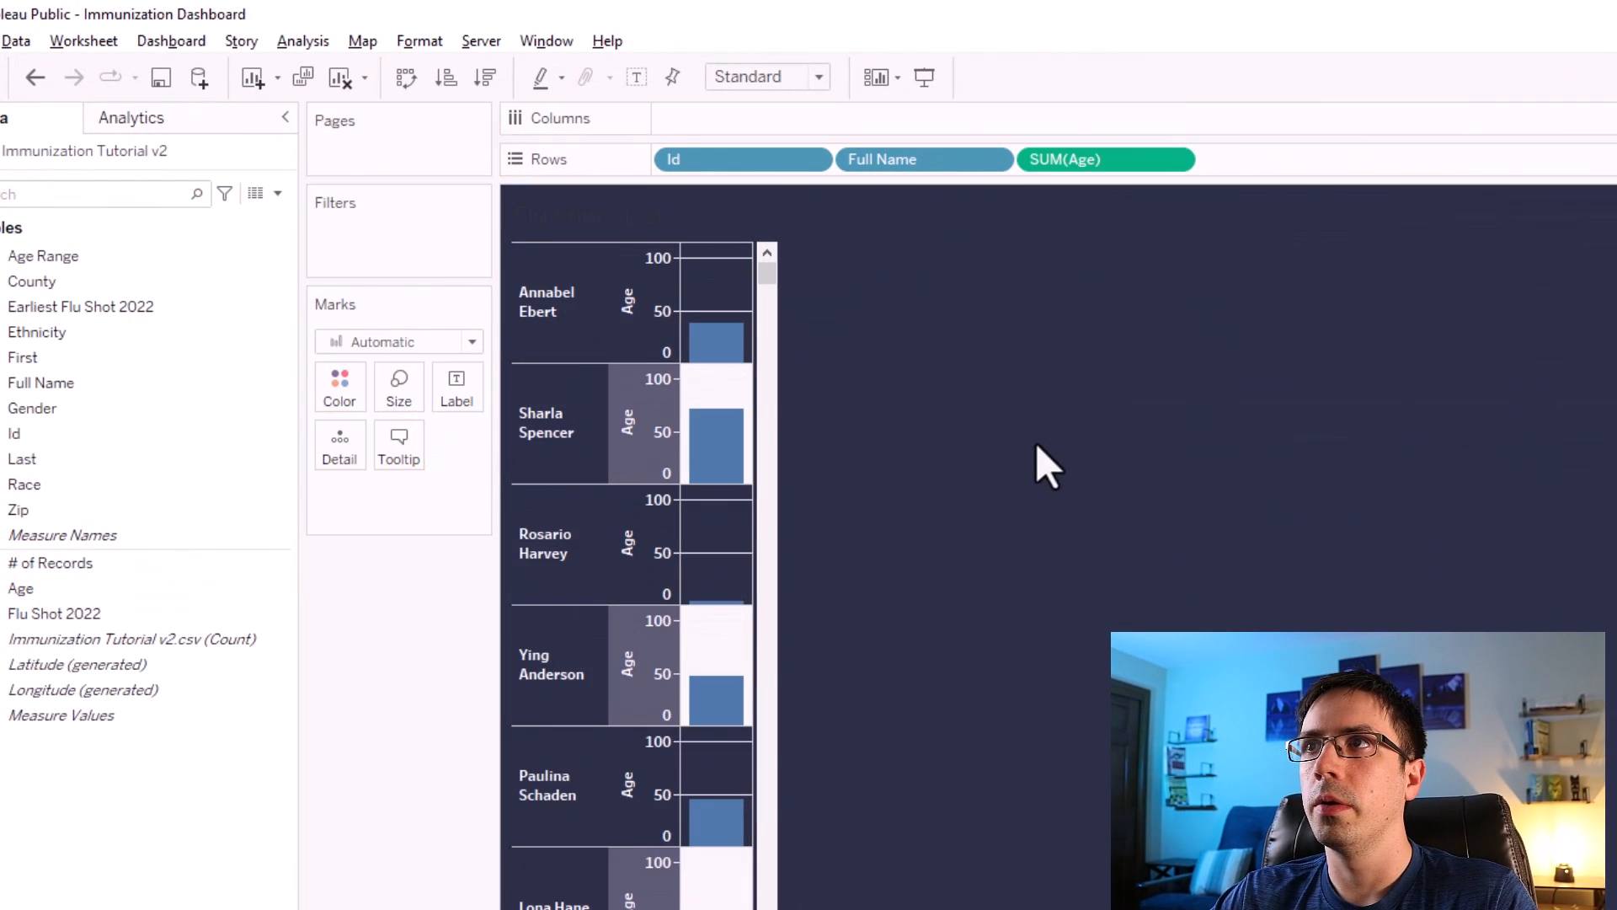
right_click(1068, 159)
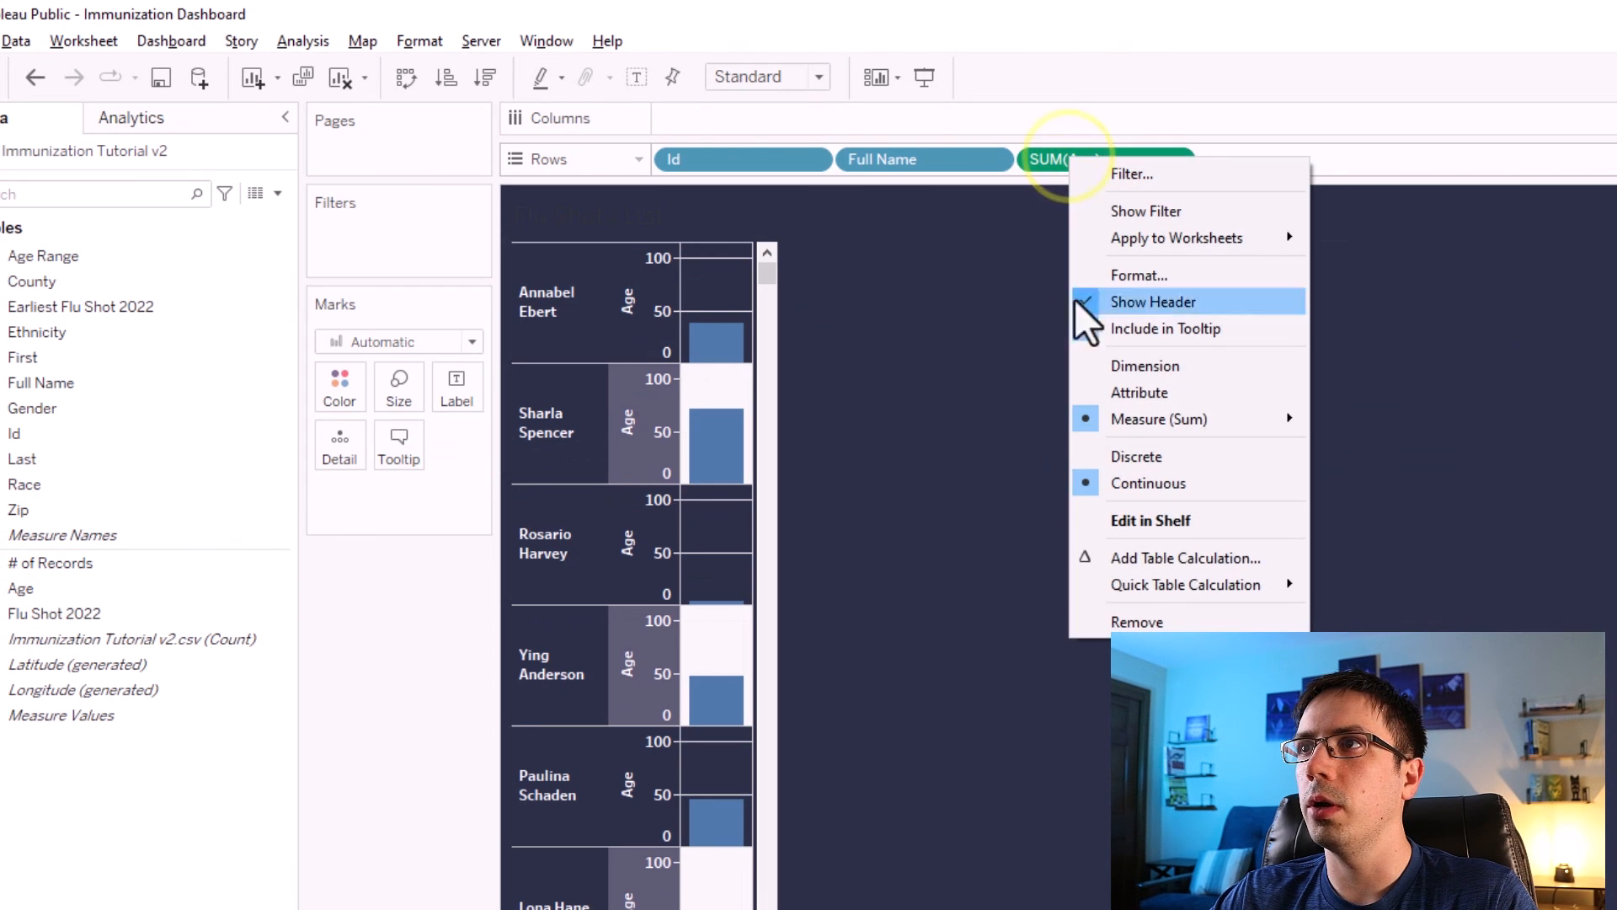
left_click(1134, 365)
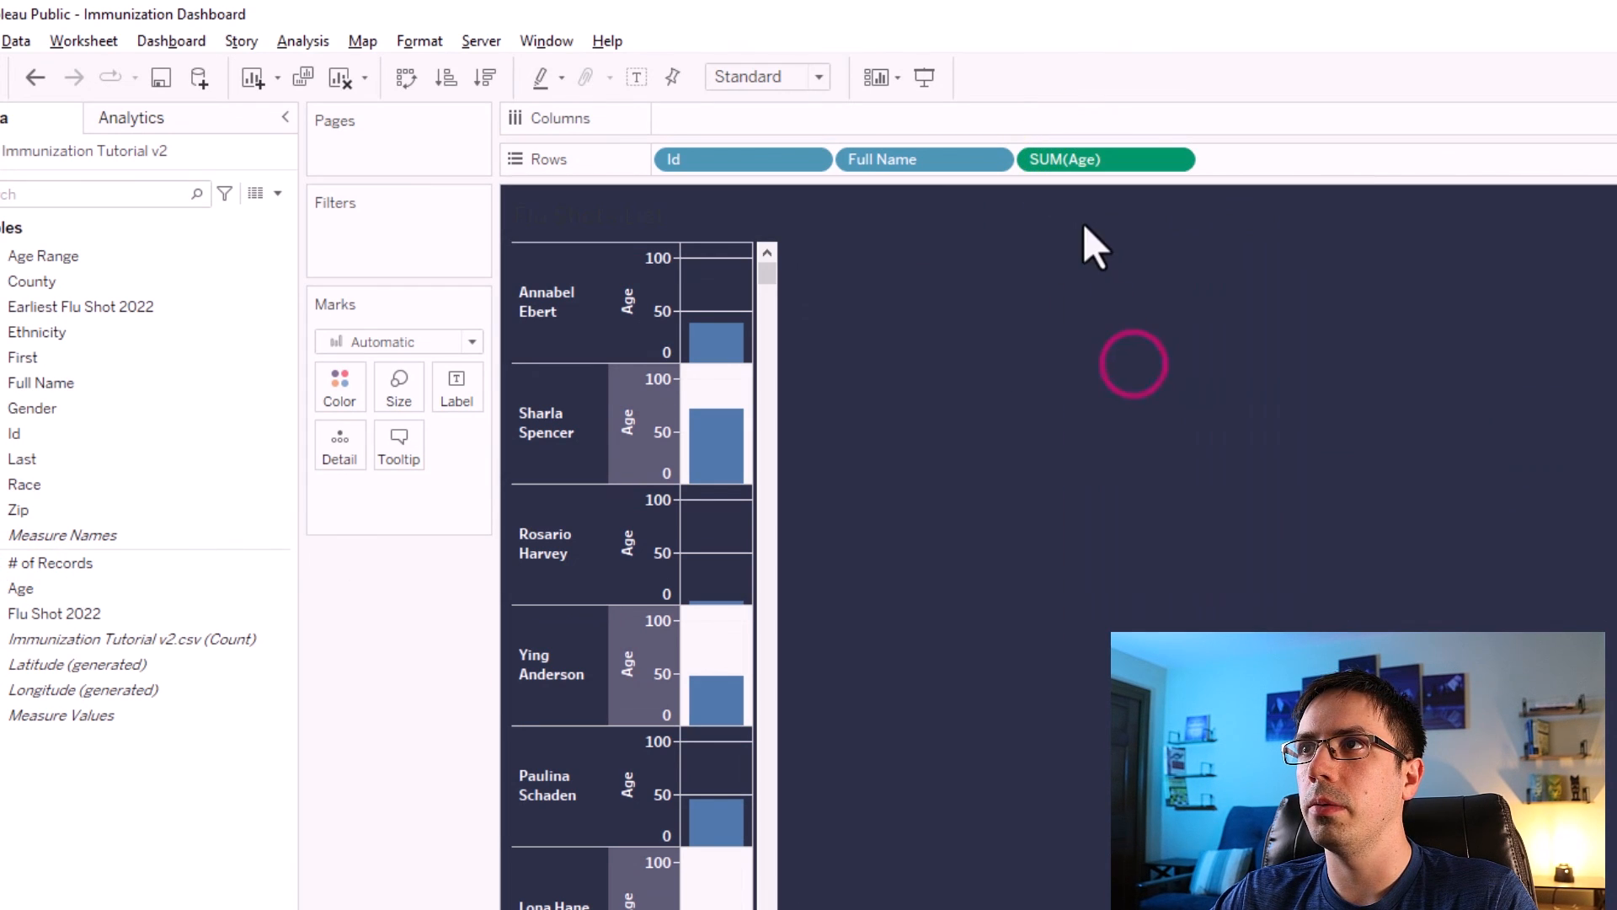
right_click(1074, 161)
left_click(1137, 461)
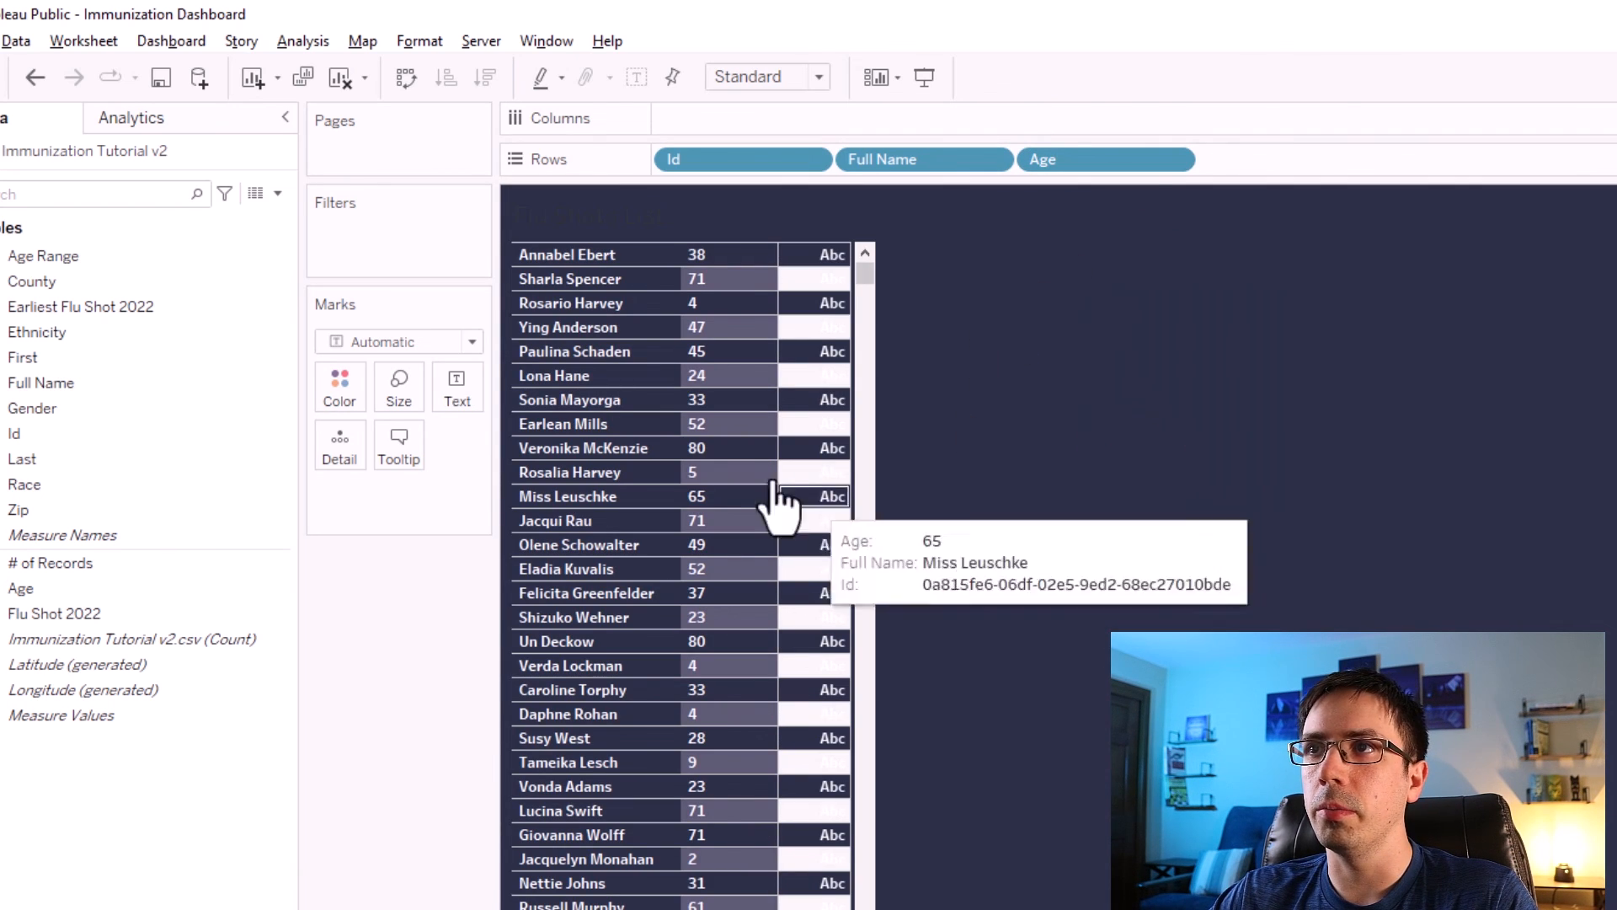
Lower the row banding level to about the middle of its range and close the formatting pane.
left_click(731, 421)
right_click(732, 422)
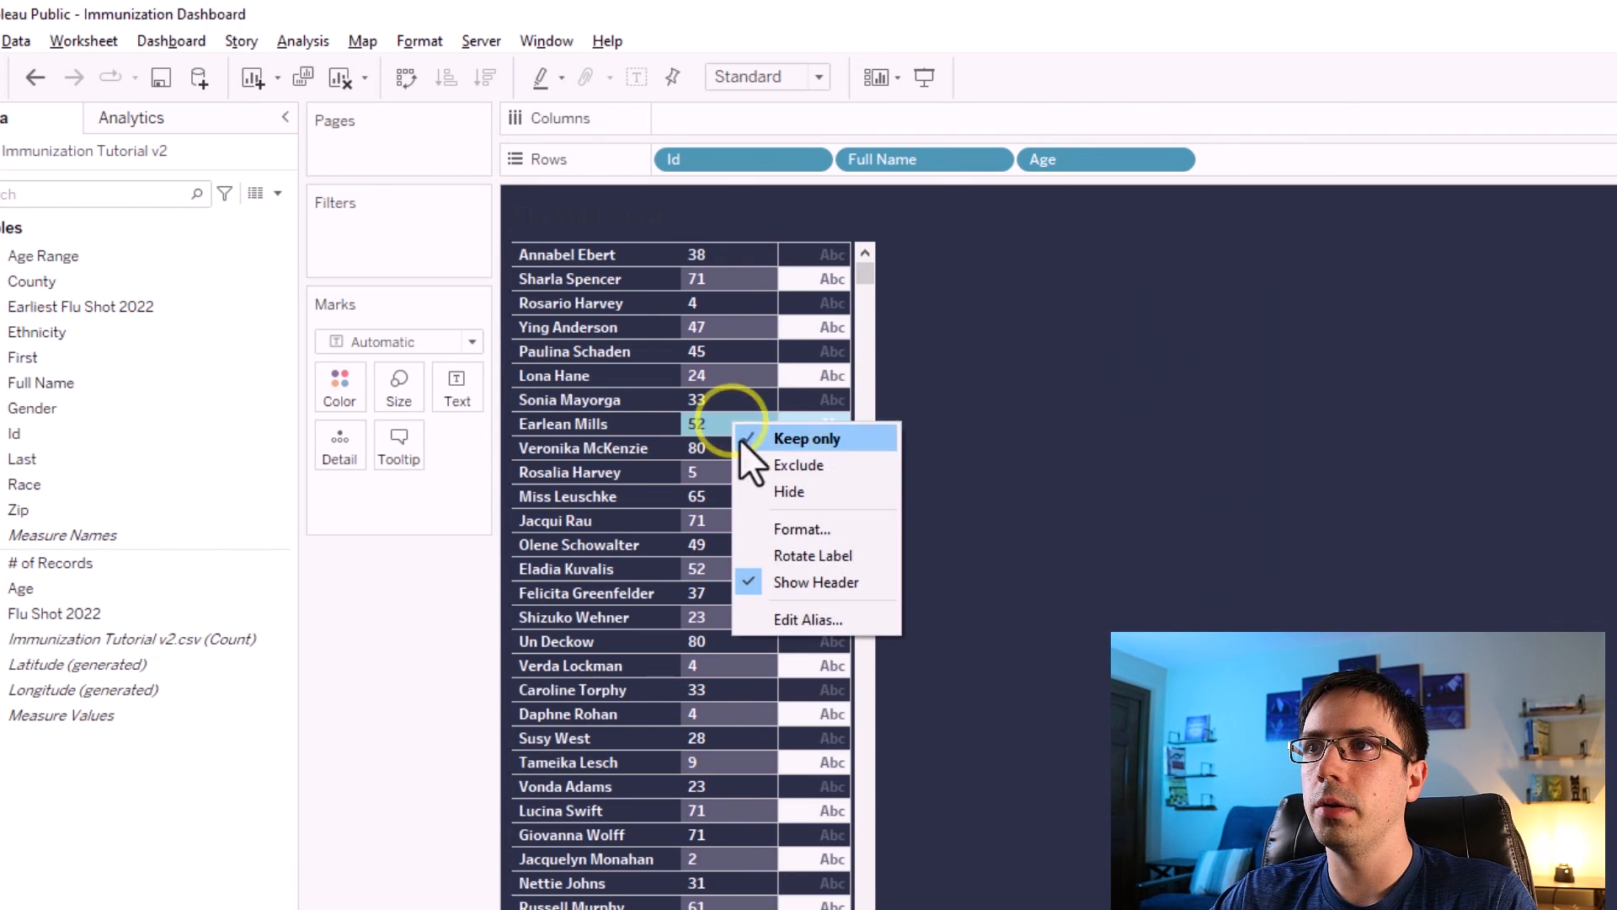
left_click(775, 529)
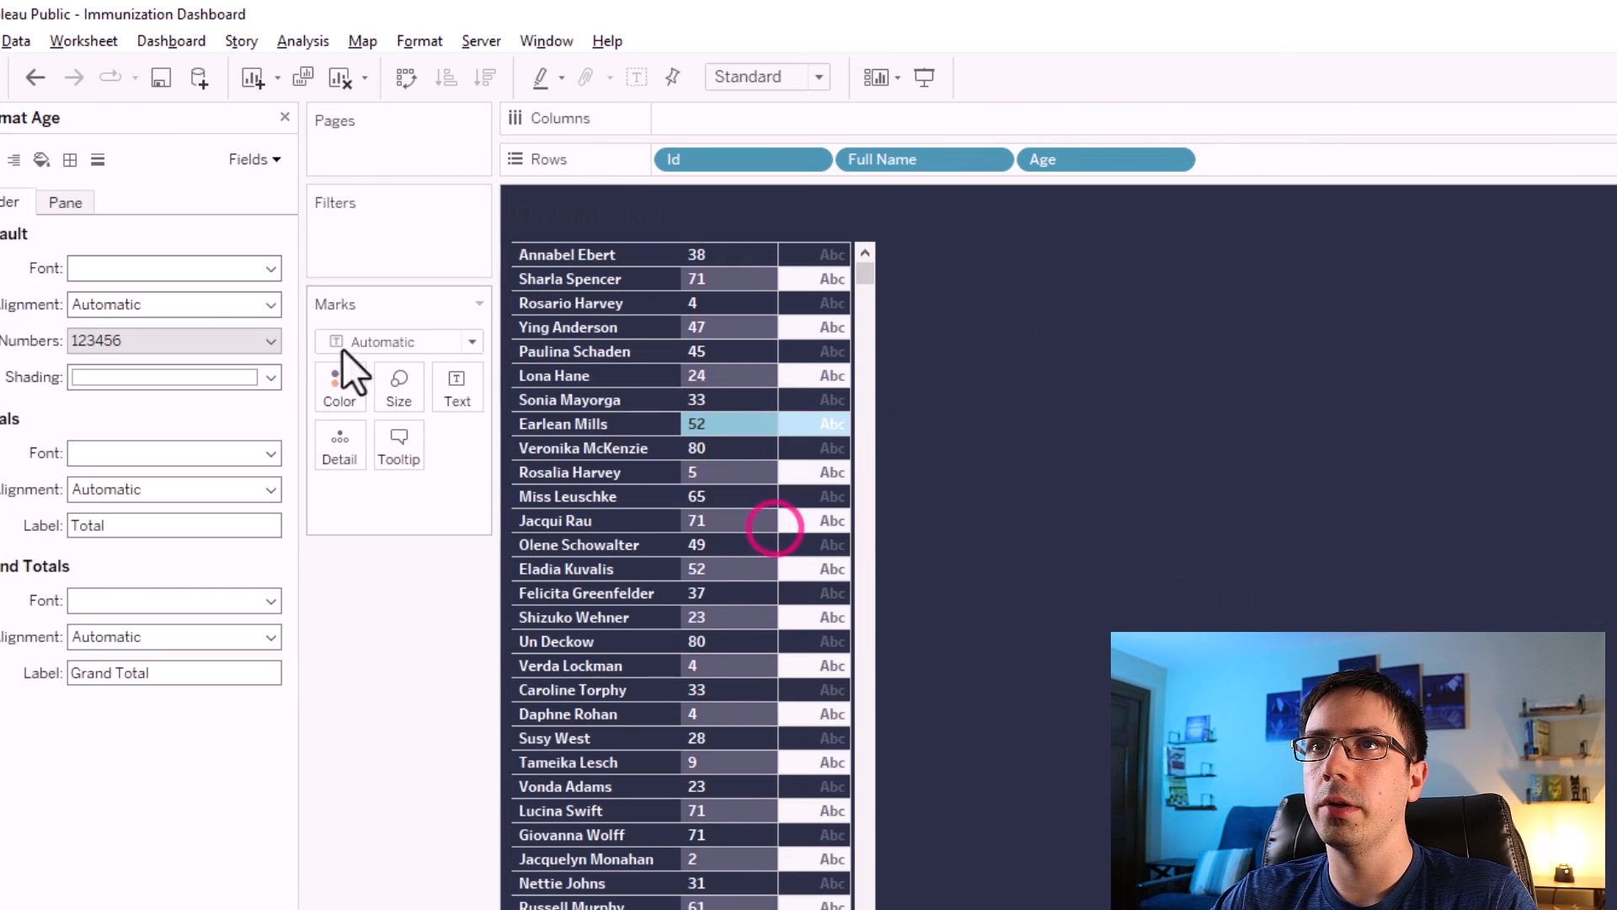
left_click(41, 161)
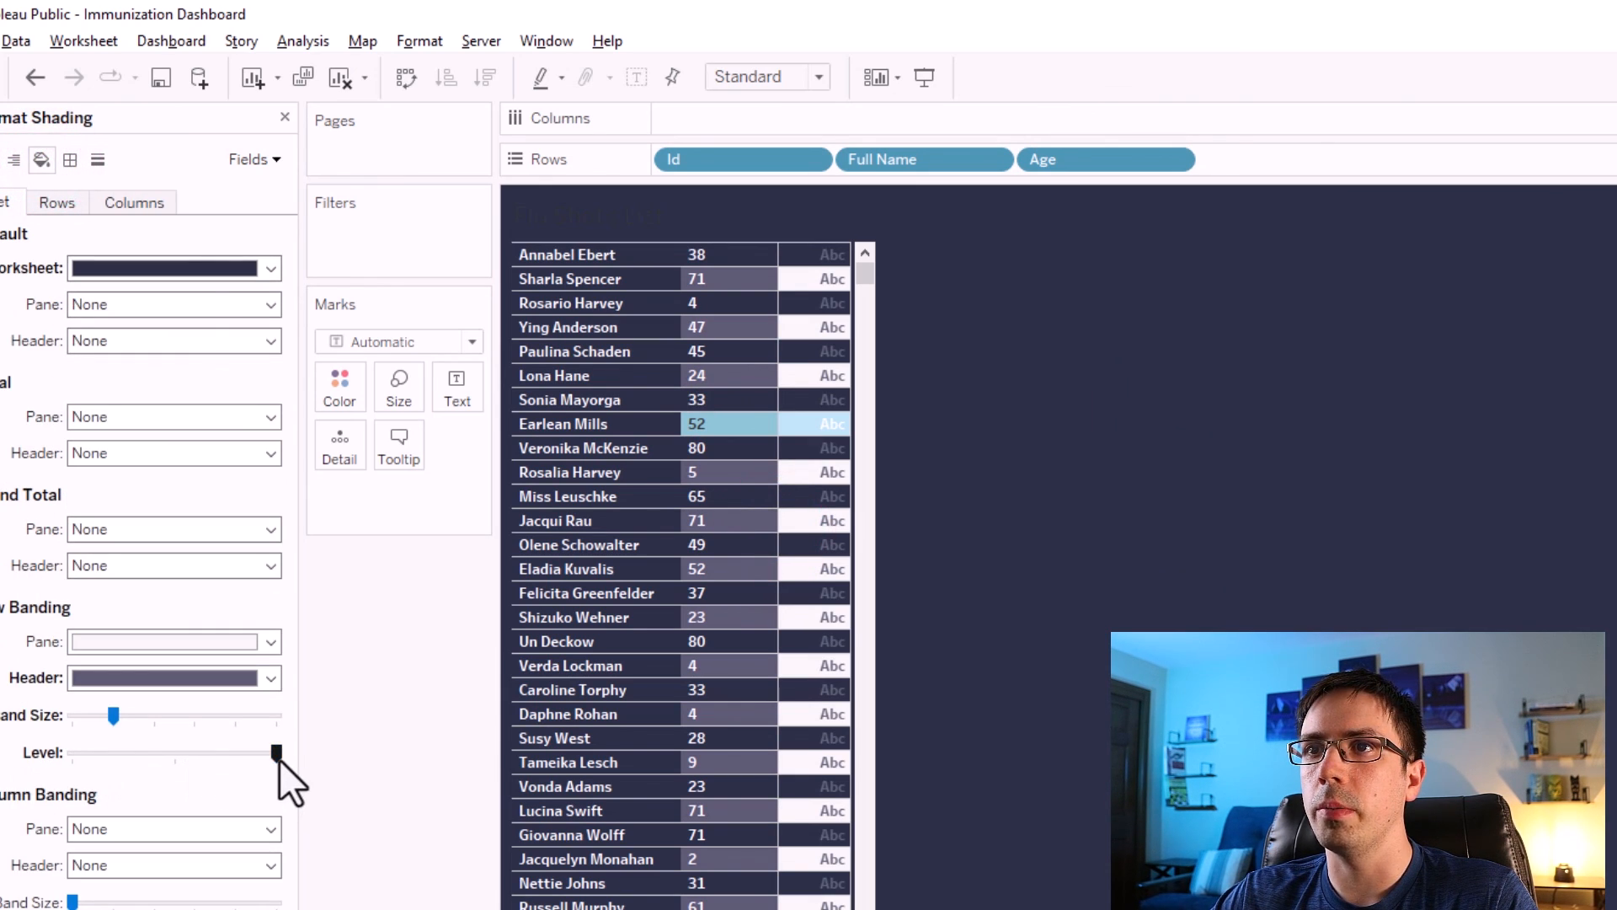
left_click(167, 753)
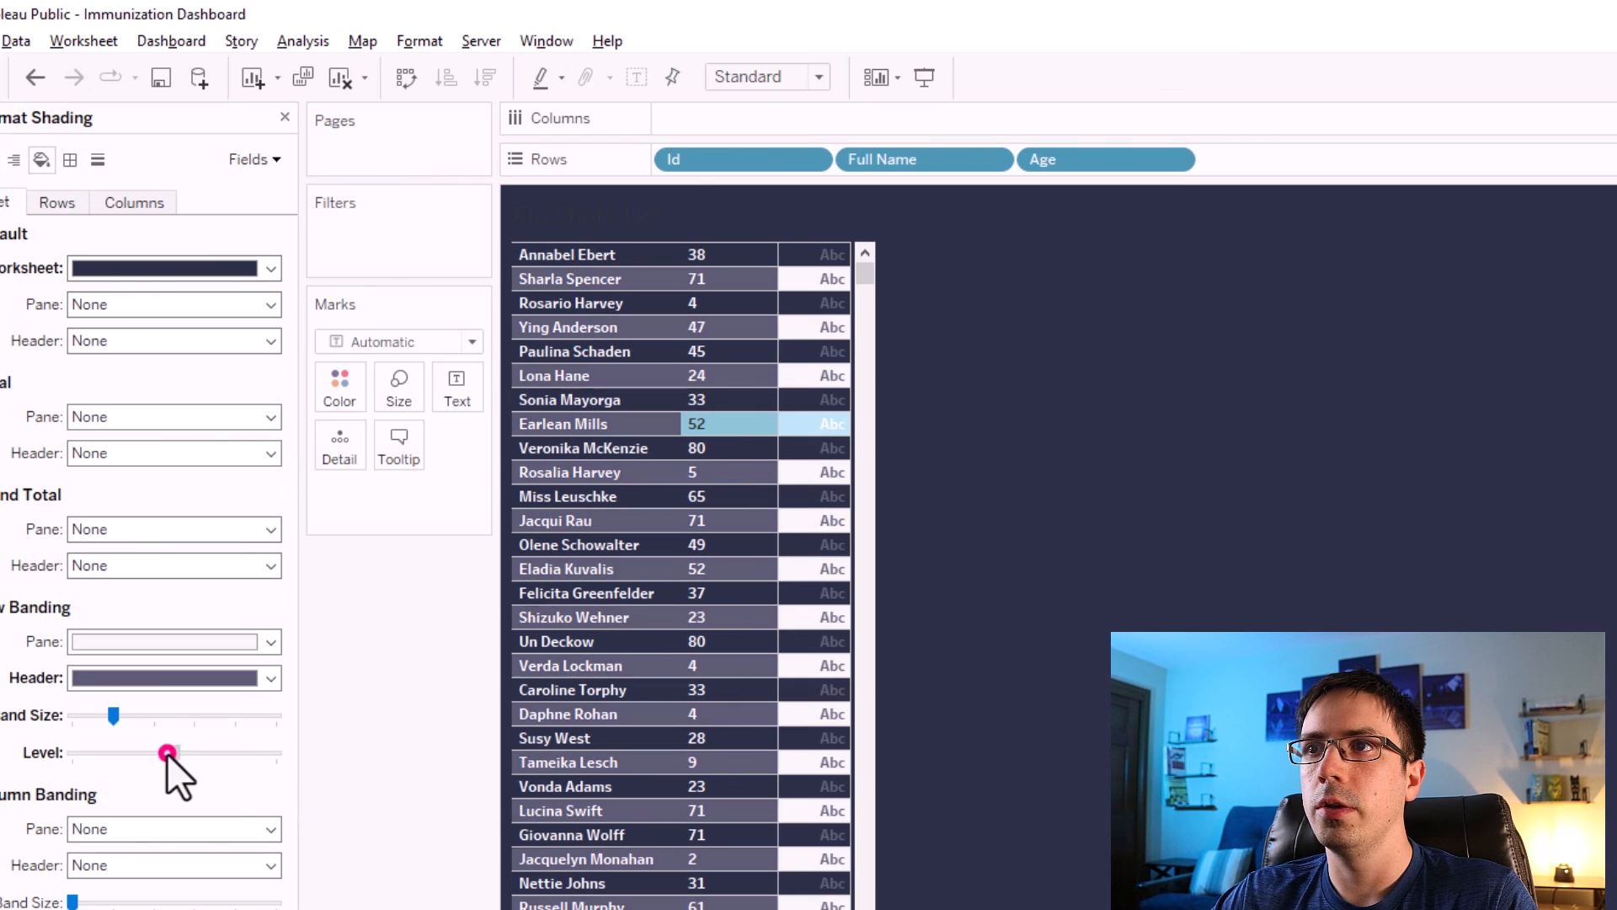
left_click(362, 839)
left_click(284, 117)
Add Flu Shot 2022 to the marks and use it as the color.
left_click(411, 592)
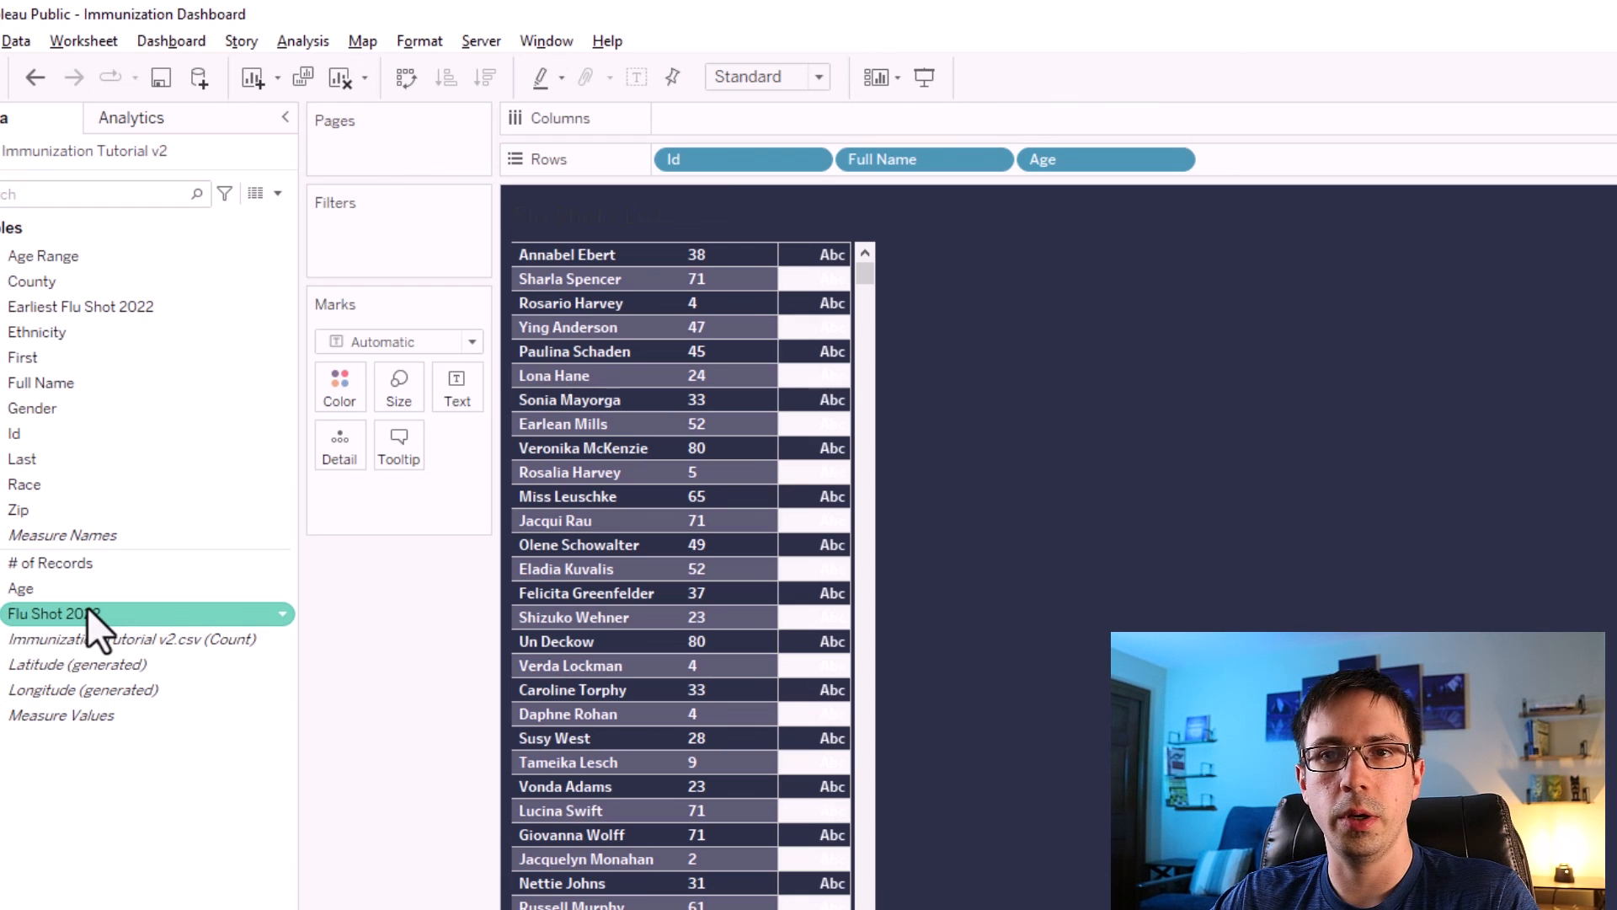
left_click_drag(43, 610, 453, 379)
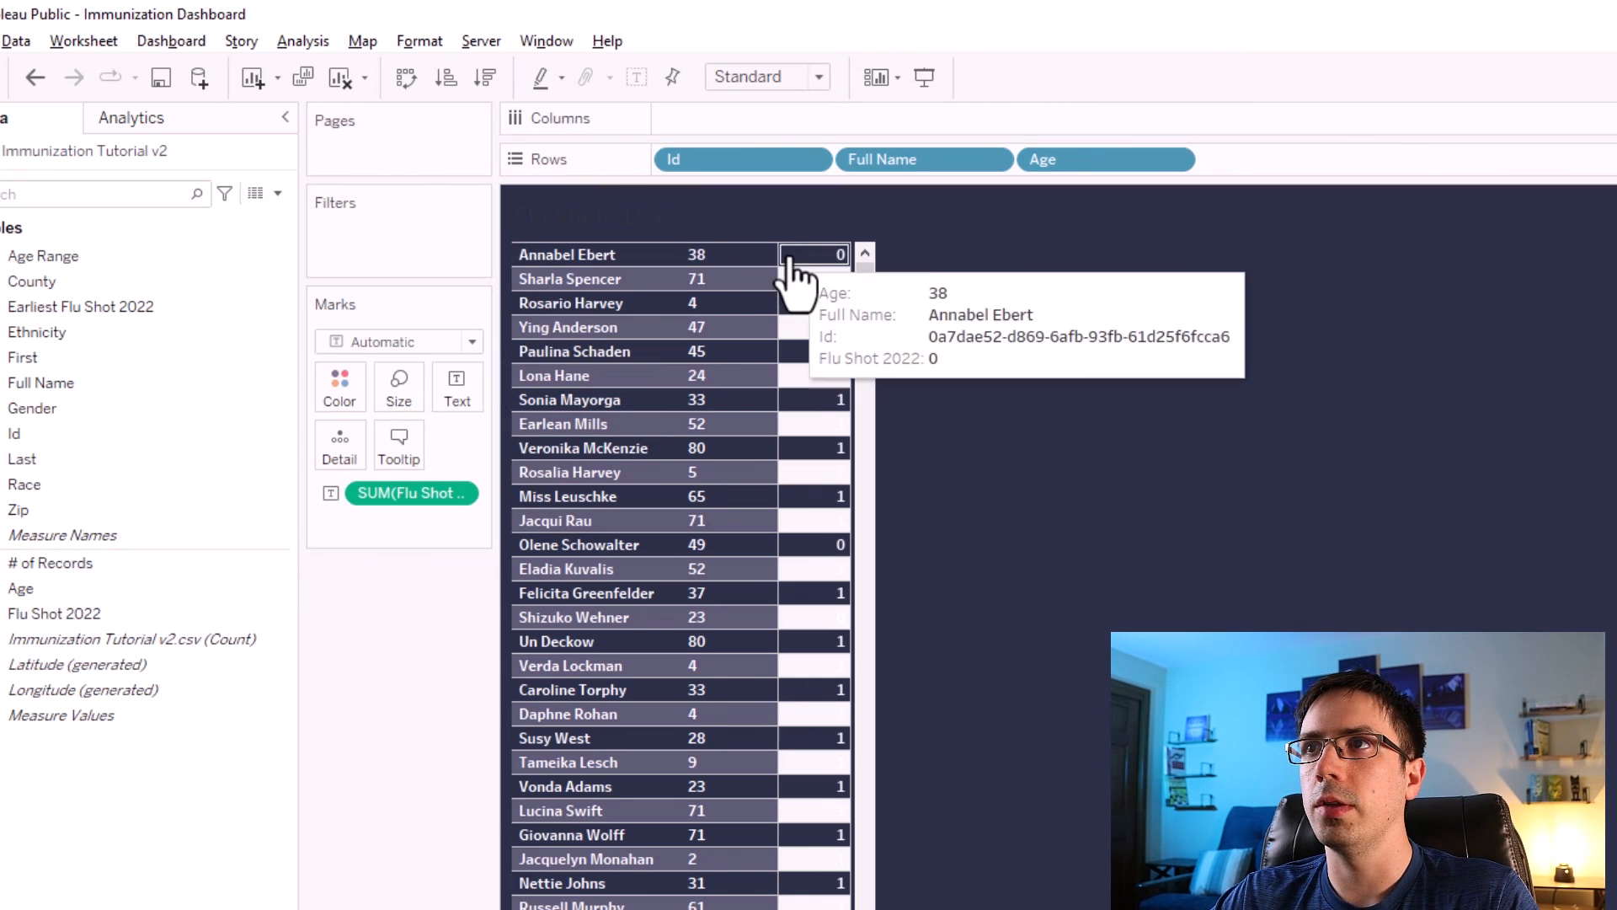
mouse_move(799, 286)
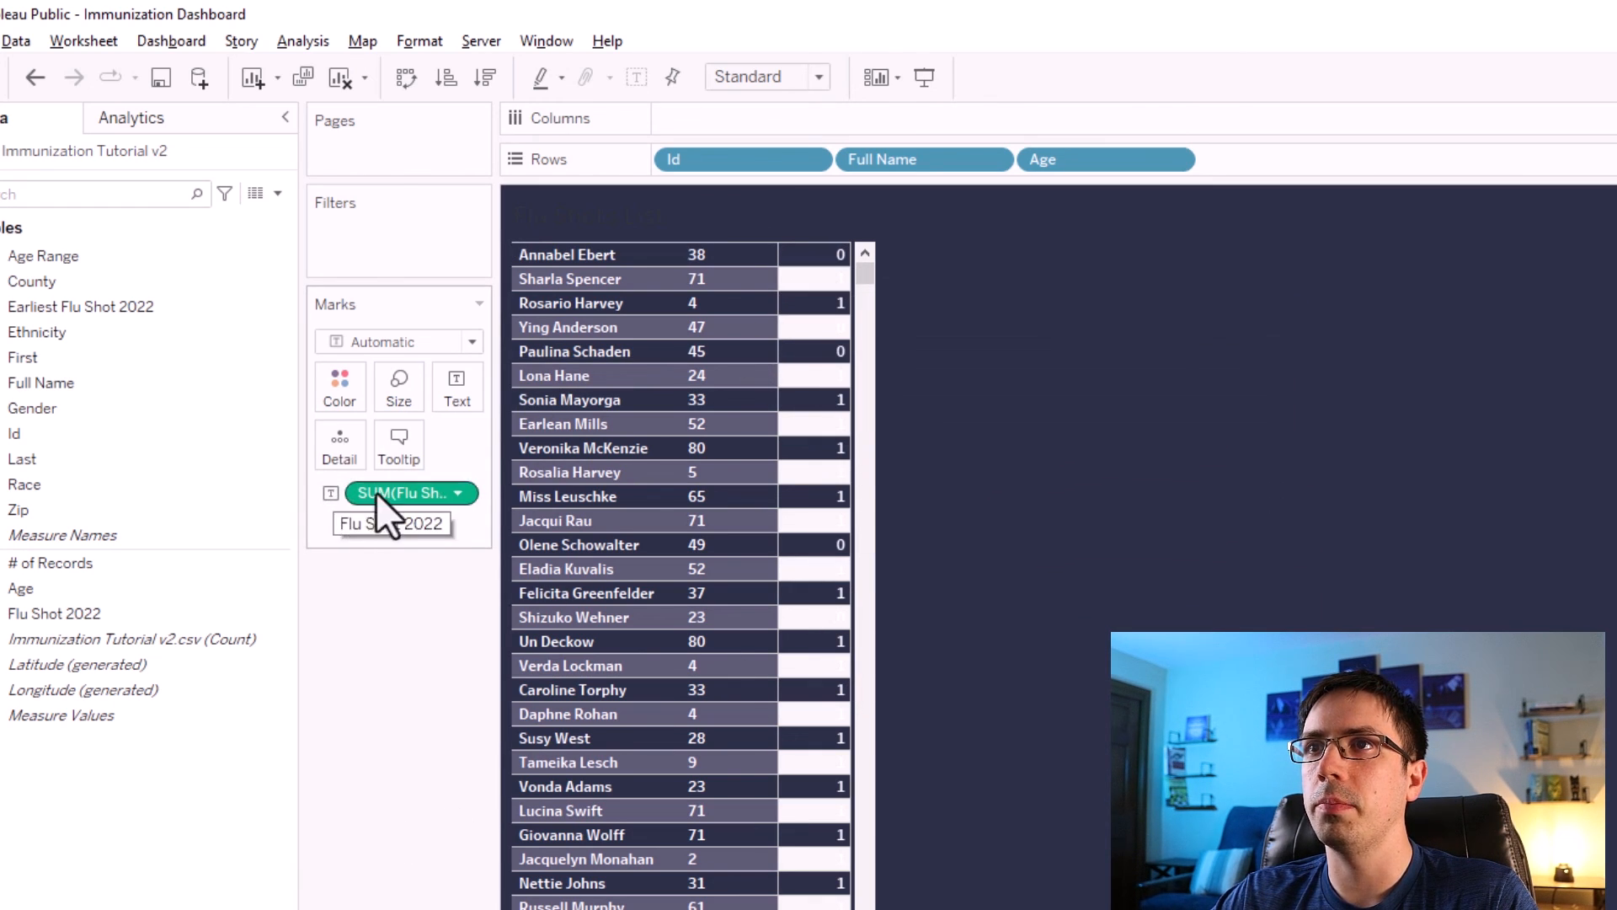
mouse_move(384, 488)
left_mouse_down()
mouse_move(379, 433)
mouse_move(354, 403)
left_mouse_up()
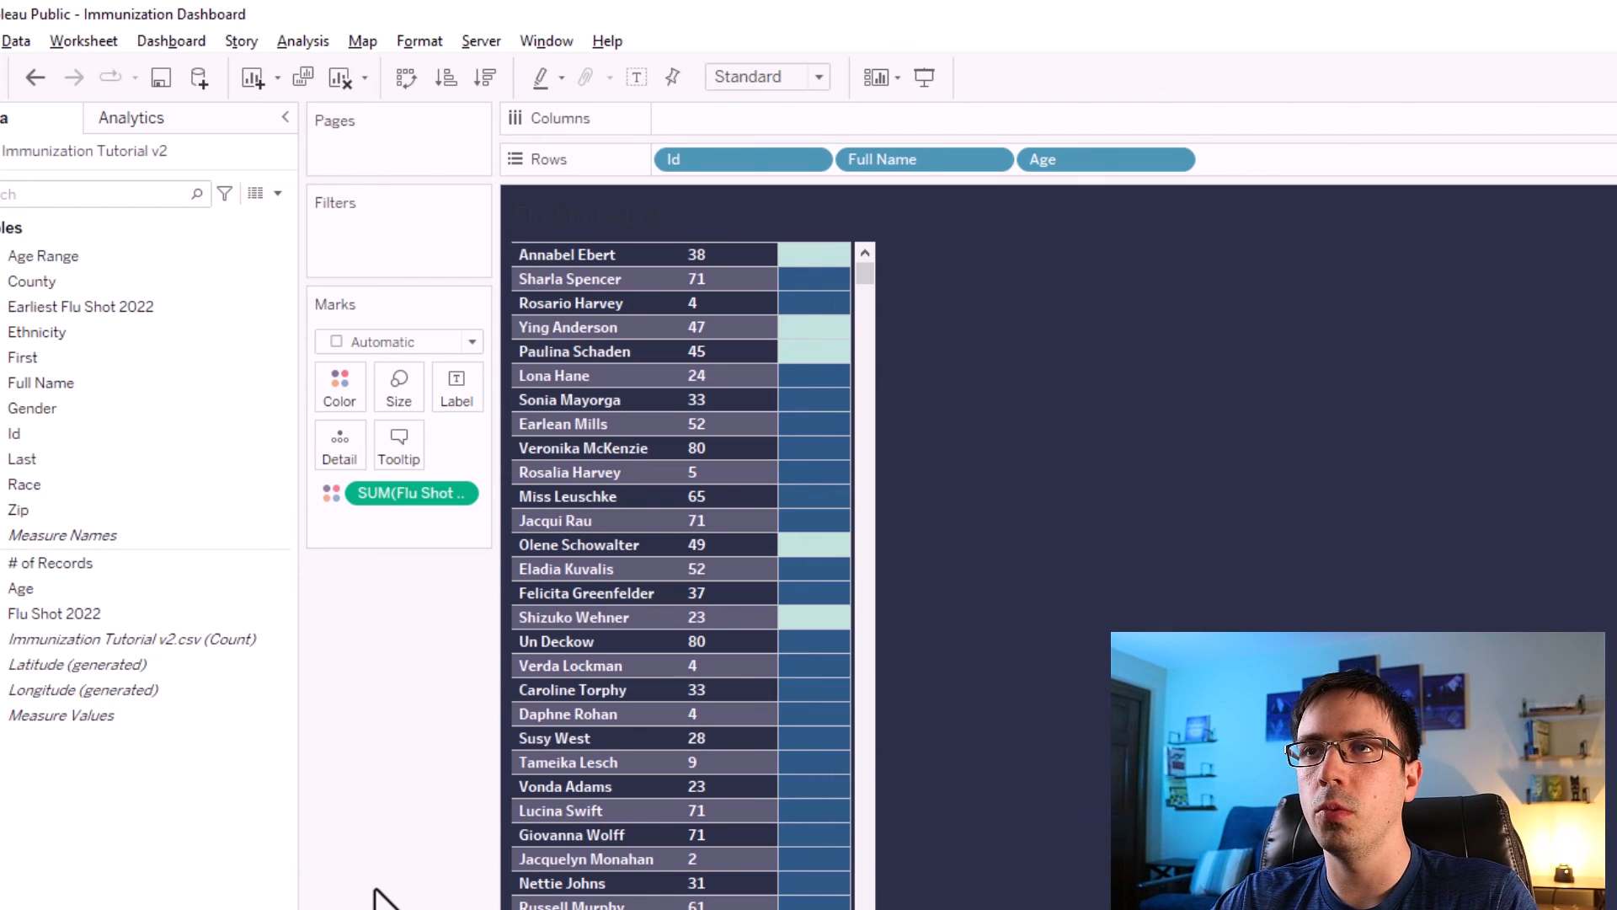
Edit the Flu Shot 2022 colors to use a stepped color with 2 steps.
left_click(329, 370)
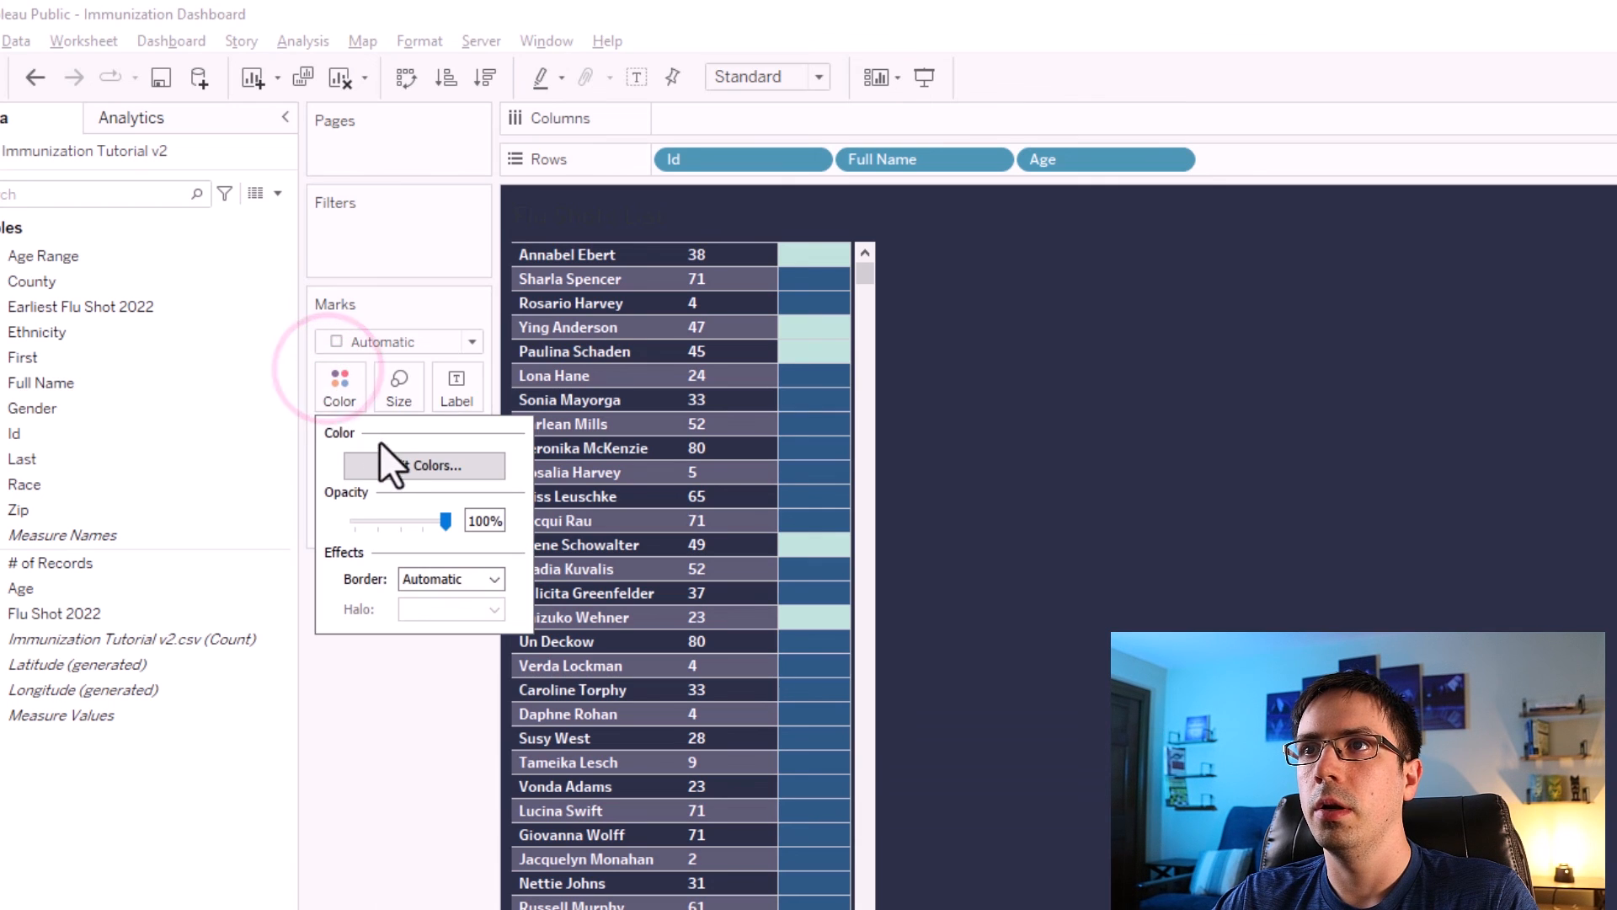
left_click(396, 456)
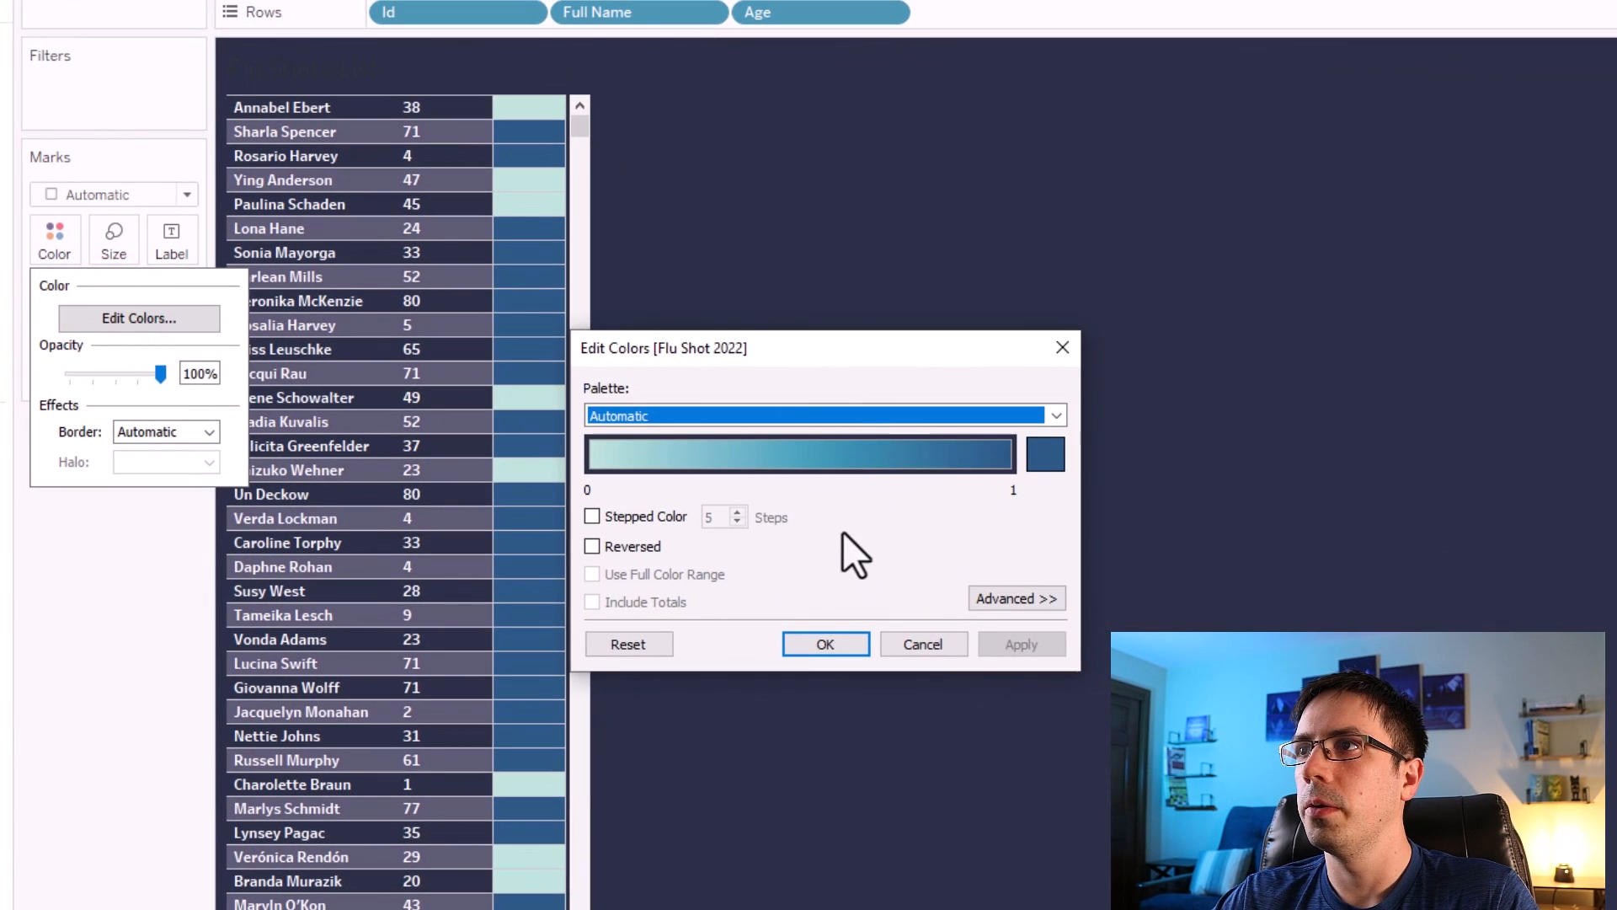
left_click(872, 410)
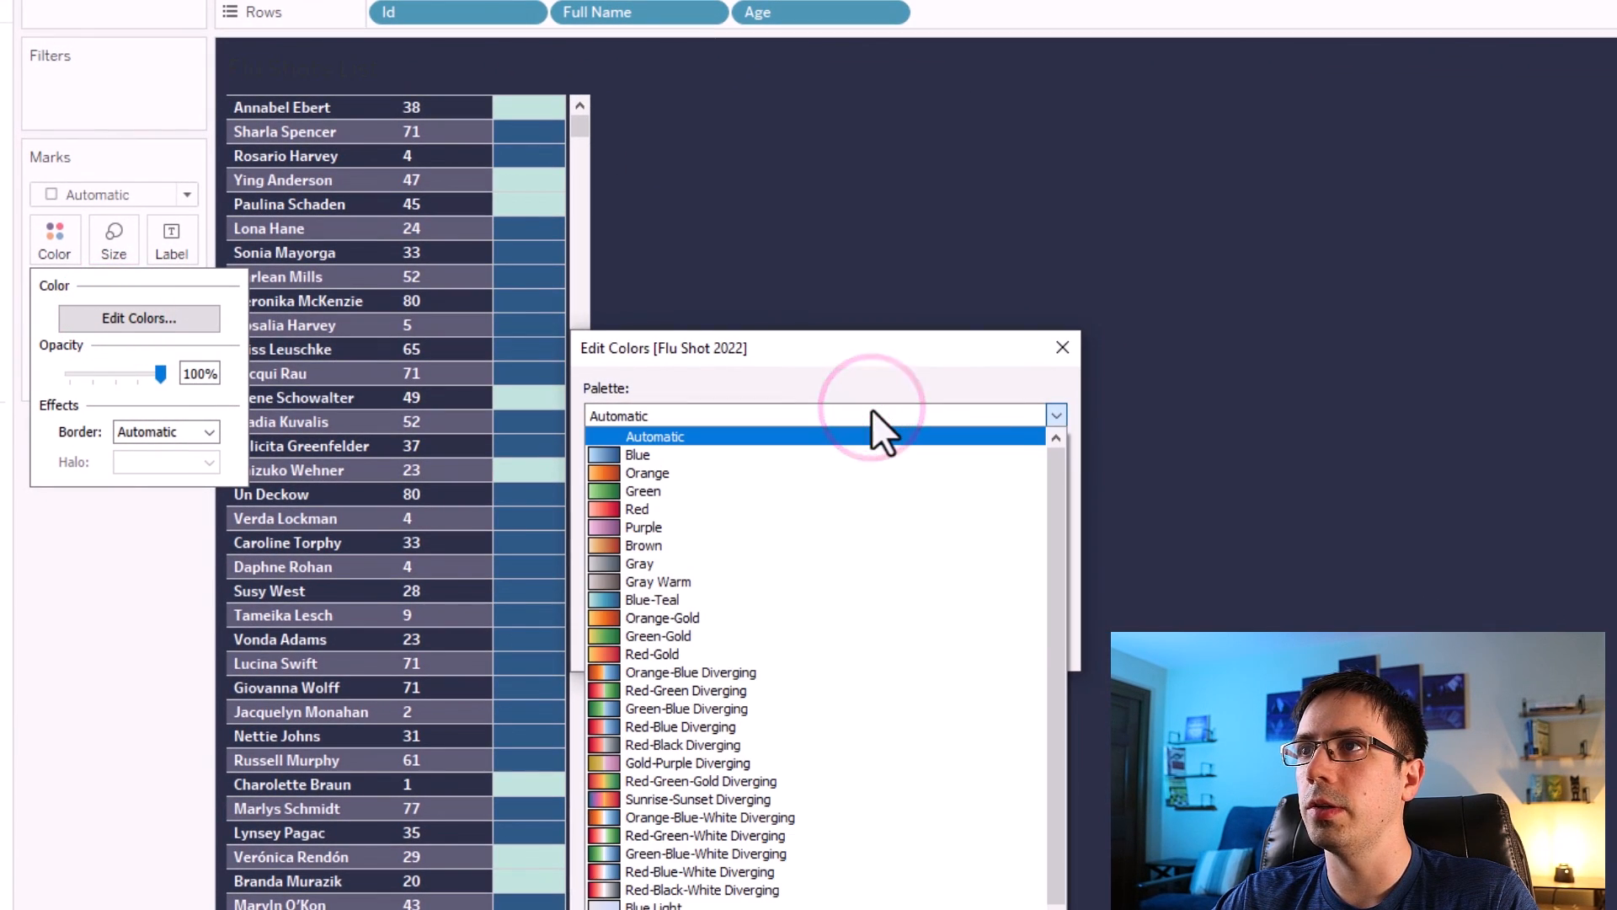
left_click(872, 409)
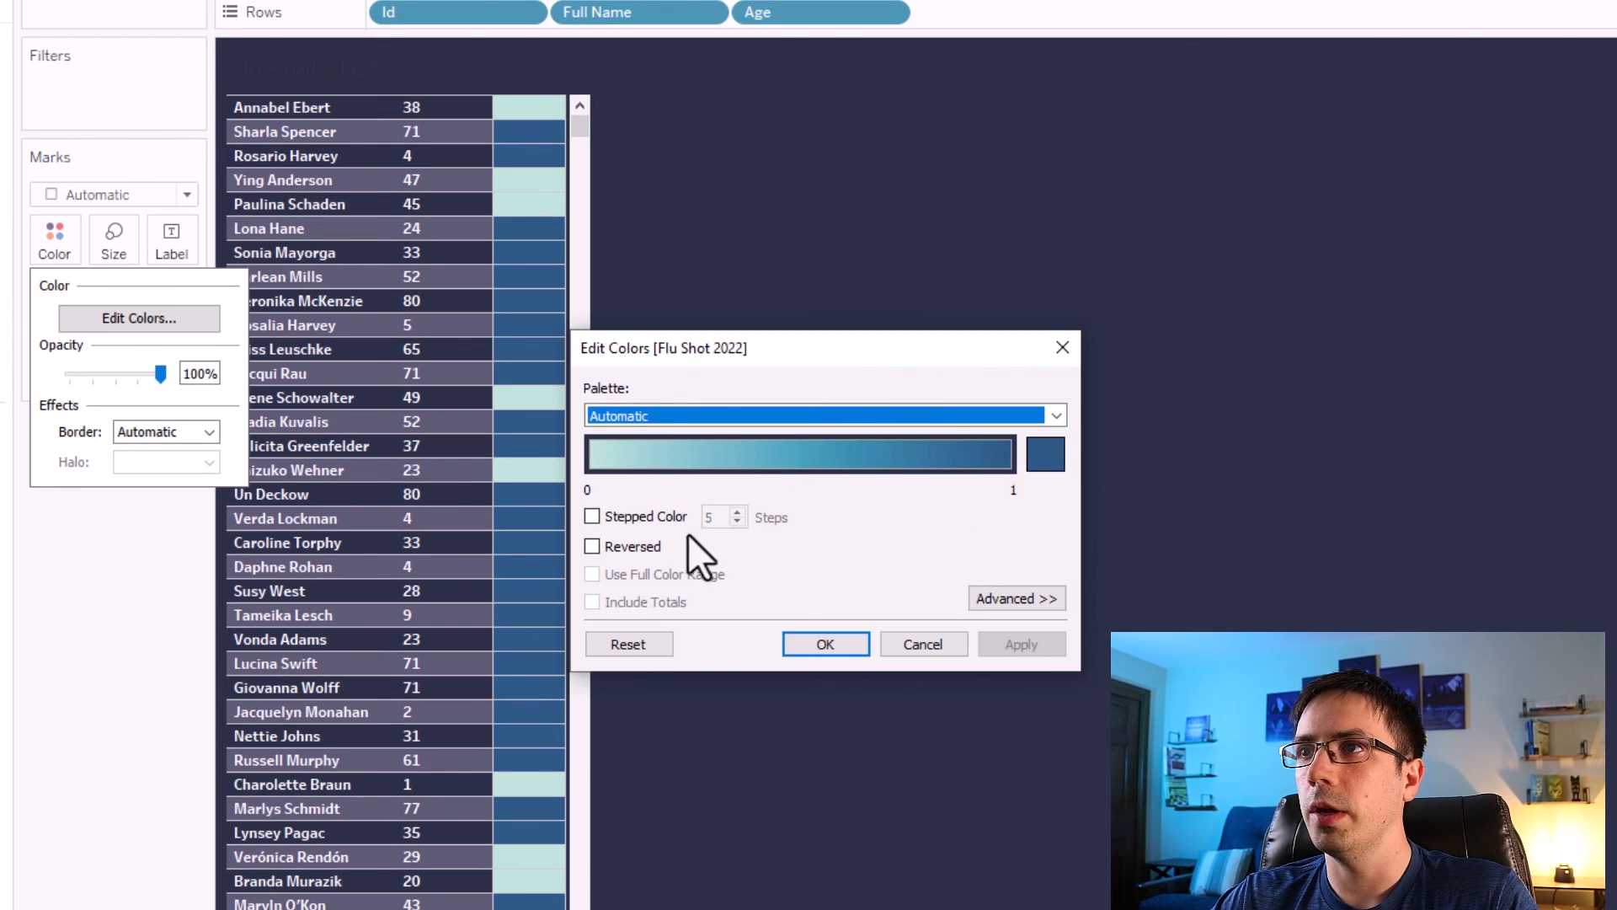
left_click(593, 517)
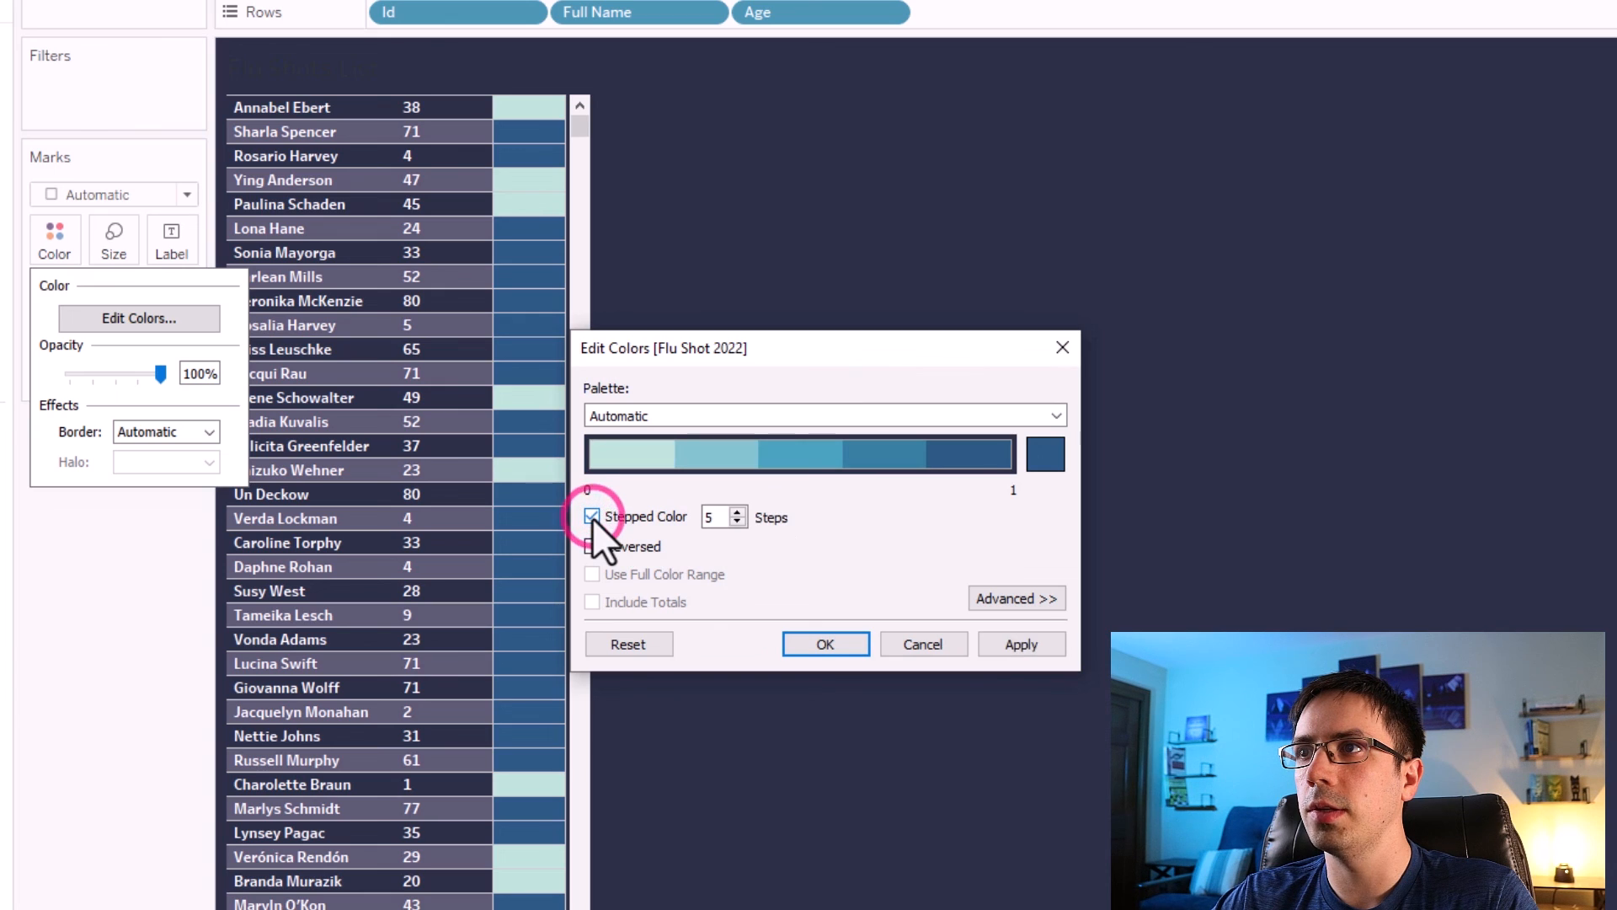
double_click(738, 522)
left_click(738, 523)
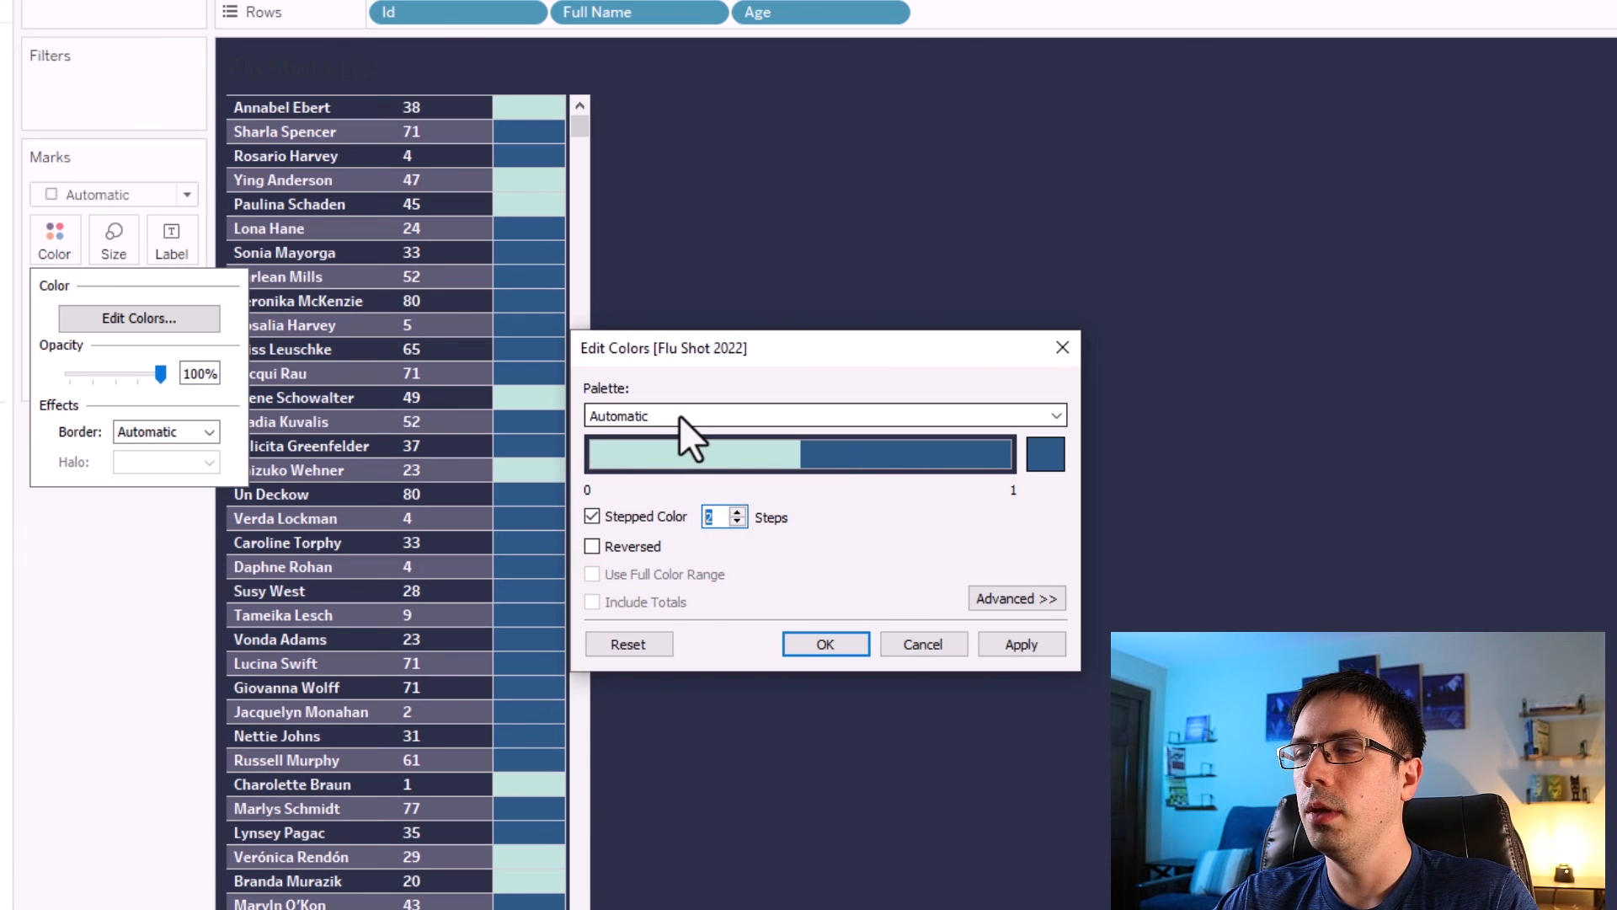
Switch the Flu Shot 2022 palette to Custom Diverging and set its start color to a custom blue.
left_click(811, 416)
scroll(804, 654, "down", 1)
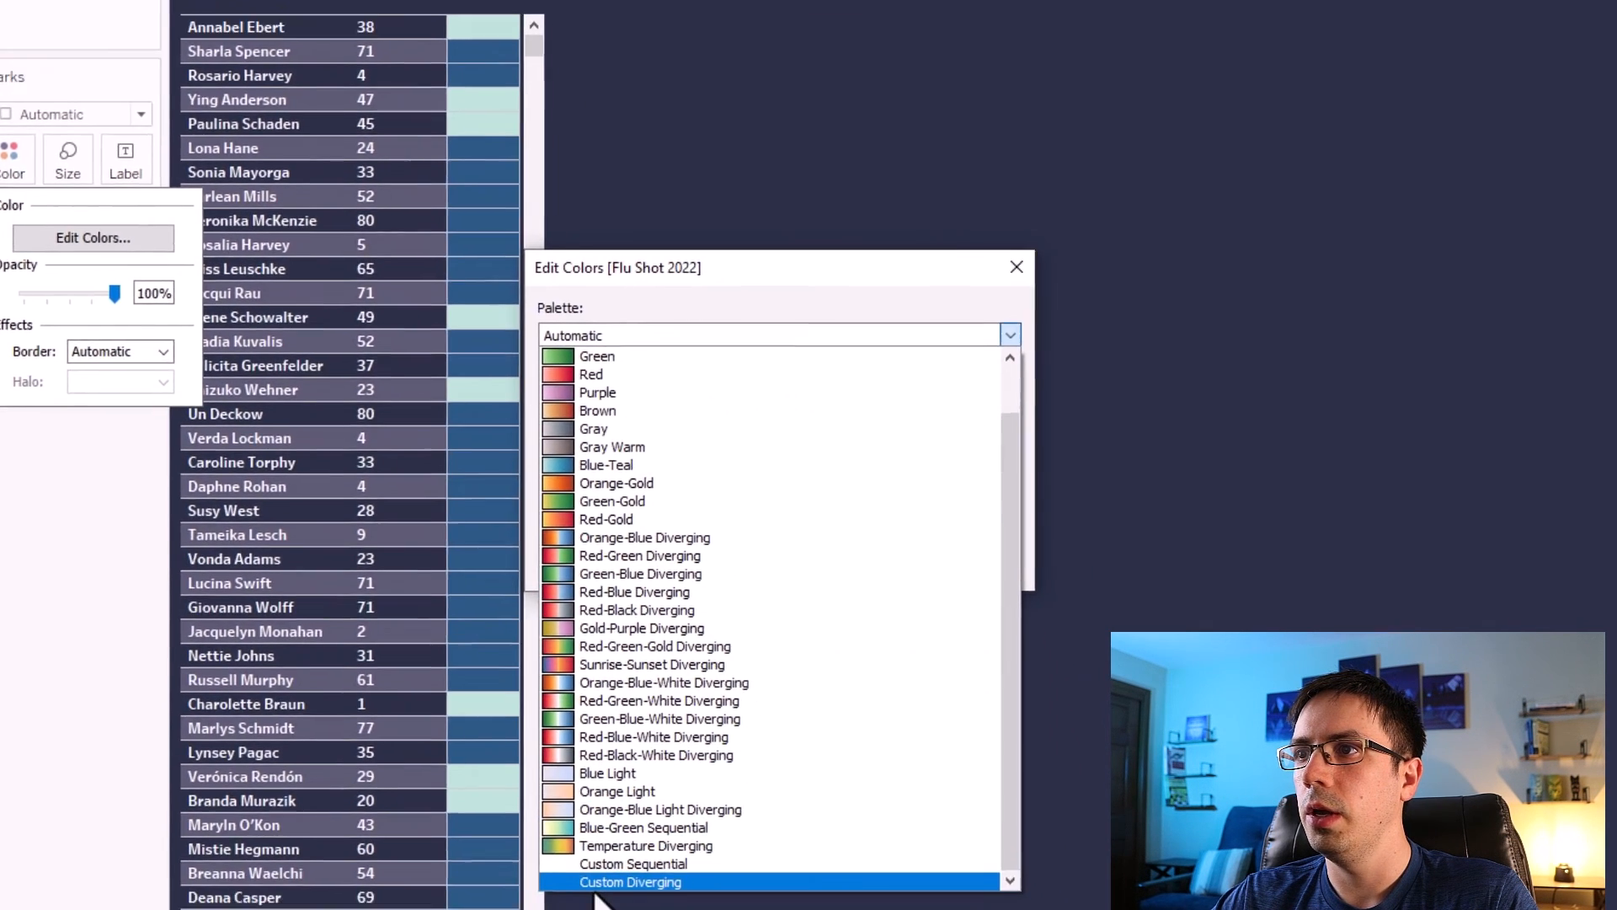
left_click(633, 881)
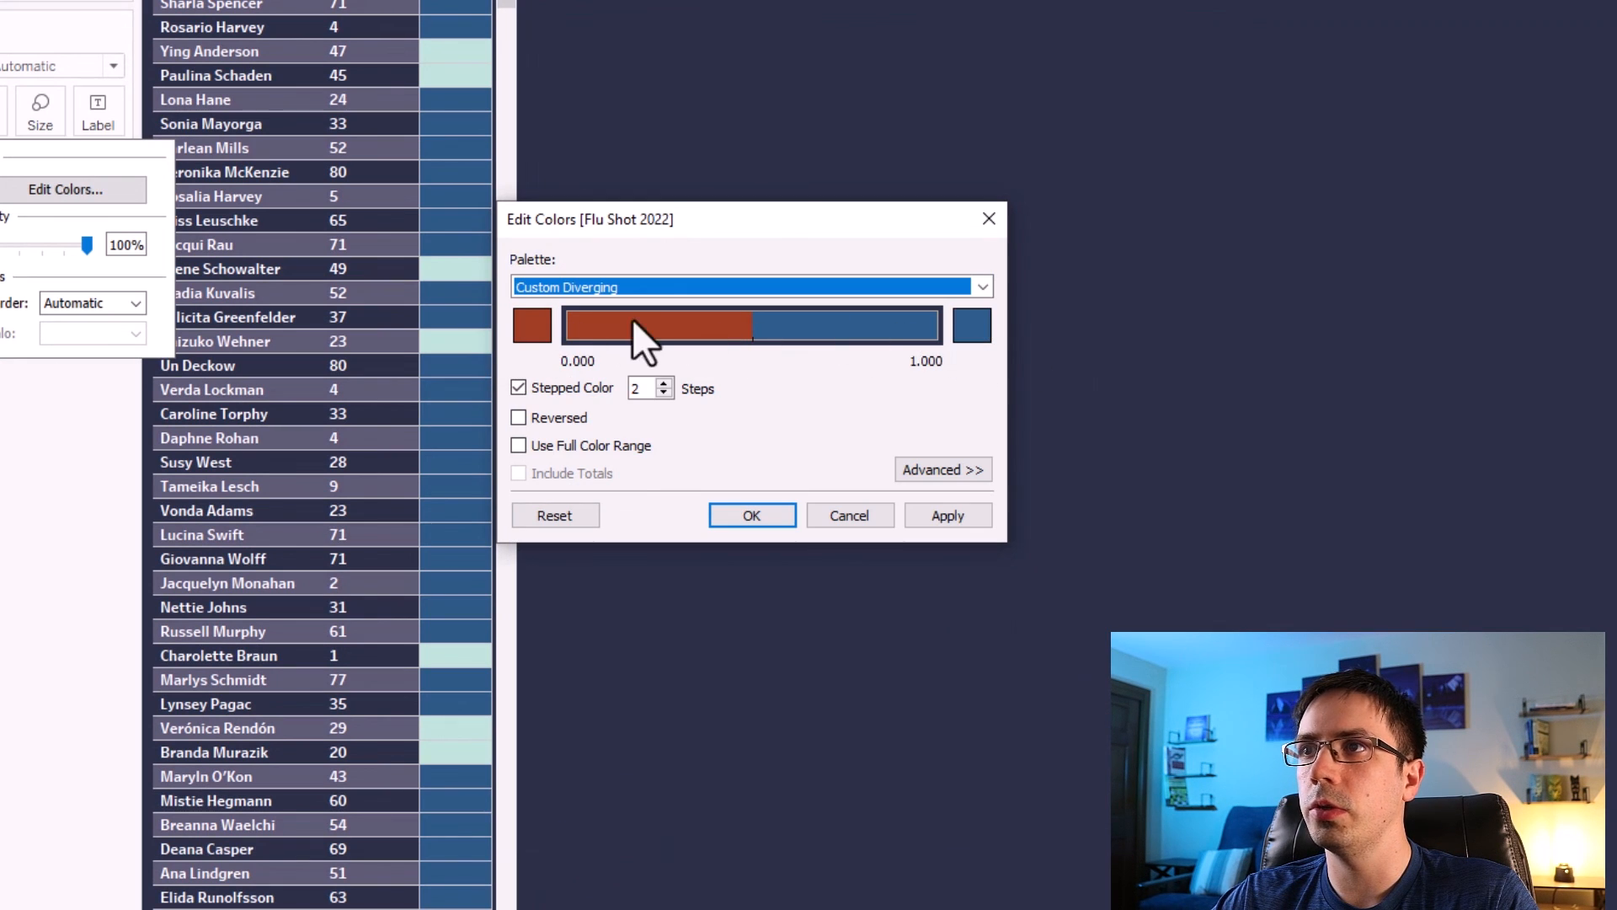
left_click(539, 330)
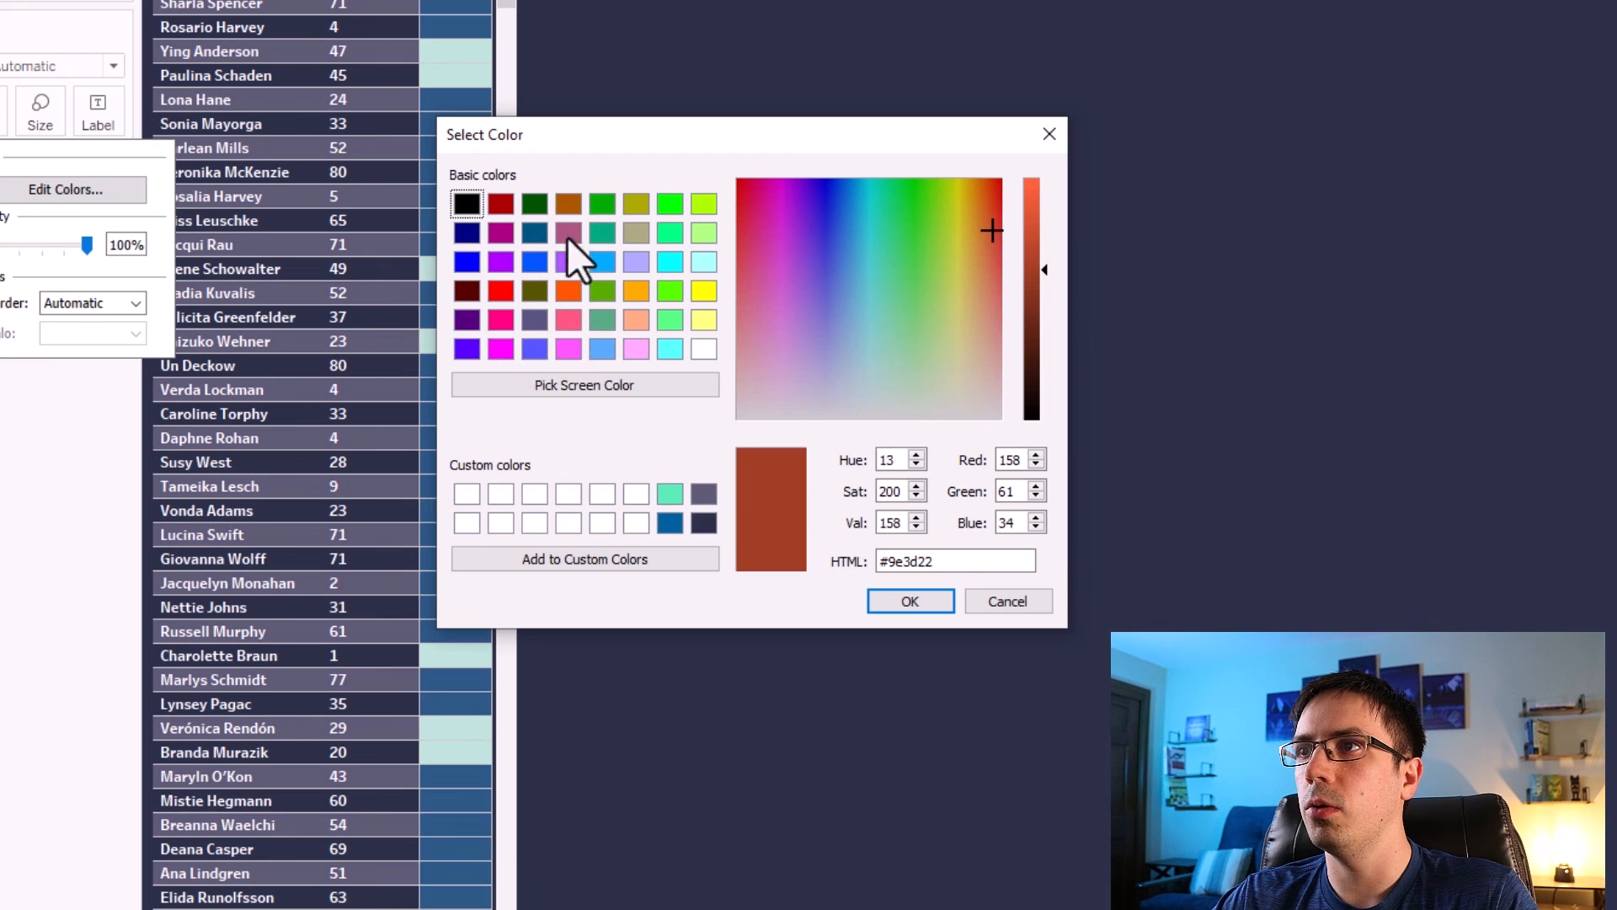
left_click(679, 520)
left_click(918, 601)
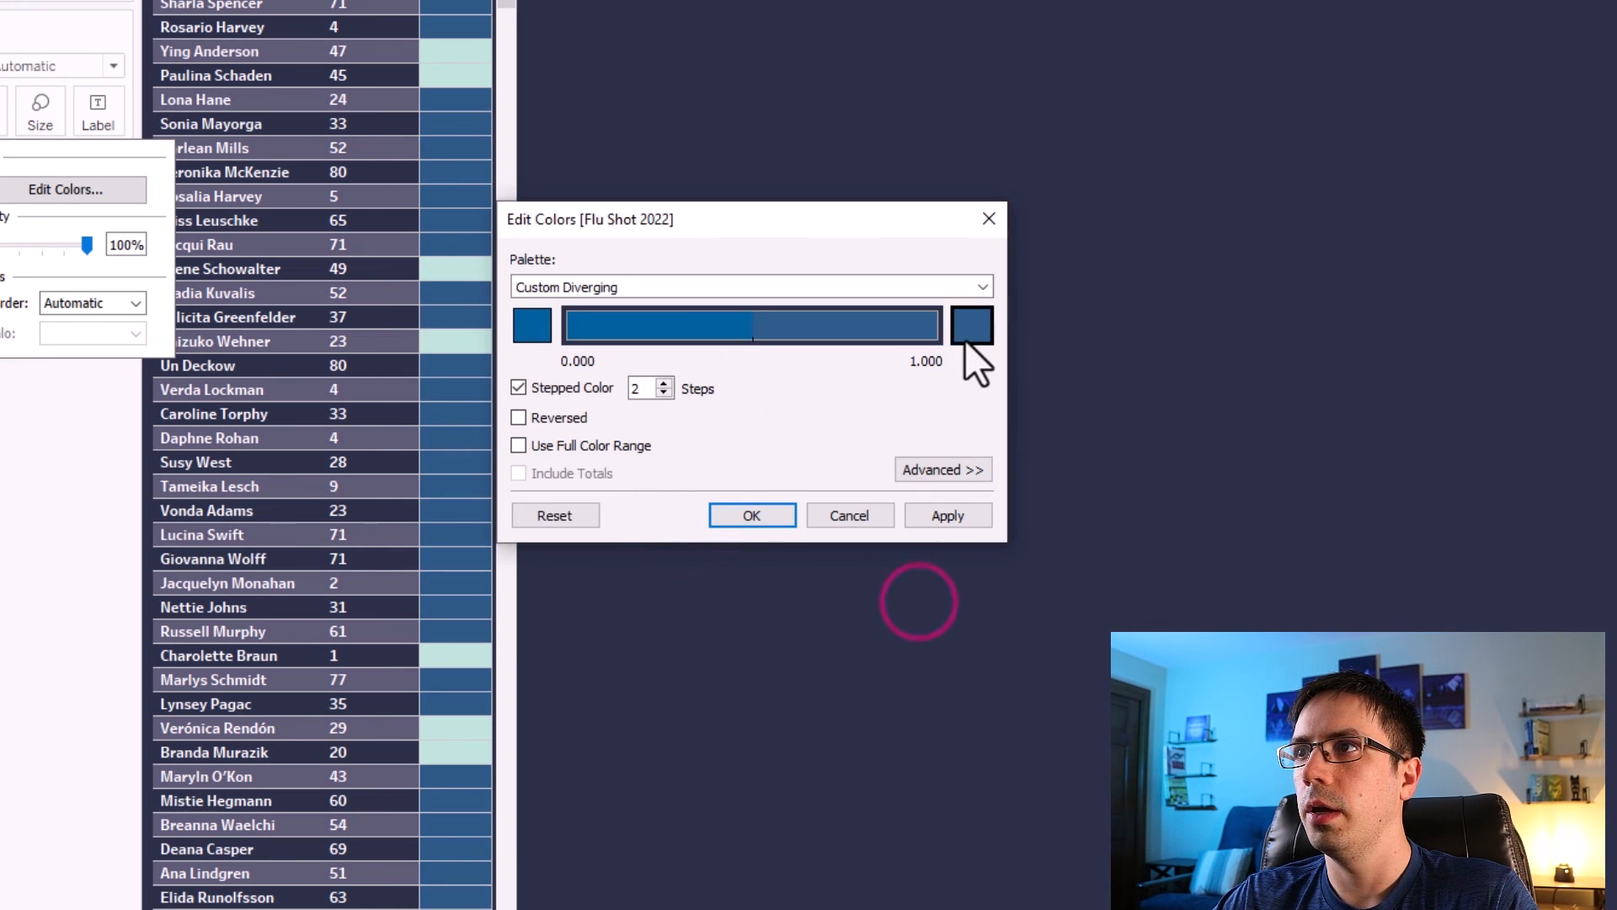
Set the palette's end color to the custom mint green and apply it.
left_click(966, 339)
left_click(669, 493)
left_click(910, 600)
left_click(949, 515)
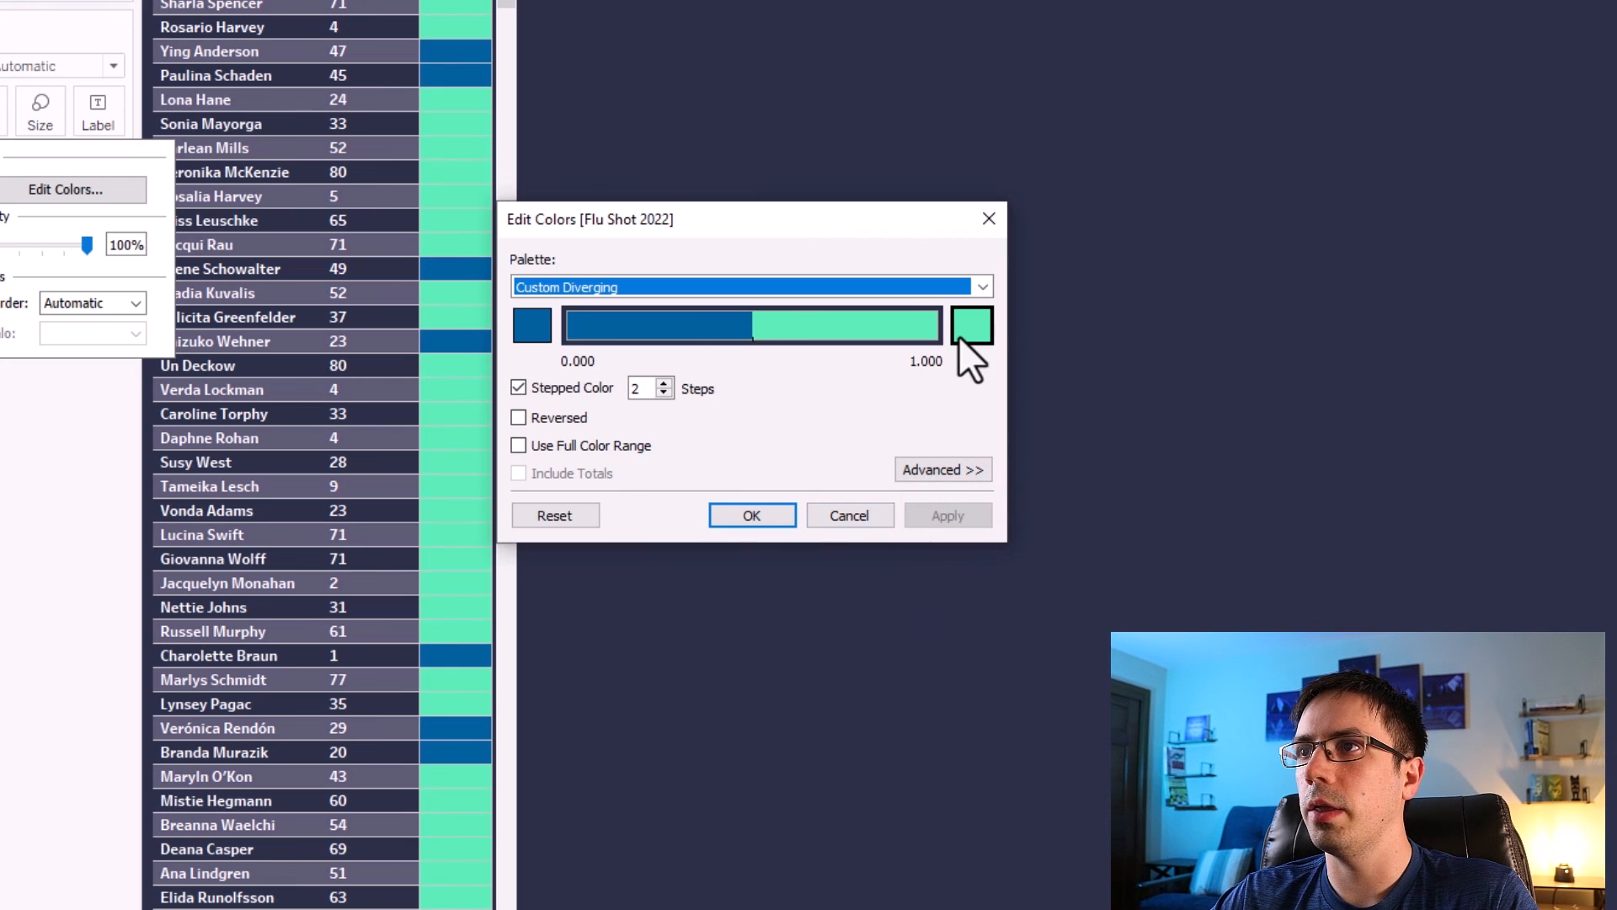
Reverse the stepped colors and confirm the color dialog.
left_click(519, 418)
left_click(949, 518)
key("Return")
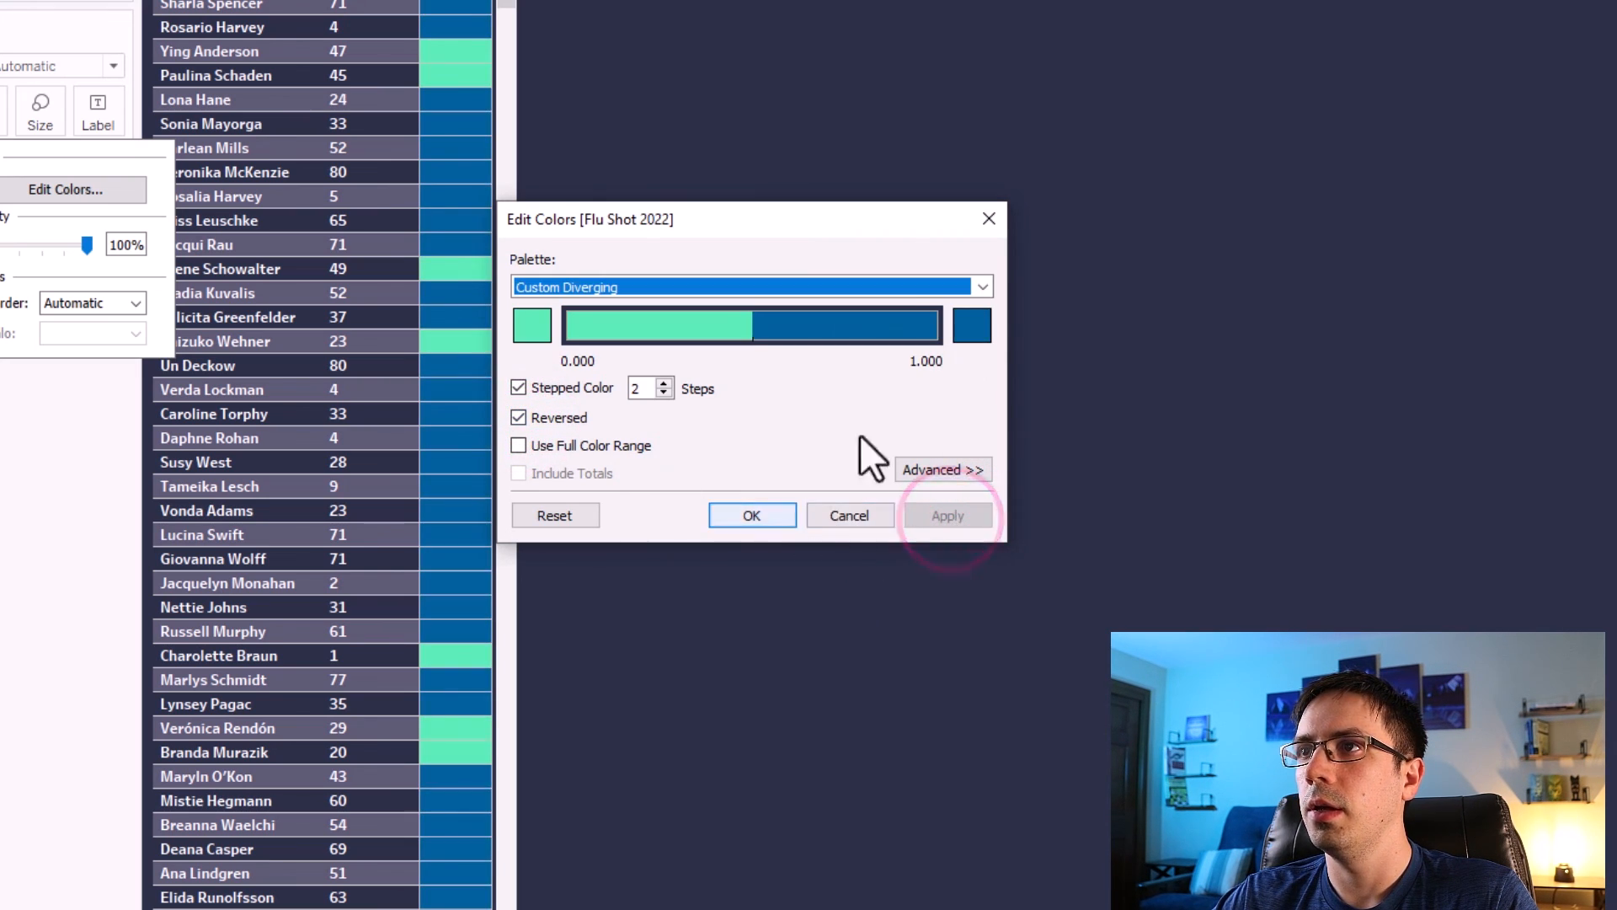
left_click(862, 434)
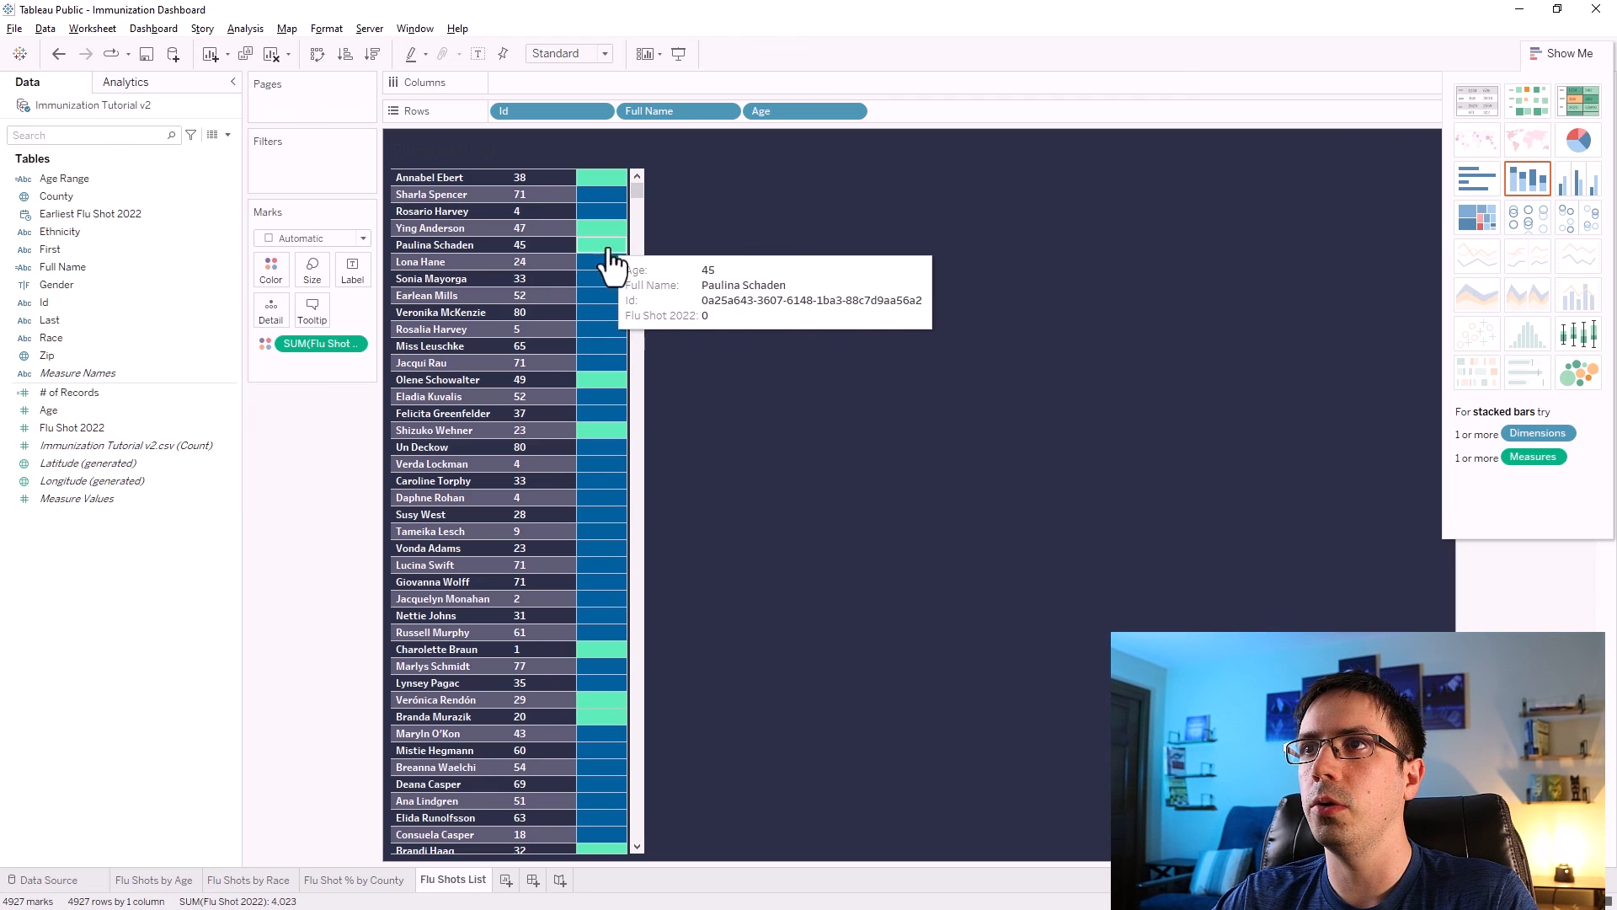
Style the Flu Shots List worksheet title in bold white text.
double_click(437, 146)
left_click_drag(543, 408, 354, 390)
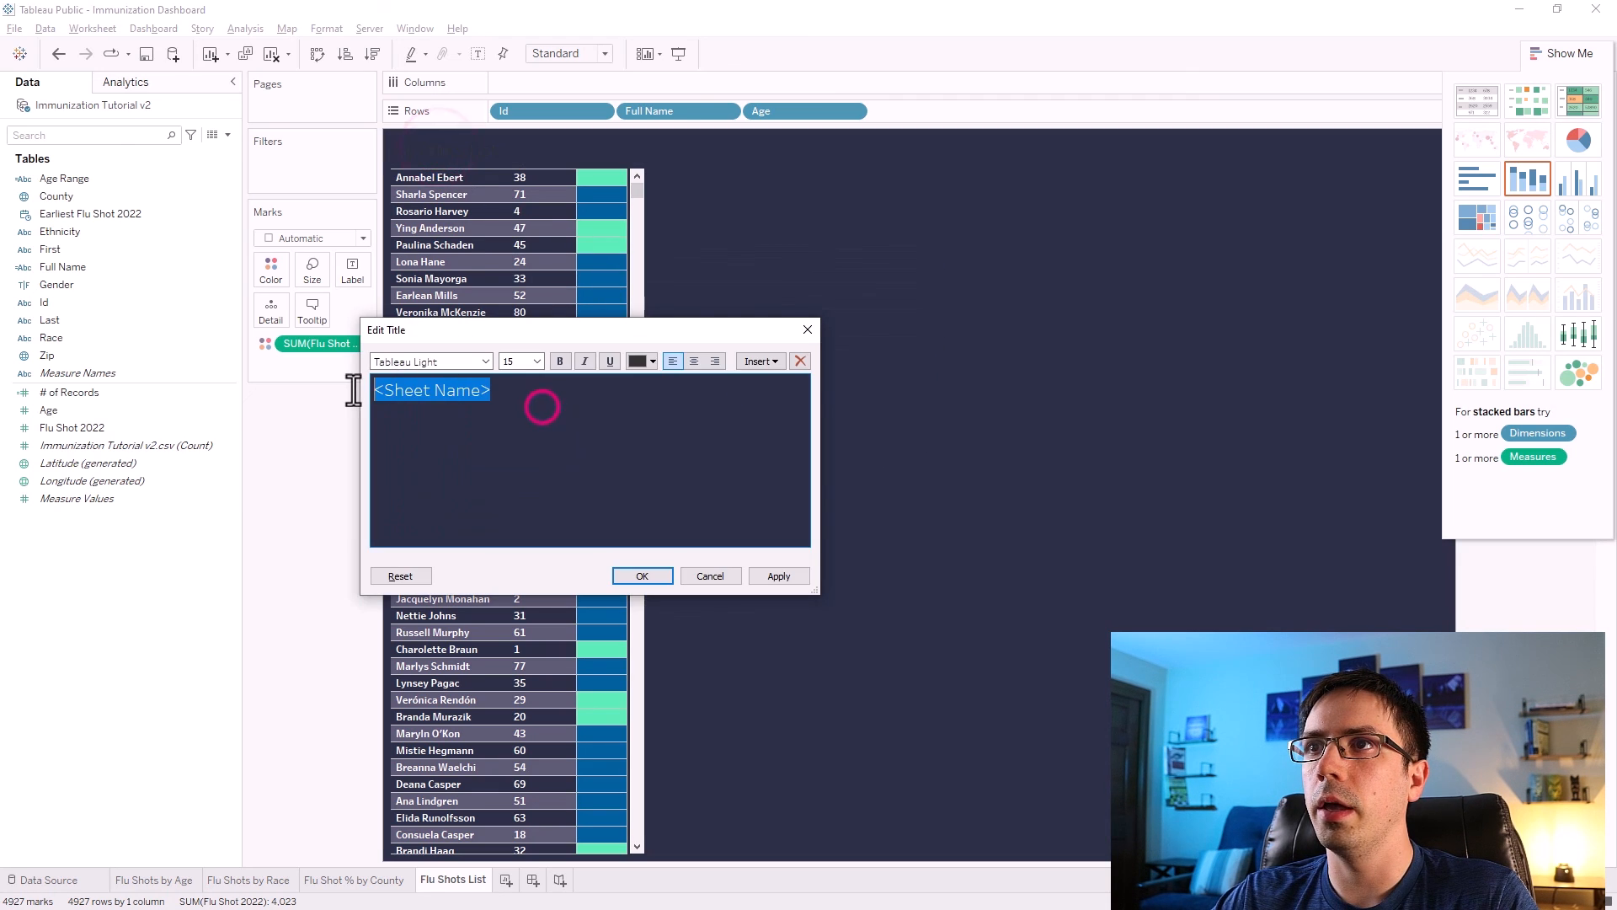
left_click(644, 360)
left_click(652, 376)
left_click(559, 361)
left_click(486, 362)
left_click(417, 386)
left_click(777, 574)
left_click(664, 574)
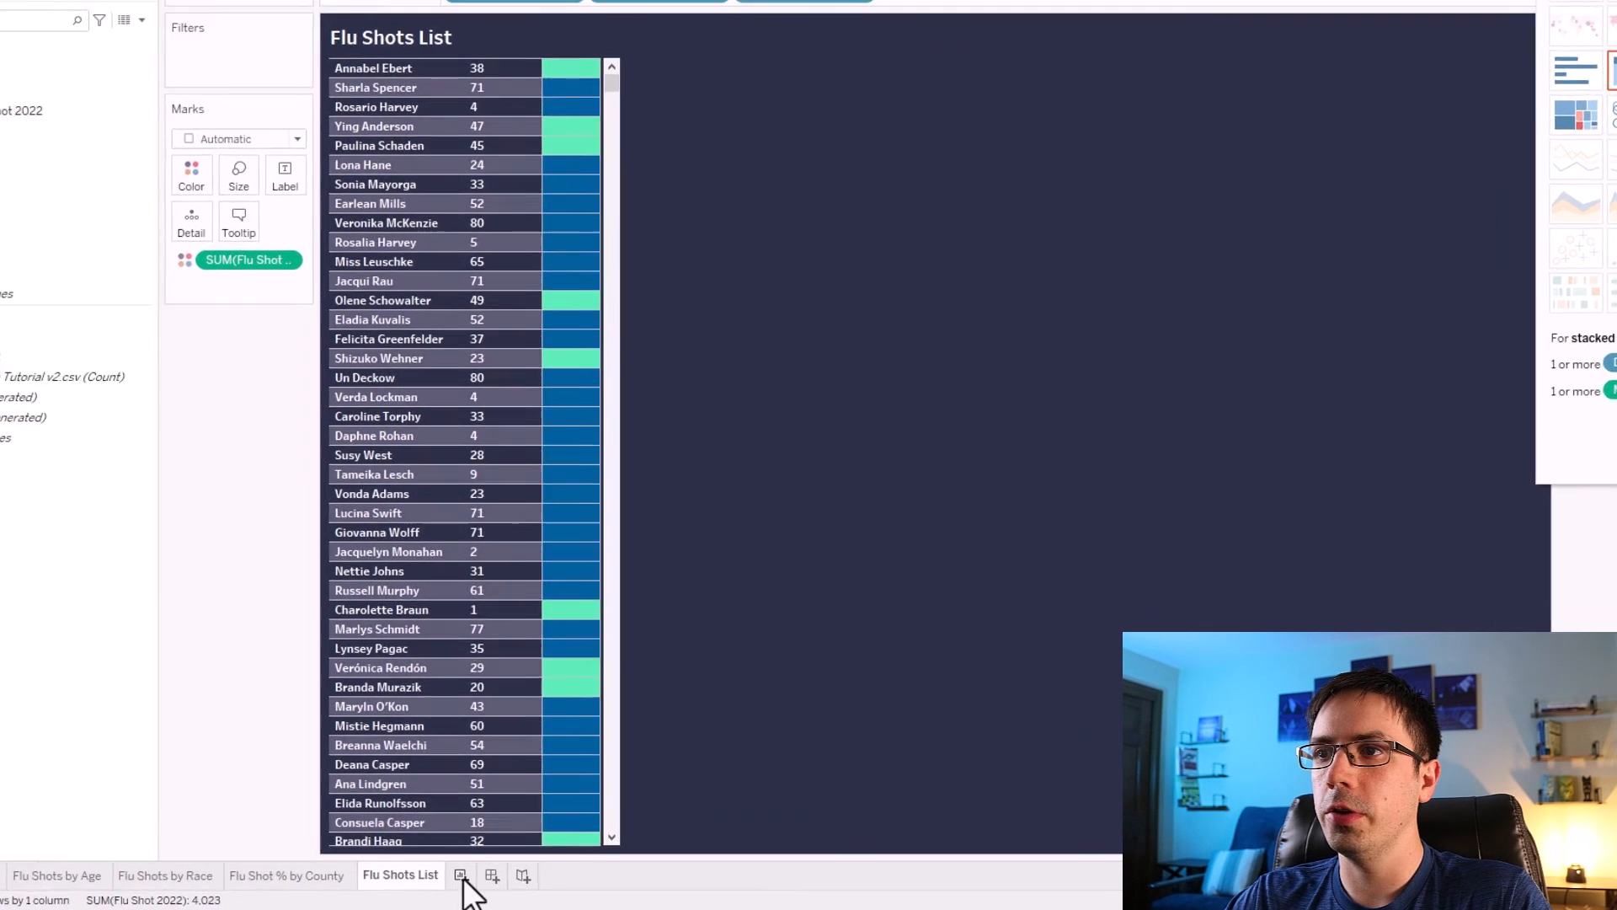
Create a new worksheet and rename it Total Compliance.
left_click(506, 880)
double_click(517, 879)
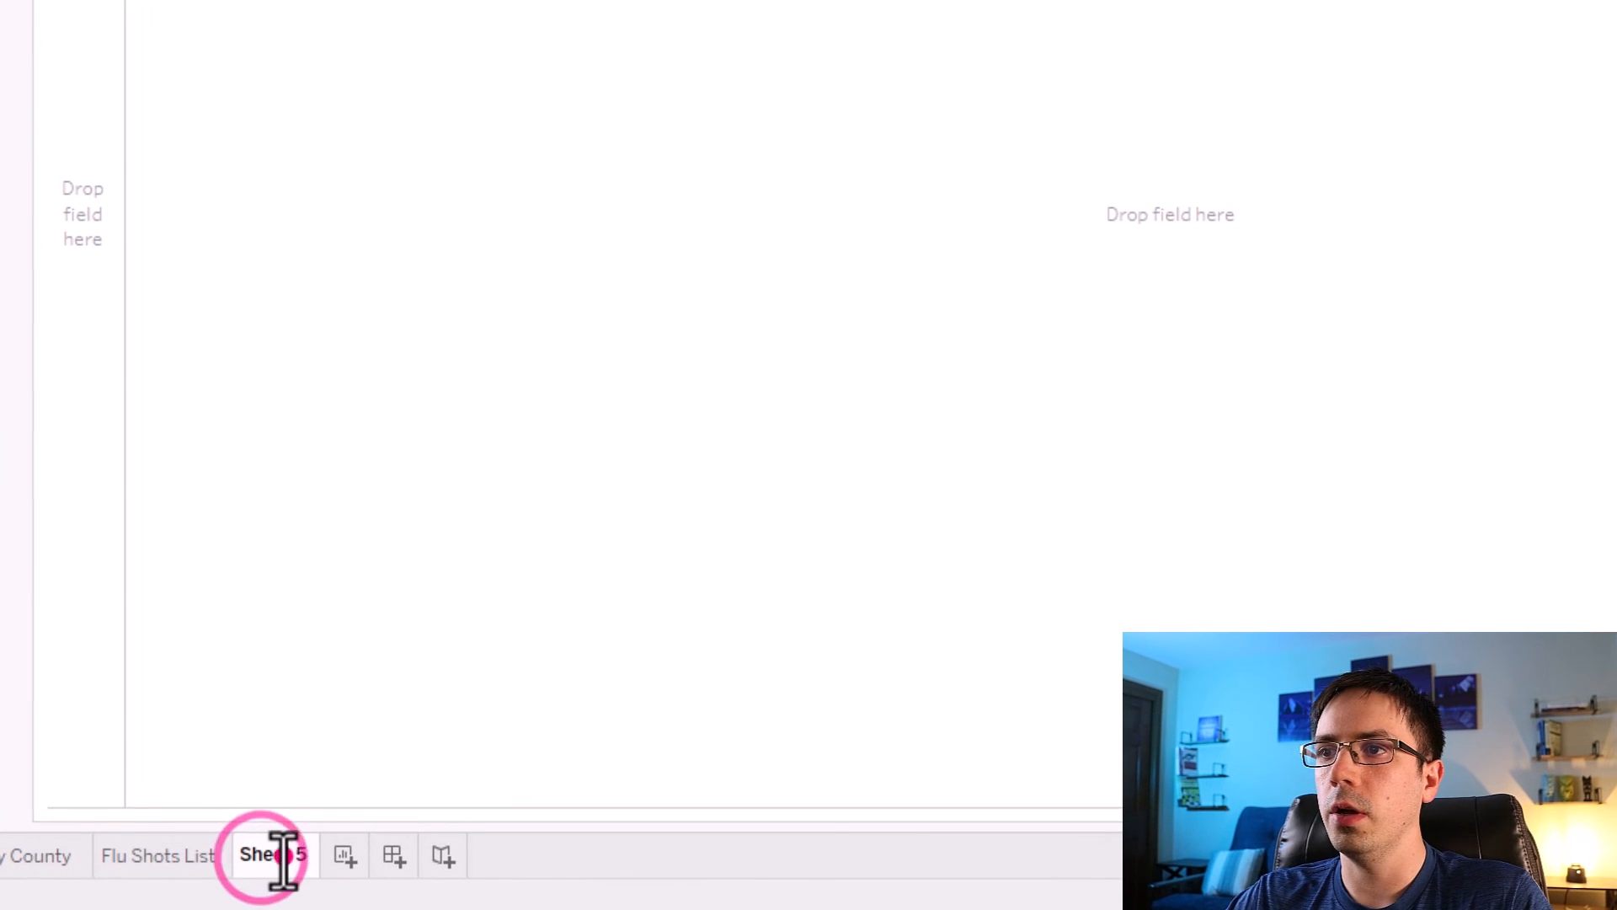
left_click(268, 855)
triple_click(268, 855)
type("T")
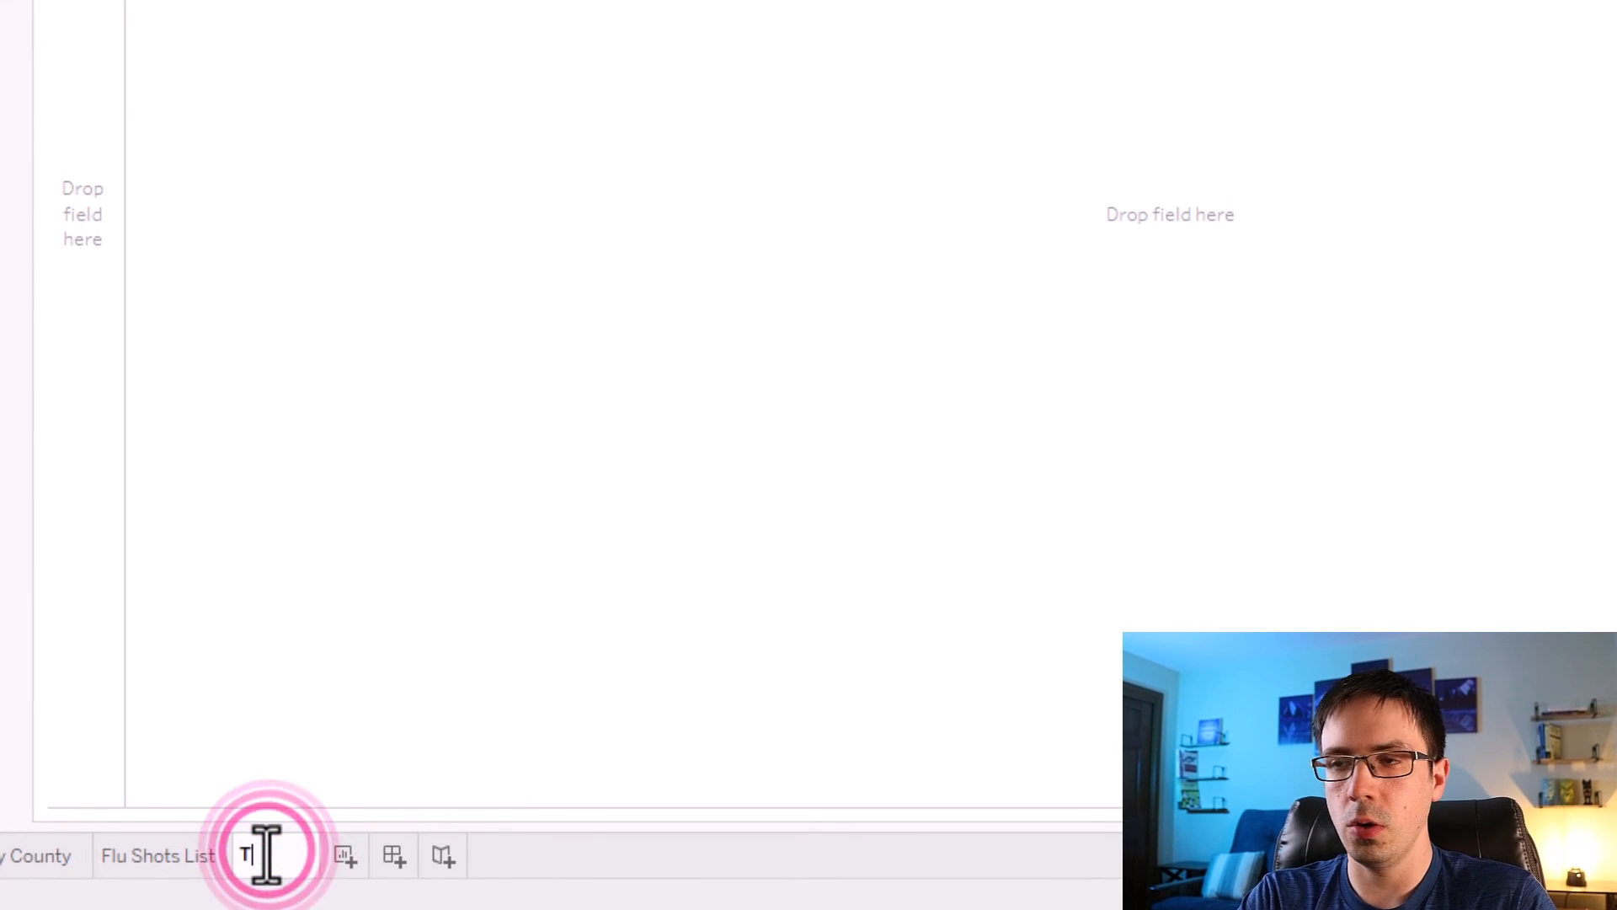
type("otal Complianx")
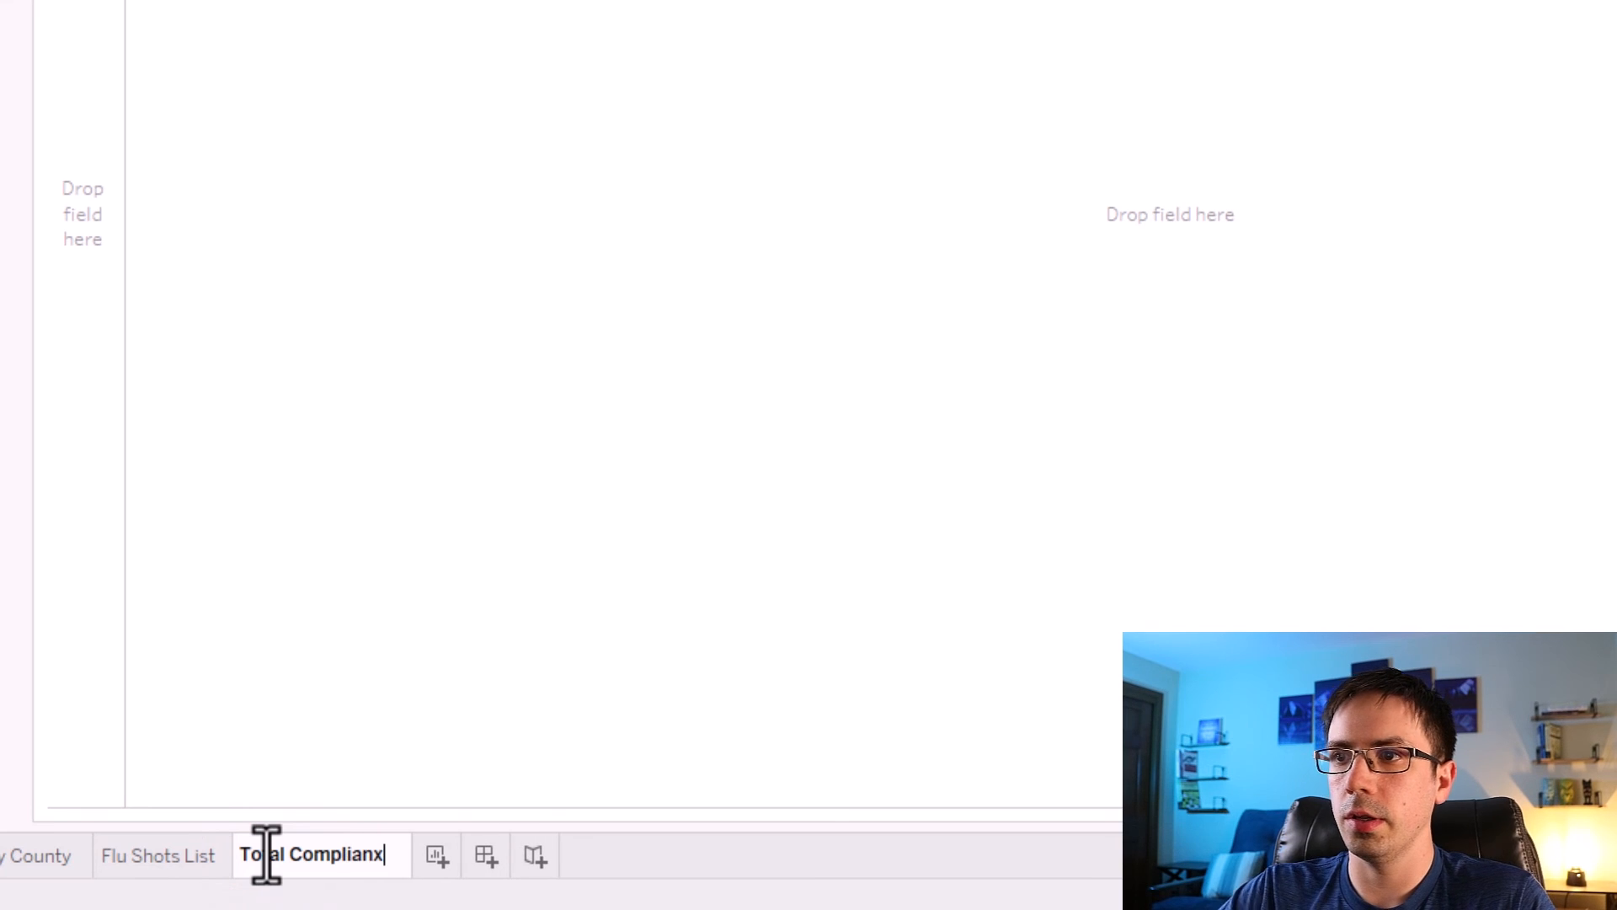
key("BackSpace")
type("ce")
left_click(0, 688)
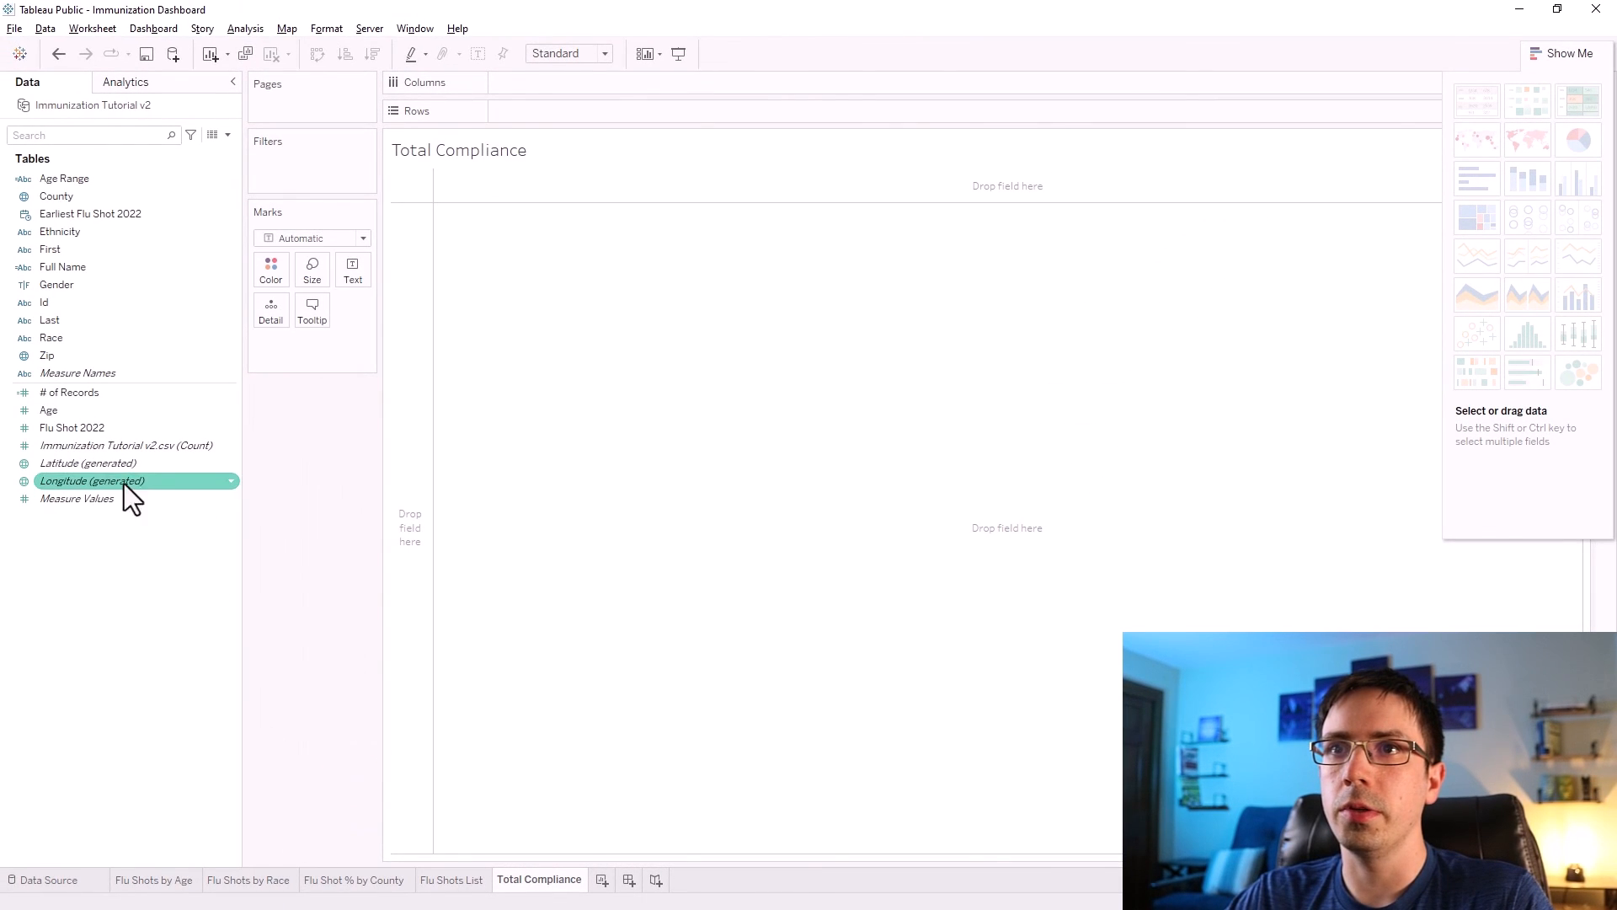
Add Flu Shot 2022 to the marks as an average and show it as text.
left_click_drag(105, 492, 345, 400)
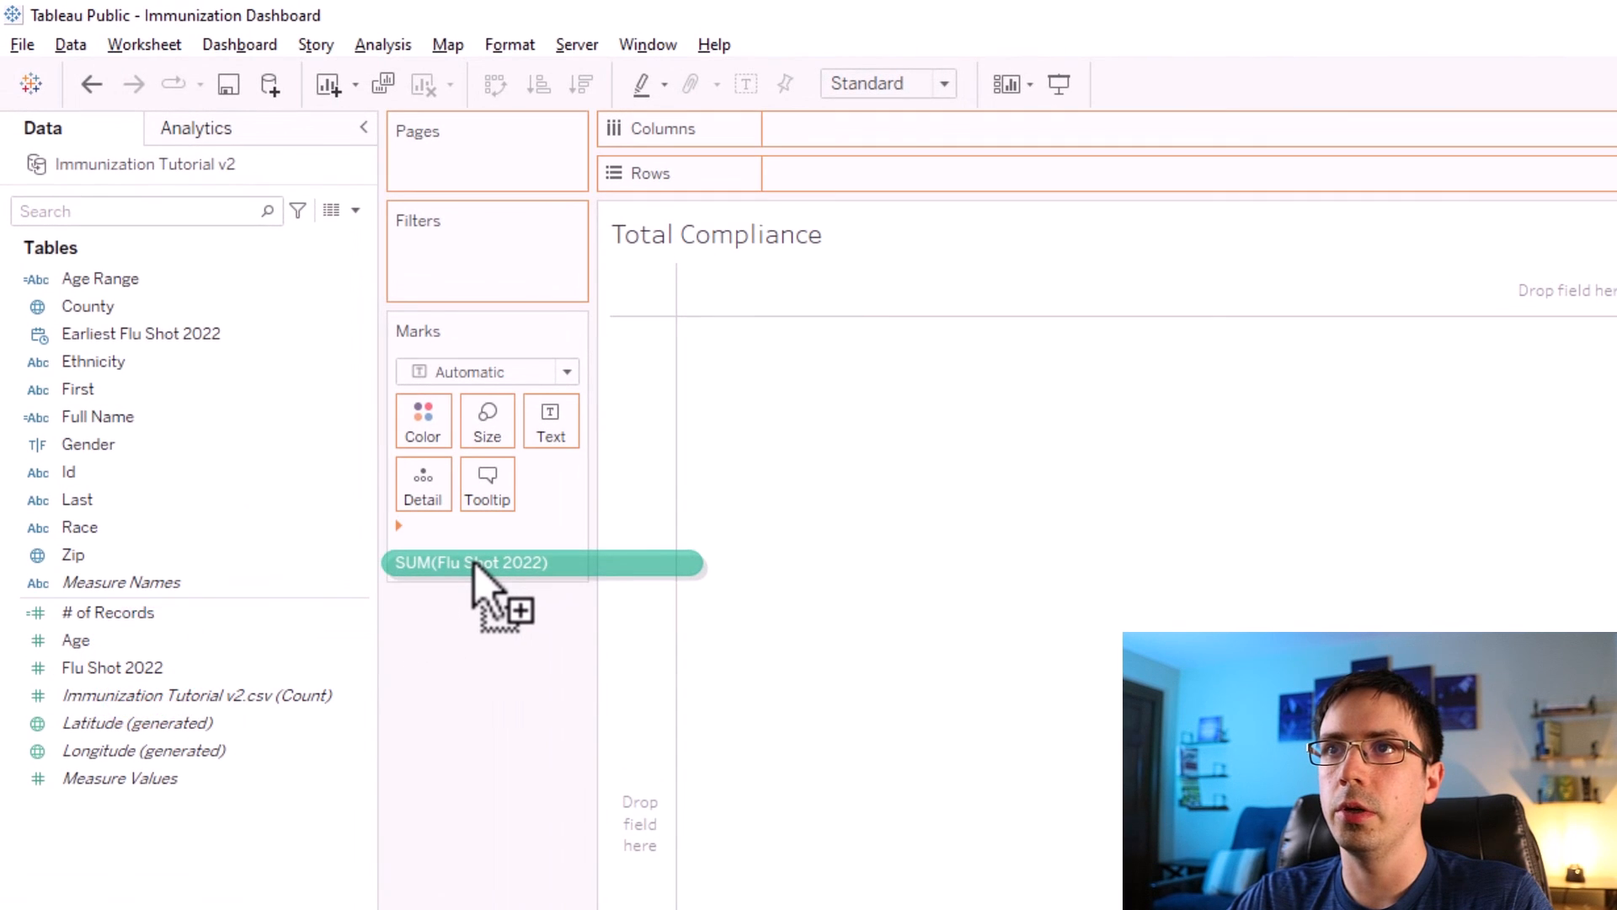
right_click(469, 543)
mouse_move(588, 799)
left_click(811, 821)
left_click(538, 773)
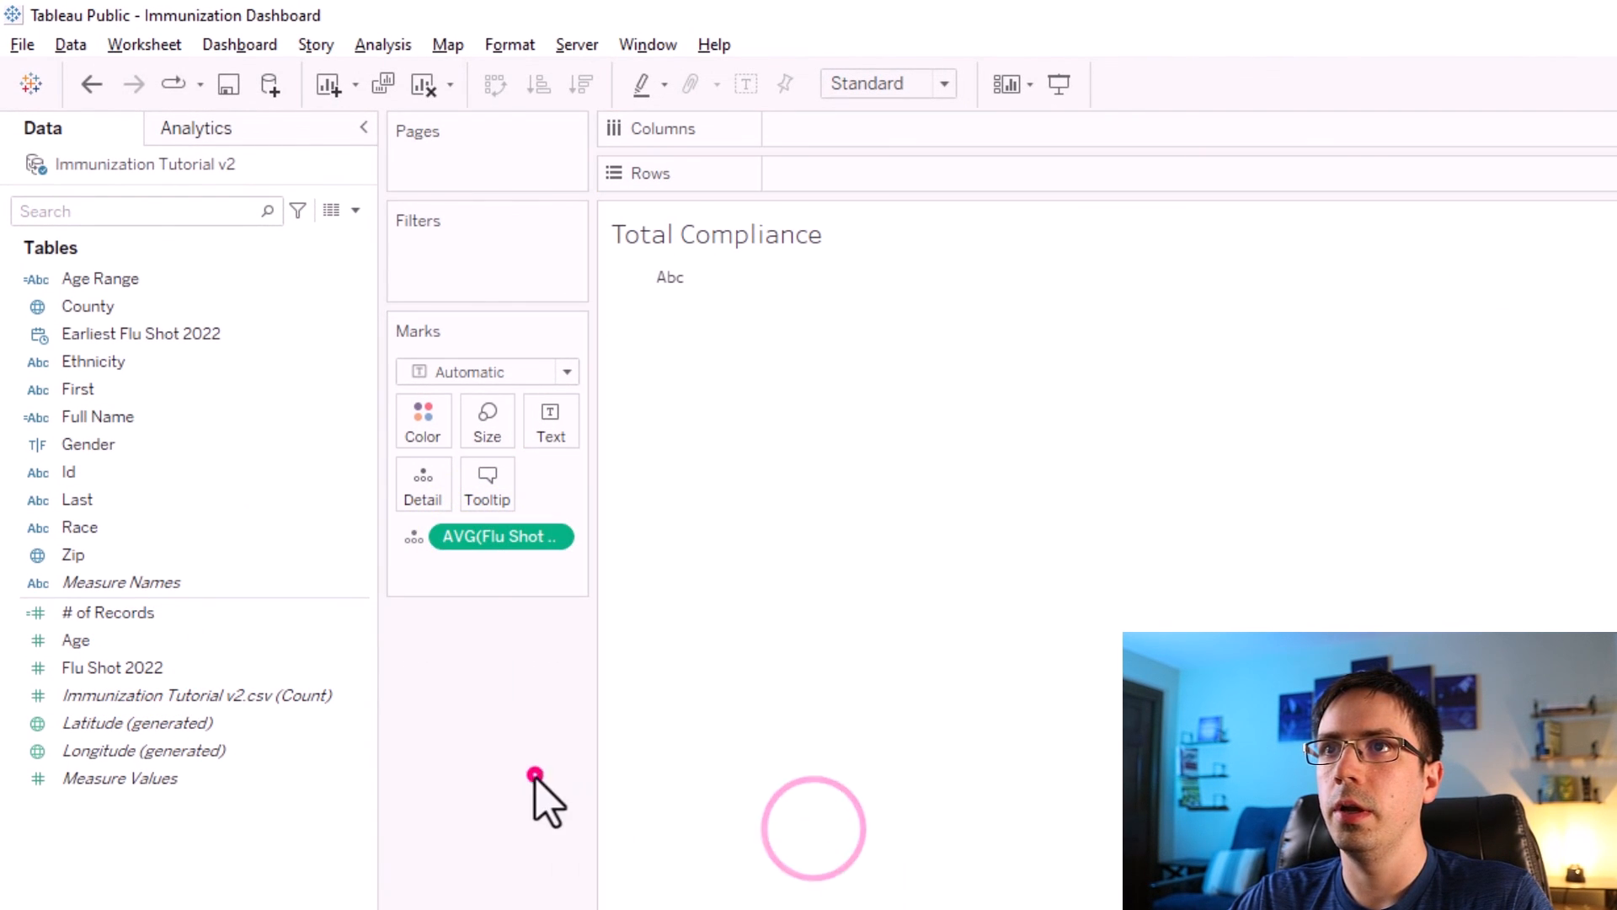
left_click_drag(464, 546, 560, 425)
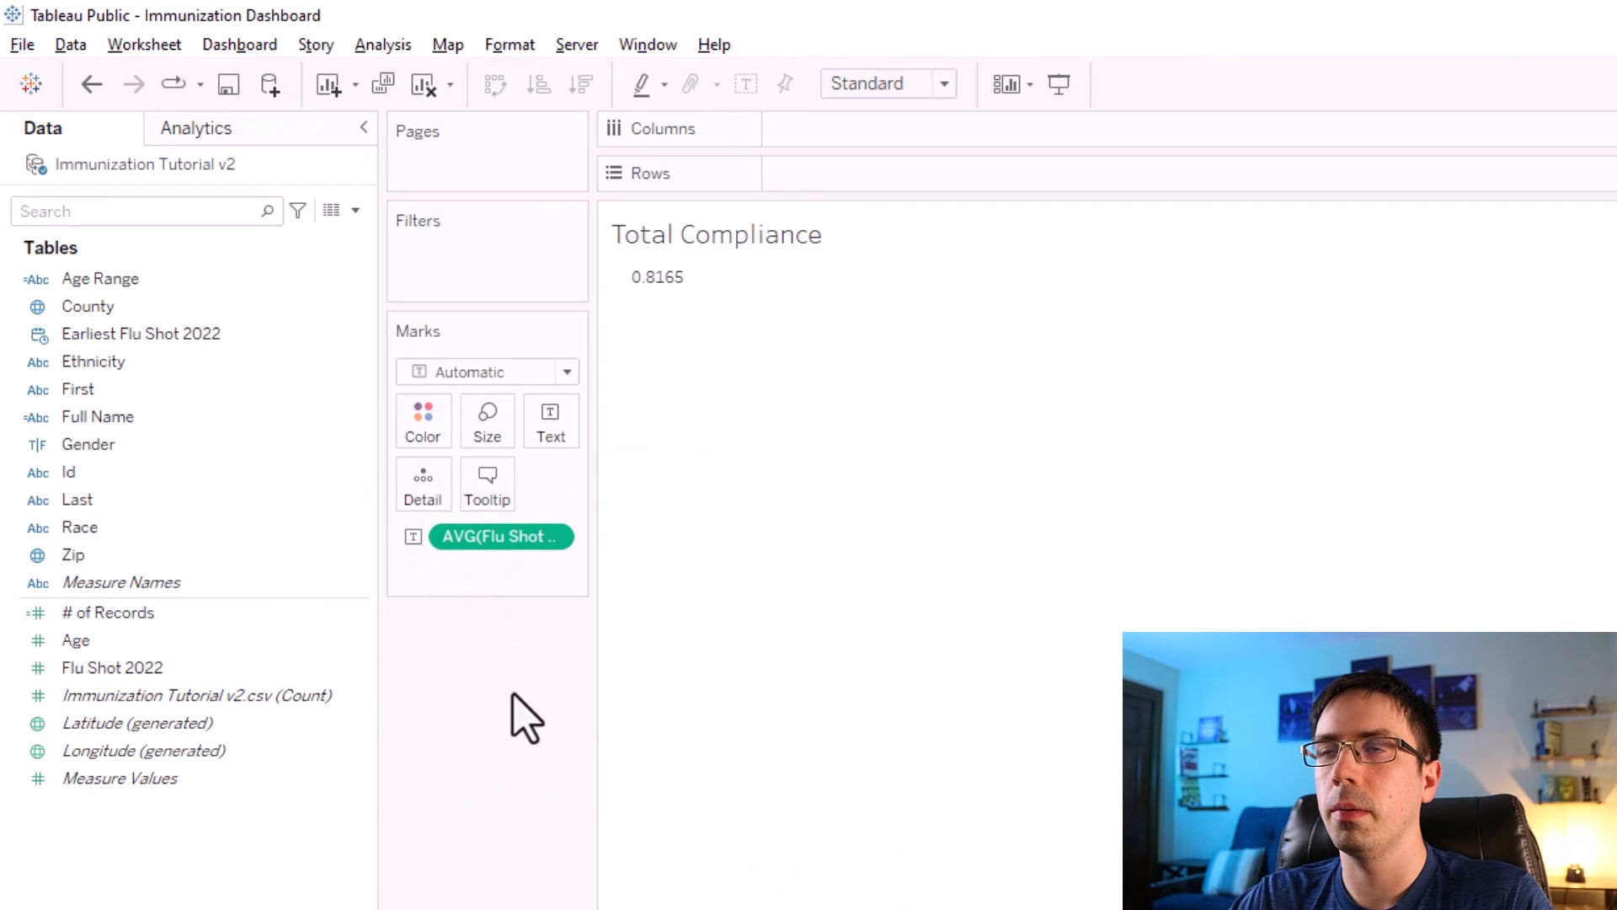
Format the average Flu Shot 2022 value as a percentage with one decimal place.
right_click(505, 546)
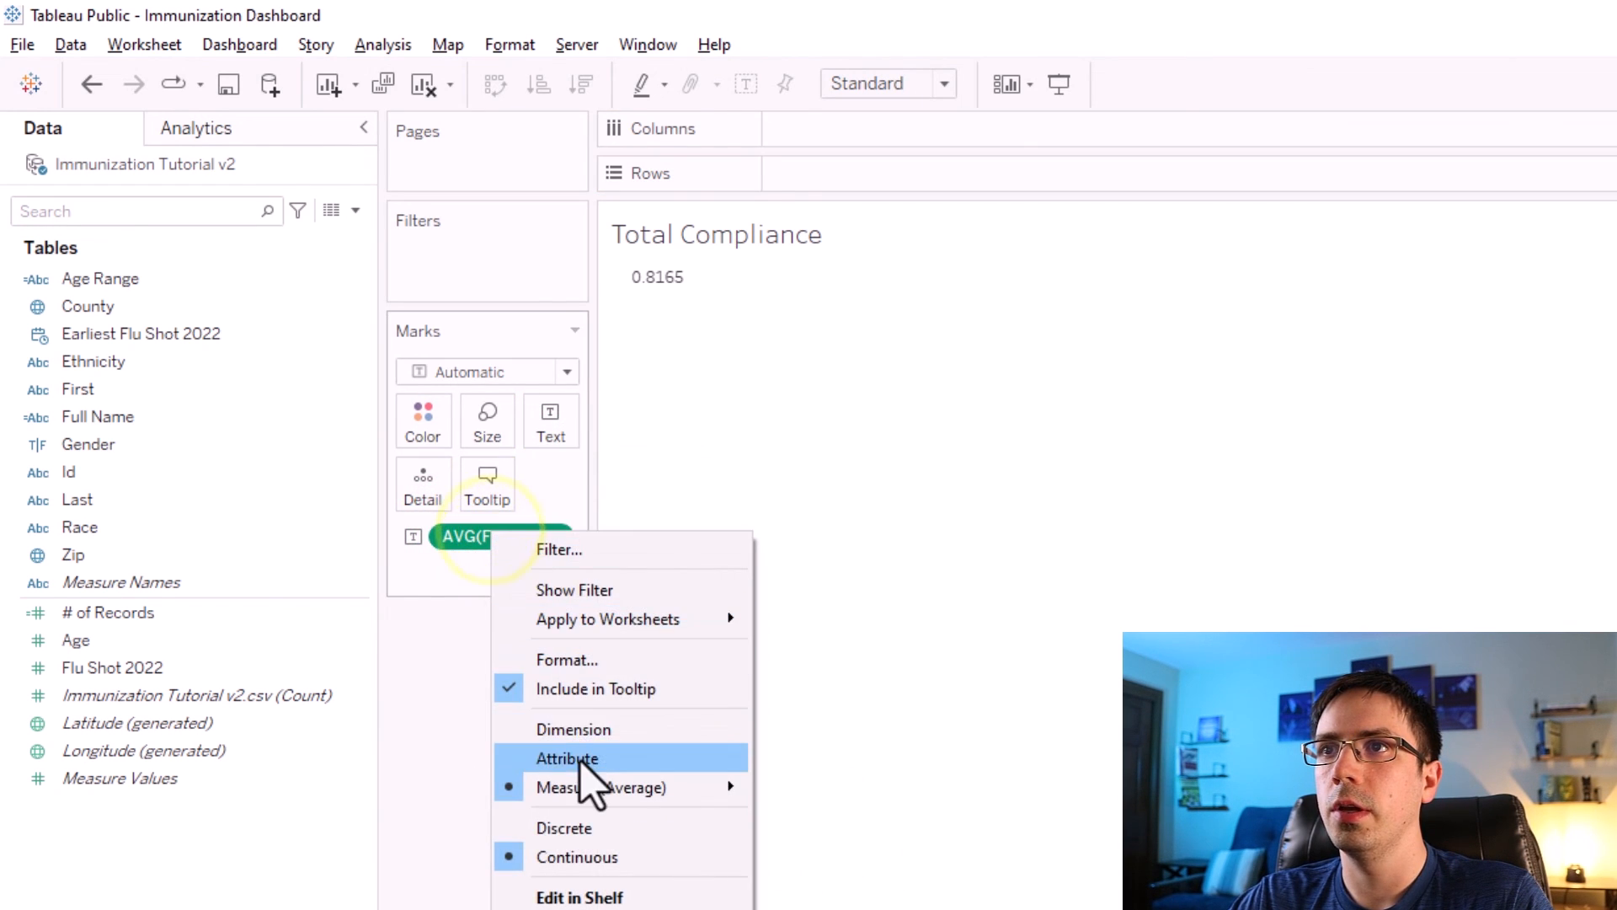
left_click(569, 666)
left_click(263, 372)
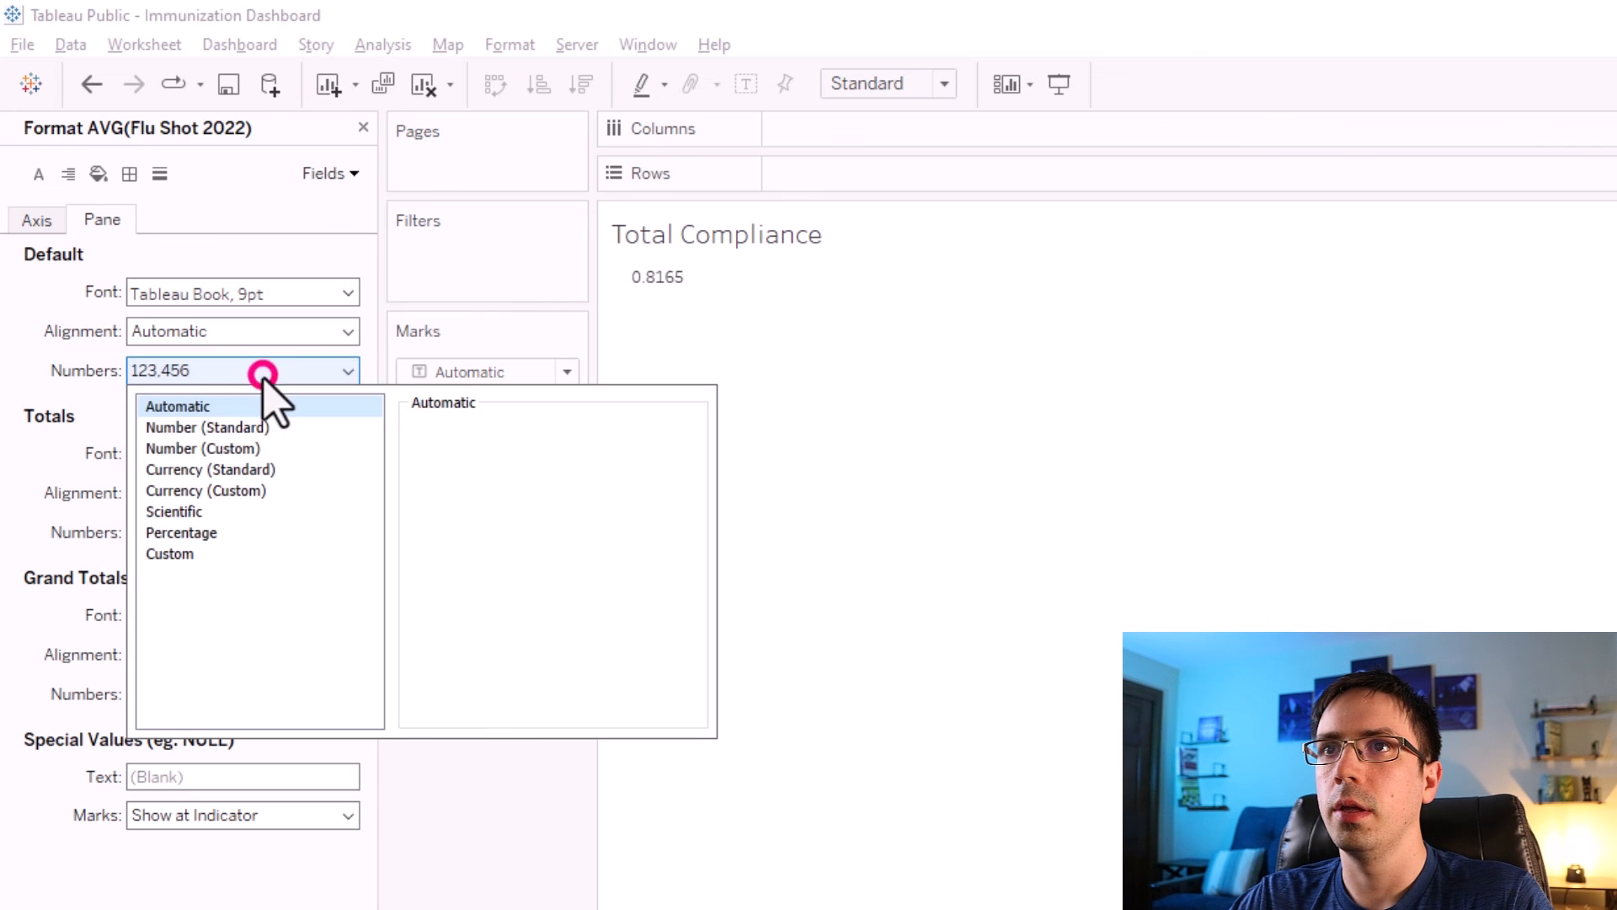
left_click(261, 370)
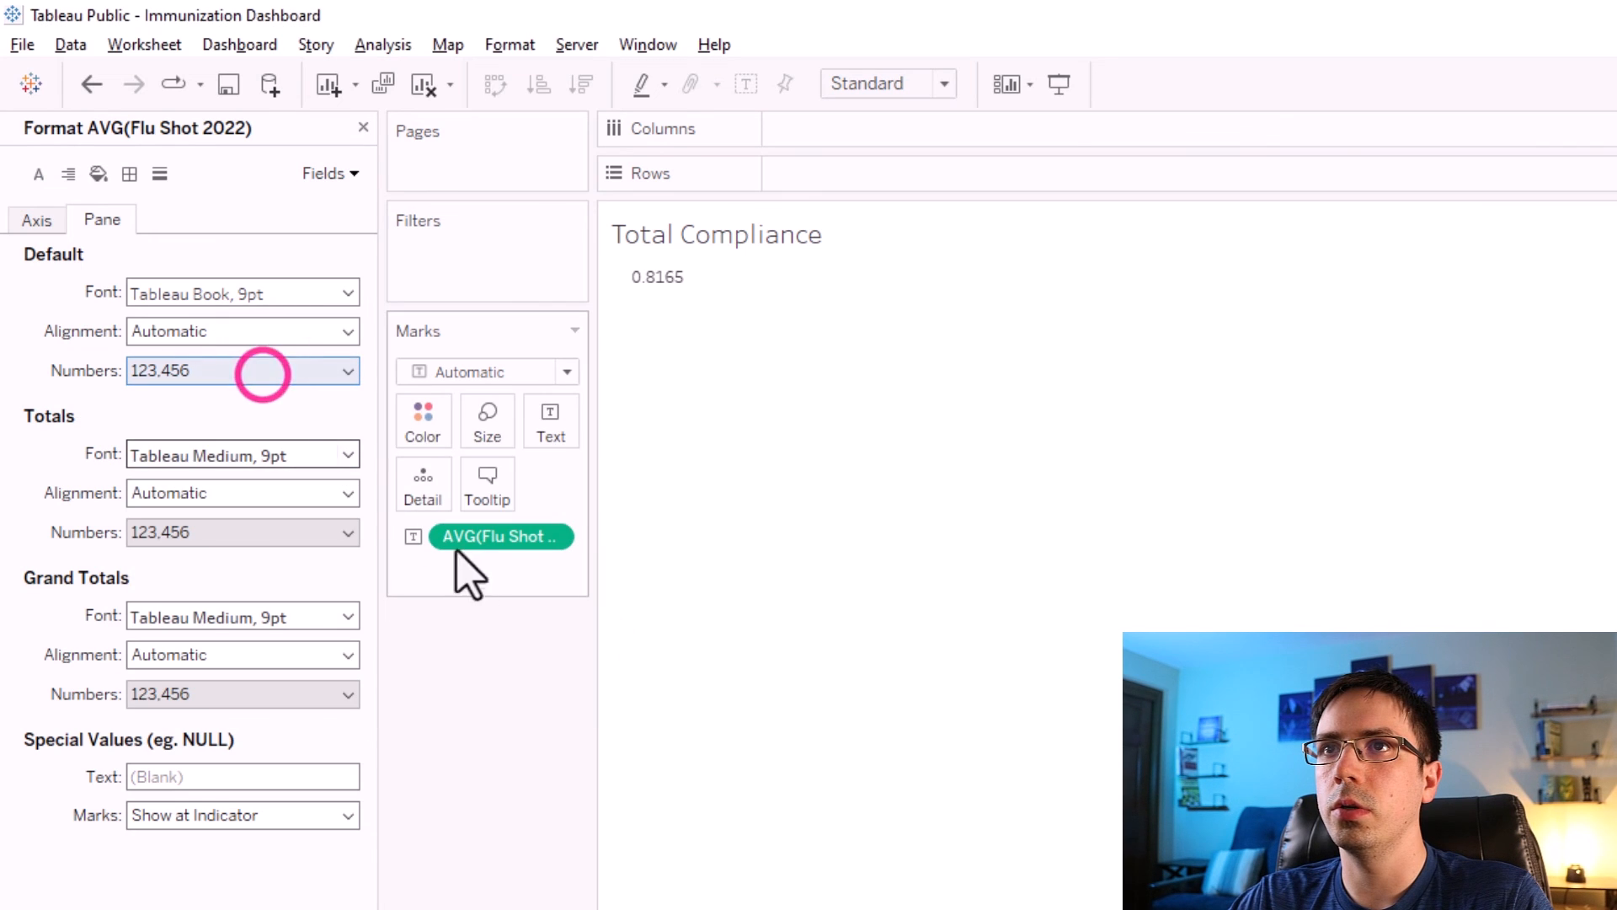
left_click(216, 371)
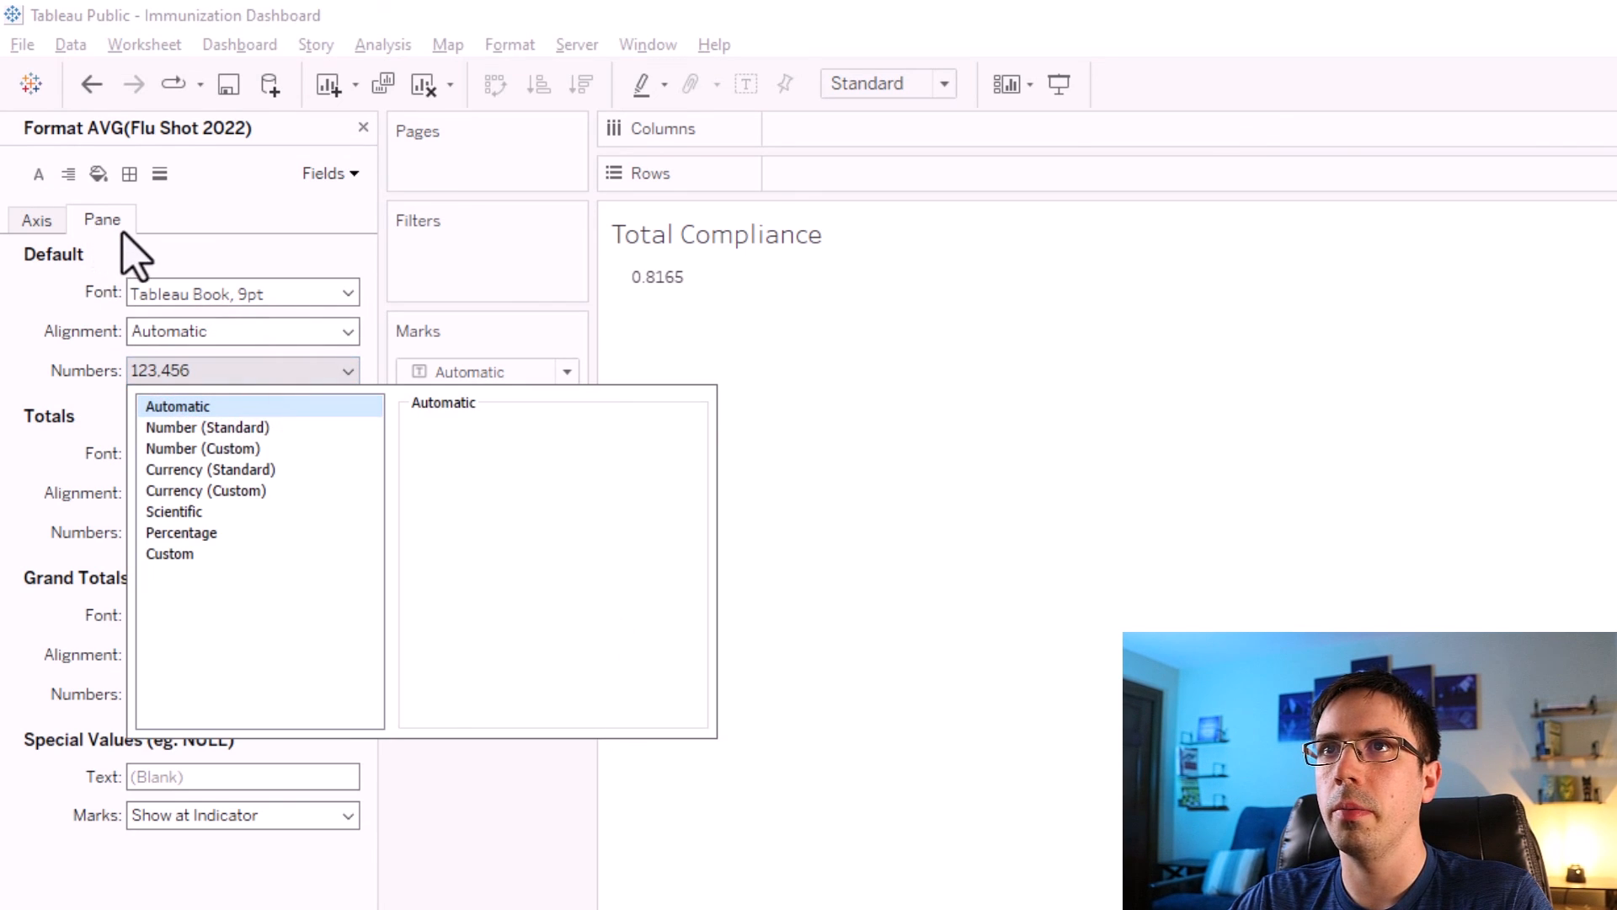
left_click(185, 533)
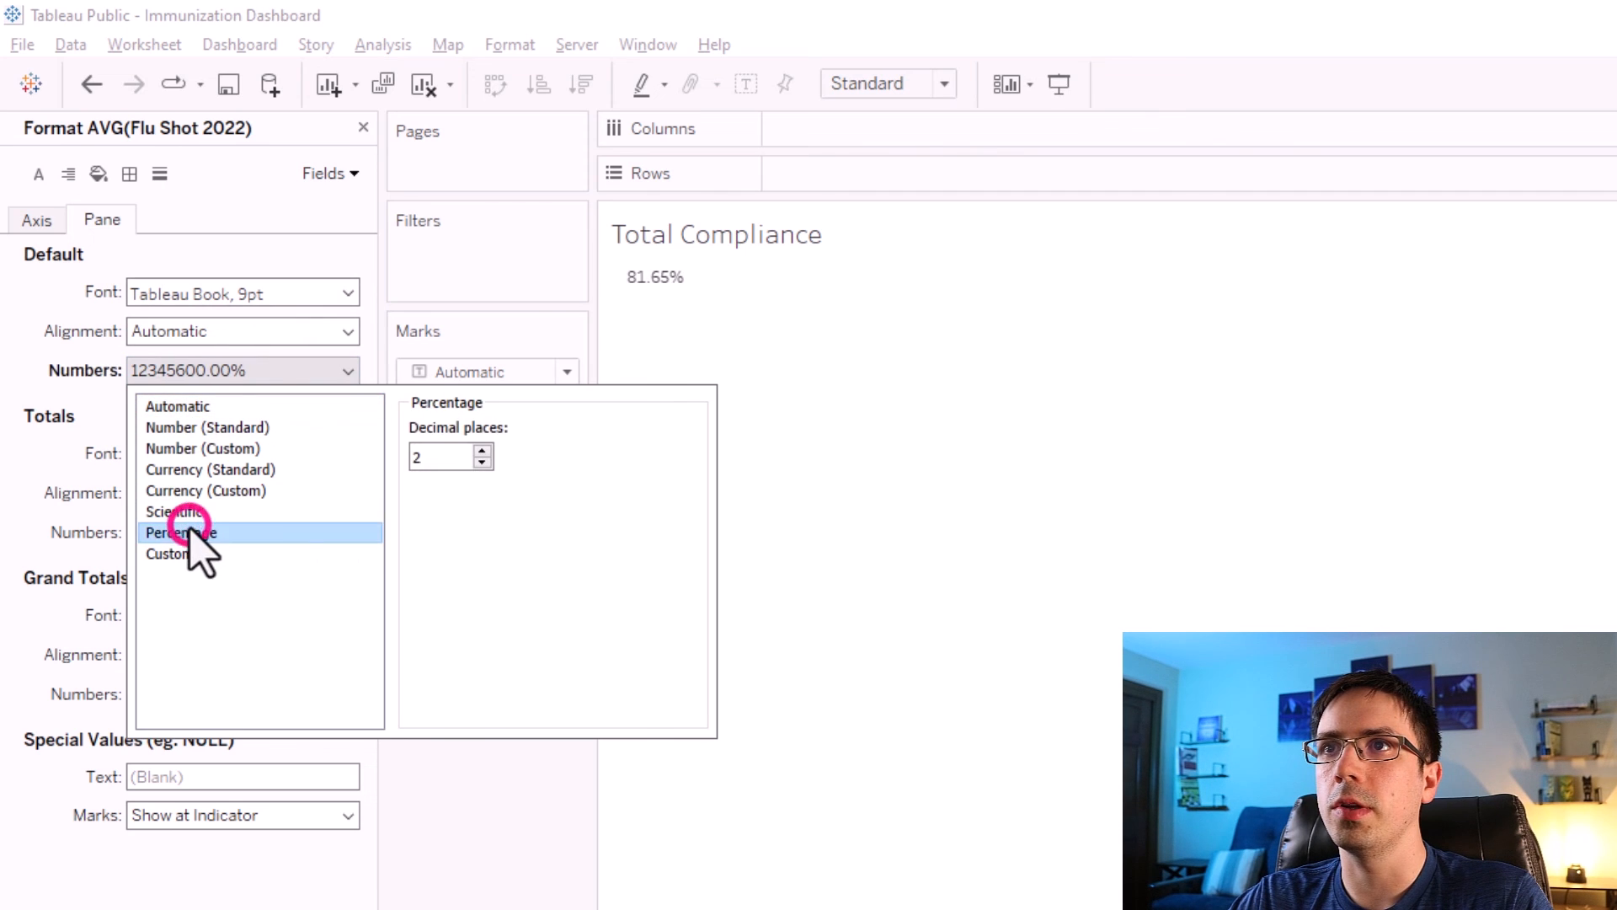
left_click(518, 886)
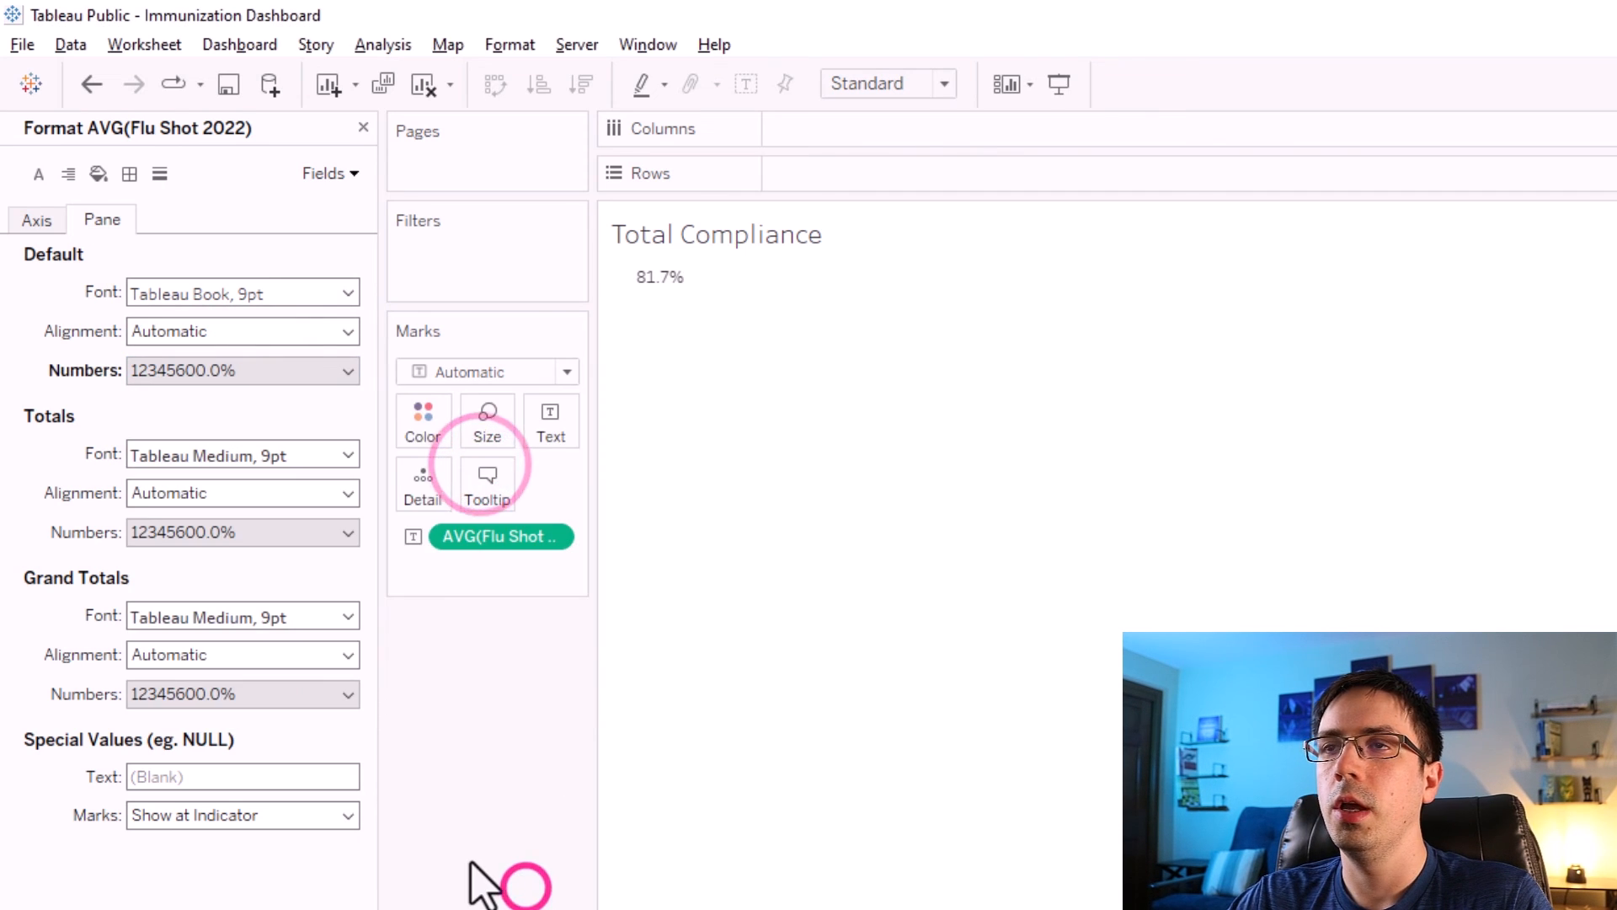
mouse_move(678, 290)
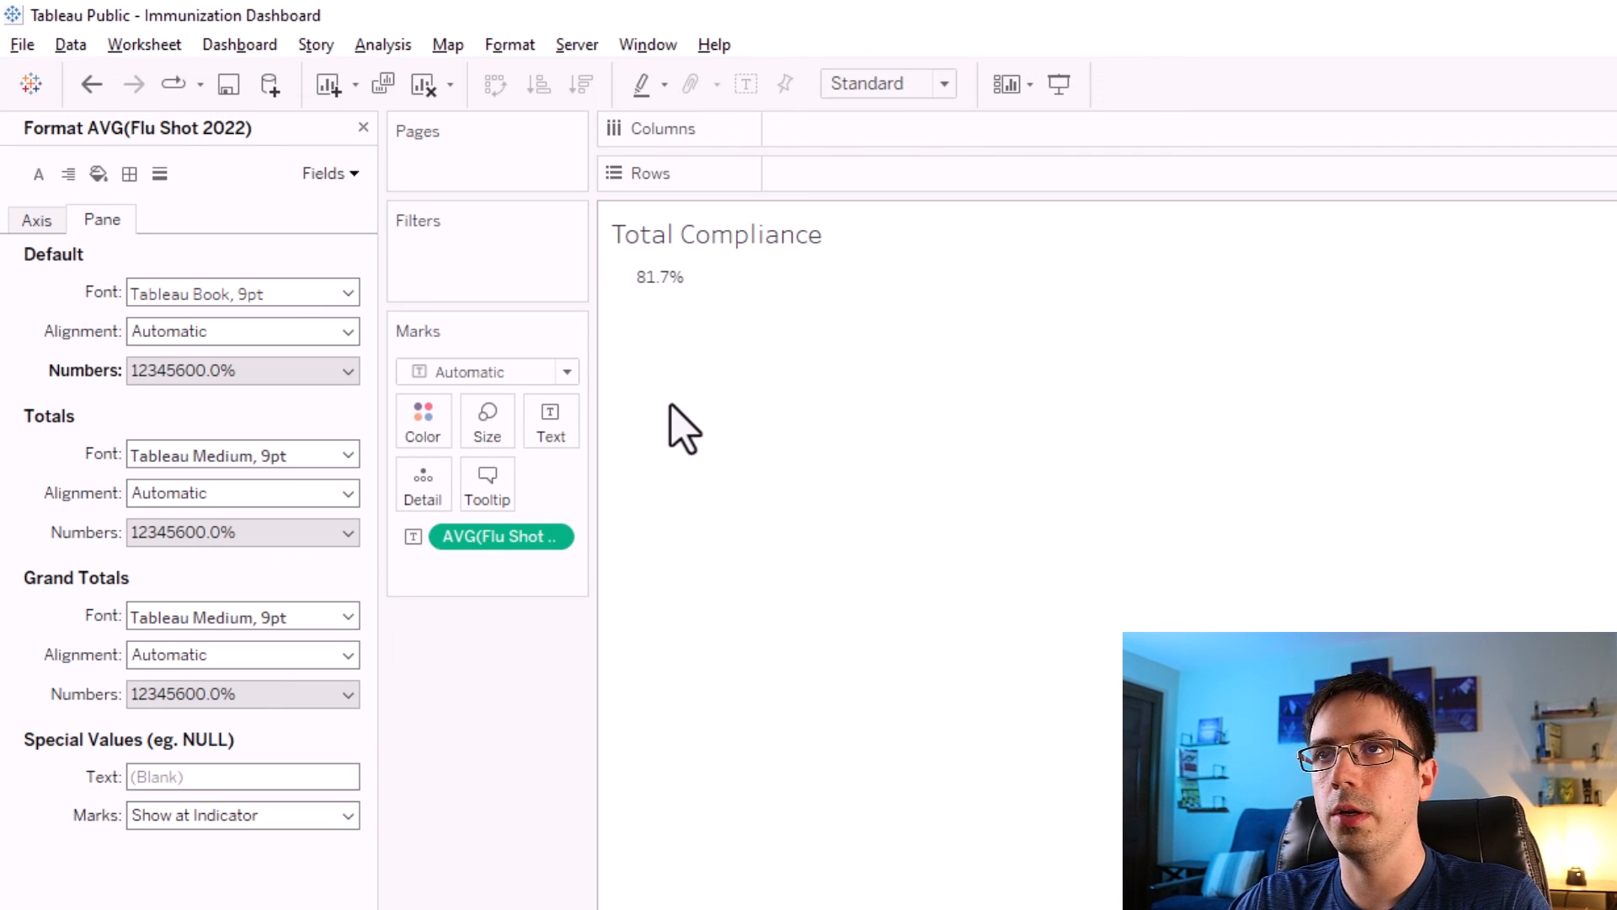
key("ctrl+z")
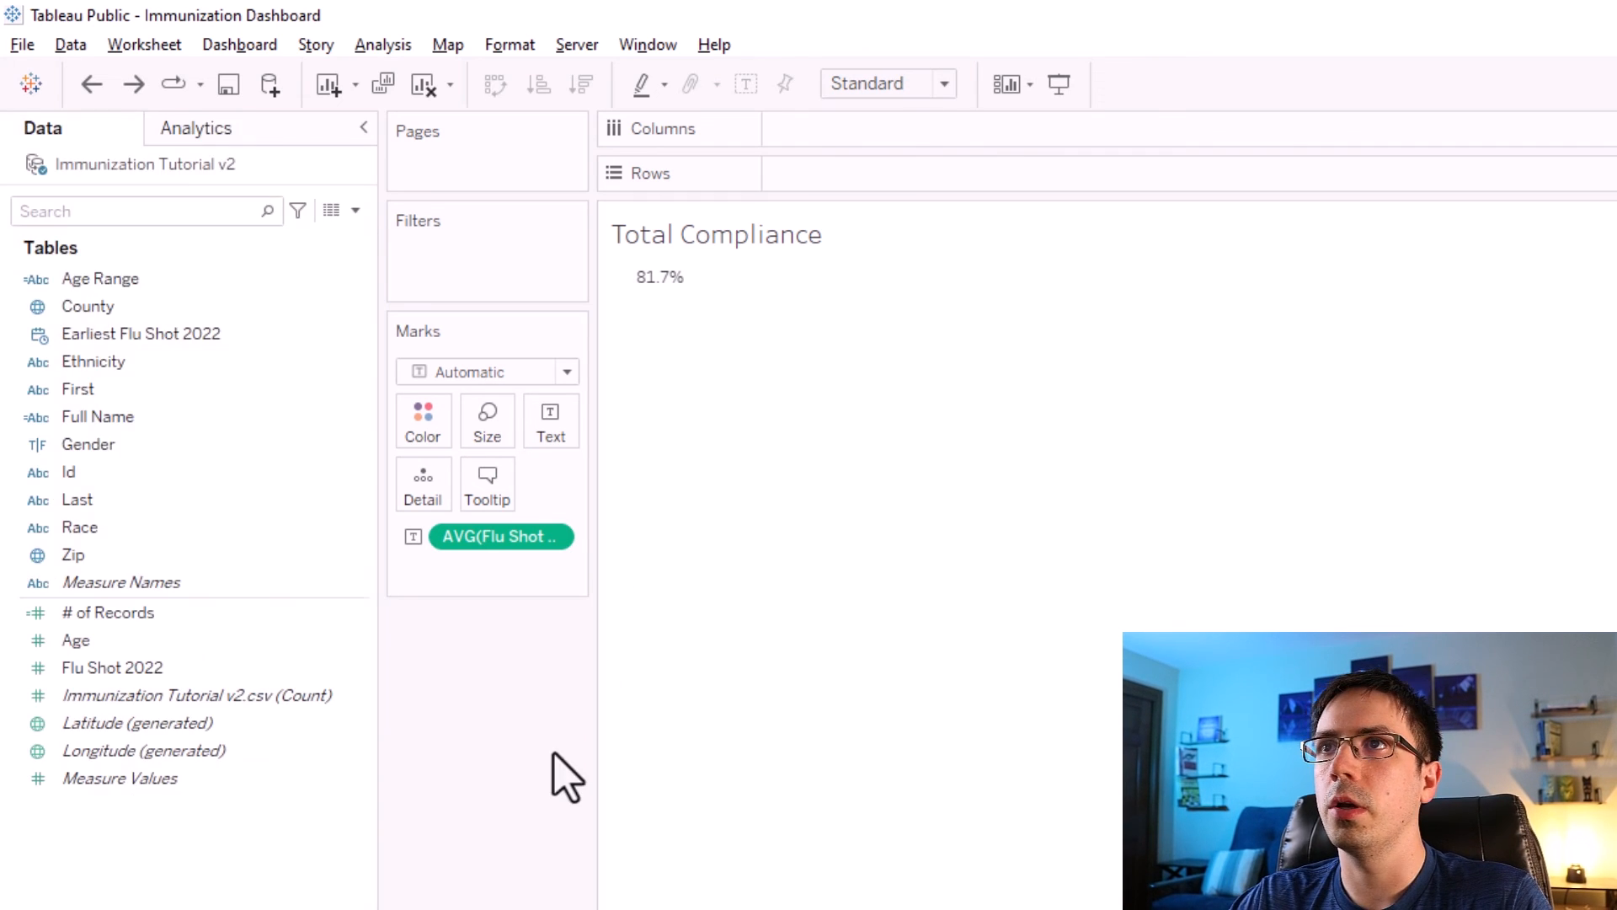
Change the mark type to Square and raise its size to the maximum.
left_click(503, 373)
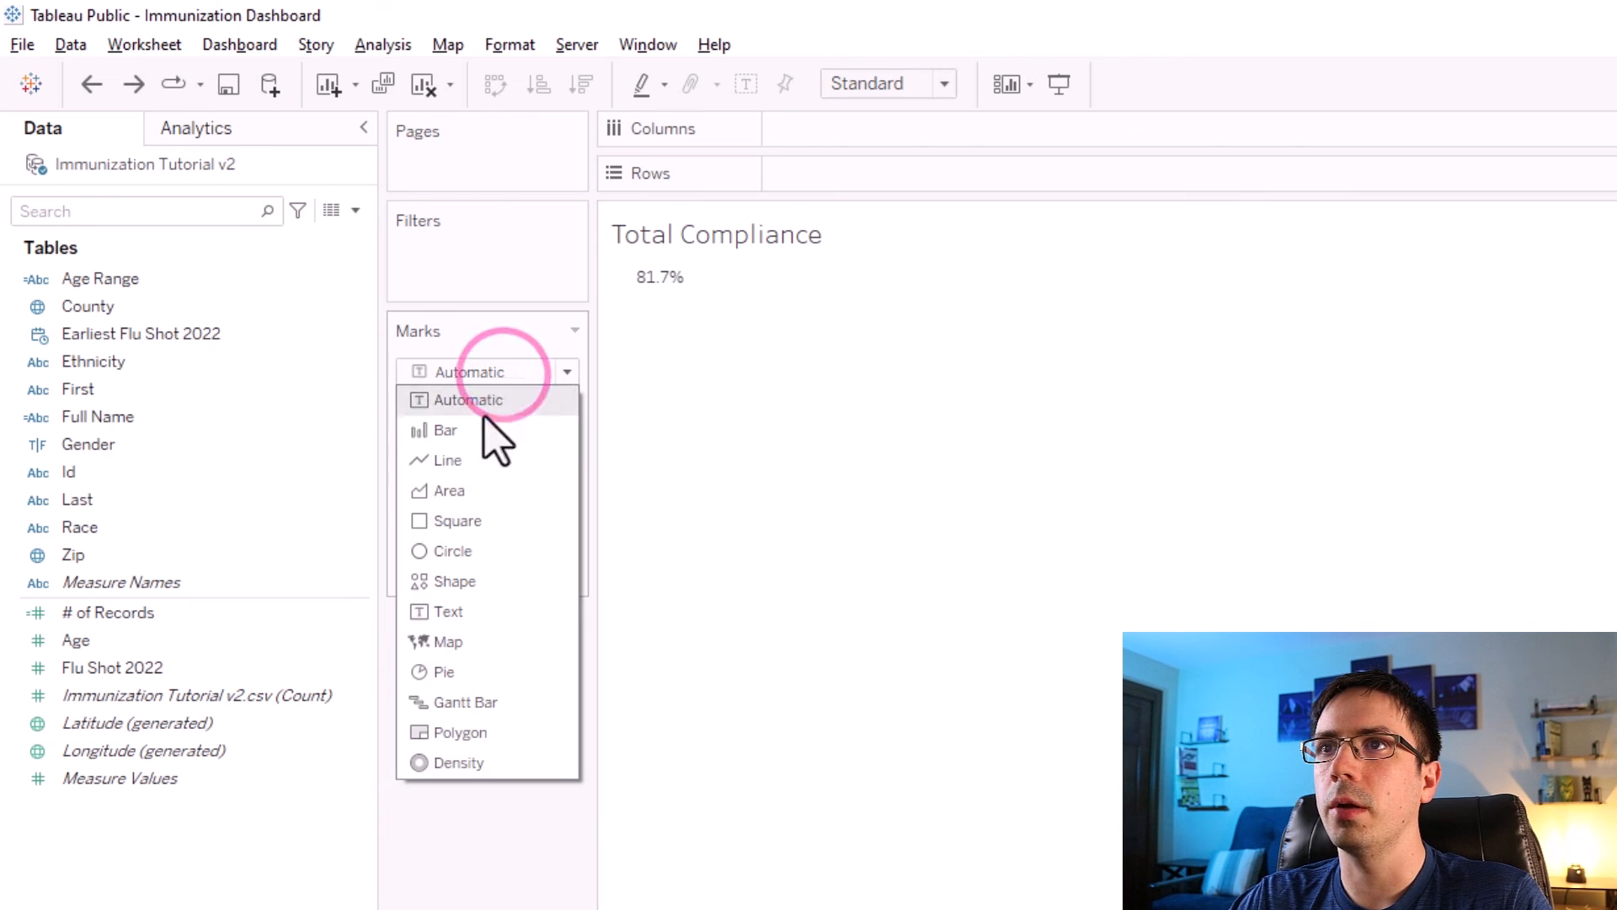
left_click(472, 518)
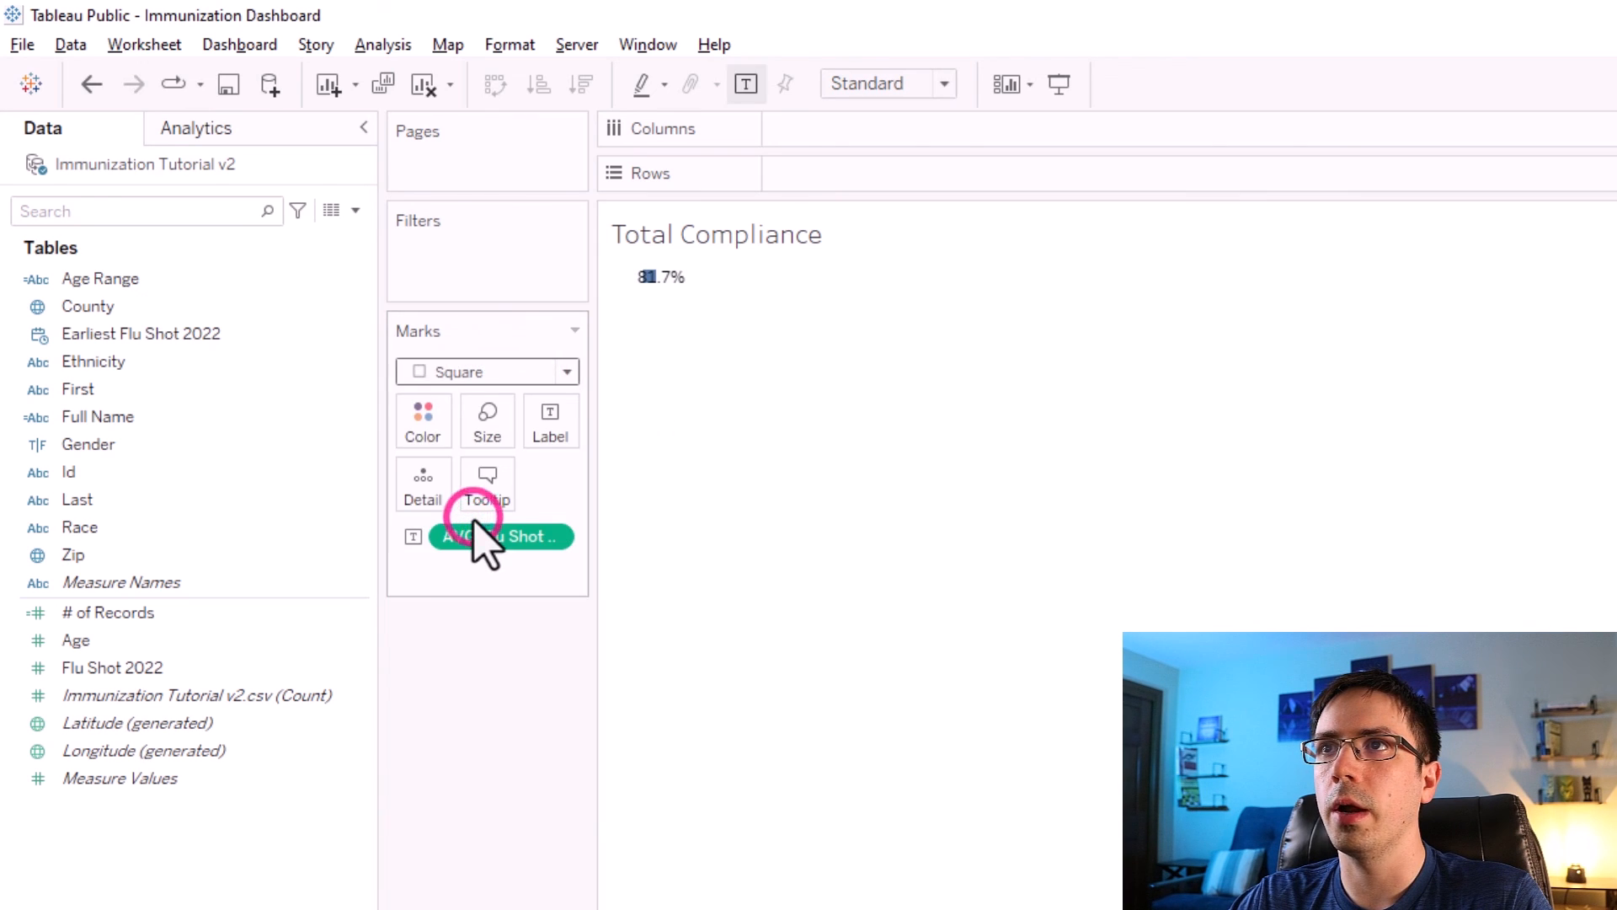
left_click(487, 420)
left_click_drag(616, 493, 663, 495)
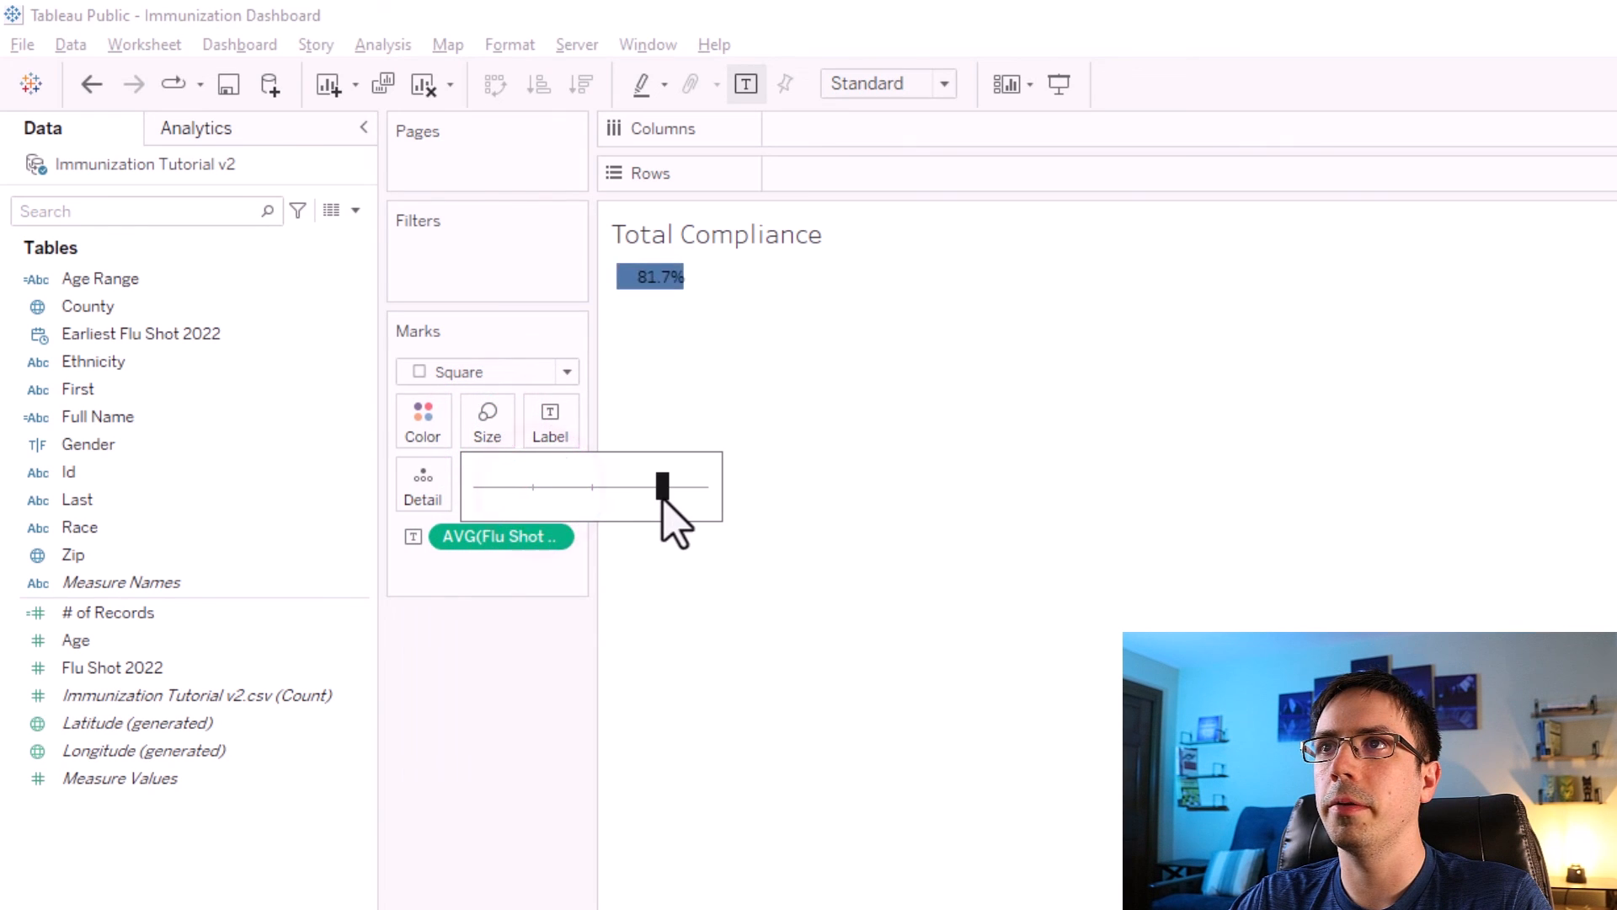
left_click(447, 749)
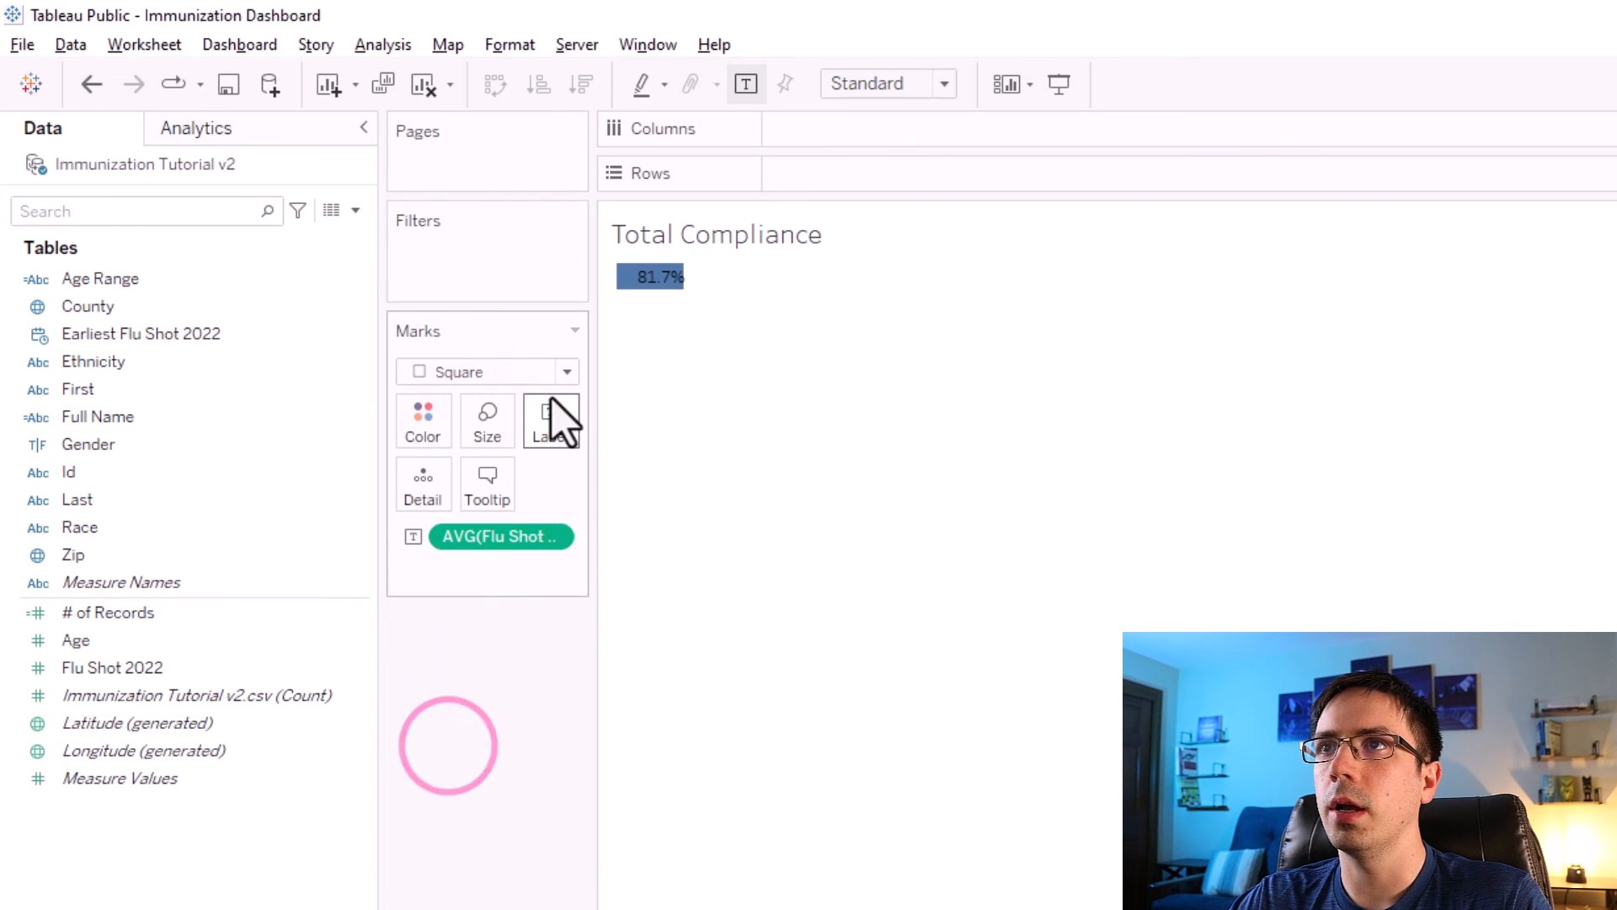
Align the mark label to the middle center.
left_click(552, 421)
left_click(699, 623)
left_click(697, 730)
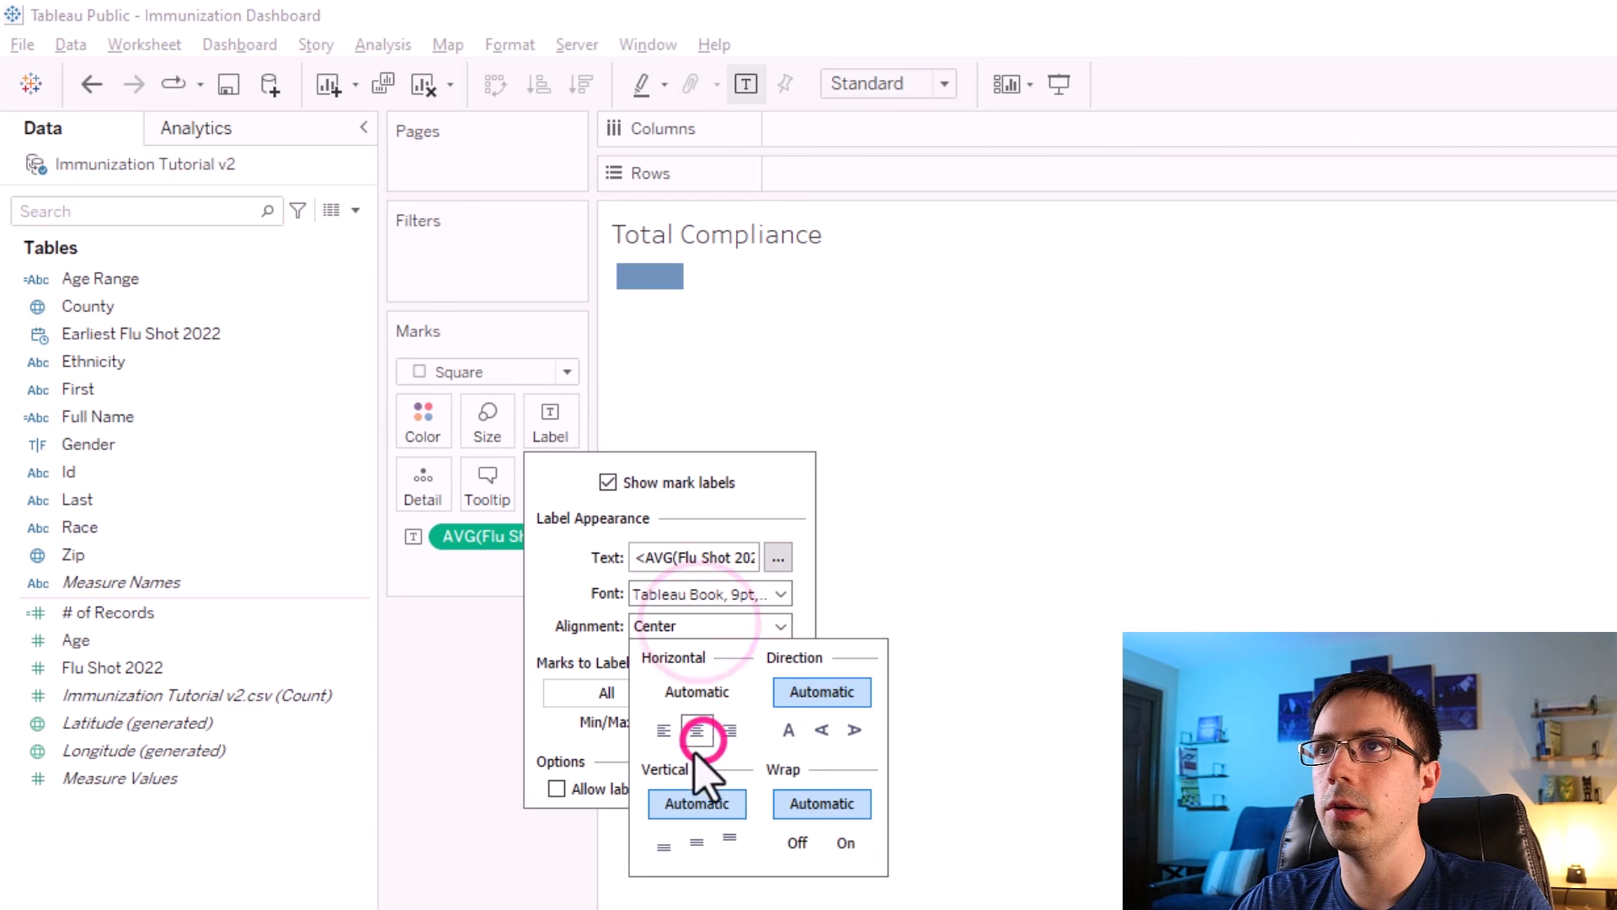
left_click(699, 834)
left_click(466, 806)
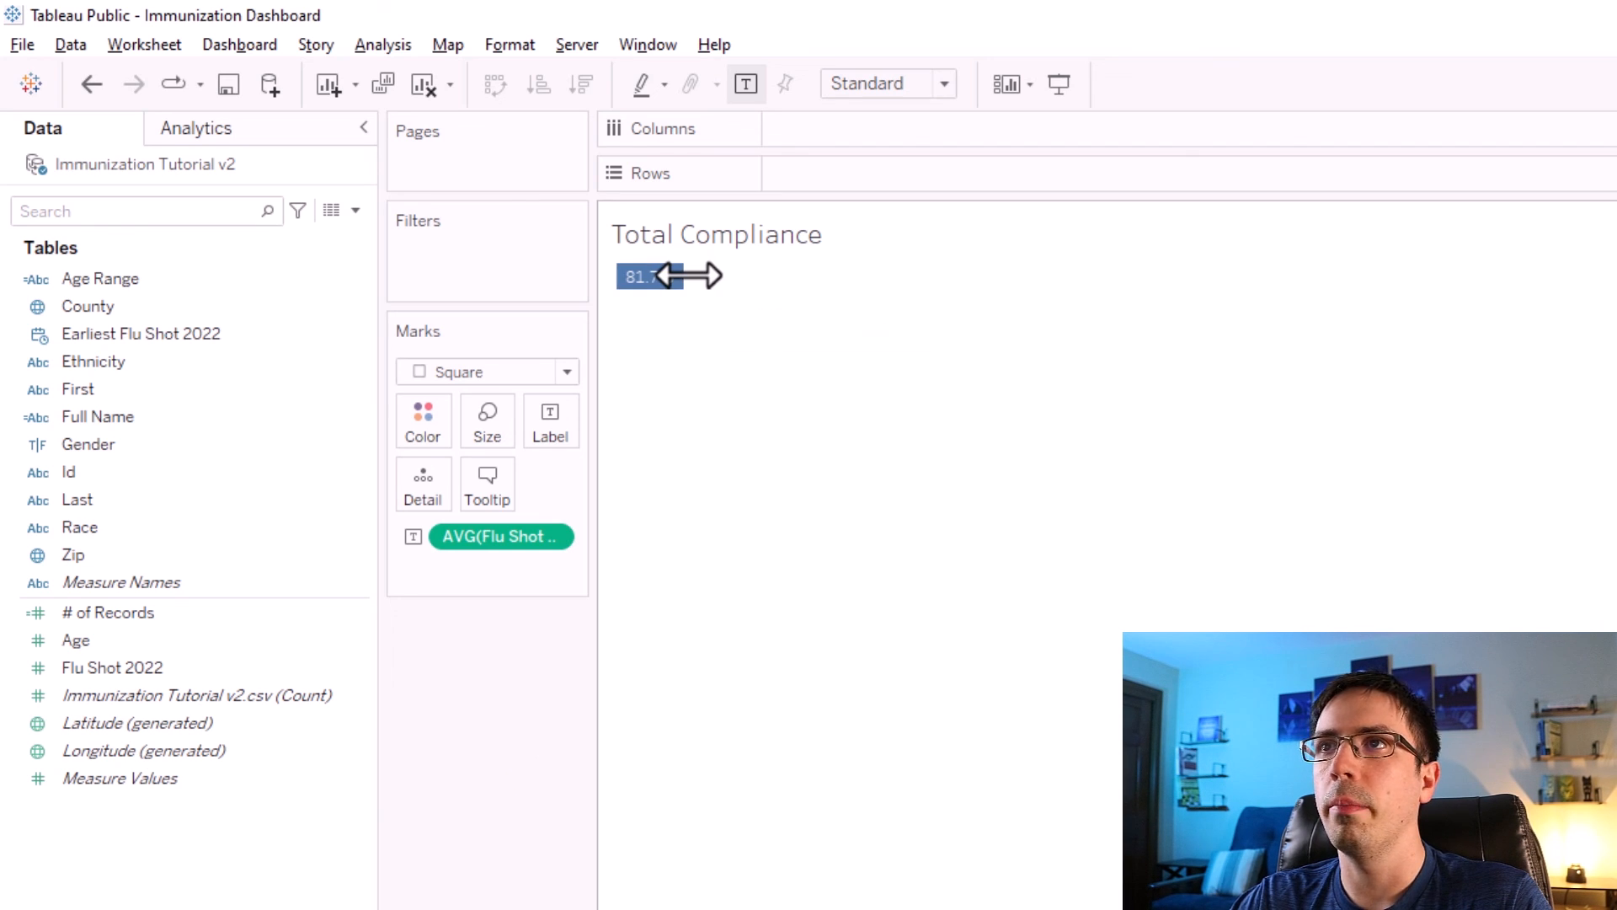
Widen and heighten the cell so the square becomes a large tile.
left_click_drag(689, 275, 705, 334)
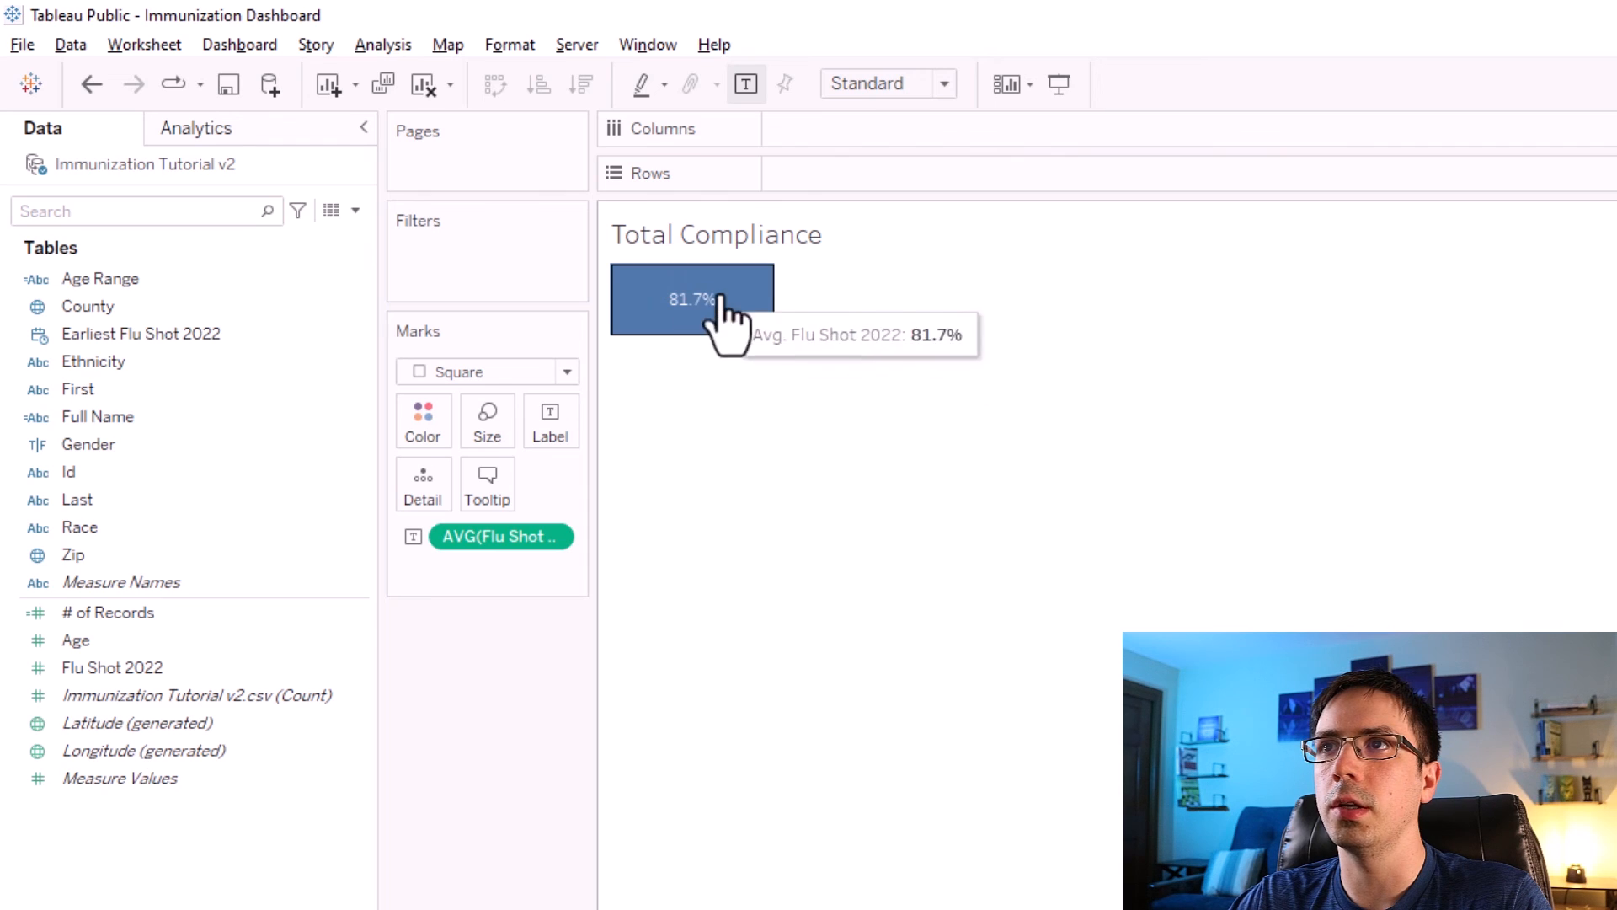
left_click_drag(747, 334, 973, 431)
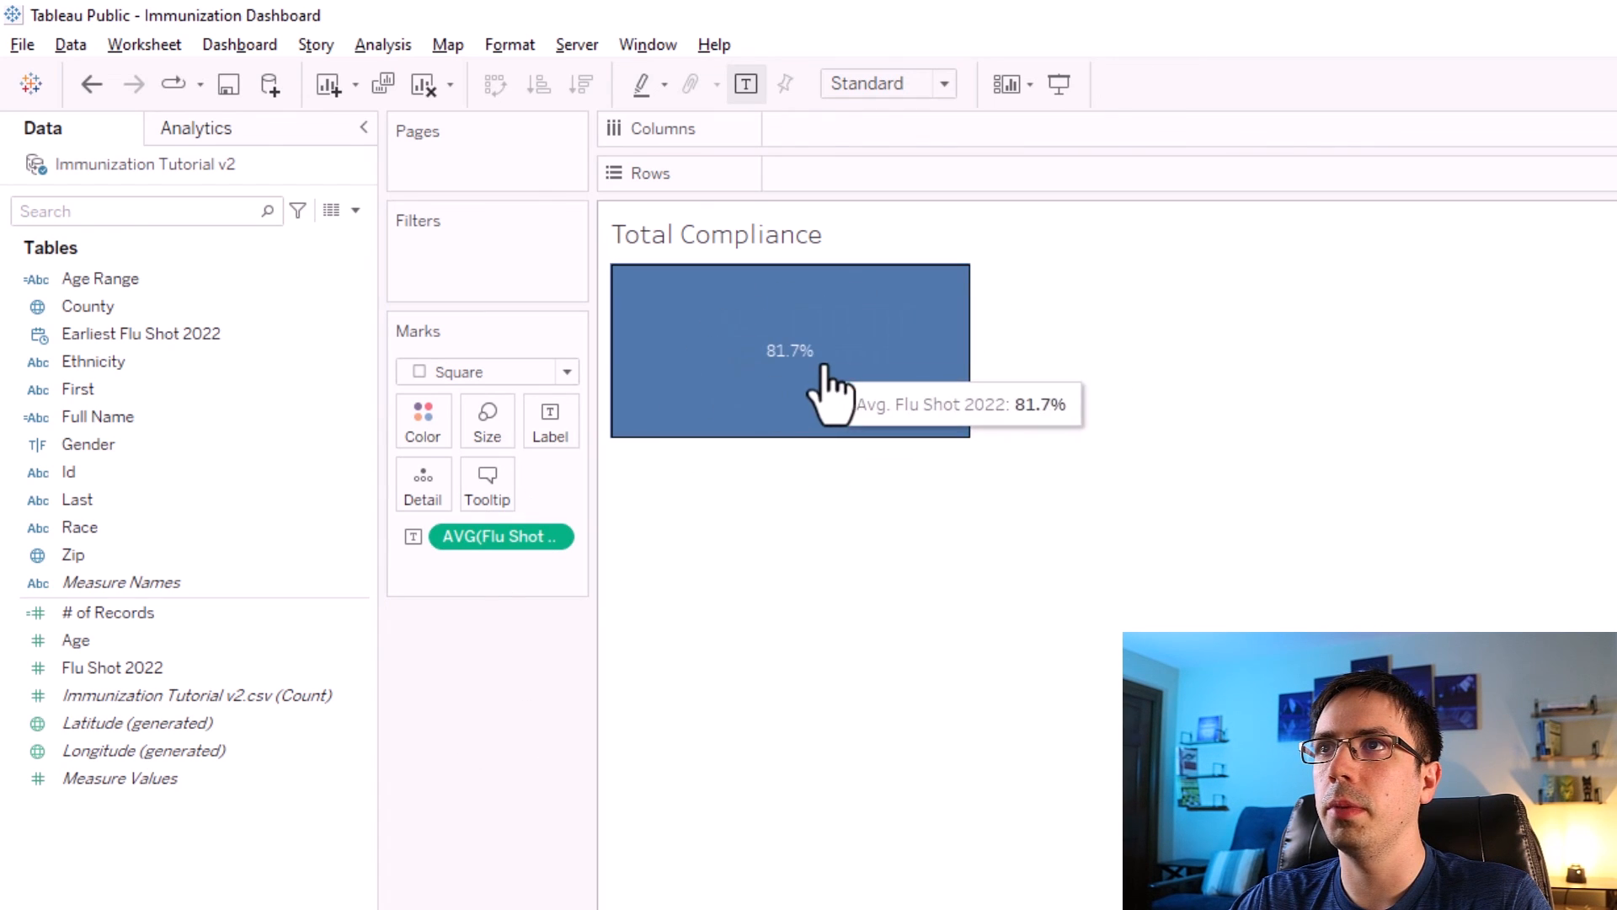
Hide the Total Compliance worksheet title.
right_click(741, 243)
left_click(771, 314)
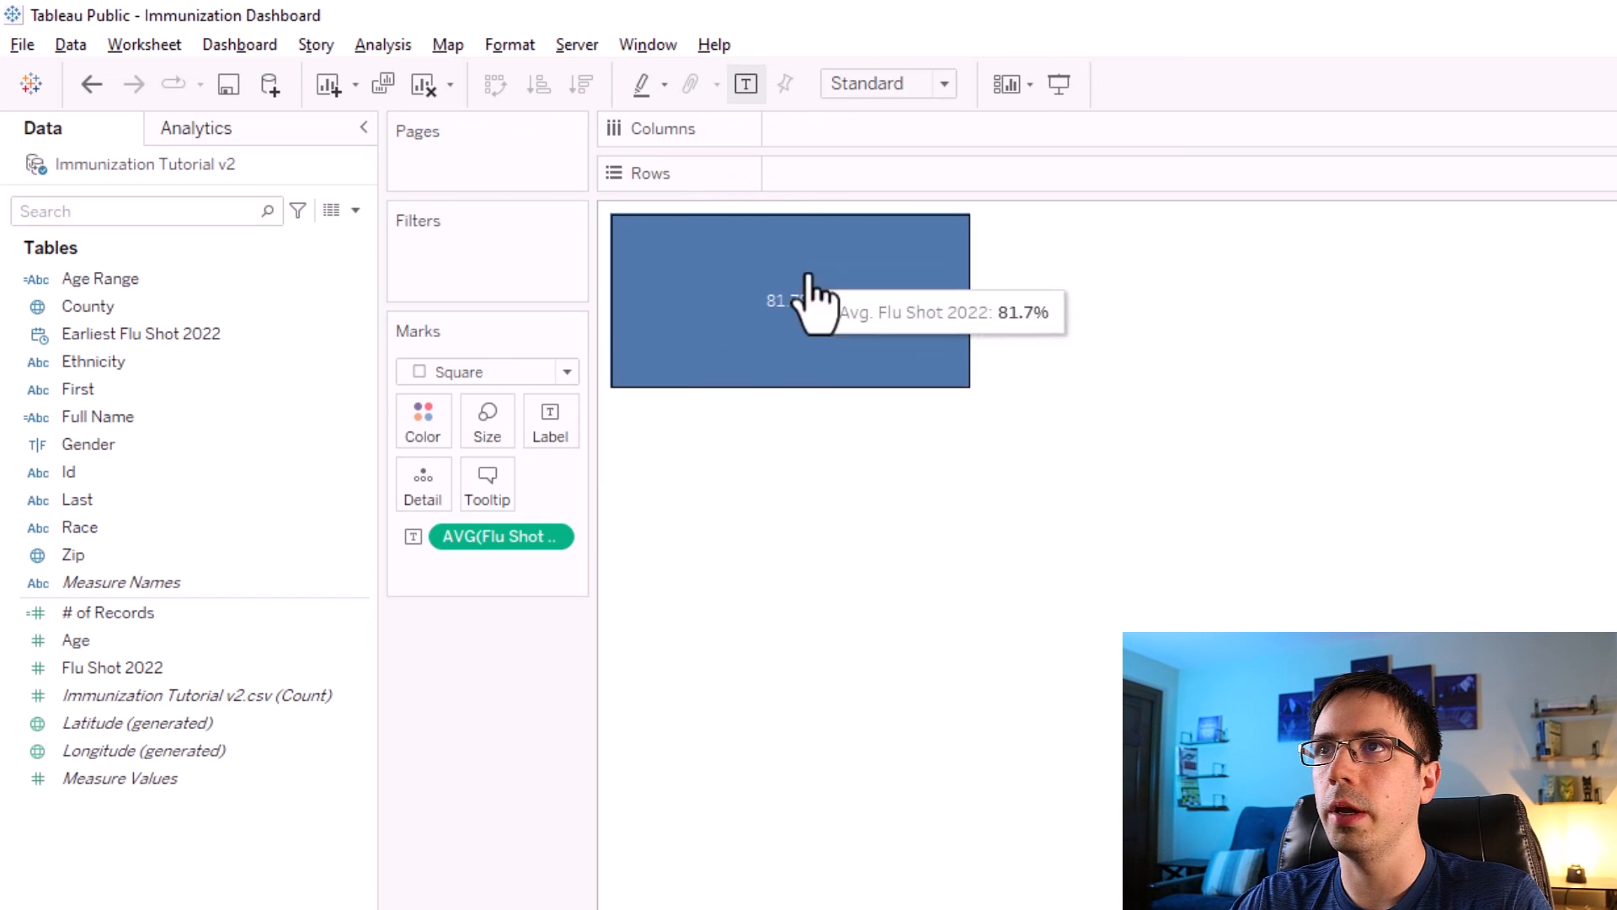
Edit the tile's label to add a left-aligned "Total Compliance %" heading line above the value.
left_click(554, 426)
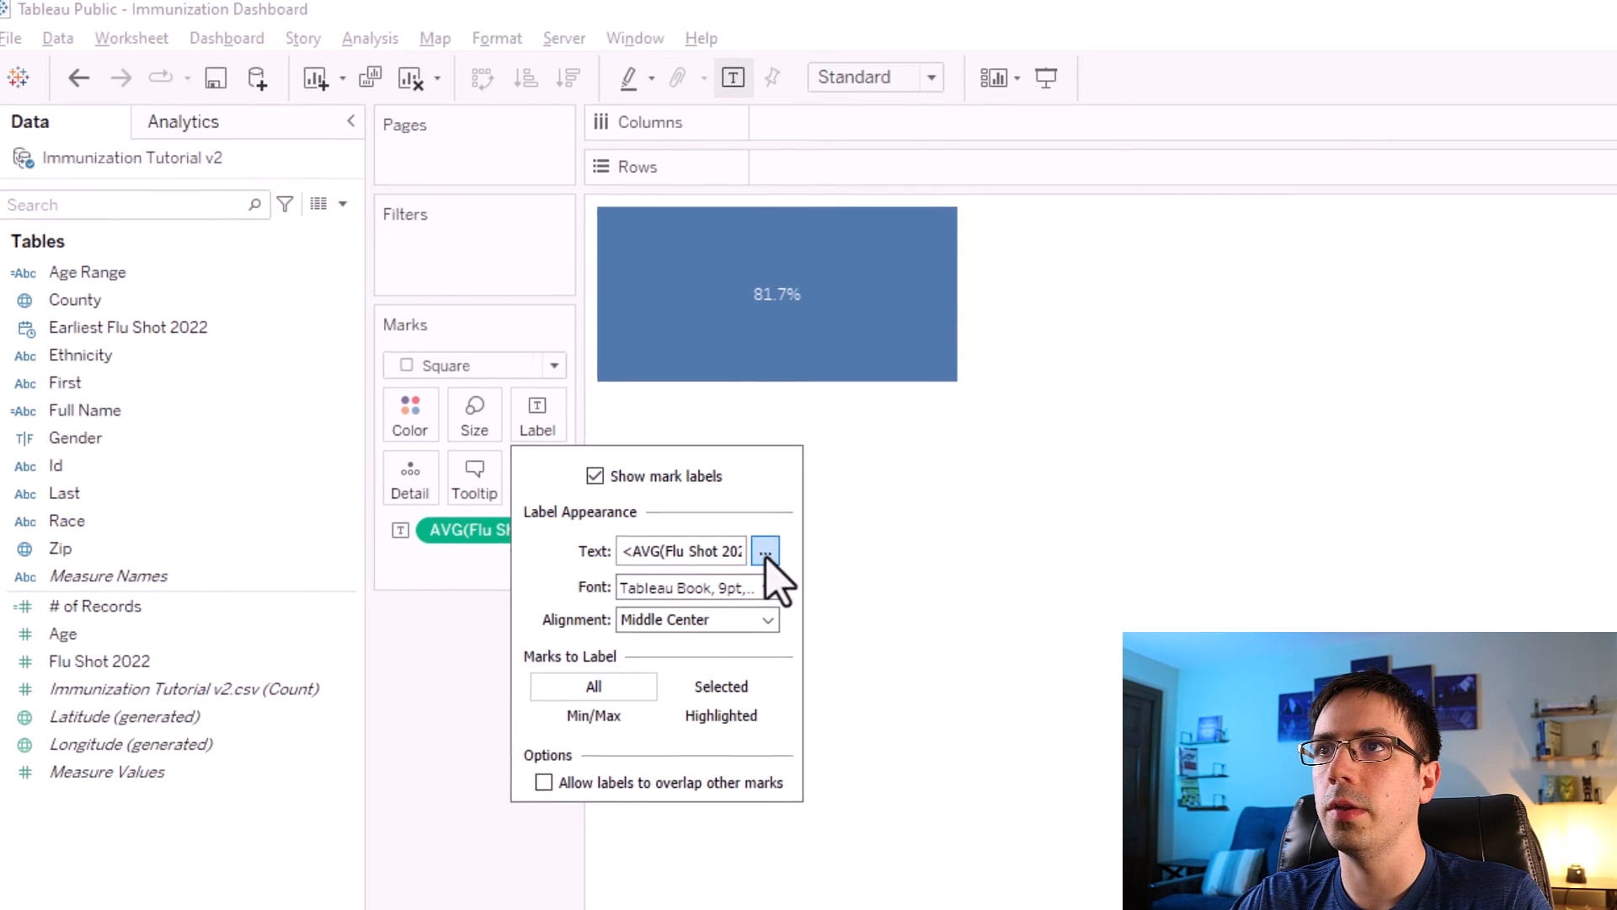
left_click(778, 560)
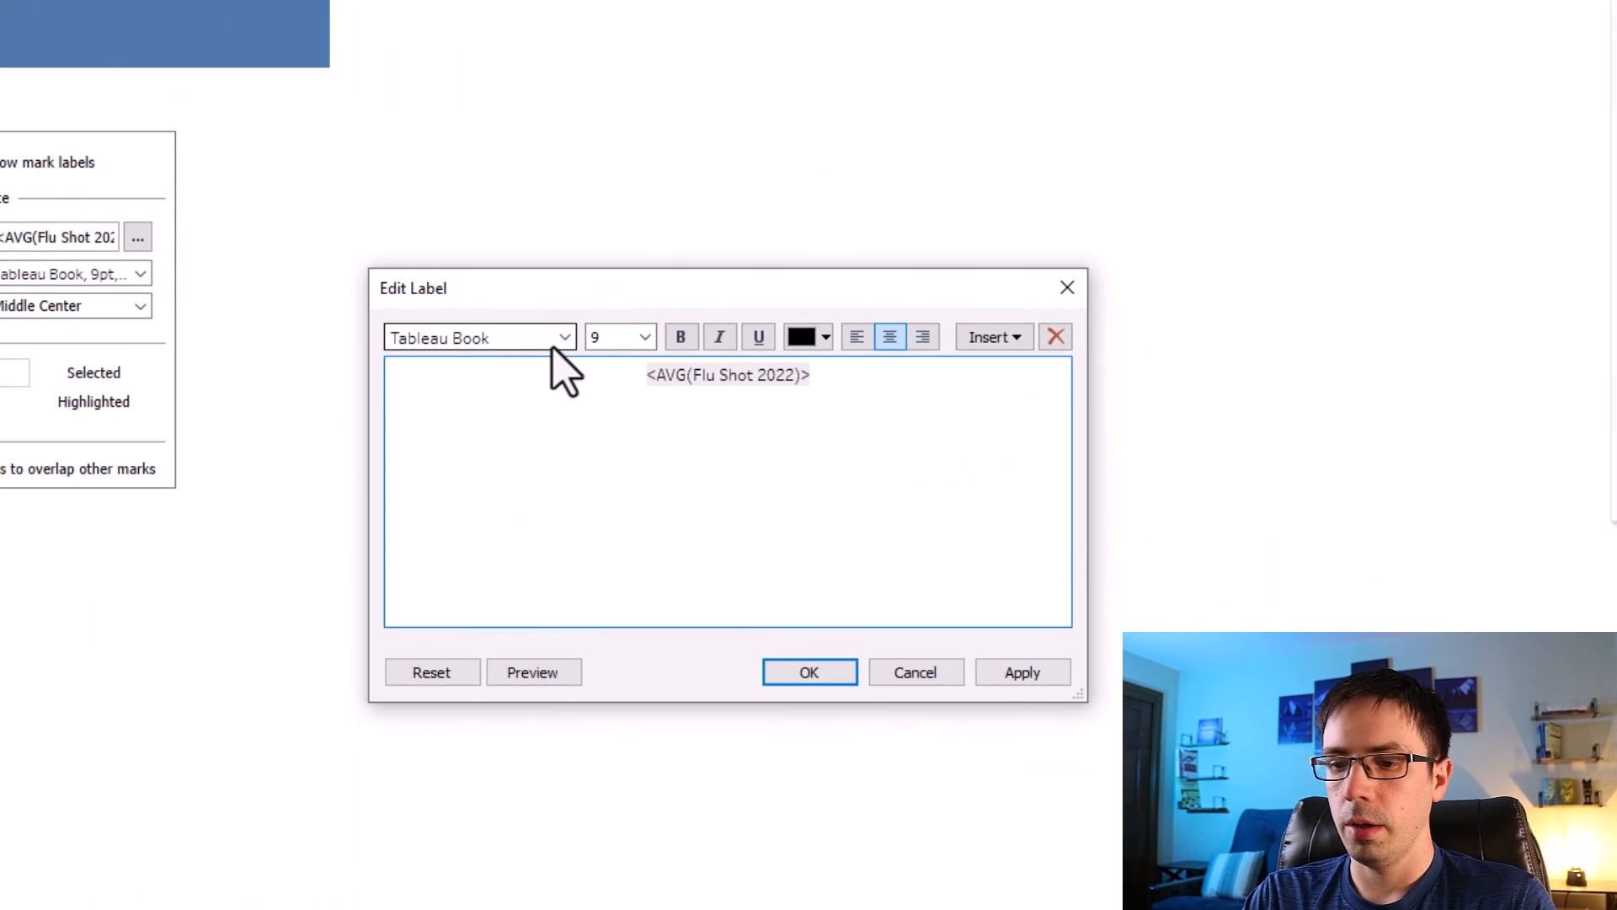
key("Return")
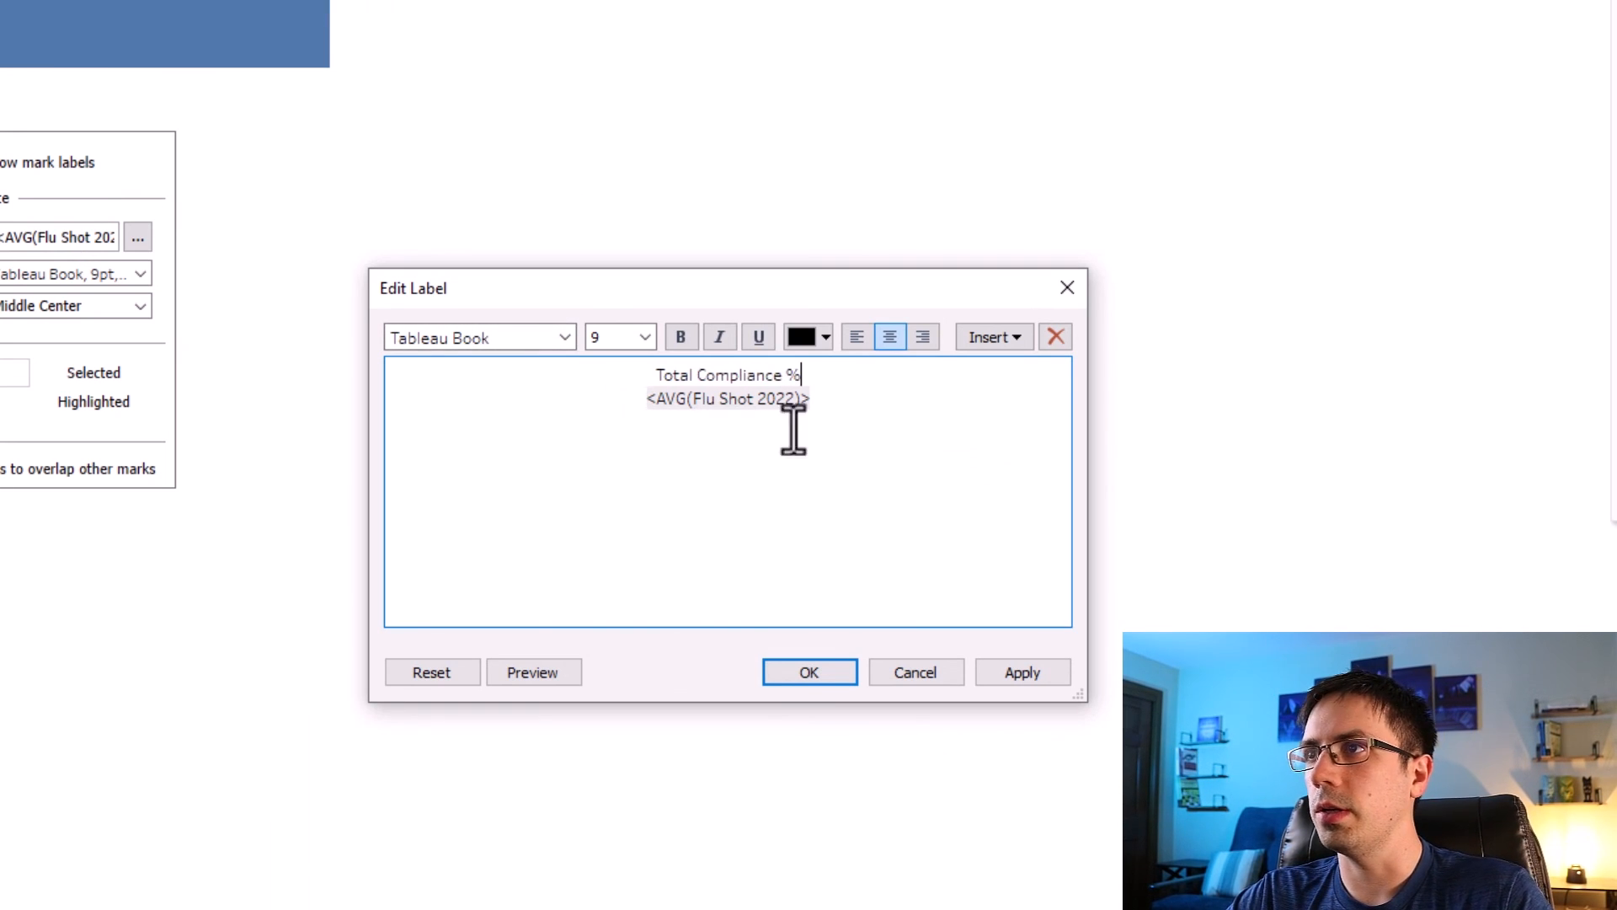
left_click_drag(849, 401, 591, 369)
left_click(858, 336)
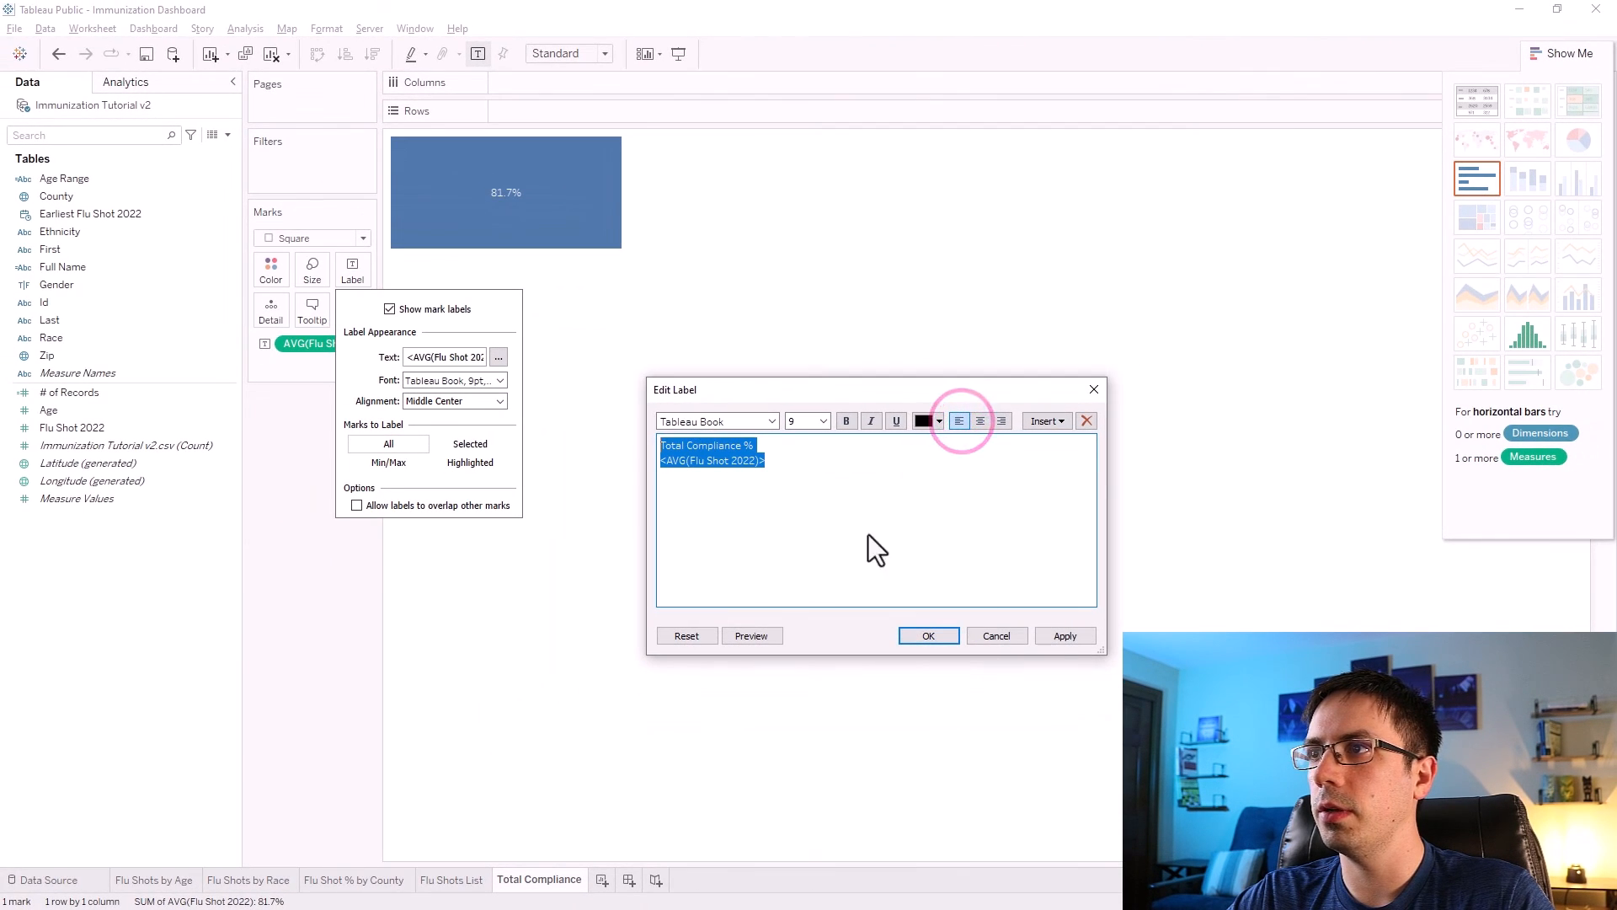
left_click(929, 635)
Shorten the heading to "Total Compliance" and format the label text as Tableau Medium, size 15, bold.
left_click(661, 430)
left_click(352, 269)
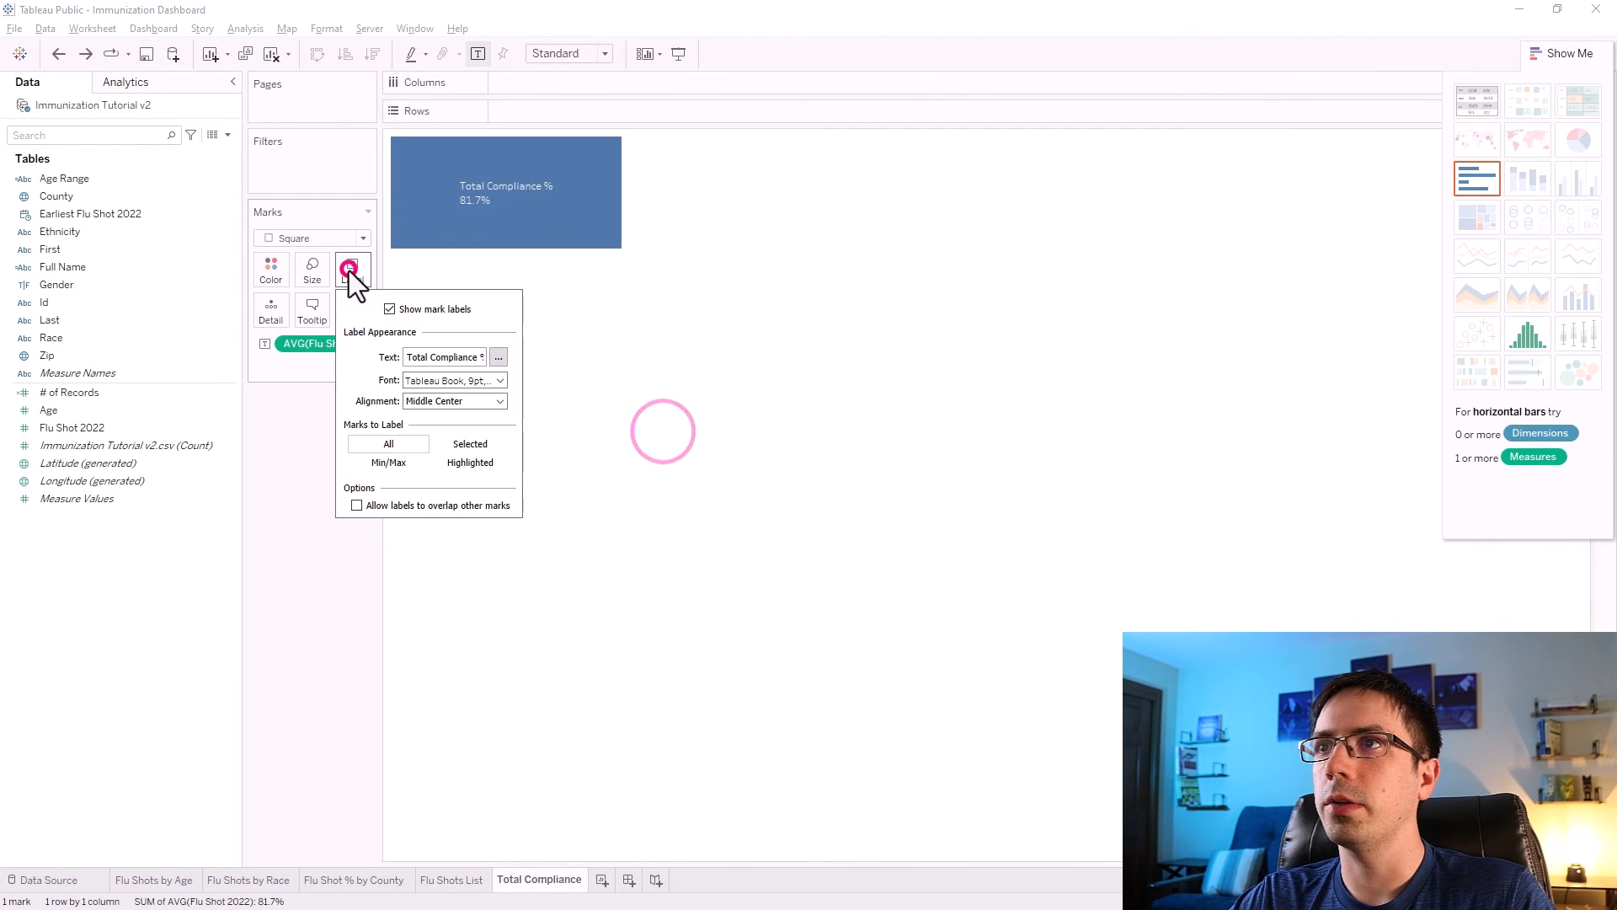
left_click(498, 358)
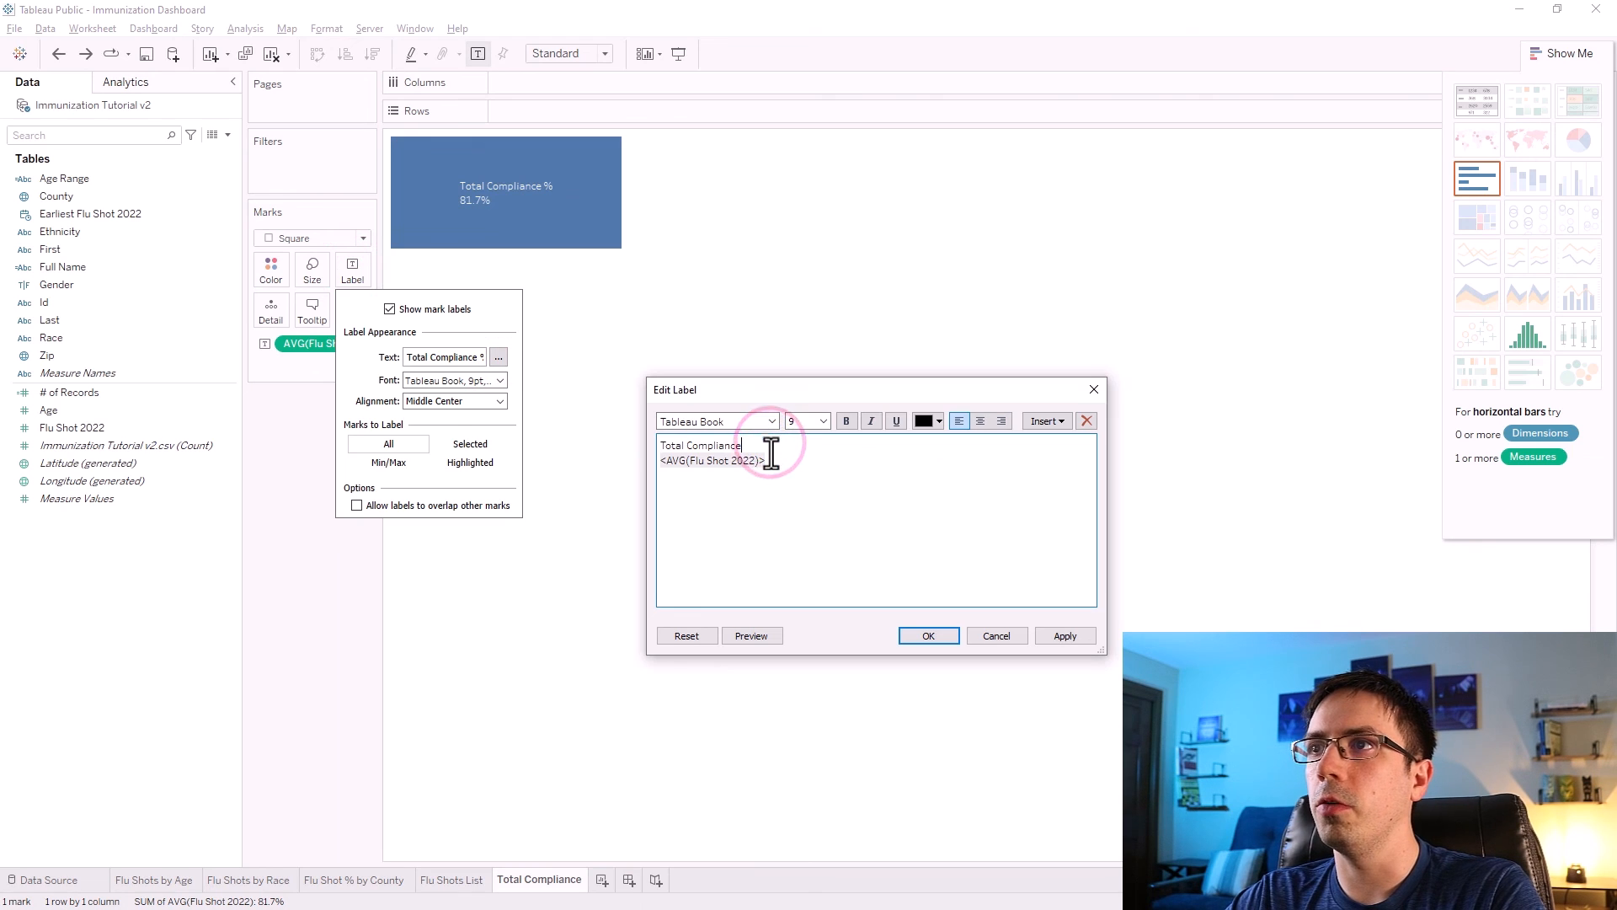
left_click_drag(784, 462, 607, 442)
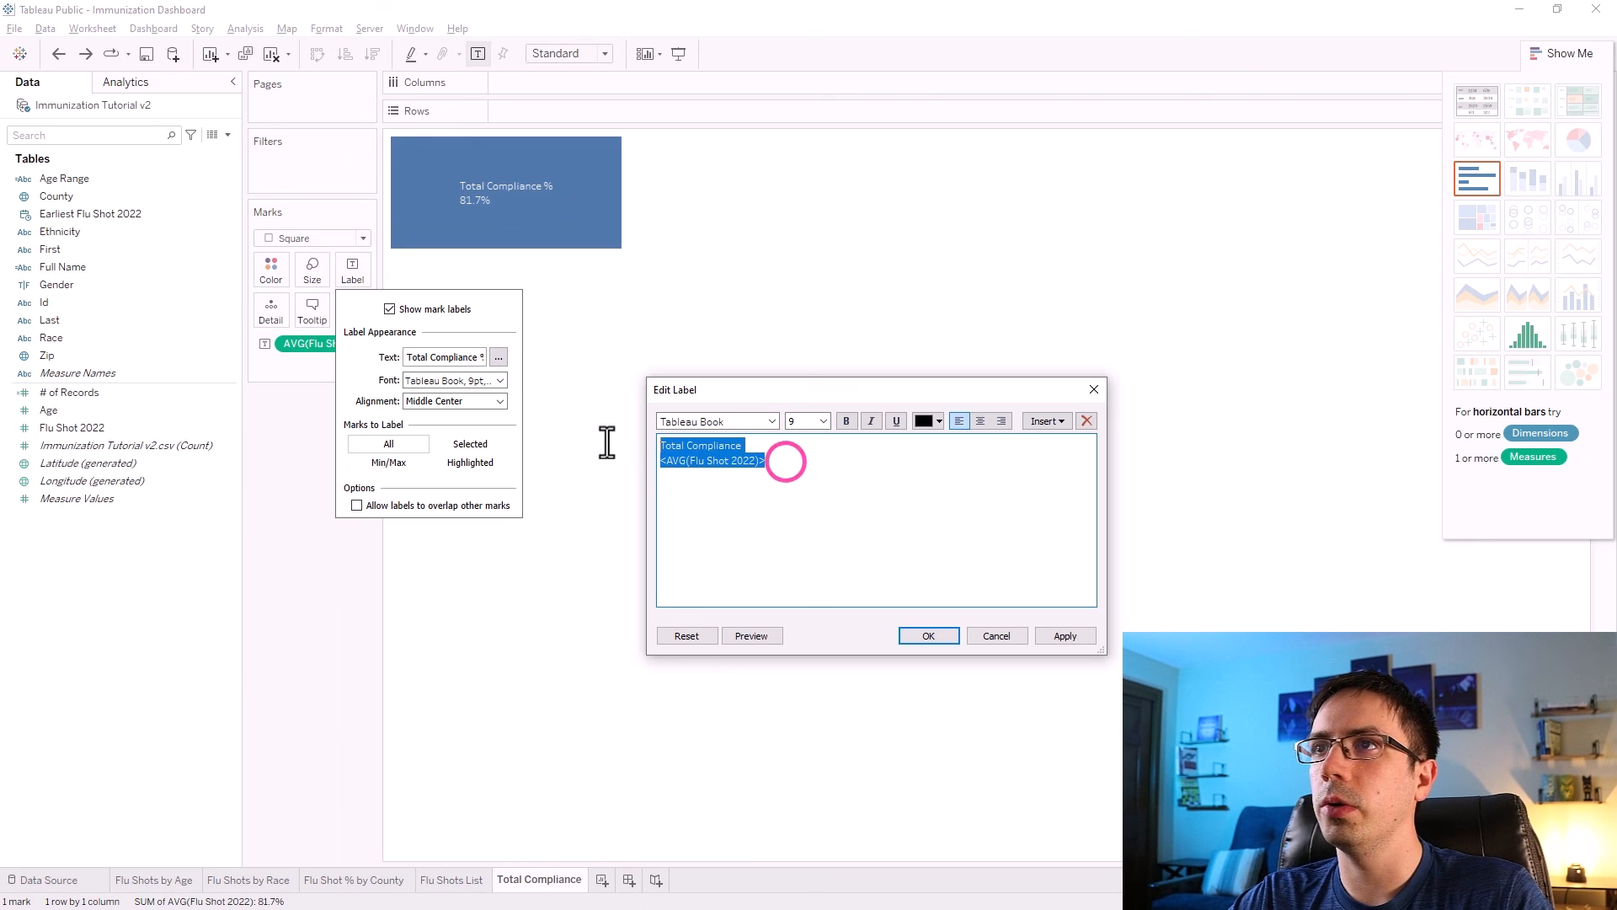
left_click(825, 421)
left_click(810, 504)
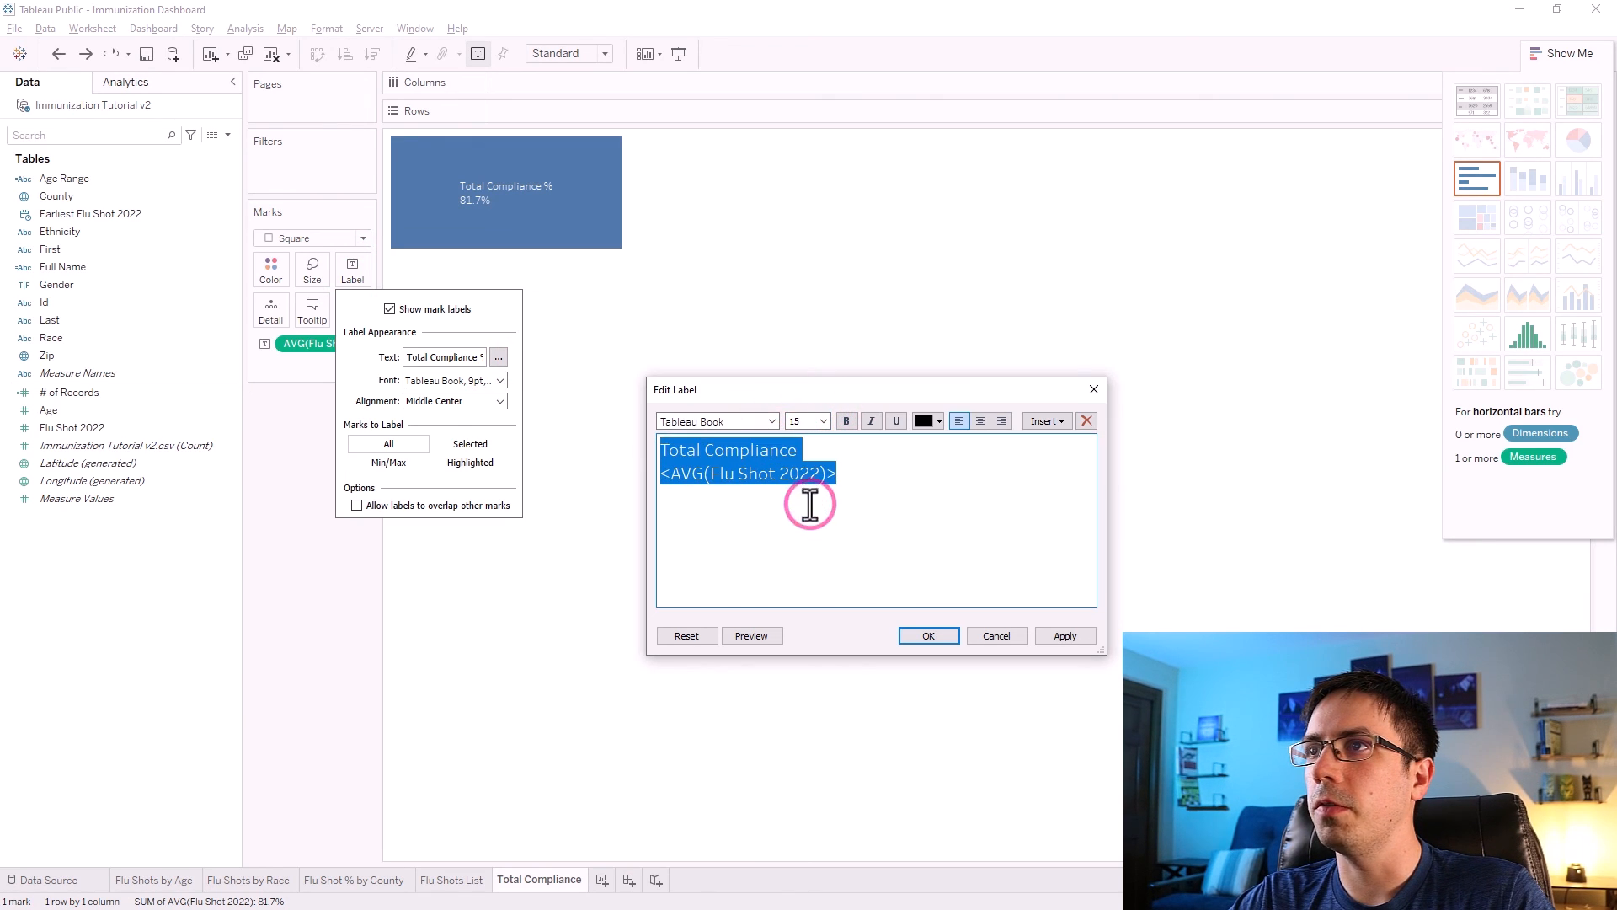
left_click(770, 420)
left_click(716, 468)
left_click(1054, 636)
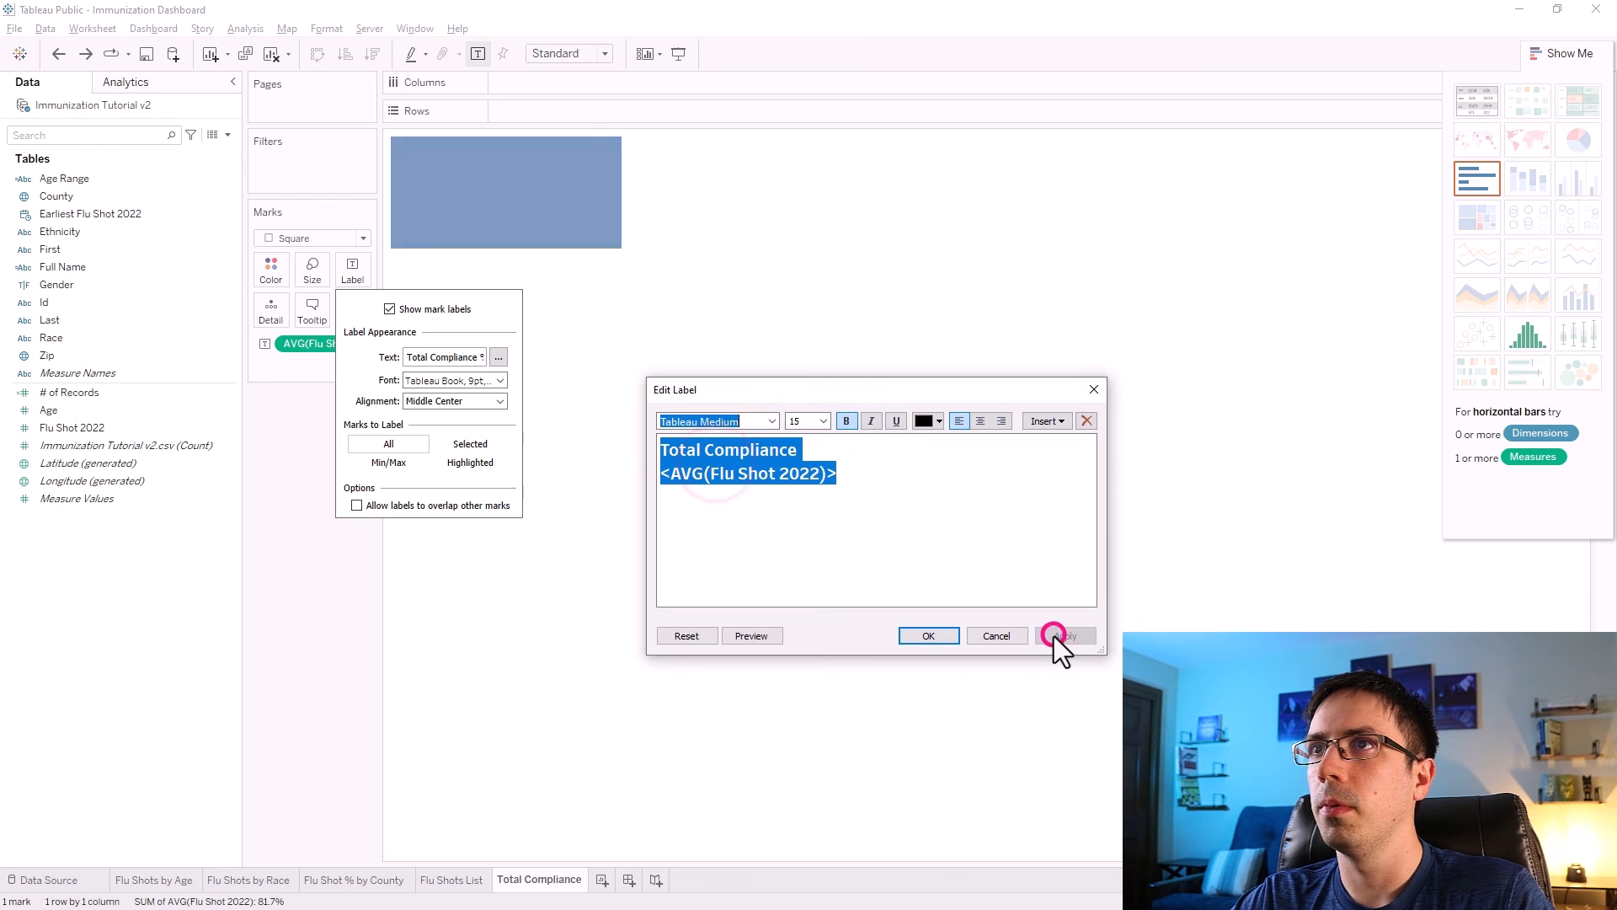
left_click(928, 638)
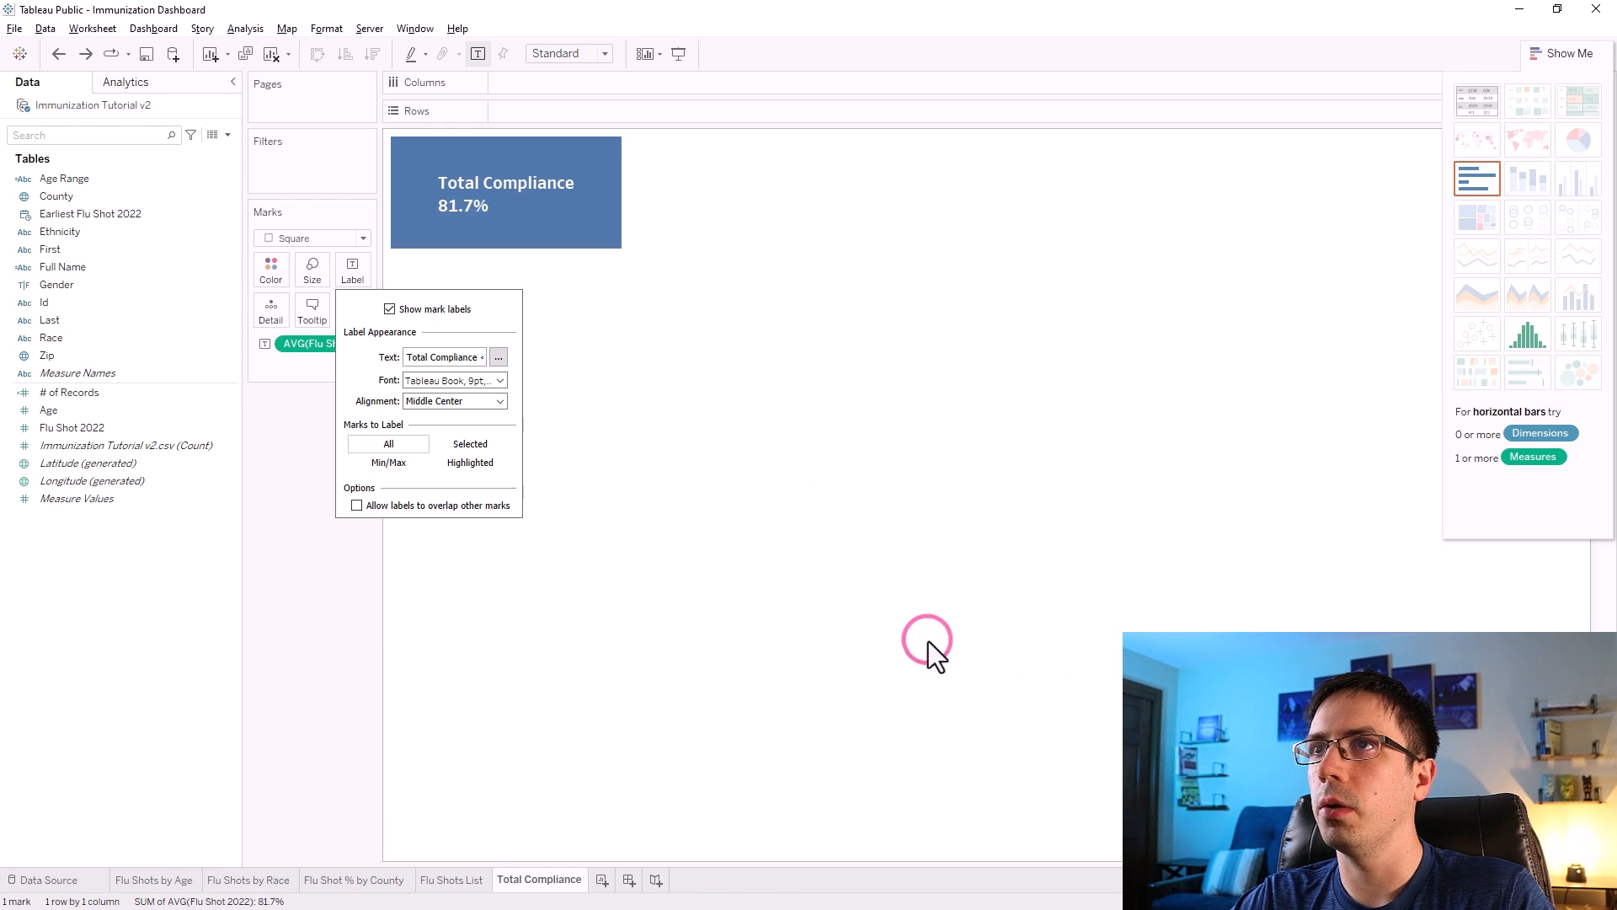
left_click(336, 648)
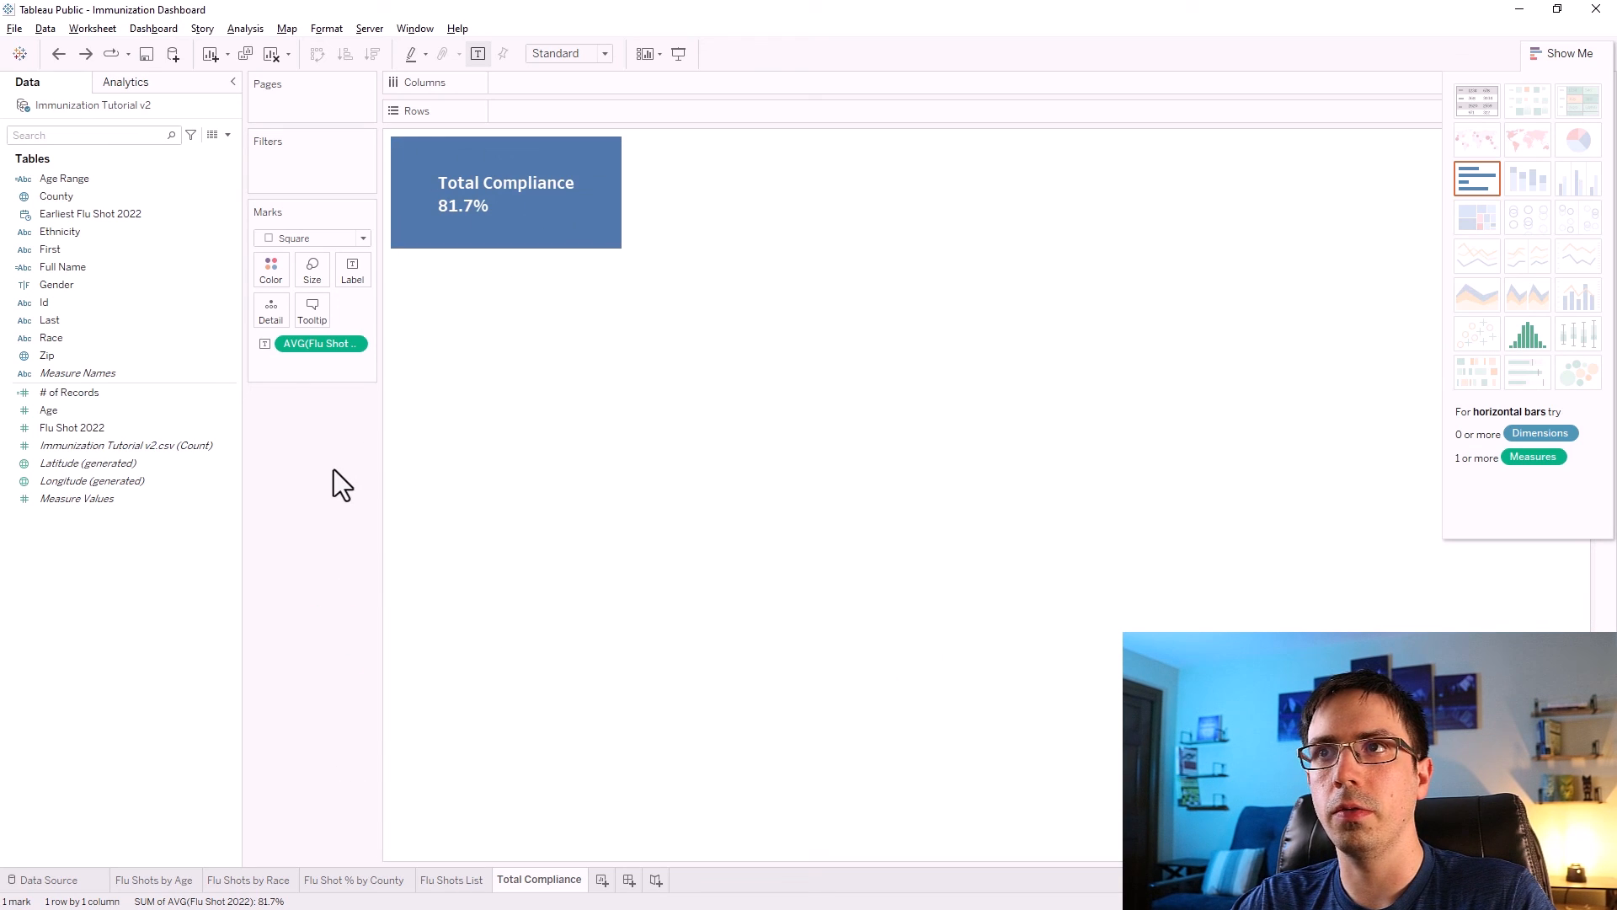
Shade the worksheet background with the custom dark colour #2b3048.
right_click(549, 226)
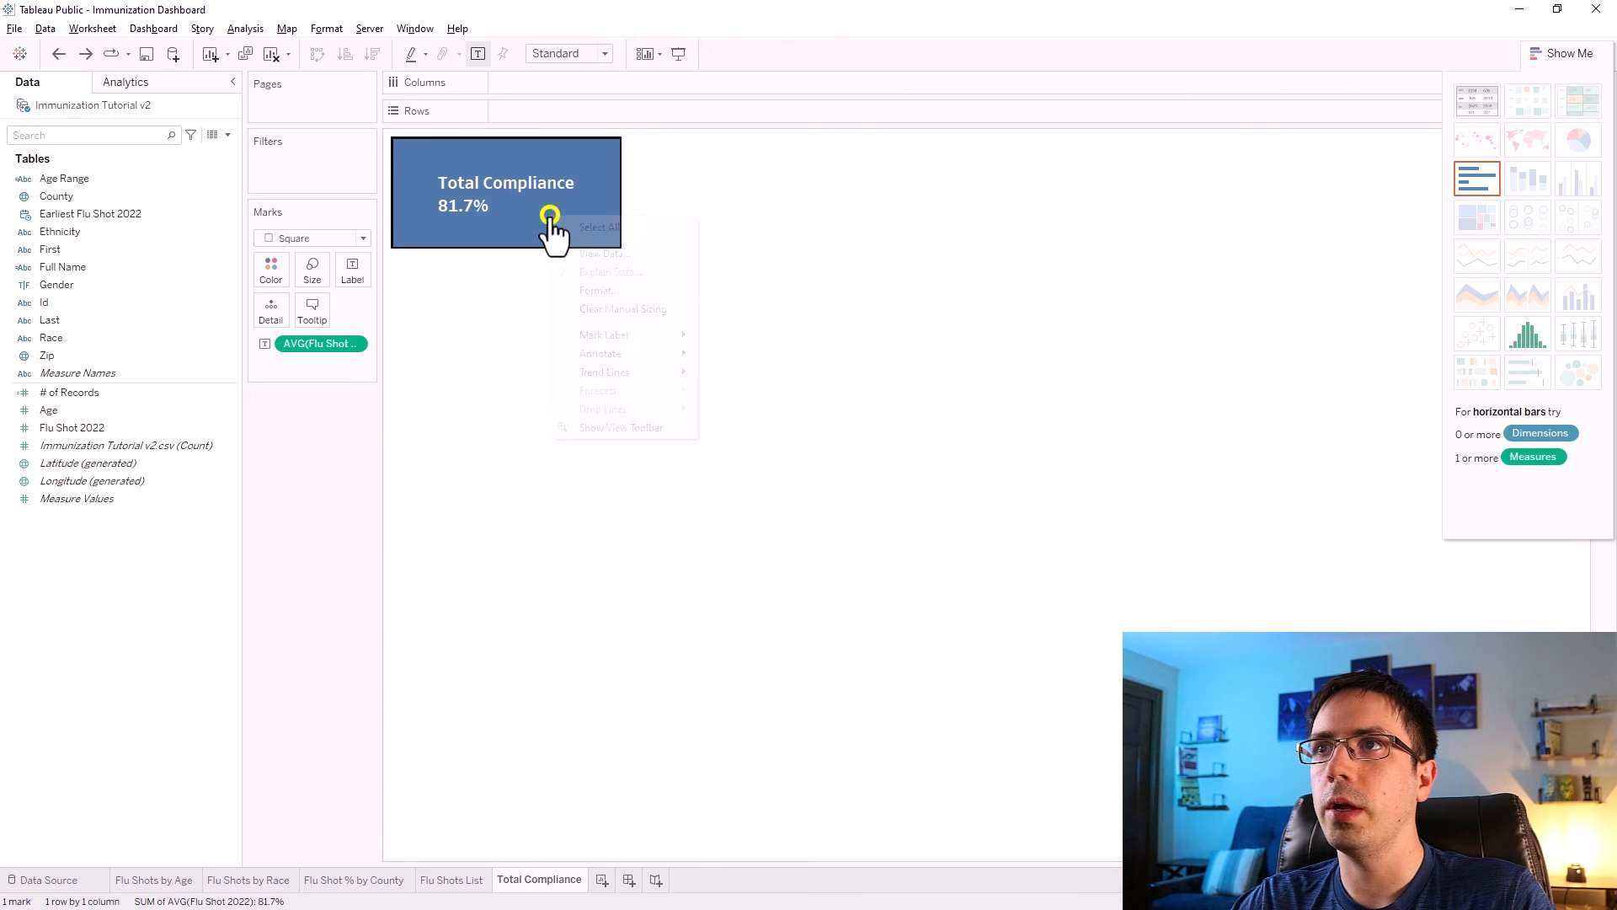
left_click(600, 291)
left_click(64, 111)
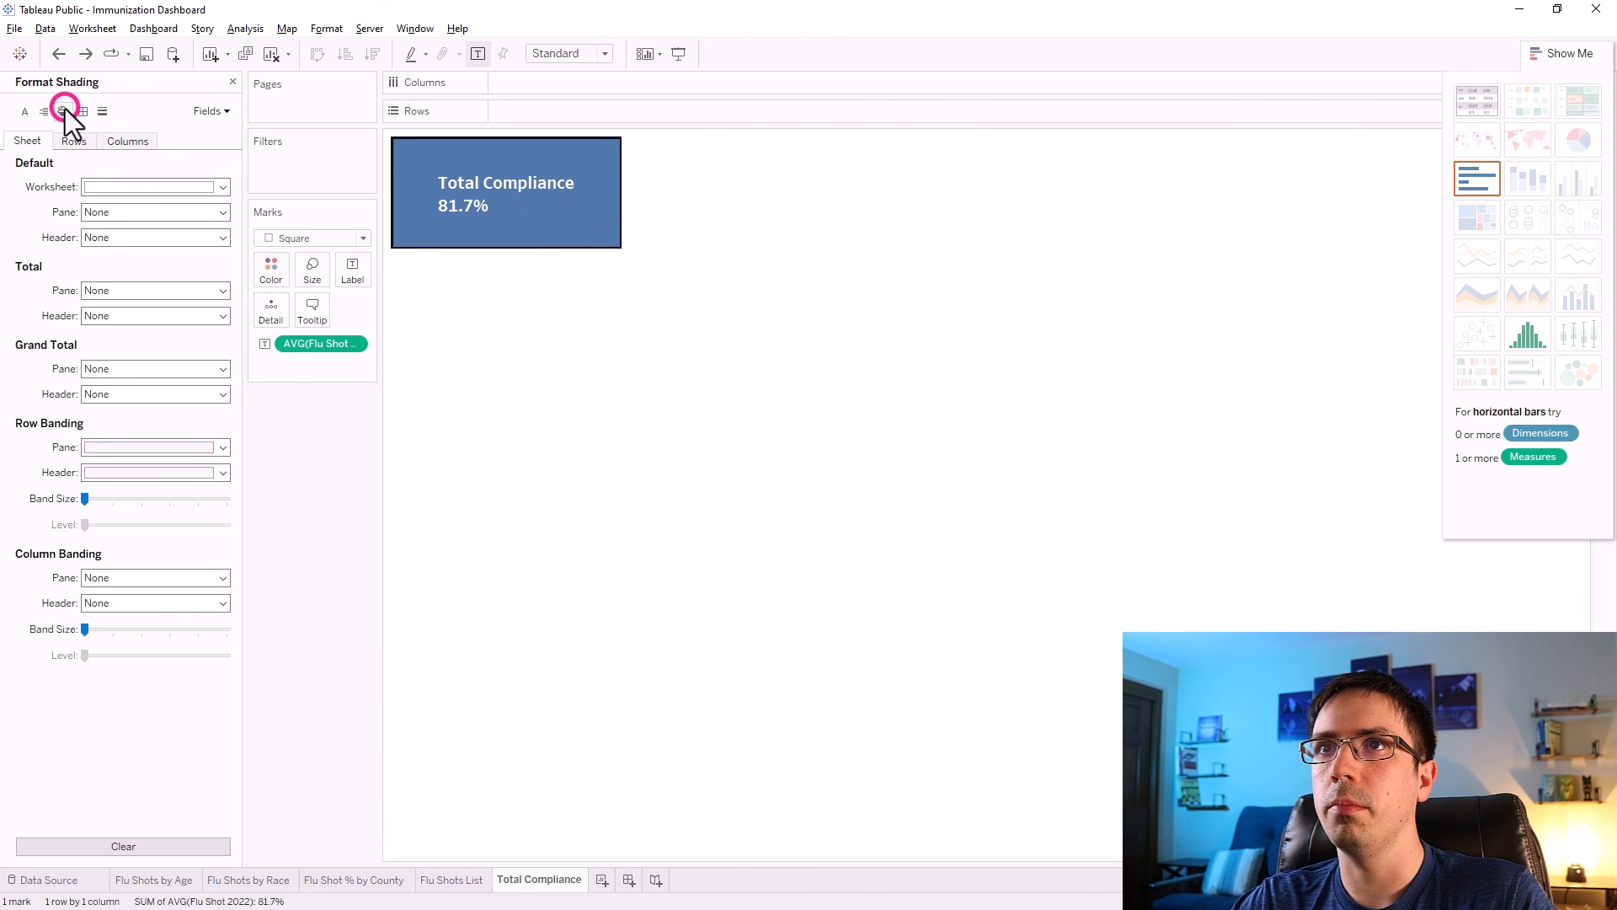
left_click(102, 190)
left_click(103, 330)
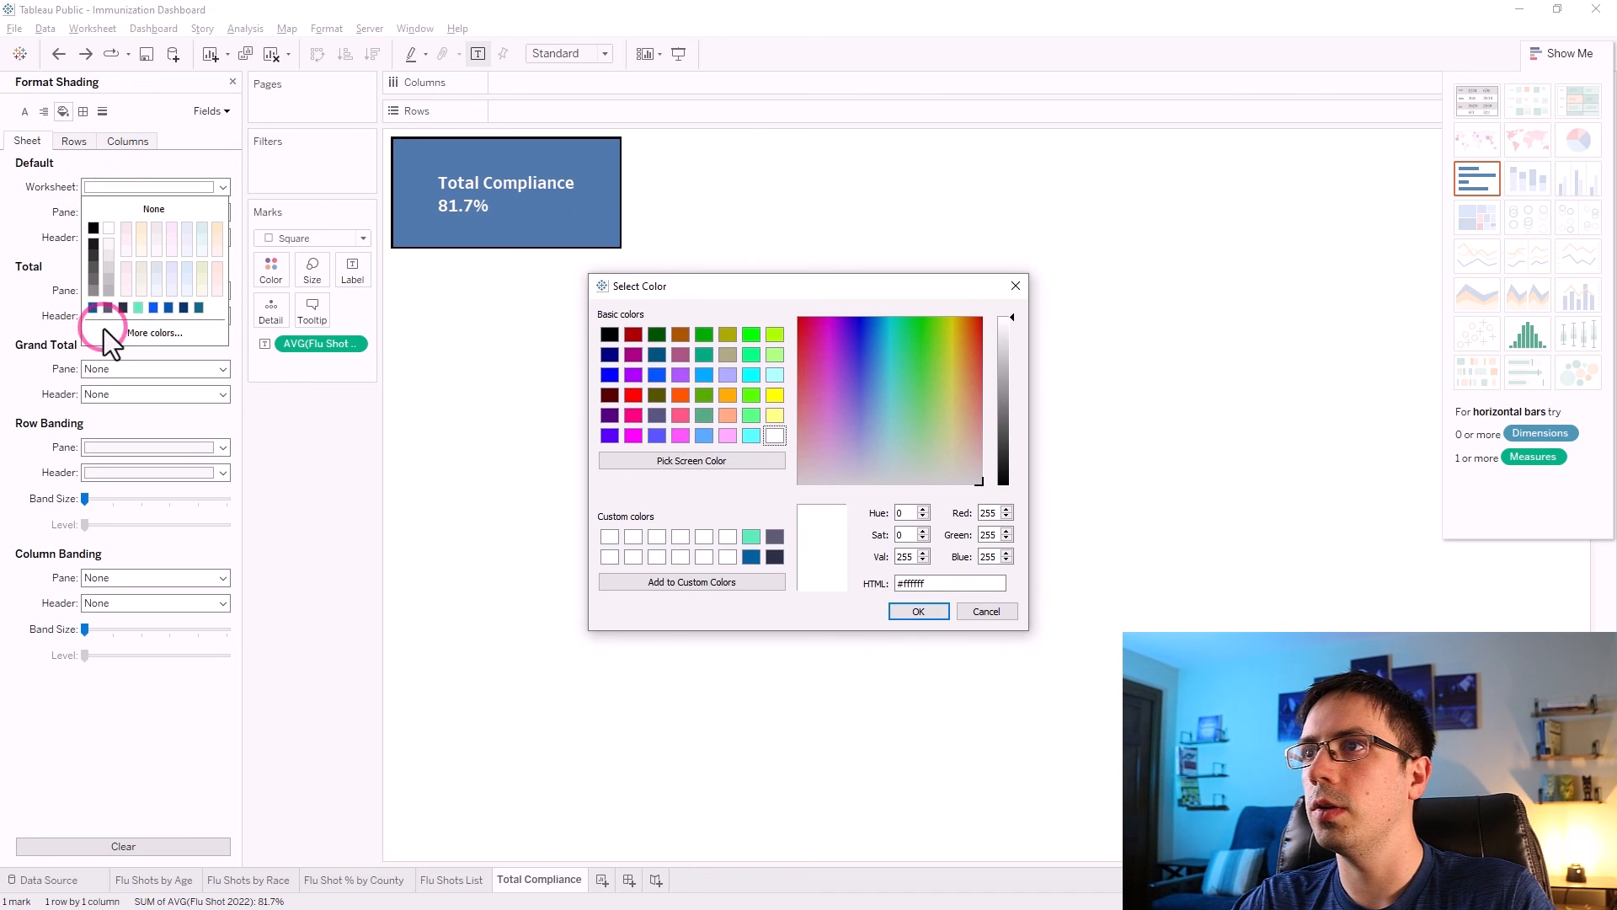
left_click(772, 557)
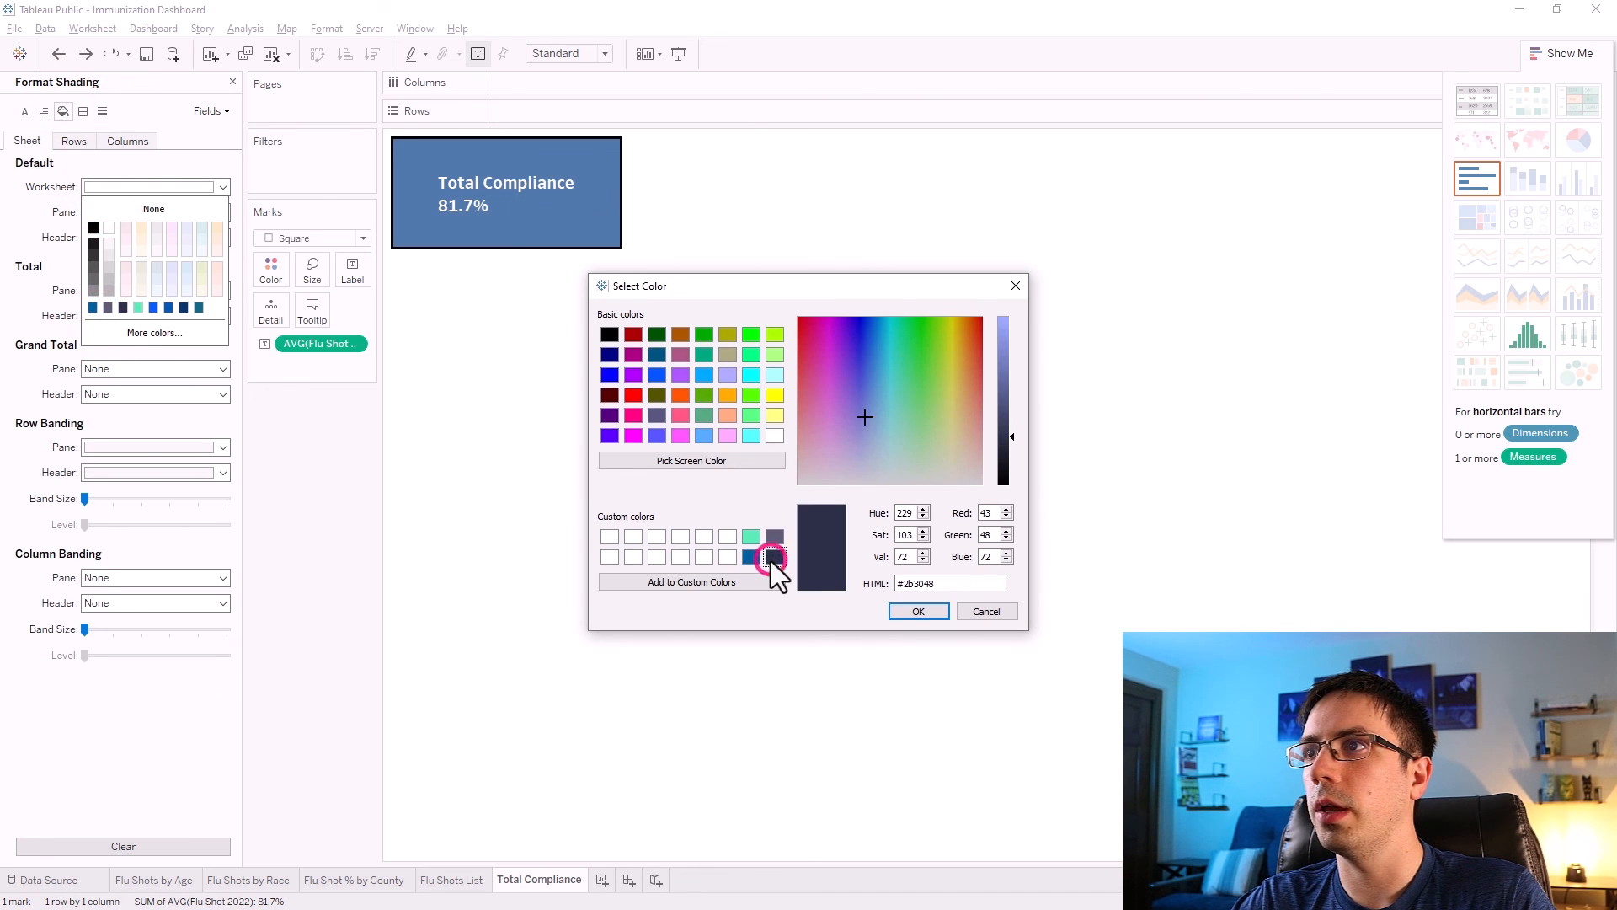
left_click(922, 605)
left_click(296, 498)
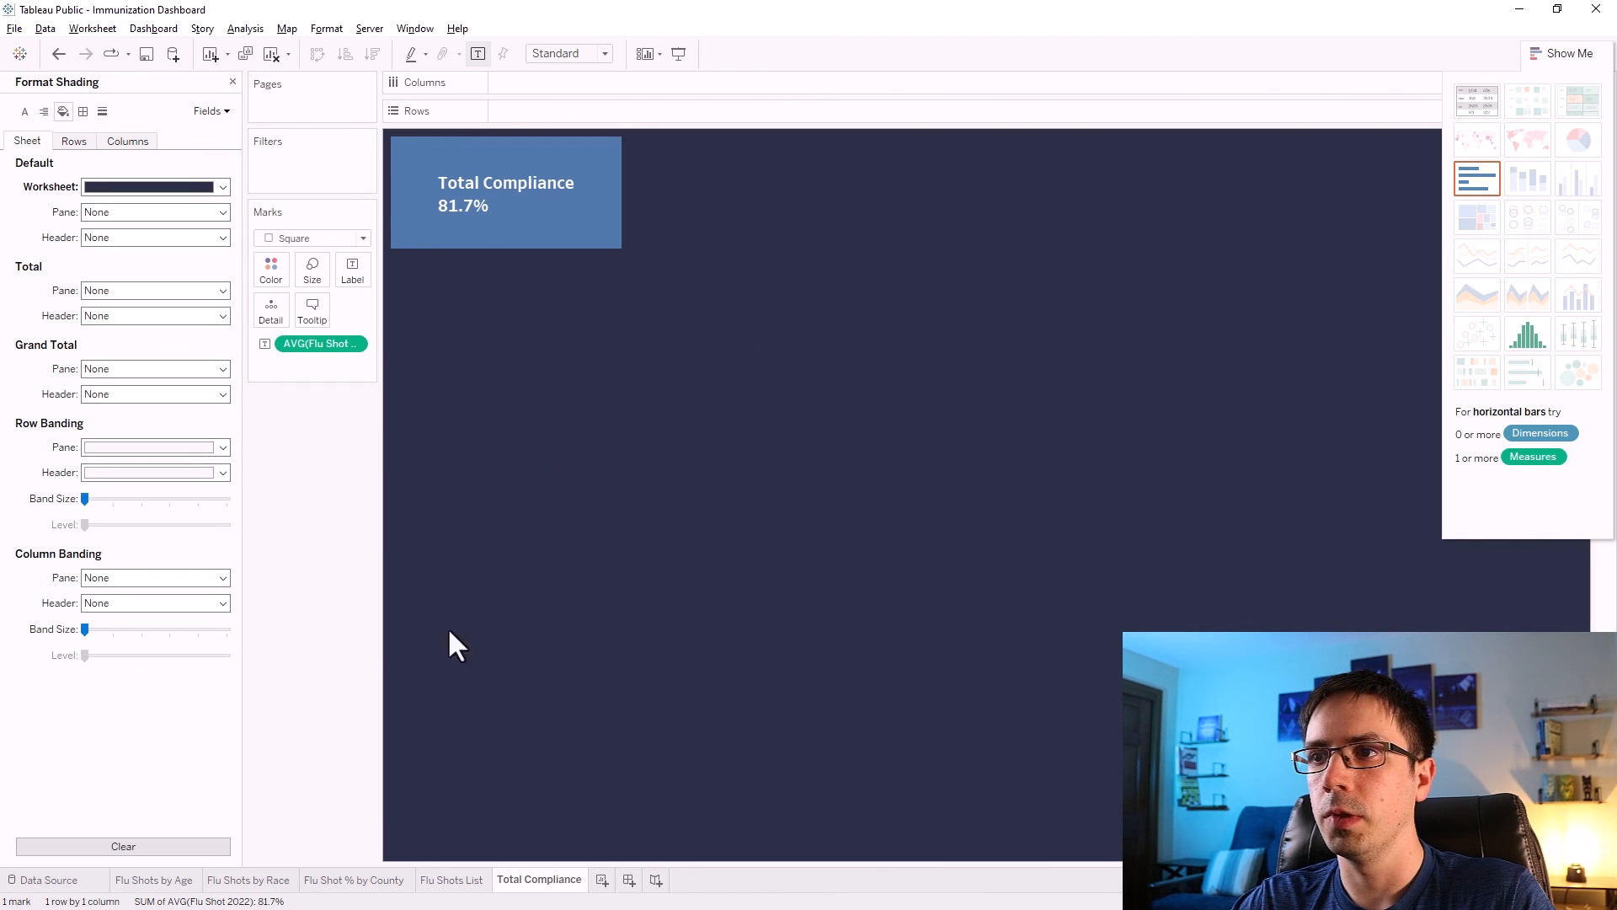
Duplicate the Total Compliance sheet and rename the copy Flu Shots Given.
right_click(547, 880)
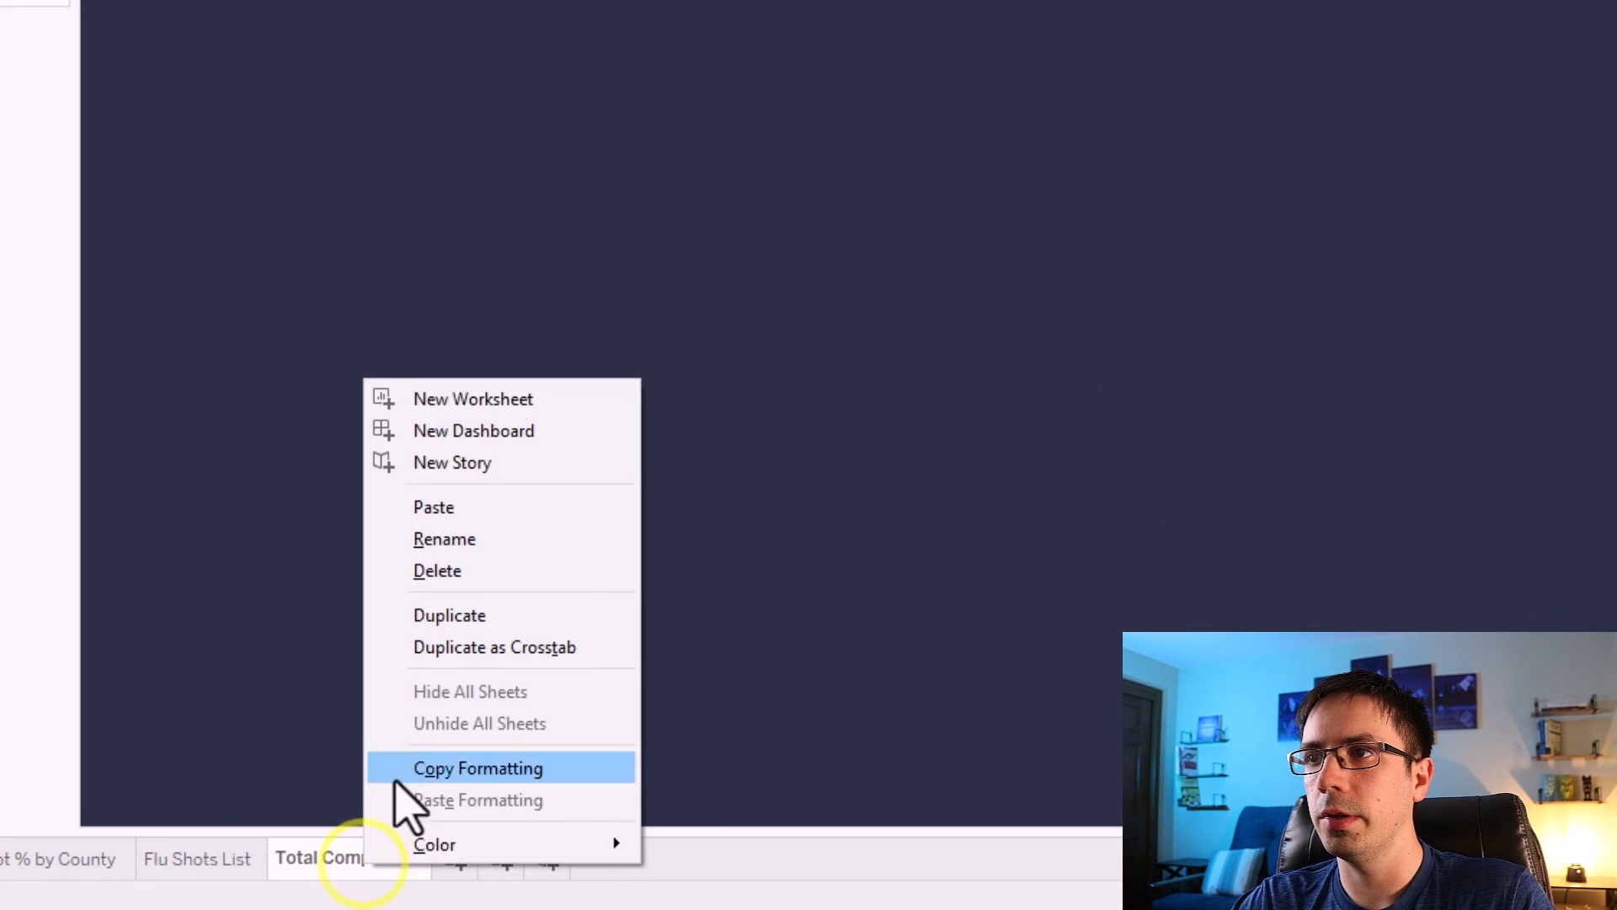
left_click(448, 616)
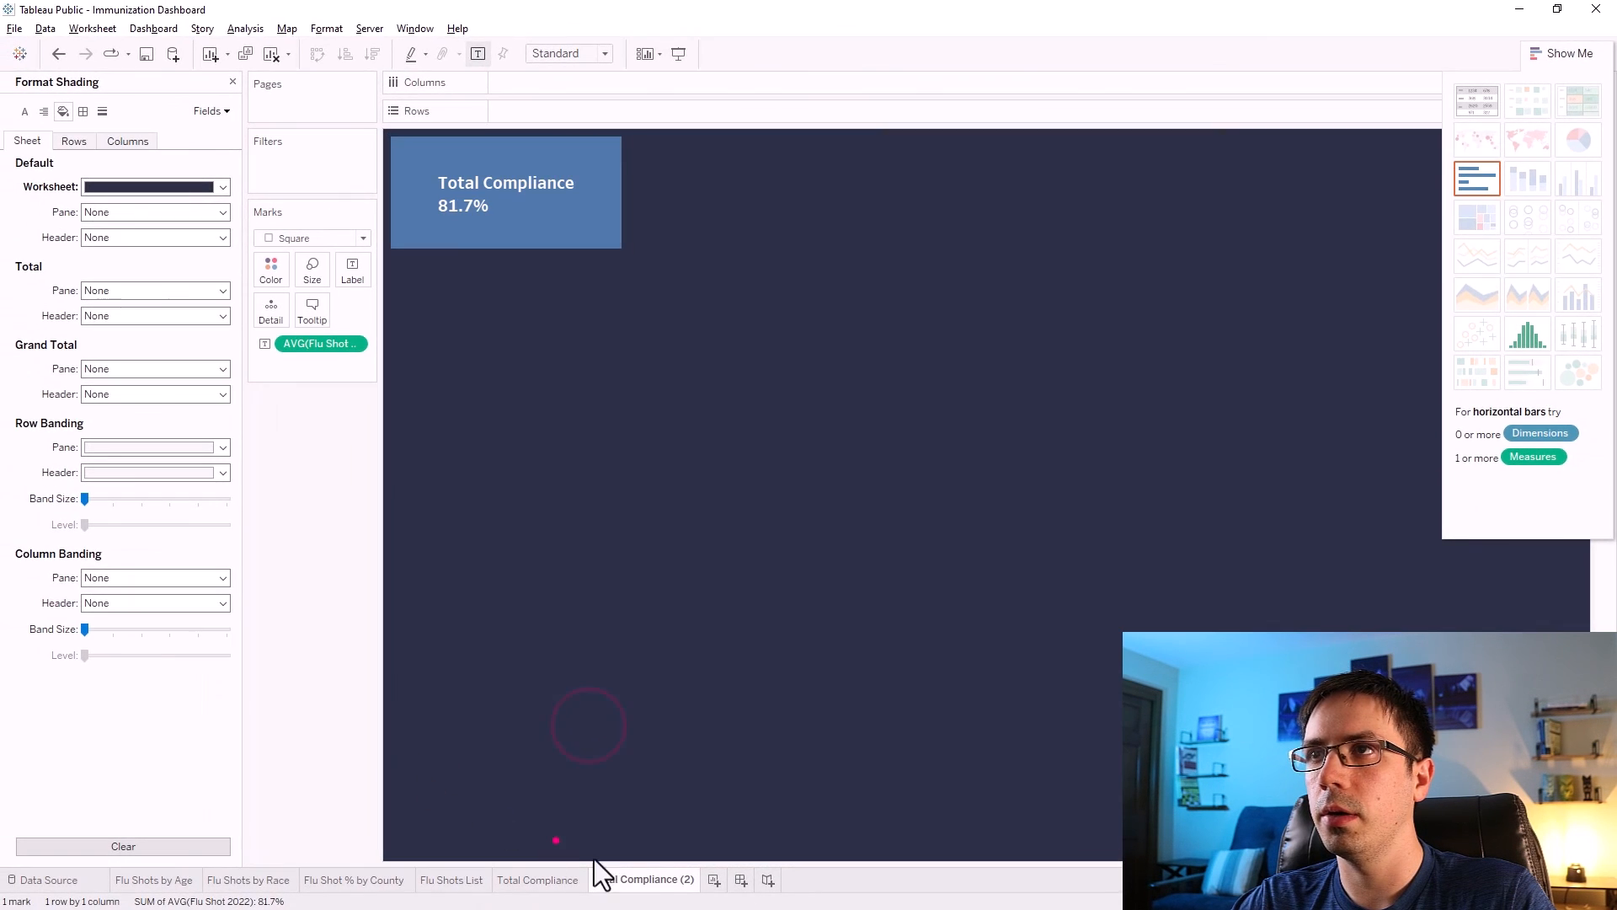
double_click(640, 879)
type("Flu Shots Given")
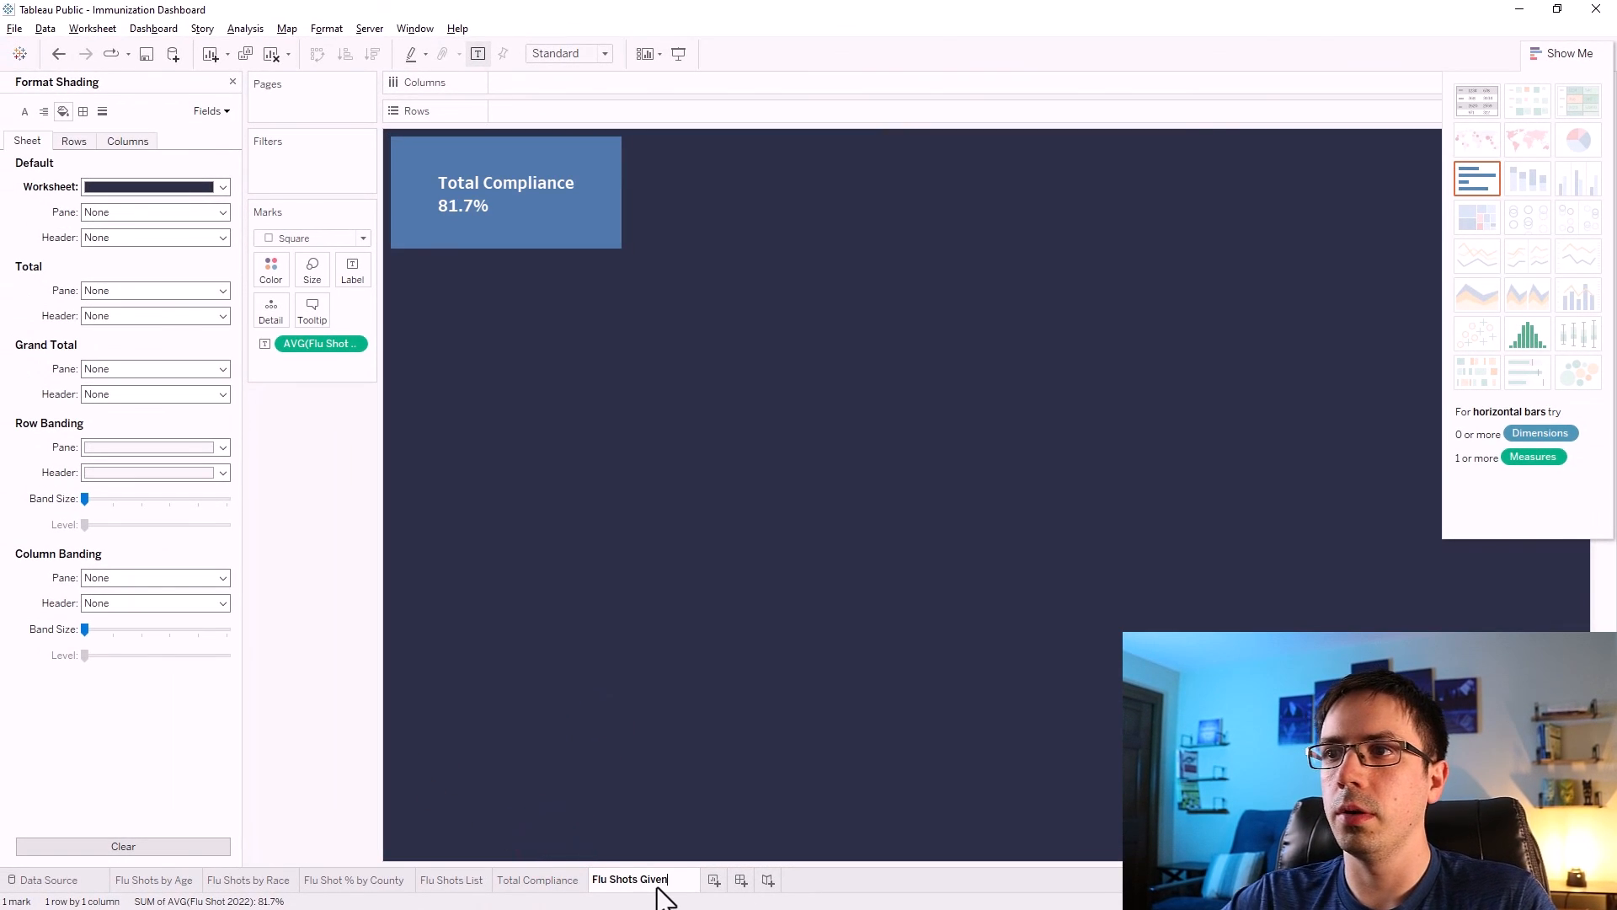
Replace the label's average measure with the SUM of Flu Shot 2022.
left_click(302, 551)
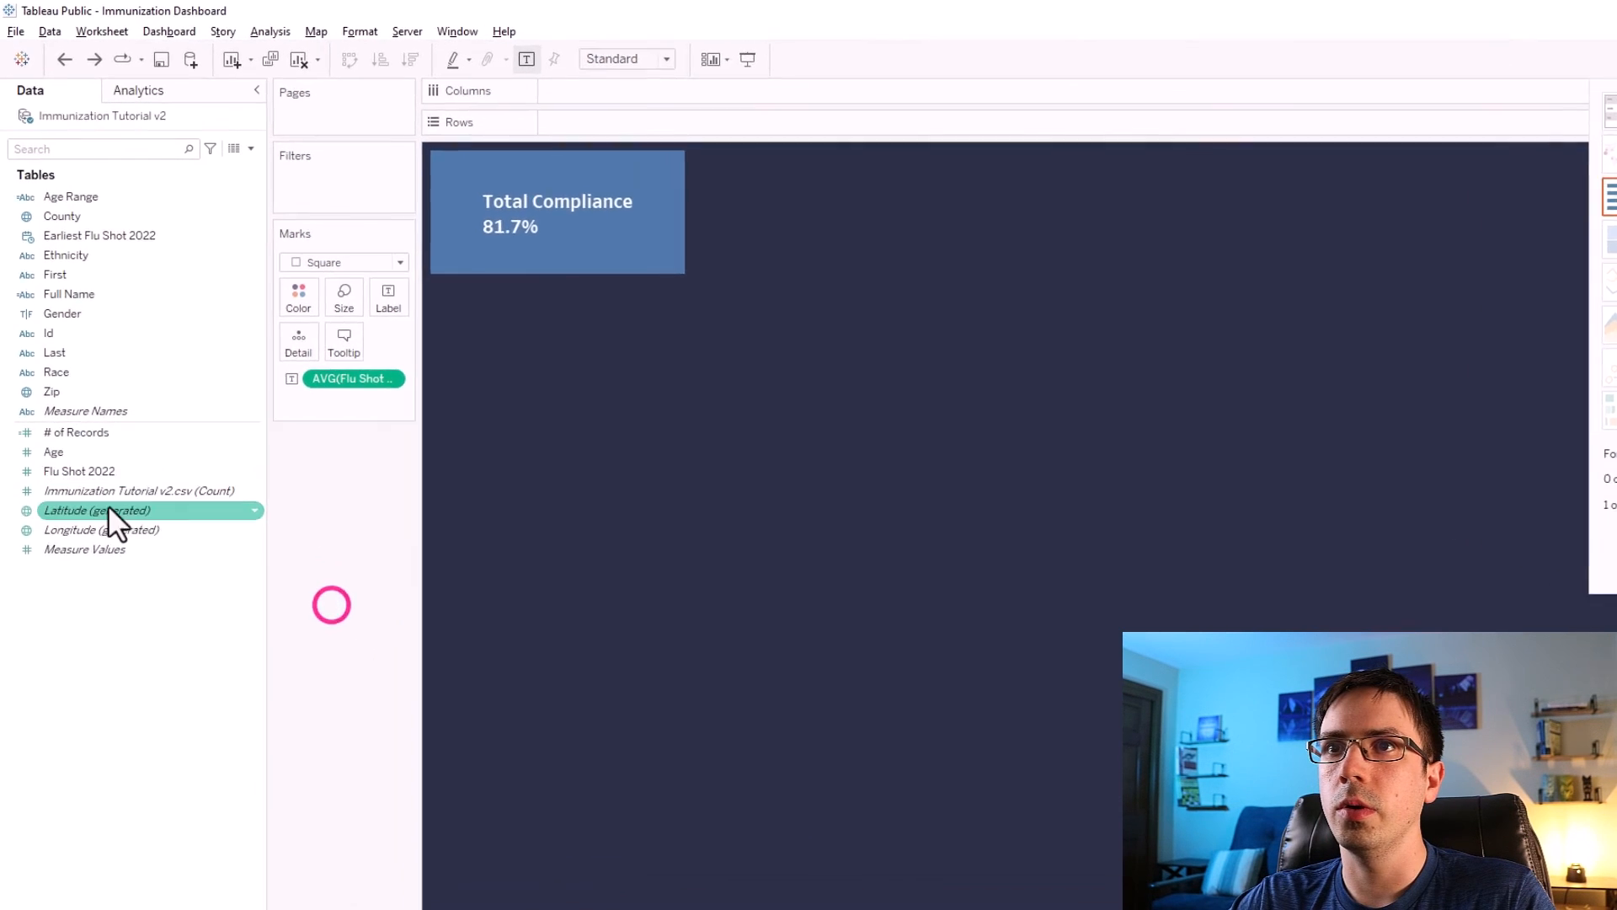
left_click_drag(61, 471, 393, 305)
mouse_move(494, 386)
left_mouse_down()
mouse_move(492, 359)
mouse_move(487, 372)
left_mouse_up()
left_click_drag(419, 471, 421, 604)
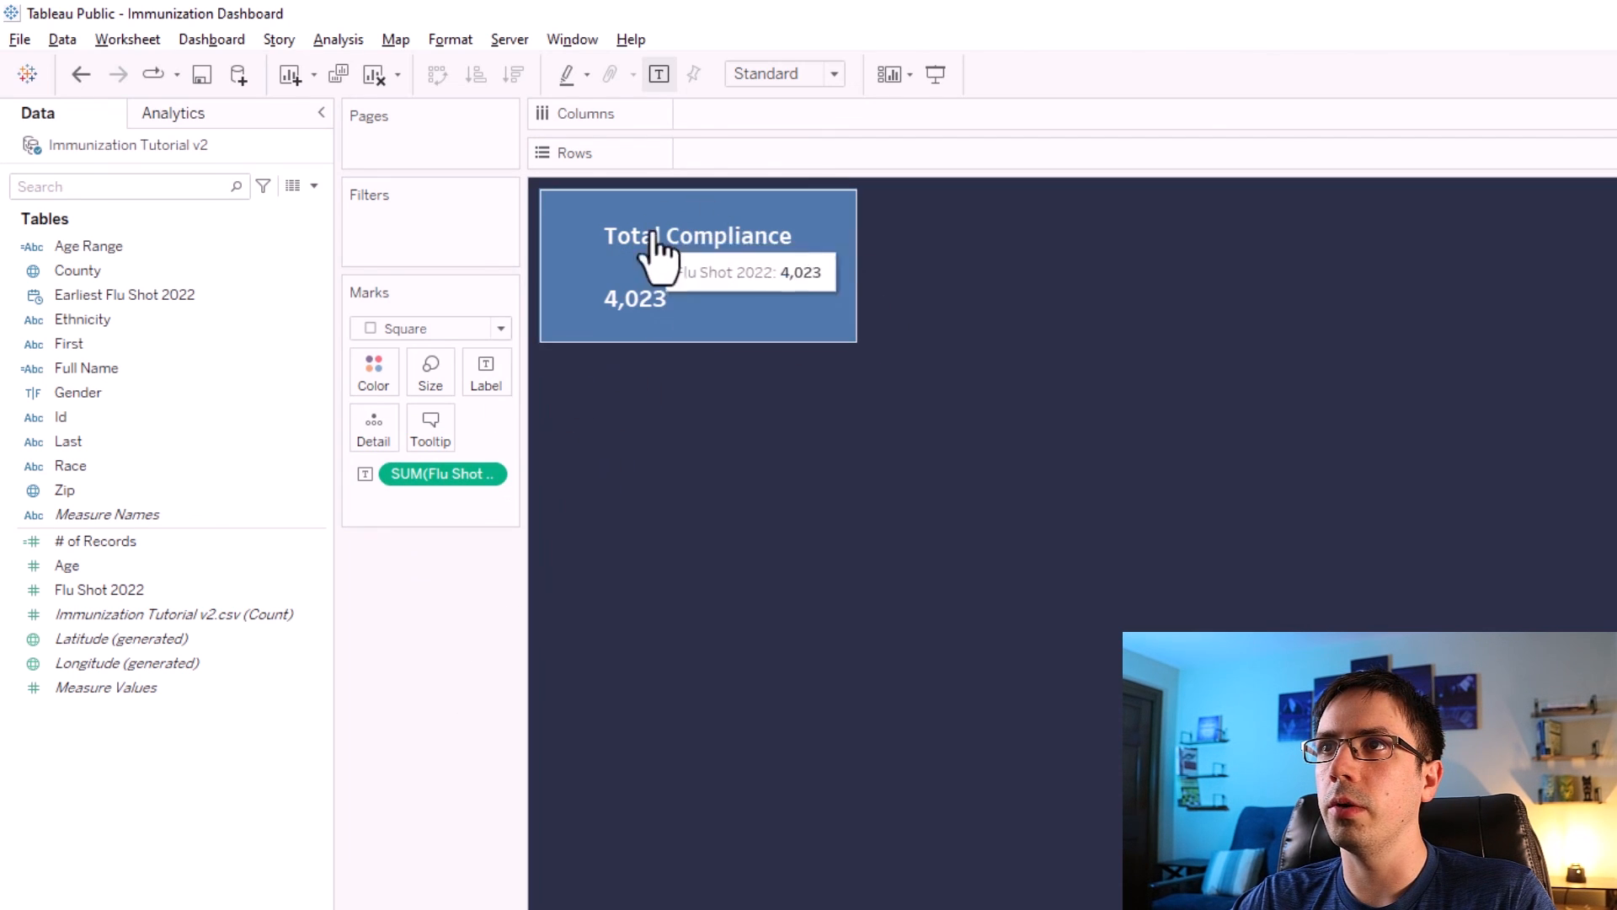
Rewrite the label heading as "Total Flu Shots Given" in white and remove the blank line below it.
left_click(494, 374)
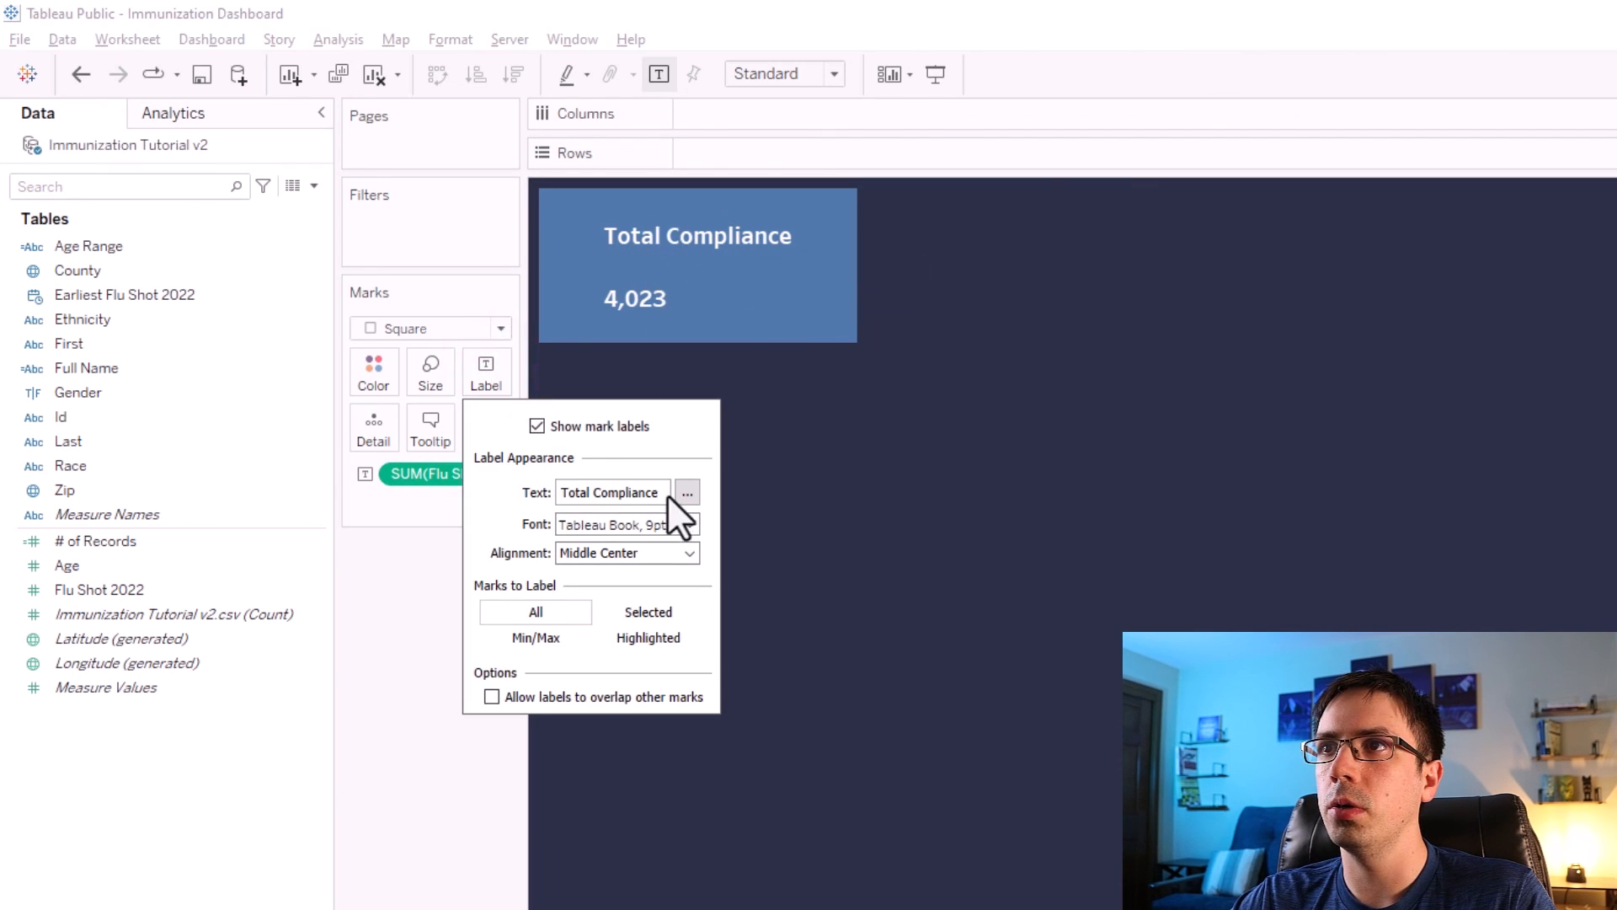
left_click(685, 492)
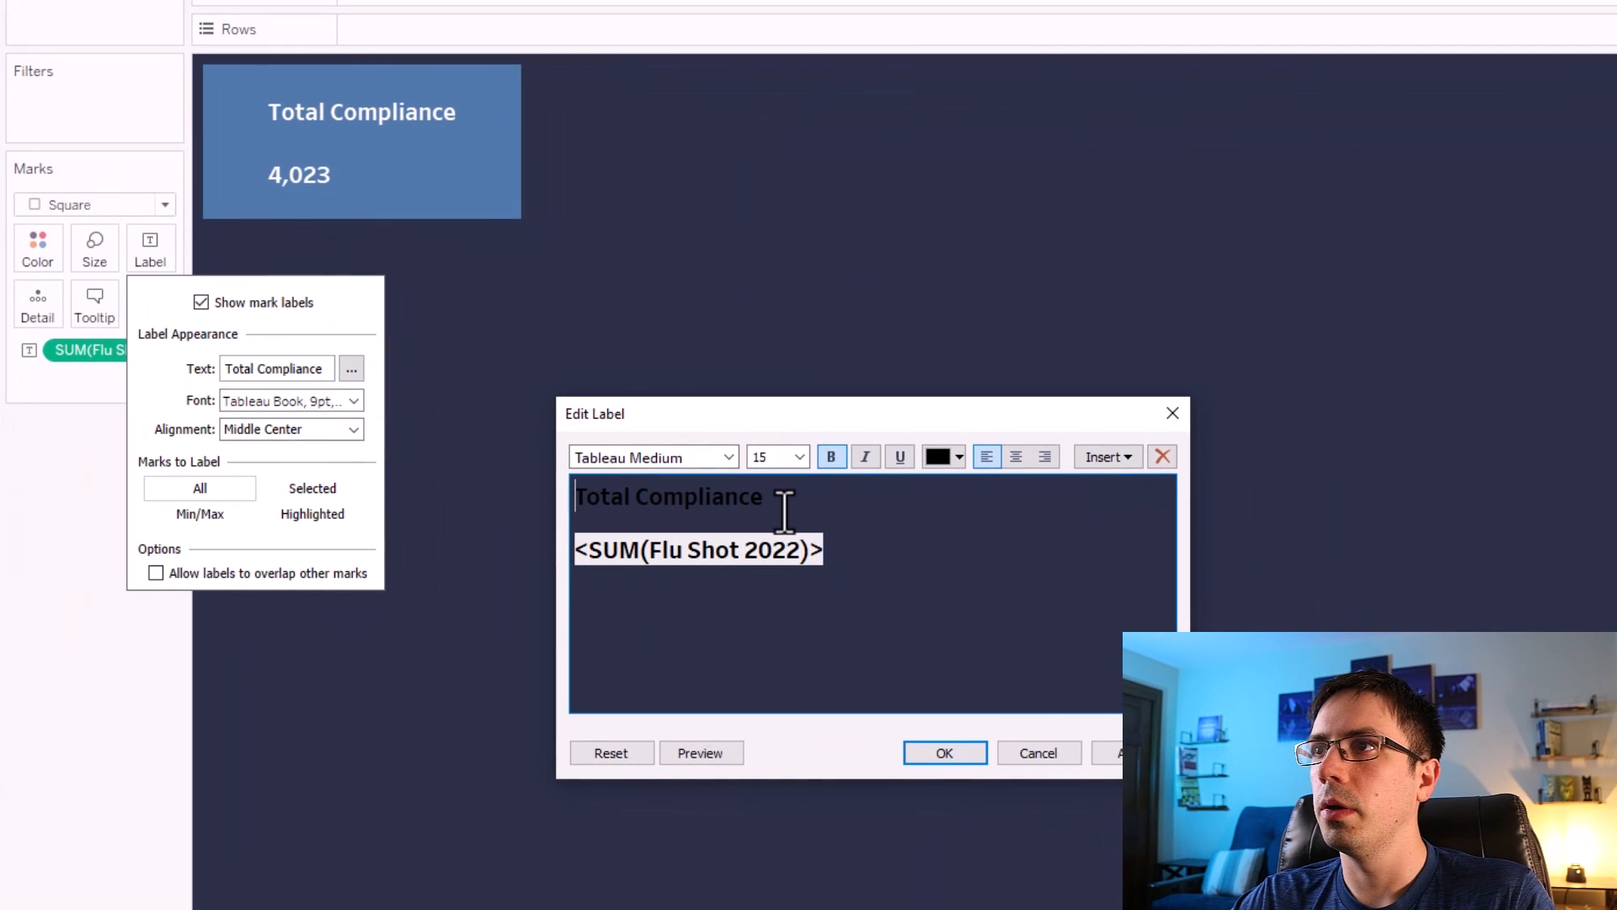
left_click_drag(1017, 584, 737, 571)
left_click(935, 453)
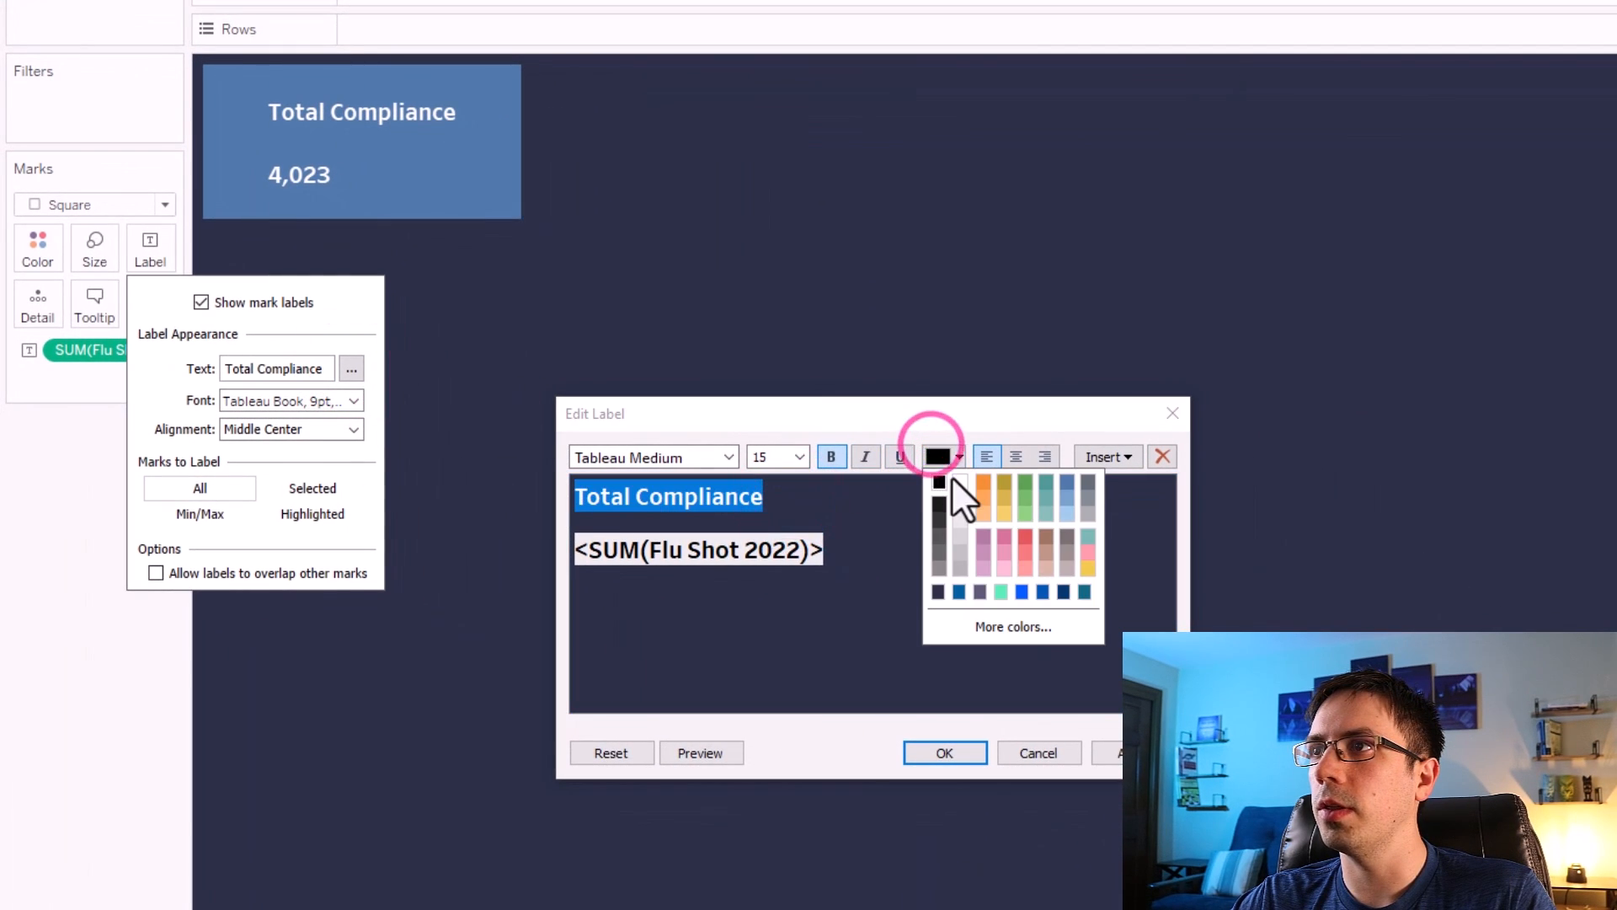
left_click(960, 483)
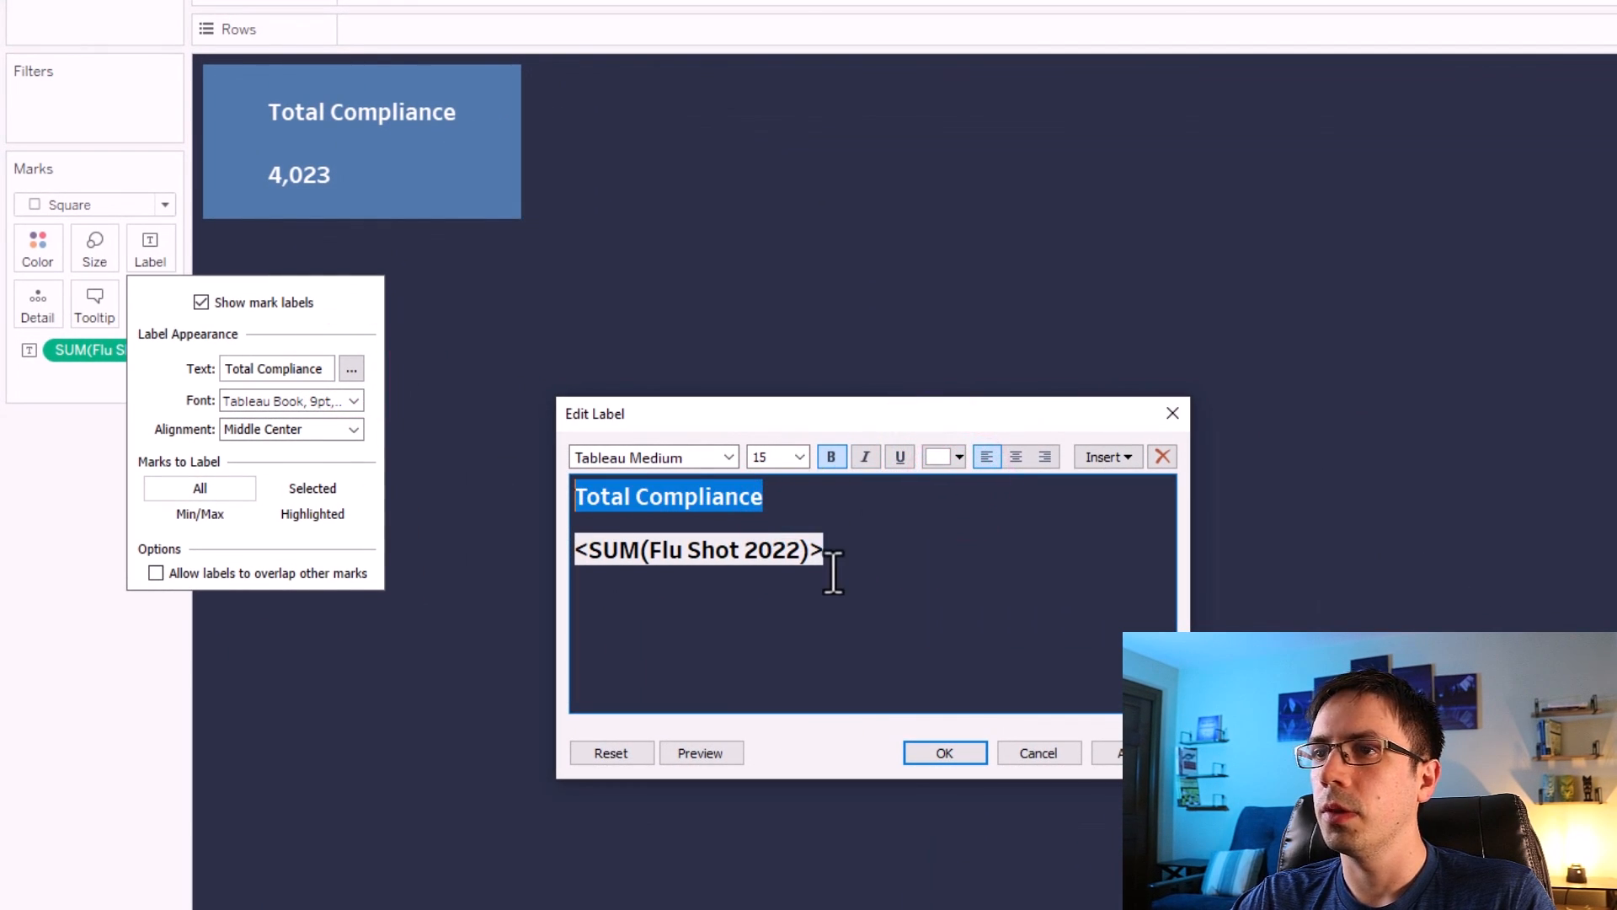
type("Total ")
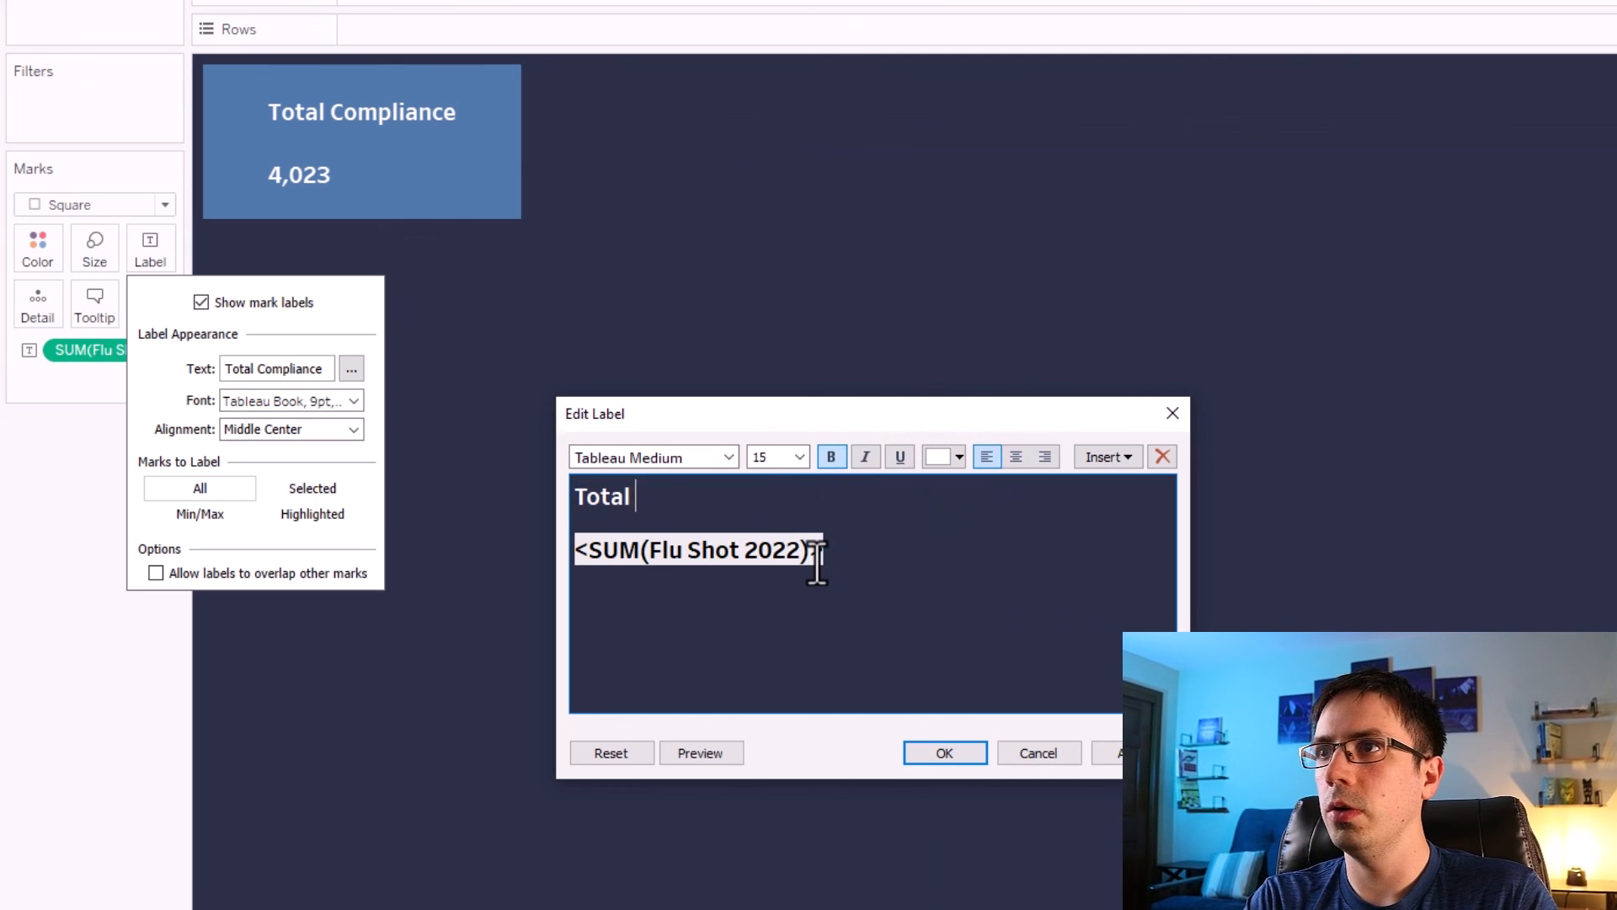
type("Flu Shots Given")
left_click(1128, 754)
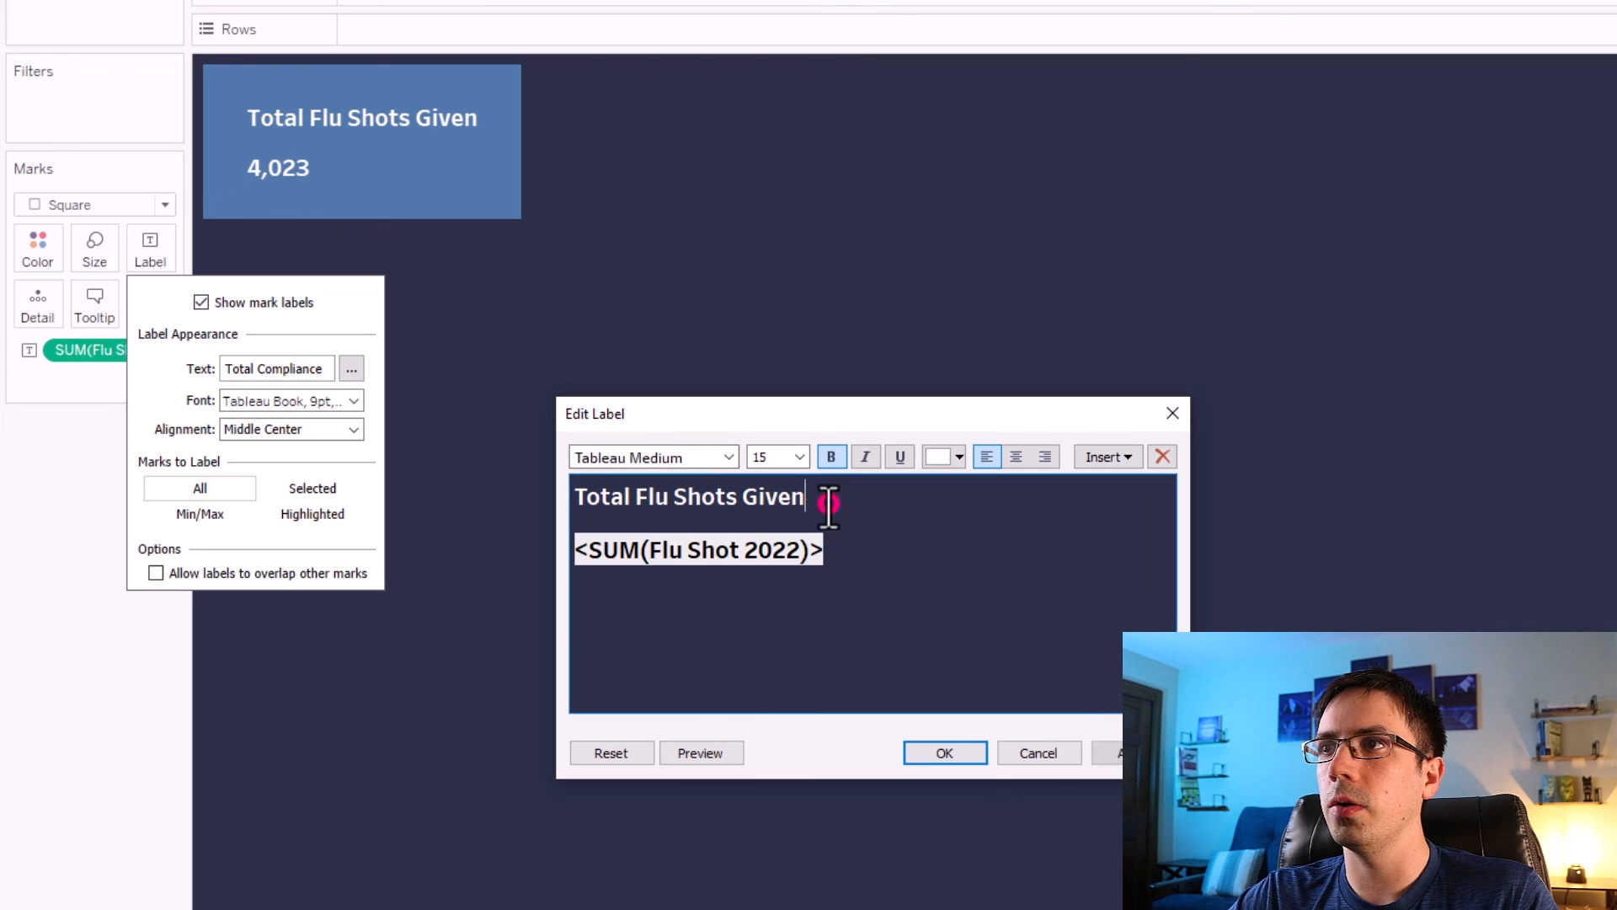
left_click(604, 540)
key("BackSpace")
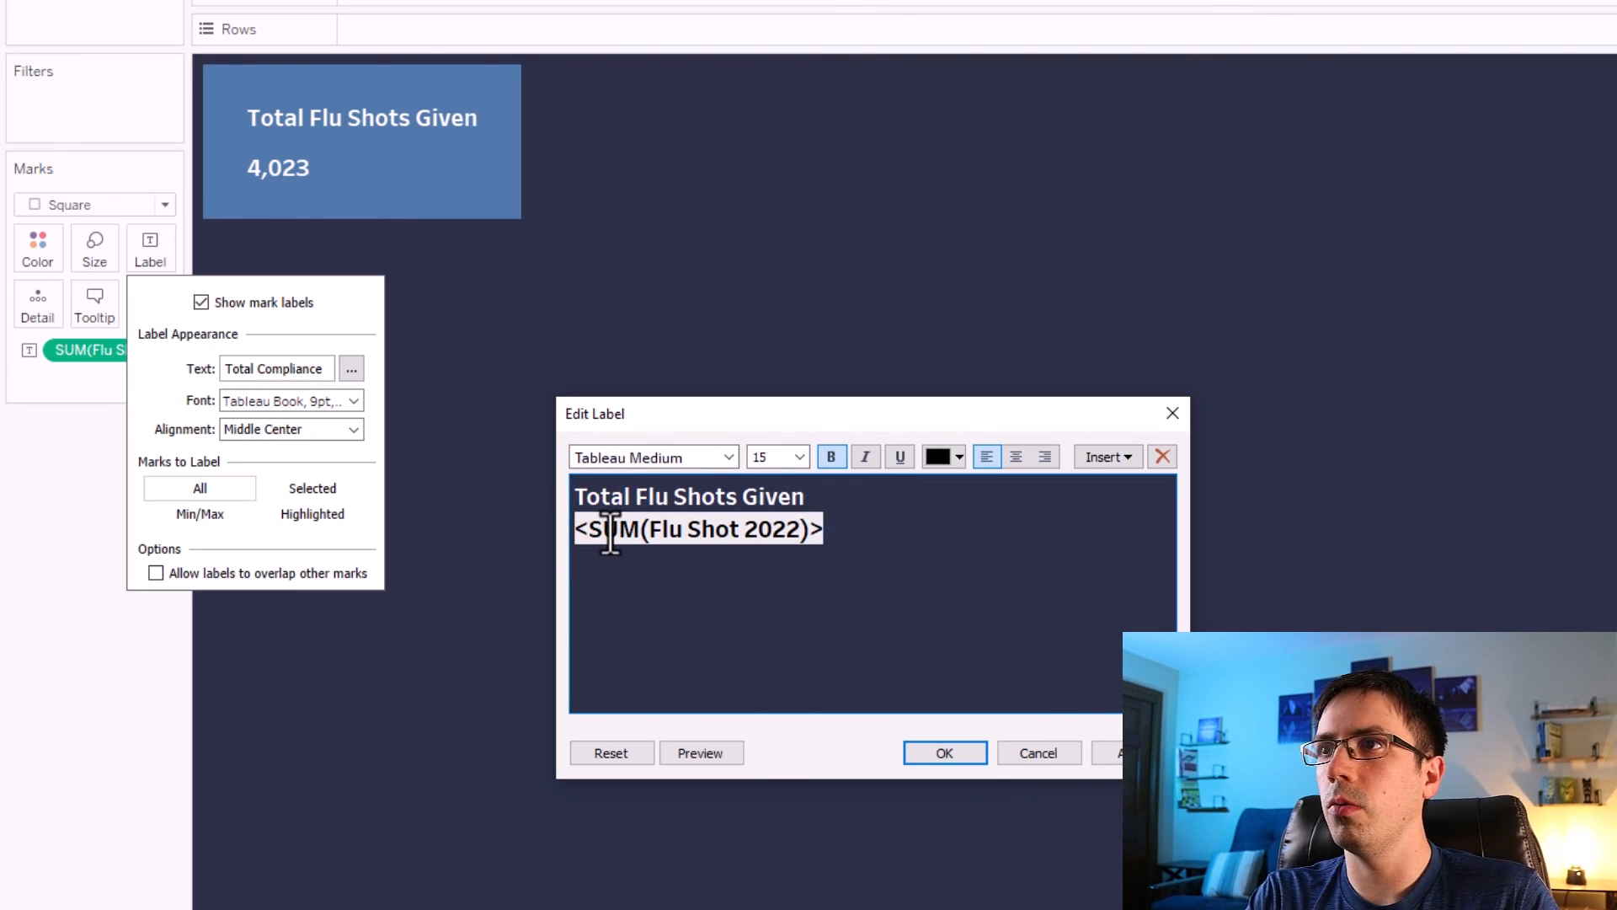
key("Return")
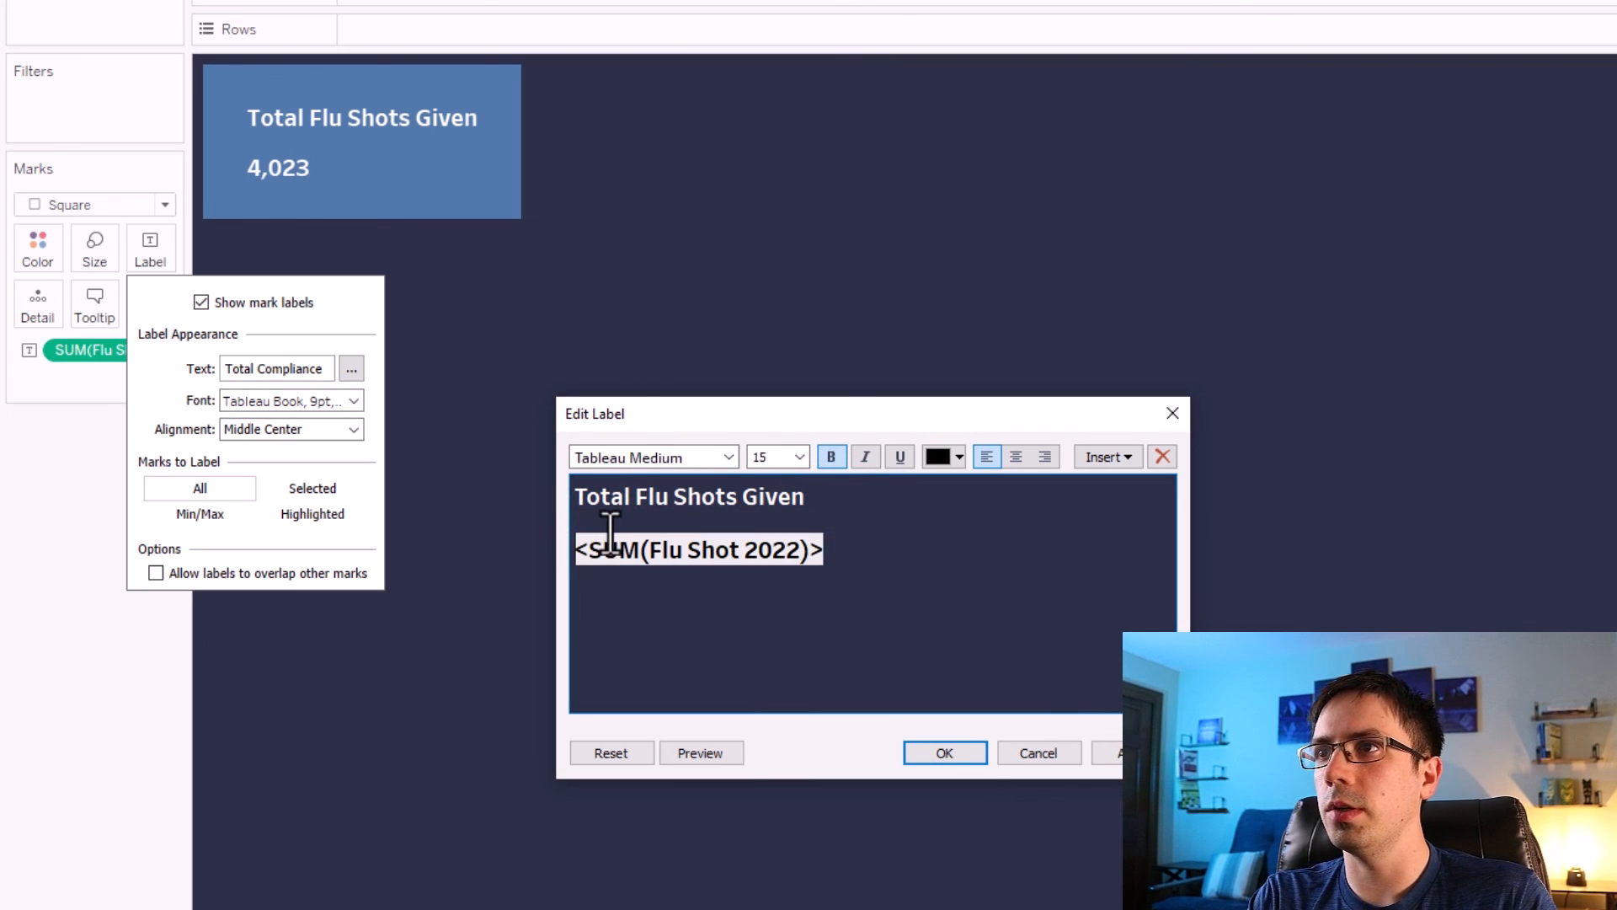
left_click(579, 549)
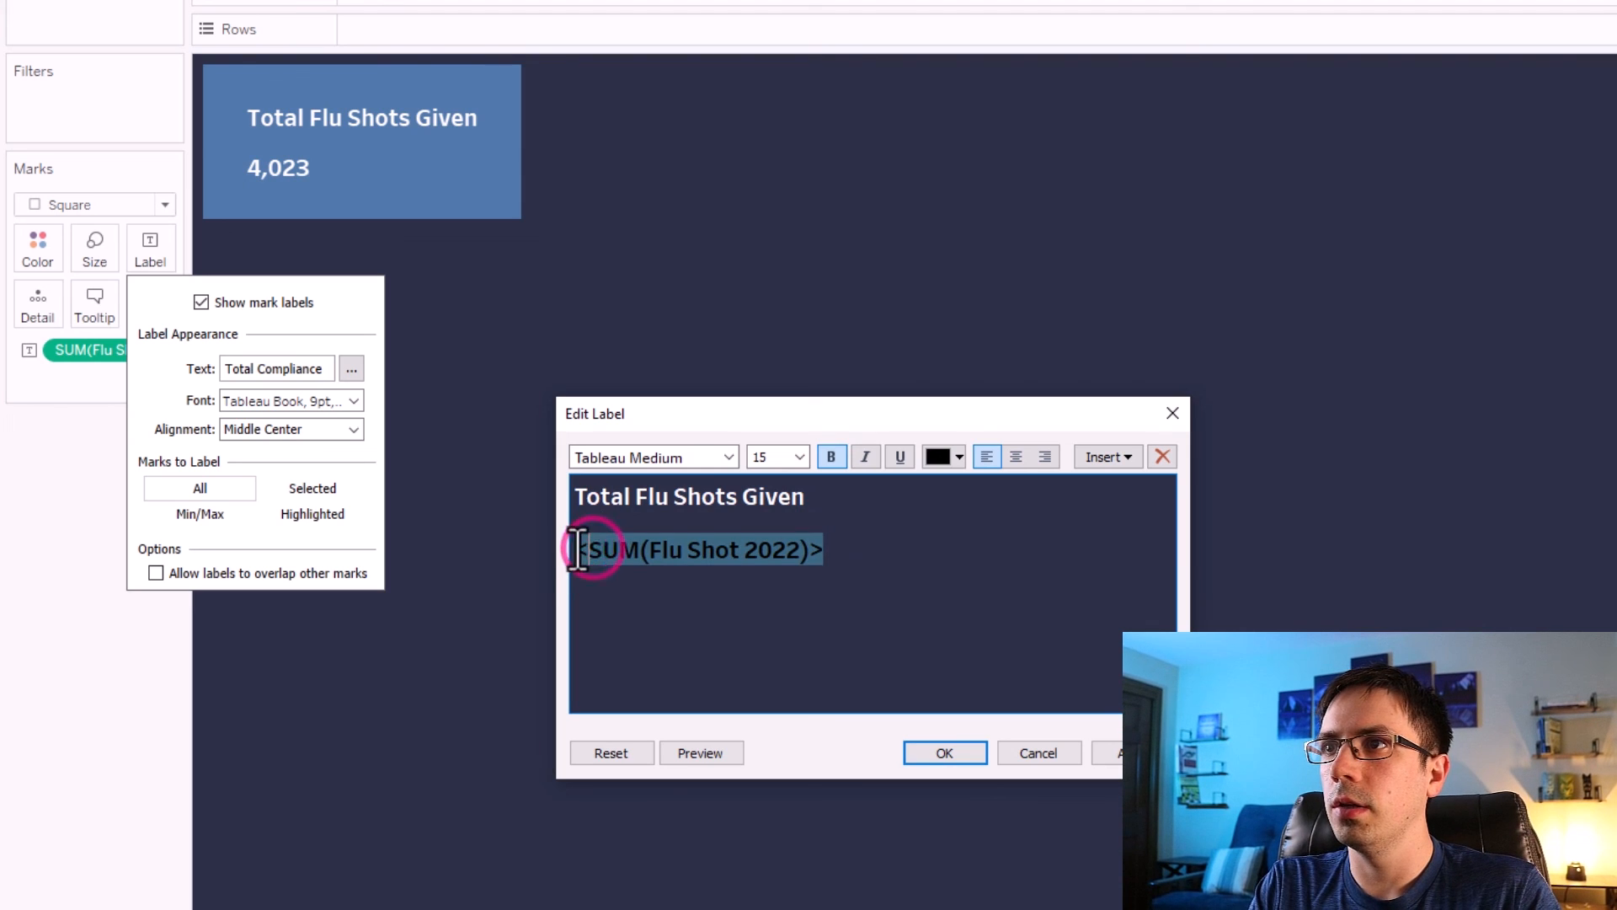
key("BackSpace")
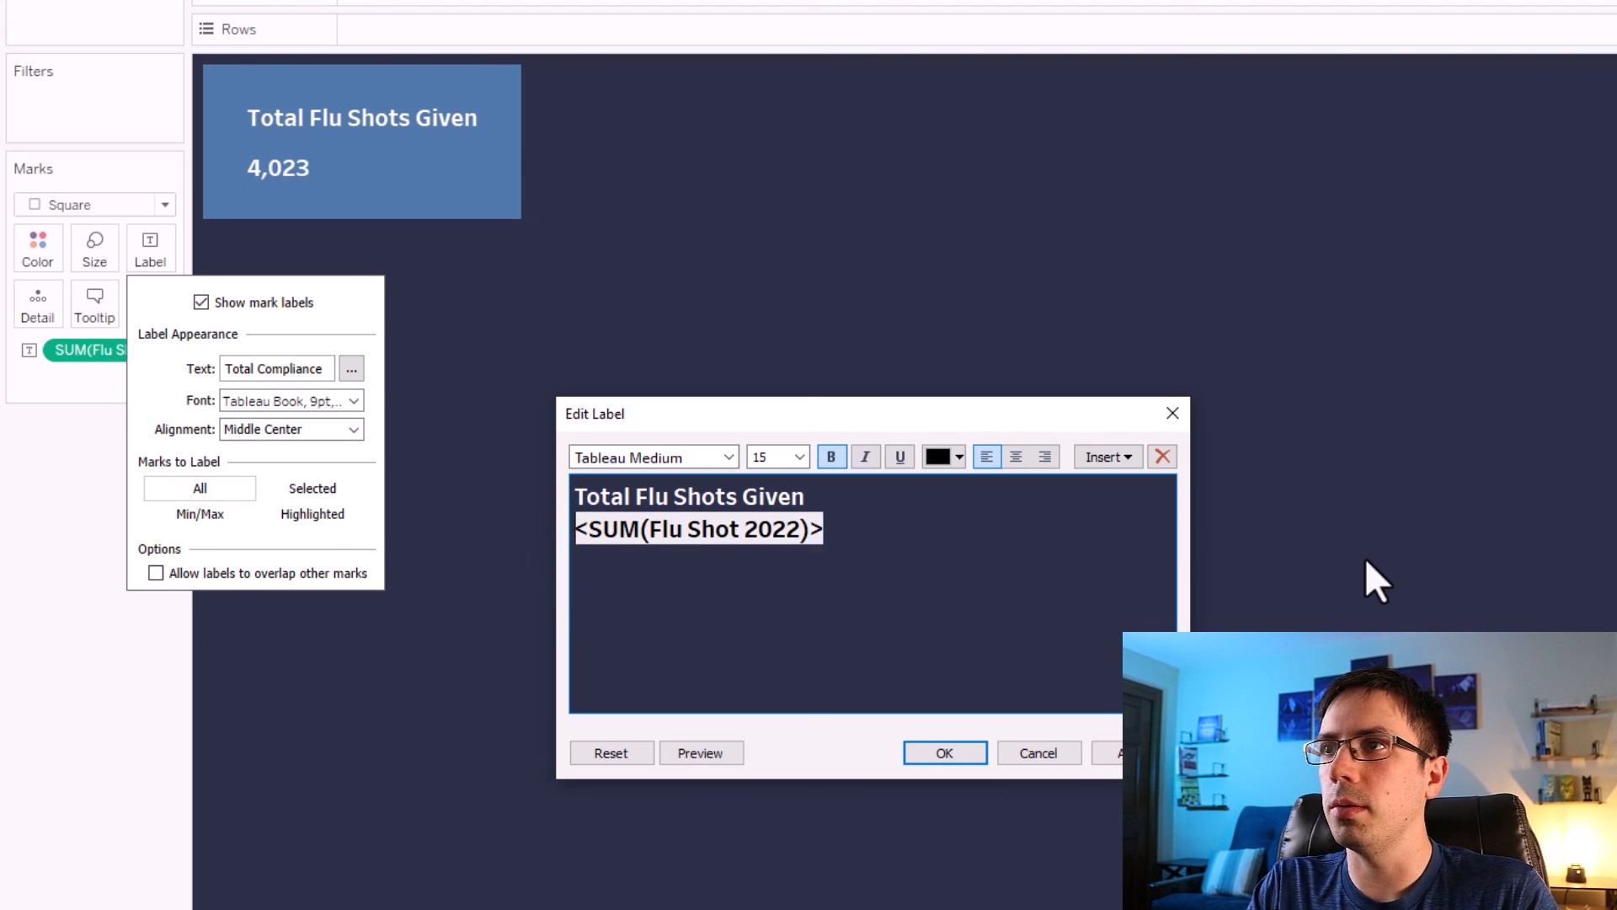
left_click(1110, 755)
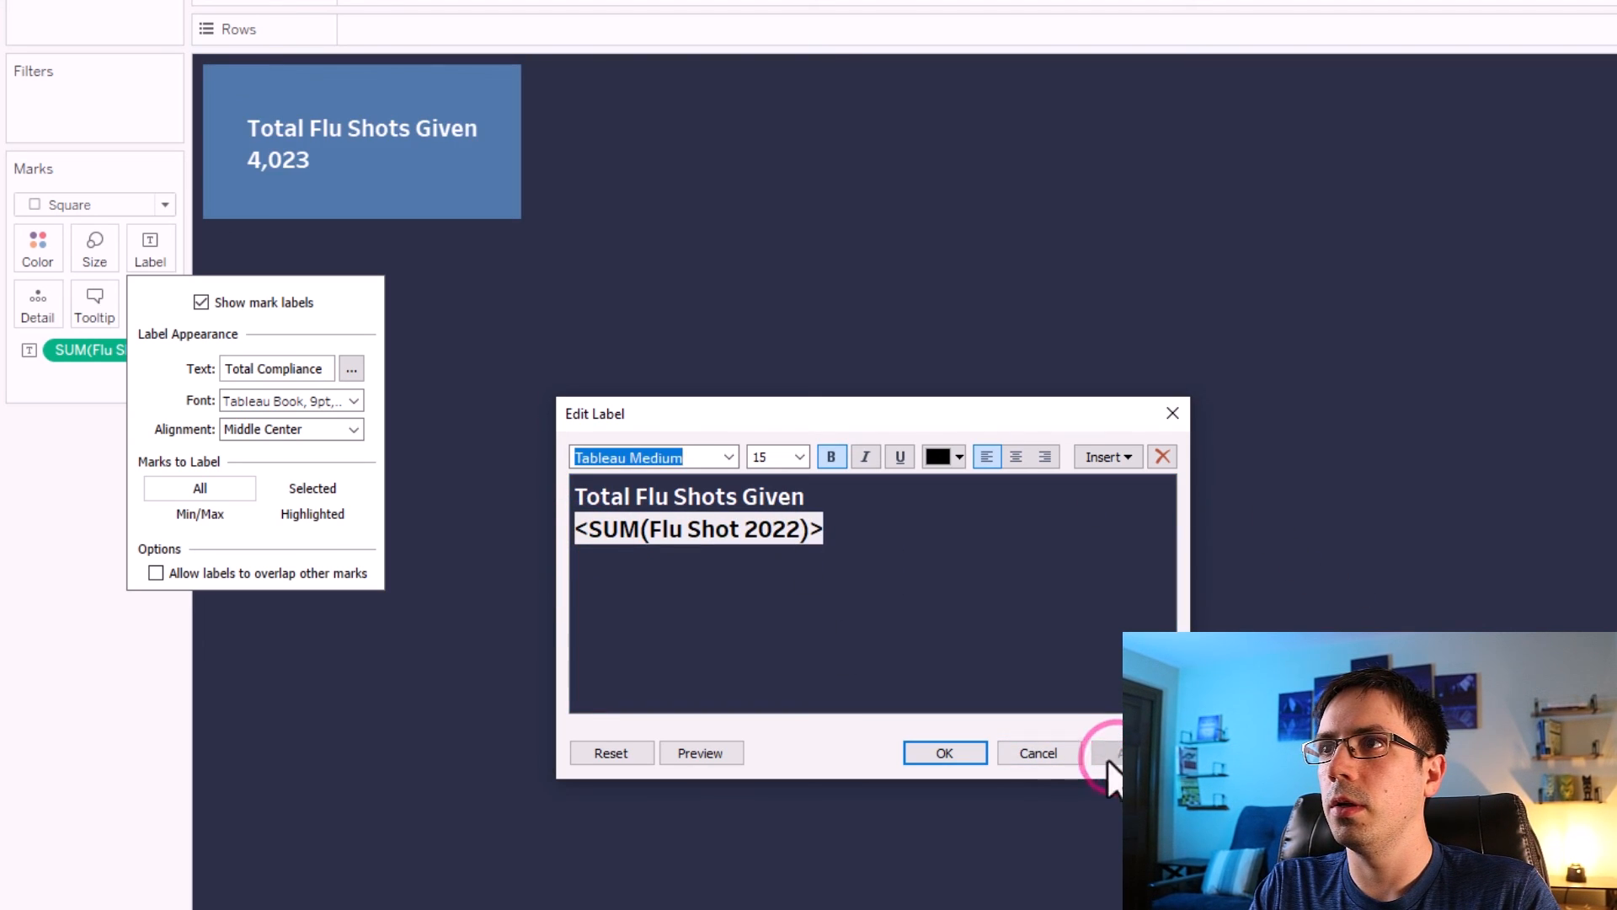
left_click(941, 756)
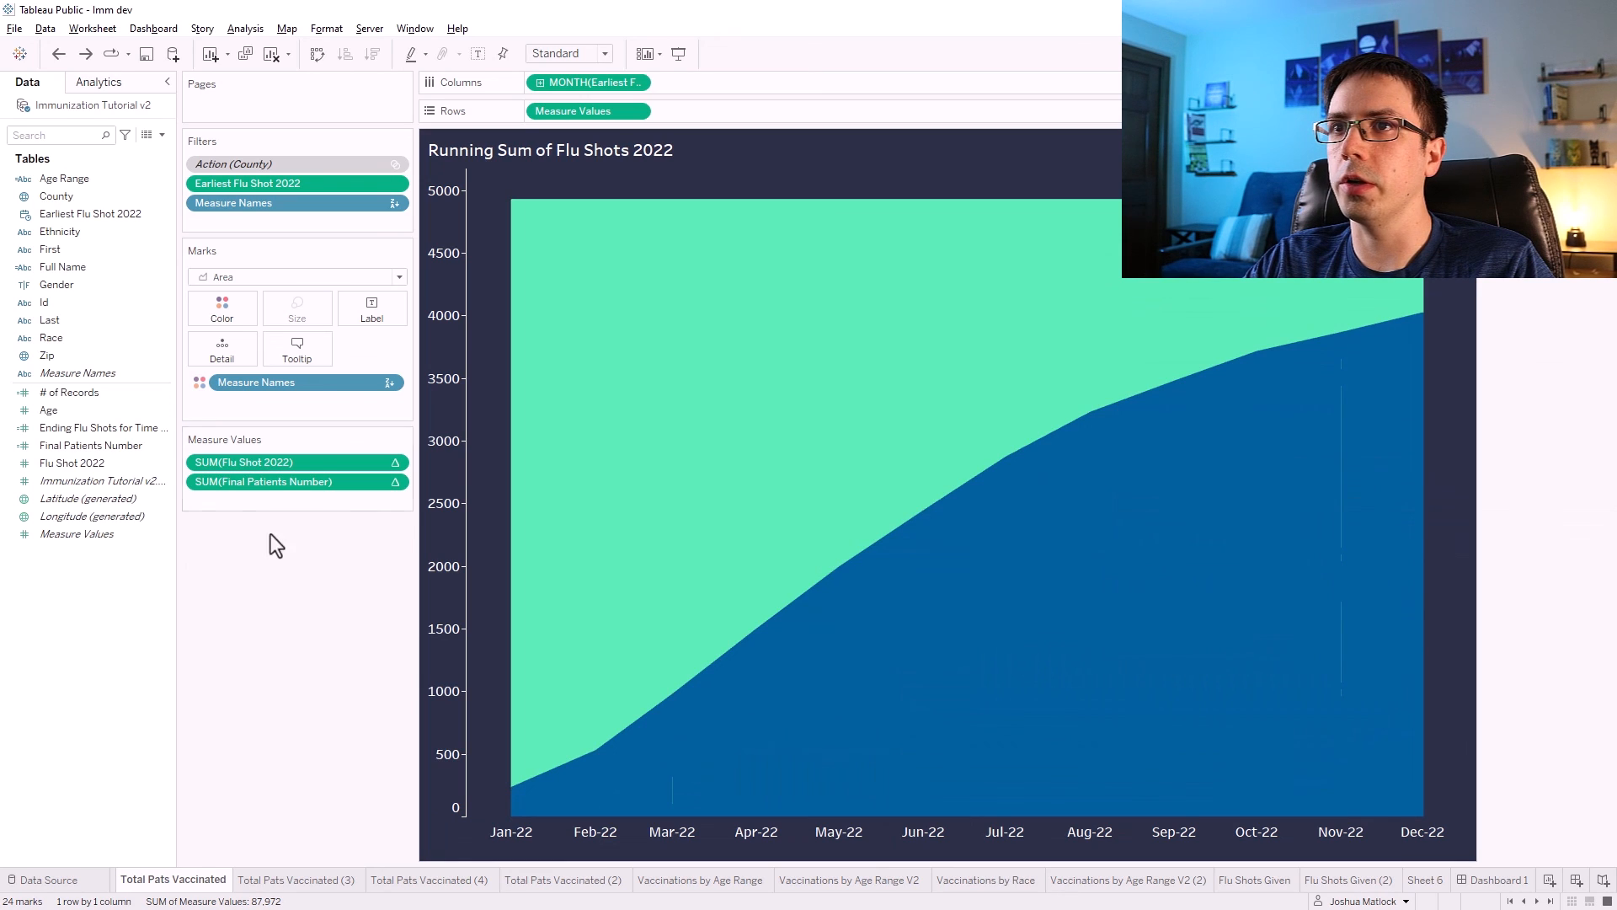
Remove Flu Shot 2022 from the running-sum chart's measure values and view the underlying data of all its marks.
left_click_drag(266, 461, 276, 601)
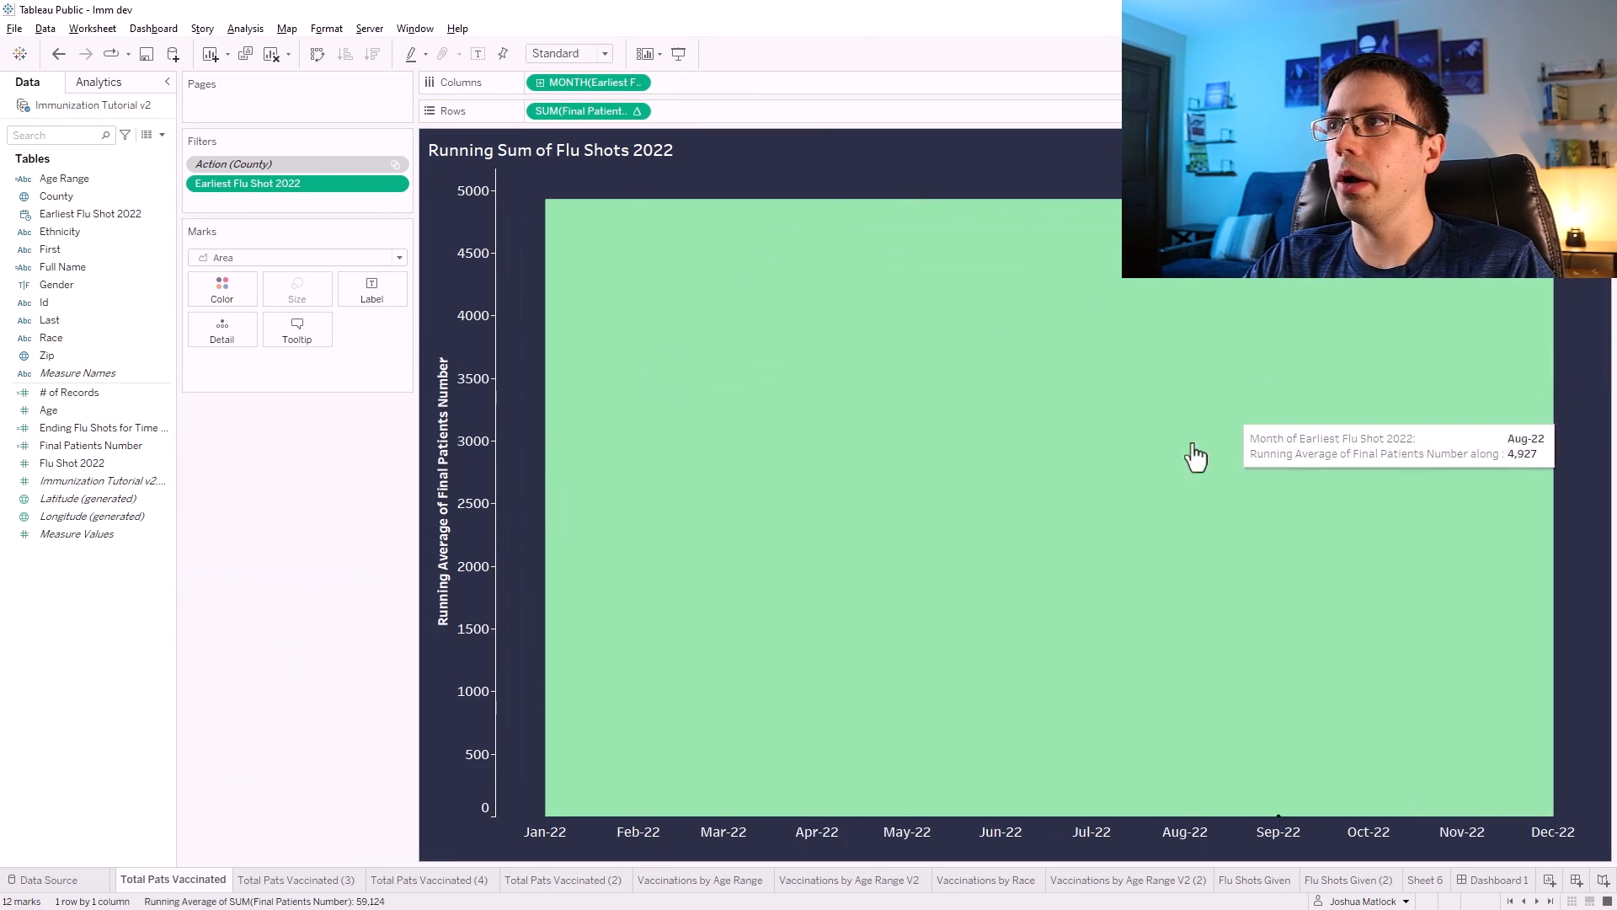
left_click_drag(529, 170, 1588, 227)
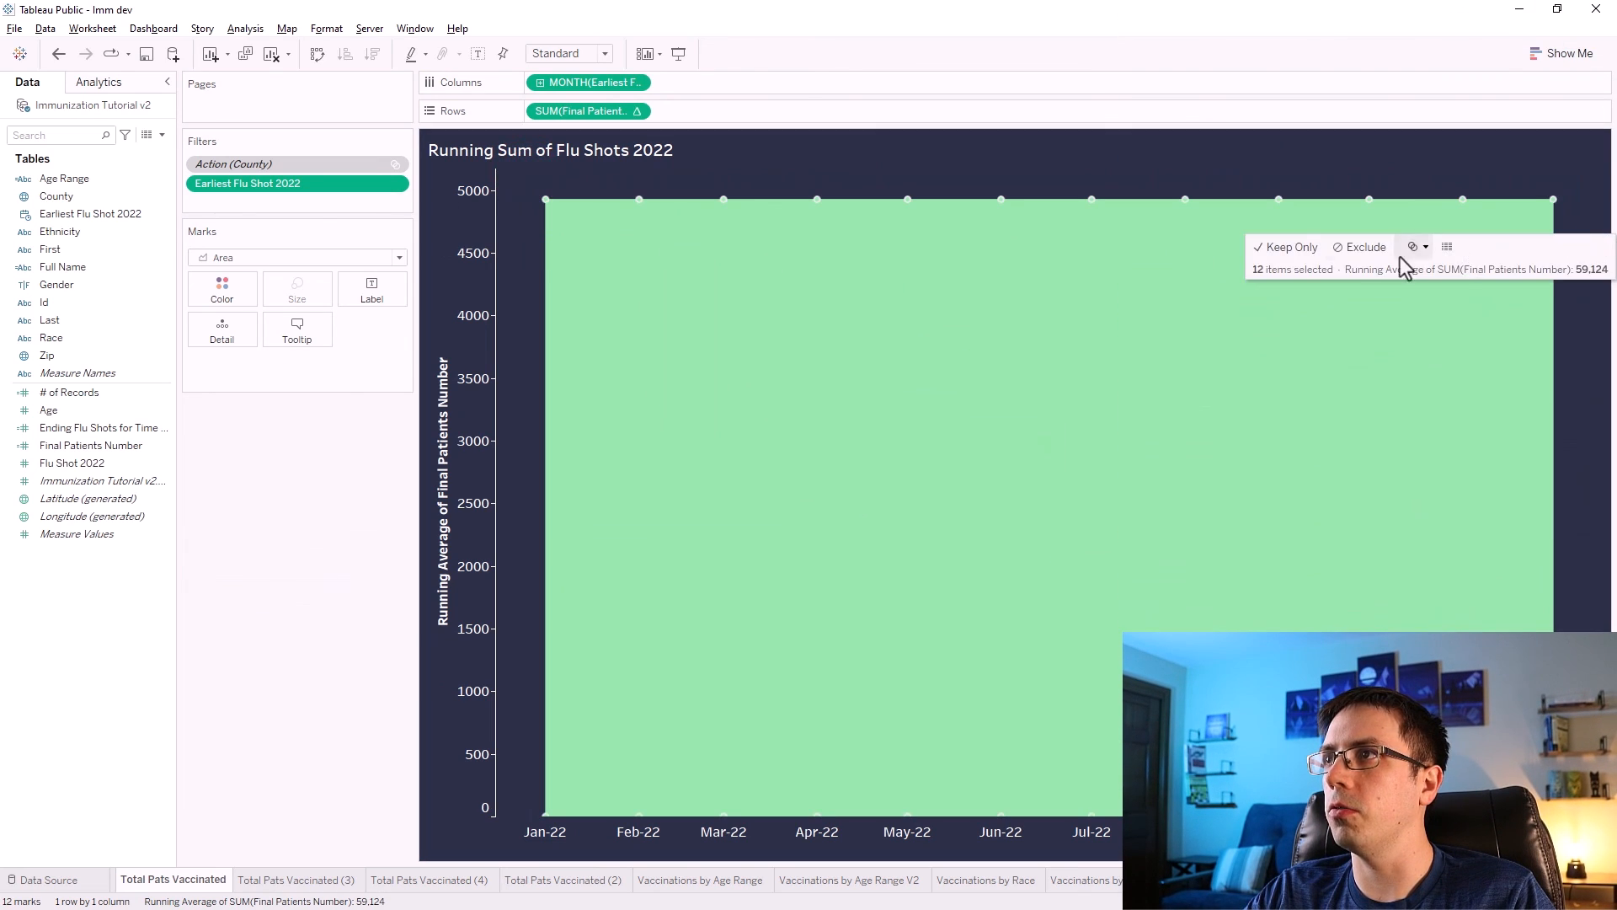
right_click(1274, 200)
left_click(1309, 243)
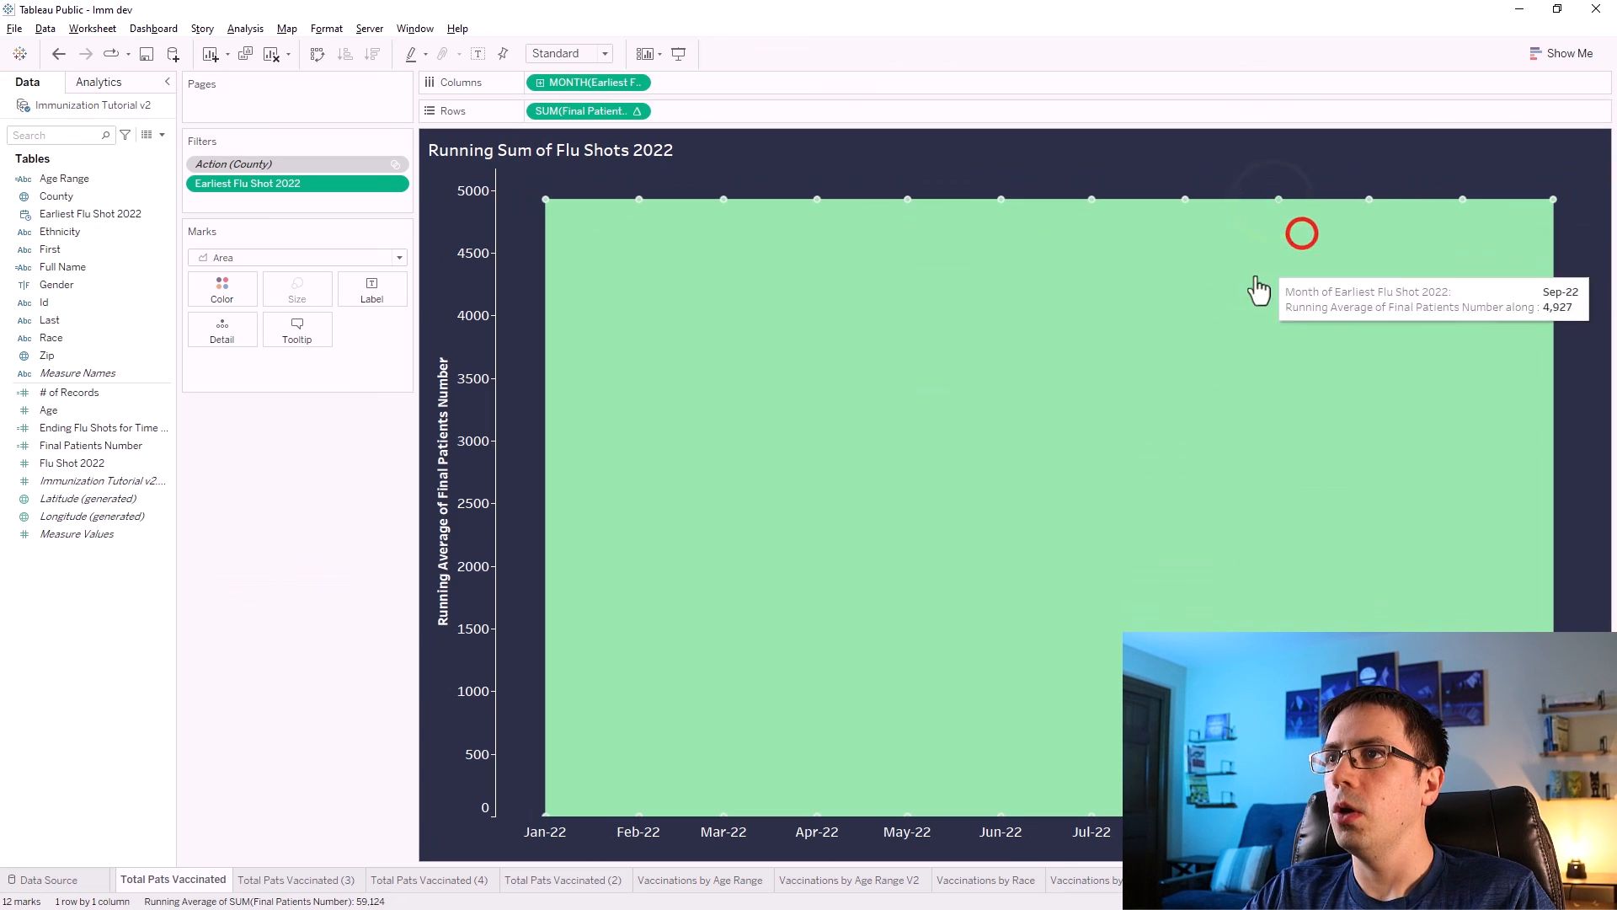
left_click_drag(1101, 448, 1198, 492)
left_click(1047, 385)
scroll(1041, 406, "up", 1)
left_click(1043, 381)
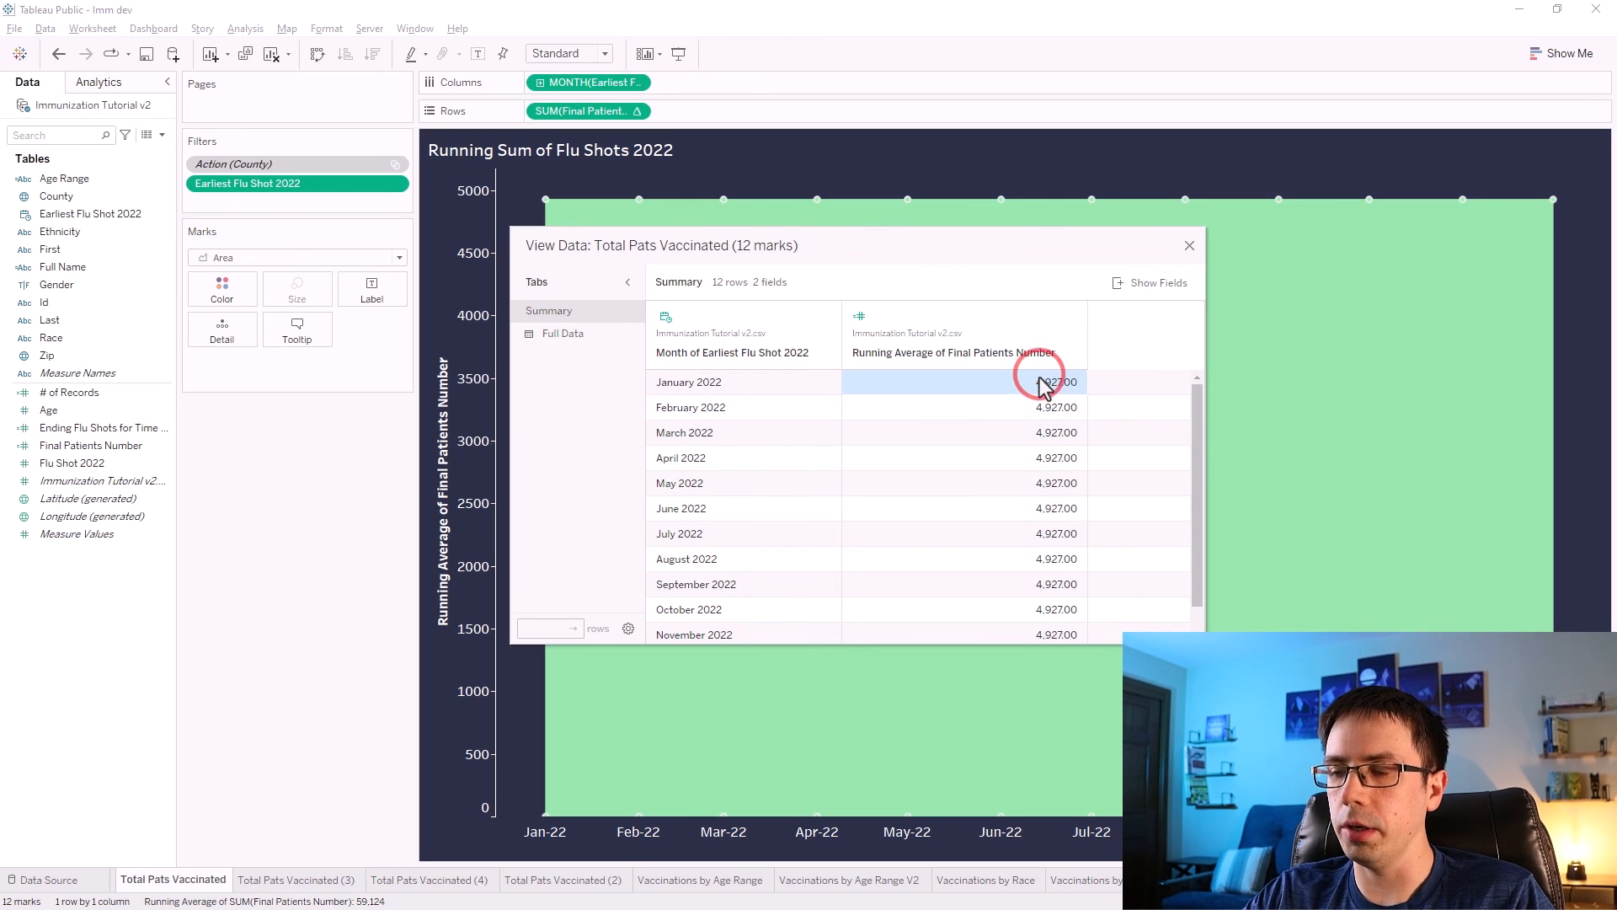
Step through the monthly running average values in the View Data window, then close it.
key("Down")
key("Down")
key("Down")
key("Down")
key("Down")
key("Down")
key("Down")
key("Up")
key("Up")
key("Up")
key("Up")
key("Up")
key("Up")
key("Up")
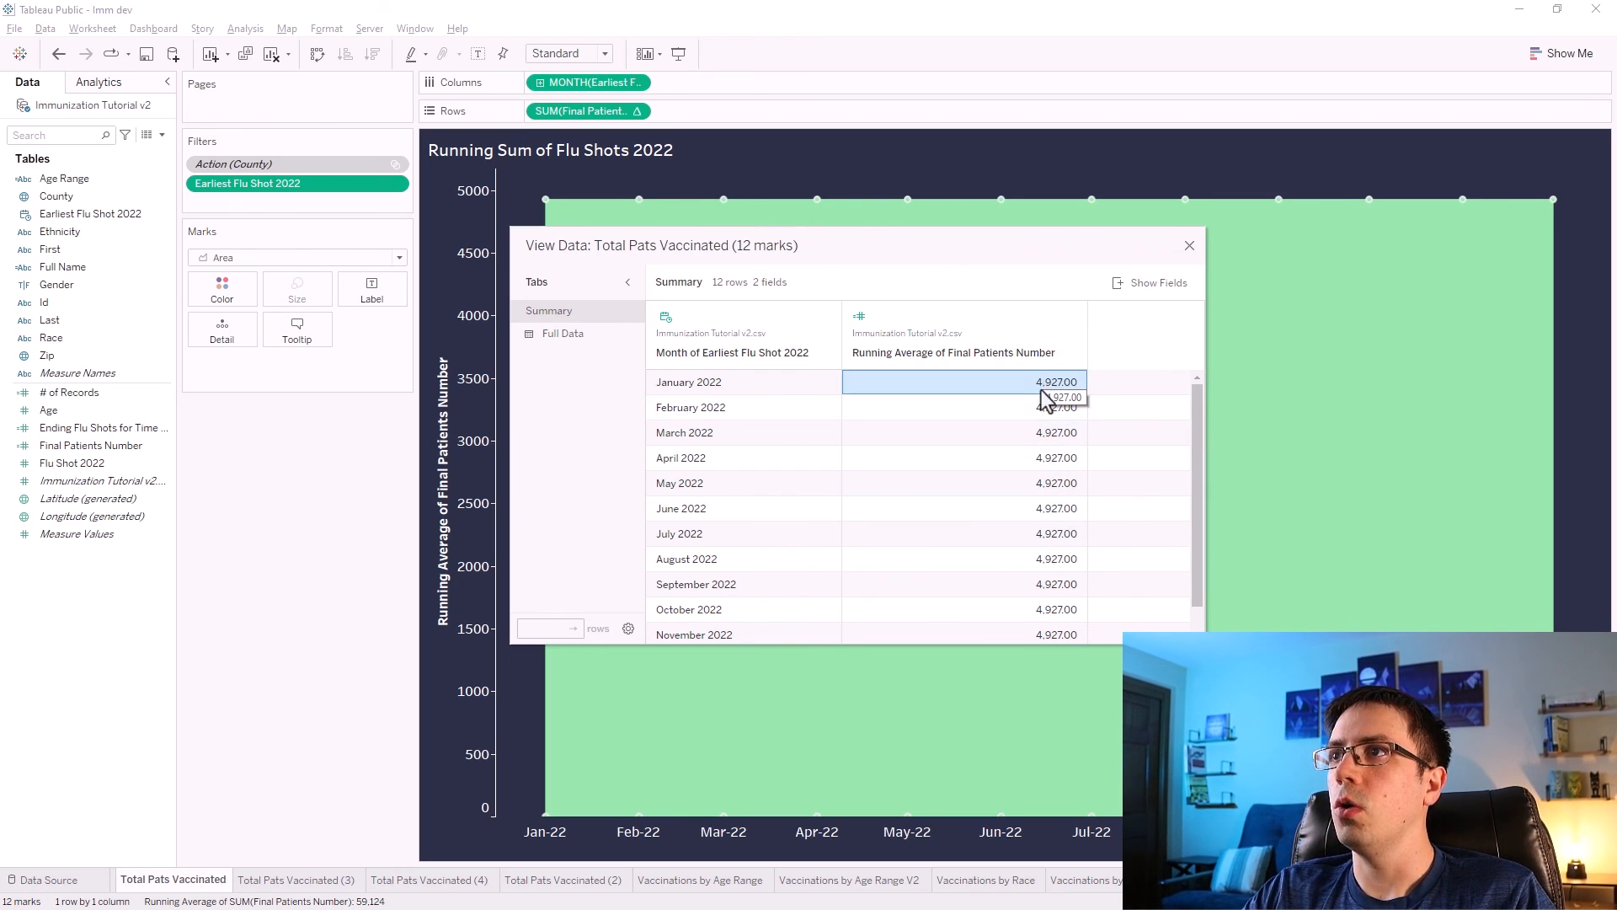
left_click(1015, 406)
left_click(1013, 431)
left_click(1011, 457)
left_click(1000, 485)
left_click(990, 509)
left_click(988, 534)
left_click(985, 559)
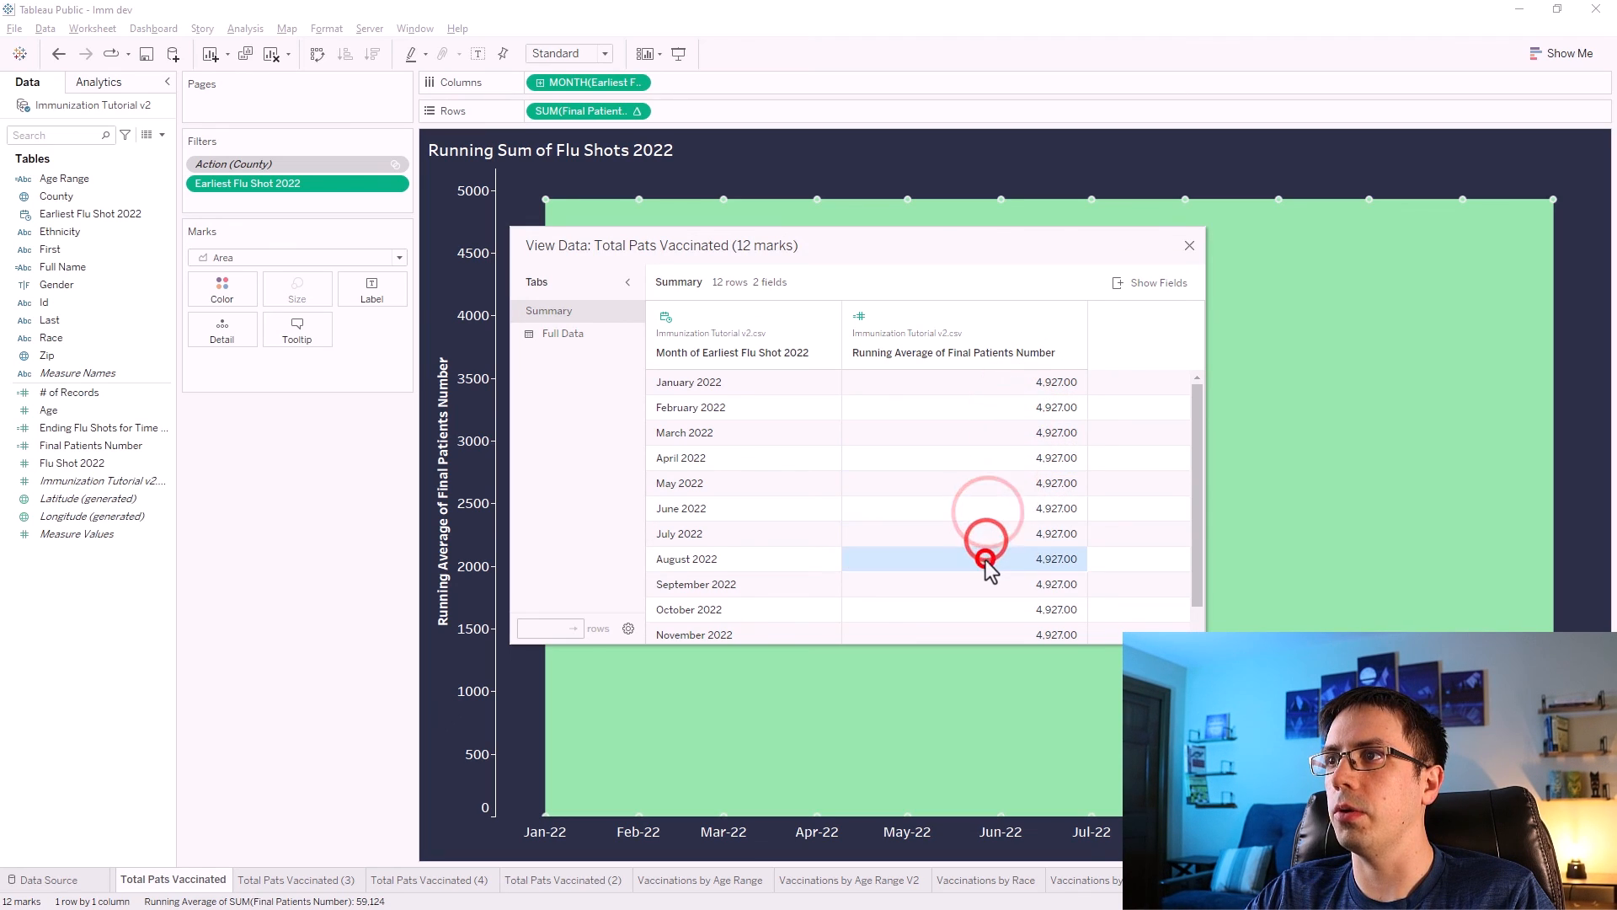
left_click(969, 381)
left_click(969, 408)
left_click(969, 433)
left_click(973, 458)
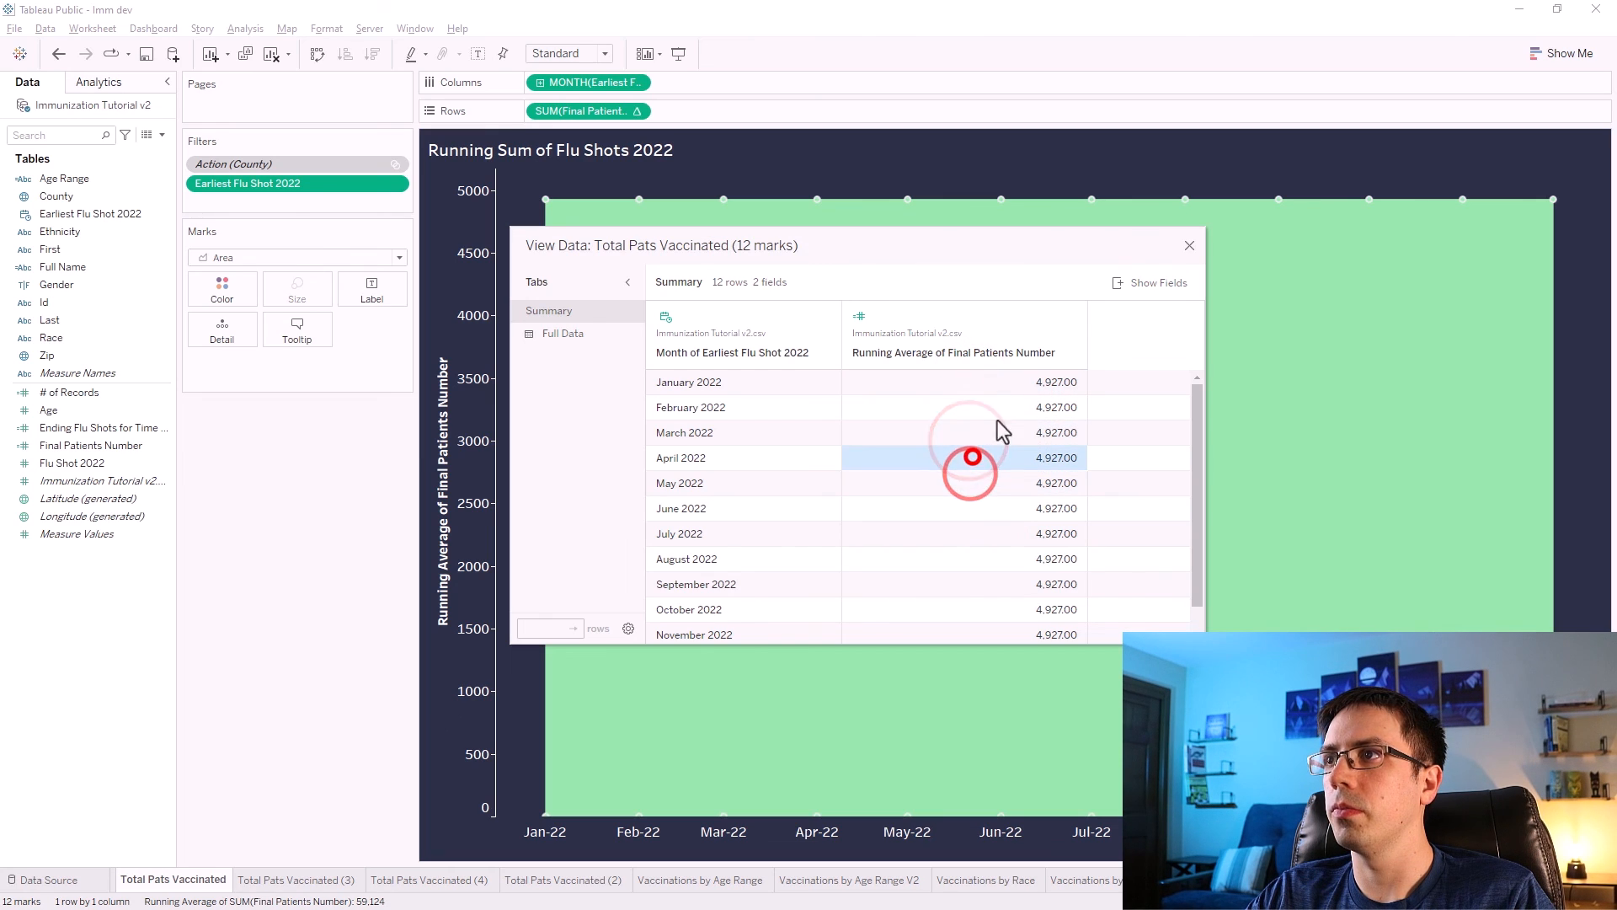
left_click(1189, 245)
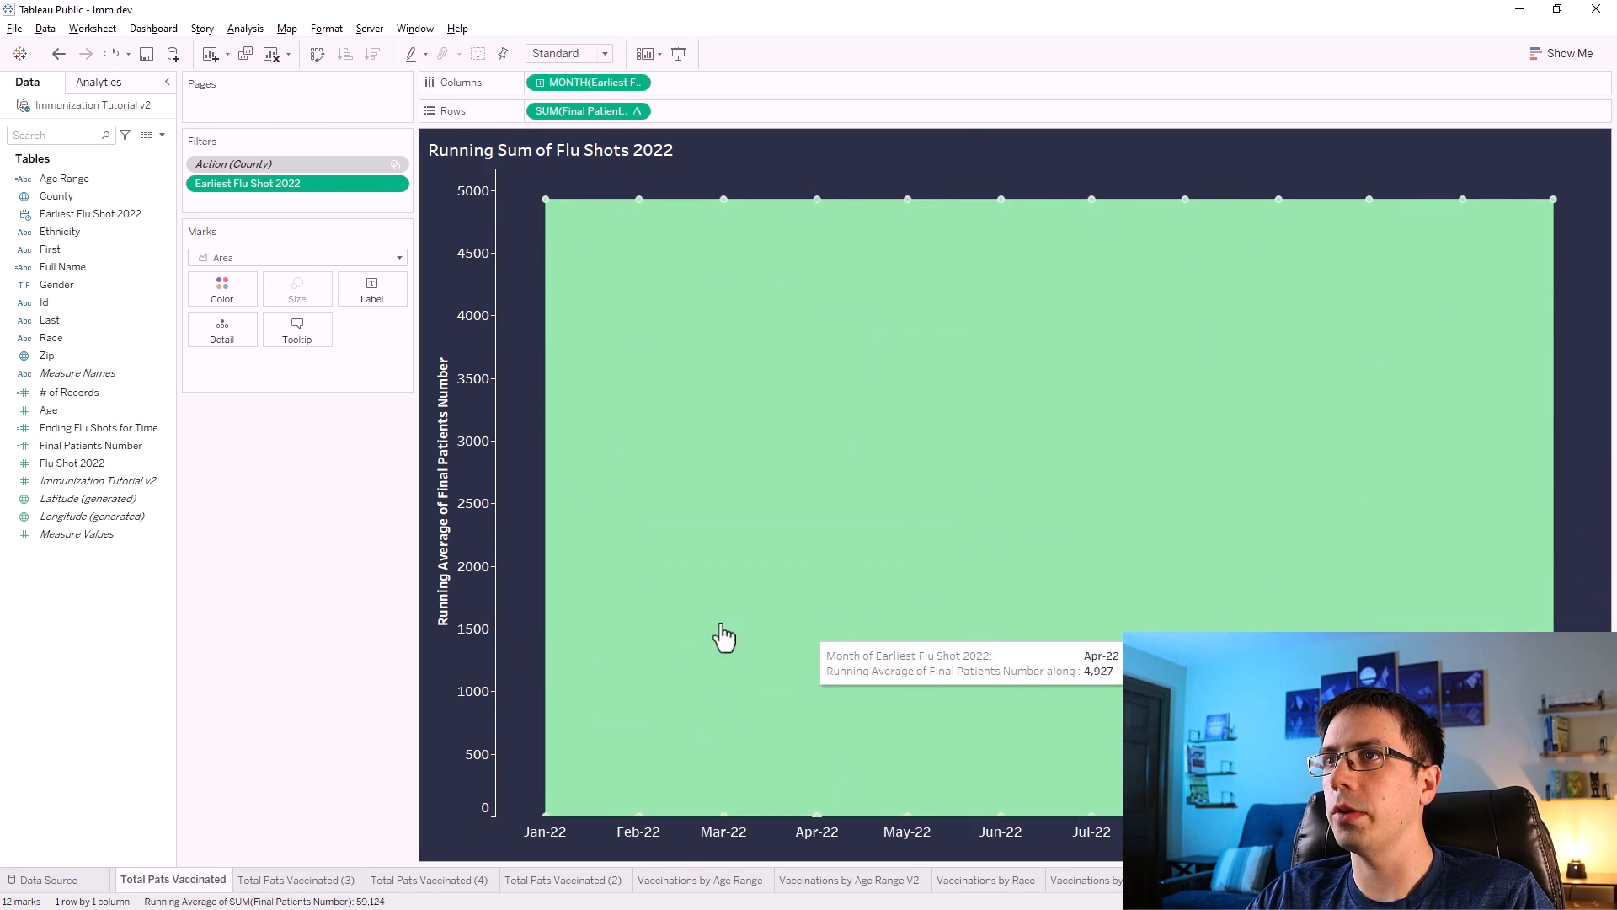
left_click(257, 261)
left_click(240, 317)
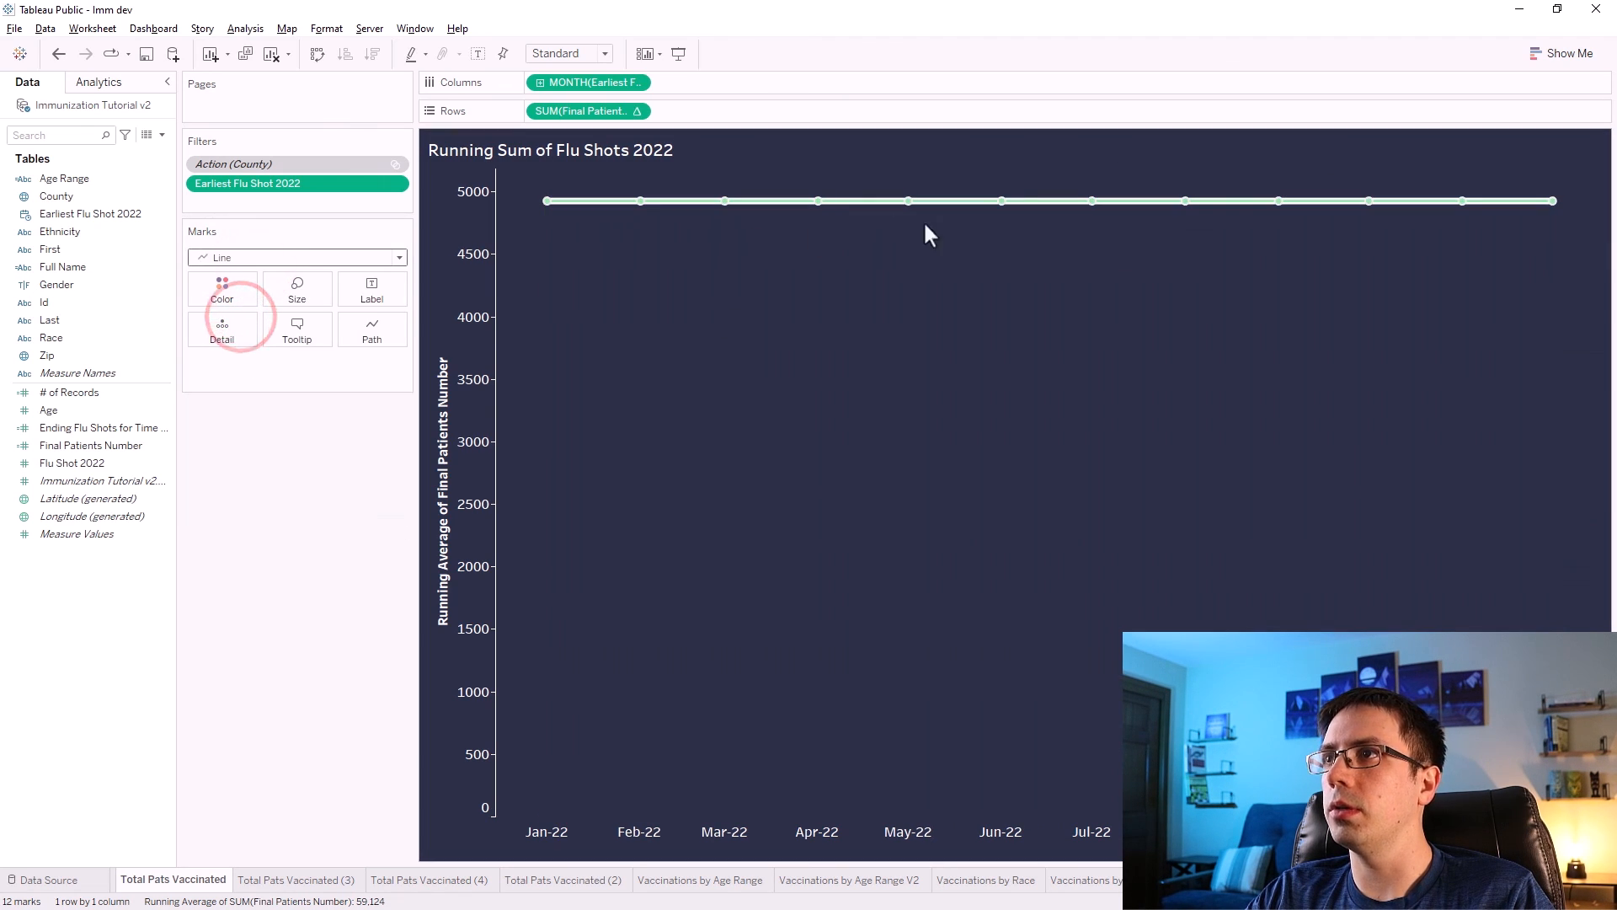
left_click(216, 247)
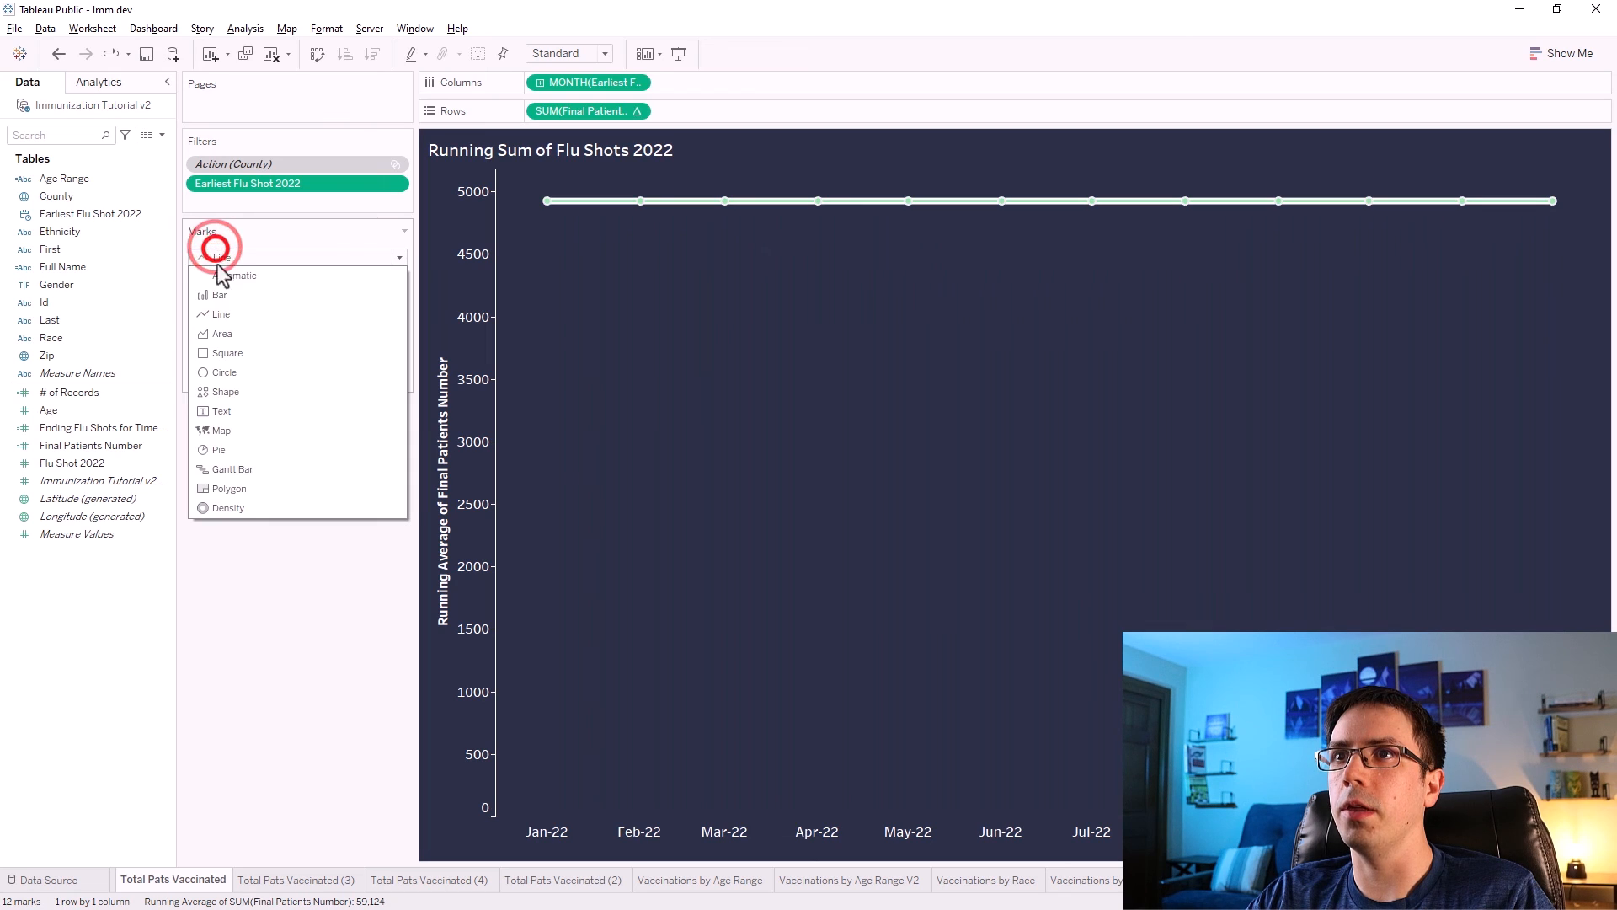
left_click(202, 330)
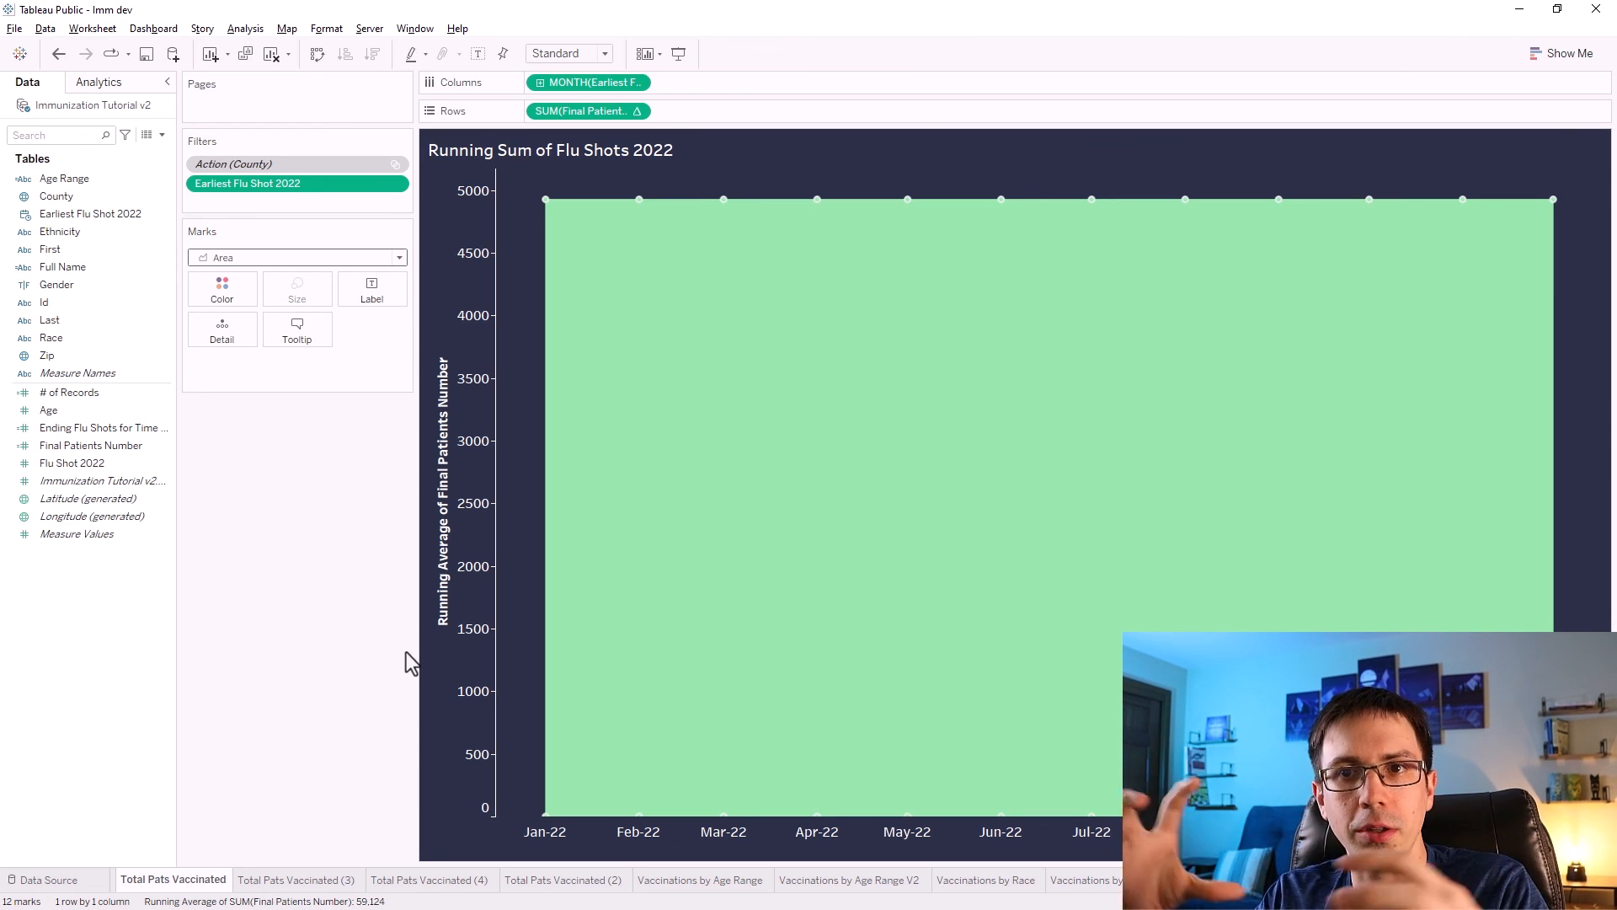
Switch to the Immunization Dashboard workbook, add a new worksheet and name it Running Sum of Flu Shots 2022.
key("alt+Tab")
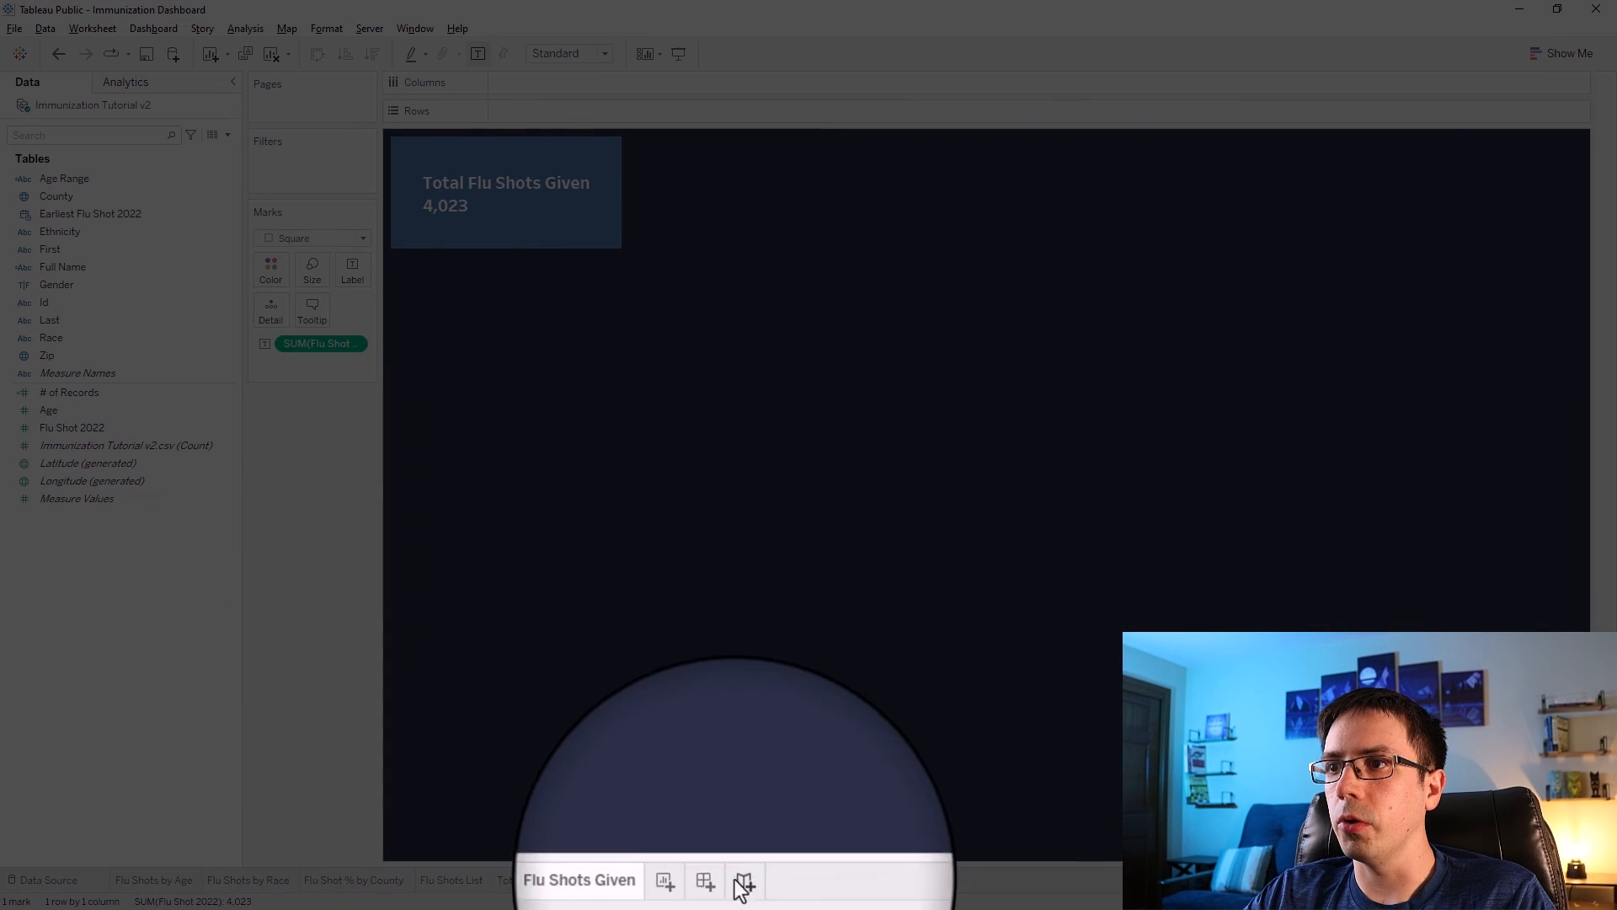
left_click(688, 883)
double_click(698, 884)
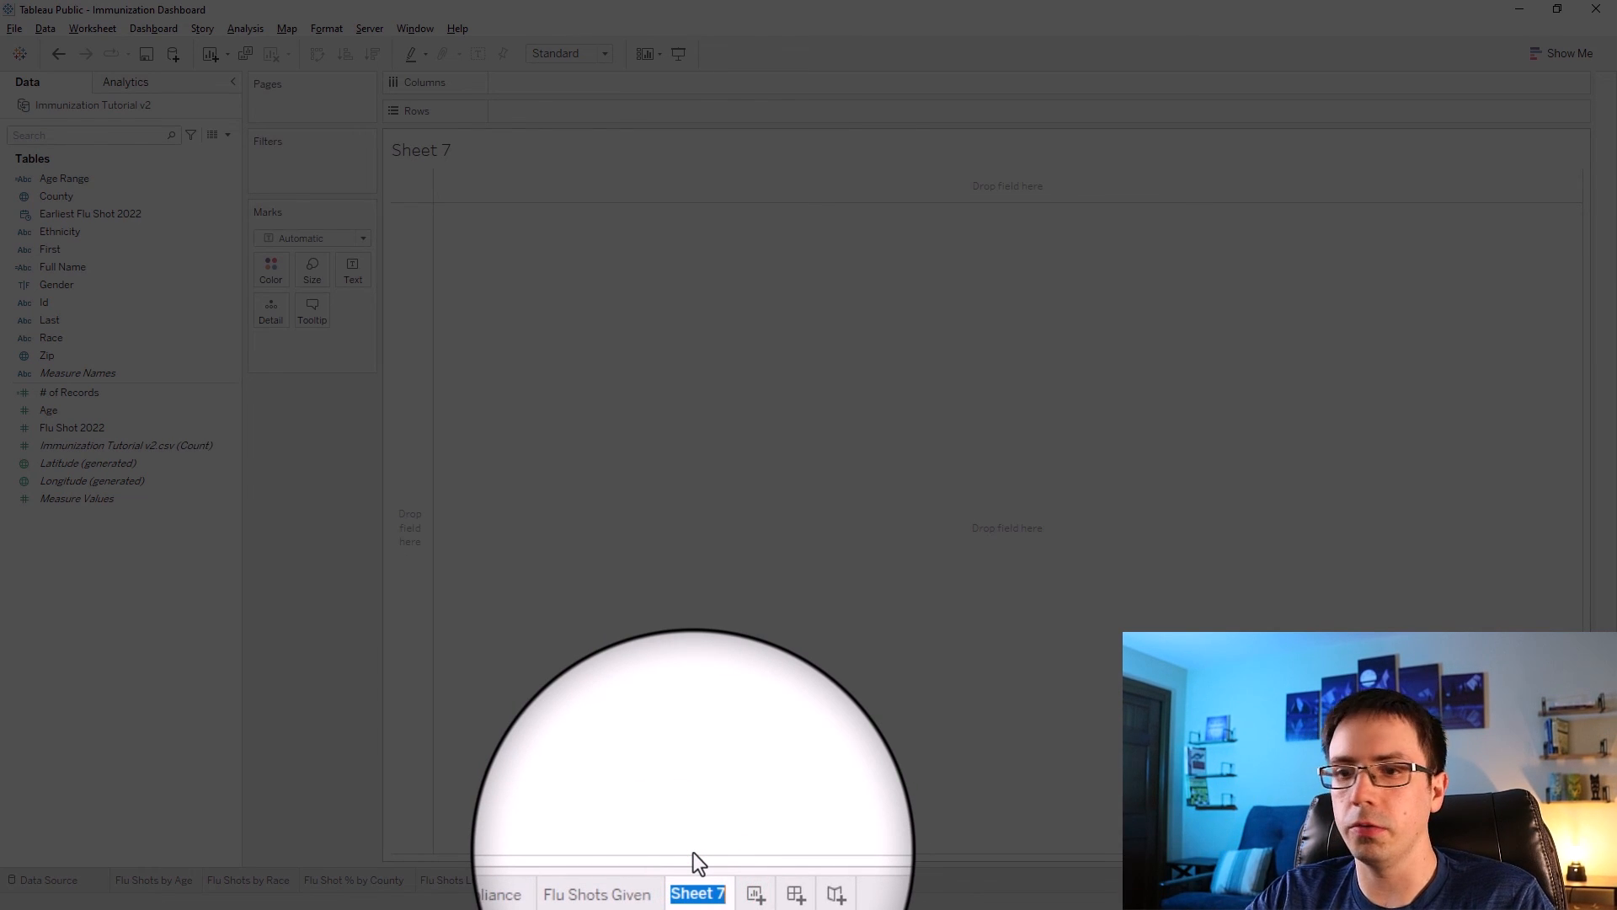
type("Runni")
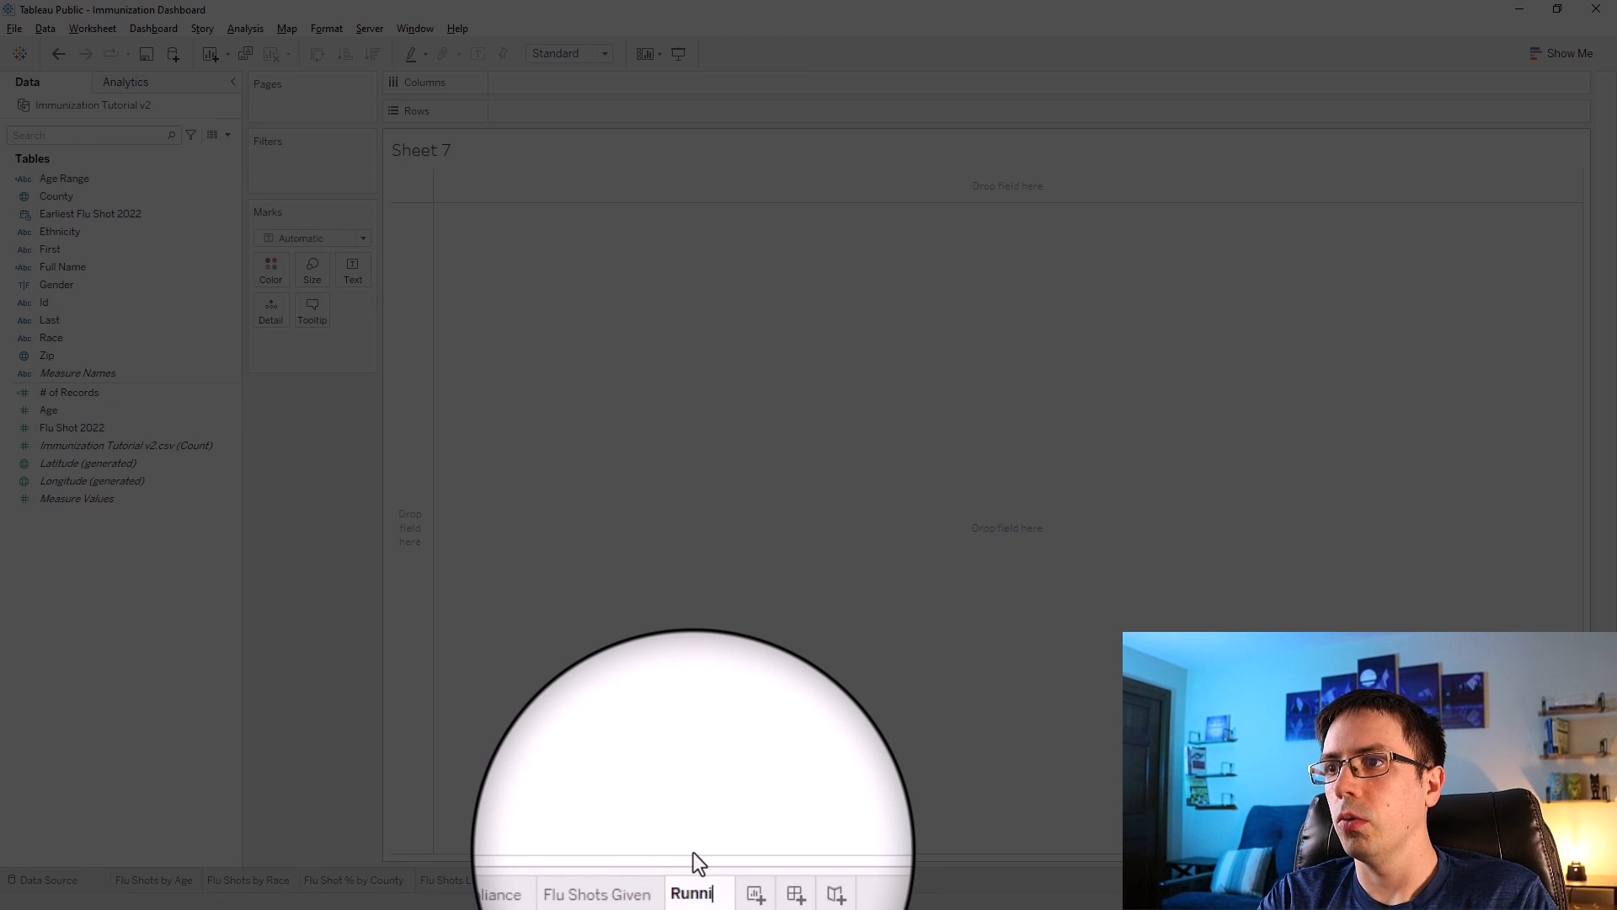
type("ng sum of Flu S")
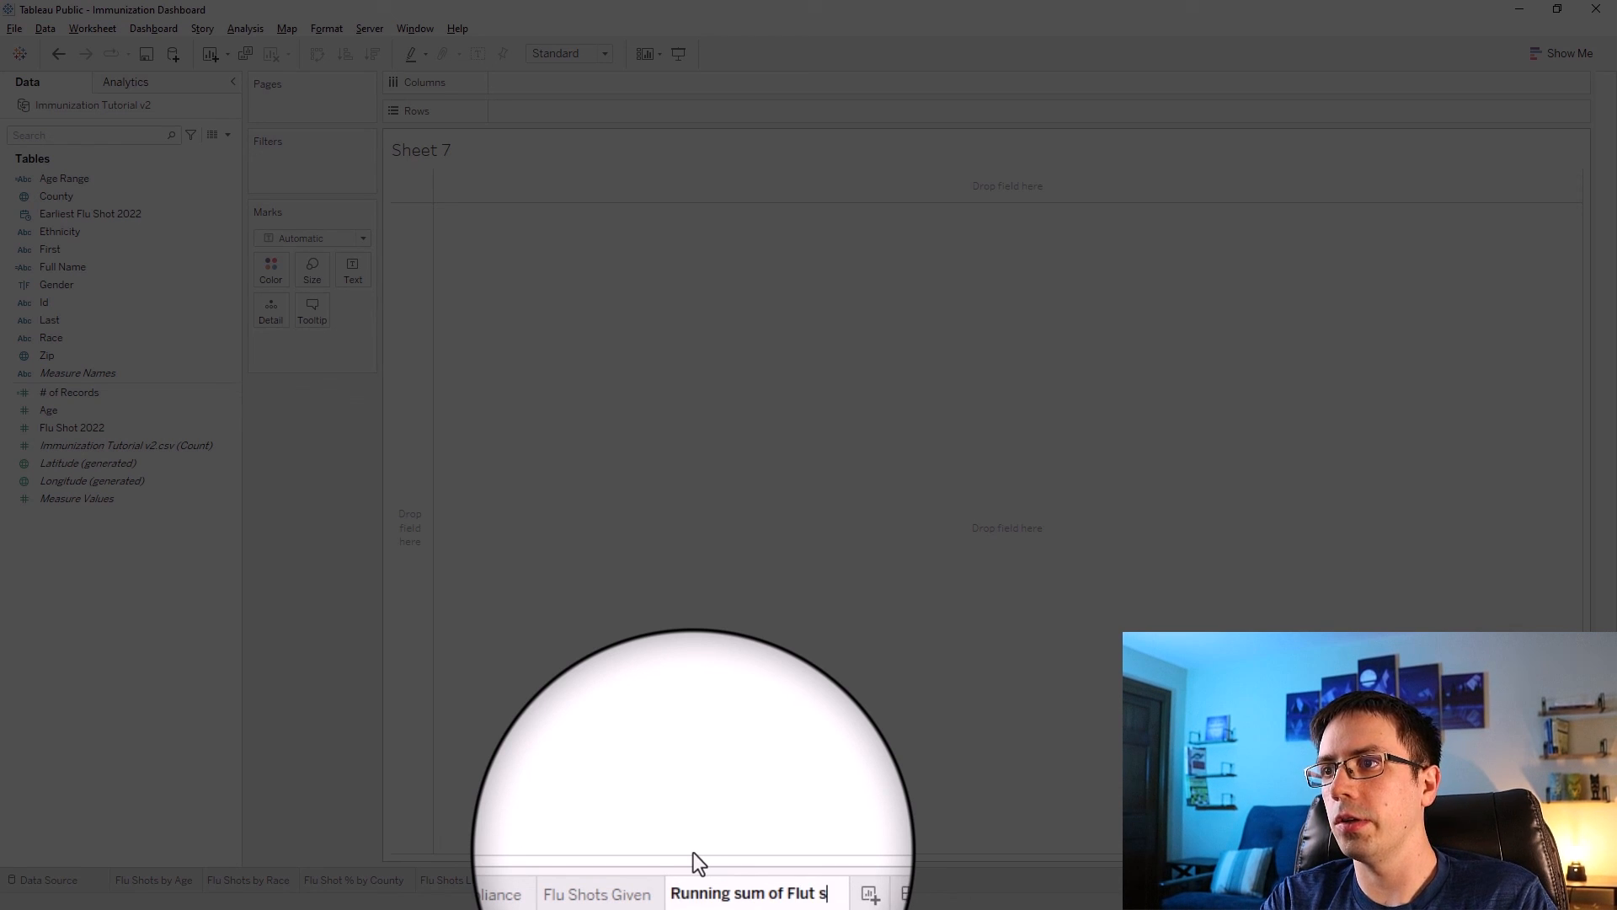
type("hots 2022")
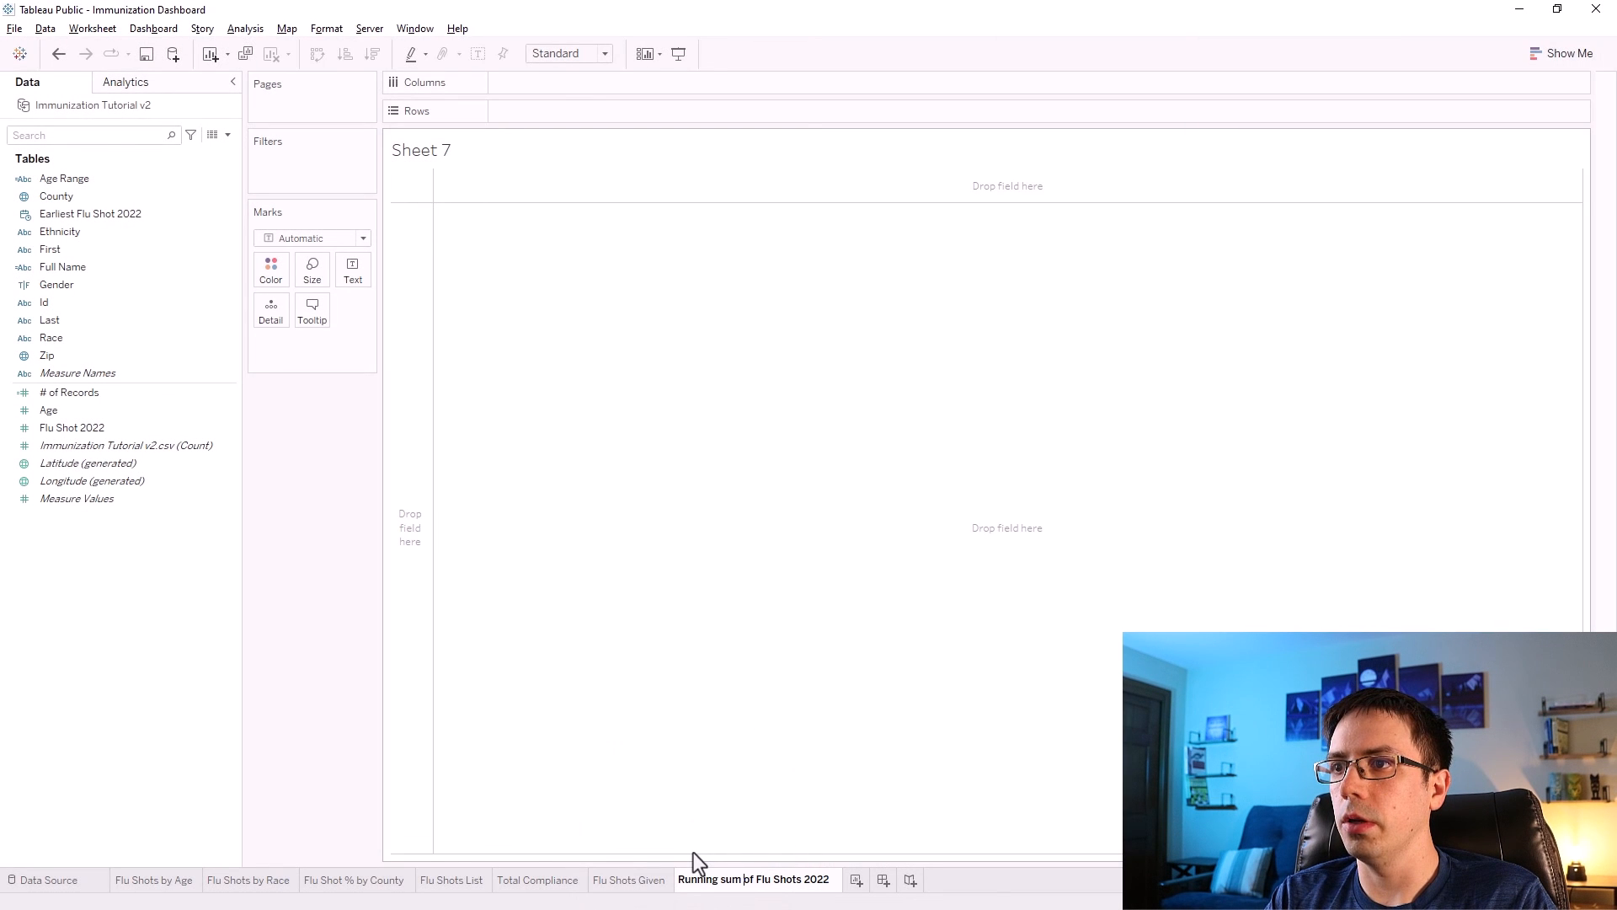
key("ctrl+Left")
key("Delete")
type("S")
left_click(318, 648)
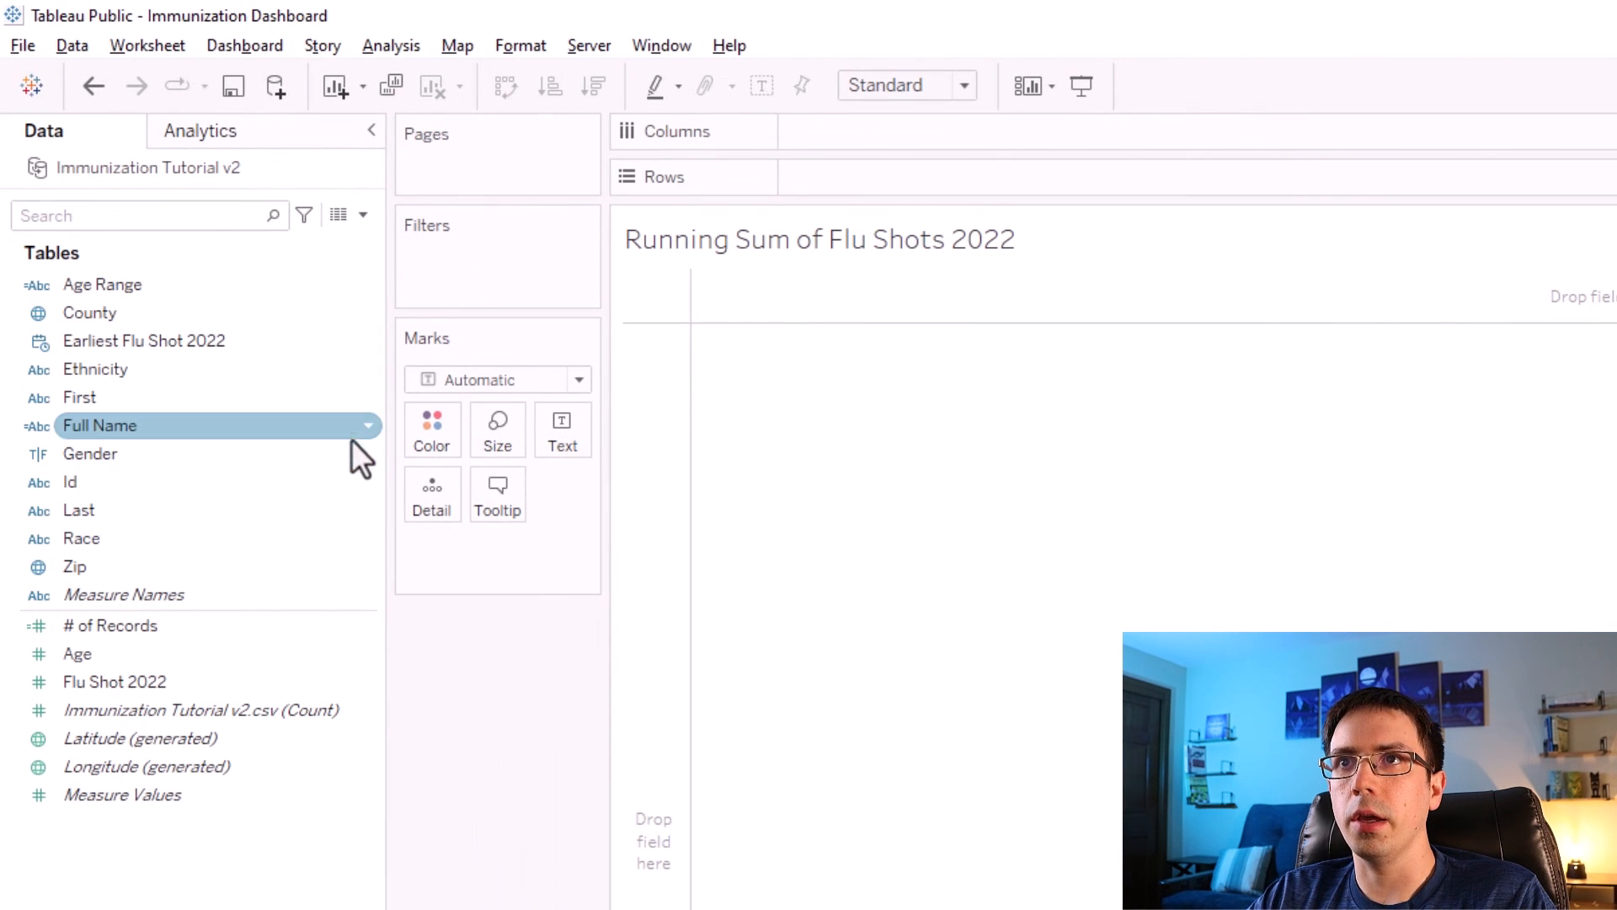
Create a calculated field with the formula {FIXED : SUM([# of Records])}.
left_click(363, 216)
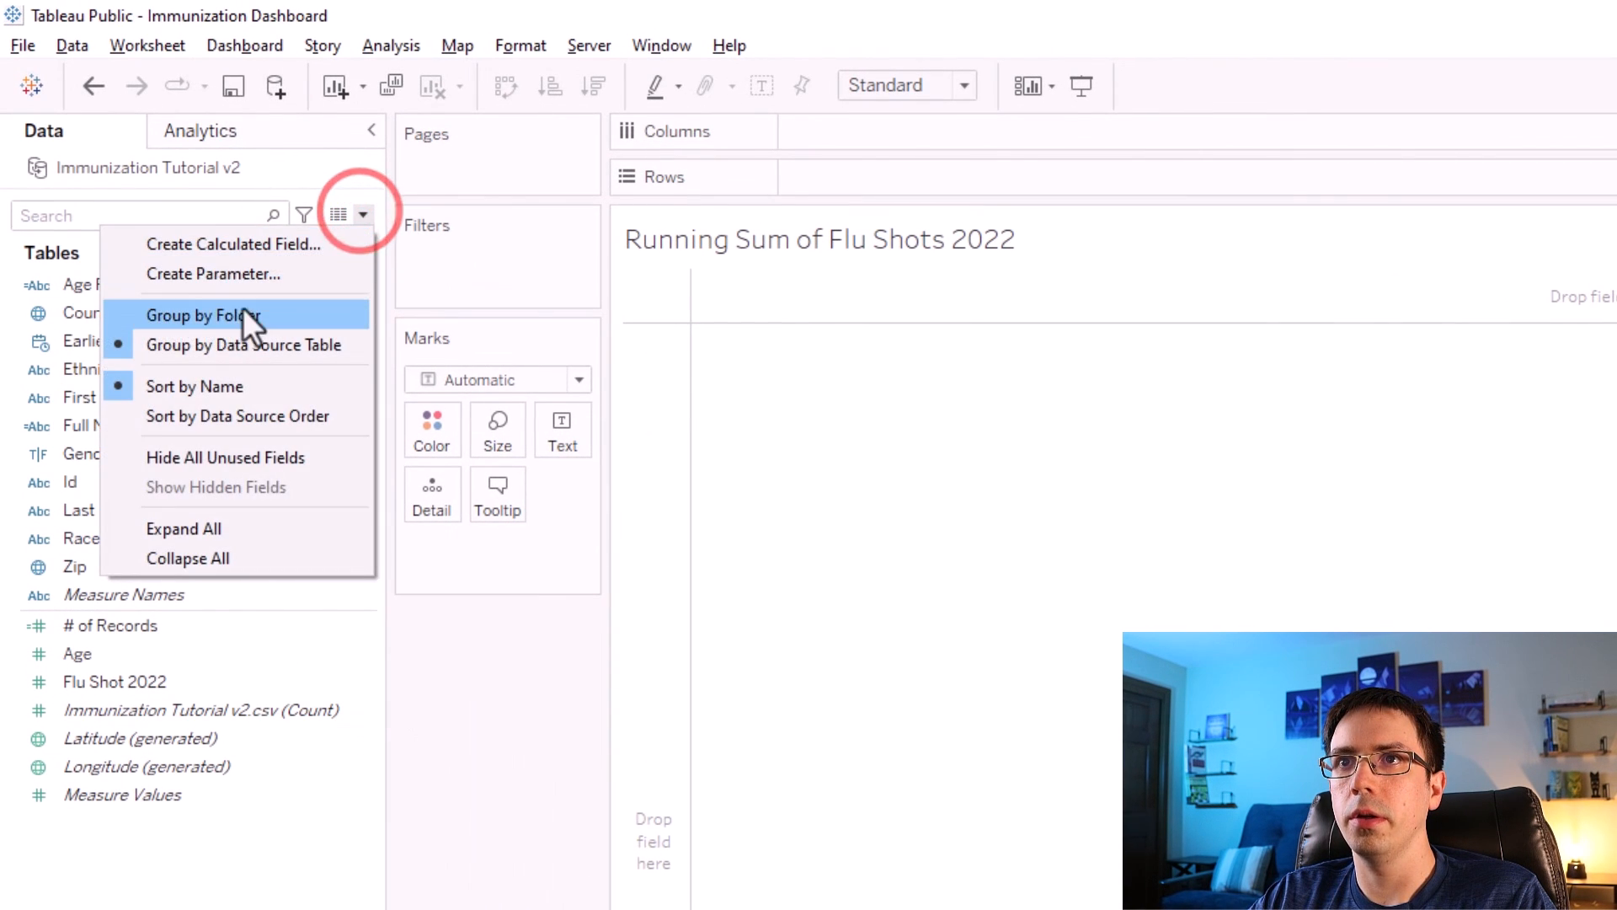
left_click(239, 246)
left_click(757, 844)
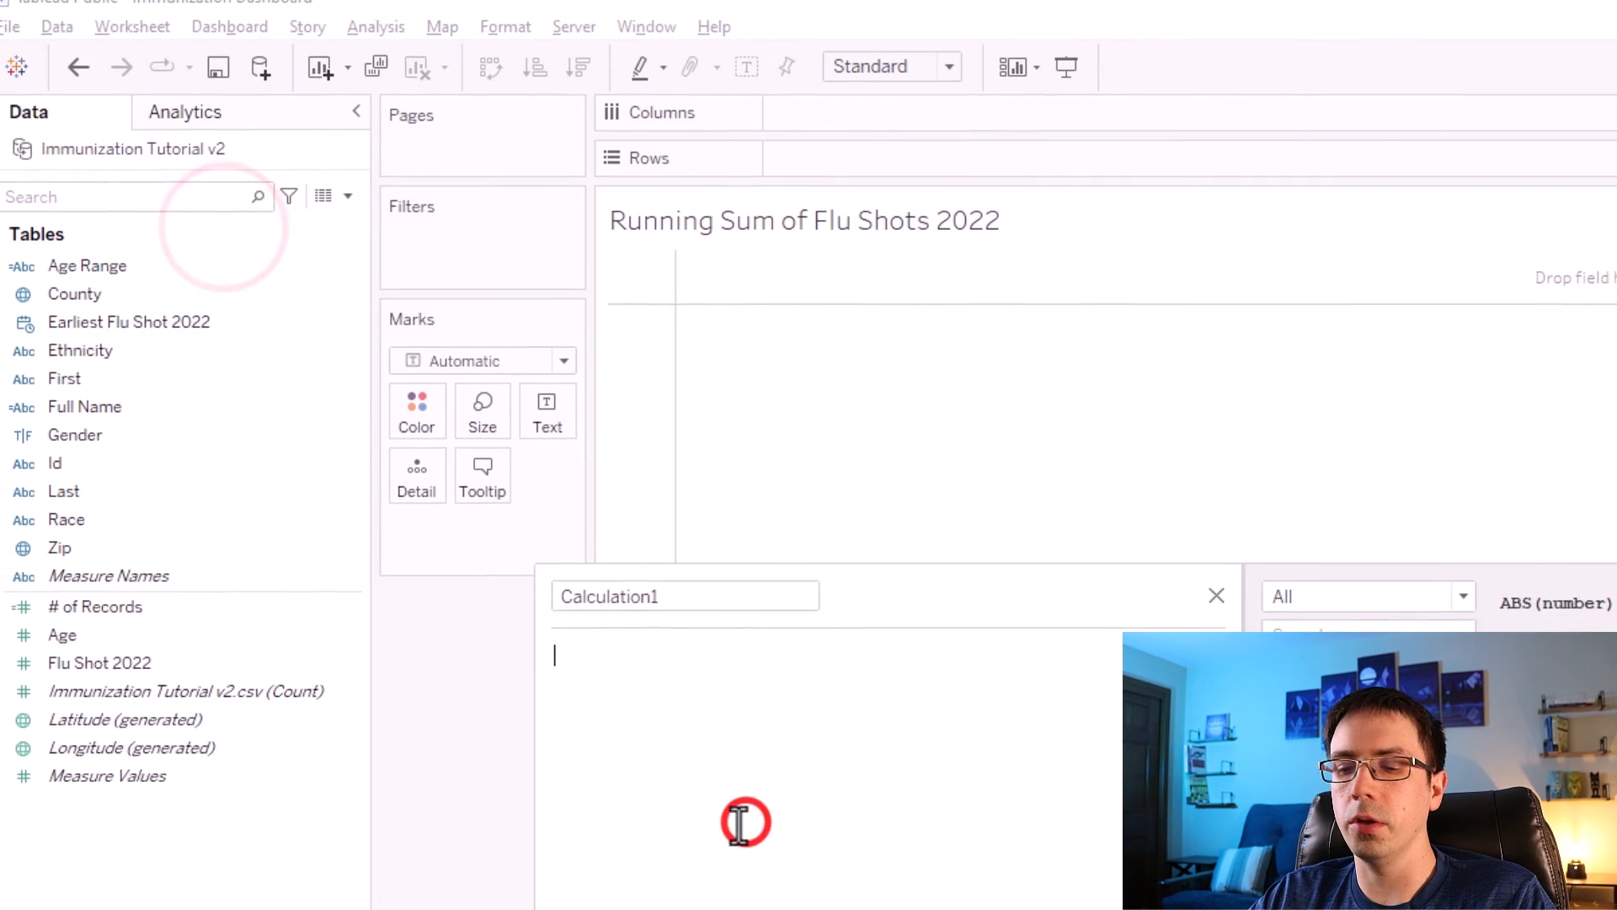
type("{}")
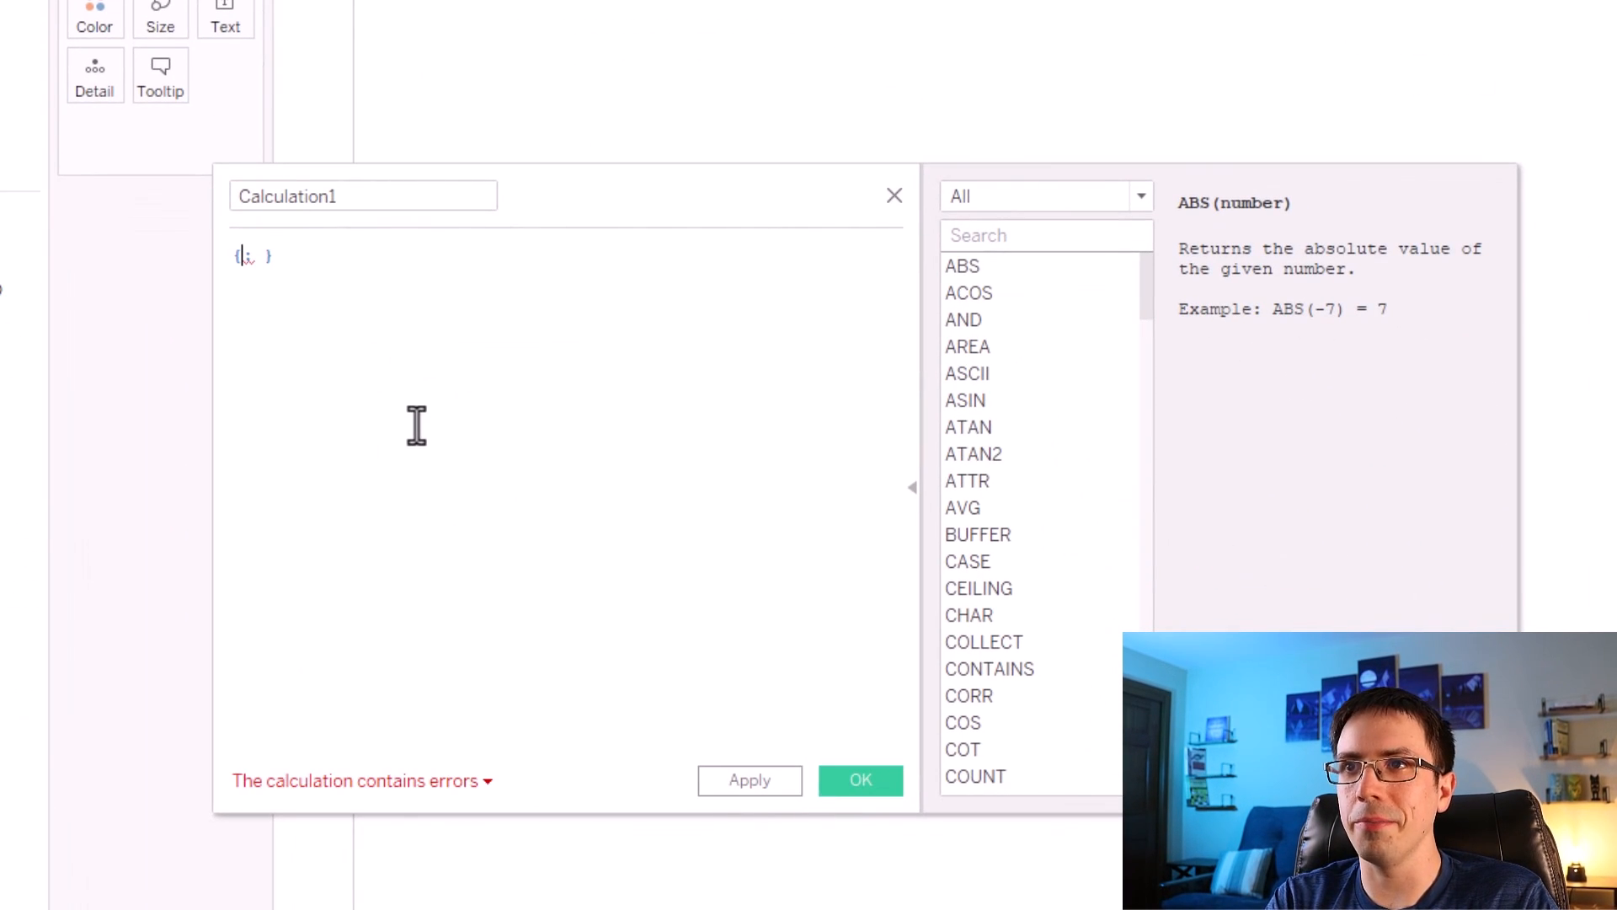
type("FIXED :")
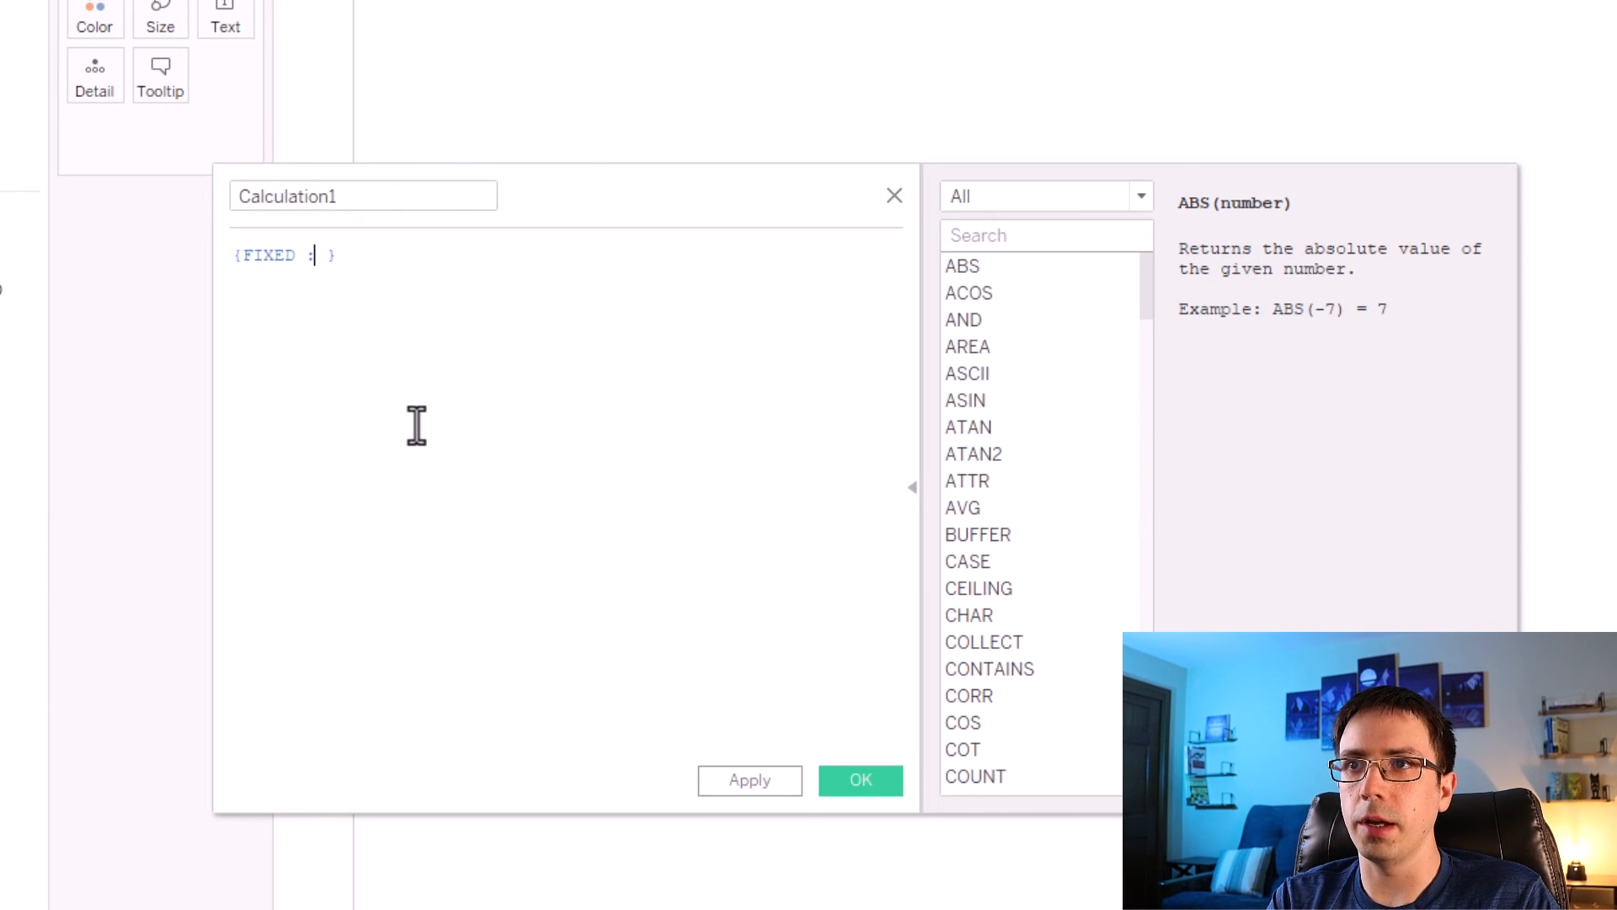
key("Right")
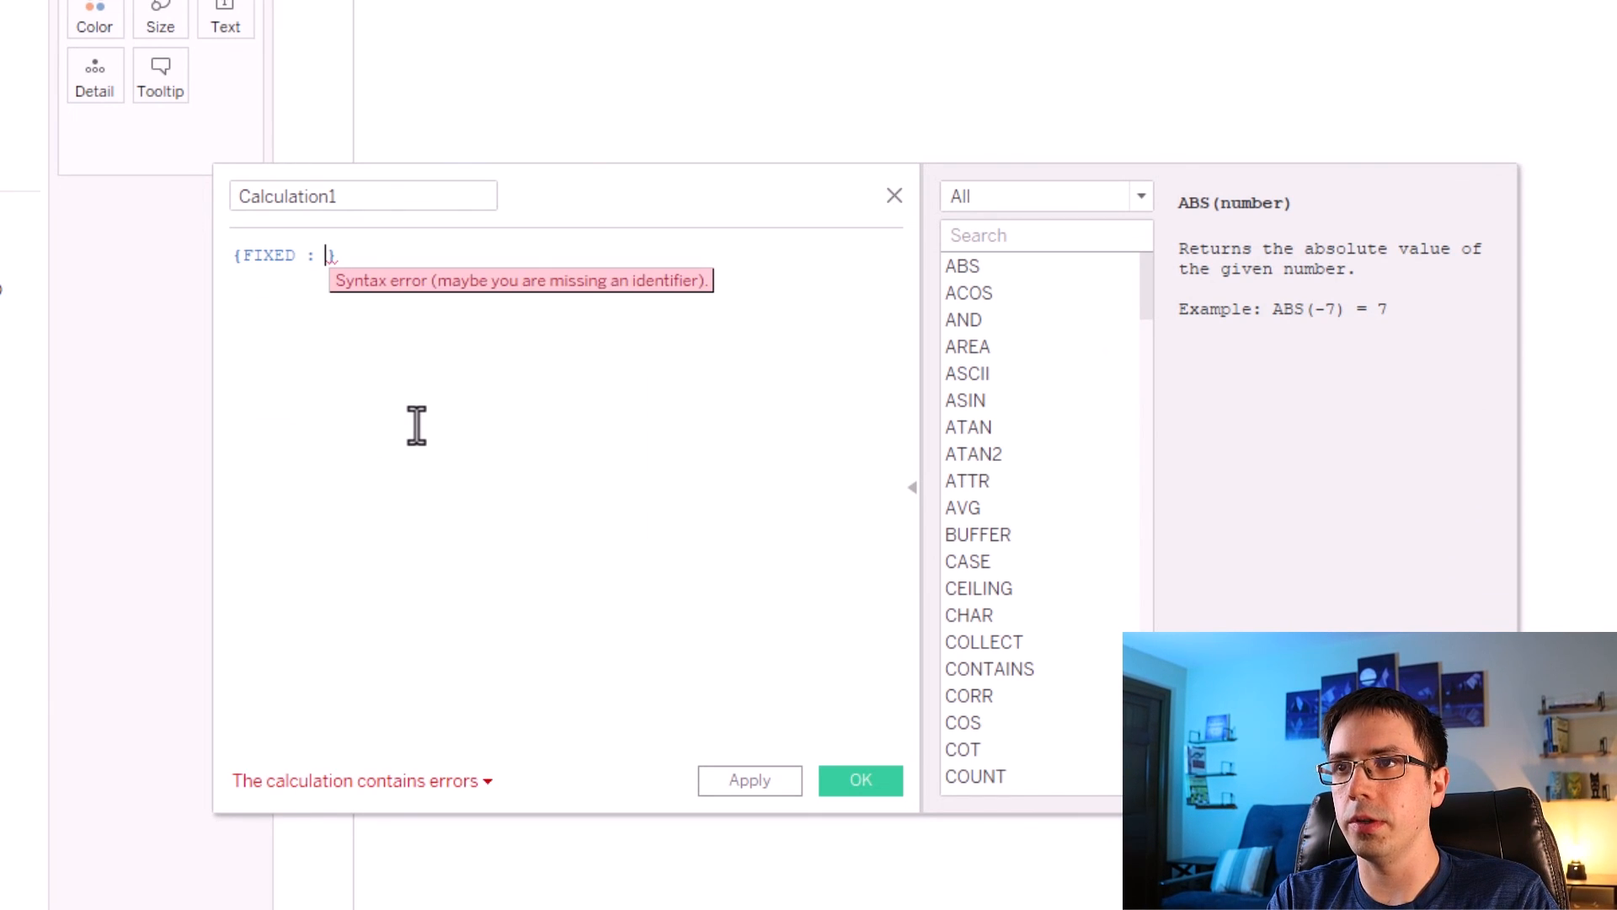
key("BackSpace")
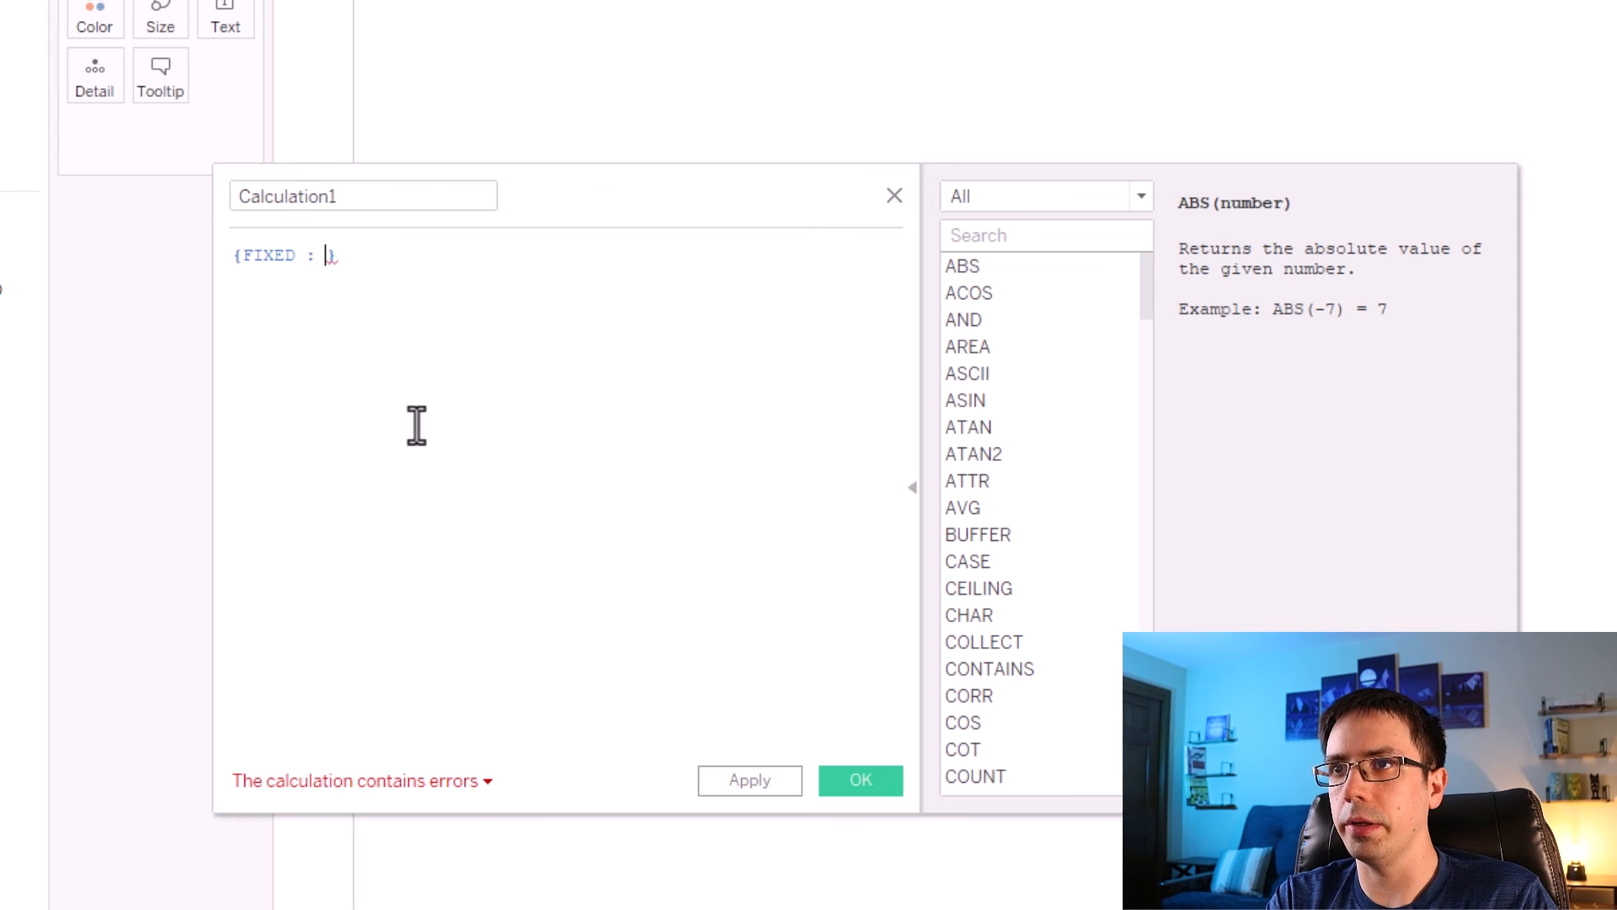
key("BackSpace")
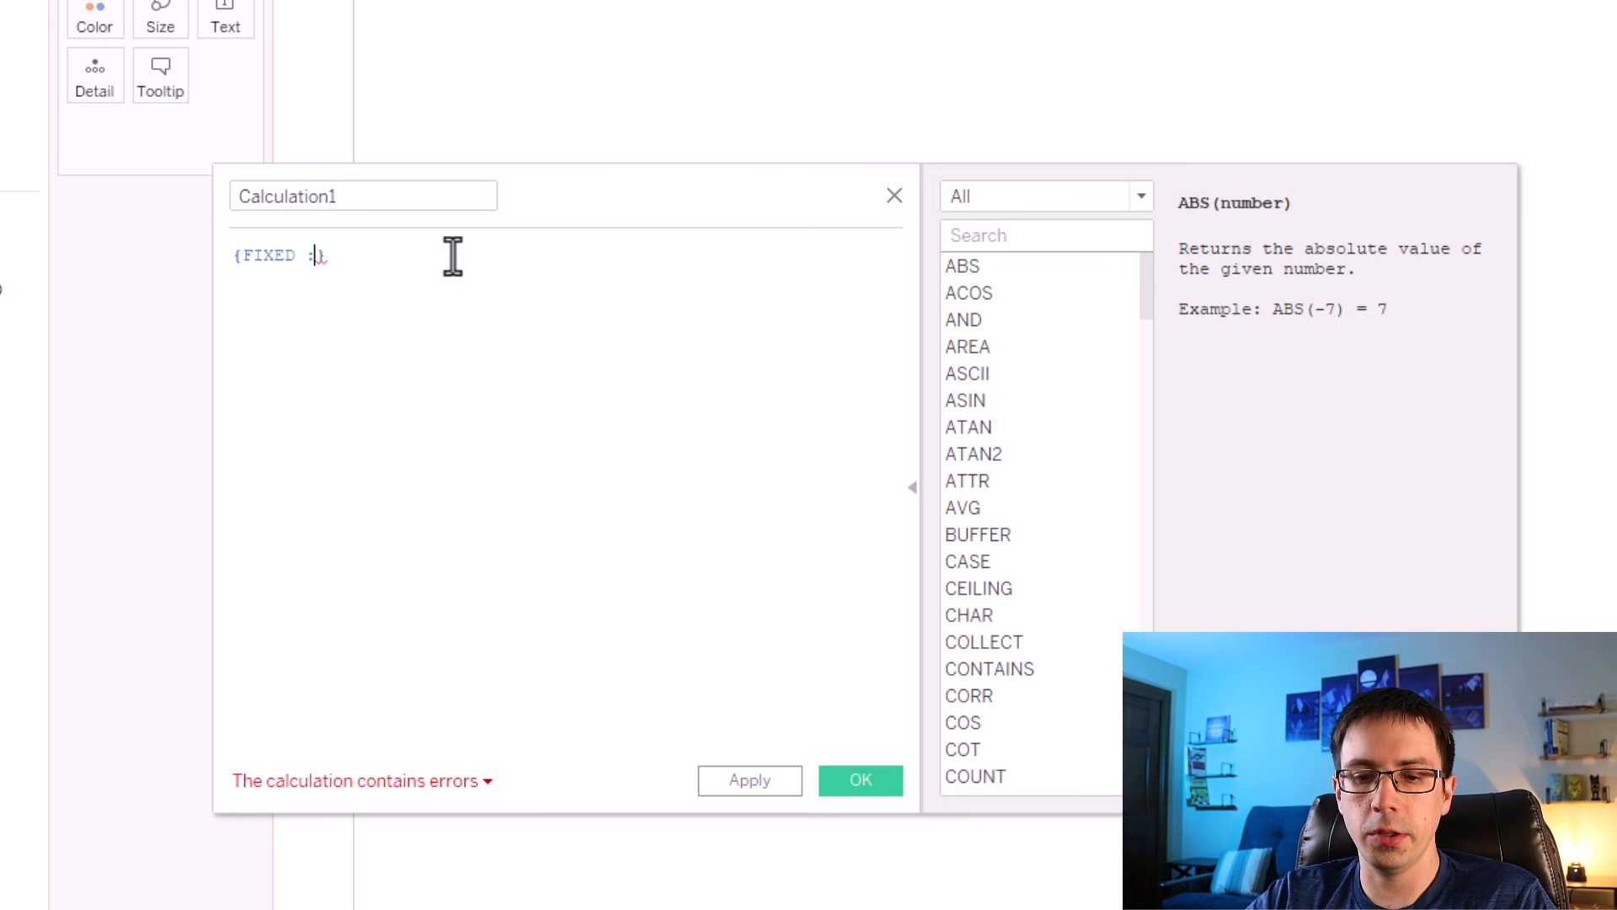
type("SUM(")
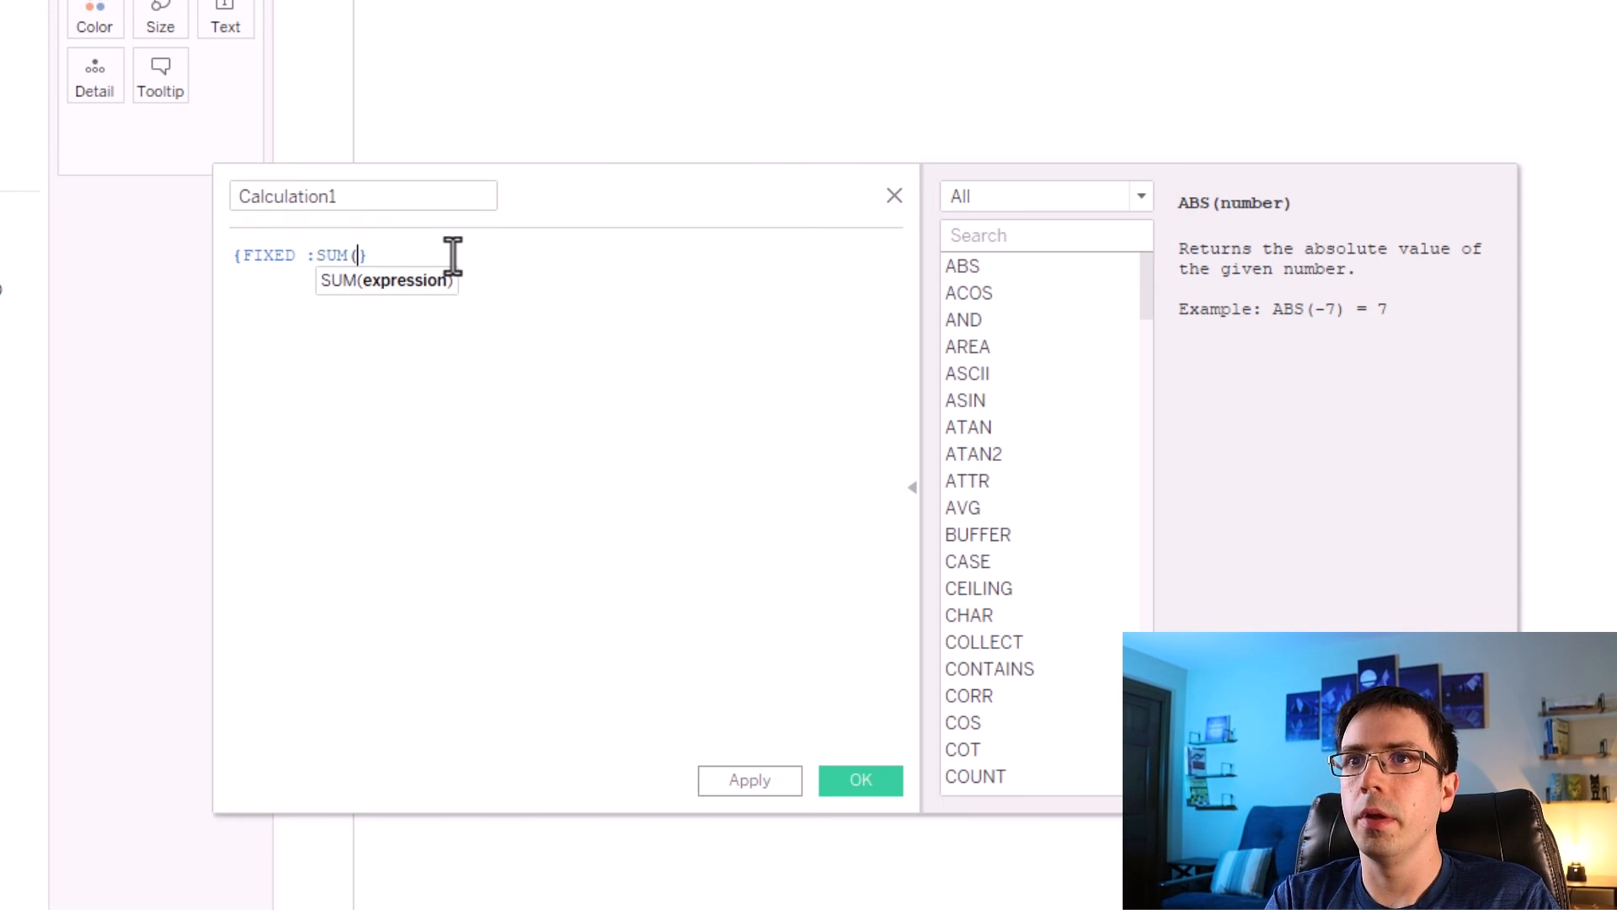
type("# of")
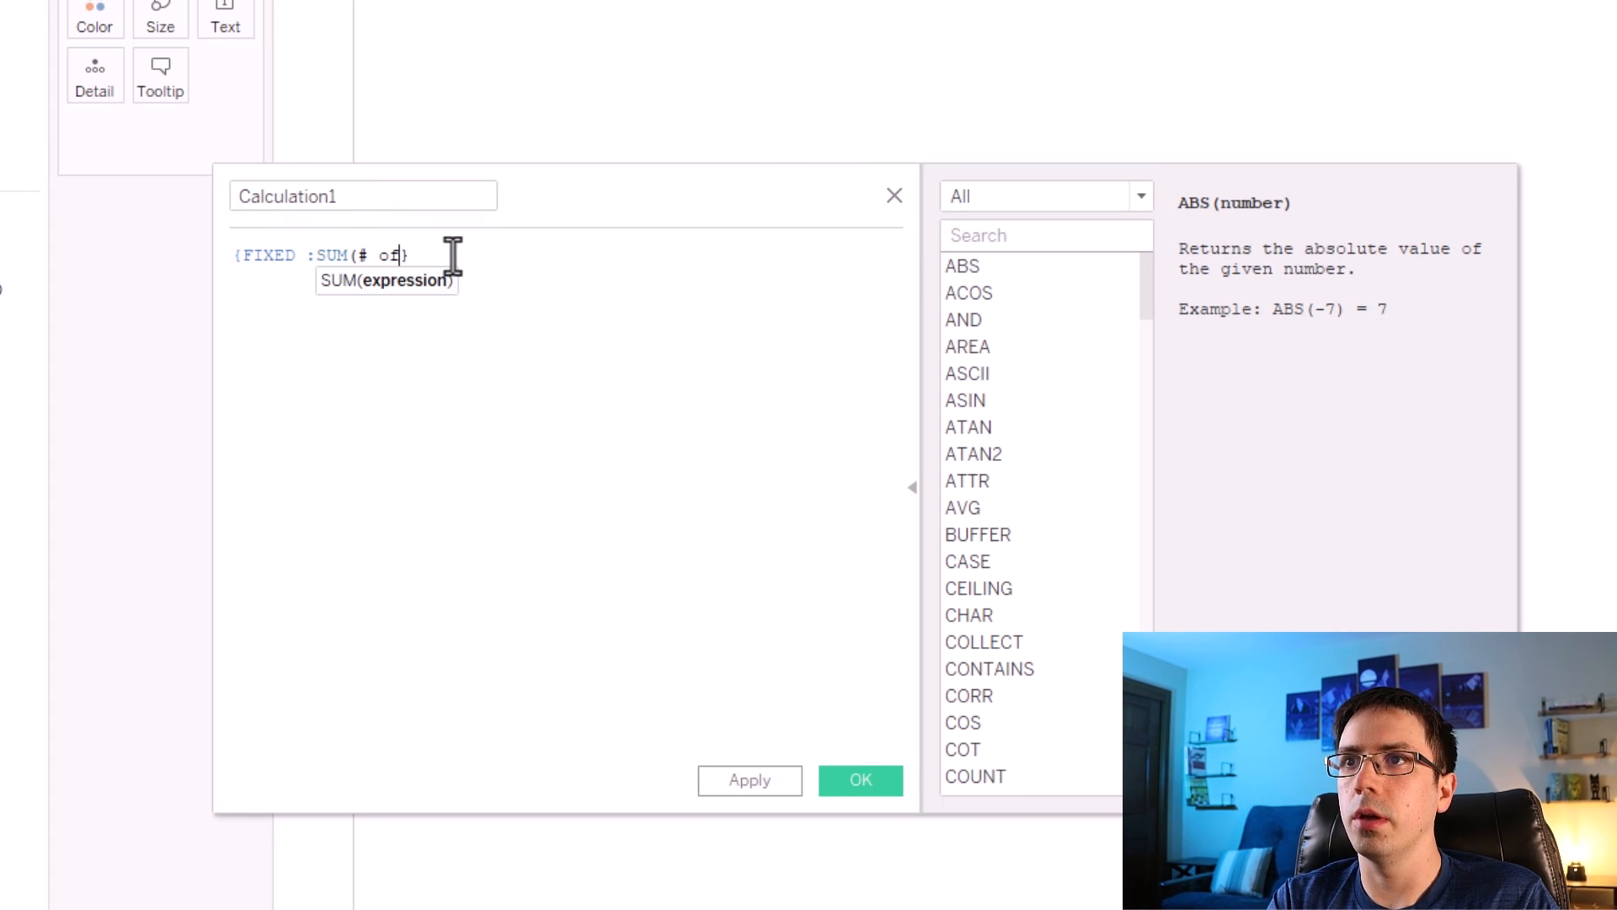
type("[")
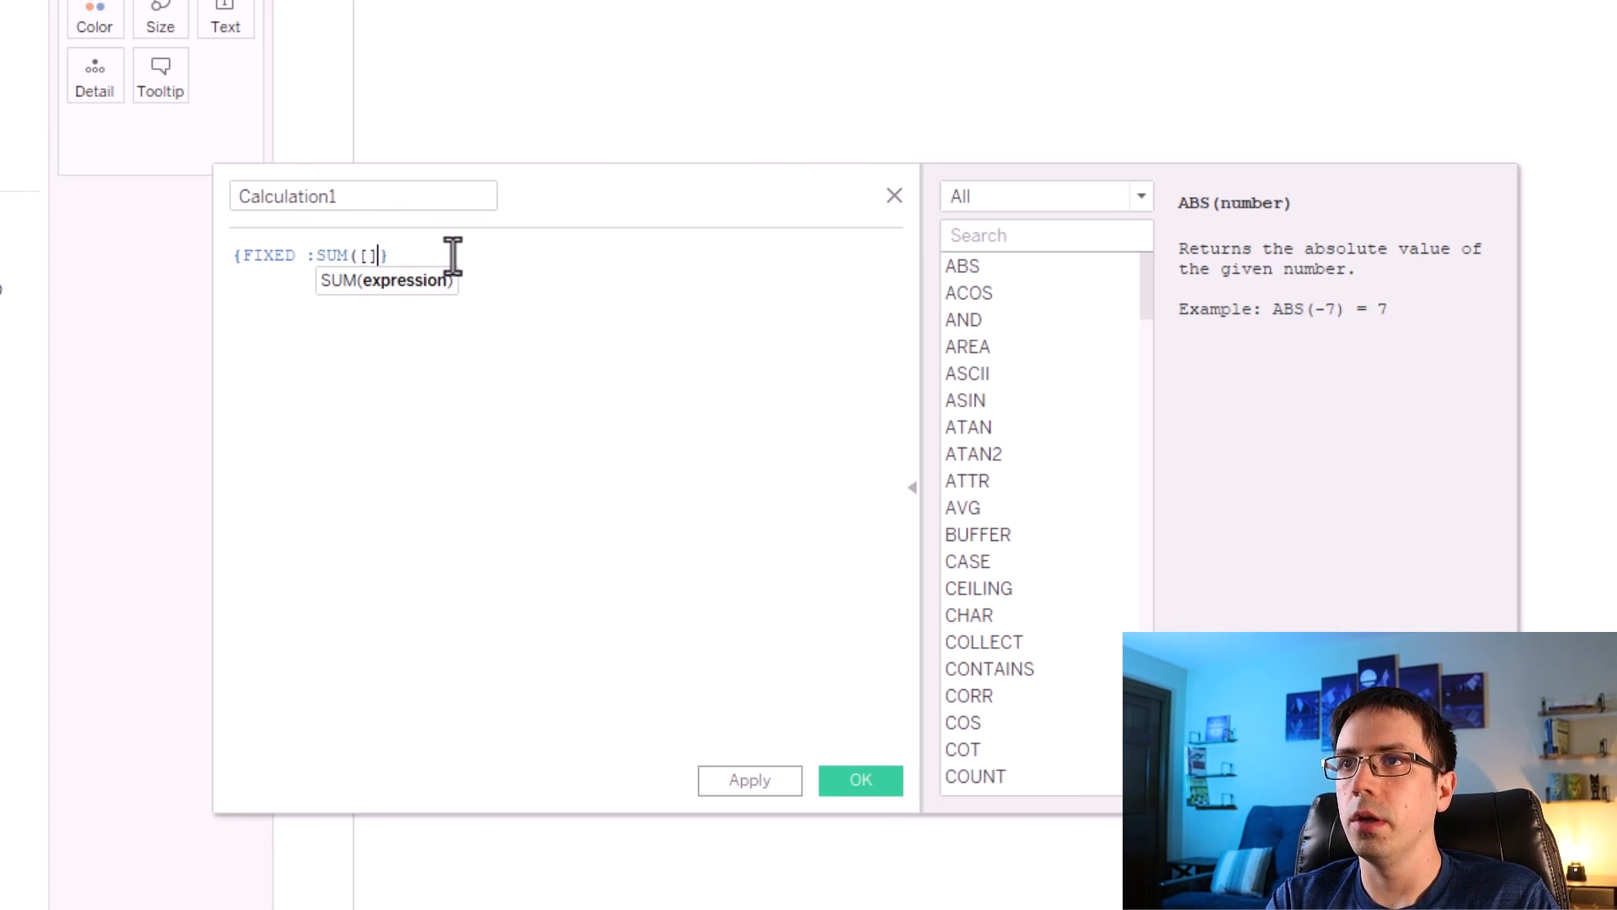
type("#")
key("Return")
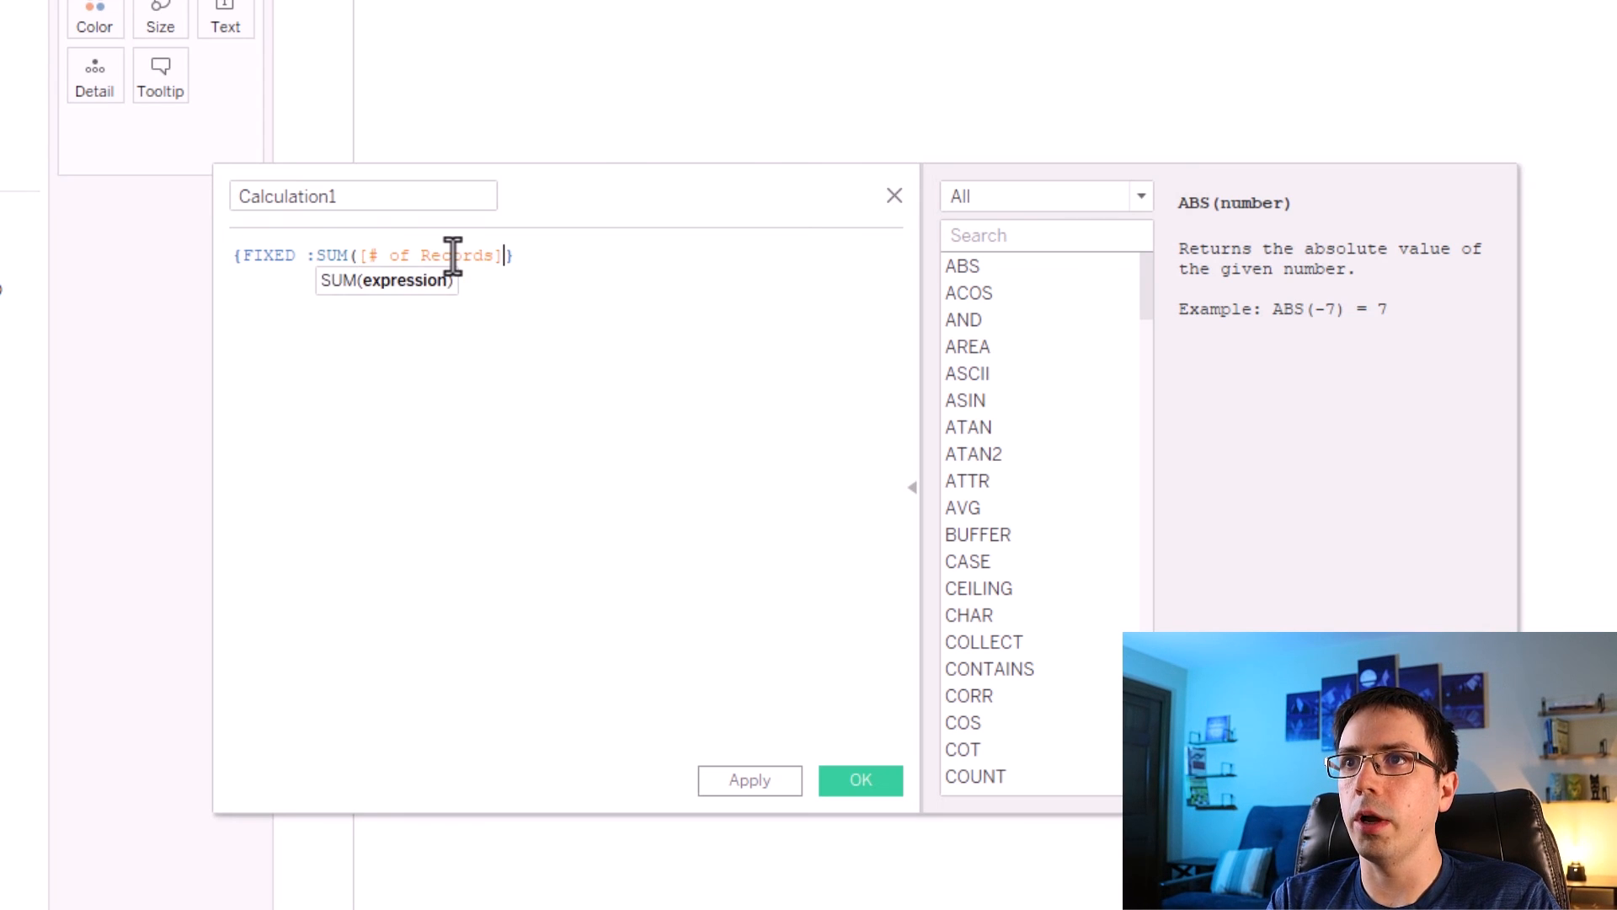
key("Left")
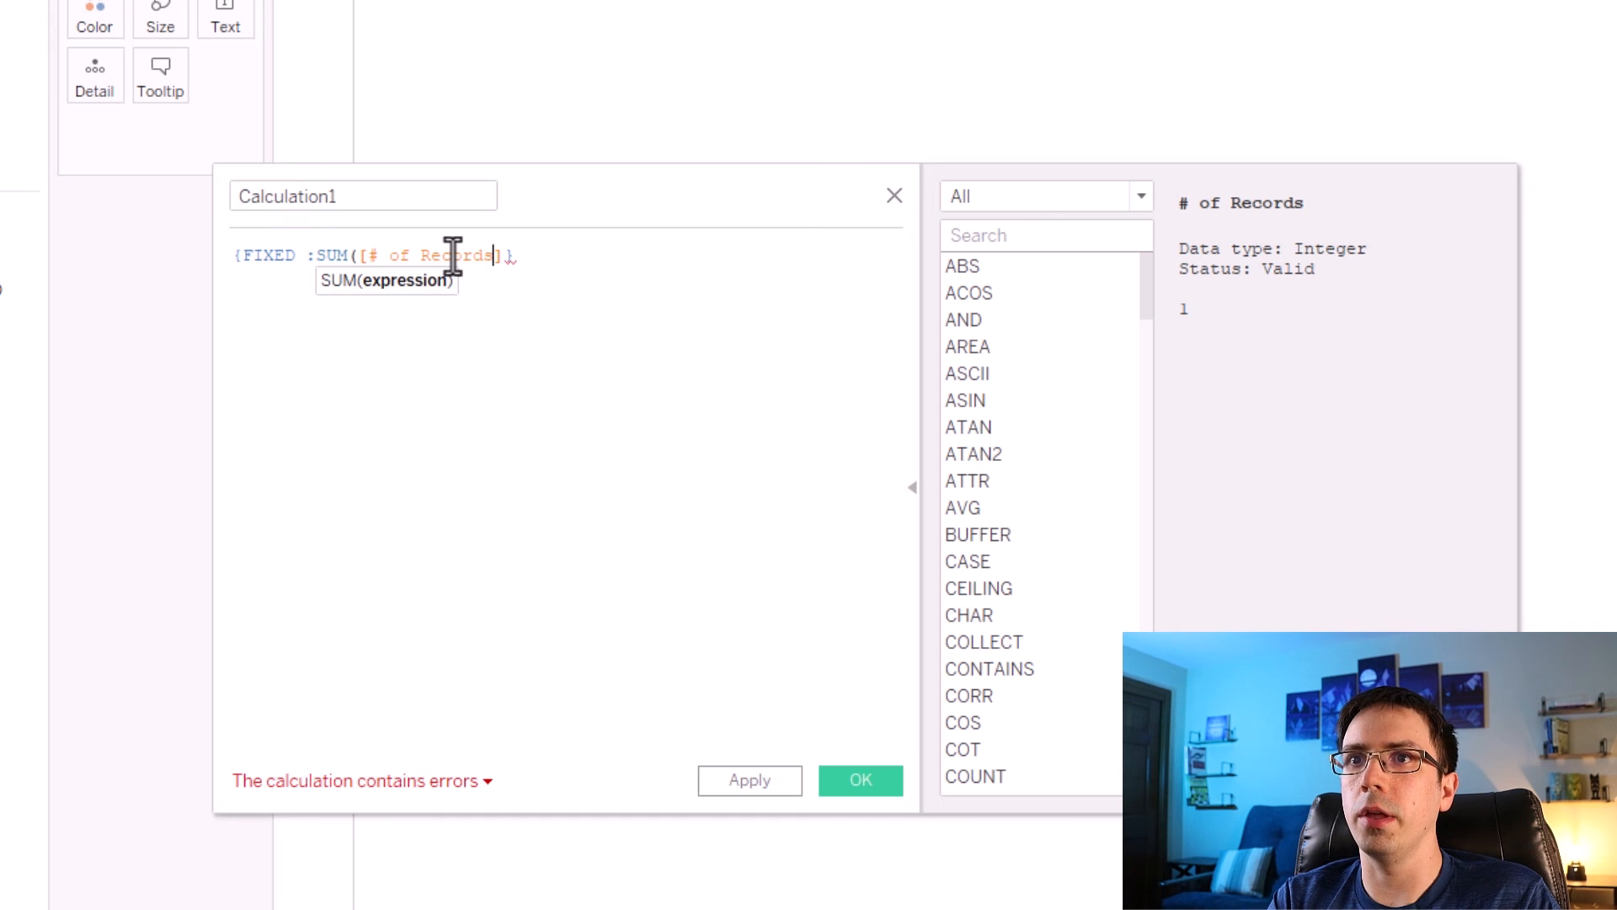
type(")")
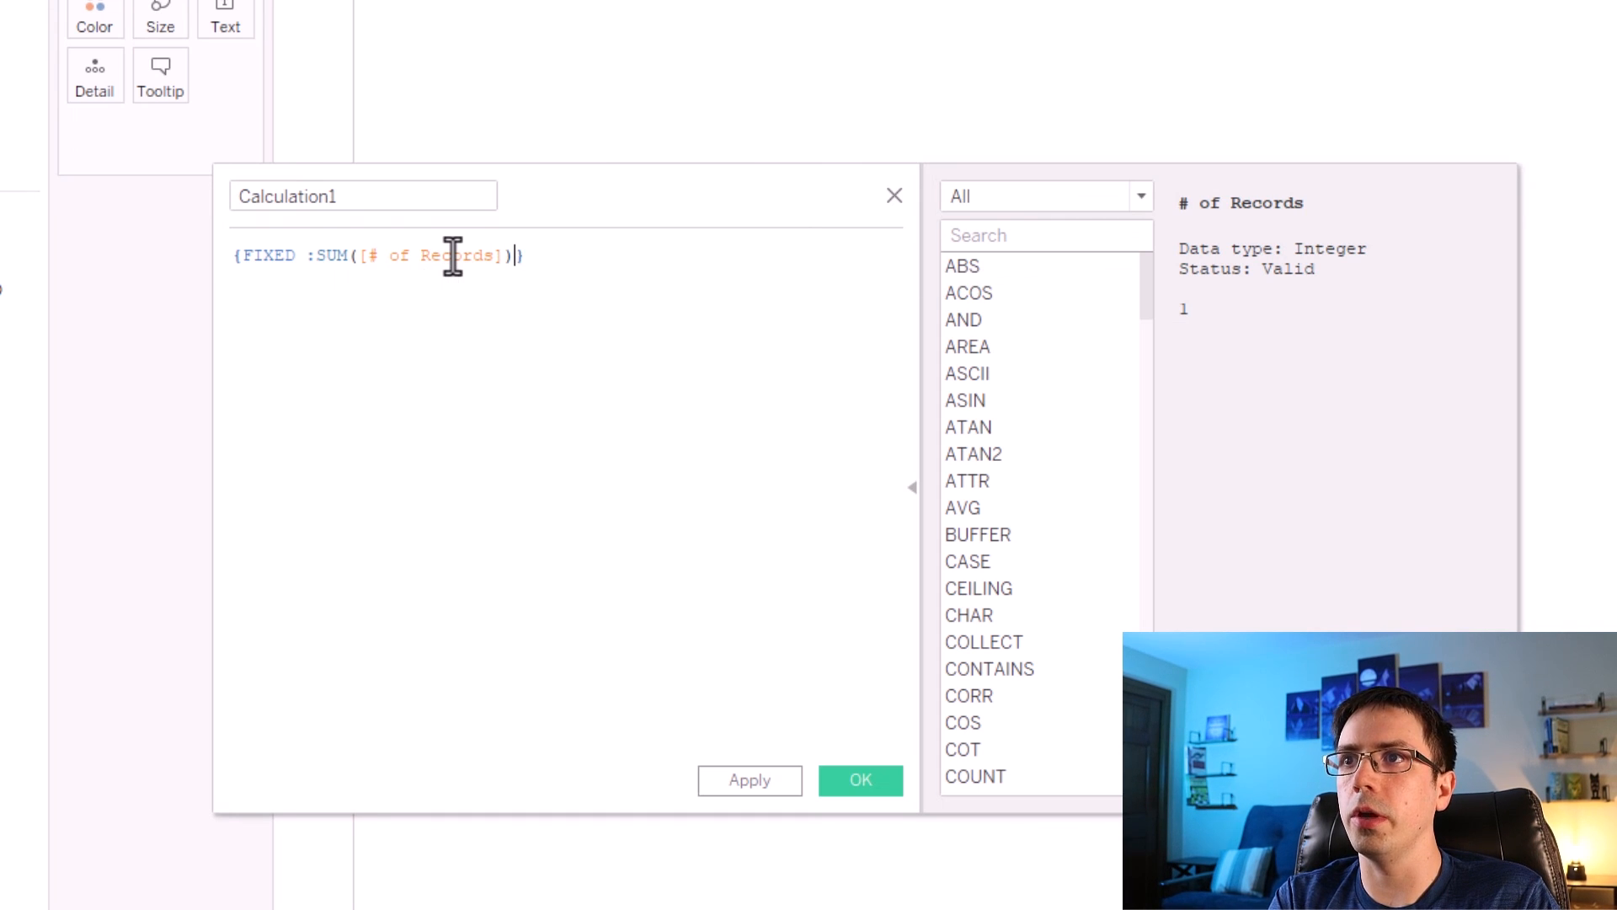
type(")")
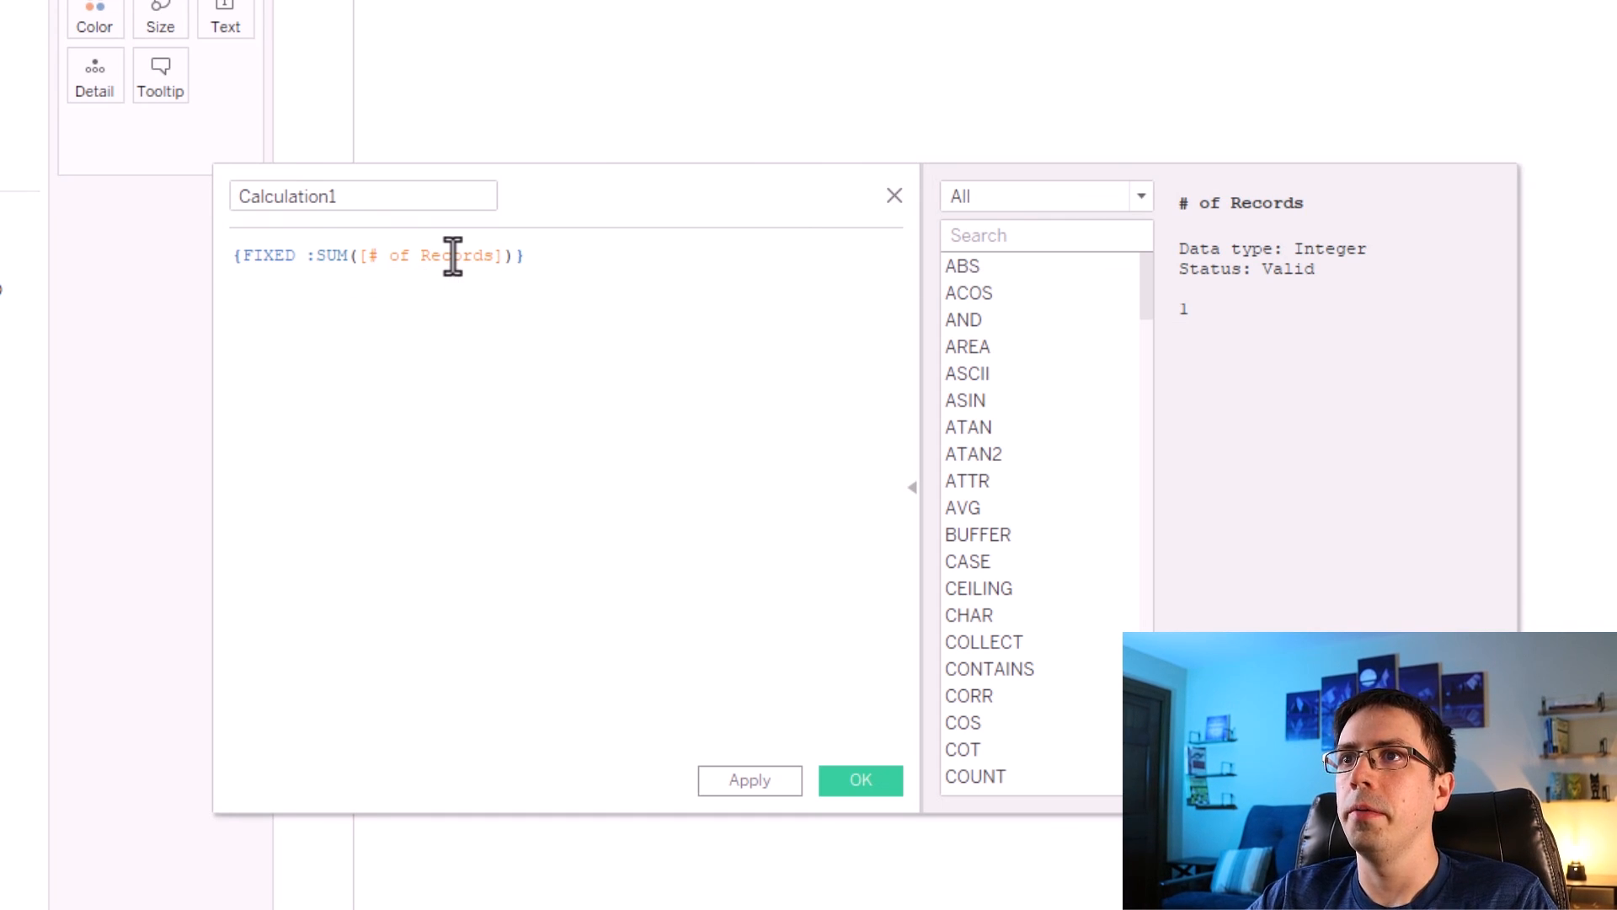
Name the calculated field Final Number of Patients, apply it and save it.
double_click(350, 200)
type("Final Number of P")
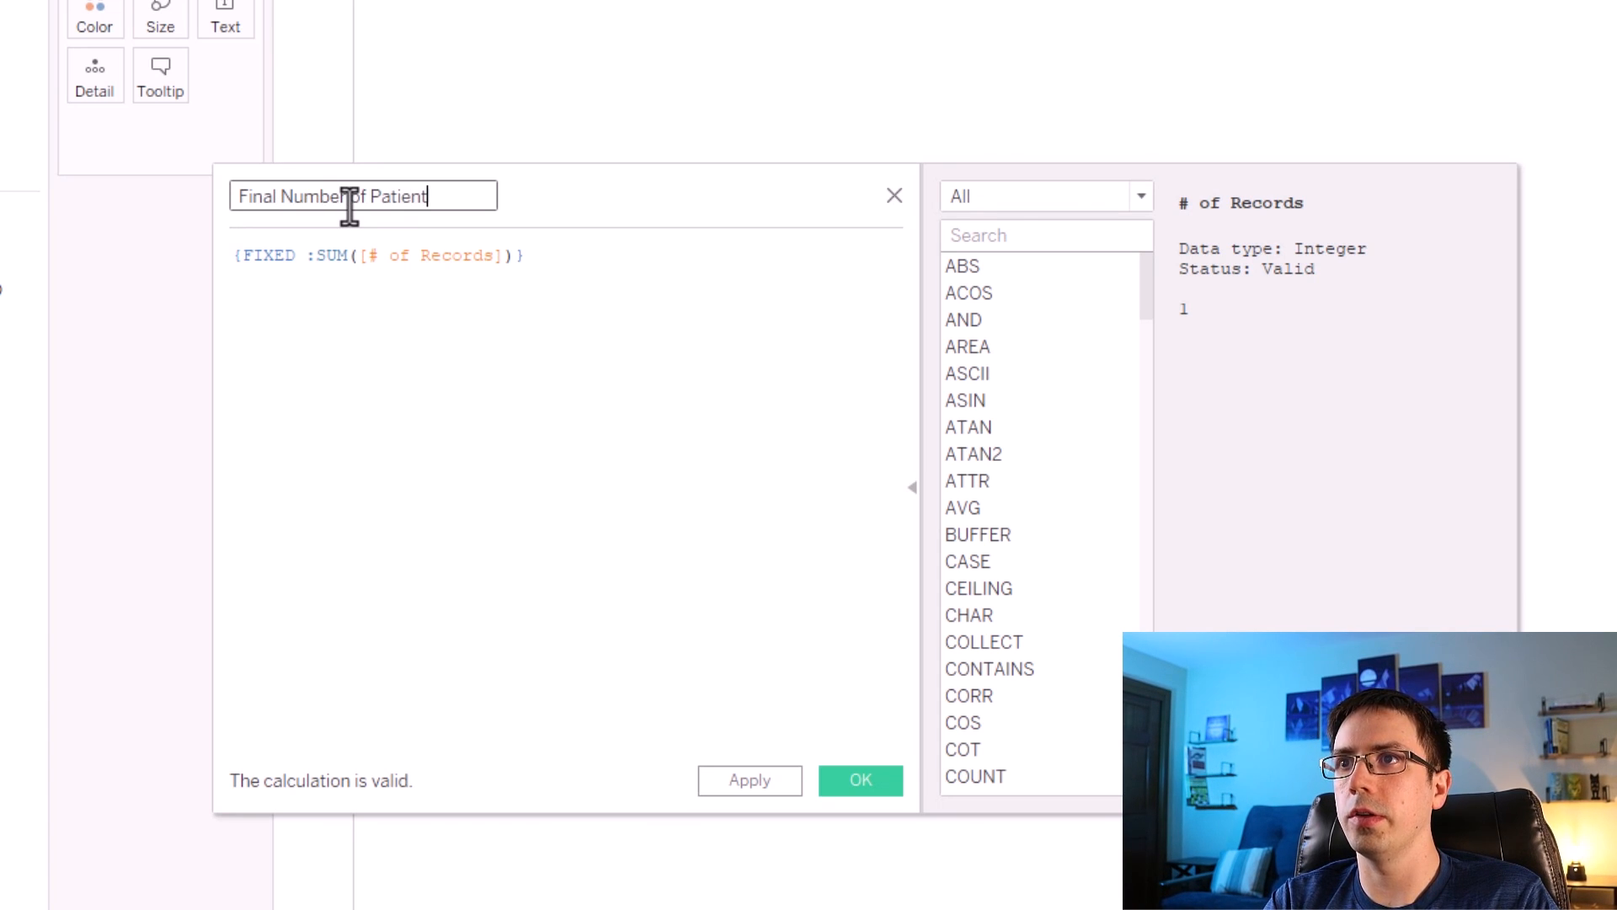
left_click(752, 782)
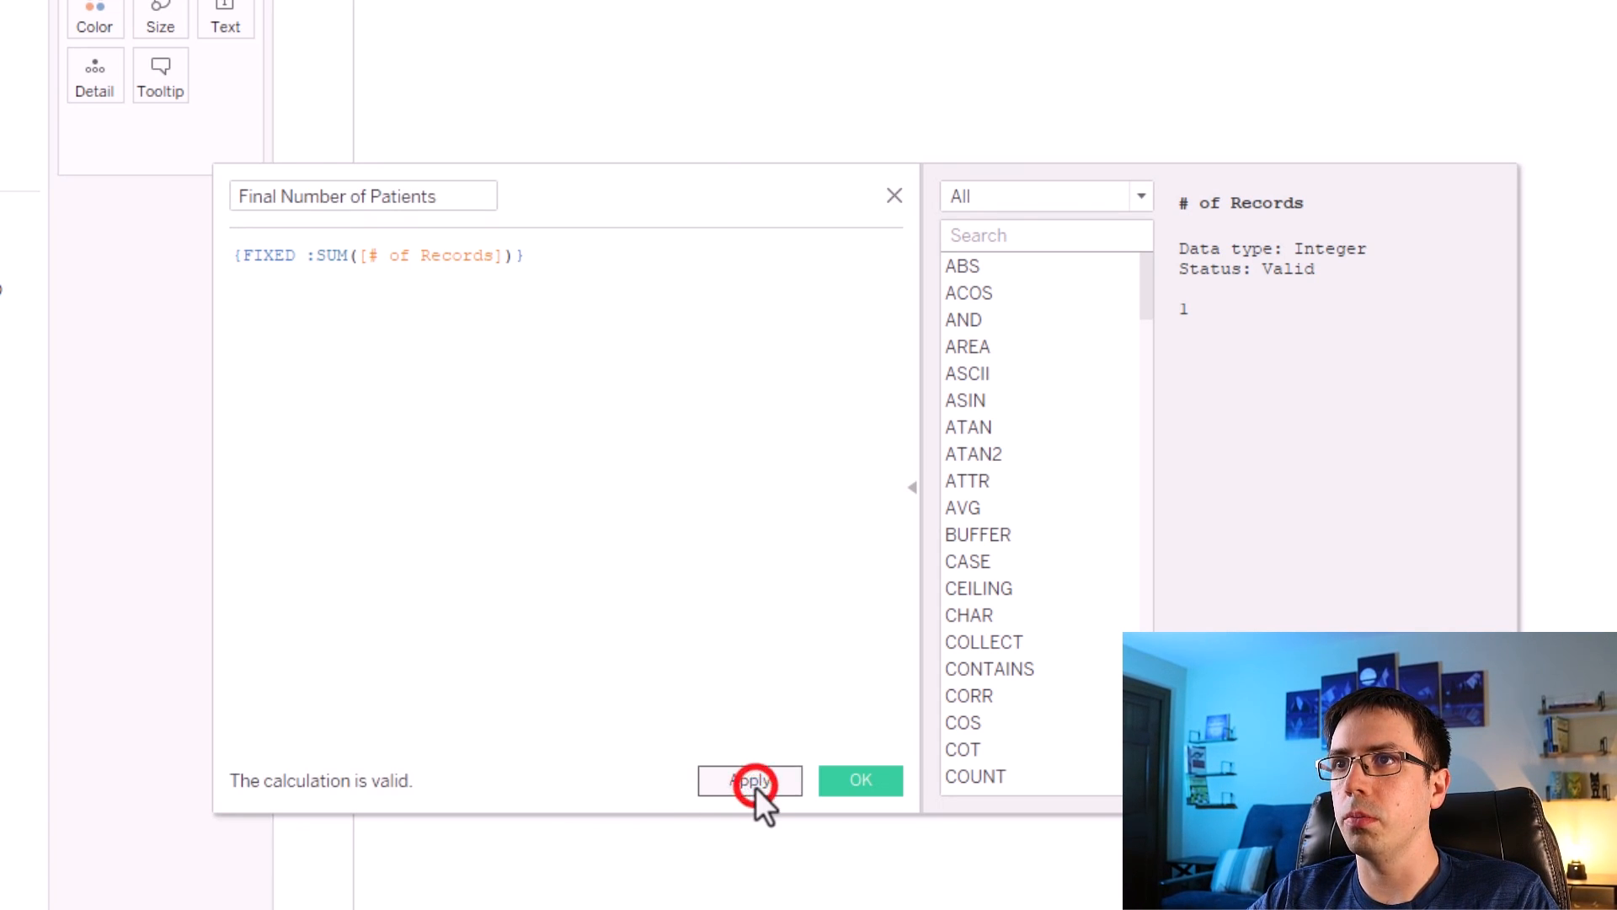
left_click(844, 775)
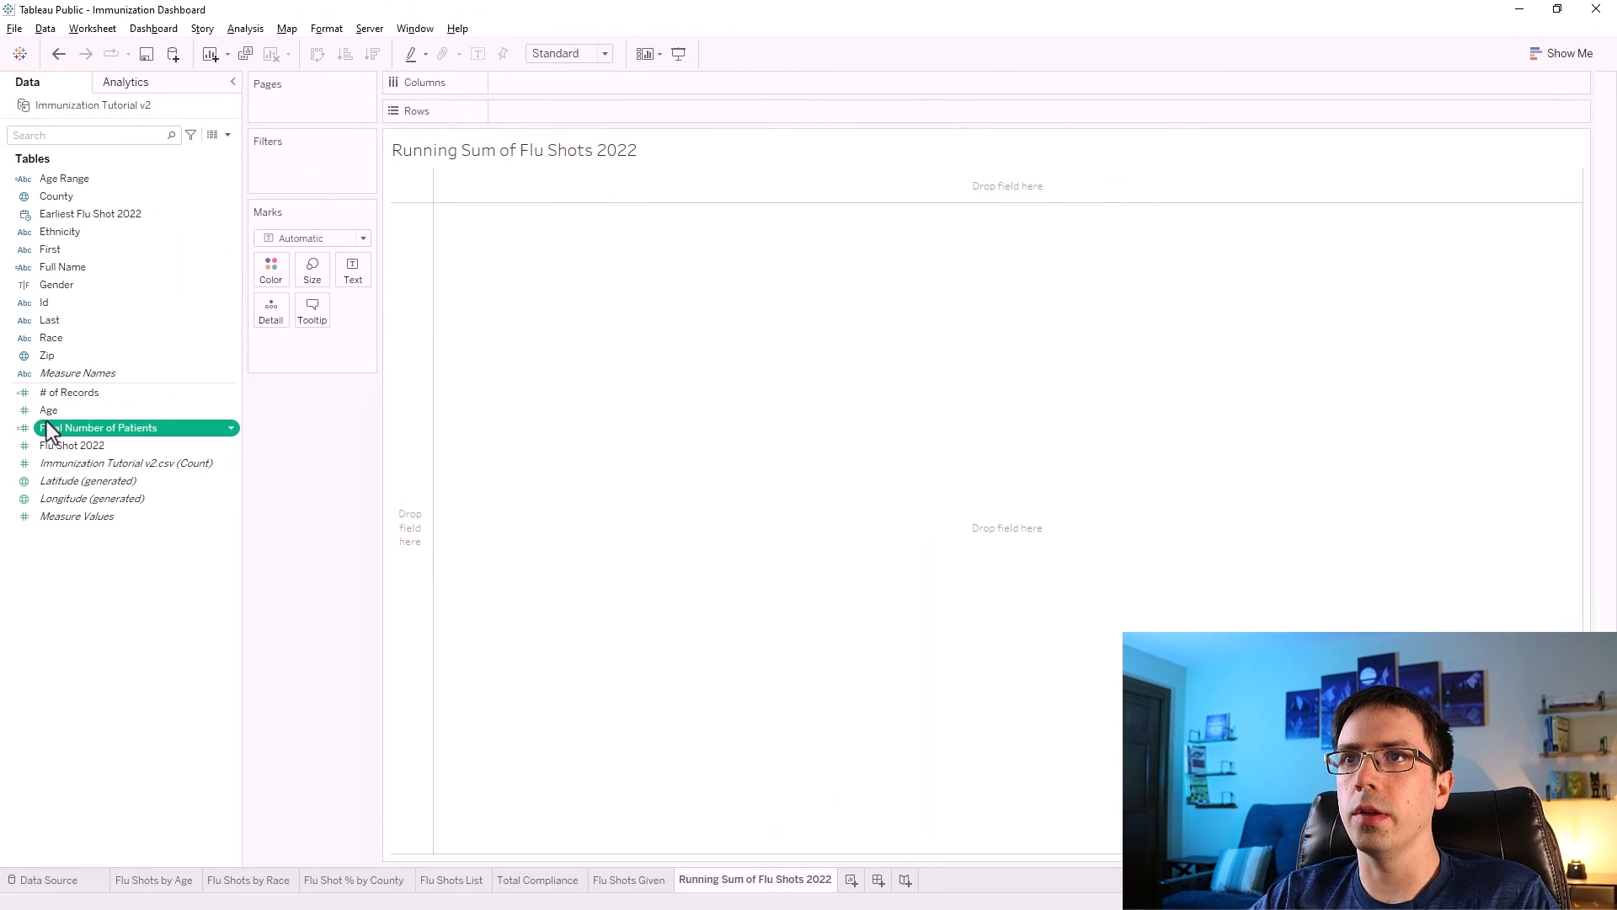
Place Final Number of Patients on Rows and Earliest Flu Shot 2022 on Columns.
mouse_move(47, 426)
left_mouse_down()
mouse_move(79, 433)
mouse_move(452, 245)
mouse_move(571, 108)
left_mouse_up()
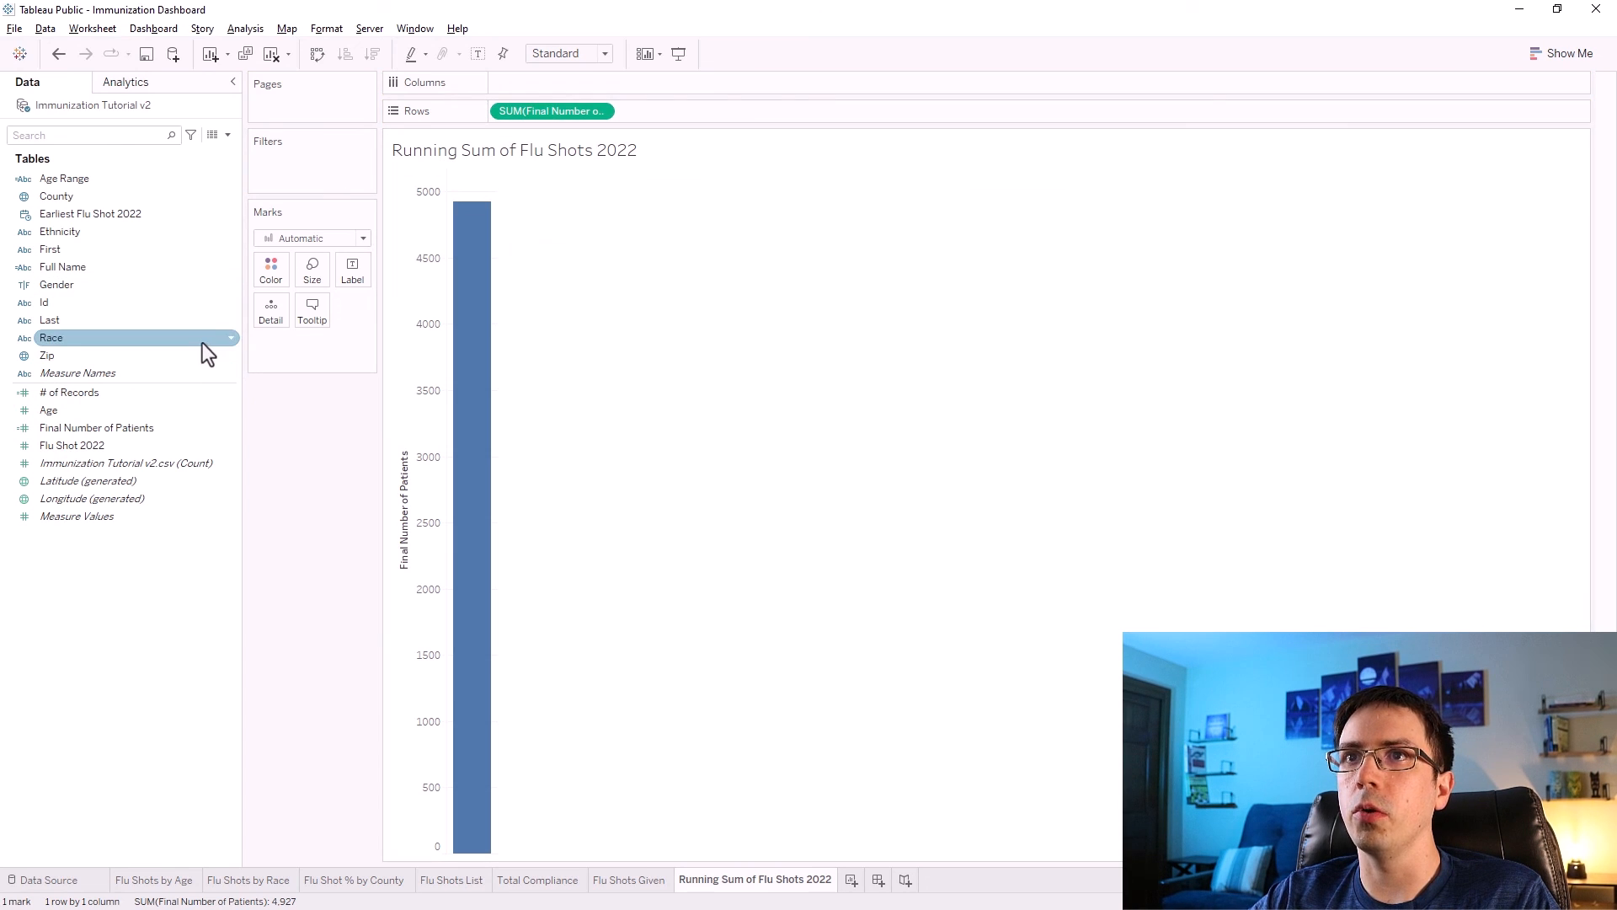
left_click_drag(81, 214, 639, 77)
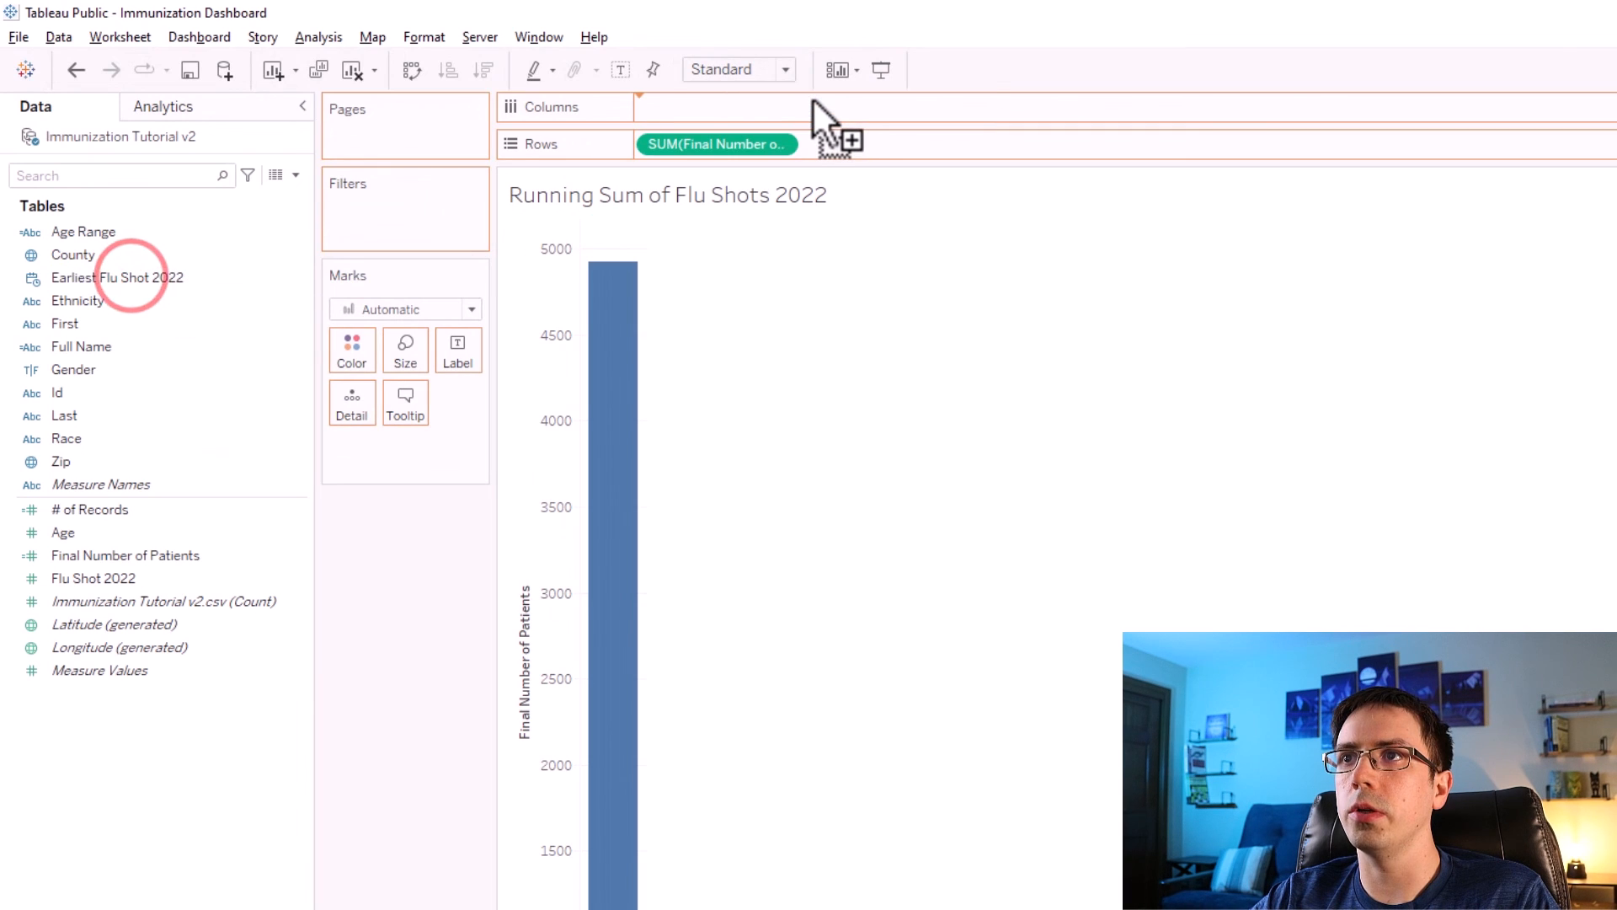
left_click_drag(812, 98, 812, 98)
Set the date field to continuous Month and change the mark type to Area.
right_click(698, 107)
left_click(735, 603)
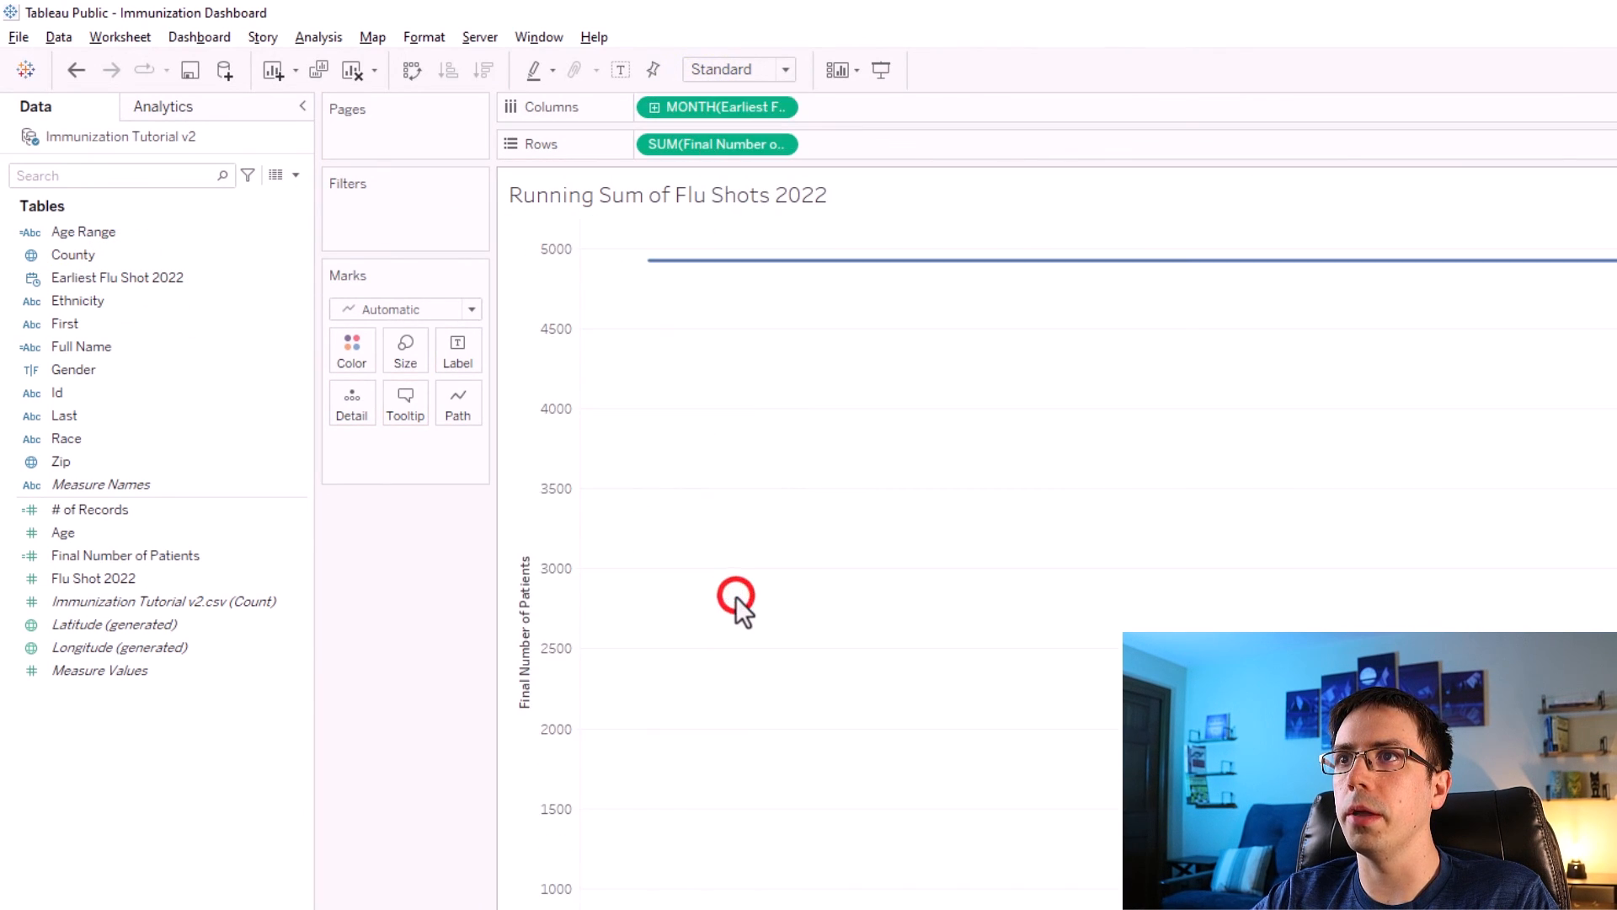
left_click(402, 309)
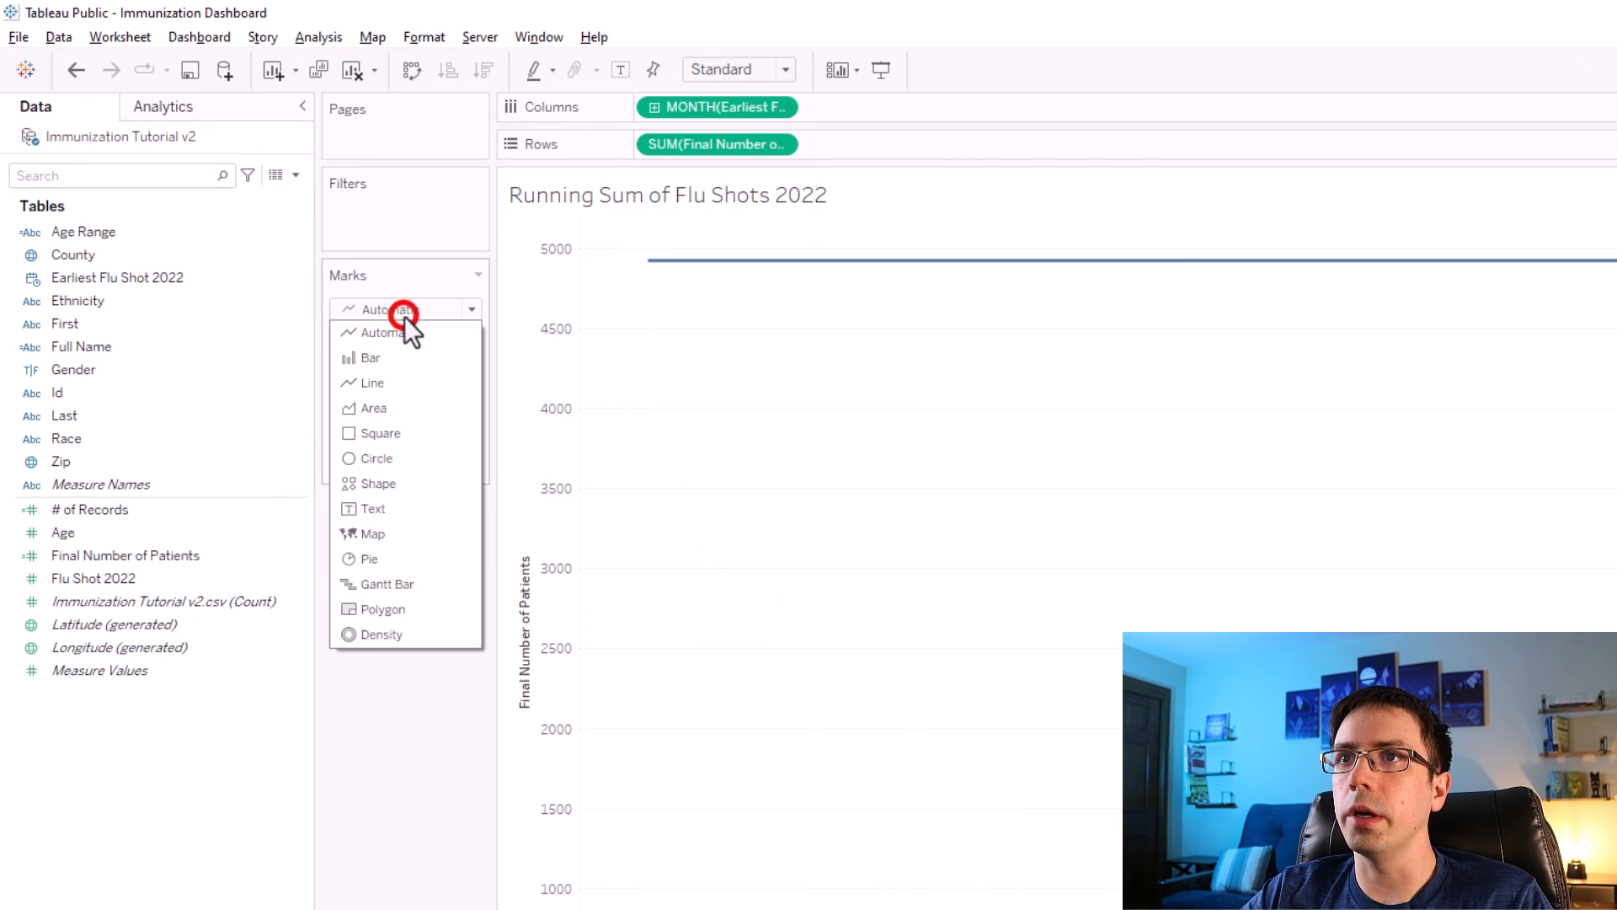
left_click(396, 408)
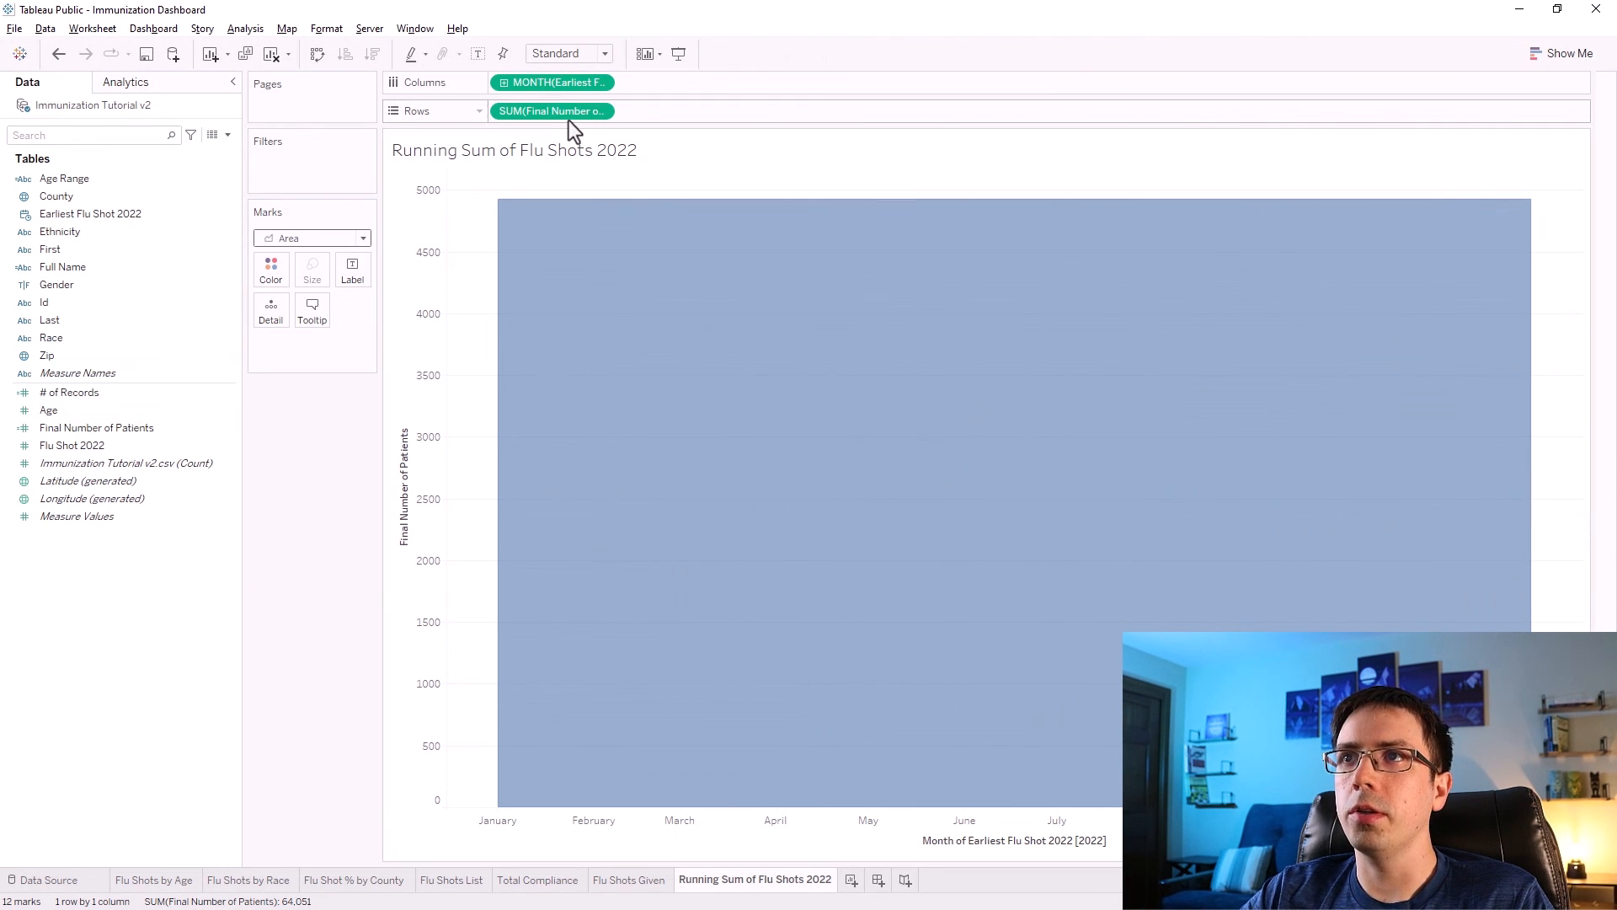
Inspect the formulas of the Final Number of Patients and # of Records calculated fields without changing them.
left_click(123, 428)
right_click(123, 428)
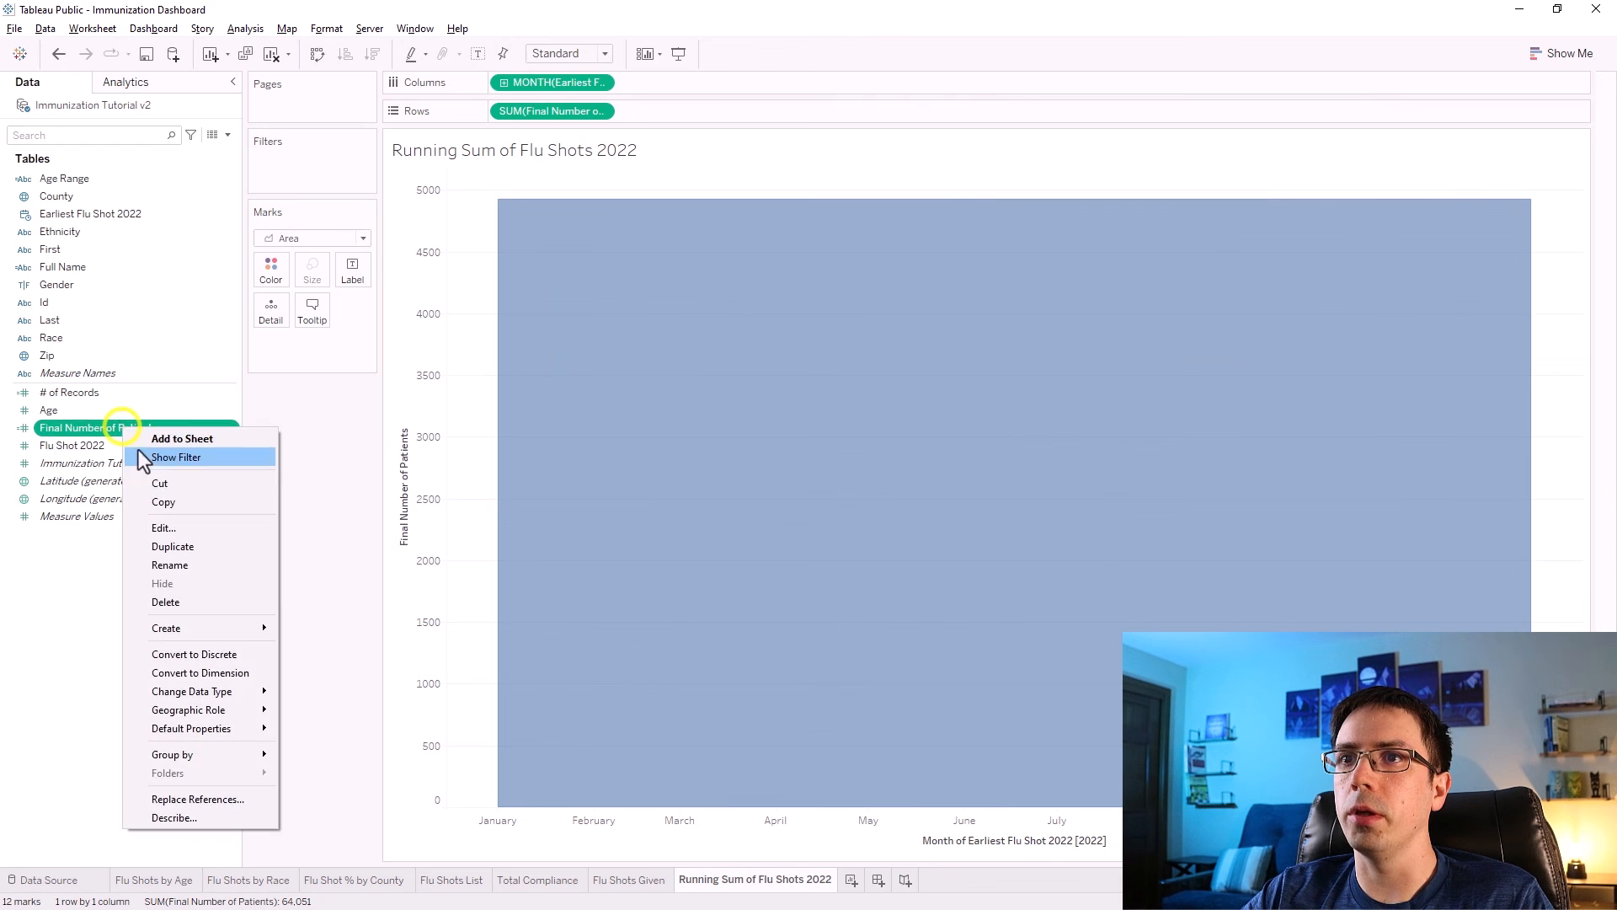
left_click(171, 526)
left_click_drag(625, 438, 353, 418)
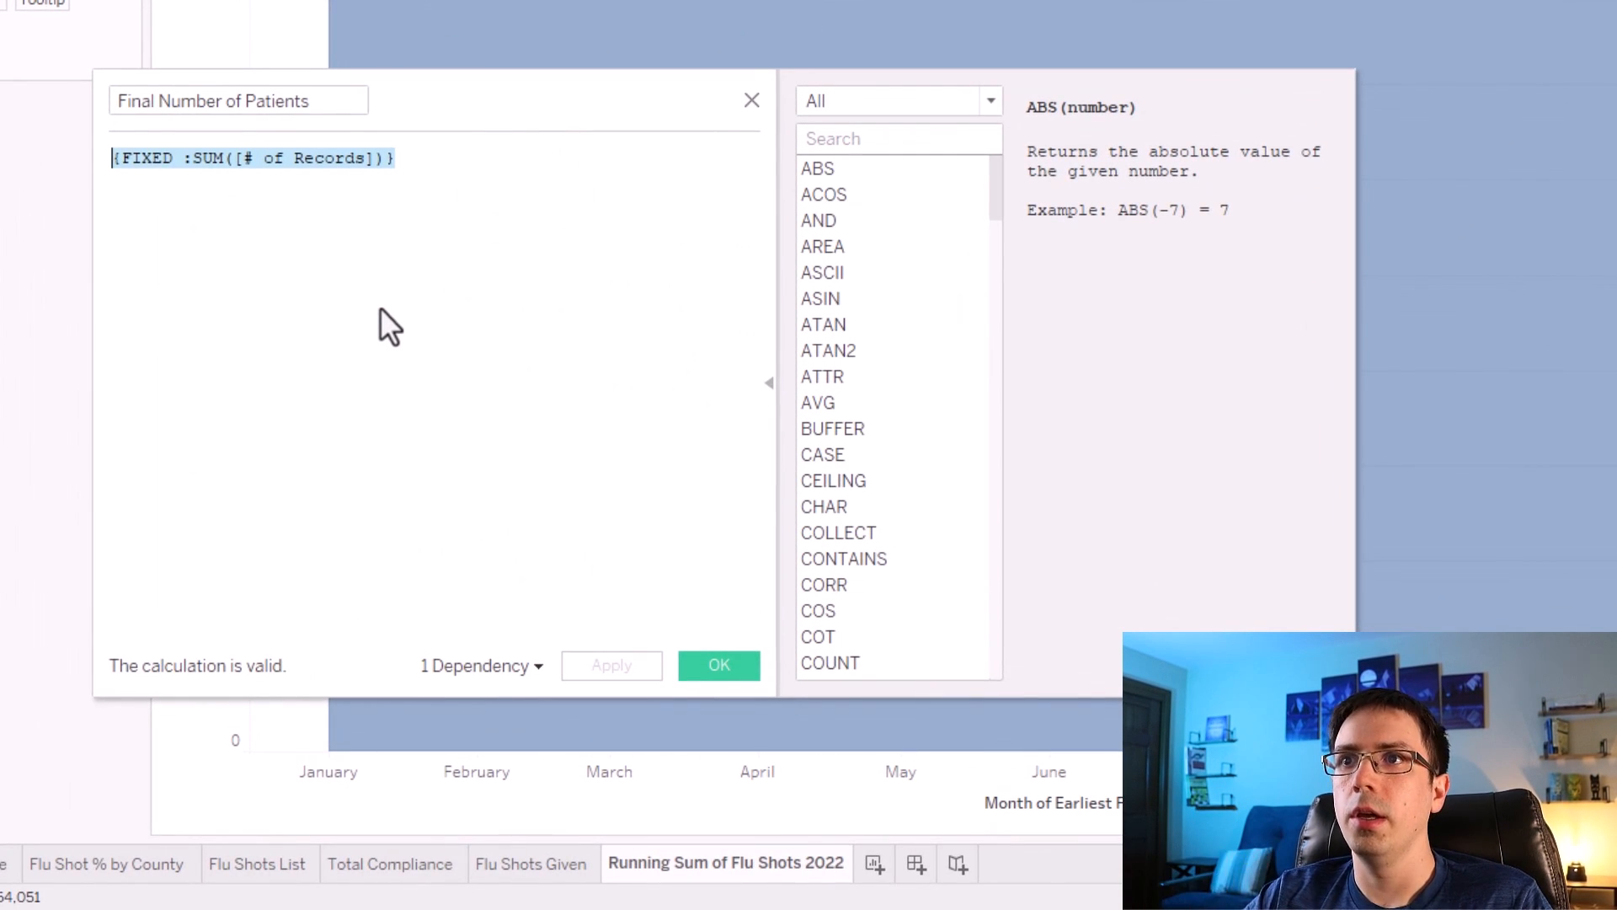
left_click(305, 260)
left_click(171, 158)
left_click_drag(169, 158, 123, 159)
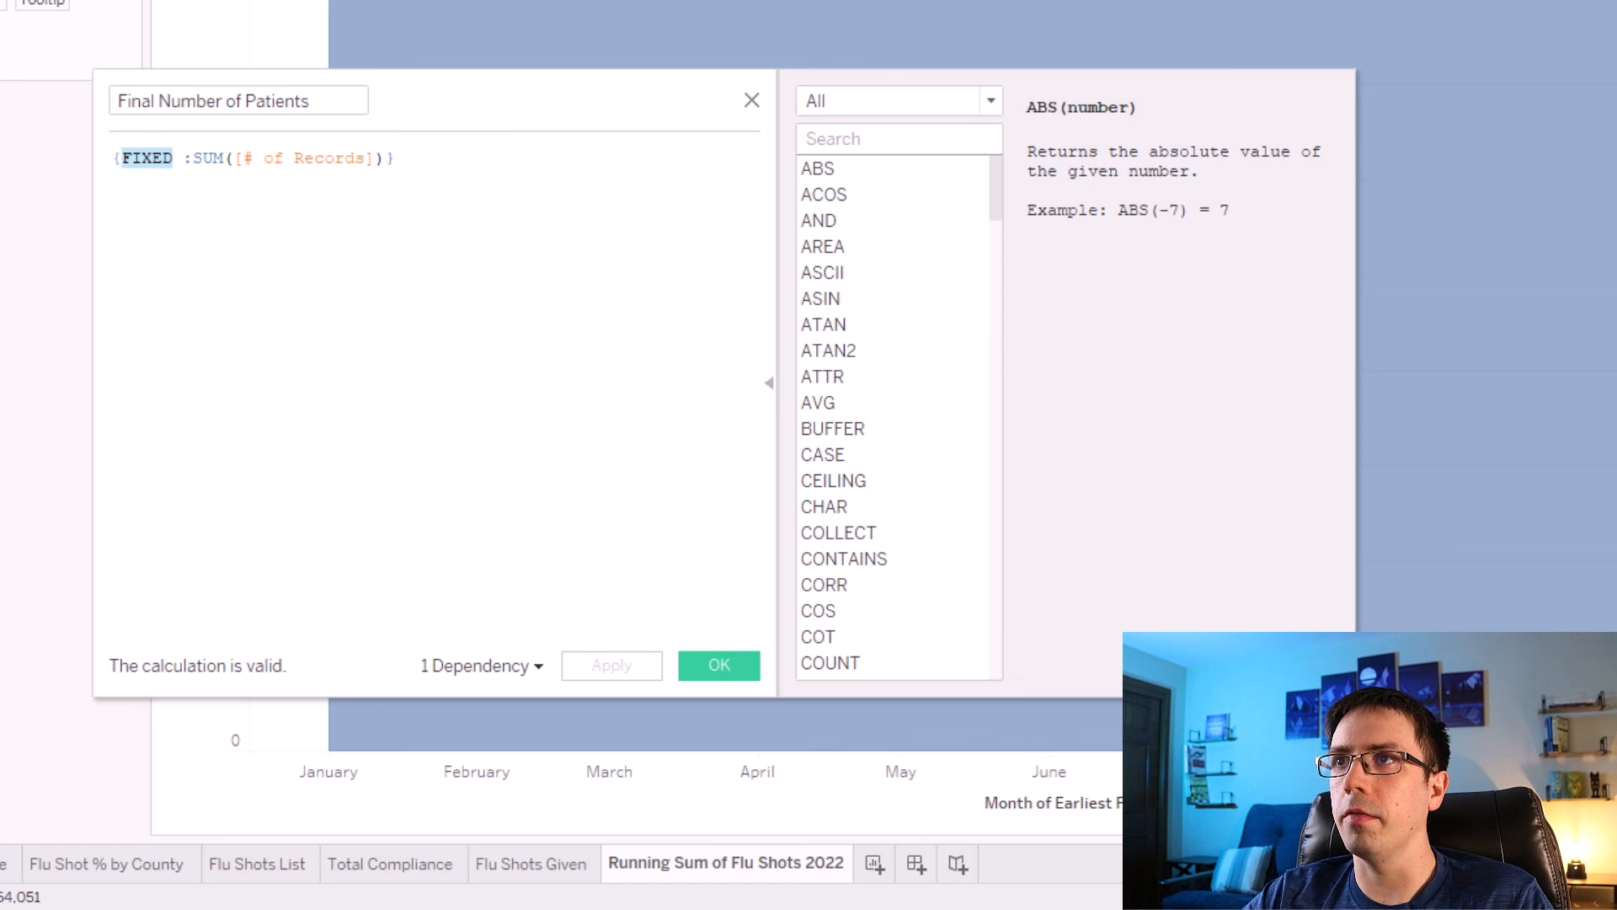
left_click_drag(375, 186, 200, 161)
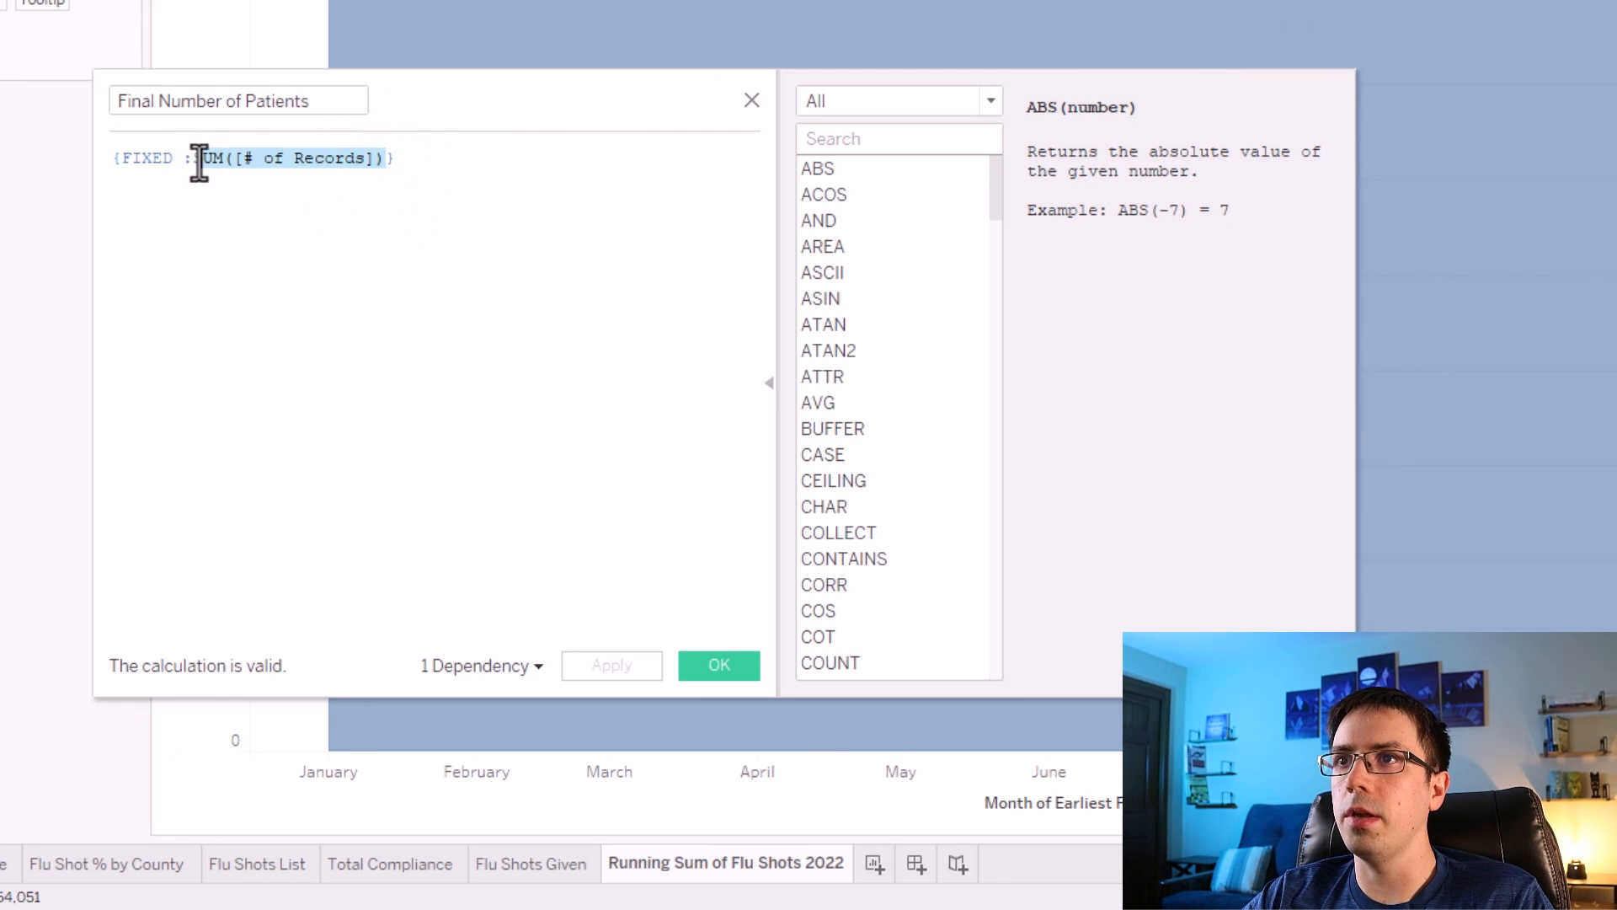
type(":")
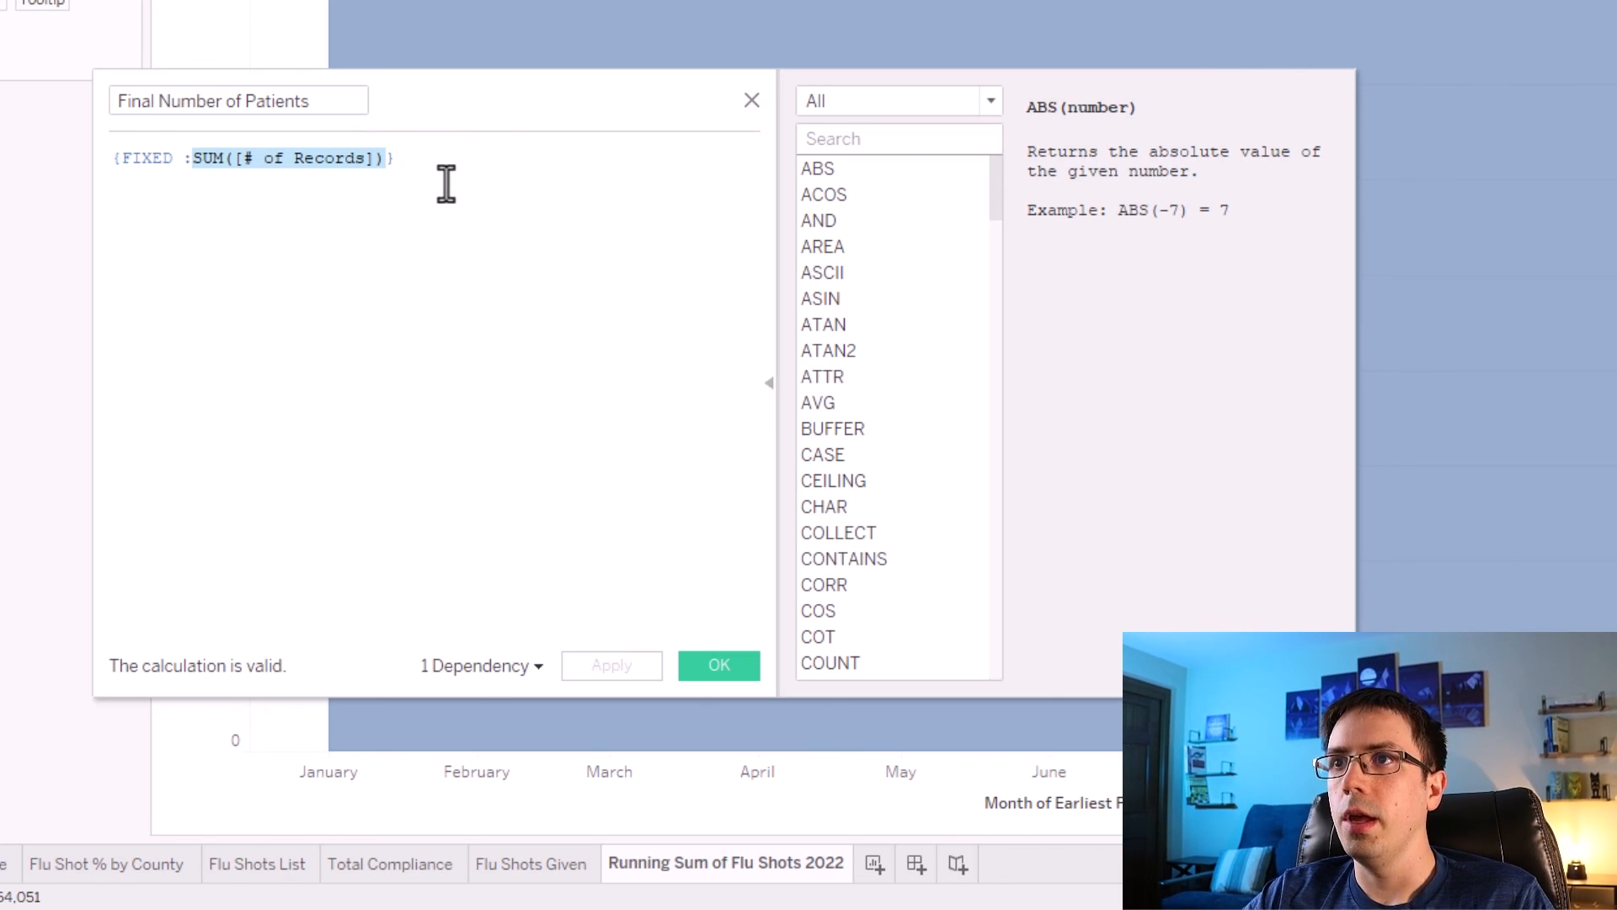
left_click(362, 158)
double_click(360, 158)
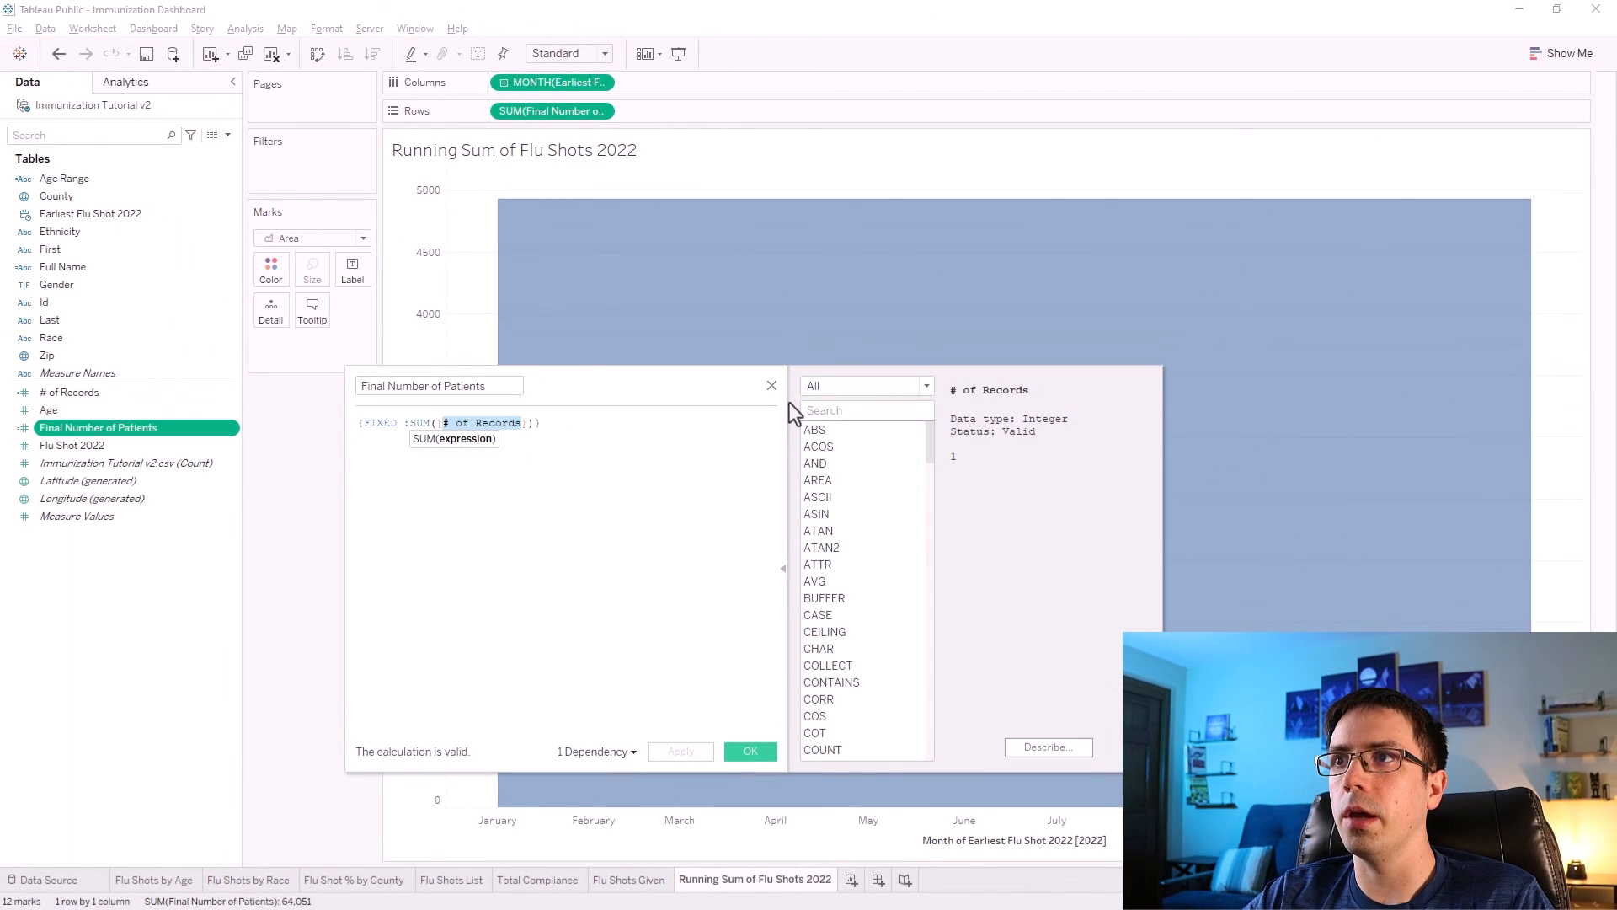
left_click(772, 385)
right_click(76, 394)
left_click(125, 492)
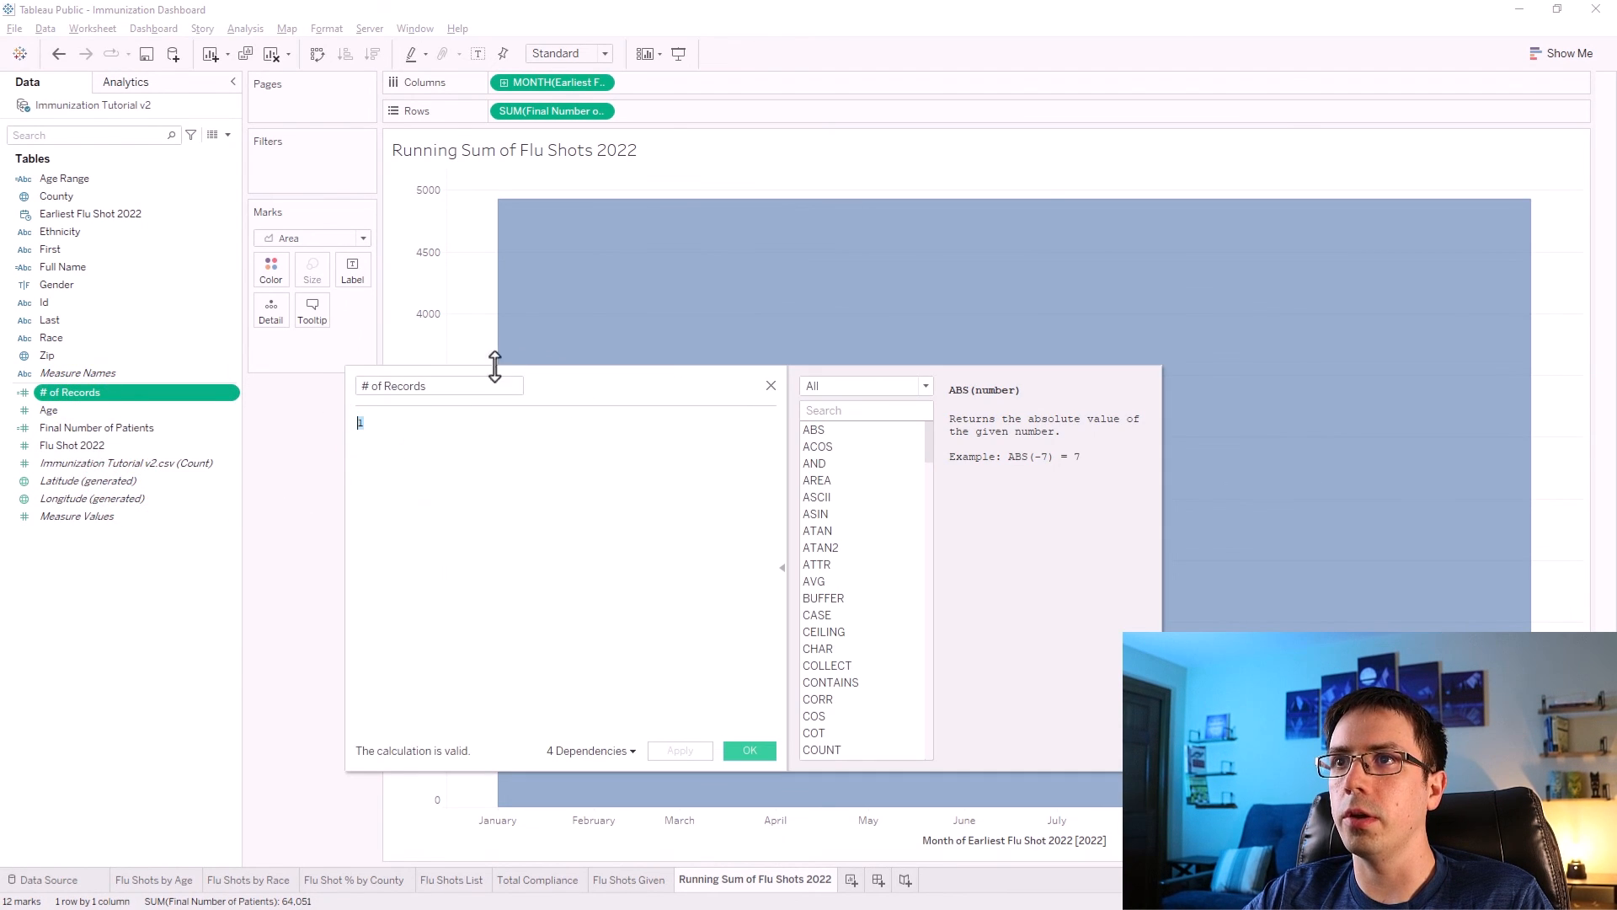
left_click(767, 388)
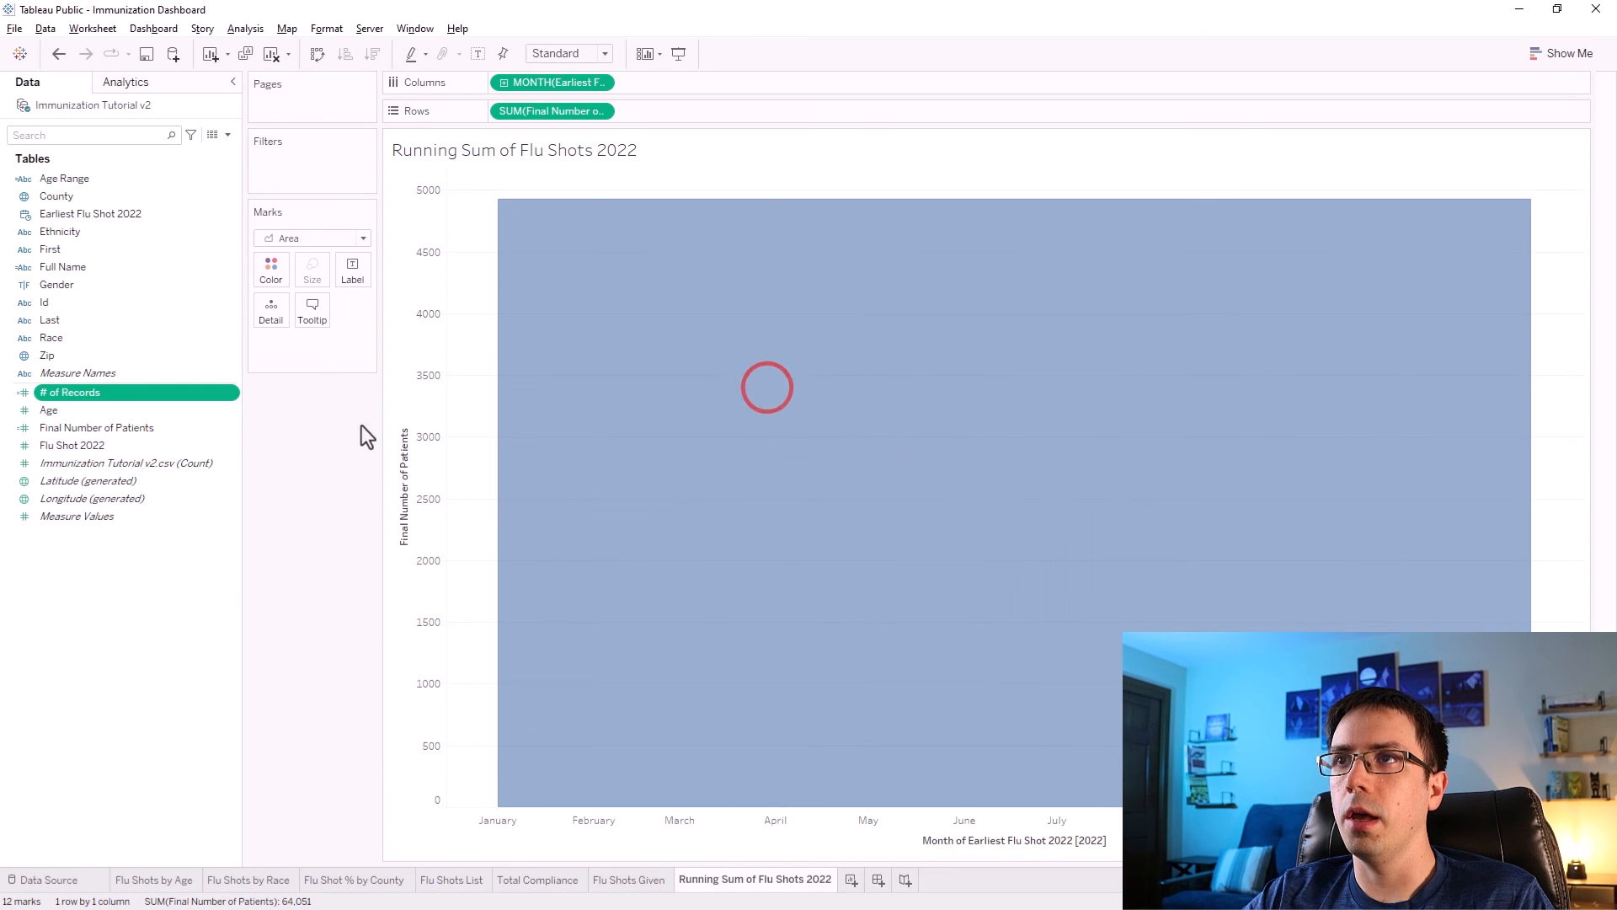
right_click(165, 426)
left_click(210, 526)
left_click(585, 422)
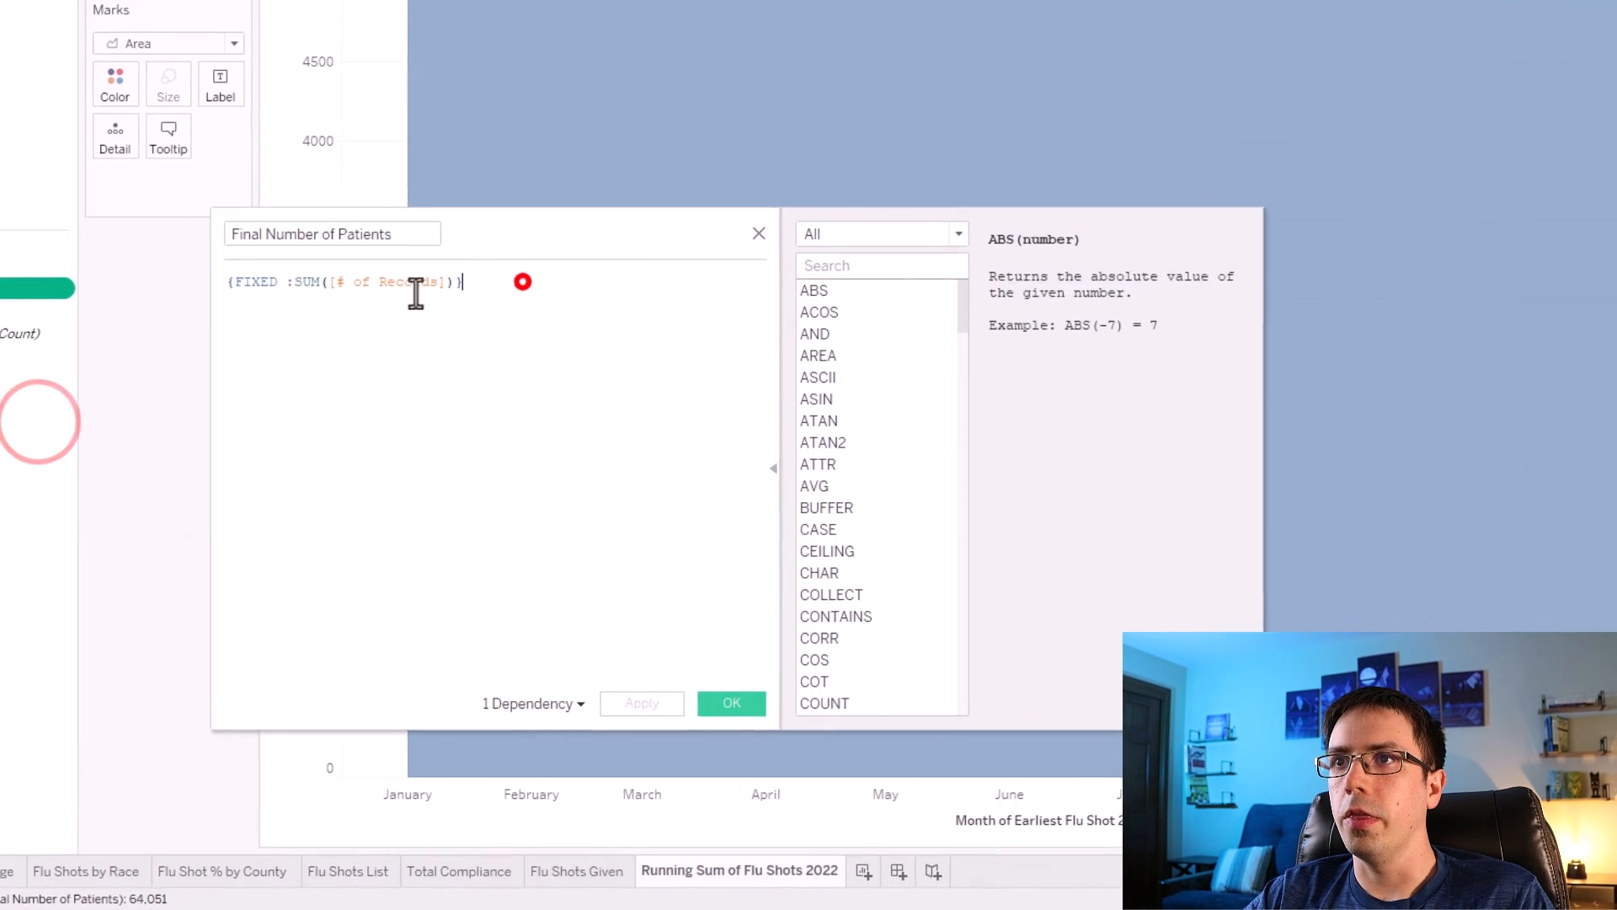
key("ctrl+a")
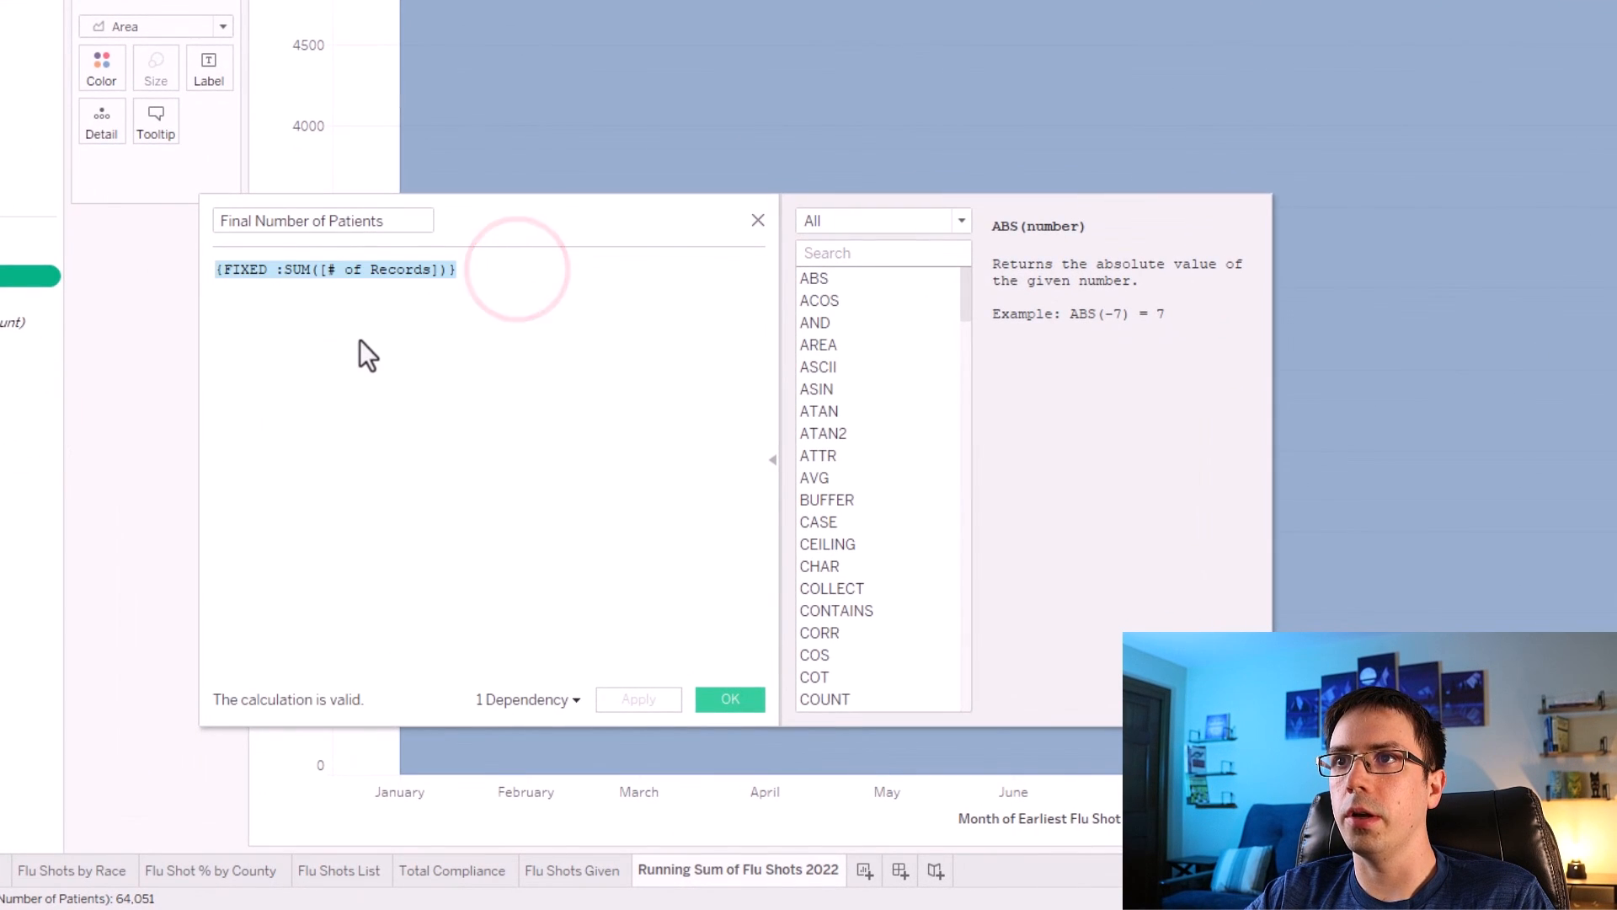
left_click(362, 333)
left_click_drag(444, 270, 287, 278)
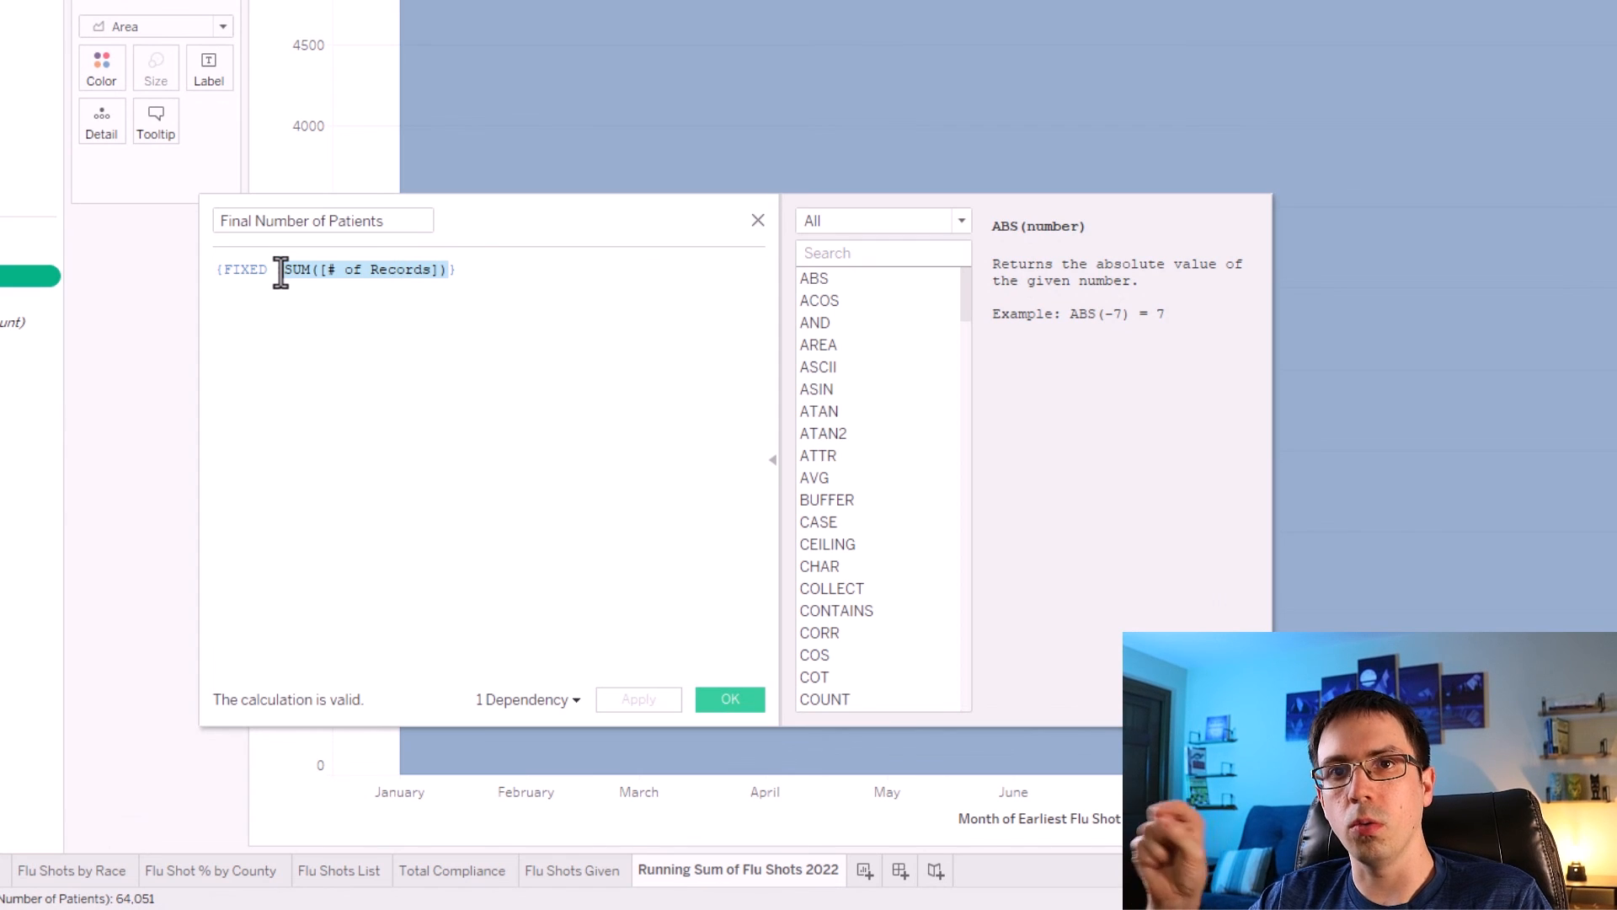
left_click_drag(266, 269, 219, 270)
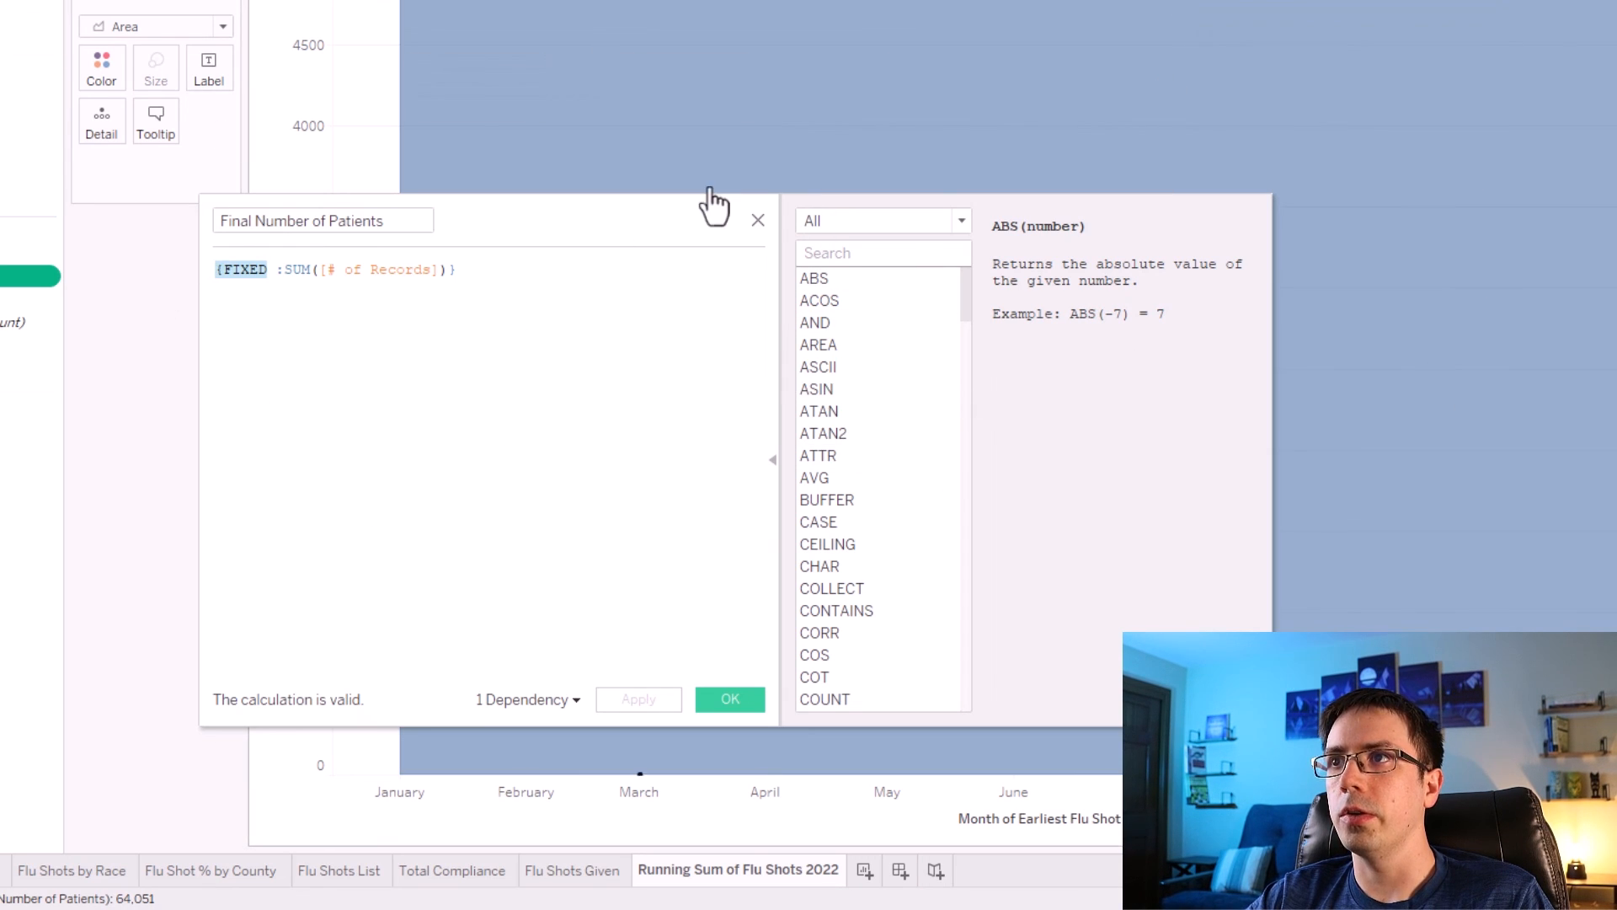
left_click(760, 221)
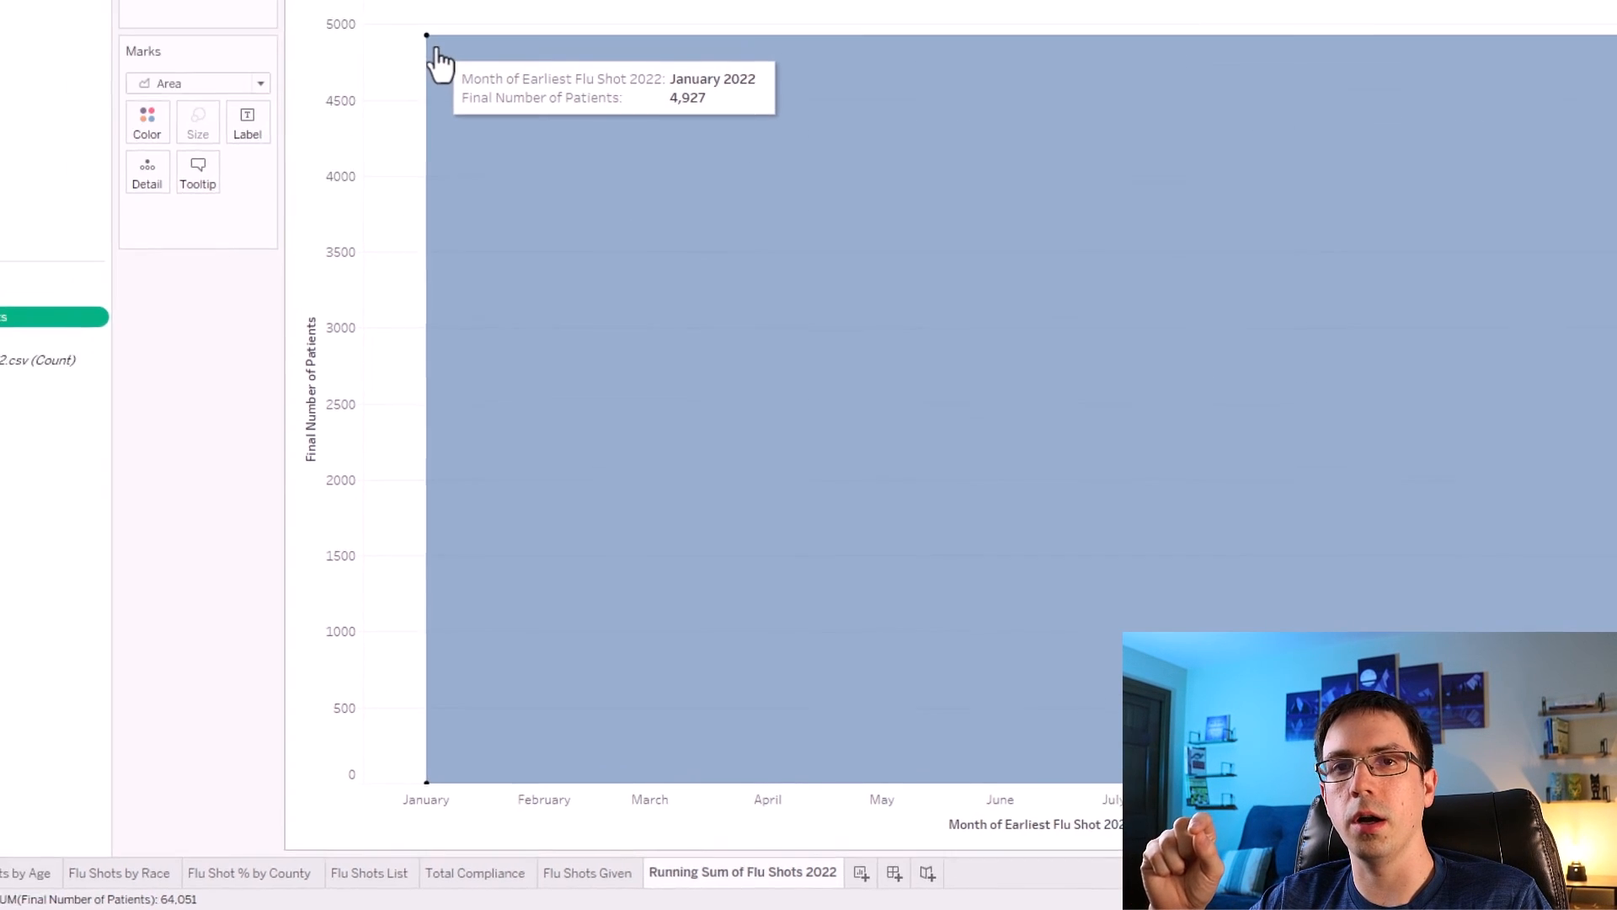
Examine the underlying data of the area chart's monthly marks in the View Data window.
right_click(497, 202)
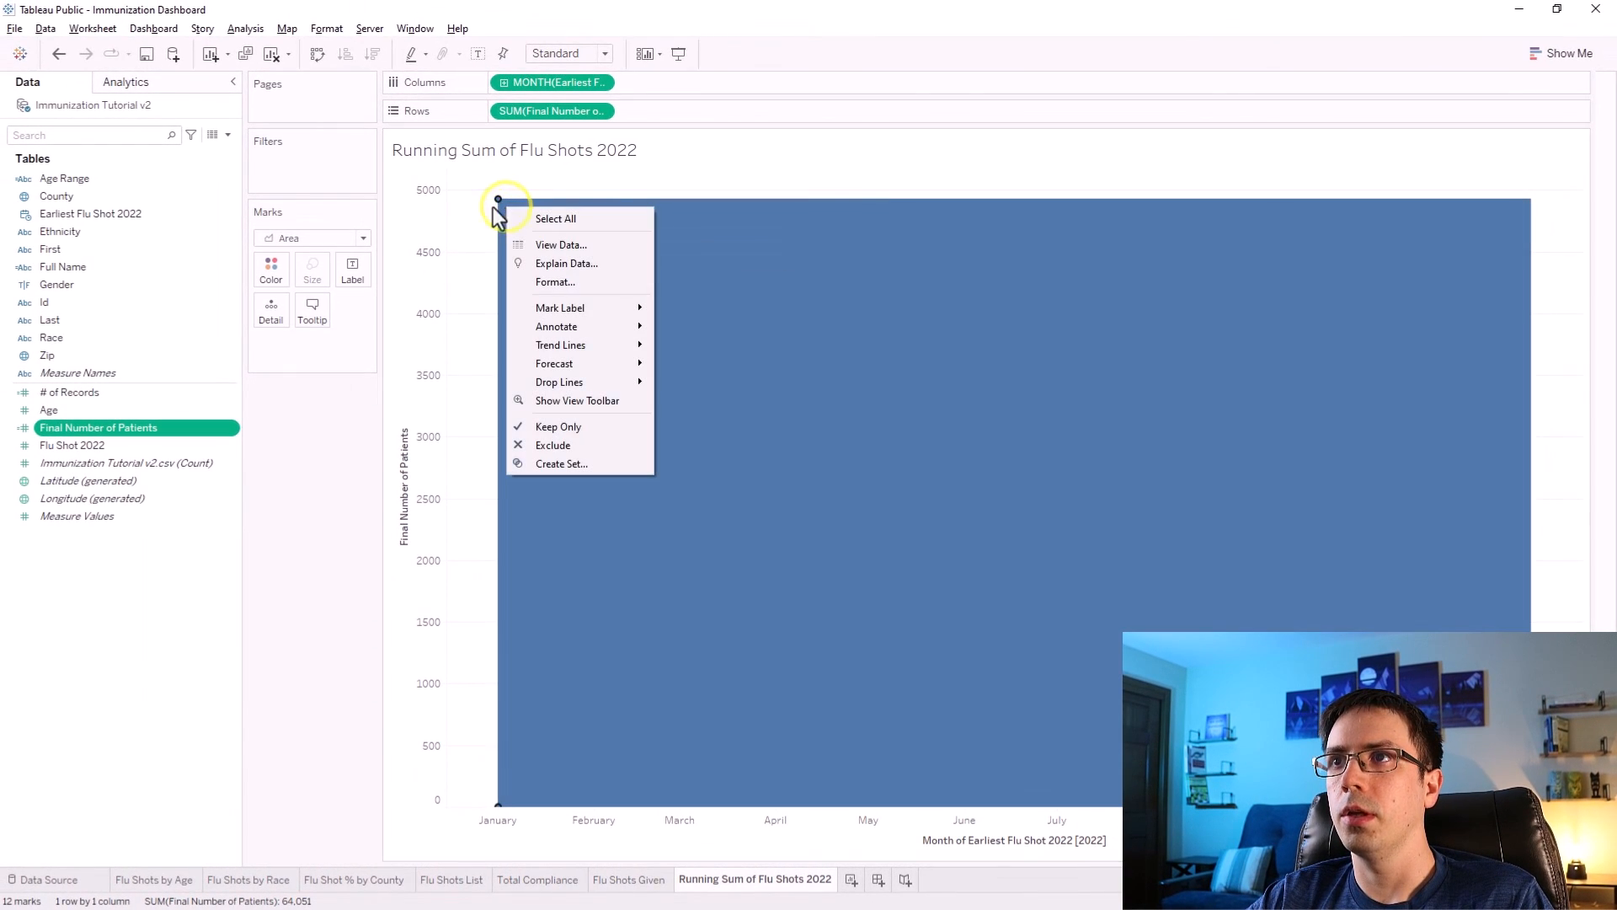
left_click(489, 200)
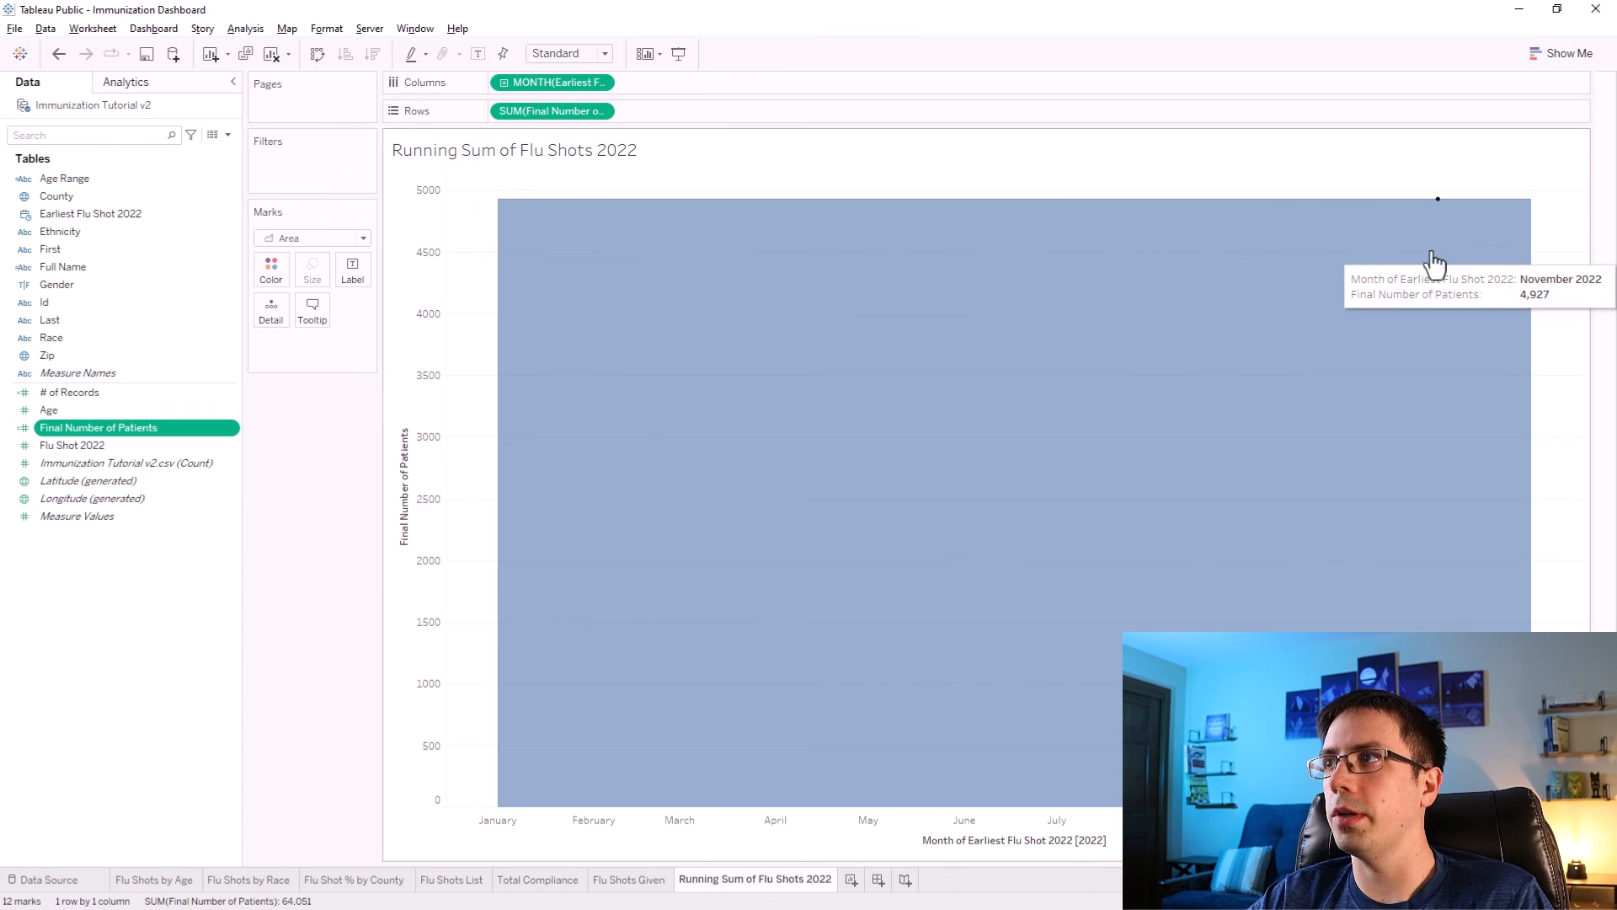
left_click_drag(1548, 174, 377, 247)
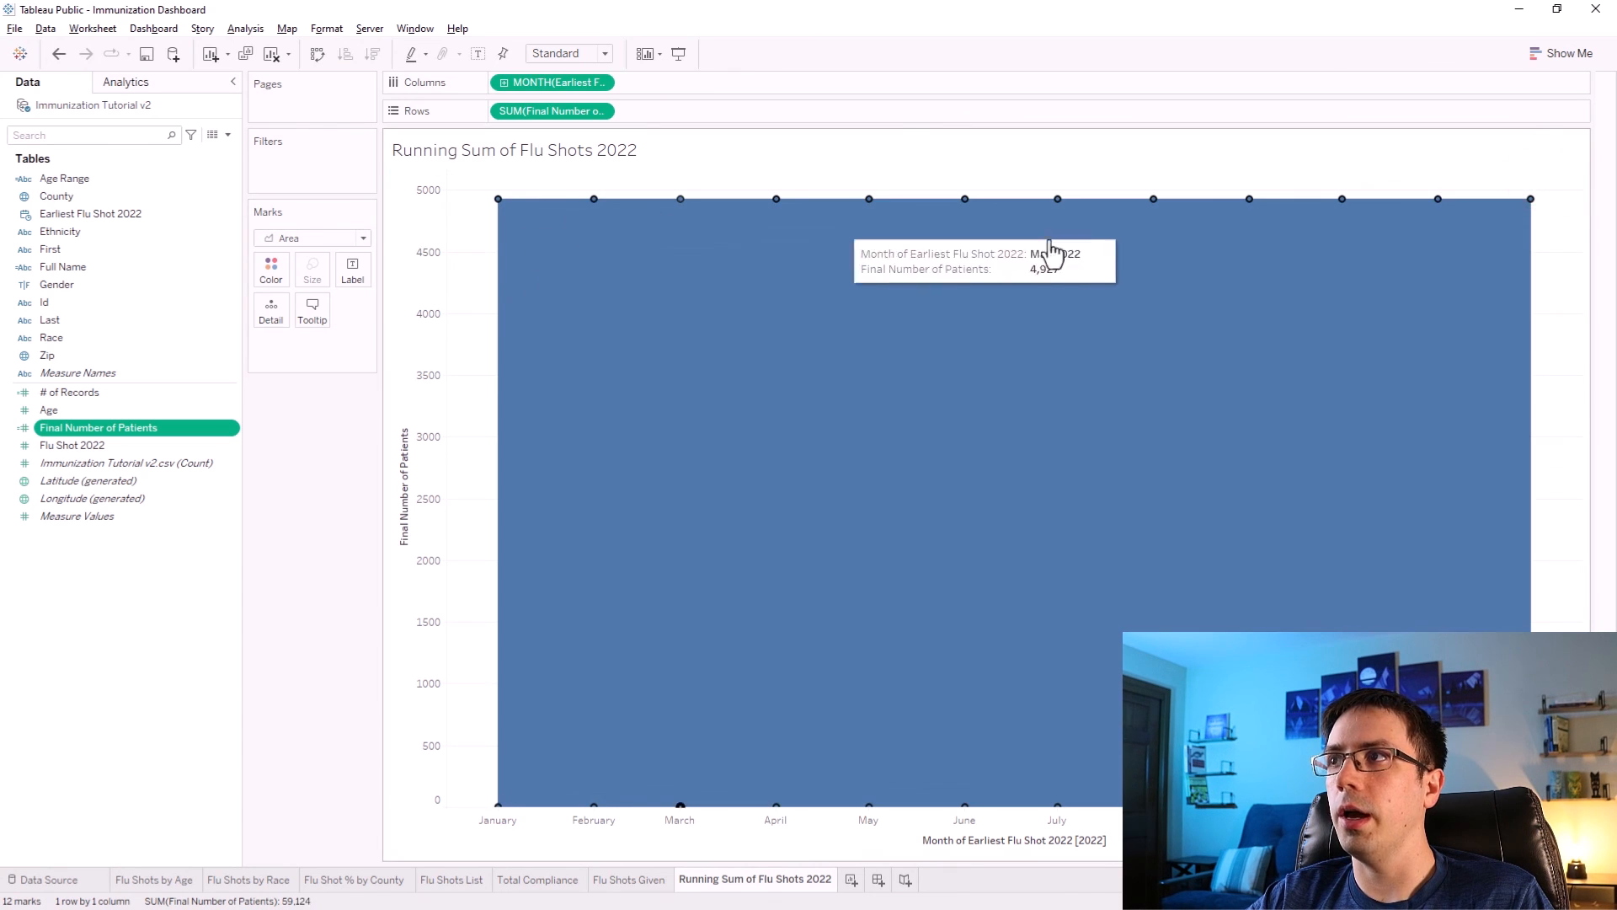
right_click(1153, 199)
left_click(1179, 240)
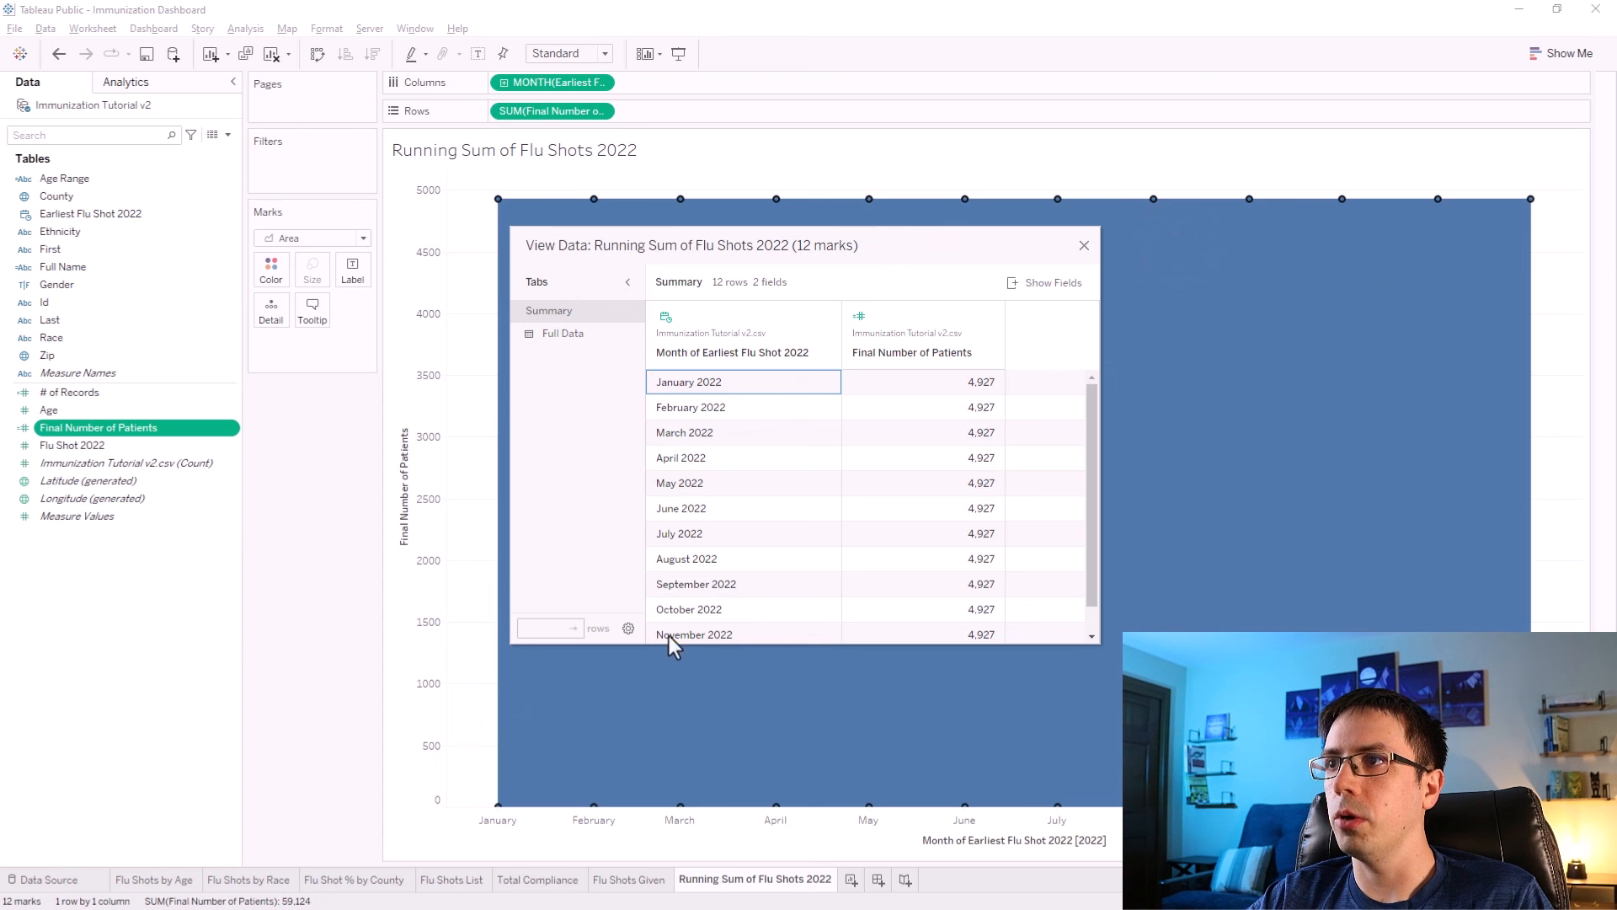
left_click(977, 378)
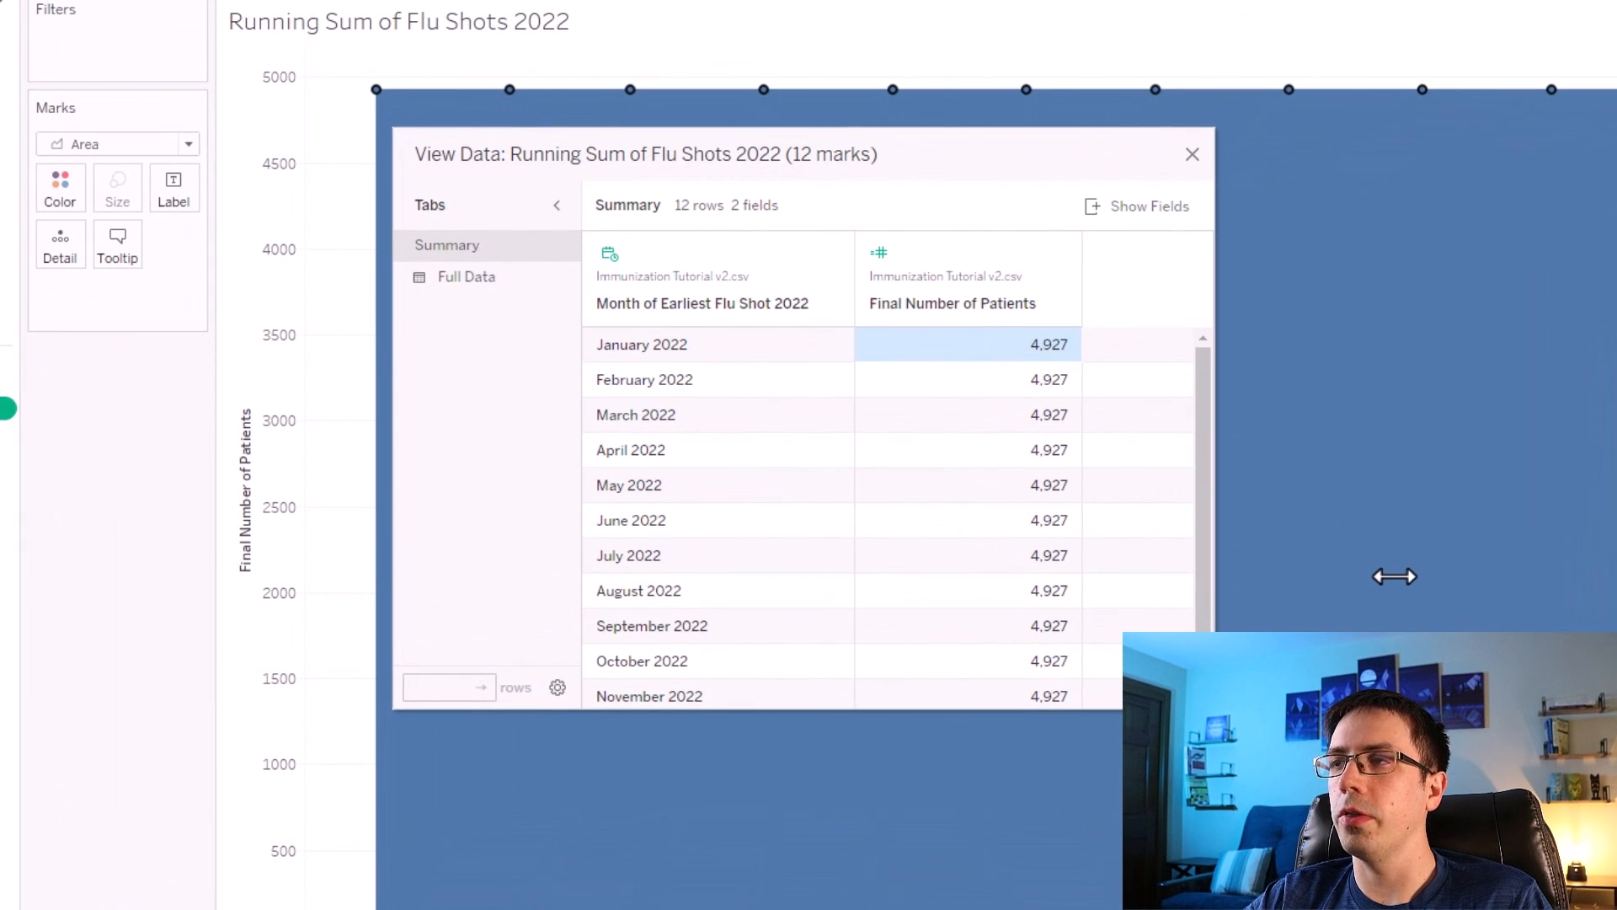
key("Down")
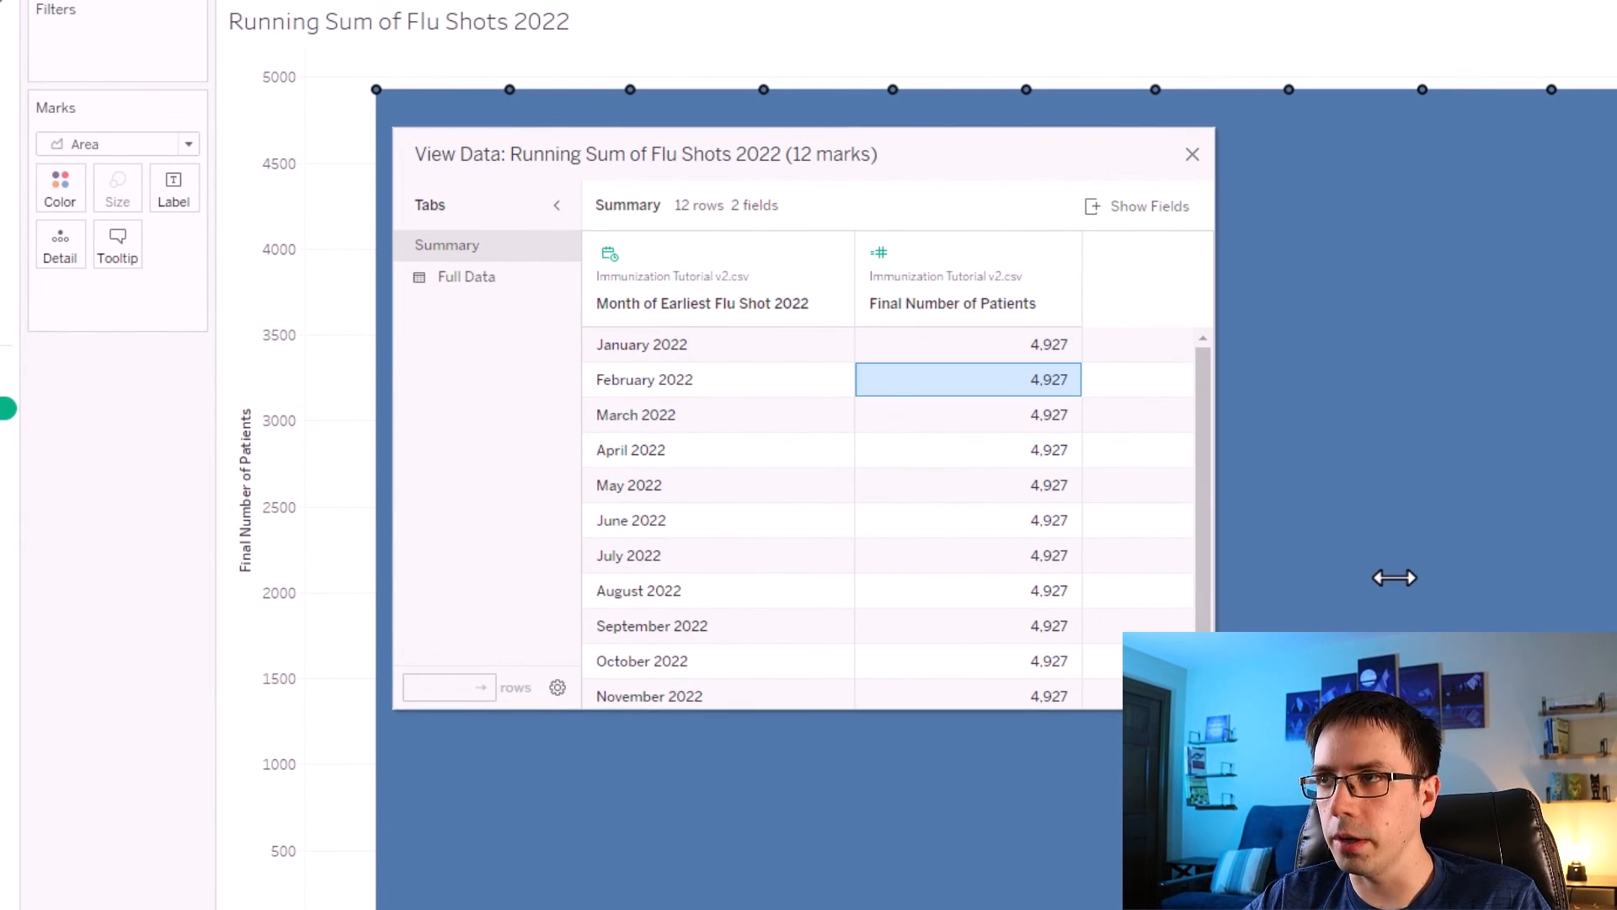
key("Down")
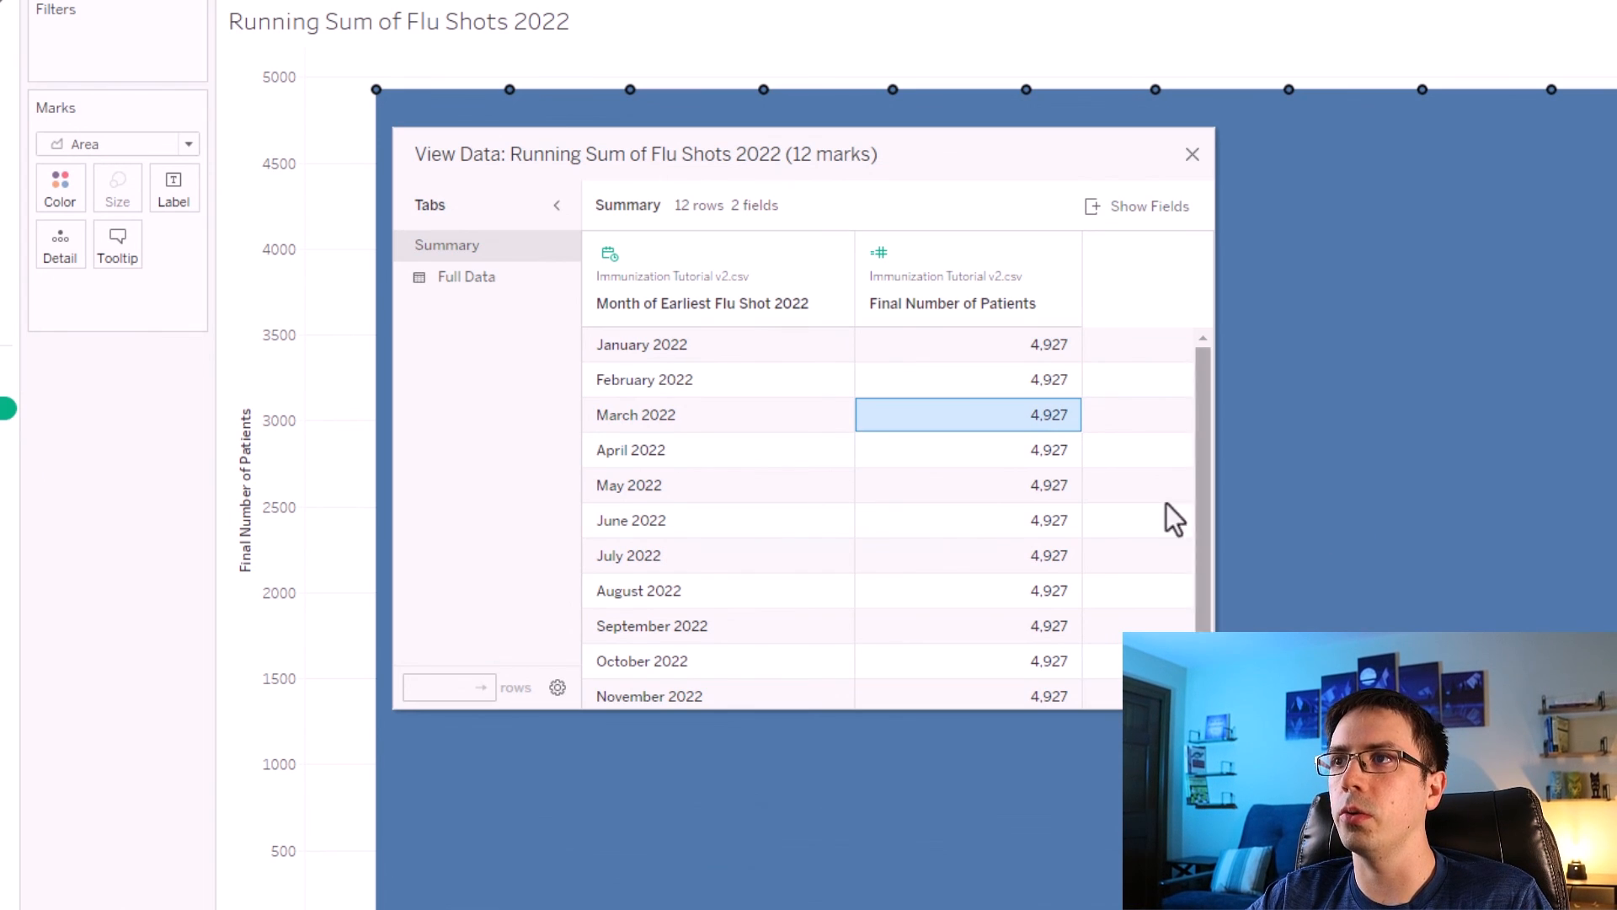
left_click(1011, 351)
key("Down")
key("Down")
key("Down")
key("Down")
key("Down")
key("Down")
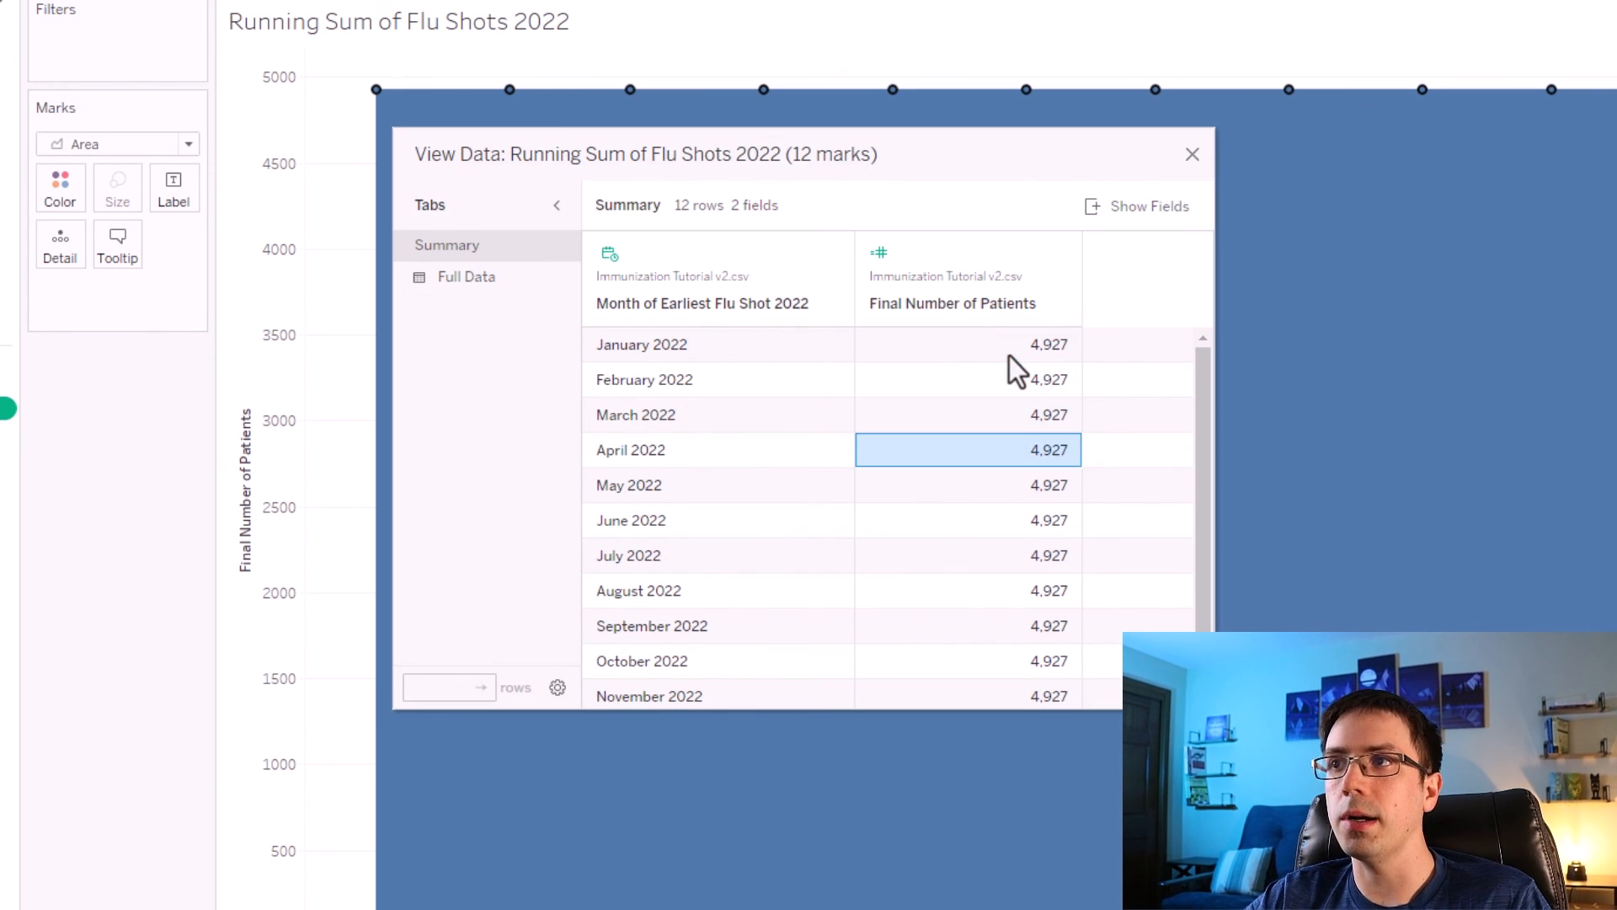
left_click(1192, 155)
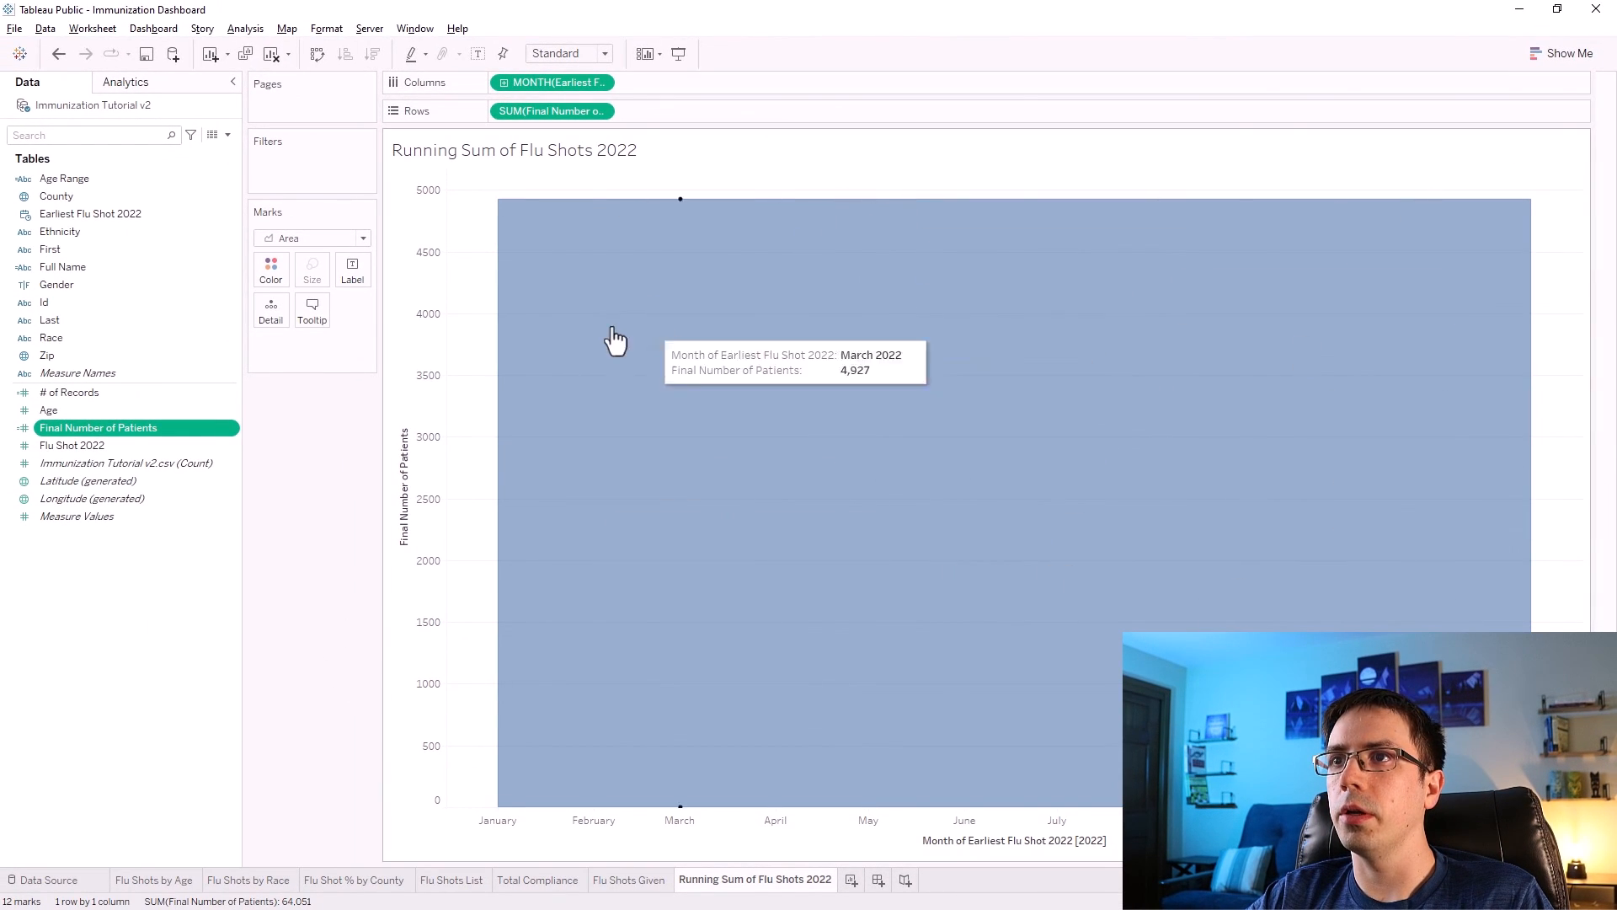
Set the worksheet background shading to the custom dark colour #2b3048.
right_click(537, 326)
left_click(596, 403)
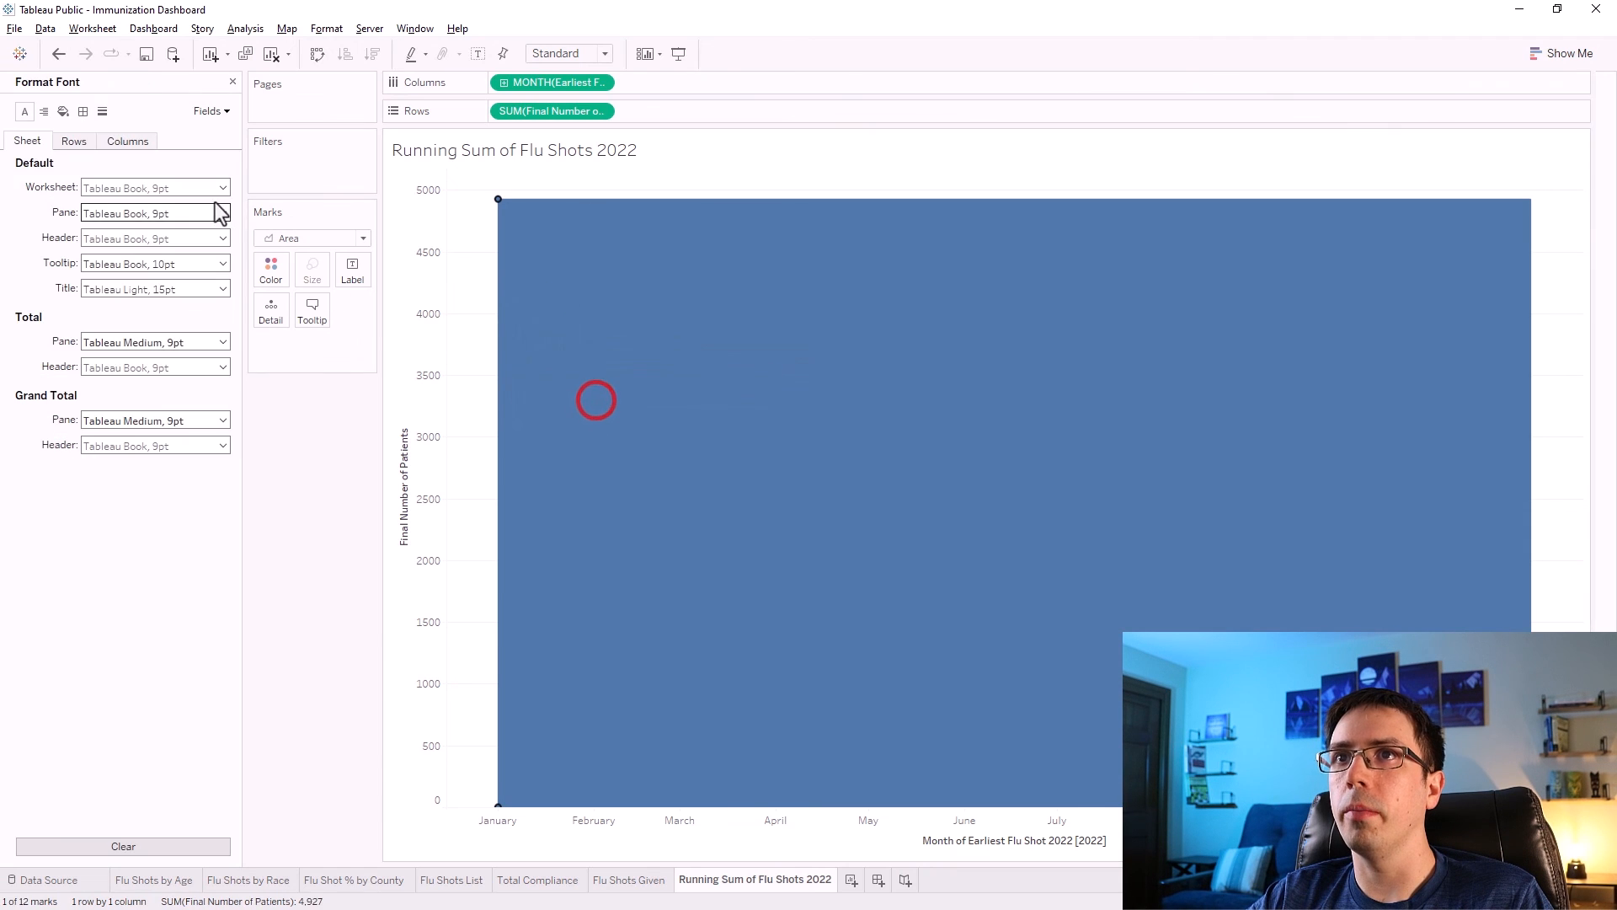
left_click(63, 110)
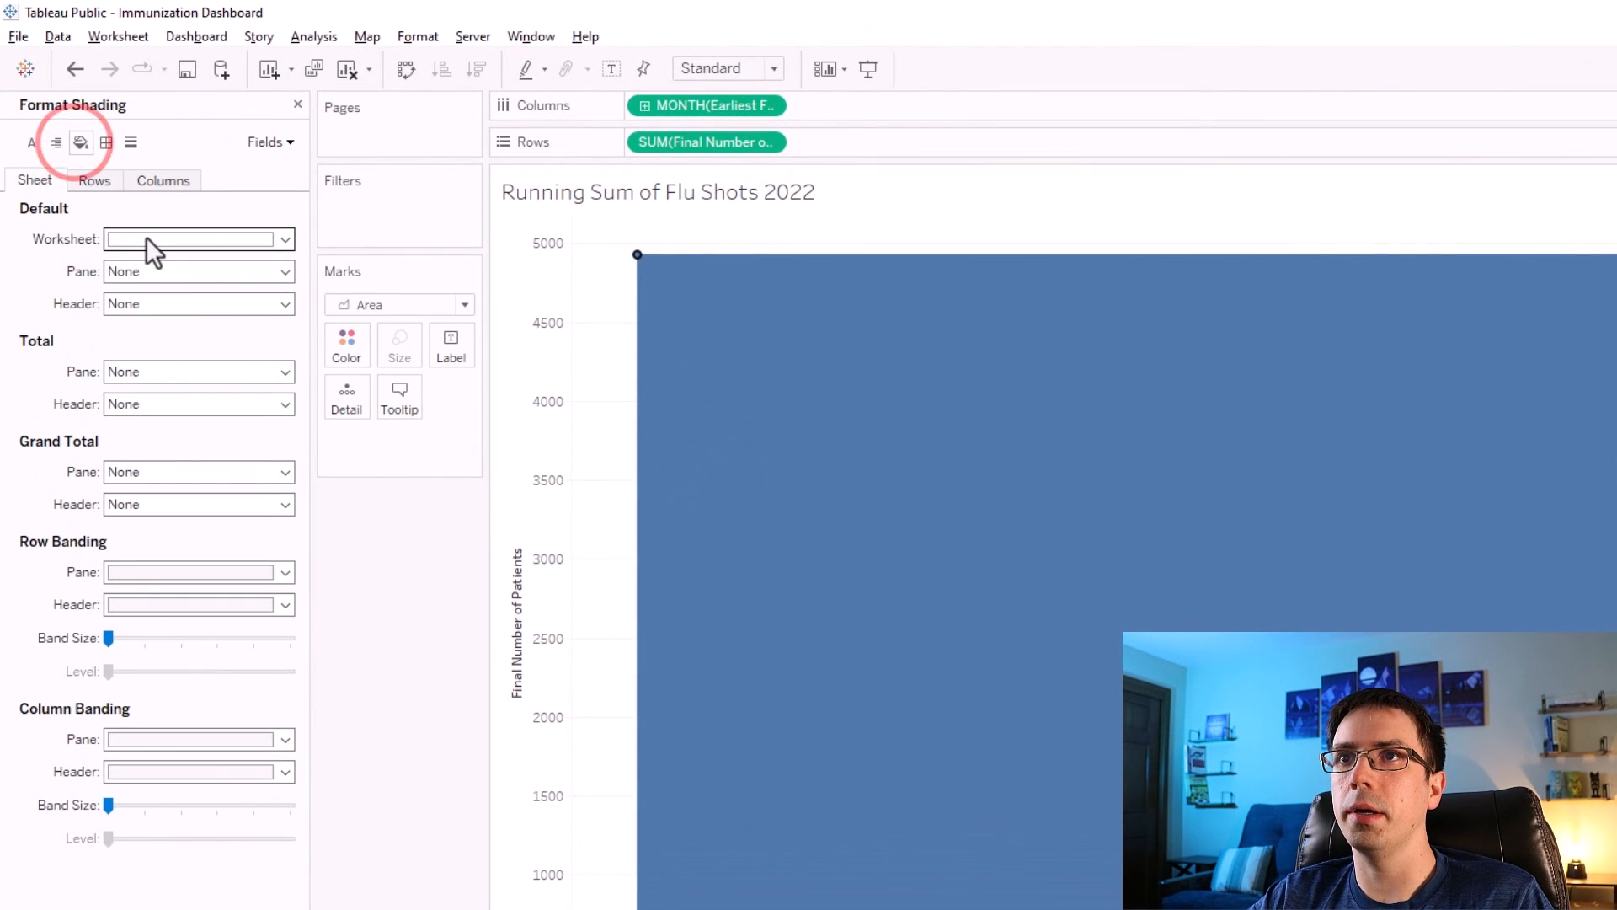
left_click(145, 238)
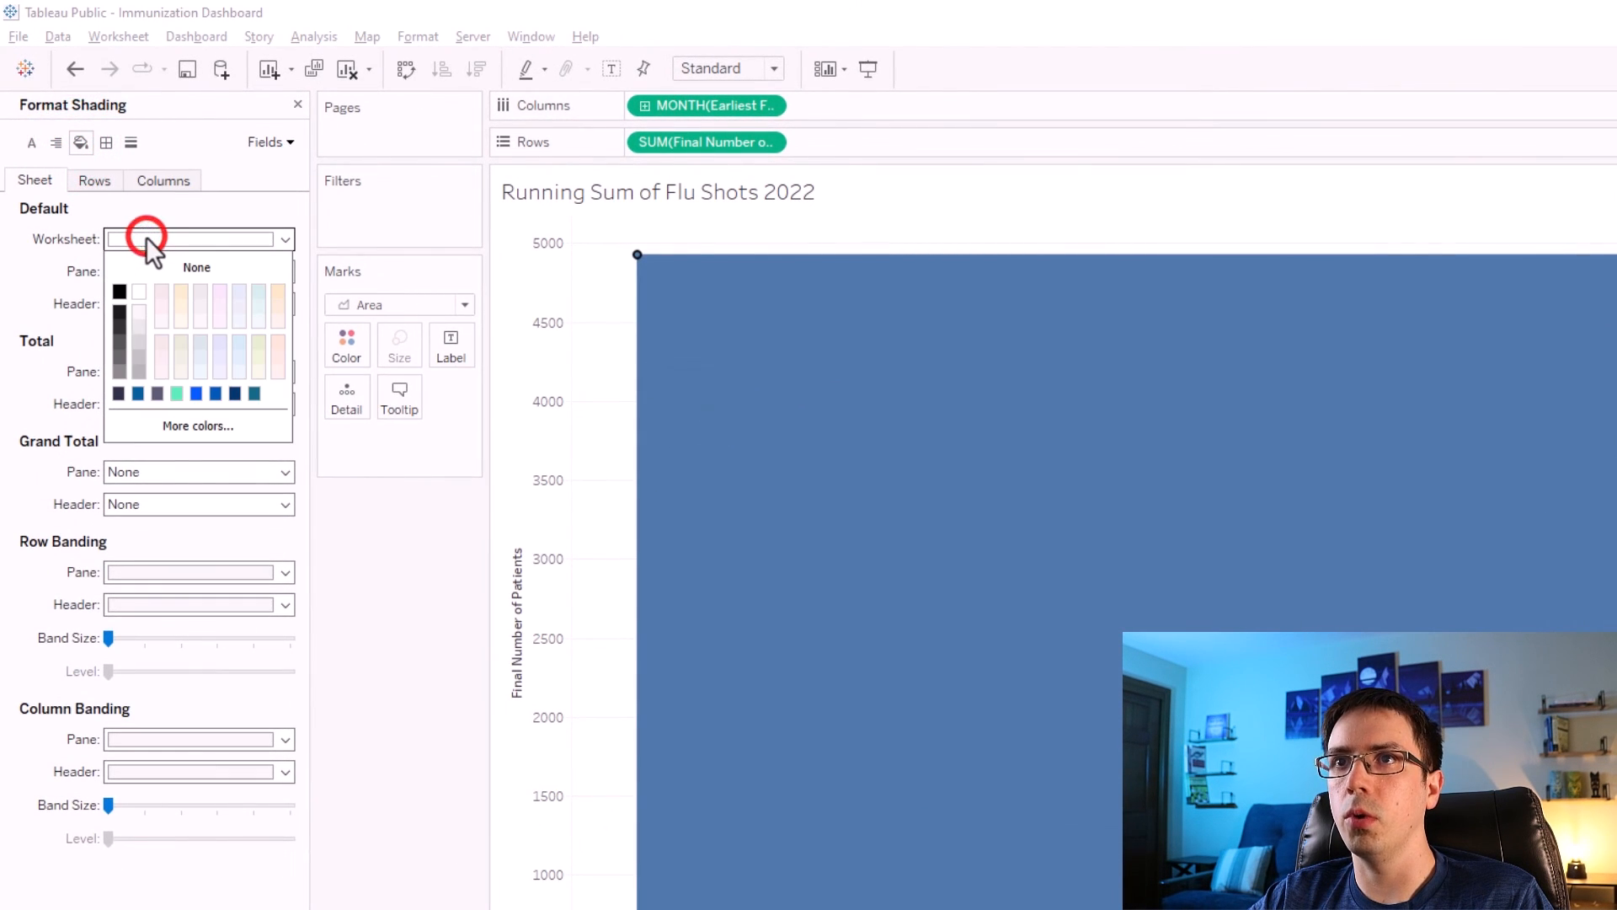
left_click(168, 421)
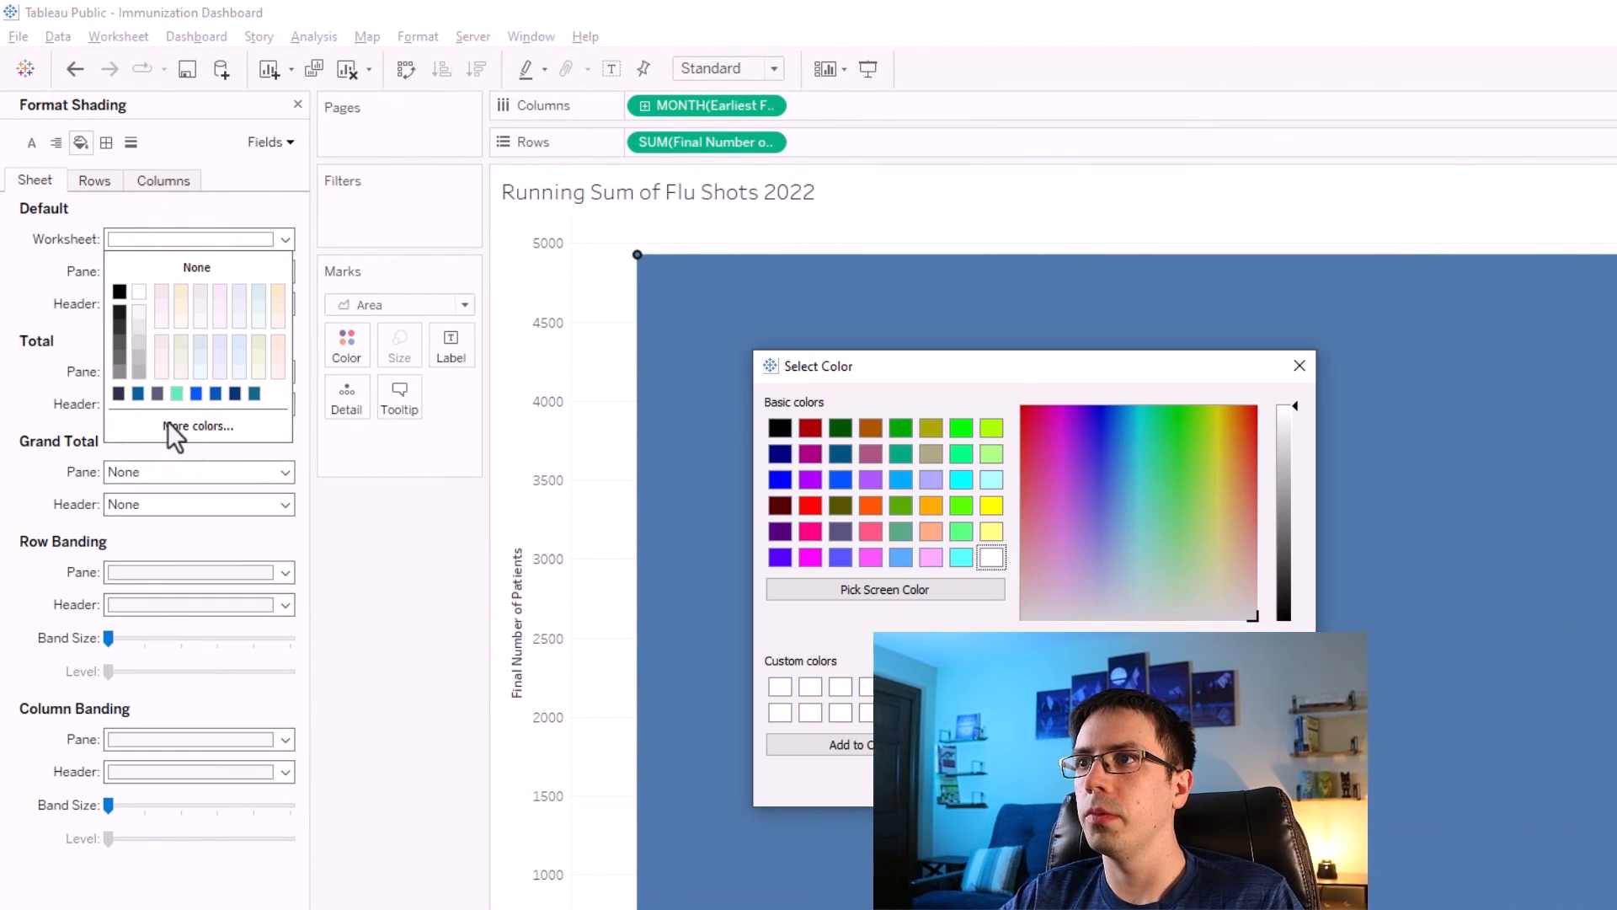
left_click(991, 712)
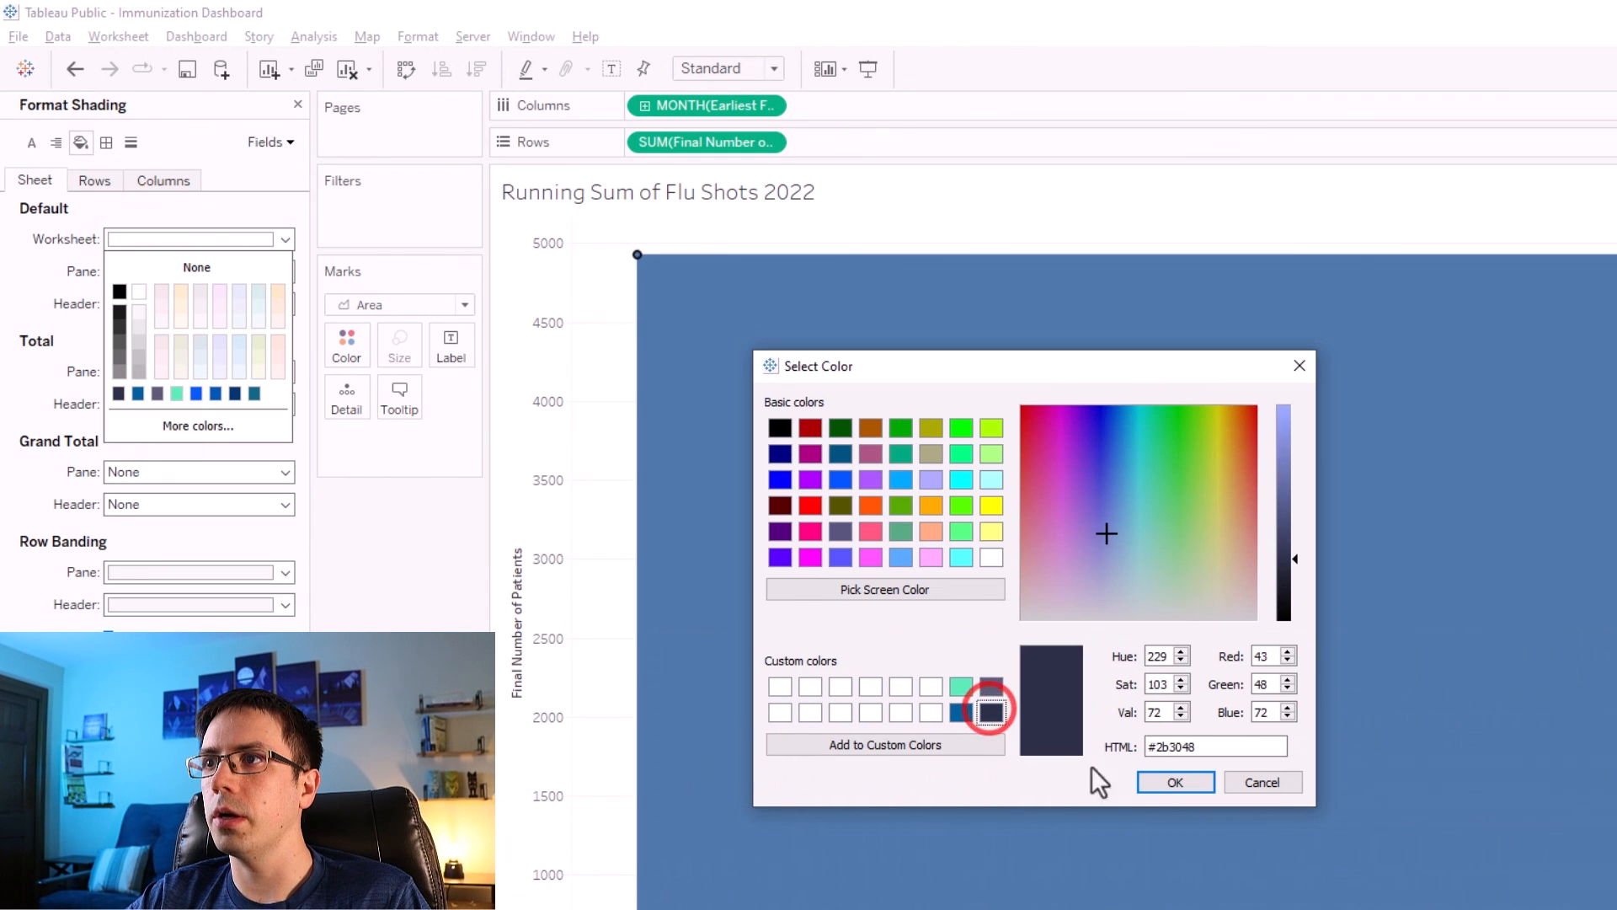
left_click(1164, 784)
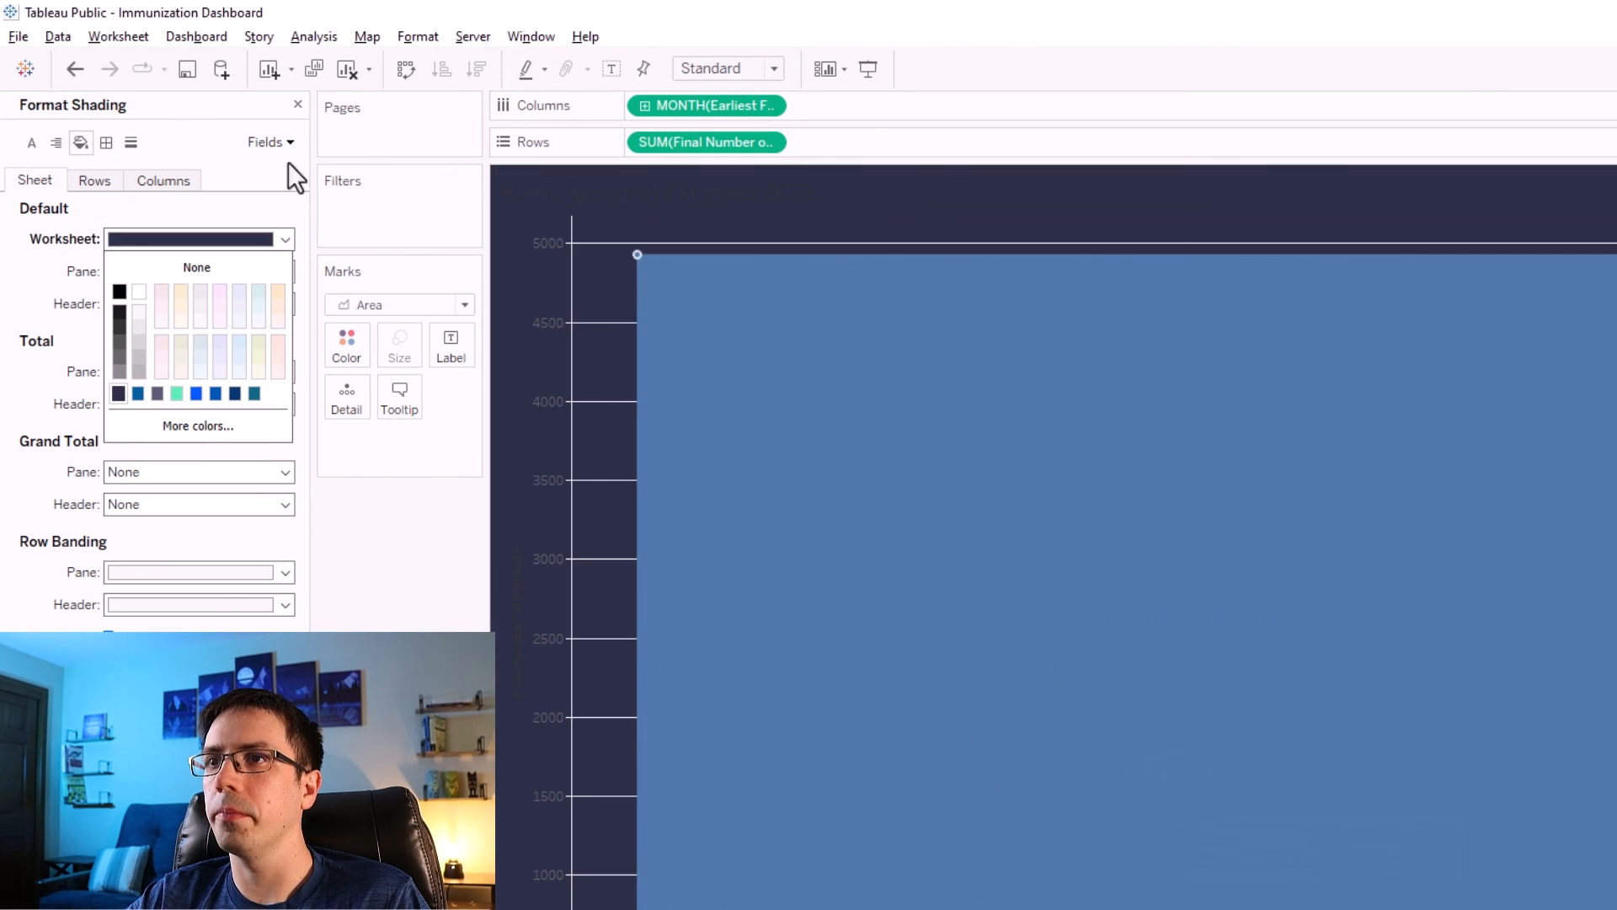
Color the area marks with the custom colour #57ecb2 at 100% opacity.
left_click(295, 104)
left_click(346, 348)
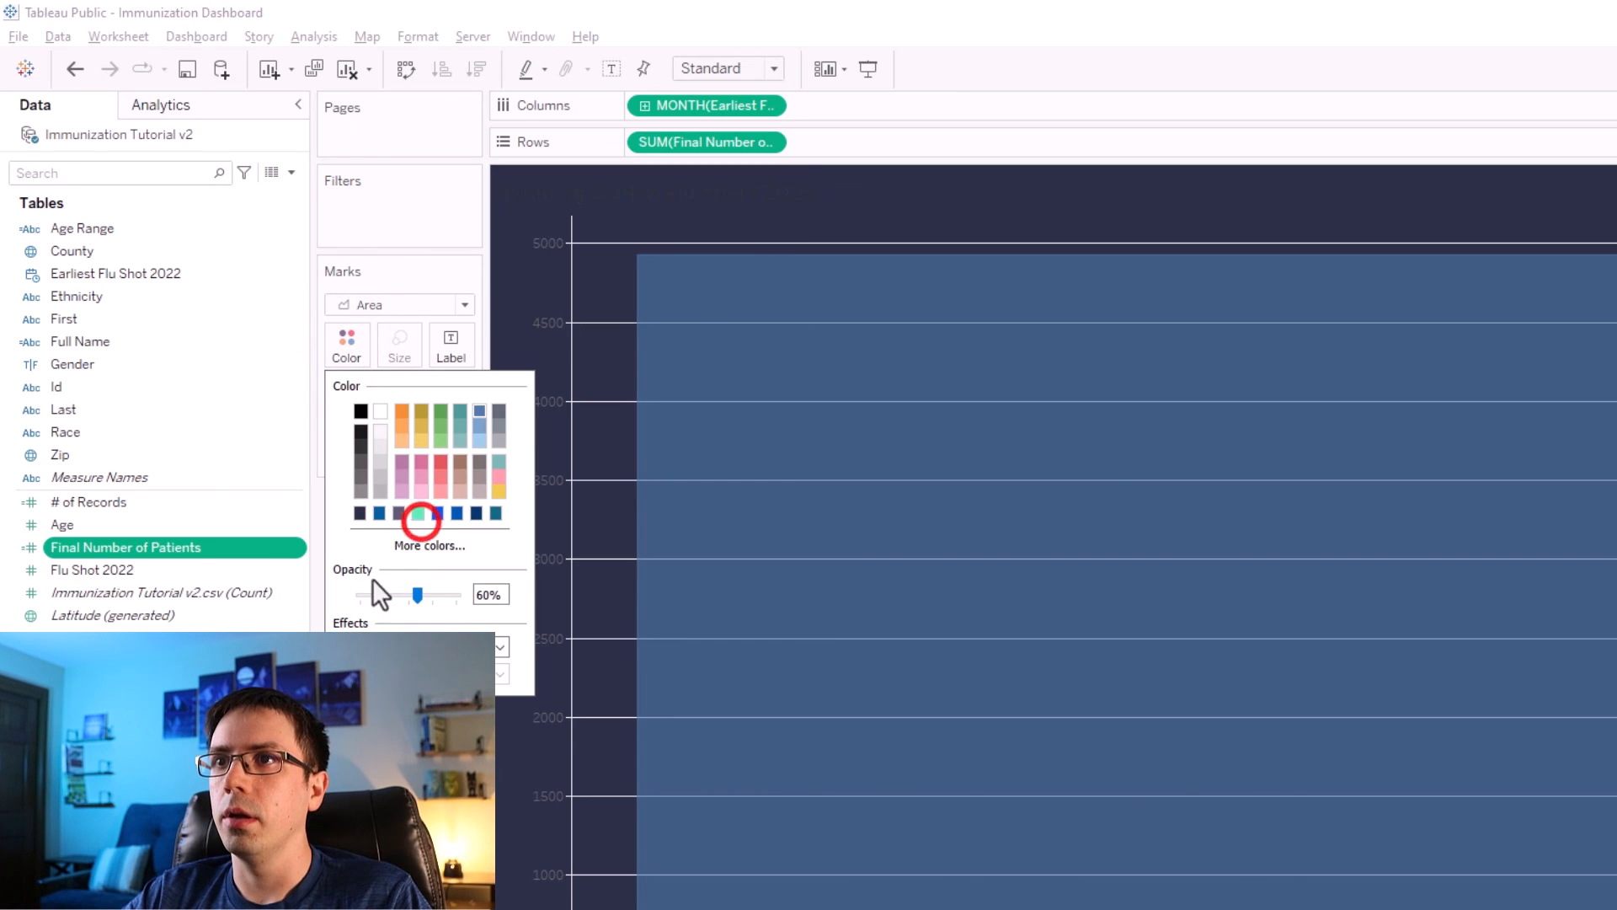
left_click(398, 545)
left_click(967, 689)
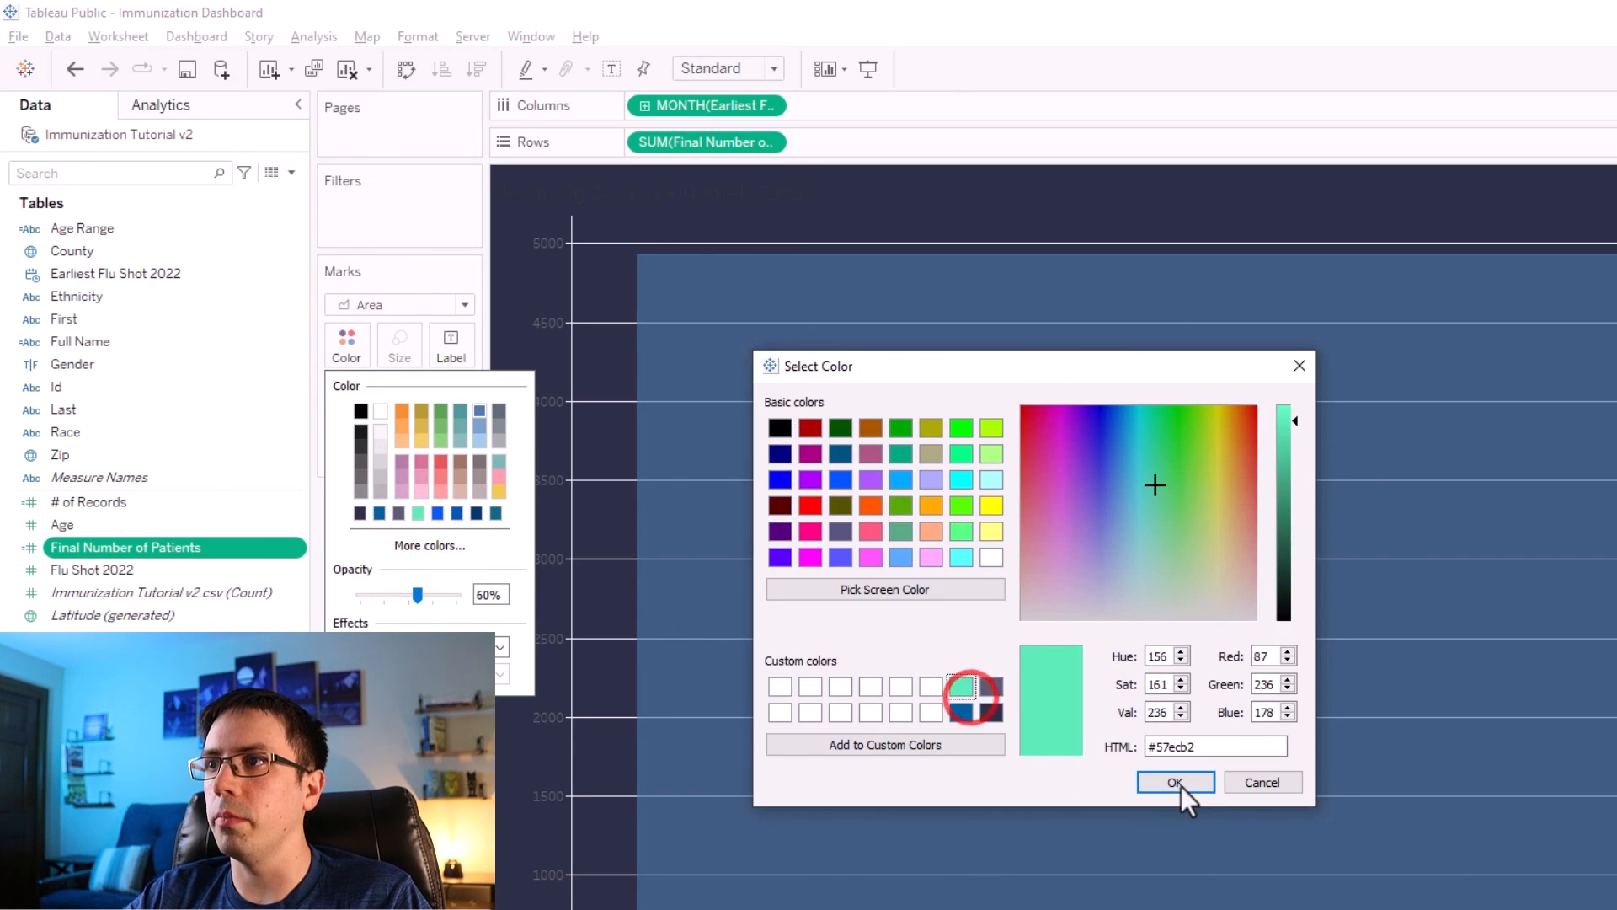
left_click(1181, 783)
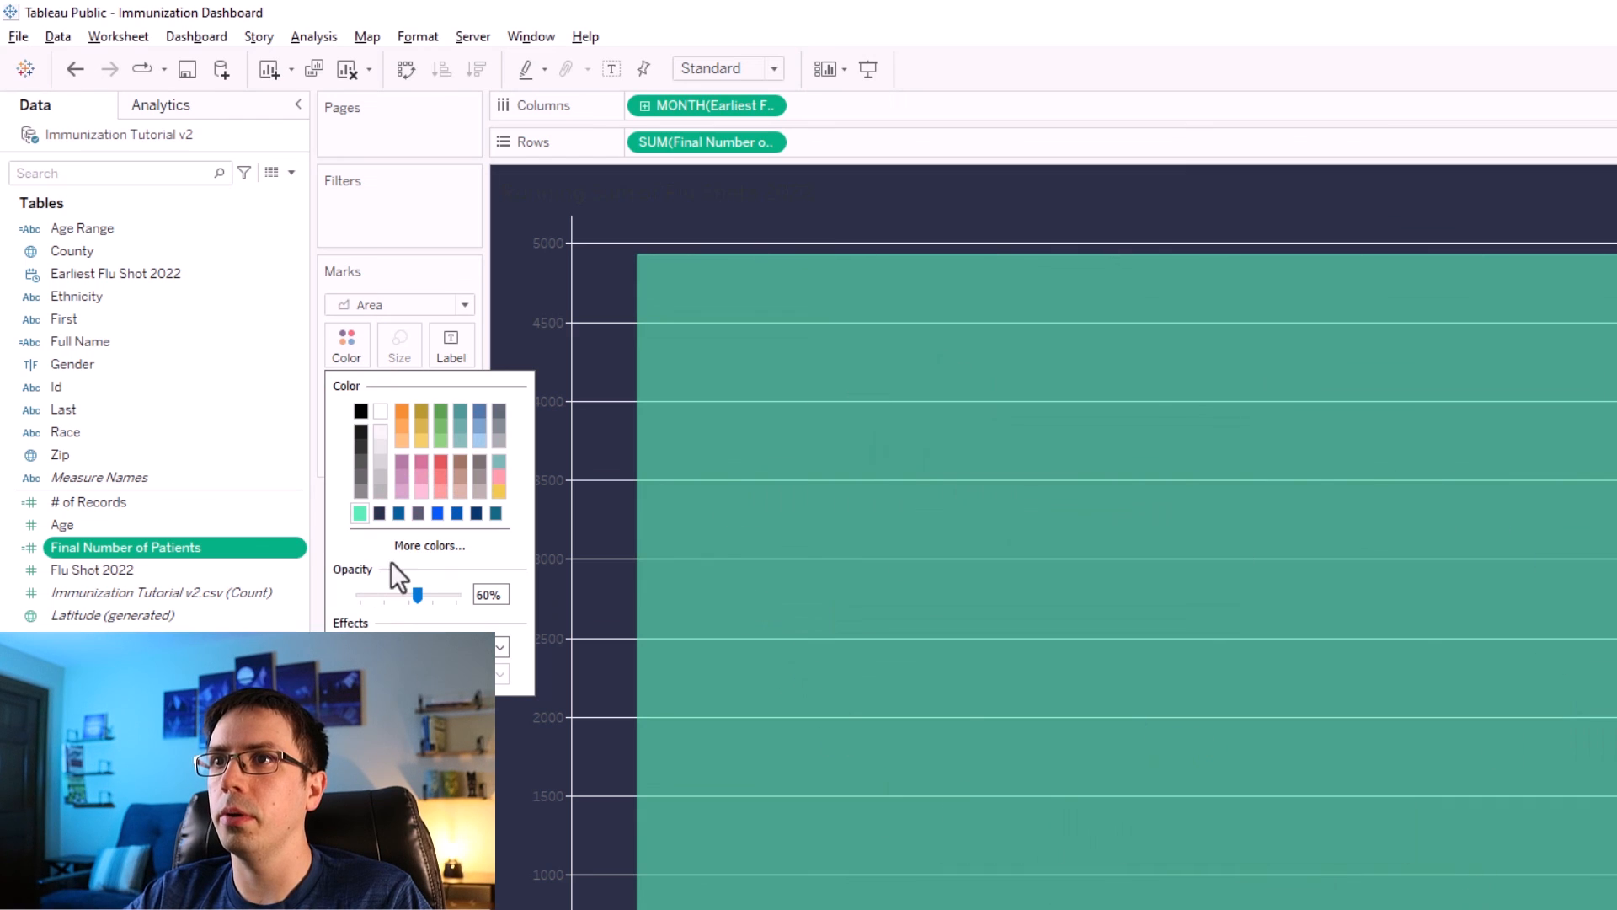
left_click_drag(416, 591, 522, 605)
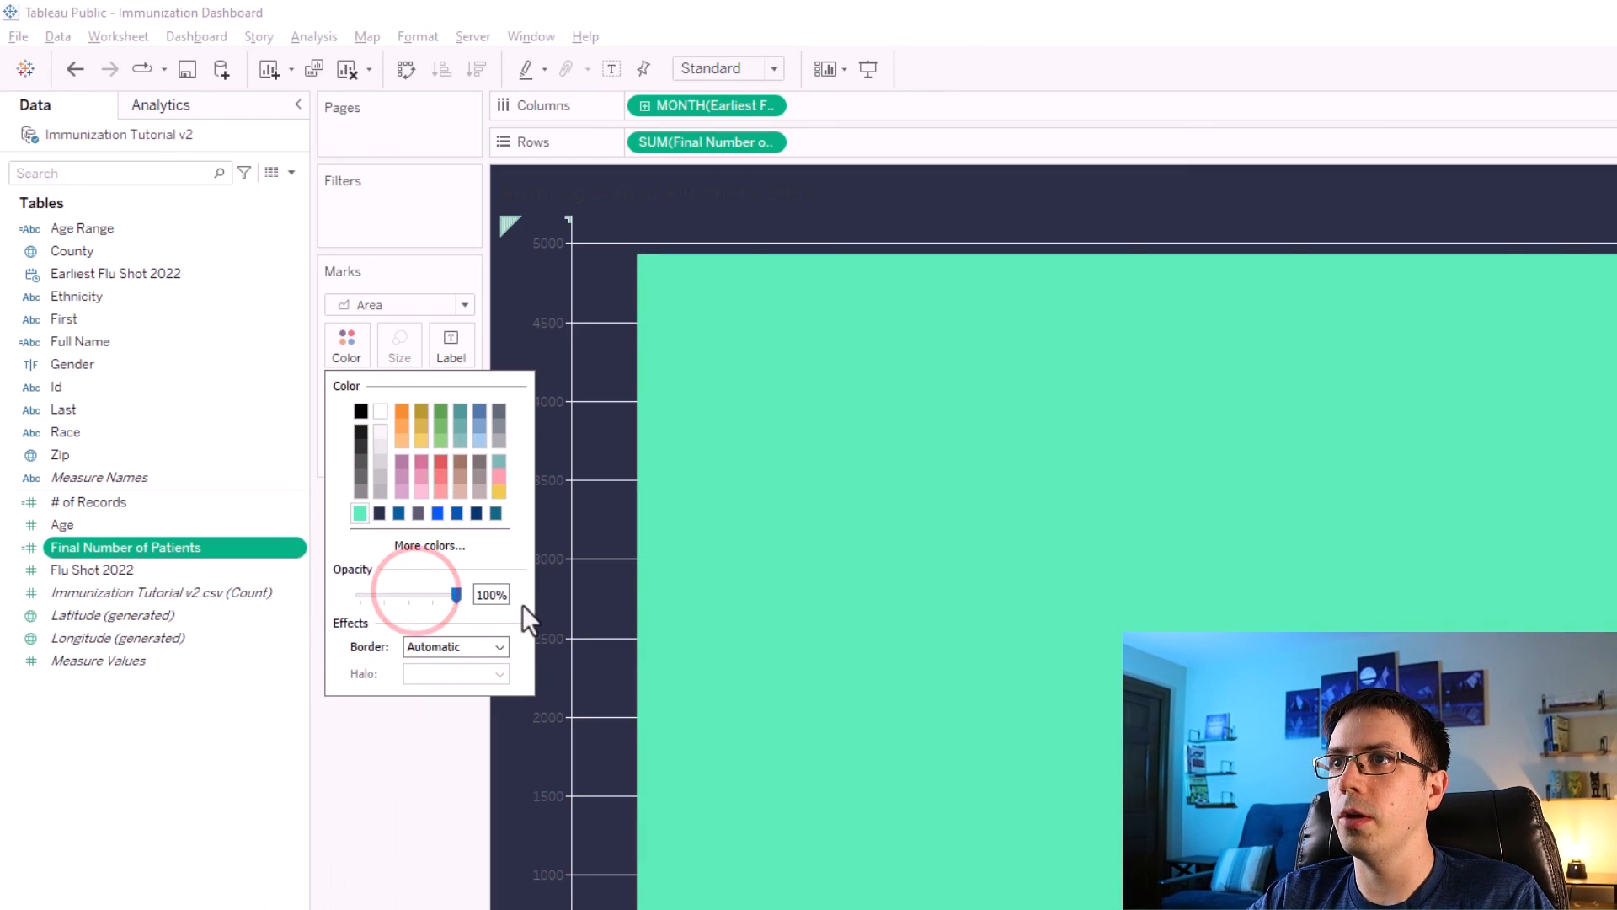
left_click(462, 810)
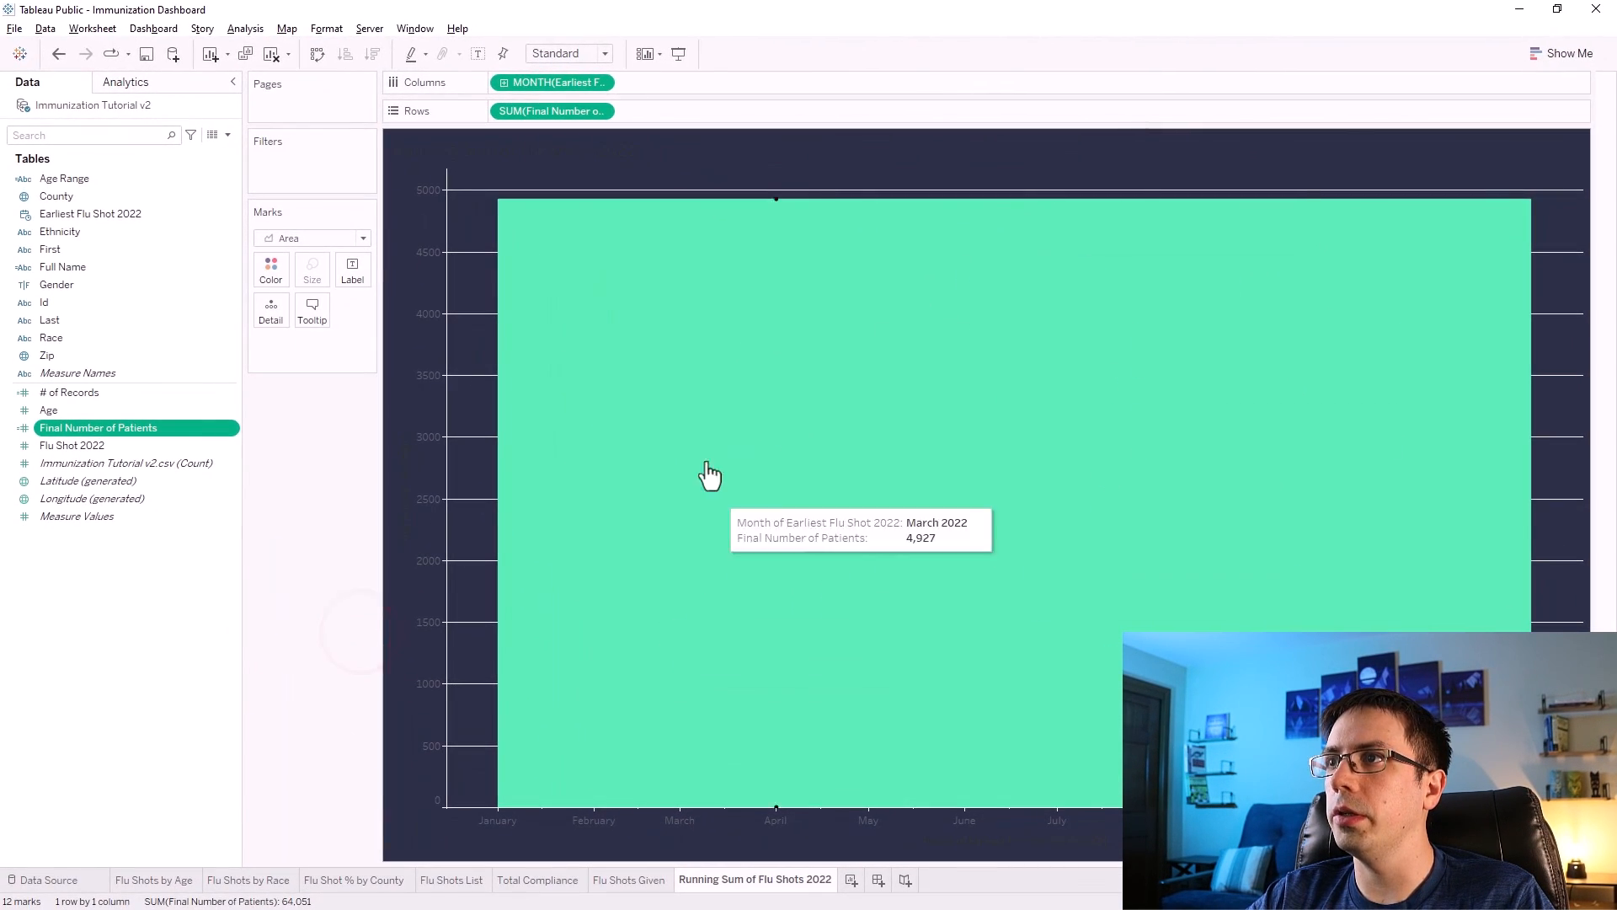
Format the month axis labels in bold white Tableau Medium at 12 pt.
right_click(662, 821)
left_click(705, 771)
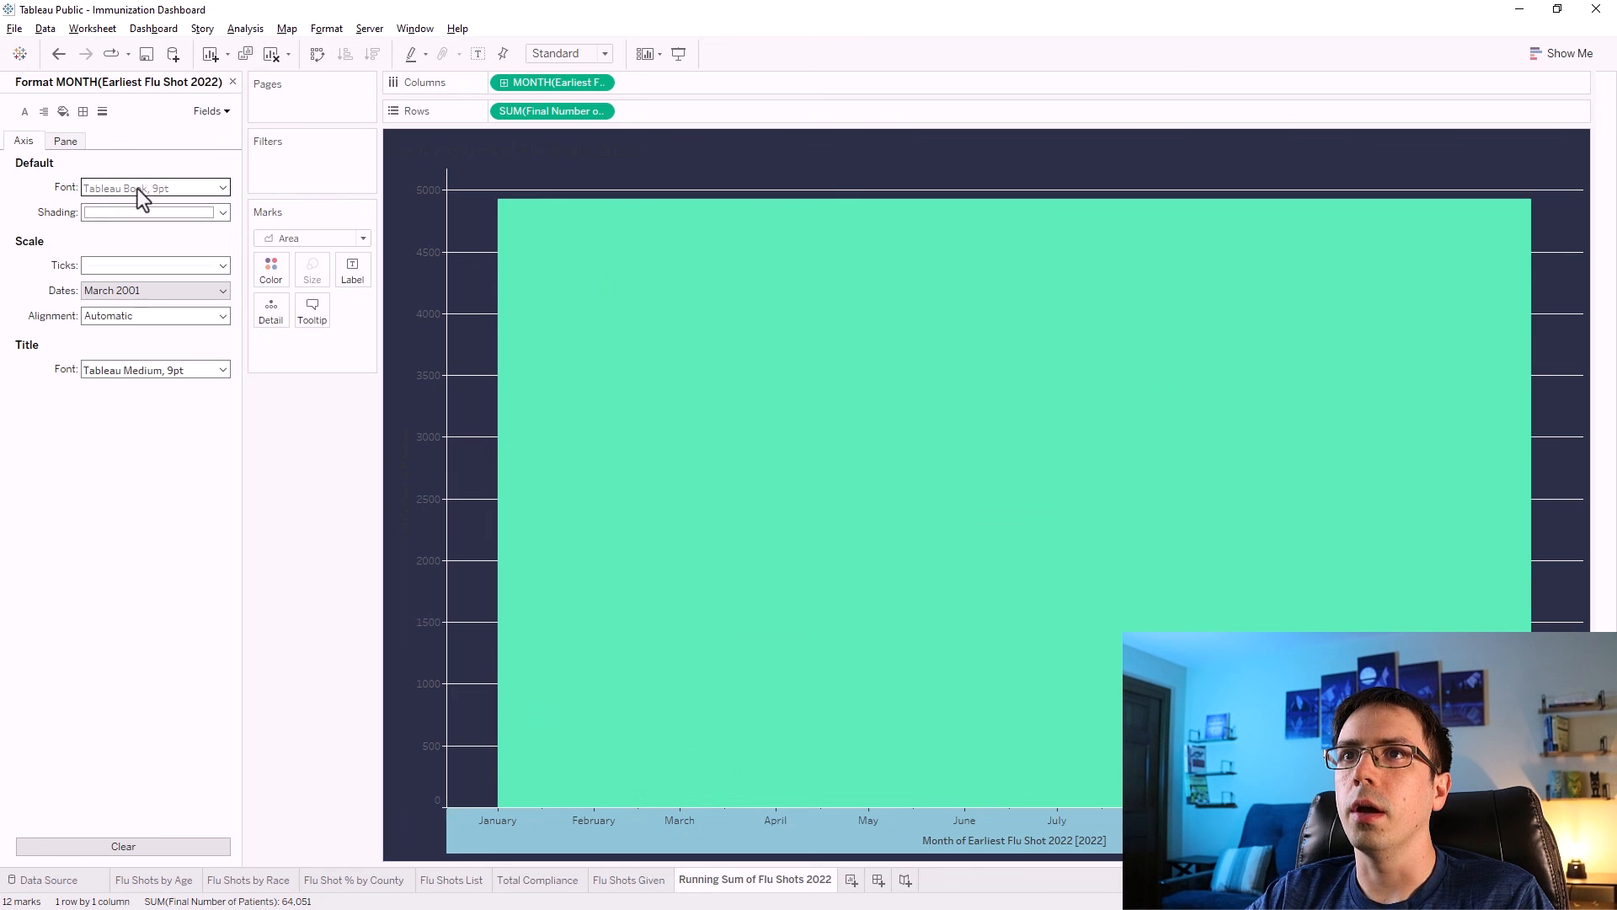
left_click(138, 187)
left_click(144, 235)
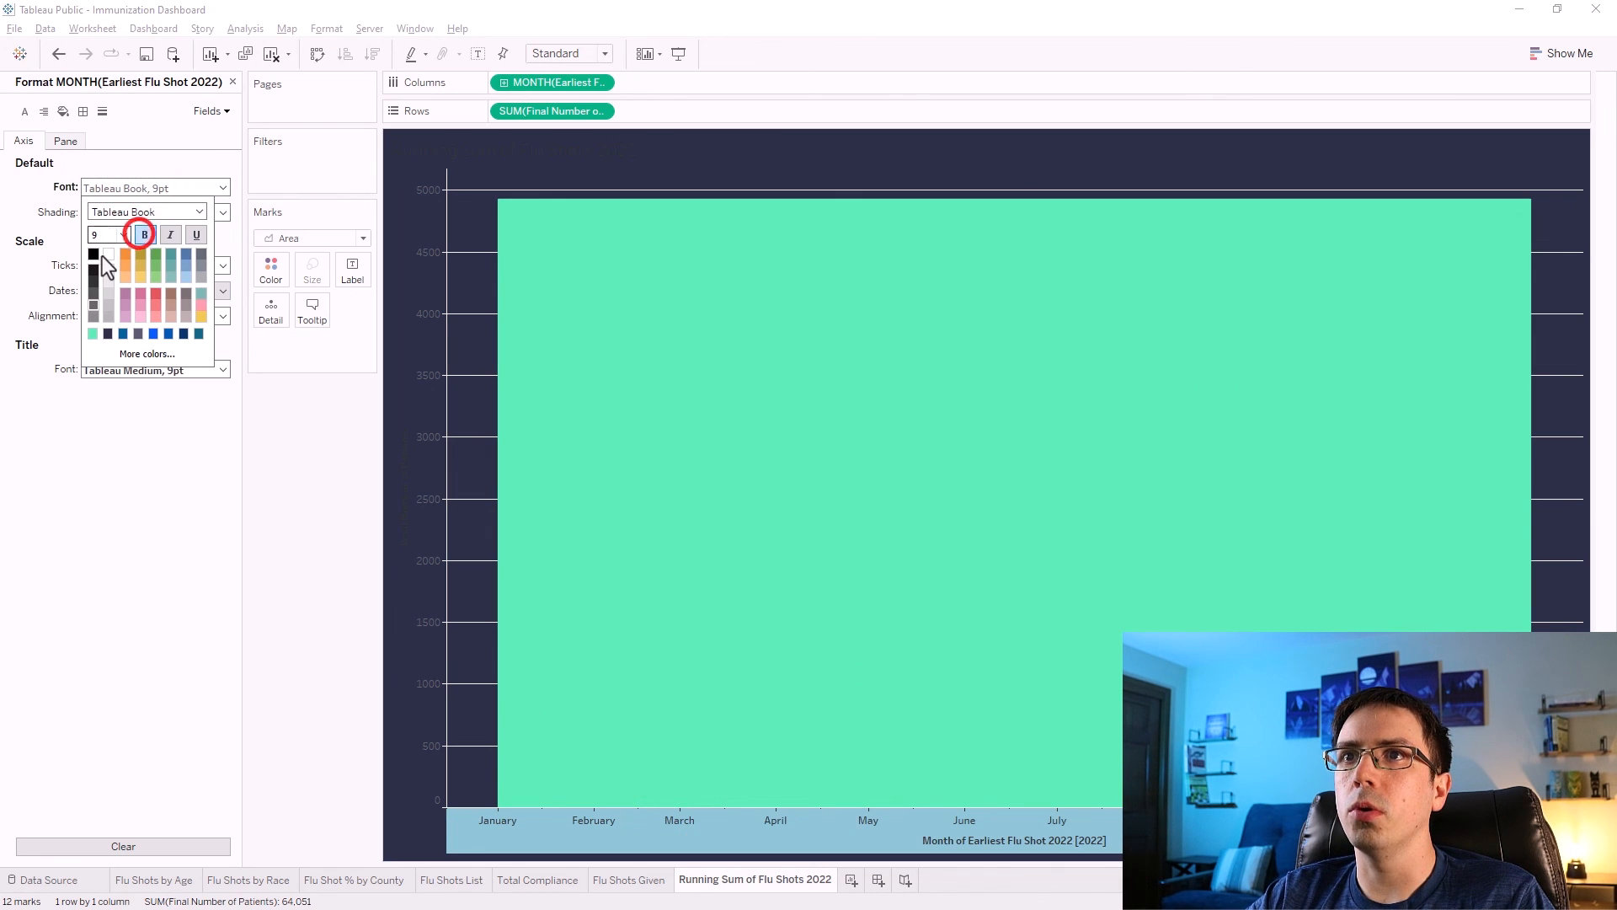
left_click(109, 255)
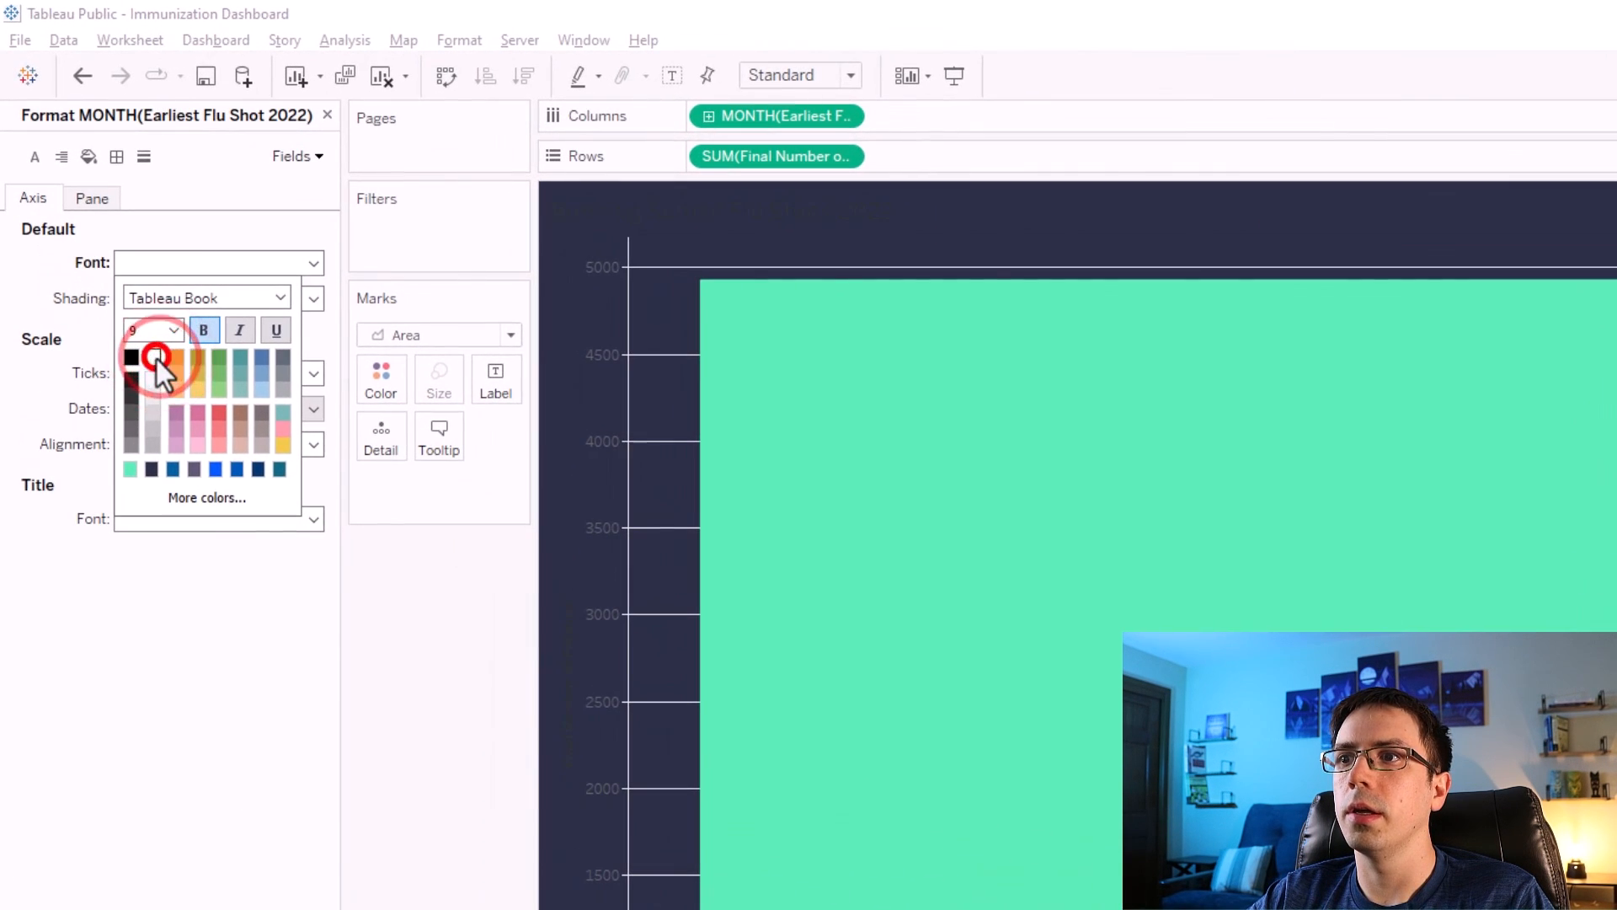
left_click(211, 271)
left_click(282, 297)
left_click(196, 356)
left_click(174, 331)
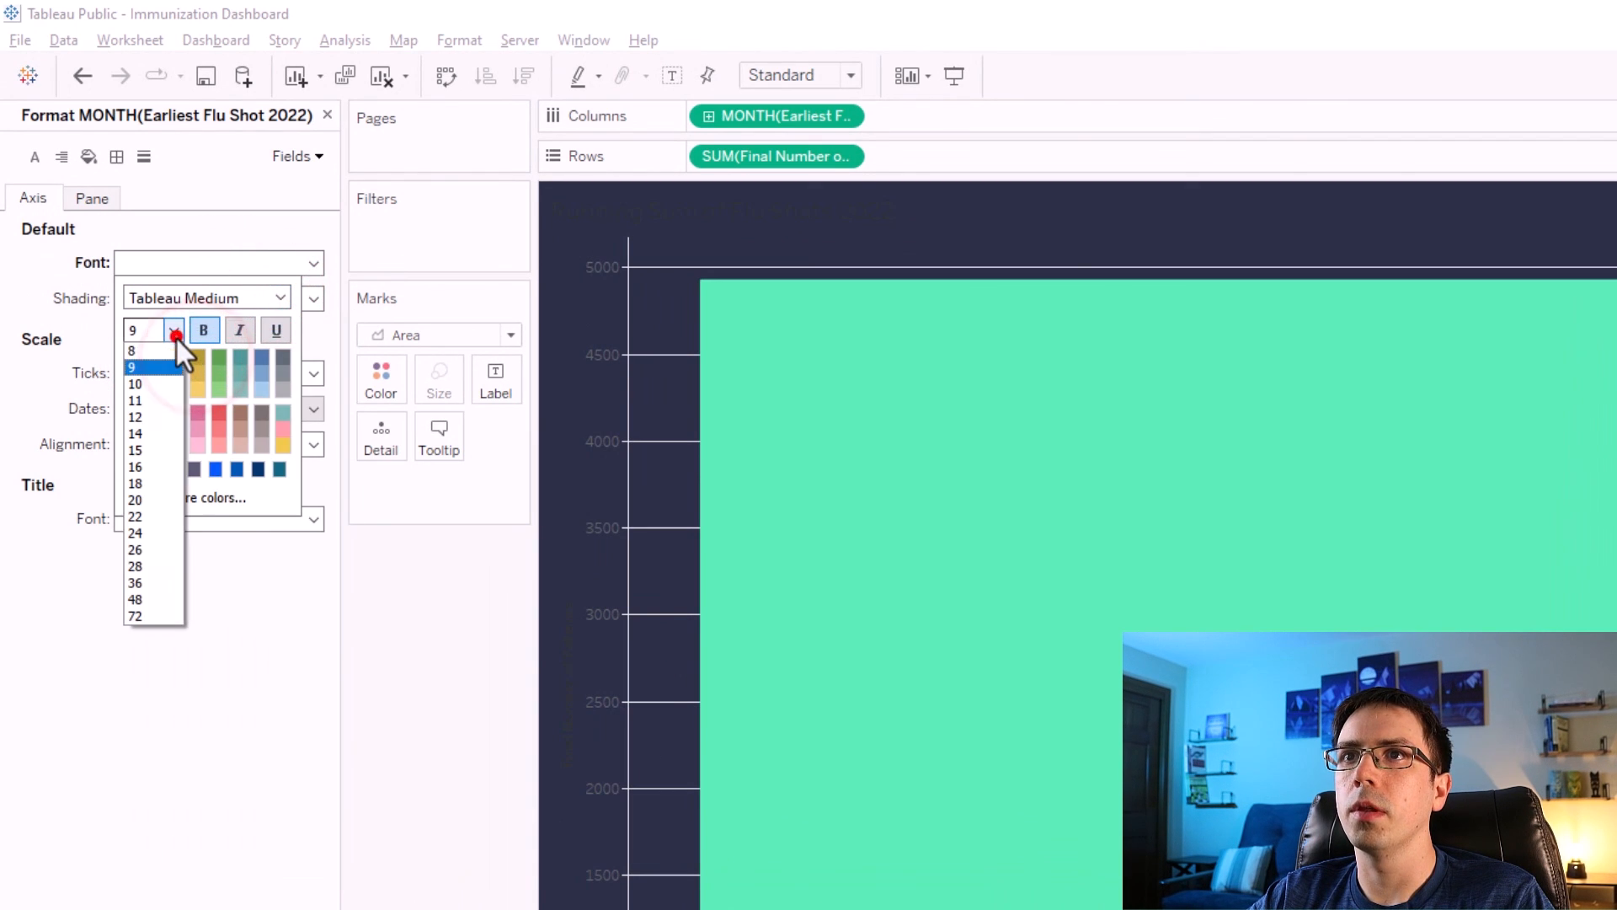
left_click(145, 415)
left_click(224, 699)
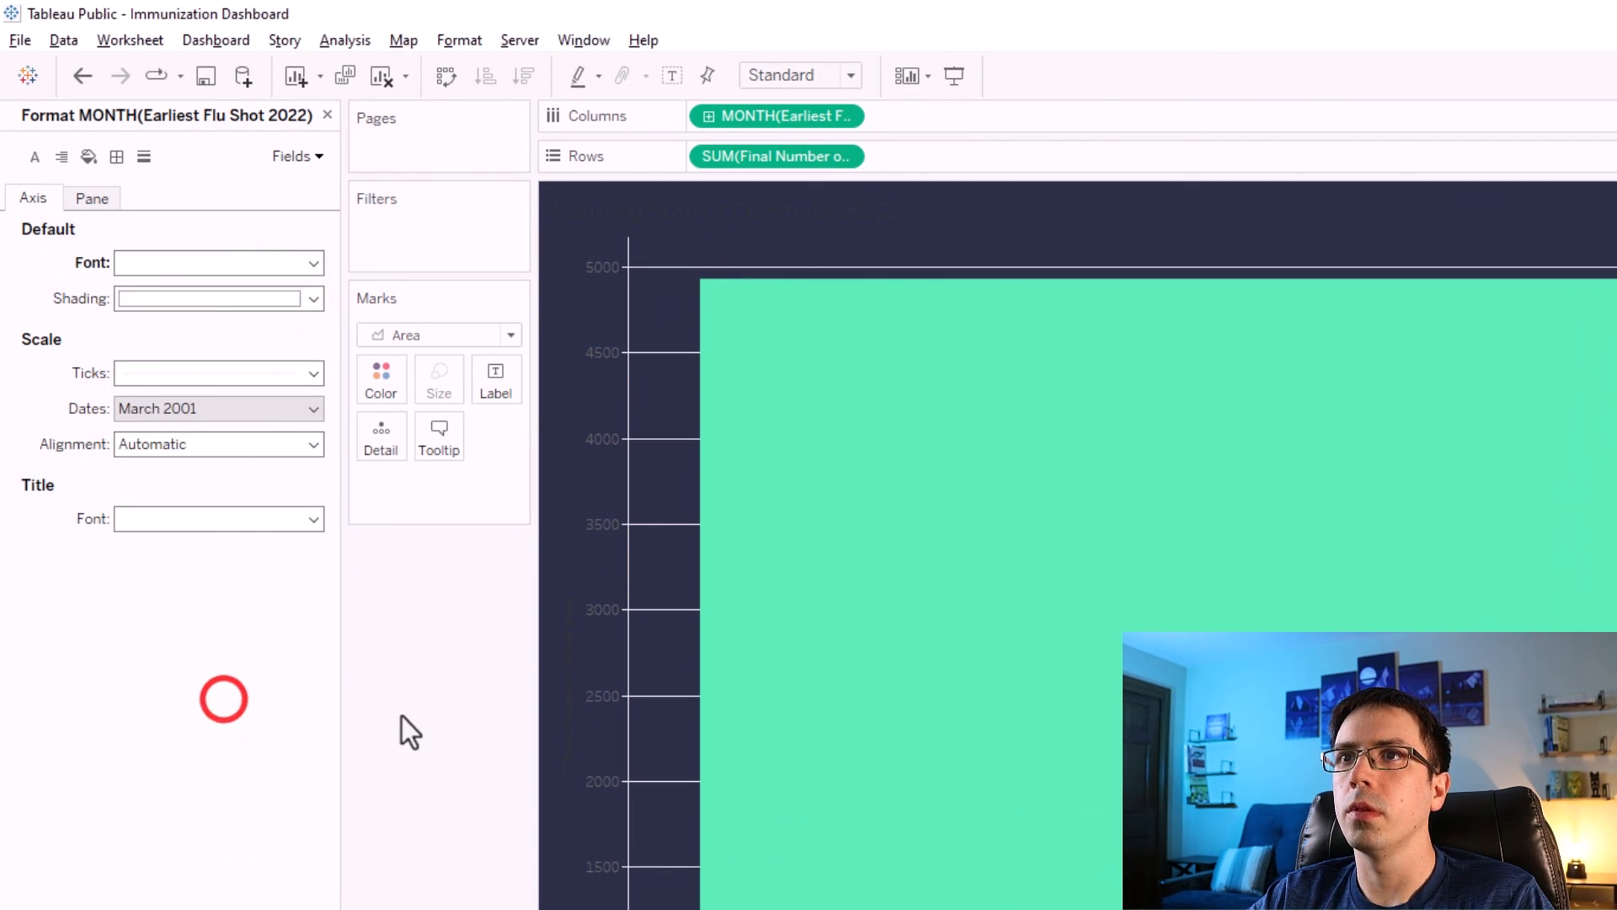
Give the month axis a custom mmm-yy date format.
left_click(171, 409)
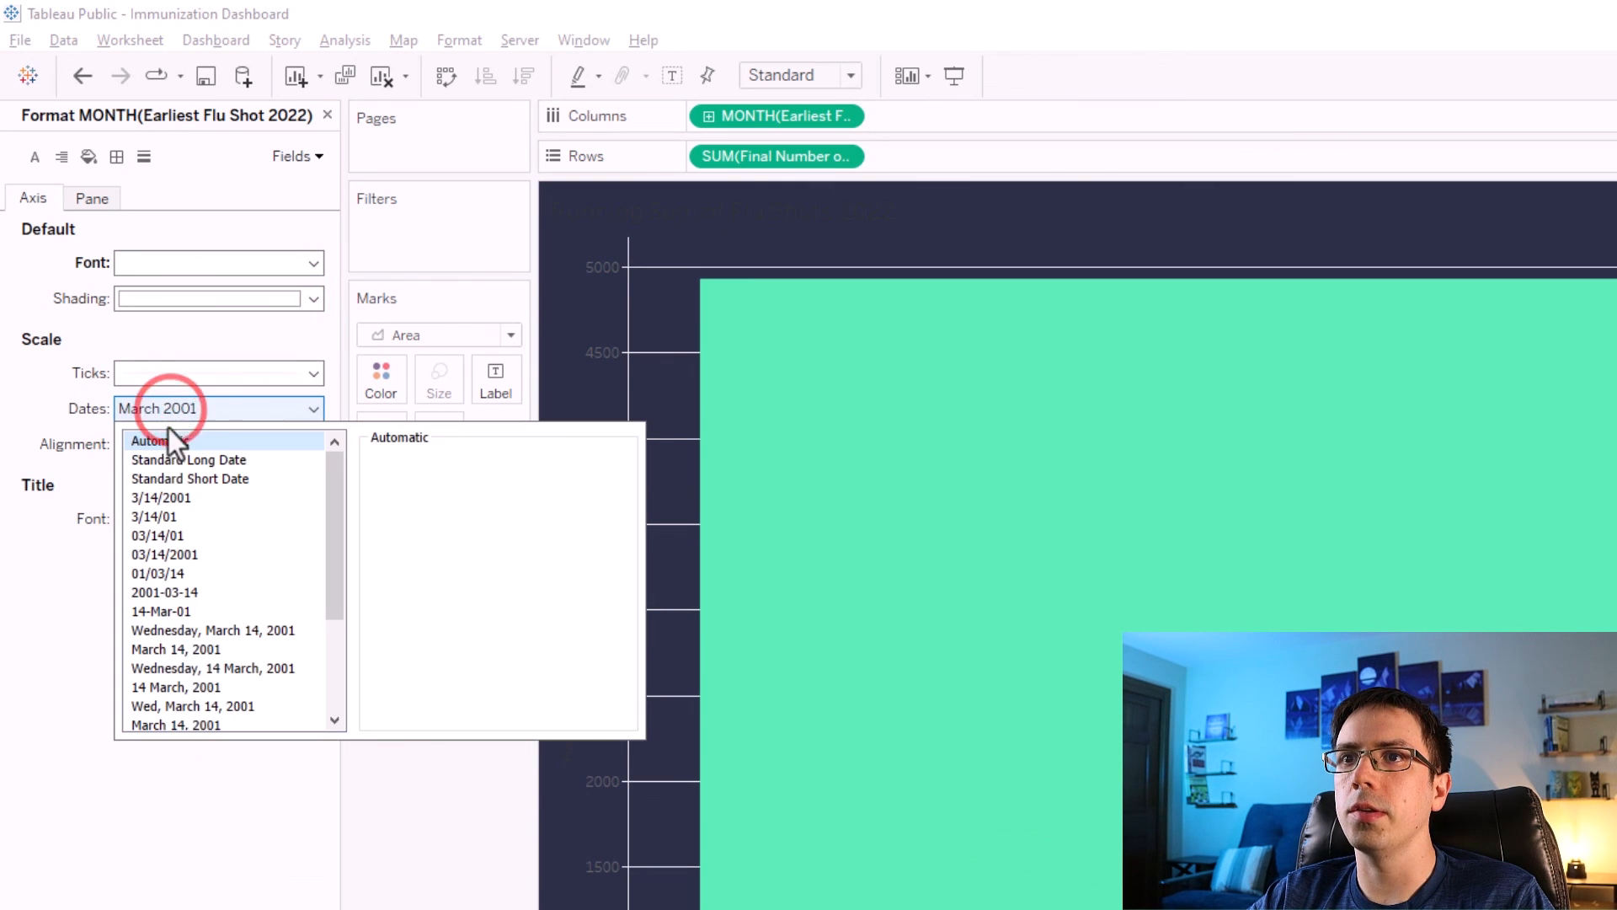
scroll(178, 543, "down", 3)
left_click(199, 704)
left_click(418, 482)
type("mmm-yy")
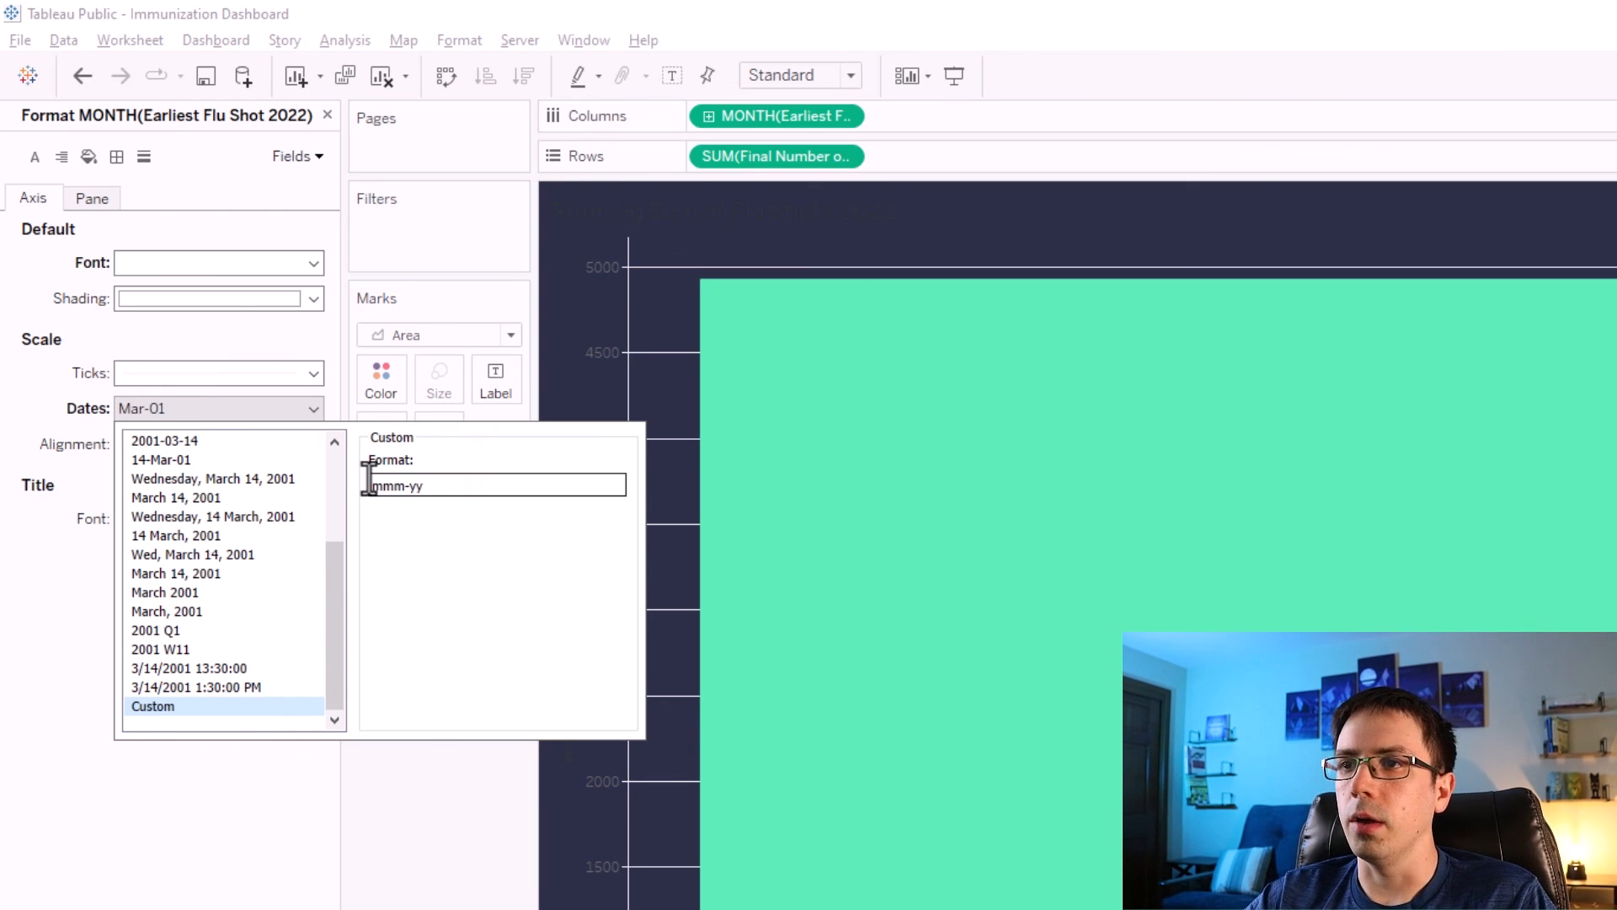
left_click(487, 846)
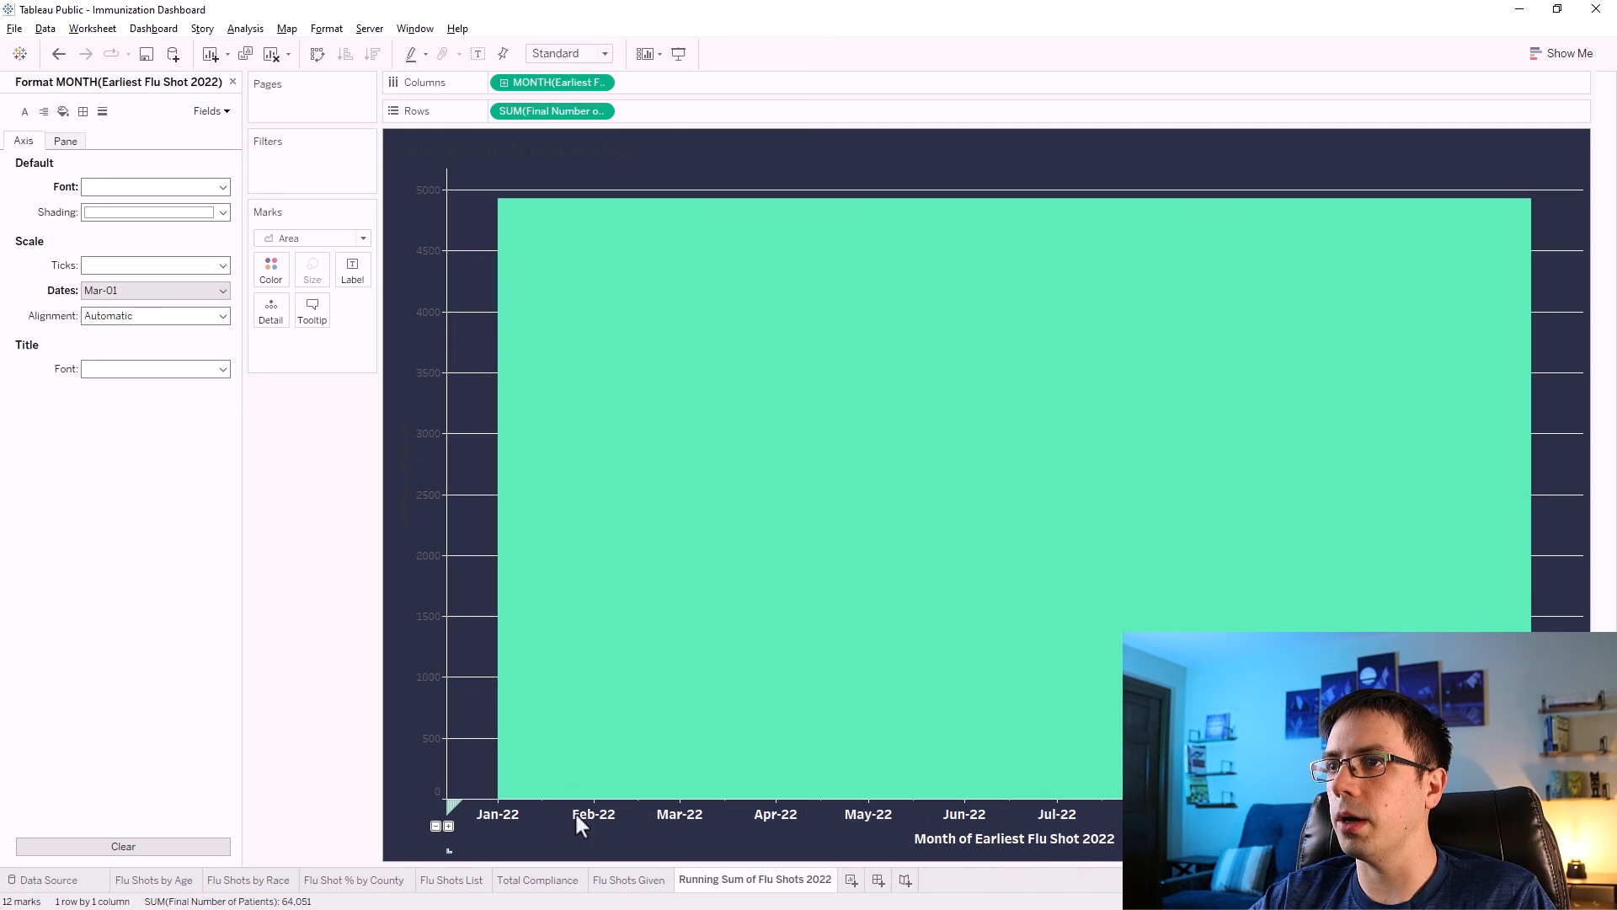
Clear the month axis title so the horizontal axis shows no title.
right_click(973, 840)
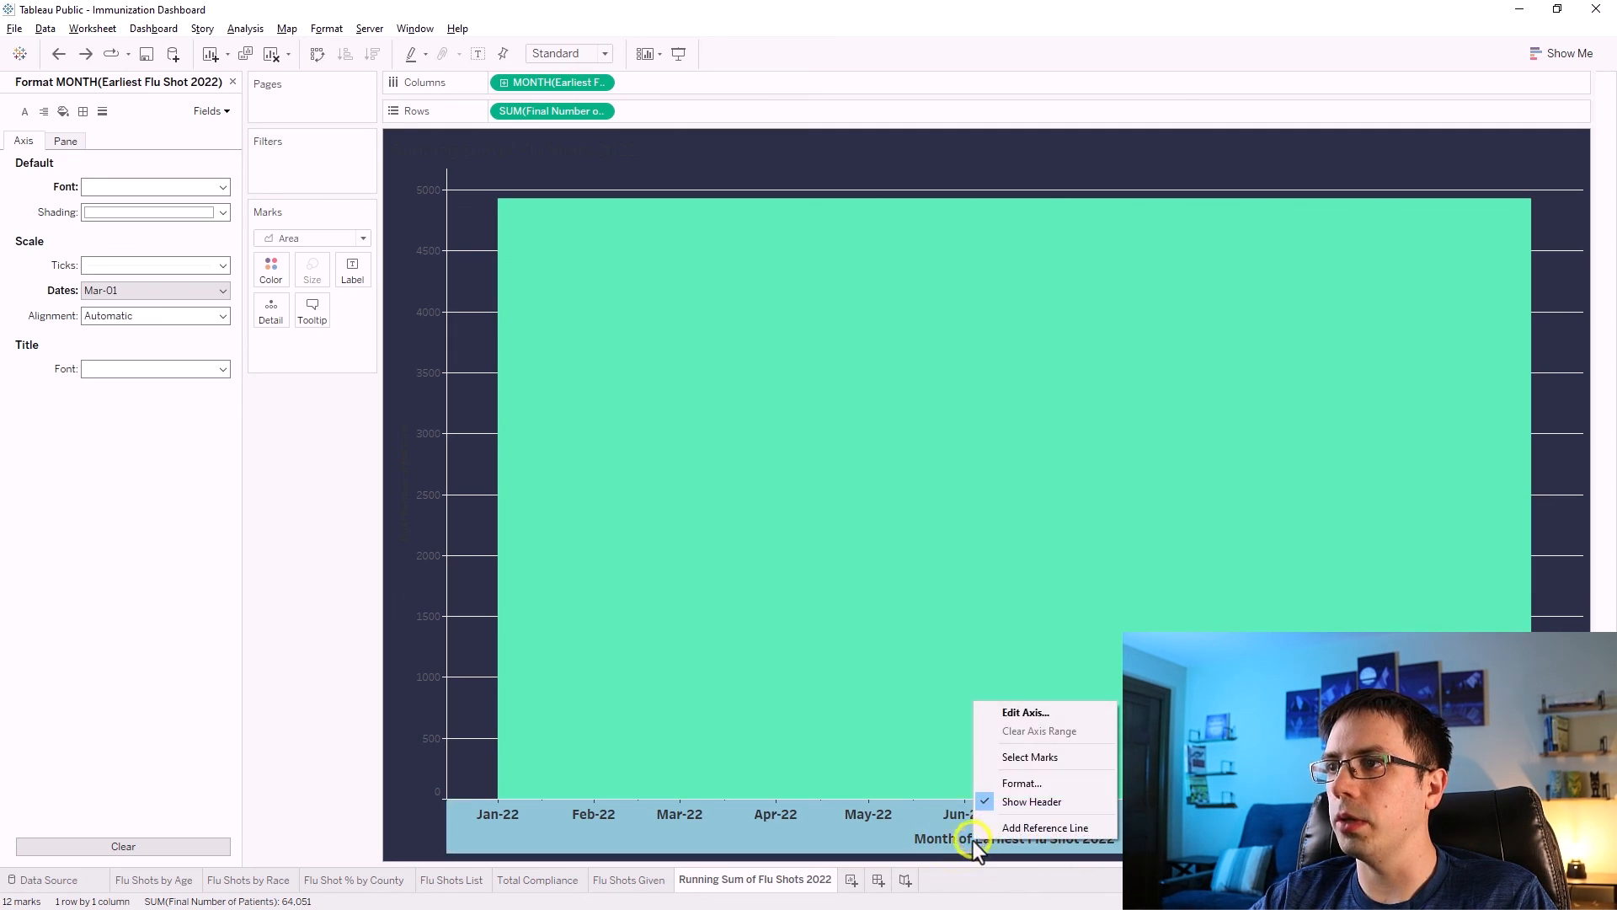
left_click(1001, 716)
triple_click(818, 581)
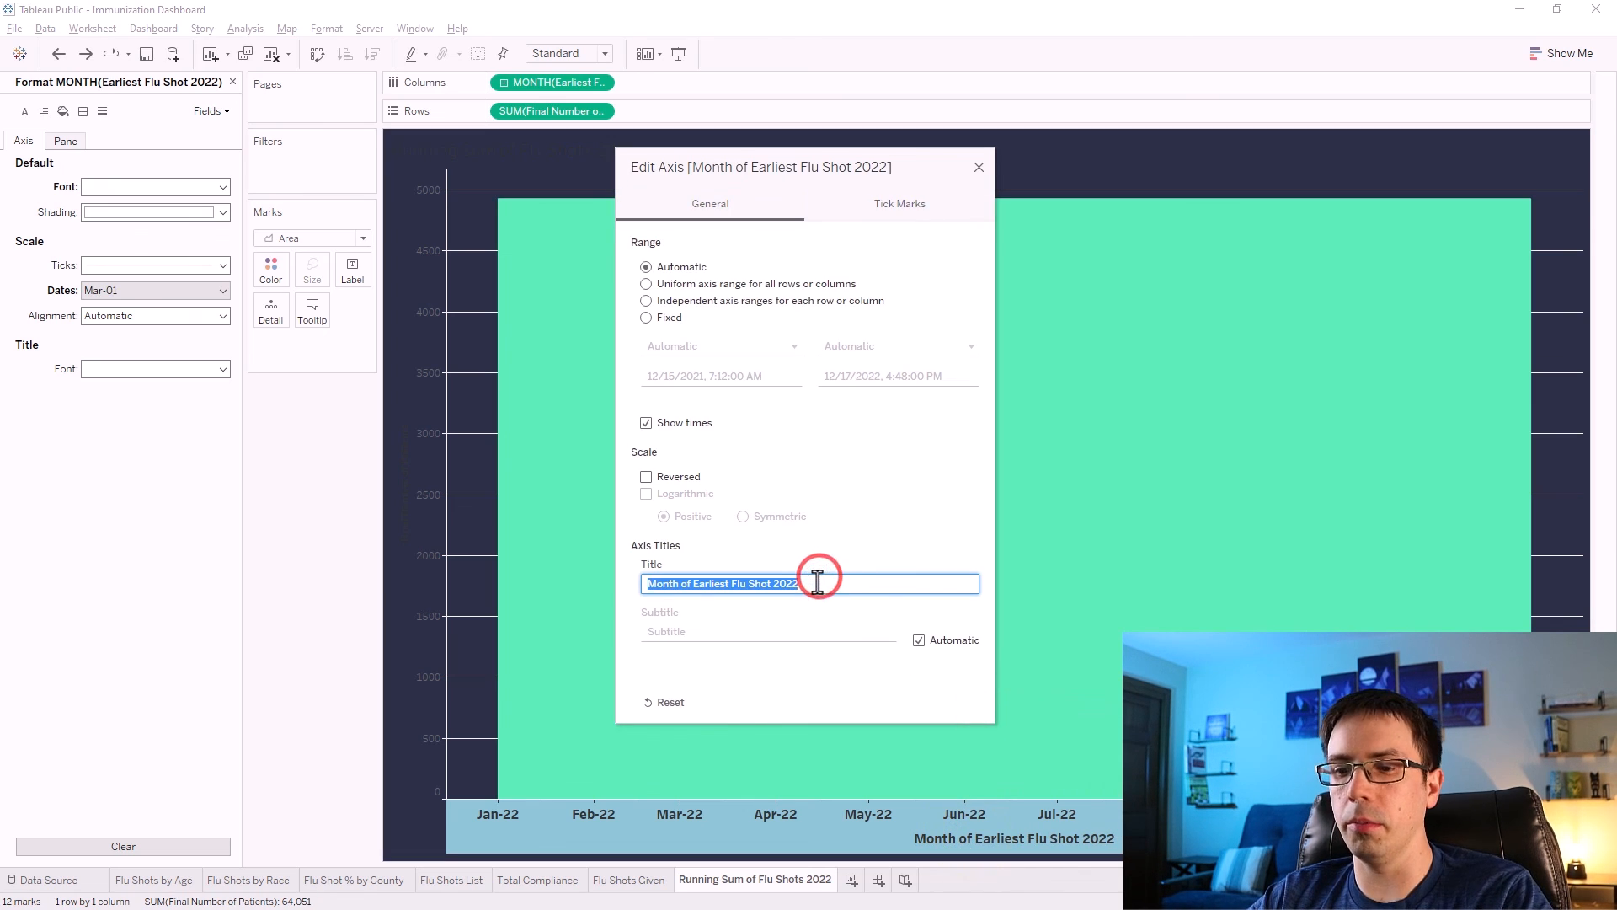
key("BackSpace")
left_click(978, 167)
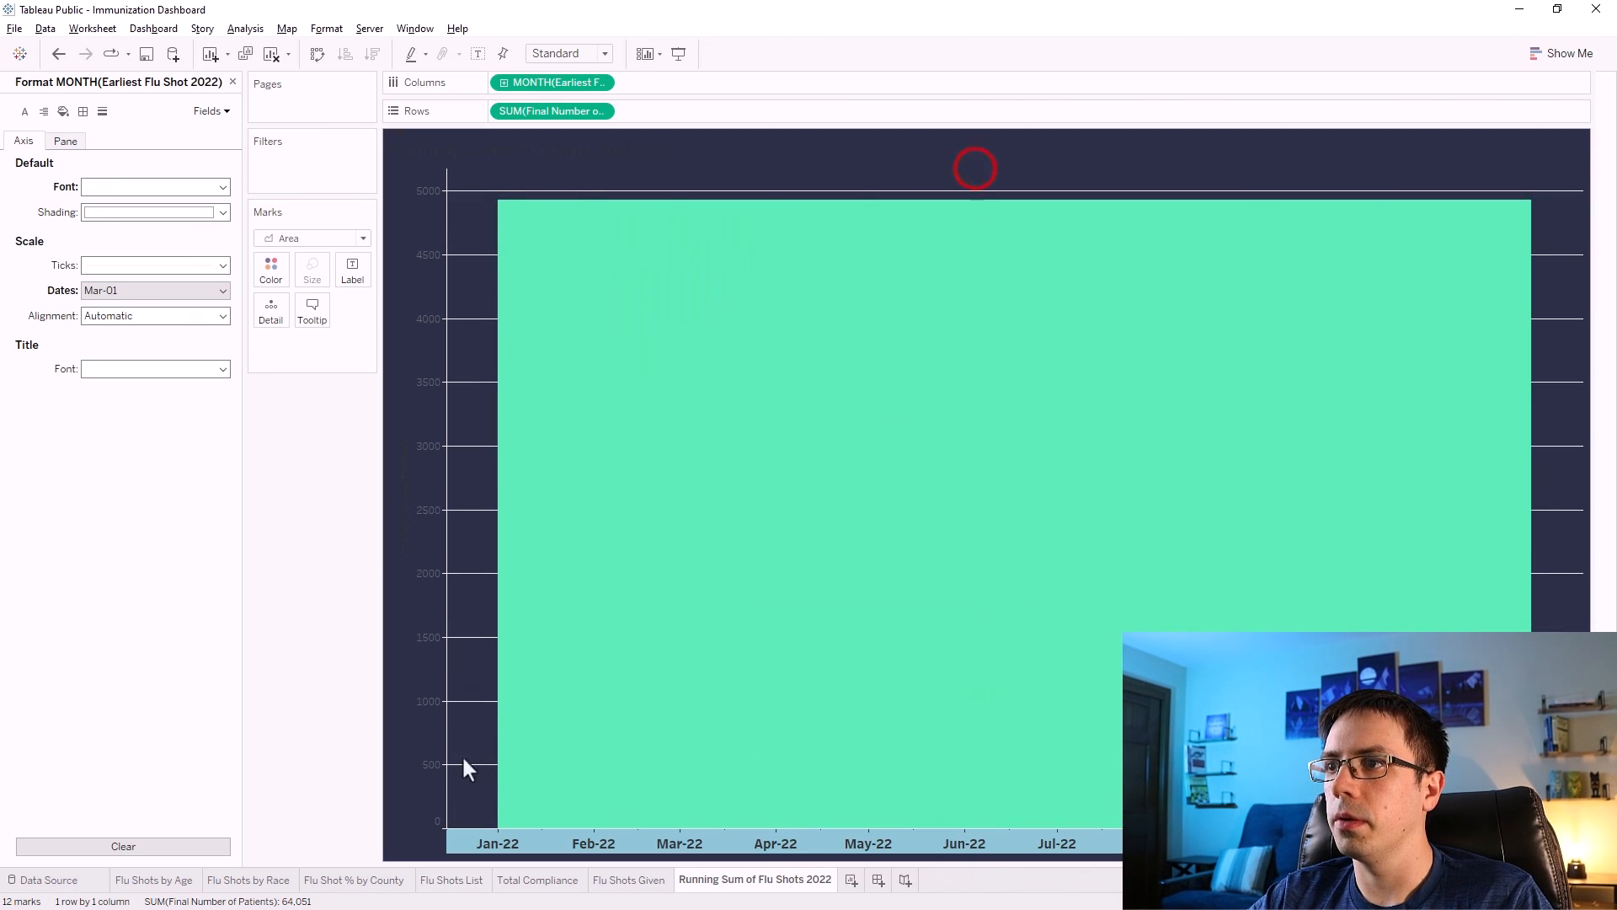
left_click(542, 842)
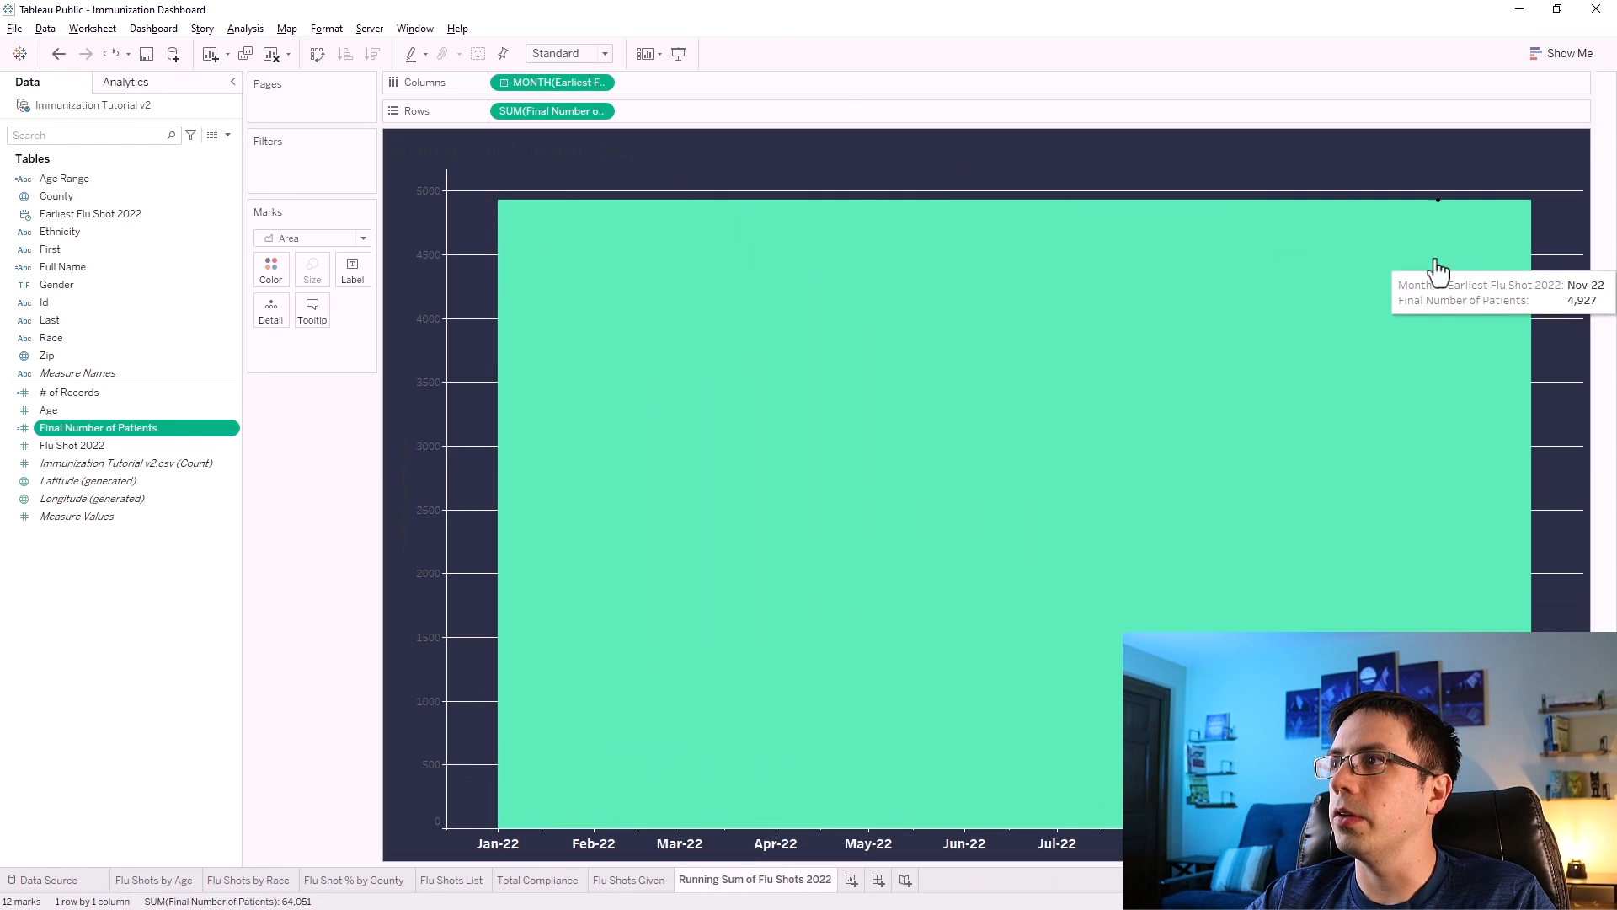
Open the worksheet's line formatting and set the row grid lines to None.
right_click(1560, 351)
left_click(1512, 423)
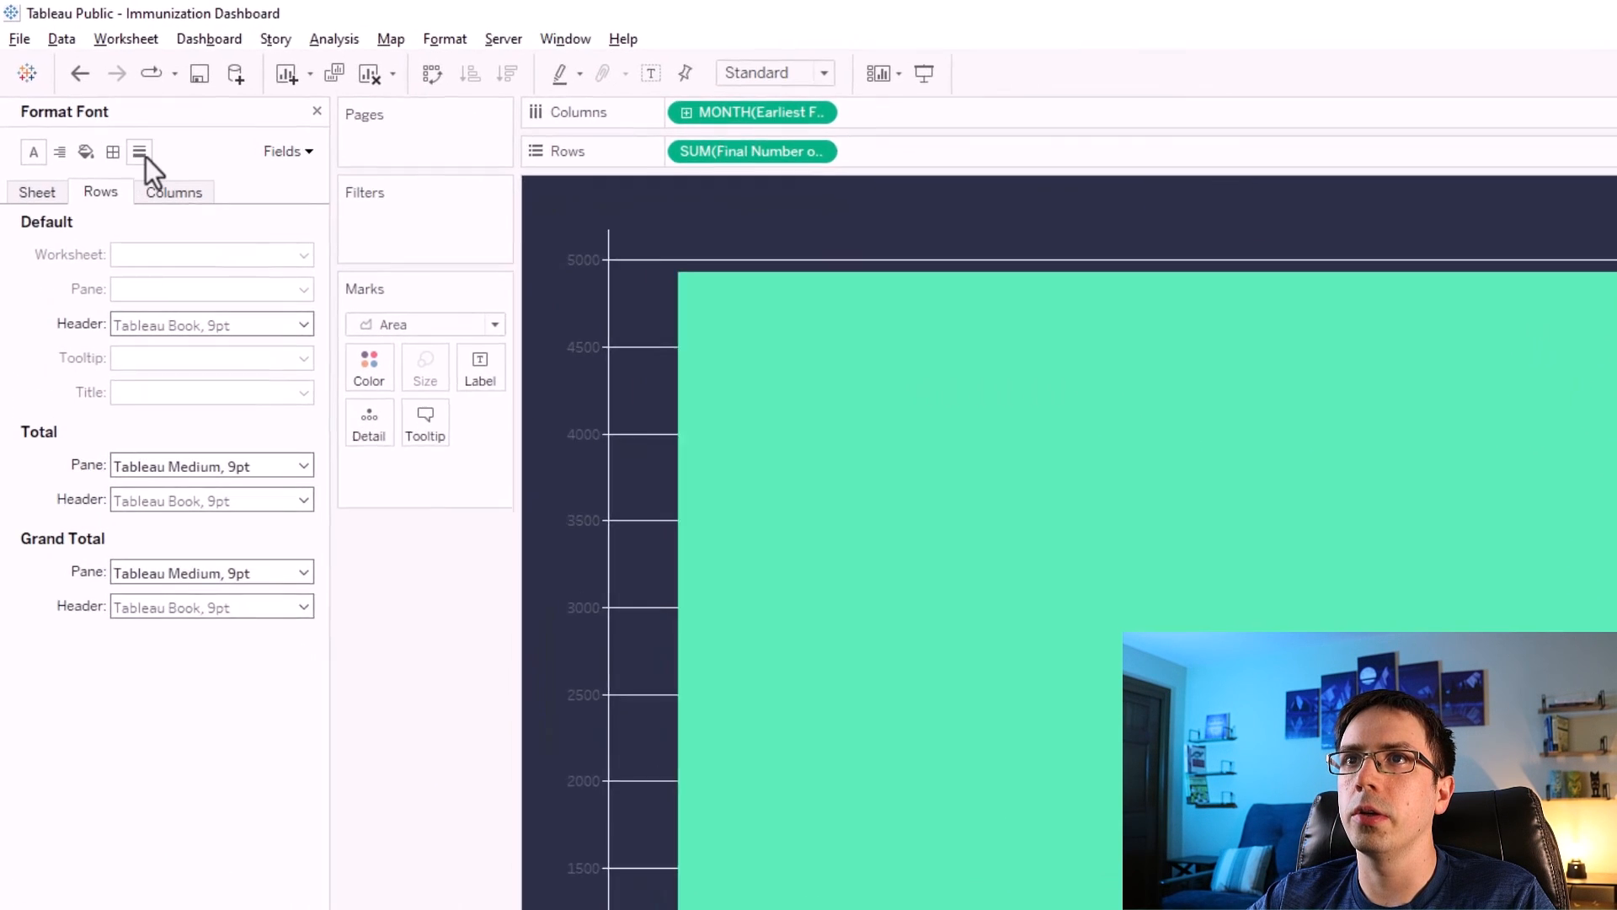
left_click(144, 159)
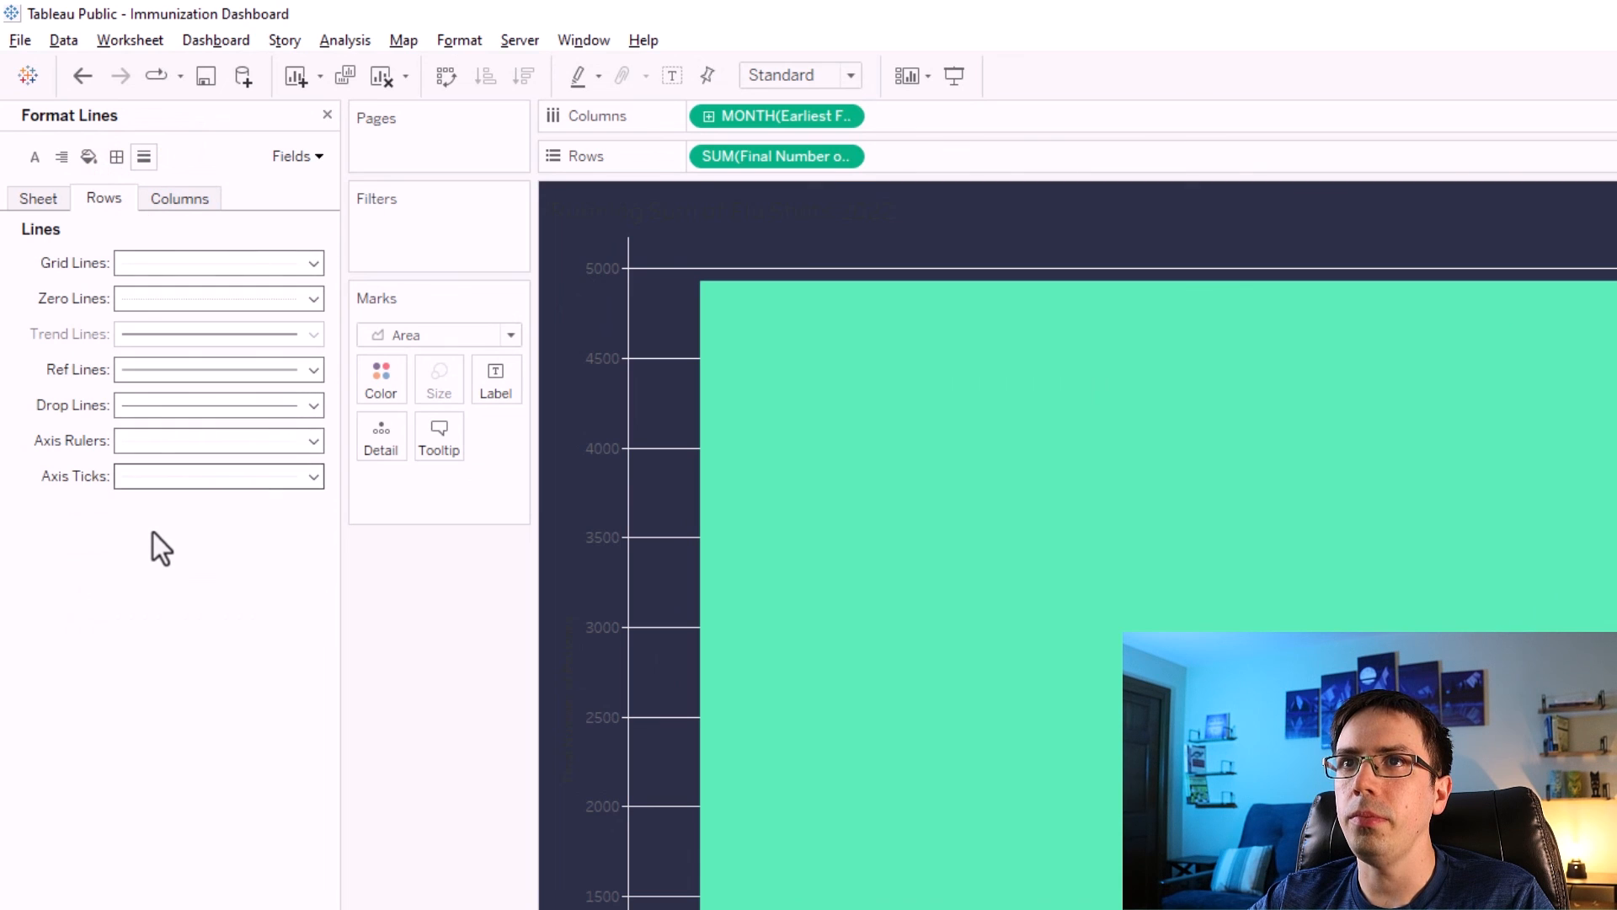
left_click(151, 262)
left_click(171, 294)
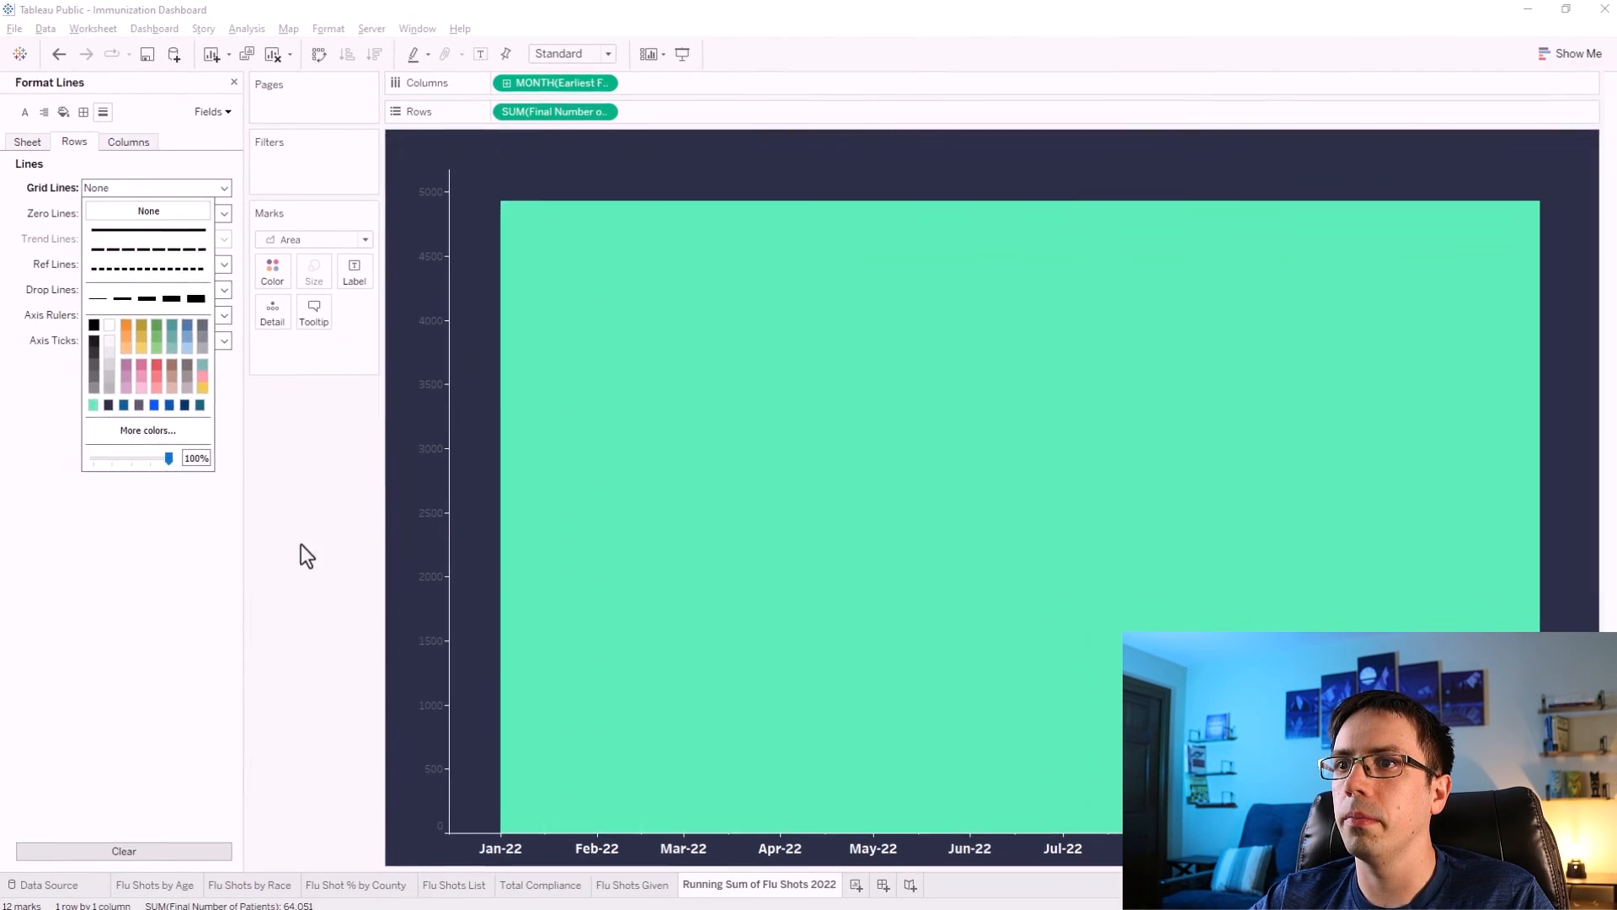
Set the column axis rulers and the sheet's zero lines to None.
left_click(124, 141)
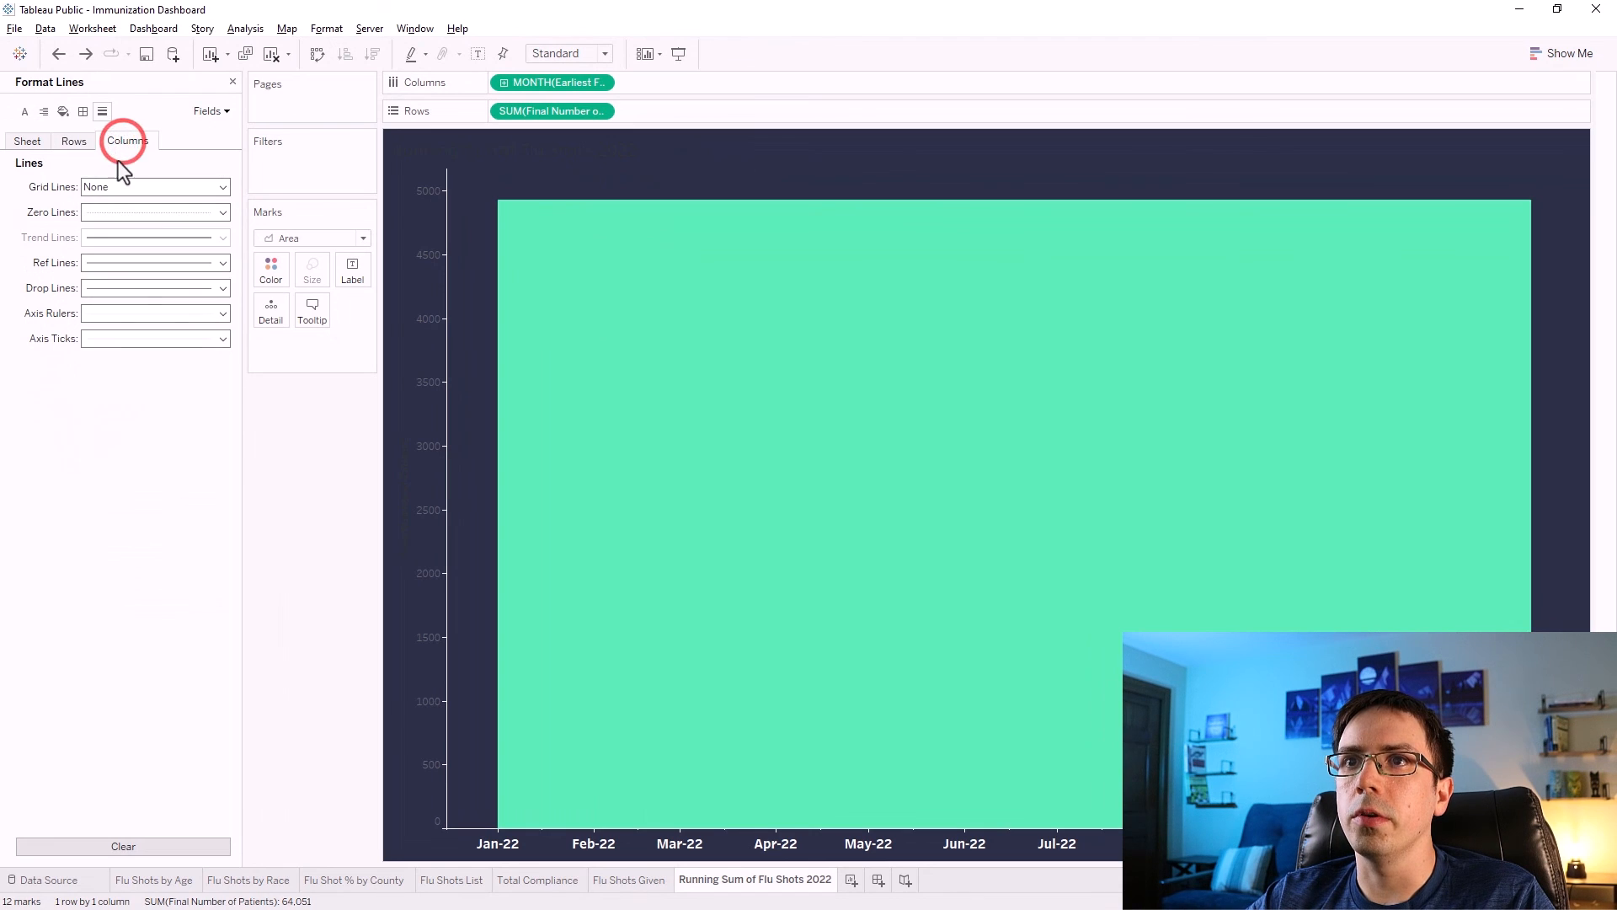
left_click(119, 316)
left_click(135, 336)
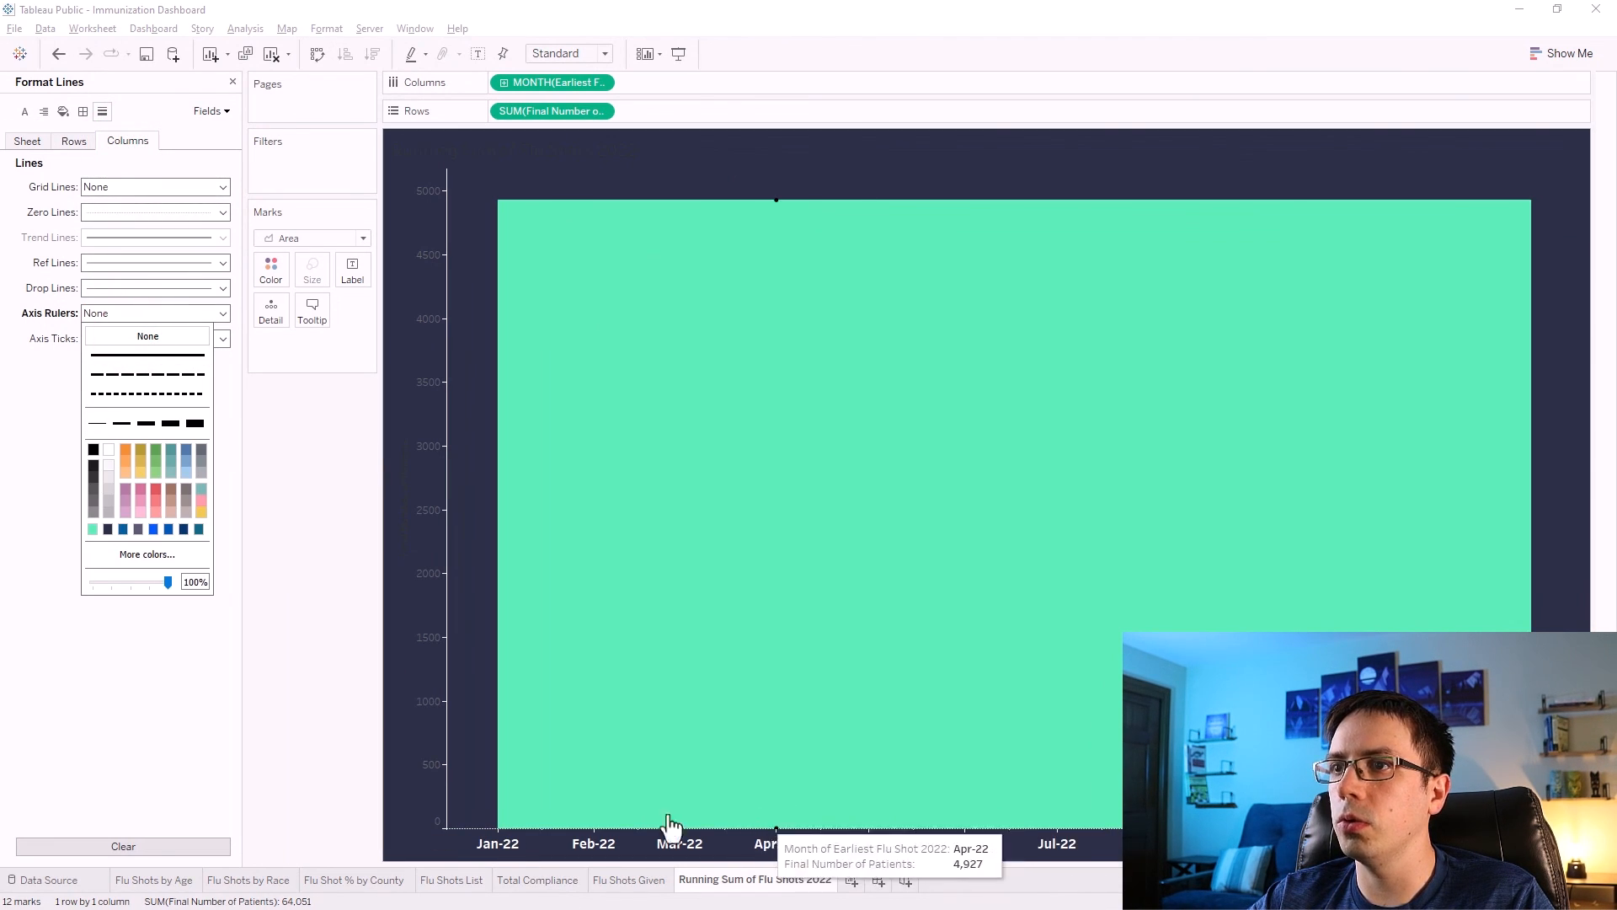
left_click(481, 818)
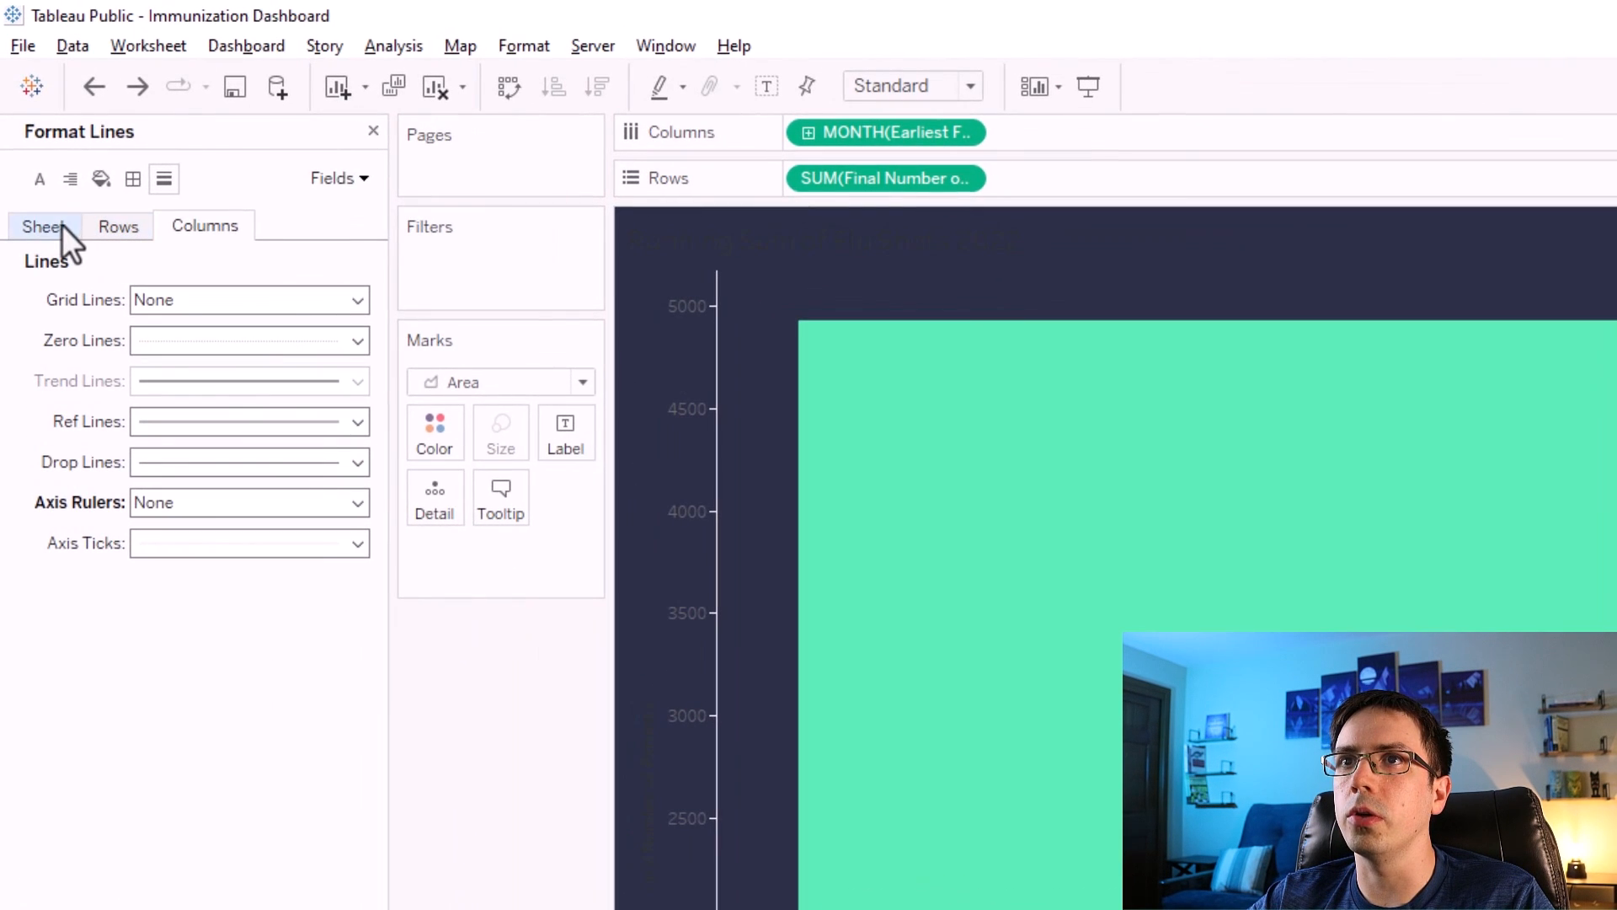
left_click(63, 224)
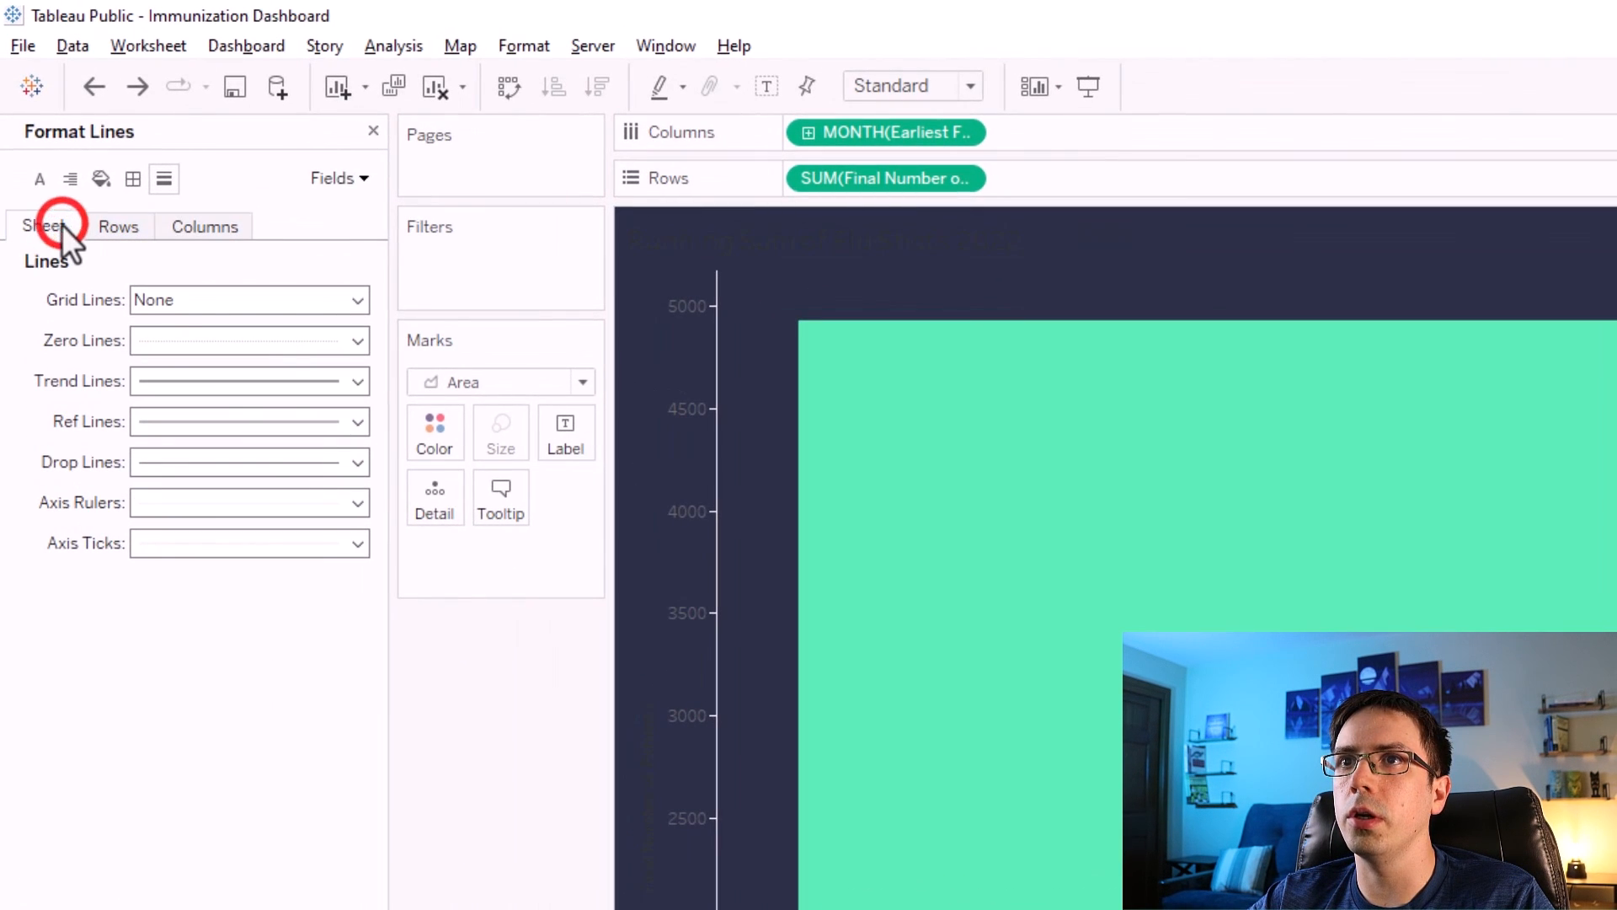
left_click(186, 342)
left_click(223, 381)
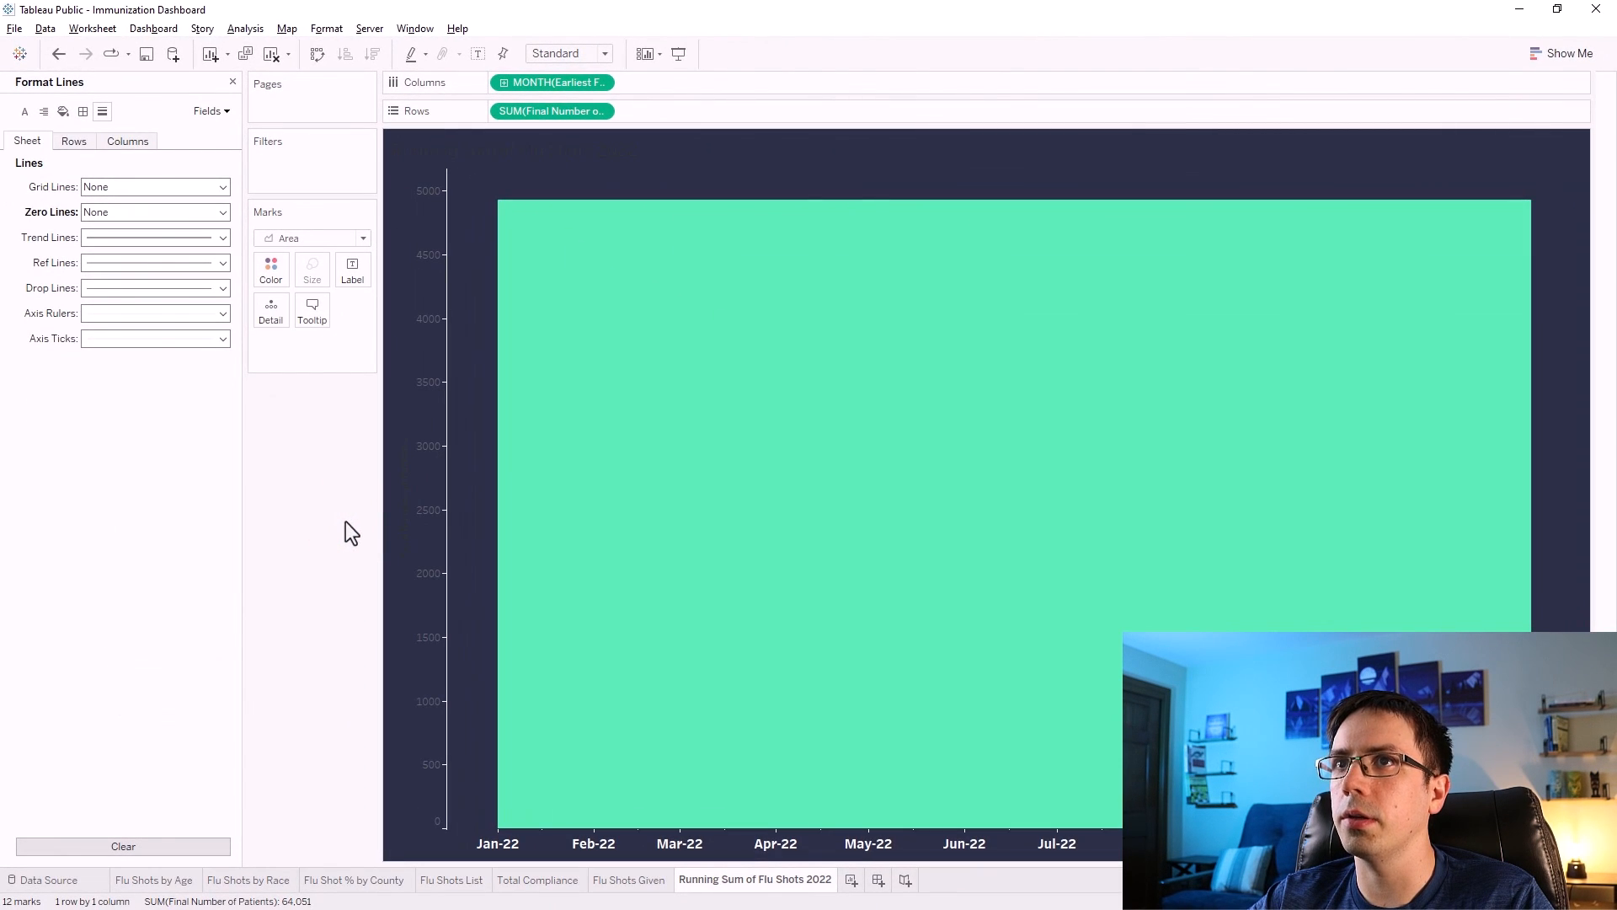
Format the Final Number of Patients axis labels in bold white Tableau Medium at 12 pt.
right_click(420, 369)
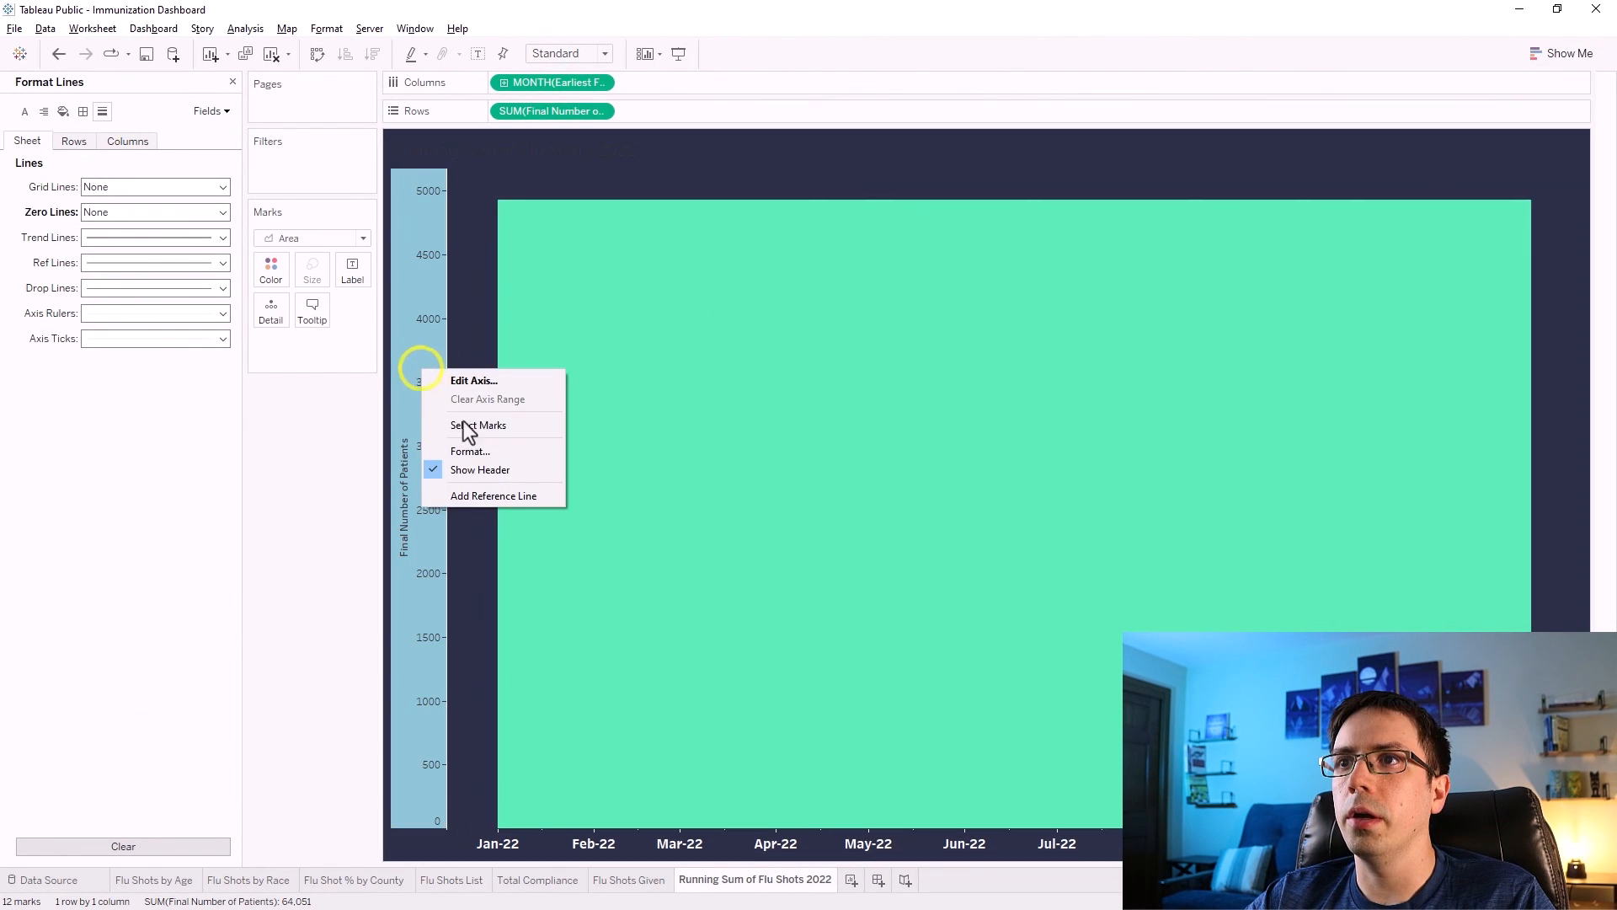
left_click(476, 453)
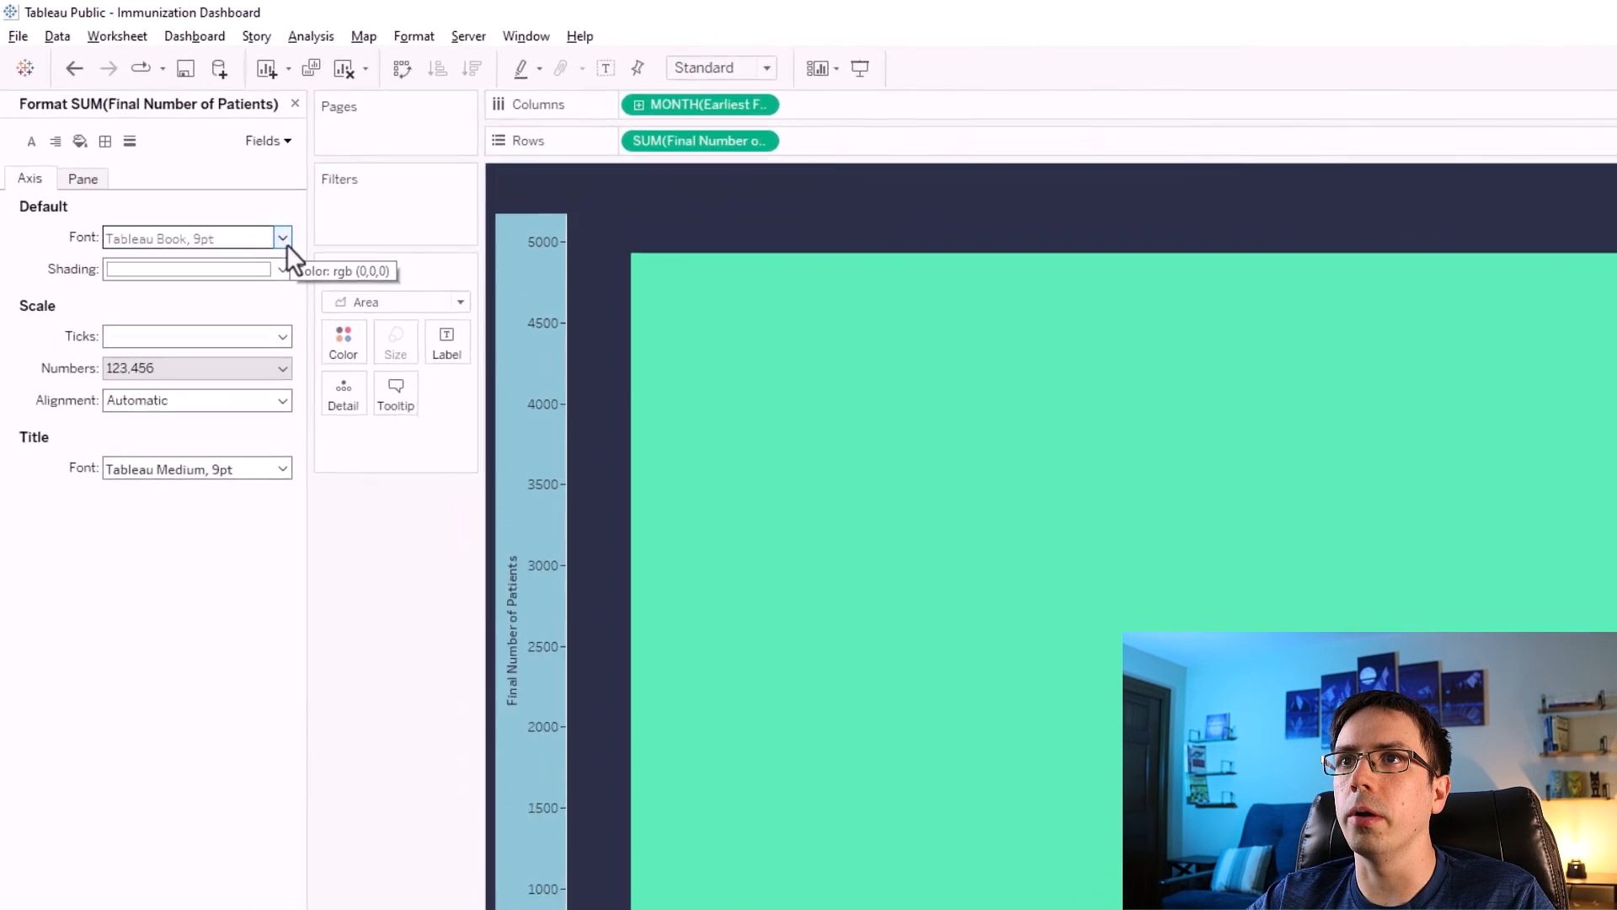
left_click(284, 239)
left_click(159, 297)
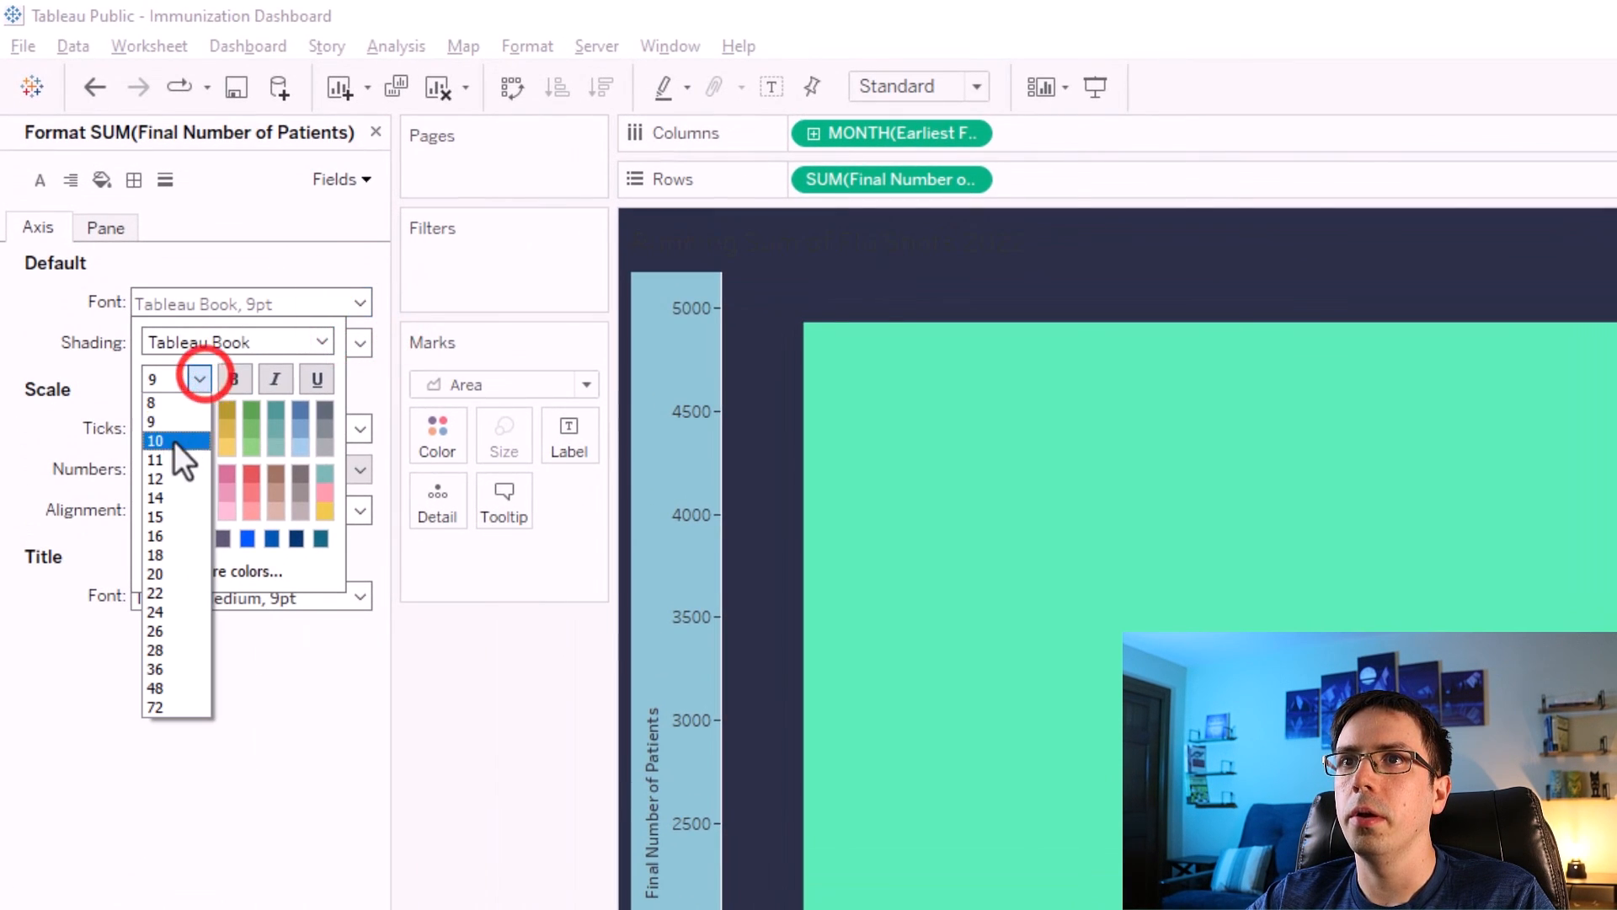
left_click(160, 480)
left_click(200, 379)
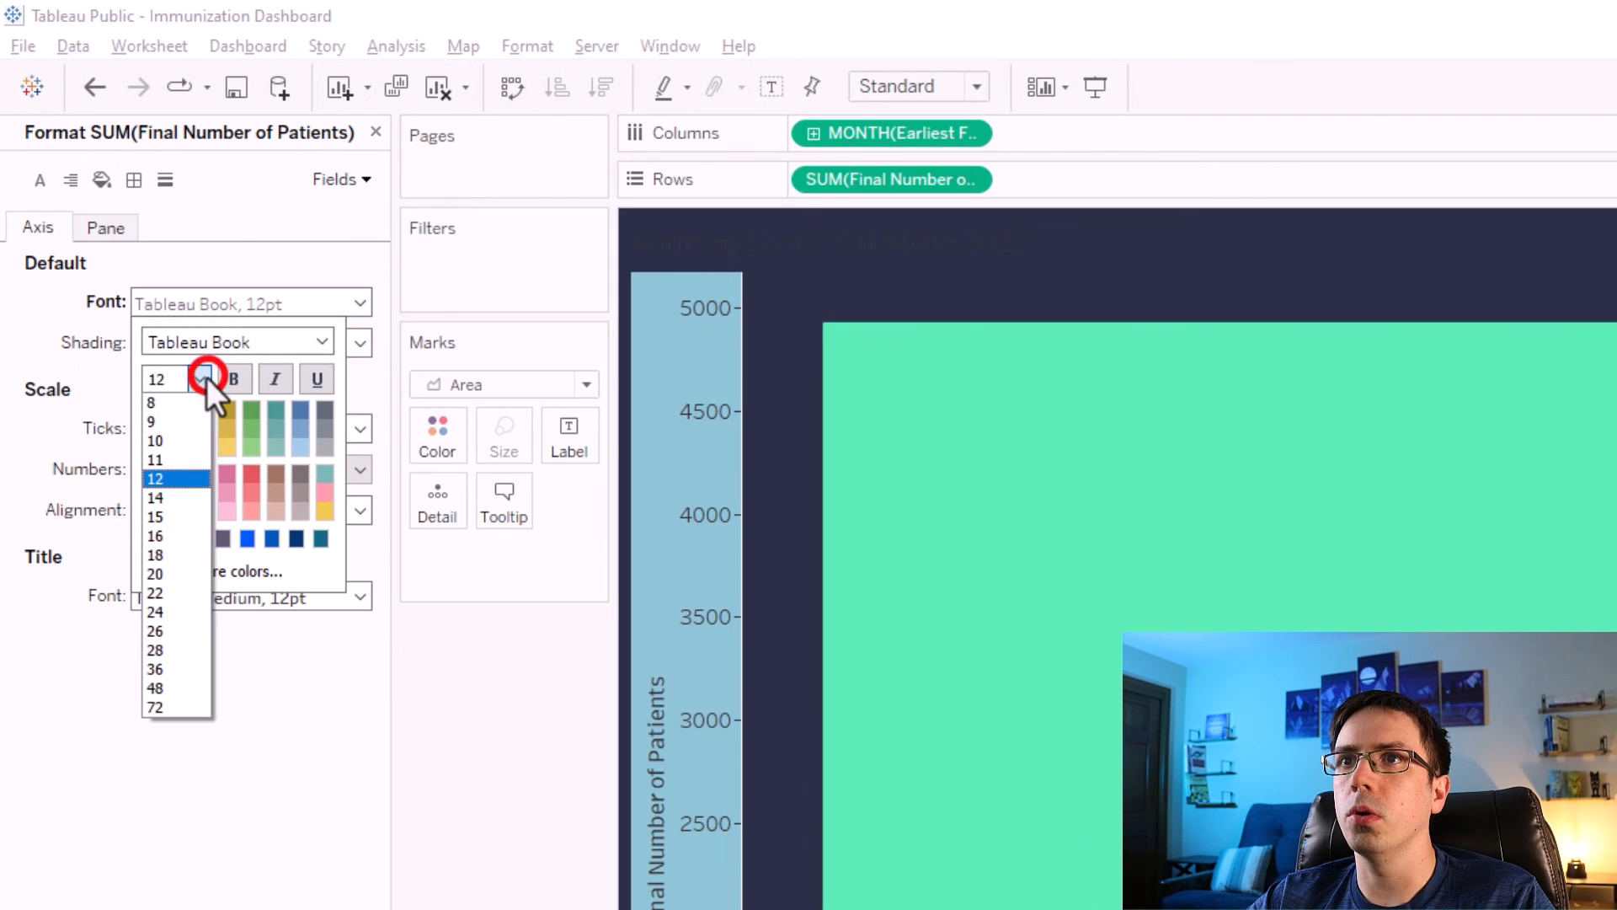
left_click(199, 379)
left_click(322, 341)
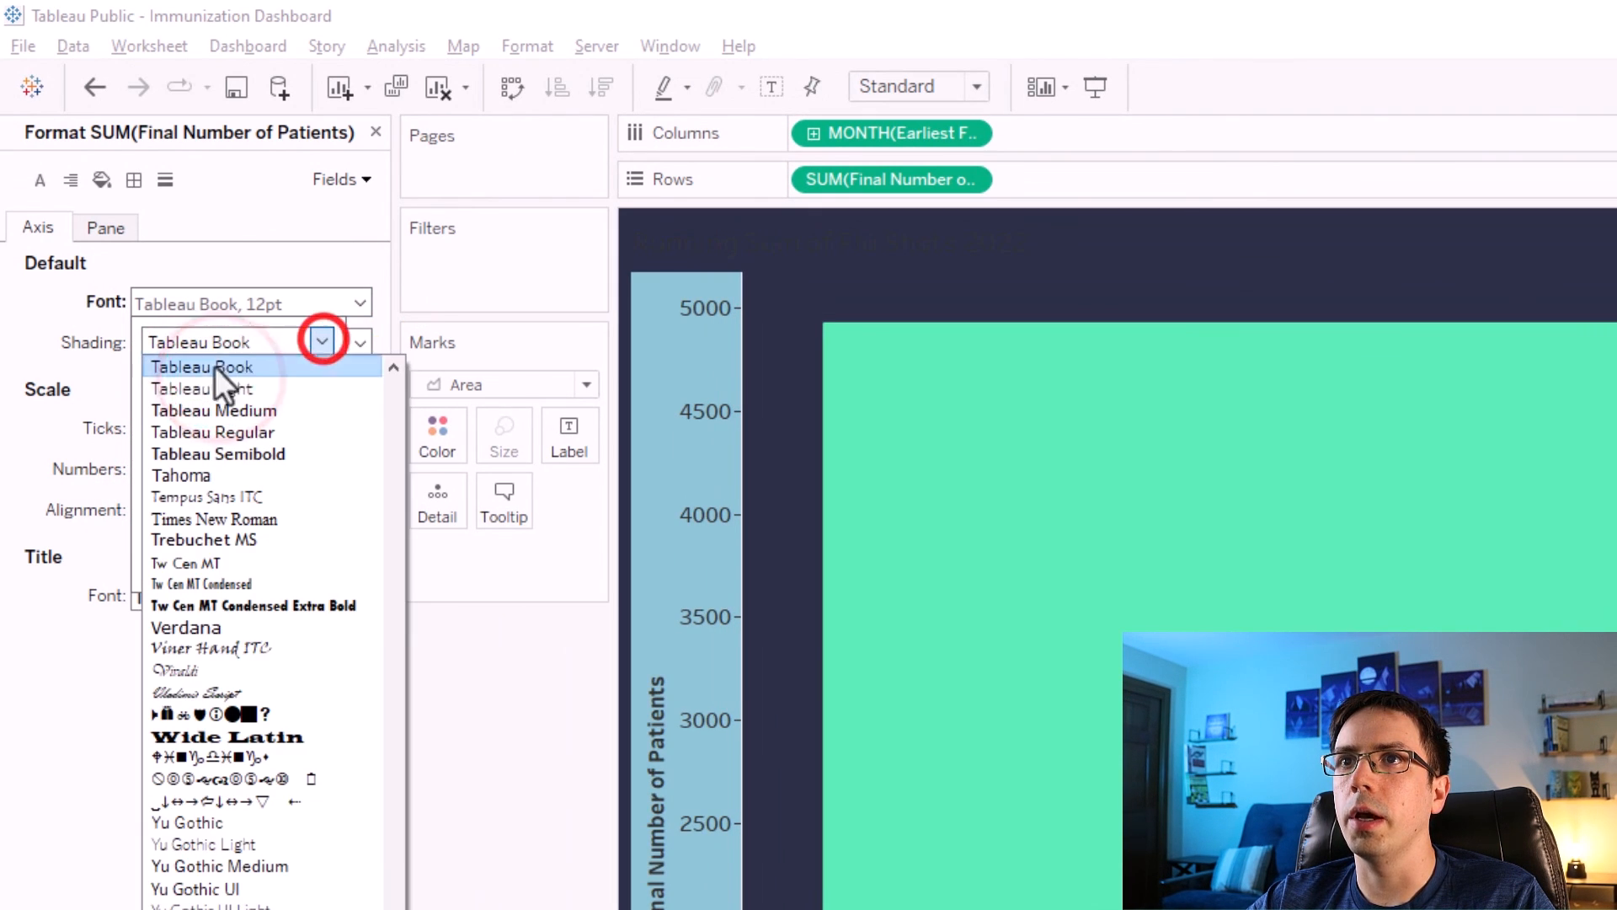
left_click(183, 410)
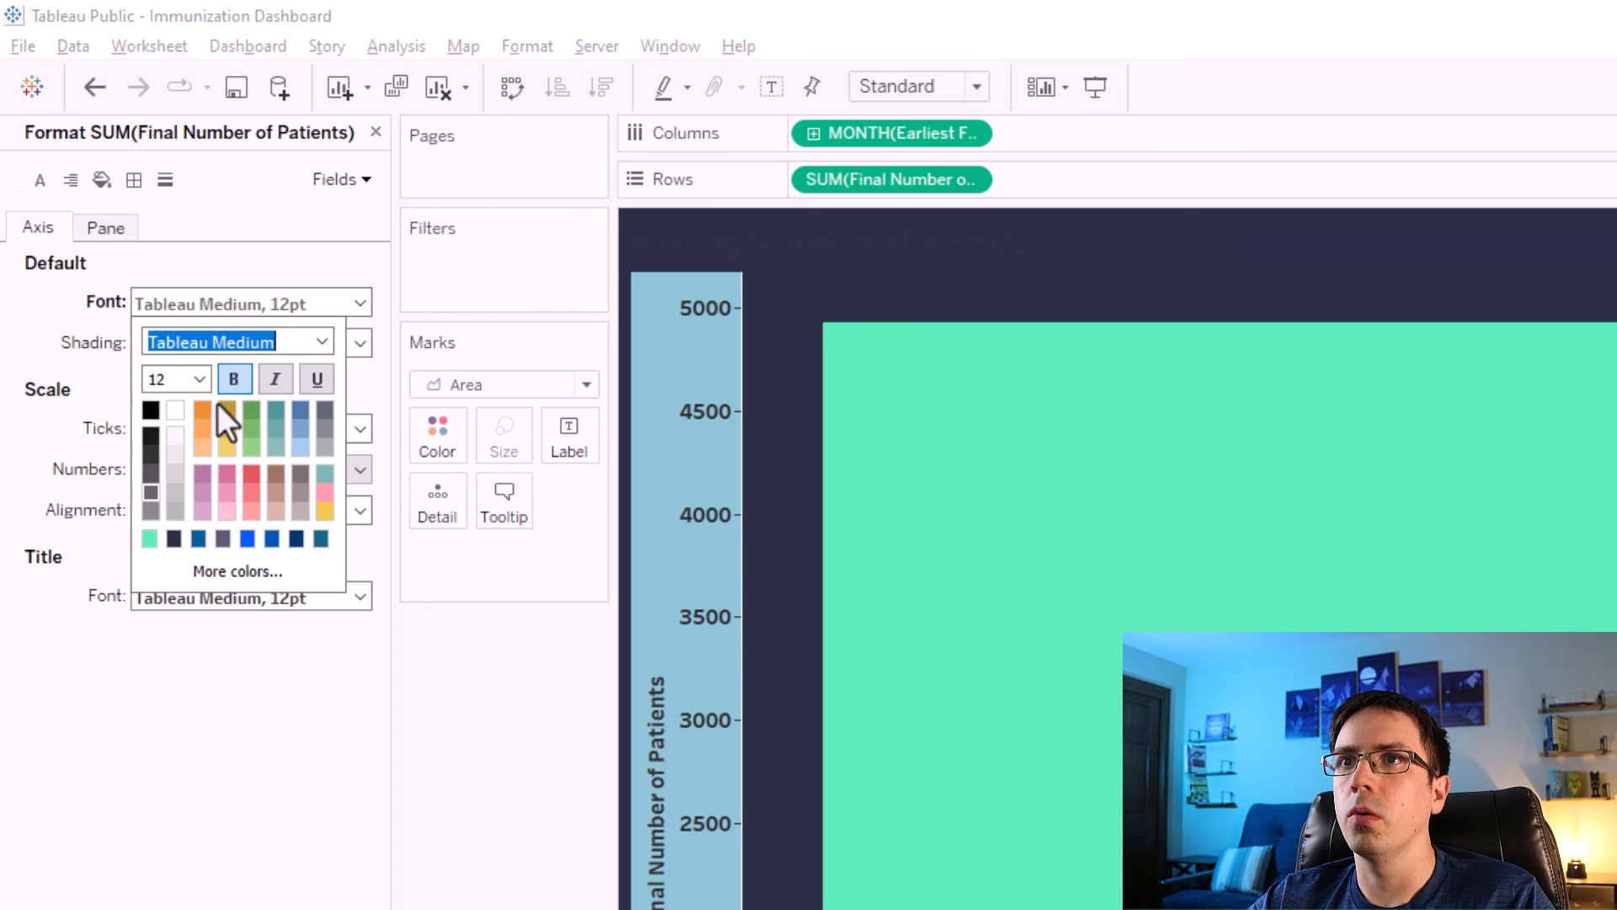
left_click(177, 413)
left_click(447, 718)
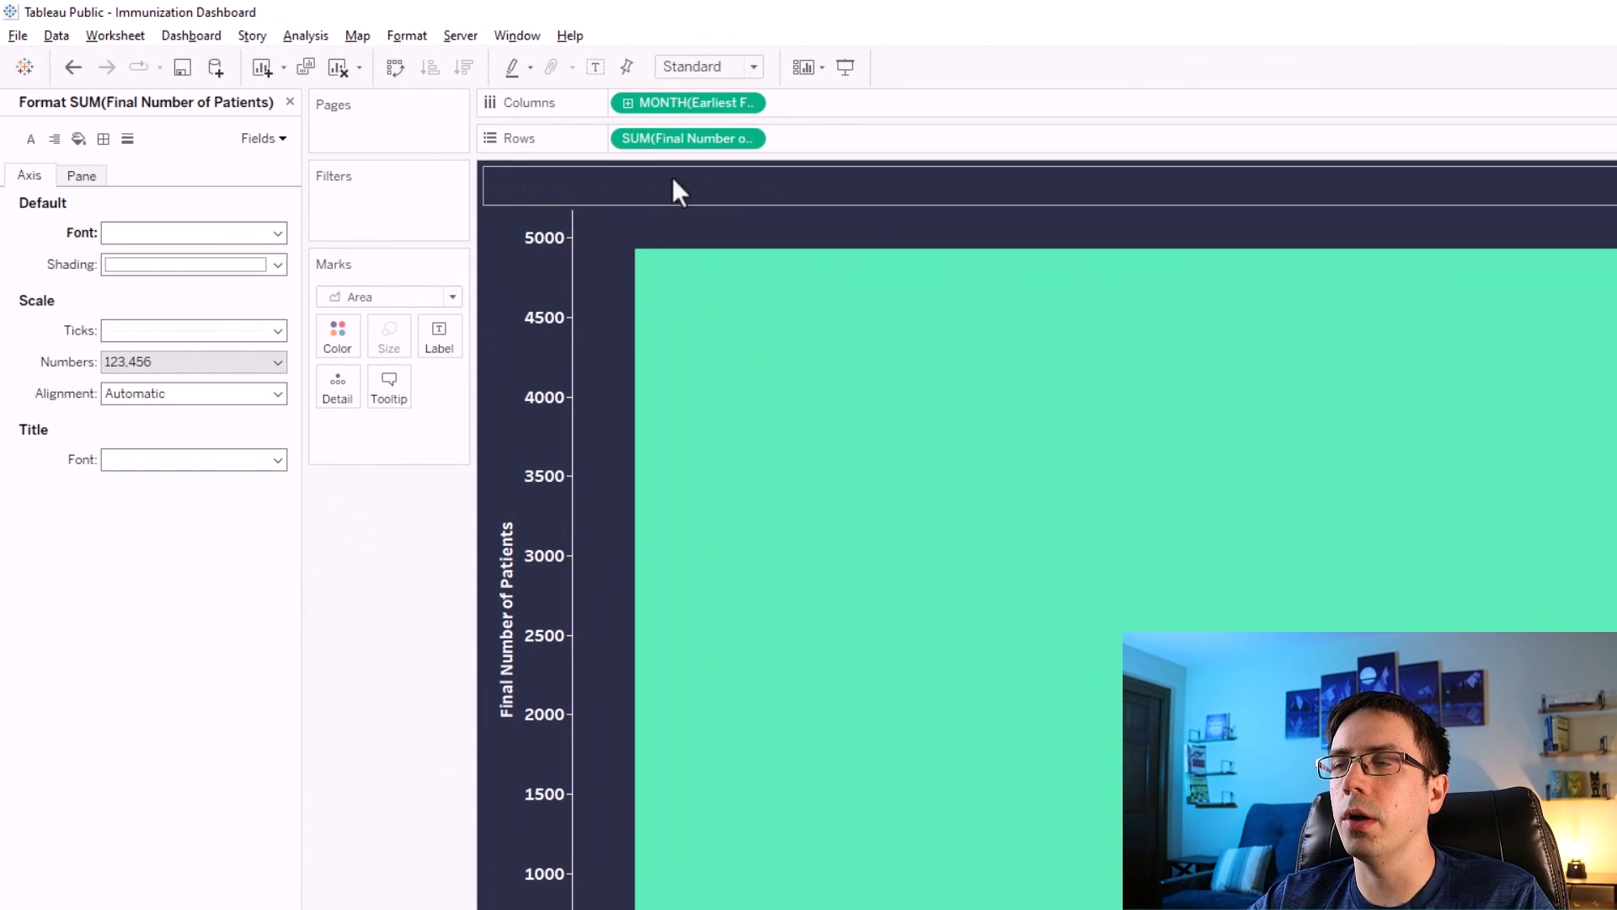
Clear the Final Number of Patients axis title and close the format pane.
right_click(507, 625)
left_click(534, 631)
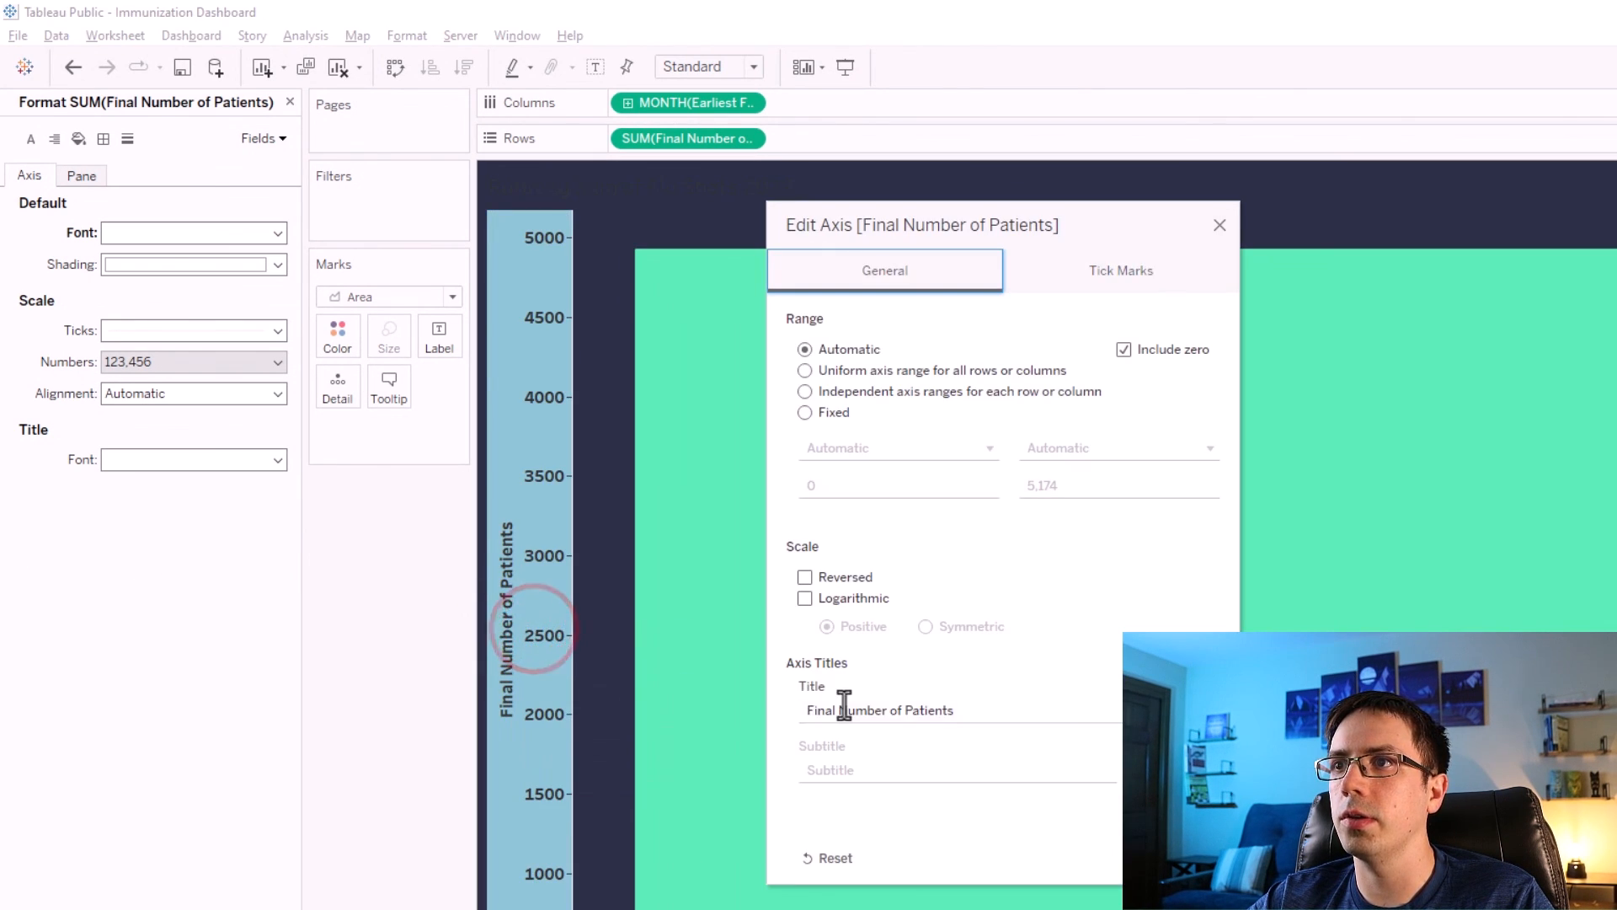
triple_click(817, 709)
key("BackSpace")
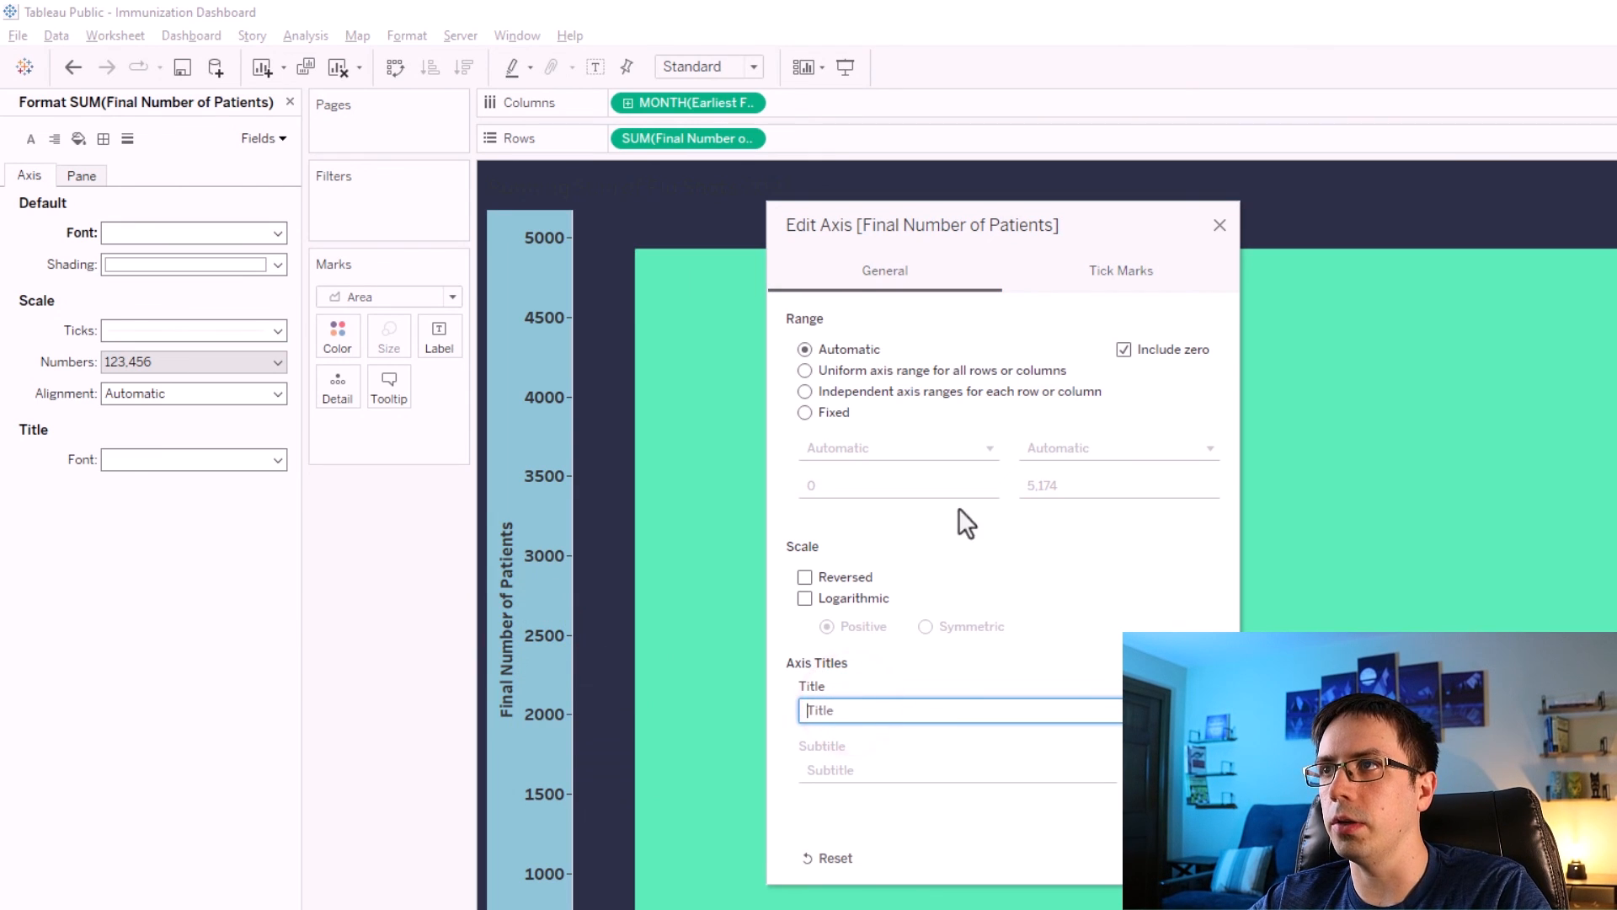
left_click(1220, 220)
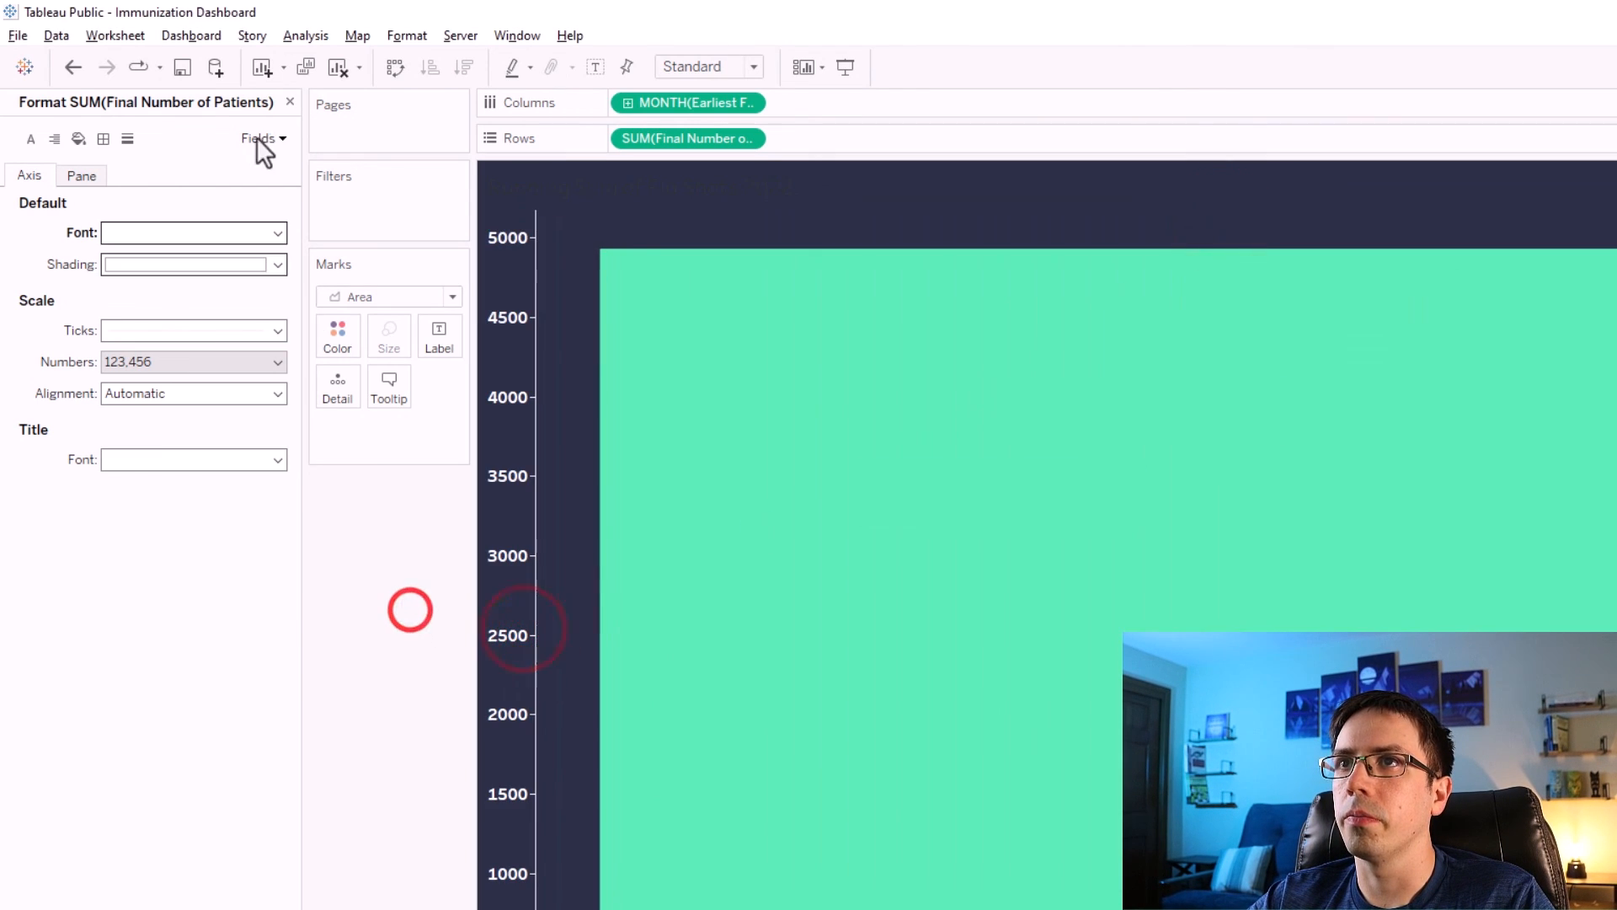
left_click(290, 102)
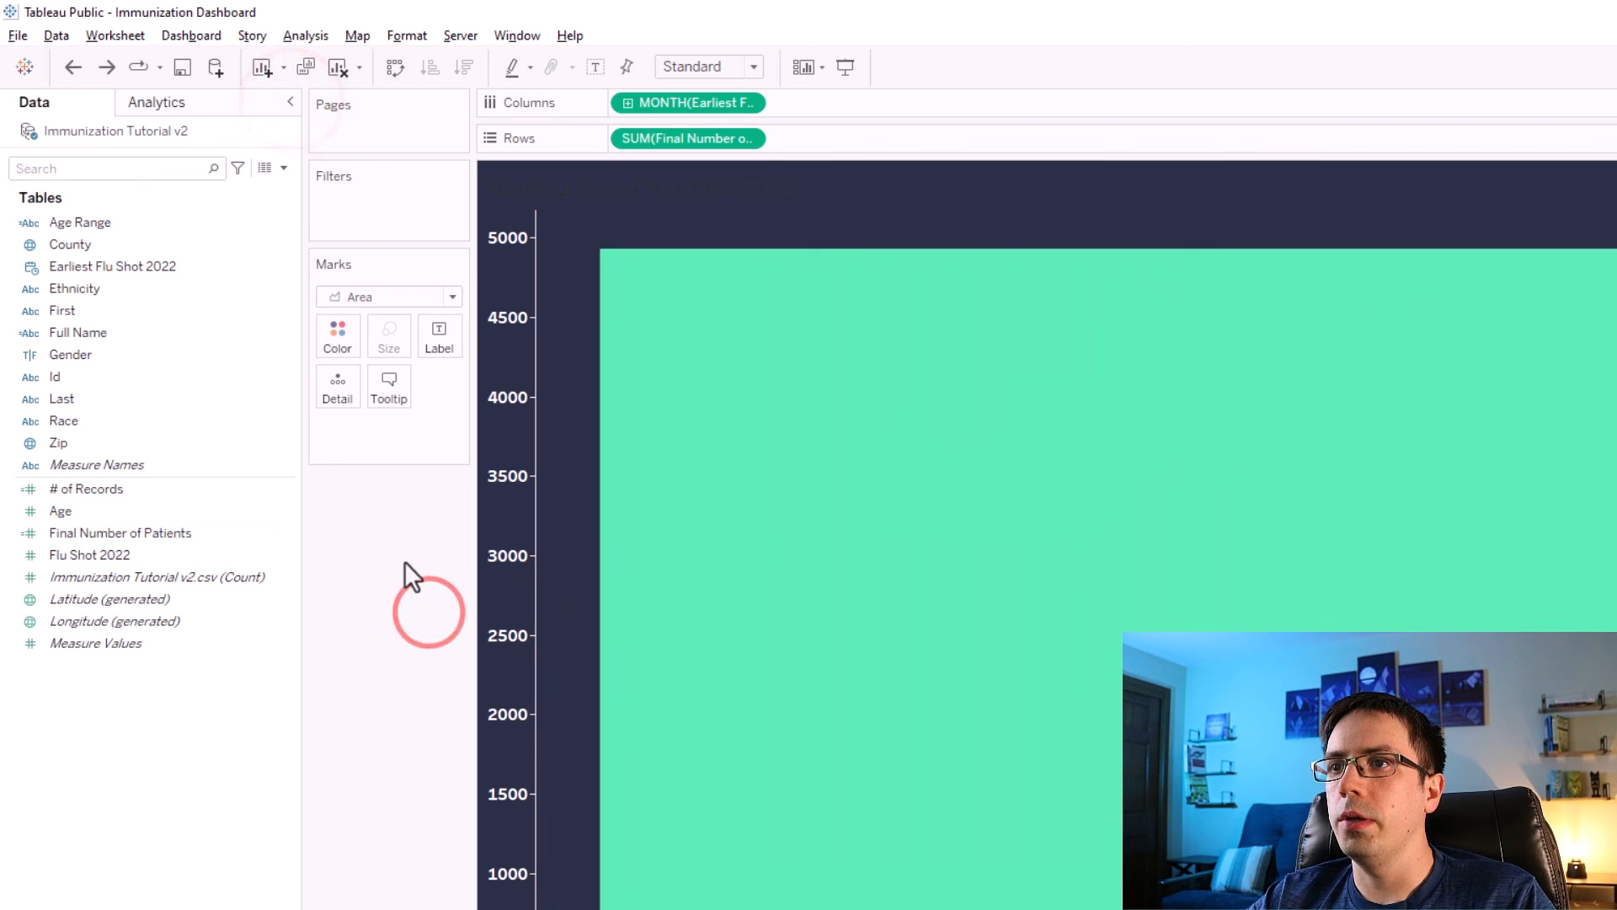
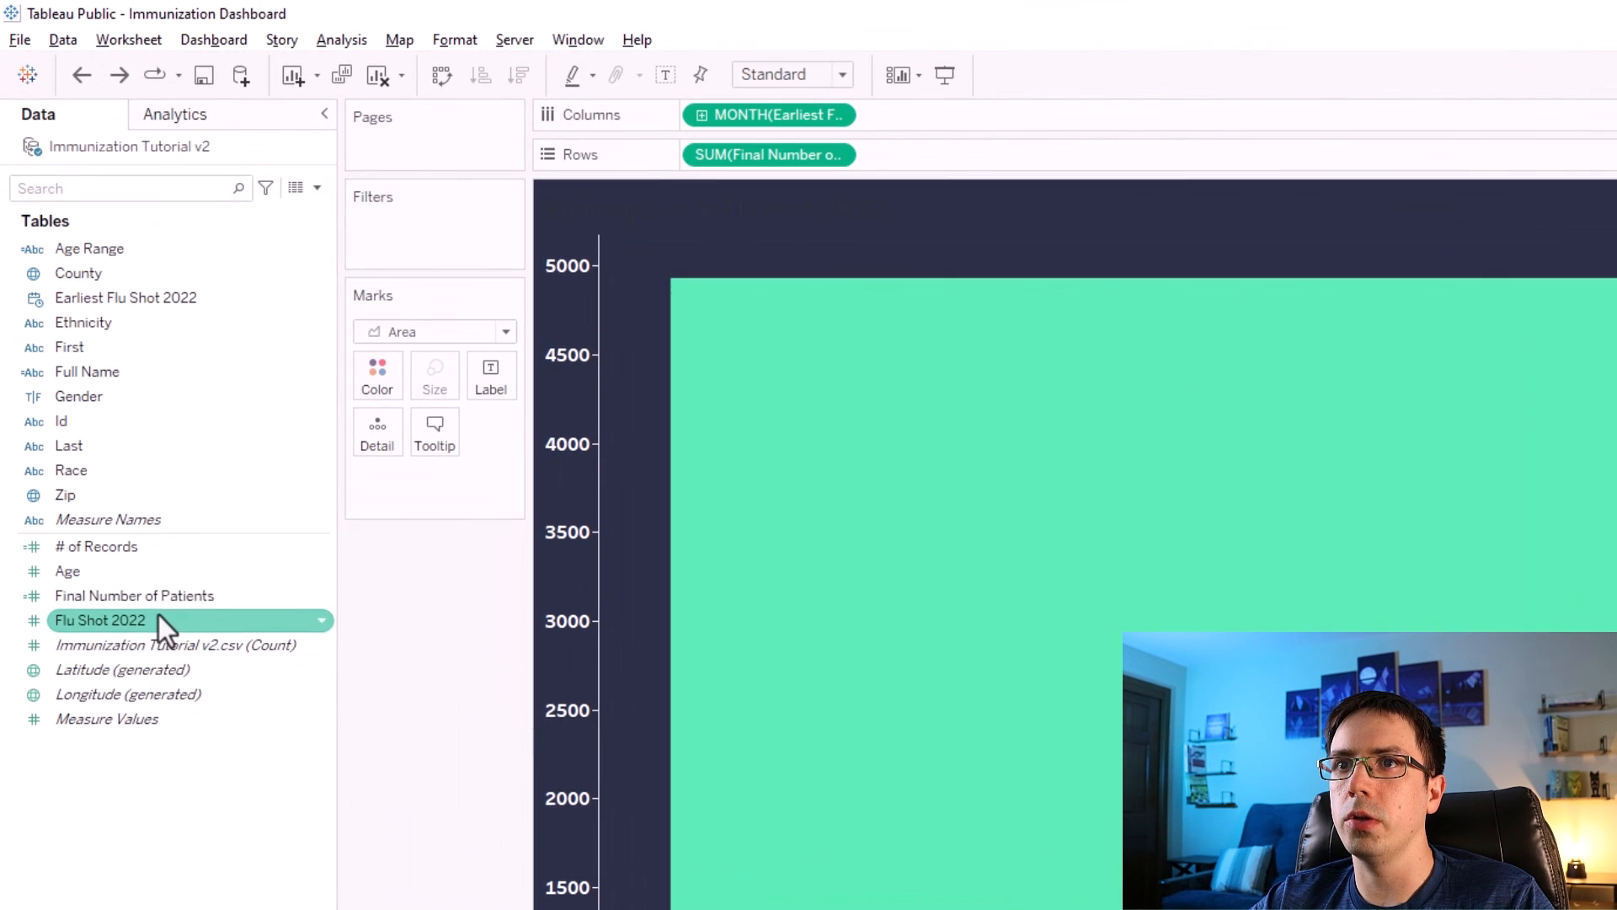
Add Flu Shot 2022 to the marks card and apply a Running Total quick table calculation to it.
left_click_drag(89, 620, 428, 470)
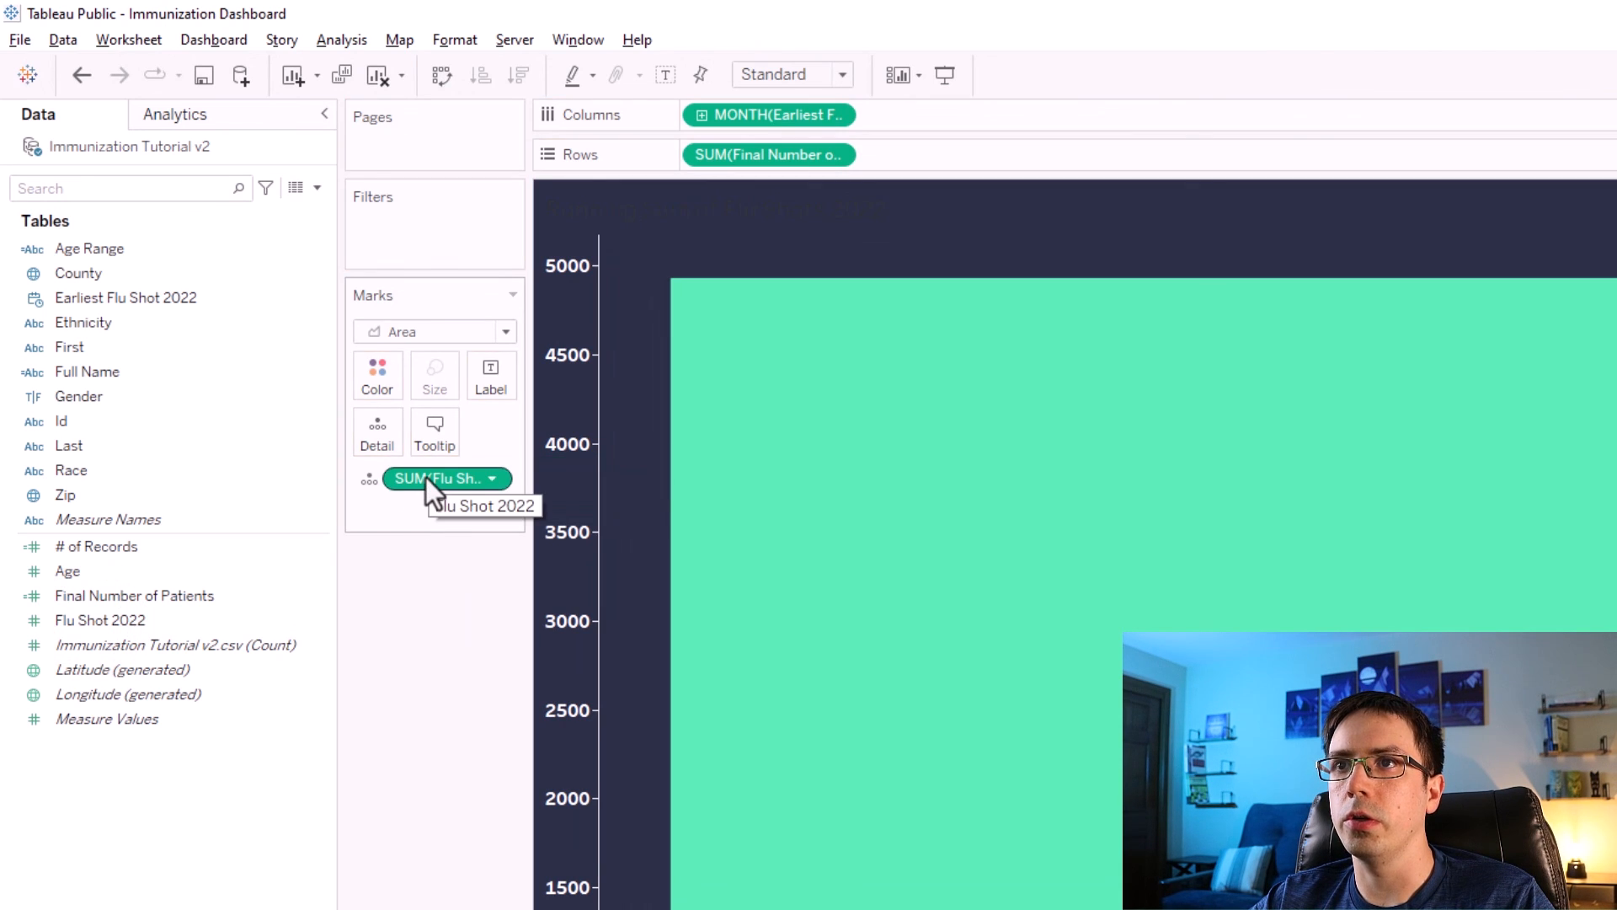
right_click(426, 478)
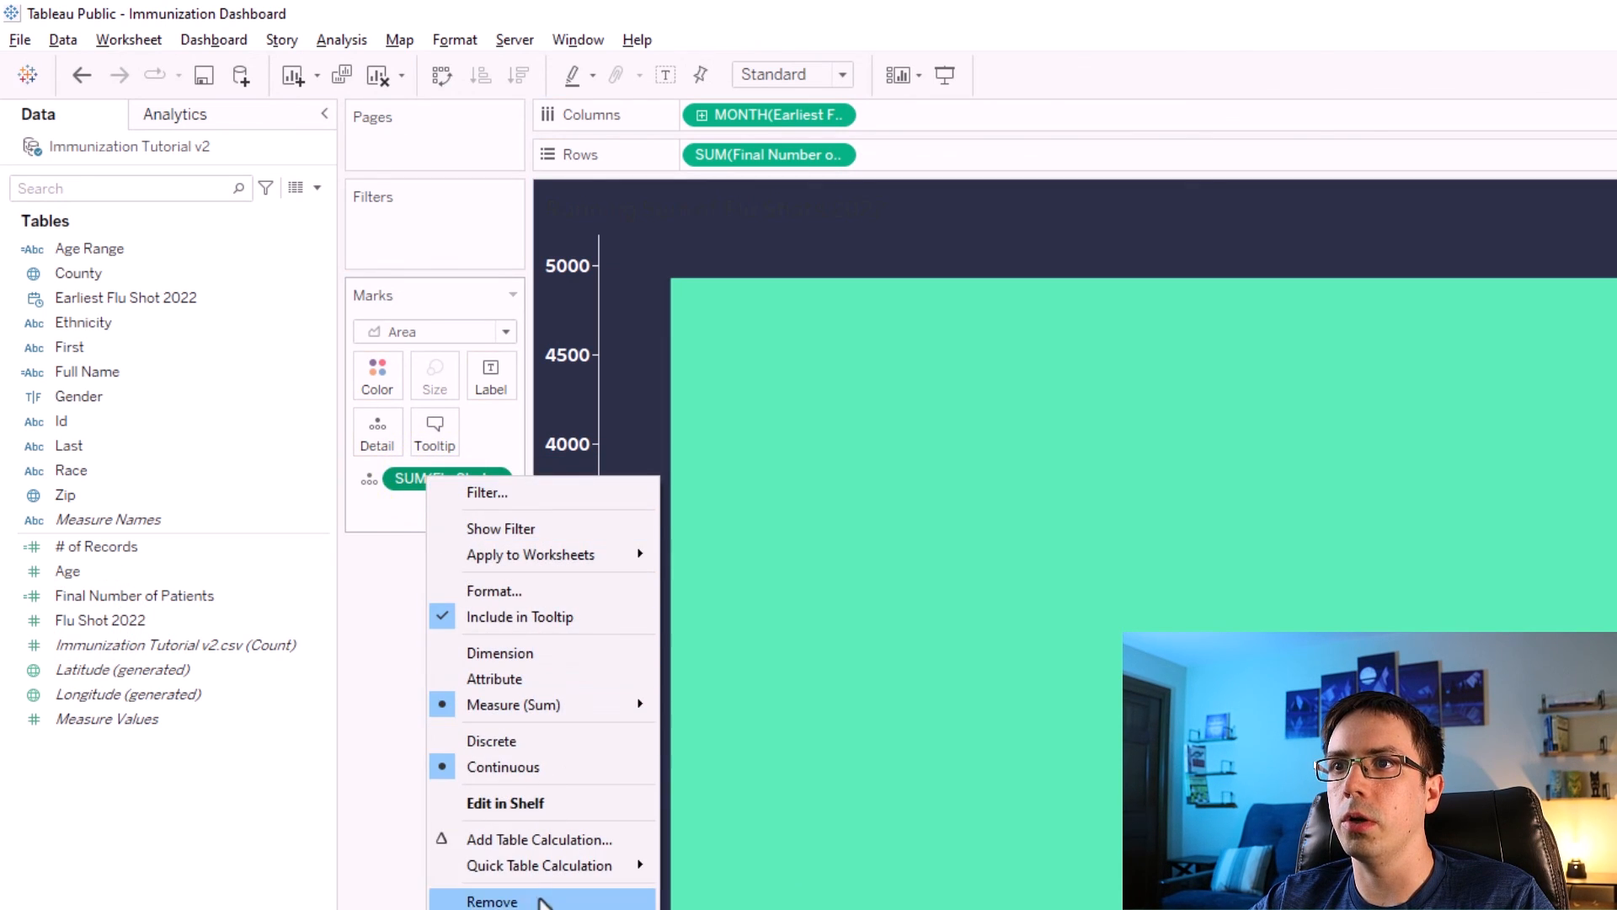
mouse_move(528, 873)
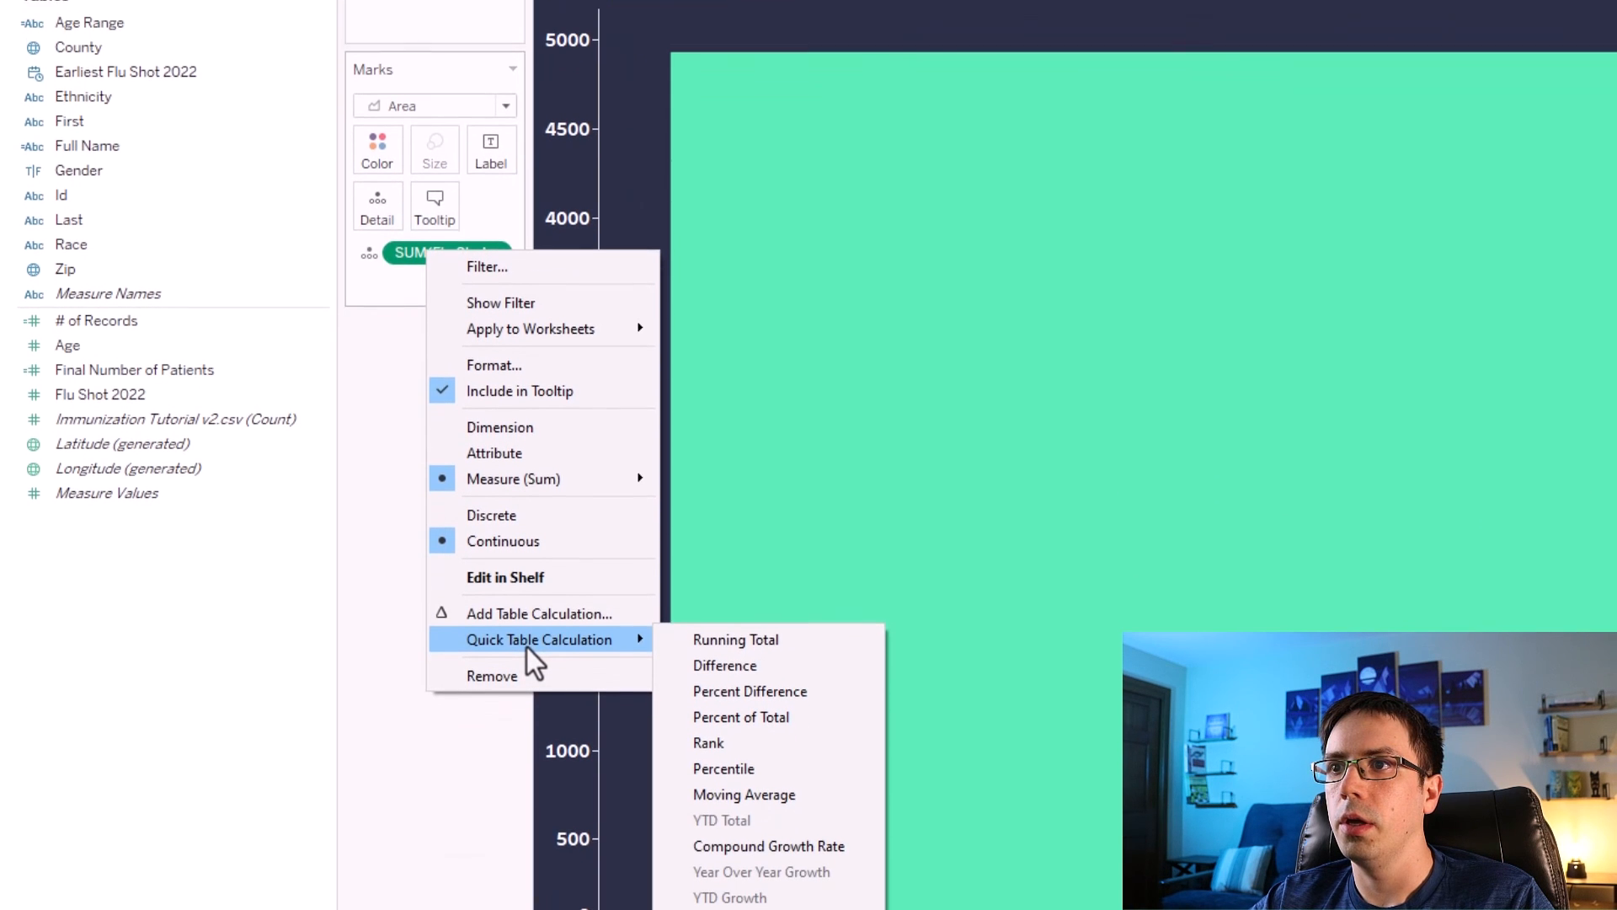
left_click(724, 632)
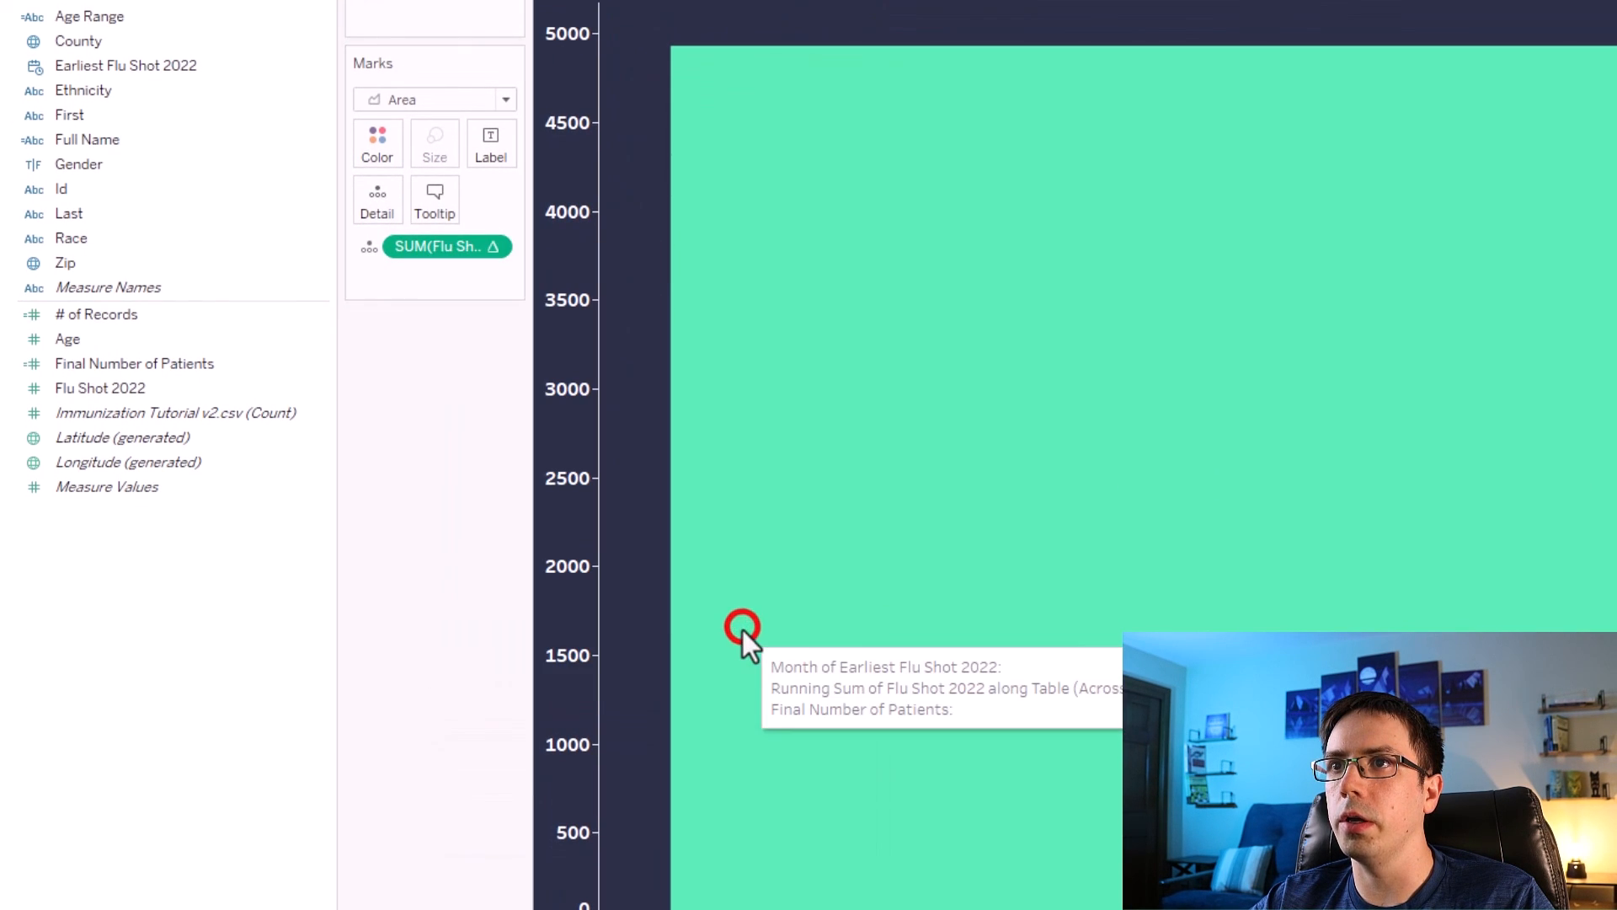
Move the running sum of Flu Shot 2022 onto Rows and combine it with Final Number of Patients as a dual axis.
left_click_drag(432, 478, 989, 159)
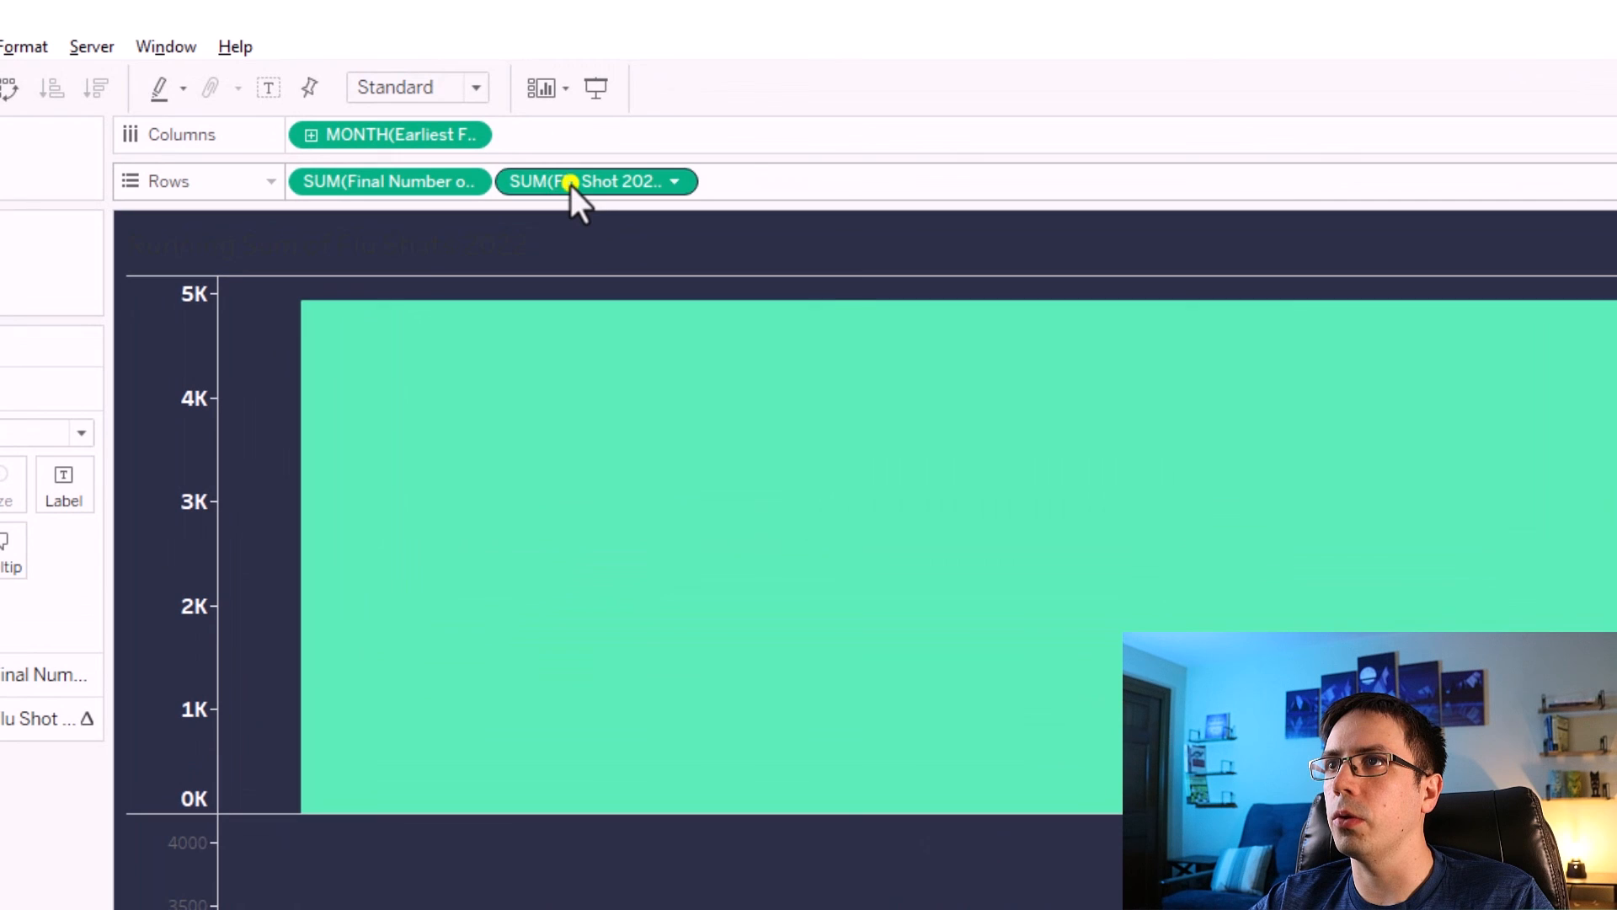
right_click(655, 119)
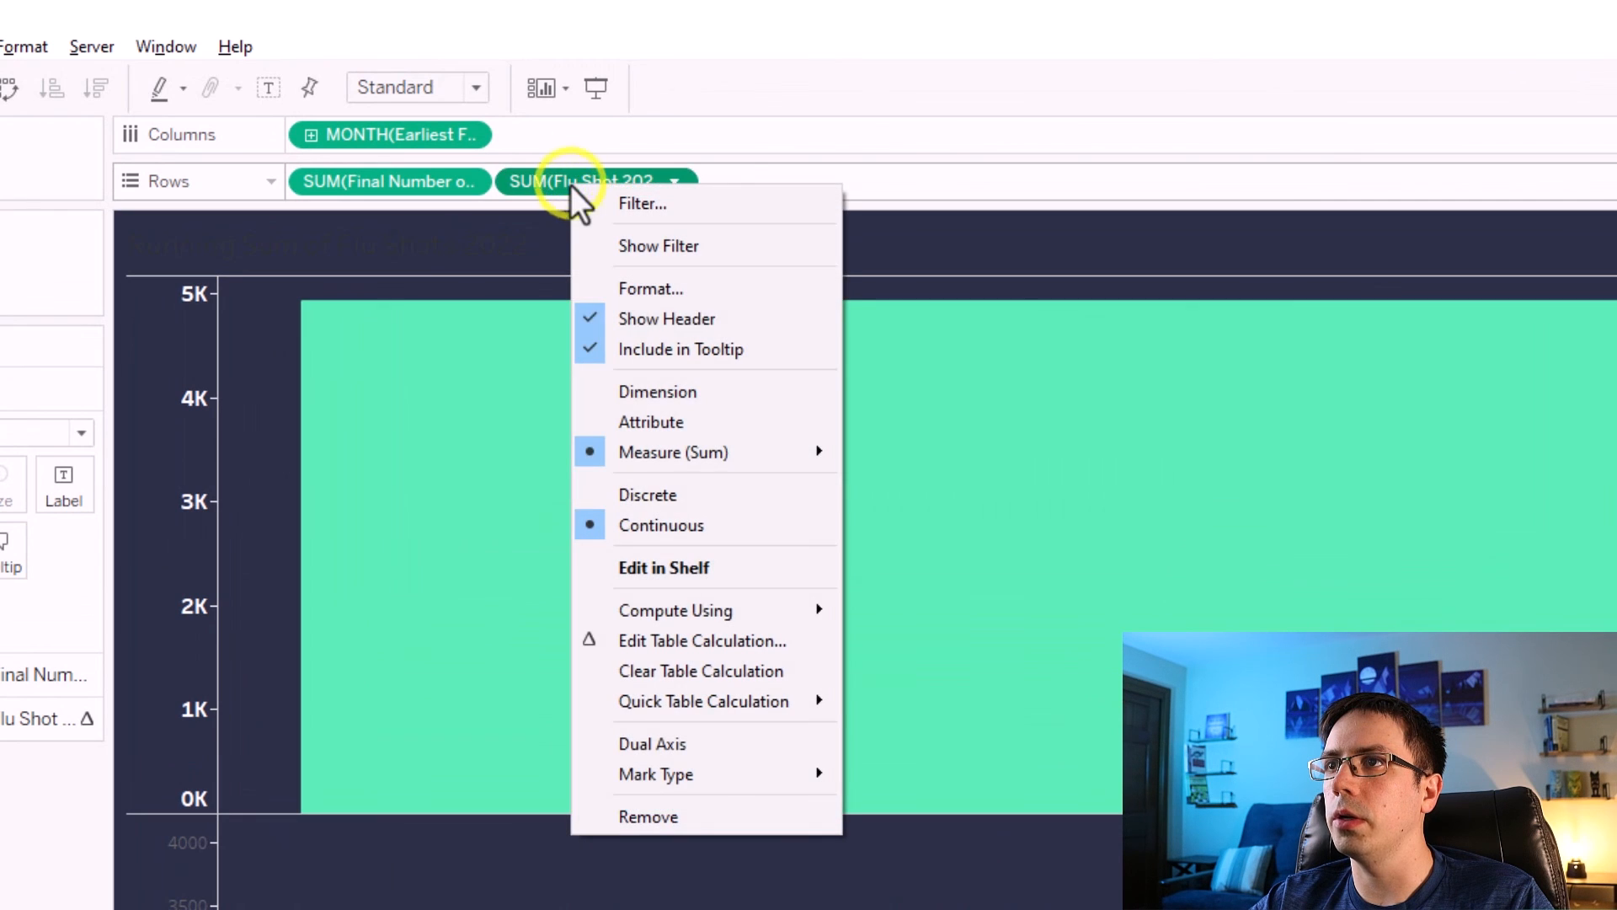
left_click(665, 741)
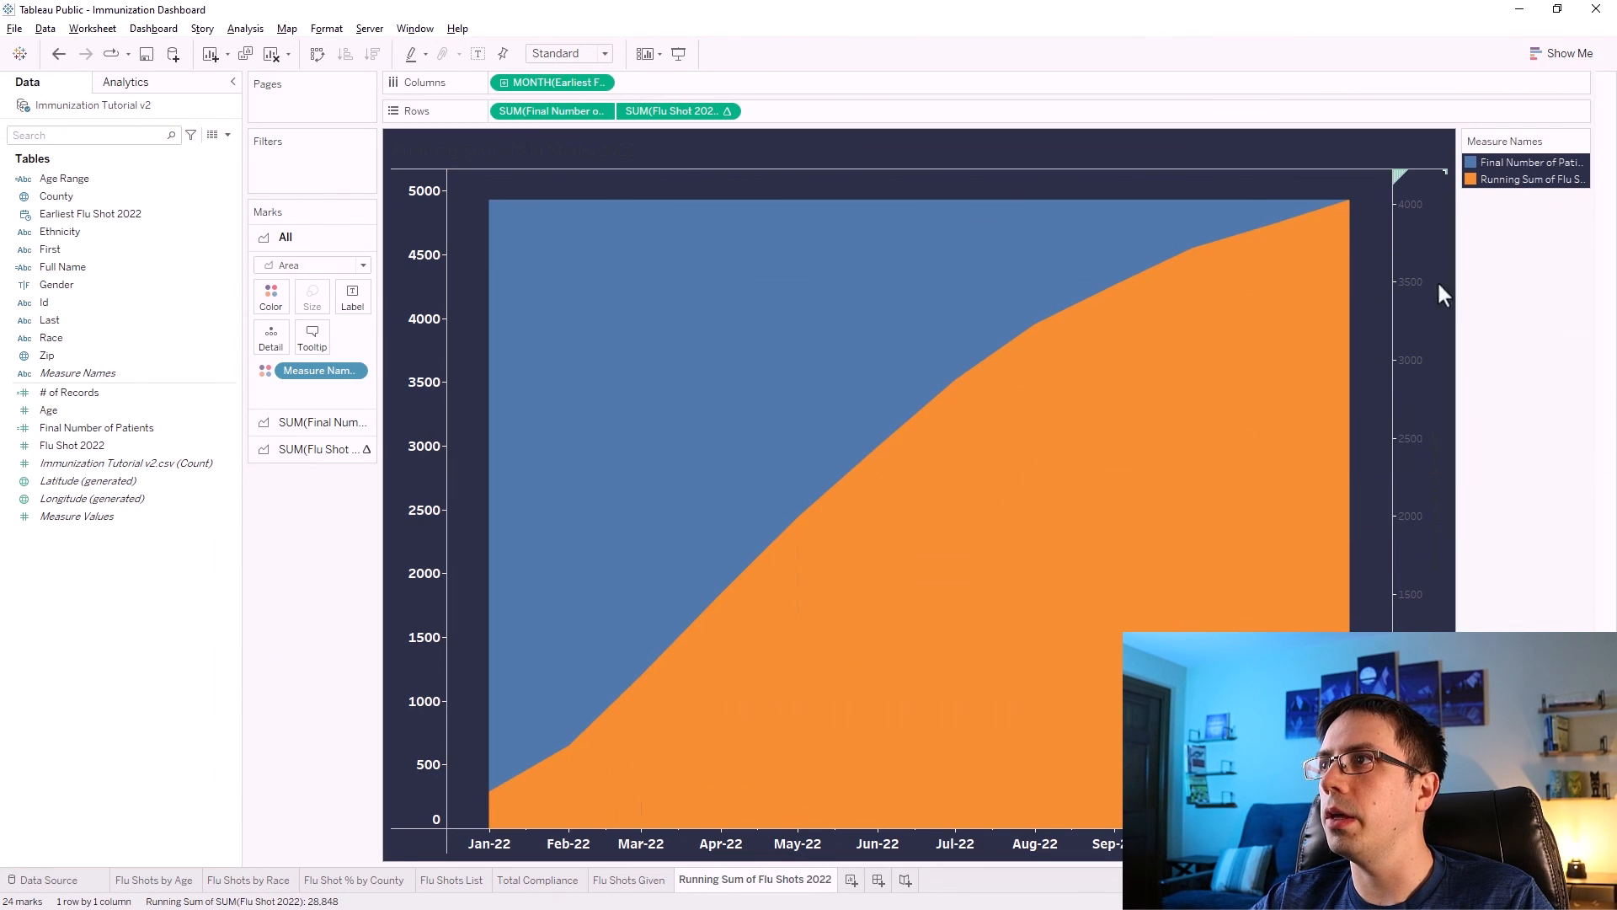
Synchronize the dual axes and hide the header of the secondary running-sum axis.
right_click(1403, 250)
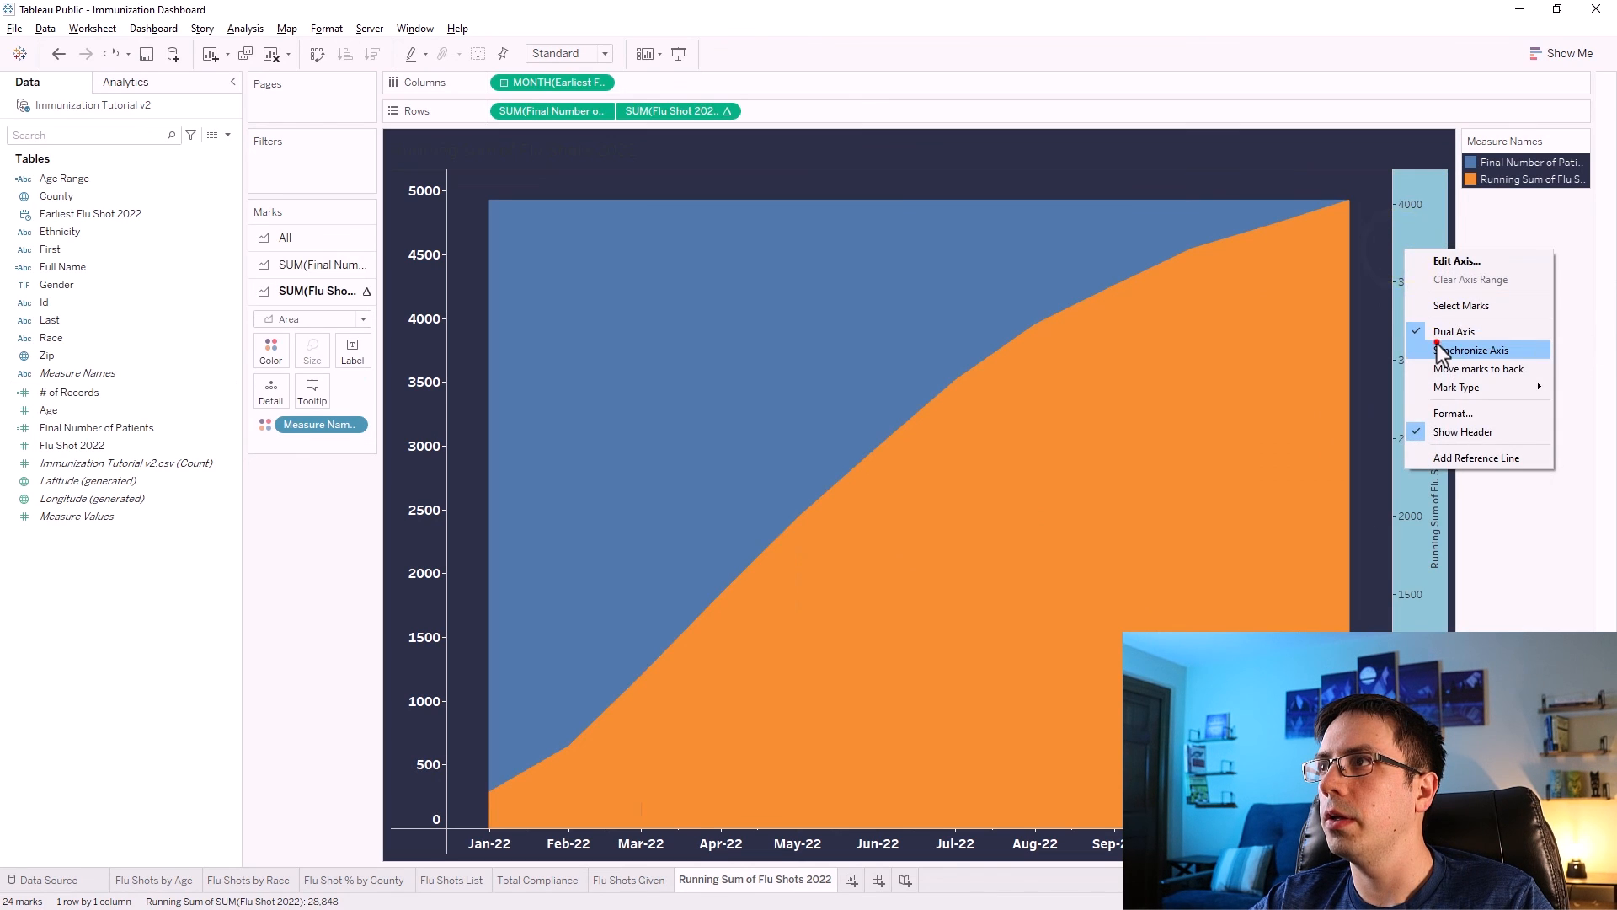
left_click(1438, 344)
right_click(1417, 335)
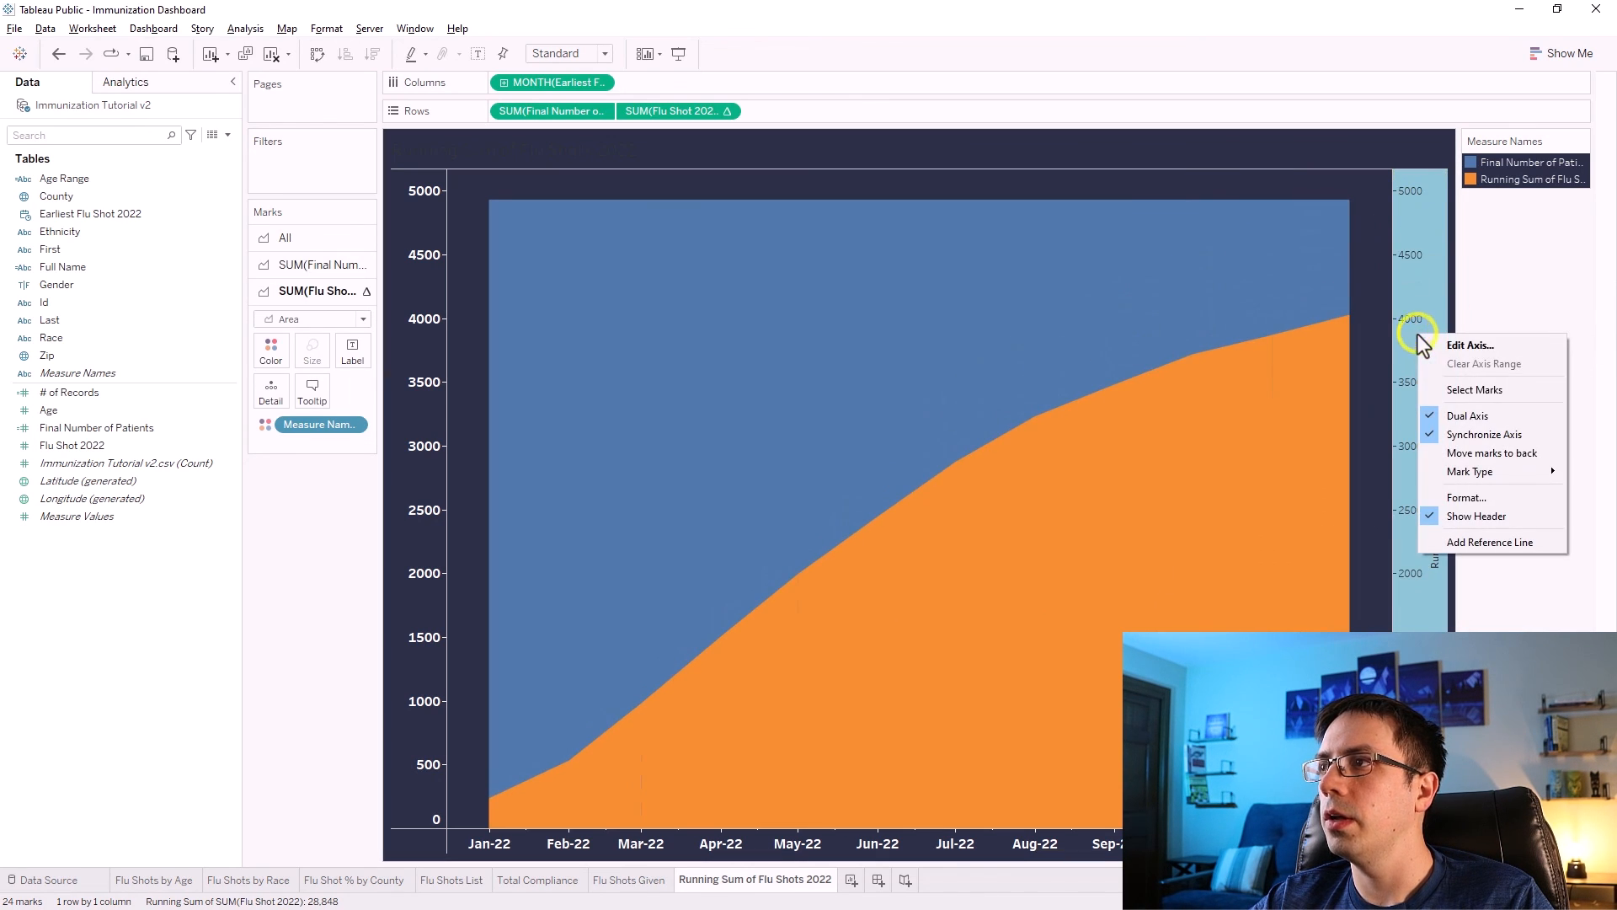
left_click(1432, 513)
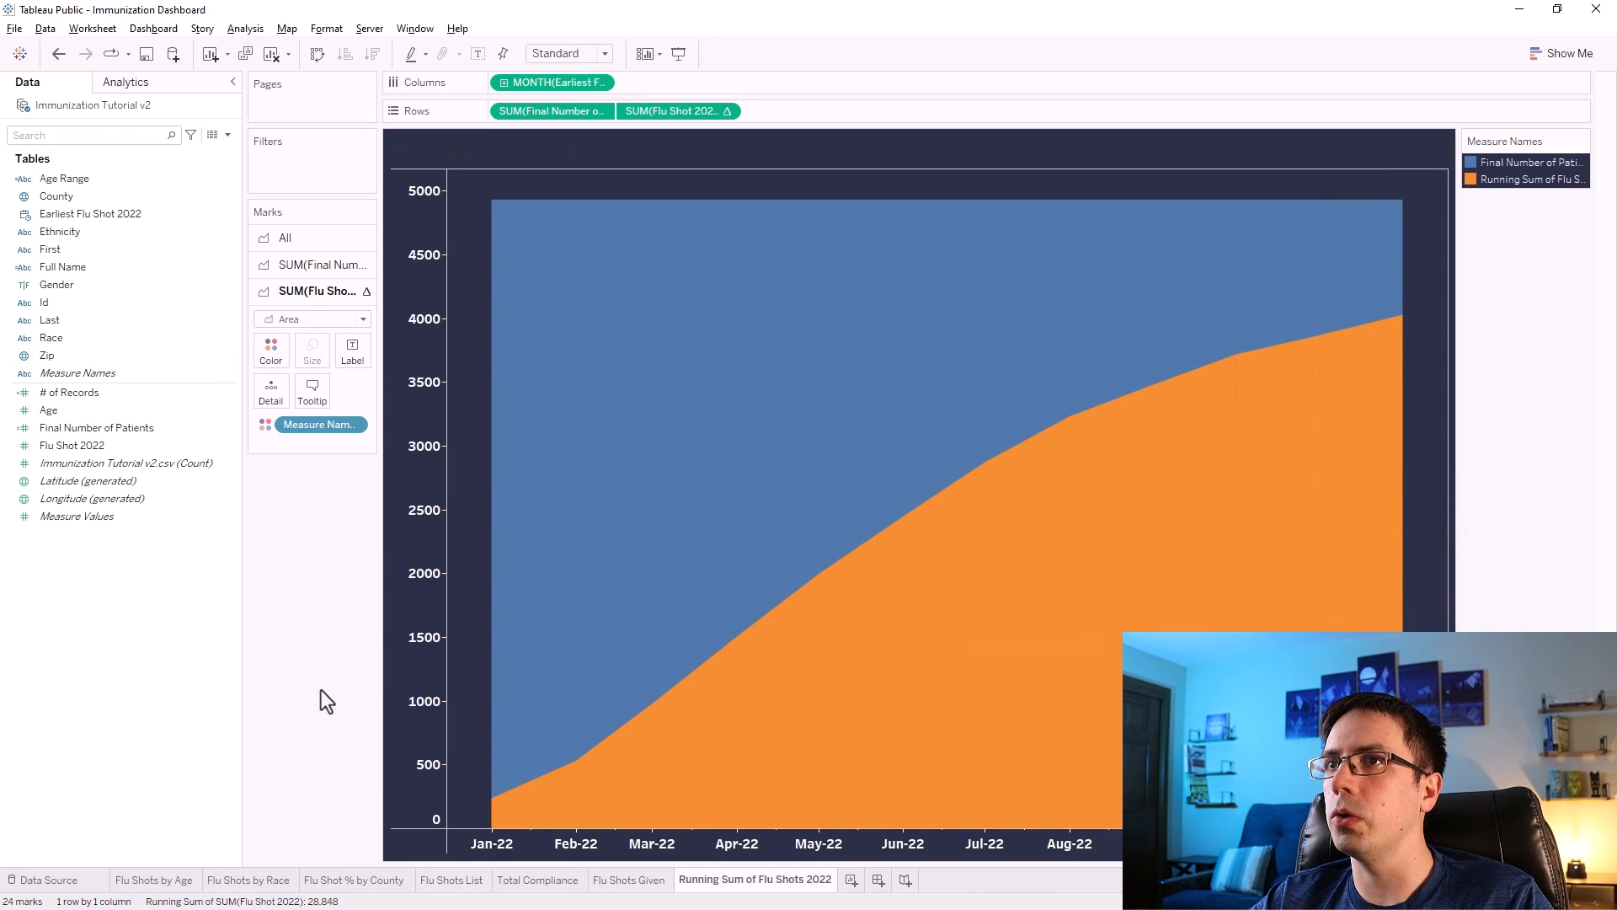
Edit the Measure Names colors, giving Final Number of Patients the custom teal color.
left_click(270, 350)
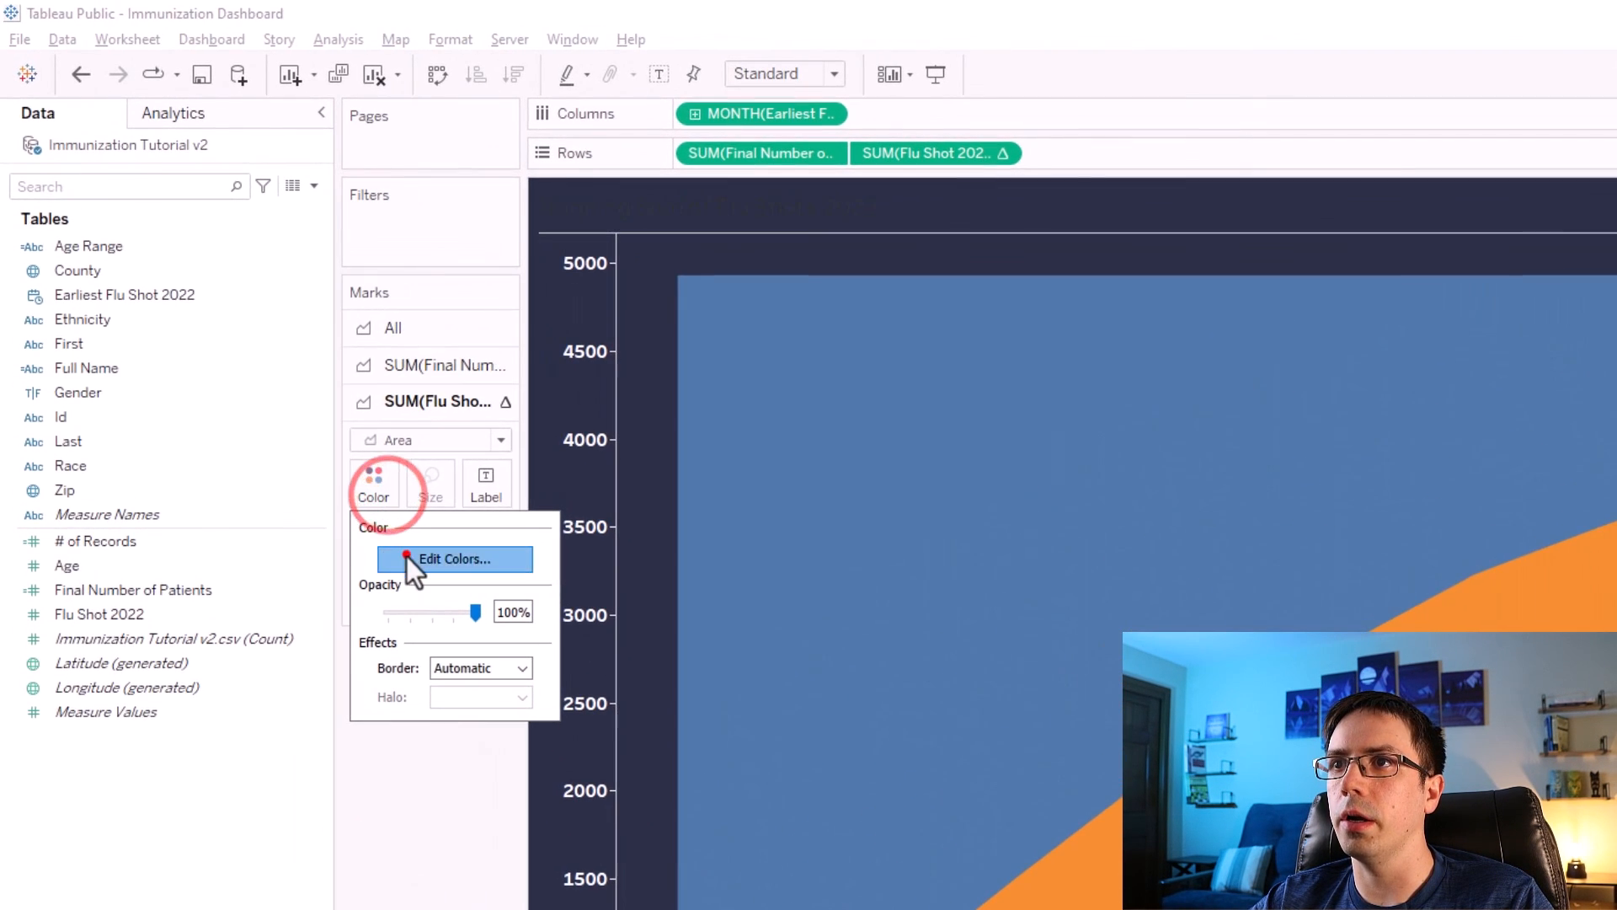
left_click(406, 555)
left_click_drag(1066, 371, 950, 385)
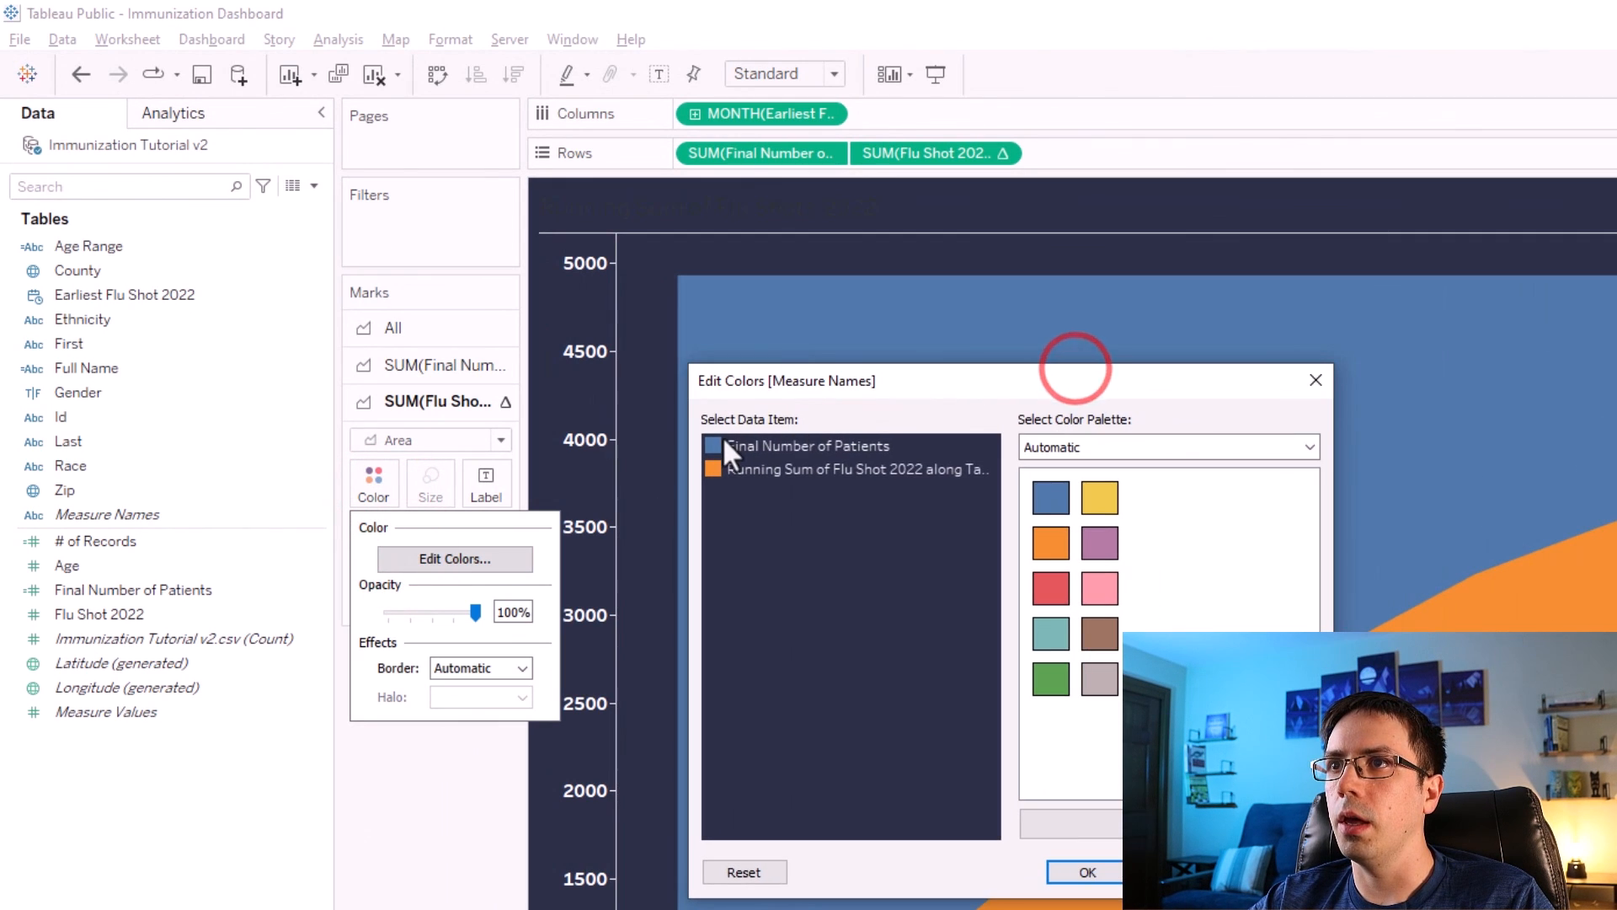
left_click(715, 440)
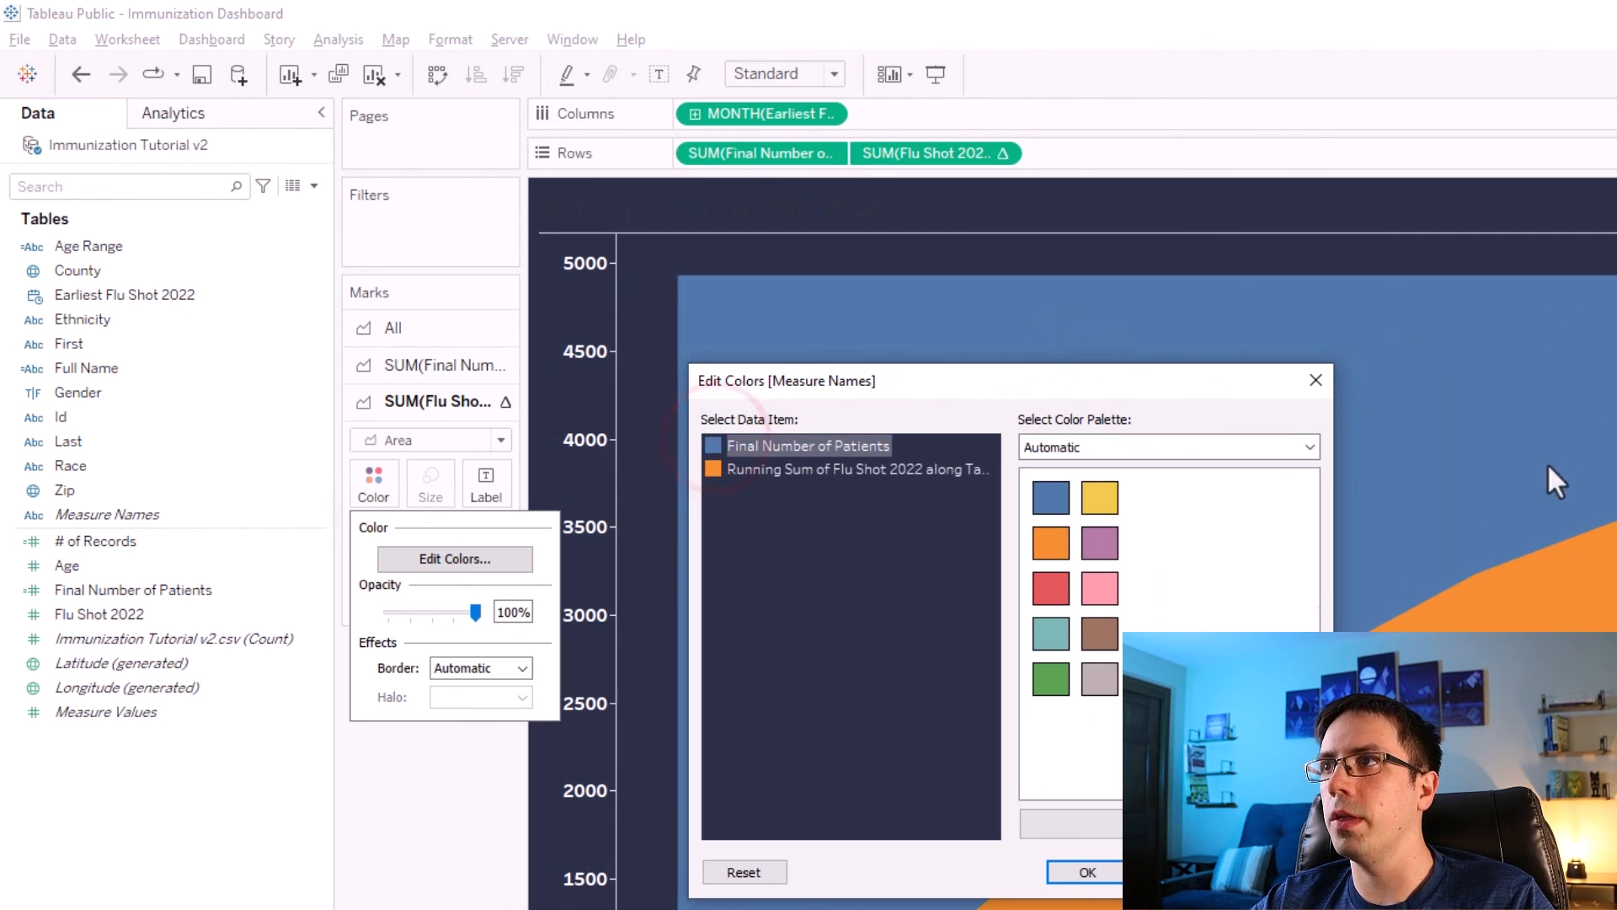
left_click(1119, 447)
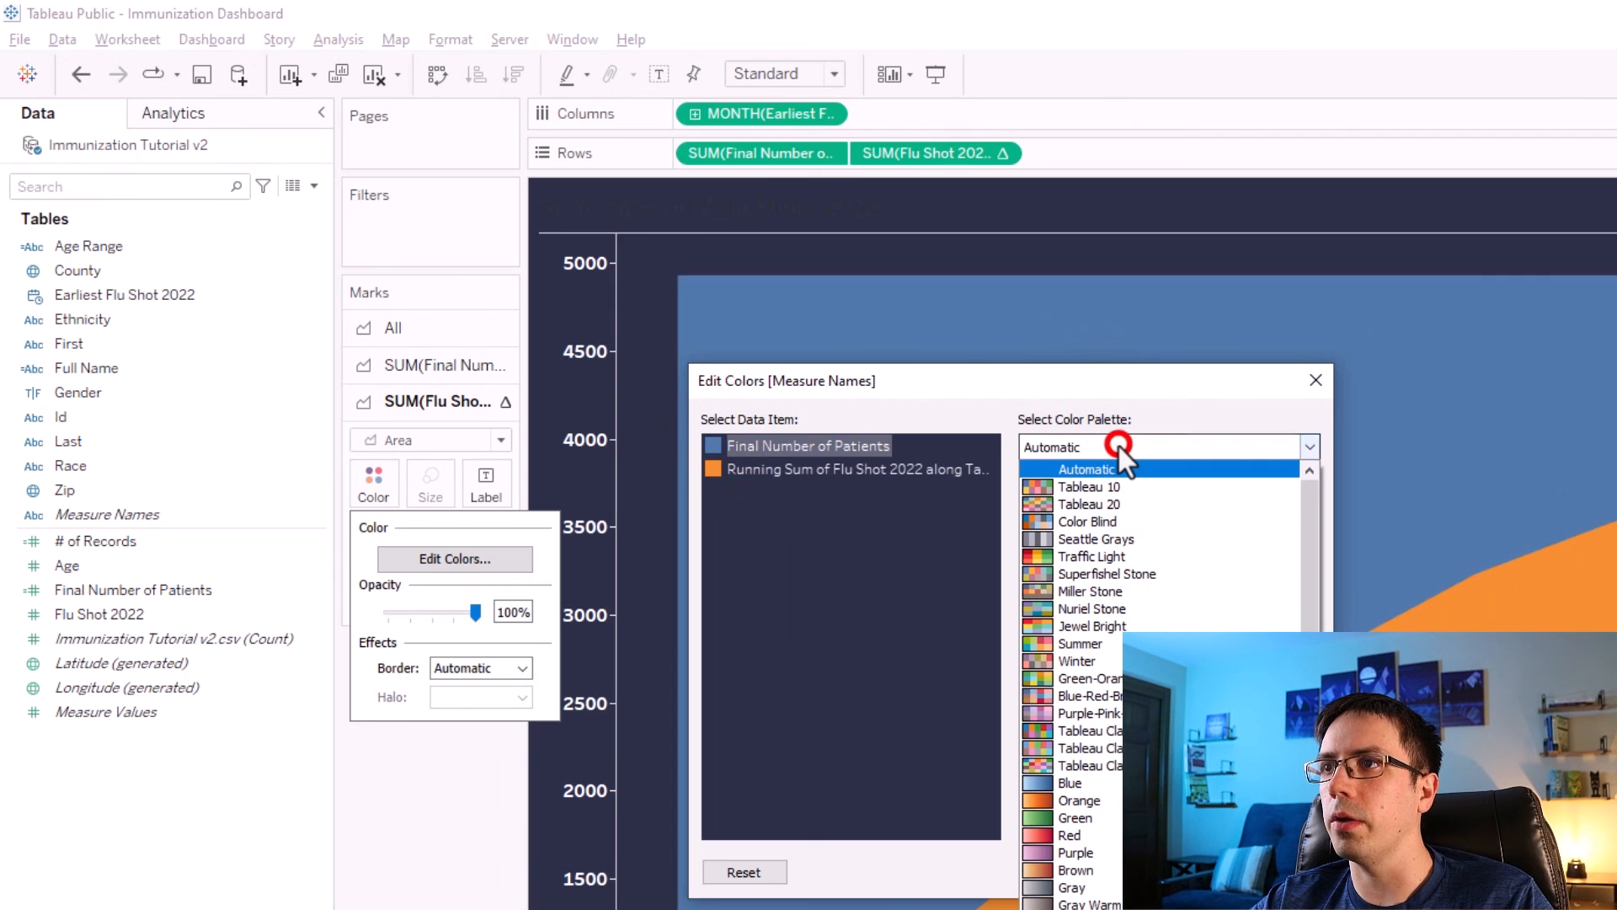
left_click(1119, 446)
double_click(716, 448)
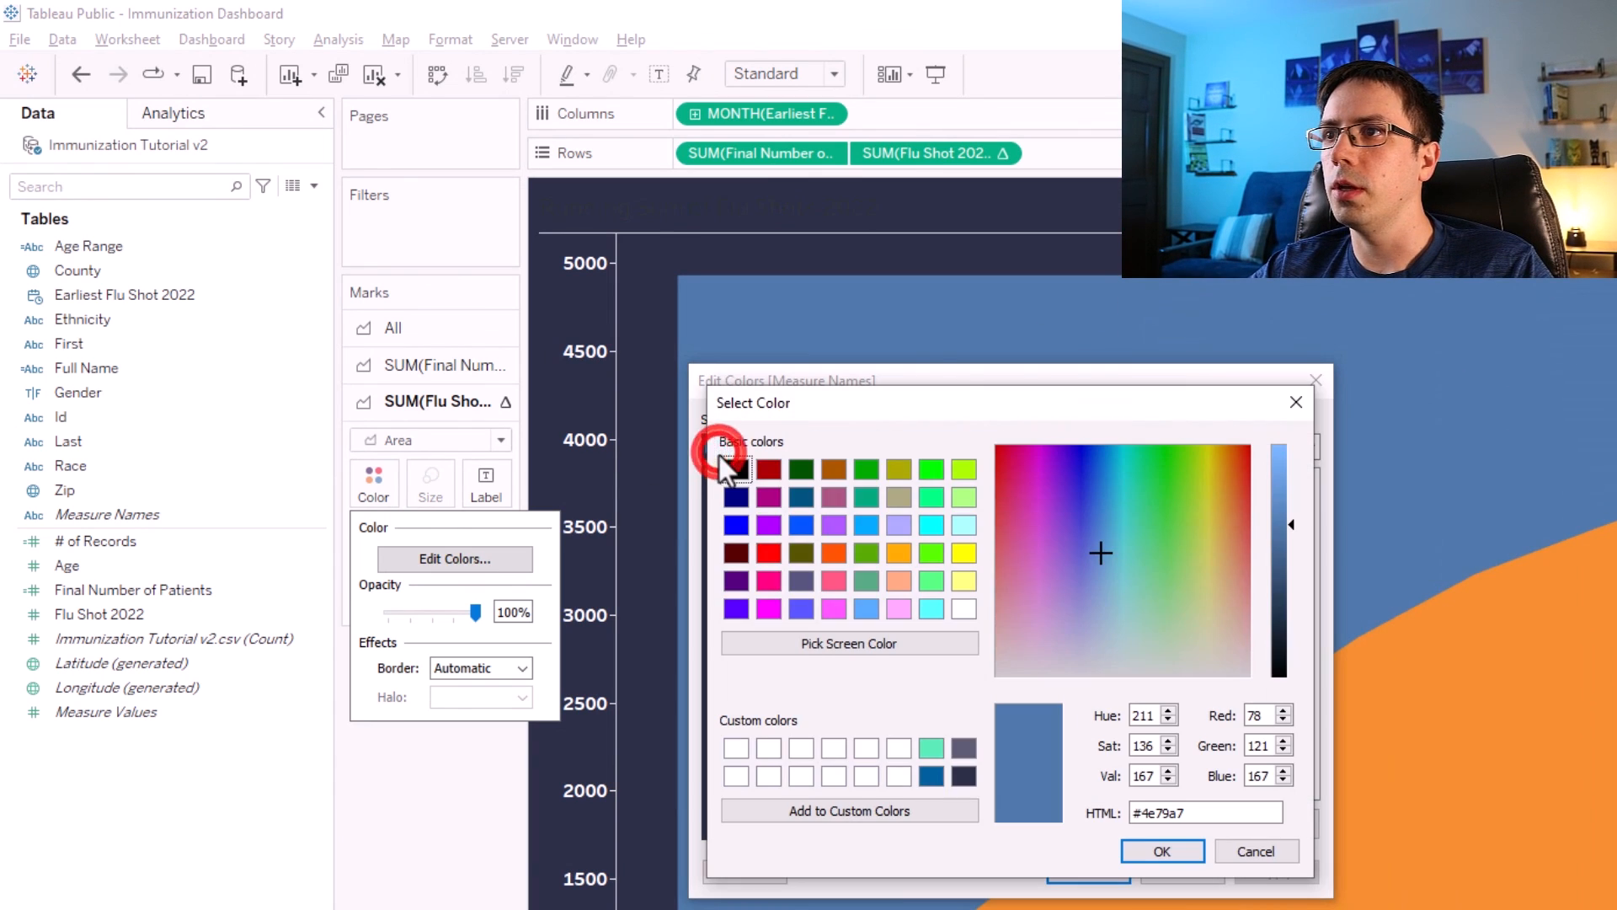
left_click(932, 748)
left_click(1147, 847)
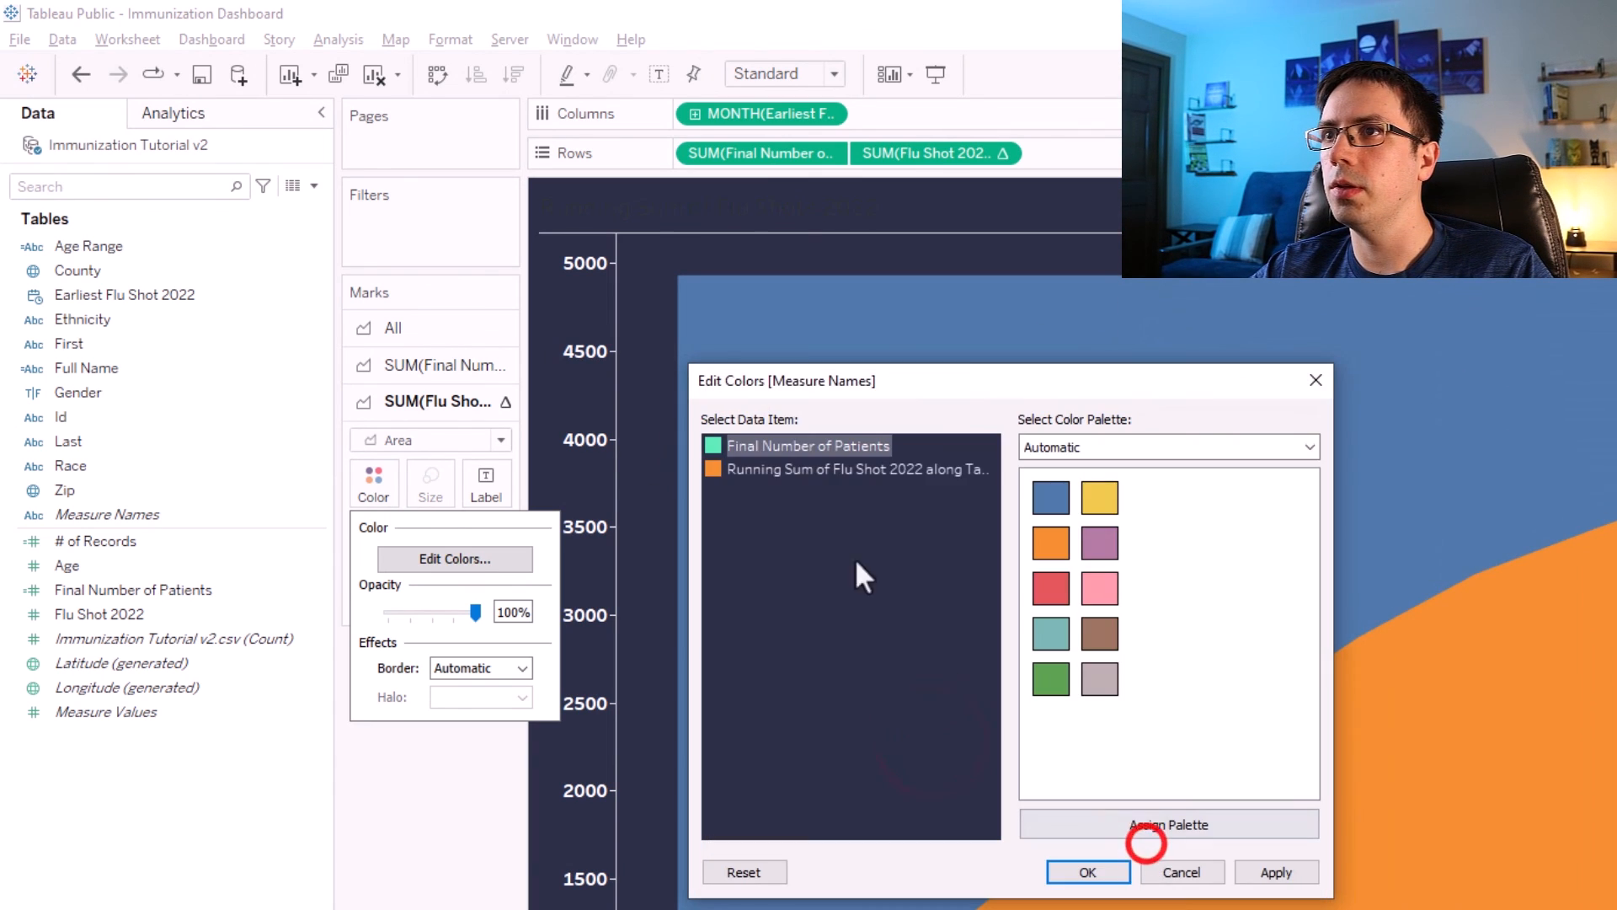
Give the running sum of Flu Shot 2022 the custom dark blue color and apply the color changes.
double_click(713, 468)
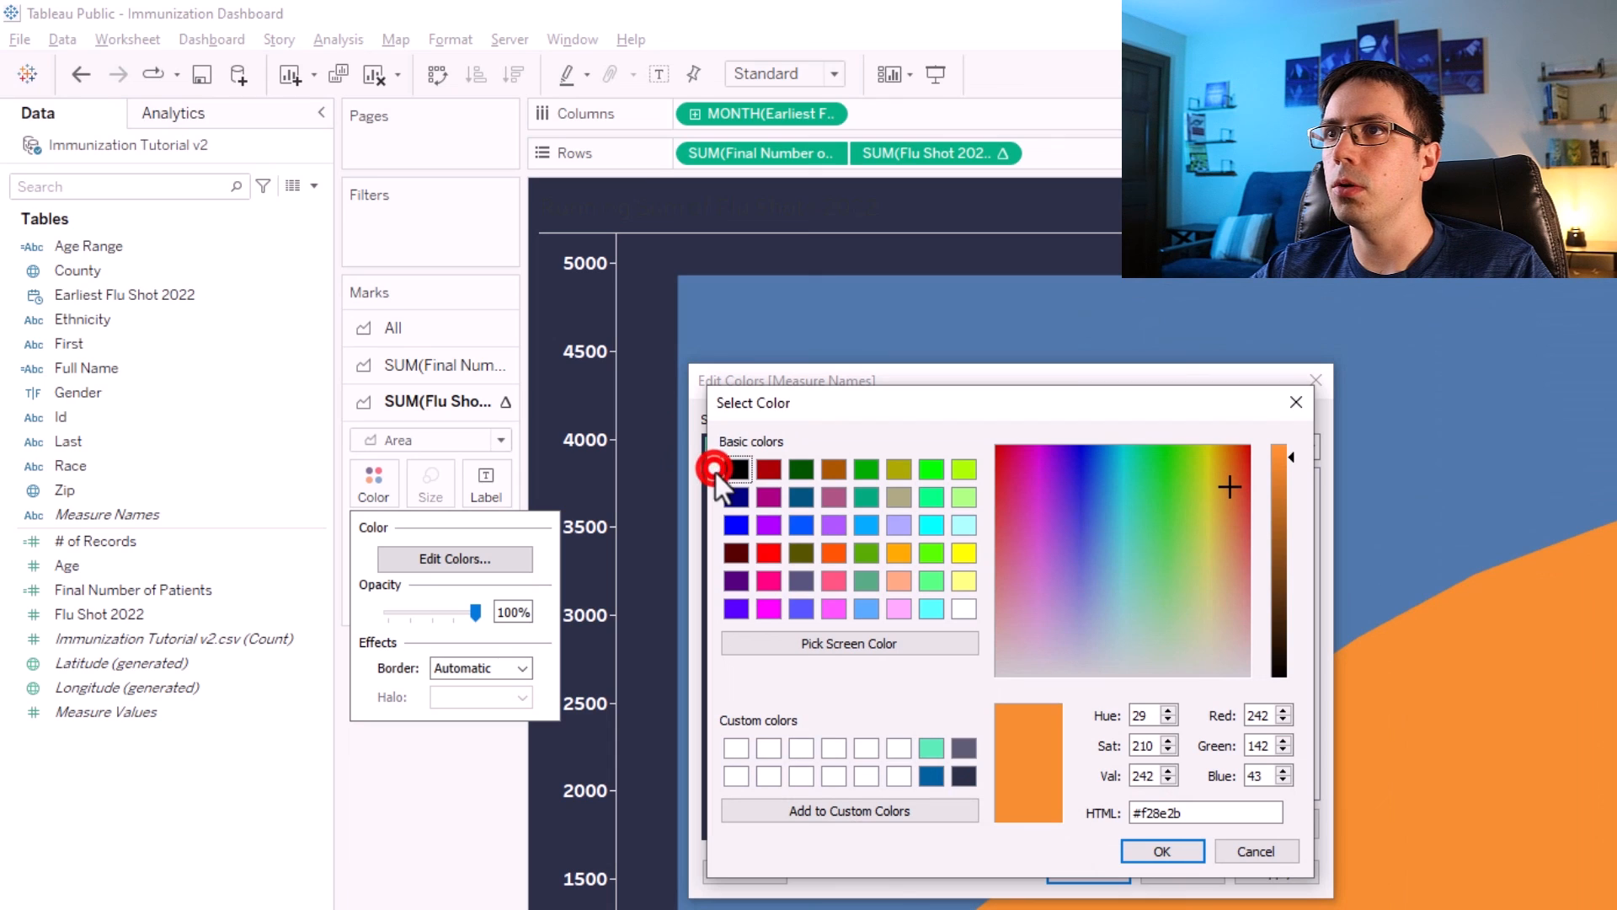
left_click(931, 775)
left_click(1146, 849)
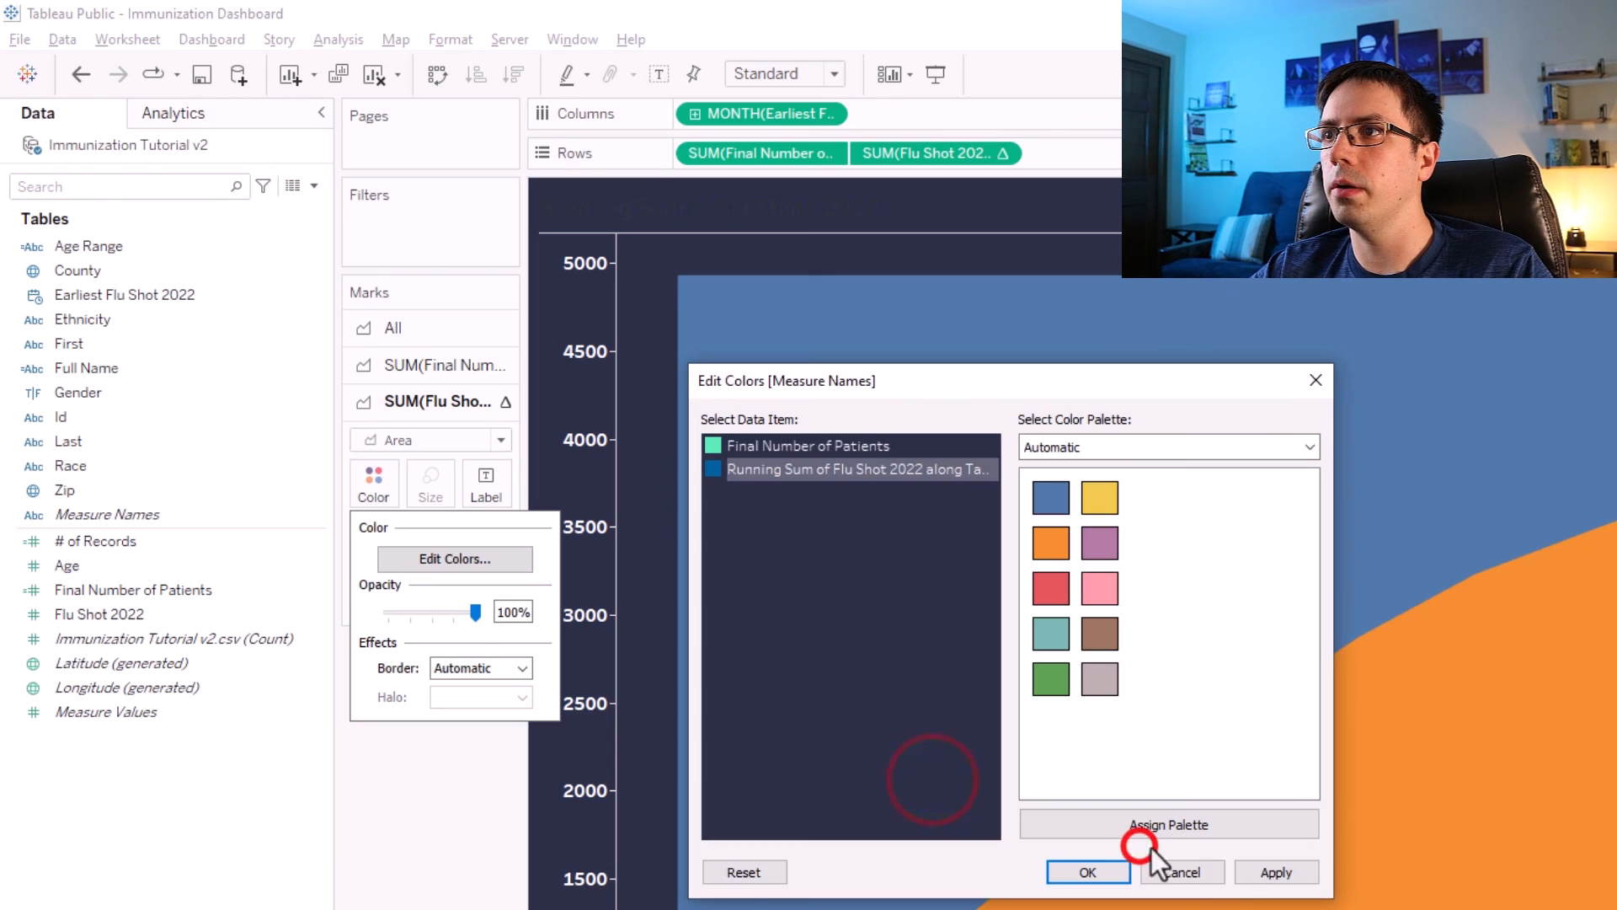
left_click(1263, 872)
left_click(1088, 870)
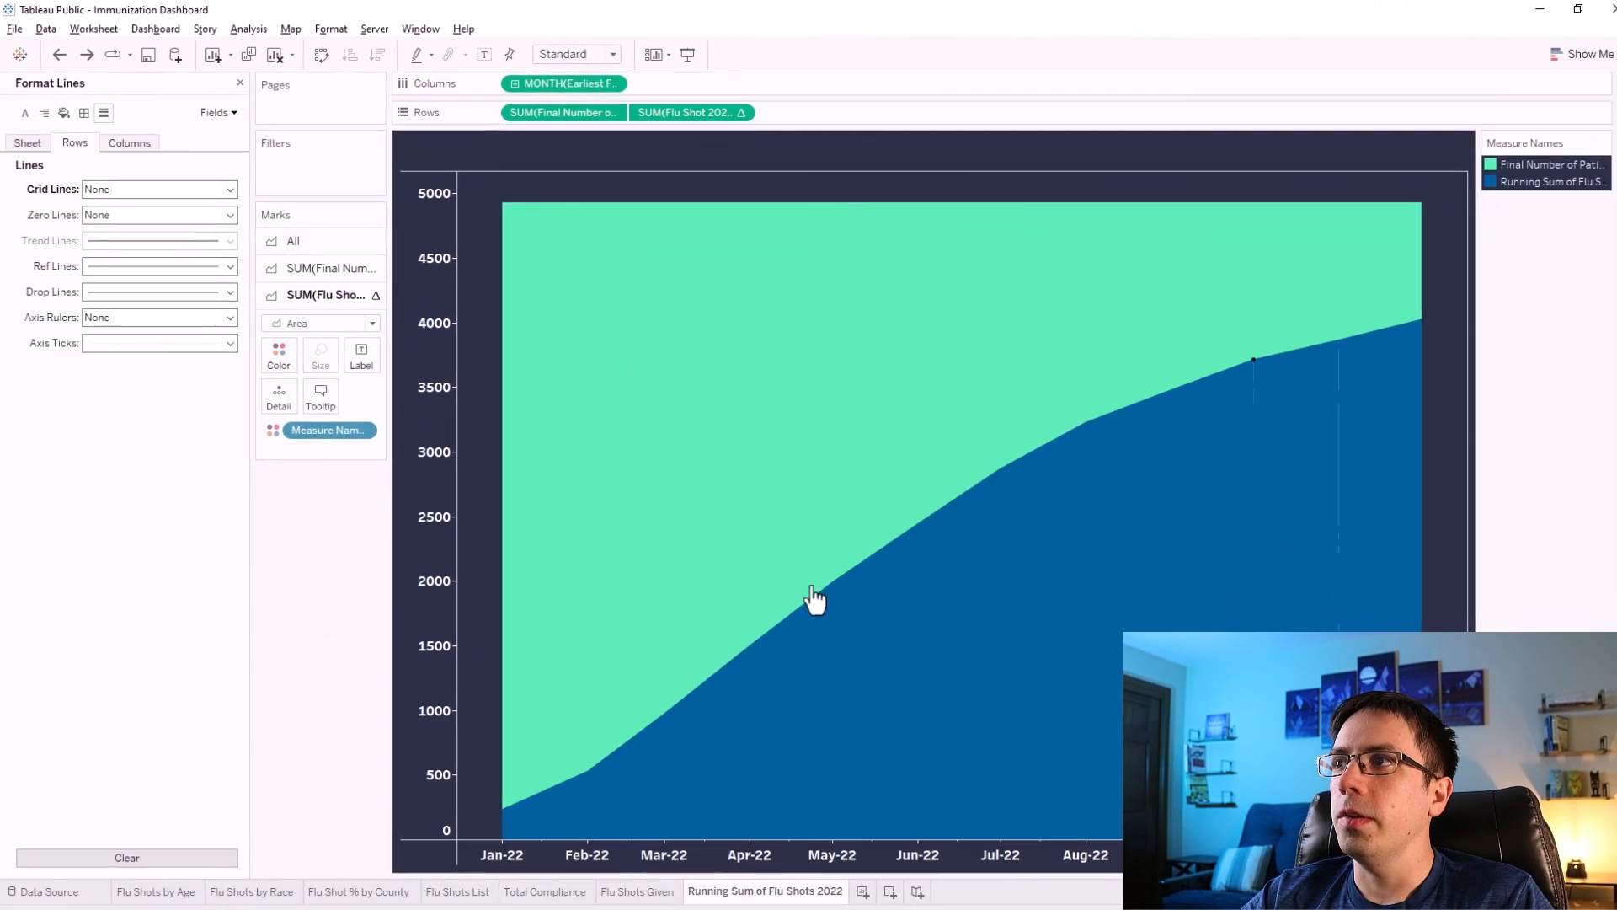
Open the sheet's formatting and set the column divider pane and header lines to None.
mouse_move(1169, 540)
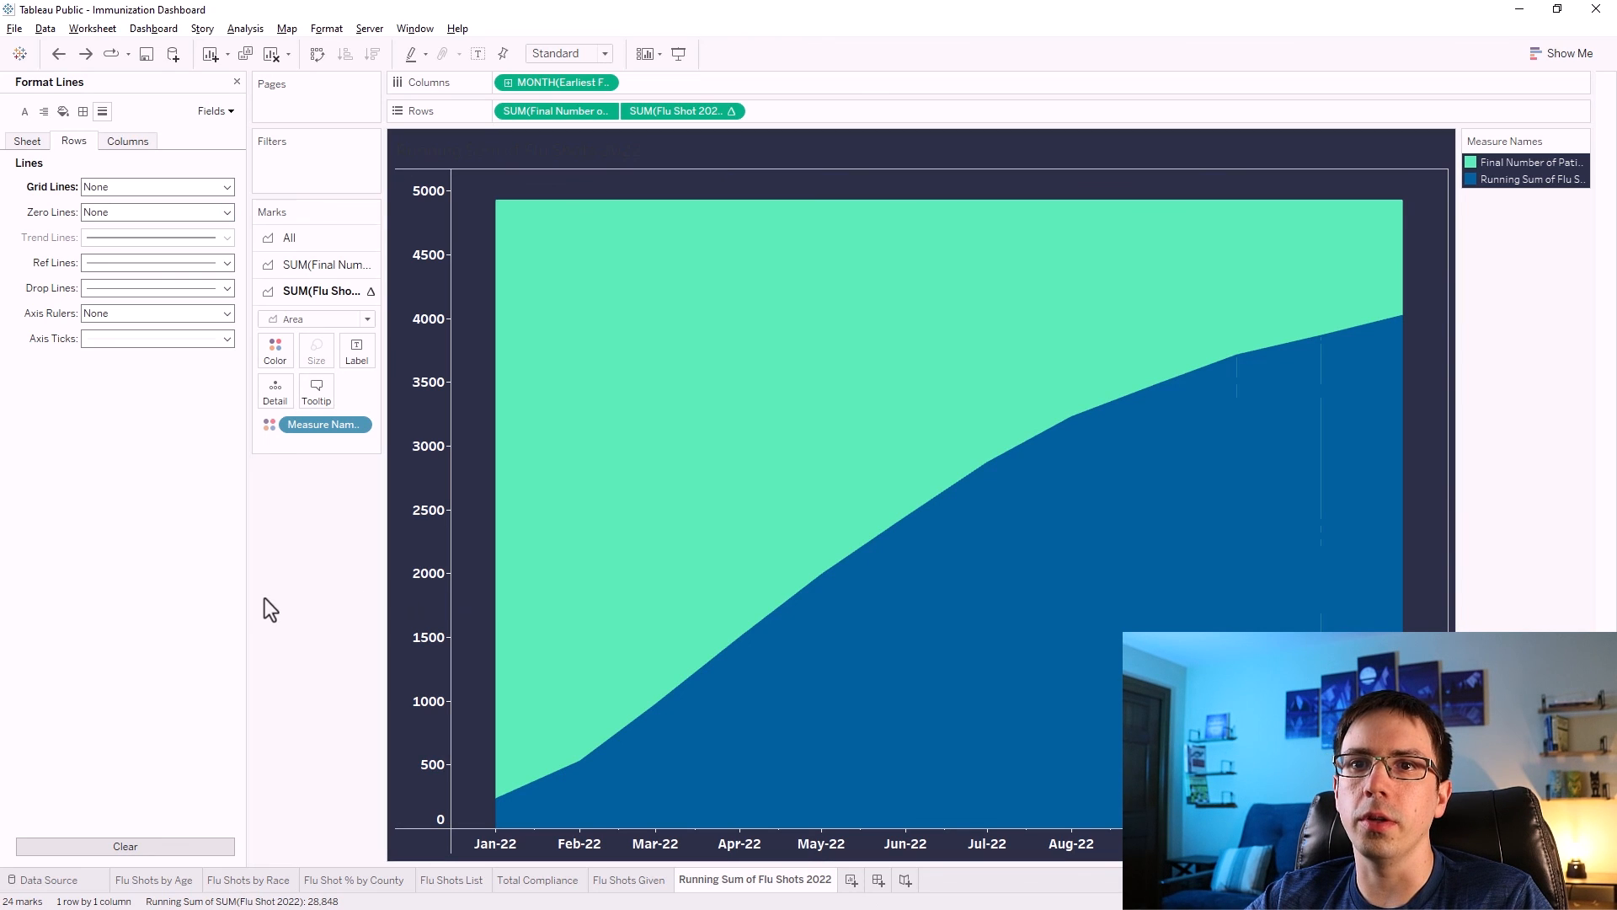
right_click(1421, 211)
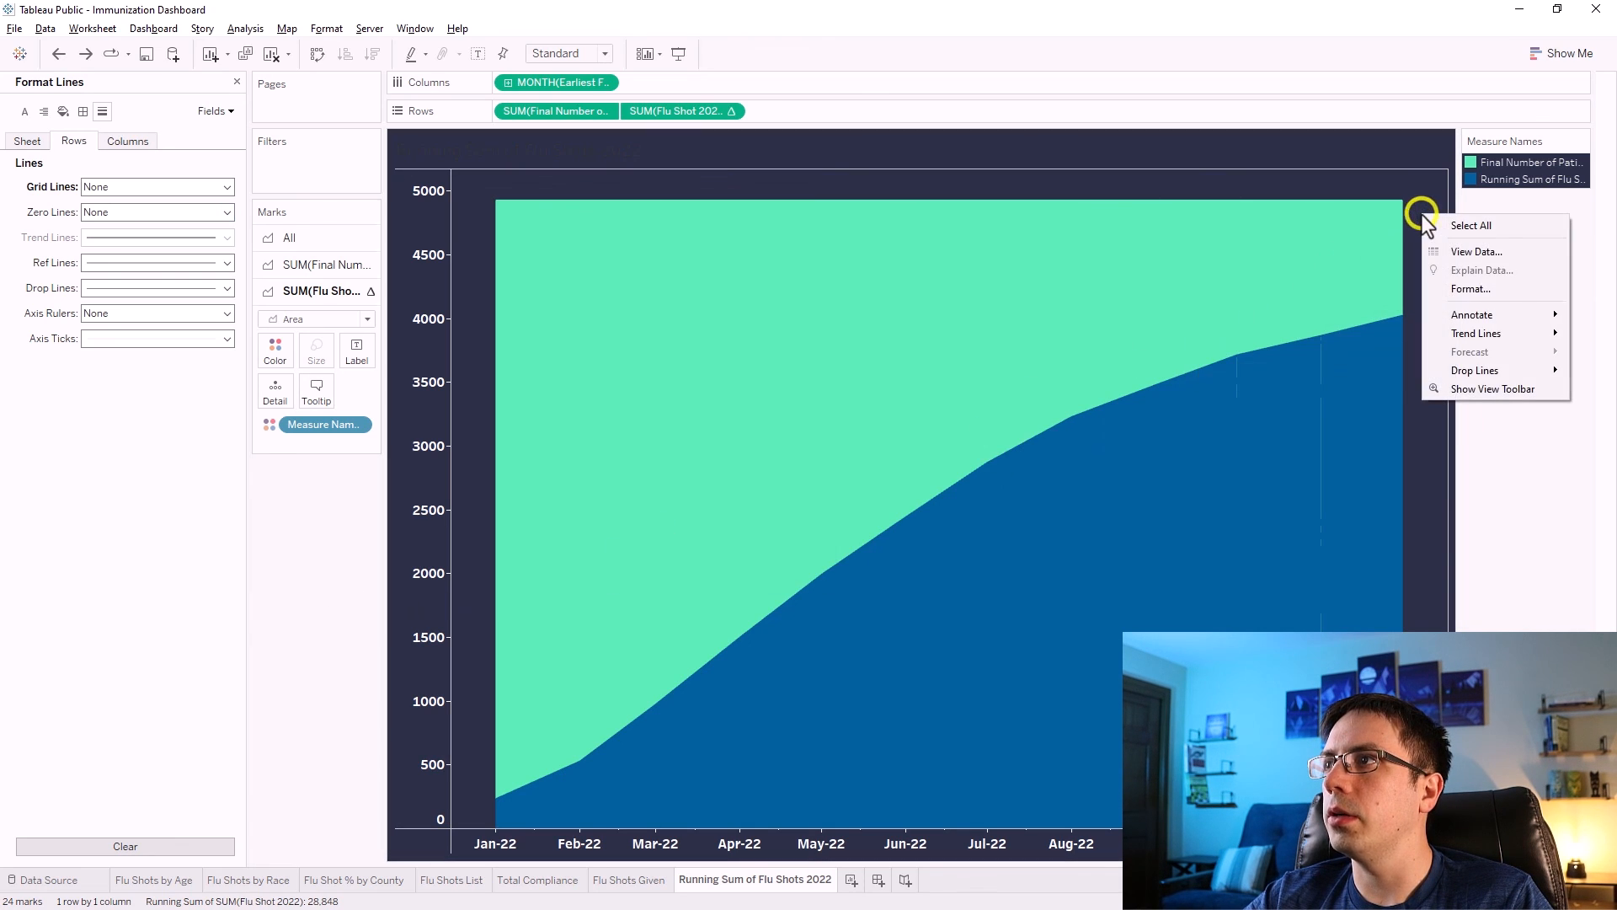
left_click(1443, 294)
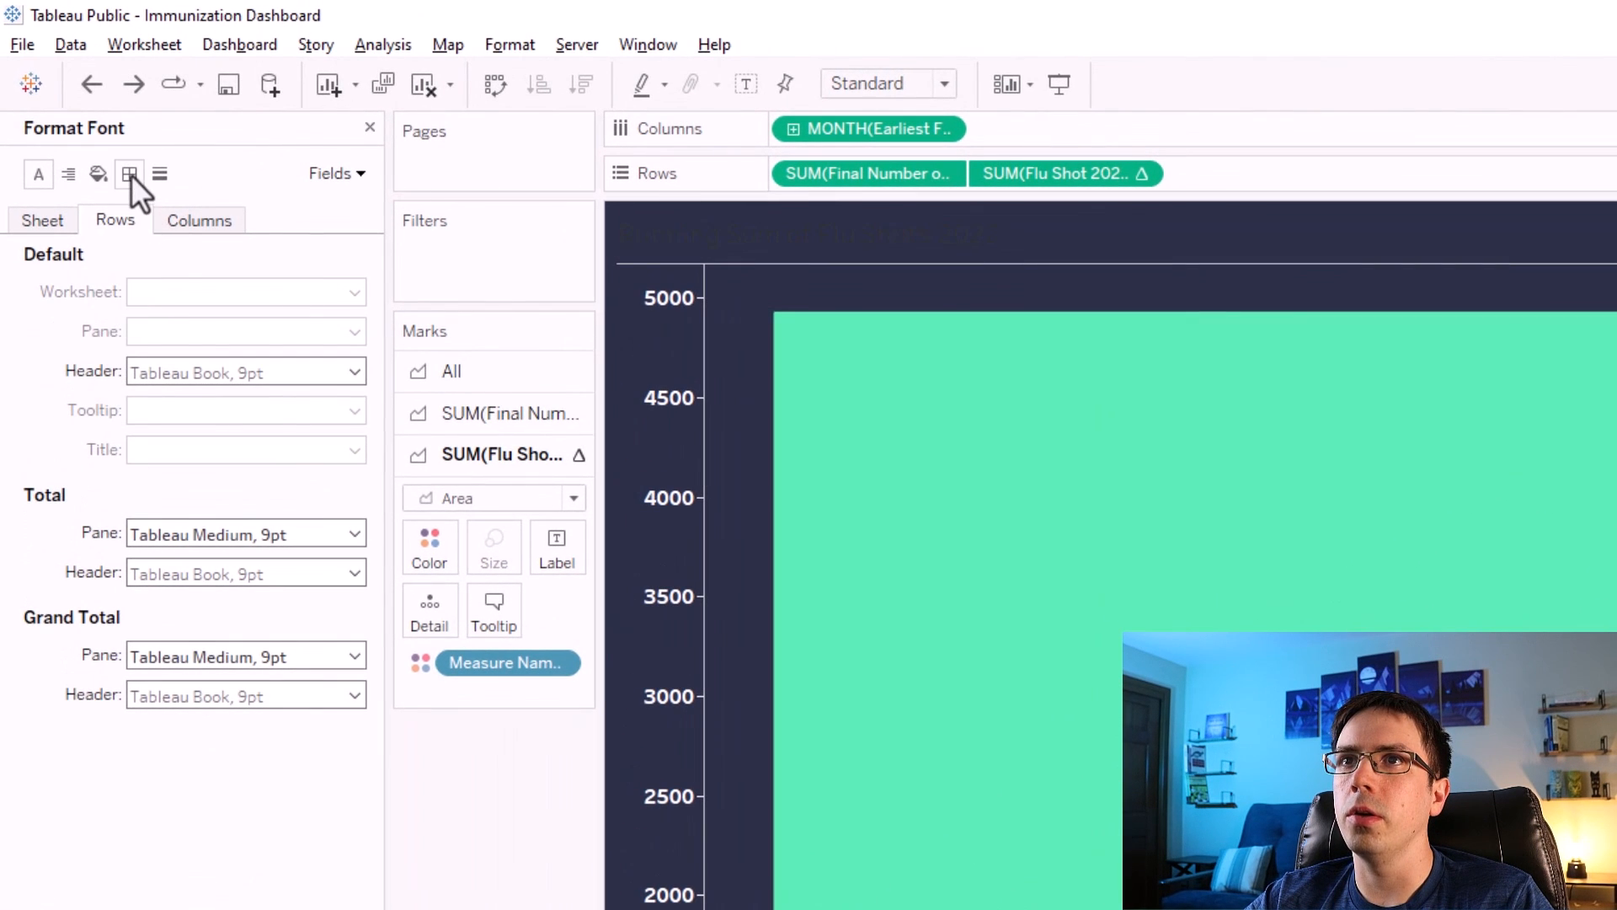
left_click(129, 173)
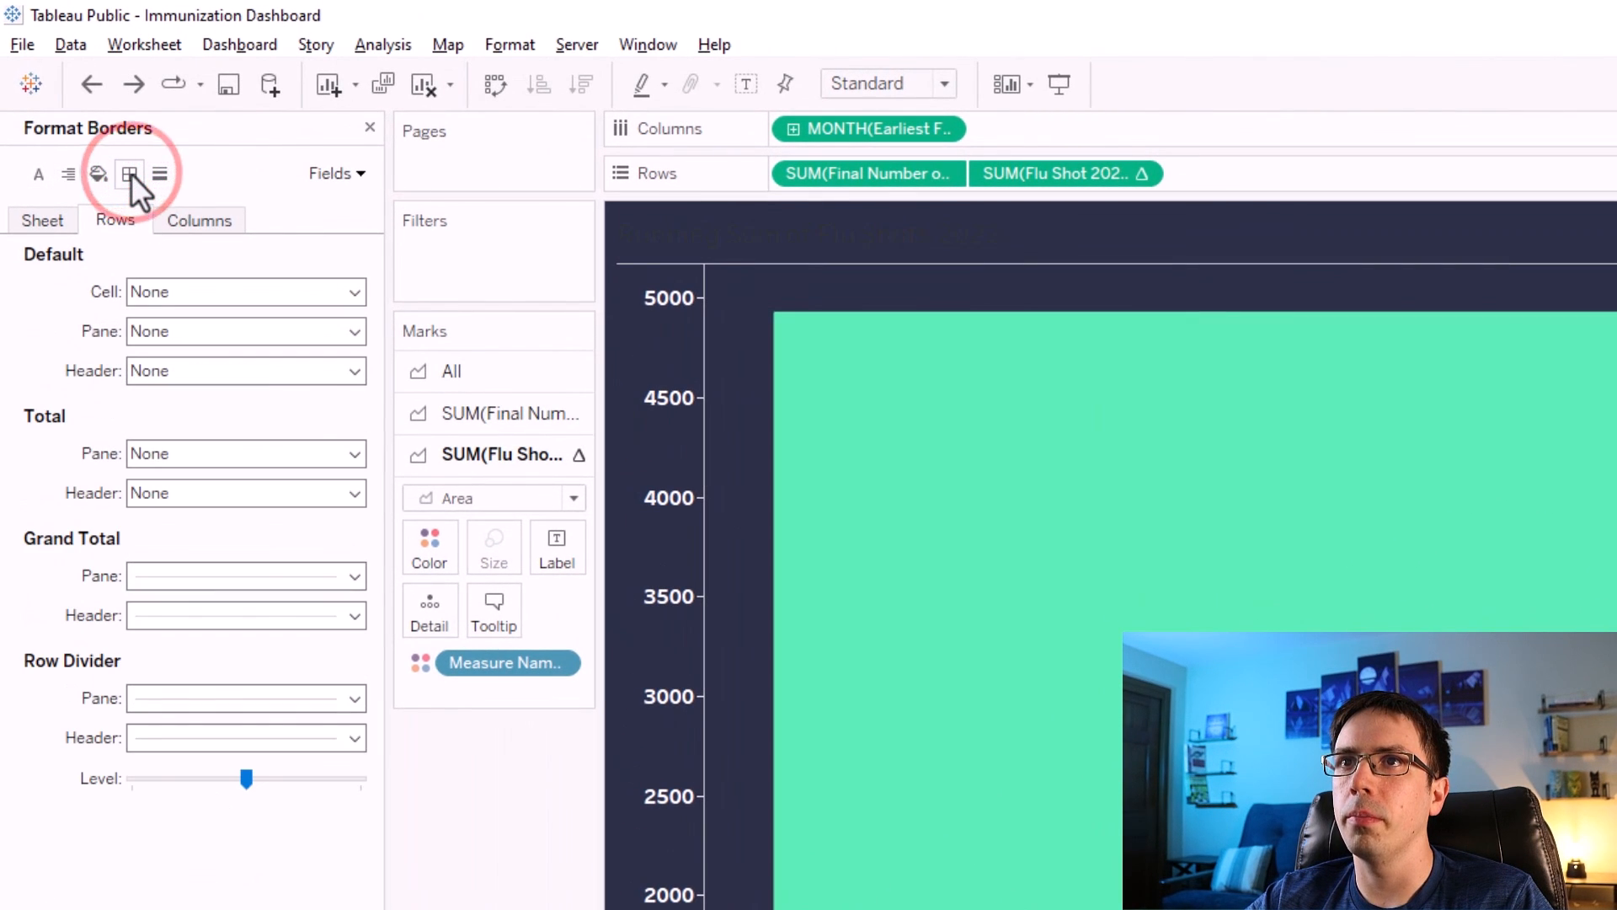
left_click(168, 696)
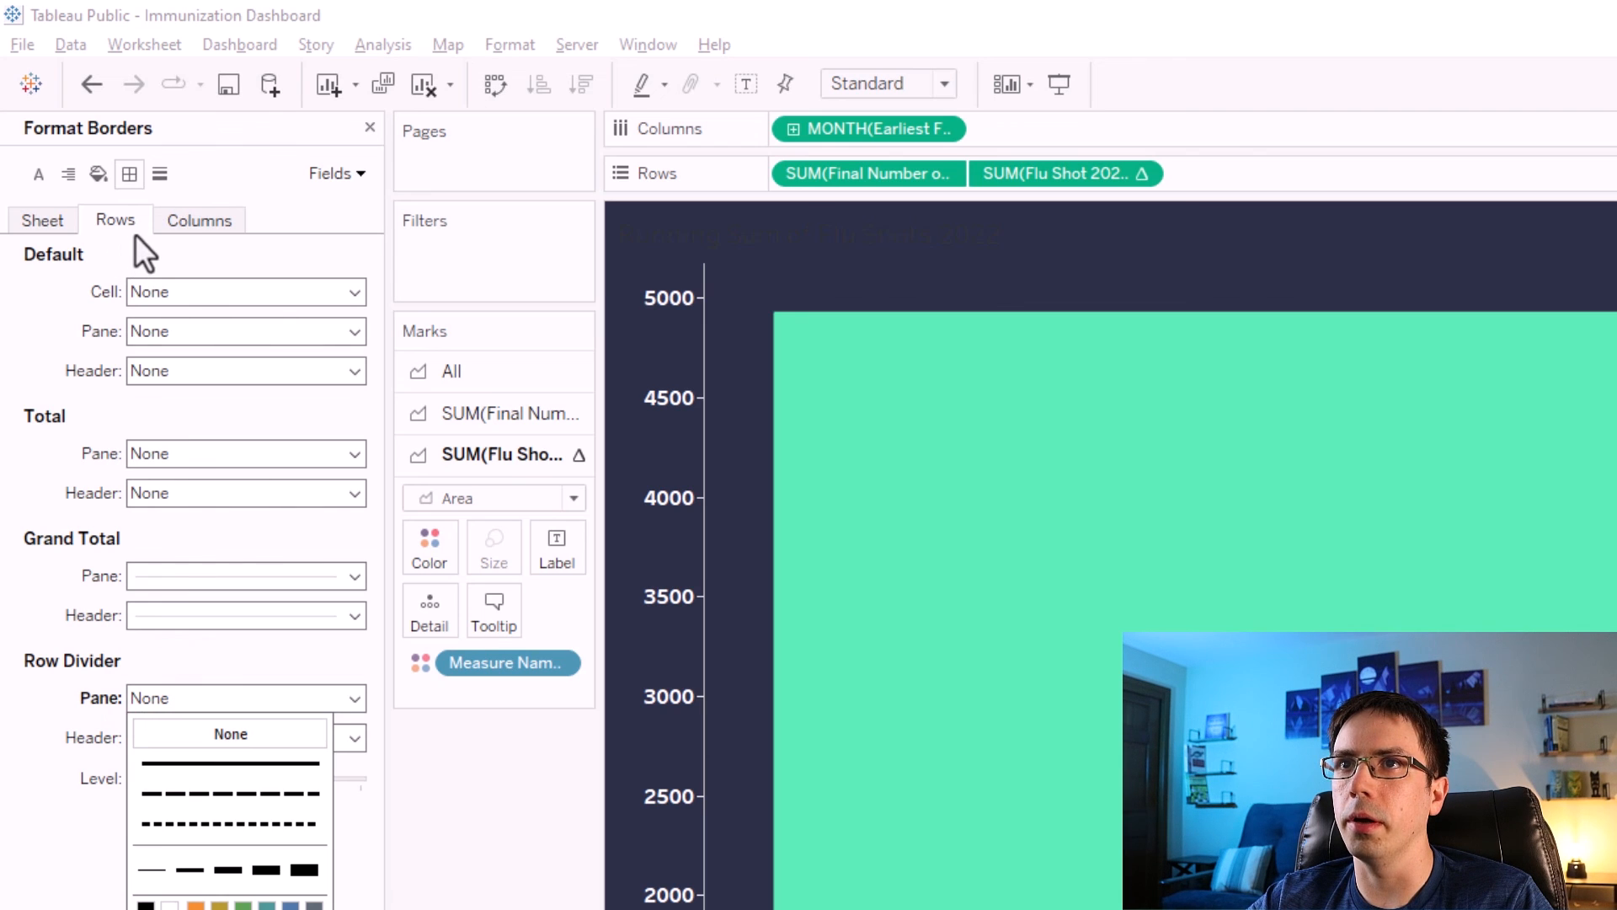
left_click(197, 224)
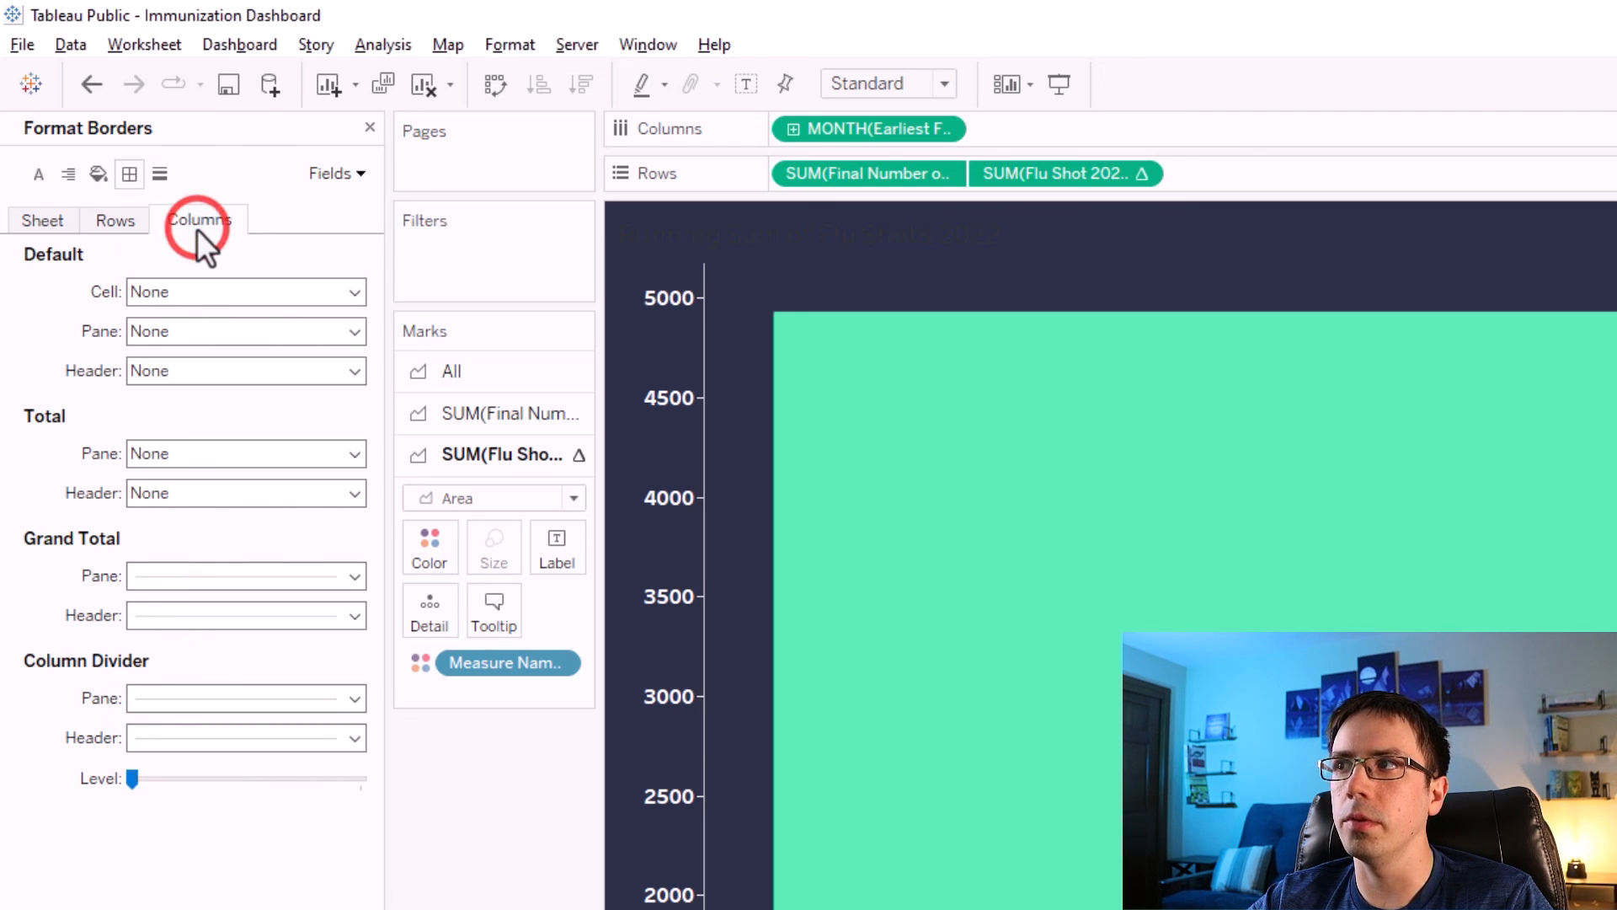
left_click(154, 695)
left_click(157, 724)
left_click(78, 700)
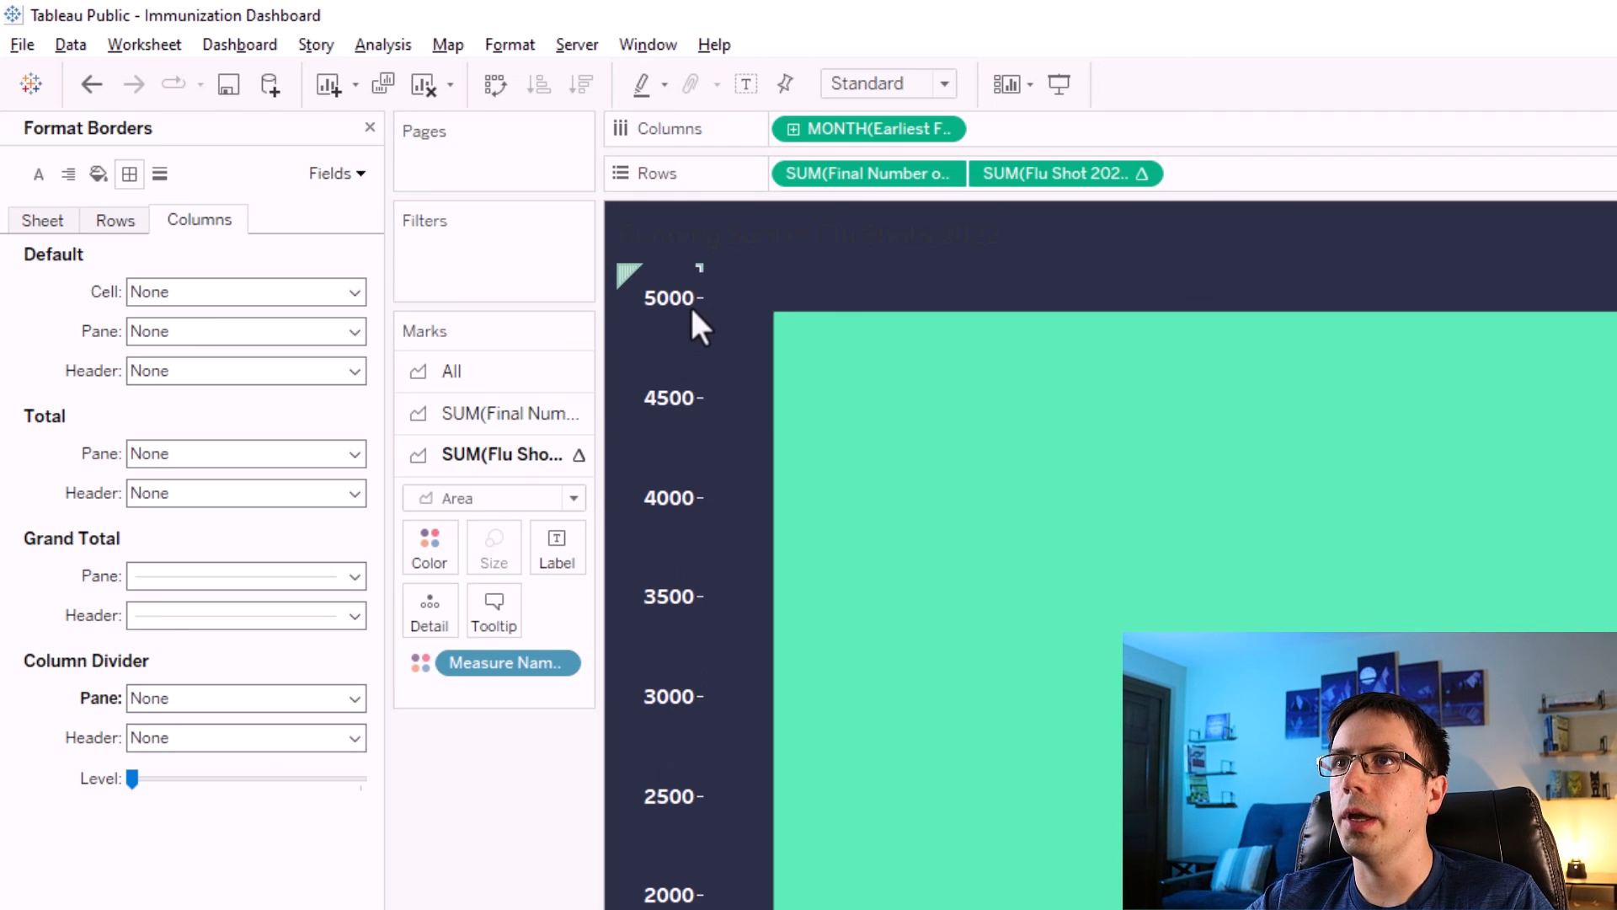
Set the row axis ruler to a solid white line.
left_click(158, 174)
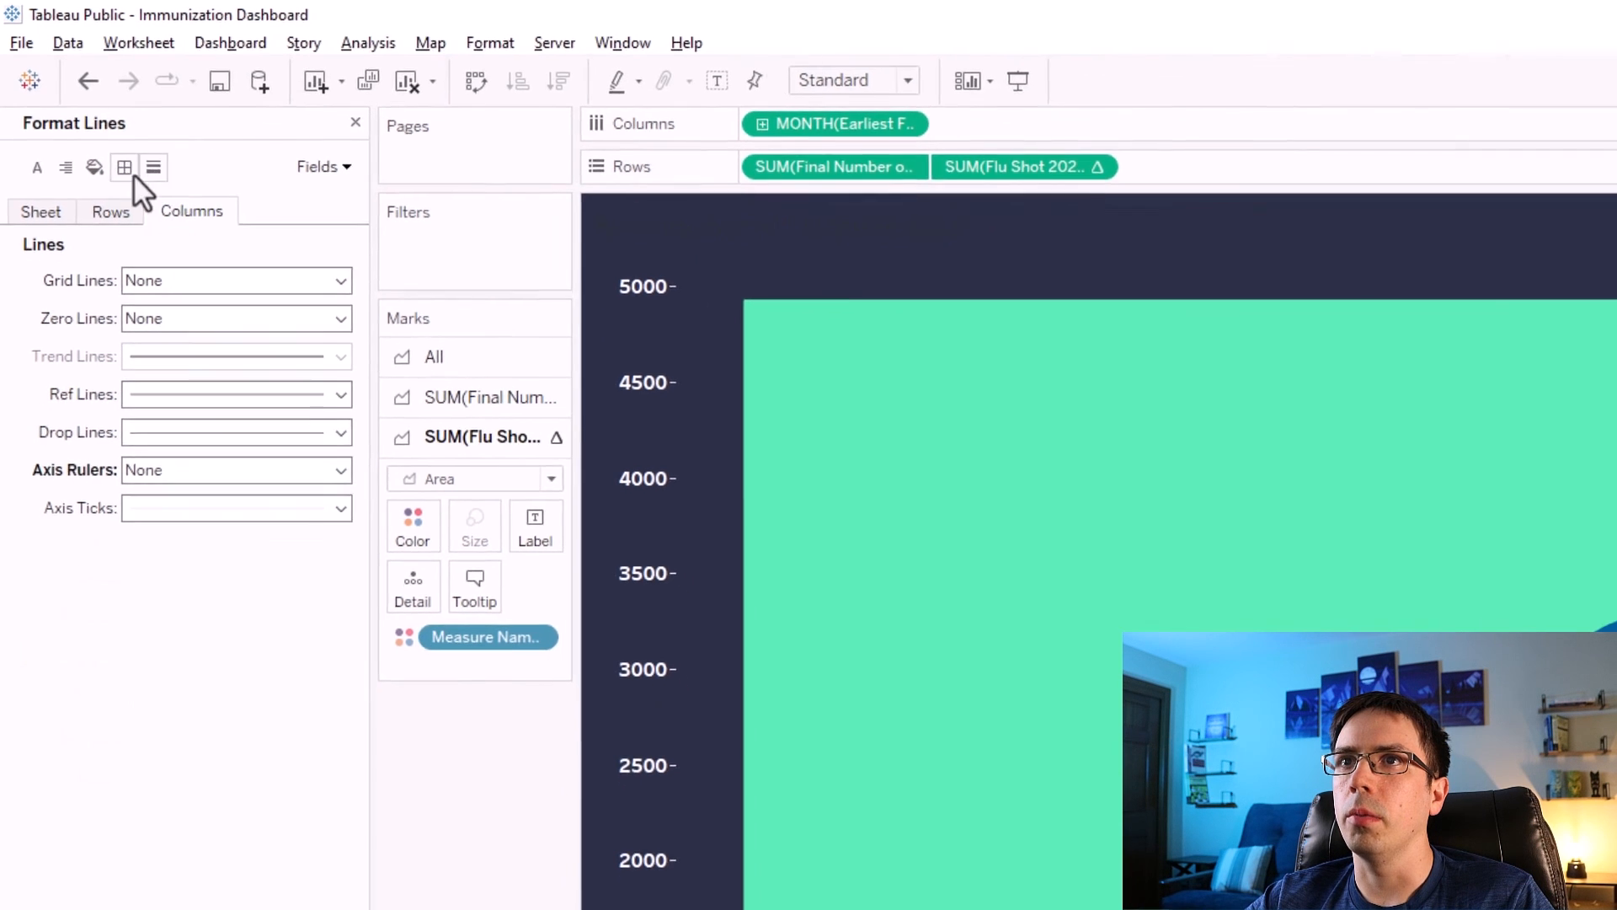
left_click(110, 212)
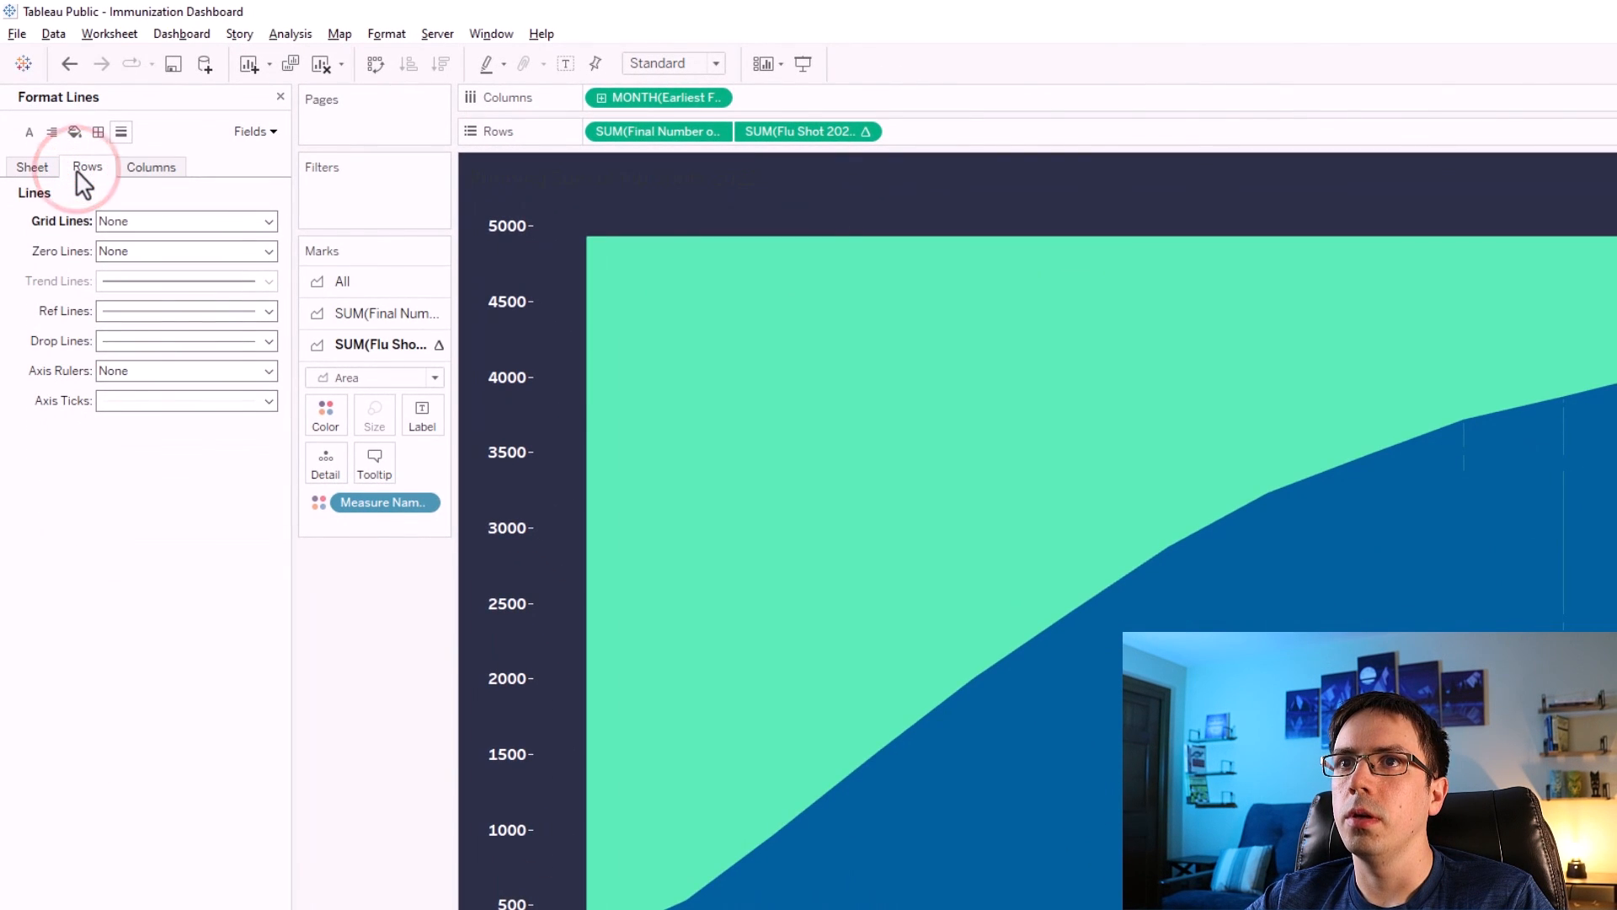
left_click(135, 369)
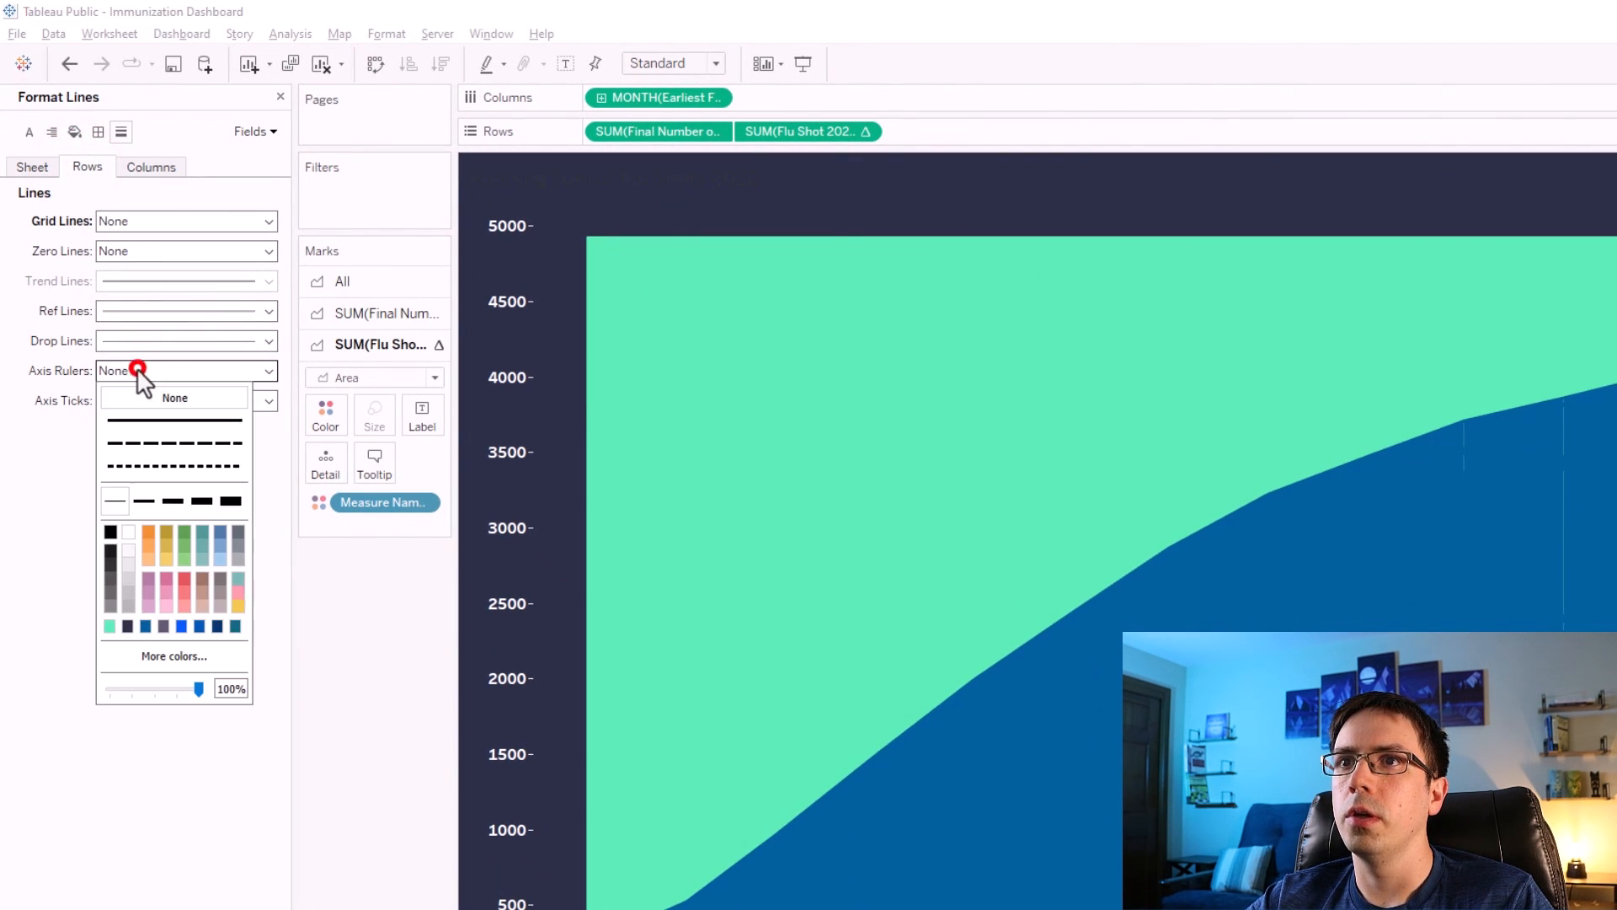
left_click(126, 535)
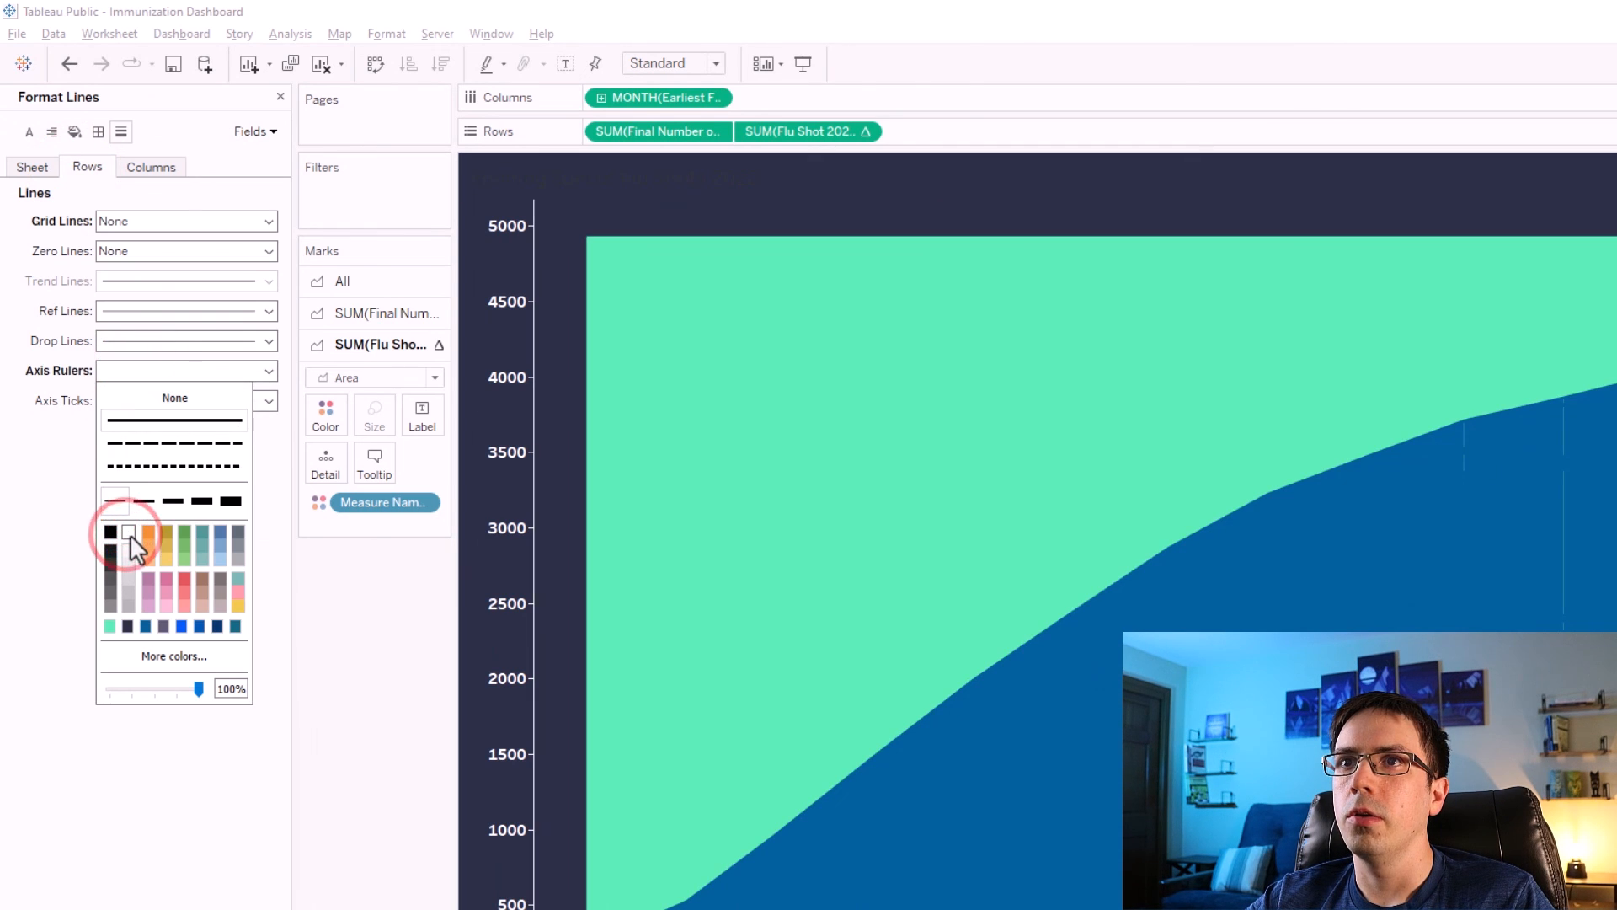
left_click(53, 372)
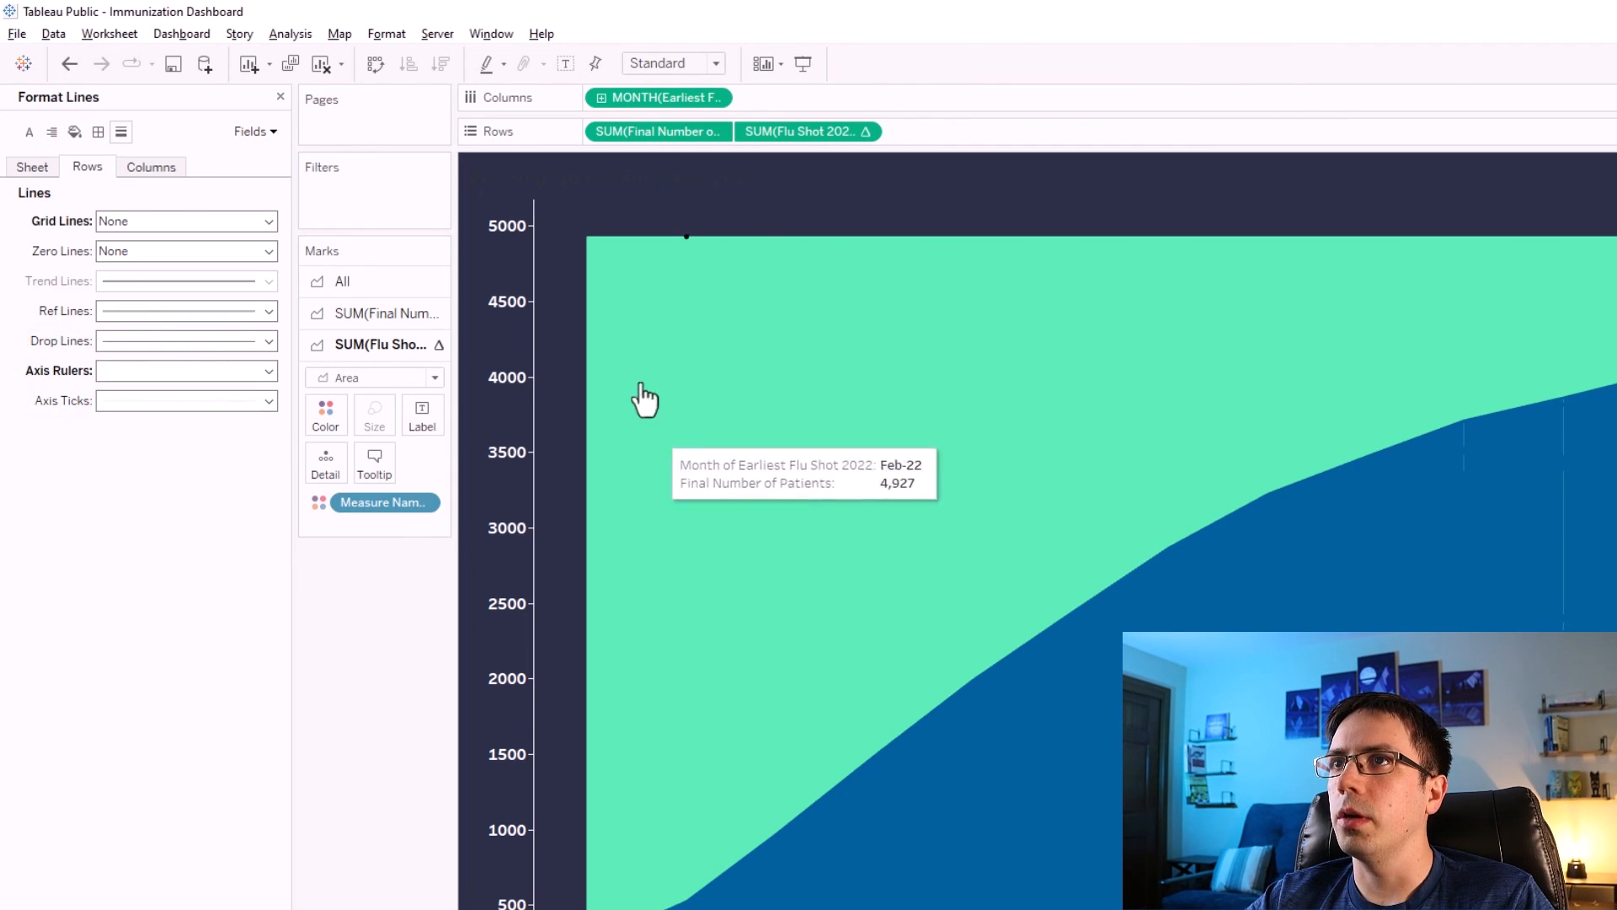
Format the sheet title text as white and bold.
double_click(572, 175)
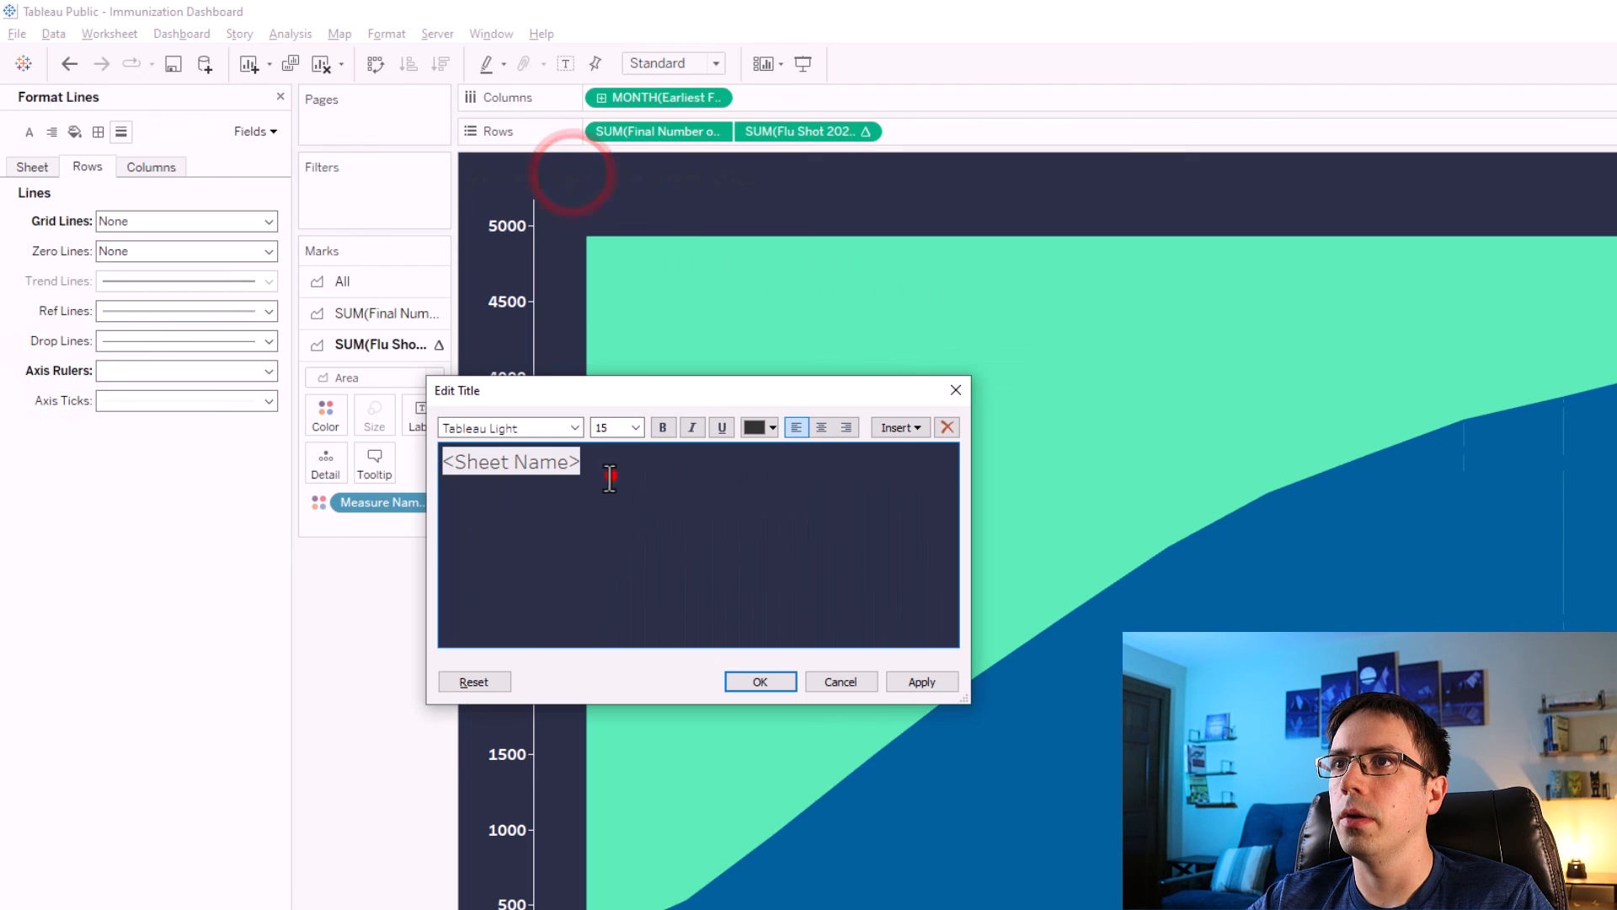
triple_click(611, 476)
left_click(770, 425)
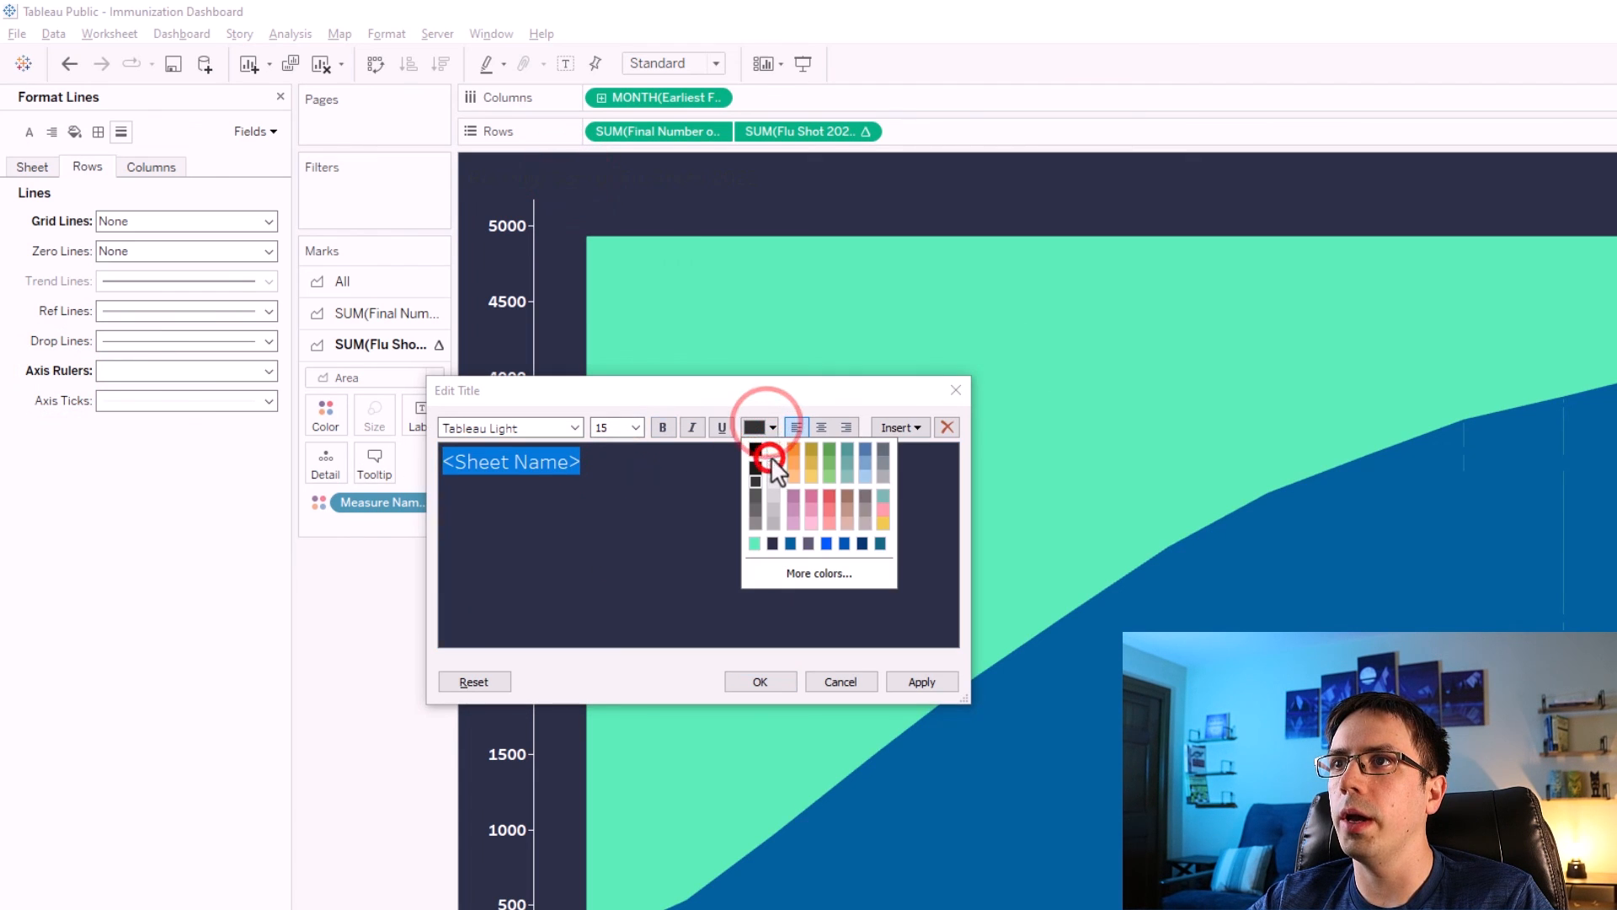
left_click(772, 456)
left_click(662, 427)
left_click(922, 682)
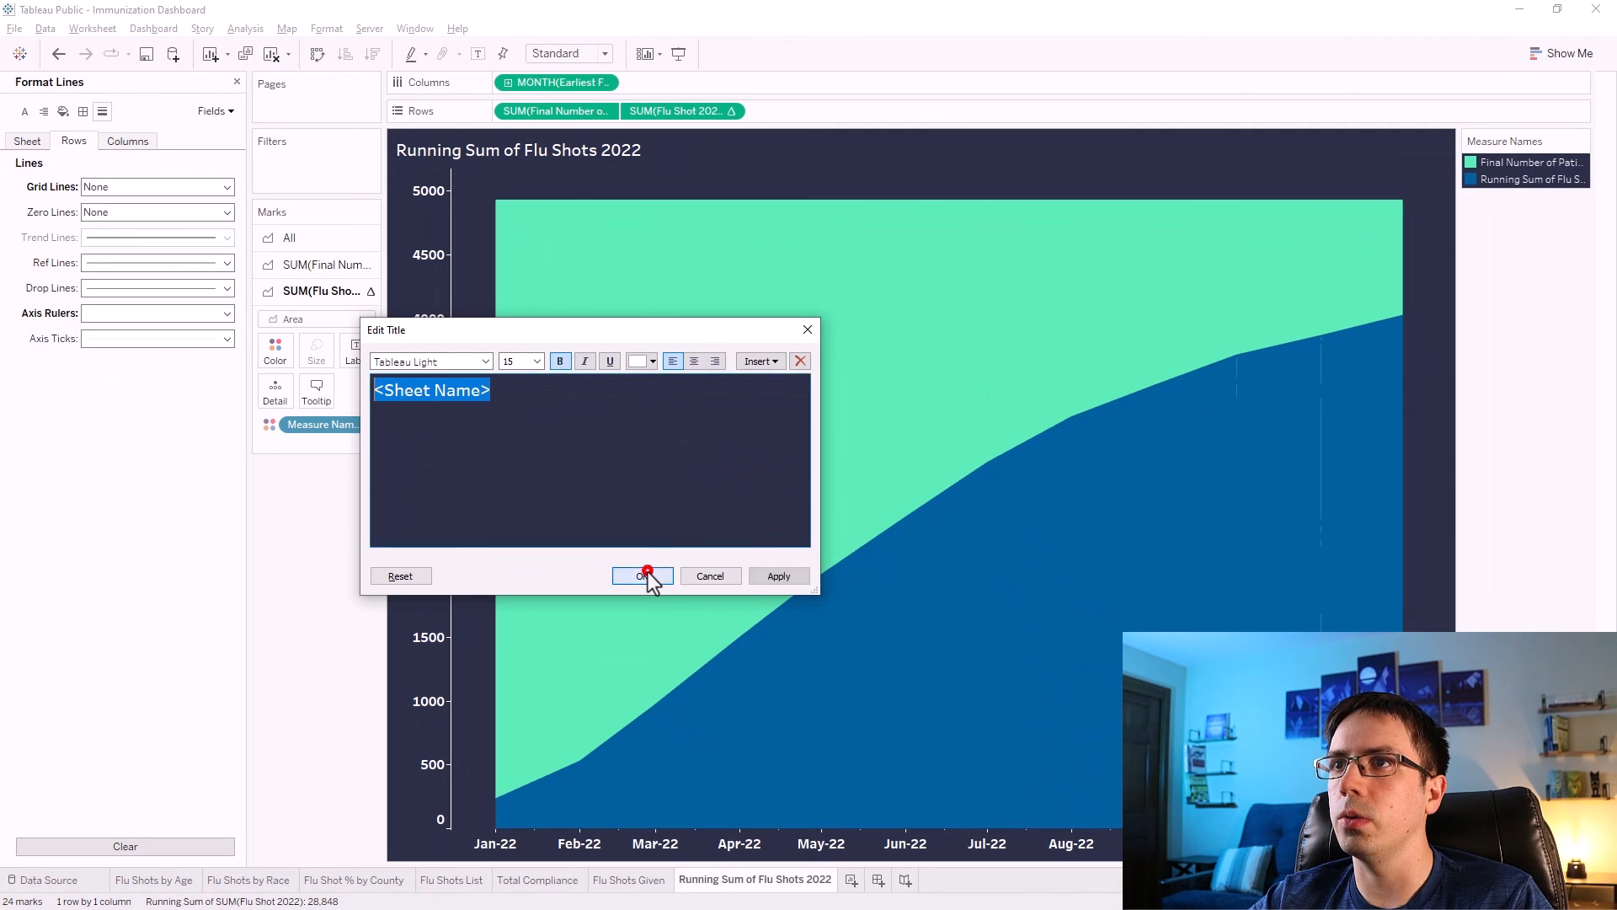
left_click(648, 575)
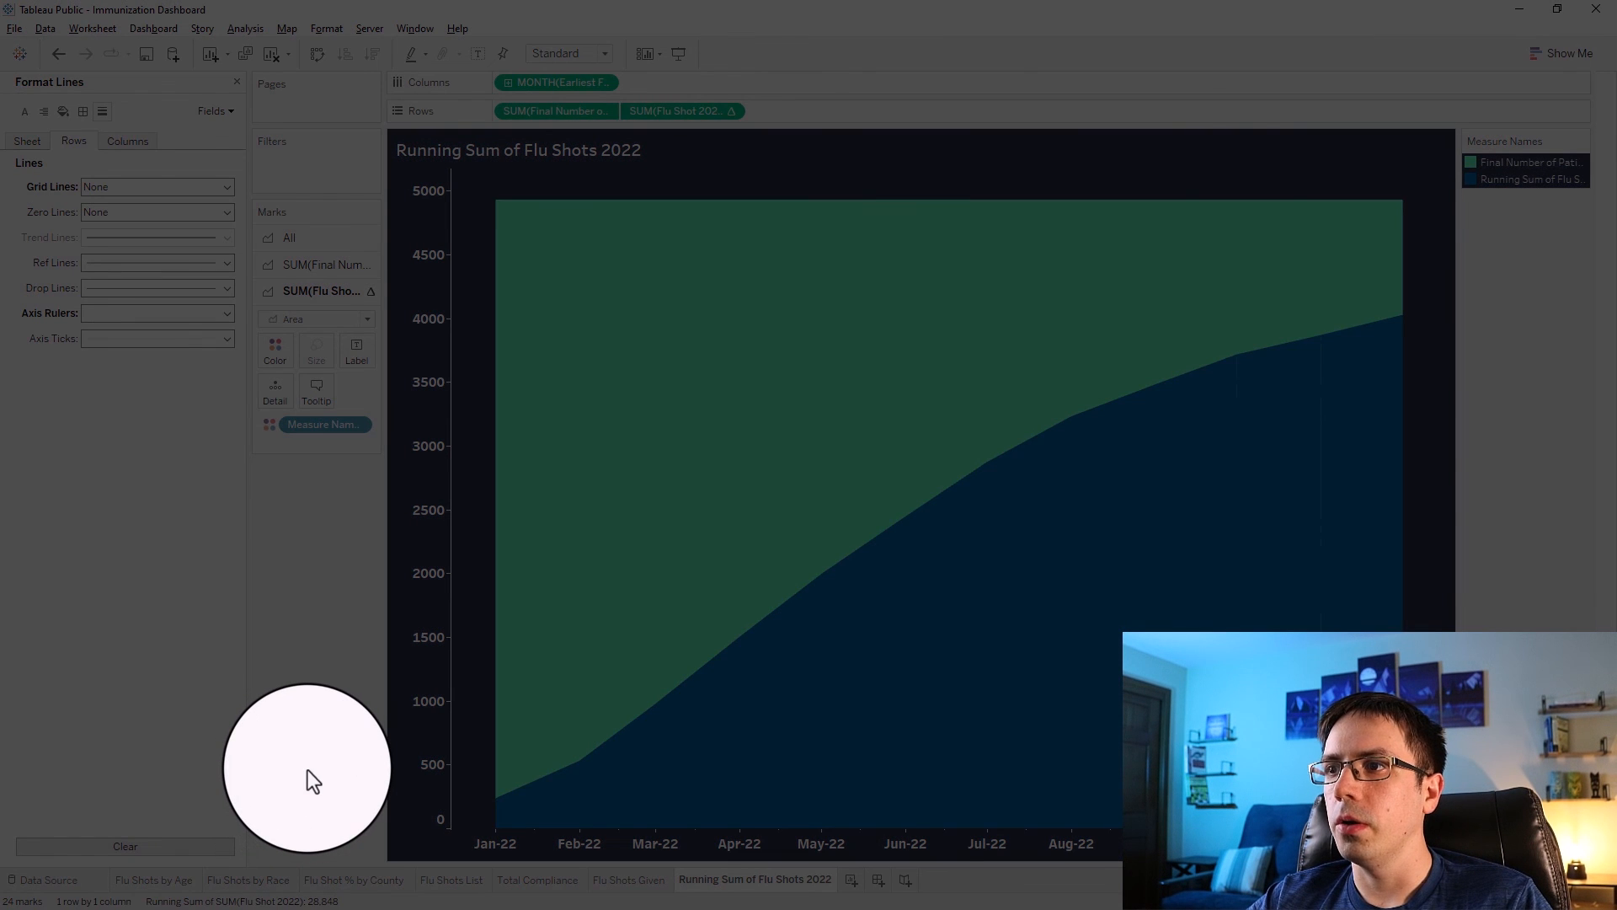
Create a new dashboard and set its size to a fixed Generic Desktop (1366 x 768).
left_click(876, 881)
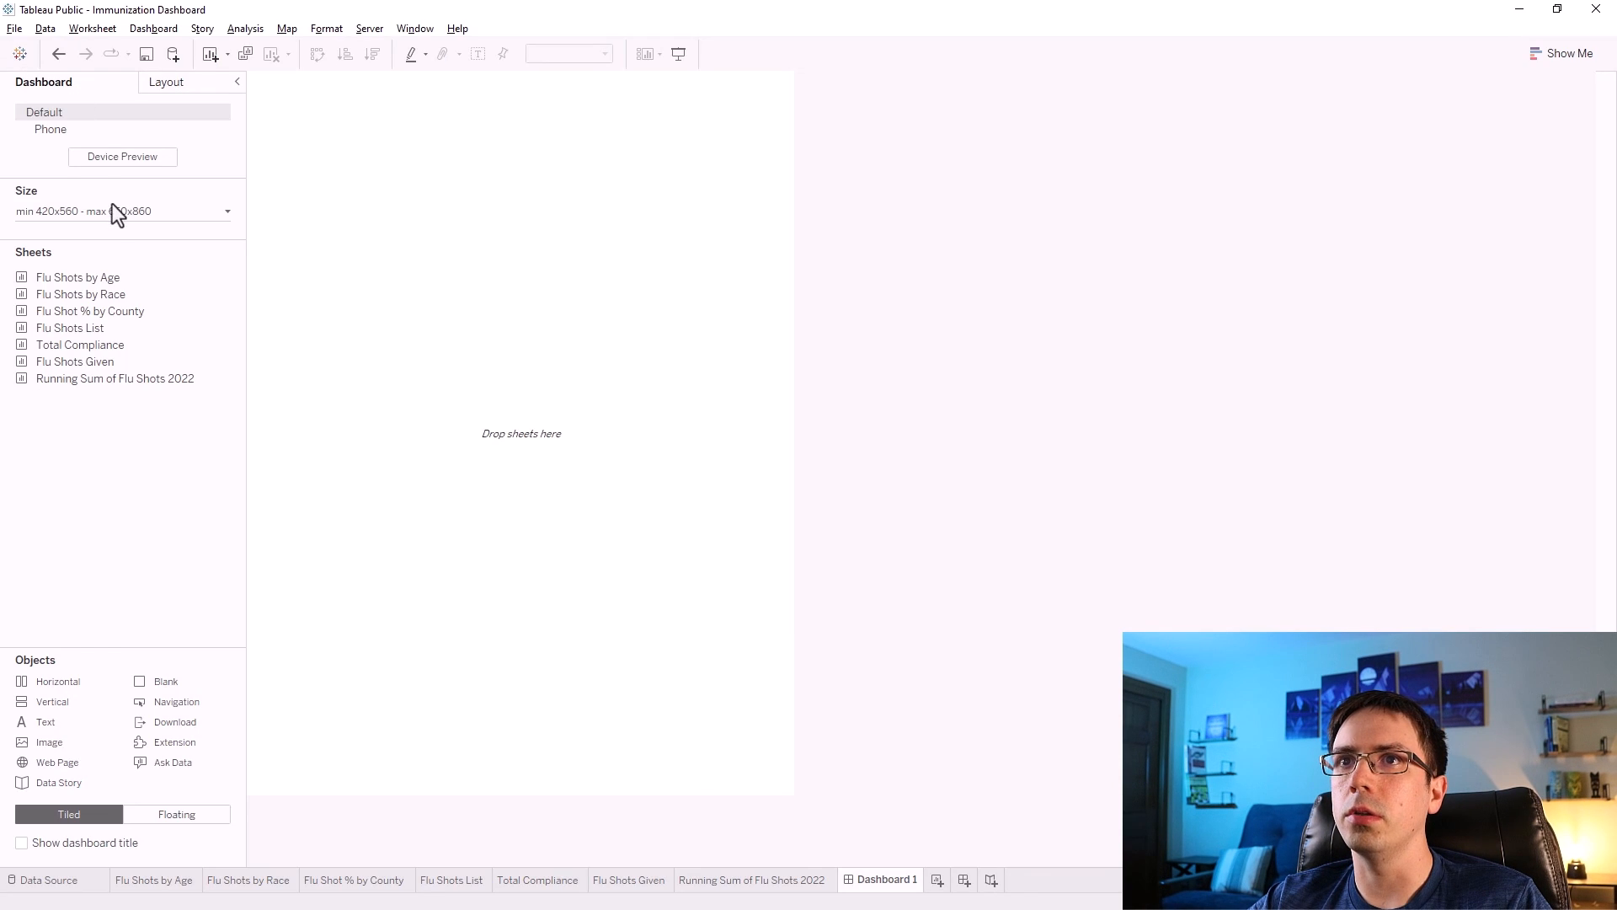
left_click(113, 208)
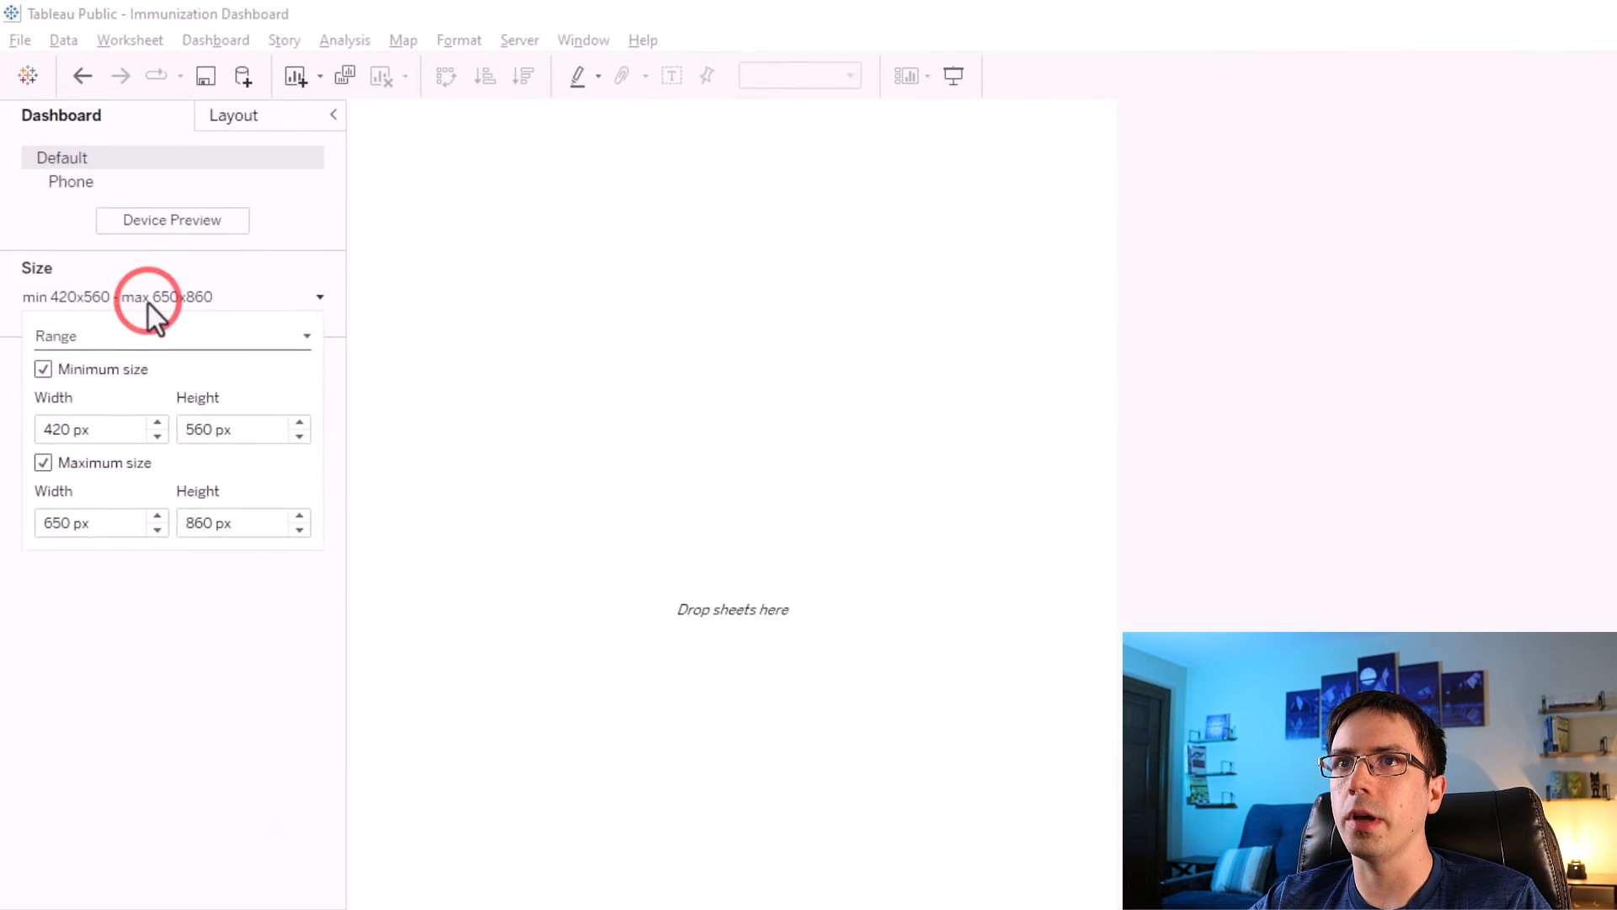
left_click(68, 238)
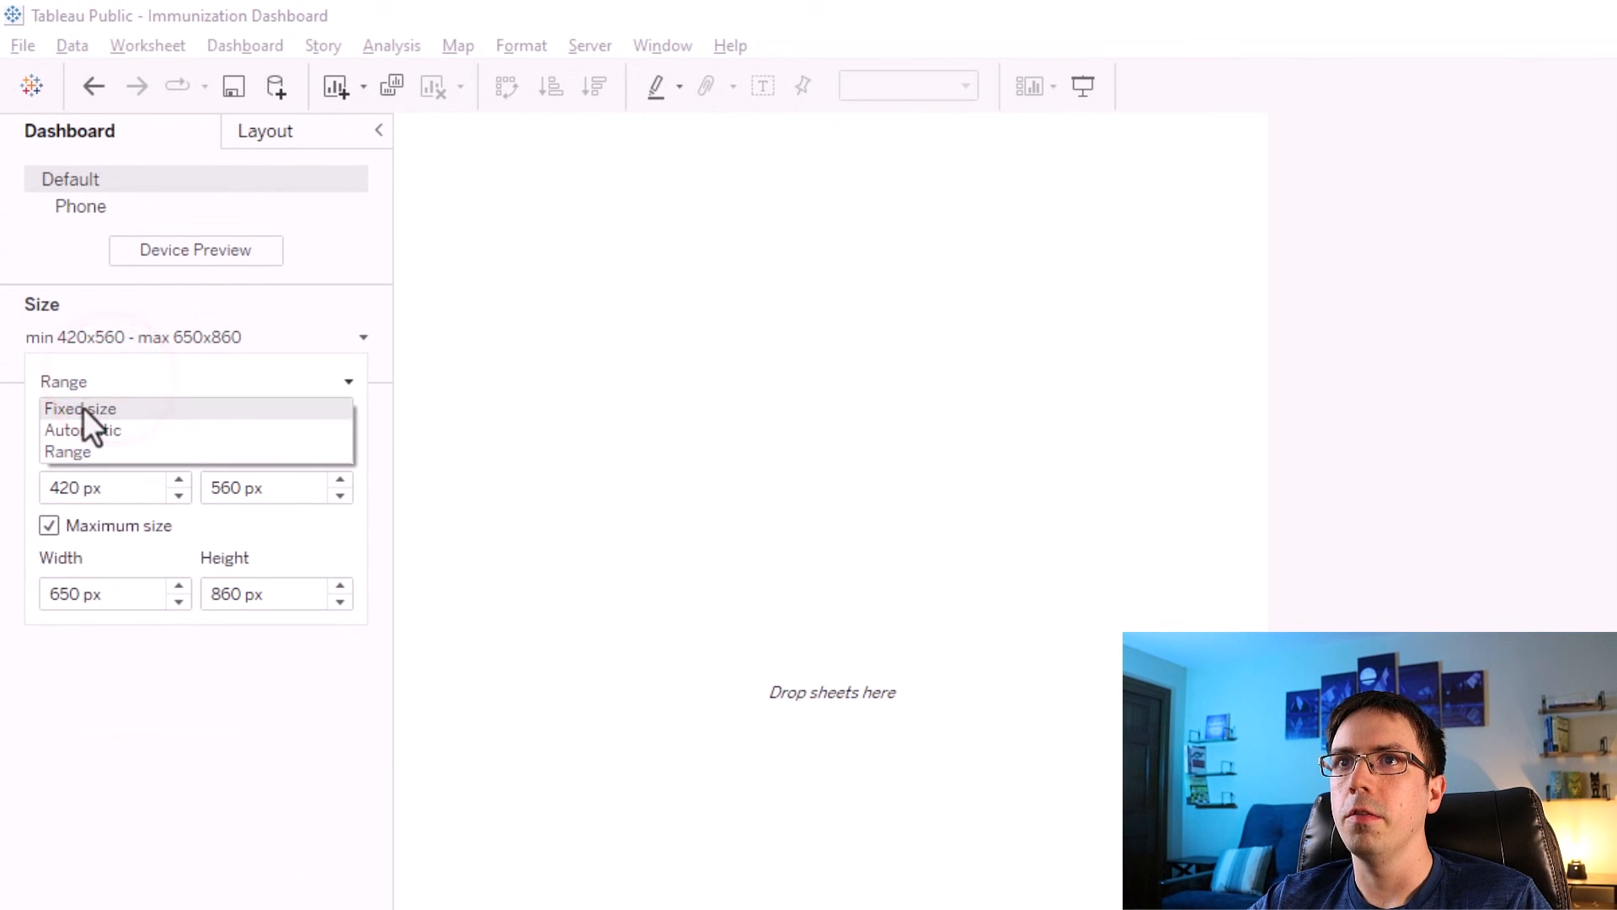
left_click(83, 408)
left_click(119, 421)
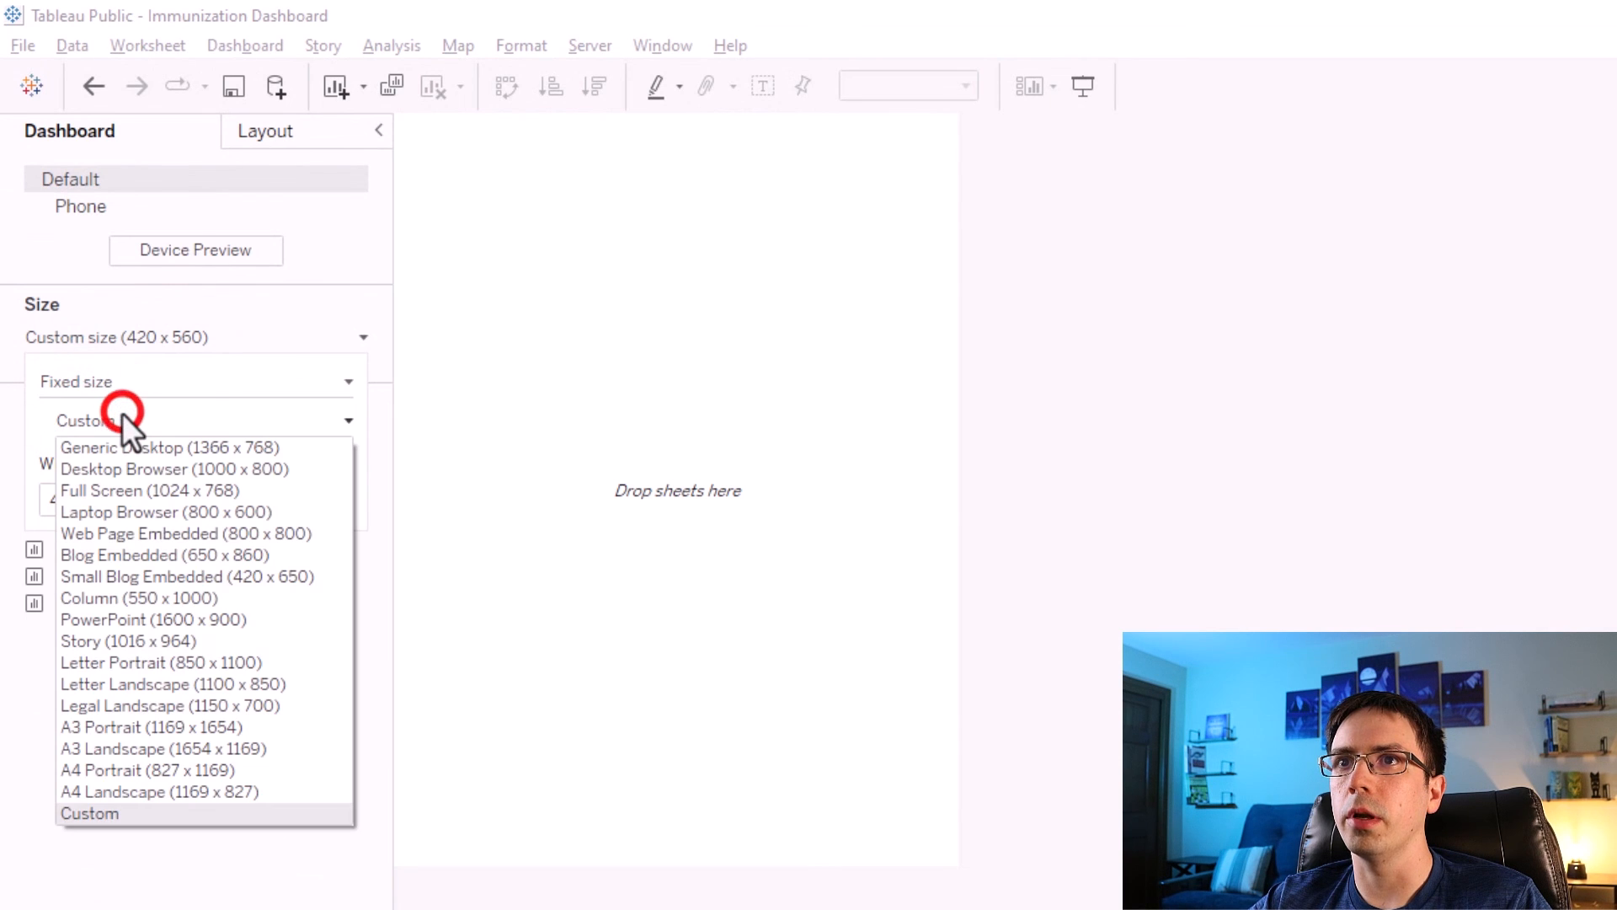
left_click(131, 444)
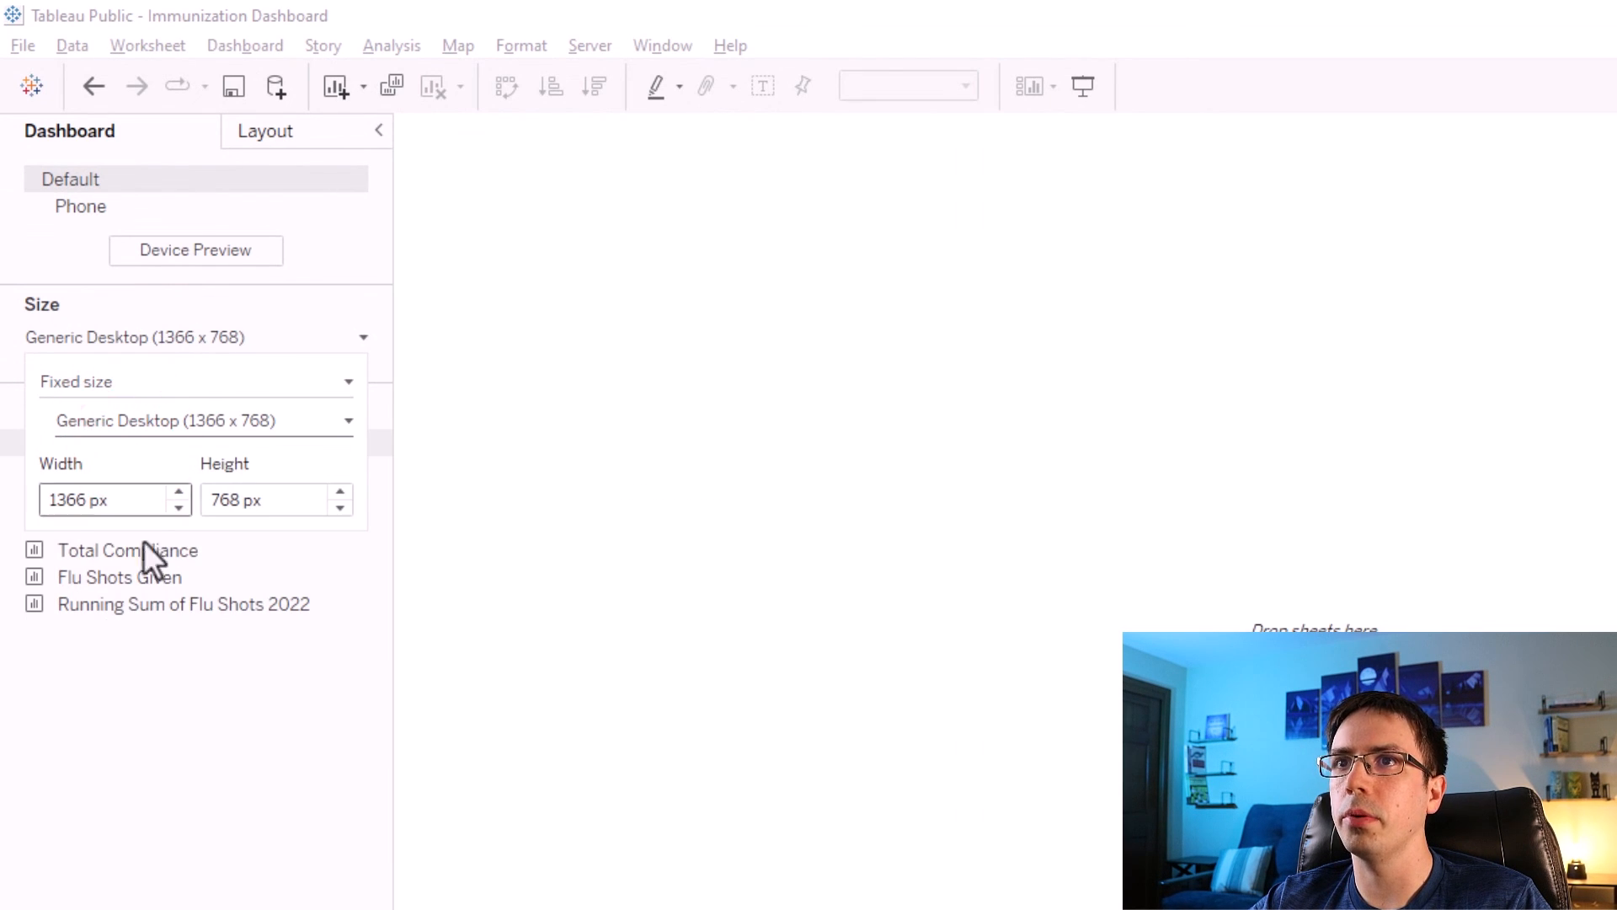
left_click(174, 759)
Set the dashboard's default shading to the custom dark navy color.
left_click(237, 48)
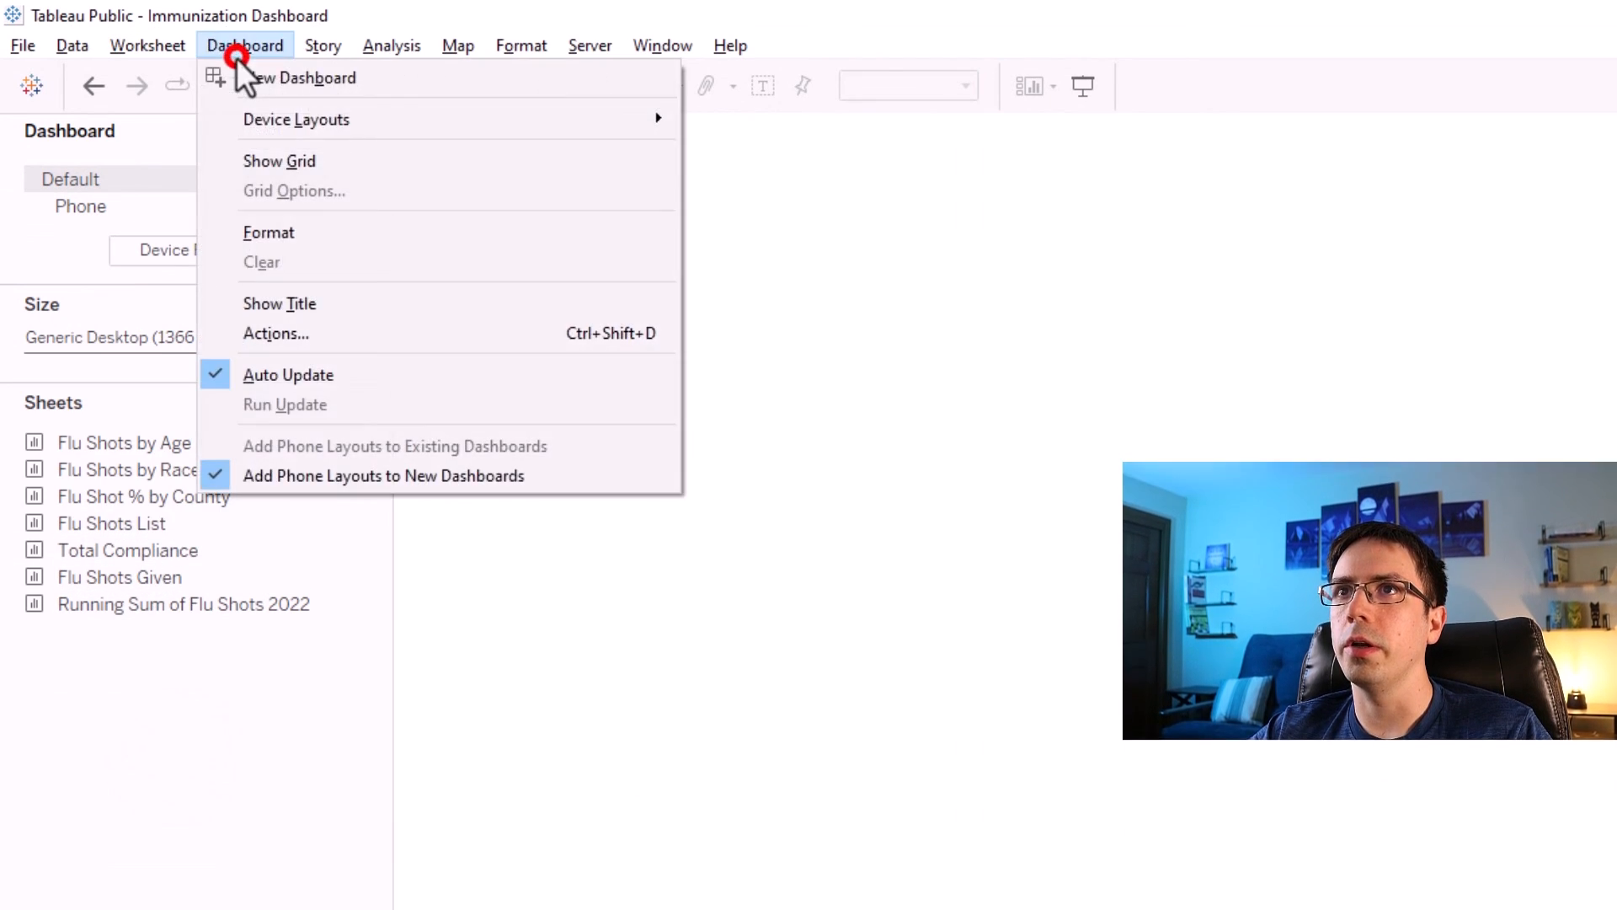
left_click(271, 231)
left_click(236, 213)
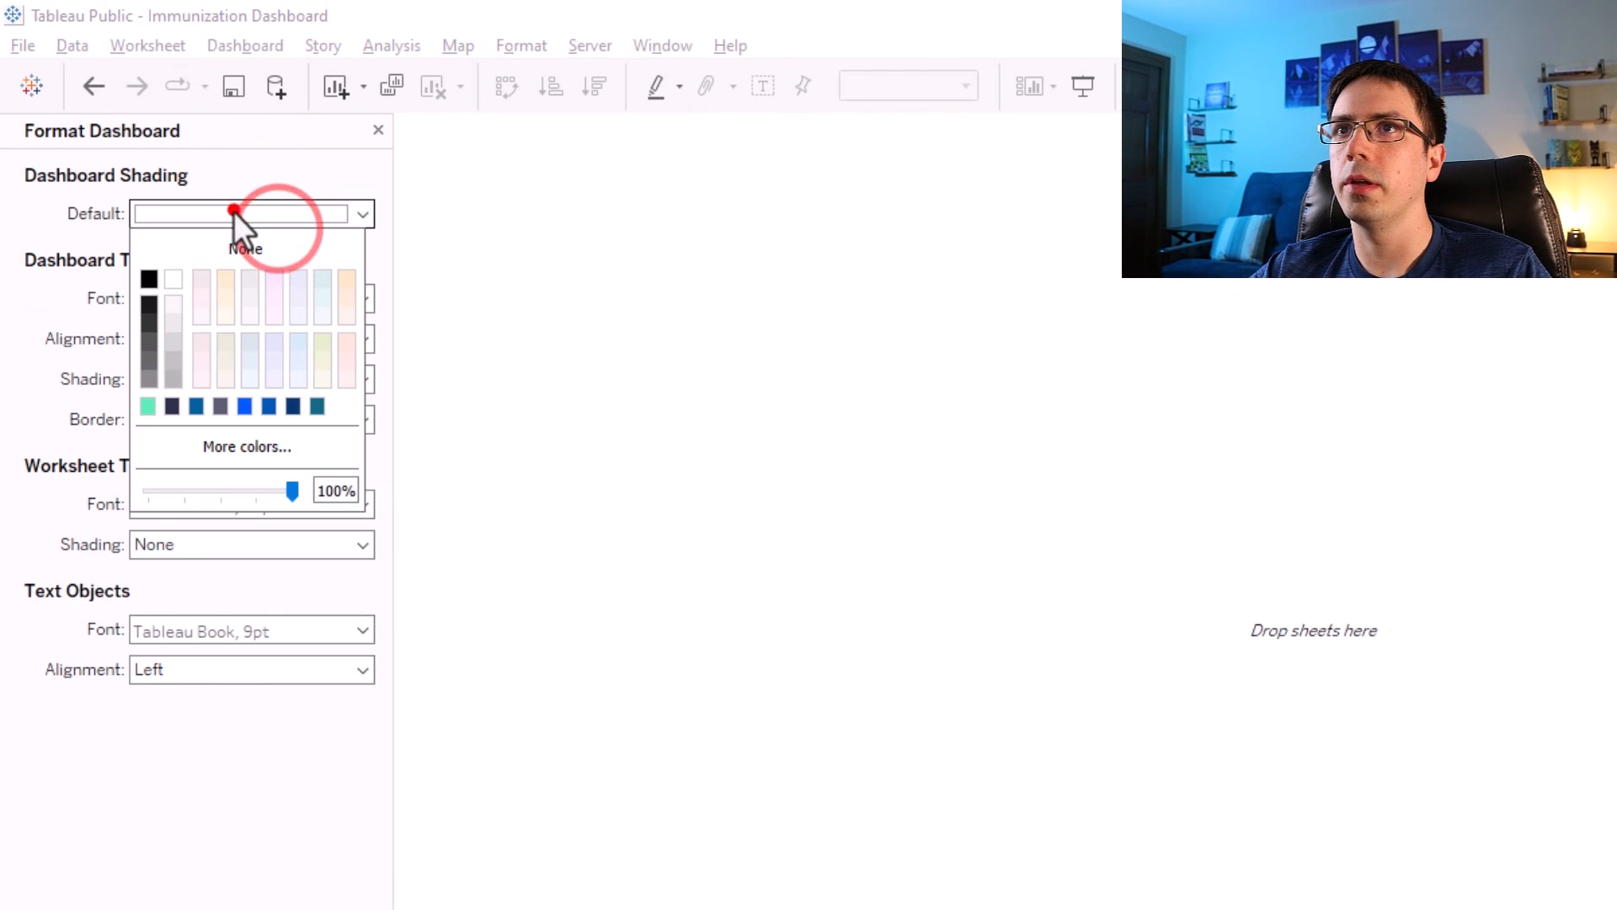
left_click(180, 441)
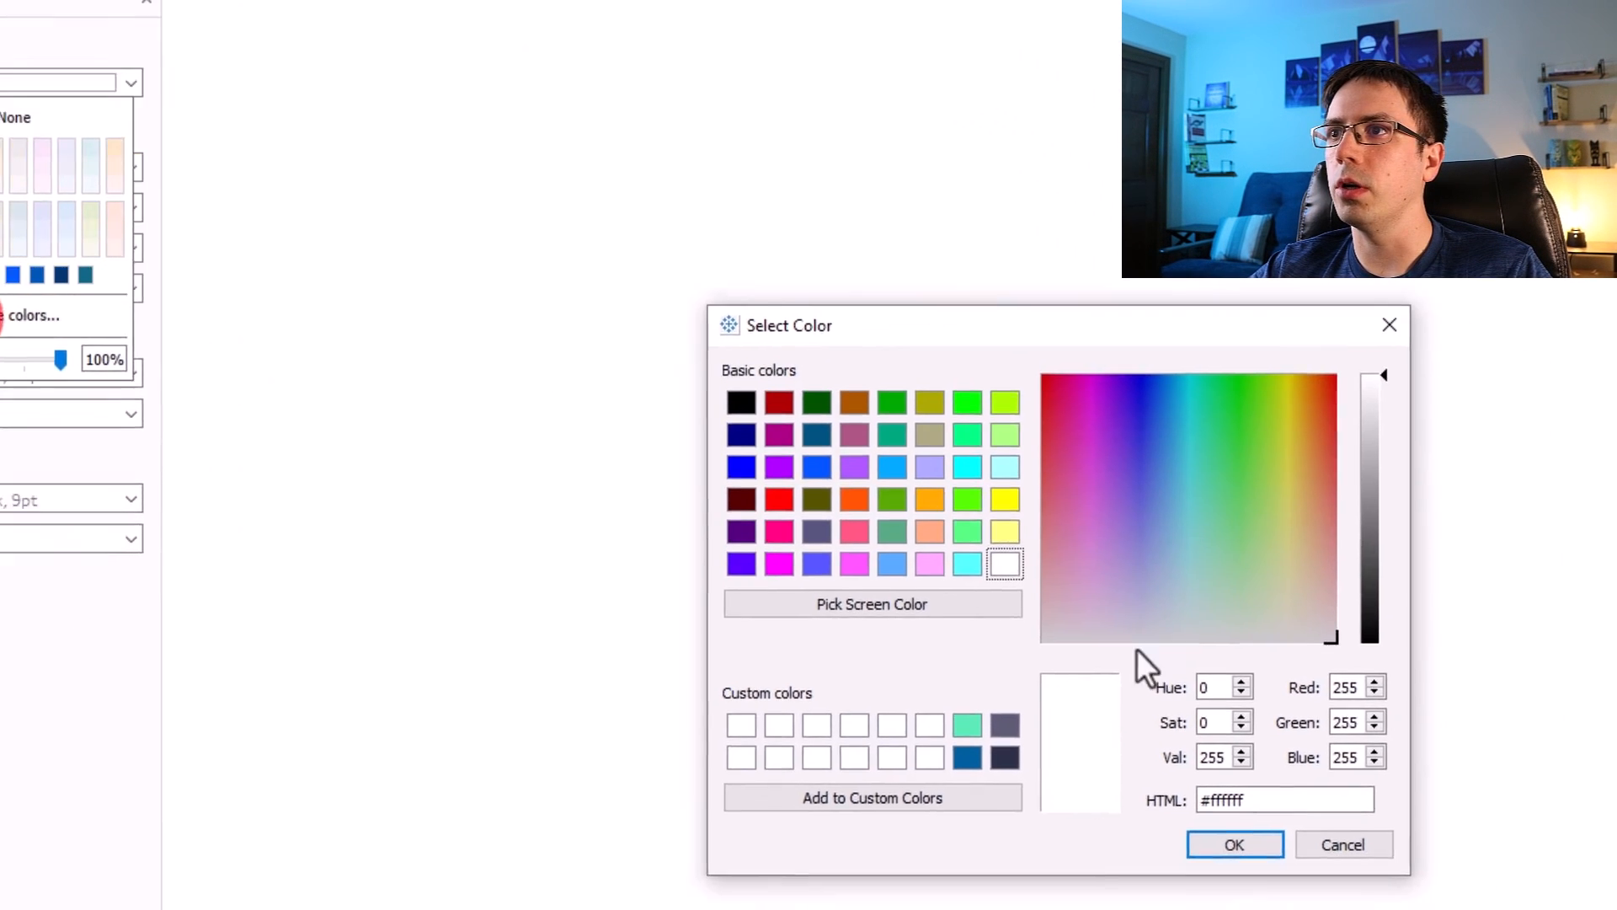
left_click(1229, 888)
left_click(1159, 801)
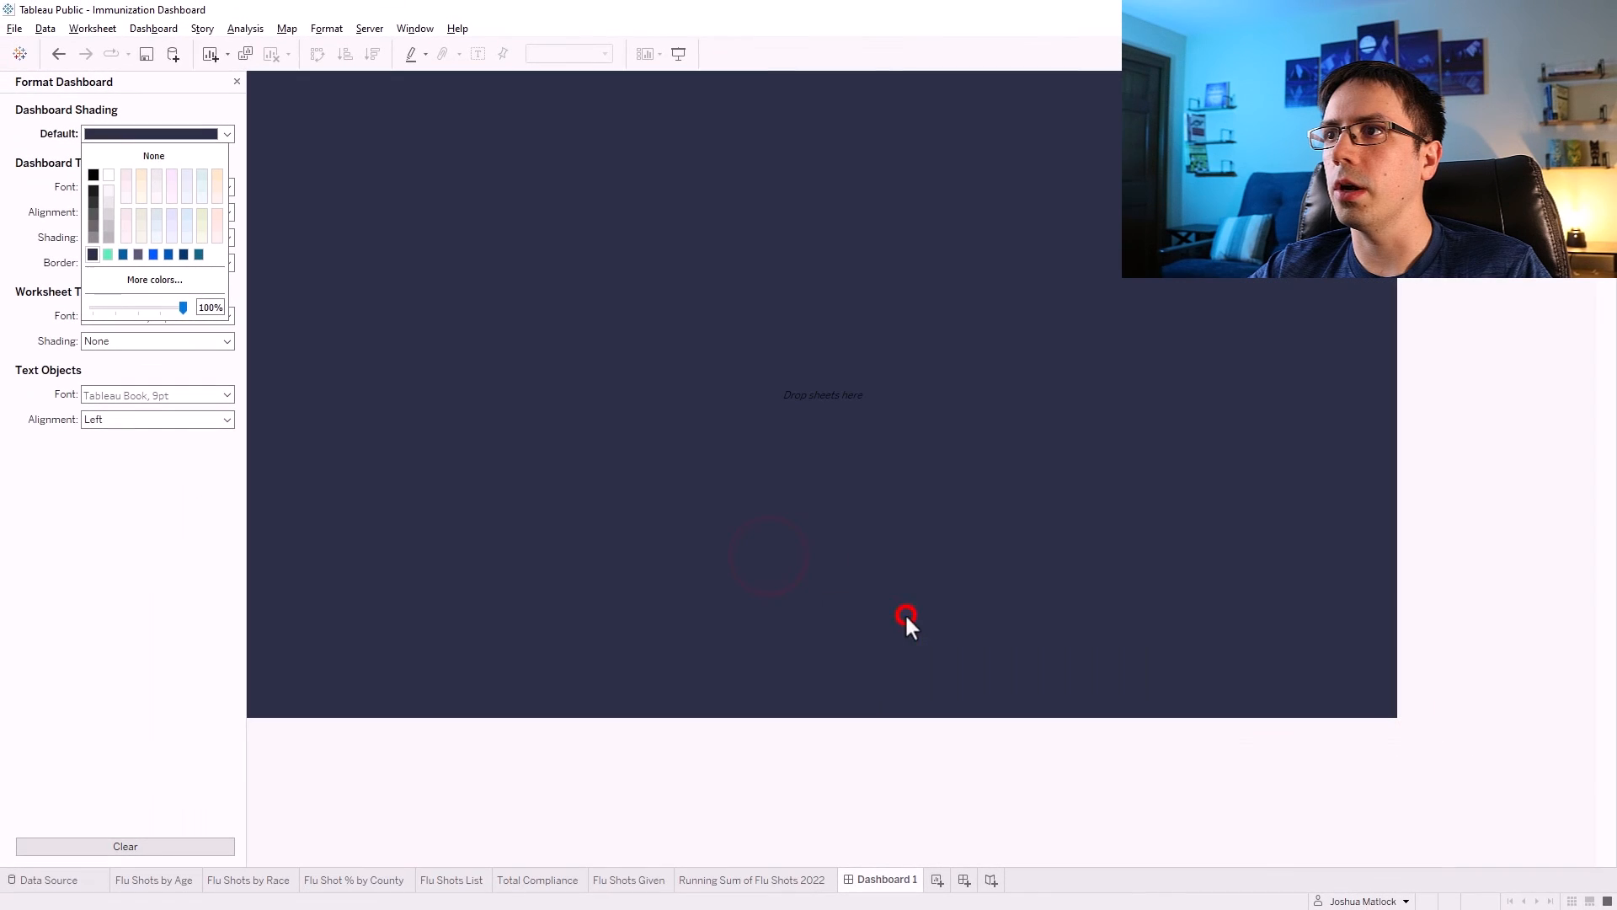
left_click(1552, 350)
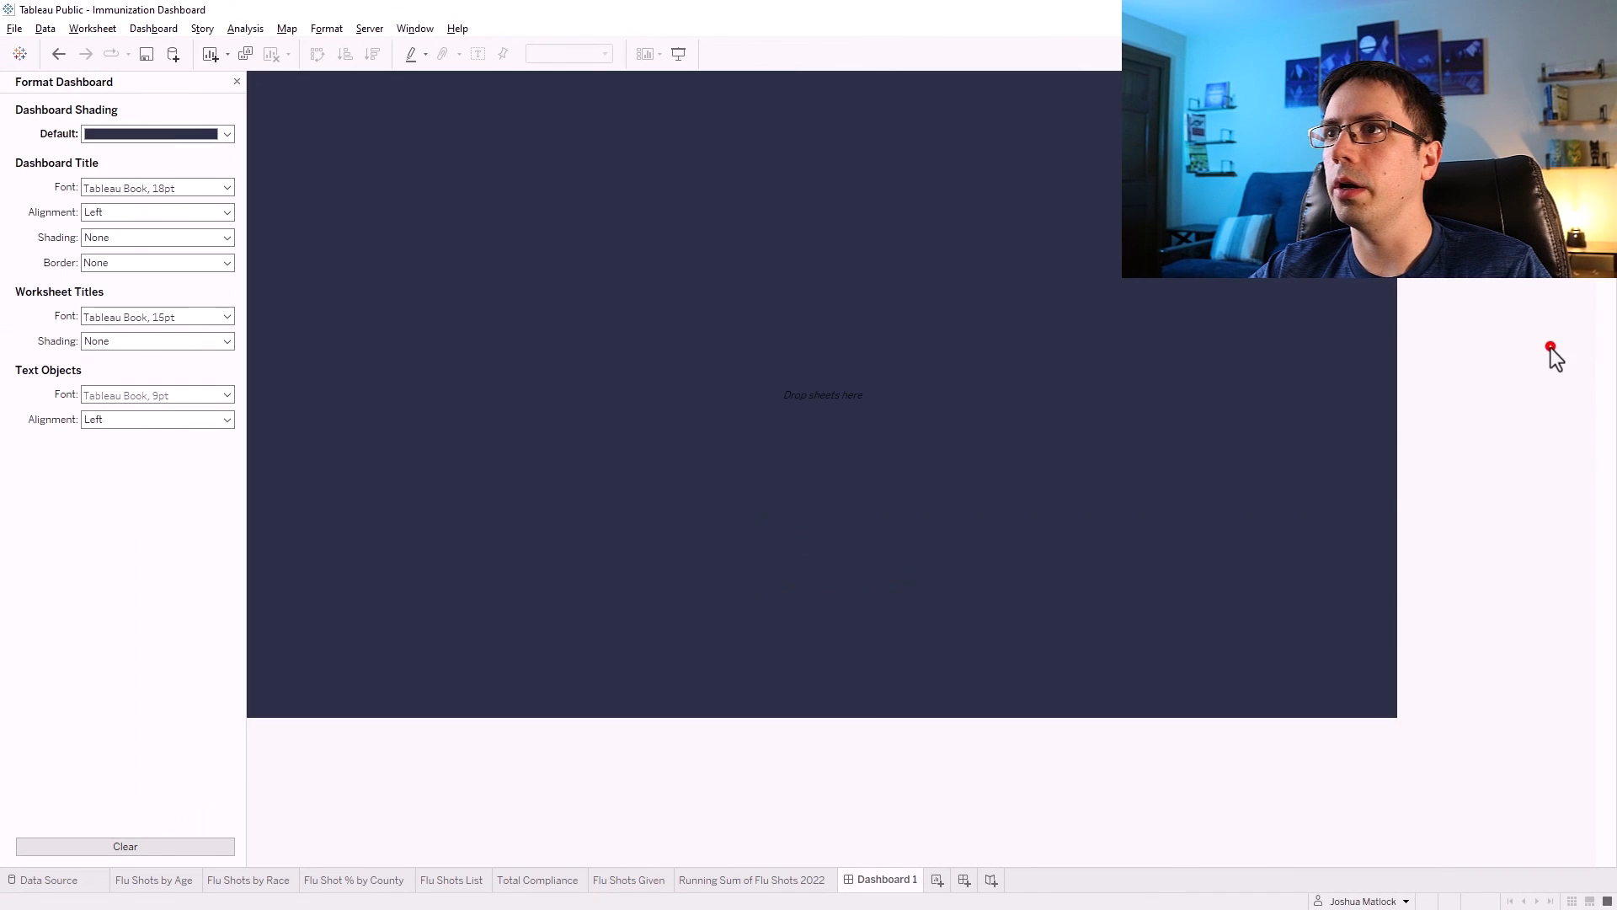
left_click(237, 82)
Add a text object to the dashboard reading "Data Wizardry Healthcare System Flu Shots 2022".
left_click(1444, 318)
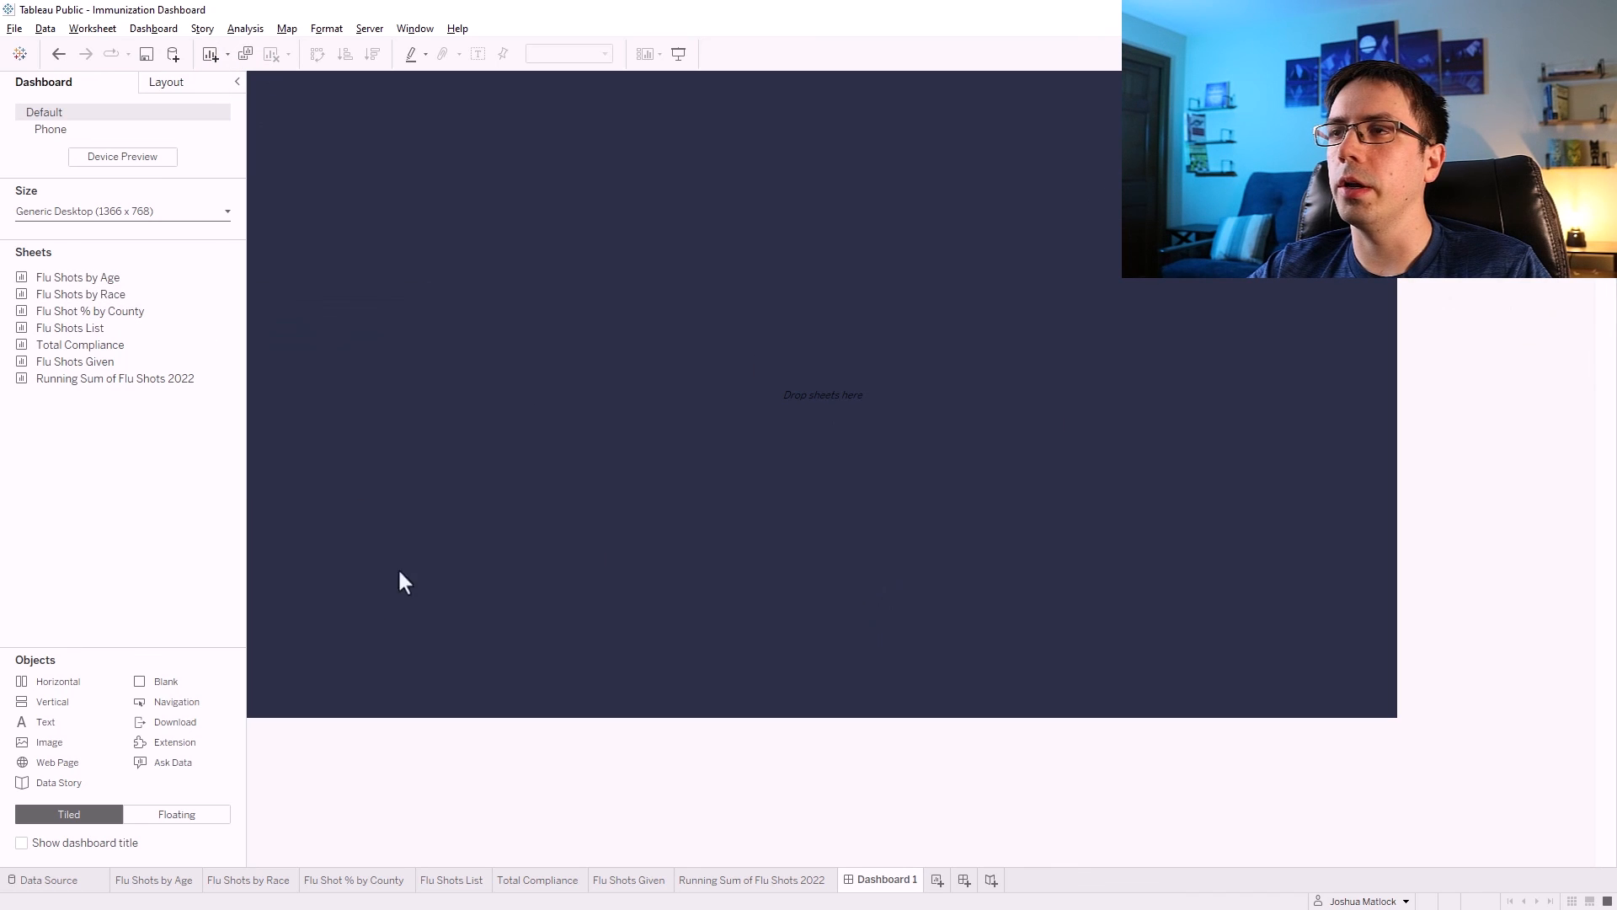
left_click(1446, 440)
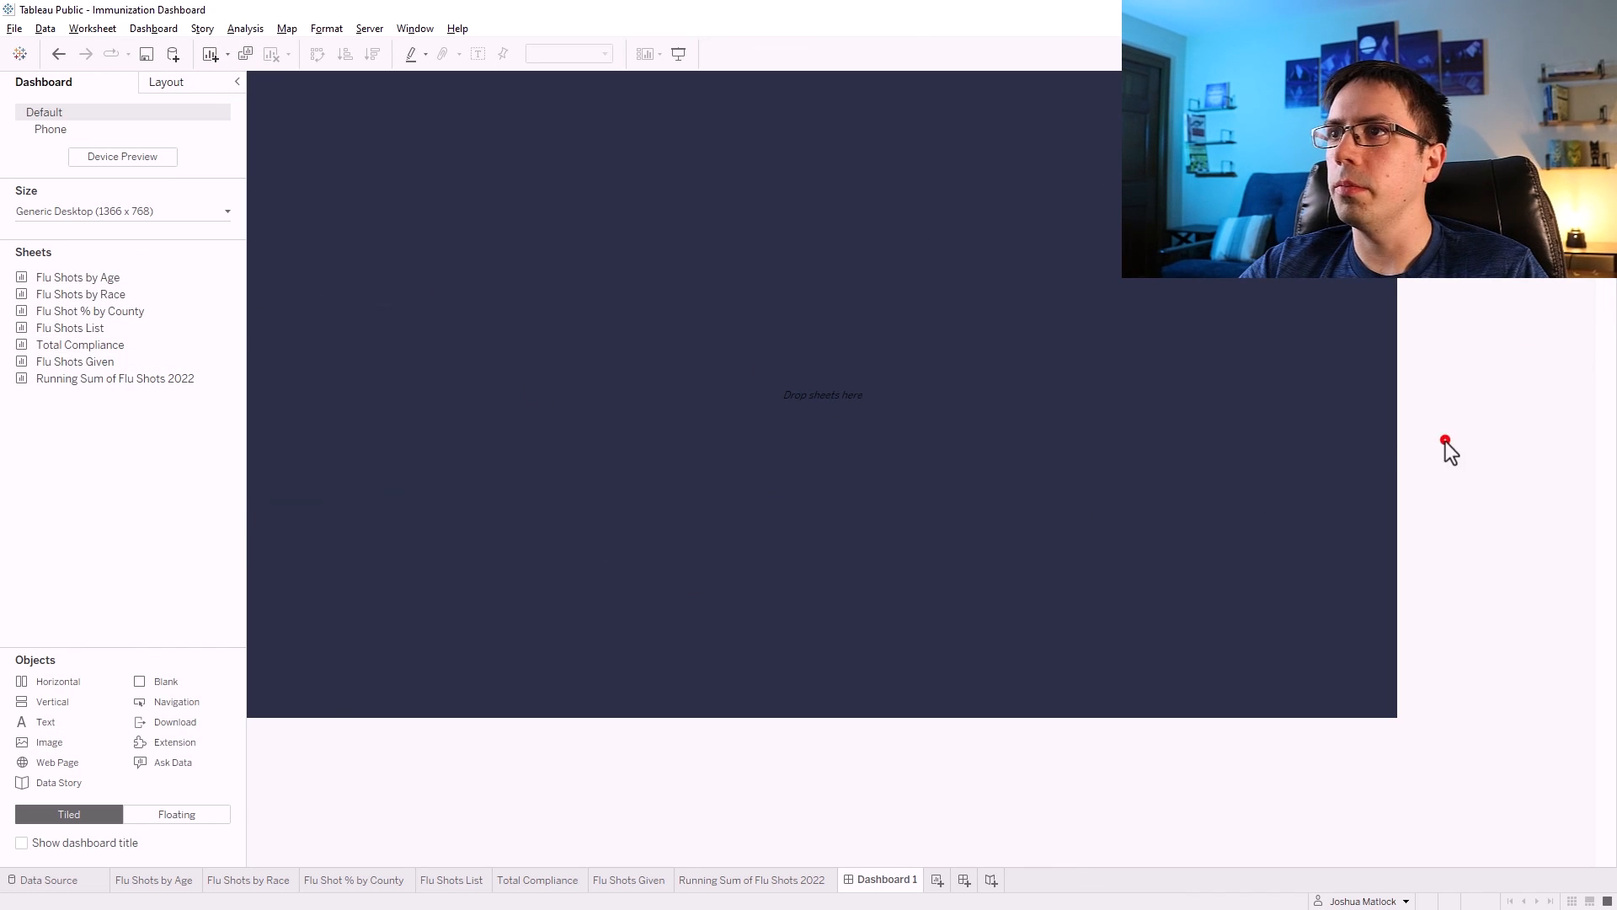
left_click_drag(42, 726, 660, 370)
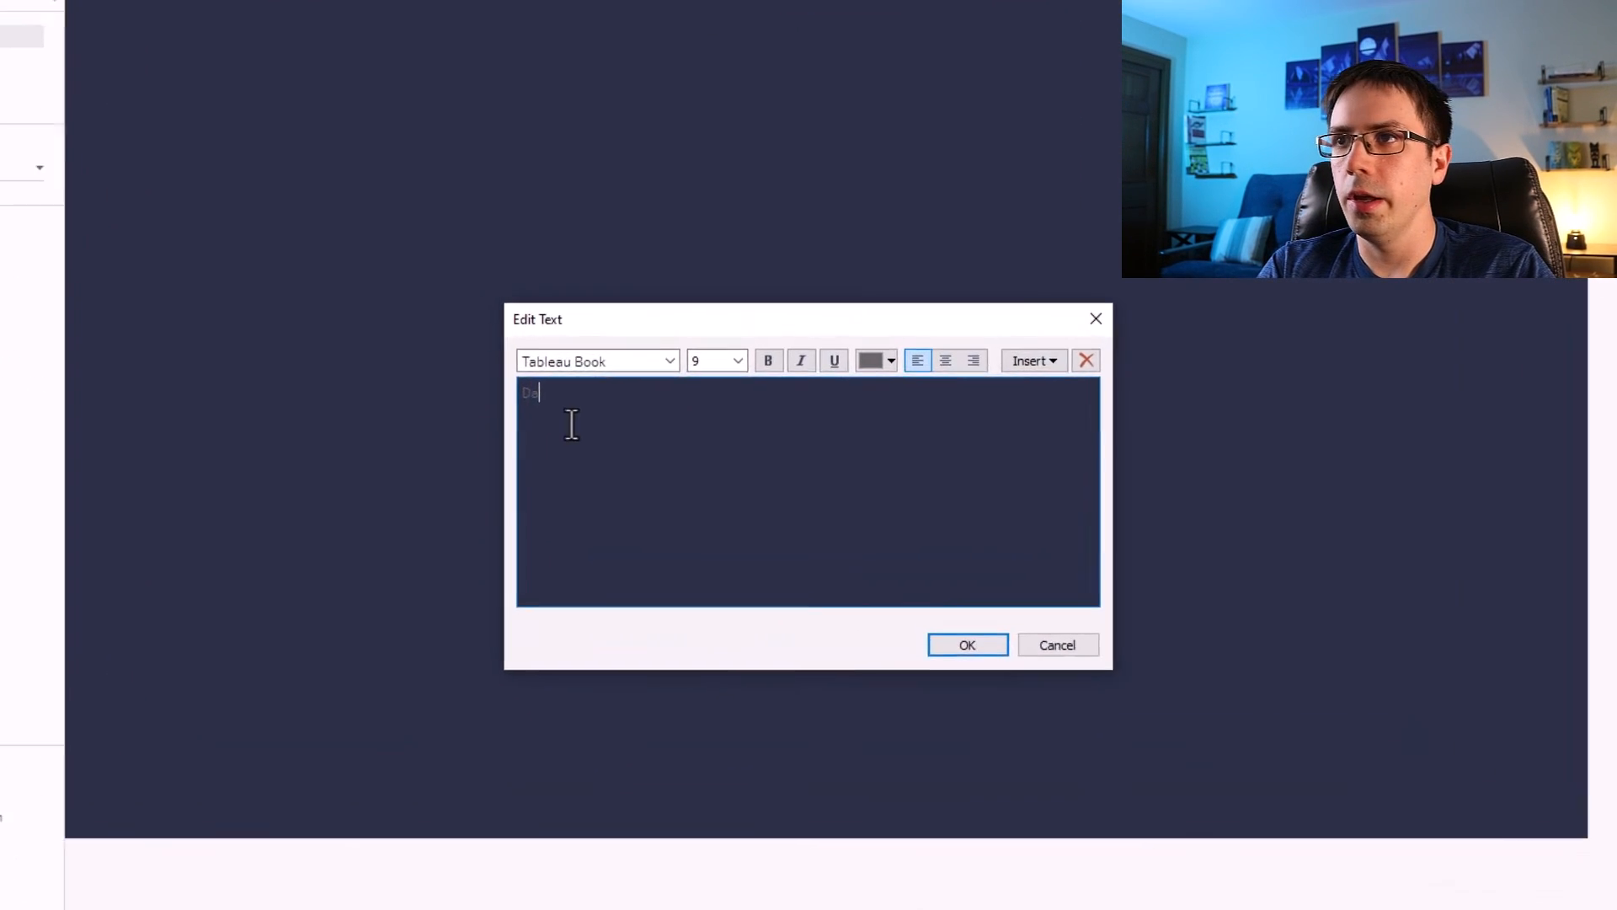
type("Data  Wizardry")
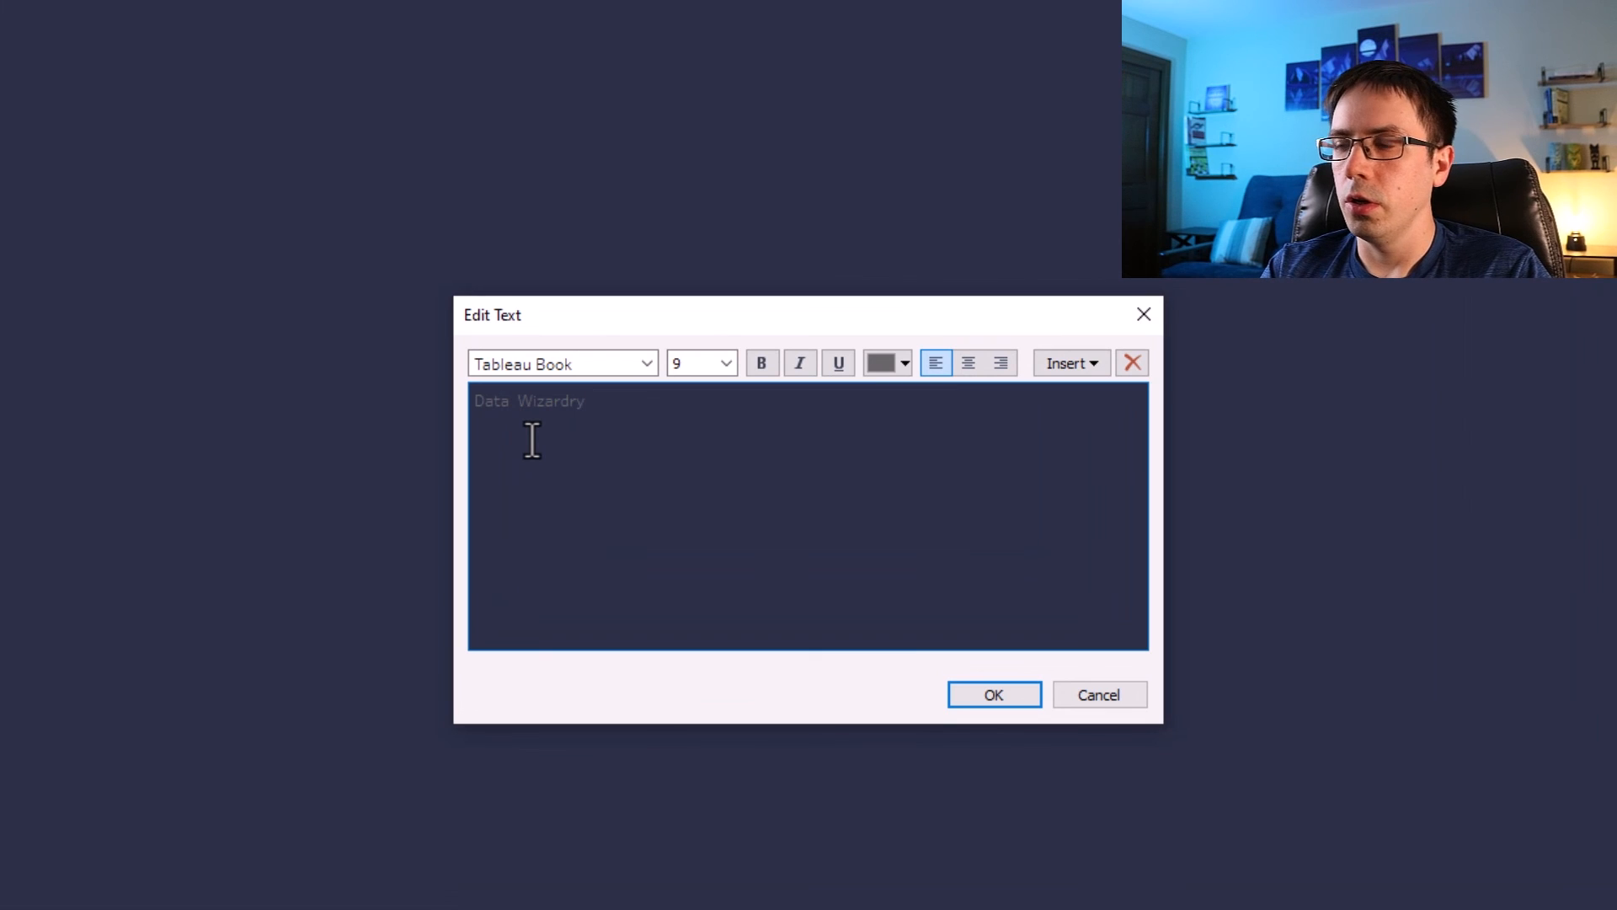
type(" F")
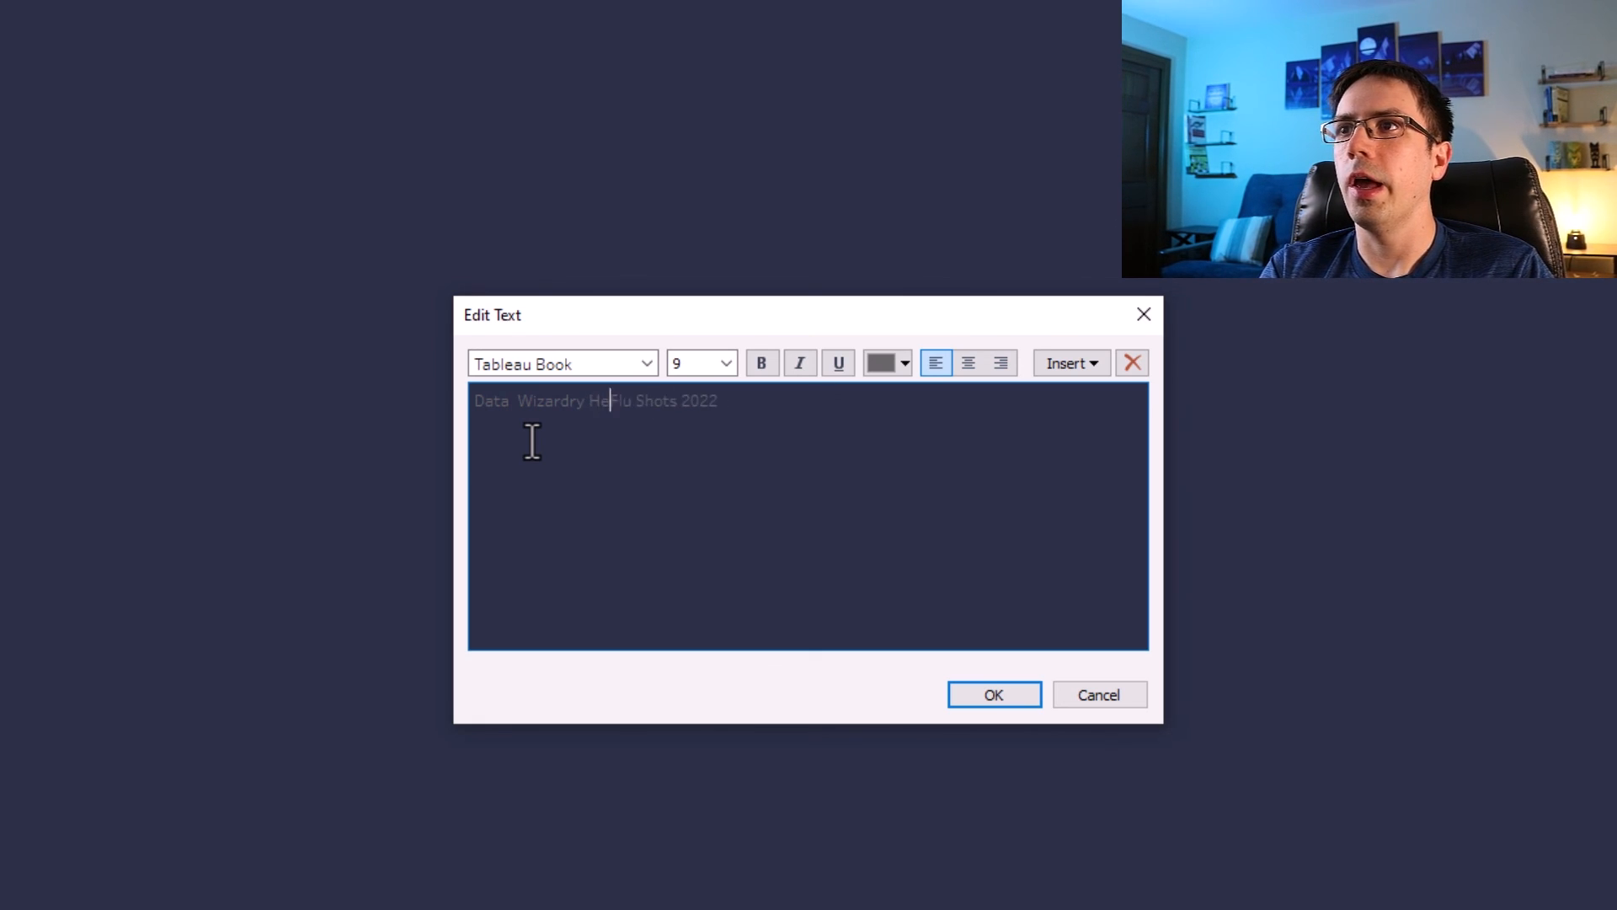
type("stem")
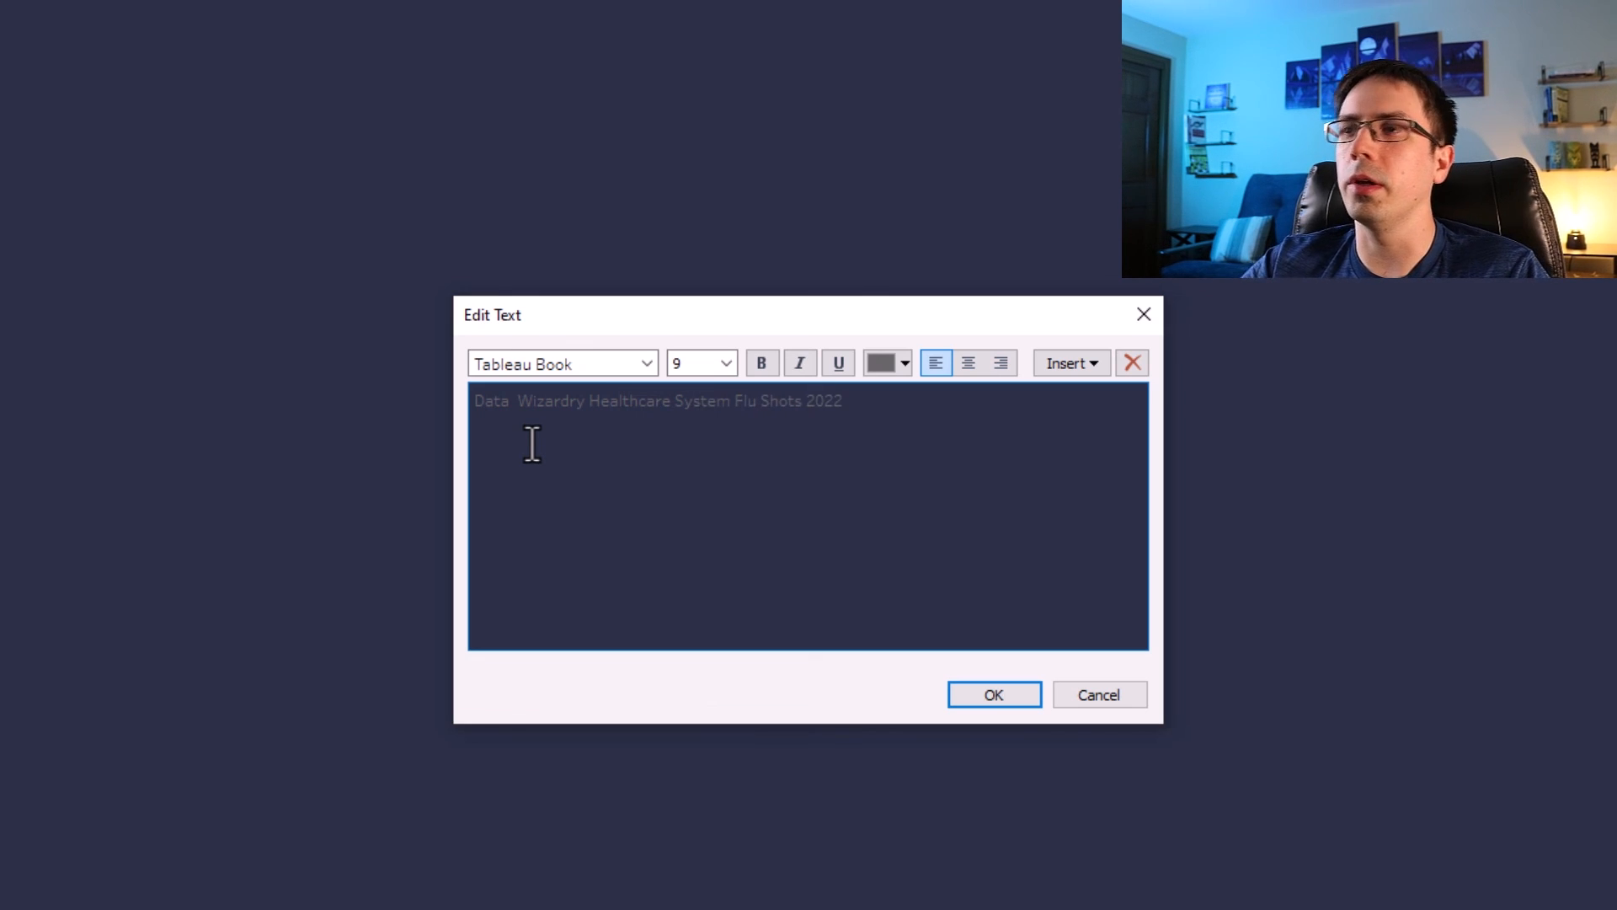
Format the whole title text as white, 18 pt, bold, in Tableau Medium font.
left_click(868, 411)
key("ctrl+a")
left_click(894, 358)
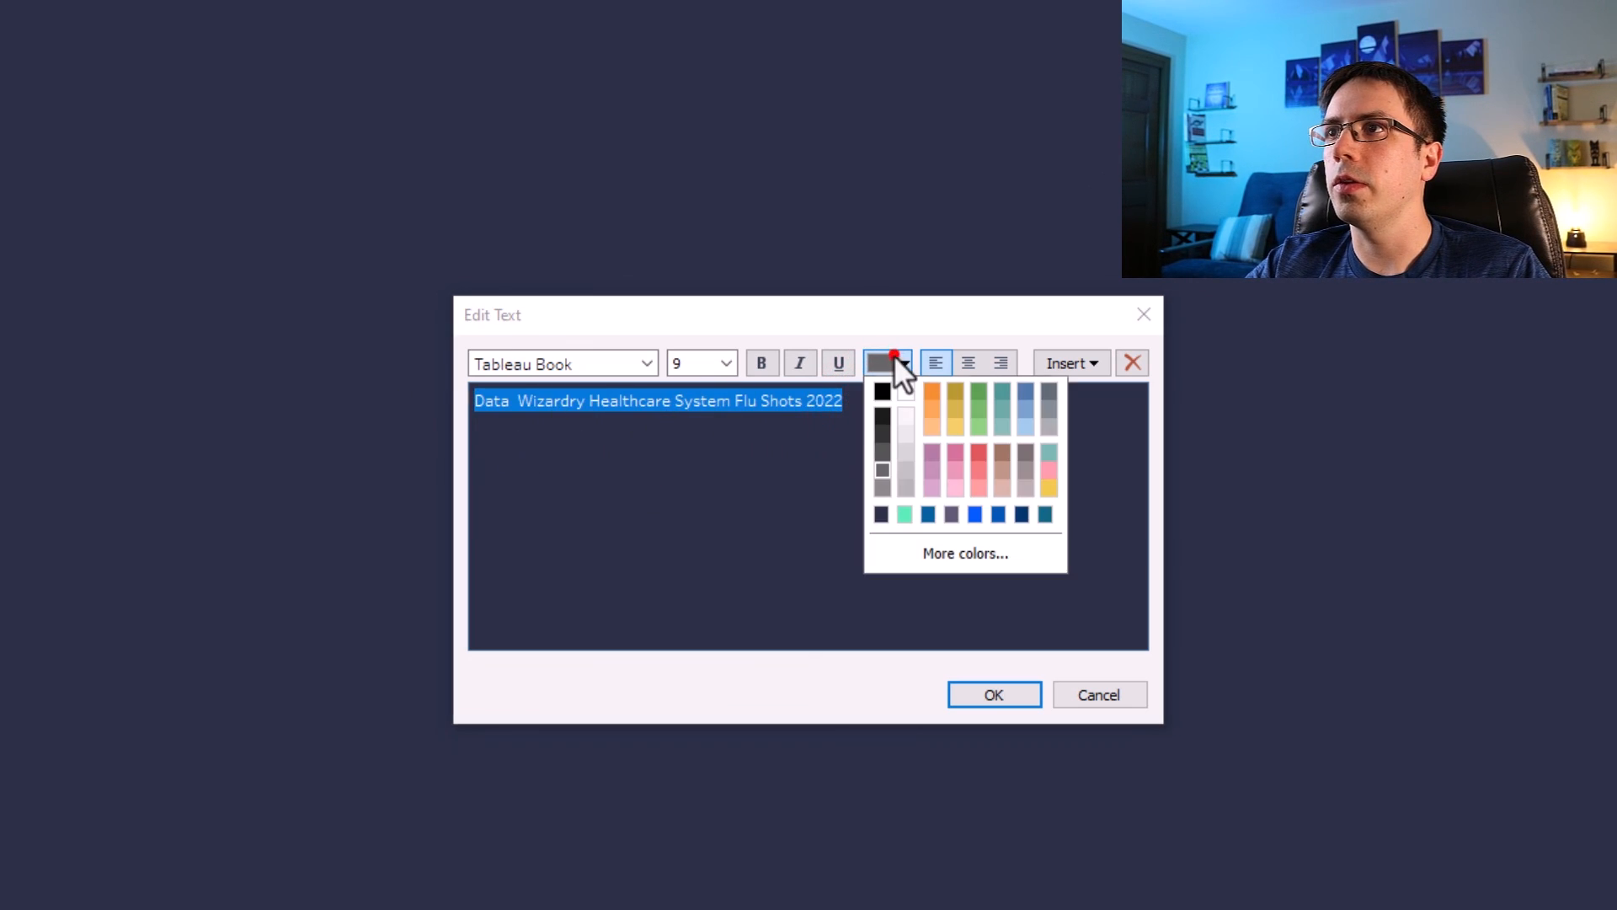
left_click(905, 392)
left_click(726, 363)
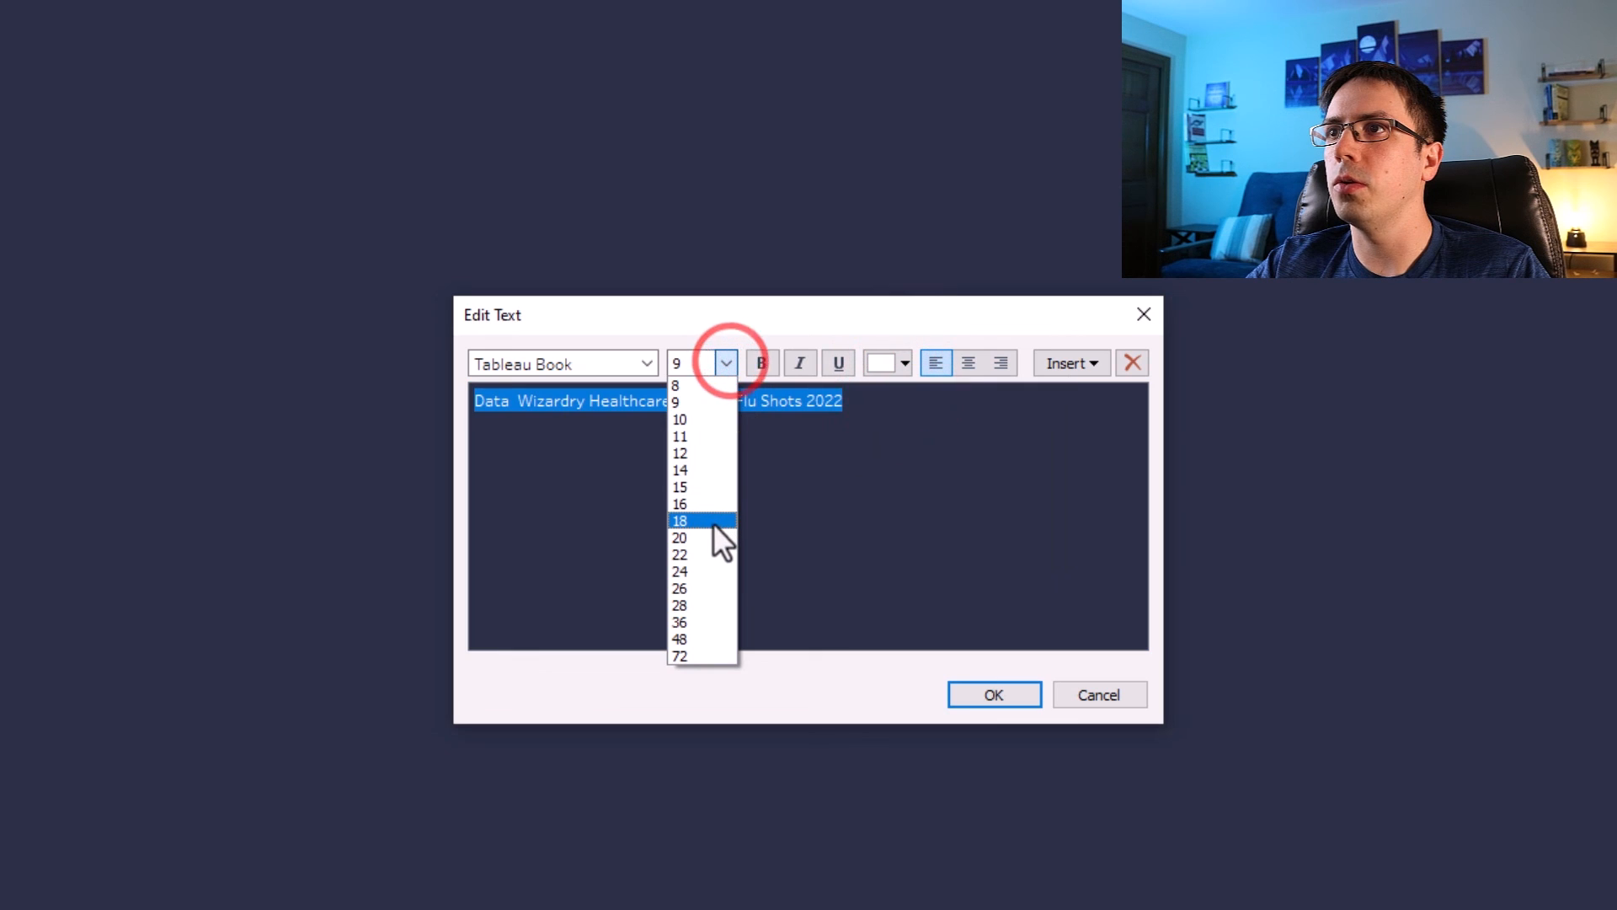
left_click(711, 522)
left_click(763, 362)
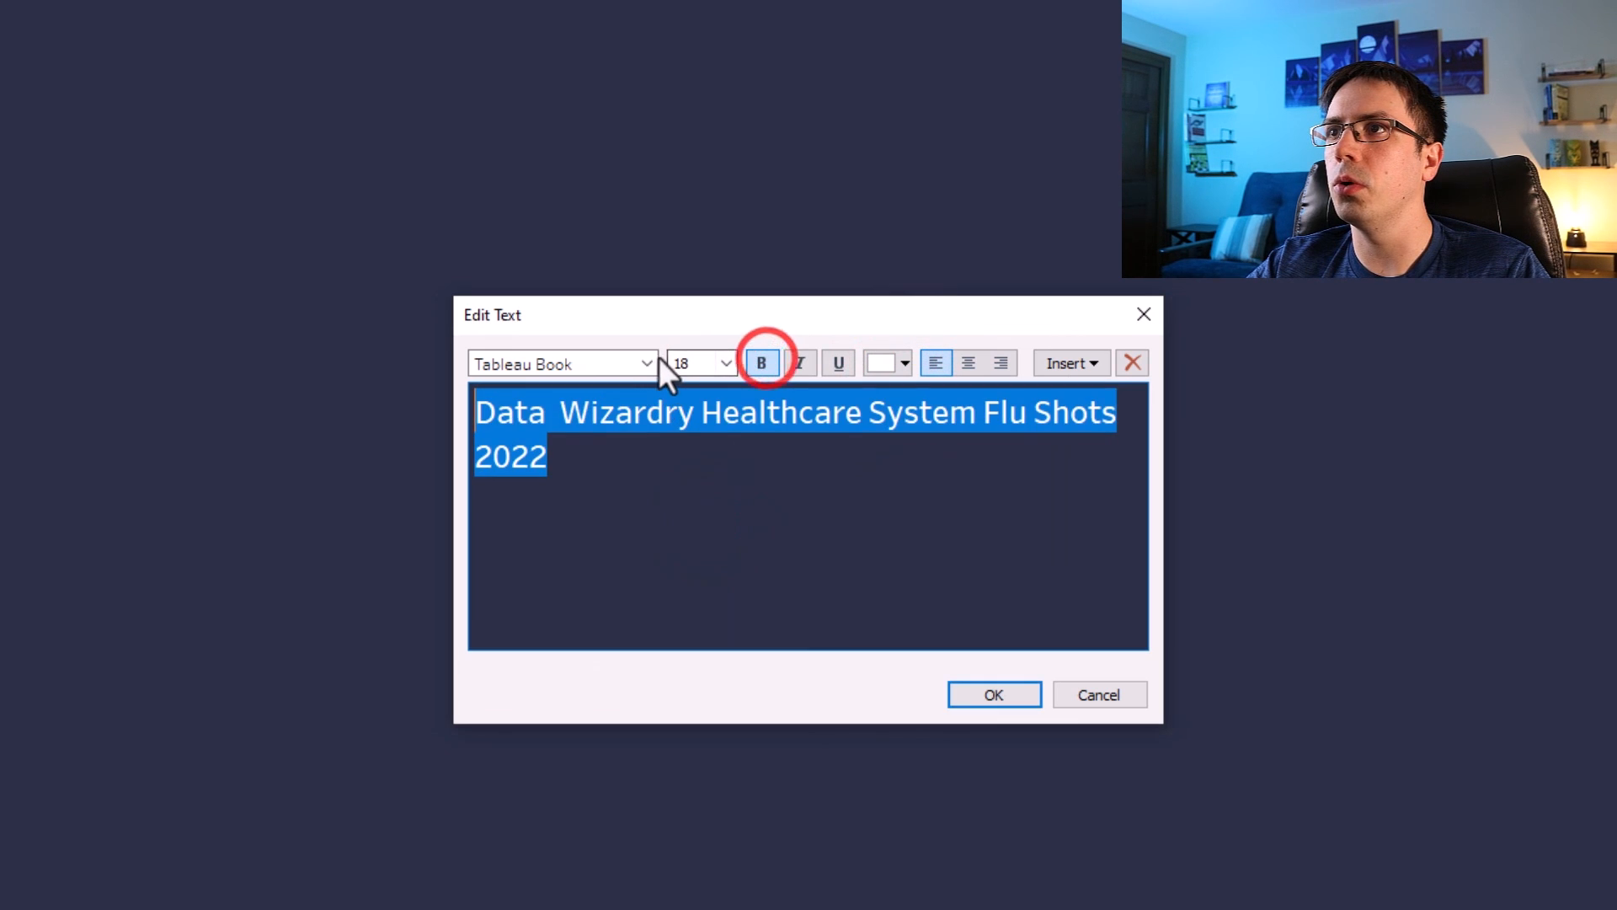
left_click(647, 362)
left_click(620, 426)
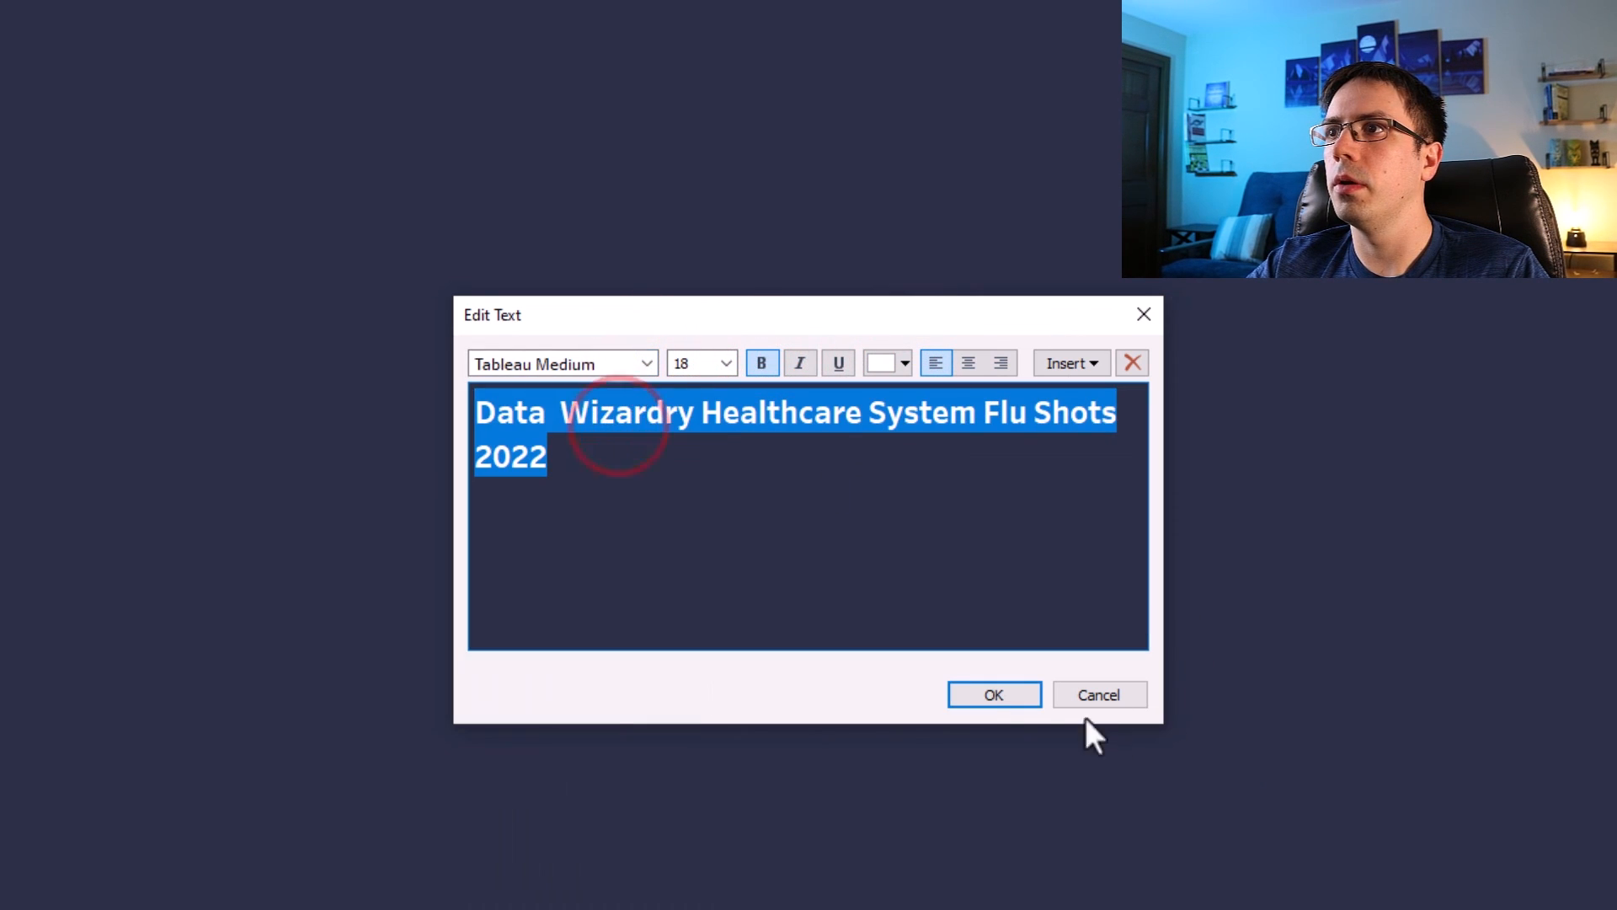
left_click(982, 687)
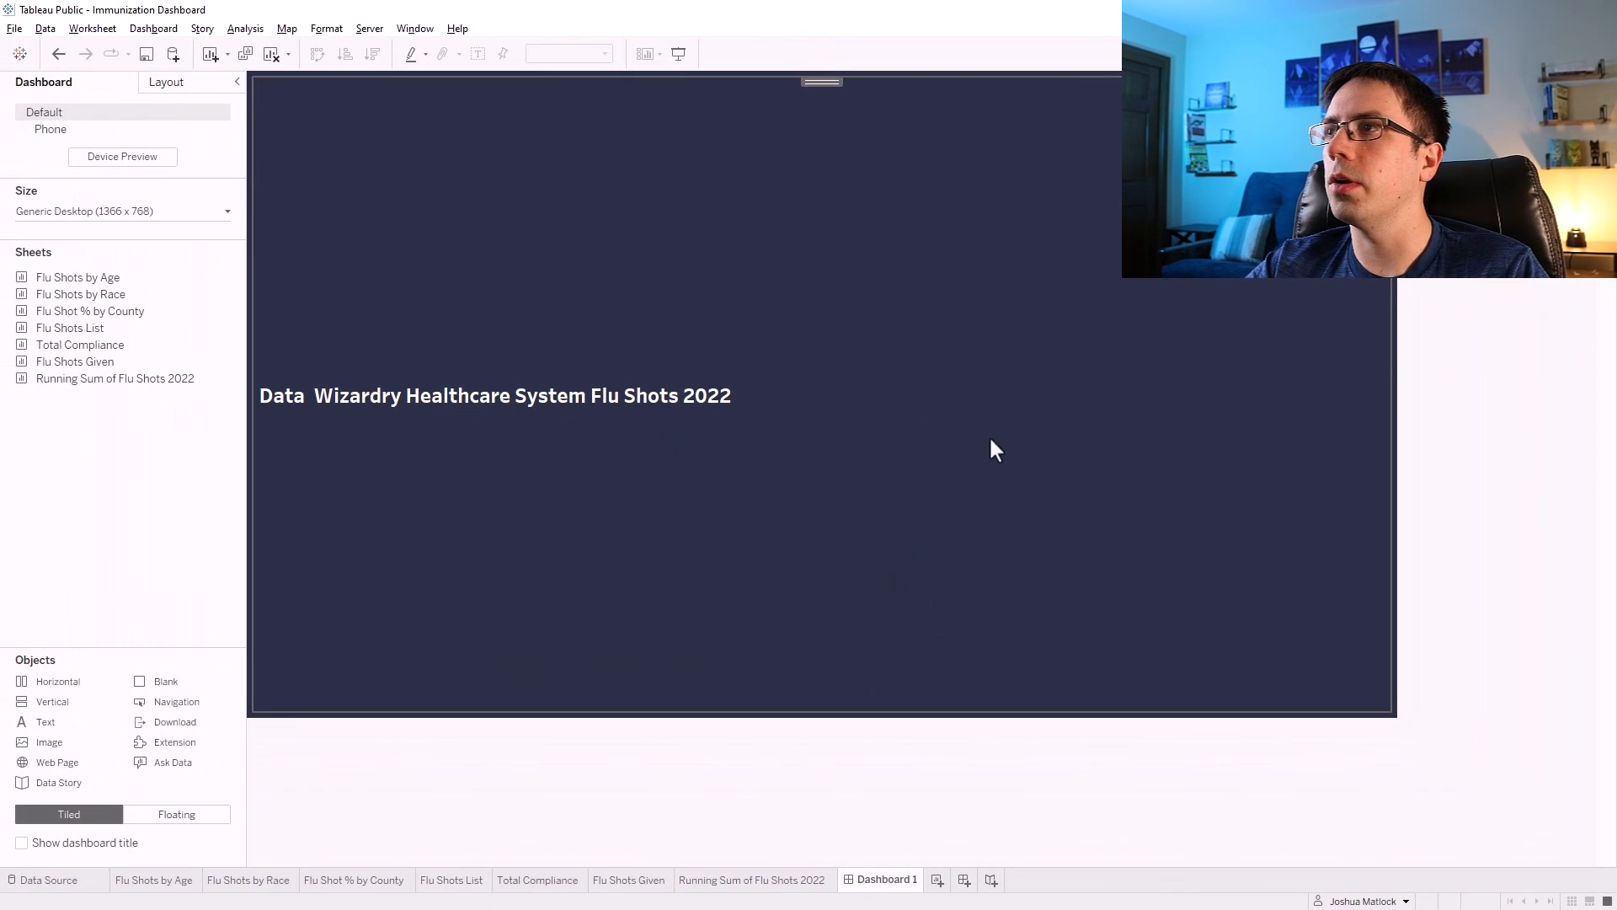
Place the Flu Shots by Age sheet below the title and Flu Shots by Race beside it.
left_click(1433, 342)
mouse_move(230, 331)
mouse_move(93, 276)
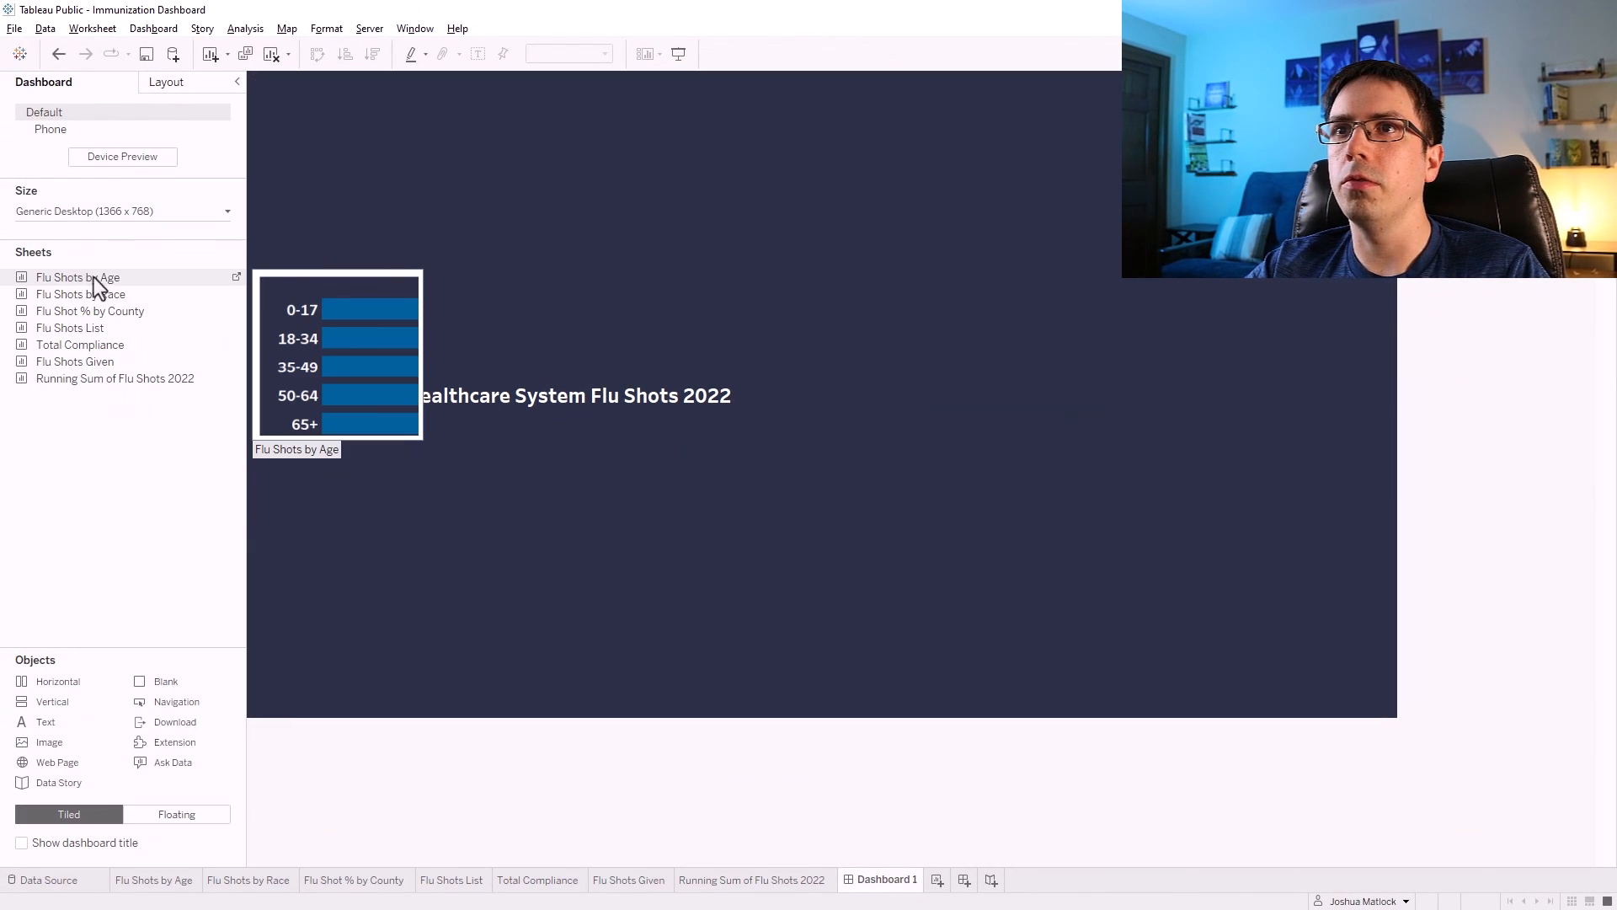
left_click_drag(88, 277, 447, 635)
mouse_move(83, 290)
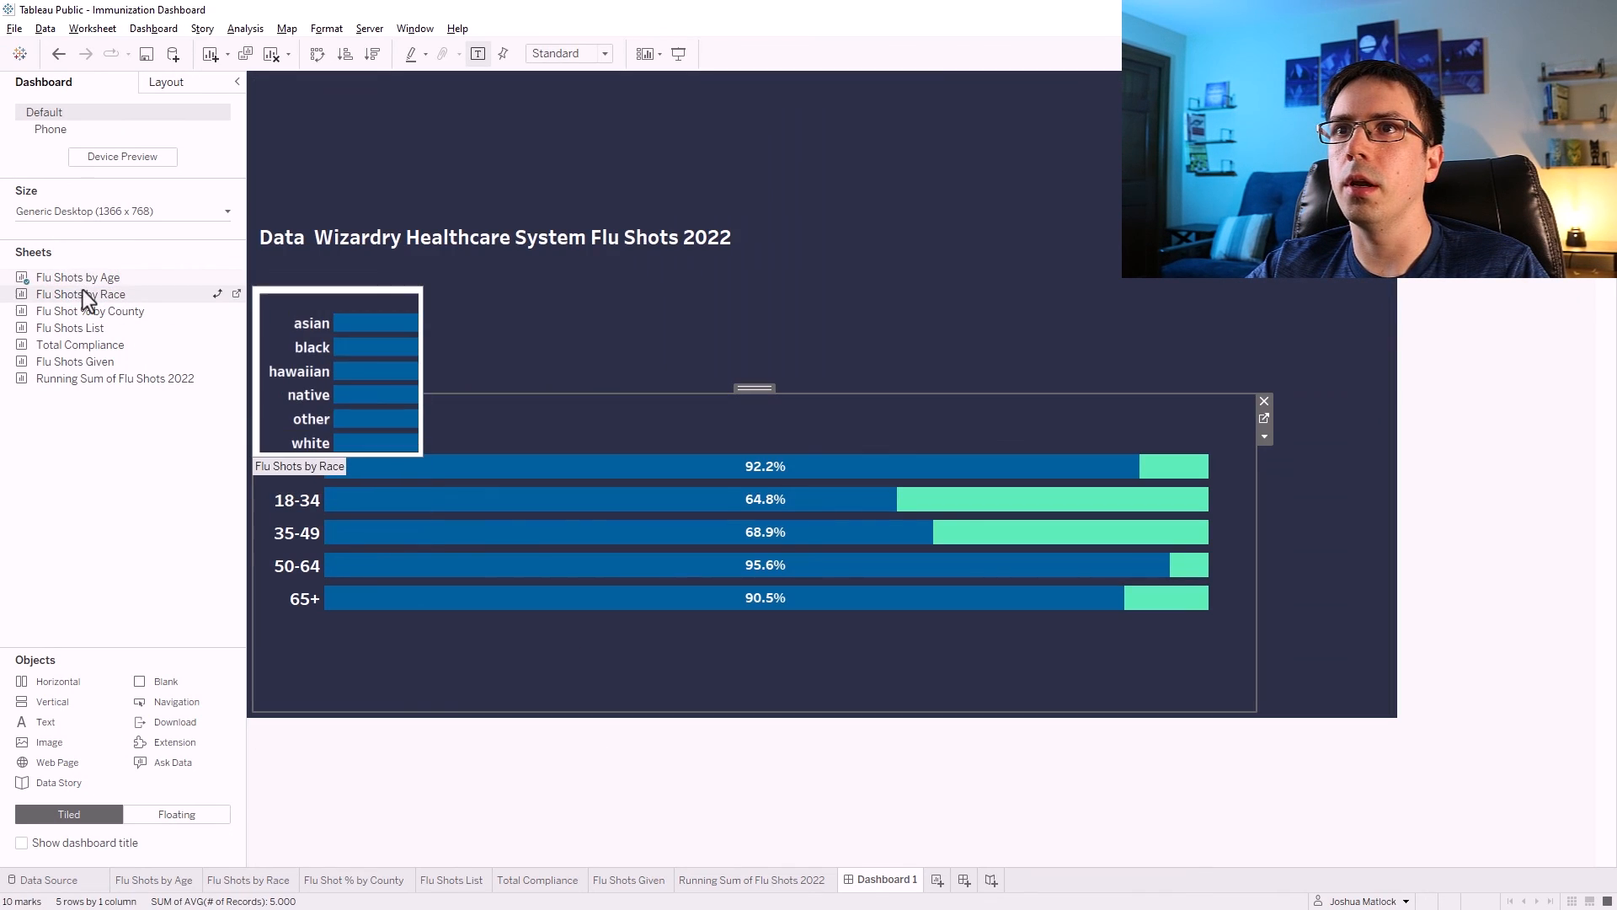
left_click_drag(69, 295, 1014, 564)
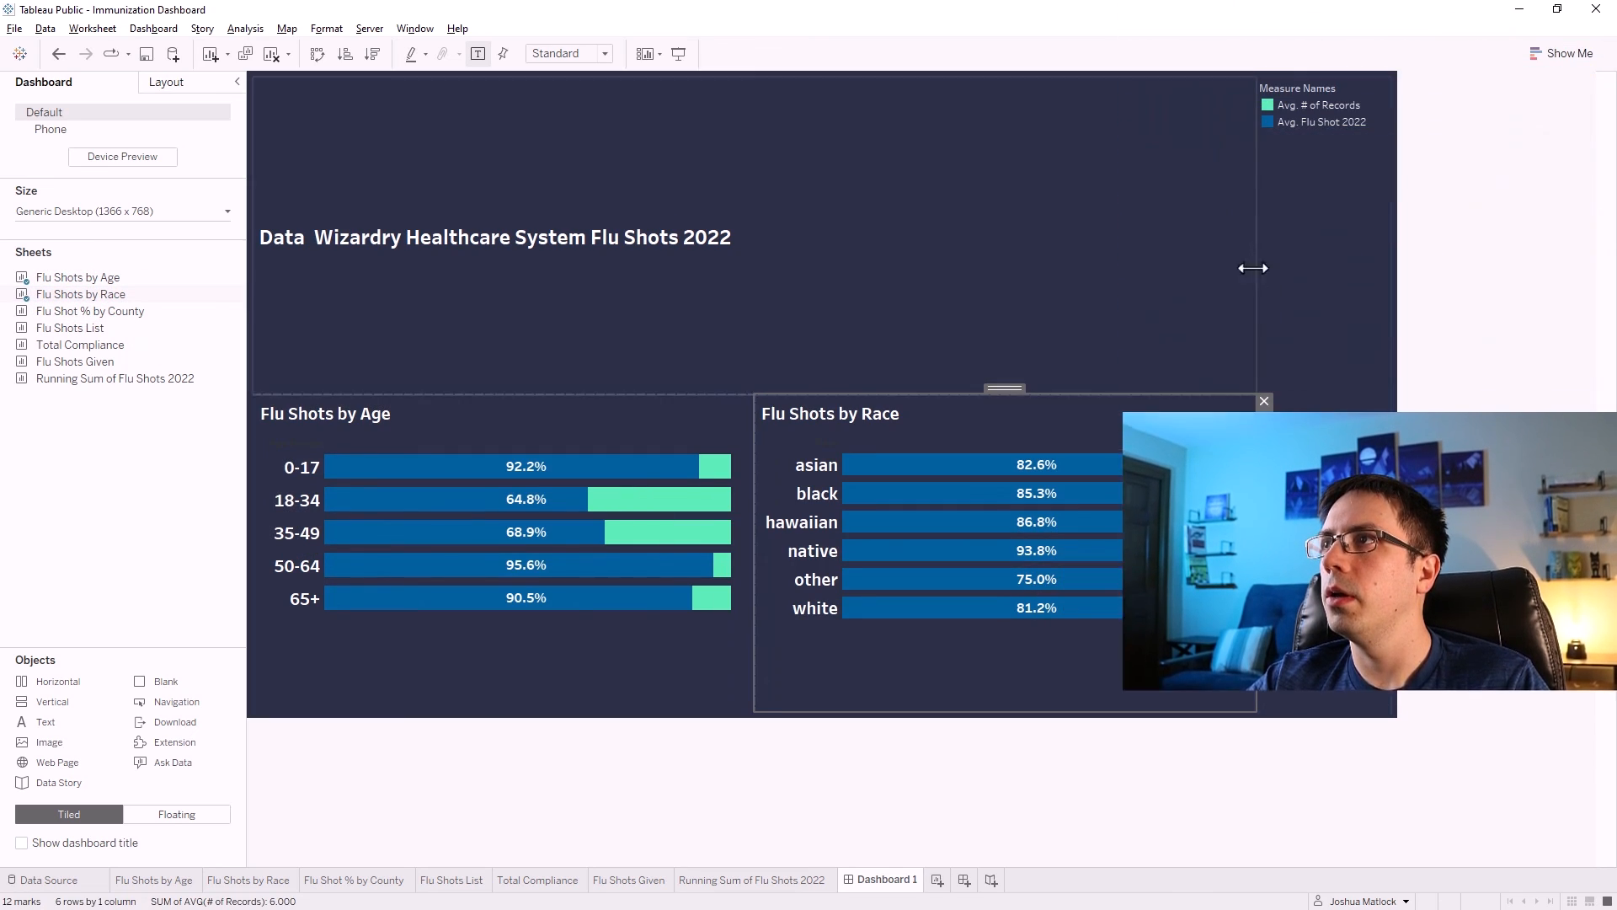
Delete the Measure Names legend container from the dashboard.
left_click(1316, 220)
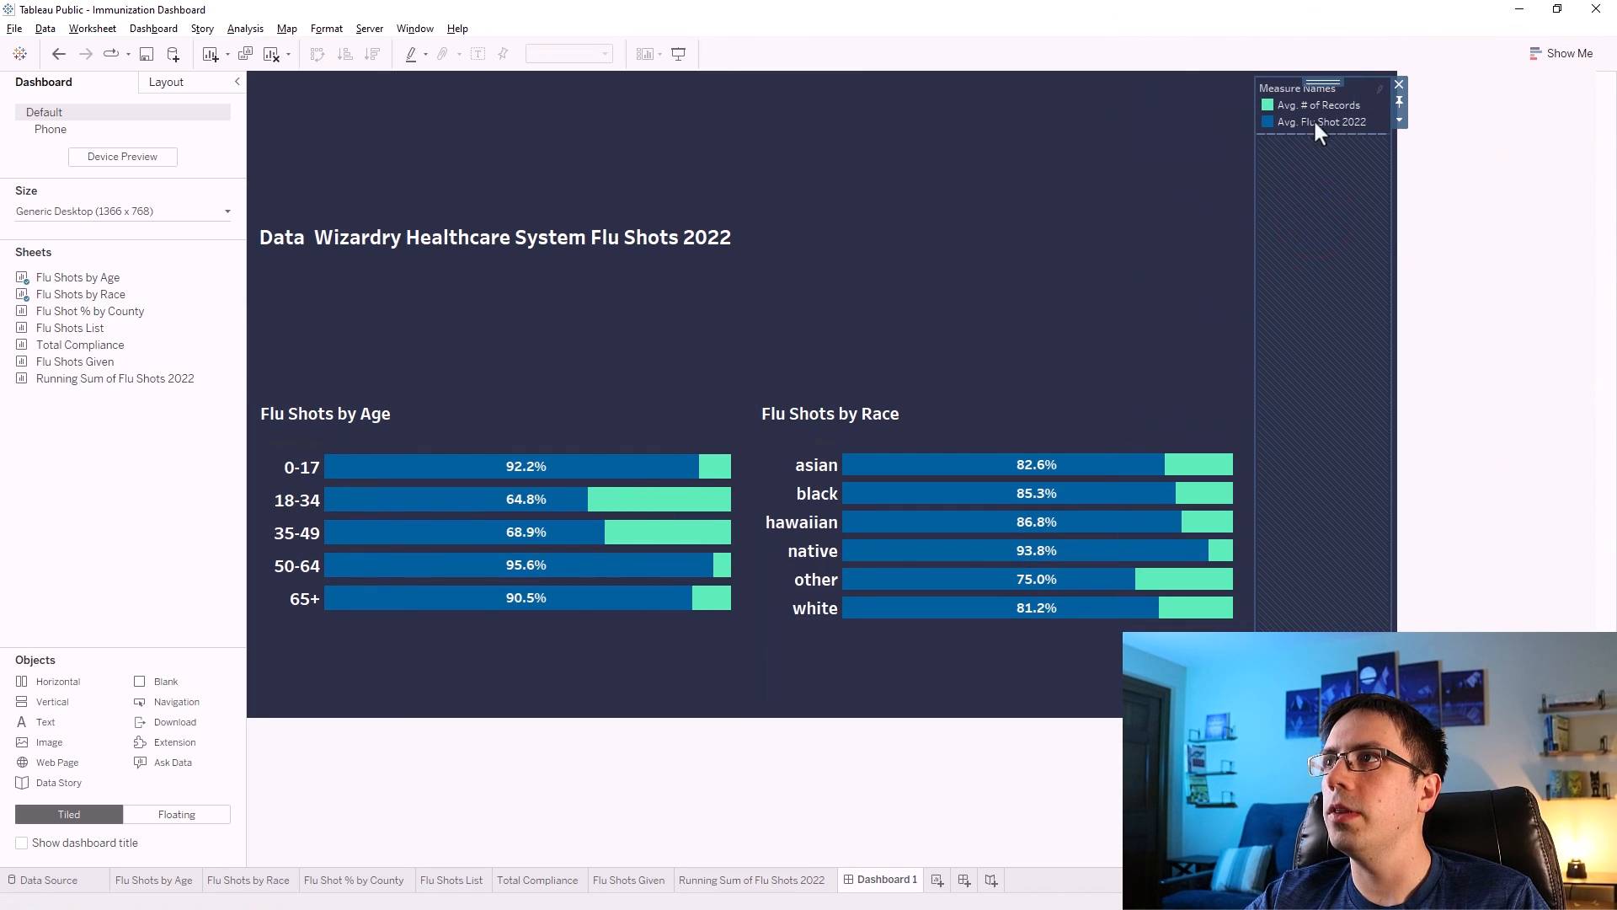
left_click(1399, 84)
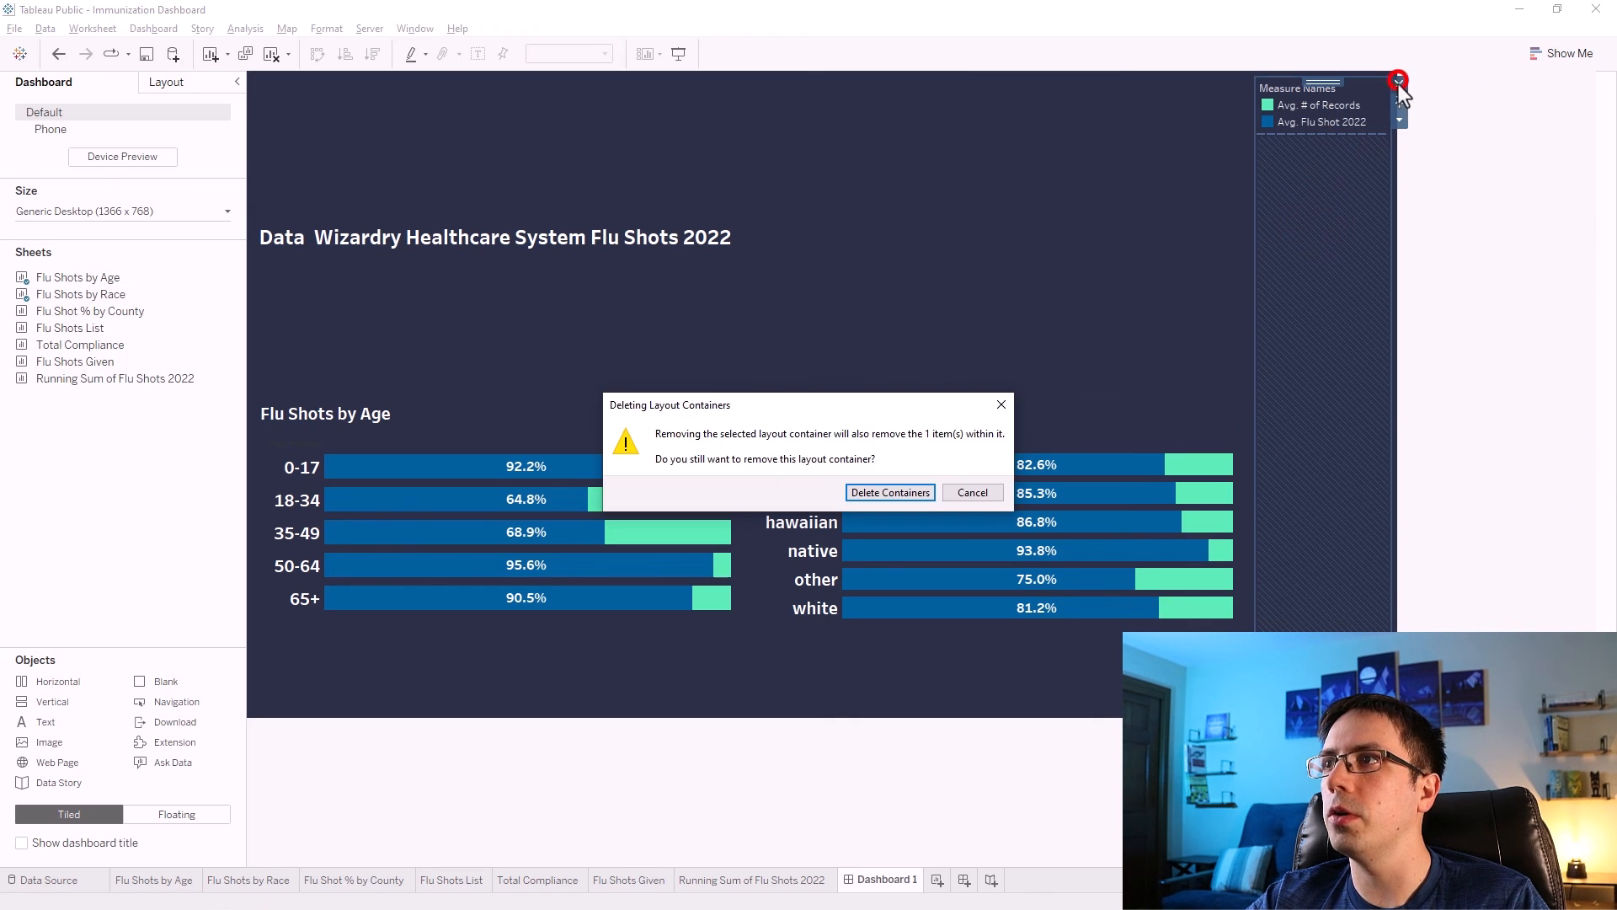
left_click(886, 493)
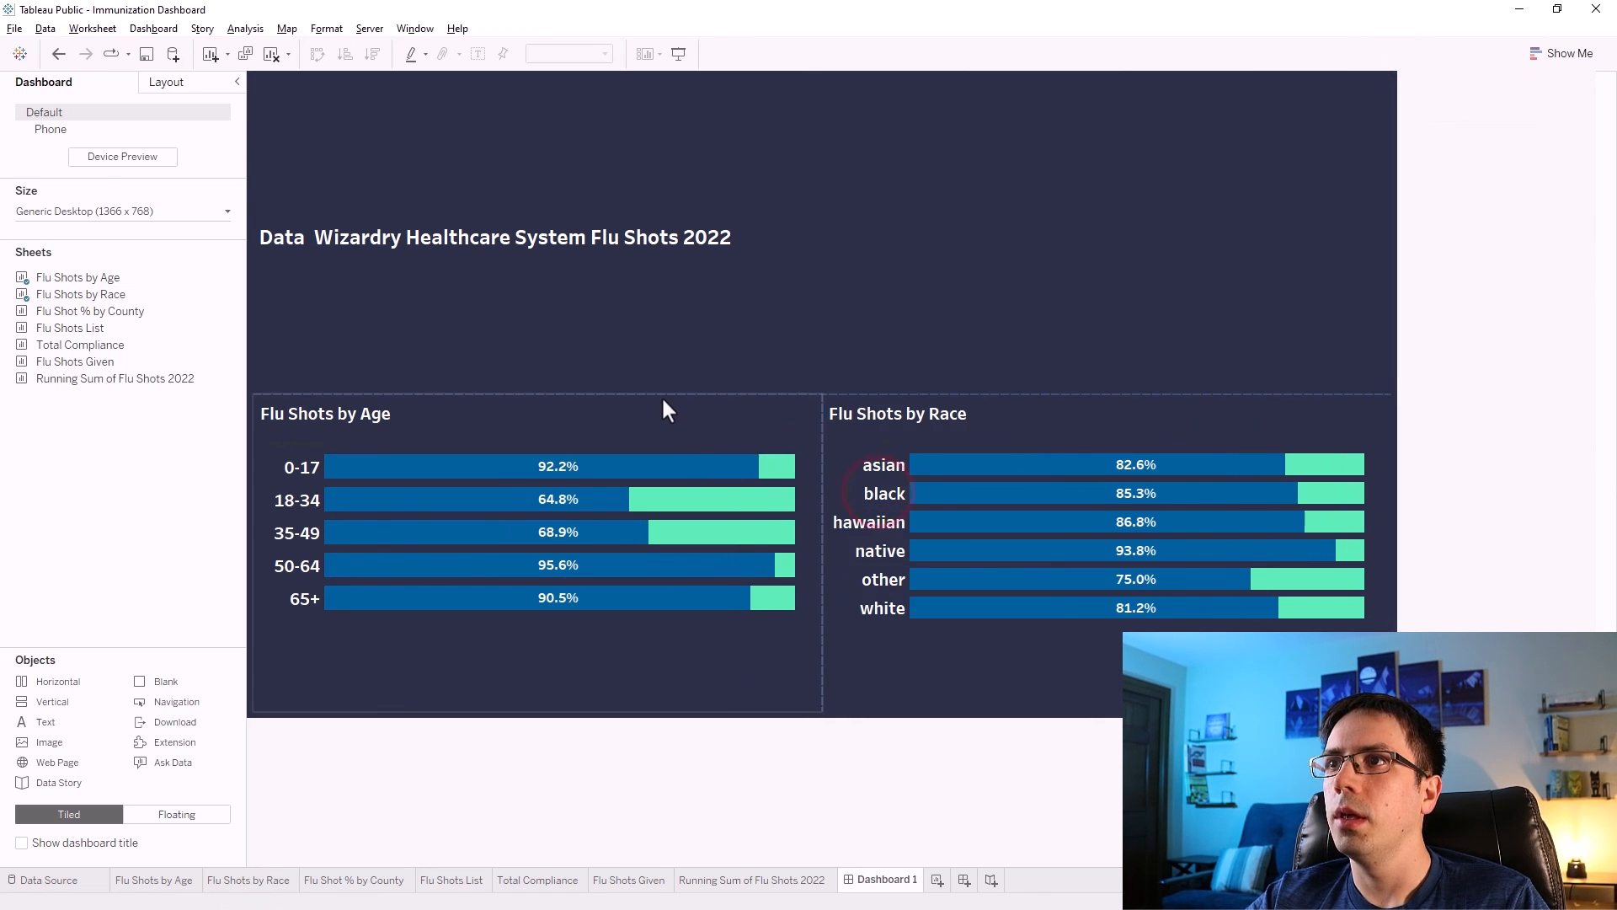
Shrink the title area by moving its lower boundary up toward the title text.
left_click_drag(662, 396, 669, 165)
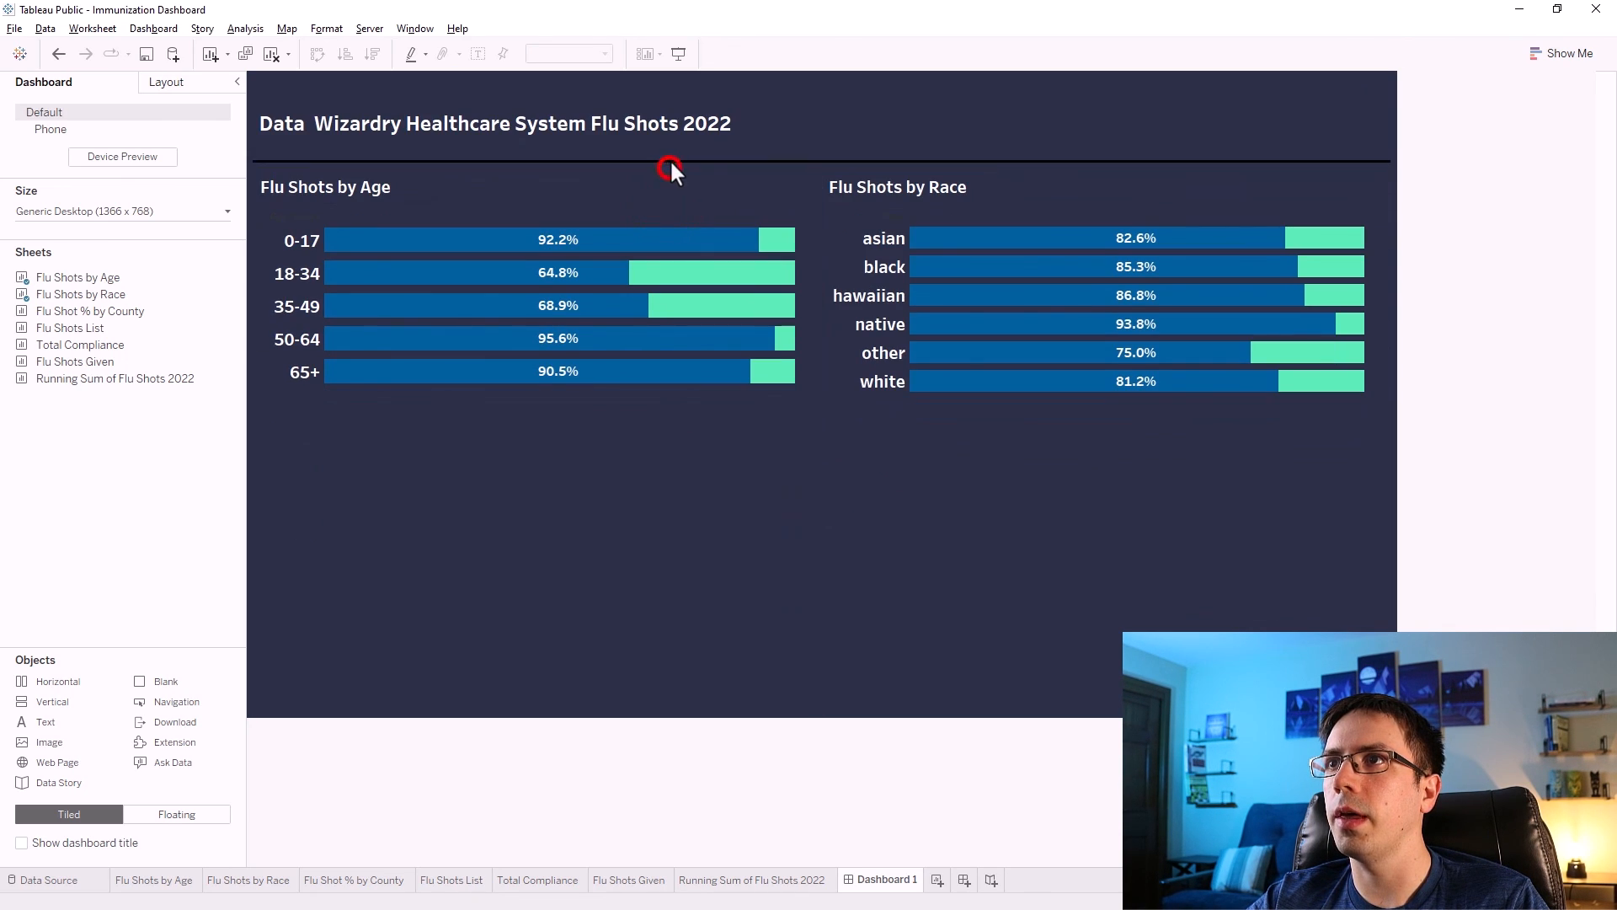
left_click(1523, 272)
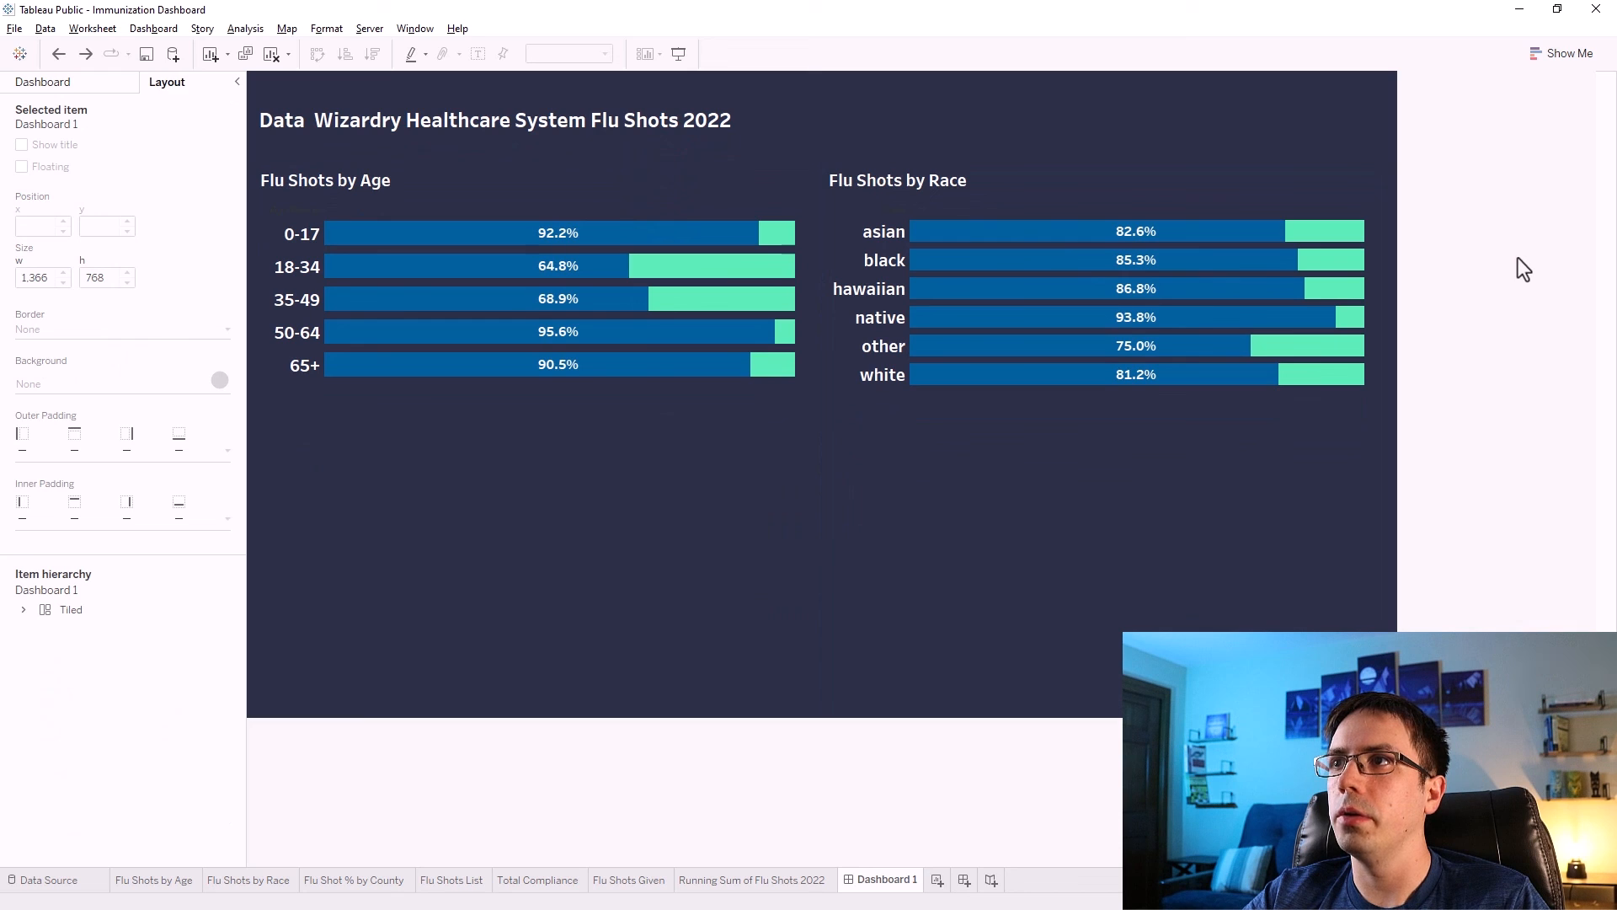
Edit the alias of the race label asian to Asian.
right_click(856, 232)
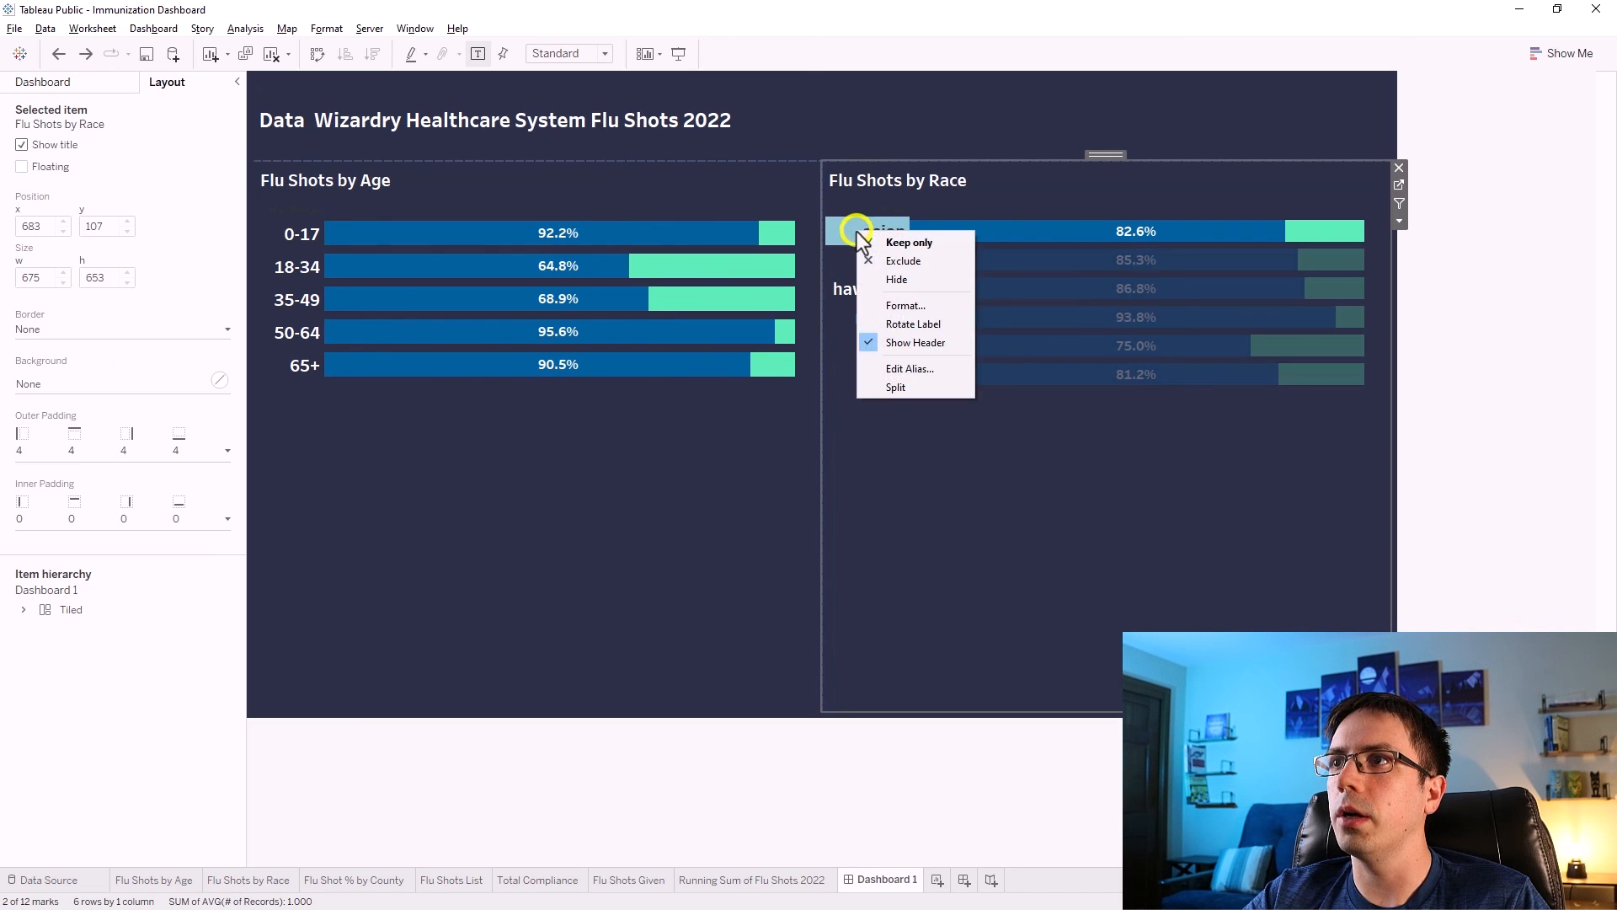
left_click(895, 371)
left_click(682, 449)
key("BackSpace")
type("A")
left_click(886, 511)
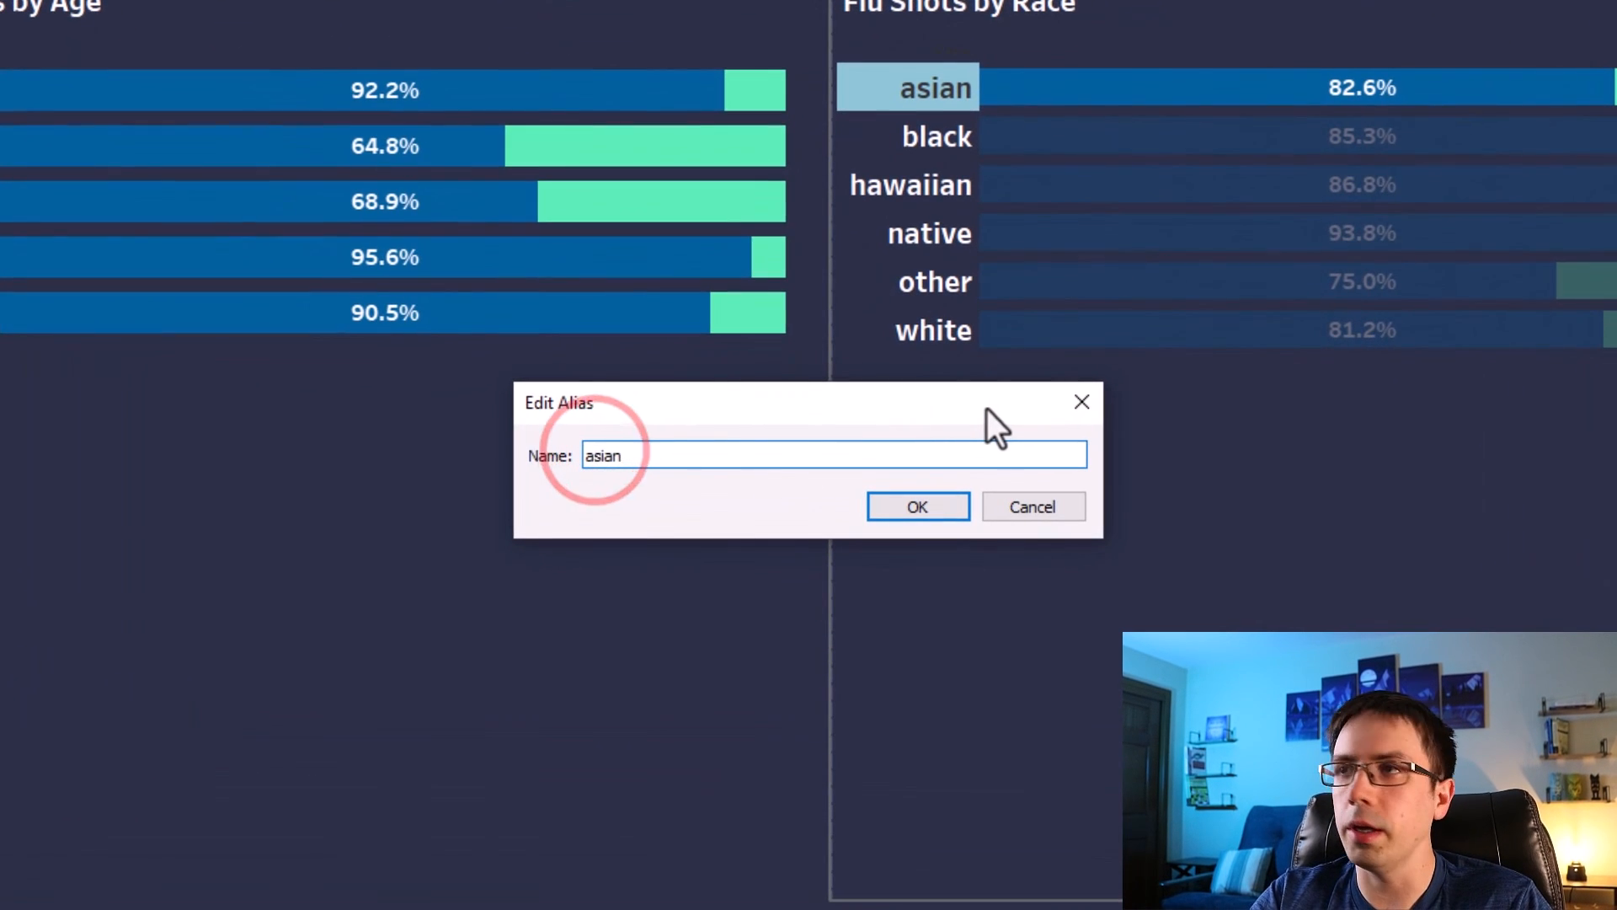
Edit the alias of the race label black to Black.
right_click(861, 137)
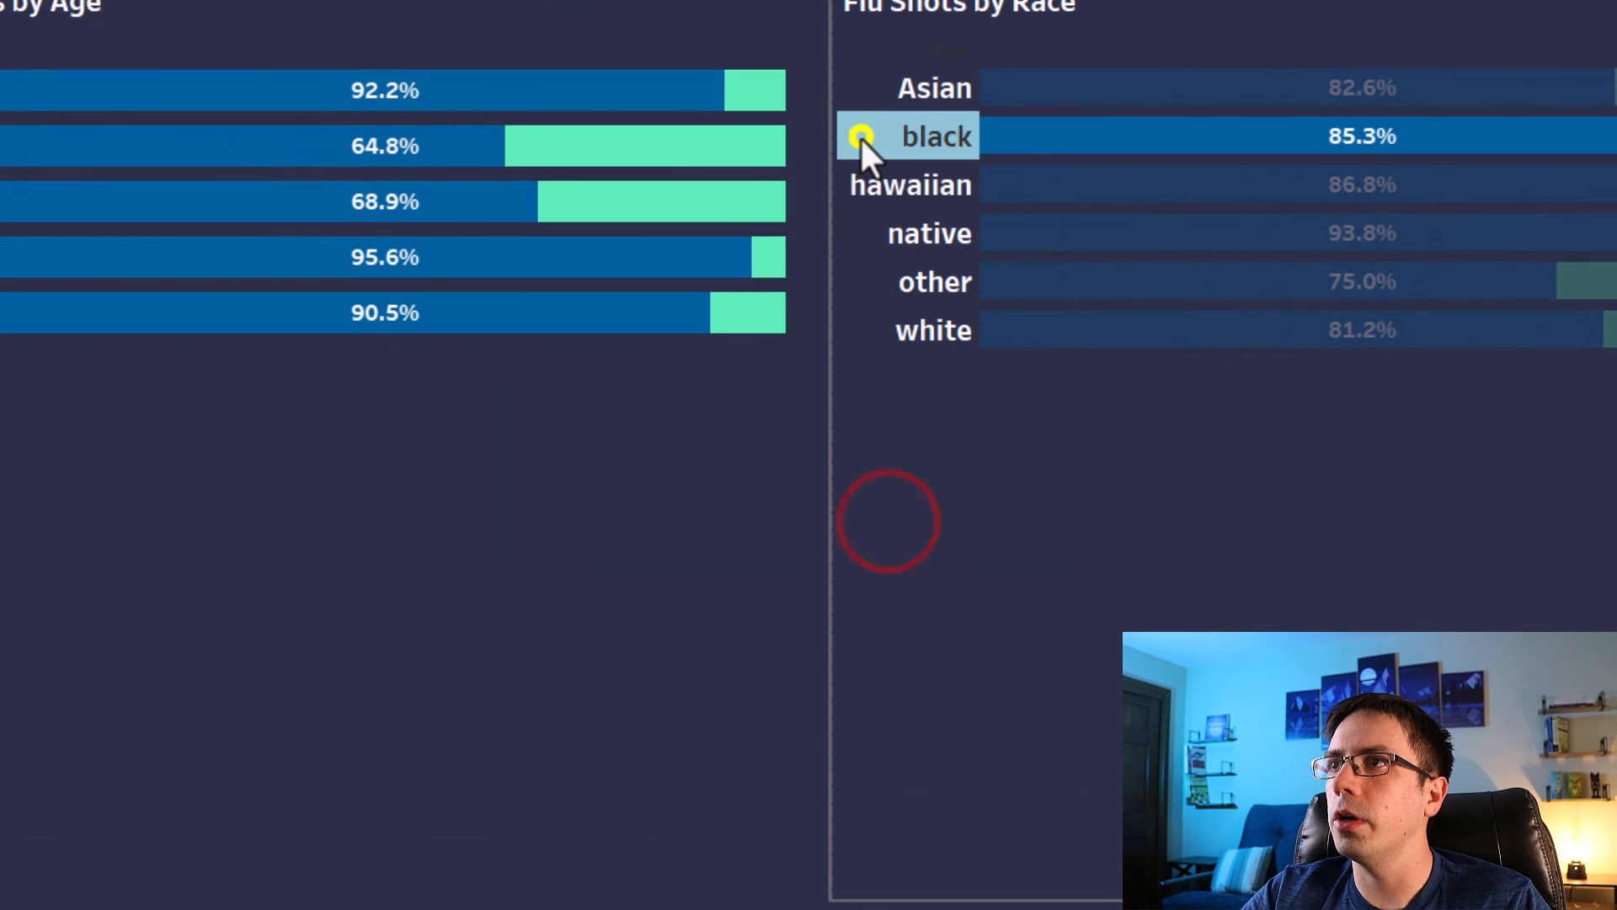
left_click(908, 389)
left_click(588, 455)
key("BackSpace")
type("Black")
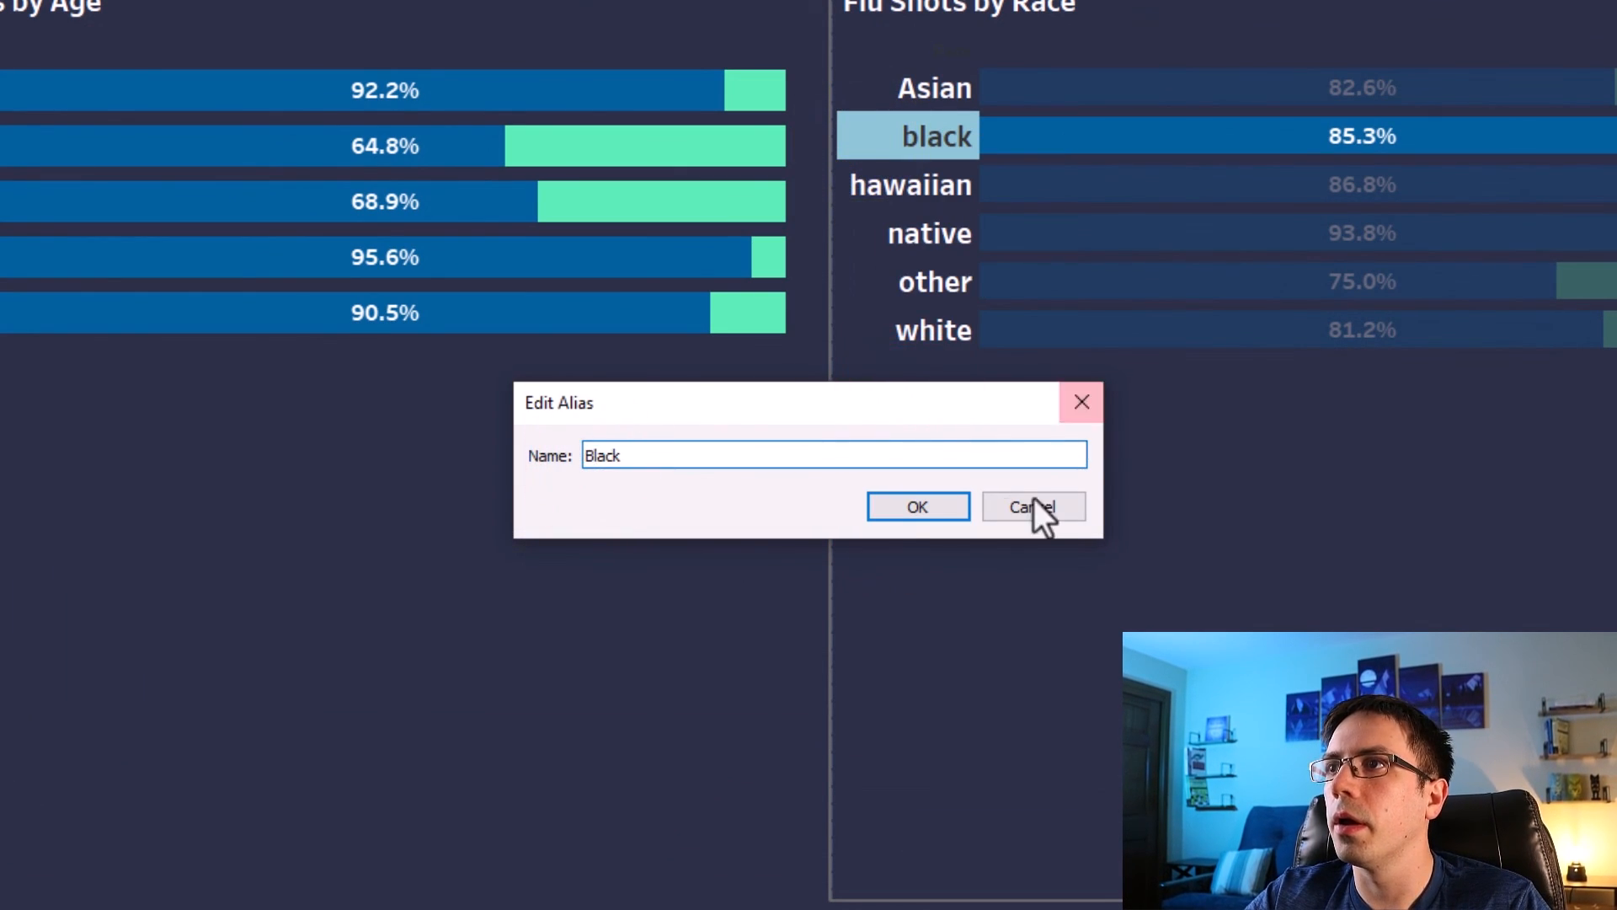
left_click(967, 505)
Edit the alias of the race label hawaiian to Hawaiian.
right_click(883, 197)
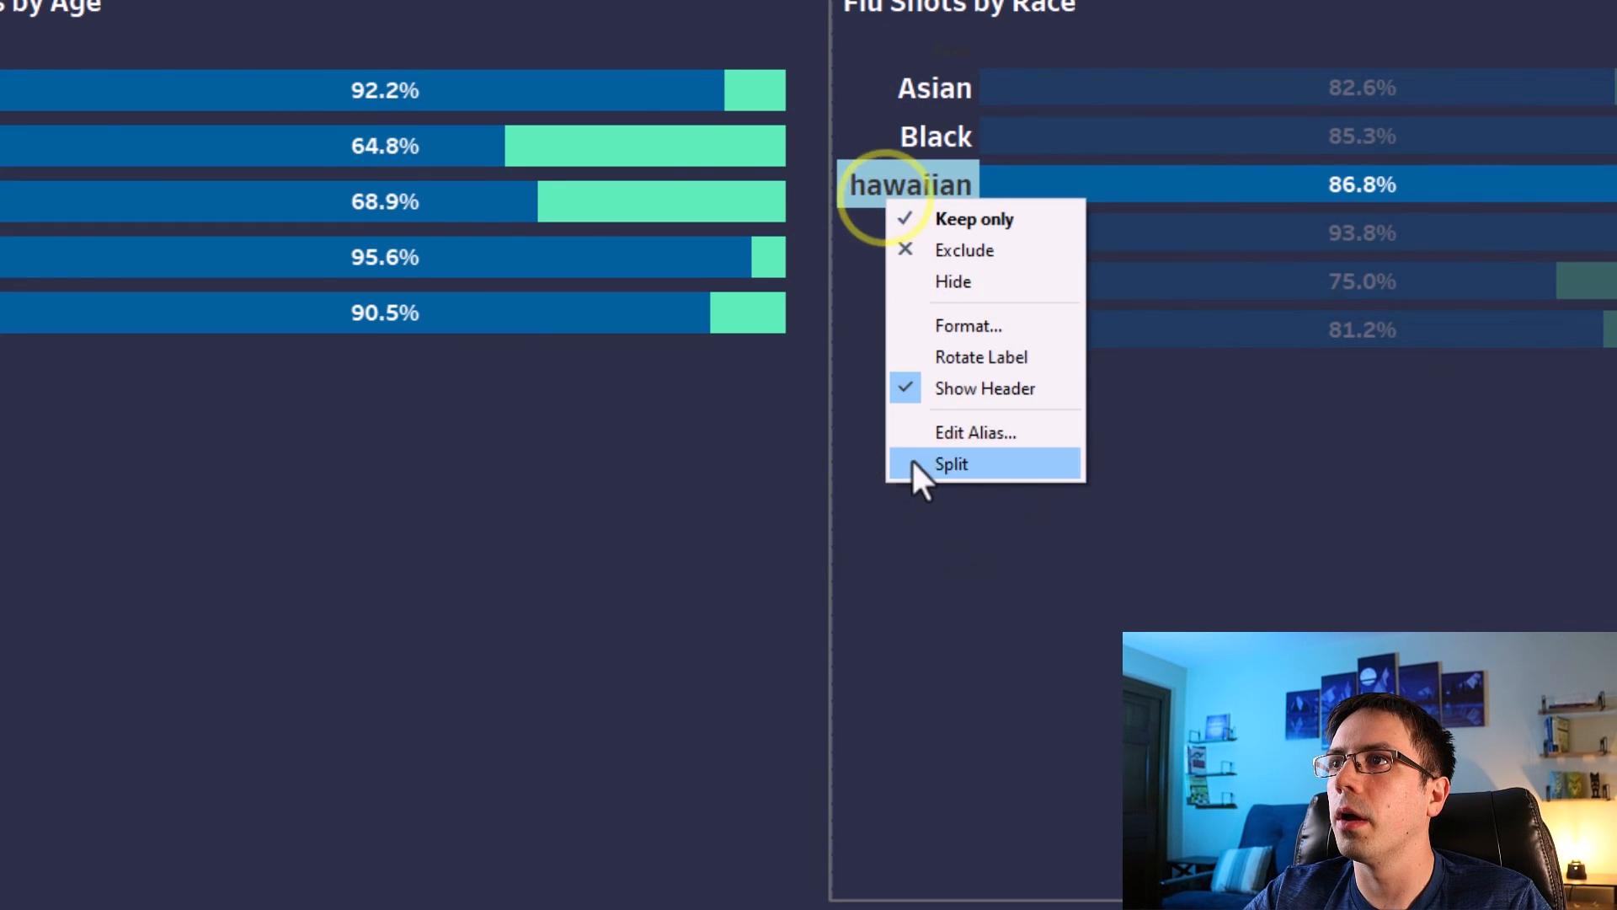
left_click(930, 433)
left_click(600, 456)
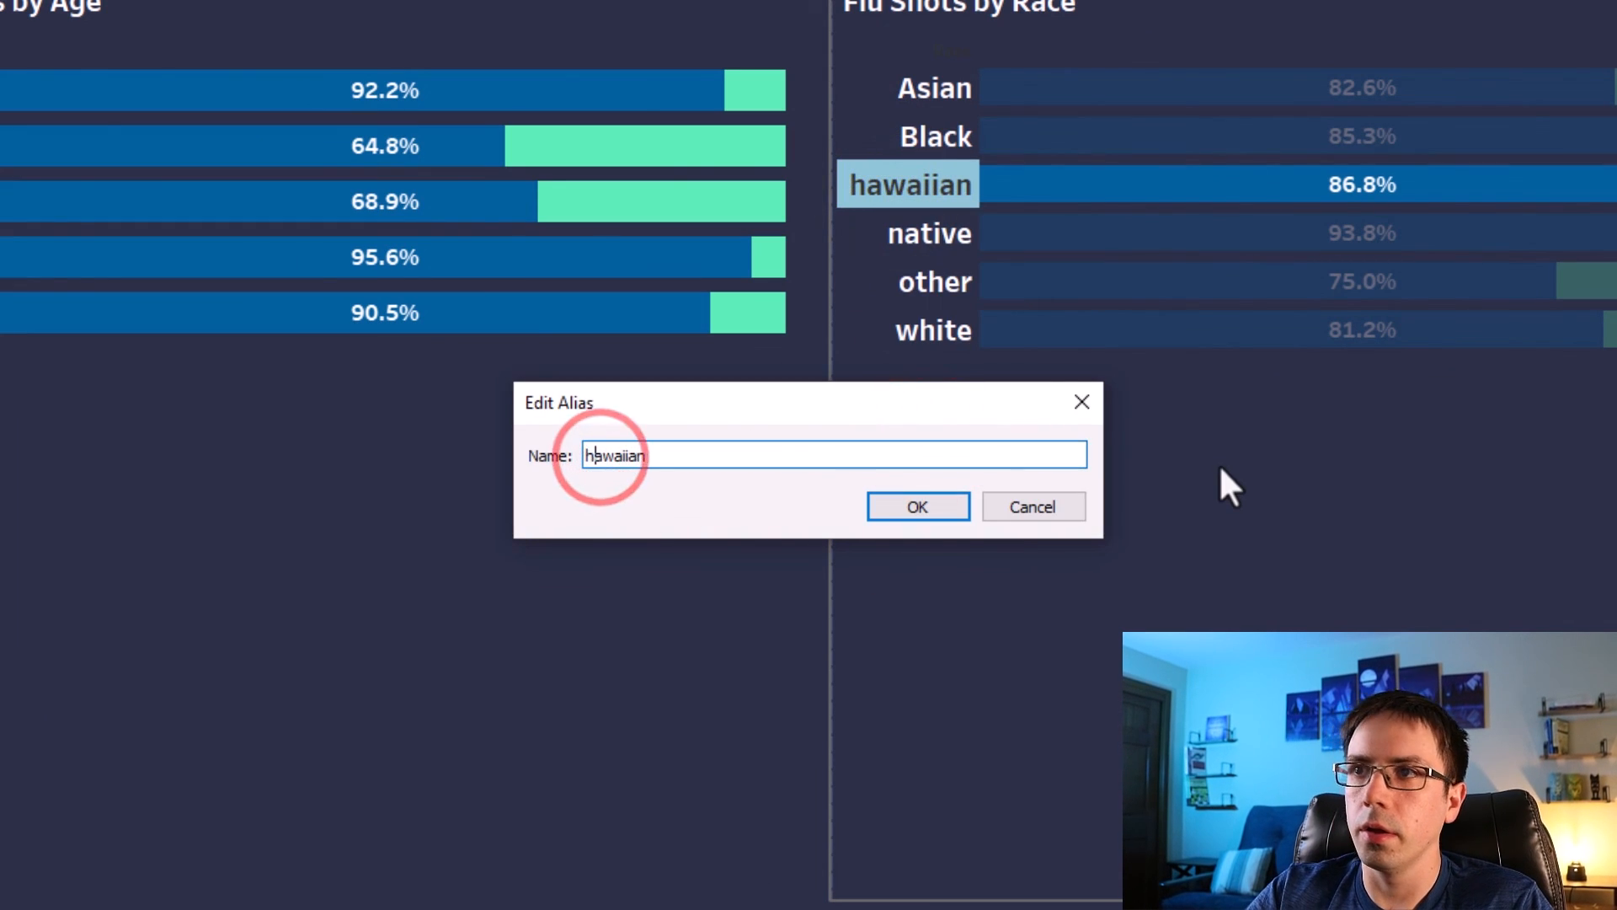
key("BackSpace")
type("H")
left_click(922, 508)
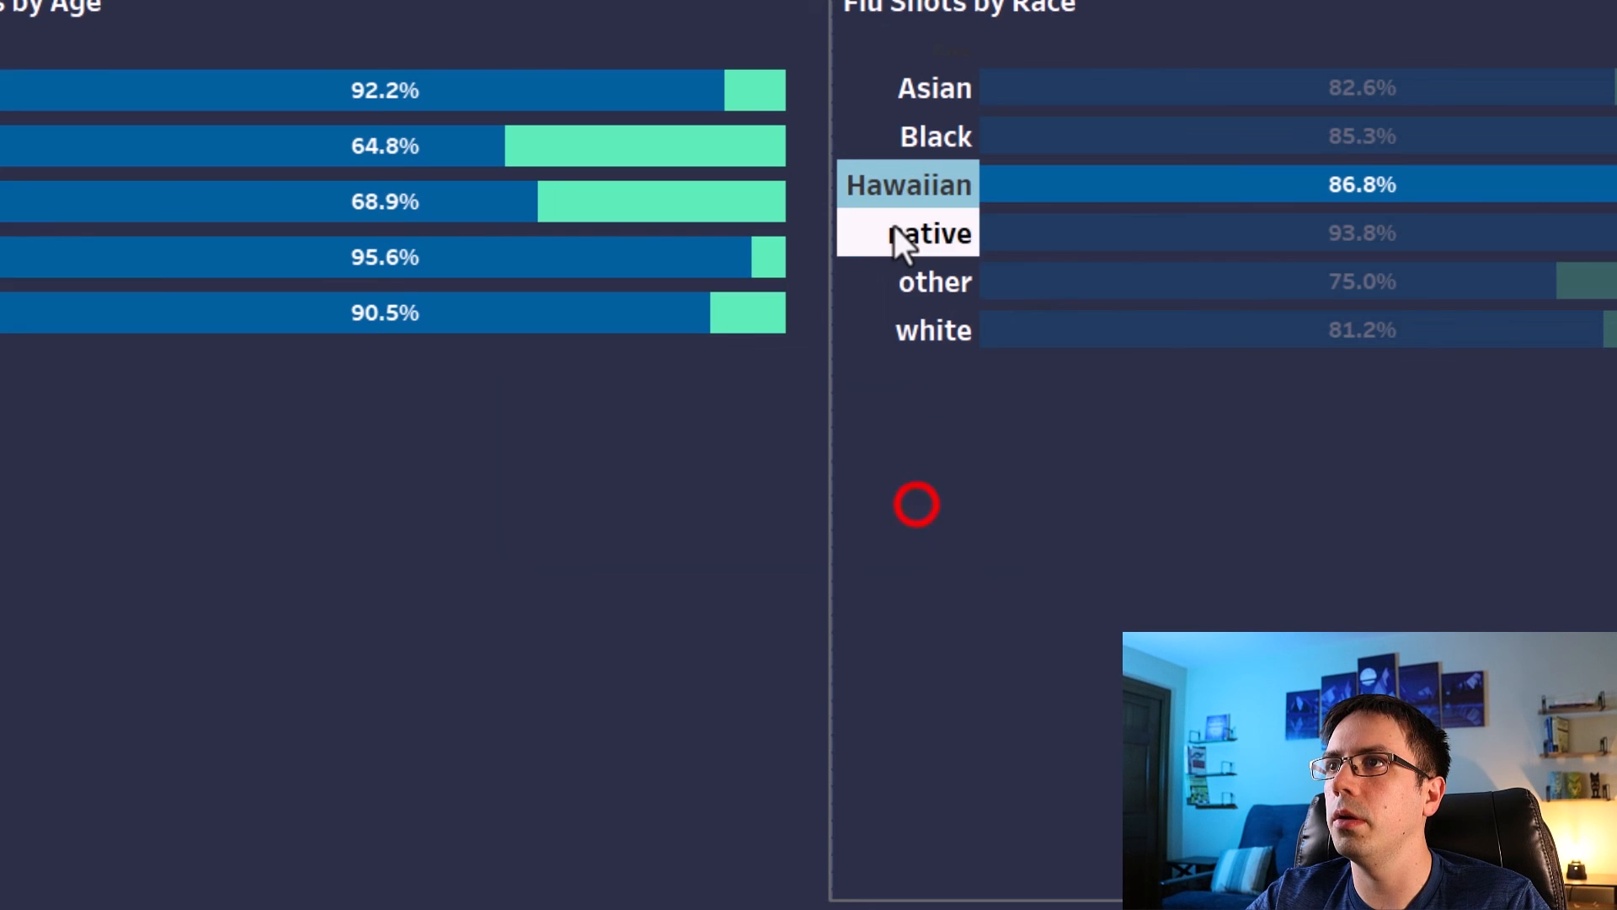
Edit the alias of the race label native to Native.
right_click(893, 231)
left_click(942, 458)
left_click(594, 459)
key("BackSpace")
type("Native")
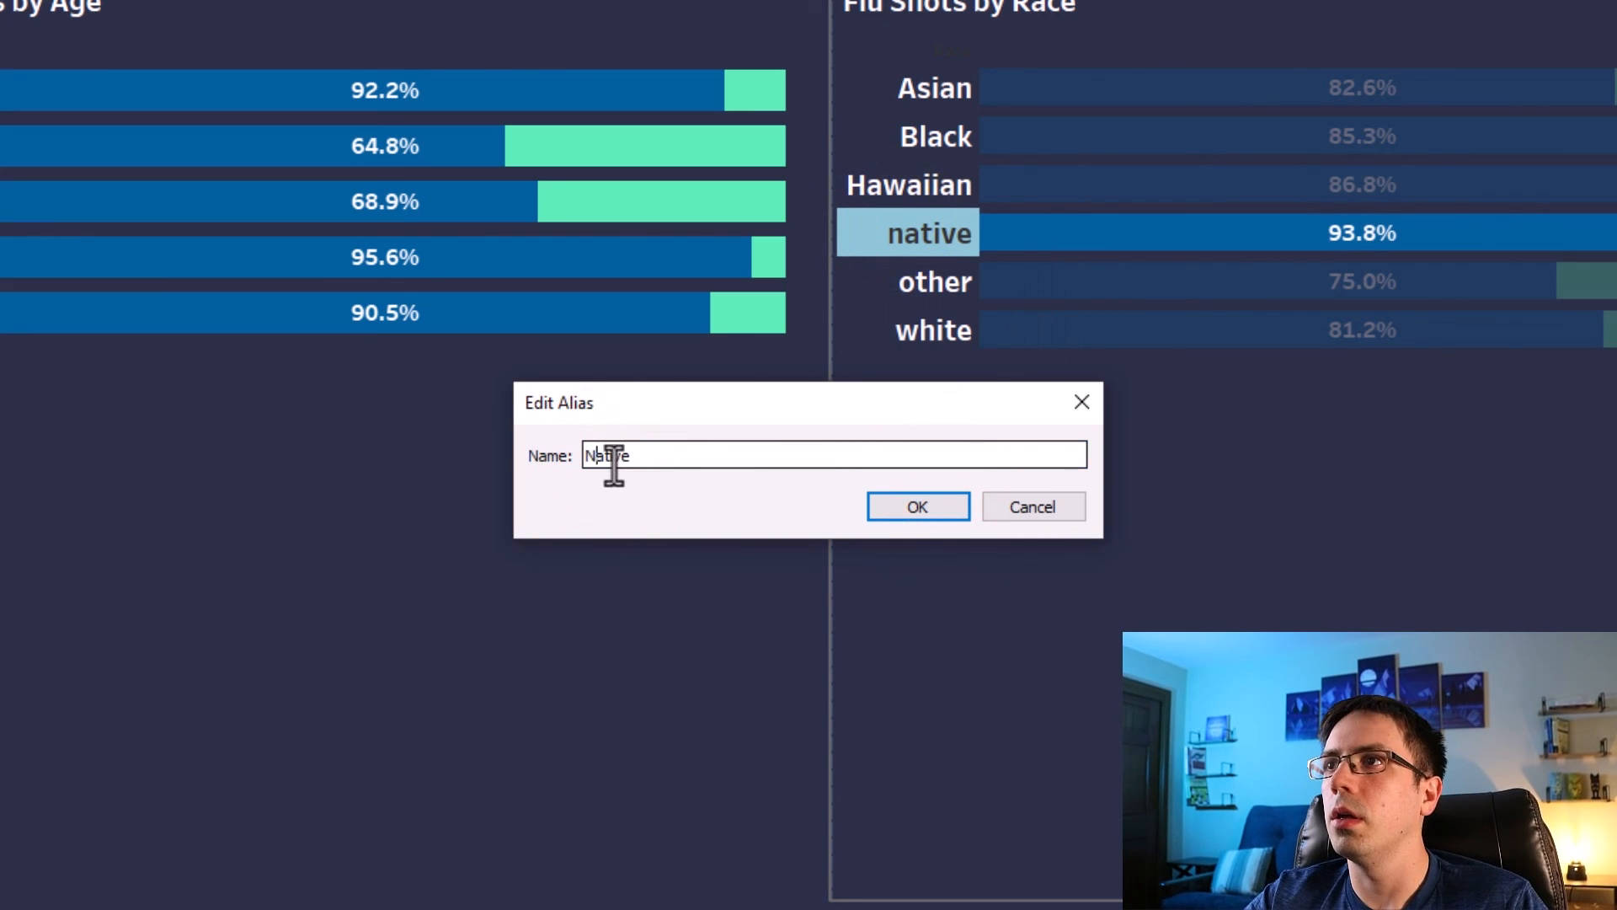
left_click(900, 509)
Edit the alias of the race label other to Other.
right_click(907, 289)
left_click(961, 519)
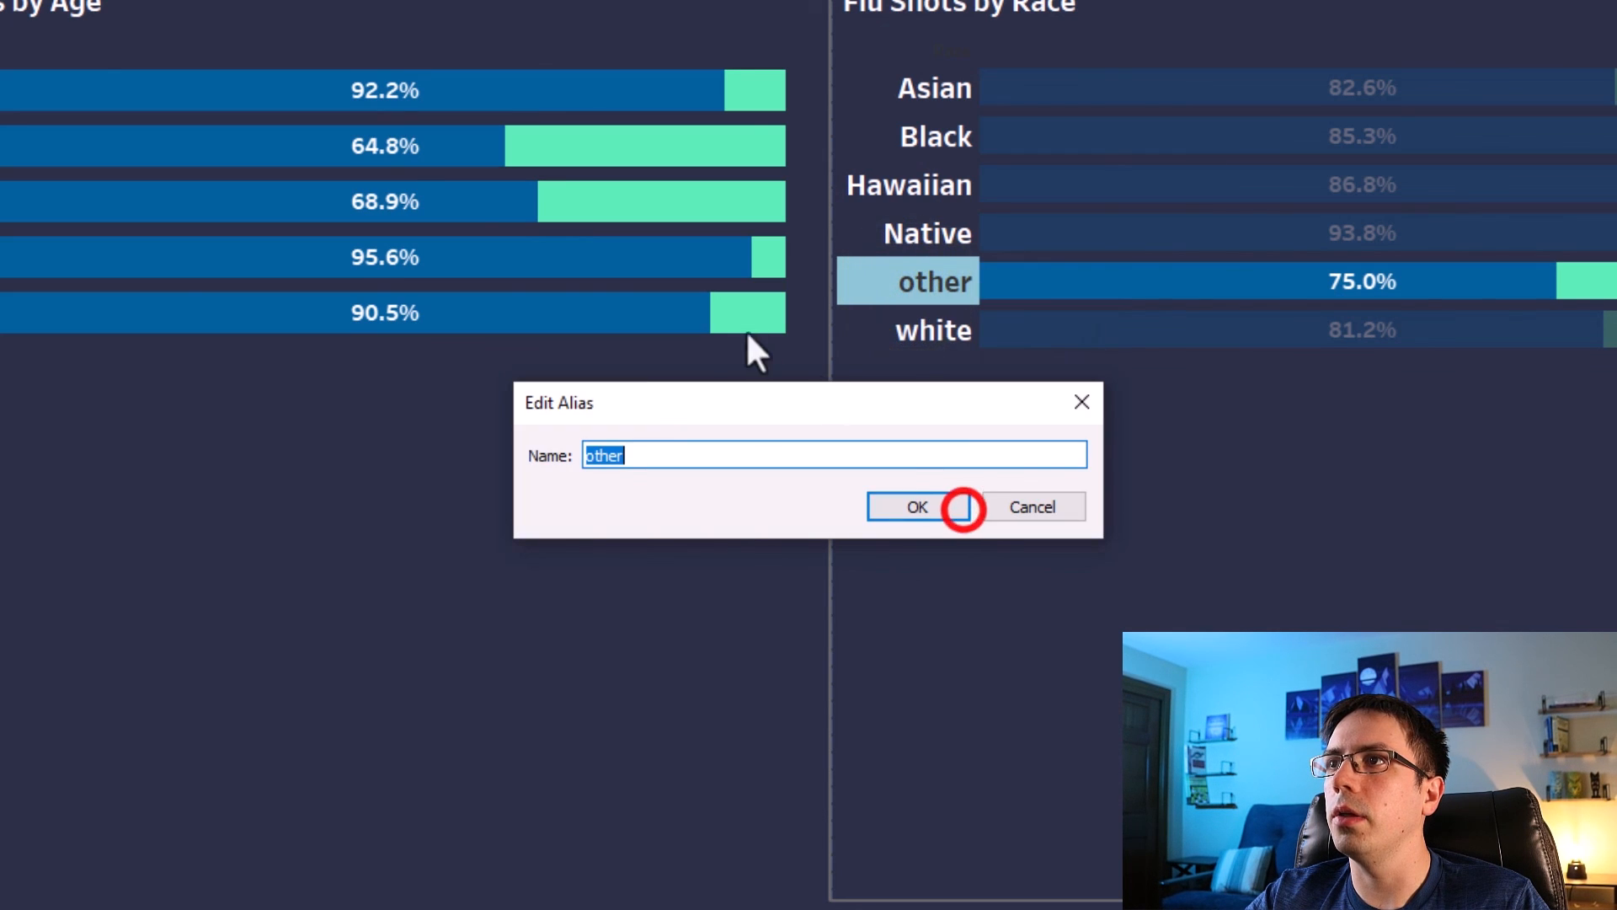
left_click(589, 459)
key("BackSpace")
type("O")
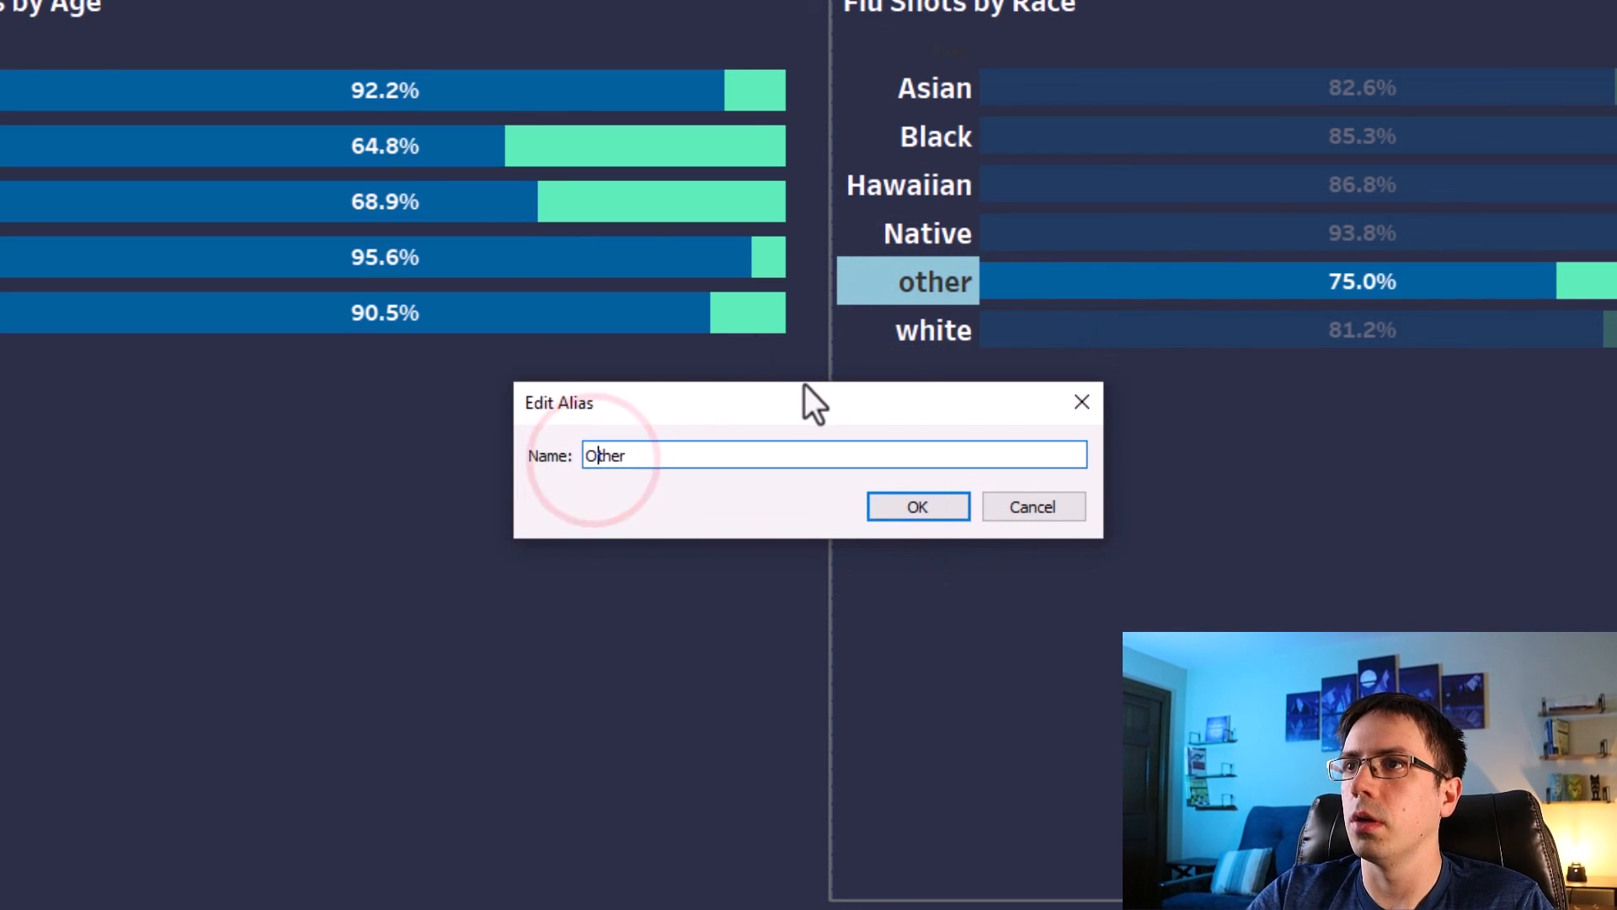
left_click(920, 512)
Edit the alias of the race label white to White.
right_click(921, 340)
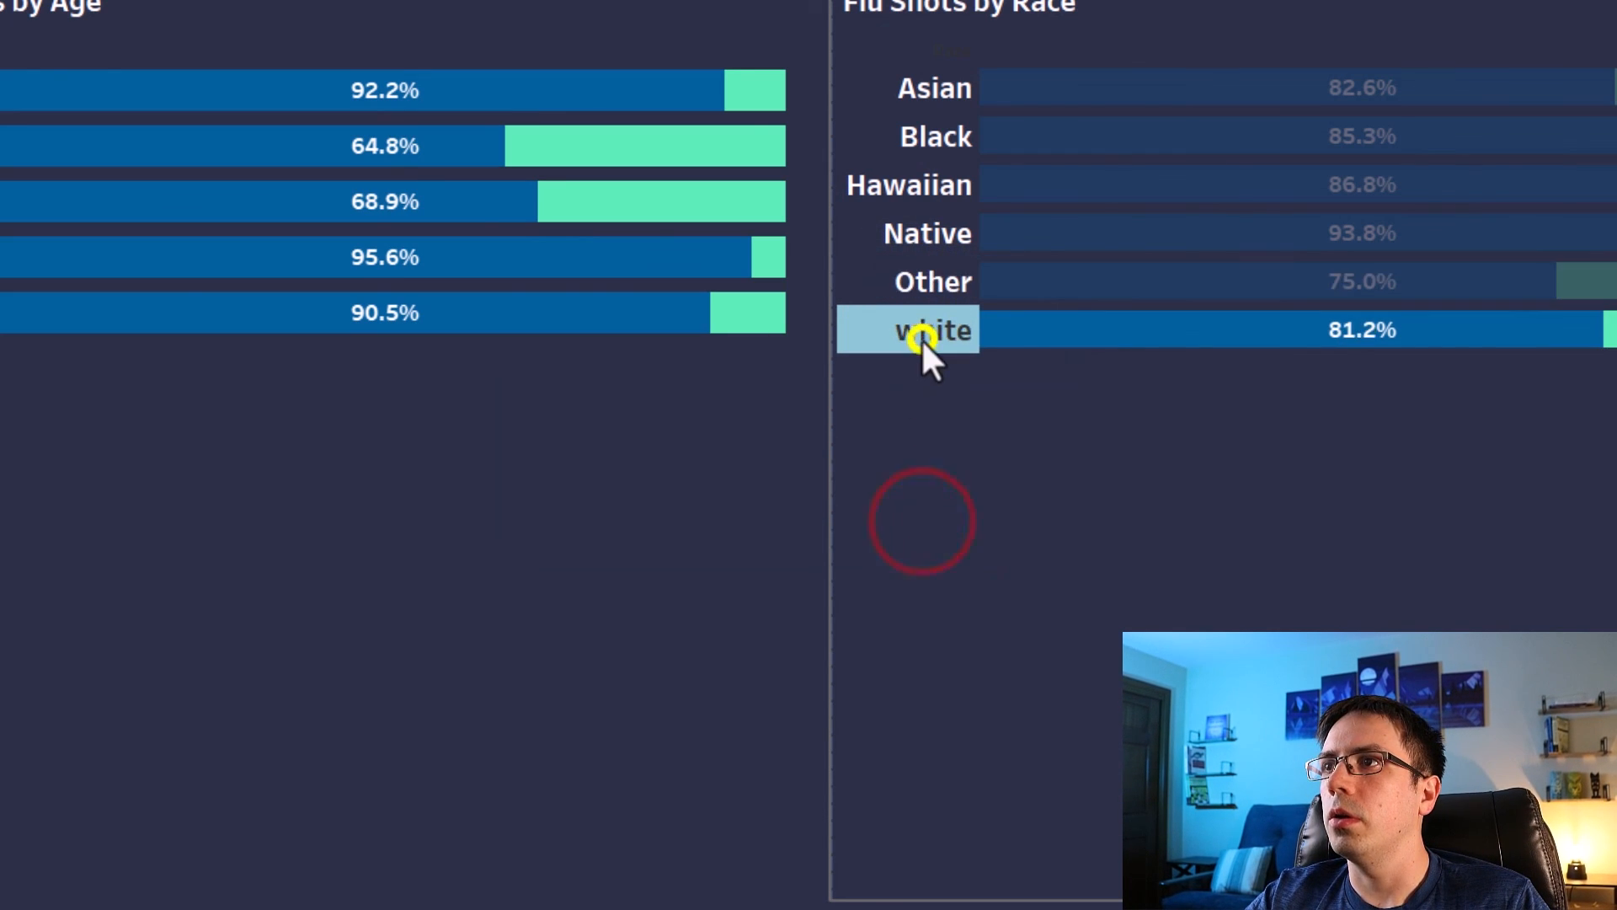
left_click(989, 571)
left_click(593, 456)
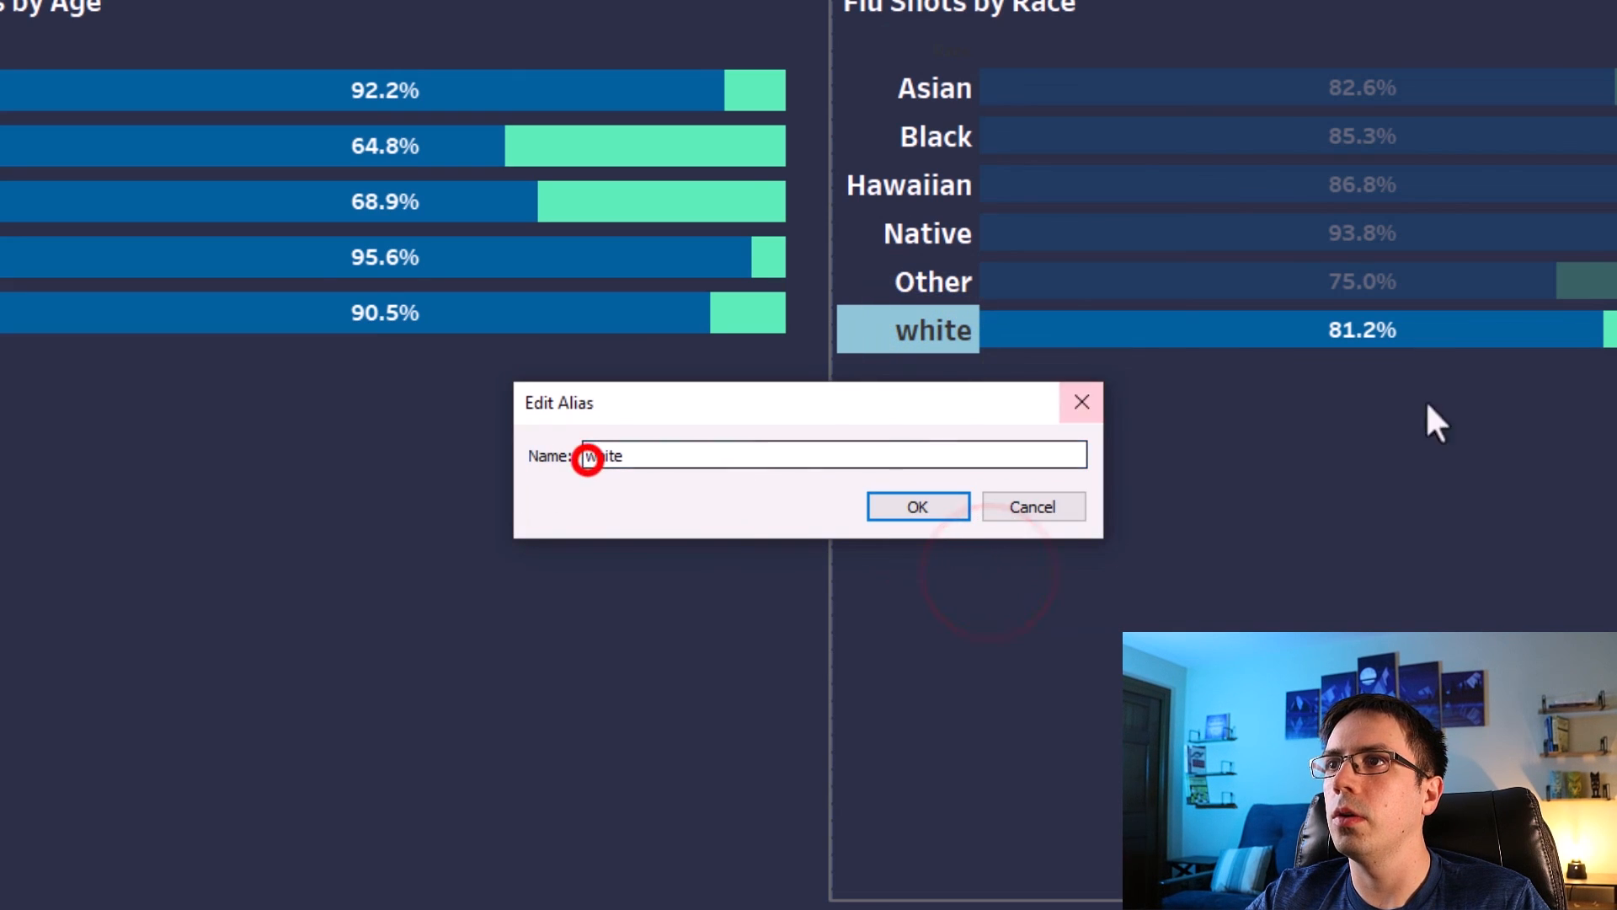
key("BackSpace")
type("W")
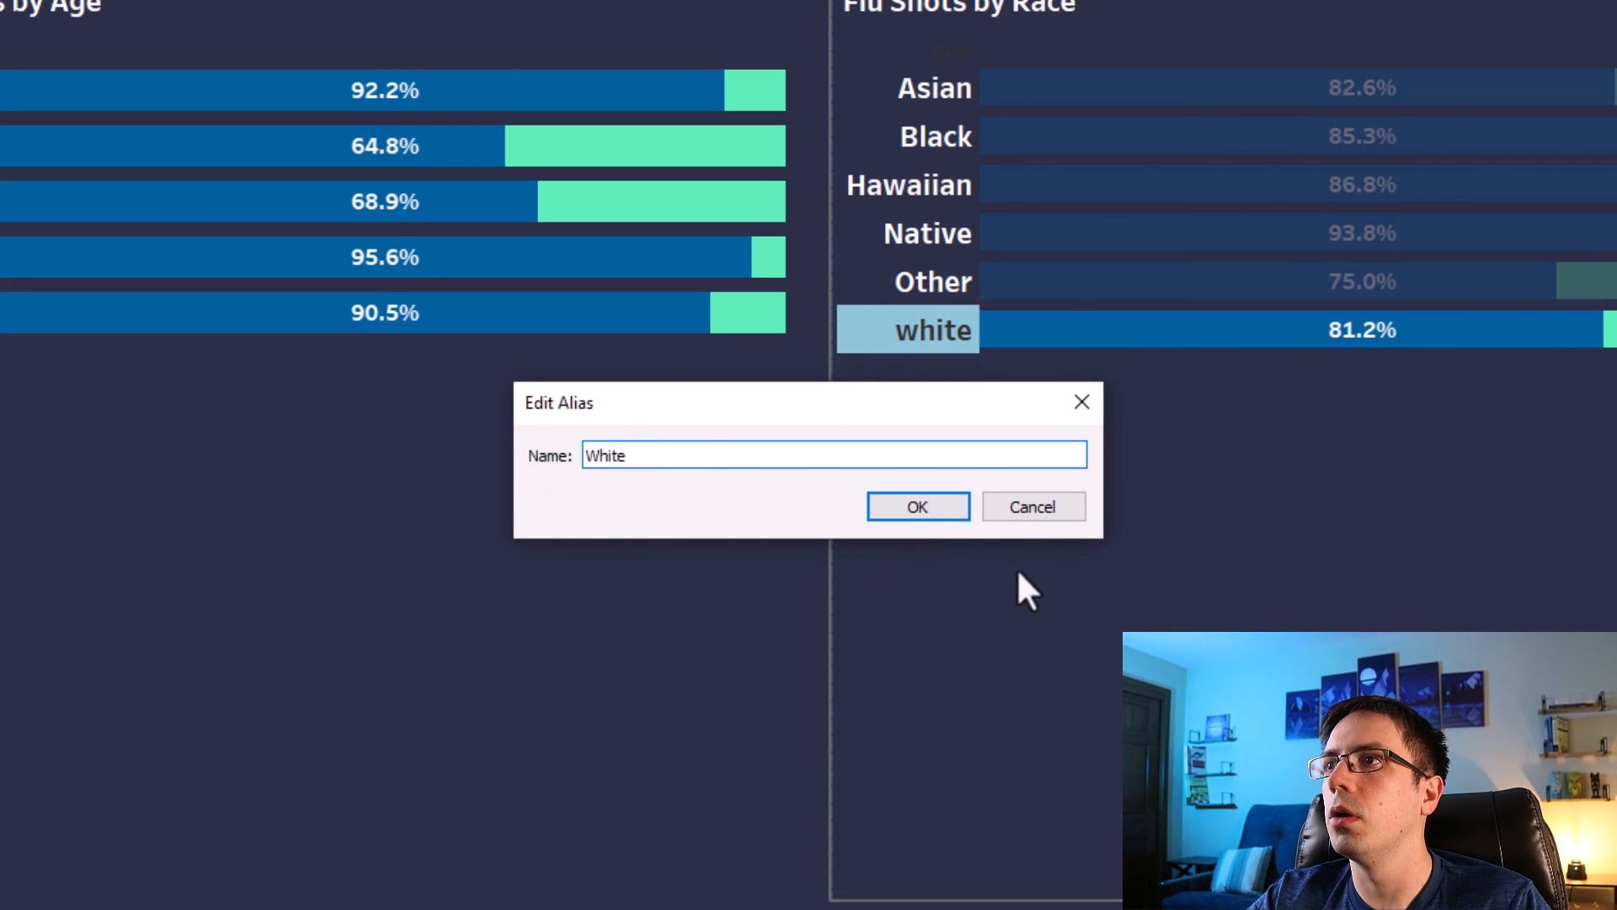
left_click(947, 506)
left_click(930, 330)
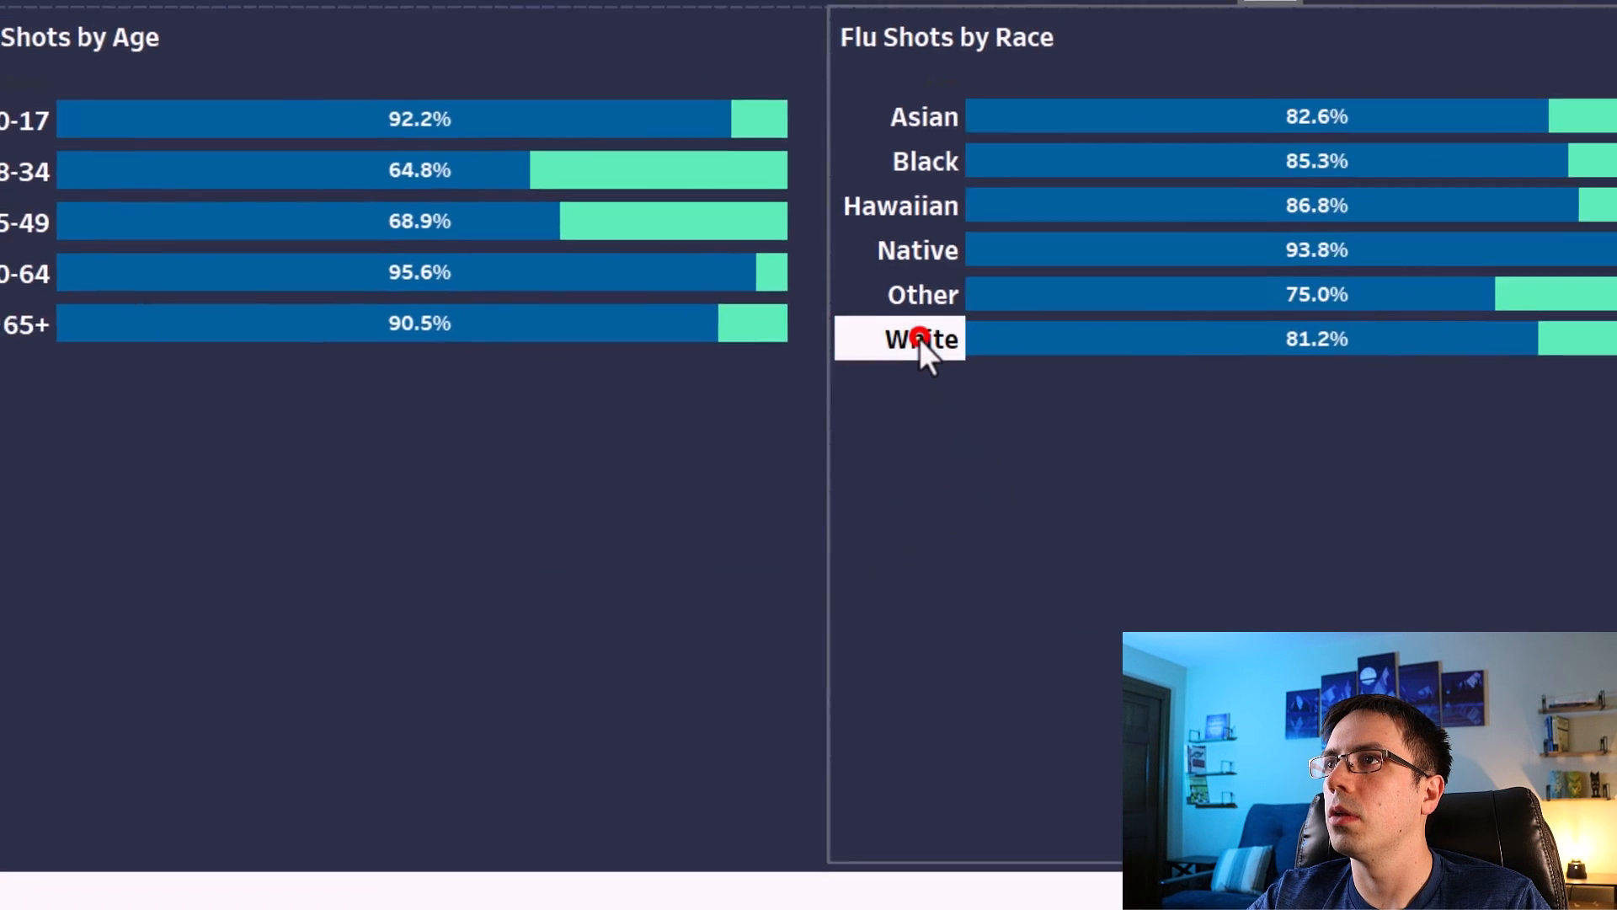
left_click(1438, 463)
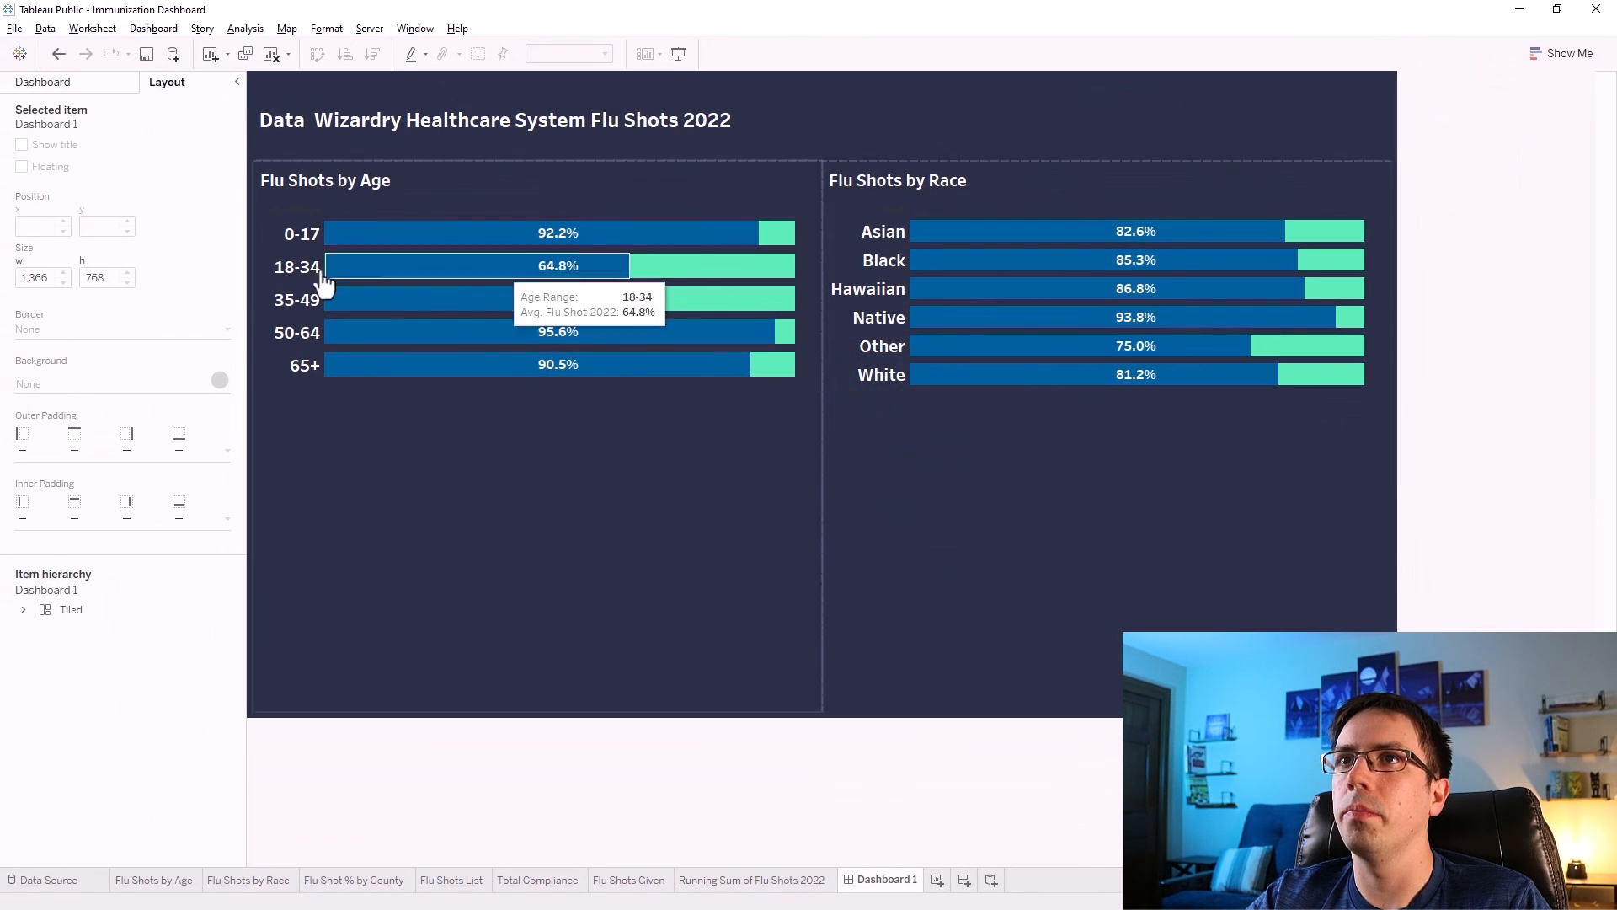
Add the Flu Shot % by County map and the Running Sum of Flu Shots 2022 chart below the bar charts.
left_click(59, 82)
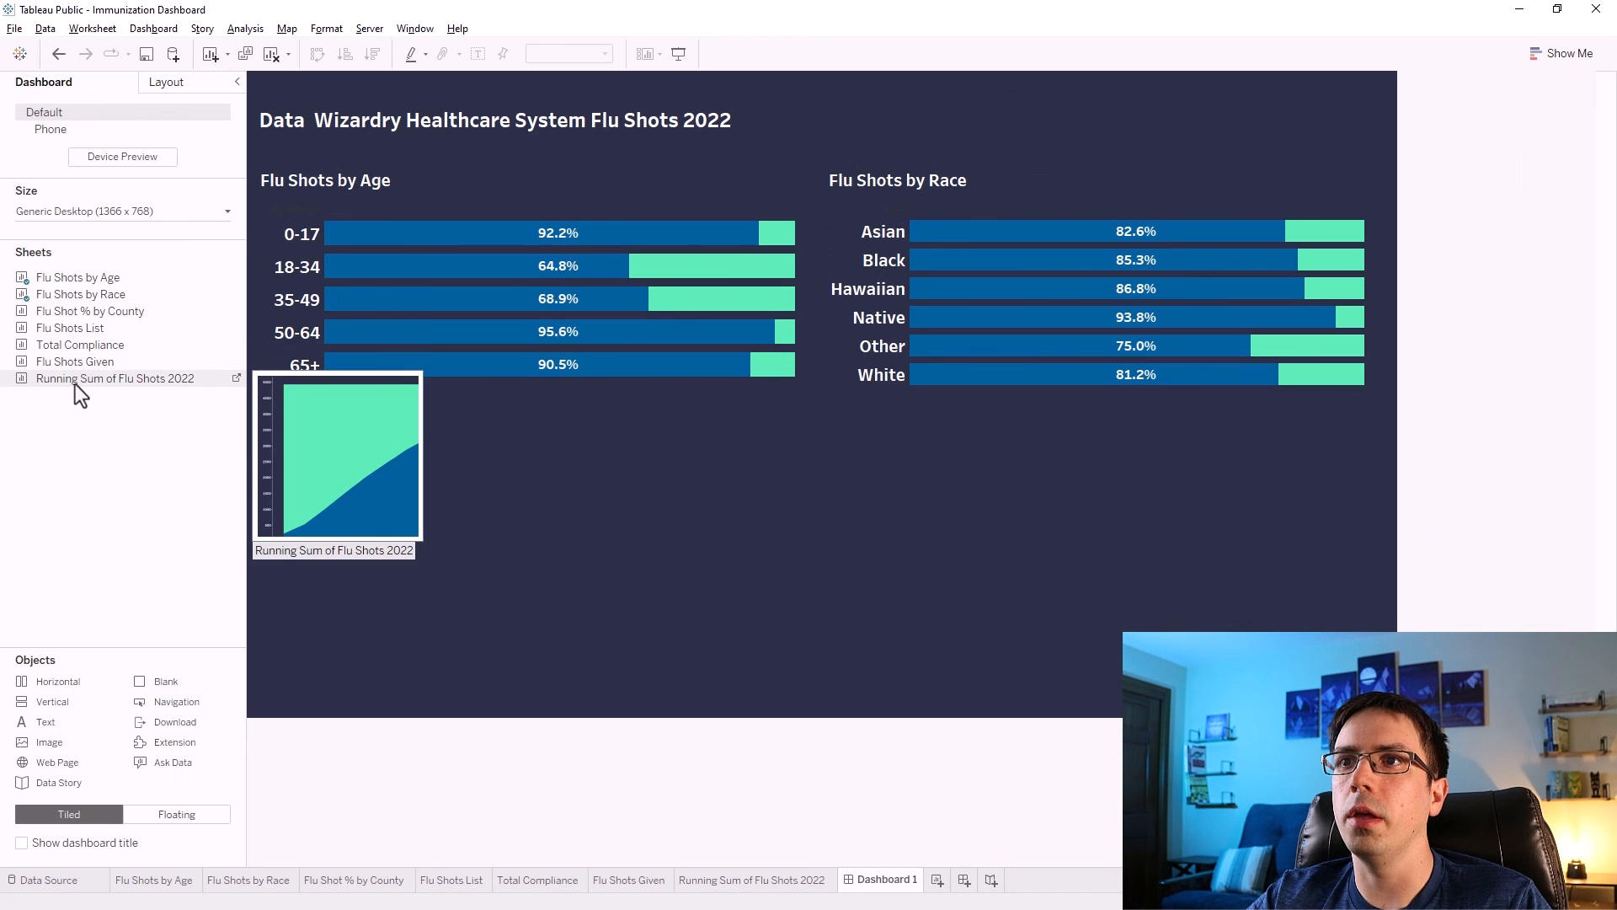
left_click_drag(66, 311, 430, 614)
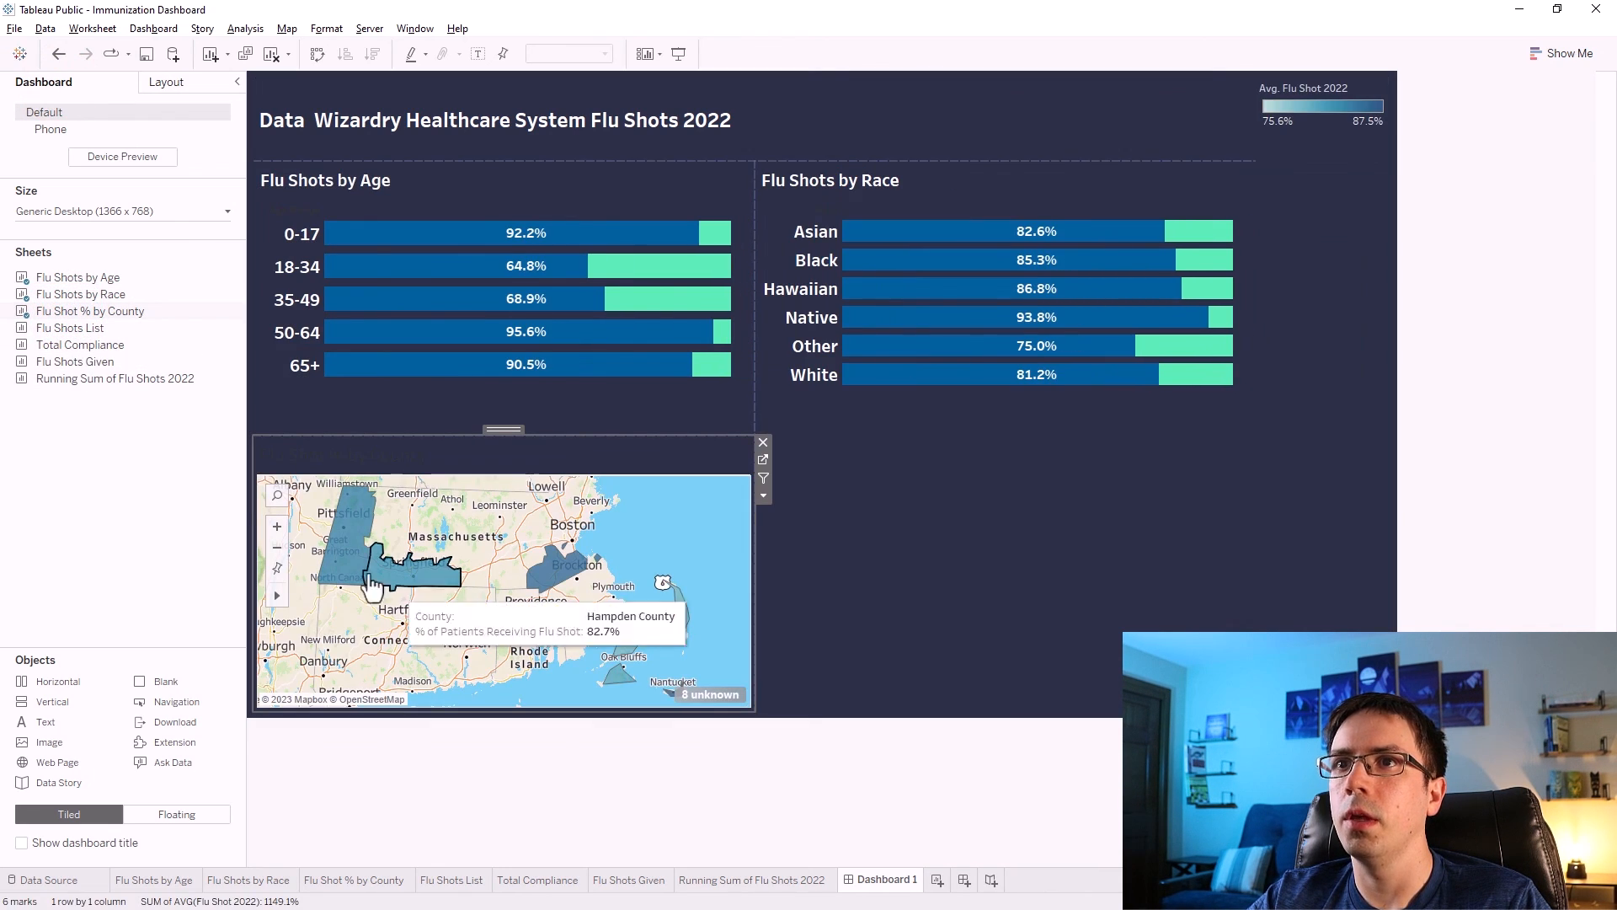
left_click_drag(74, 382, 991, 590)
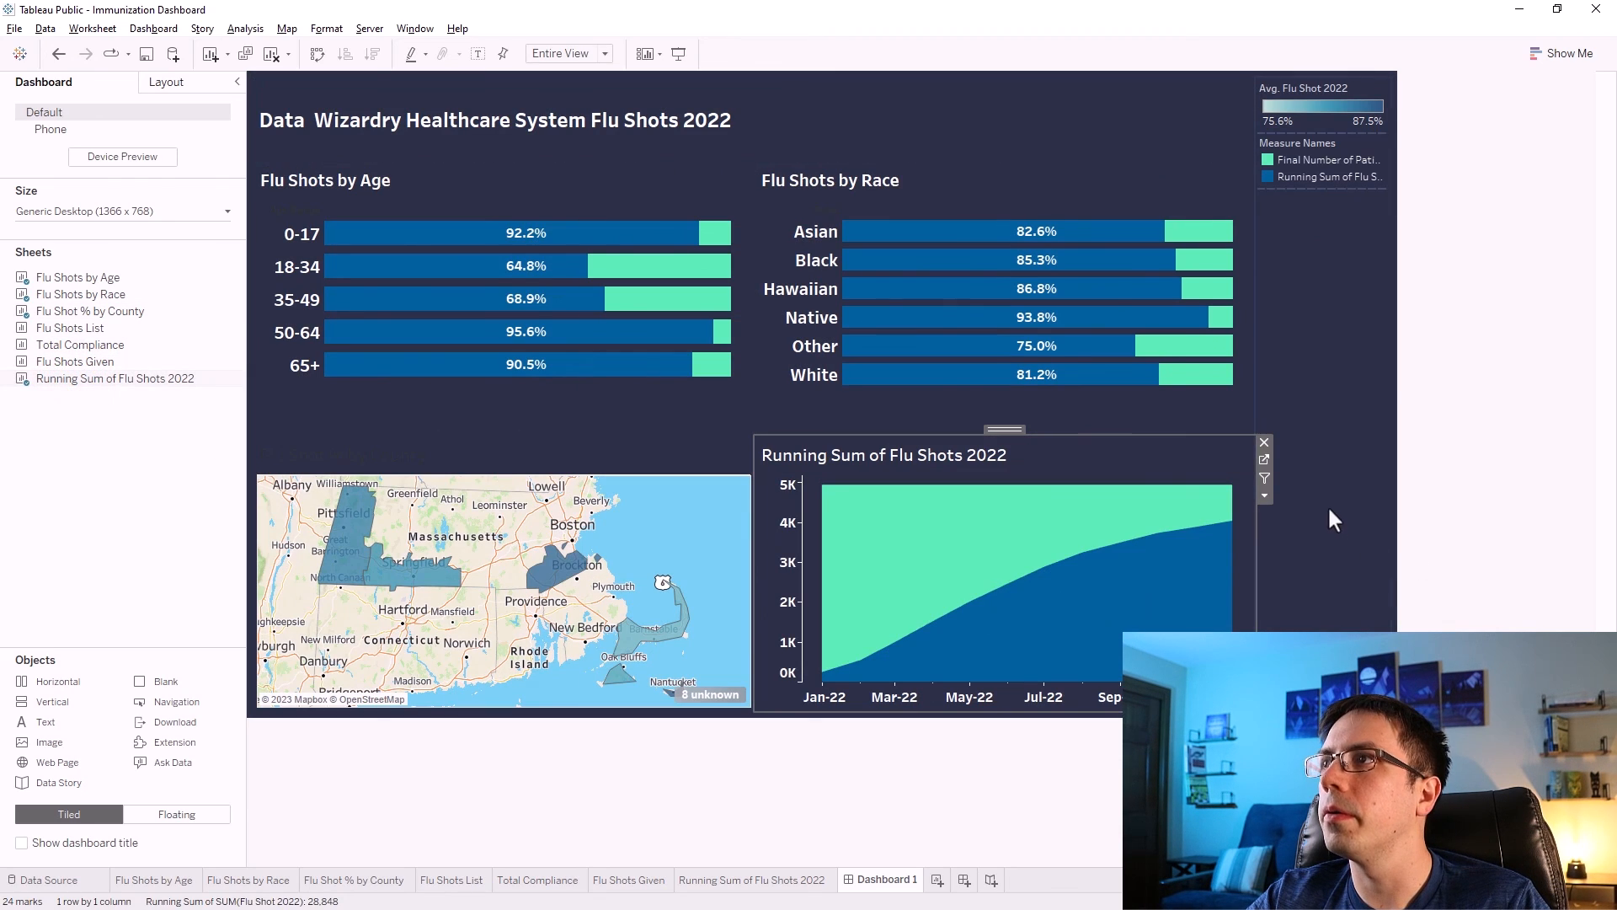
Remove the legend container from the right side of the dashboard.
left_click(1341, 364)
left_click(1400, 85)
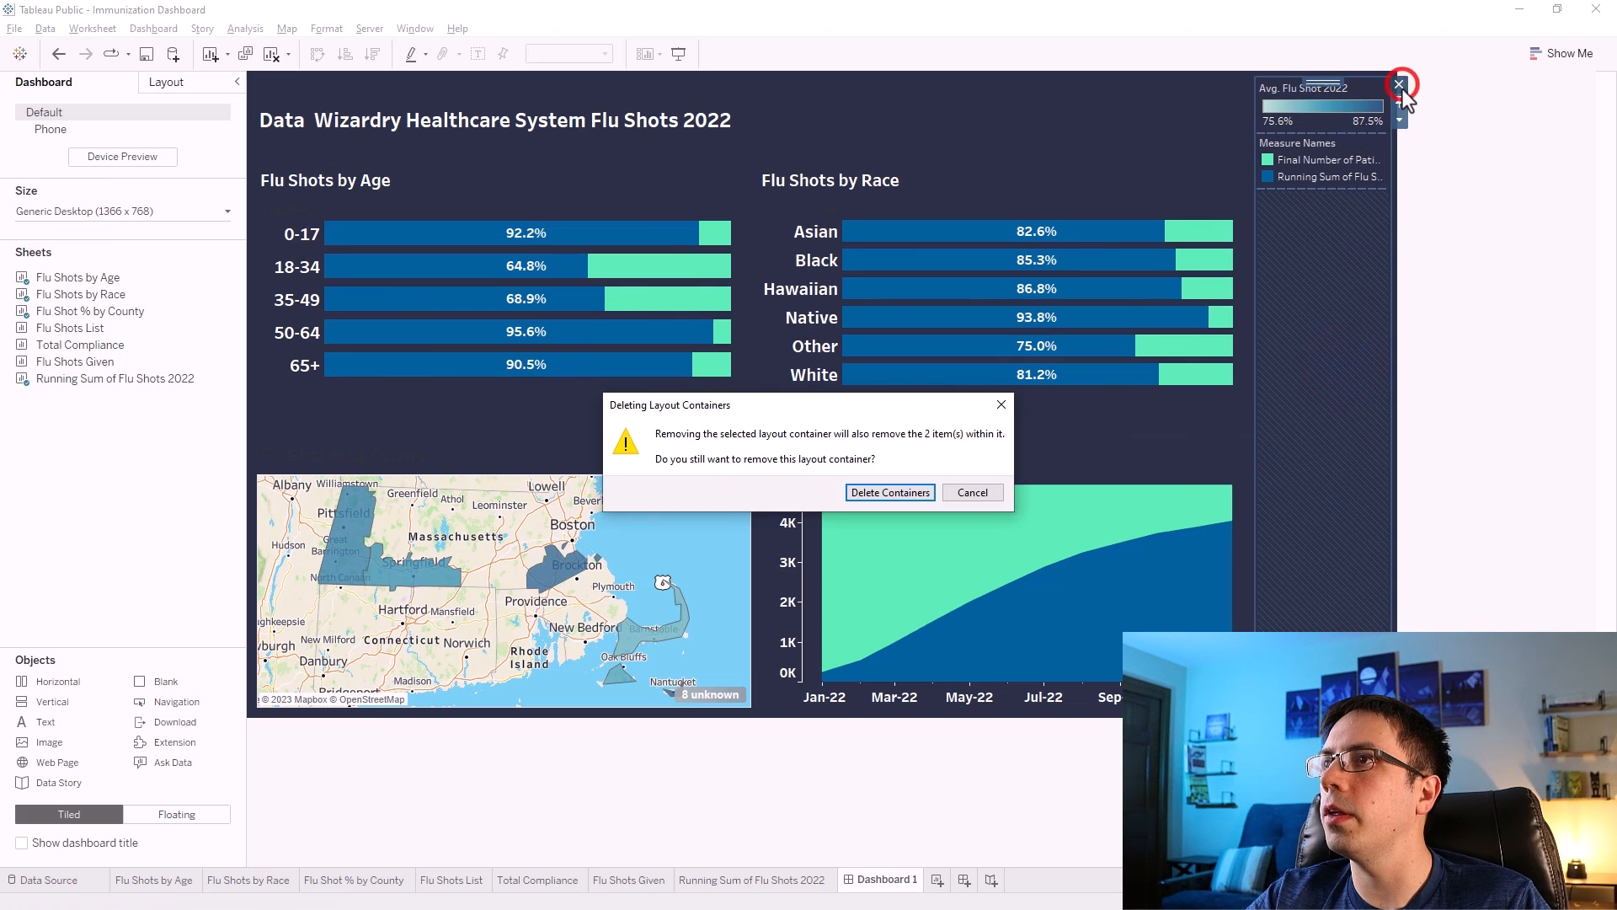
left_click(912, 493)
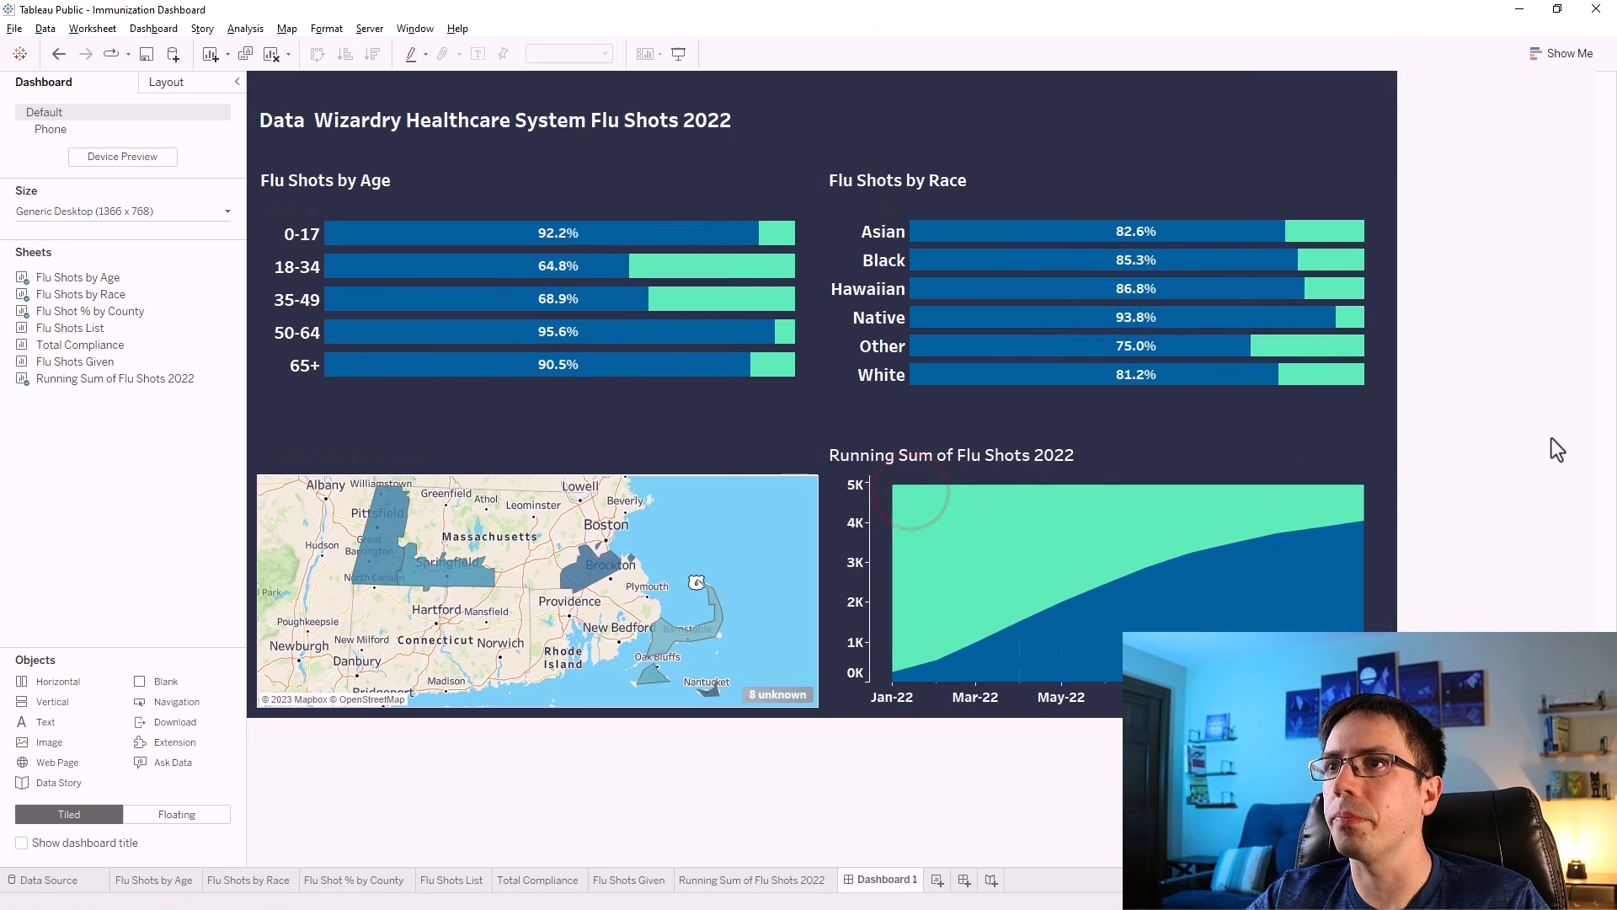
Format the map's sheet title as white, bold Tableau Medium text.
double_click(394, 453)
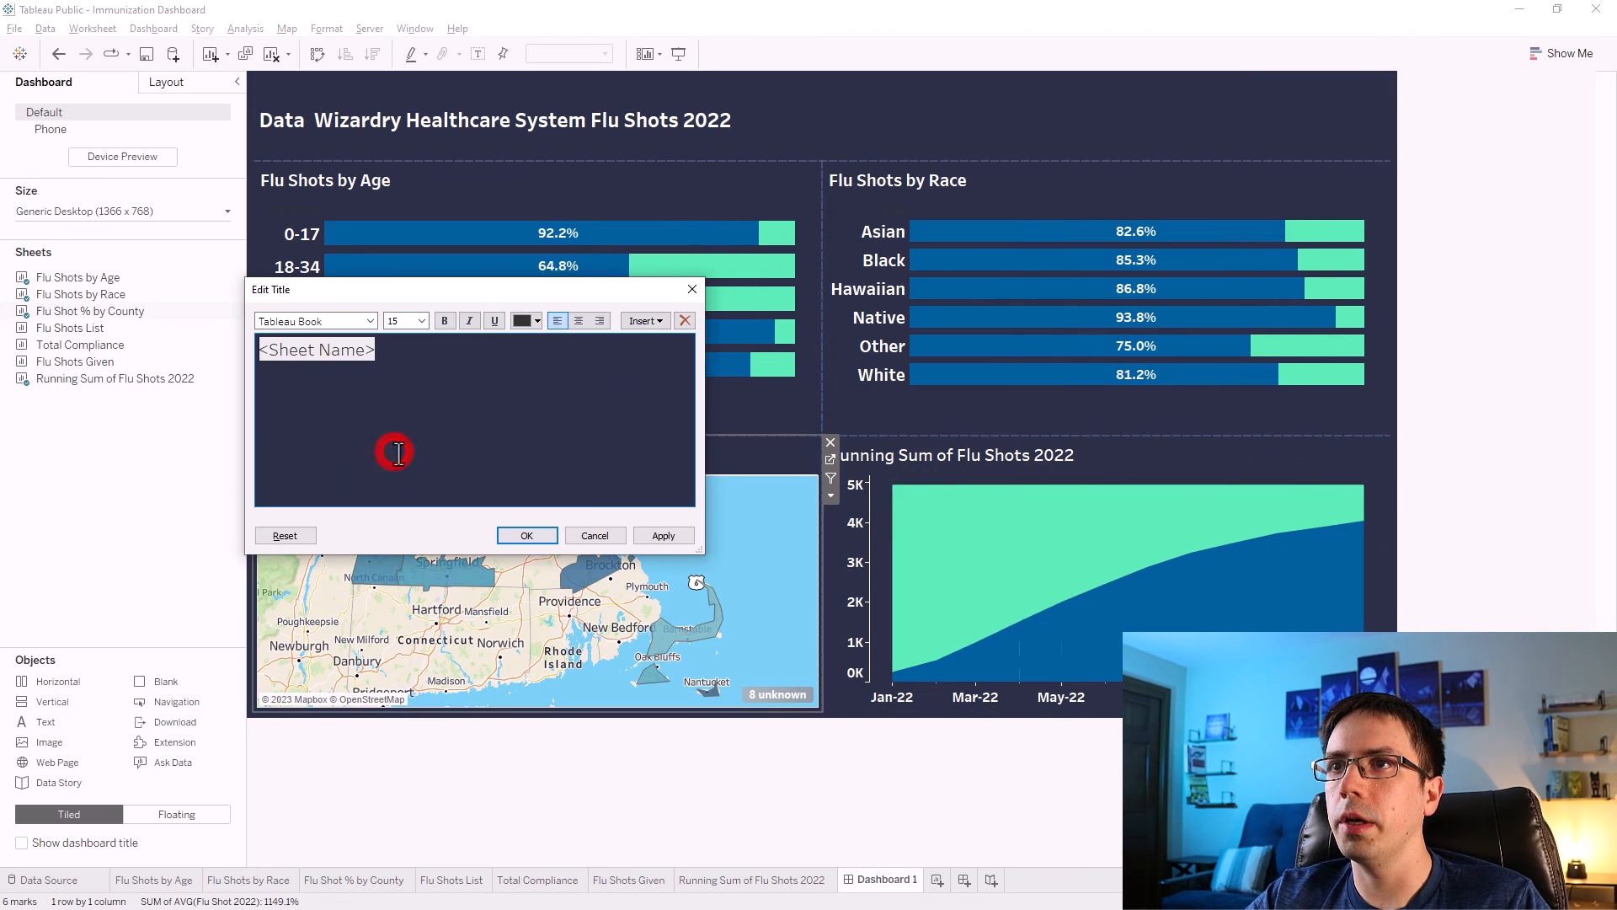
left_click_drag(401, 353, 229, 341)
left_click(532, 321)
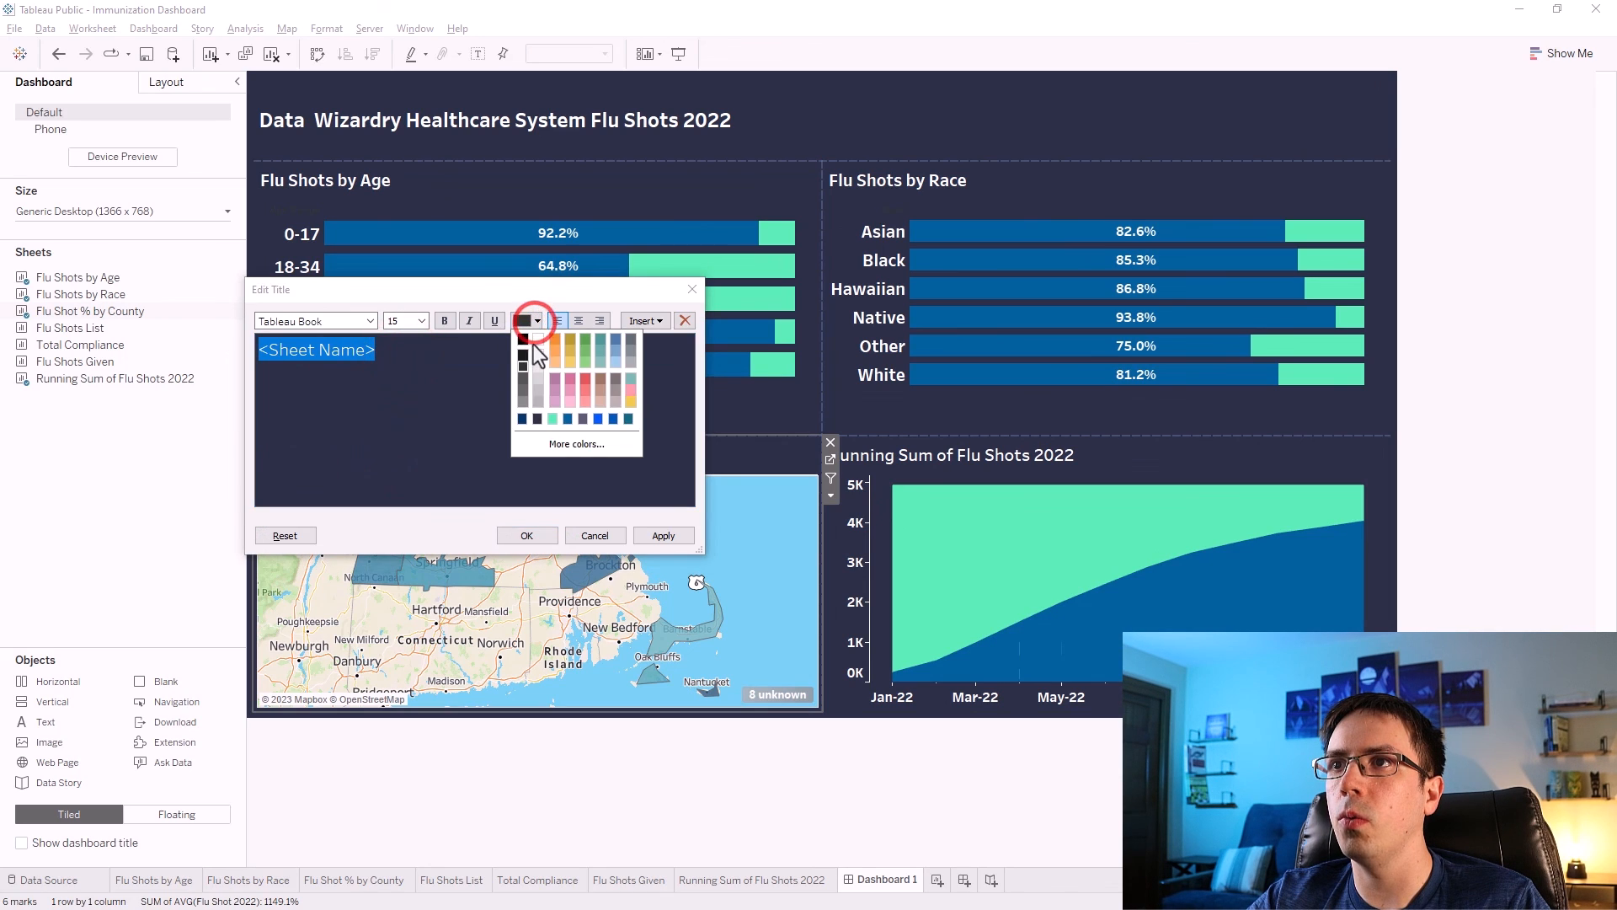
left_click(533, 345)
left_click(443, 323)
left_click(369, 321)
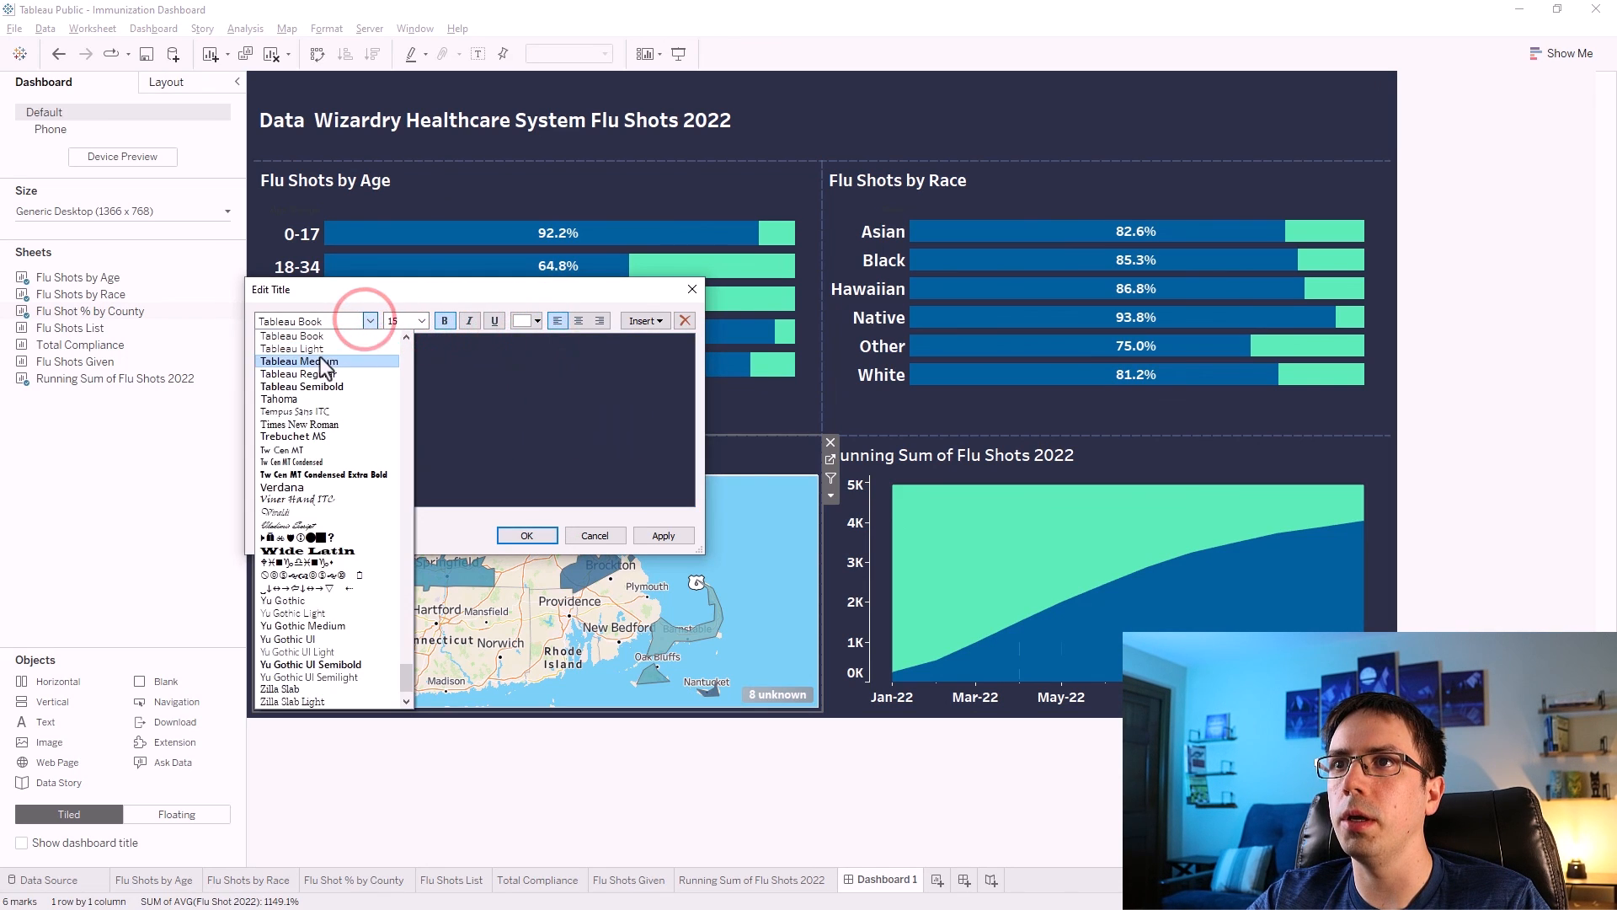
left_click(320, 360)
left_click(662, 534)
left_click(527, 535)
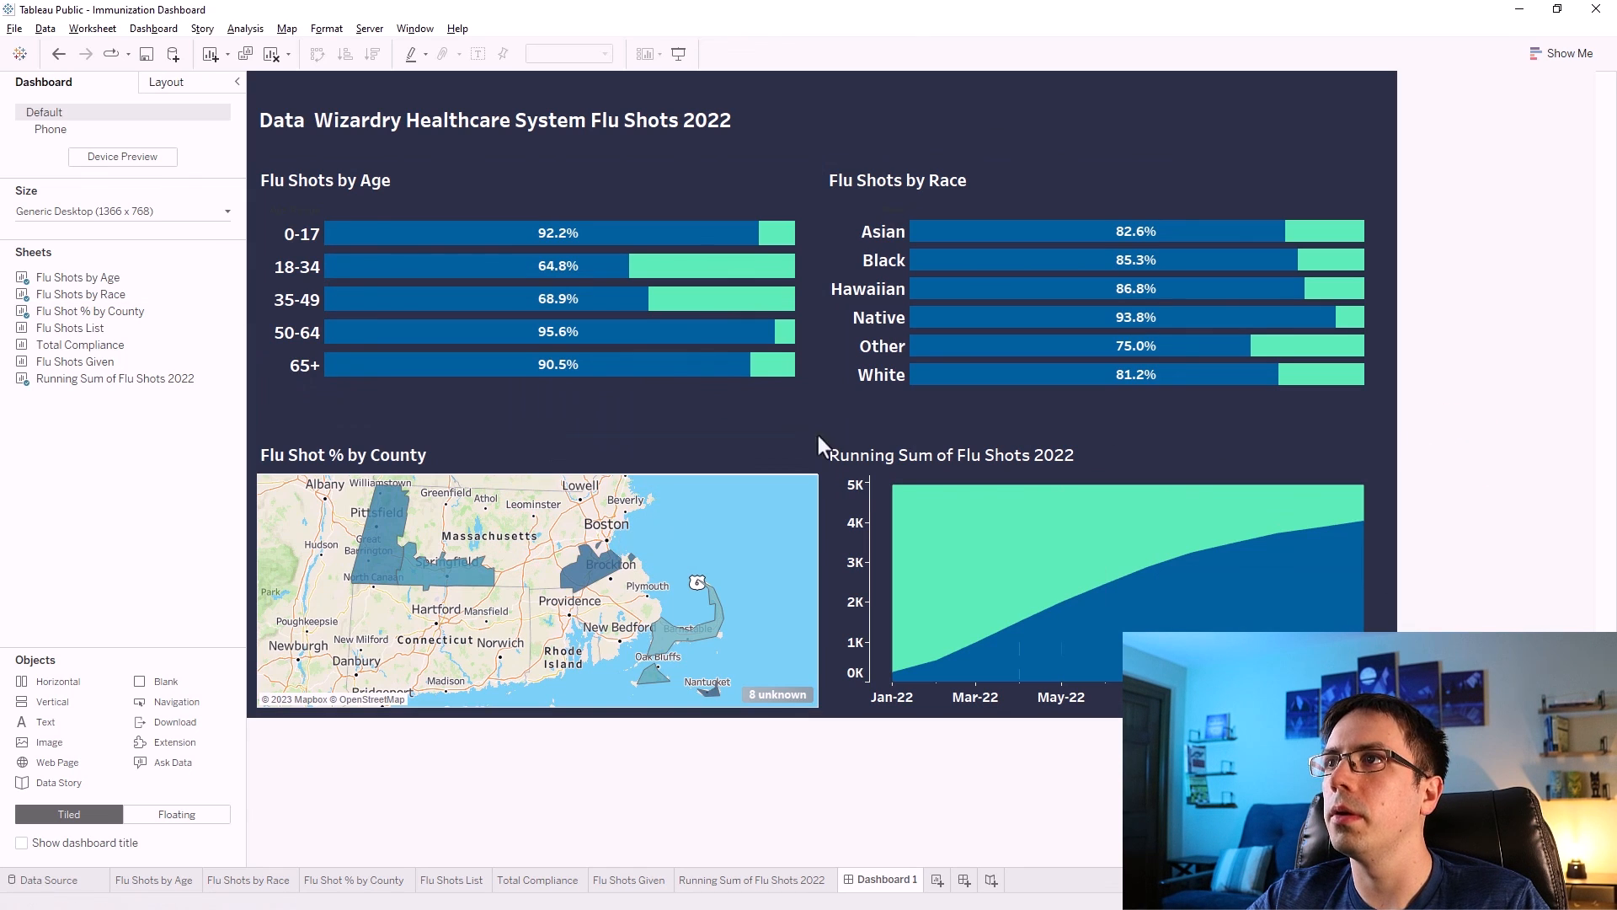
Move the boundary between the top and bottom rows up slightly.
left_click_drag(792, 419, 891, 413)
left_click(1479, 411)
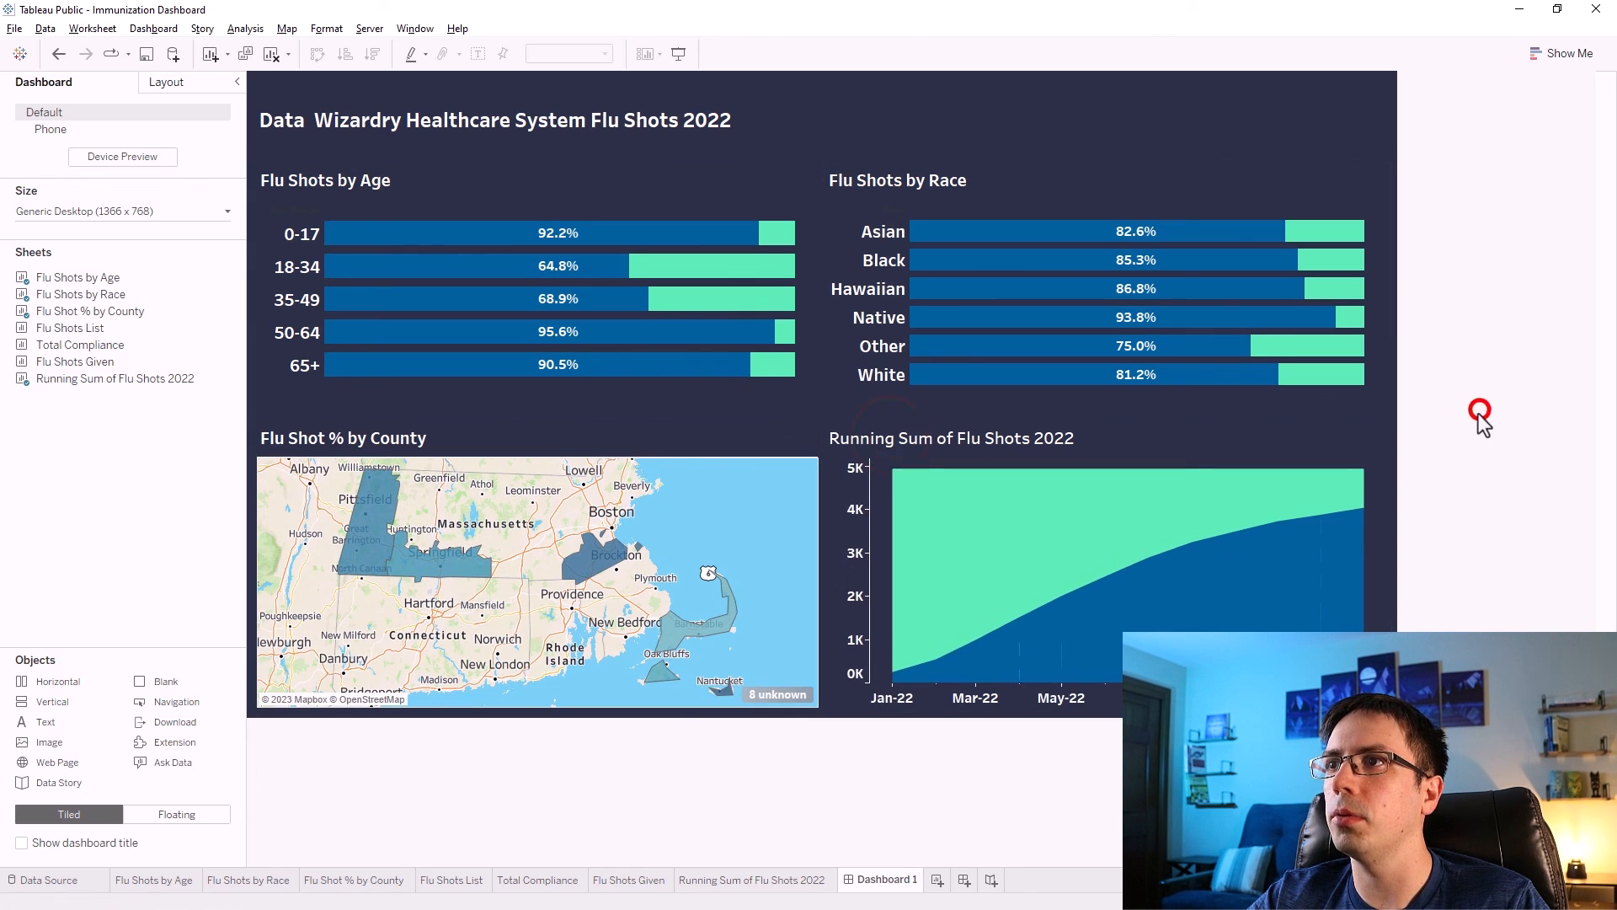
Filter out the unknown county locations on the map and hide the null indicator on the running sum chart.
left_click(776, 694)
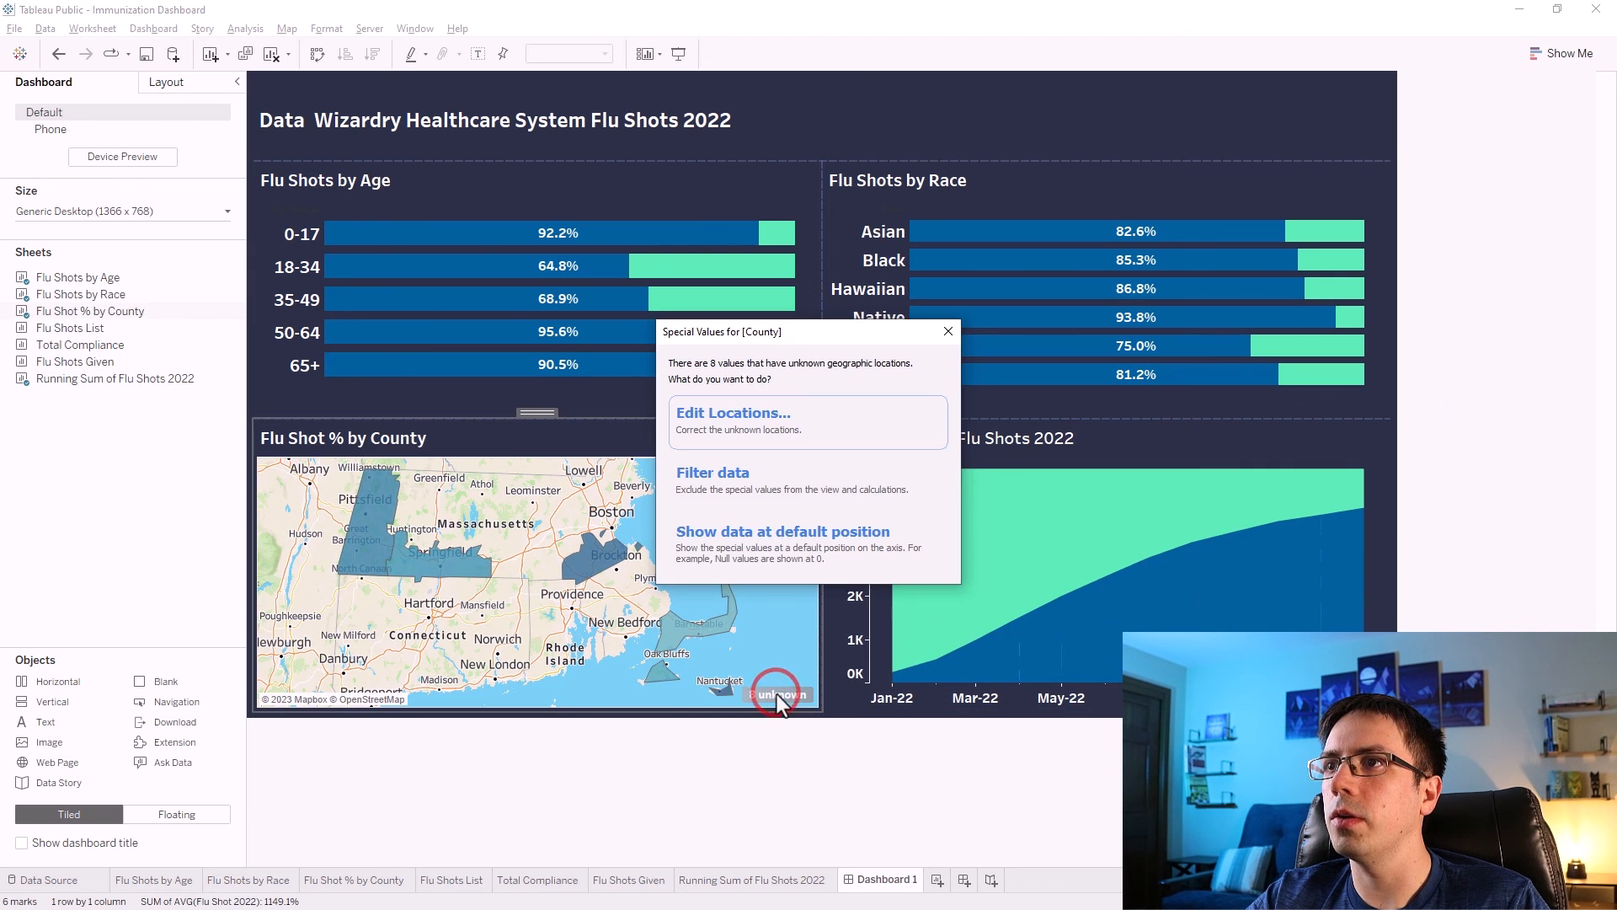
left_click(756, 478)
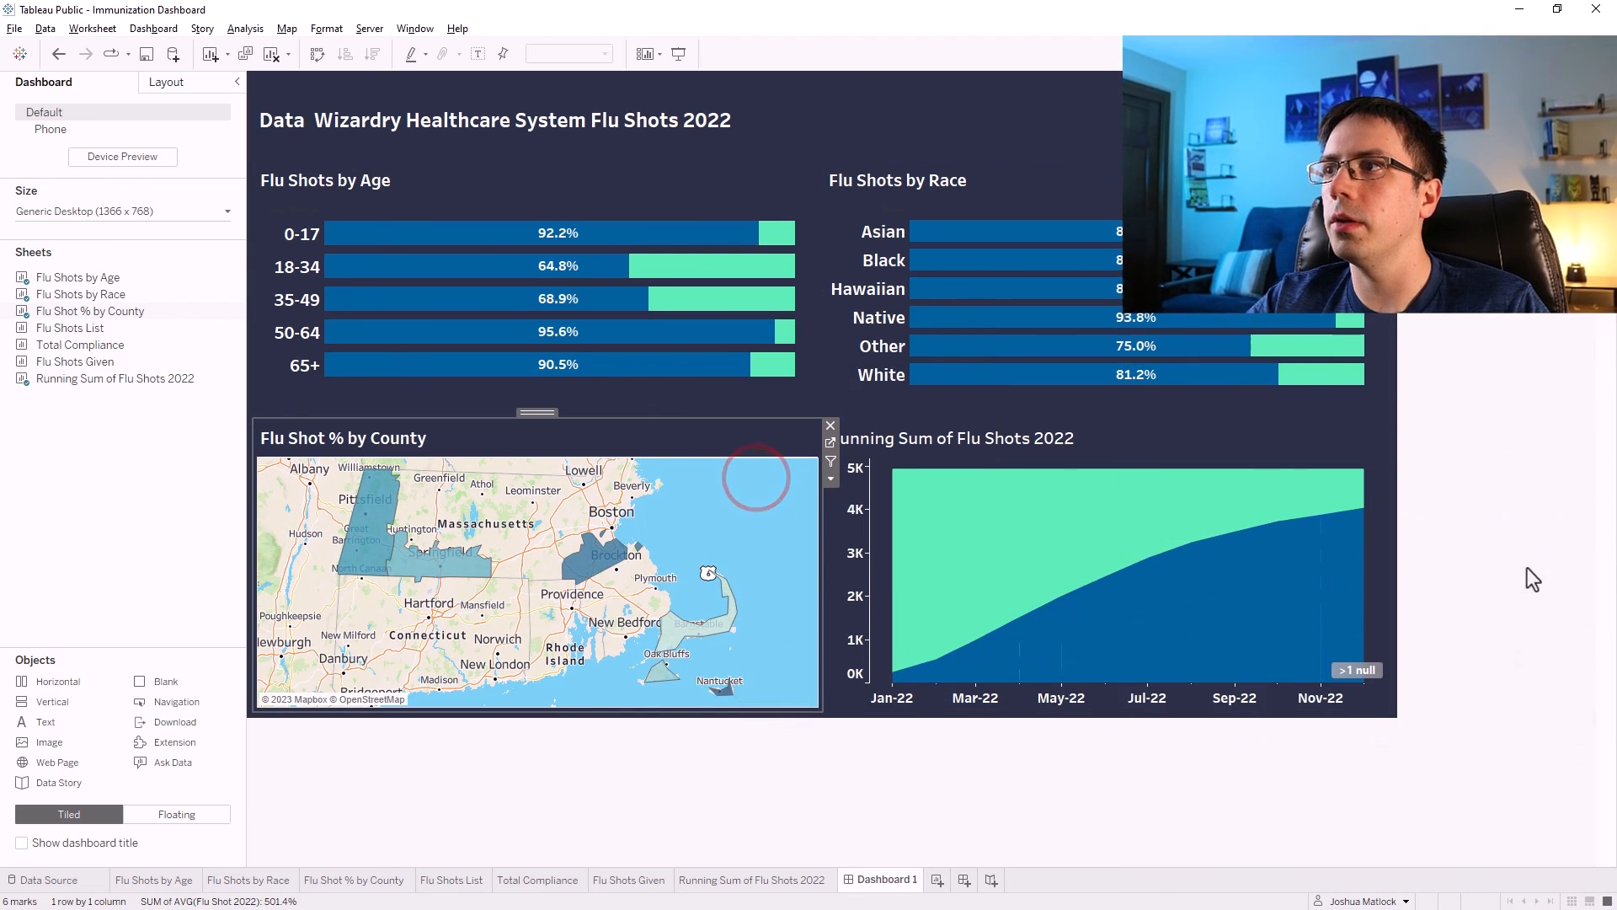
left_click(1358, 669)
left_click(702, 456)
left_click(1491, 540)
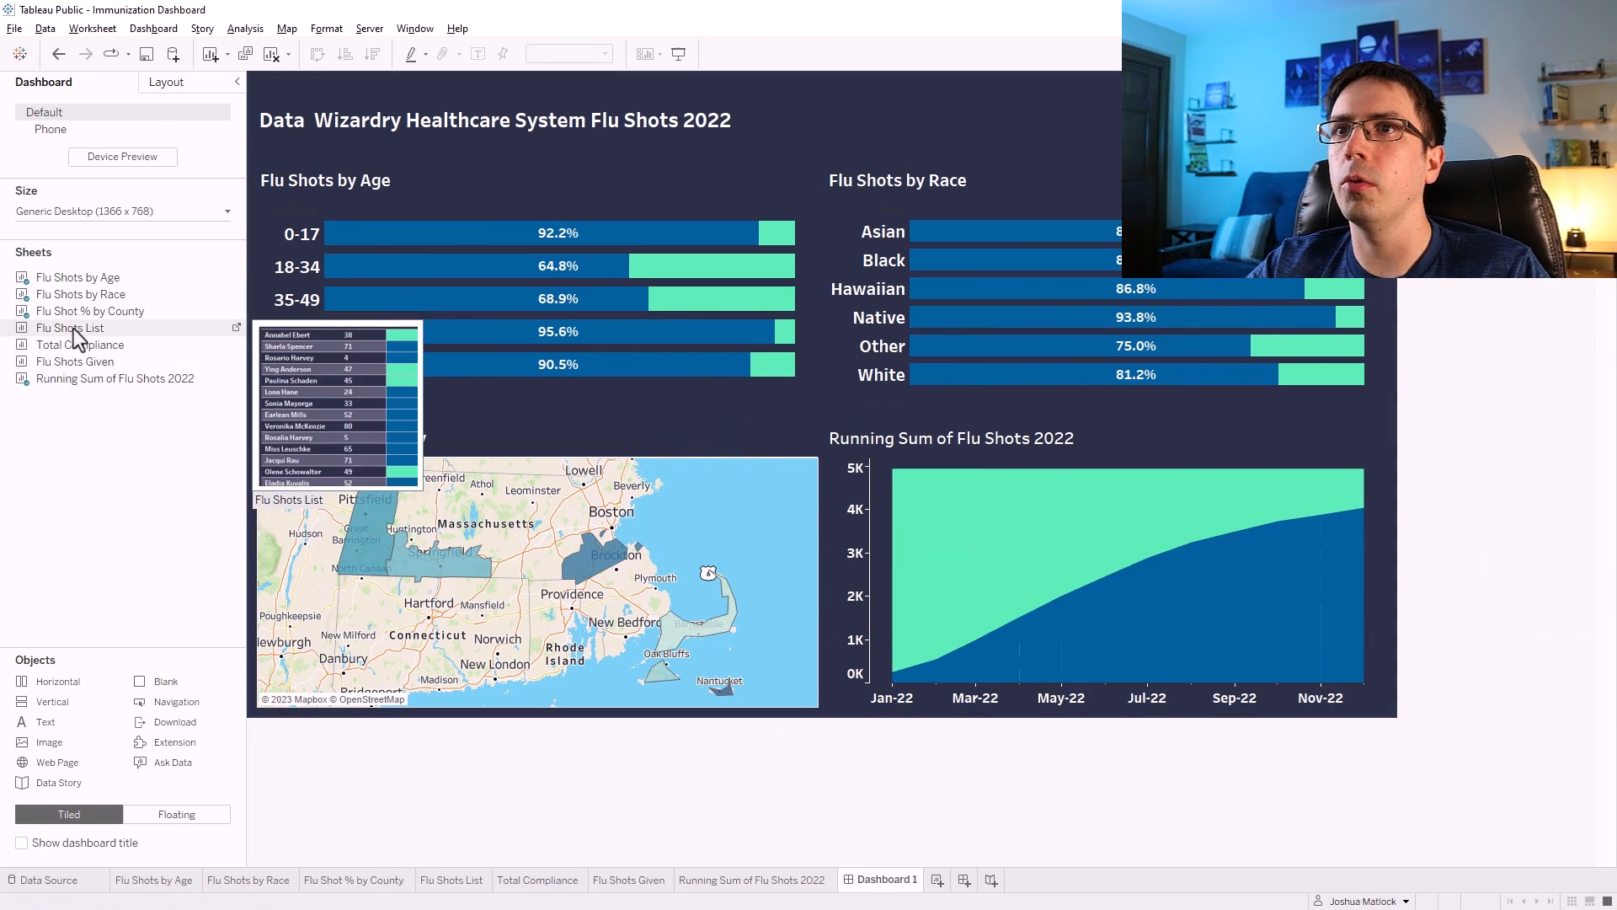
Insert the Flu Shots List between the map and the running sum chart, and delete its legend container.
left_click_drag(72, 336, 792, 581)
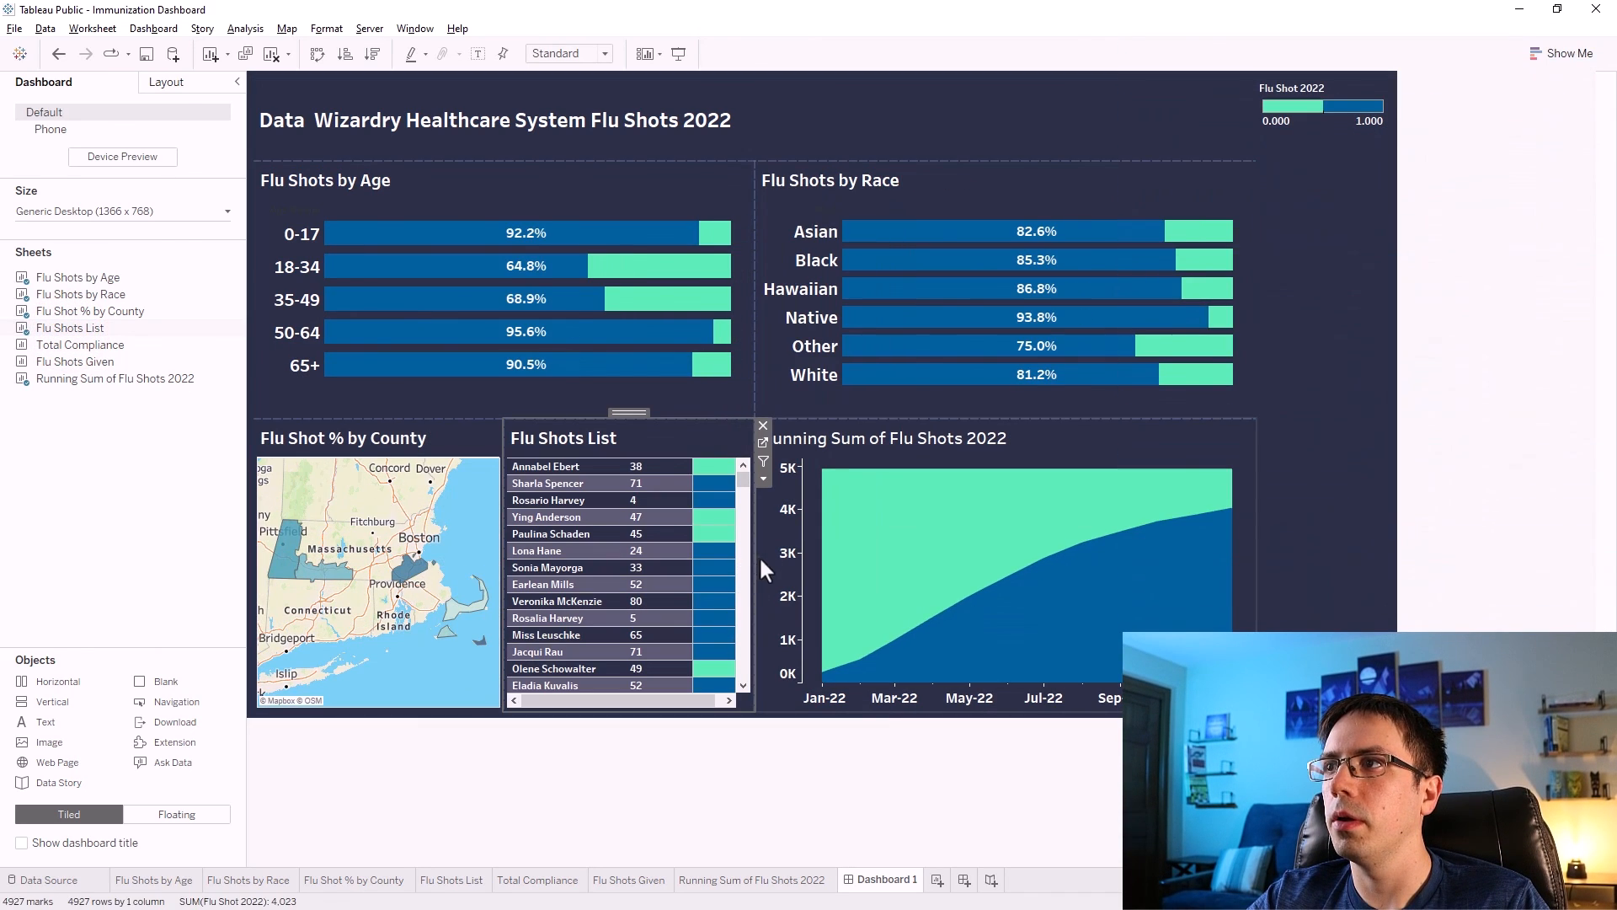
left_click(1281, 530)
left_click(1400, 84)
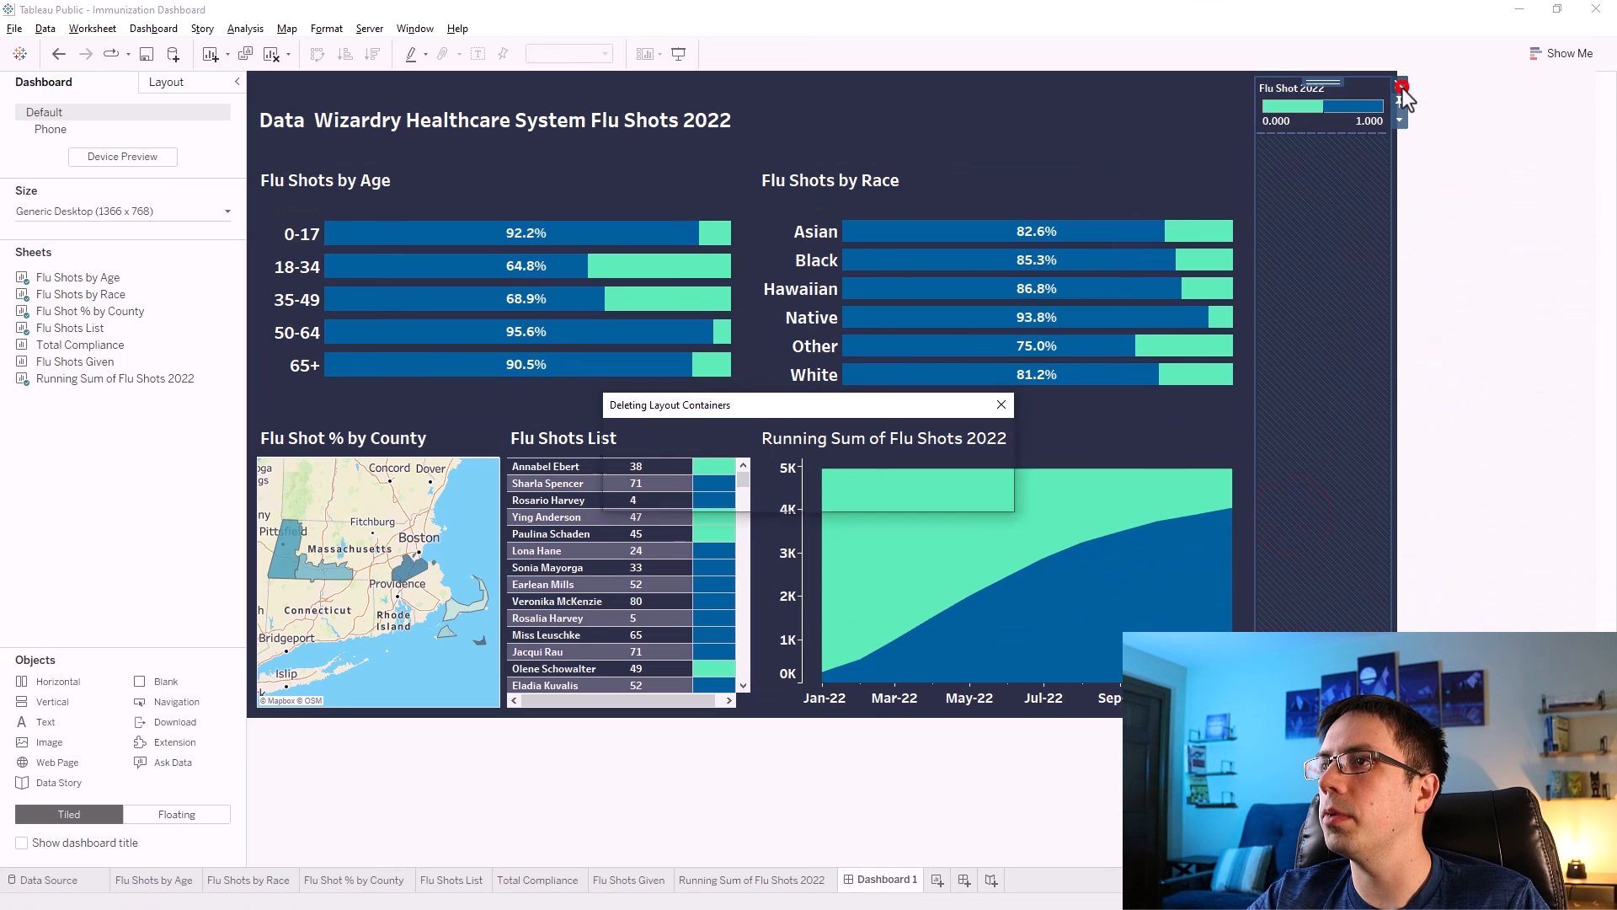
left_click(890, 492)
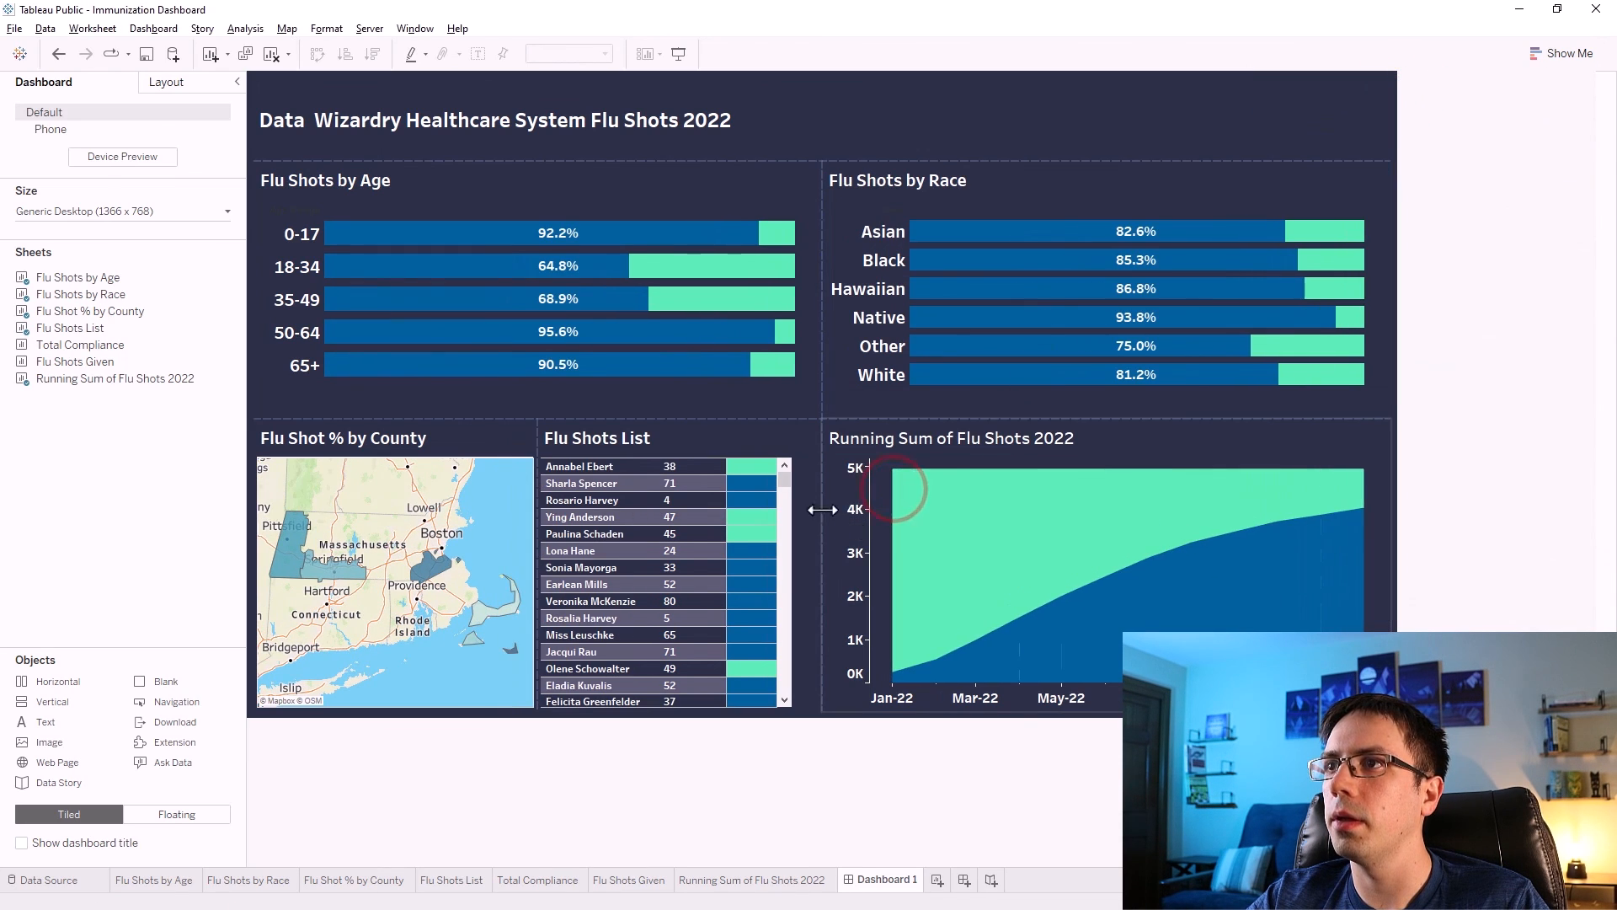
Adjust the dividers between the map, Flu Shots List and running sum chart to rebalance their widths.
left_click_drag(822, 505, 875, 502)
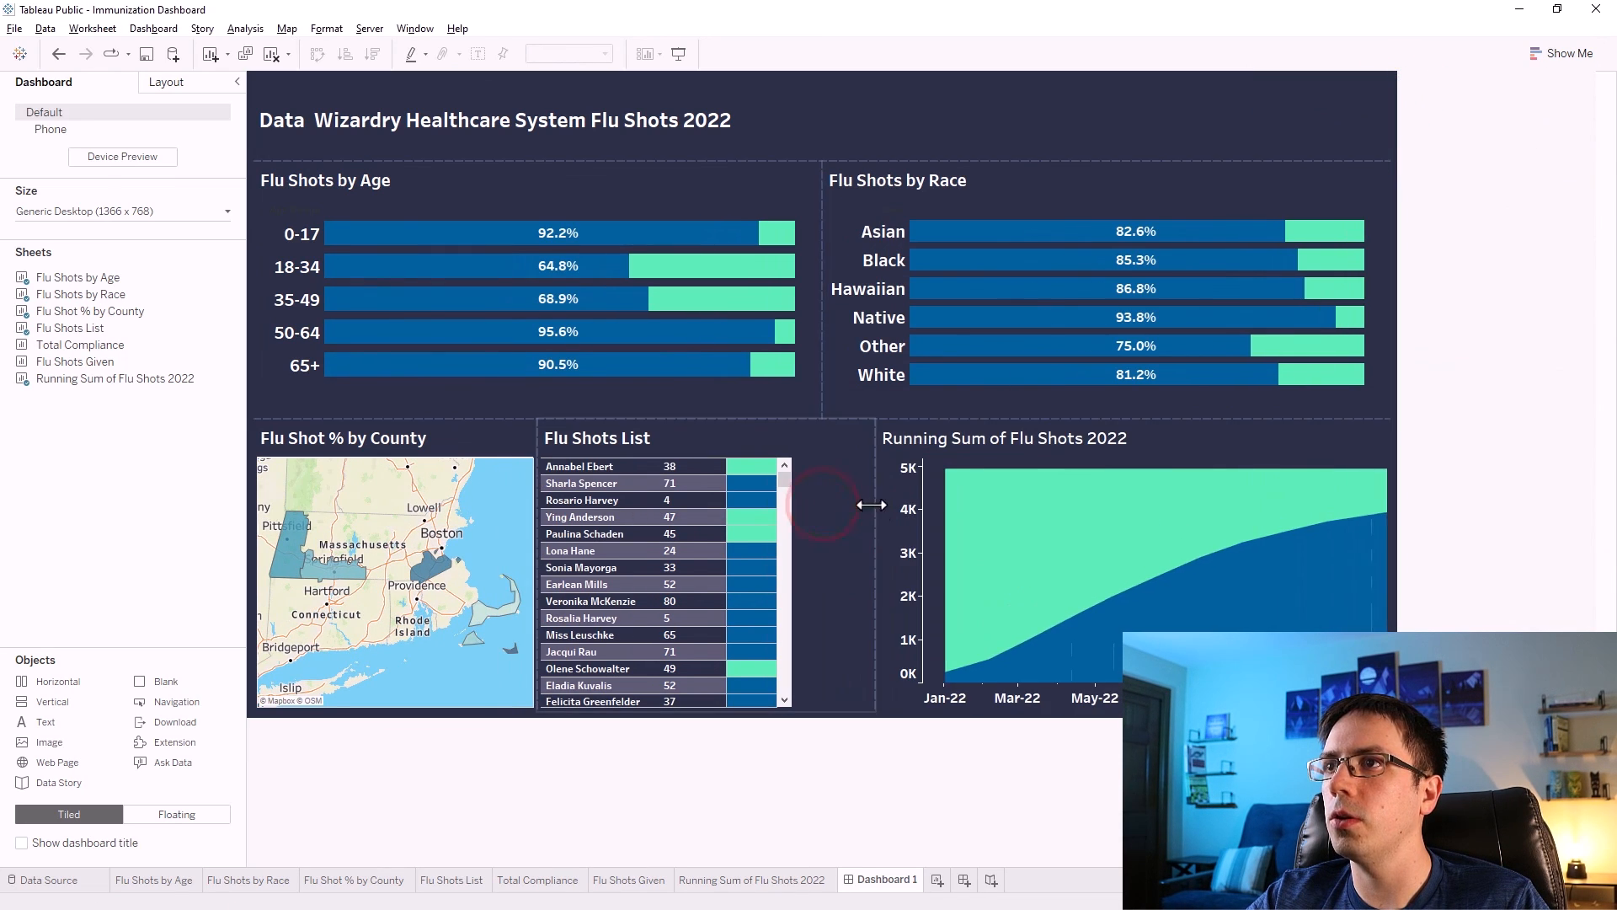
left_click_drag(539, 538, 596, 540)
left_click_drag(877, 554, 919, 559)
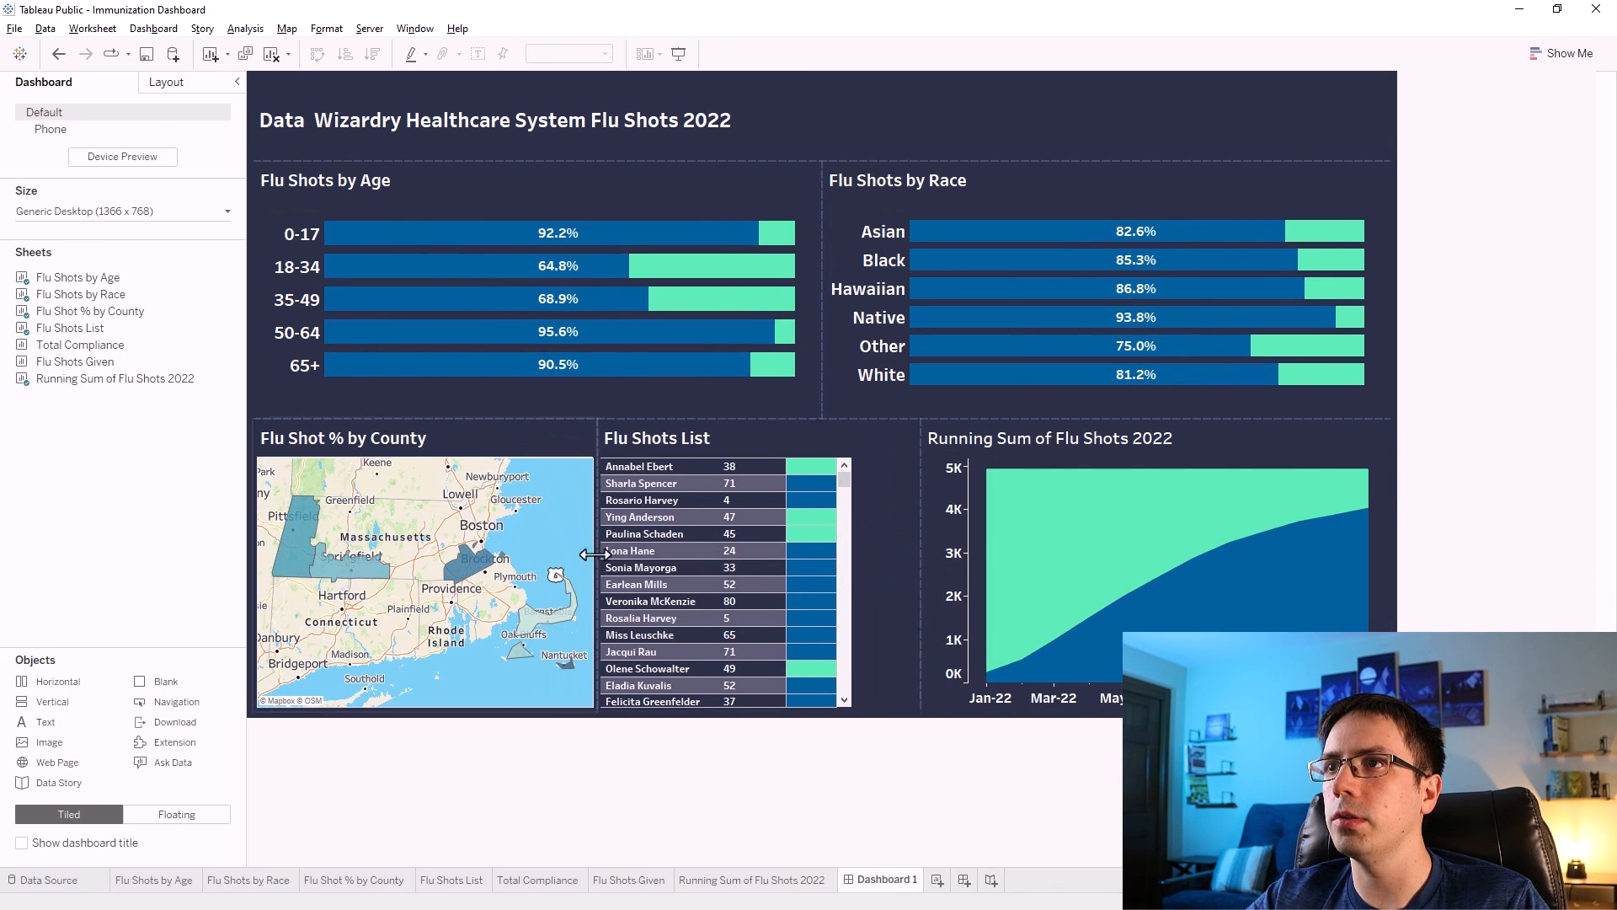
left_click_drag(592, 554, 632, 560)
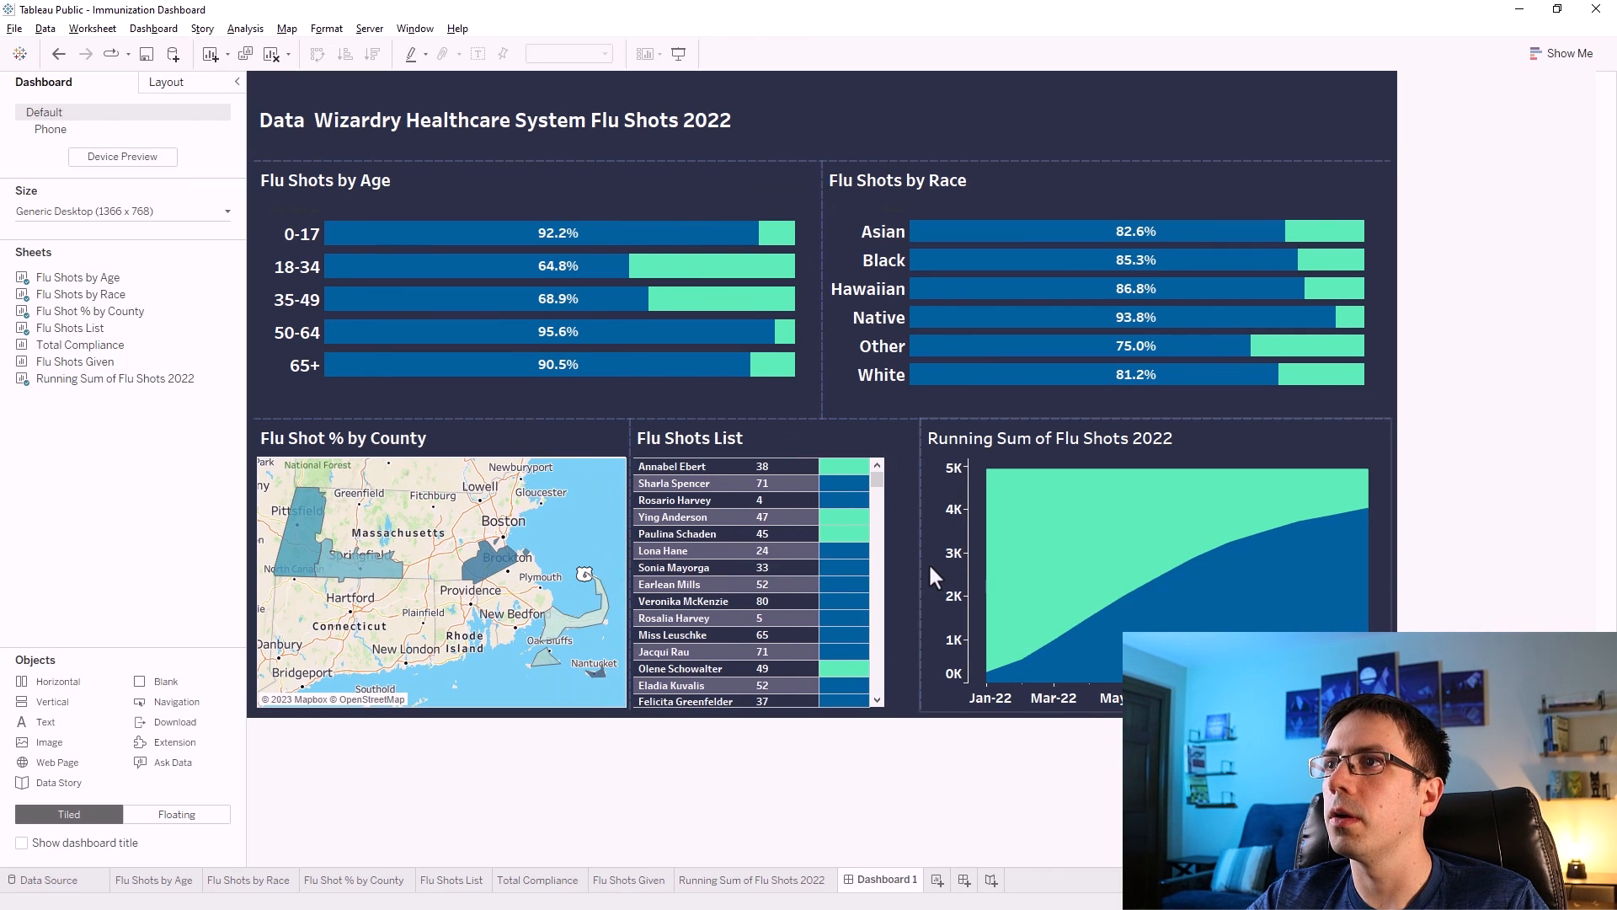
left_click_drag(921, 563, 895, 567)
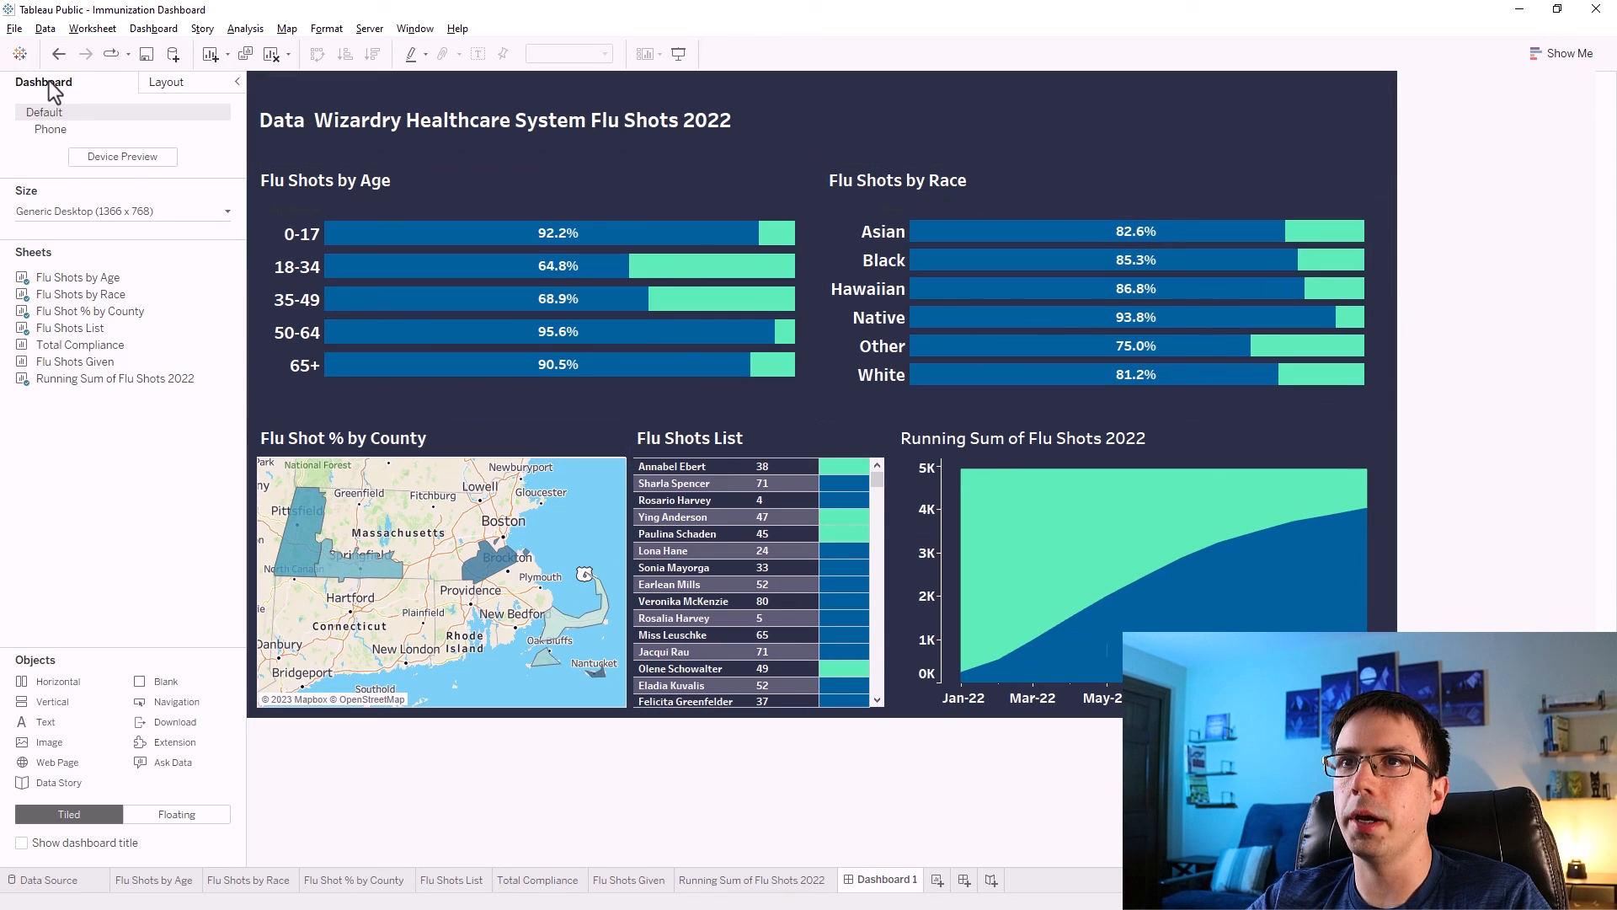
Add the Total Compliance and Flu Shots Given sheets to the title row beside the dashboard title.
left_click_drag(71, 343, 922, 118)
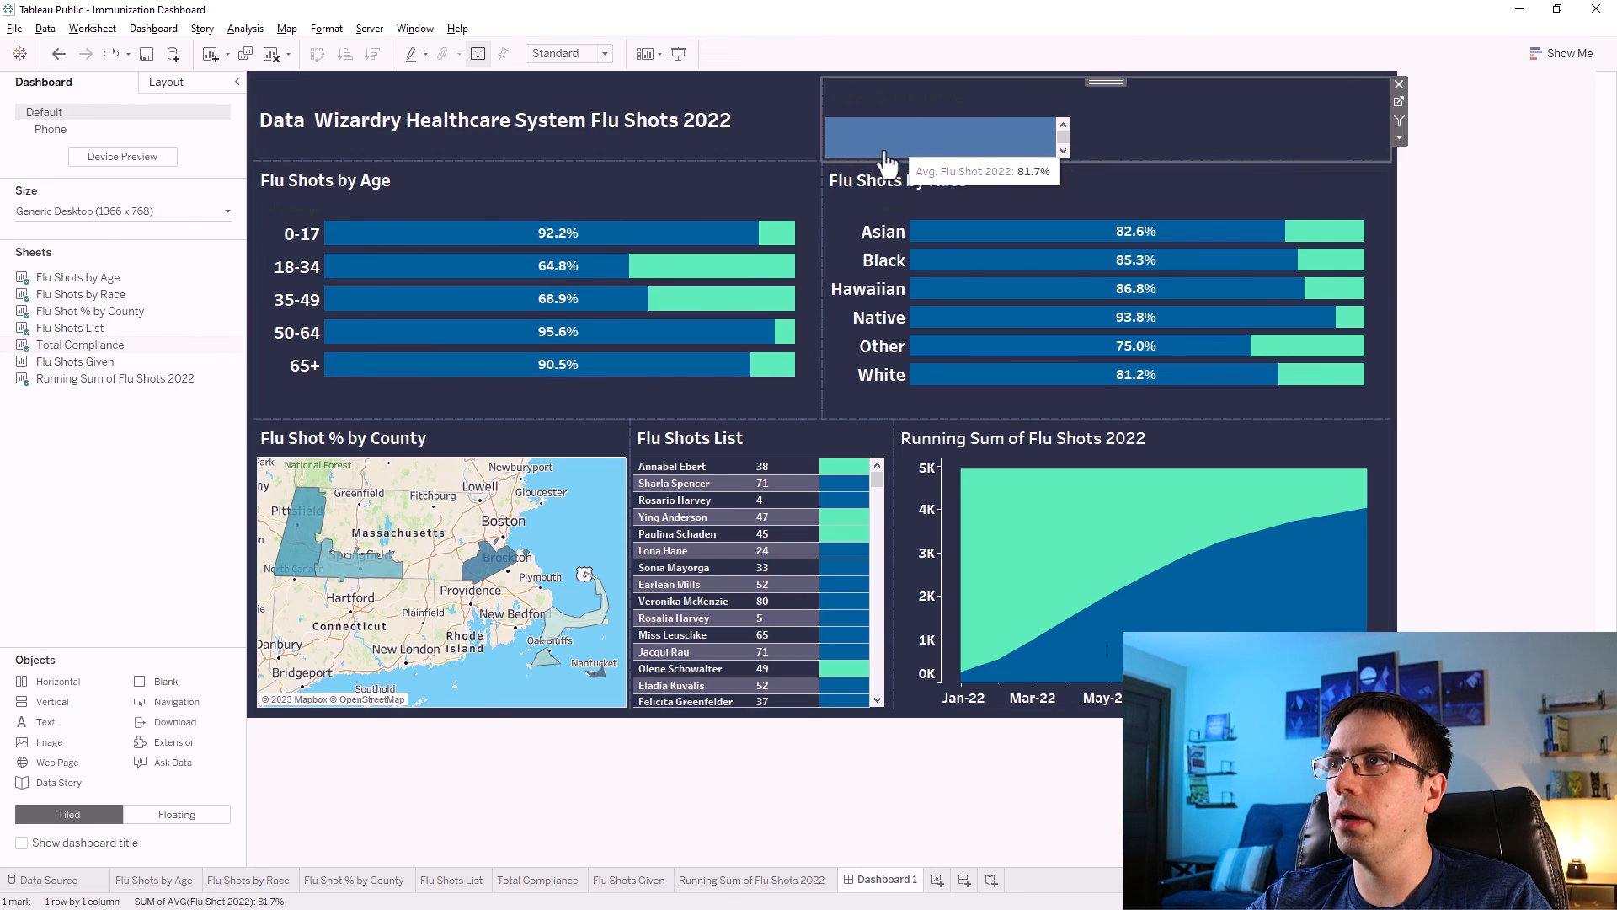
left_click_drag(41, 362, 1338, 119)
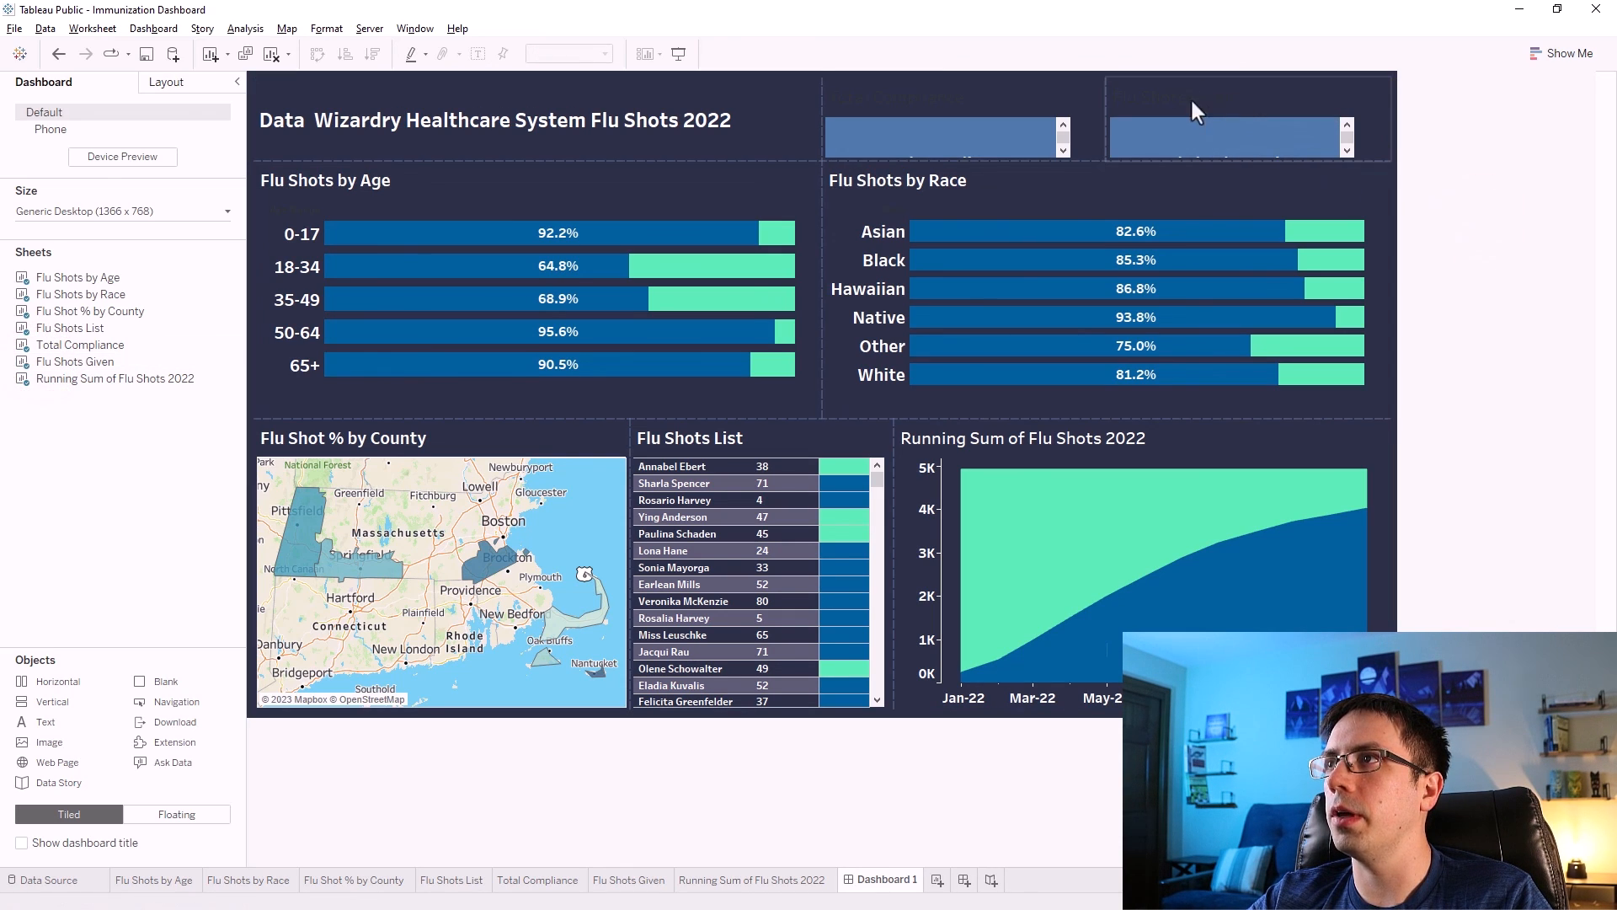
Reveal the labels inside the Total Compliance and Flu Shots Given tiles.
right_click(856, 89)
left_click(897, 140)
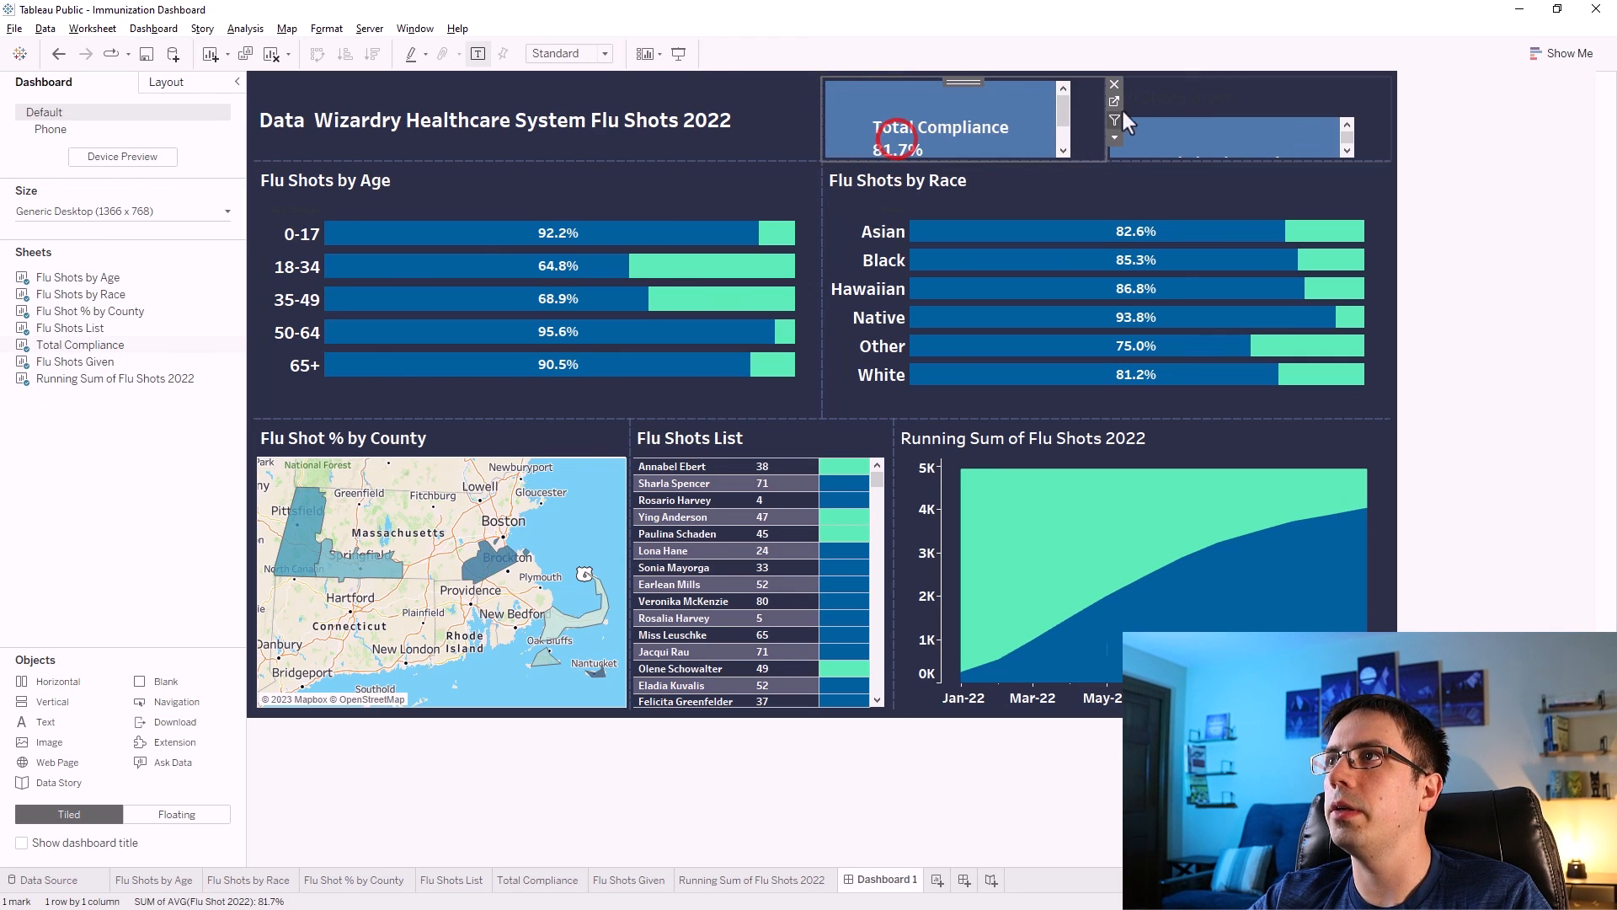
right_click(1170, 94)
left_click(1183, 139)
left_click(1500, 161)
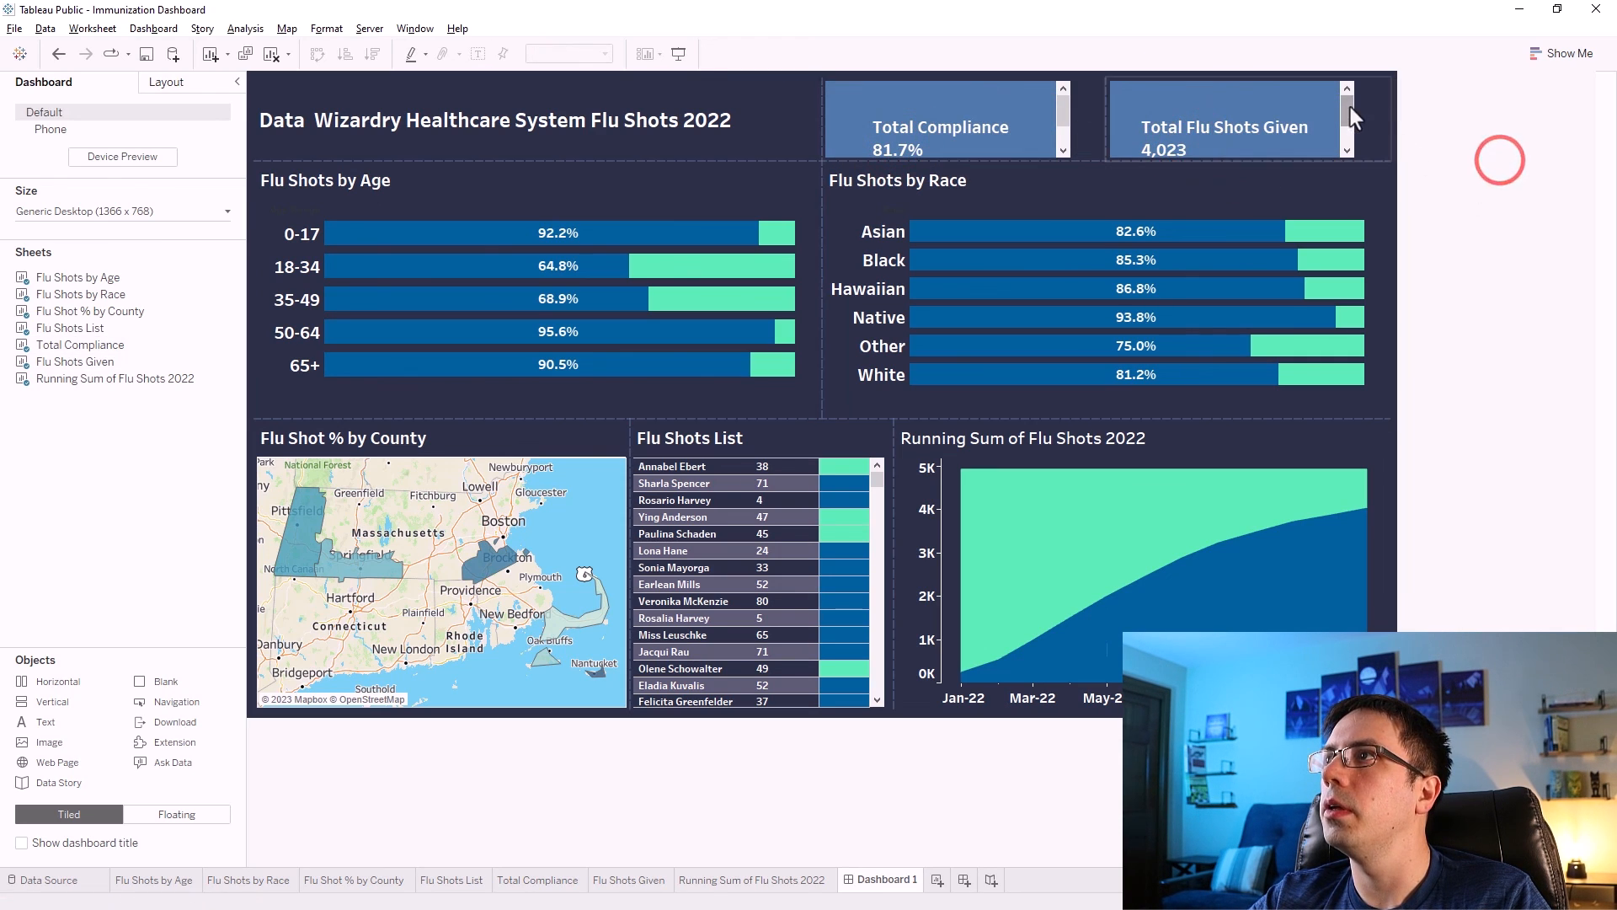
Set the Flu Shots Given tile to fit Entire View.
left_click(1372, 104)
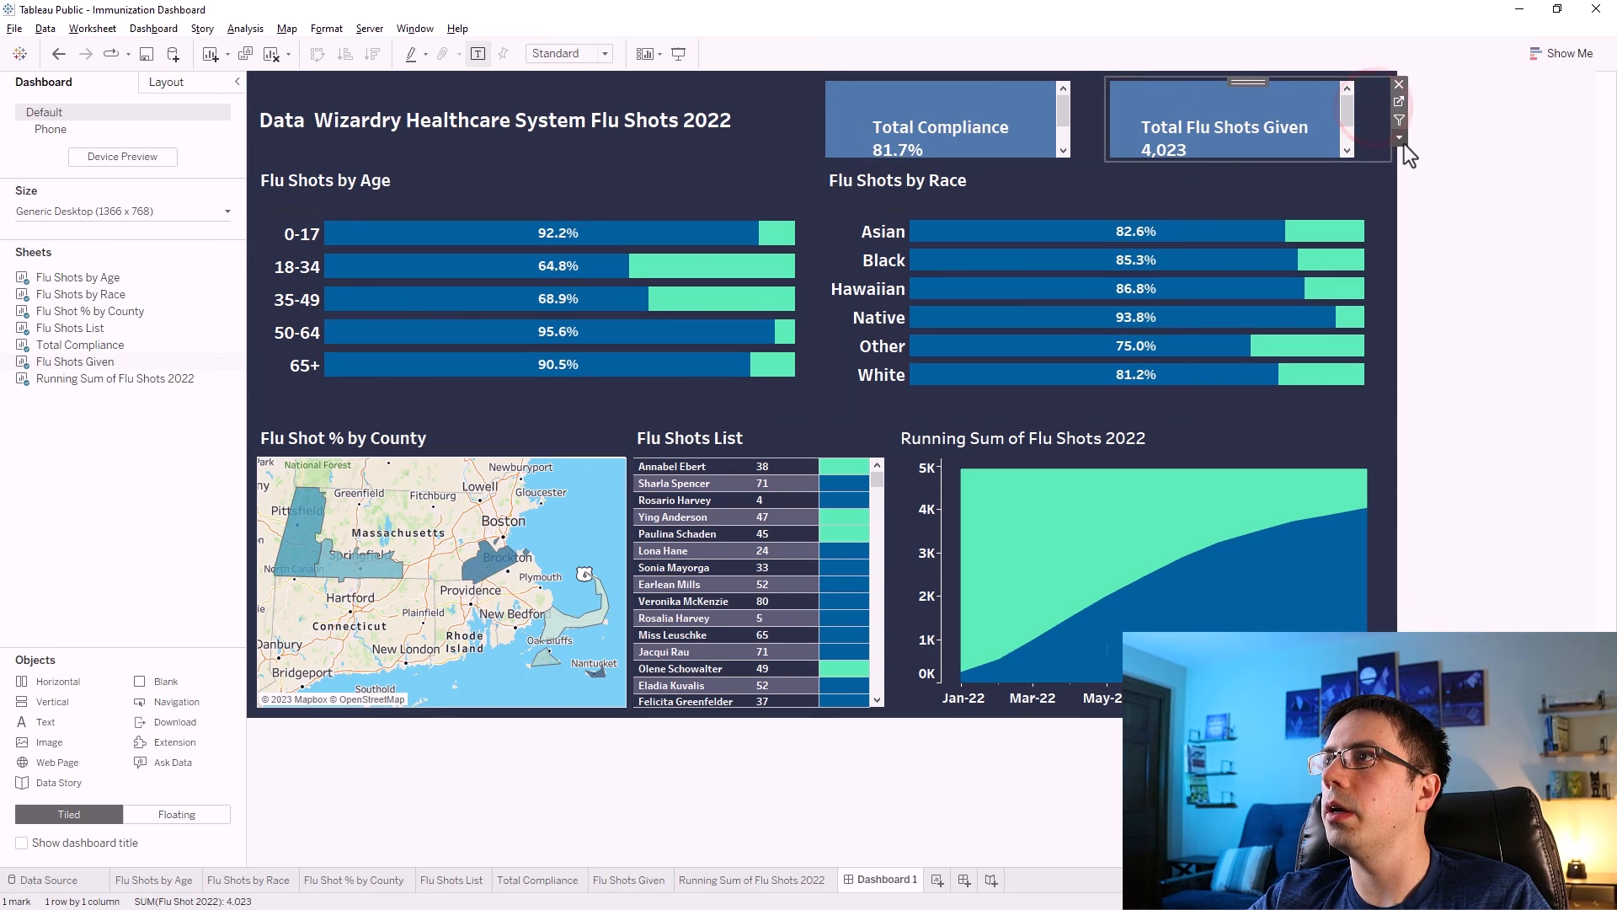
left_click(1399, 137)
mouse_move(1427, 202)
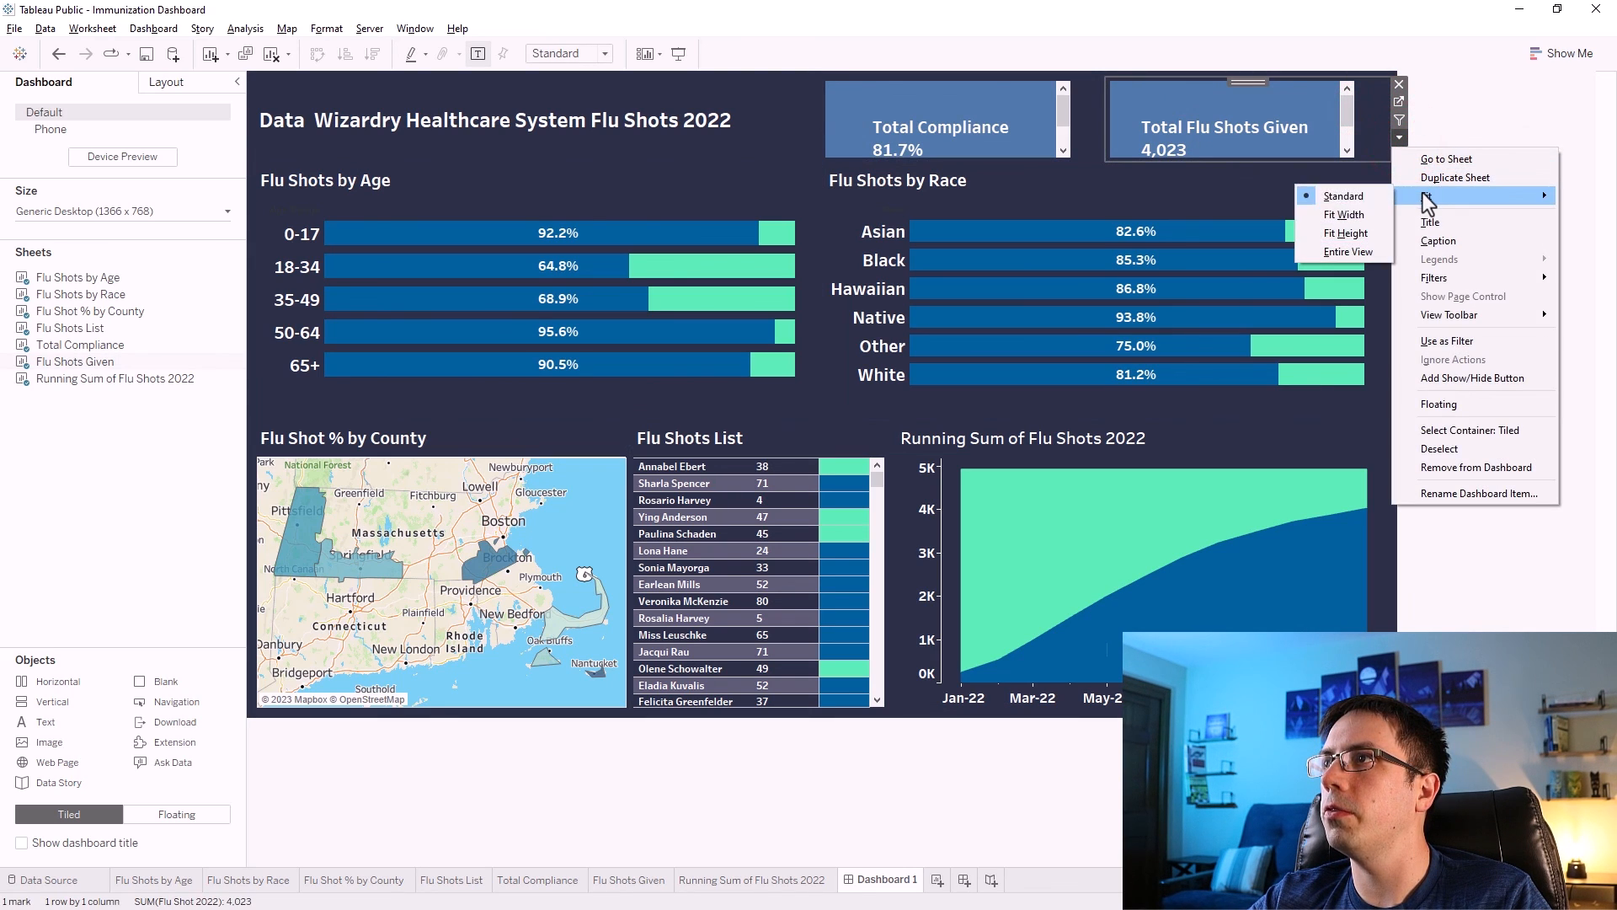
left_click(1346, 241)
left_click(1089, 105)
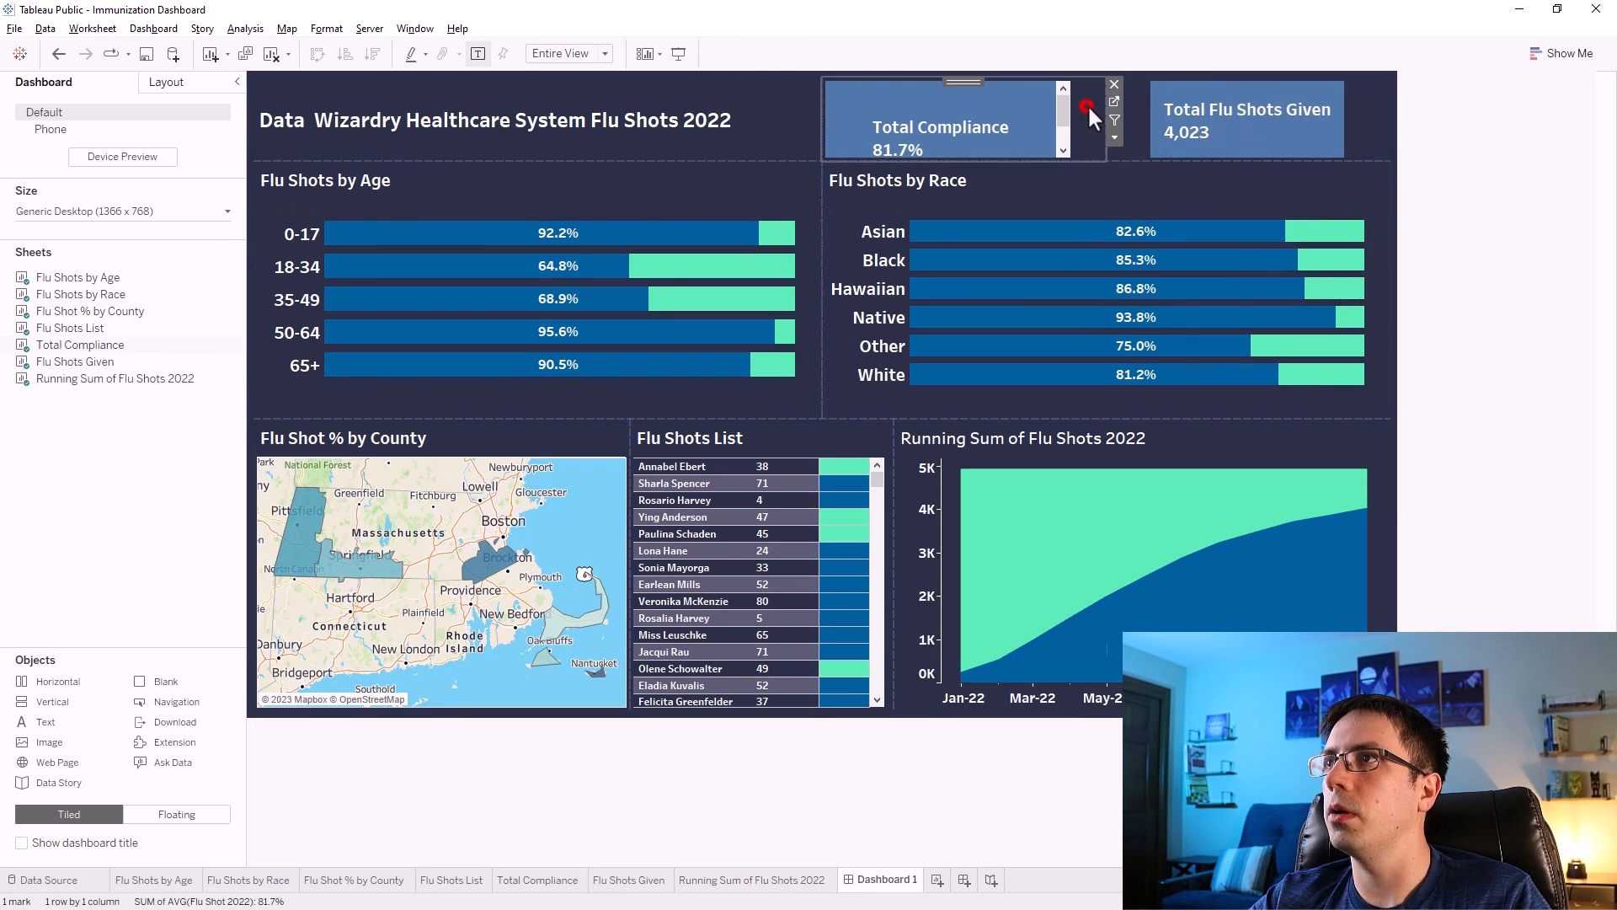
Set the Total Compliance tile to fit Entire View.
left_click(1114, 138)
mouse_move(1145, 197)
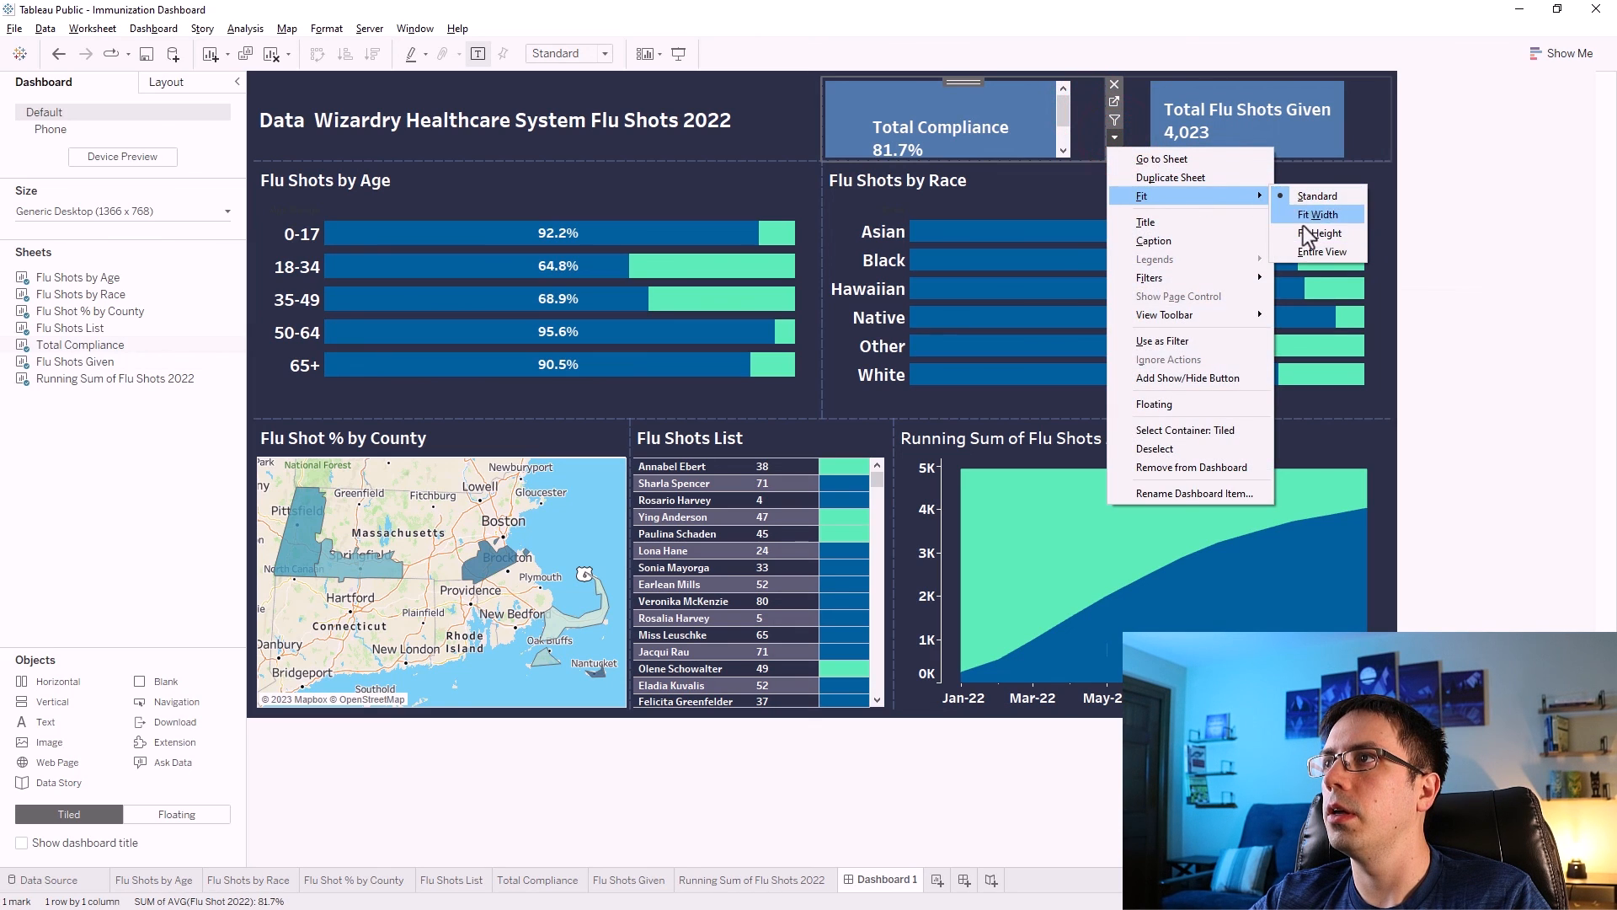
left_click(1297, 246)
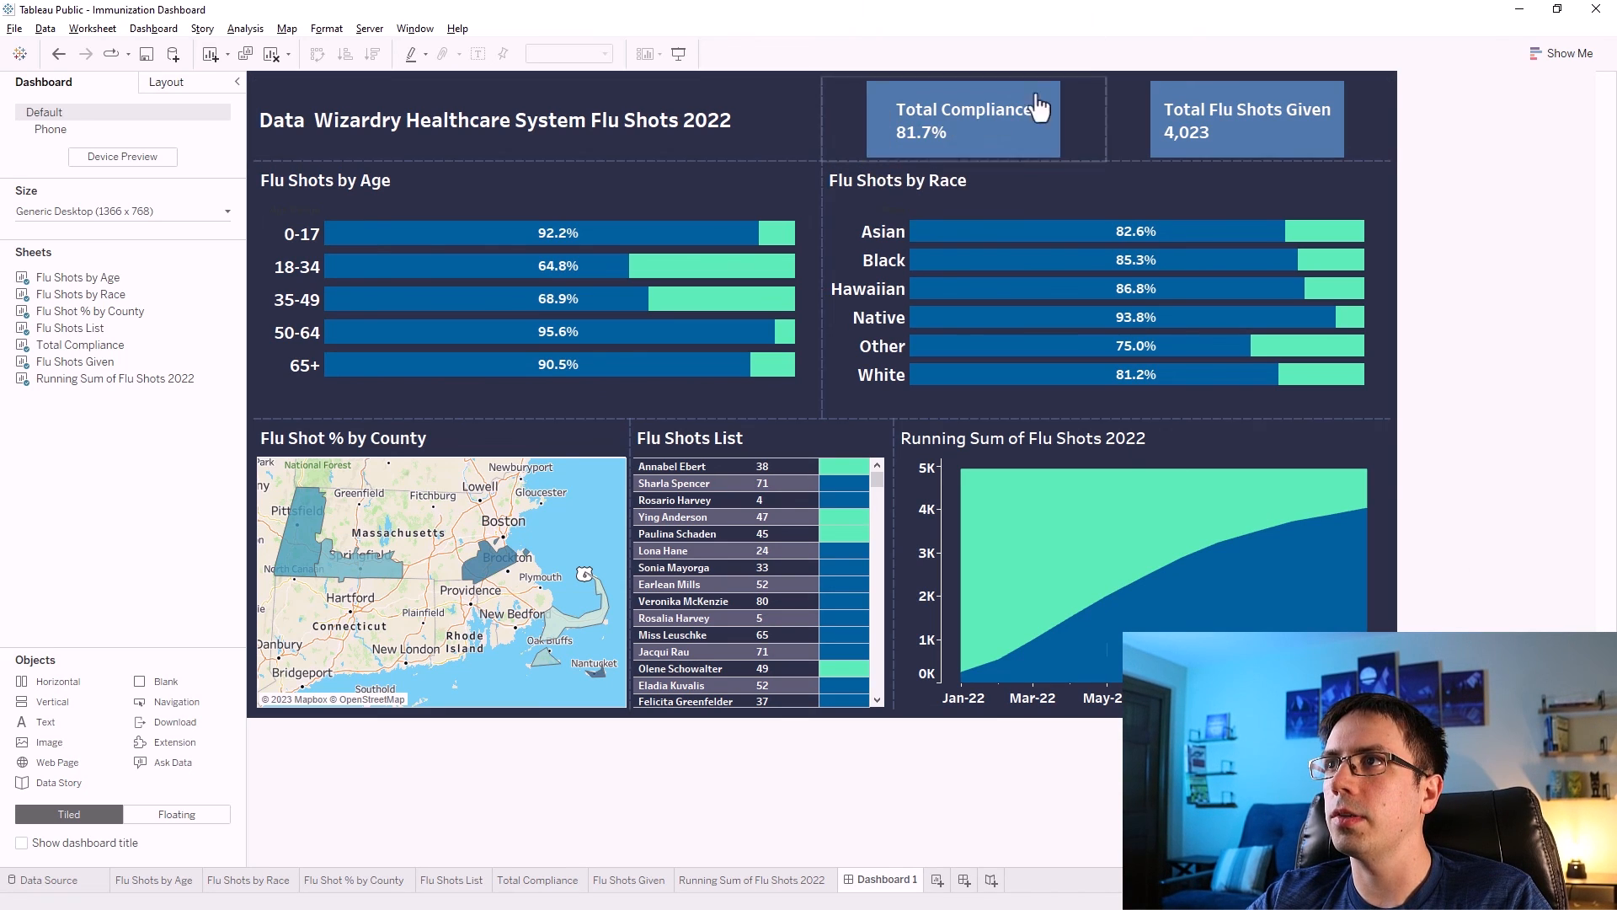
Switch to Canva in the browser and start a new Logo design.
key("alt+Tab")
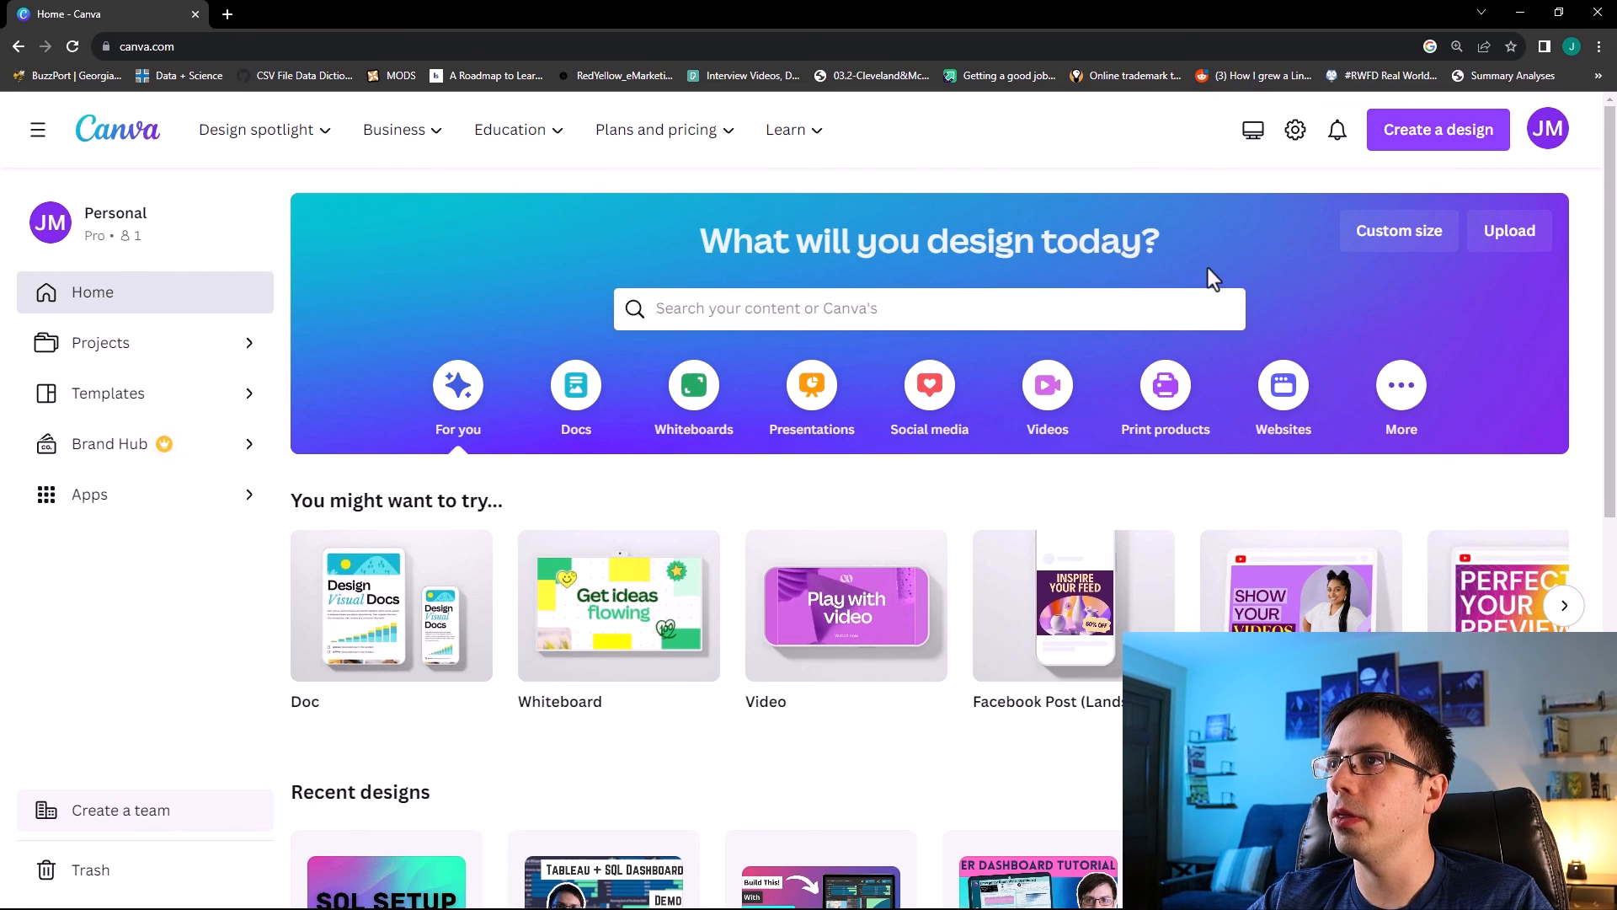
left_click(1390, 139)
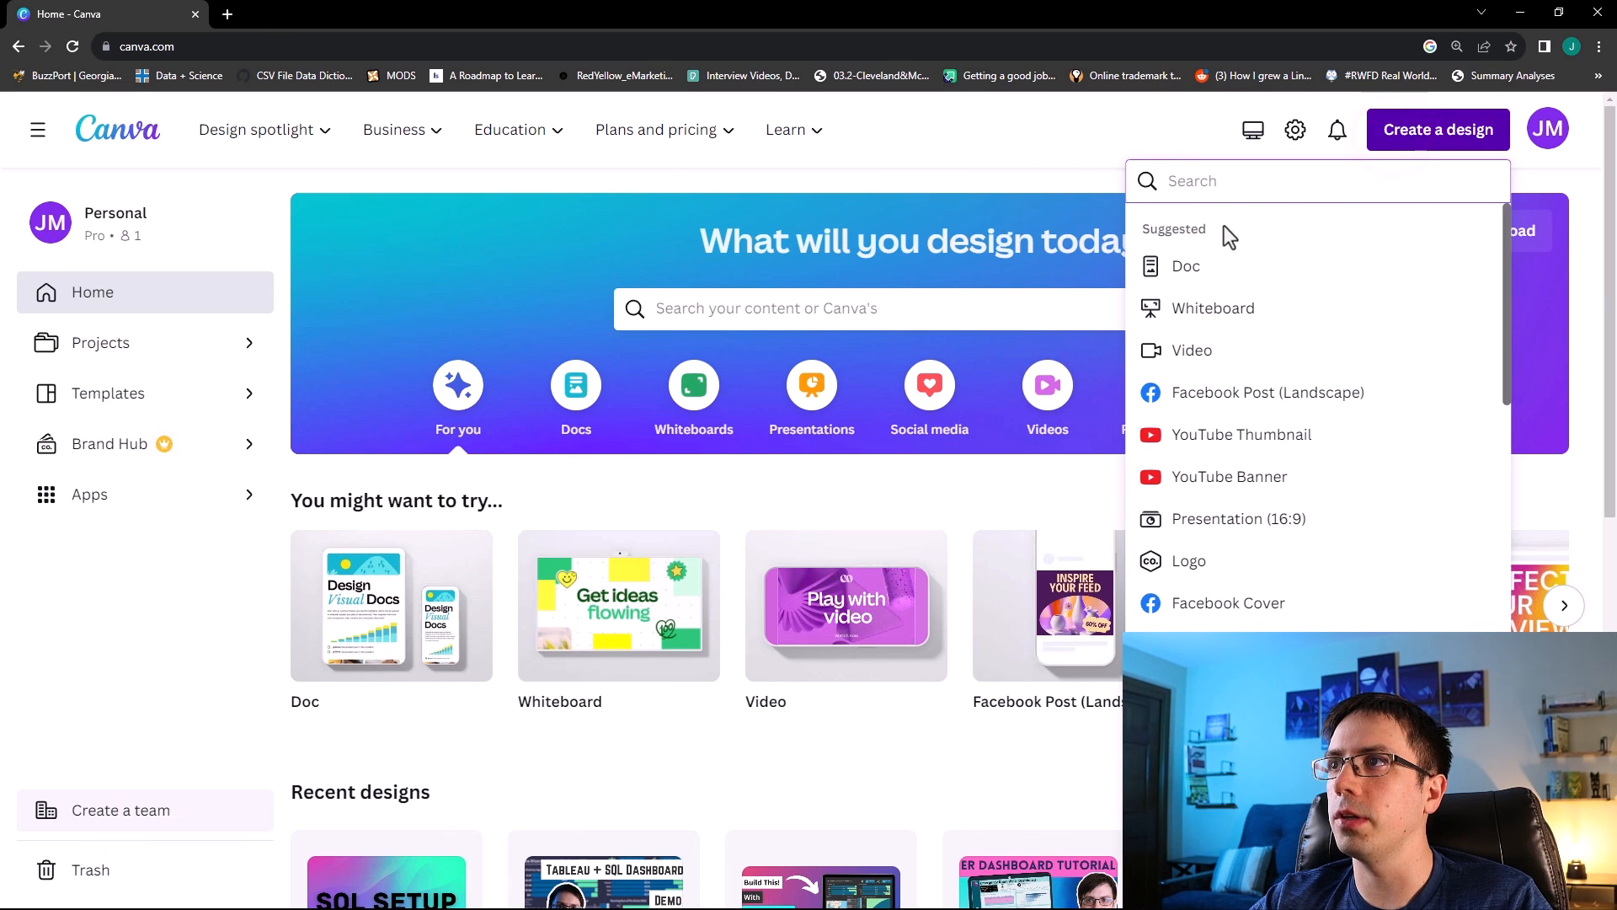
left_click(1221, 188)
left_click(1173, 131)
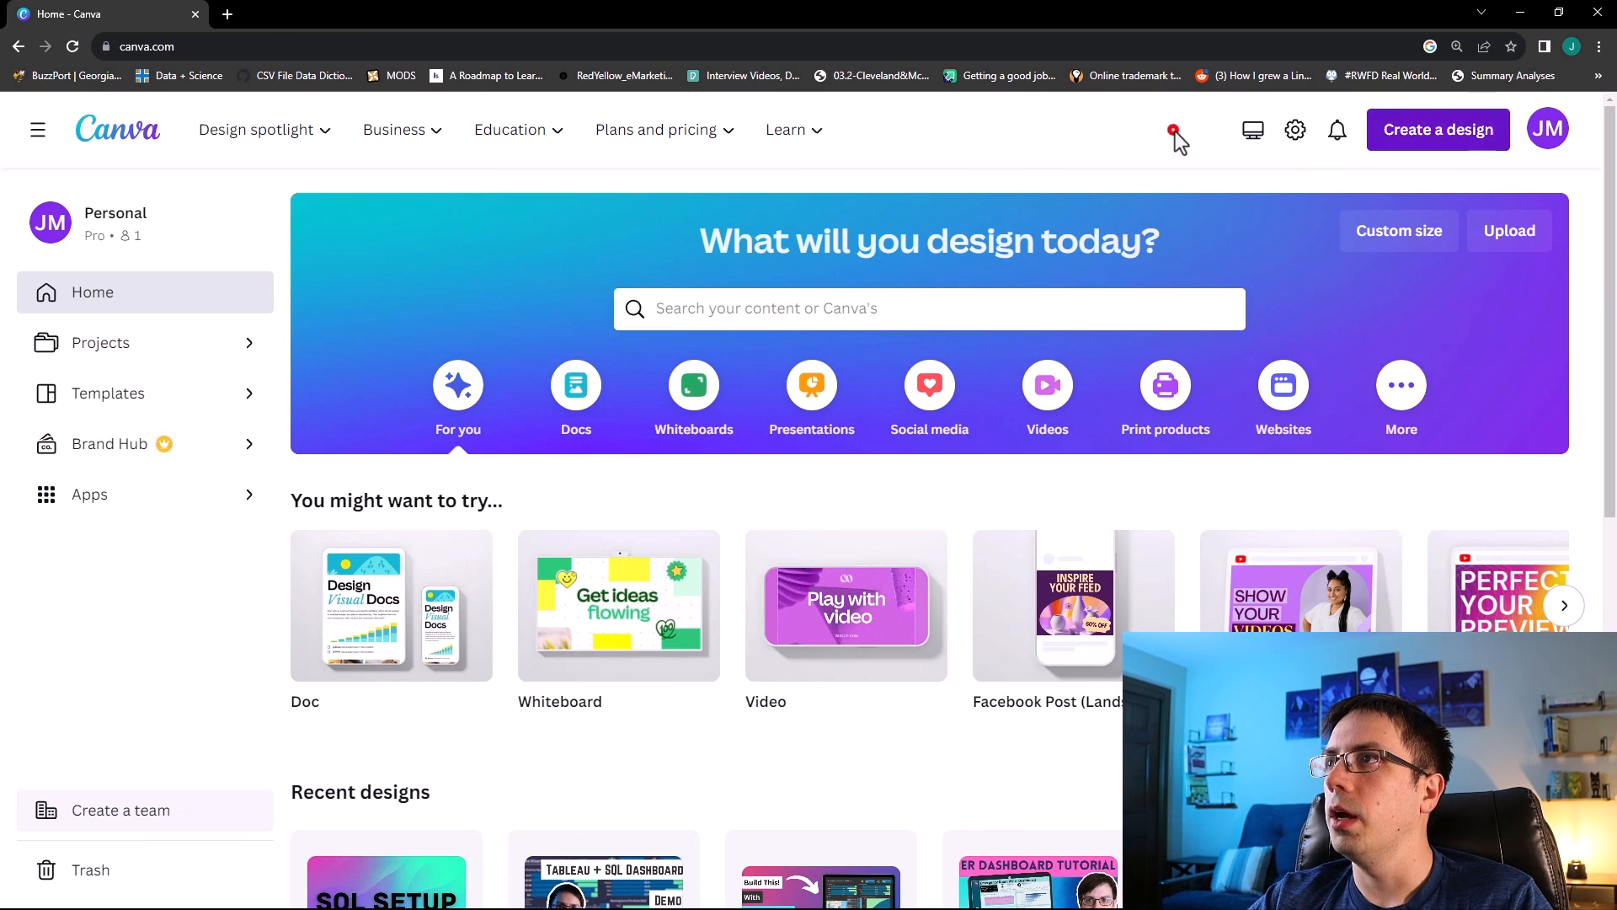
left_click(1443, 131)
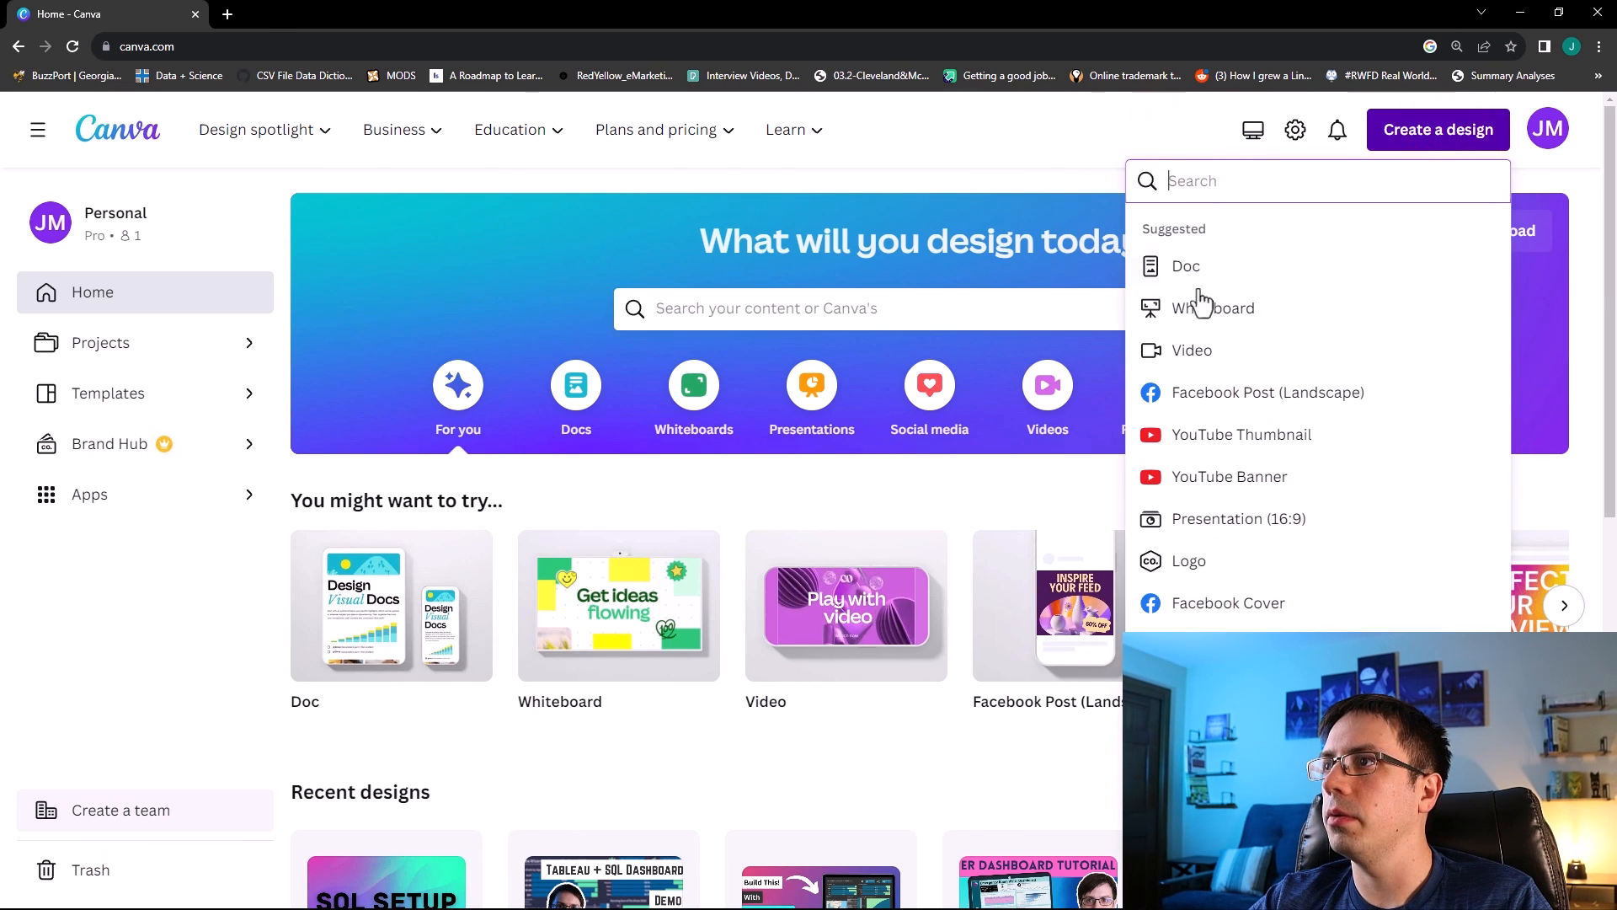
left_click(1194, 572)
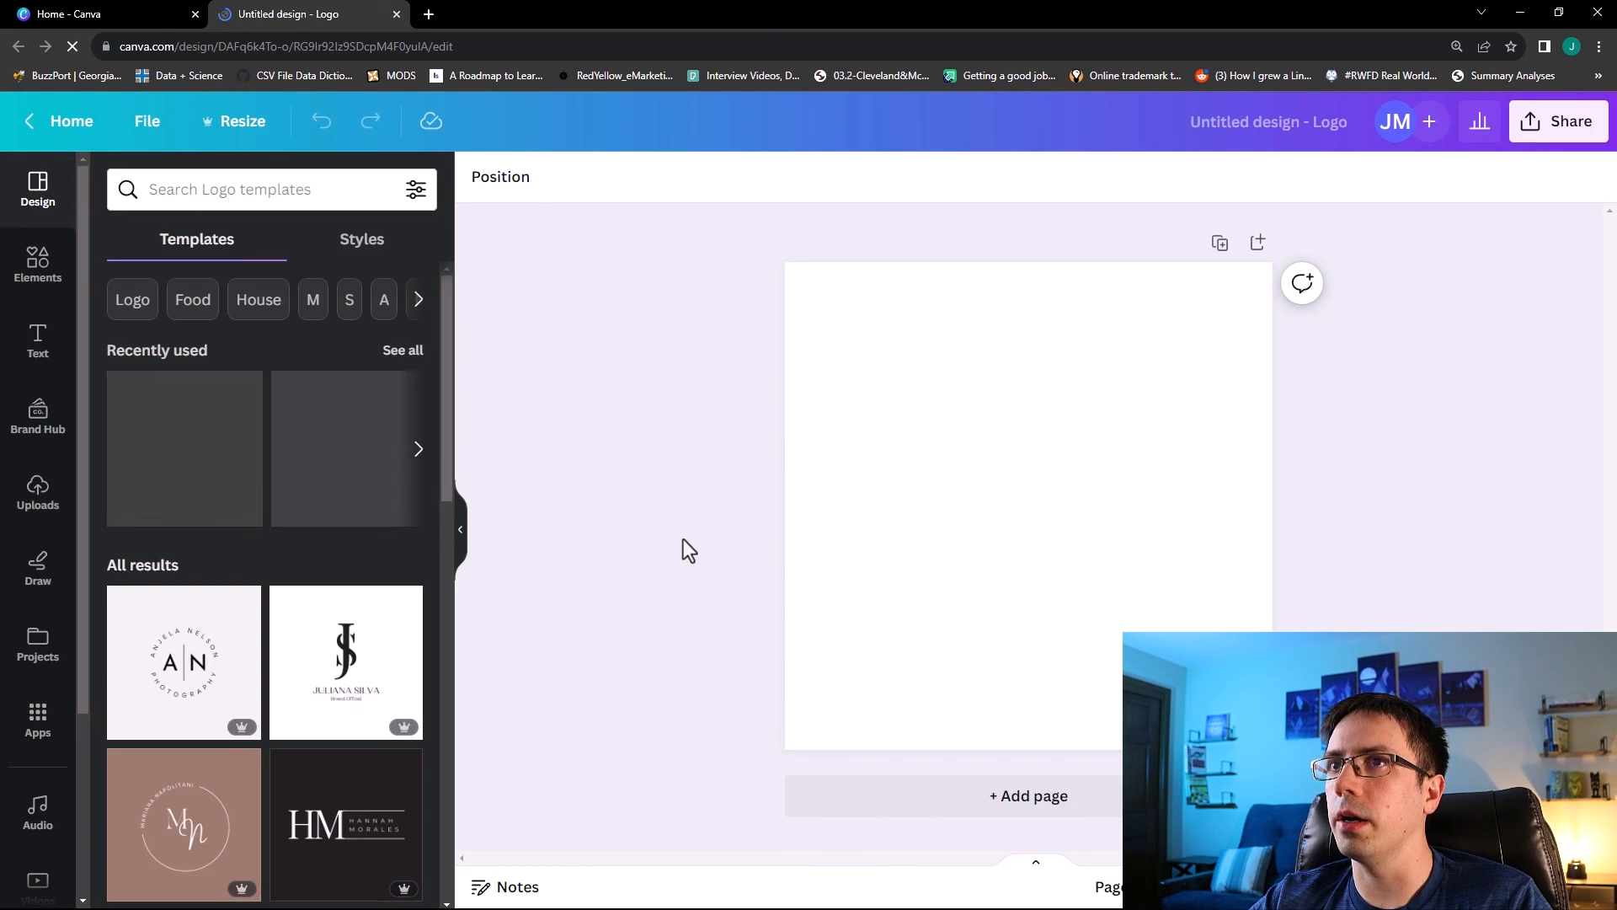
Search elements for Vaccine and place a syringe-with-vial graphic on the page, enlarging it to fill most of the page.
left_click(34, 278)
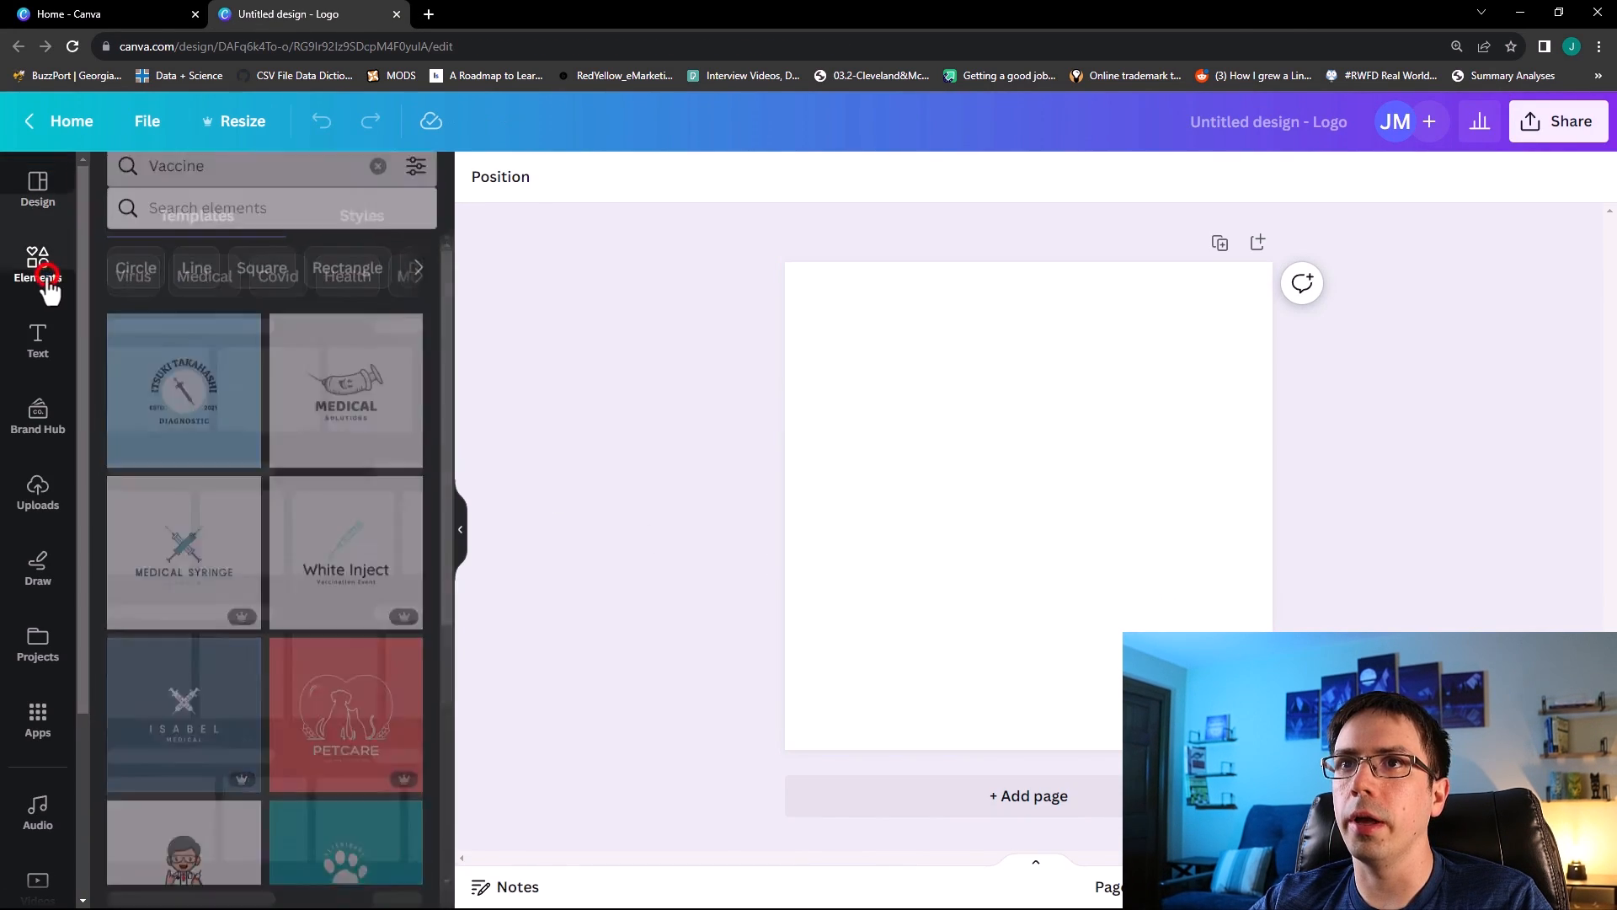
left_click(181, 189)
type("Vaccine")
key("Return")
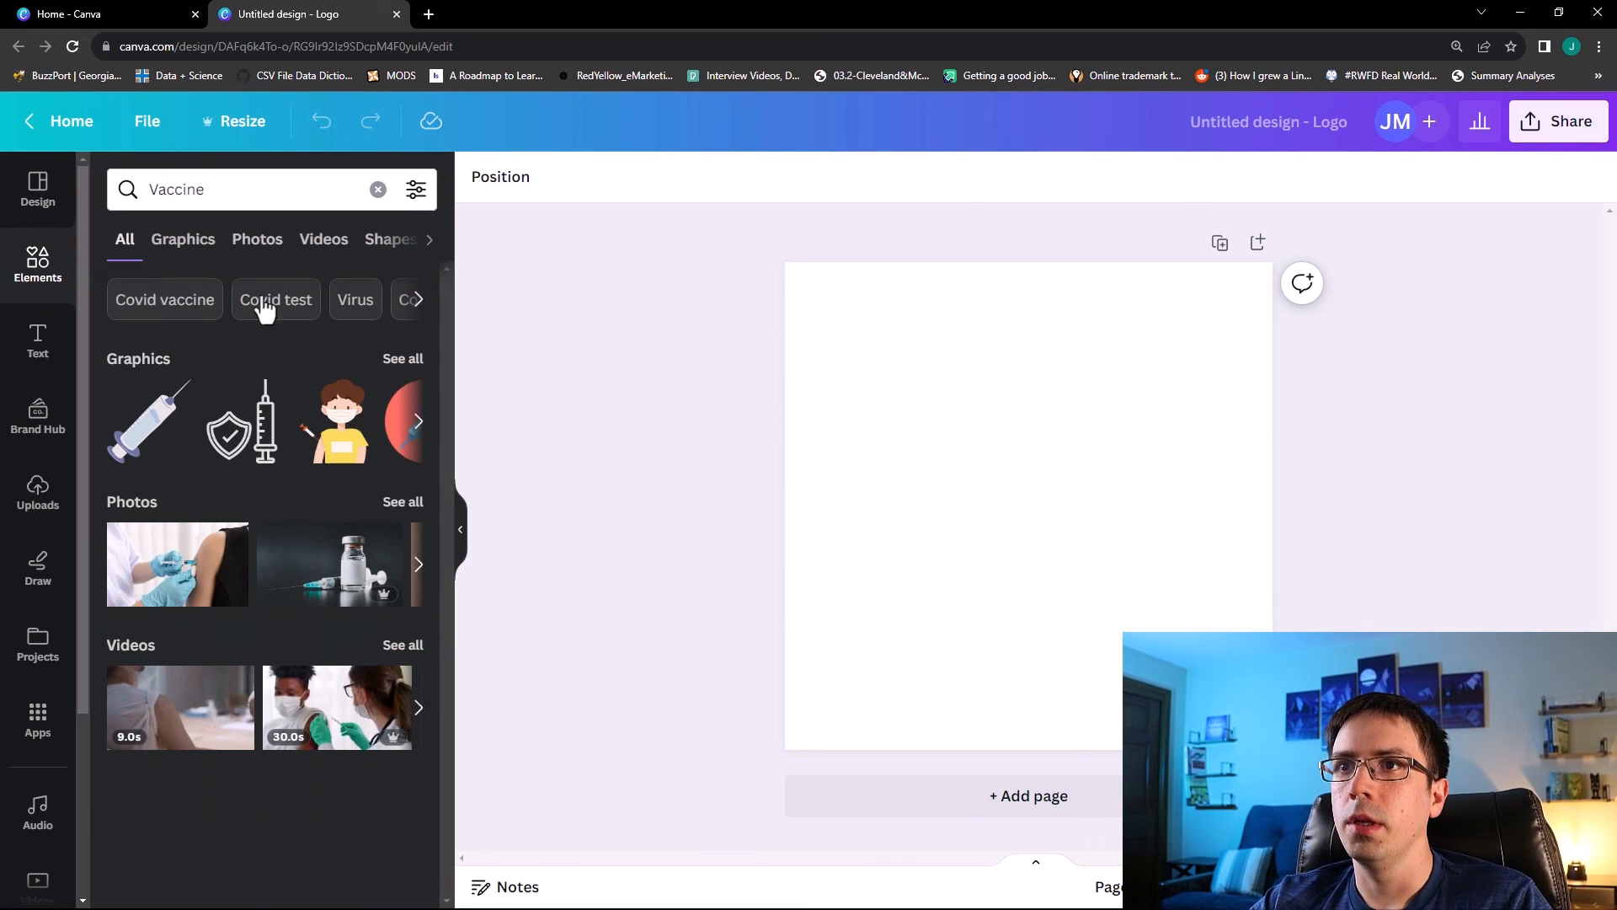
left_click(410, 358)
scroll(366, 436, "down", 3)
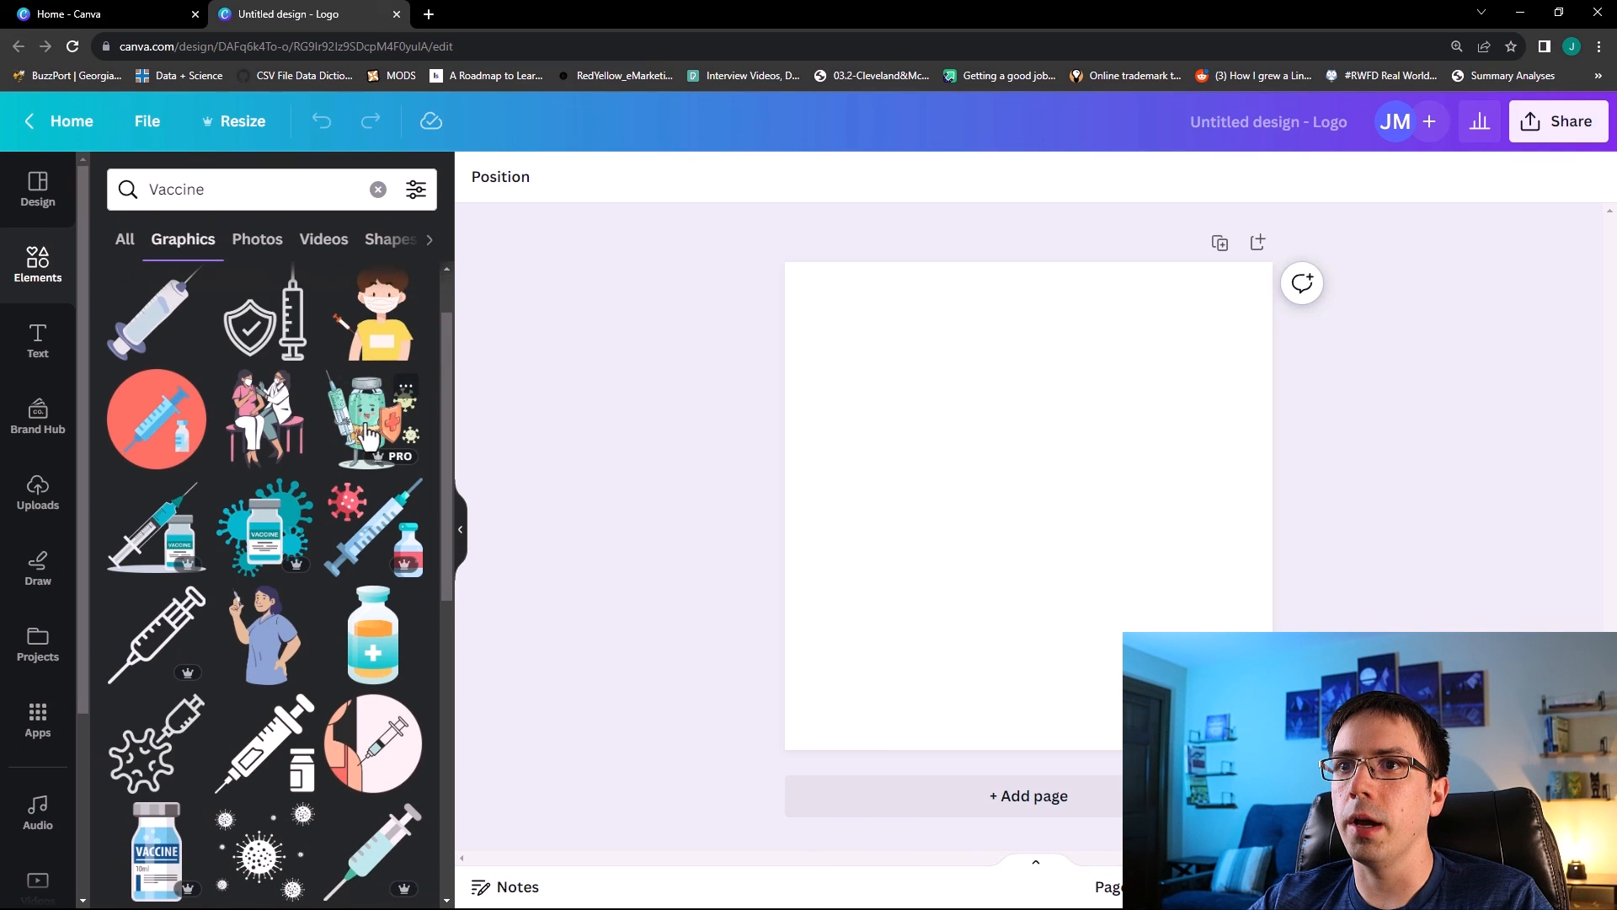
scroll(366, 437, "down", 2)
left_click_drag(275, 580, 992, 498)
left_click_drag(1125, 397, 1213, 312)
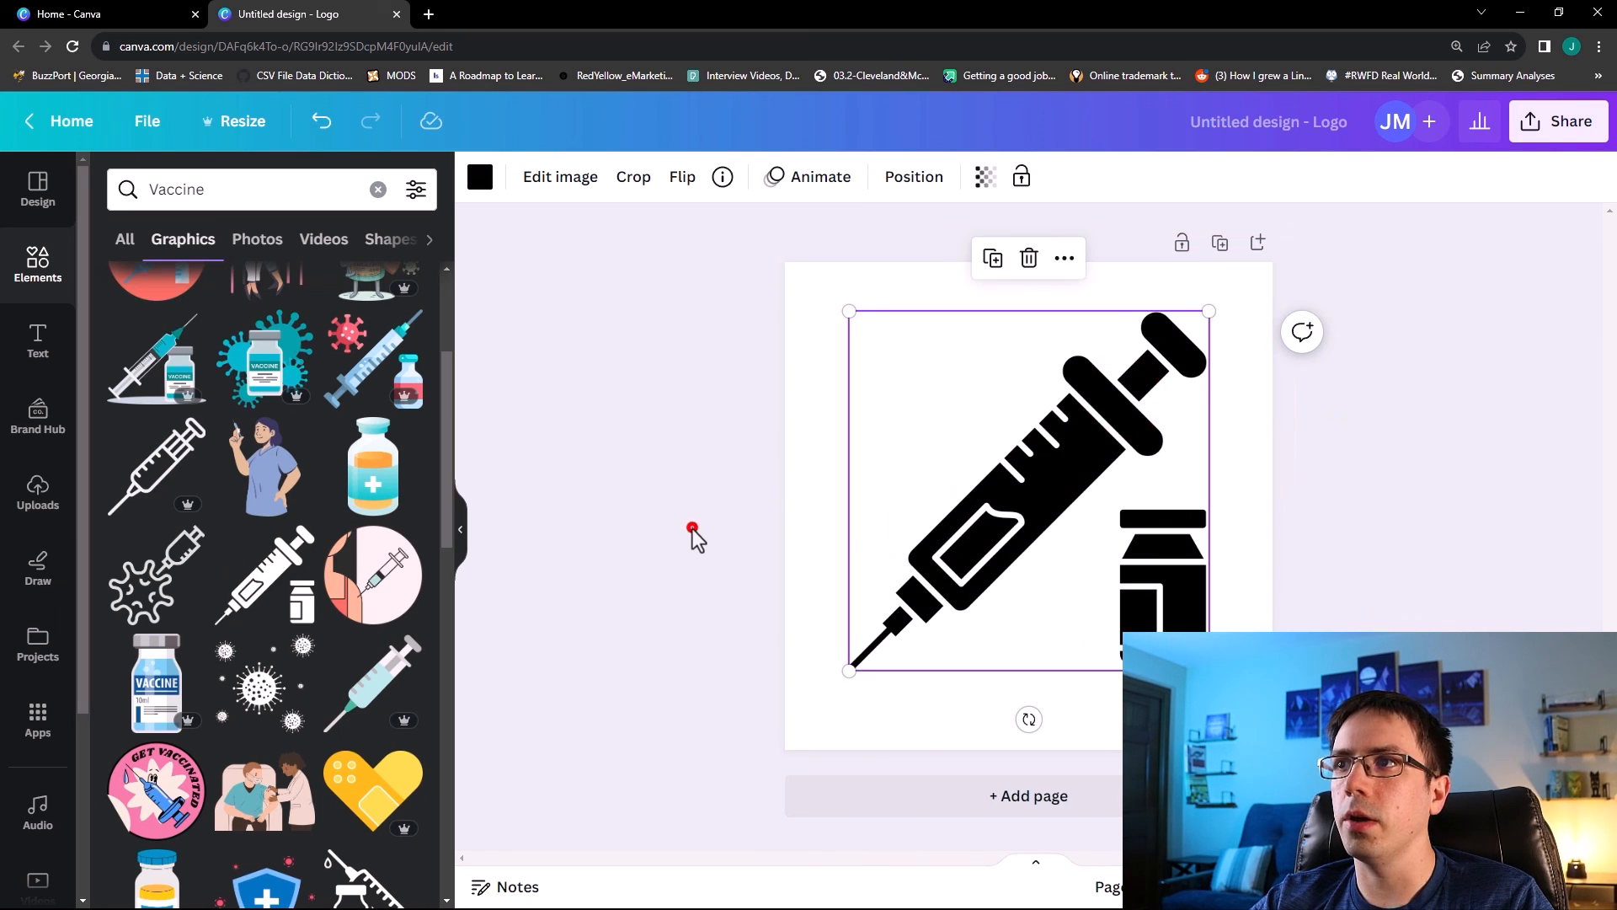
left_click(692, 529)
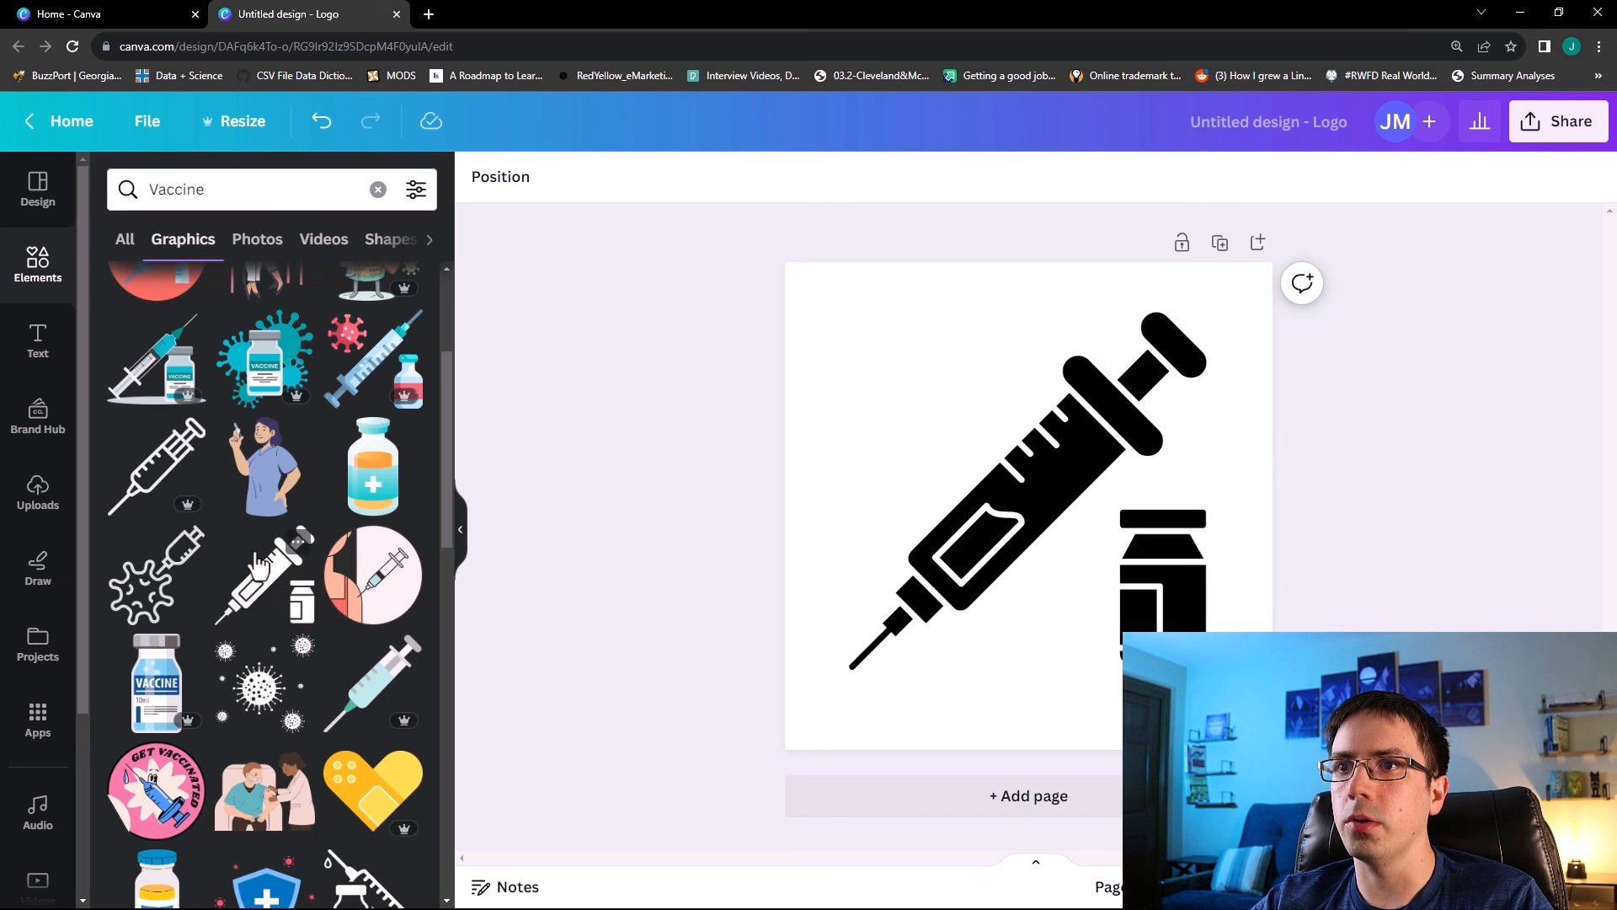
Recolor the syringe graphic to the custom hex colour #57ECB2.
left_click(1043, 488)
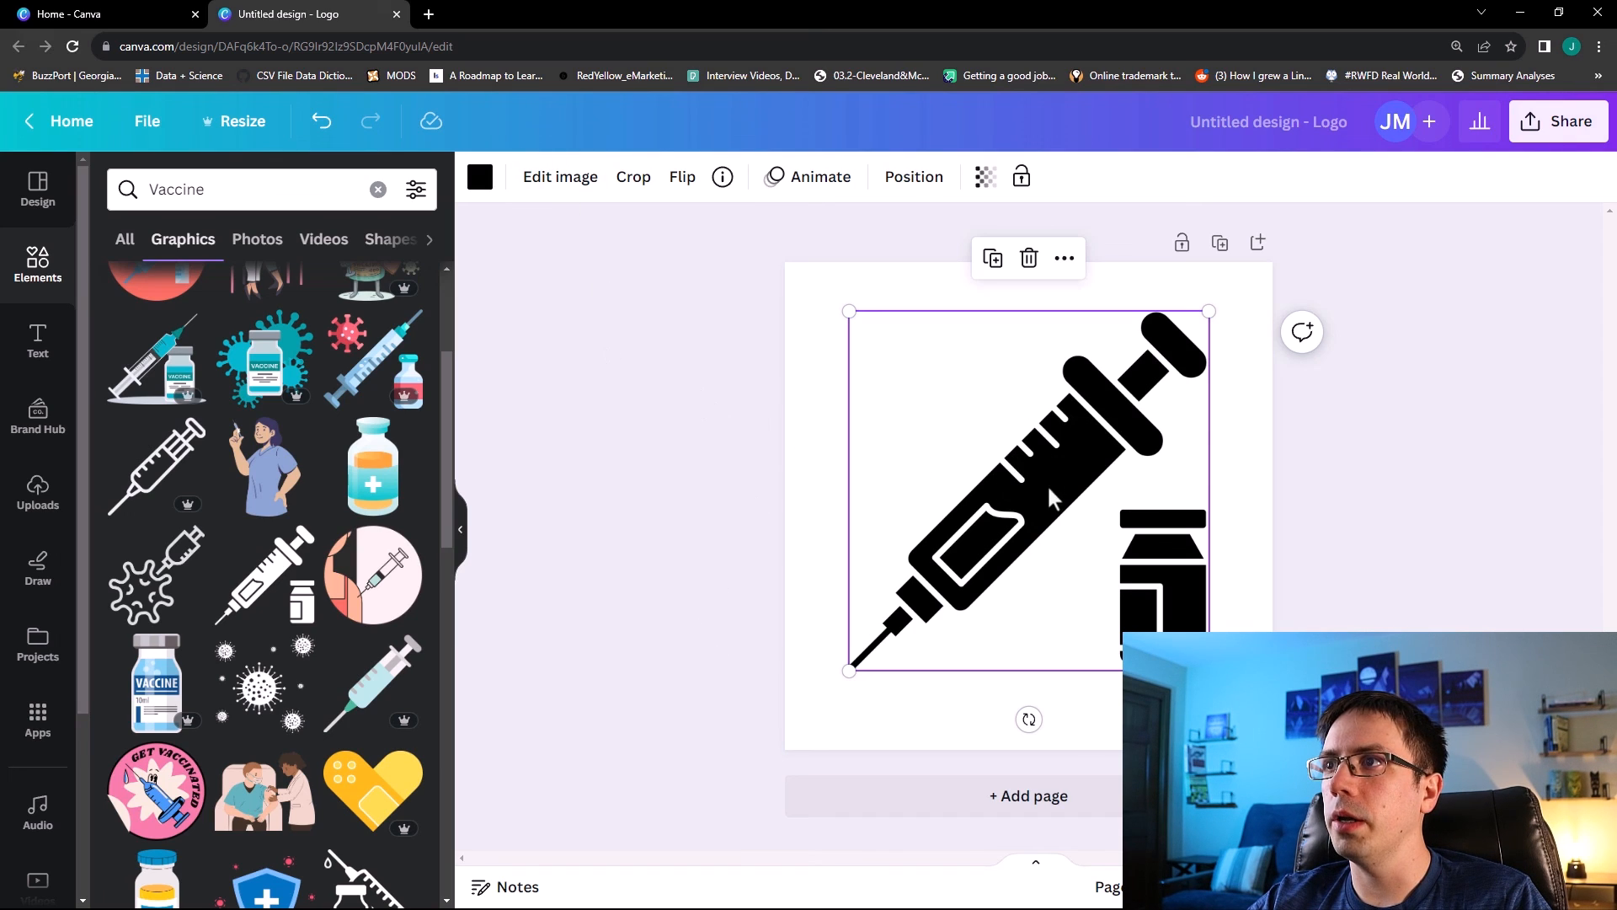
left_click(480, 187)
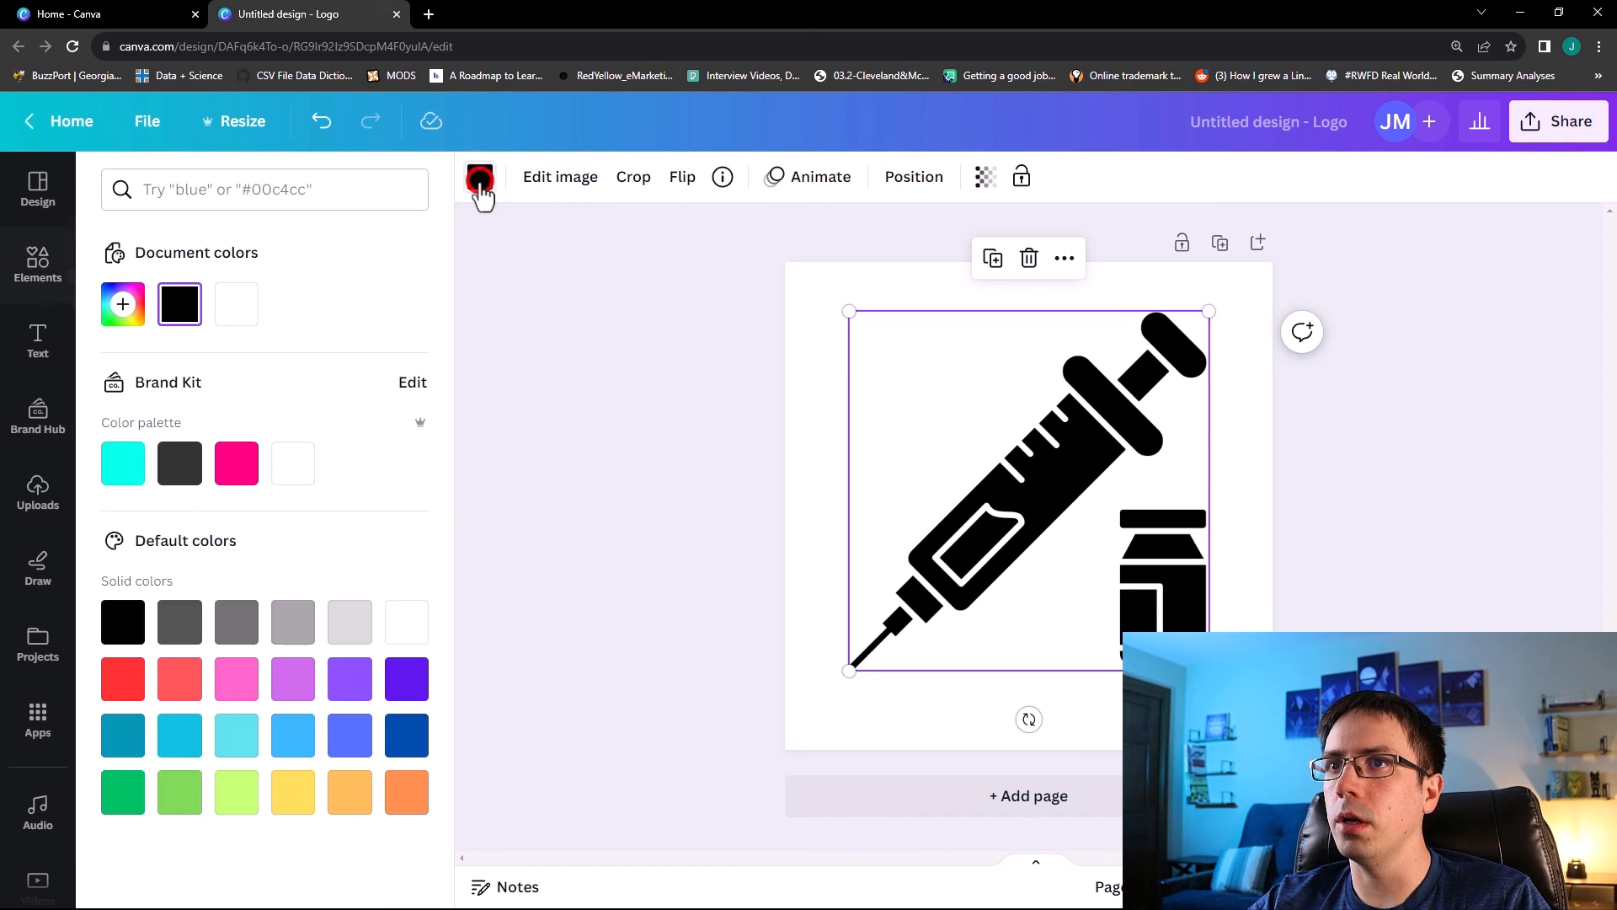
left_click(122, 308)
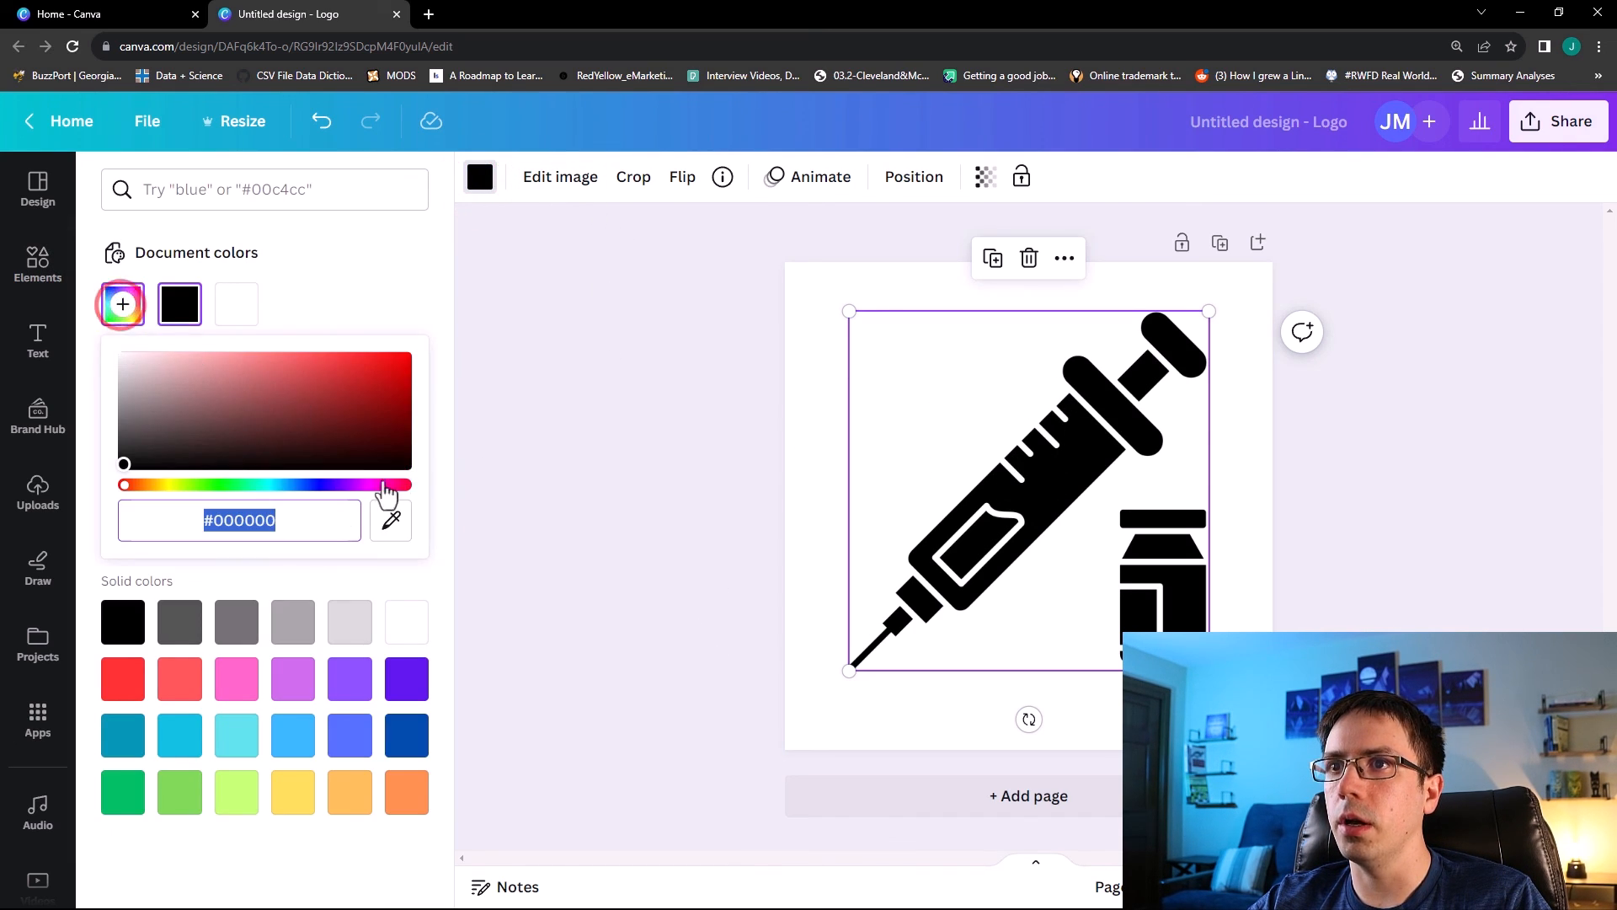
left_click_drag(317, 529, 216, 522)
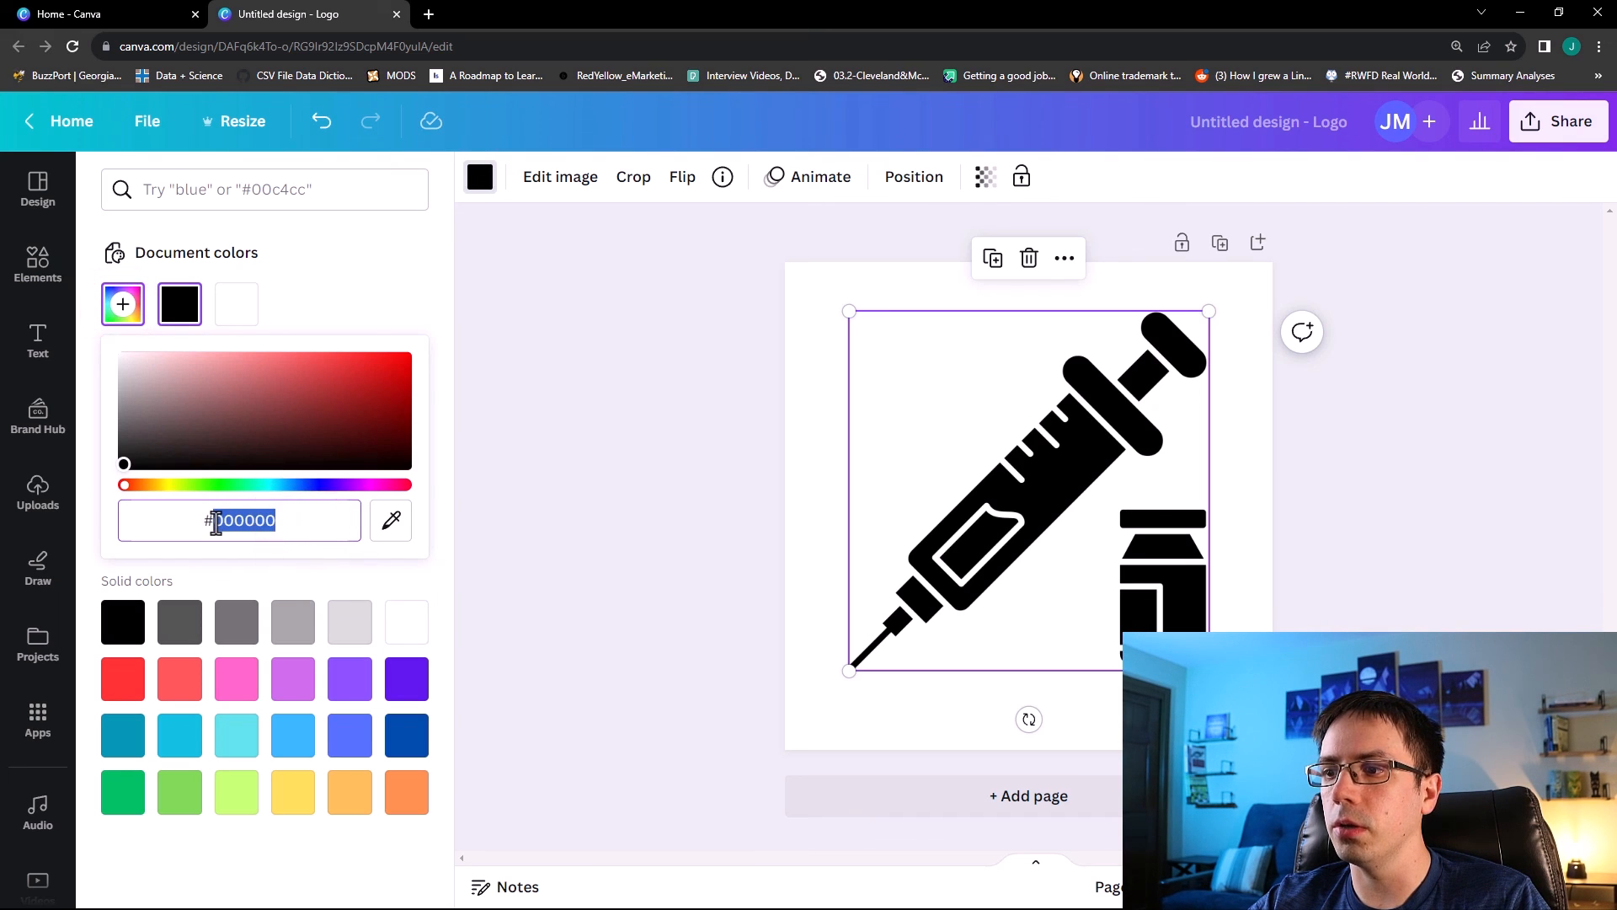
type("5")
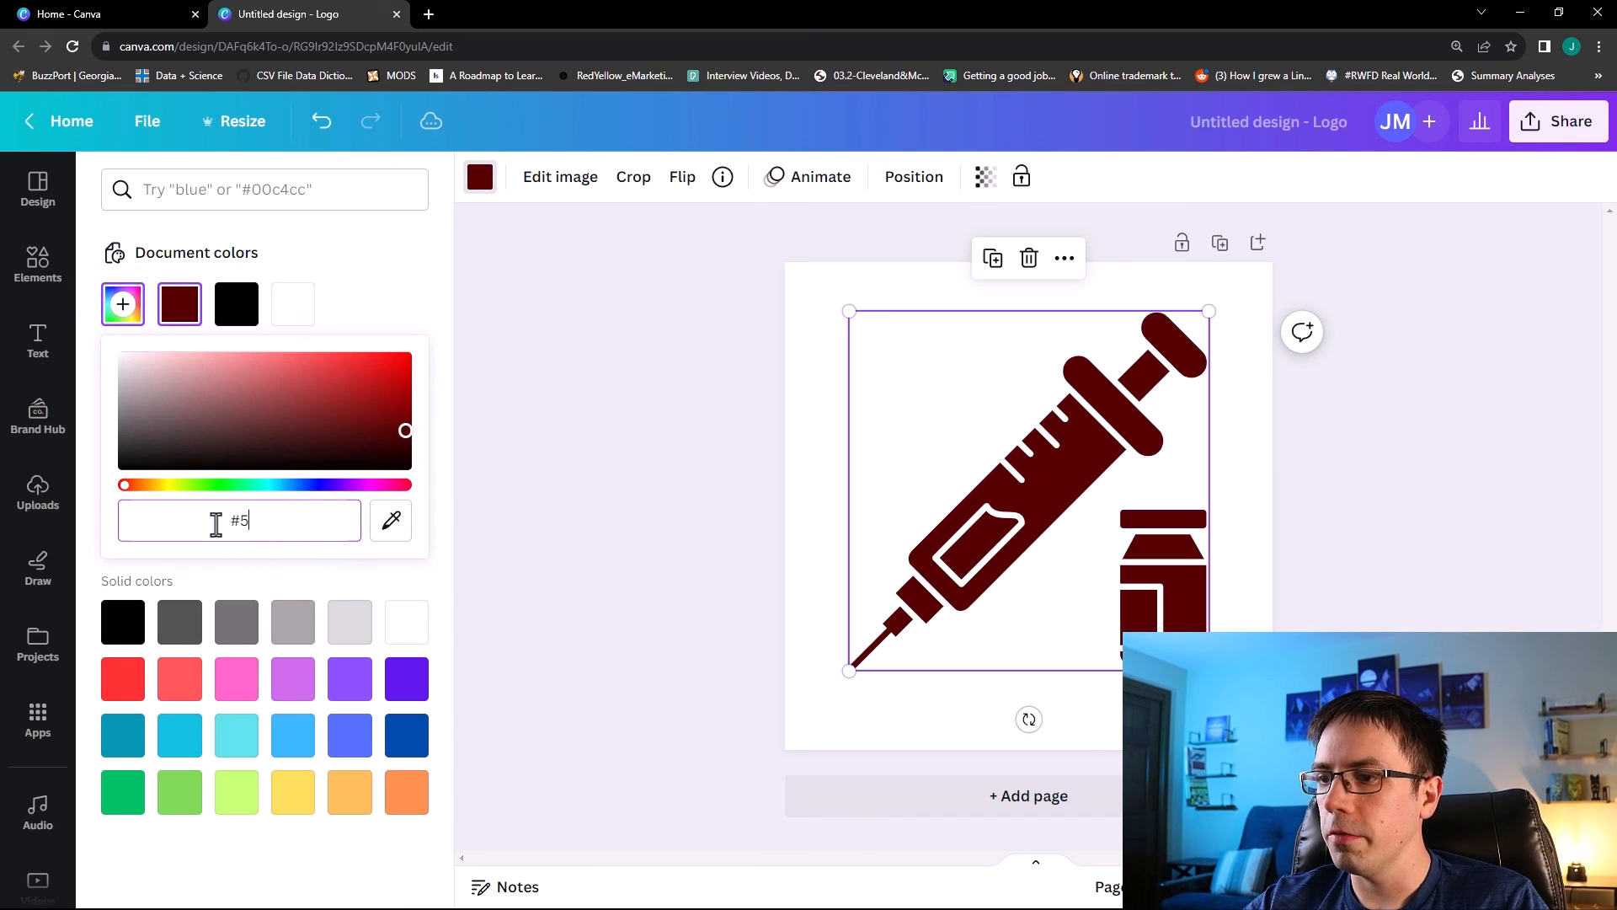
type("7ECB2")
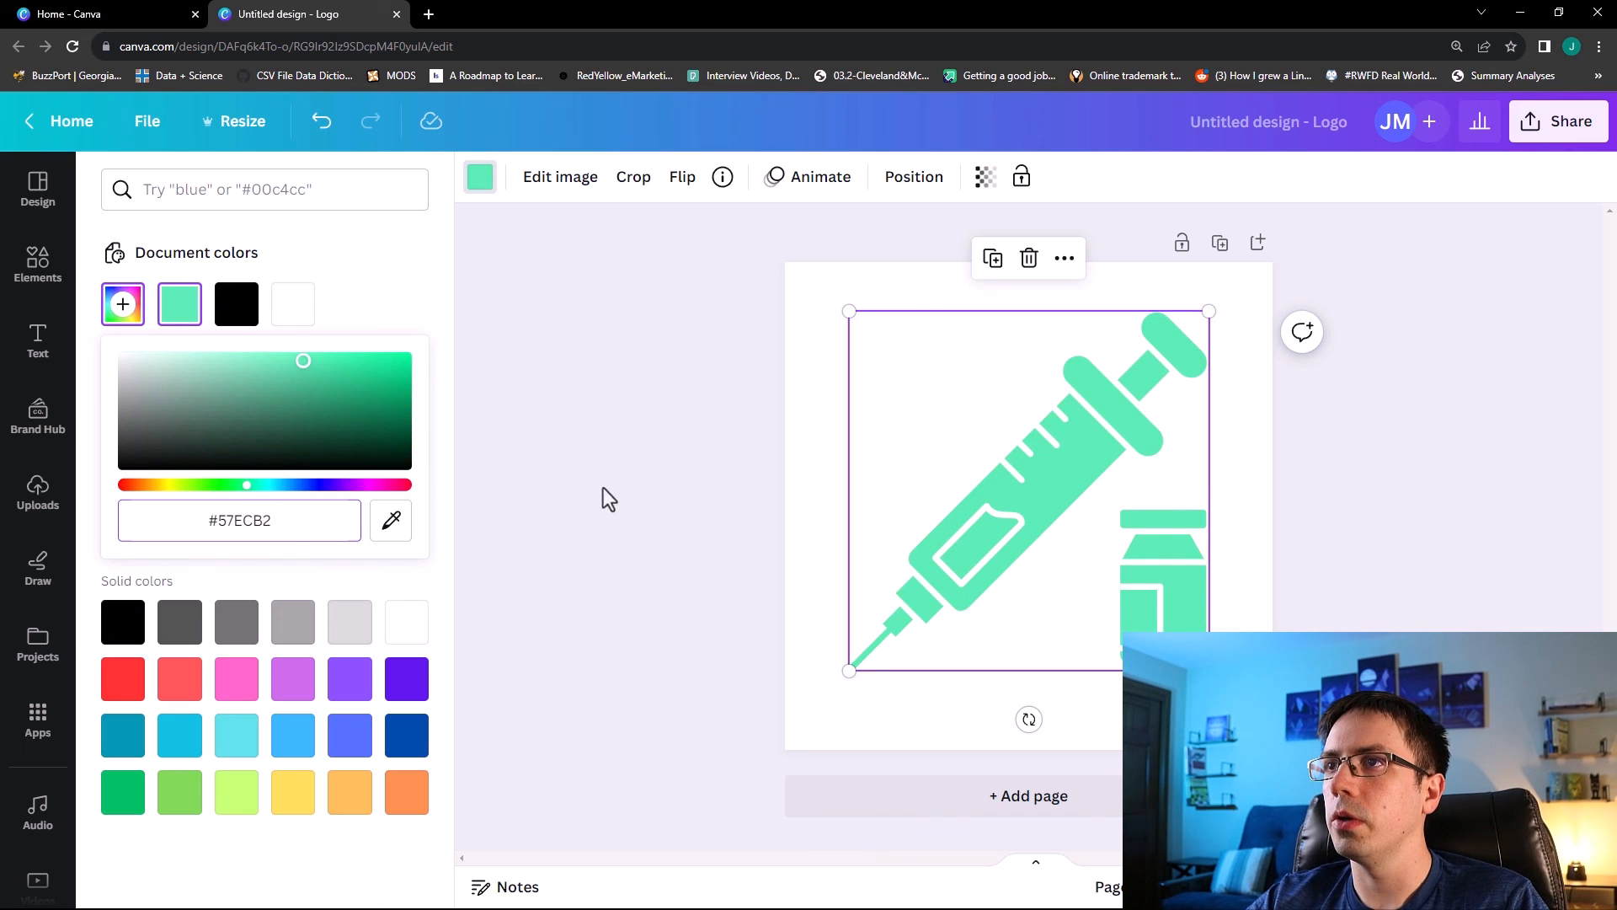
left_click(665, 499)
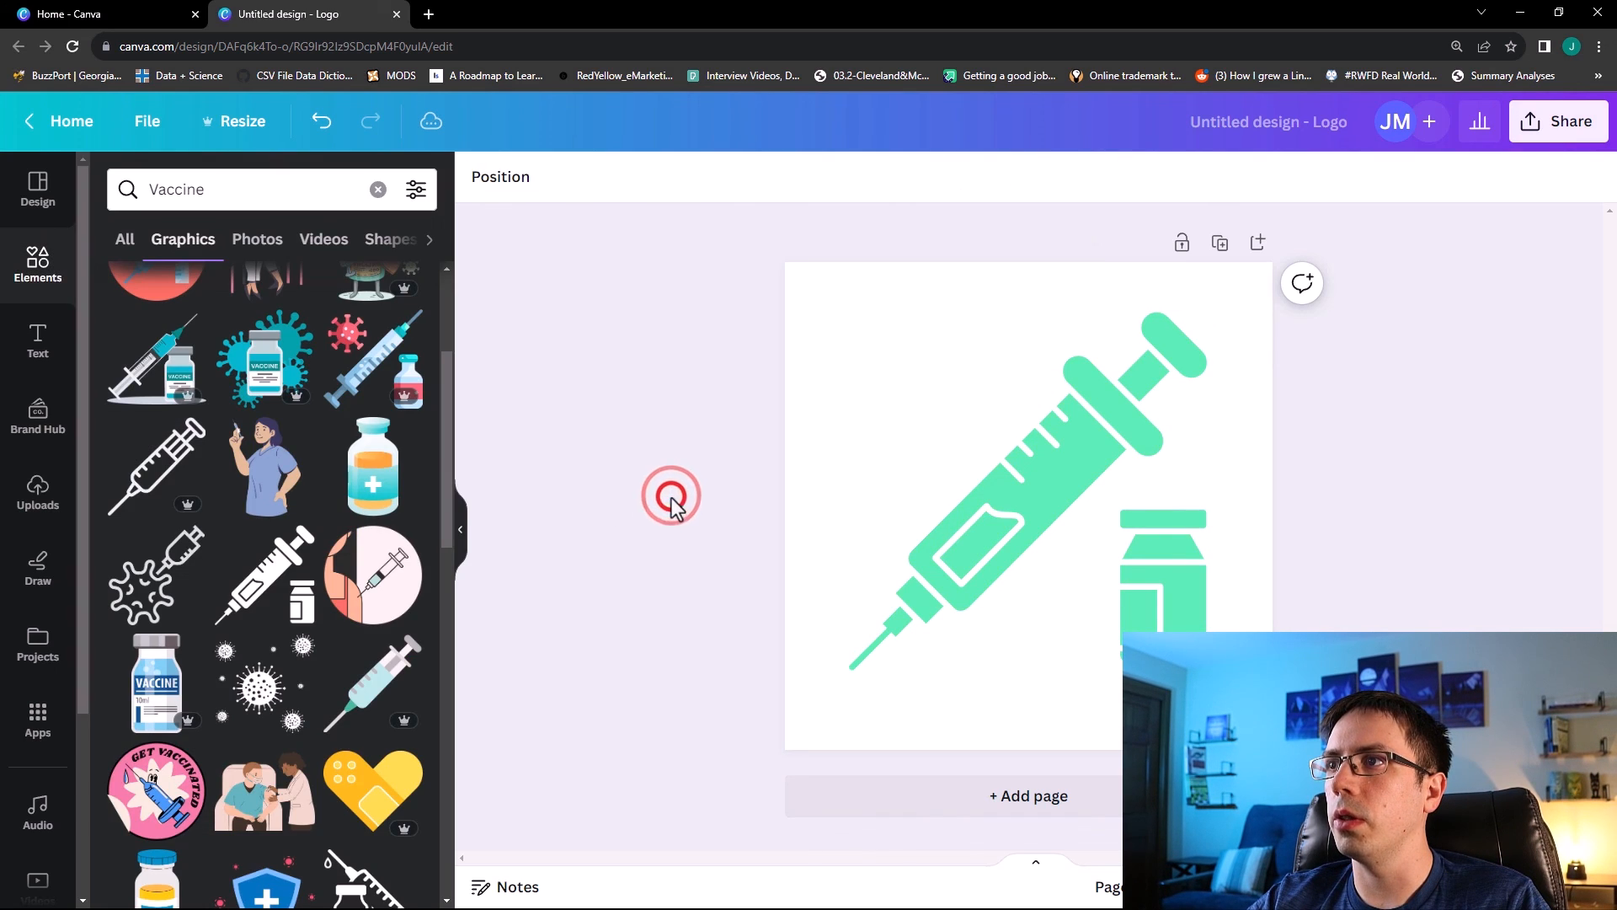
Add a second page and place a virus graphic on it from an element search for Virus.
left_click(892, 794)
left_click(378, 189)
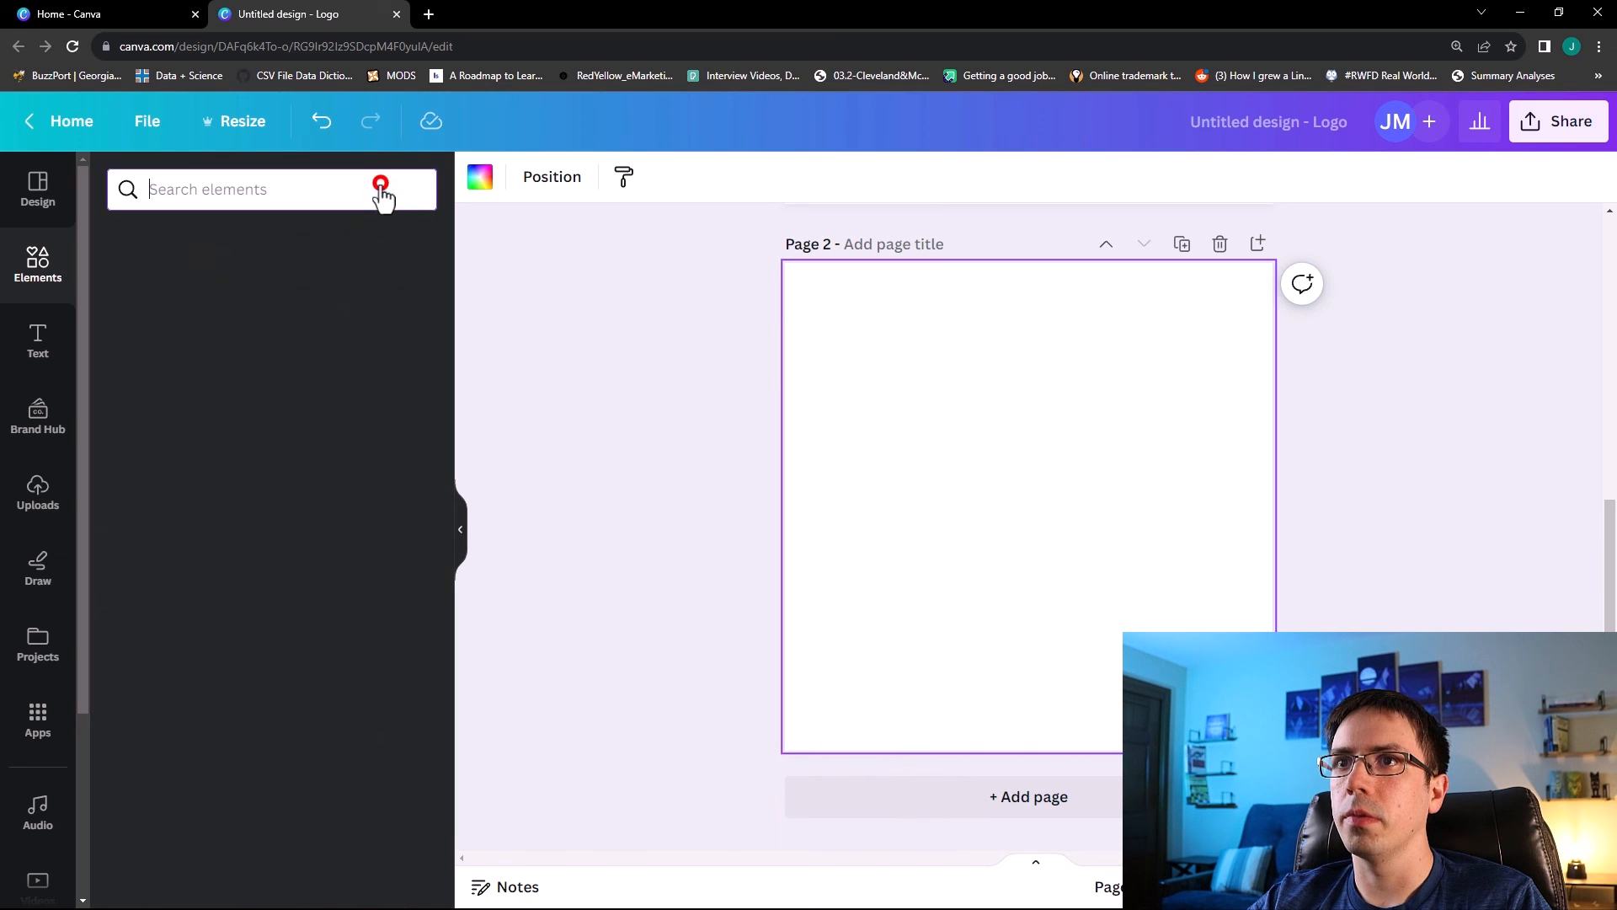
left_click(254, 190)
type("Virus")
key("Return")
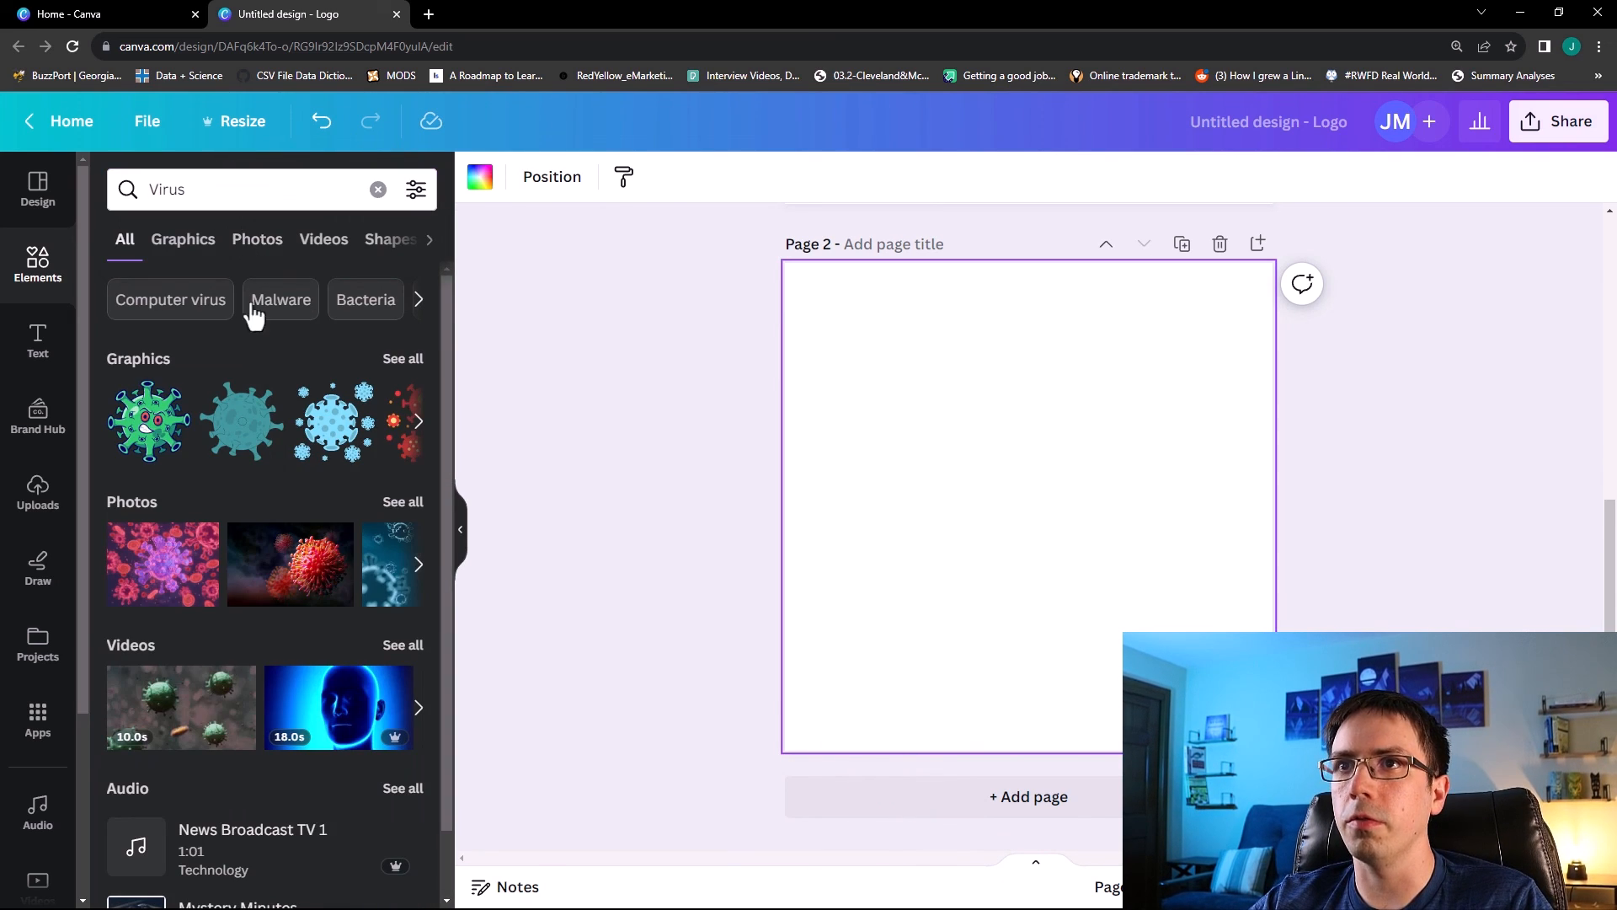
left_click(183, 239)
left_click(265, 573)
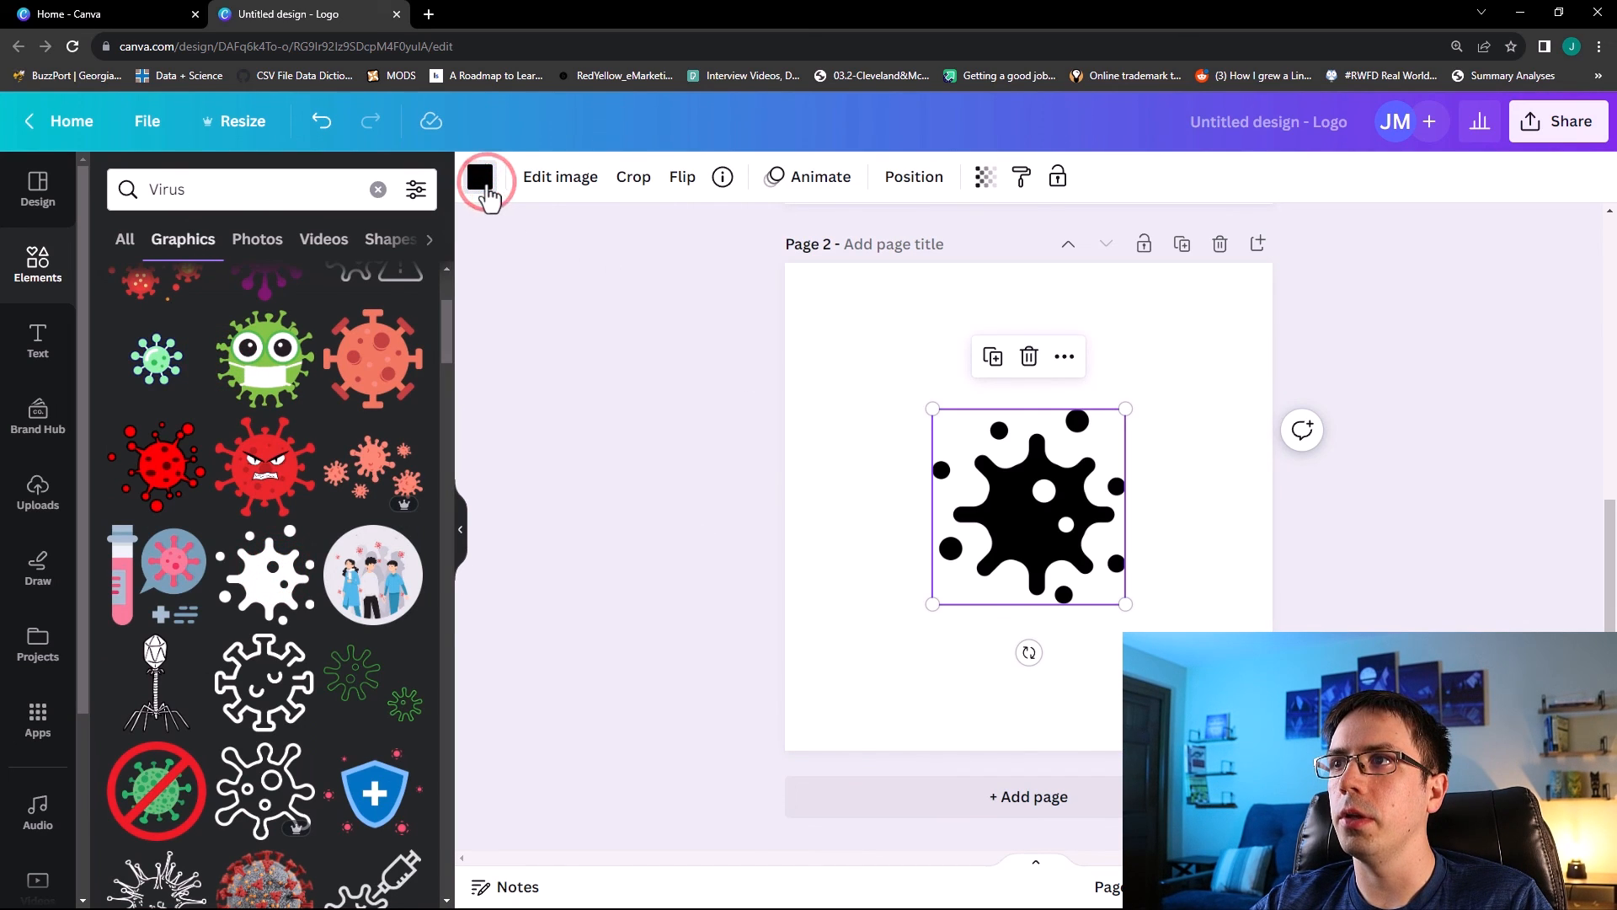
scroll(623, 471, "up", 3)
scroll(842, 320, "down", 3)
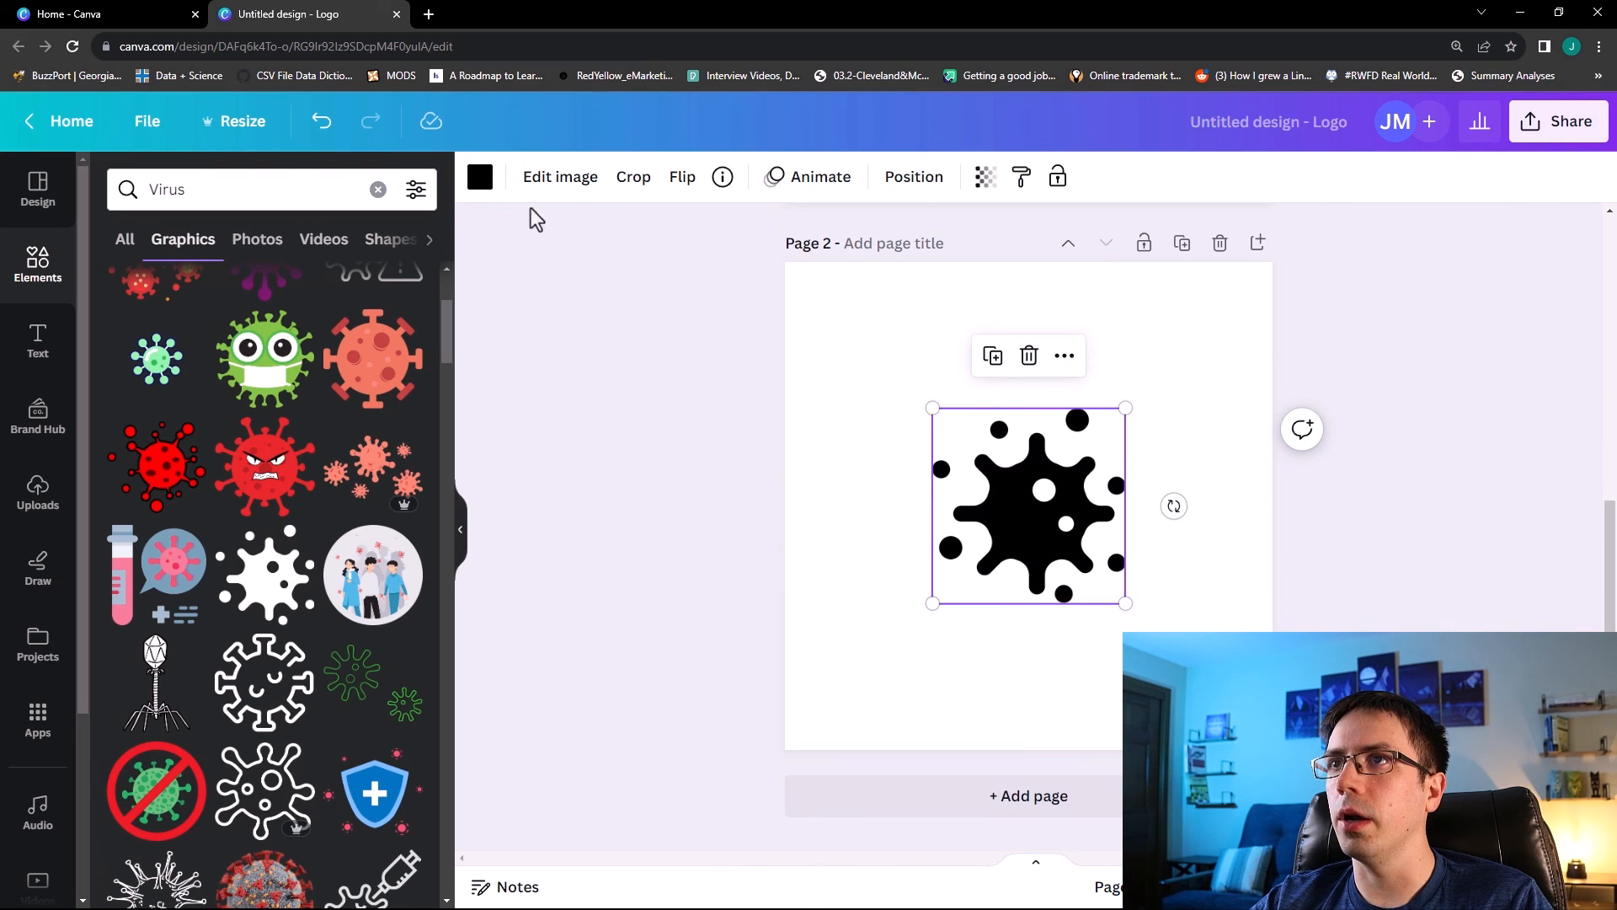
Recolor the virus graphic to the #57ECB2 document colour and enlarge it to fill the page.
left_click(480, 179)
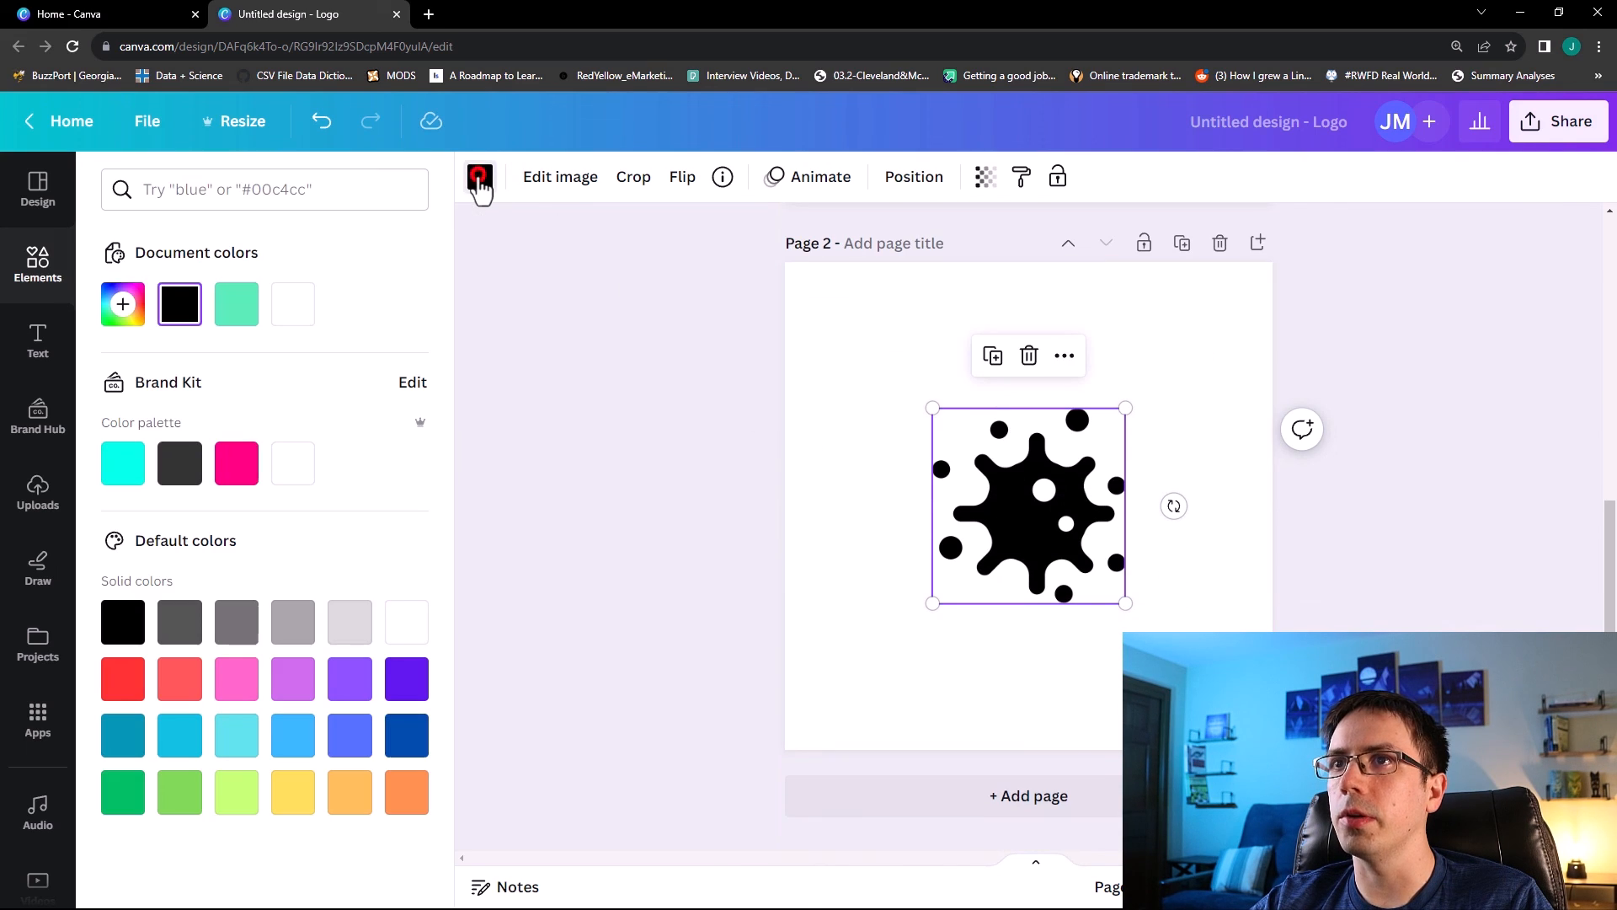
left_click(238, 307)
left_click_drag(1128, 408, 1422, 282)
left_click_drag(1172, 425, 1065, 529)
left_click(726, 485)
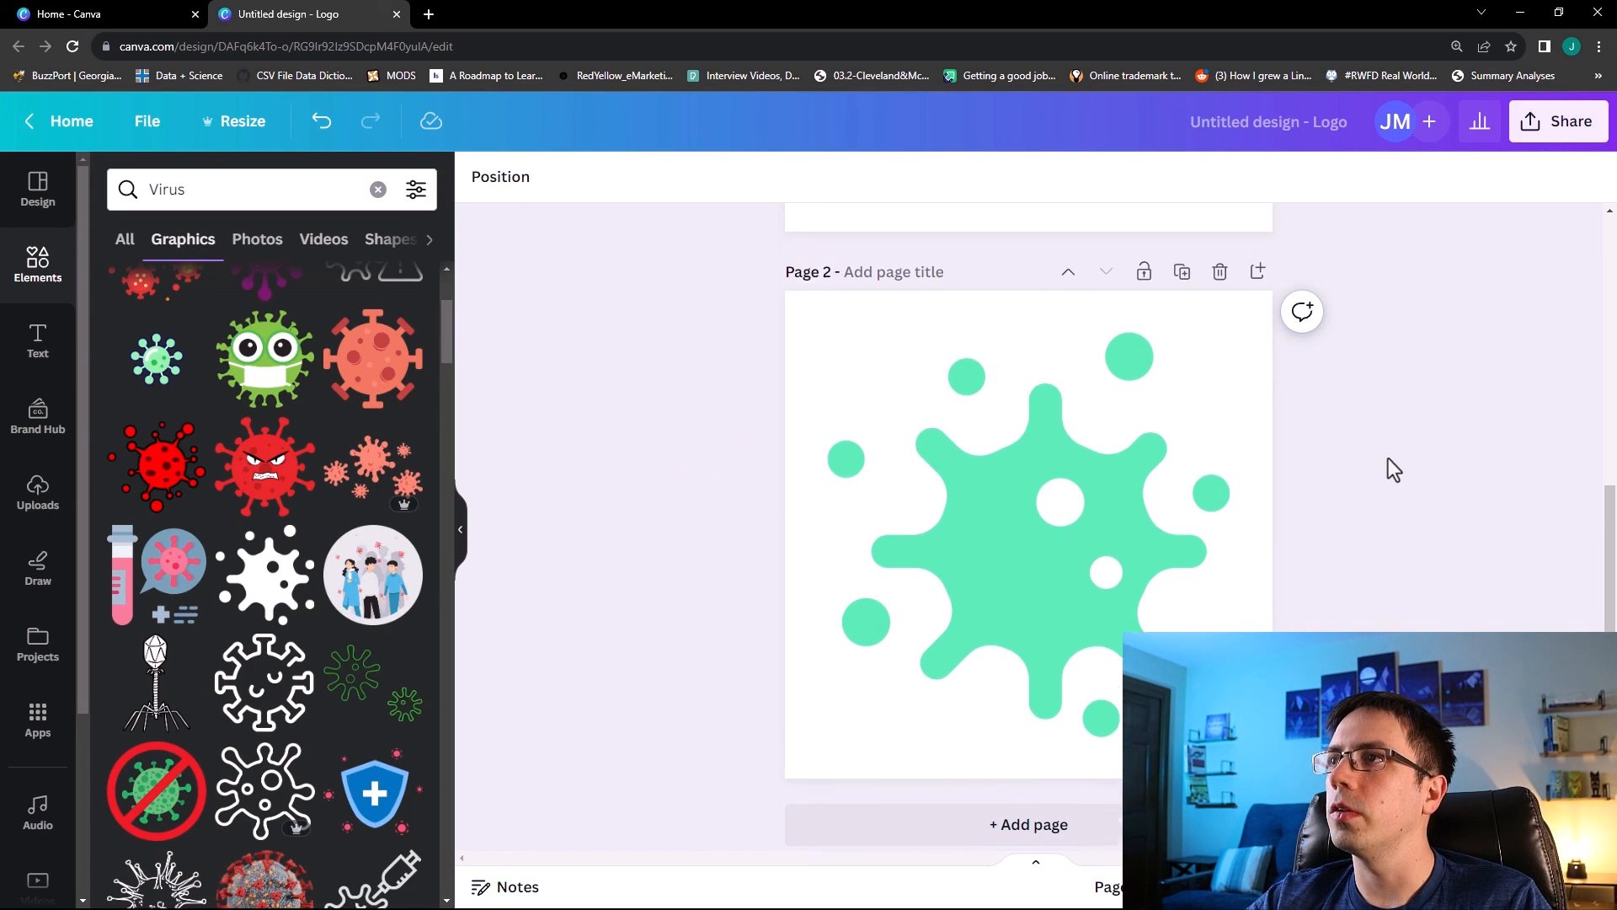
Download both pages as PNG files with a transparent background.
scroll(1388, 458, "up", 5)
scroll(1390, 457, "down", 5)
scroll(1365, 460, "up", 5)
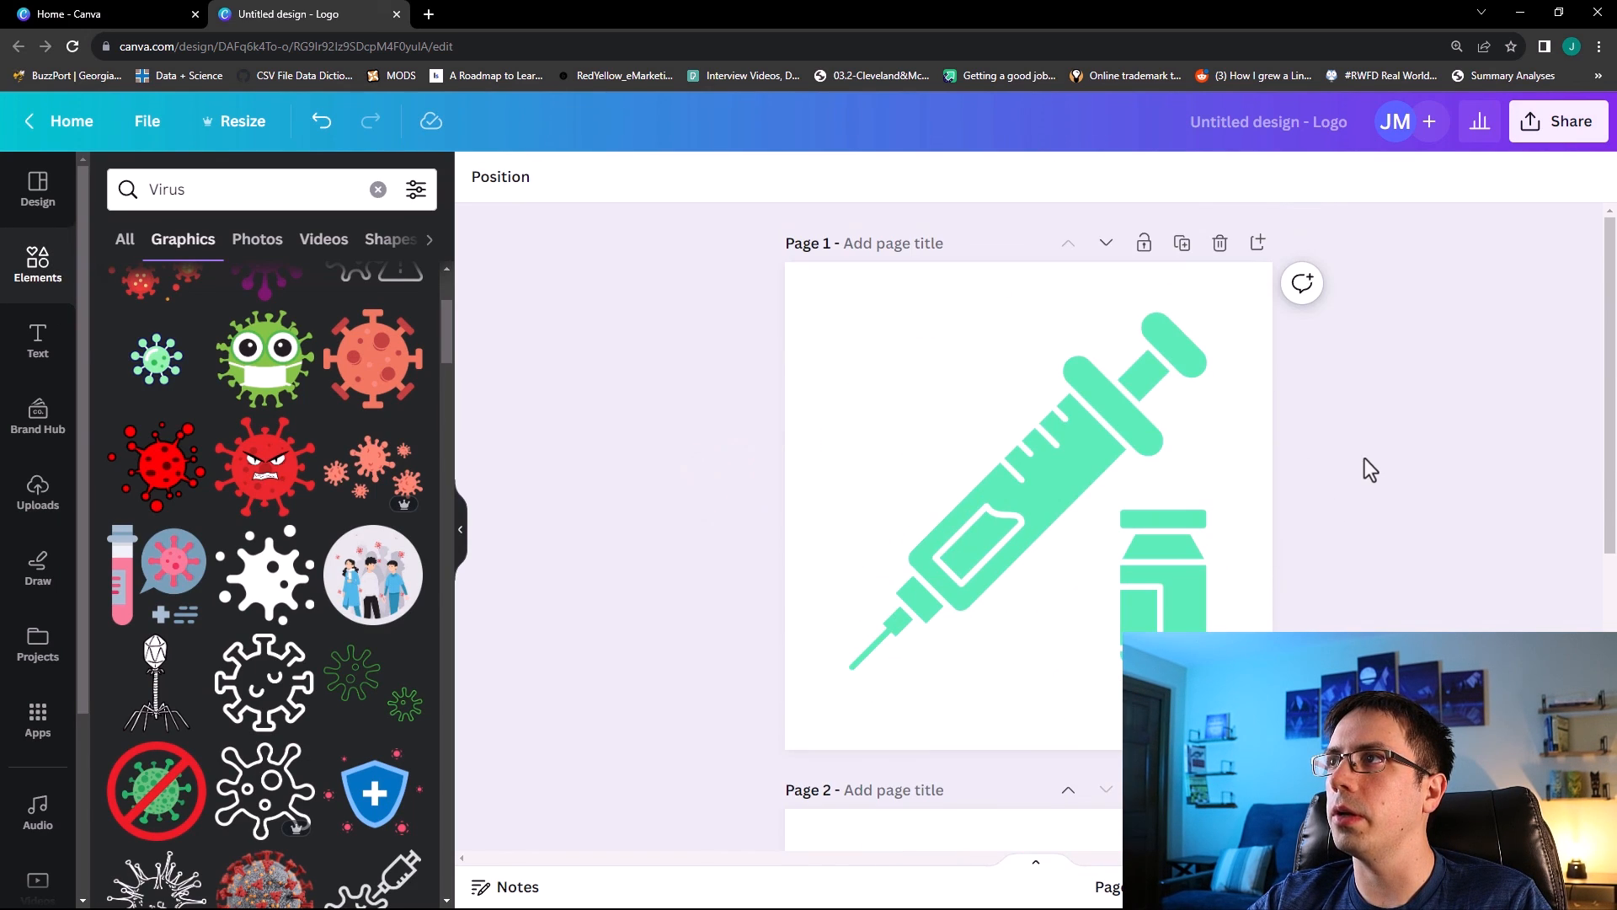
left_click(1563, 108)
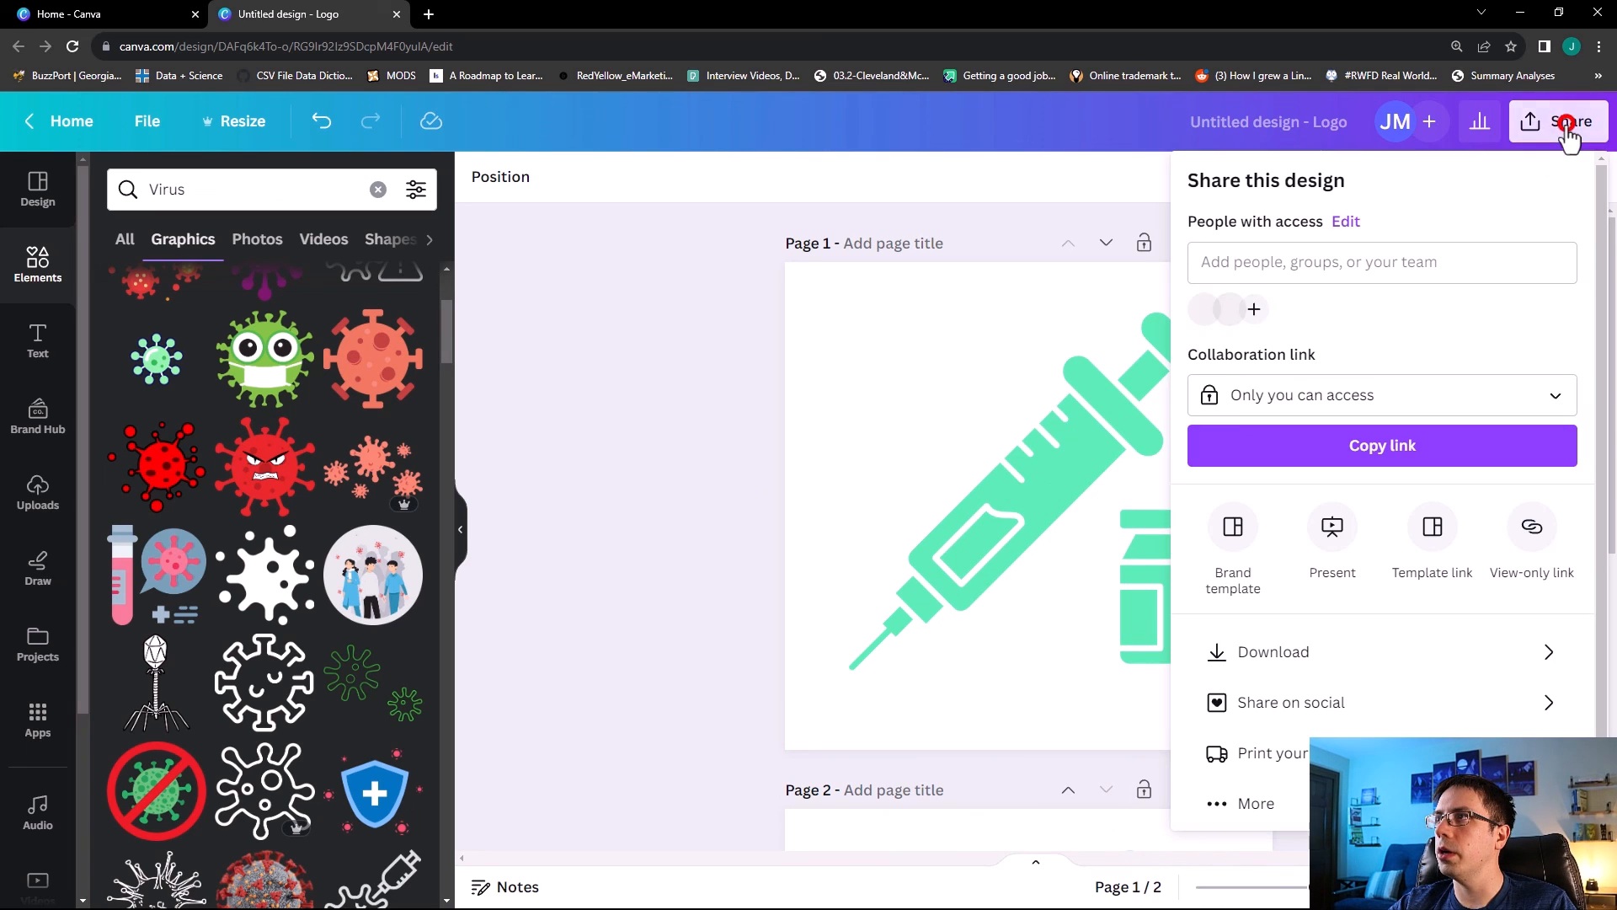
left_click(1255, 640)
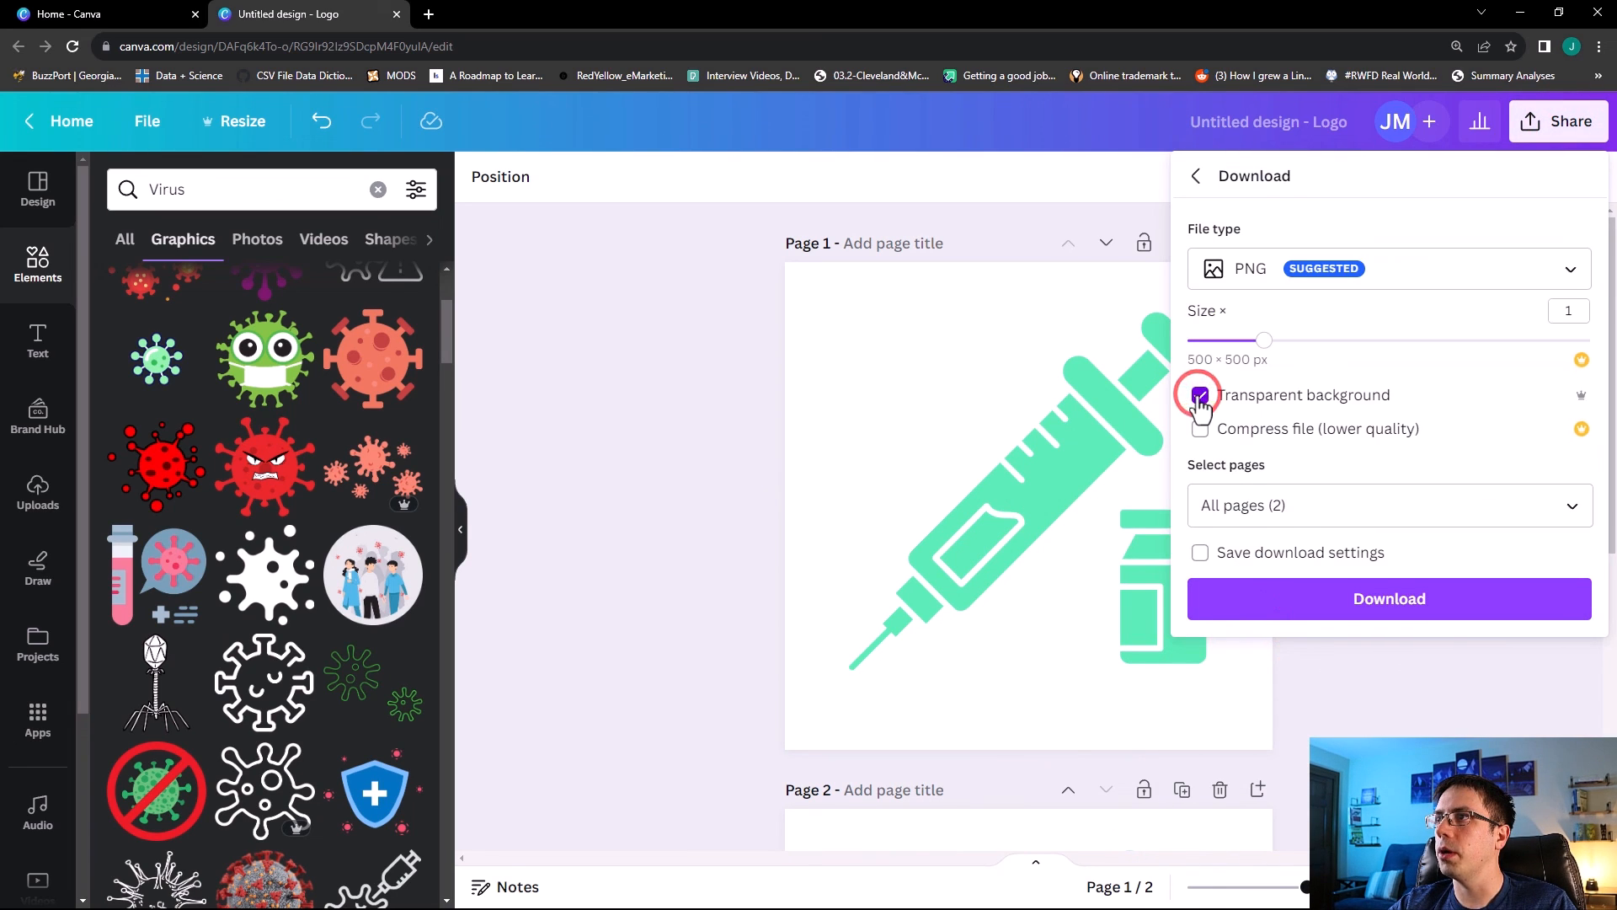
left_click(1311, 614)
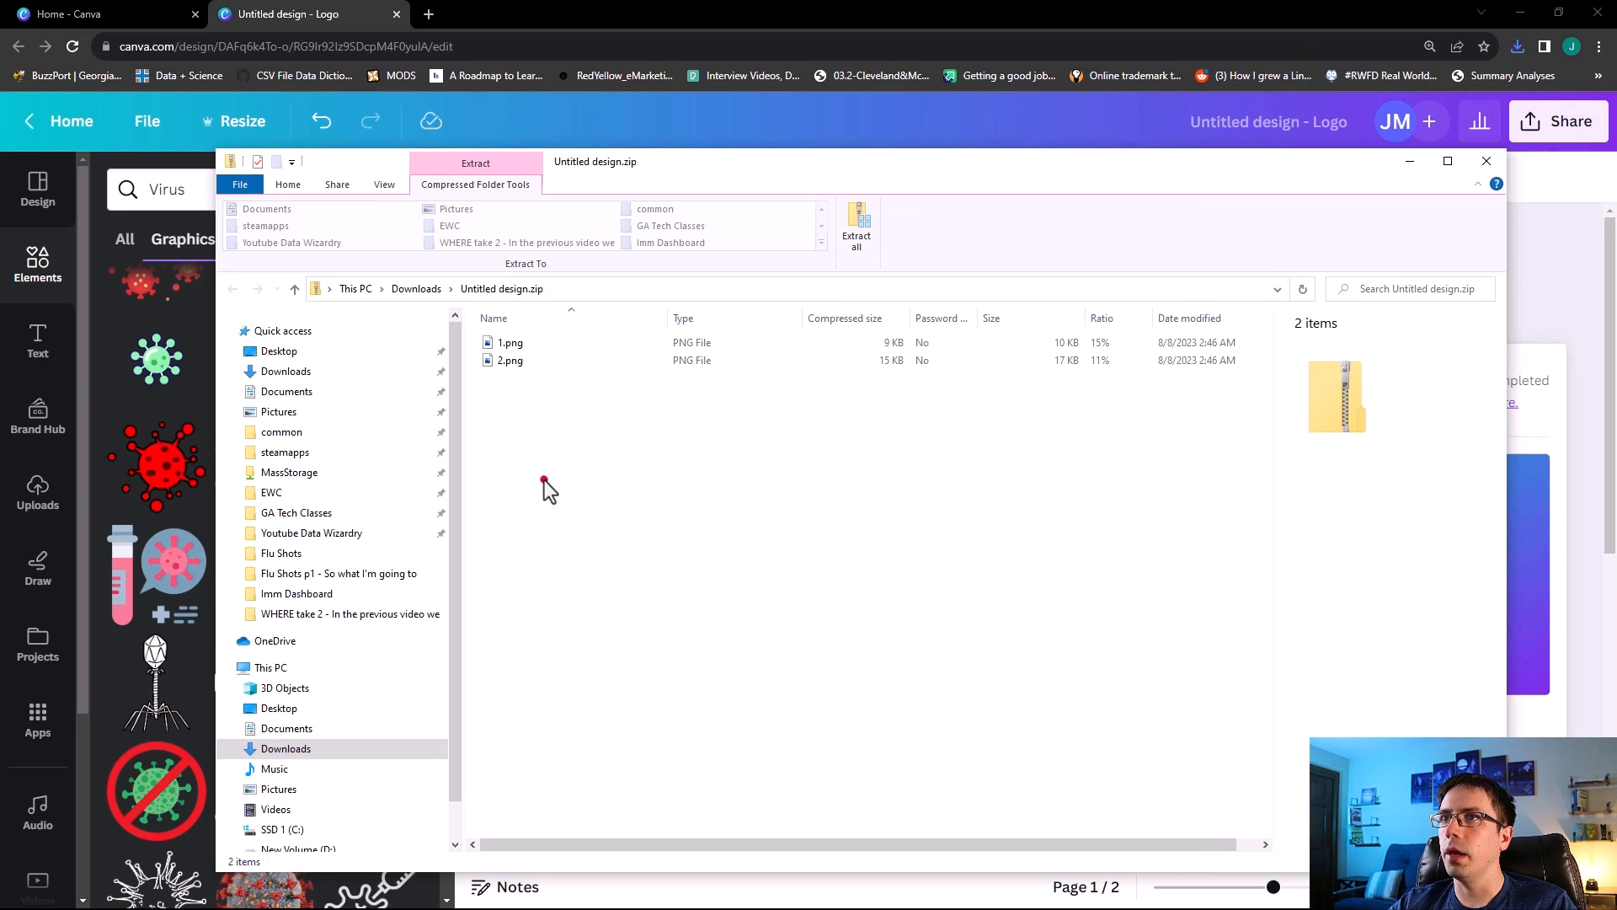
Extract 1.png and 2.png from the downloaded zip to the Desktop, replacing the existing file, and close the folder window.
left_click_drag(544, 480, 517, 327)
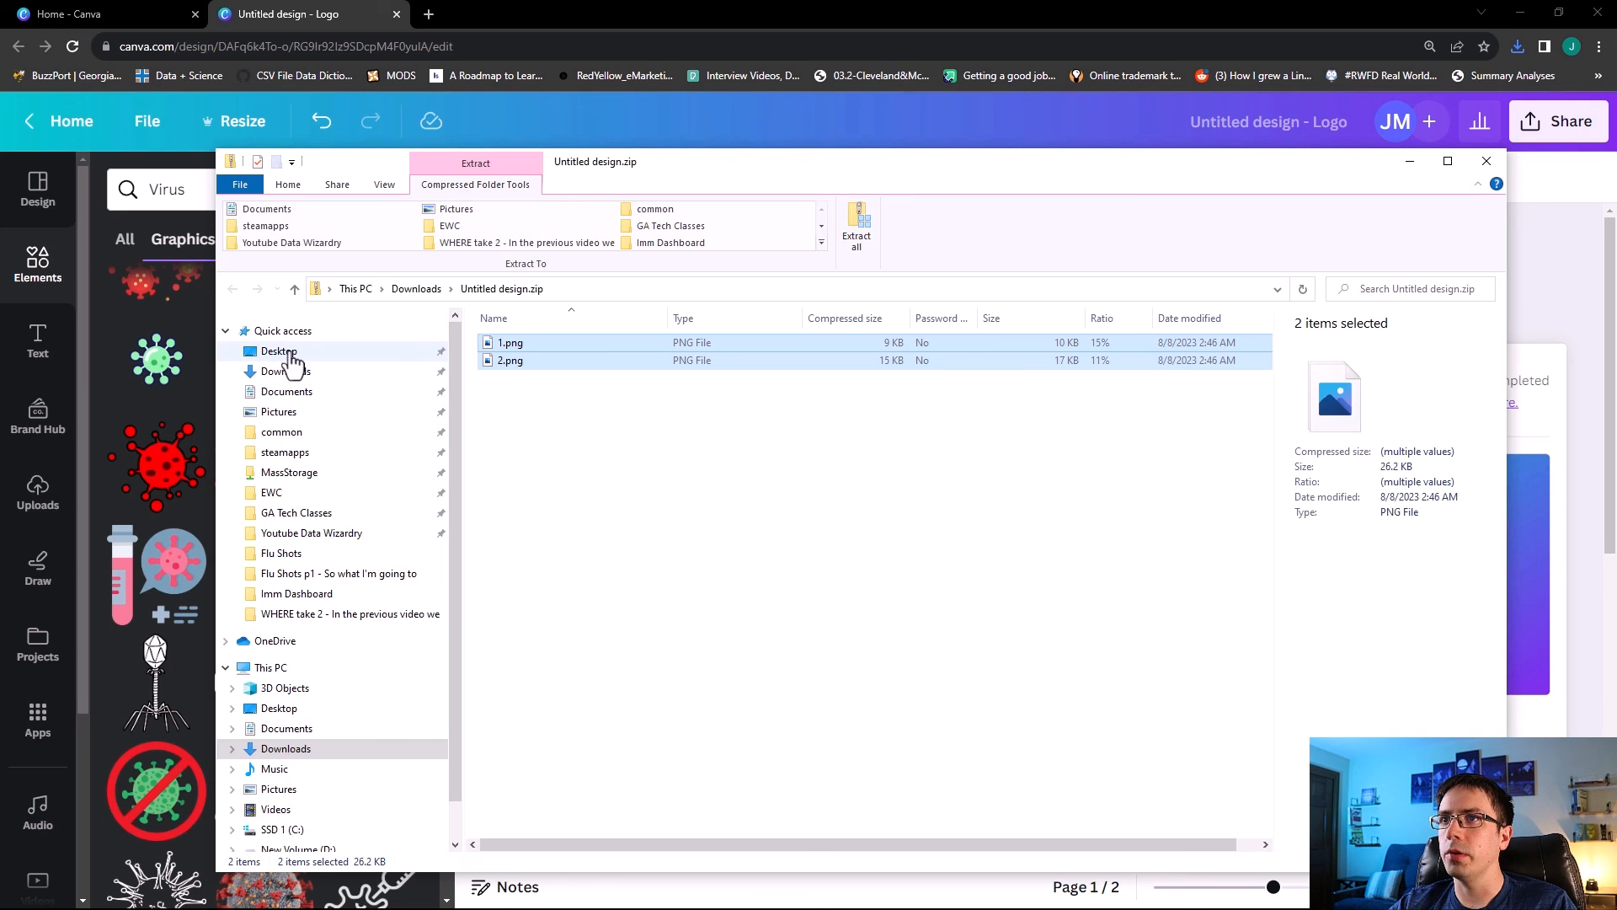
left_click(280, 351)
left_click(747, 633)
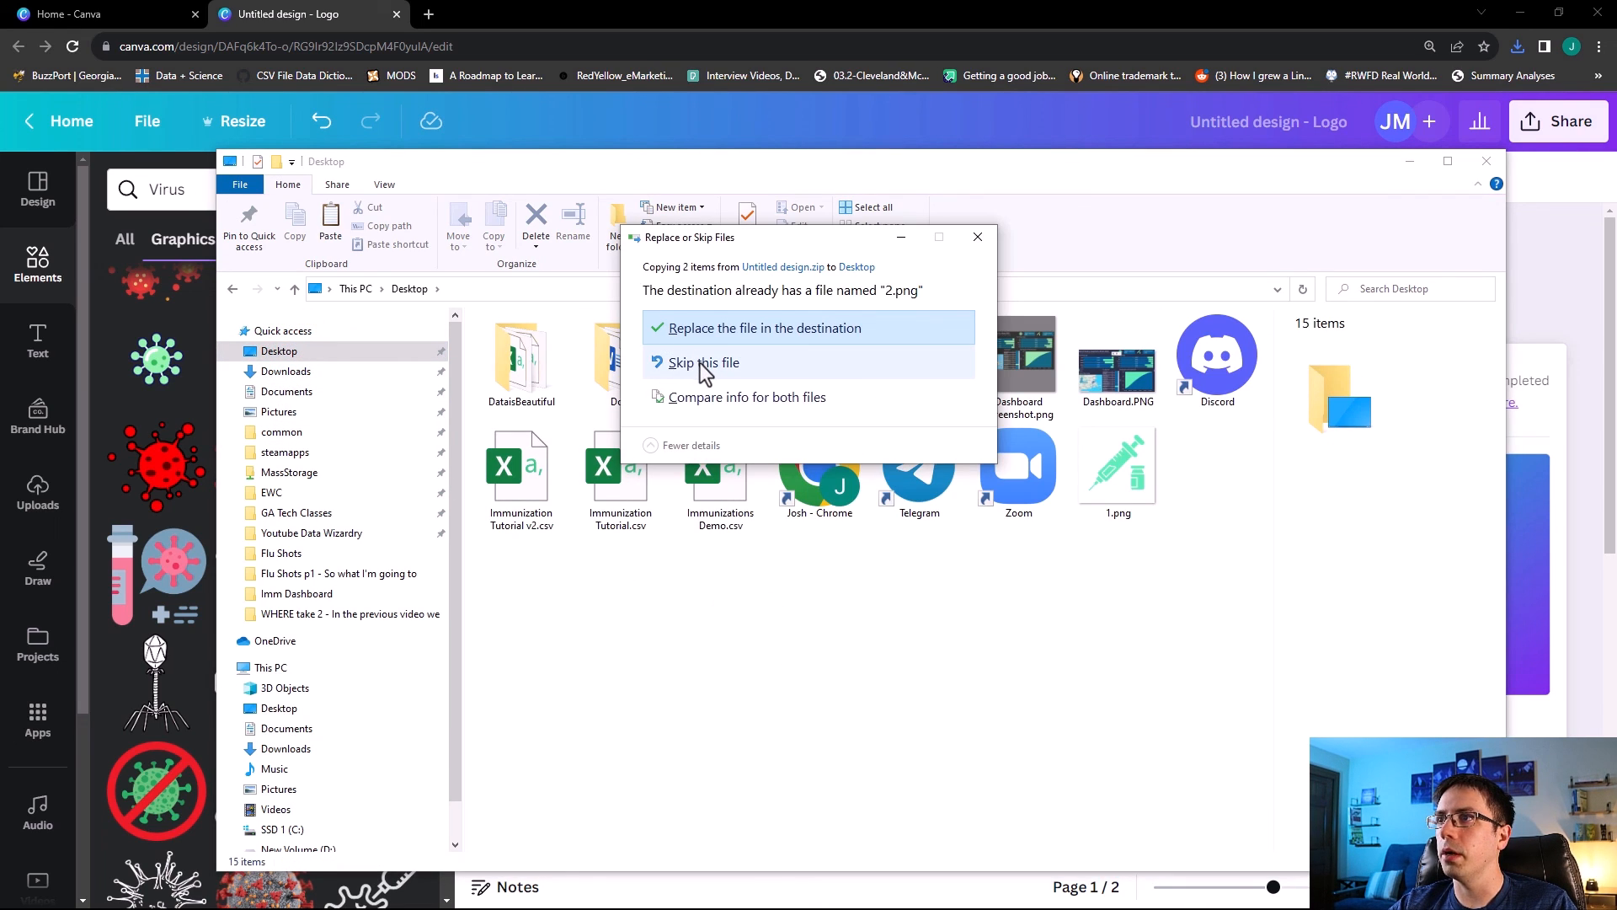
left_click(711, 330)
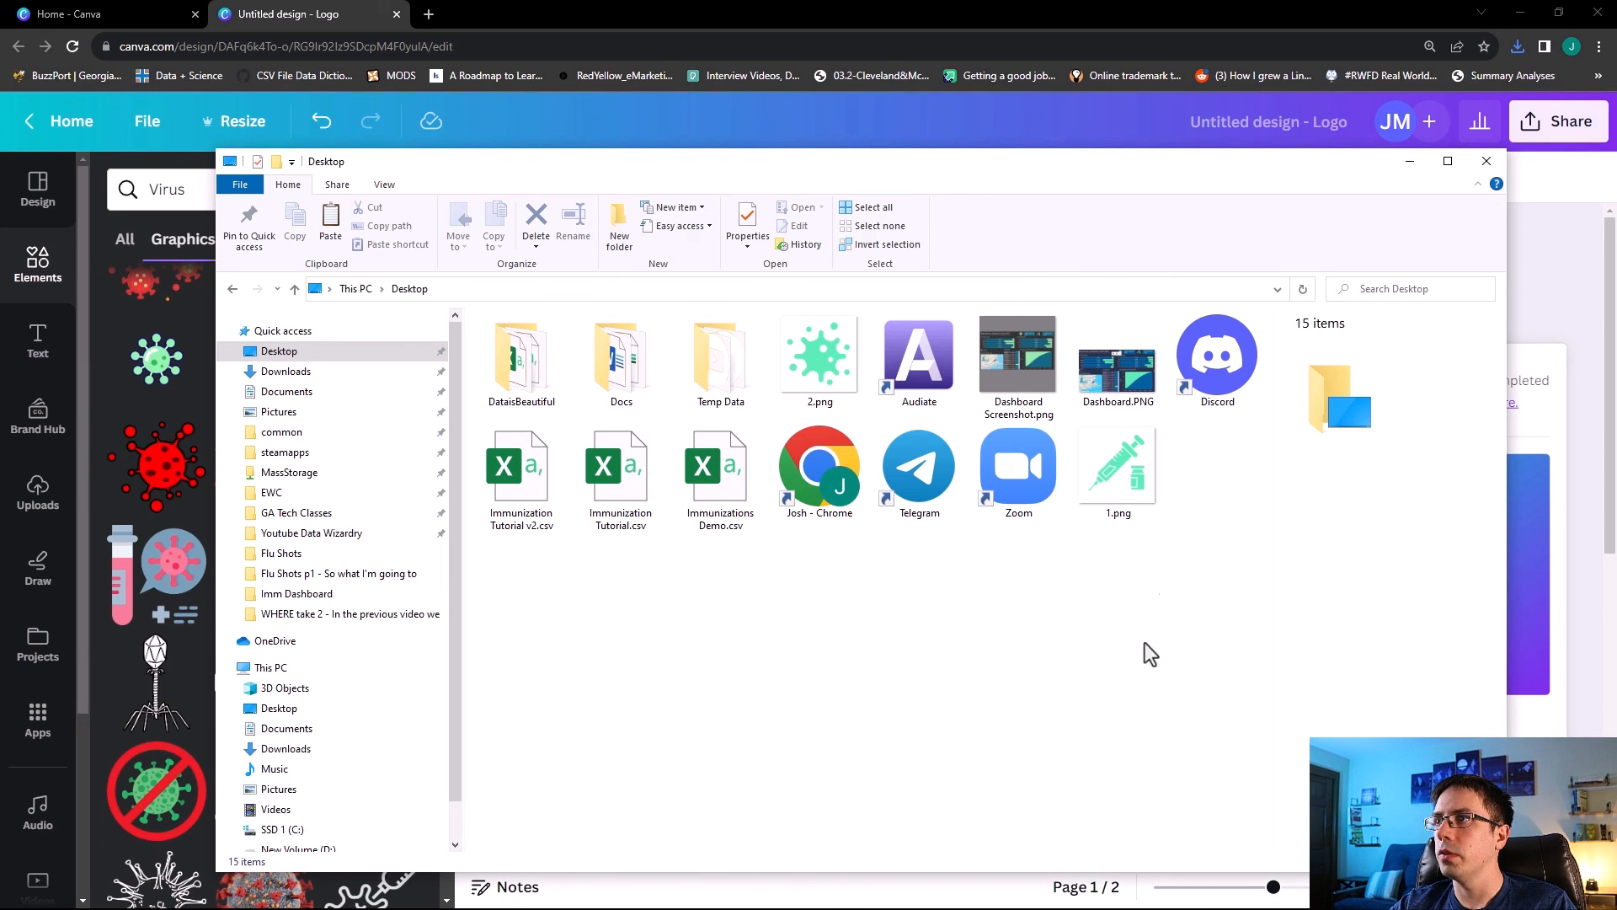
left_click(1405, 173)
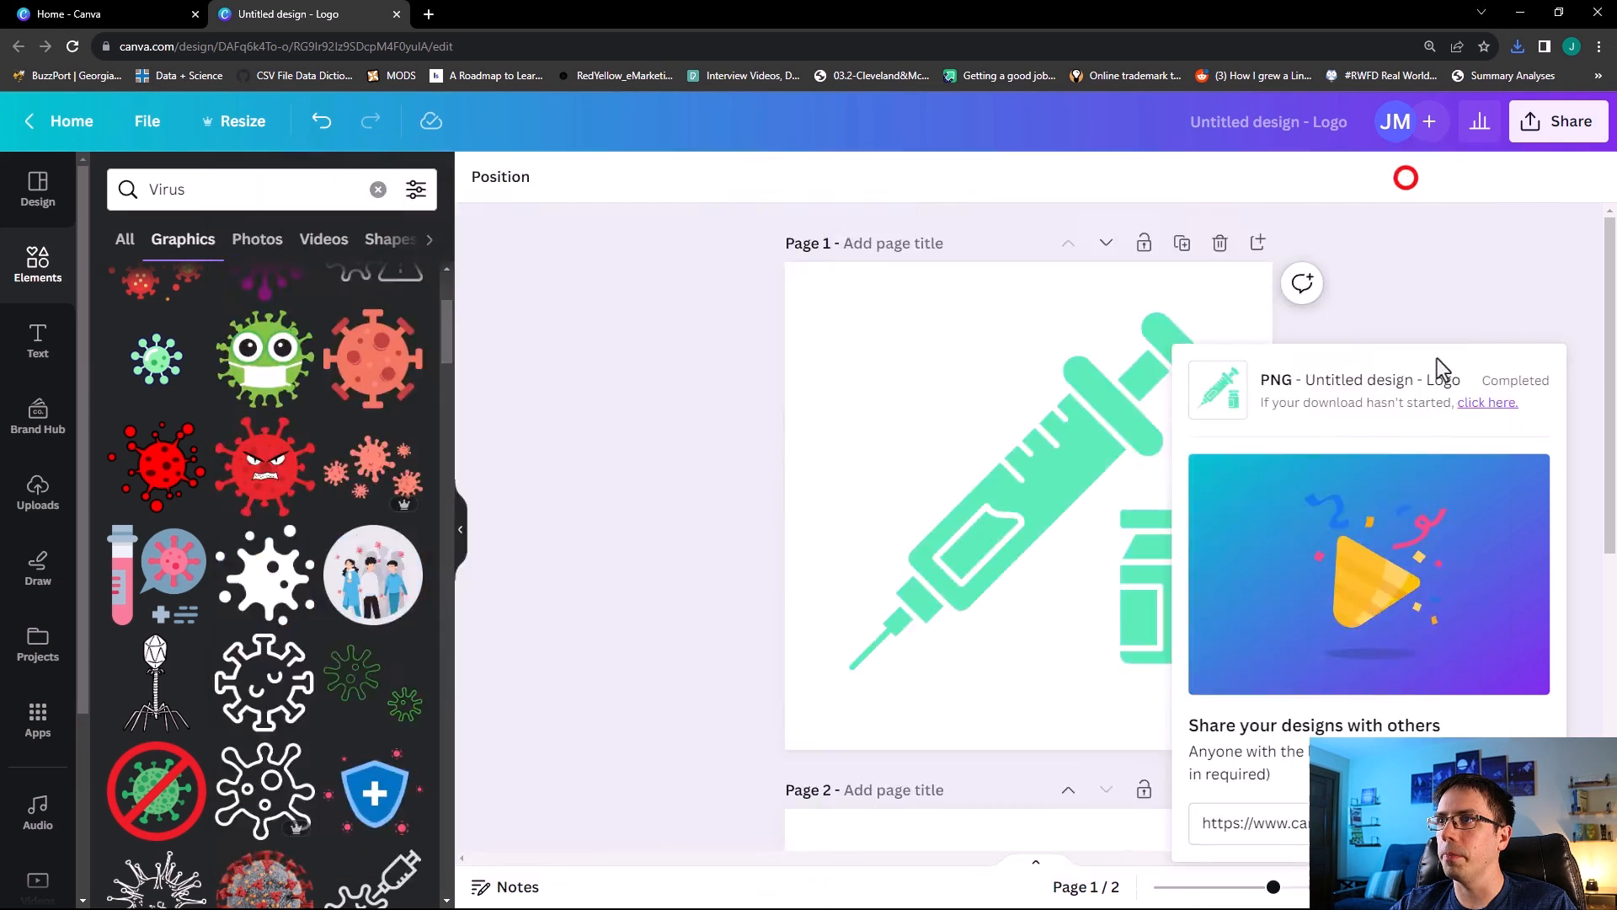
Insert the 1.png image as an image object beside the Total Compliance tile, with Fit Image and Center Image on.
key("alt+Tab")
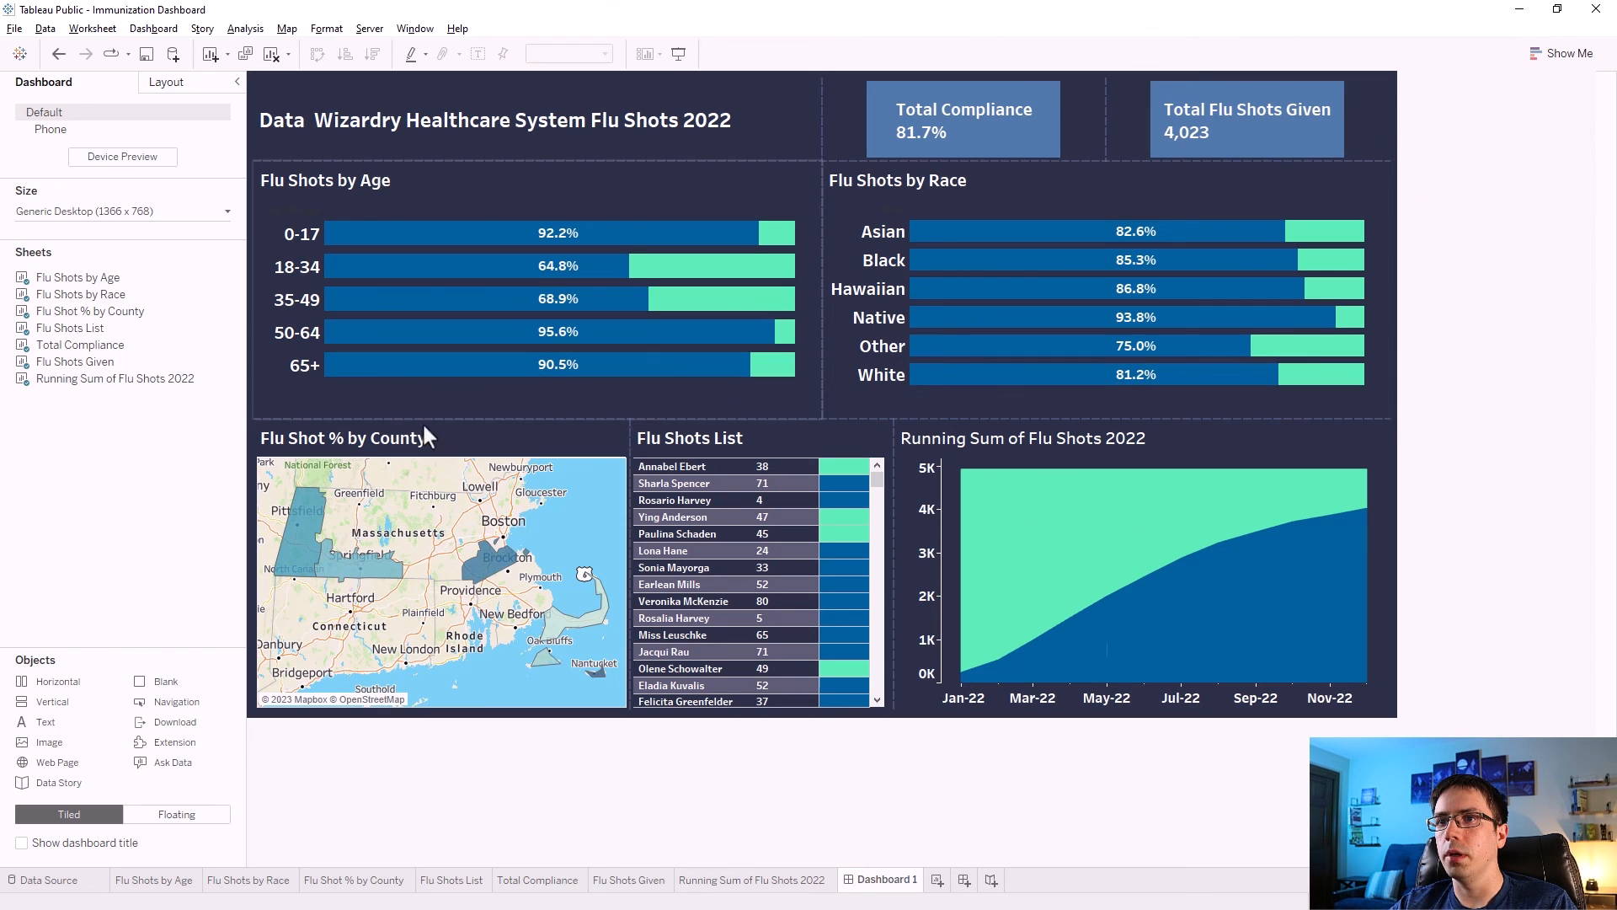
left_click(62, 746)
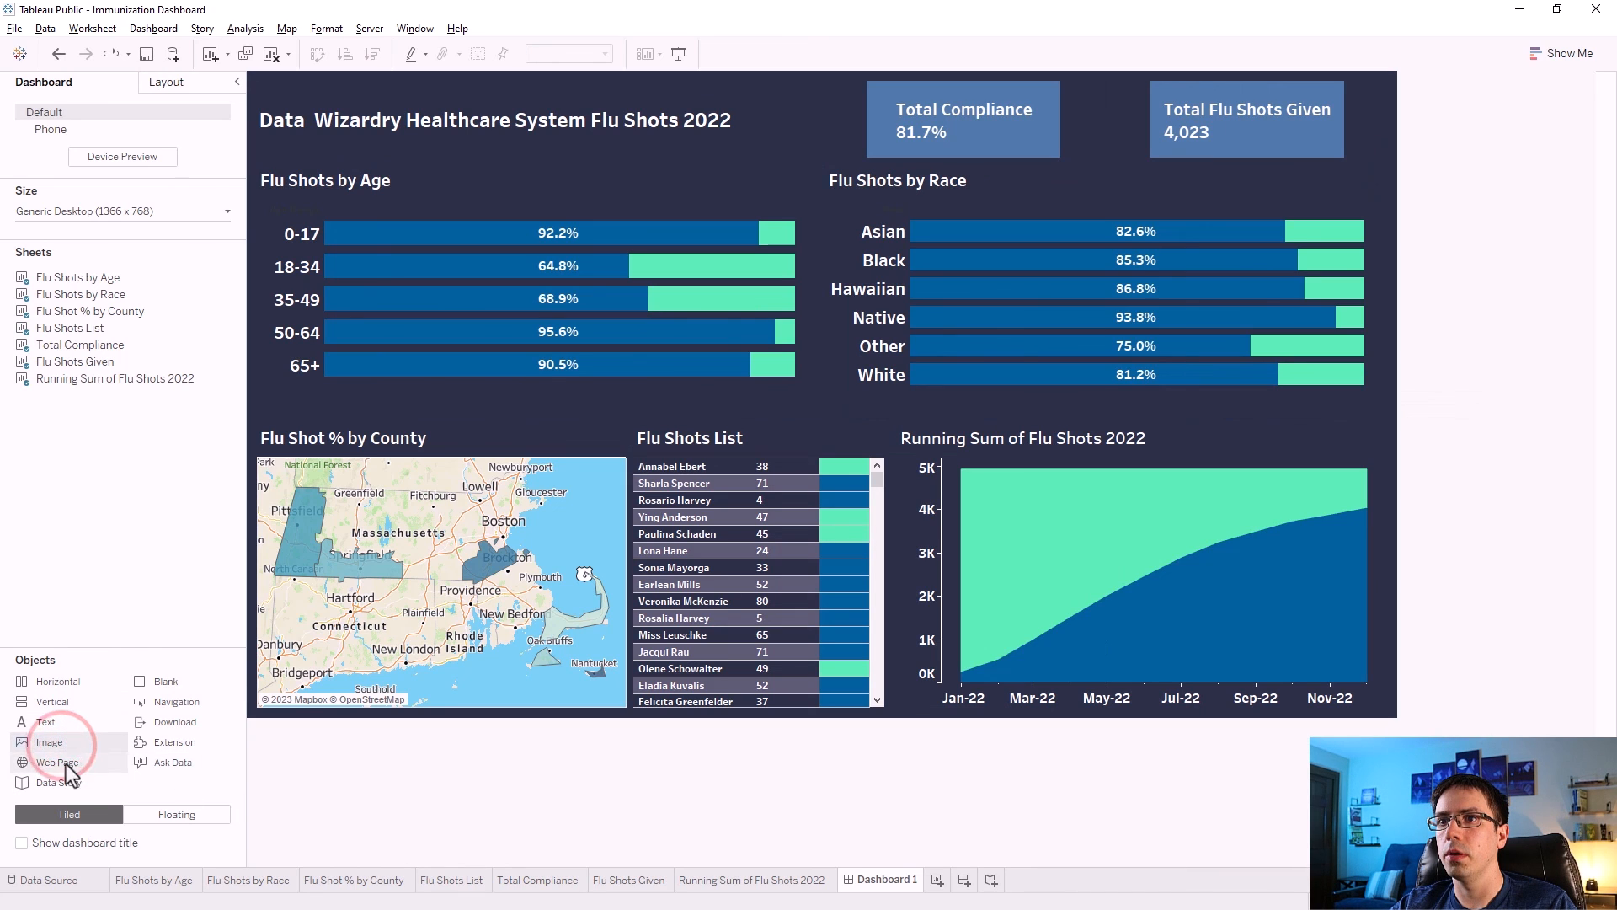
left_click_drag(1115, 78, 843, 133)
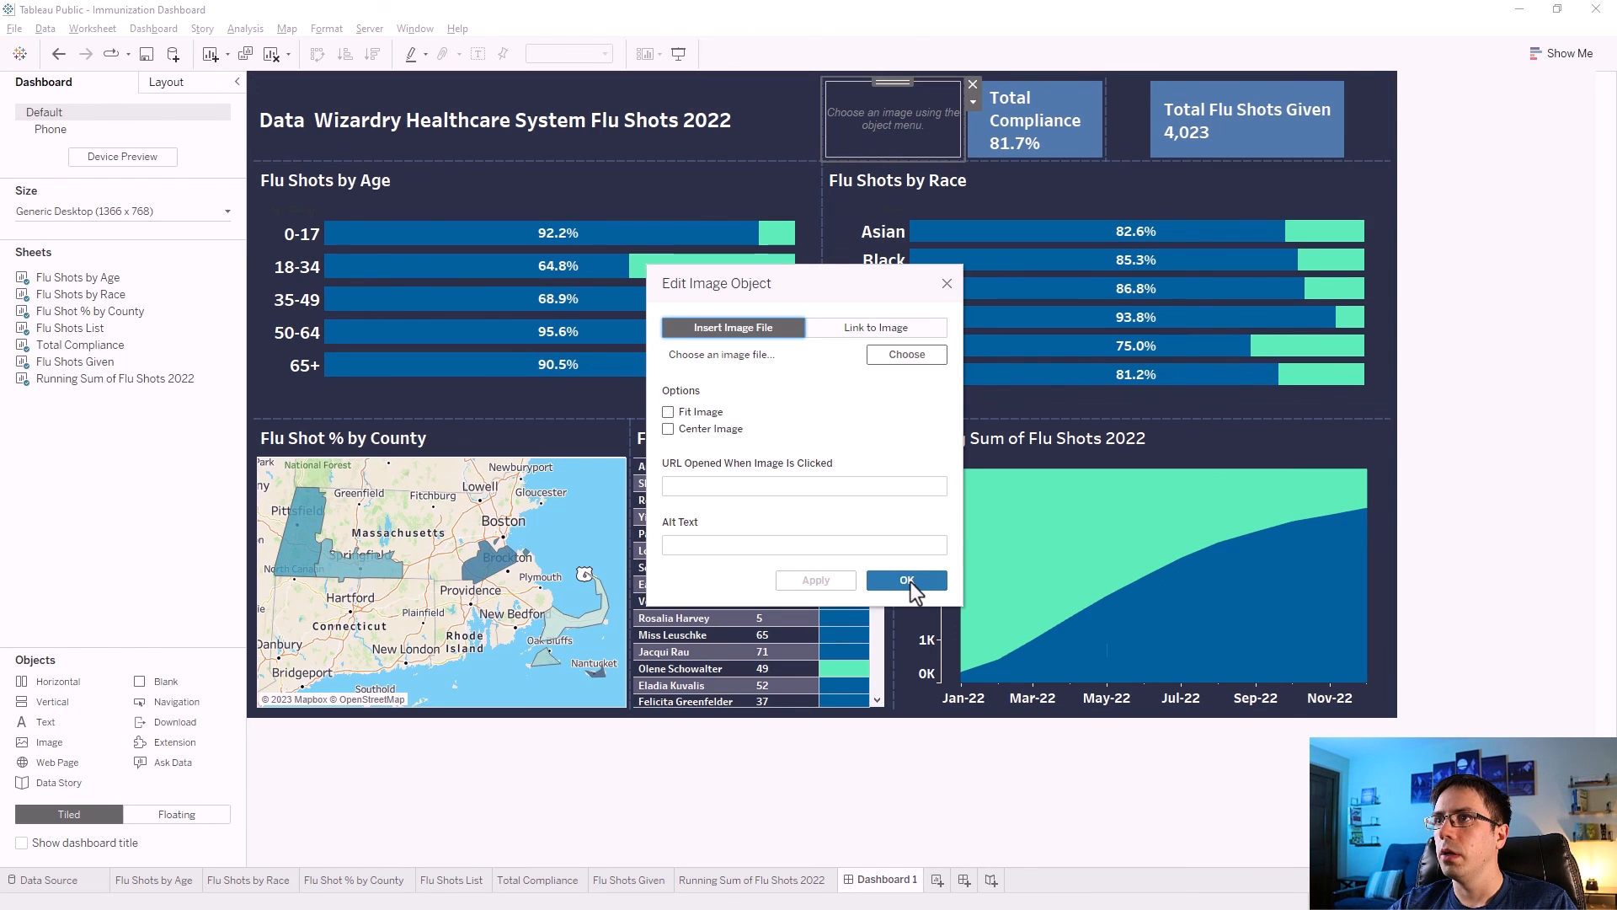
left_click(896, 355)
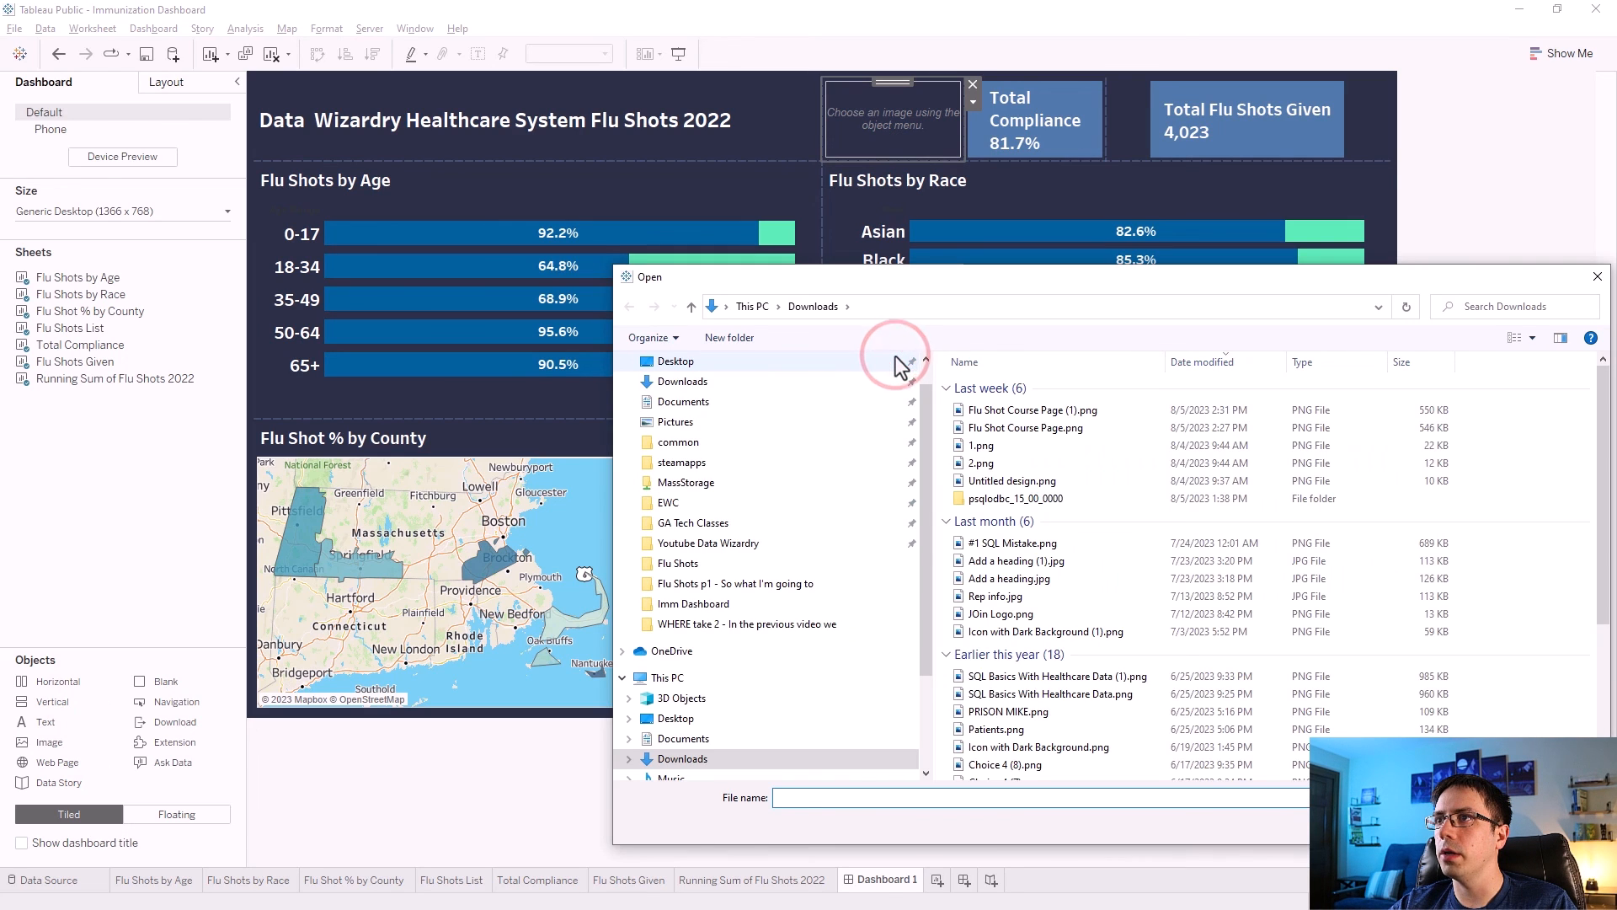
left_click(701, 383)
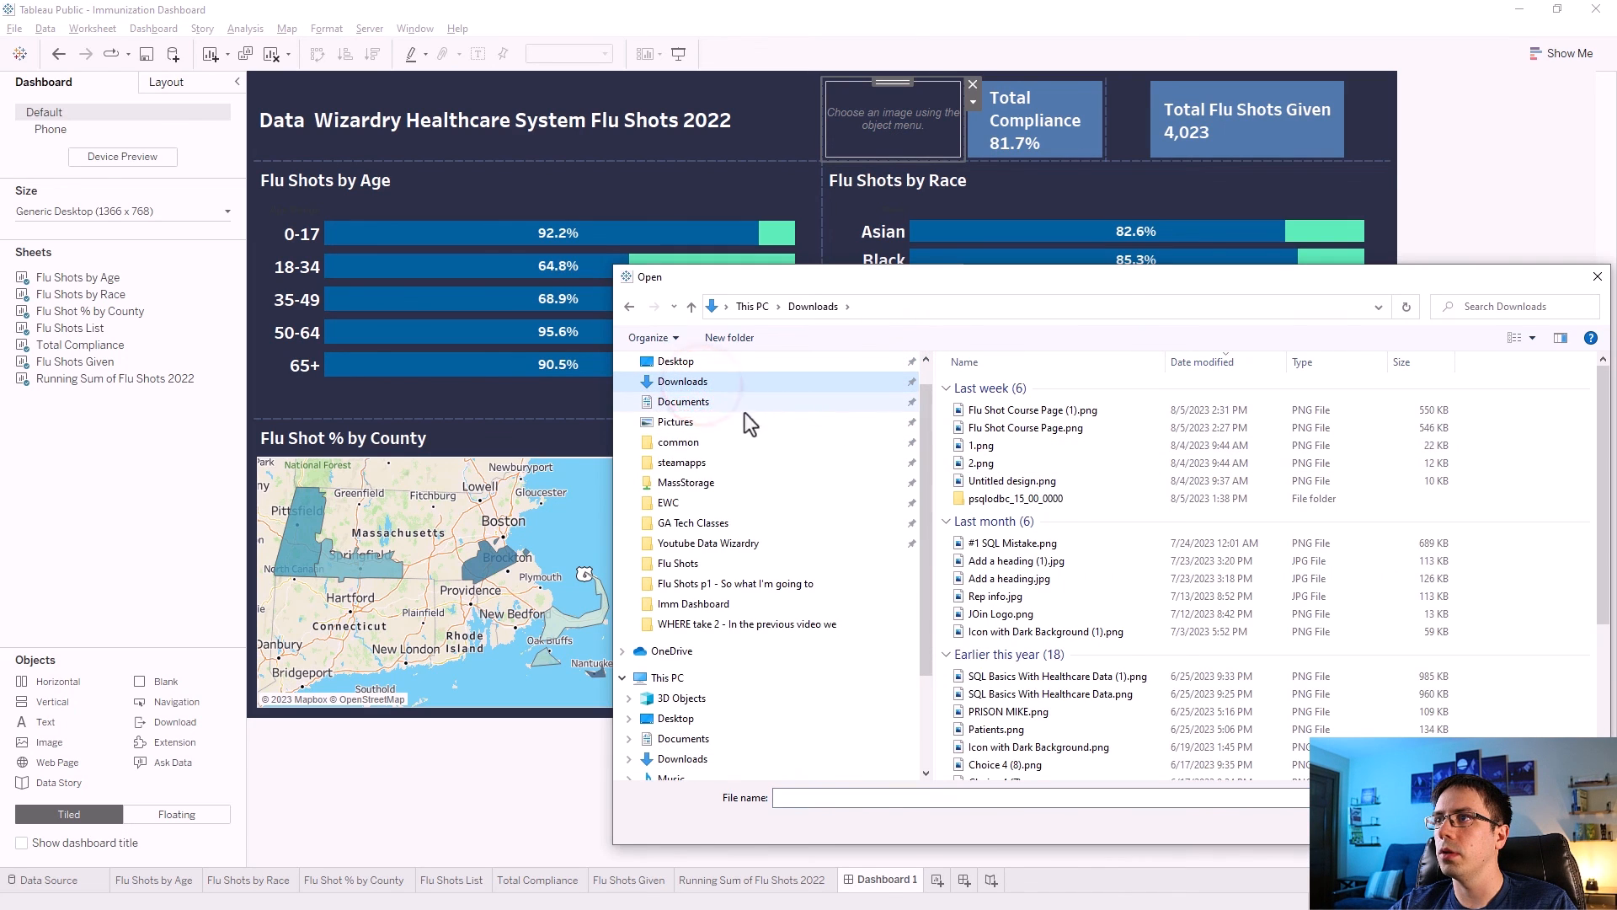
left_click(984, 447)
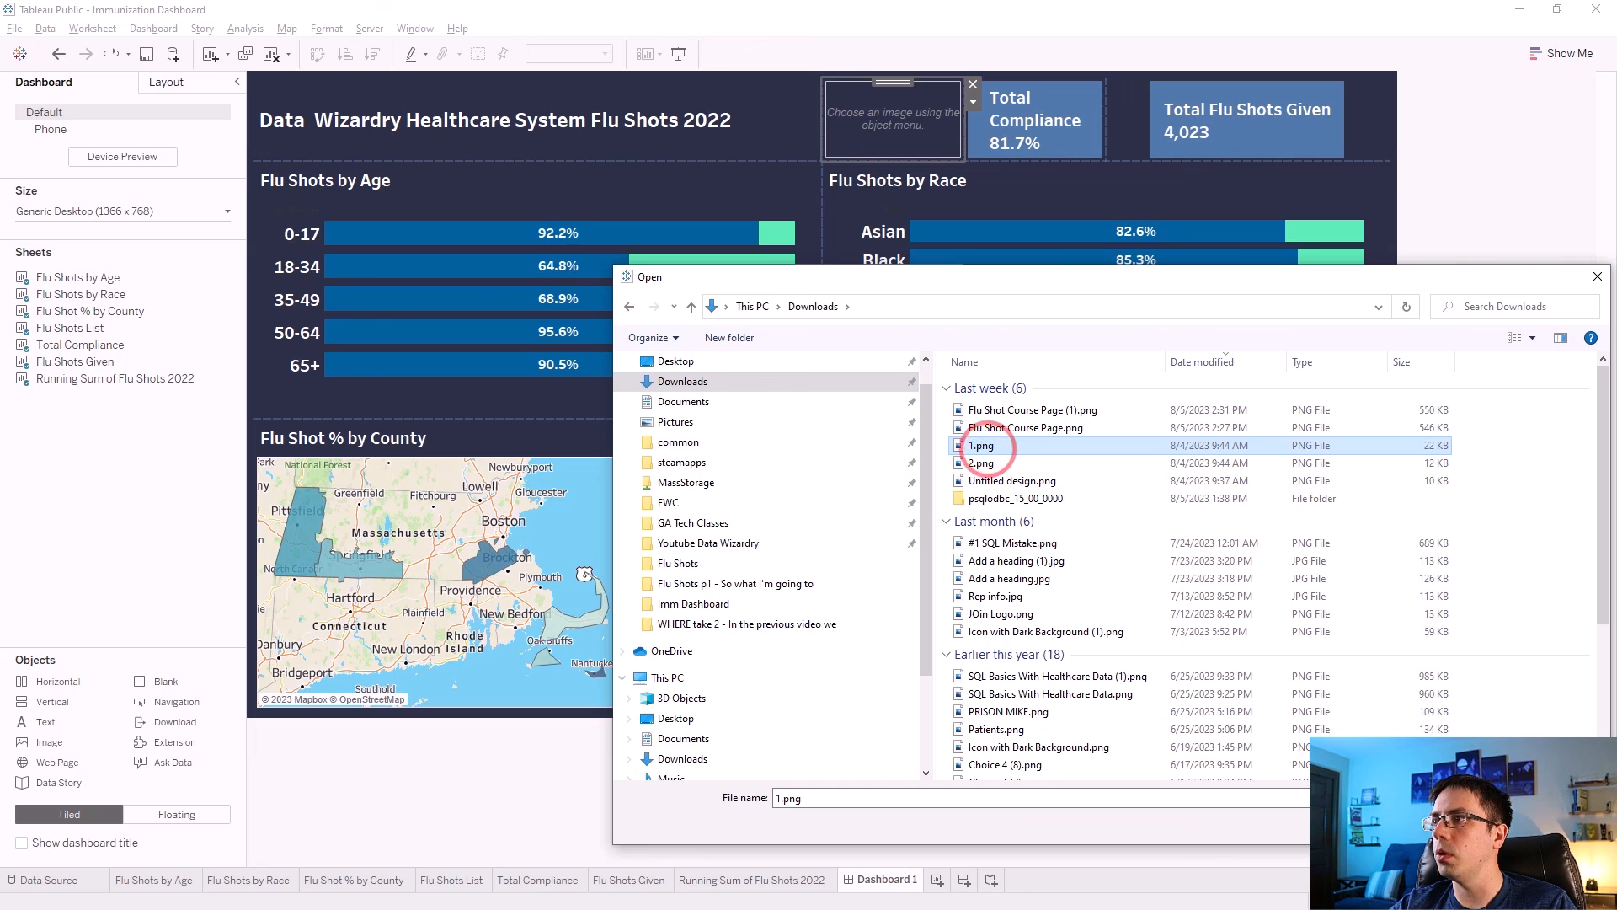
double_click(984, 446)
left_click(833, 583)
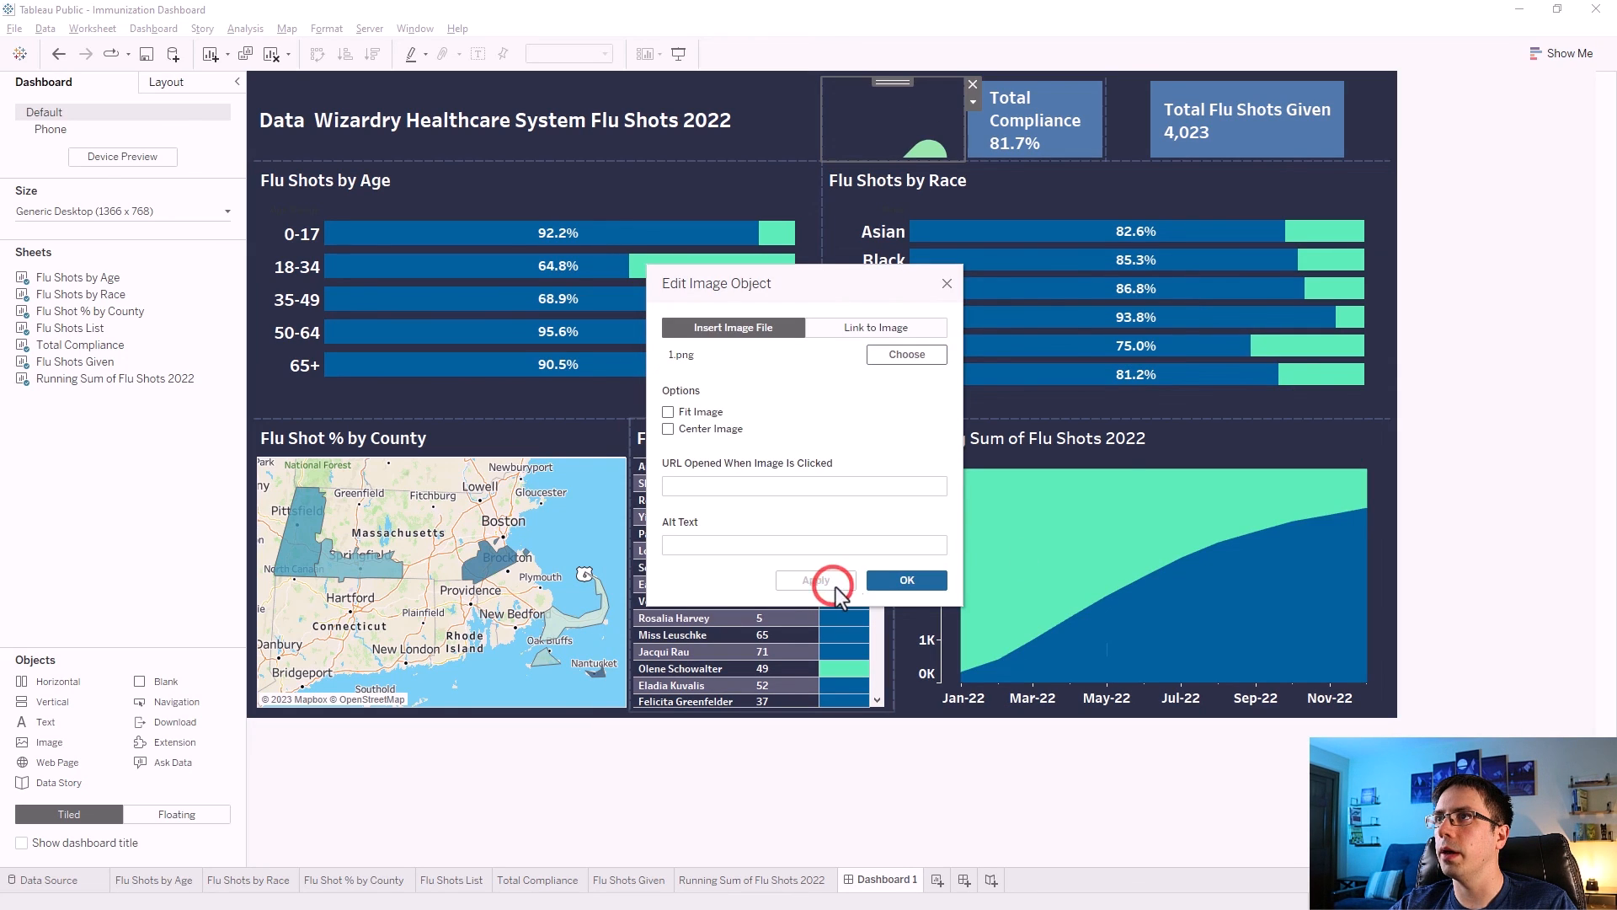
left_click(666, 431)
left_click(826, 582)
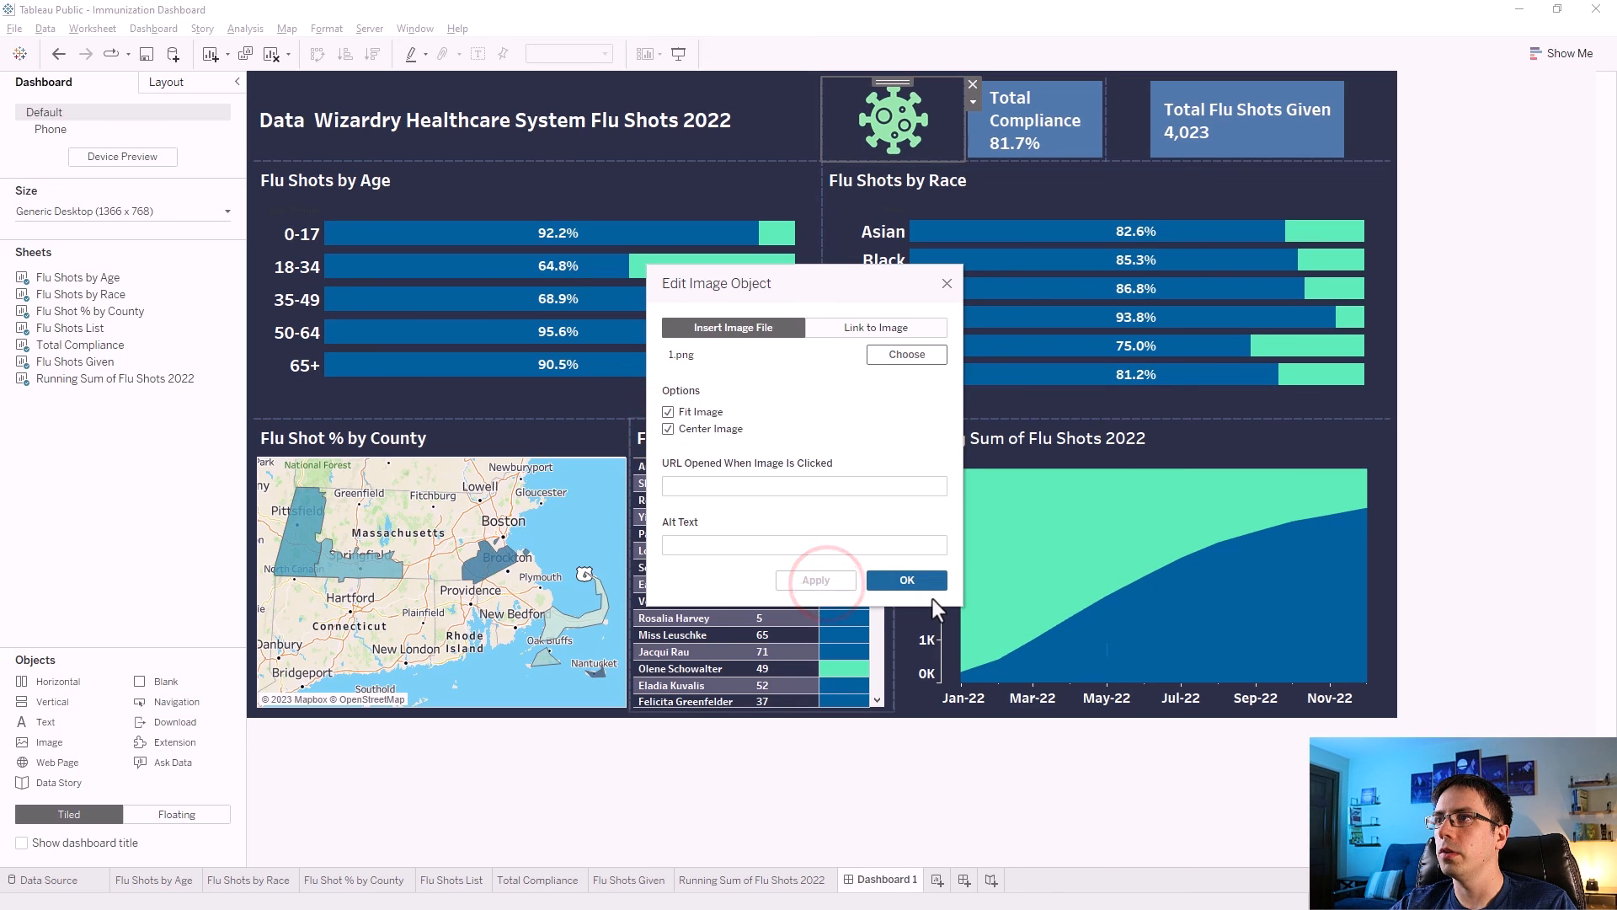
left_click(909, 585)
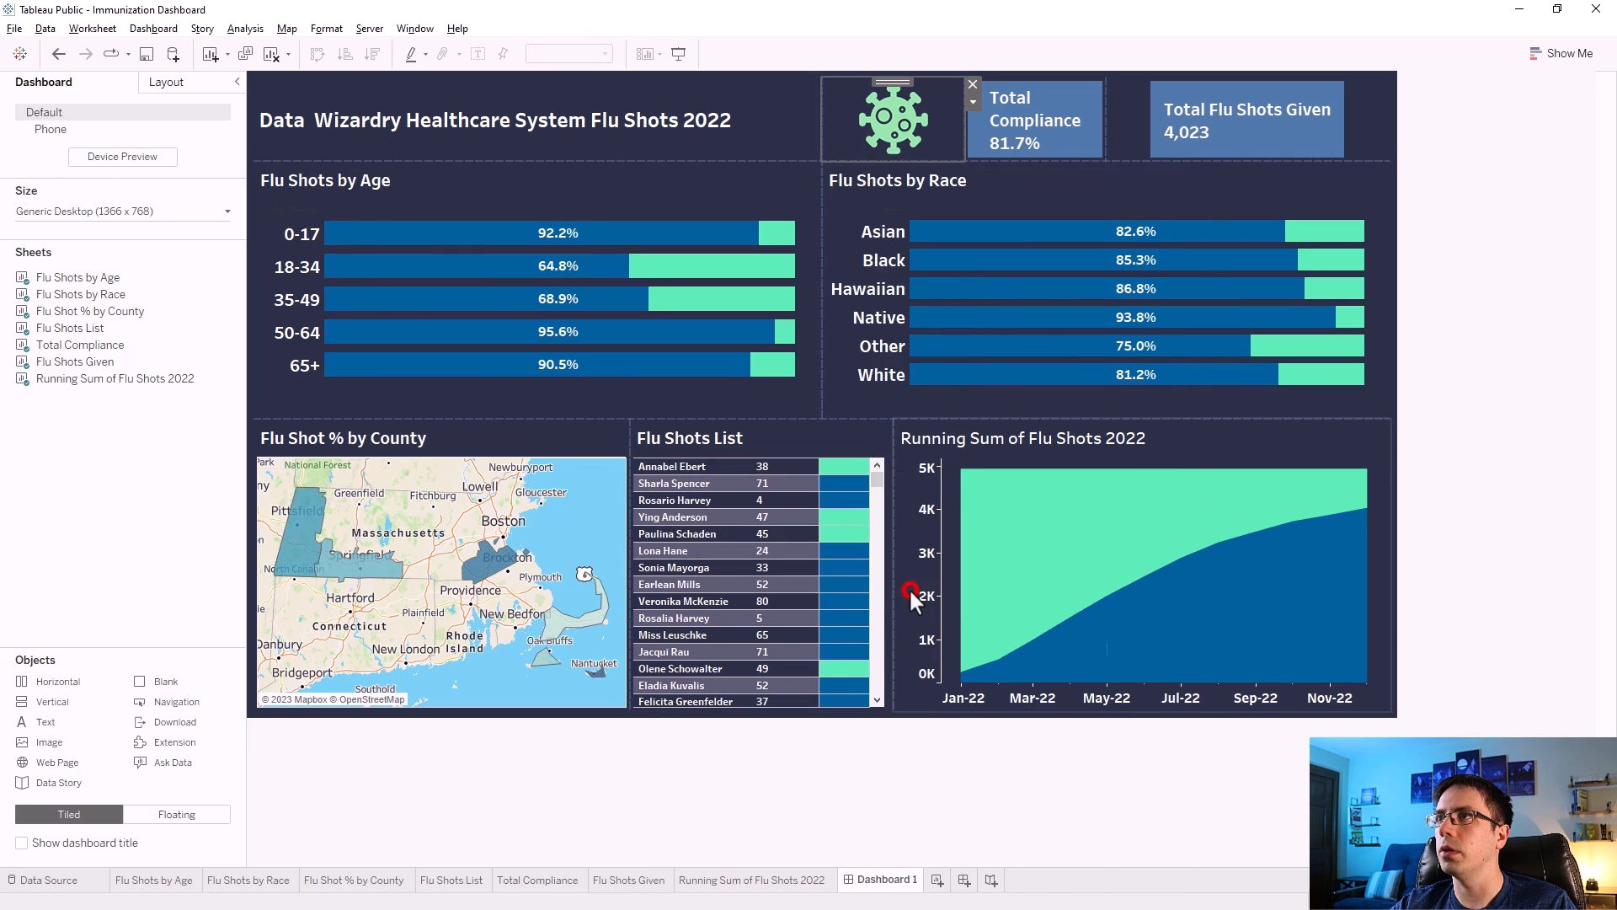
Narrow the virus image container and the Total Compliance tile in the header row.
left_click_drag(963, 136, 929, 137)
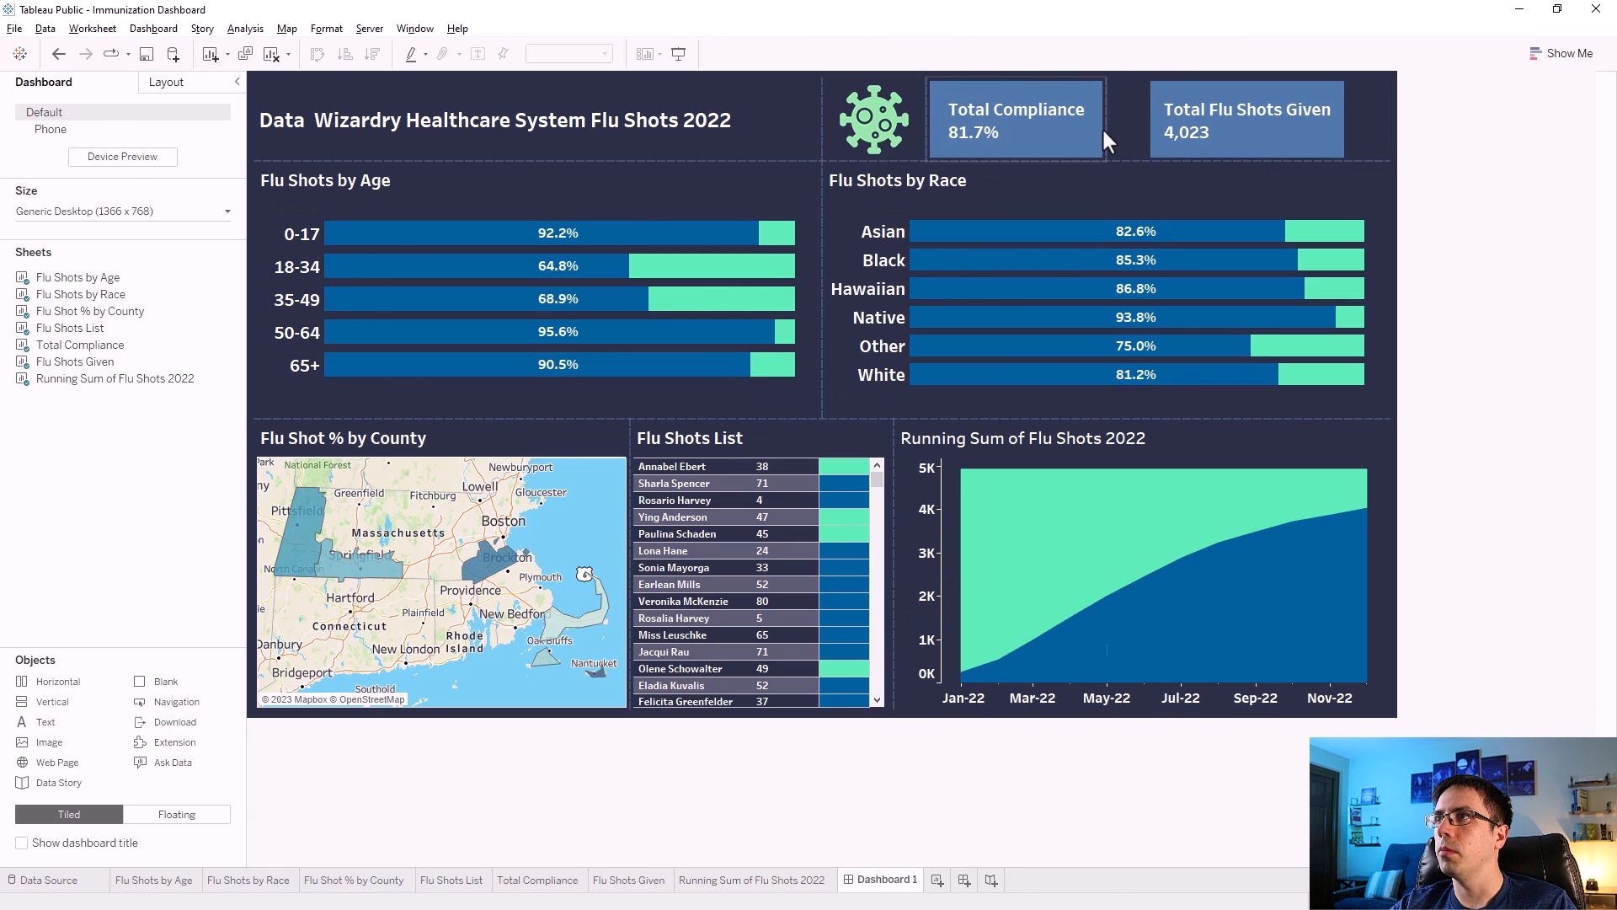
left_click(1100, 128)
left_click_drag(1103, 154, 1068, 154)
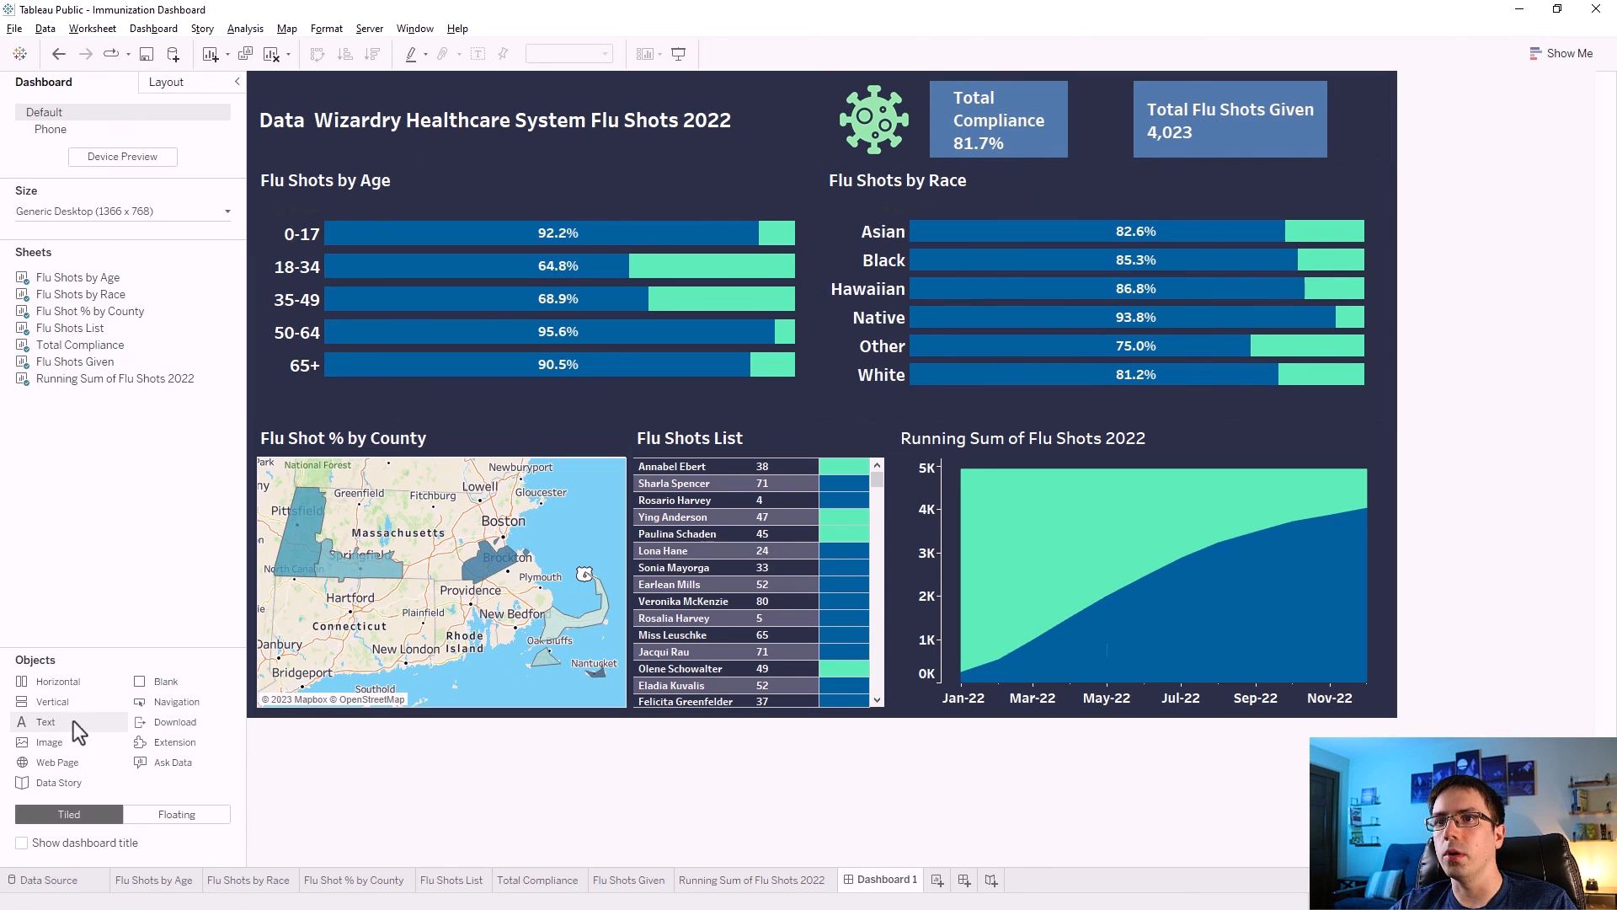
Insert the 2.png vaccine image between the two KPI tiles as an image object with Fit Image enabled.
left_click_drag(44, 745, 1117, 124)
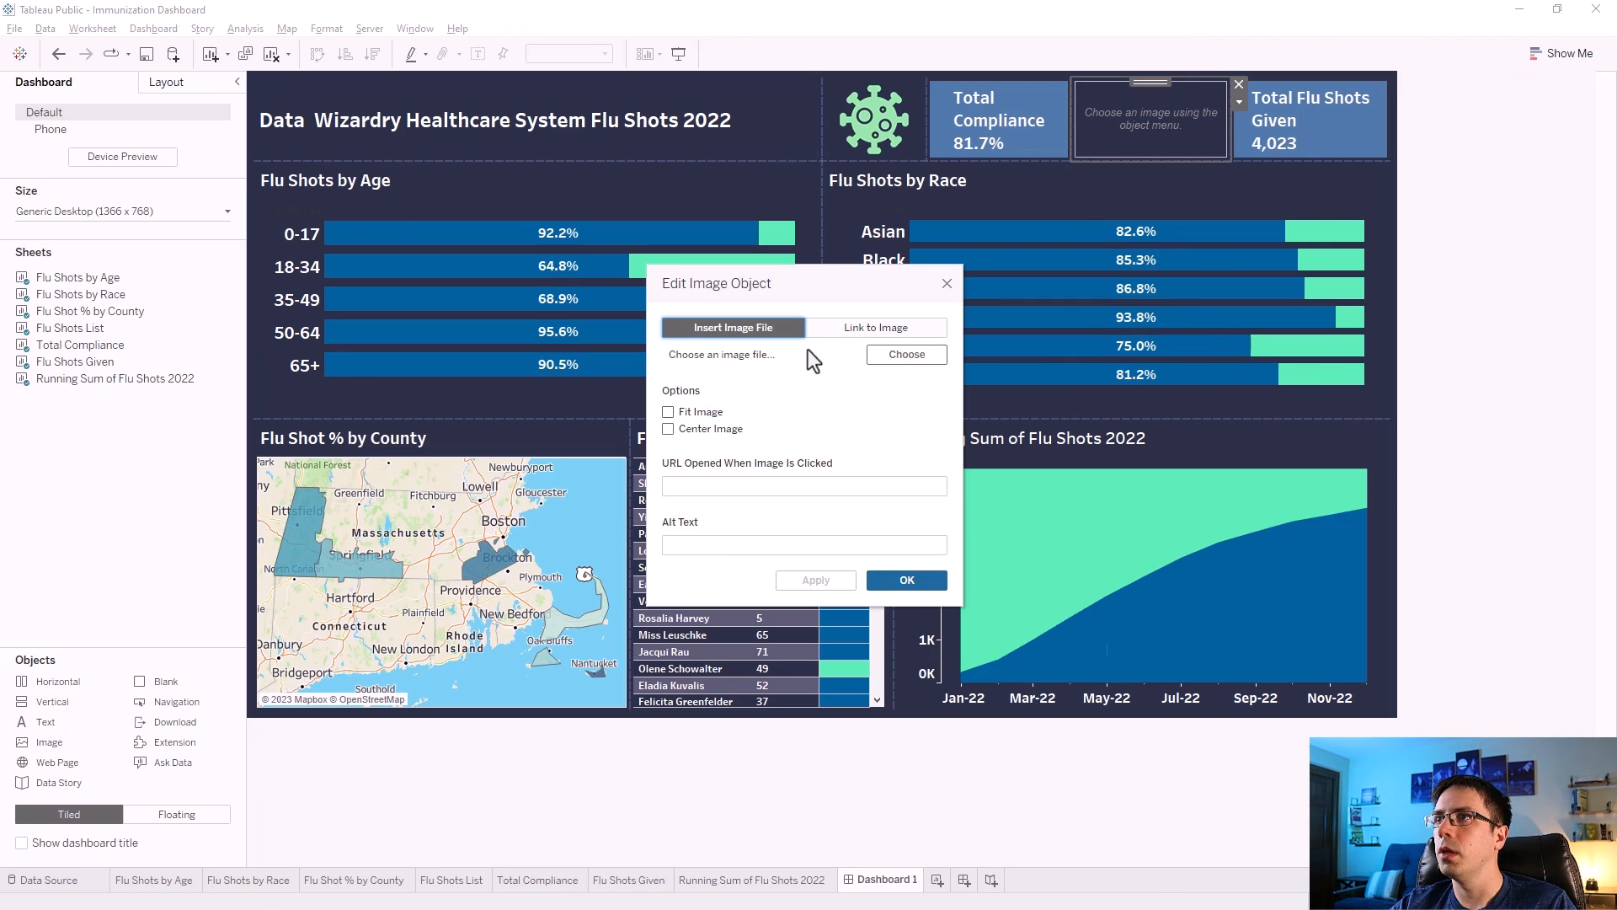
left_click(901, 354)
left_click(977, 464)
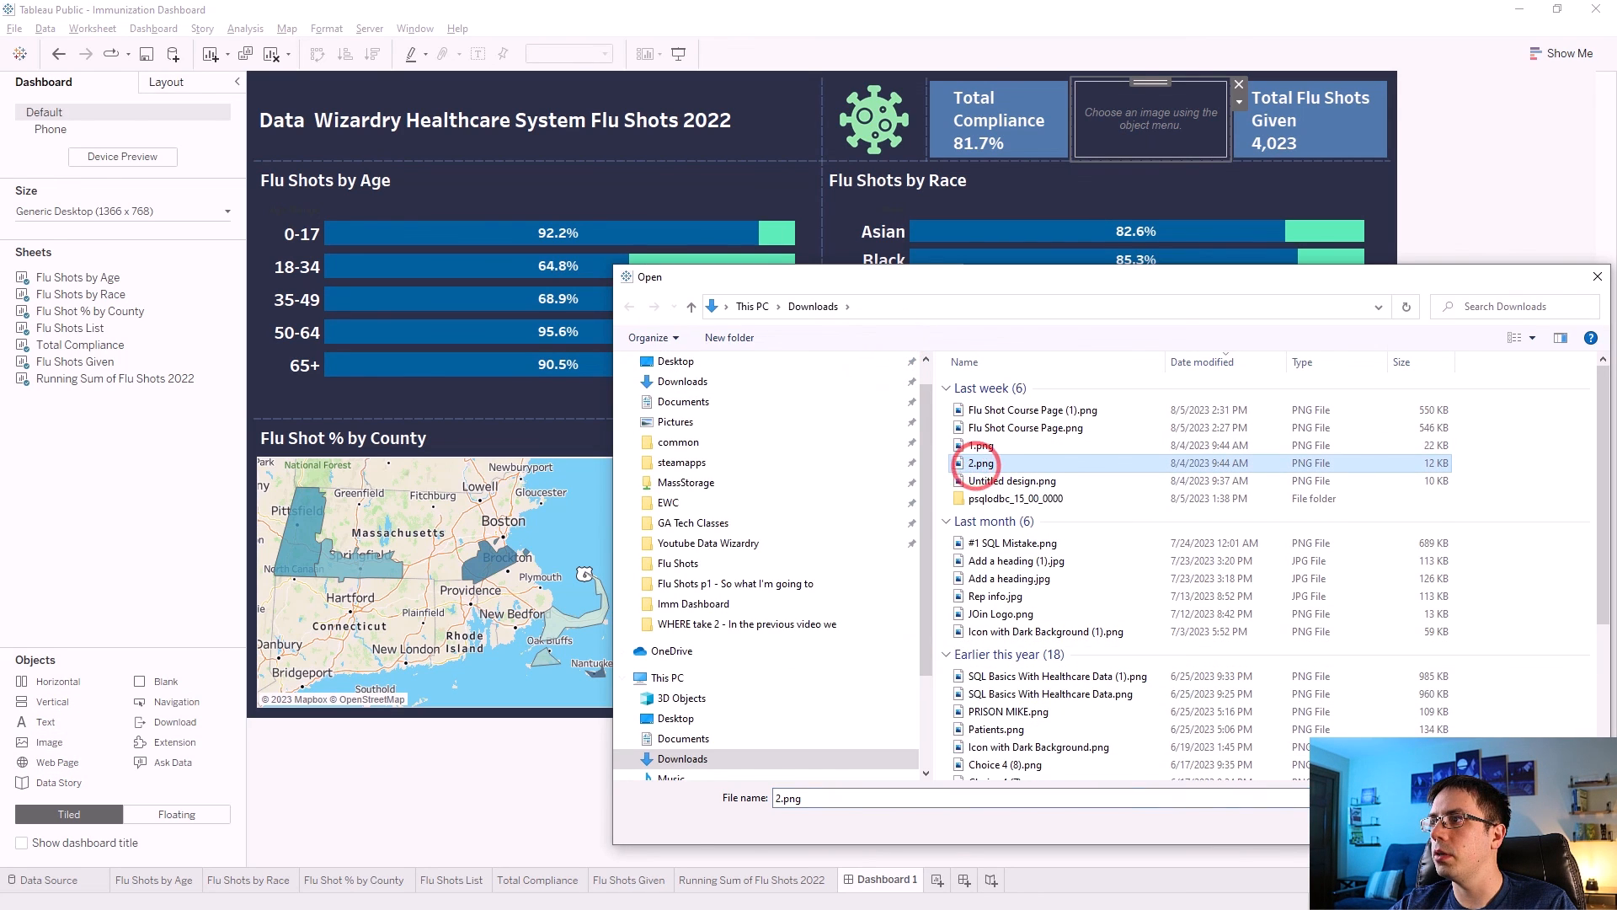
double_click(977, 464)
left_click(668, 428)
left_click(807, 579)
left_click(926, 580)
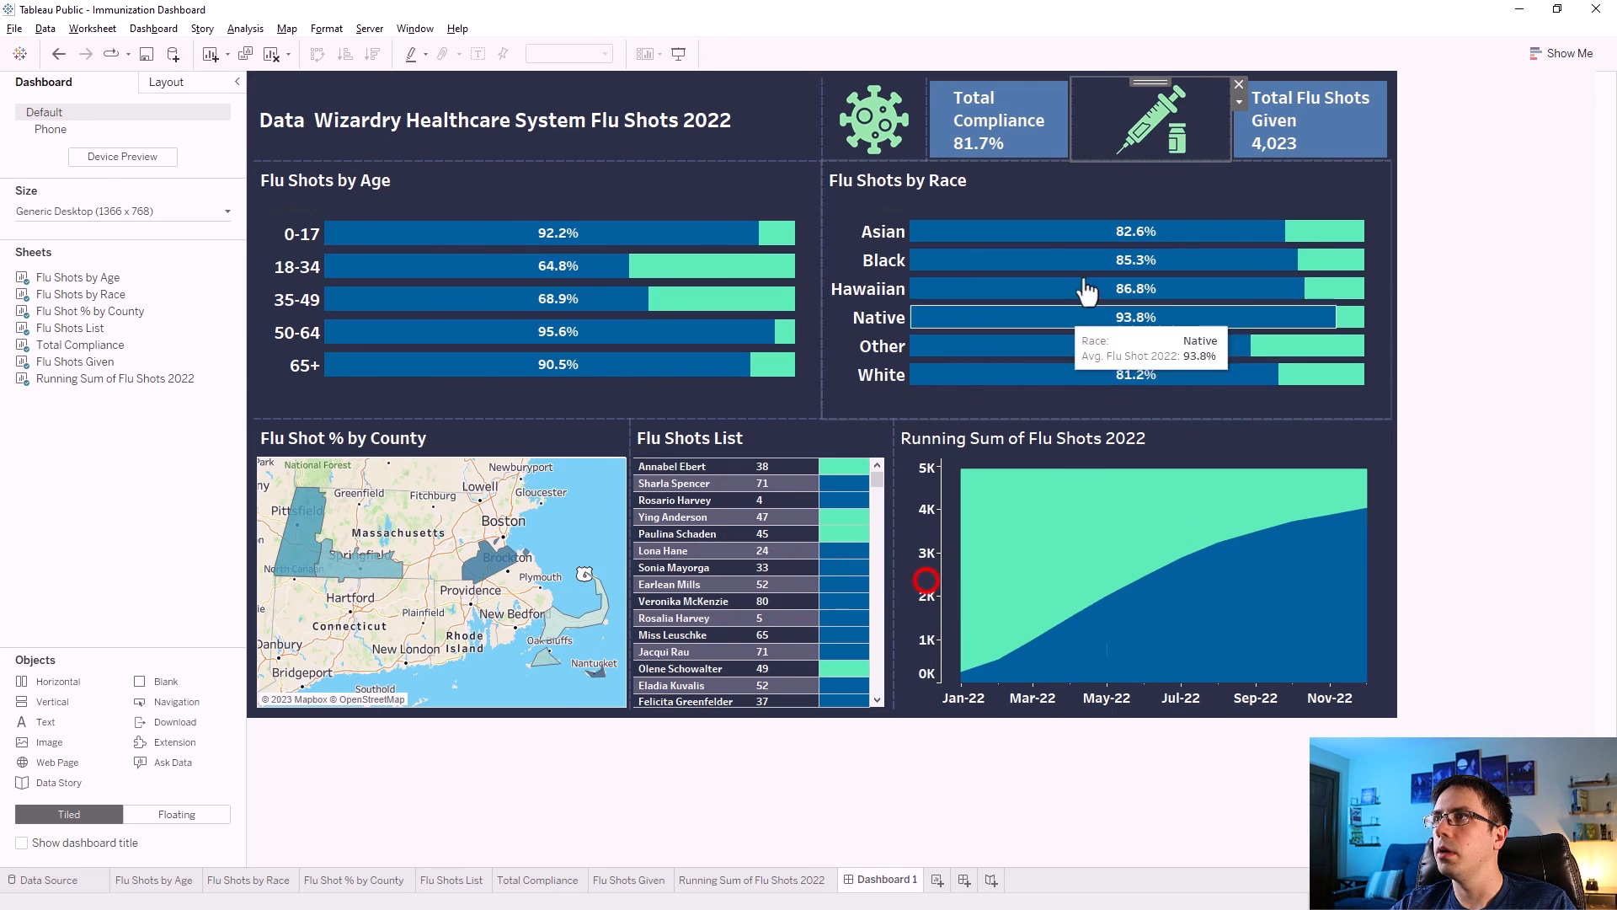
Adjust the widths of the two icons and KPI tiles so the header row is balanced.
left_click_drag(822, 133, 787, 128)
left_click_drag(927, 120, 886, 124)
left_click_drag(1072, 131, 1048, 129)
left_click_drag(1232, 128, 1196, 131)
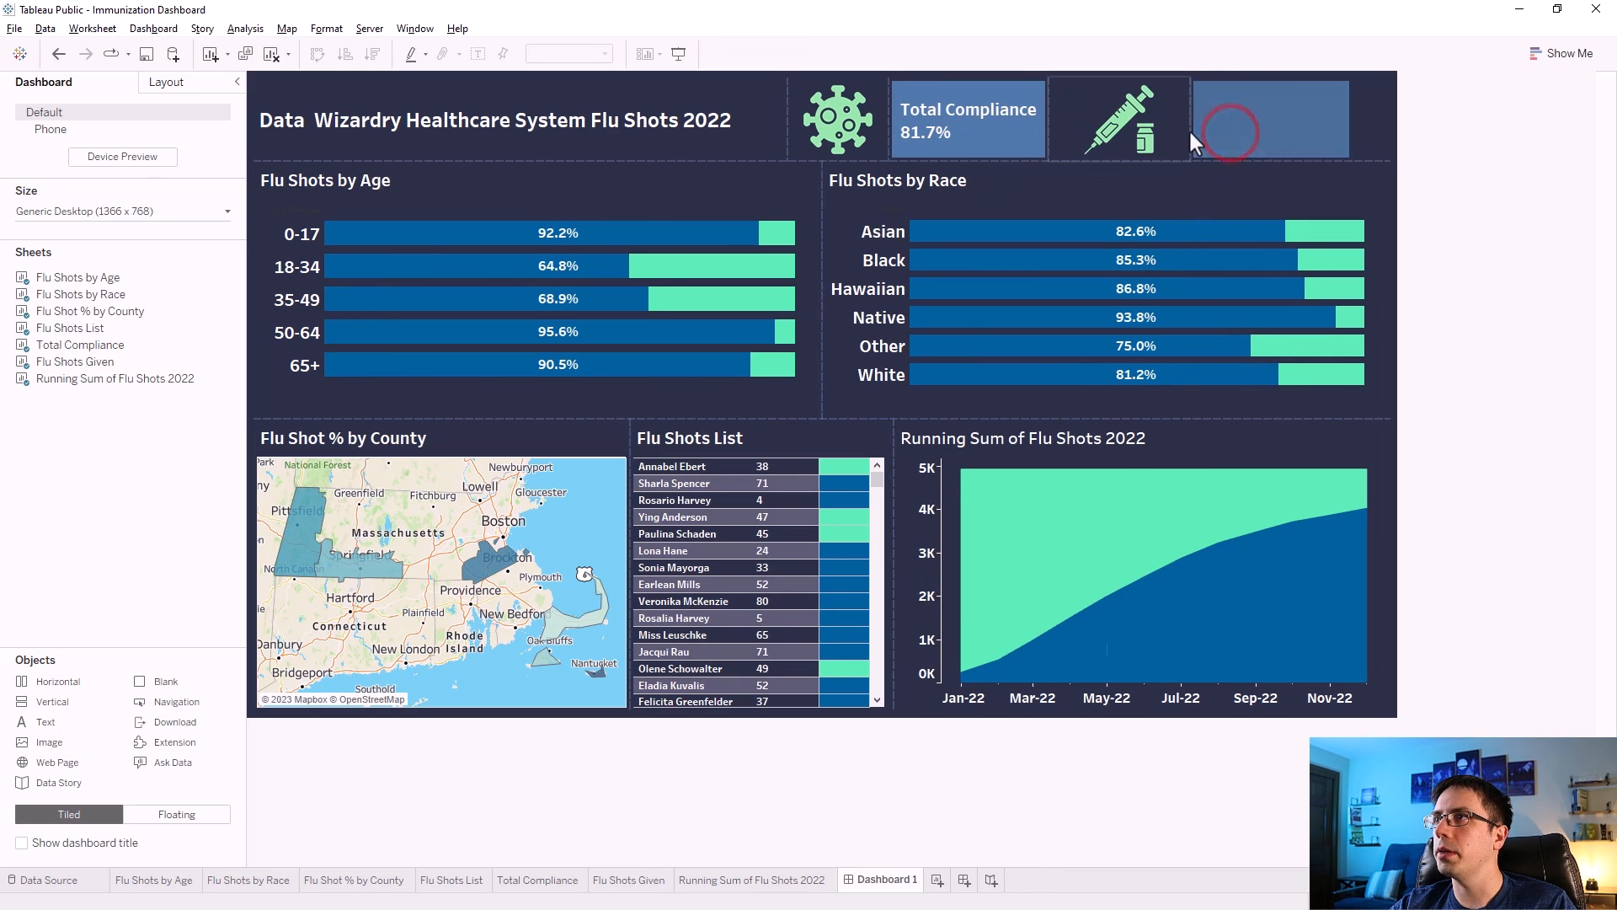
left_click(1524, 175)
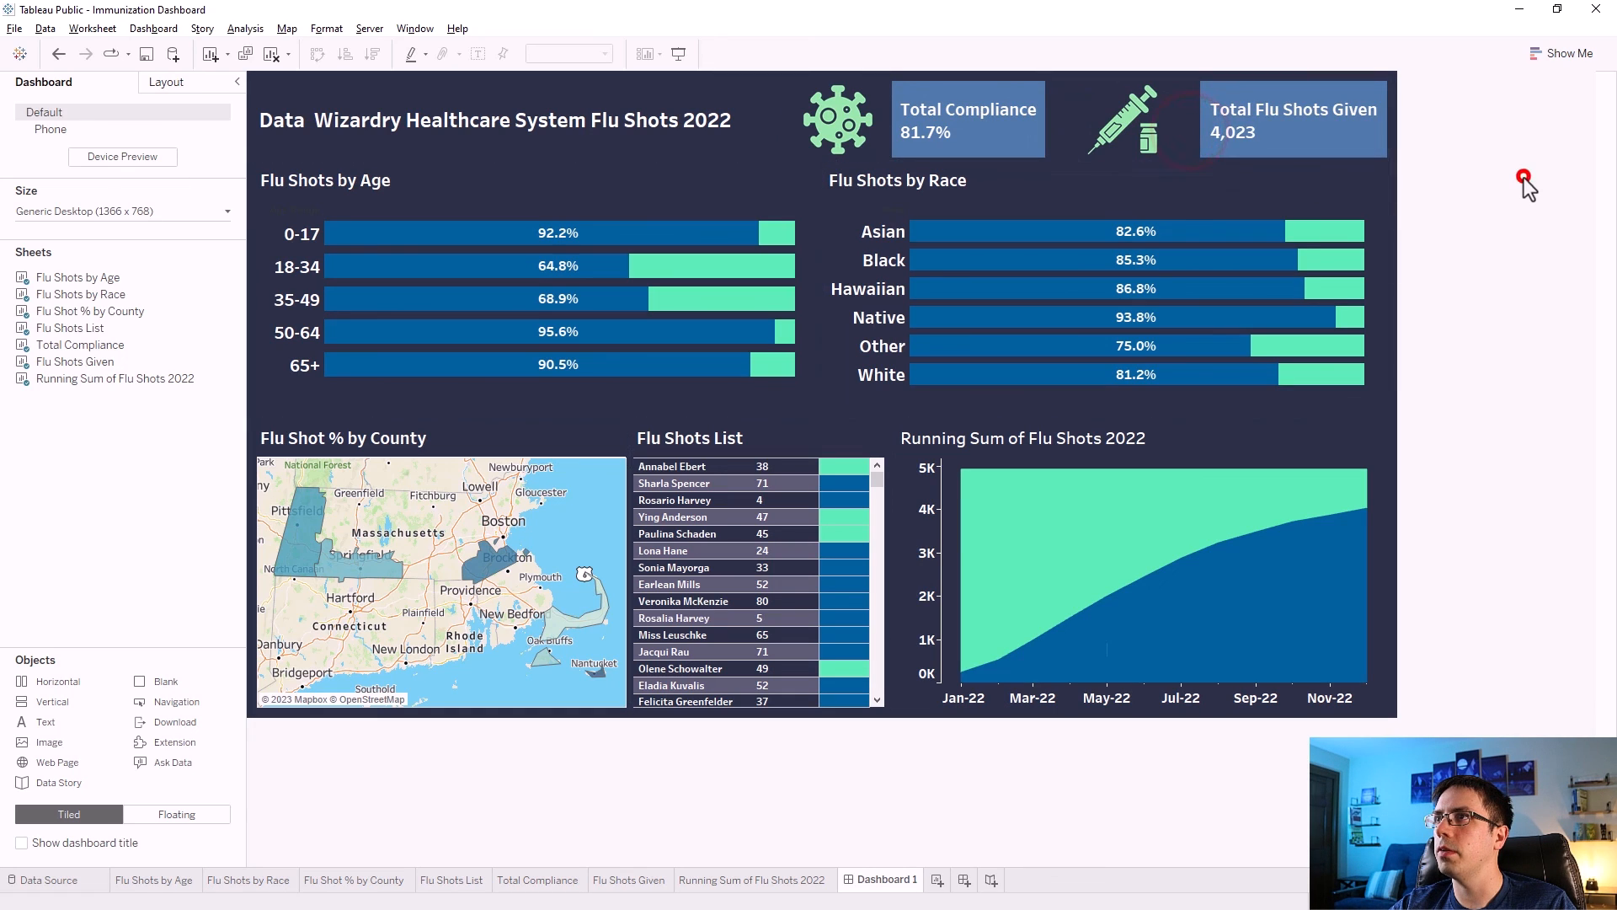
left_click_drag(1045, 126, 1074, 125)
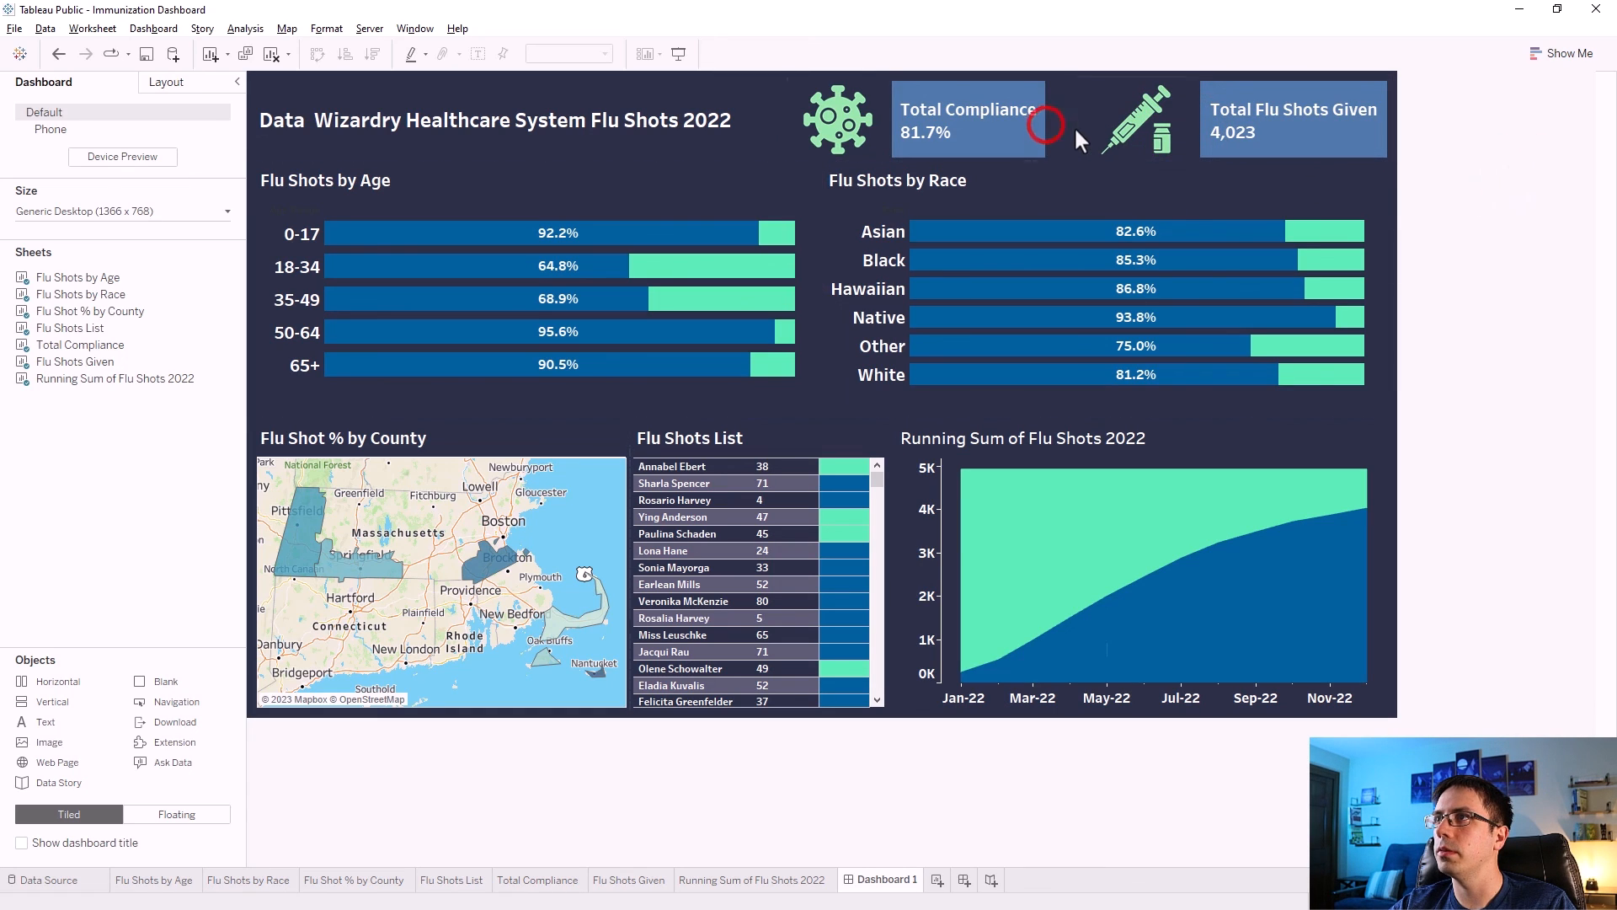
left_click(1449, 241)
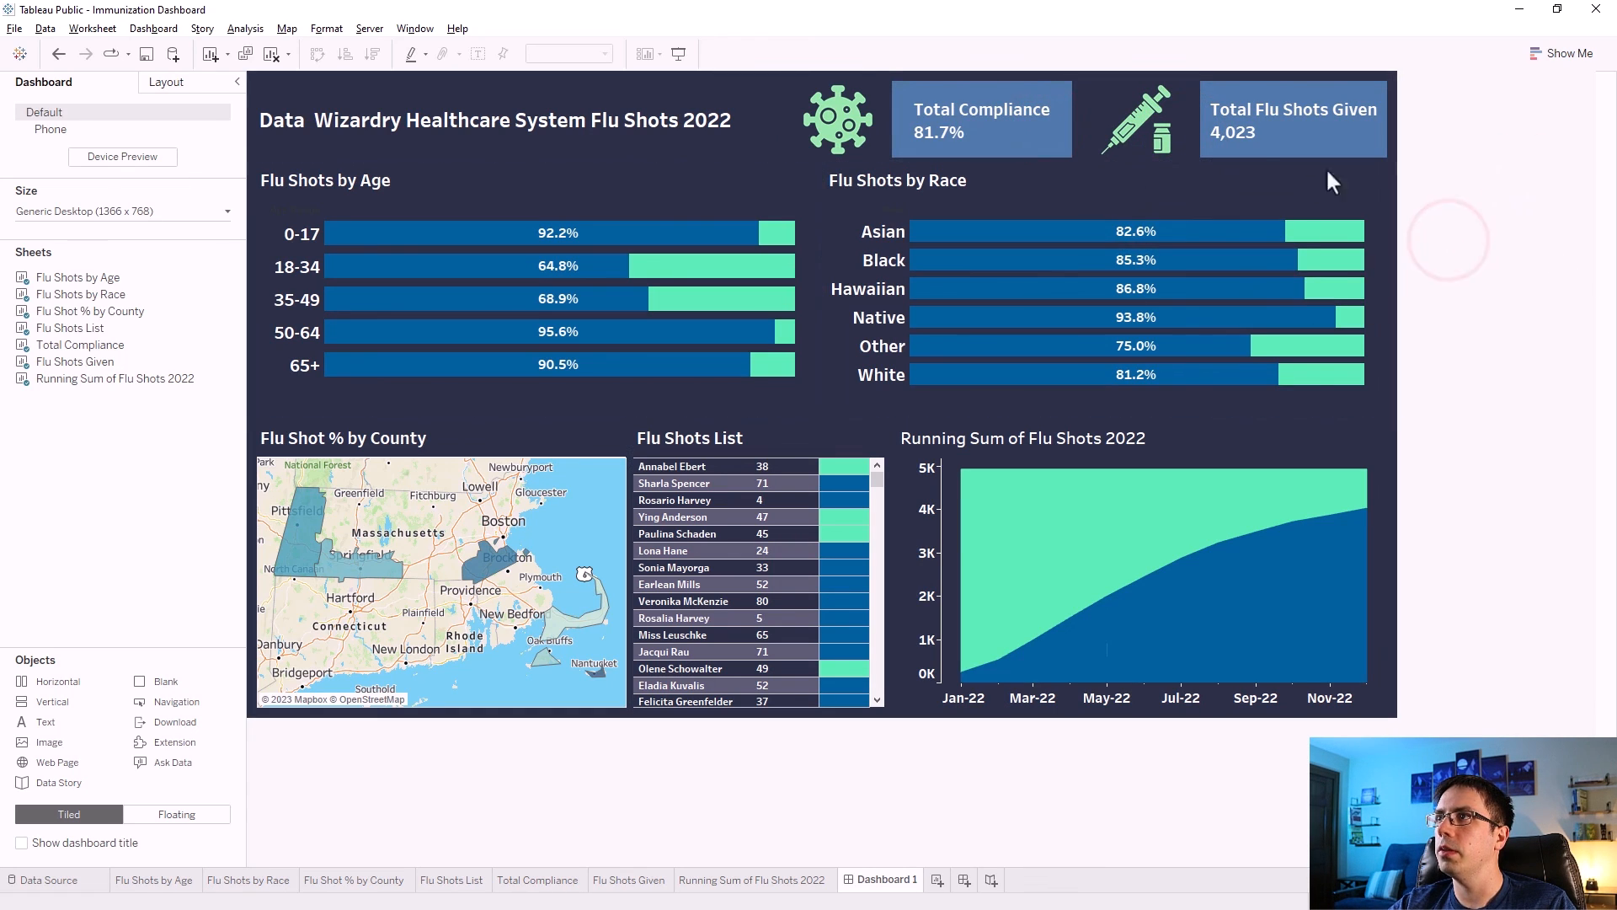
left_click_drag(1189, 110, 1183, 109)
left_click(1437, 246)
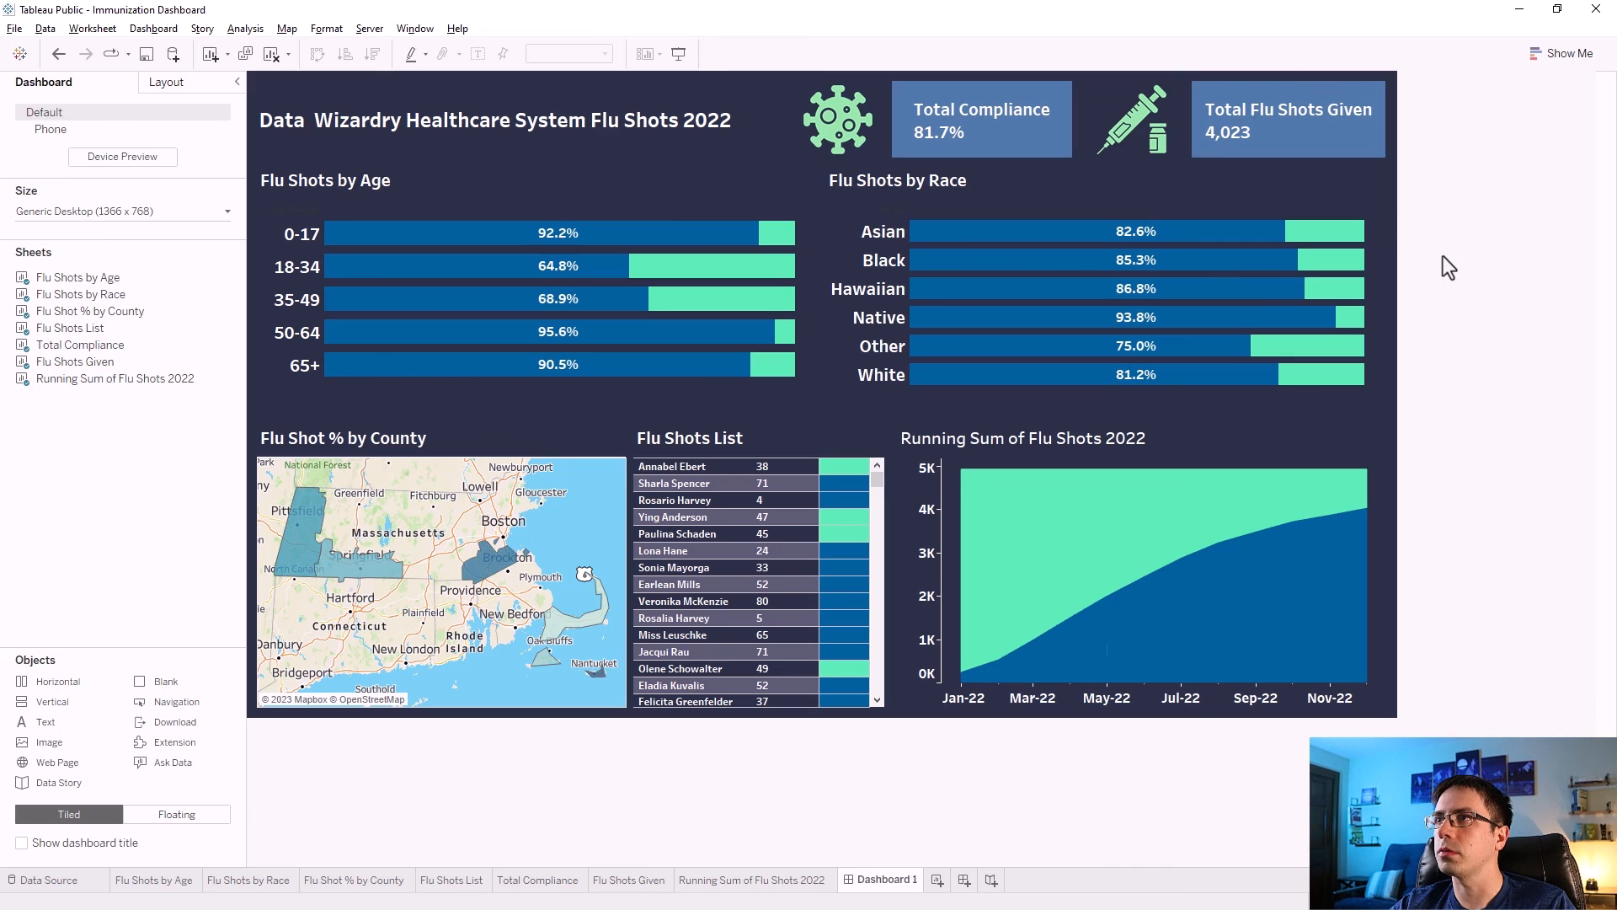
Try to shrink the header row's height, then undo the resize.
left_click(618, 148)
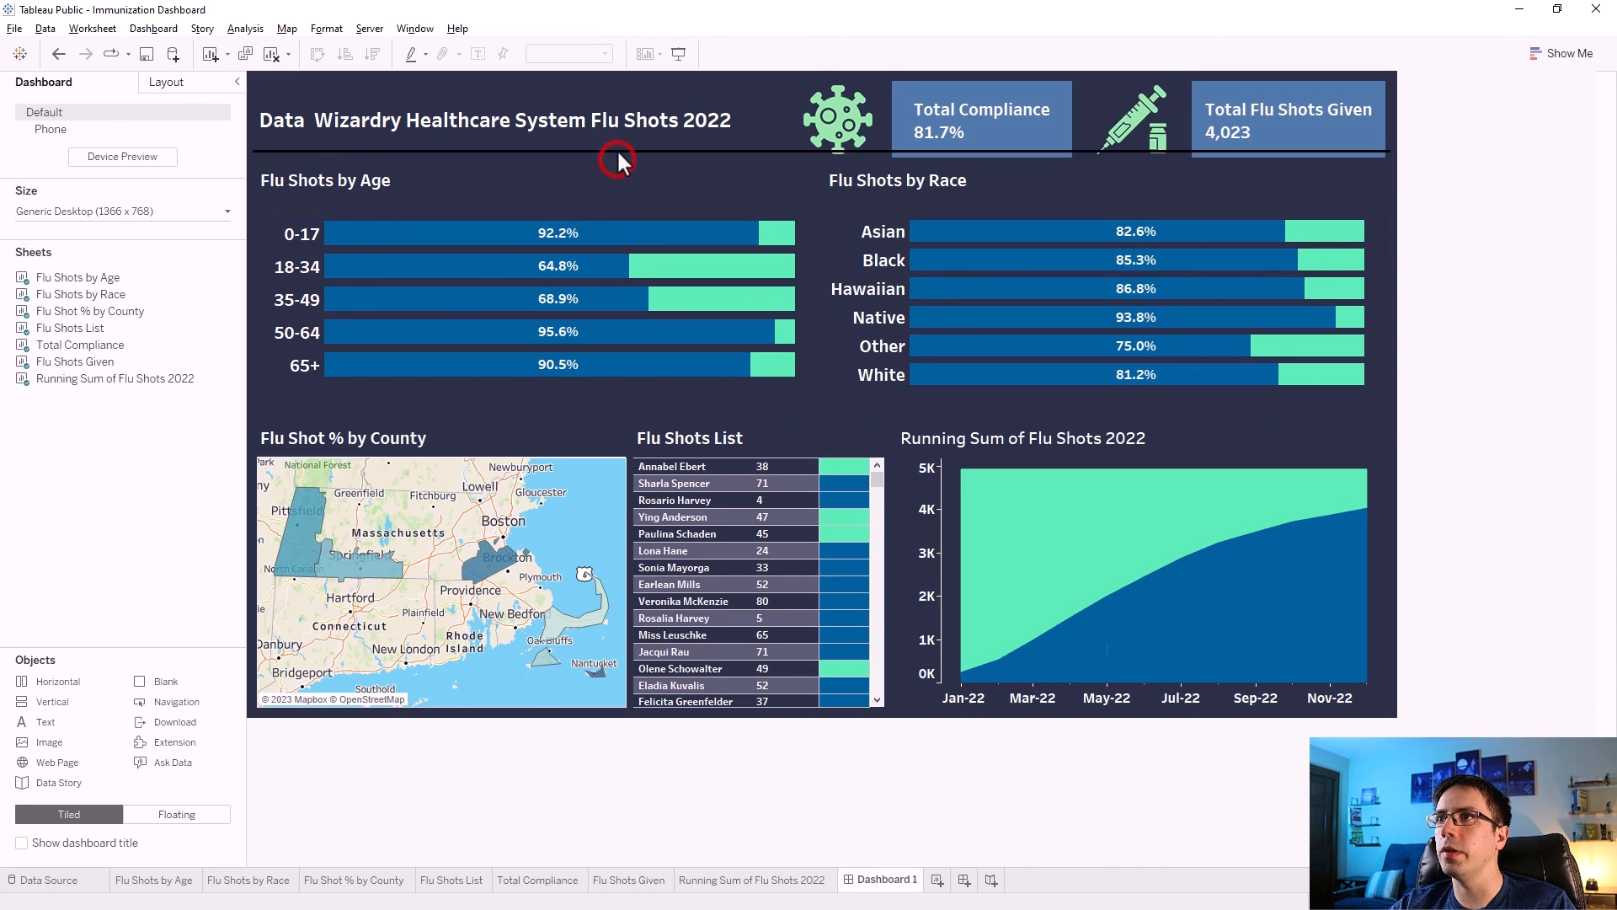
left_click_drag(617, 160, 617, 147)
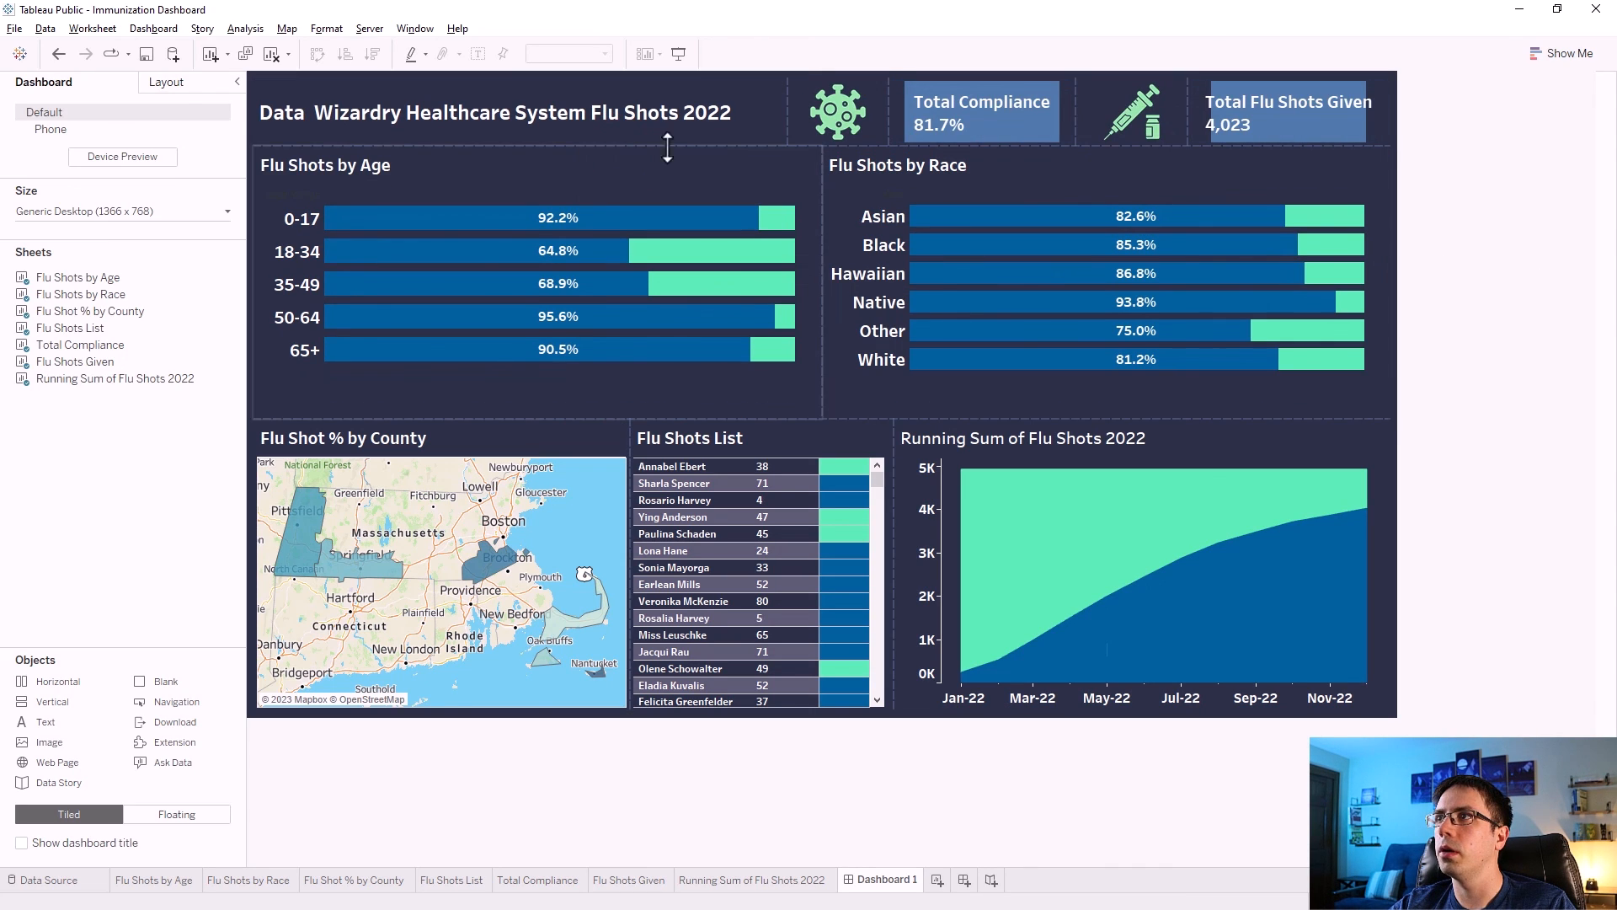
key("ctrl+z")
left_click(1484, 198)
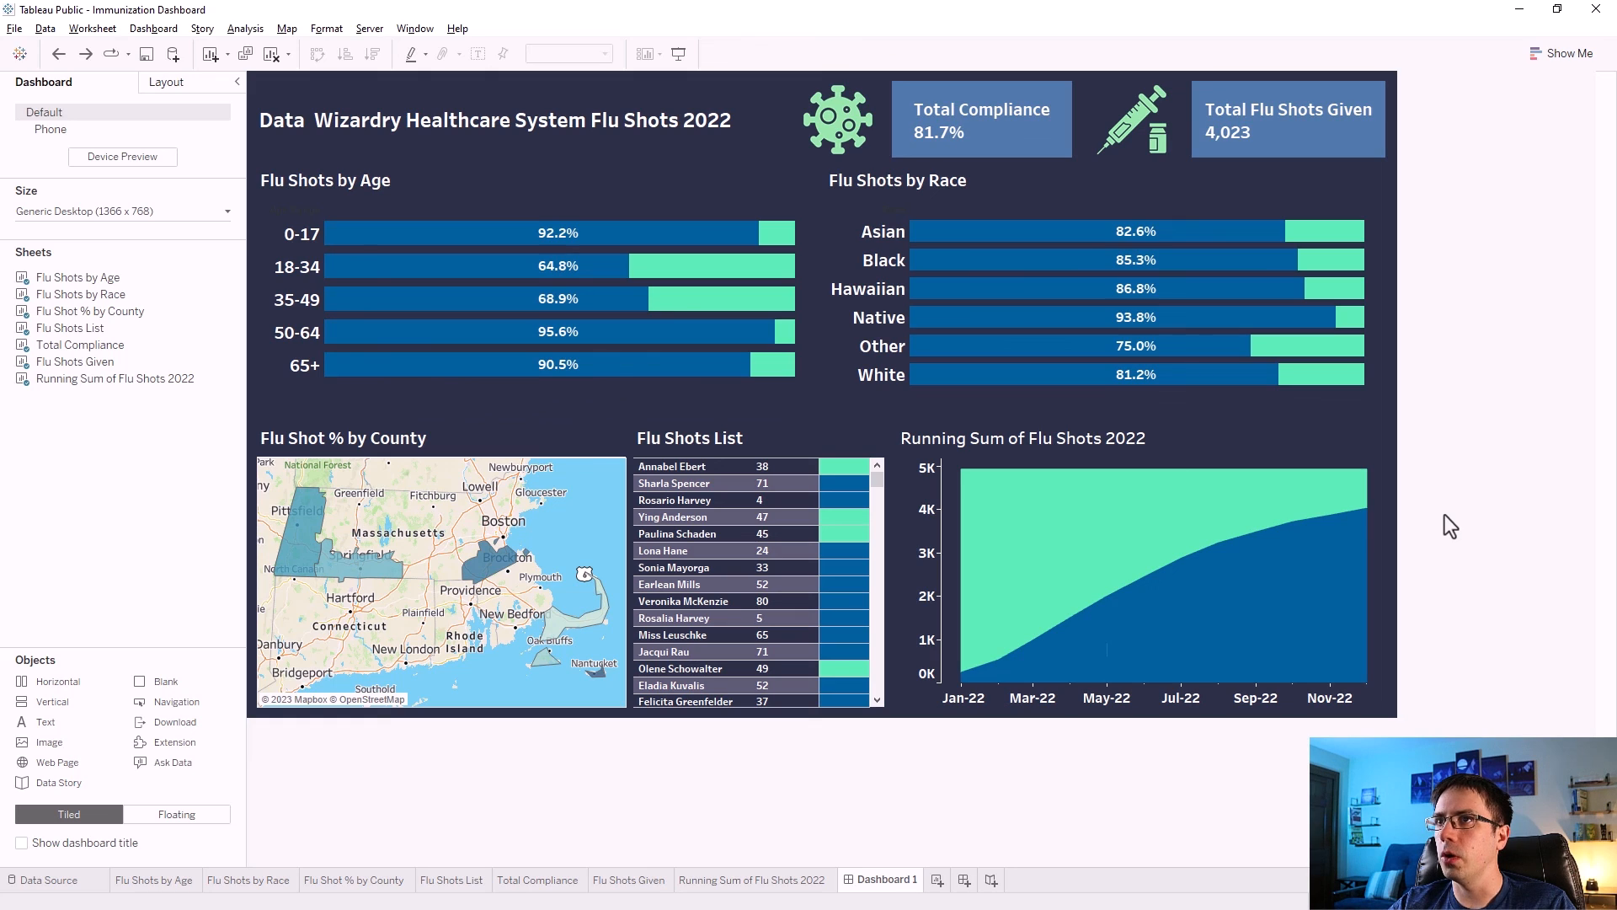
Check the chart tooltips on the dashboard and open the Flu Shots by Age worksheet from it.
mouse_move(484, 569)
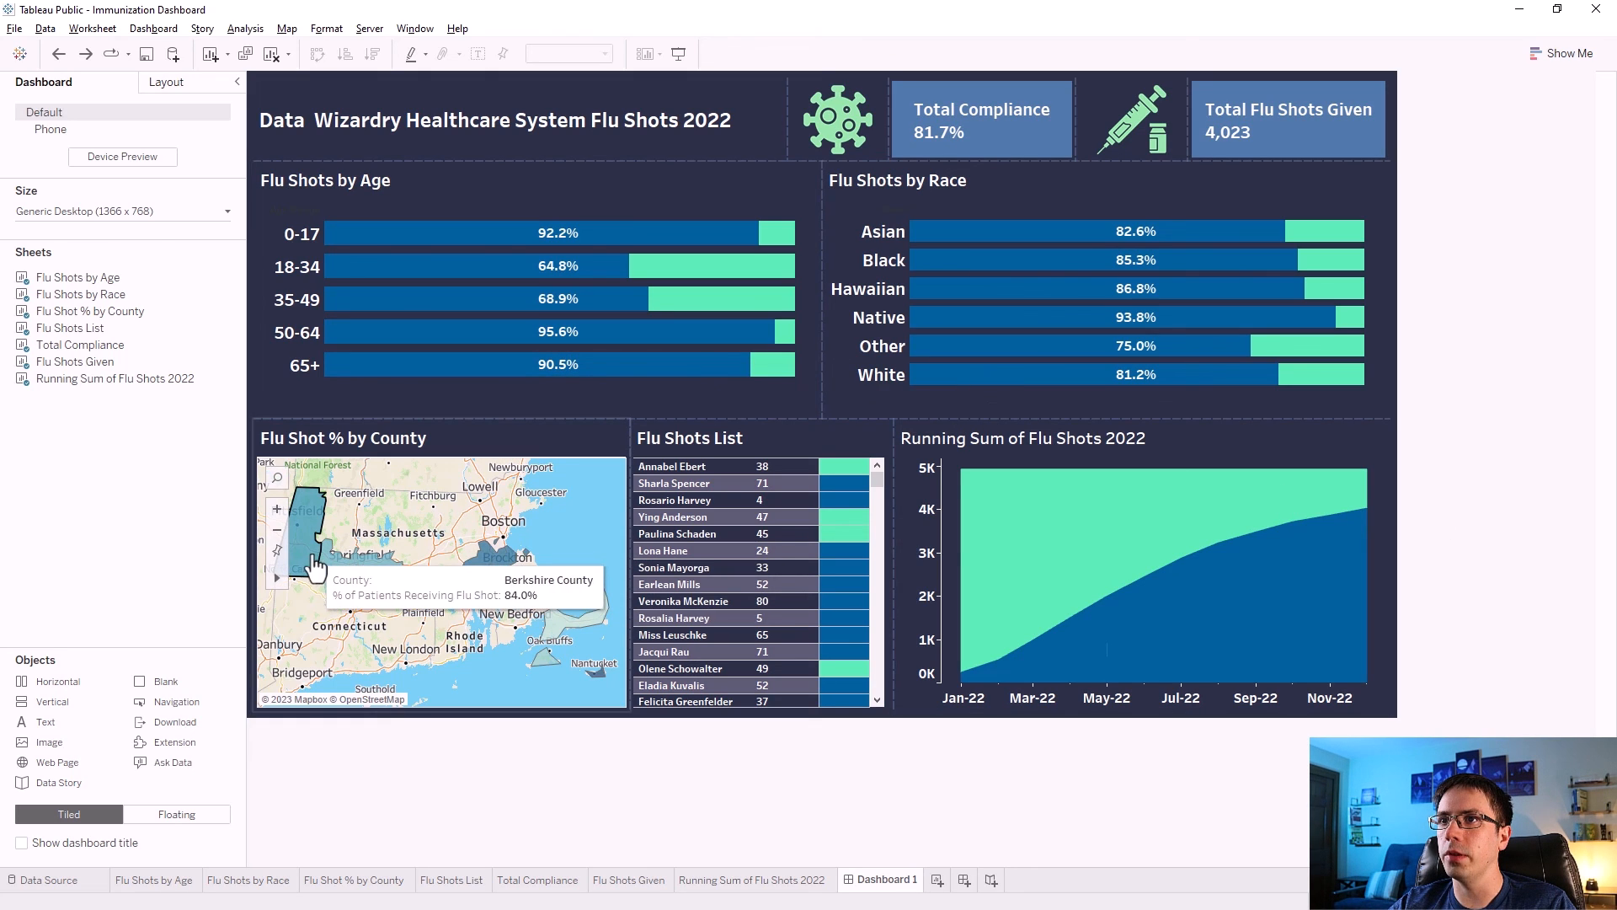
mouse_move(520, 307)
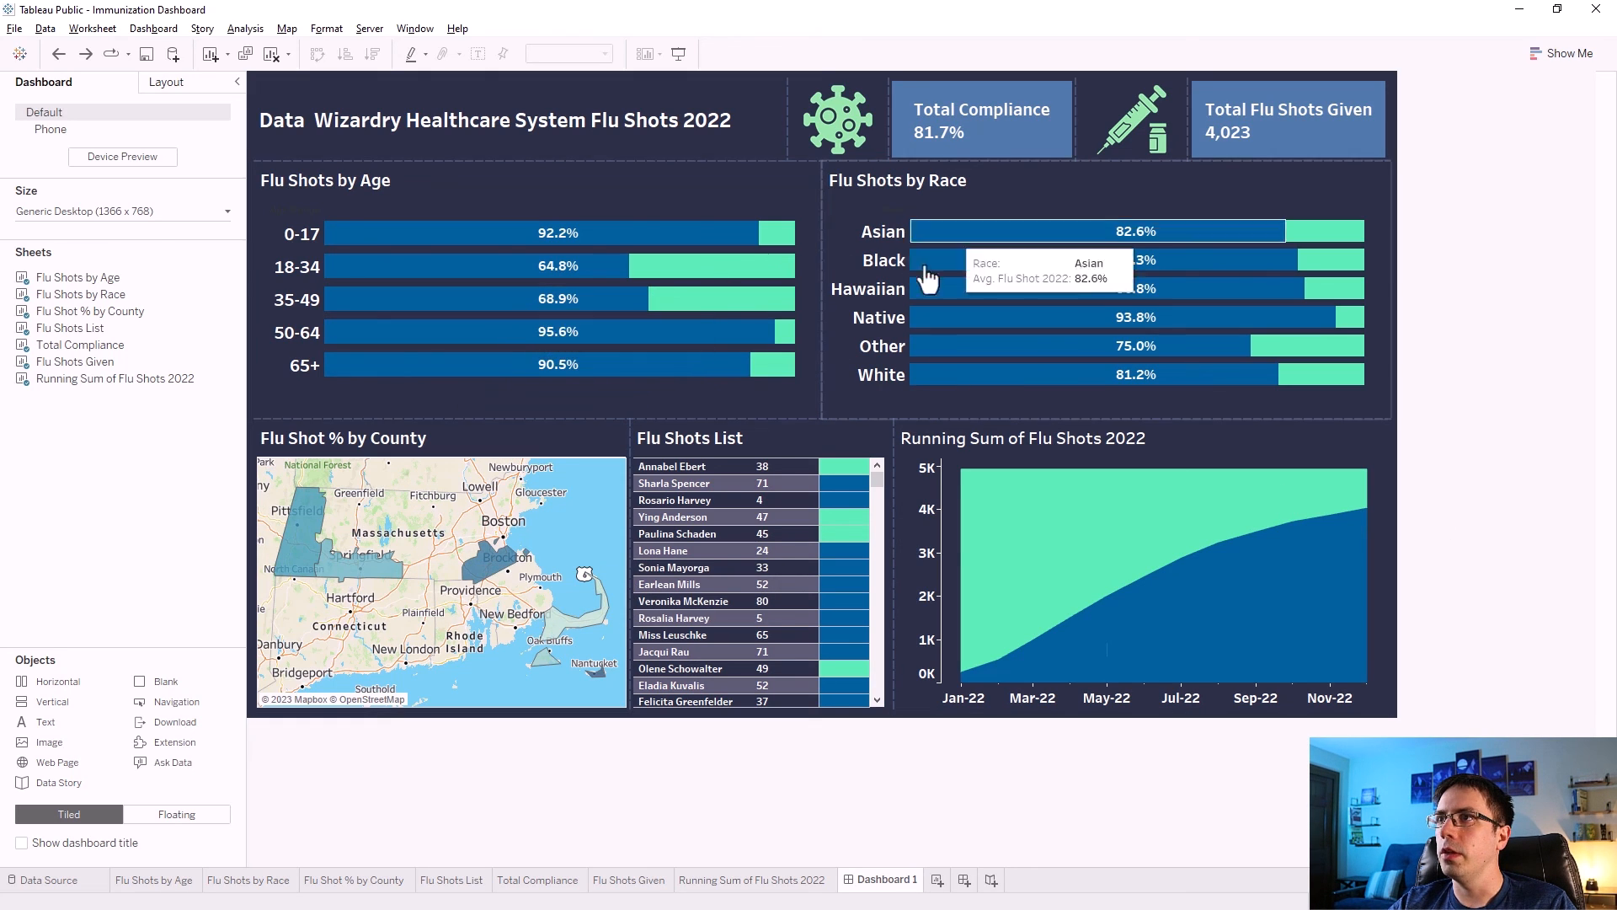
mouse_move(942, 388)
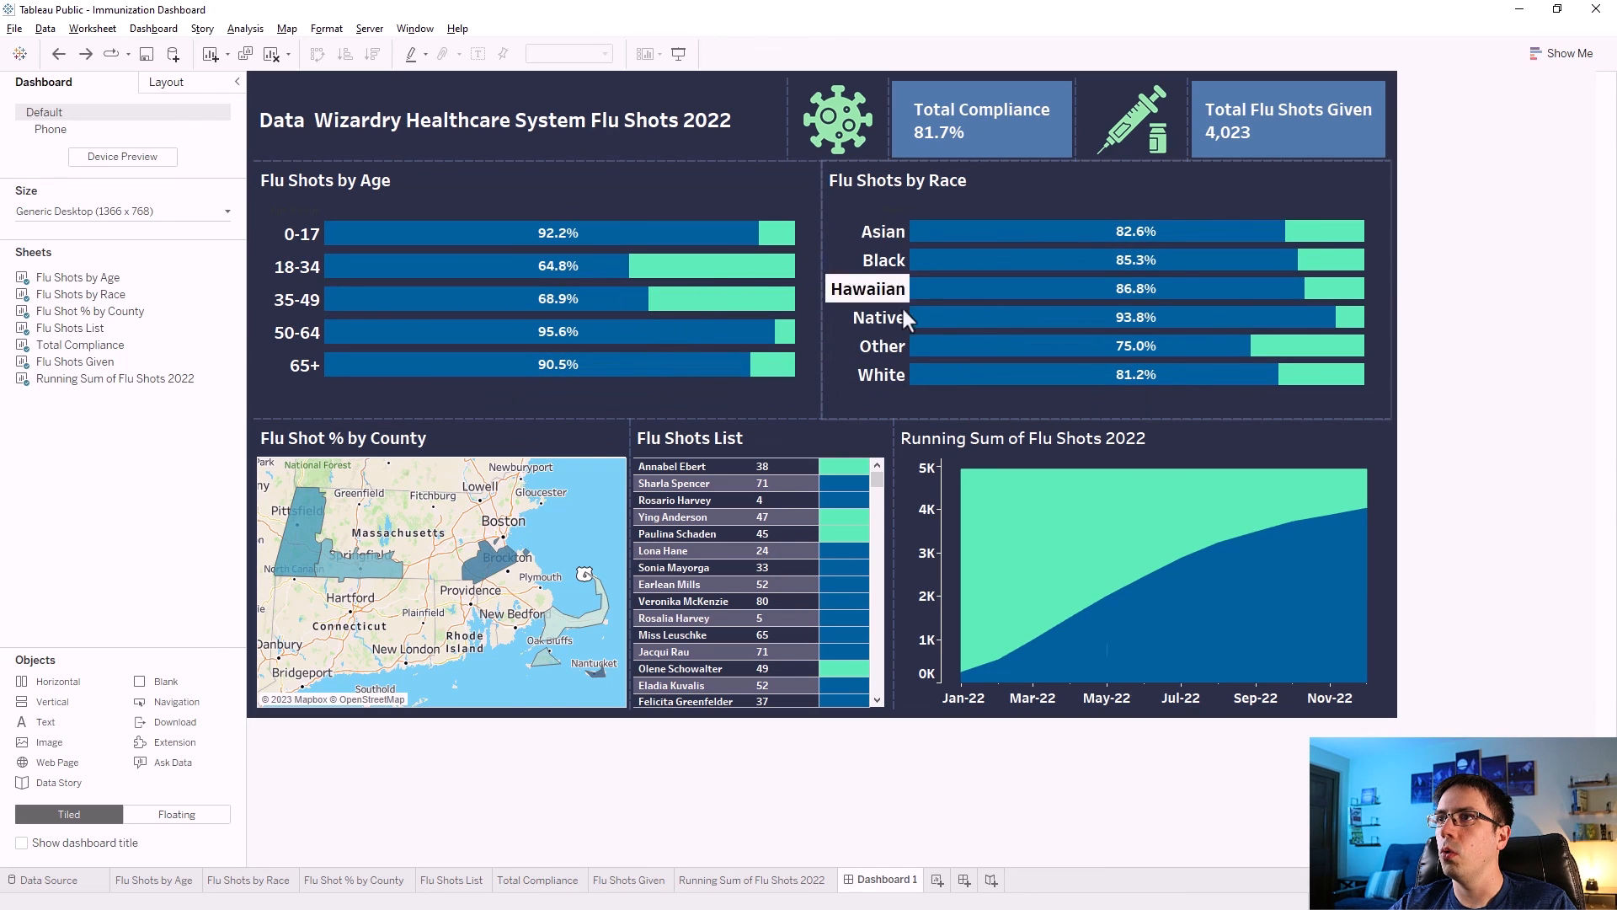
mouse_move(1106, 368)
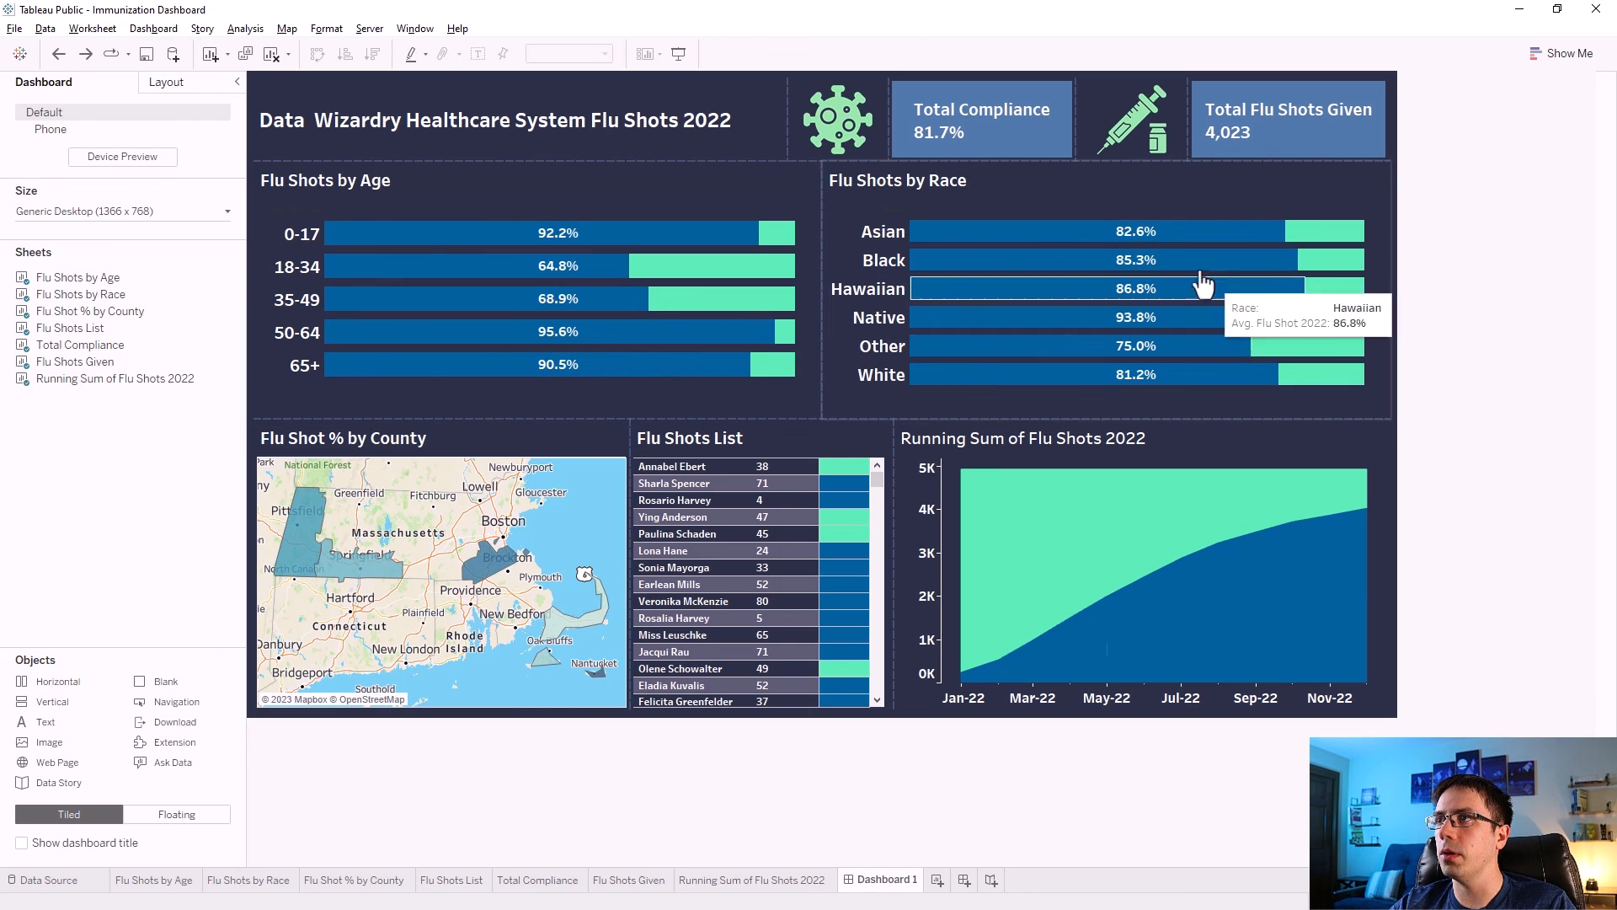
mouse_move(1017, 235)
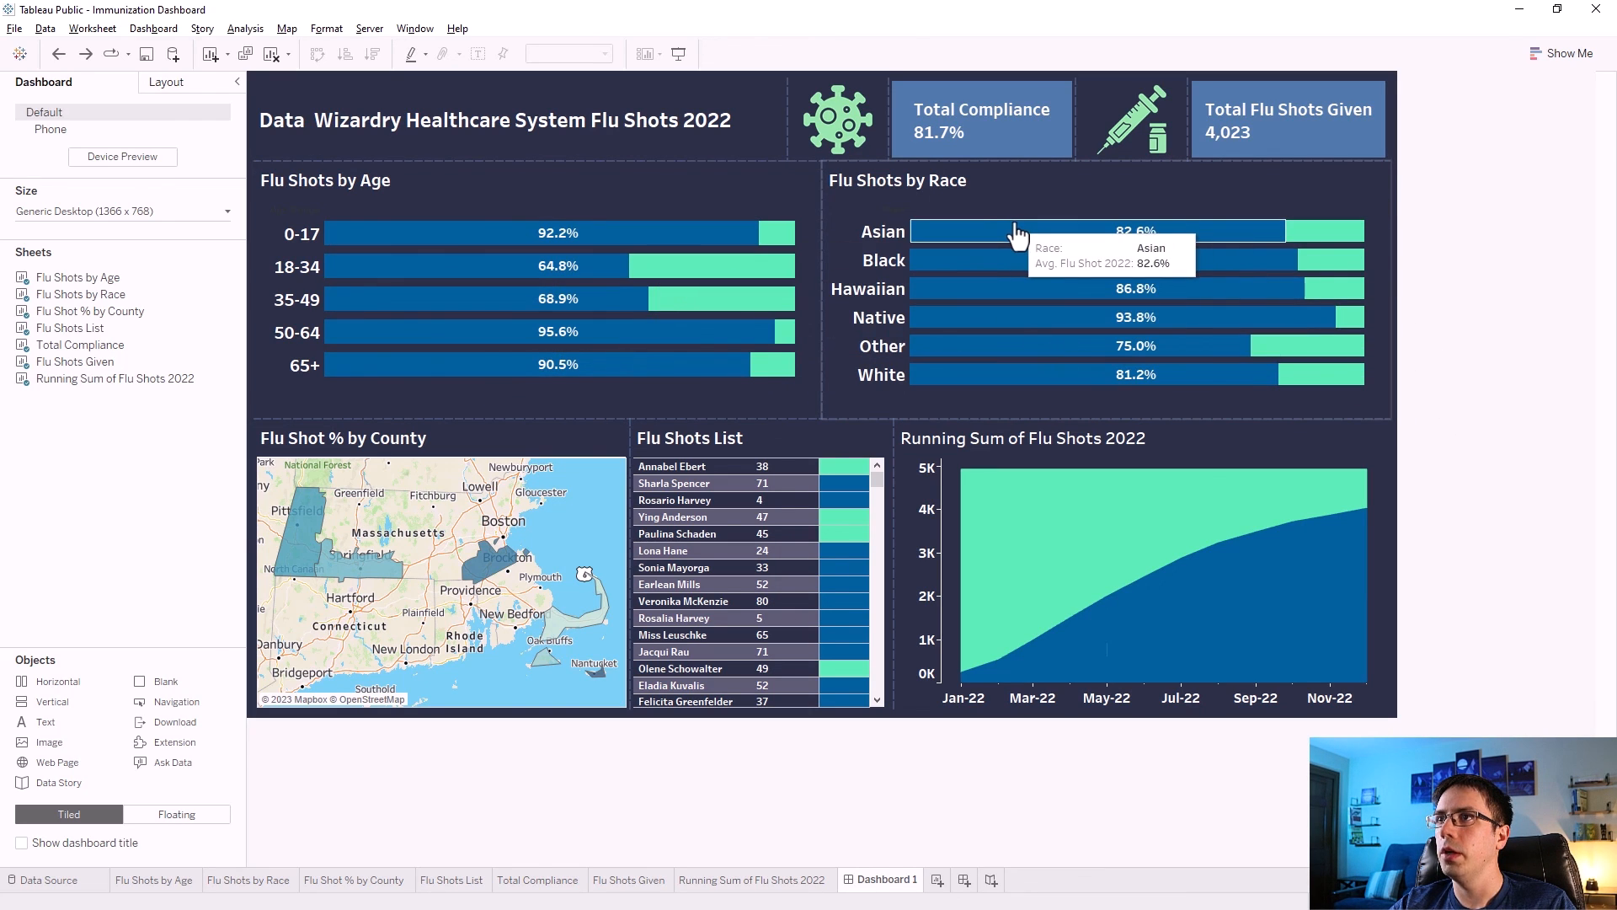
left_click(741, 175)
left_click(830, 220)
left_click(851, 238)
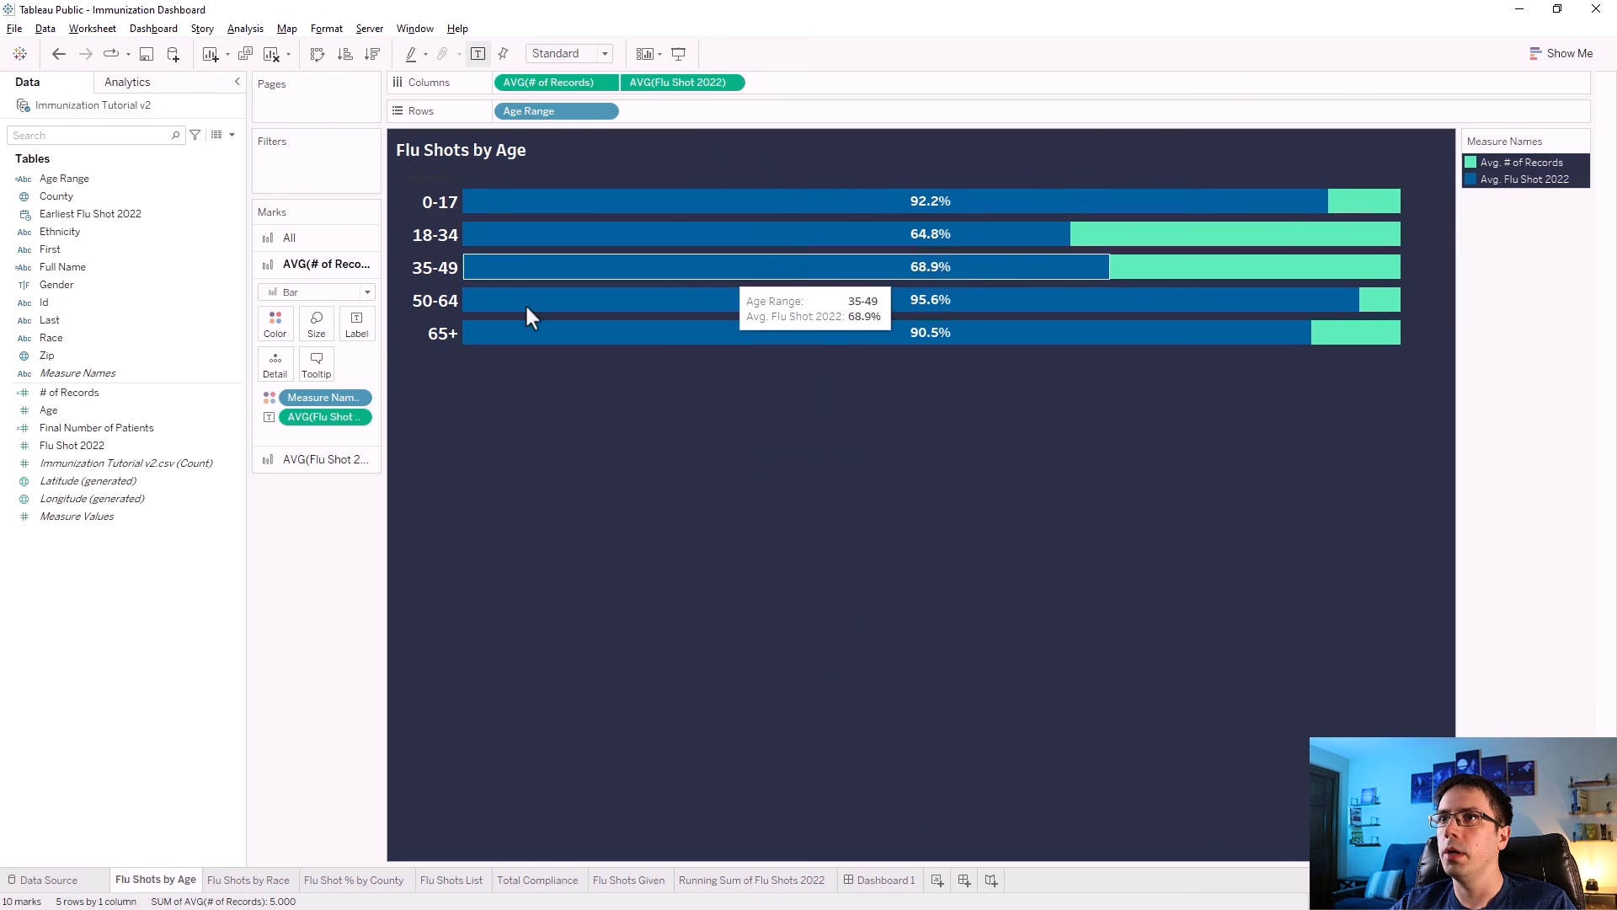
Turn off tooltips for all marks on the Flu Shots by Age worksheet.
left_click(318, 371)
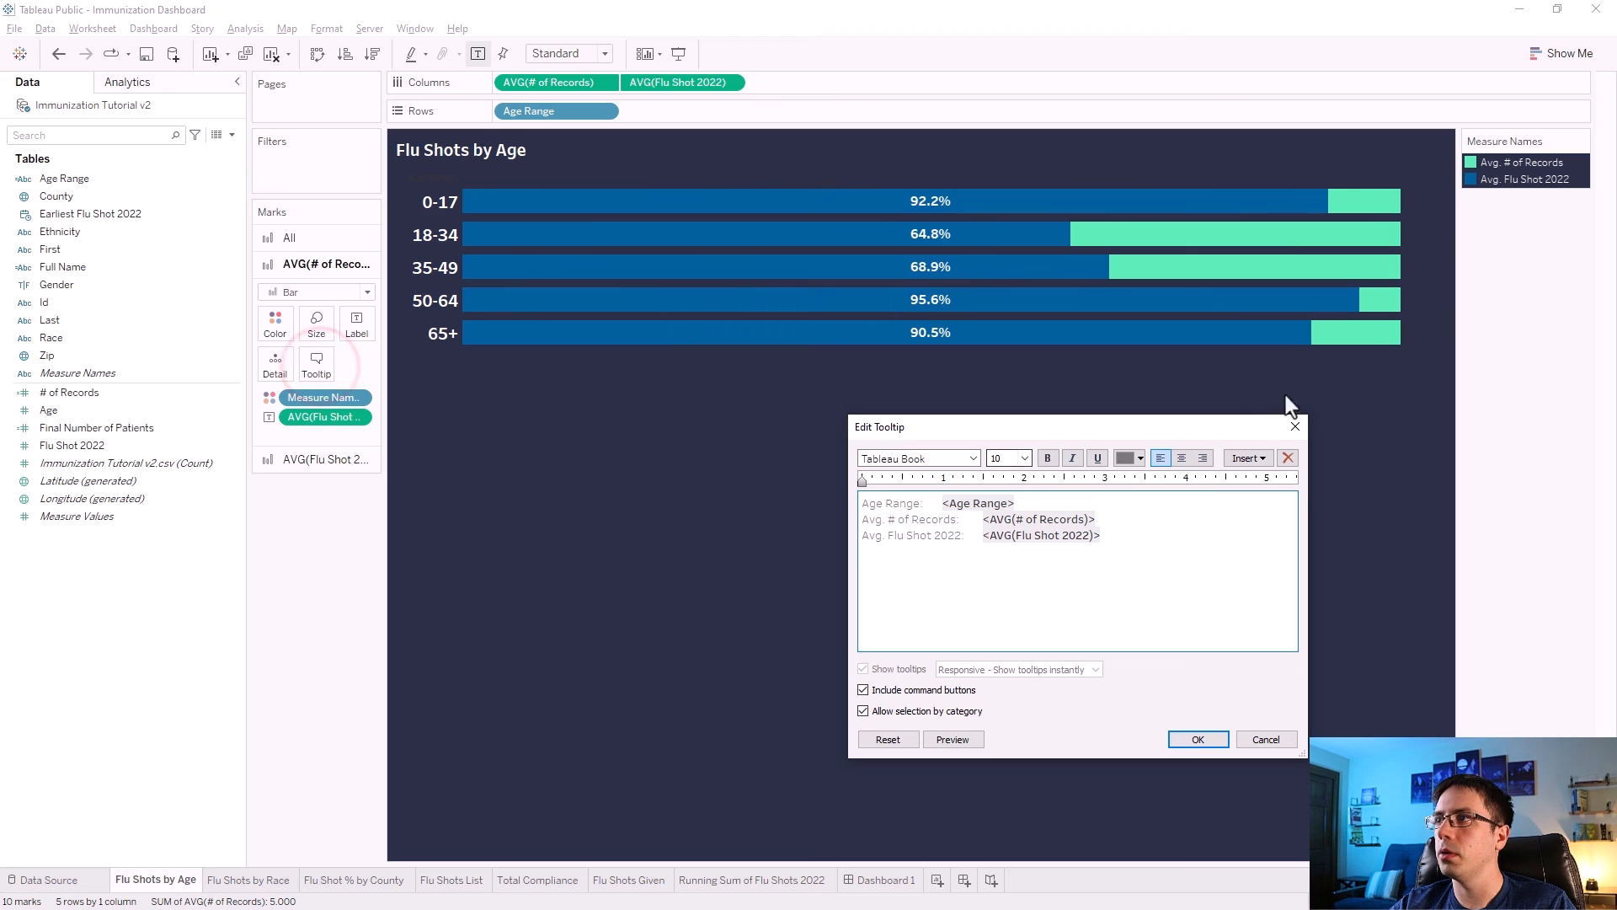
left_click(1281, 421)
left_click(310, 245)
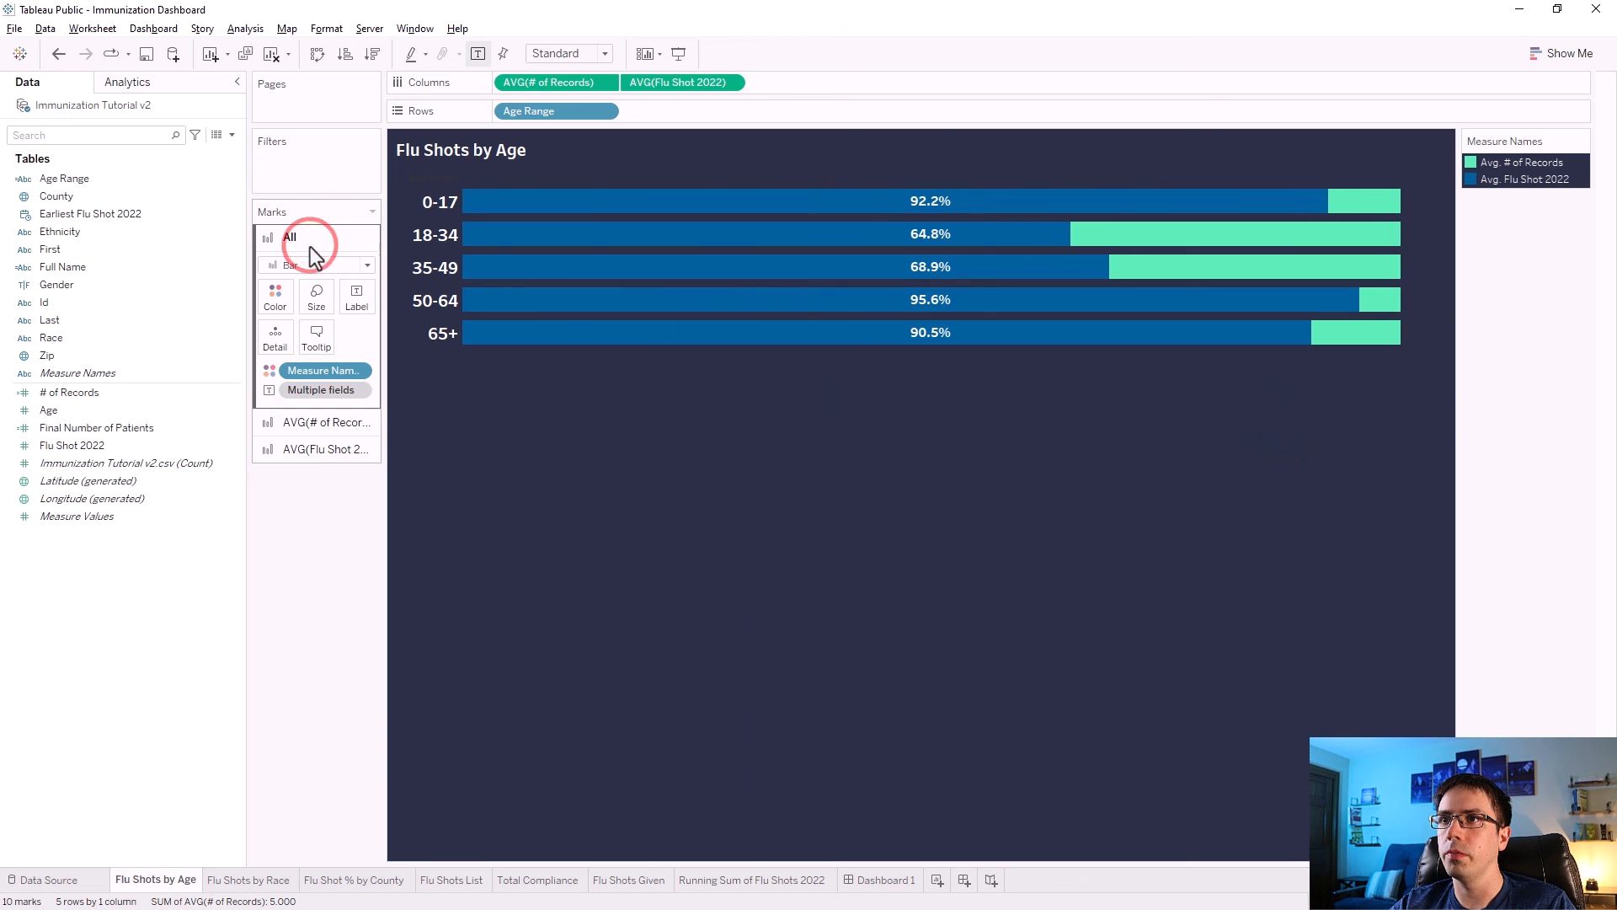
left_click(312, 338)
left_click(864, 670)
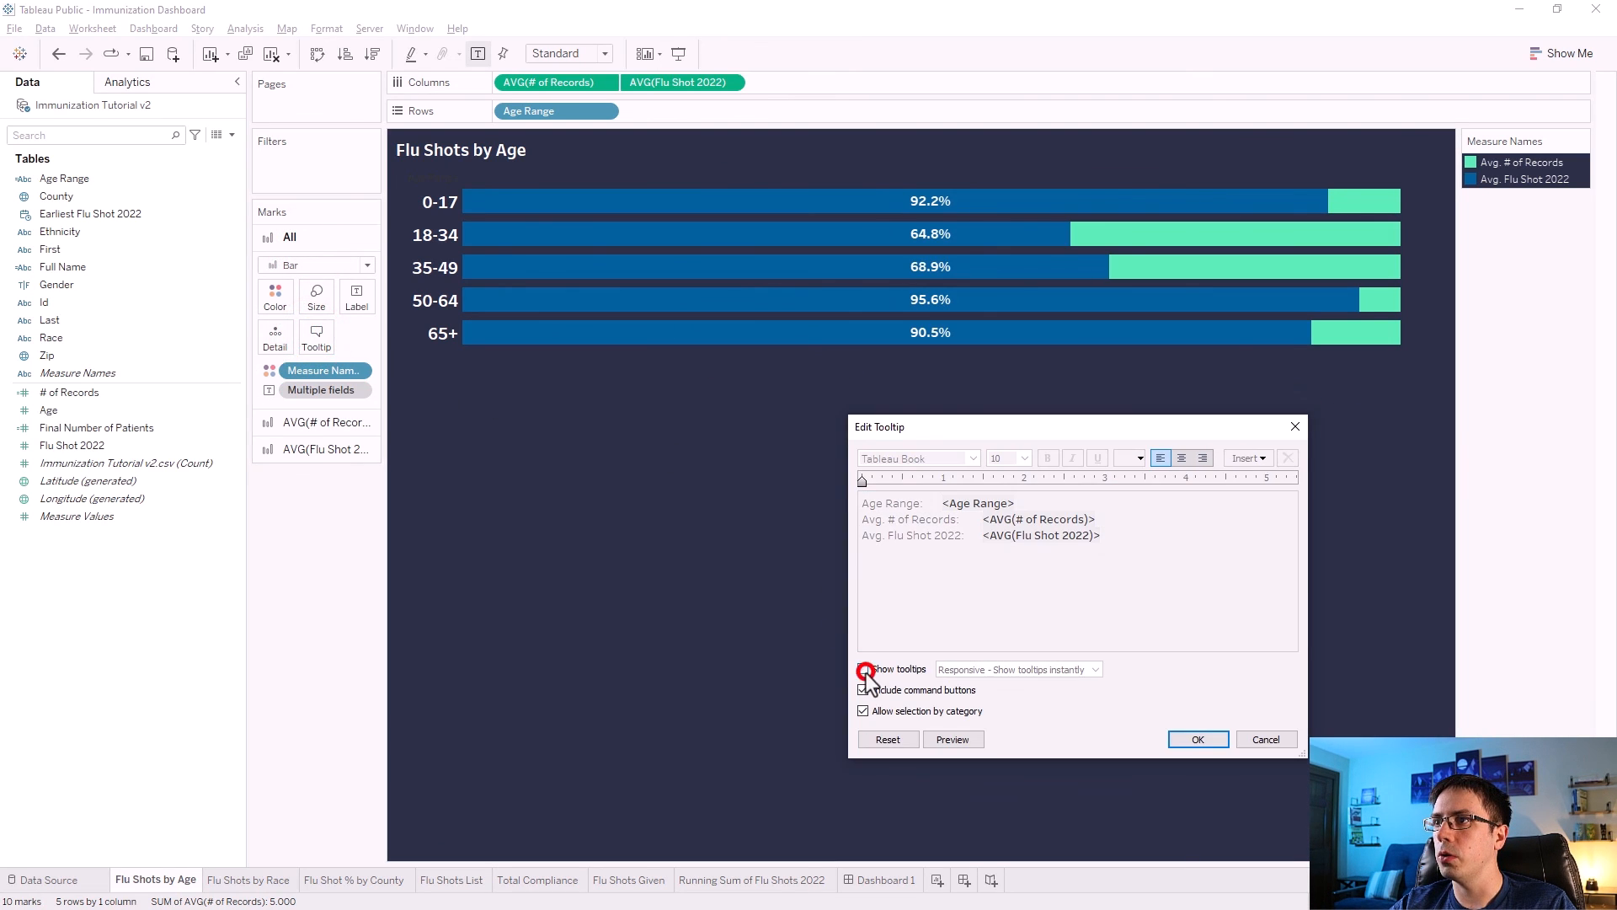
left_click(1226, 743)
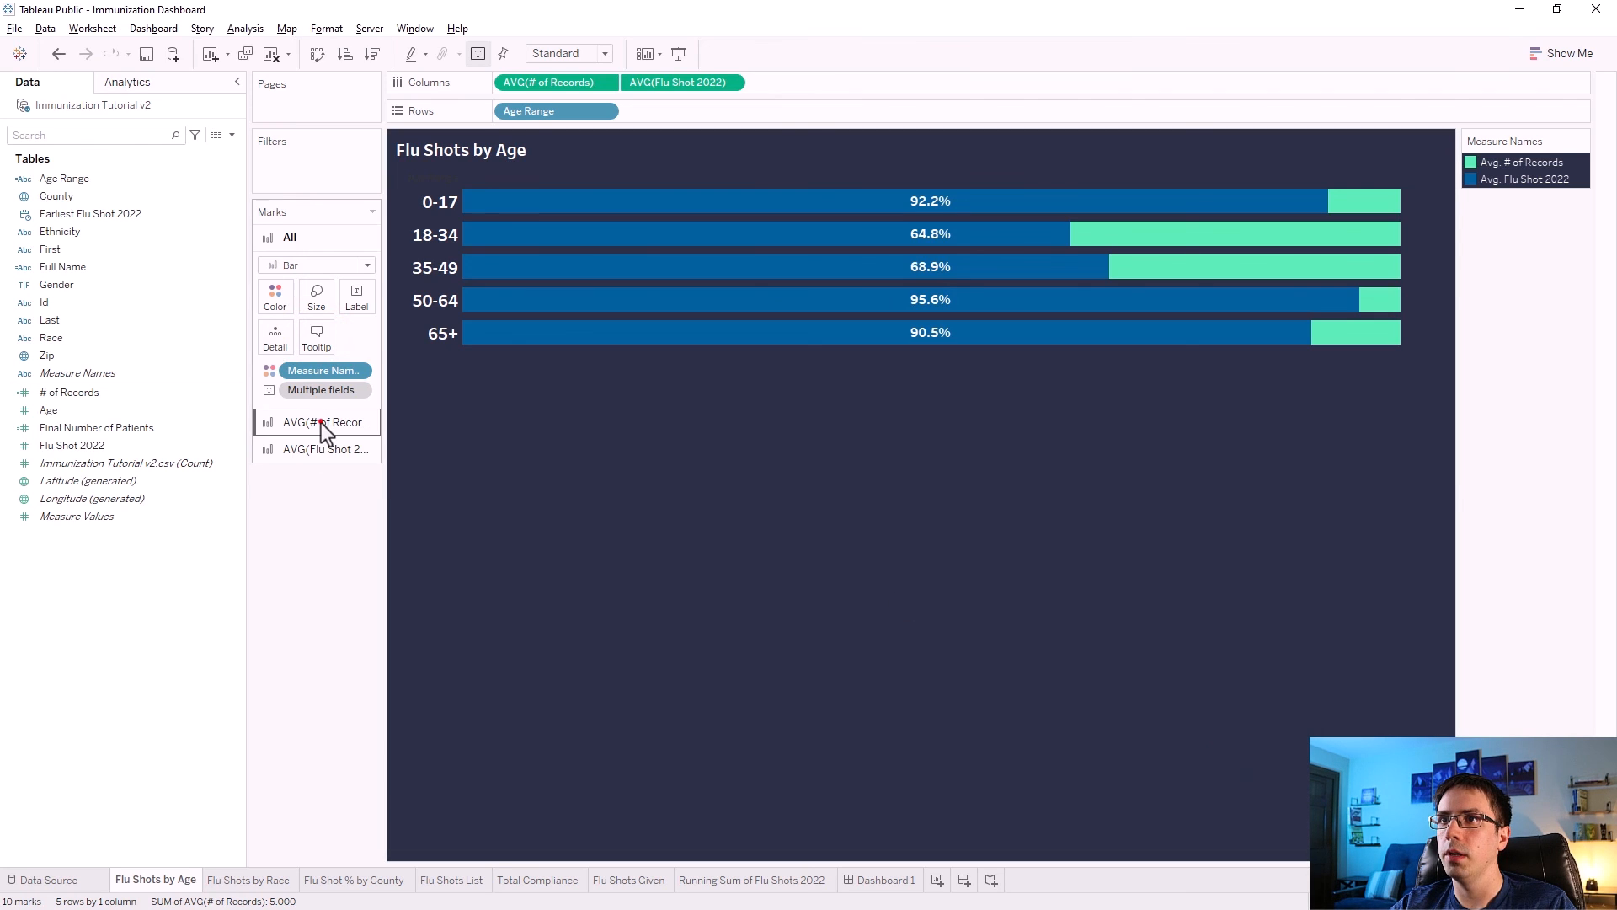
Check the tooltip setting on each measure's marks card of the worksheet.
left_click(321, 423)
left_click(314, 365)
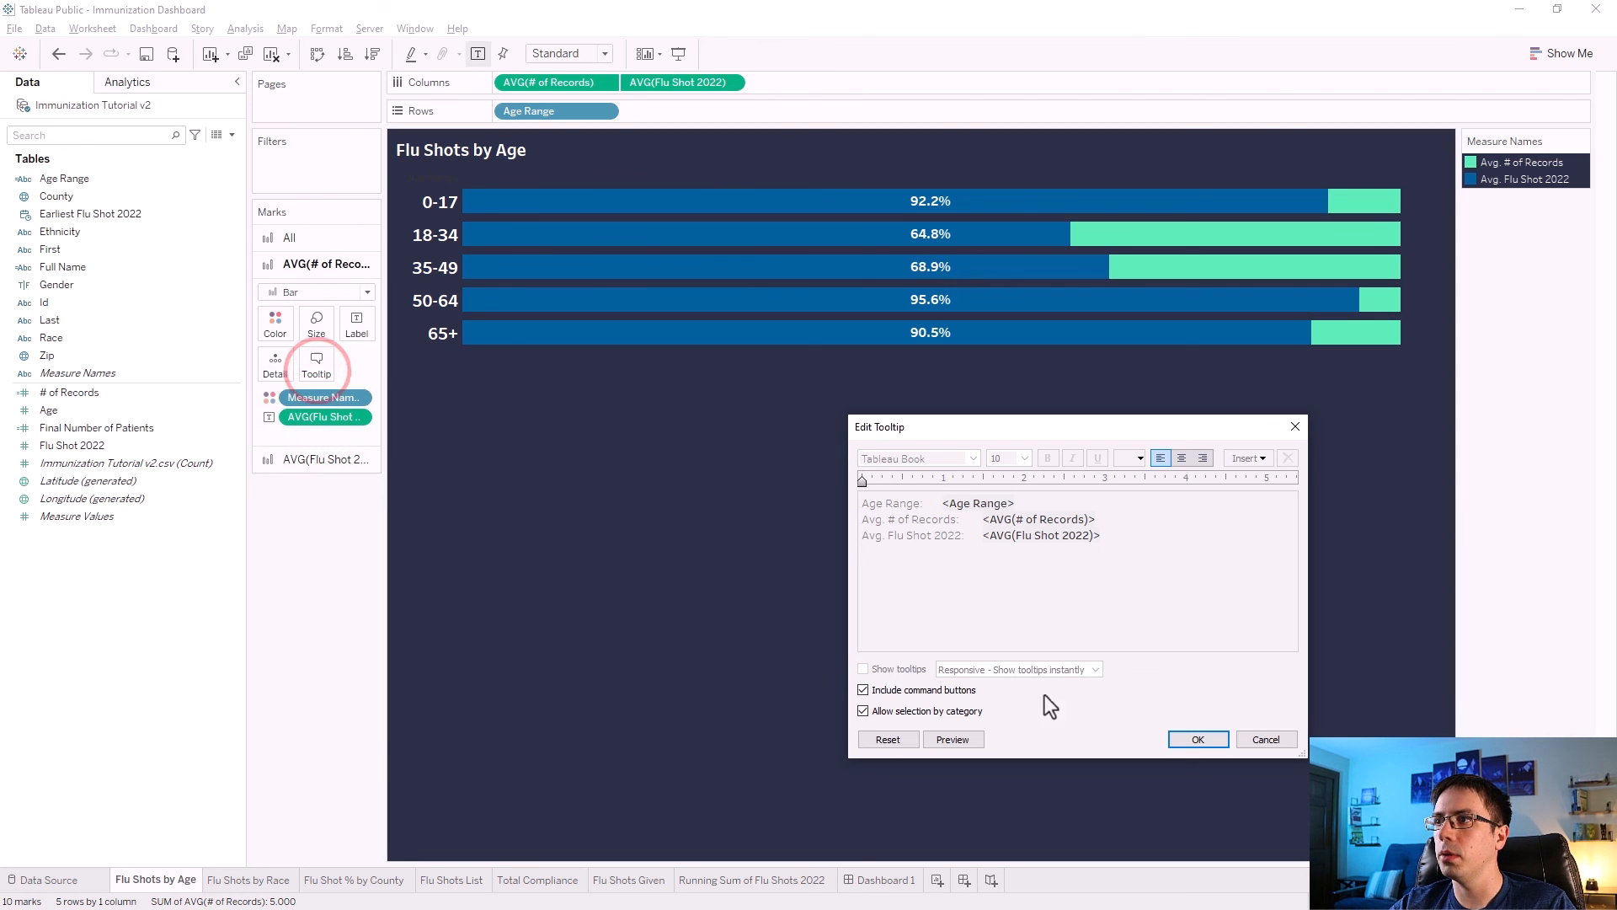
left_click(1219, 741)
left_click(290, 460)
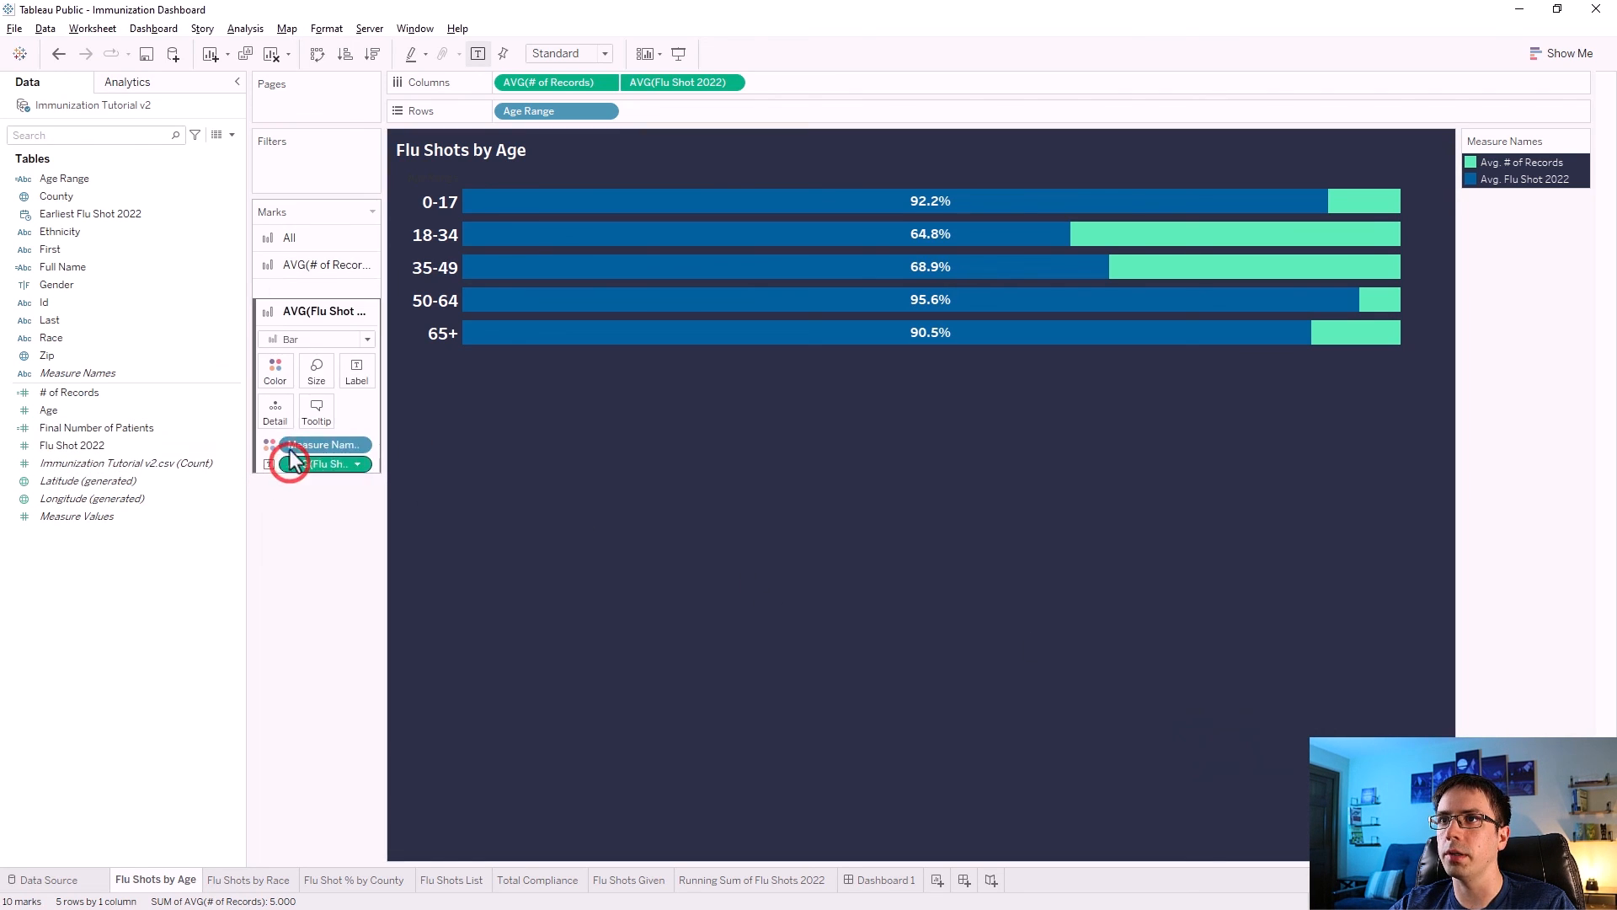
left_click(312, 392)
left_click(1200, 744)
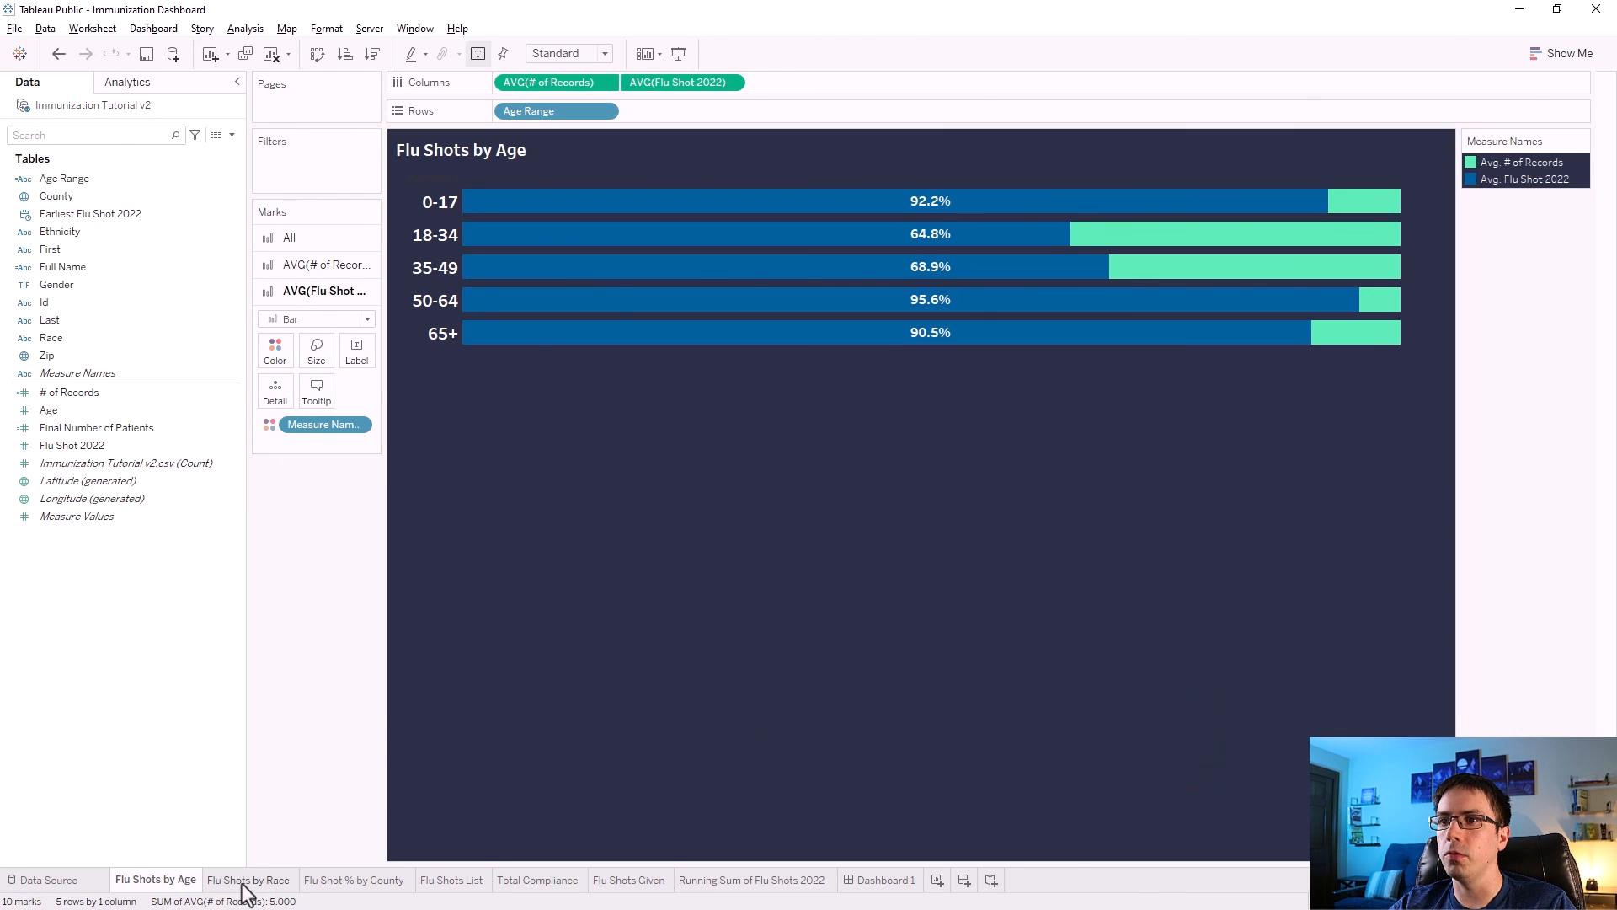
Turn off tooltips for all marks on the Flu Shots by Race worksheet.
left_click(249, 880)
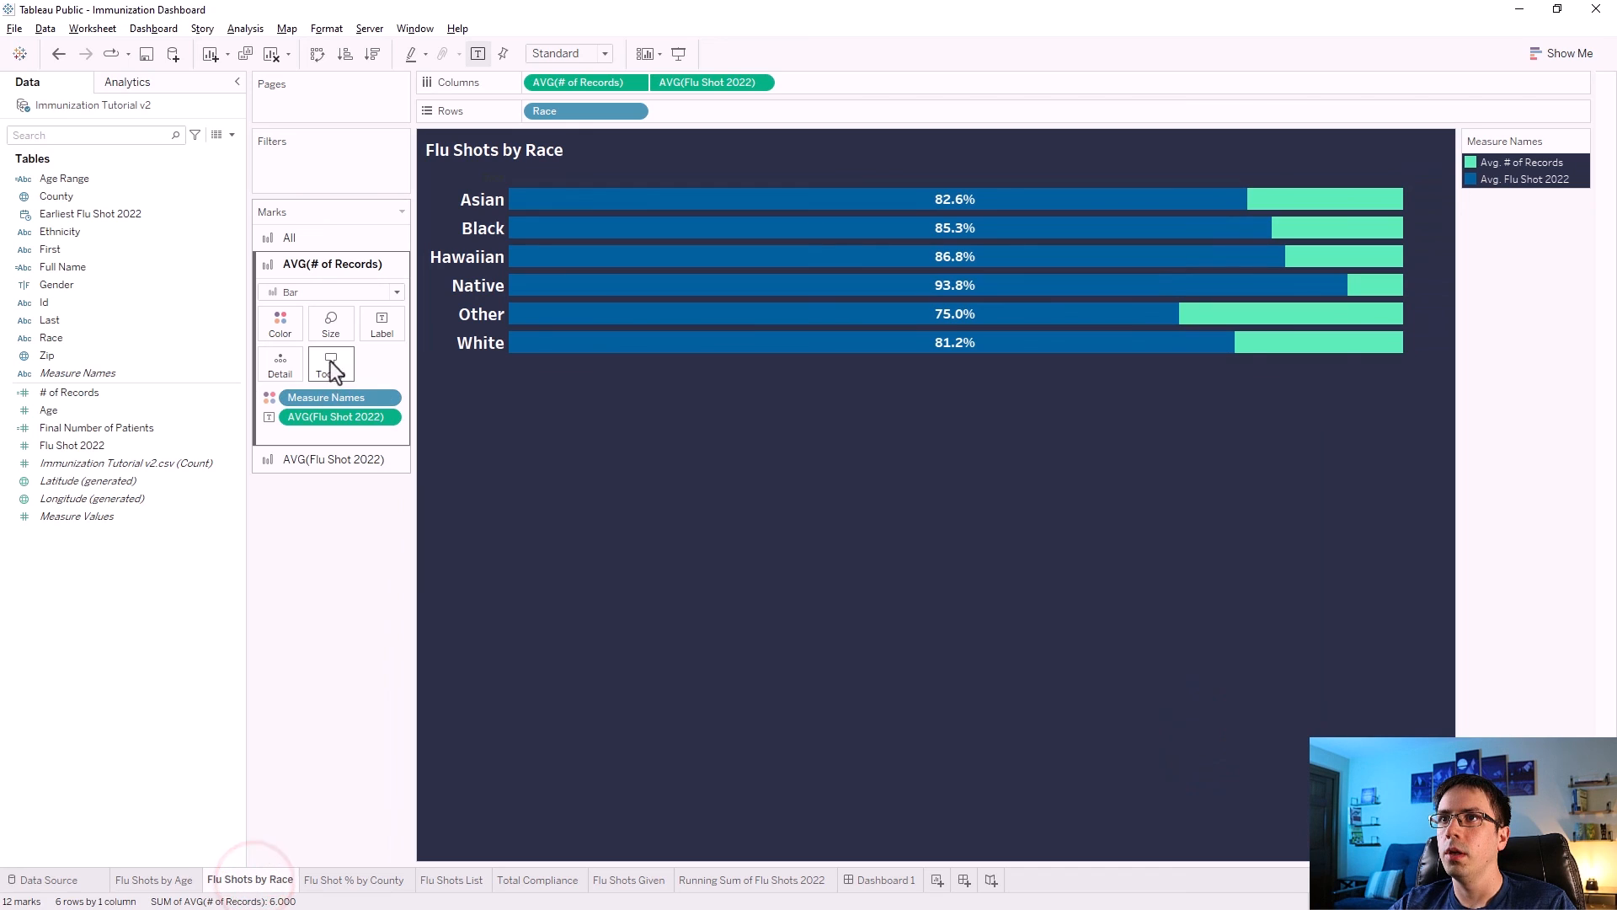
left_click(290, 237)
left_click(331, 337)
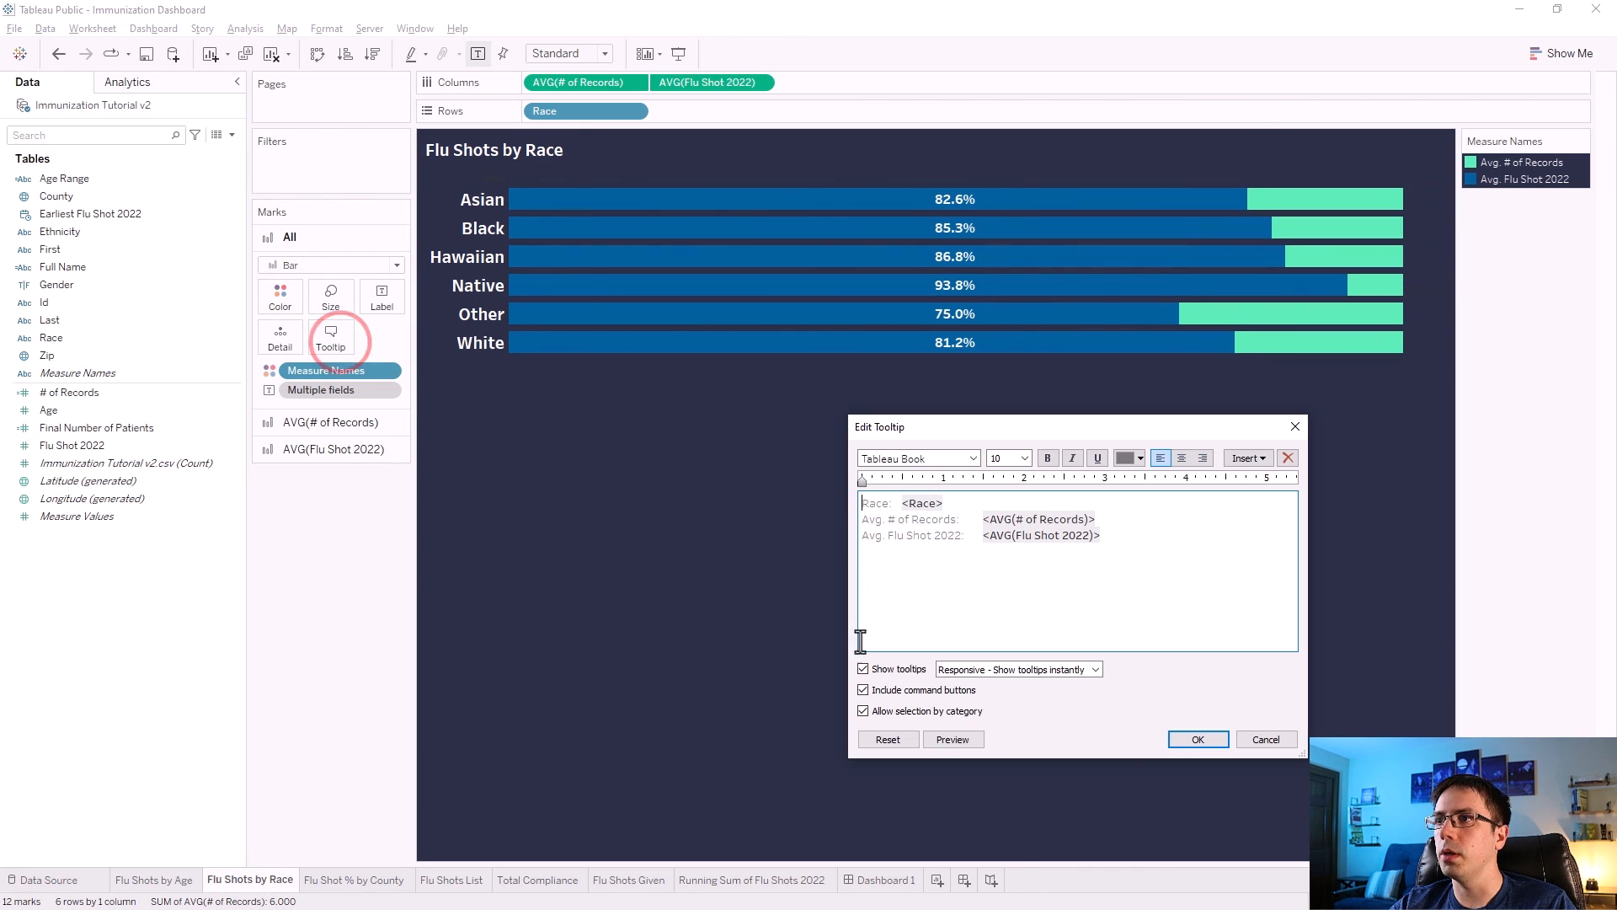
left_click(864, 669)
left_click(1198, 742)
Check the tooltip setting on each measure's marks card of the Flu Shots by Race worksheet.
left_click(353, 424)
left_click(337, 365)
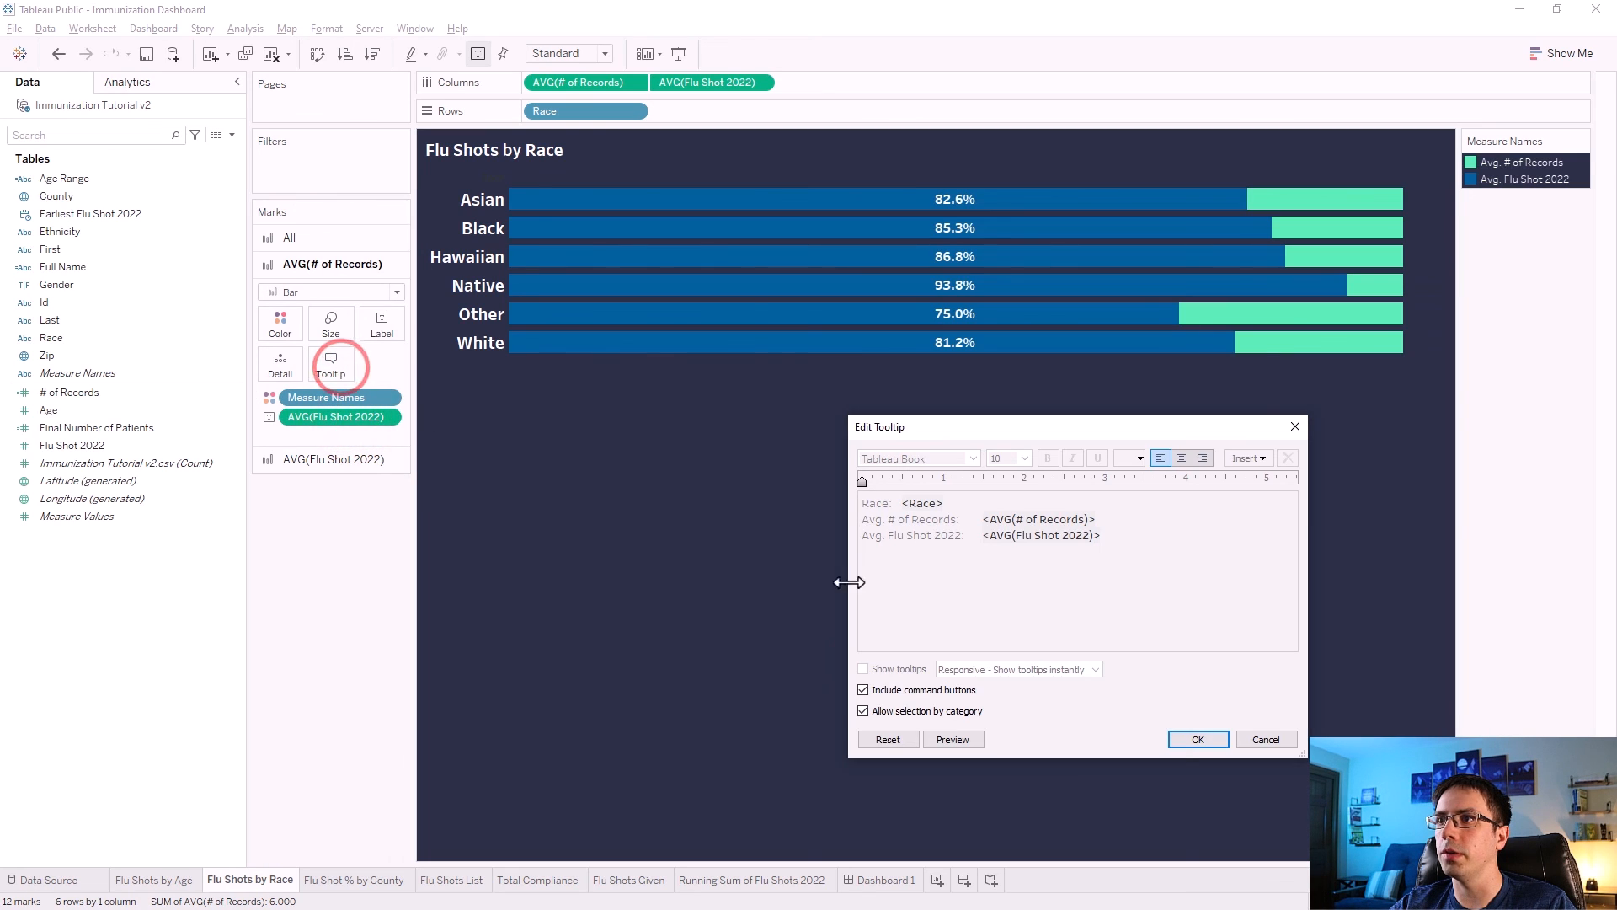
left_click(1180, 739)
left_click(370, 460)
left_click(331, 390)
left_click(1179, 740)
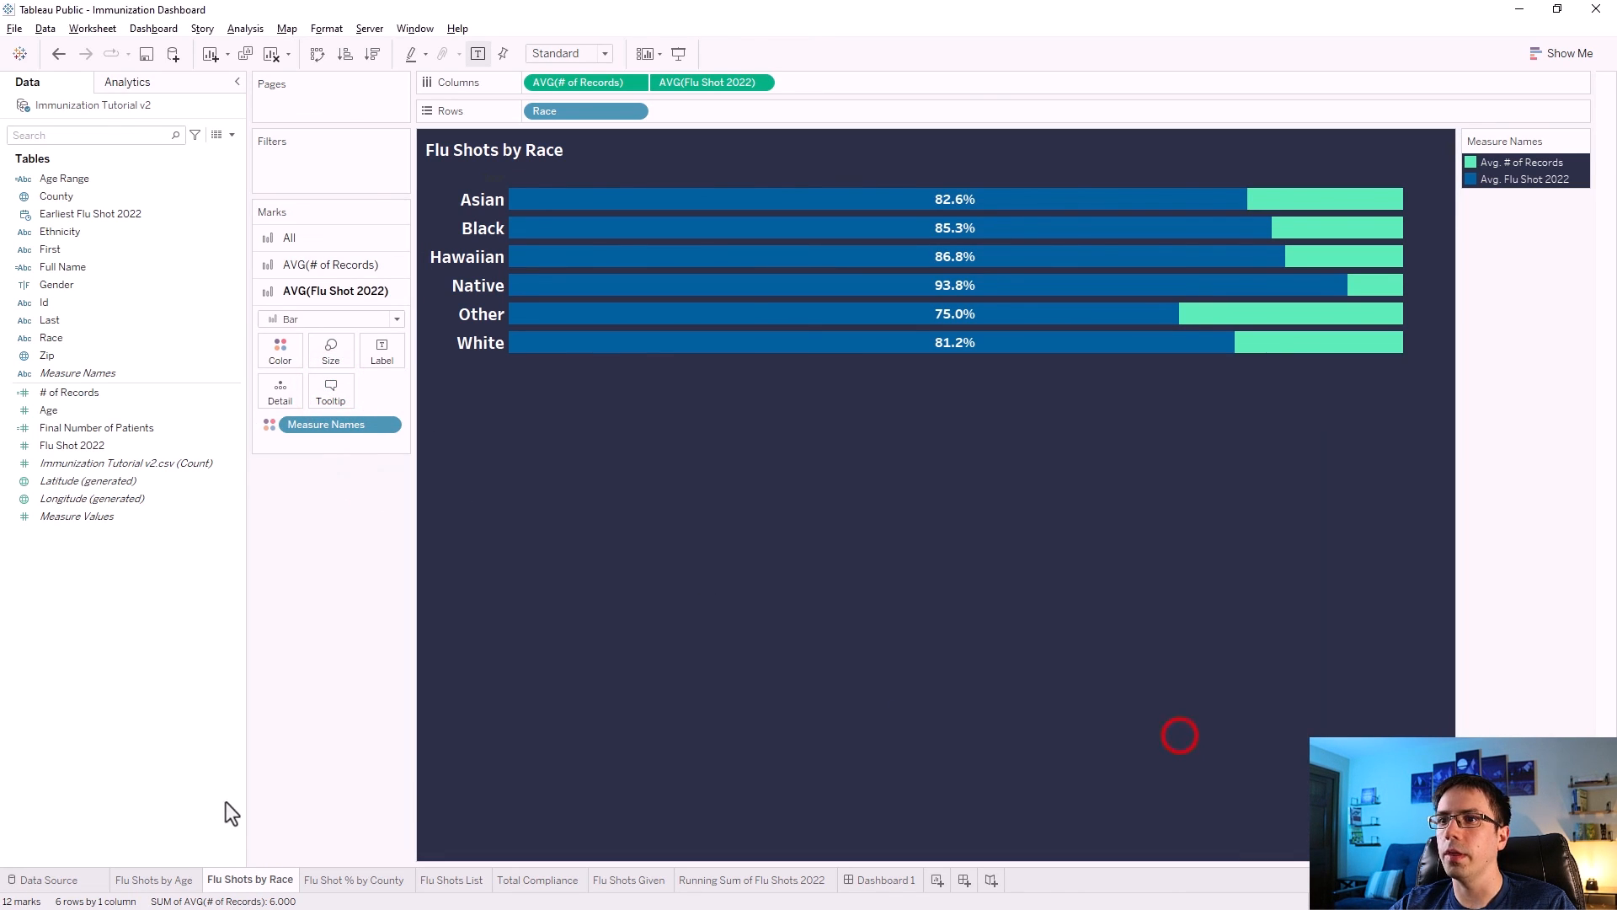
Open the Total Compliance worksheet from the dashboard and turn off its tooltips.
left_click(885, 879)
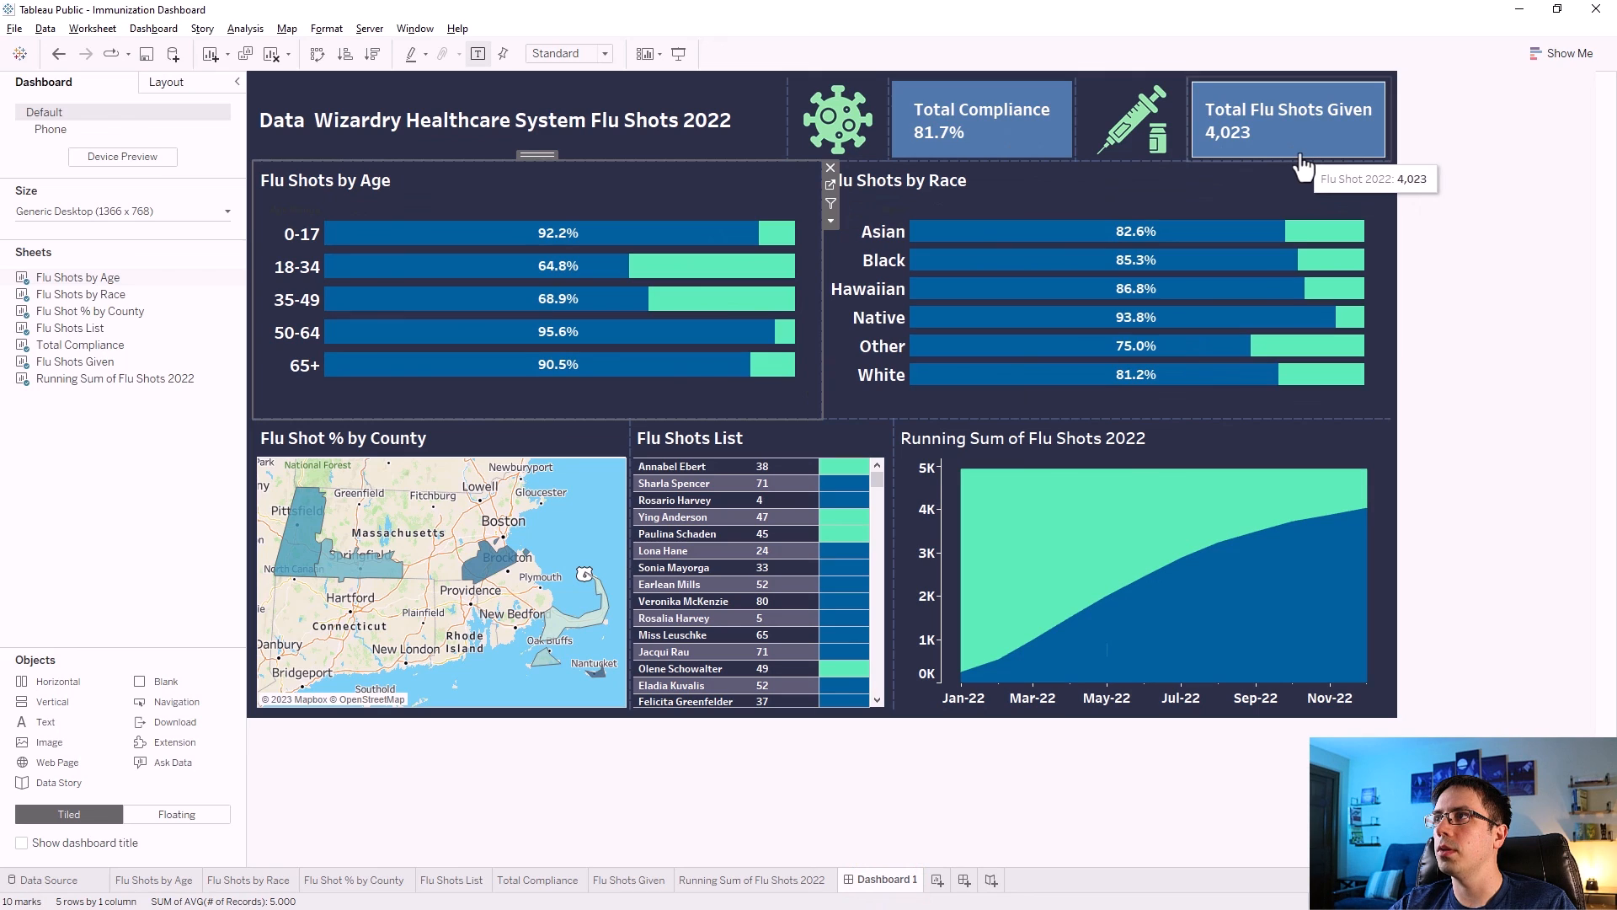
left_click(1053, 135)
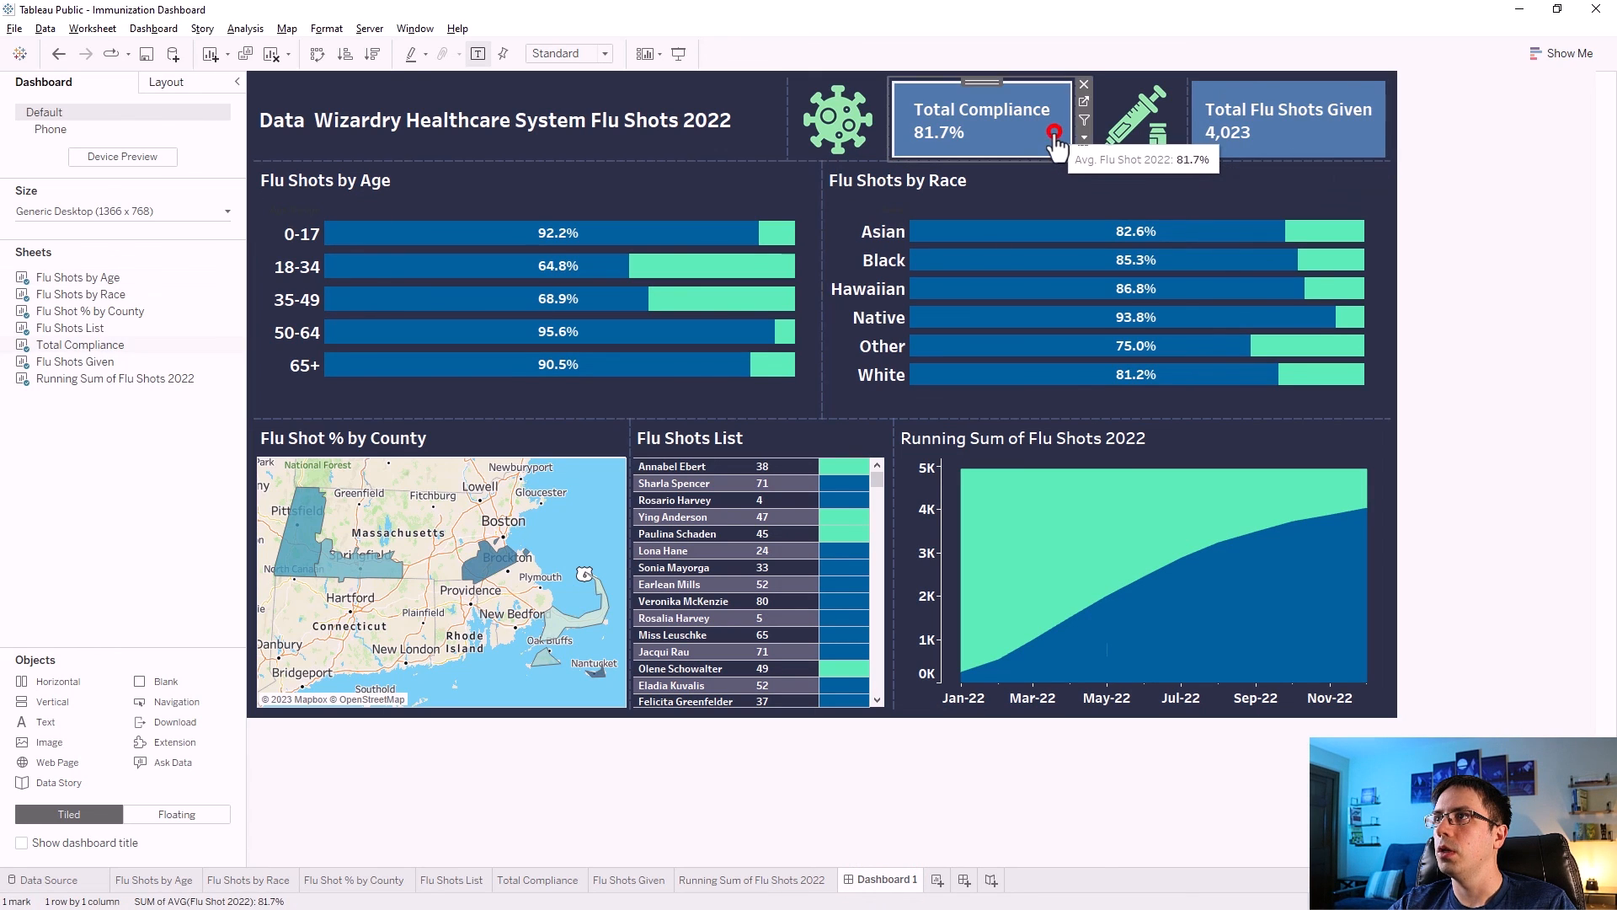
left_click(1083, 101)
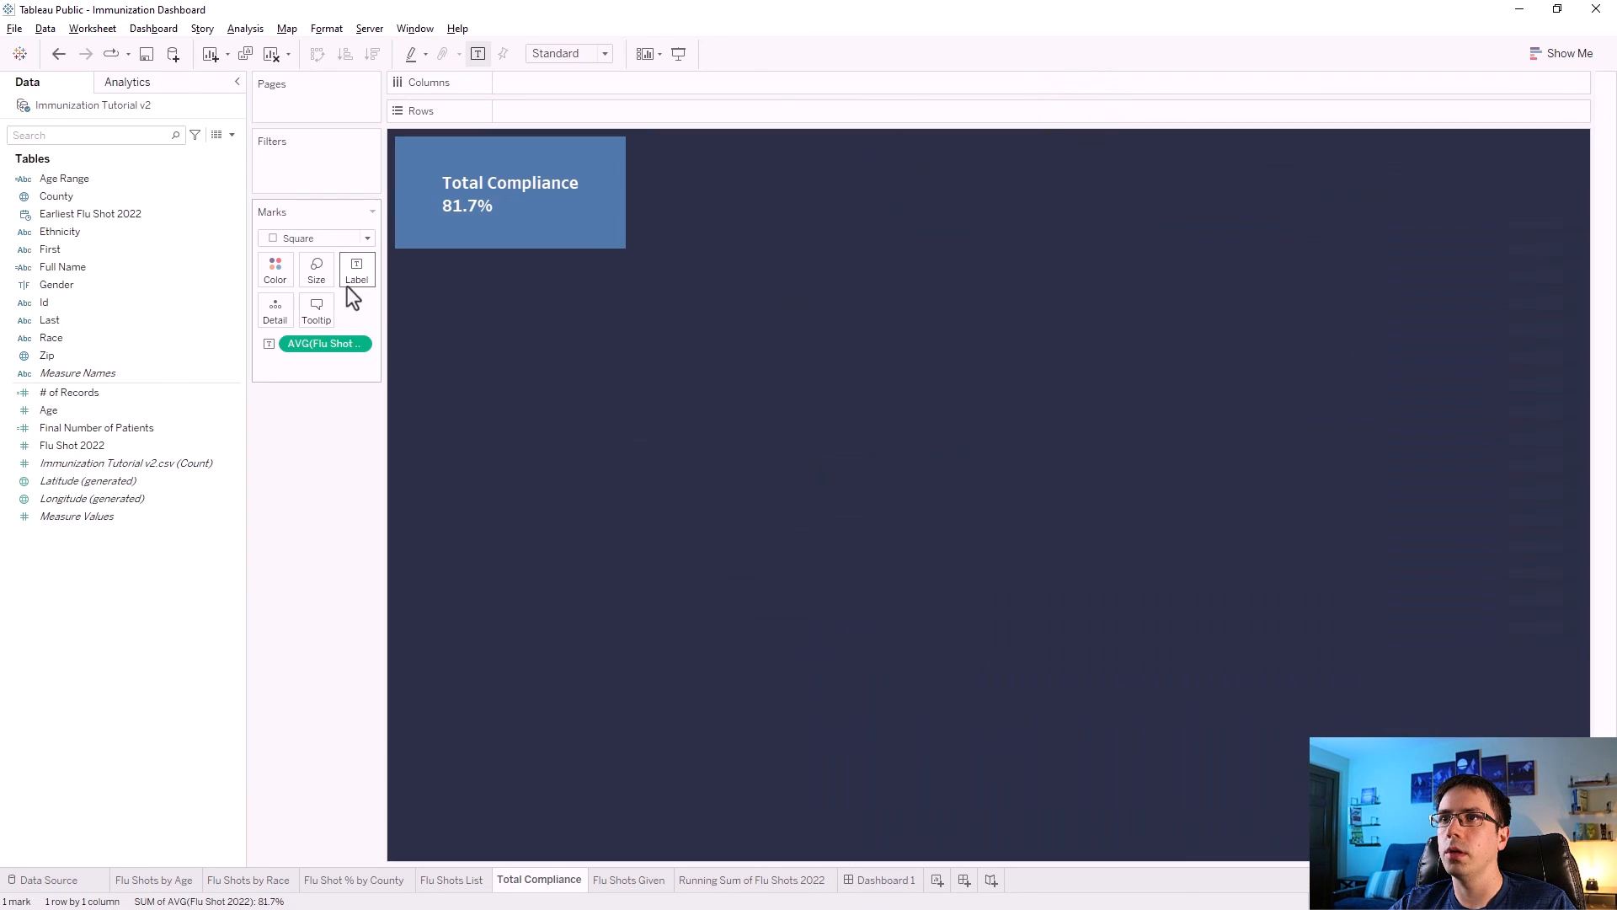
left_click(321, 307)
left_click(863, 669)
left_click(1197, 739)
Turn off tooltips on the Flu Shots Given worksheet.
left_click(630, 879)
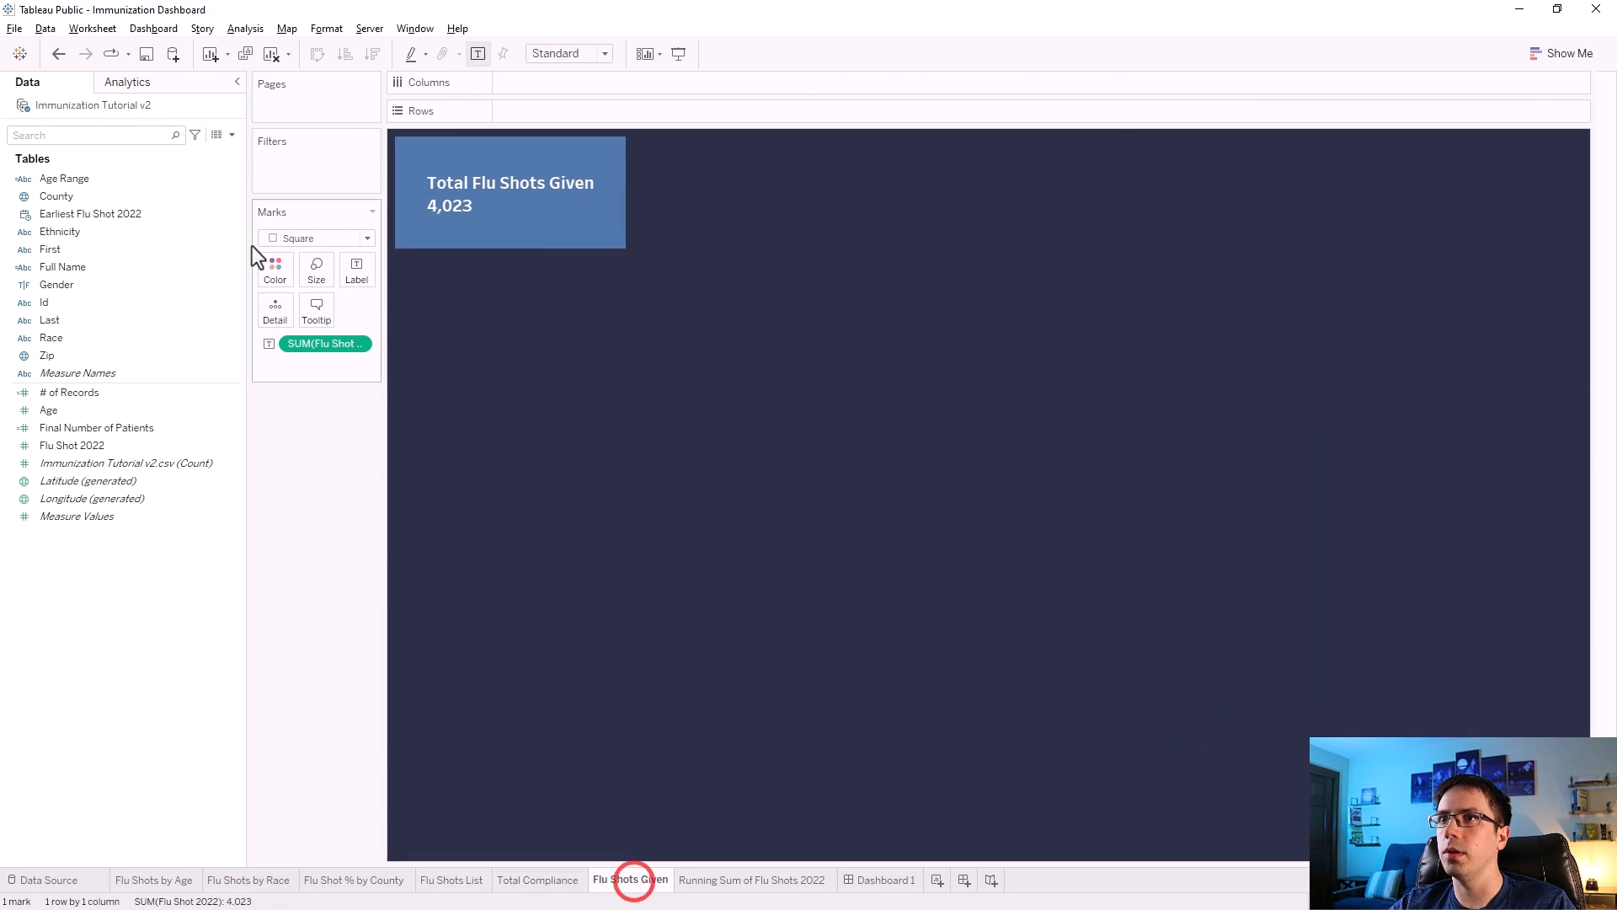
left_click(318, 297)
left_click(864, 669)
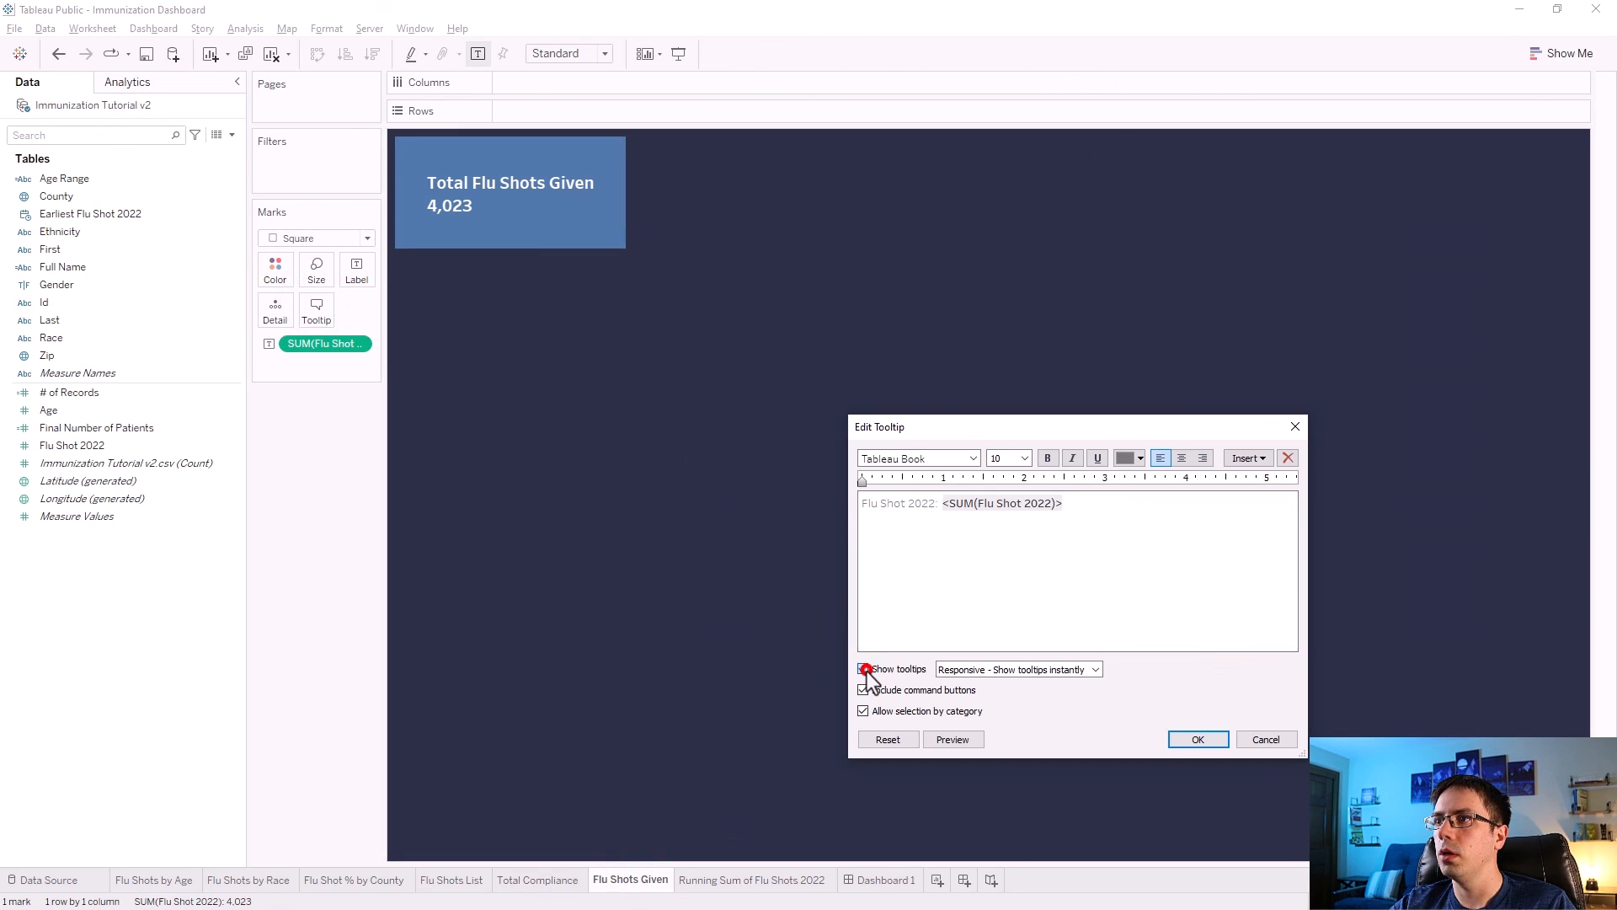
left_click(1183, 744)
Open the Running Sum of Flu Shots 2022 worksheet and relabel its running-sum tooltip line as 'Cumulative Flu Shots by Month'.
left_click(872, 879)
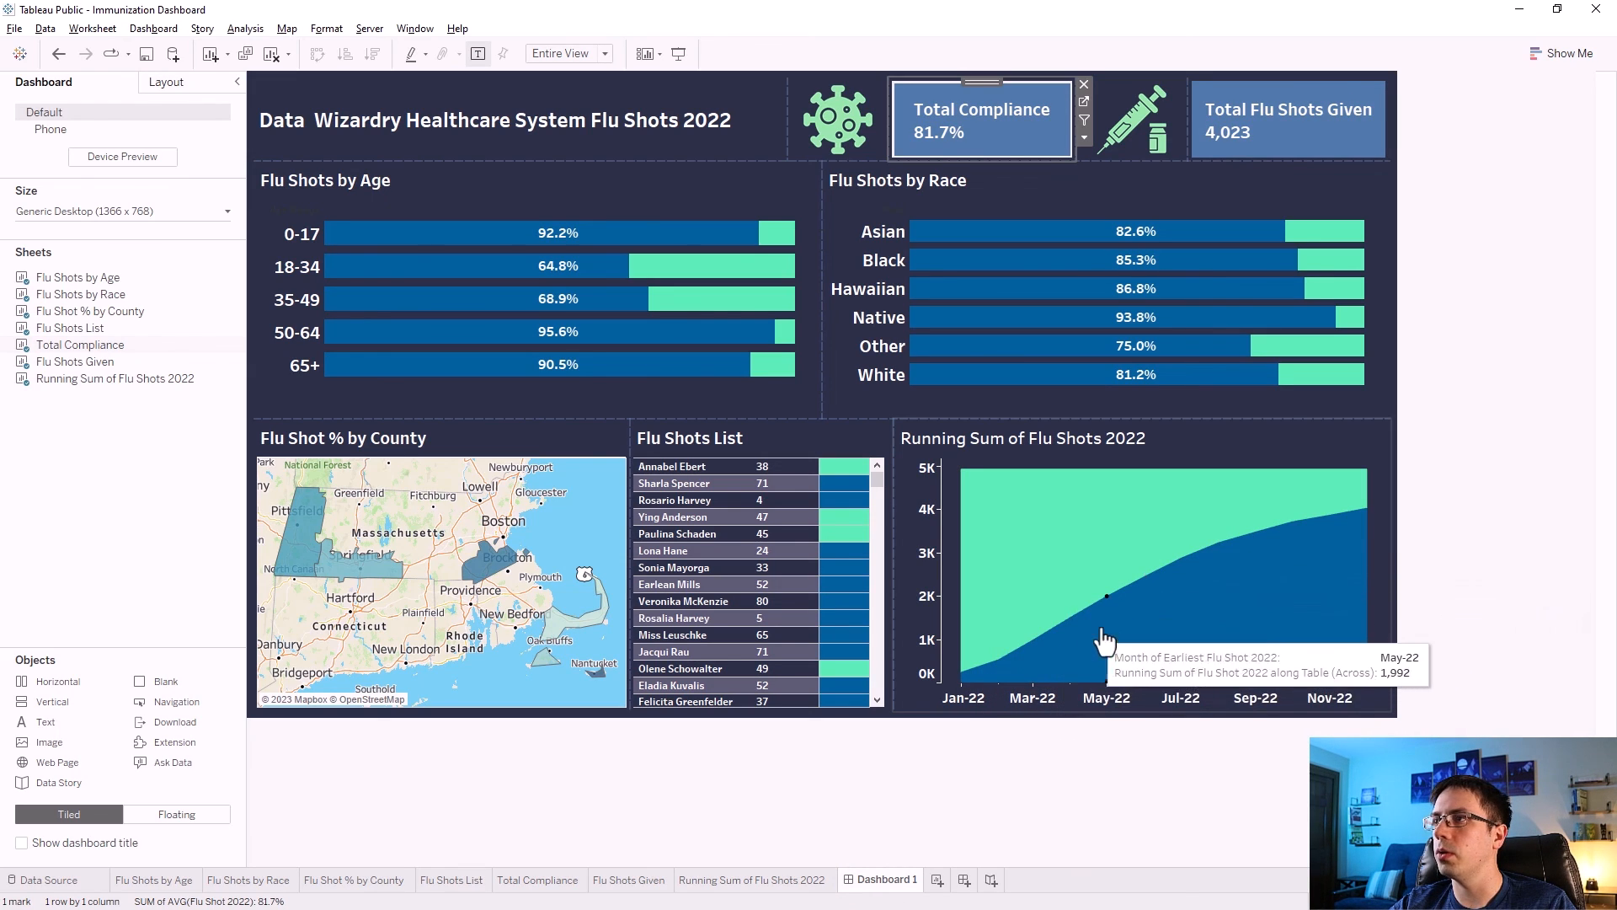
left_click(1278, 433)
left_click(1398, 441)
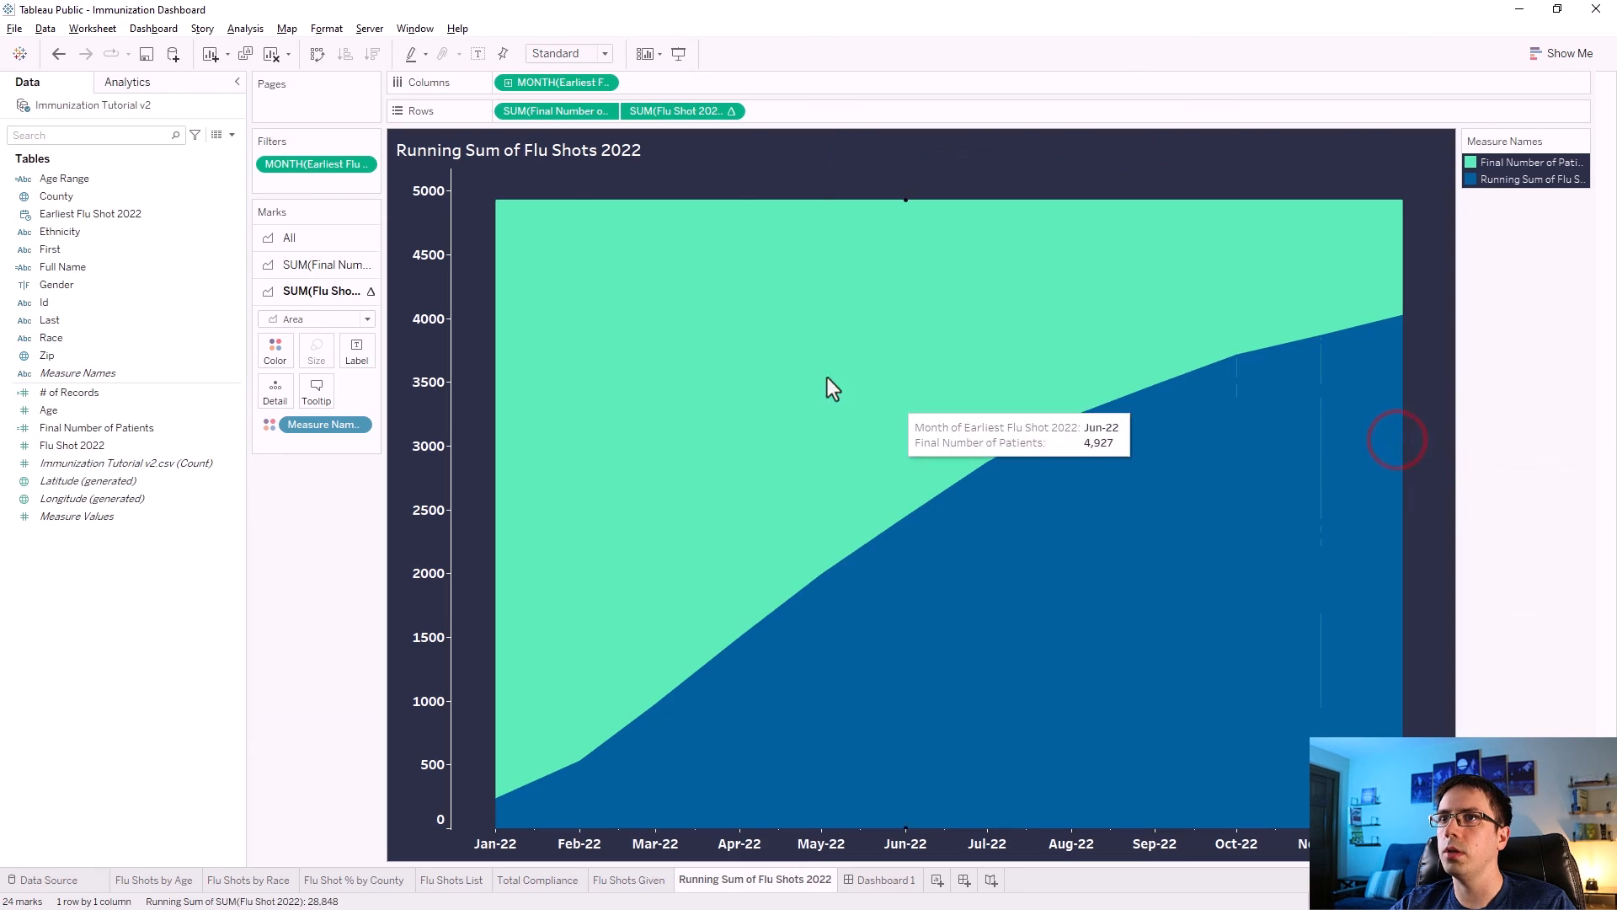
left_click(318, 392)
left_click_drag(1135, 524, 841, 510)
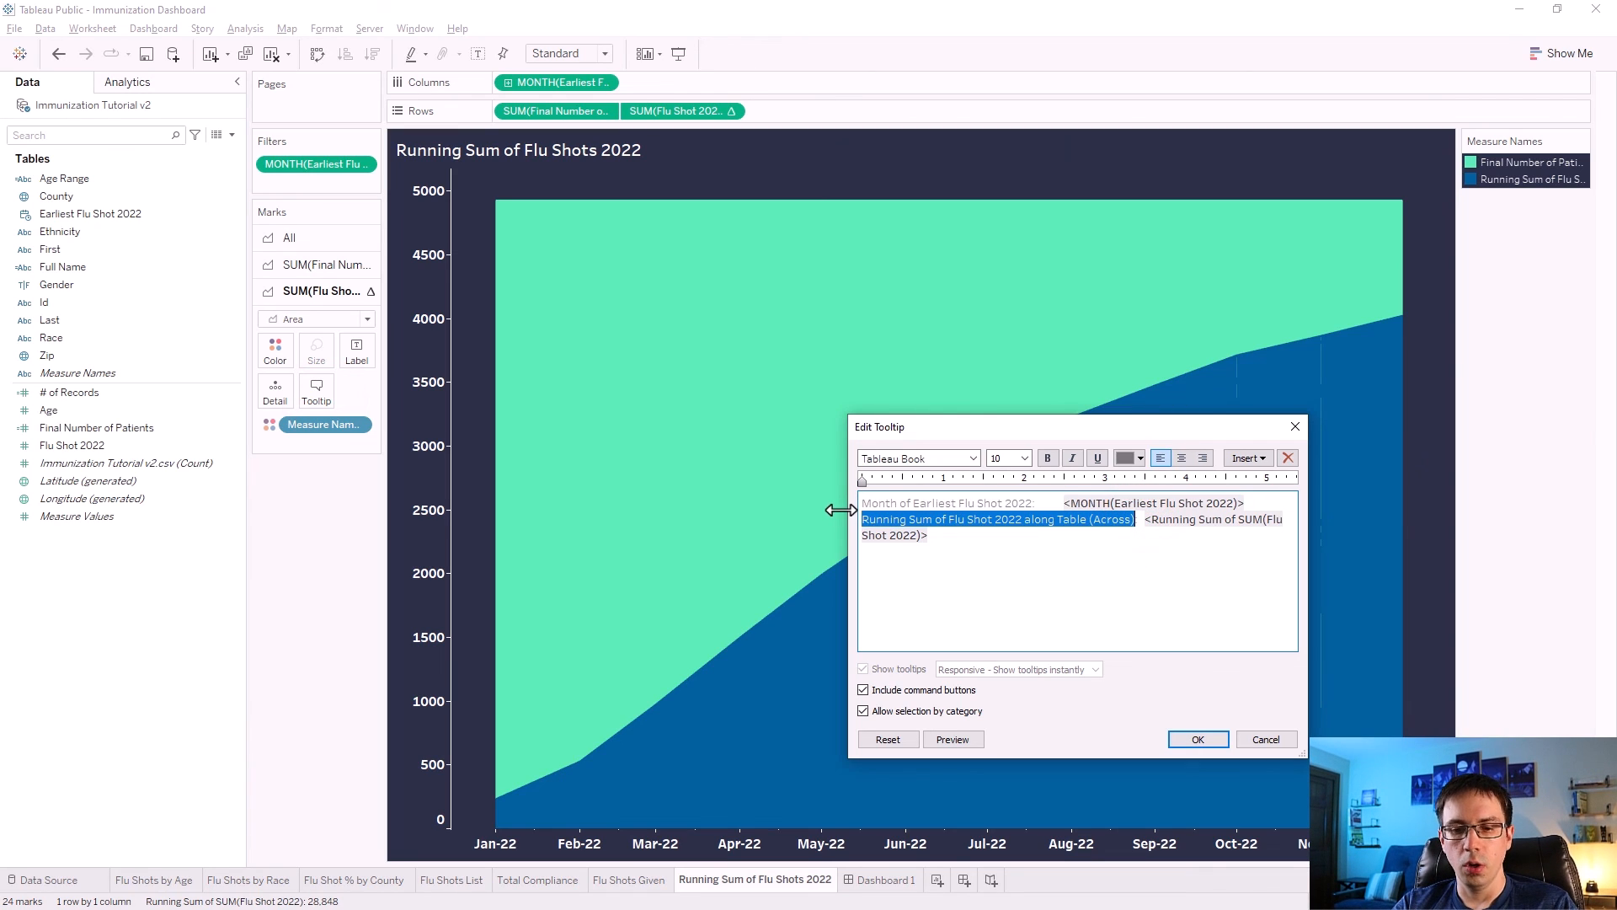
type("Running")
key("BackSpace")
key("BackSpace")
key("BackSpace")
key("BackSpace")
key("BackSpace")
key("BackSpace")
key("BackSpace")
type("Cumulative Flu Shots by")
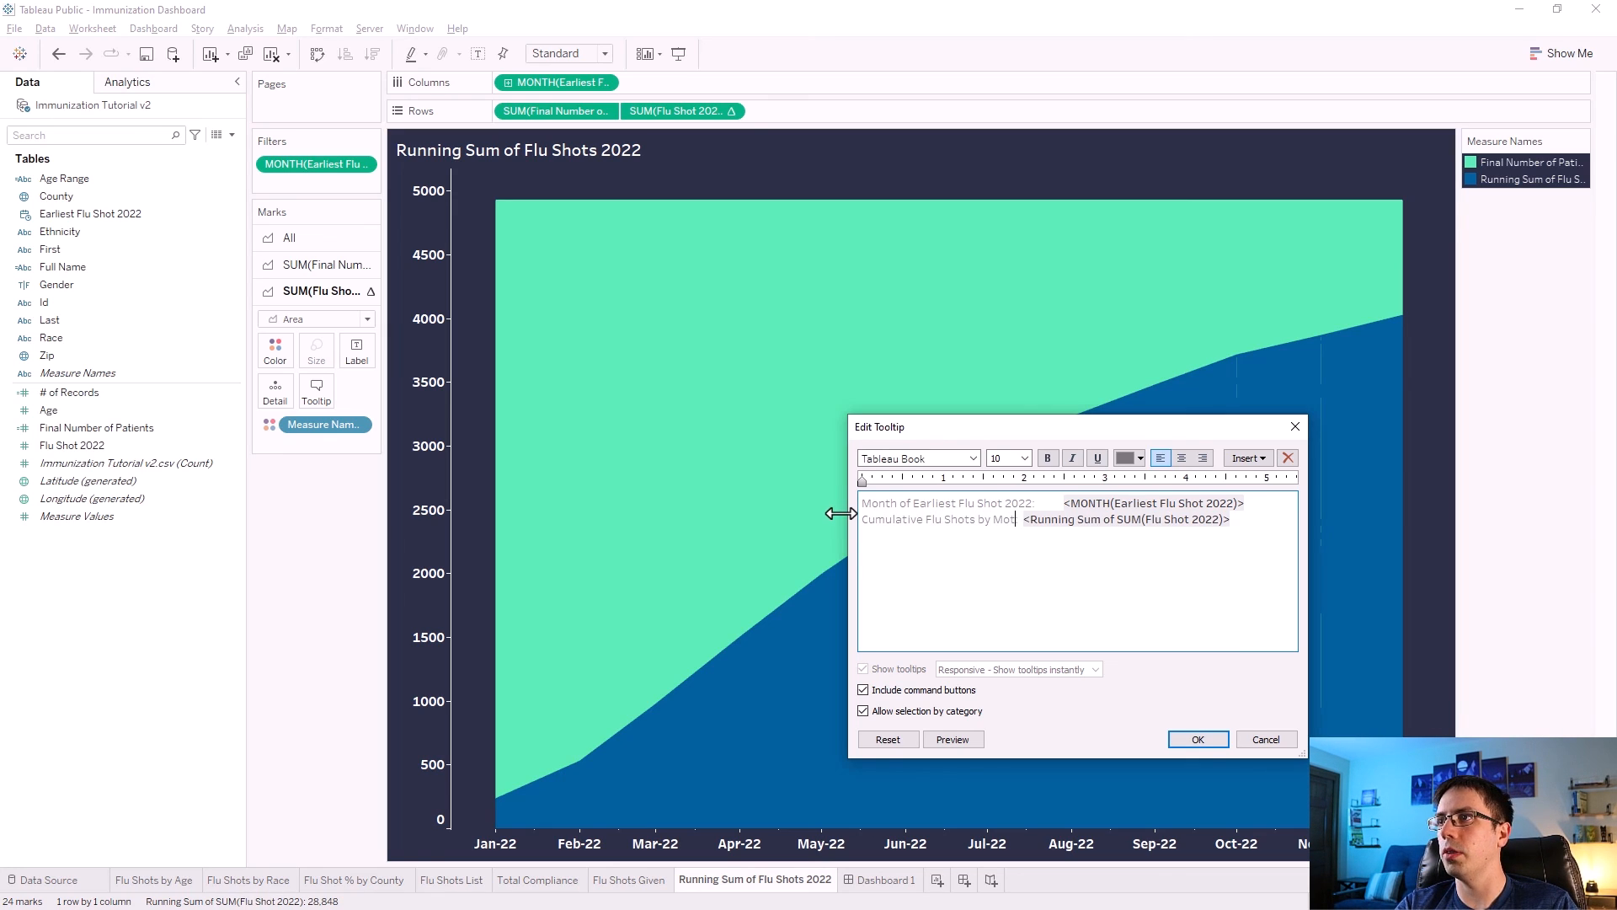
type(" Month:")
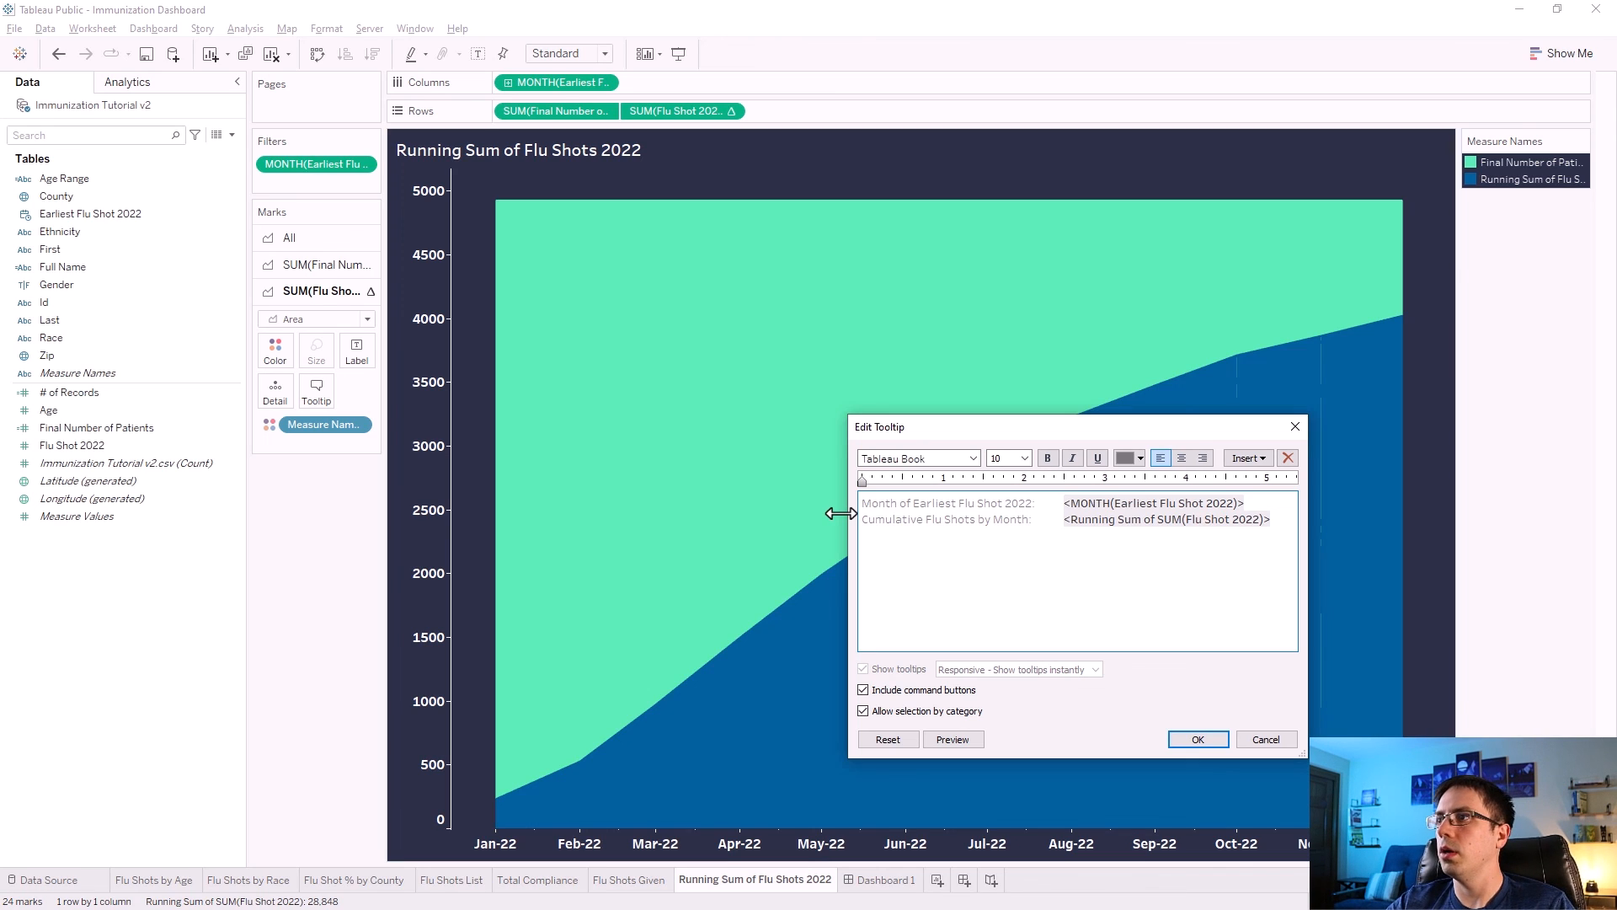
left_click(1196, 740)
Recolor the Total Compliance tile with the custom dark blue #005f9c.
key("ctrl+Tab")
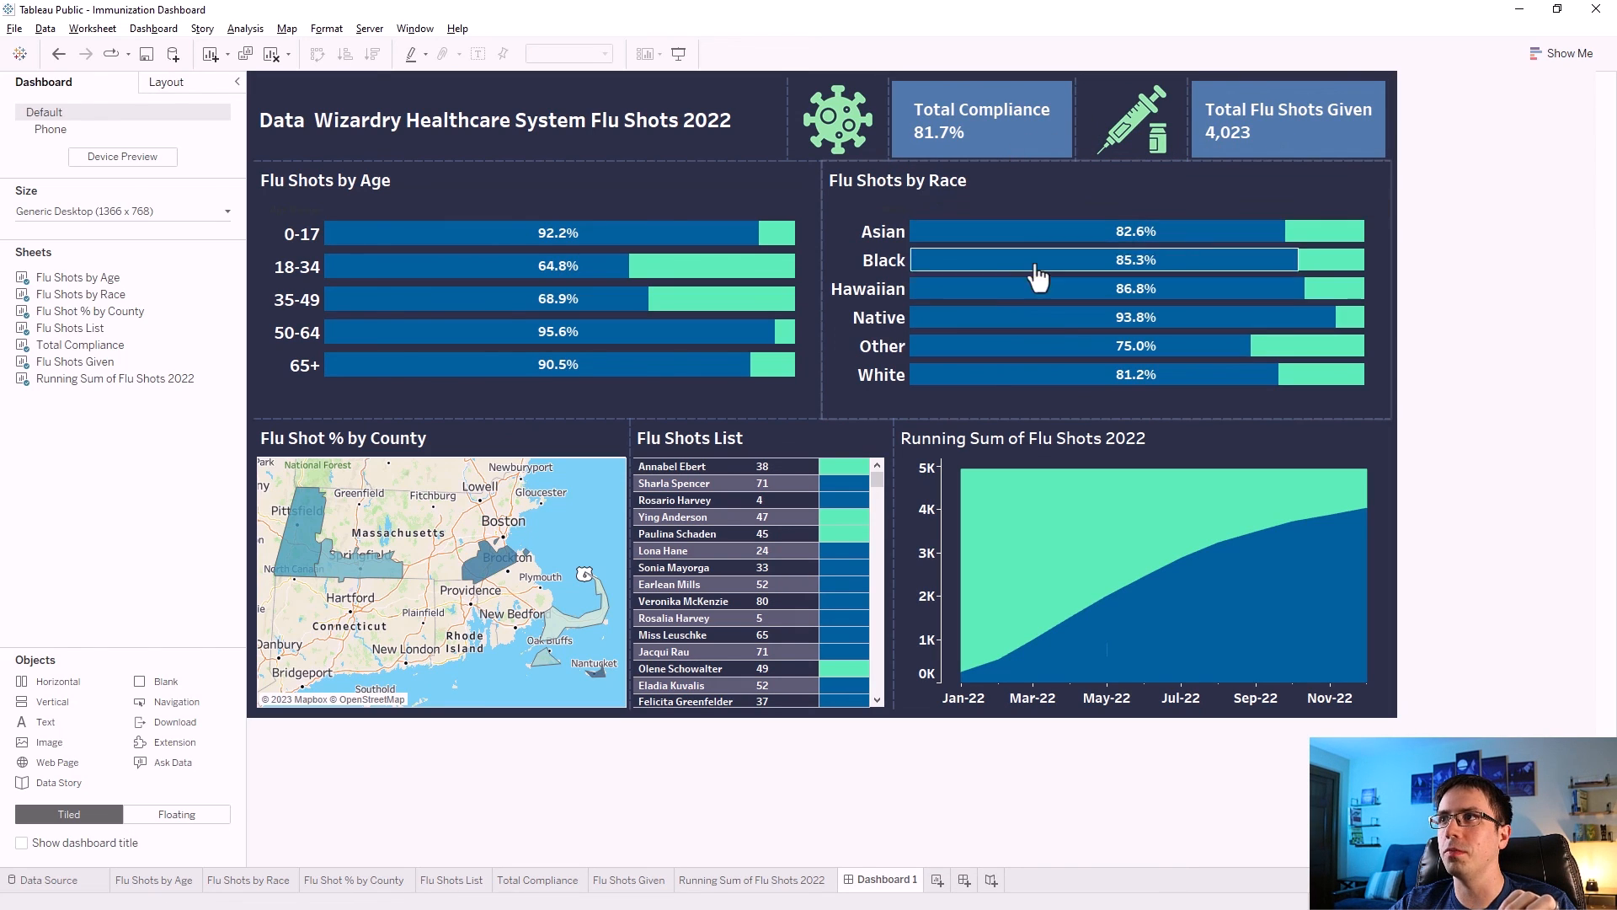
left_click(1054, 143)
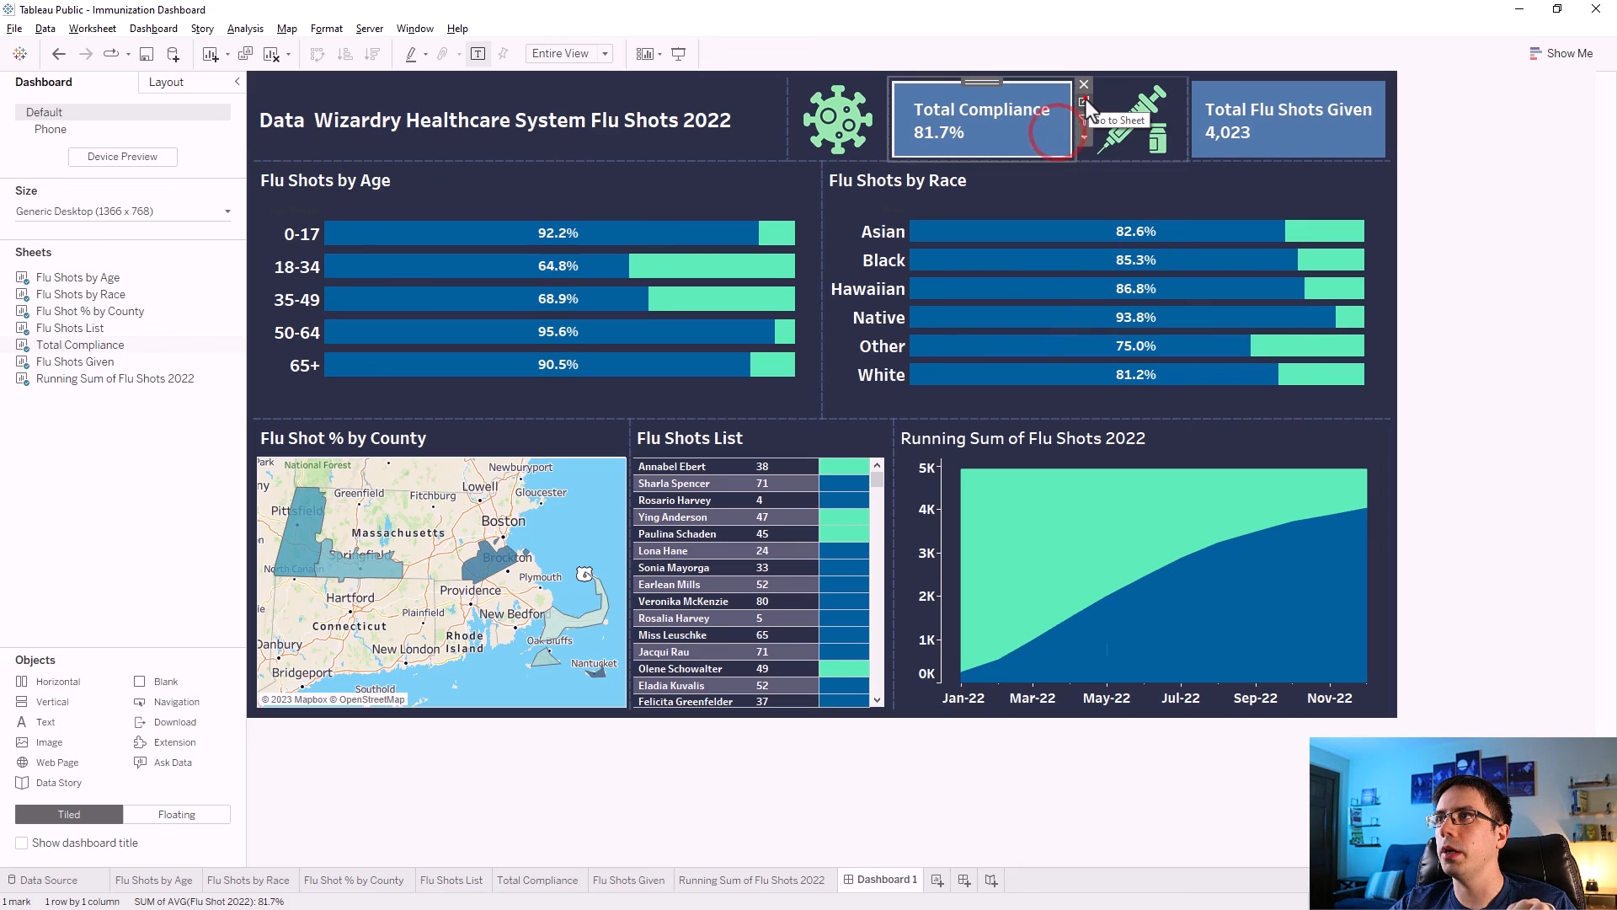
left_click(1085, 99)
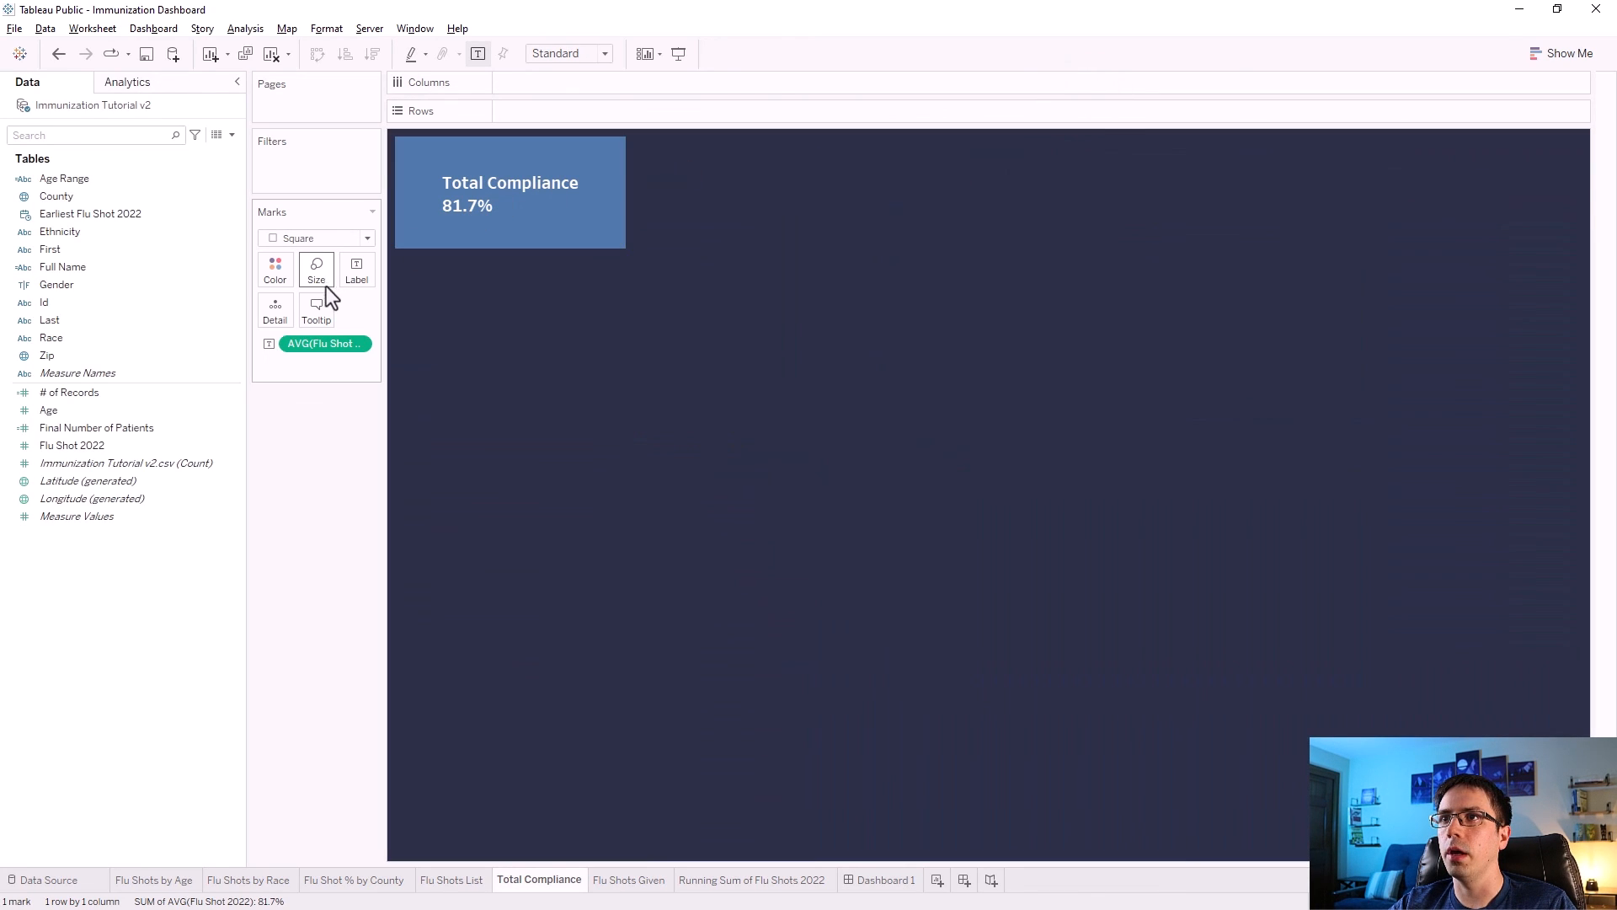
left_click(282, 273)
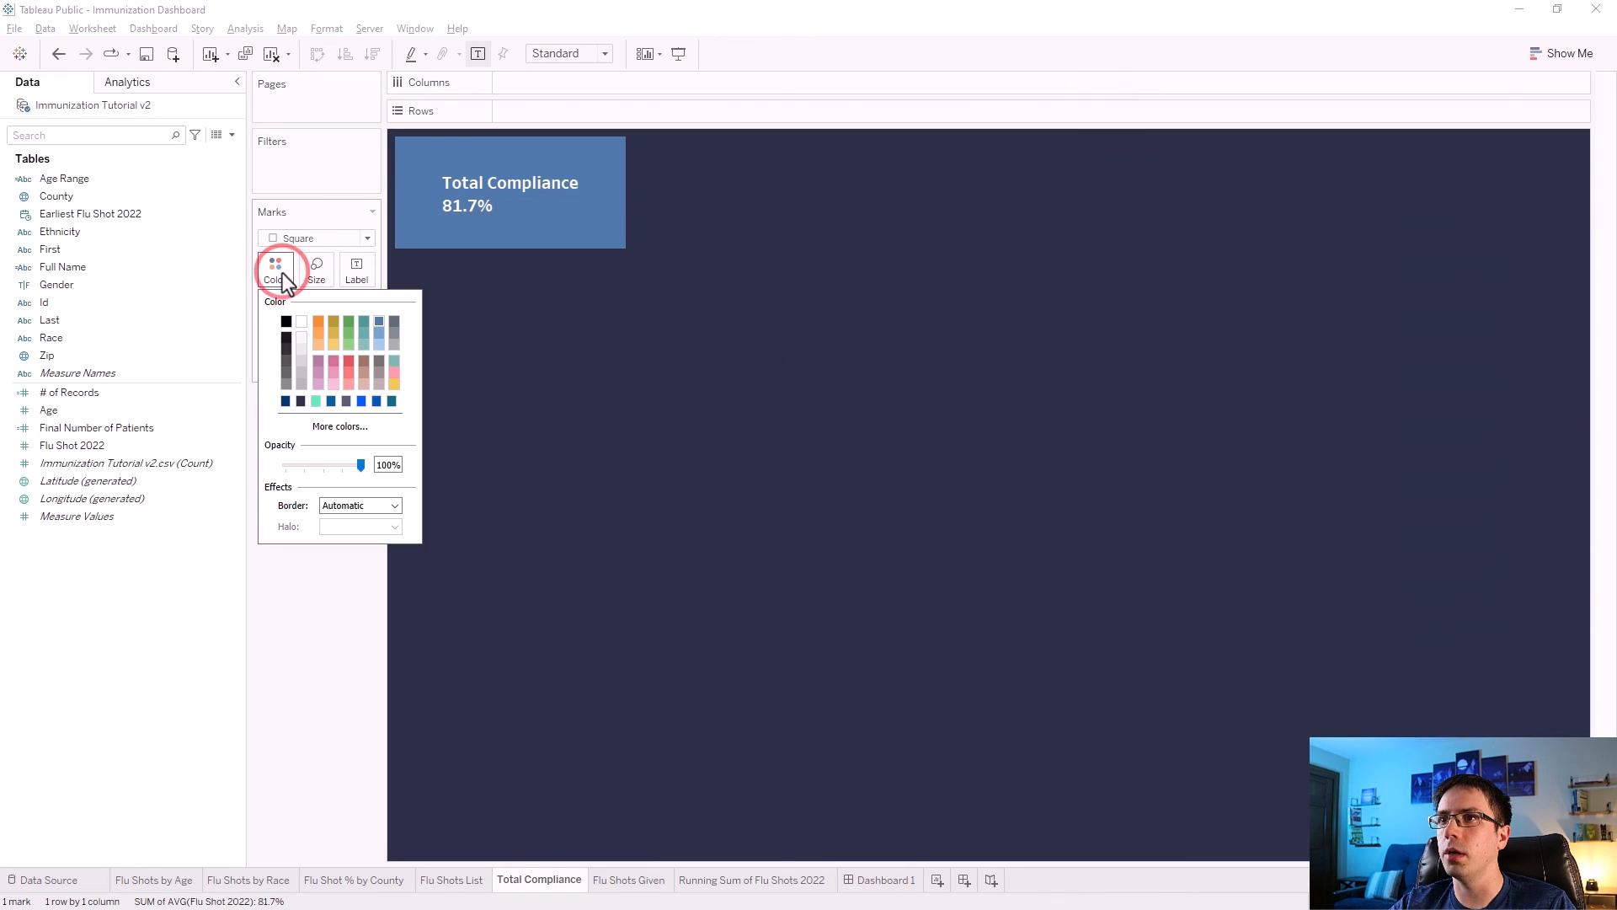
left_click(328, 424)
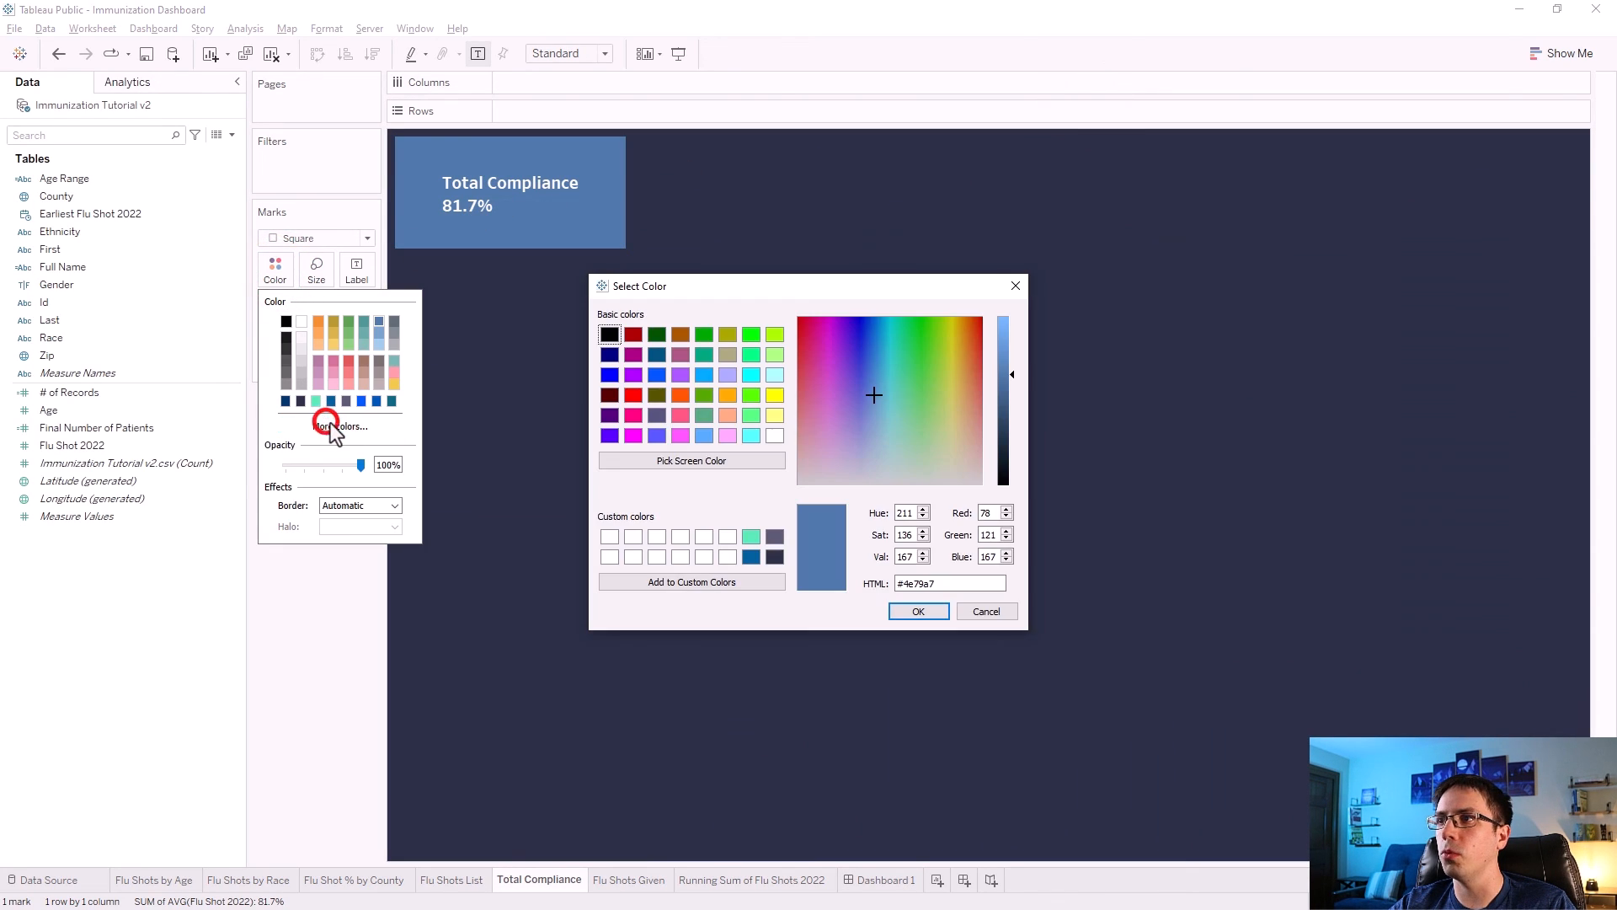
left_click(751, 557)
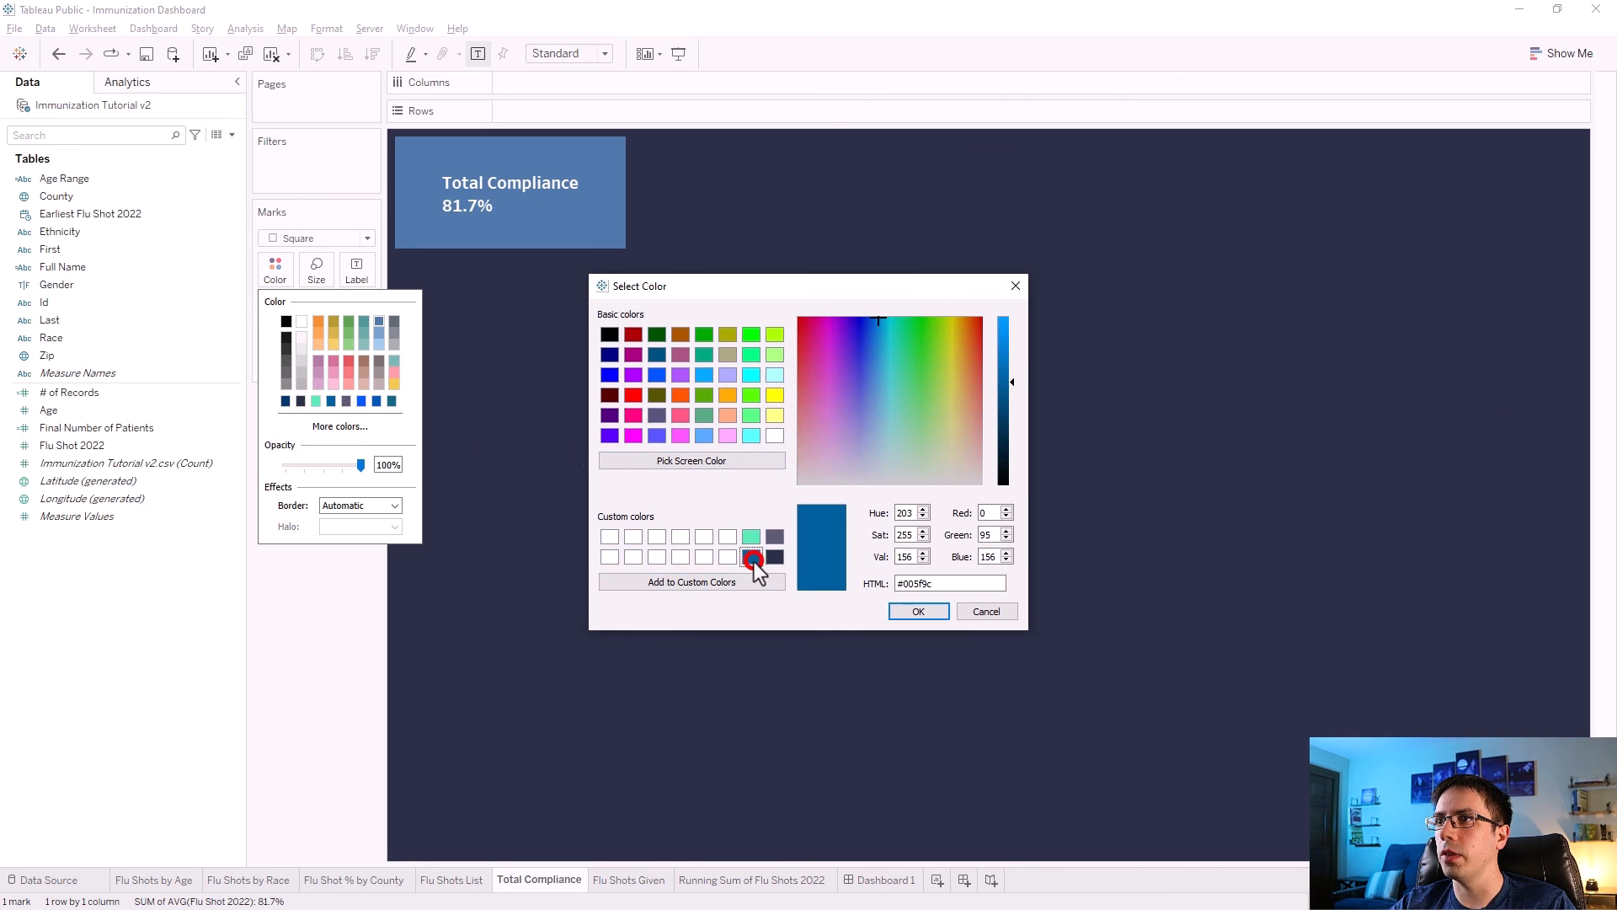
left_click(915, 611)
left_click(346, 610)
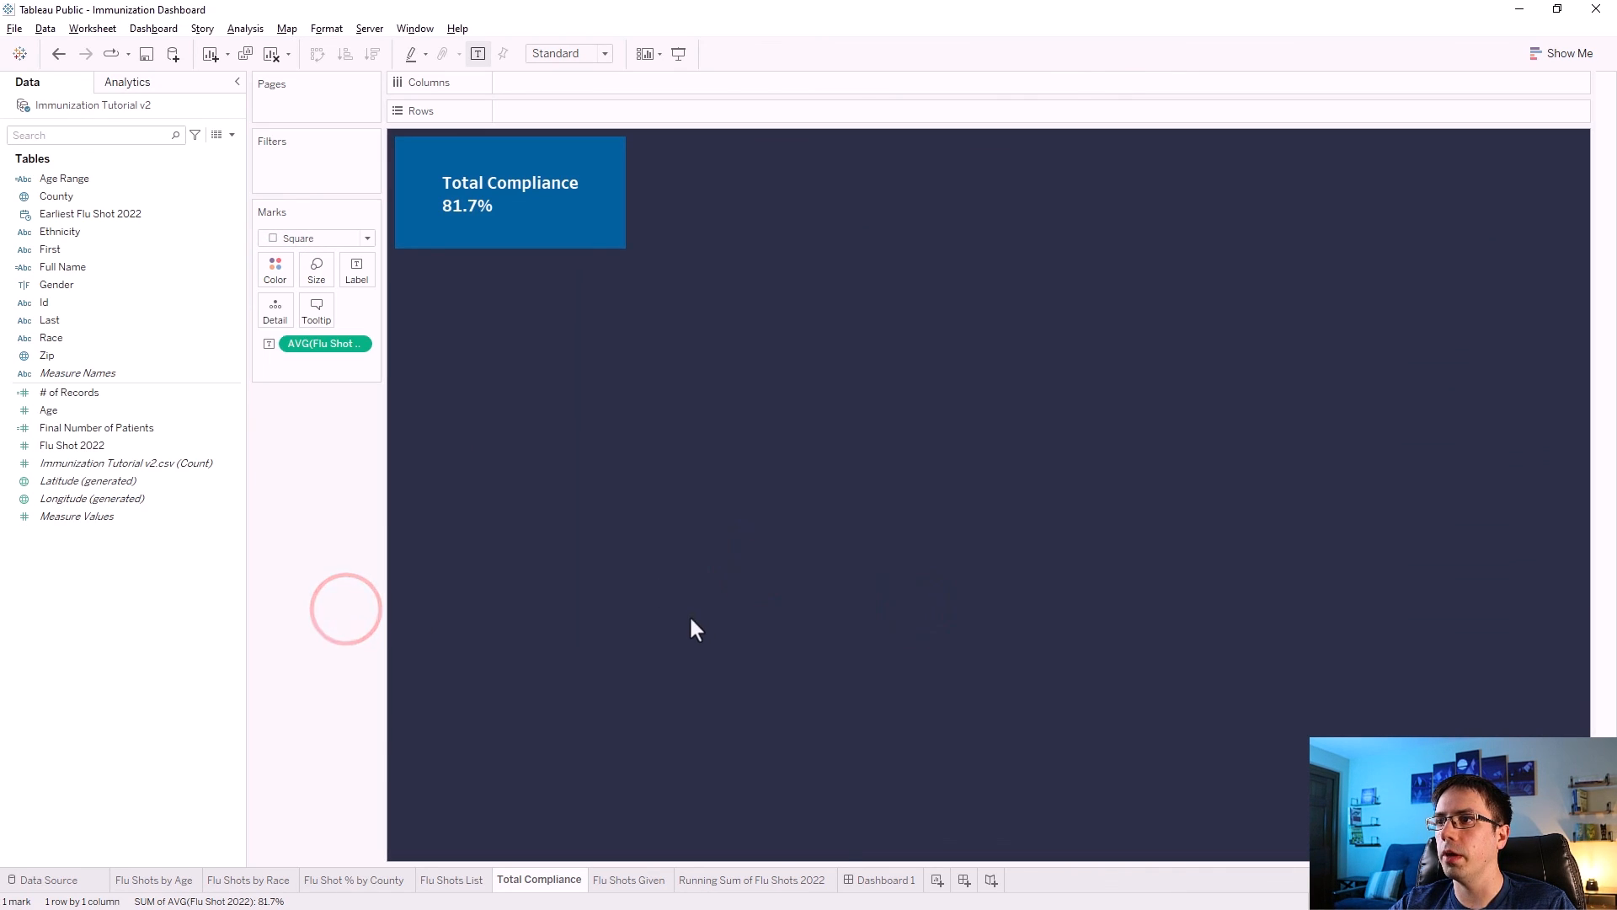
Recolor the Flu Shots Given tile with the same custom dark blue #005f9c.
left_click(874, 878)
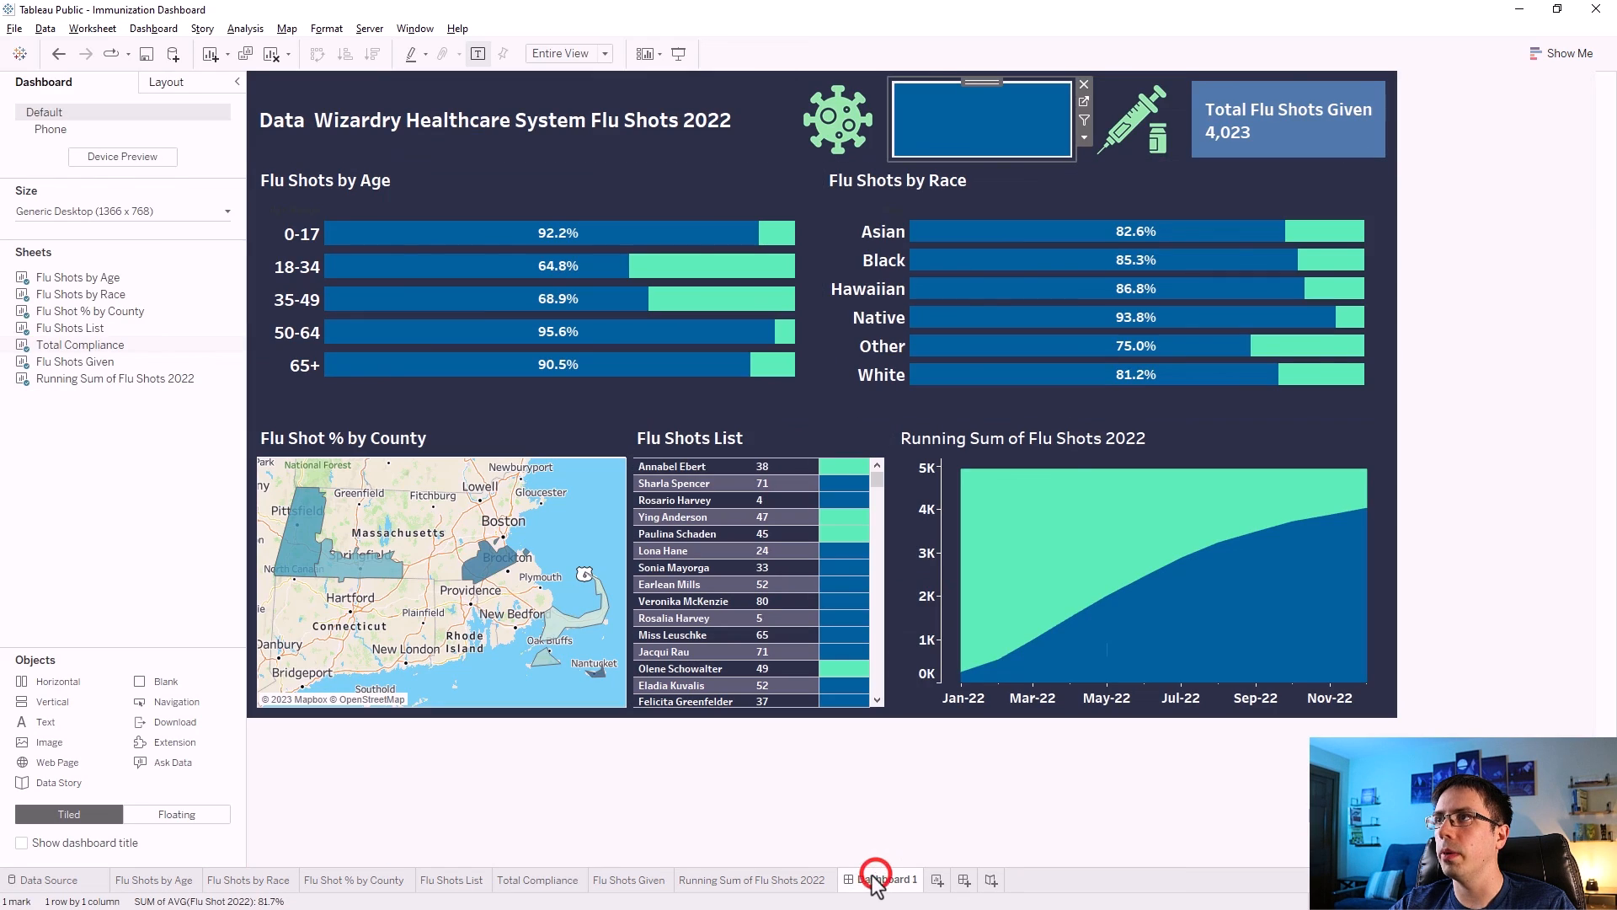
left_click(1356, 135)
left_click(1397, 102)
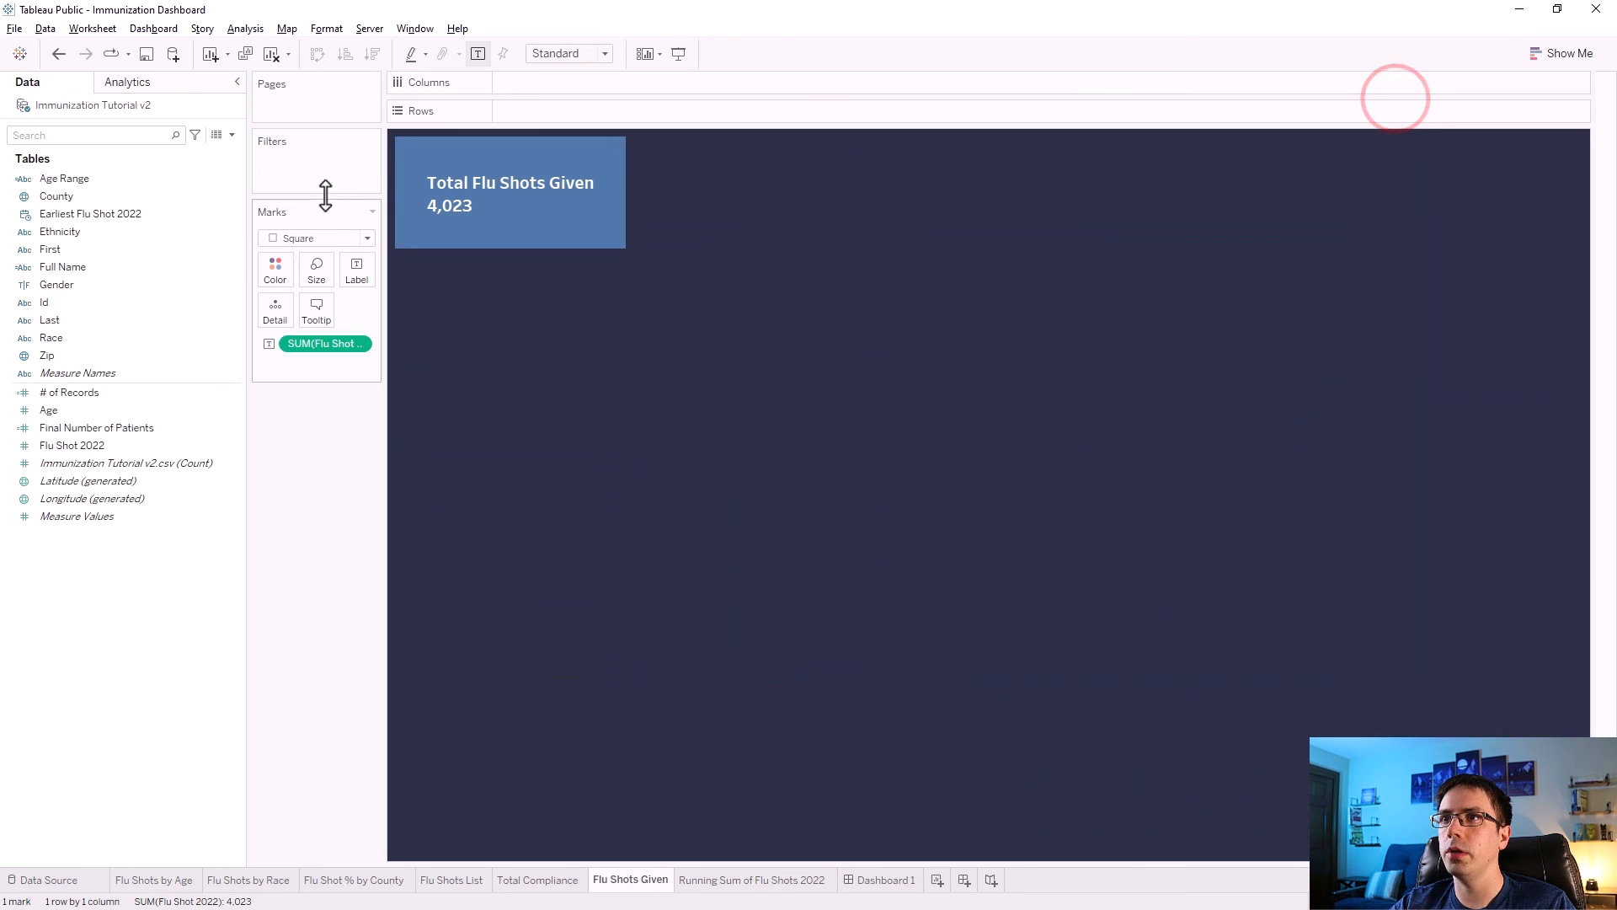
left_click(276, 269)
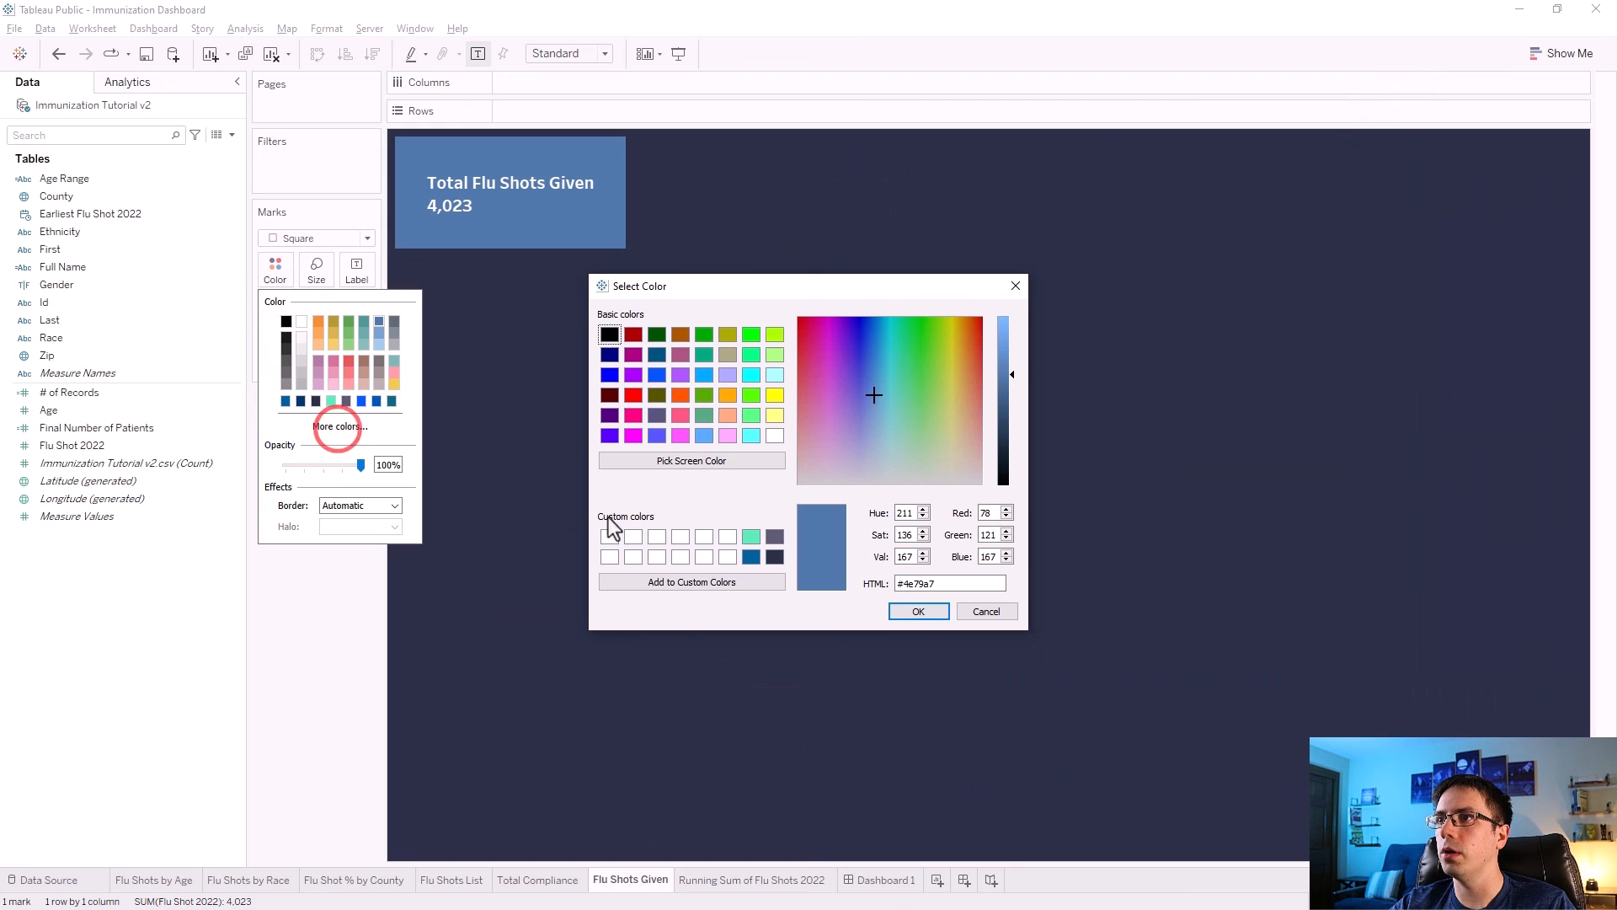
left_click(752, 556)
left_click(931, 609)
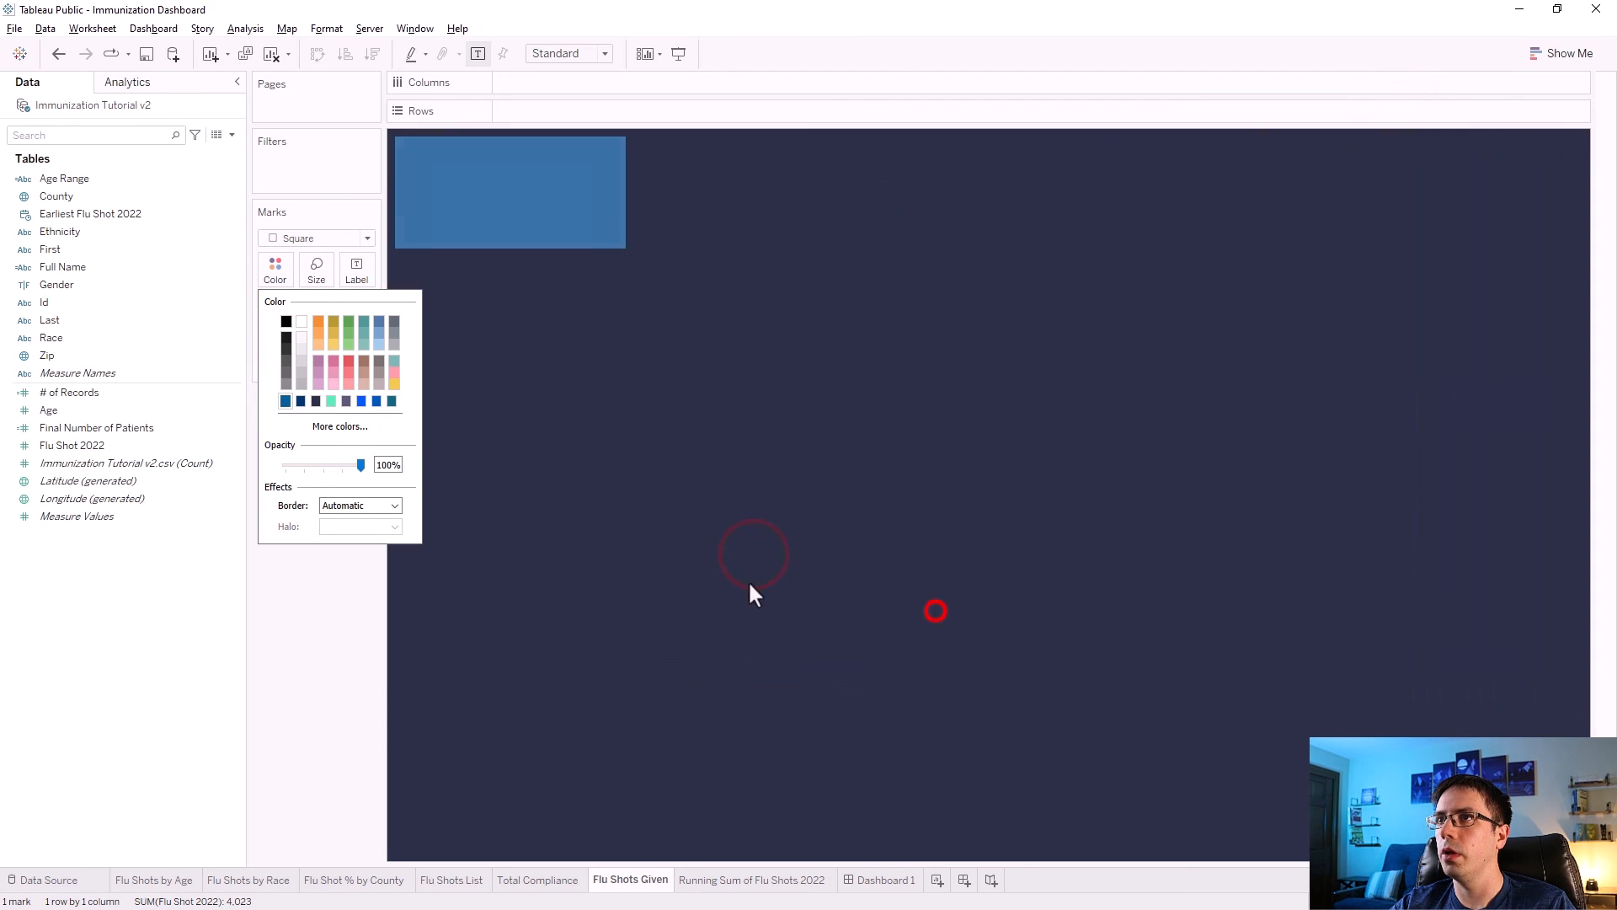
left_click(321, 591)
Add the Measure Names color legend from the Flu Shots by Age chart and place it above the county map.
left_click(885, 879)
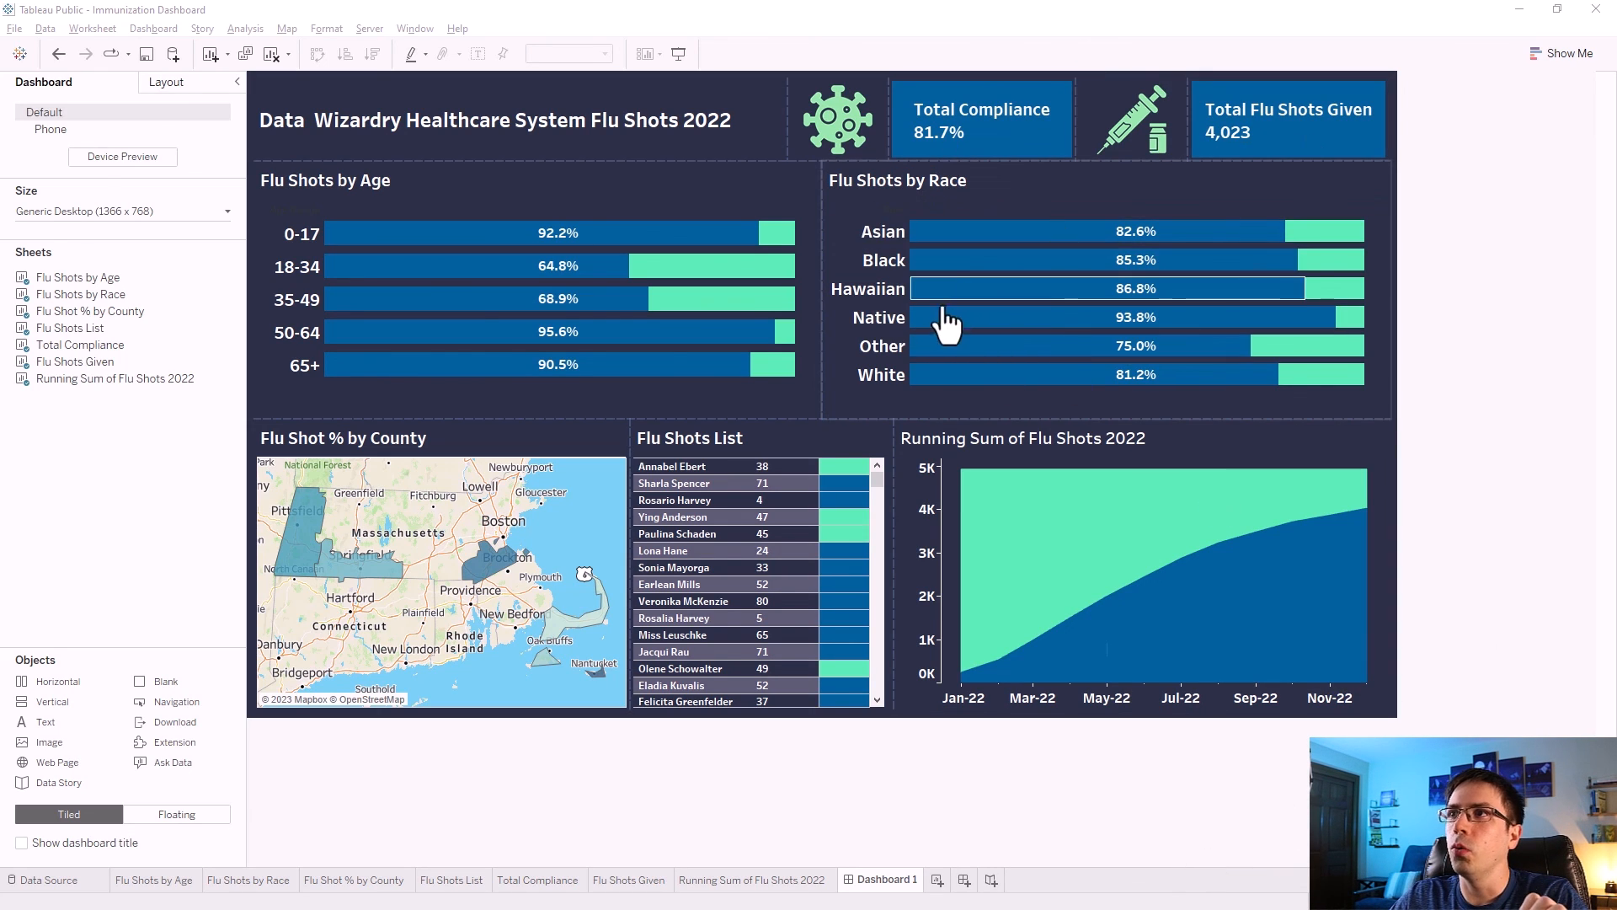
left_click(680, 174)
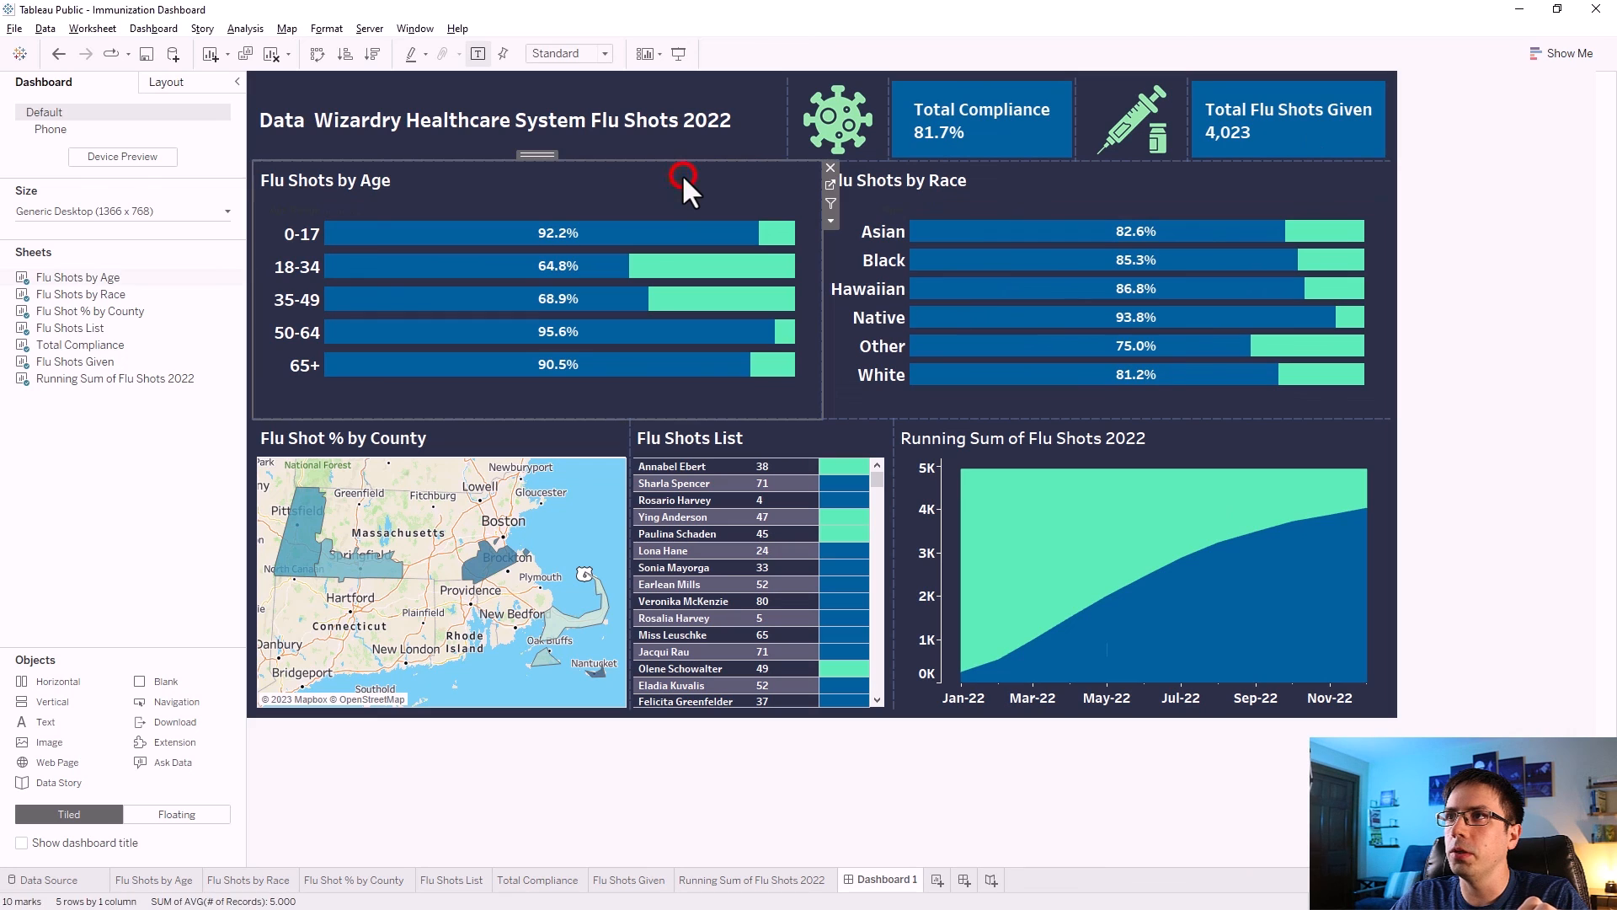
left_click(831, 223)
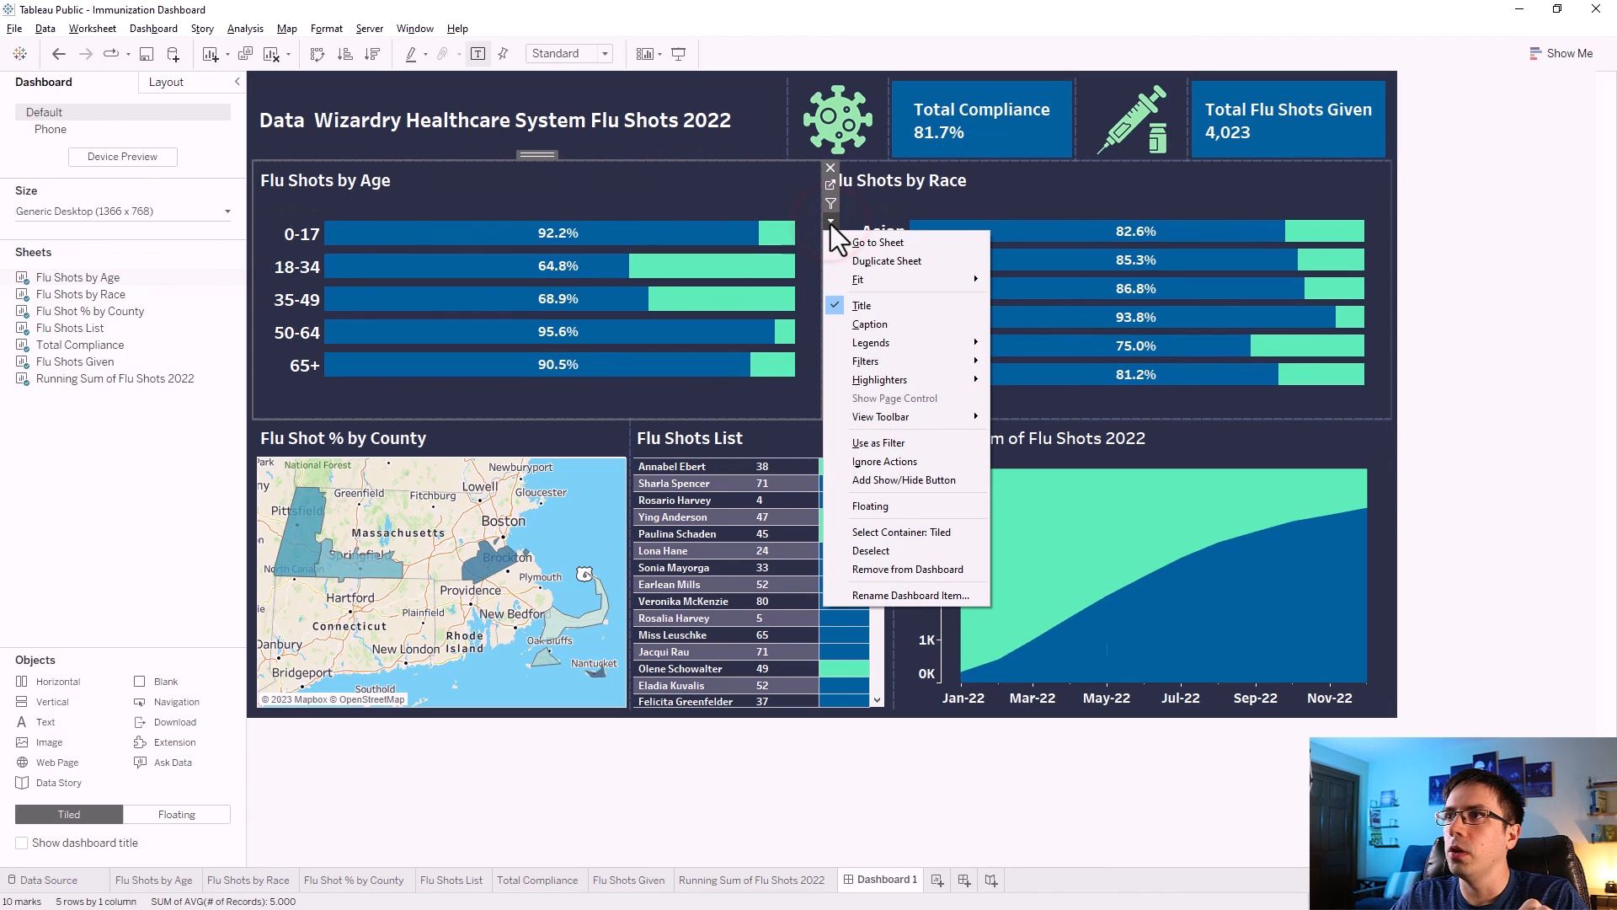
mouse_move(871, 339)
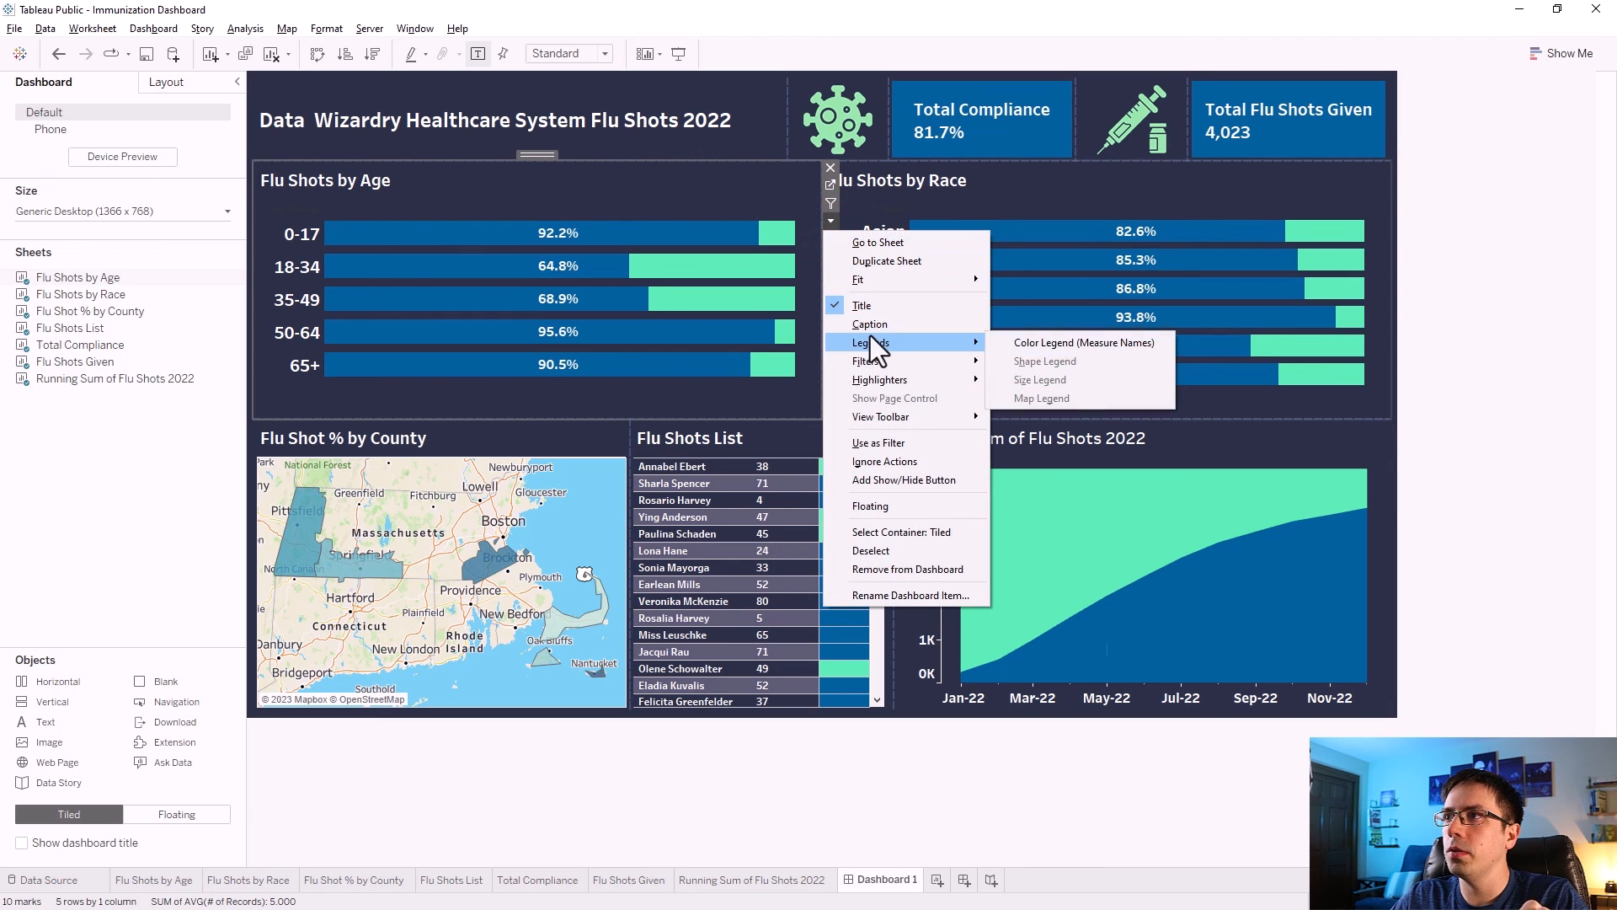
left_click(1005, 347)
left_click(1312, 179)
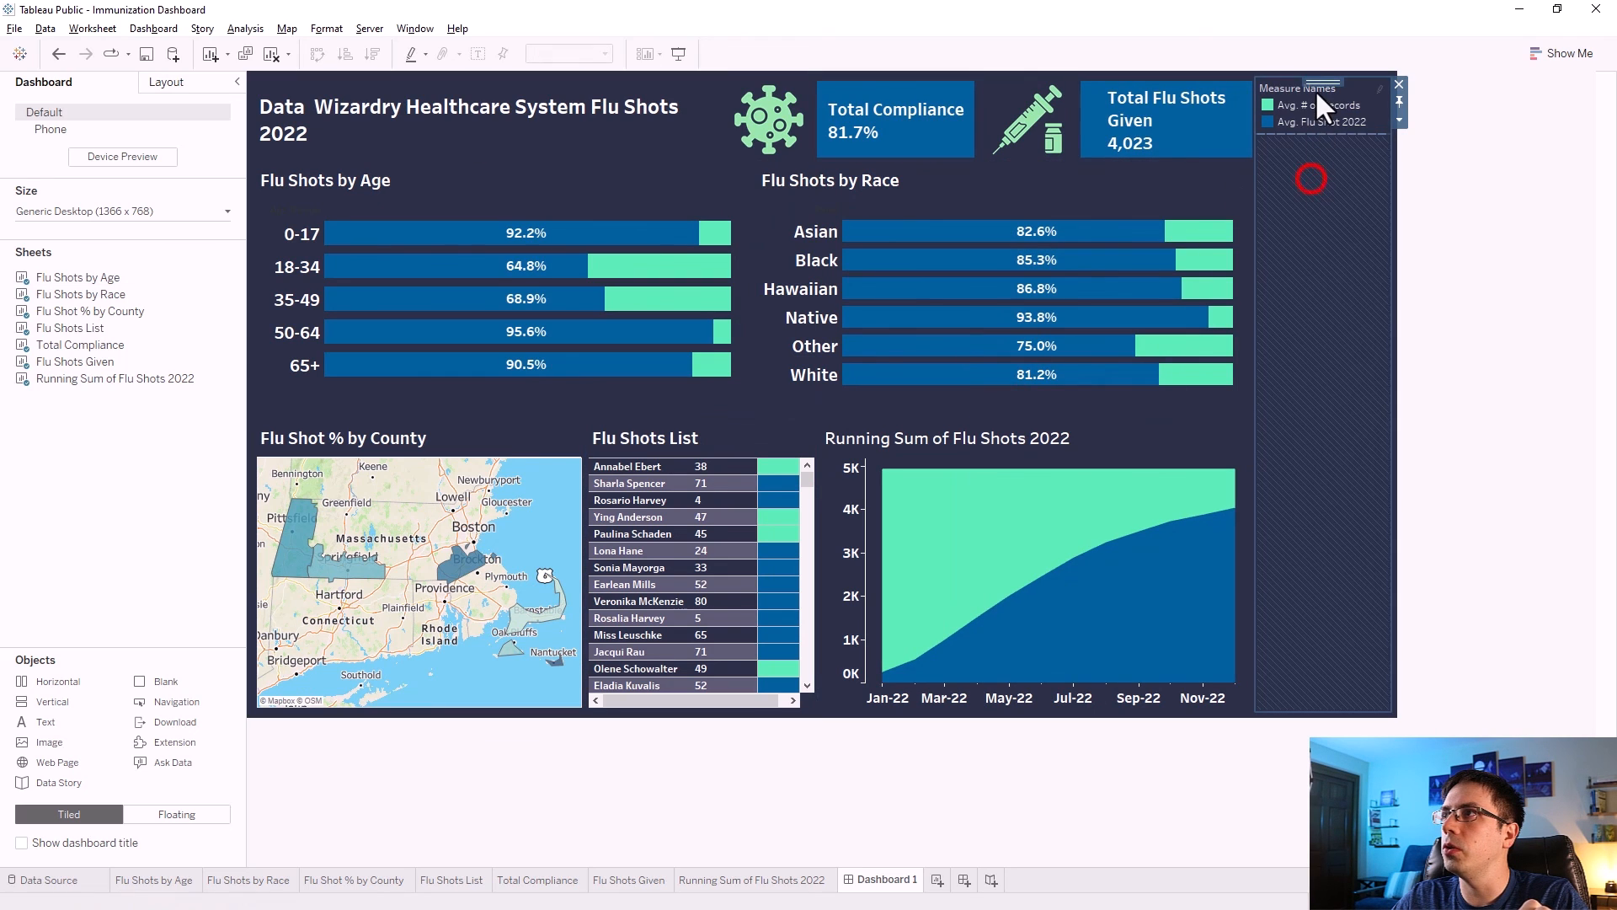
left_click_drag(1318, 81, 465, 425)
left_click(452, 356)
mouse_move(819, 336)
left_mouse_down()
mouse_move(508, 560)
mouse_move(501, 544)
left_mouse_up()
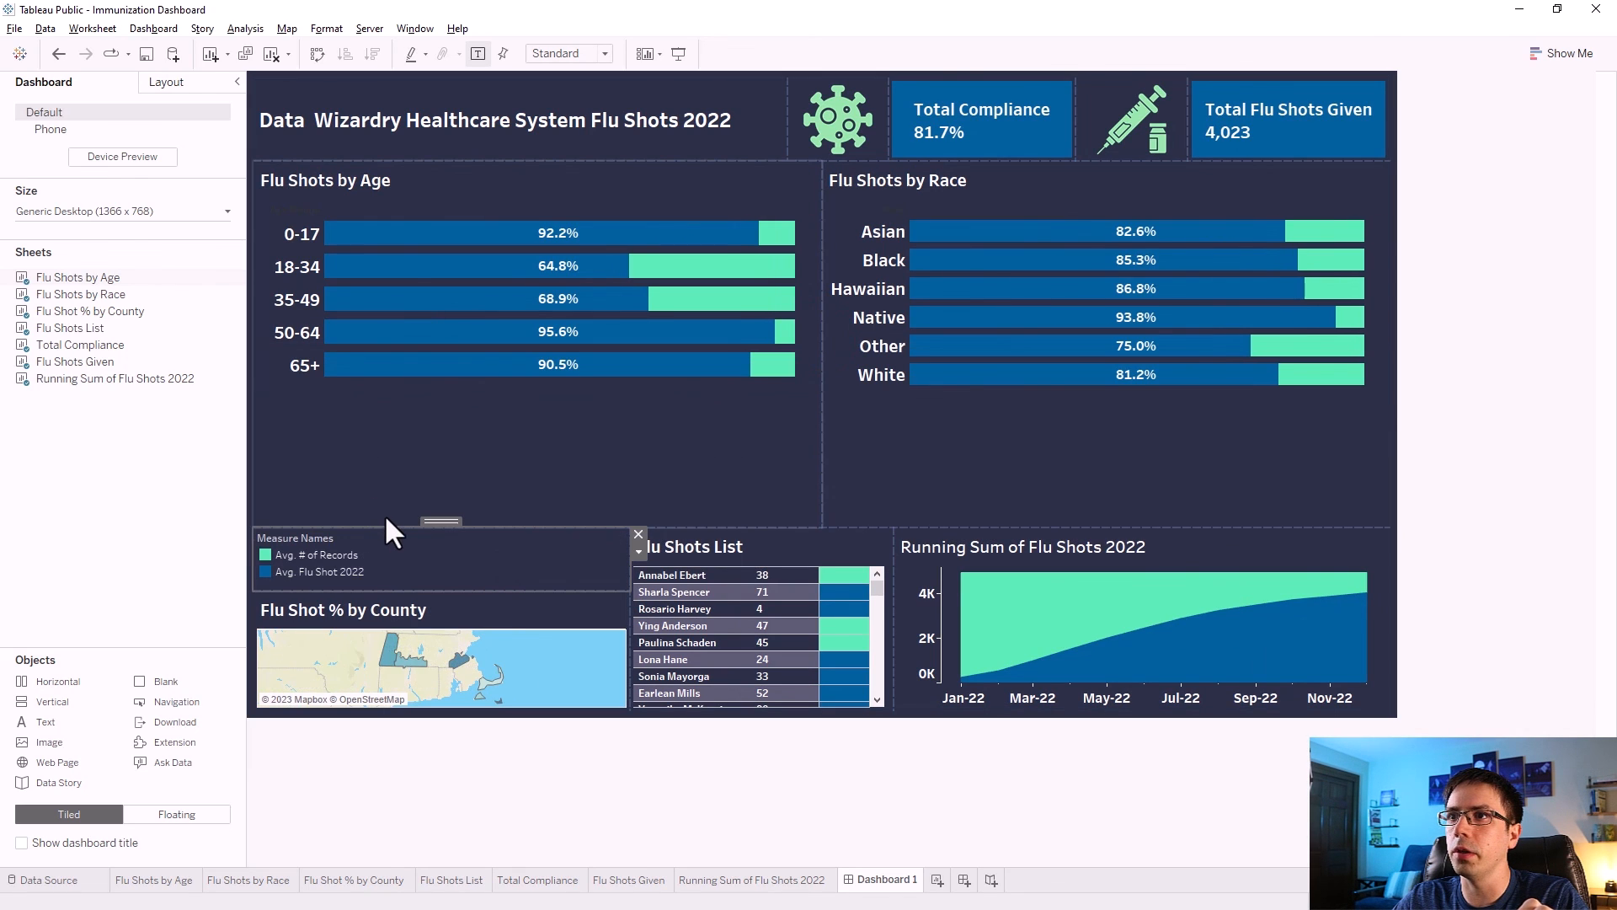
Shrink the legend area into a thin strip between the age chart and the county map.
left_click_drag(404, 523, 413, 421)
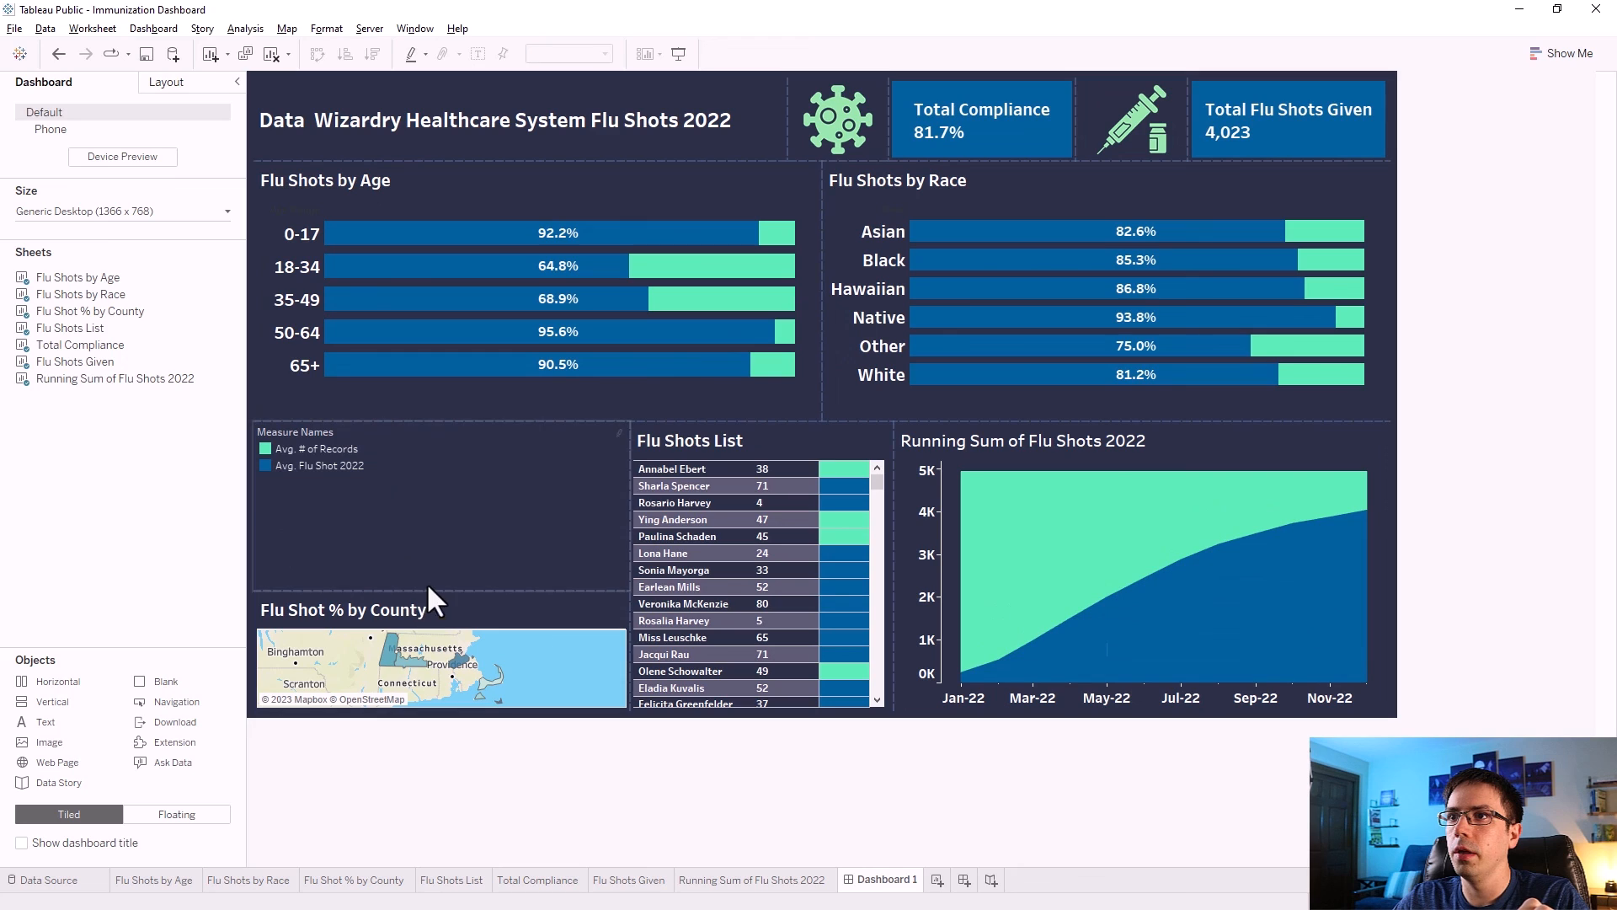
left_click(448, 598)
left_click_drag(464, 590, 457, 483)
left_click_drag(433, 424, 435, 395)
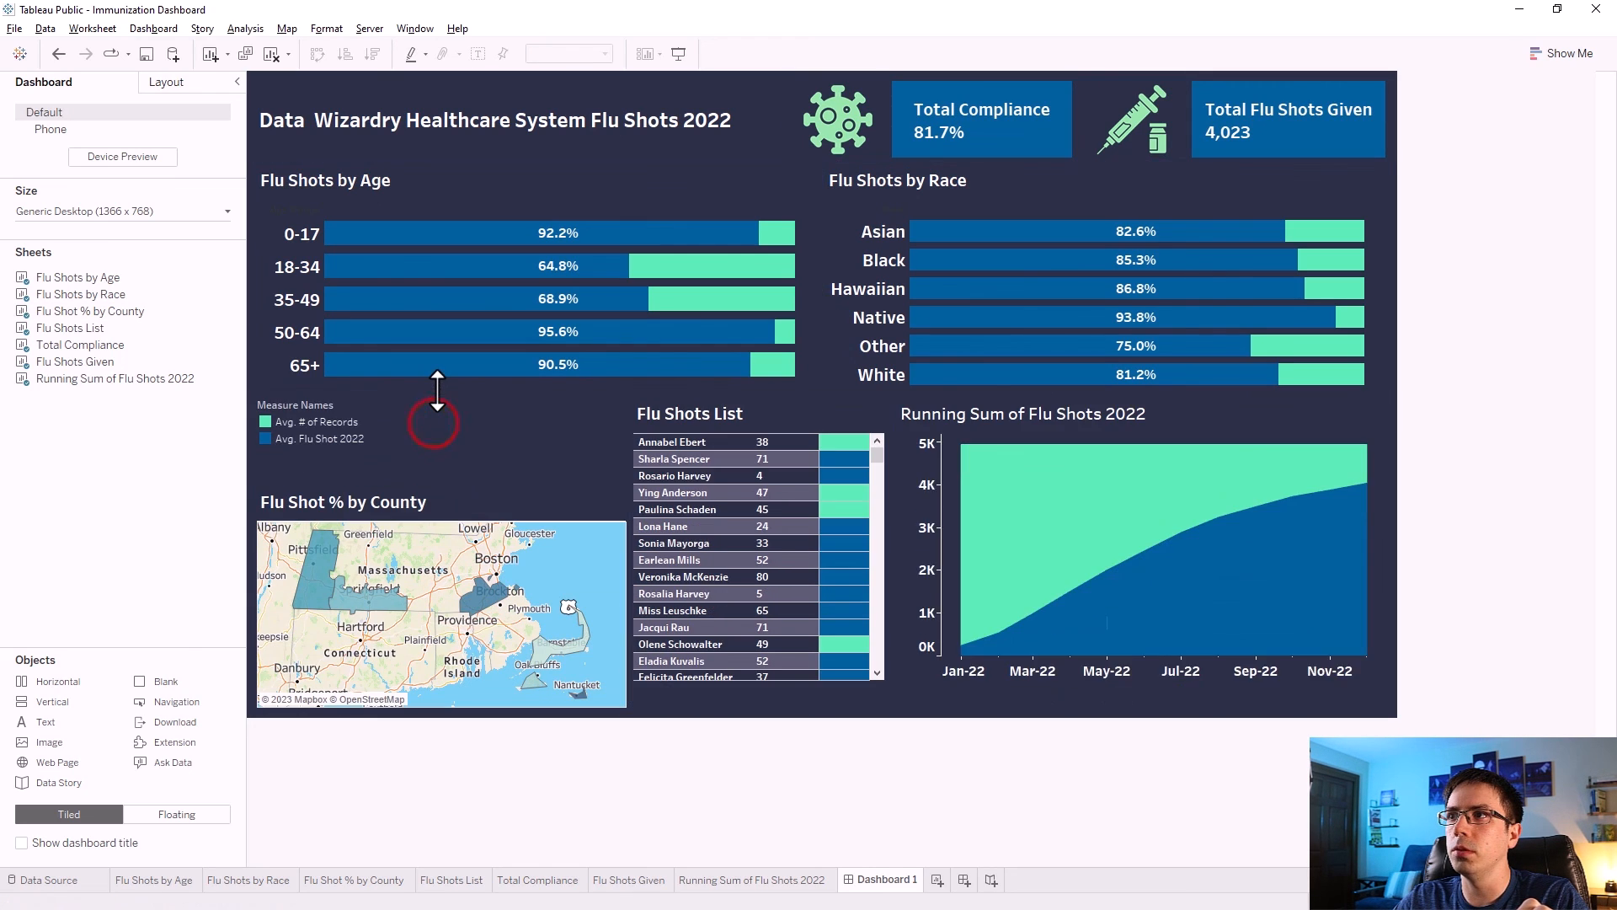
mouse_move(463, 483)
left_mouse_down()
mouse_move(460, 442)
mouse_move(459, 459)
left_mouse_up()
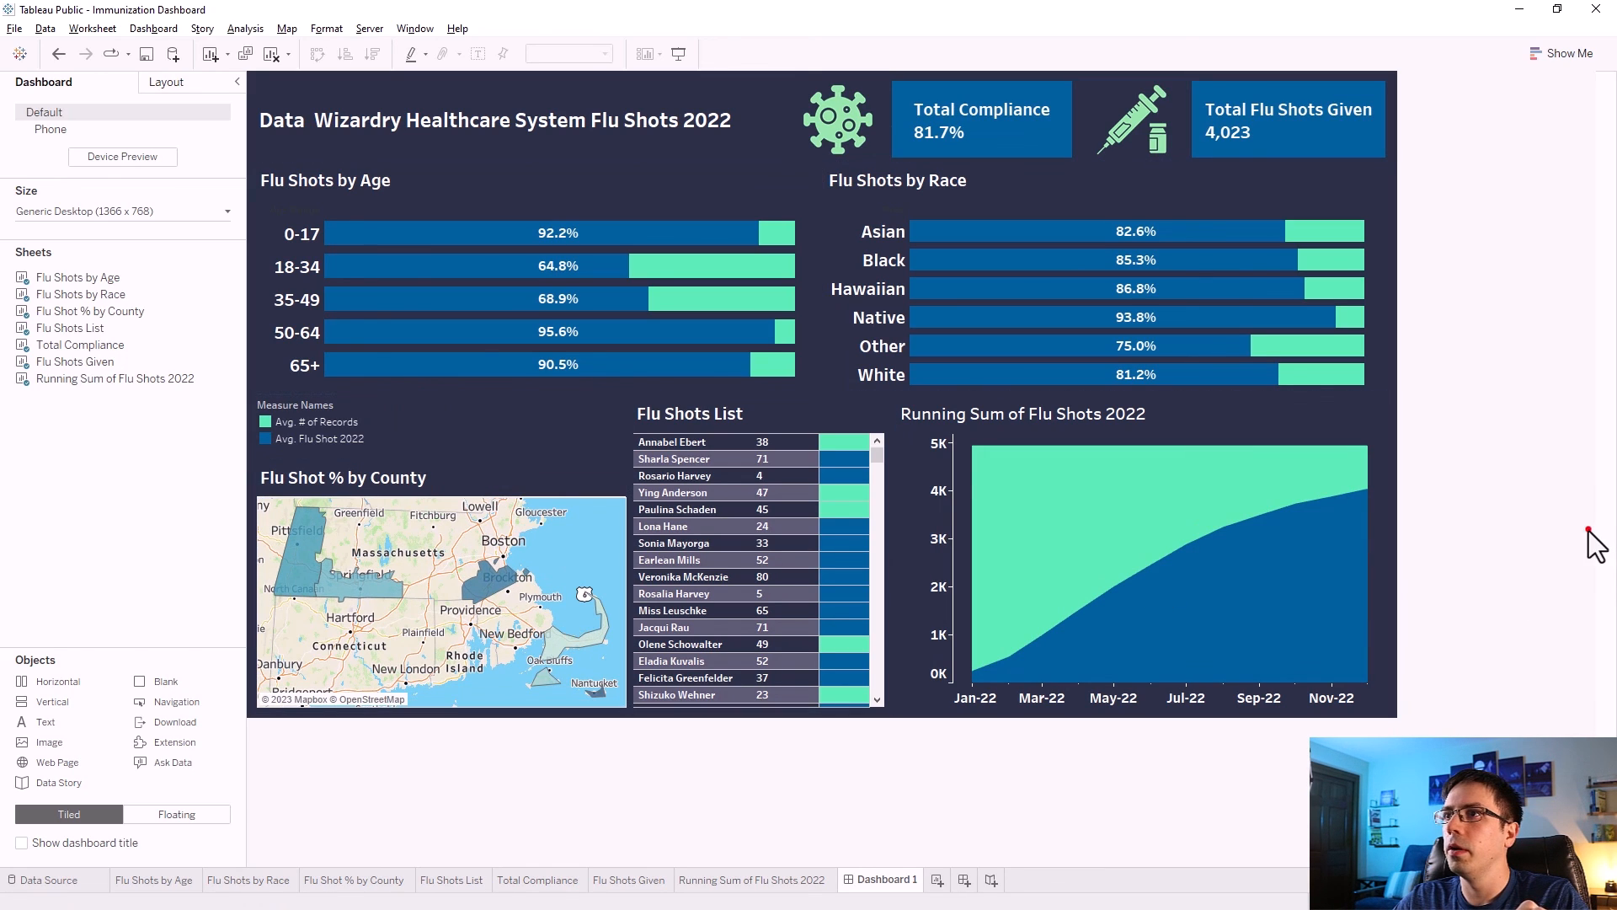
left_click_drag(467, 393, 478, 361)
left_click_drag(472, 459, 465, 432)
Set the Flu Shots by Age chart on the dashboard to fit the Entire View.
left_click(786, 177)
left_click(829, 220)
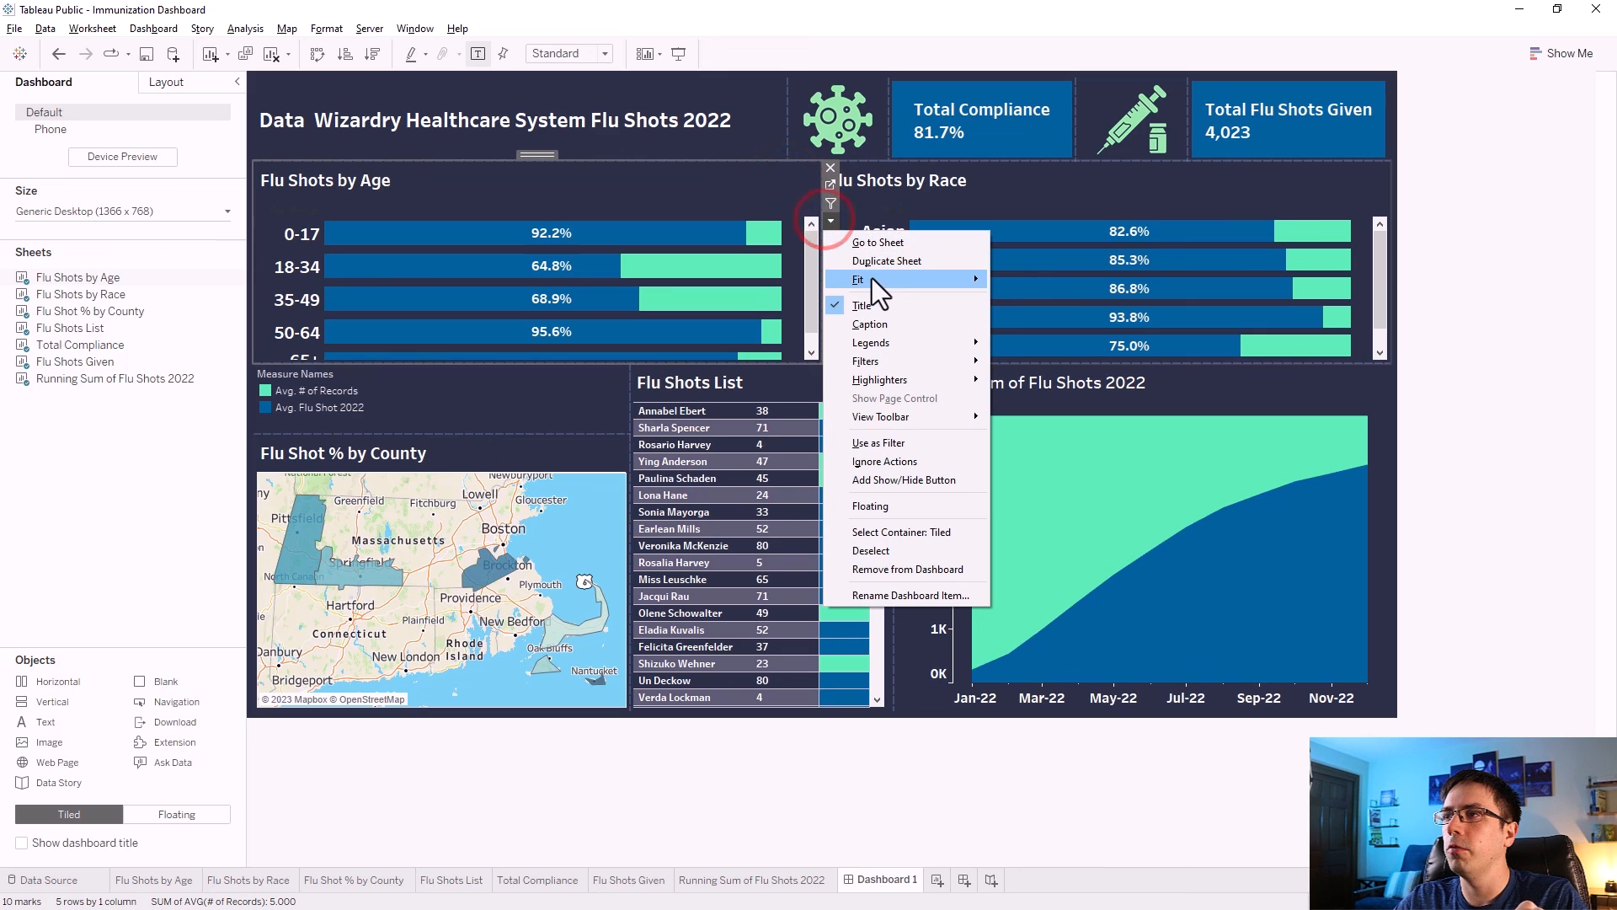
mouse_move(872, 278)
left_click(1038, 337)
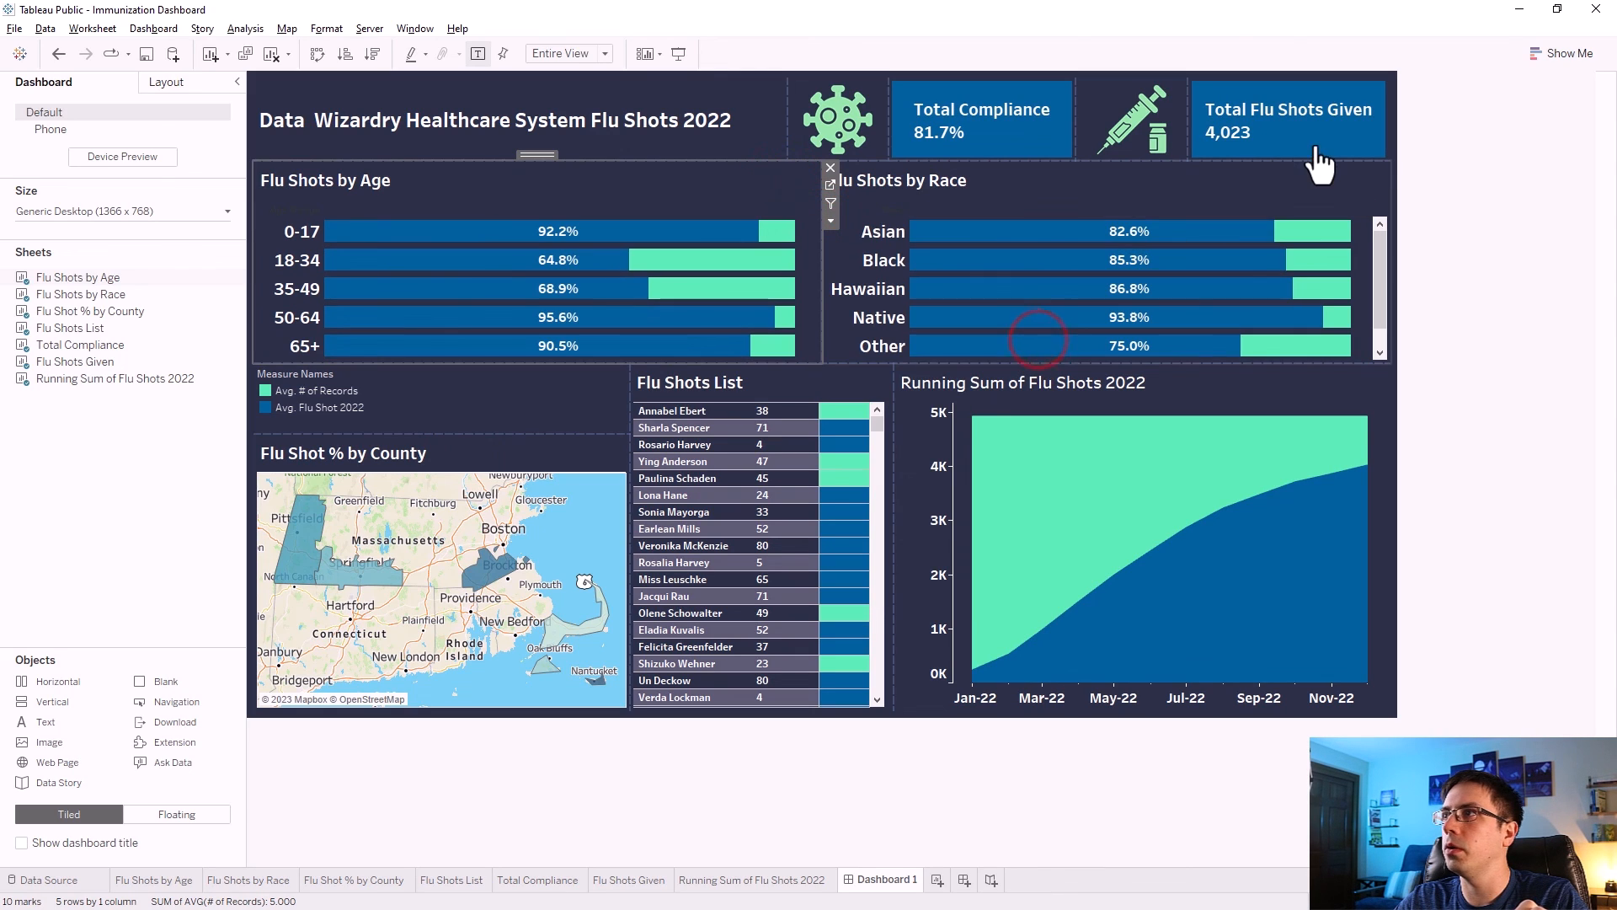
Set the Flu Shots by Race chart to fit the Entire View as well, then deselect it.
left_click(1362, 172)
left_click(1399, 221)
mouse_move(1412, 281)
left_click(1347, 329)
left_click(1471, 291)
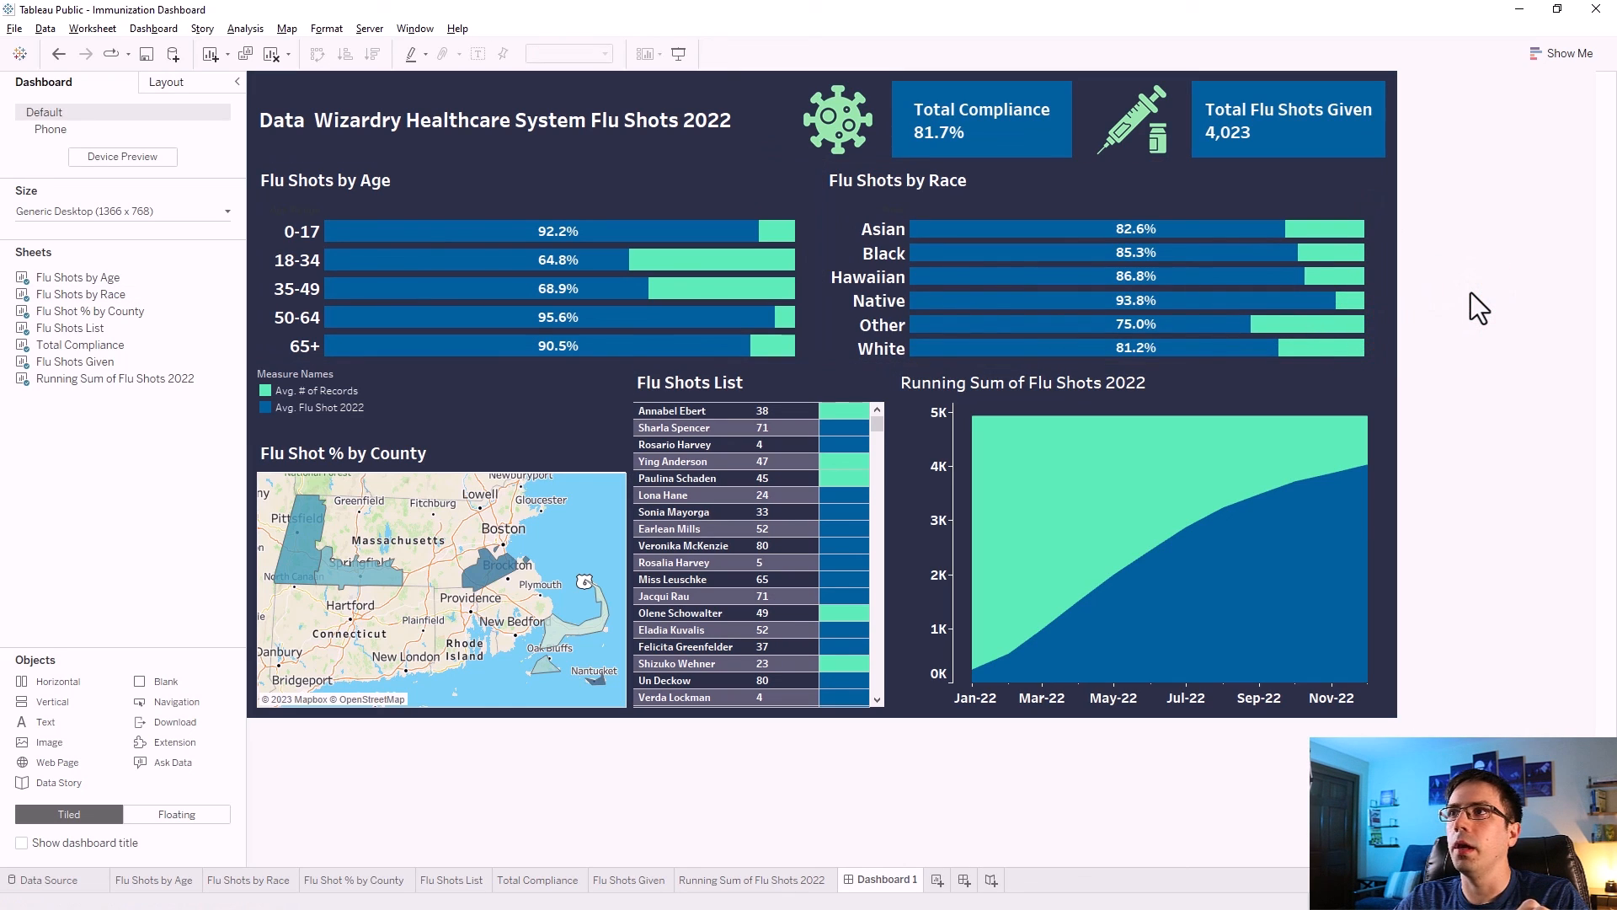
Edit the legend alias of Avg. # of Records to "No Shot Given".
left_click(337, 388)
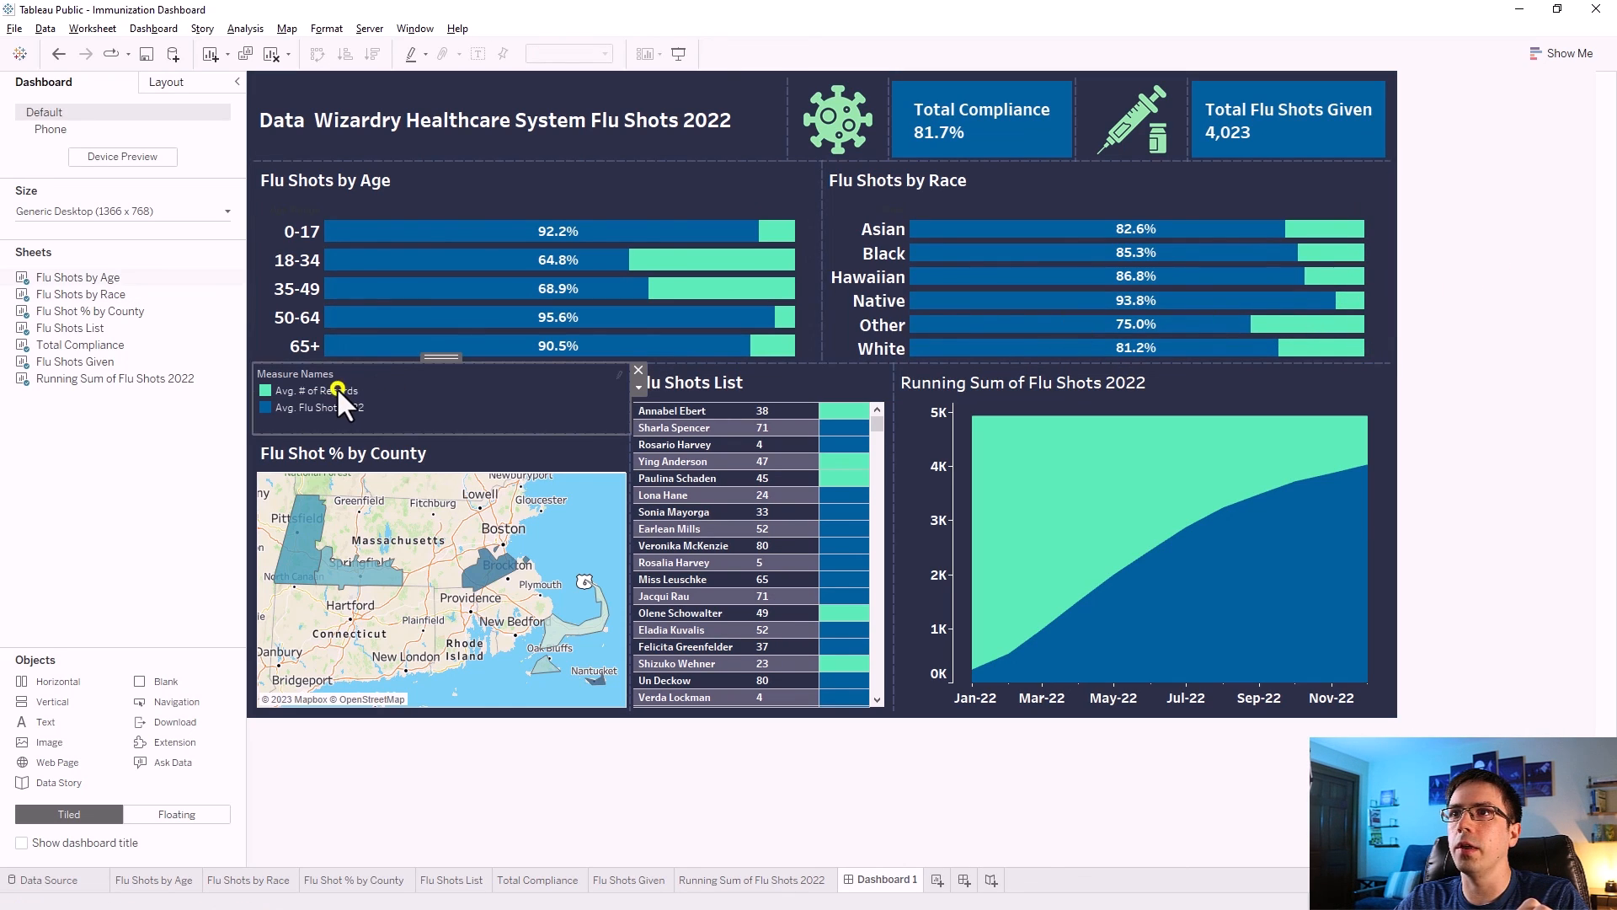
right_click(336, 389)
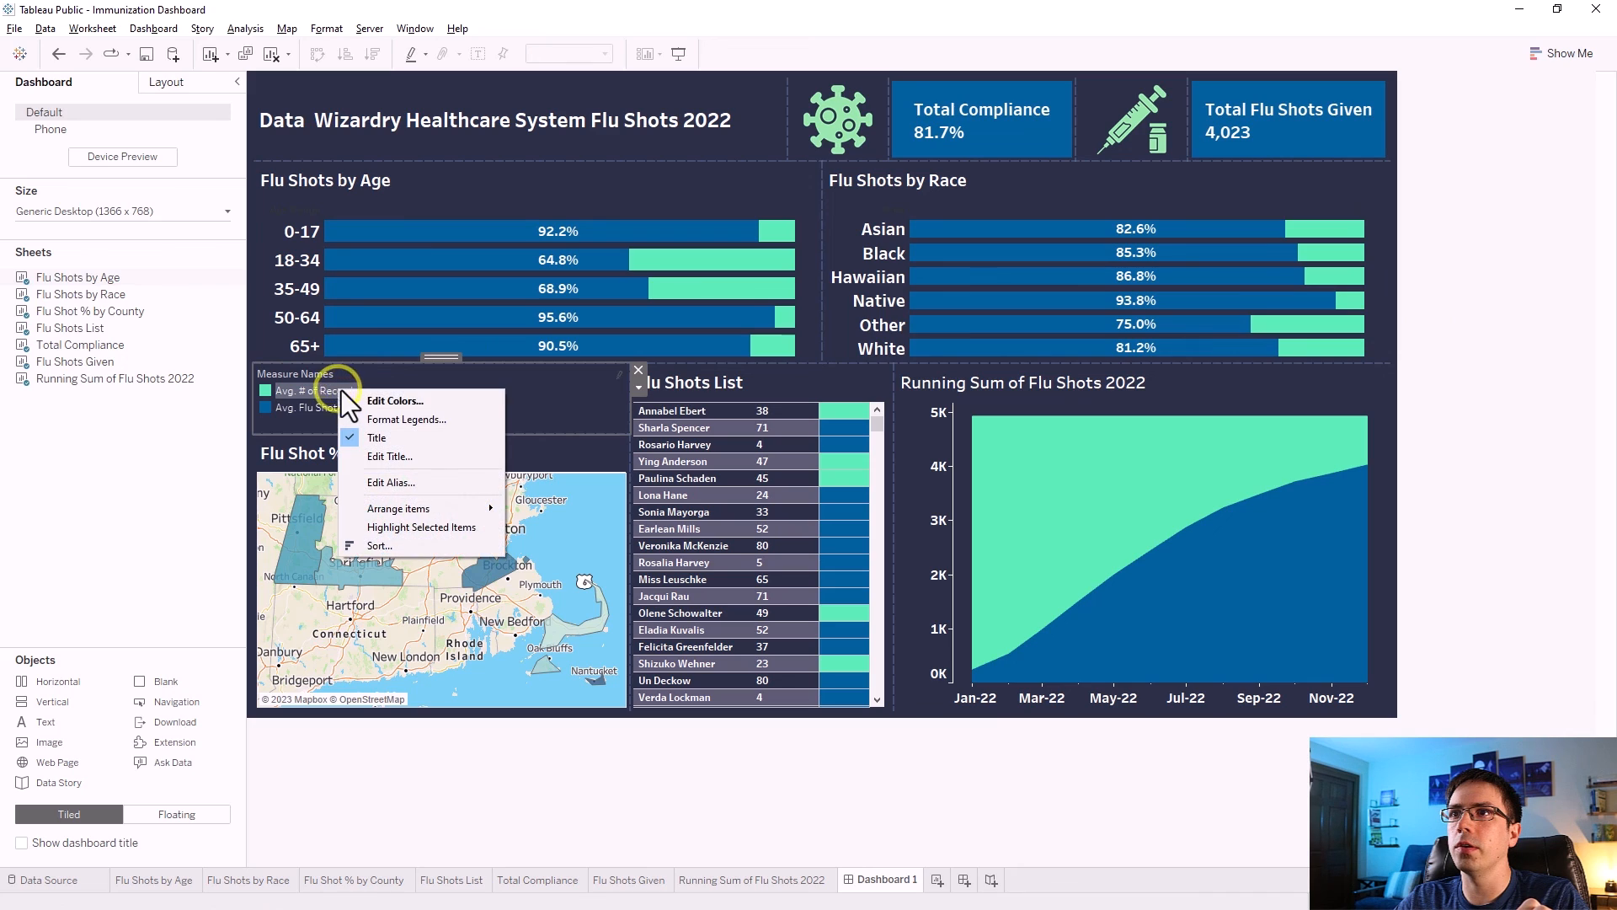
left_click(388, 481)
left_click(731, 450)
triple_click(763, 451)
type("No Shot Given")
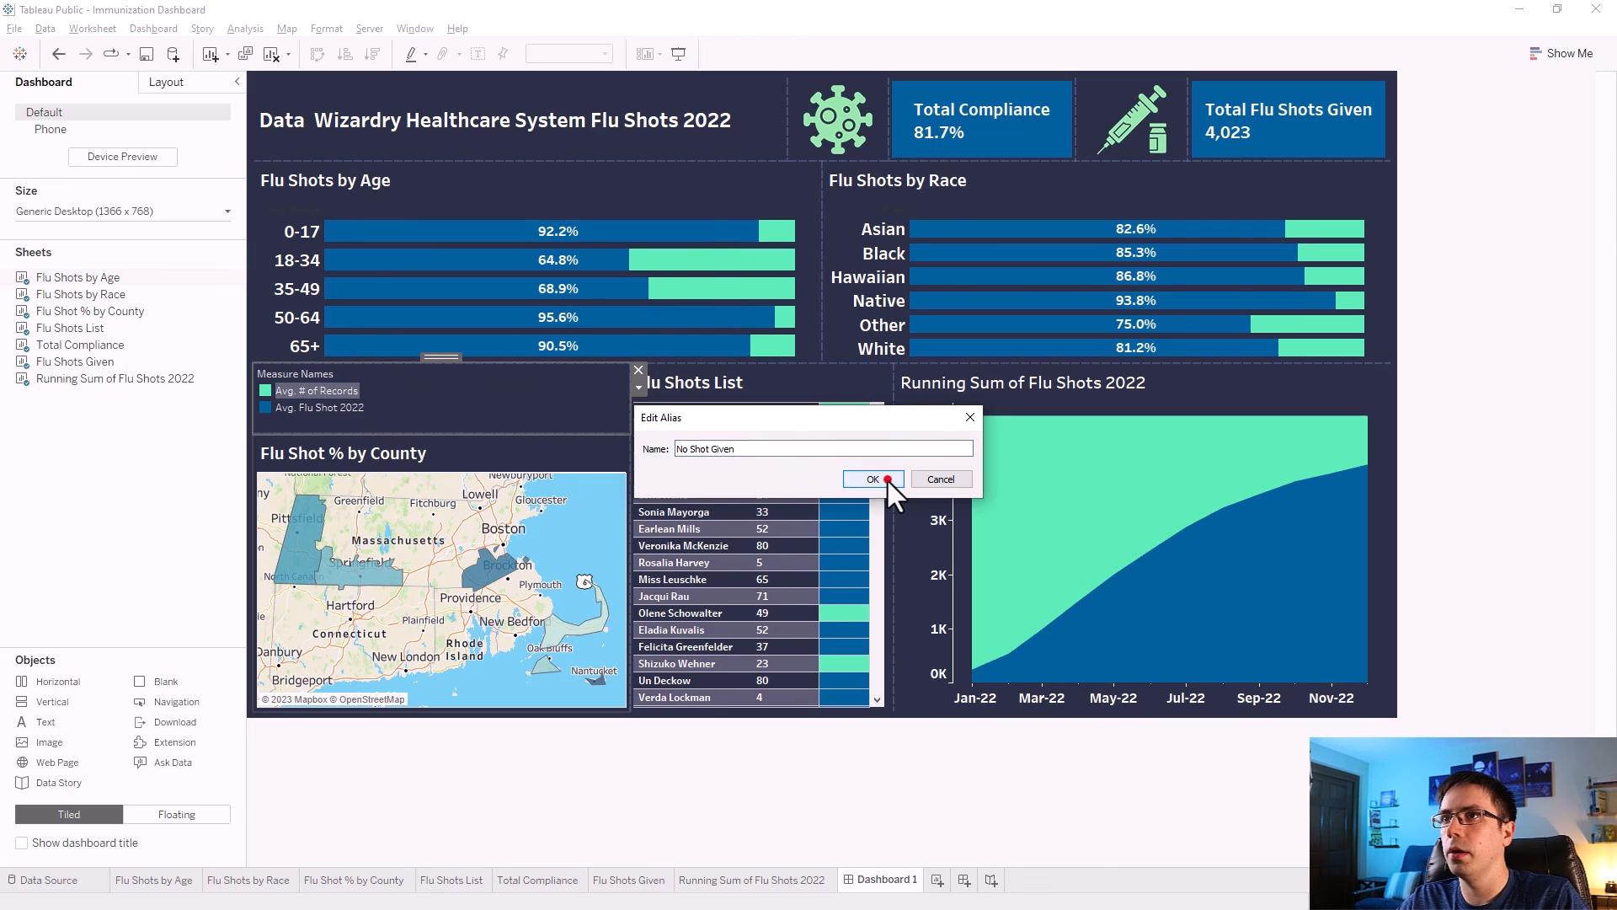
left_click(887, 478)
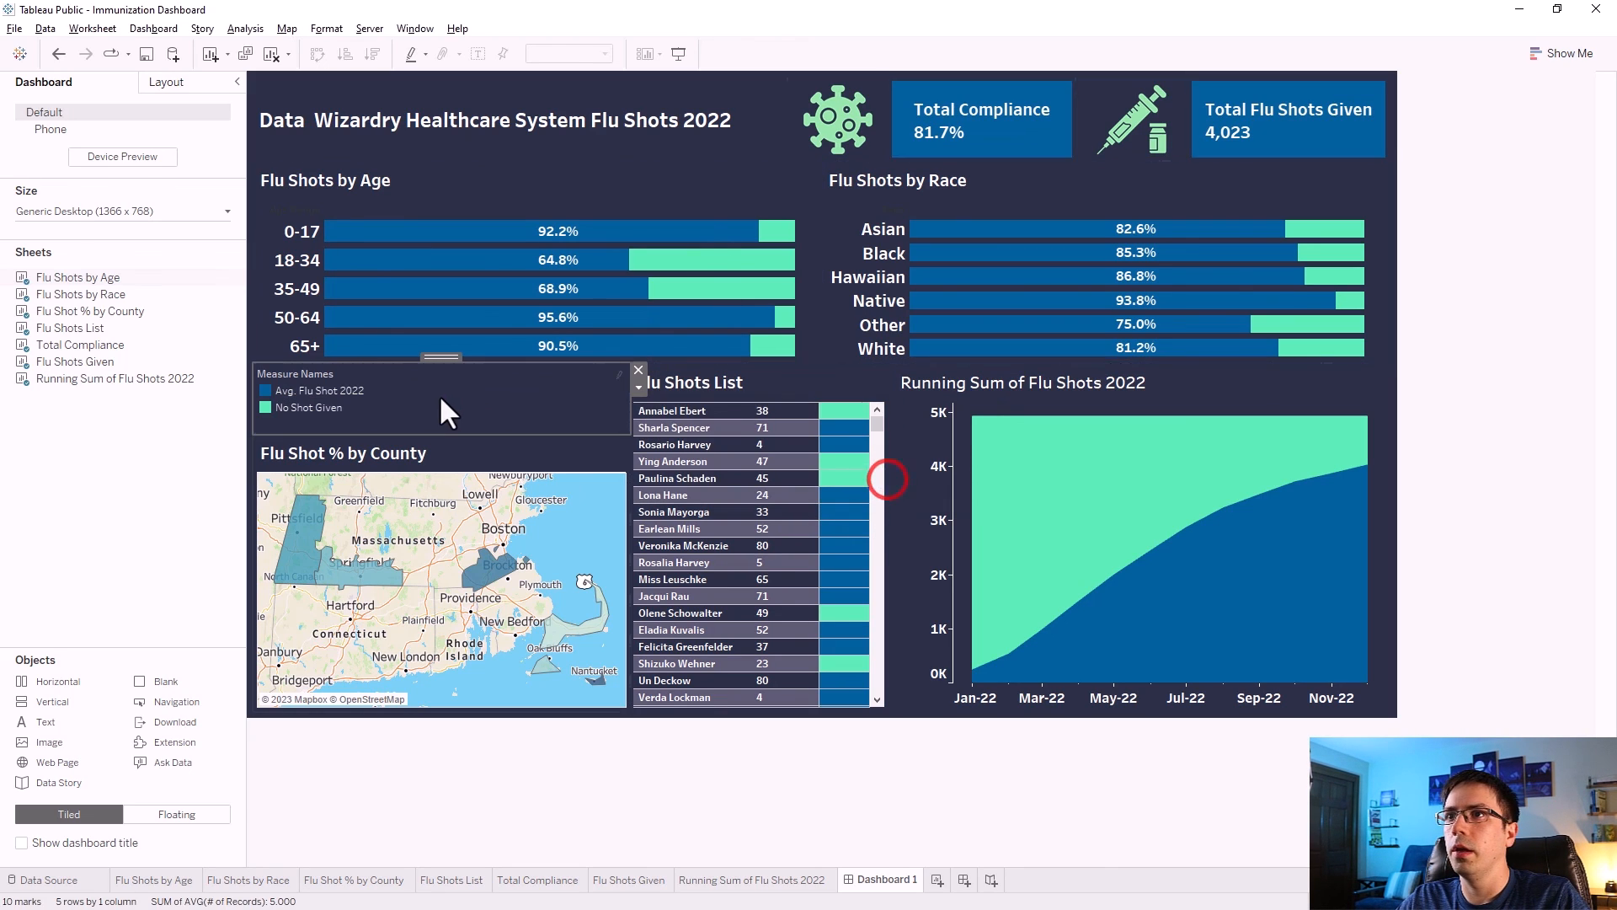
Edit the legend alias of Avg. Flu Shot 2022 to "Shot Given".
right_click(345, 390)
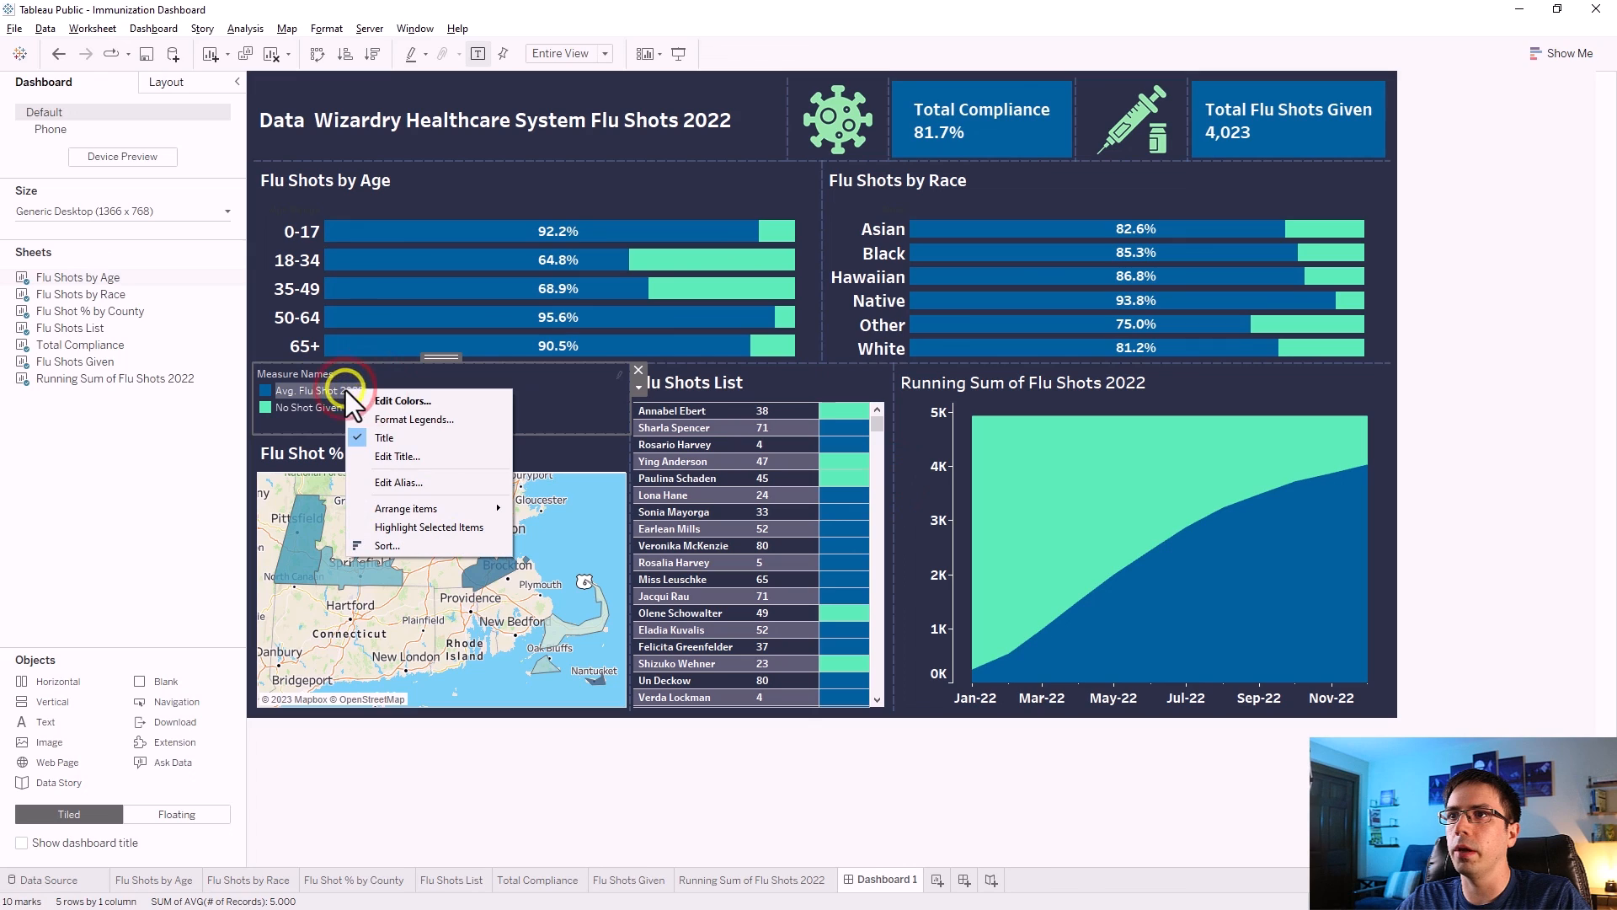
left_click(392, 484)
left_click(738, 451)
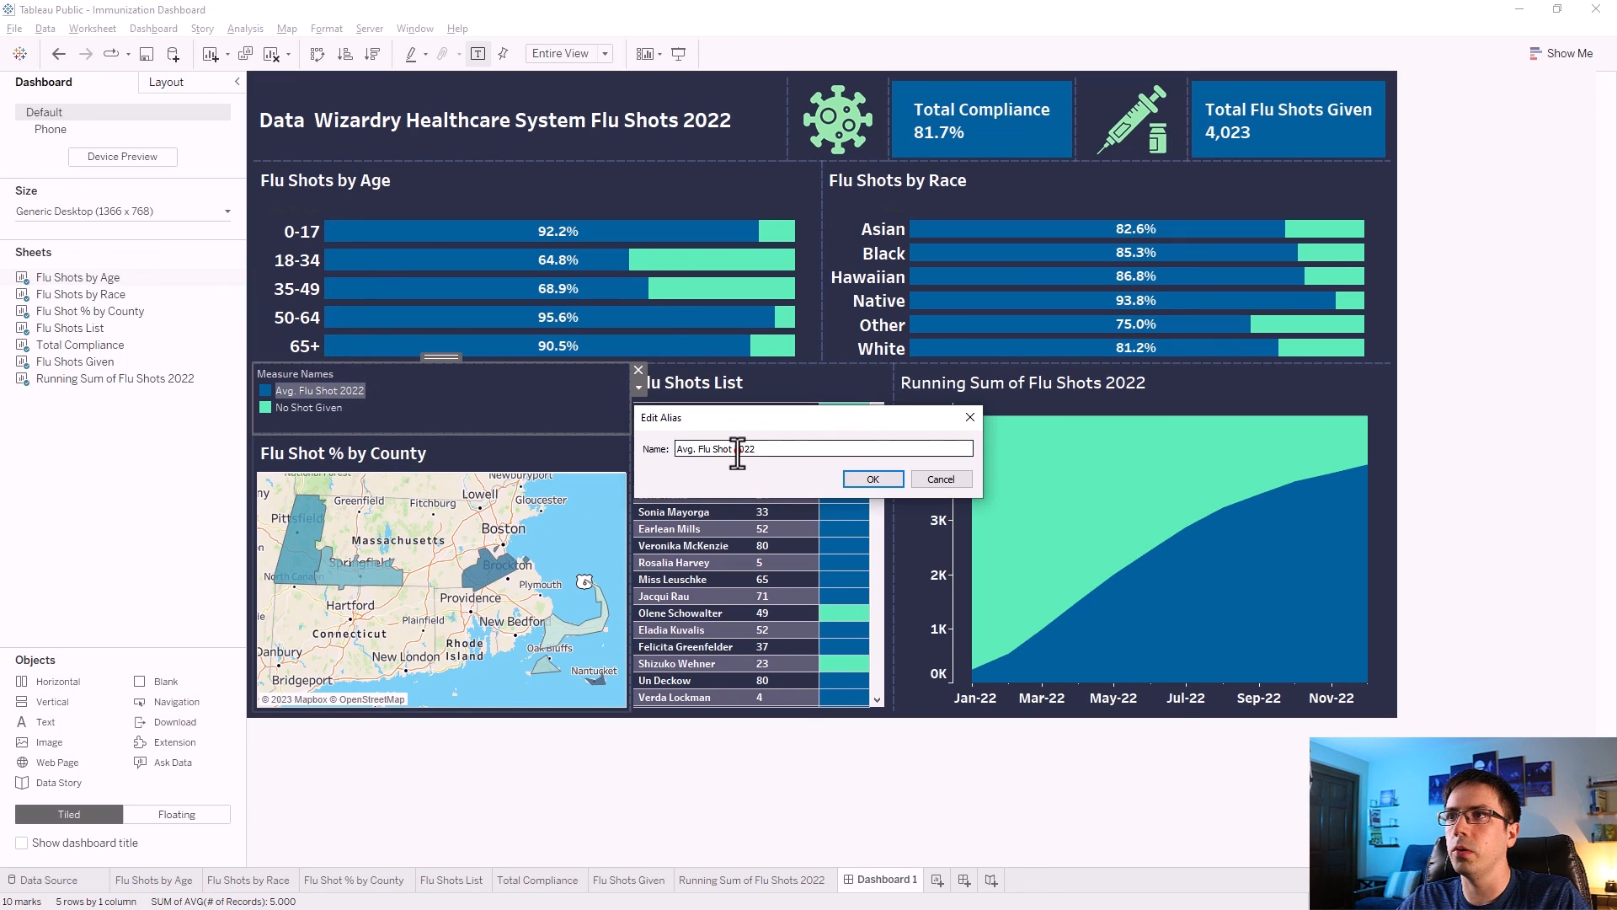
left_click_drag(767, 453, 670, 462)
type("Shot Given")
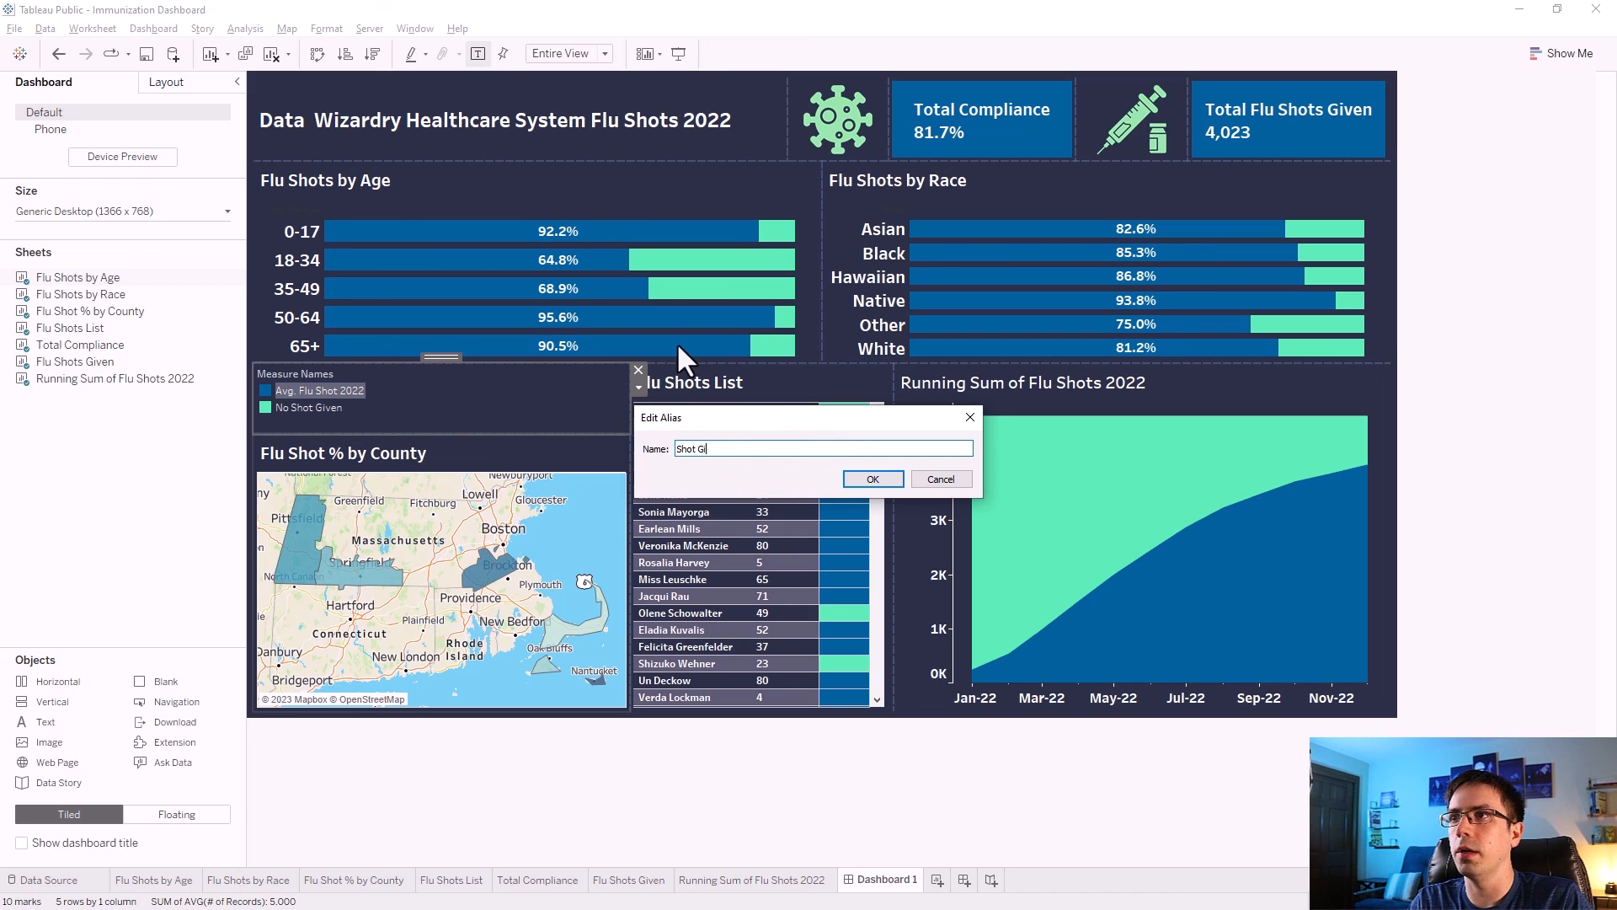
left_click(873, 480)
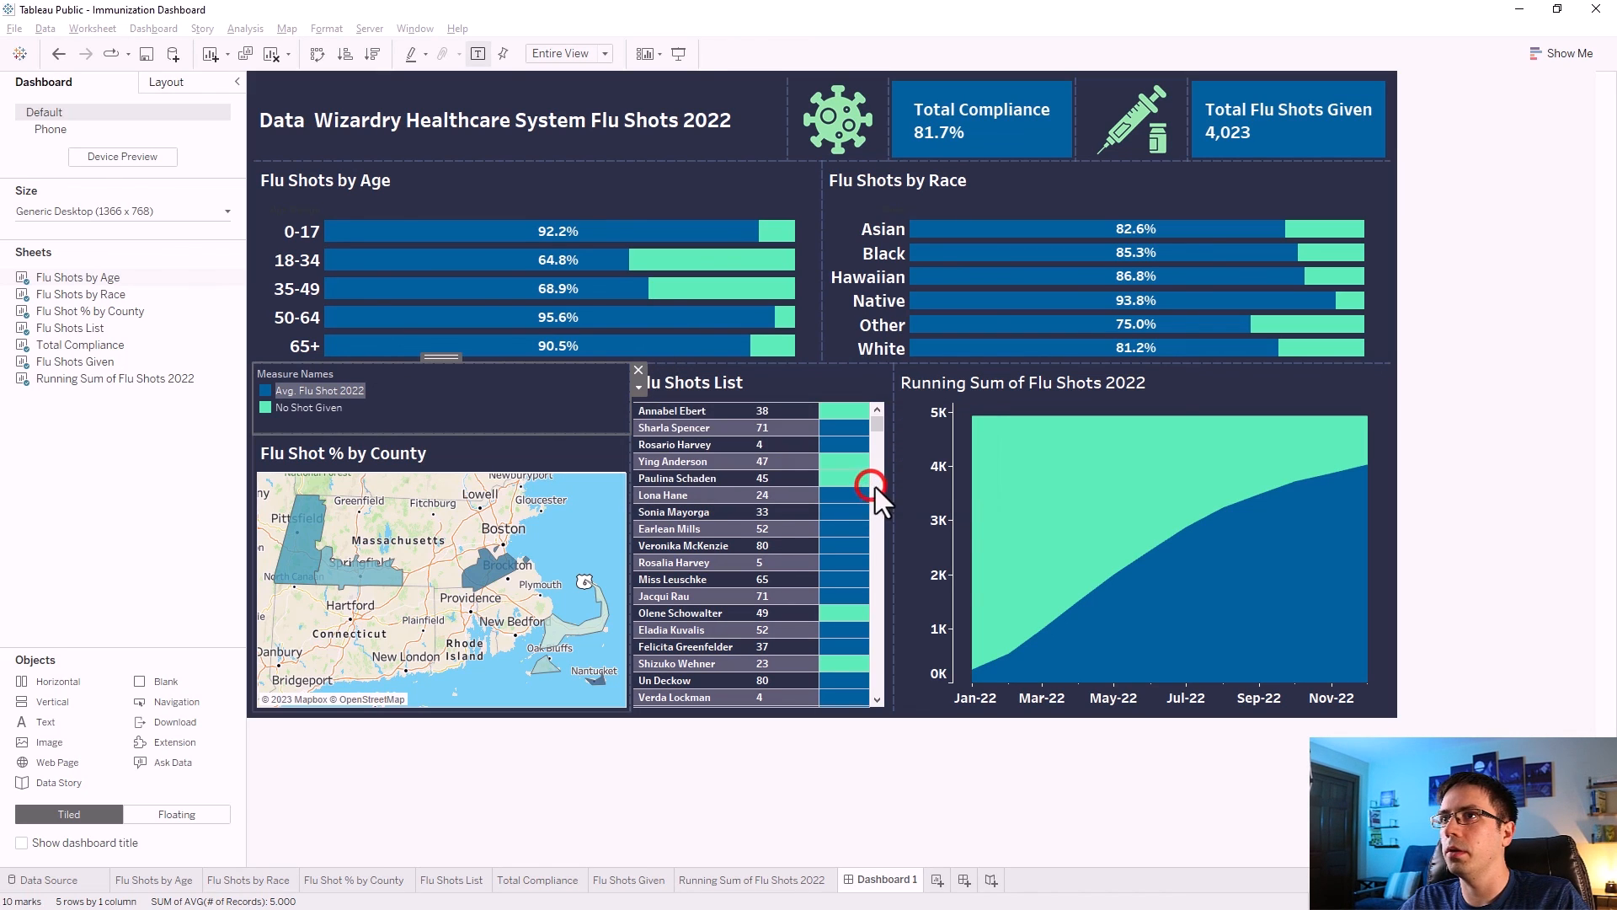
left_click(1475, 352)
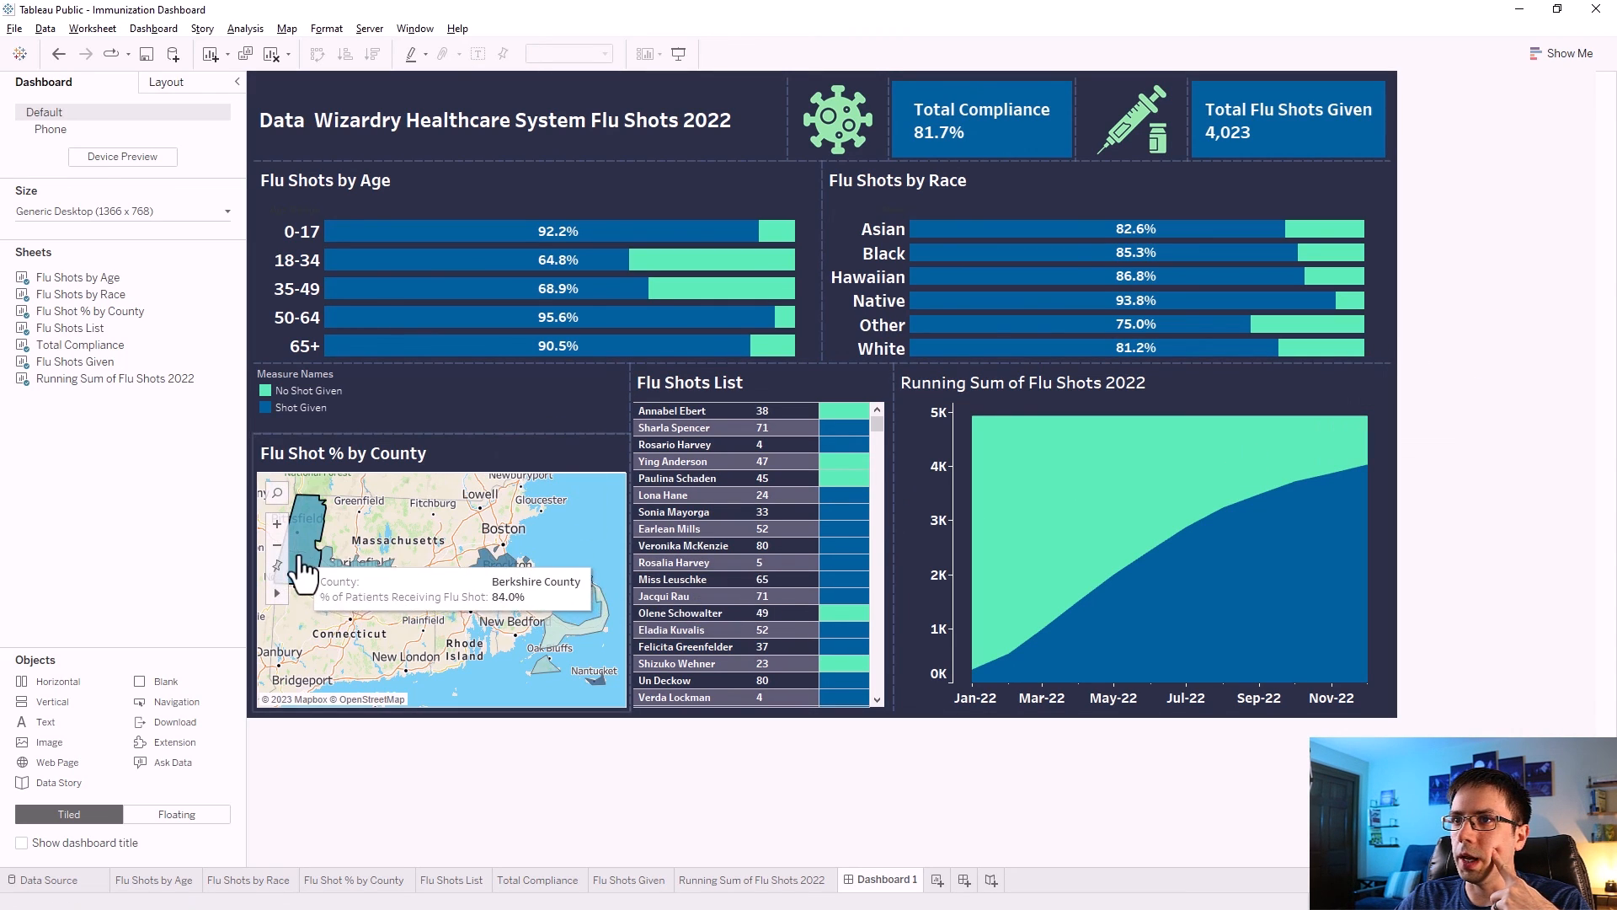
Turn on Use as Filter for the Flu Shot % by County map.
mouse_move(313, 565)
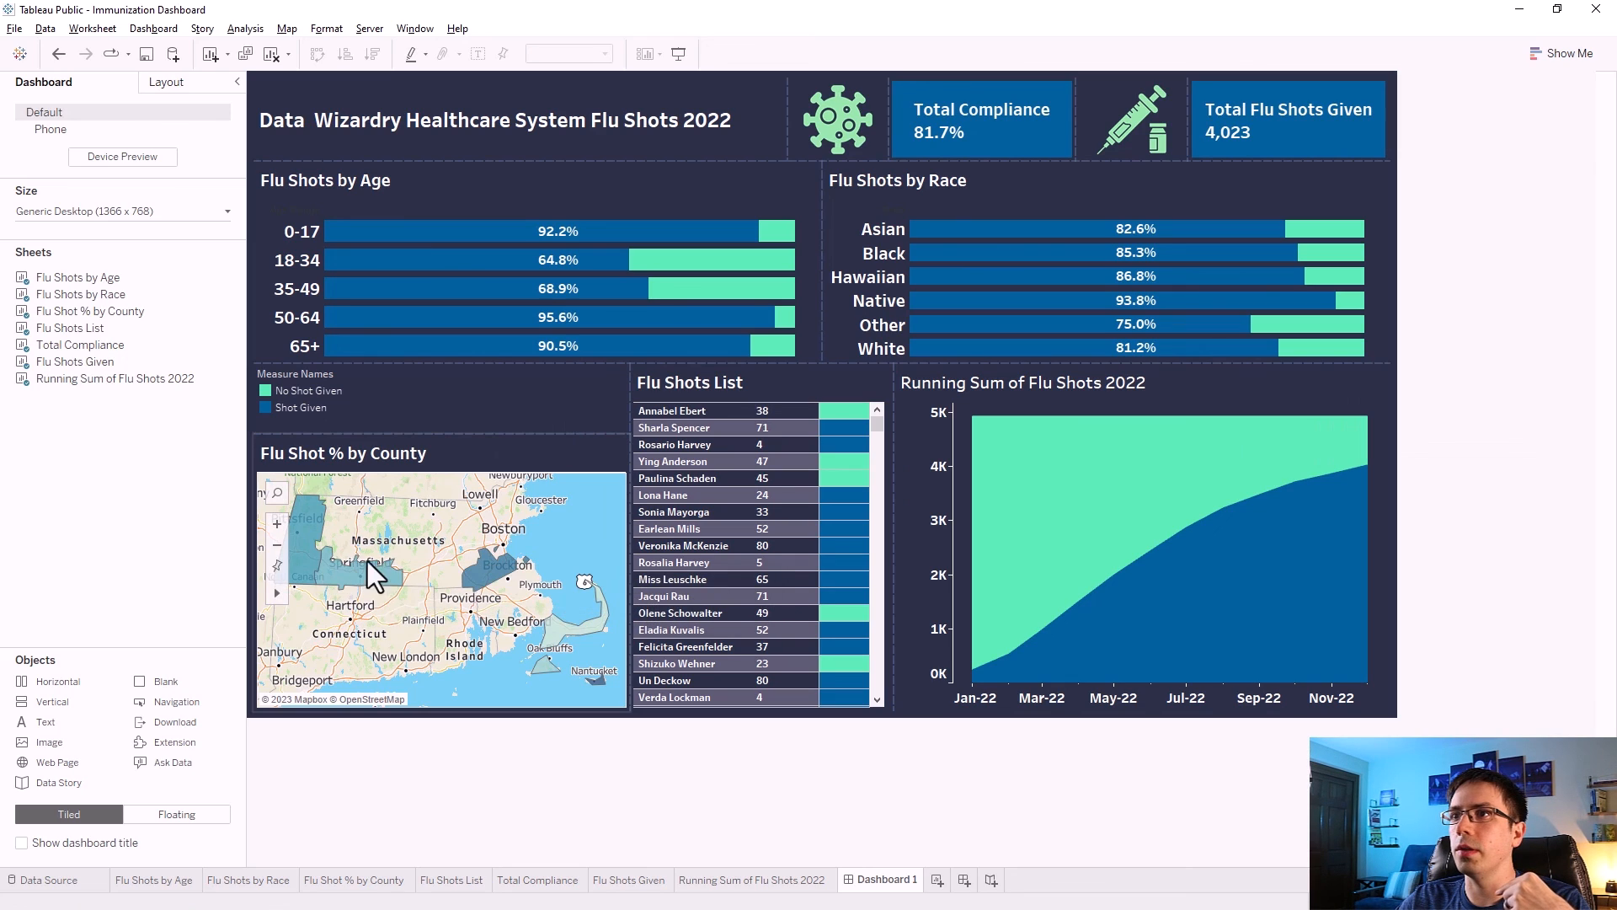
left_click(591, 454)
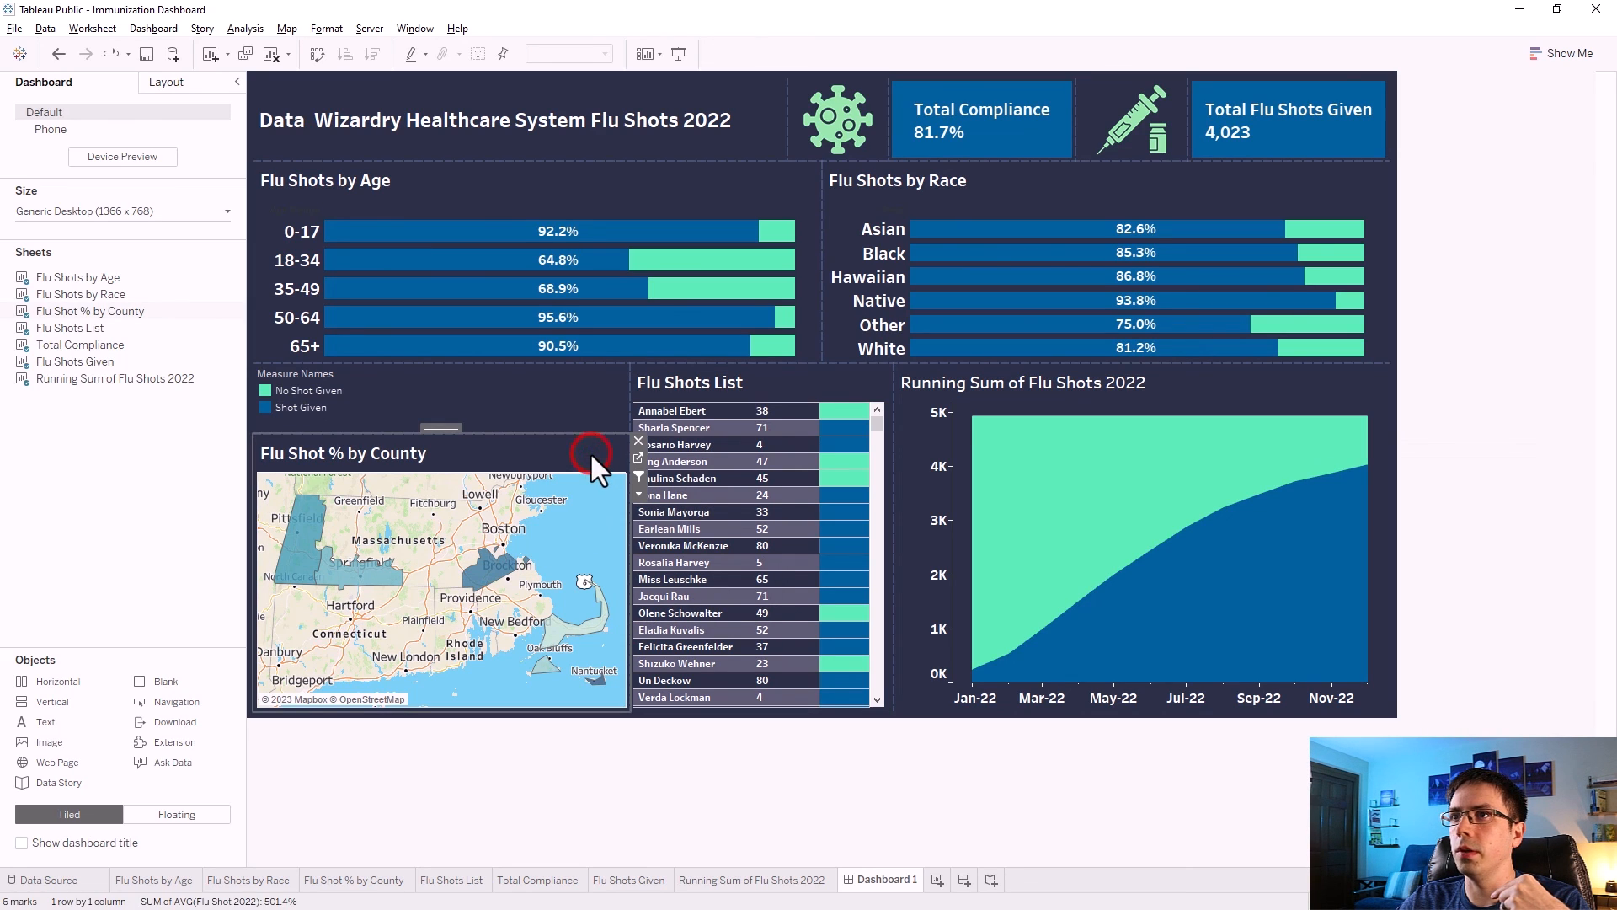
left_click(638, 475)
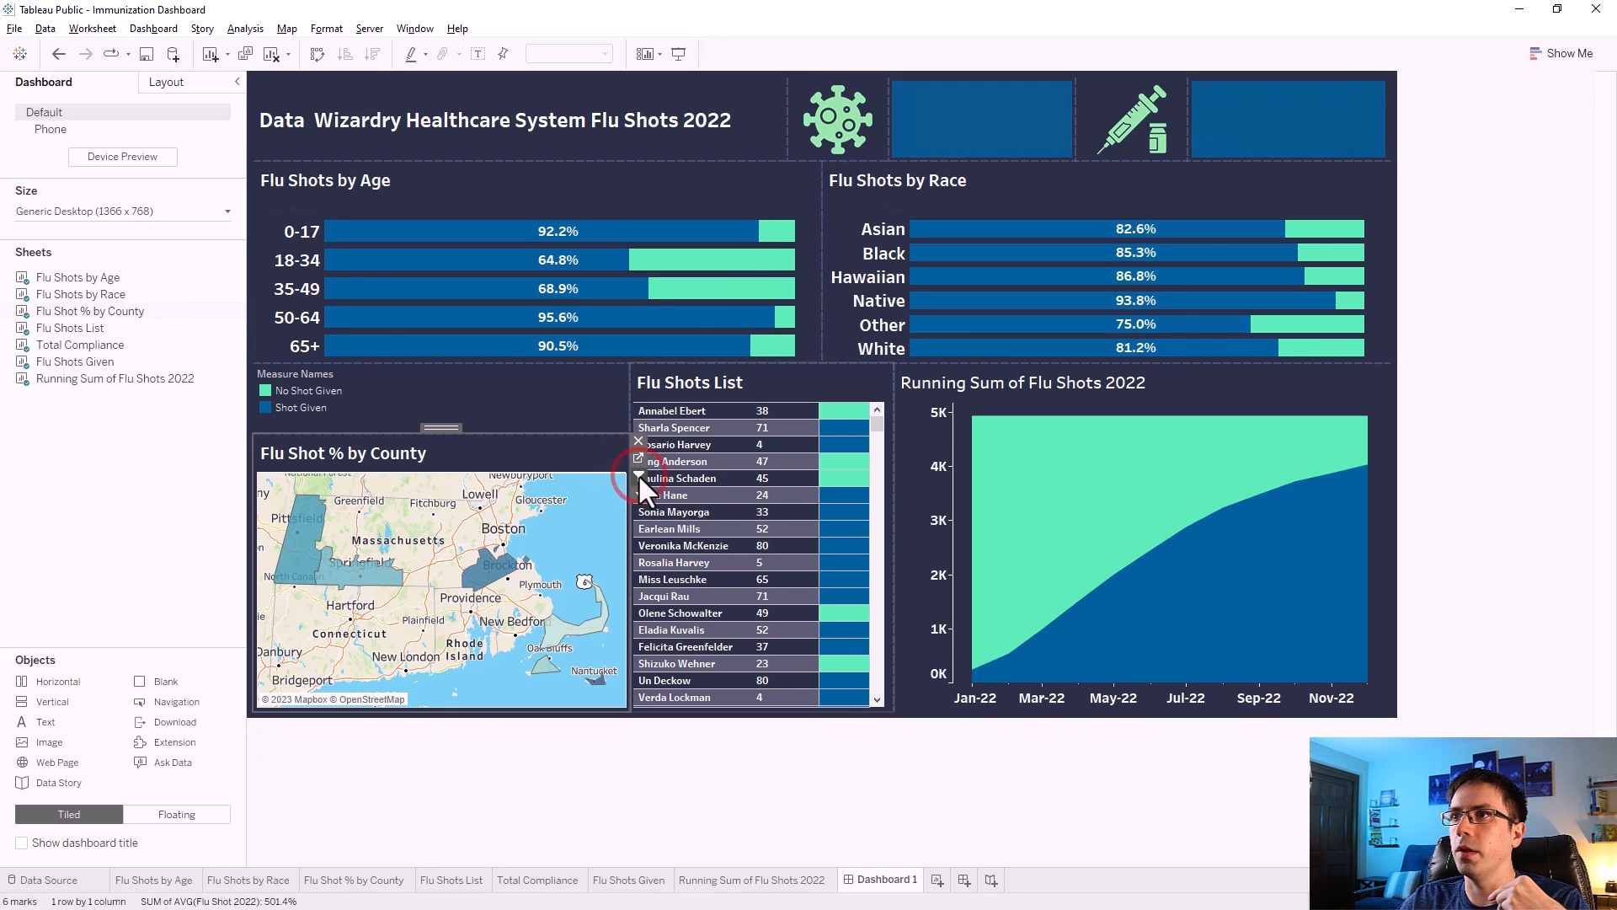
Test the map filter by selecting and deselecting individual counties such as Norfolk and Berkshire County.
left_click(547, 452)
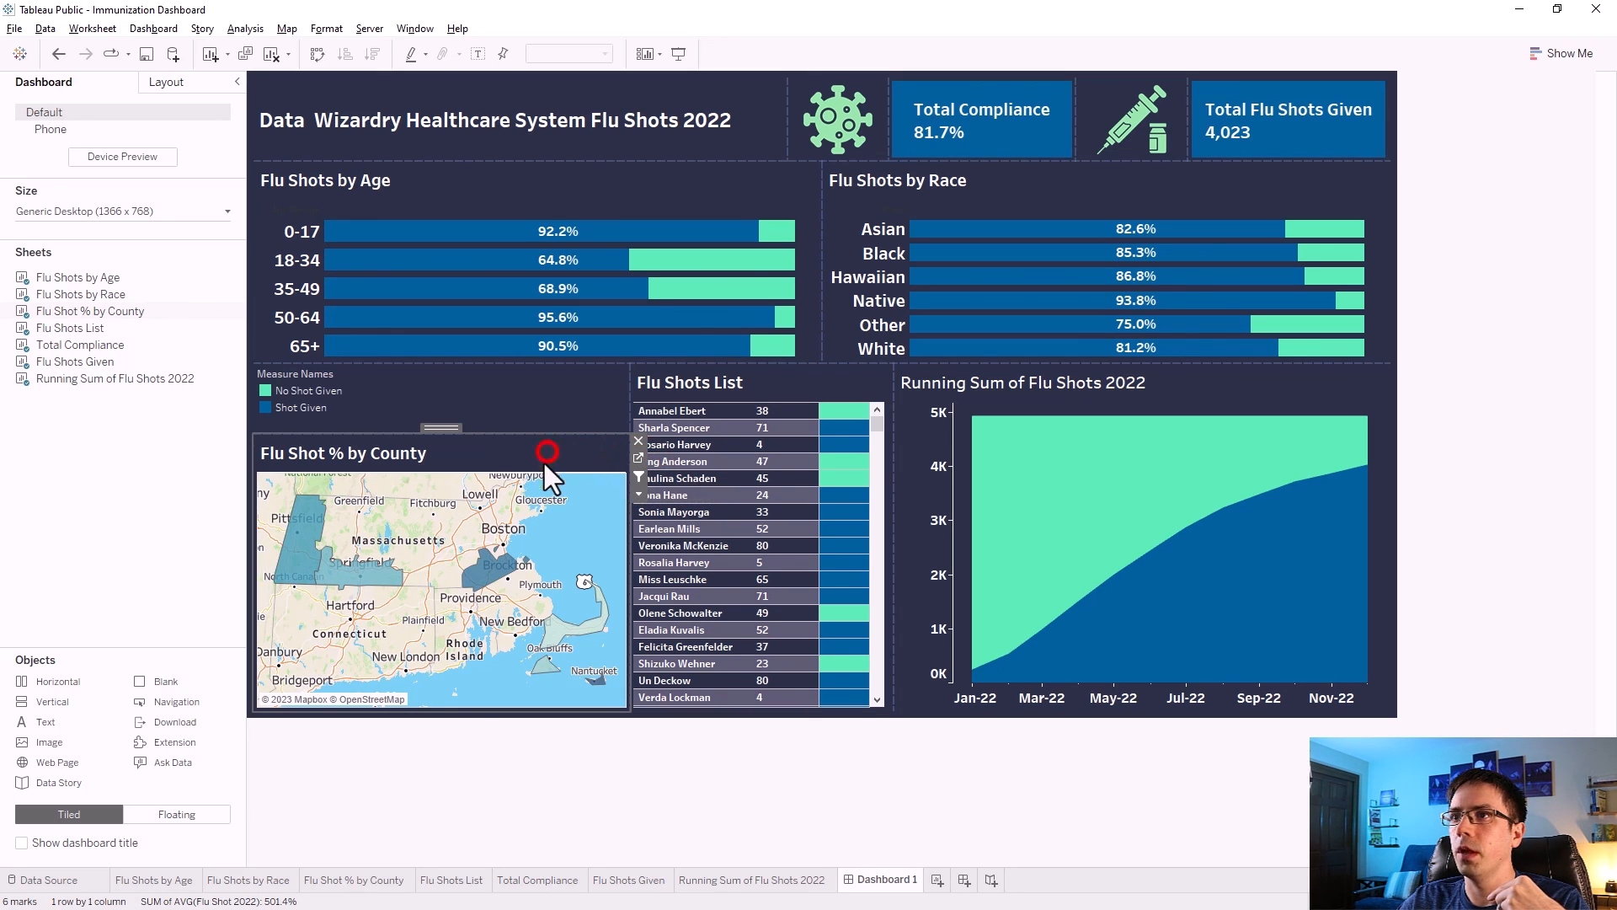
left_click(491, 571)
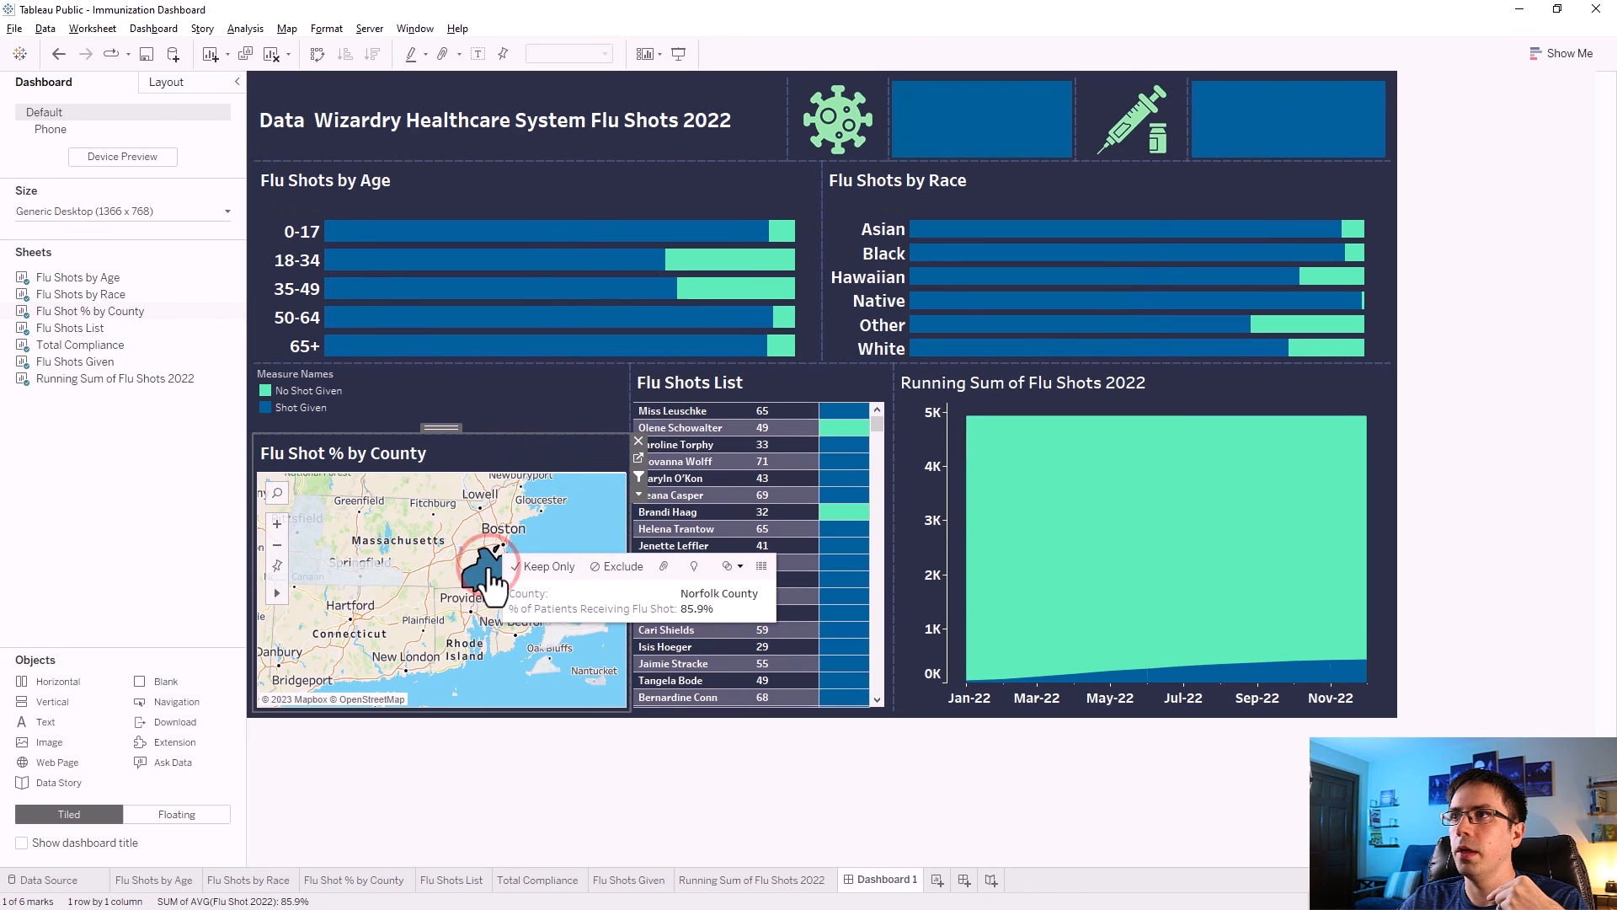
left_click(379, 571)
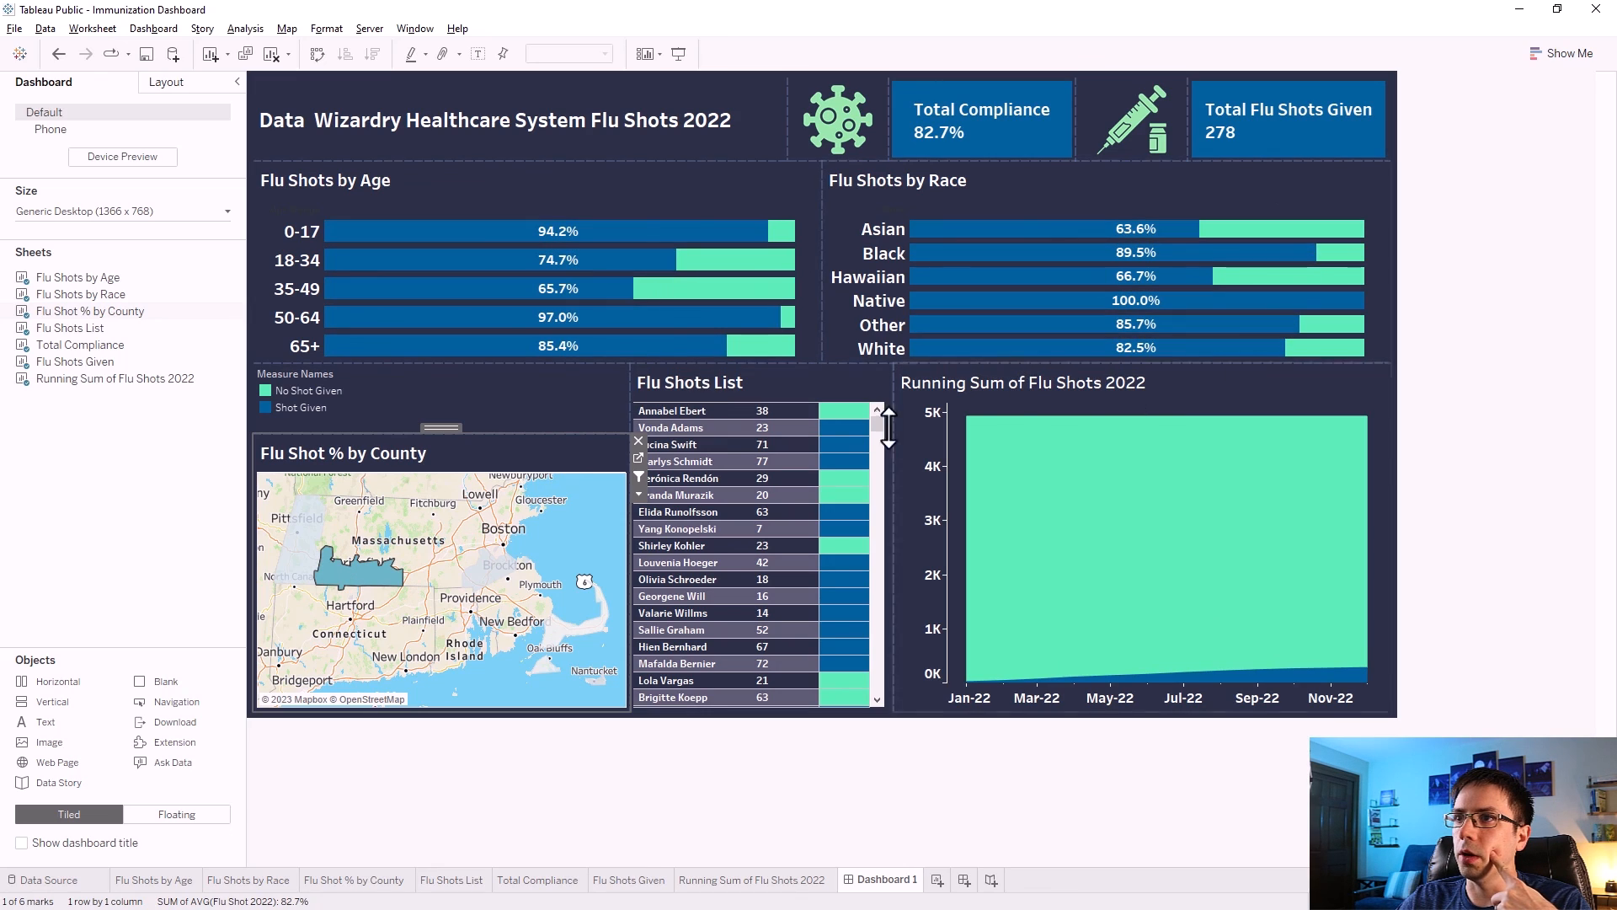
left_click(373, 571)
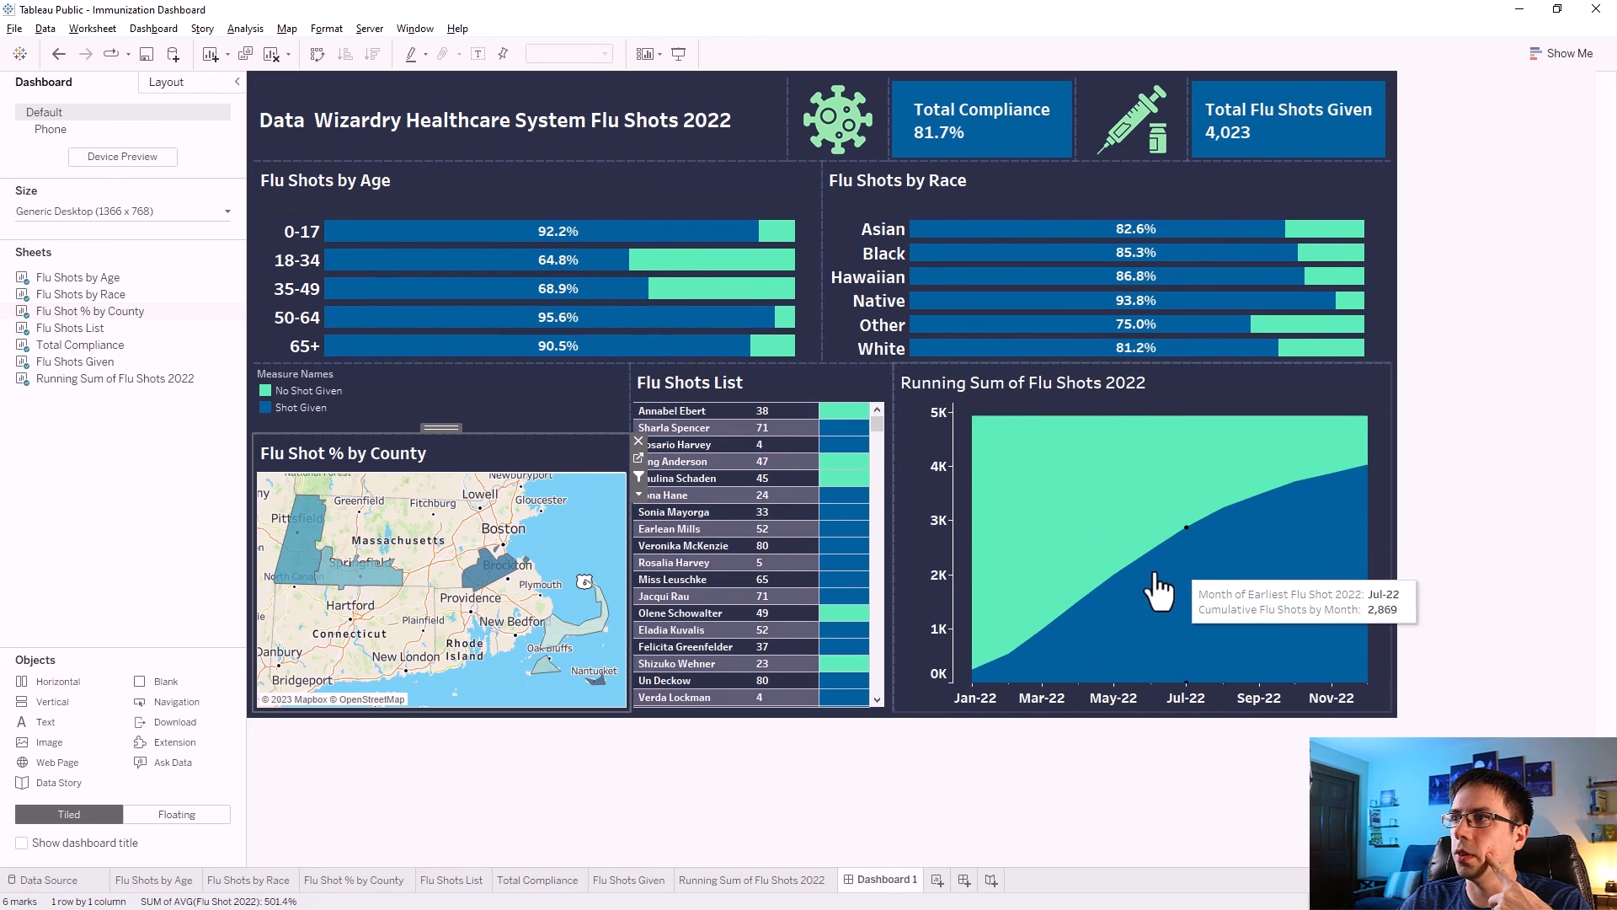
left_click(300, 553)
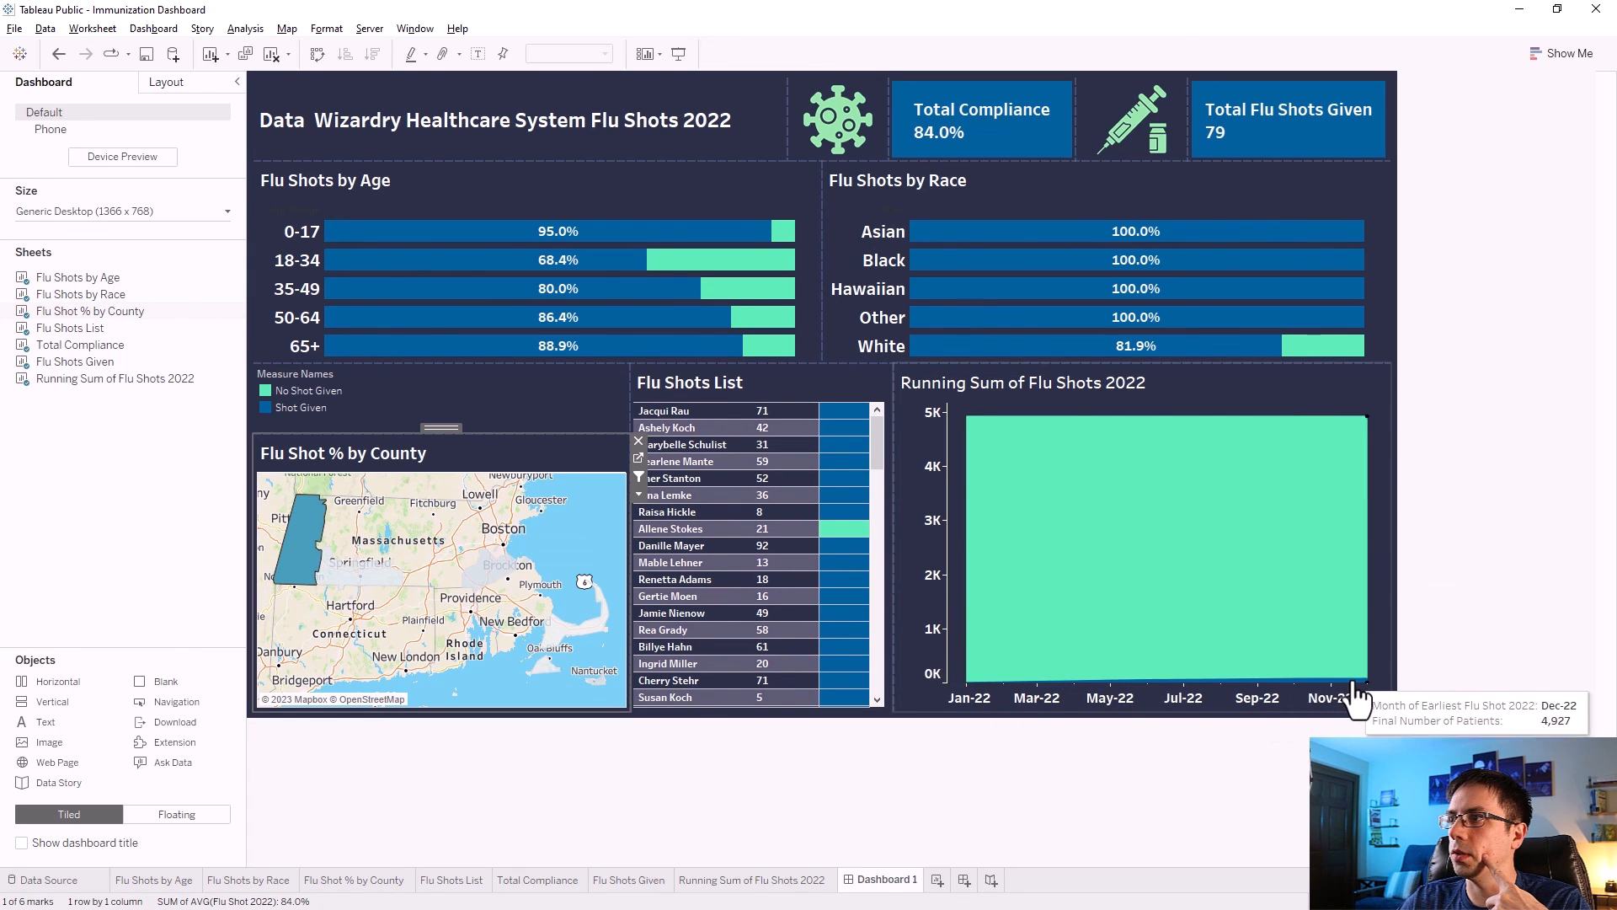
mouse_move(323, 580)
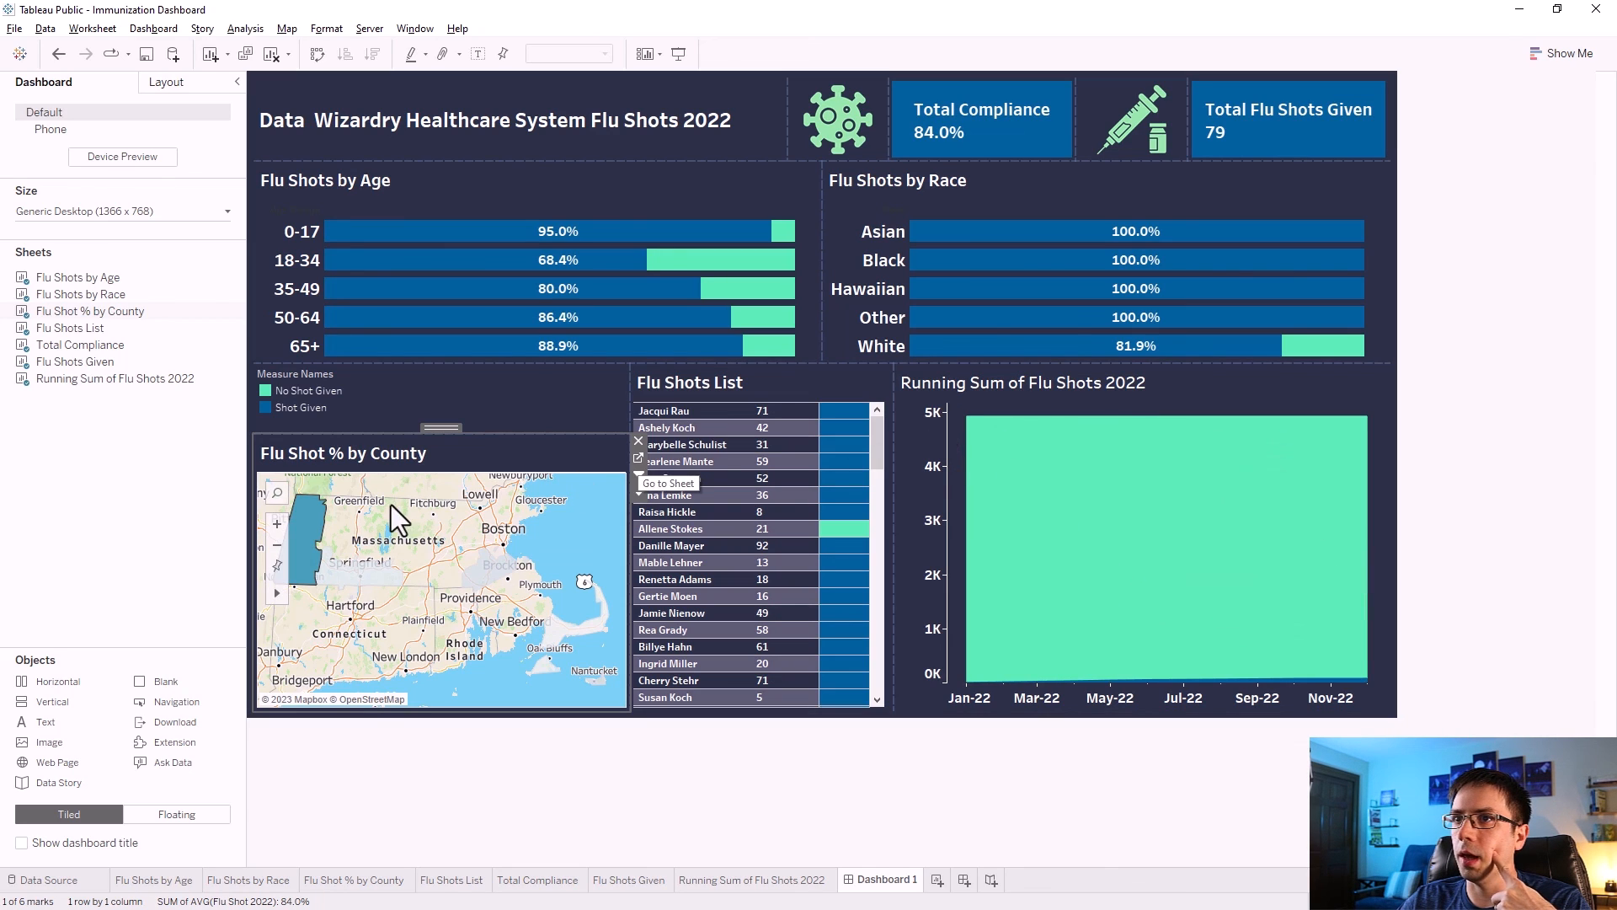
left_click(306, 560)
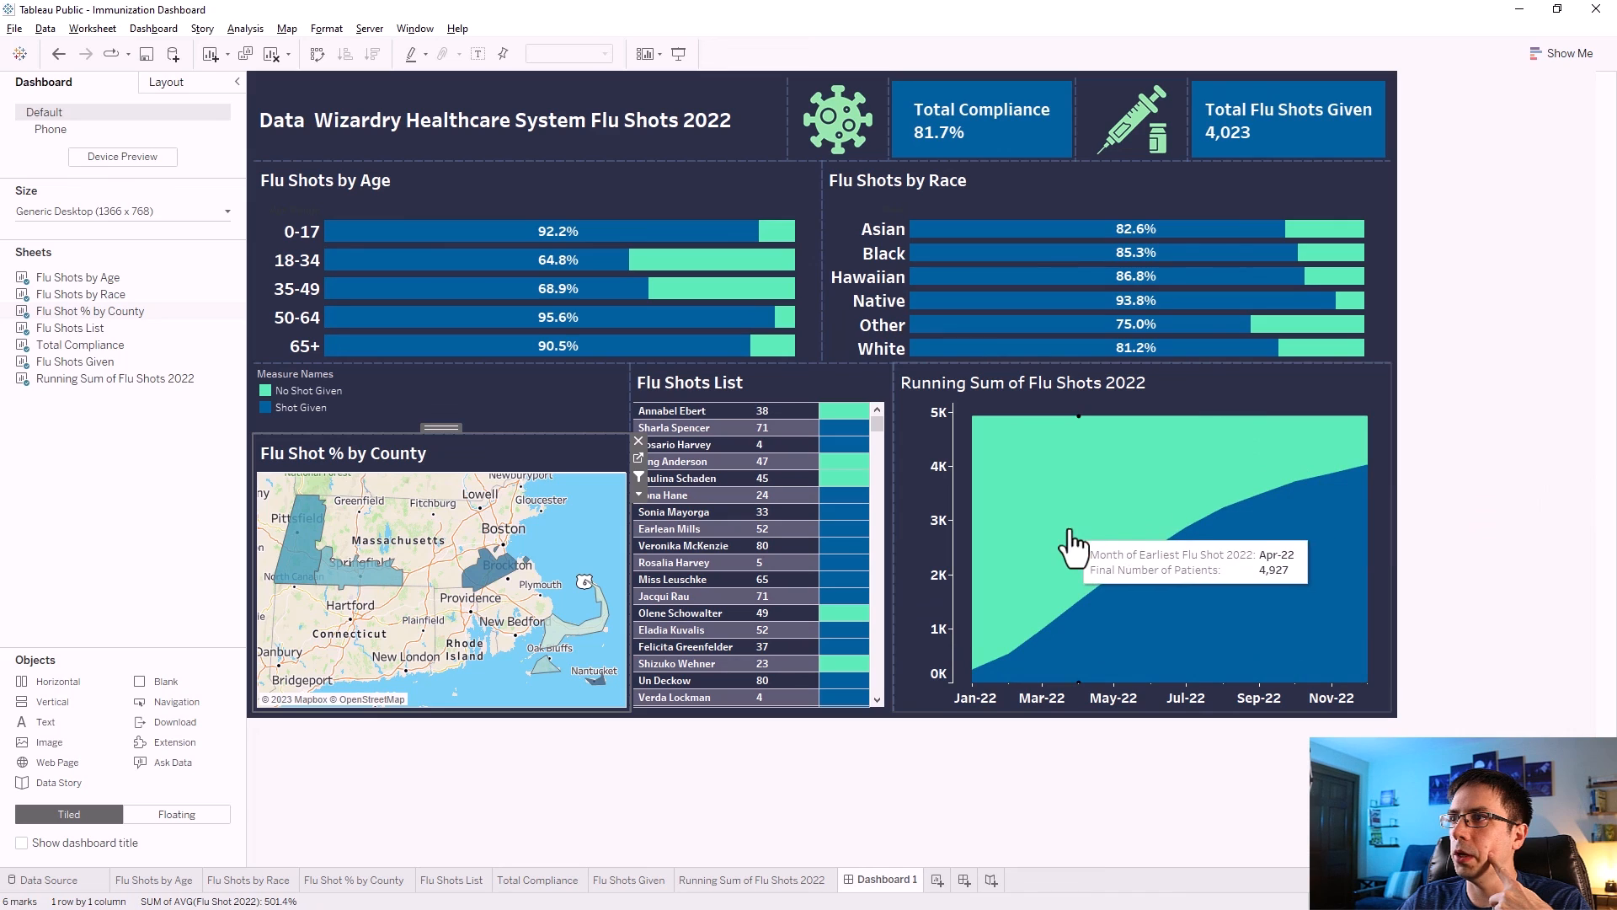
left_click(307, 559)
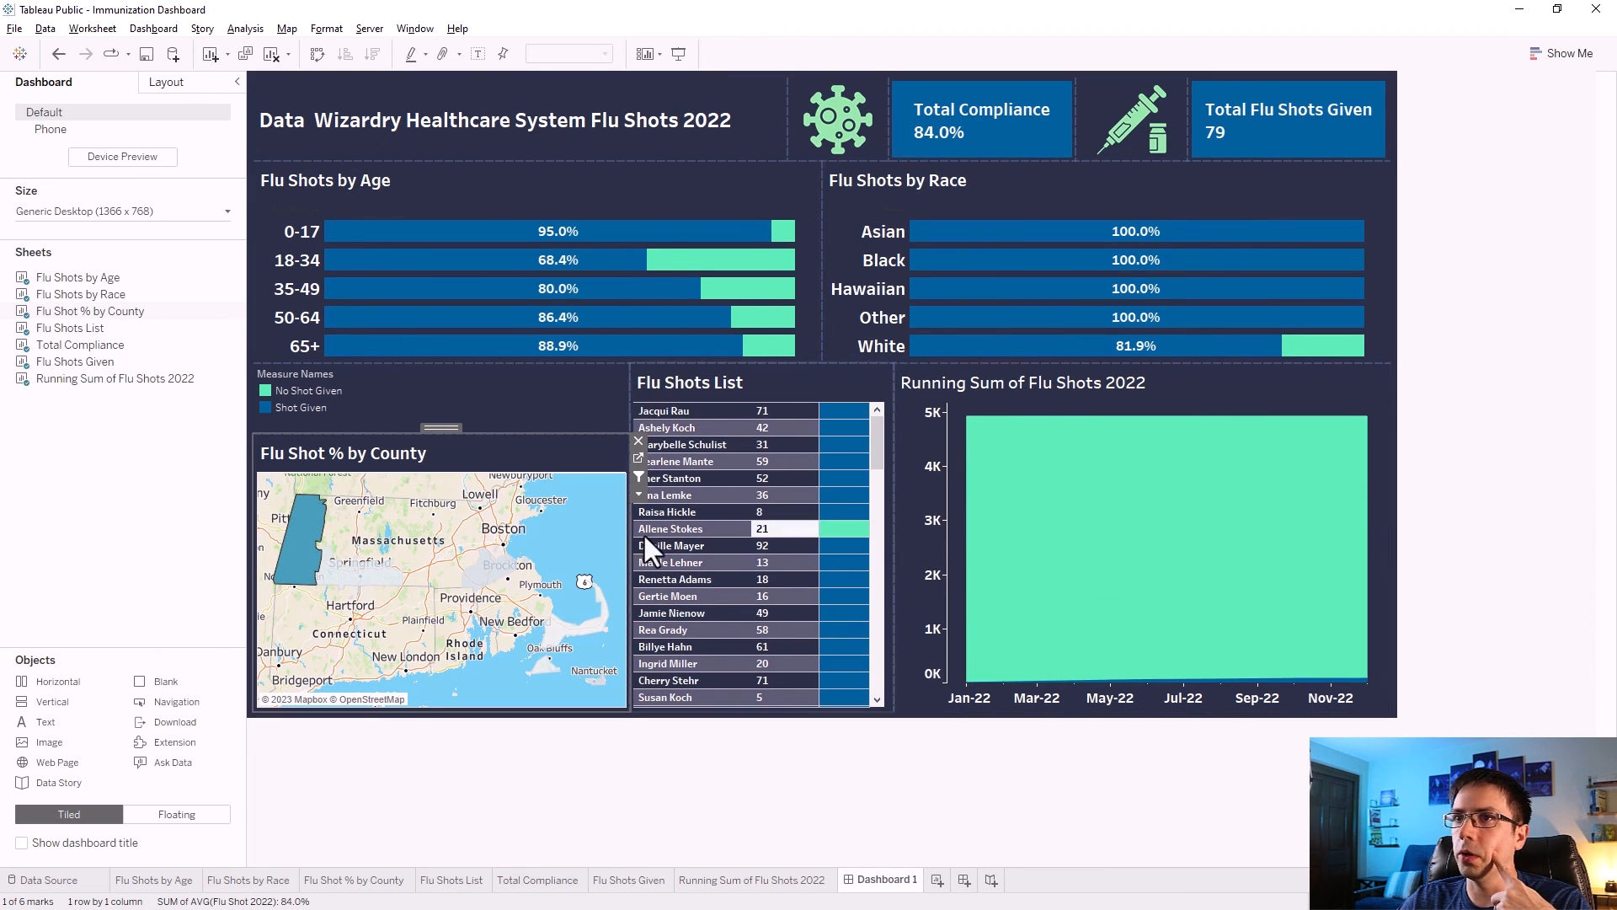
mouse_move(305, 573)
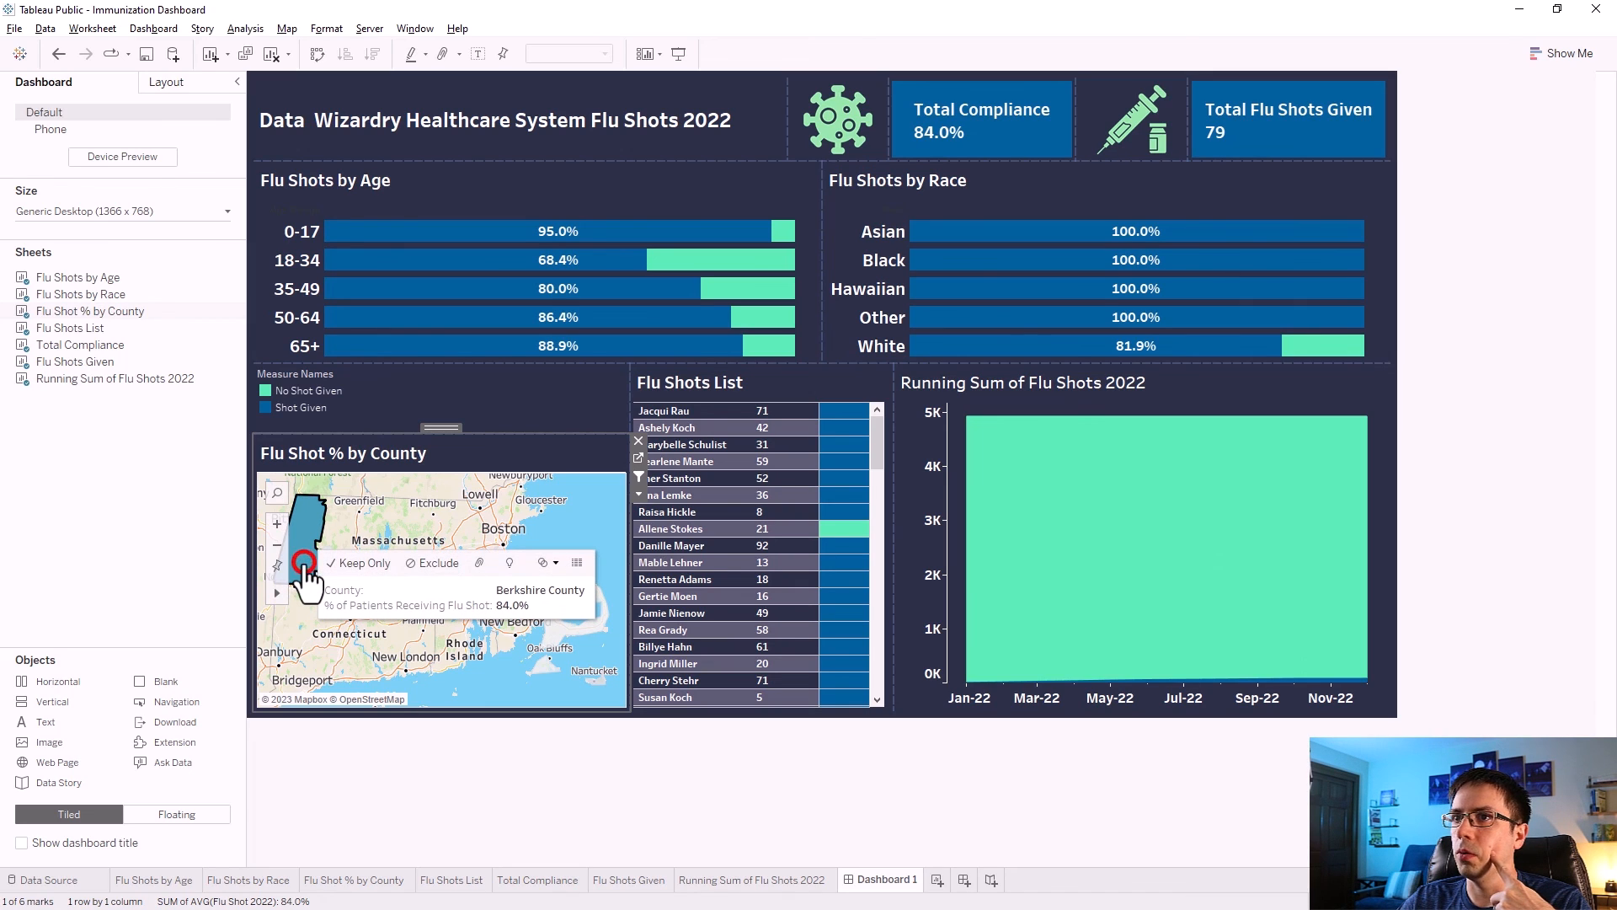
left_click(305, 572)
Open the Running Sum of Flu Shots 2022 sheet and add its Action (County) filter to context.
left_click(1344, 393)
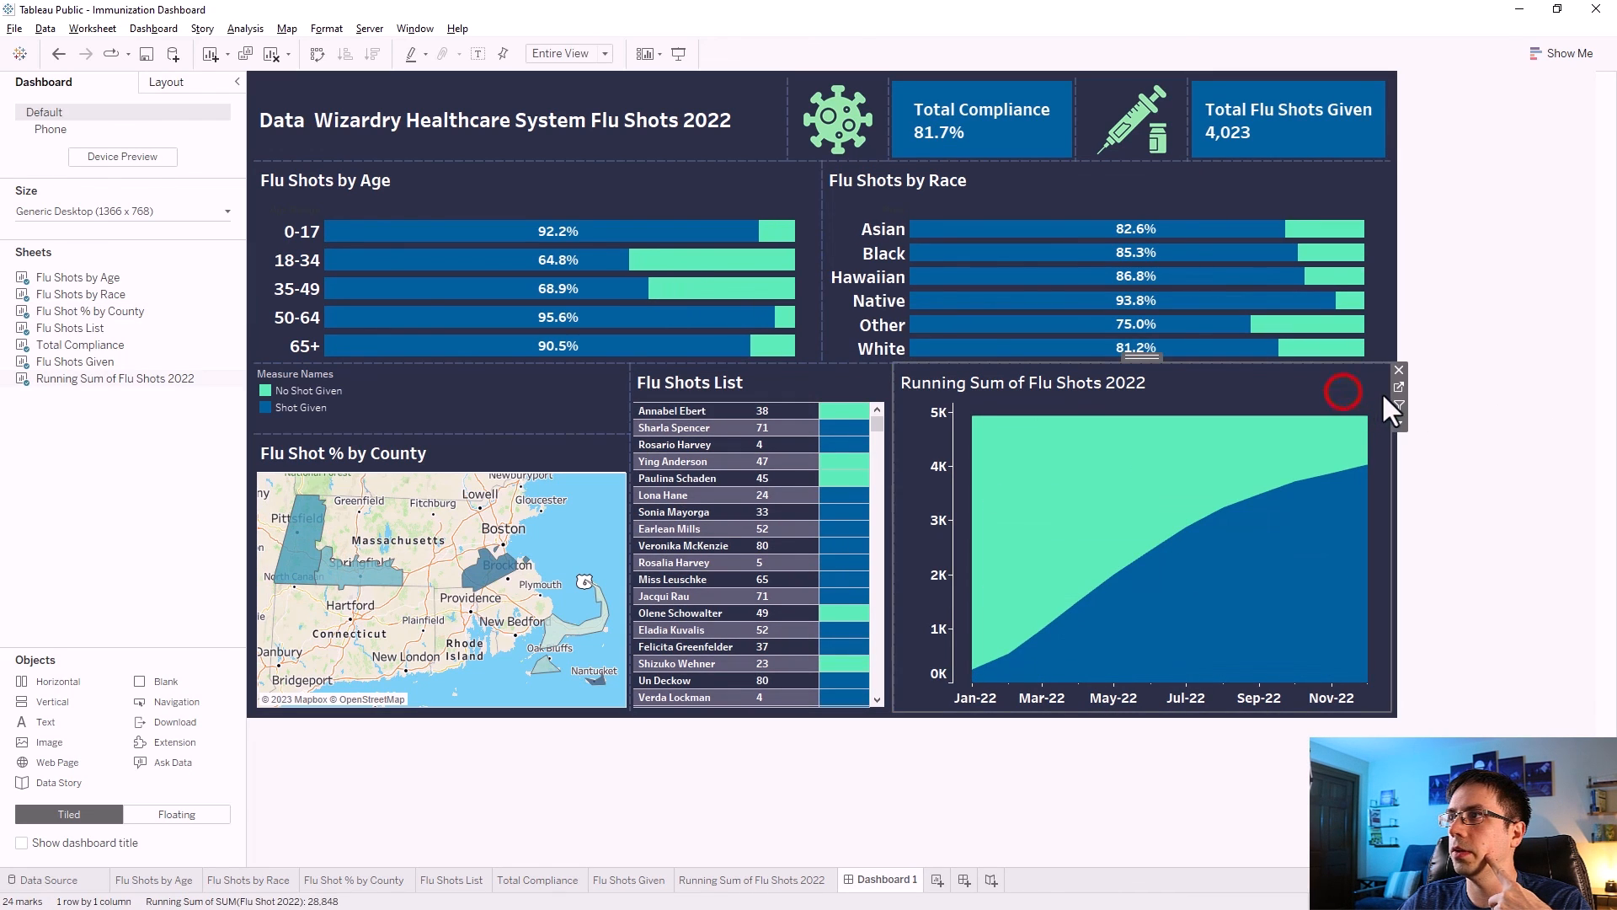
left_click(1401, 389)
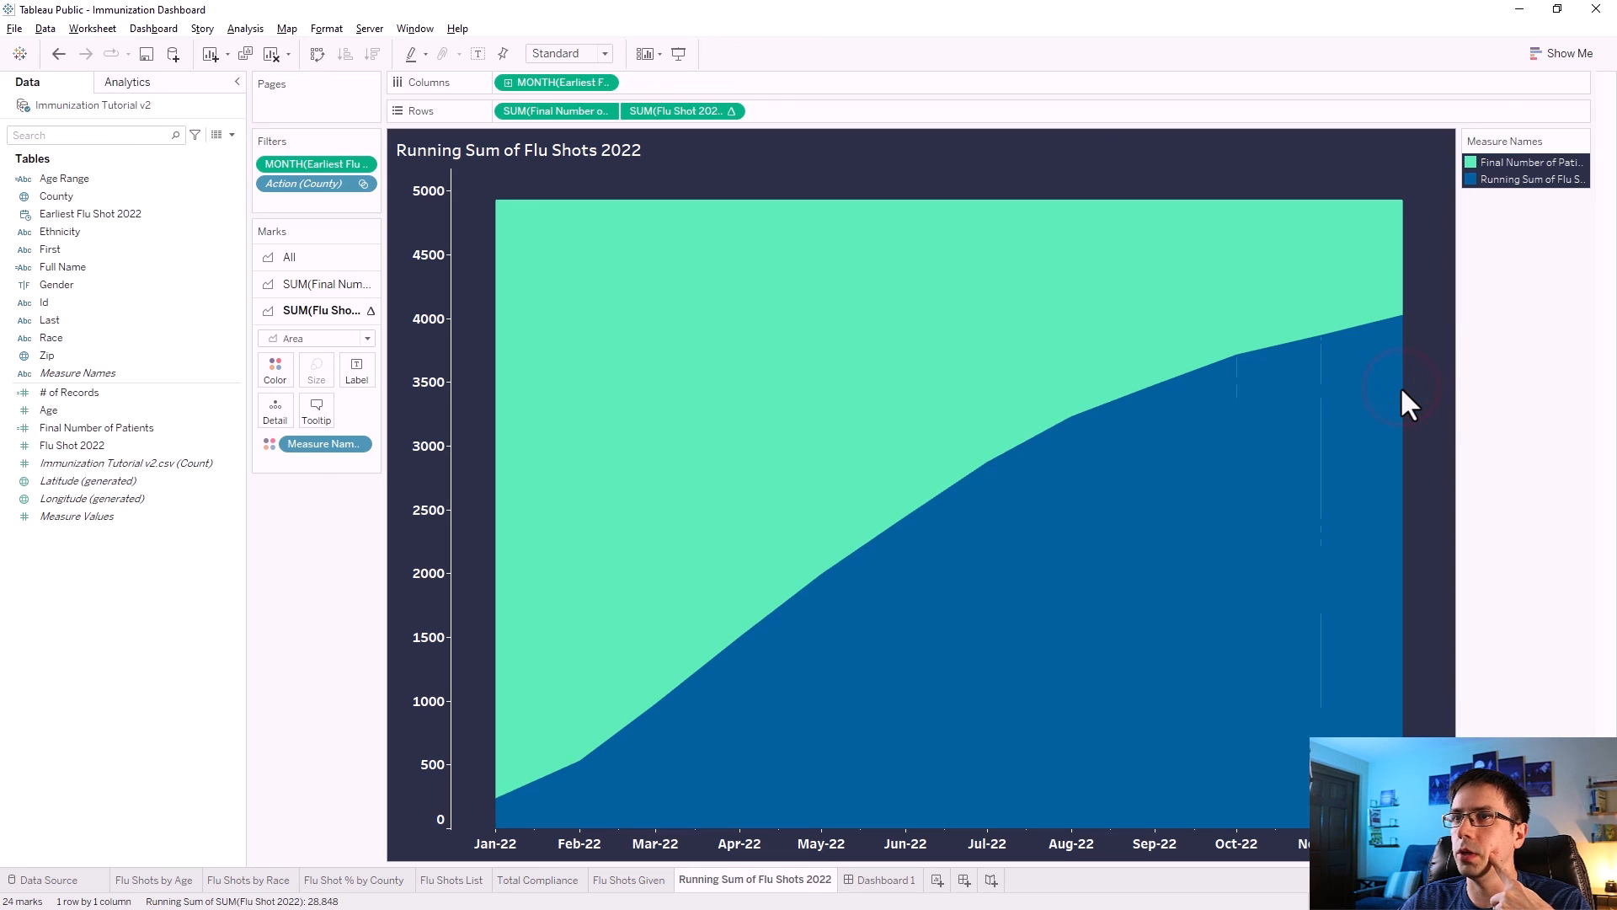
right_click(299, 186)
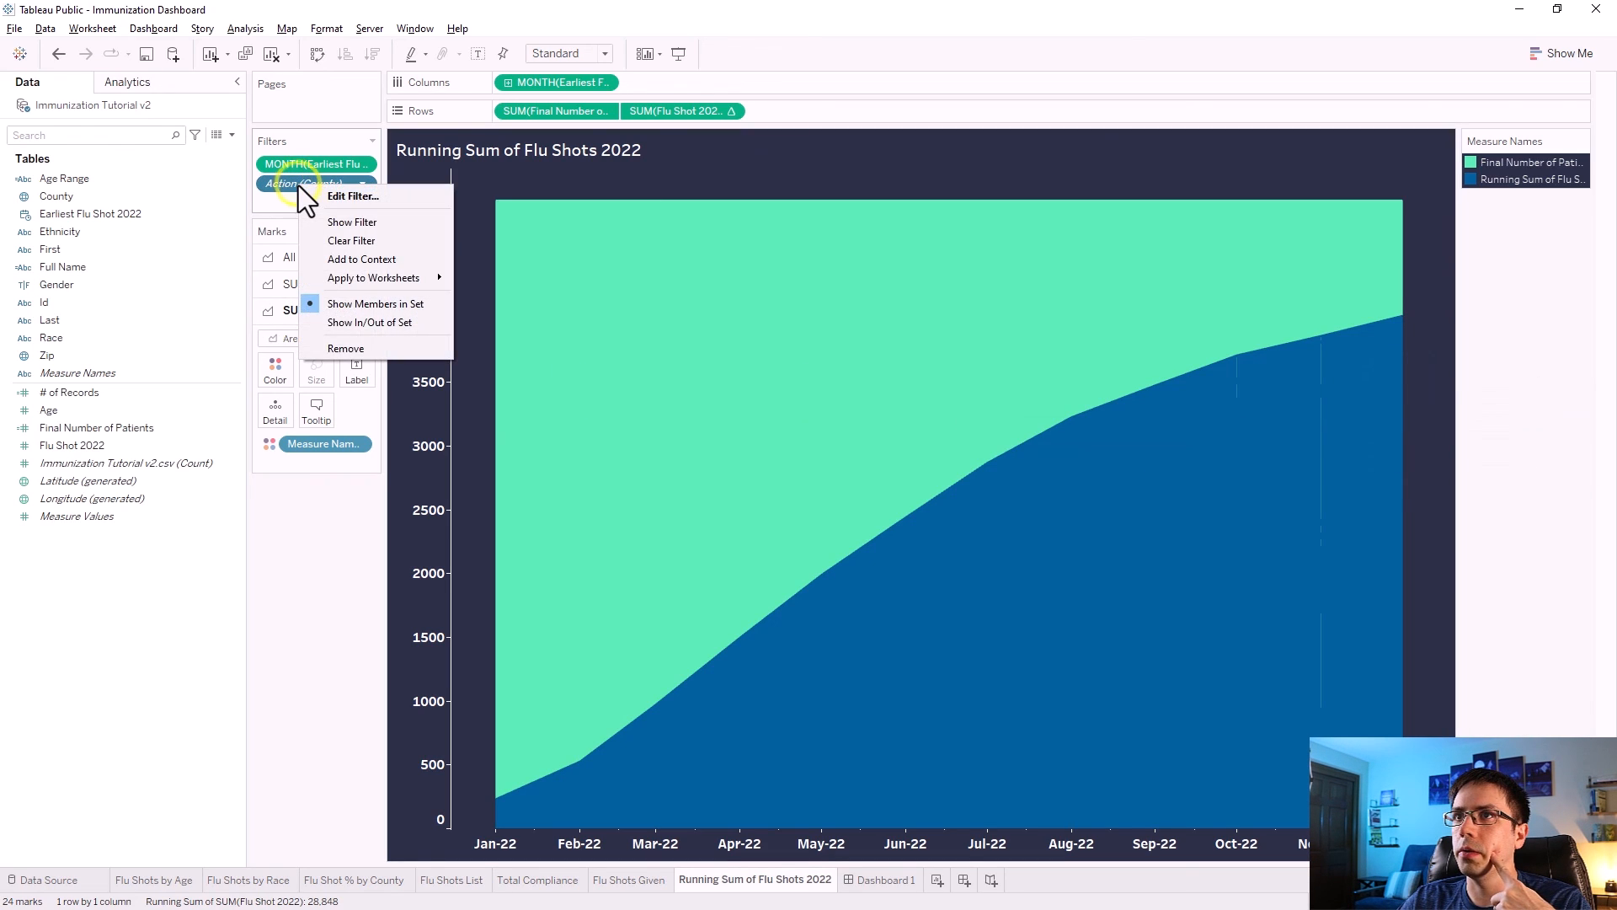
left_click(340, 261)
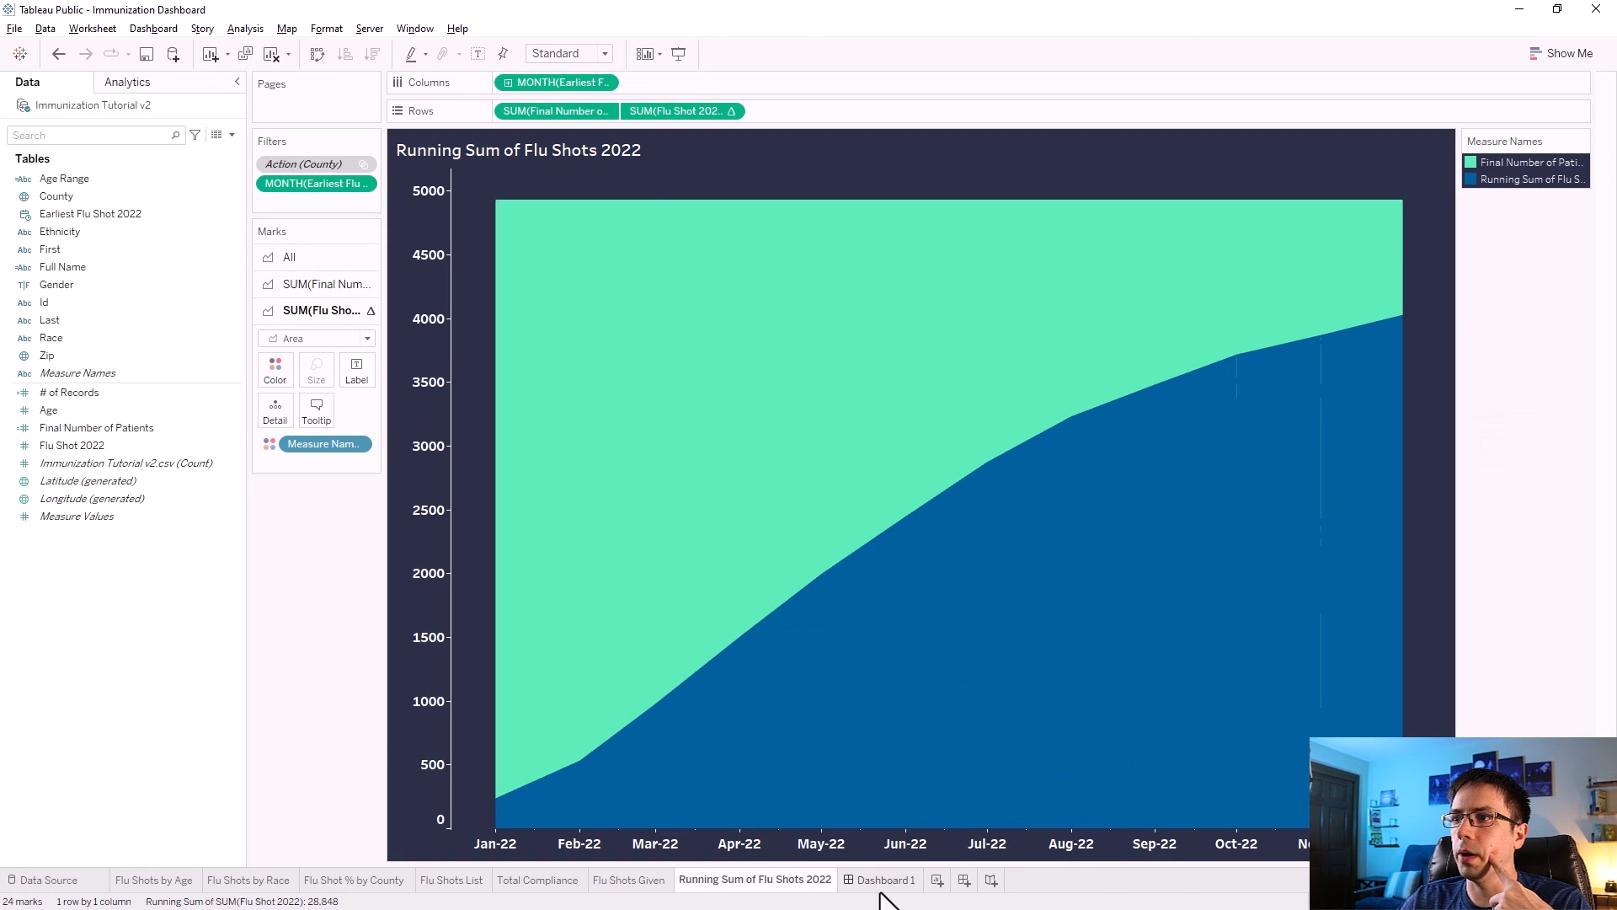
Return to the dashboard and test the running sum chart by filtering on Berkshire County.
left_click(881, 885)
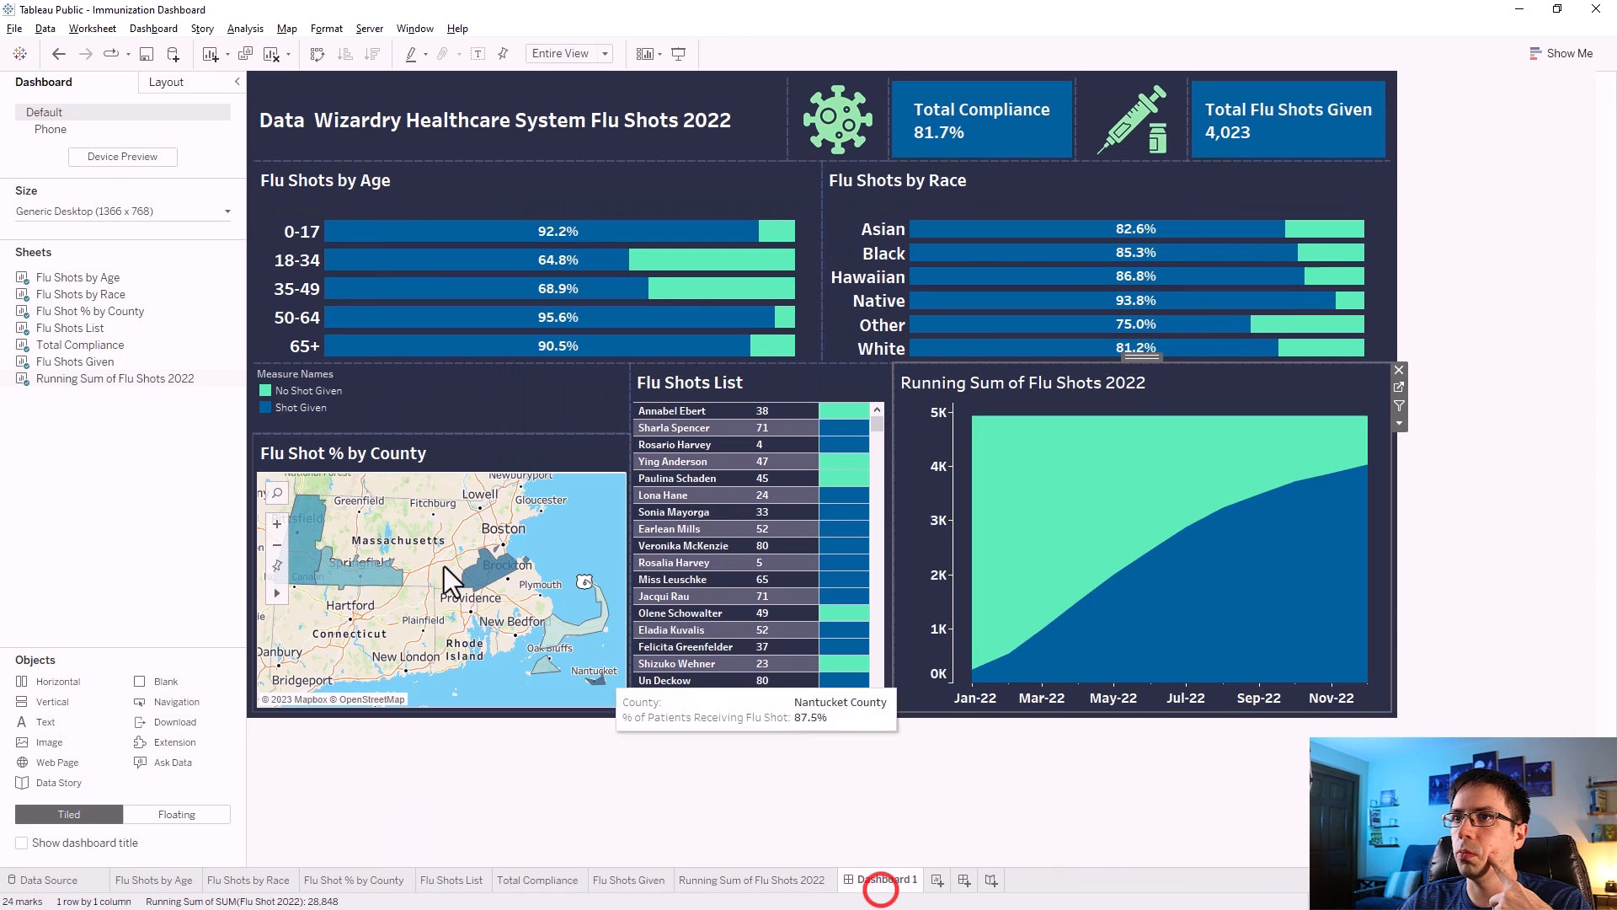
left_click(307, 539)
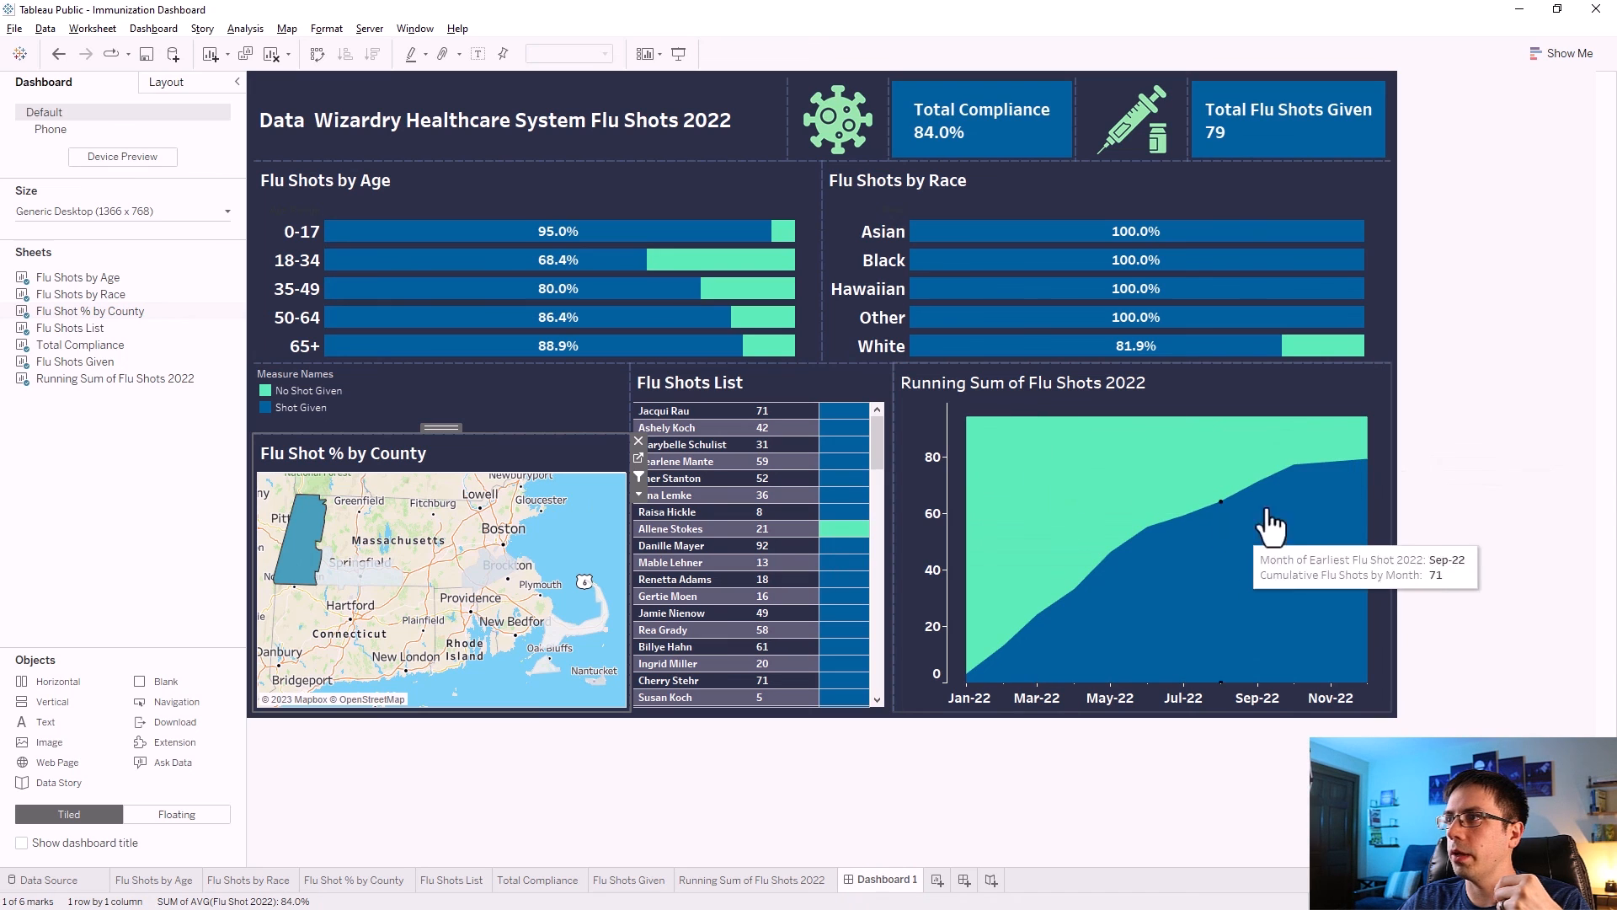
left_click(454, 548)
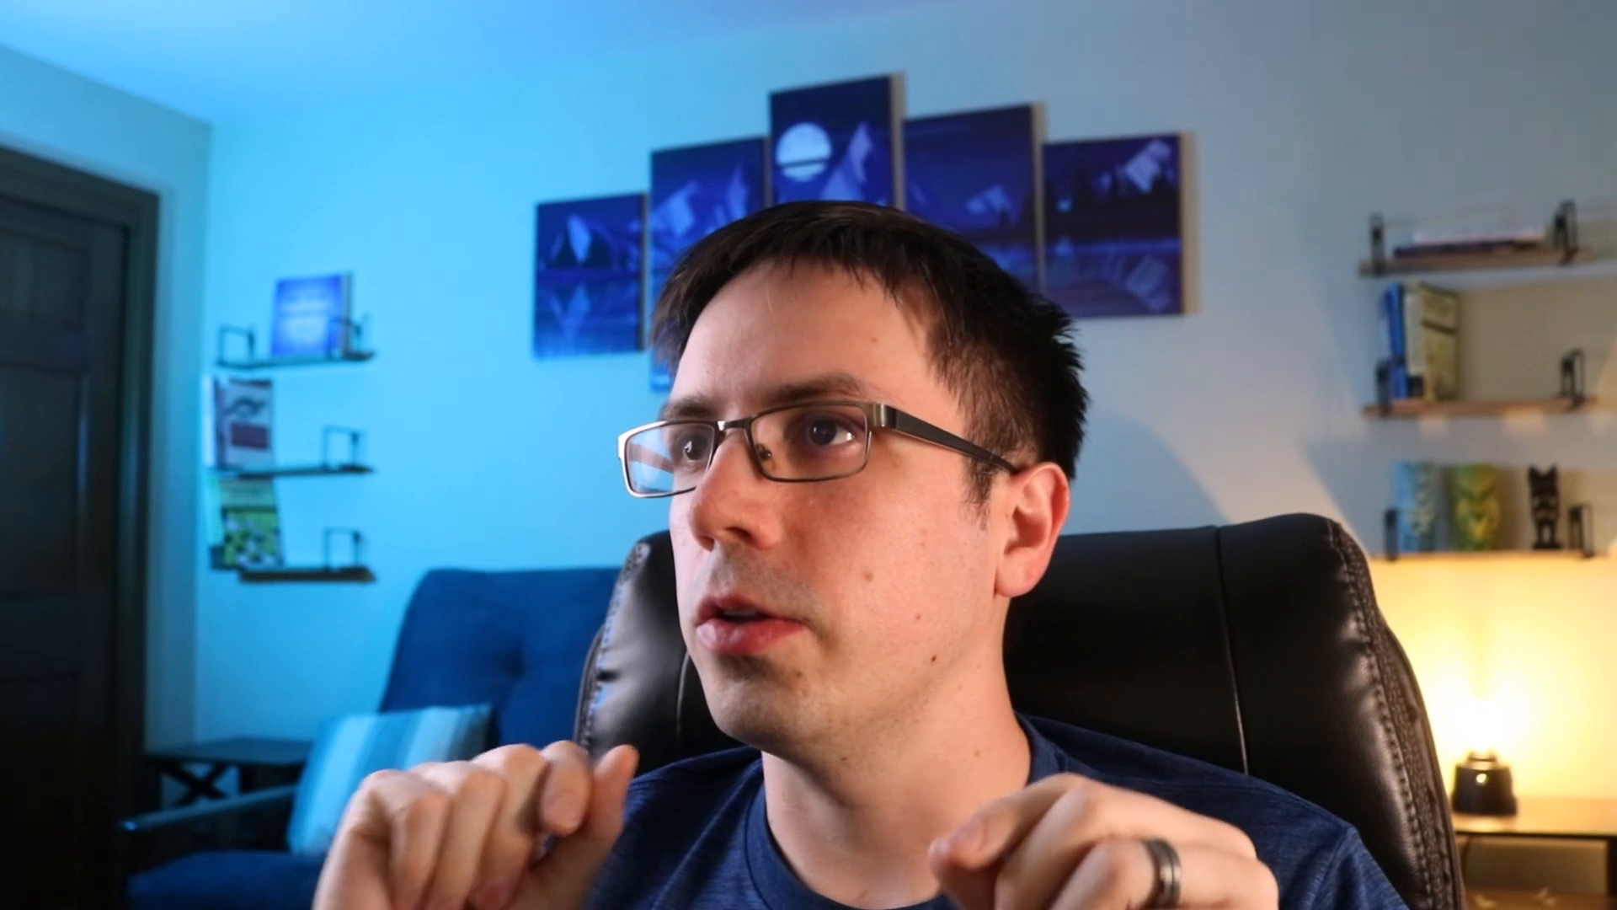